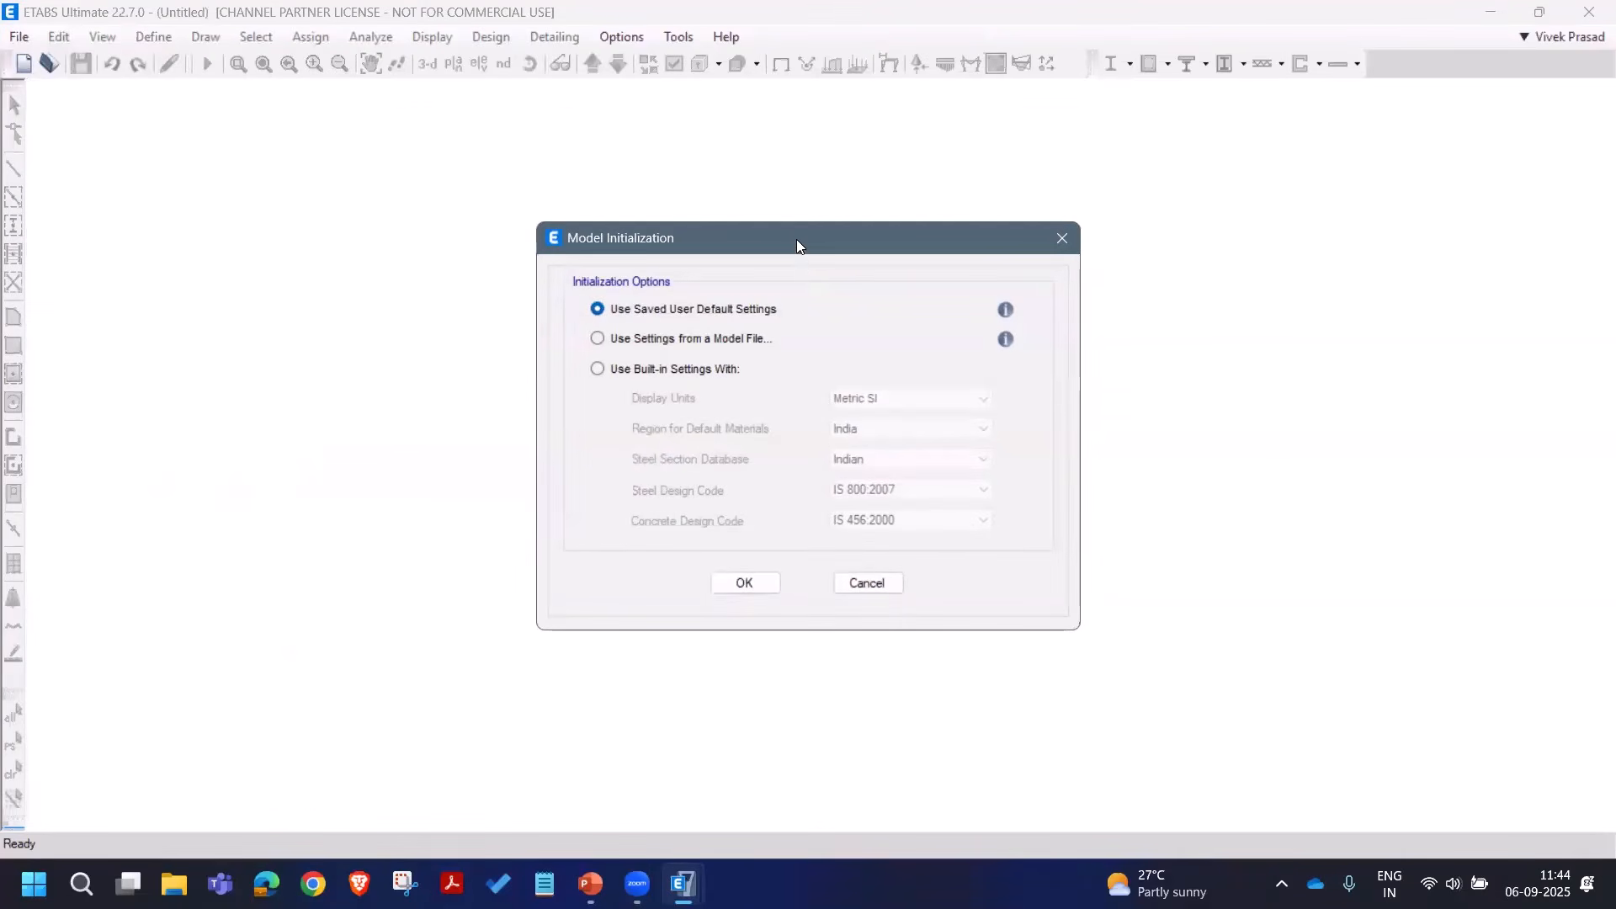
# Step: Initialize the model with built-in Metric SI units, Indian materials and IS 800:2007 / IS 456:2000 codes
pyautogui.moveTo(796, 239); pyautogui.dragTo(772, 233)
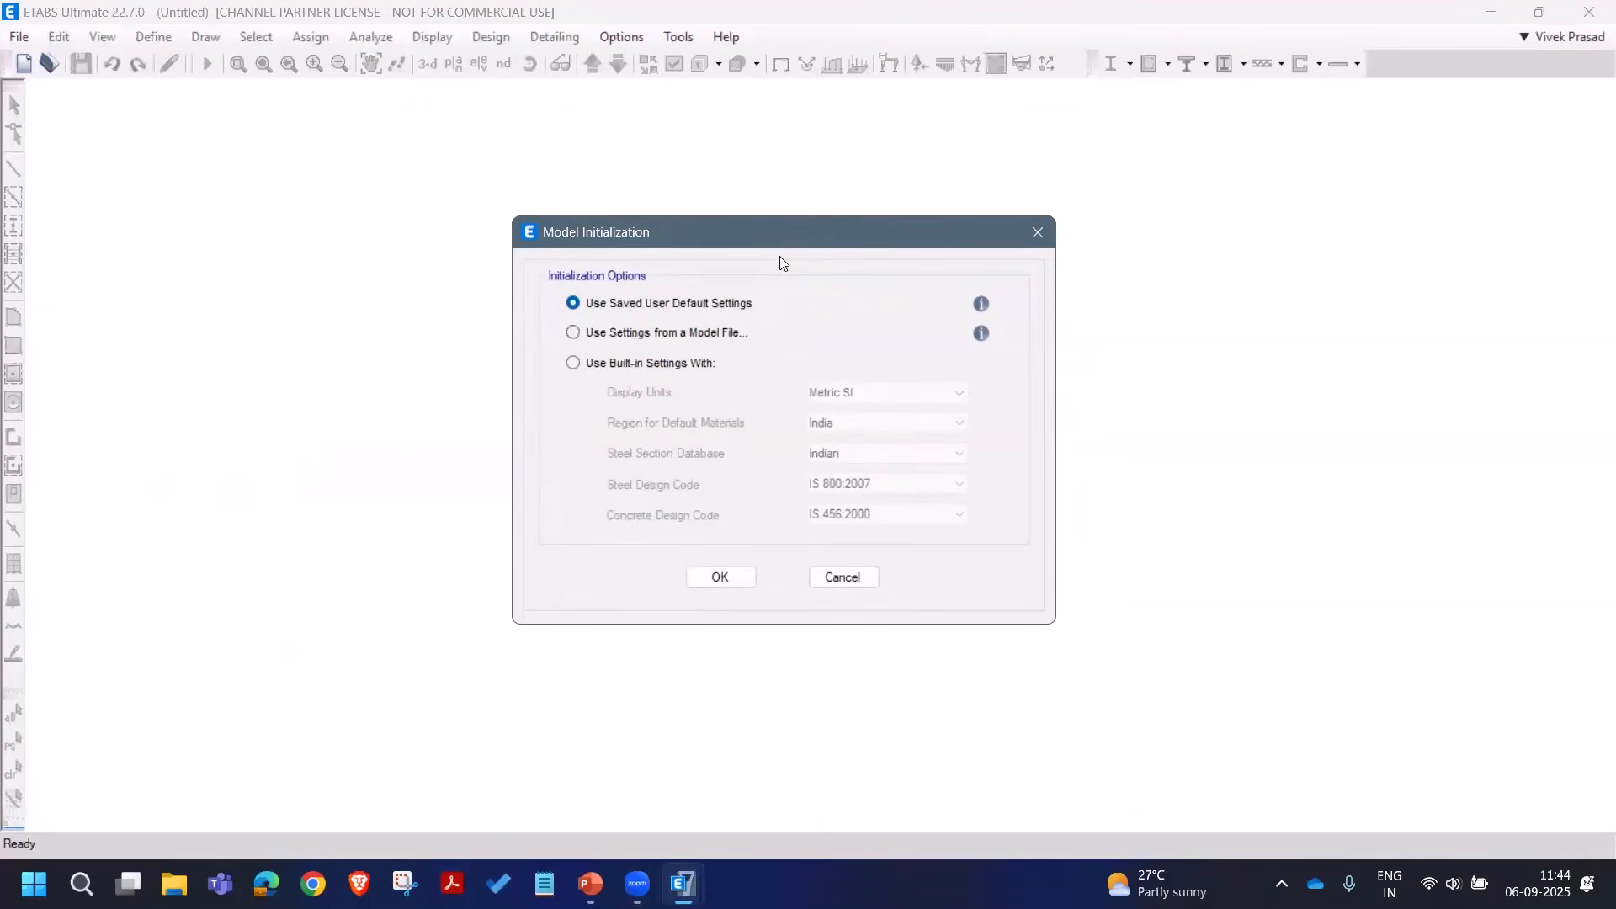
pyautogui.click(671, 364)
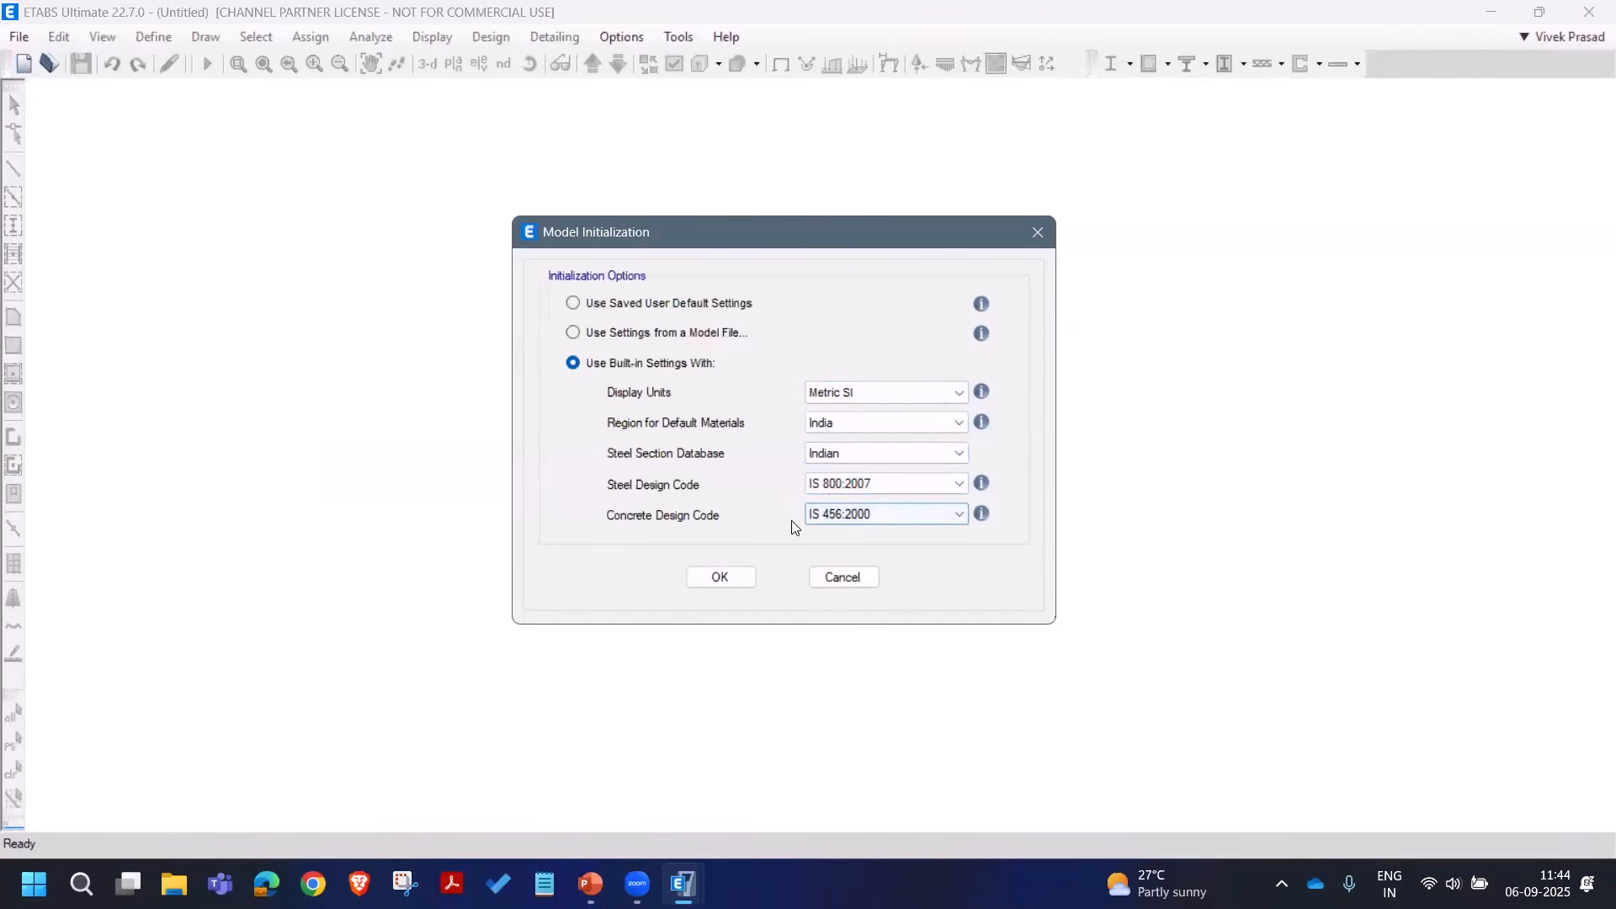
pyautogui.click(746, 580)
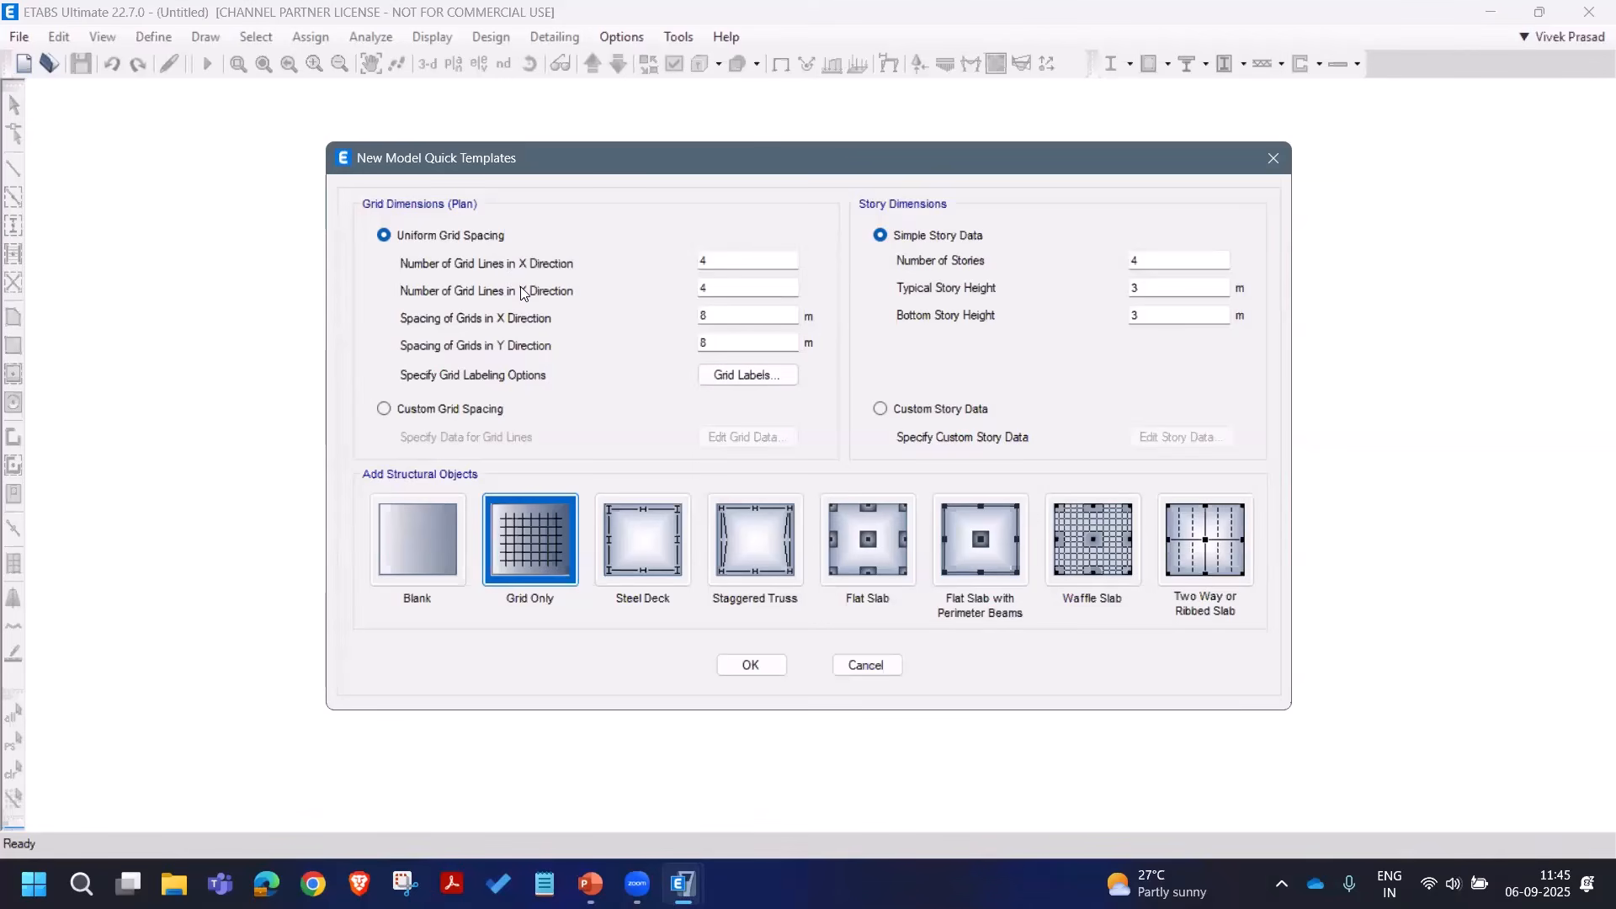
# Step: Set the template grid to 5 X lines and 6 Y lines, spaced 4 m and 5 m
pyautogui.doubleClick(724, 263)
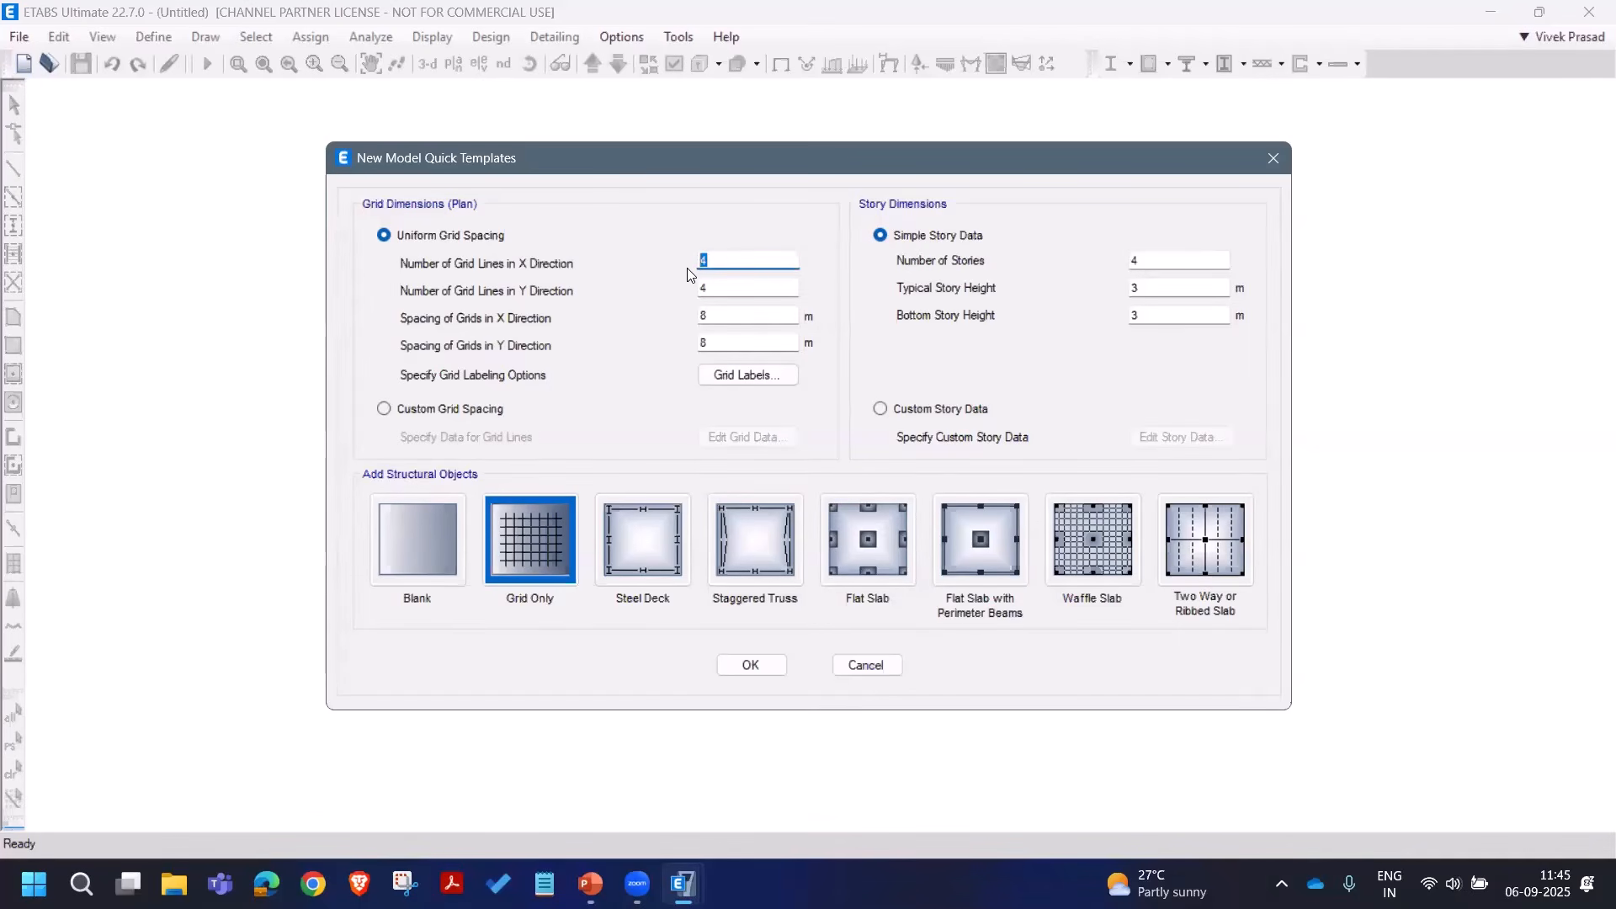
pyautogui.write('5')
pyautogui.doubleClick(720, 285)
pyautogui.write('6')
pyautogui.press('Tab')
pyautogui.press('Tab')
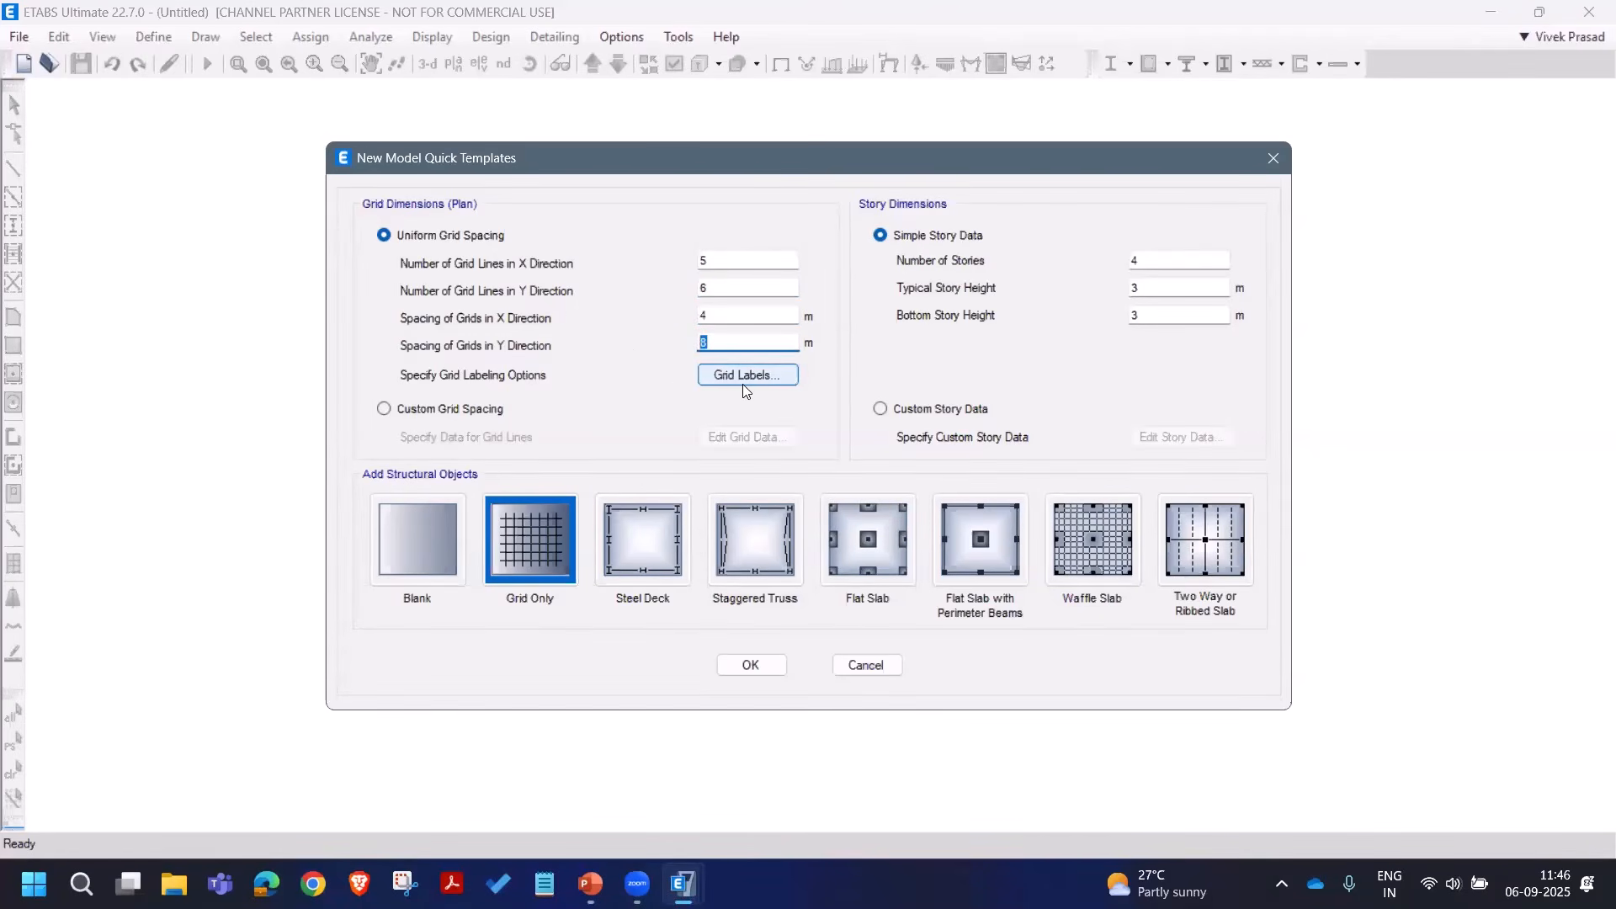
pyautogui.write('5')
# Step: Check the grid labeling options without changes and switch to custom grid spacing
pyautogui.click(734, 362)
pyautogui.click(878, 559)
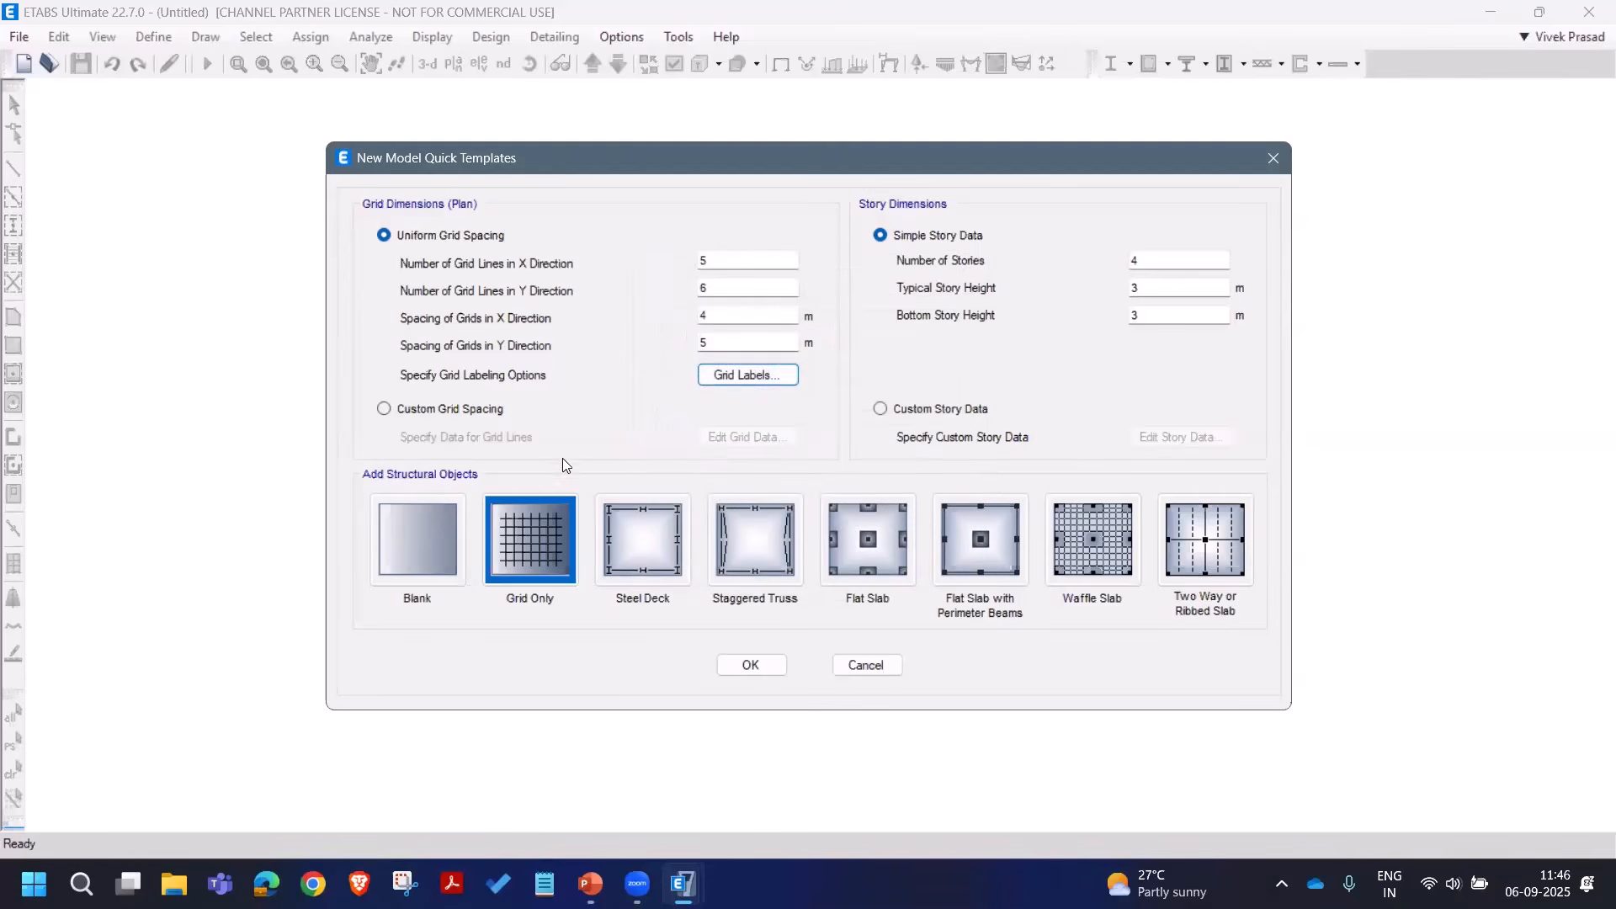
pyautogui.click(495, 410)
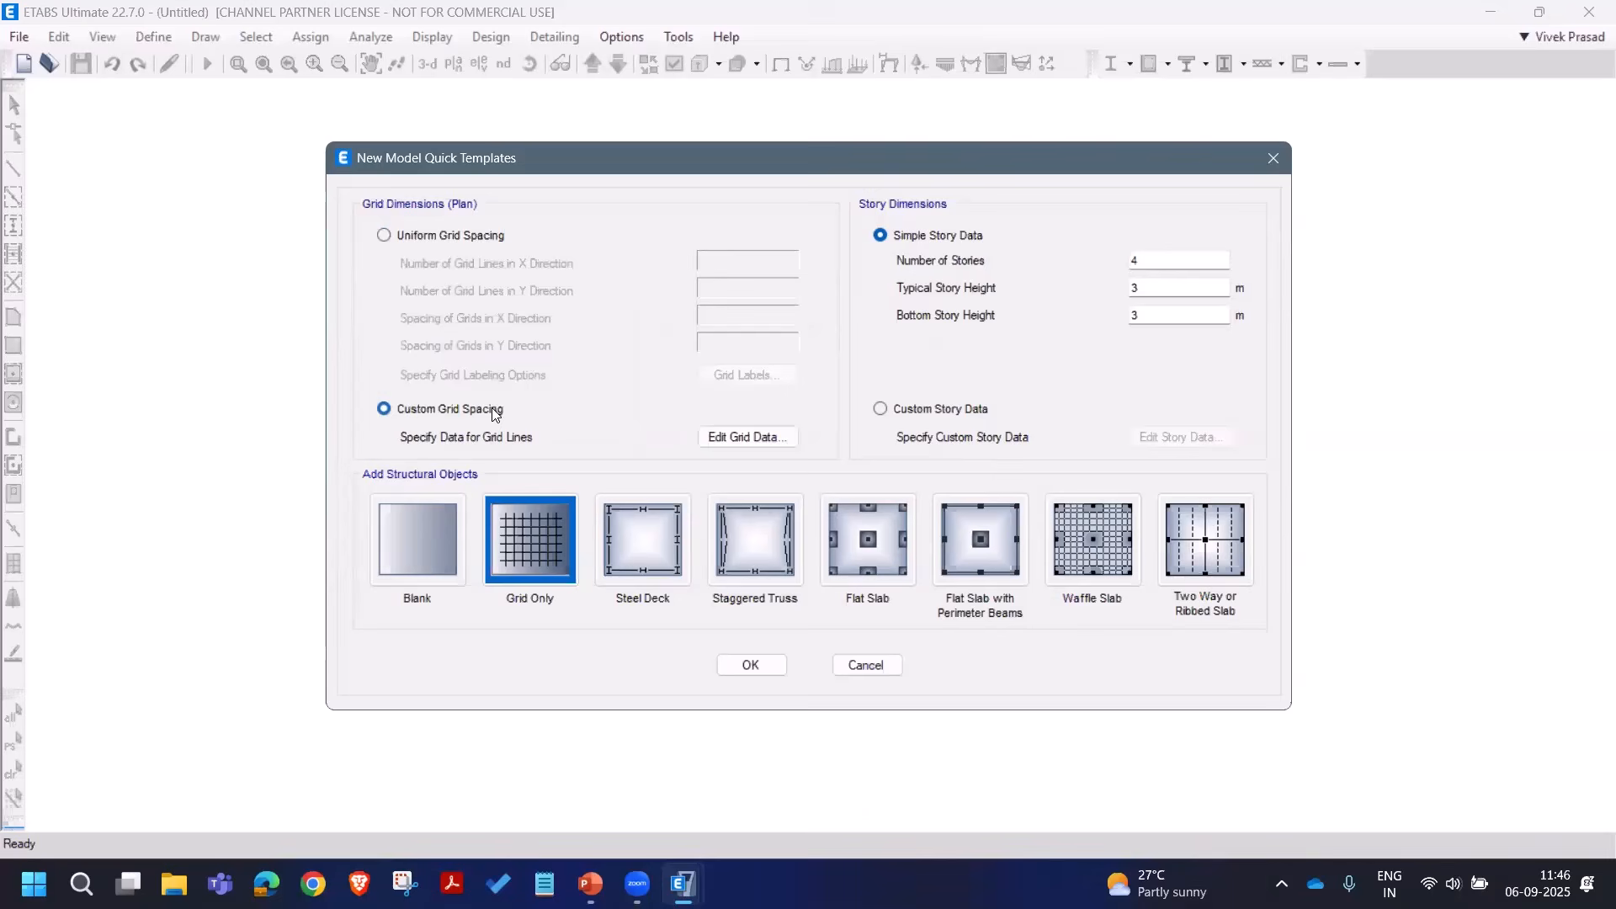
pyautogui.click(725, 437)
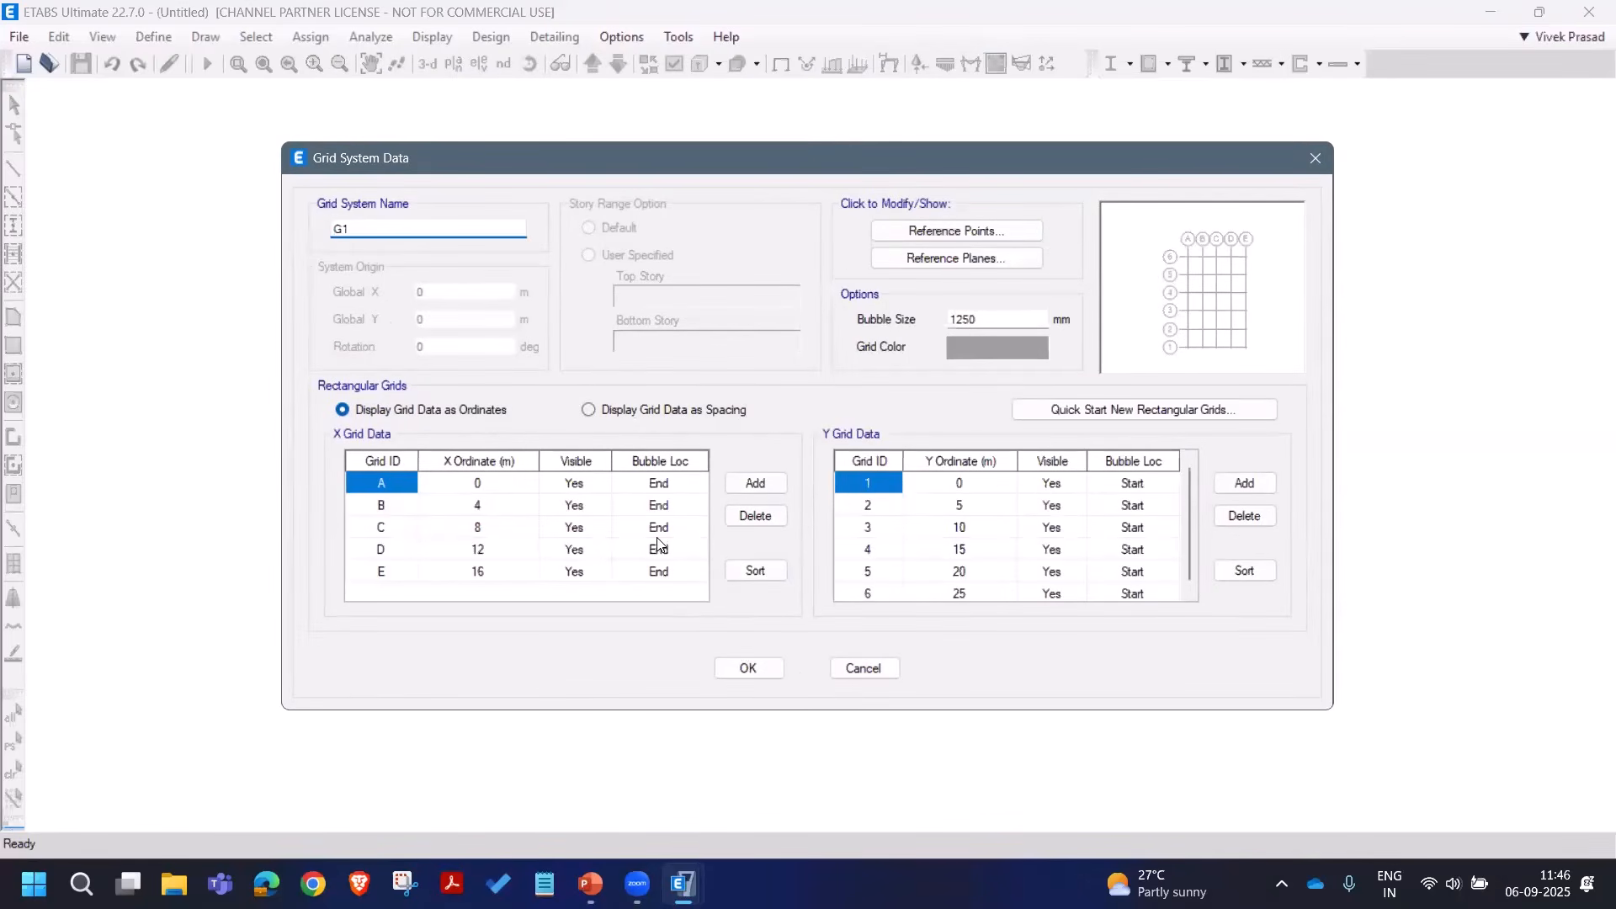
pyautogui.click(613, 410)
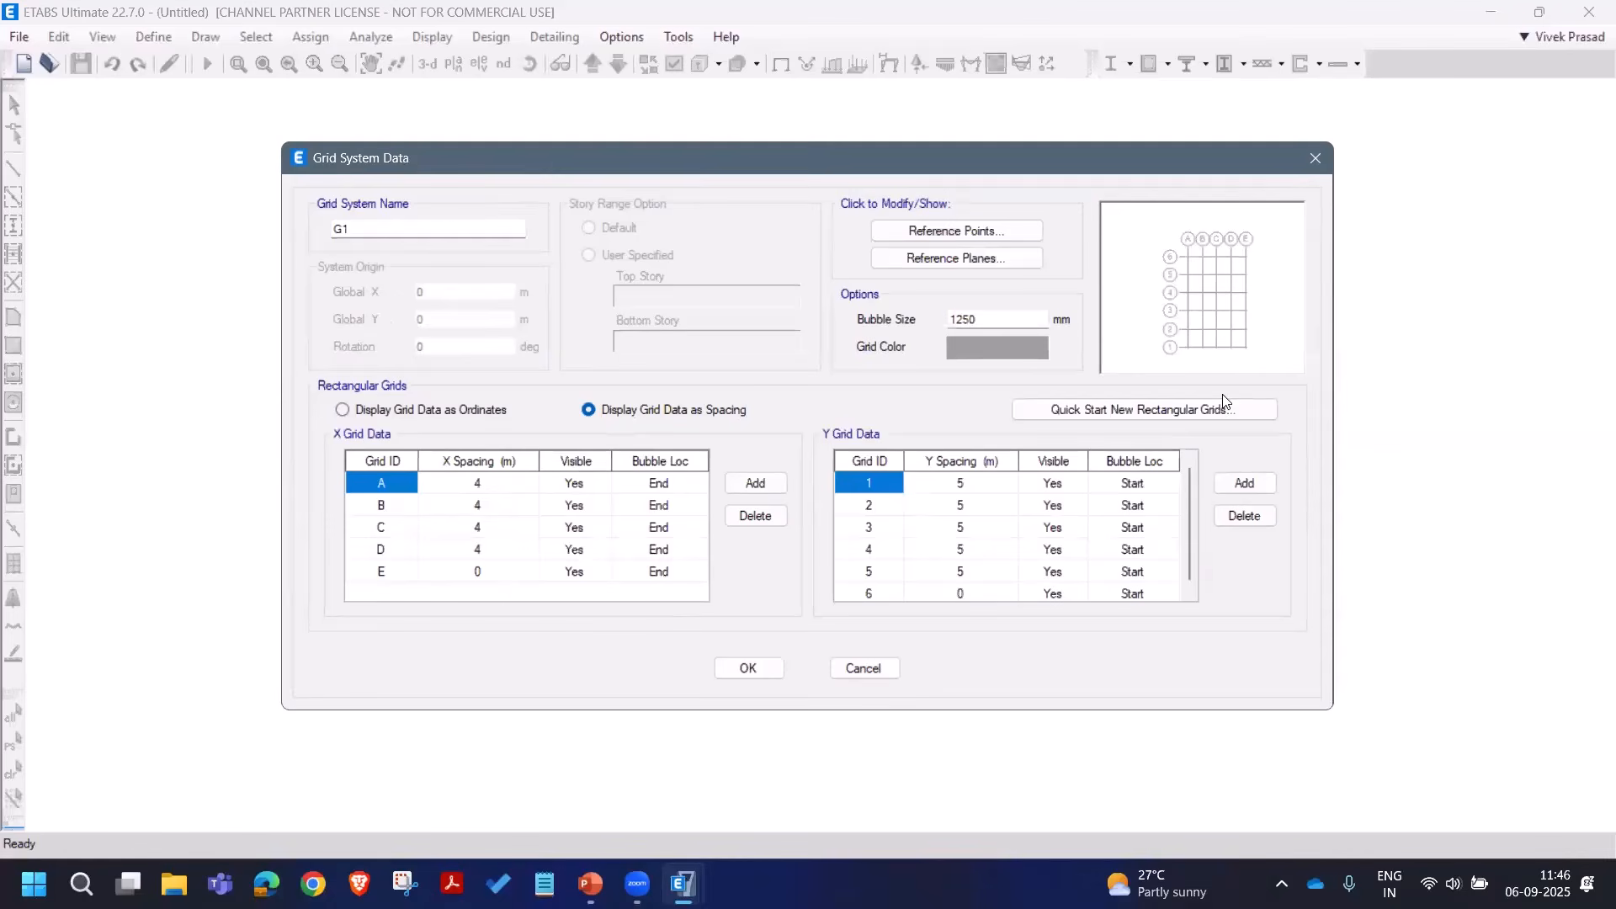
pyautogui.click(746, 670)
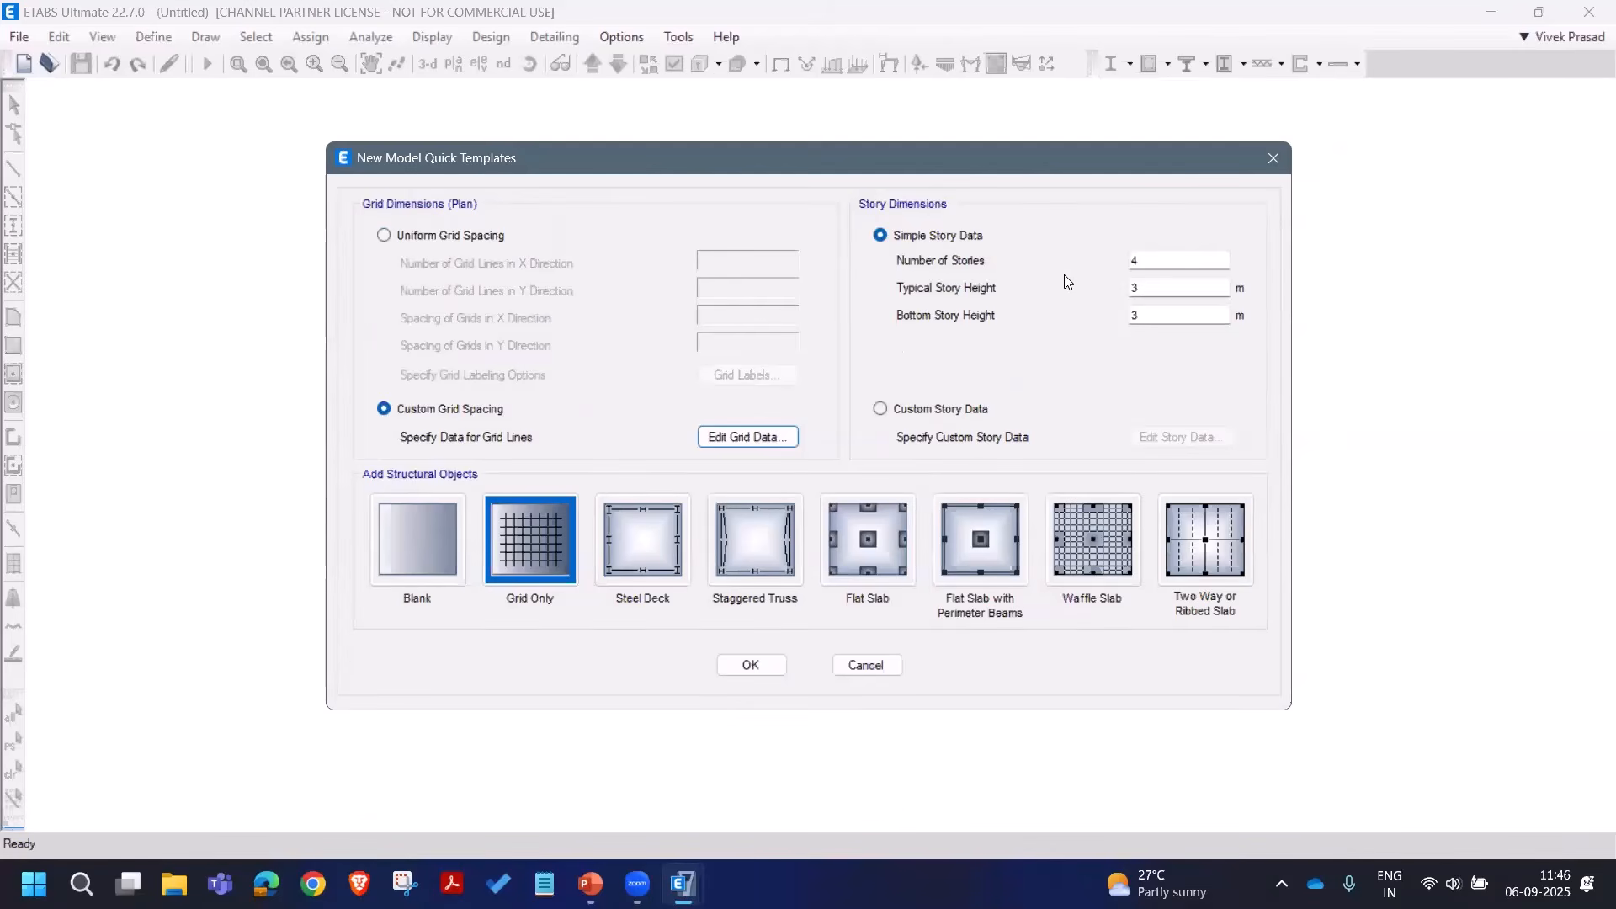
# Step: Enter 2 stories with 1.5 m typical story height and 8 m bottom story height
pyautogui.click(1147, 260)
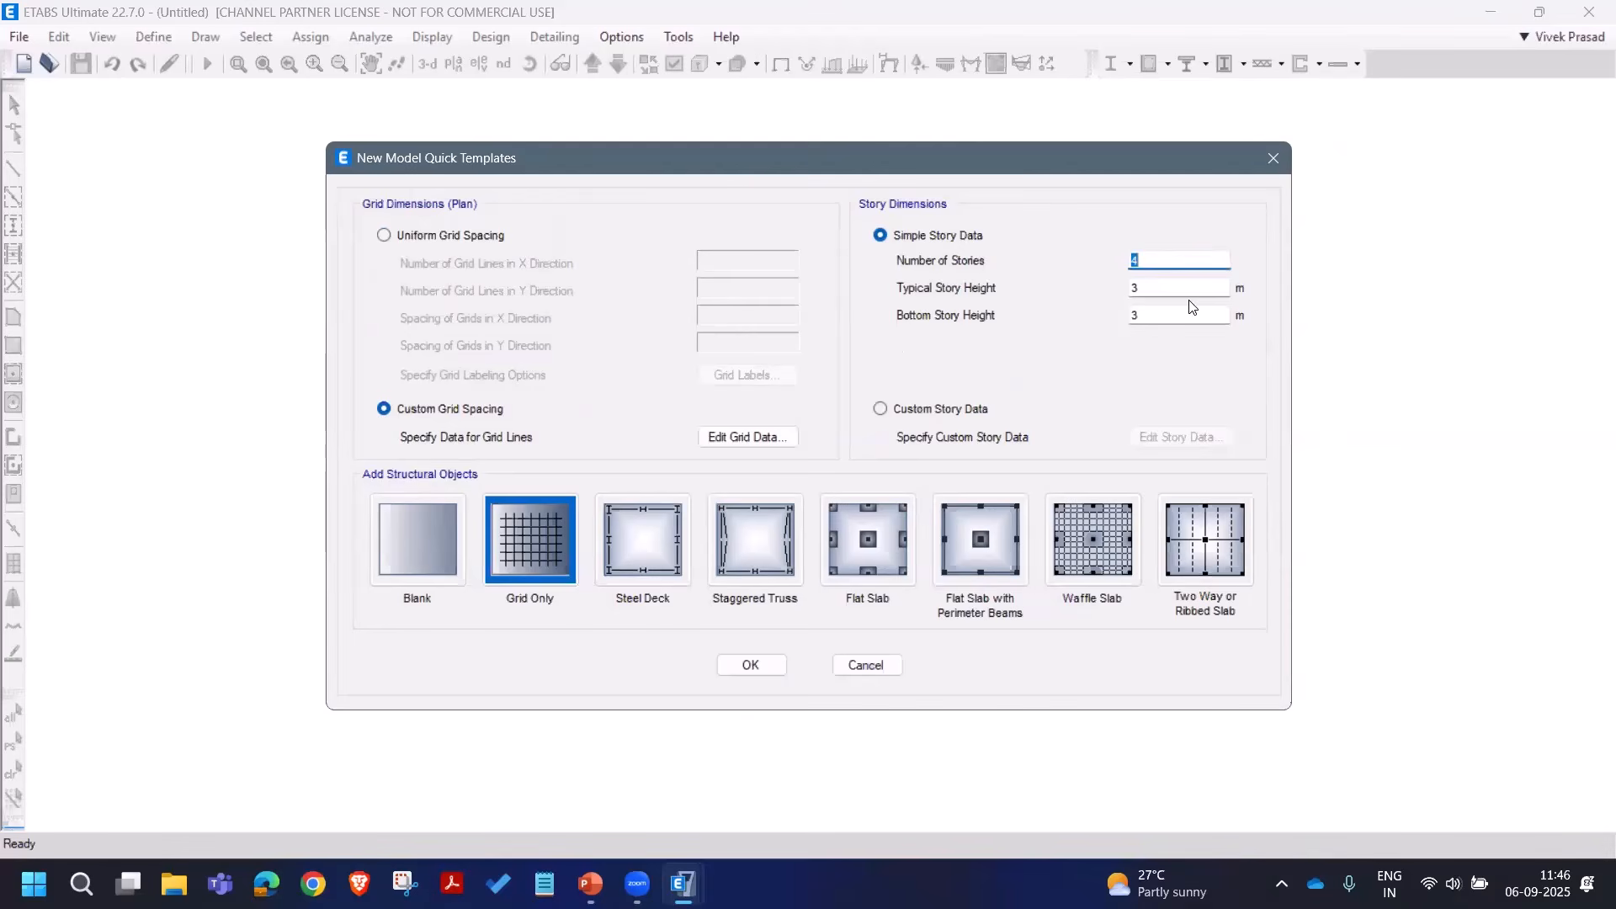
pyautogui.write('2')
pyautogui.press('Tab')
pyautogui.write('1.5')
pyautogui.press('Tab')
pyautogui.write('8')
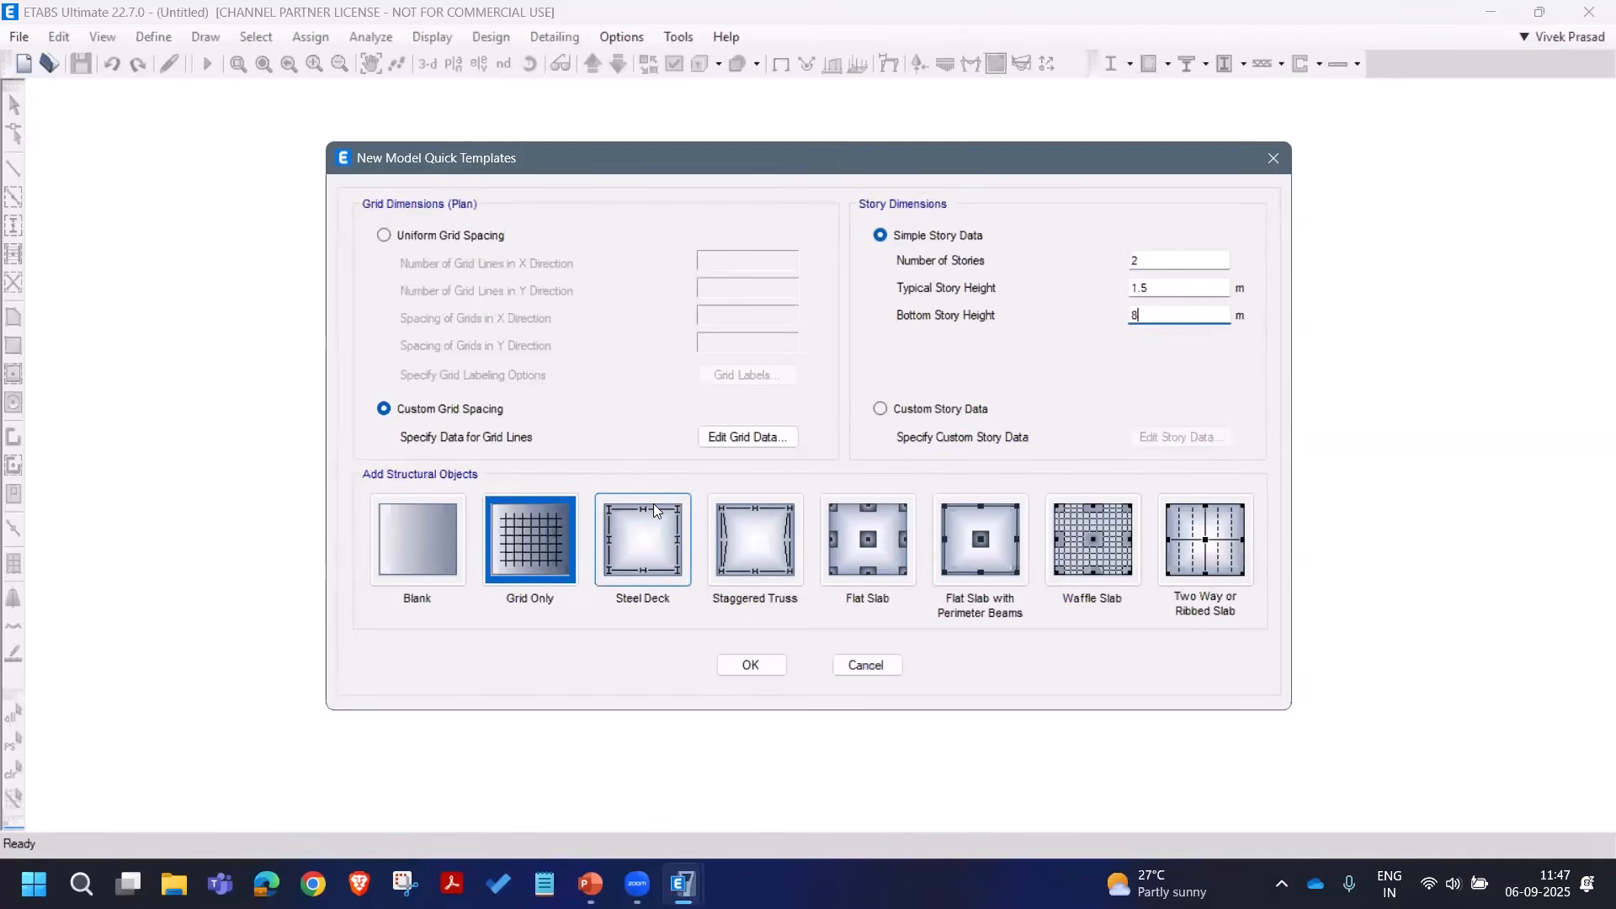
# Step: Use custom story data to rename the stories Eaves and Ridge, then create the grid-only model
pyautogui.click(925, 410)
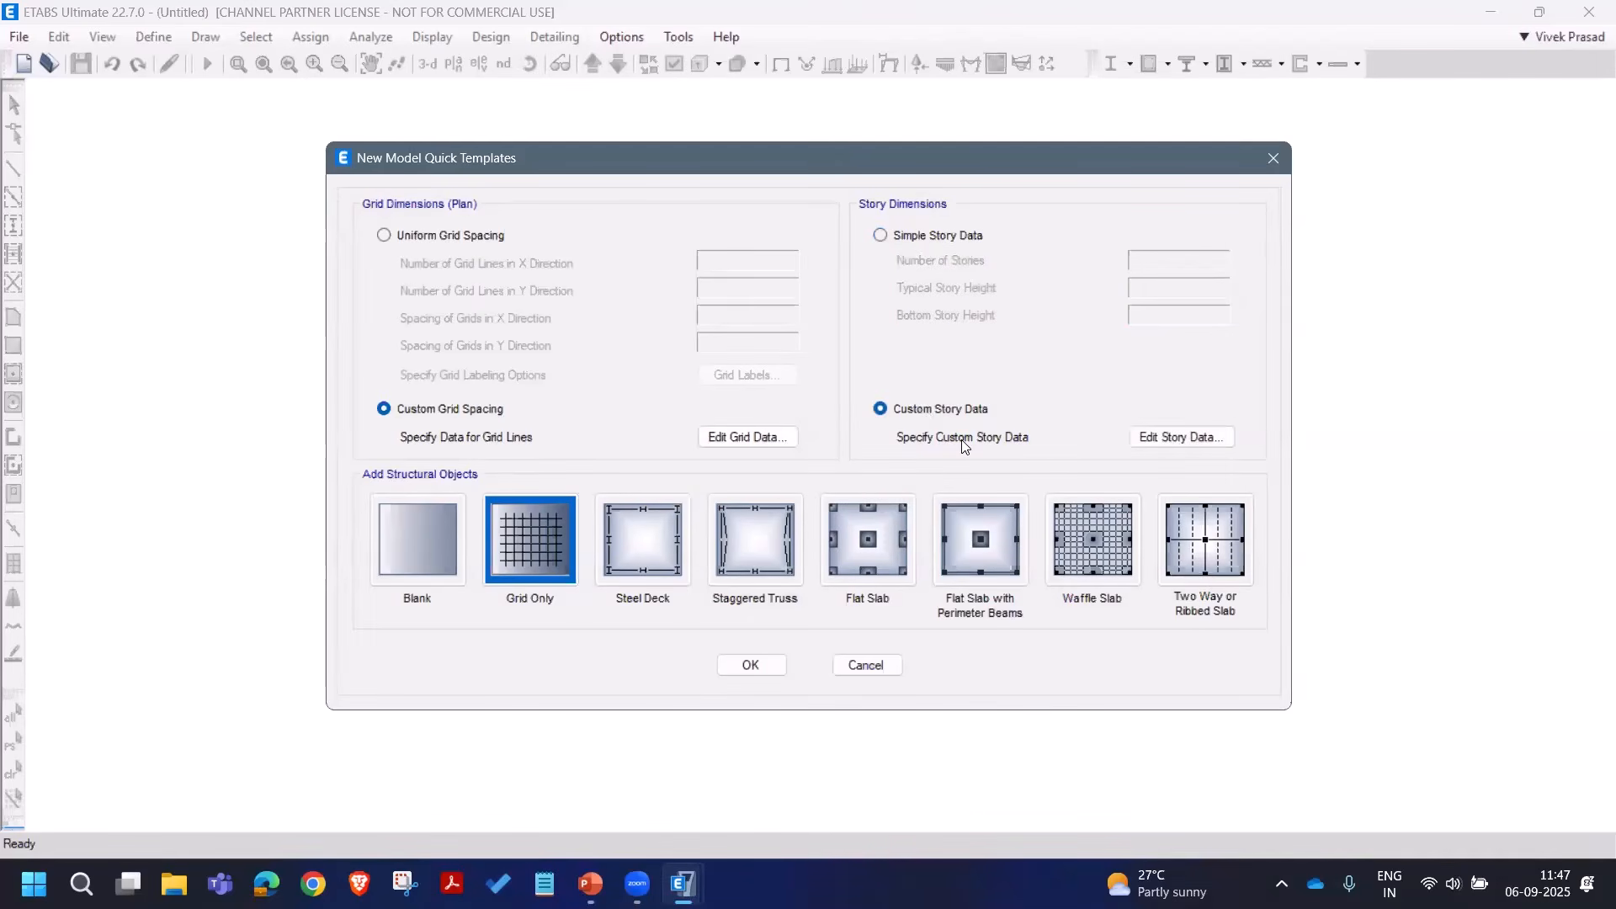
pyautogui.click(1182, 451)
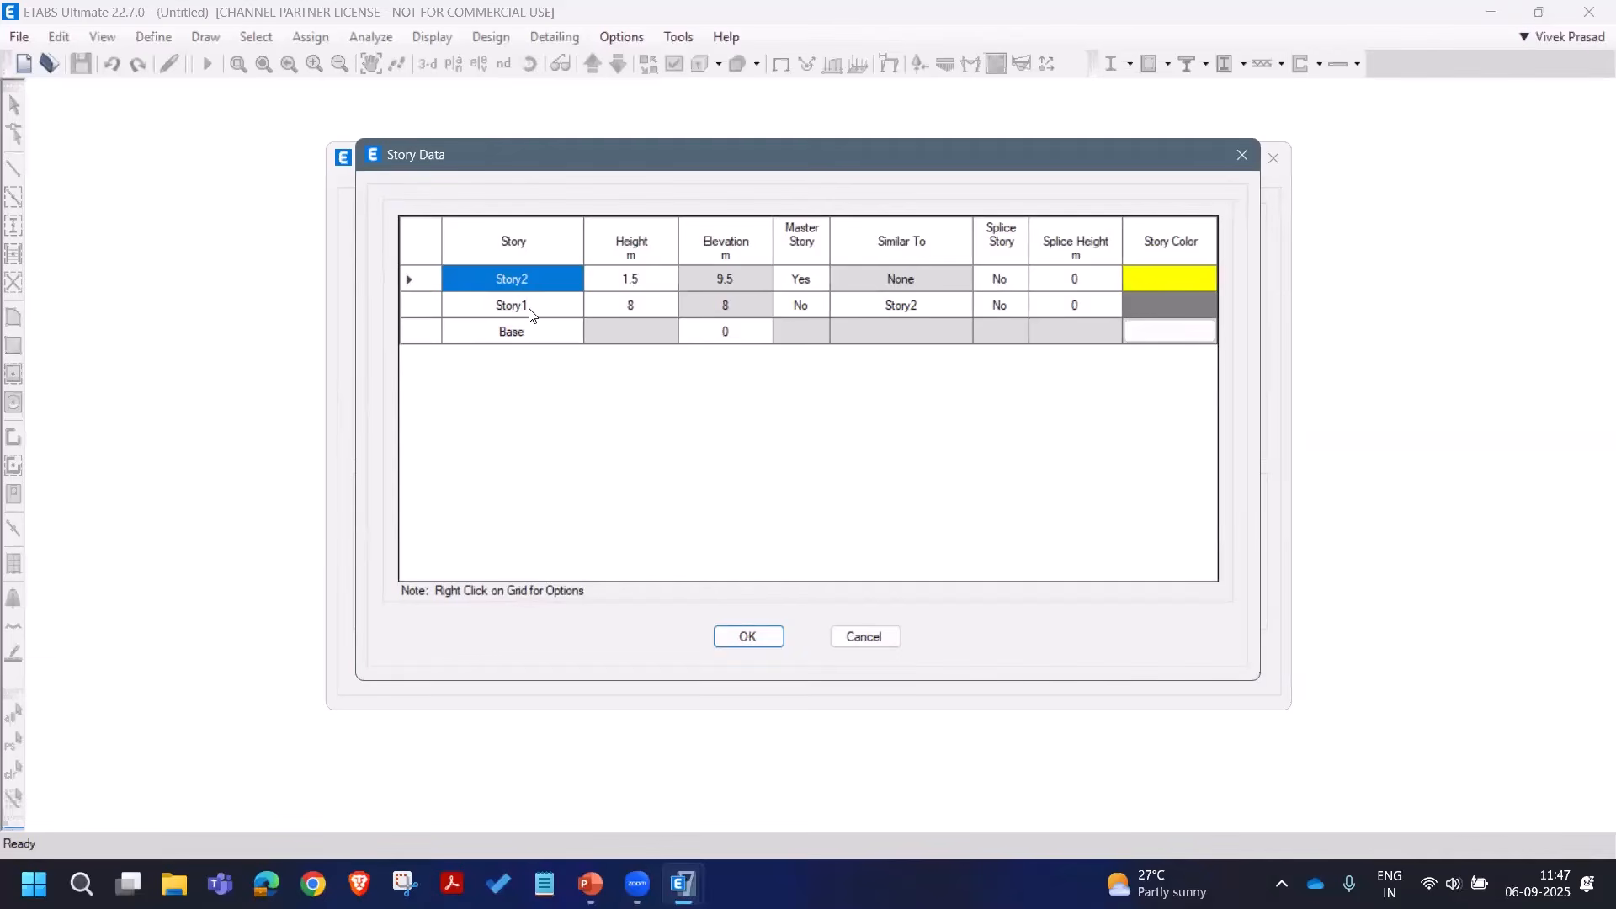
pyautogui.click(540, 307)
pyautogui.write('E')
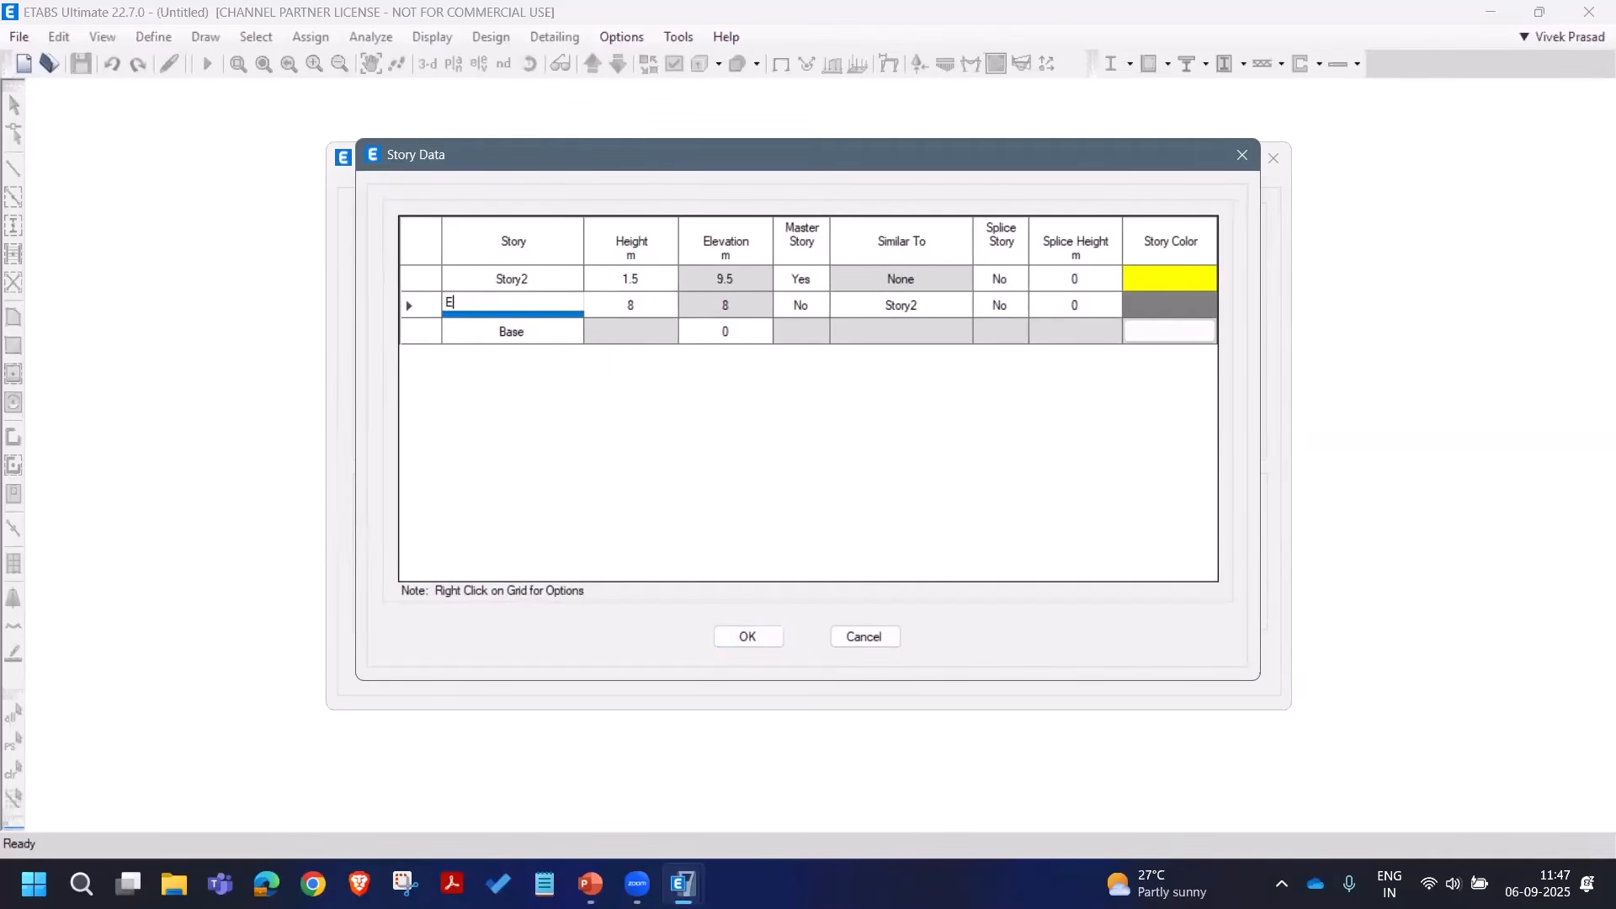
pyautogui.write('aves')
pyautogui.click(543, 278)
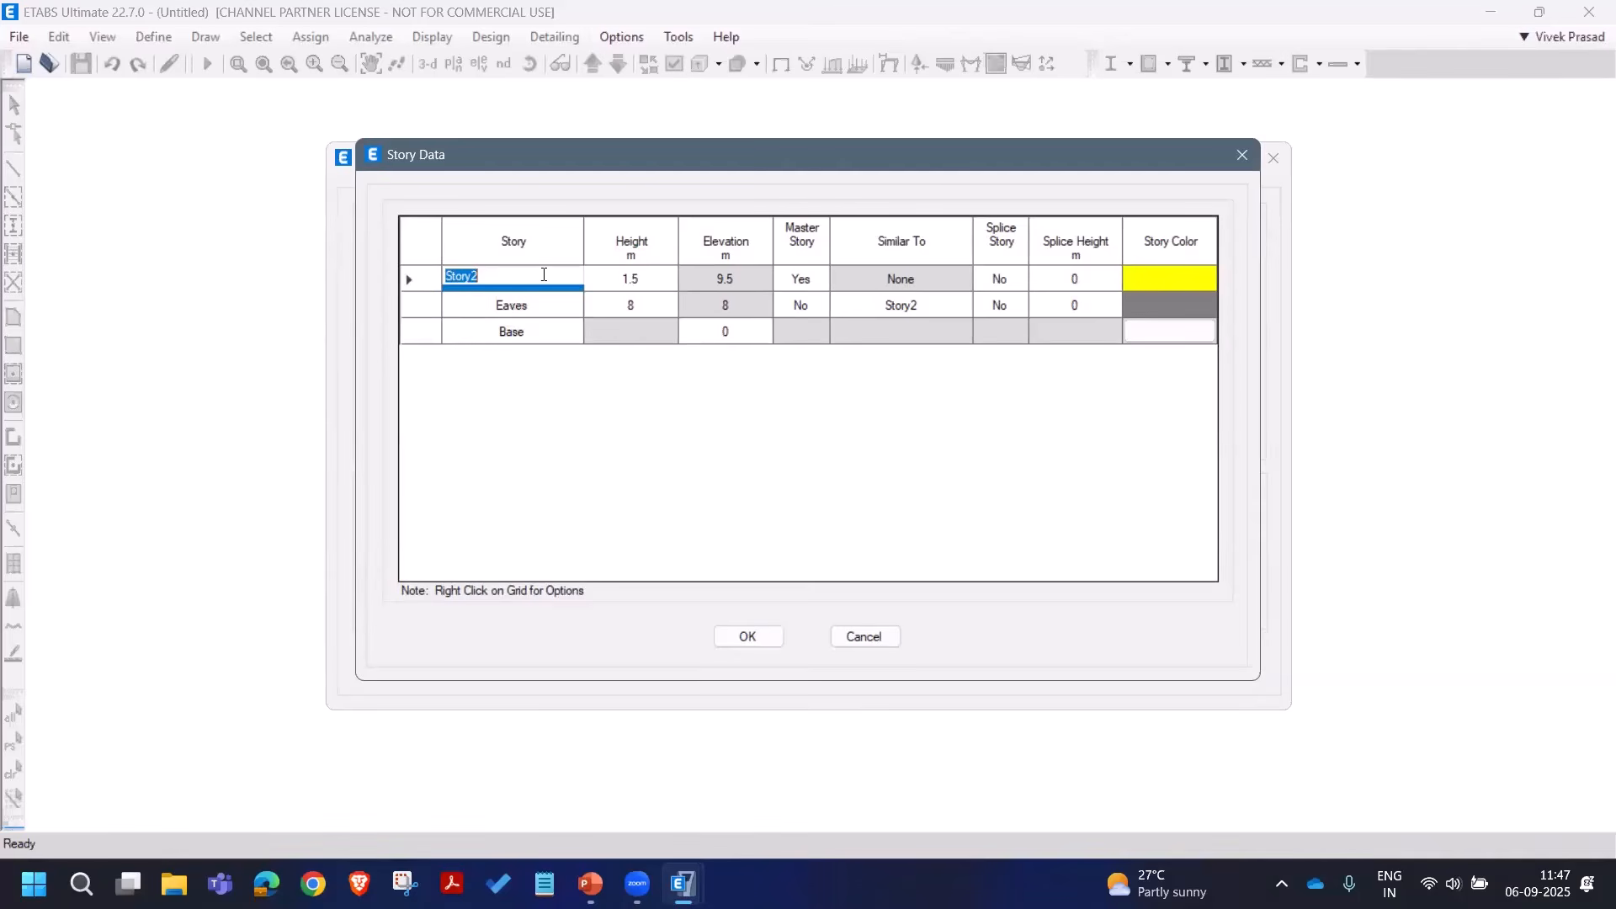
pyautogui.write('Ridge')
pyautogui.click(747, 633)
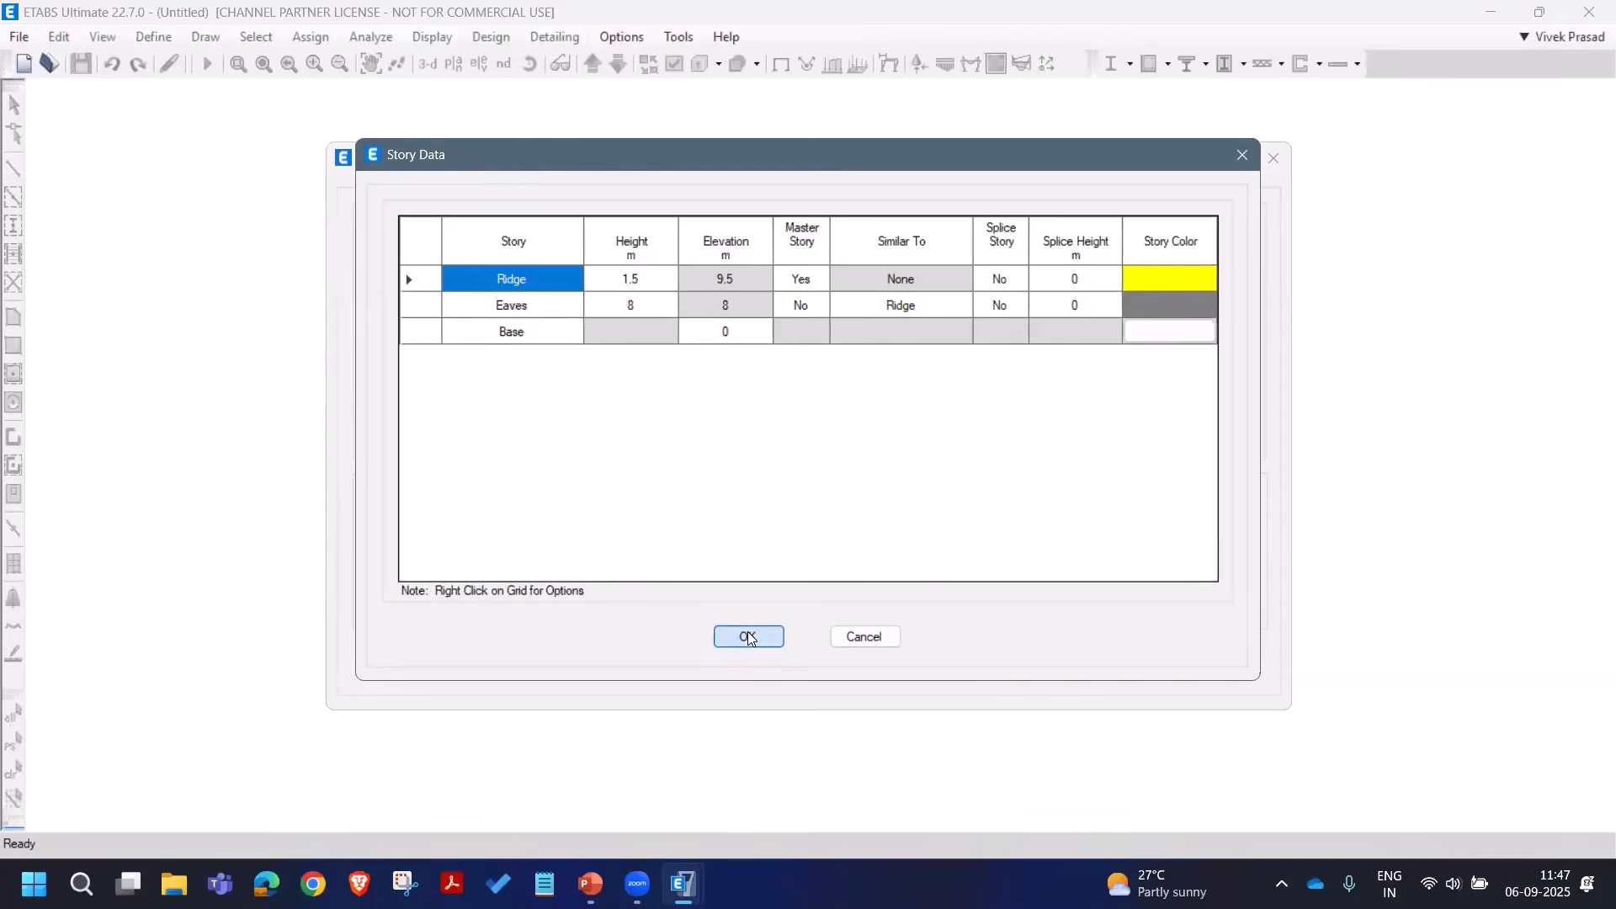
pyautogui.click(768, 667)
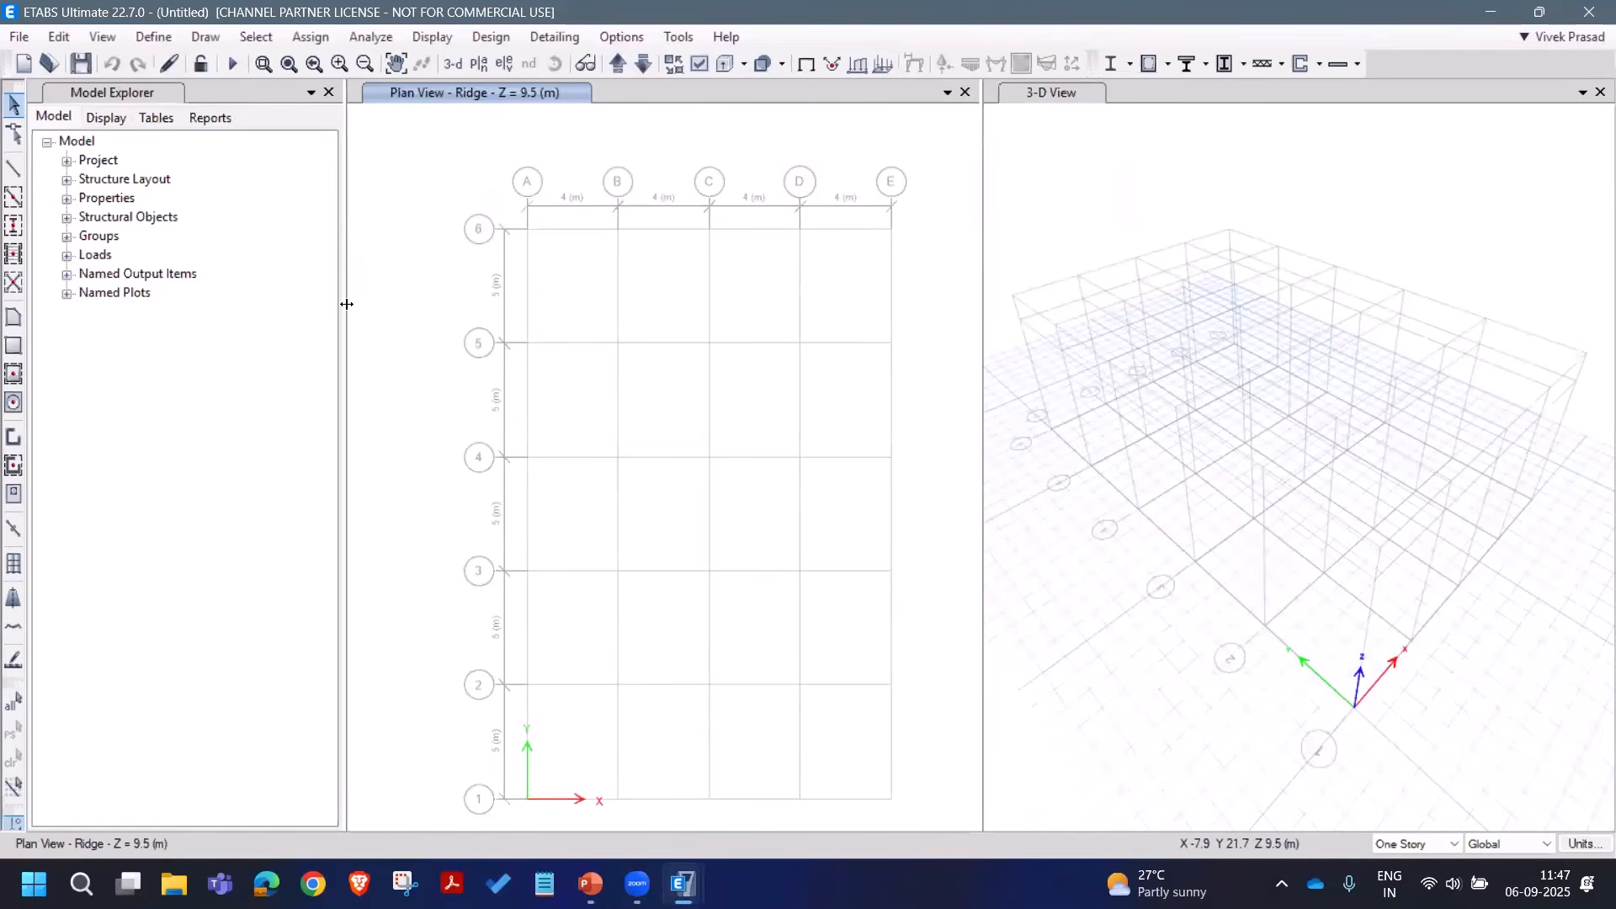
# Step: Save the model as SteelShed1 in the 20250806_Webinar5_Steel folder
pyautogui.moveTo(345, 303); pyautogui.dragTo(267, 303)
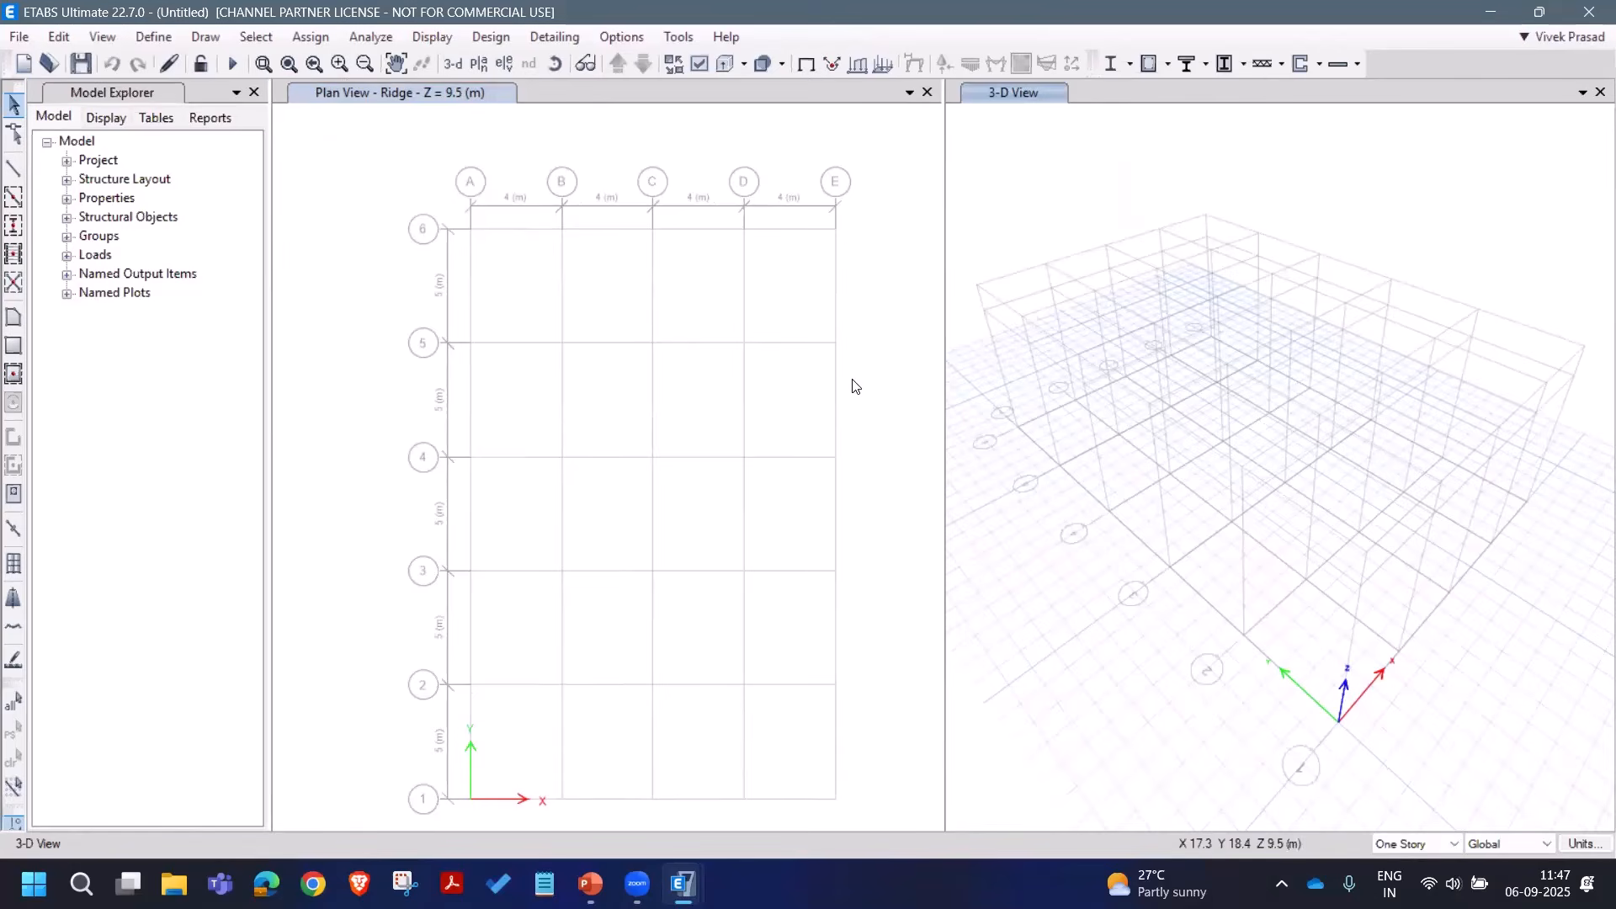
pyautogui.click(80, 66)
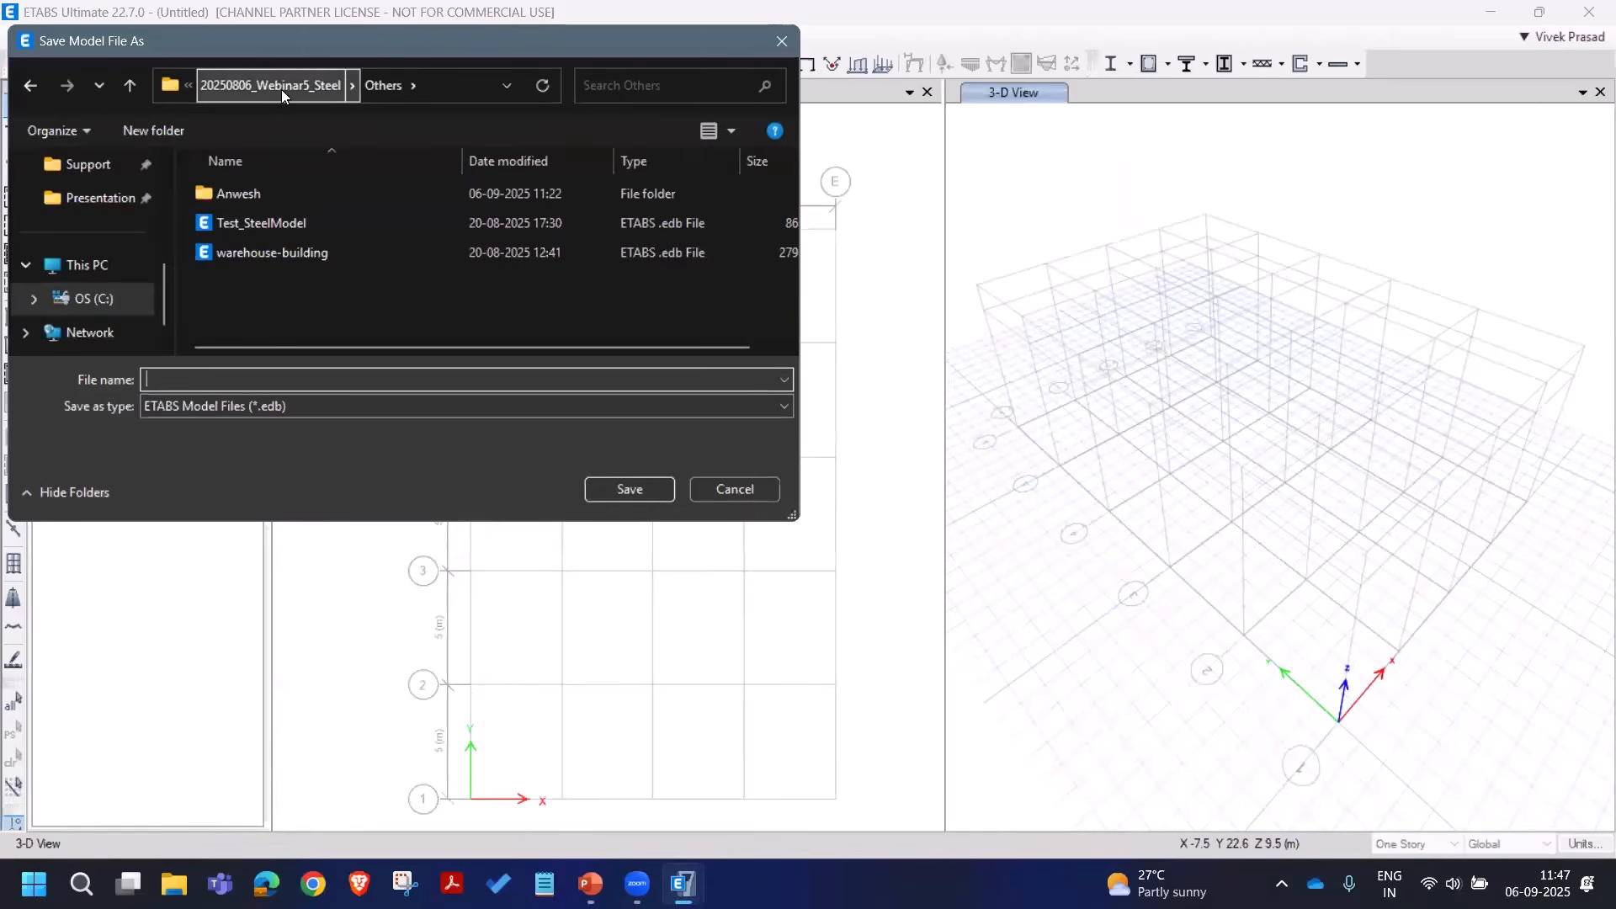
pyautogui.click(281, 87)
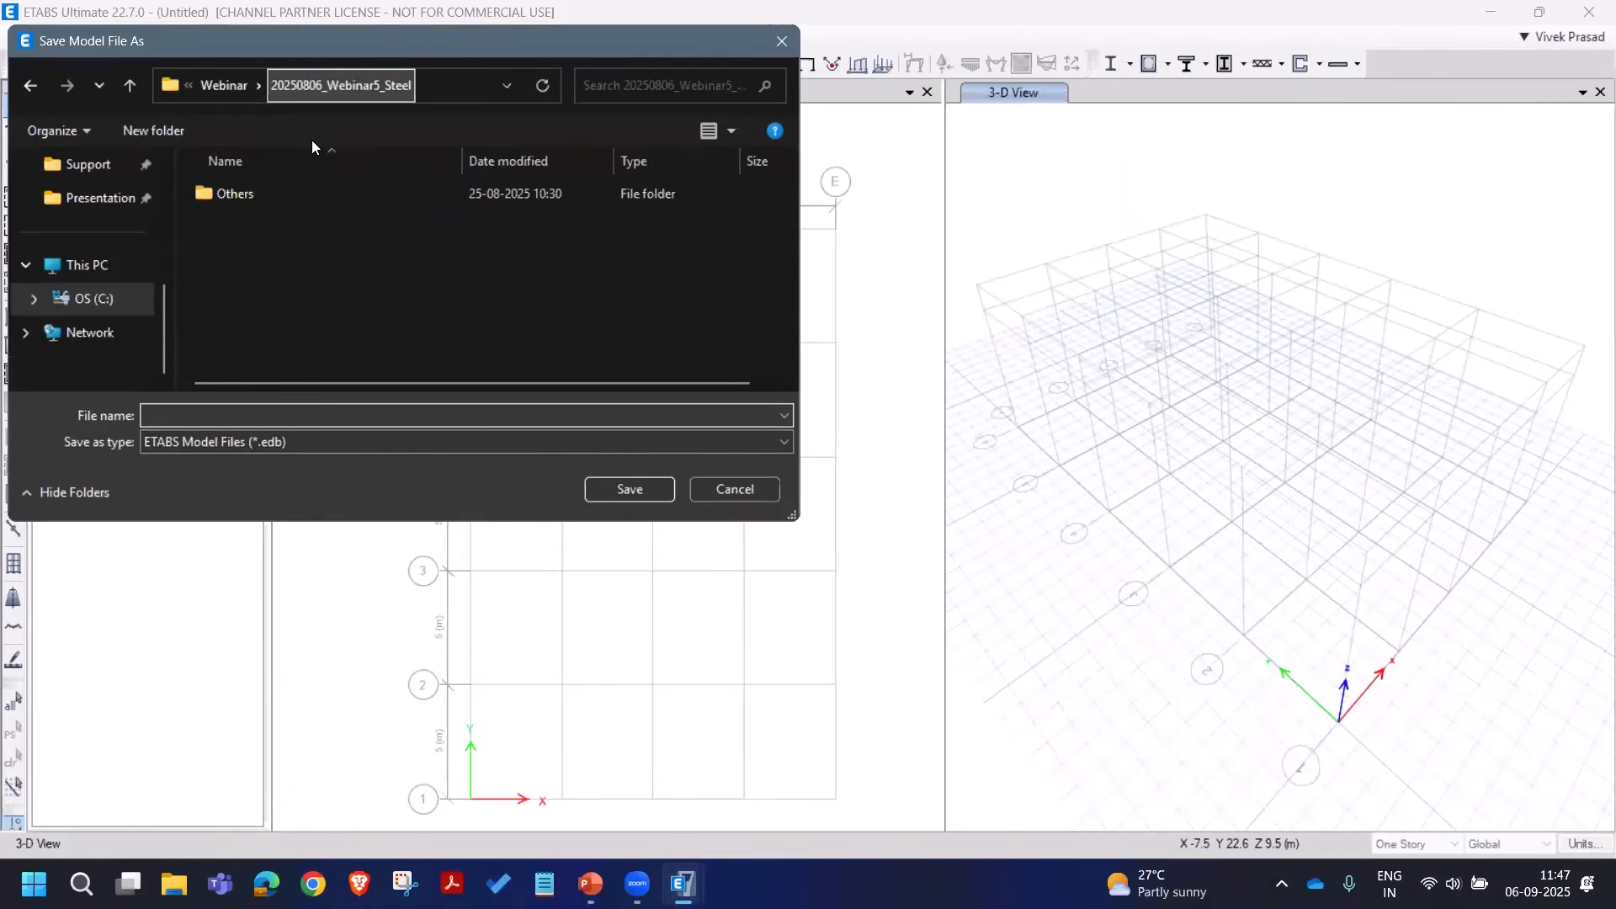
pyautogui.click(312, 411)
pyautogui.write('S')
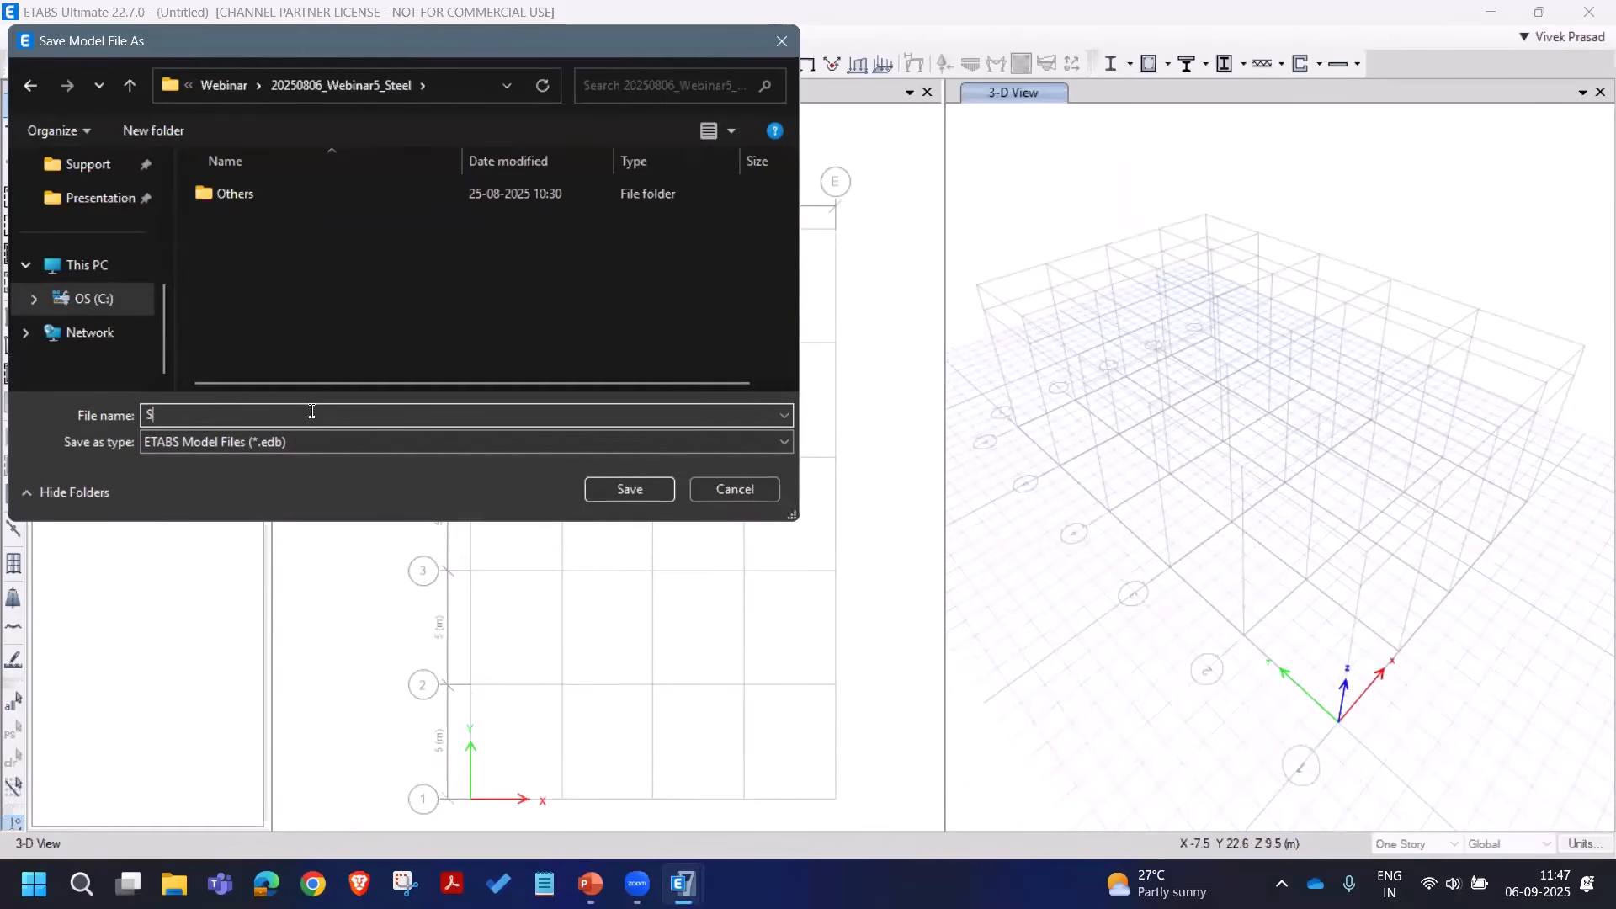
pyautogui.write('teelBl')
pyautogui.press('BackSpace')
pyautogui.press('BackSpace')
pyautogui.write('Shed1')
pyautogui.click(635, 496)
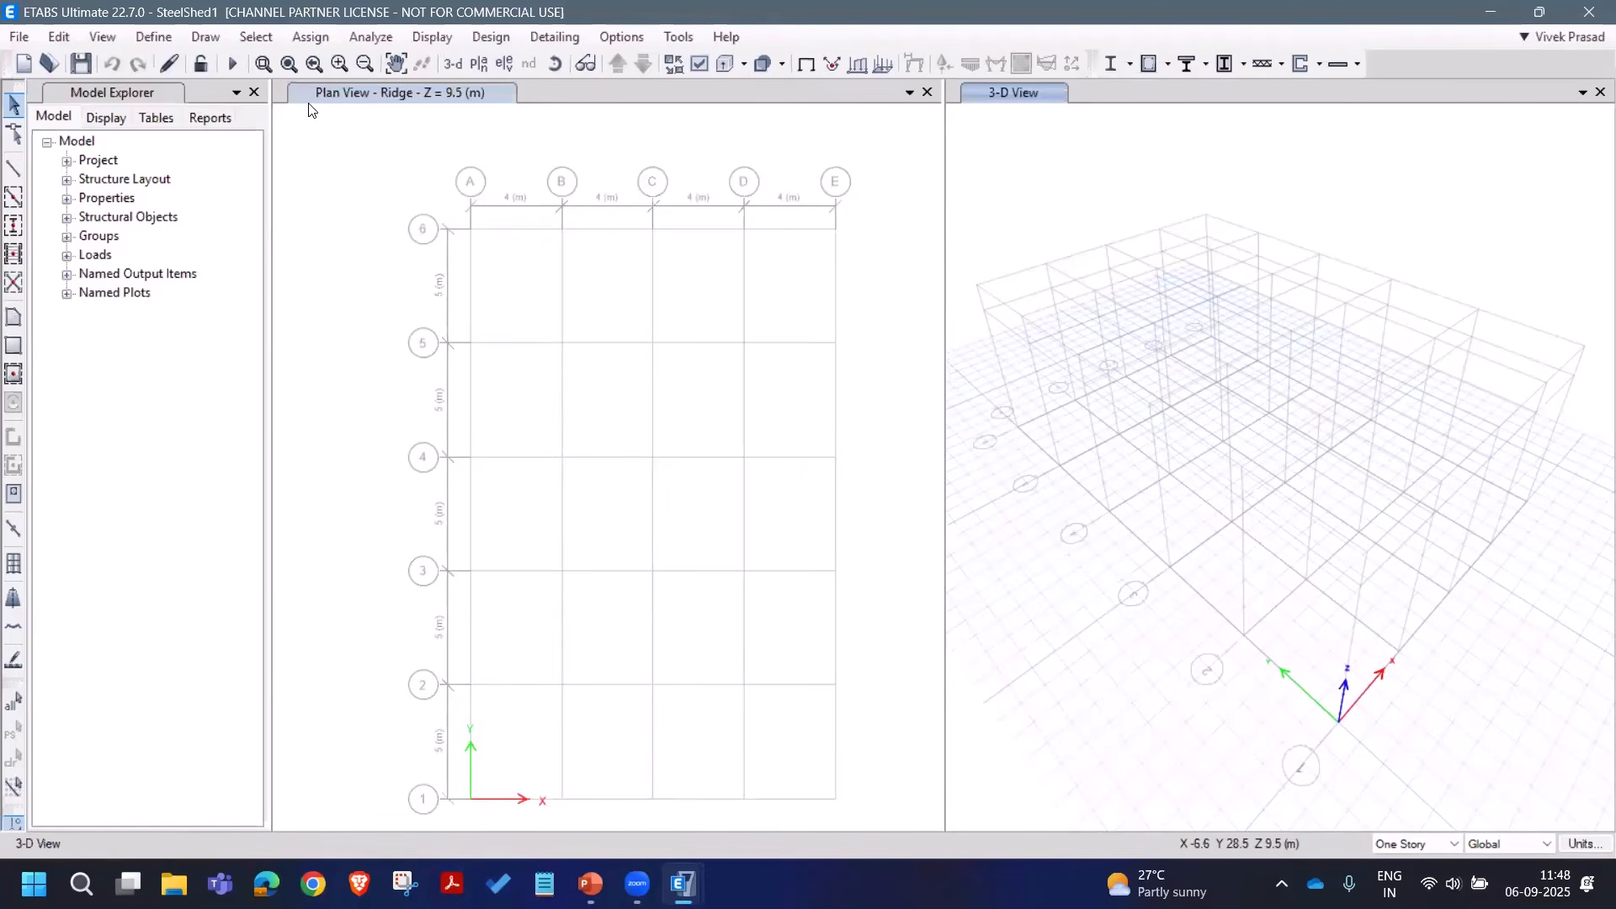
# Step: Add an Indian Fe250 steel material and close the material definitions
pyautogui.click(172, 40)
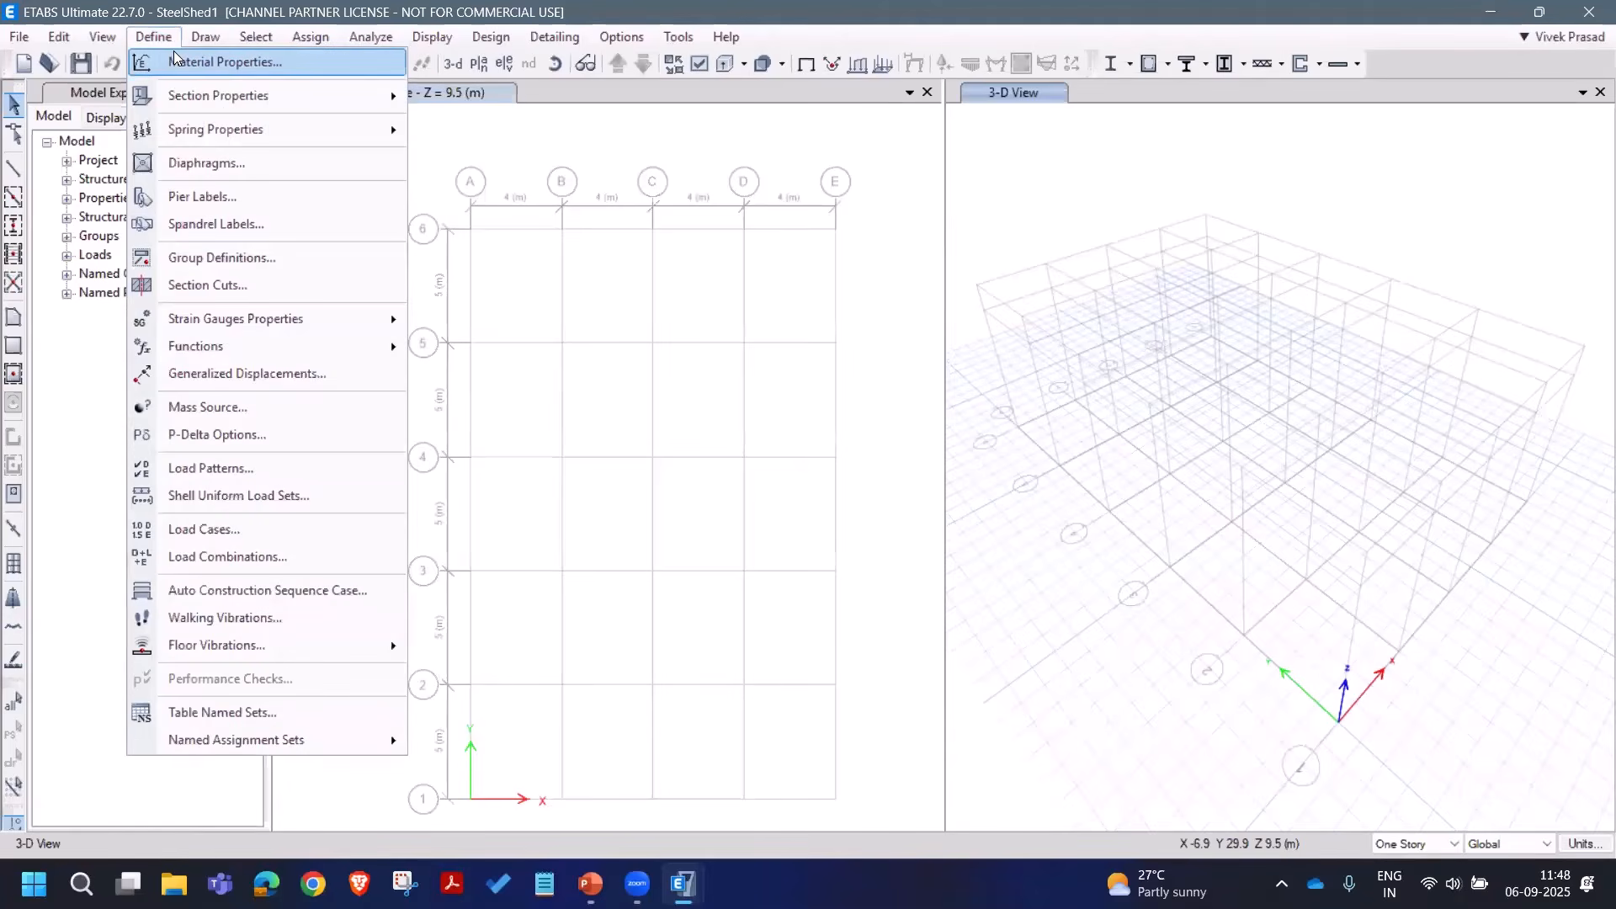
pyautogui.click(179, 61)
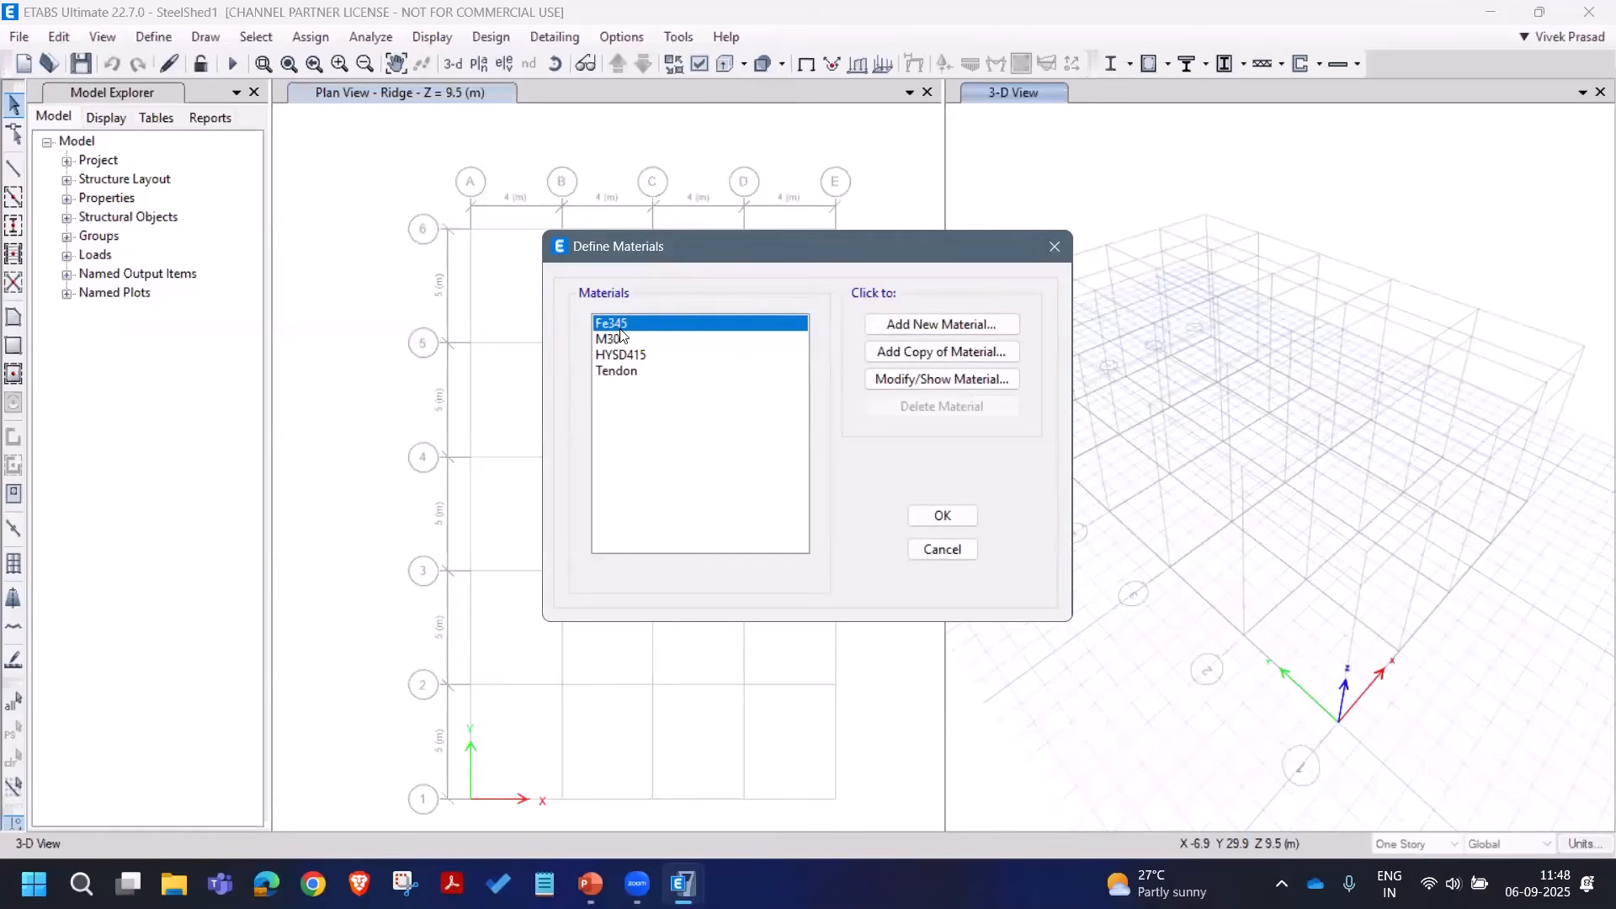
pyautogui.click(905, 326)
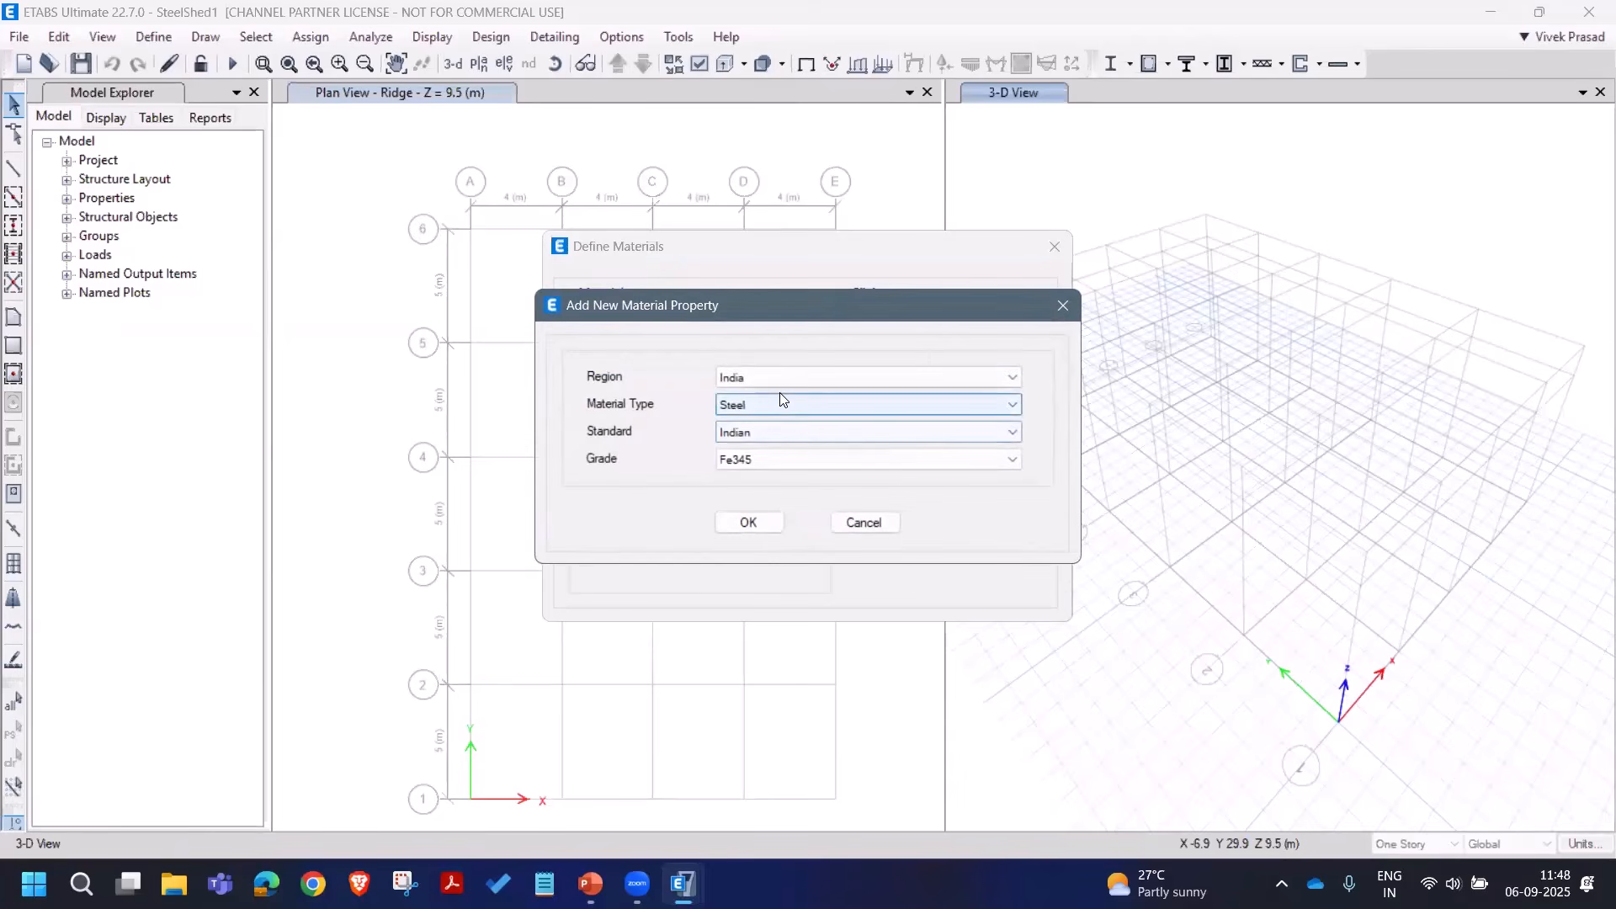
pyautogui.click(783, 459)
pyautogui.click(739, 477)
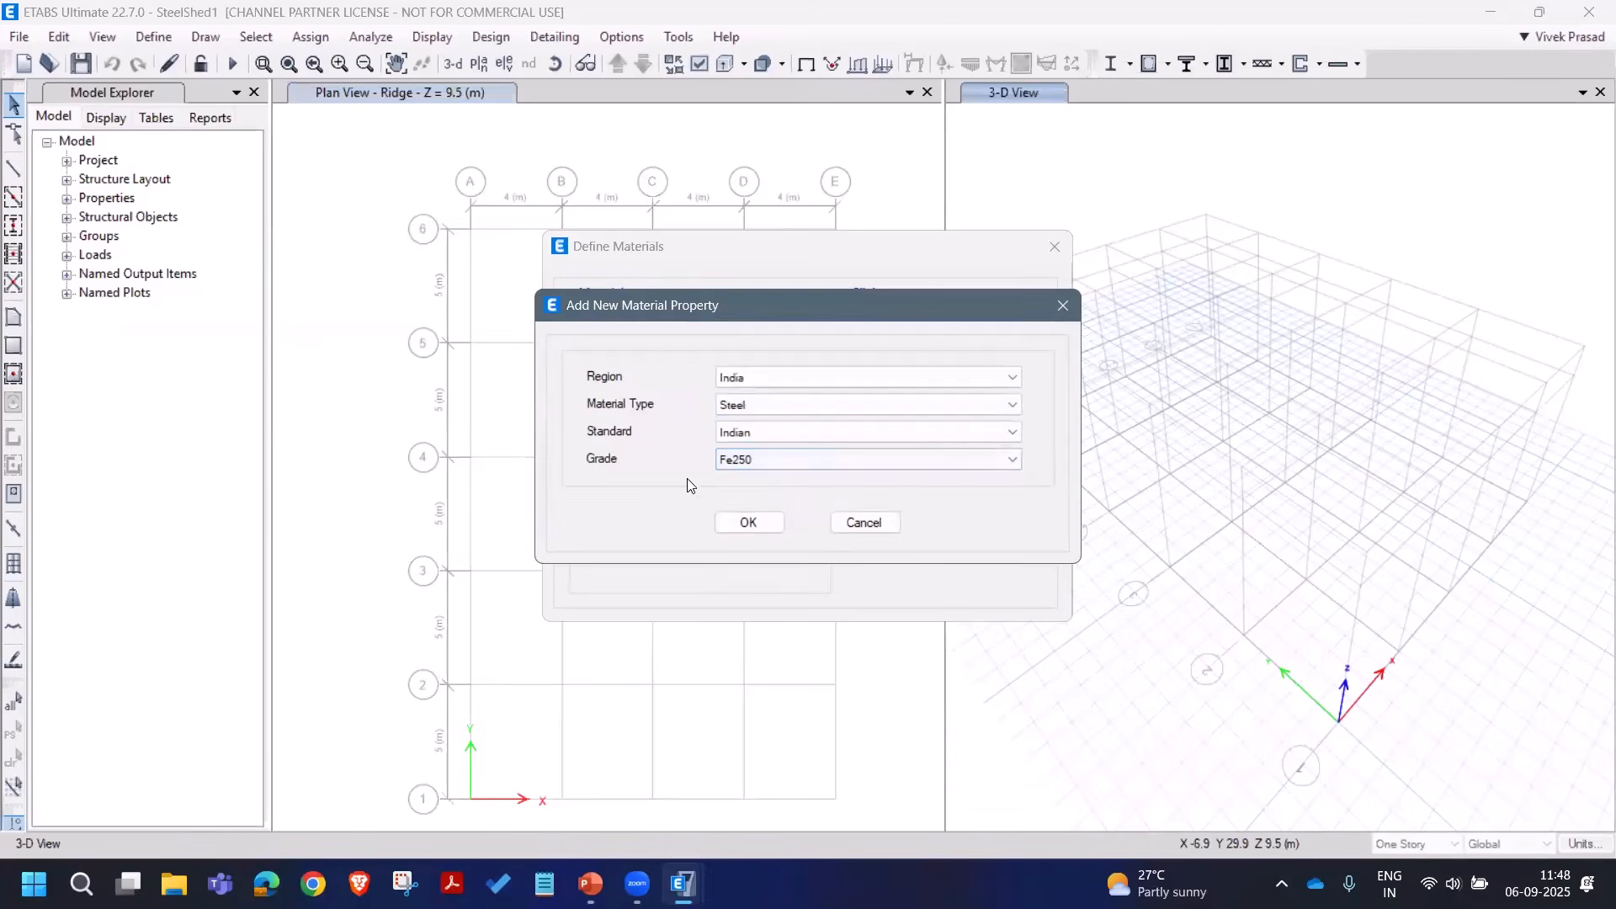
pyautogui.click(749, 521)
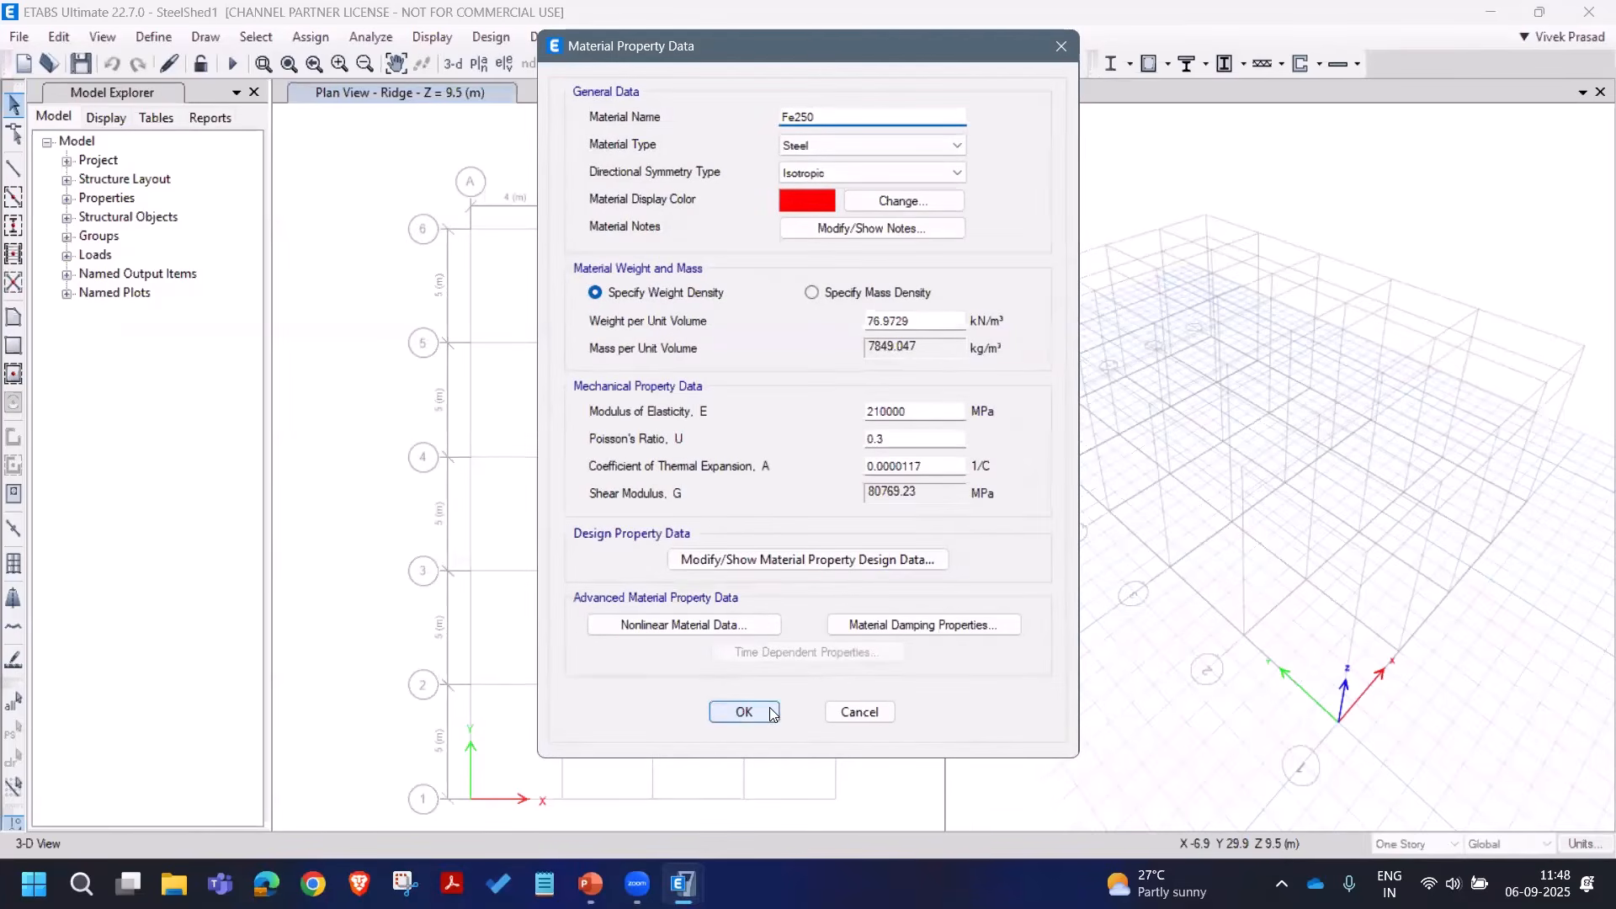
pyautogui.click(744, 710)
pyautogui.click(941, 515)
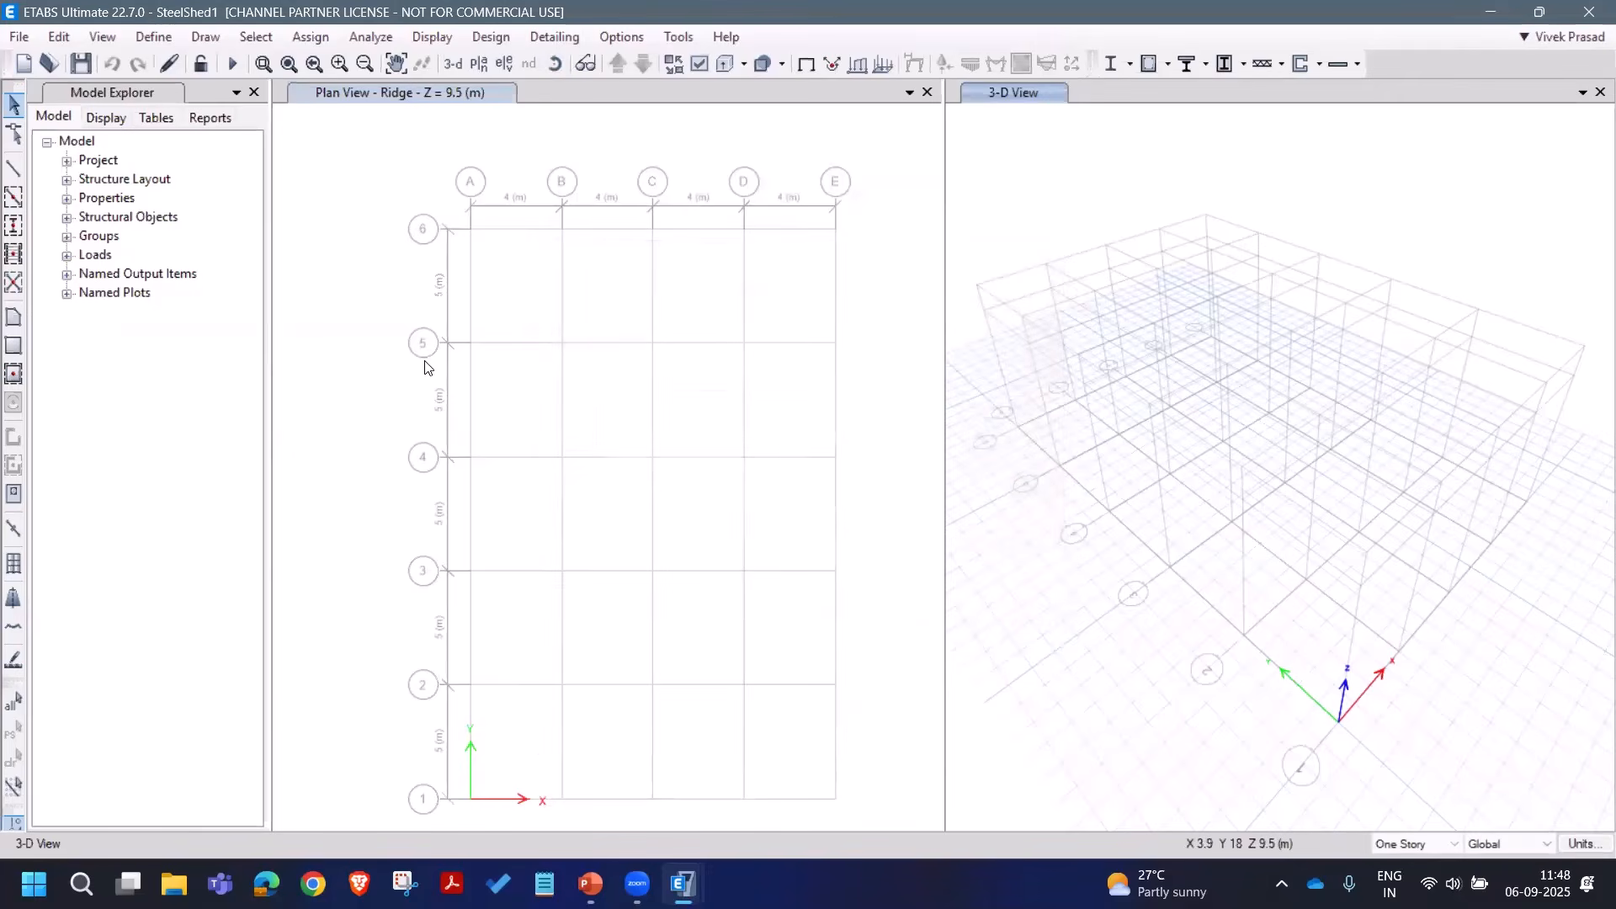
# Step: Delete the five Auto Select frame sections A-CompBm, A-GravBm, A-GravCol, A-LatBm and A-LatCol
pyautogui.click(155, 44)
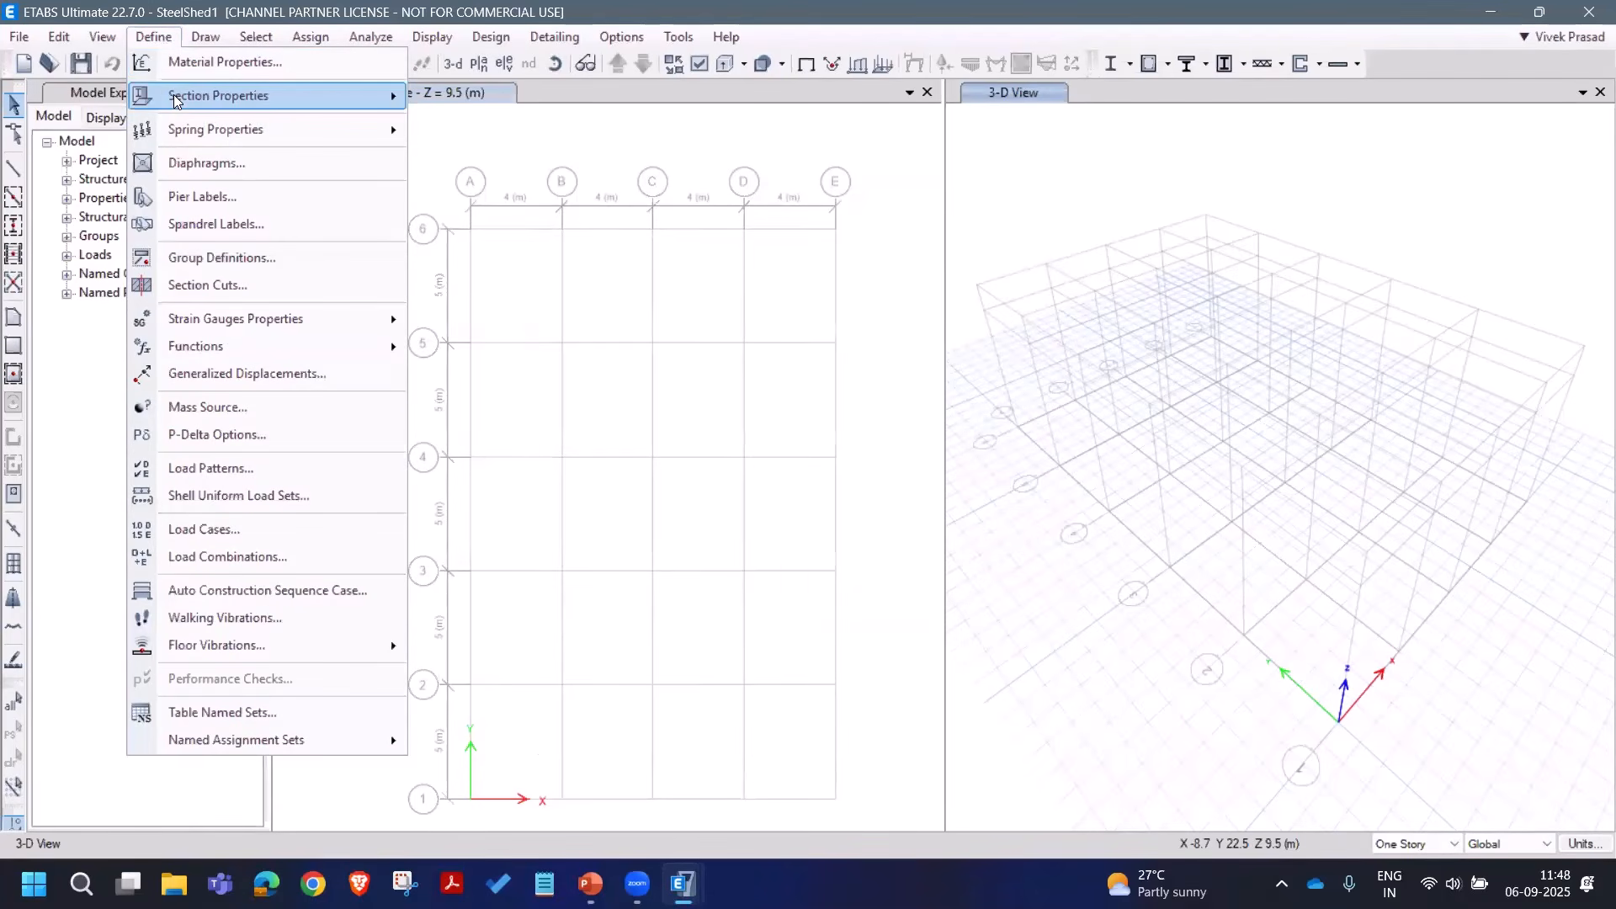
pyautogui.moveTo(174, 100)
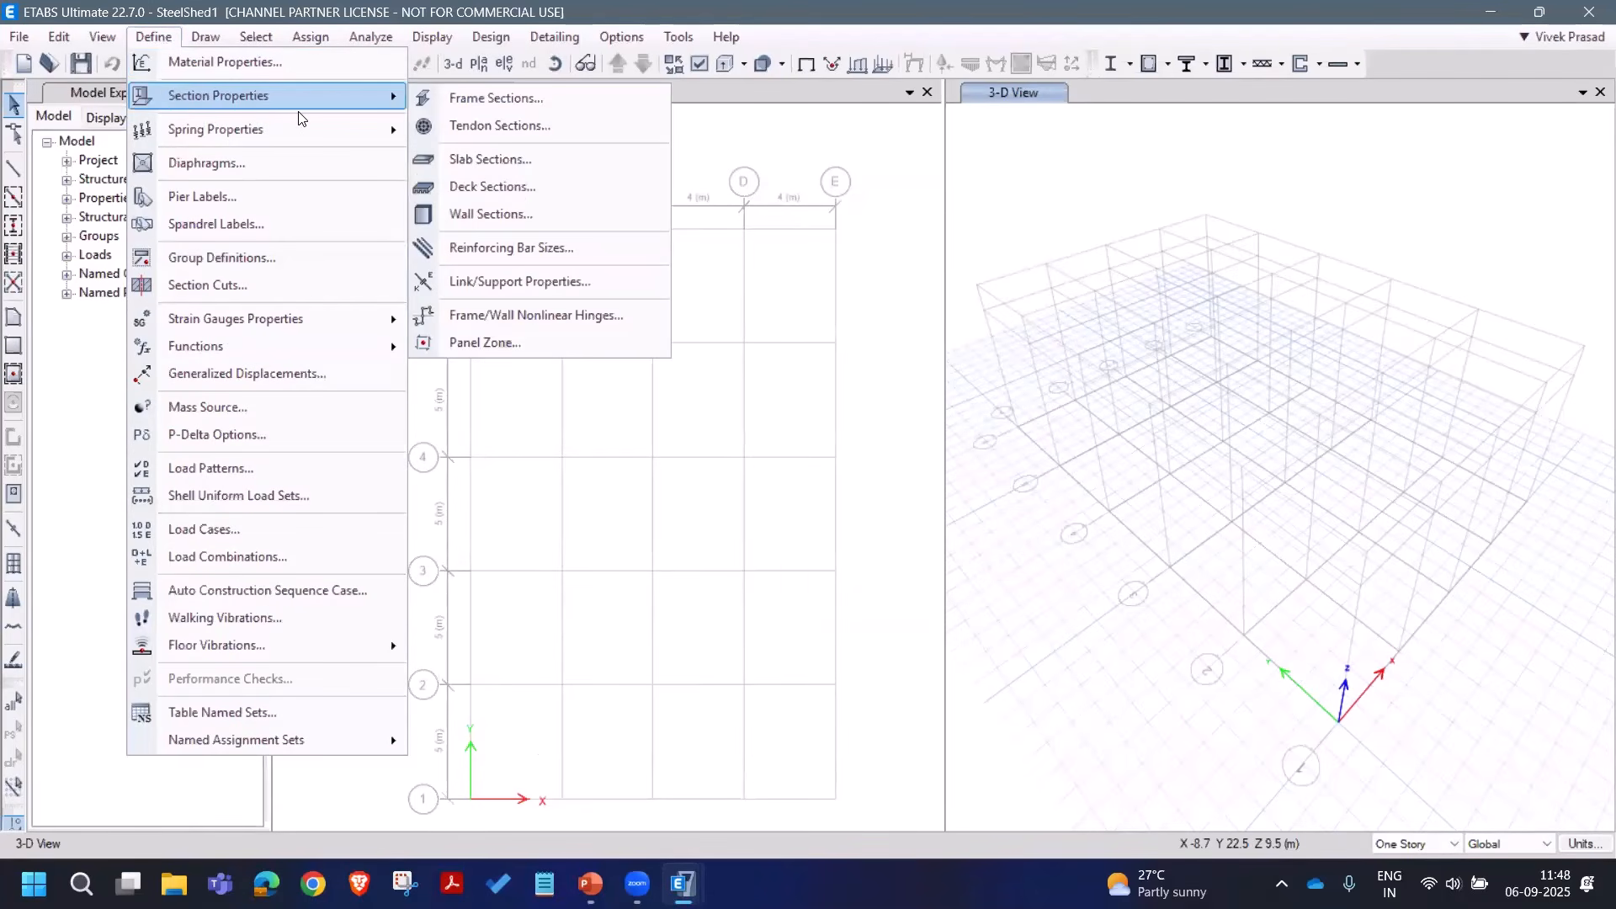
pyautogui.click(481, 101)
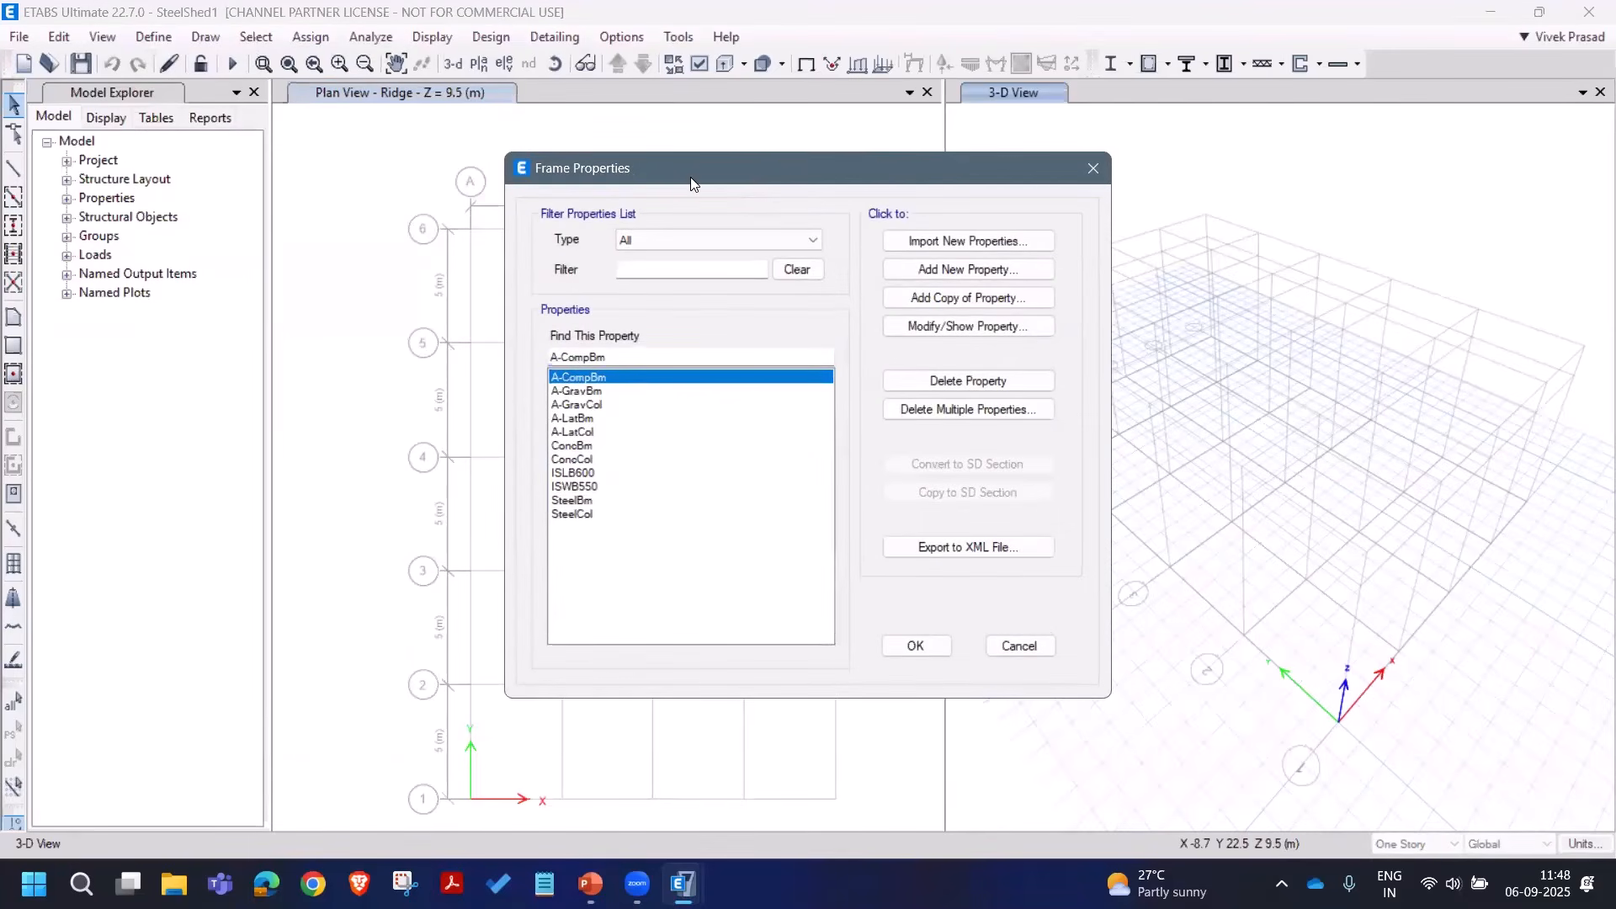
pyautogui.moveTo(692, 183); pyautogui.dragTo(499, 169)
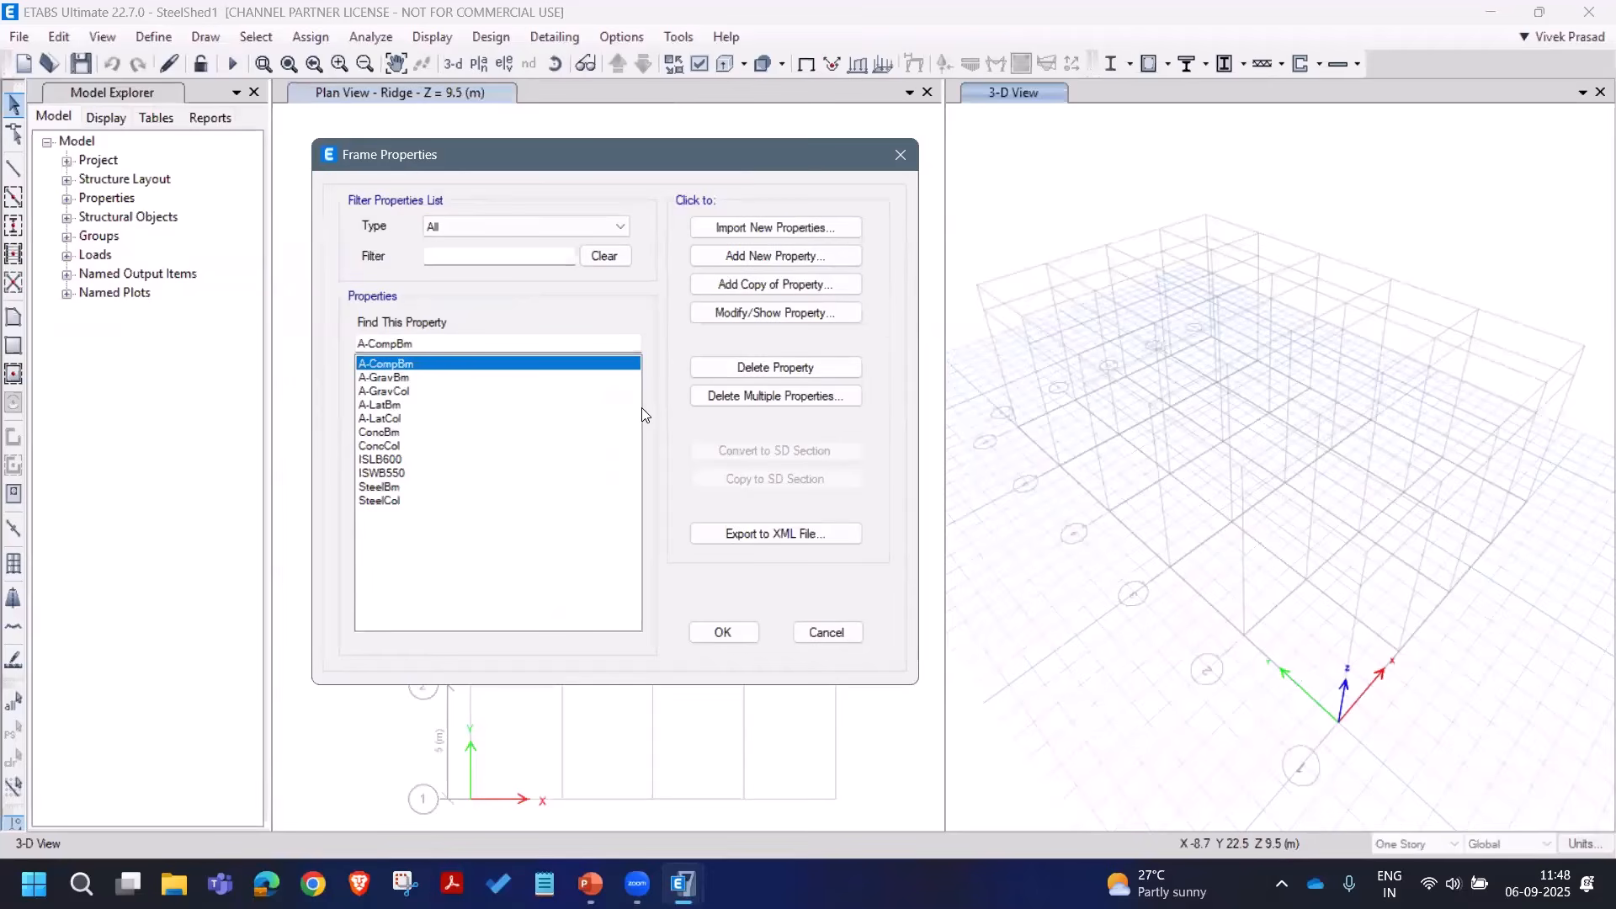
pyautogui.click(694, 400)
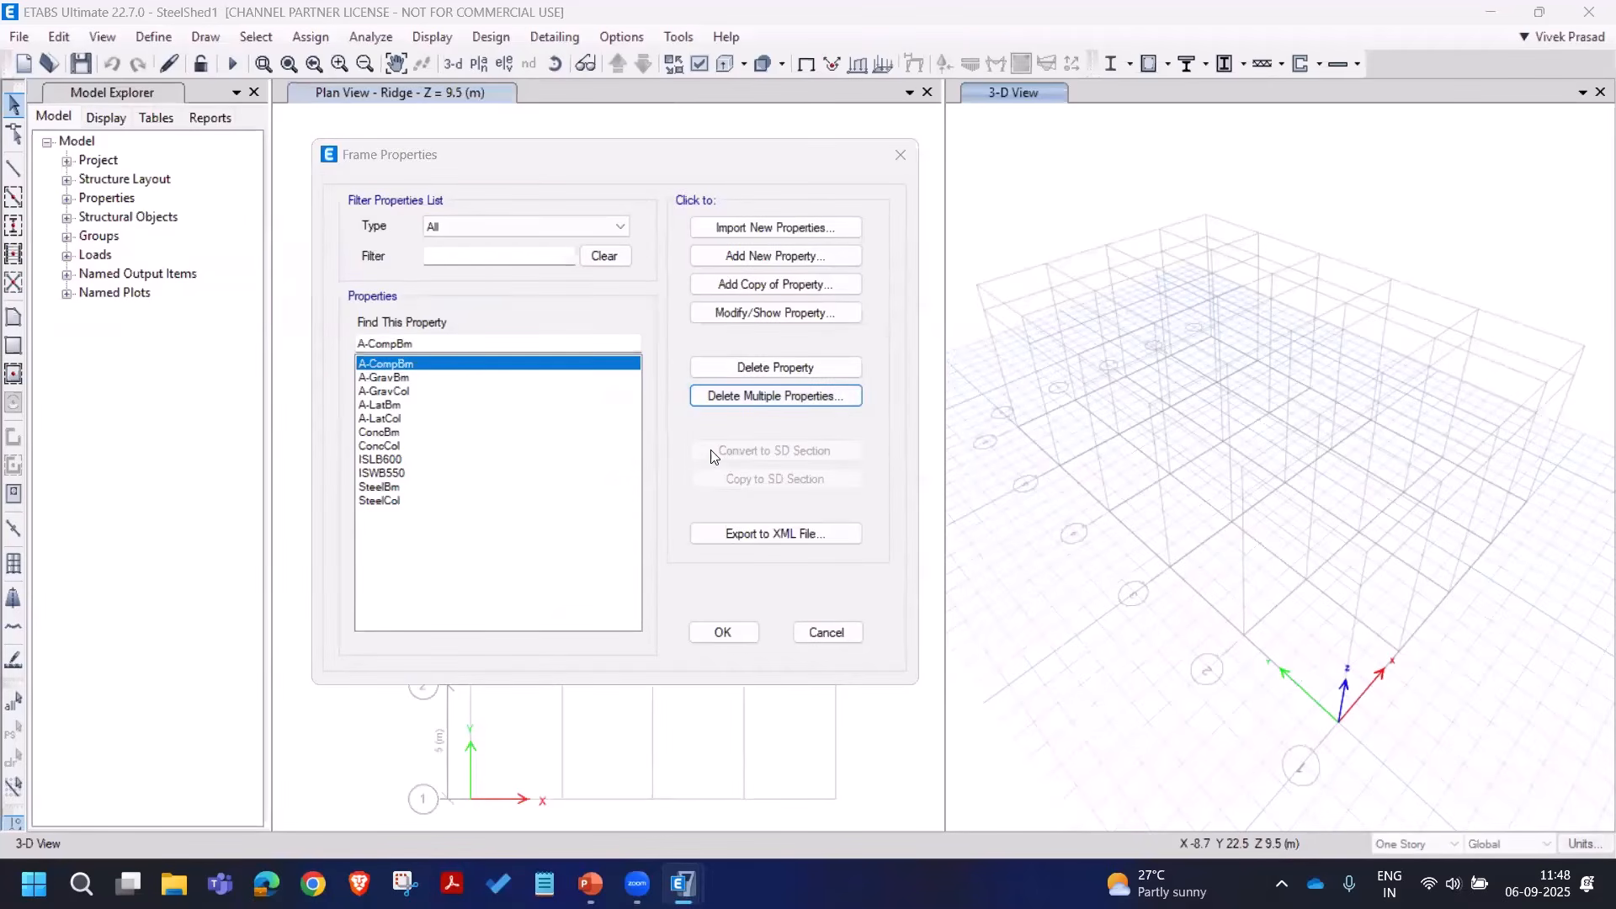
pyautogui.click(775, 239)
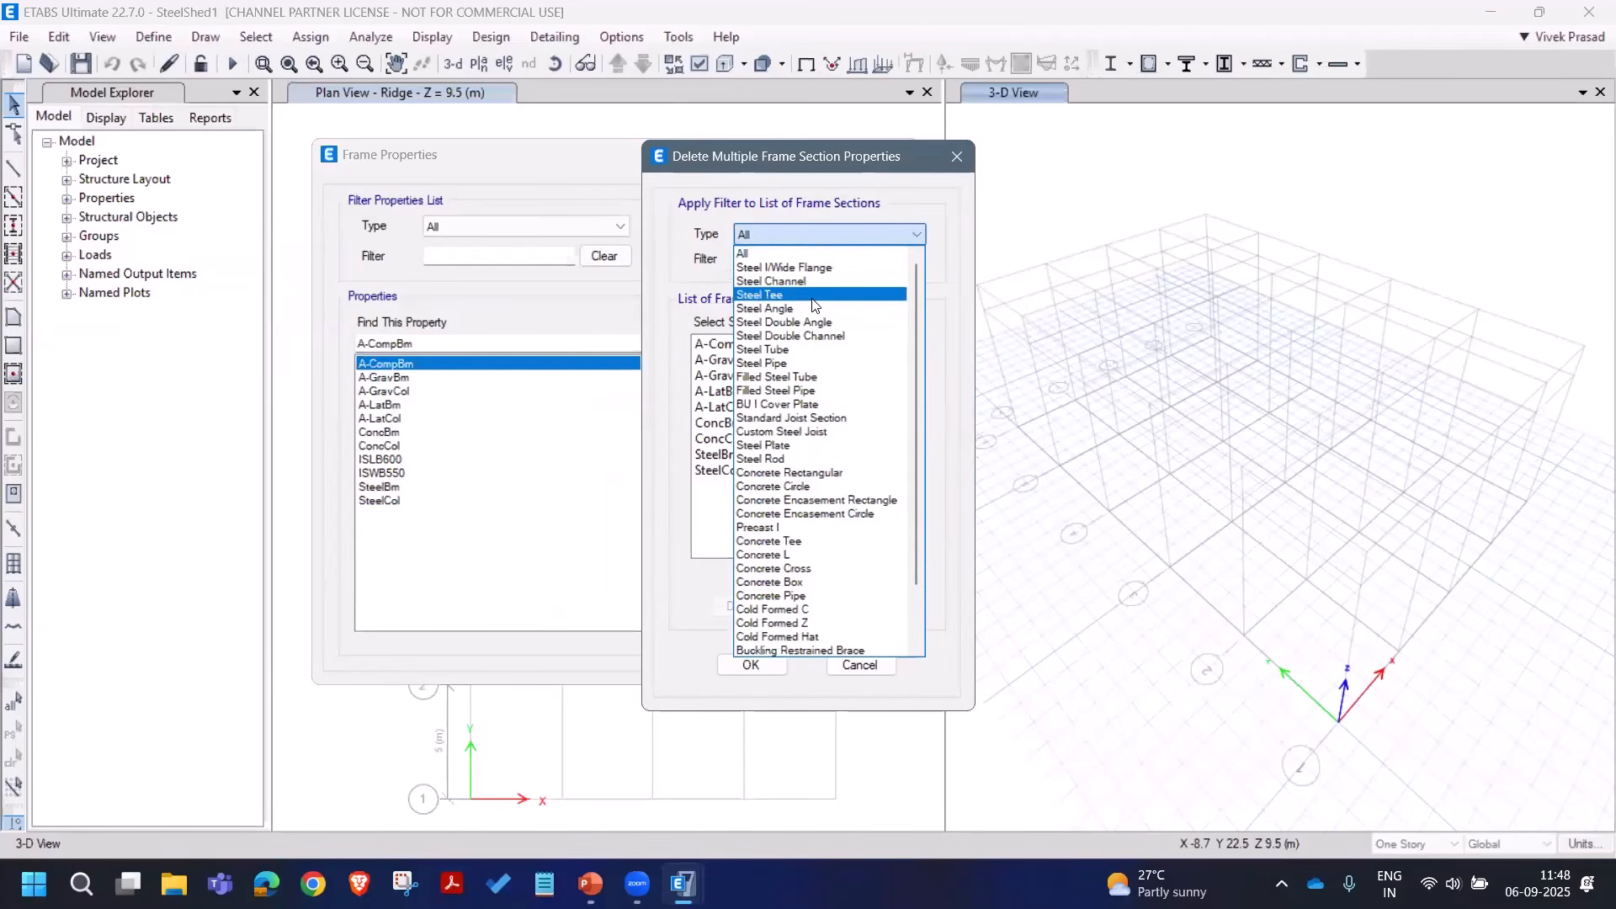
pyautogui.scroll(-2, 813, 320)
pyautogui.click(795, 638)
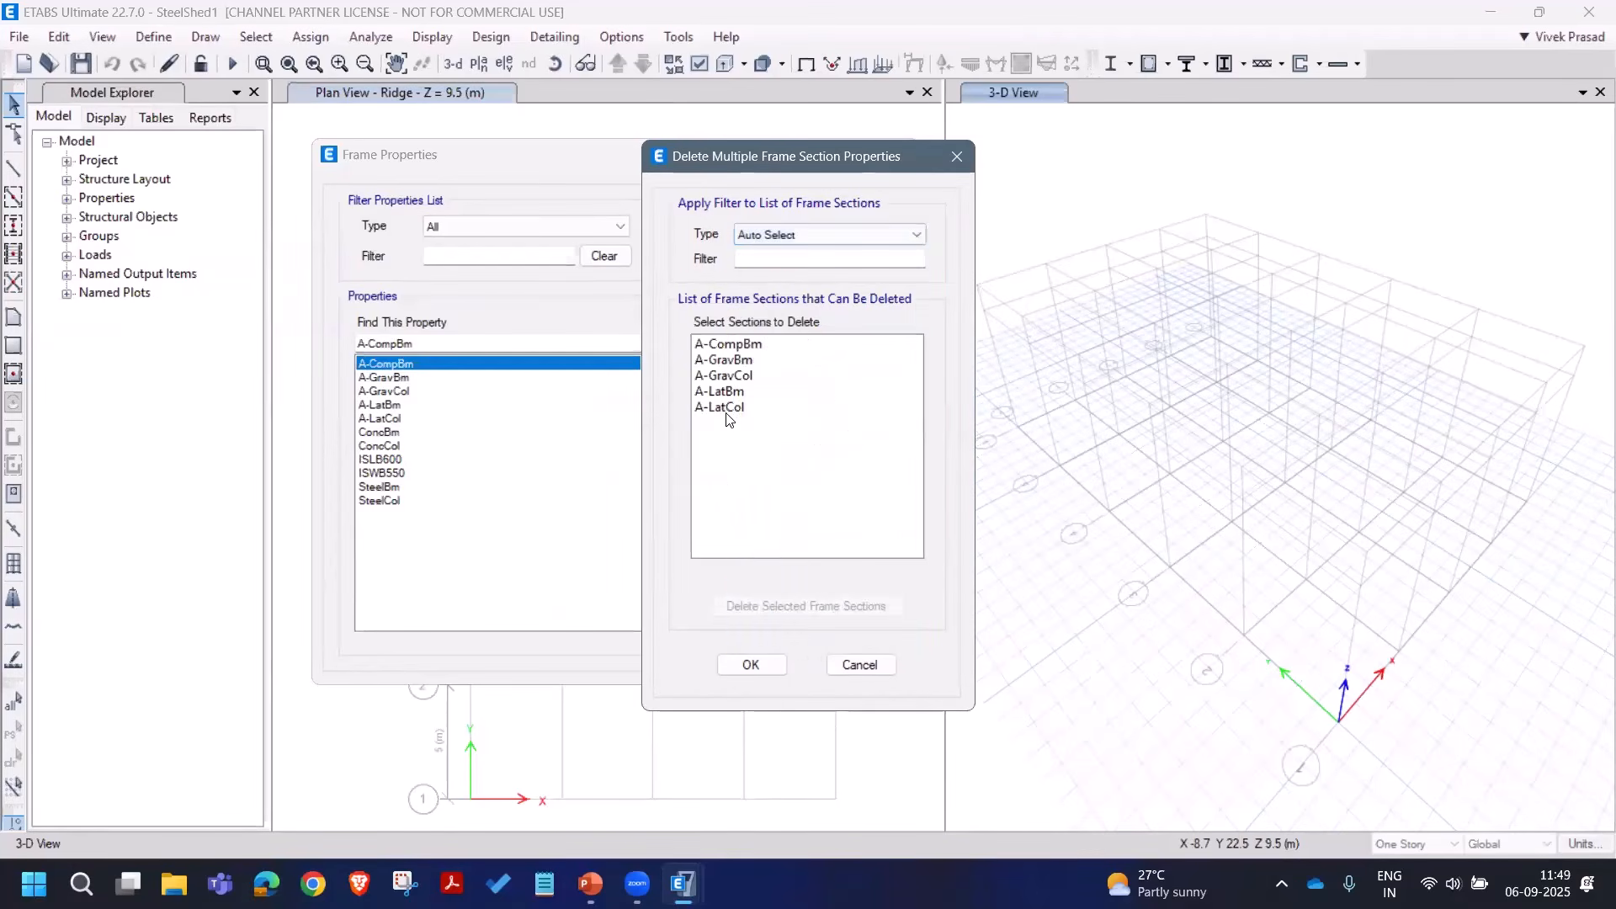
pyautogui.moveTo(746, 346); pyautogui.dragTo(747, 414)
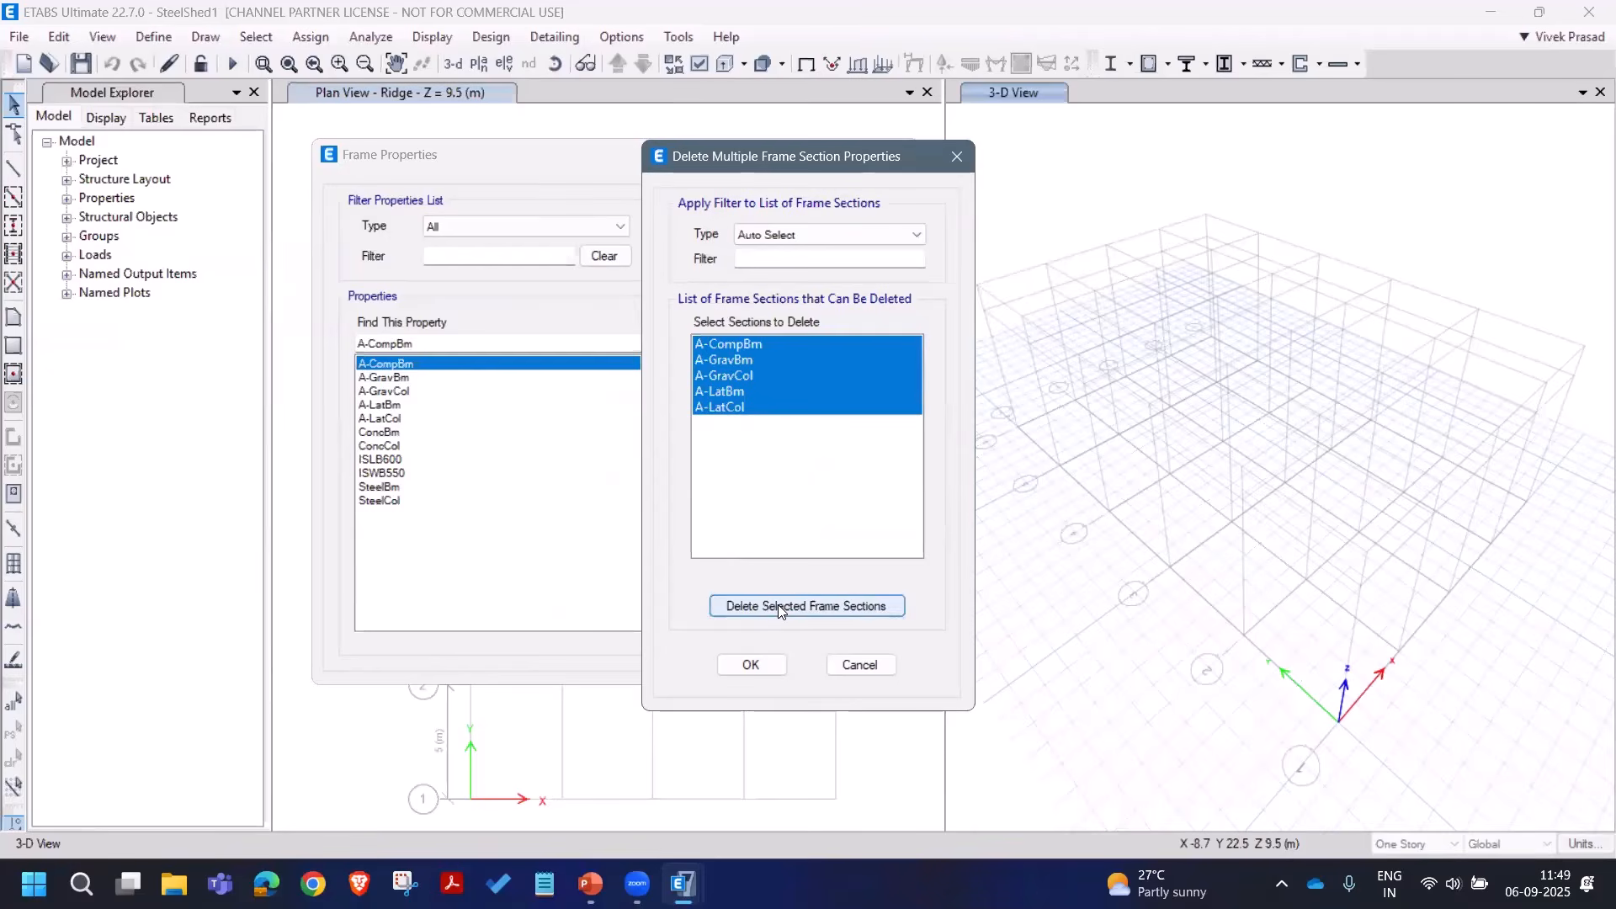
pyautogui.click(778, 604)
pyautogui.click(750, 664)
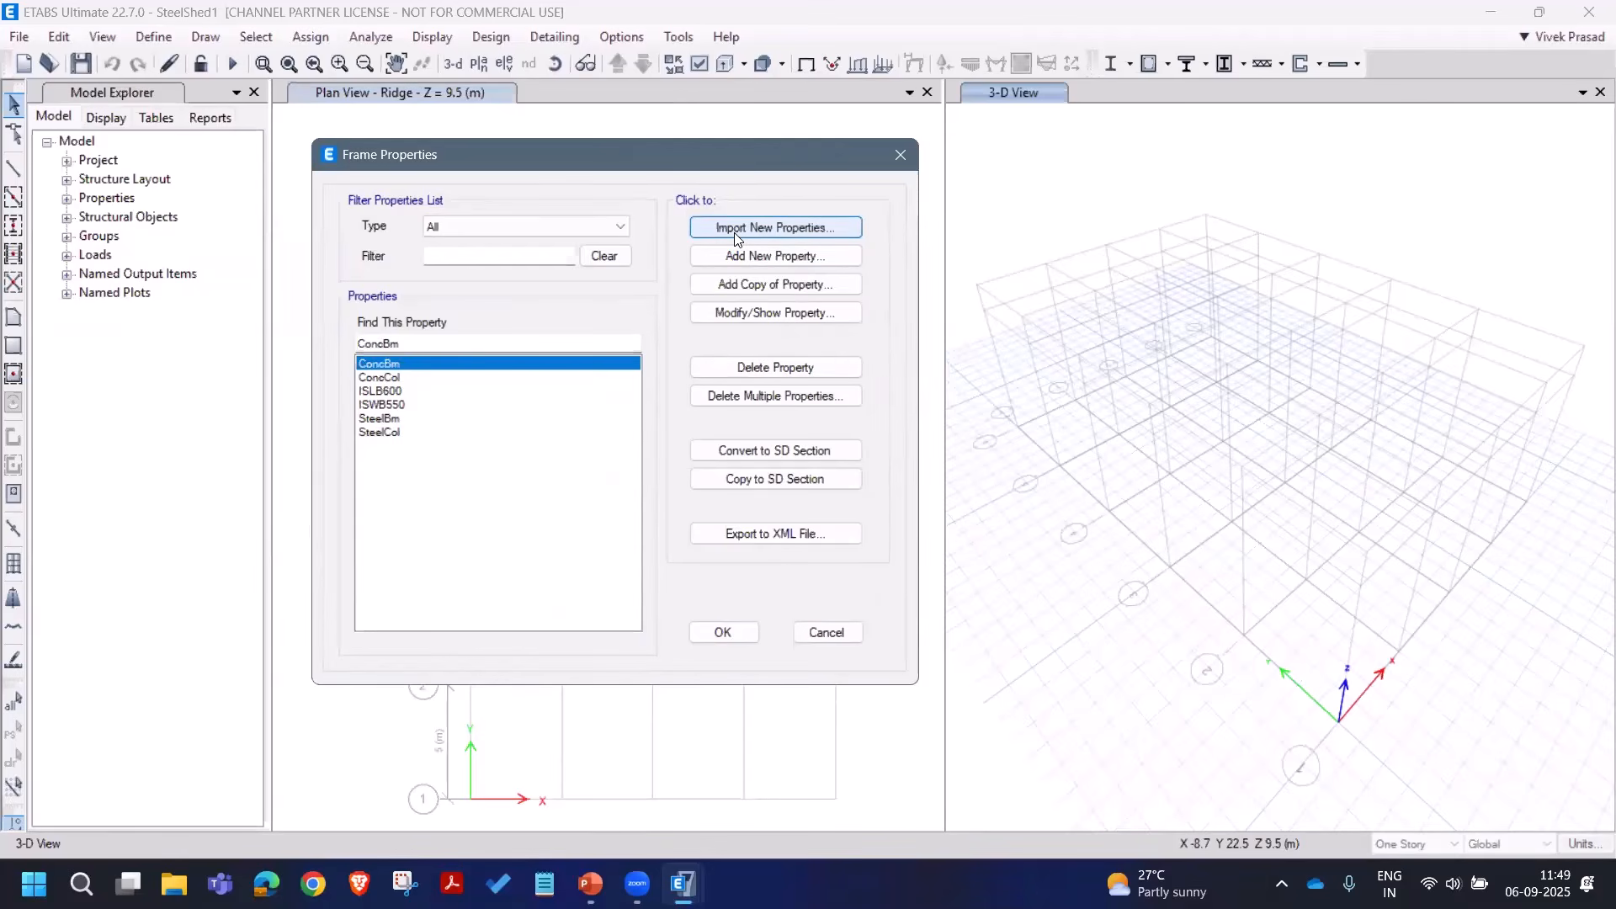
# Step: Import steel I-sections ISMB200 through ISMB500 from the Indian library with Fe345 material
pyautogui.click(740, 256)
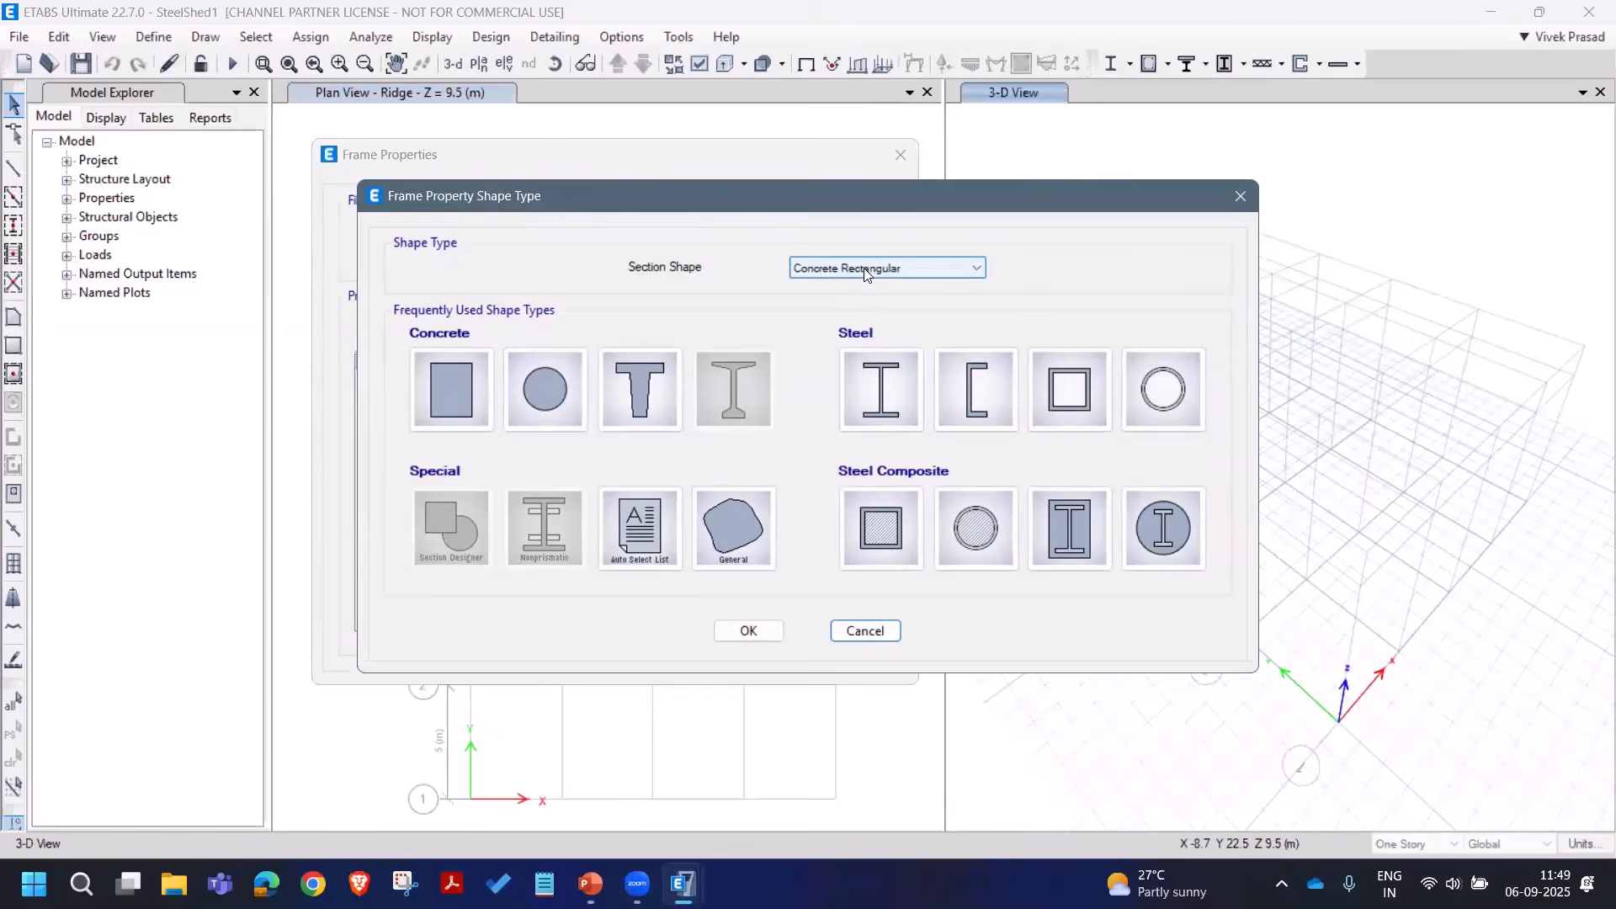
pyautogui.click(880, 389)
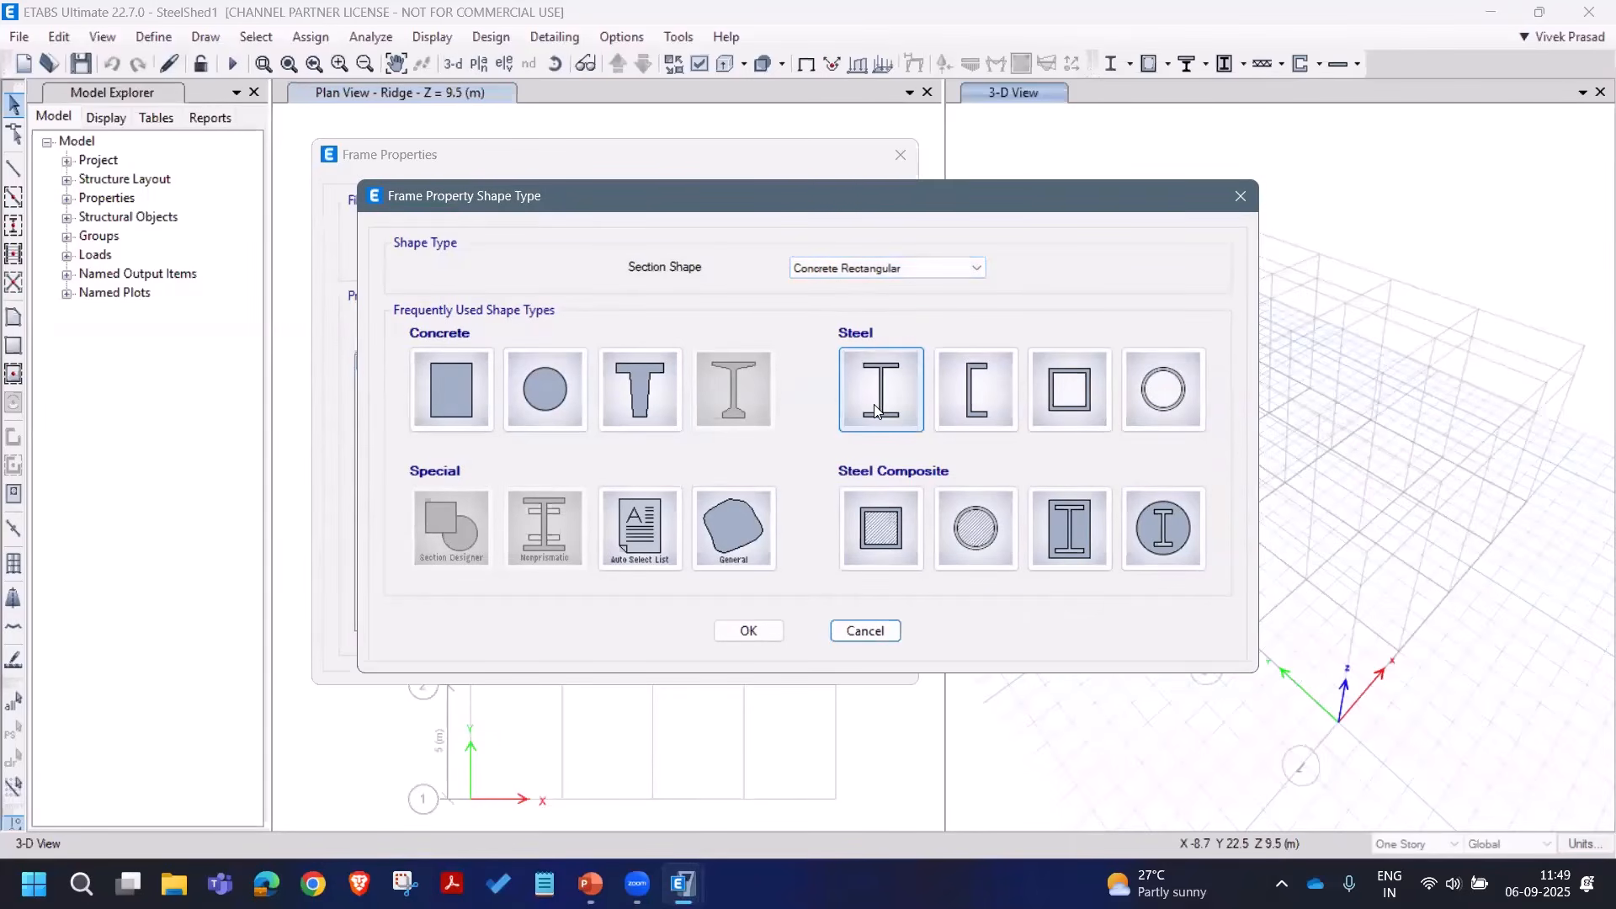
pyautogui.doubleClick(880, 389)
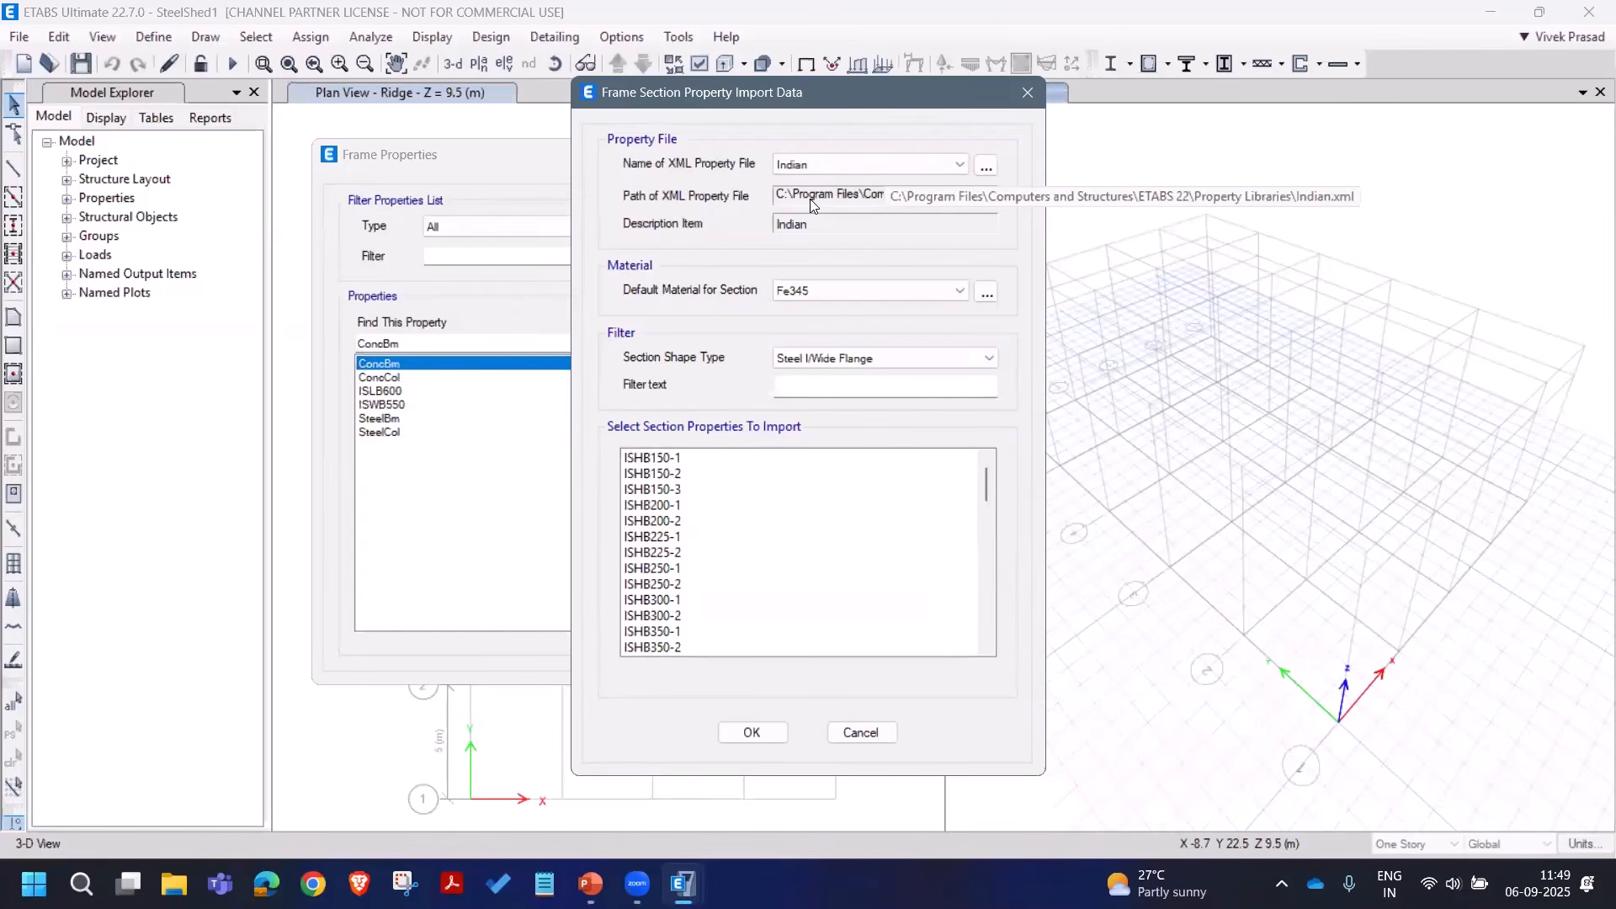
pyautogui.click(936, 166)
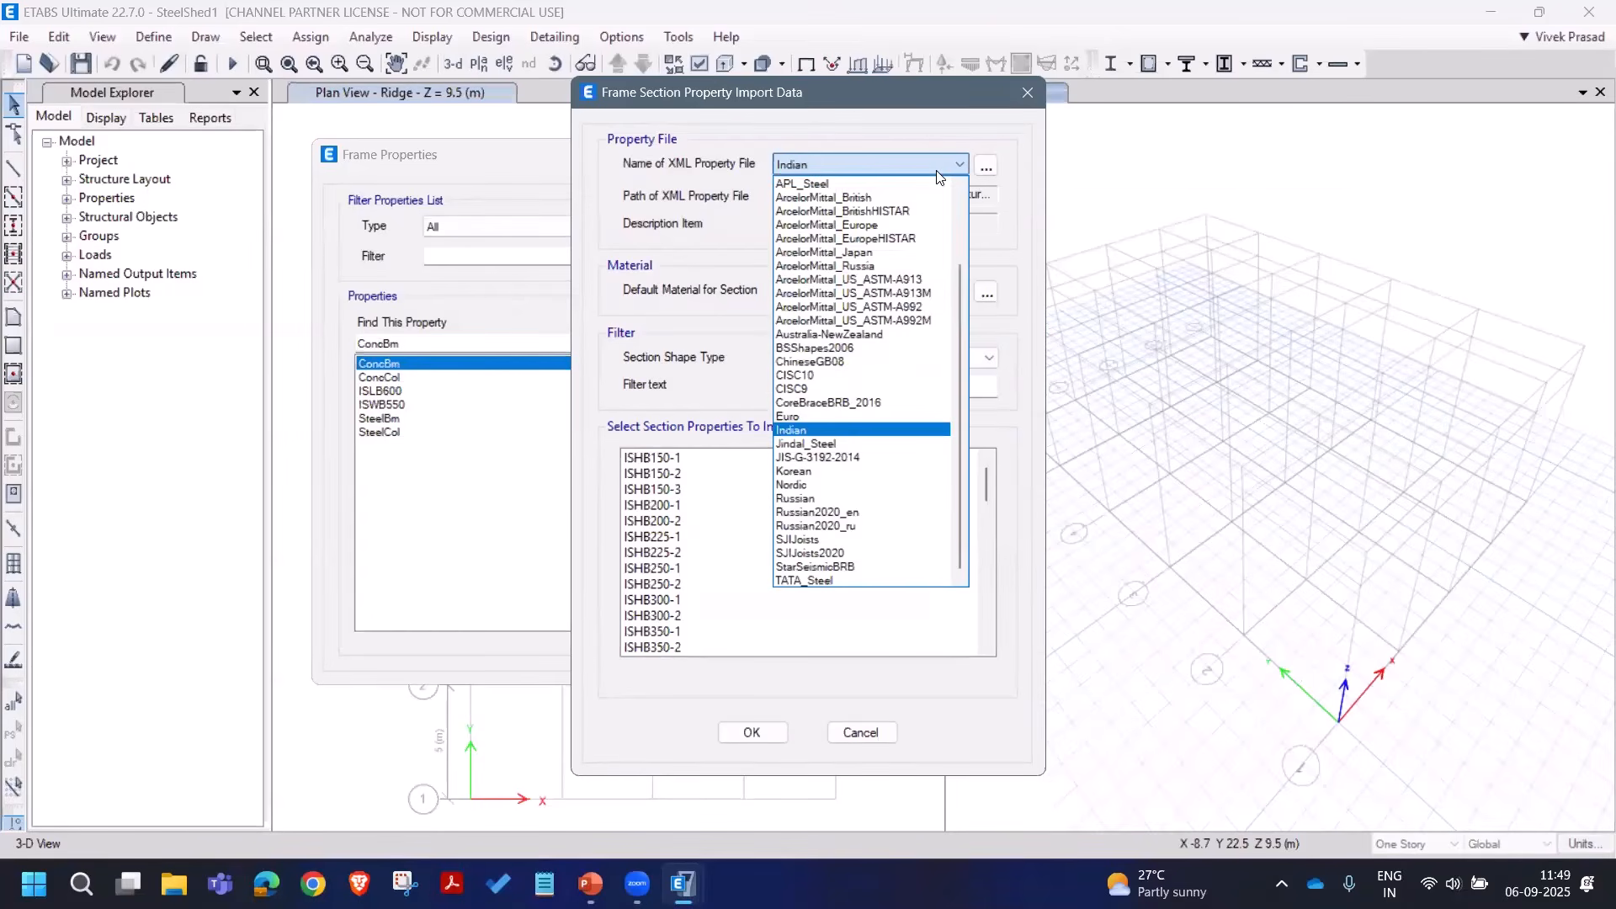
pyautogui.click(899, 139)
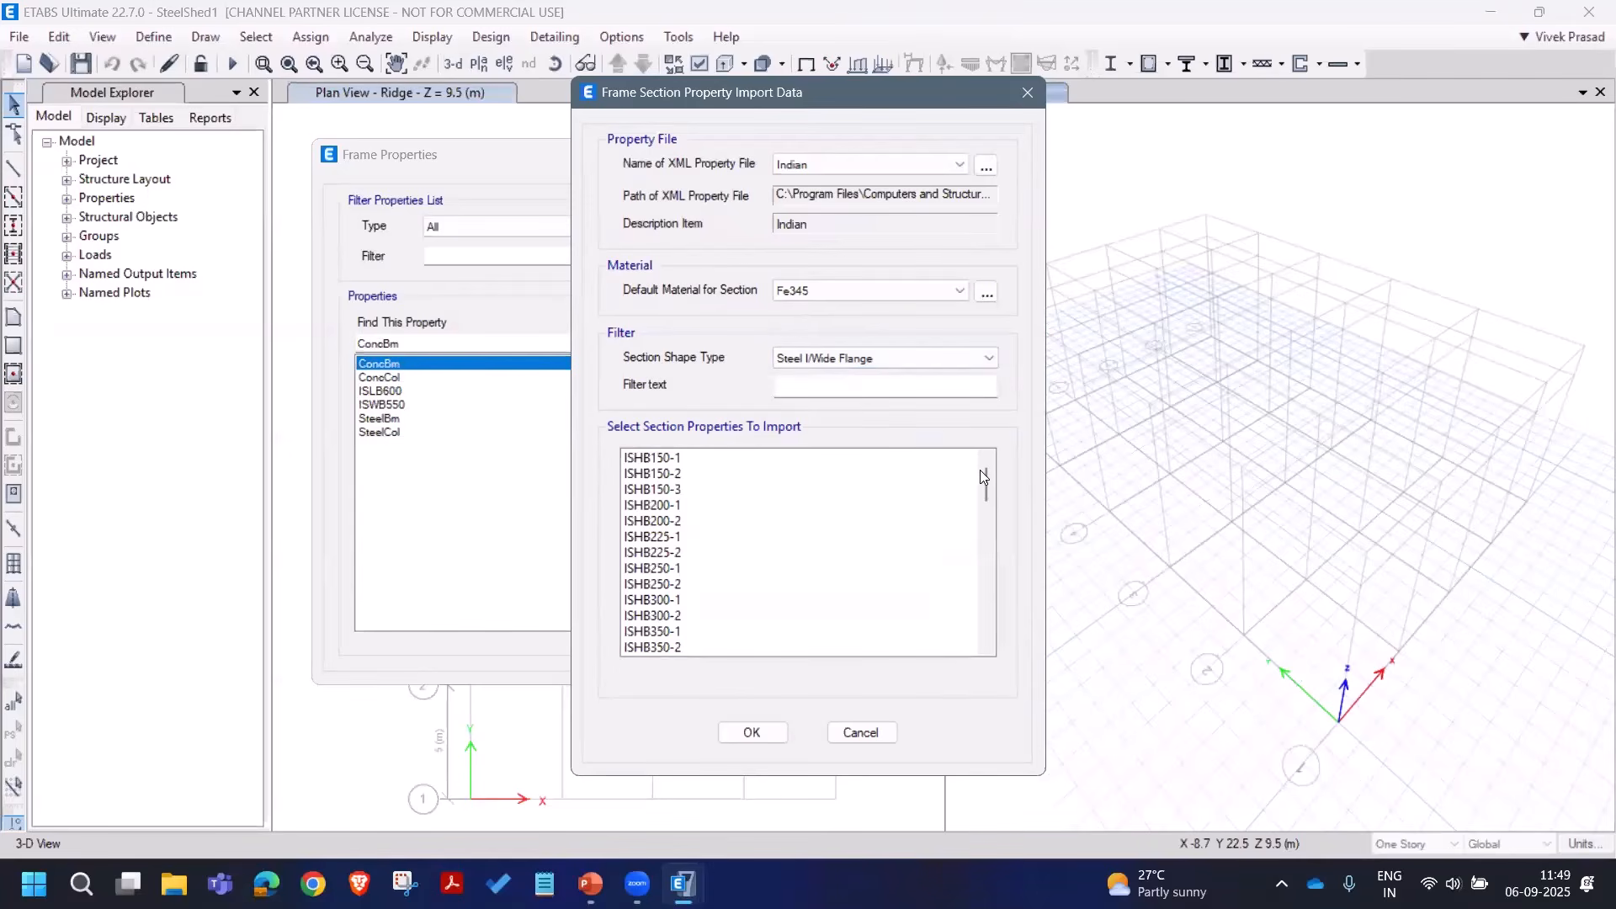
pyautogui.moveTo(986, 478); pyautogui.dragTo(993, 559)
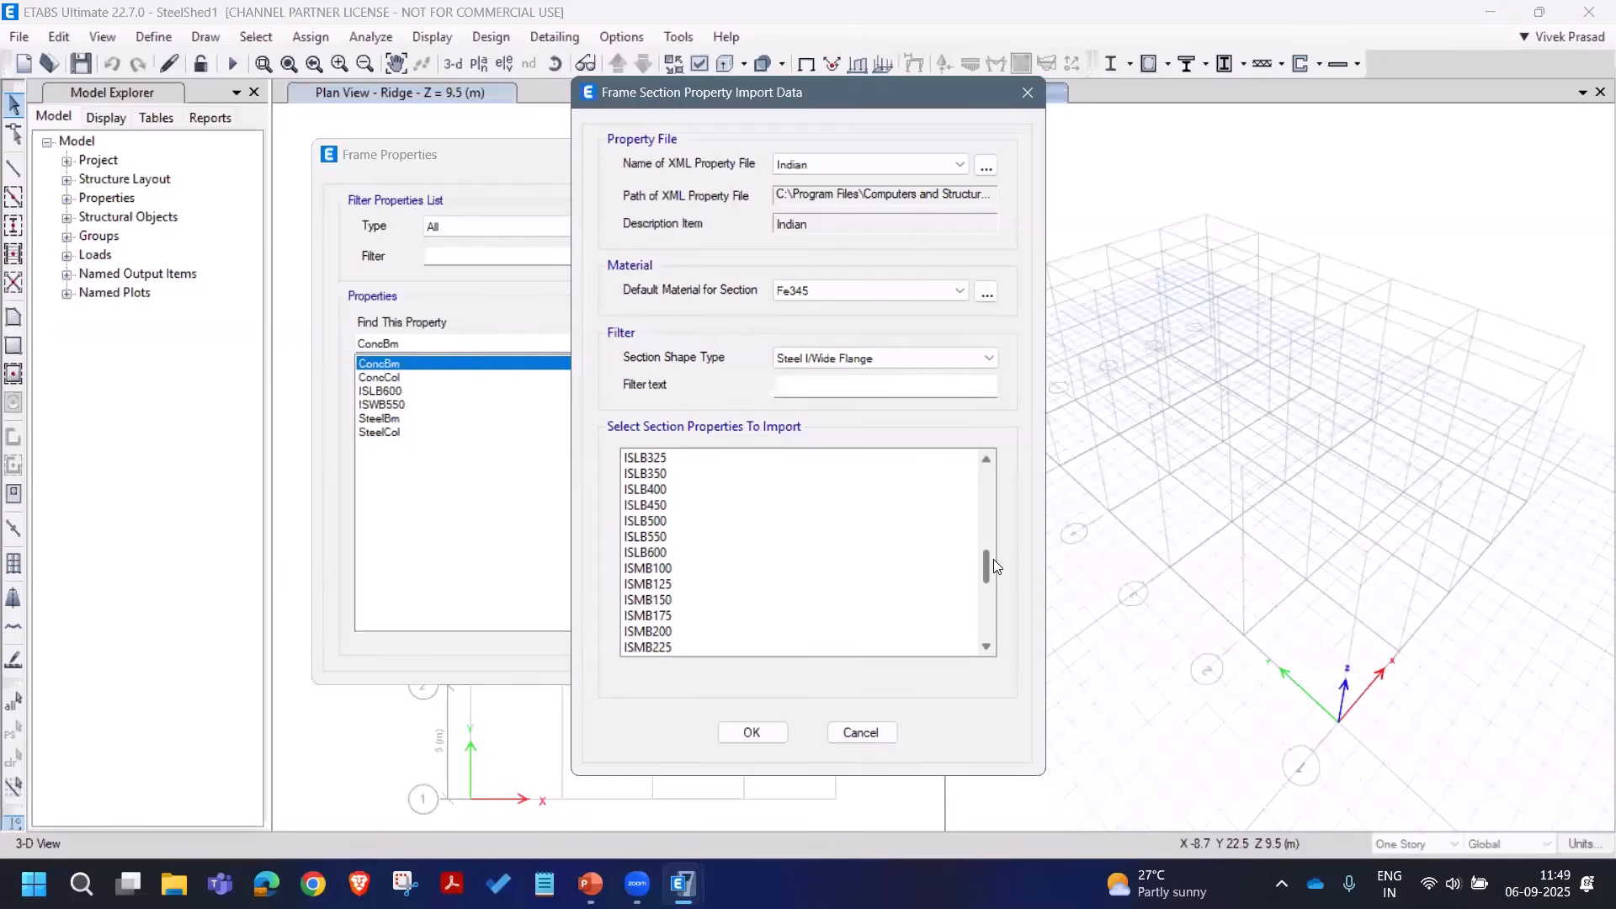
pyautogui.moveTo(993, 565); pyautogui.dragTo(994, 573)
pyautogui.scroll(-1, 993, 571)
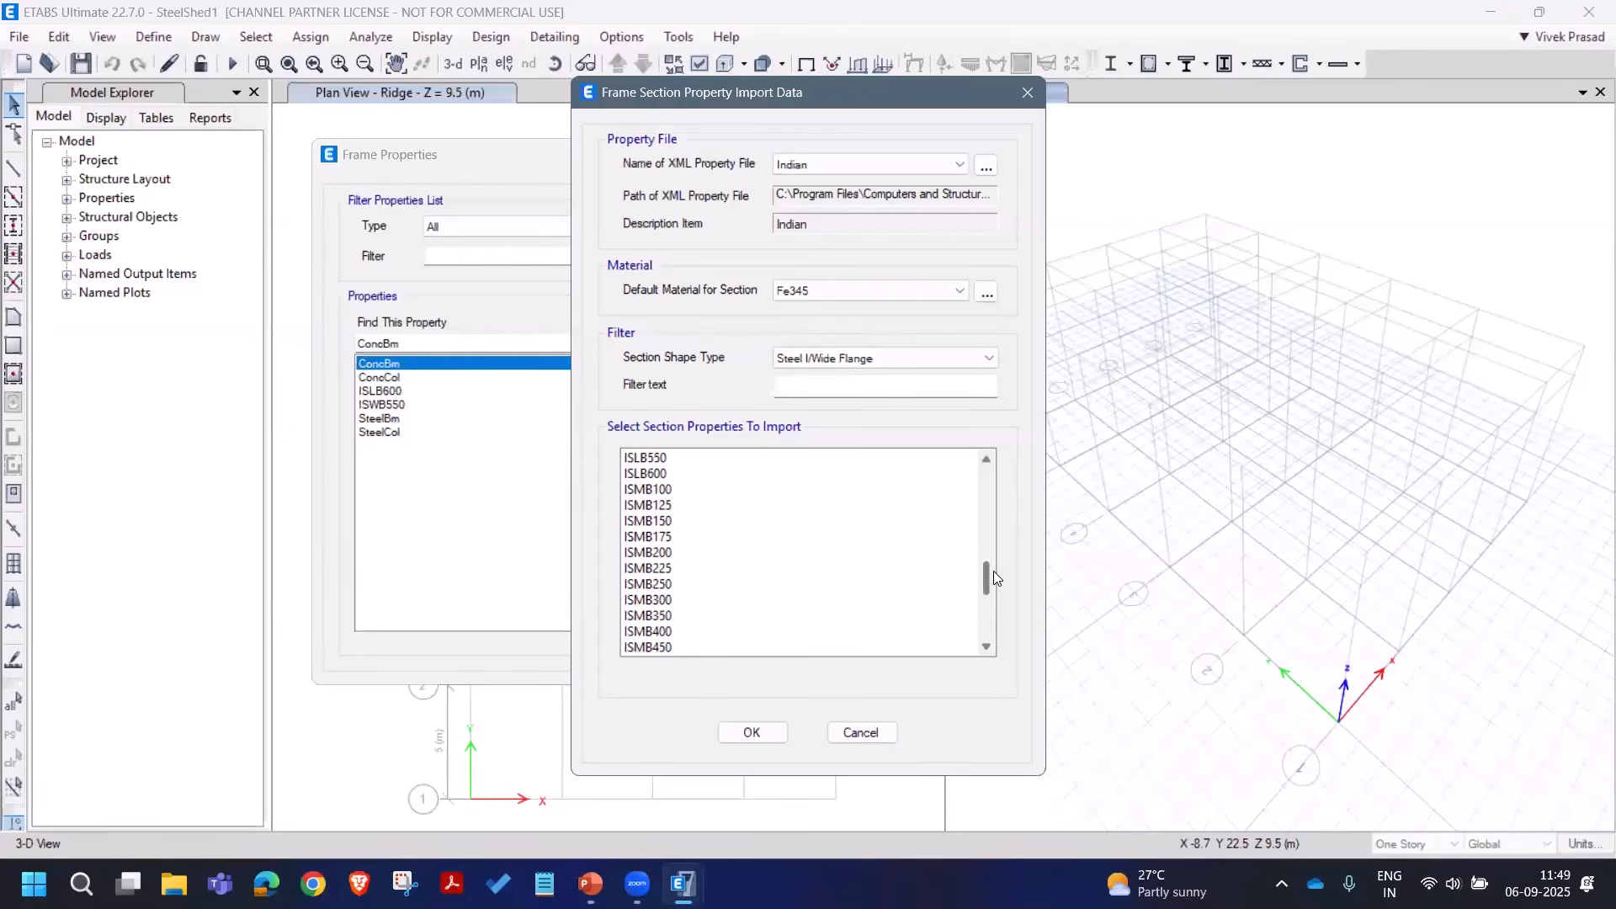
pyautogui.moveTo(697, 555); pyautogui.dragTo(702, 623)
pyautogui.scroll(-1, 705, 640)
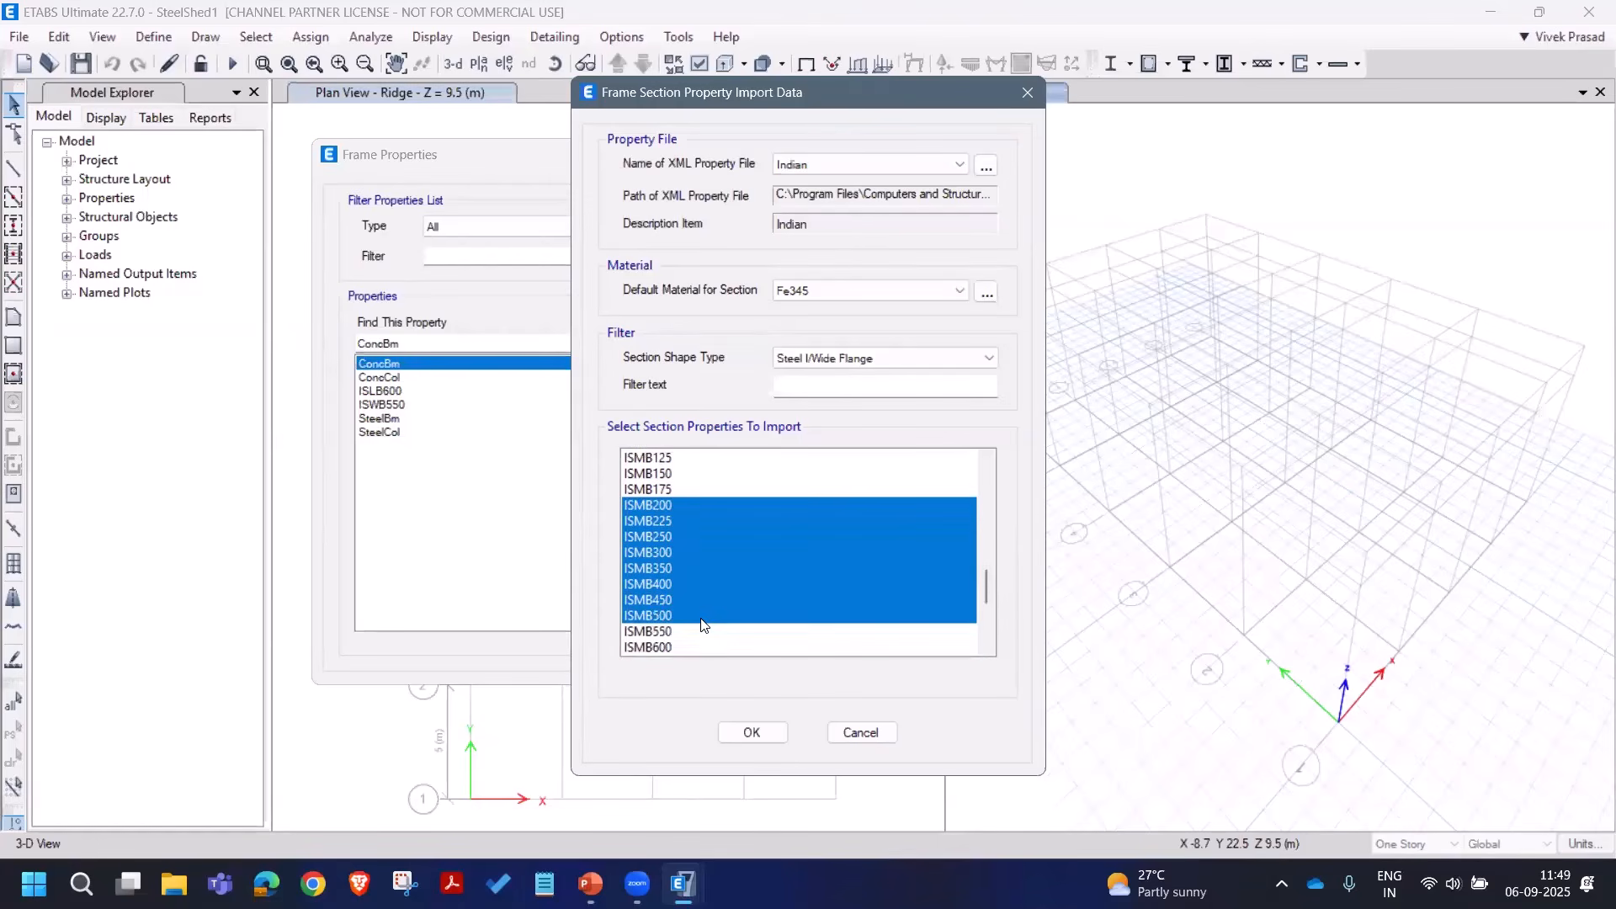
pyautogui.click(755, 736)
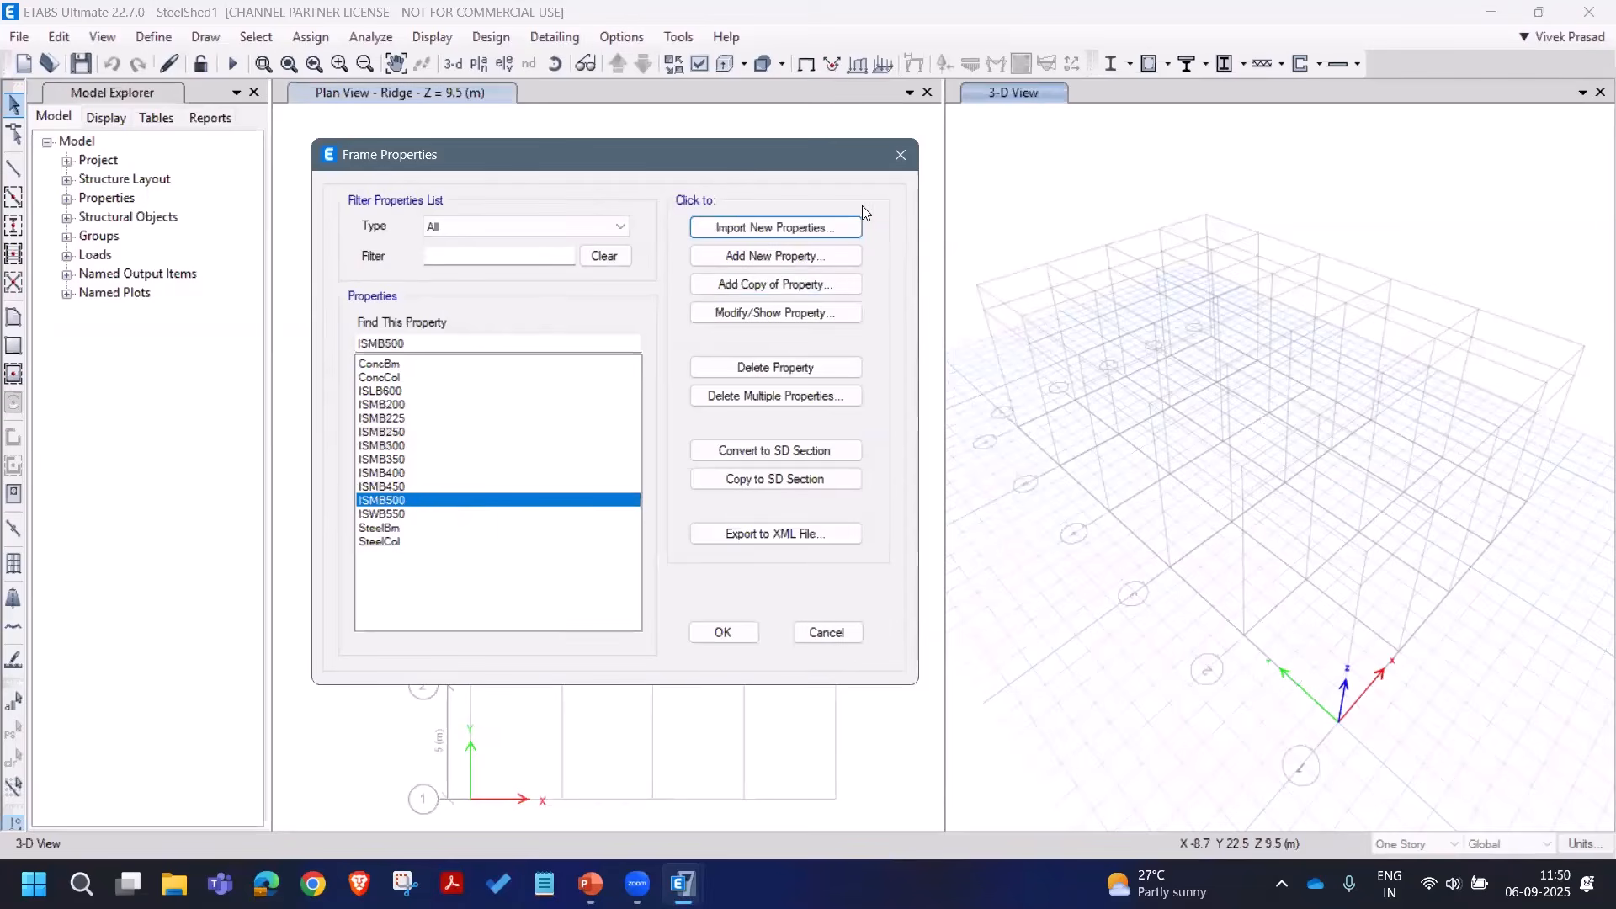
# Step: Import Indian steel channel sections ISLC75 through ISLC200
pyautogui.click(796, 256)
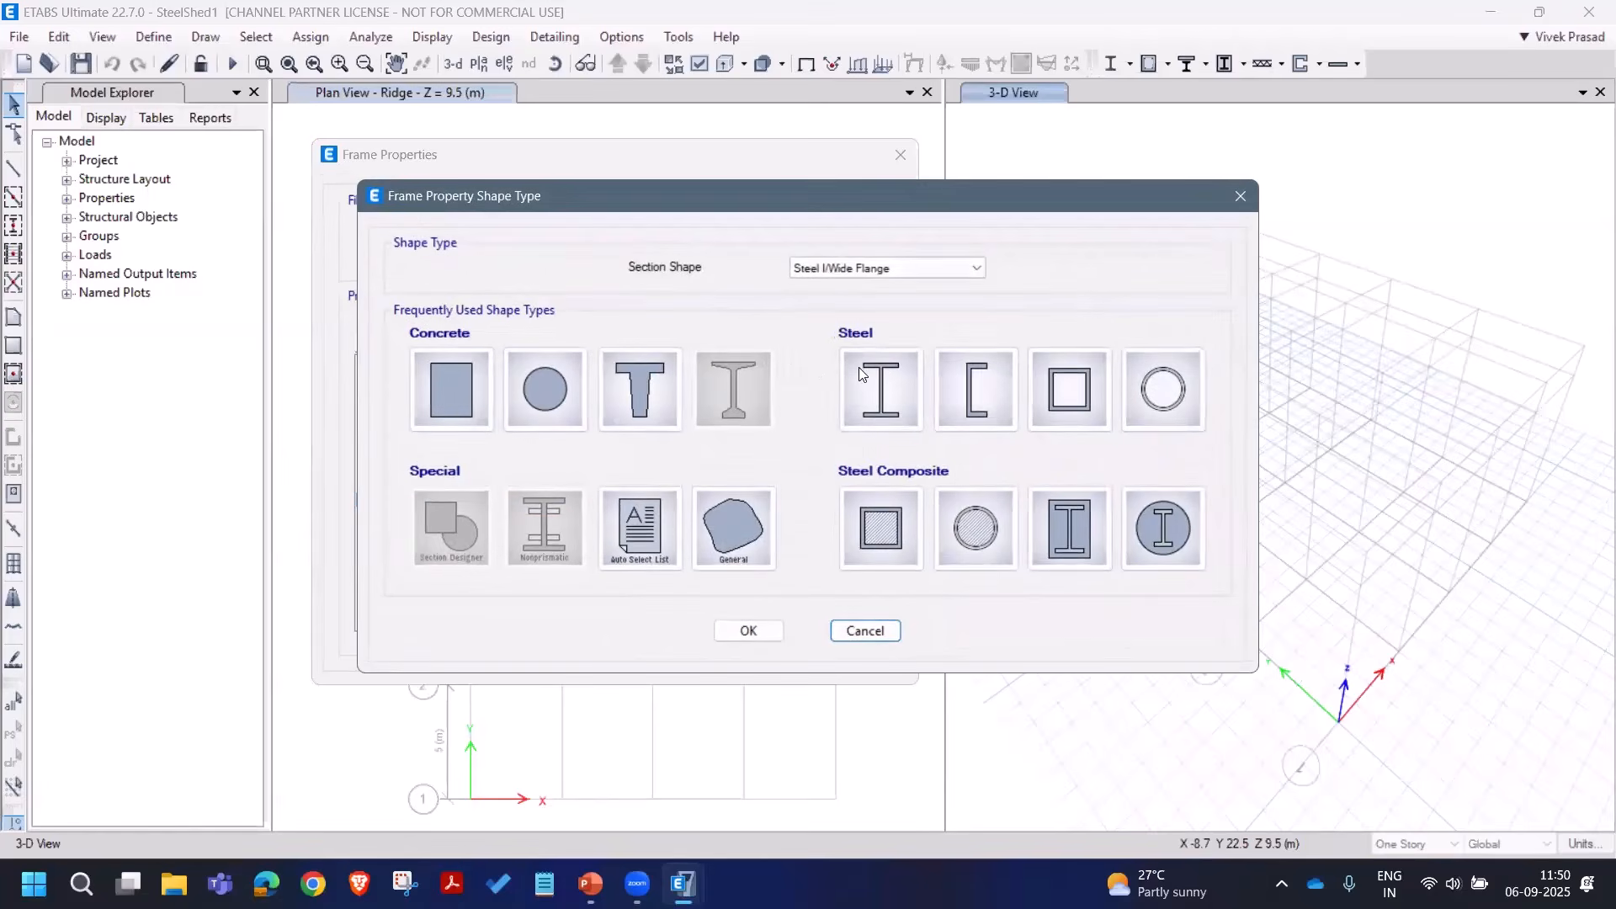
pyautogui.click(977, 395)
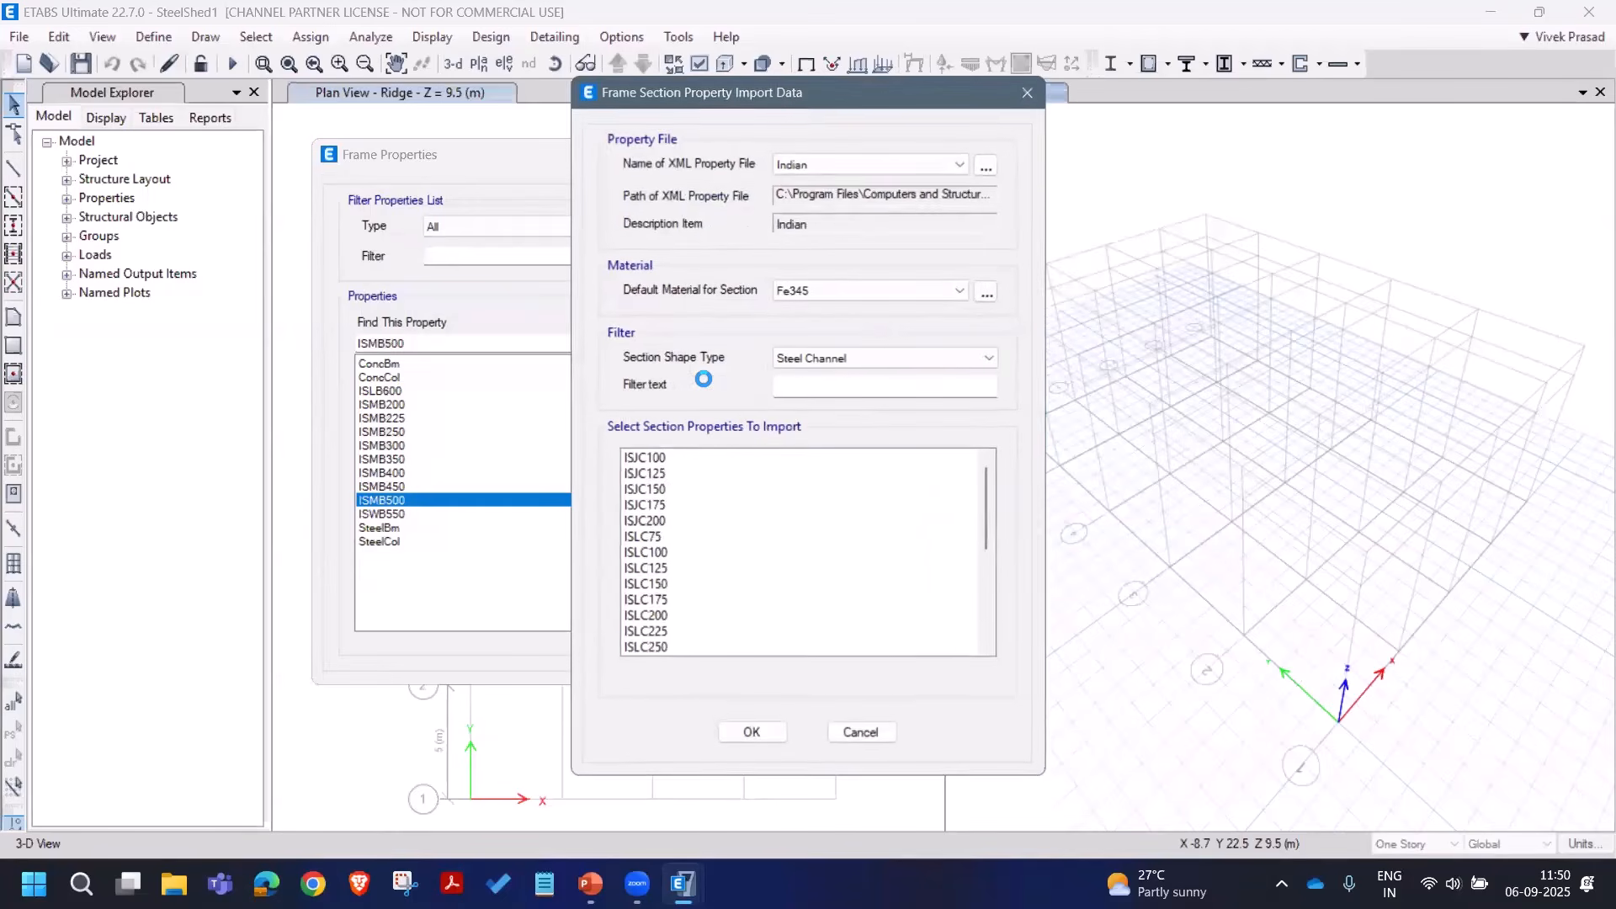
pyautogui.scroll(-2, 733, 516)
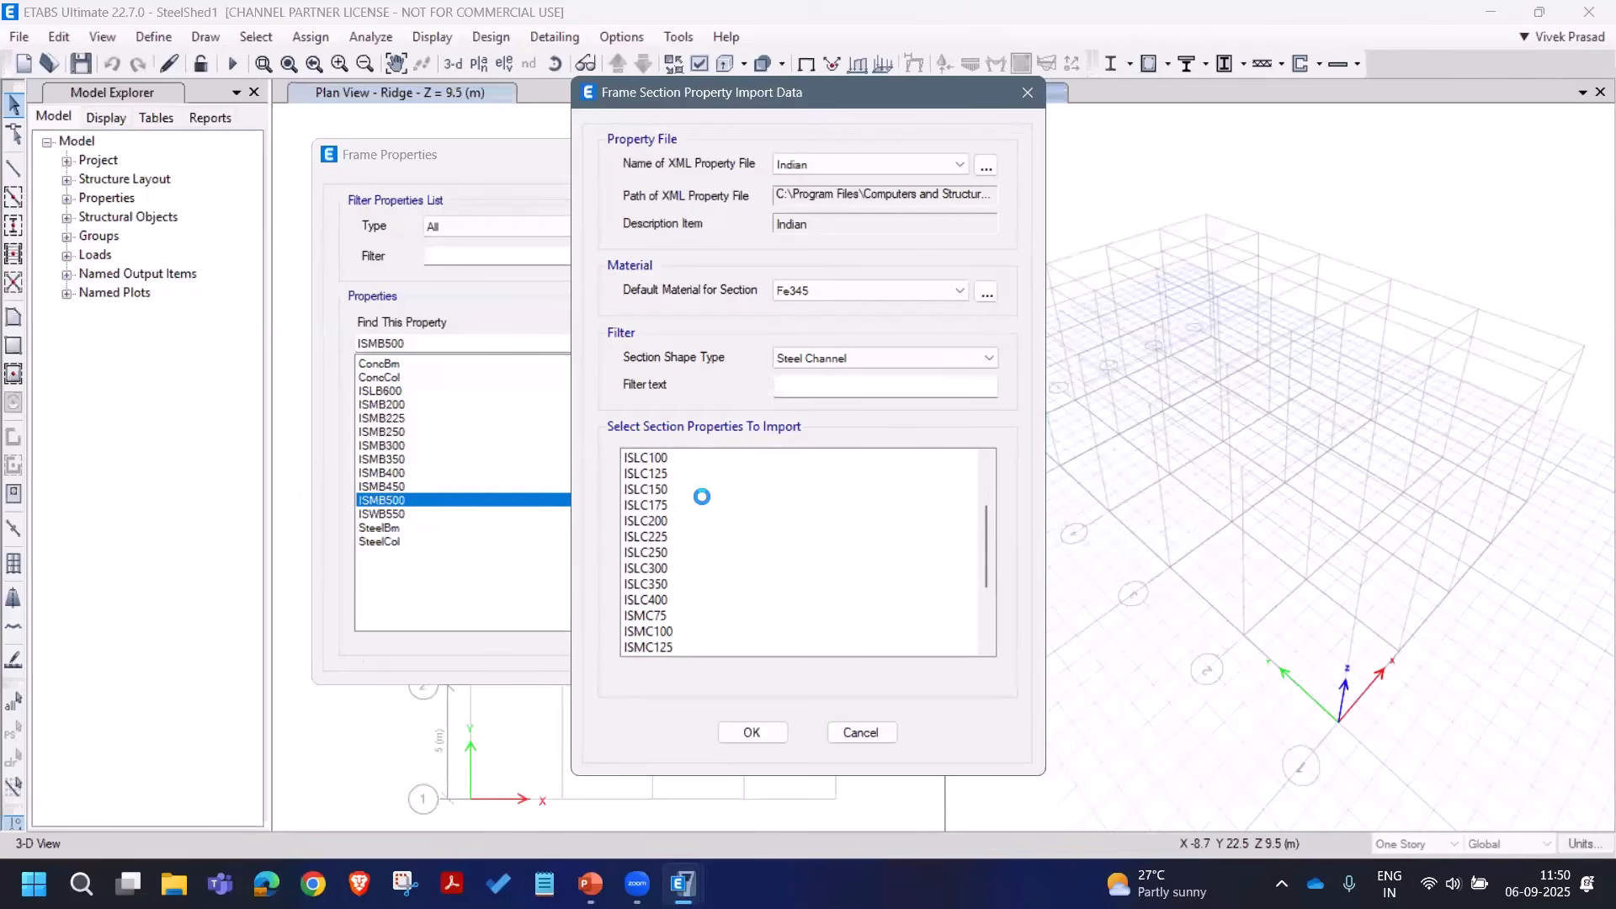
pyautogui.scroll(1, 702, 497)
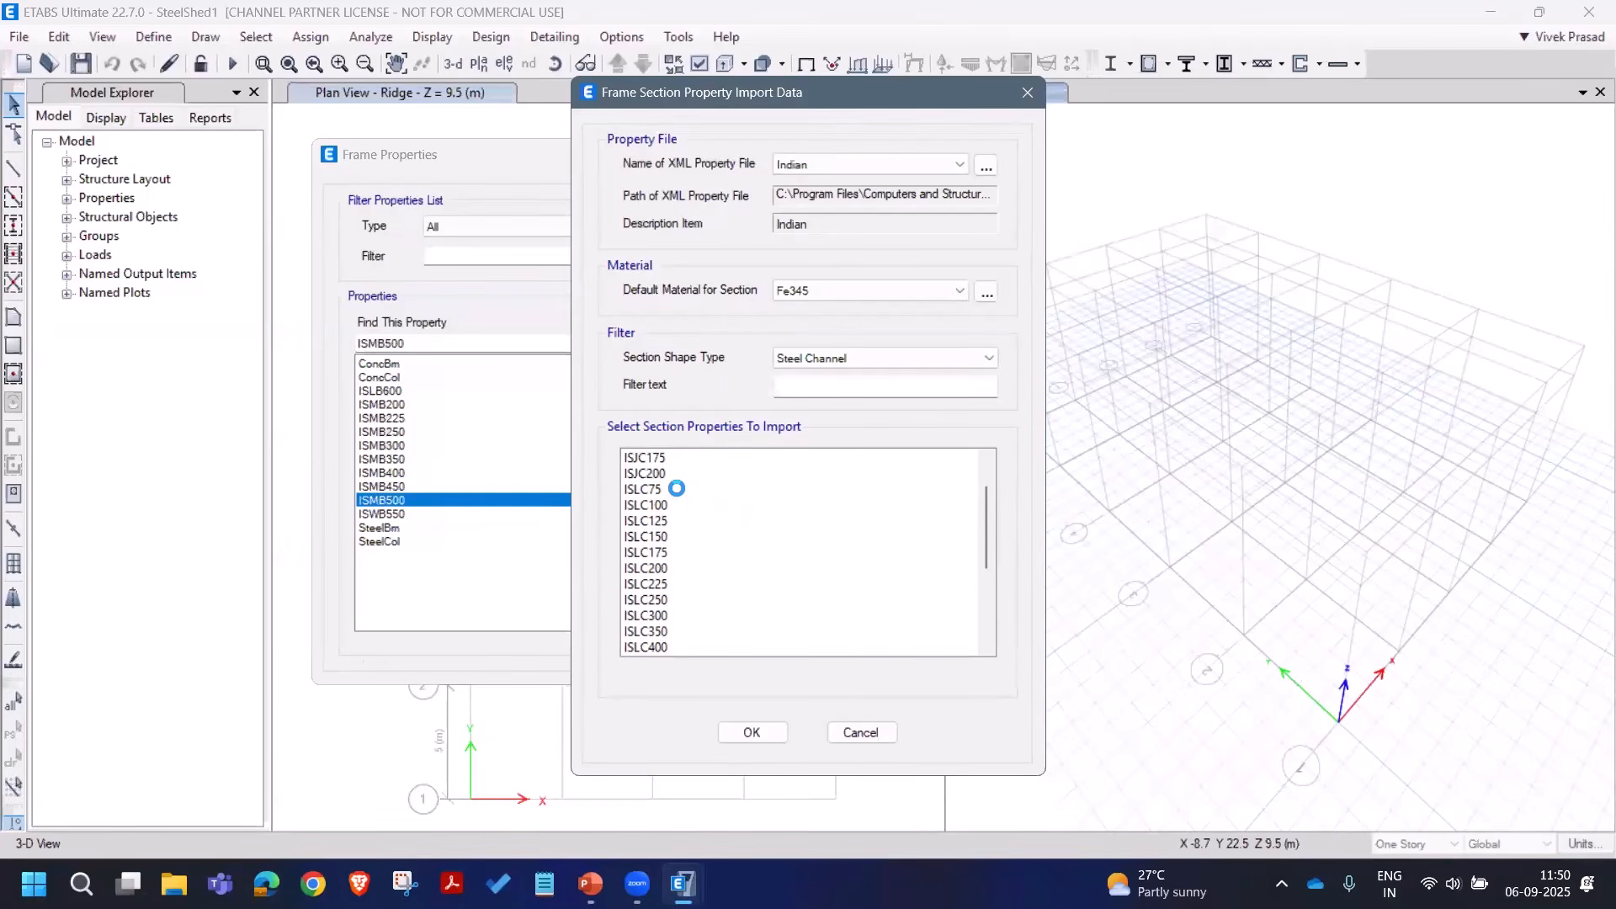
pyautogui.click(677, 491)
pyautogui.moveTo(687, 527); pyautogui.dragTo(693, 565)
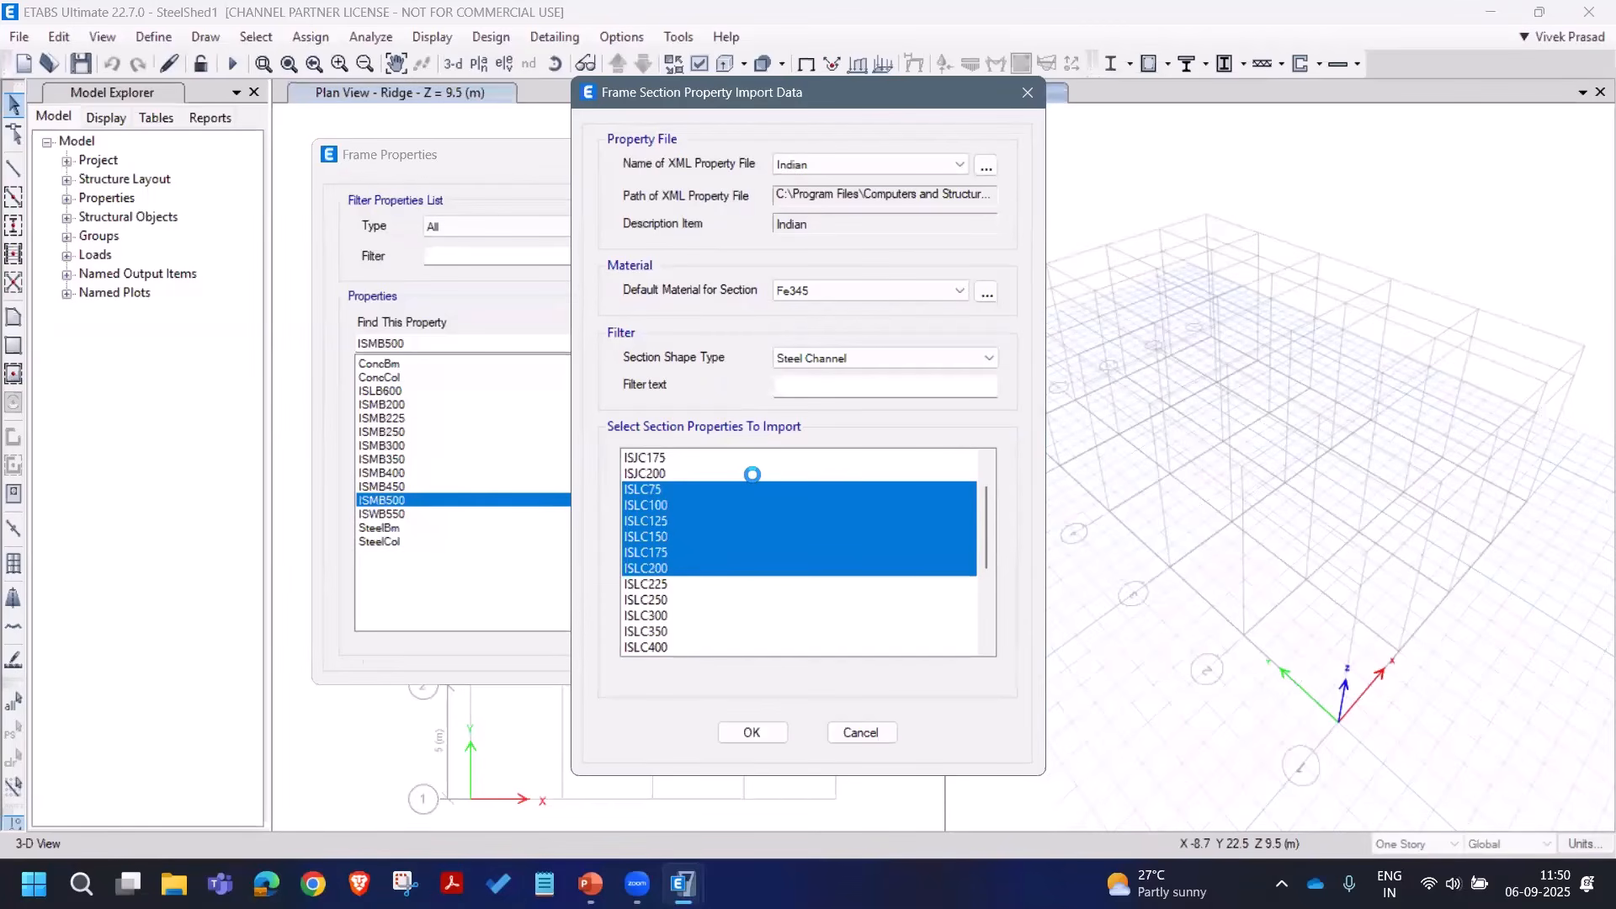
pyautogui.click(752, 732)
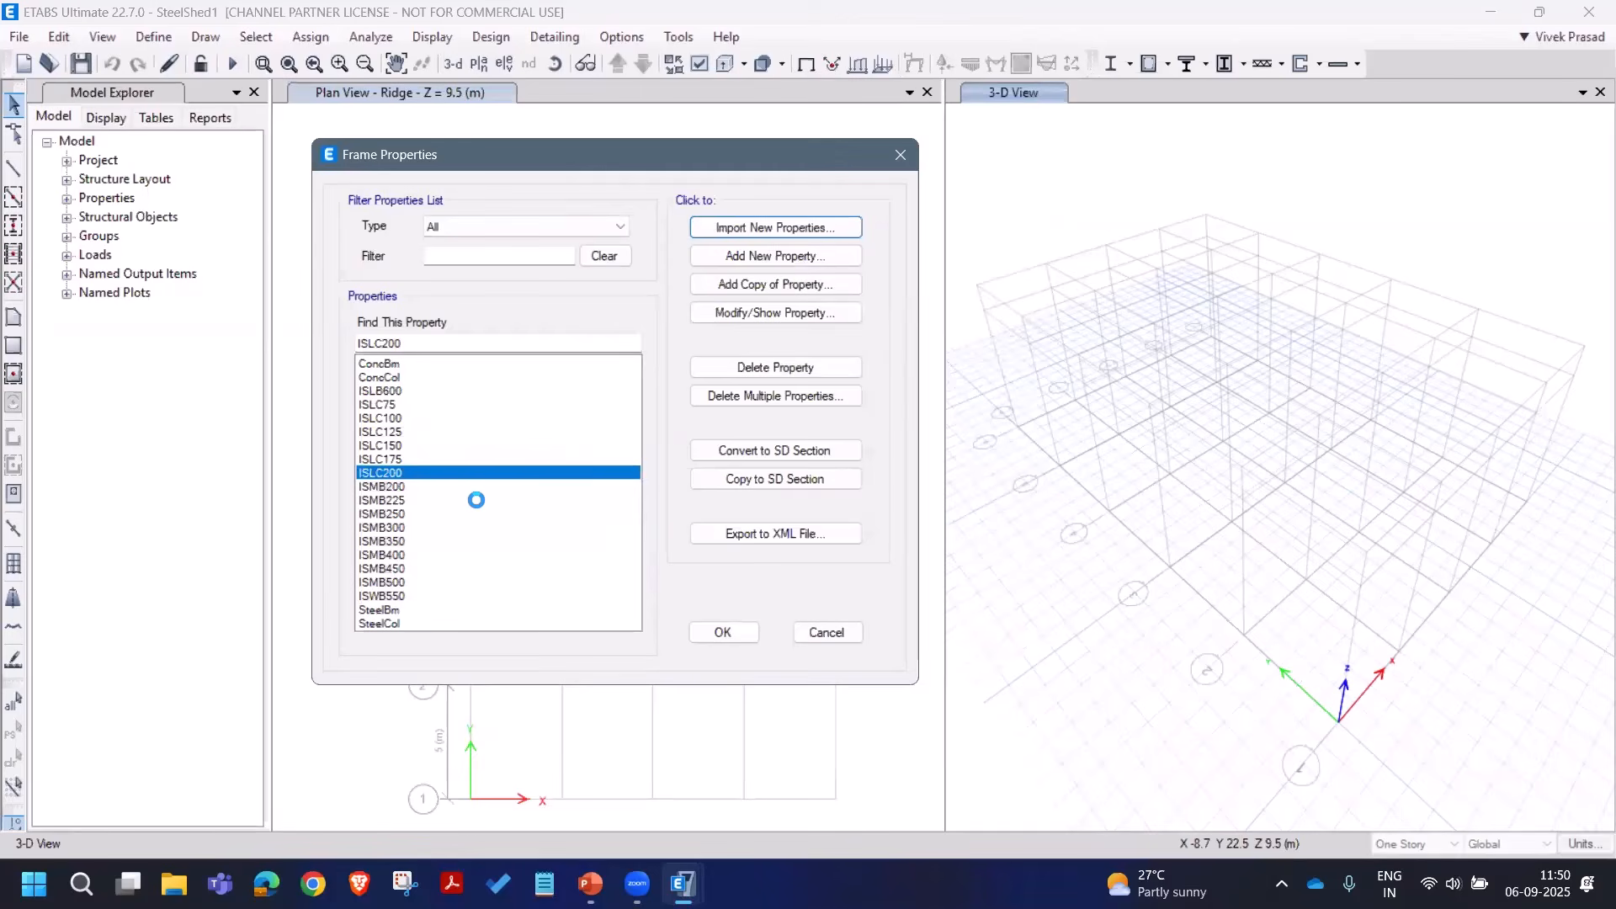
# Step: Import the ten Indian steel pipe sections ISNB40H through ISNB80H
pyautogui.click(762, 254)
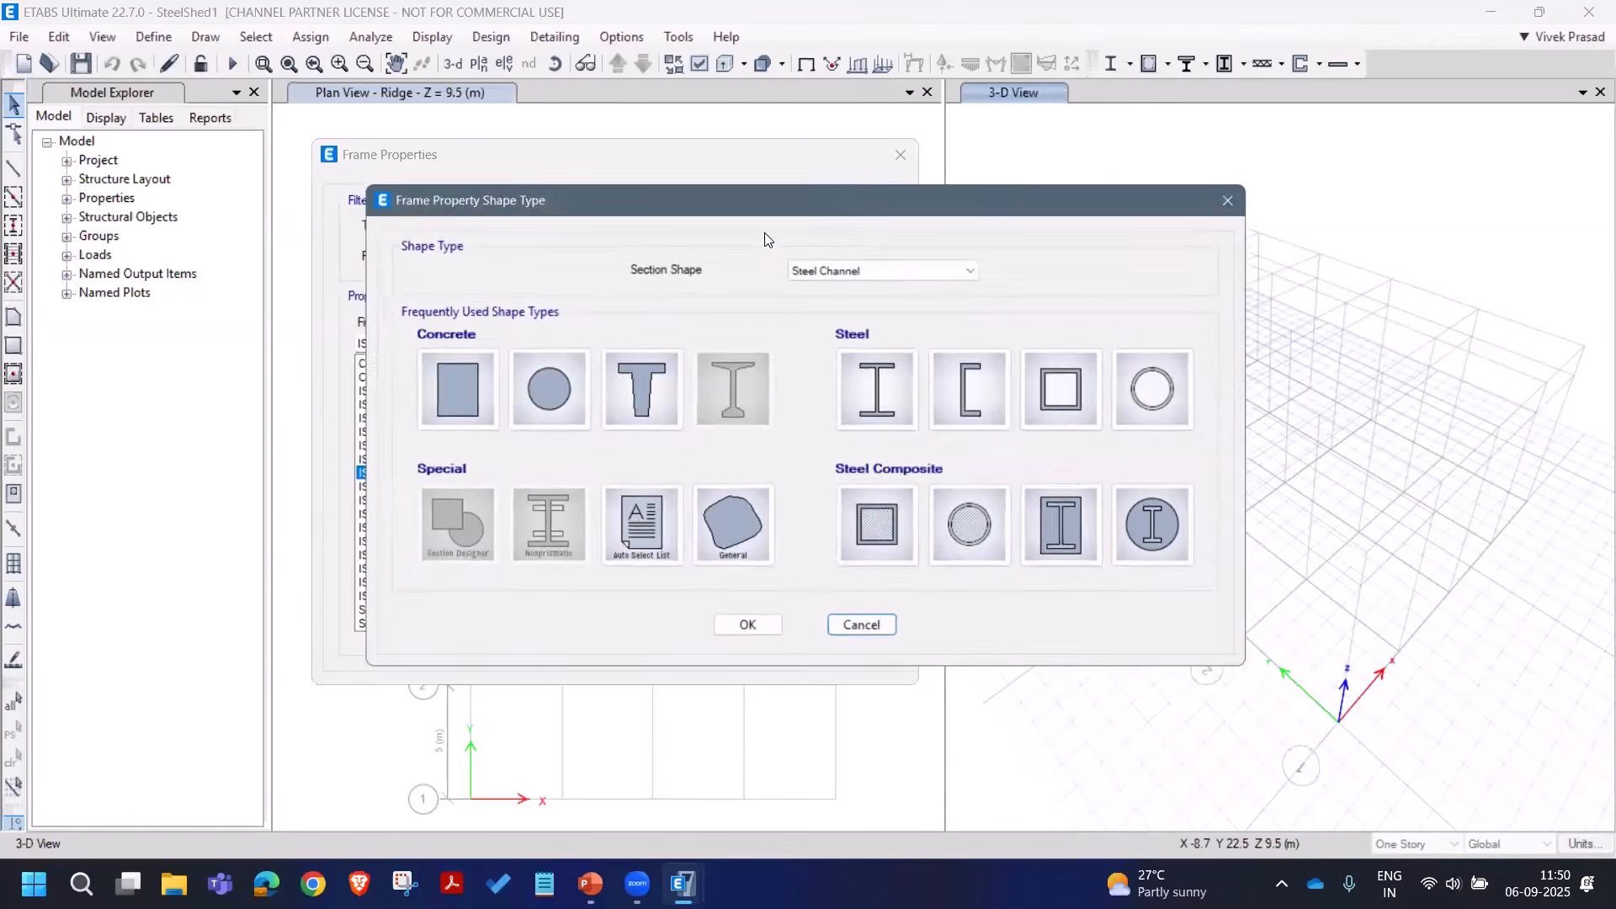
pyautogui.click(1141, 397)
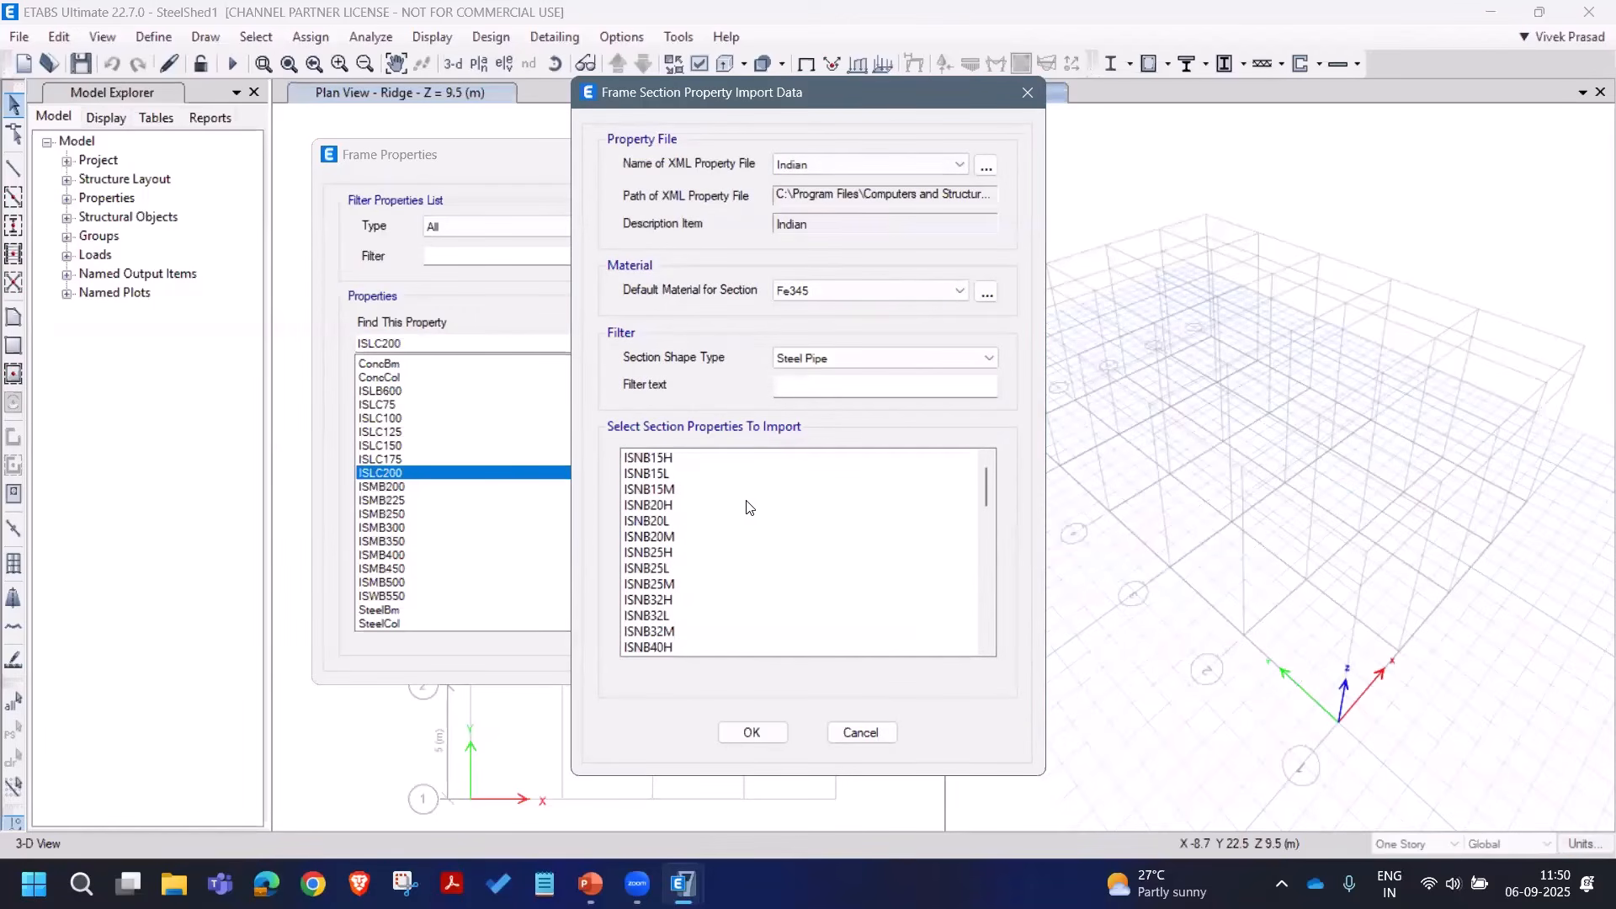
pyautogui.scroll(-2, 752, 530)
pyautogui.scroll(-1, 752, 530)
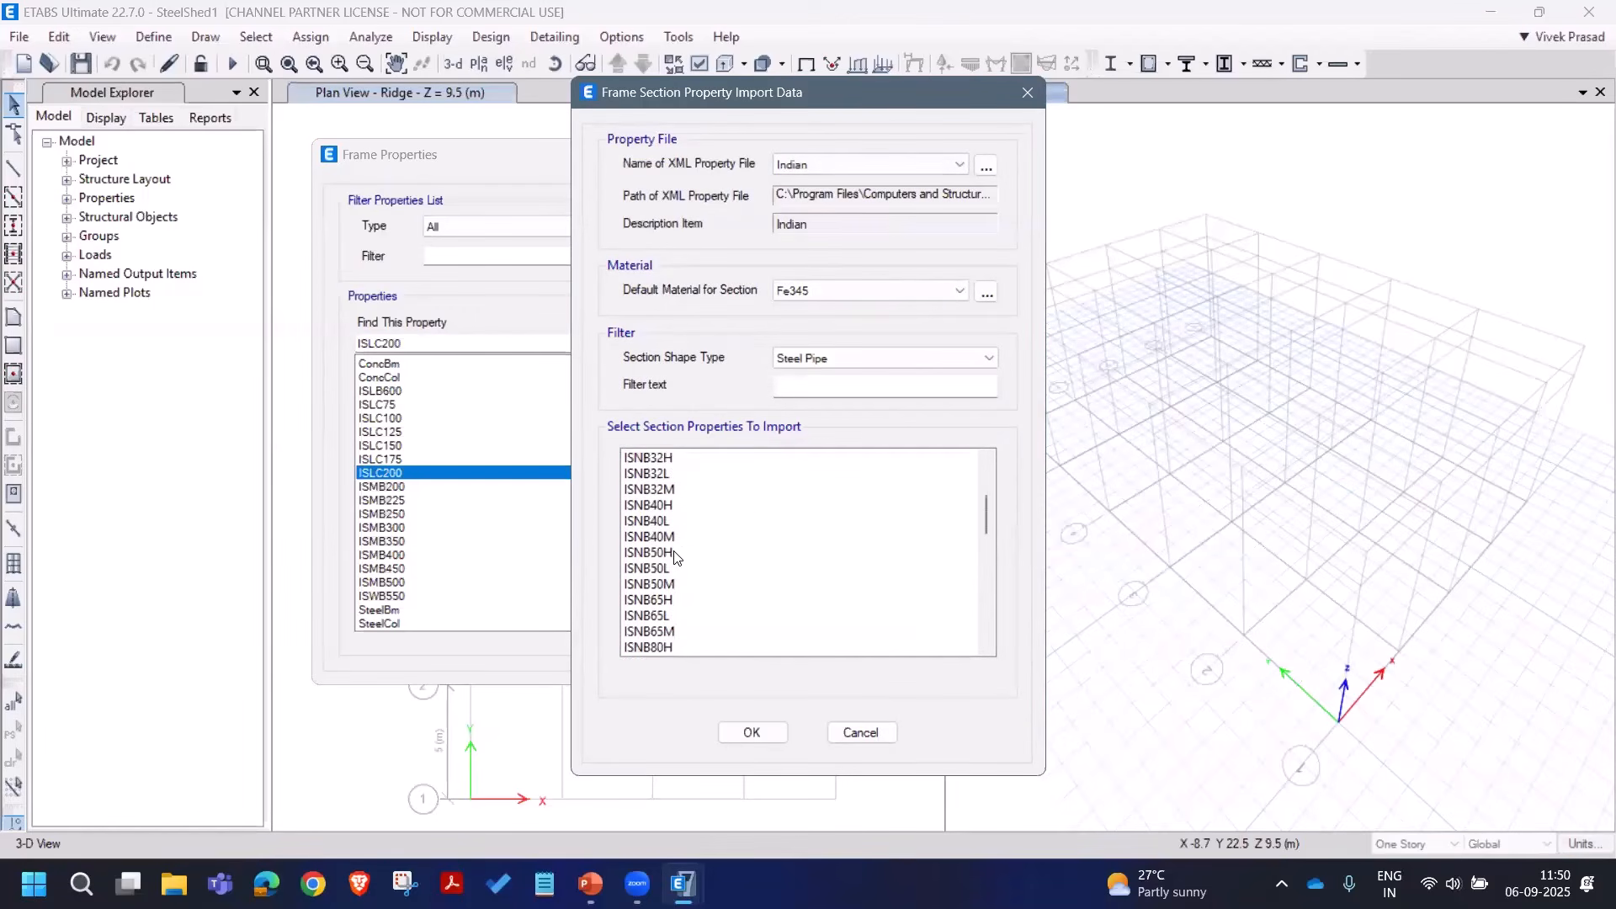
pyautogui.click(685, 508)
pyautogui.moveTo(685, 514); pyautogui.dragTo(697, 641)
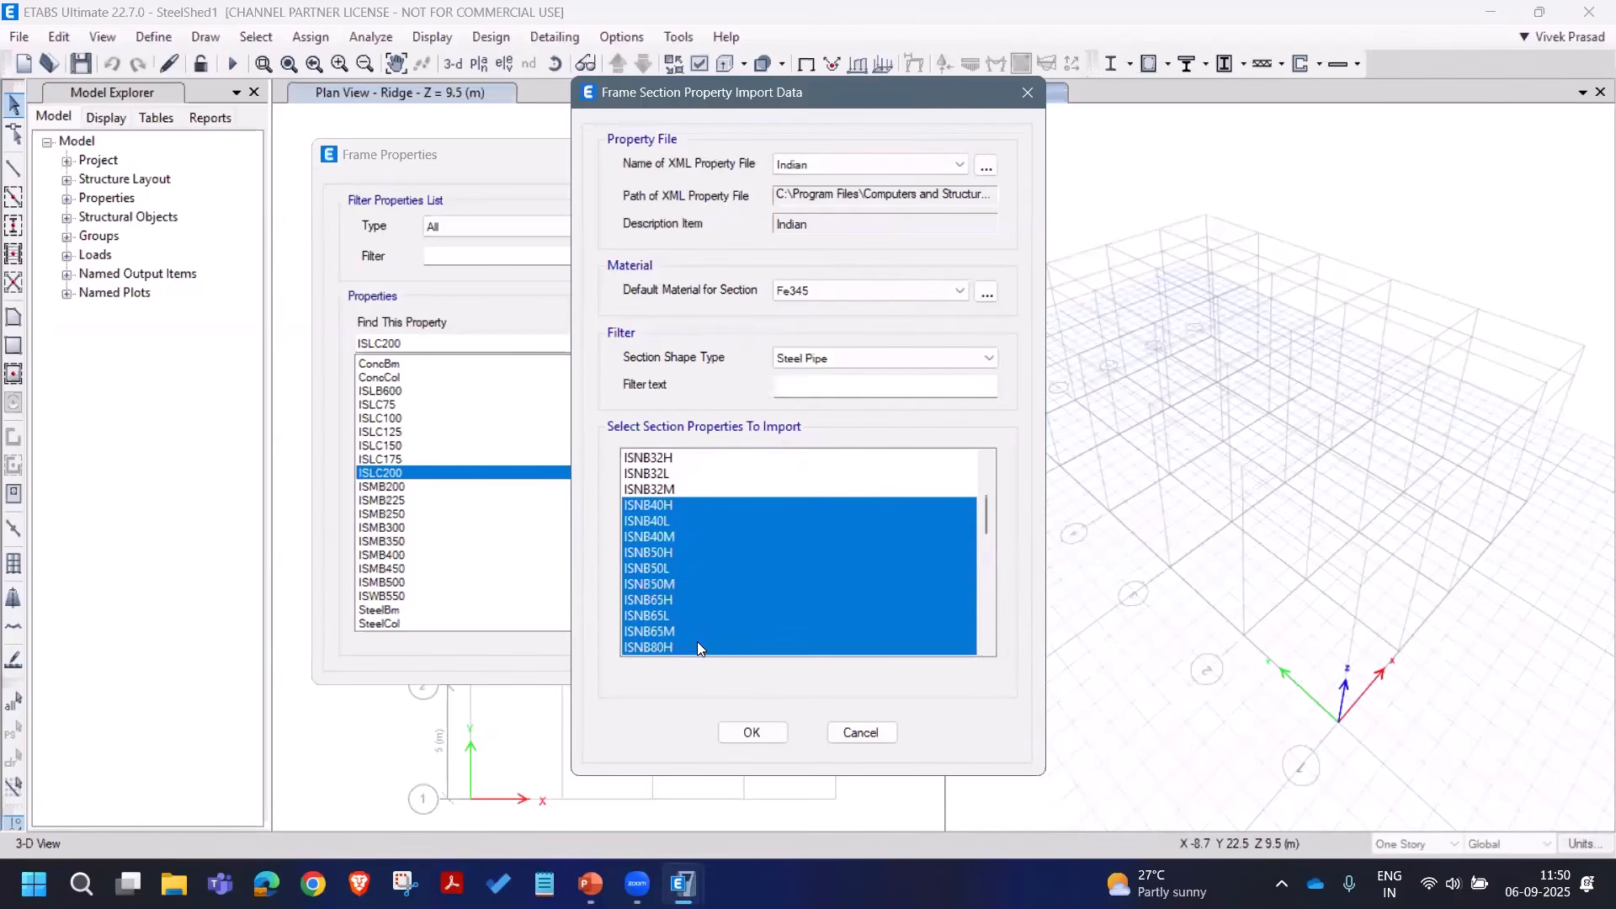
pyautogui.click(778, 731)
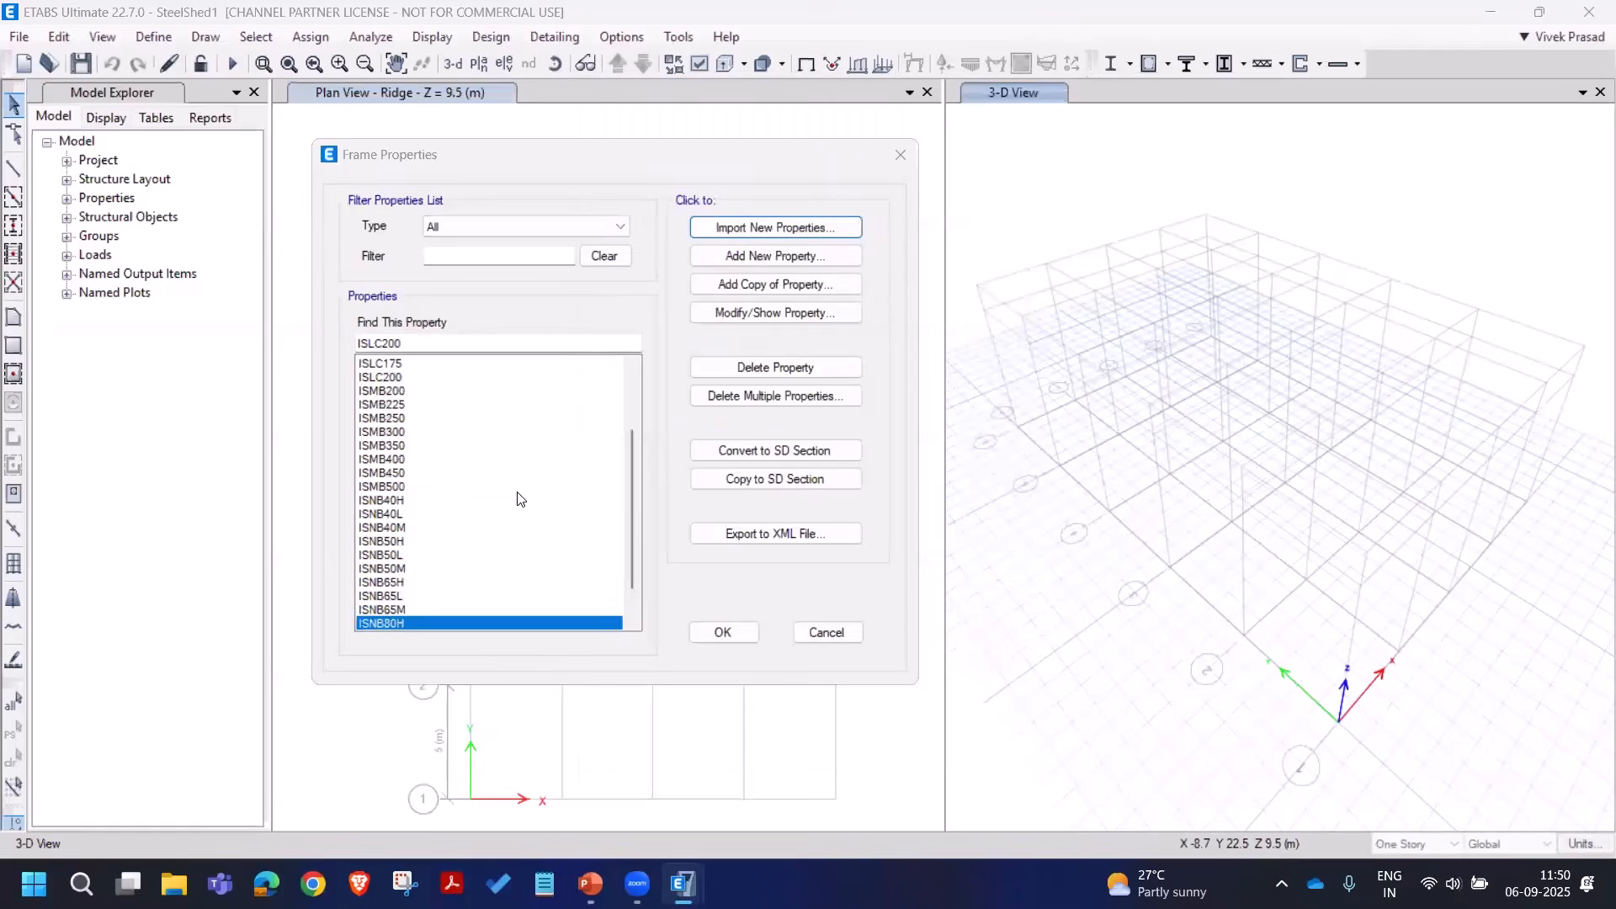
pyautogui.moveTo(626, 547); pyautogui.dragTo(651, 382)
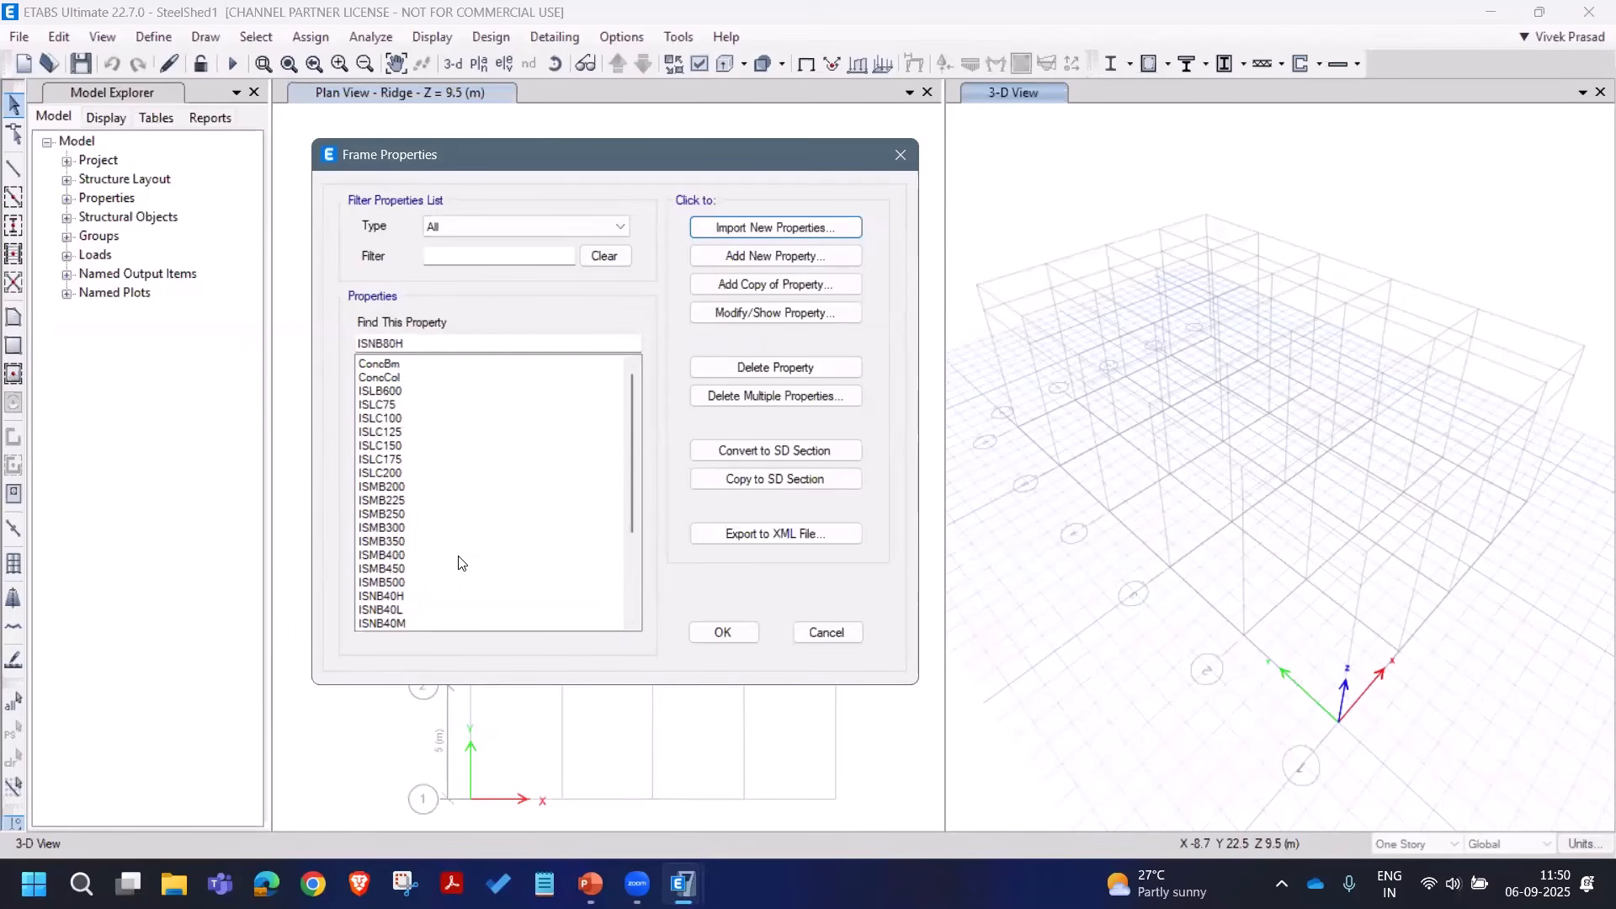
# Step: Create an auto-select steel frame property named Col listing sections ISMB200 through ISMB500
pyautogui.click(801, 258)
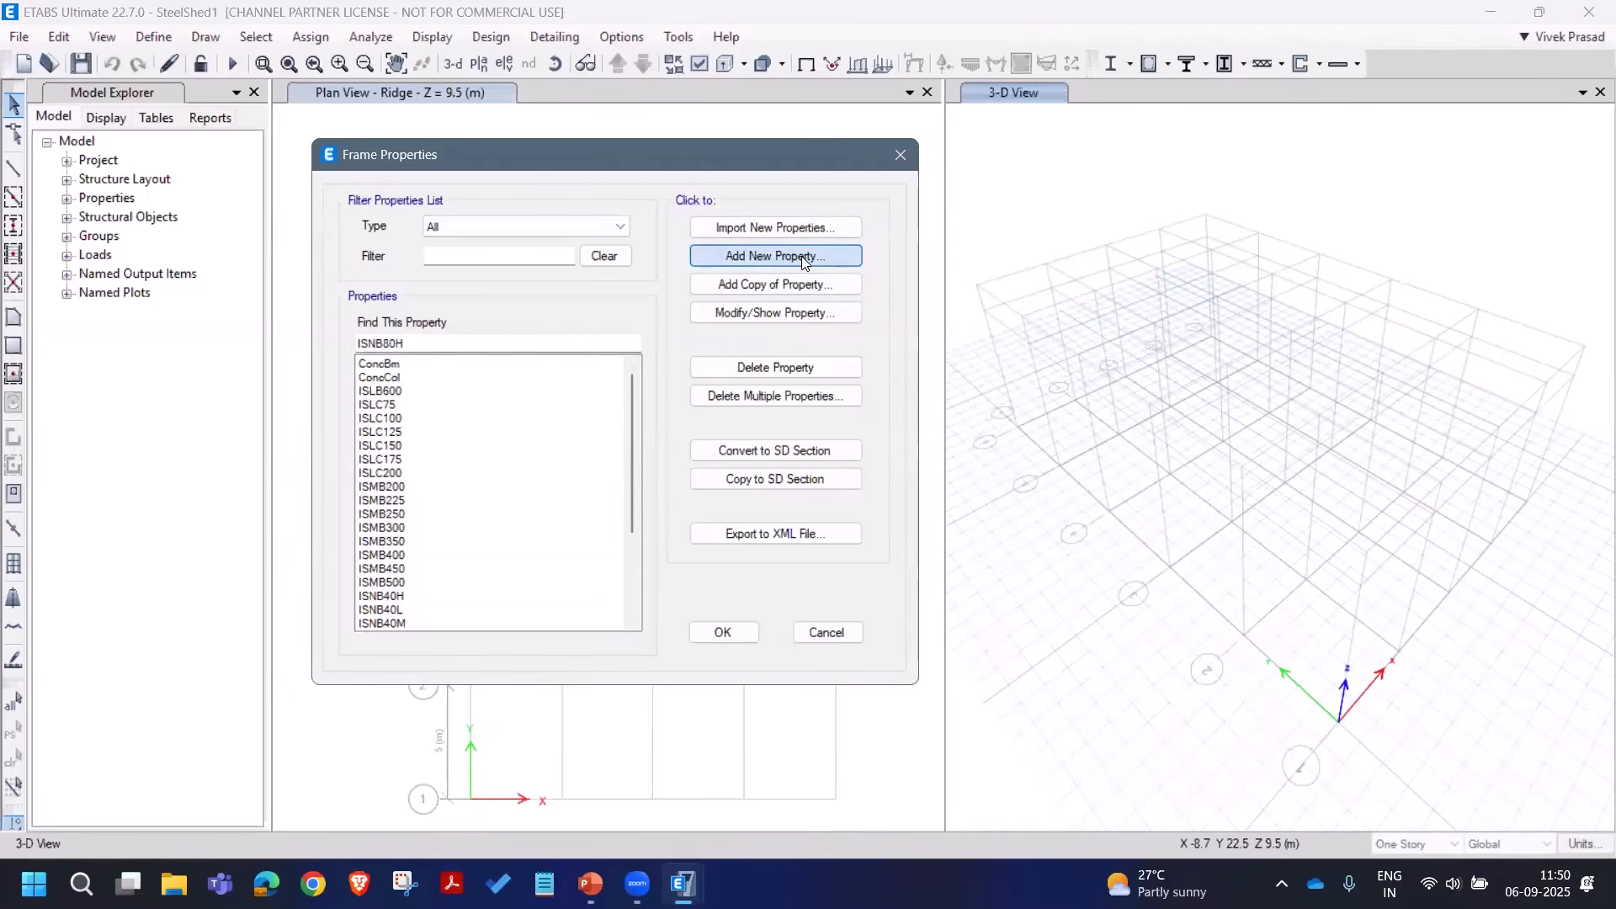
pyautogui.click(801, 256)
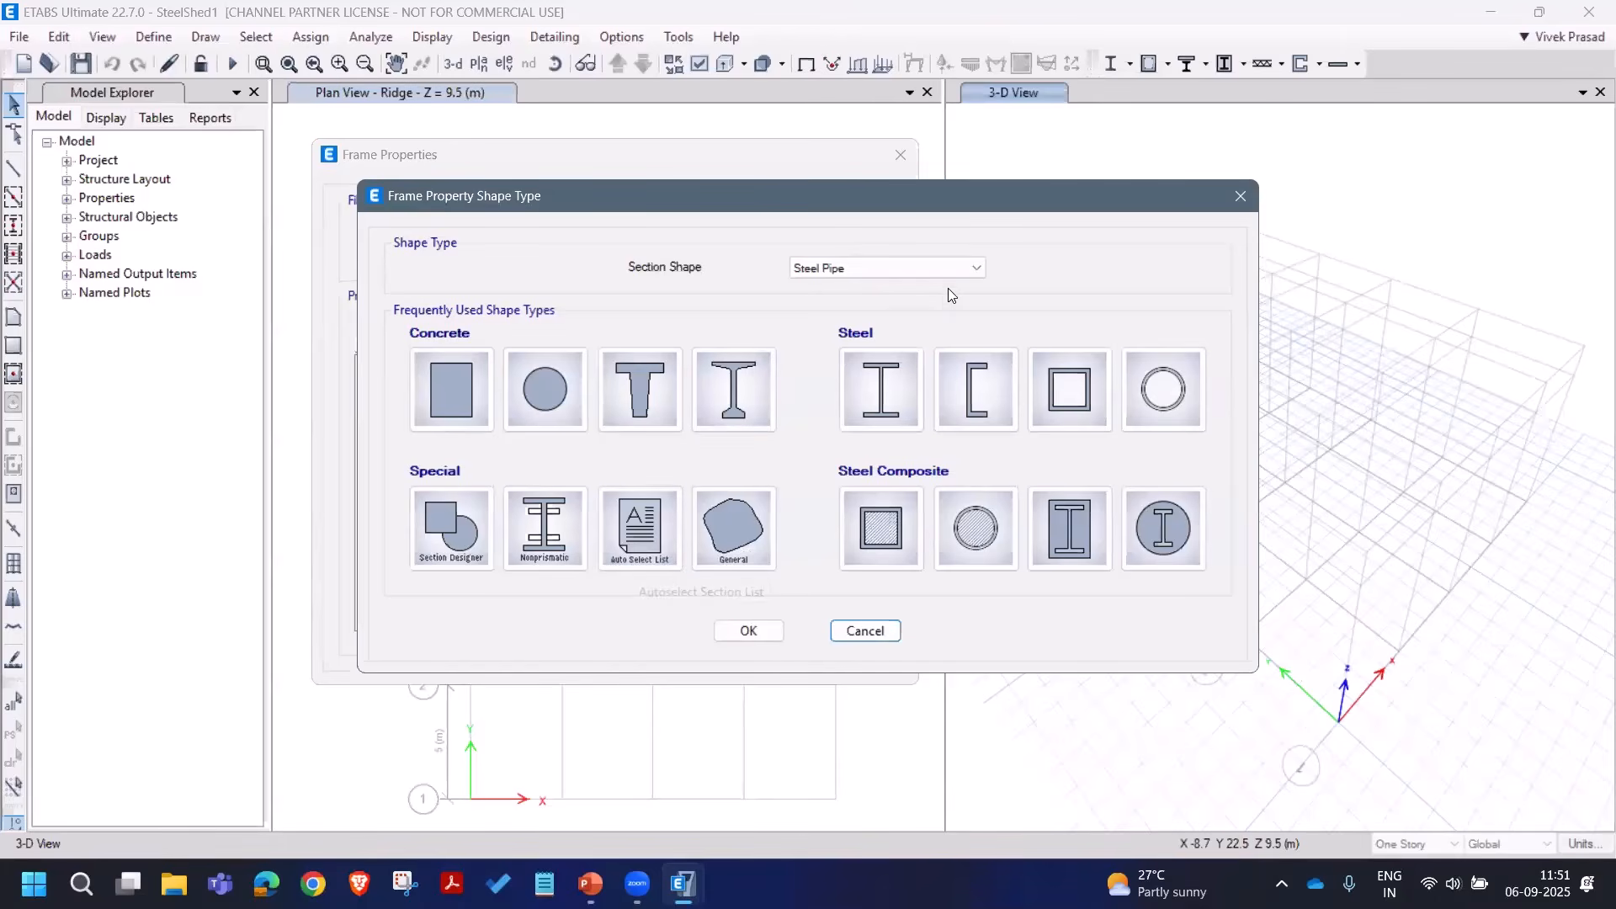
pyautogui.click(971, 270)
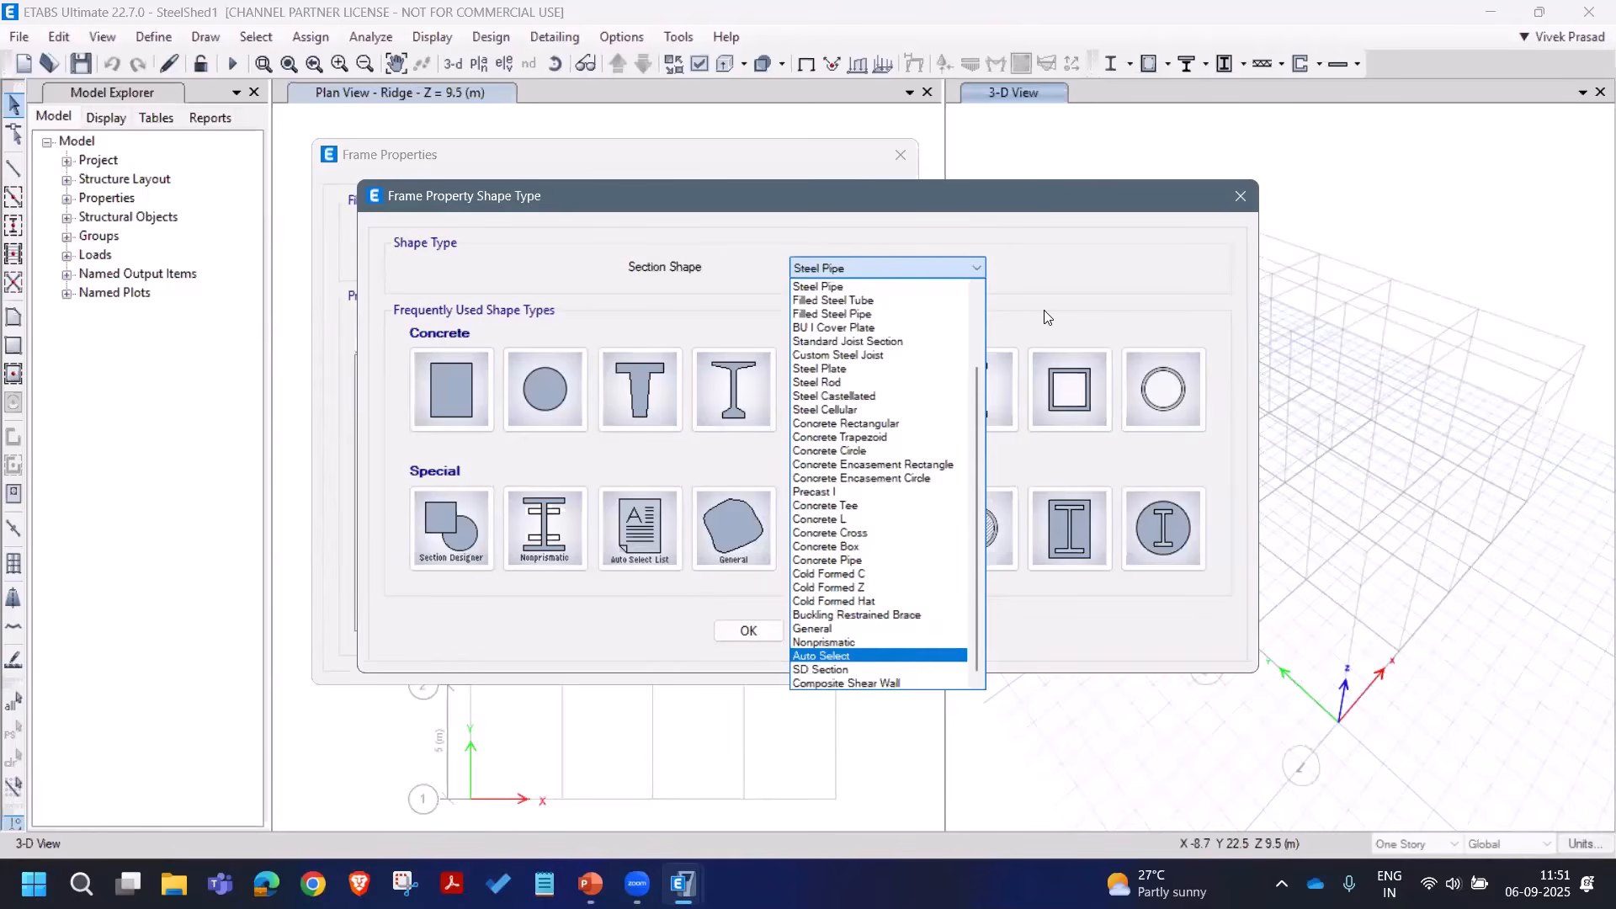
pyautogui.click(1084, 252)
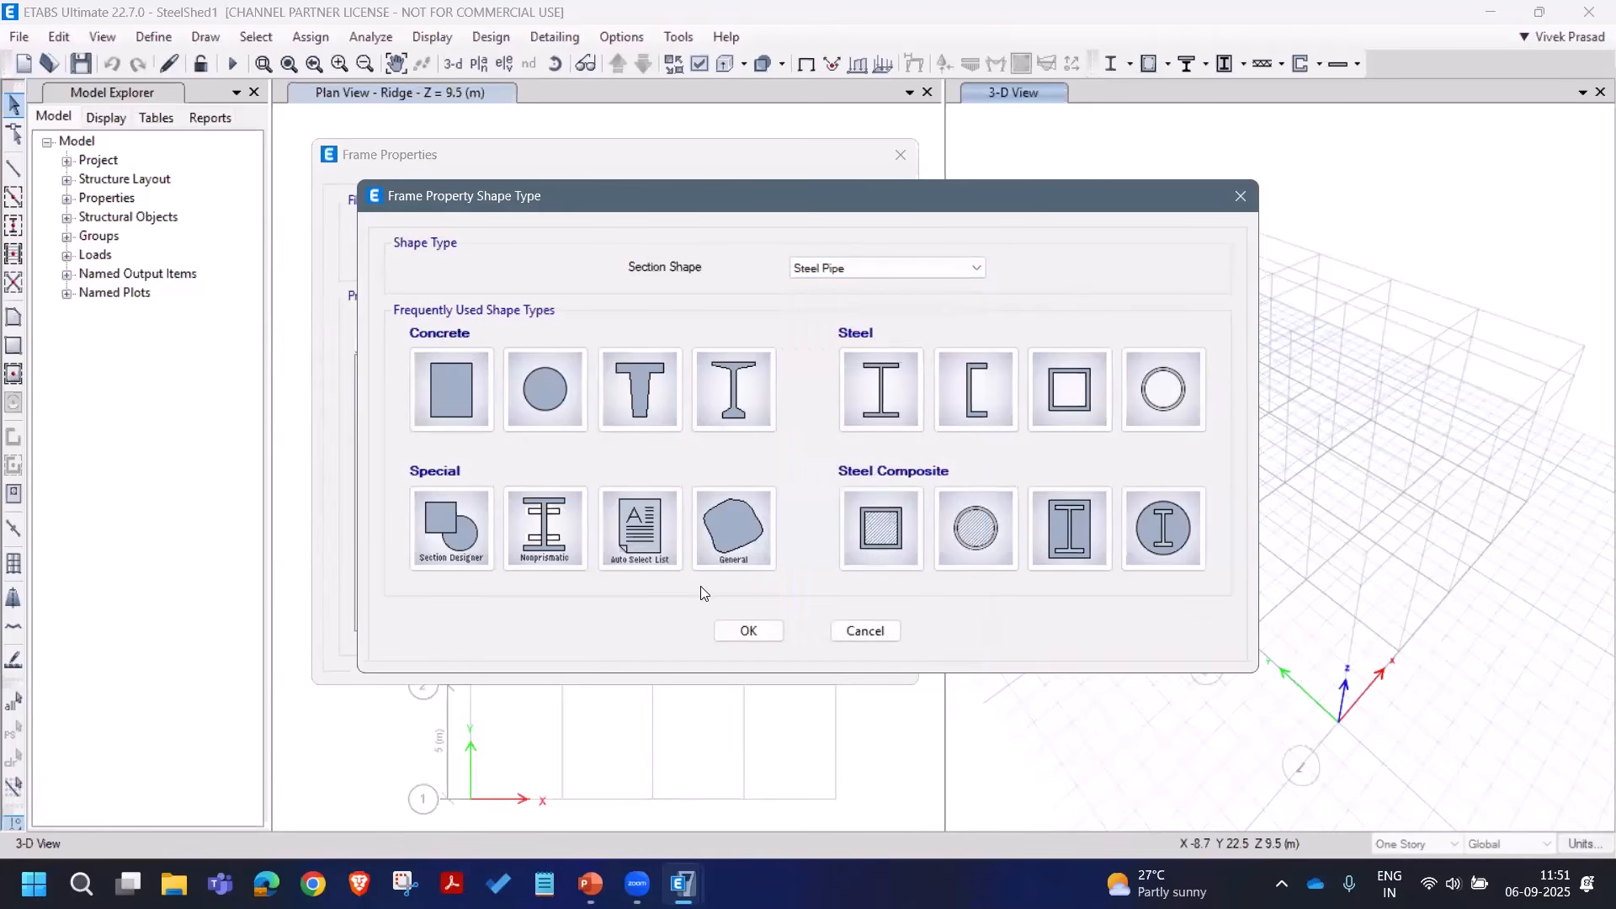
pyautogui.click(644, 538)
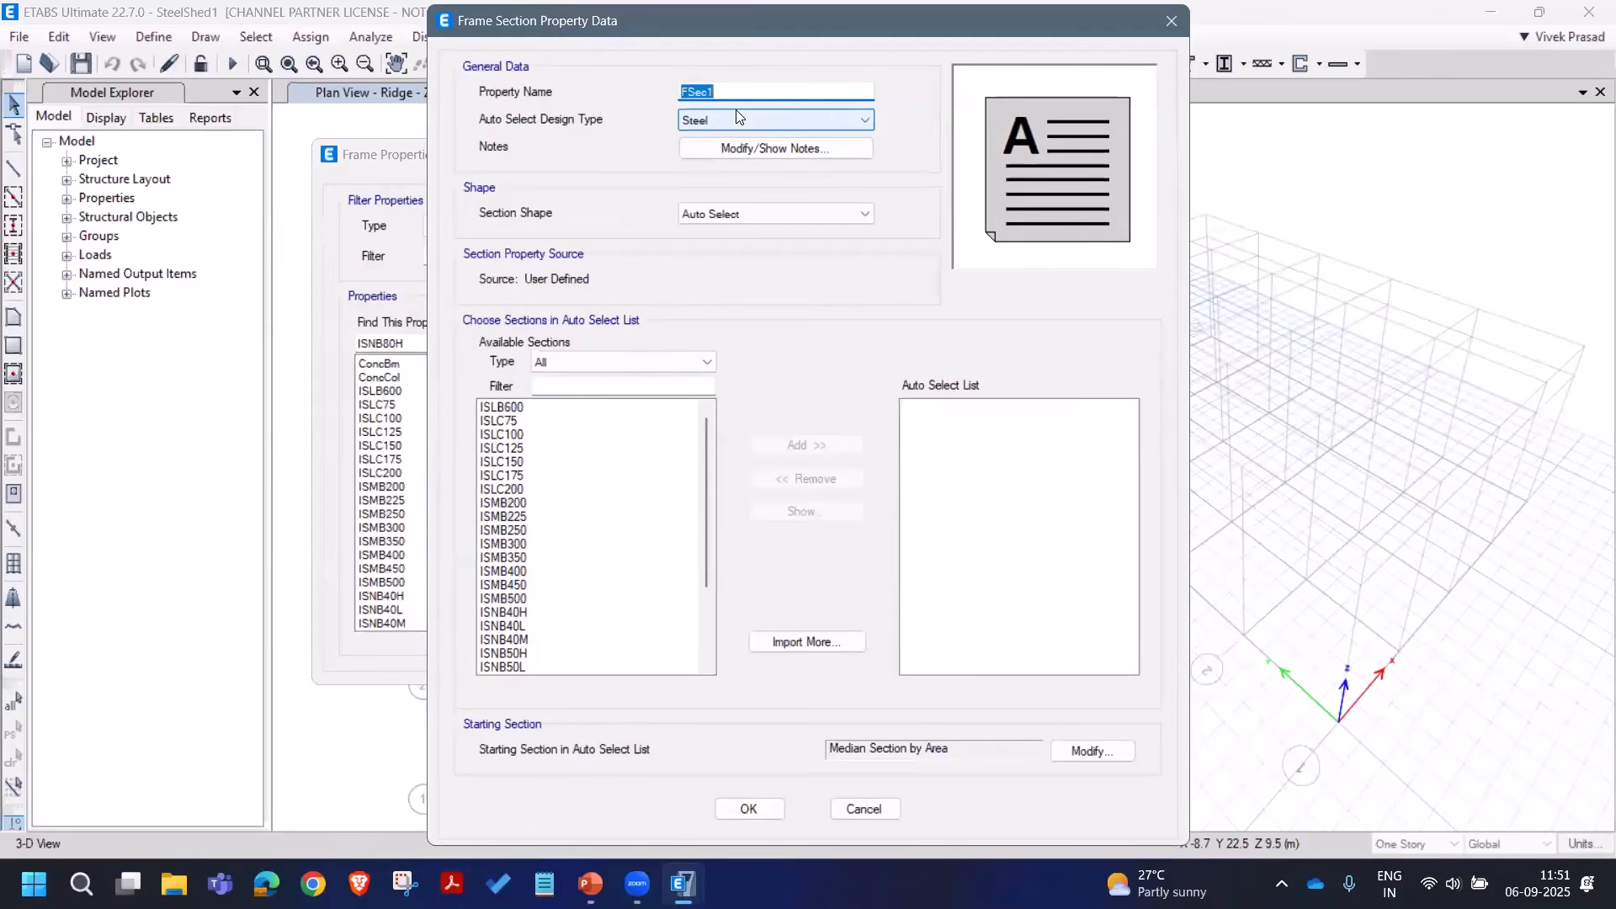
pyautogui.write('Col')
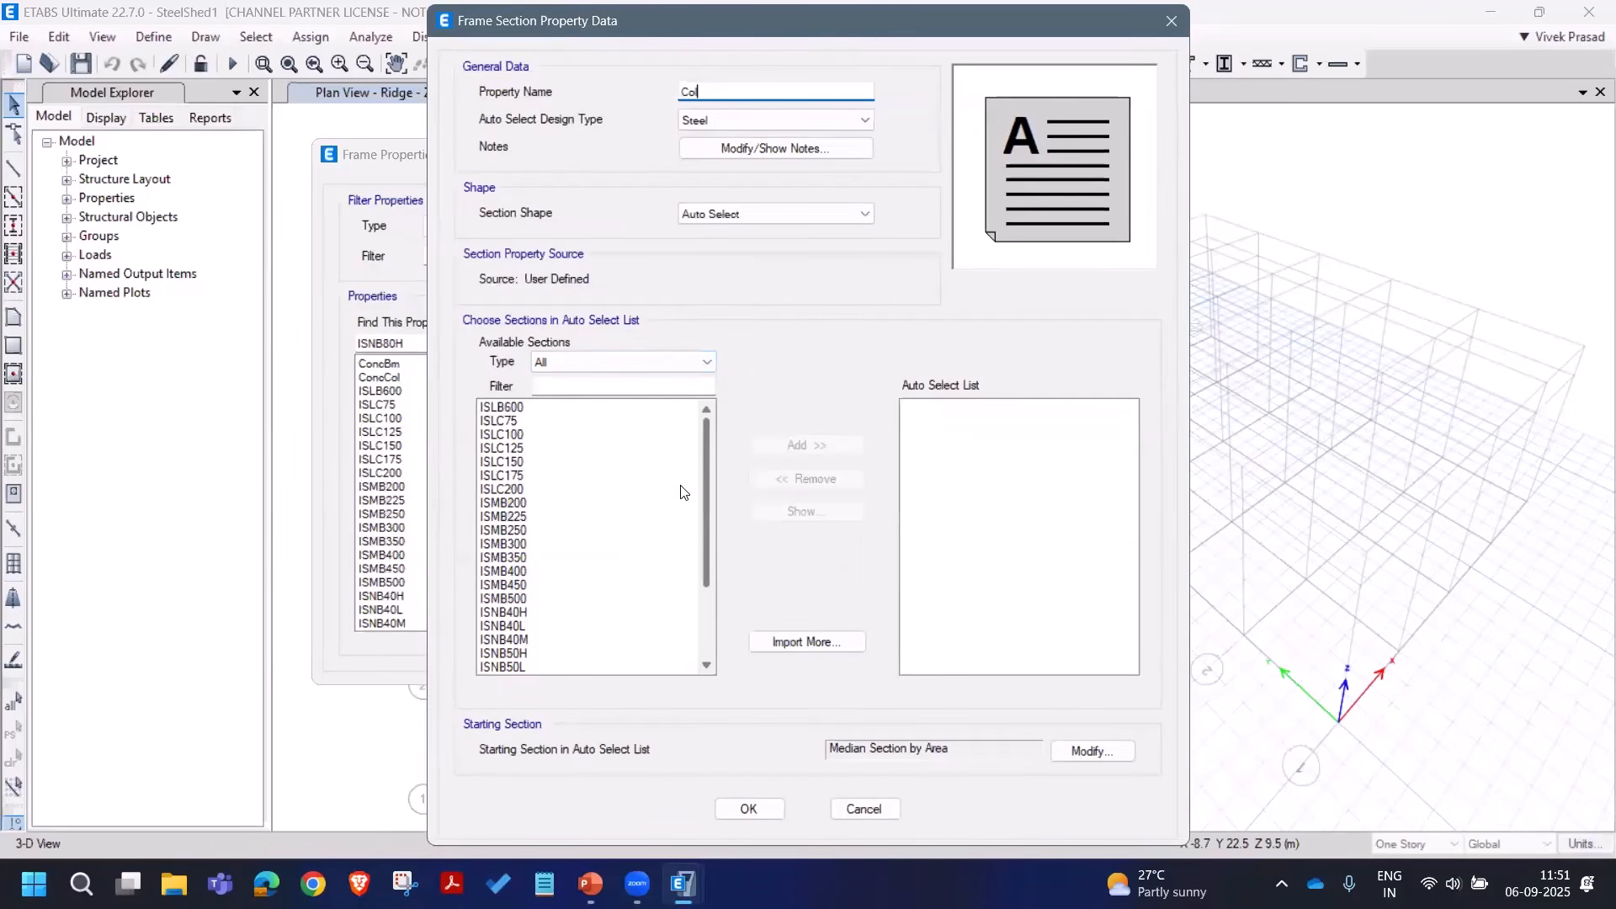
pyautogui.click(547, 504)
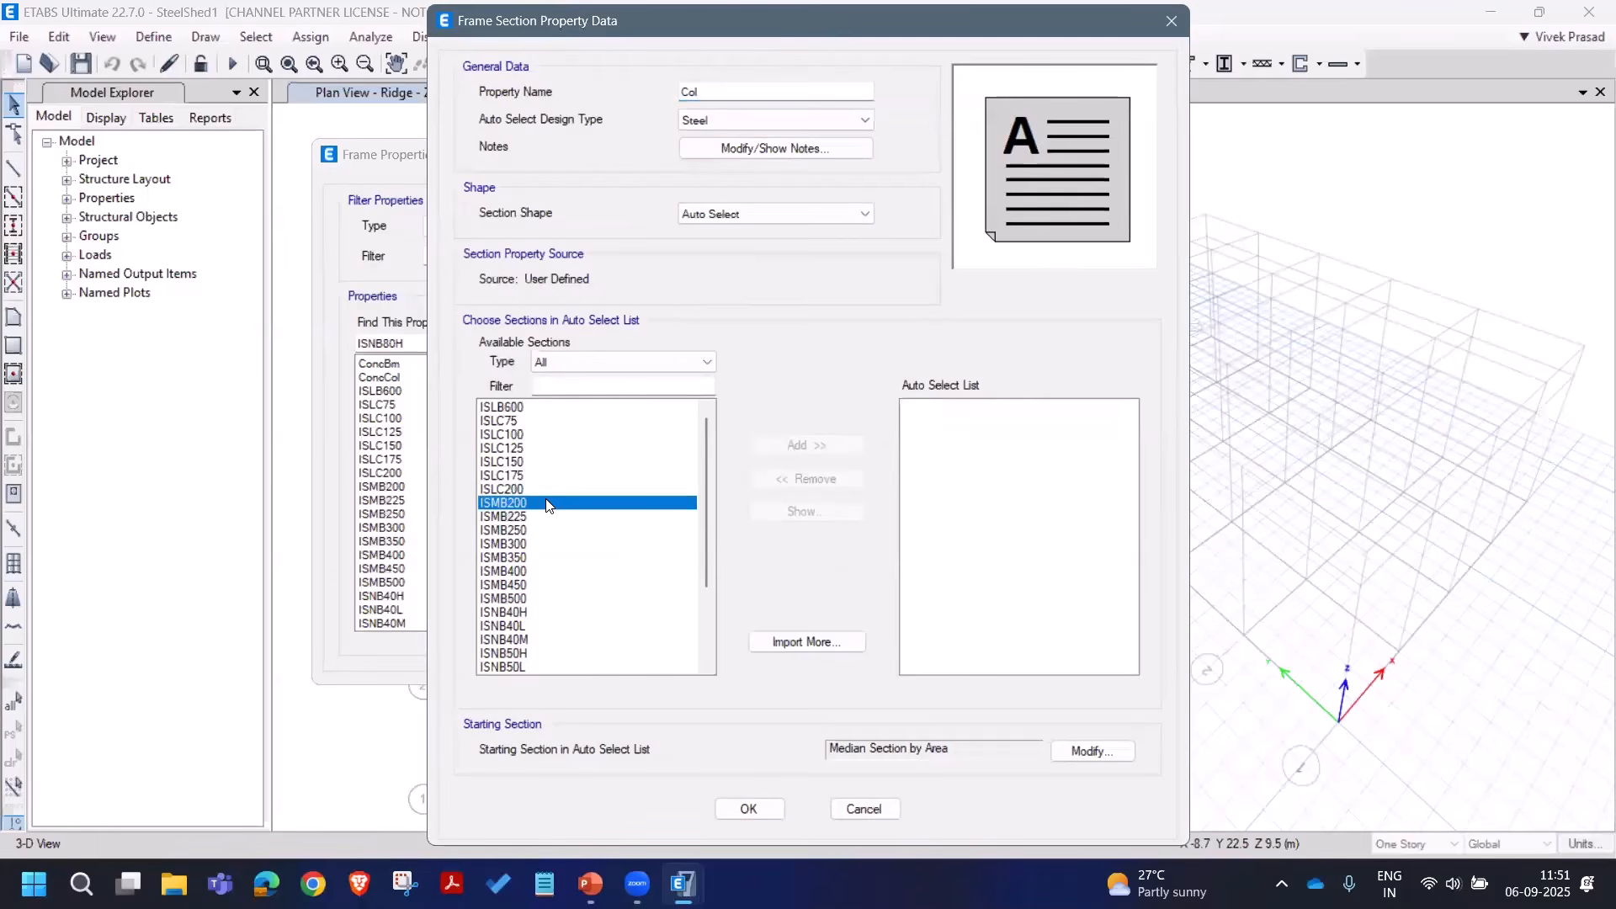
pyautogui.moveTo(547, 504); pyautogui.dragTo(545, 603)
pyautogui.click(817, 443)
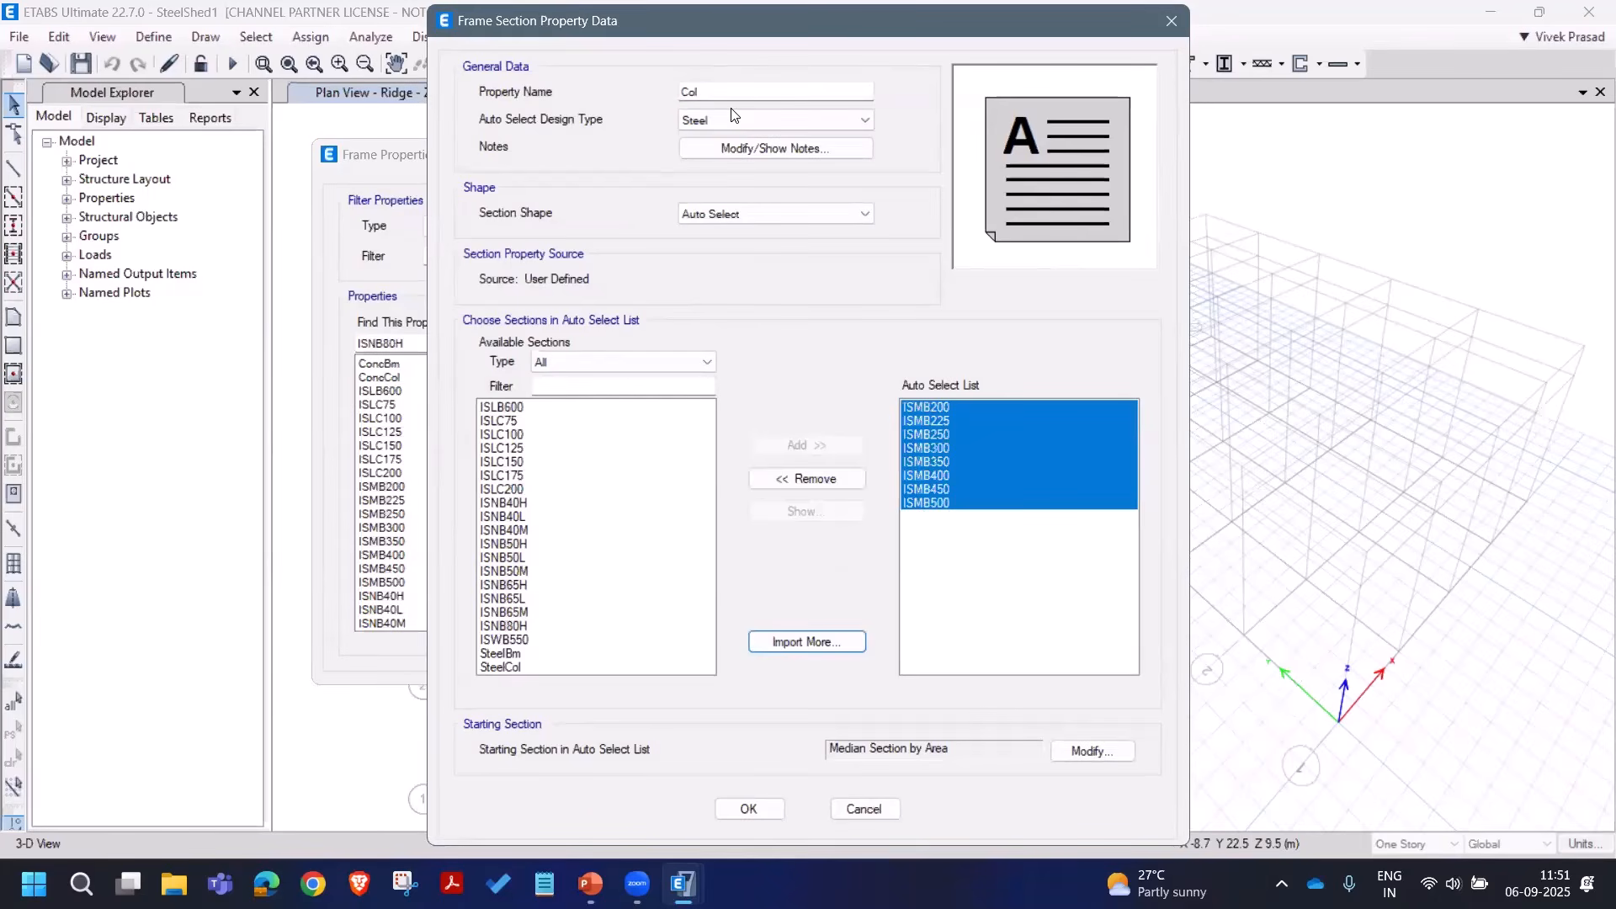
pyautogui.click(749, 809)
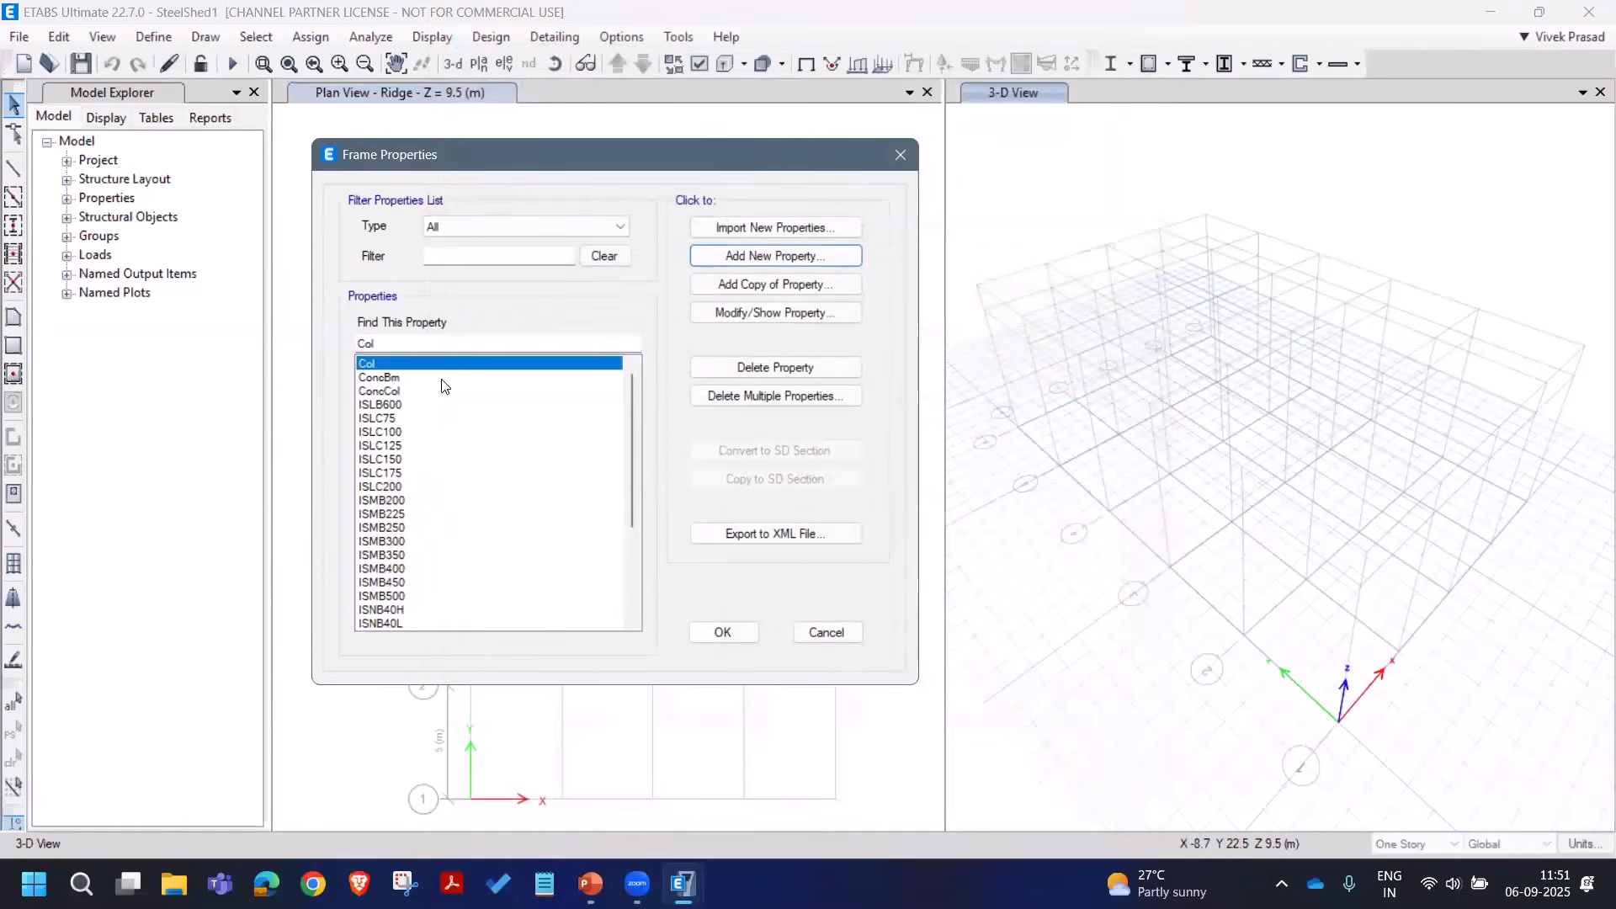
# Step: Rename the auto-select property Col to A_Col
pyautogui.click(785, 317)
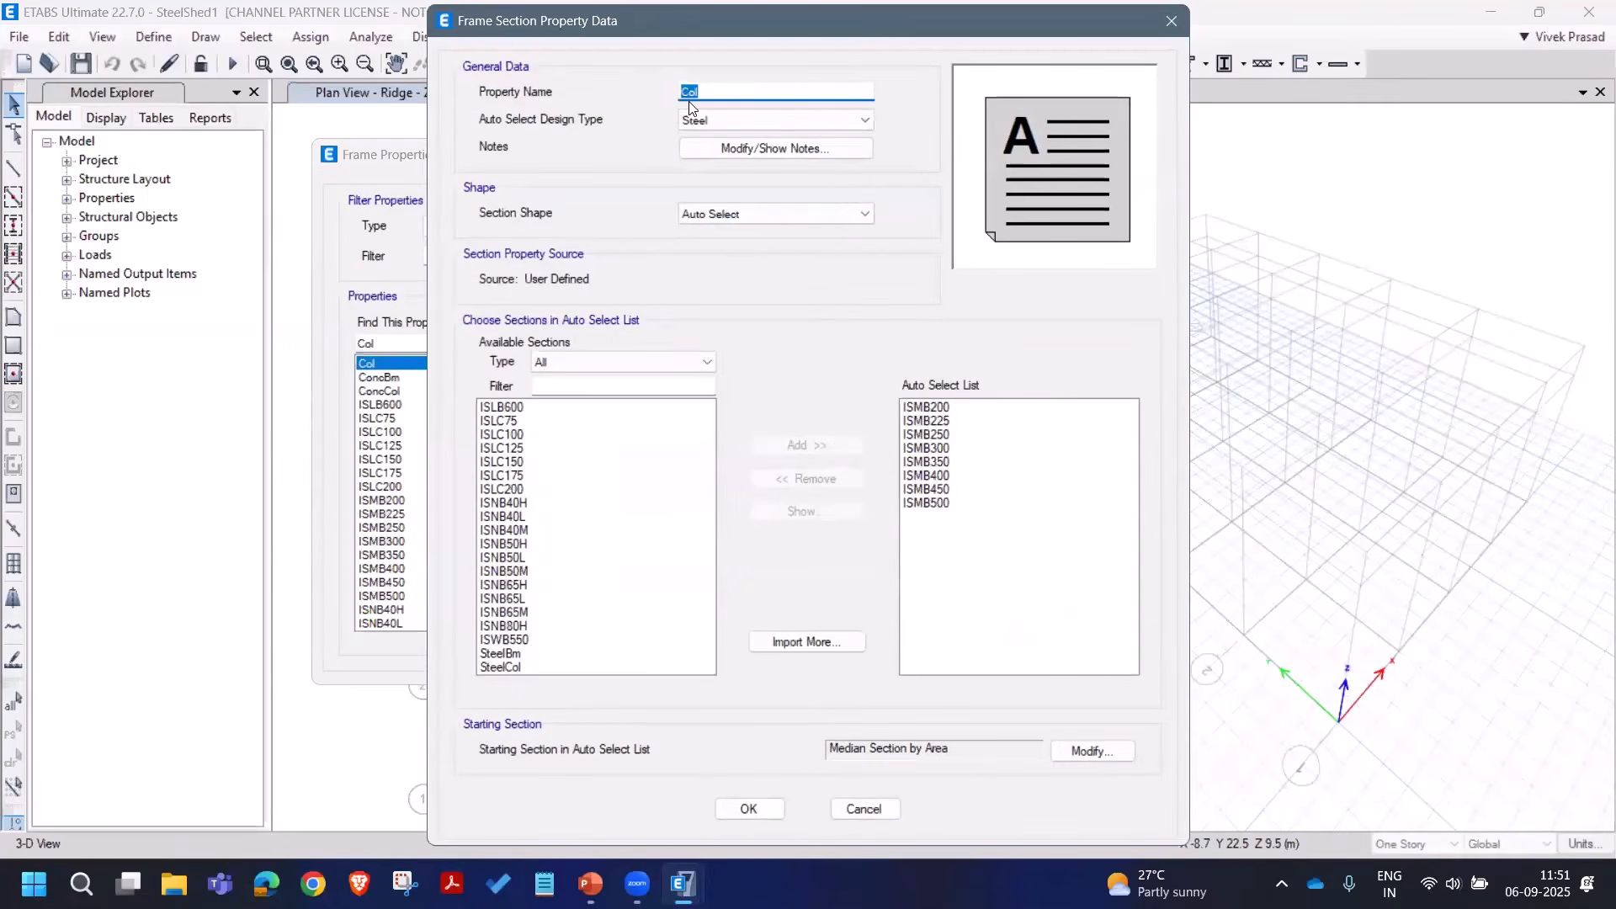
pyautogui.write('A_')
pyautogui.click(749, 809)
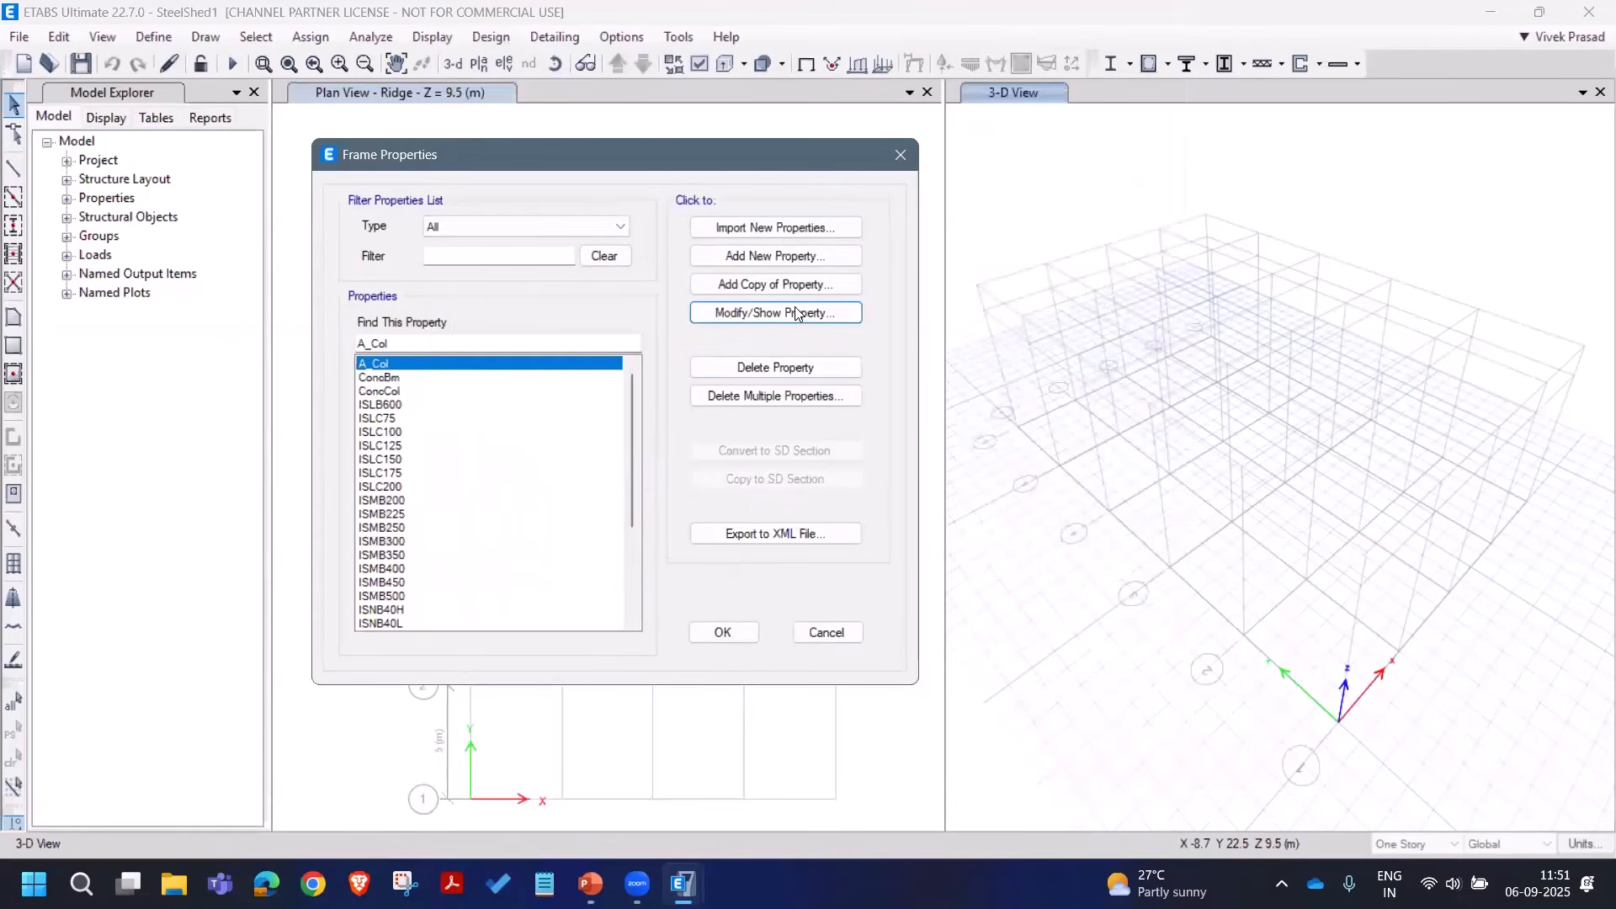
pyautogui.click(781, 256)
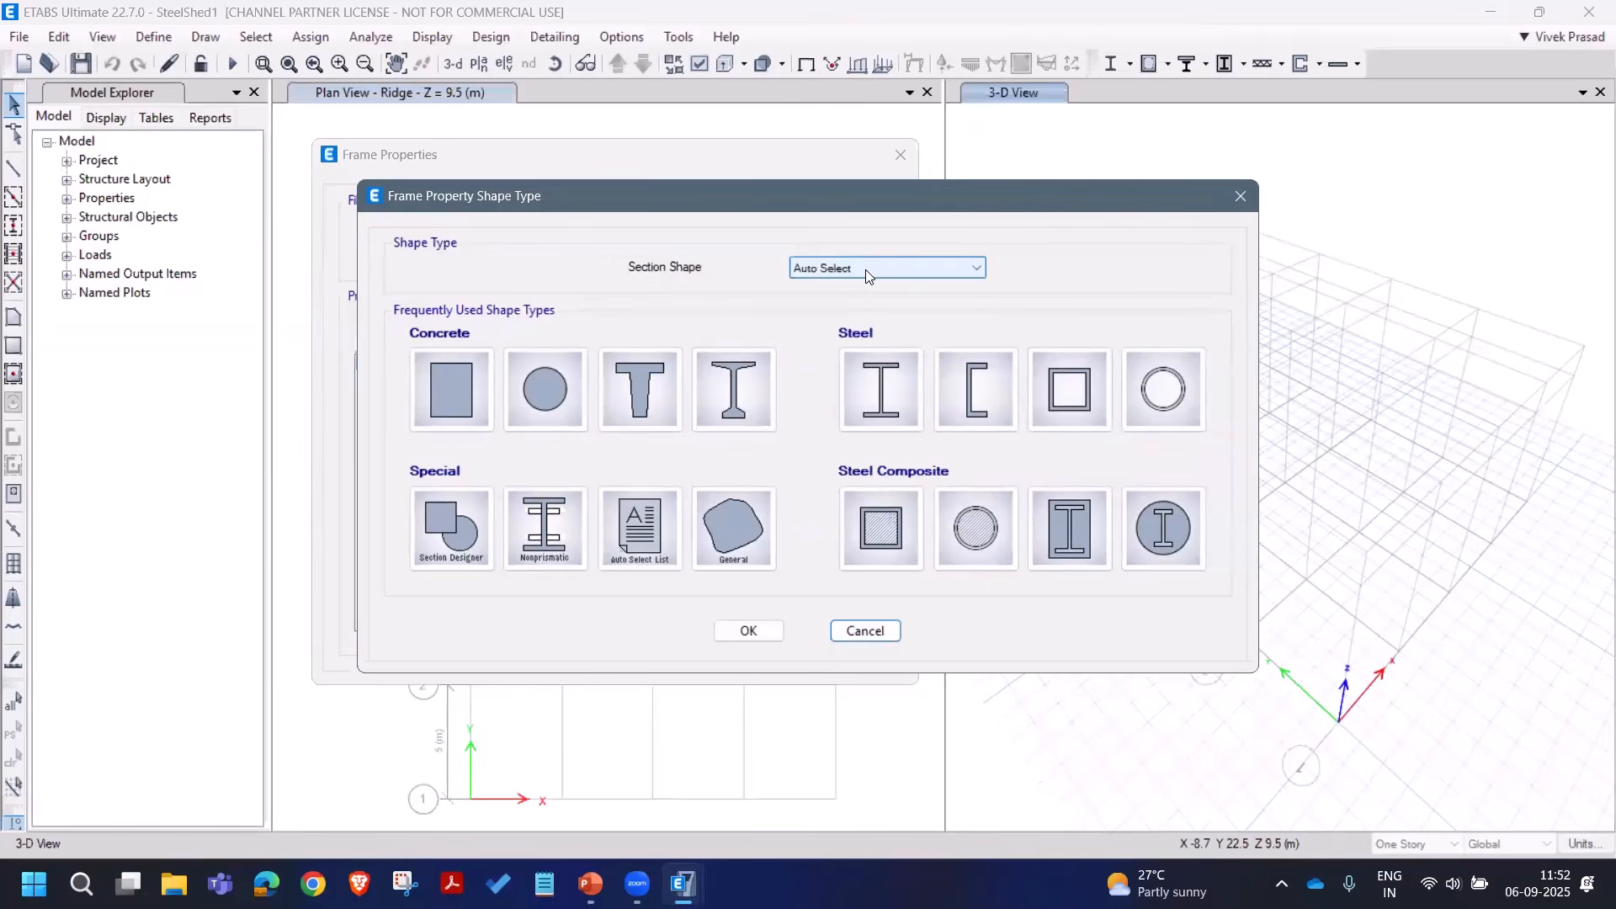
# Step: Create auto-select property A_Rafters with candidate sections ISMB200 through ISMB500
pyautogui.click(623, 542)
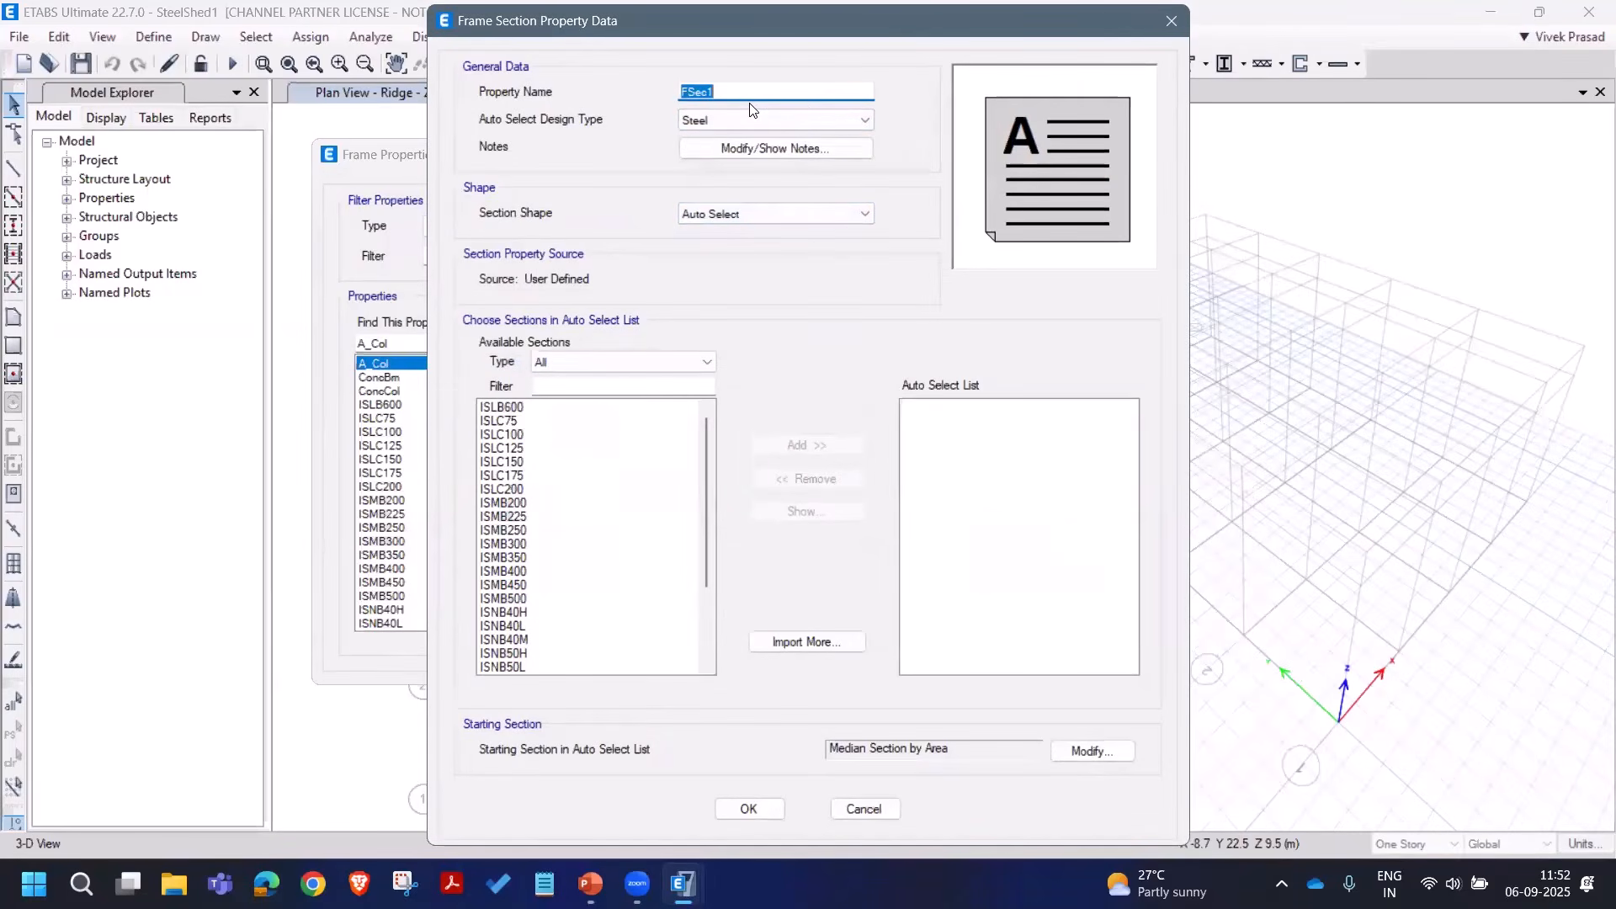
pyautogui.write('A_Rafters')
pyautogui.moveTo(535, 508); pyautogui.dragTo(541, 599)
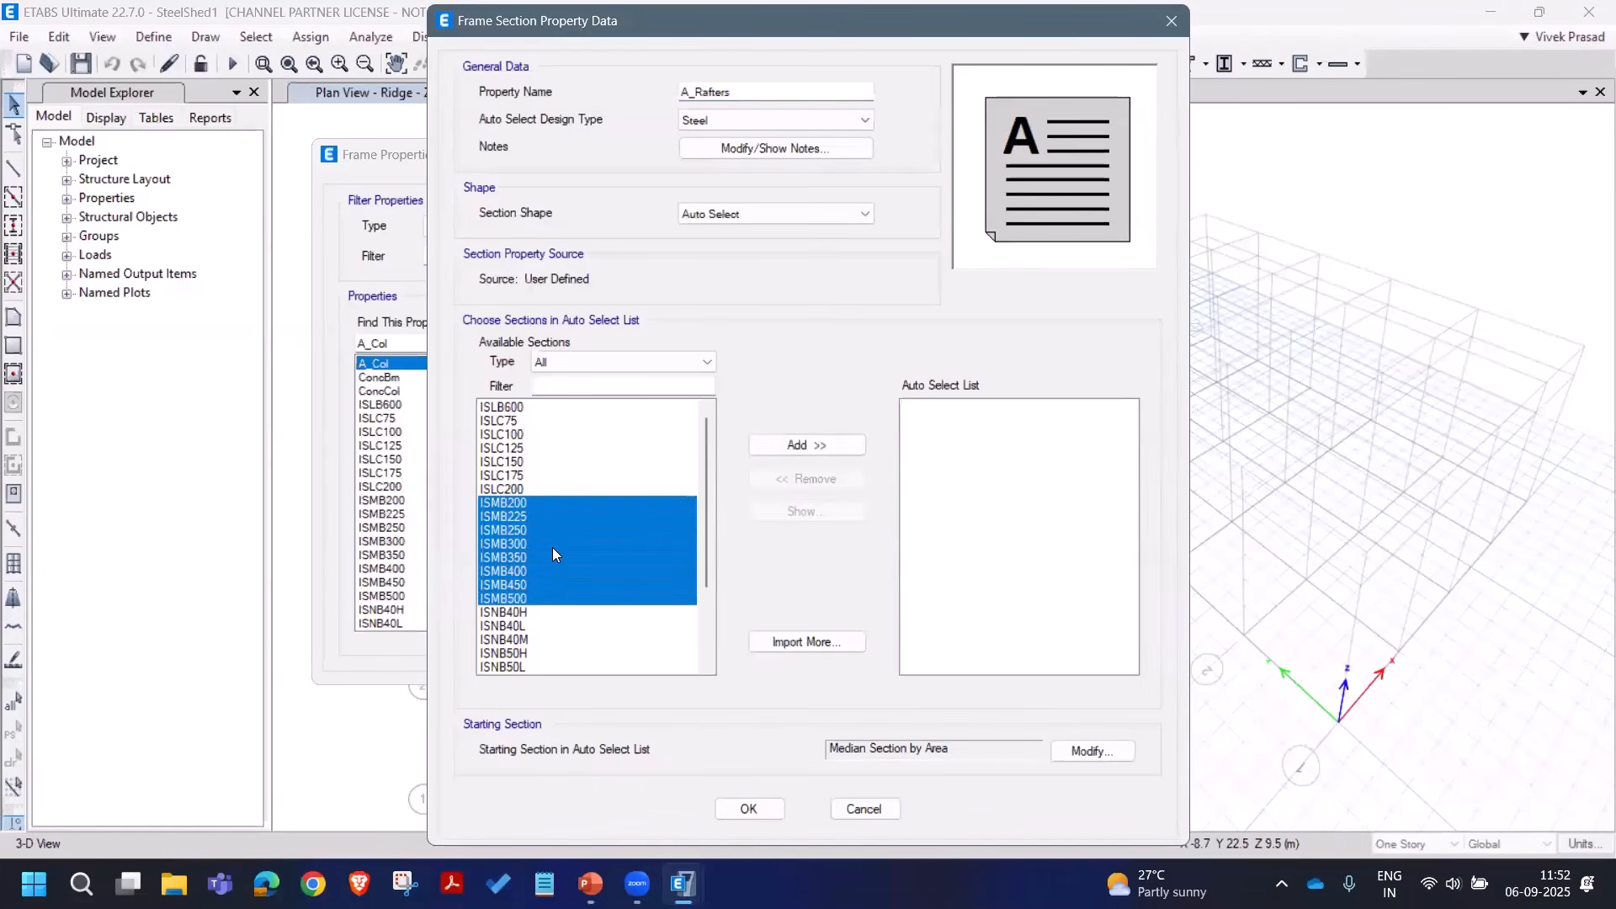
pyautogui.click(816, 446)
pyautogui.click(771, 810)
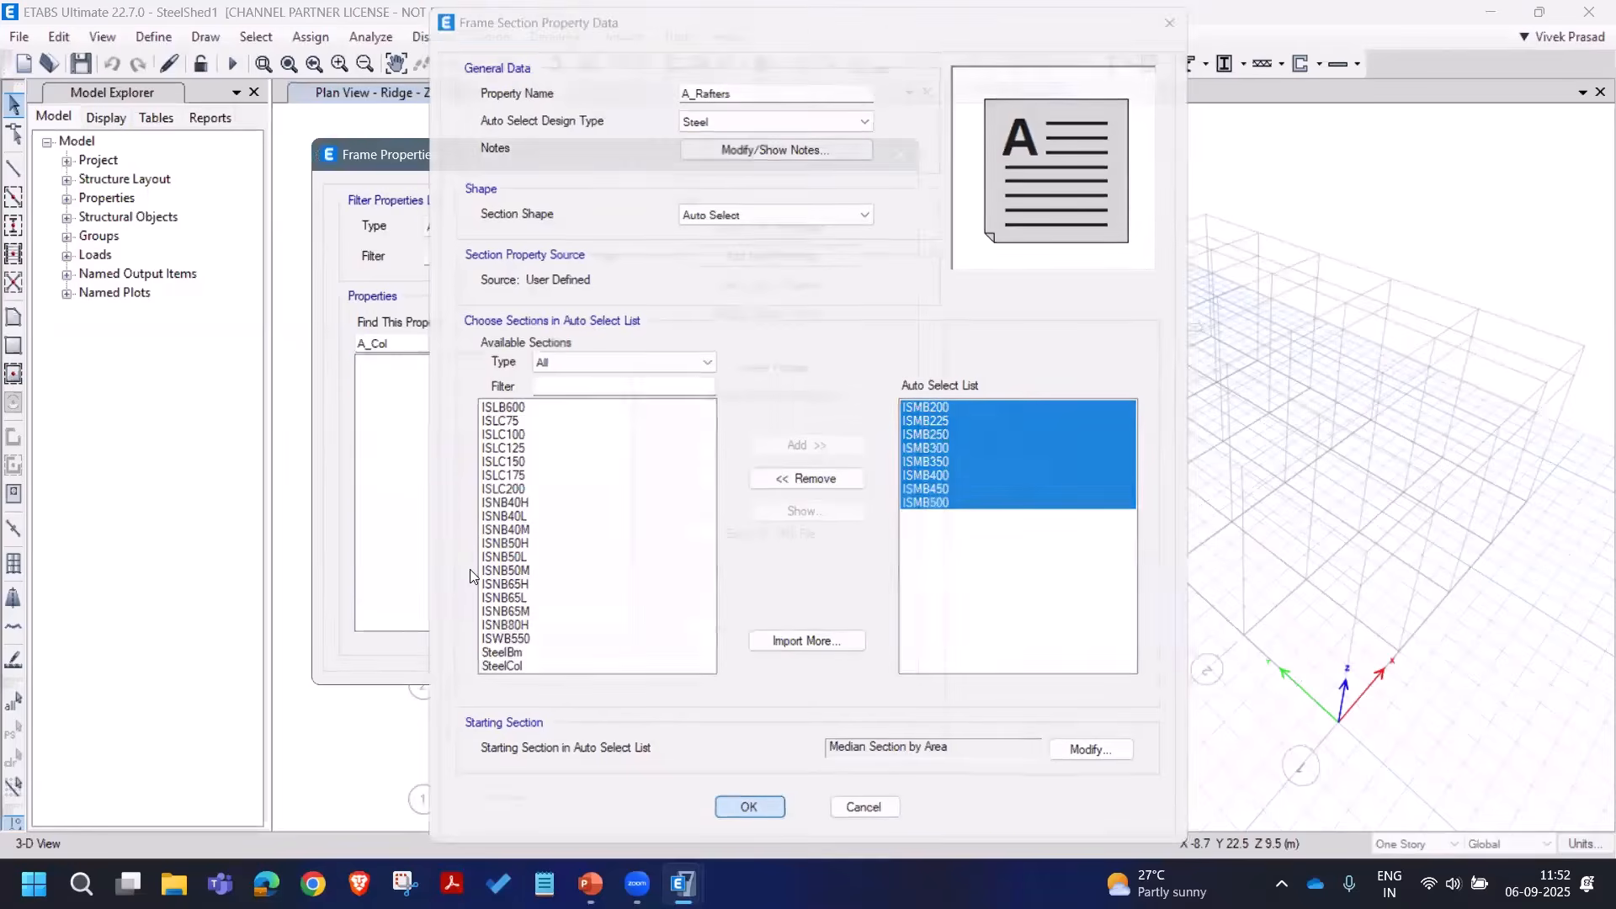
# Step: Create auto-select property A_Purlins with sections ISLC75 through ISLC200
pyautogui.click(823, 268)
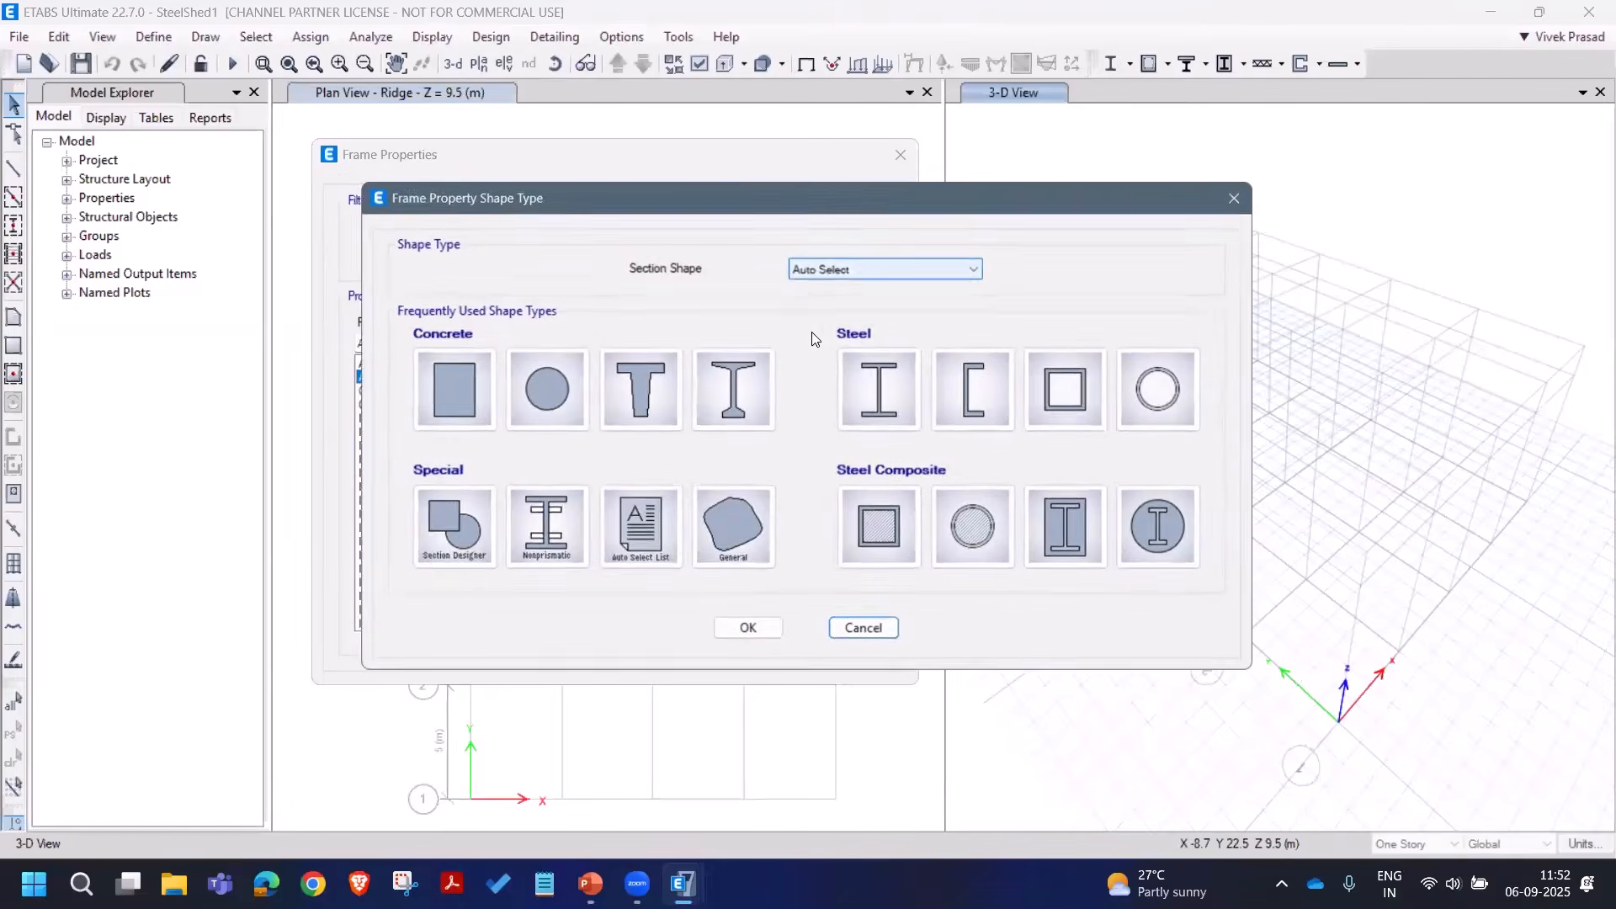
pyautogui.click(621, 543)
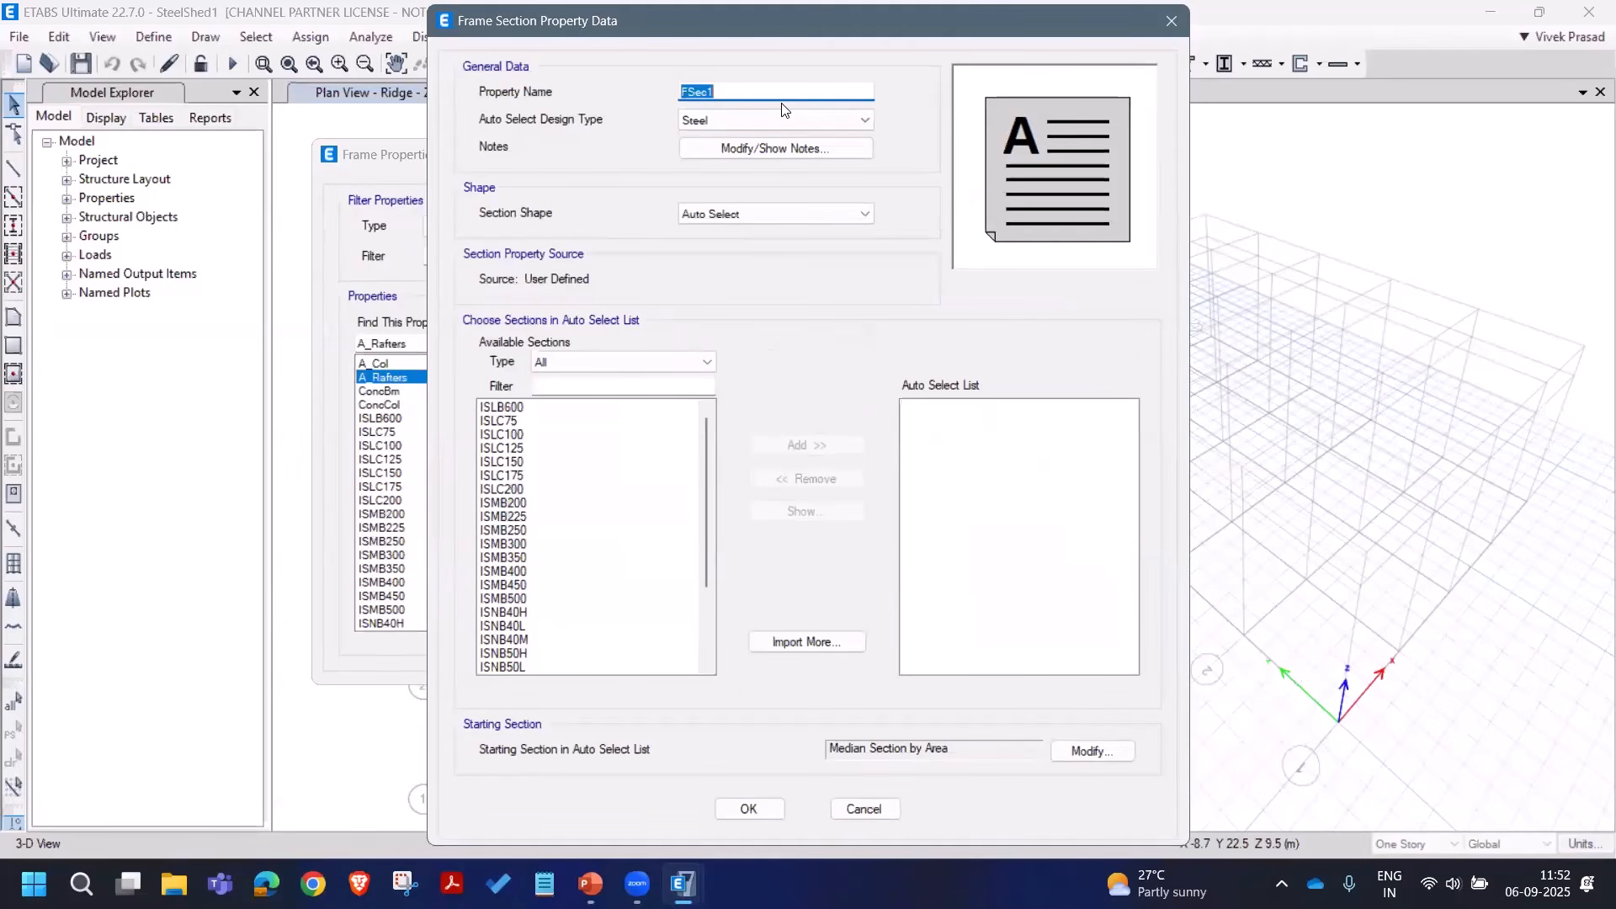
pyautogui.write('A_Purlins')
pyautogui.moveTo(519, 425); pyautogui.dragTo(530, 492)
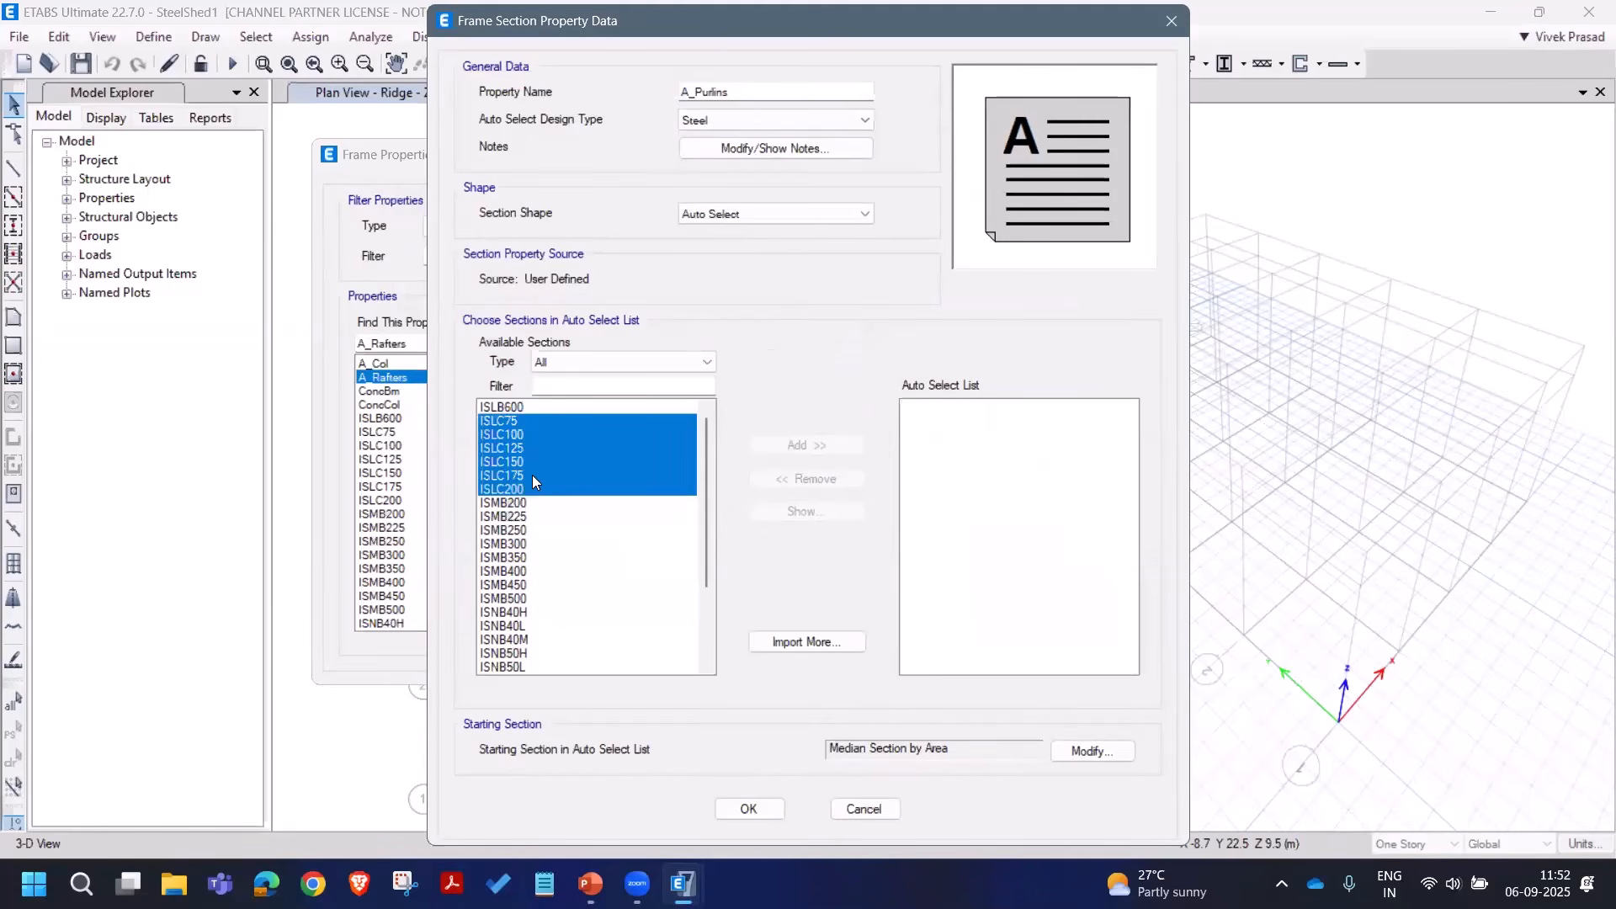
pyautogui.moveTo(533, 477); pyautogui.dragTo(533, 479)
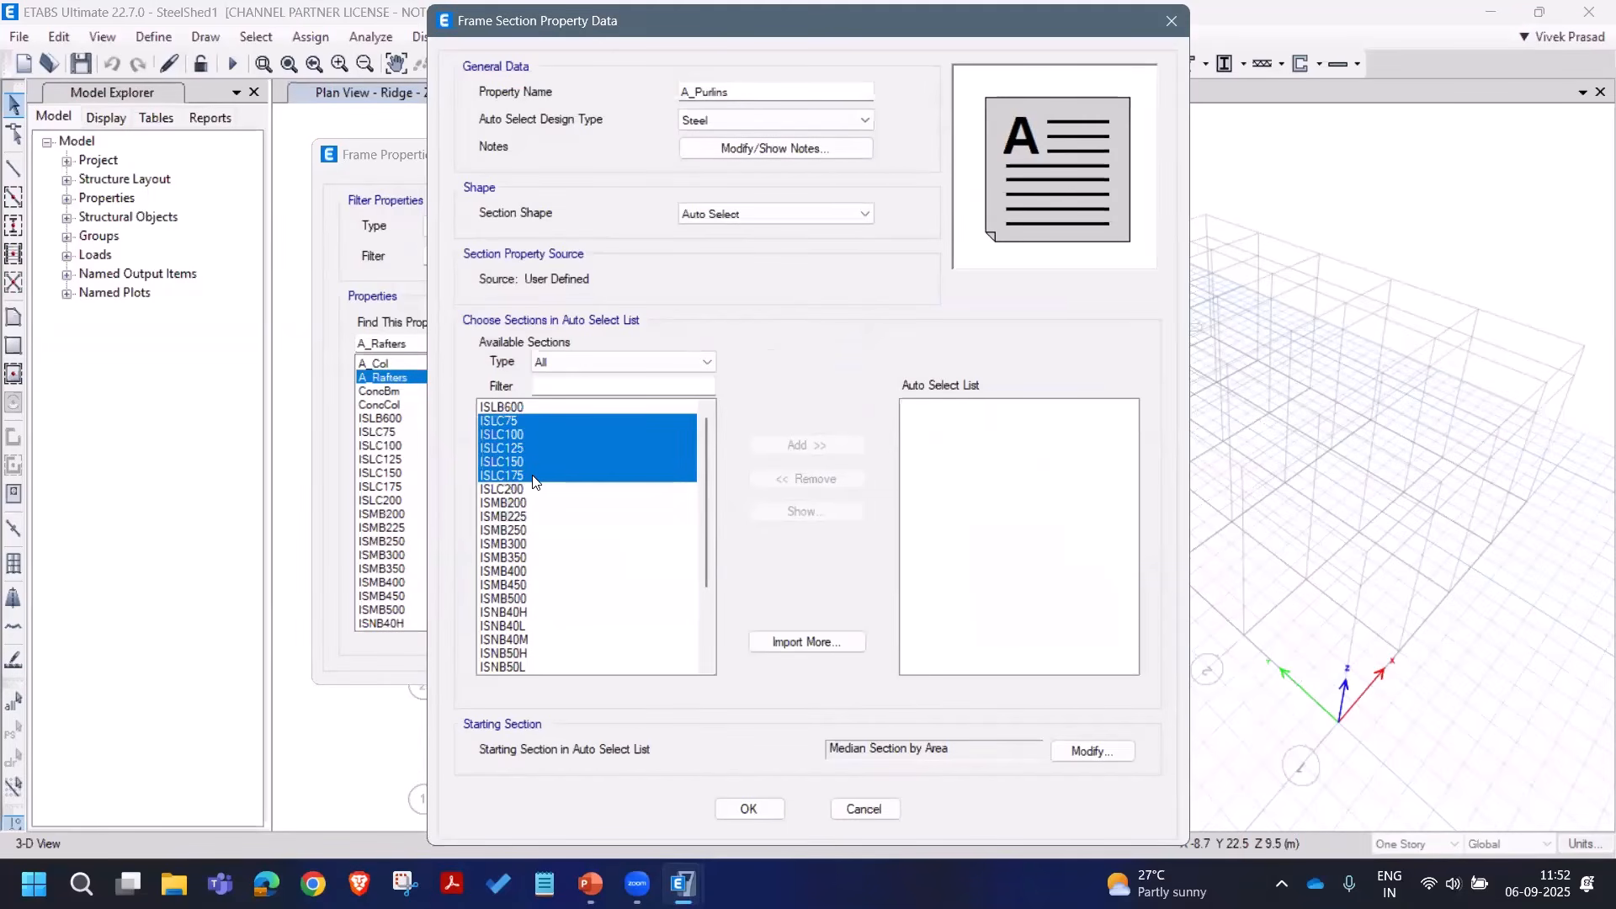
pyautogui.click(804, 445)
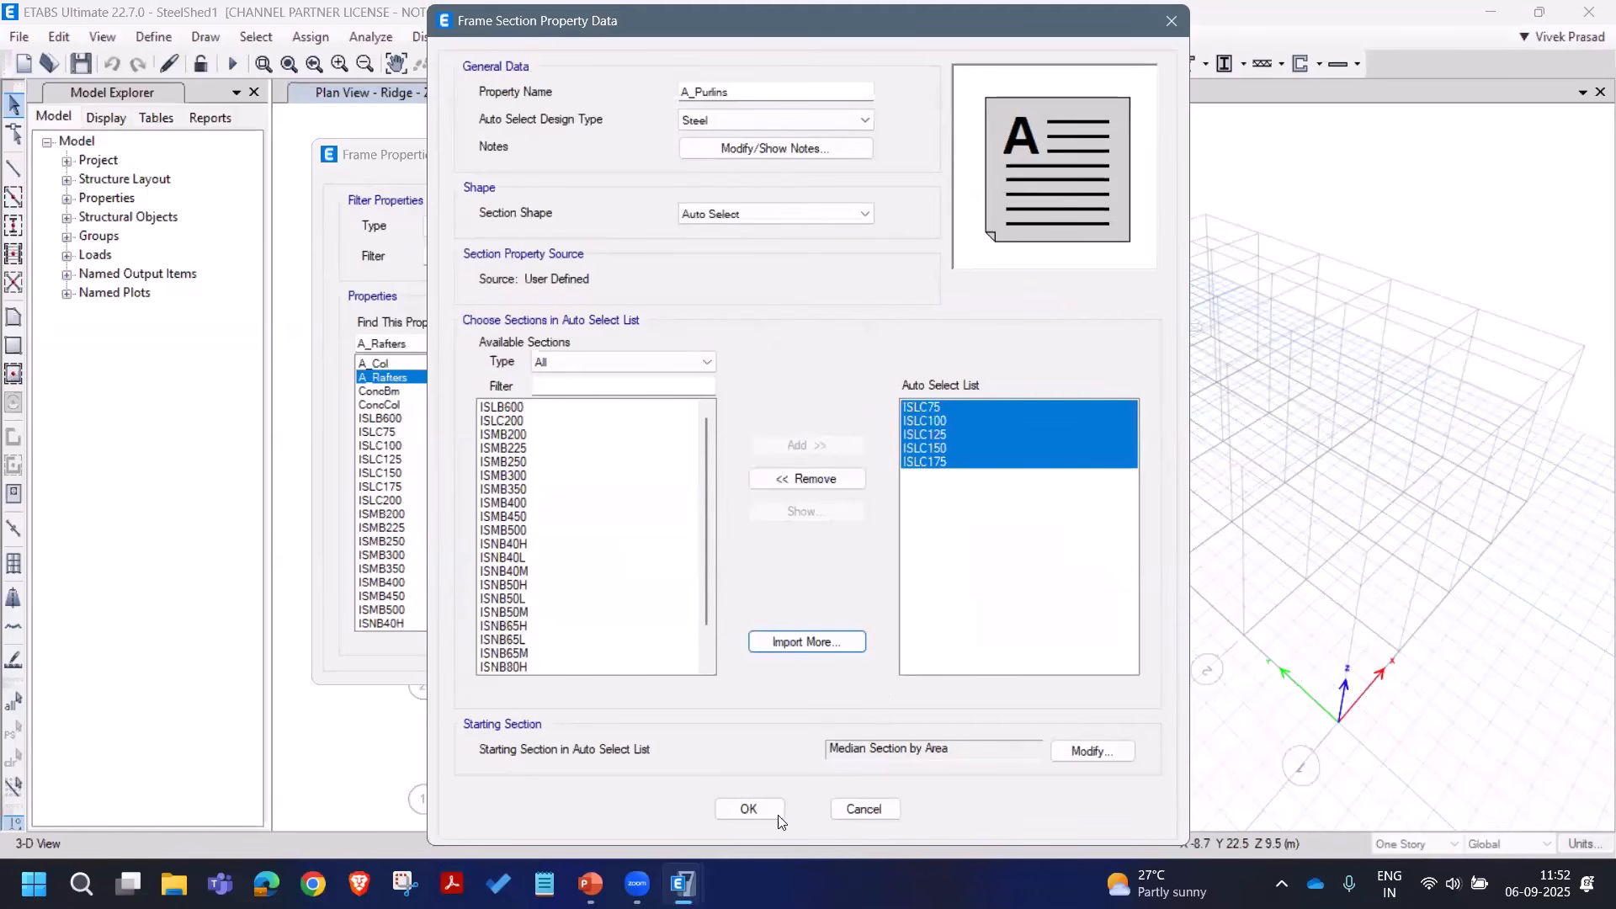
pyautogui.click(530, 422)
pyautogui.click(806, 444)
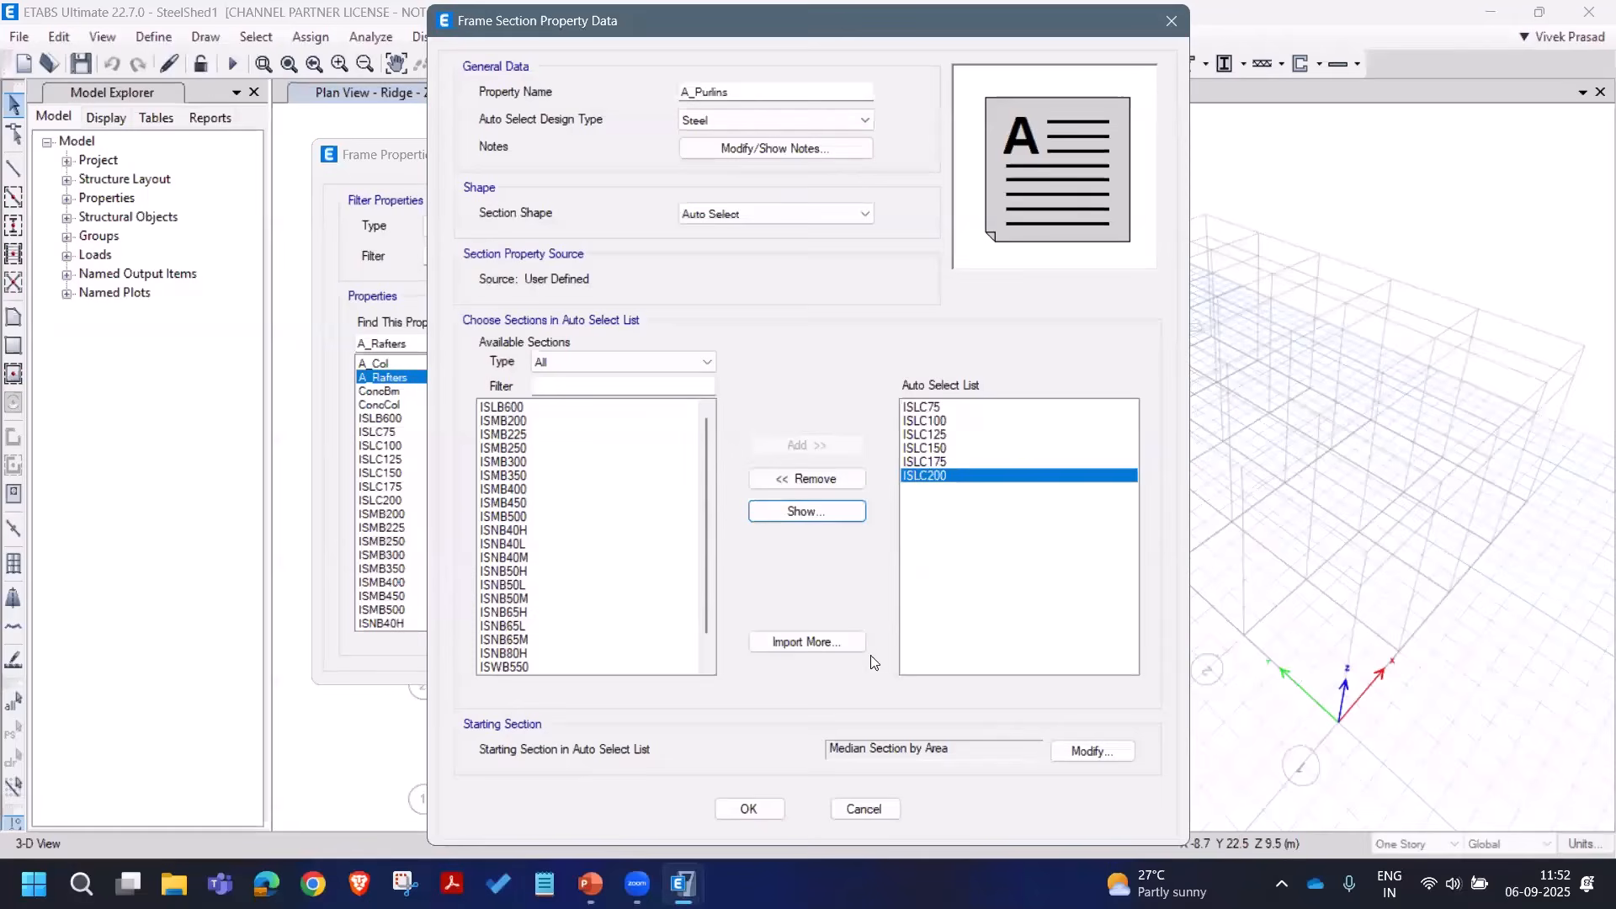
pyautogui.click(749, 808)
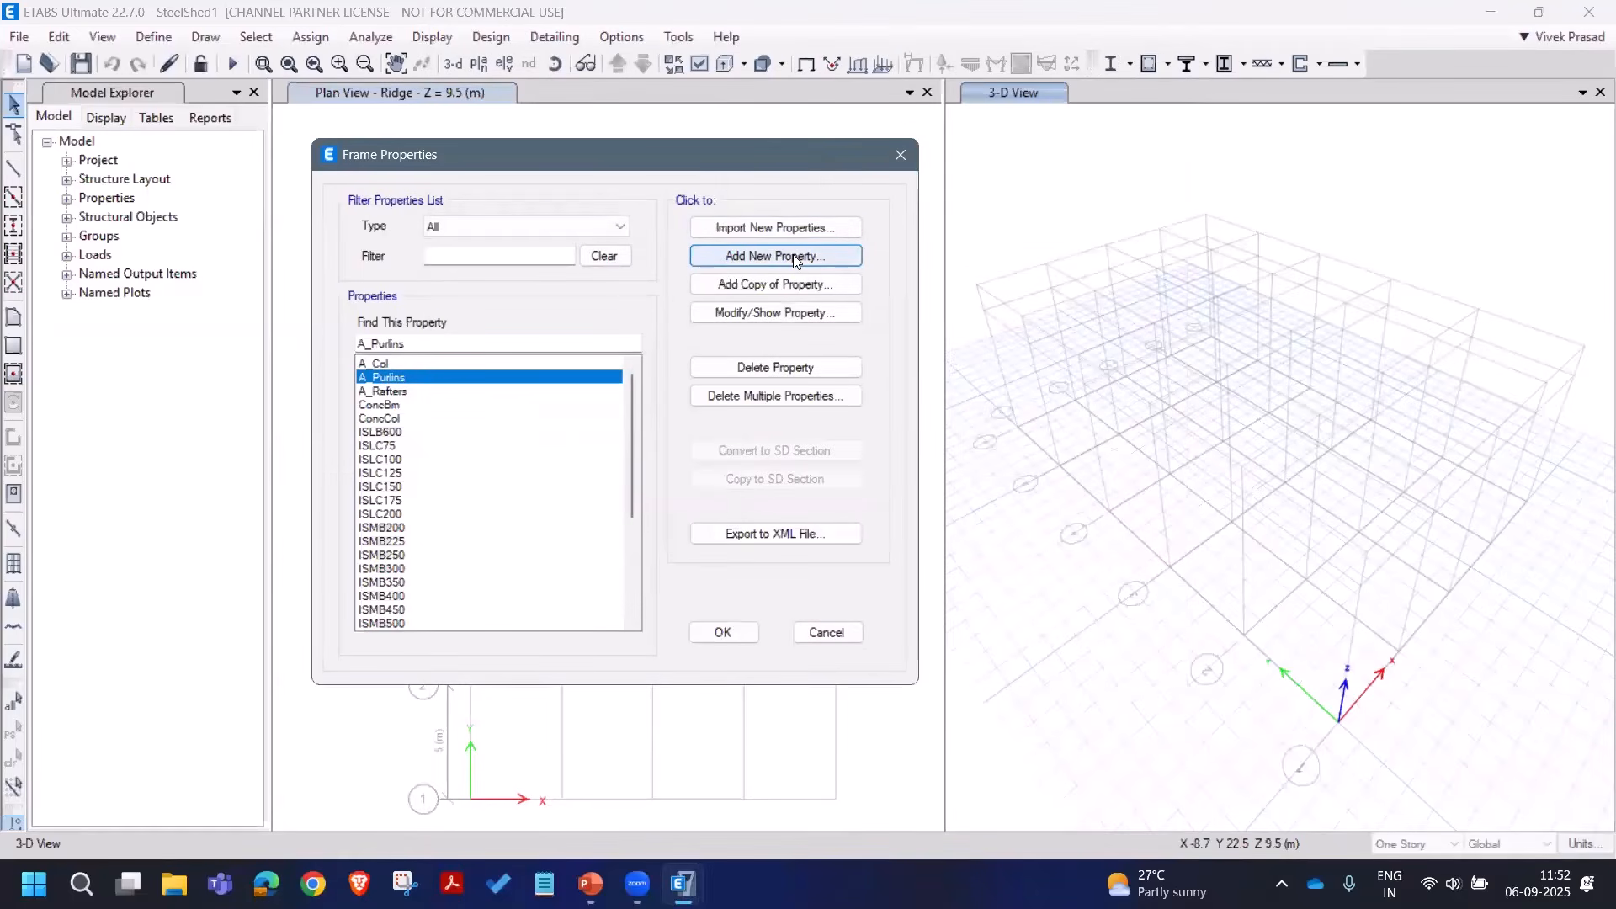
pyautogui.click(794, 256)
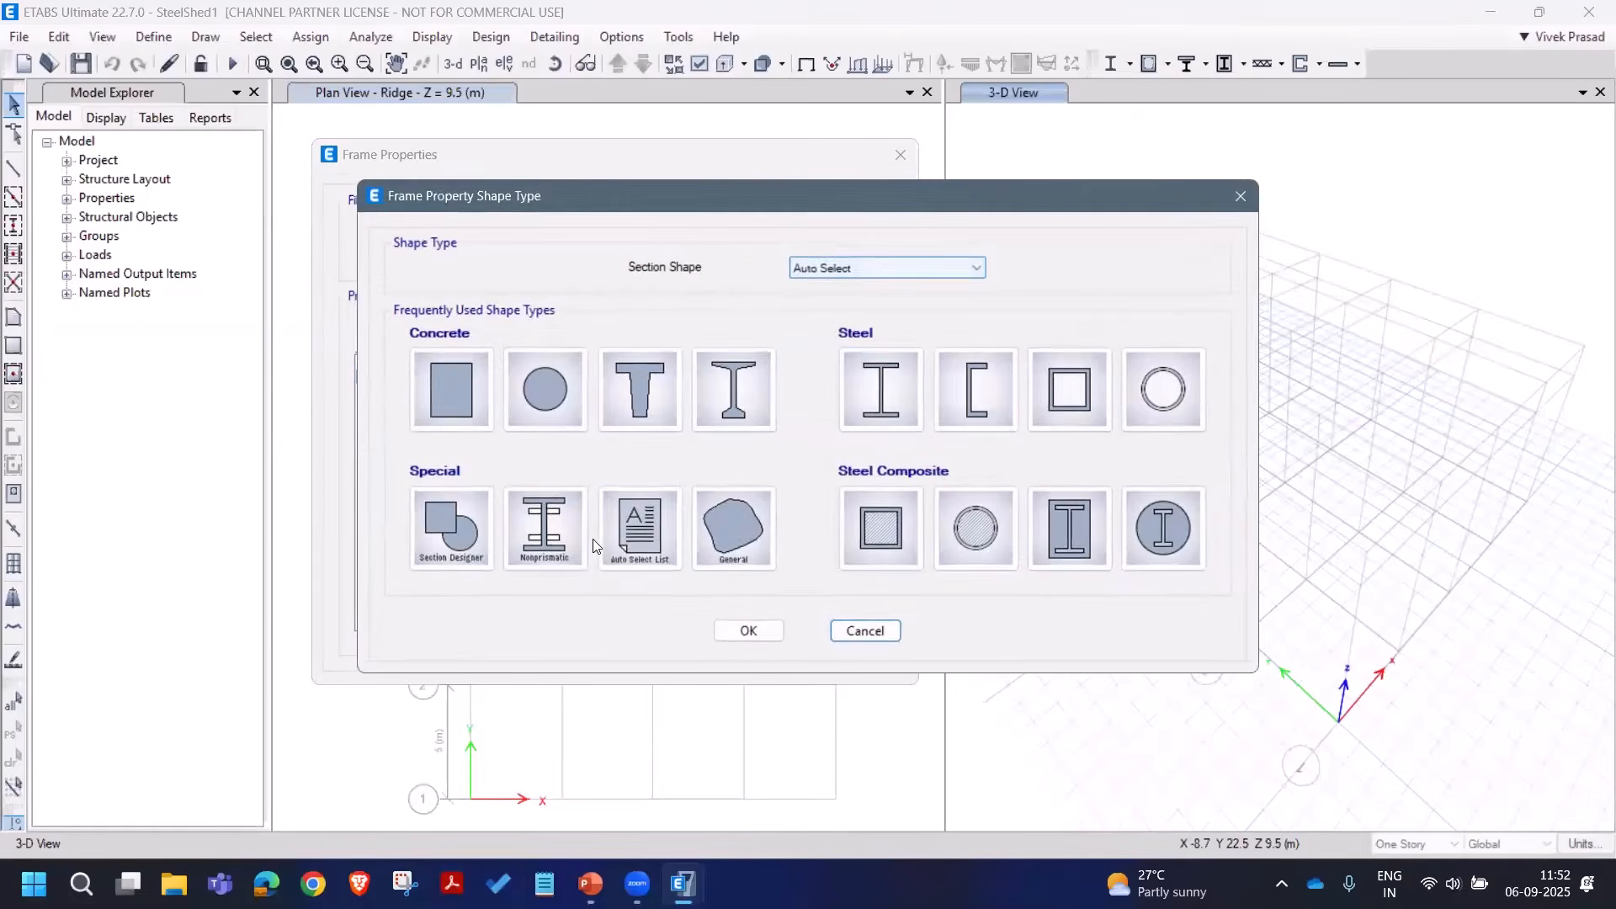
pyautogui.click(639, 530)
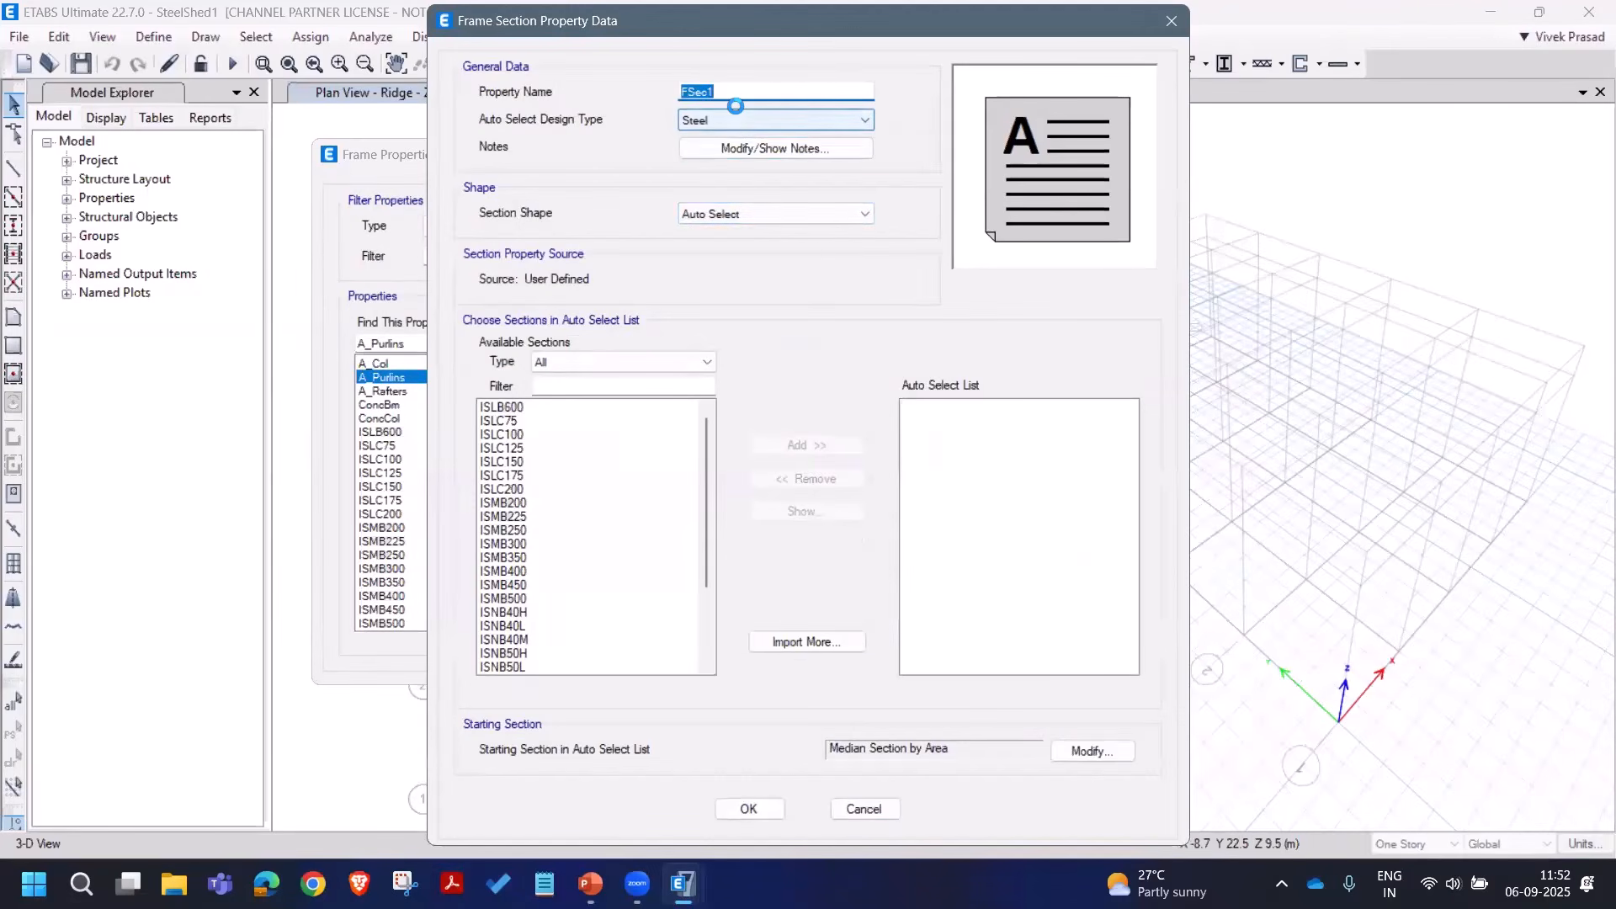
# Step: Name the new auto-select property A_Girts and give it sections ISLC75 through ISLC200
pyautogui.write('A_')
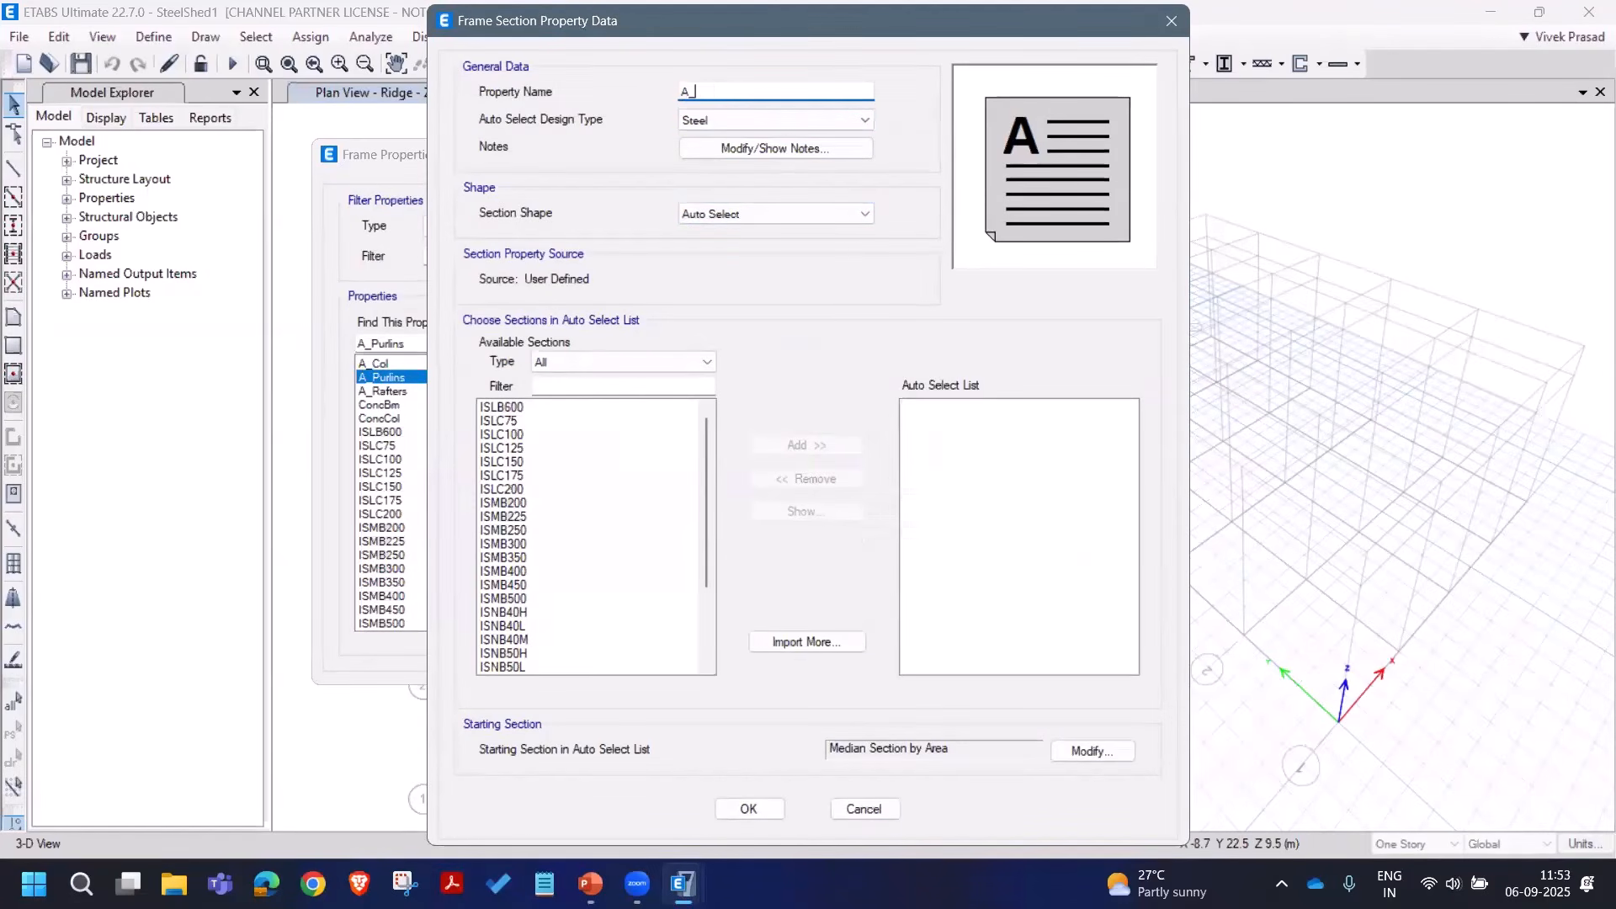
pyautogui.write('Girts')
pyautogui.moveTo(553, 421); pyautogui.dragTo(551, 490)
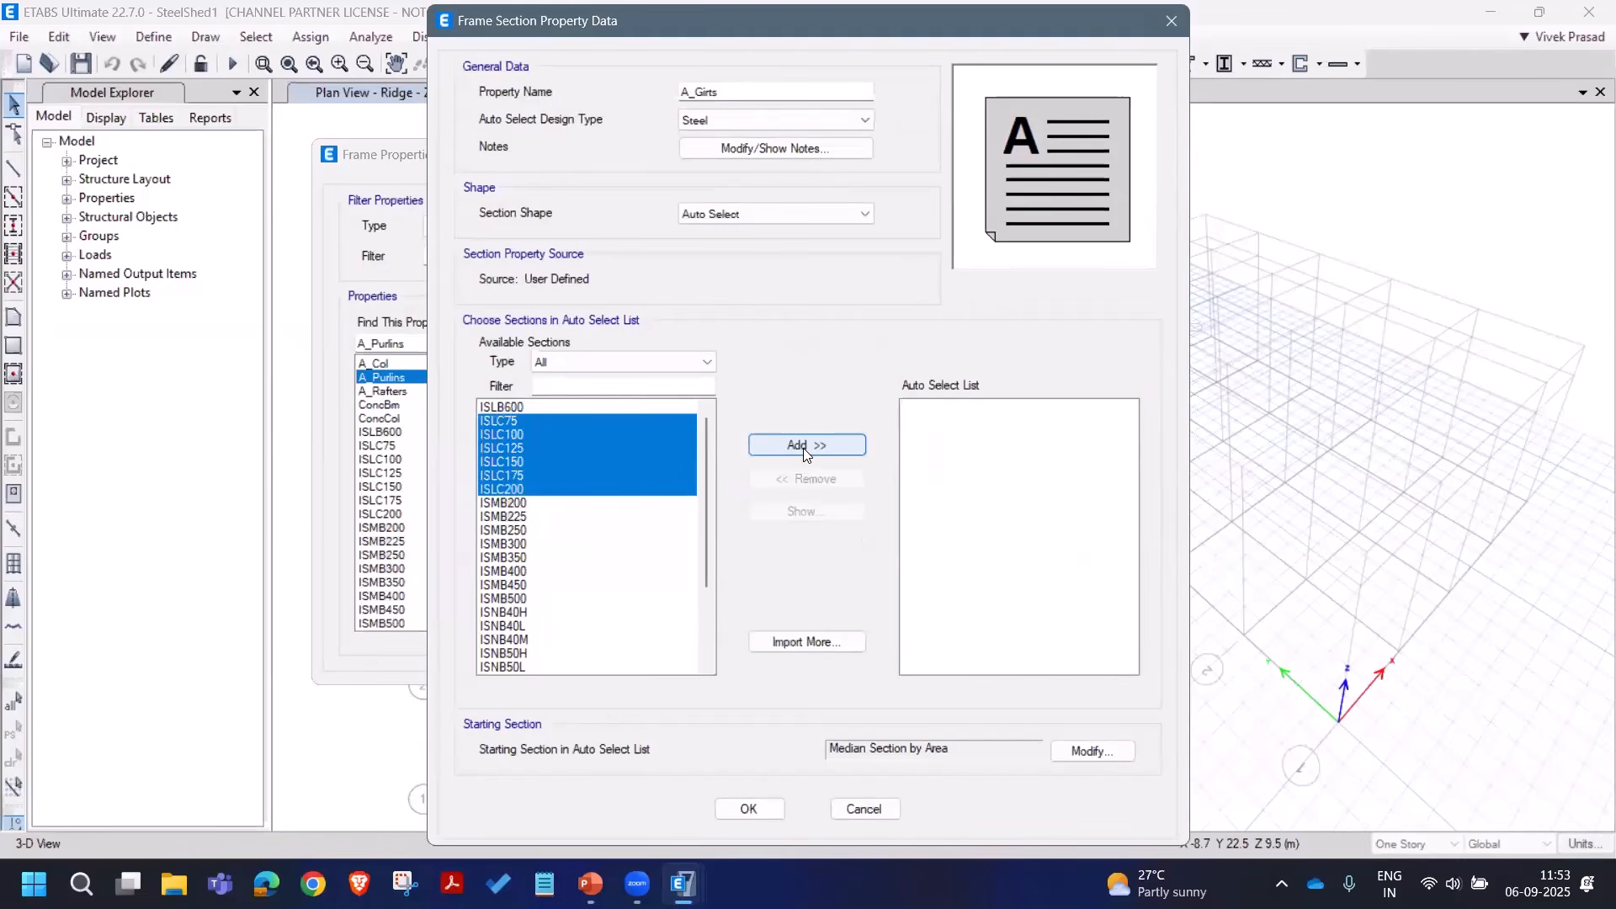
pyautogui.click(803, 446)
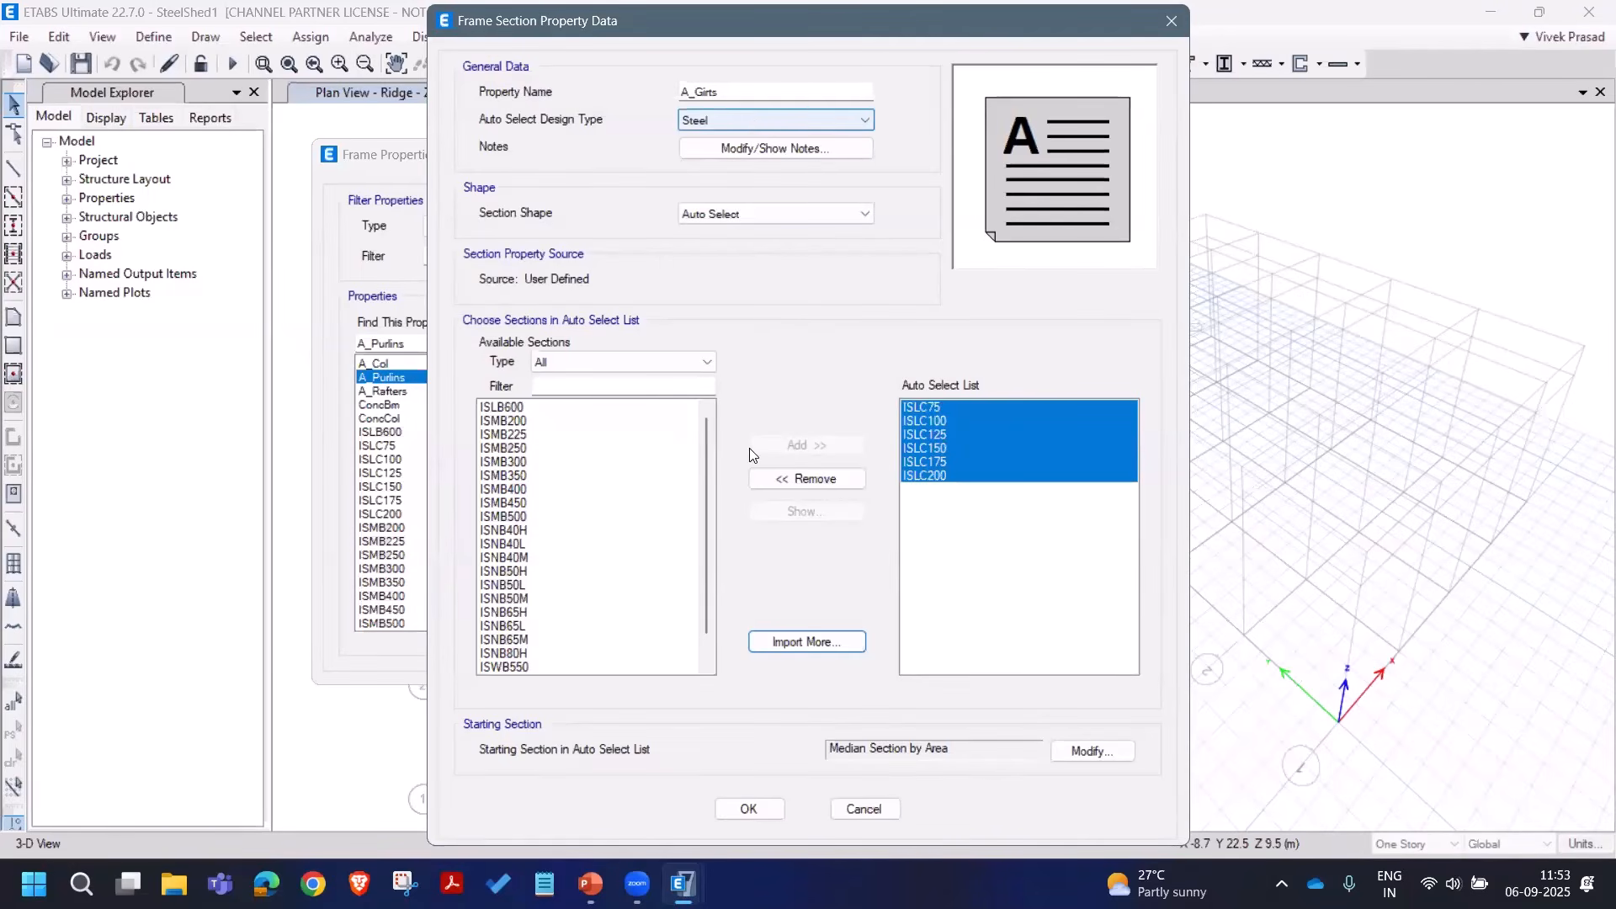
pyautogui.click(753, 809)
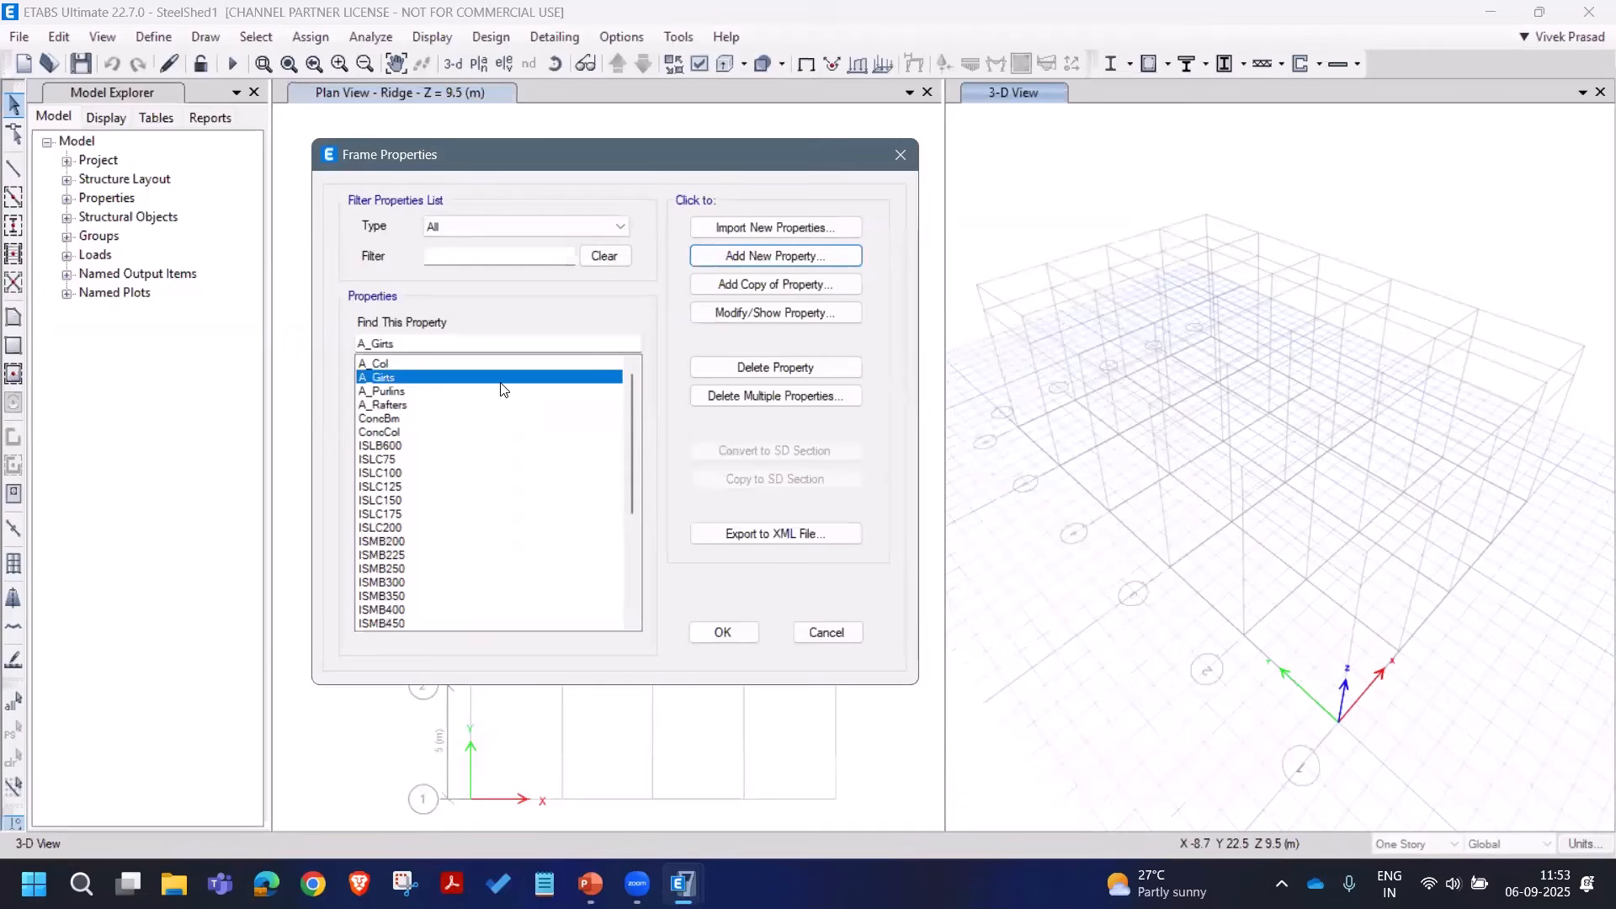
# Step: Create auto-select property A_Braces with the ten sections ISNB40H through ISNB80H
pyautogui.click(745, 269)
pyautogui.click(606, 537)
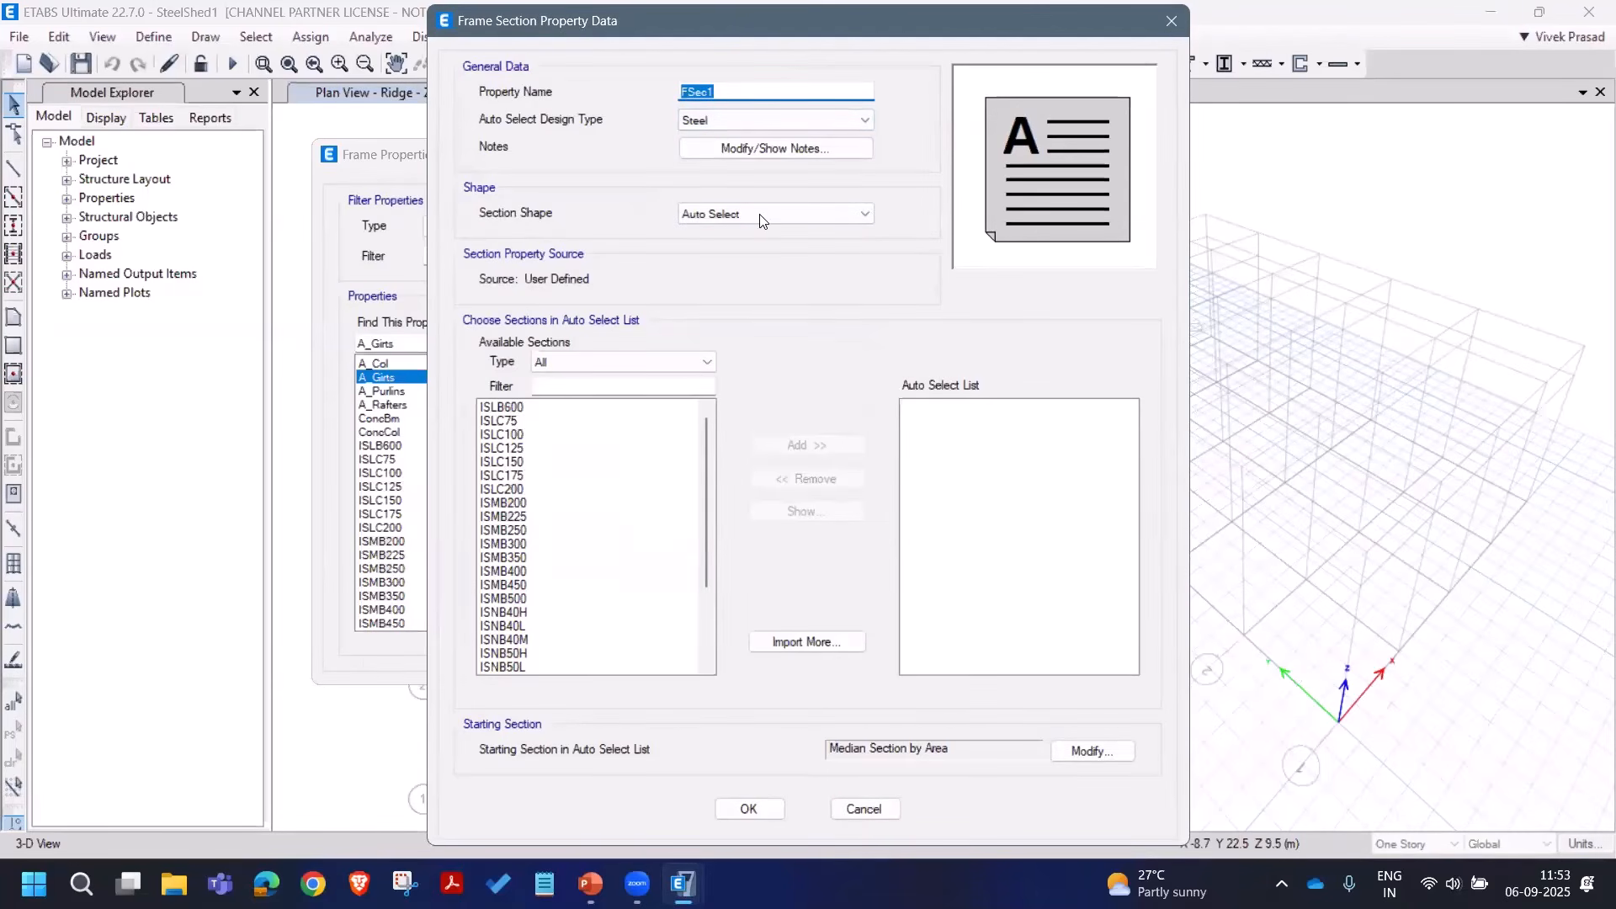
pyautogui.write('A_')
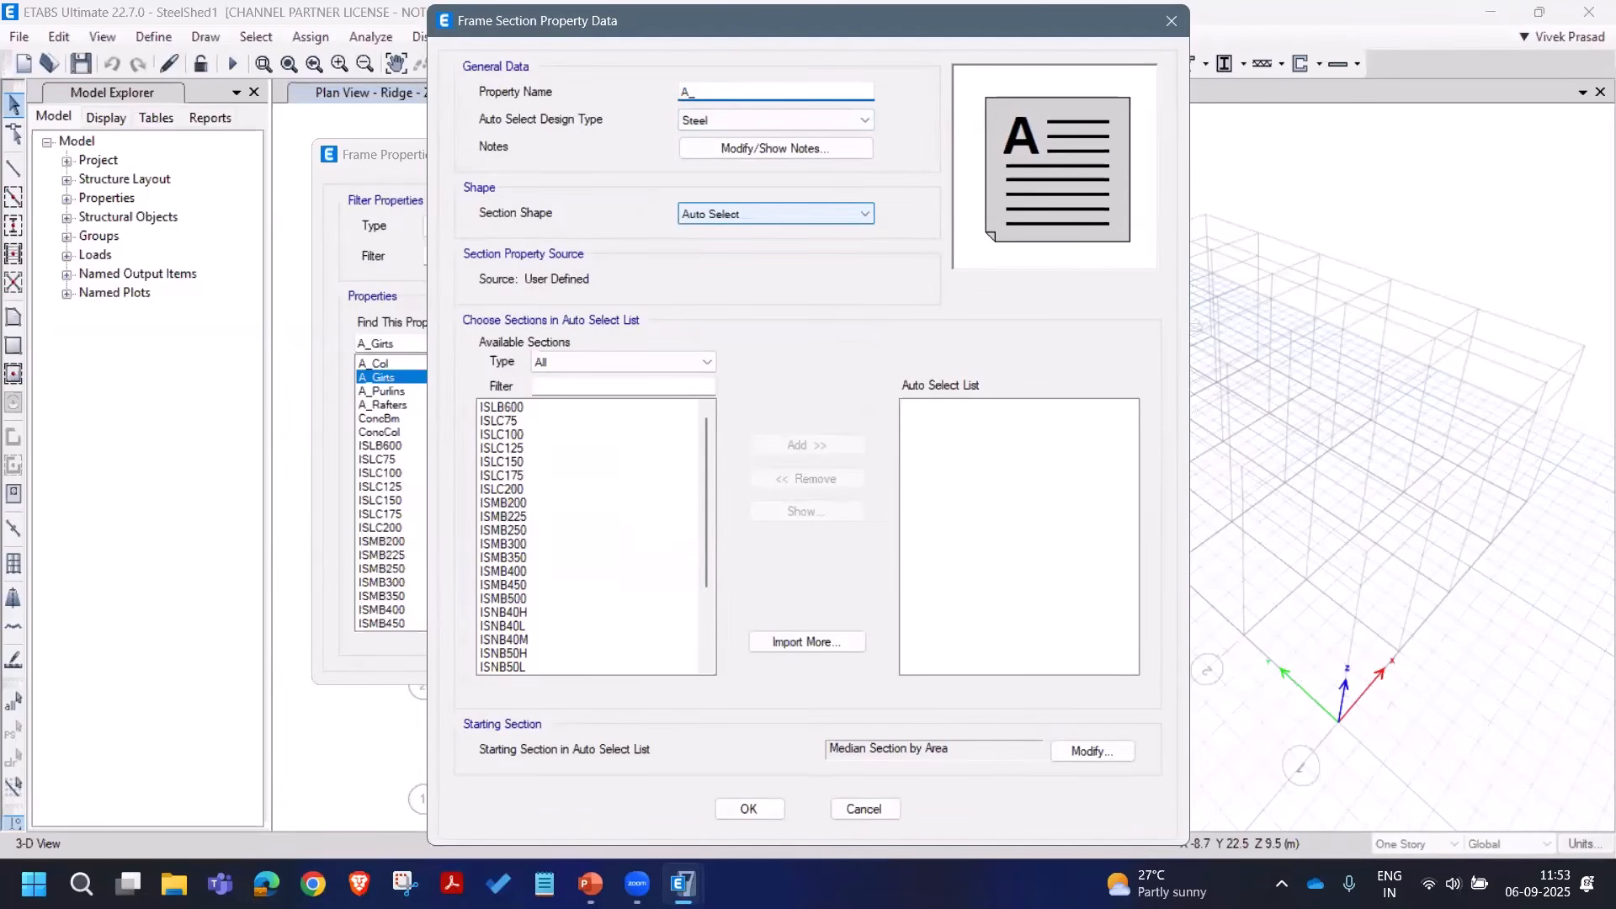
pyautogui.write('Braces')
pyautogui.scroll(-3, 603, 526)
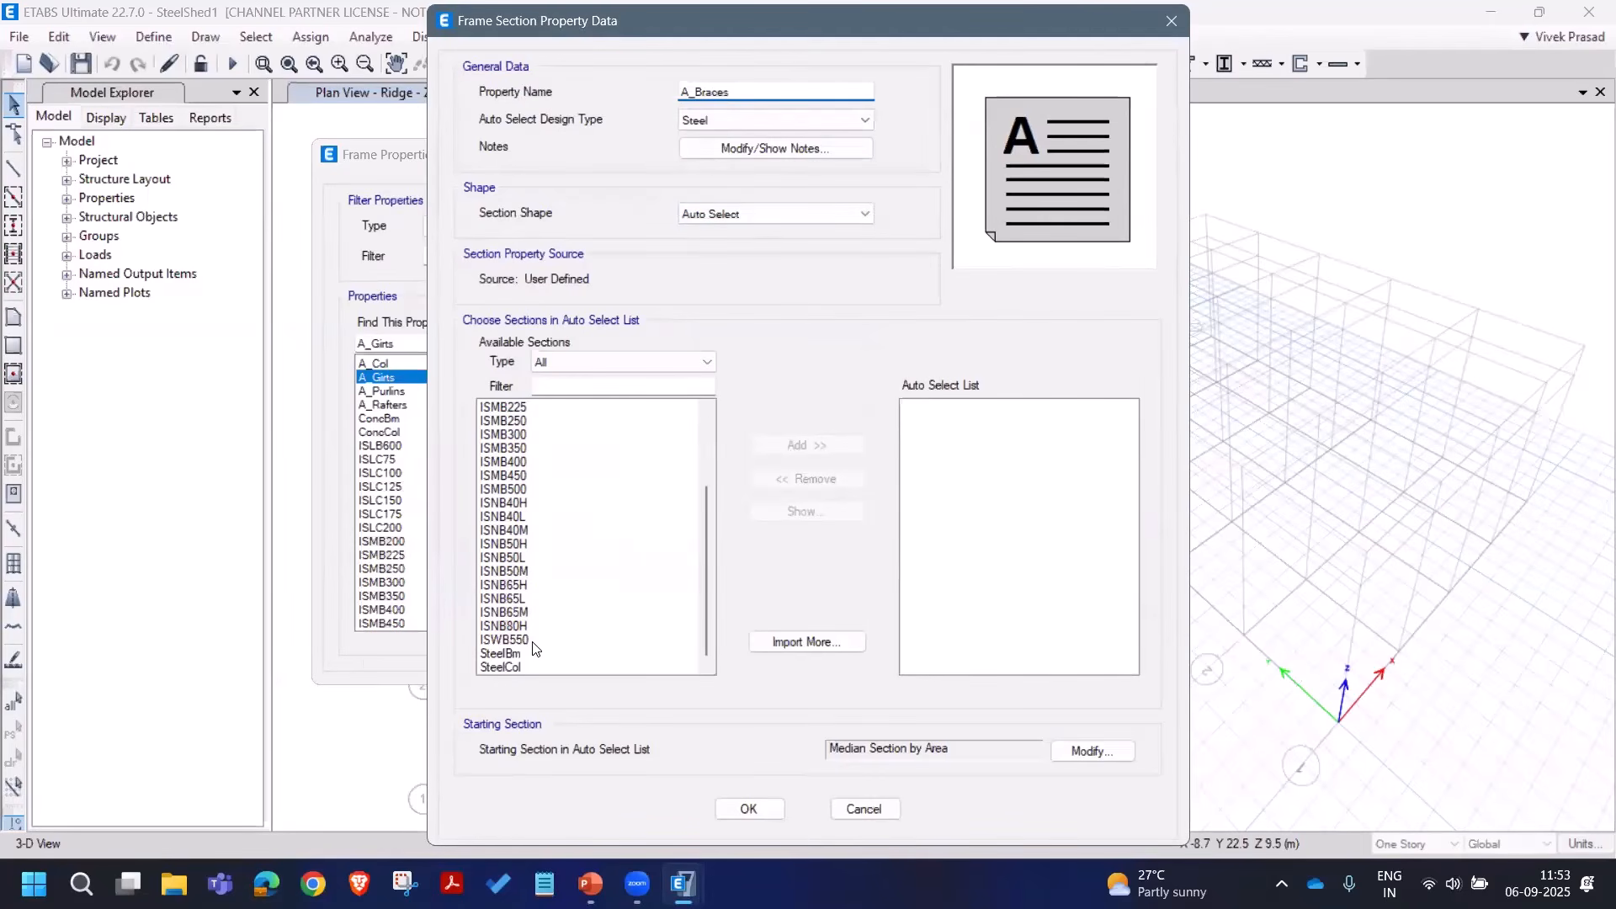
pyautogui.click(529, 503)
pyautogui.moveTo(530, 528); pyautogui.dragTo(538, 631)
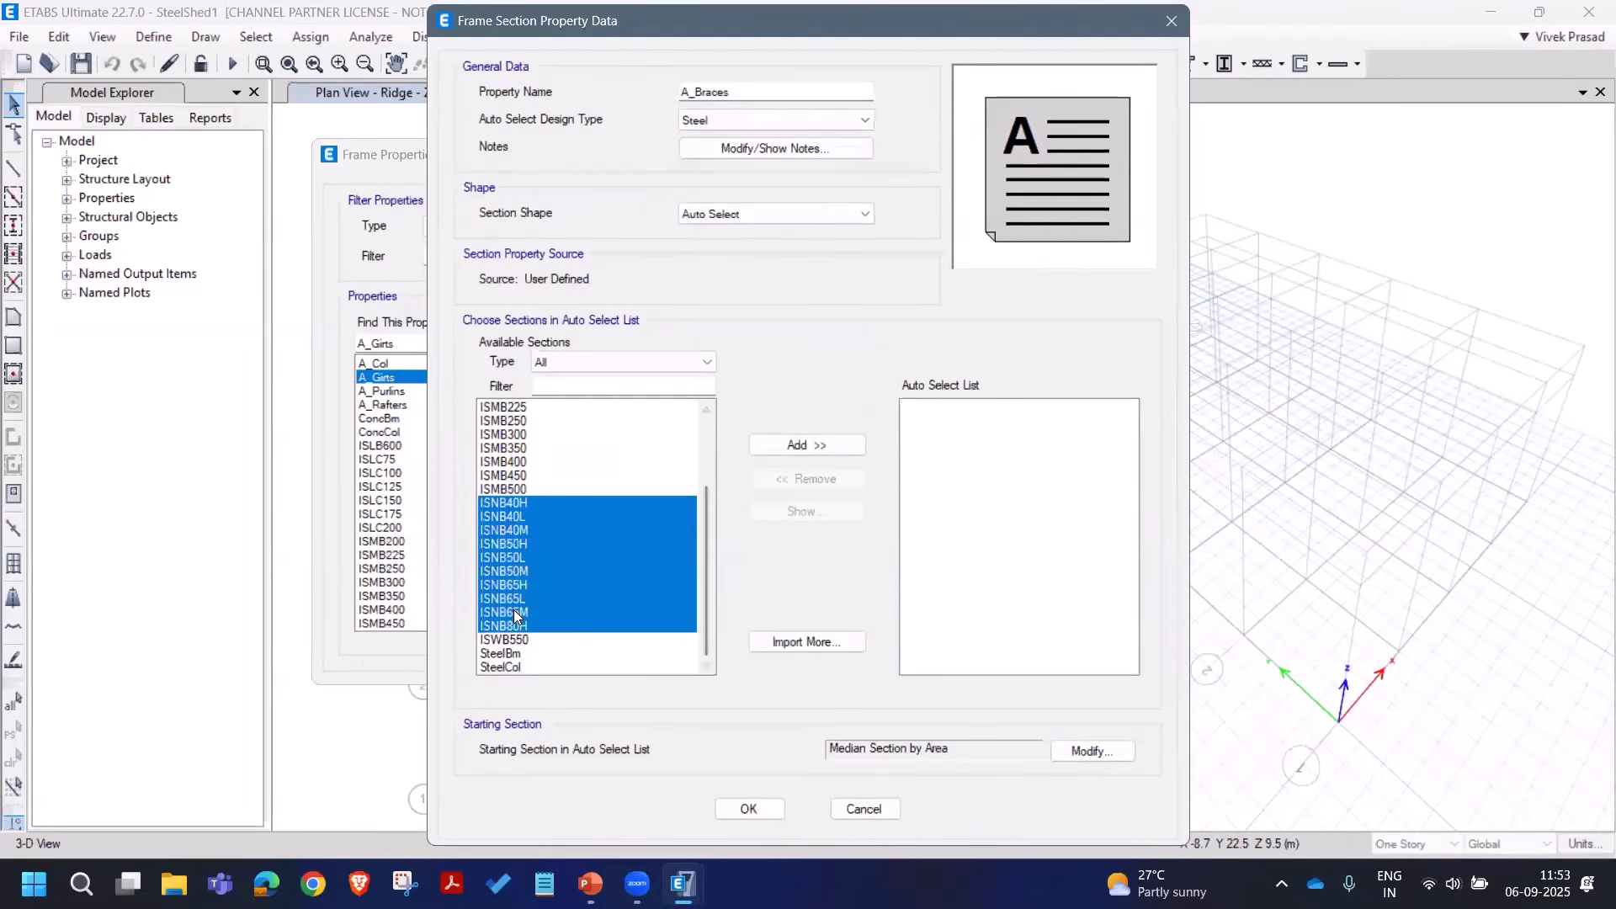
pyautogui.click(795, 446)
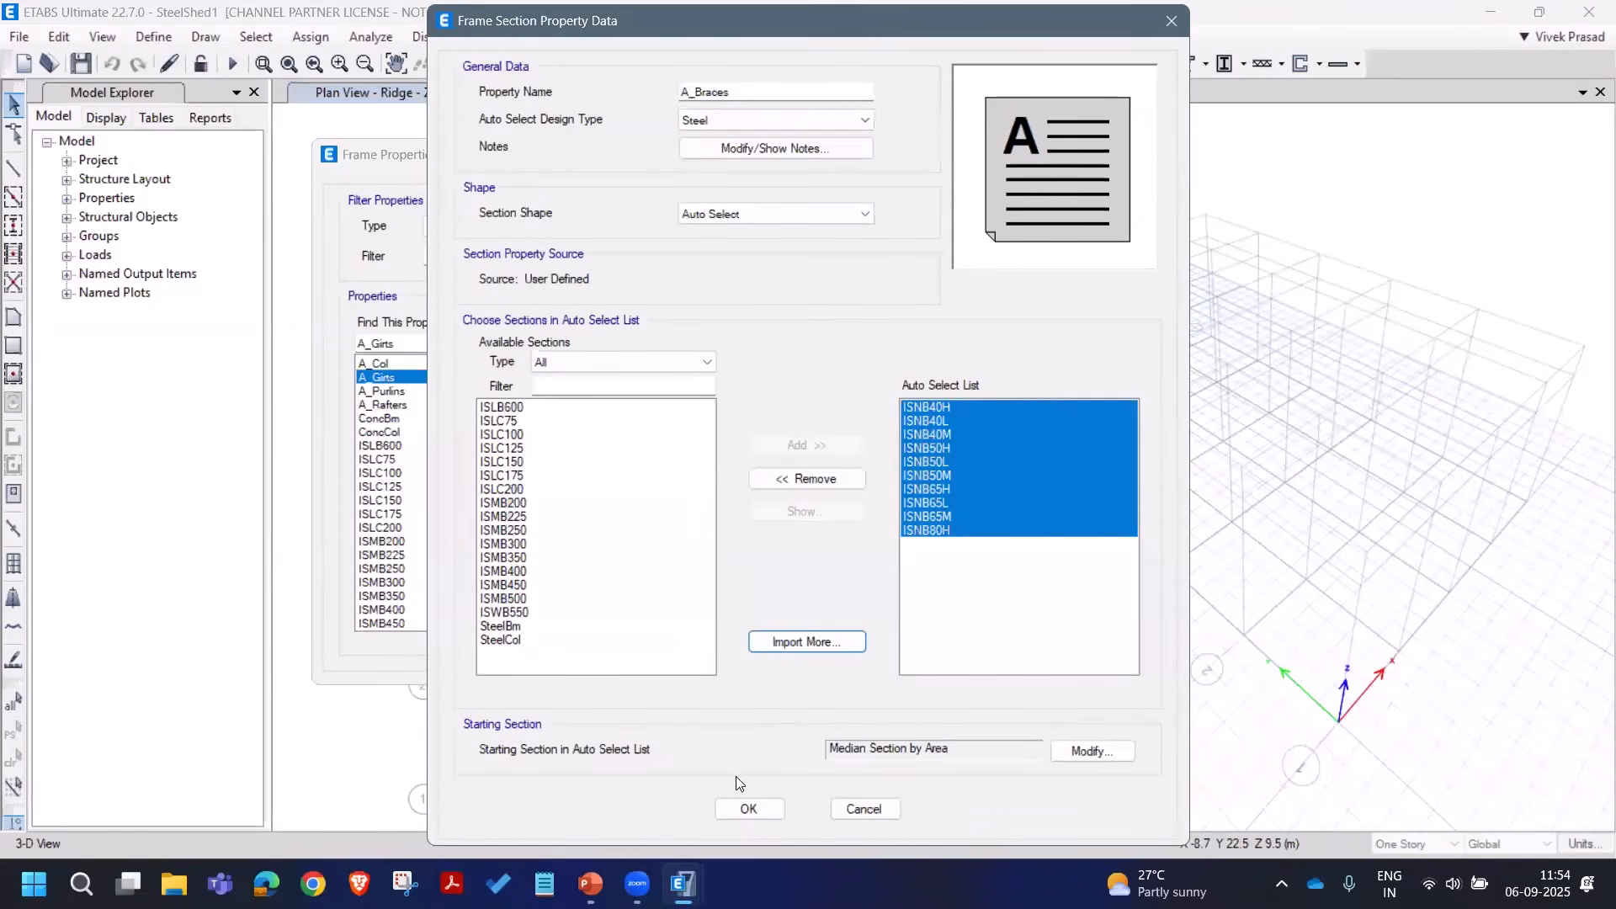
pyautogui.click(748, 809)
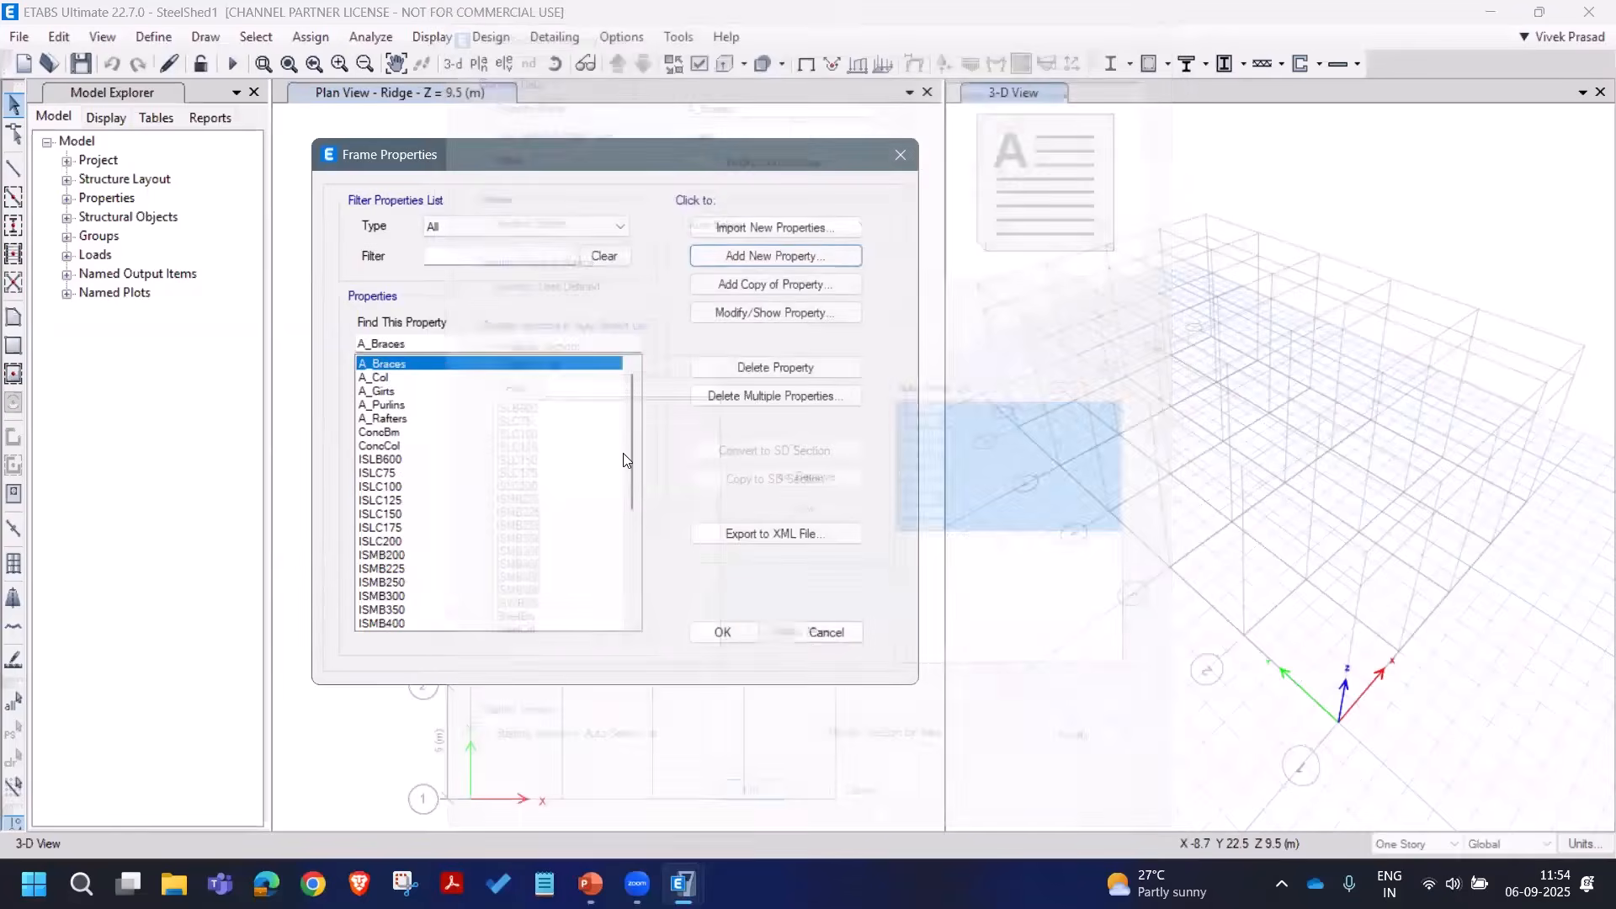
pyautogui.click(724, 633)
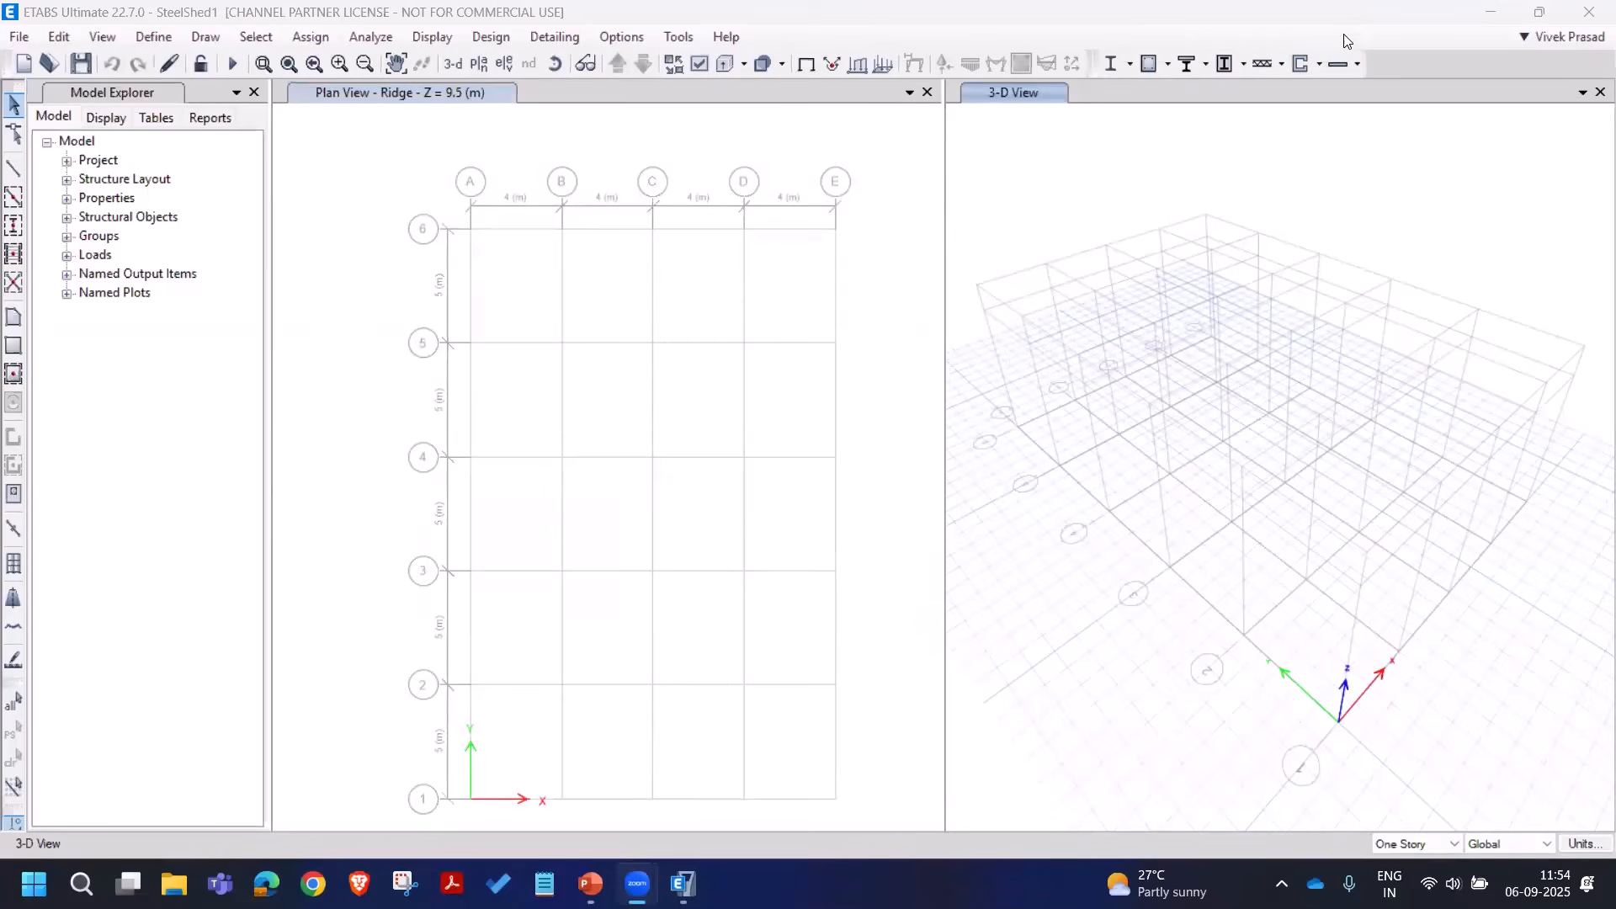
# Step: Add a new property in the slab section properties list
pyautogui.click(163, 40)
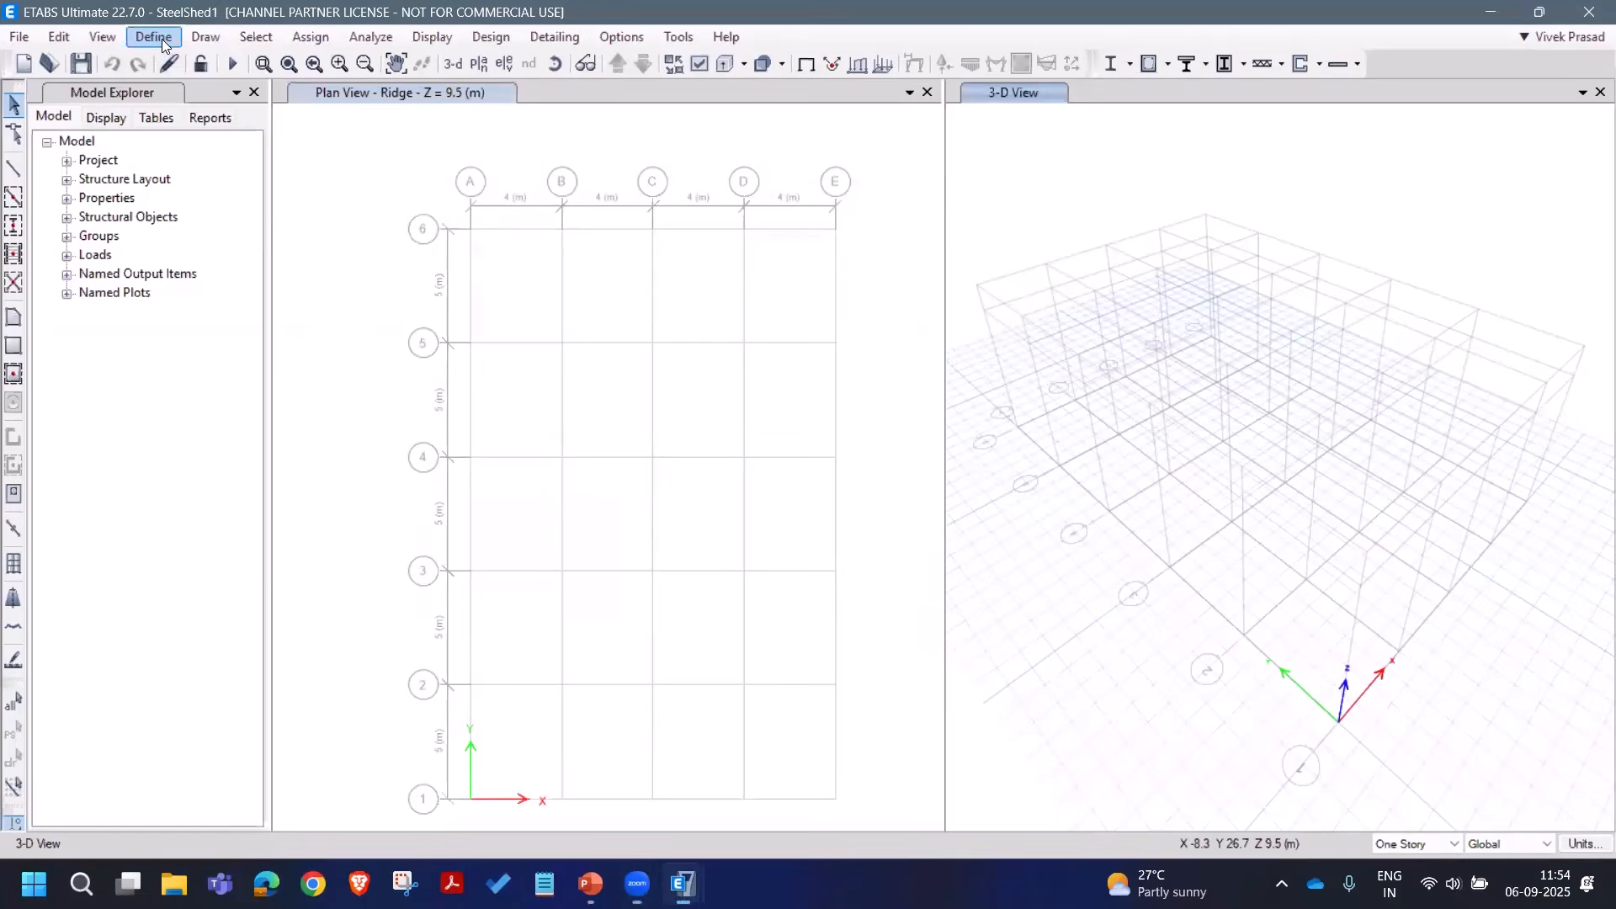
pyautogui.click(162, 39)
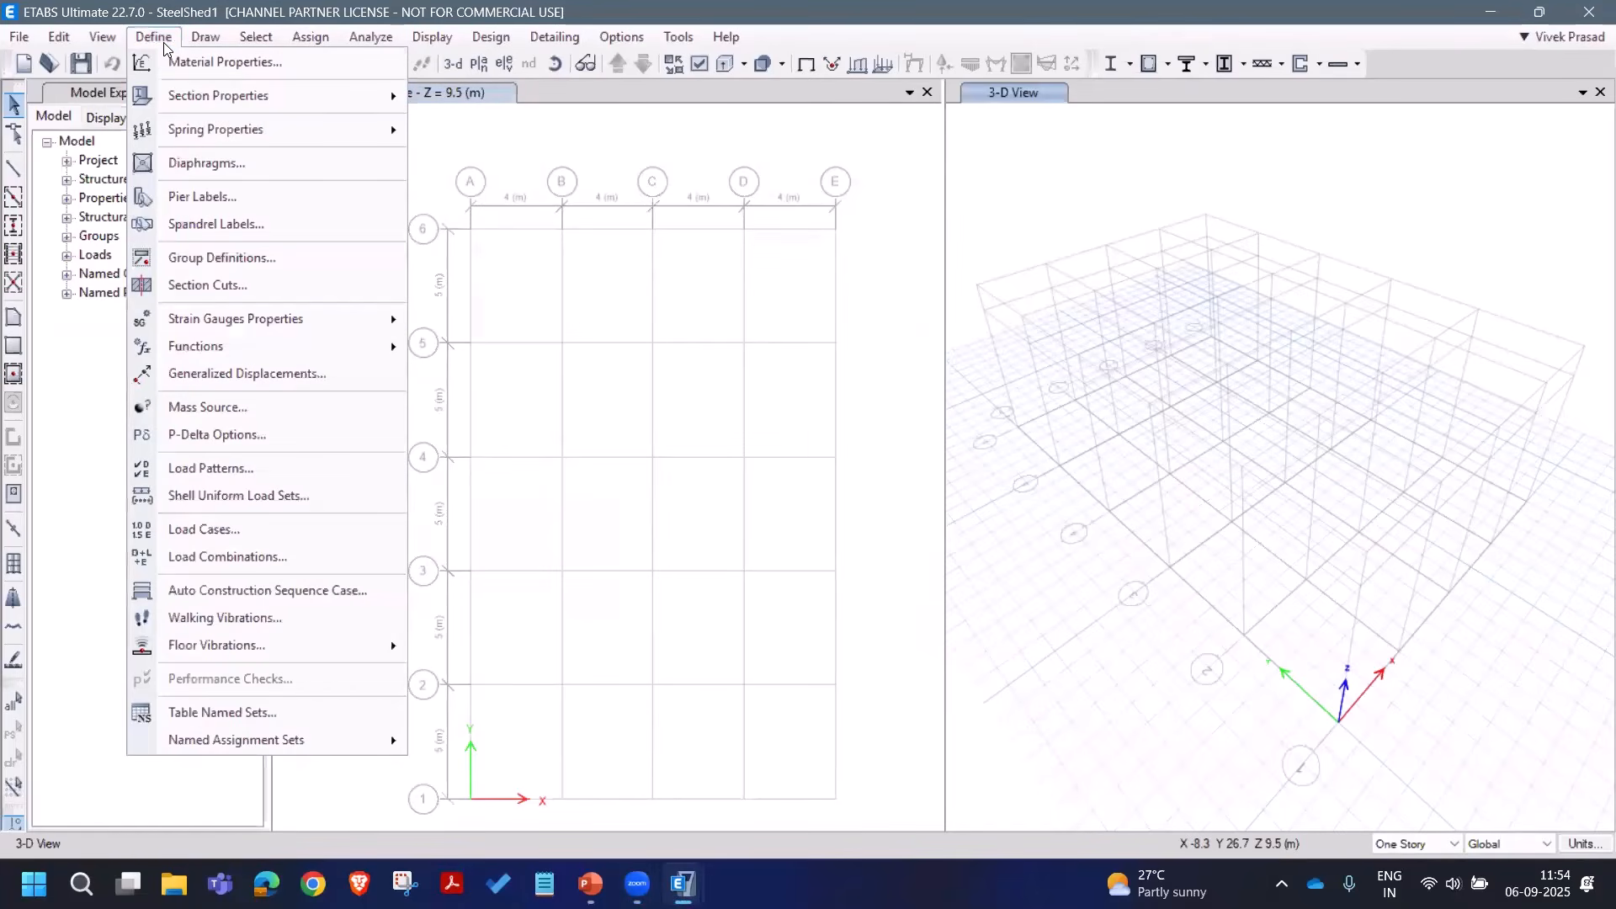
pyautogui.moveTo(223, 97)
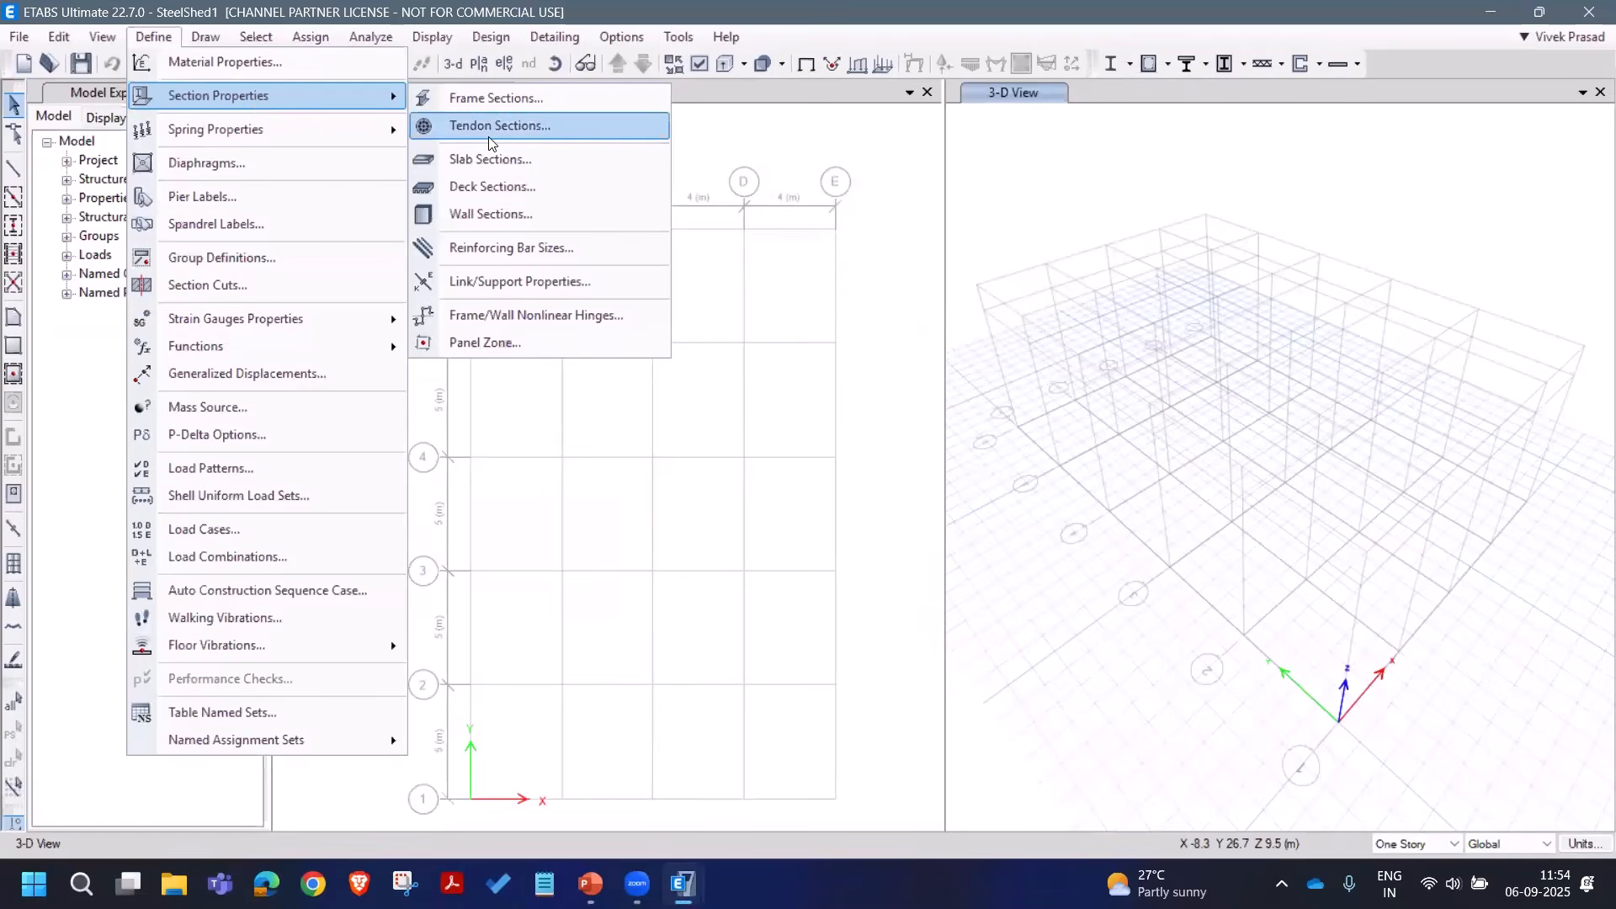
pyautogui.click(492, 160)
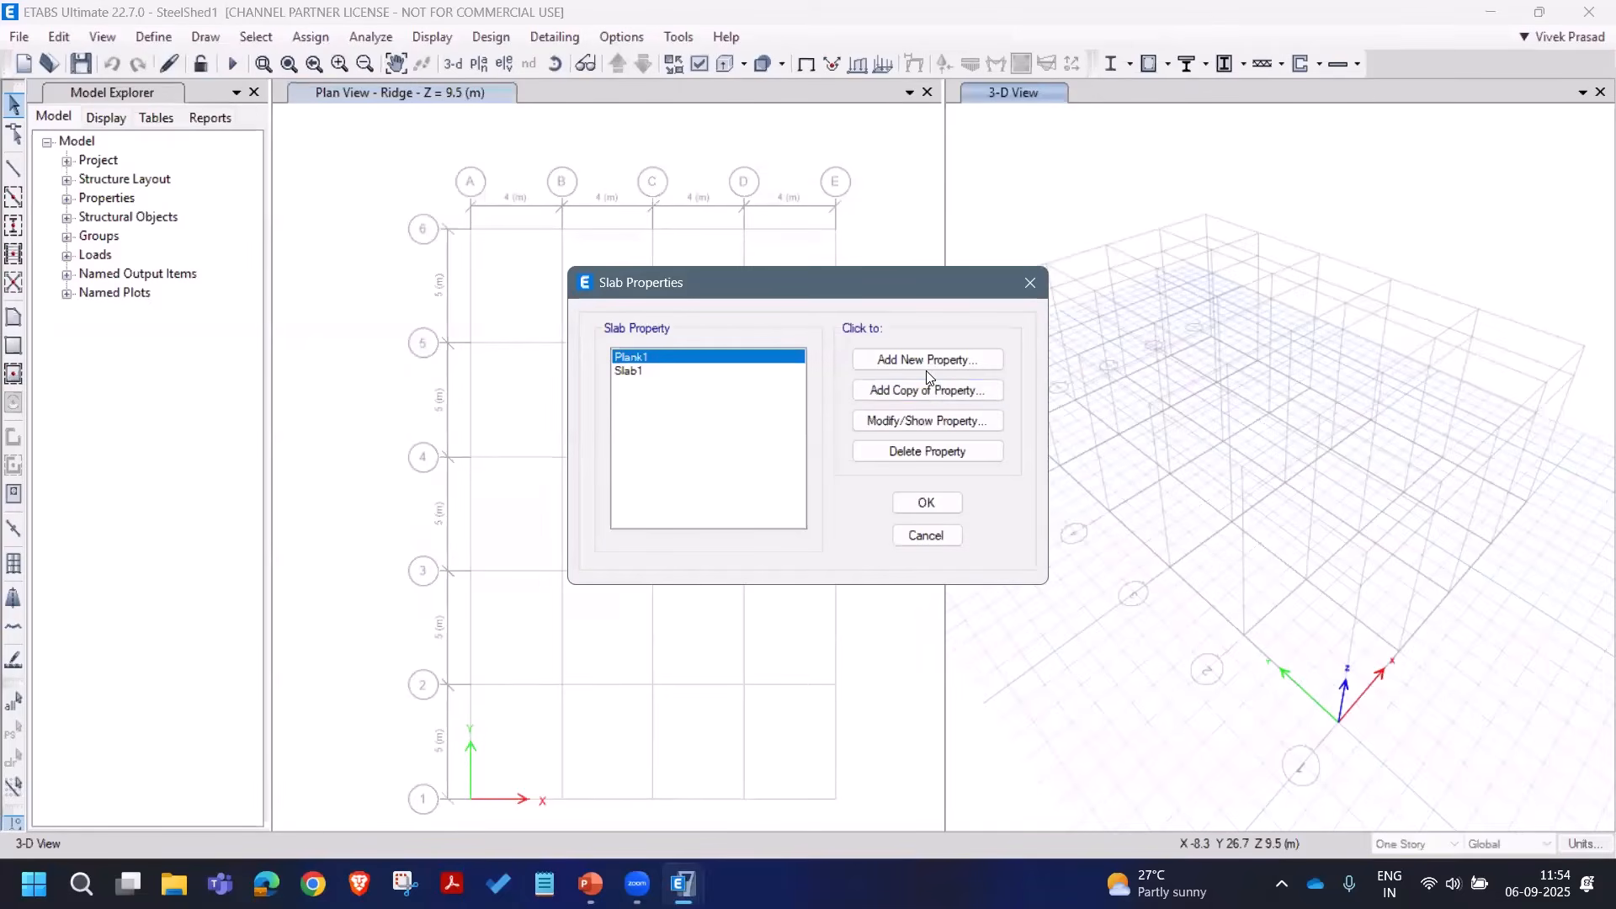
pyautogui.click(924, 359)
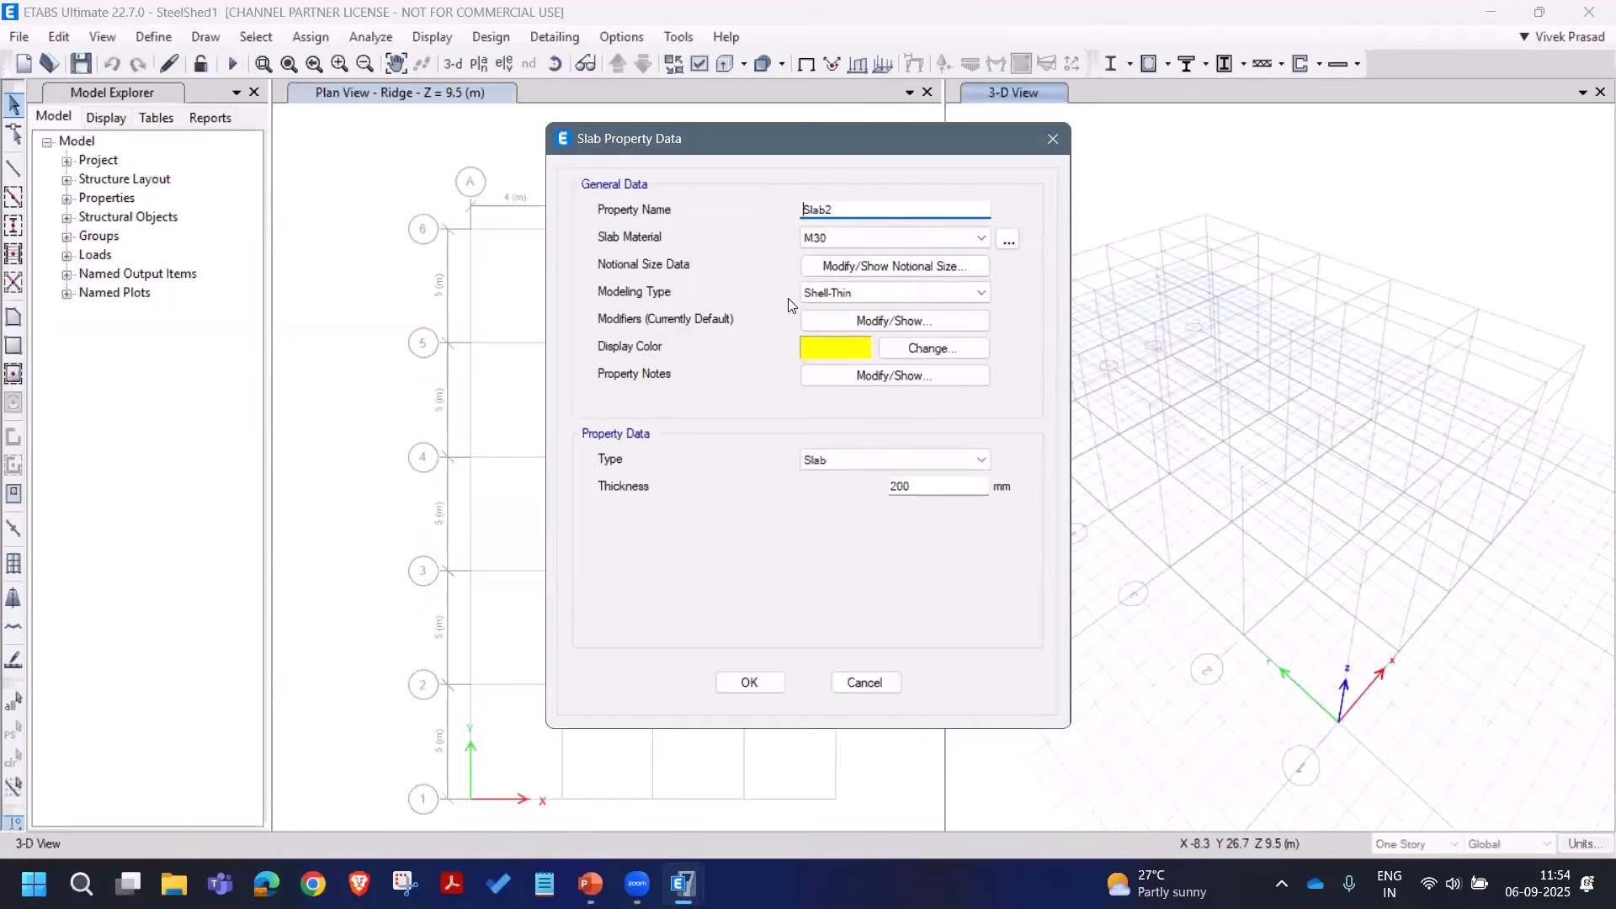
# Step: Name the slab Roofing with Fe345, Membrane, one-way load distribution and 2 mm thickness
pyautogui.moveTo(843, 212); pyautogui.dragTo(735, 217)
pyautogui.write('Roofing')
pyautogui.click(893, 238)
pyautogui.click(918, 266)
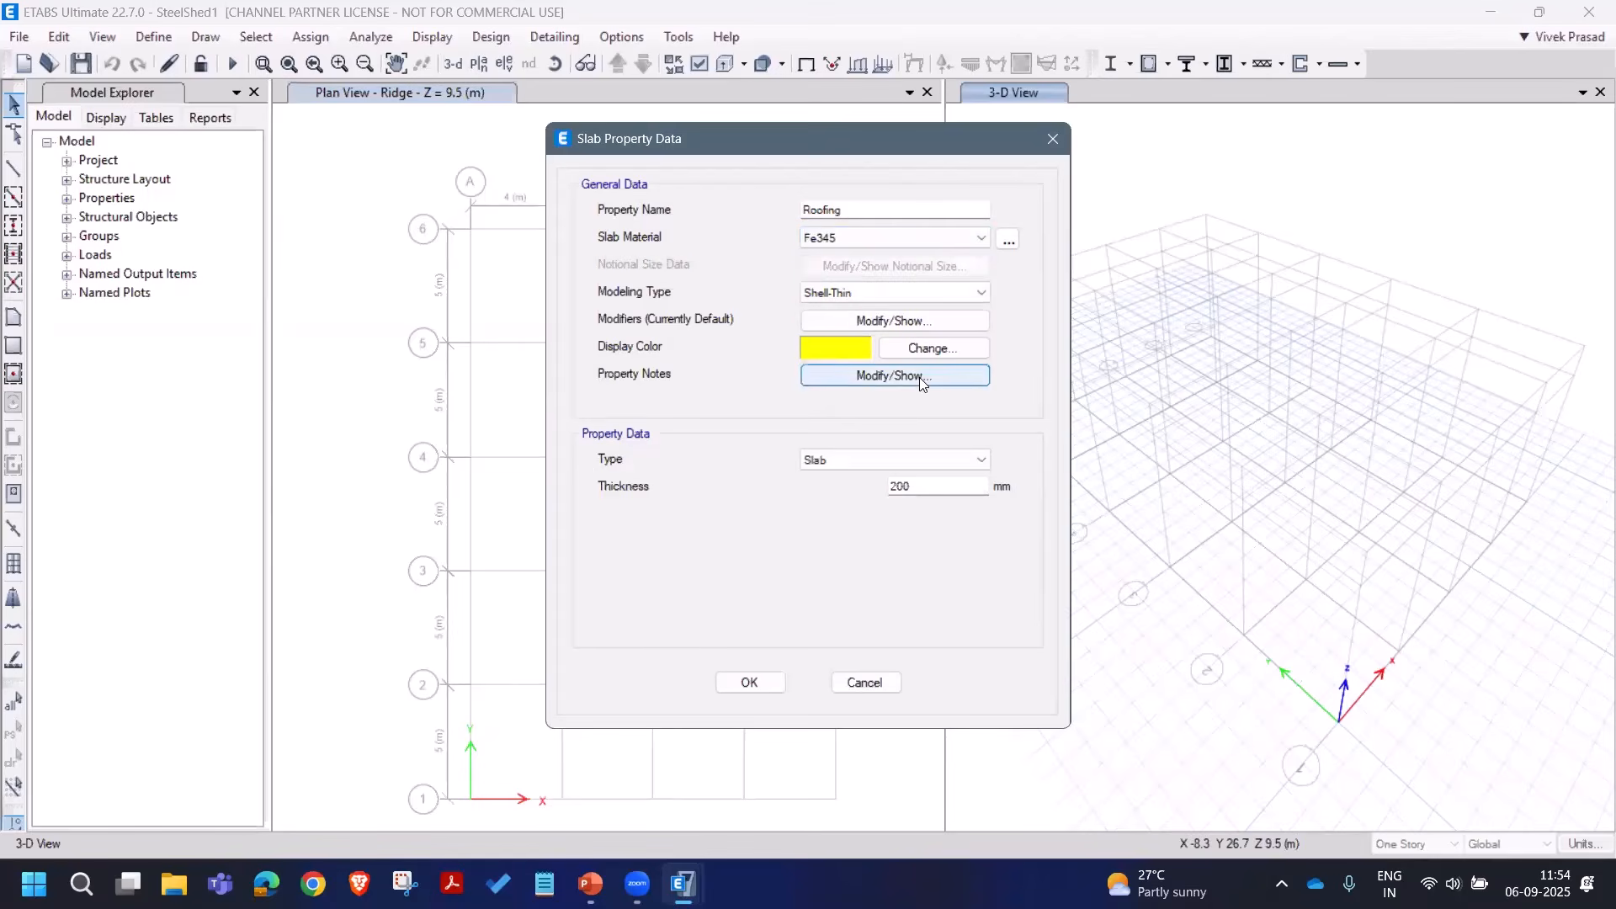
pyautogui.click(889, 295)
pyautogui.click(899, 328)
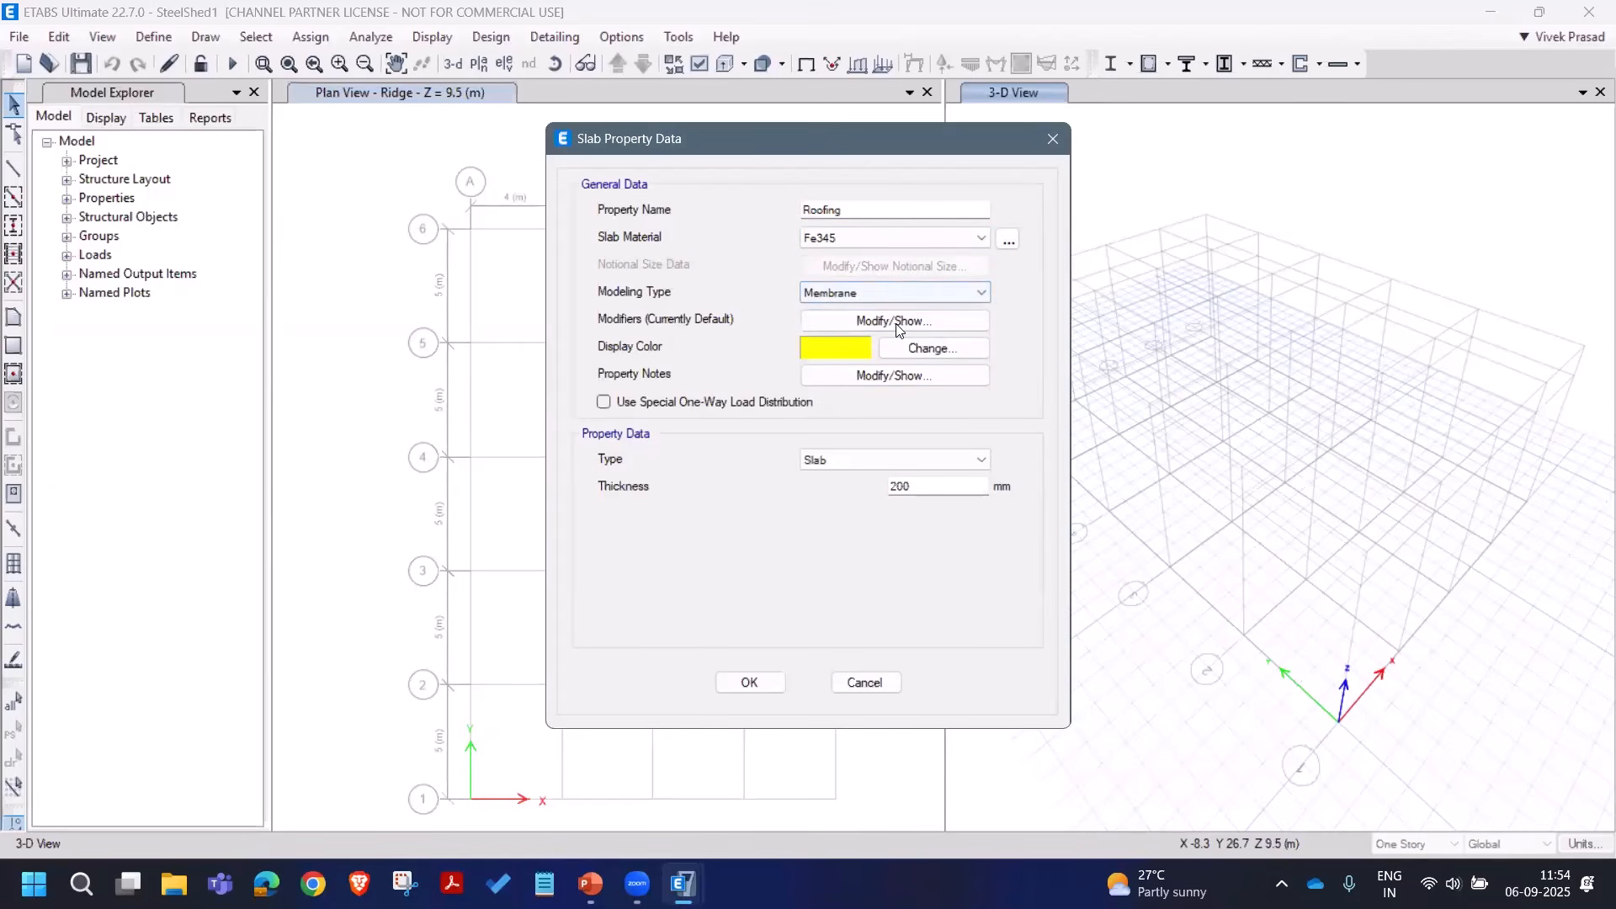
pyautogui.click(775, 404)
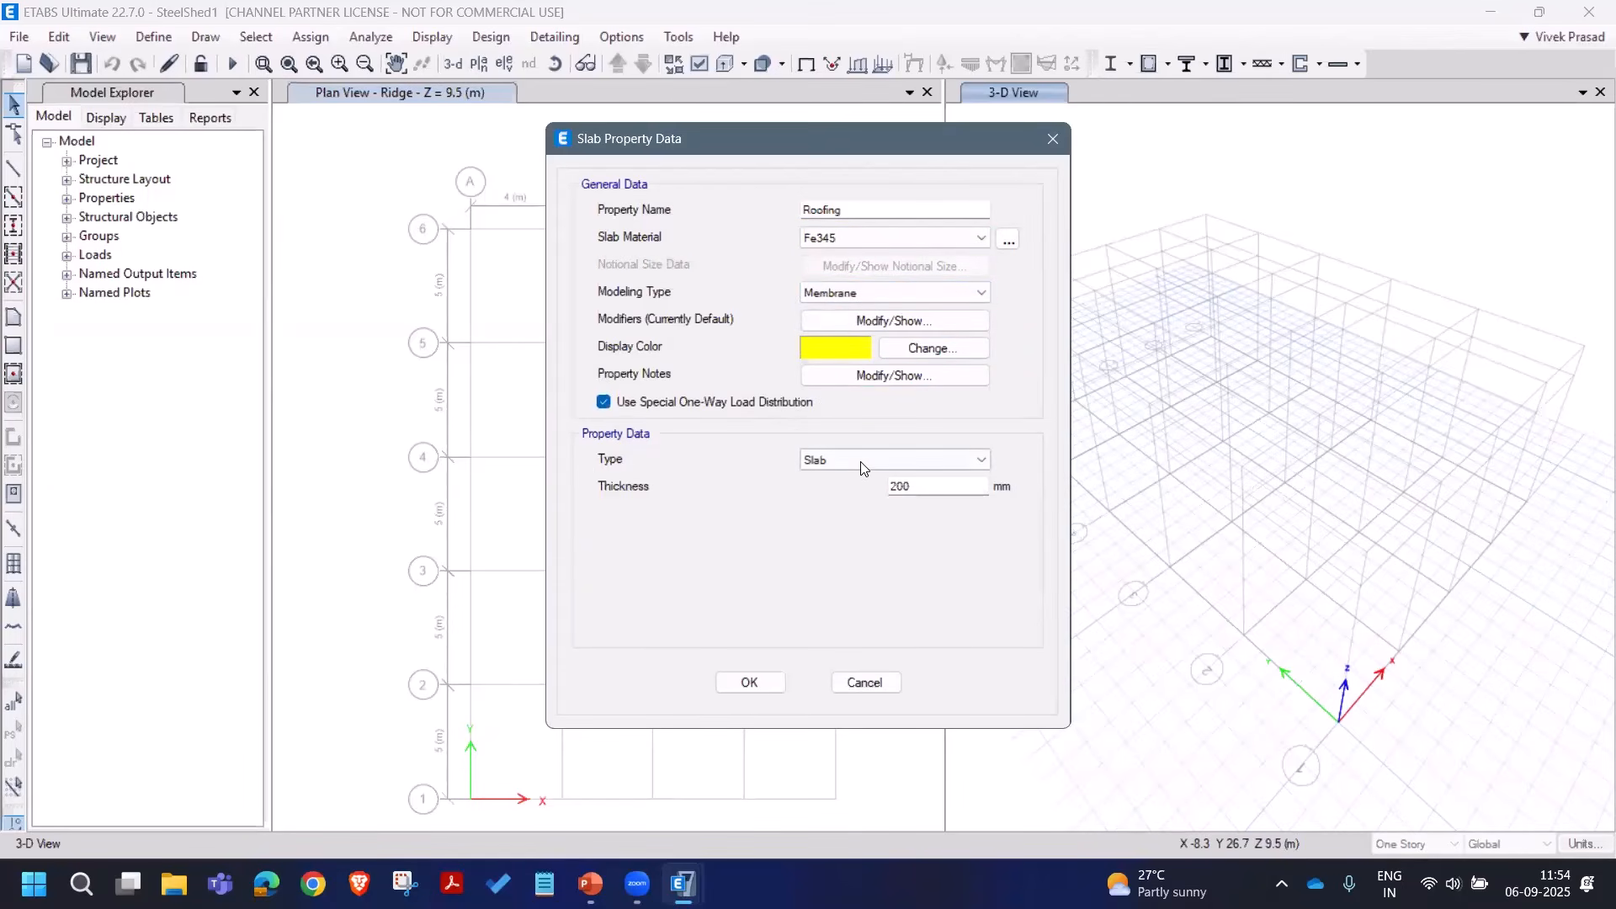
pyautogui.doubleClick(926, 489)
pyautogui.write('2')
pyautogui.click(751, 683)
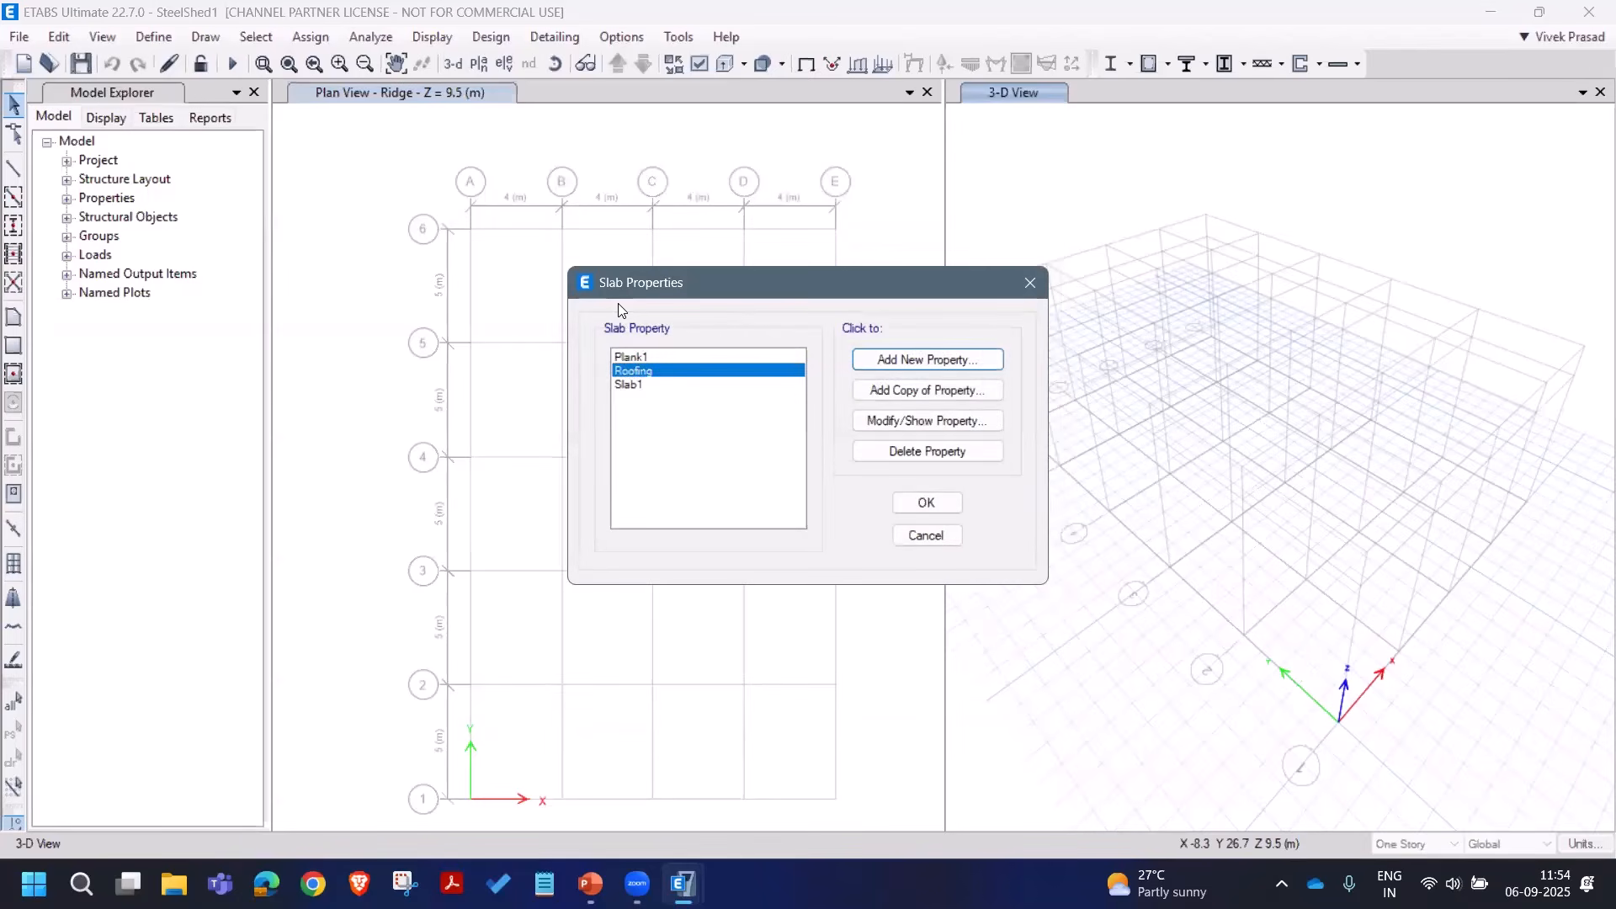
pyautogui.click(924, 503)
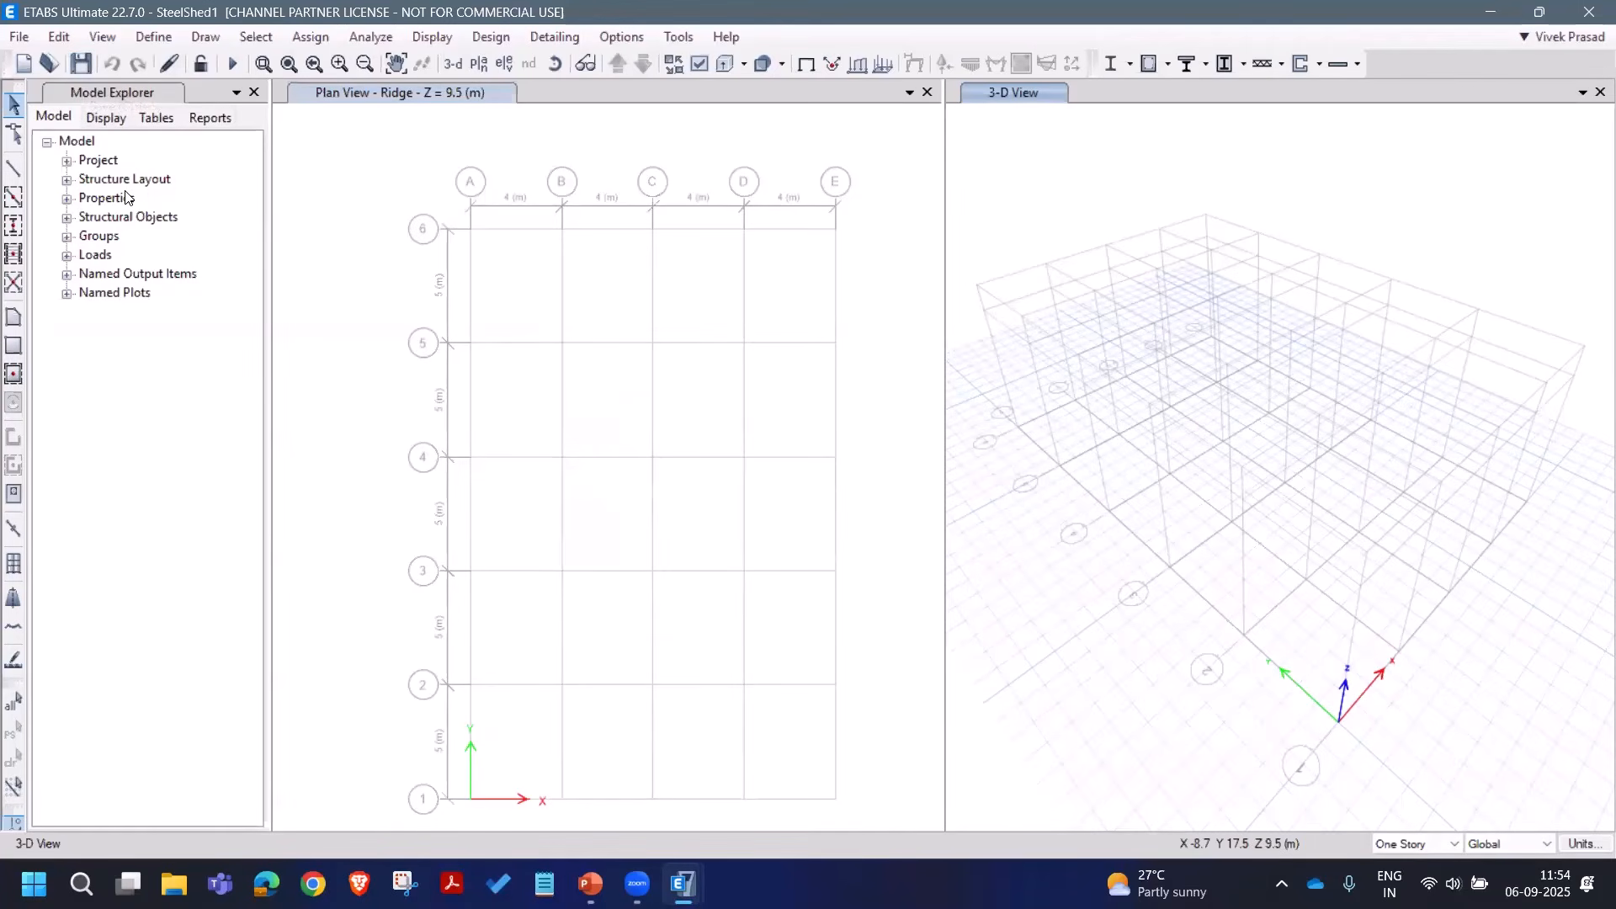
pyautogui.click(377, 235)
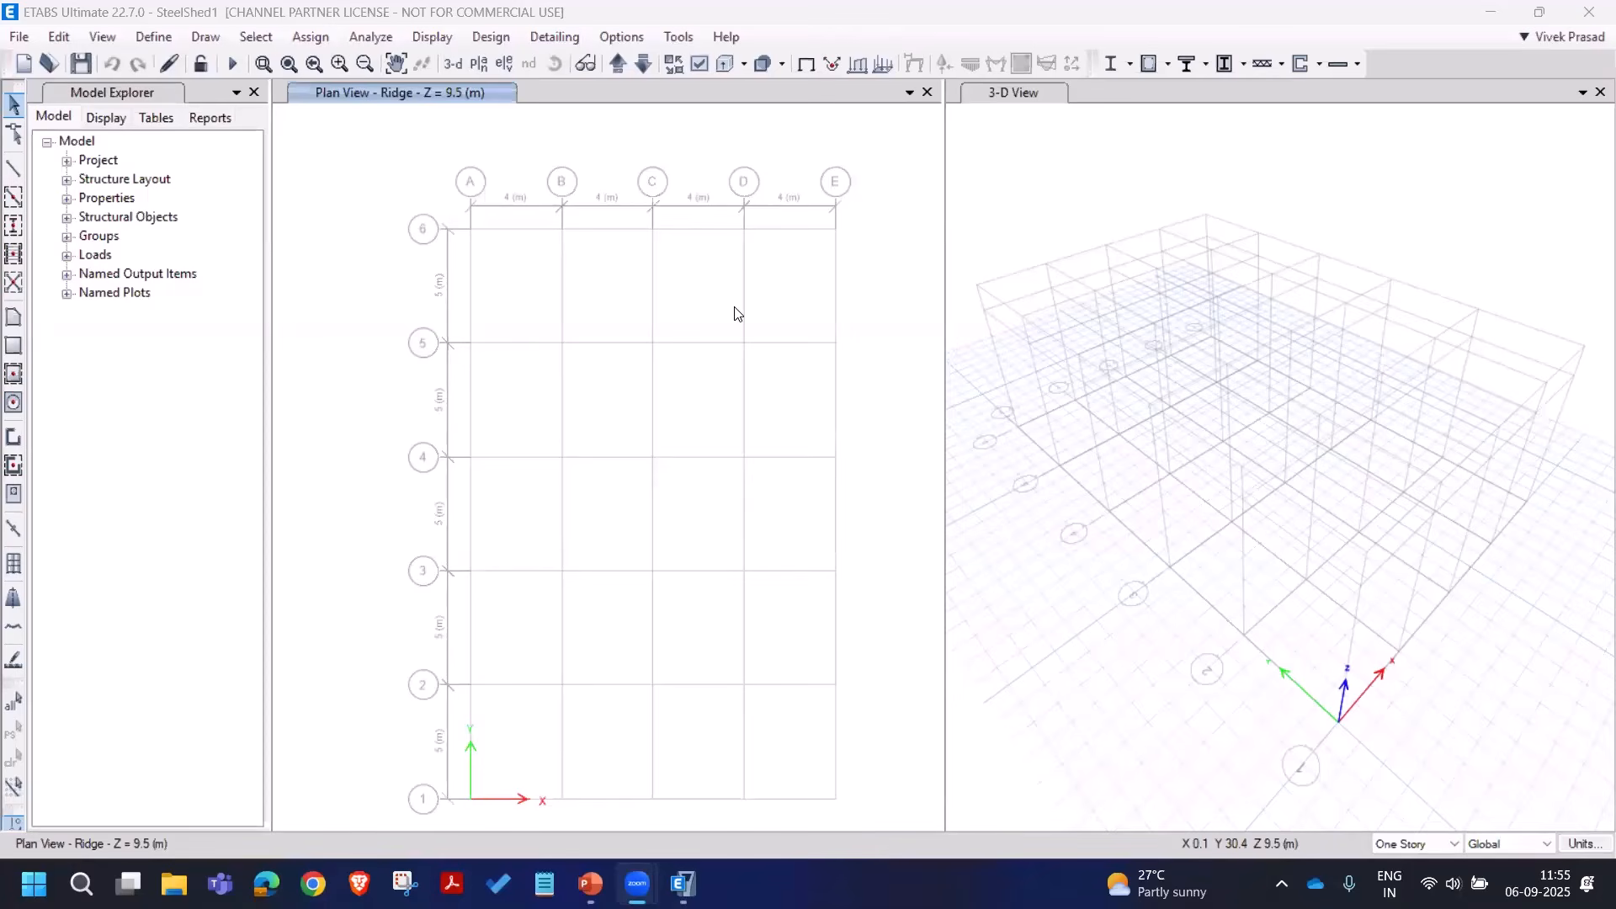
pyautogui.click(390, 154)
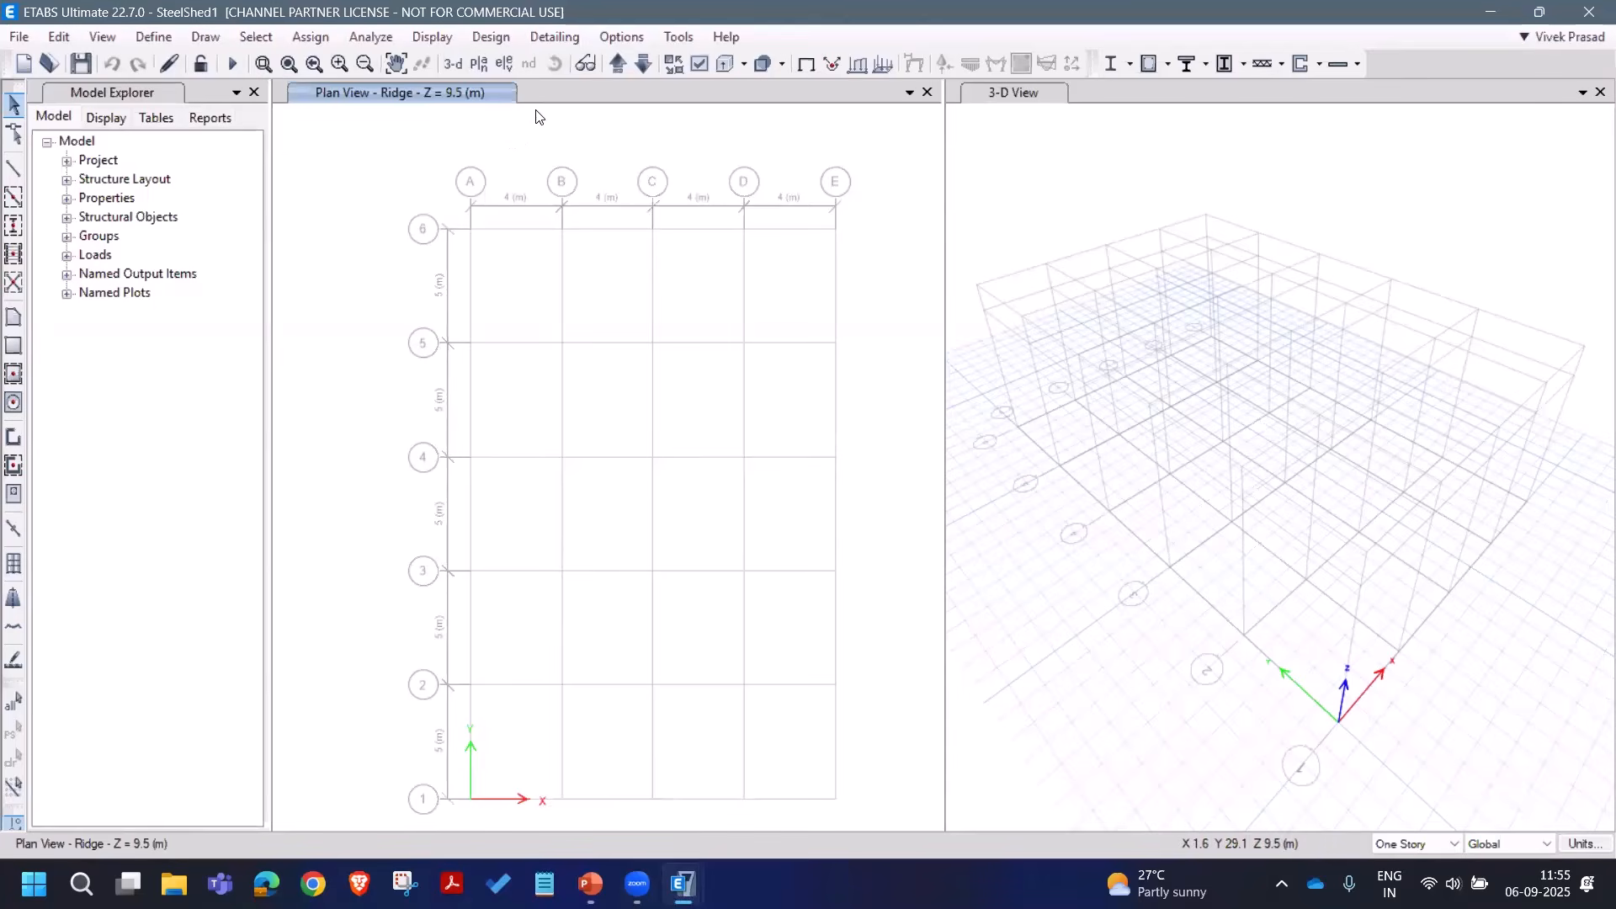
# Step: Set the graphic font sizes to 9 points and show the bounding plane
pyautogui.click(609, 35)
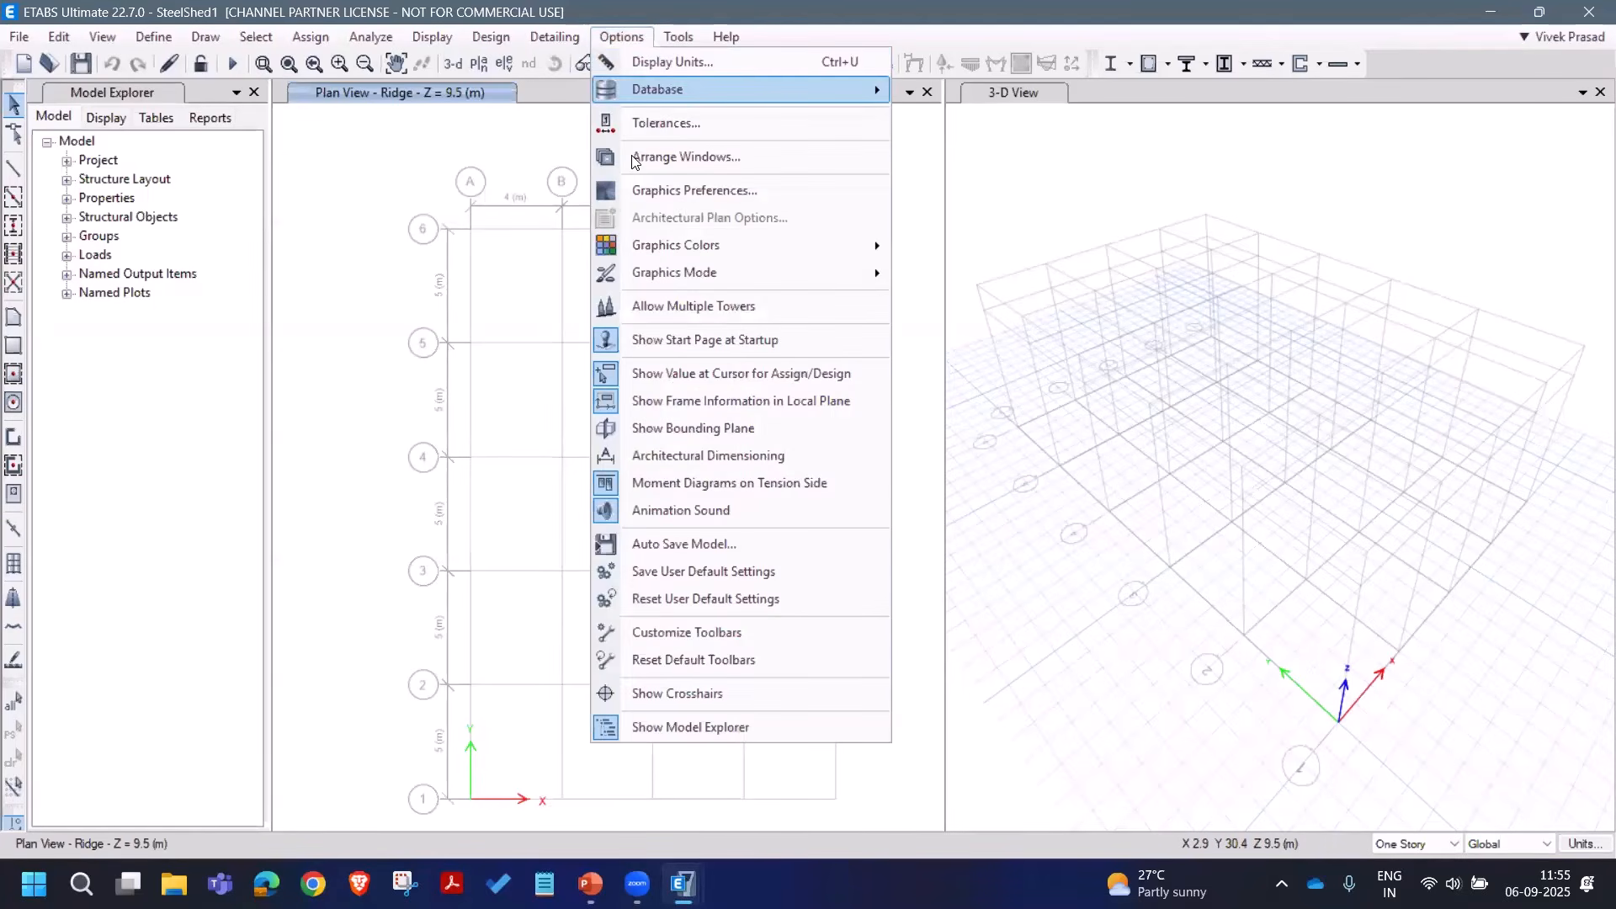
pyautogui.click(669, 189)
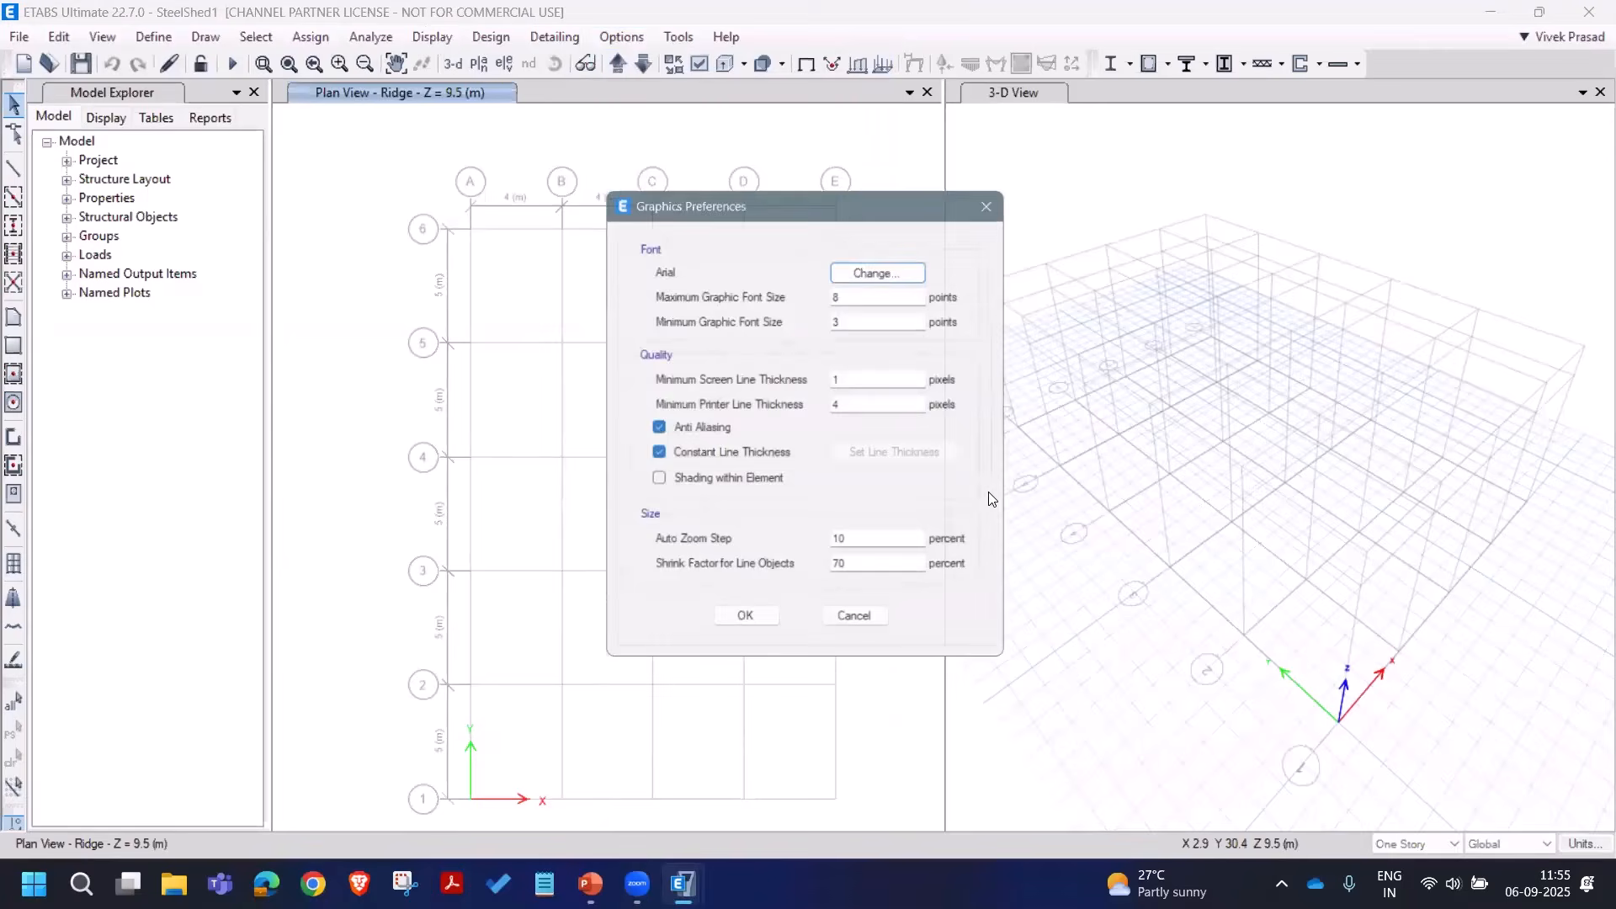
pyautogui.doubleClick(851, 297)
pyautogui.write('9')
pyautogui.press('Tab')
pyautogui.write('9')
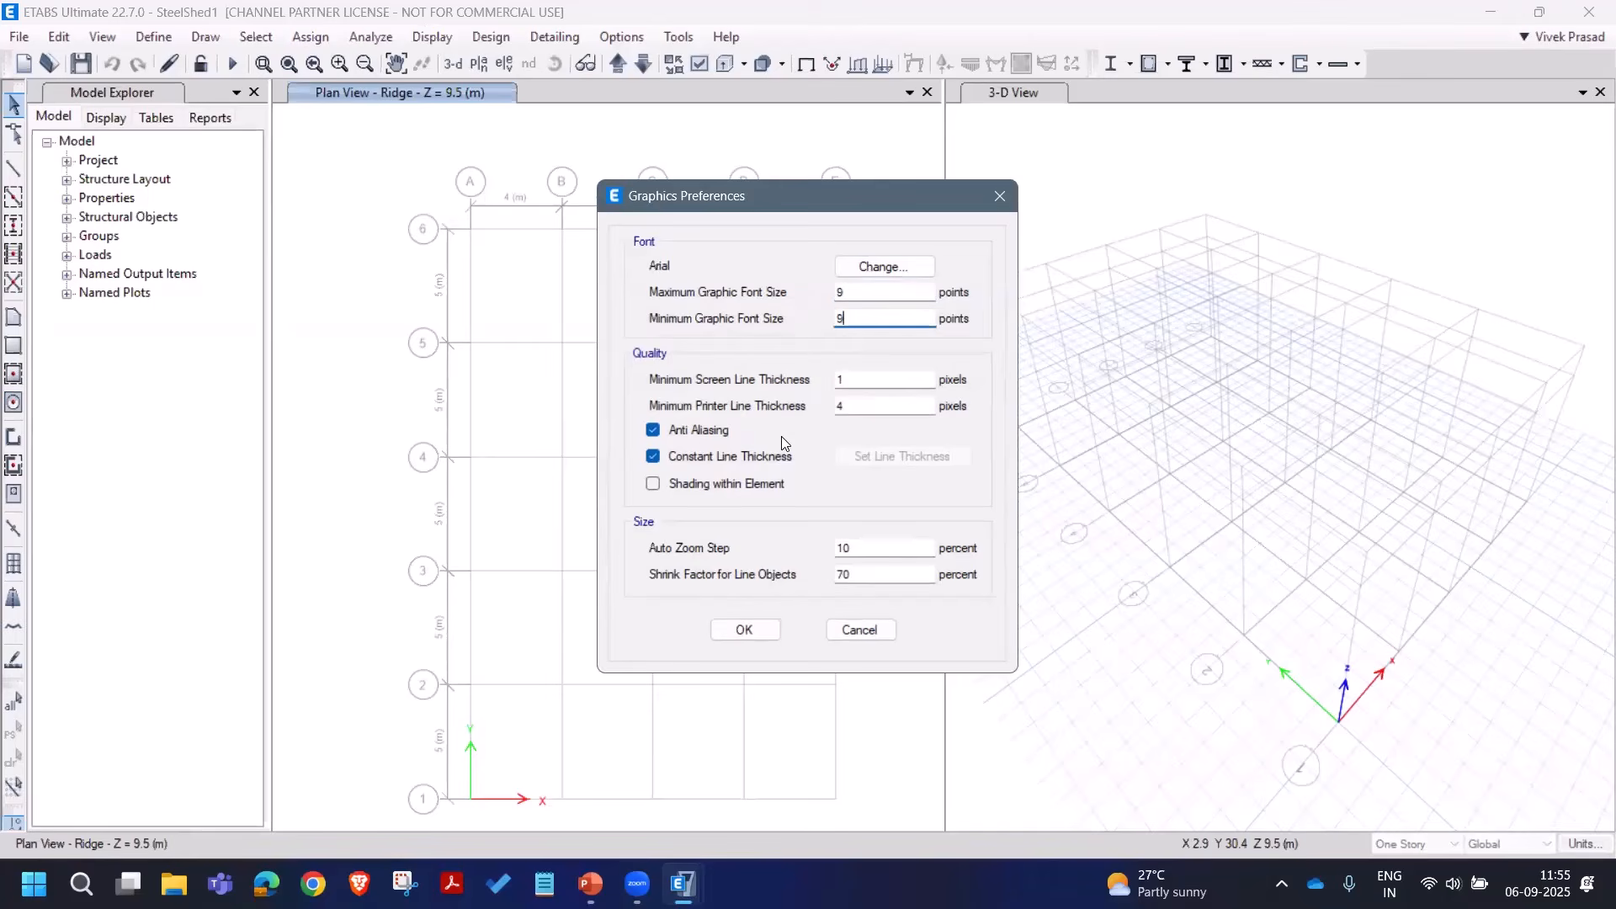
pyautogui.click(745, 629)
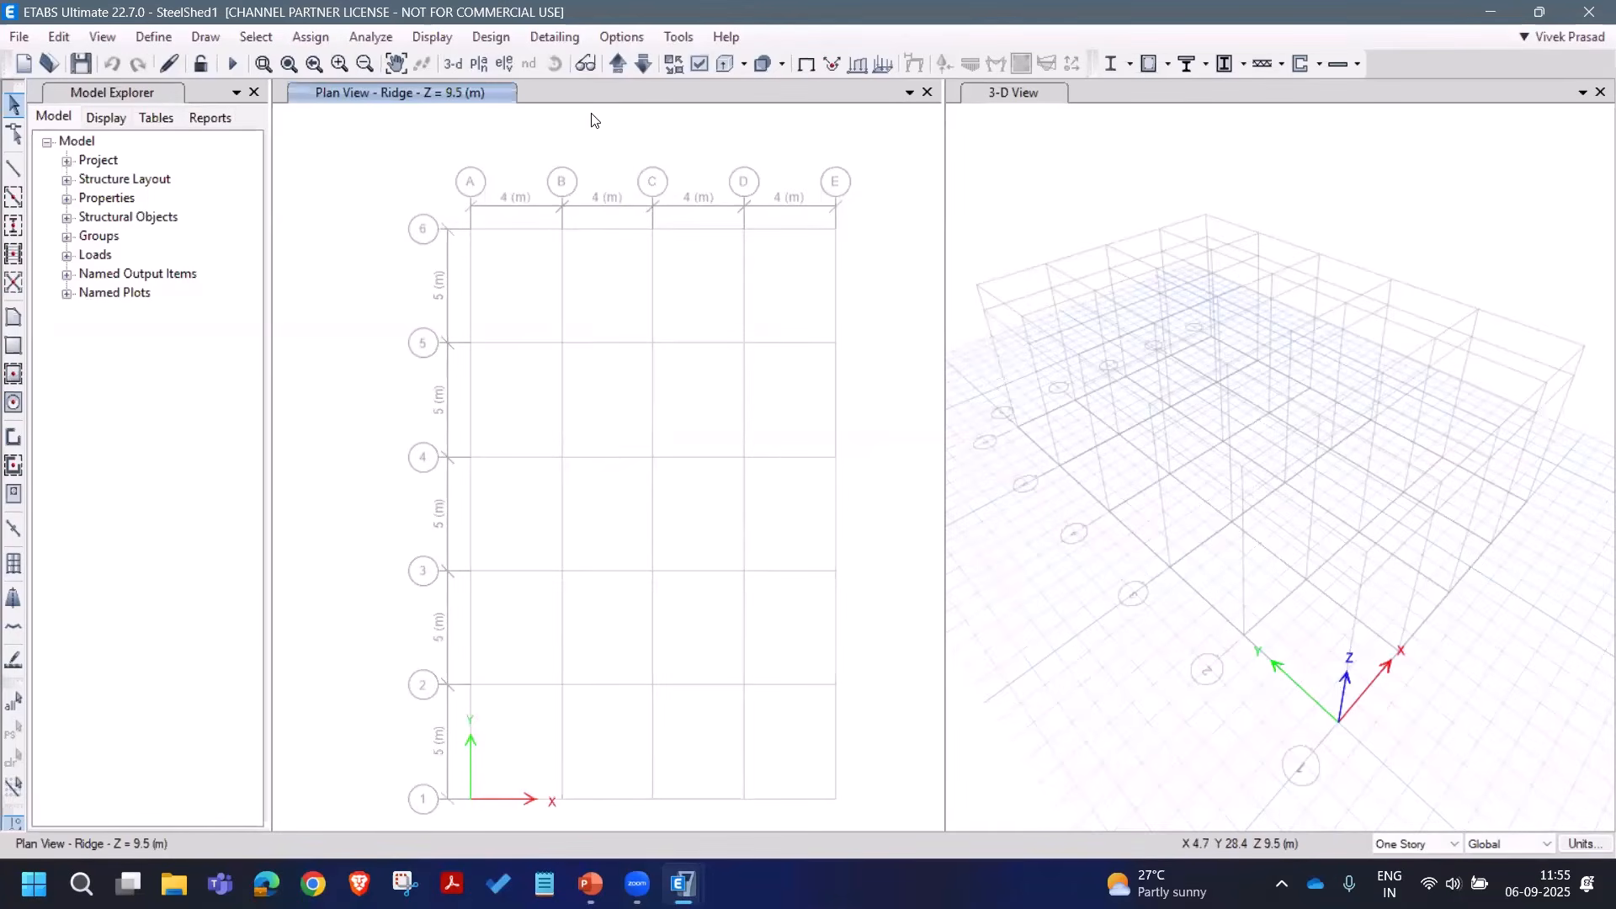
pyautogui.click(613, 38)
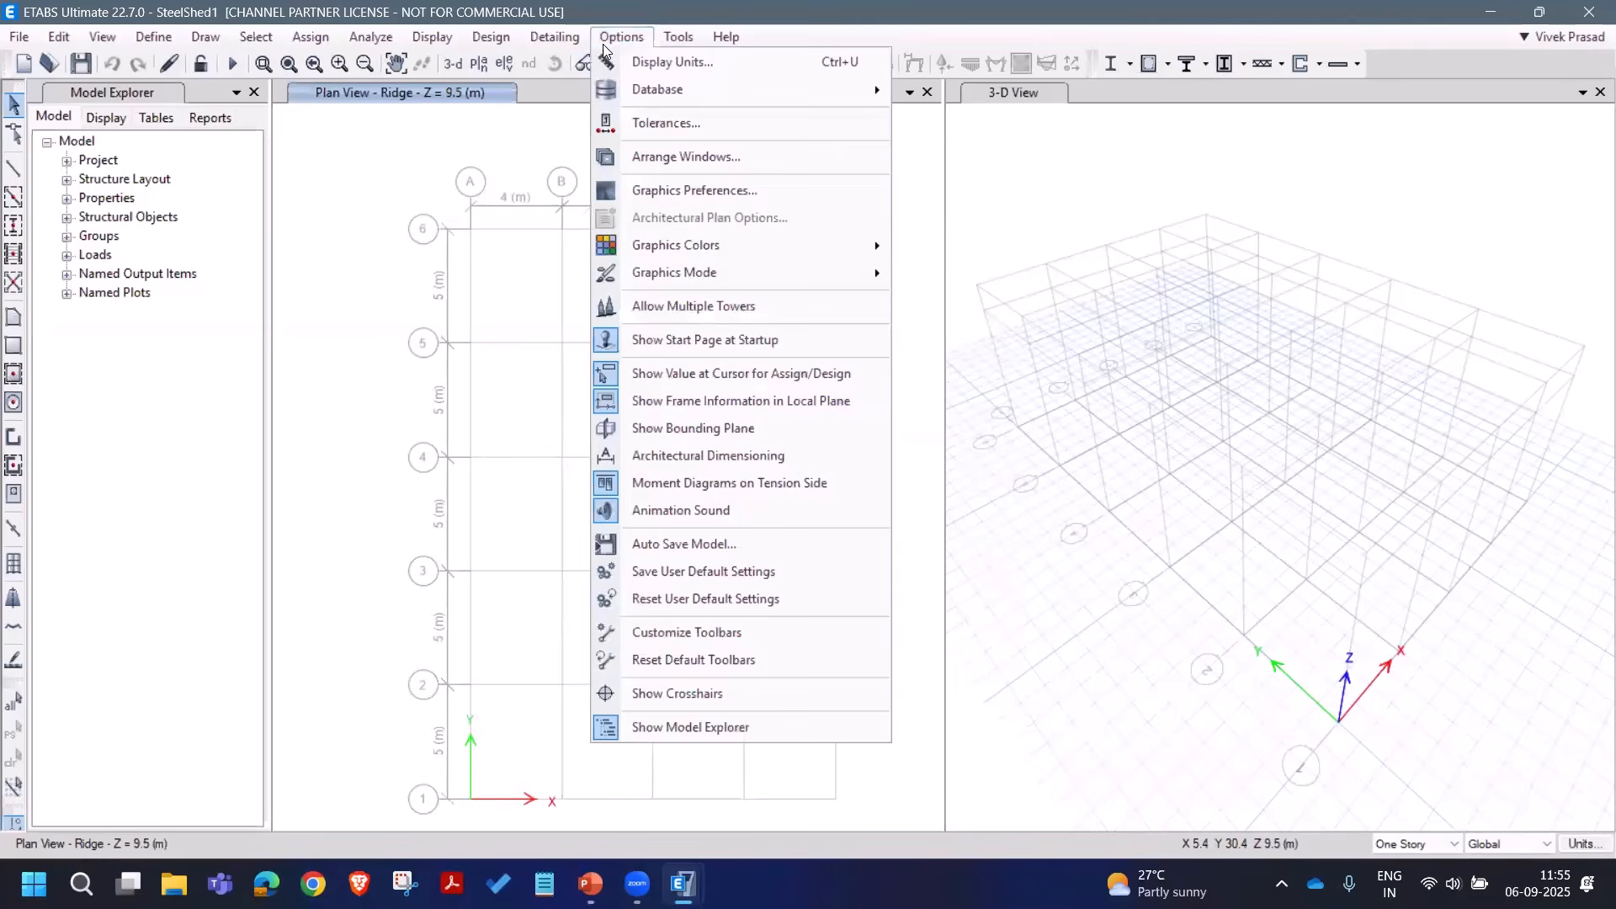
pyautogui.click(687, 429)
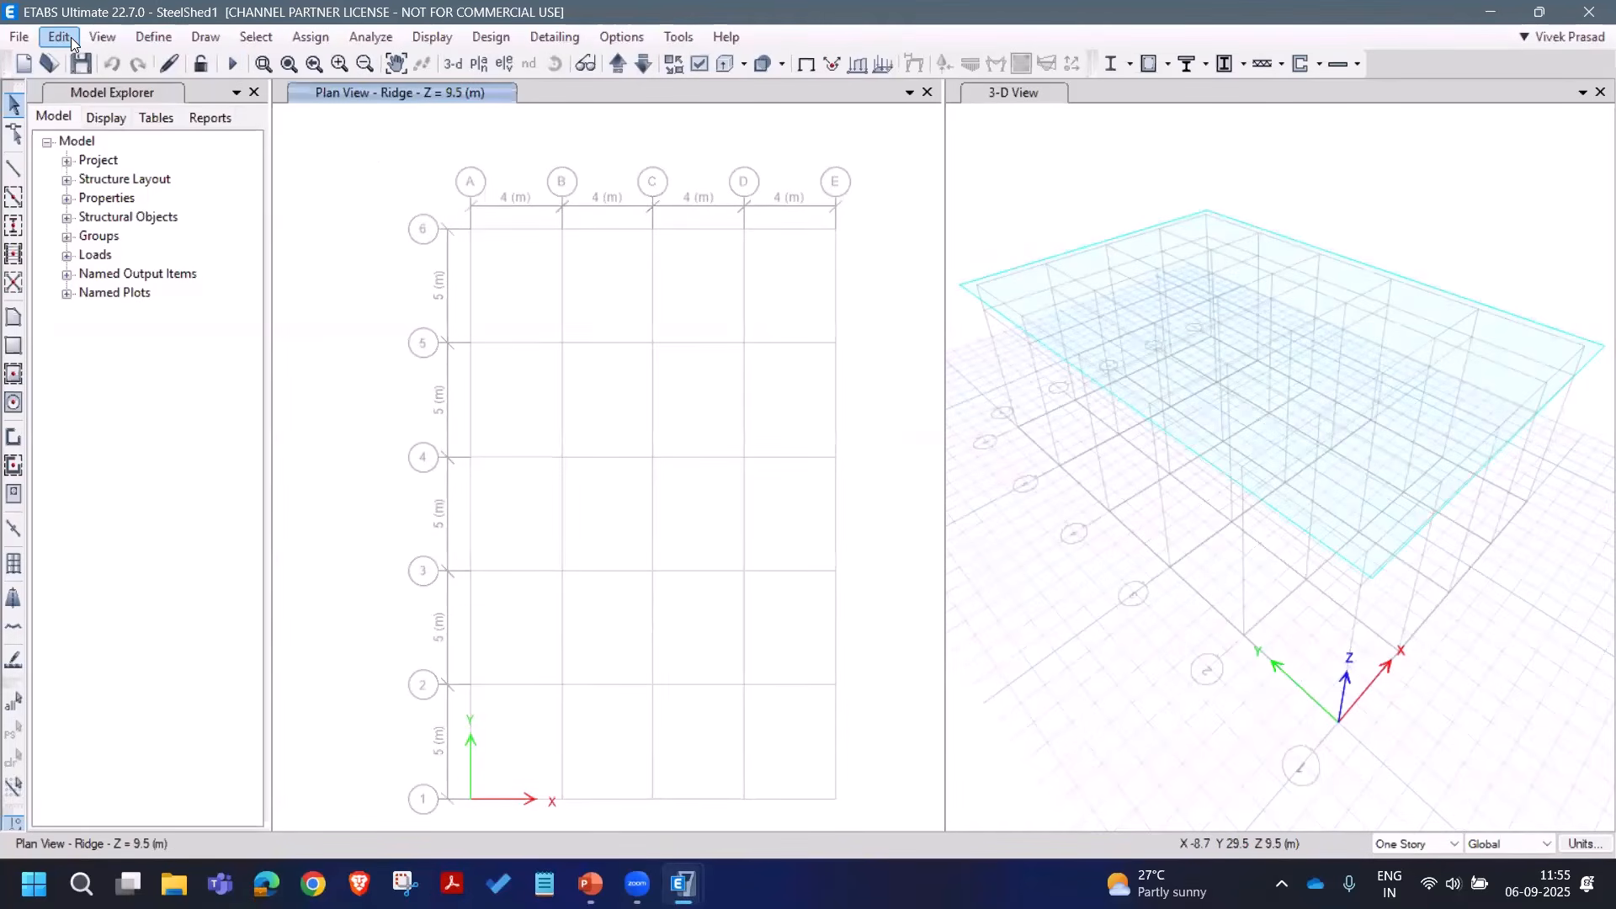
# Step: Switch the display to Elevation View 1 along grid line 1
pyautogui.click(98, 37)
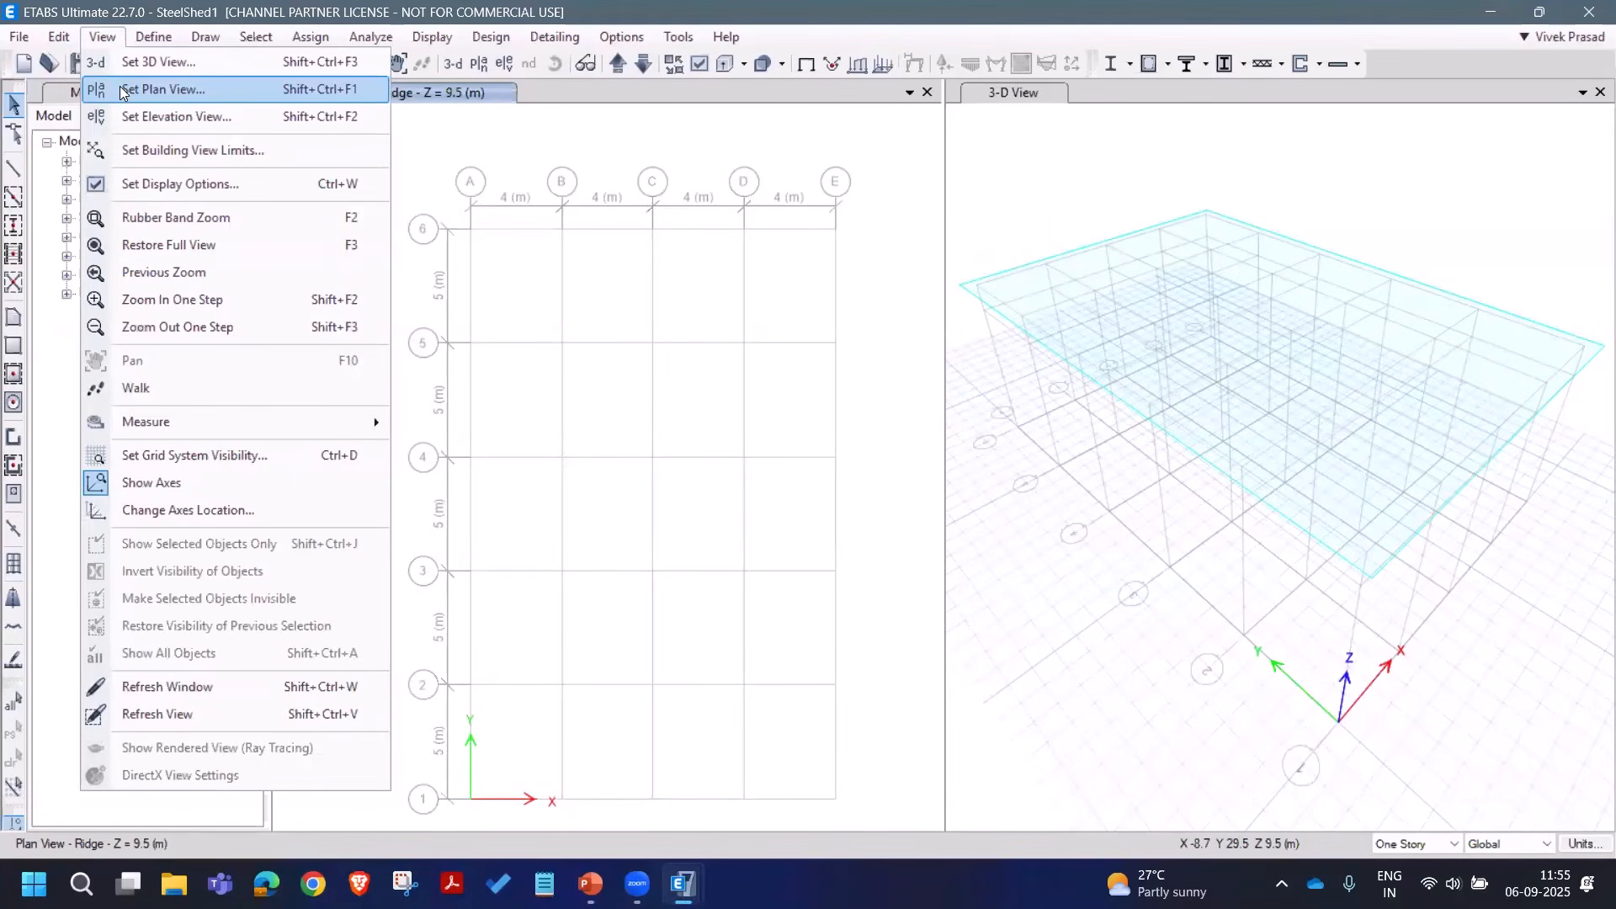
pyautogui.click(107, 40)
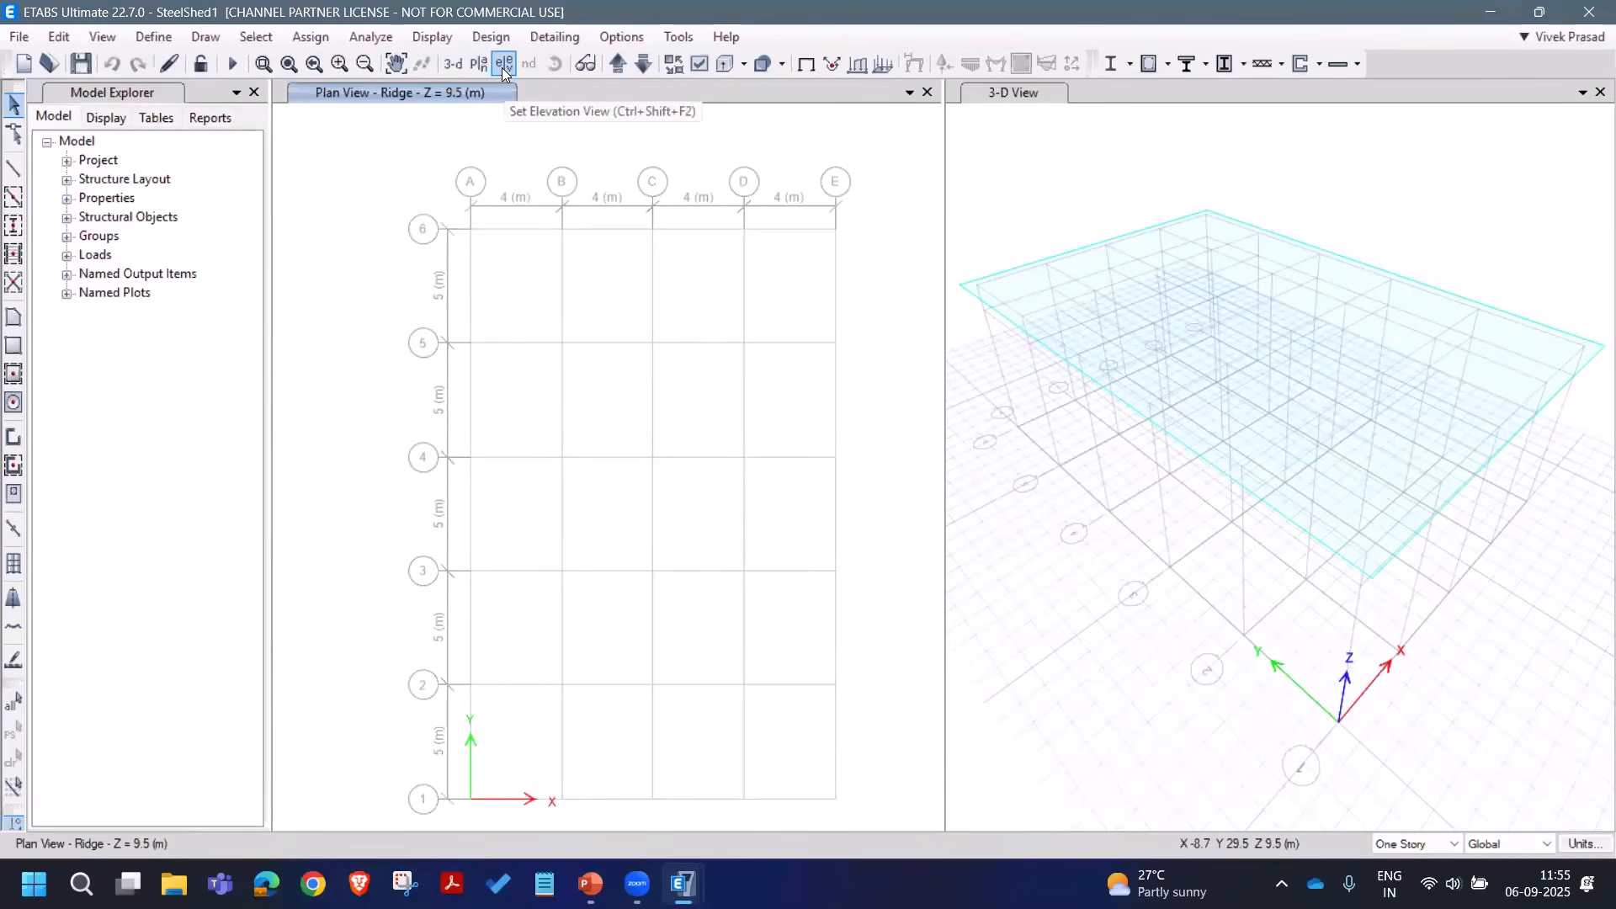
pyautogui.click(503, 66)
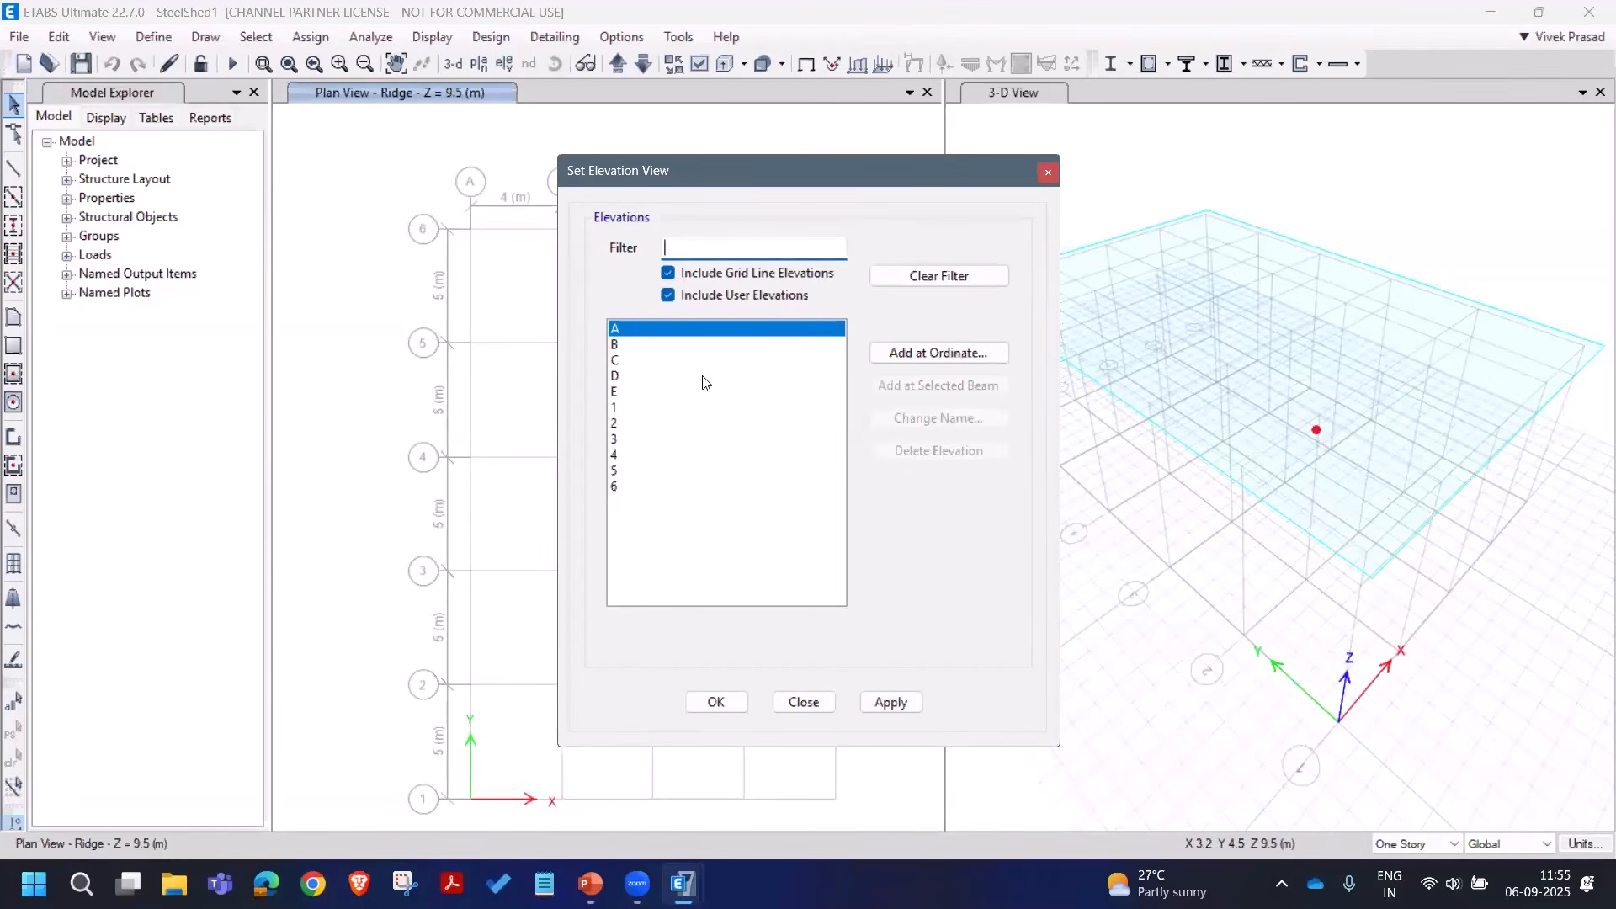
pyautogui.click(623, 408)
pyautogui.click(891, 702)
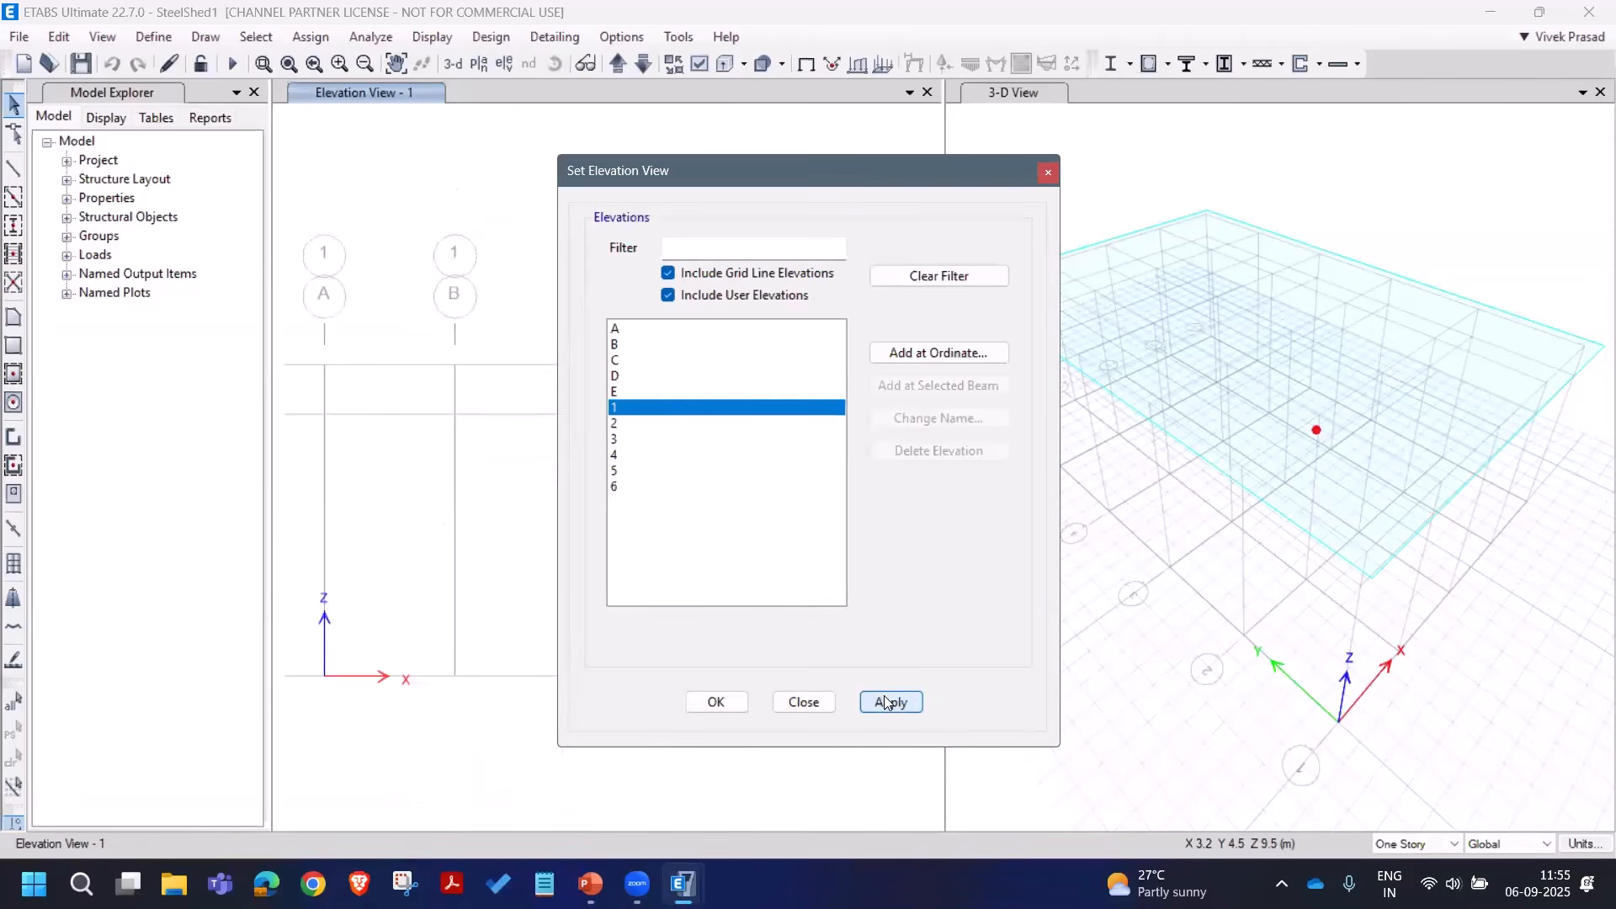
pyautogui.click(803, 702)
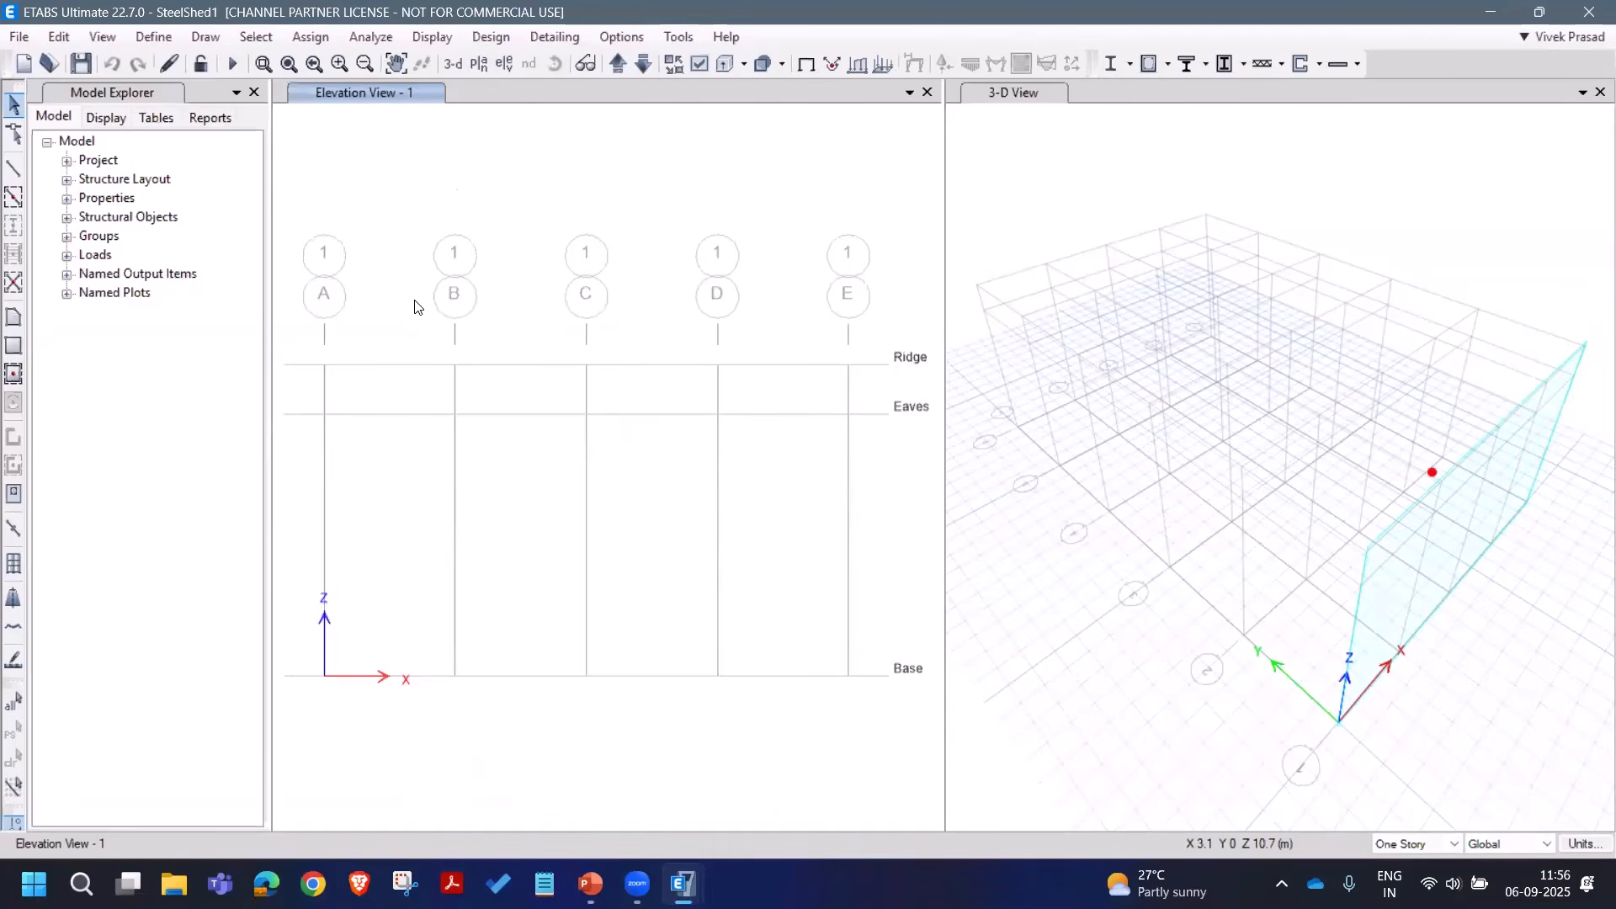
# Step: Quick-draw A_Col columns on grid lines A and E
pyautogui.click(200, 42)
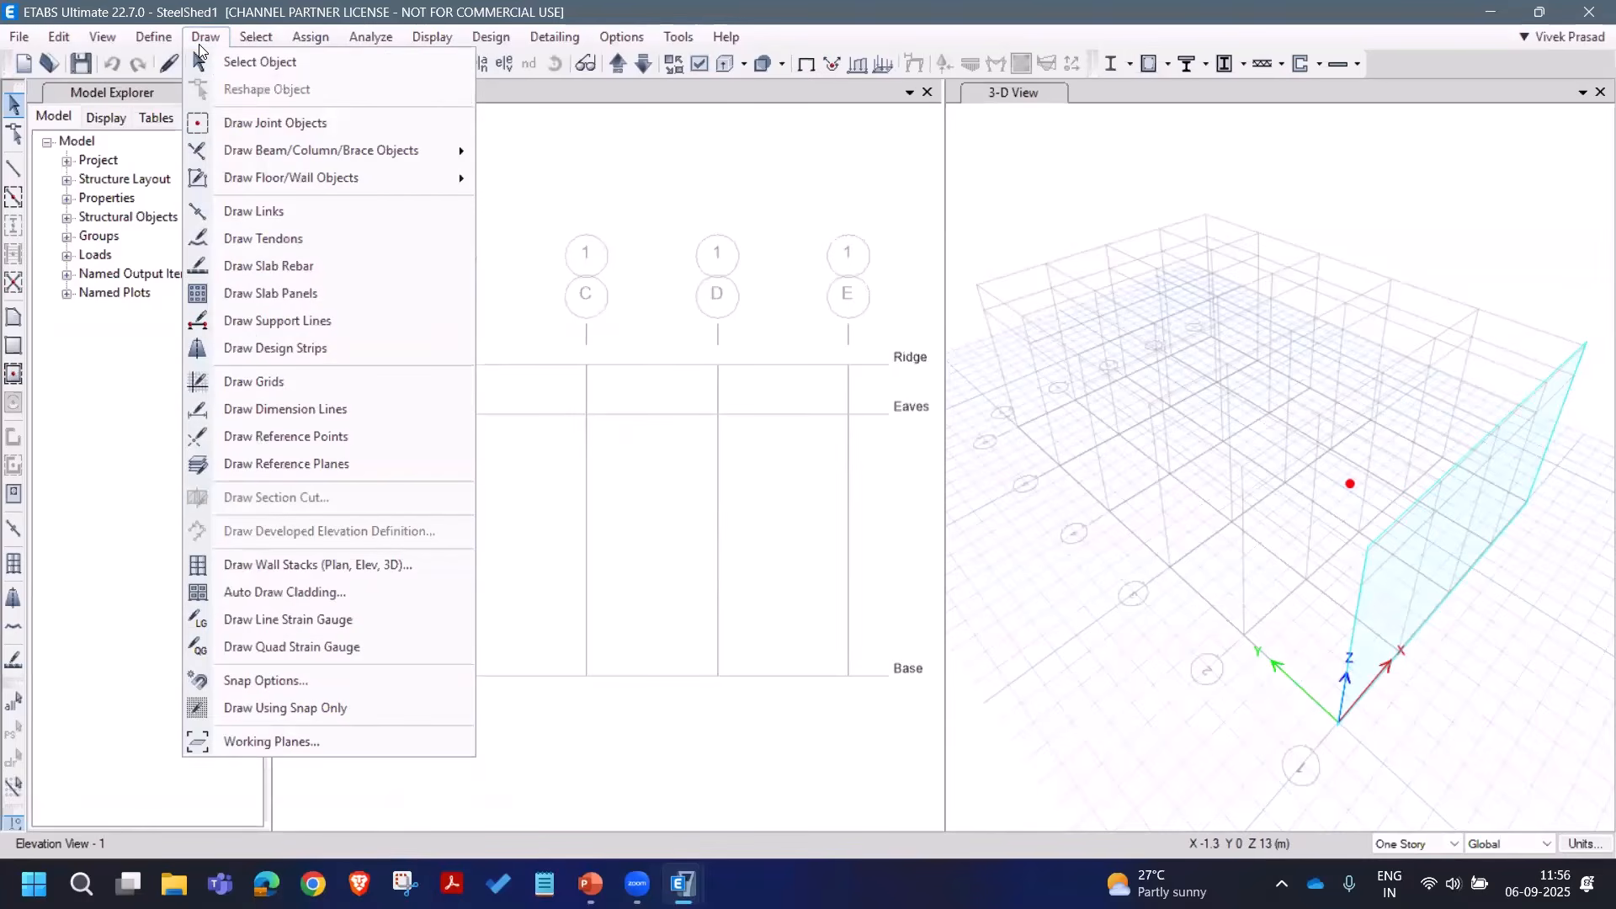
pyautogui.moveTo(227, 160)
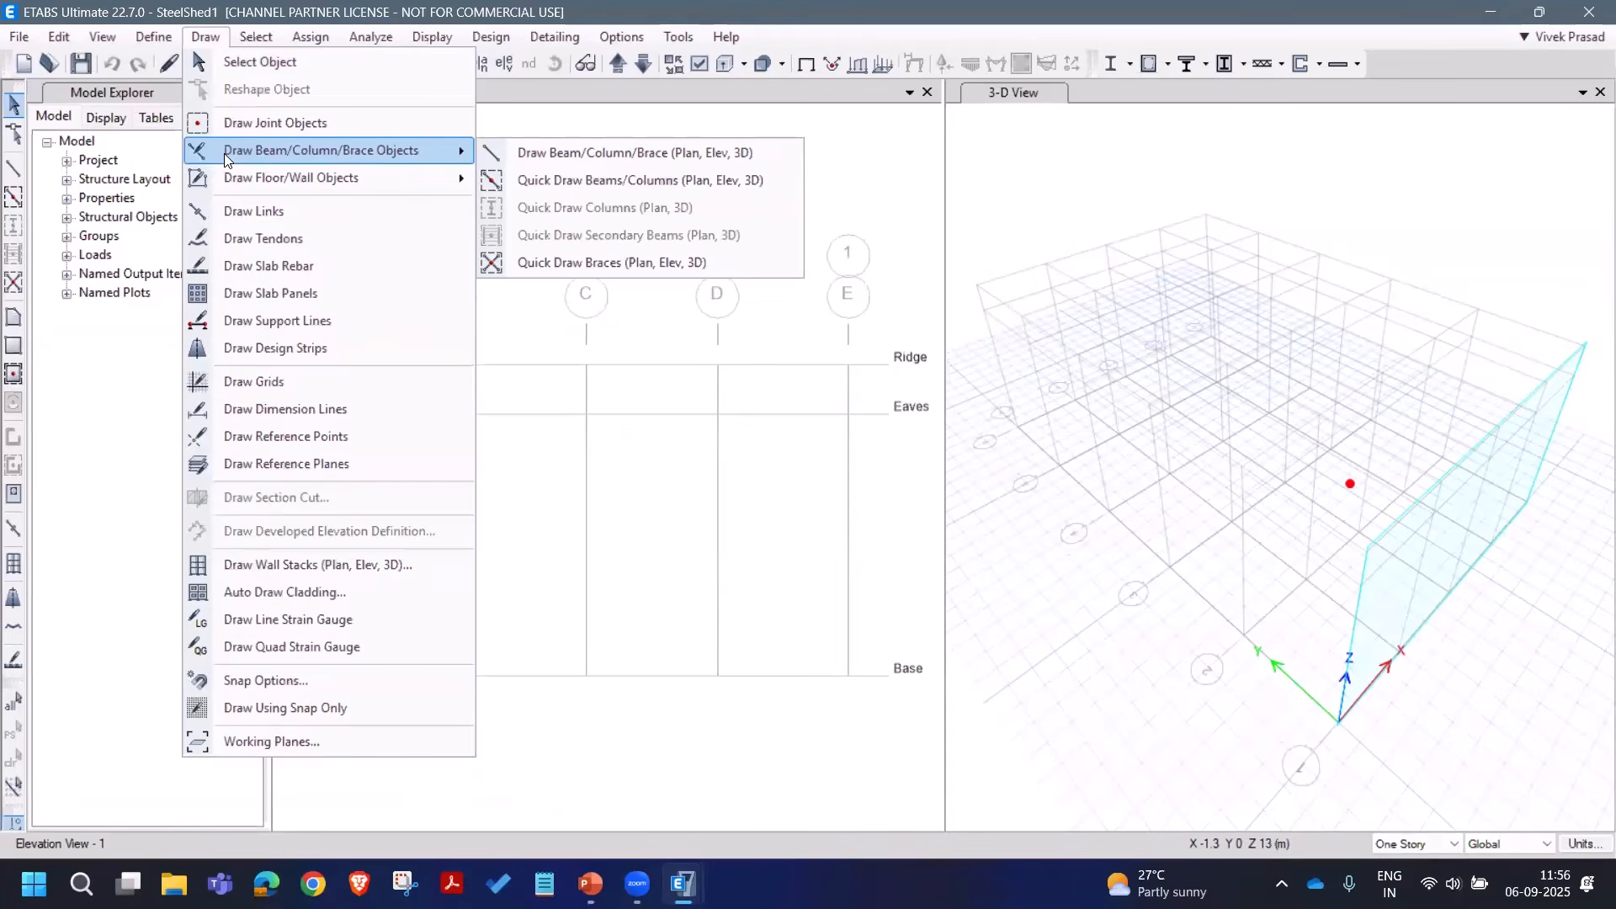
pyautogui.click(537, 188)
pyautogui.click(202, 701)
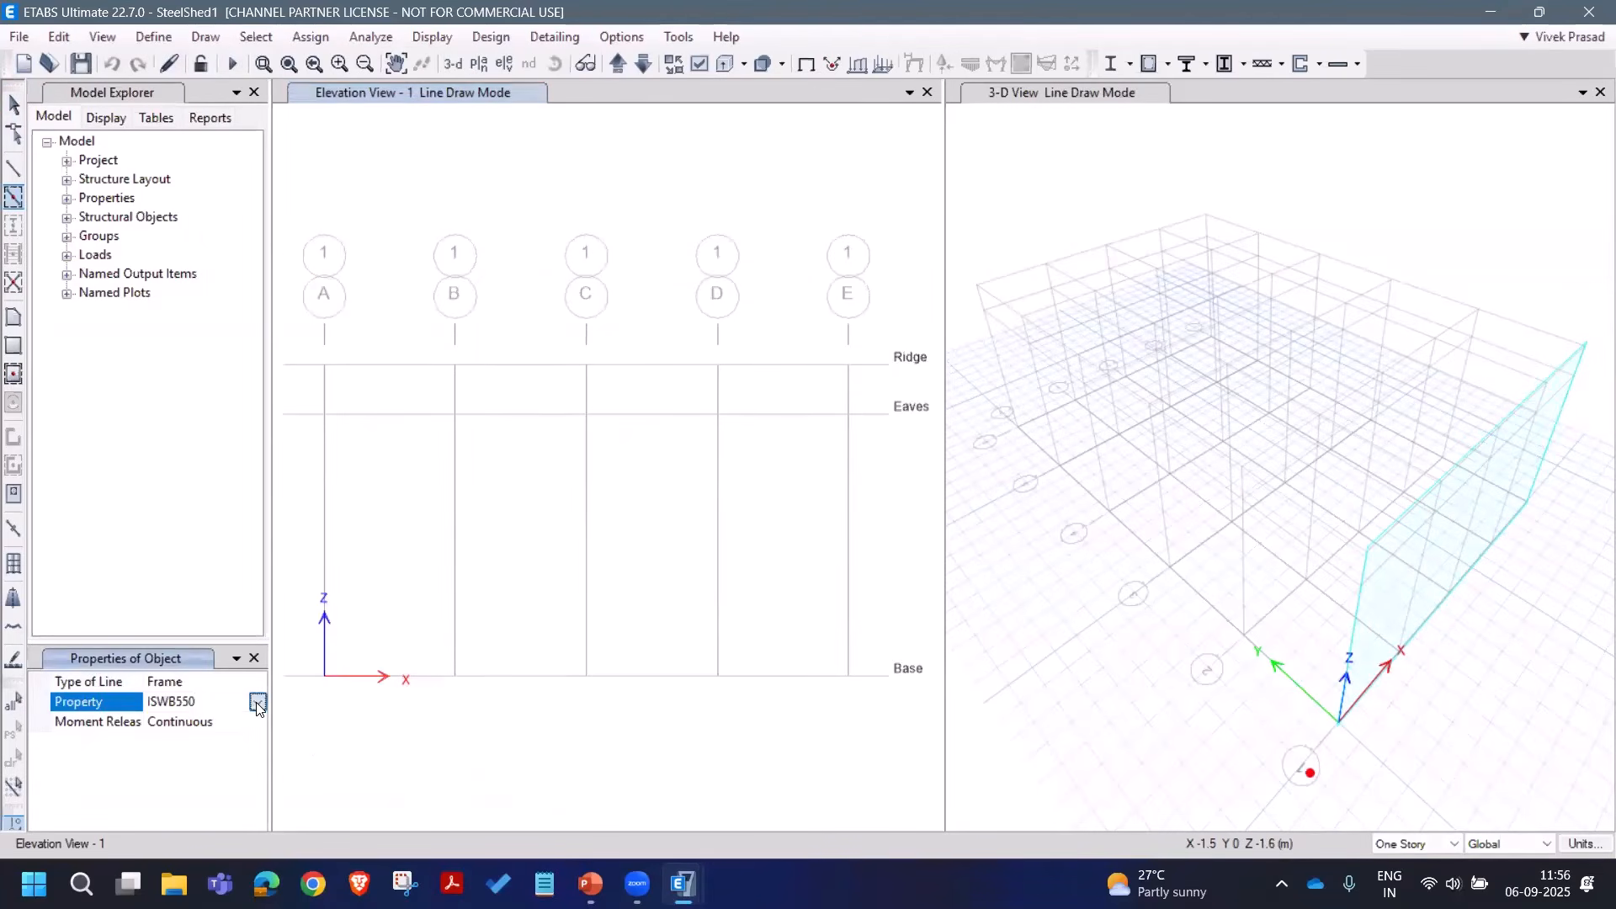
pyautogui.click(258, 701)
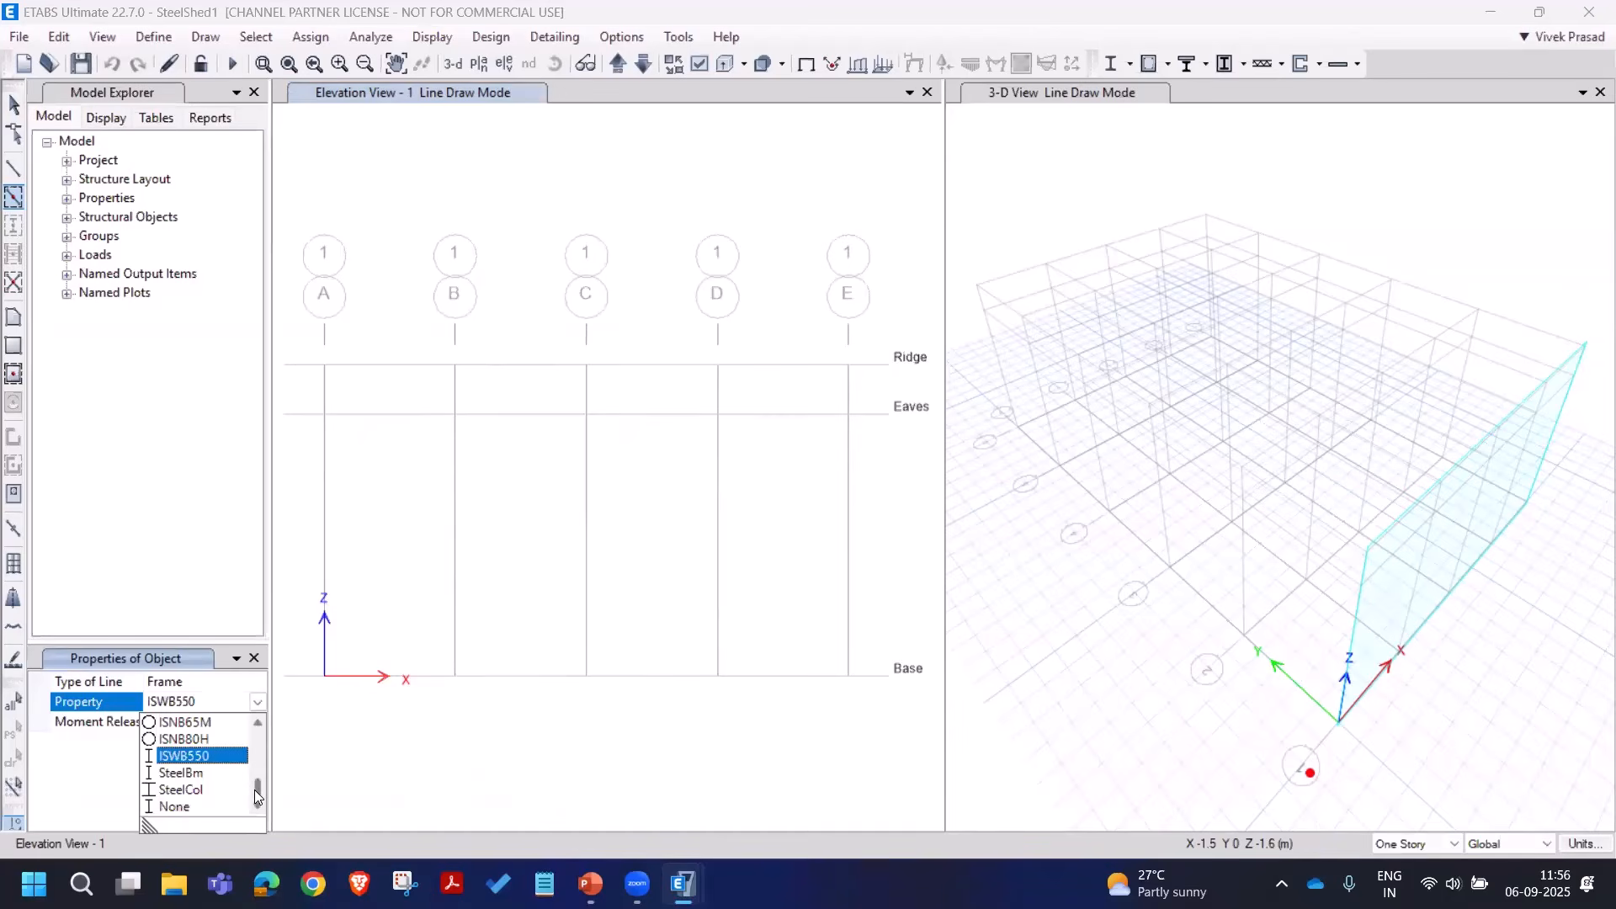
pyautogui.moveTo(254, 790); pyautogui.dragTo(256, 737)
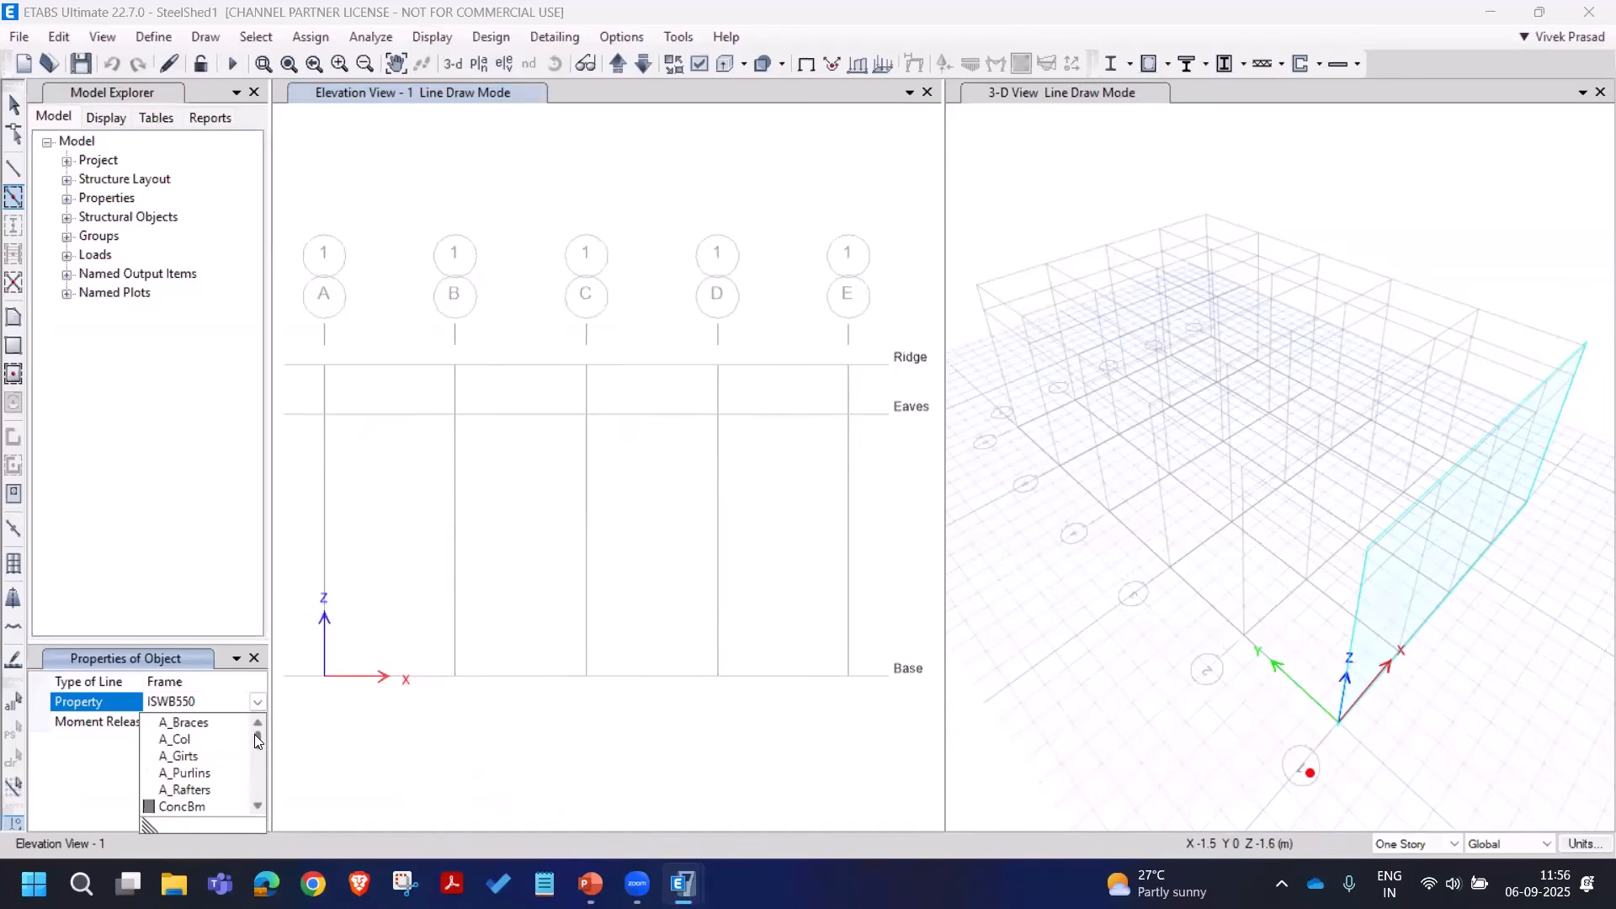
pyautogui.click(200, 742)
pyautogui.click(325, 522)
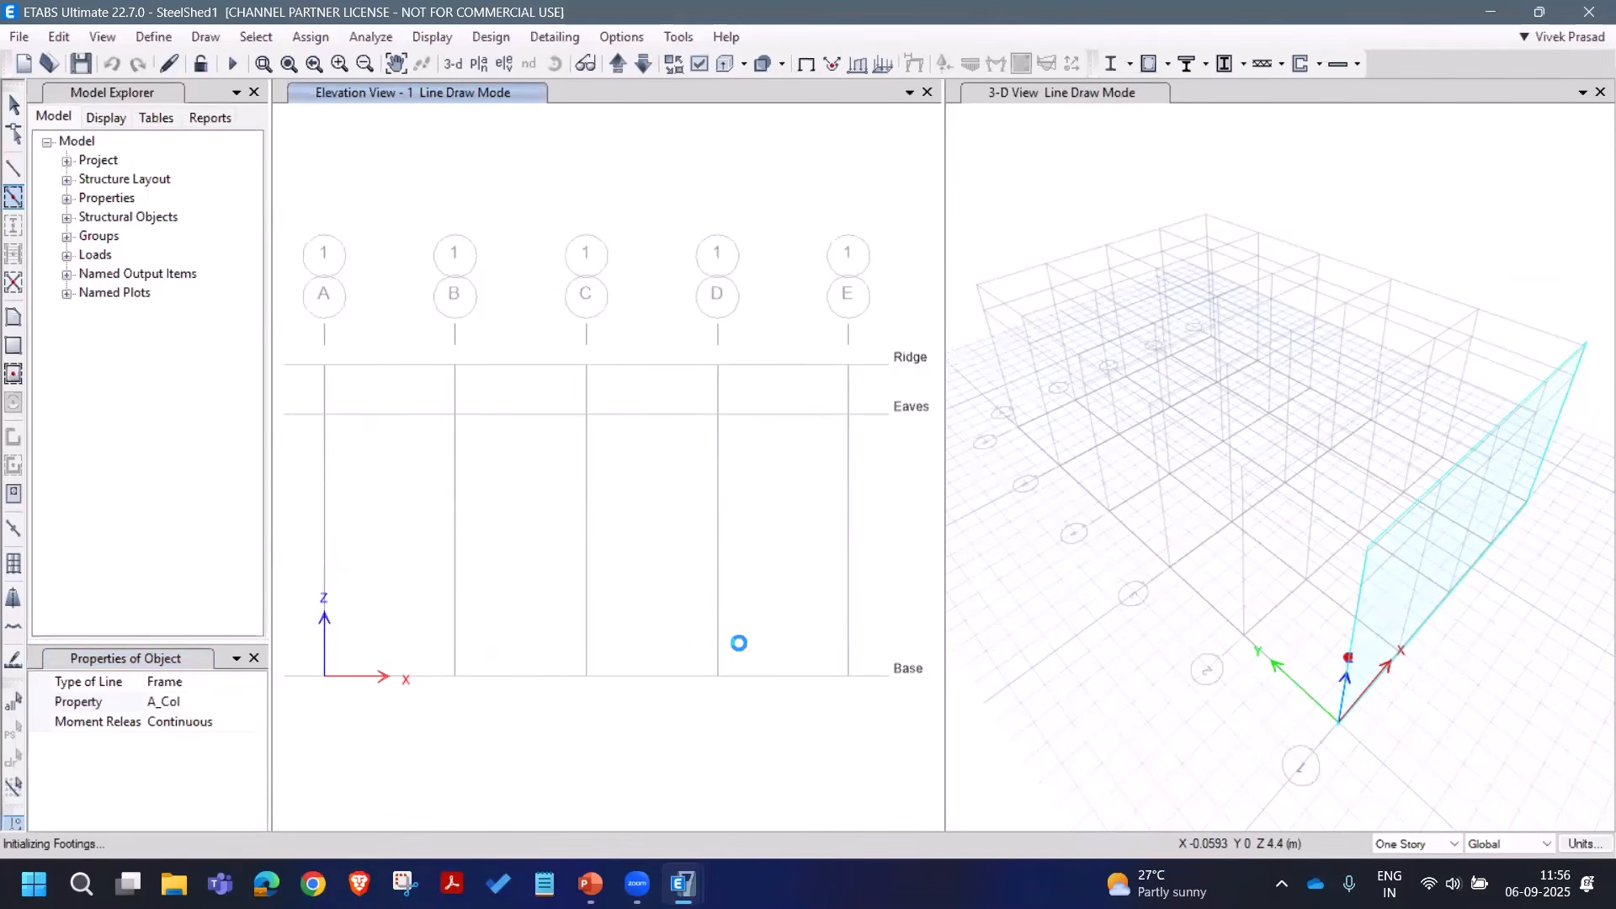
pyautogui.click(848, 593)
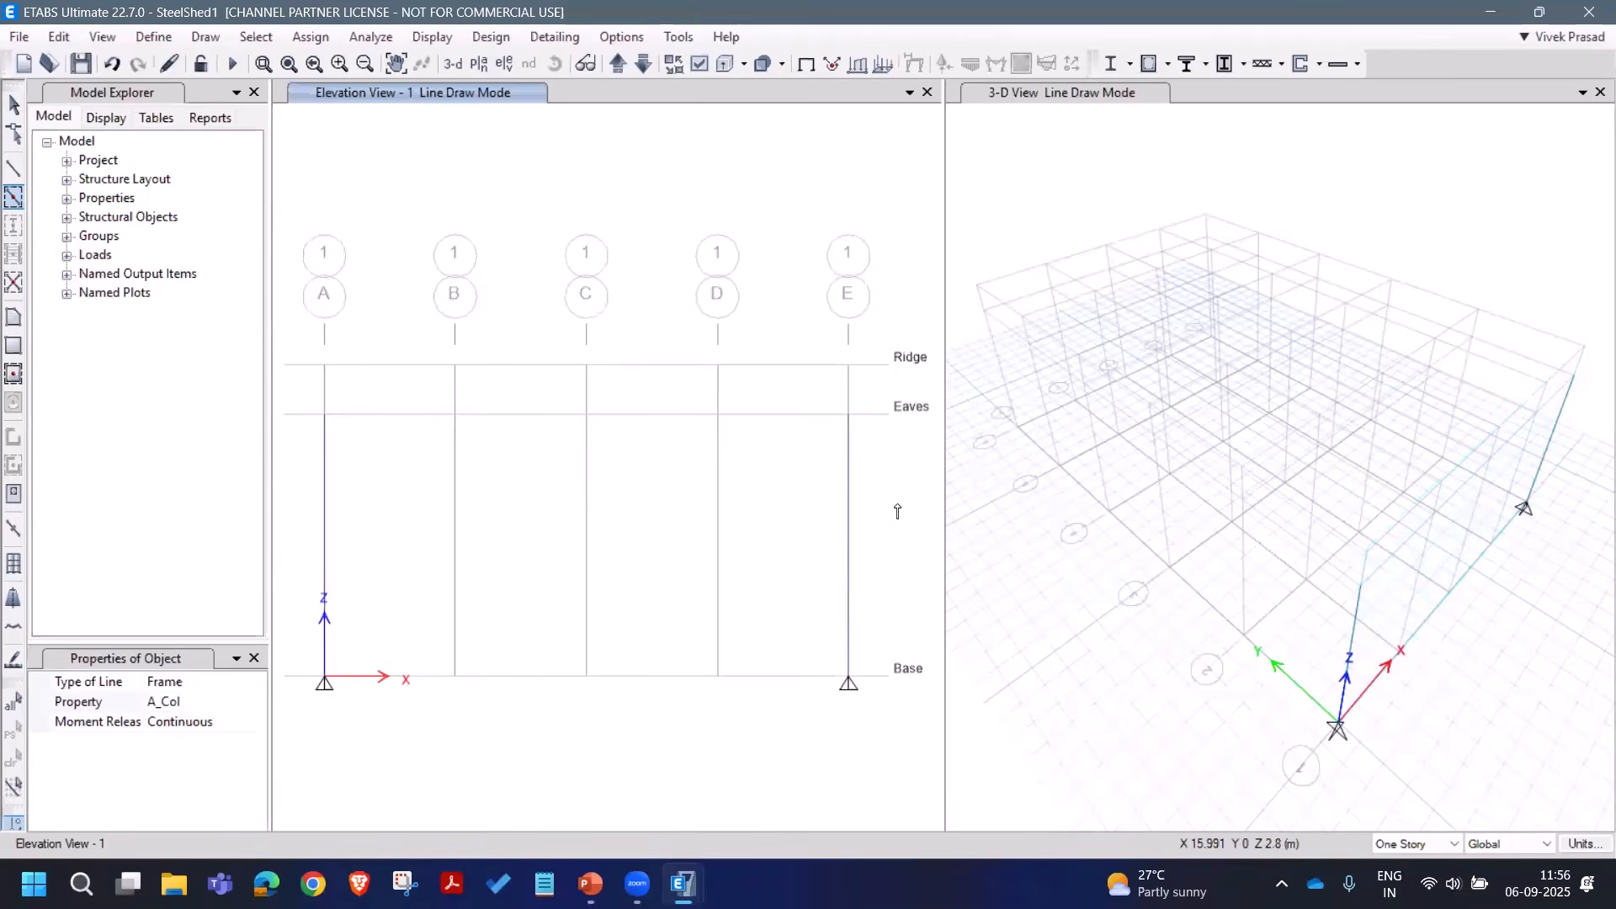
pyautogui.click(14, 176)
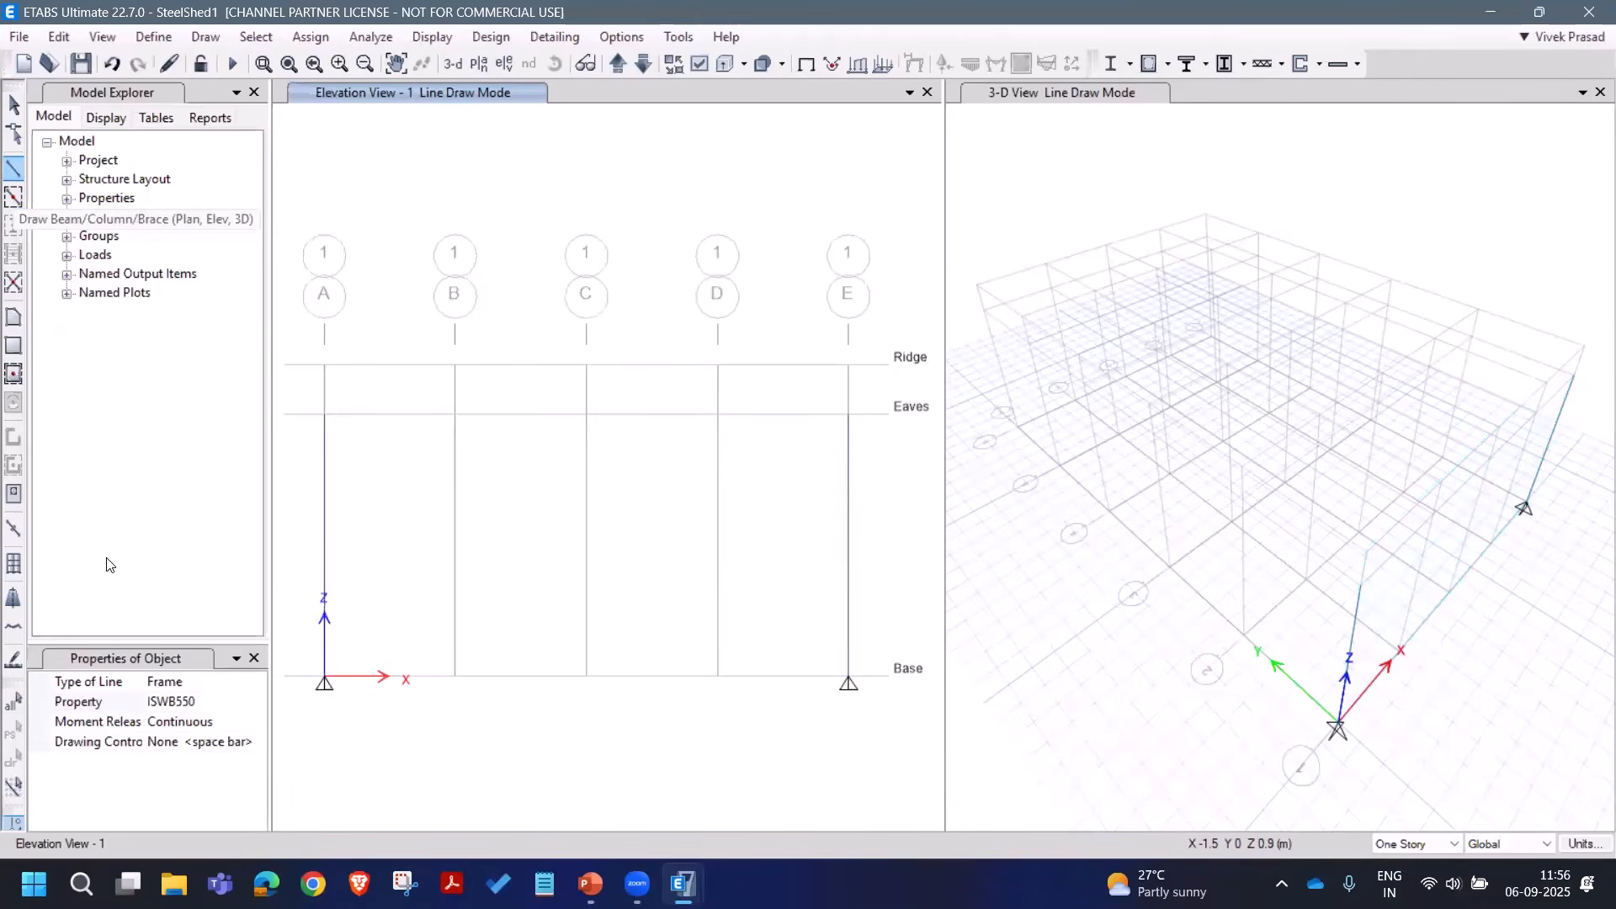
# Step: Draw A_Rafters from the grid A eaves up to the C ridge and down to the E eaves
pyautogui.click(257, 702)
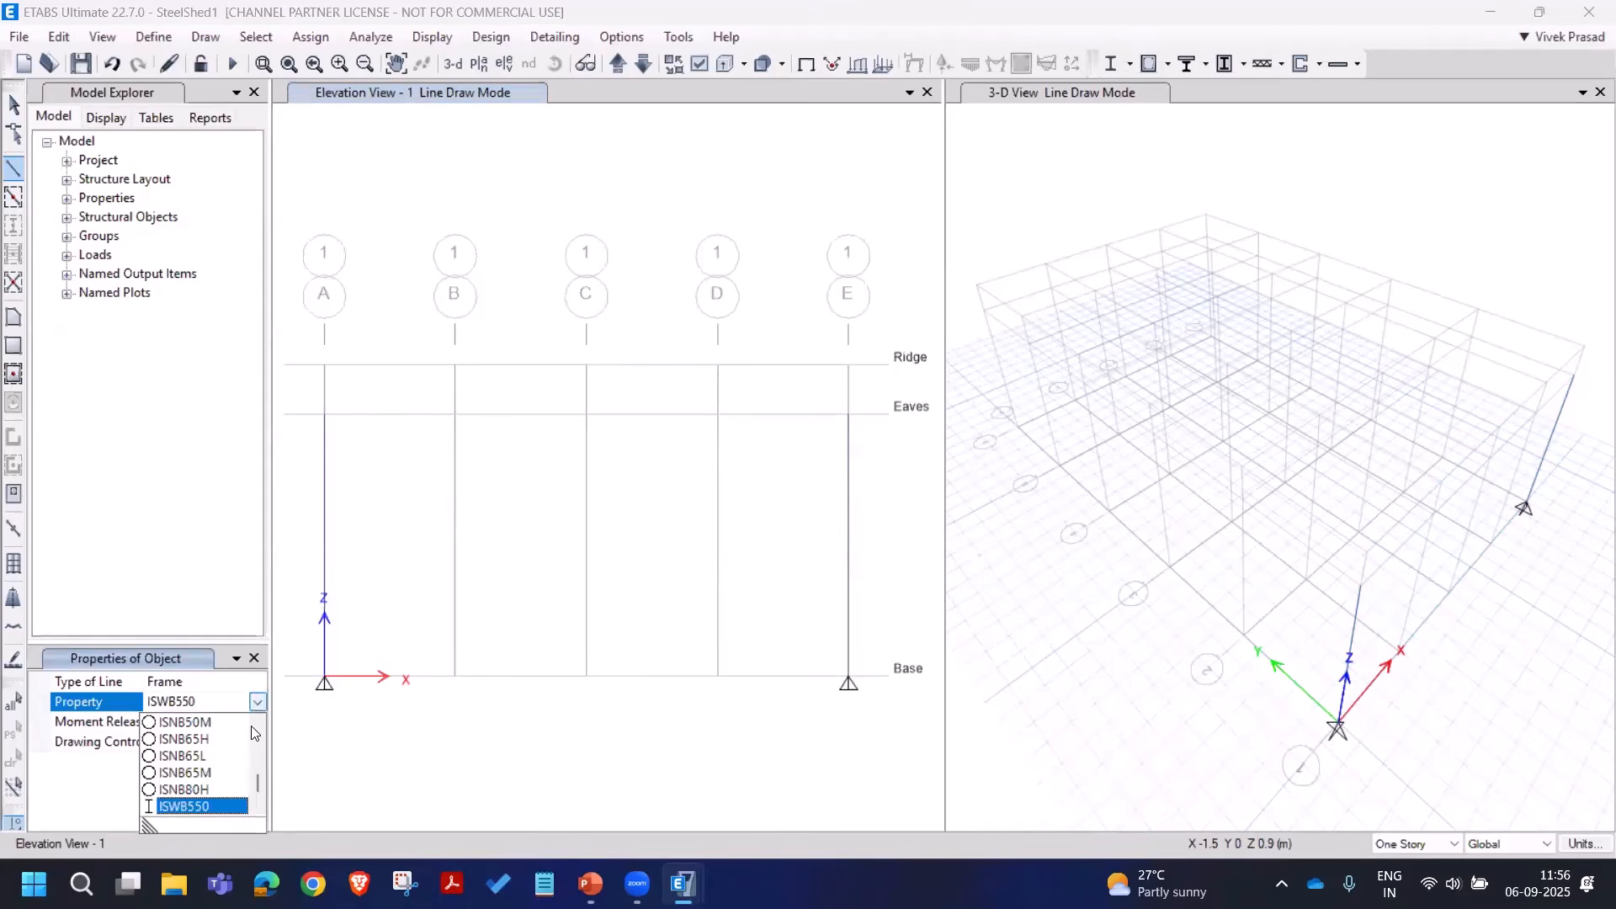
pyautogui.moveTo(258, 787); pyautogui.dragTo(255, 721)
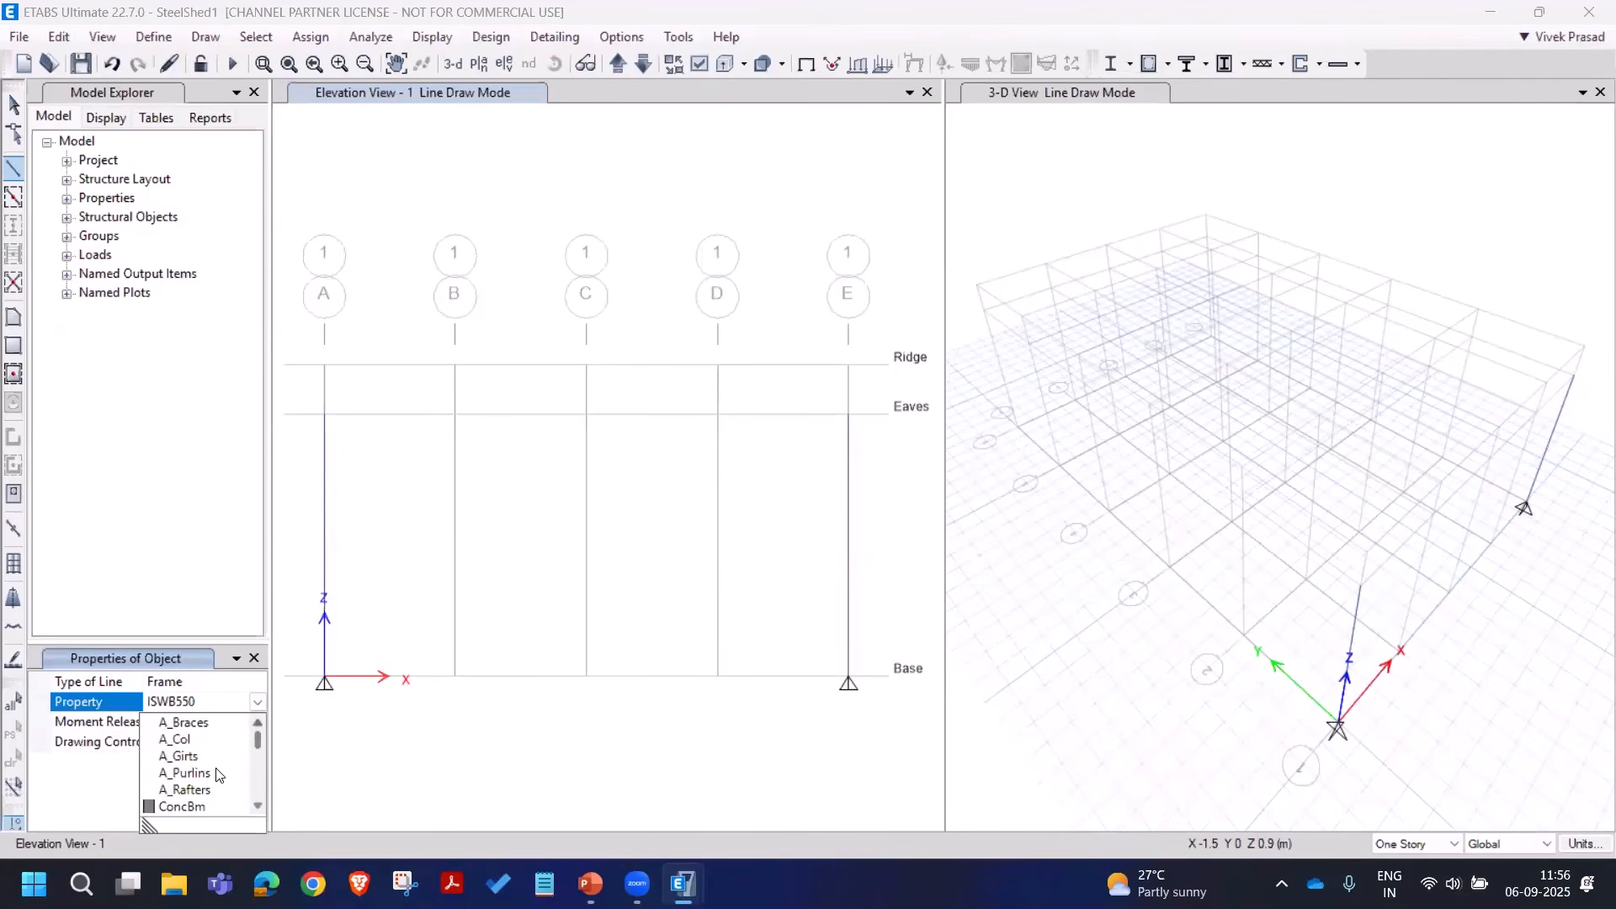
pyautogui.click(192, 790)
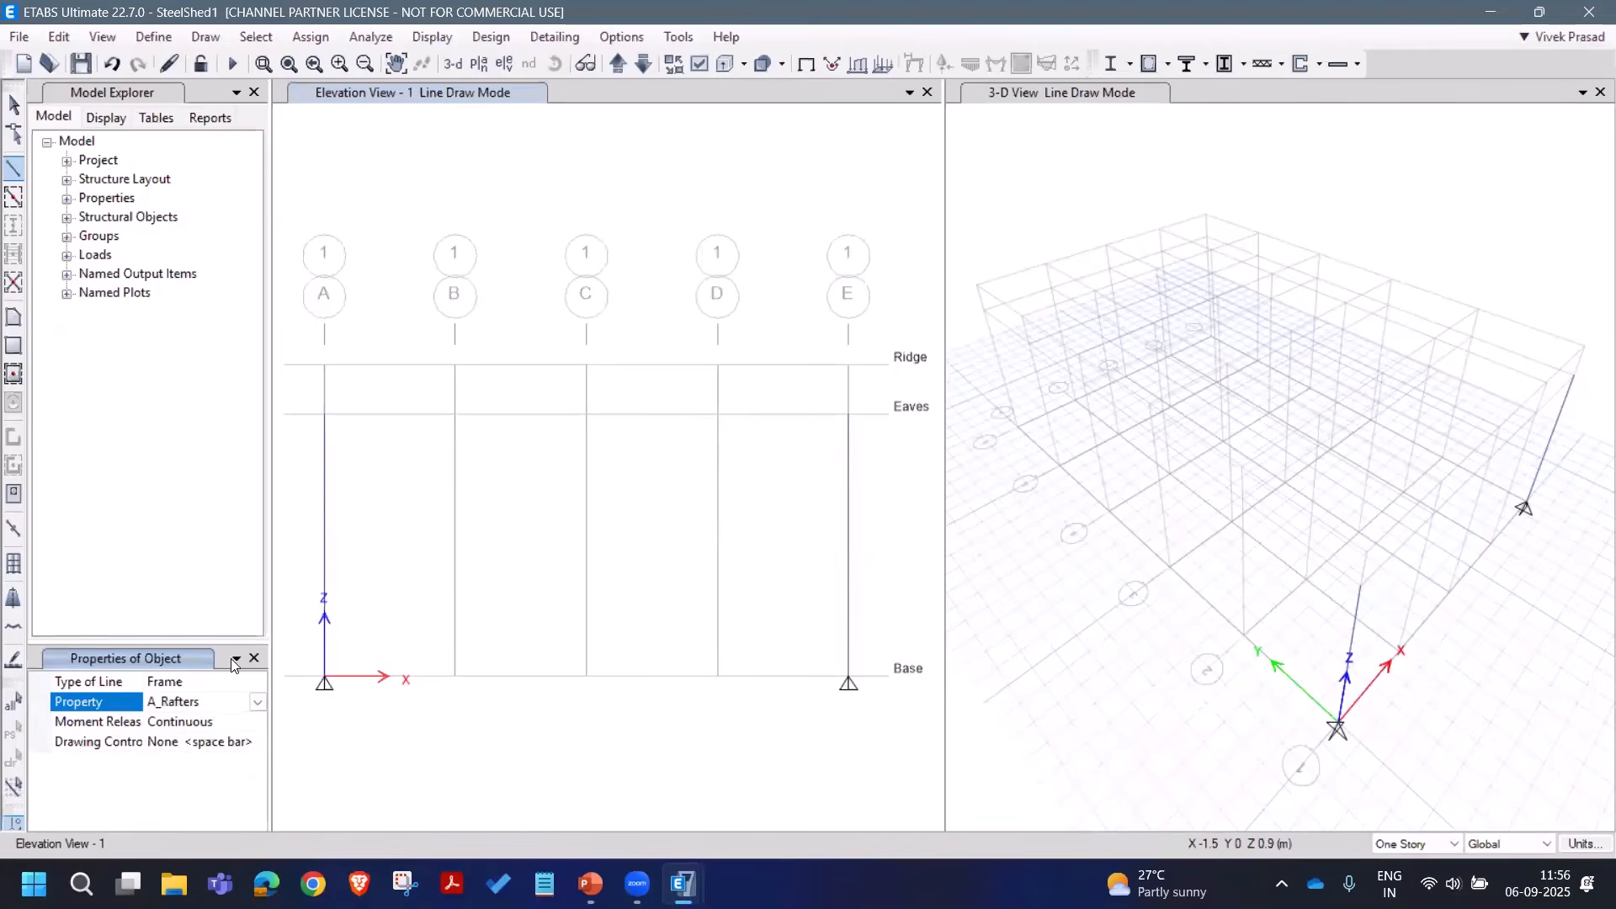
pyautogui.click(325, 418)
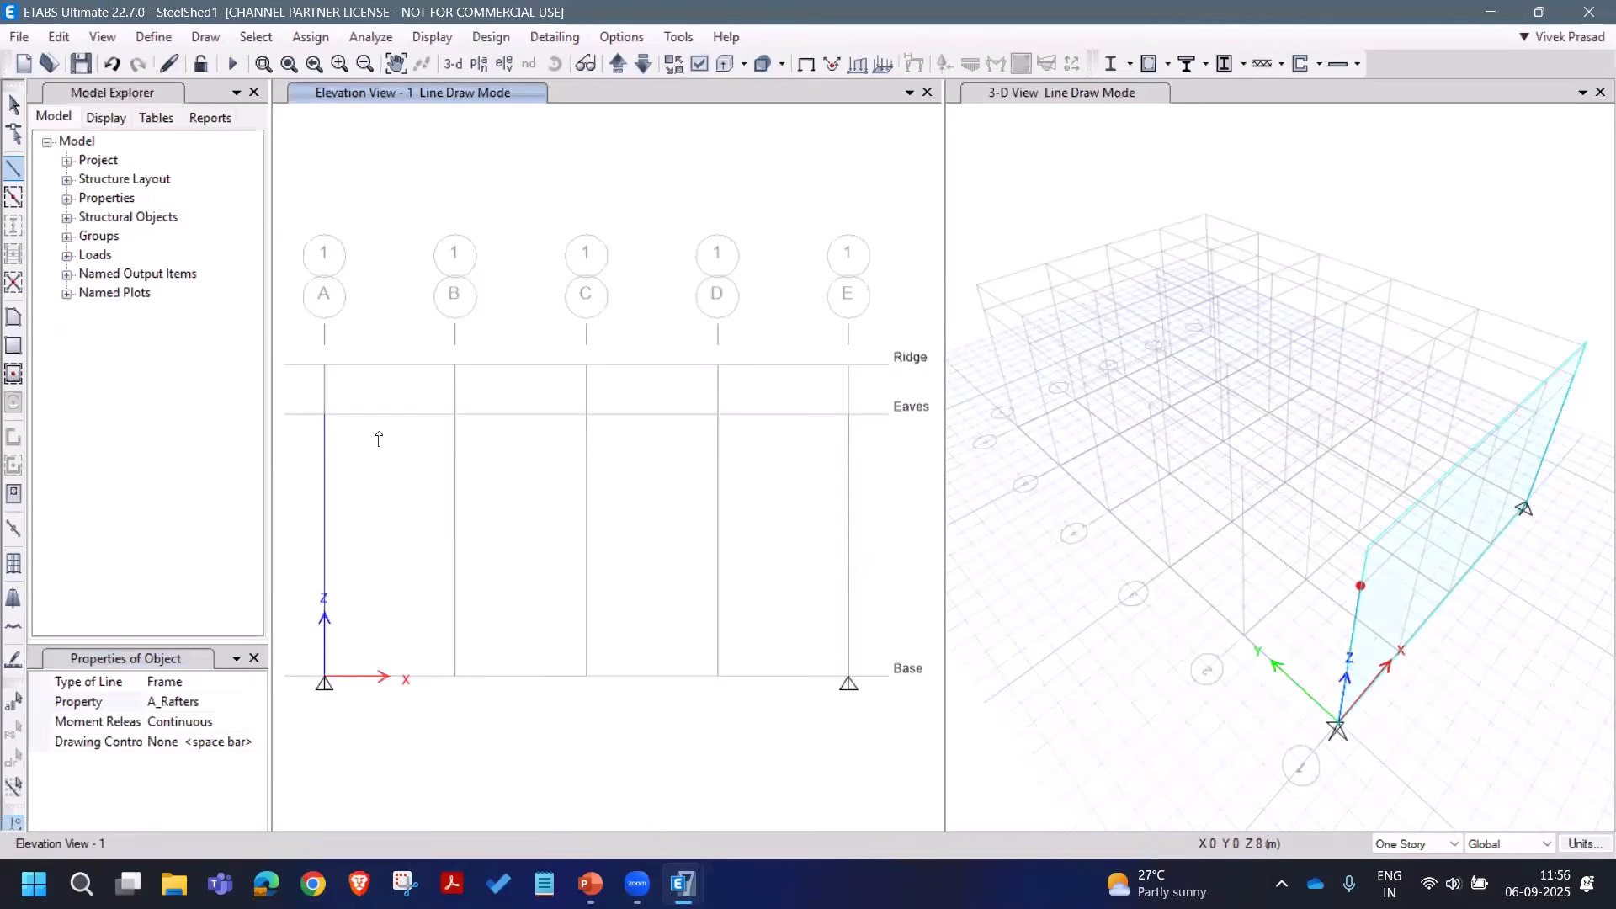
pyautogui.click(586, 366)
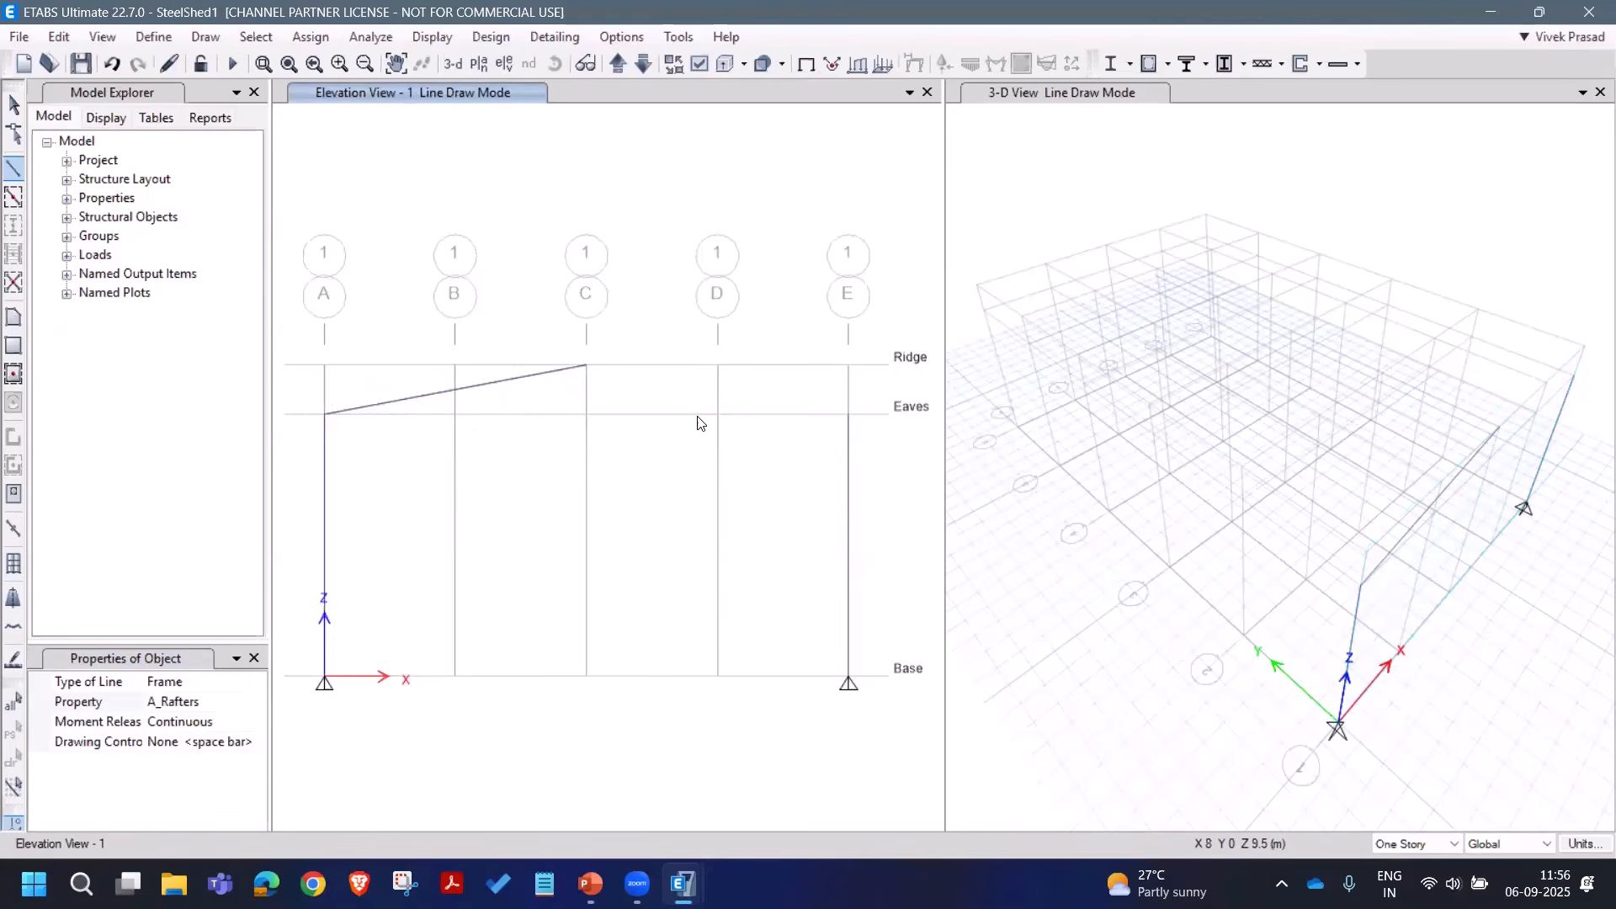
pyautogui.click(849, 415)
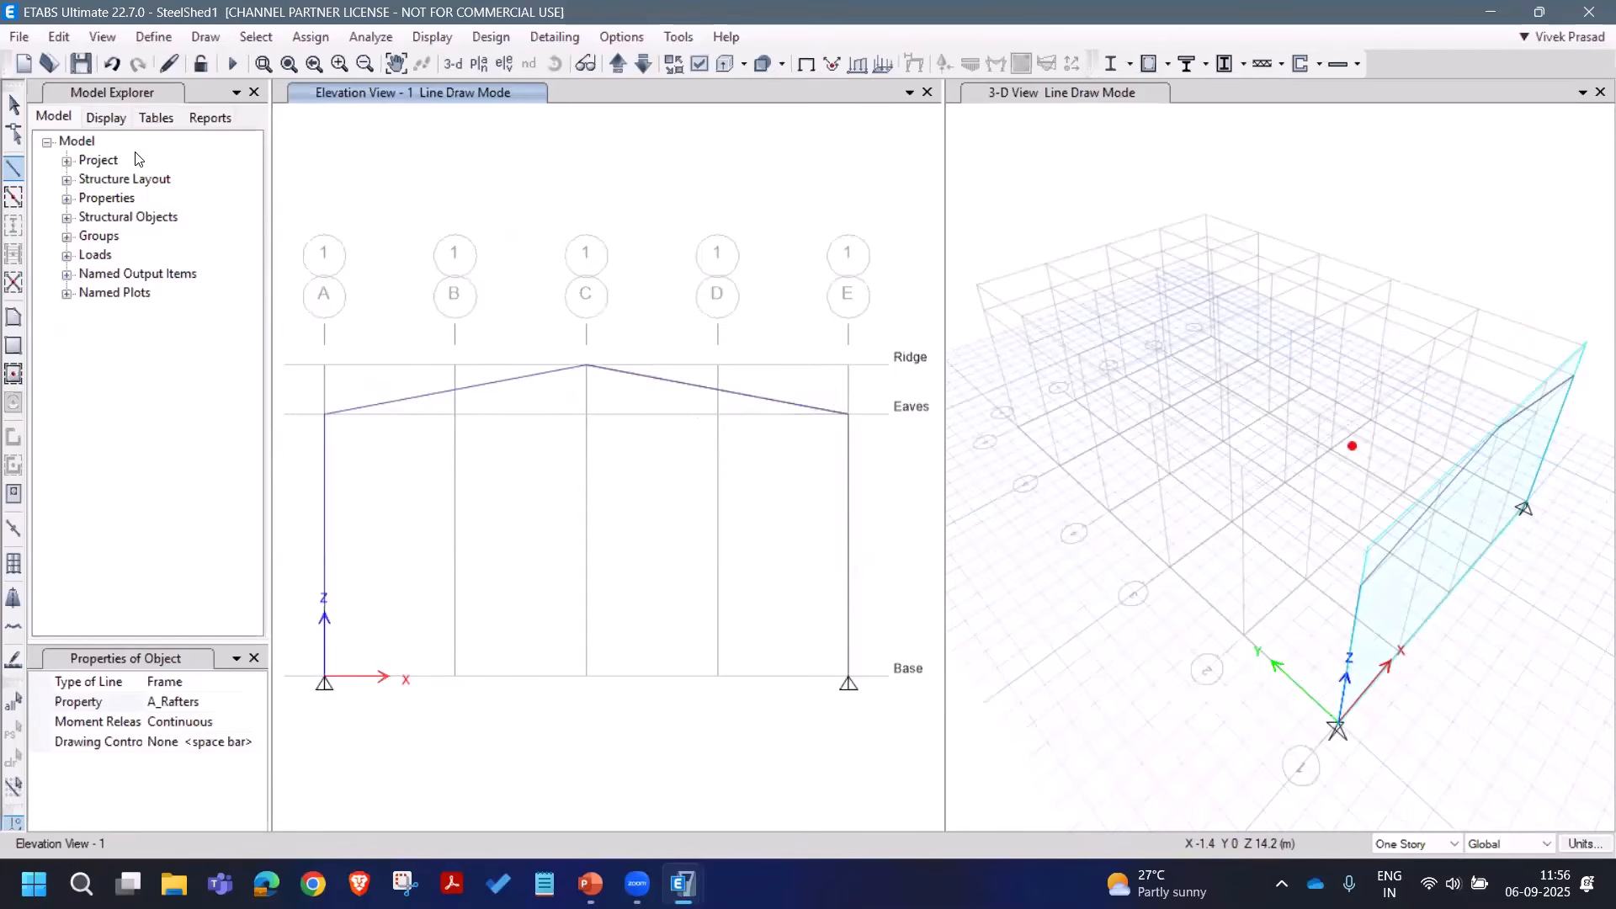
# Step: Draw A_Col columns on grid lines B, C and D, extending the B and D columns up to ridge level
pyautogui.click(15, 106)
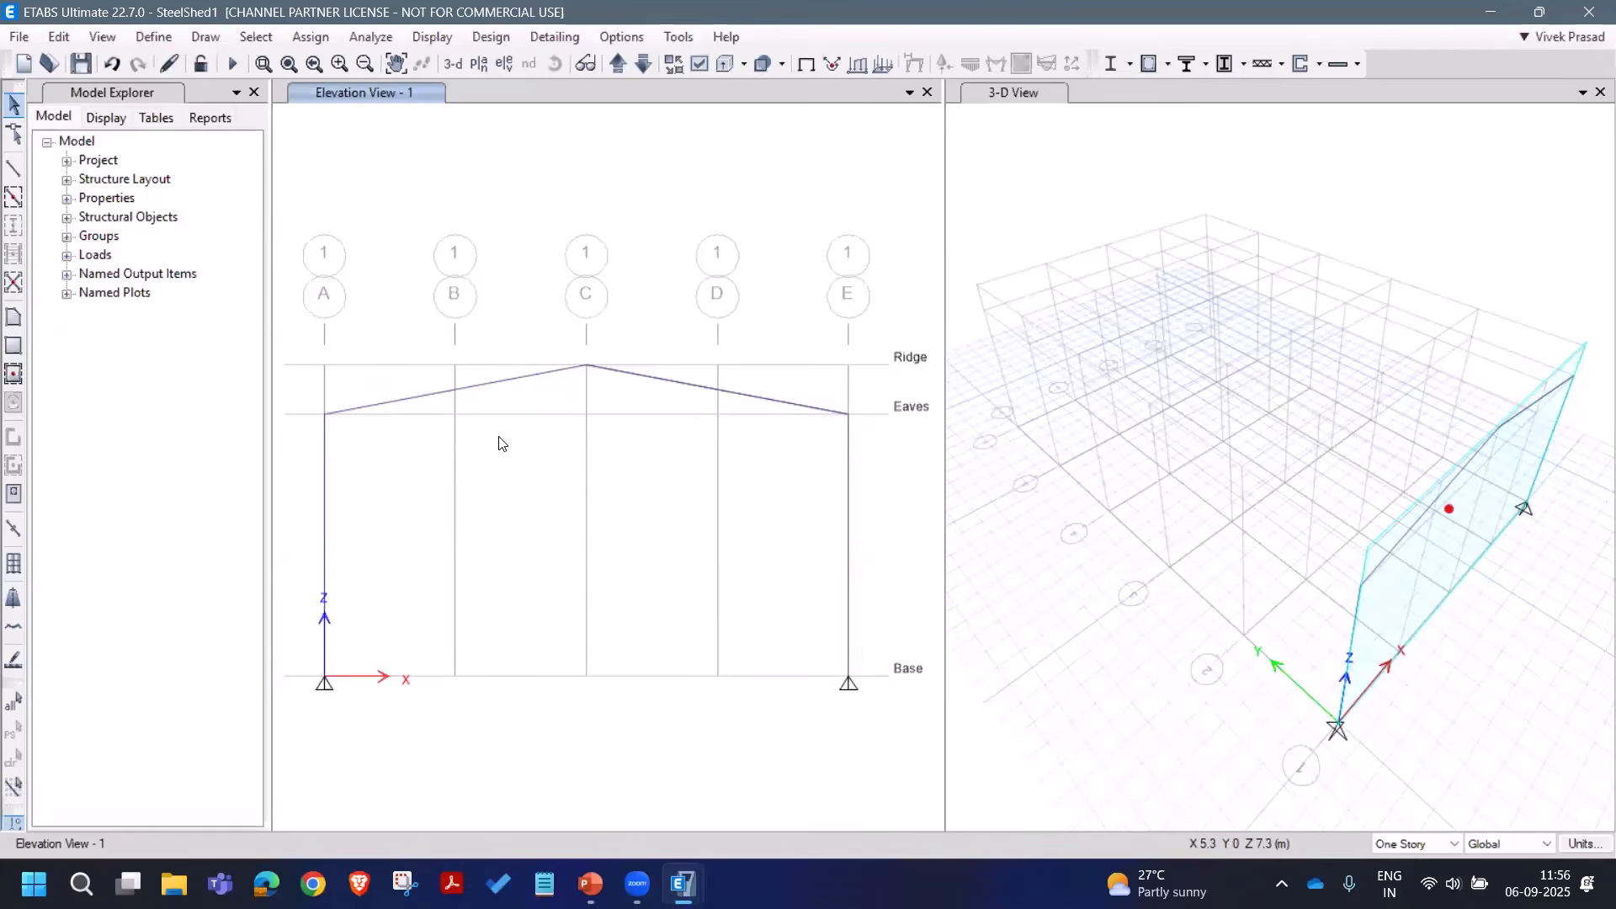
pyautogui.click(14, 202)
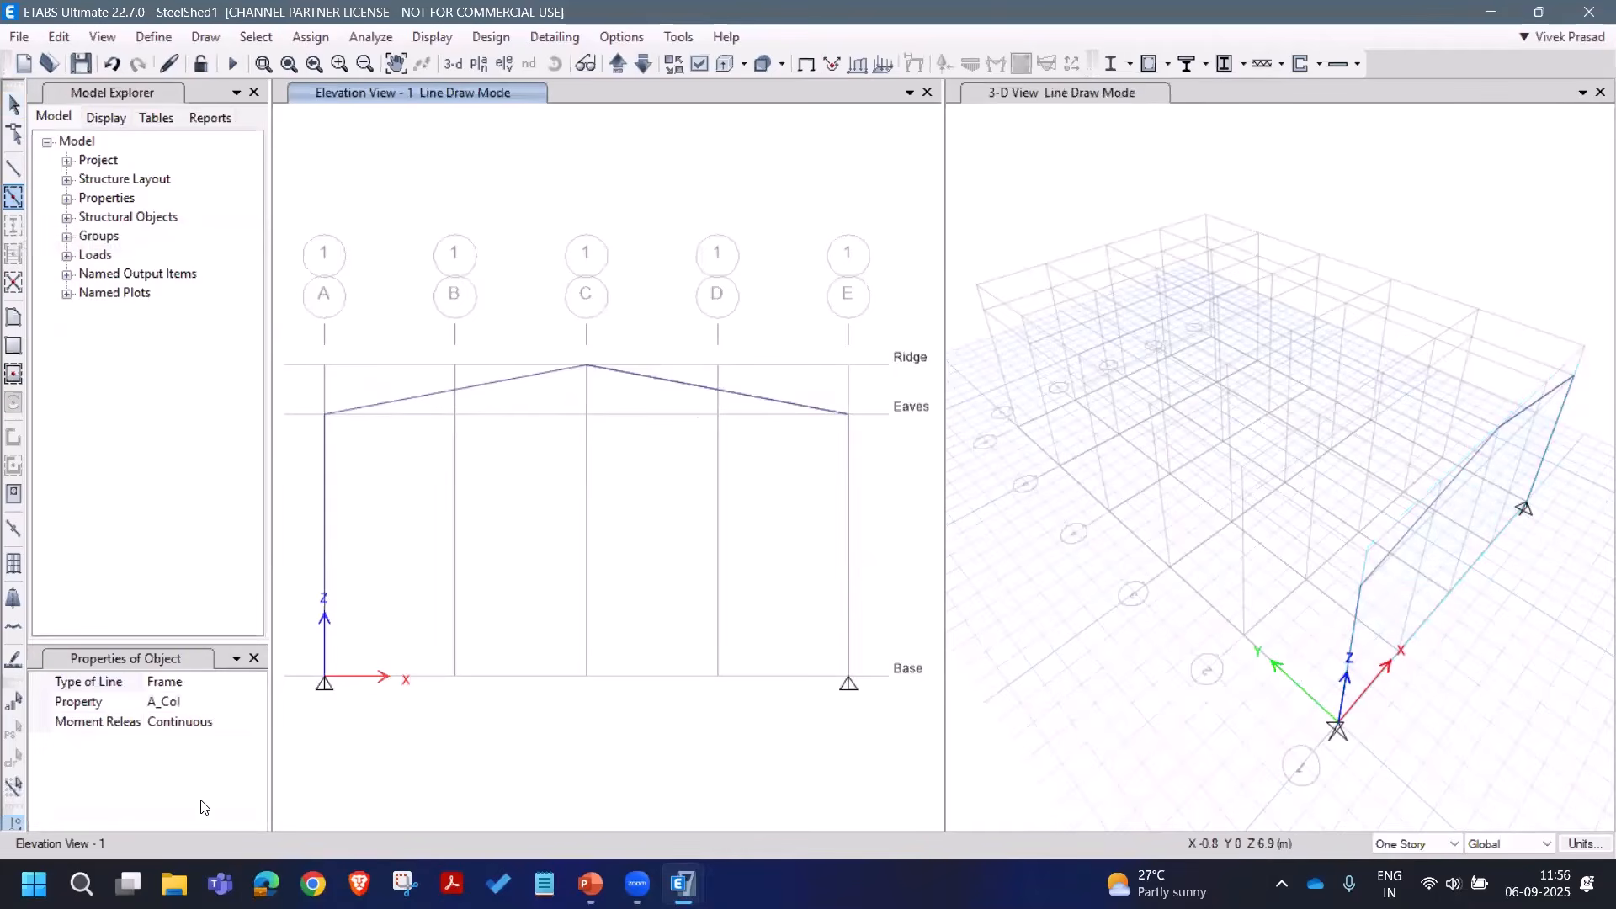
pyautogui.click(455, 575)
pyautogui.click(596, 611)
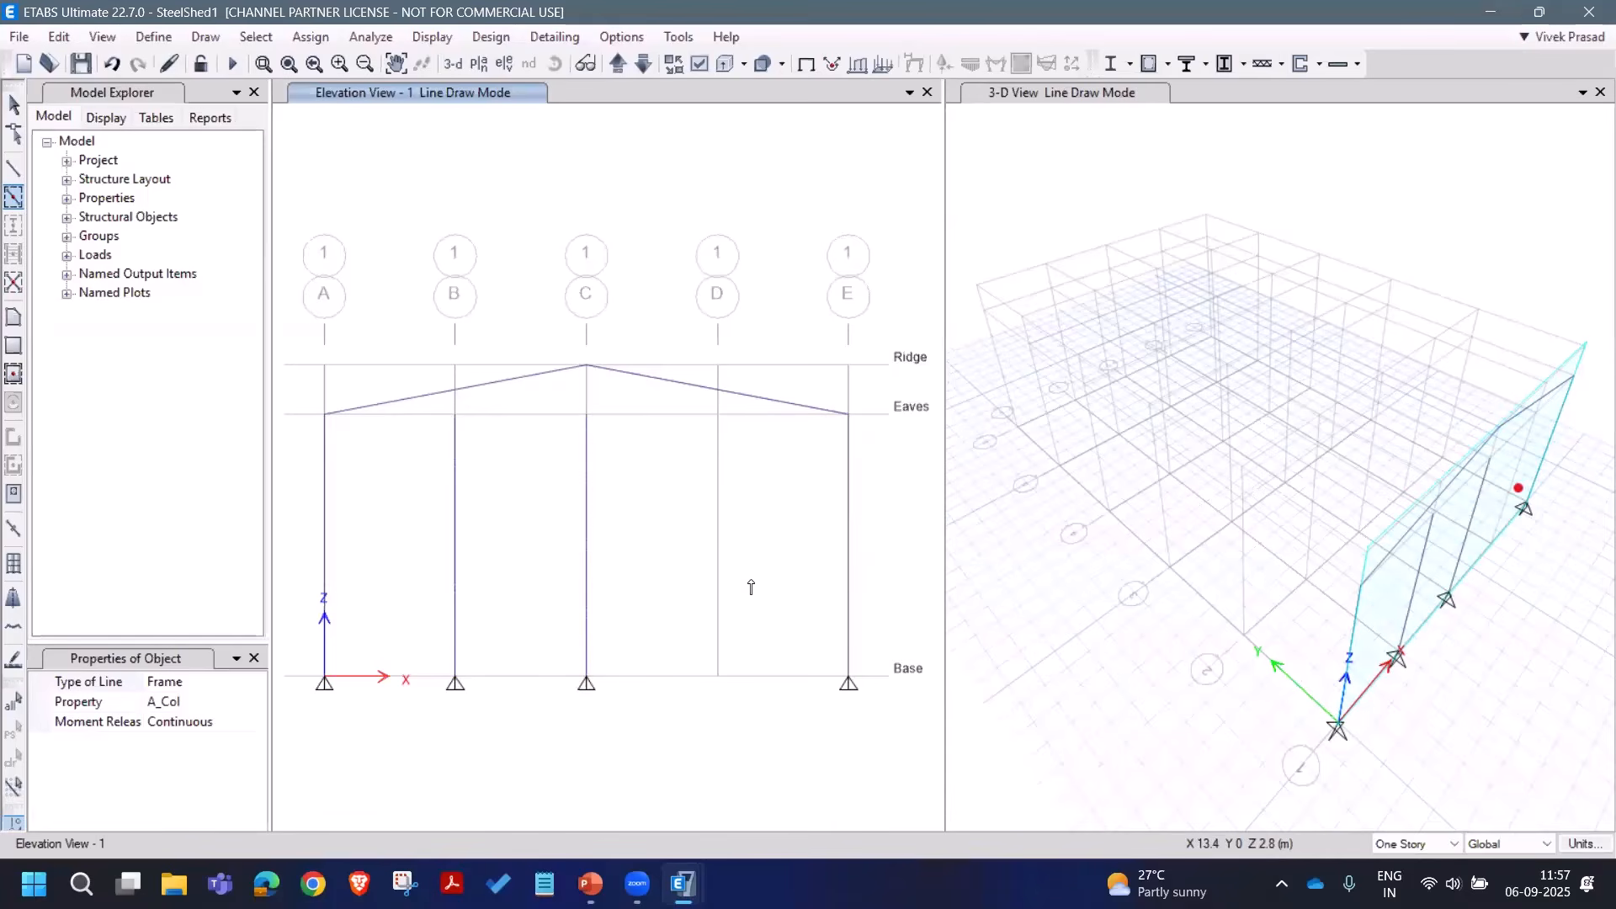
pyautogui.click(720, 585)
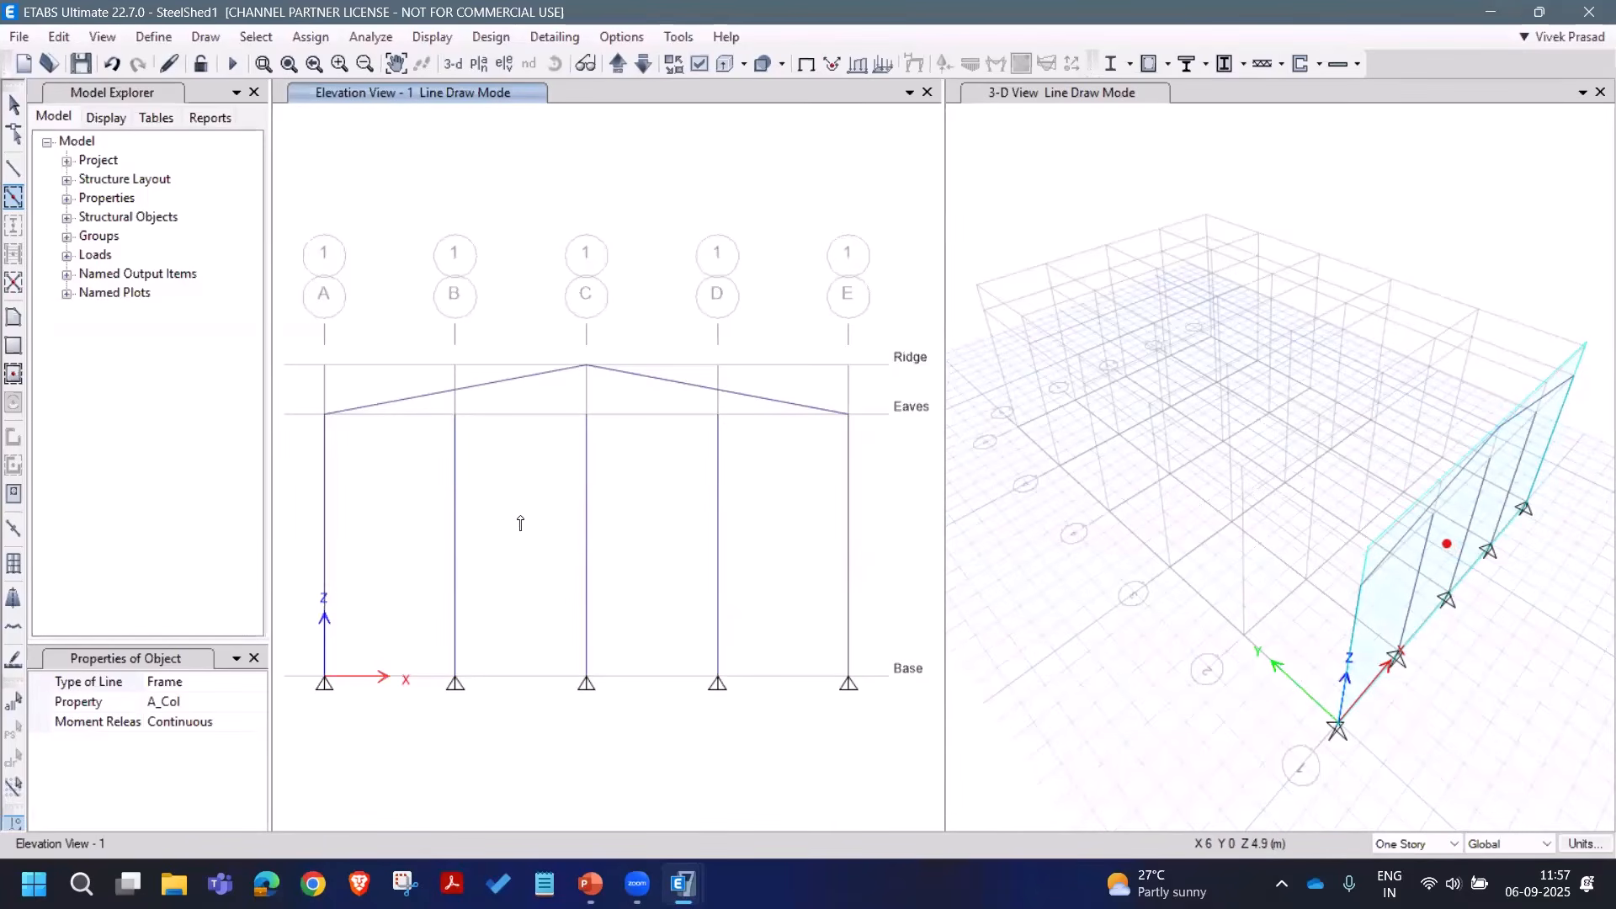
pyautogui.click(541, 411)
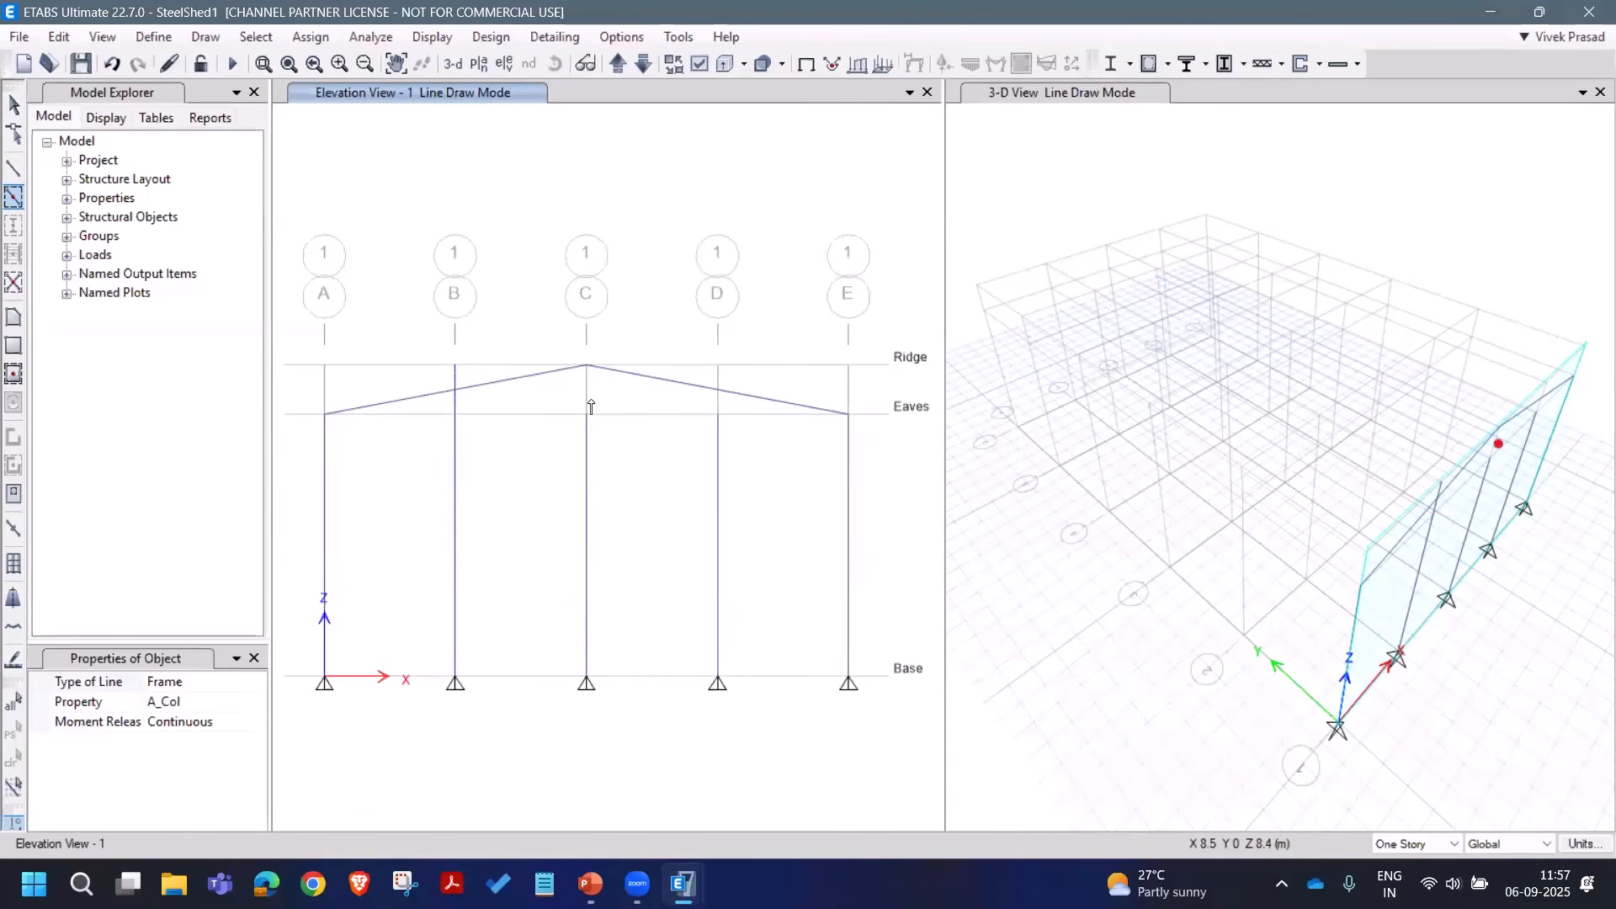
pyautogui.click(720, 411)
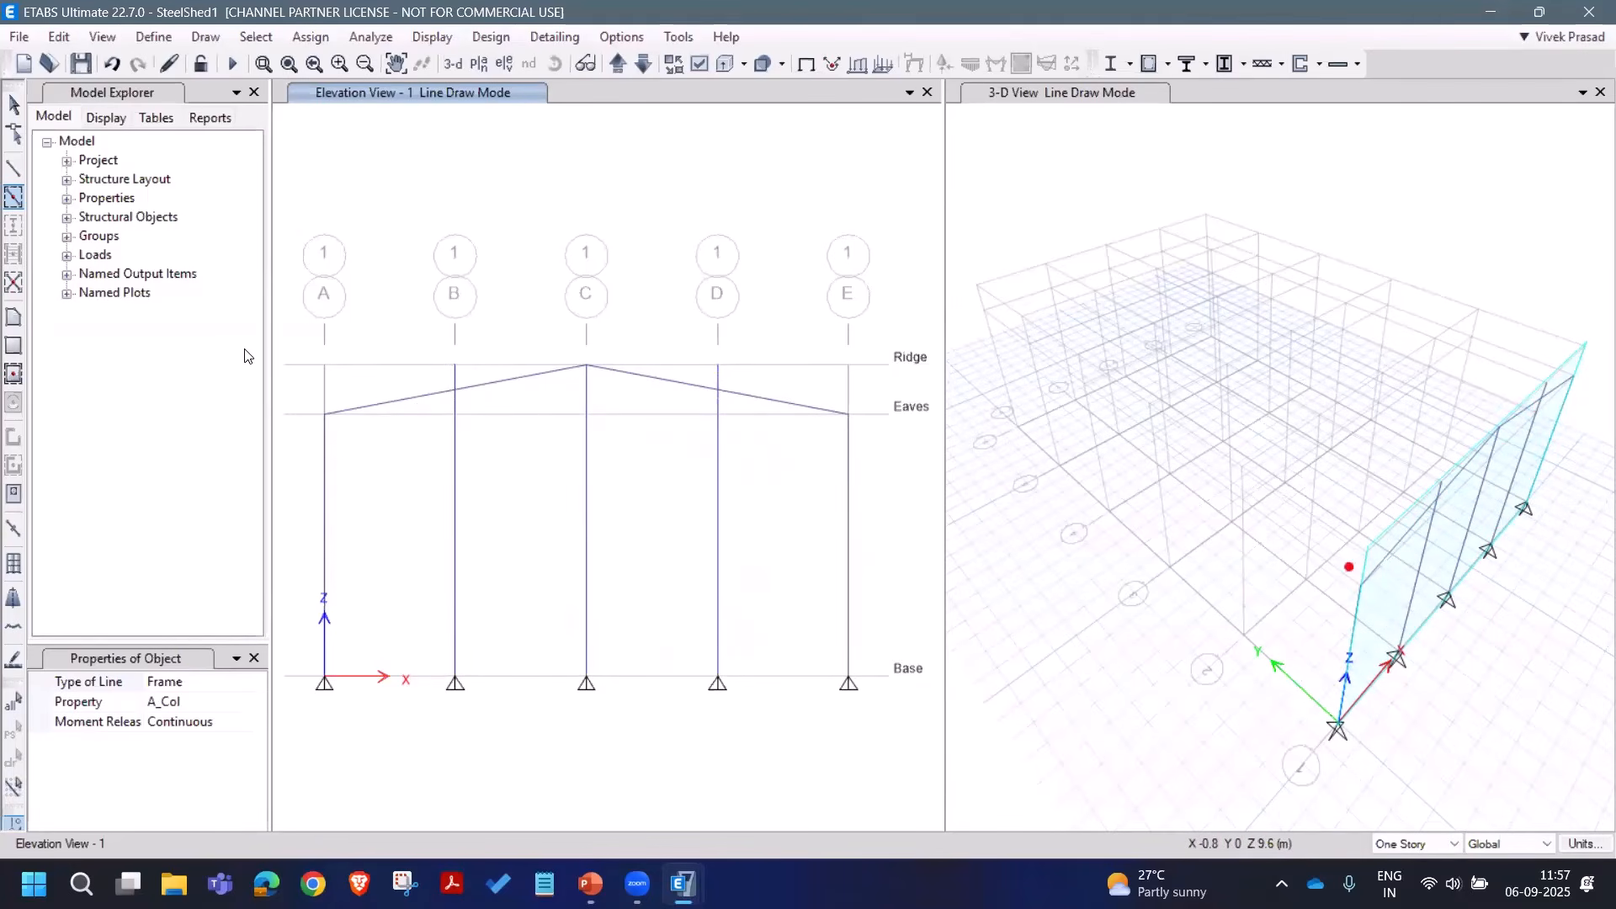
pyautogui.click(13, 104)
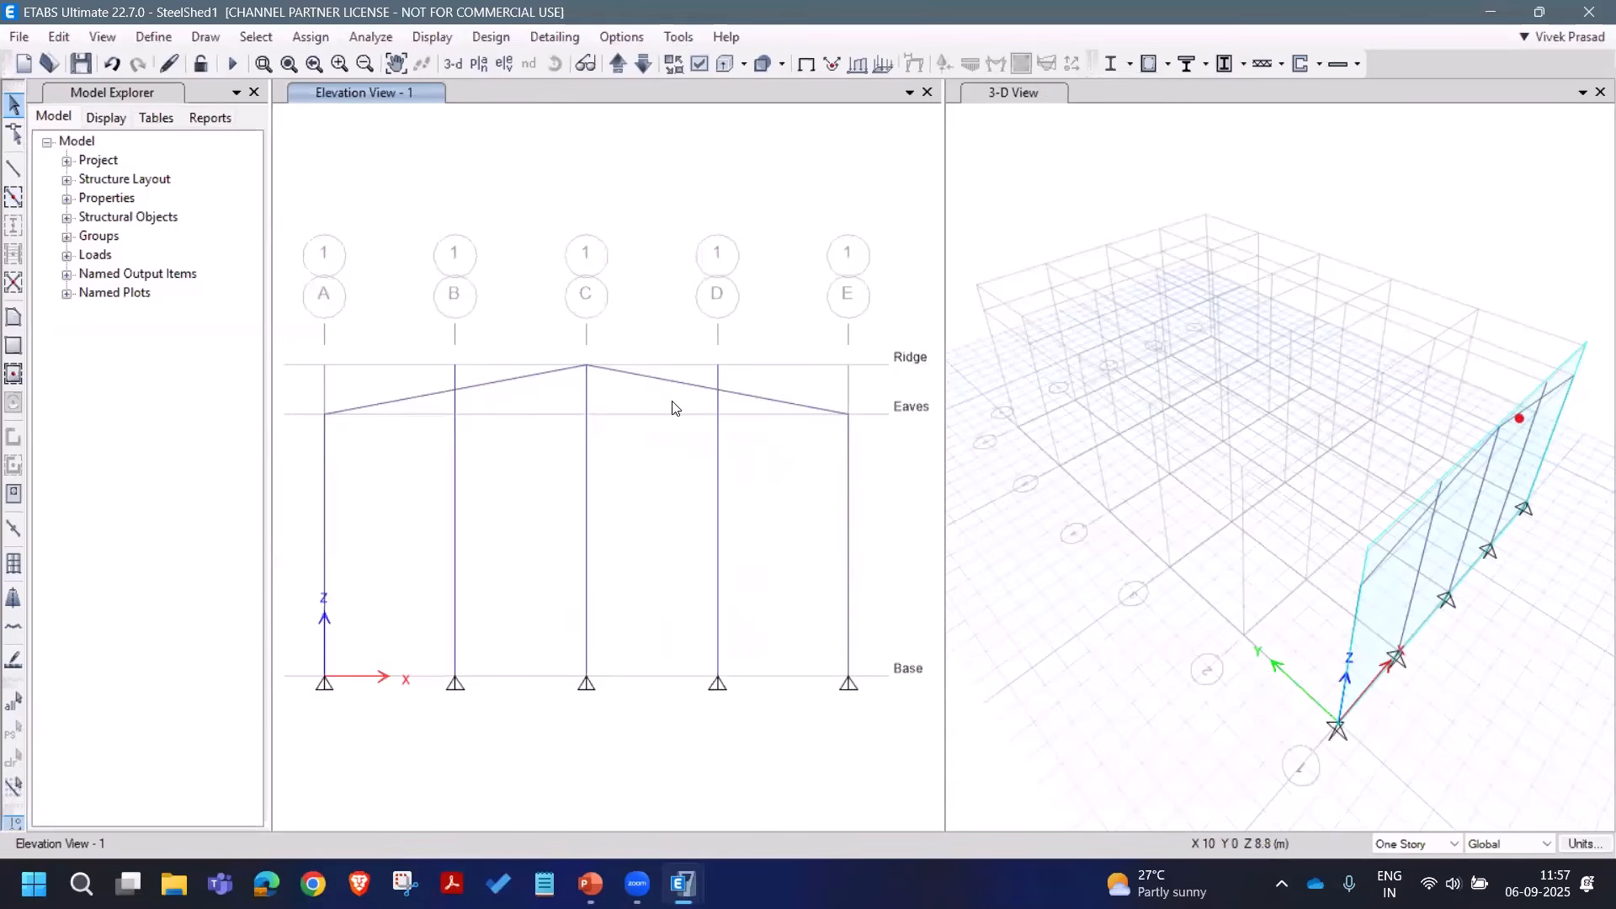
# Step: Trim the grid B and D column tops back to the rafters using Align Joints/Frames/Edges with Trim Frame
pyautogui.click(719, 406)
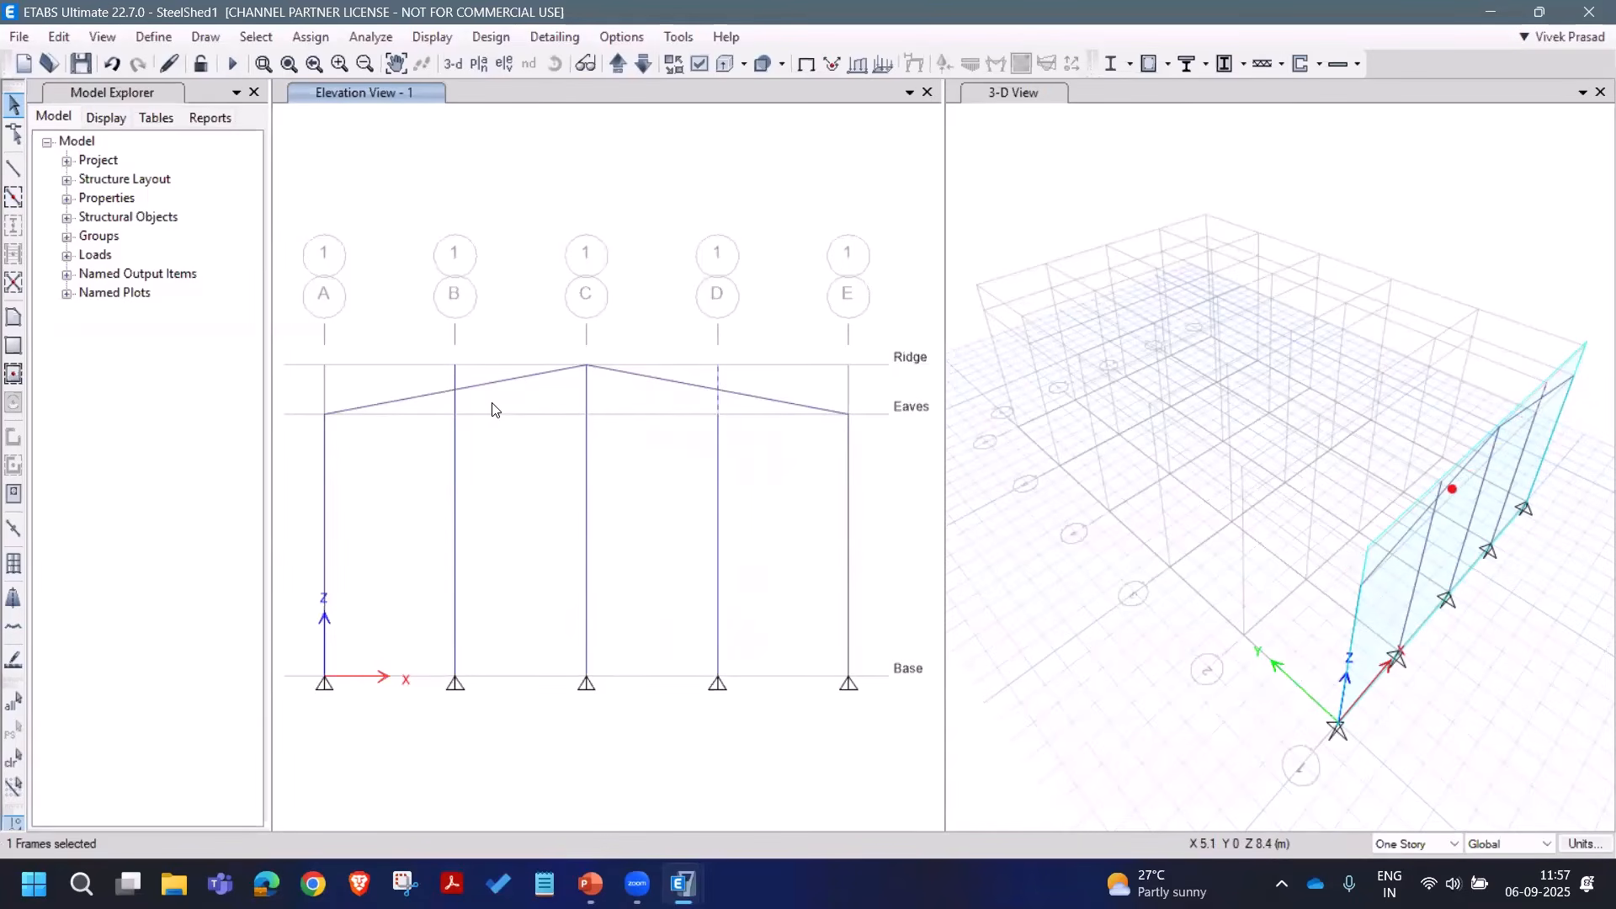
pyautogui.moveTo(492, 403); pyautogui.dragTo(410, 395)
pyautogui.moveTo(502, 322); pyautogui.dragTo(425, 412)
pyautogui.moveTo(768, 329); pyautogui.dragTo(696, 402)
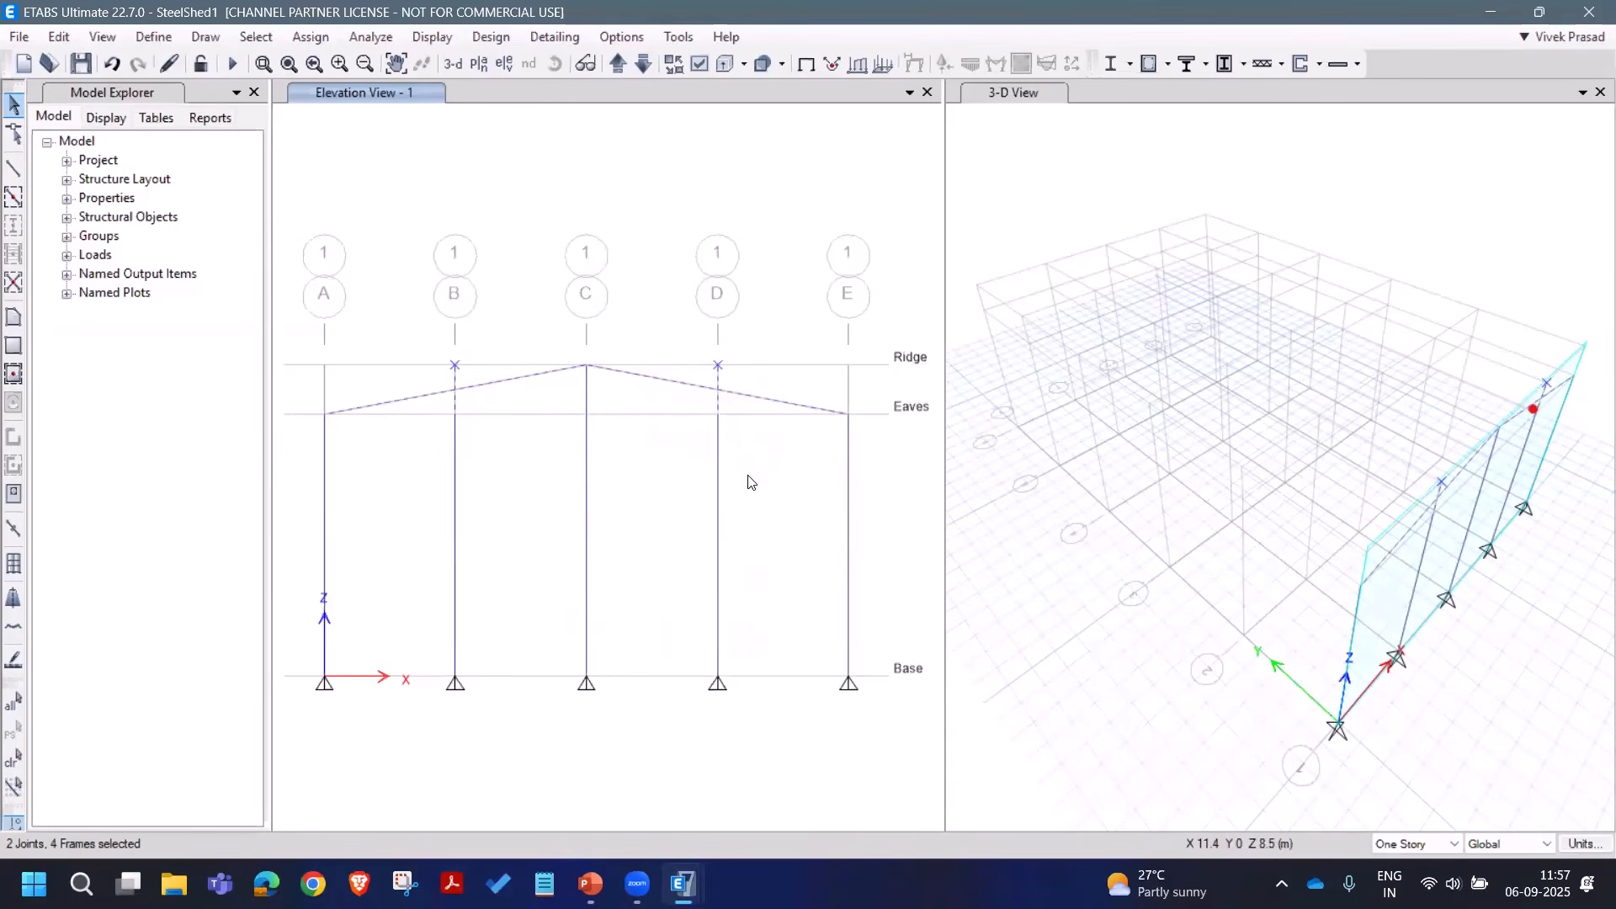
pyautogui.click(65, 44)
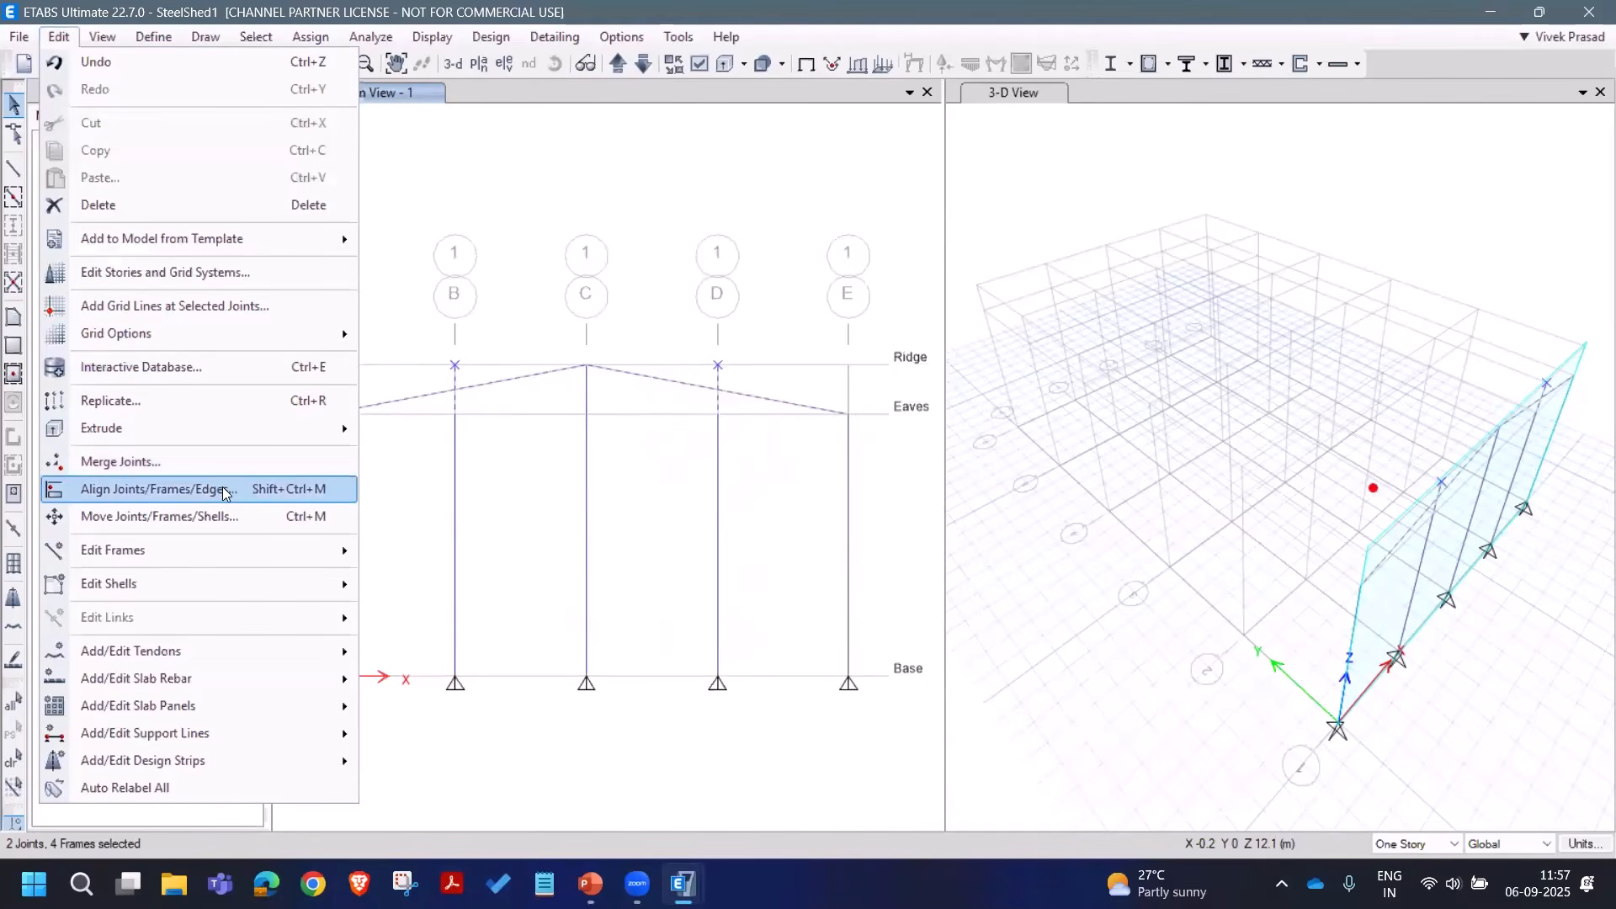
pyautogui.click(160, 489)
pyautogui.click(739, 497)
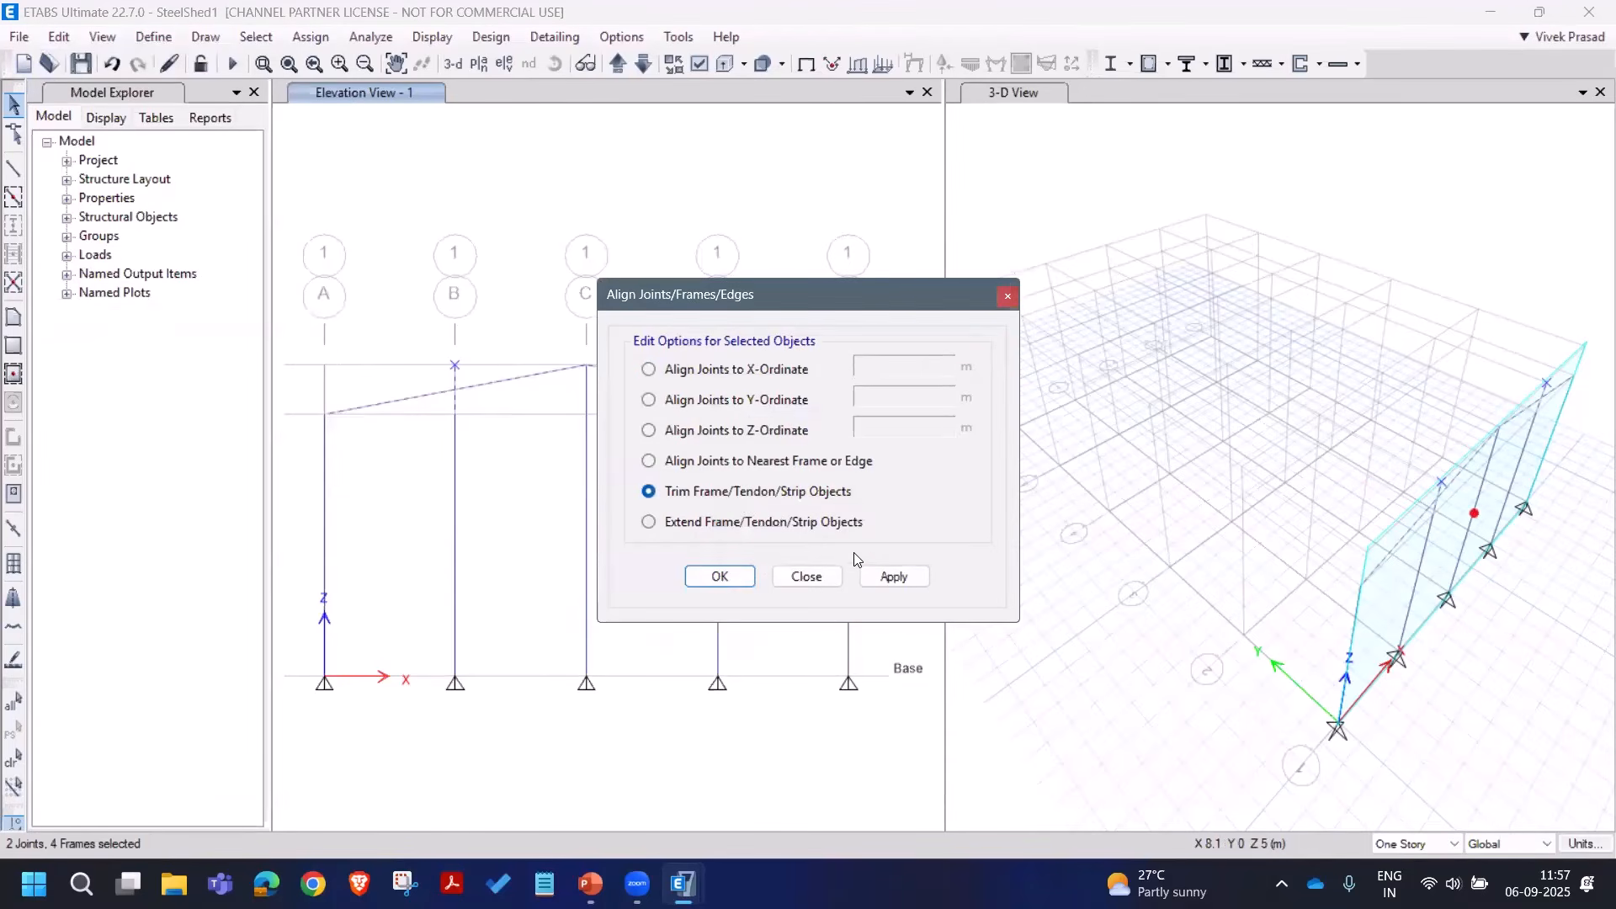
pyautogui.click(897, 577)
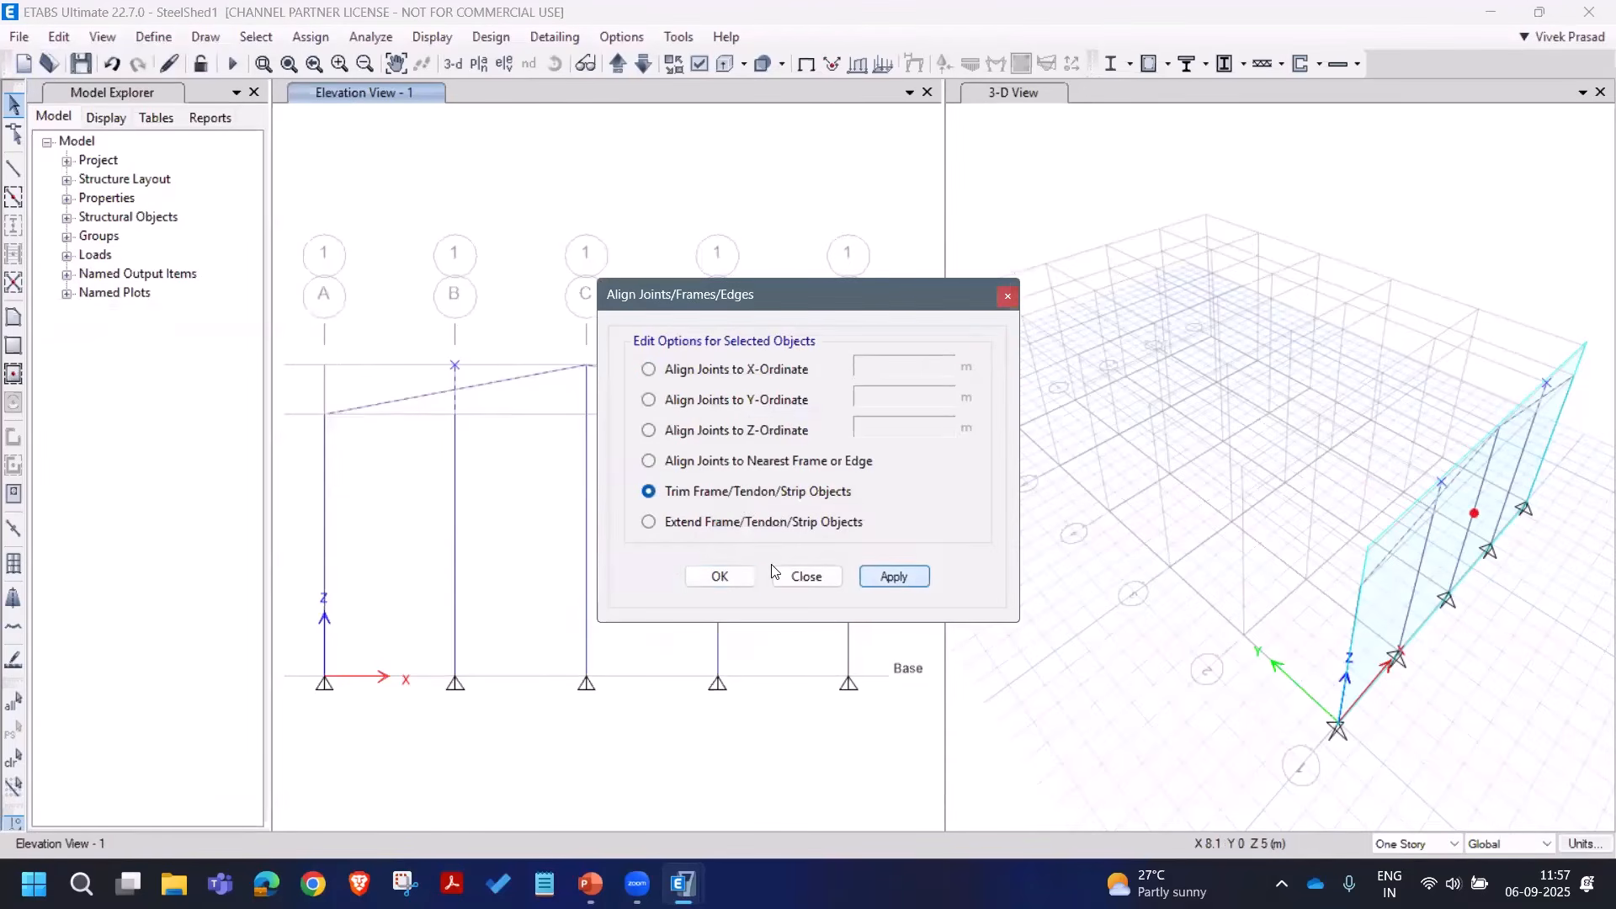
pyautogui.click(820, 580)
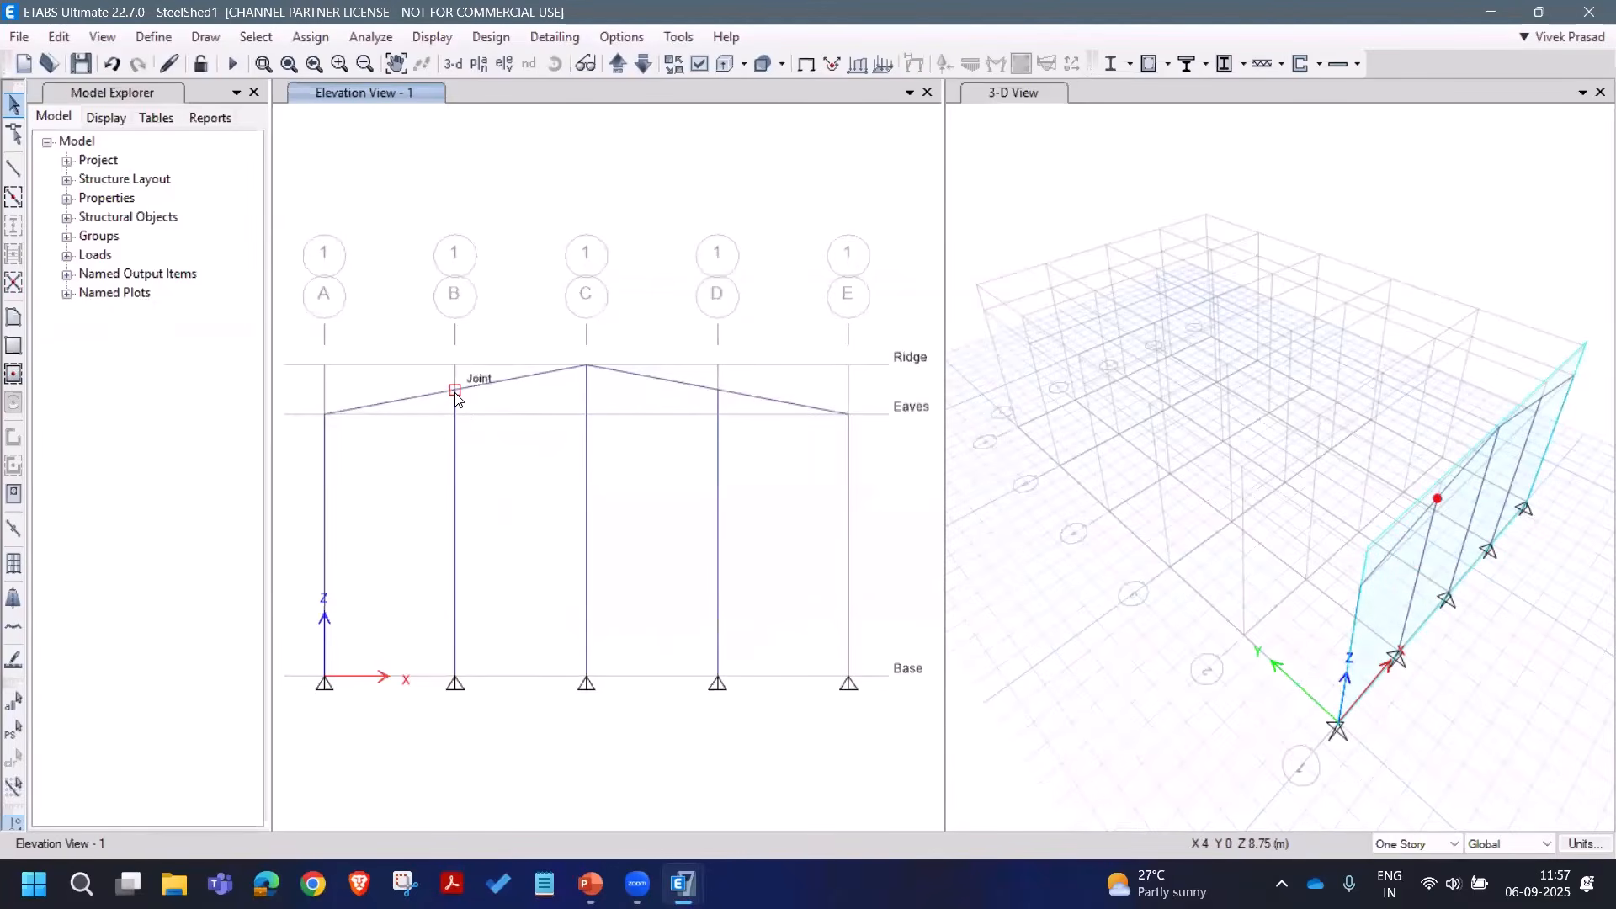
# Step: Save the model, then divide rafters A–C and C–E into 8 frames each
pyautogui.click(82, 64)
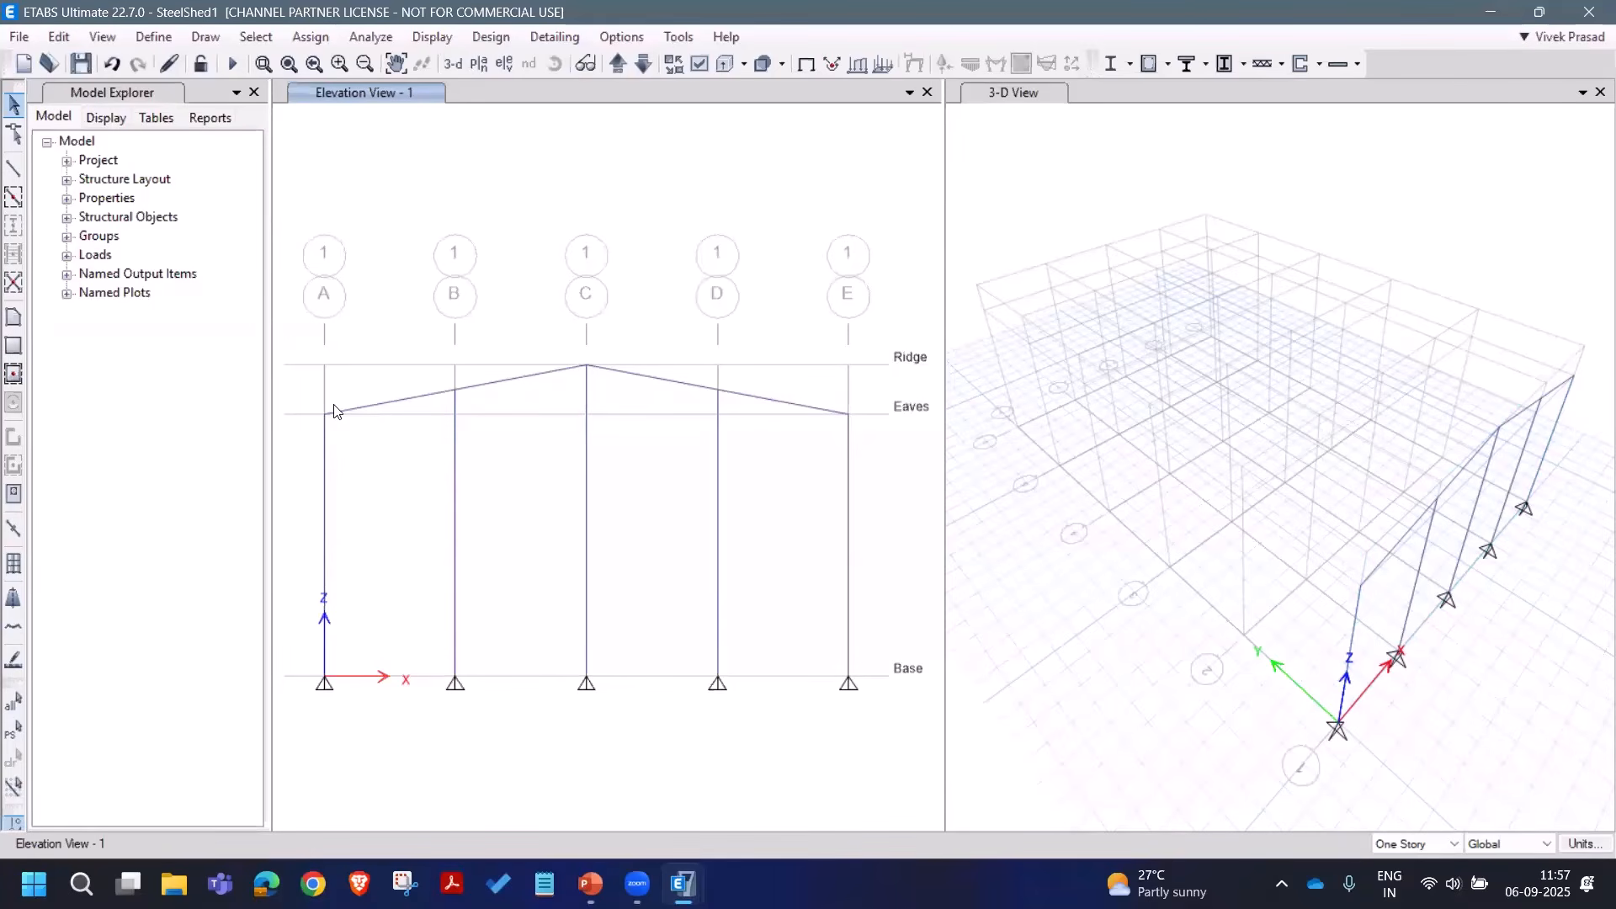
pyautogui.click(393, 408)
pyautogui.click(636, 375)
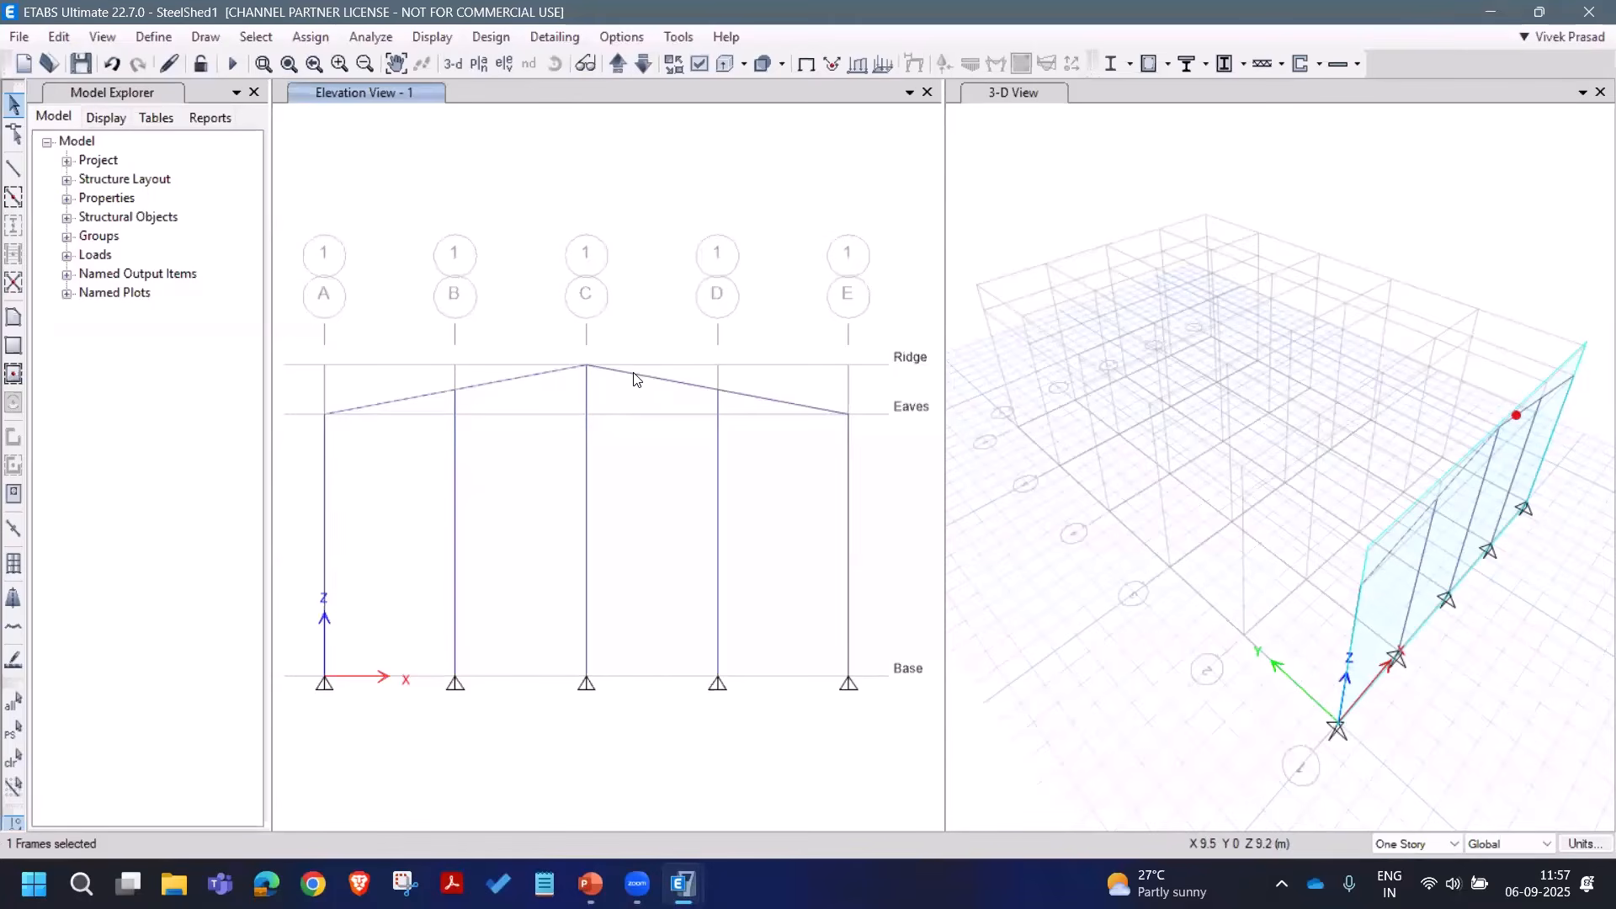
pyautogui.click(58, 37)
pyautogui.moveTo(280, 559)
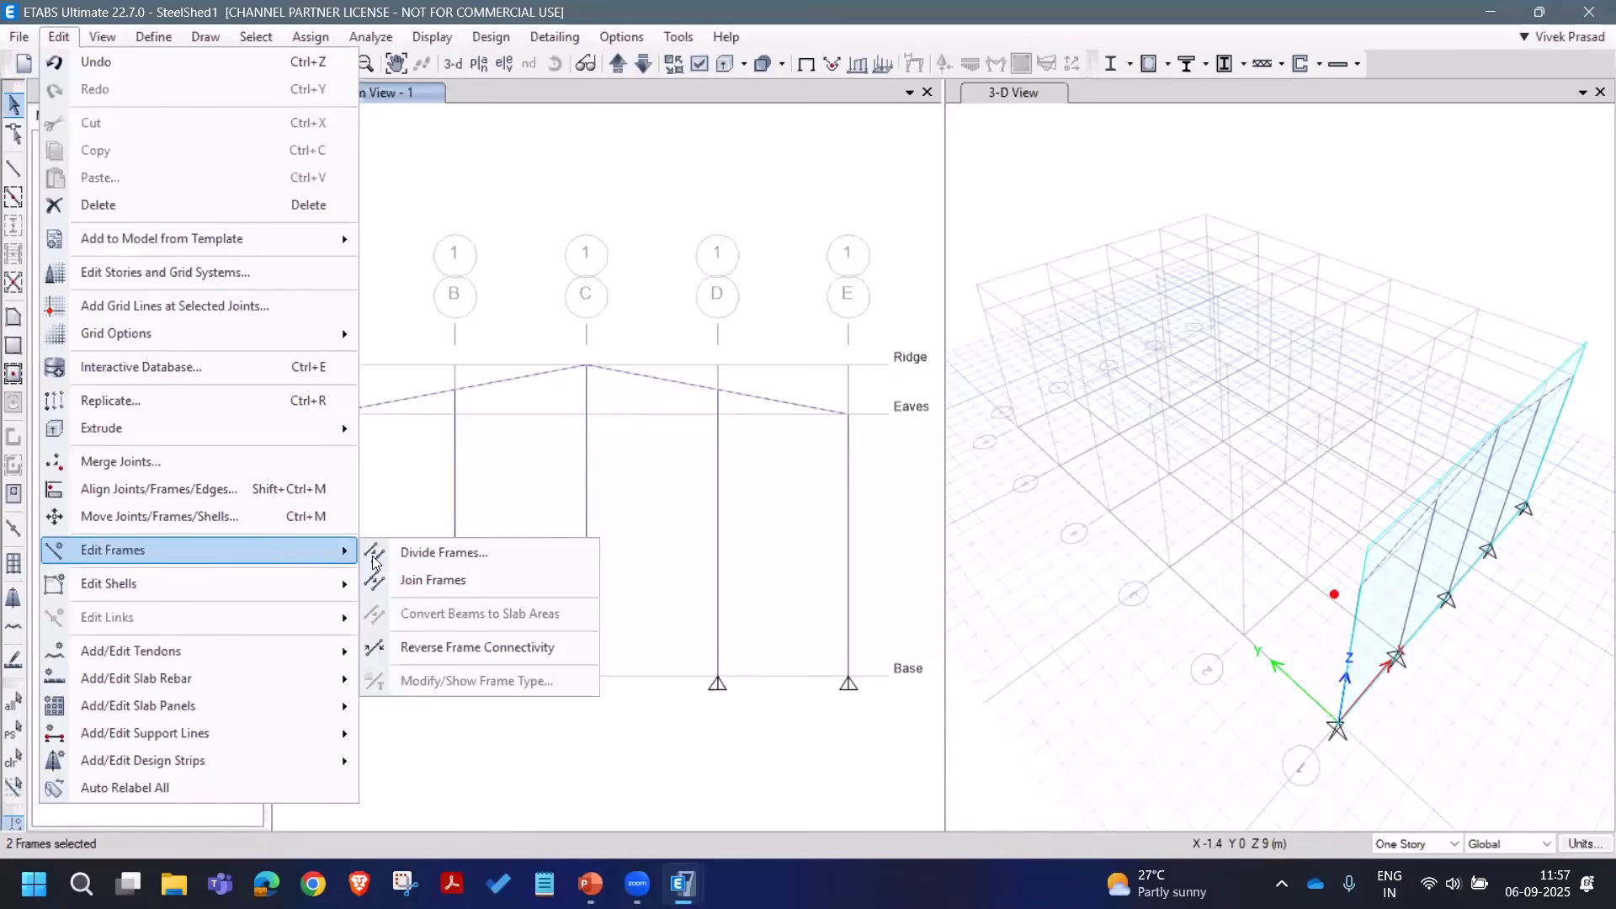
pyautogui.moveTo(764, 409); pyautogui.dragTo(729, 412)
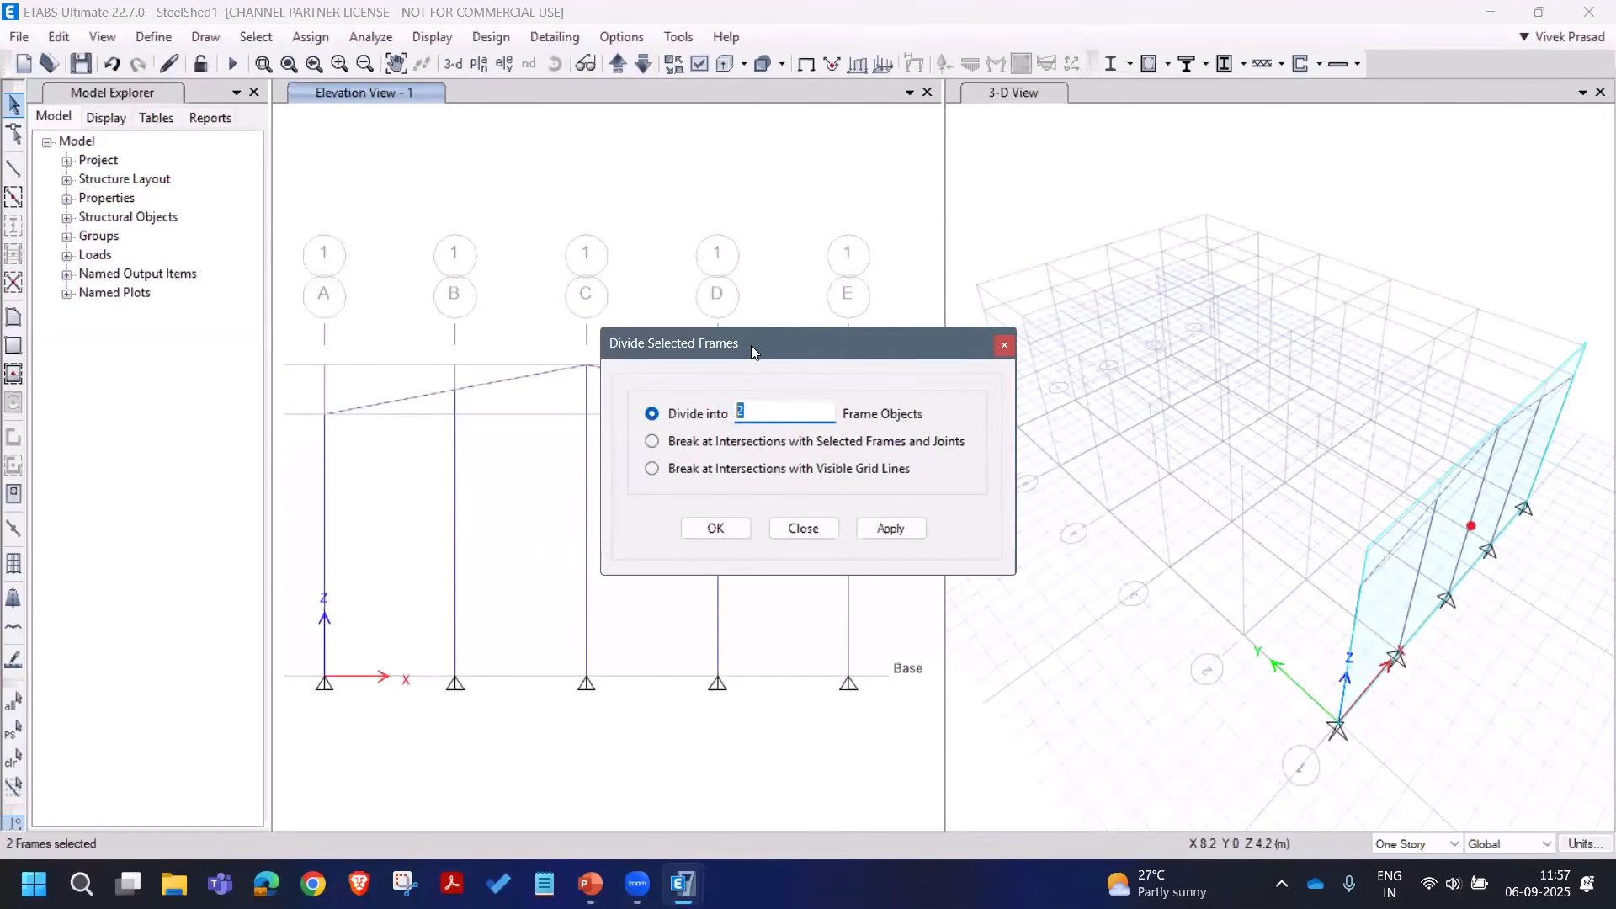
pyautogui.moveTo(769, 341); pyautogui.dragTo(948, 341)
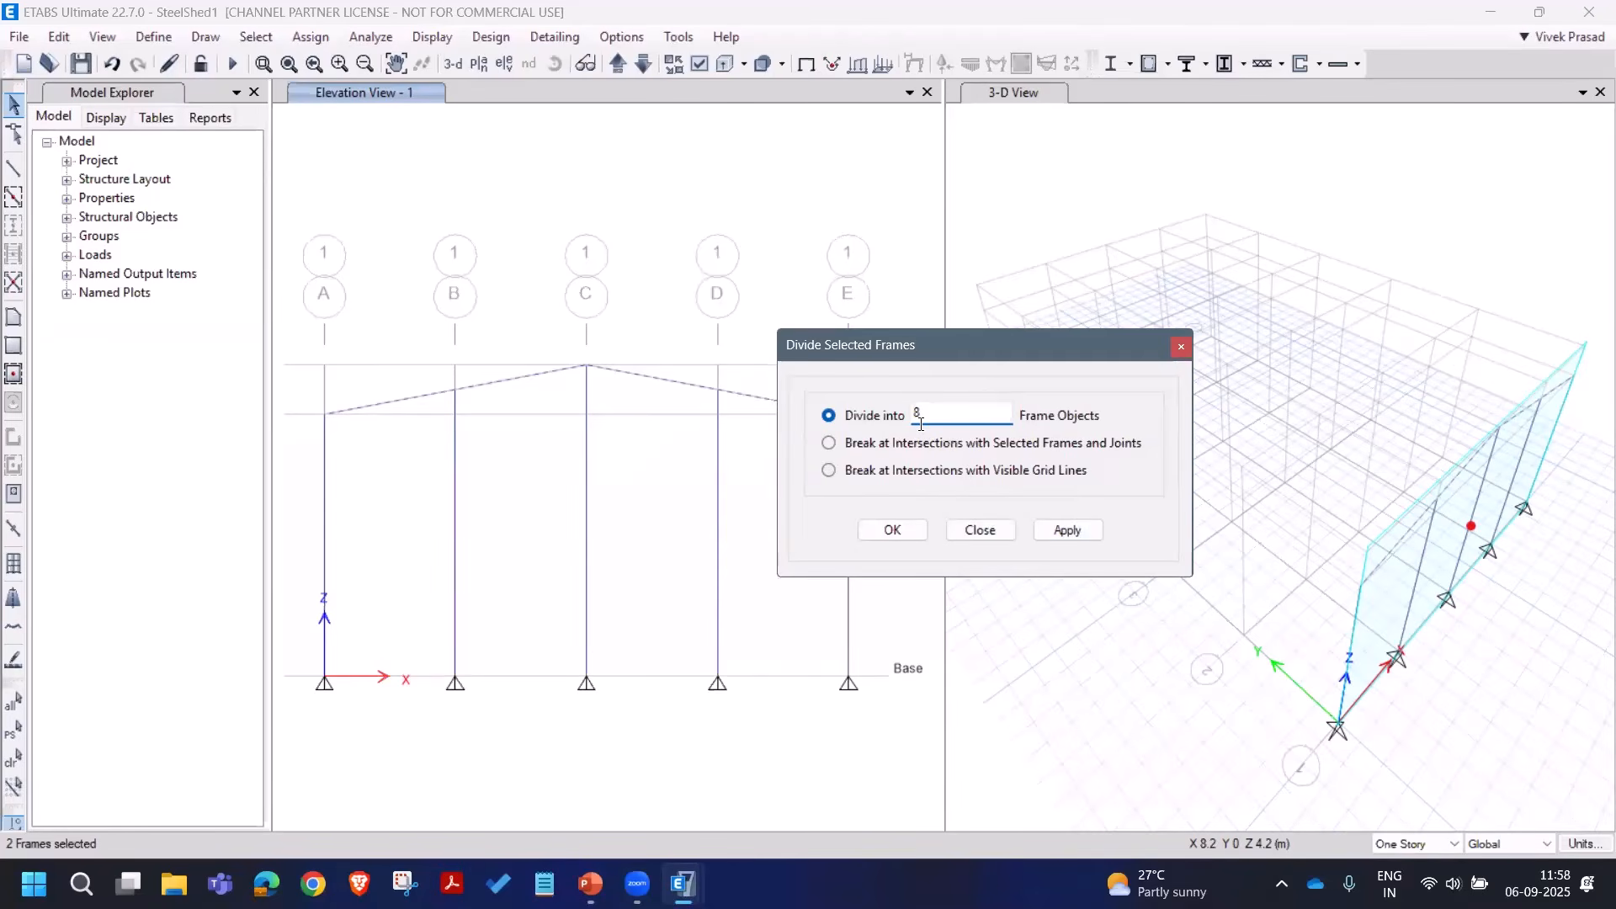
pyautogui.click(1069, 534)
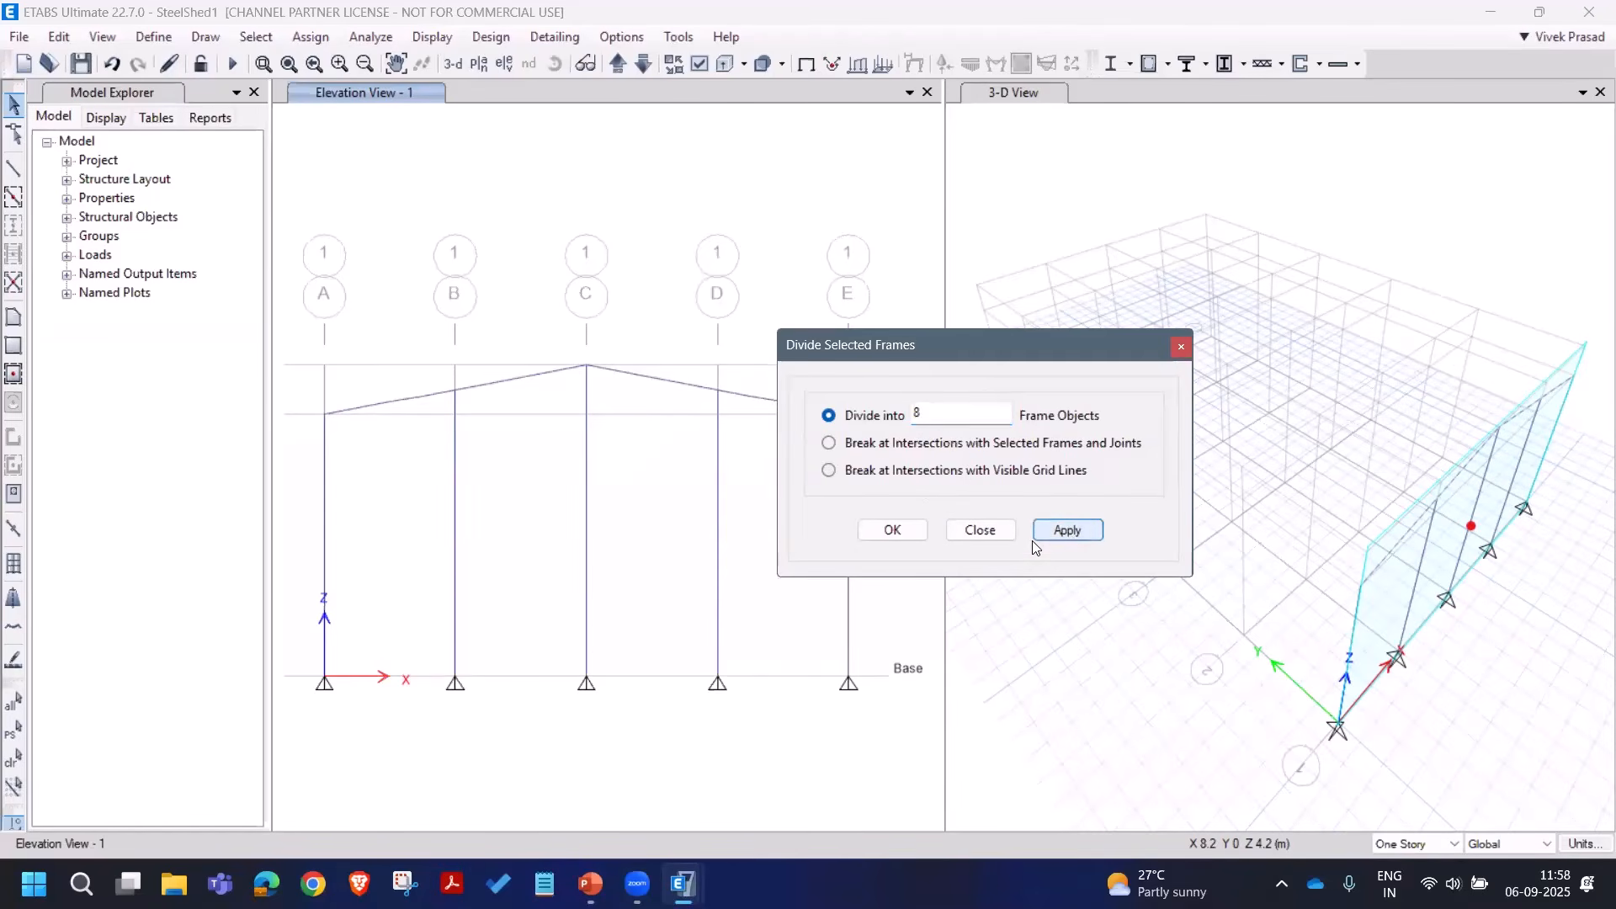
pyautogui.click(980, 530)
# Step: Select the divided rafter segments and toggle Object Shrink on and off to check them
pyautogui.moveTo(317, 325); pyautogui.dragTo(639, 462)
pyautogui.moveTo(545, 298); pyautogui.dragTo(881, 436)
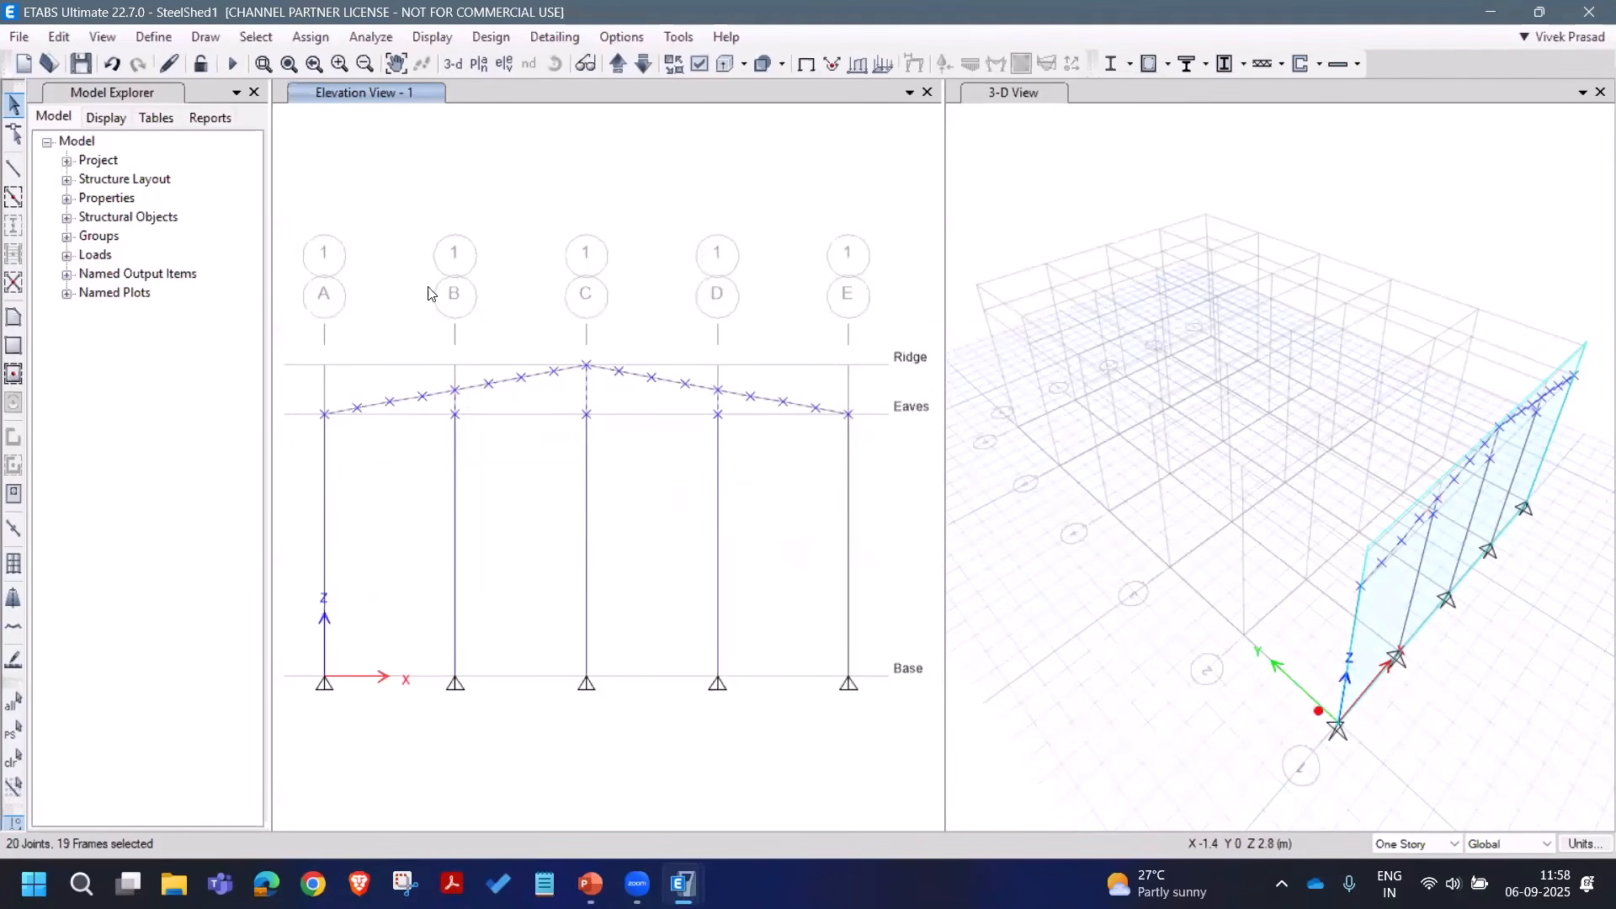
pyautogui.click(676, 67)
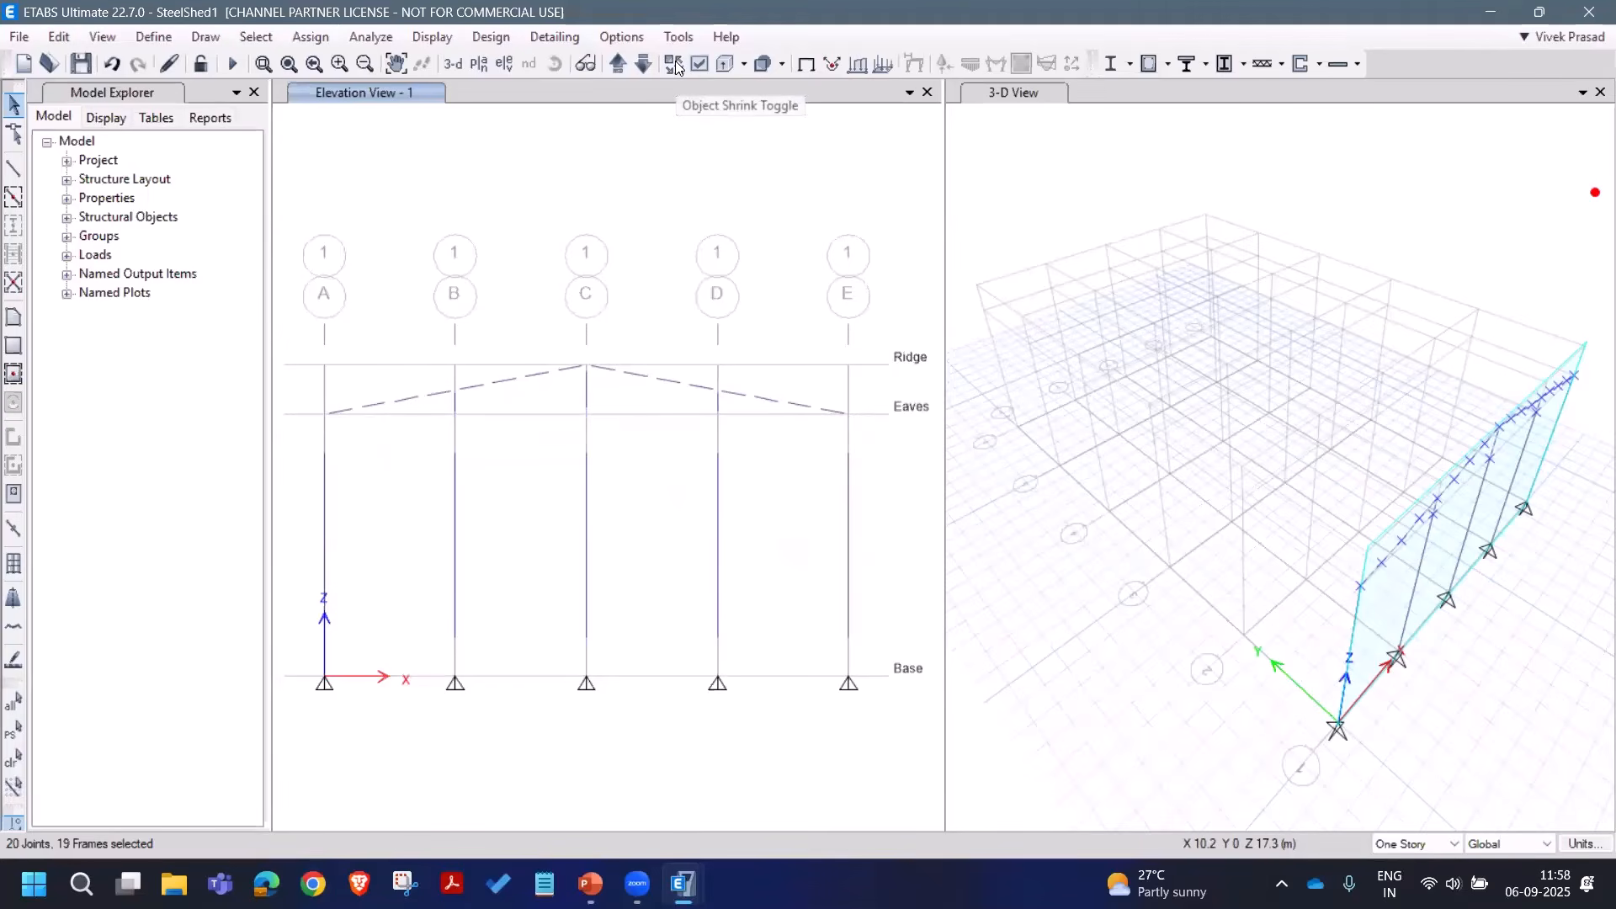
pyautogui.click(676, 66)
# Step: Select every joint along both roof rafters, including the grid A eave joint
pyautogui.click(14, 759)
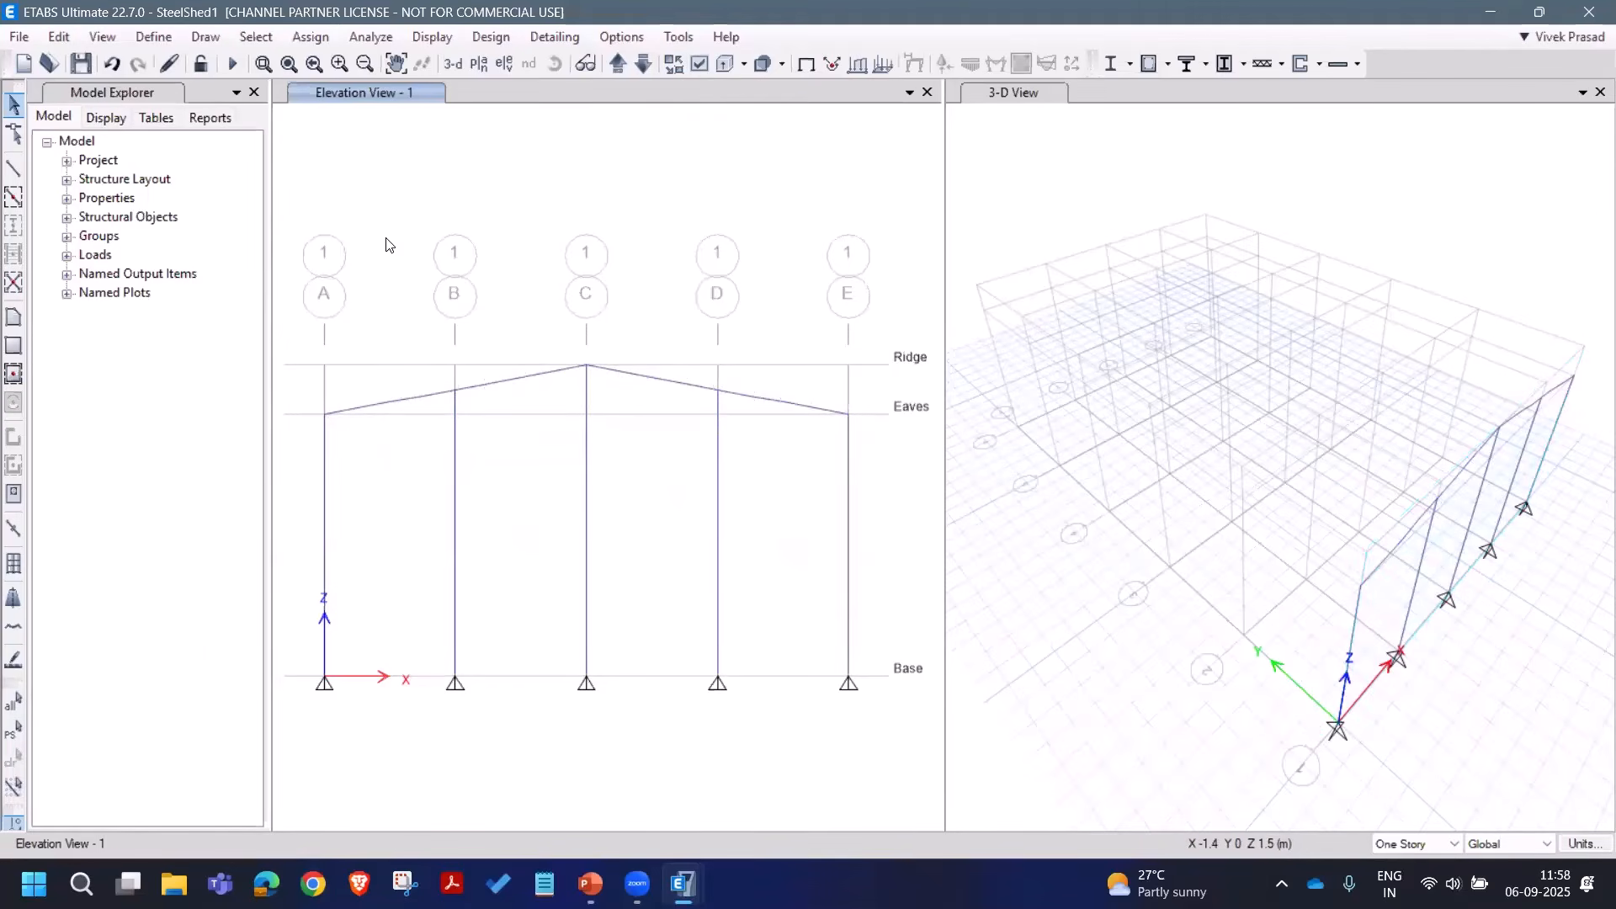
pyautogui.moveTo(303, 316); pyautogui.dragTo(592, 412)
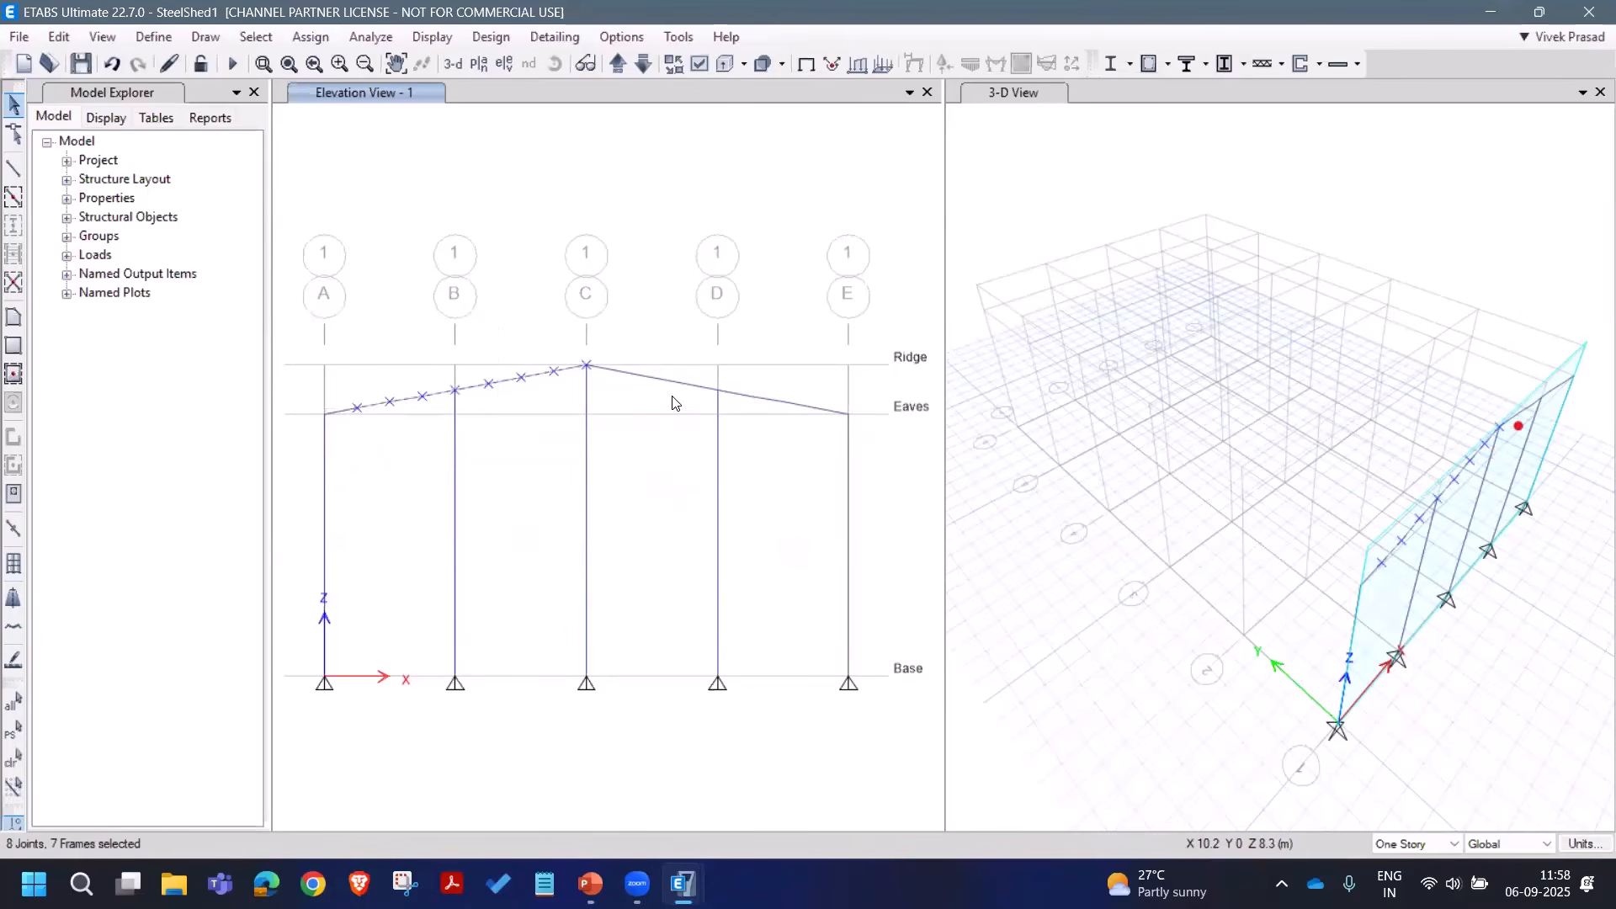
pyautogui.click(328, 413)
pyautogui.moveTo(573, 342); pyautogui.dragTo(796, 390)
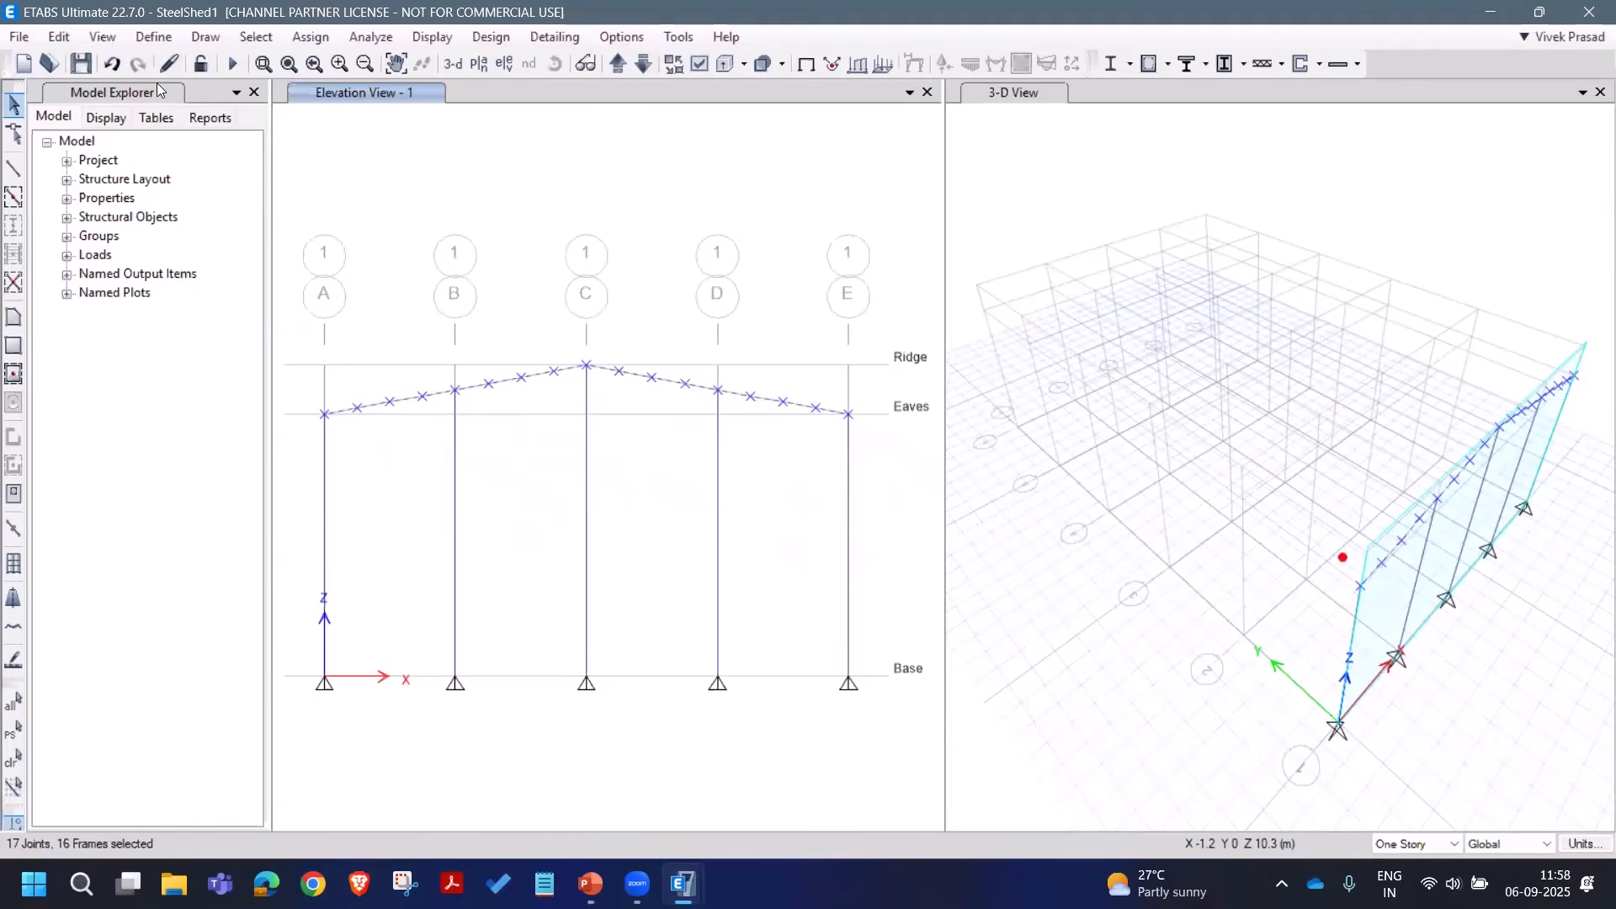
# Step: Extrude the selected roof joints into 5 m frames in Y, one extrusion each
pyautogui.click(59, 37)
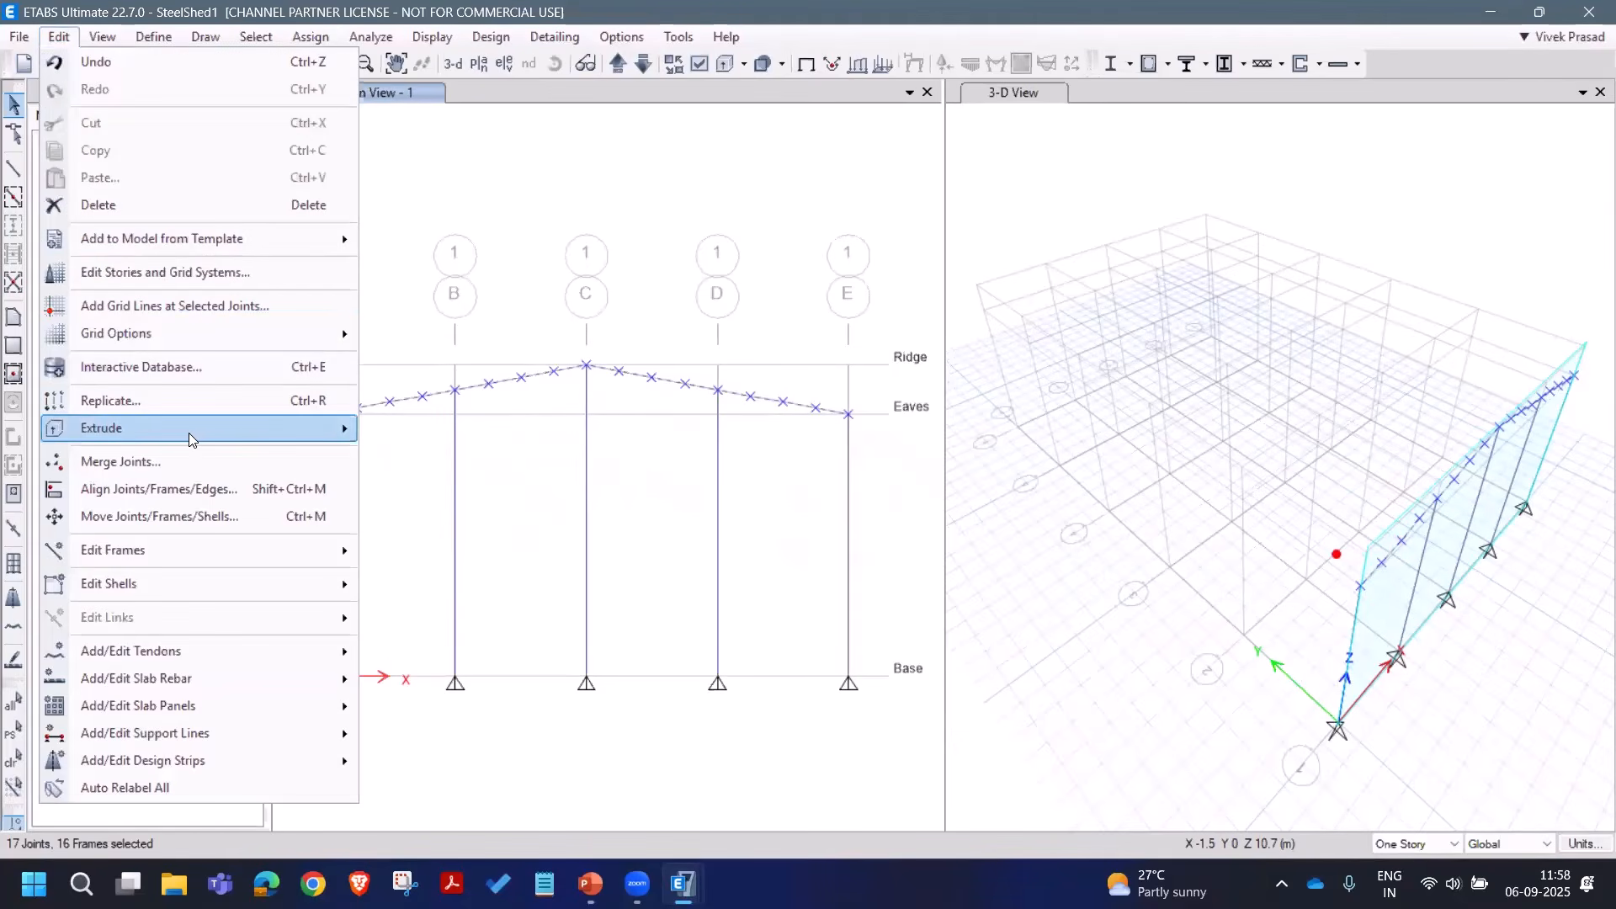
pyautogui.moveTo(192, 436)
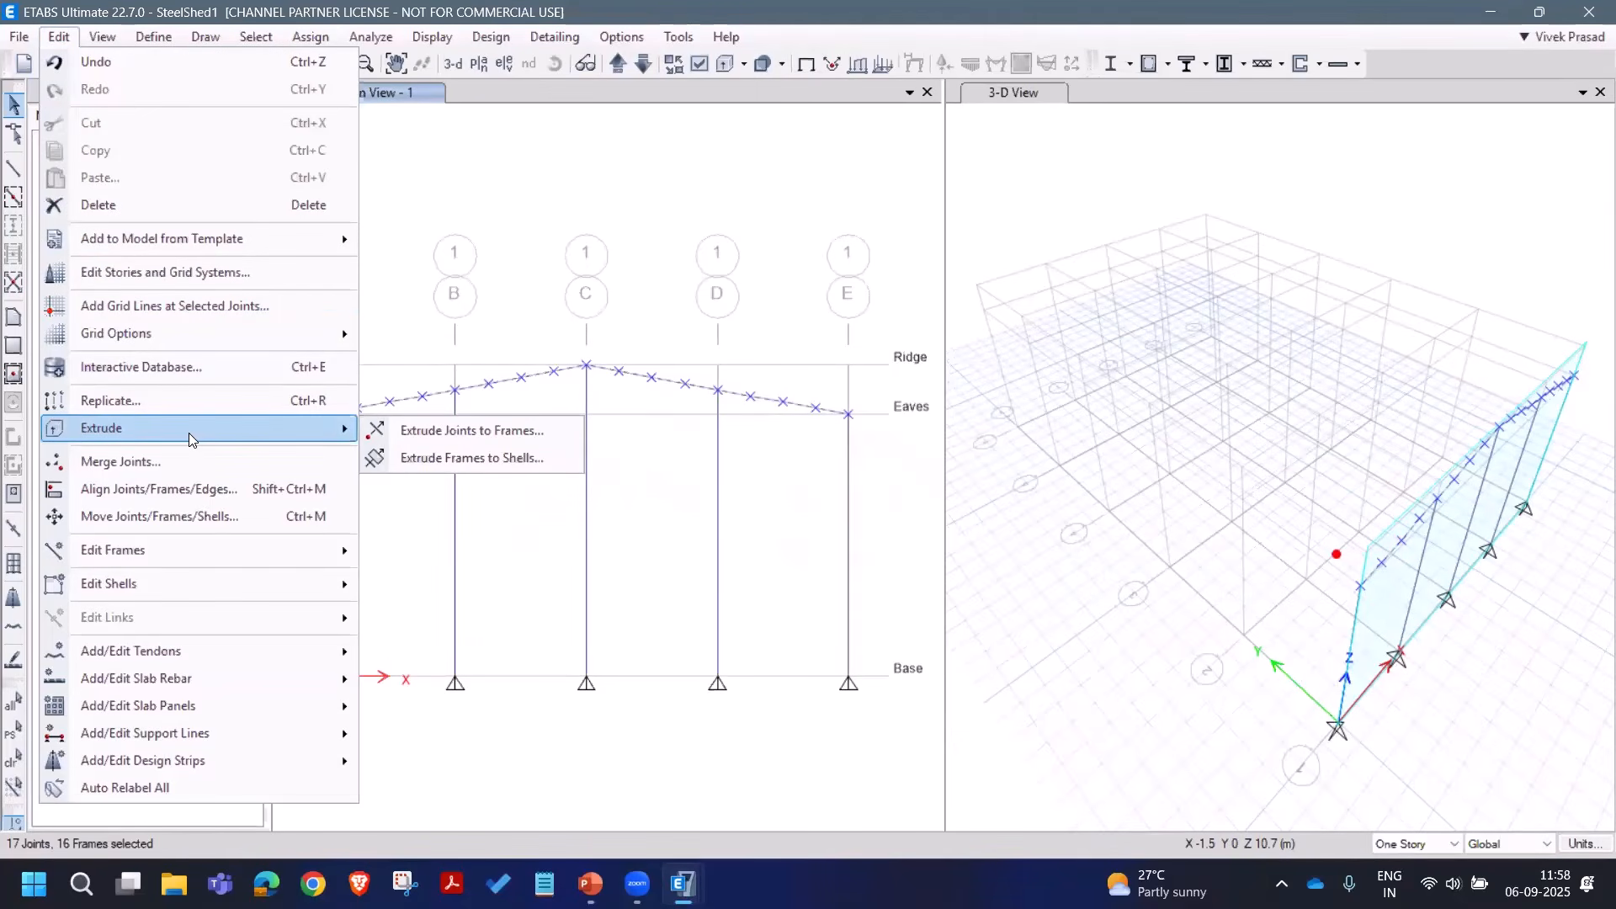
pyautogui.click(423, 433)
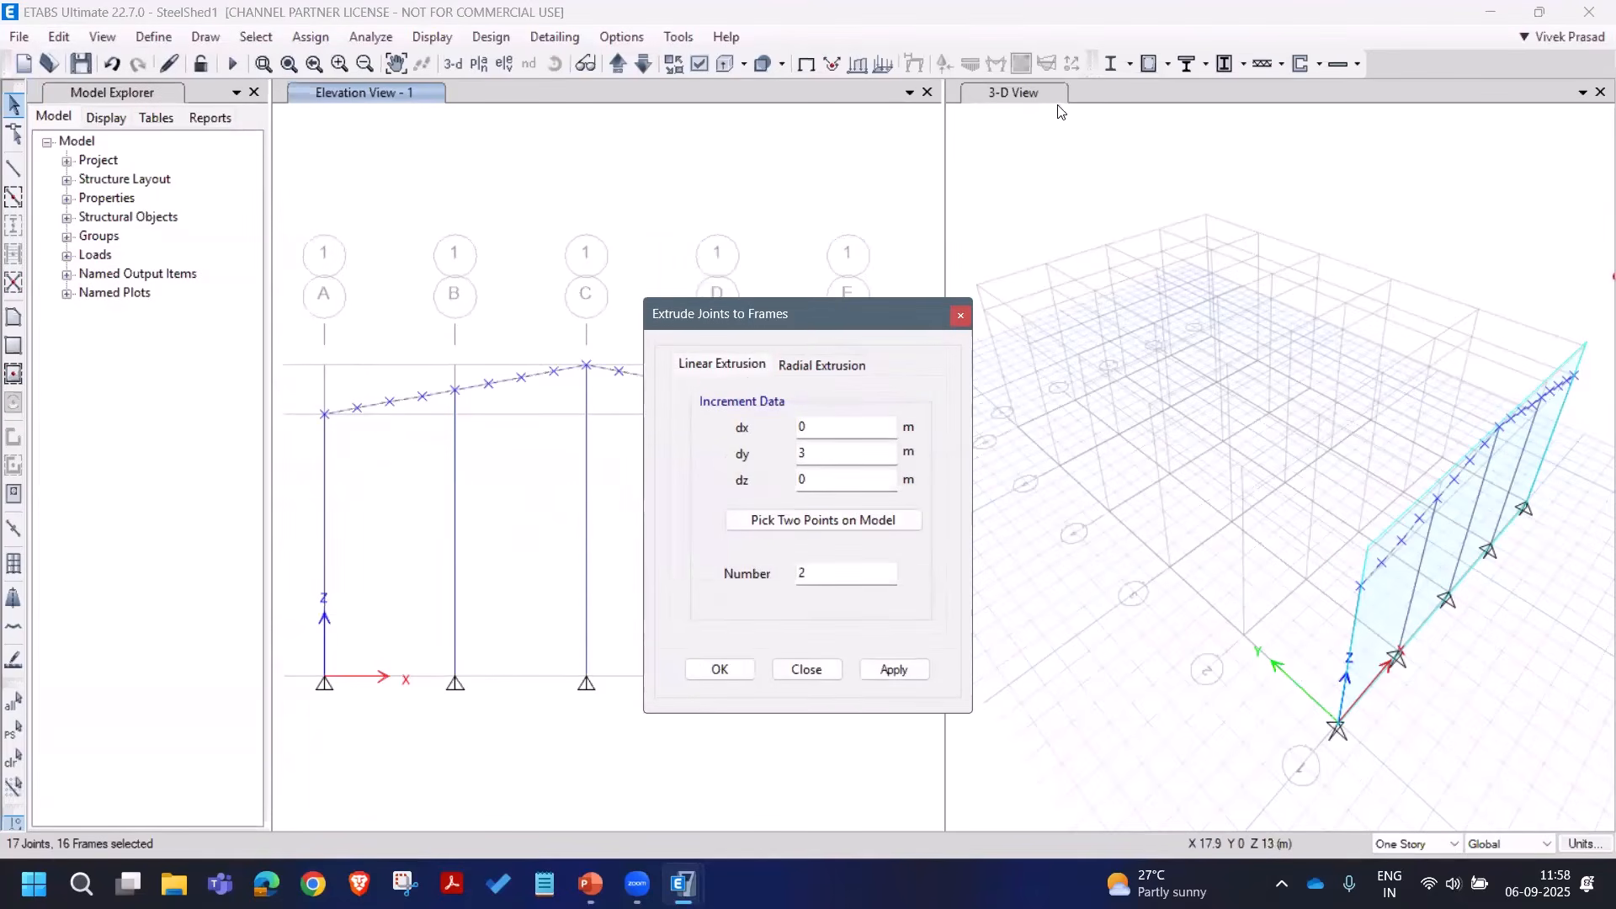
pyautogui.click(1034, 102)
pyautogui.click(828, 318)
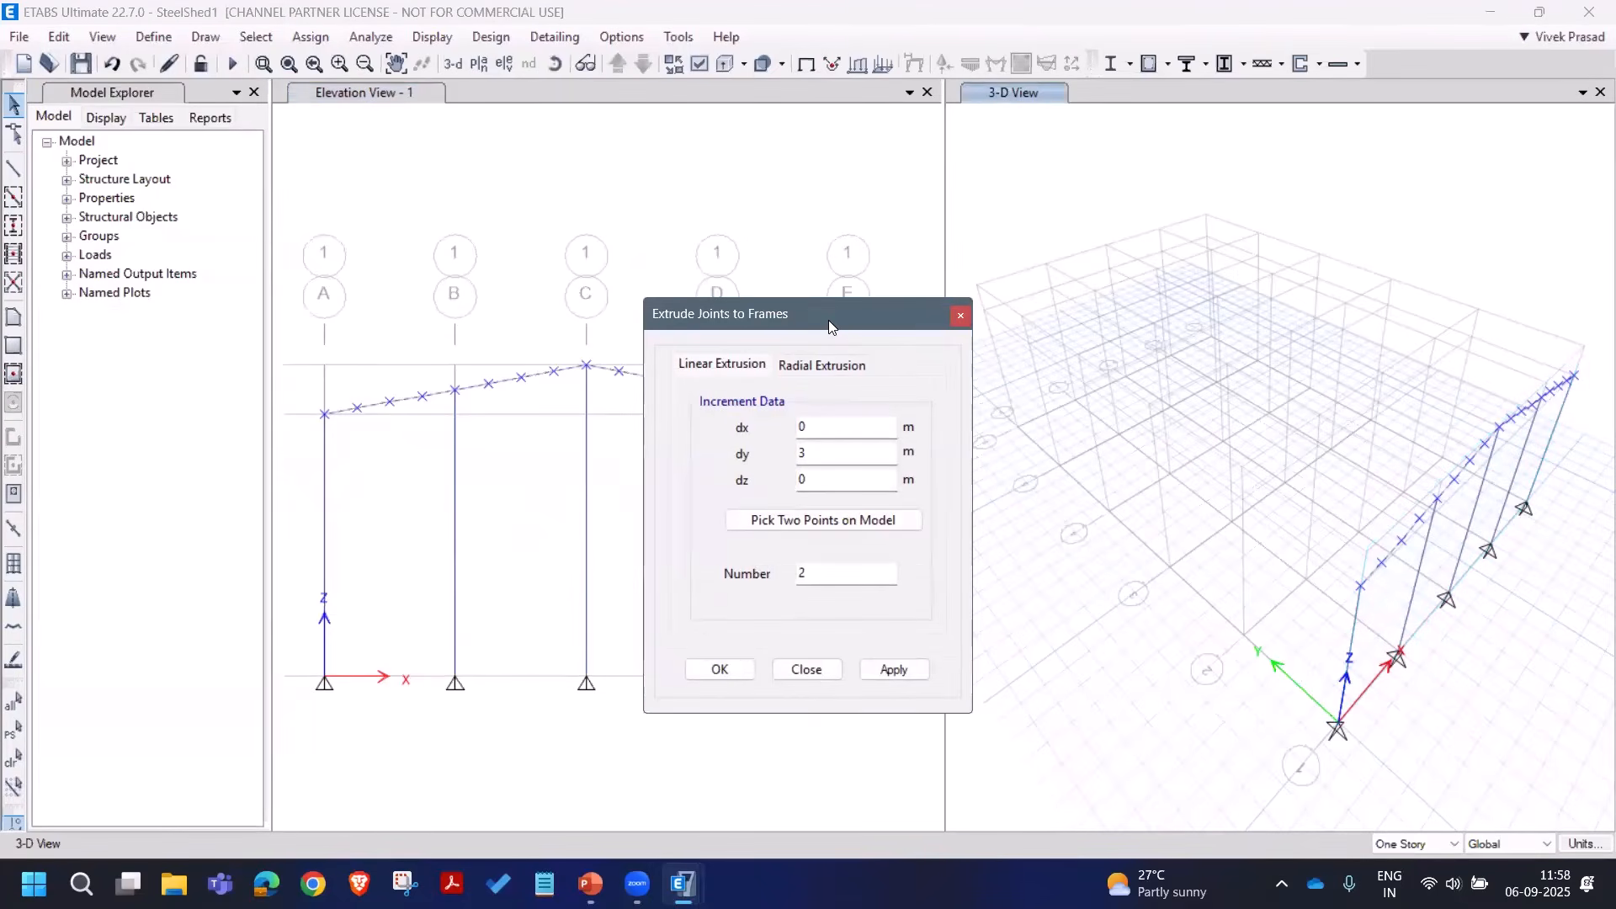
pyautogui.moveTo(828, 318); pyautogui.dragTo(928, 289)
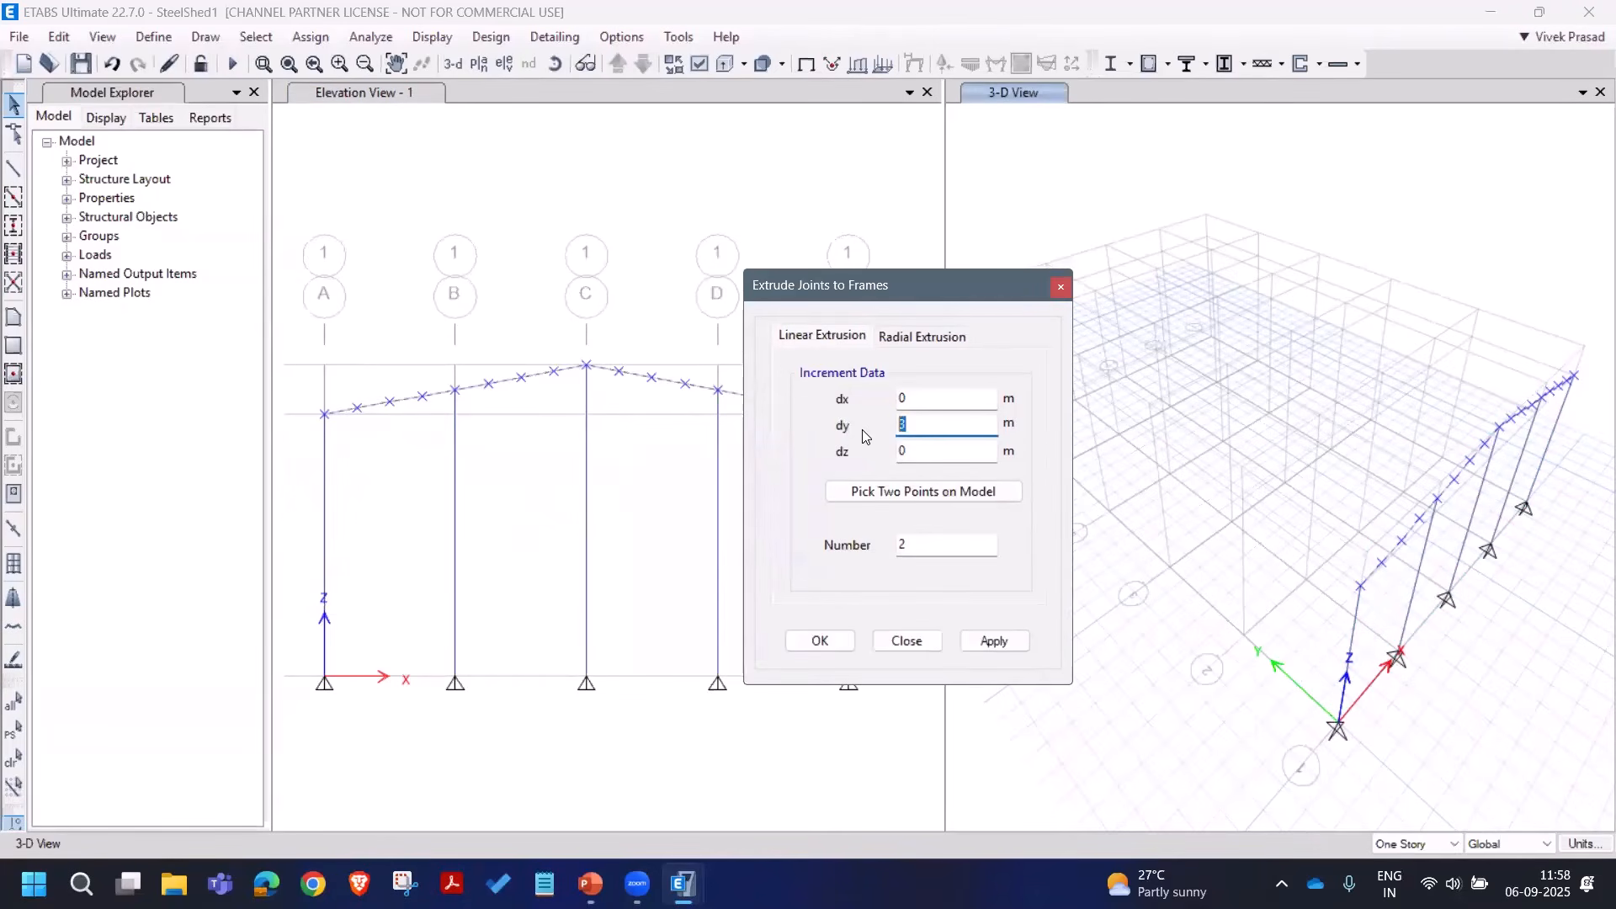
pyautogui.doubleClick(934, 550)
pyautogui.click(994, 640)
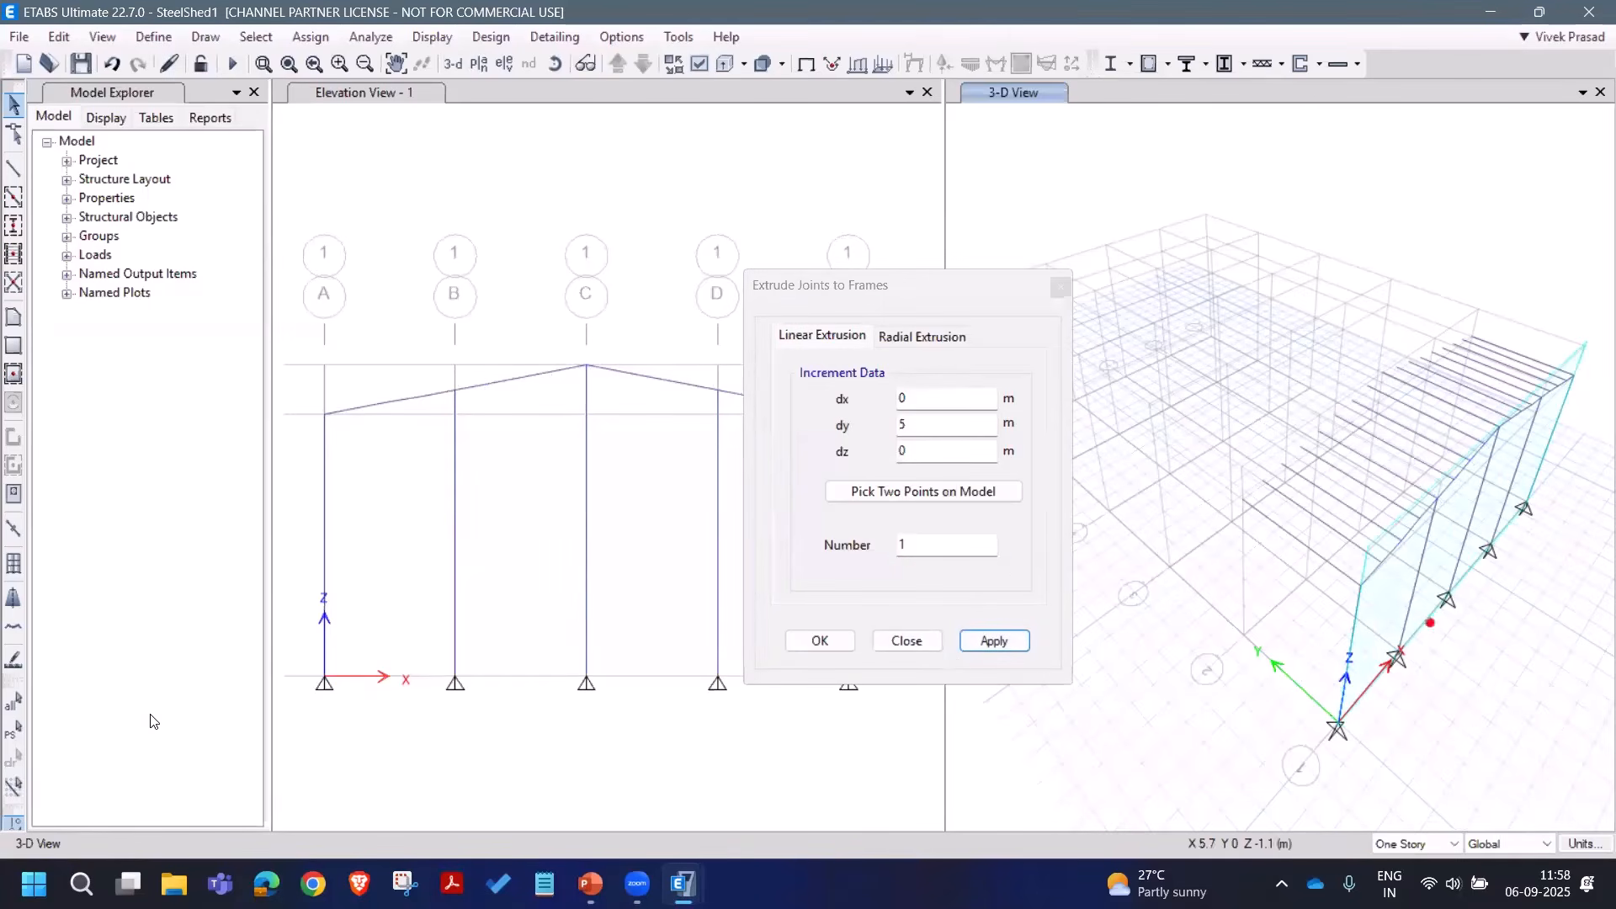
pyautogui.click(10, 730)
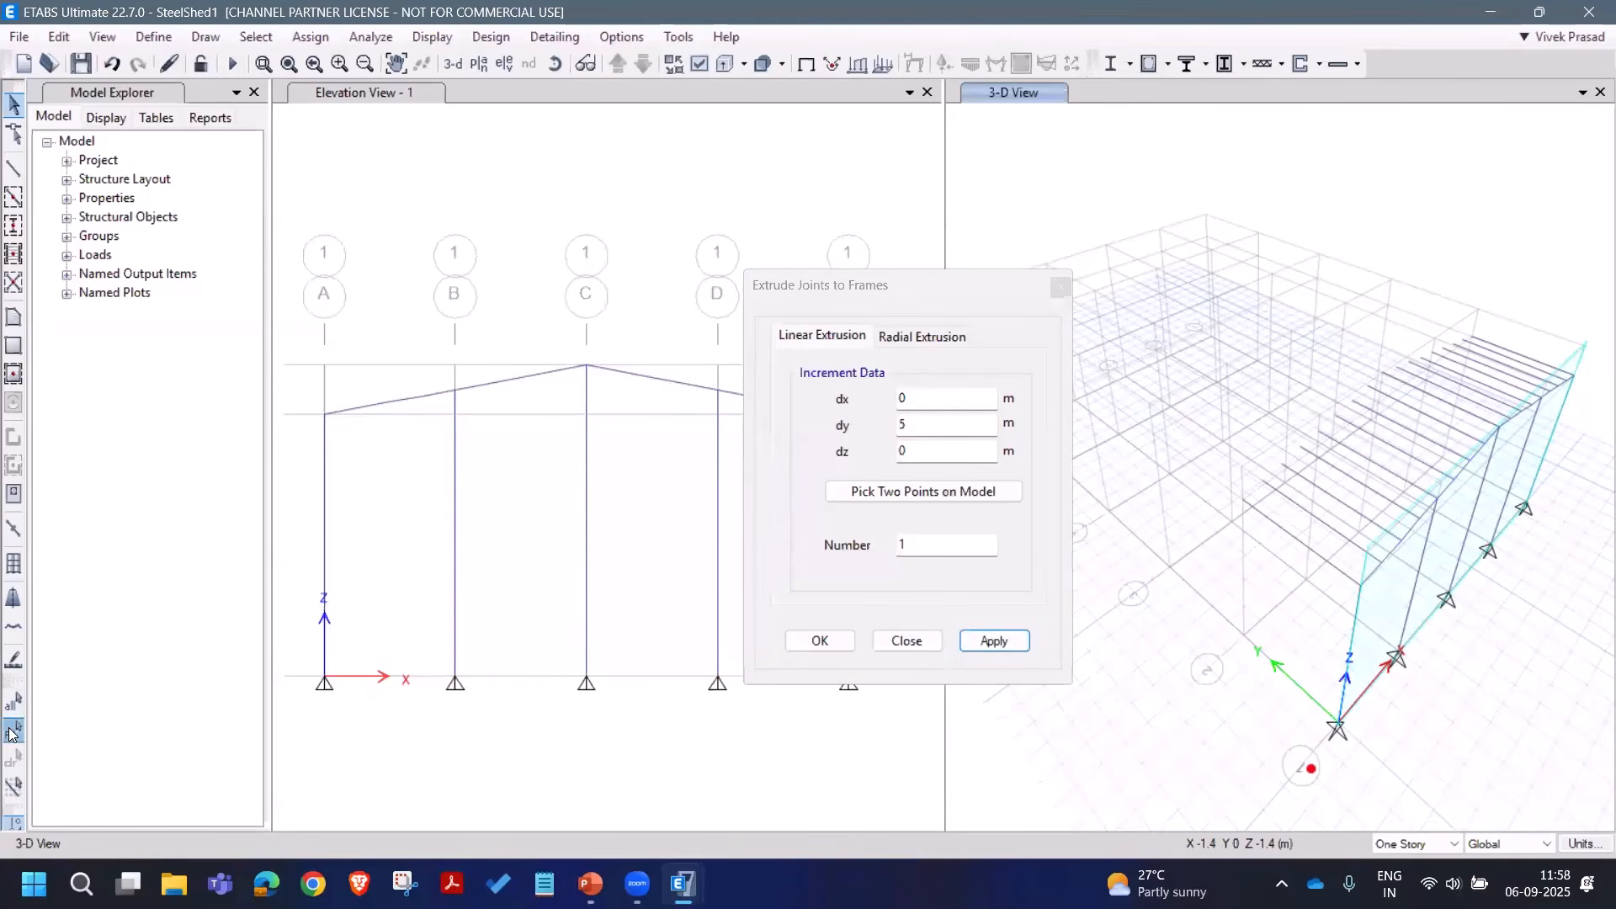
pyautogui.click(924, 642)
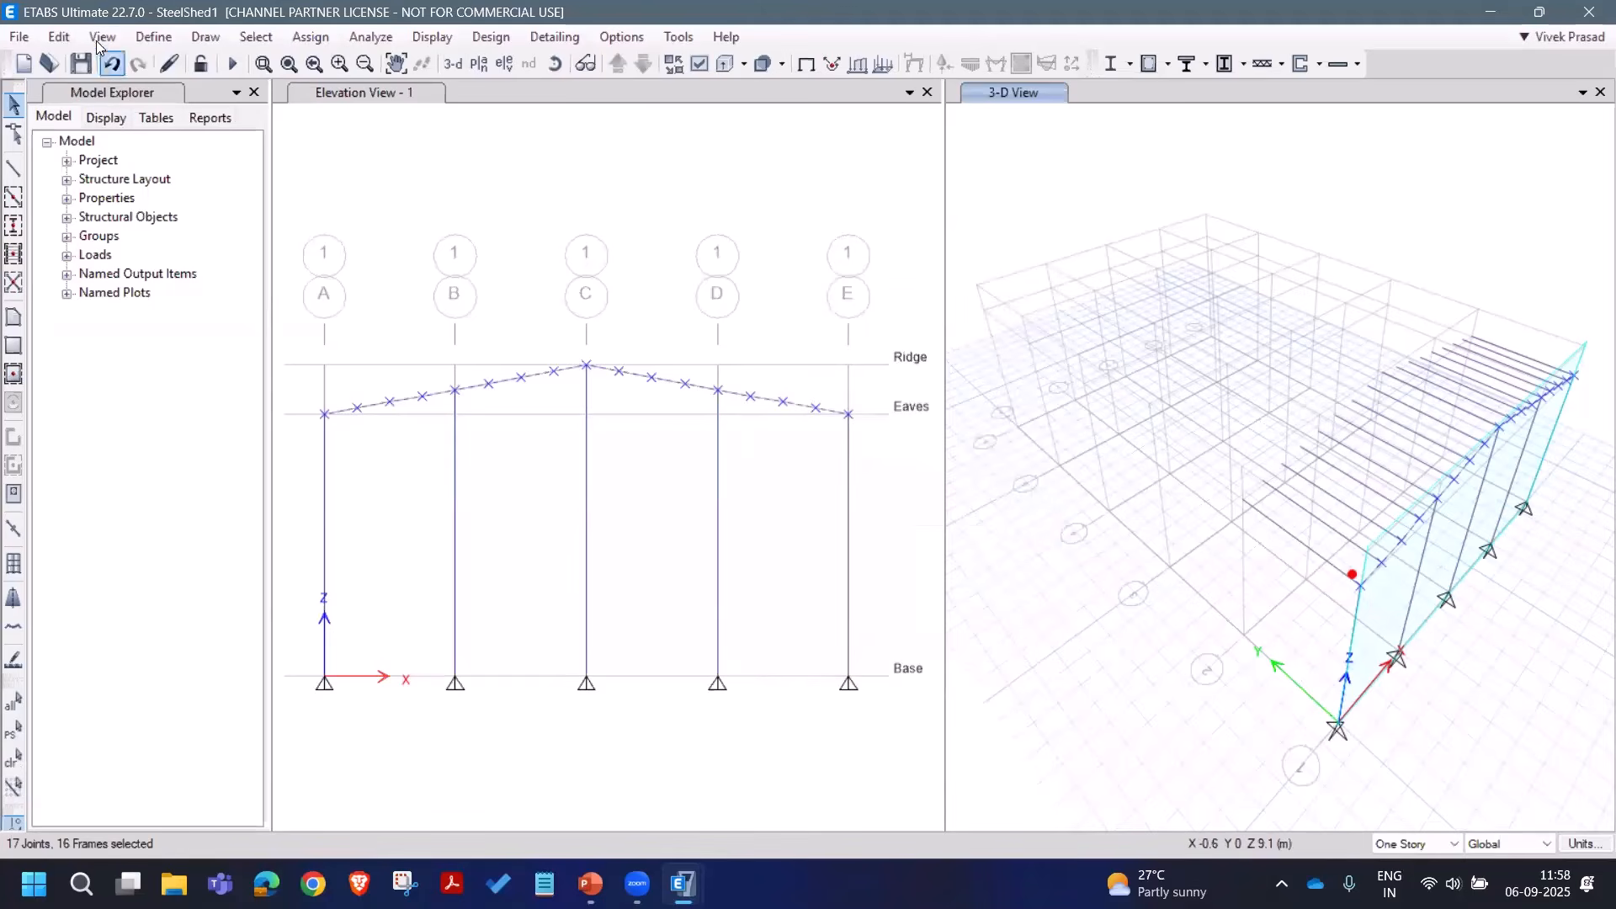
# Step: Extrude the rafter segments into roof shells with dy 5 and Number 1, then restore the previous selection
pyautogui.click(60, 35)
pyautogui.moveTo(222, 431)
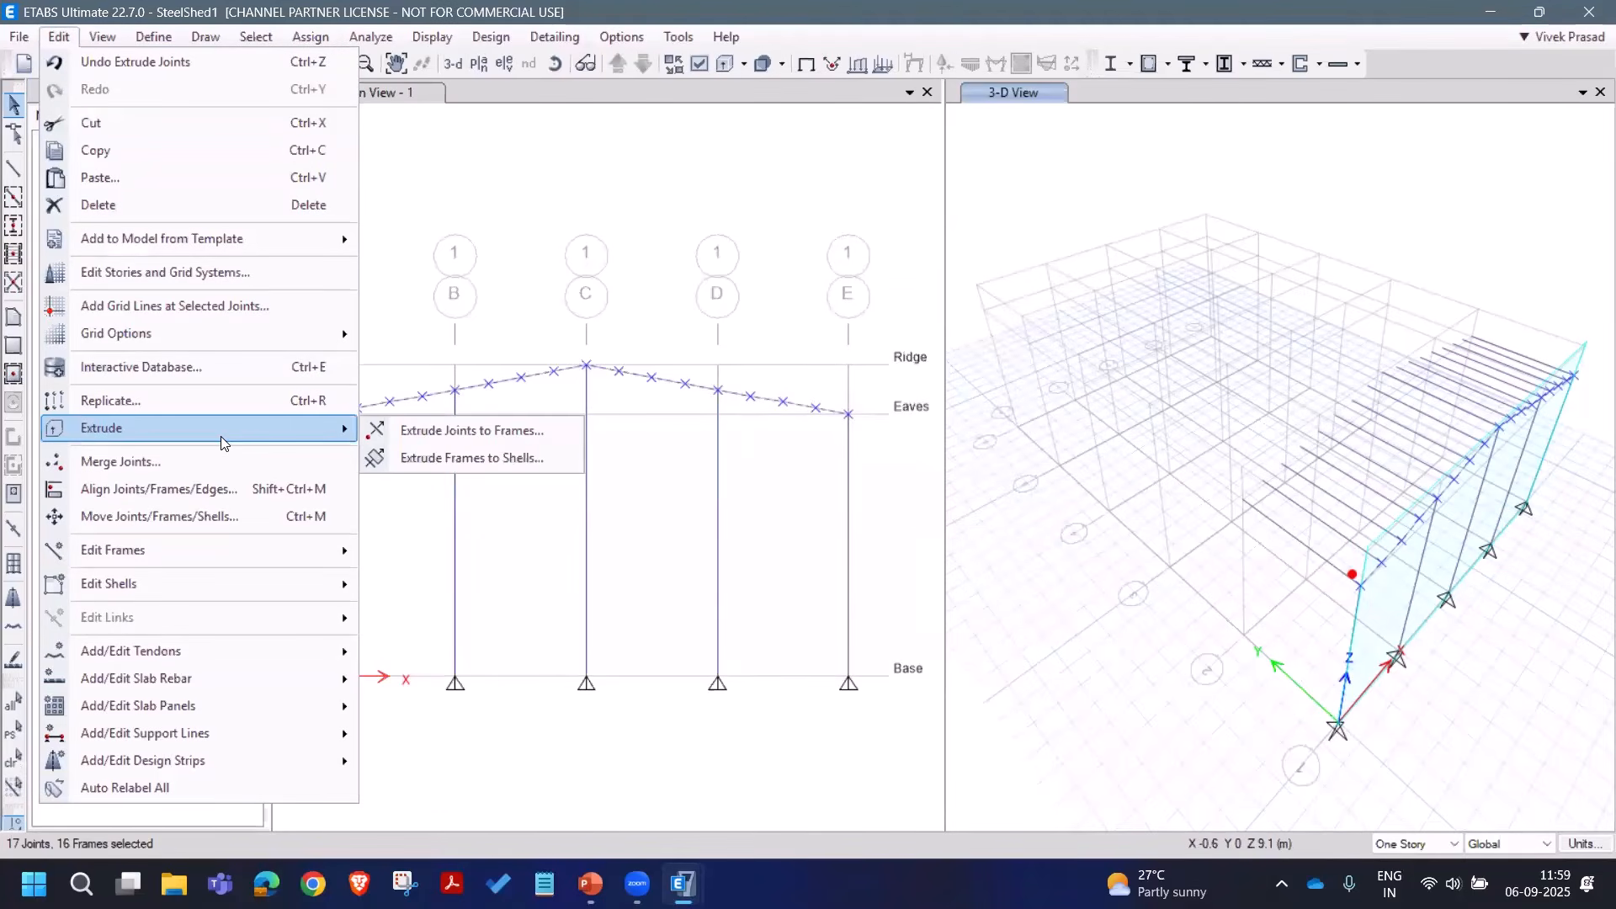
pyautogui.click(451, 458)
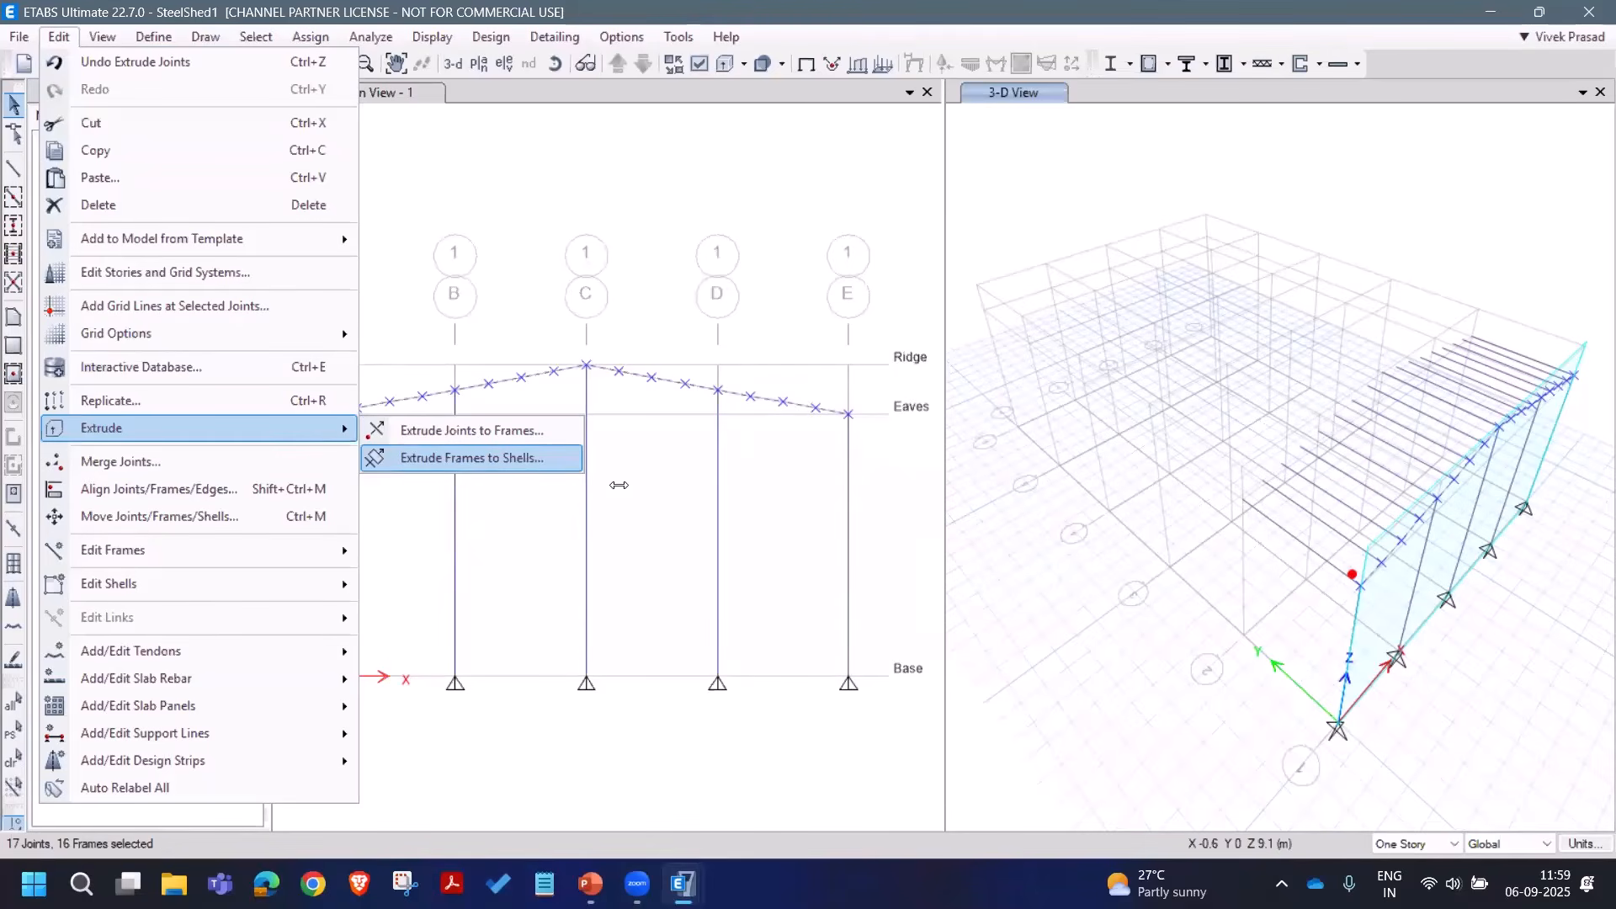
pyautogui.doubleClick(811, 377)
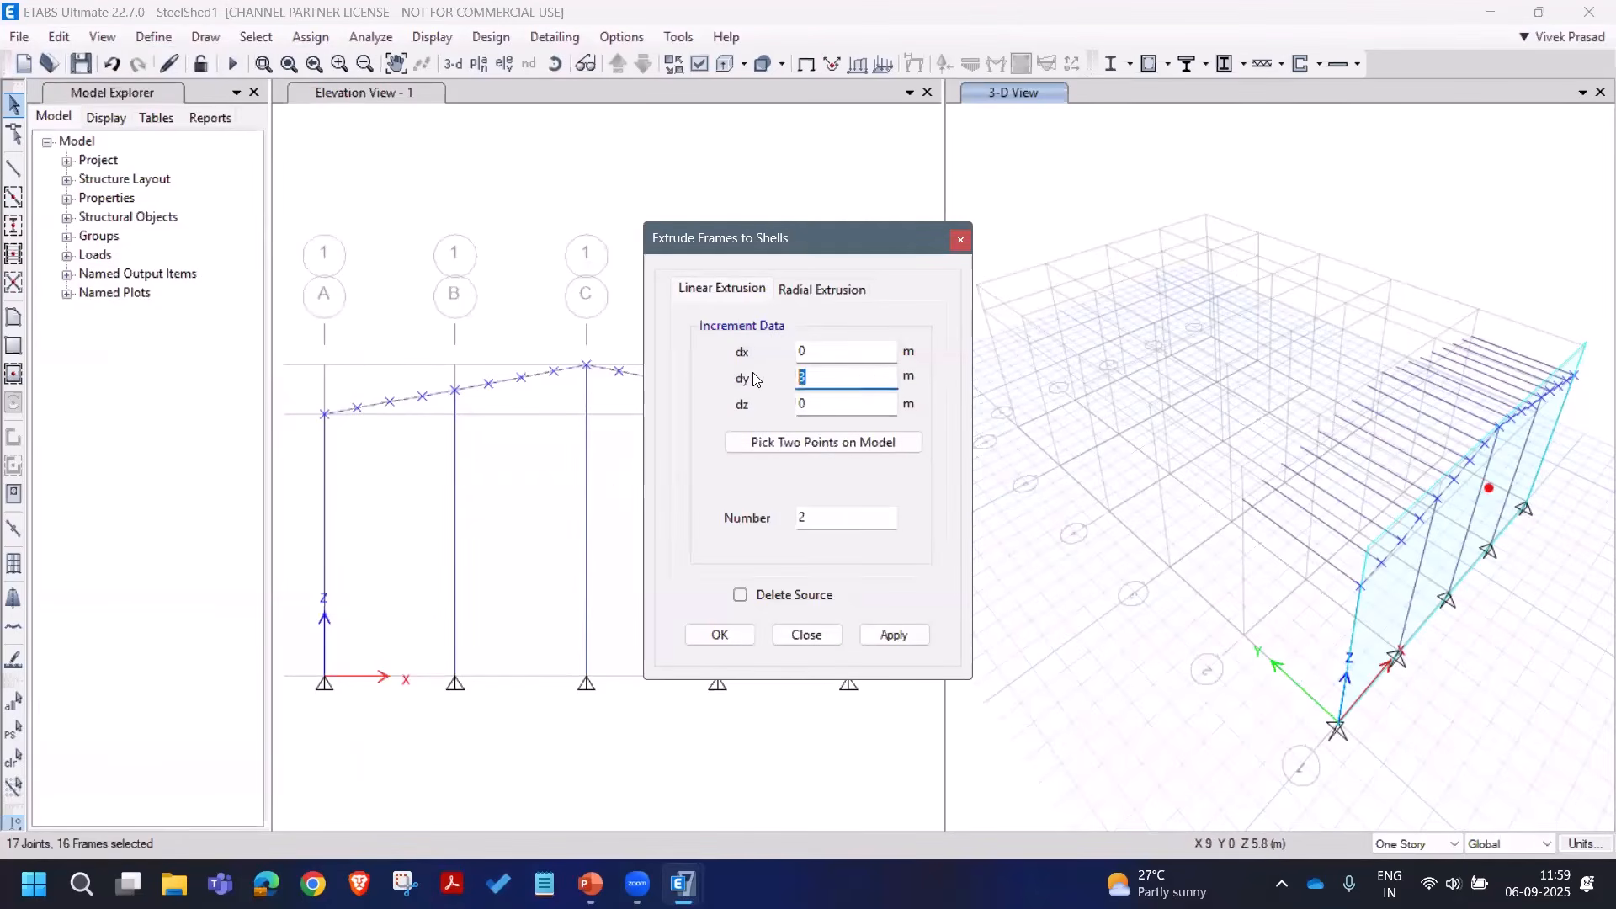
pyautogui.write('5')
pyautogui.doubleClick(804, 517)
pyautogui.write('1')
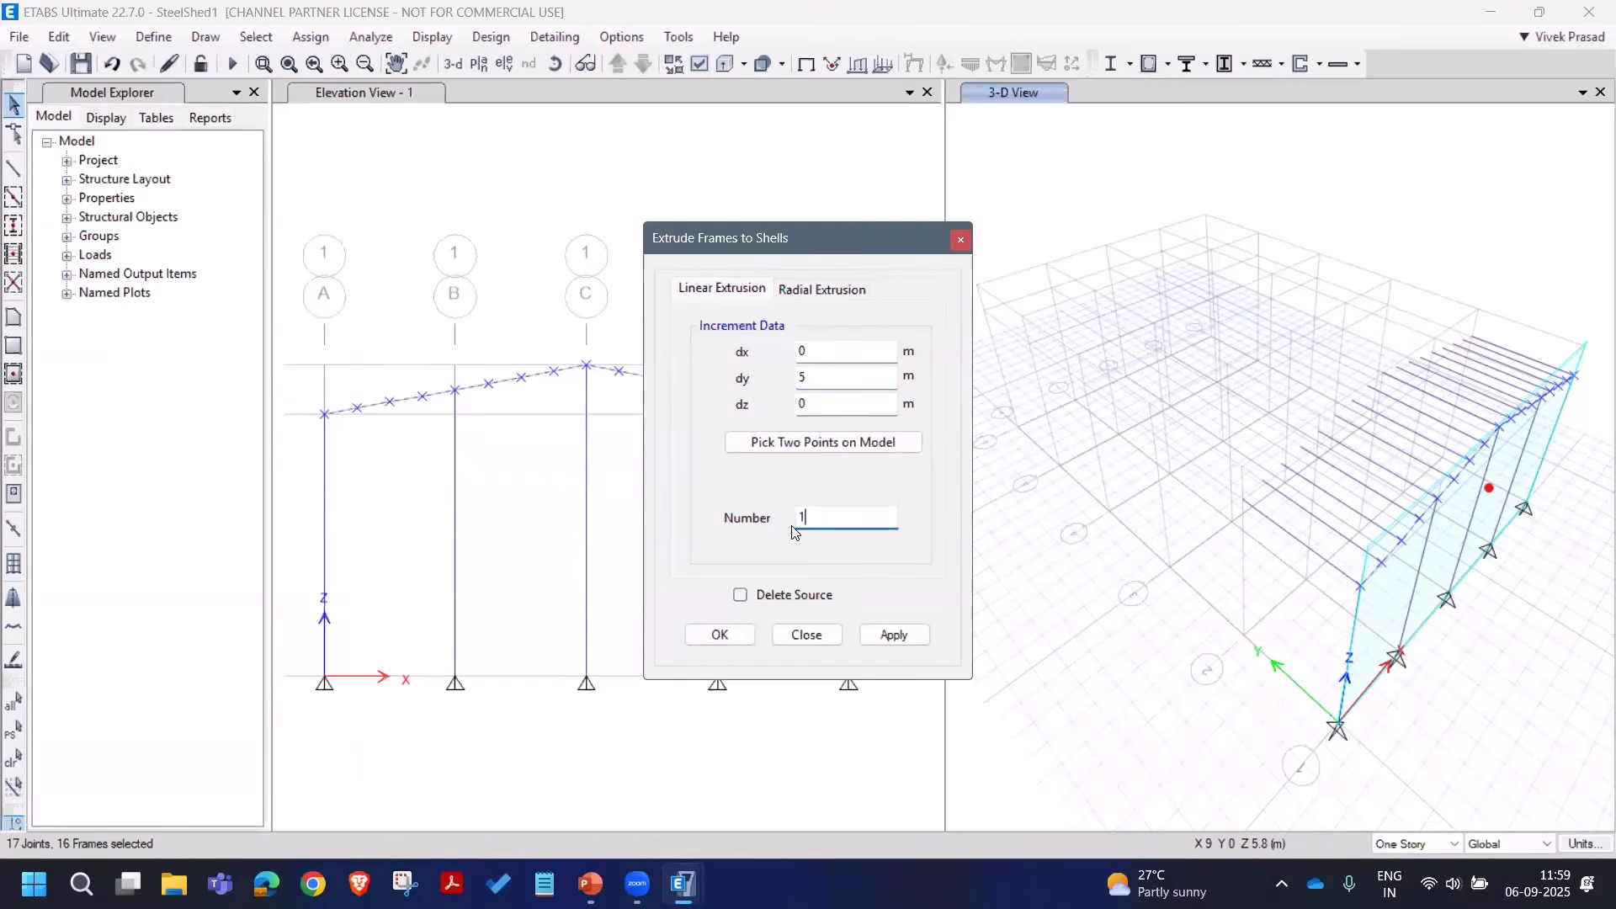
pyautogui.click(877, 635)
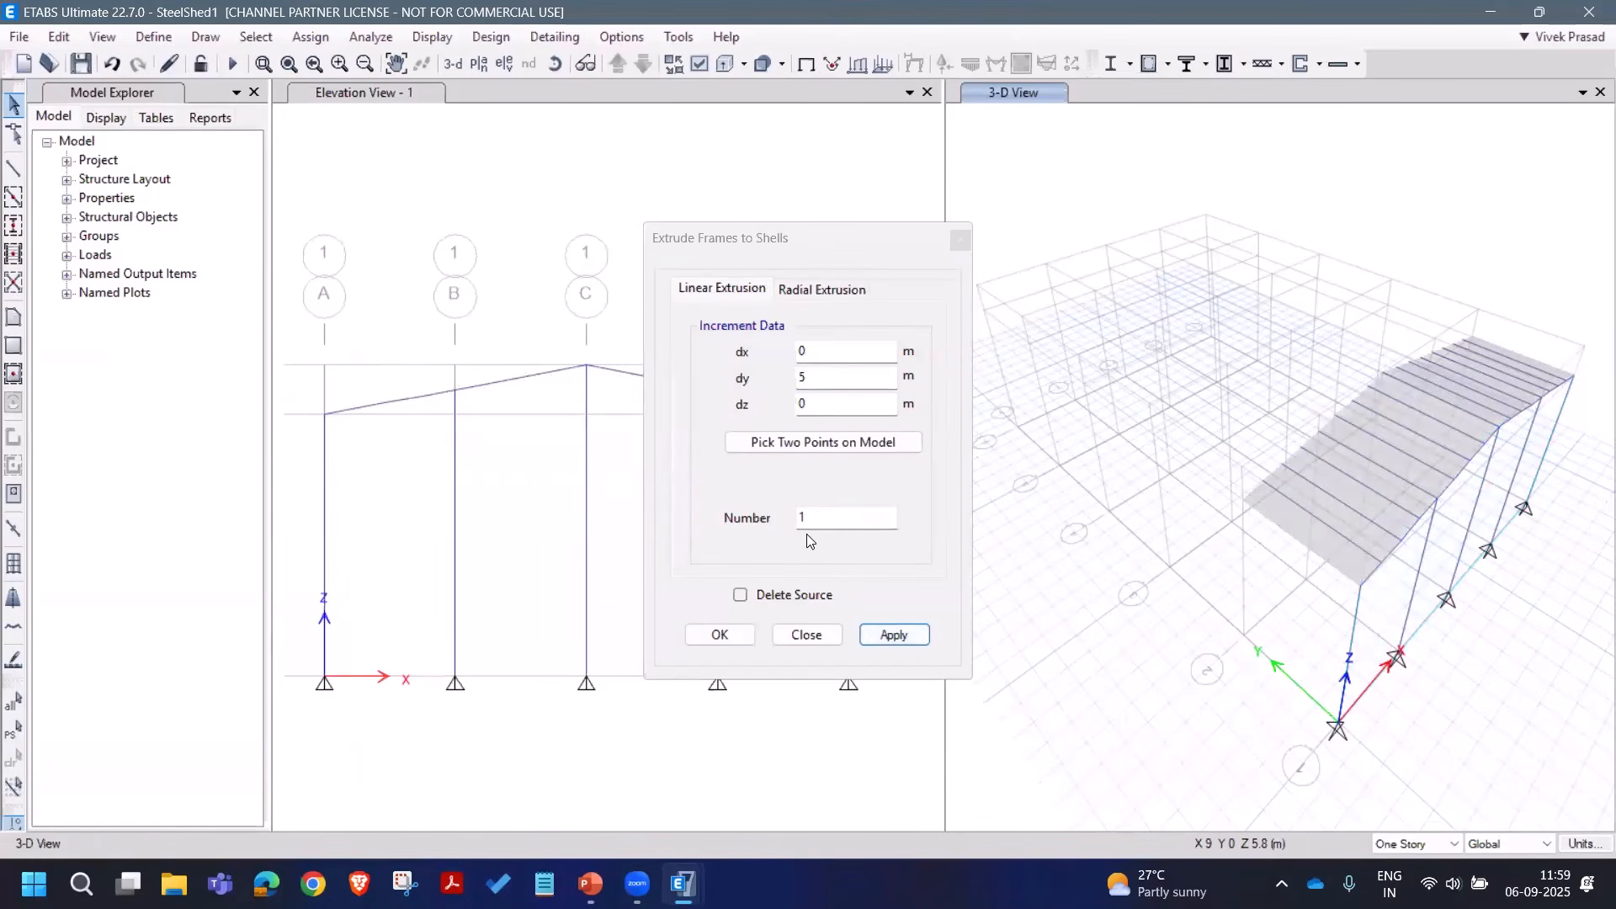
pyautogui.click(804, 635)
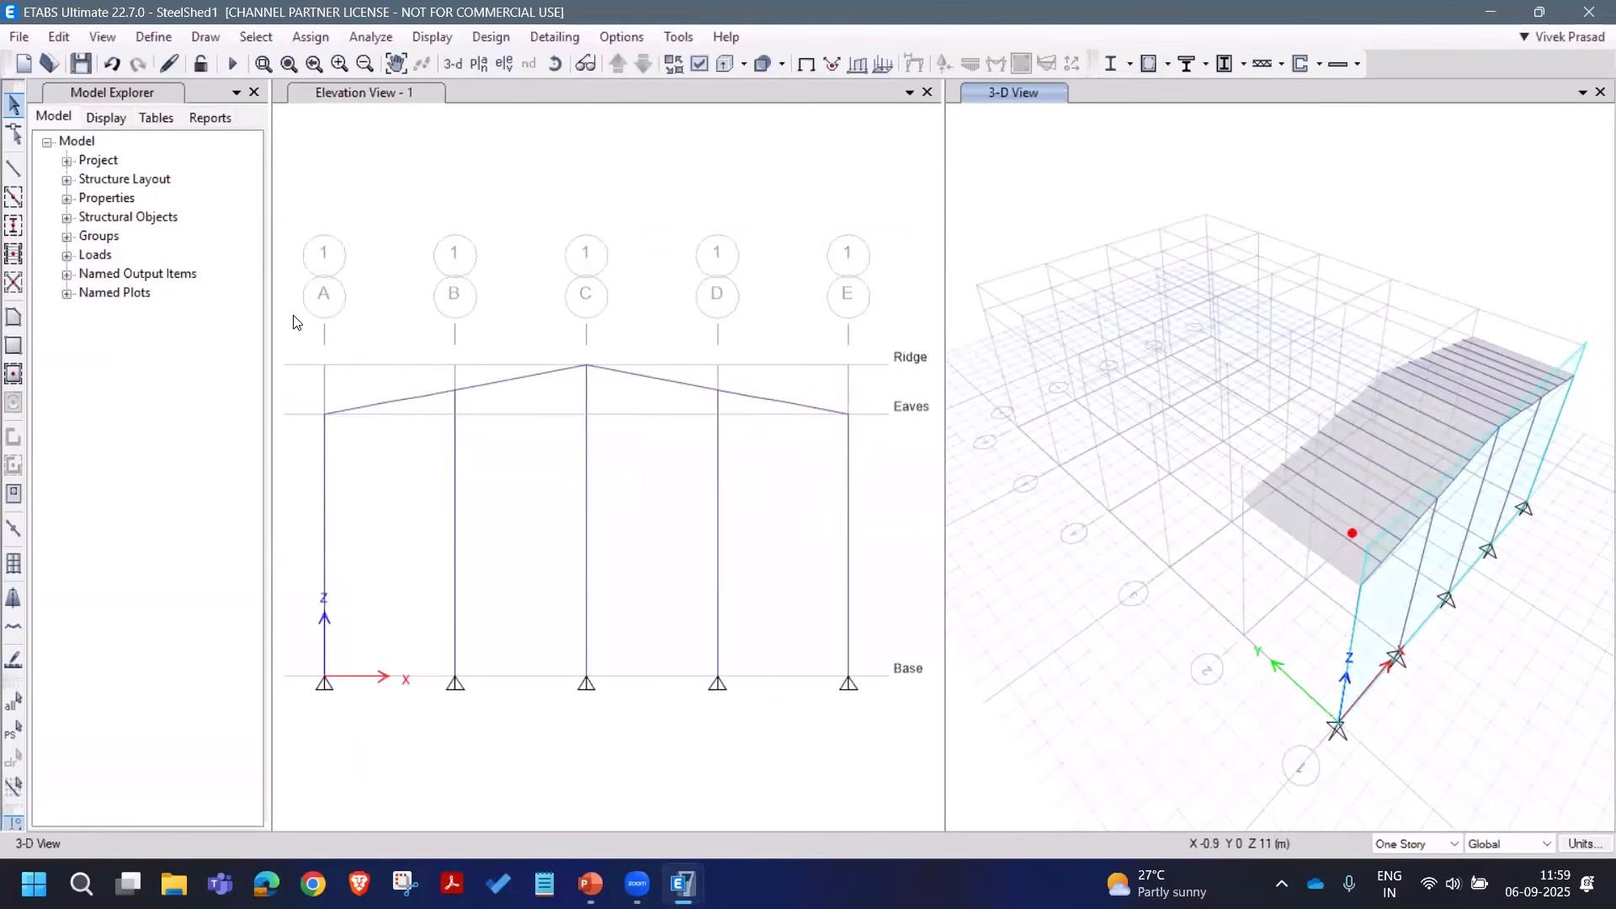
pyautogui.click(13, 729)
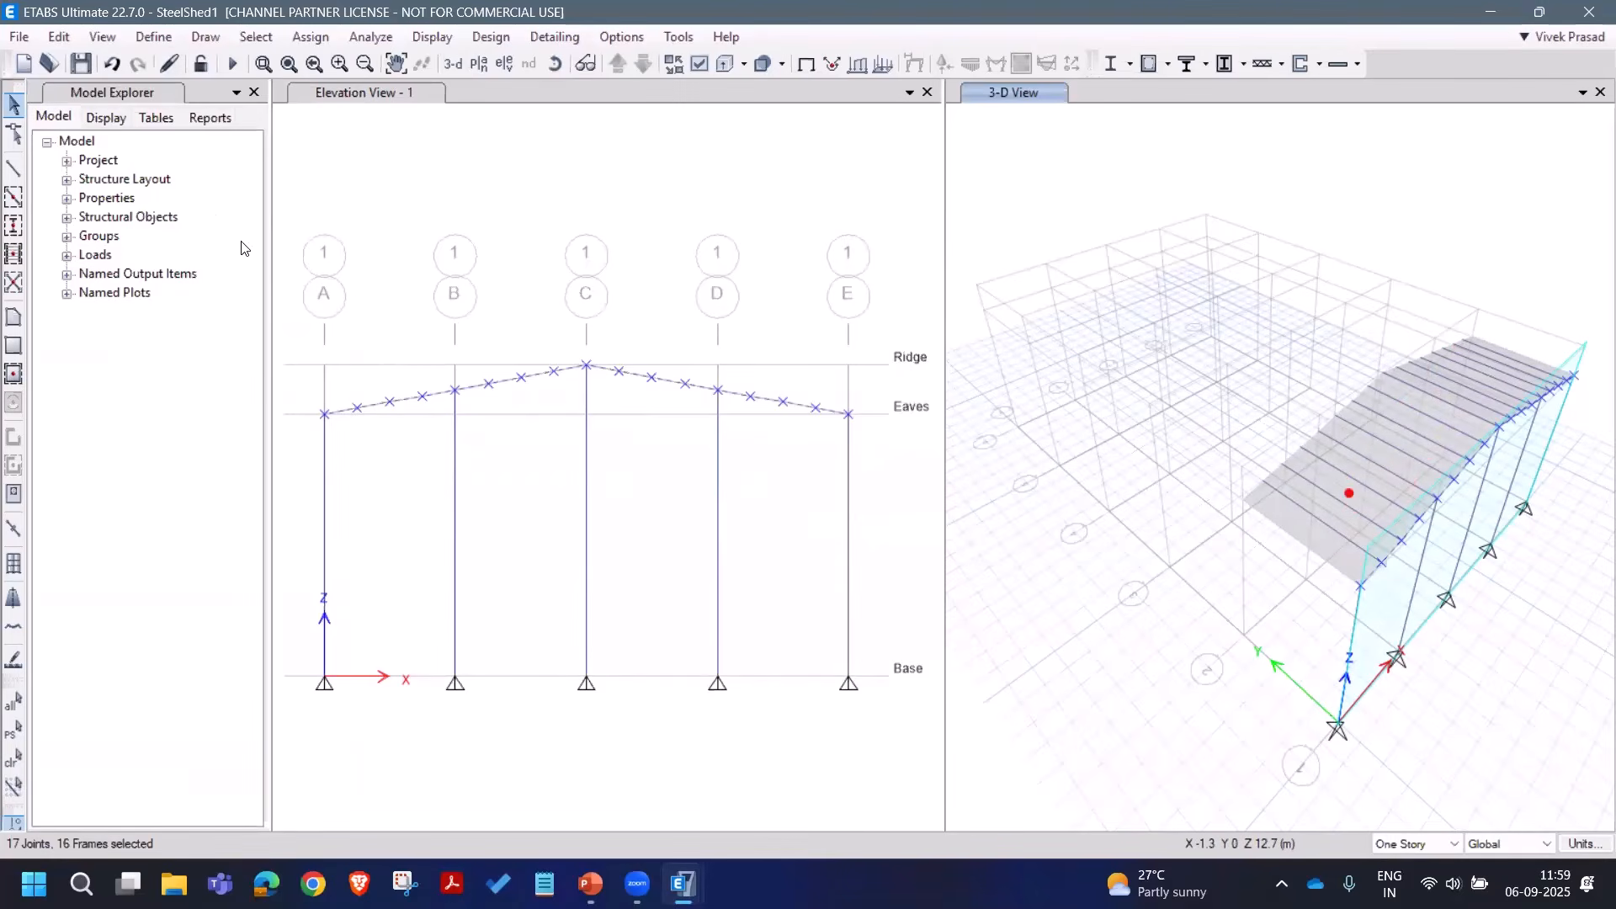
# Step: Join the divided rafter segments back together and save the model
pyautogui.click(58, 37)
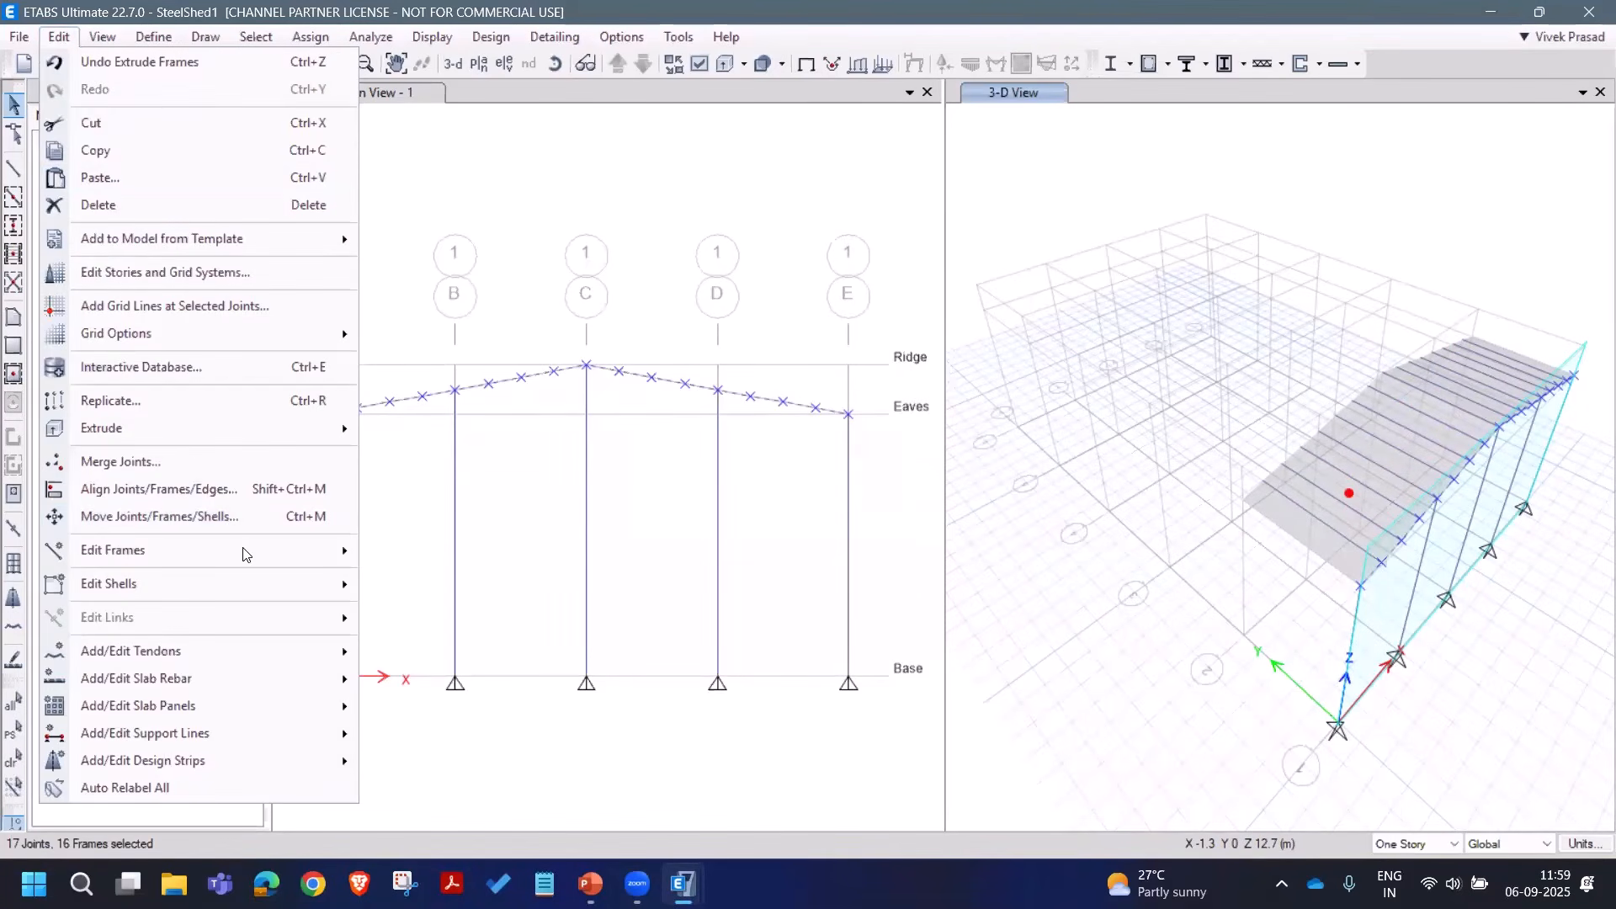
pyautogui.moveTo(309, 553)
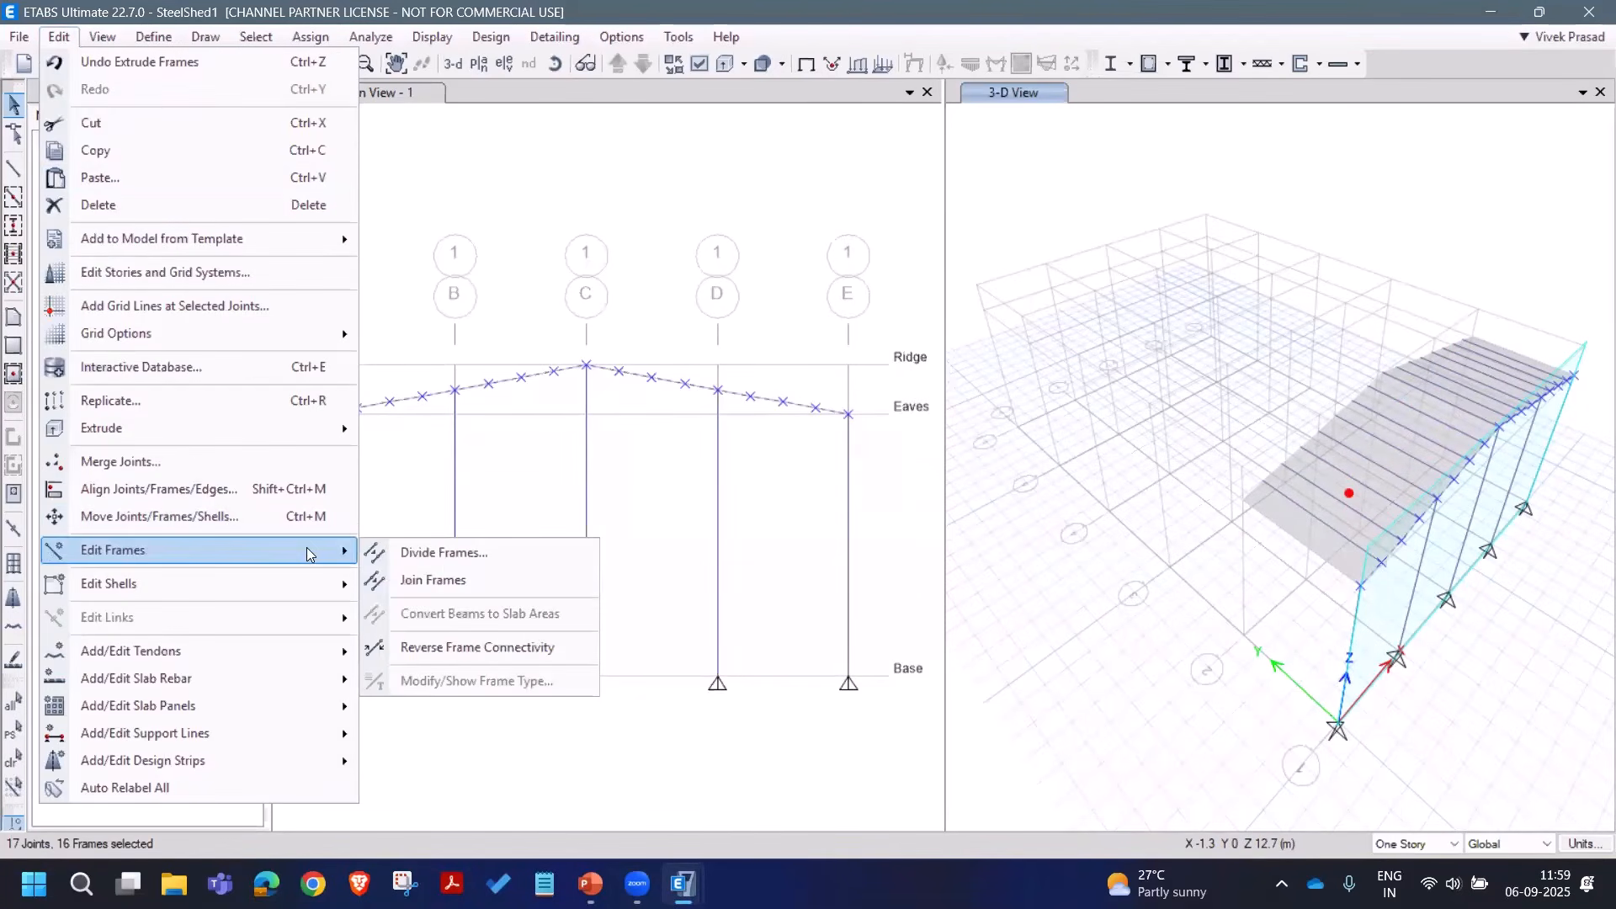
pyautogui.click(404, 582)
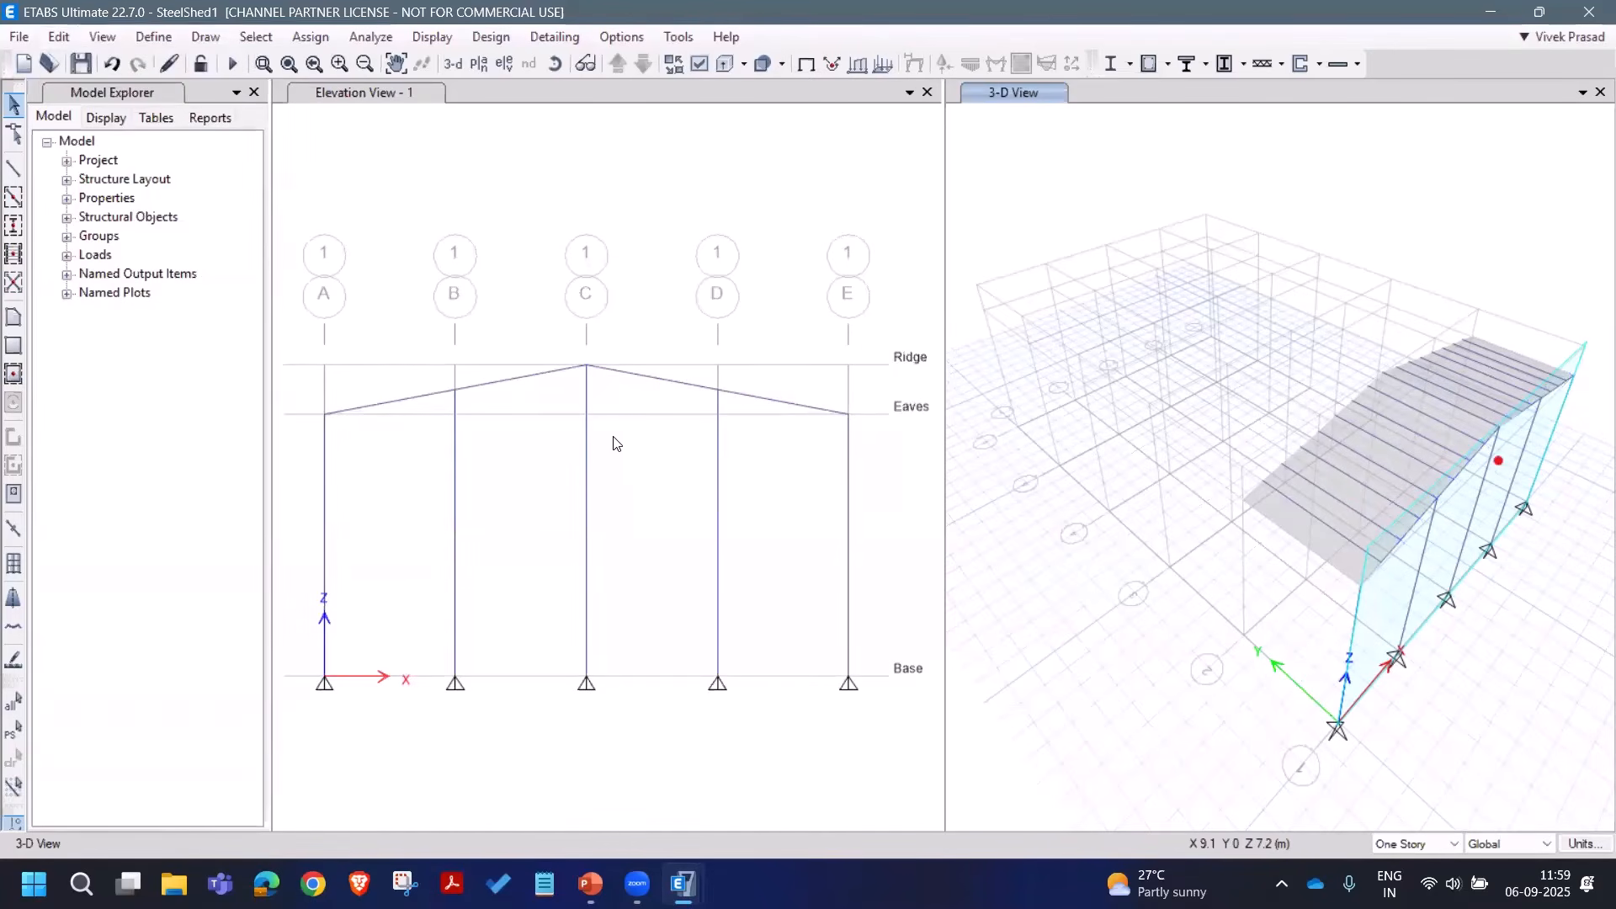
pyautogui.click(543, 383)
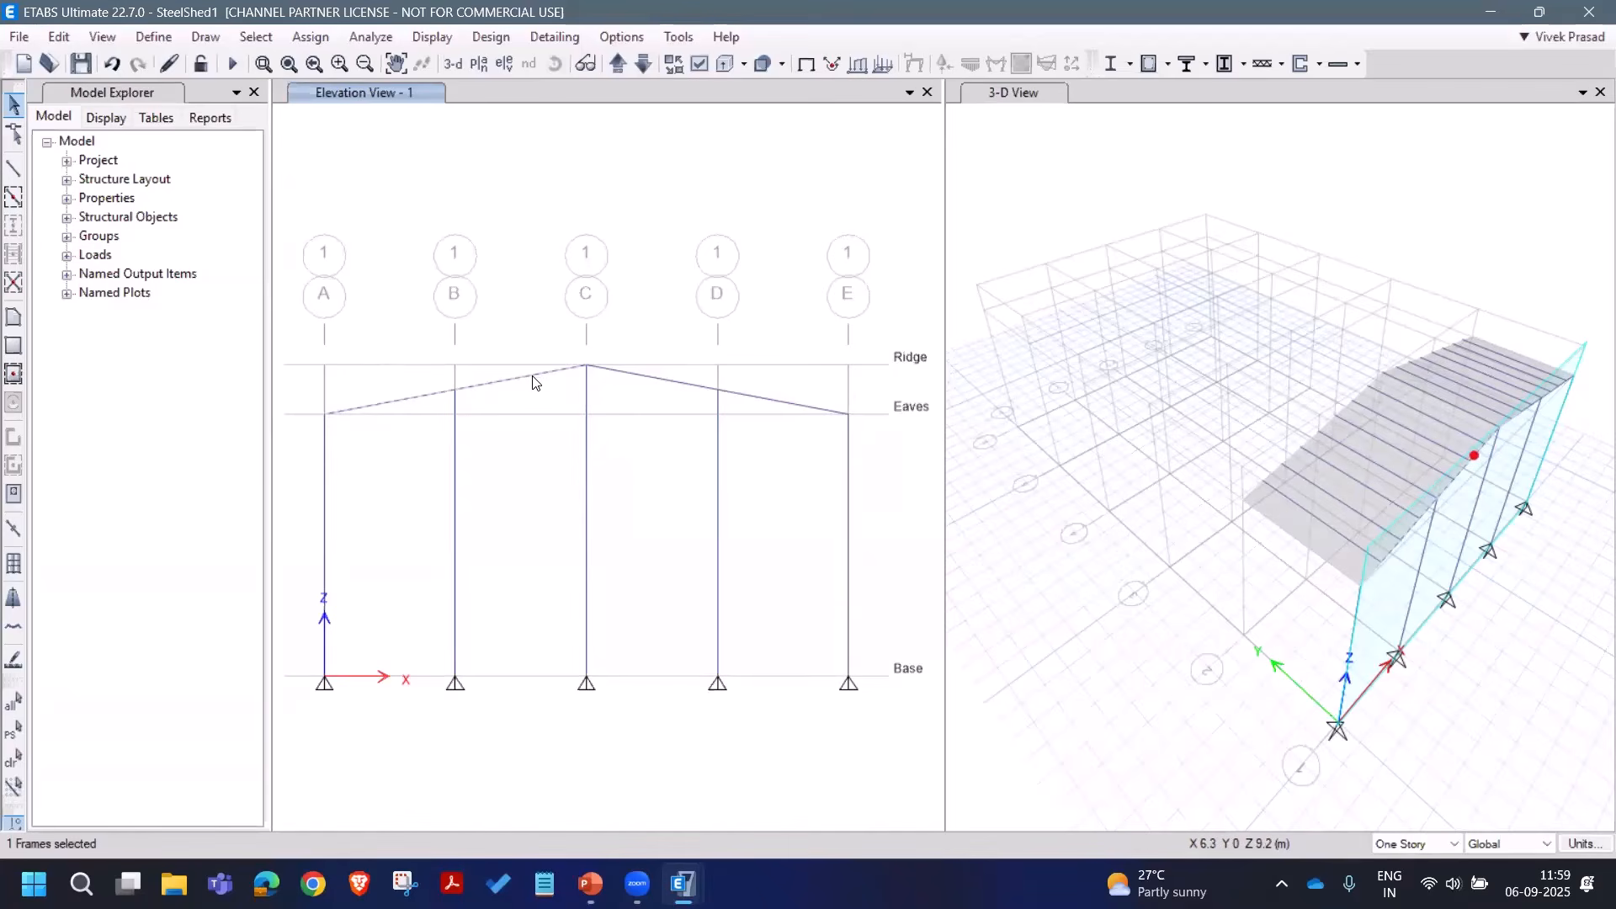
pyautogui.click(648, 420)
pyautogui.click(82, 70)
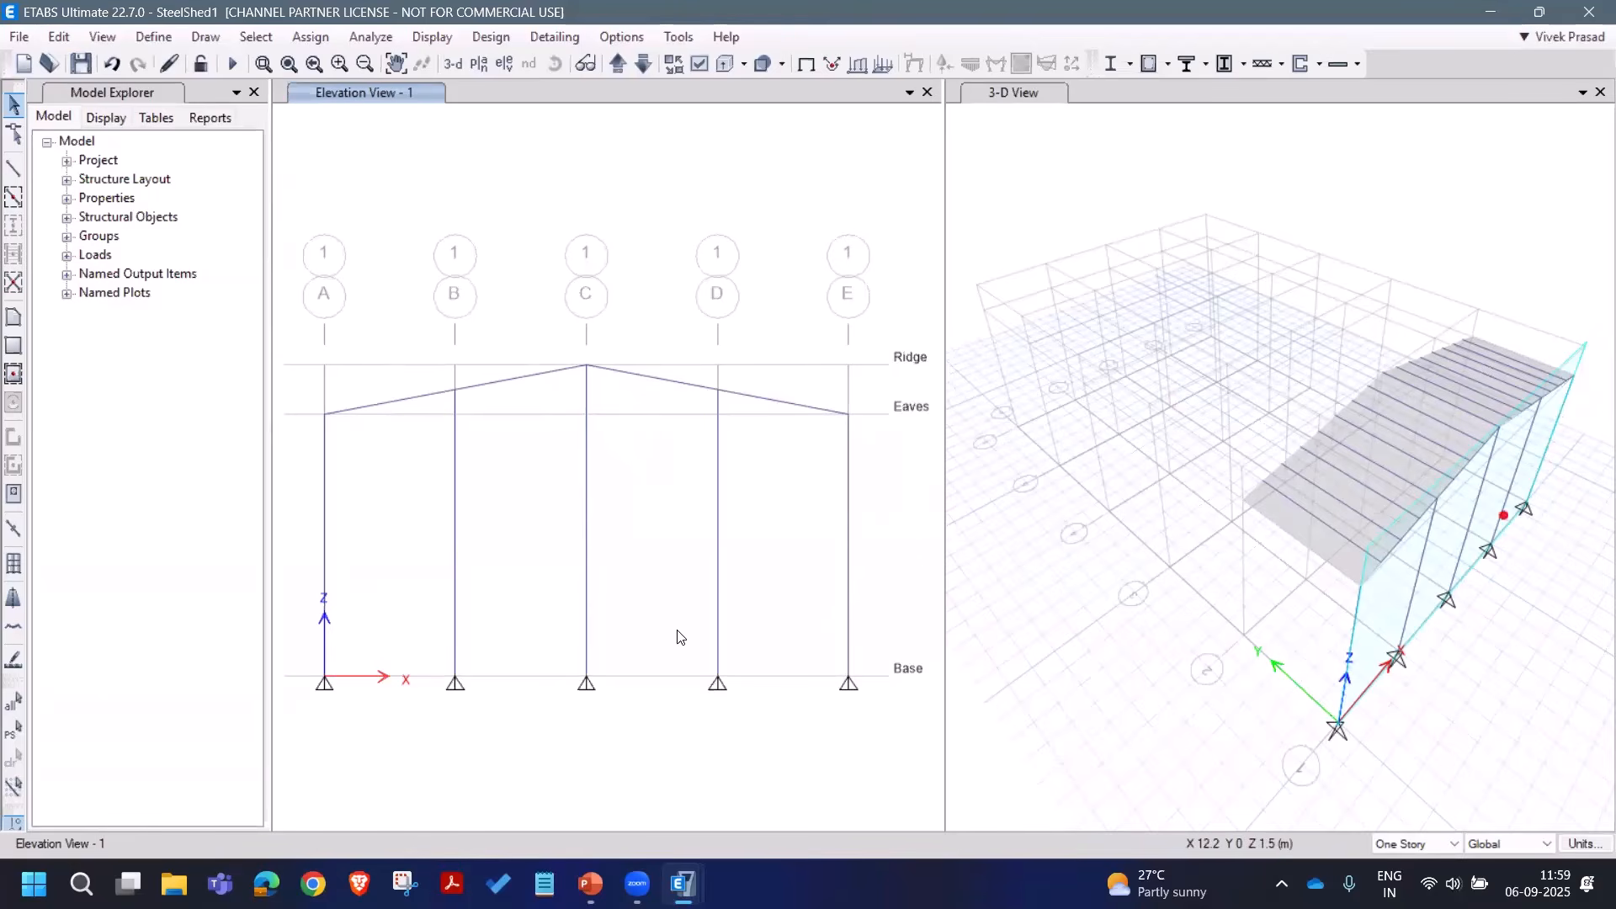
# Step: Select the grid A and E columns, both rafters and one base joint
pyautogui.click(396, 402)
pyautogui.click(325, 522)
pyautogui.click(639, 378)
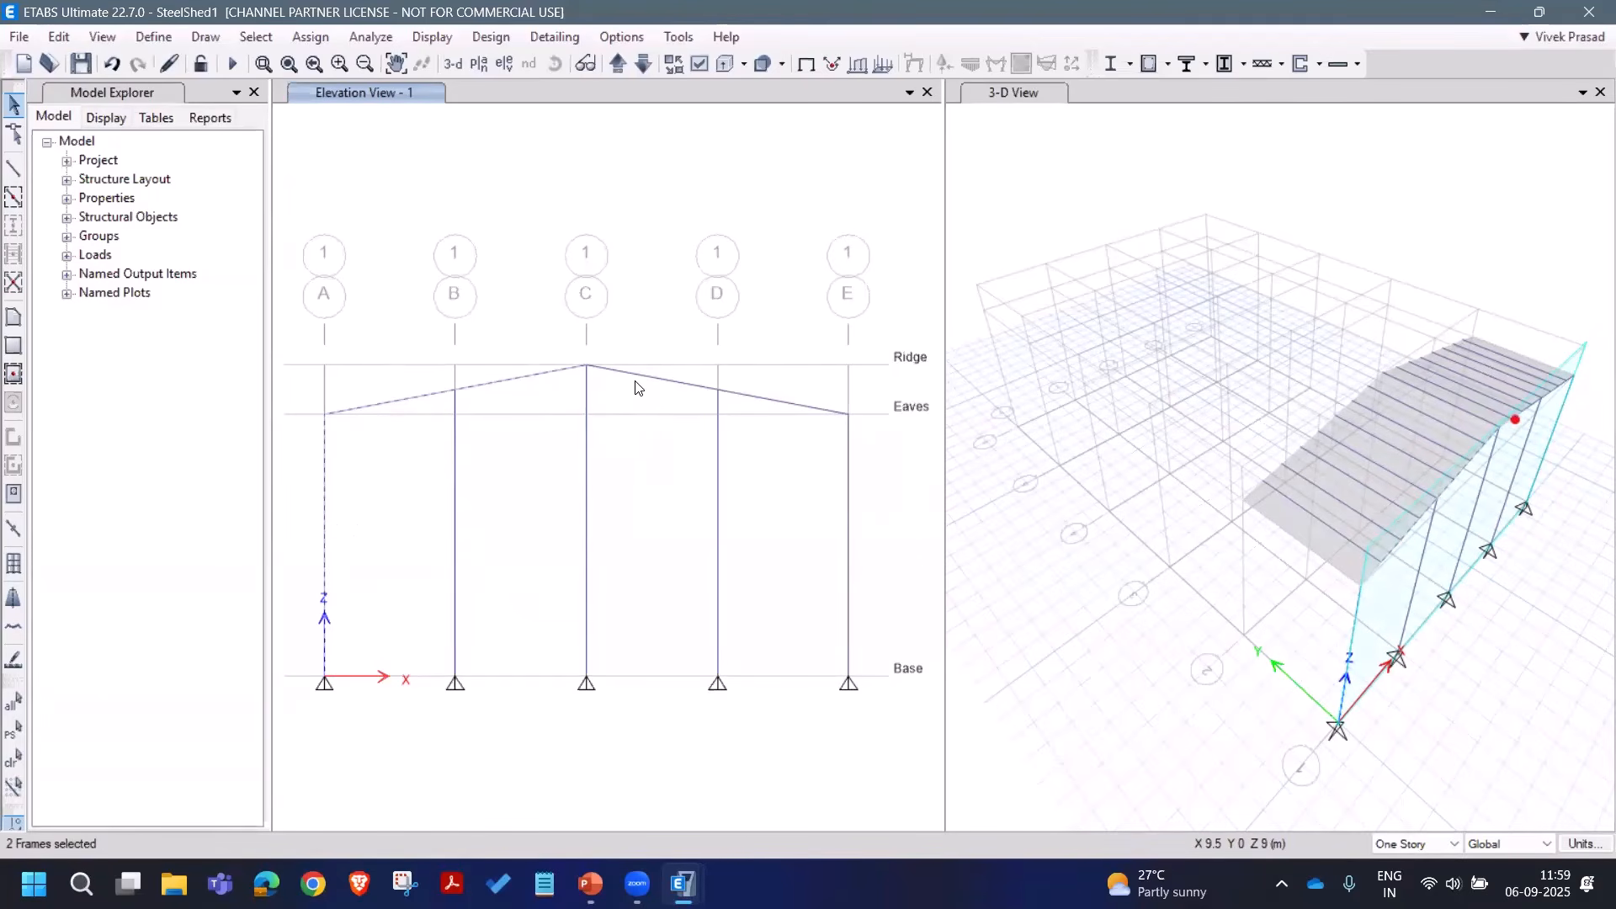
pyautogui.click(849, 538)
pyautogui.click(849, 677)
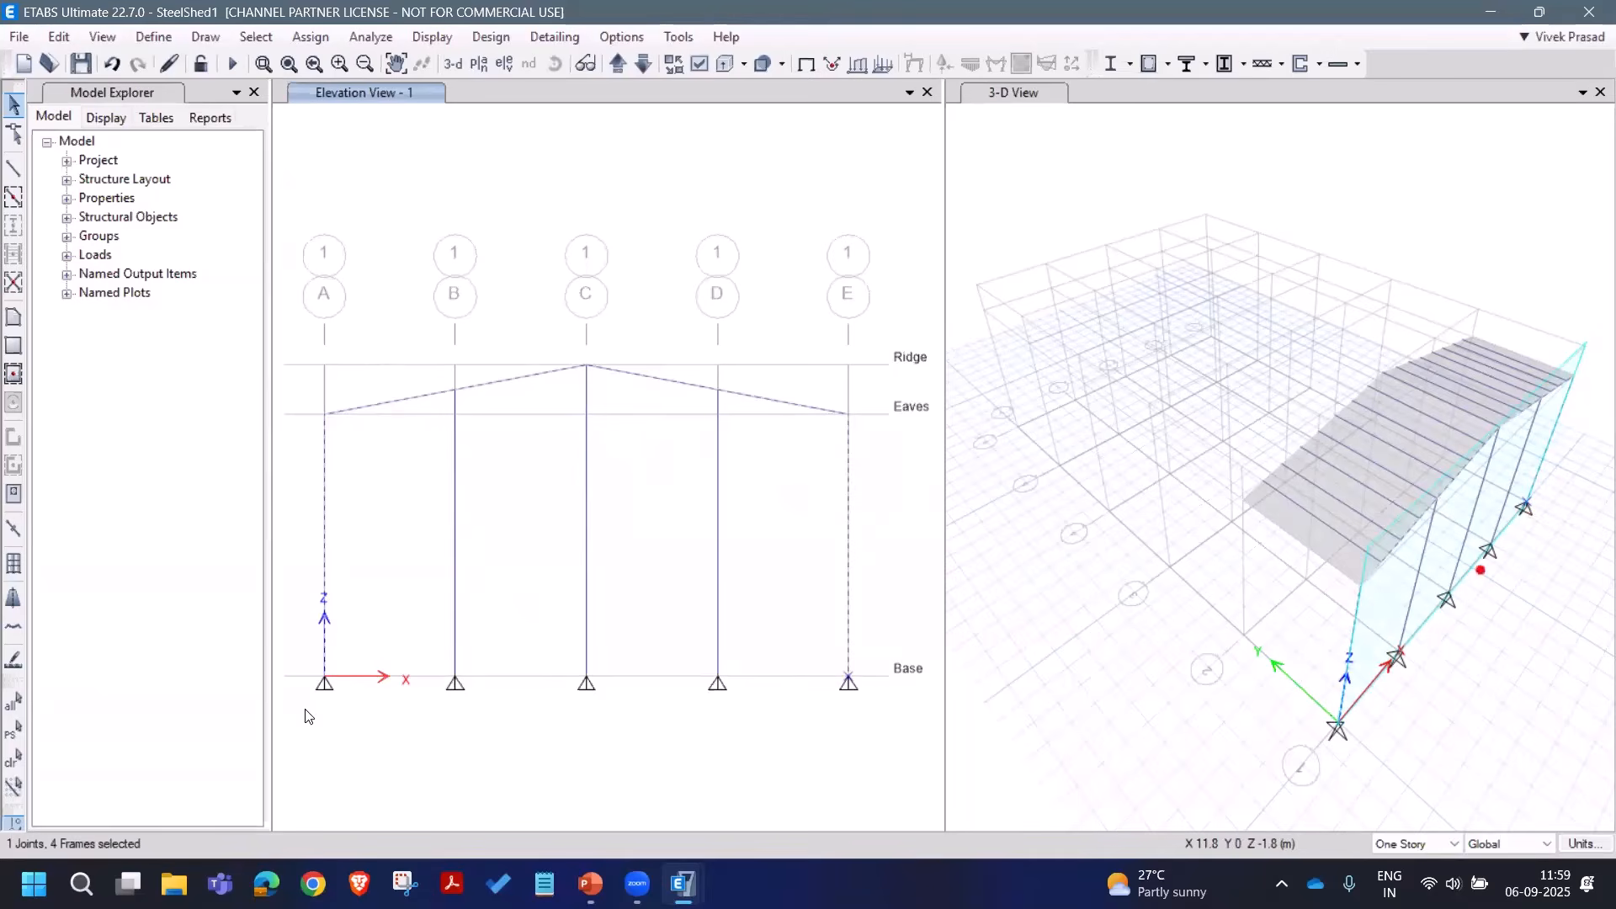
# Step: Add the other base joint and replicate the frame linearly with dy 5, one copy
pyautogui.click(322, 678)
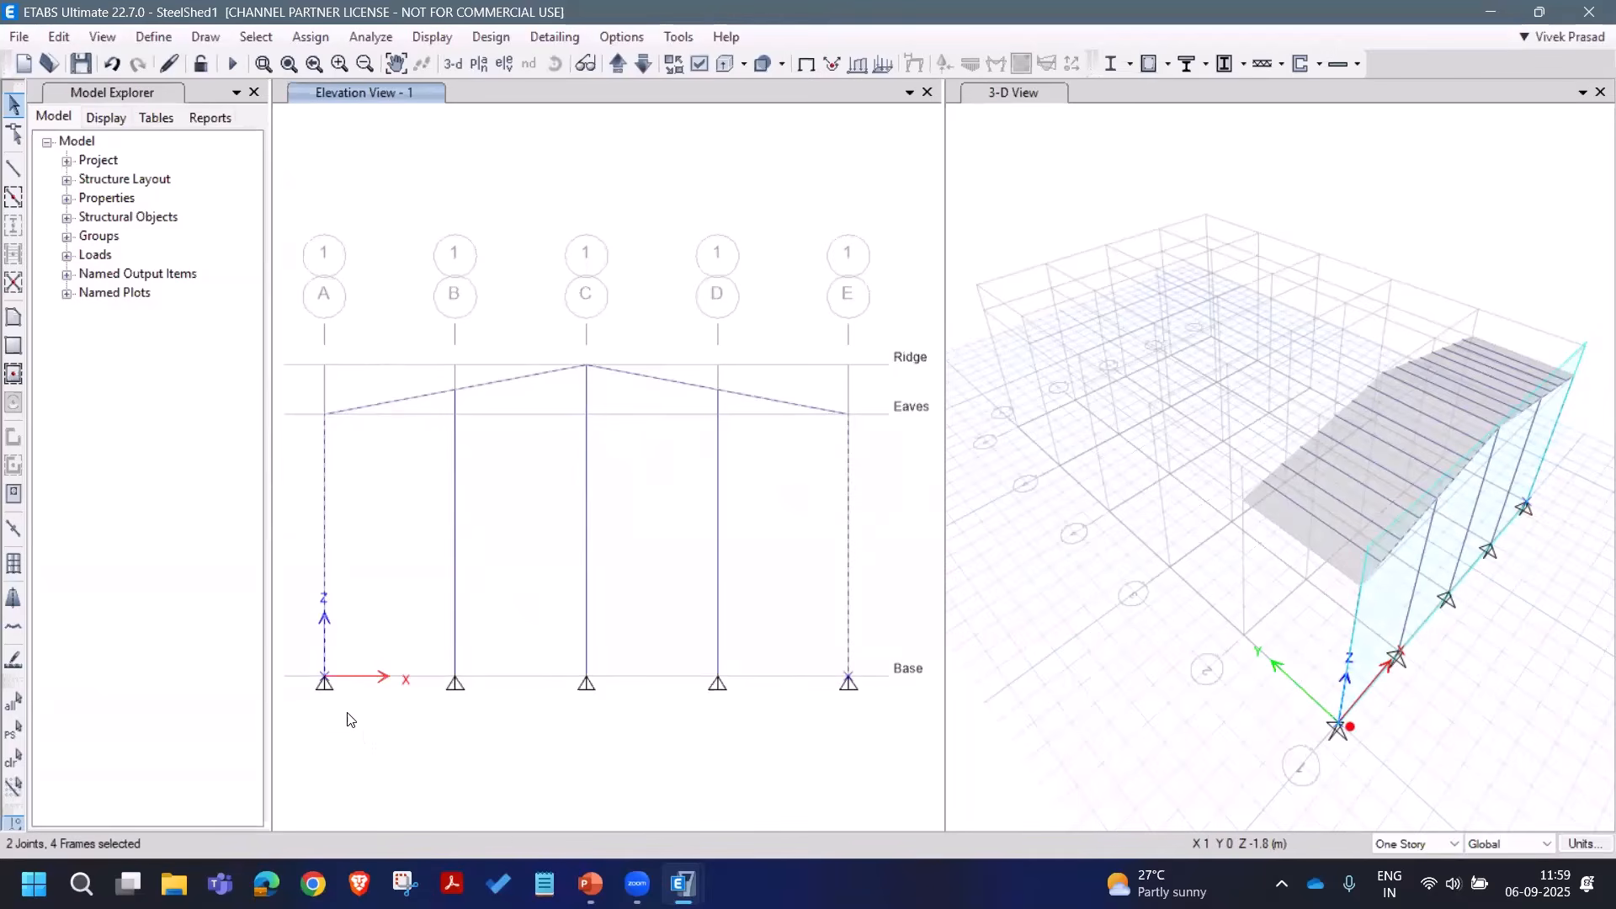
pyautogui.click(49, 39)
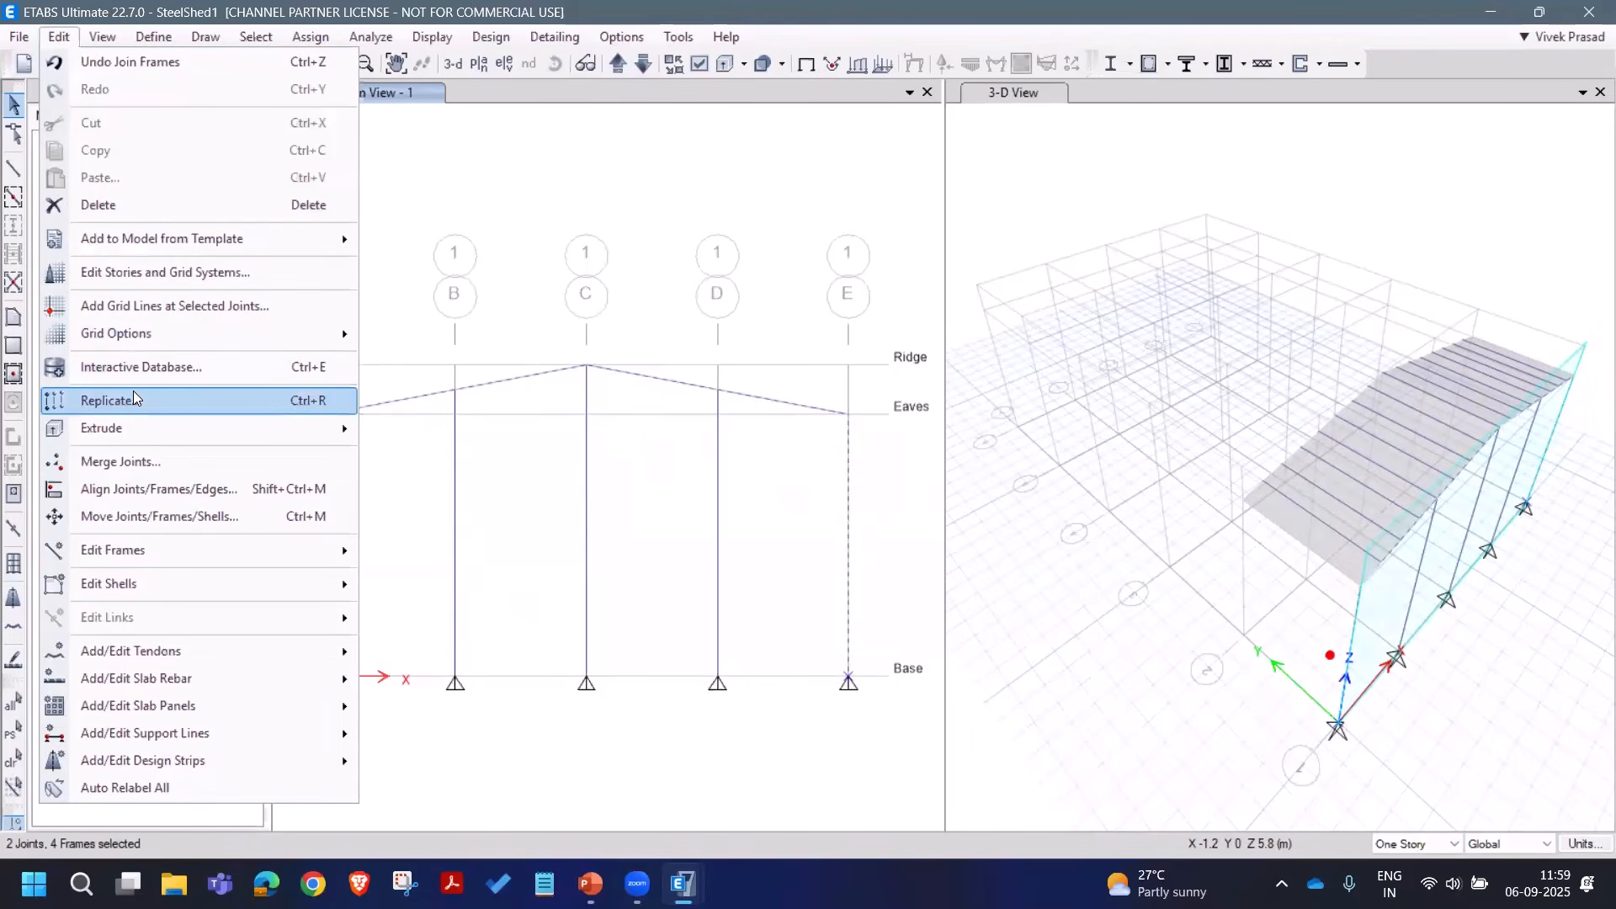
pyautogui.click(111, 400)
pyautogui.doubleClick(926, 352)
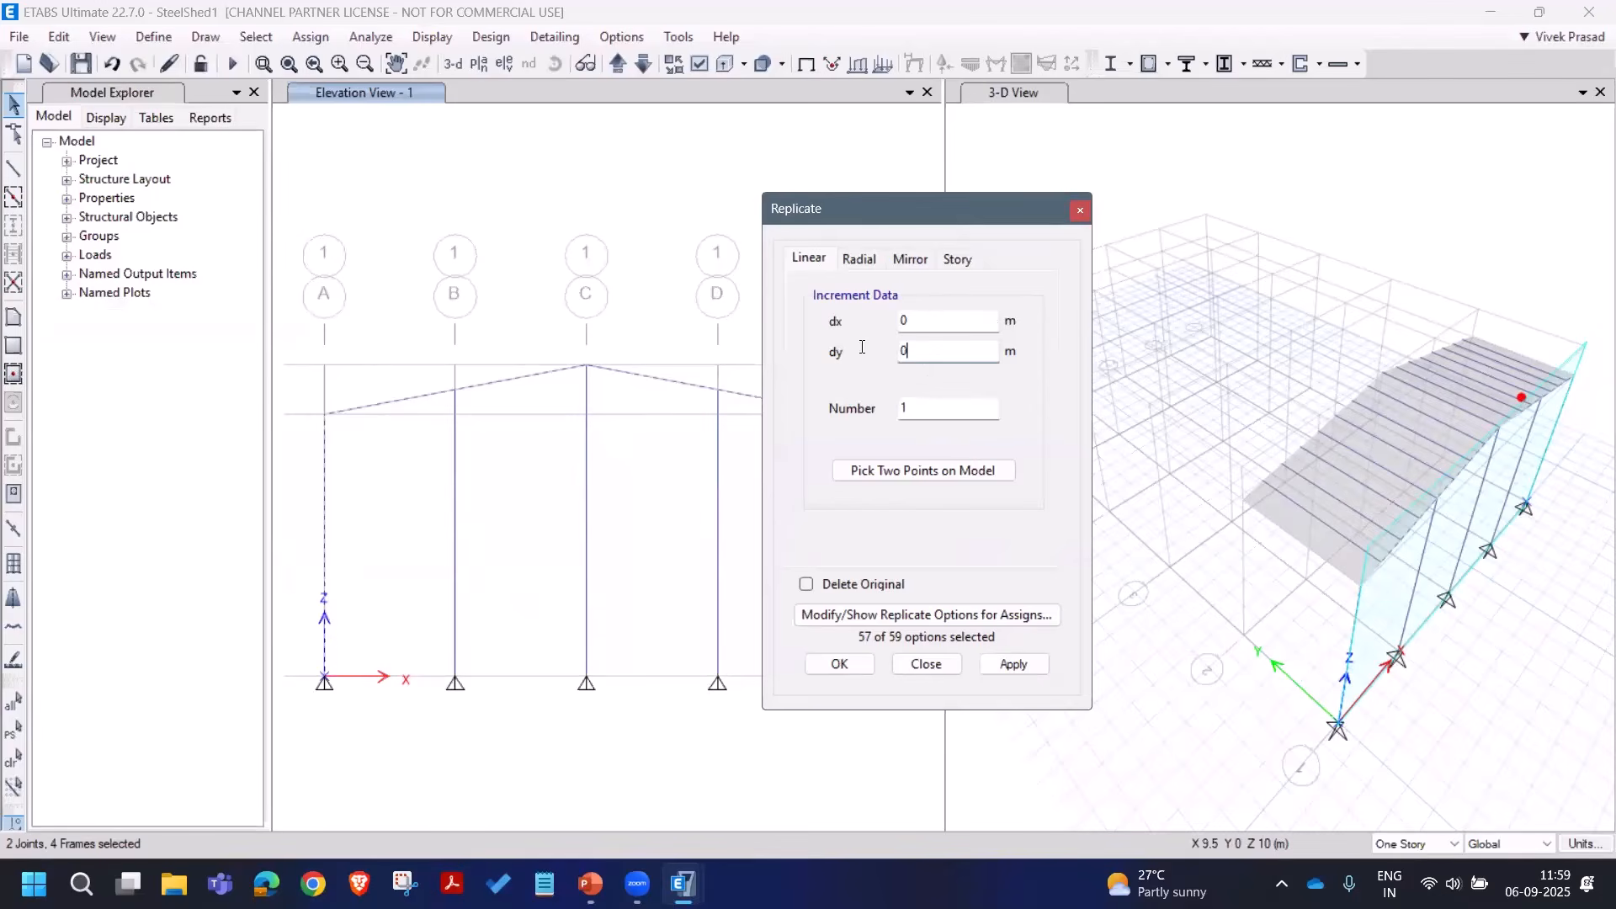
pyautogui.write('5')
pyautogui.click(1006, 663)
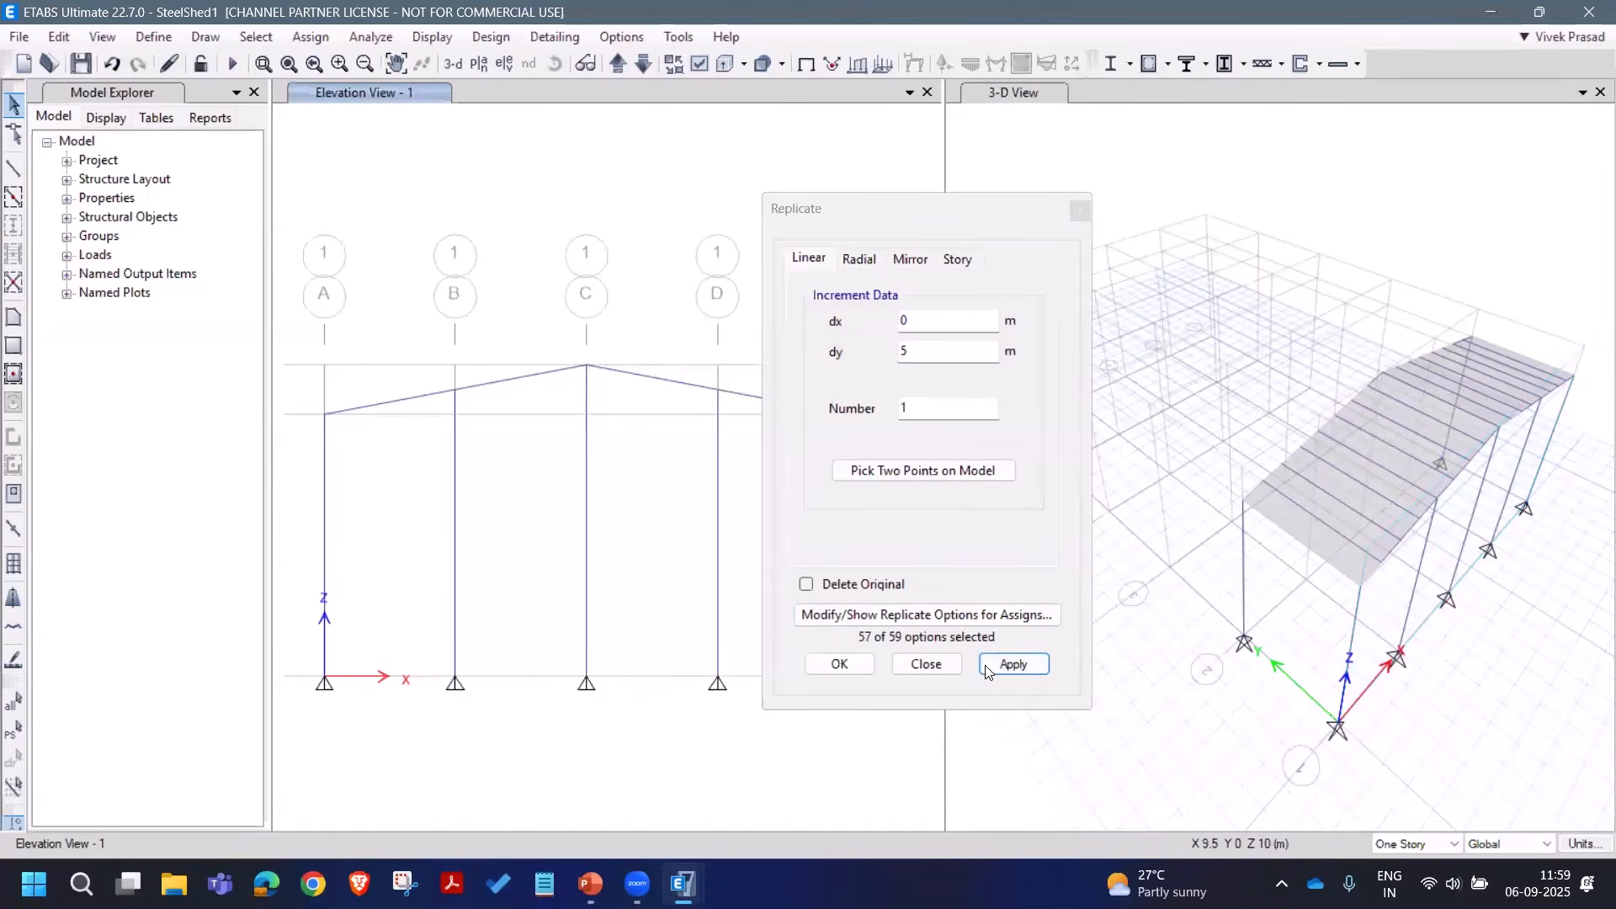
pyautogui.click(935, 662)
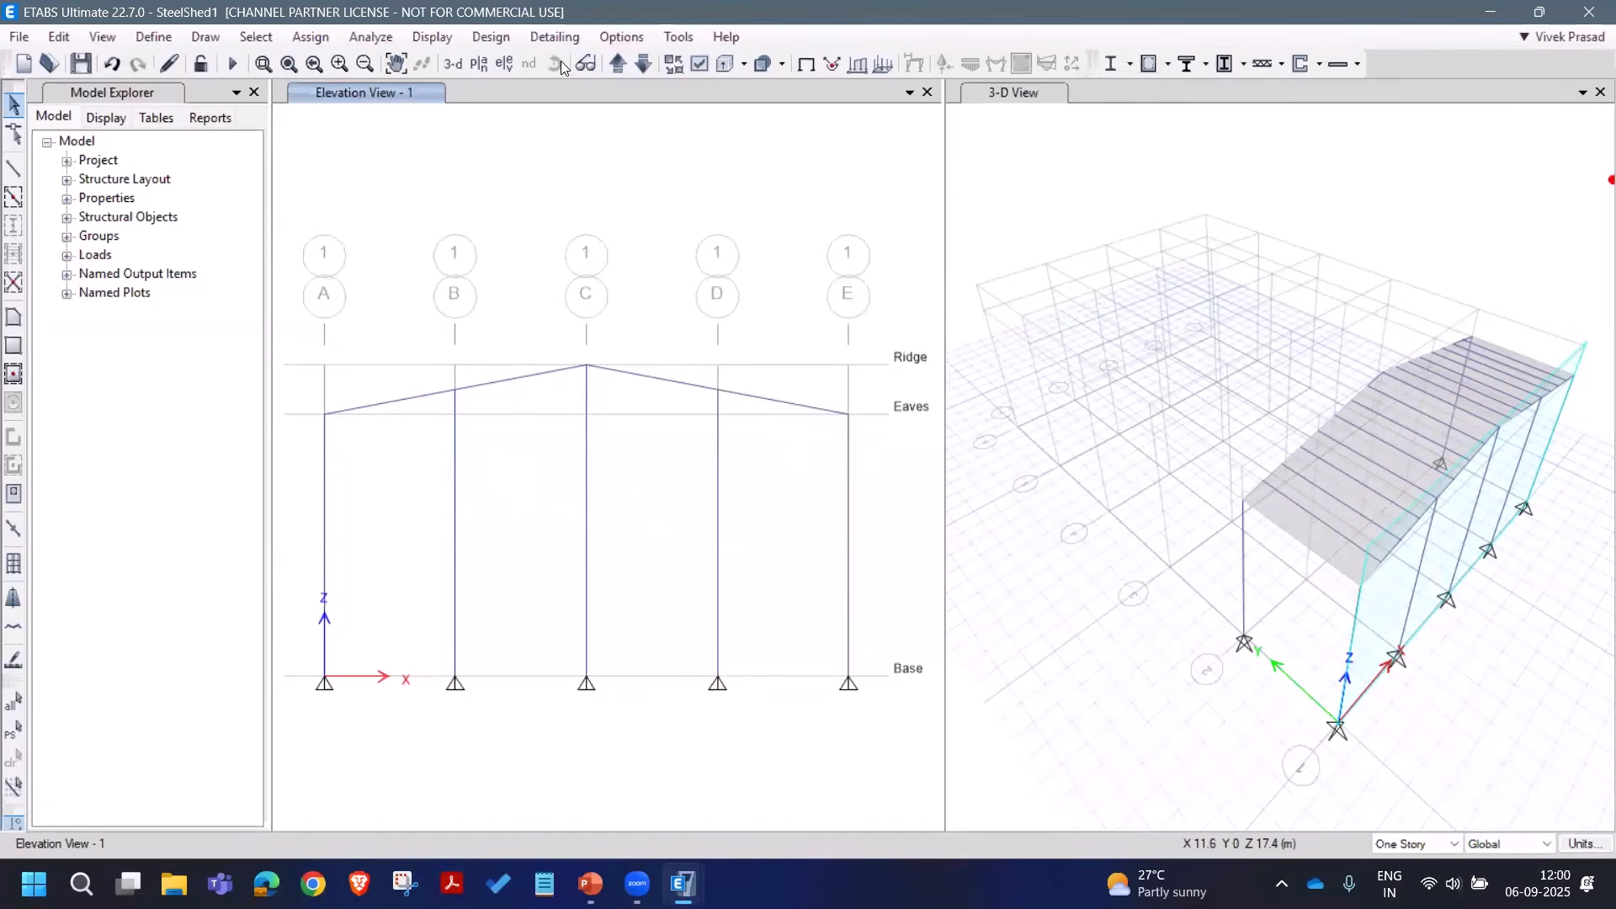
# Step: Rotate the 3-D view to plan, select the roof and assign the A_Purlins frame section
pyautogui.click(1028, 194)
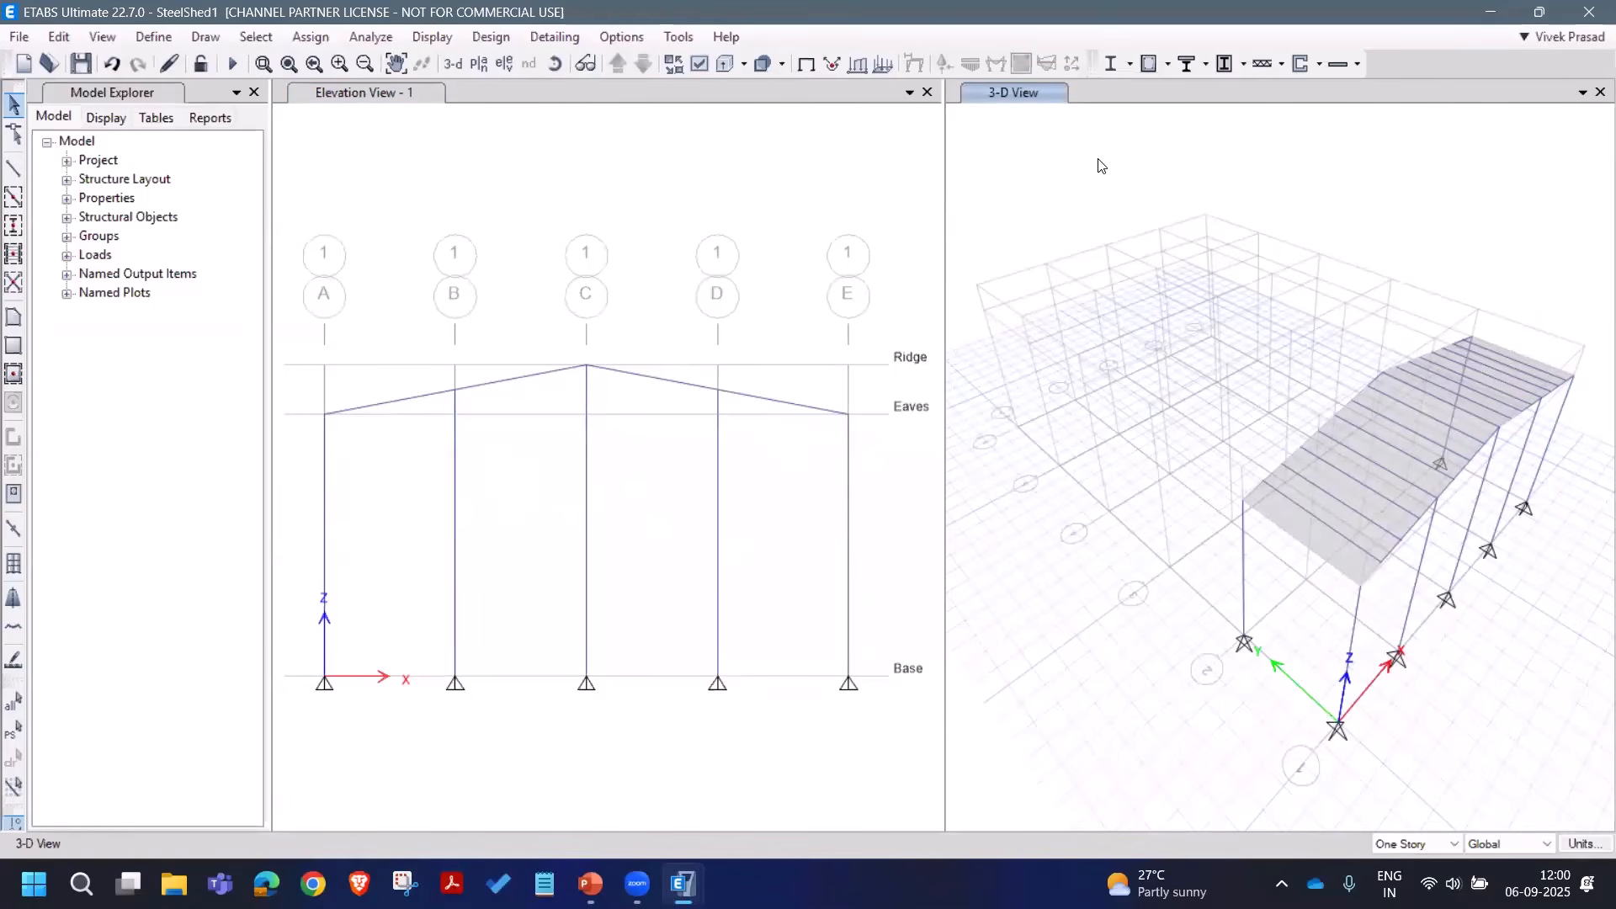
pyautogui.moveTo(1362, 544); pyautogui.dragTo(1454, 589)
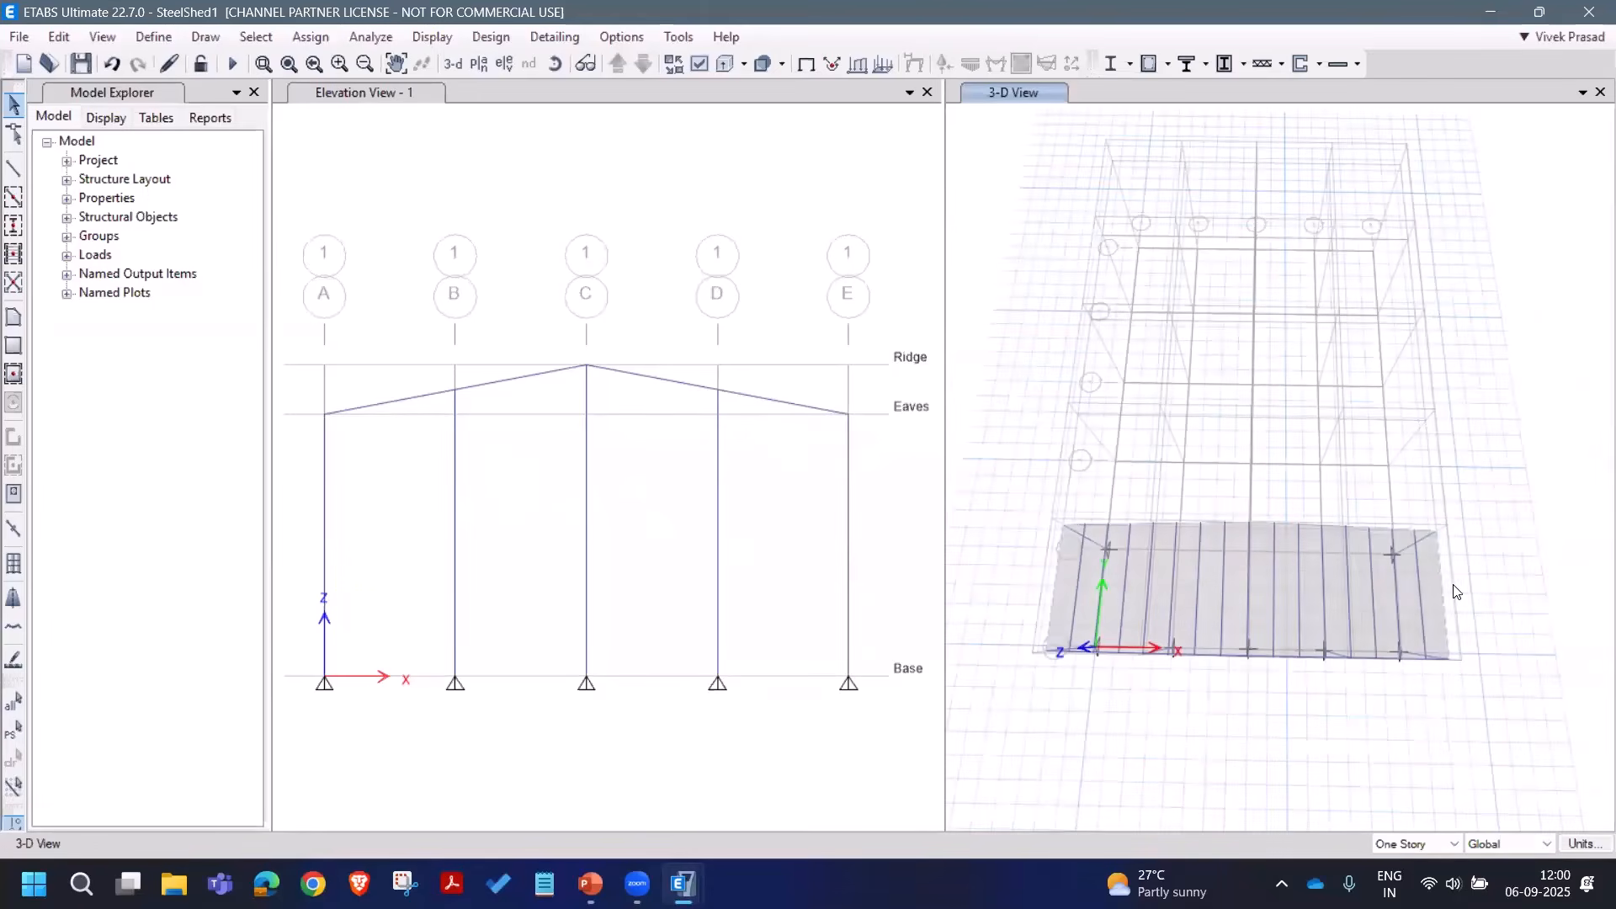
pyautogui.moveTo(1112, 598); pyautogui.dragTo(1025, 593)
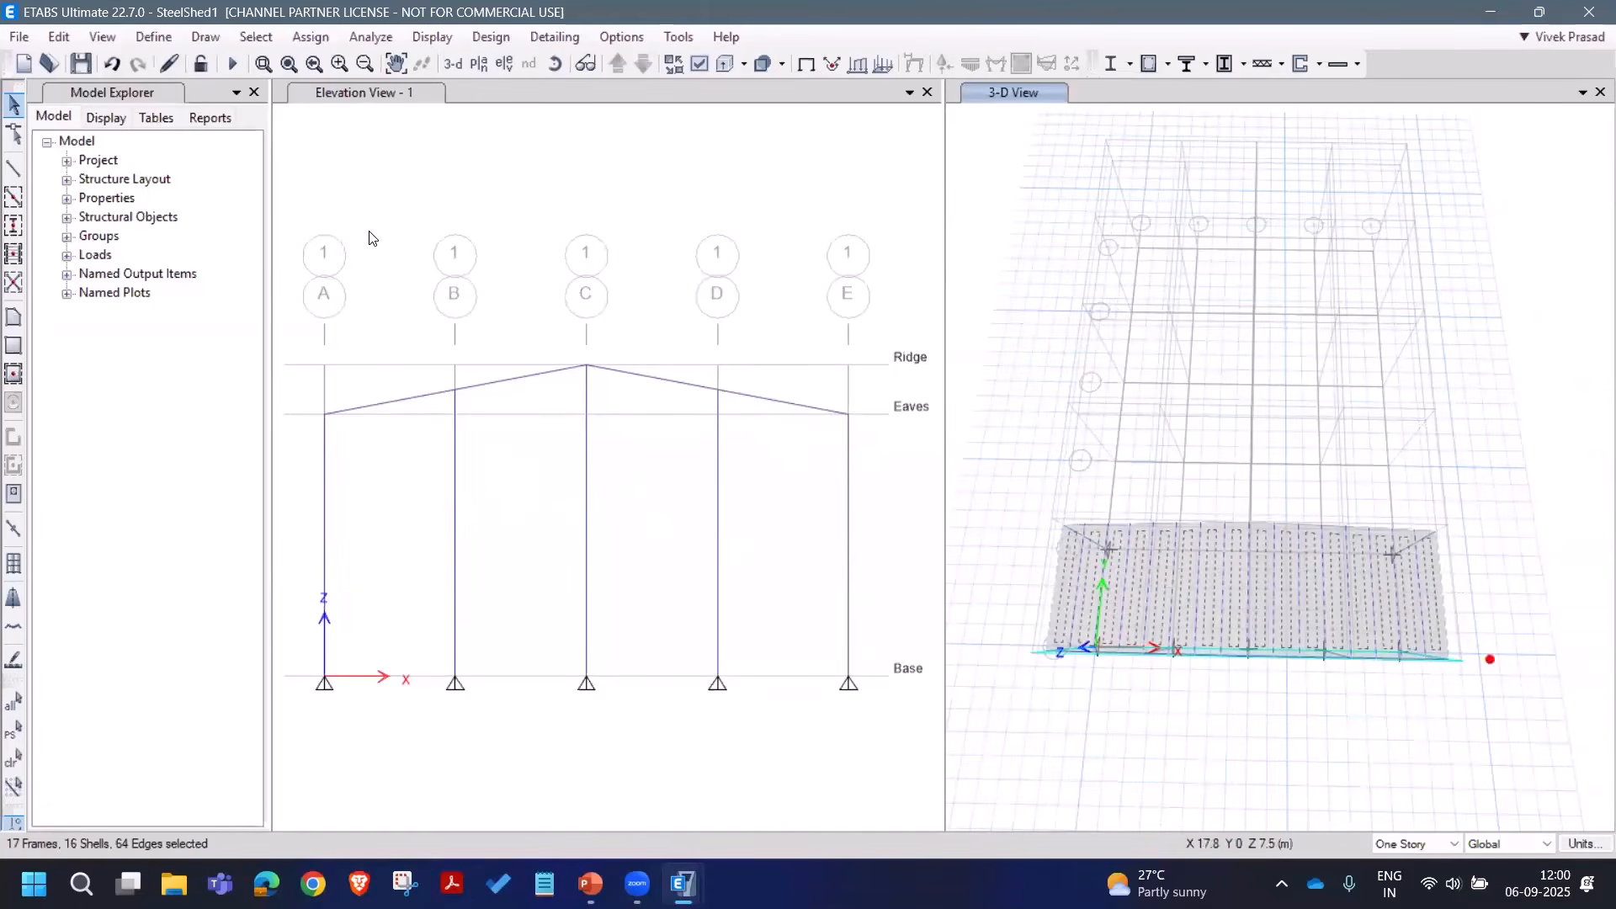
pyautogui.click(311, 36)
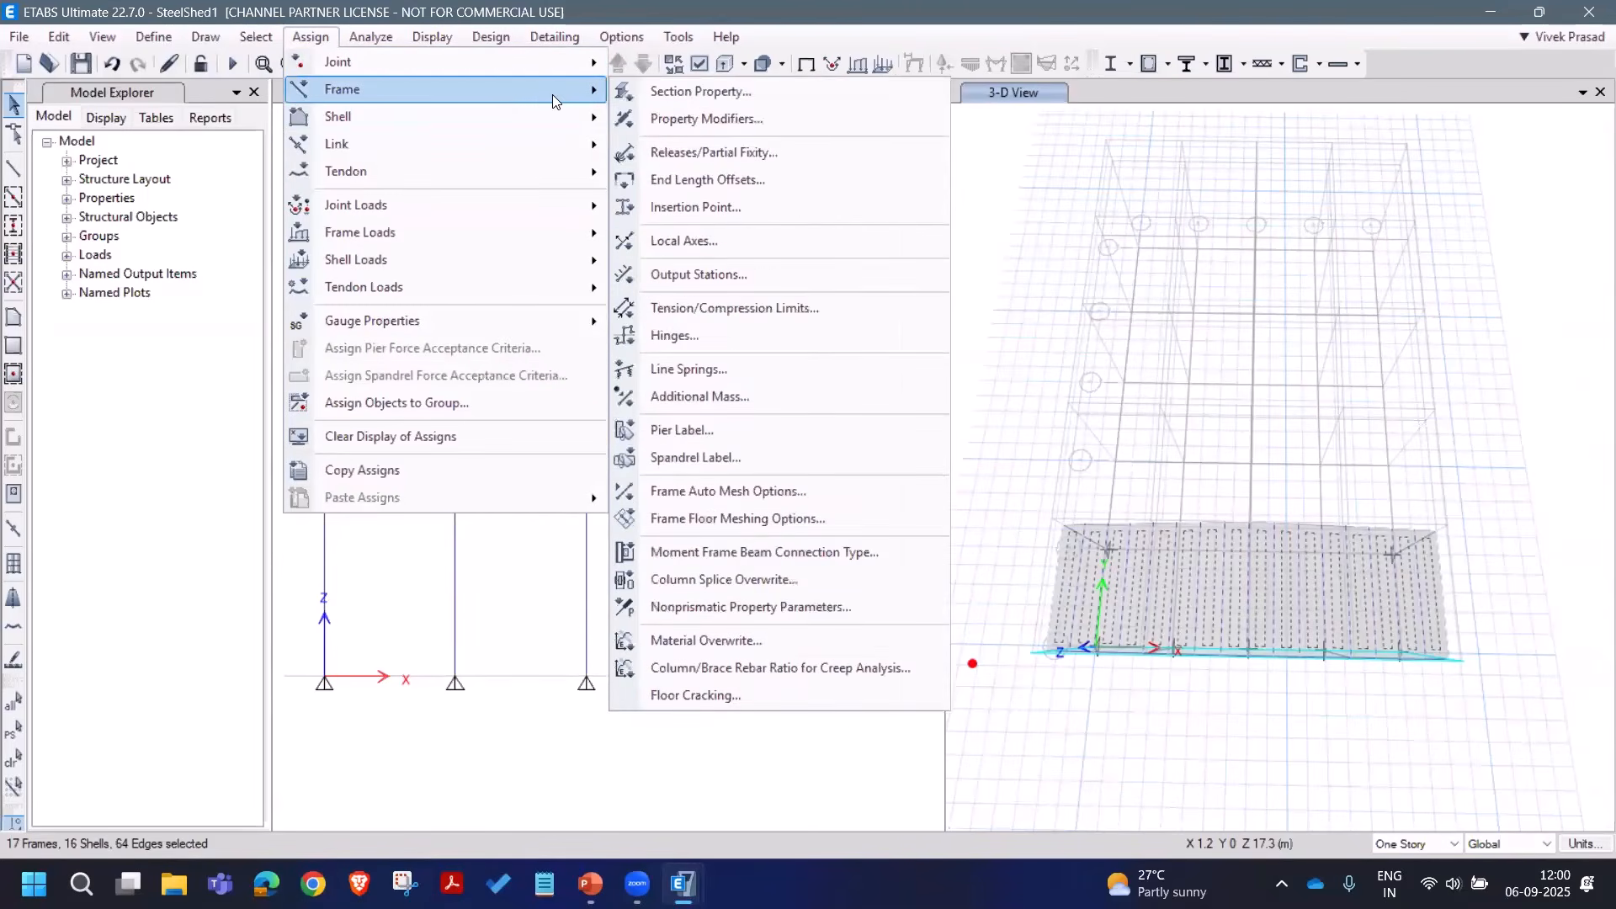
pyautogui.click(692, 89)
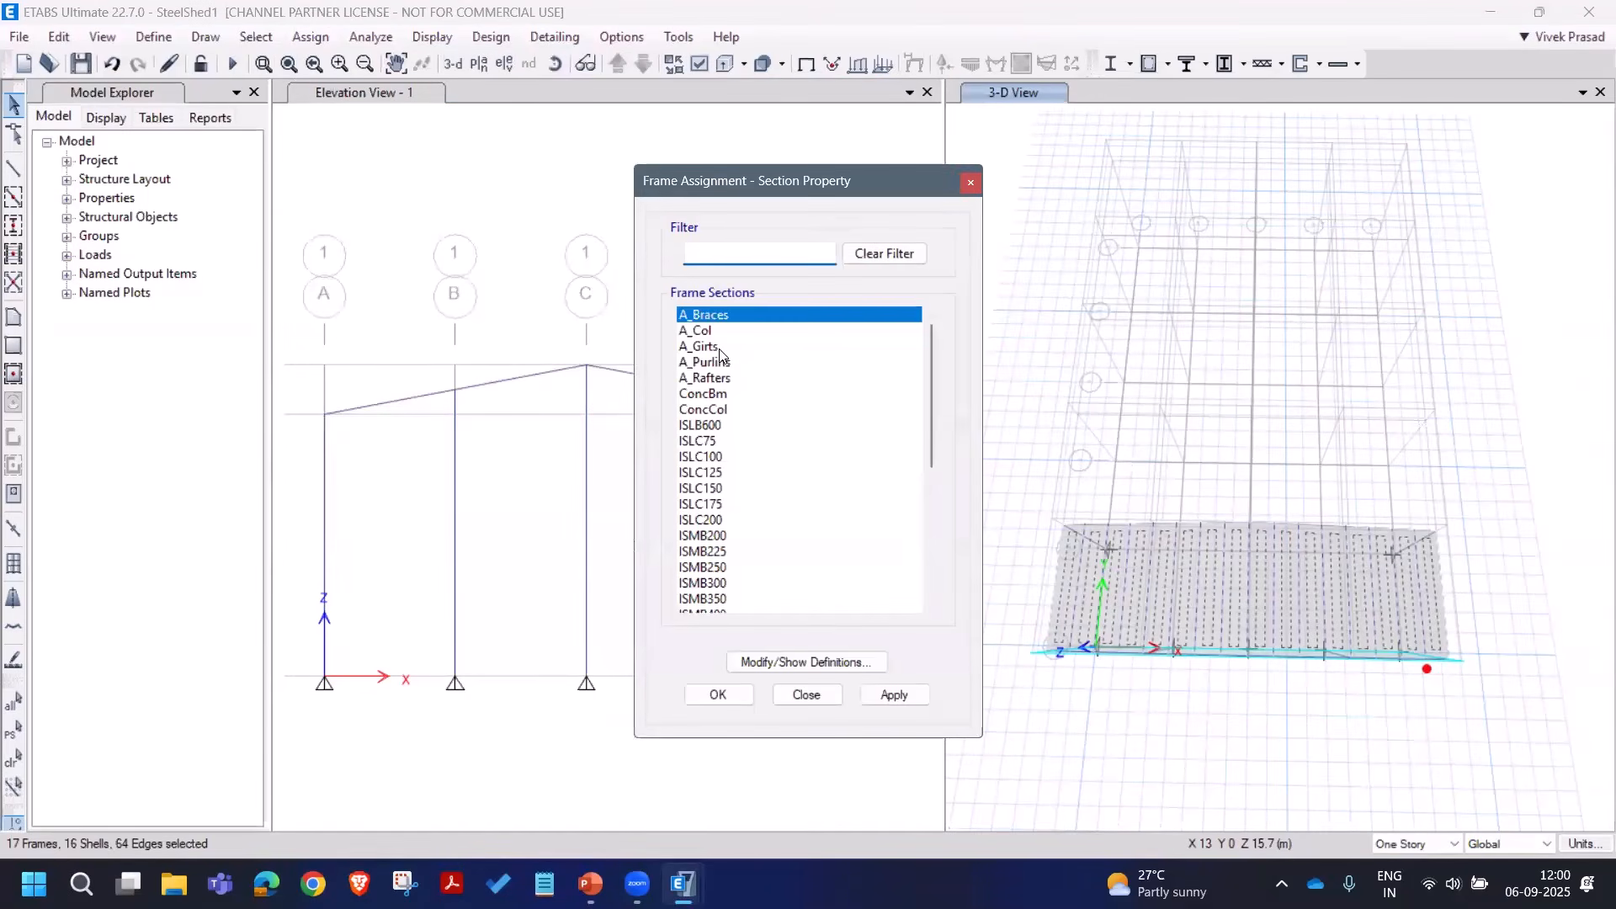
pyautogui.click(709, 364)
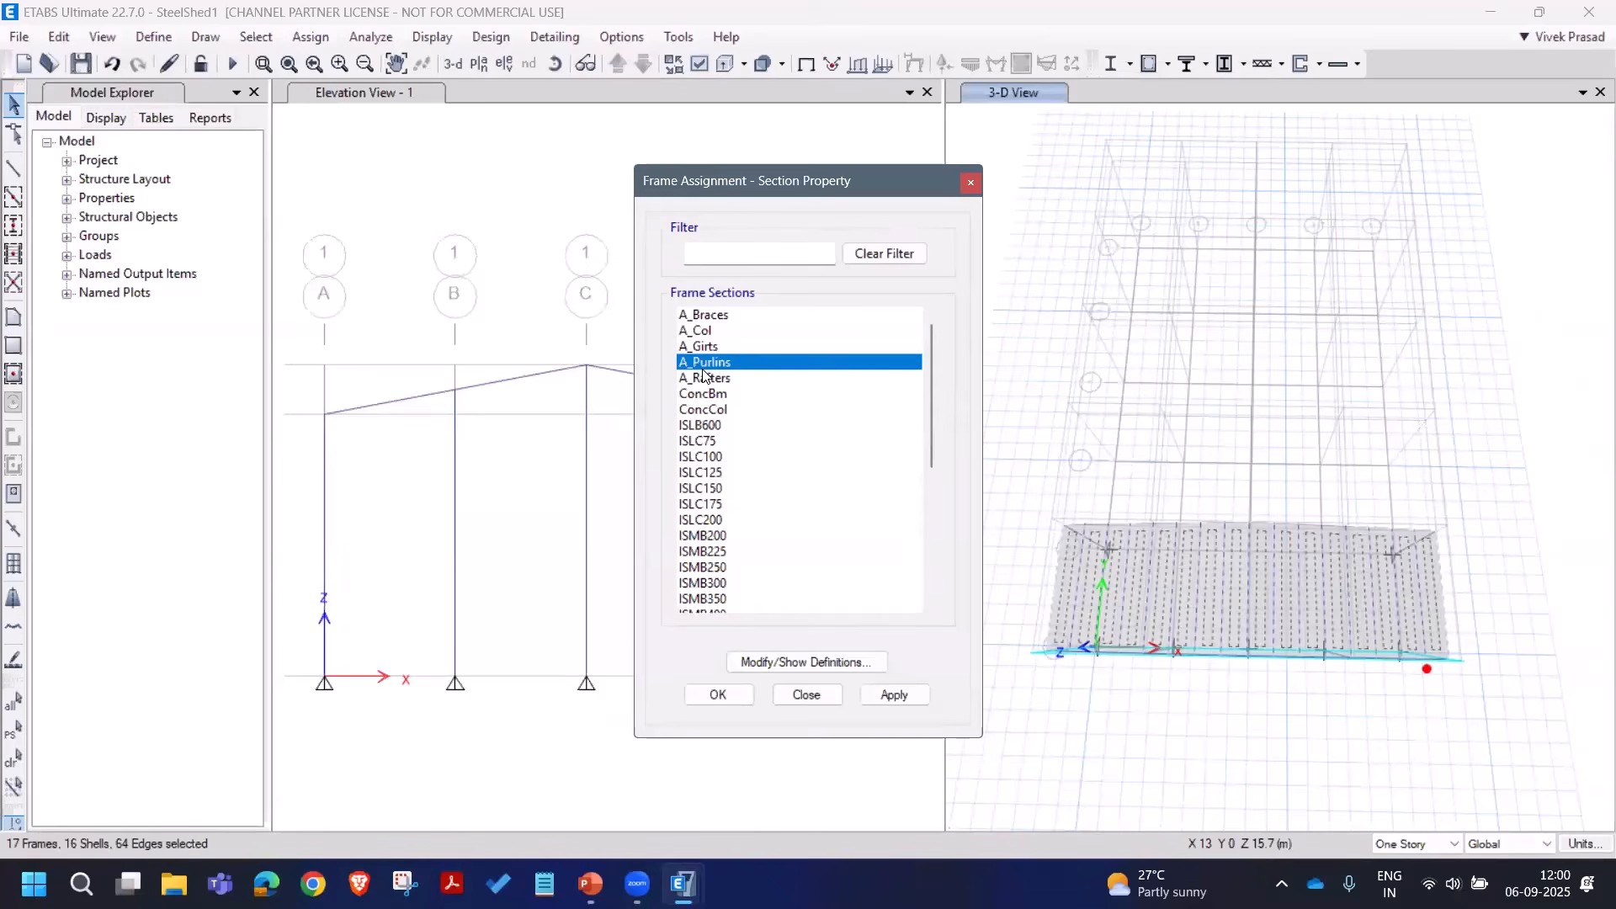
pyautogui.click(895, 695)
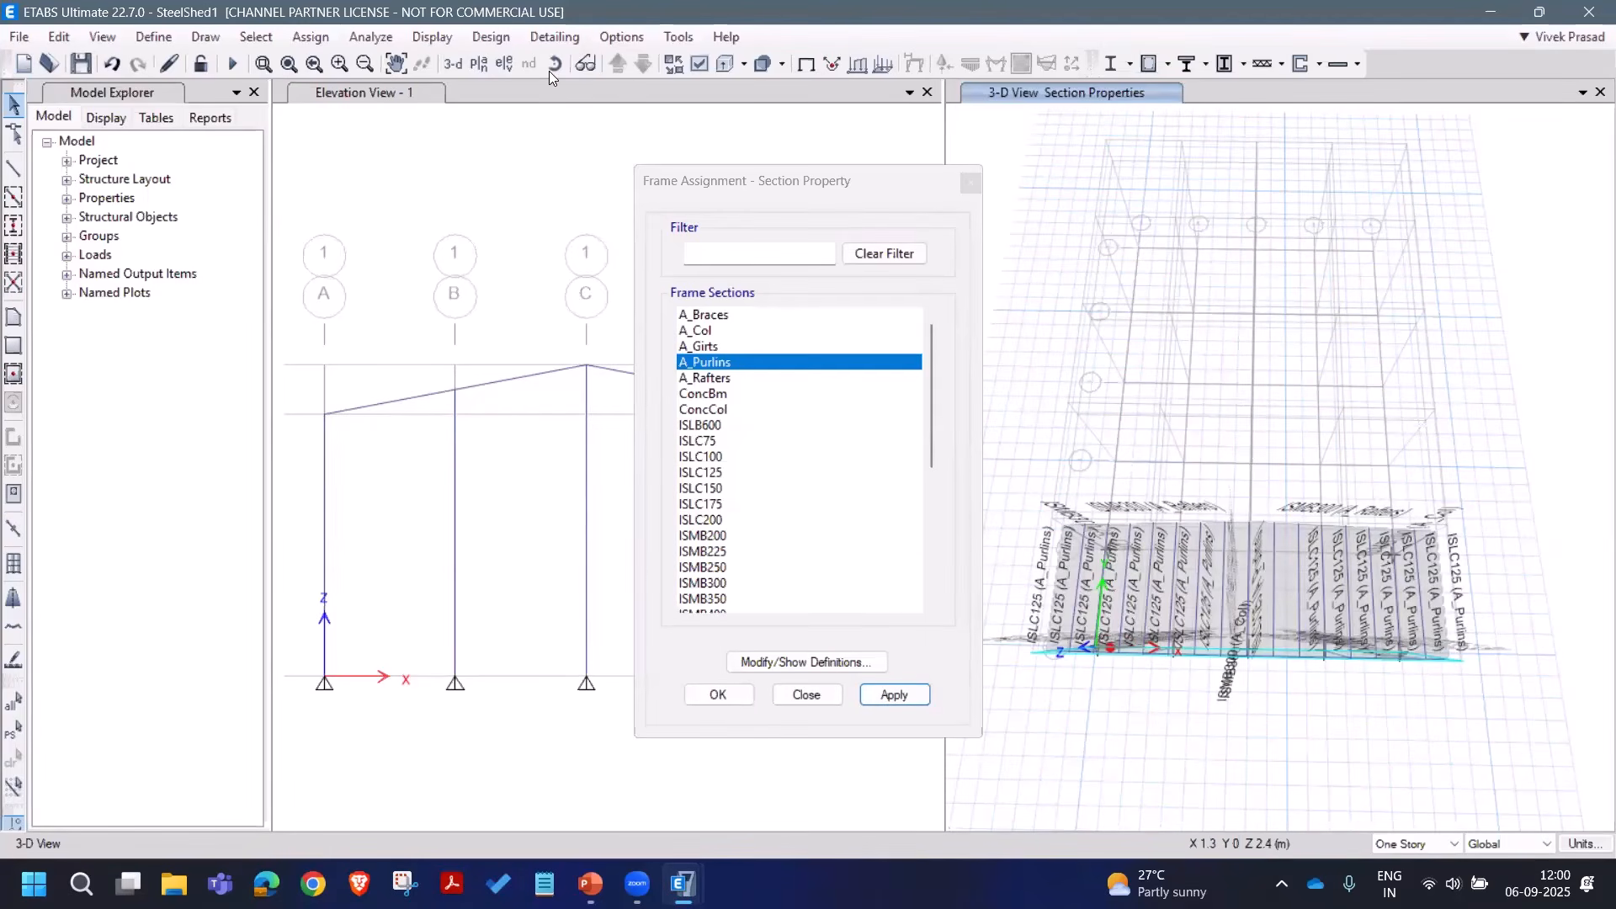
pyautogui.click(311, 36)
# Step: Assign the Roofing slab section to the roof shells, close both dialogs and reselect the roof
pyautogui.moveTo(378, 117)
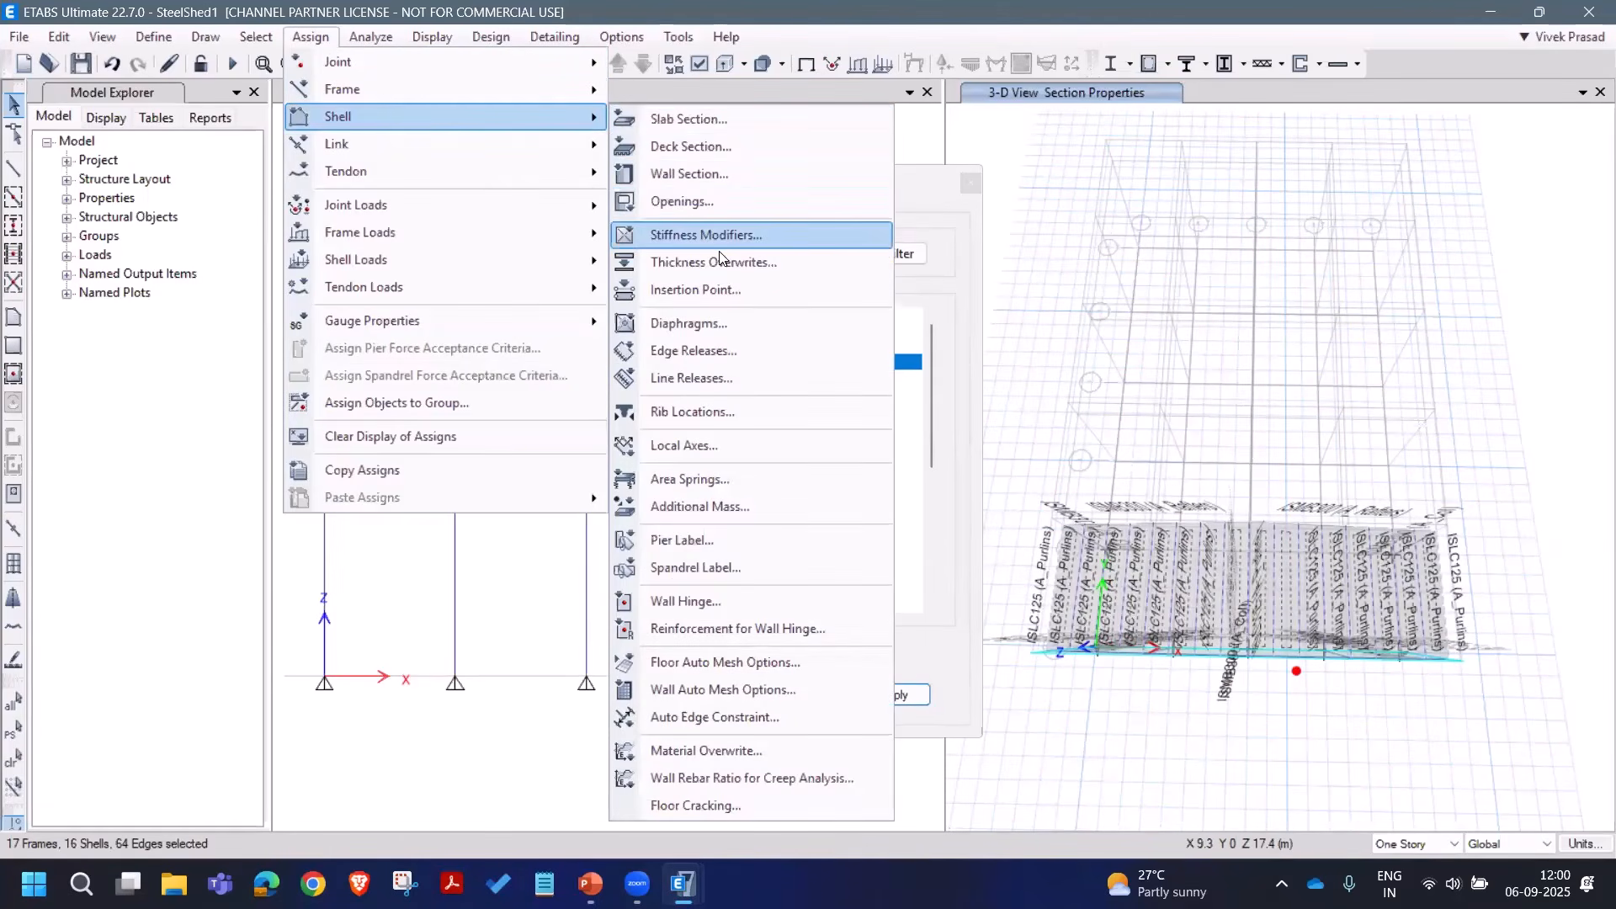
pyautogui.click(714, 119)
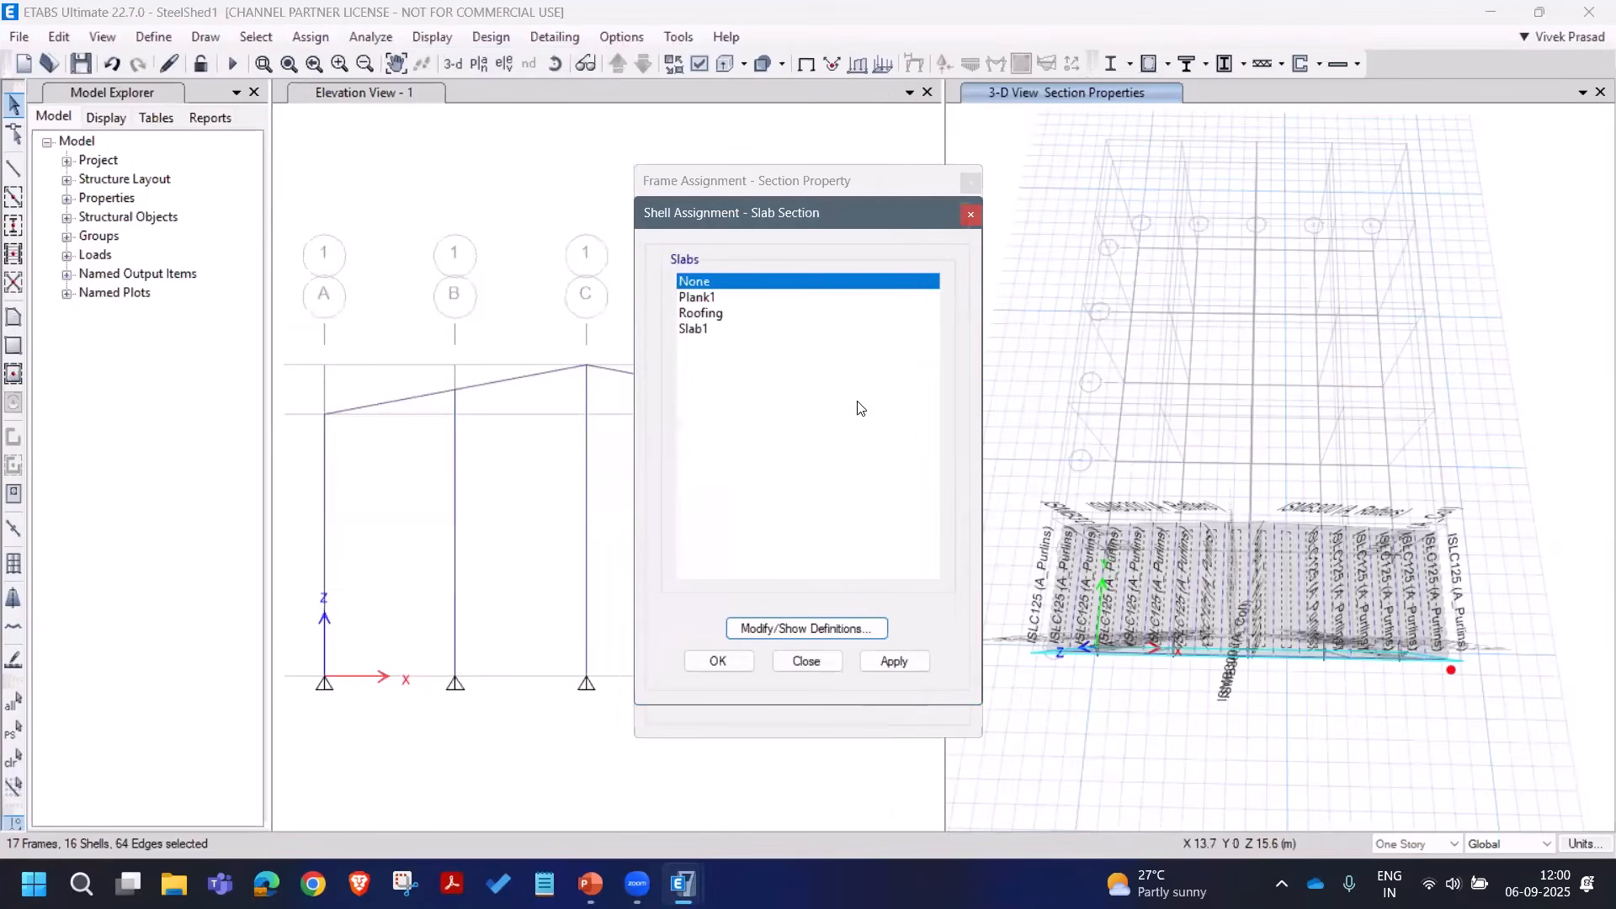
pyautogui.click(736, 314)
pyautogui.click(893, 661)
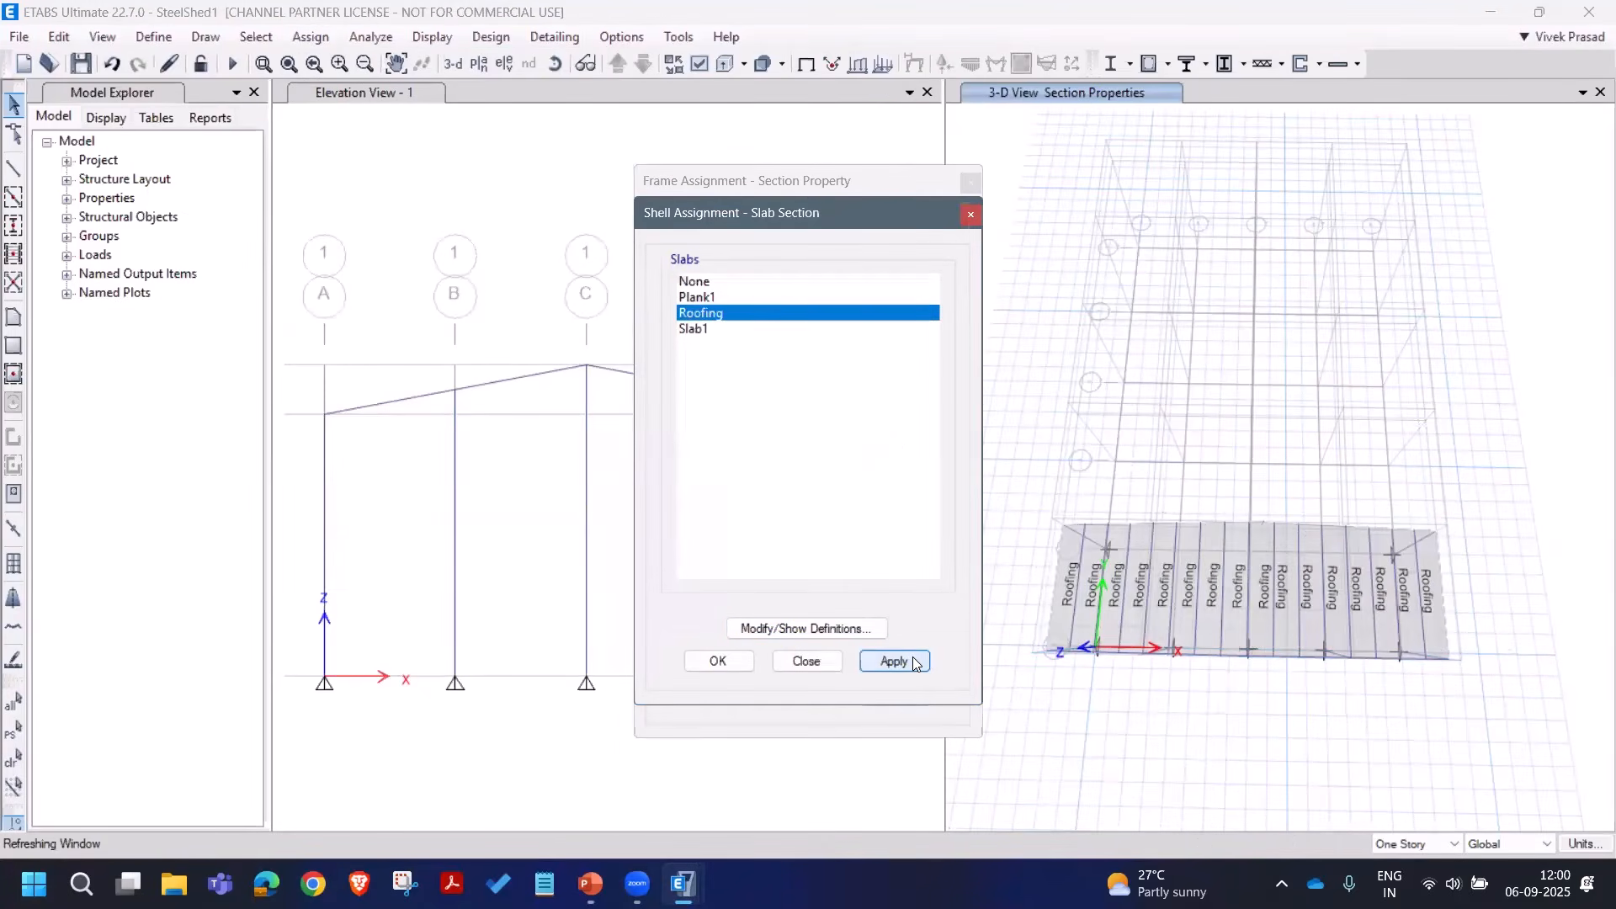
pyautogui.click(828, 665)
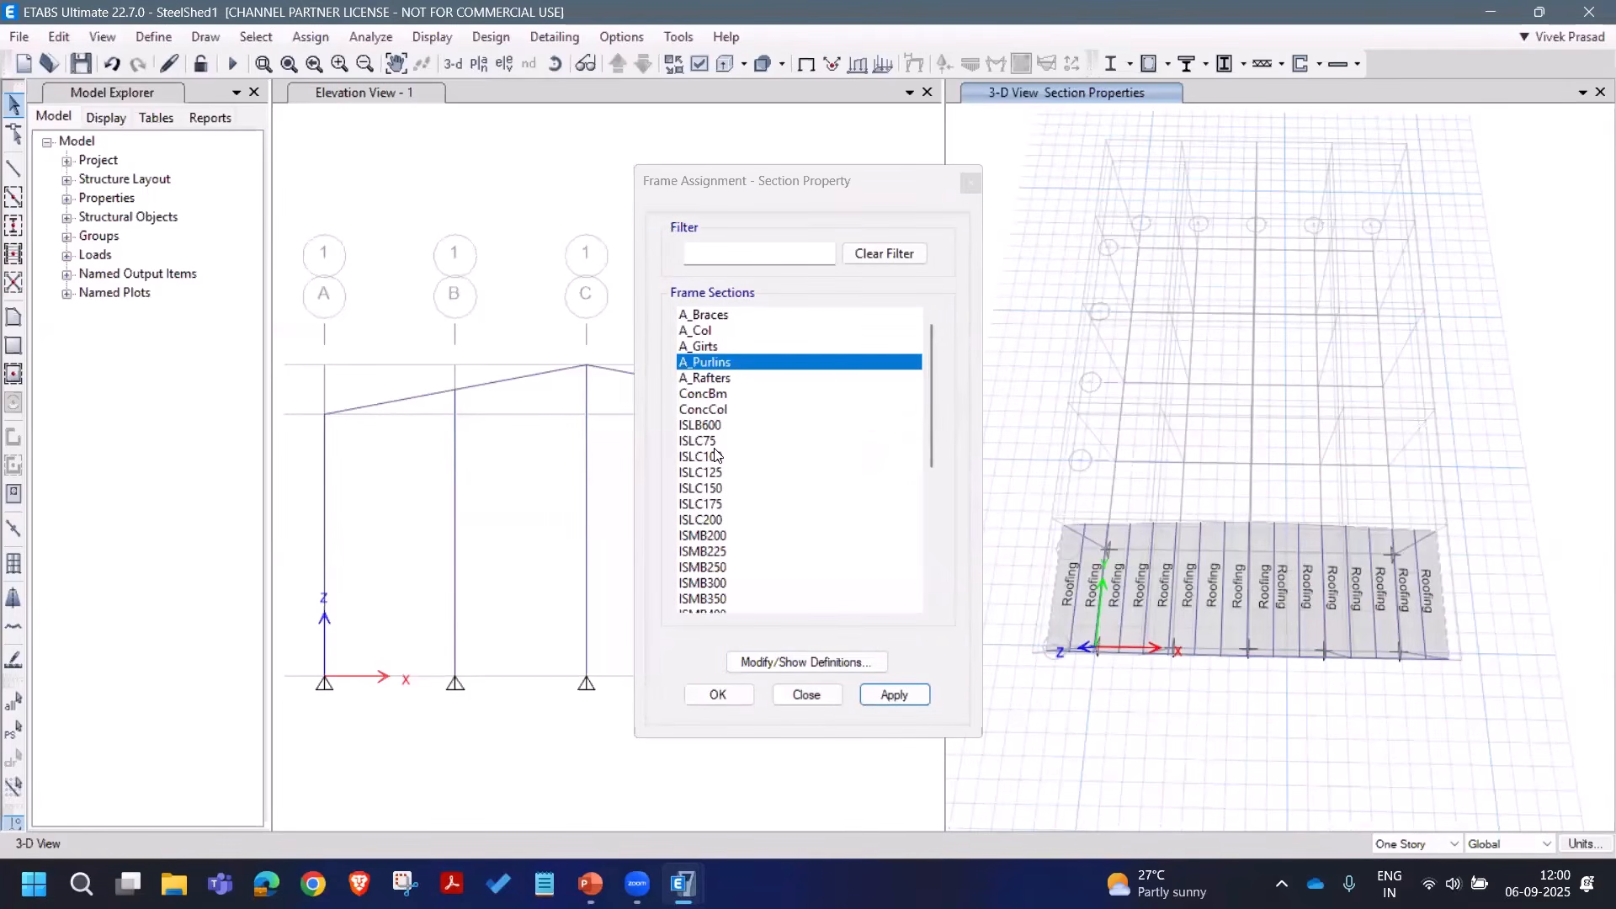
pyautogui.click(805, 695)
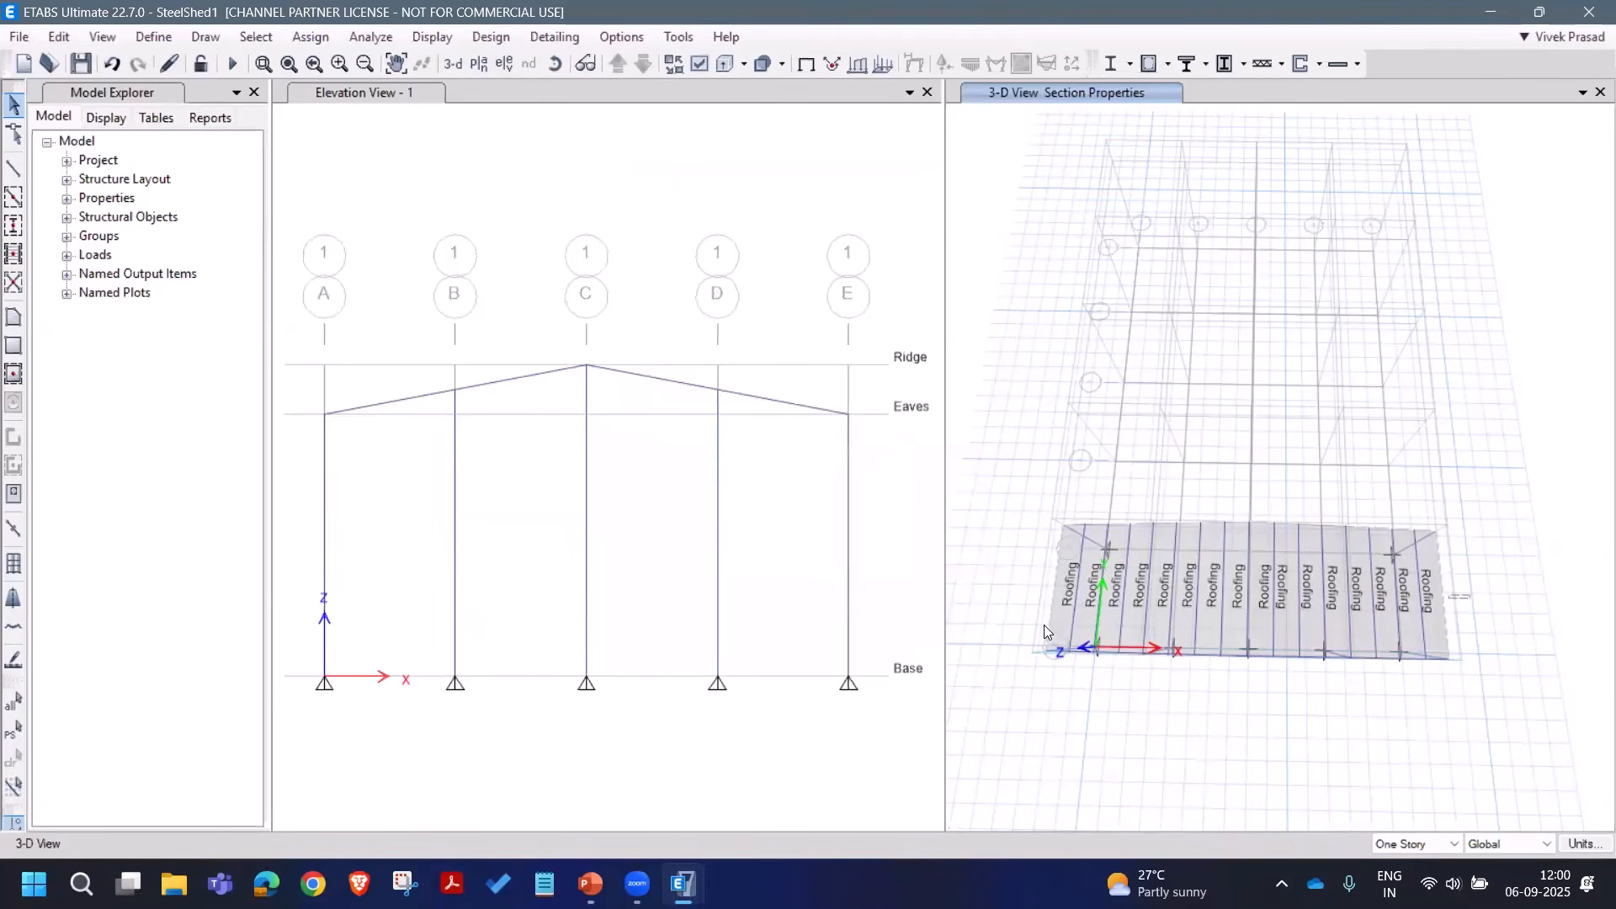
pyautogui.moveTo(1471, 595); pyautogui.dragTo(1019, 619)
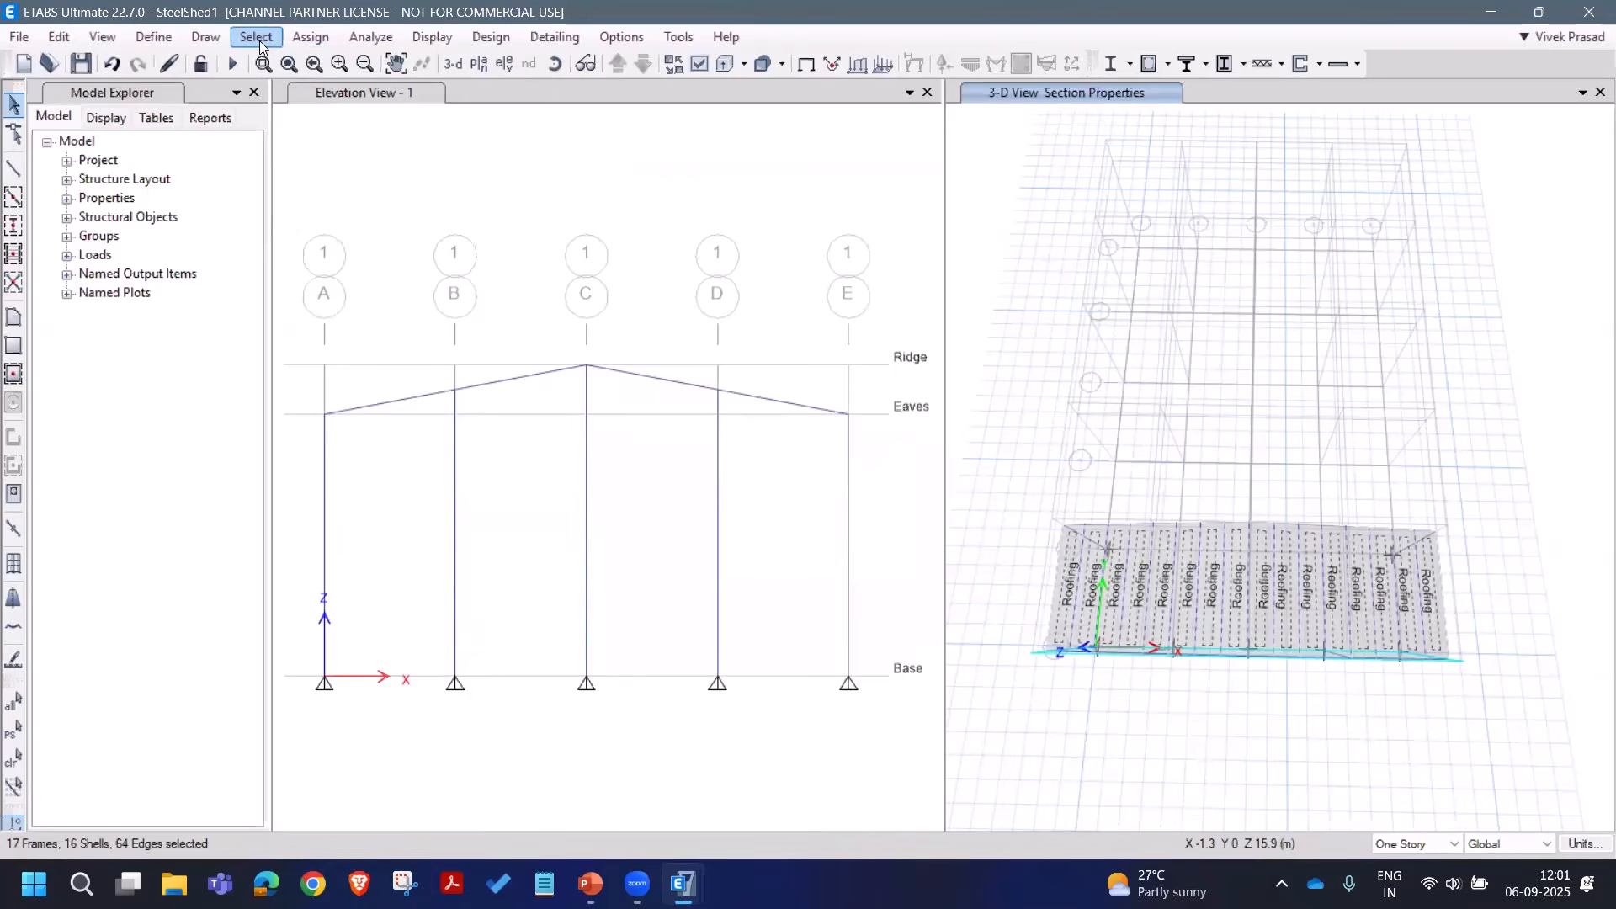
# Step: Release torsion at the purlin start and Moment 22 and 33 at both ends
pyautogui.click(311, 37)
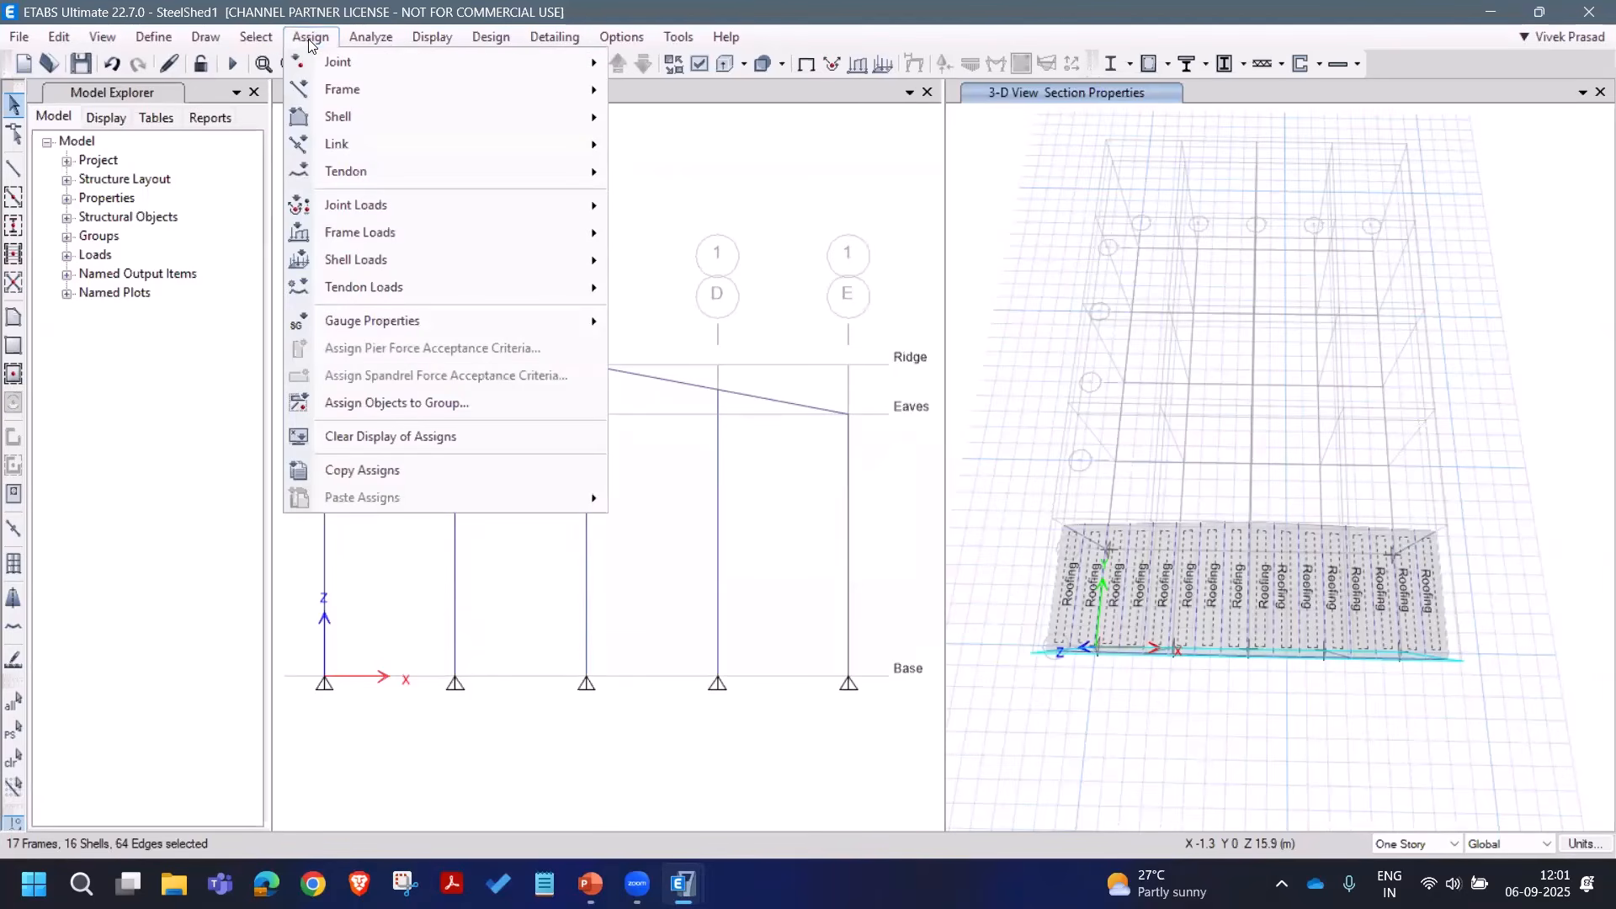
pyautogui.moveTo(352, 98)
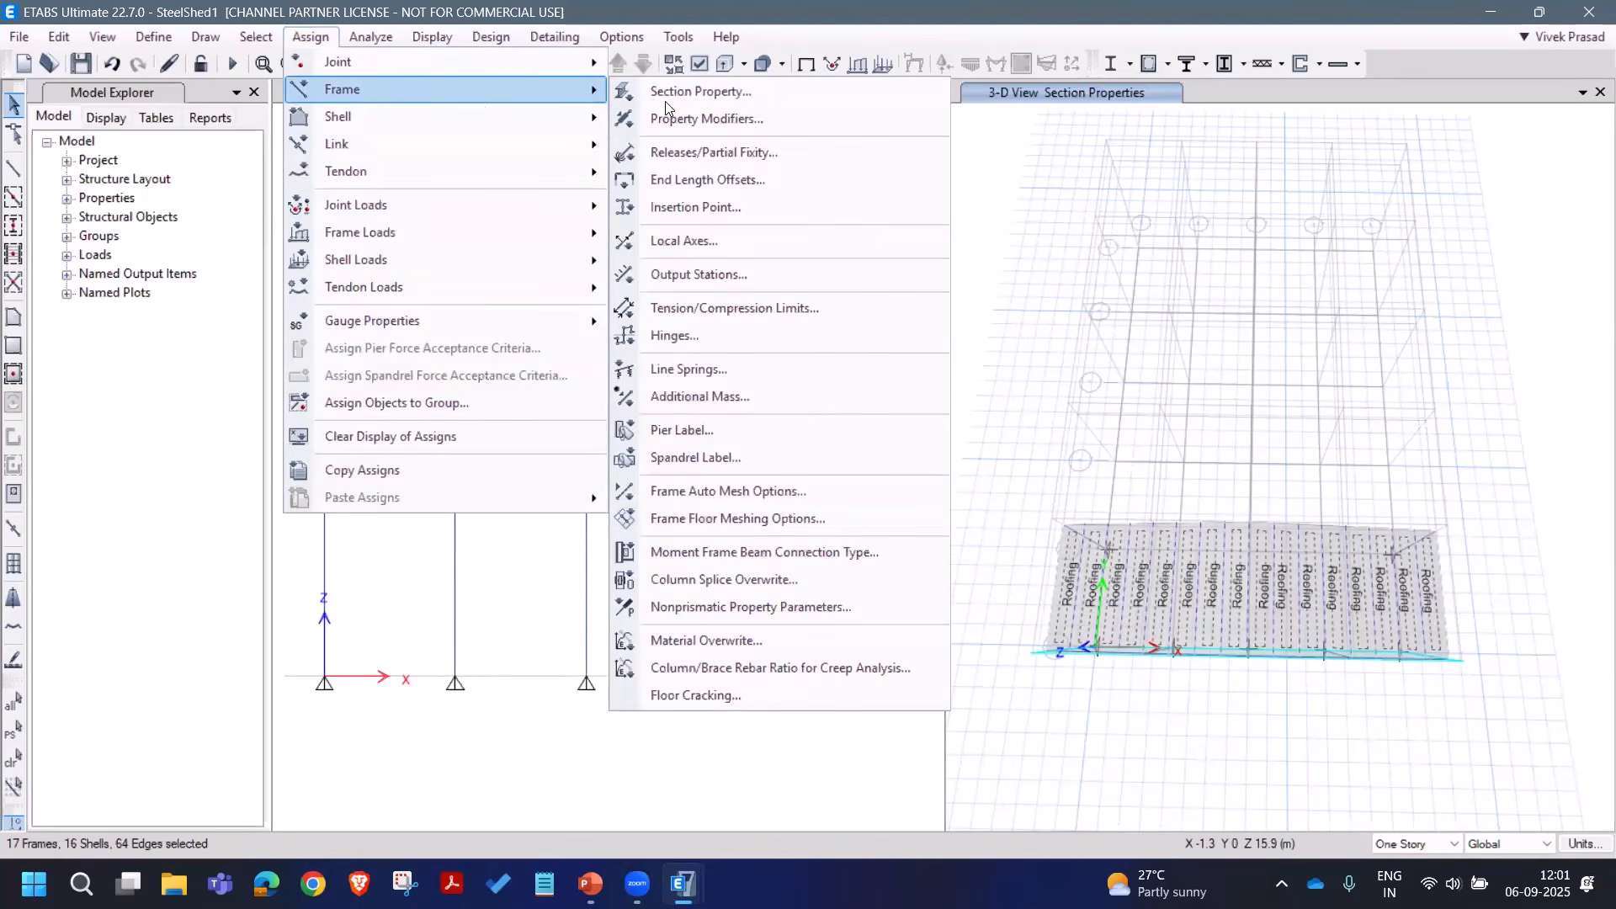
pyautogui.click(686, 153)
pyautogui.click(702, 455)
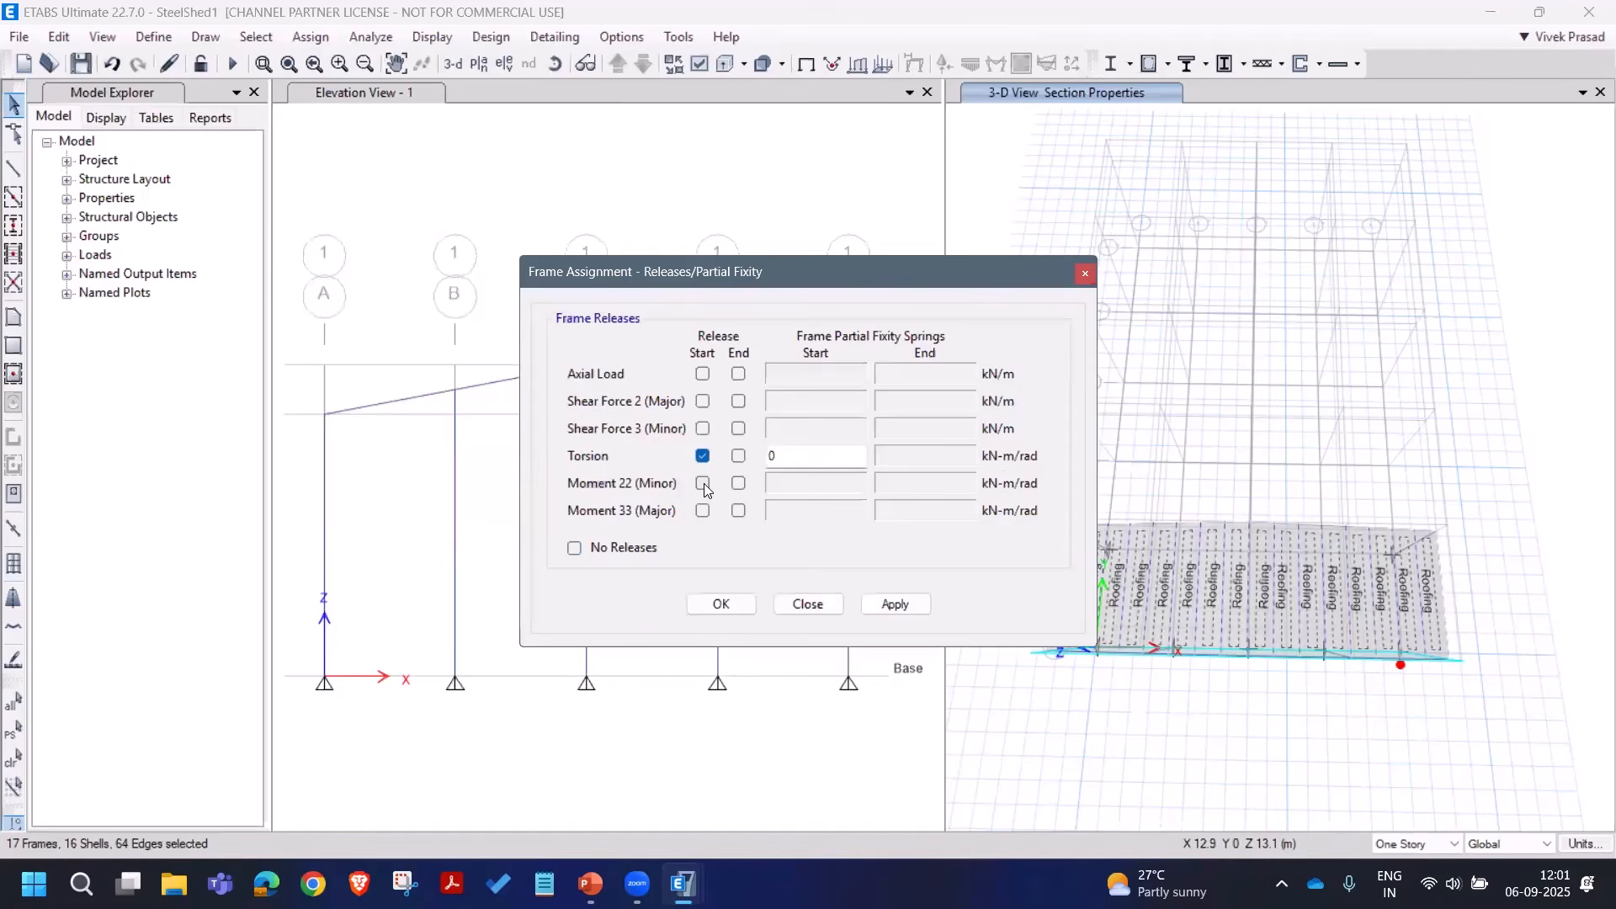
pyautogui.click(703, 483)
pyautogui.click(703, 510)
pyautogui.click(739, 483)
pyautogui.click(739, 511)
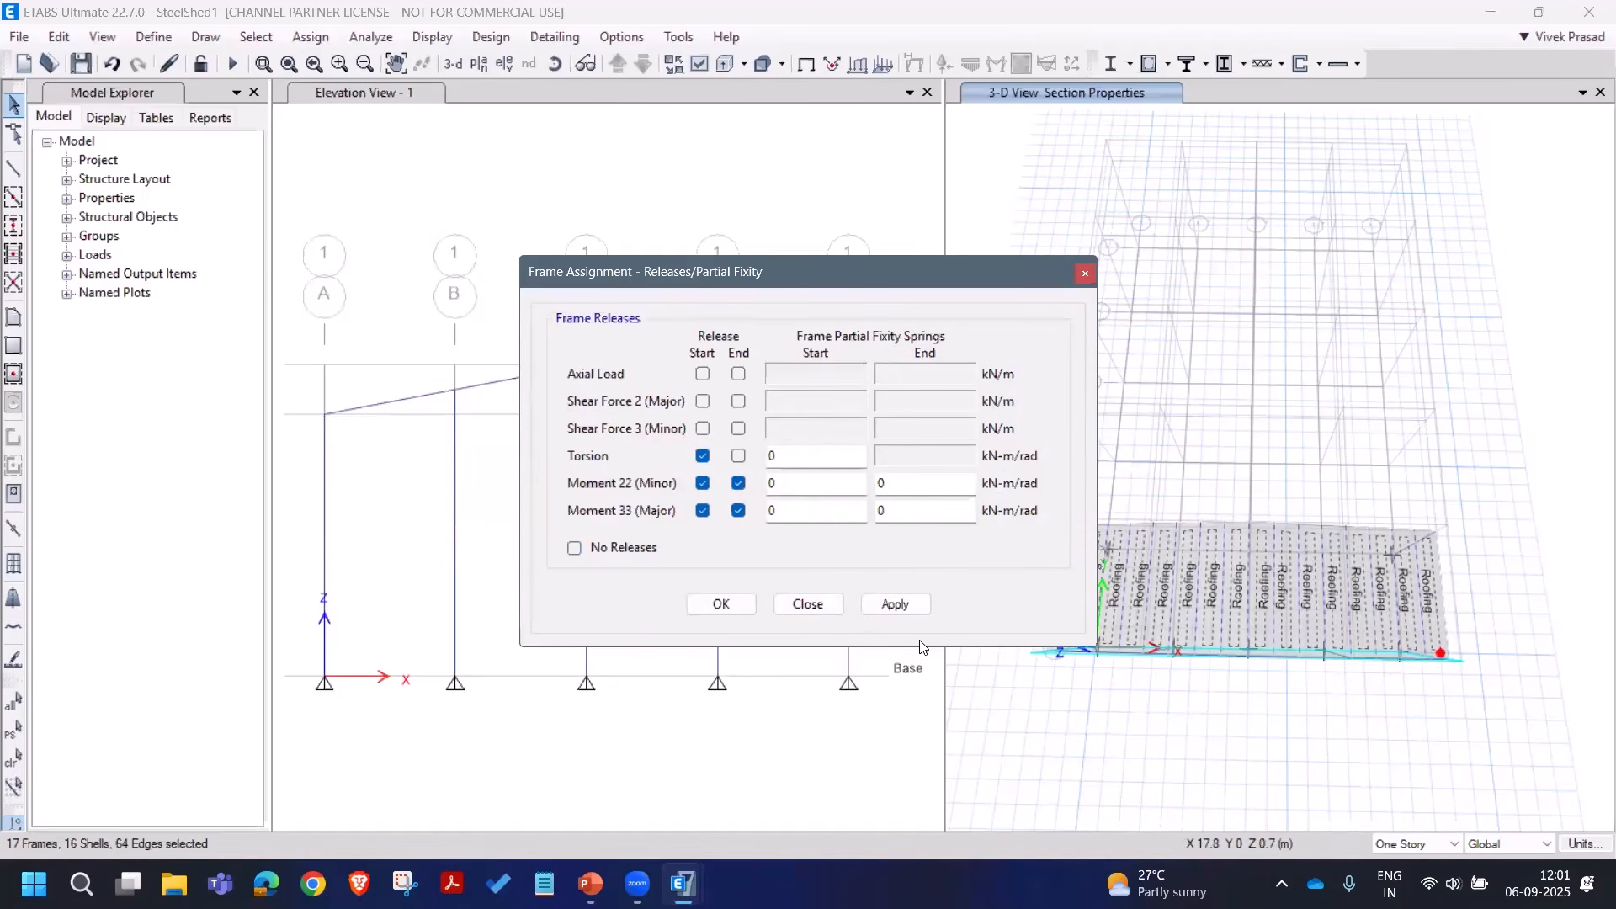
pyautogui.moveTo(832, 271); pyautogui.dragTo(704, 301)
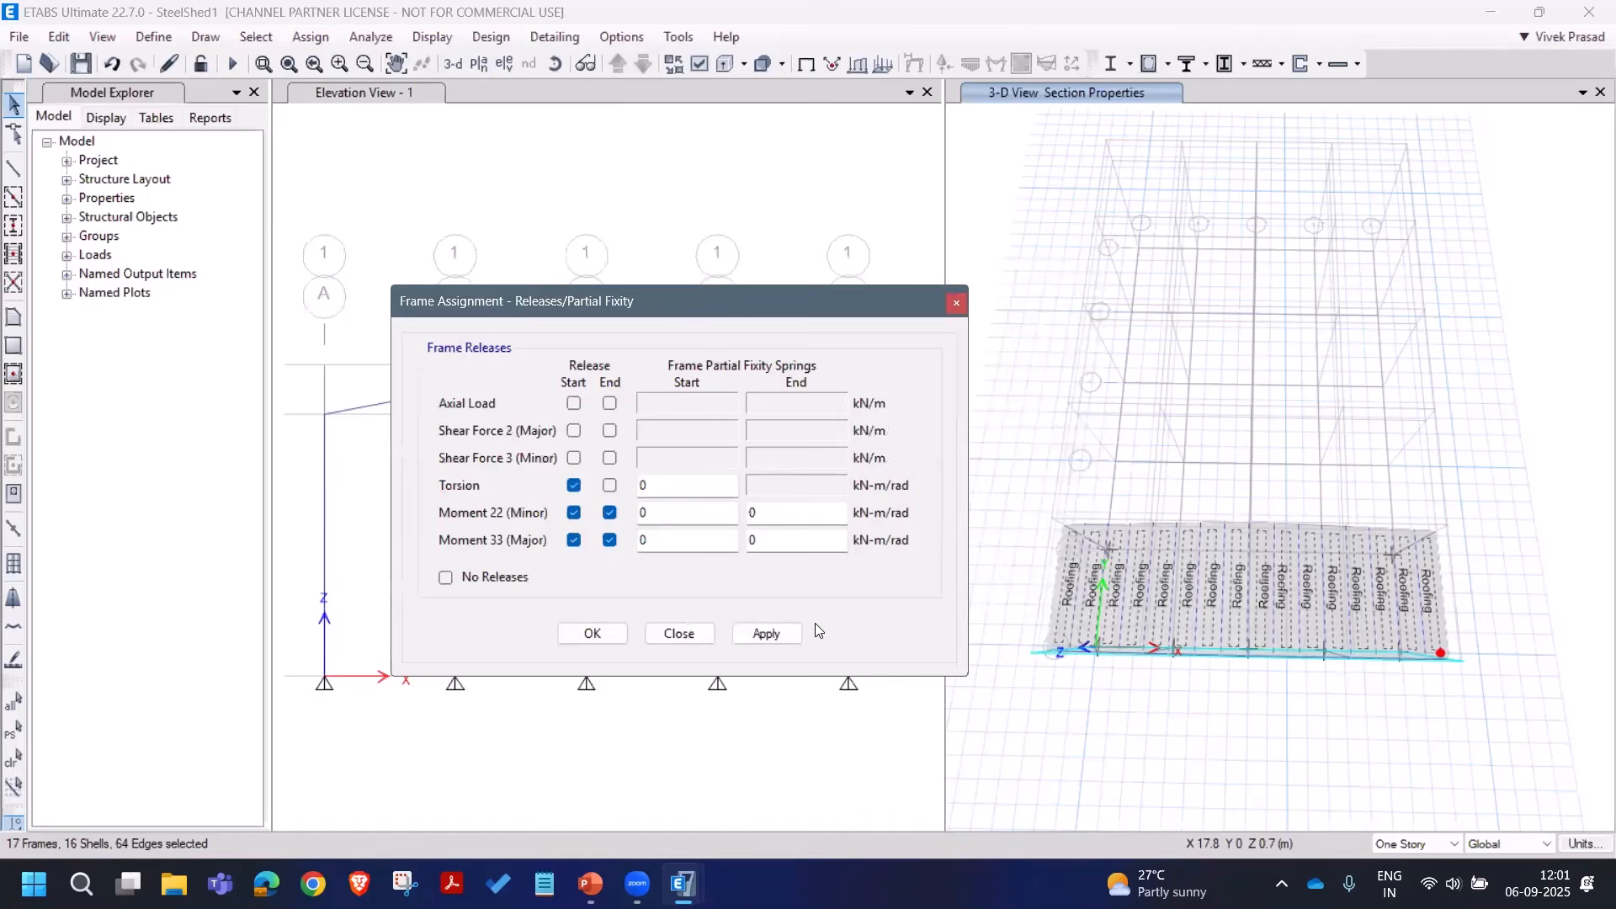
pyautogui.click(773, 635)
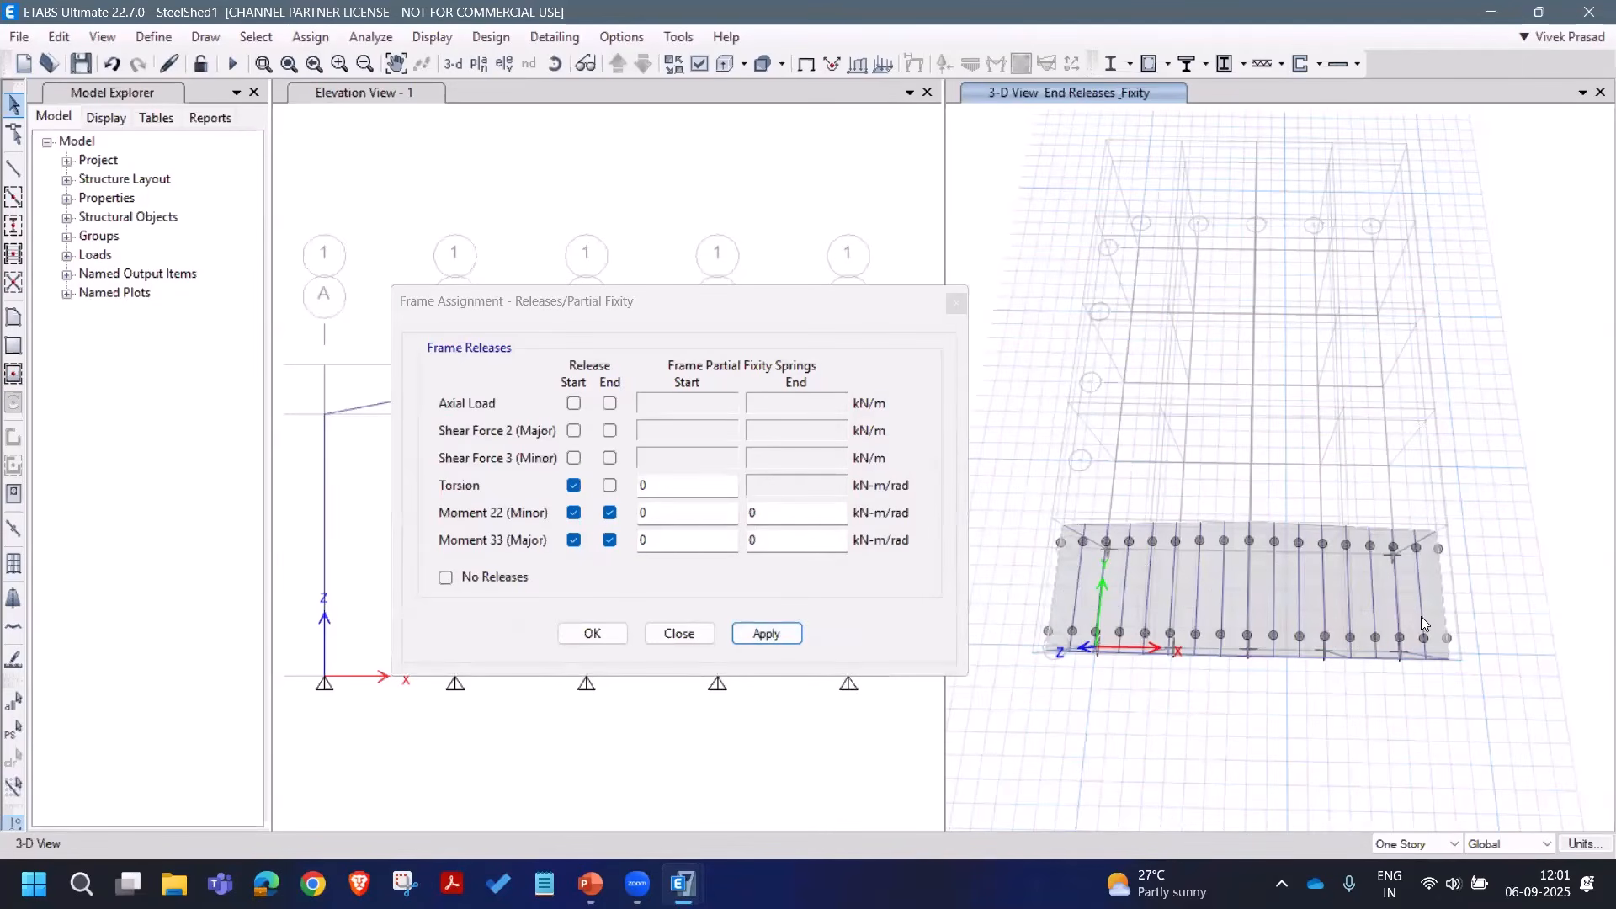
pyautogui.click(678, 633)
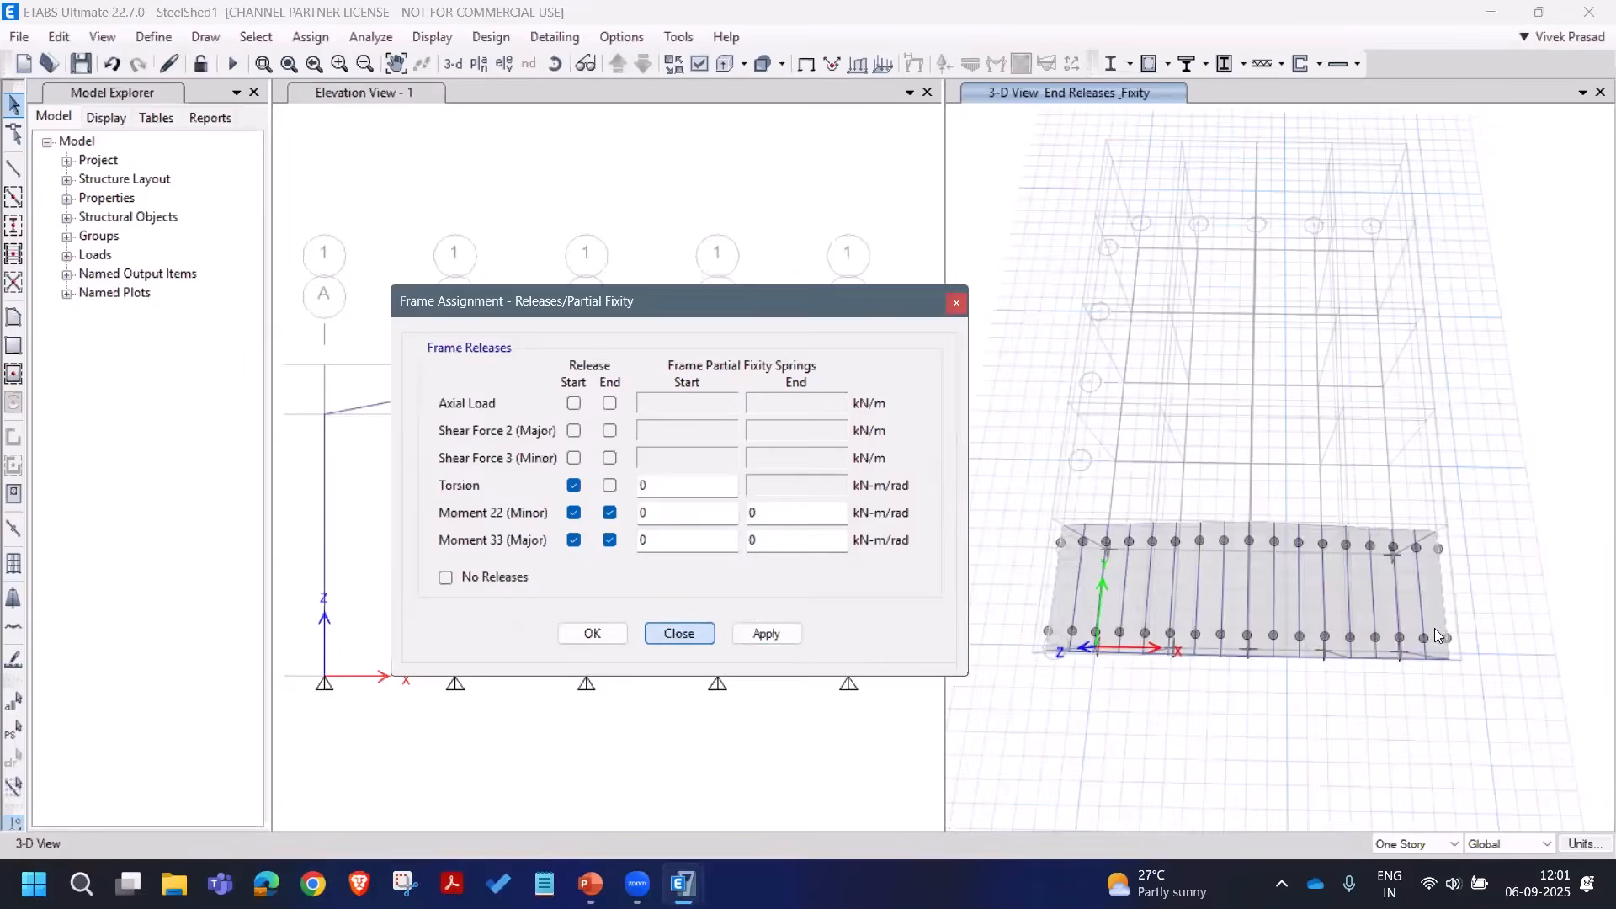
# Step: Reselect the roof, then clear the selection and activate the elevation view
pyautogui.moveTo(1468, 607); pyautogui.dragTo(948, 606)
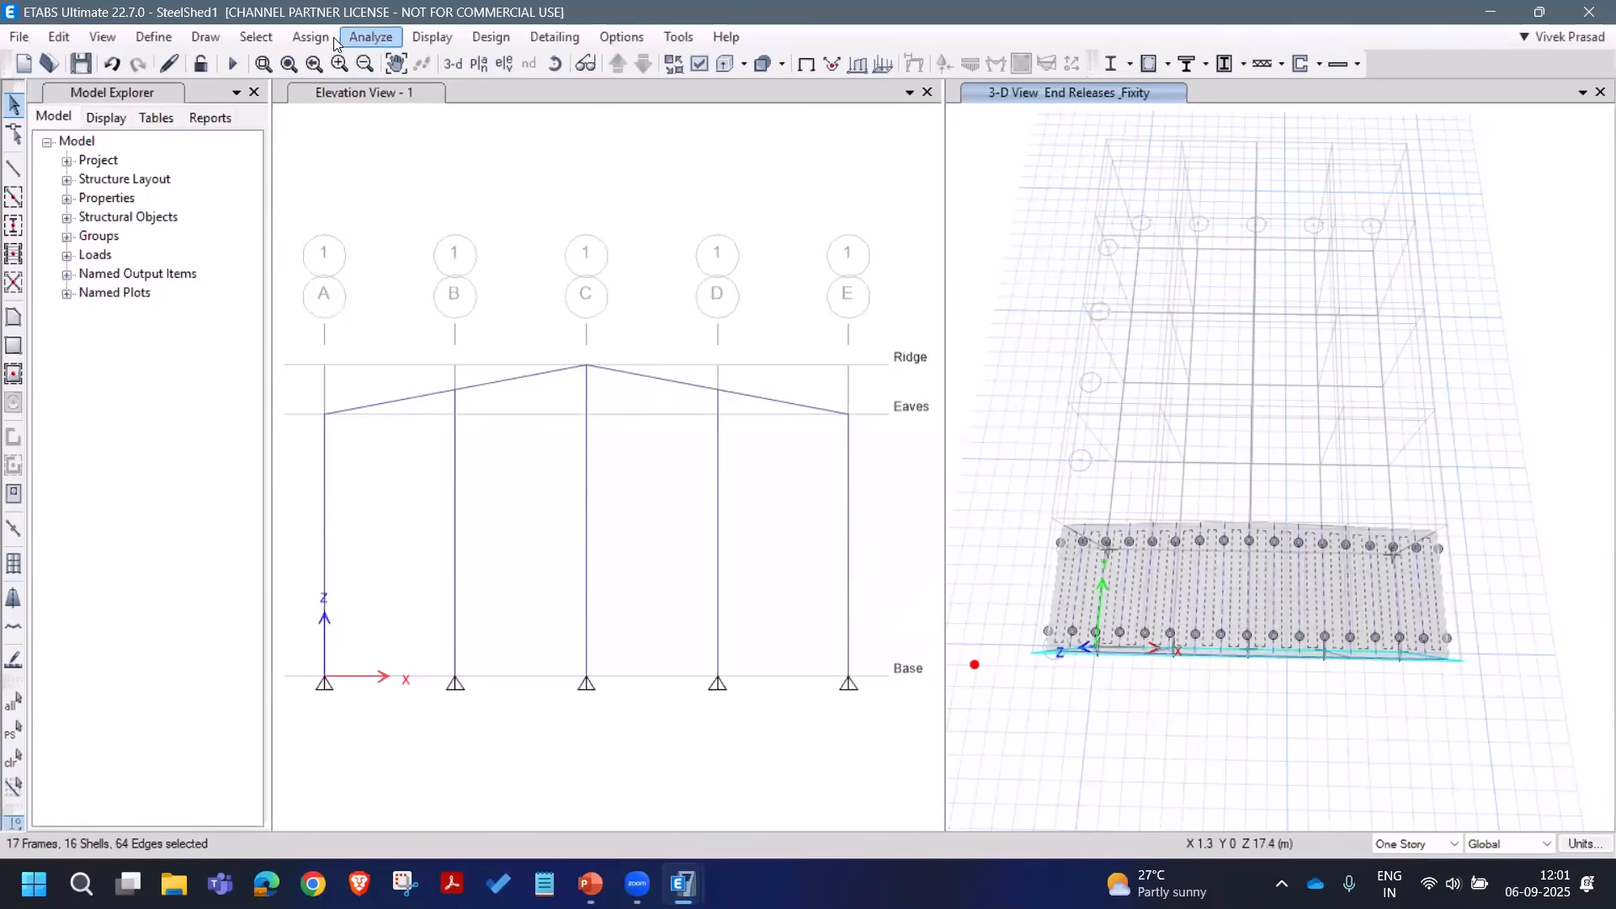
pyautogui.click(13, 762)
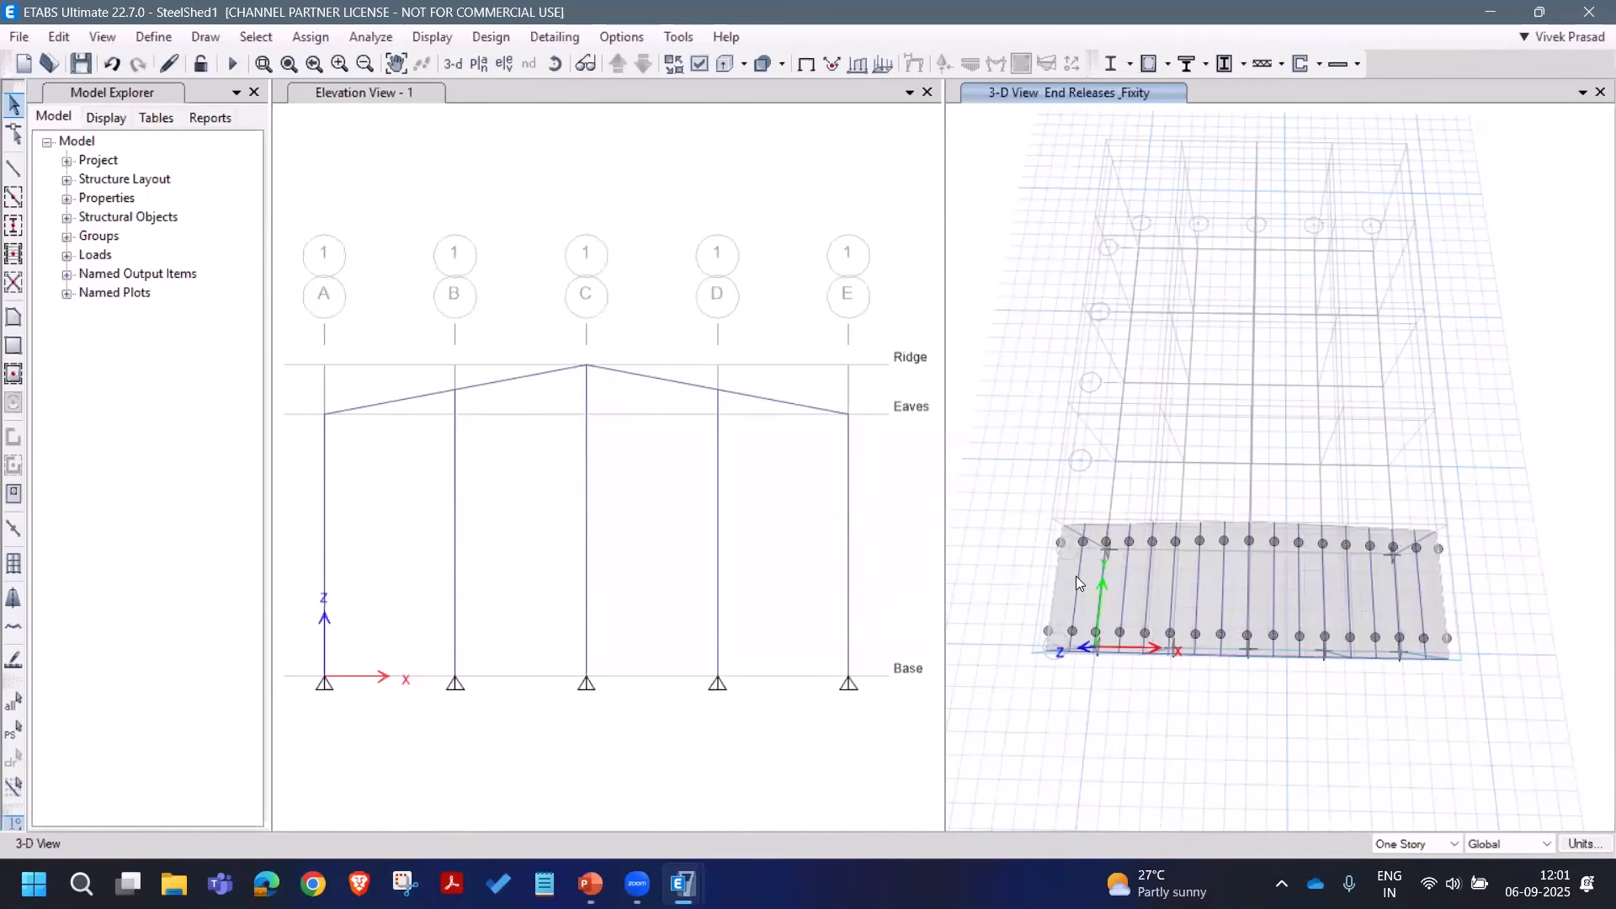
pyautogui.click(523, 218)
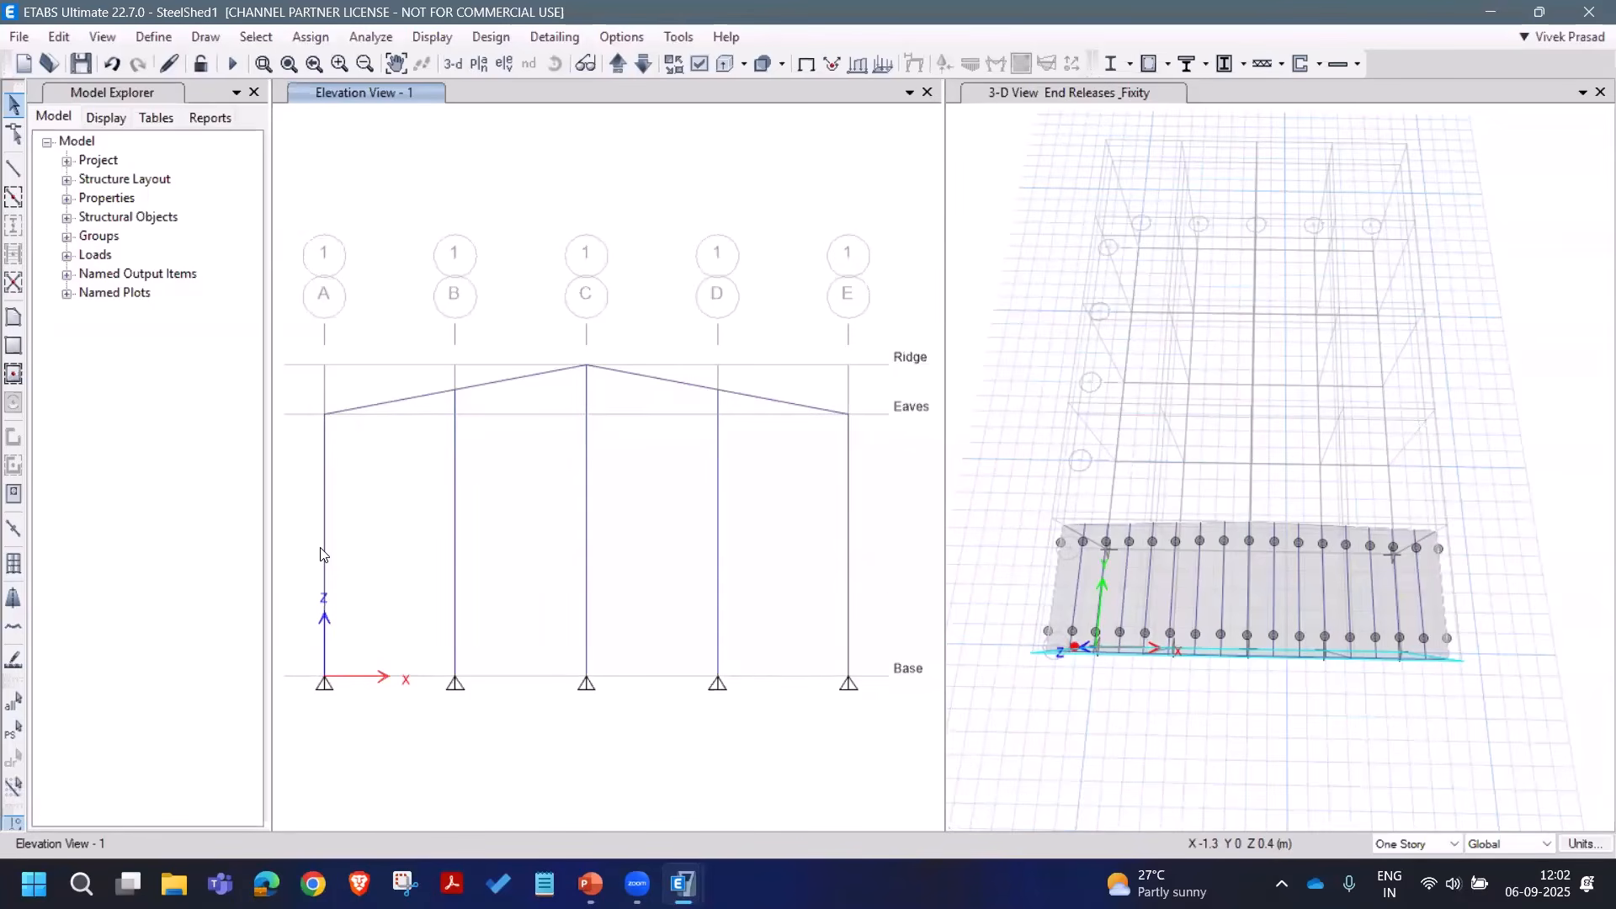
# Step: Start drawing joint objects with the plan offset Z set to 1000 mm
pyautogui.click(205, 37)
pyautogui.click(271, 125)
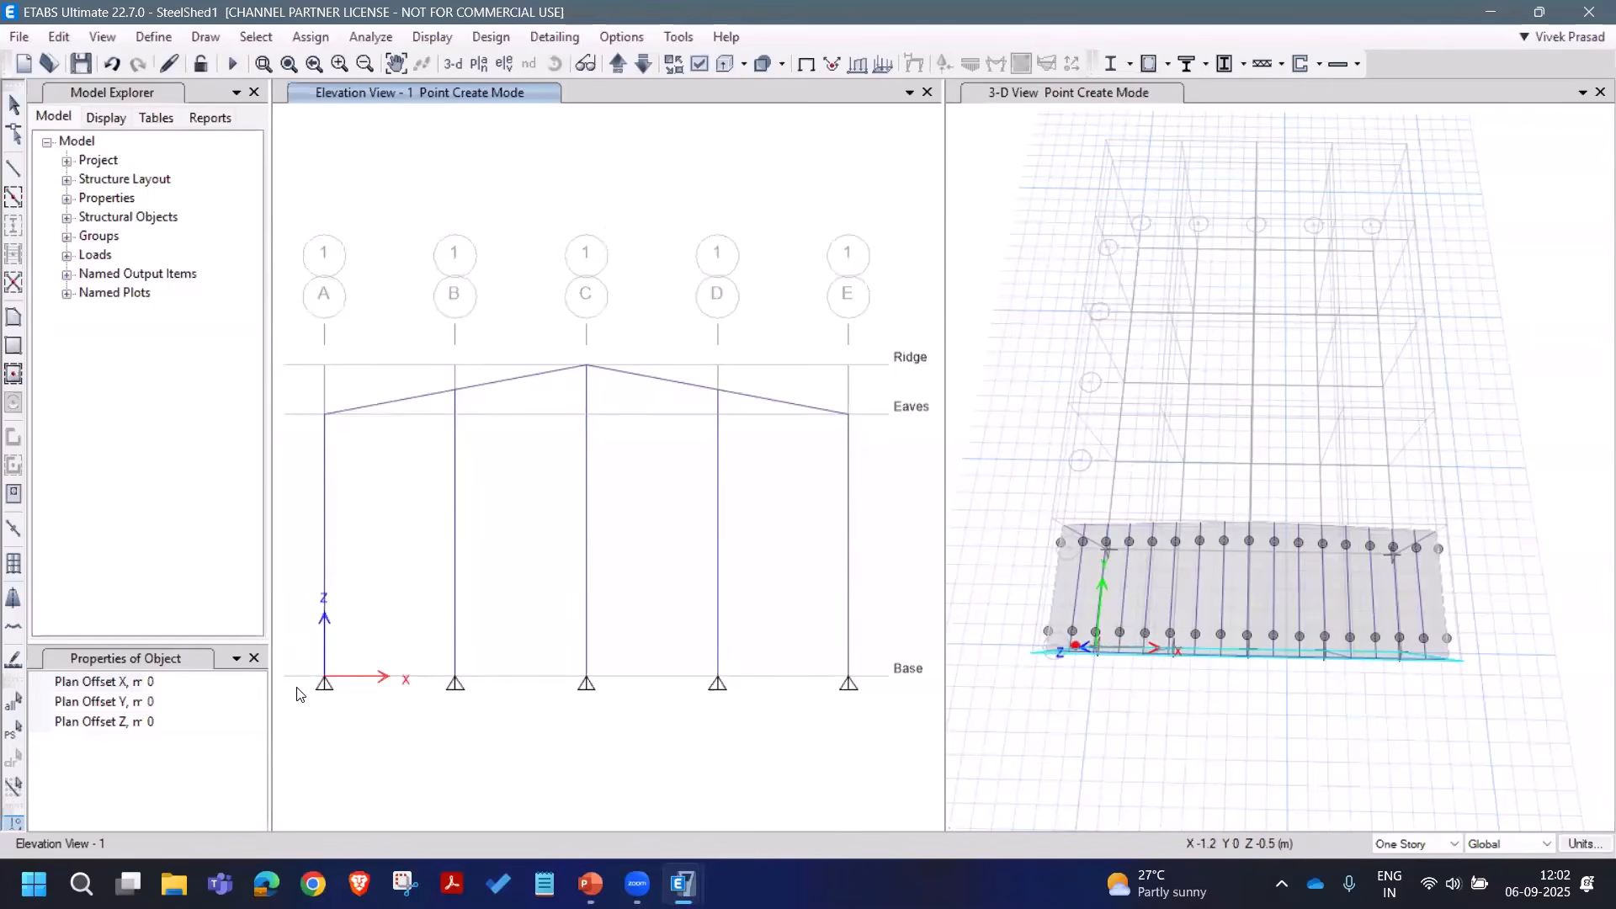
pyautogui.click(121, 678)
pyautogui.click(182, 720)
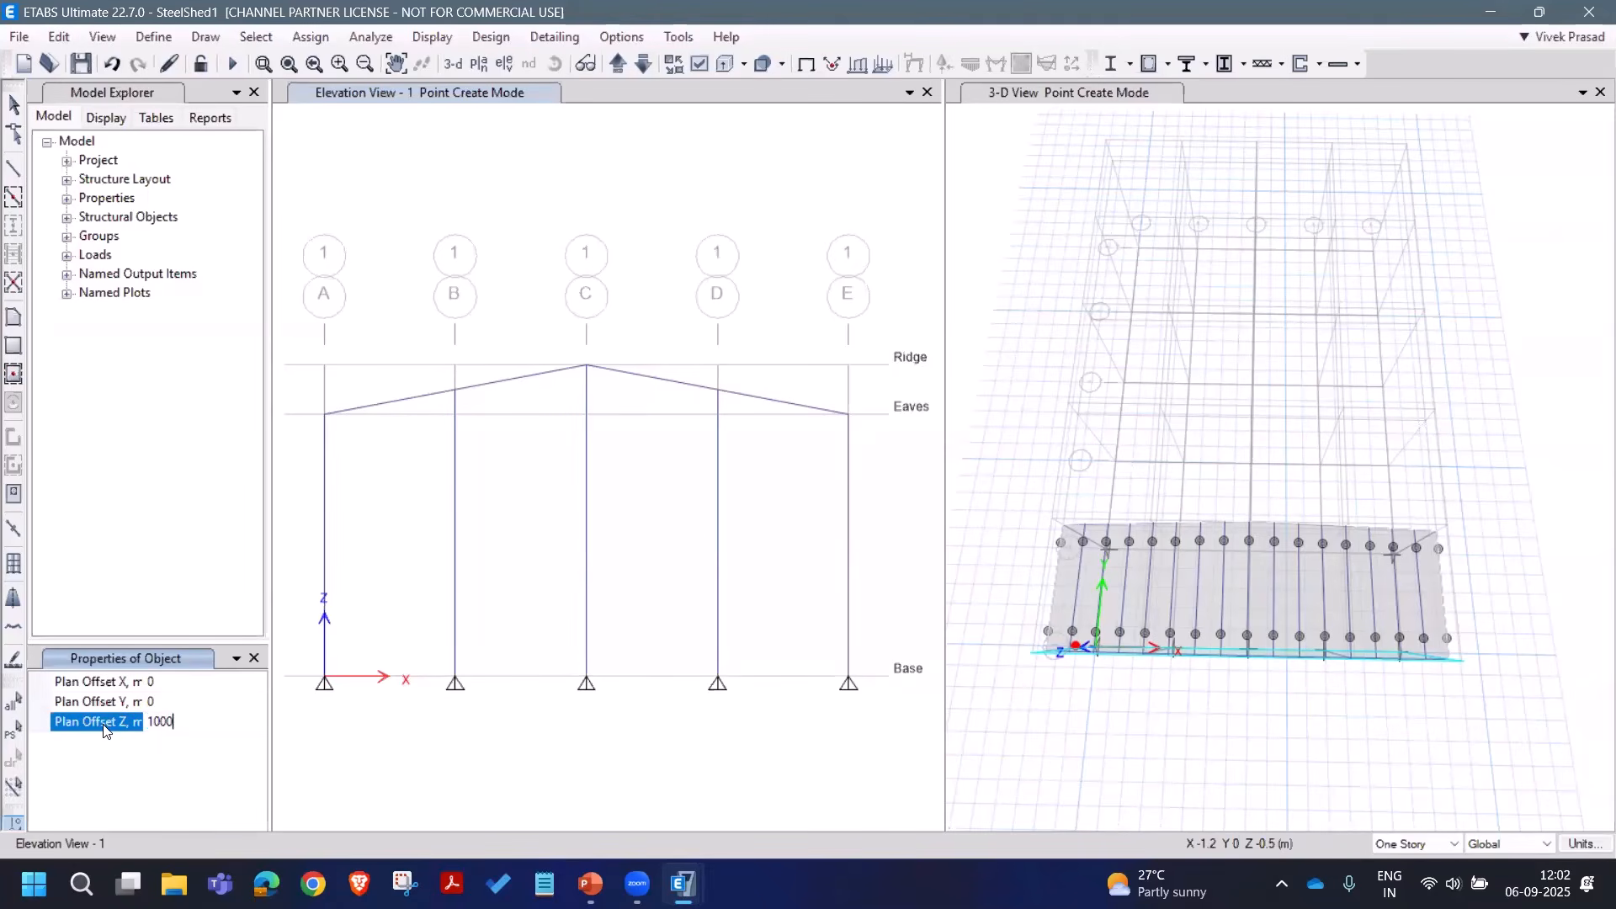
# Step: Place seven joints up column A at 1 m intervals, then window-select them
pyautogui.click(326, 676)
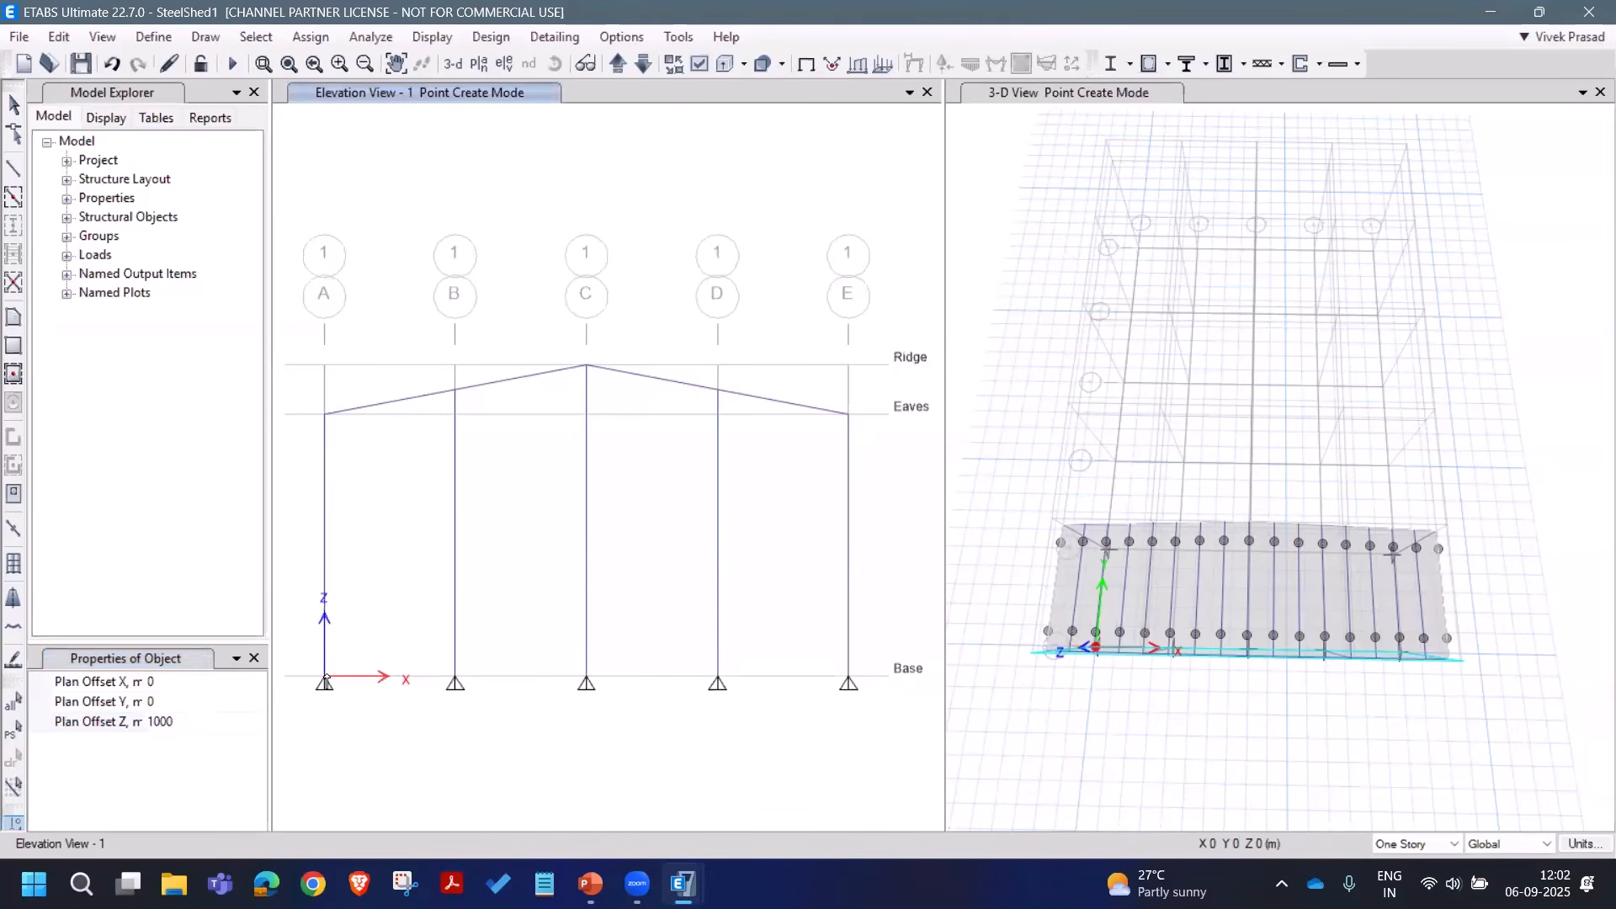
pyautogui.click(326, 645)
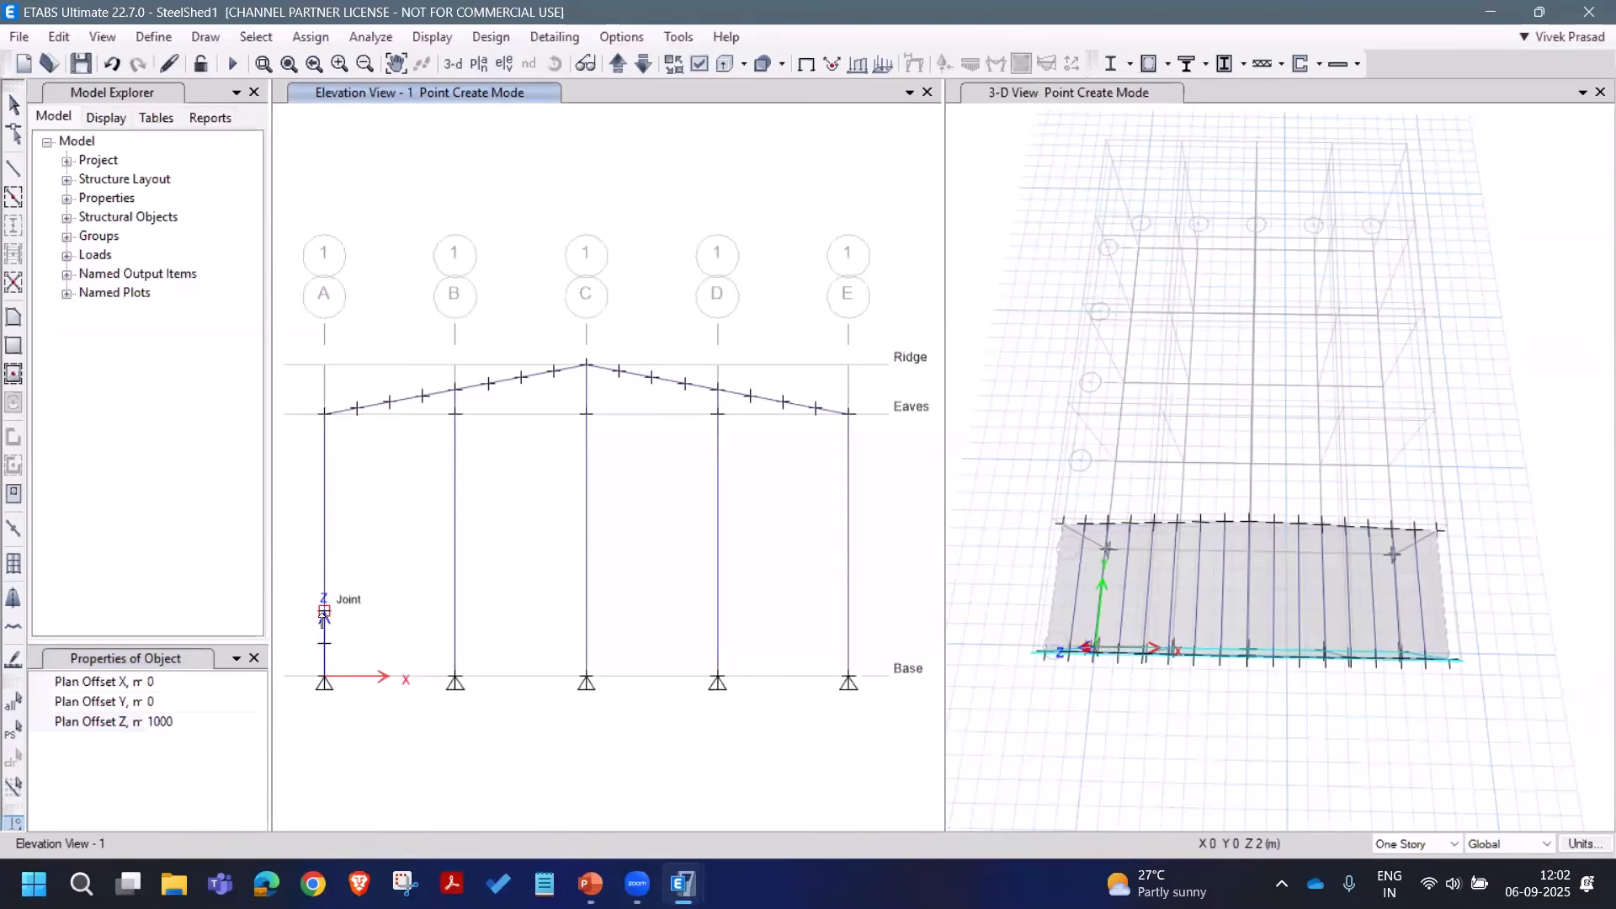
pyautogui.click(325, 613)
pyautogui.click(324, 579)
pyautogui.click(325, 512)
pyautogui.click(325, 479)
pyautogui.click(325, 446)
pyautogui.click(14, 104)
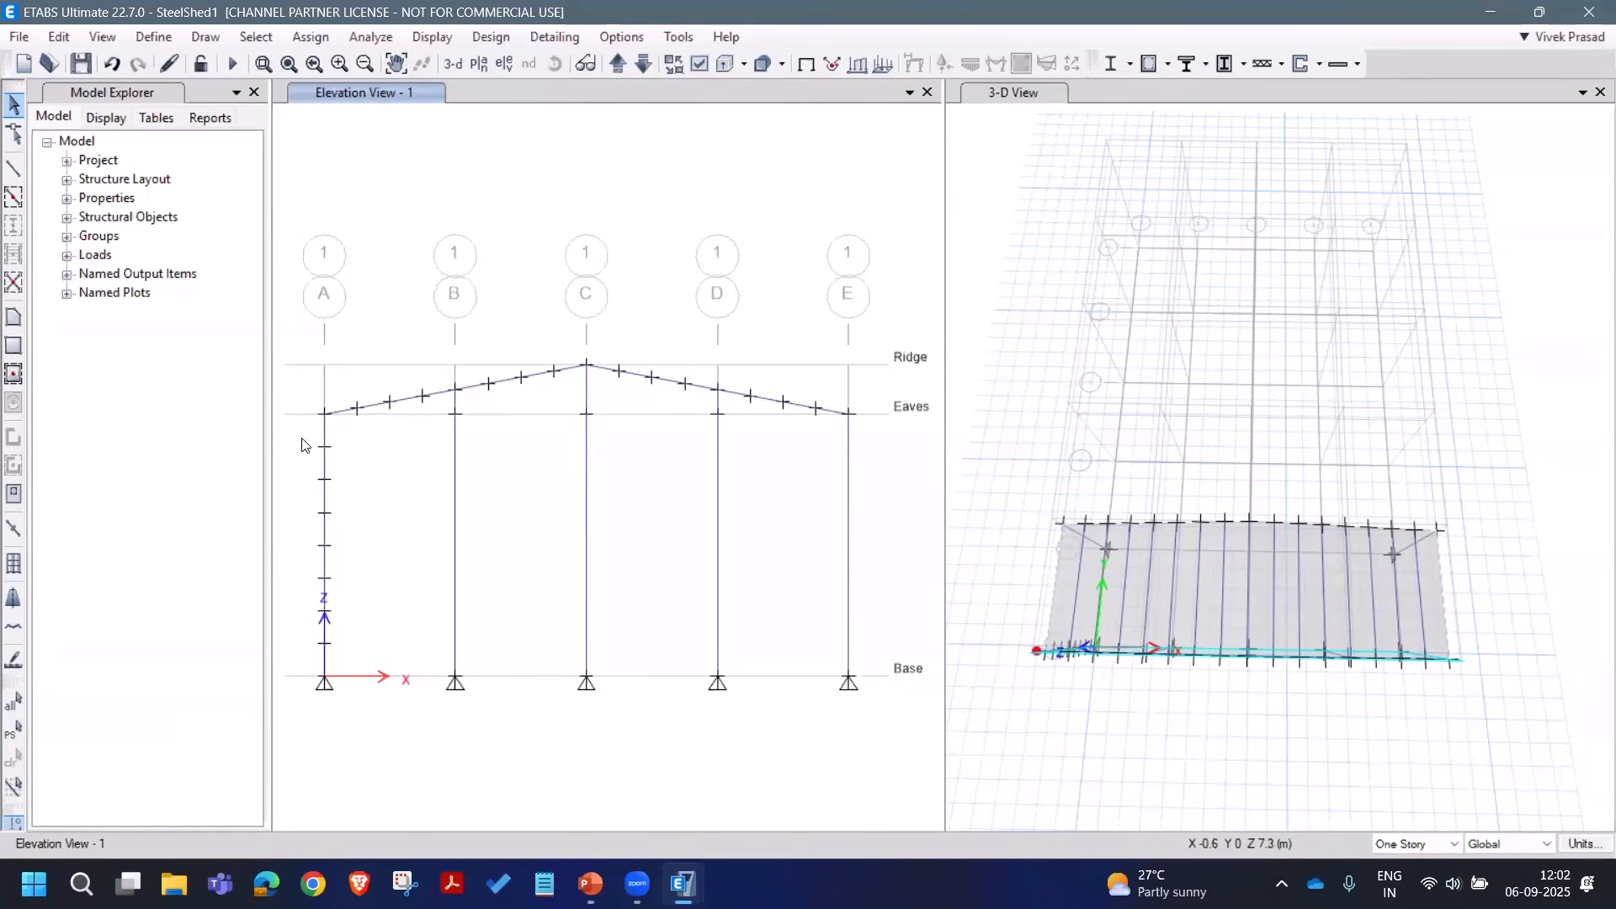
pyautogui.moveTo(304, 444); pyautogui.dragTo(376, 671)
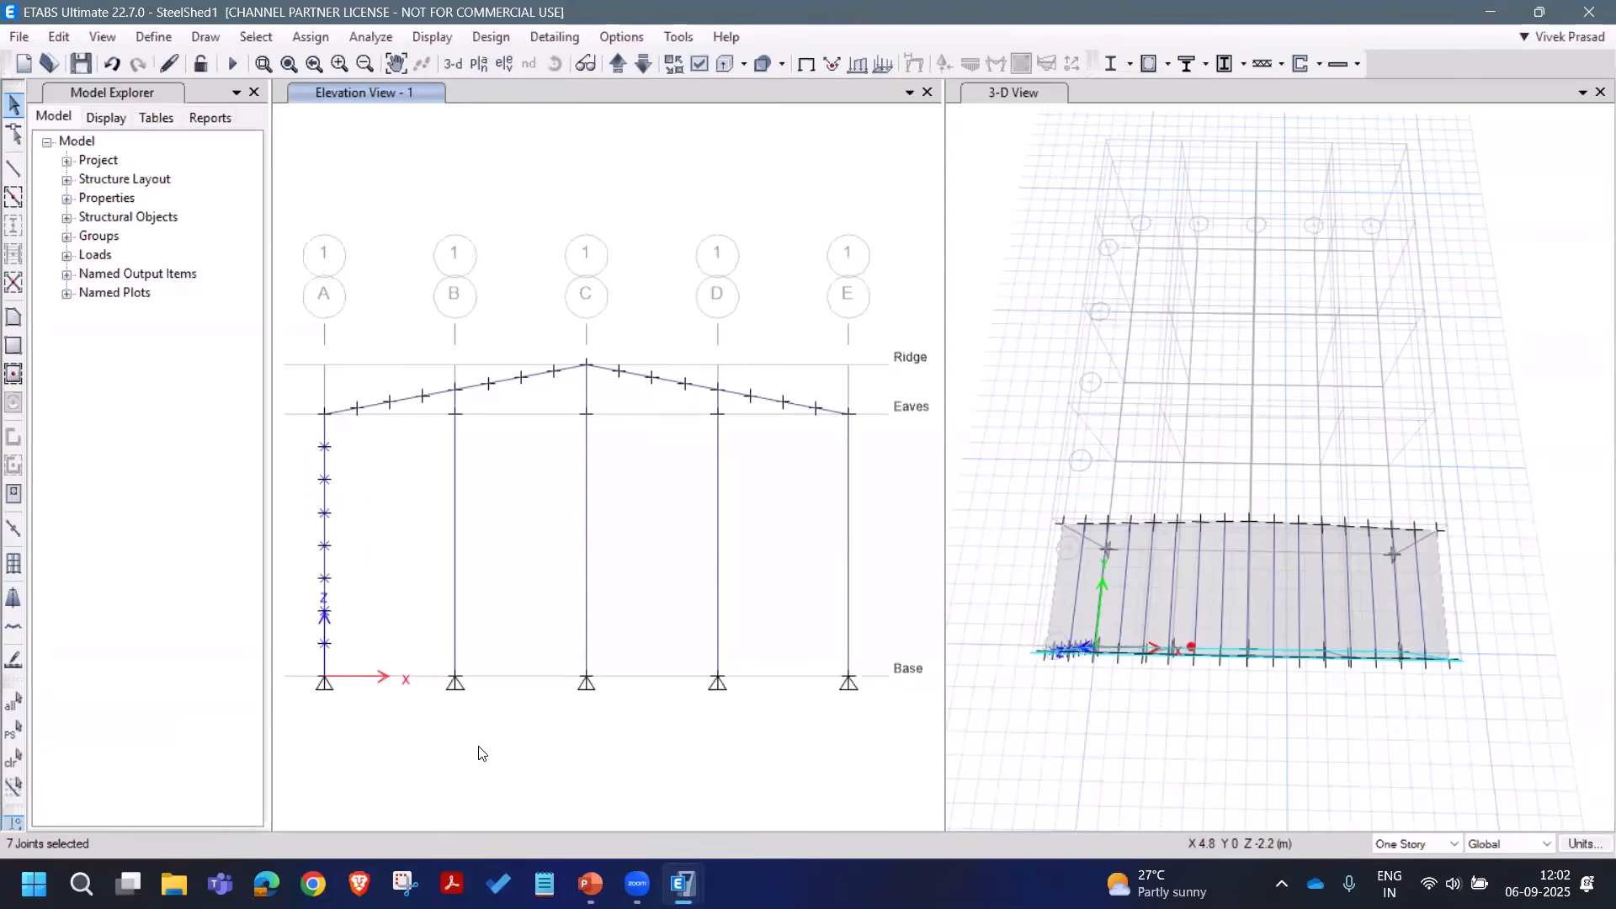
# Step: Extrude column A's joints into frames with dx 4 and dy 1
pyautogui.click(54, 41)
pyautogui.moveTo(289, 434)
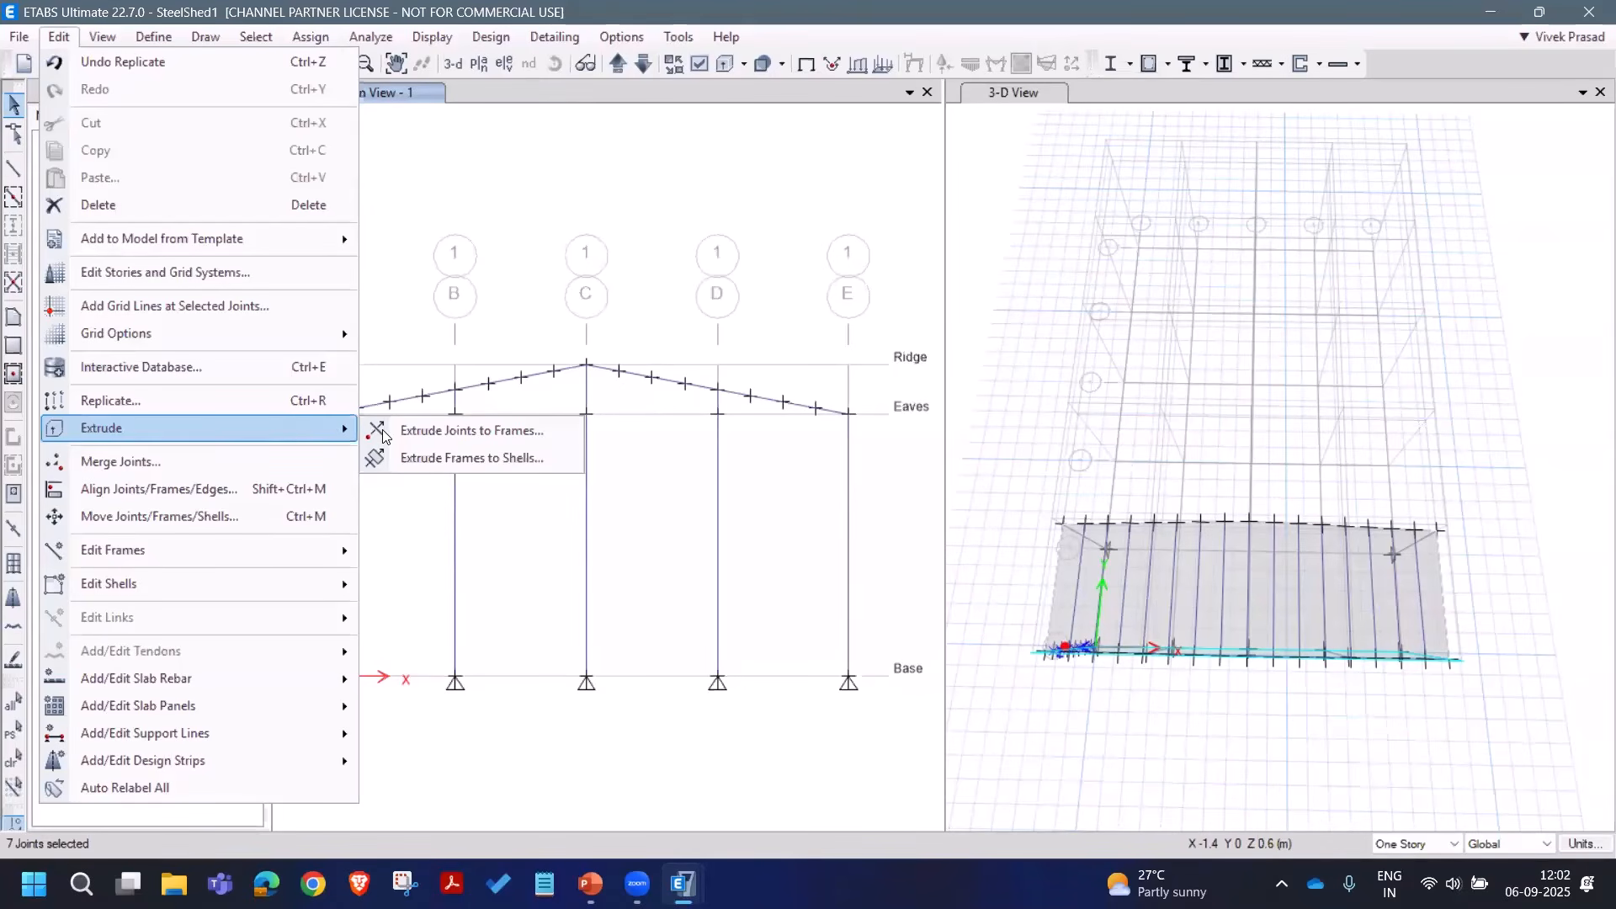
pyautogui.click(438, 431)
pyautogui.doubleClick(912, 401)
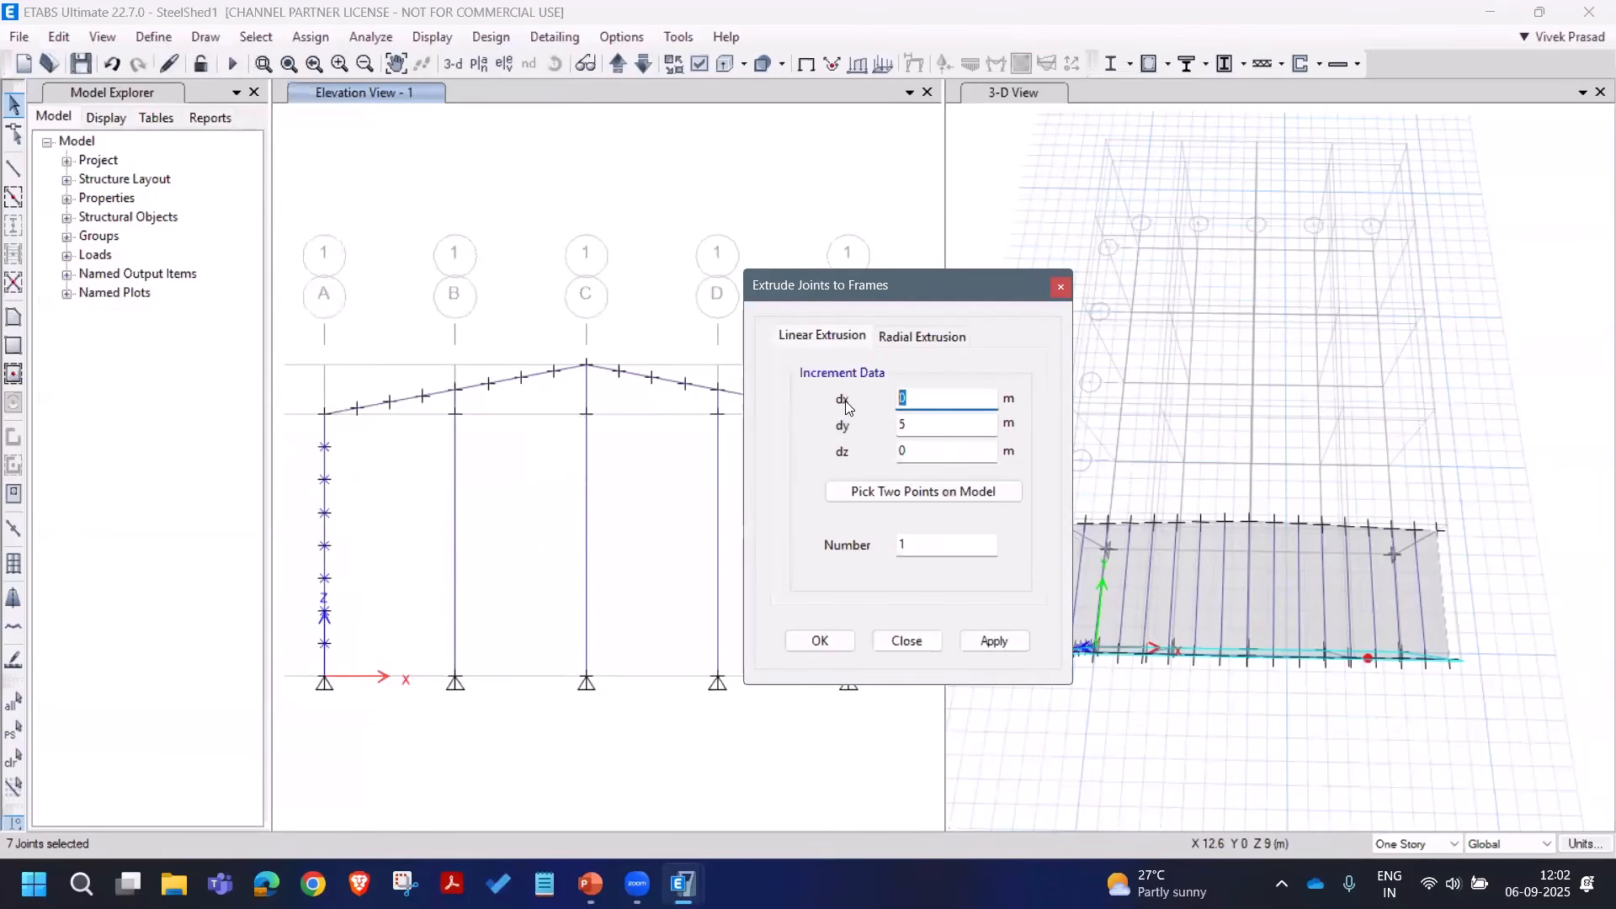
pyautogui.write('4')
pyautogui.doubleClick(916, 427)
pyautogui.write('1')
pyautogui.doubleClick(918, 545)
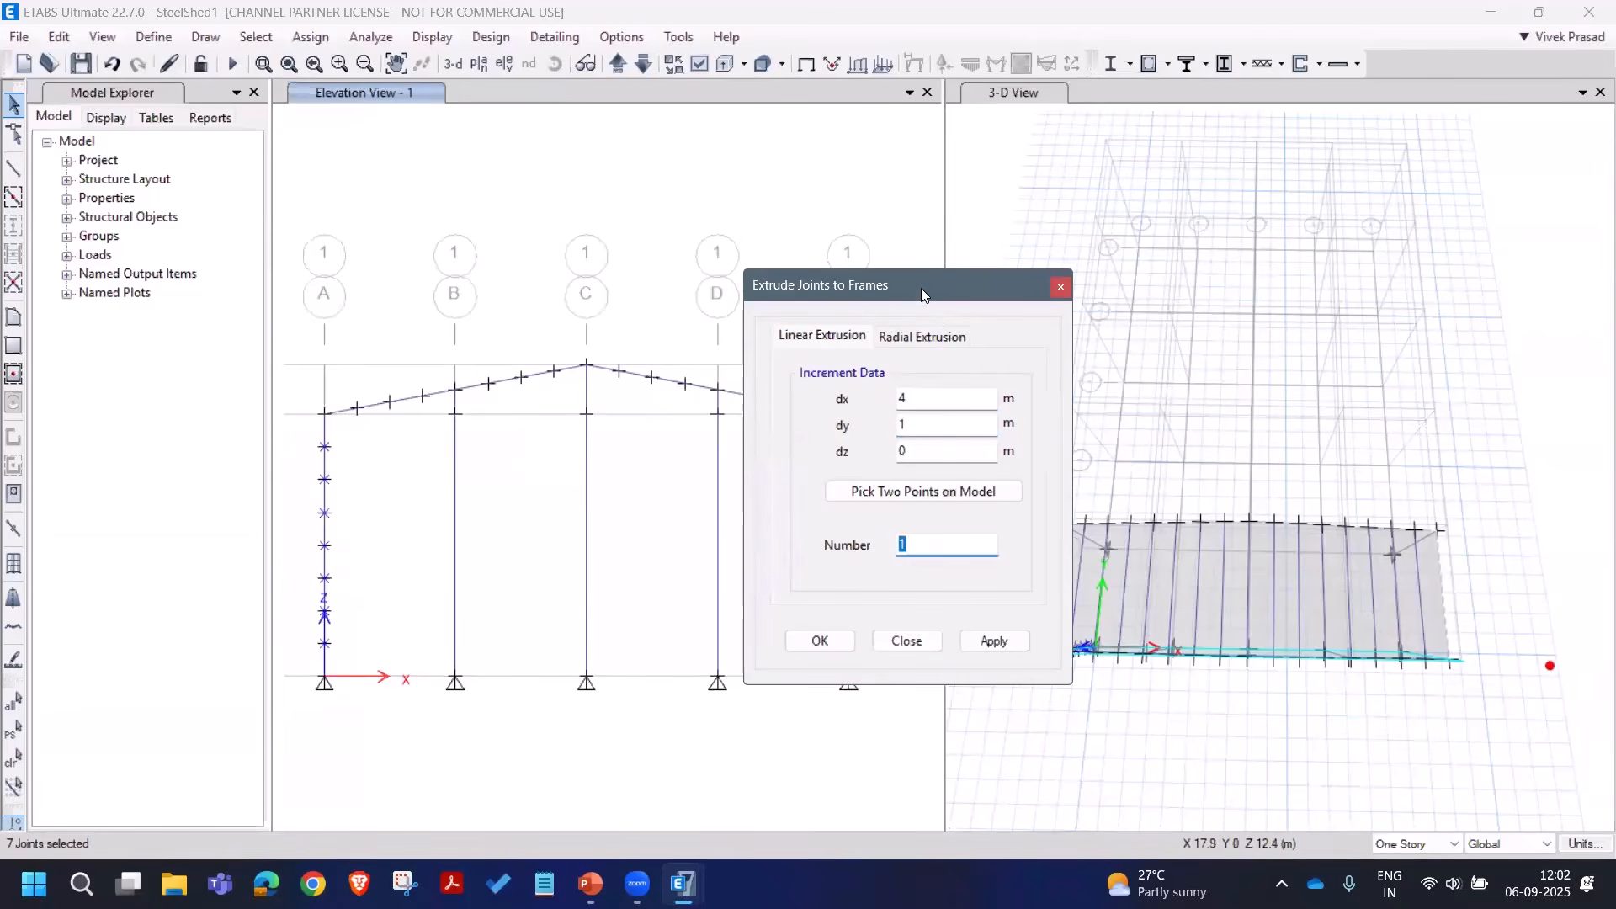
pyautogui.moveTo(939, 293); pyautogui.dragTo(1211, 309)
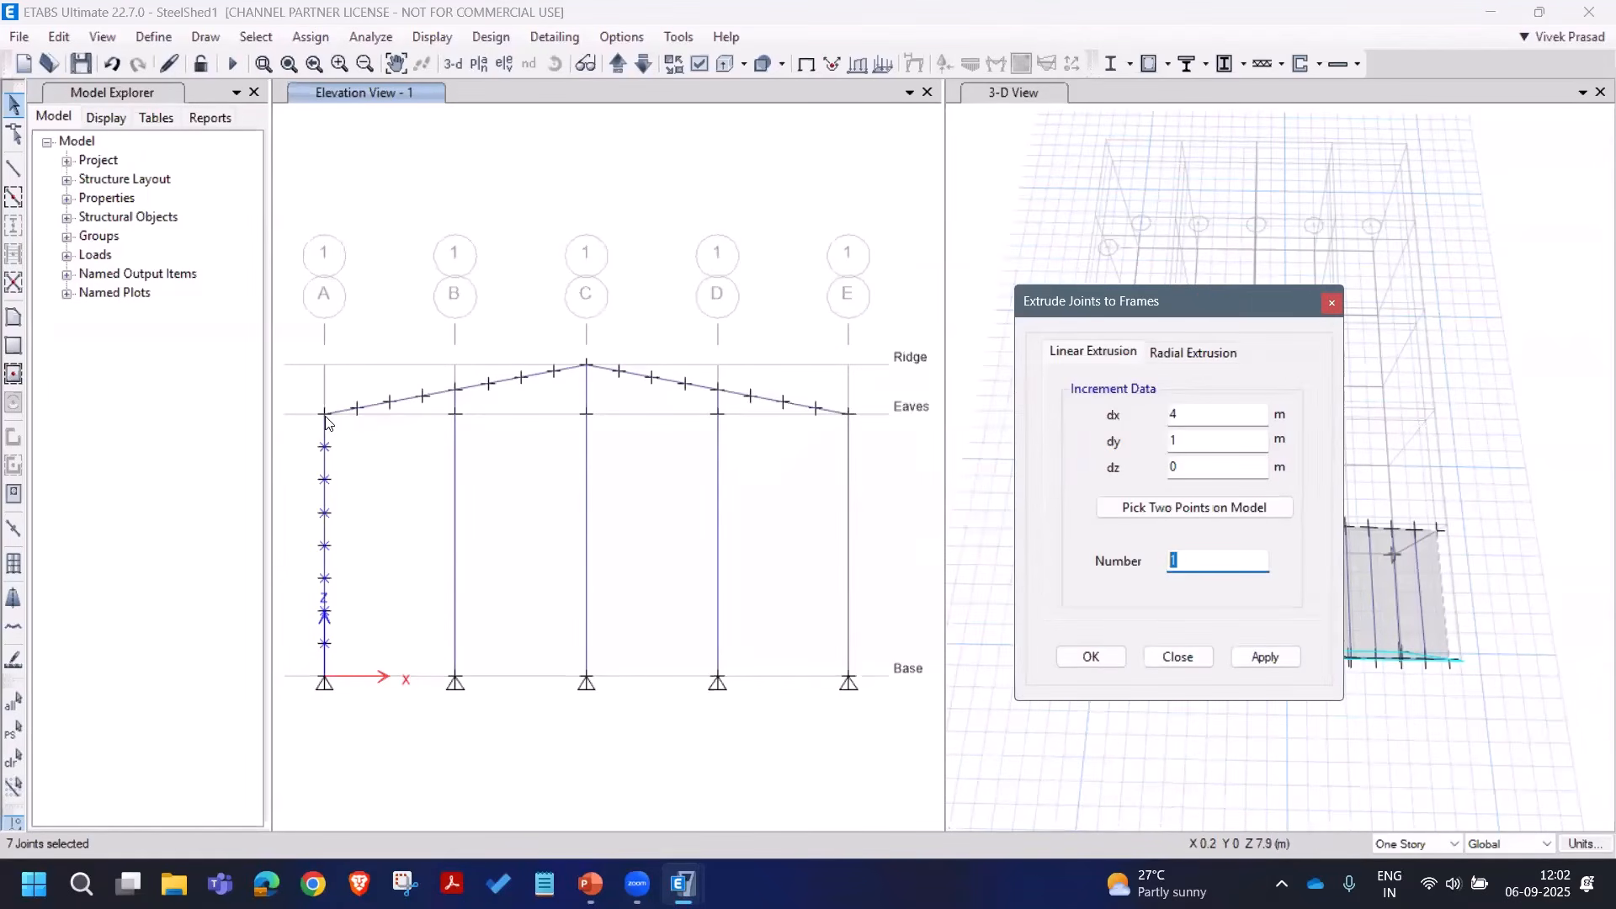
pyautogui.click(325, 415)
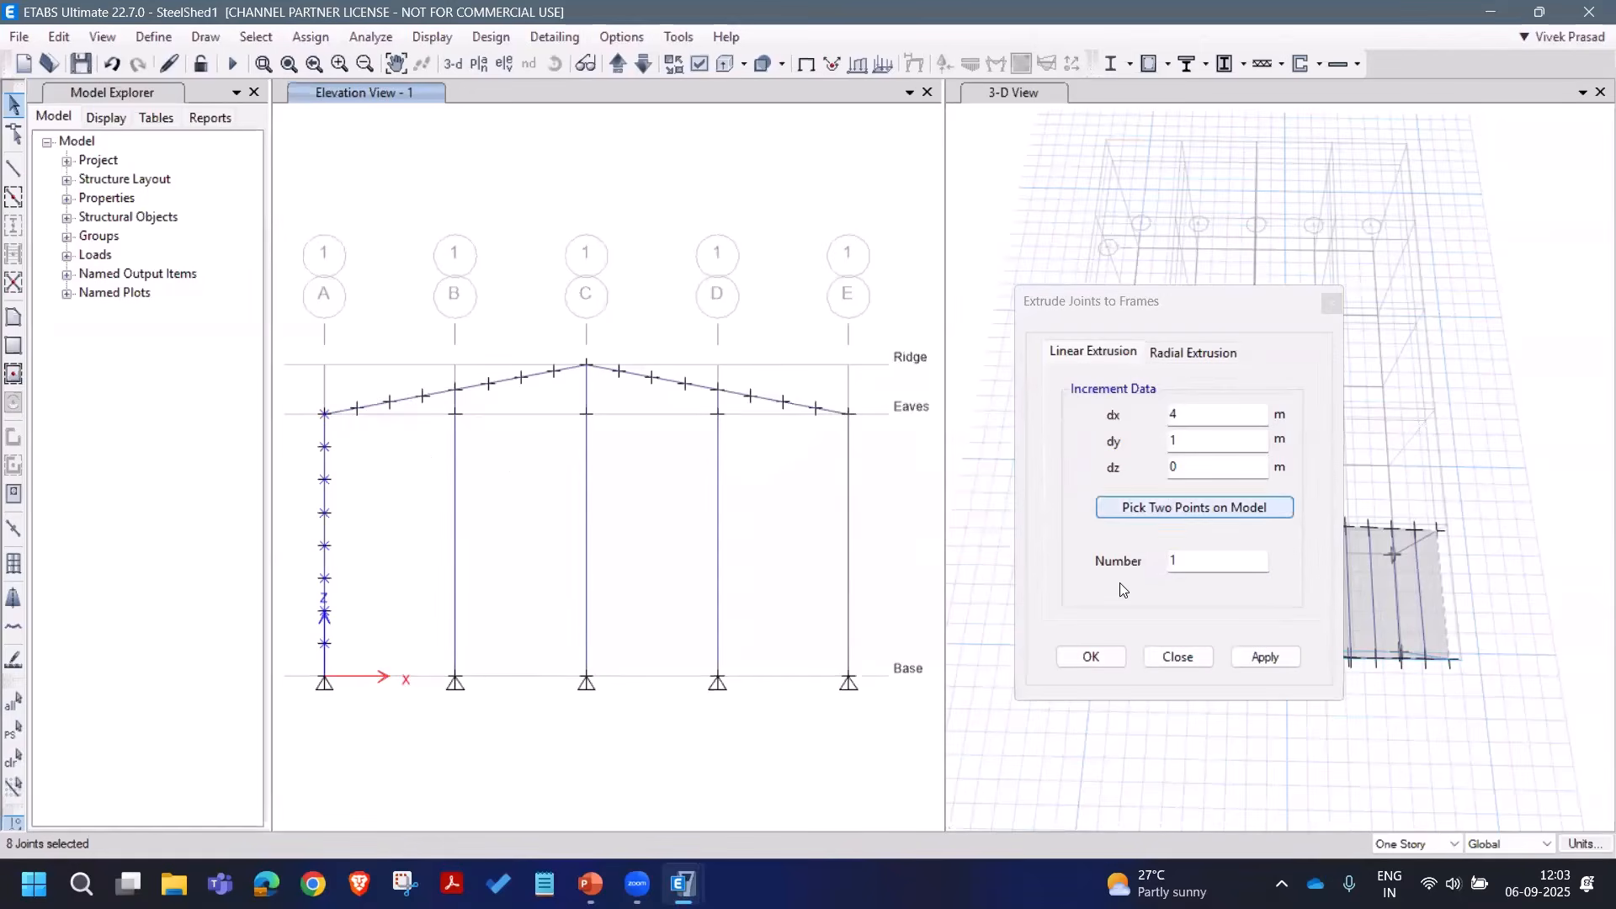
pyautogui.click(1175, 562)
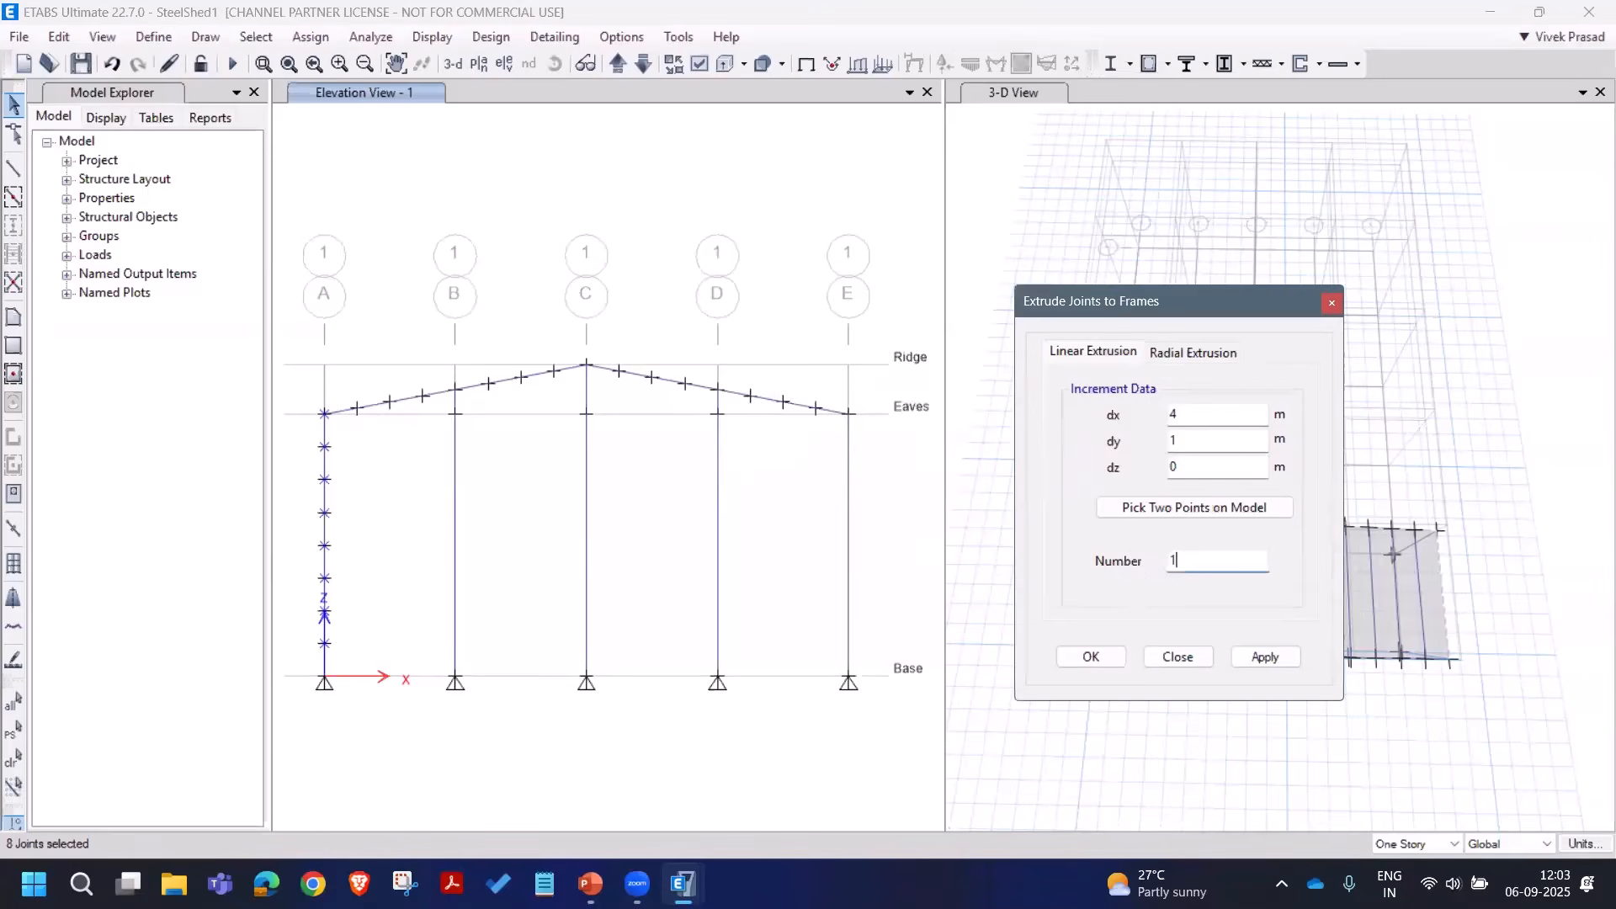
pyautogui.click(1263, 655)
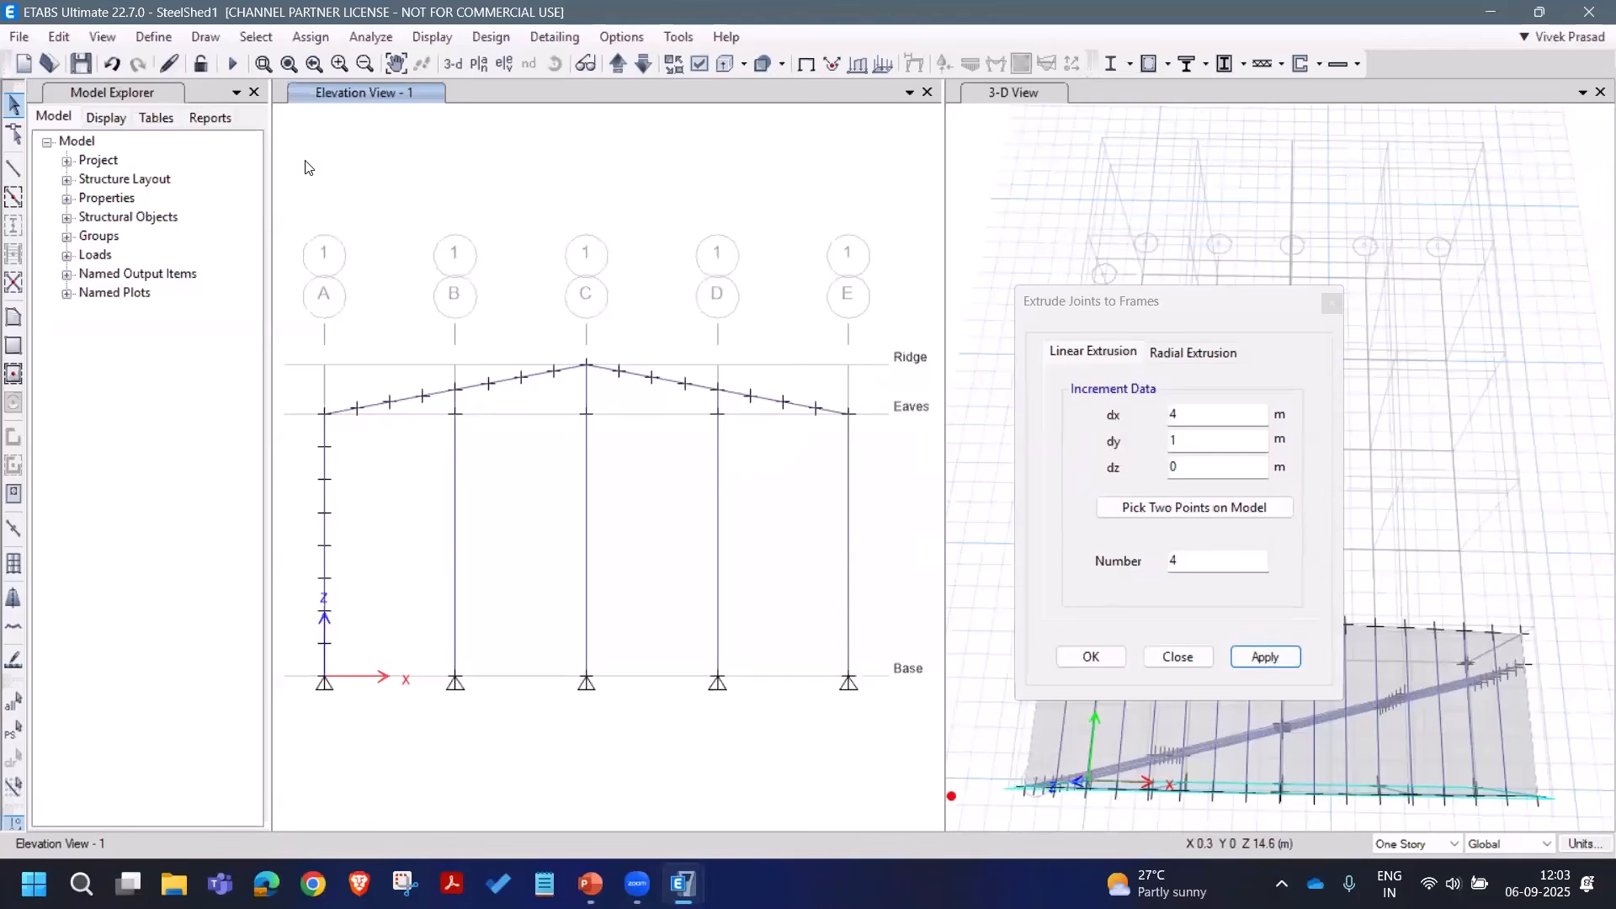
# Step: Undo the angled frames and re-extrude all eight joints with dy 0 across to grid E
pyautogui.click(109, 71)
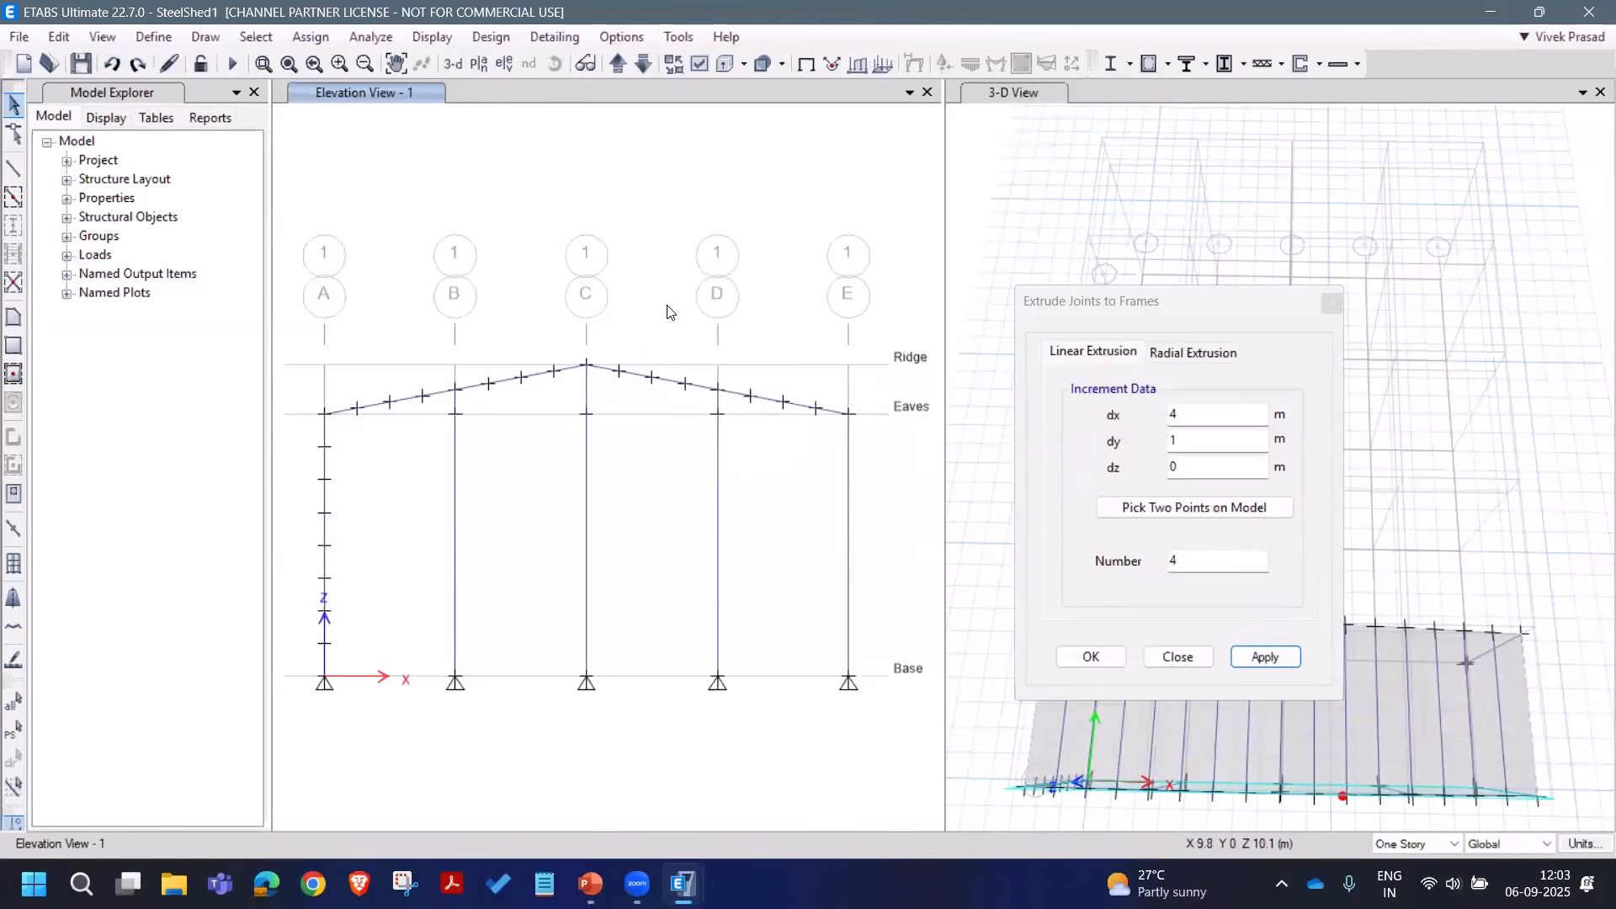
pyautogui.click(1174, 439)
pyautogui.moveTo(1178, 439); pyautogui.dragTo(1118, 439)
pyautogui.write('0')
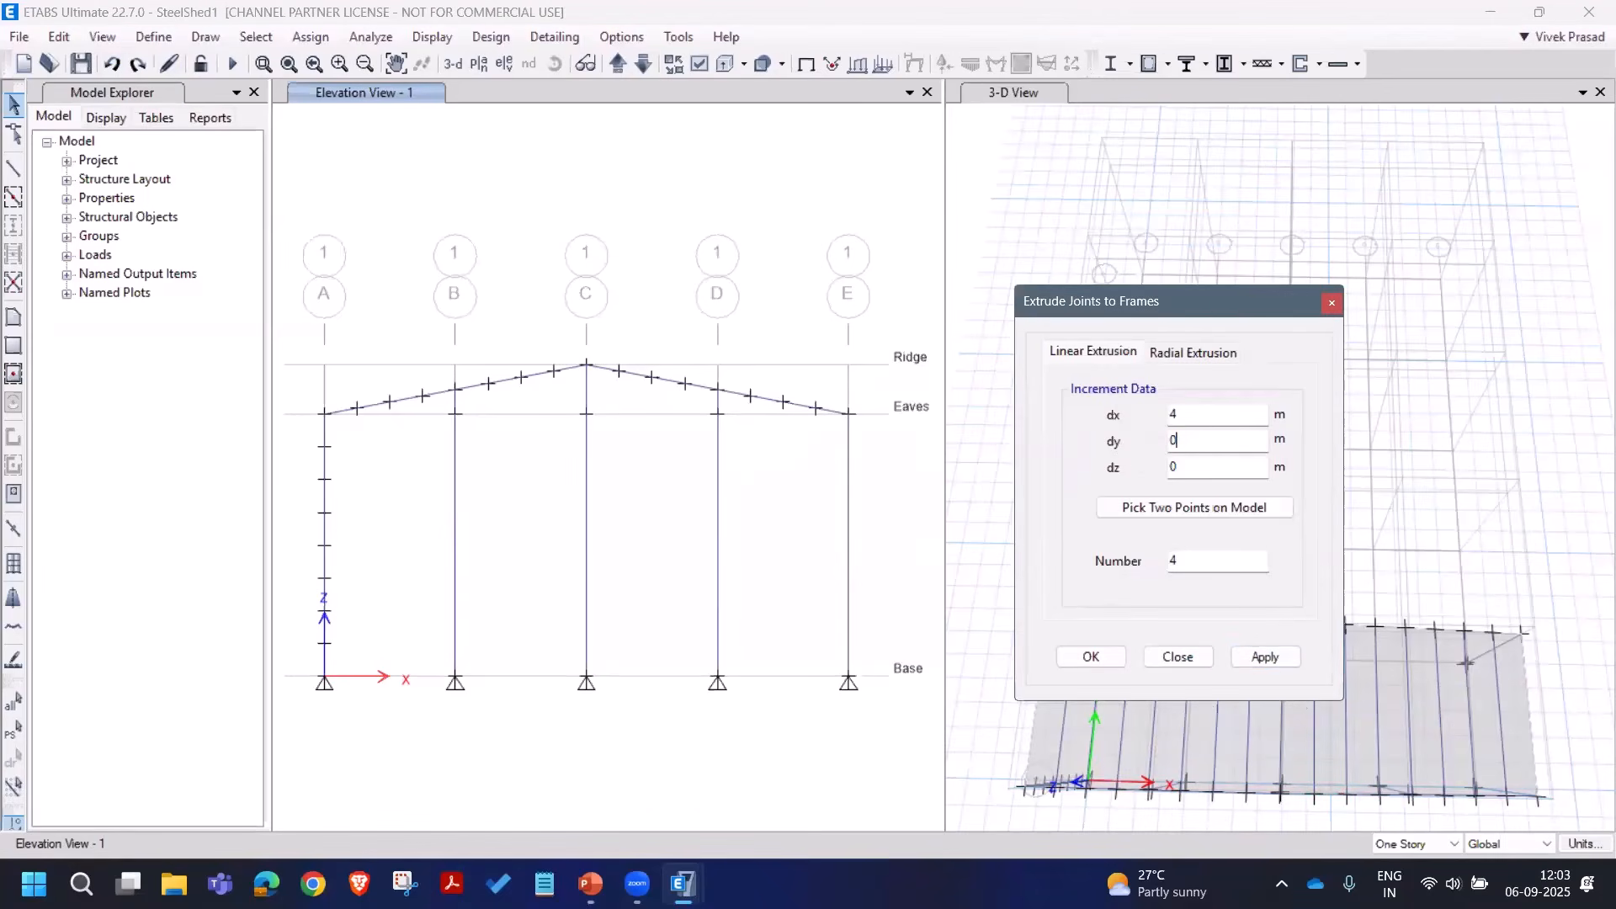
pyautogui.click(443, 750)
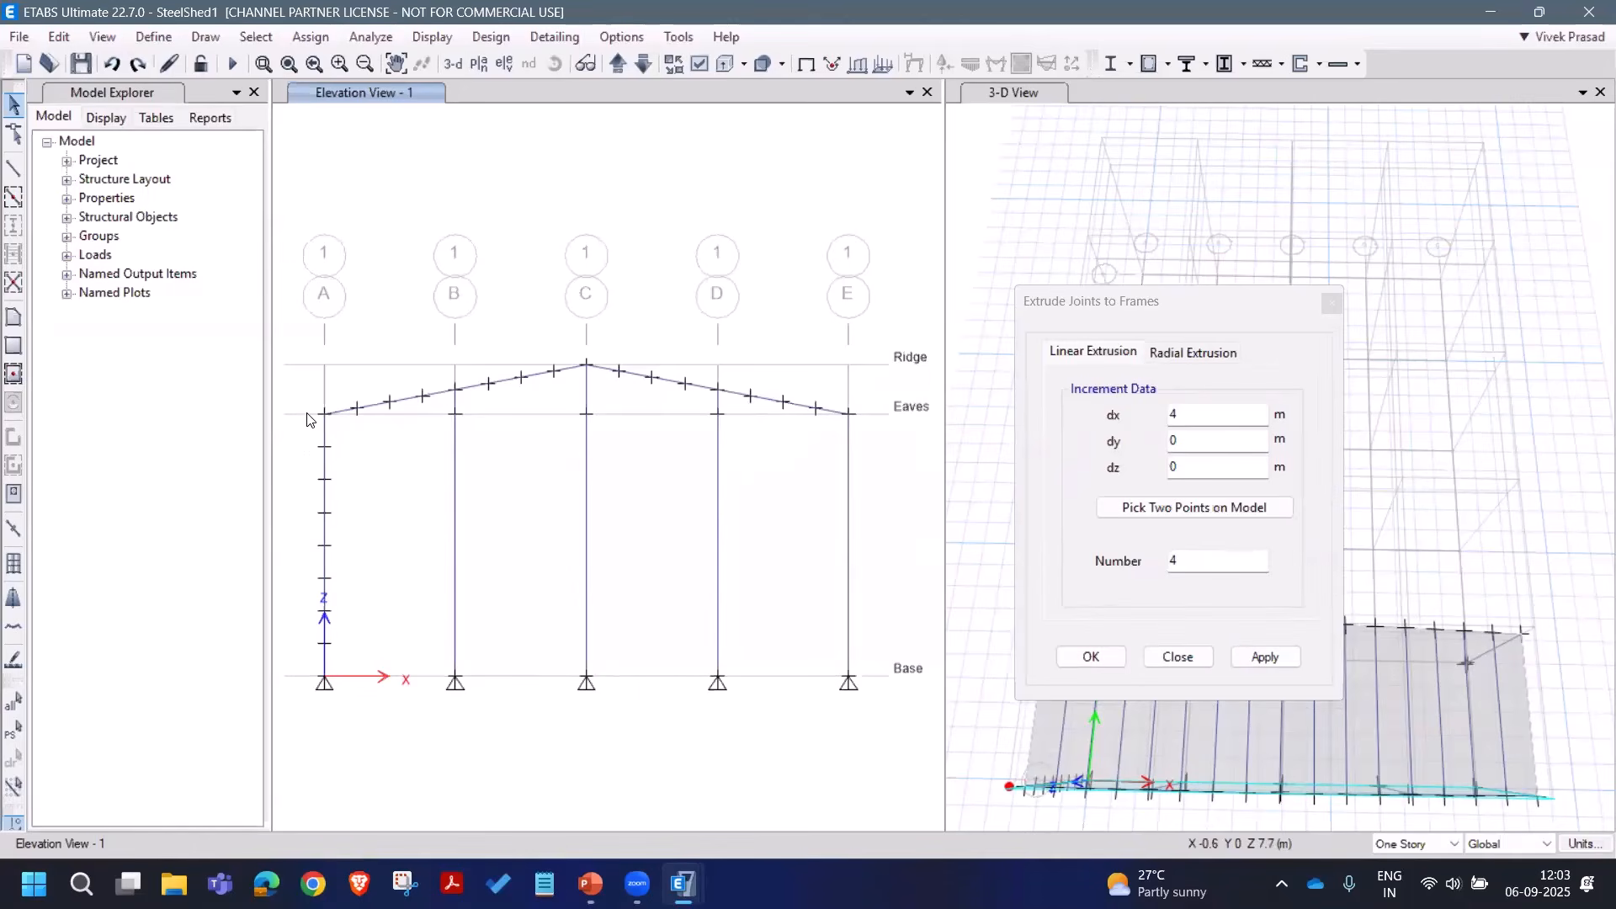
pyautogui.moveTo(311, 404); pyautogui.dragTo(341, 664)
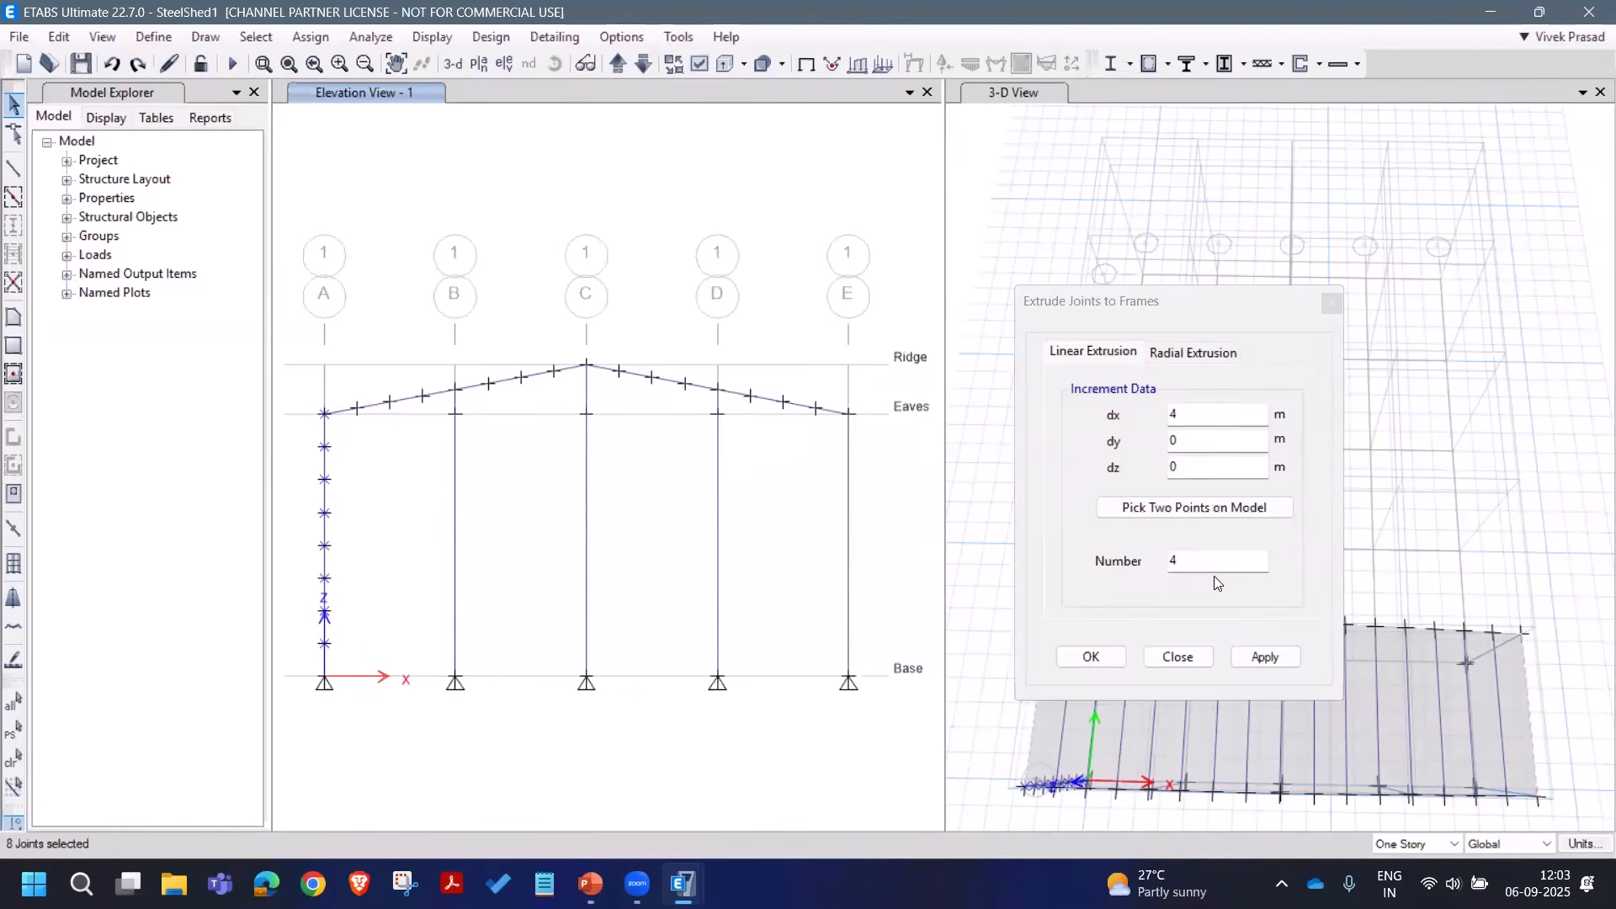
pyautogui.click(1264, 656)
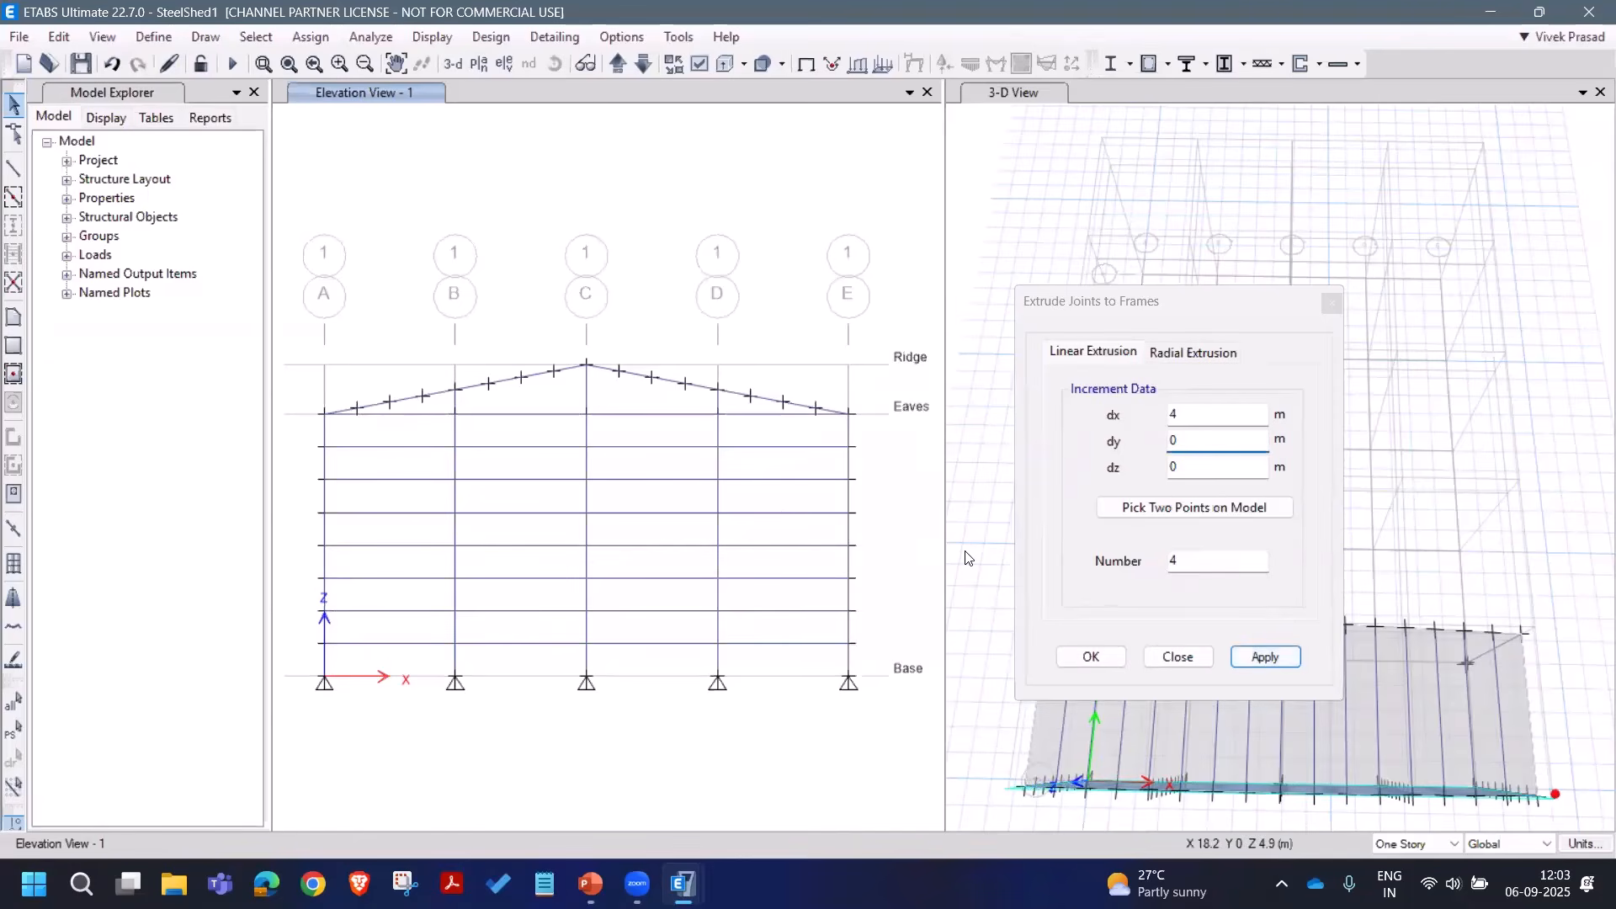
pyautogui.click(1160, 658)
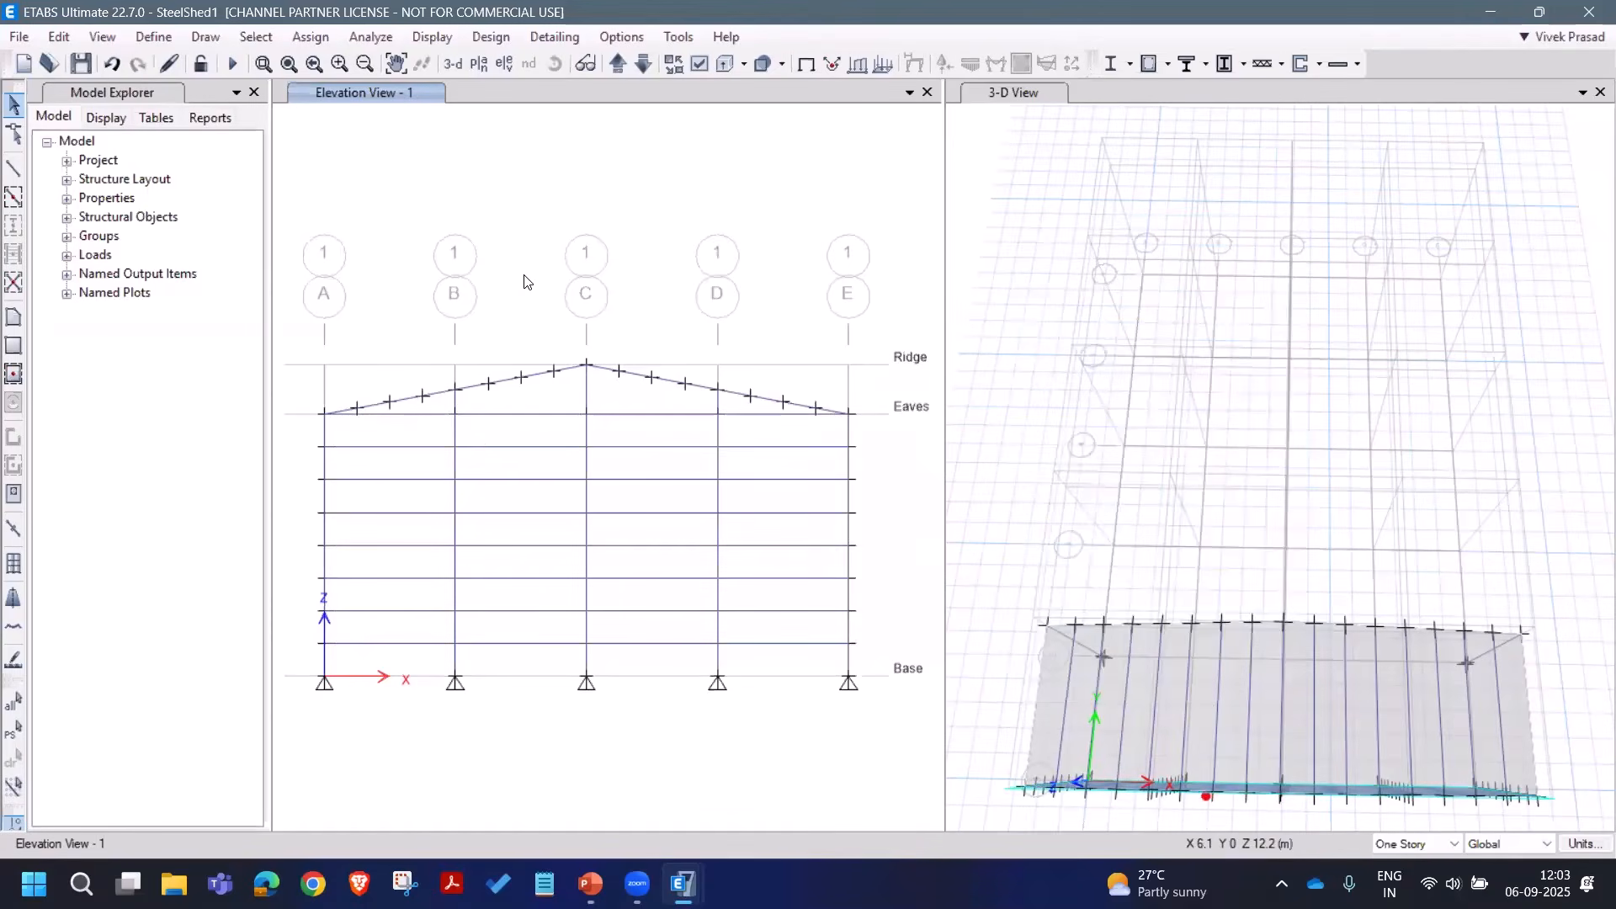
# Step: Window-select the 32 new girts across the four bays A to E
pyautogui.moveTo(420, 410); pyautogui.dragTo(404, 674)
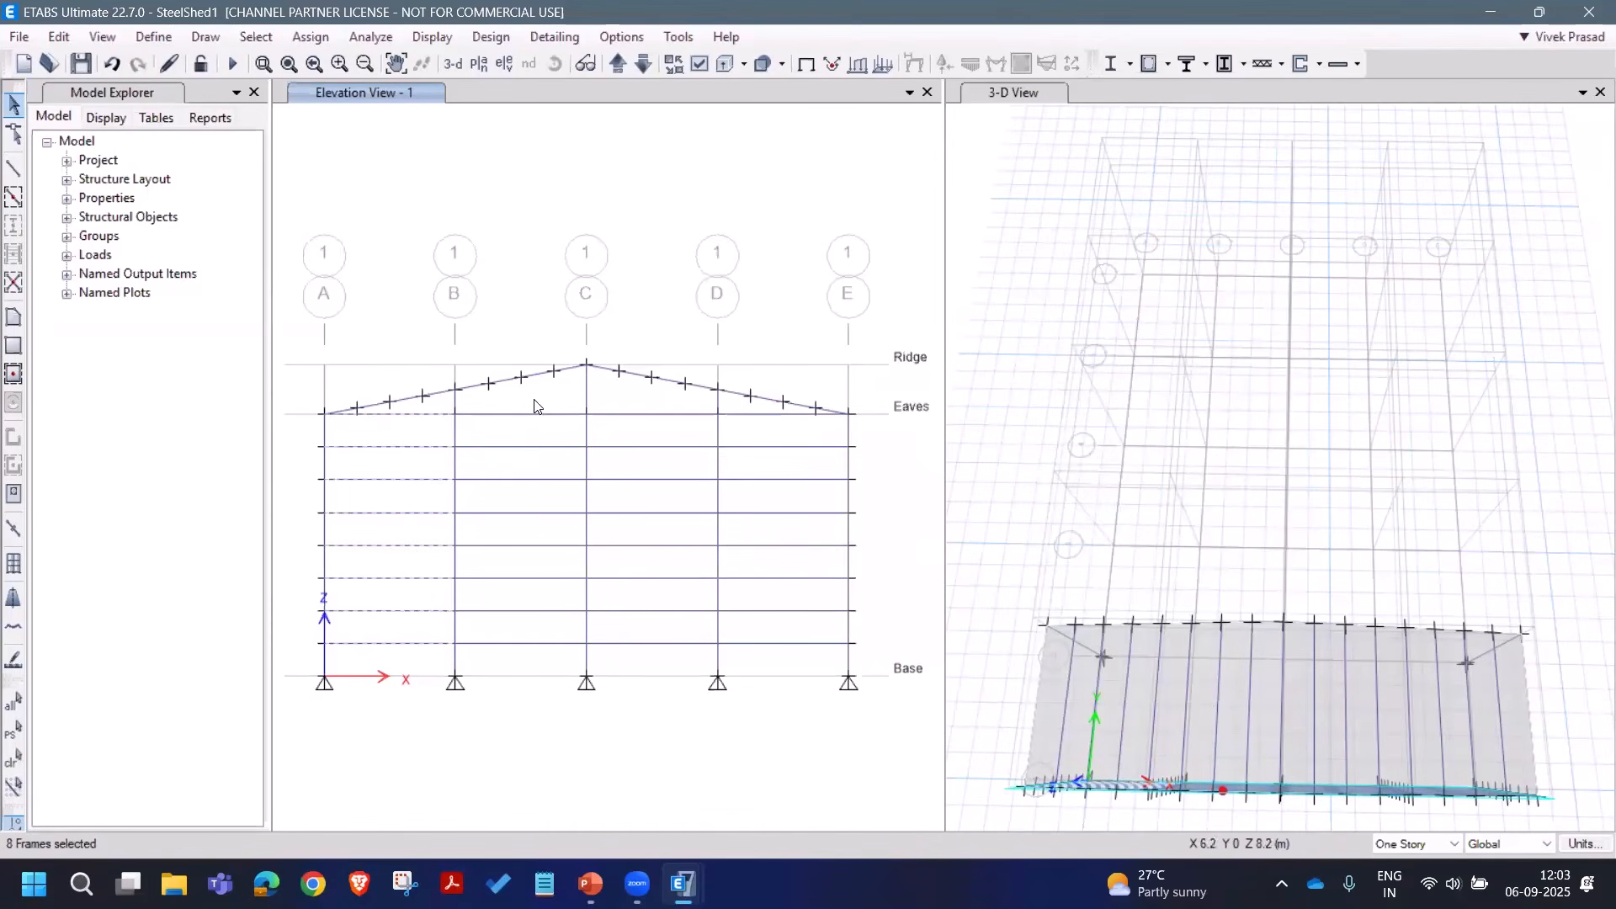
pyautogui.moveTo(536, 406); pyautogui.dragTo(523, 660)
pyautogui.moveTo(663, 406); pyautogui.dragTo(648, 546)
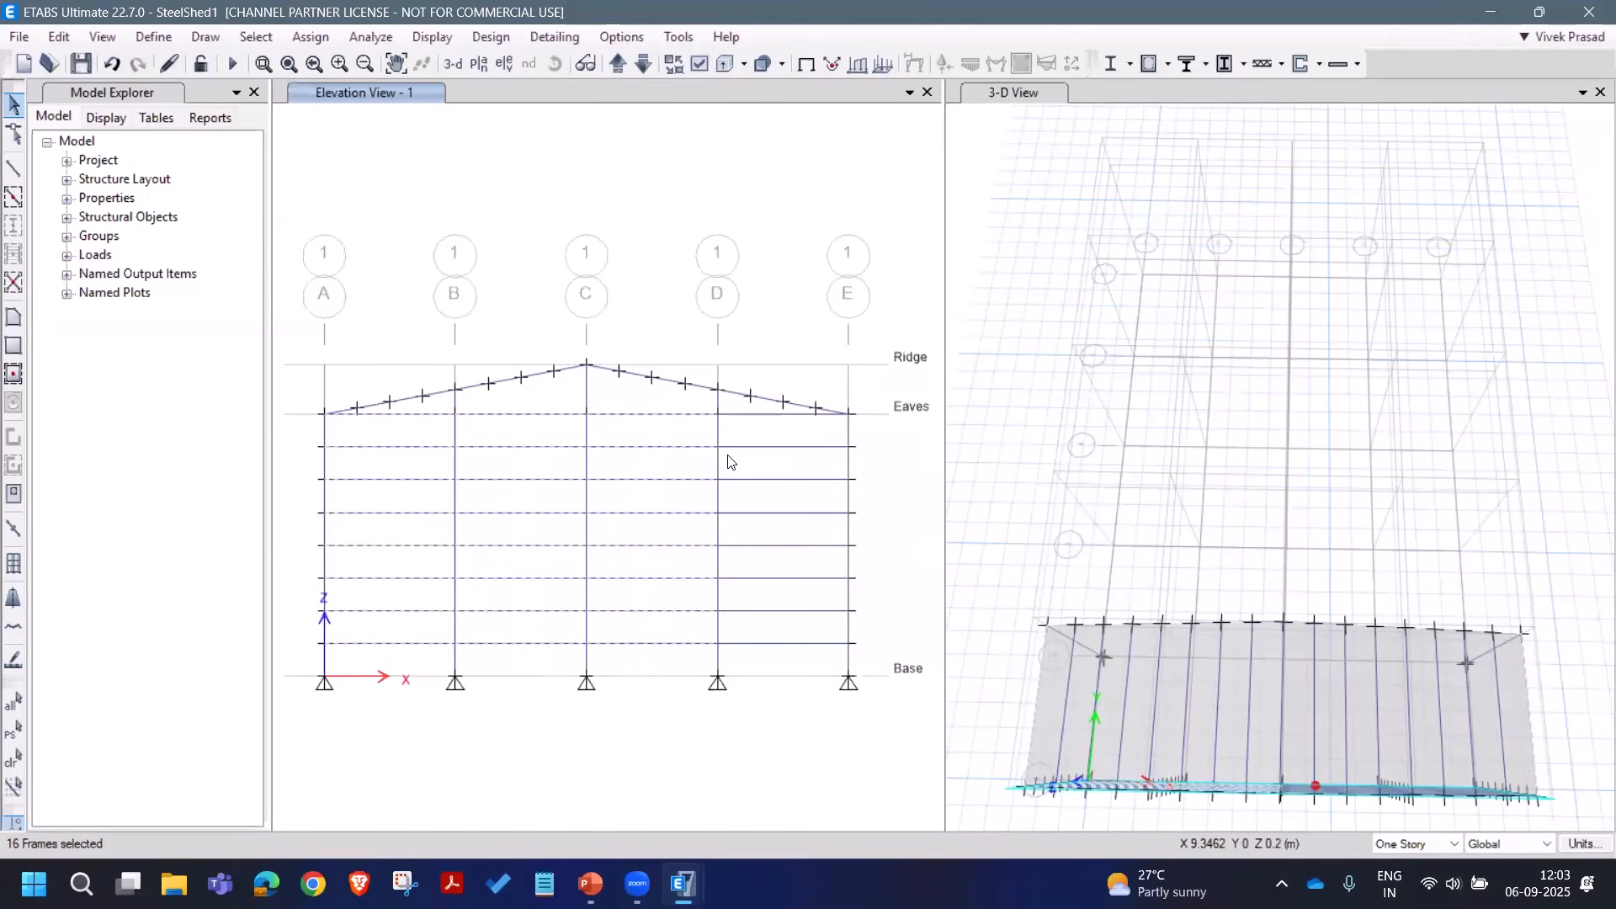
pyautogui.moveTo(756, 411); pyautogui.dragTo(734, 679)
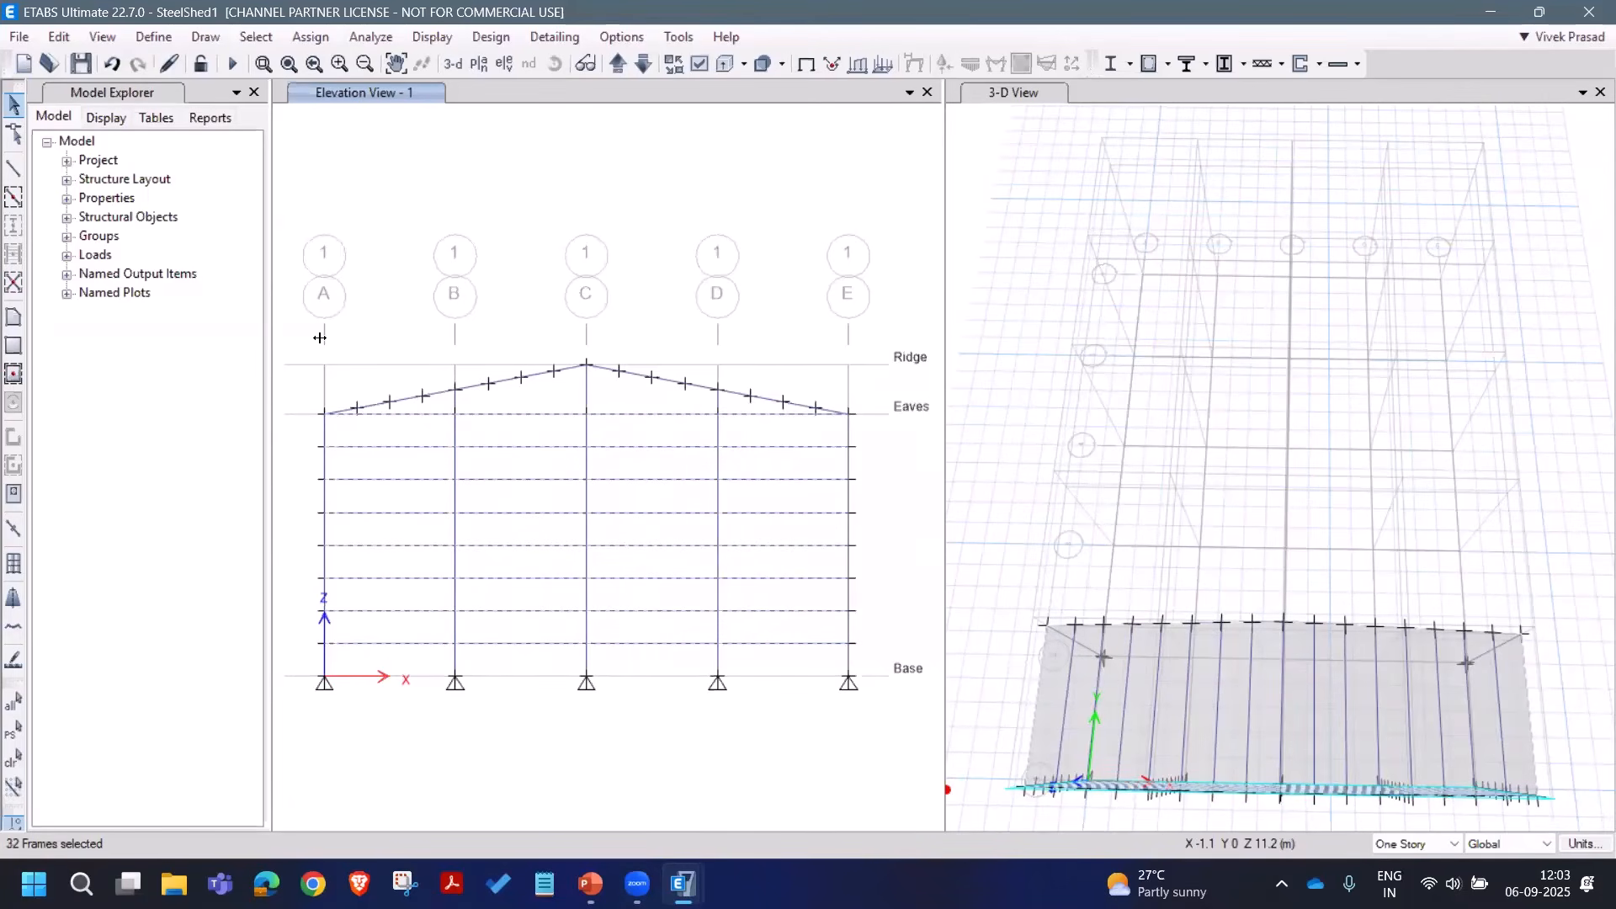
# Step: Release torsion and moments 22 and 33 at both ends of the 32 girts
pyautogui.click(304, 39)
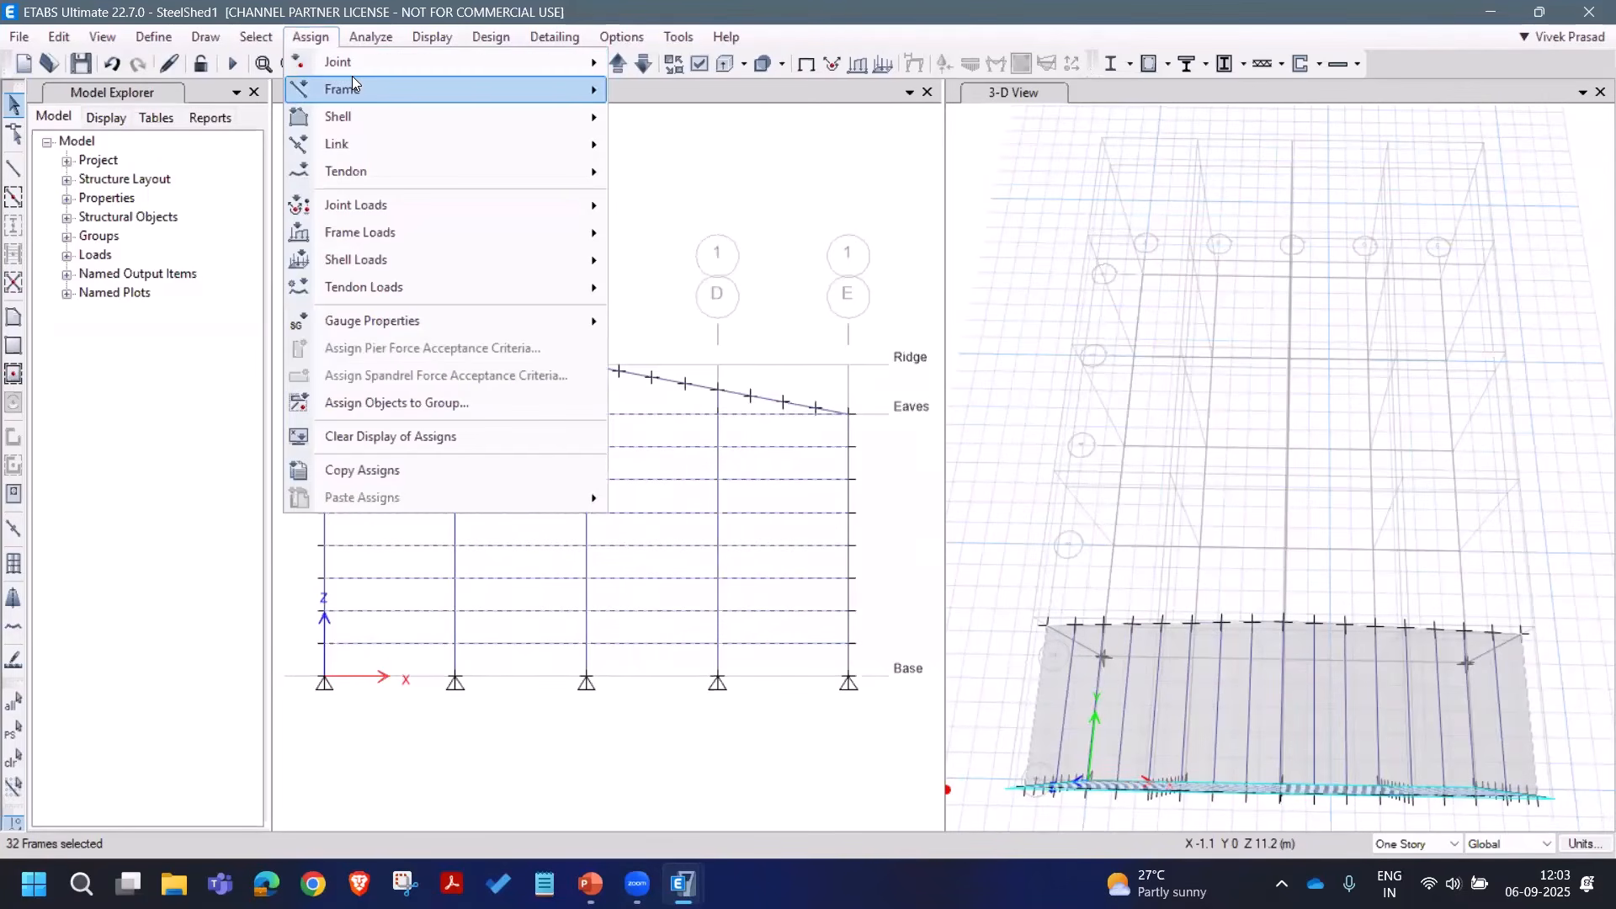
pyautogui.moveTo(354, 84)
pyautogui.click(758, 153)
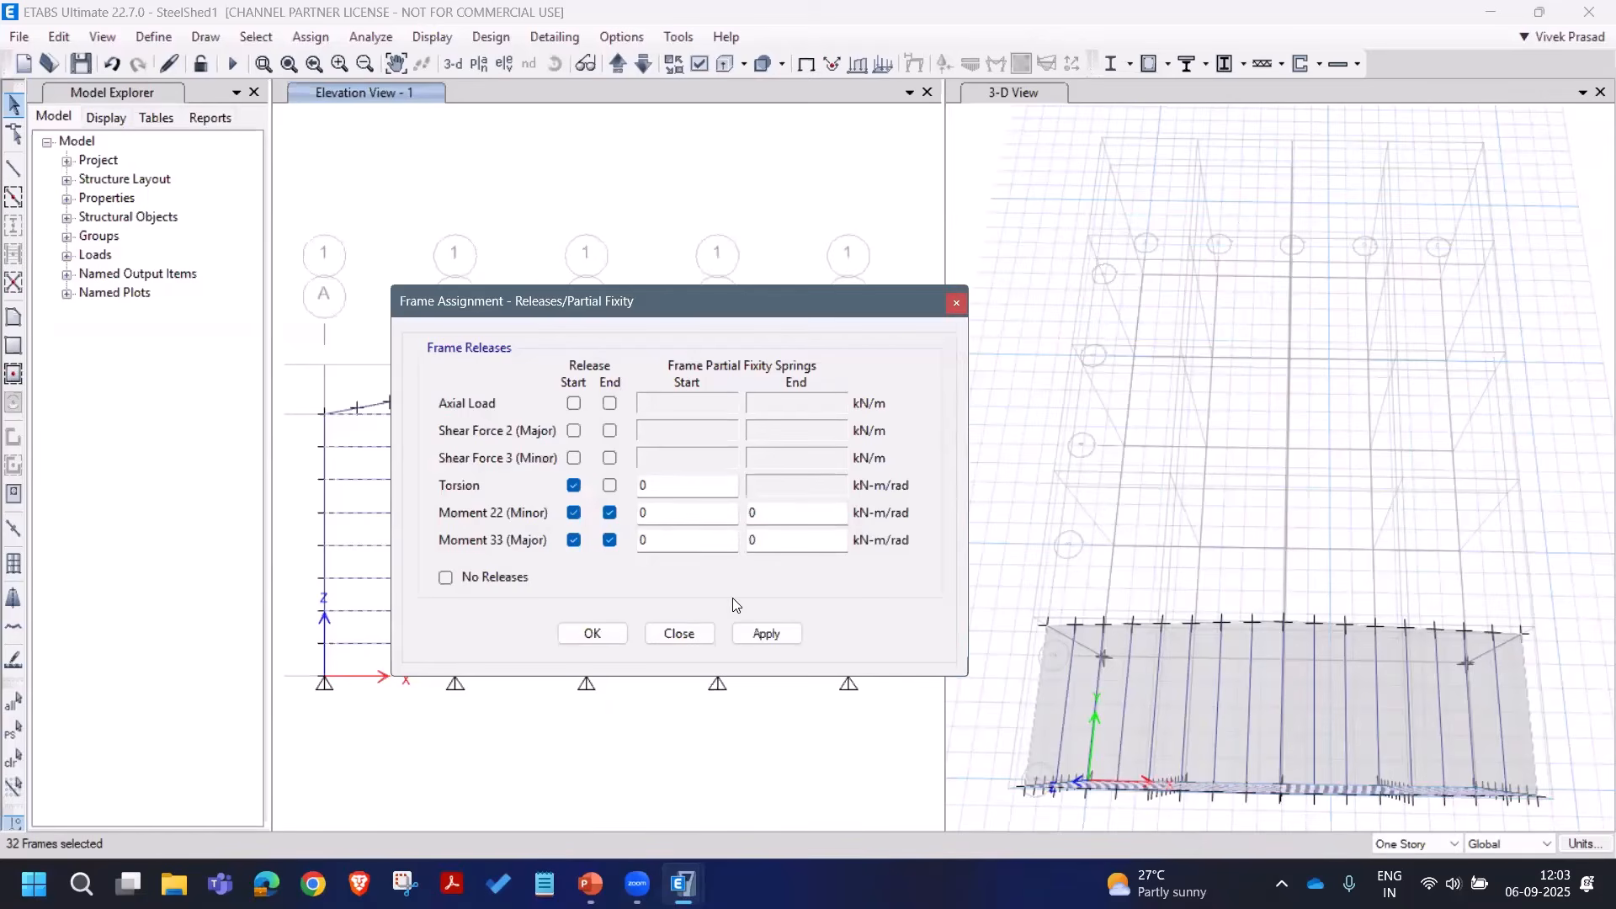
pyautogui.click(764, 633)
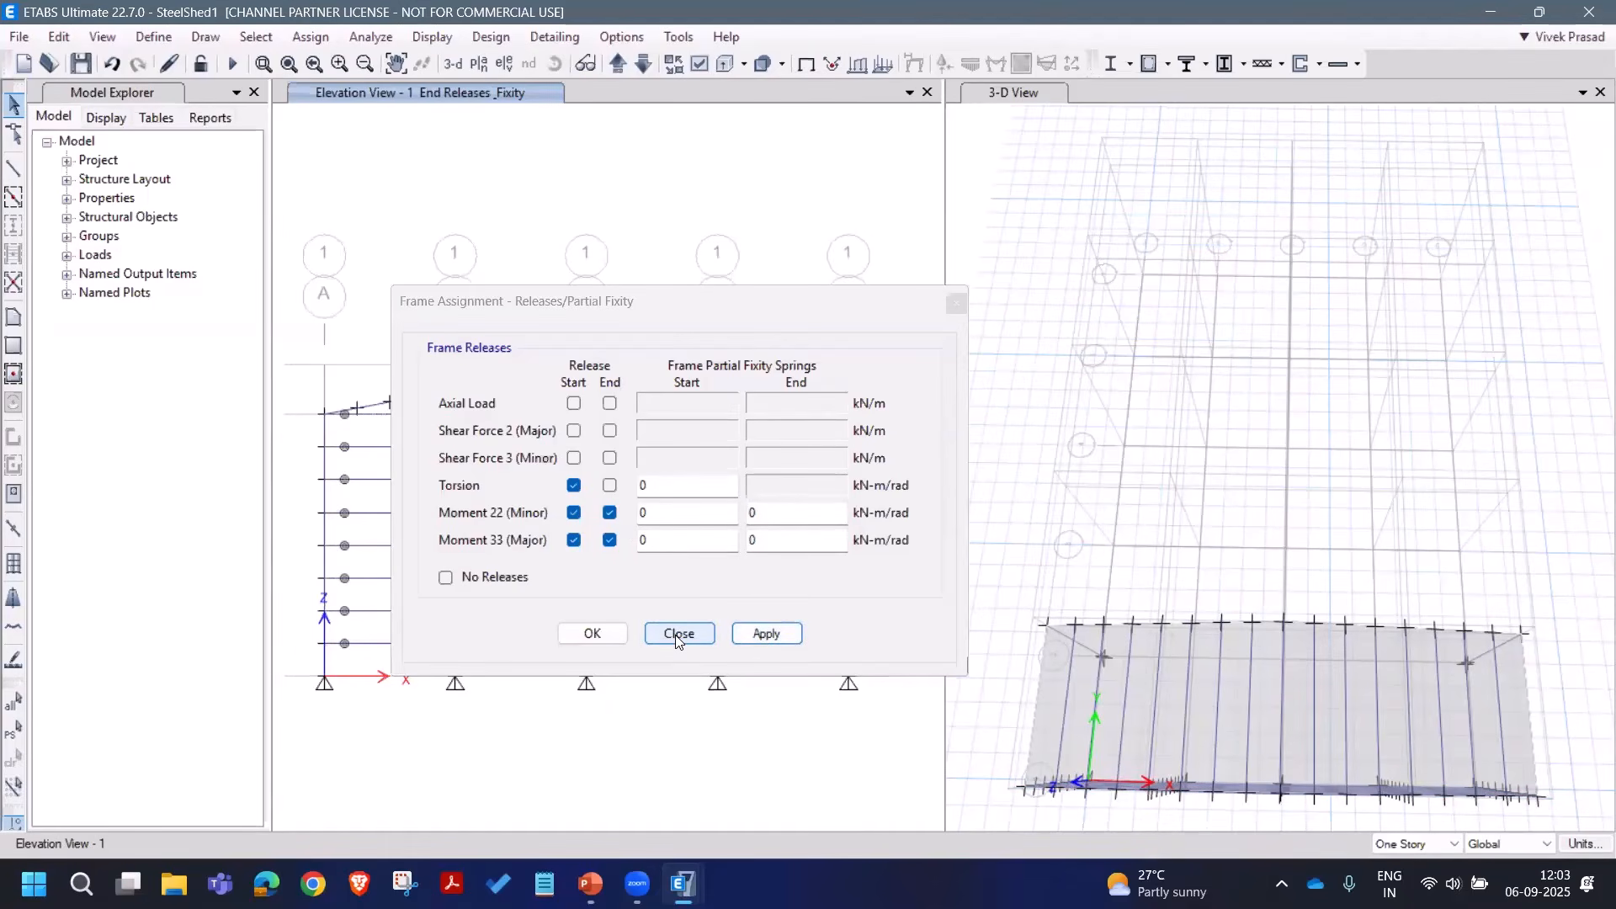
pyautogui.click(678, 633)
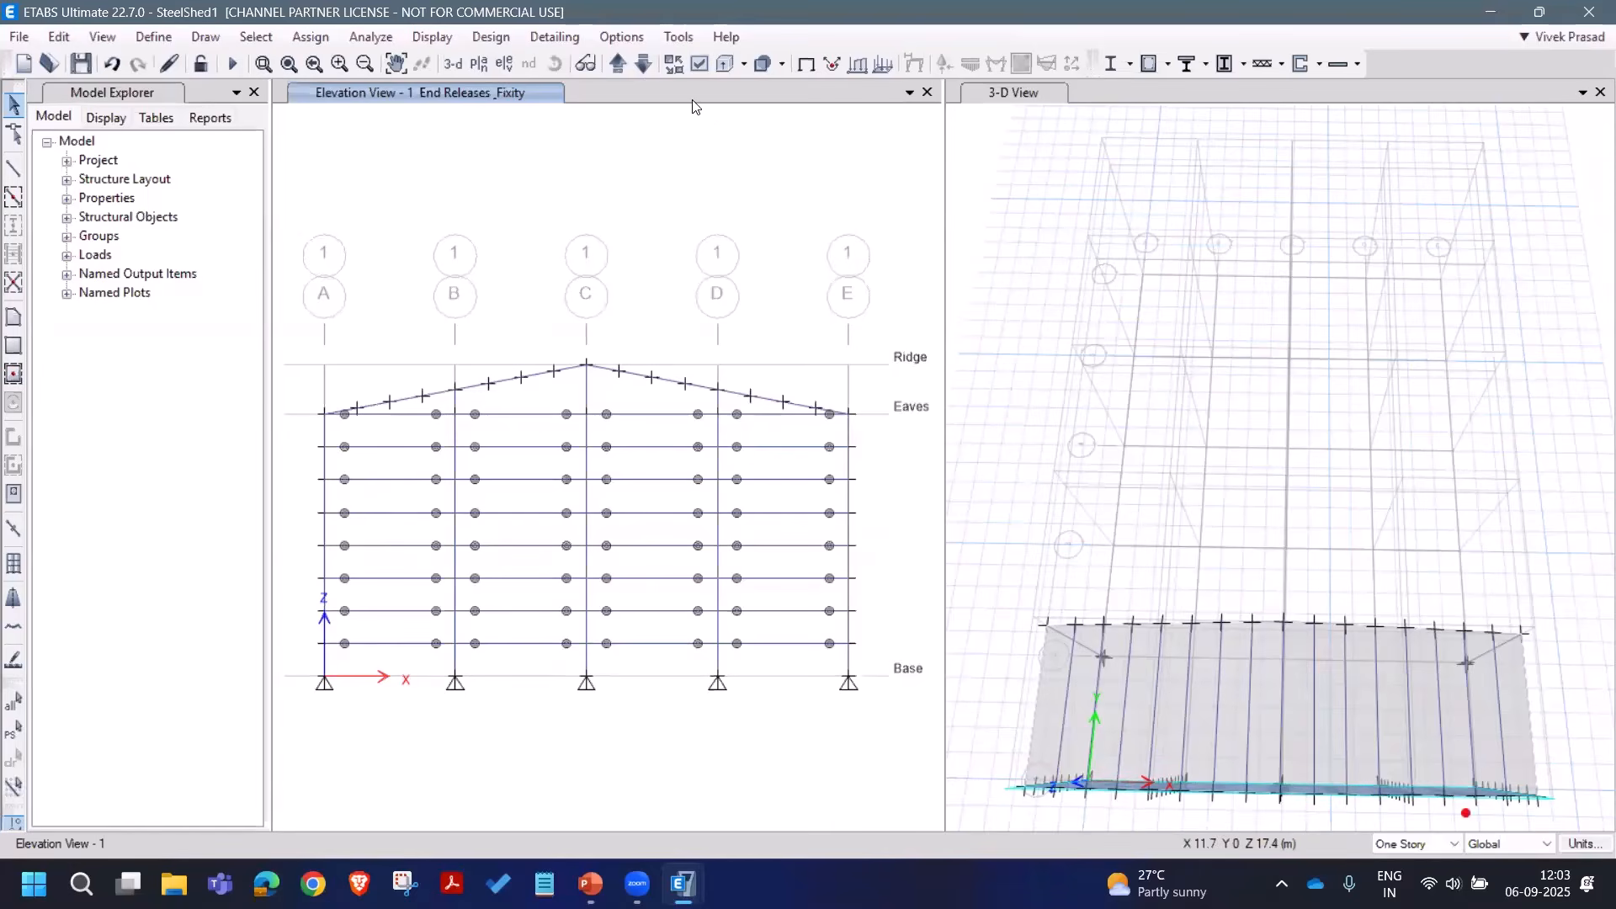
# Step: Orbit the 3-D view to a new angle
pyautogui.click(980, 156)
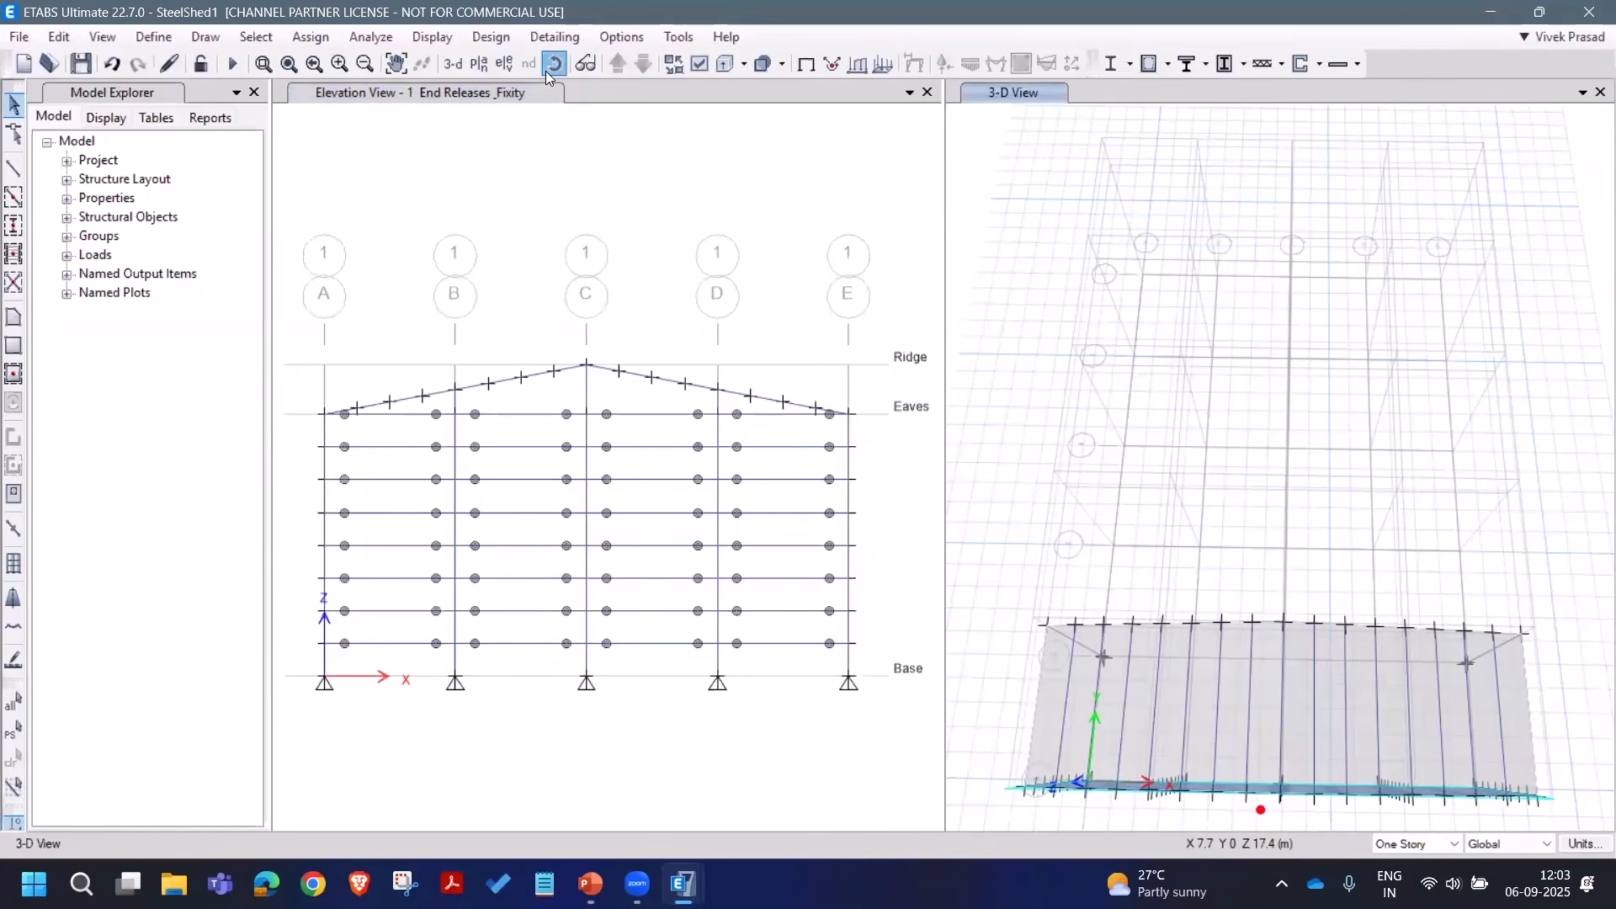
pyautogui.click(551, 66)
pyautogui.moveTo(1047, 512); pyautogui.dragTo(1331, 761)
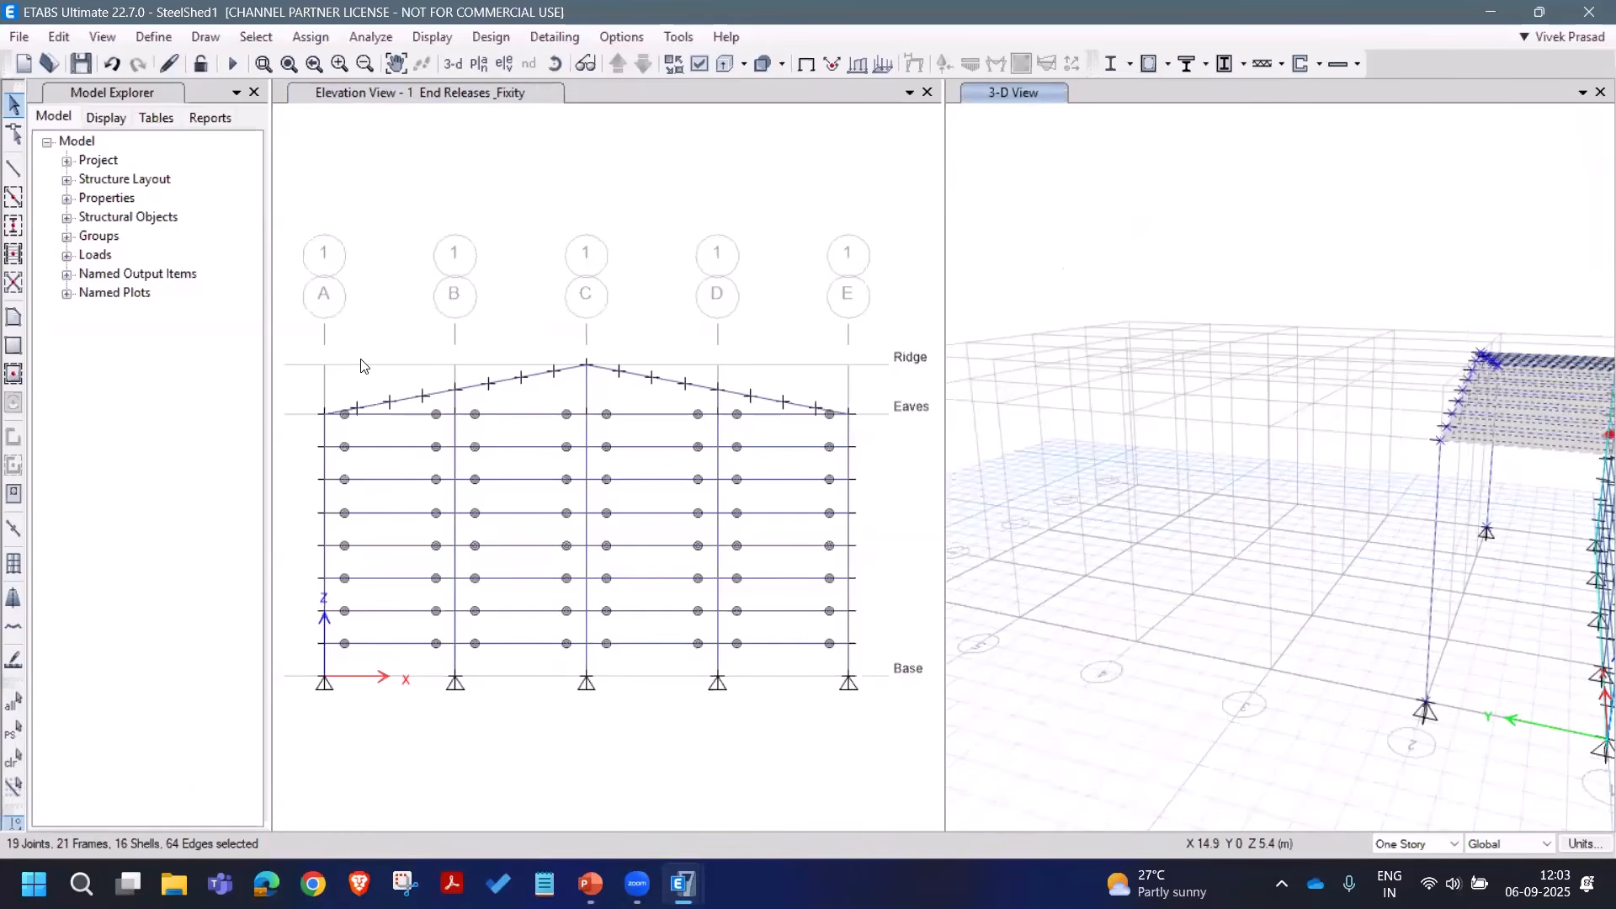
# Step: Replicate the selected frames four times with dx 0 and dy 5
pyautogui.click(67, 39)
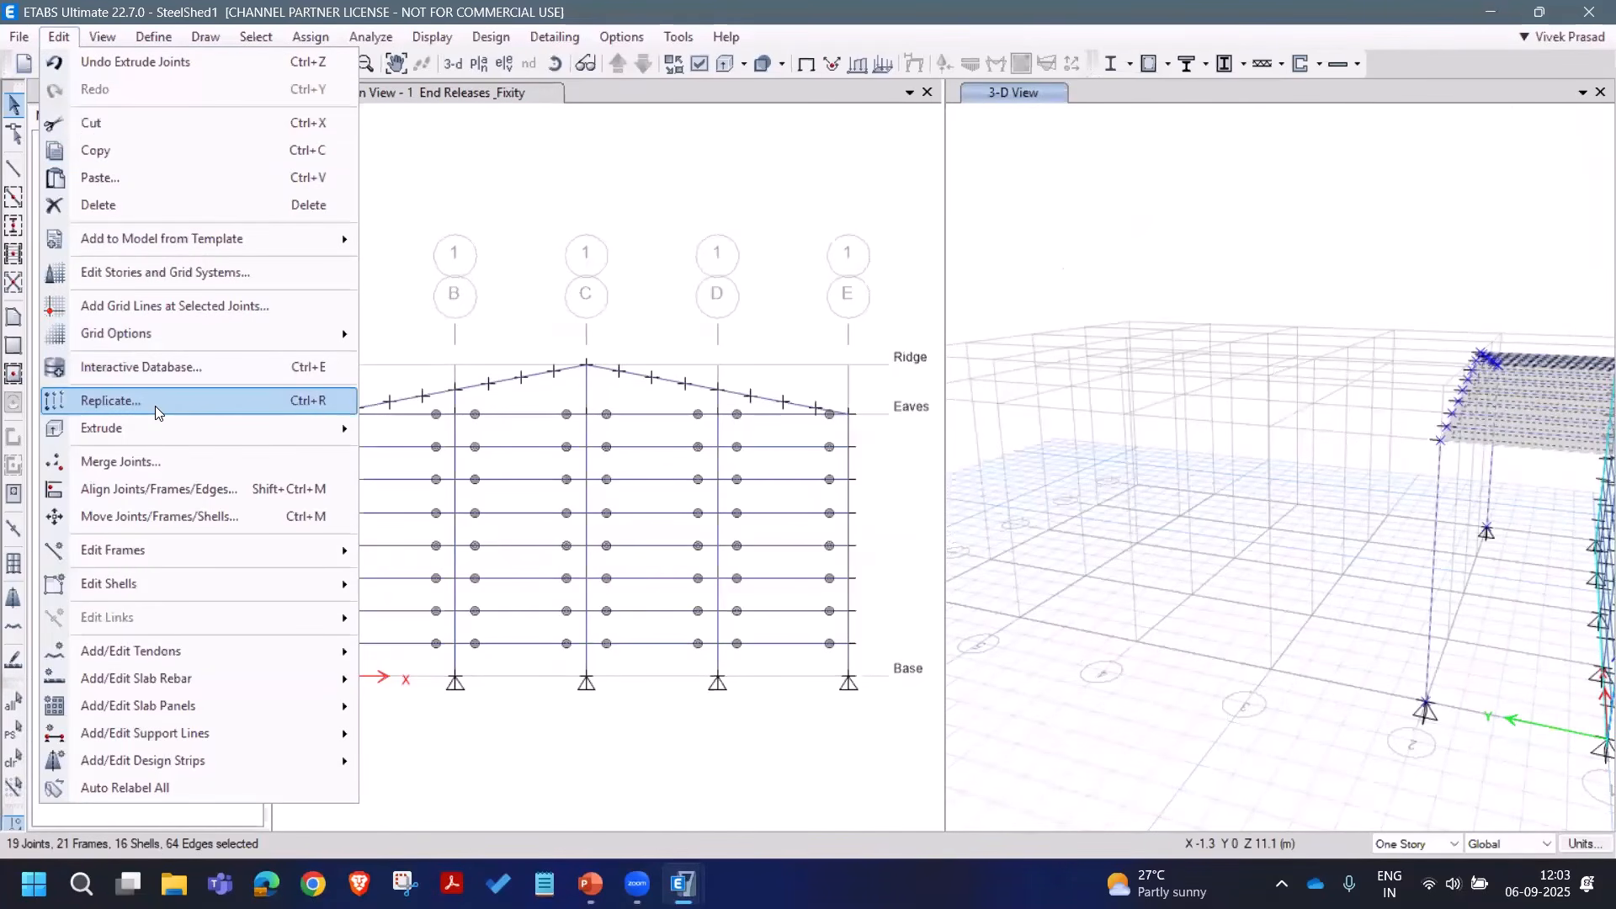
pyautogui.press('Return')
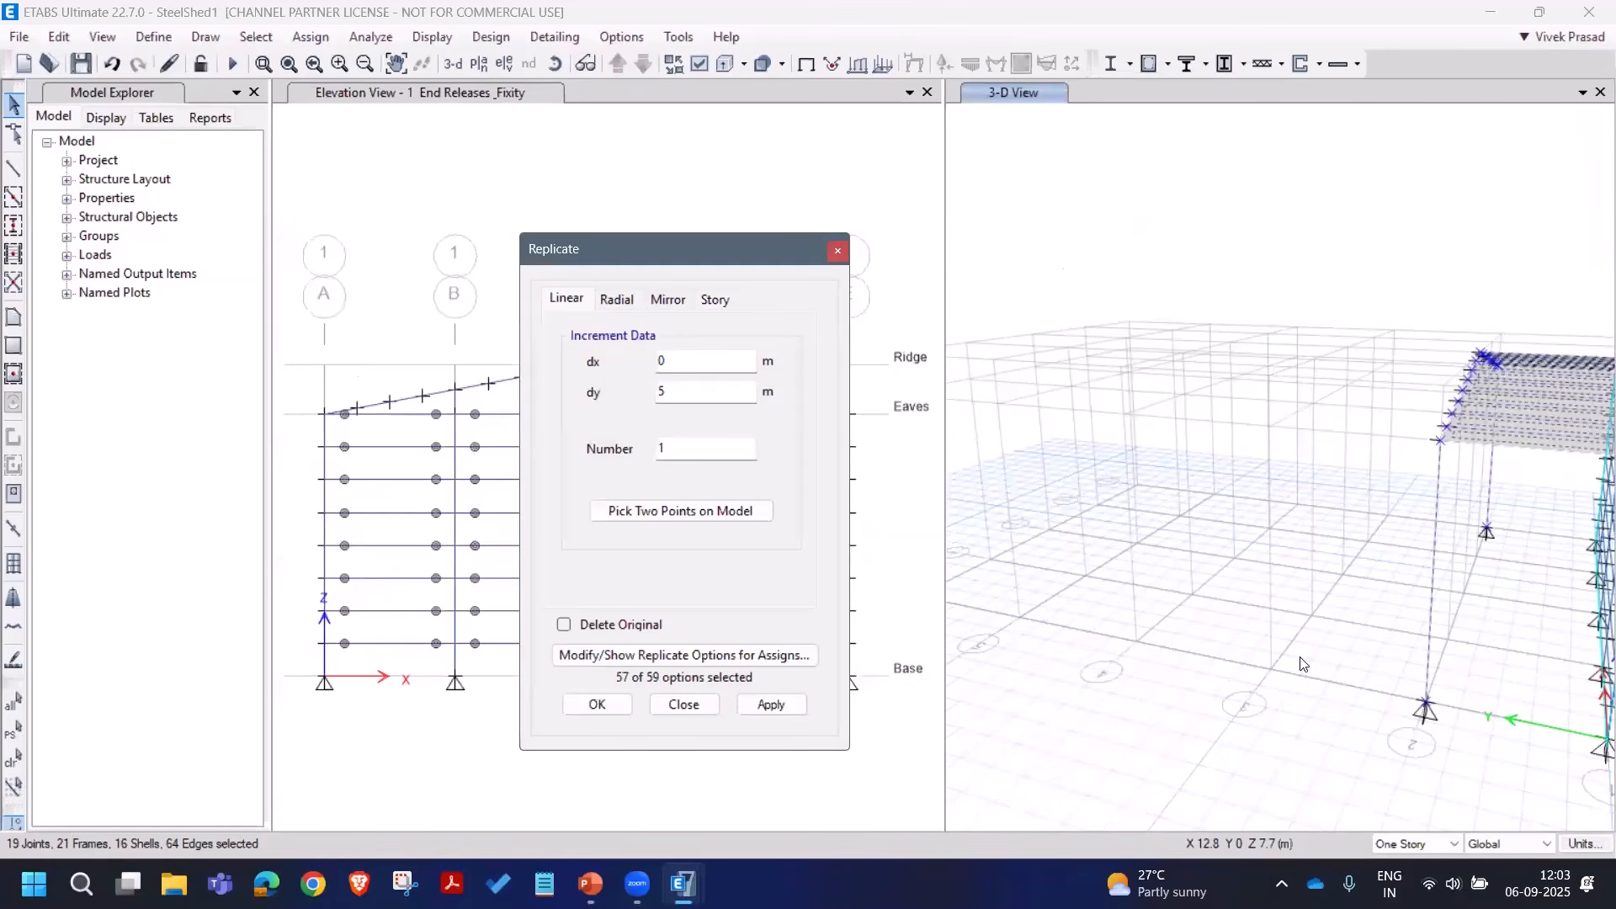
pyautogui.moveTo(1166, 560); pyautogui.dragTo(1267, 539, button='middle')
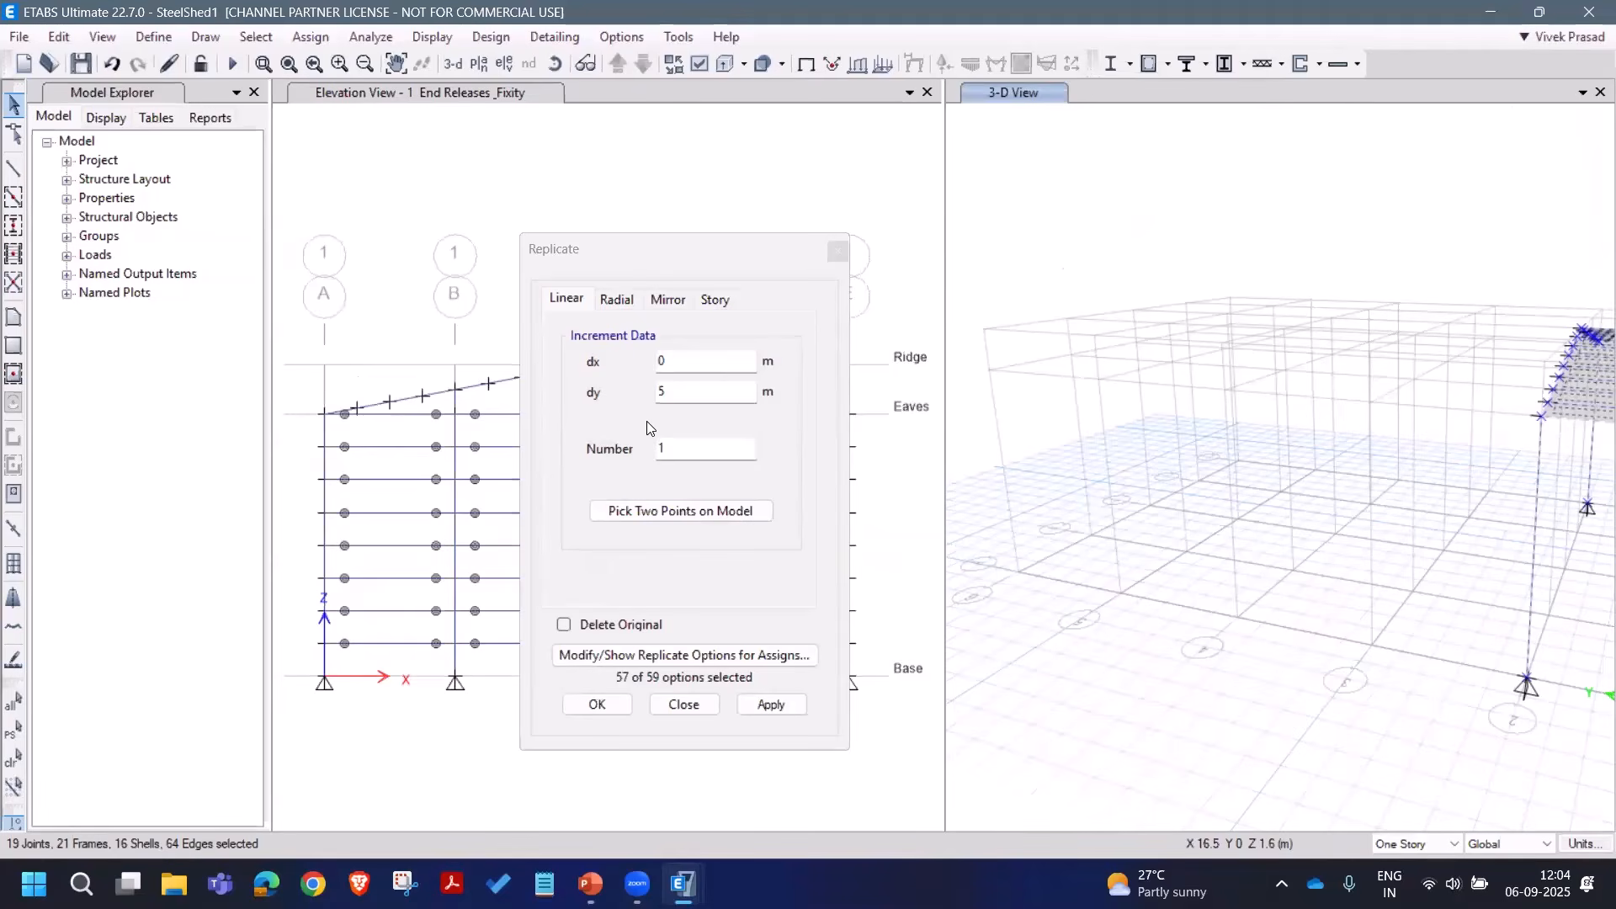
pyautogui.click(665, 408)
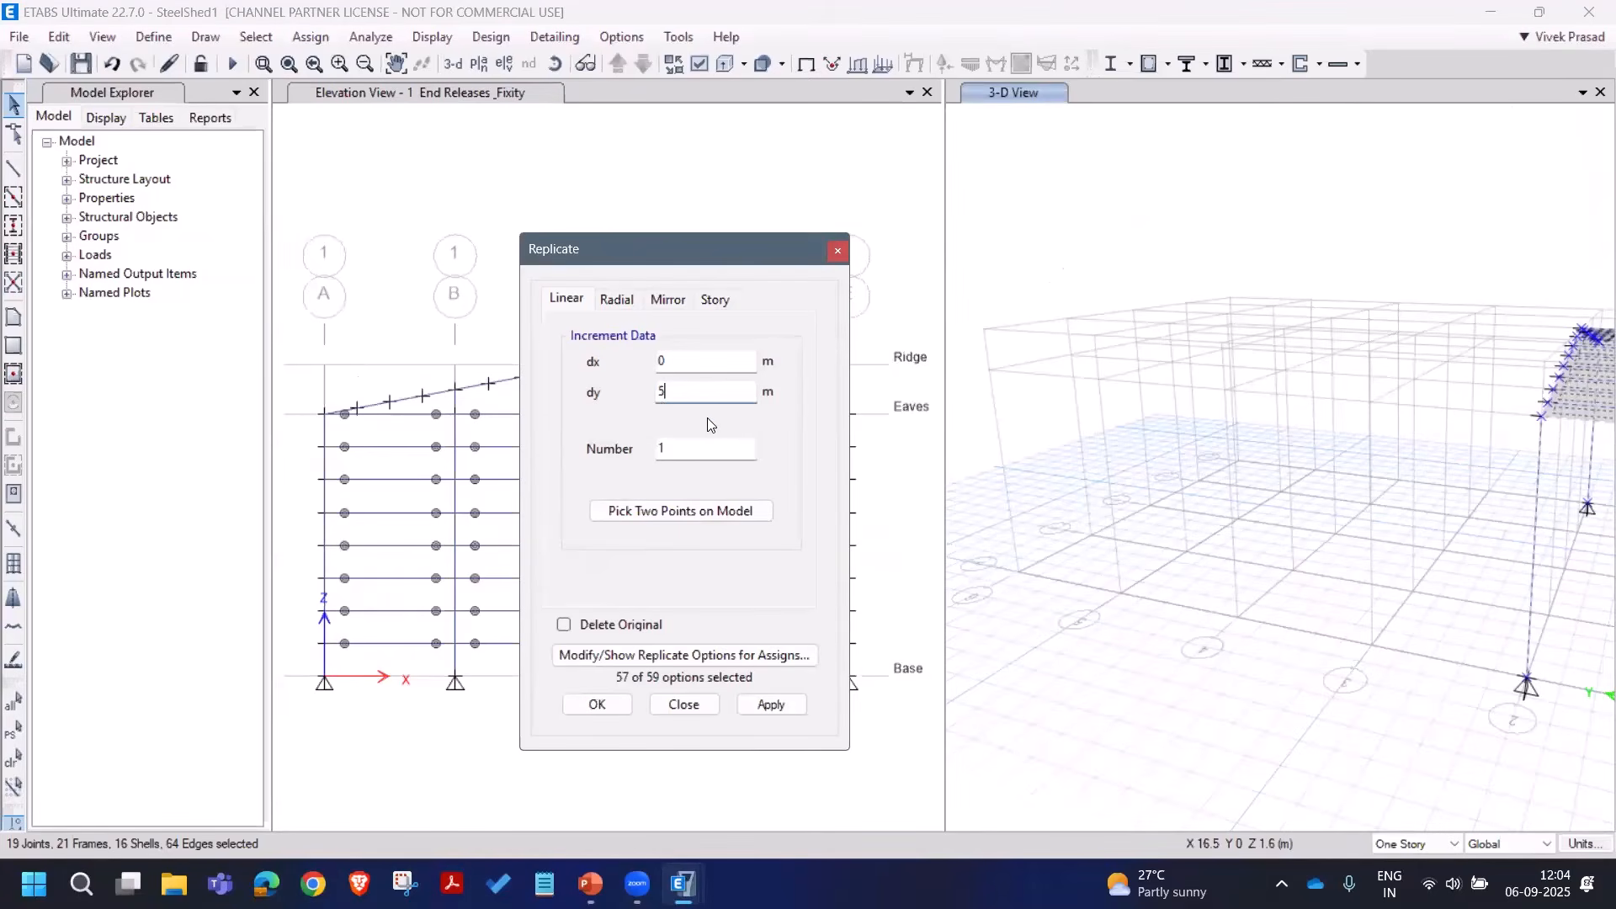
pyautogui.press('Tab')
pyautogui.write('4')
pyautogui.click(771, 704)
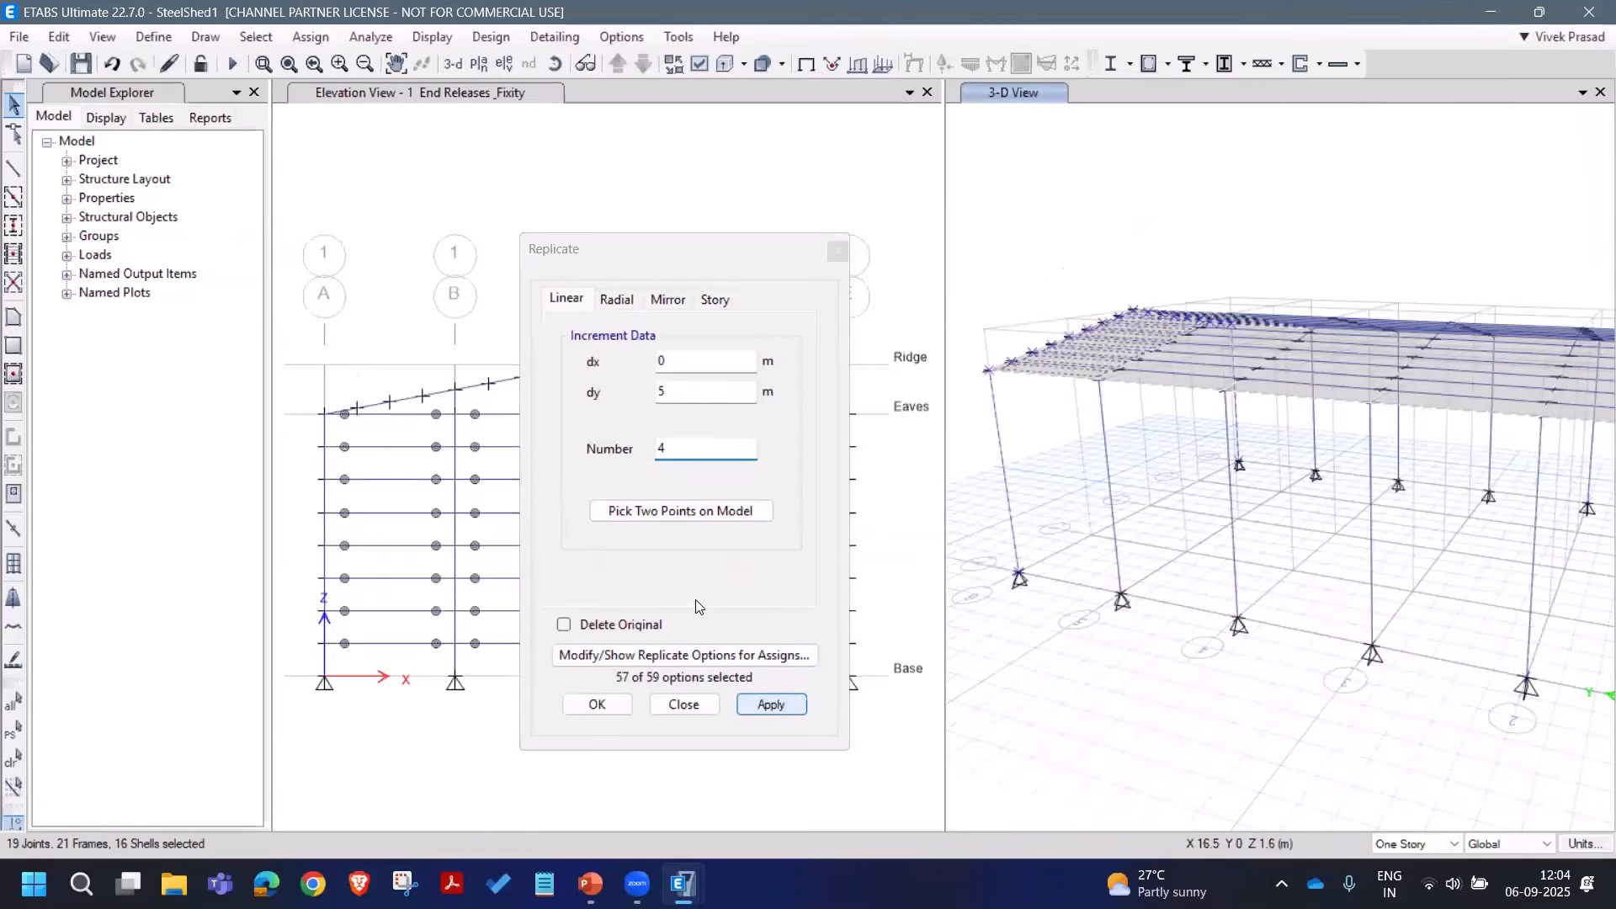
pyautogui.click(685, 704)
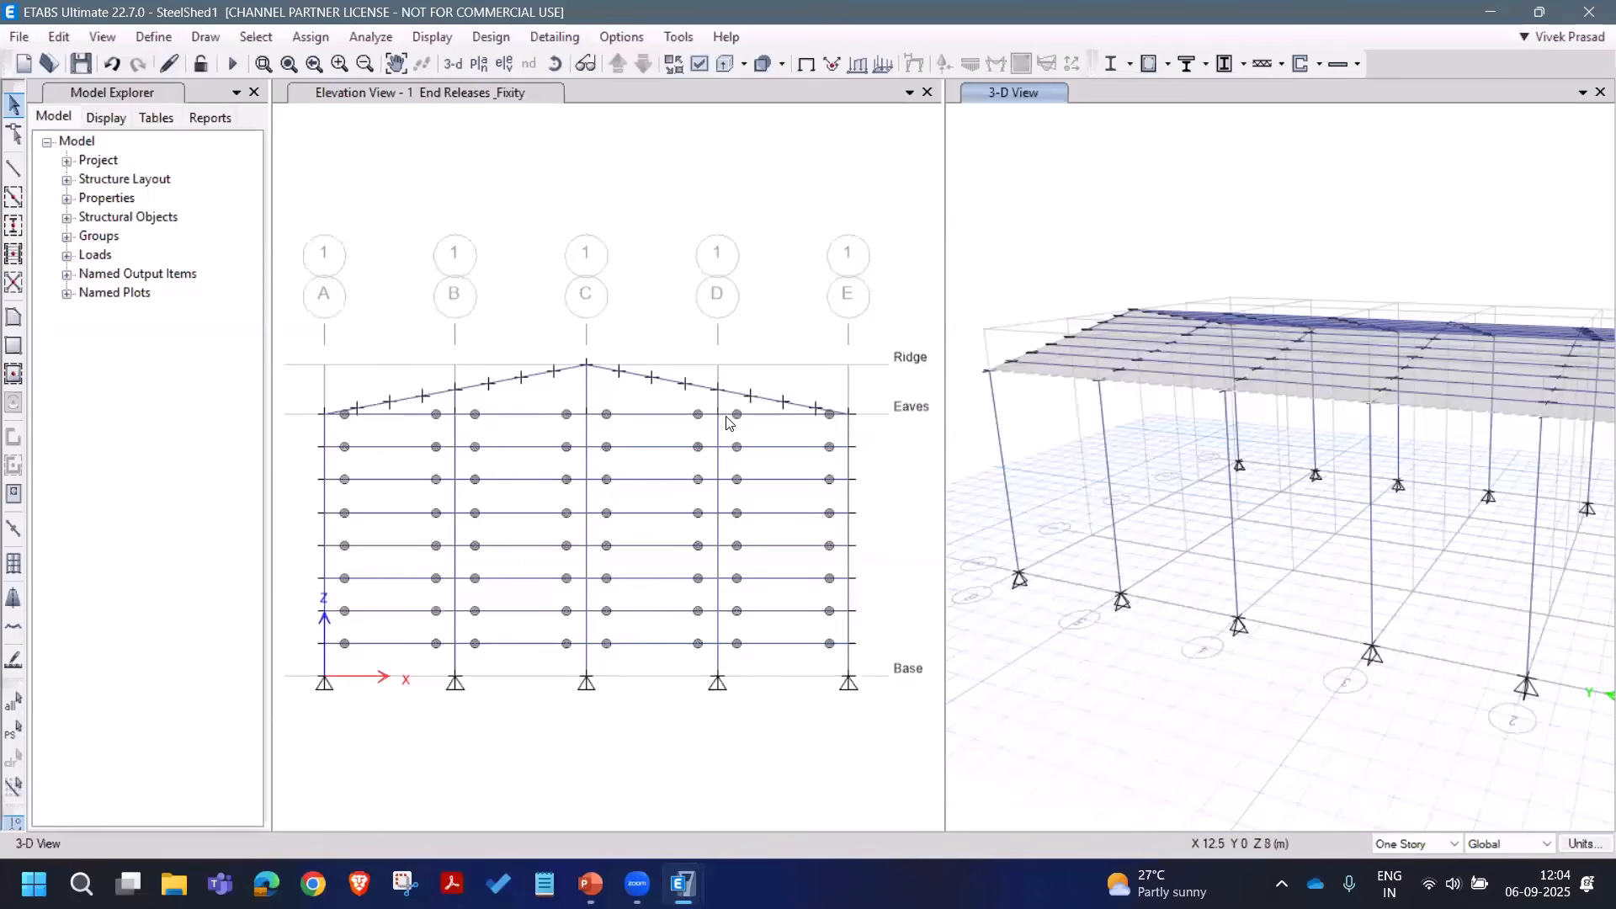
# Step: Select the girts and posts at grids B and D and copy them once, 25 m along Y
pyautogui.moveTo(732, 414); pyautogui.dragTo(505, 630)
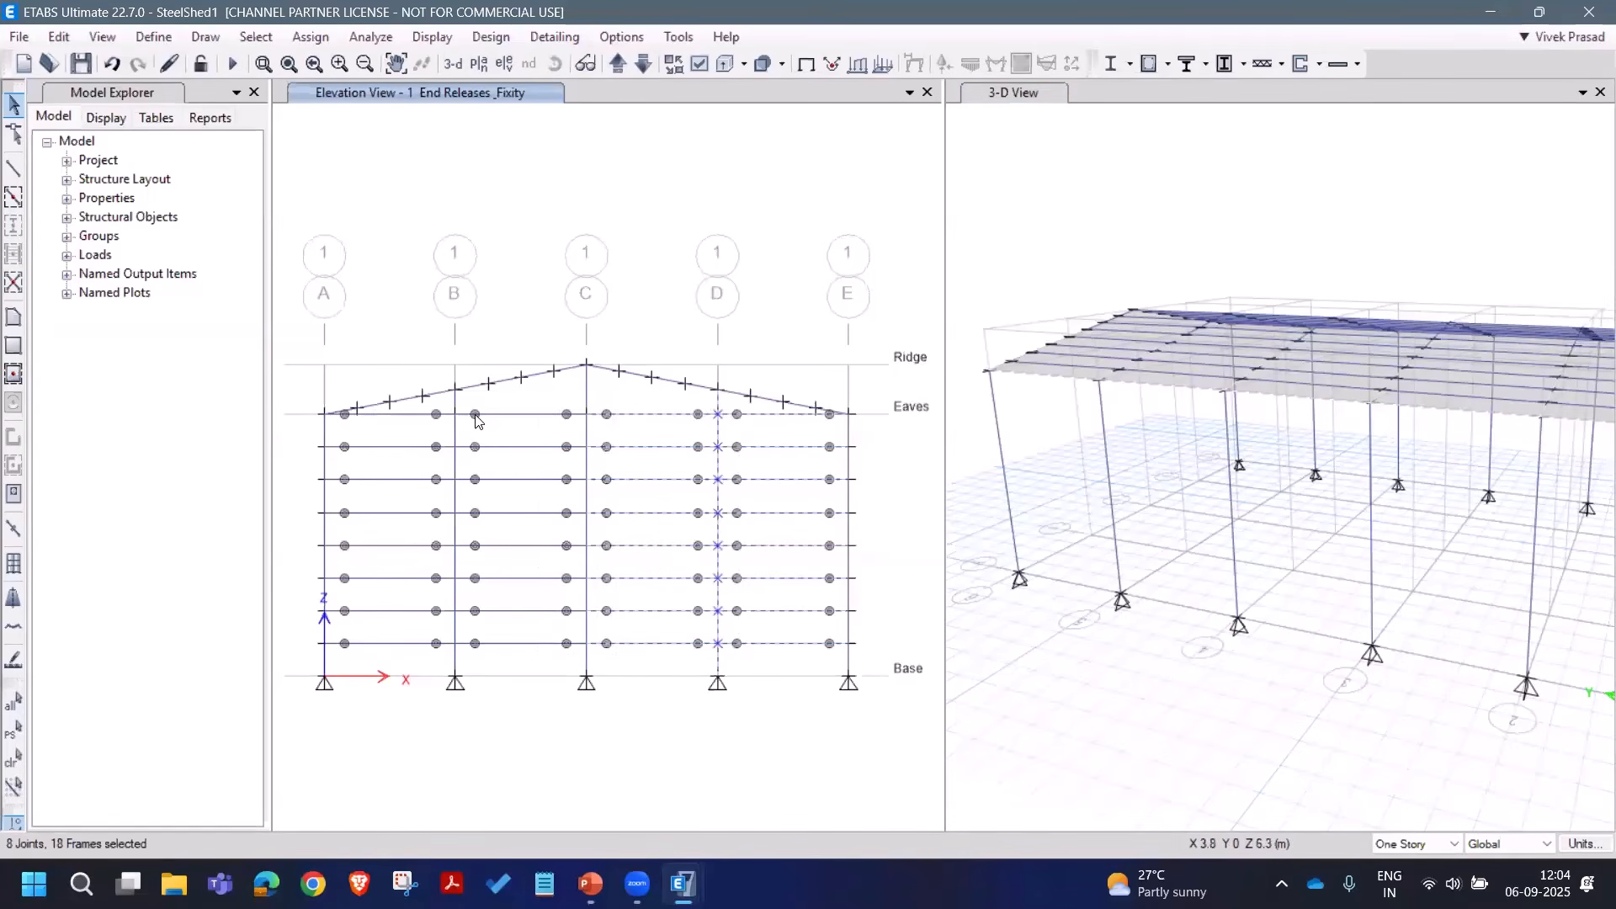
pyautogui.moveTo(486, 402); pyautogui.dragTo(489, 701)
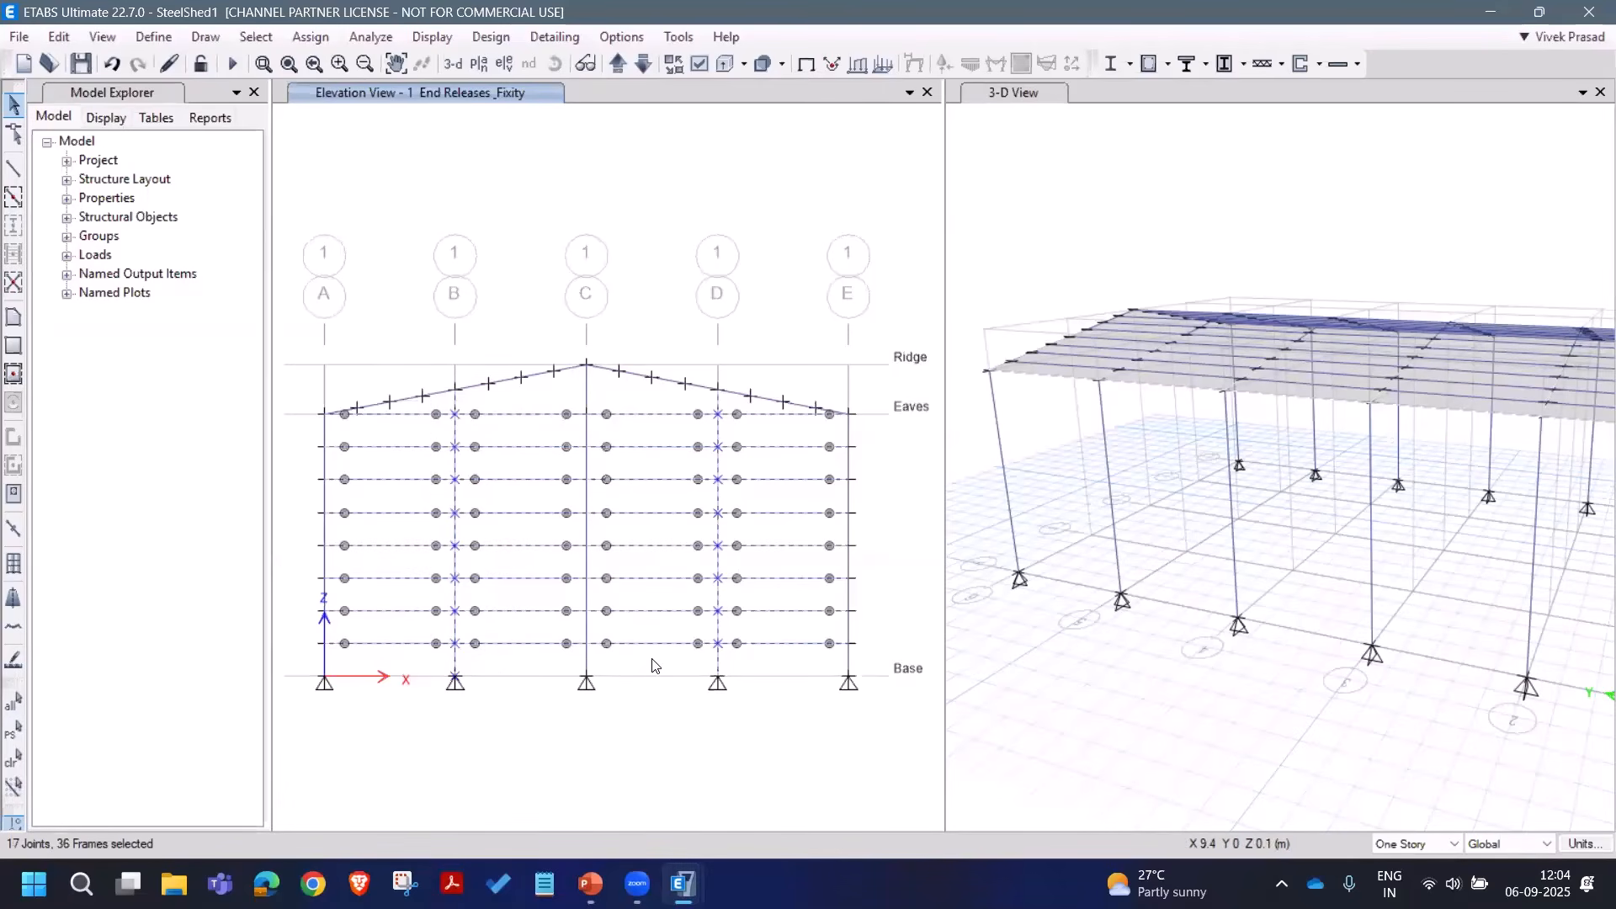
pyautogui.click(59, 37)
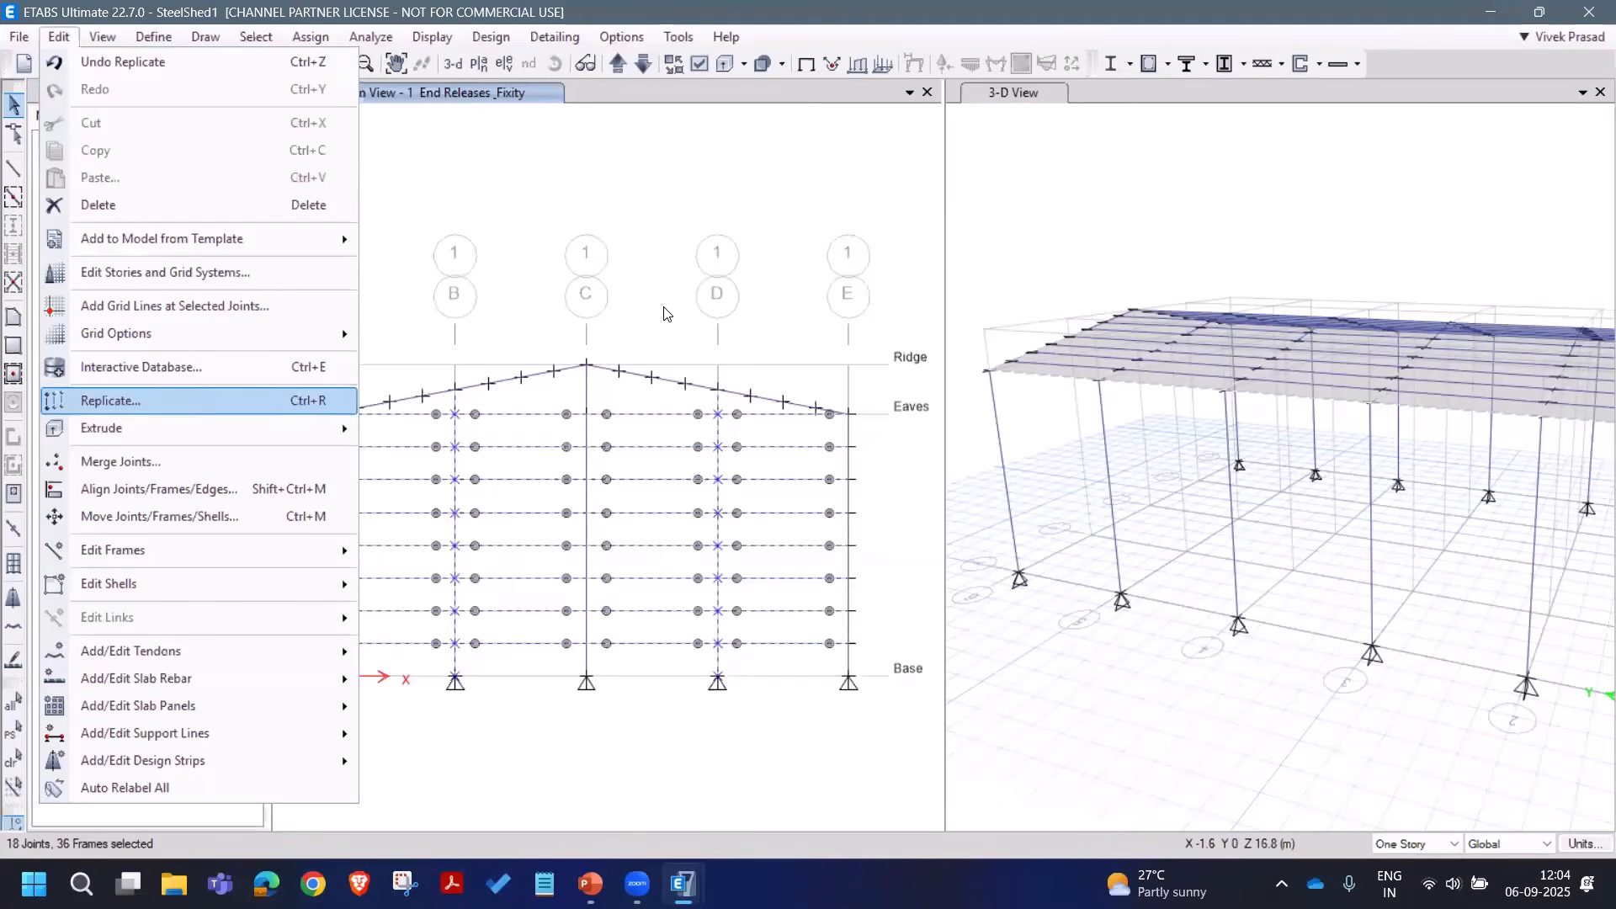
pyautogui.click(202, 400)
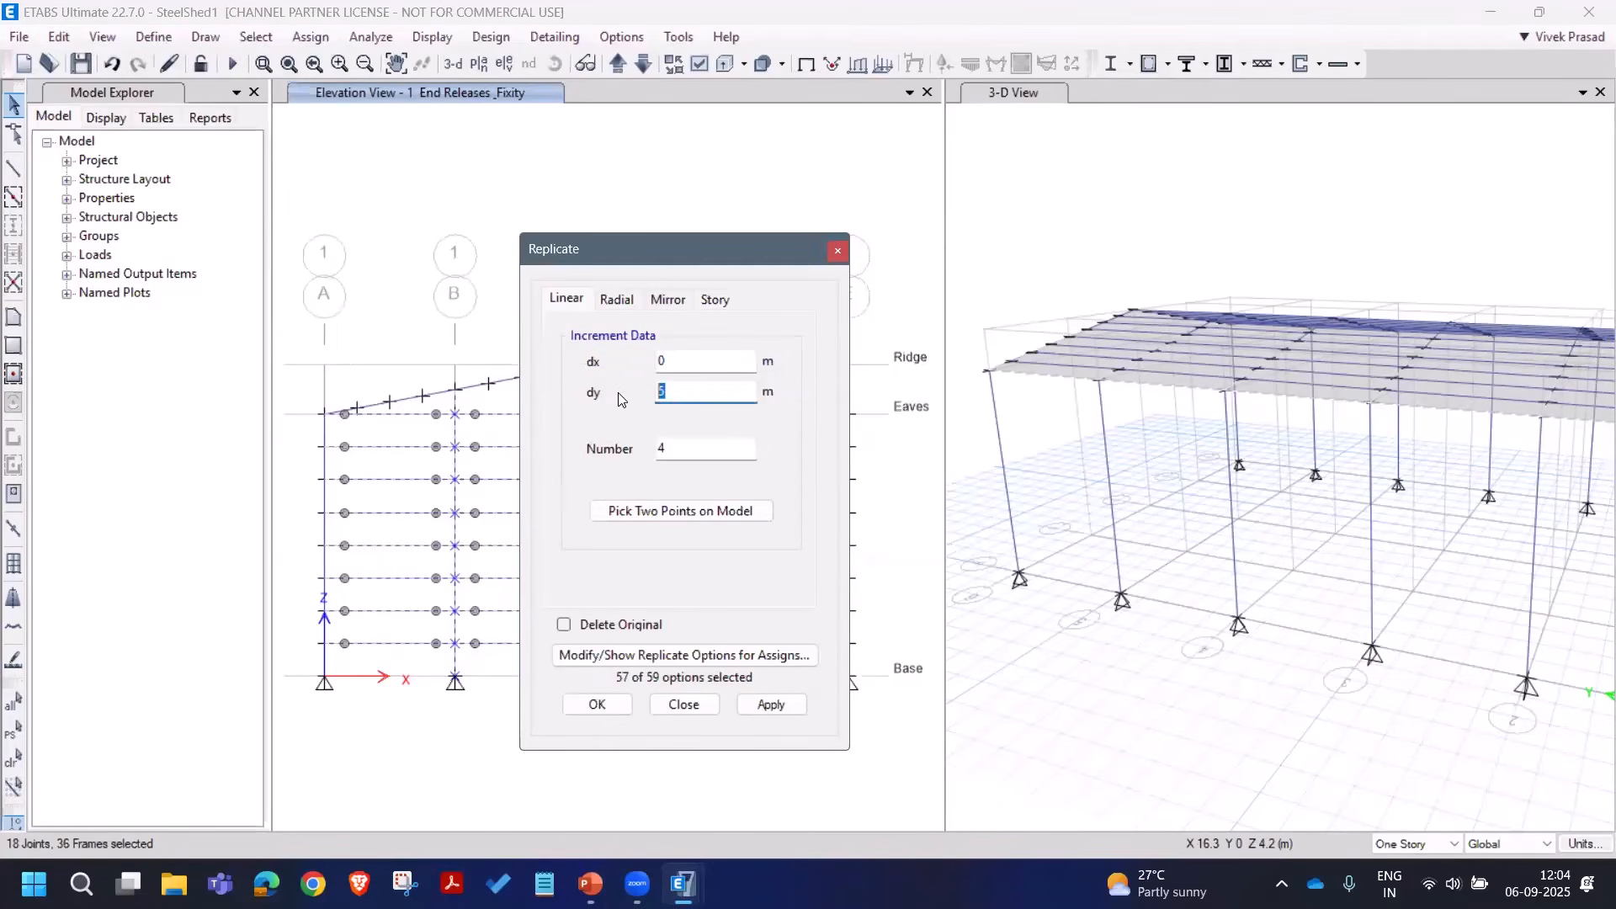
pyautogui.write('25')
pyautogui.press('Tab')
pyautogui.write('1')
pyautogui.click(787, 705)
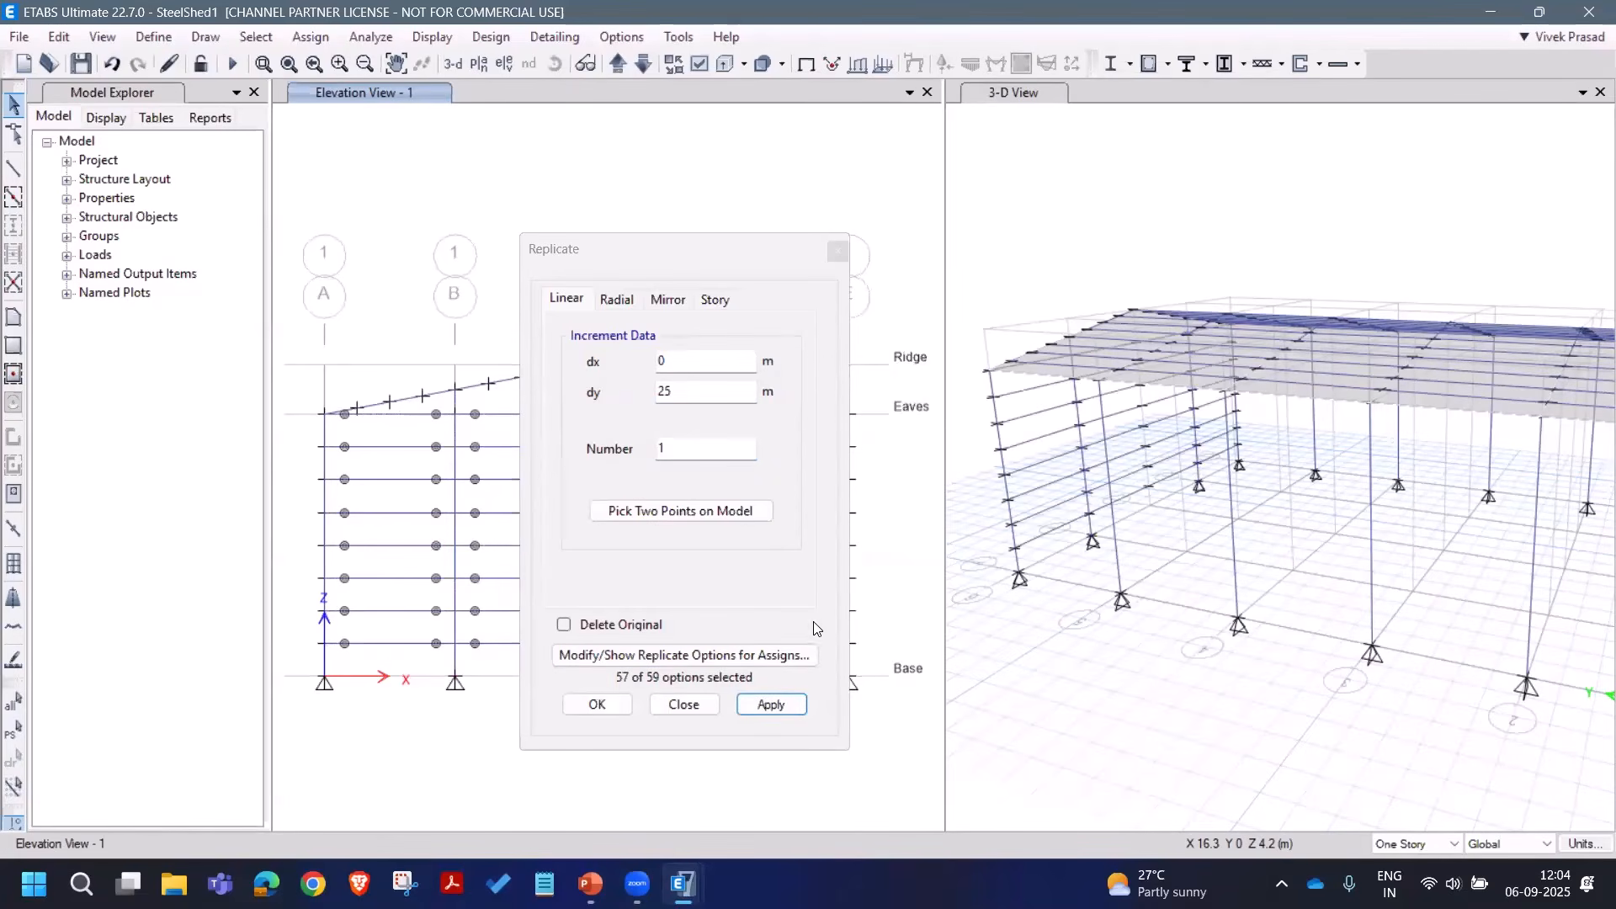
pyautogui.click(684, 704)
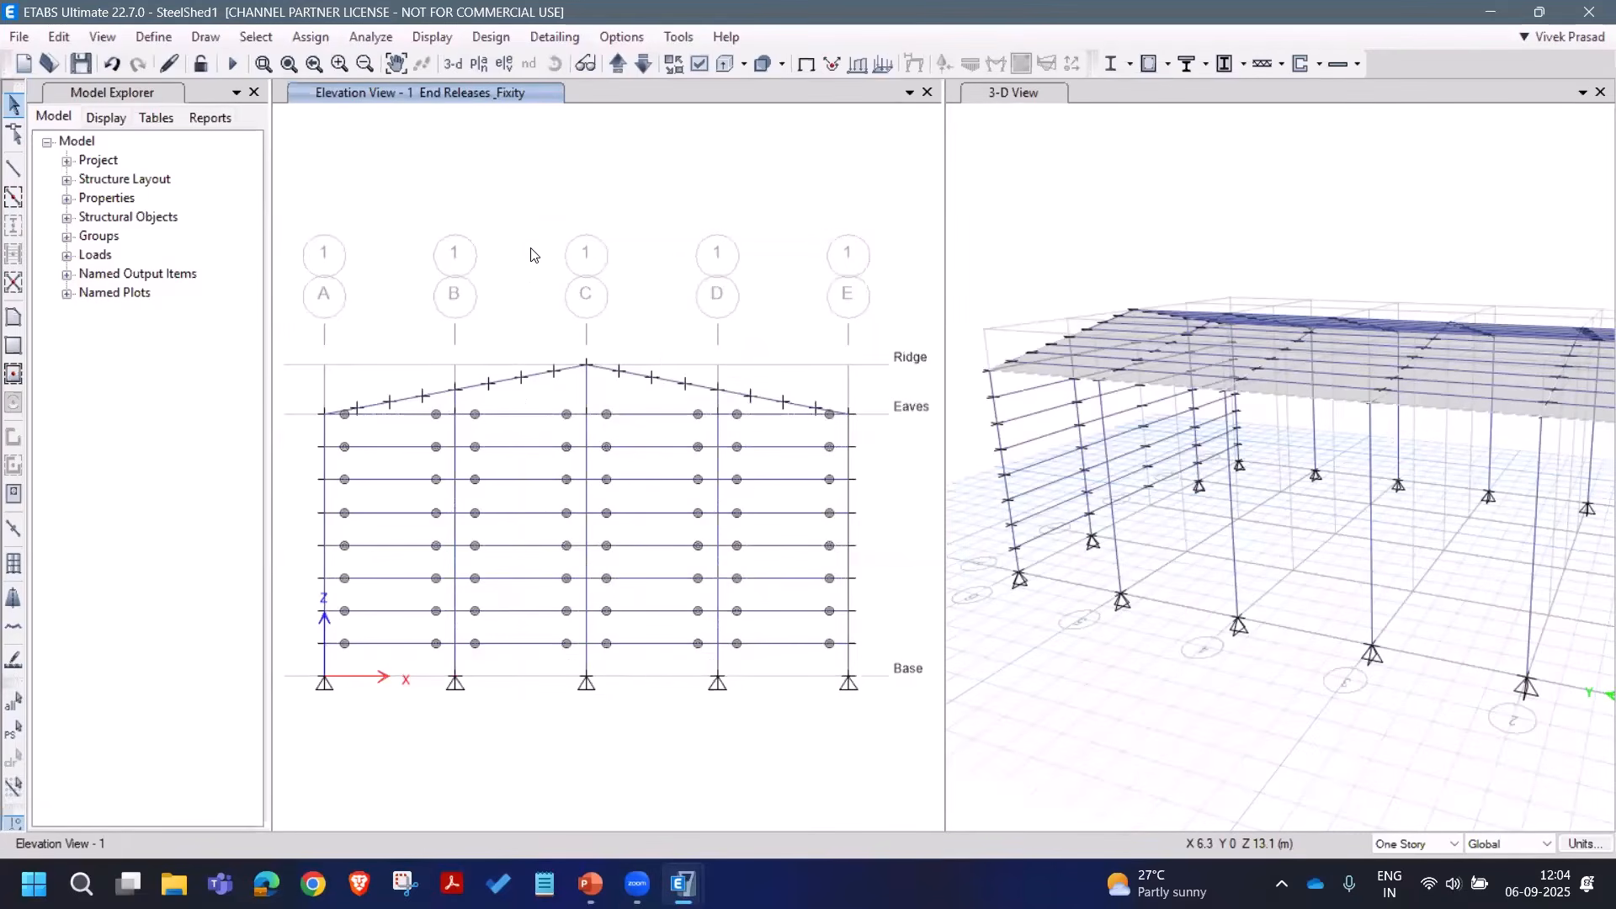
# Step: Window-select the eight girt joints on grid A and reset the 3-D view to default
pyautogui.click(504, 63)
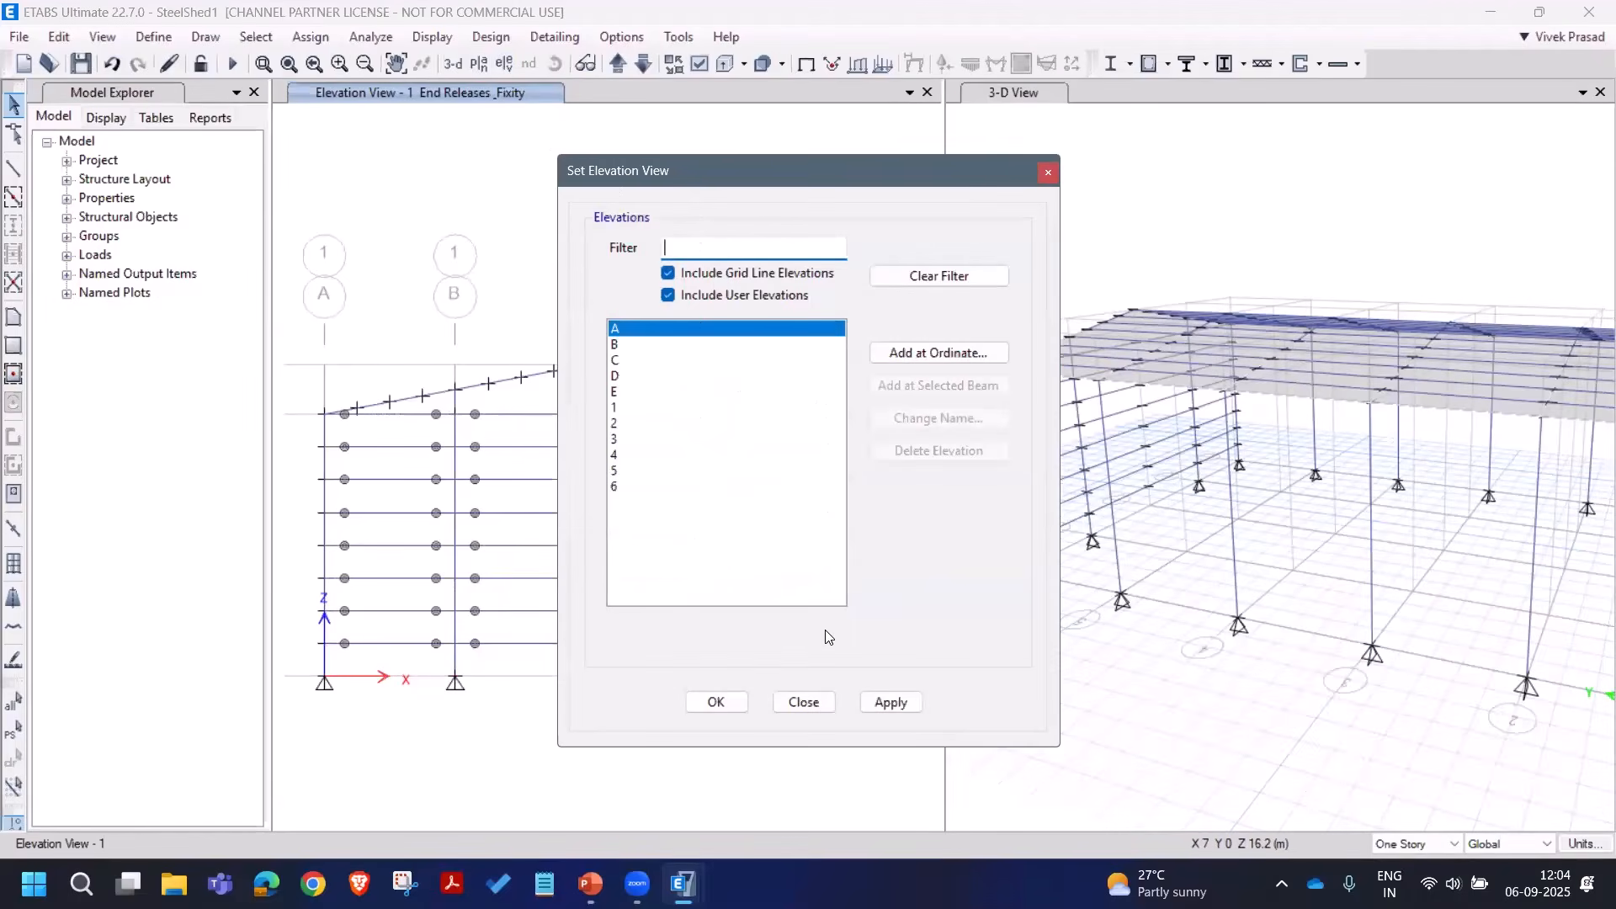
pyautogui.click(830, 699)
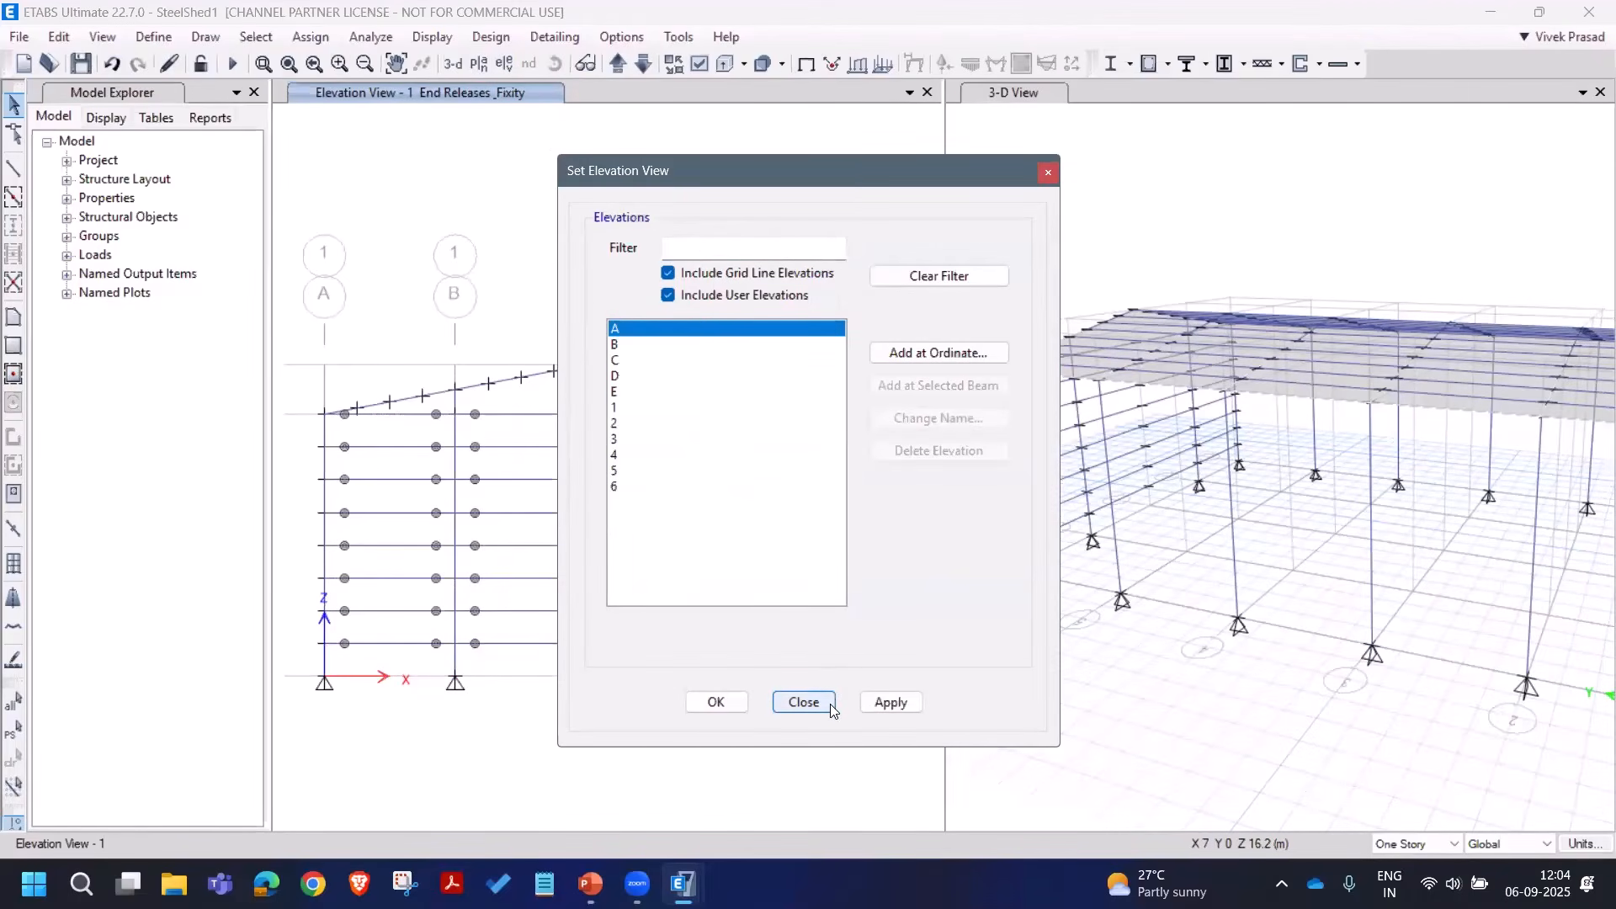
pyautogui.click(830, 703)
pyautogui.moveTo(317, 421); pyautogui.dragTo(345, 662)
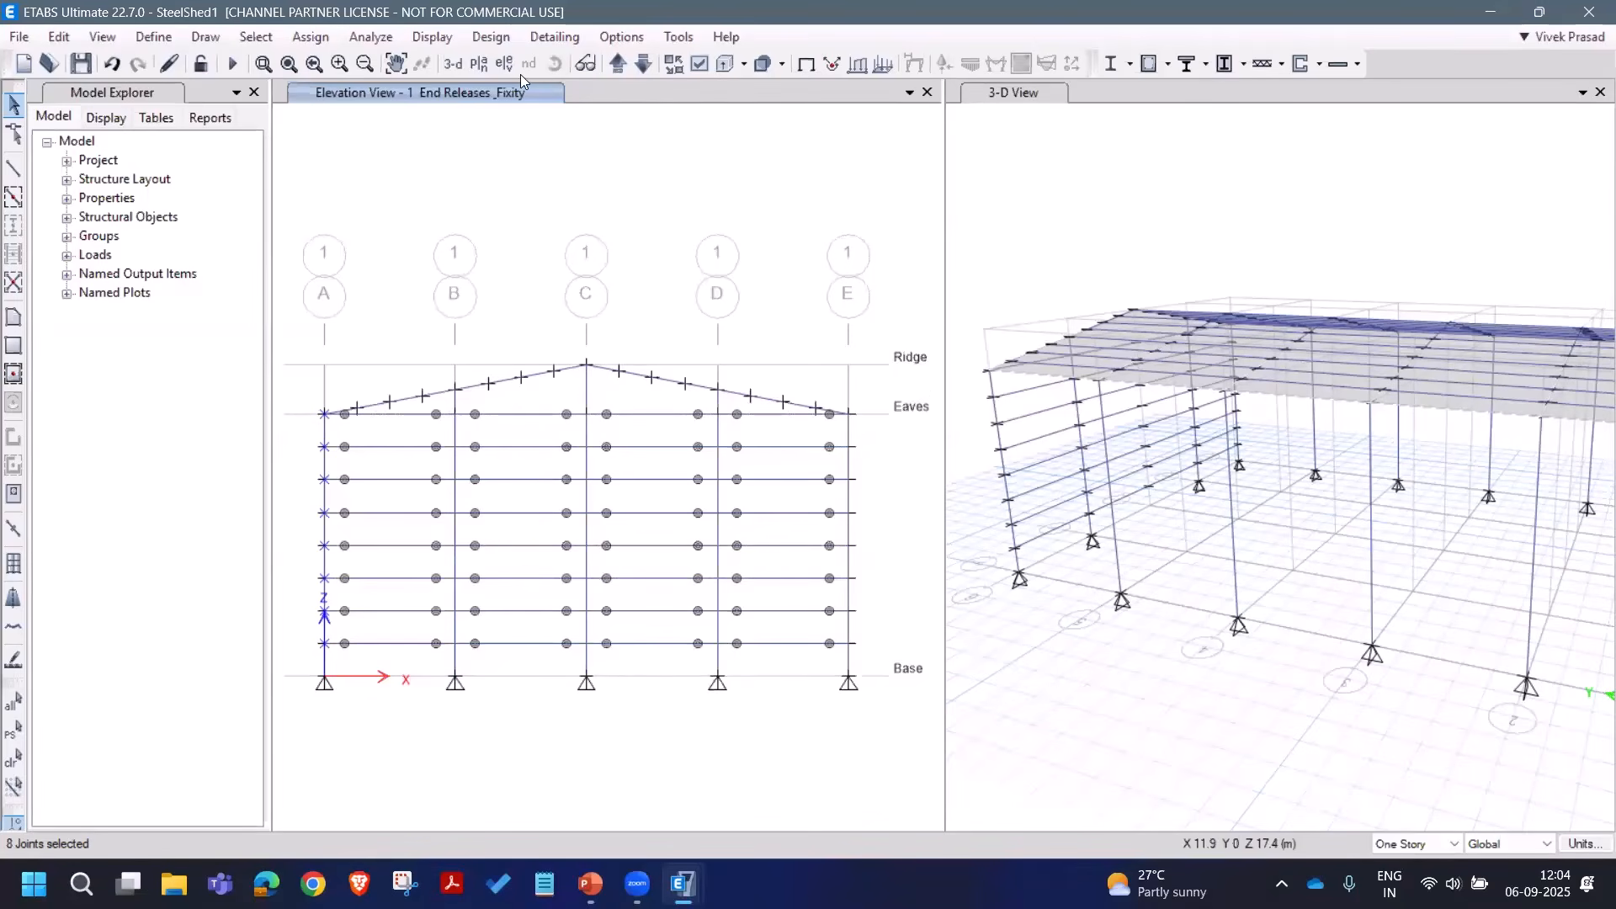
pyautogui.click(990, 98)
pyautogui.click(455, 65)
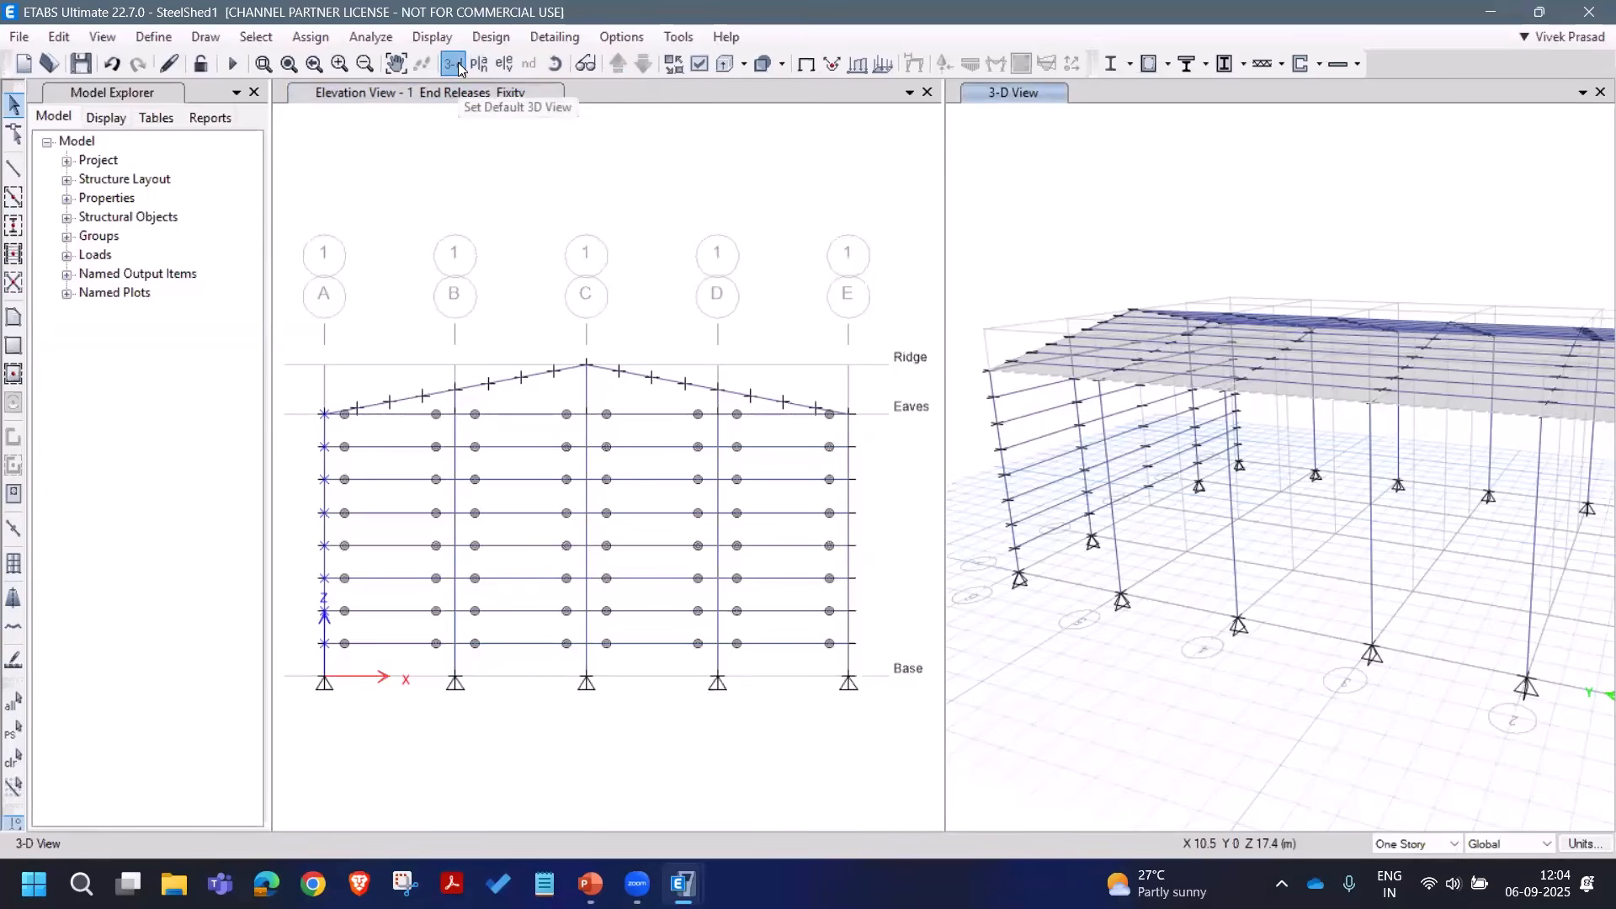
# Step: Add the grid E joints and extrude all into five frames at dx 0, dy 5
pyautogui.moveTo(837, 407); pyautogui.dragTo(875, 665)
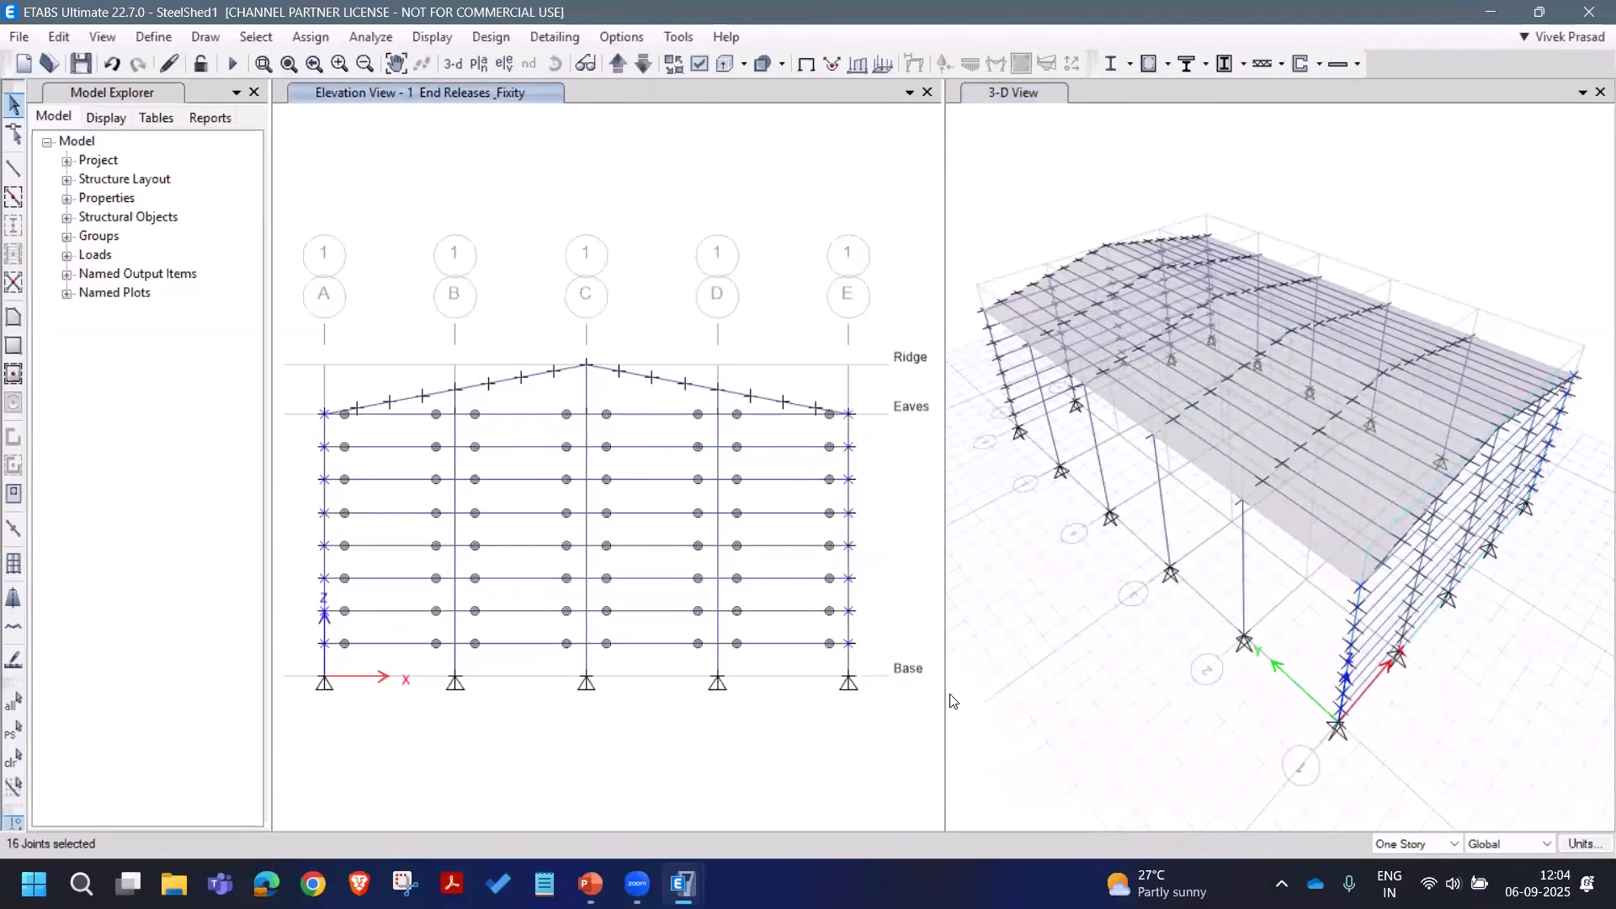
pyautogui.click(57, 37)
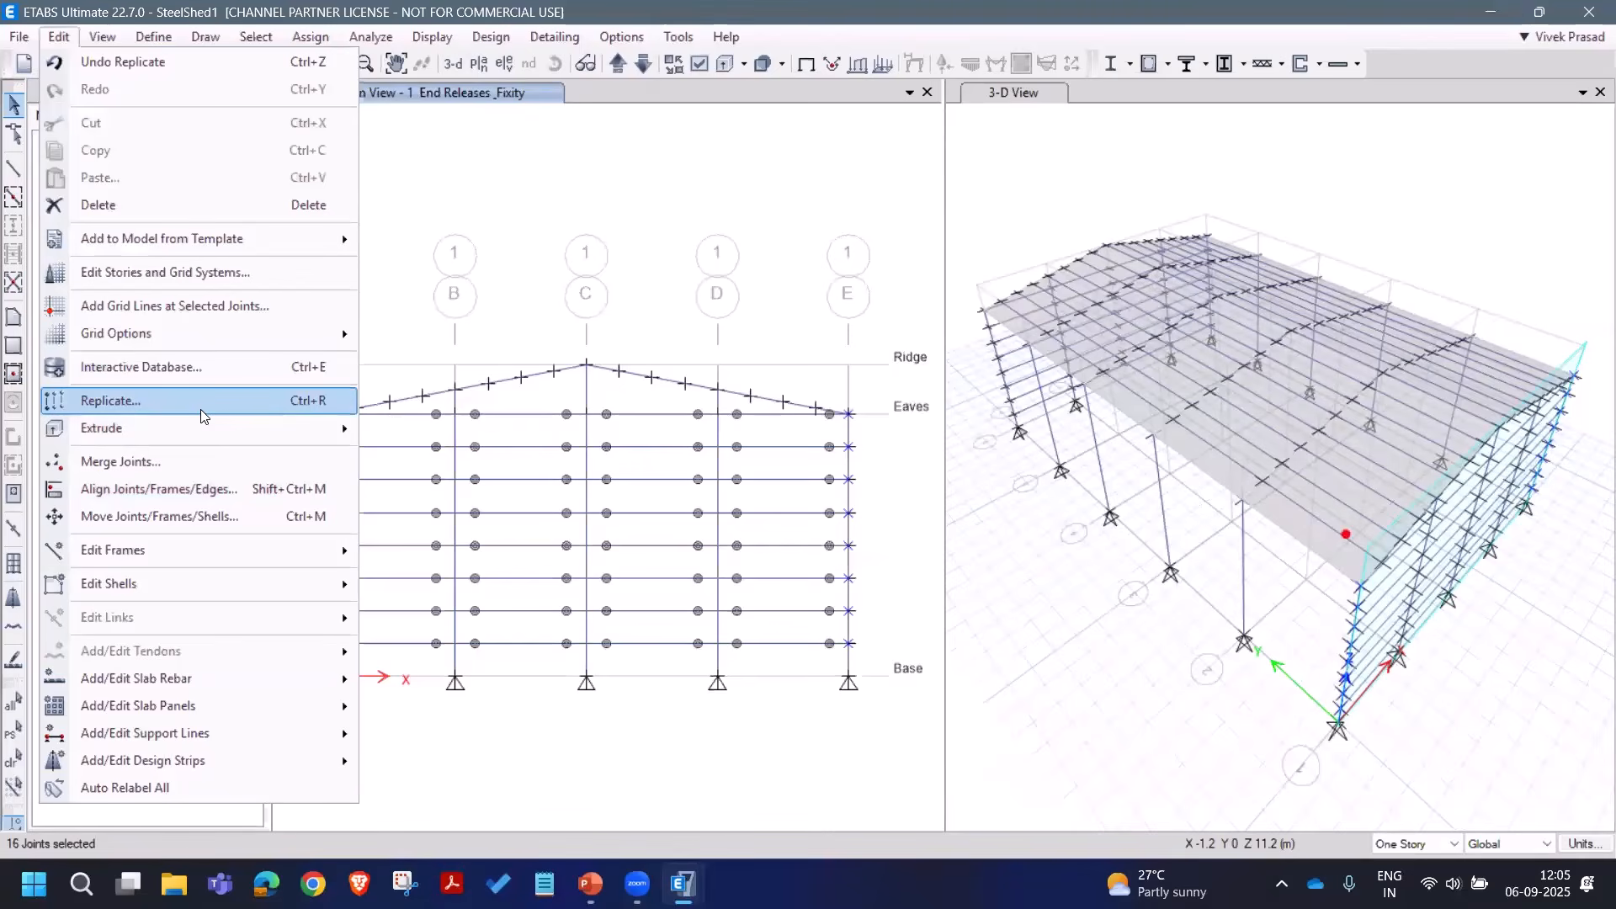
pyautogui.moveTo(215, 431)
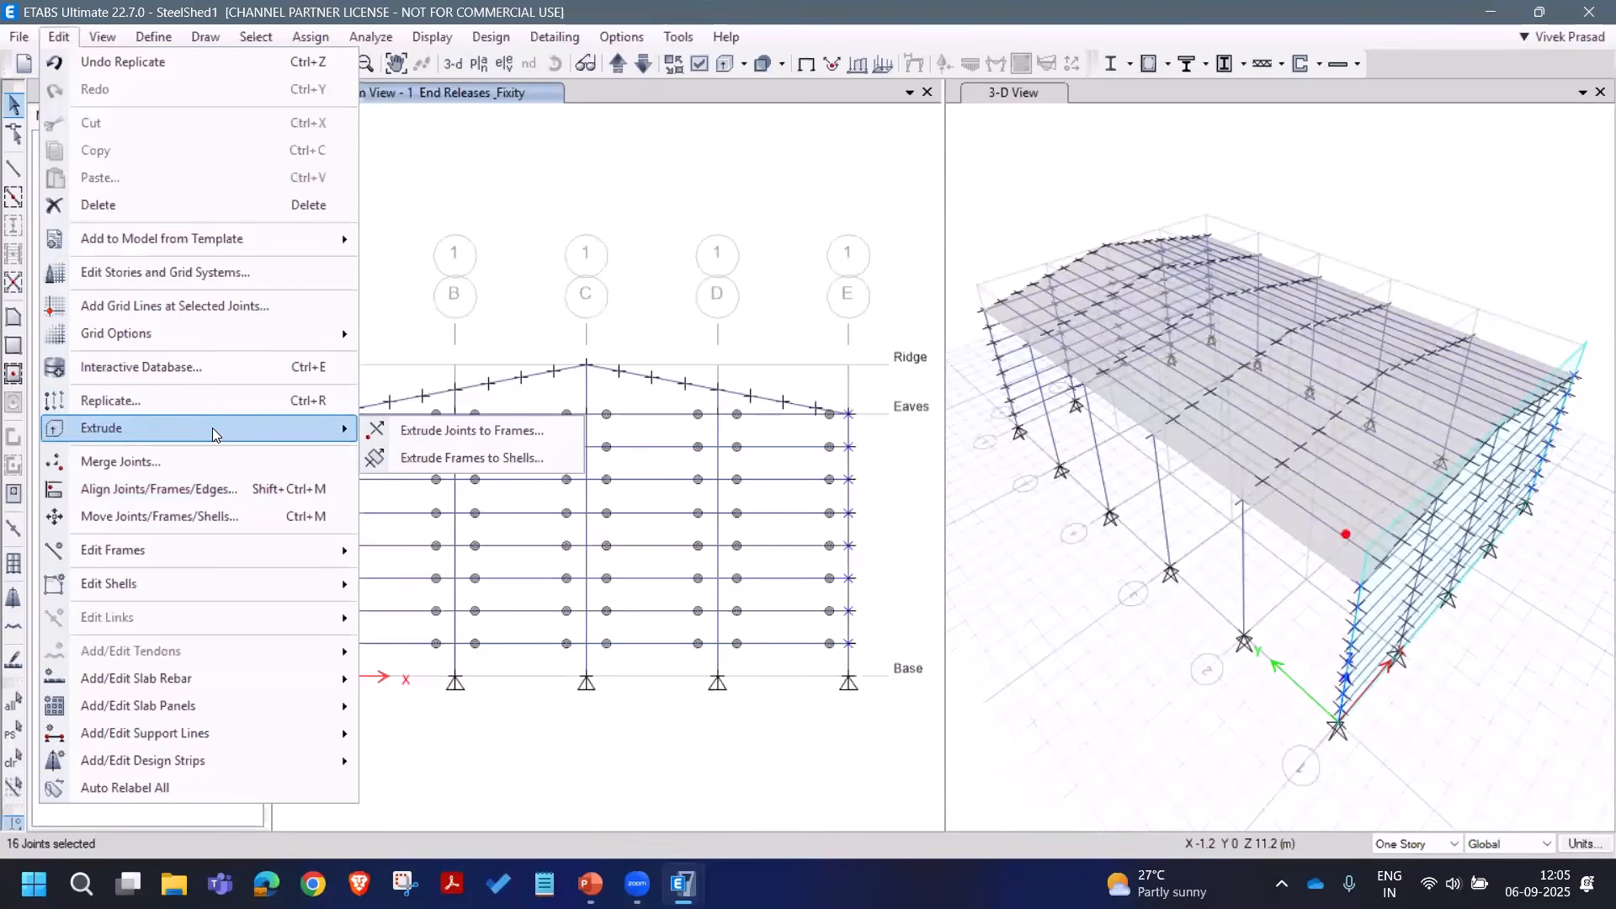
pyautogui.click(449, 432)
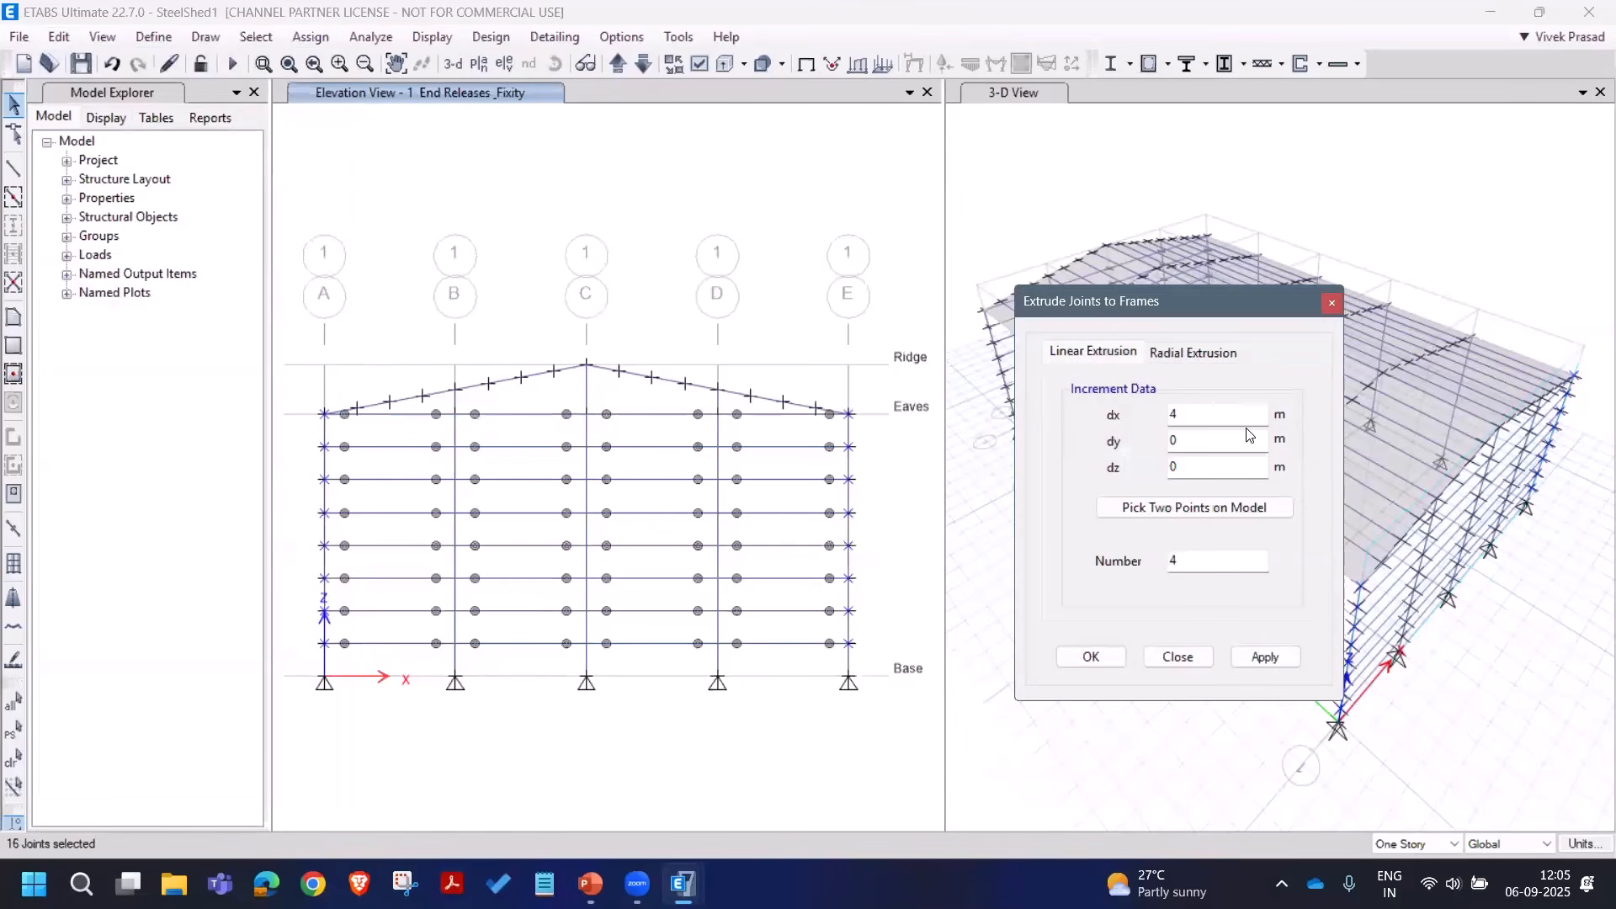
pyautogui.click(1192, 412)
pyautogui.click(1190, 446)
pyautogui.write('5')
pyautogui.moveTo(1173, 302); pyautogui.dragTo(751, 331)
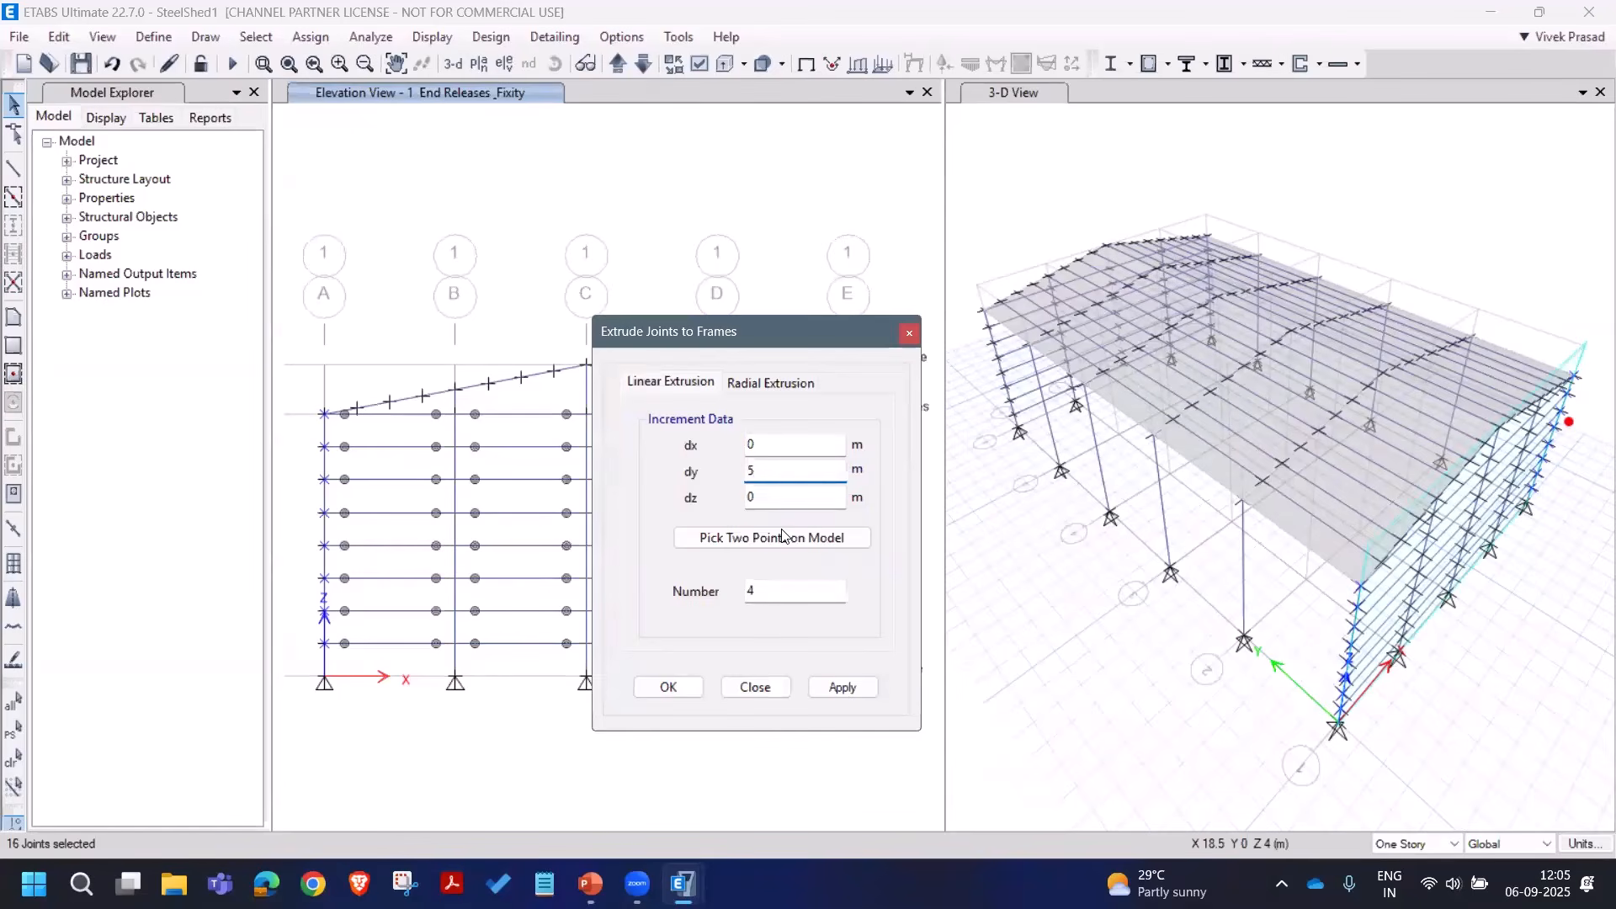
pyautogui.moveTo(723, 591); pyautogui.dragTo(697, 594)
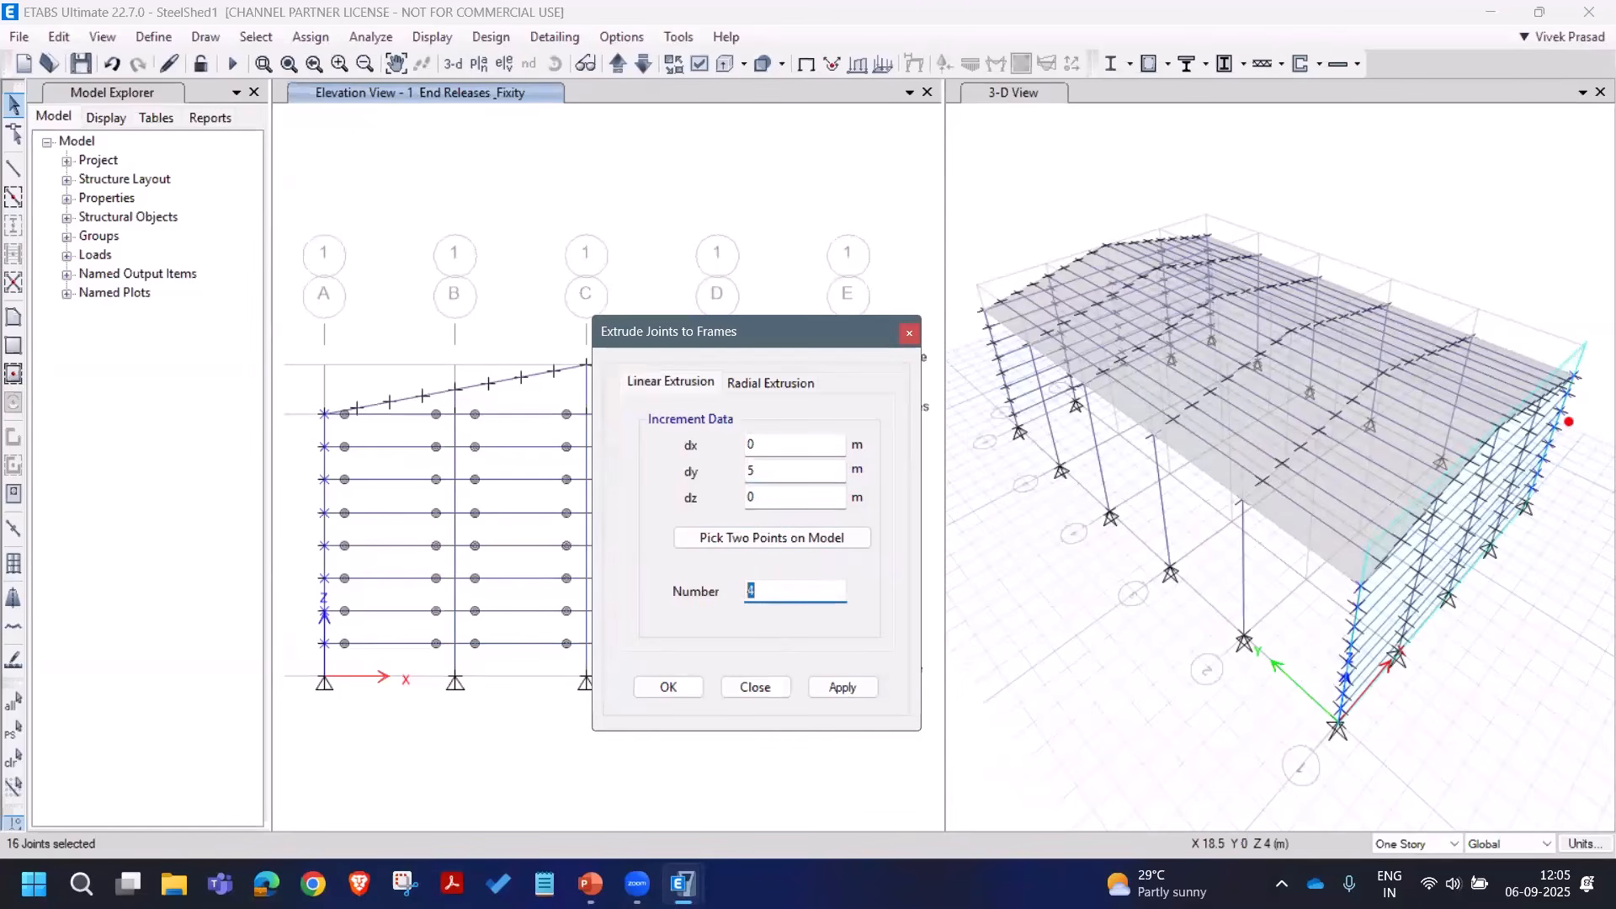
pyautogui.write('5')
pyautogui.click(867, 688)
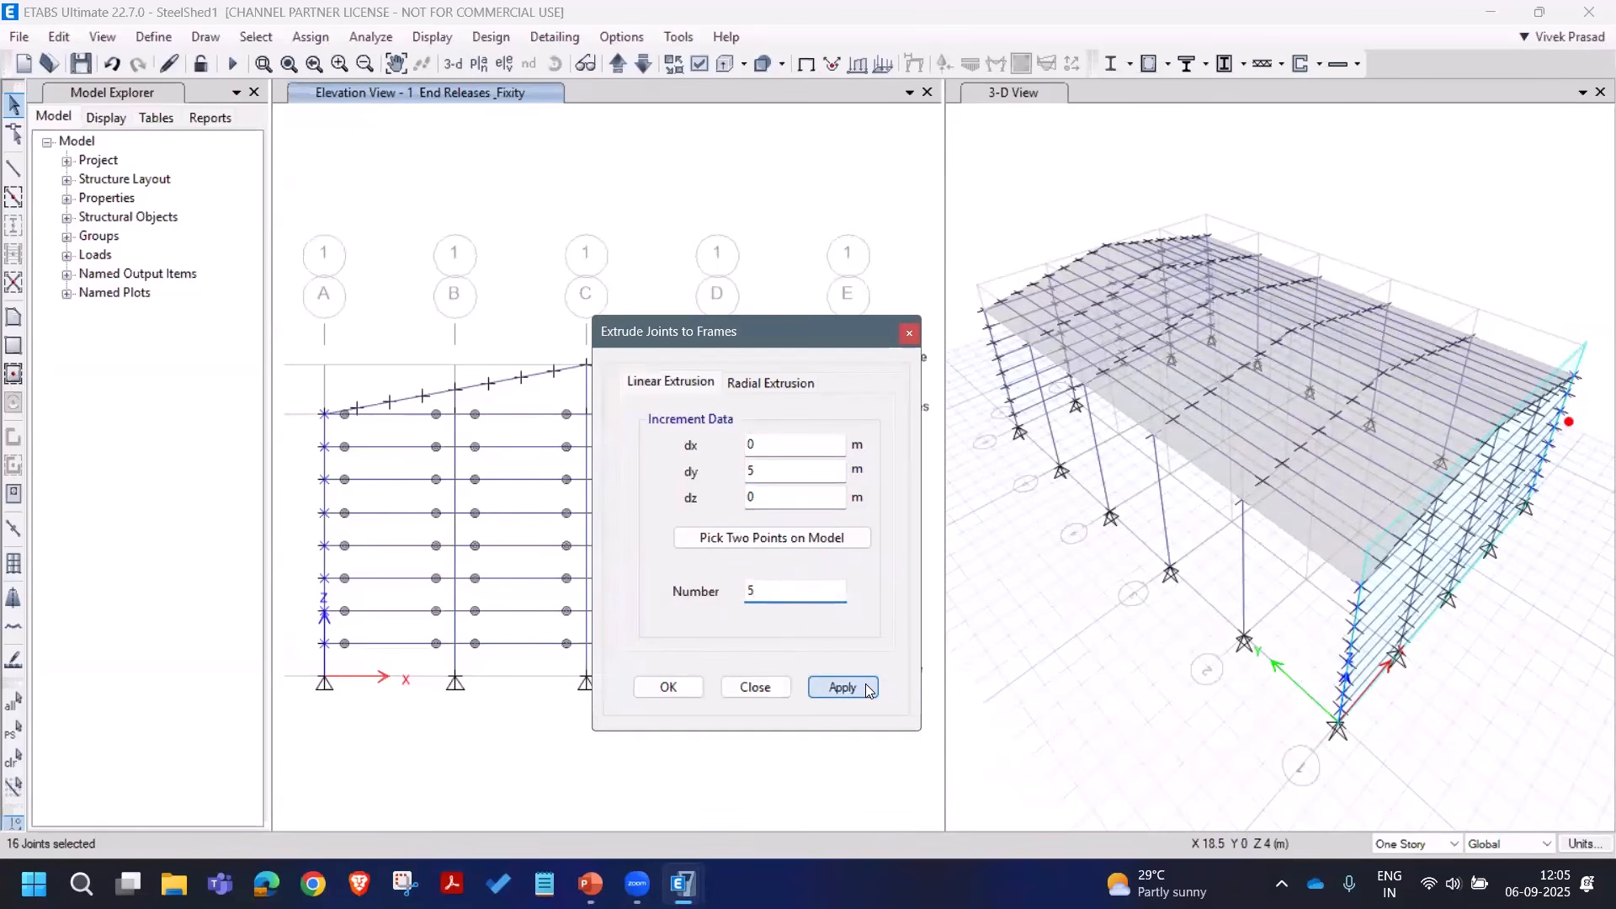
pyautogui.click(742, 690)
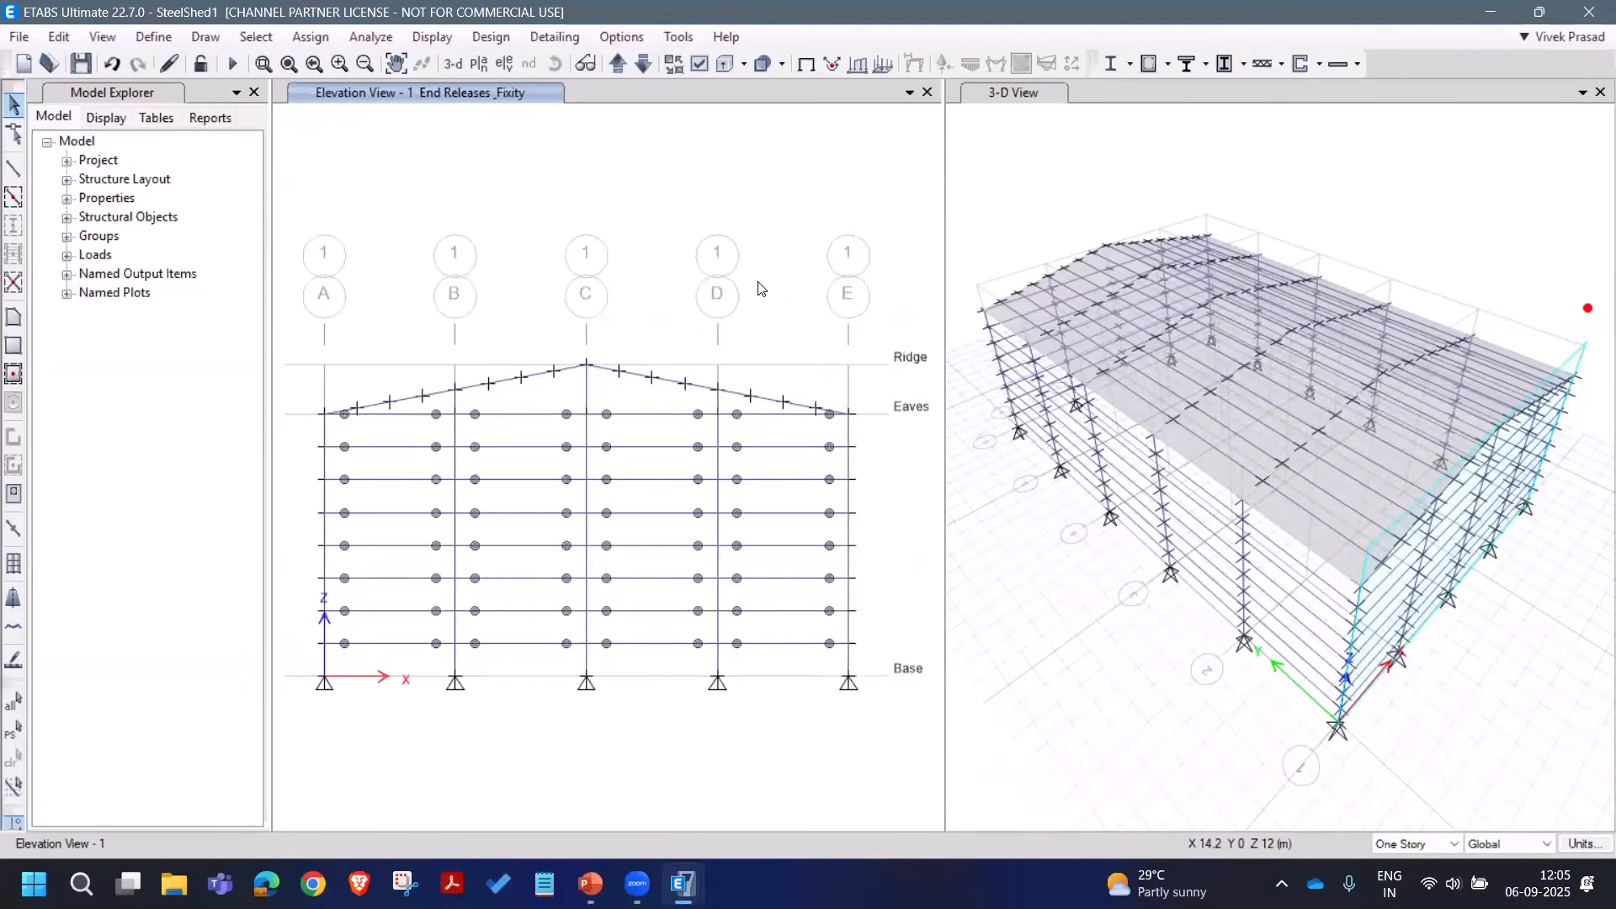
# Step: Select every beam in the model by object type
pyautogui.click(256, 37)
pyautogui.moveTo(261, 61)
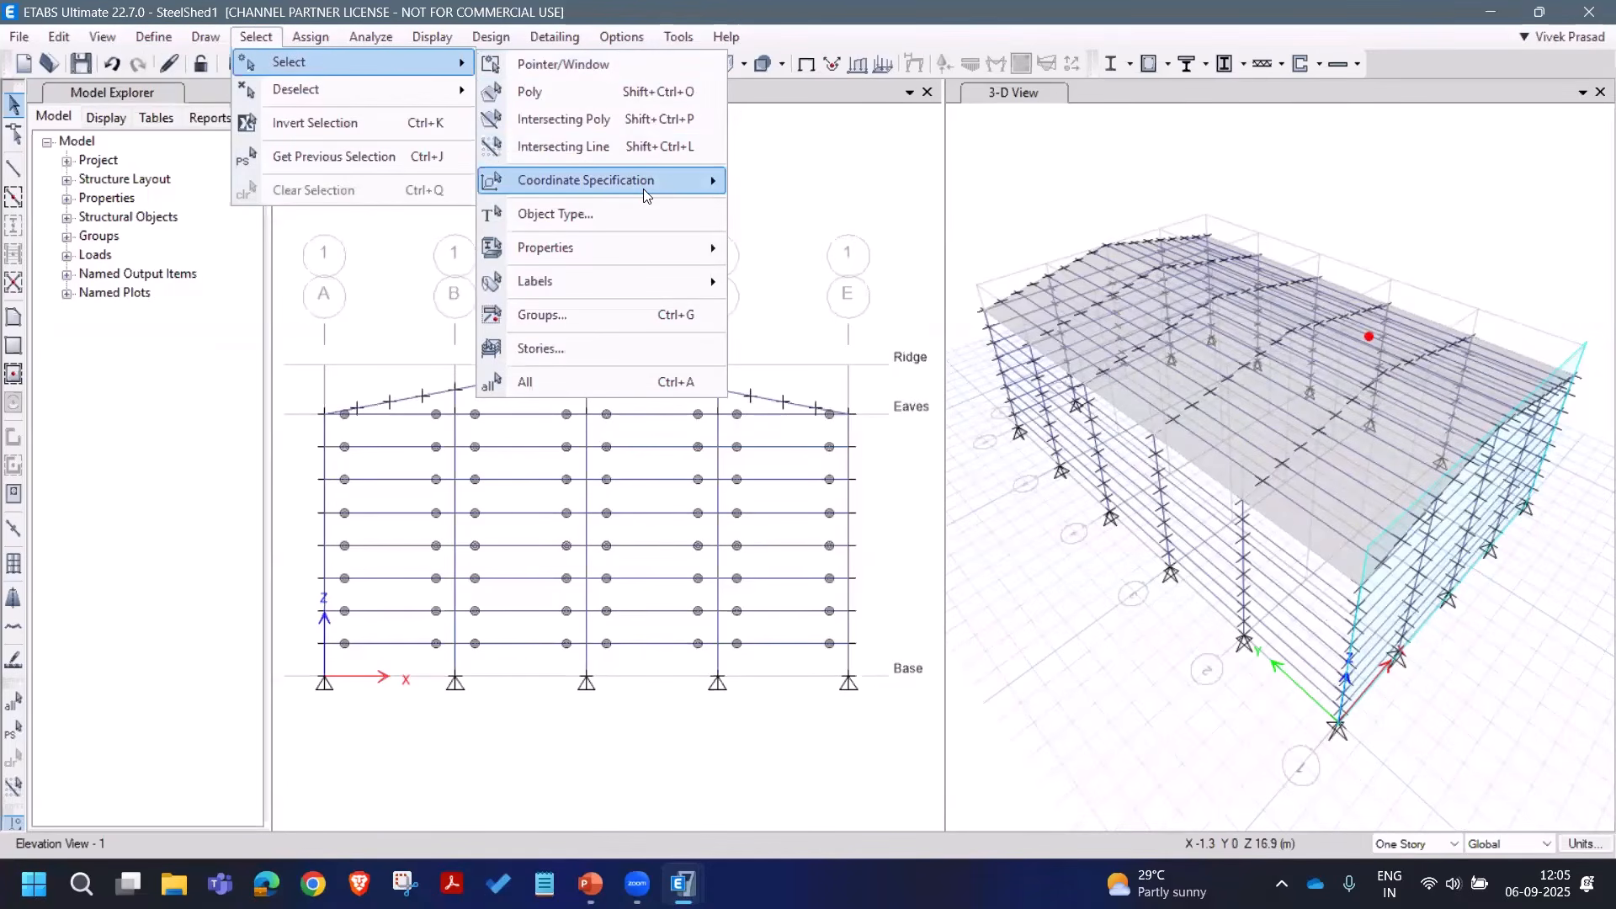
pyautogui.click(683, 213)
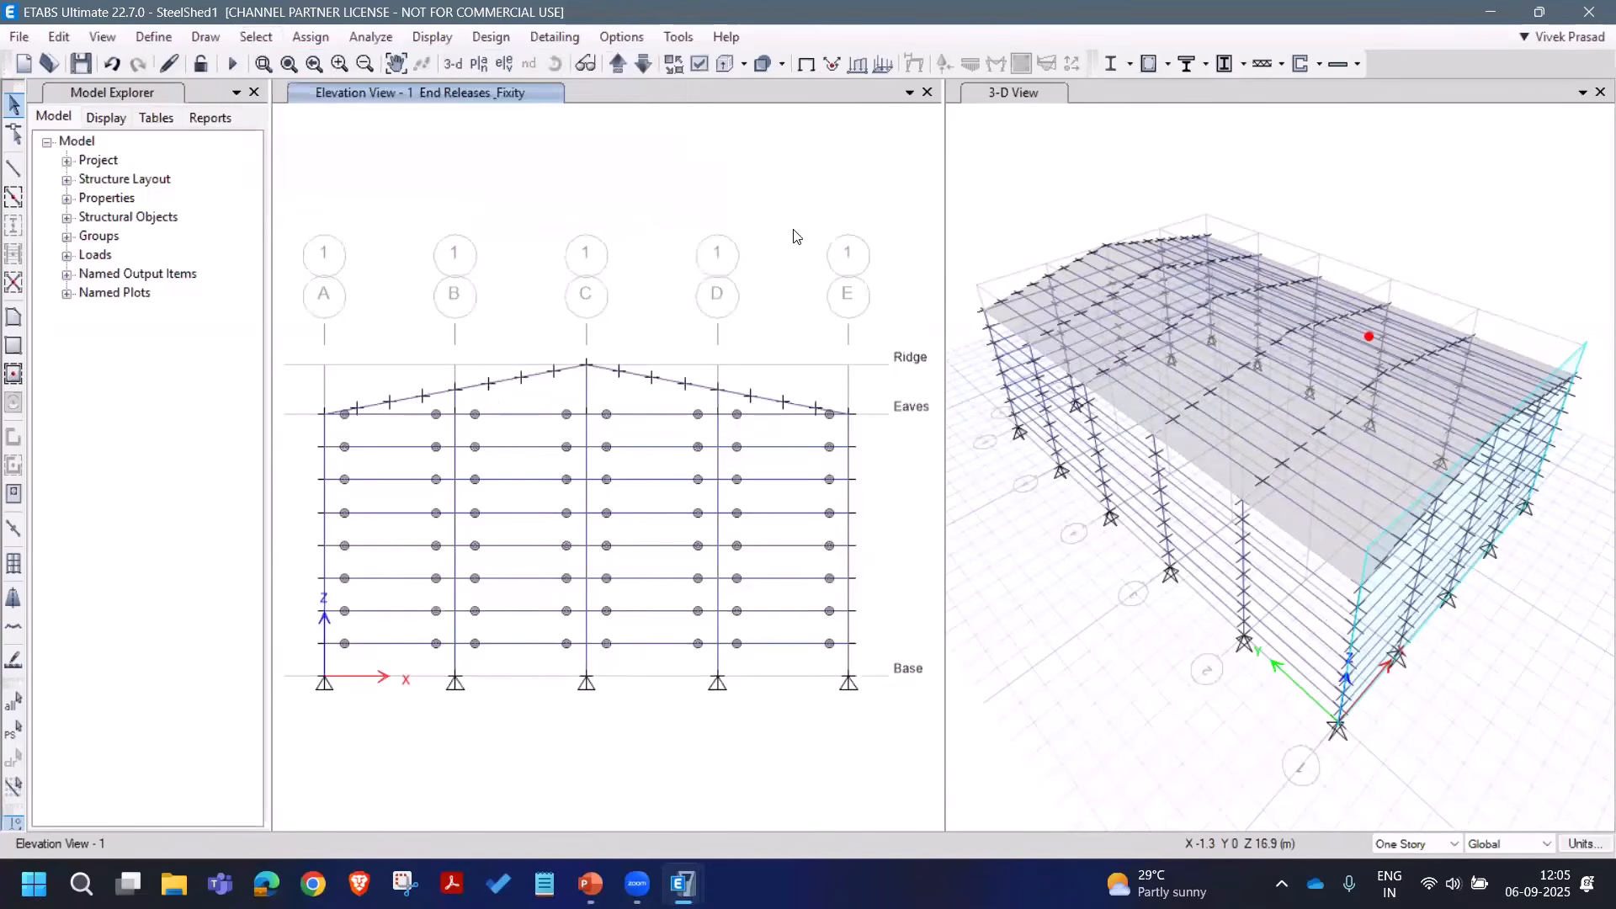
pyautogui.click(707, 317)
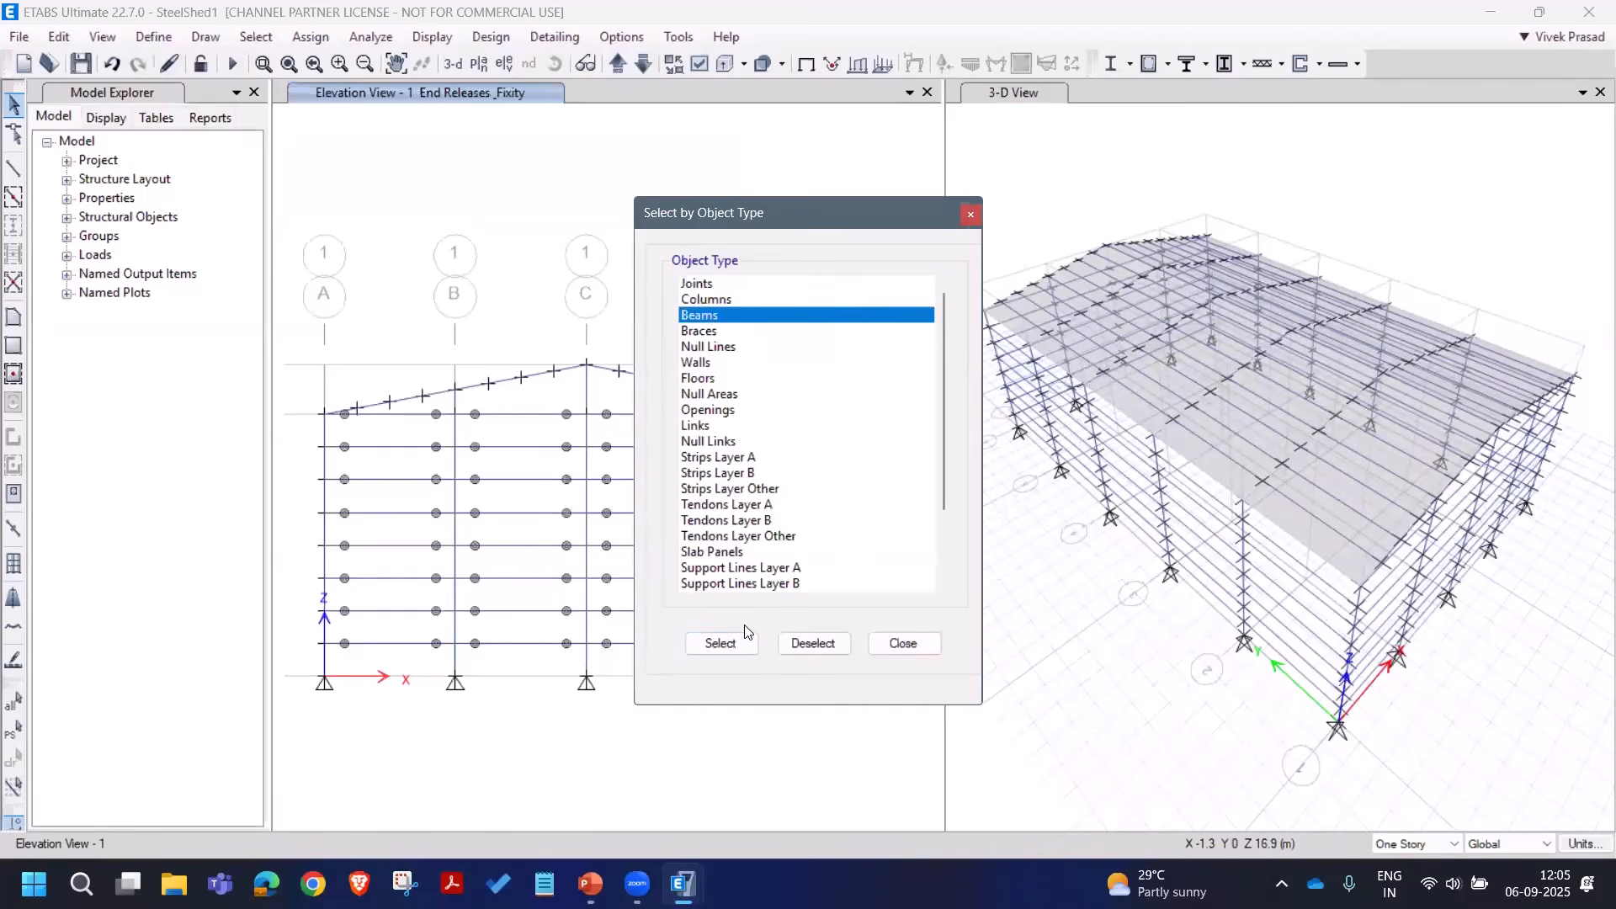
pyautogui.click(721, 645)
pyautogui.click(891, 645)
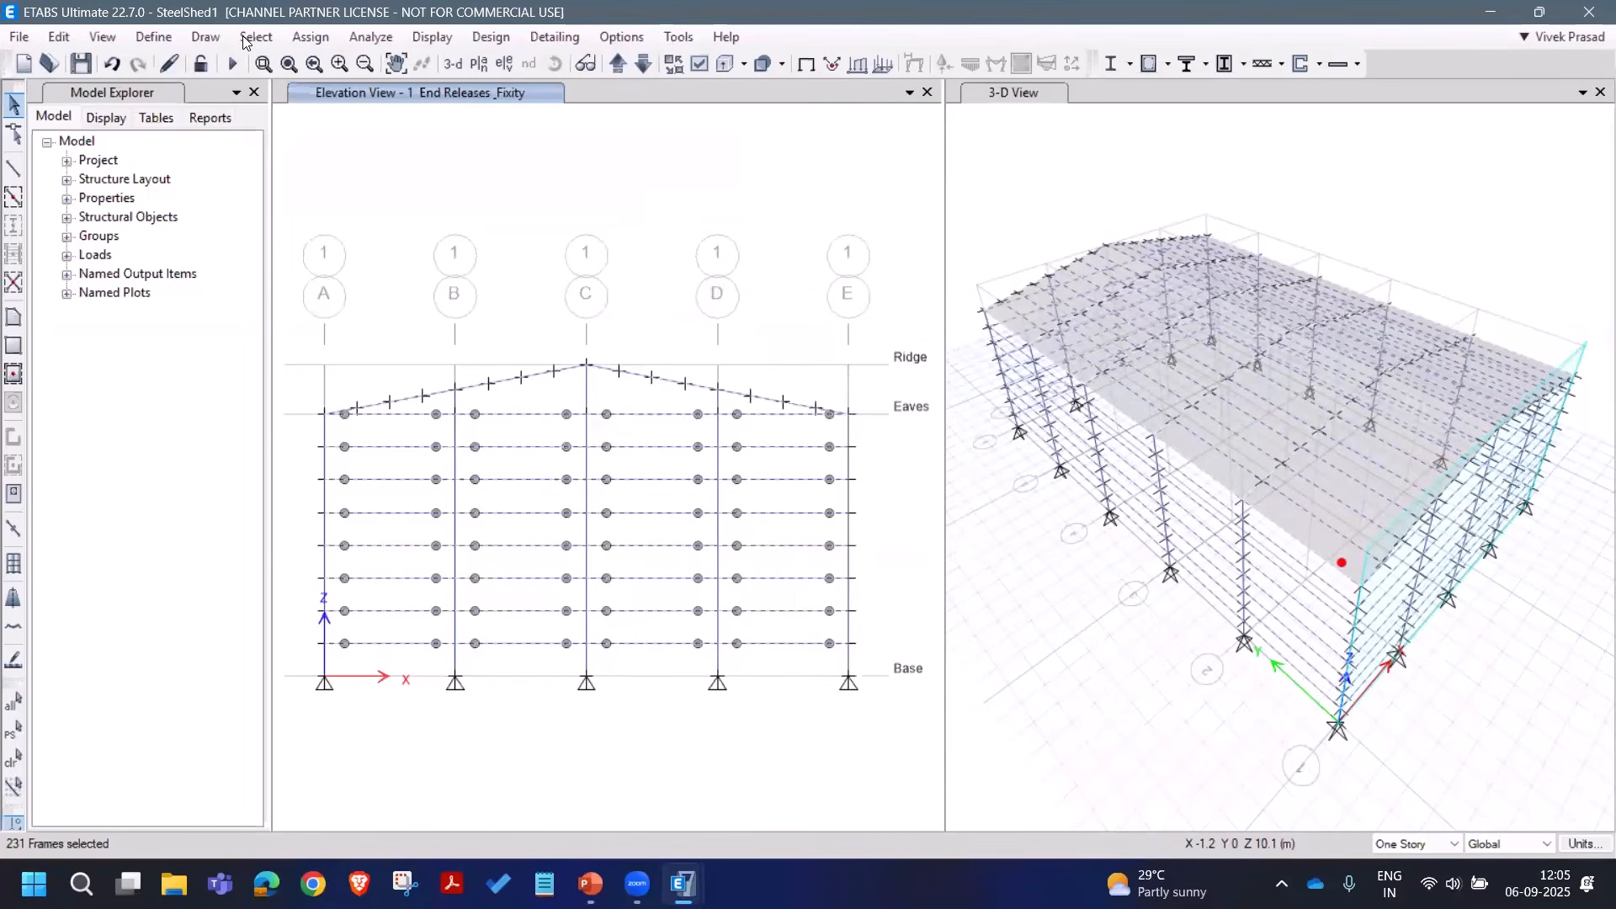
# Step: Deselect the A_Rafters frames, leaving 85 beams selected
pyautogui.click(256, 37)
pyautogui.moveTo(353, 90)
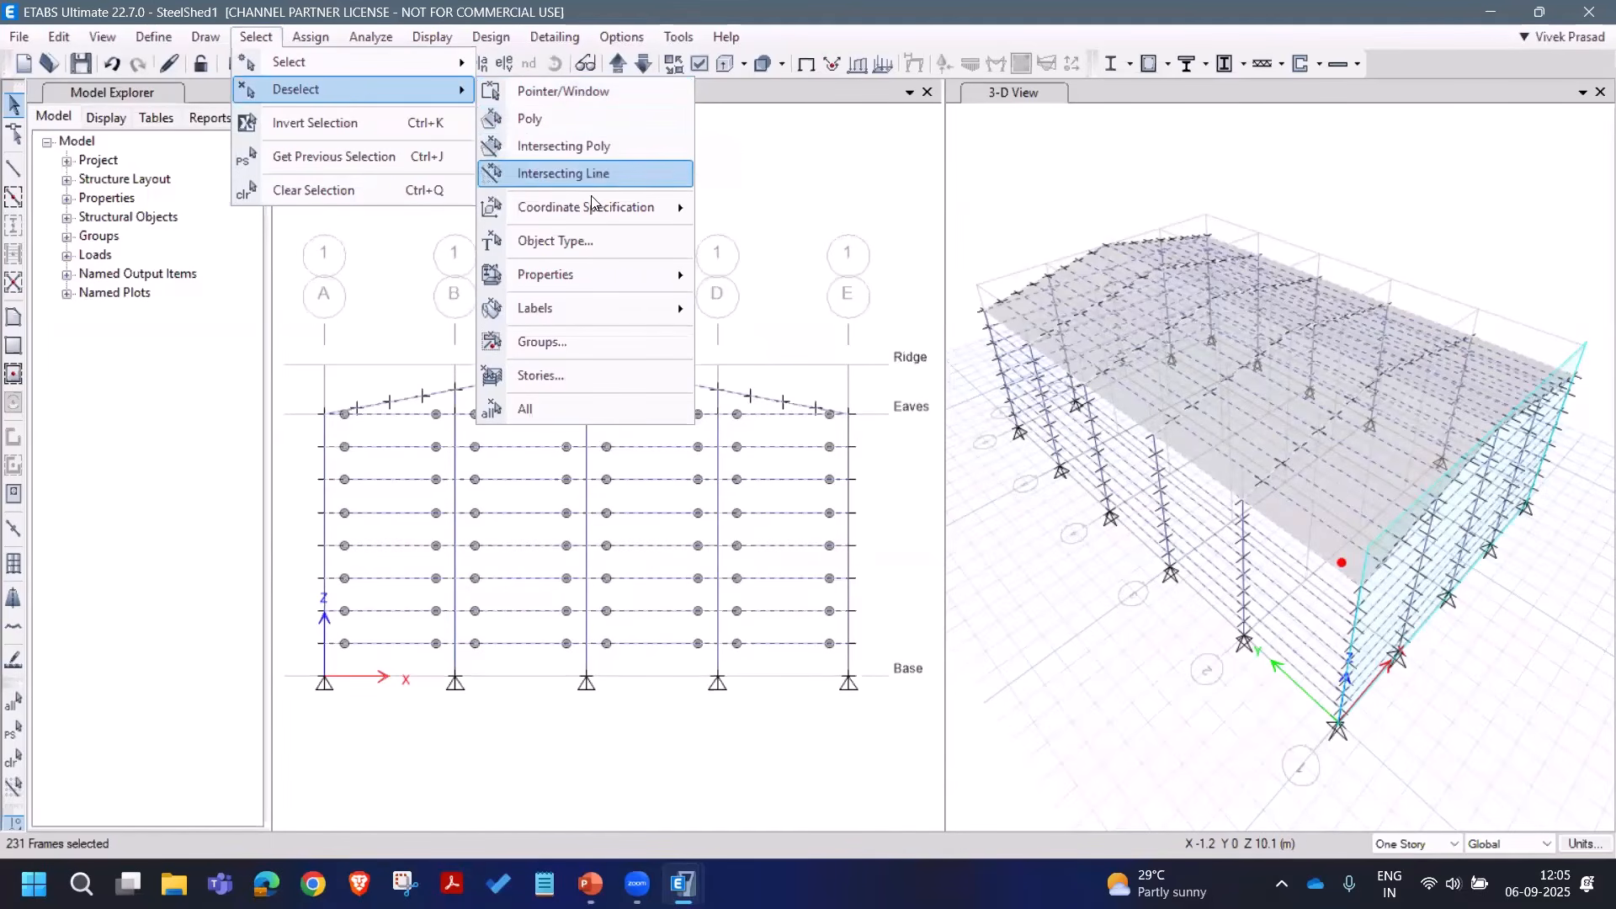
pyautogui.moveTo(593, 210)
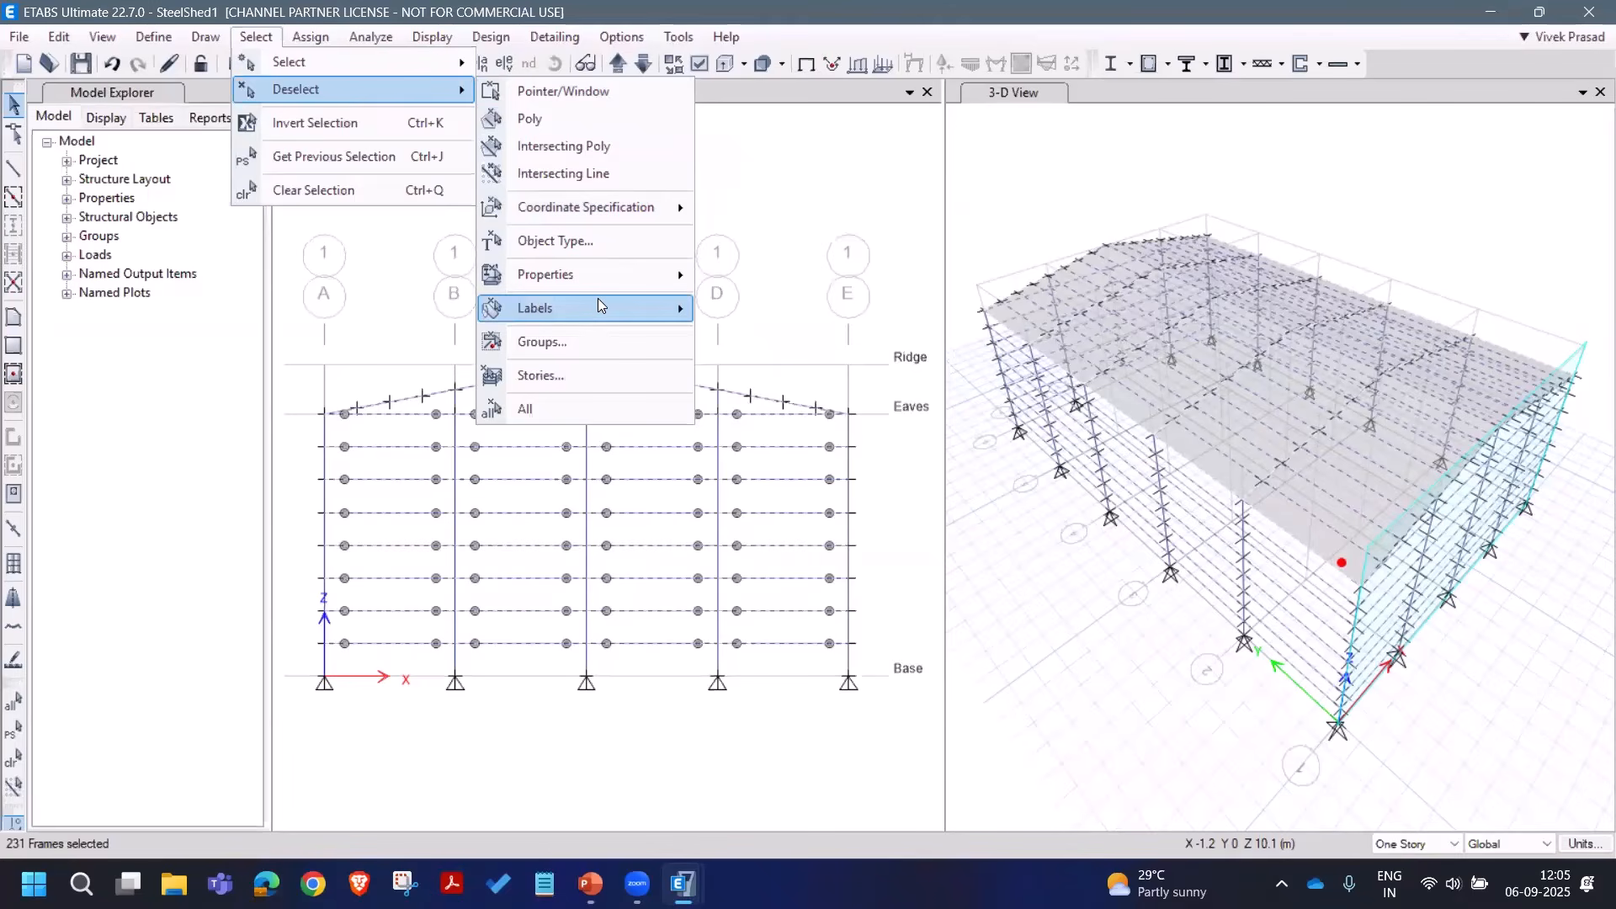
pyautogui.moveTo(604, 279)
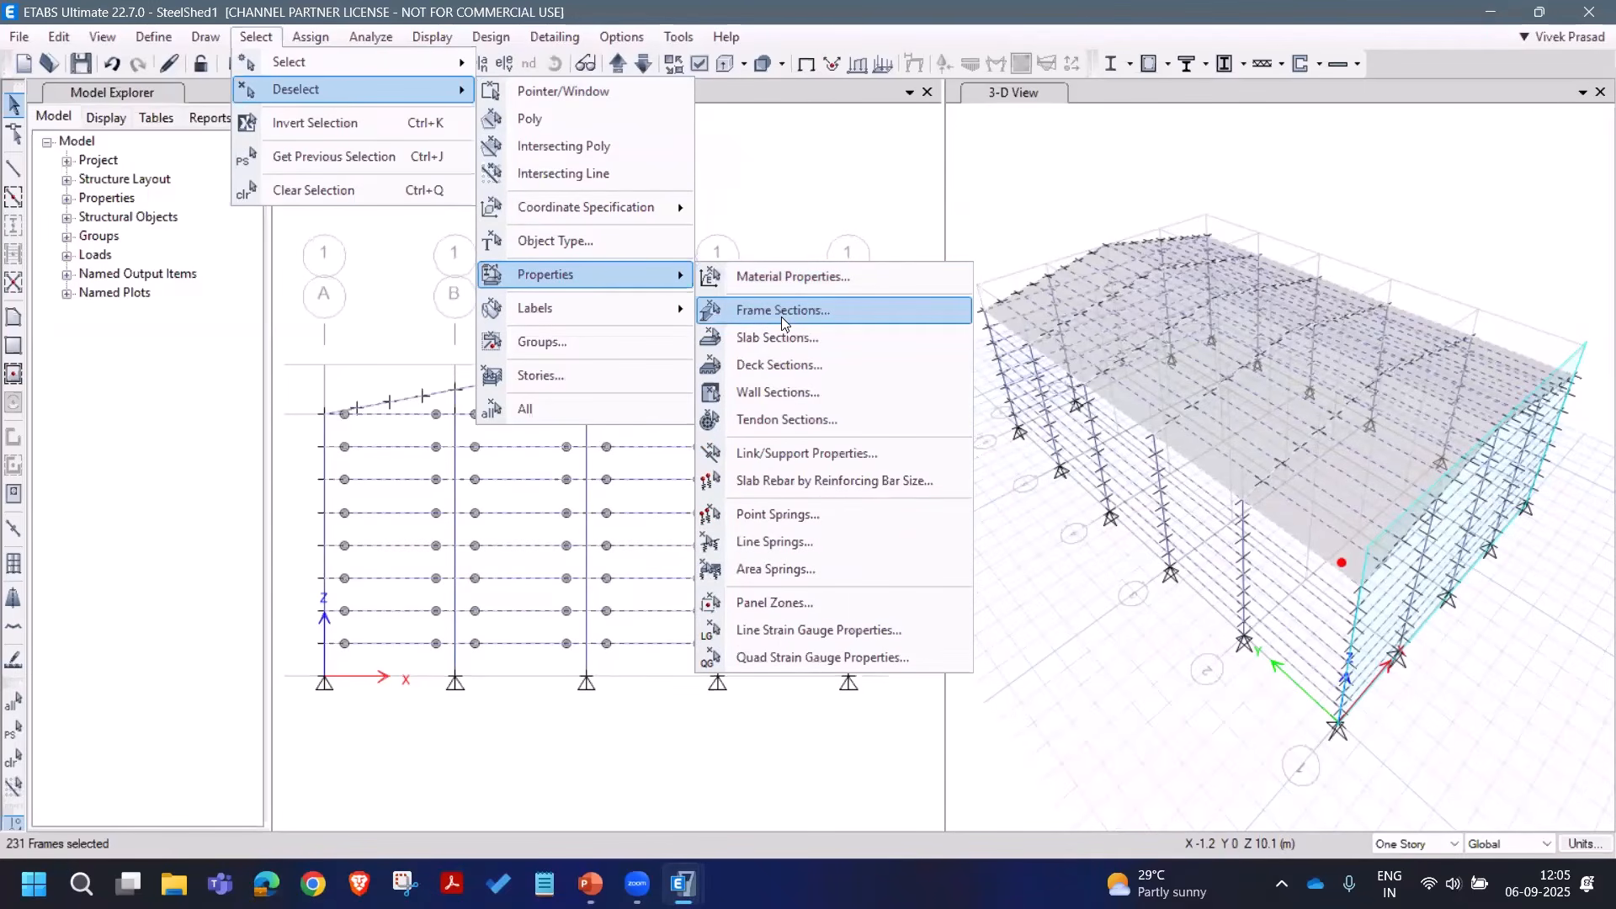
pyautogui.click(781, 317)
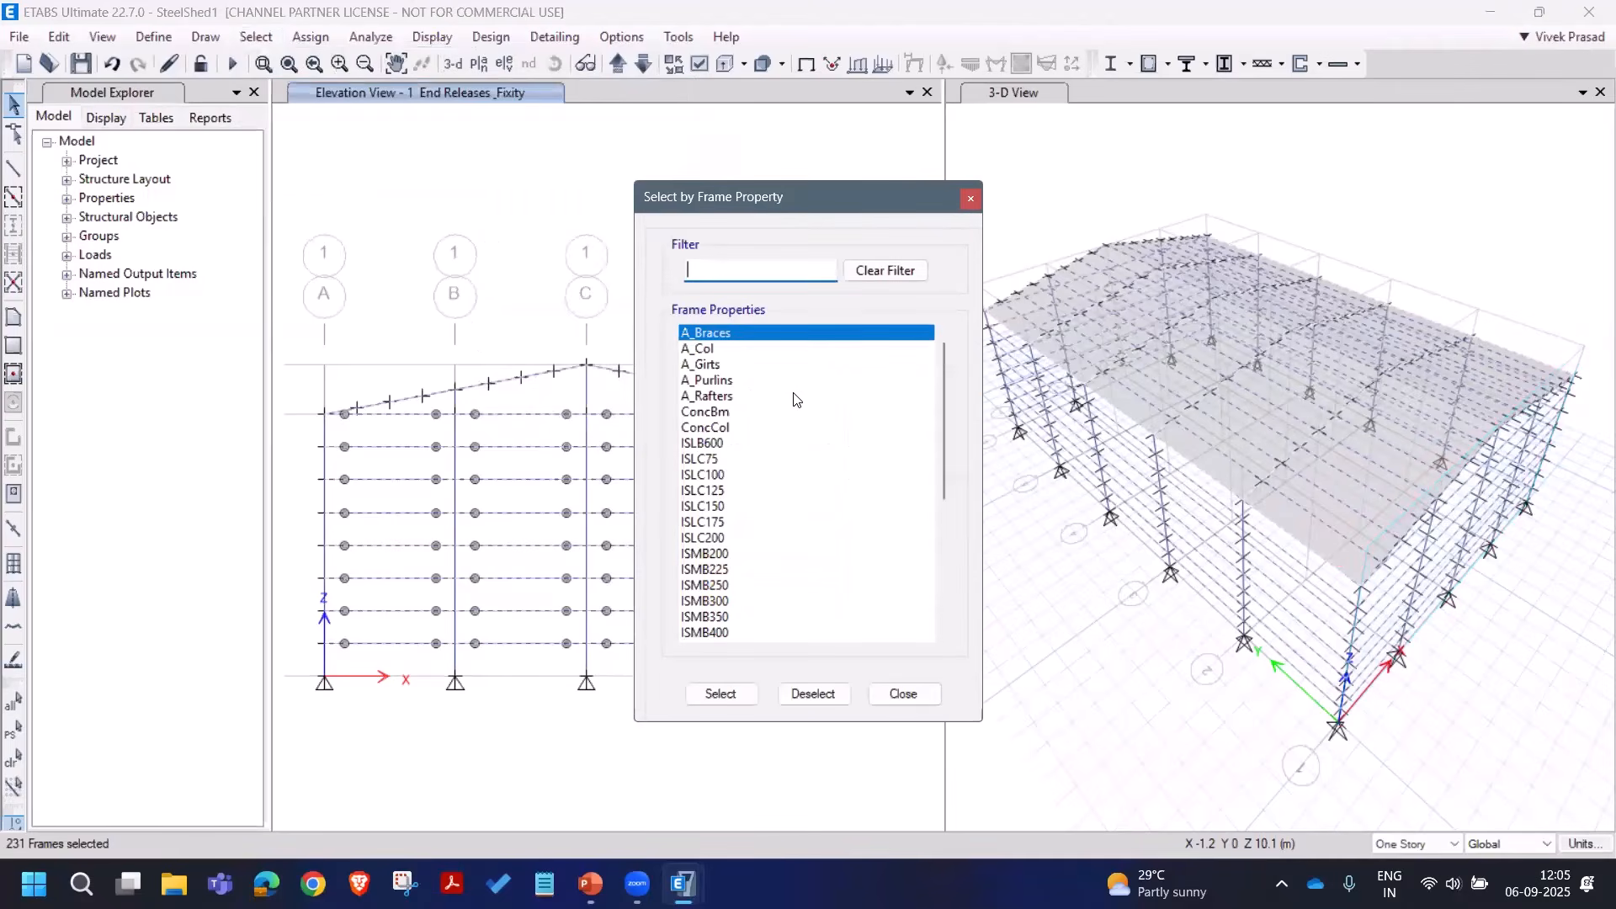
pyautogui.click(738, 395)
pyautogui.click(813, 694)
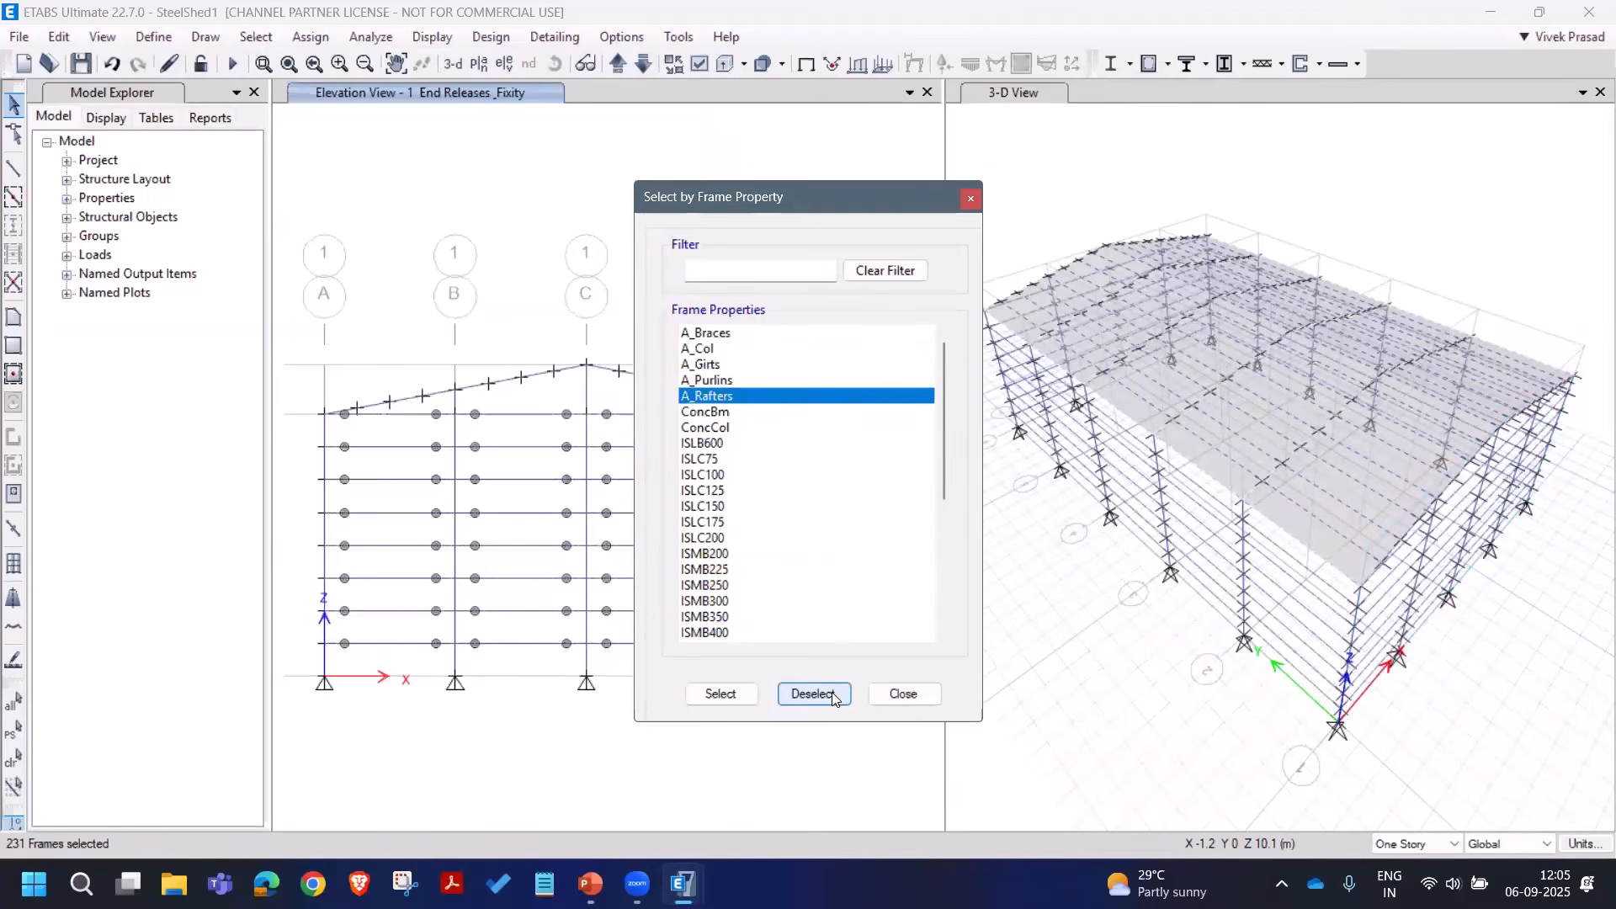
pyautogui.click(904, 693)
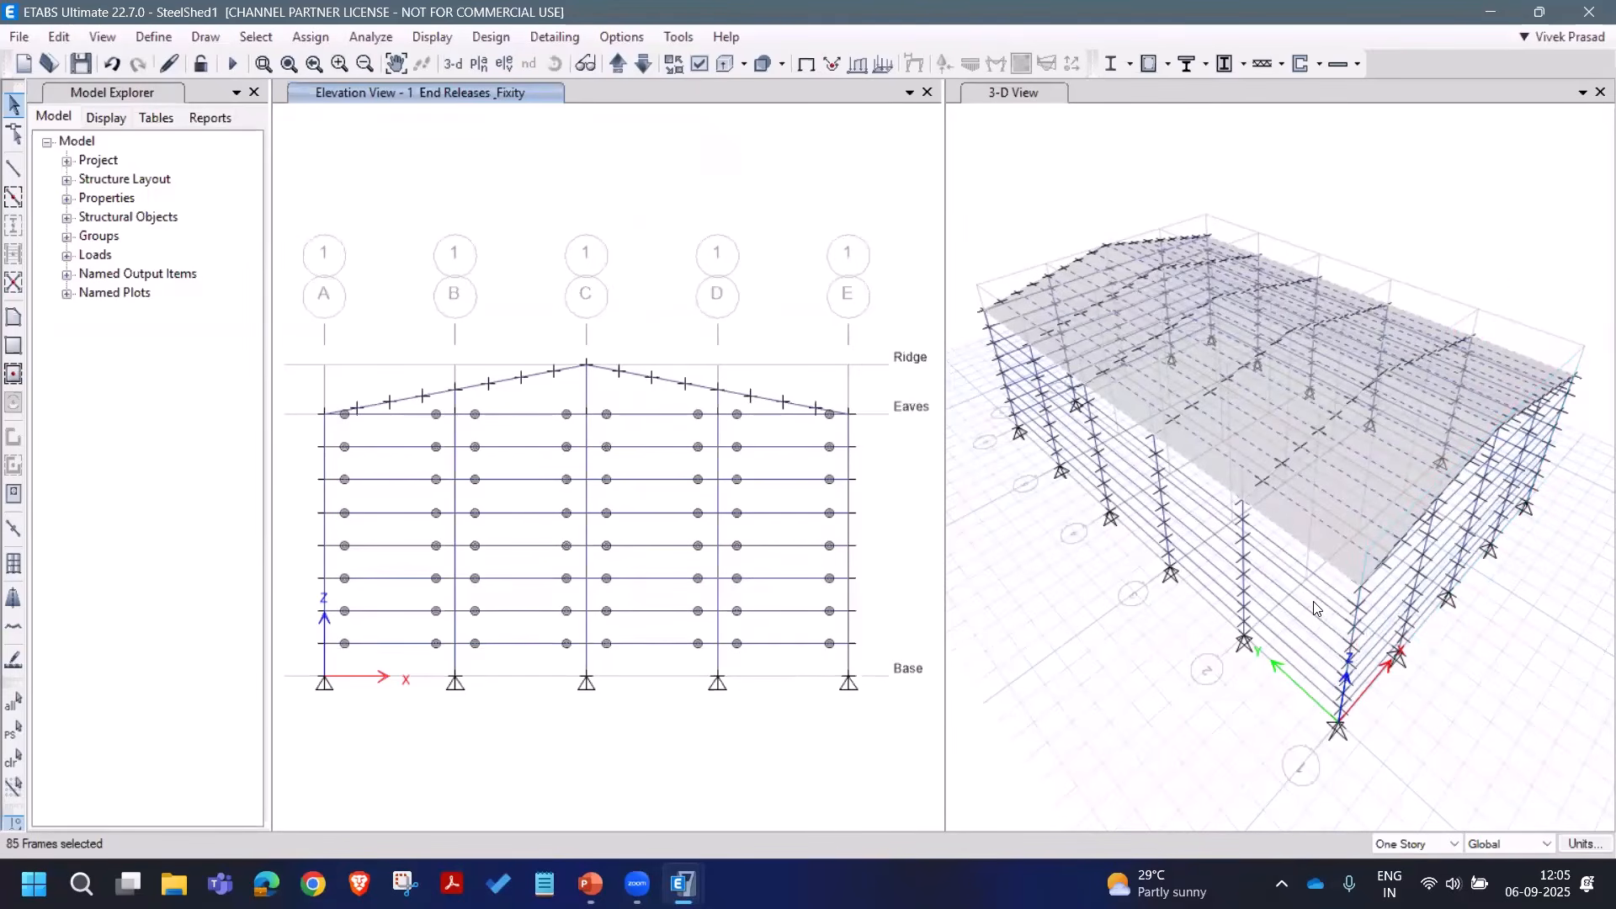
pyautogui.scroll(5, 1315, 607)
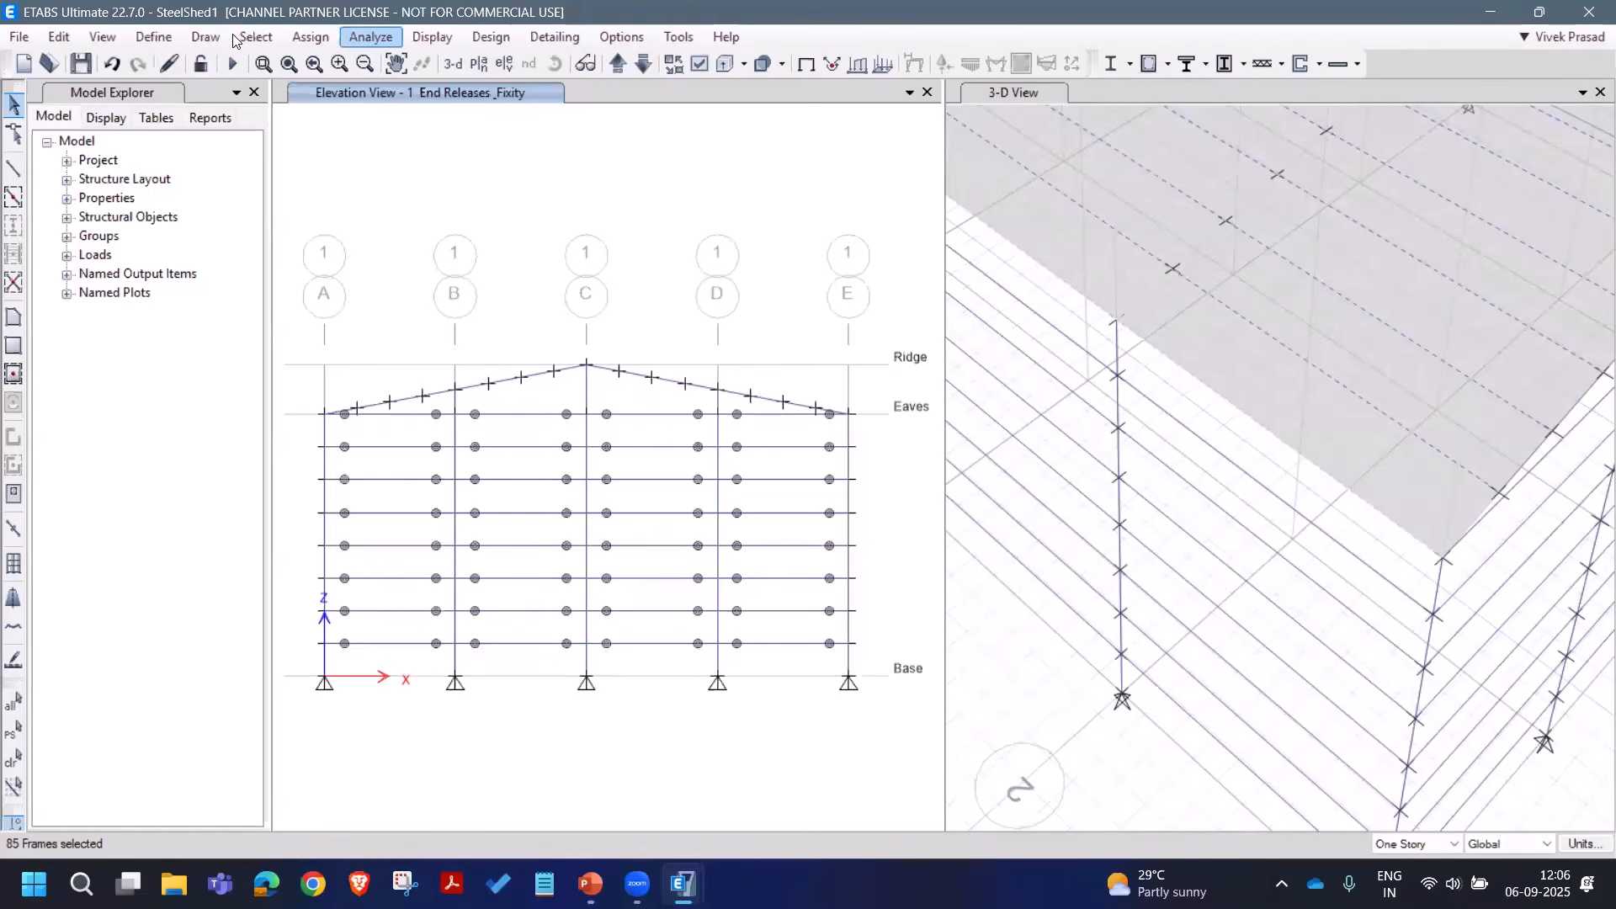
# Step: Inspect a rafter beam's assigned properties
pyautogui.click(1194, 443)
pyautogui.rightClick(1194, 443)
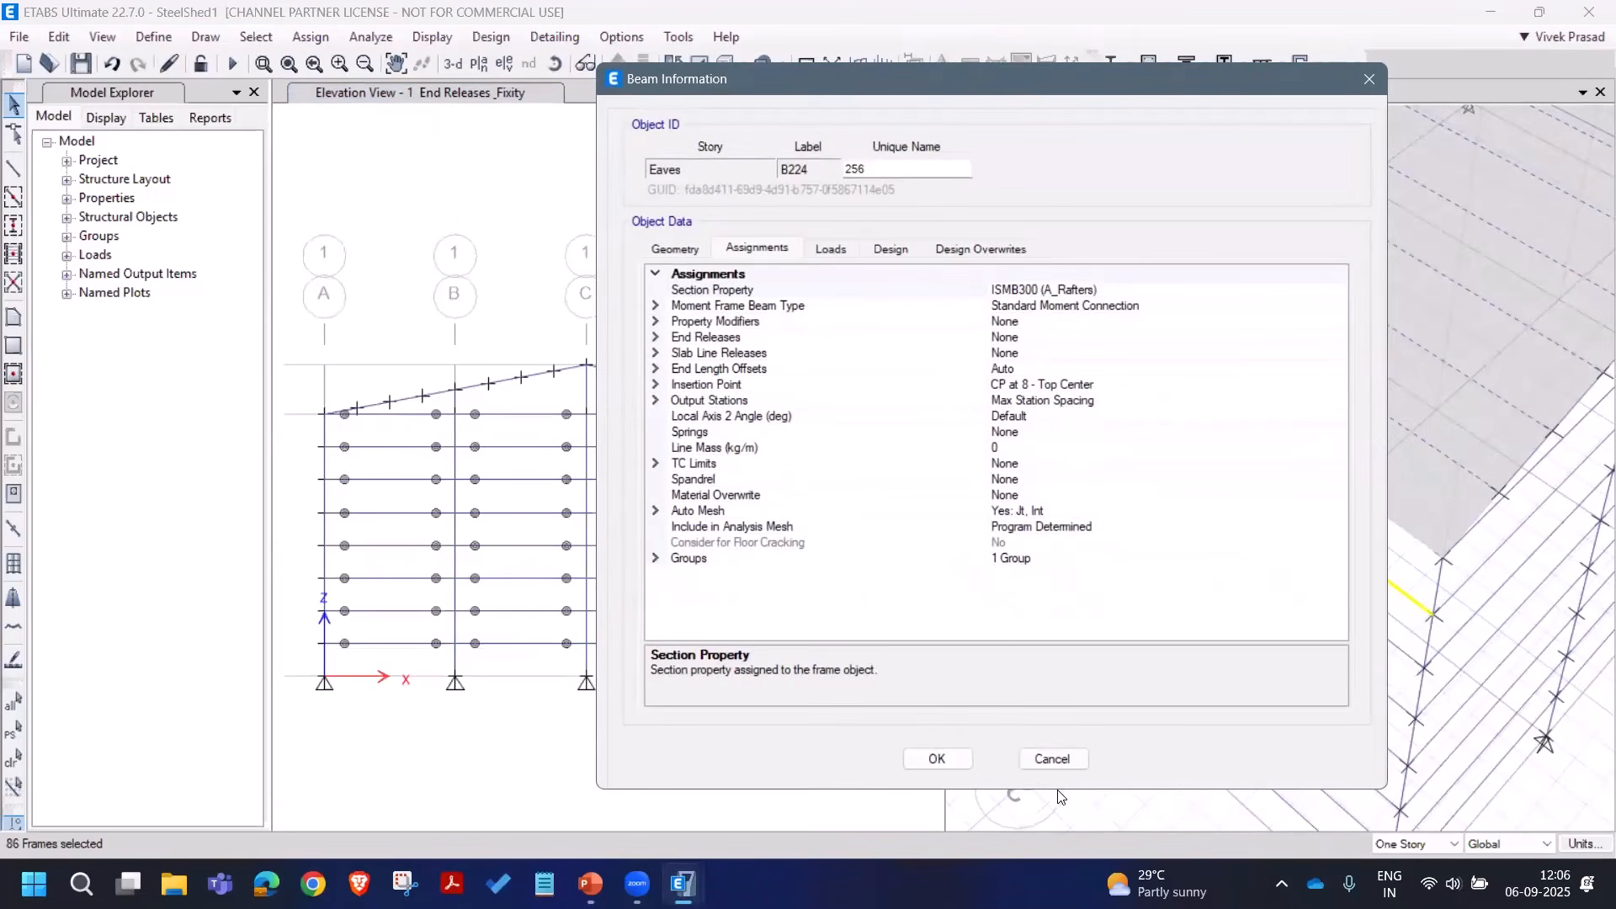
pyautogui.click(1052, 757)
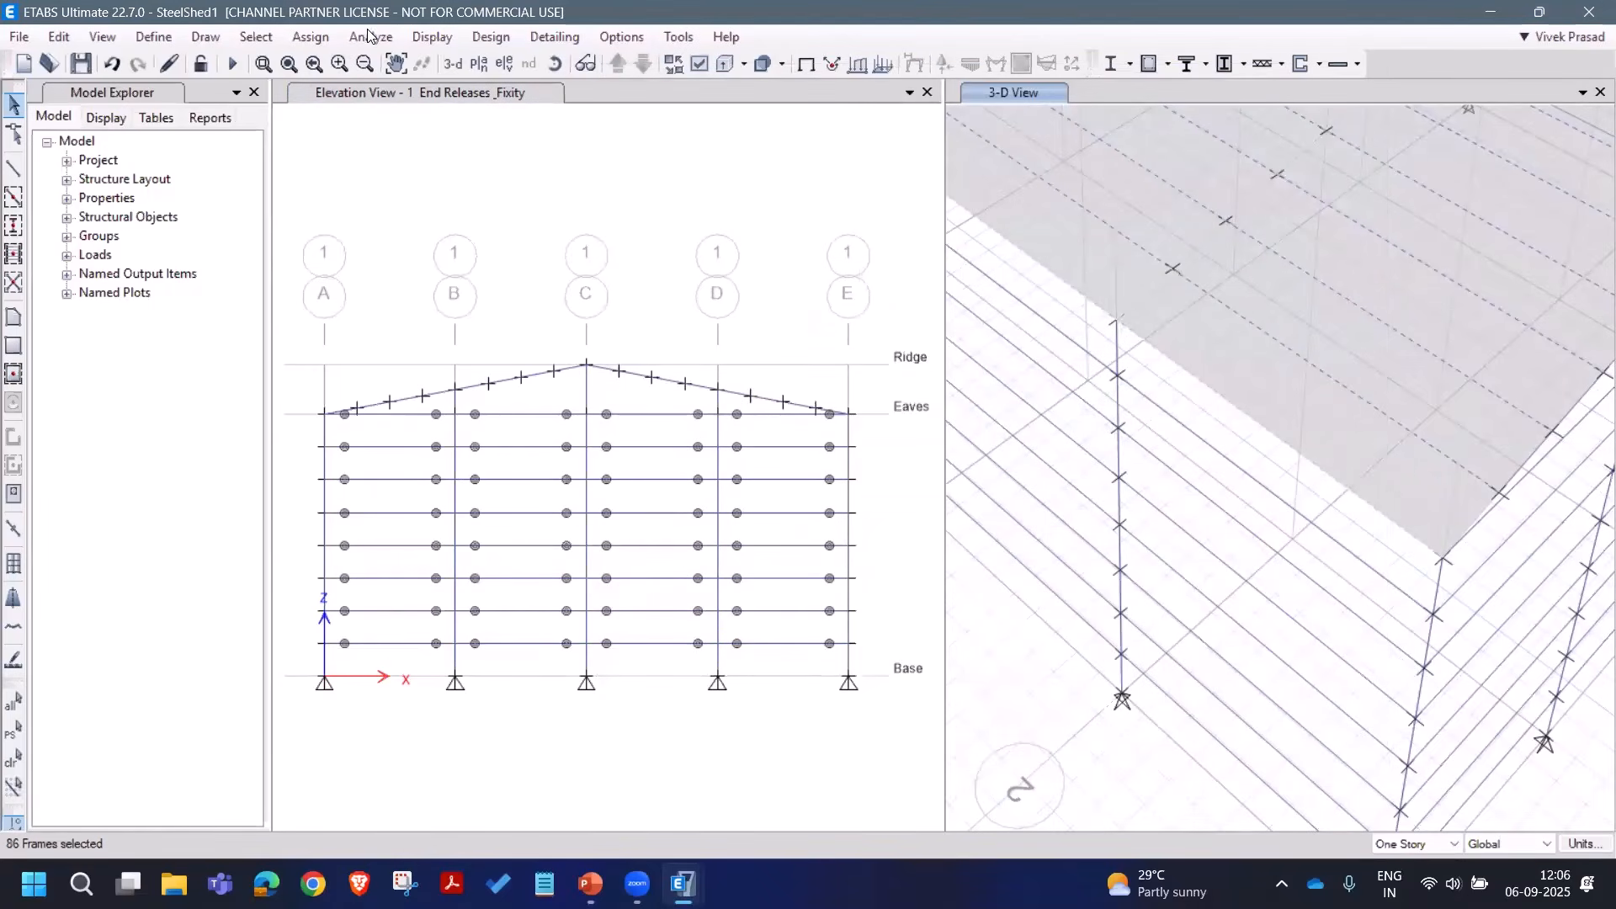
# Step: Add all A_Rafters frames to the selection by section property
pyautogui.click(256, 36)
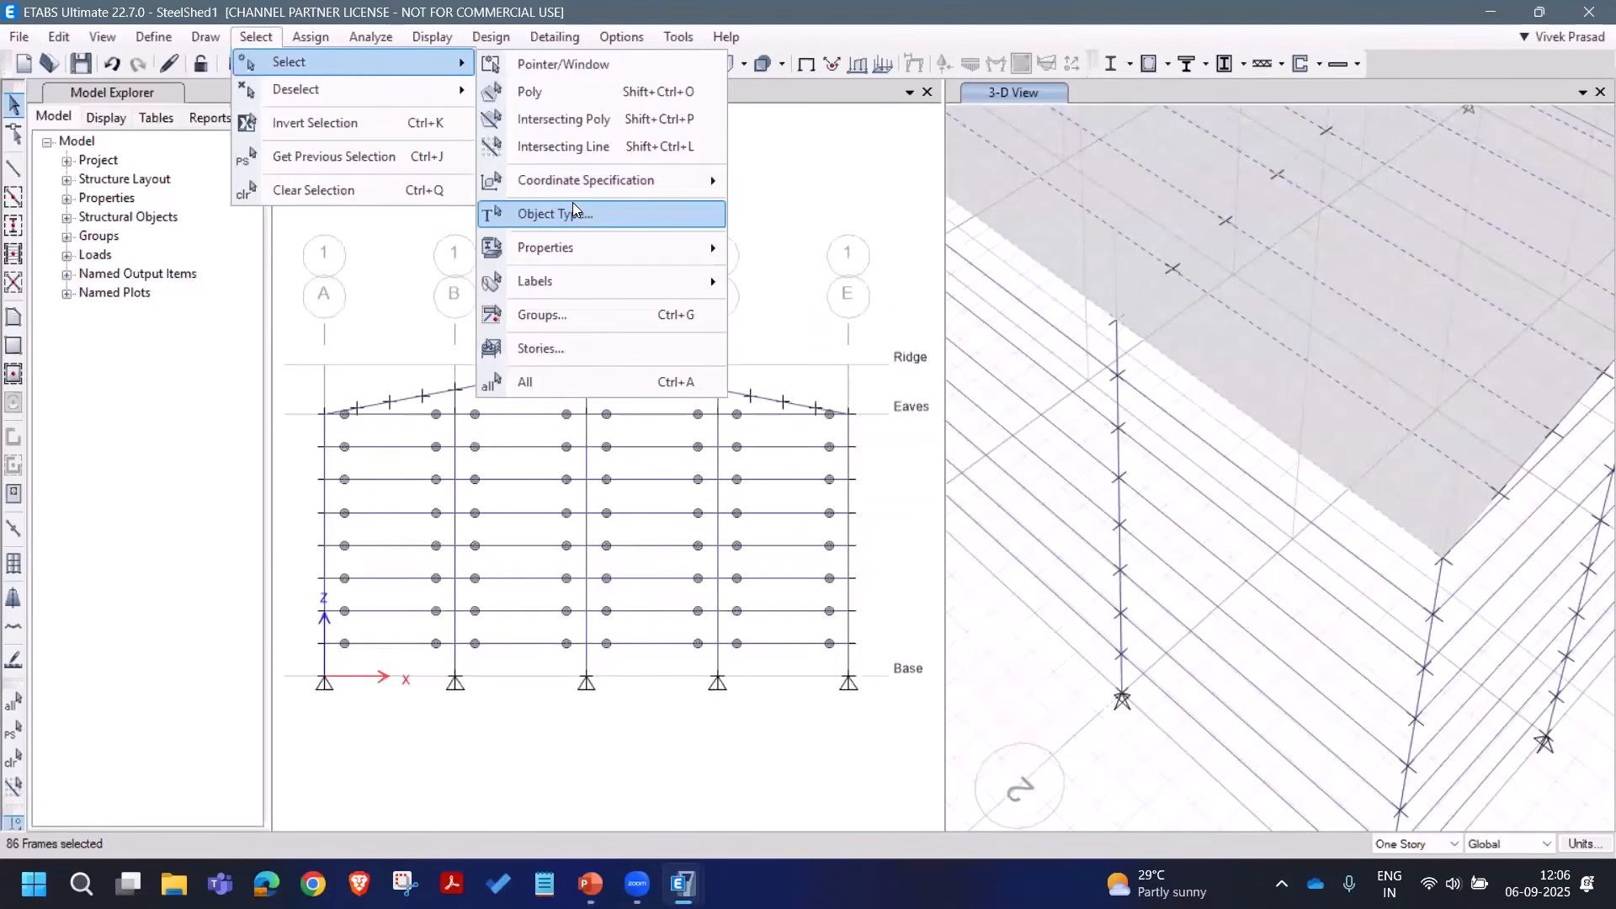
pyautogui.moveTo(690, 248)
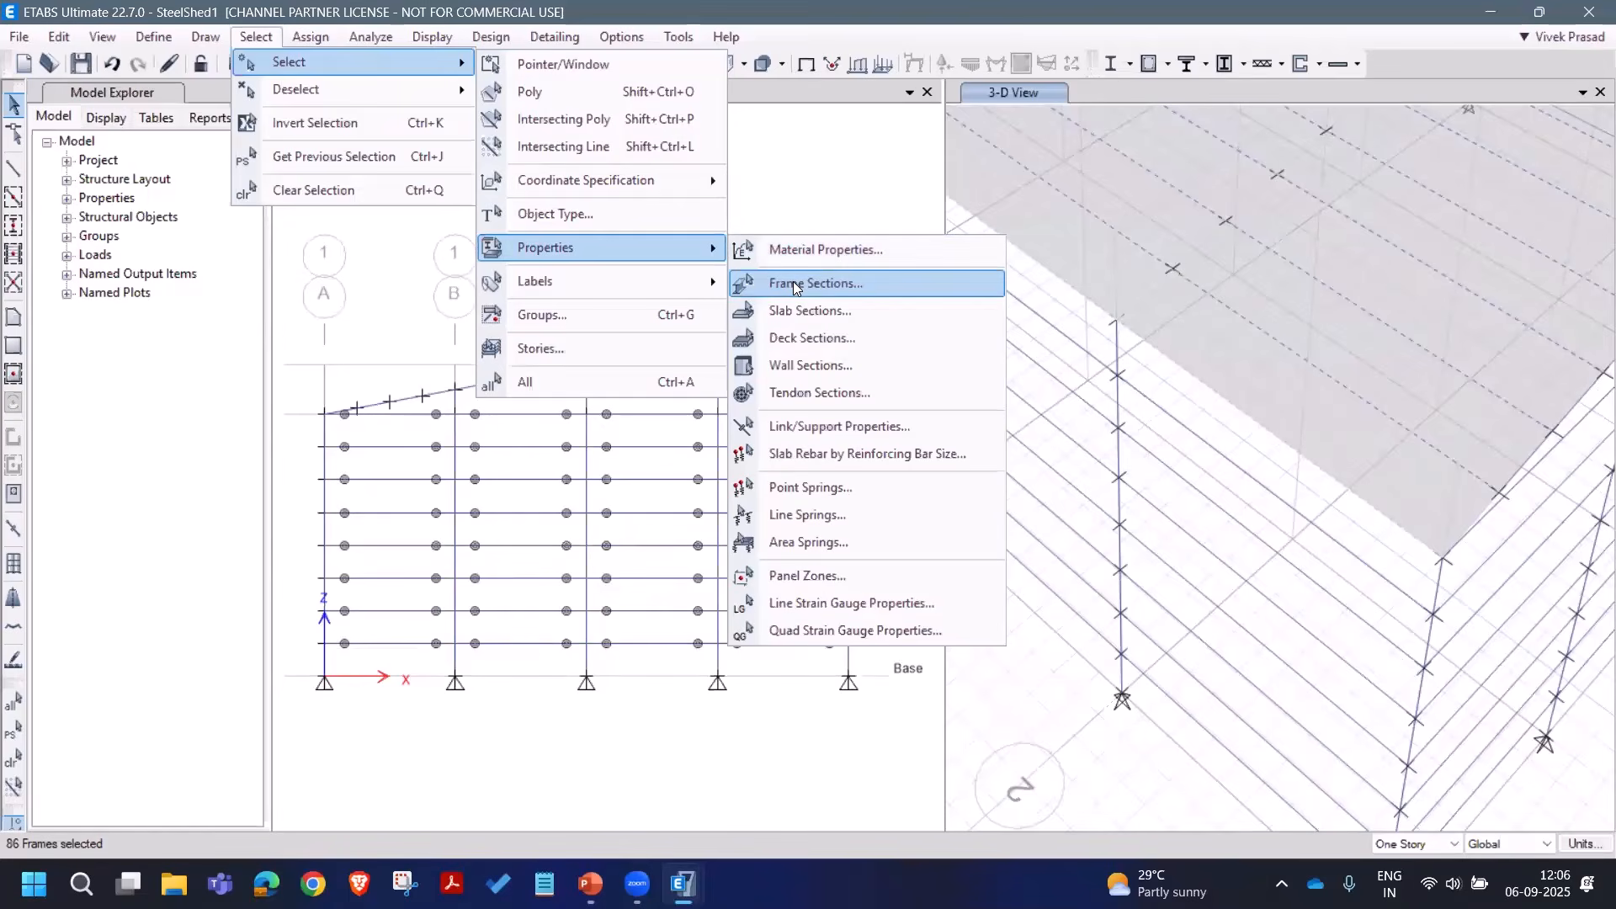
pyautogui.click(795, 288)
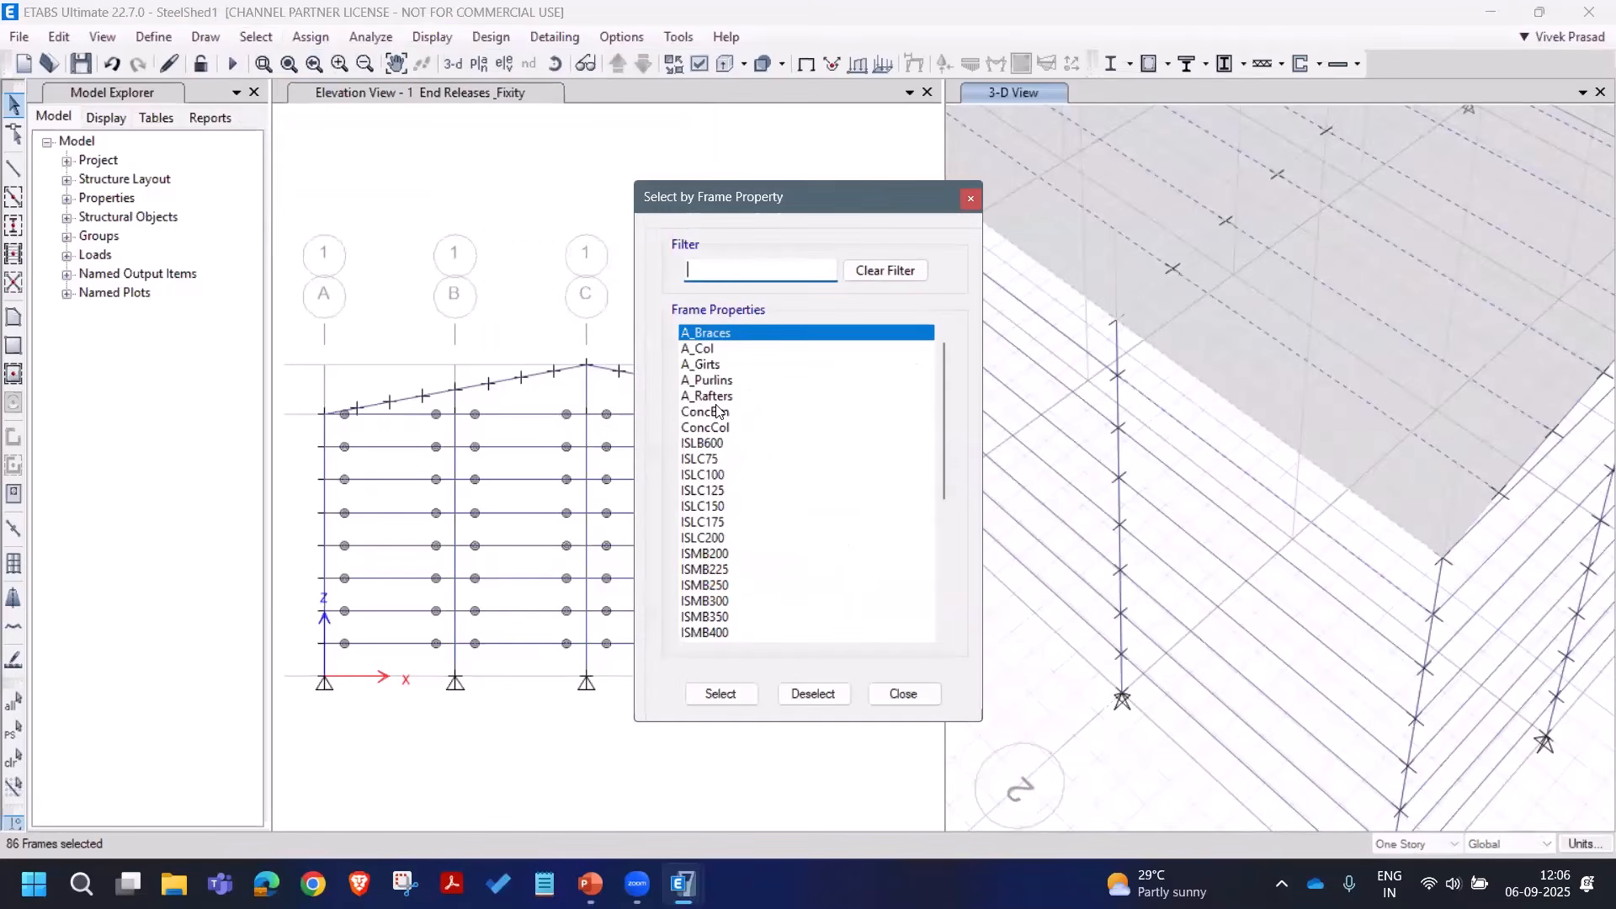
pyautogui.click(737, 395)
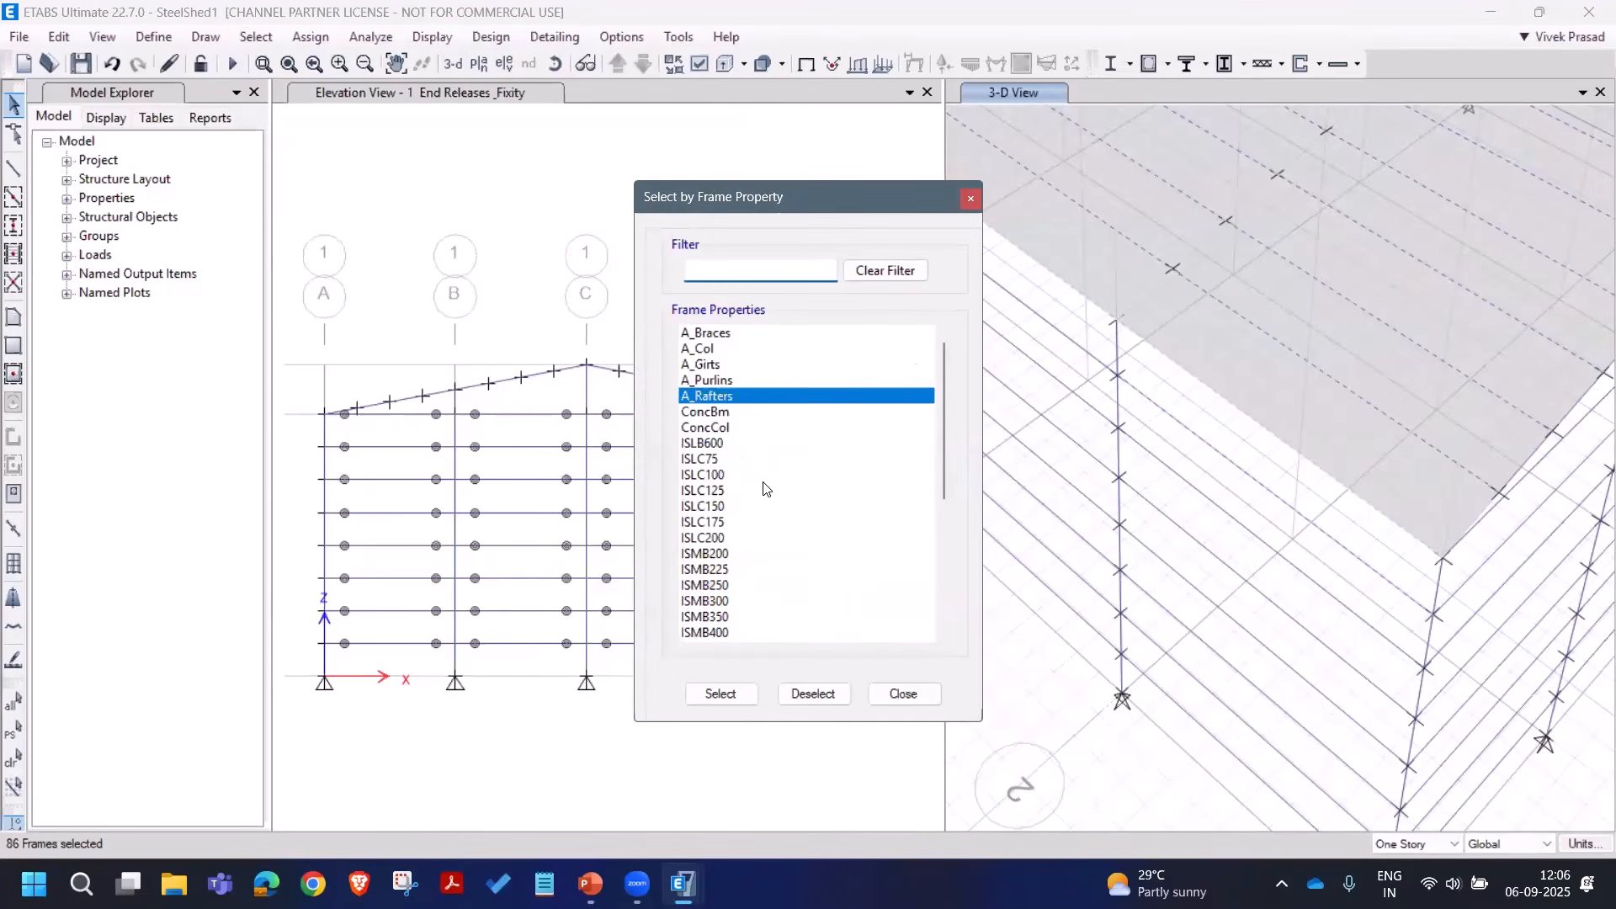
pyautogui.click(721, 696)
pyautogui.click(884, 706)
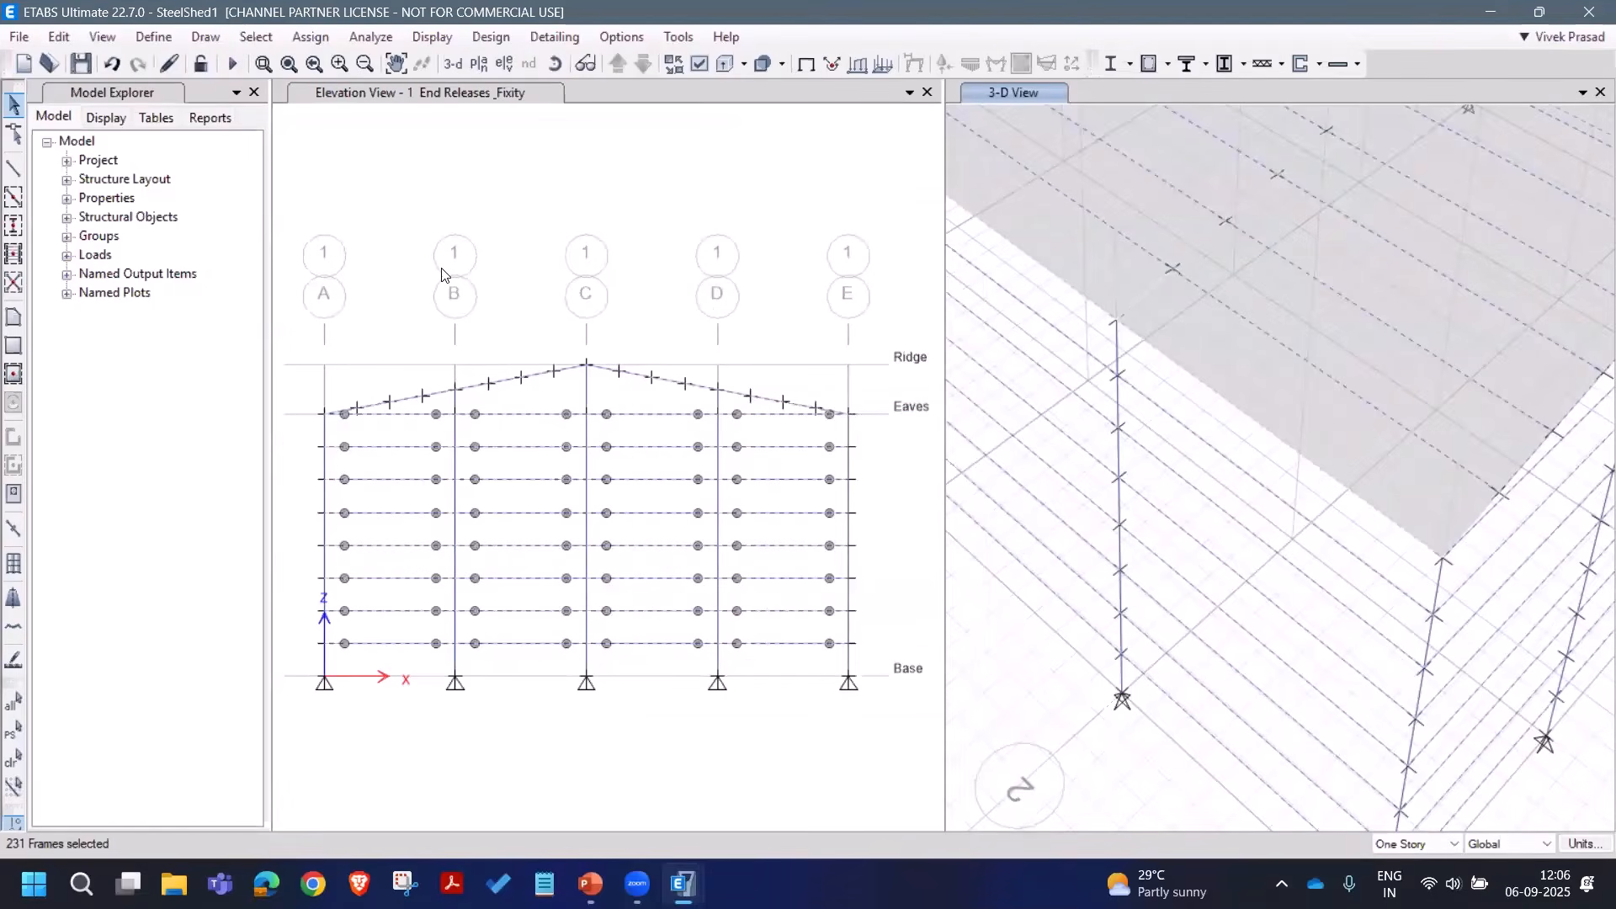
# Step: Deselect the Ridge story objects, leaving 144 frames selected
pyautogui.click(257, 38)
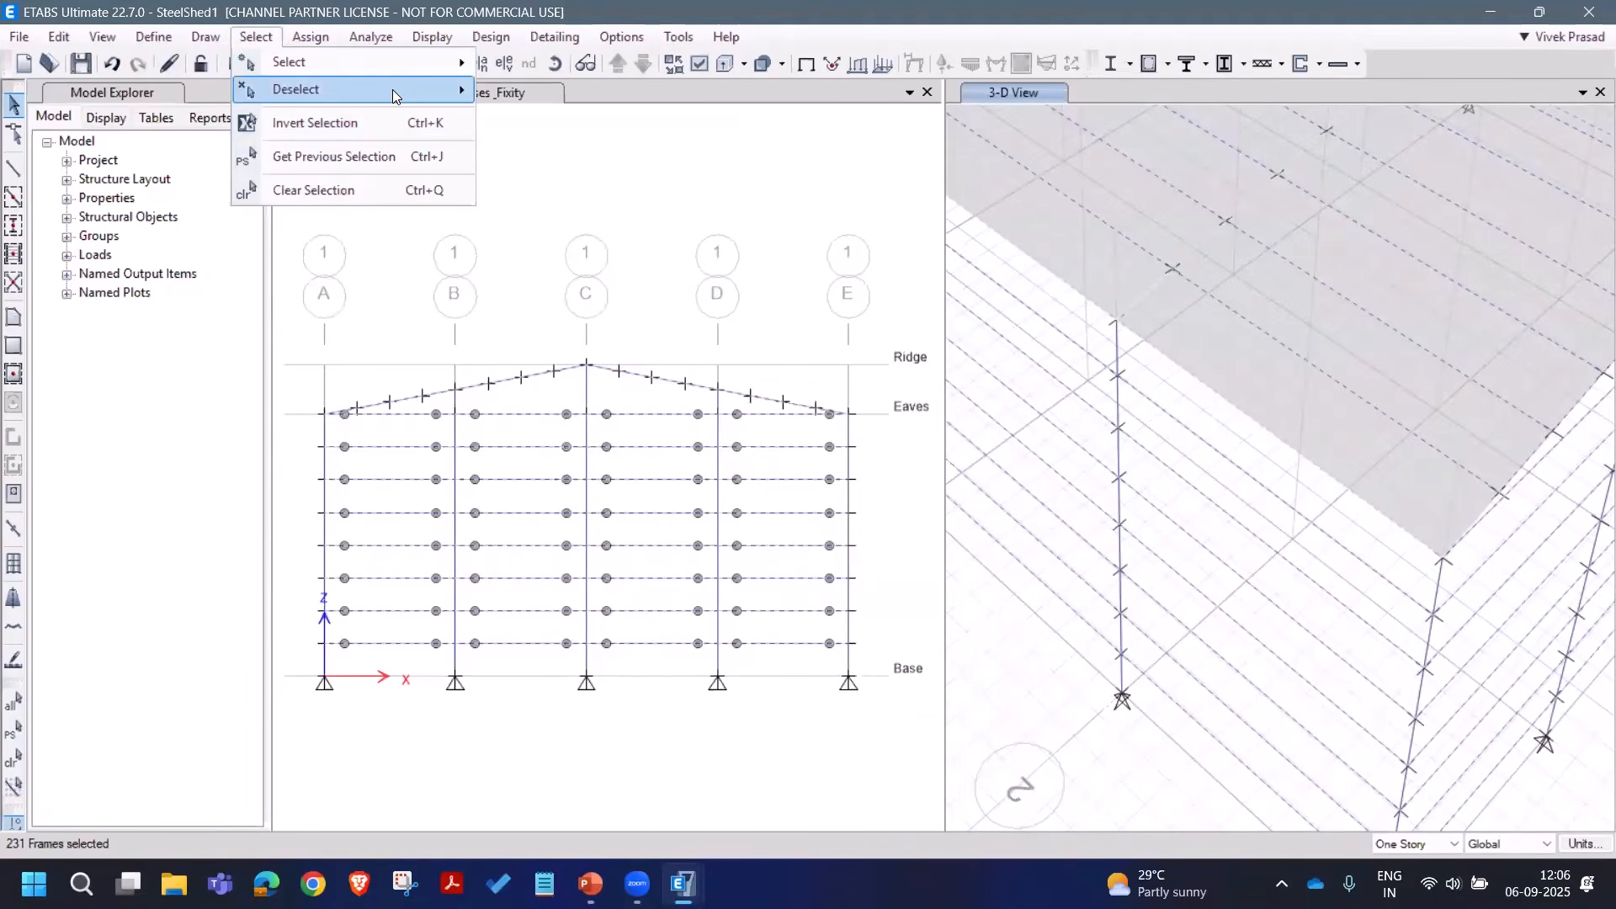
pyautogui.moveTo(392, 89)
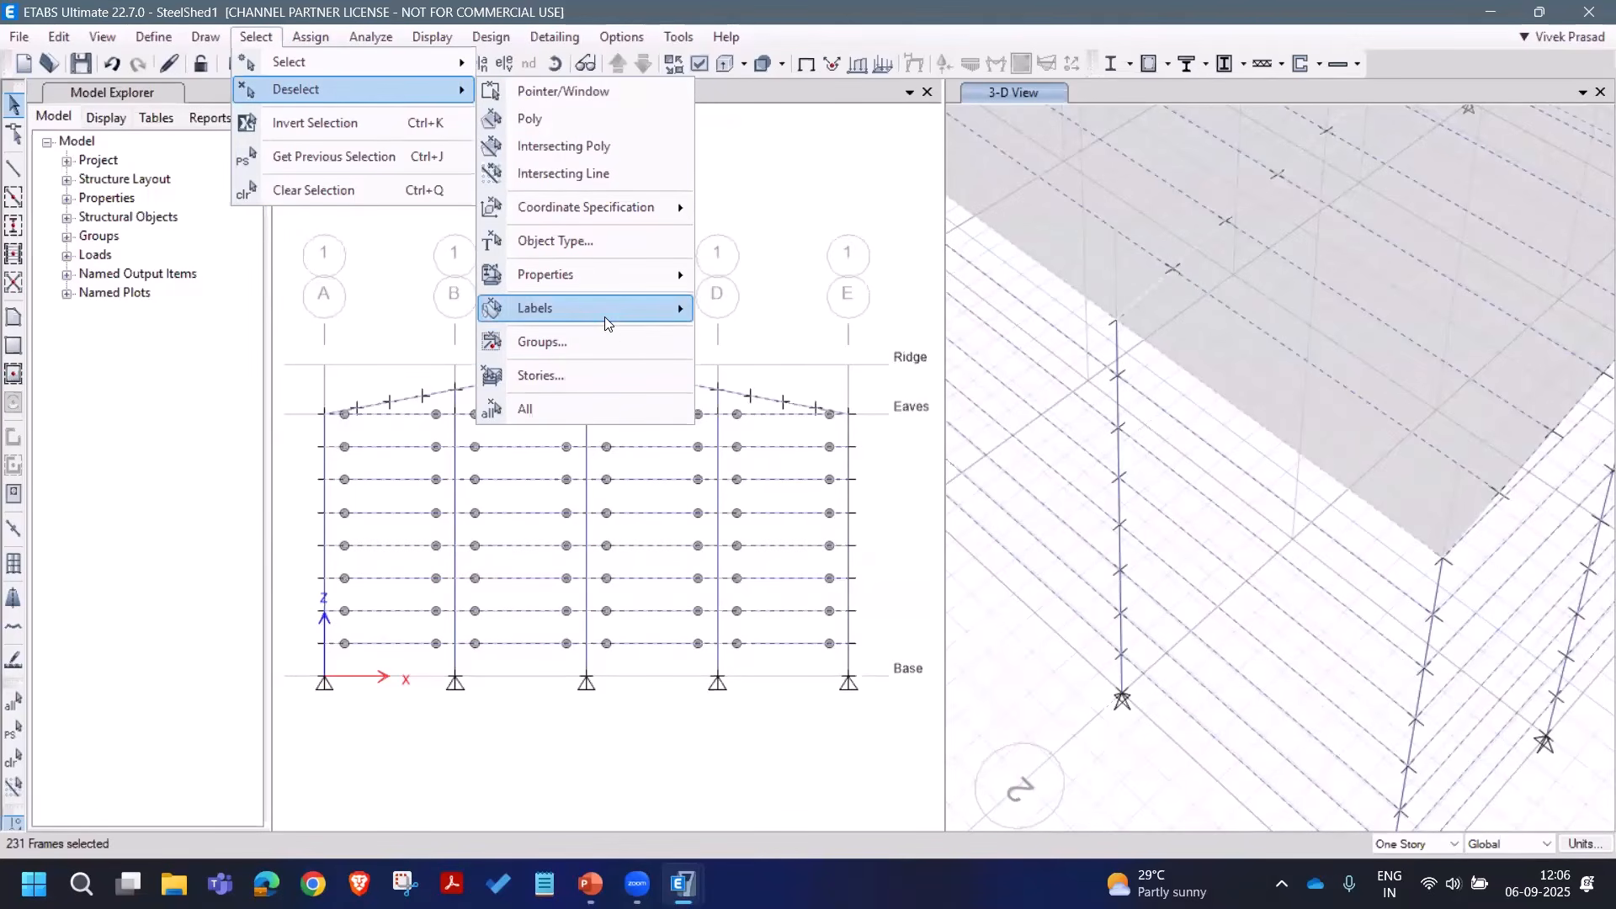
pyautogui.click(597, 376)
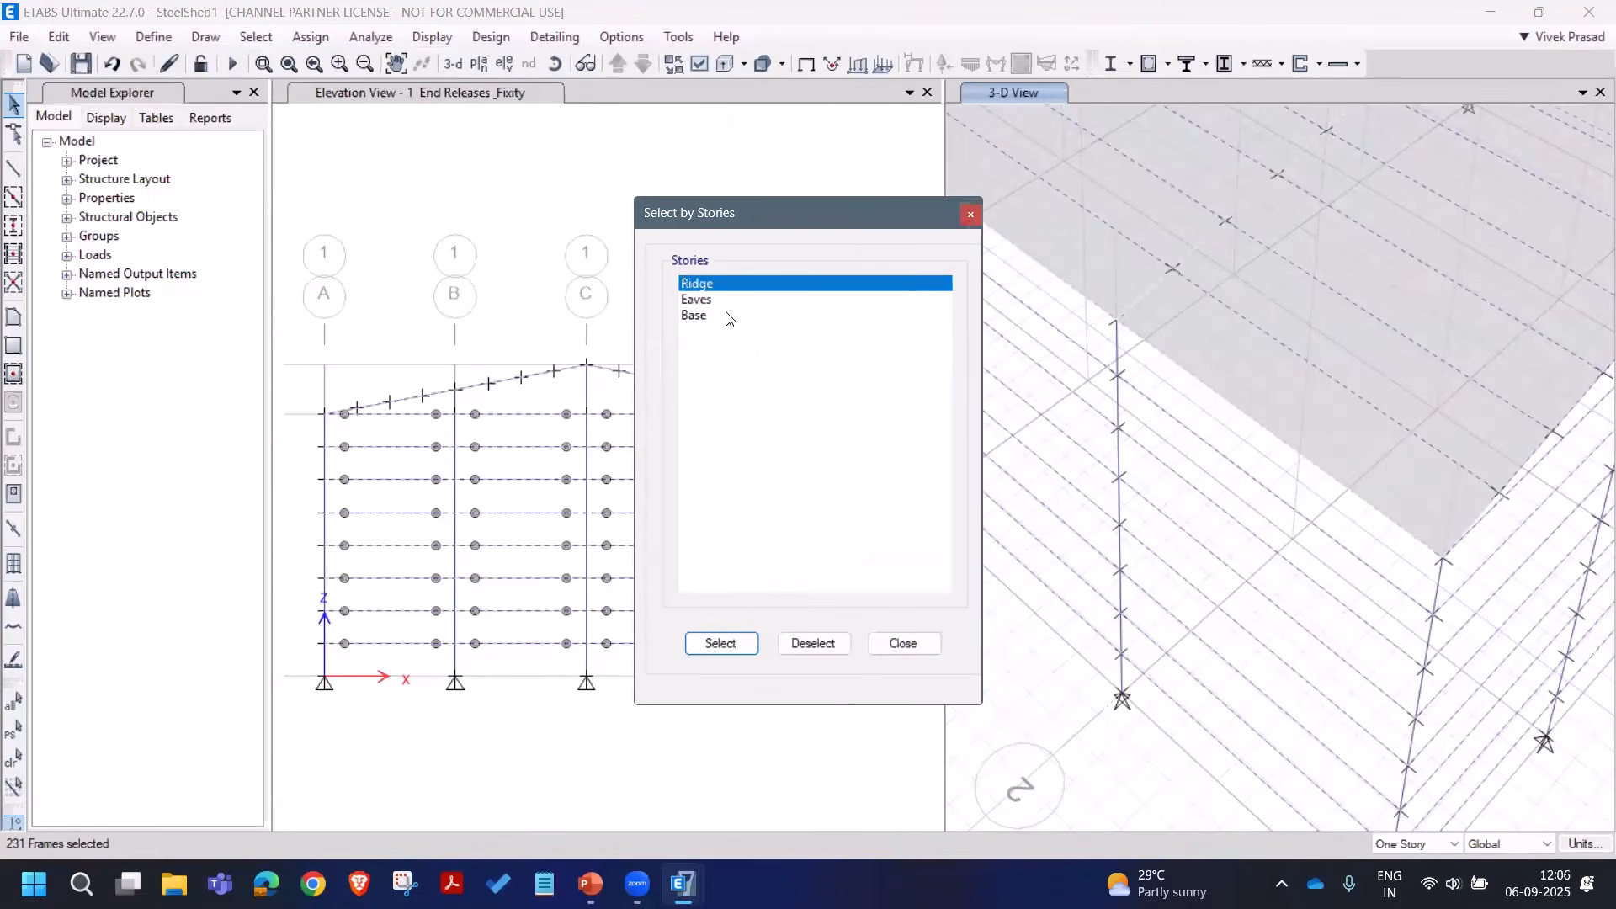
pyautogui.click(816, 643)
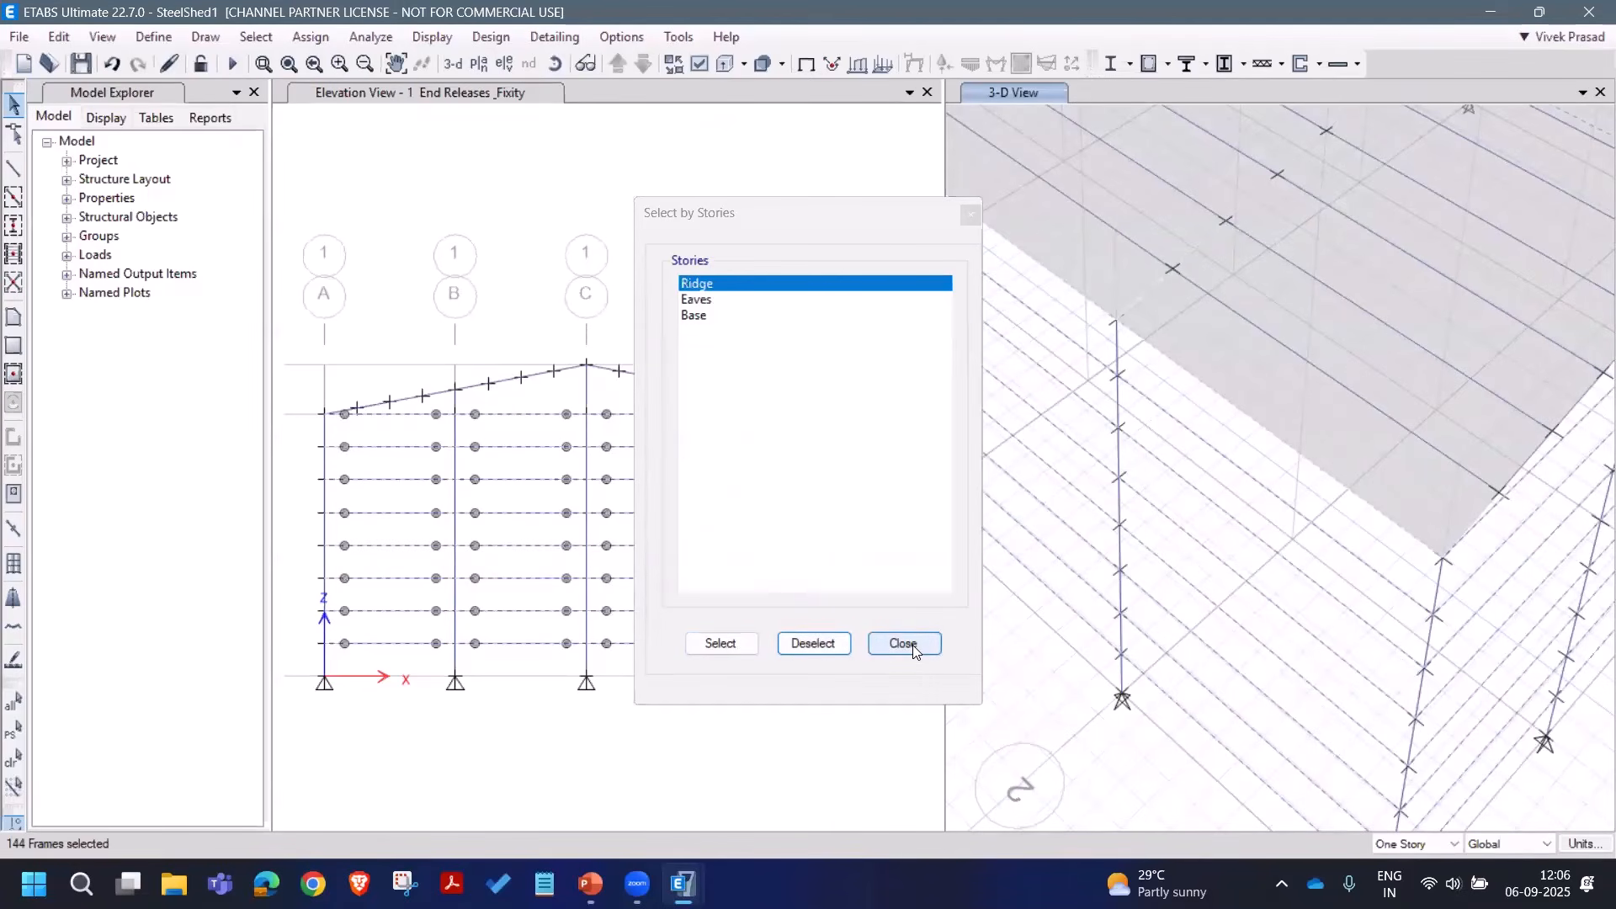
pyautogui.click(903, 643)
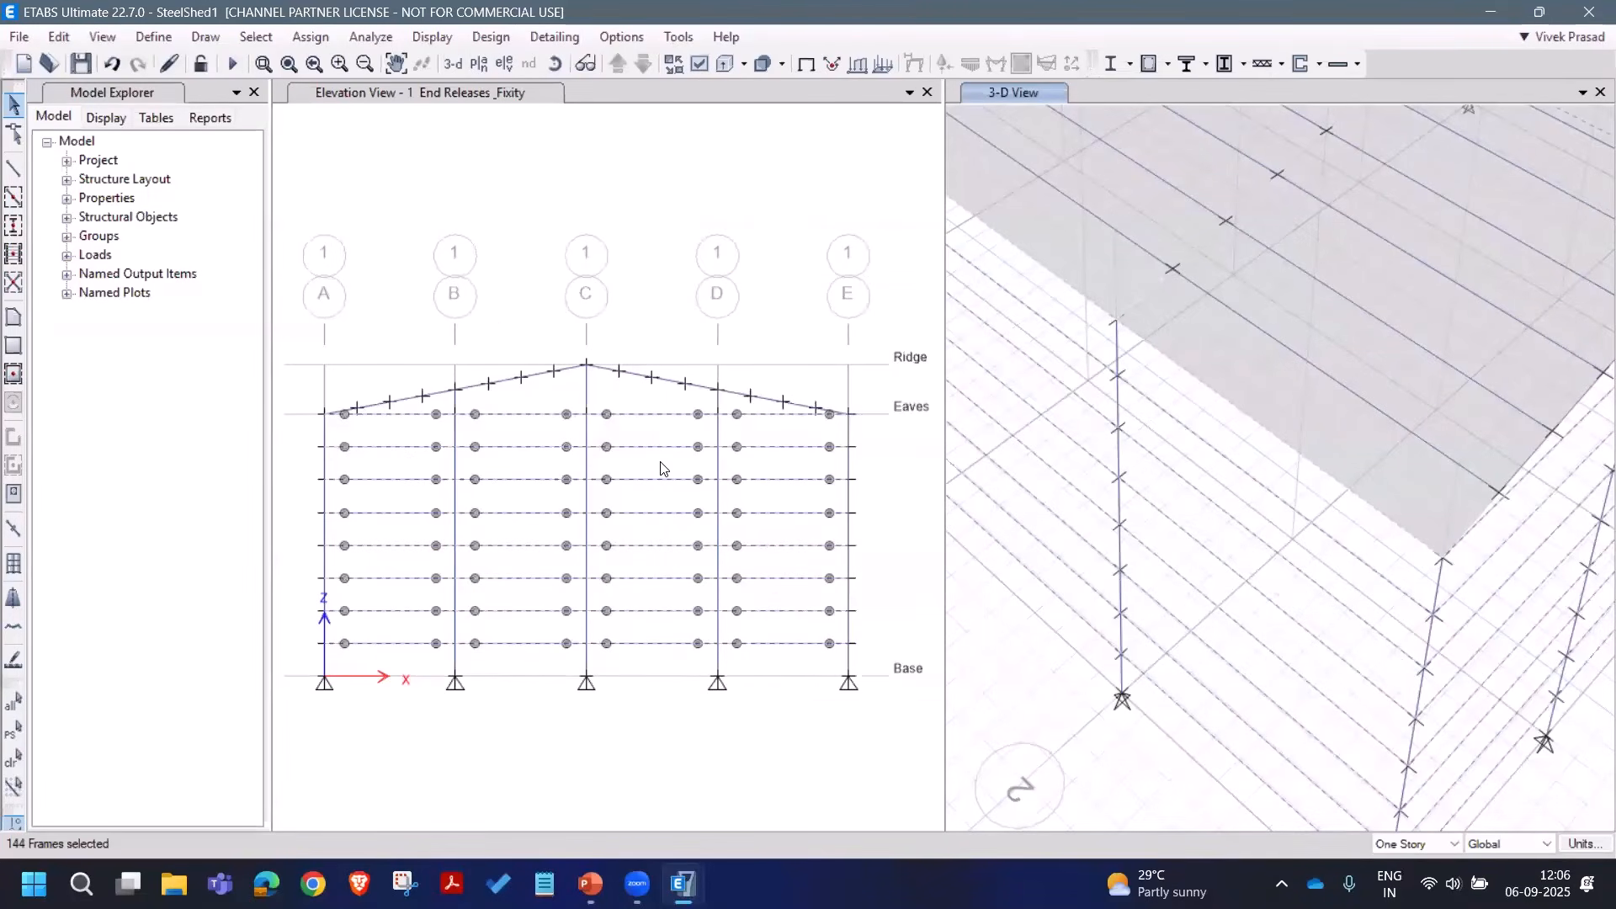
# Step: Apply torsion and moment end releases to the 144 selected frames
pyautogui.click(310, 37)
pyautogui.moveTo(580, 89)
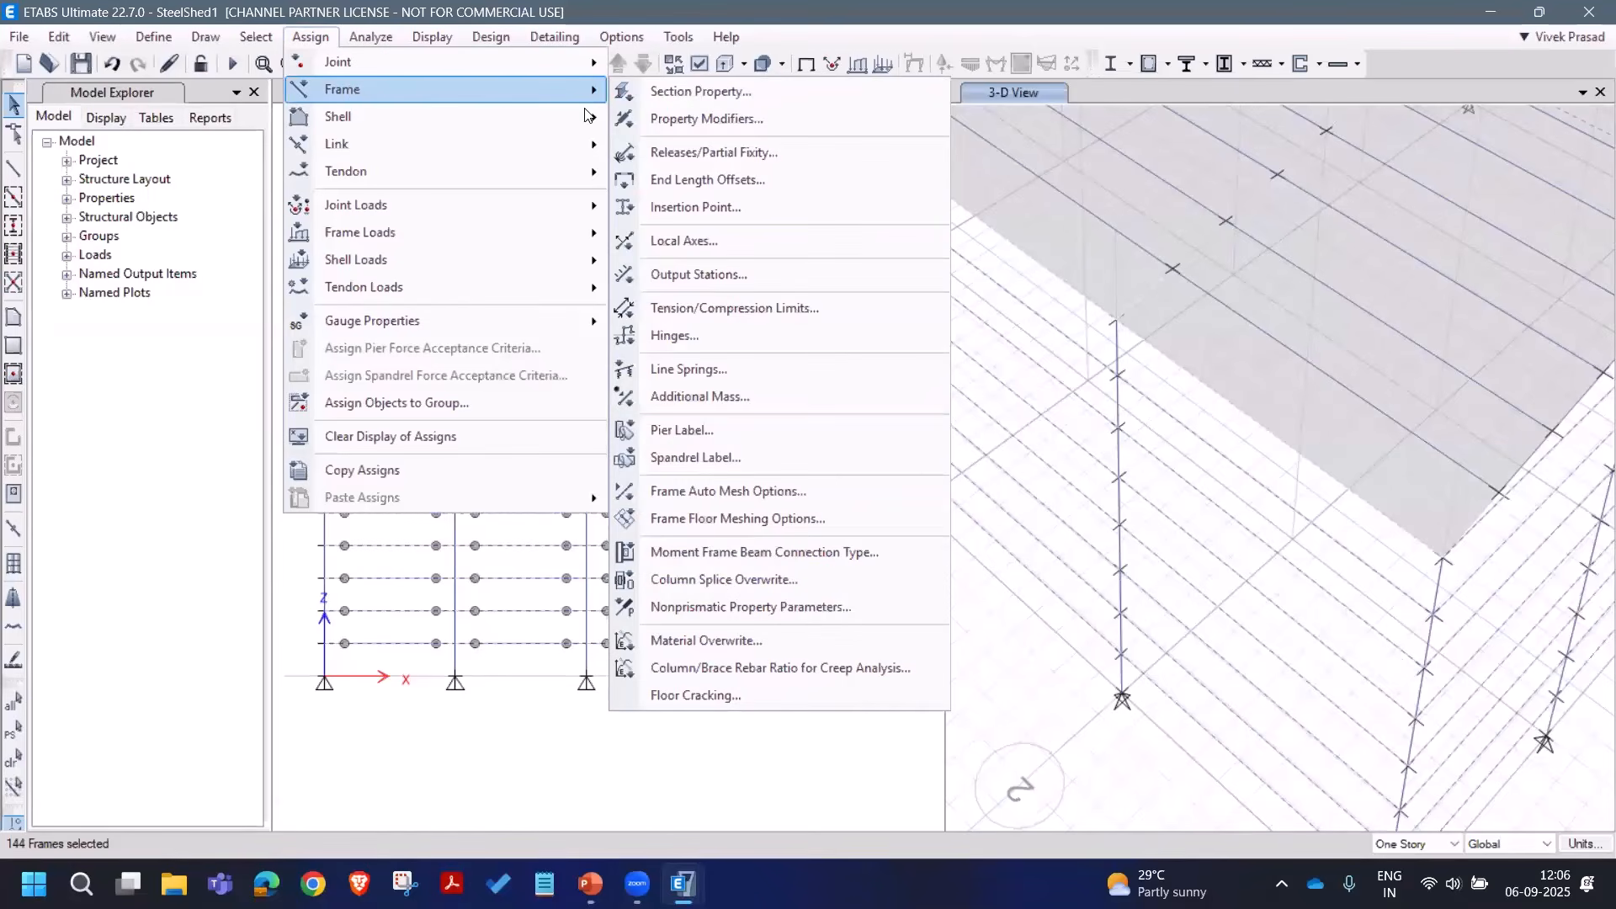
pyautogui.click(673, 152)
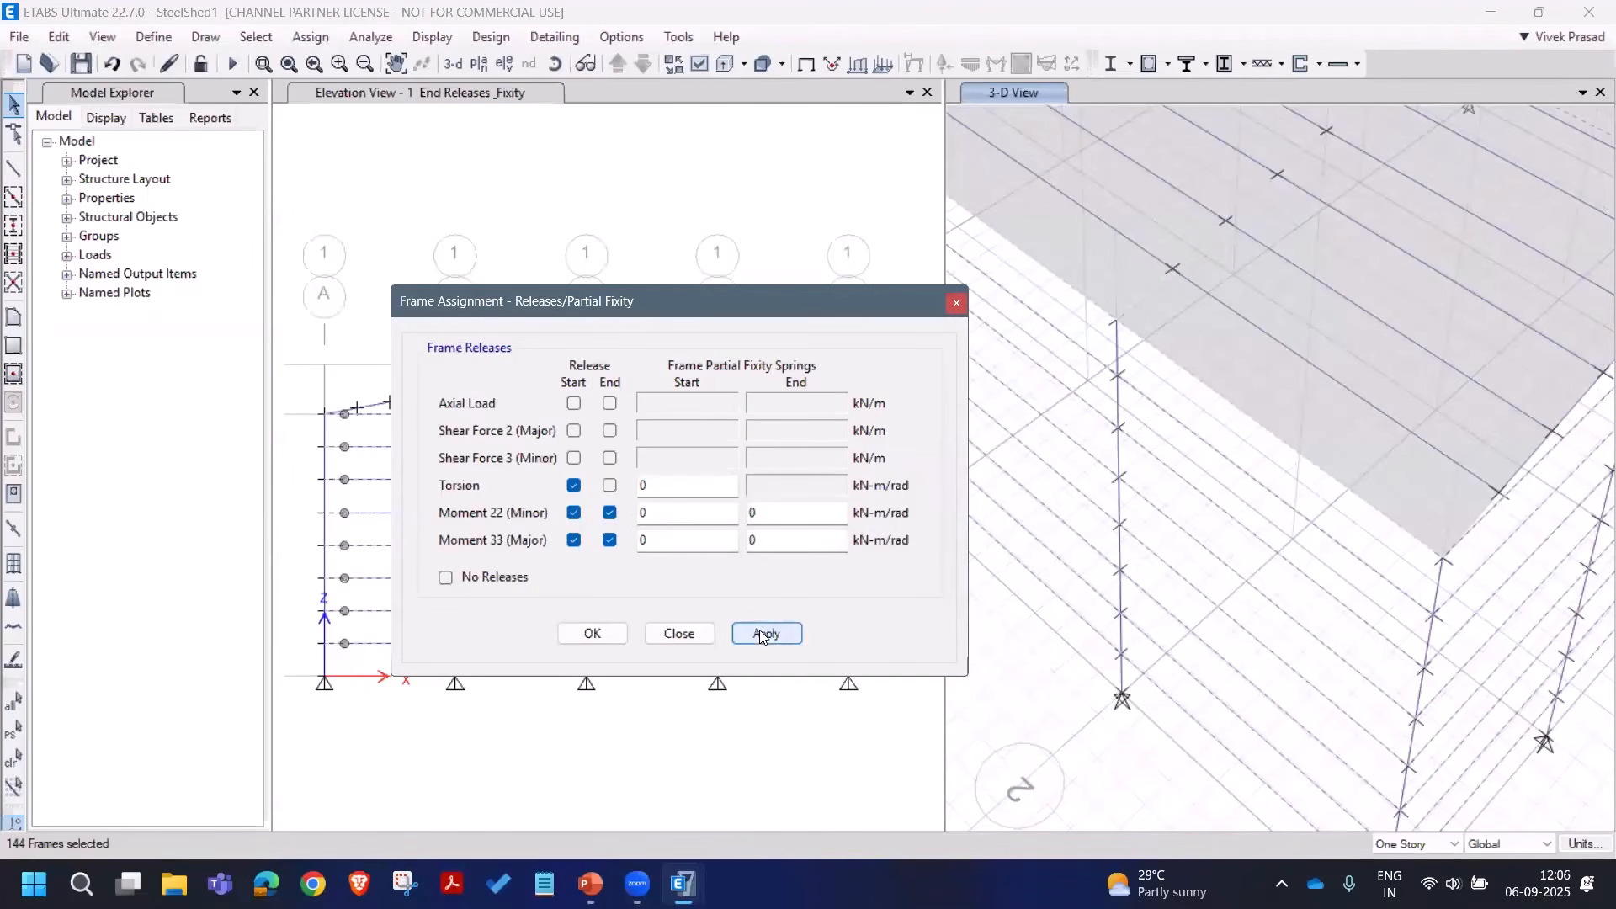
pyautogui.click(761, 634)
pyautogui.click(678, 633)
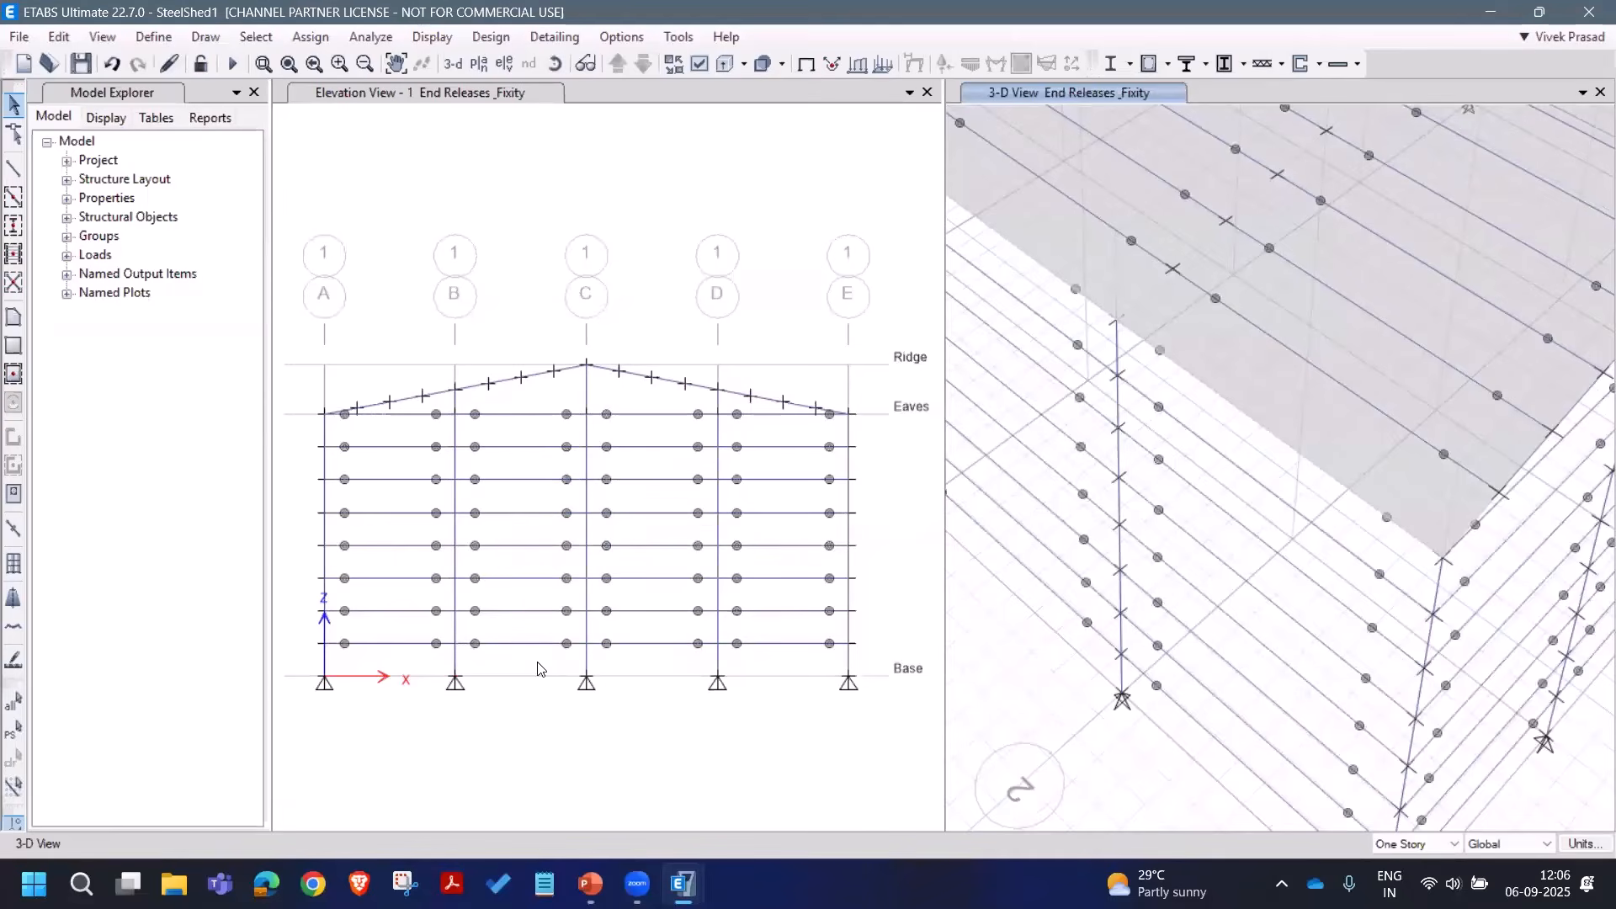
# Step: Restore the previous selection and assign it the A_Girts section
pyautogui.click(14, 731)
pyautogui.scroll(-5, 1074, 522)
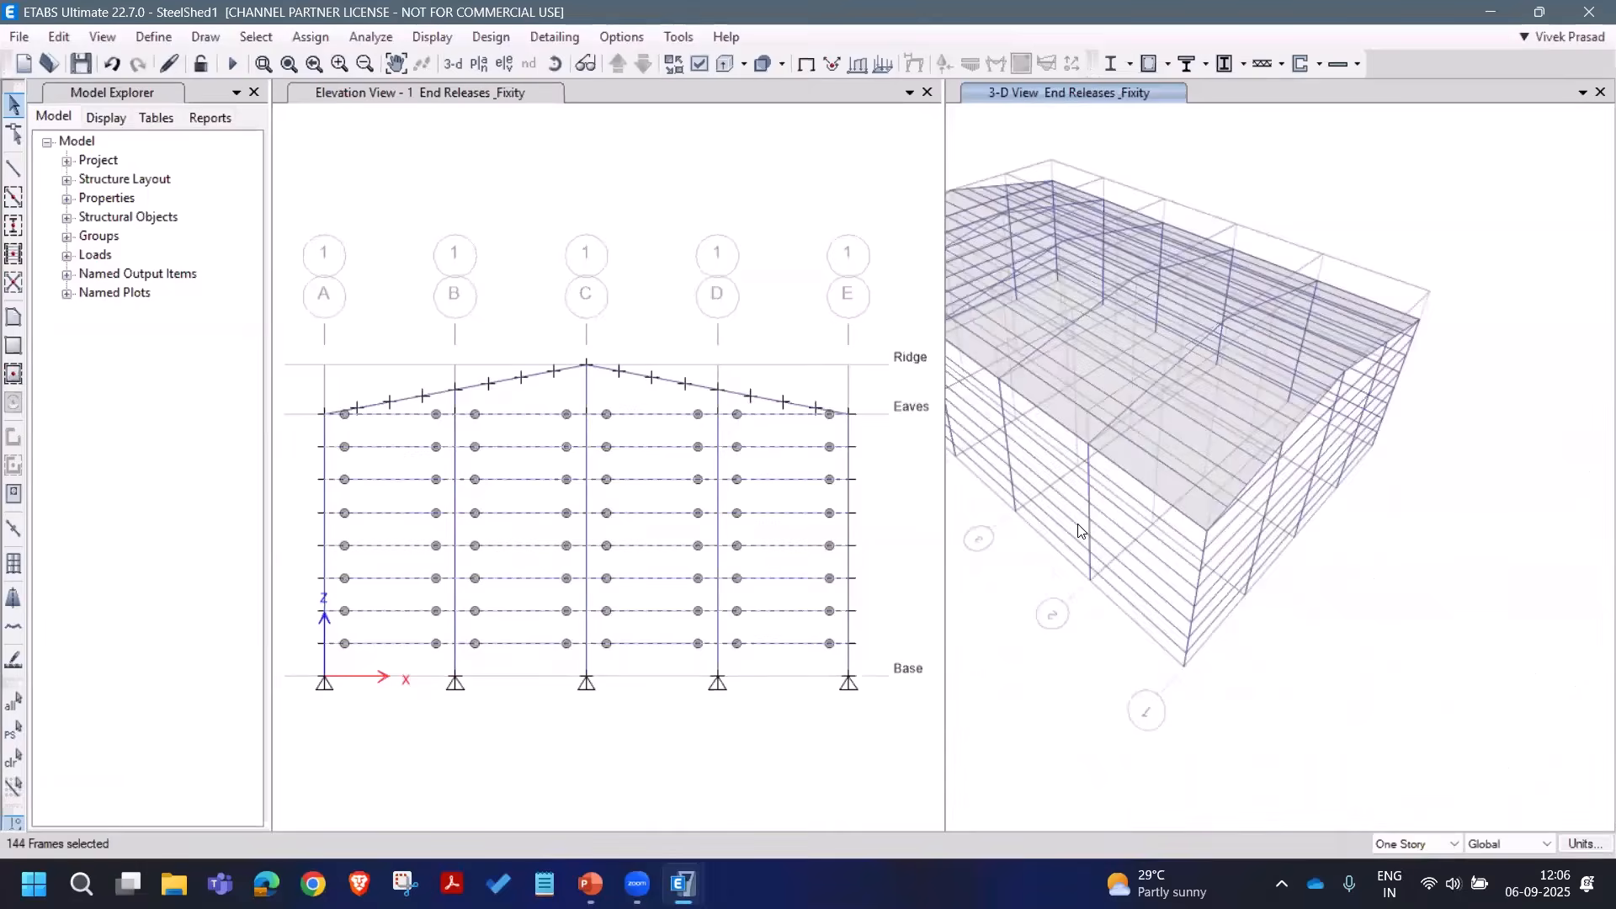
pyautogui.click(295, 37)
pyautogui.moveTo(505, 90)
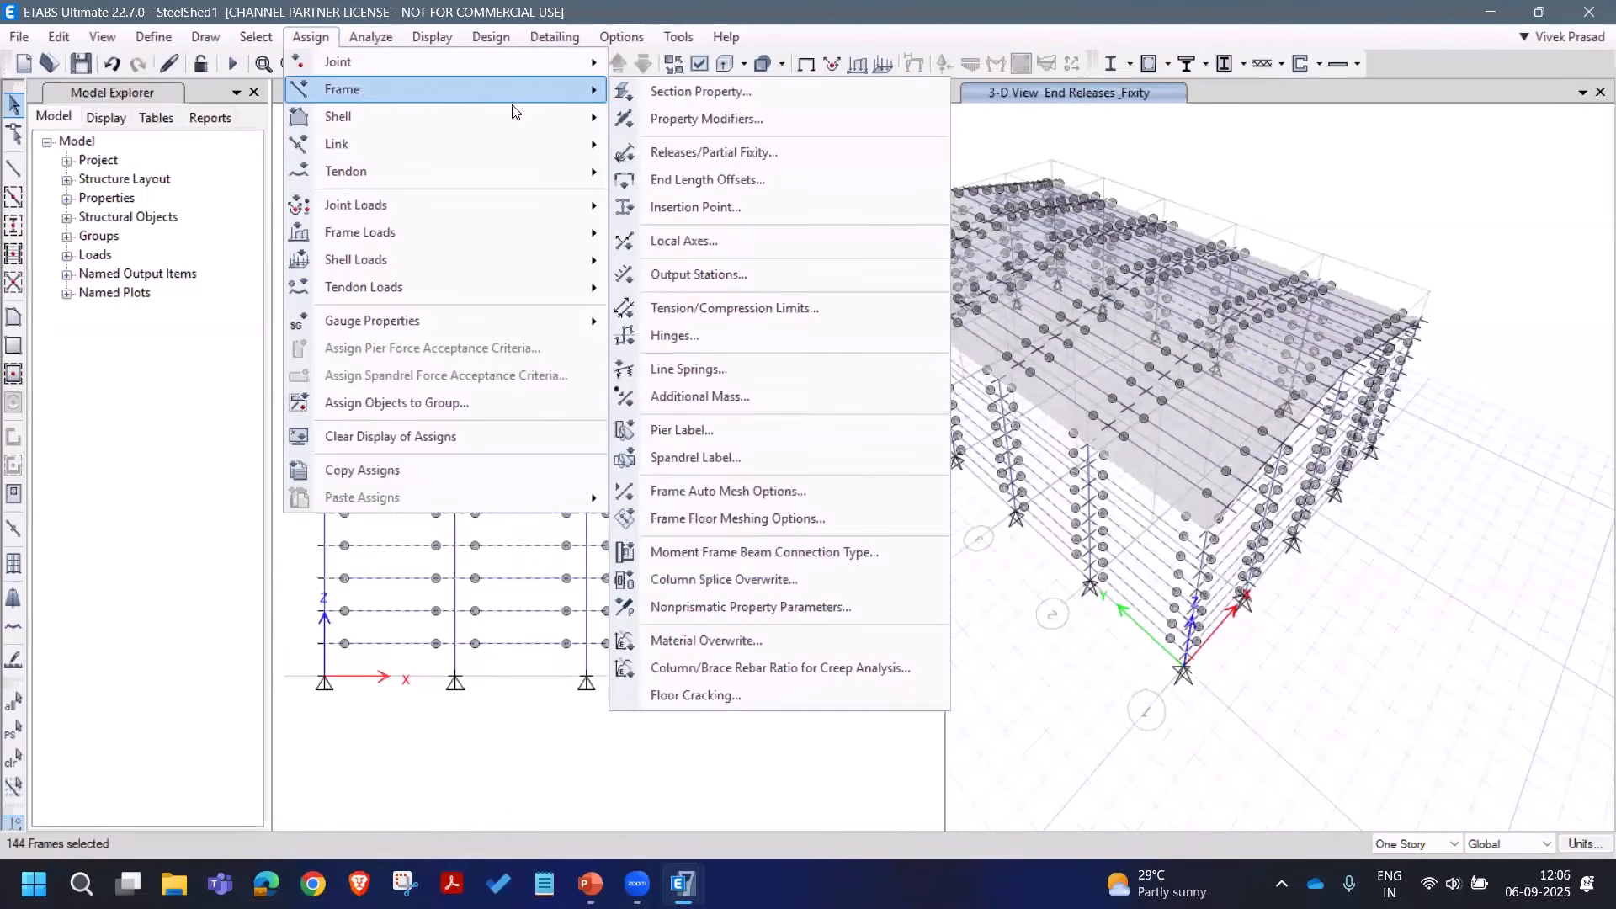
pyautogui.click(697, 93)
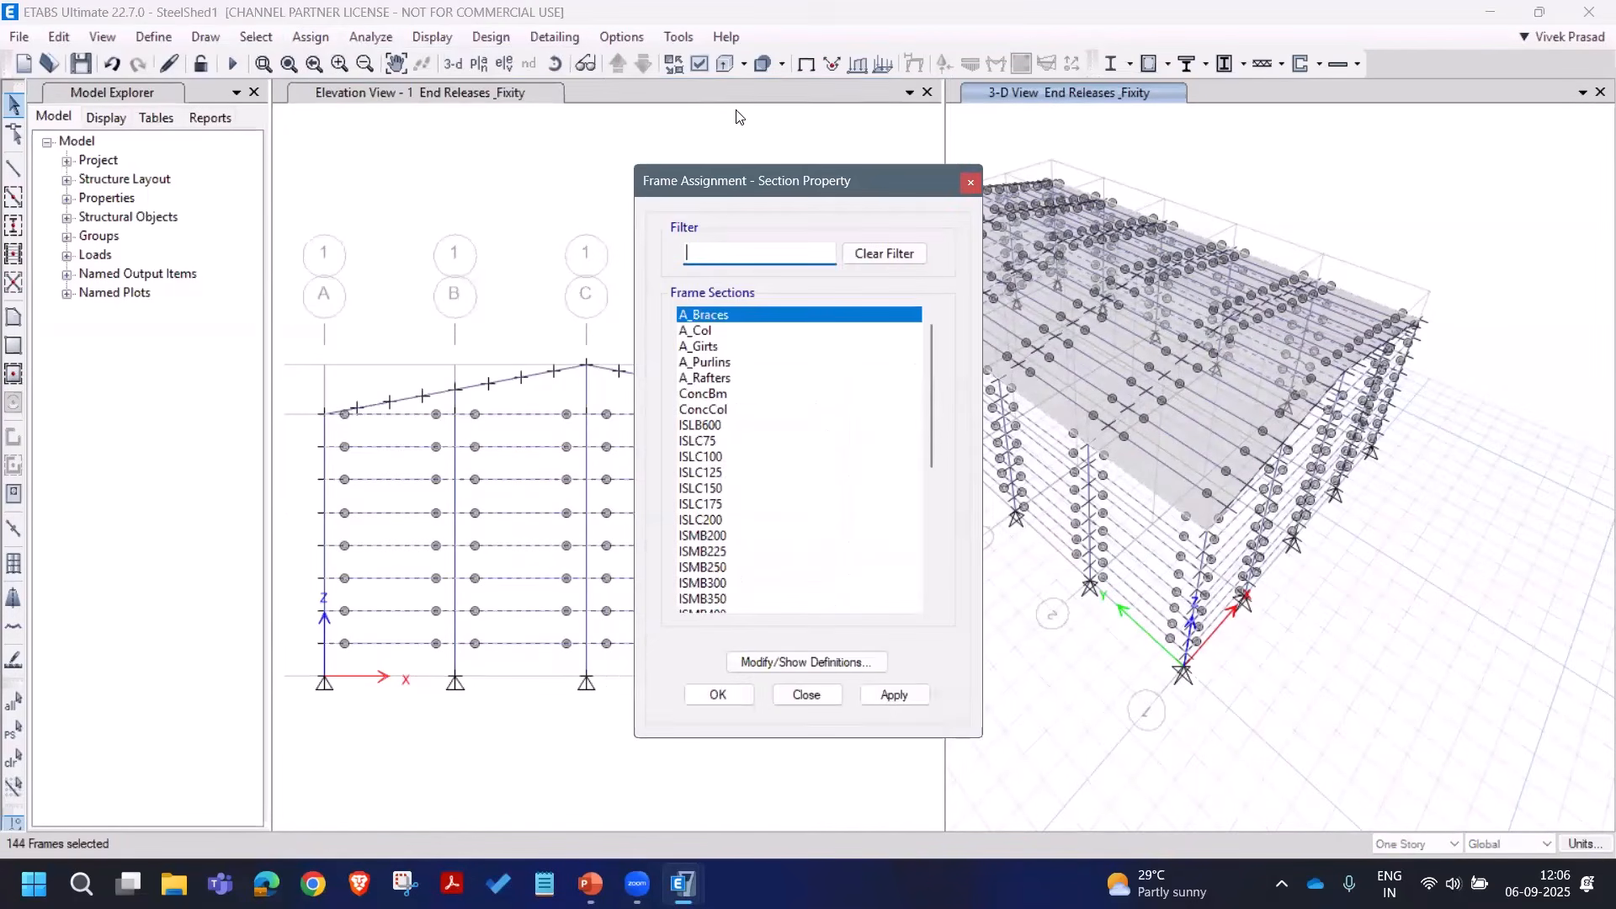
pyautogui.click(703, 347)
pyautogui.click(888, 692)
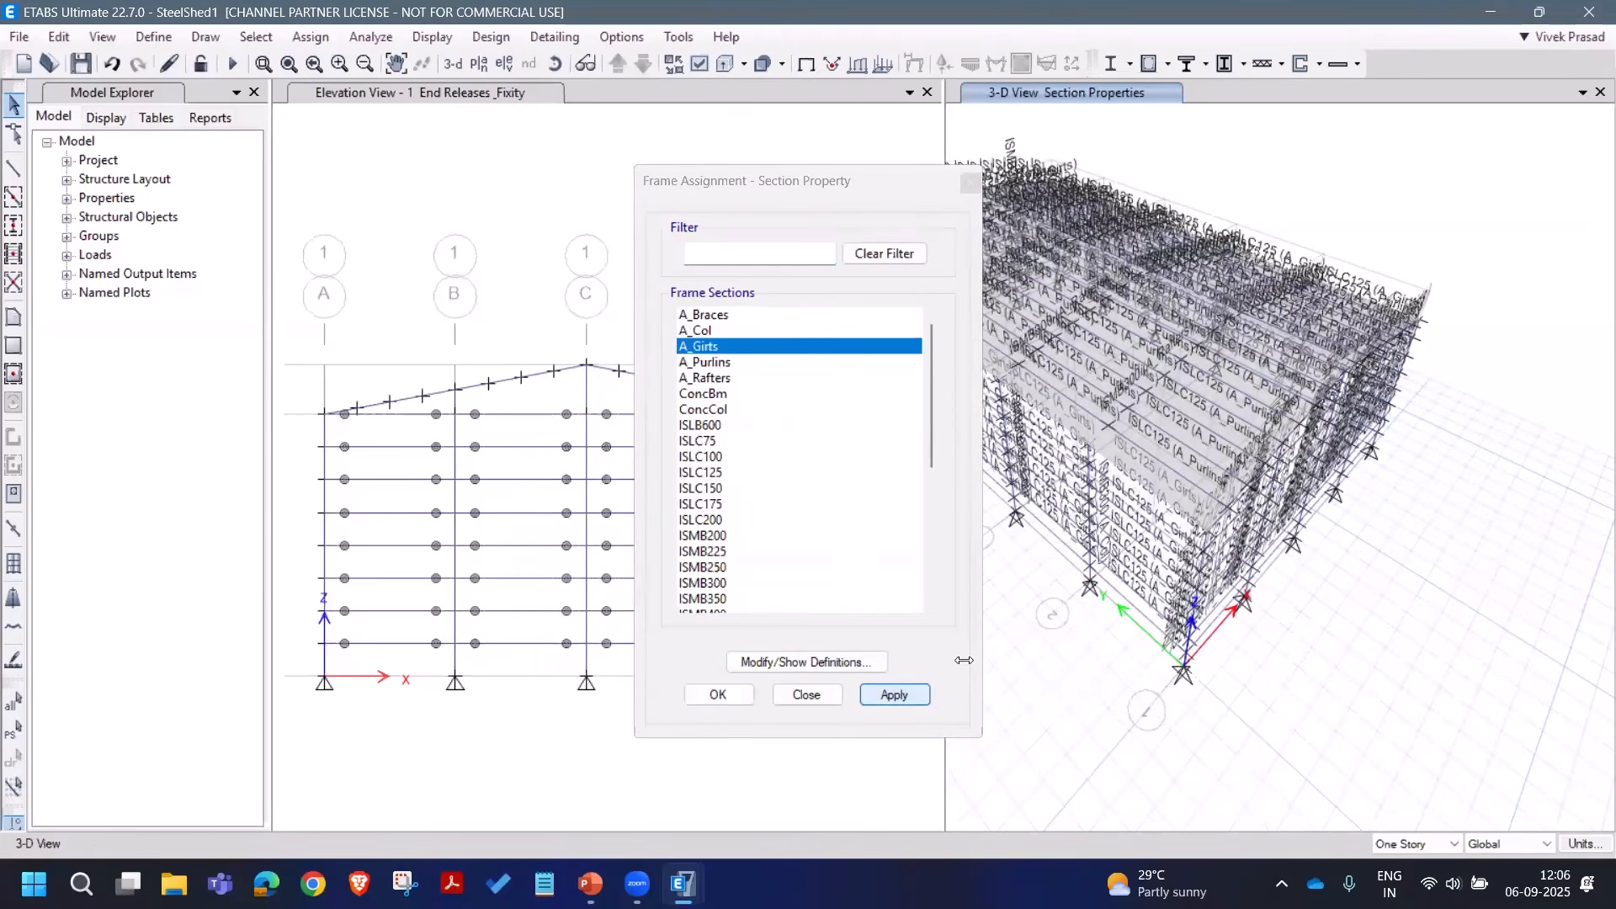
pyautogui.click(807, 694)
pyautogui.scroll(3, 1205, 538)
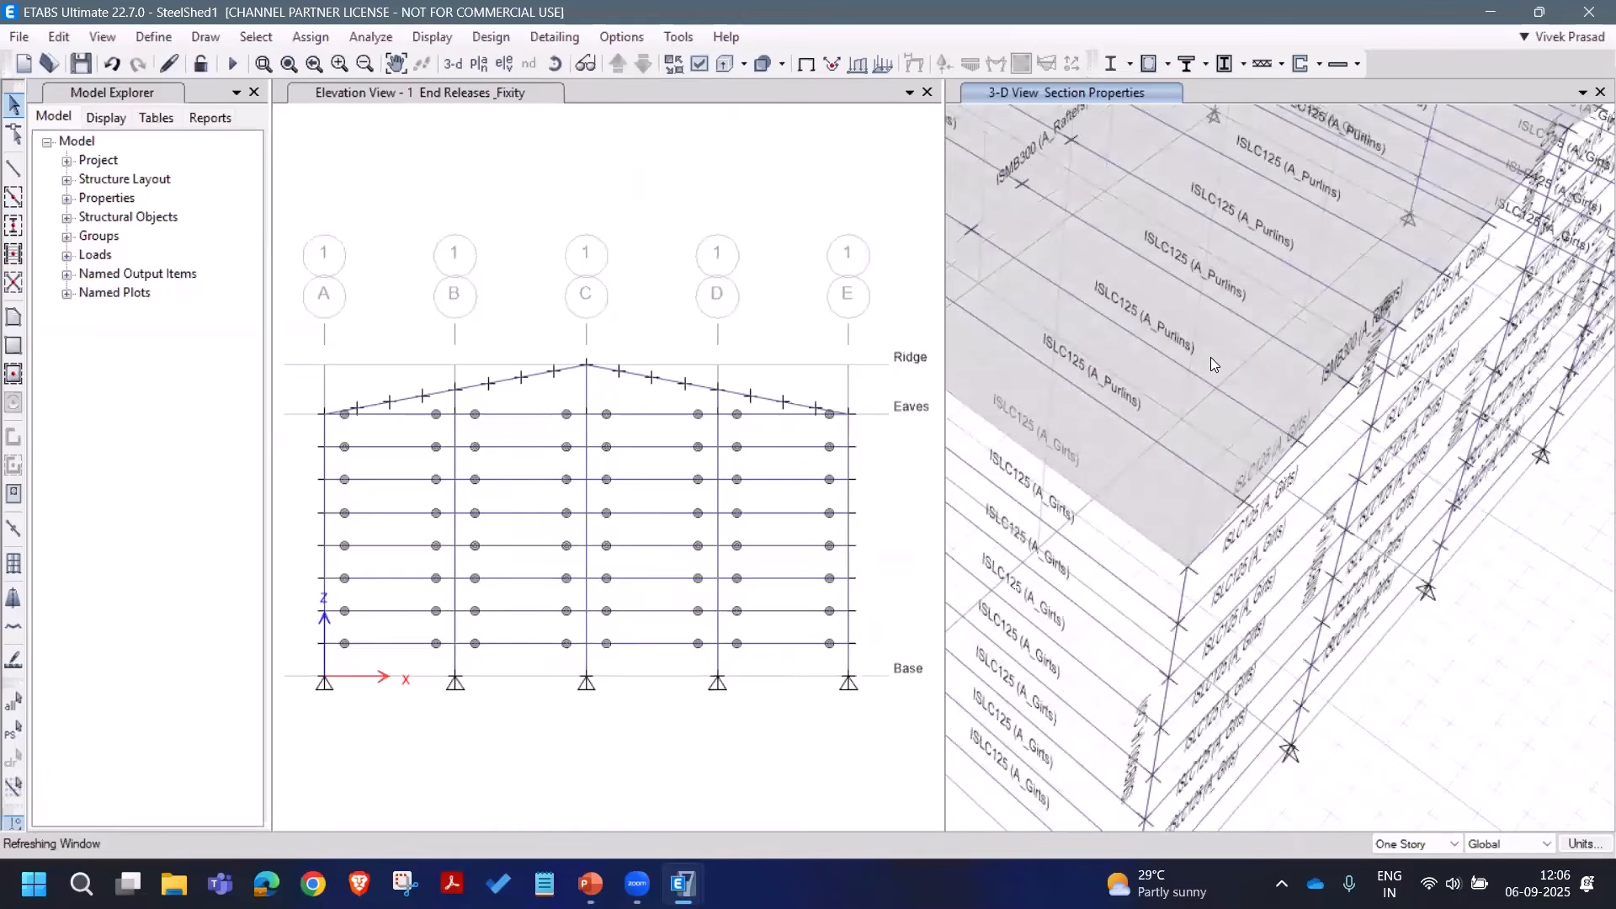
pyautogui.moveTo(1070, 635); pyautogui.dragTo(1108, 421, button='middle')
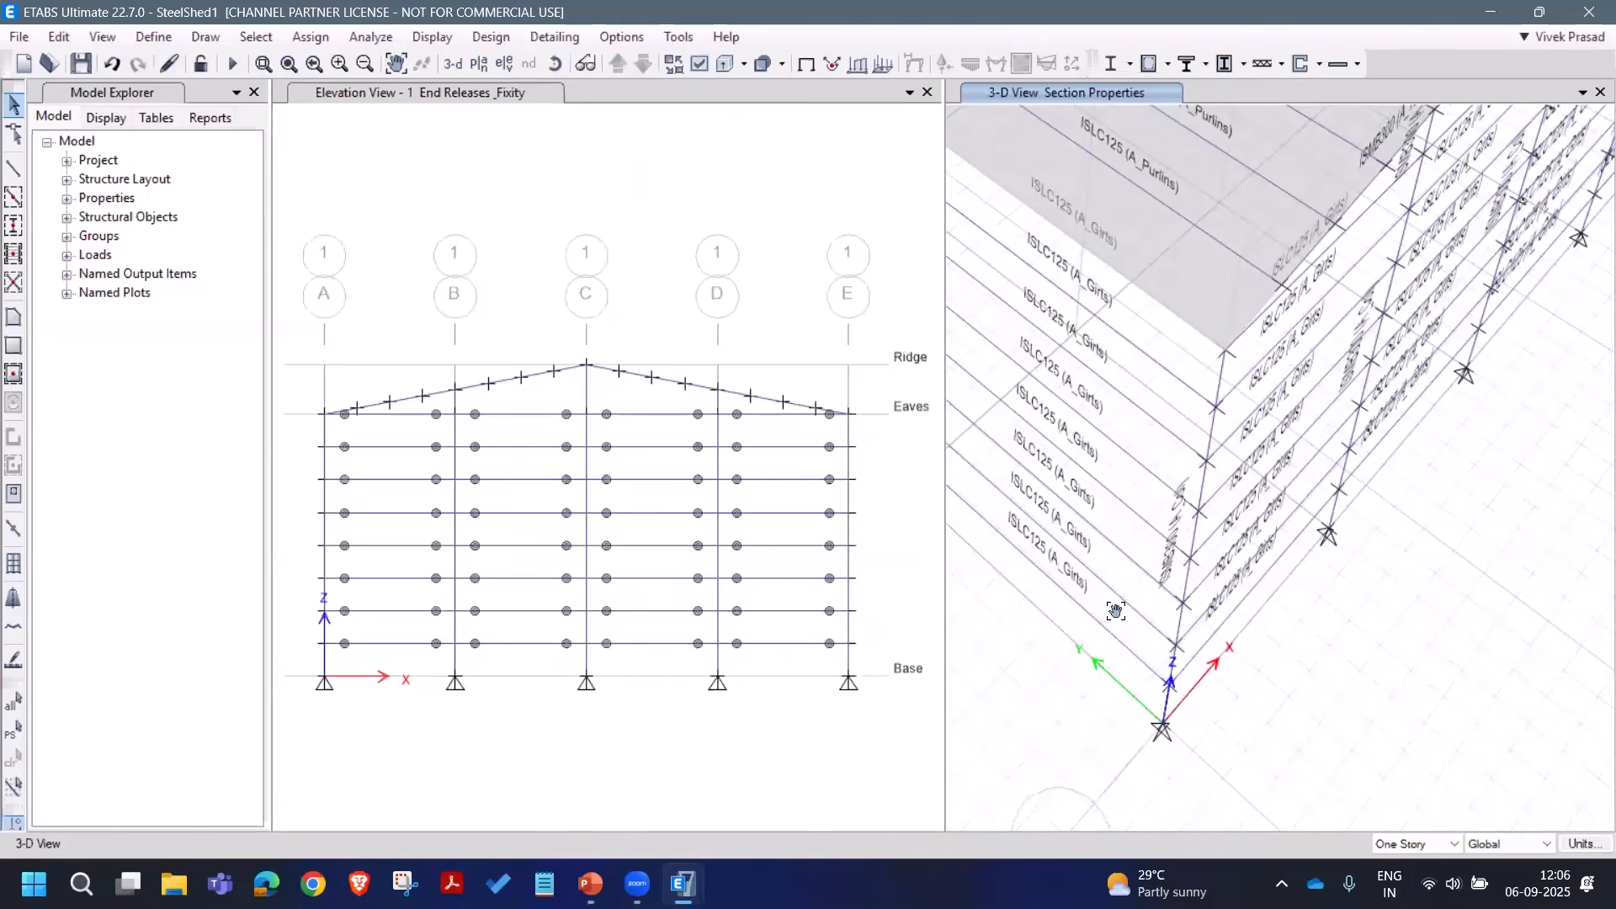
# Step: Confirm rafter B103 is assigned ISMB300 A_Rafters, then clear the selection
pyautogui.moveTo(1263, 173); pyautogui.dragTo(1334, 417, button='middle')
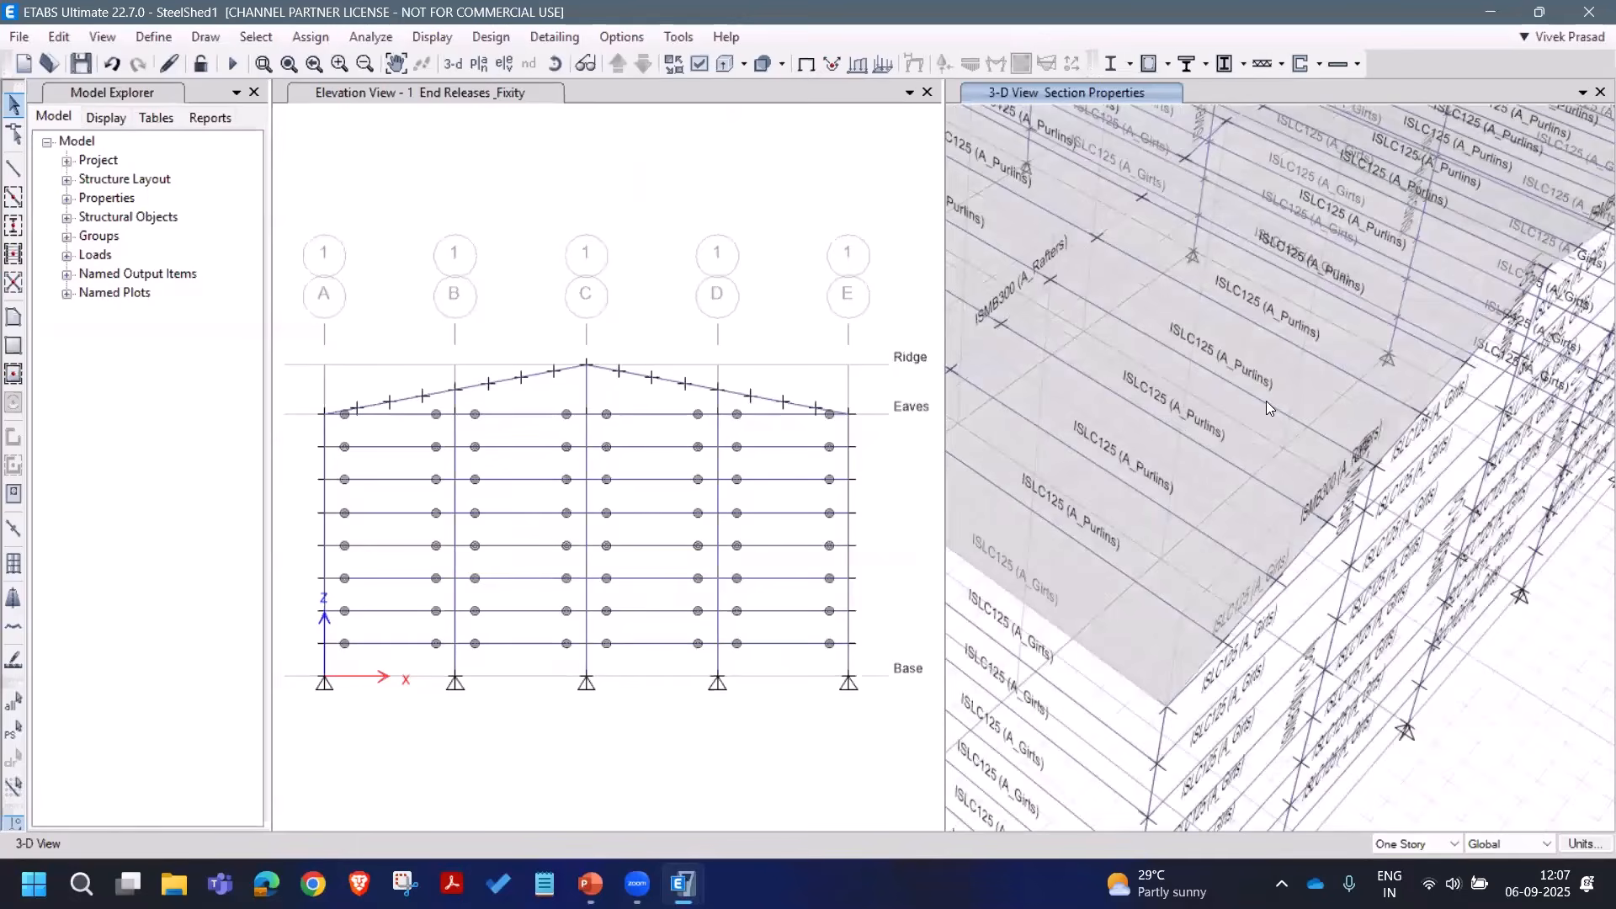
pyautogui.moveTo(1251, 291); pyautogui.dragTo(1271, 426, button='middle')
pyautogui.scroll(-8, 1190, 424)
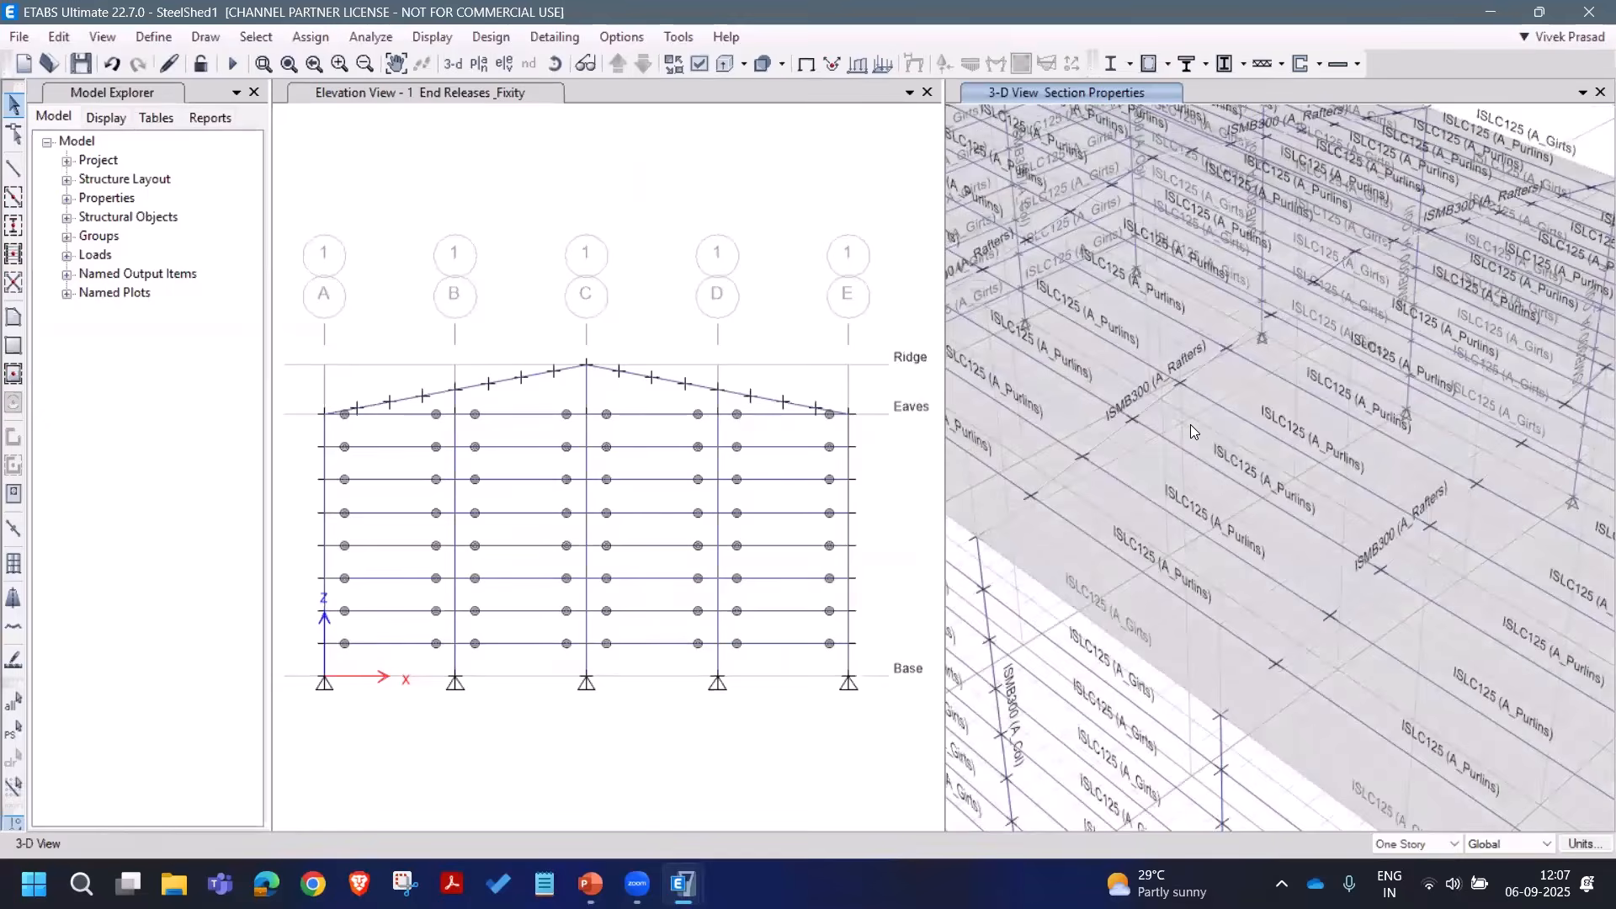
pyautogui.scroll(7, 1190, 424)
pyautogui.rightClick(1223, 411)
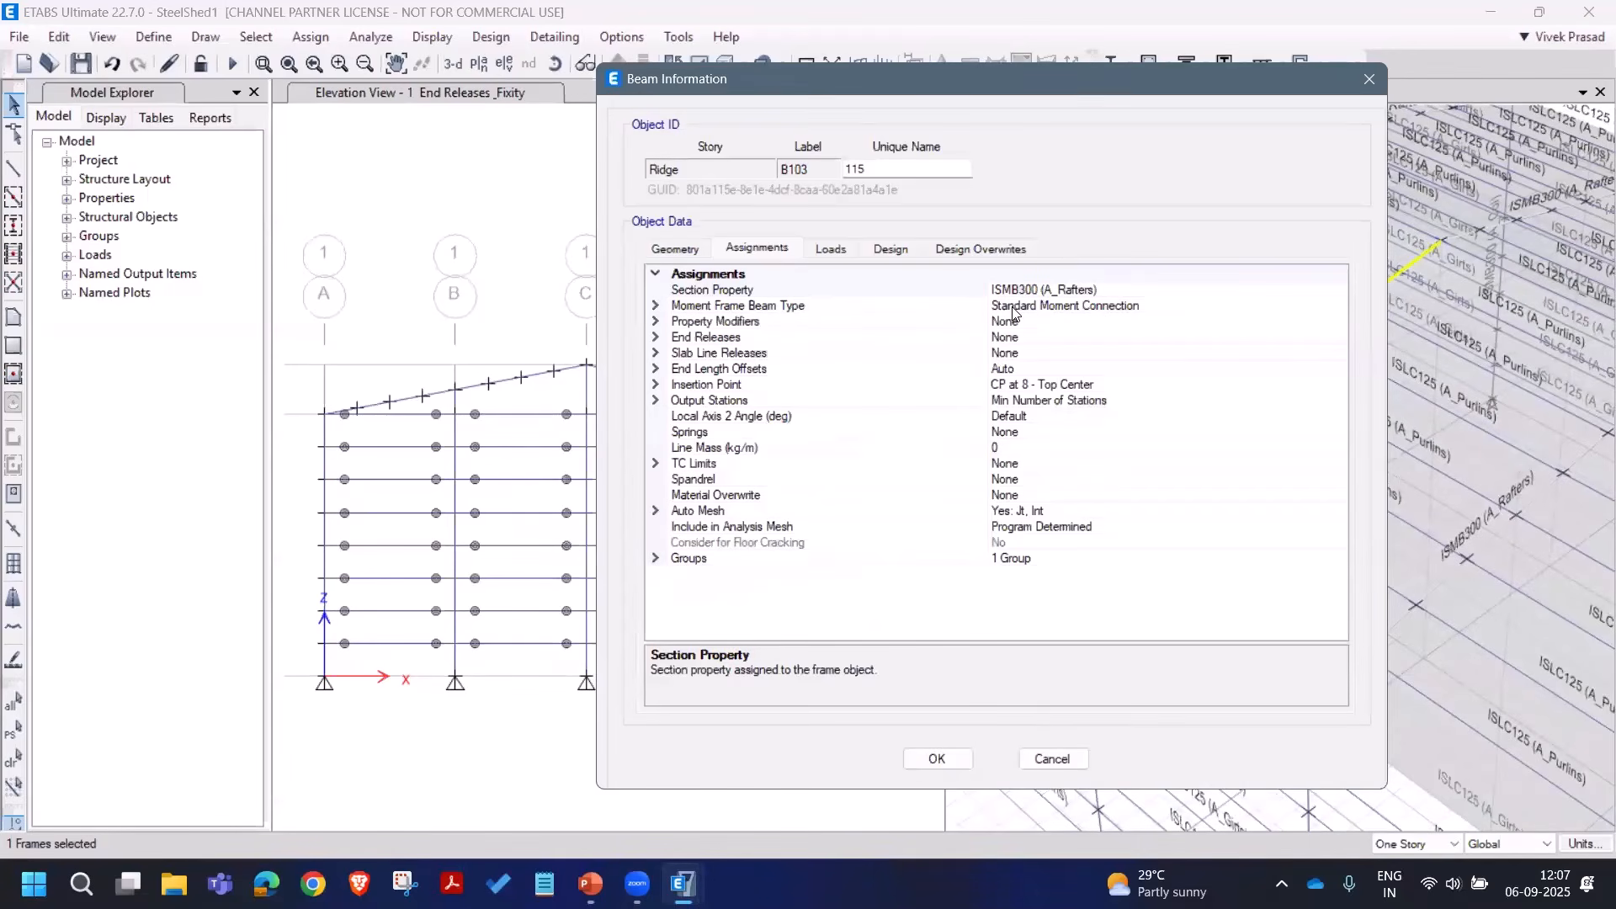
pyautogui.click(1050, 759)
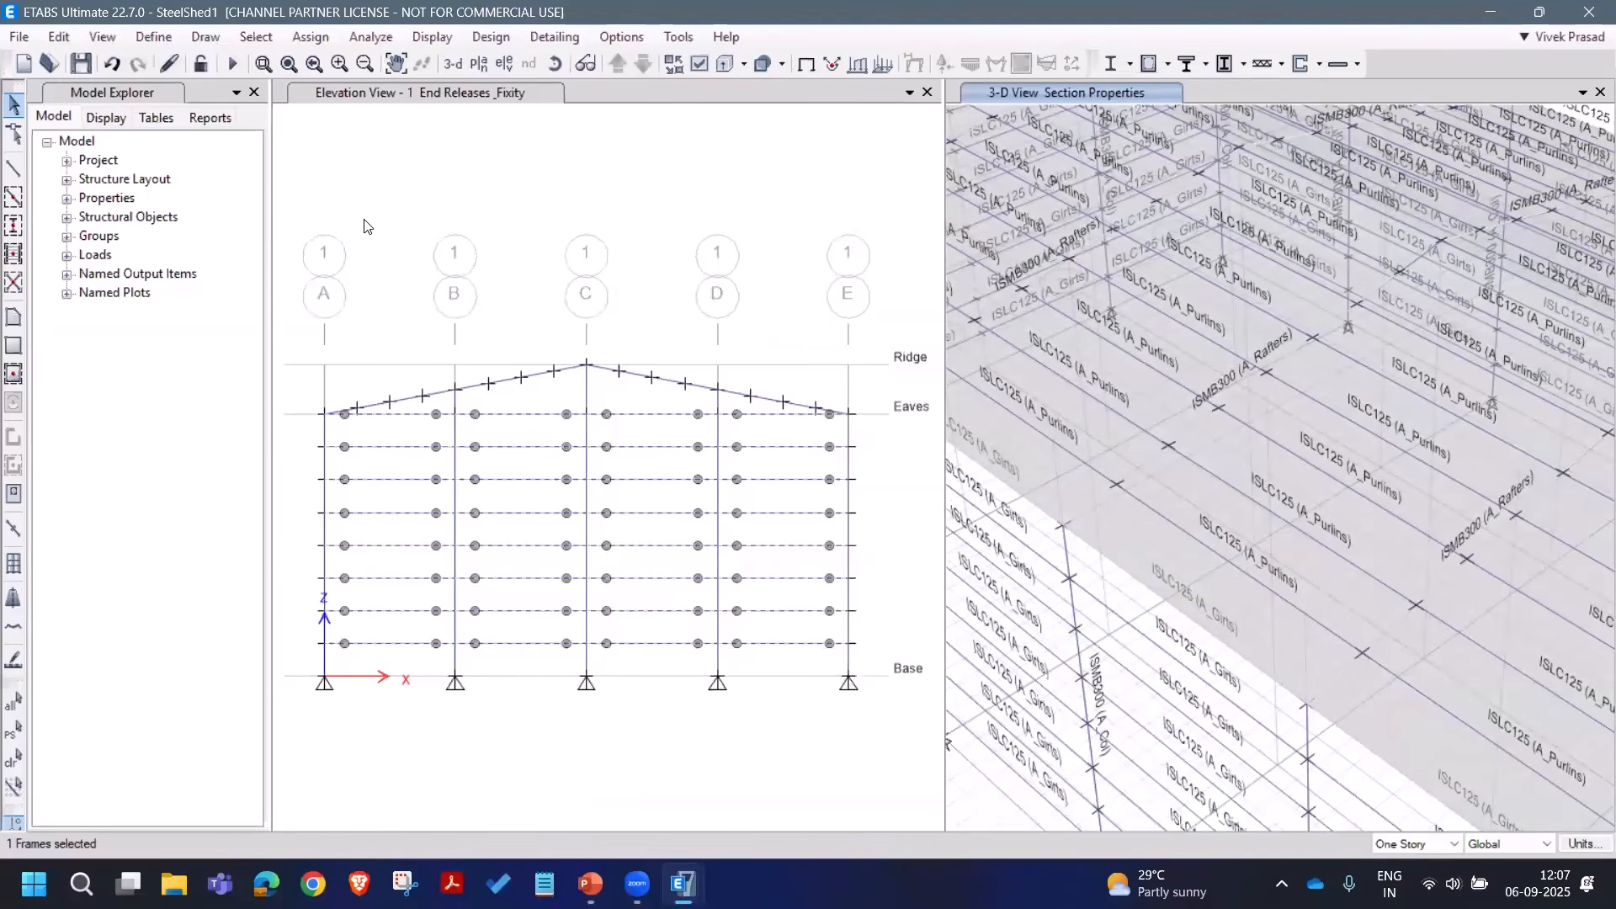
pyautogui.click(12, 761)
# Step: From the elevation view, select the 18 joints and 28 frames at the Eaves level
pyautogui.scroll(-5, 1170, 305)
pyautogui.click(686, 249)
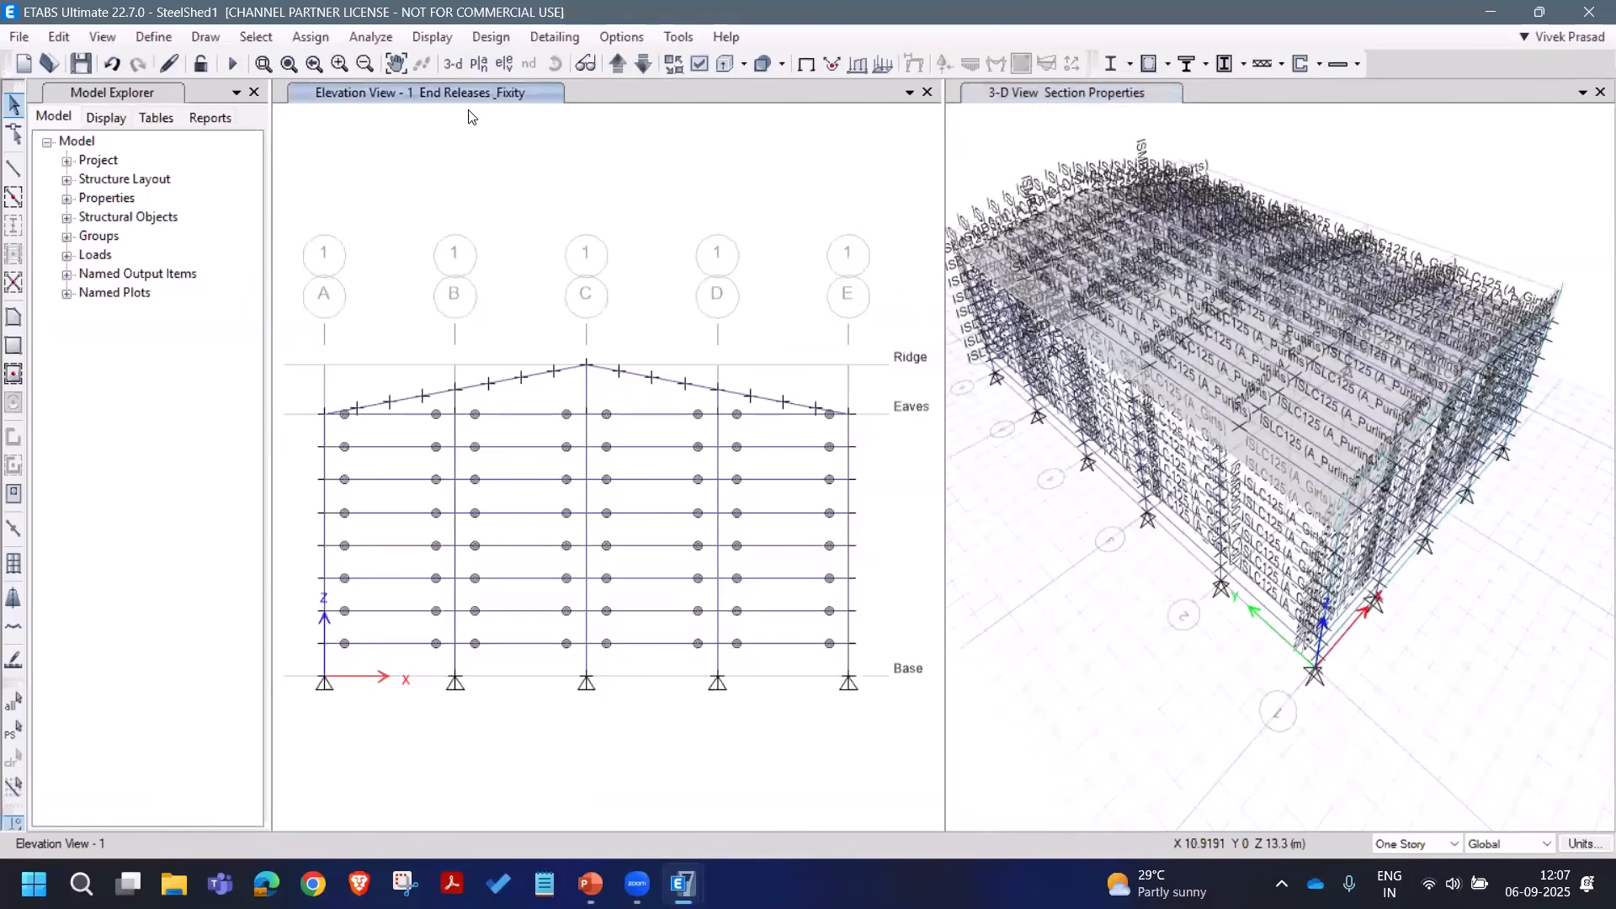
pyautogui.click(258, 38)
pyautogui.moveTo(361, 62)
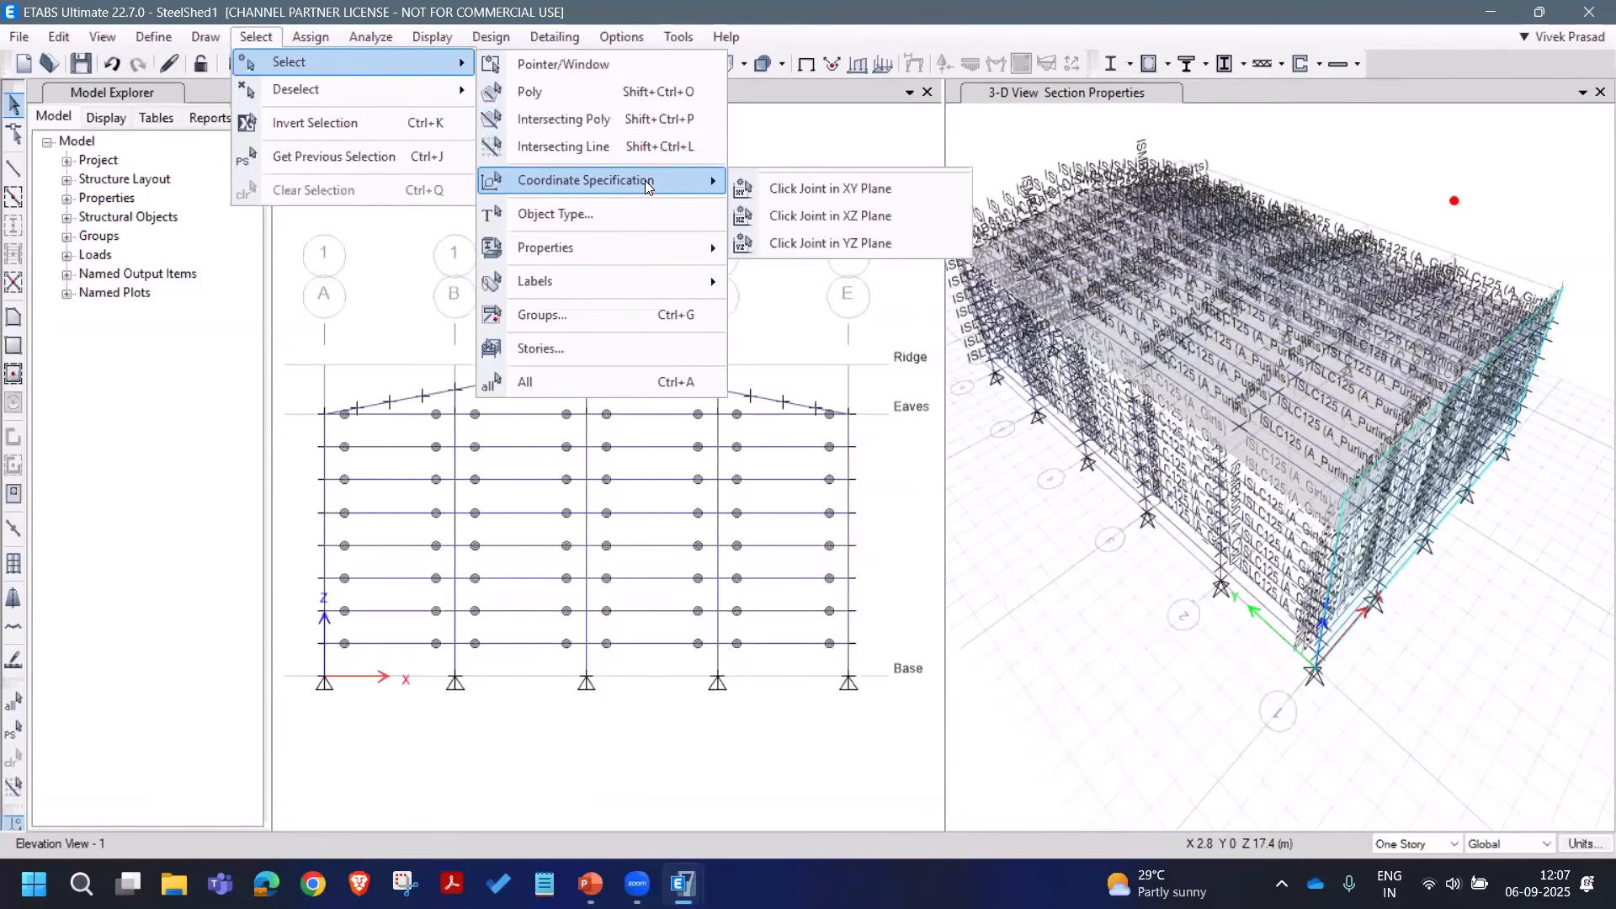
pyautogui.click(788, 189)
pyautogui.click(849, 414)
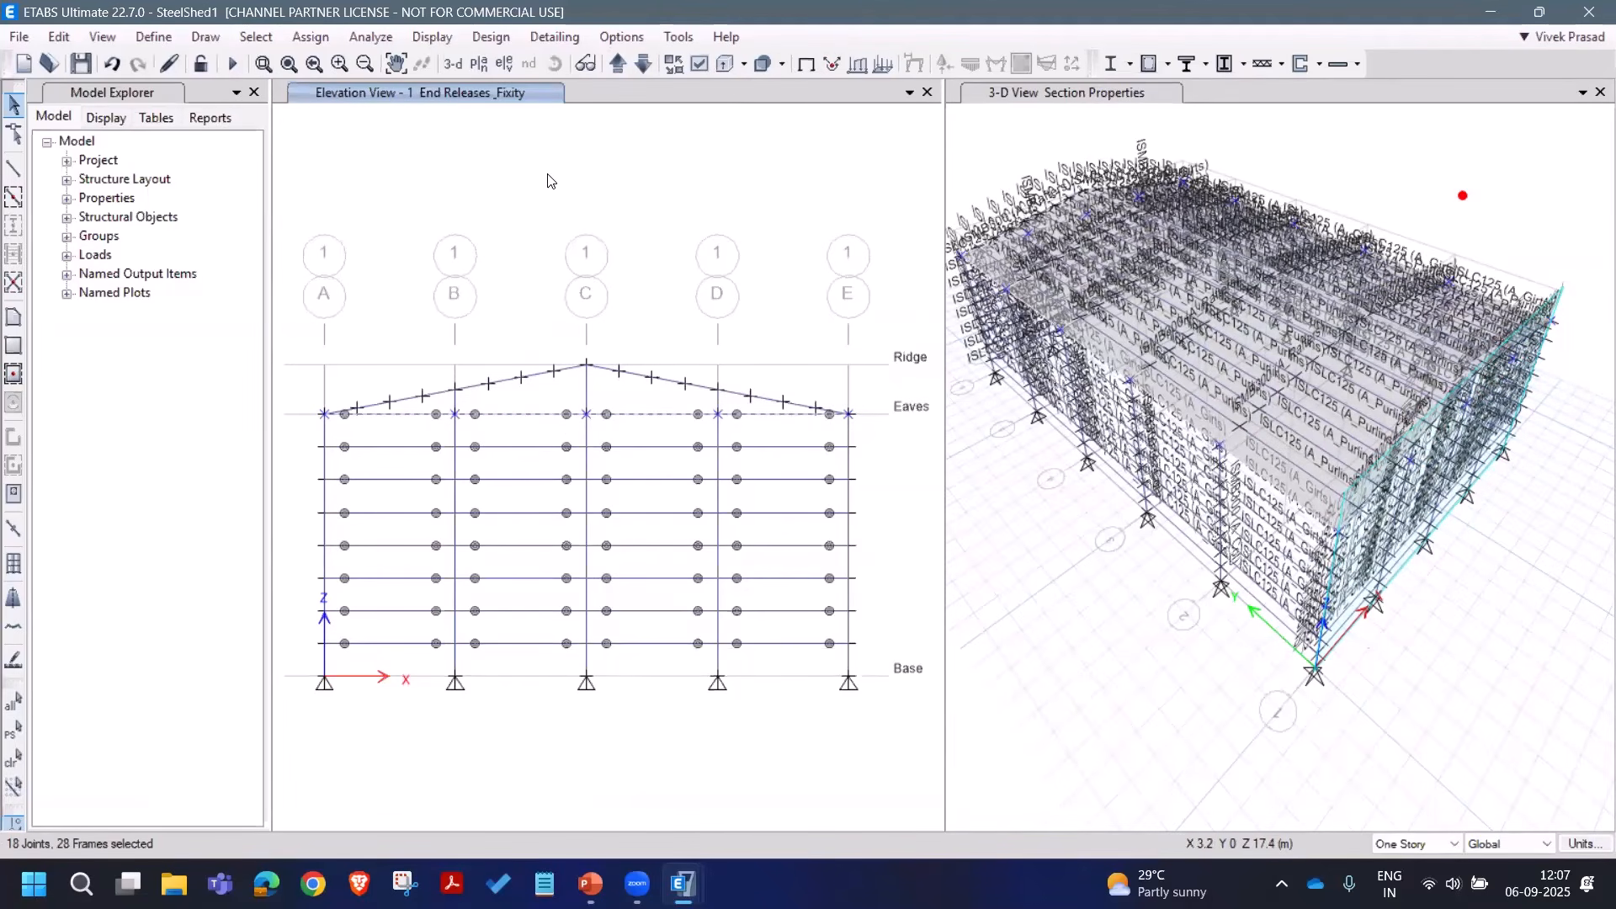
pyautogui.click(1096, 126)
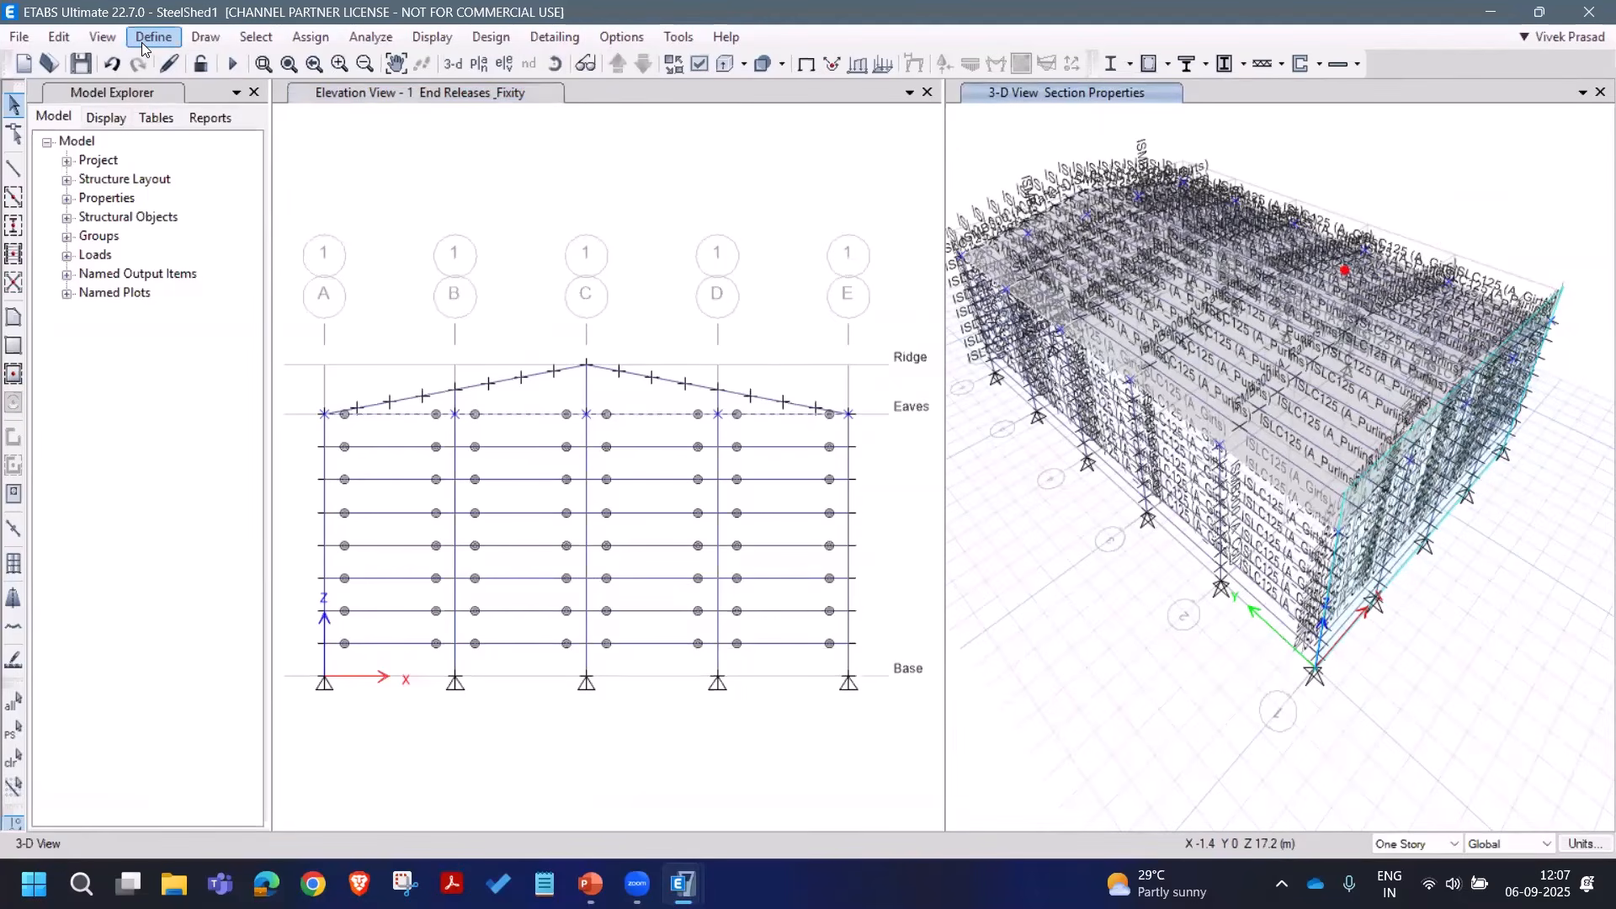
pyautogui.click(206, 37)
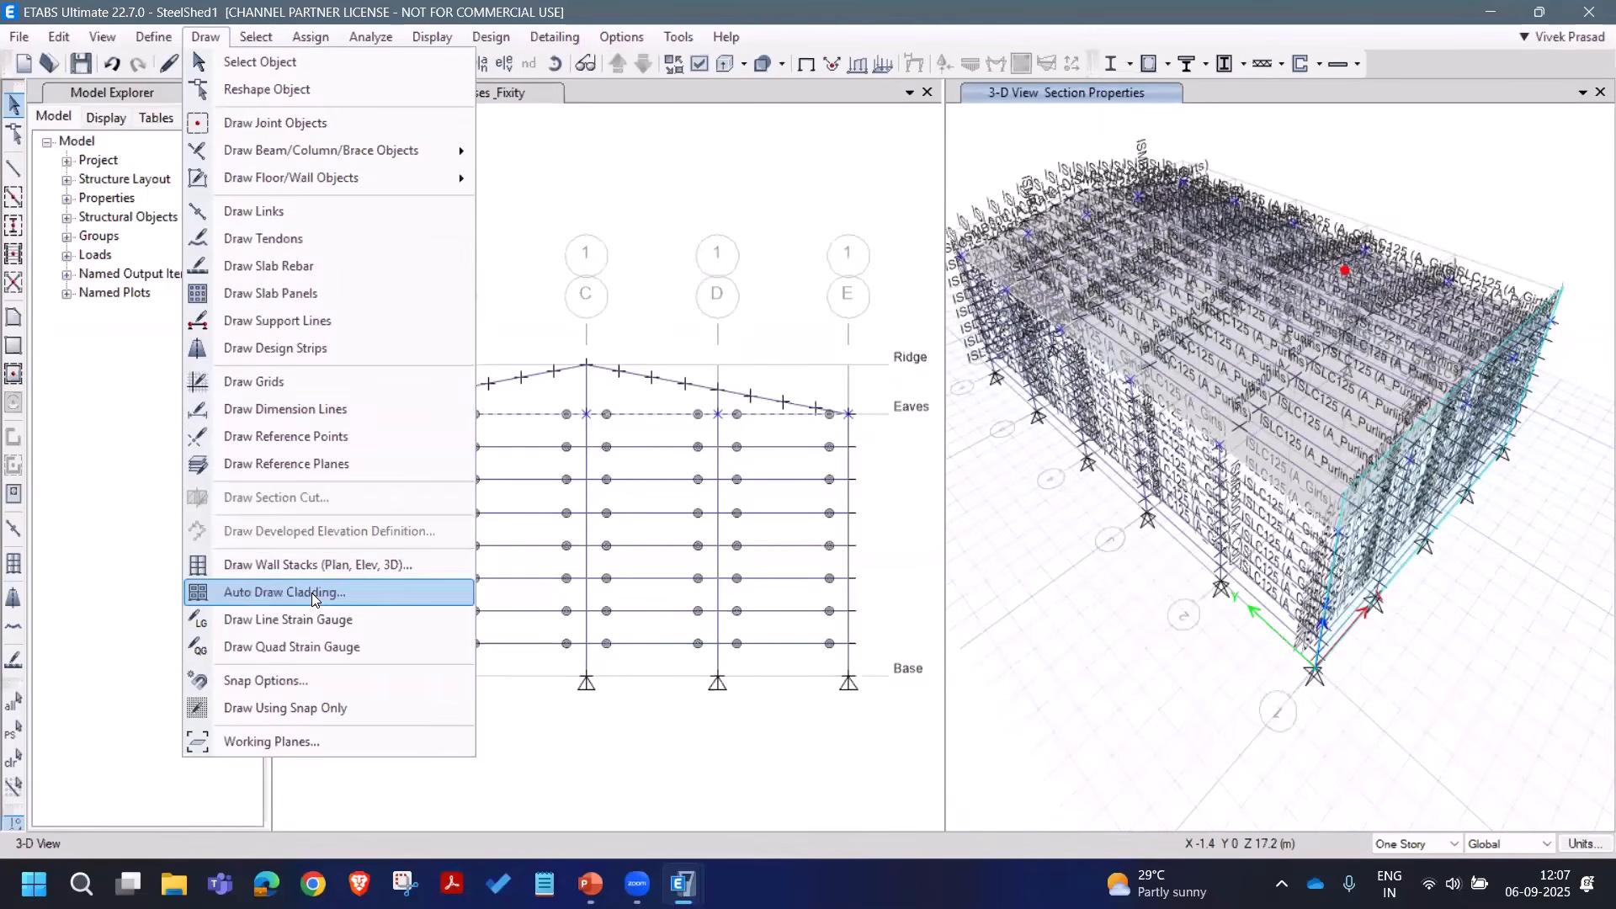
# Step: Auto-draw wall cladding from the selected beams only, then save the model
pyautogui.press('Return')
pyautogui.click(751, 401)
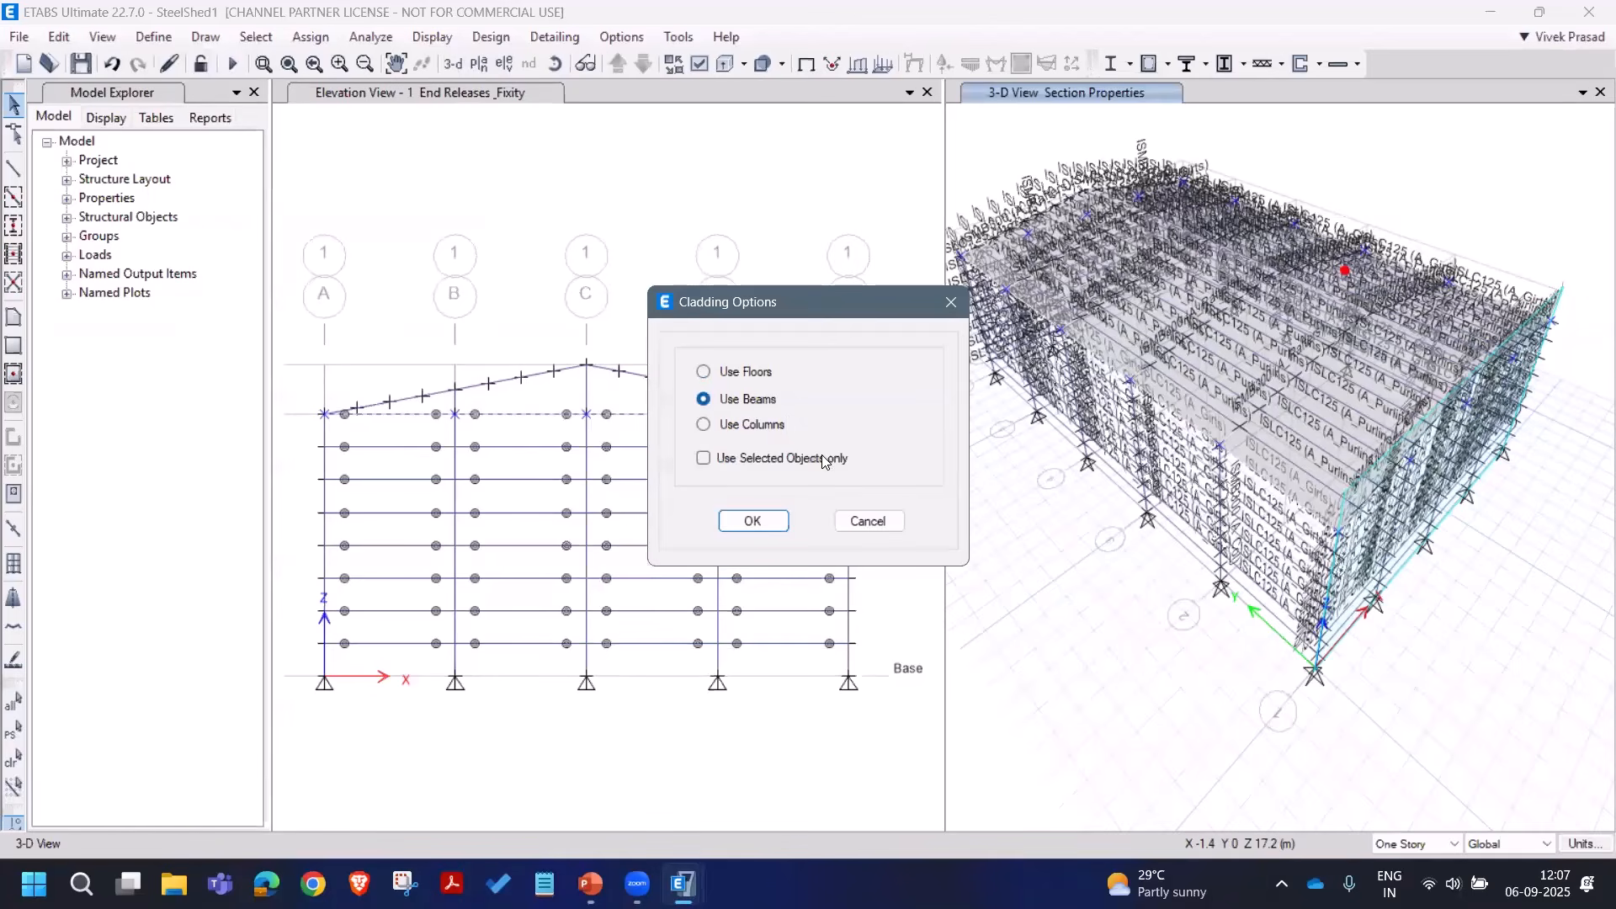
pyautogui.click(786, 461)
pyautogui.click(751, 521)
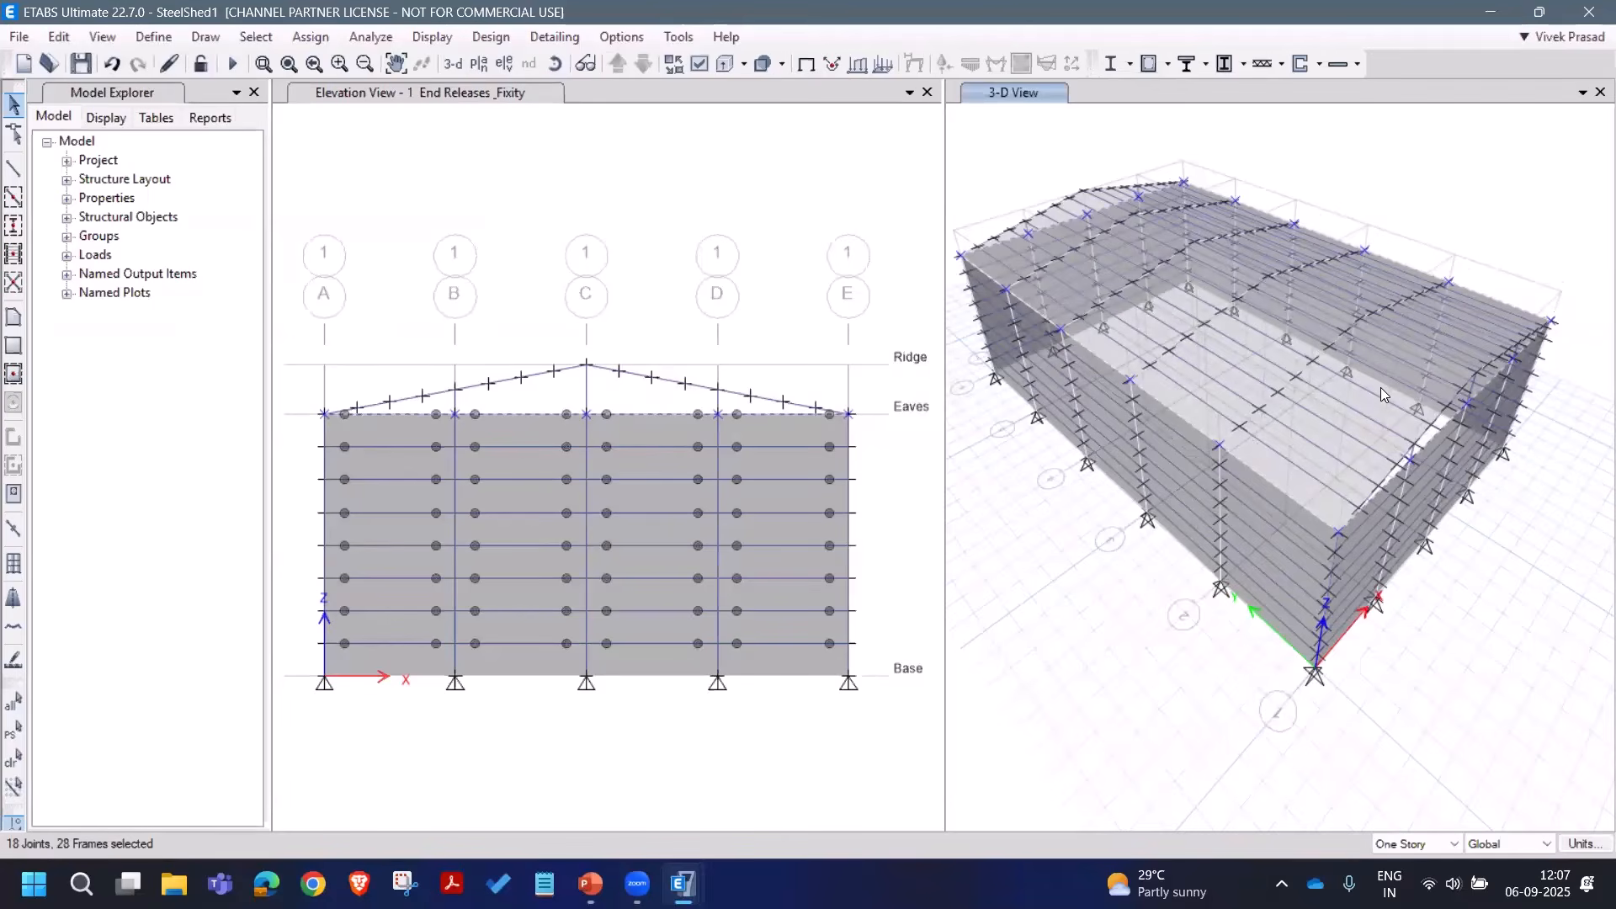
pyautogui.click(78, 65)
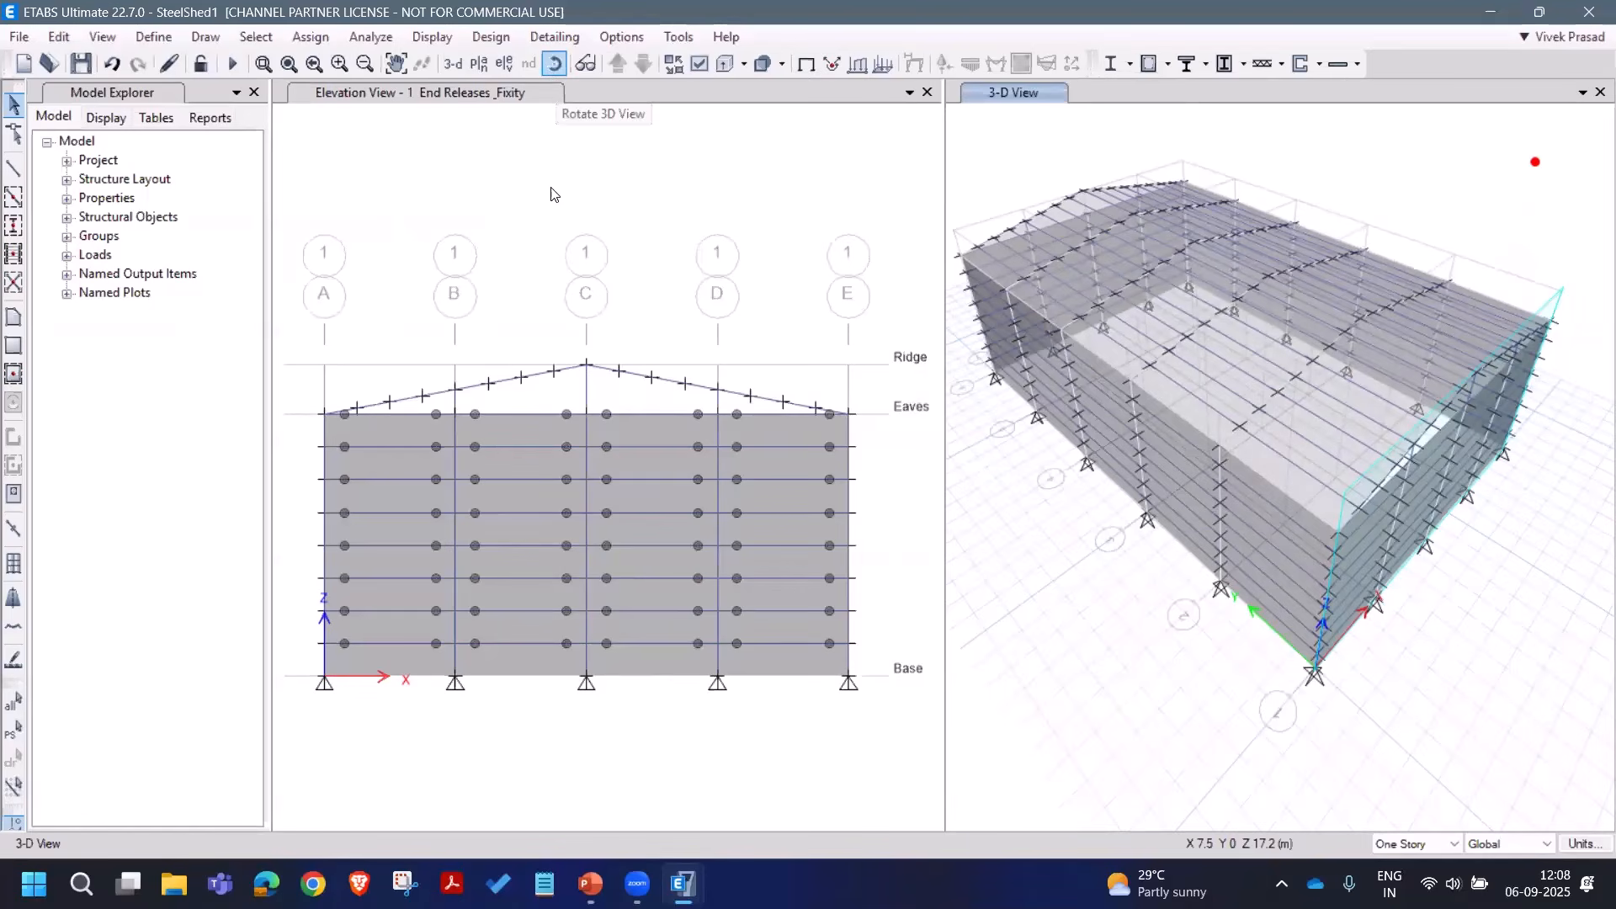
# Step: Display the grid line 1 elevation in the elevation window
pyautogui.click(551, 113)
pyautogui.click(508, 71)
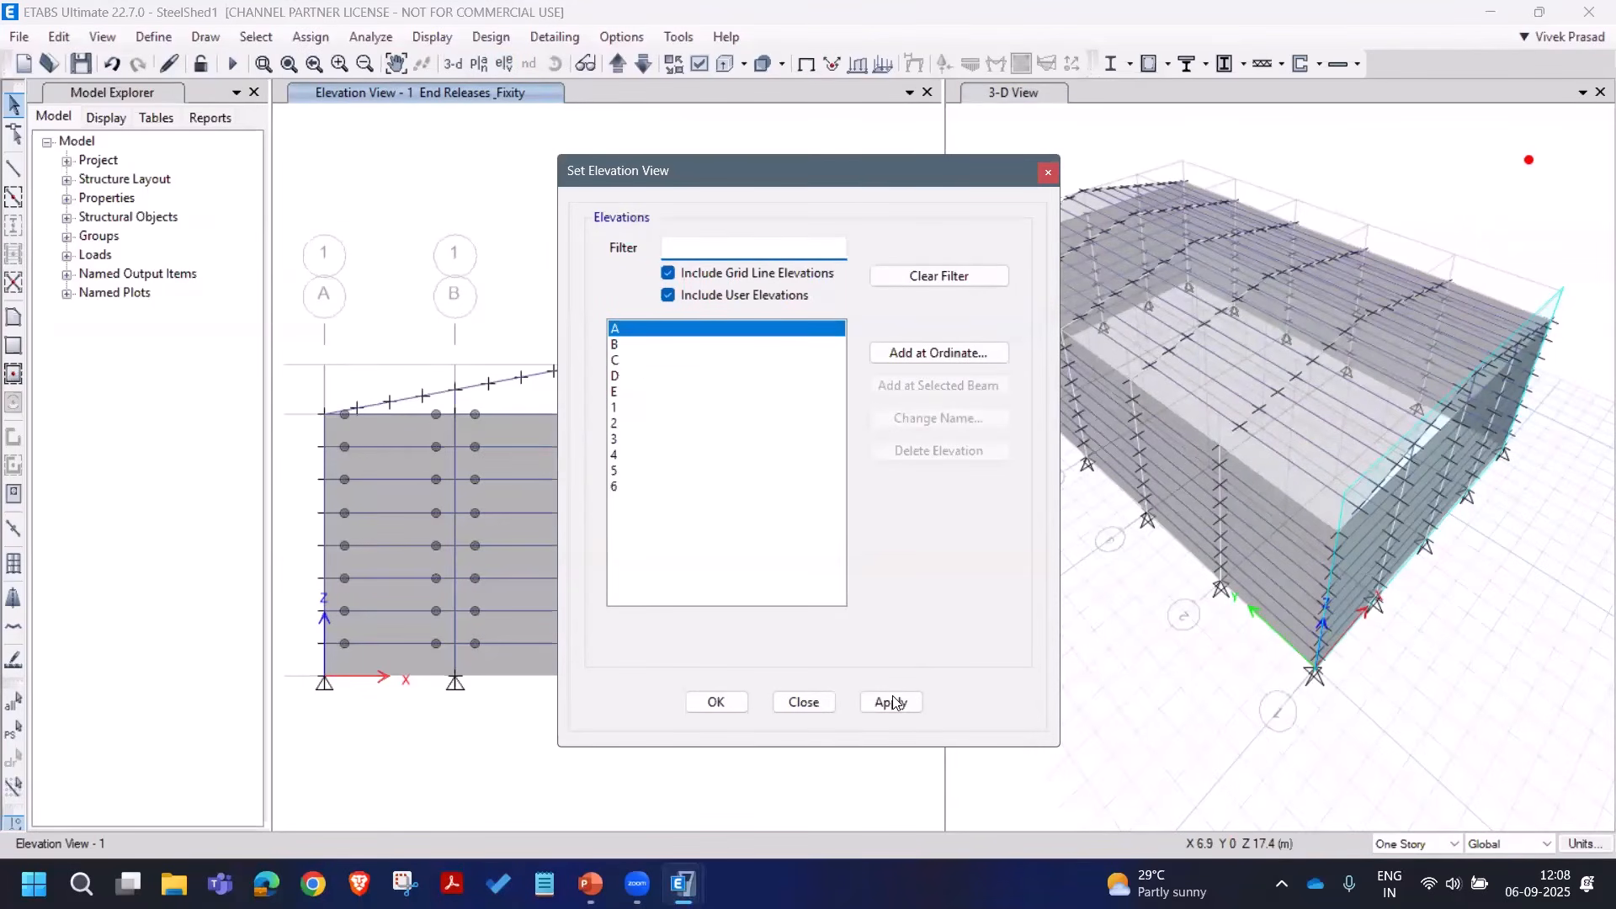
pyautogui.click(699, 407)
pyautogui.click(890, 702)
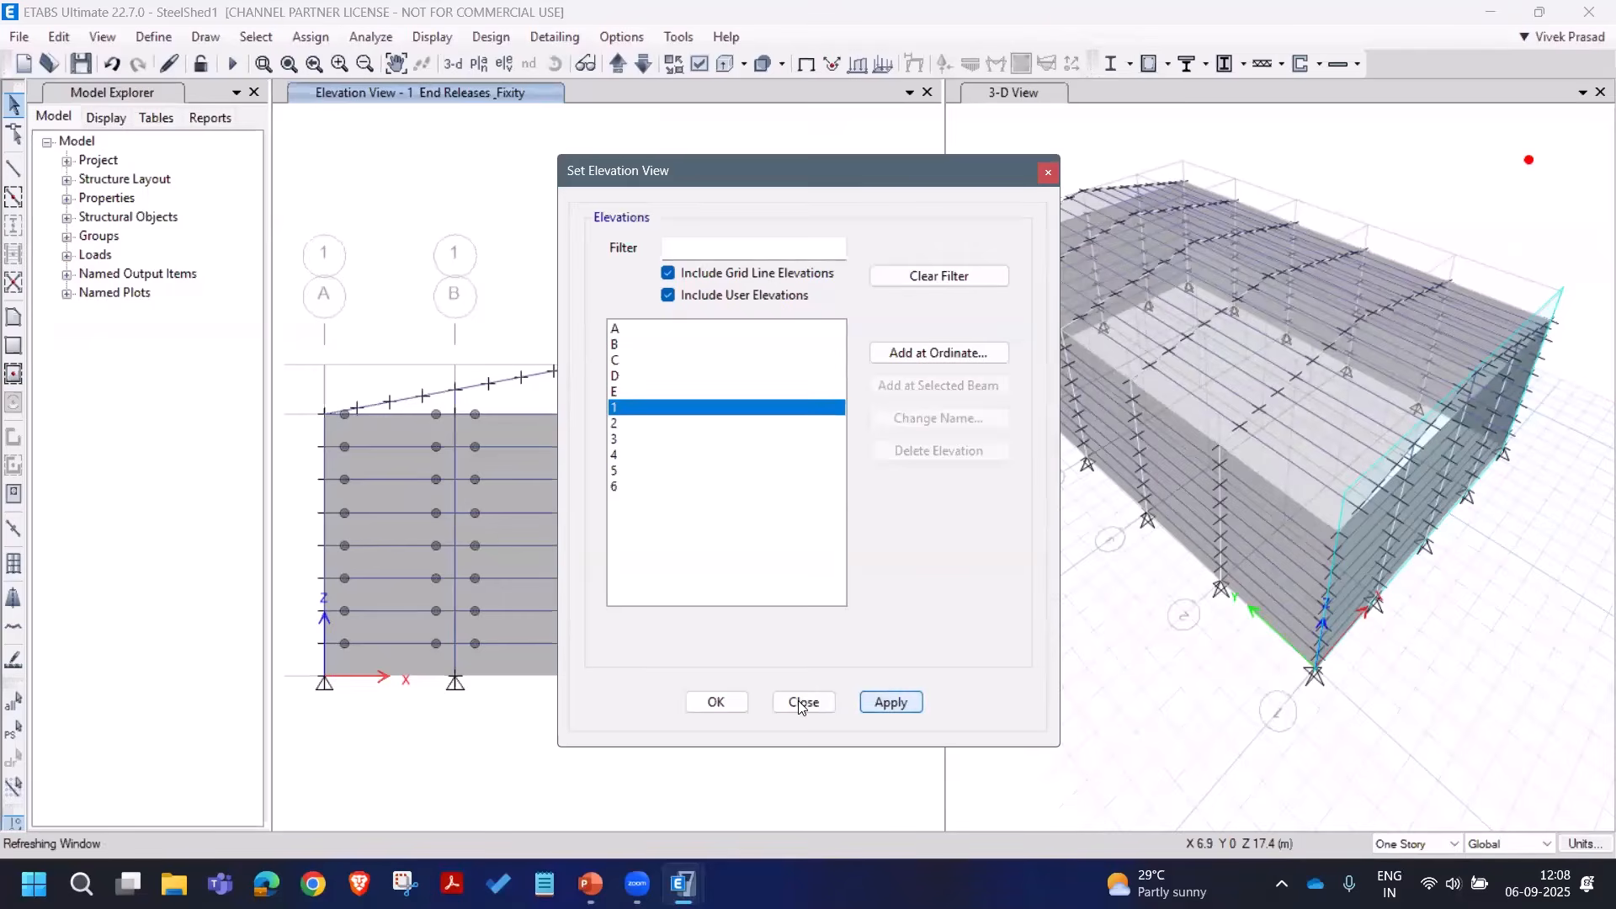
pyautogui.click(803, 702)
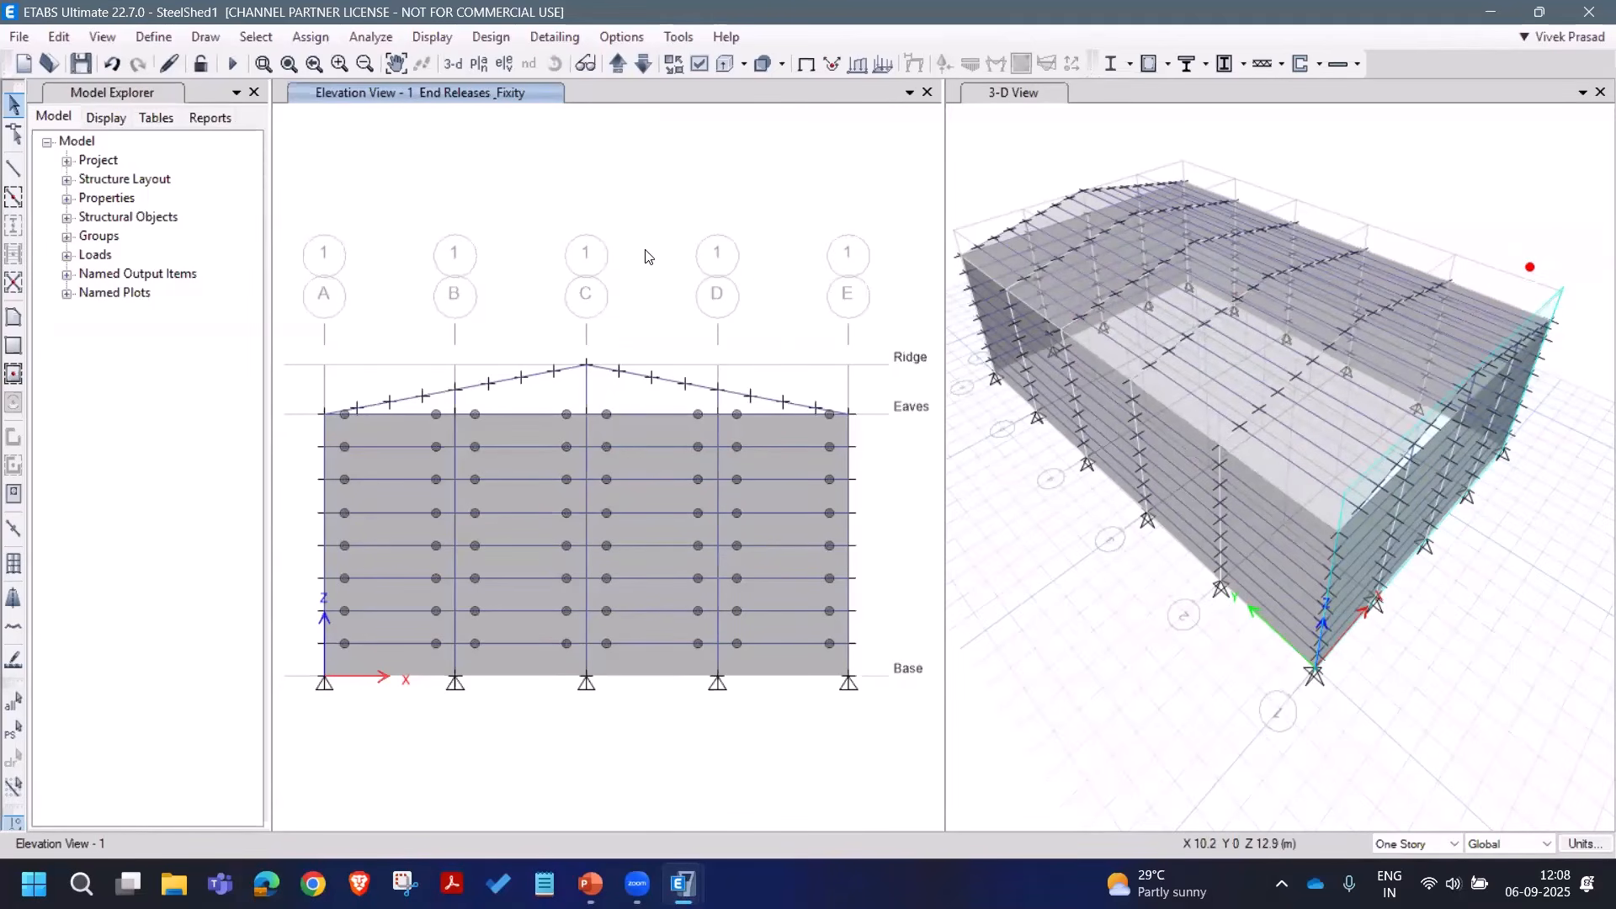
pyautogui.click(504, 64)
pyautogui.click(633, 408)
pyautogui.click(885, 704)
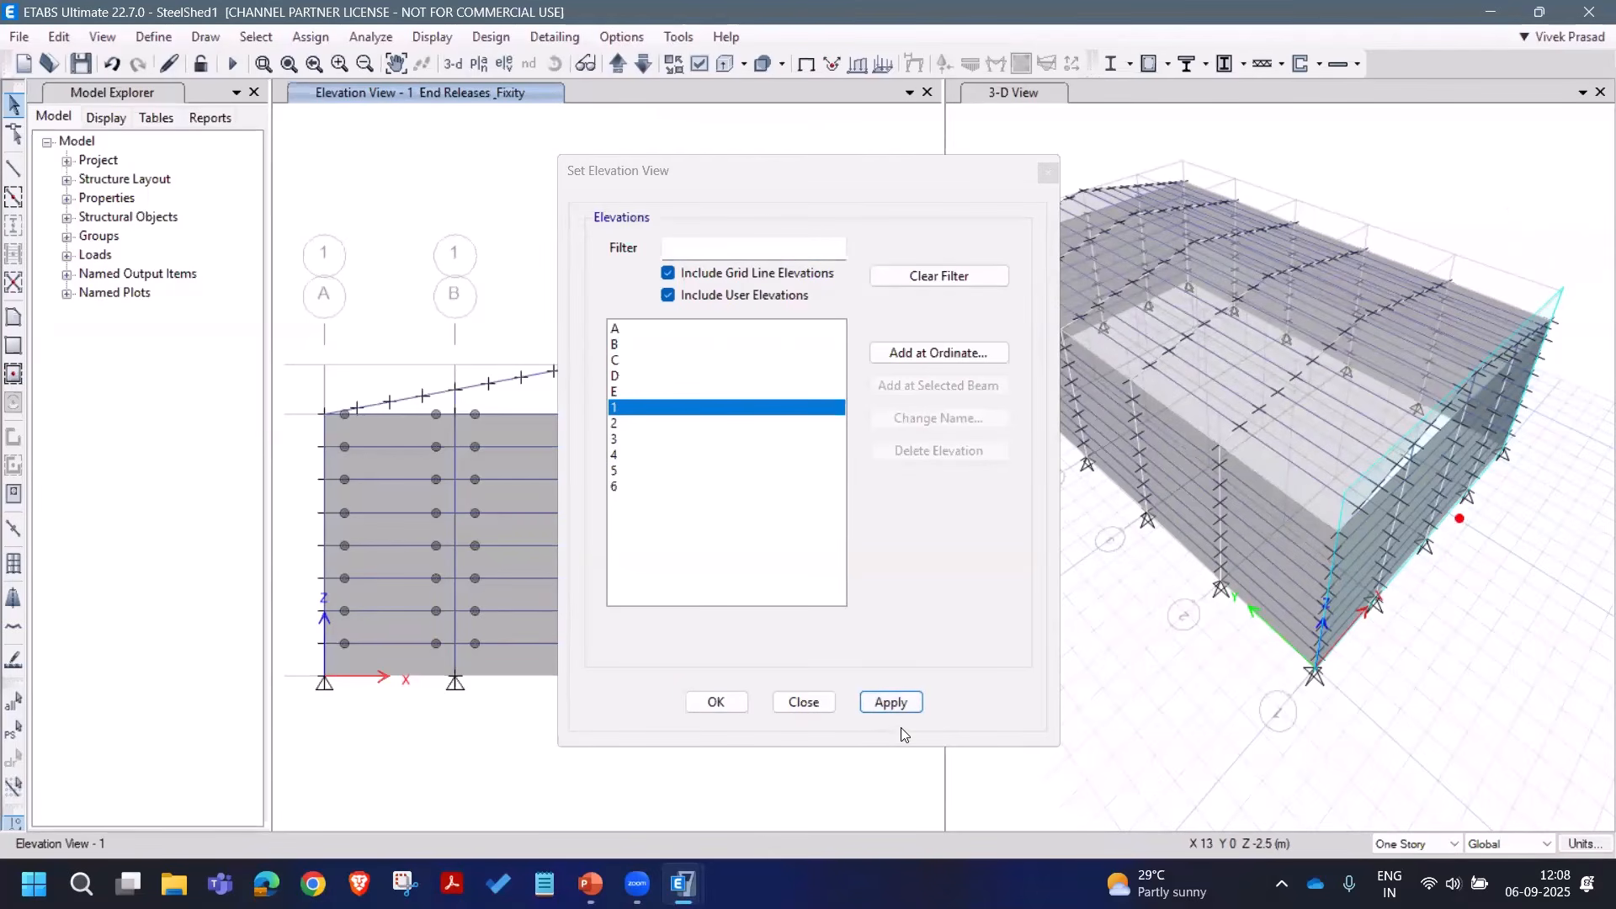
pyautogui.click(894, 706)
pyautogui.click(804, 704)
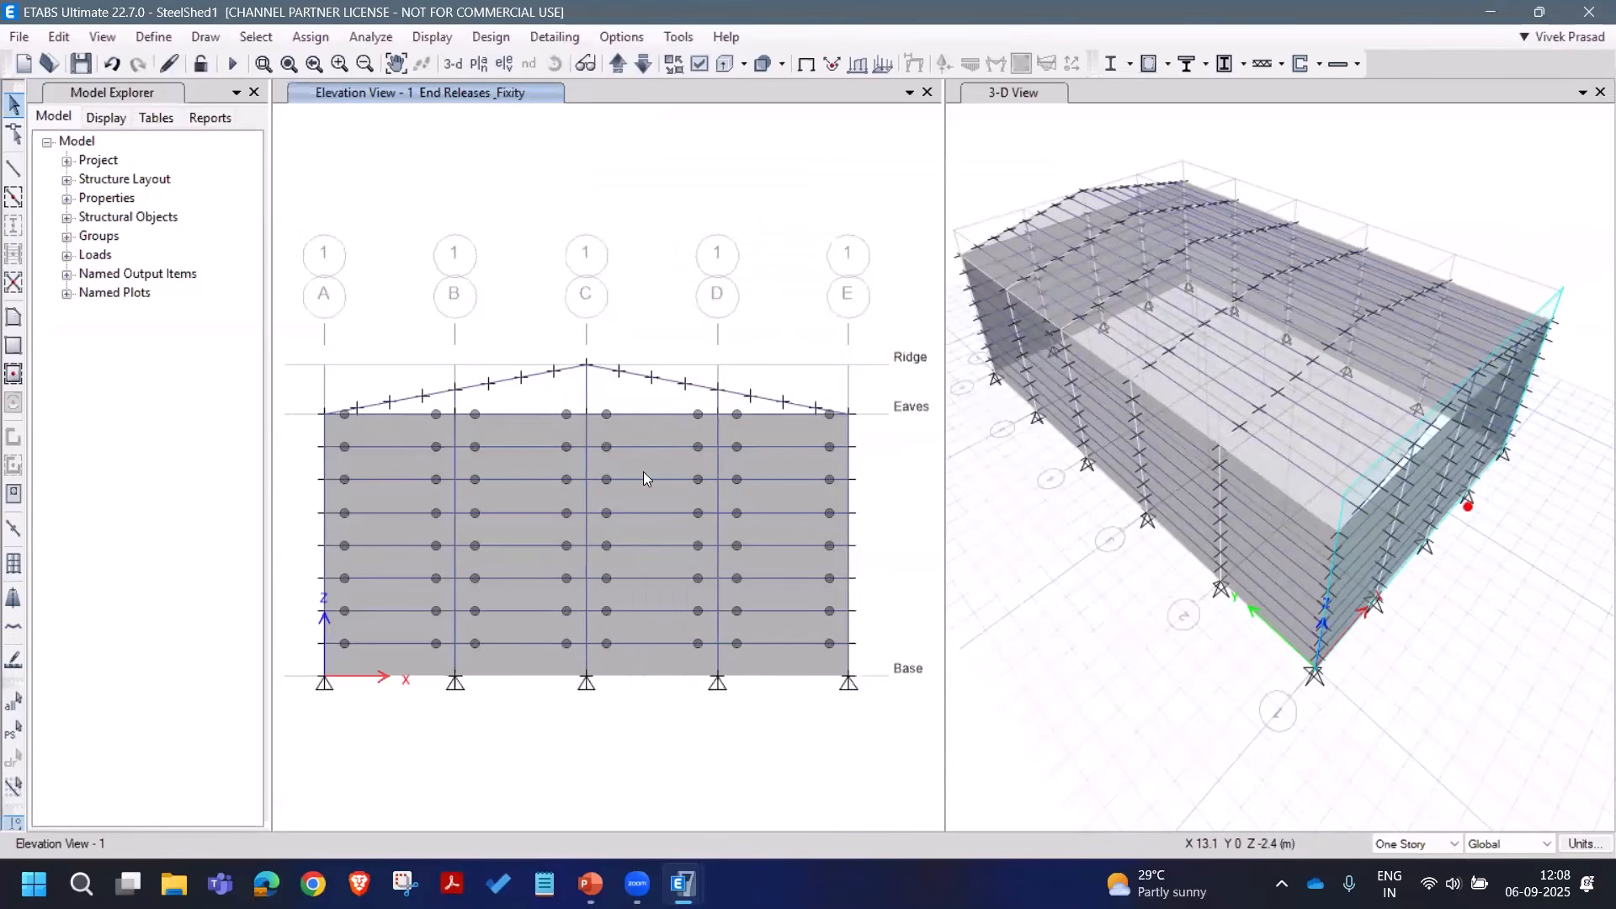
# Step: Switch the elevation window to the grid line A side wall
pyautogui.click(506, 64)
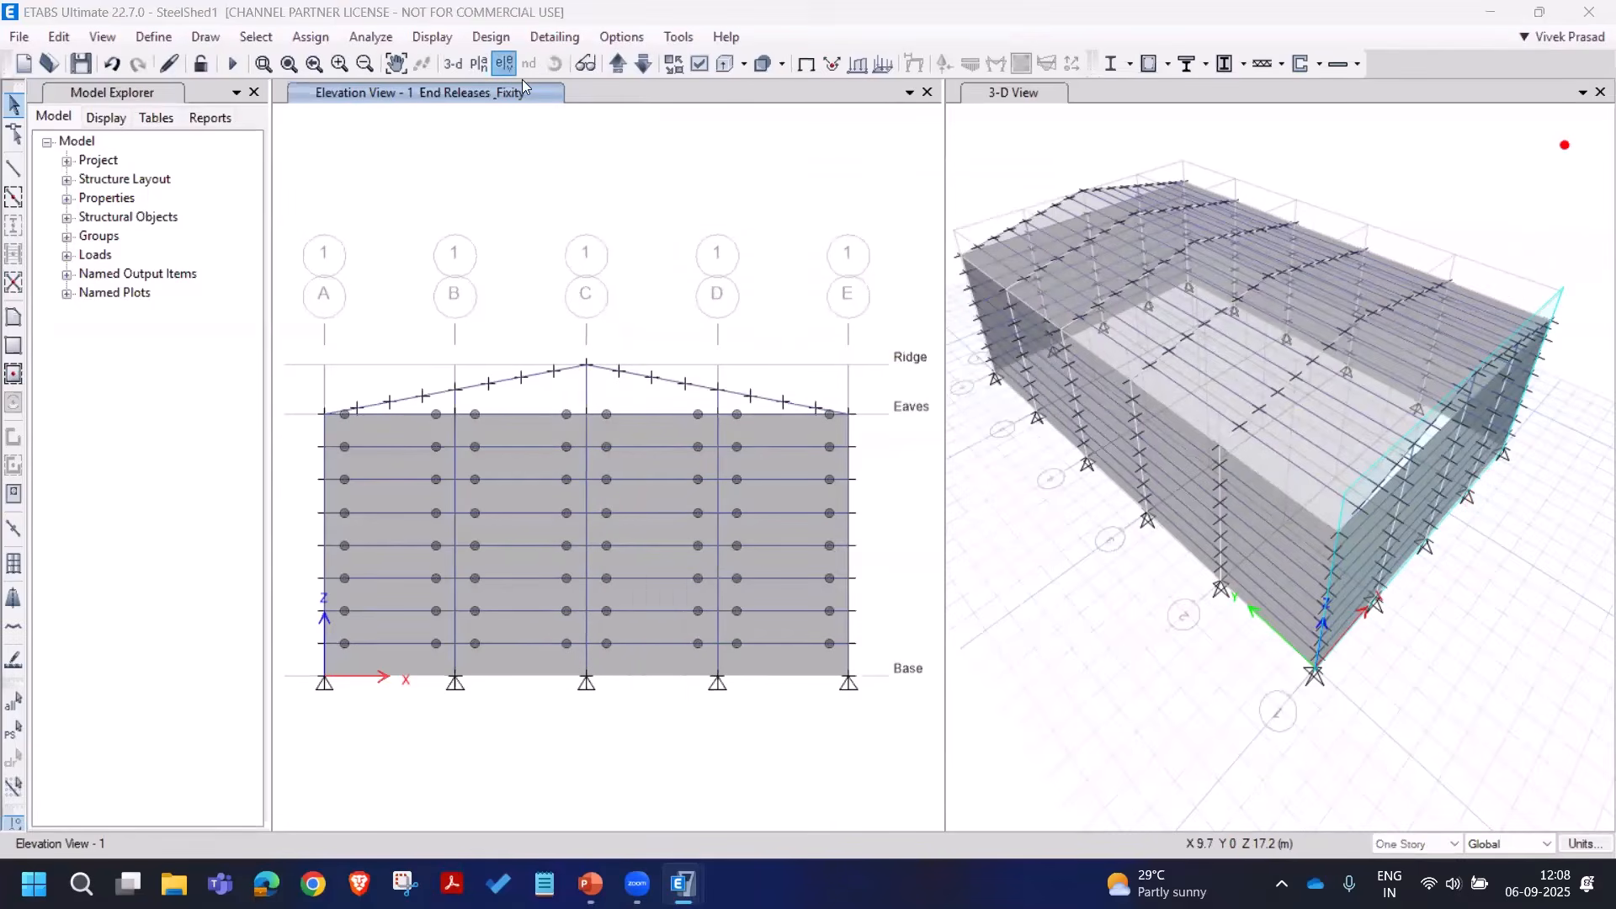
pyautogui.click(892, 704)
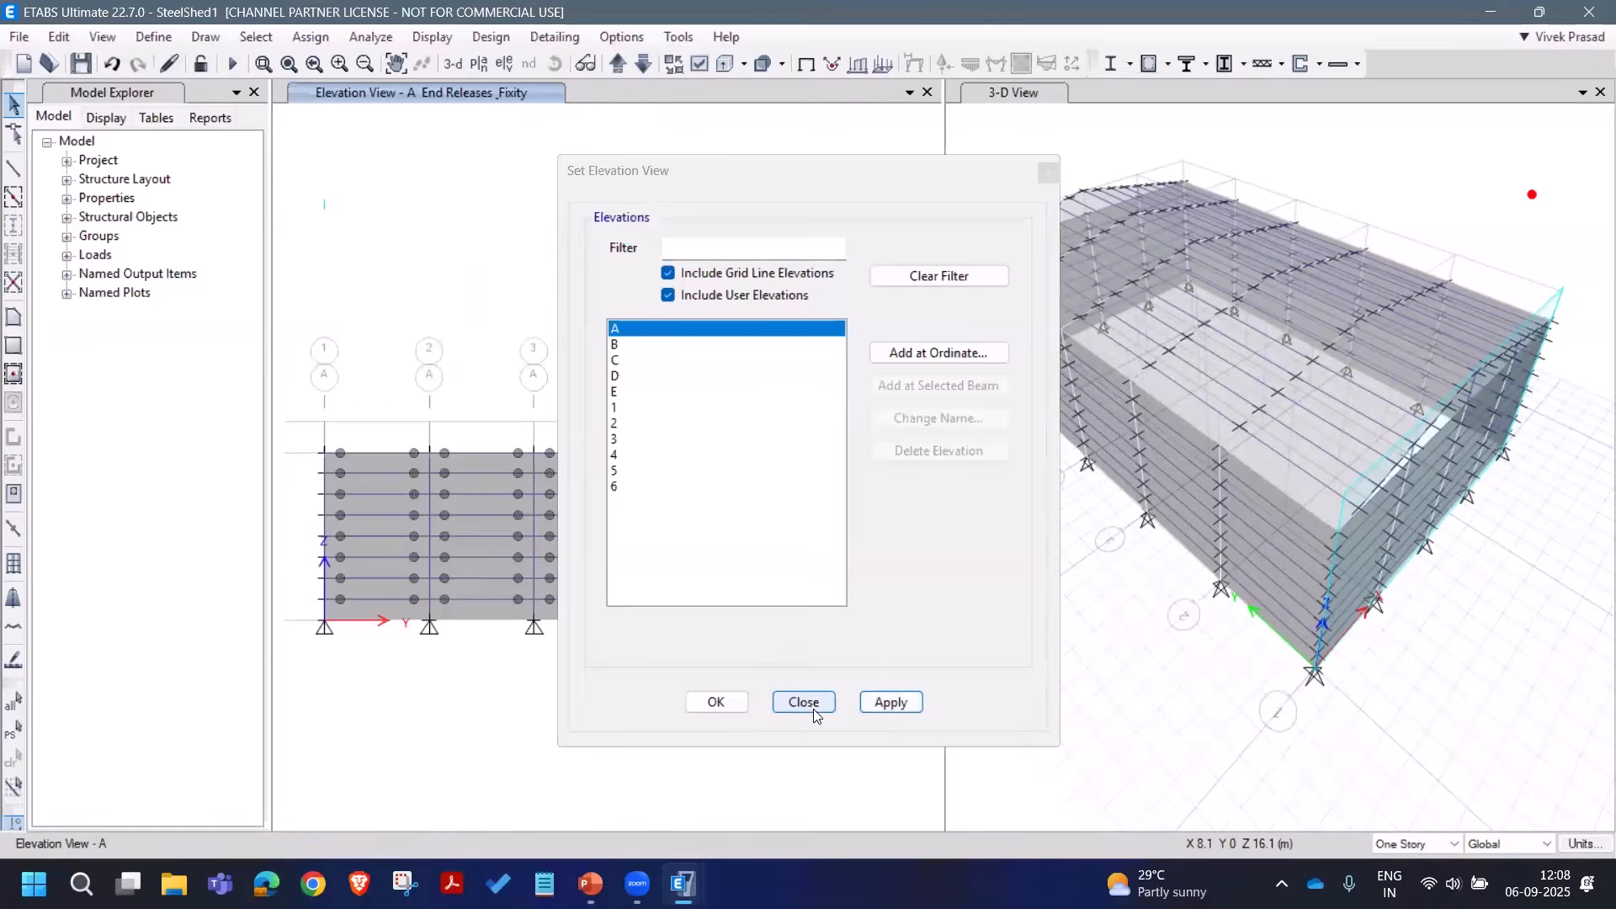
pyautogui.click(804, 704)
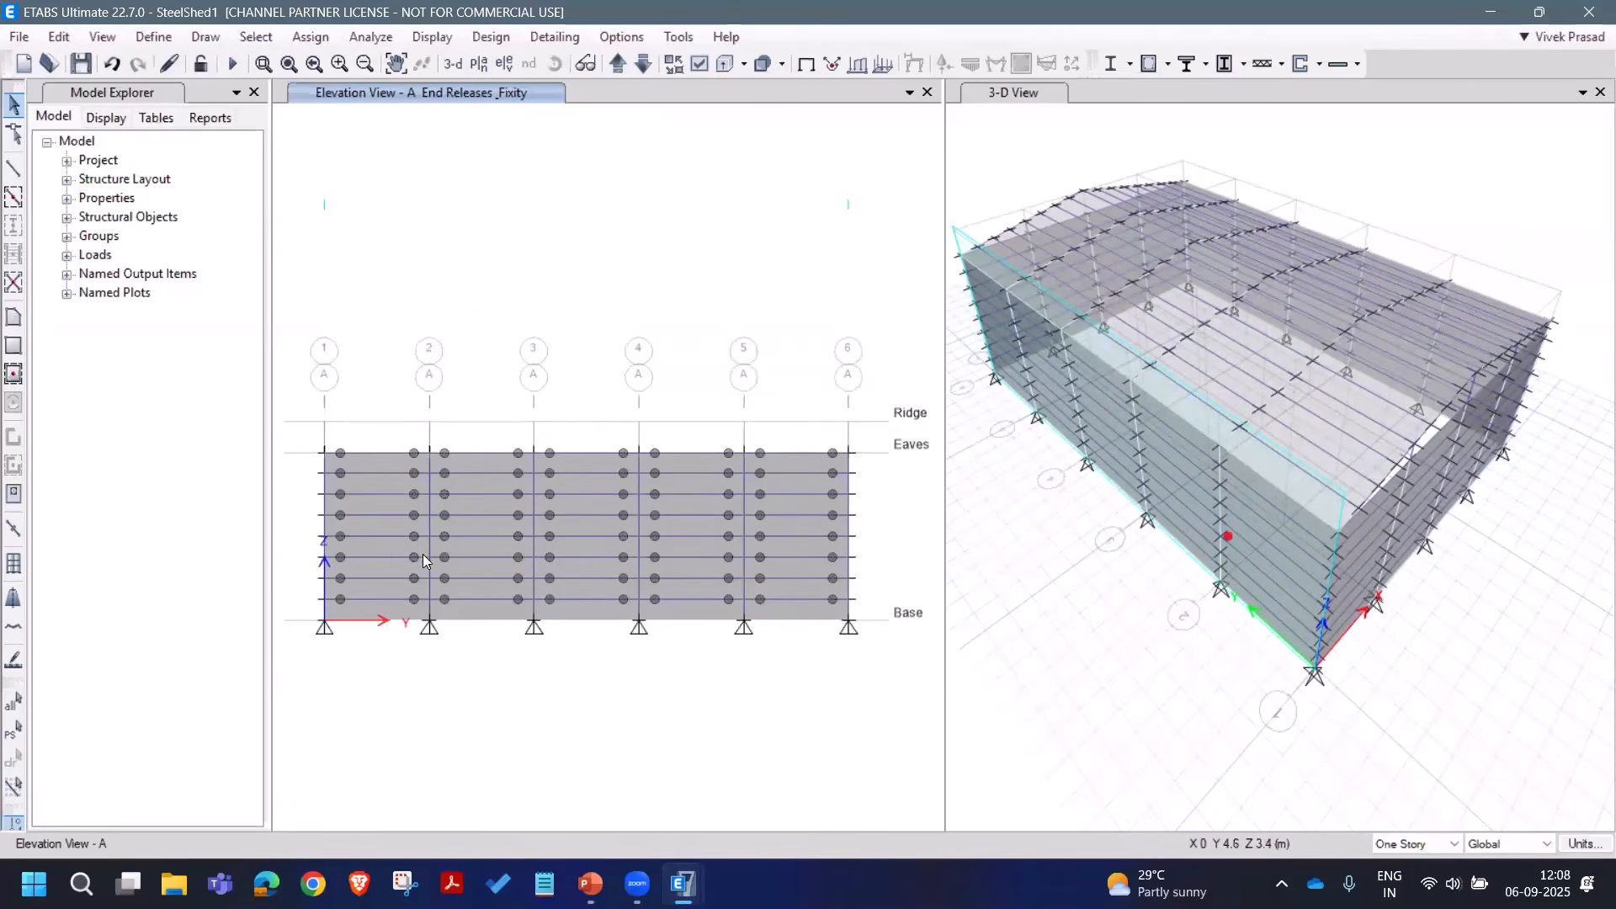
# Step: Start drawing beam/column/brace members with the A_Braces section property
pyautogui.click(203, 38)
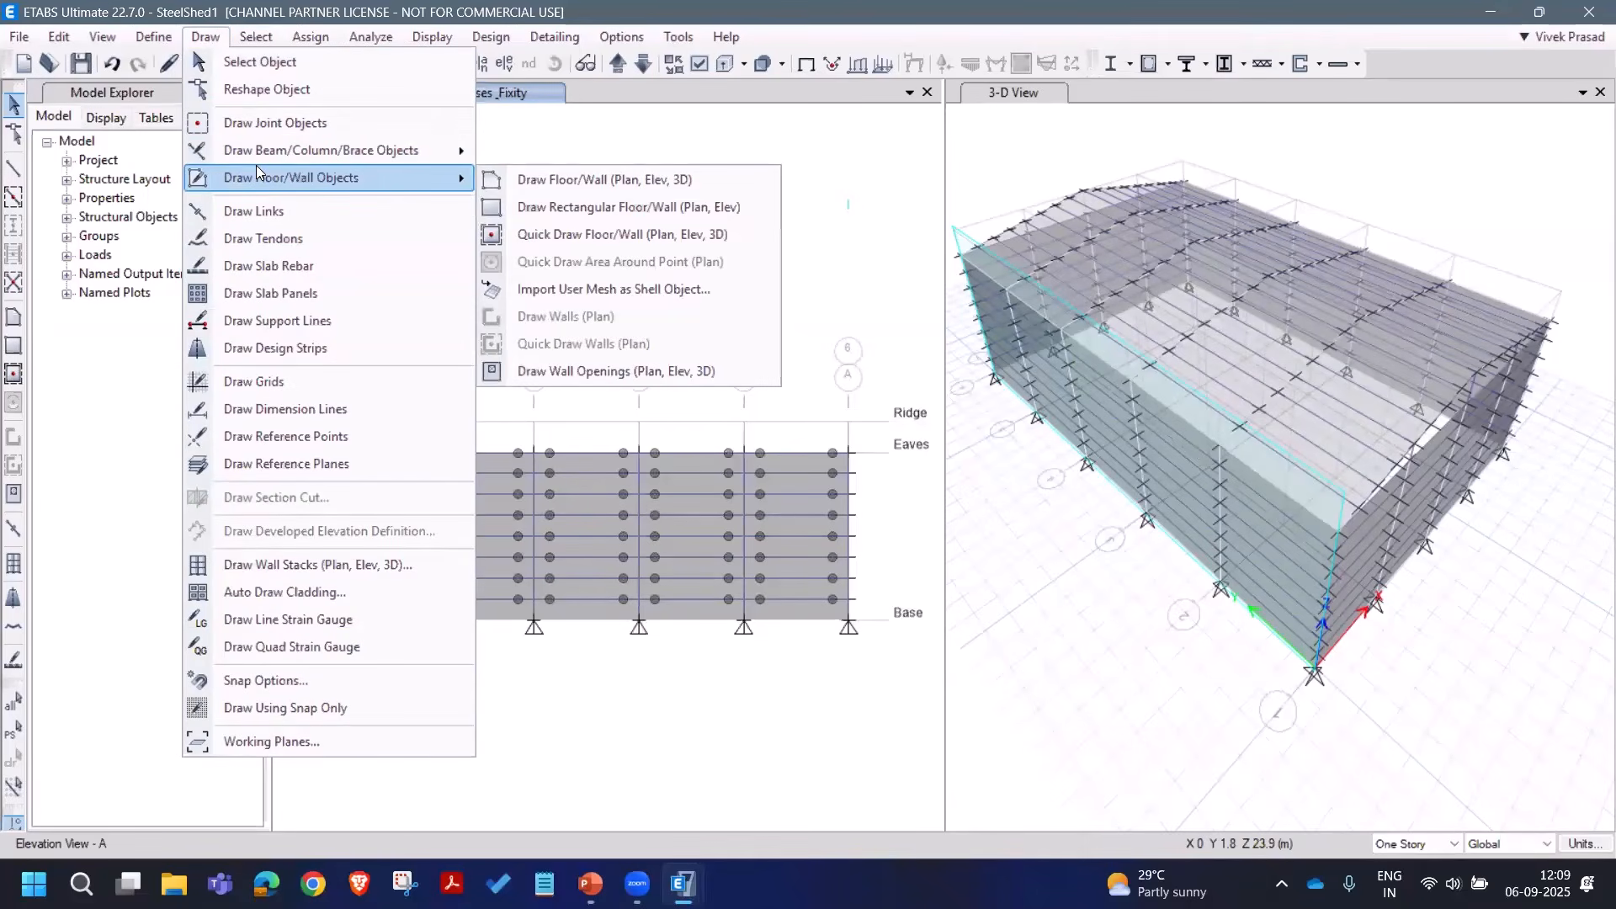
pyautogui.moveTo(276, 157)
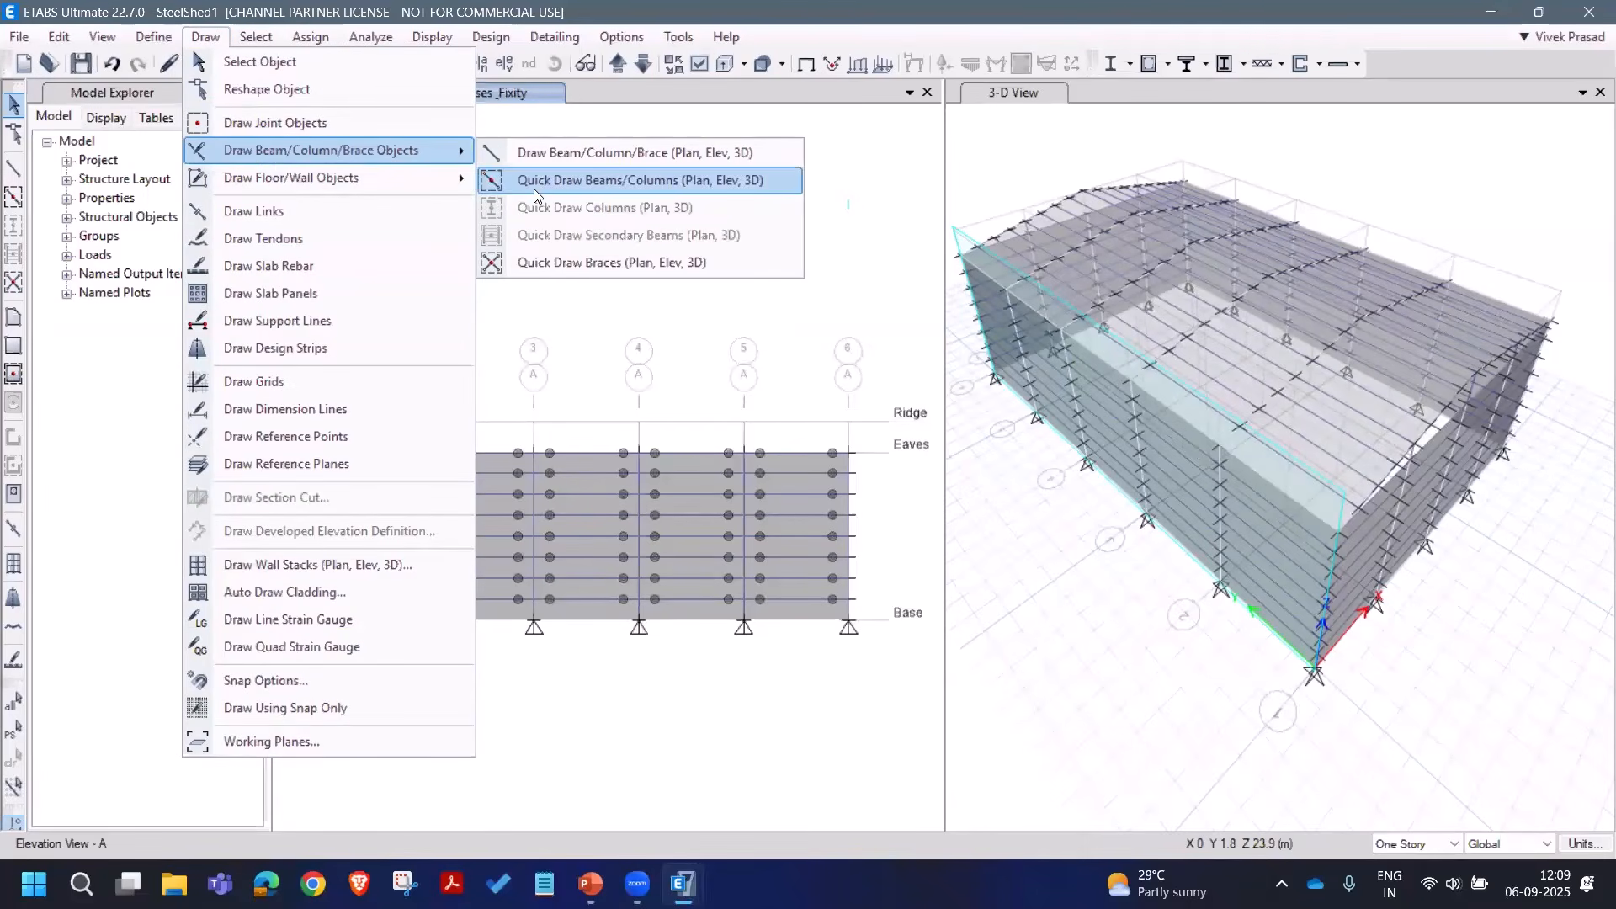
pyautogui.click(549, 264)
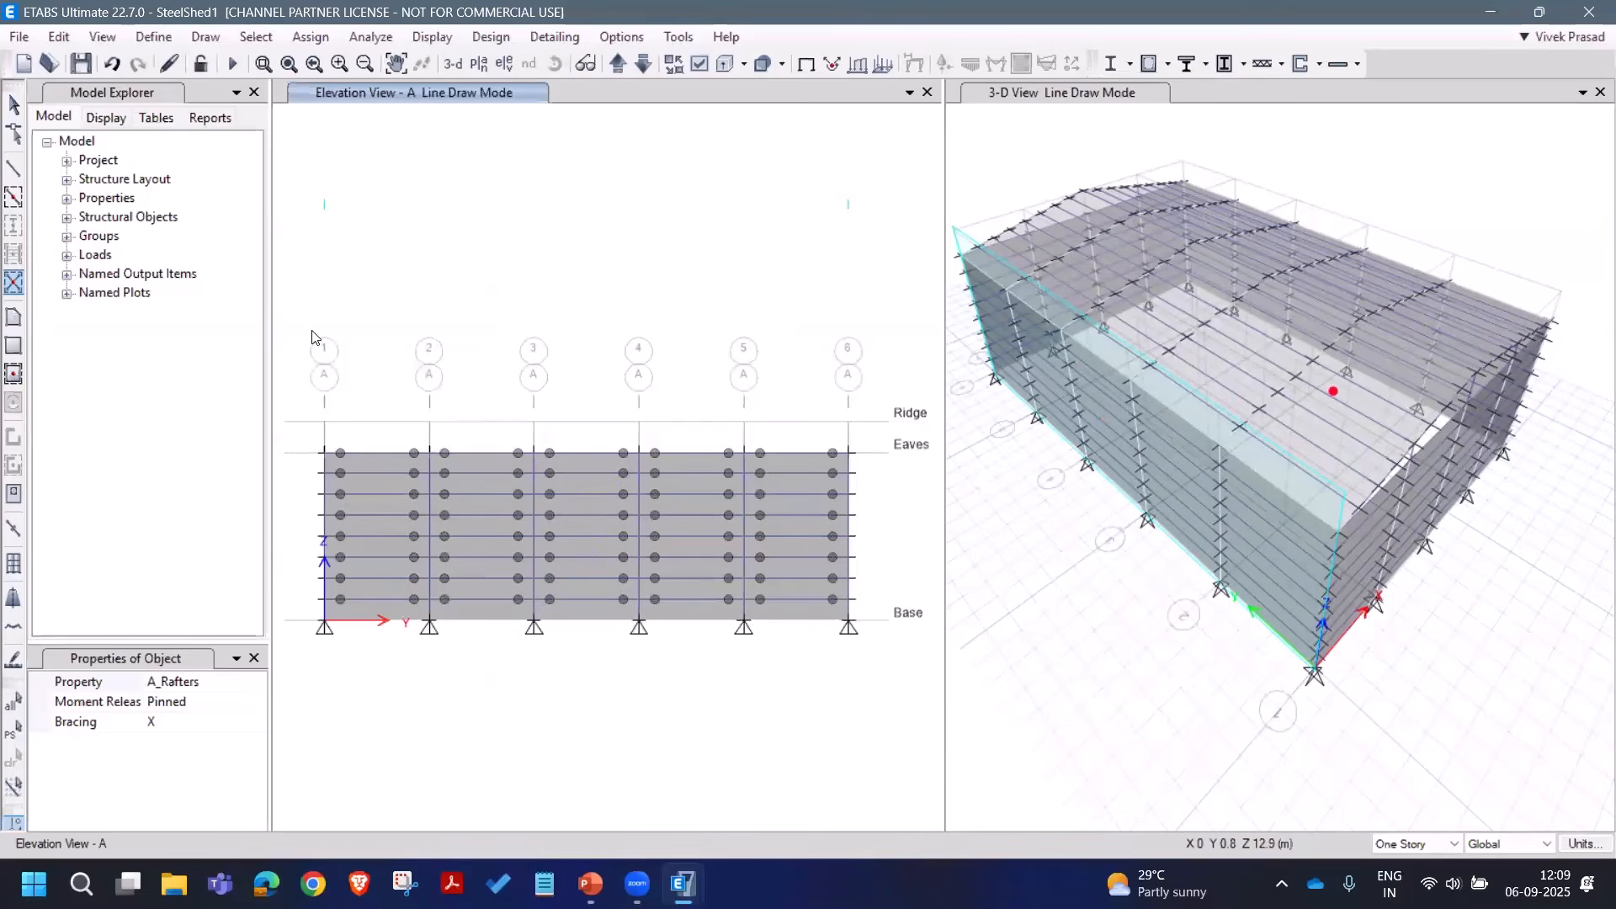
pyautogui.click(13, 104)
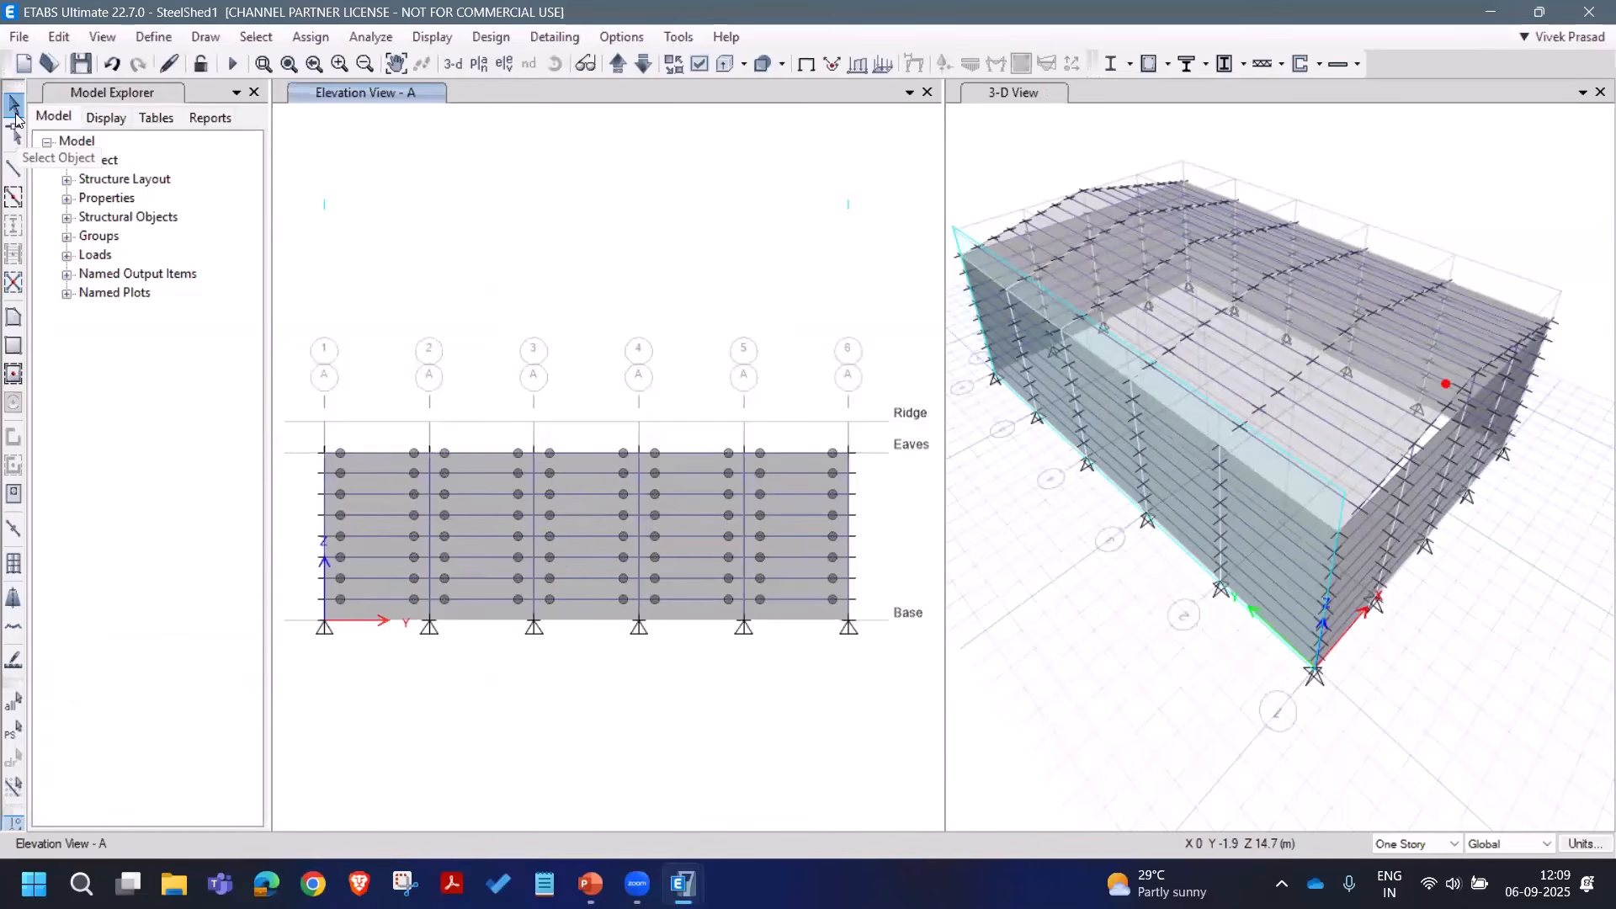
pyautogui.click(205, 37)
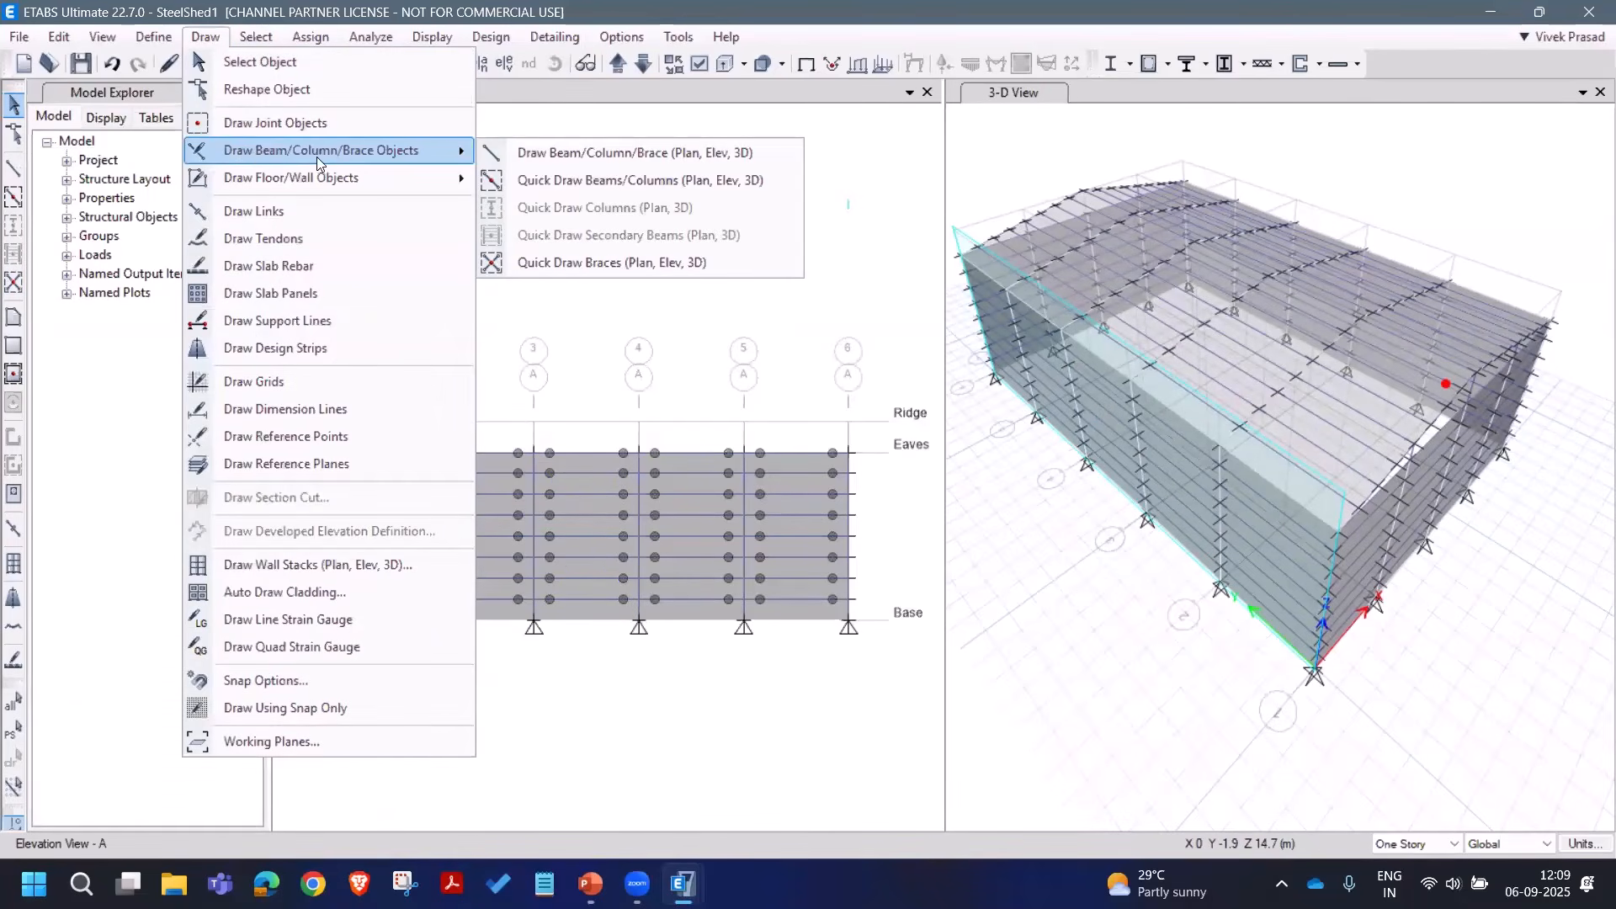
pyautogui.click(523, 153)
pyautogui.click(255, 705)
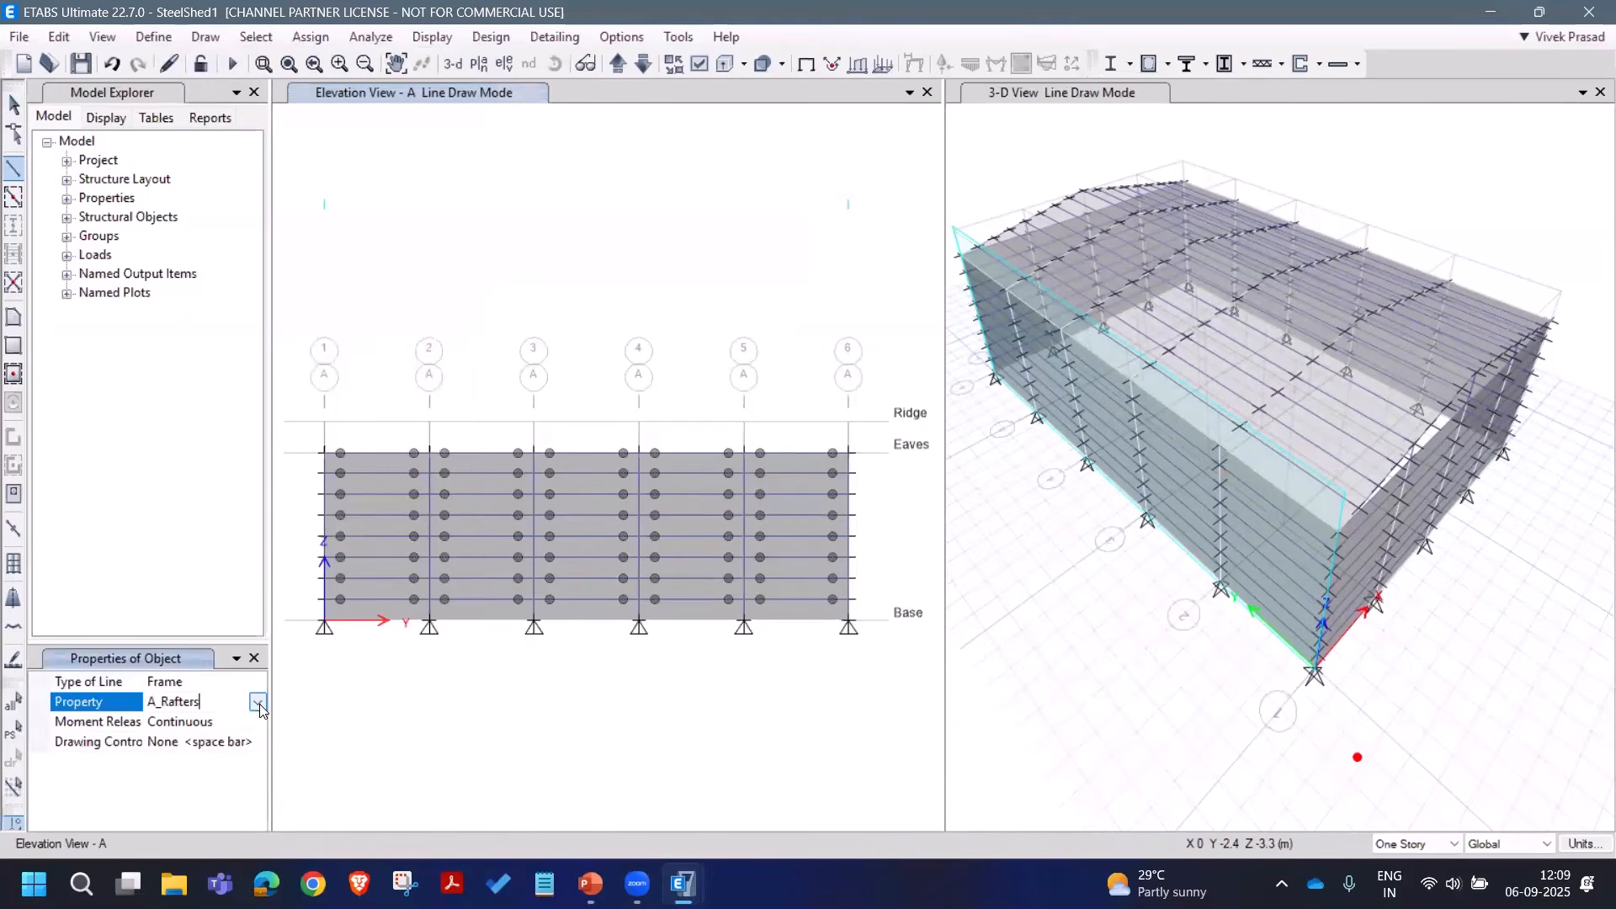
pyautogui.click(257, 702)
pyautogui.scroll(-2, 227, 769)
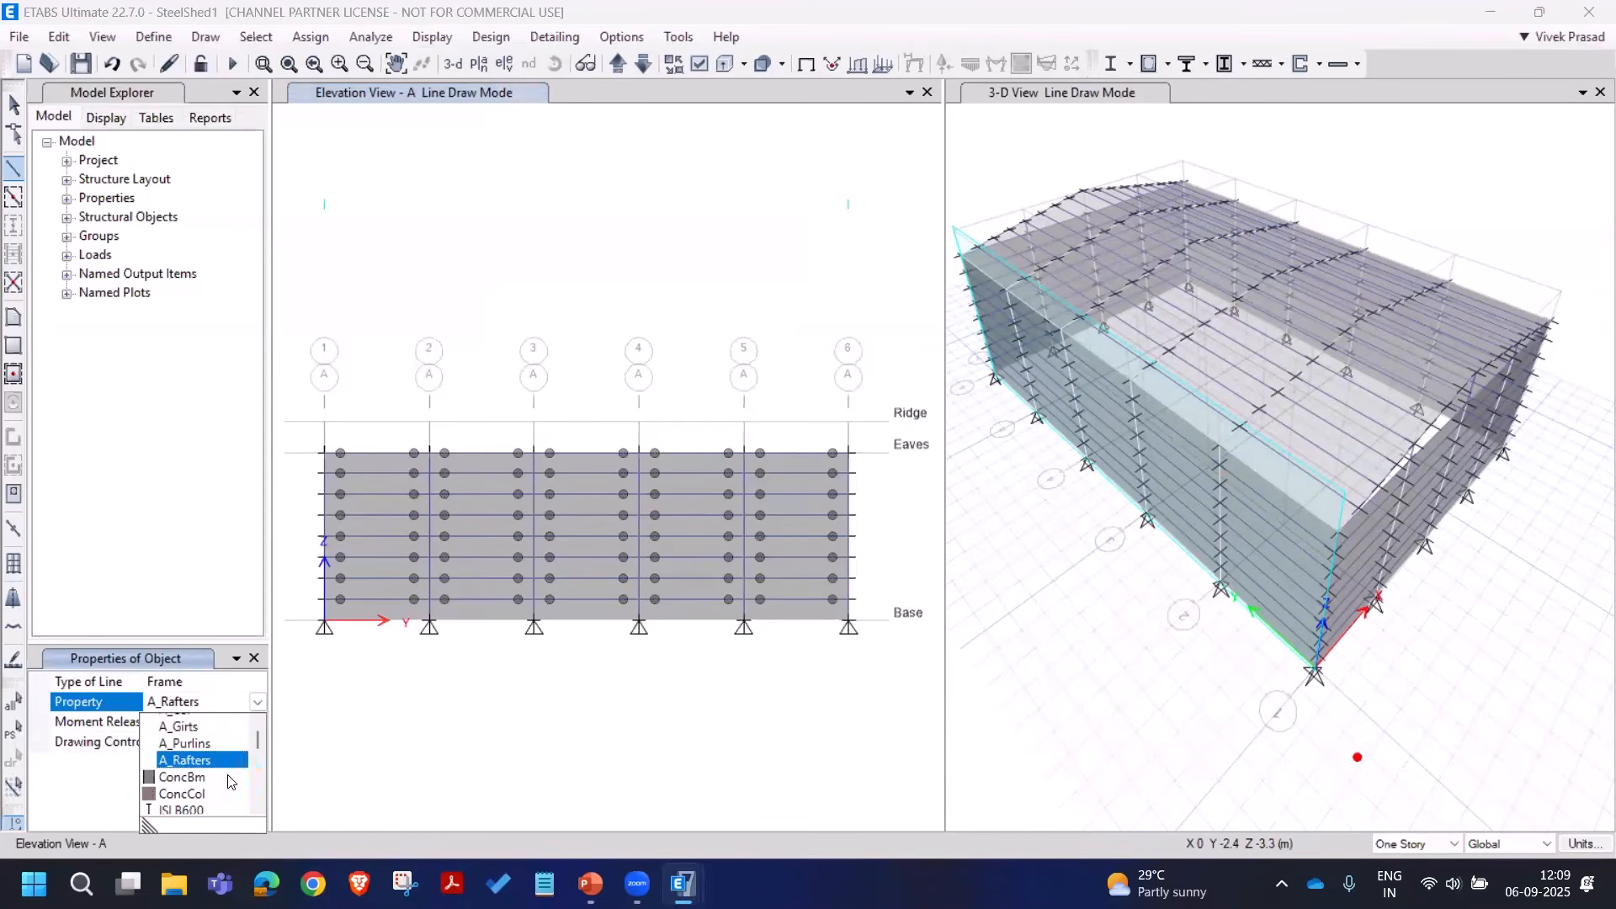
pyautogui.scroll(2, 219, 758)
pyautogui.click(206, 723)
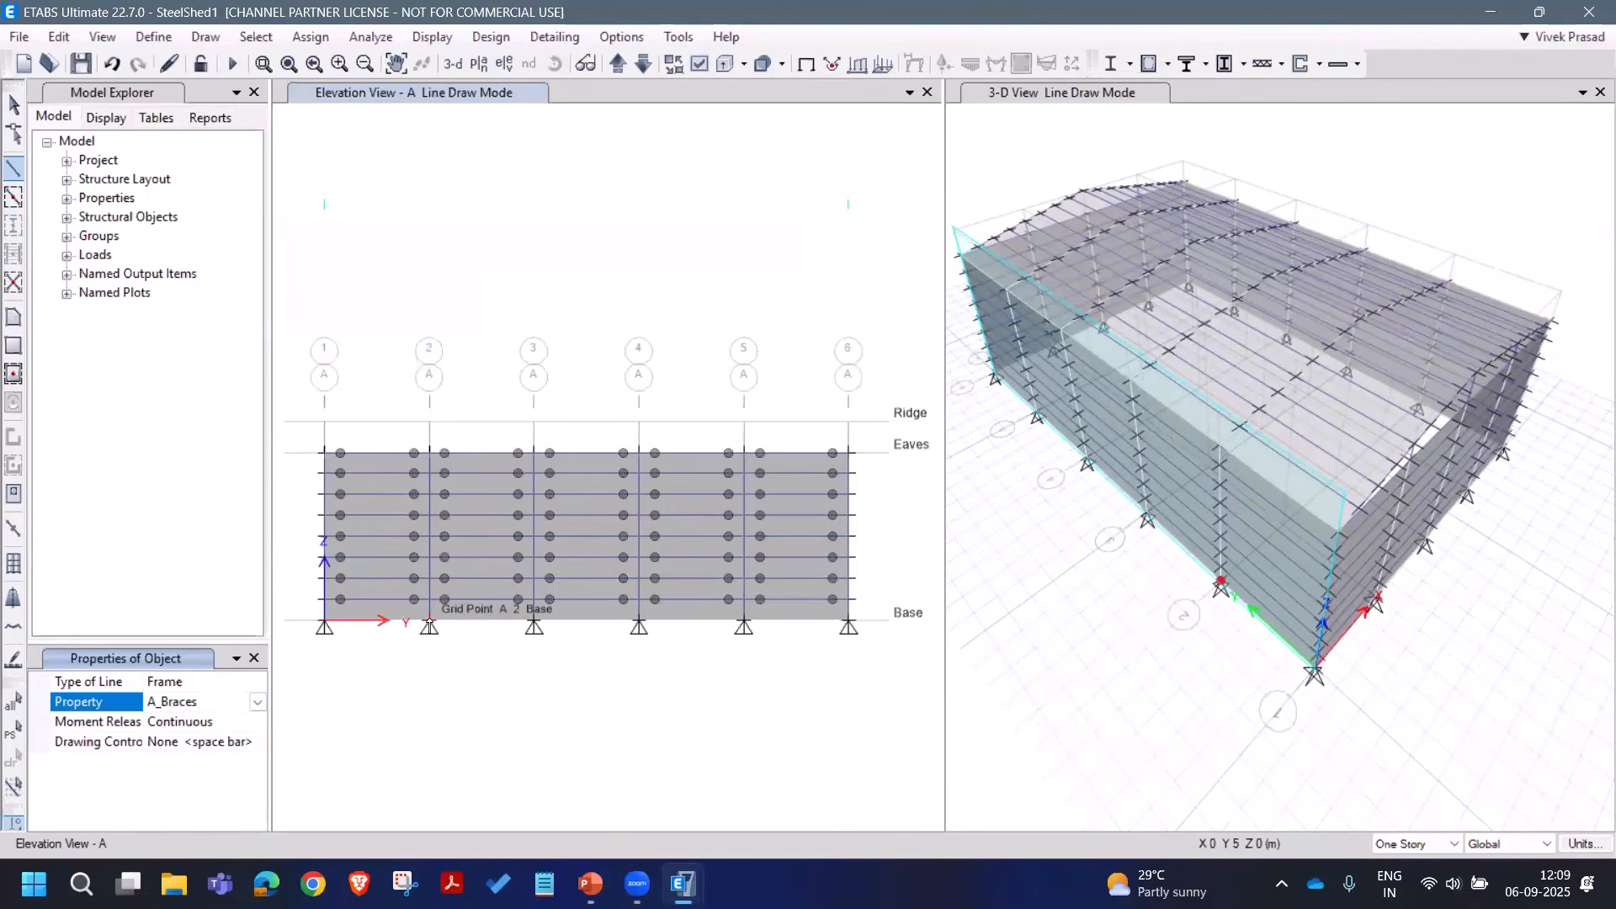
# Step: Draw X-braces between grids A-2 and A-3 from Base to Eaves in two tiers
pyautogui.click(429, 624)
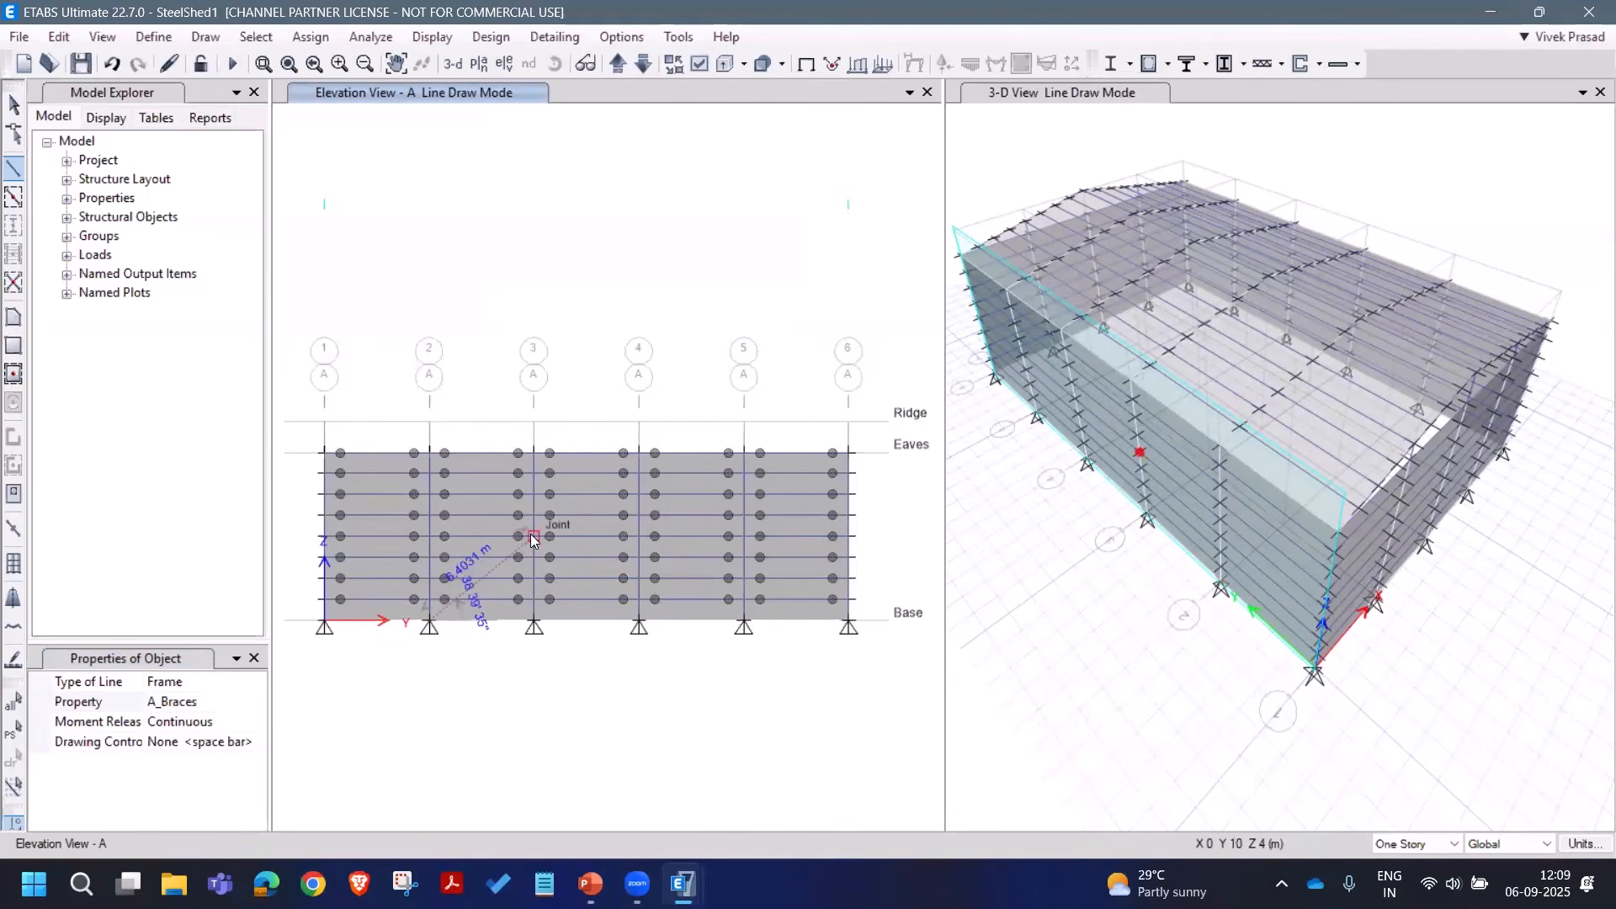
pyautogui.click(533, 536)
pyautogui.click(429, 453)
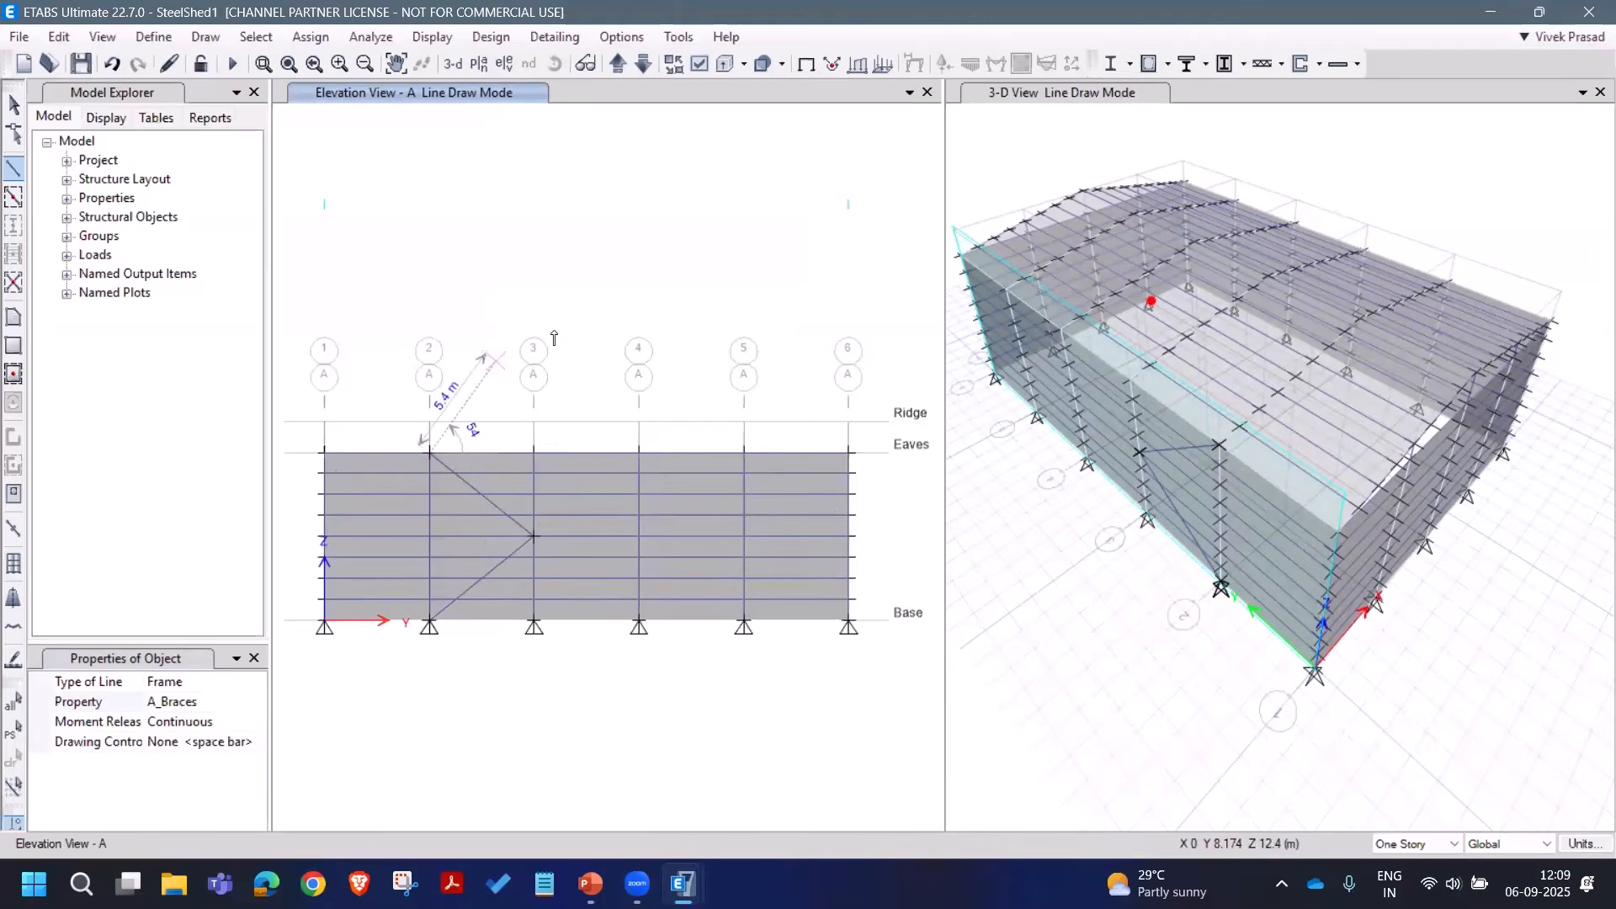
pyautogui.click(429, 536)
pyautogui.click(532, 455)
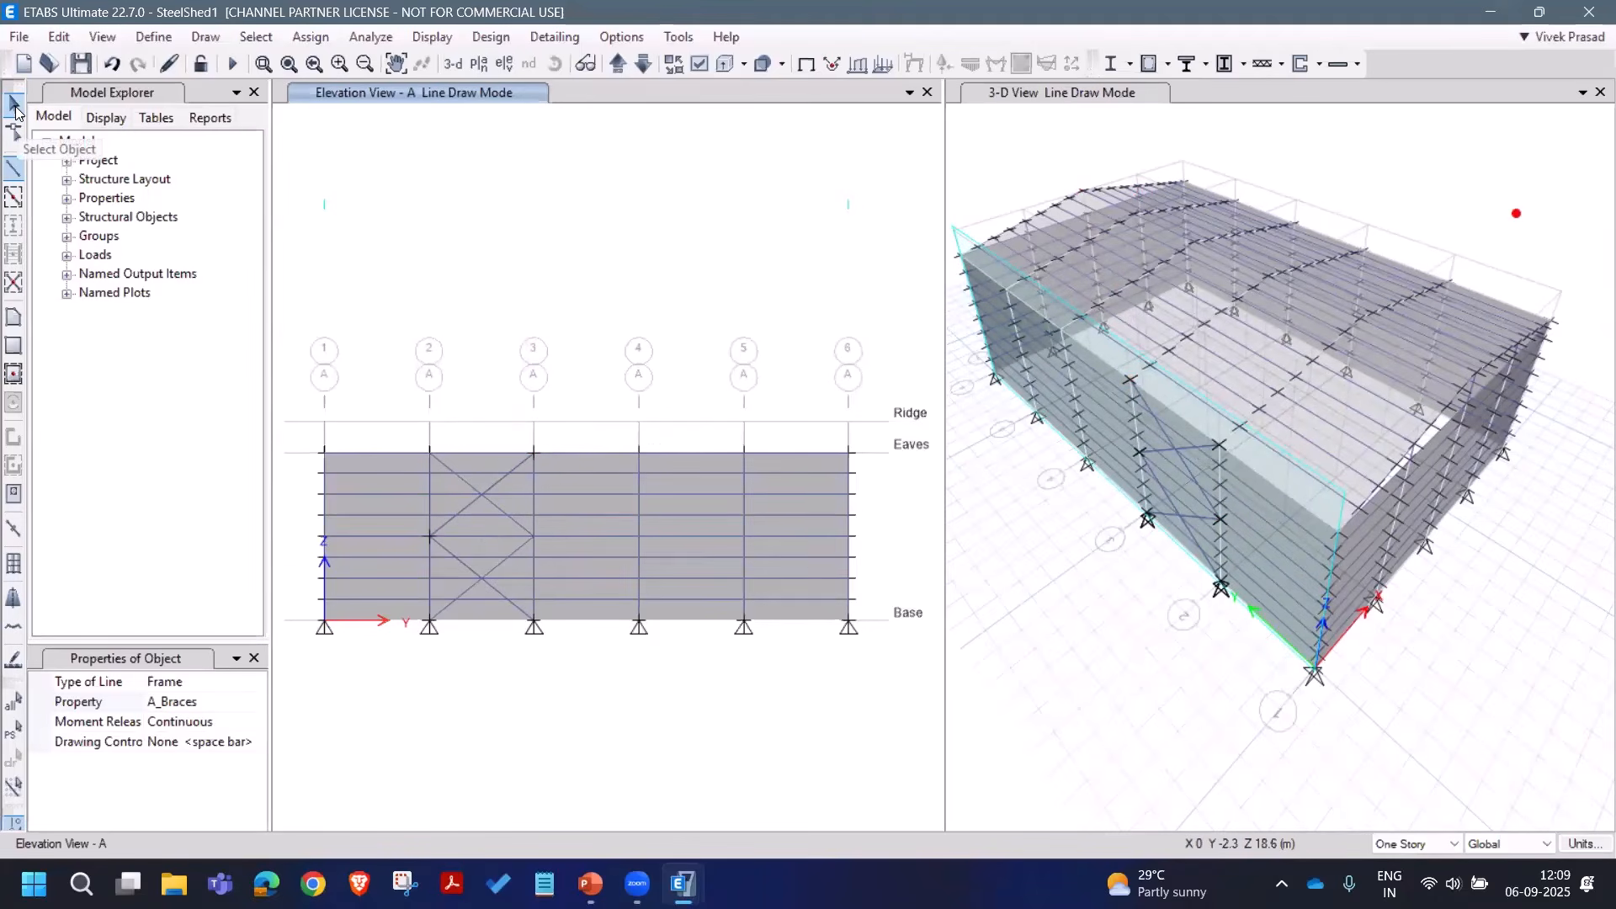
# Step: Give the four bay 2–3 braces torsion and moment 22/33 end releases
pyautogui.click(15, 106)
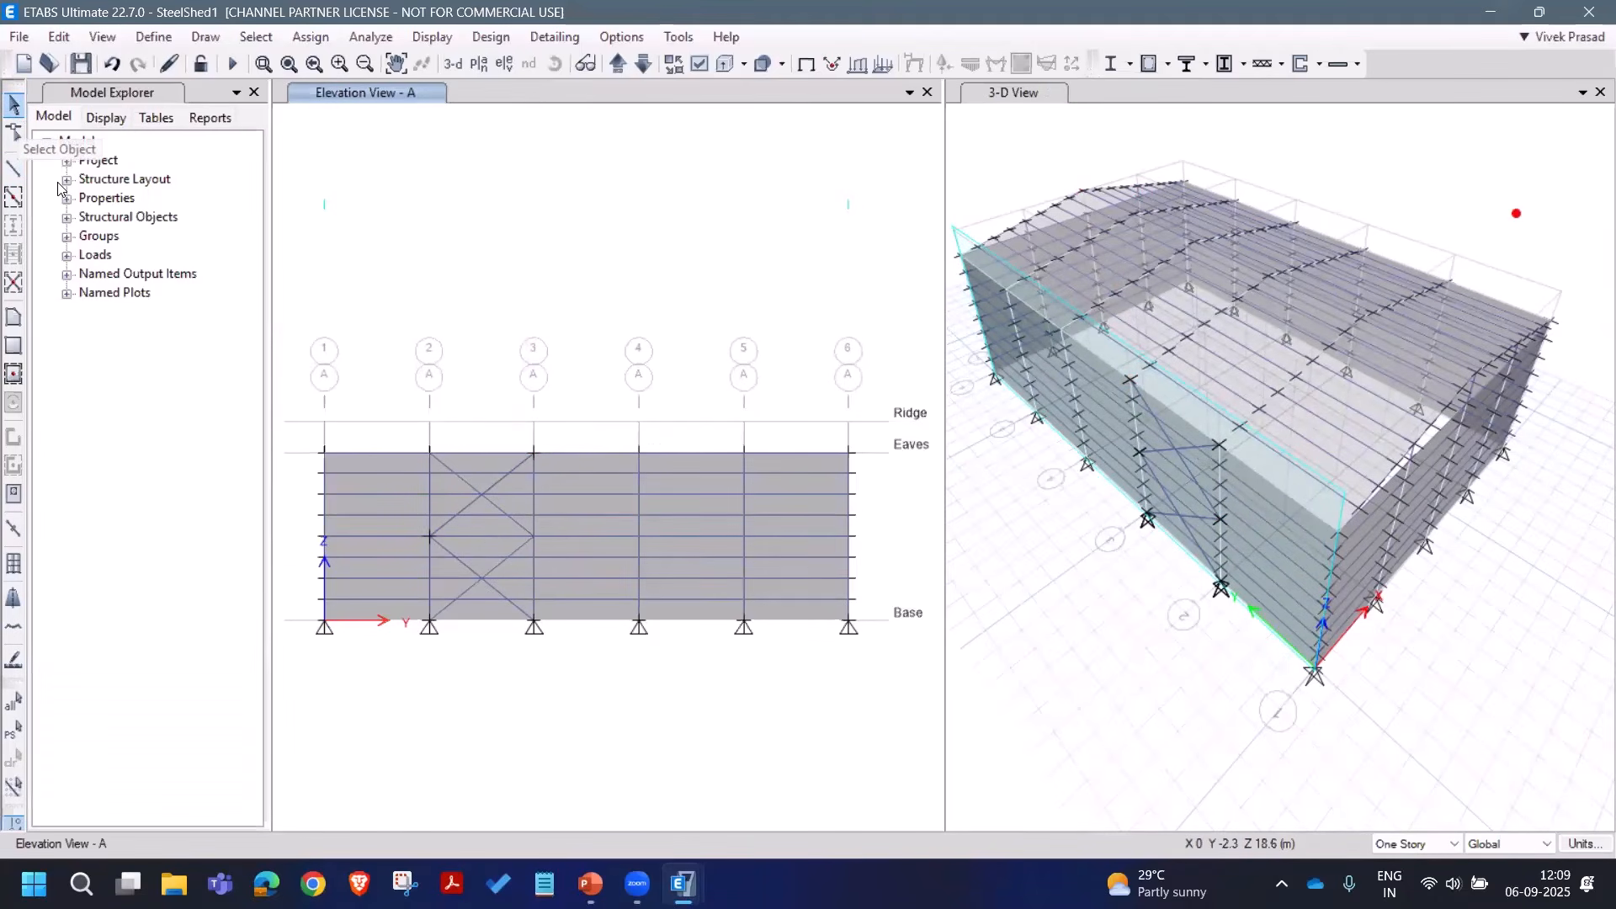
pyautogui.click(463, 508)
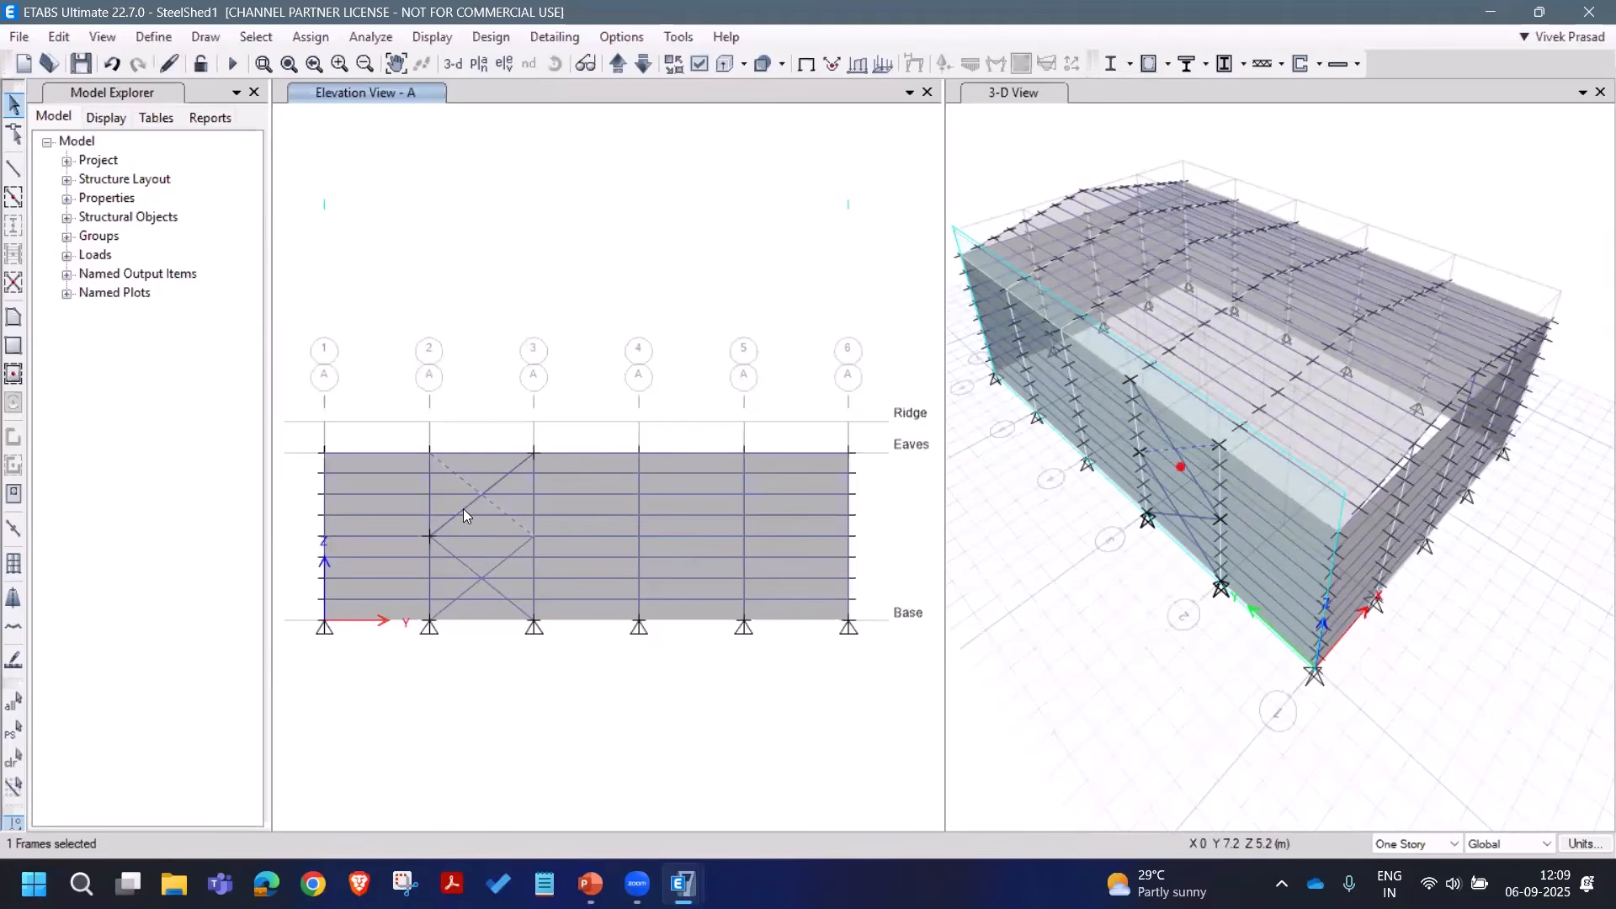
pyautogui.click(464, 509)
pyautogui.click(496, 567)
pyautogui.click(471, 569)
pyautogui.click(311, 36)
pyautogui.moveTo(379, 89)
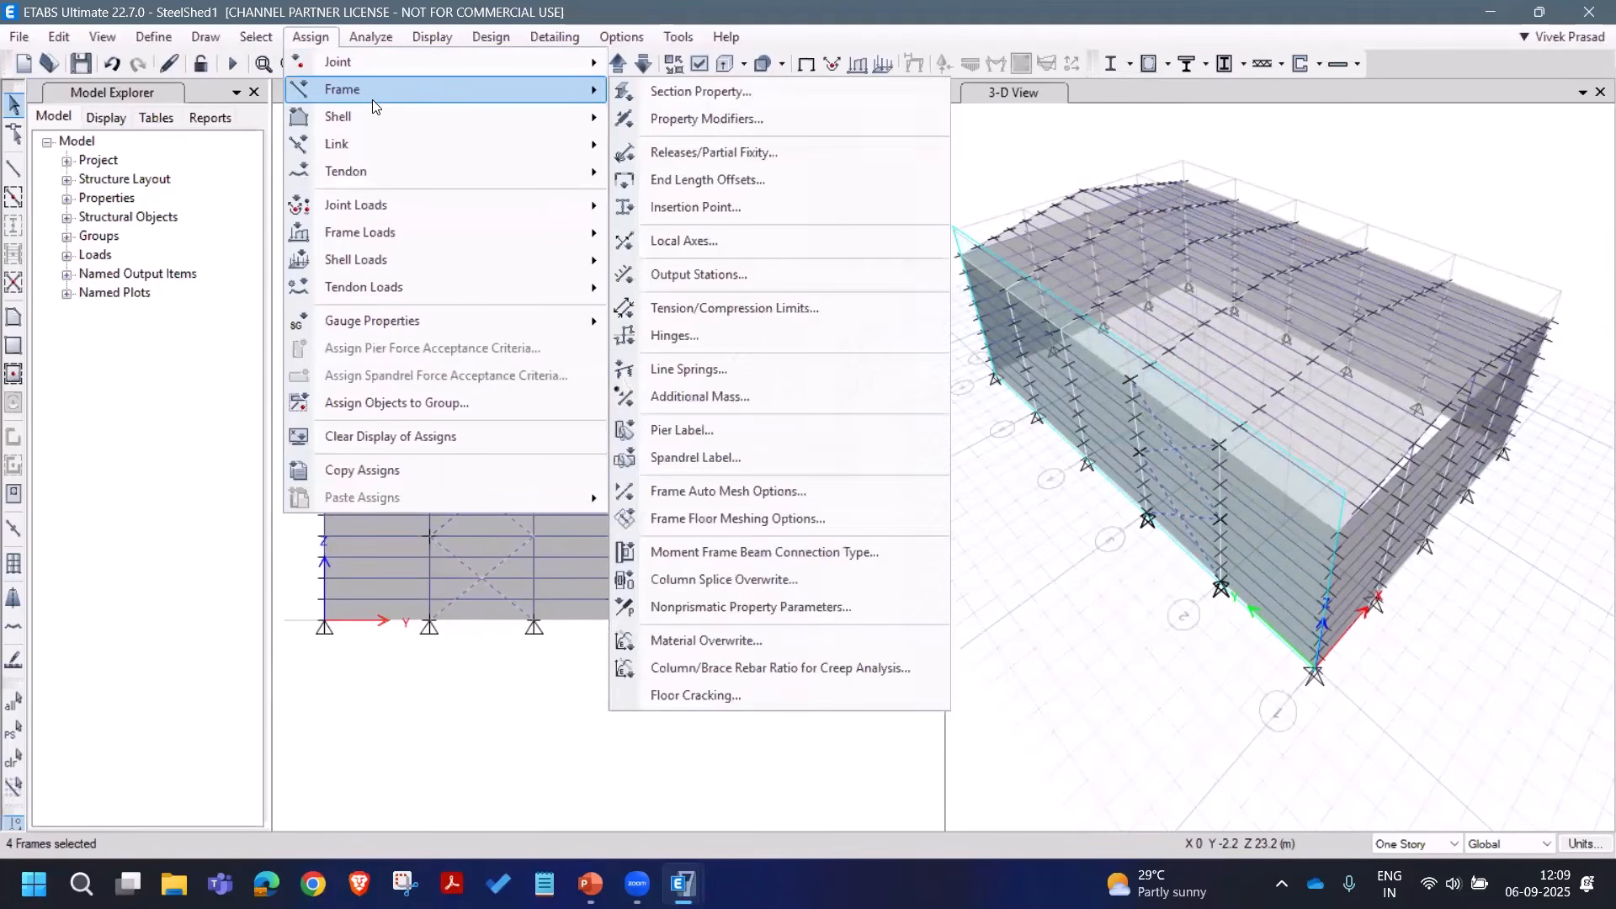
pyautogui.click(714, 152)
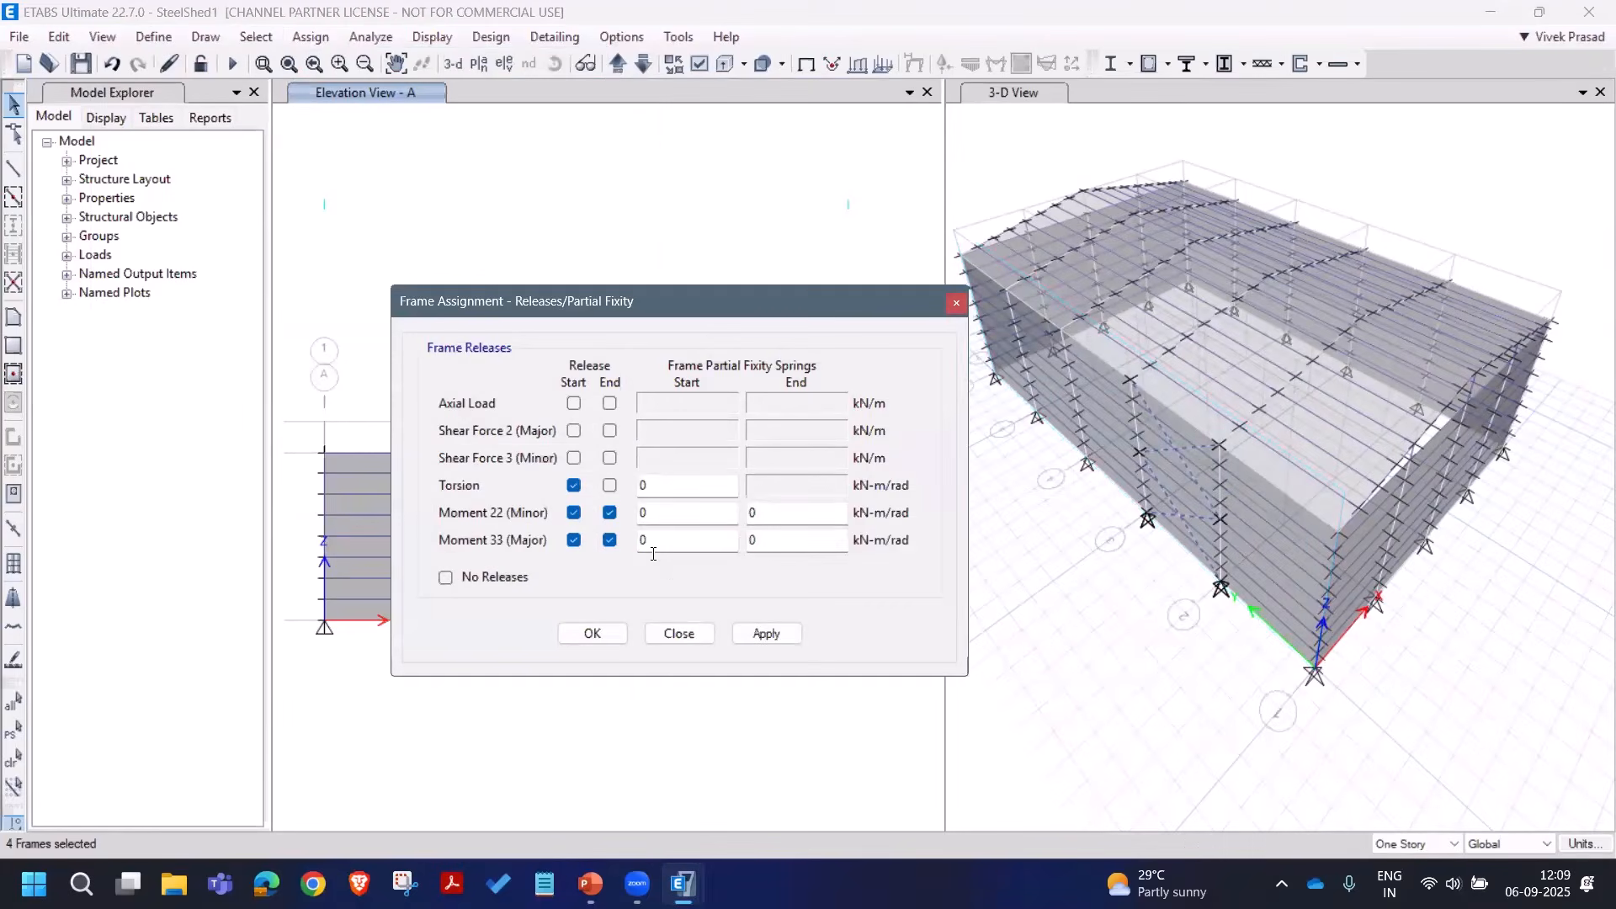
pyautogui.click(764, 633)
pyautogui.click(678, 633)
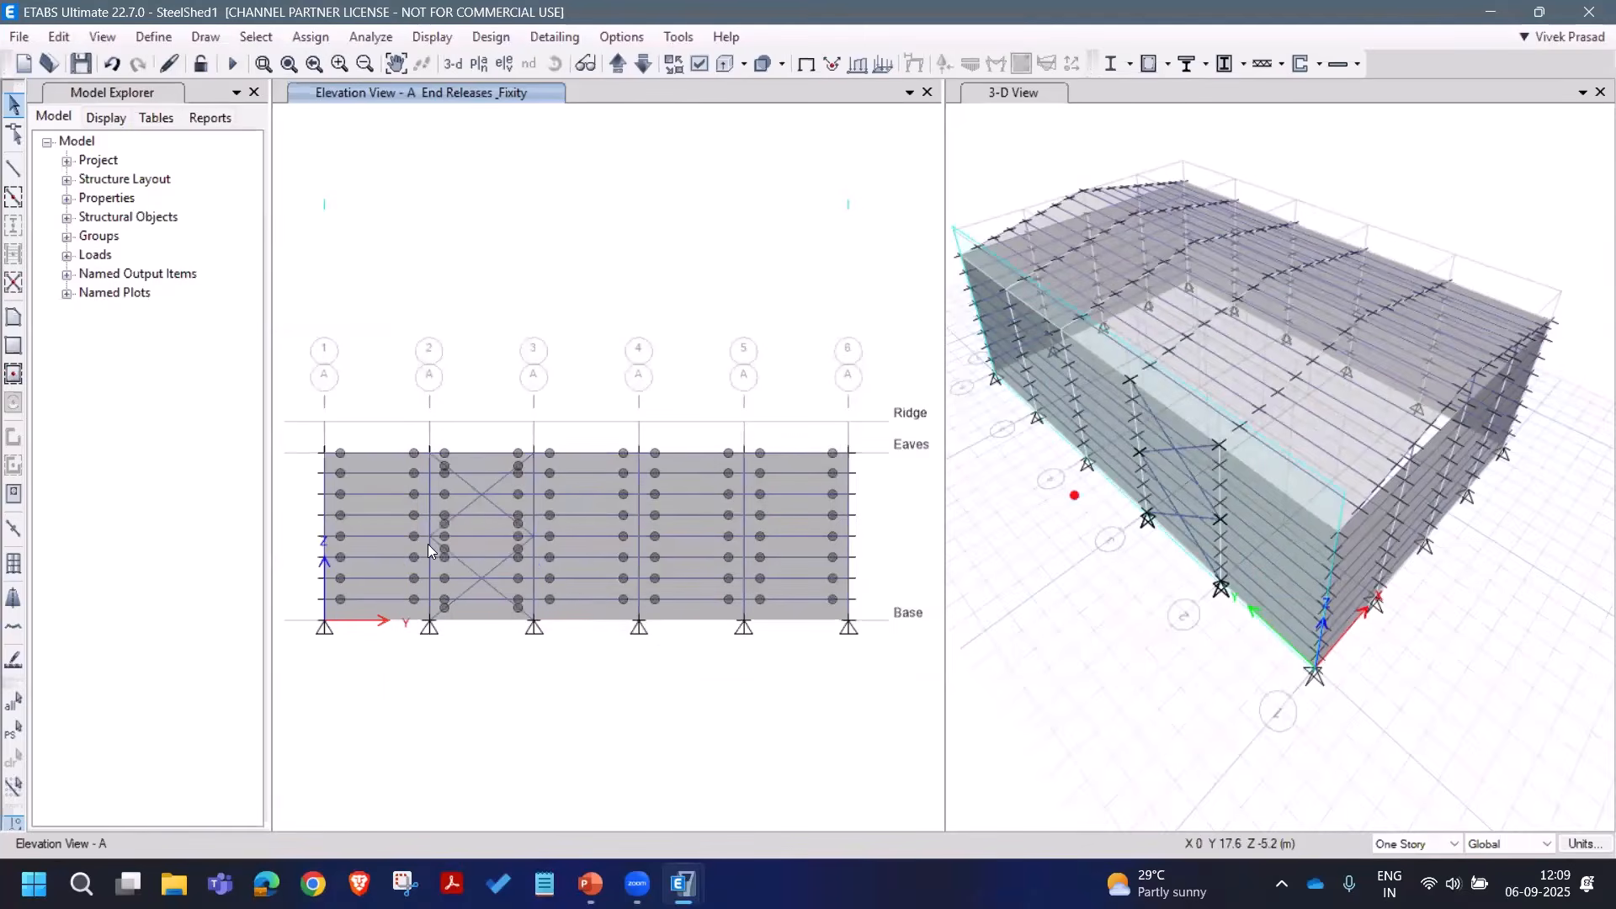
pyautogui.click(12, 729)
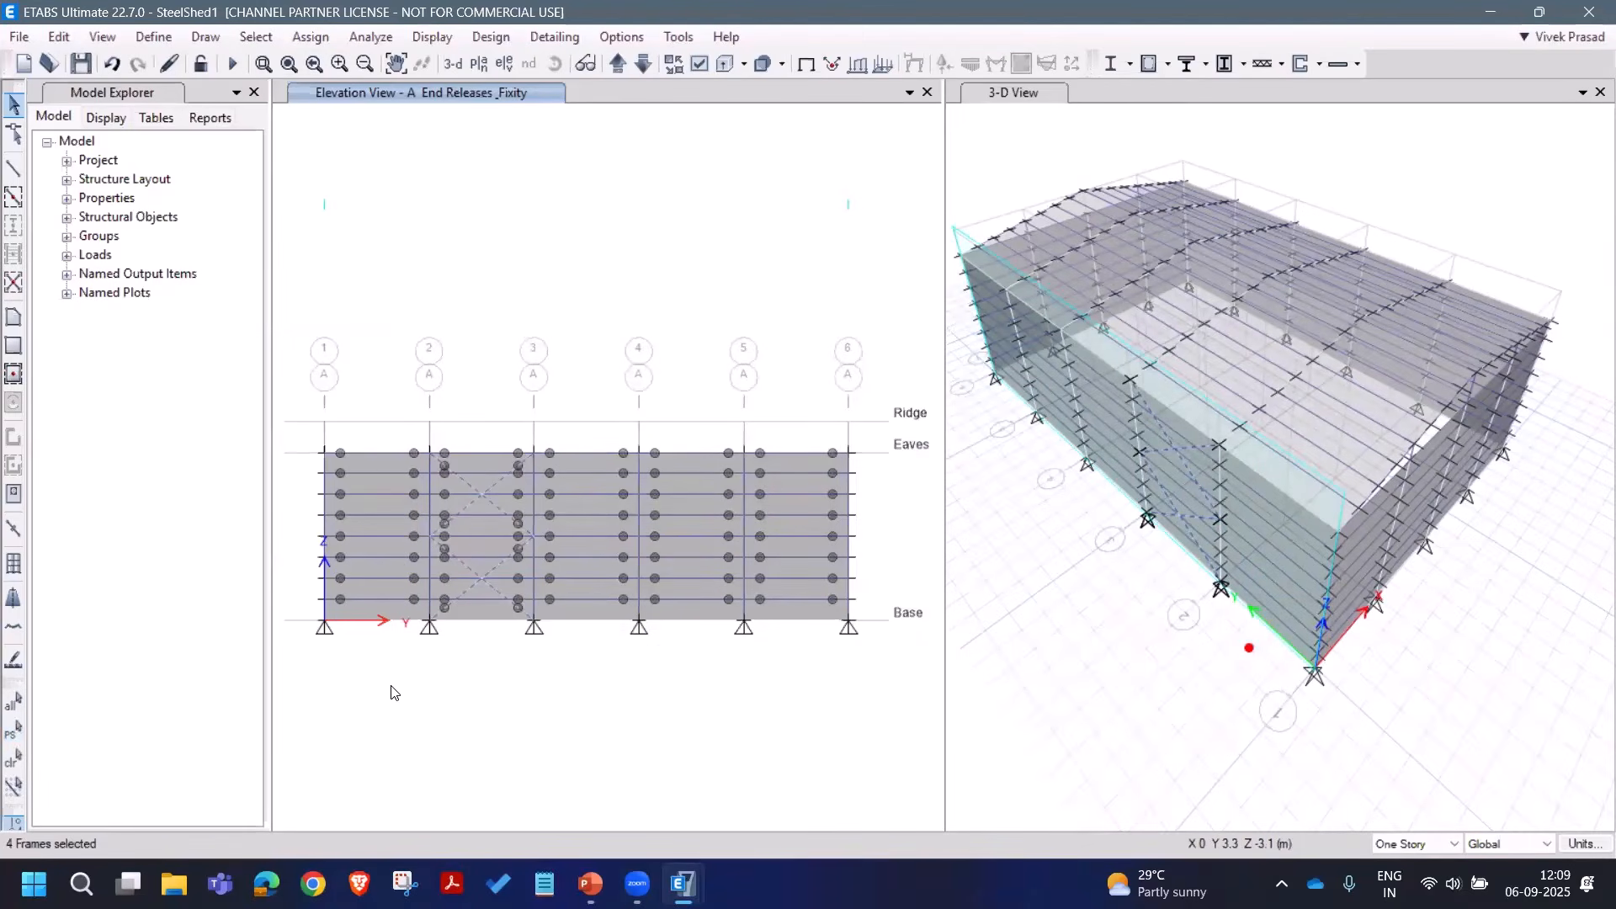
pyautogui.click(58, 36)
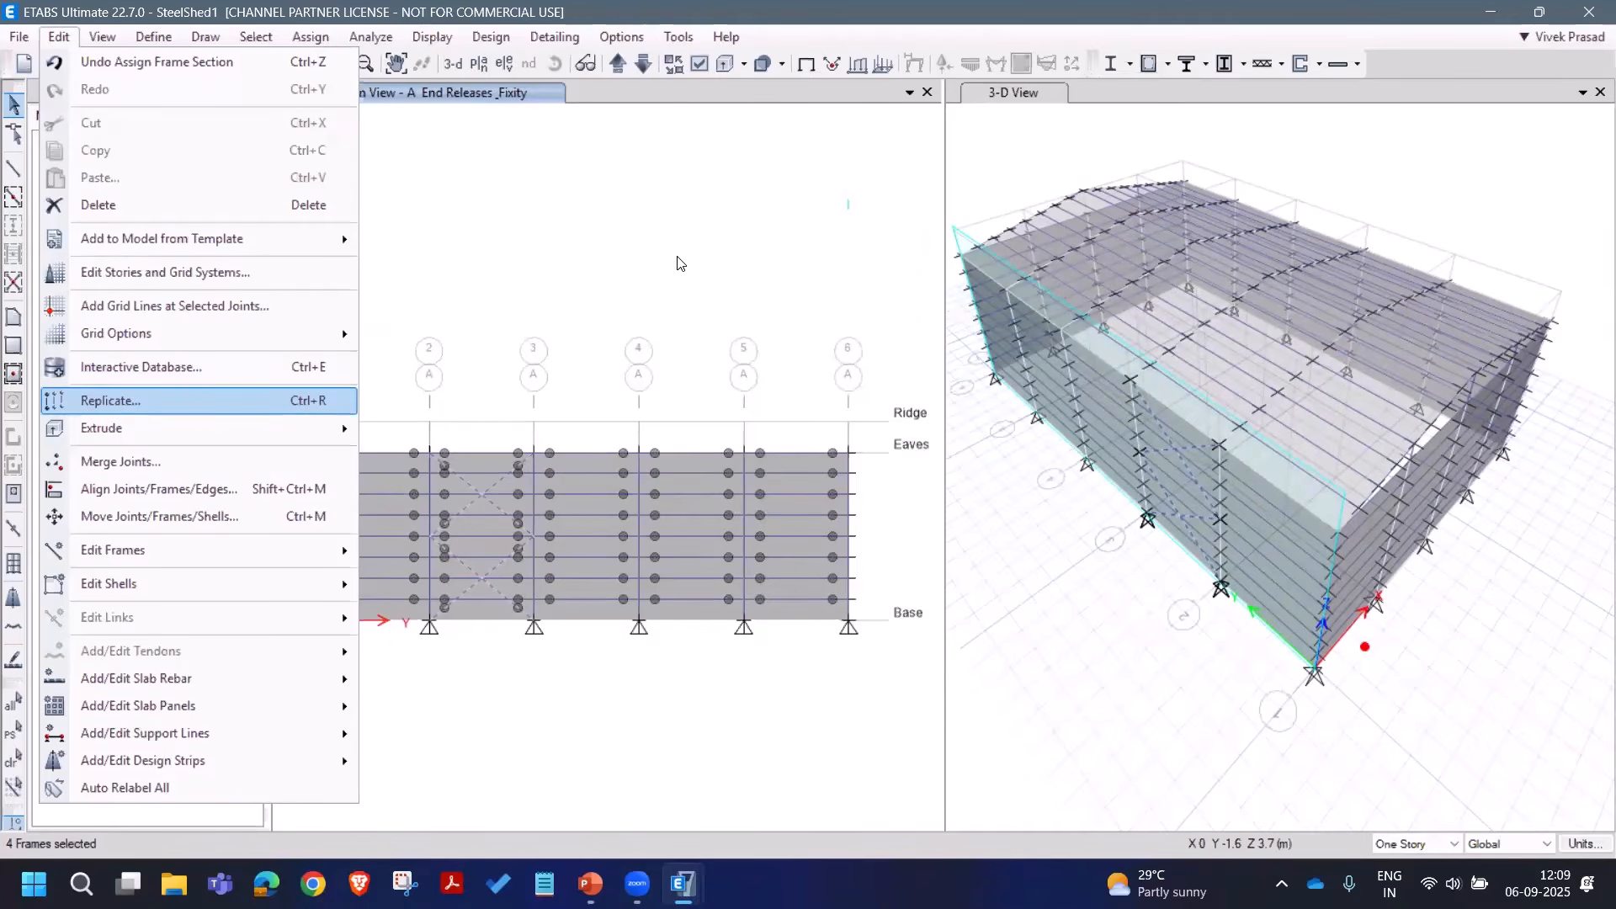
# Step: Replicate the bay 2–3 braces 10 m along Y into bay 4–5
pyautogui.press('Return')
pyautogui.click(1096, 532)
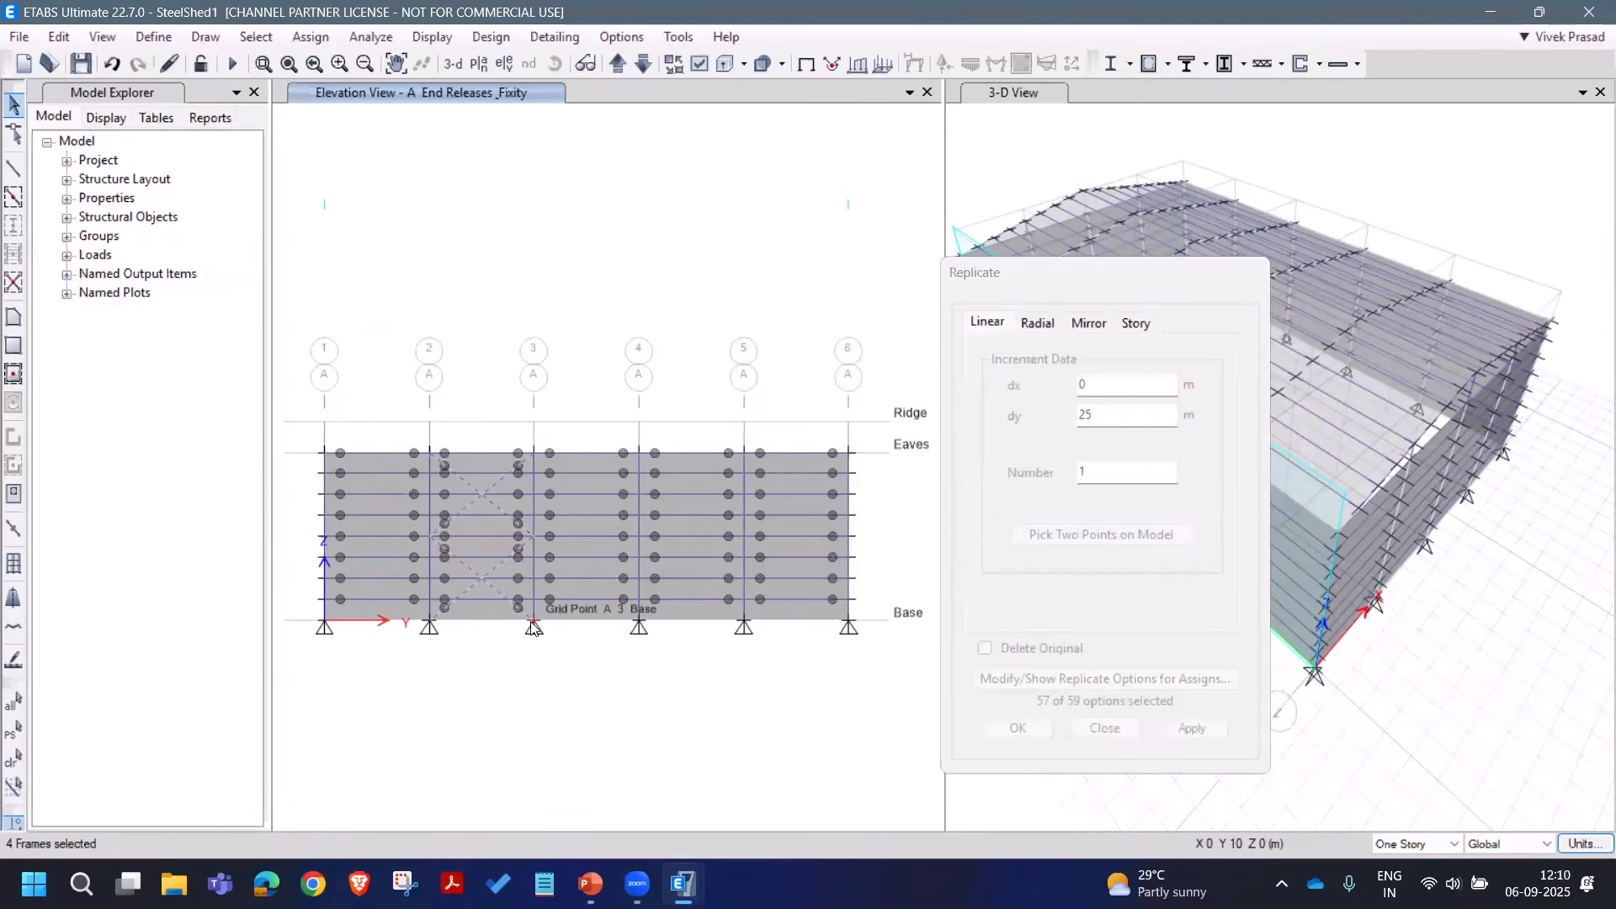
pyautogui.click(532, 627)
pyautogui.click(743, 627)
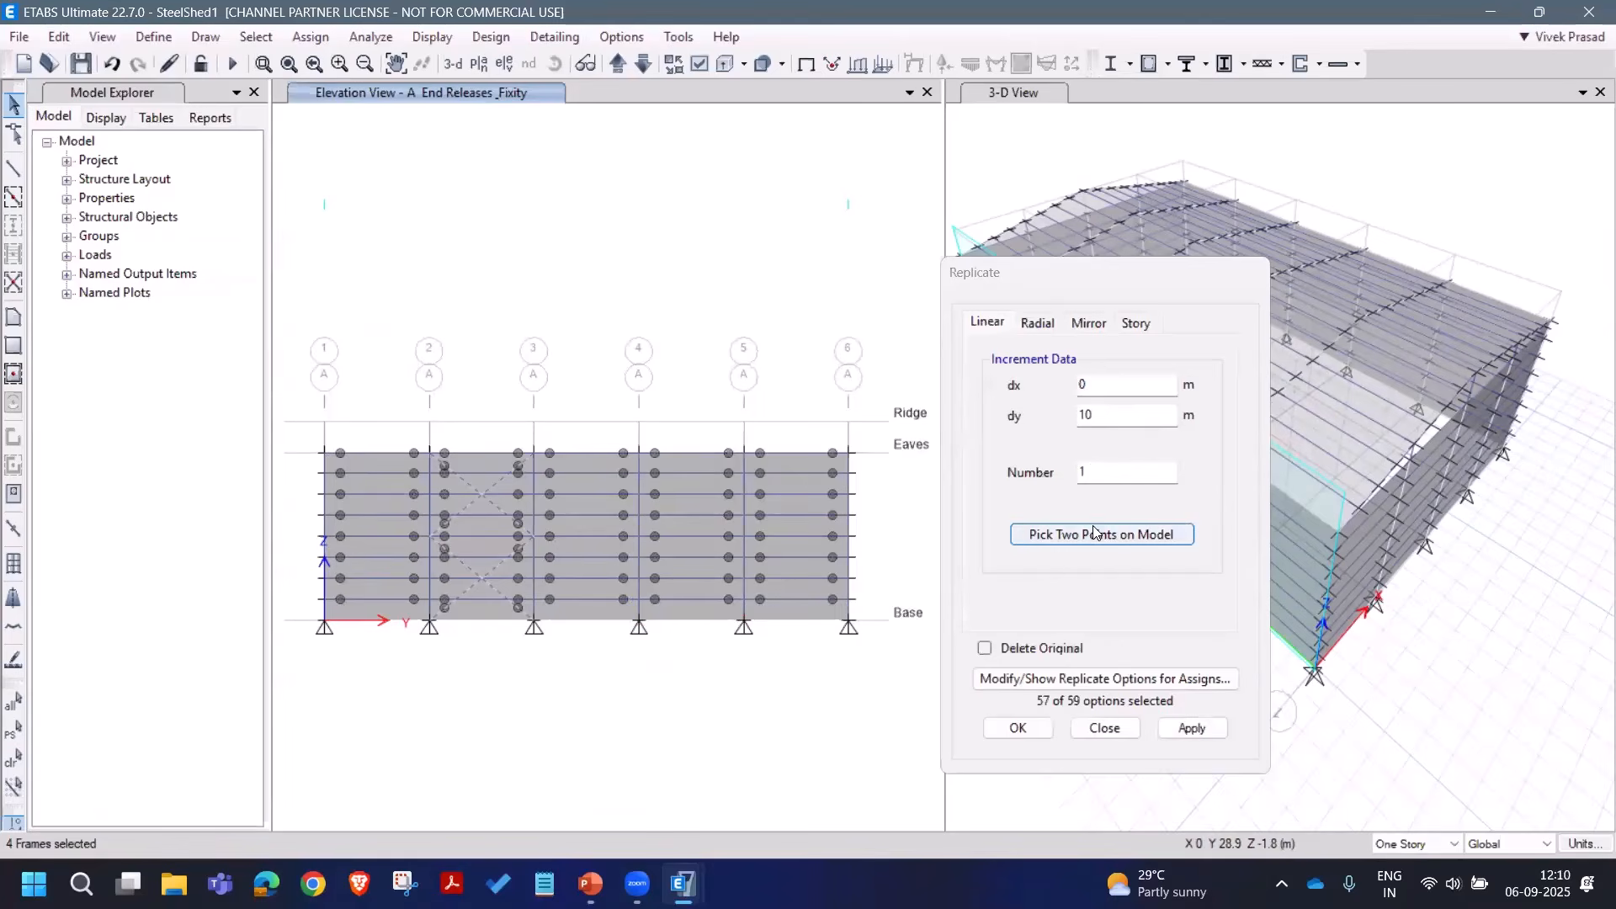
pyautogui.click(1192, 728)
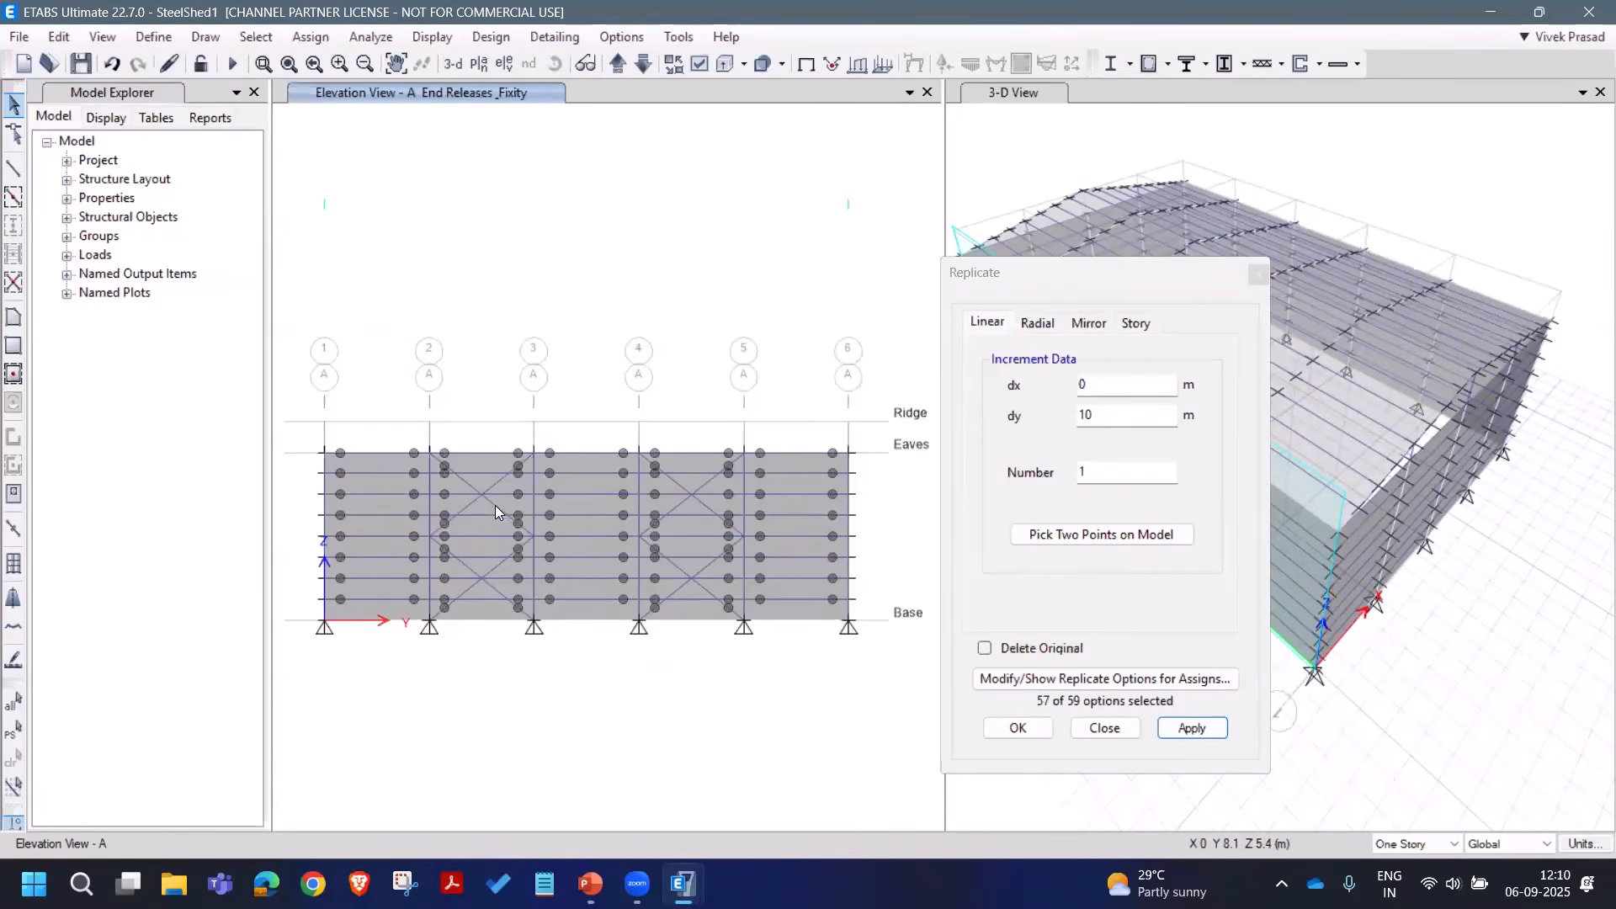
# Step: Copy all eight wall braces to the opposite wall with dx 16, dy 0
pyautogui.click(463, 500)
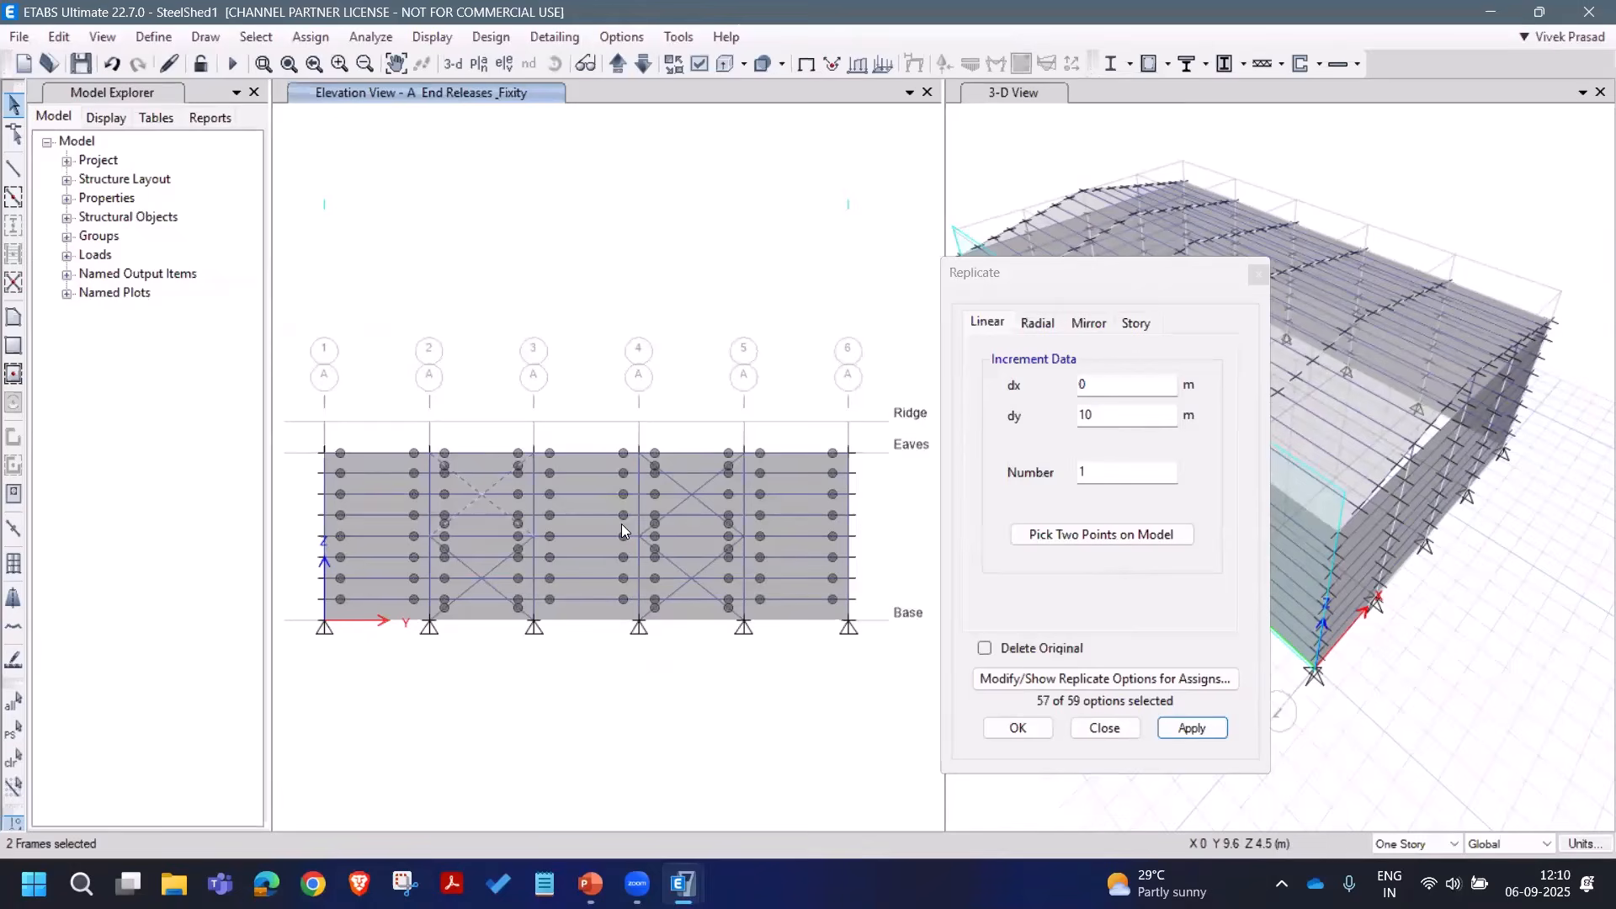
pyautogui.click(676, 503)
pyautogui.click(706, 507)
pyautogui.click(704, 585)
pyautogui.click(664, 591)
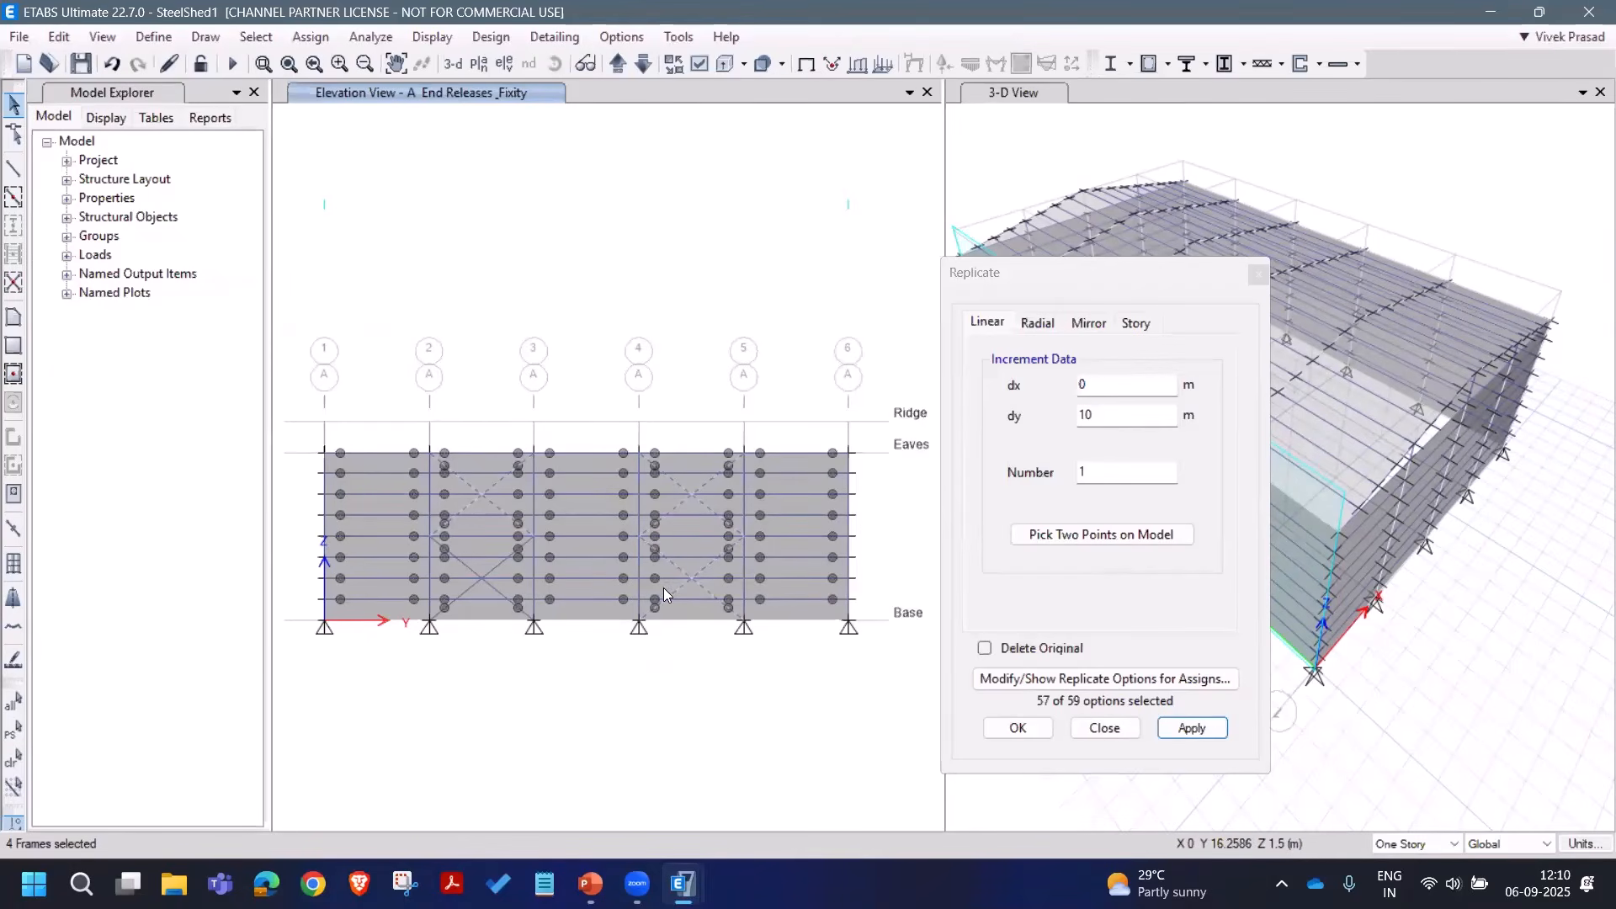
pyautogui.click(496, 585)
pyautogui.click(453, 588)
pyautogui.doubleClick(1101, 393)
pyautogui.write('16')
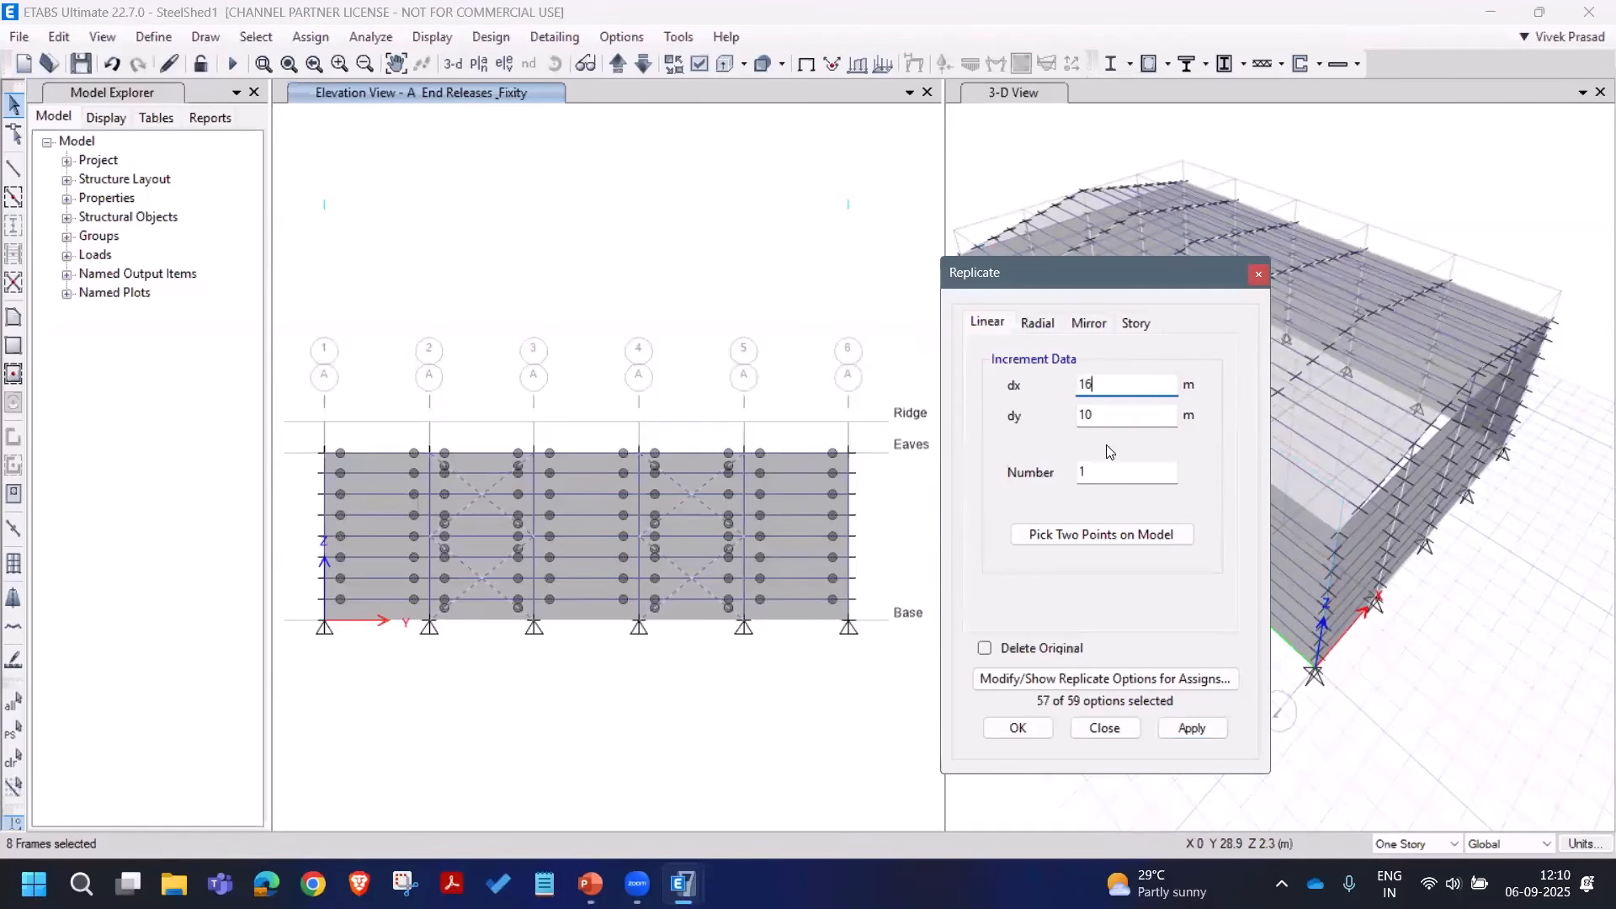
pyautogui.doubleClick(1104, 415)
pyautogui.write('0')
pyautogui.click(1191, 726)
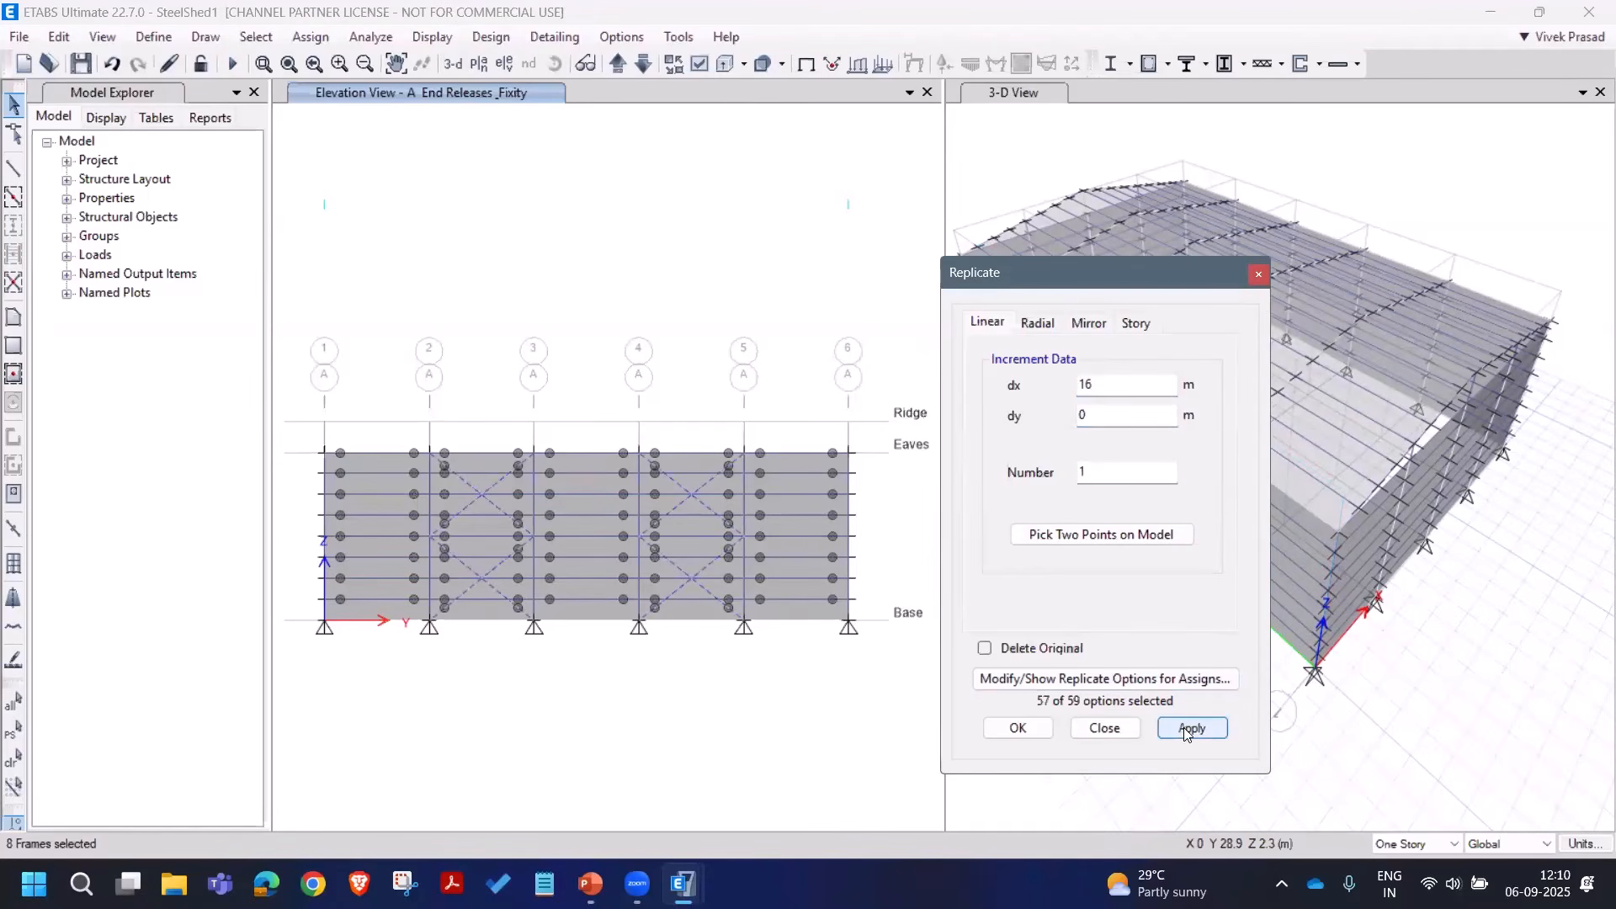
pyautogui.click(1105, 727)
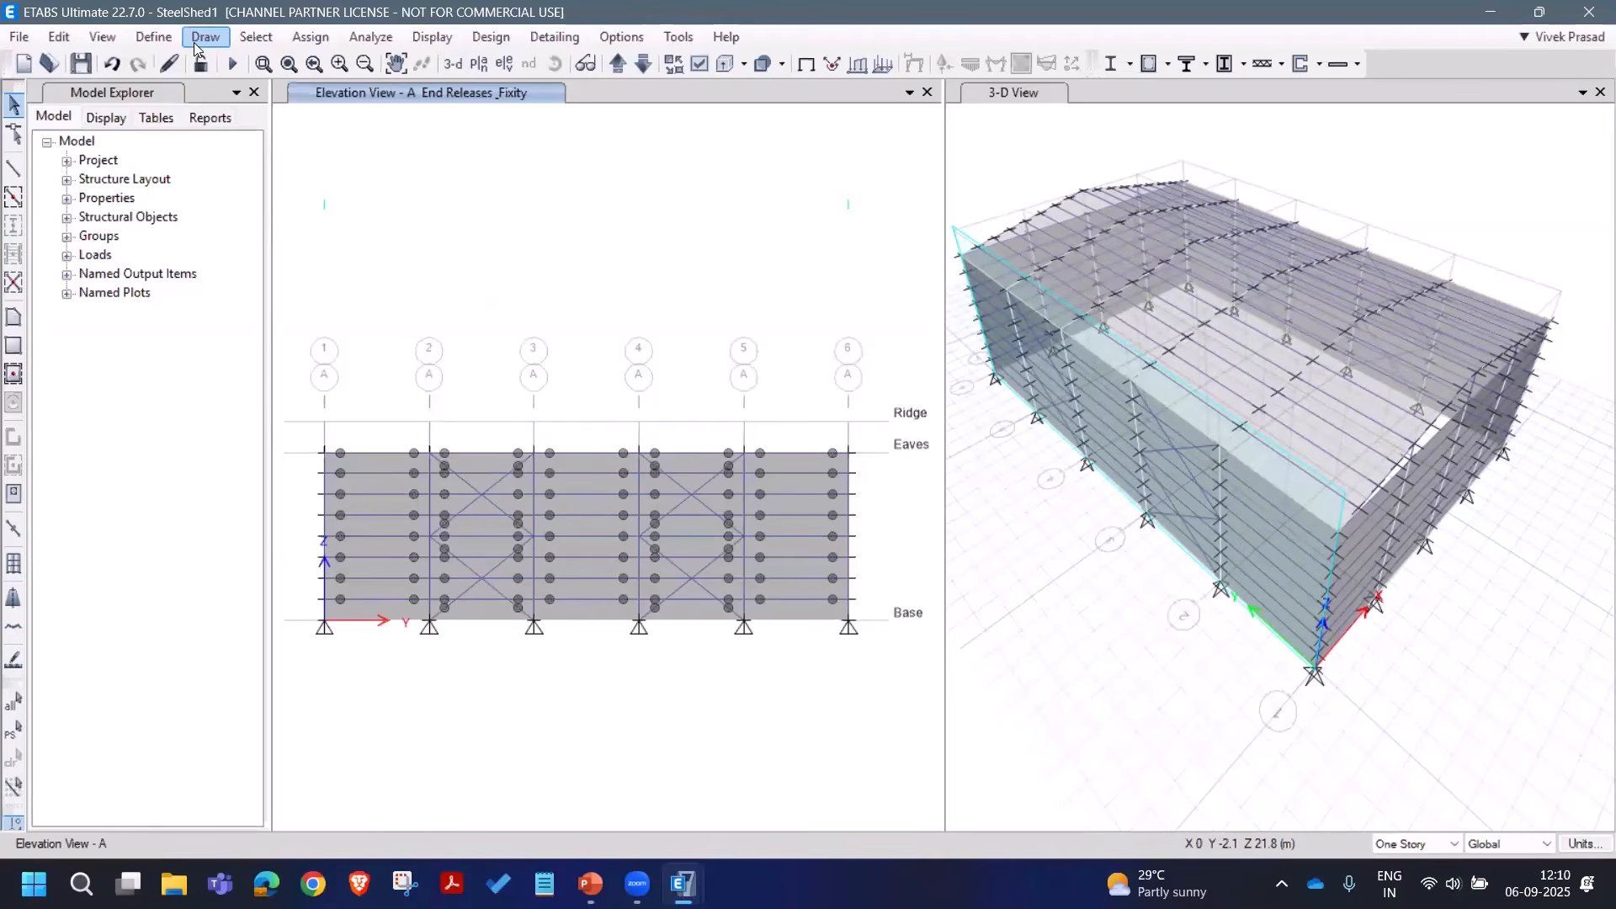
# Step: Limit the building view to the Ridge story for both top and bottom
pyautogui.click(94, 37)
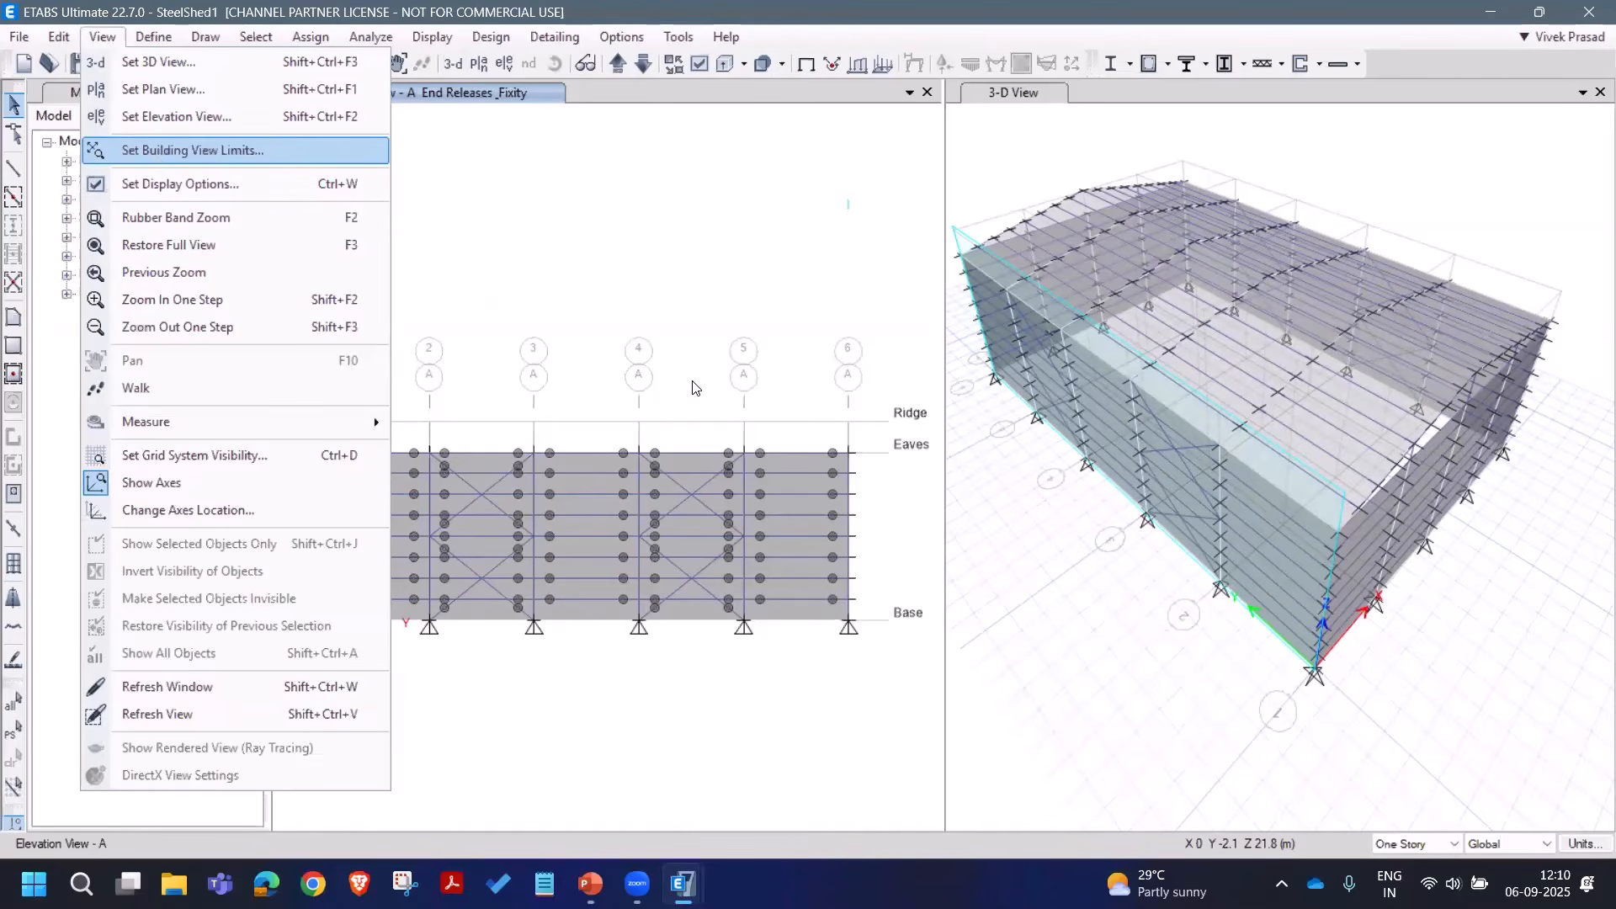
pyautogui.click(156, 151)
pyautogui.click(789, 587)
pyautogui.click(732, 601)
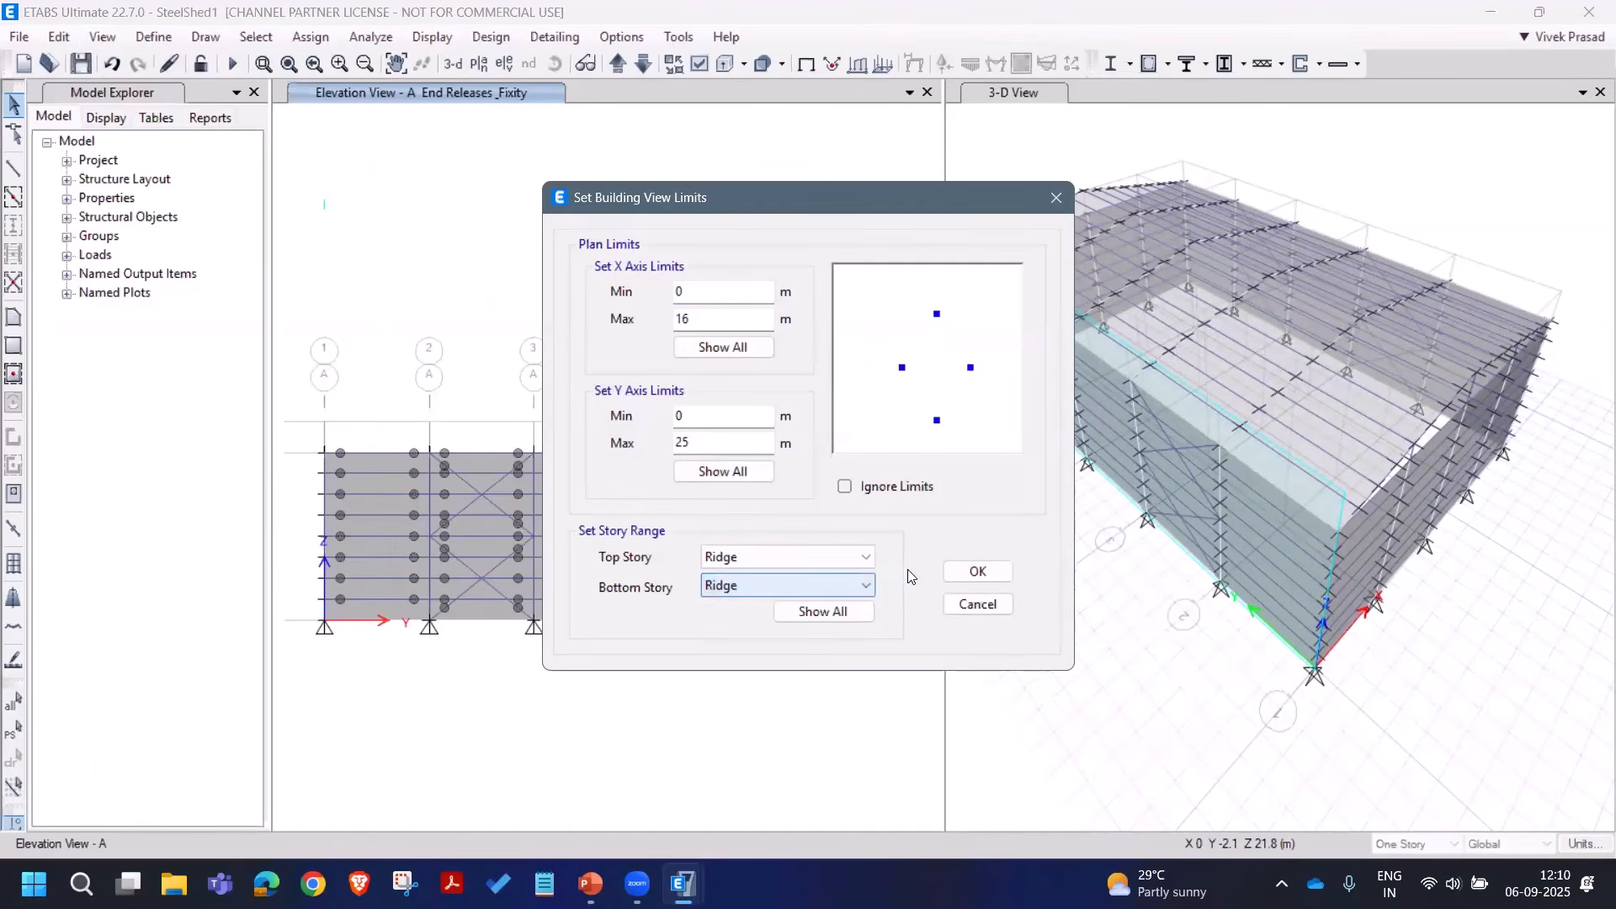
pyautogui.click(977, 572)
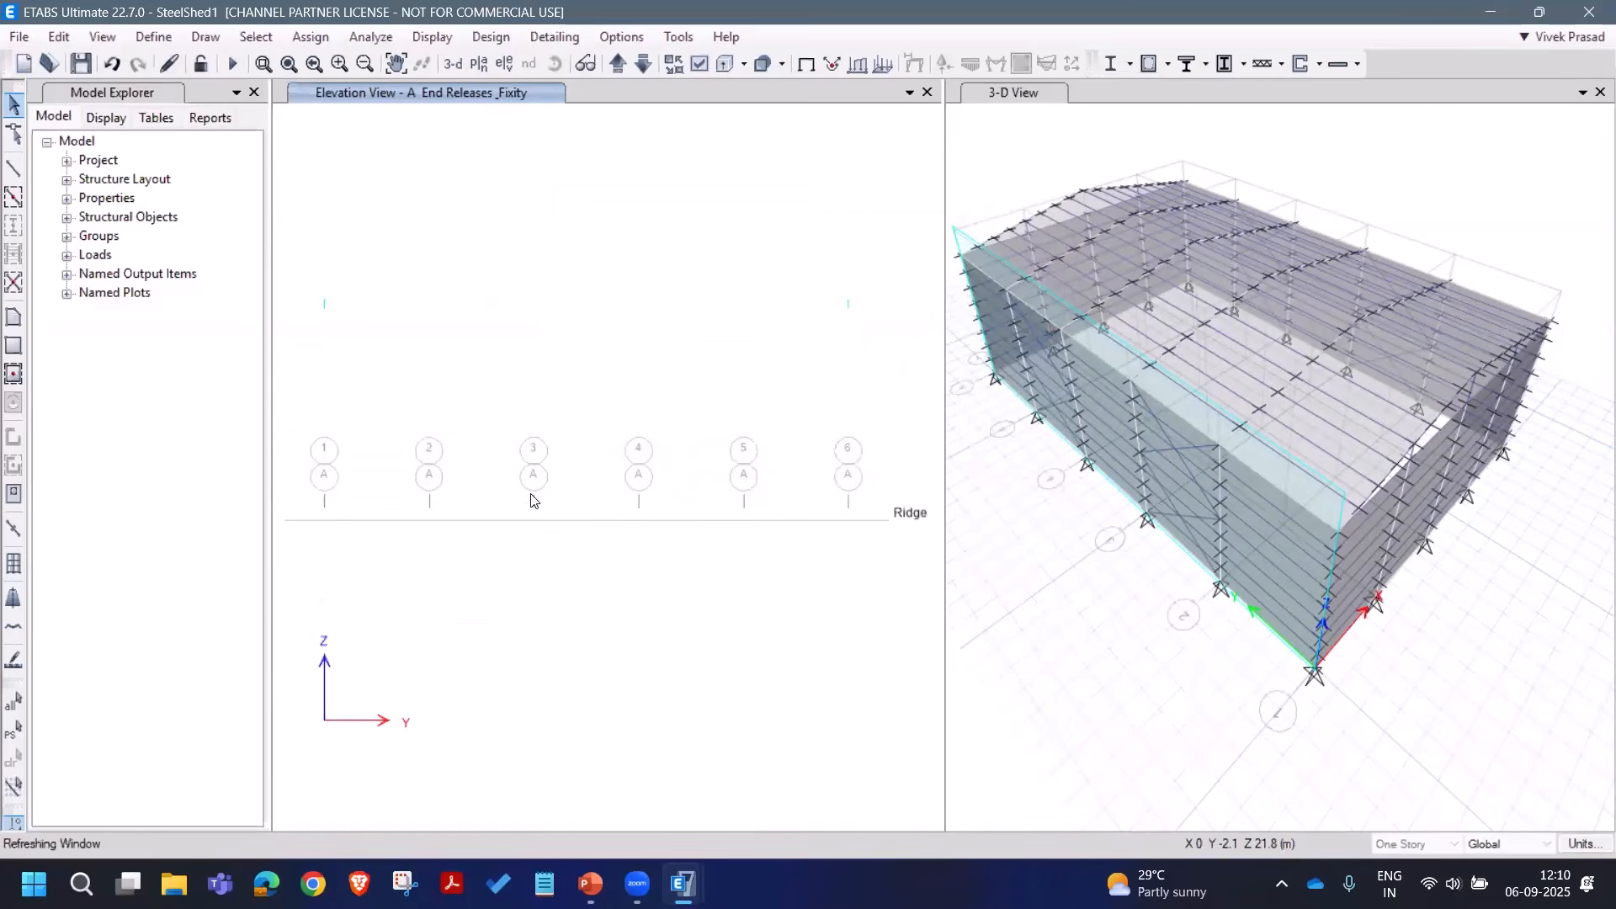
# Step: Show the roof in a rotated 3-D view in the left pane and confirm snap options
pyautogui.click(453, 66)
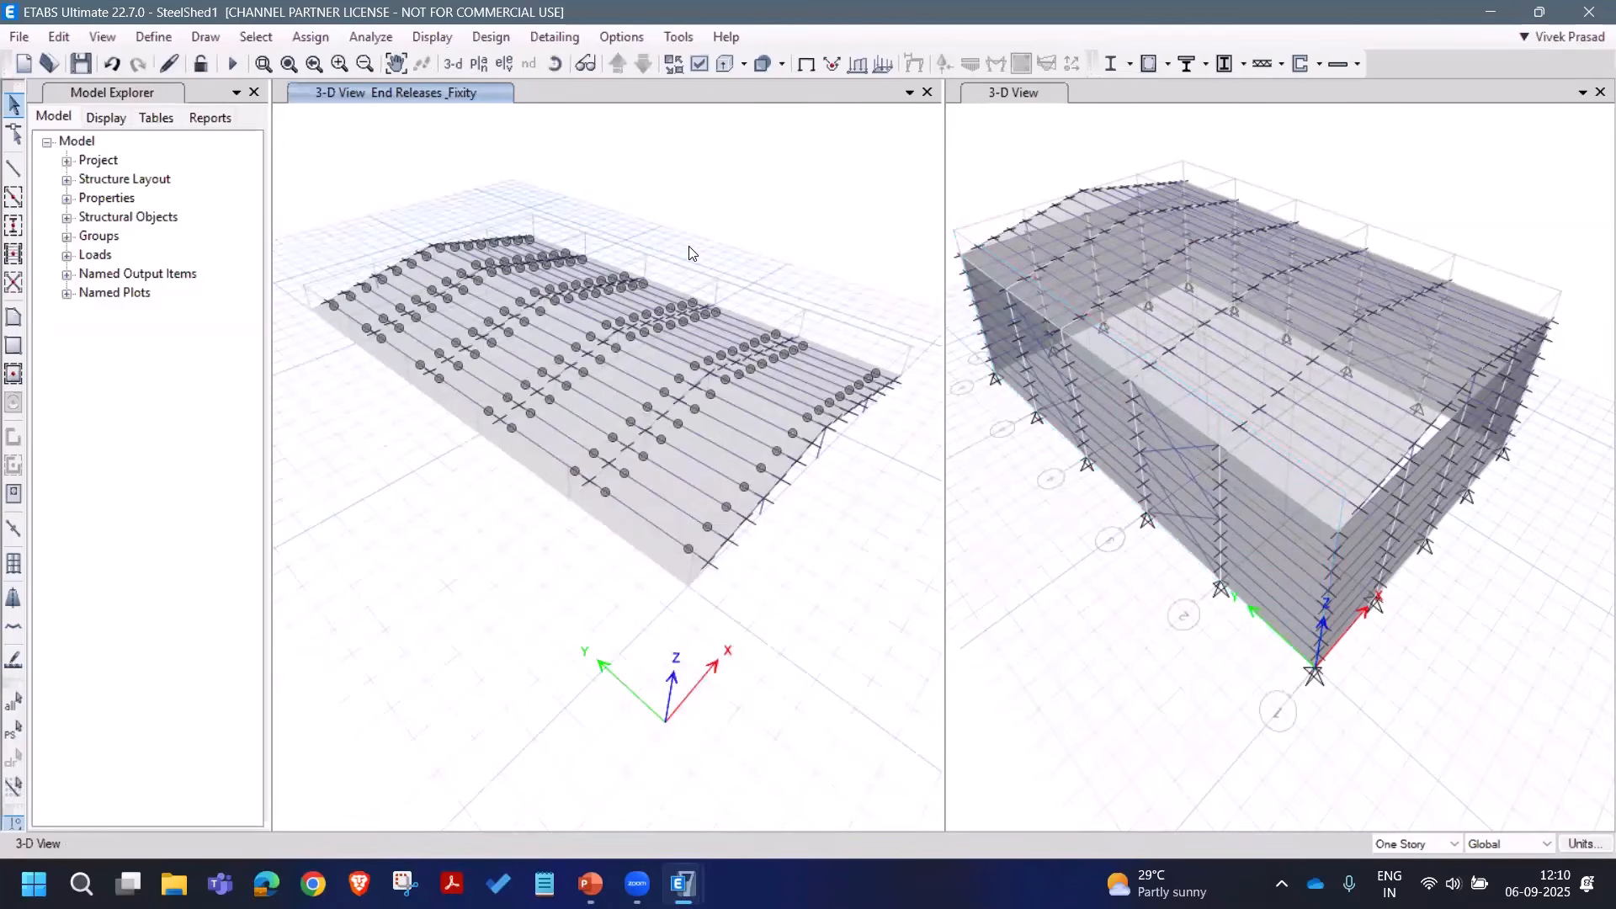
pyautogui.click(562, 67)
pyautogui.moveTo(692, 274); pyautogui.dragTo(191, 40)
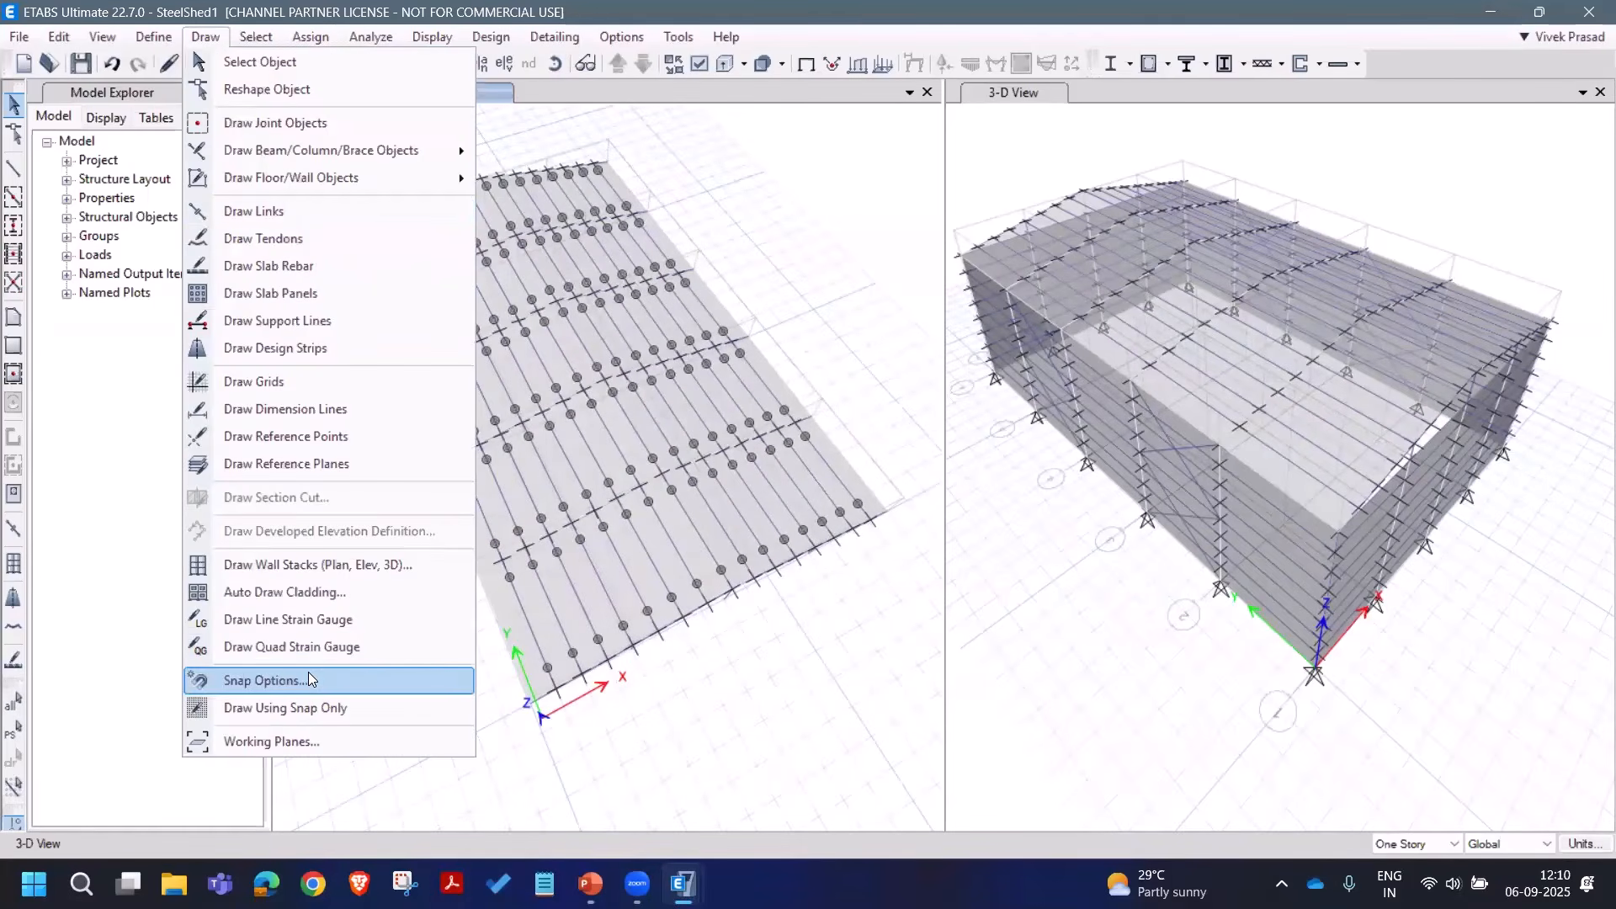
pyautogui.click(310, 678)
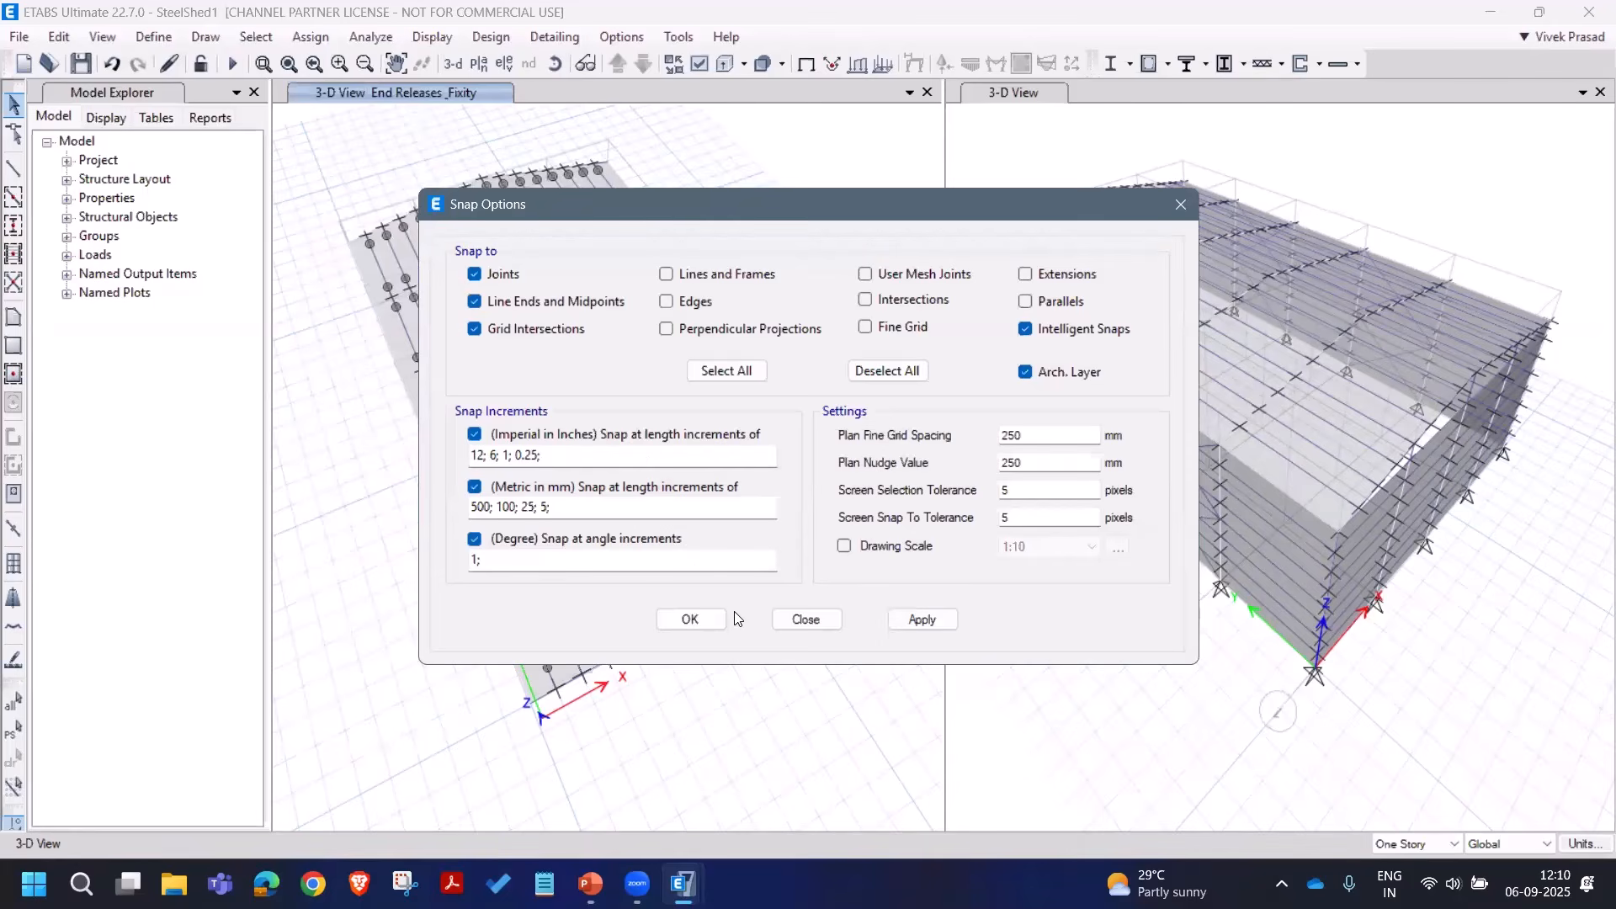
pyautogui.click(698, 618)
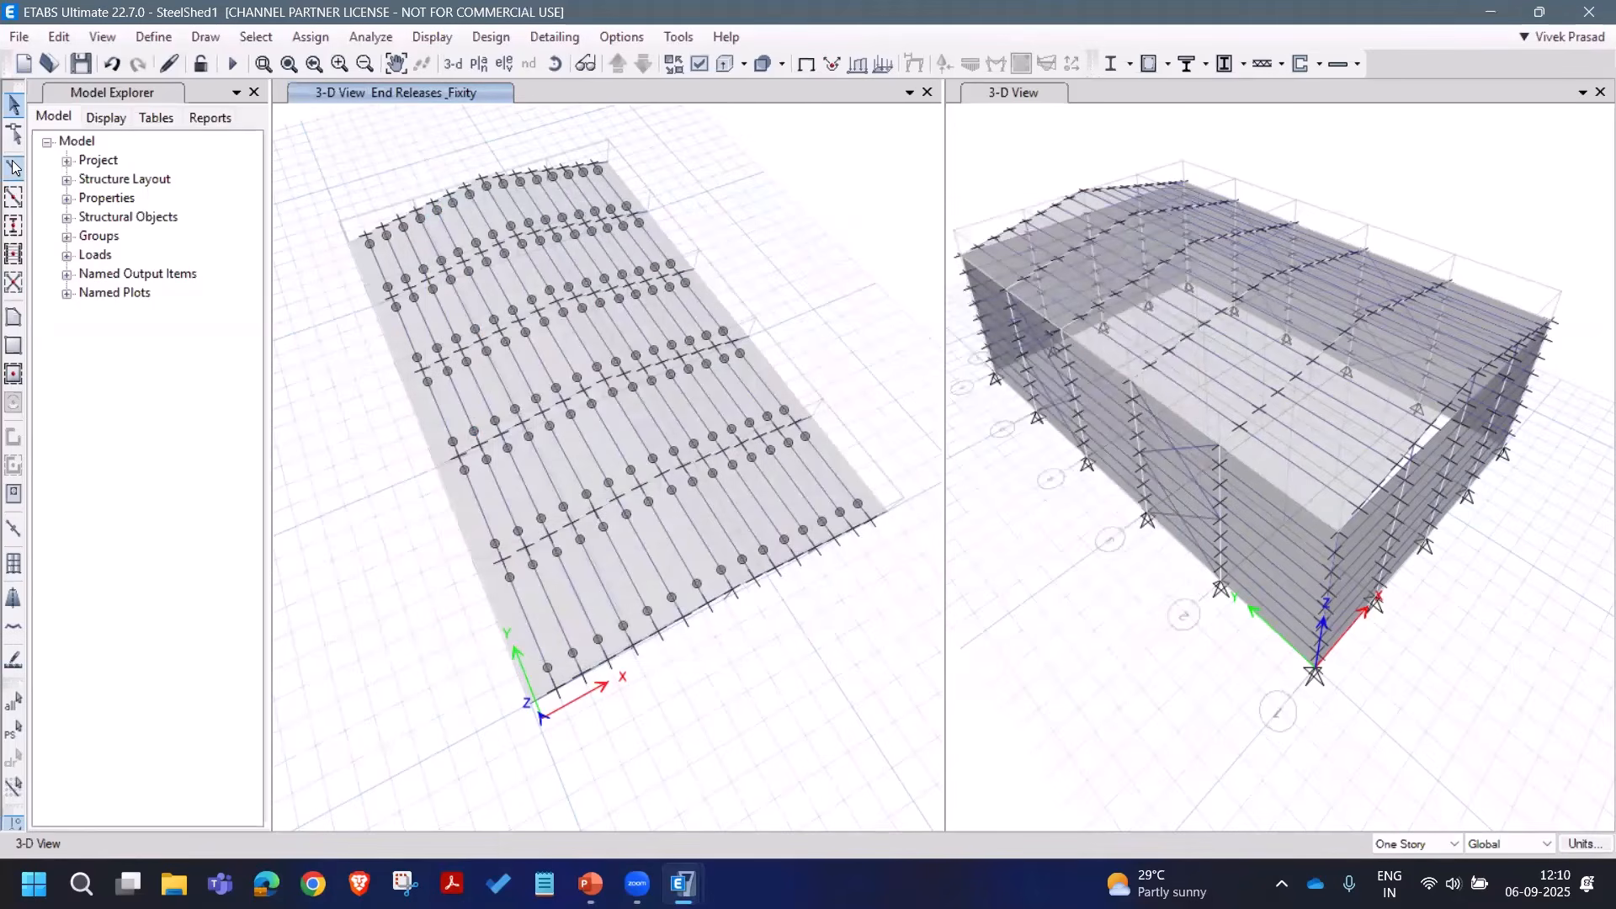
# Step: Draw A_Braces X-bracing diagonals between rafter joints across two roof bays
pyautogui.click(13, 167)
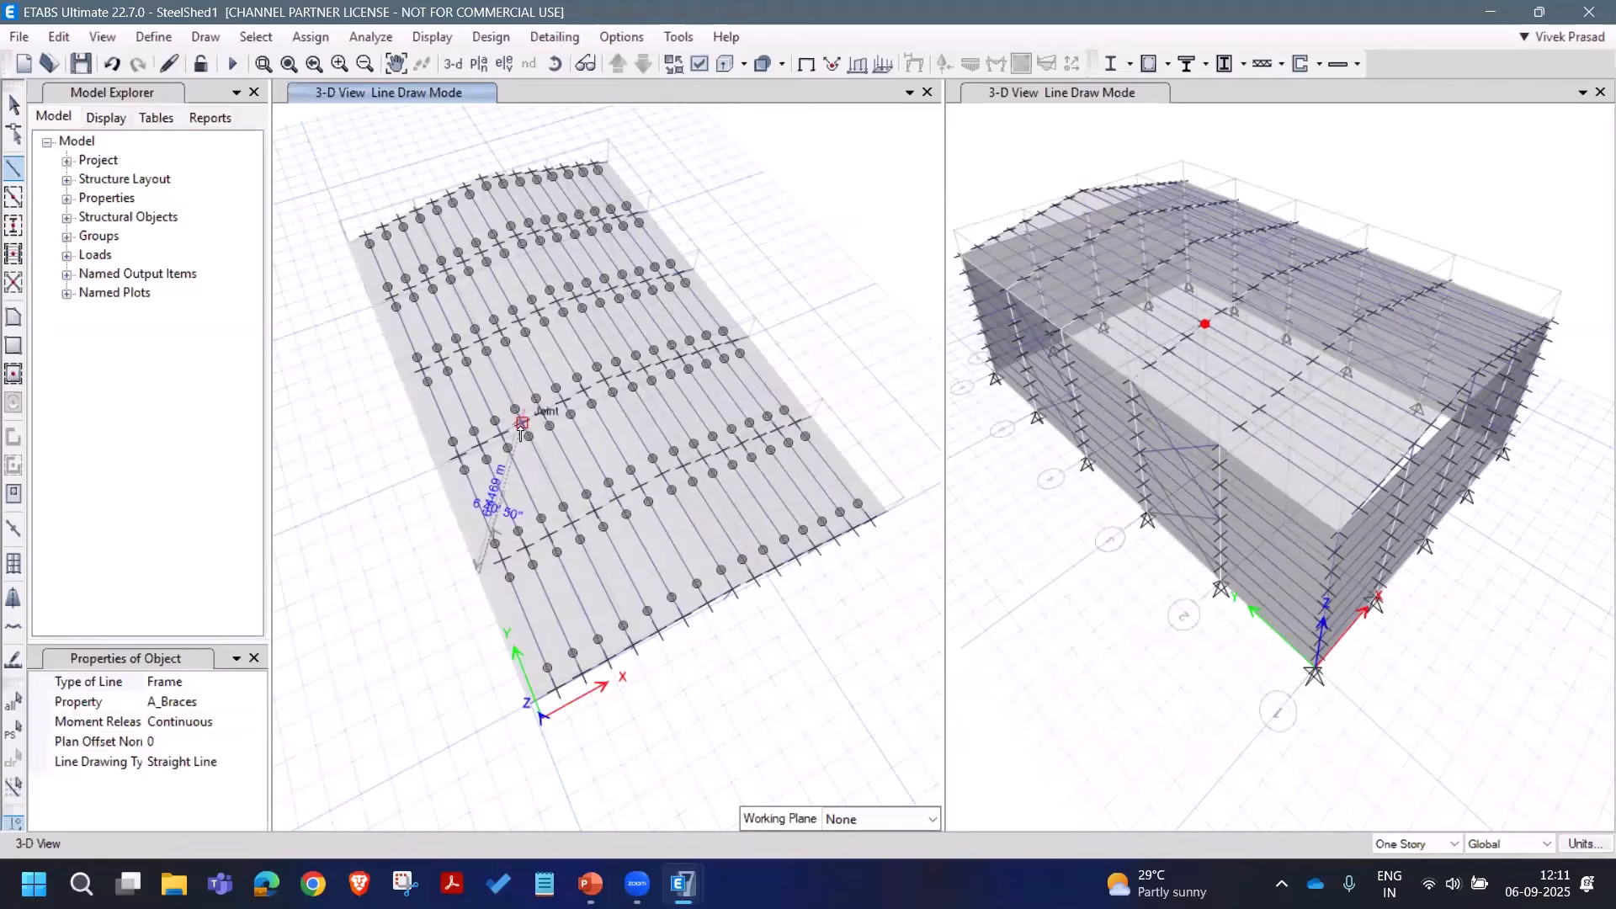
pyautogui.doubleClick(522, 422)
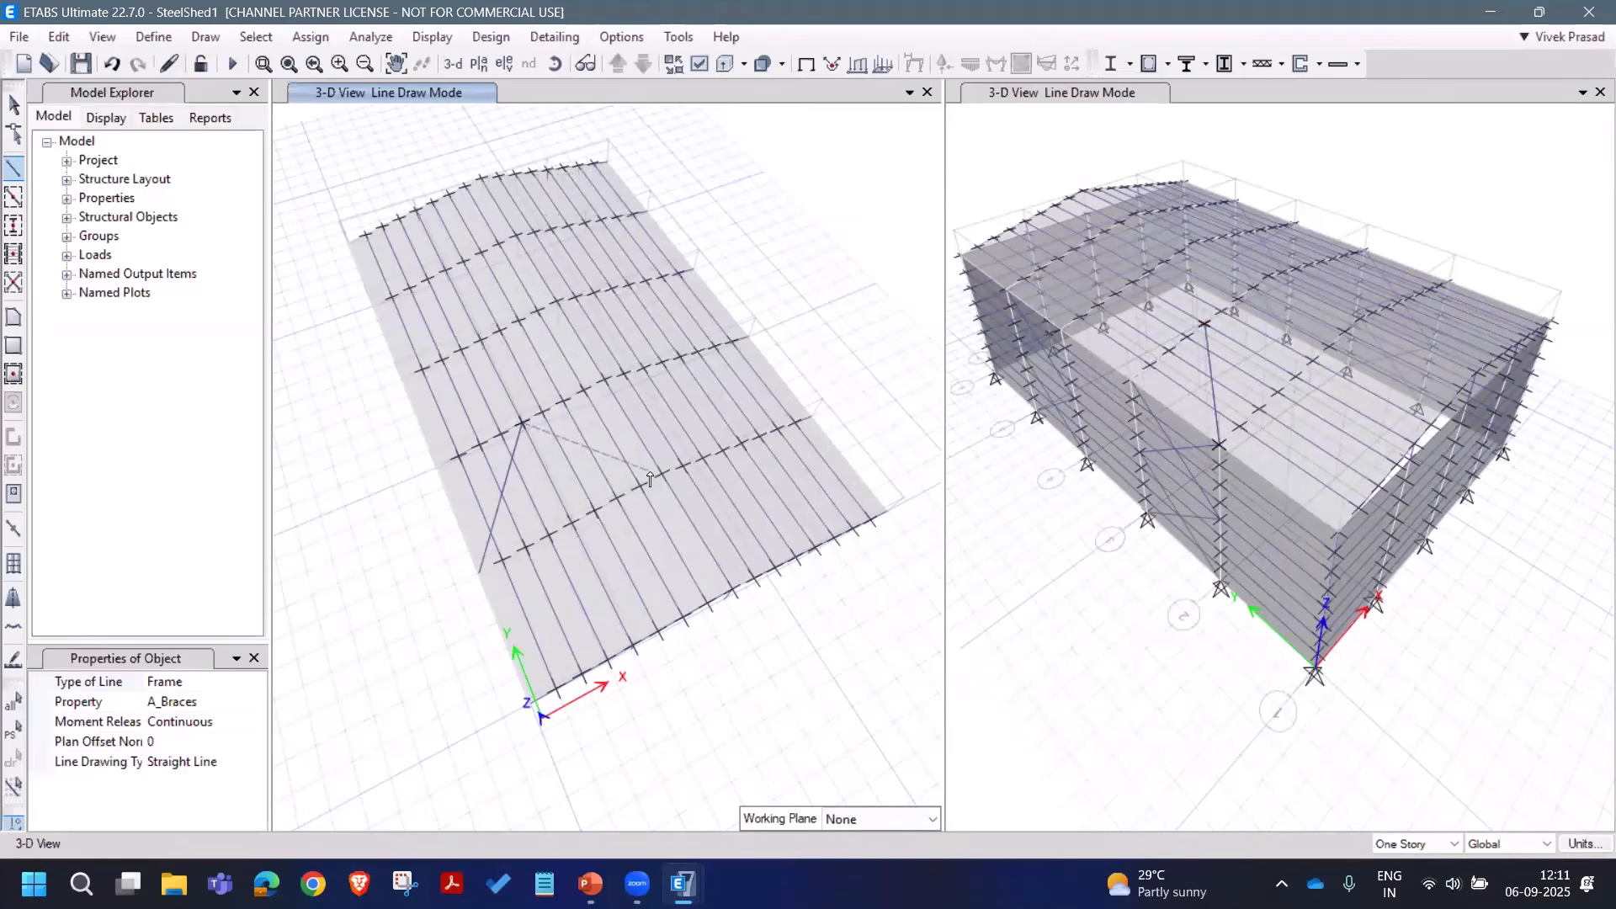
pyautogui.click(555, 63)
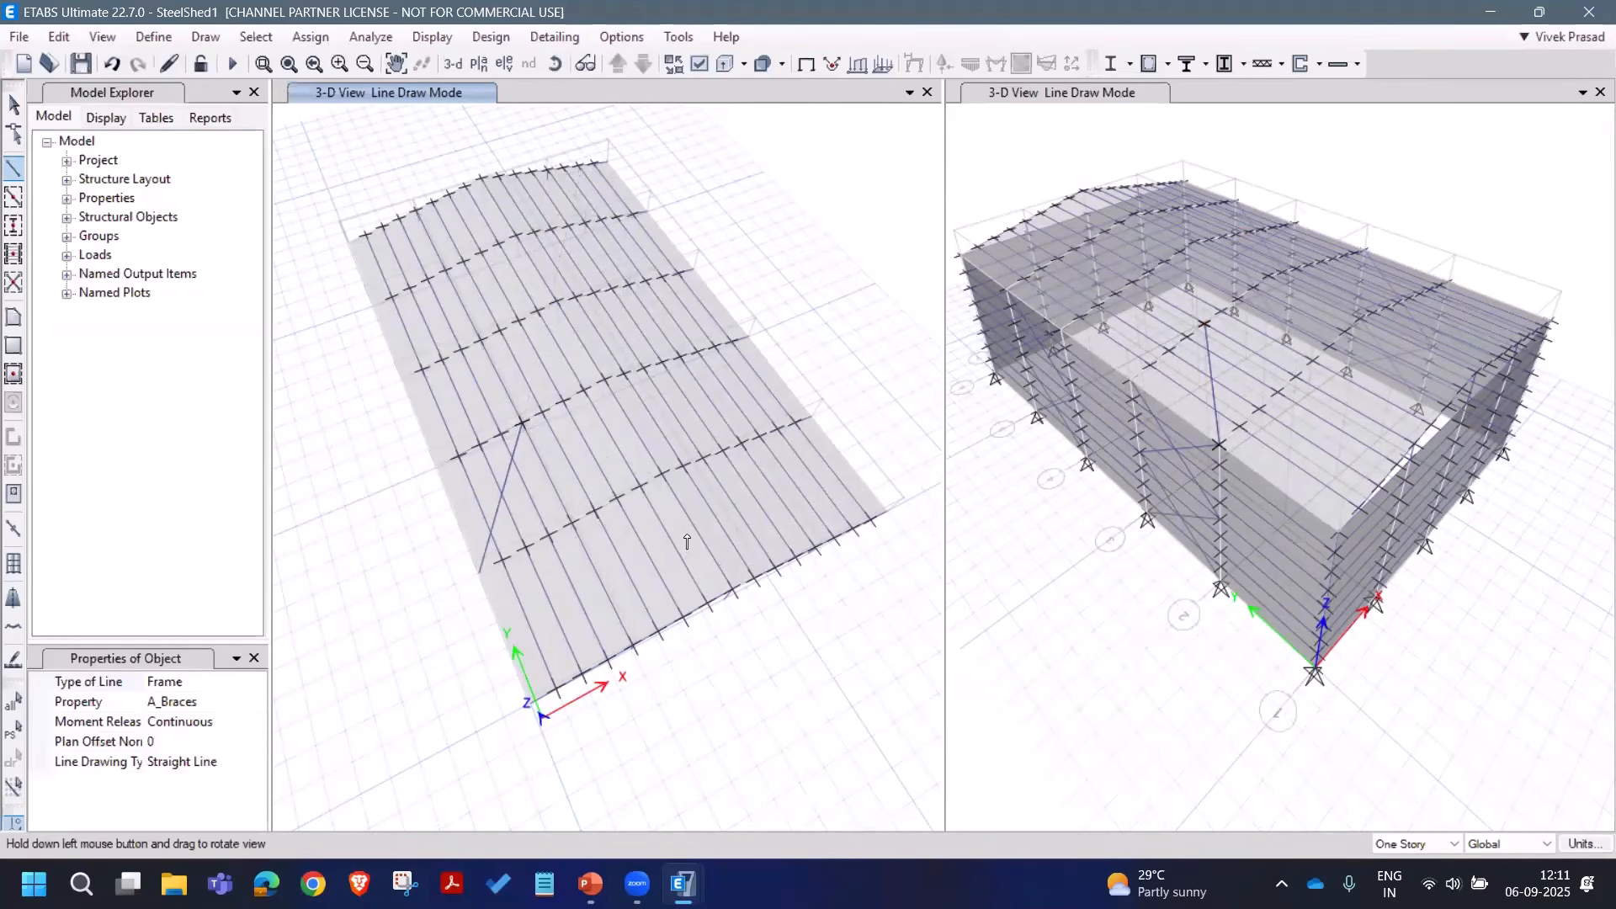
pyautogui.moveTo(687, 536); pyautogui.dragTo(663, 403)
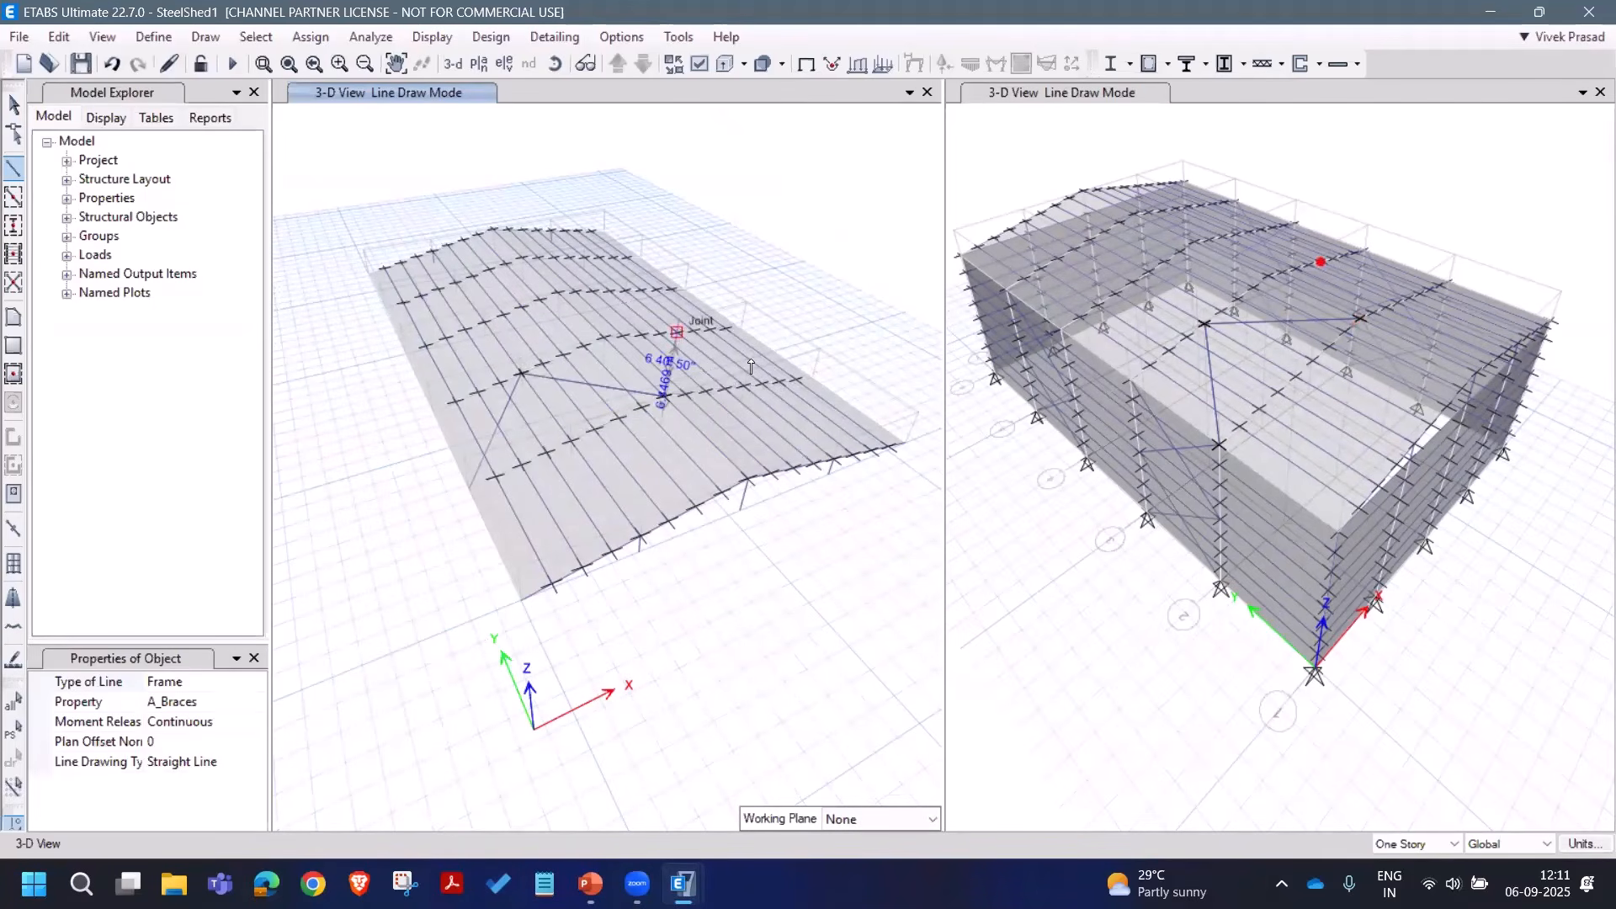
pyautogui.click(676, 332)
pyautogui.click(812, 376)
pyautogui.rightClick(819, 328)
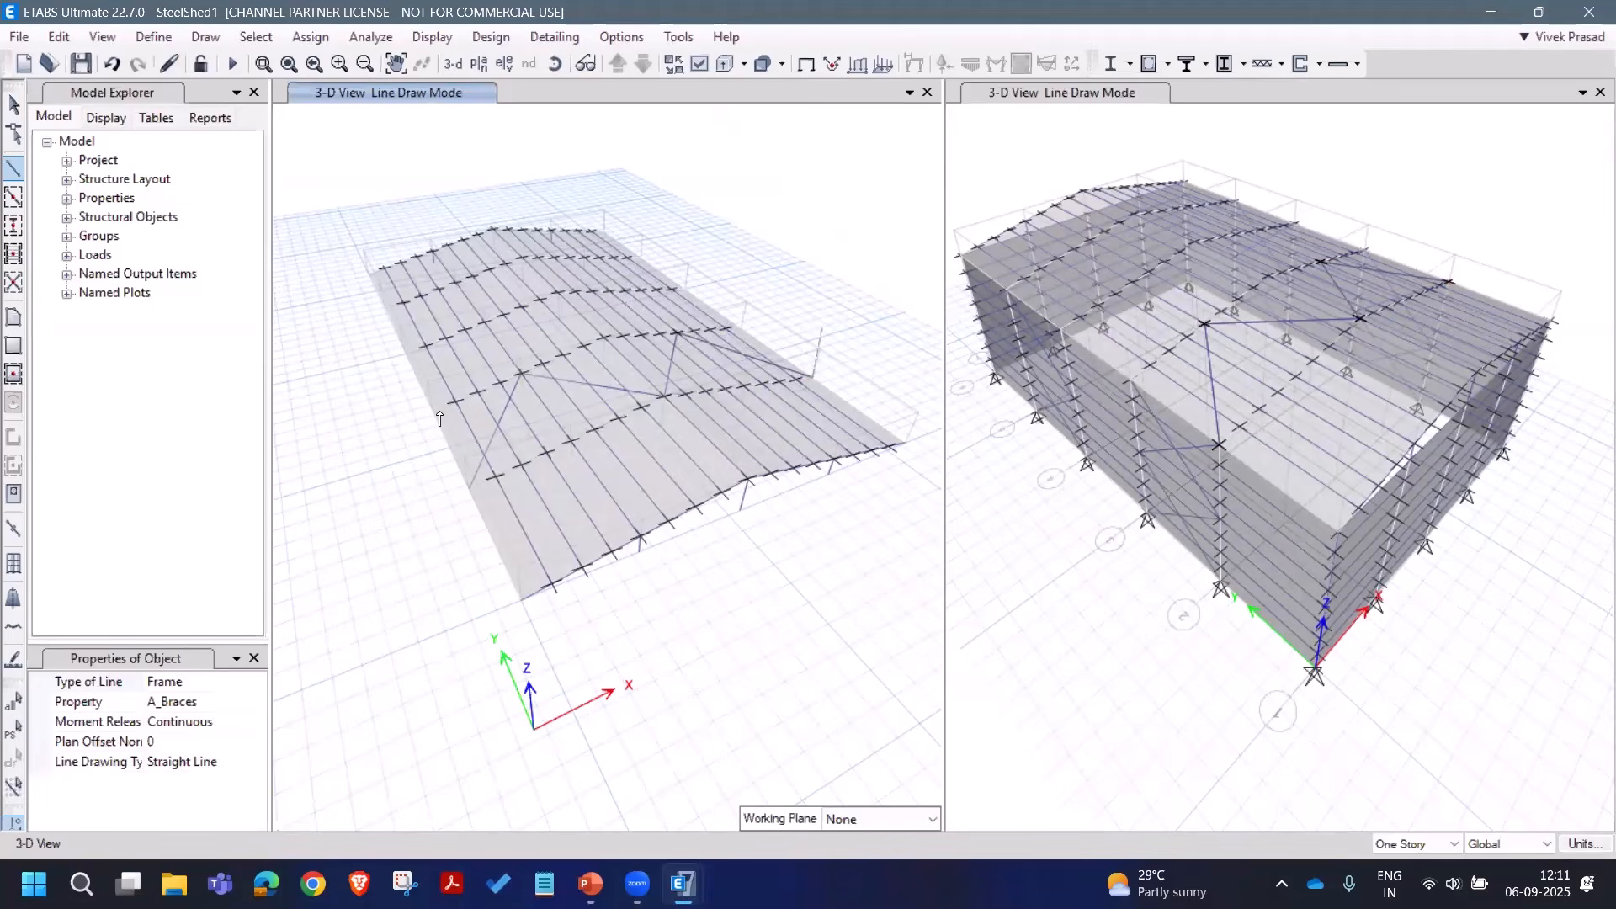
pyautogui.click(572, 441)
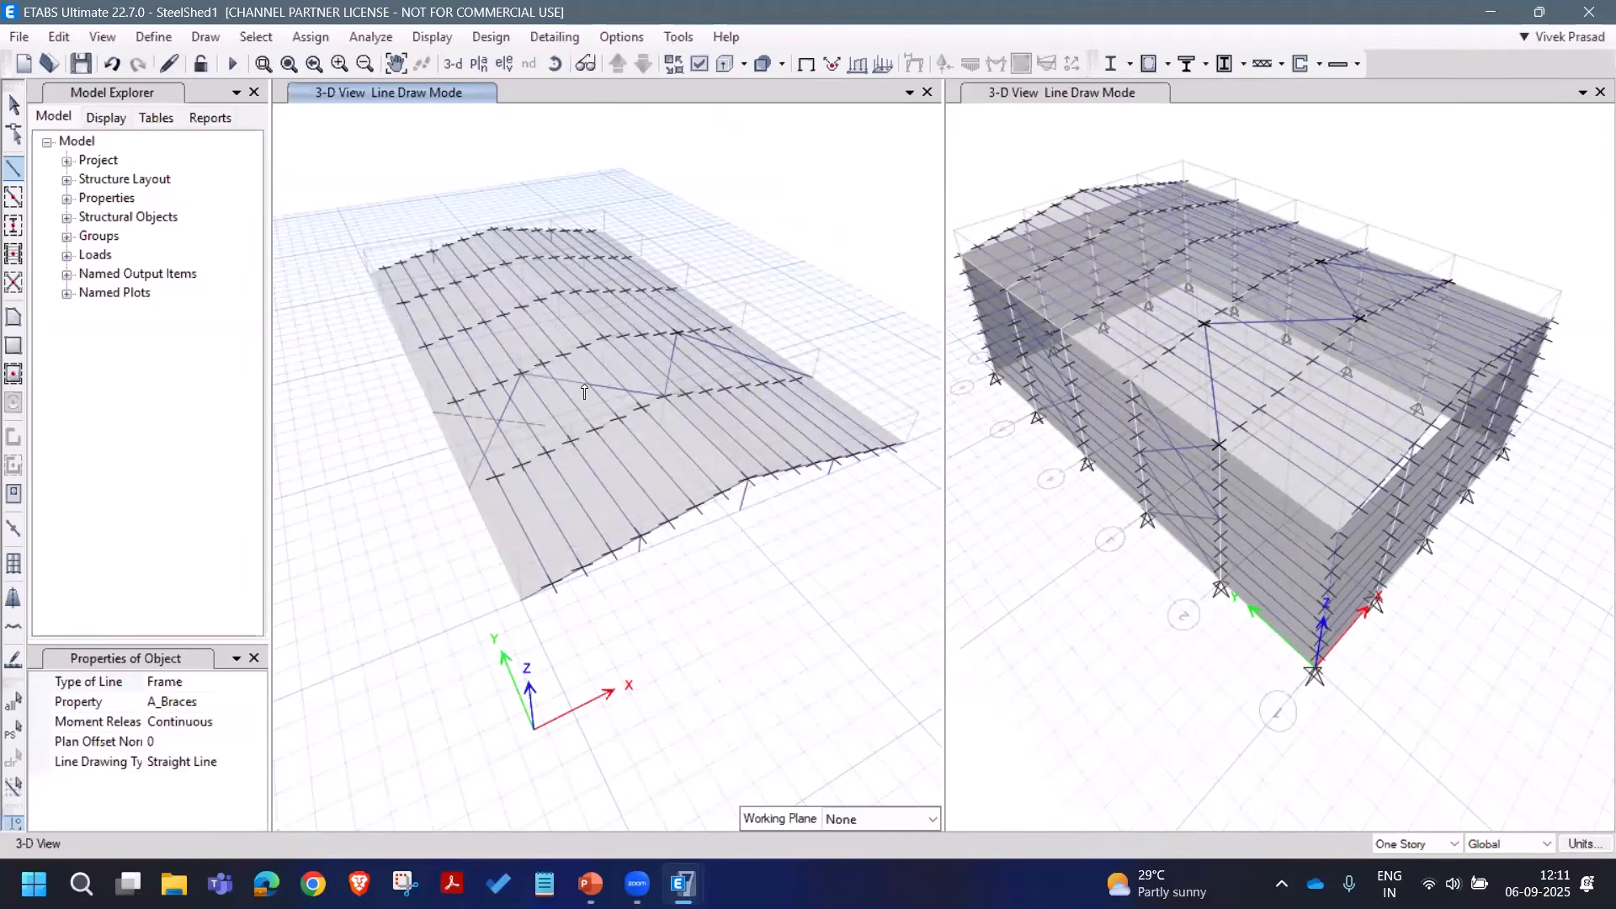
pyautogui.click(604, 337)
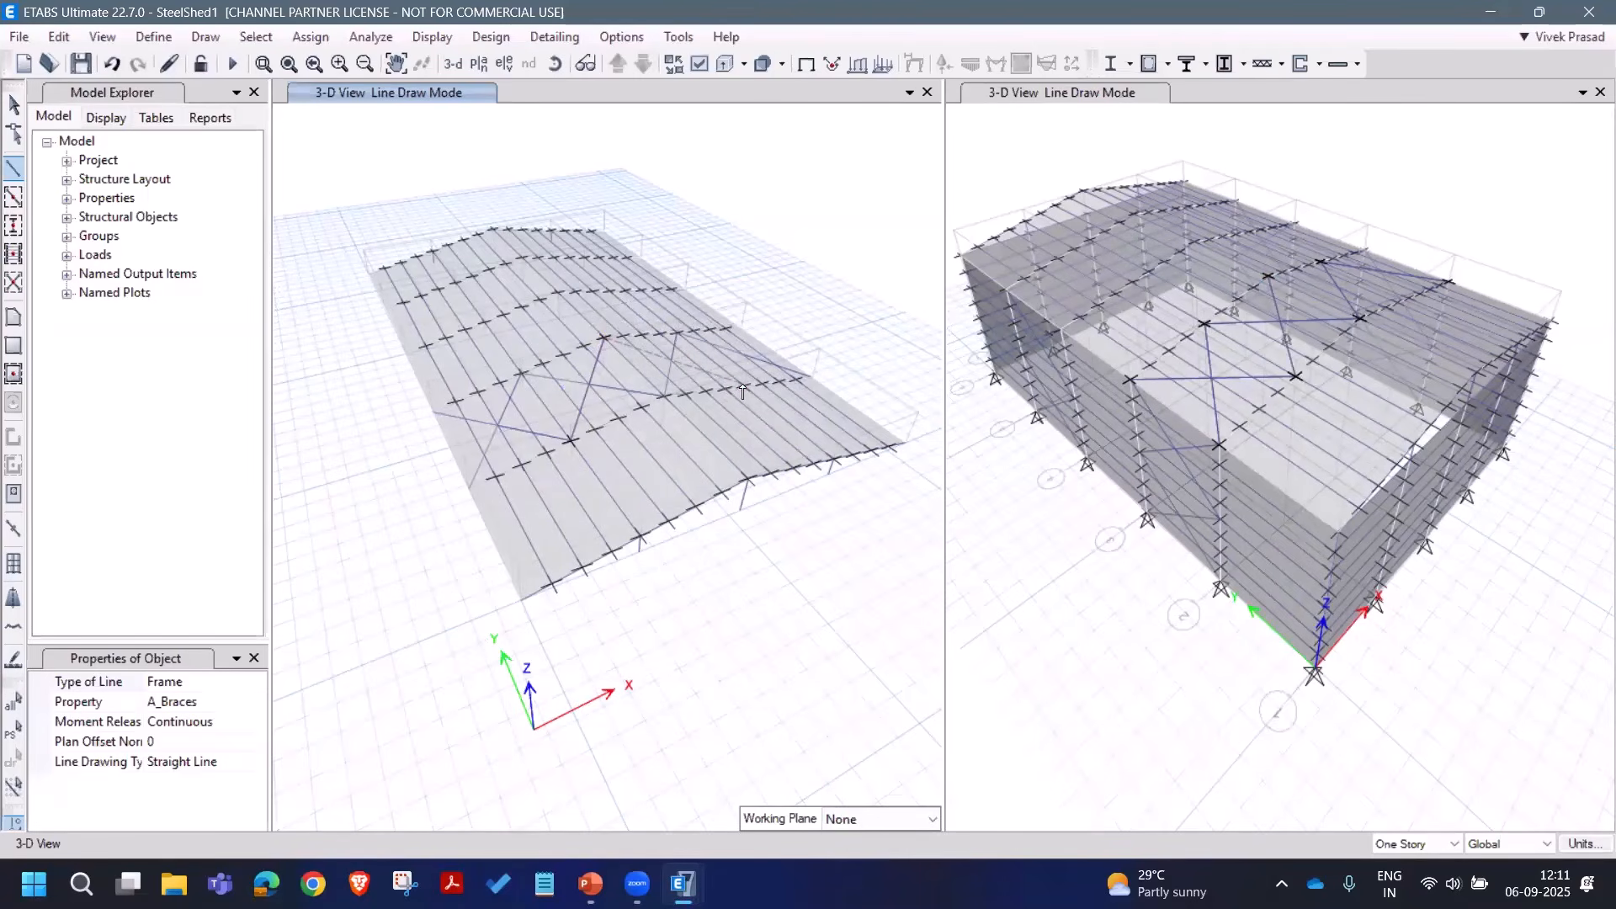
pyautogui.click(744, 389)
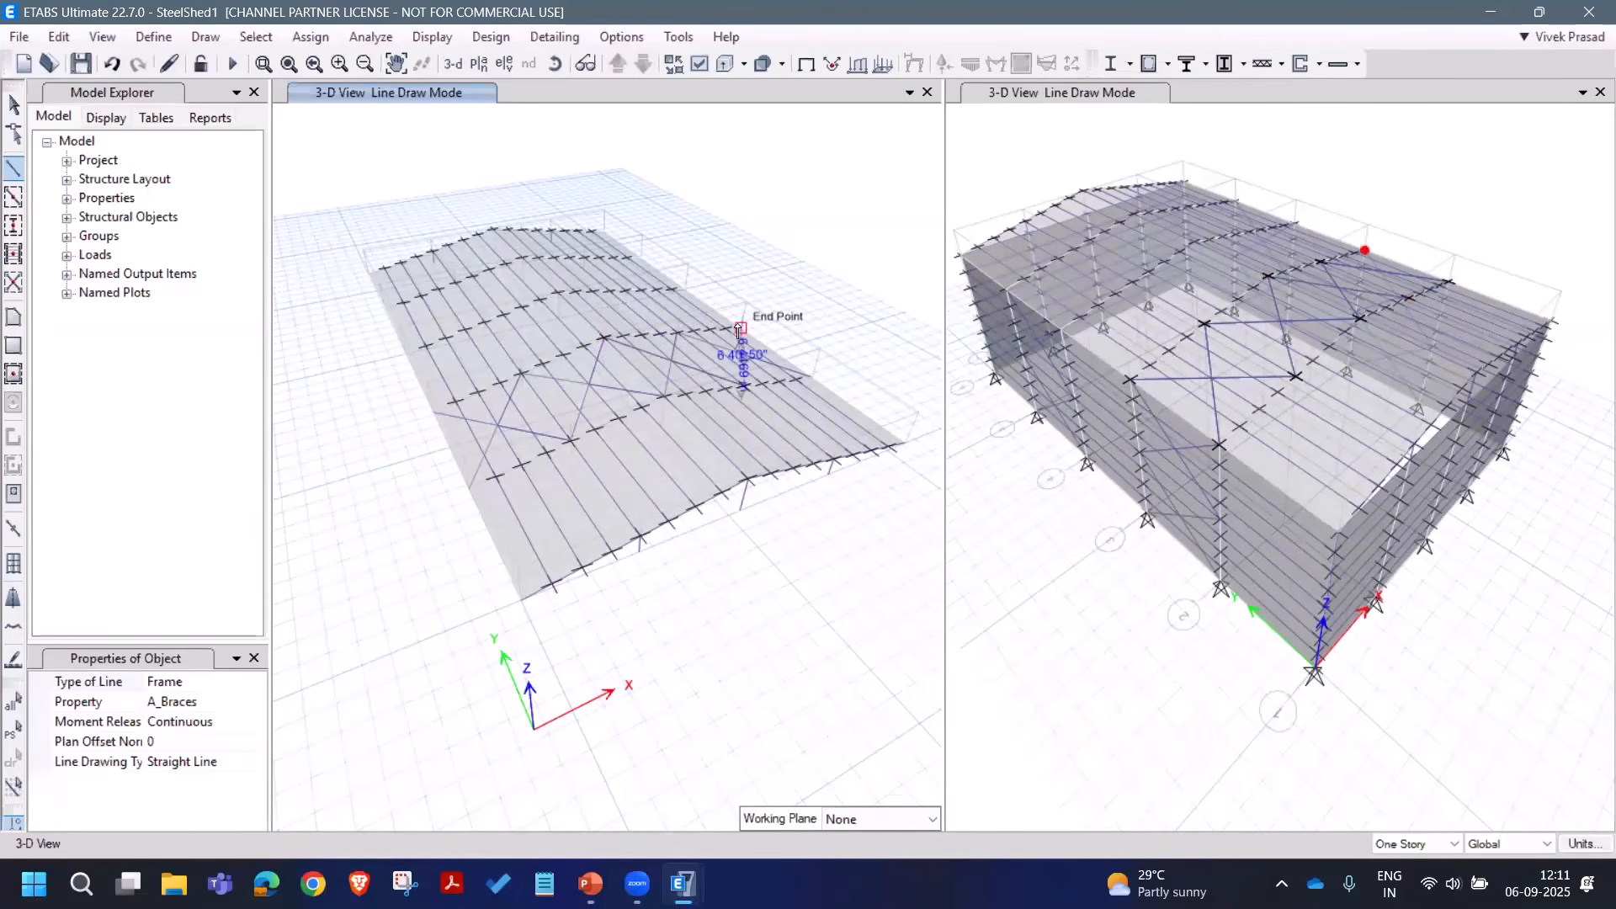
pyautogui.rightClick(733, 202)
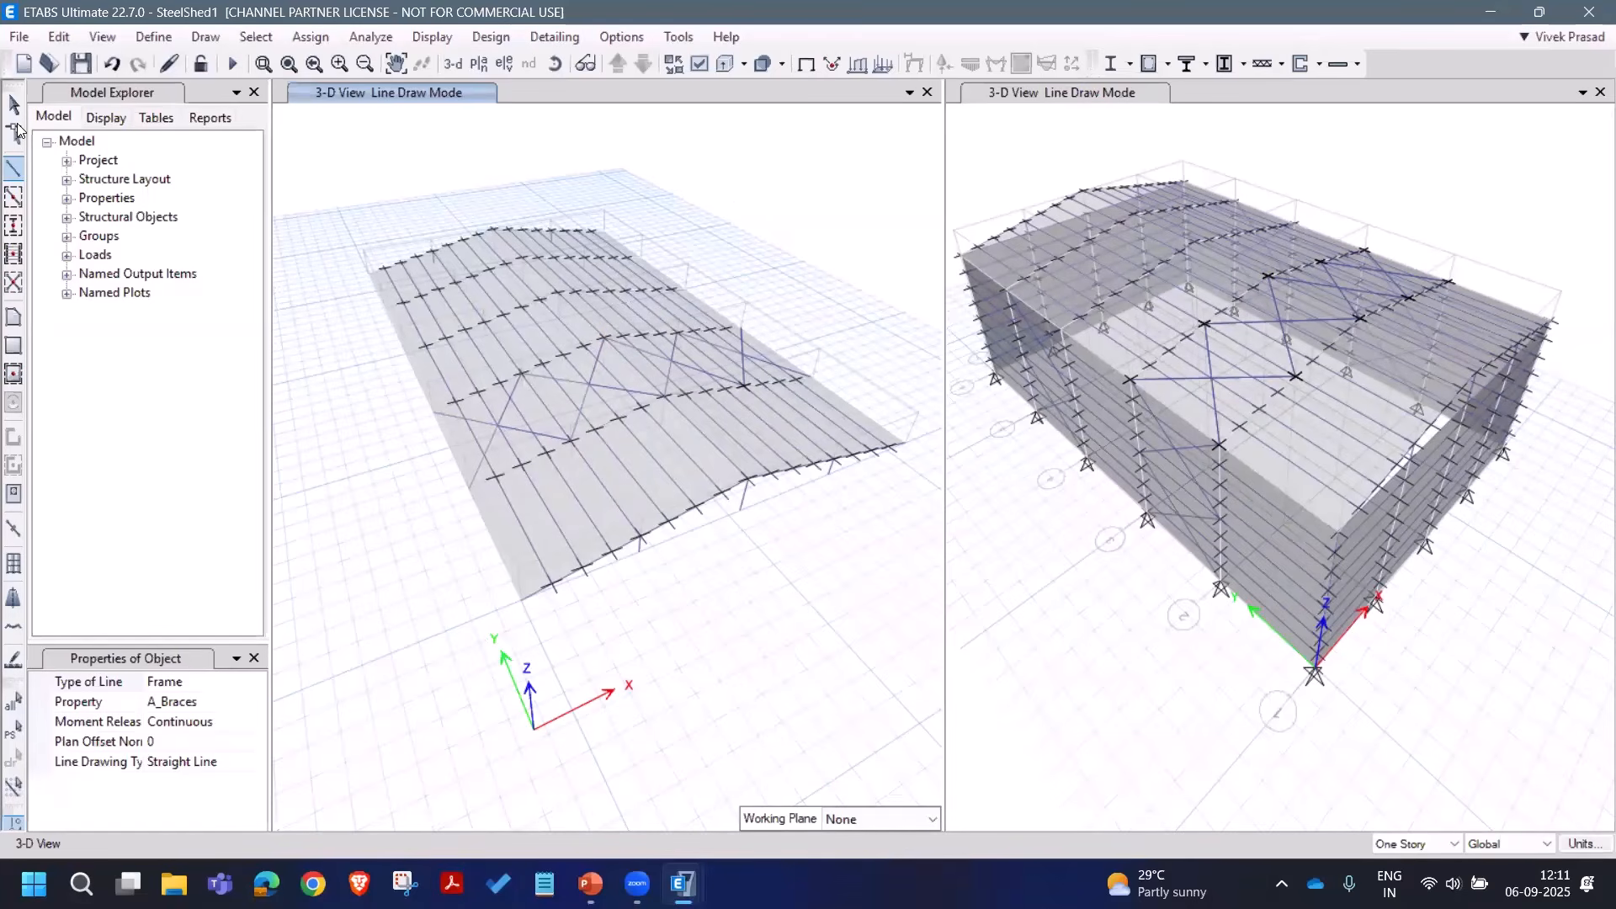
pyautogui.click(16, 123)
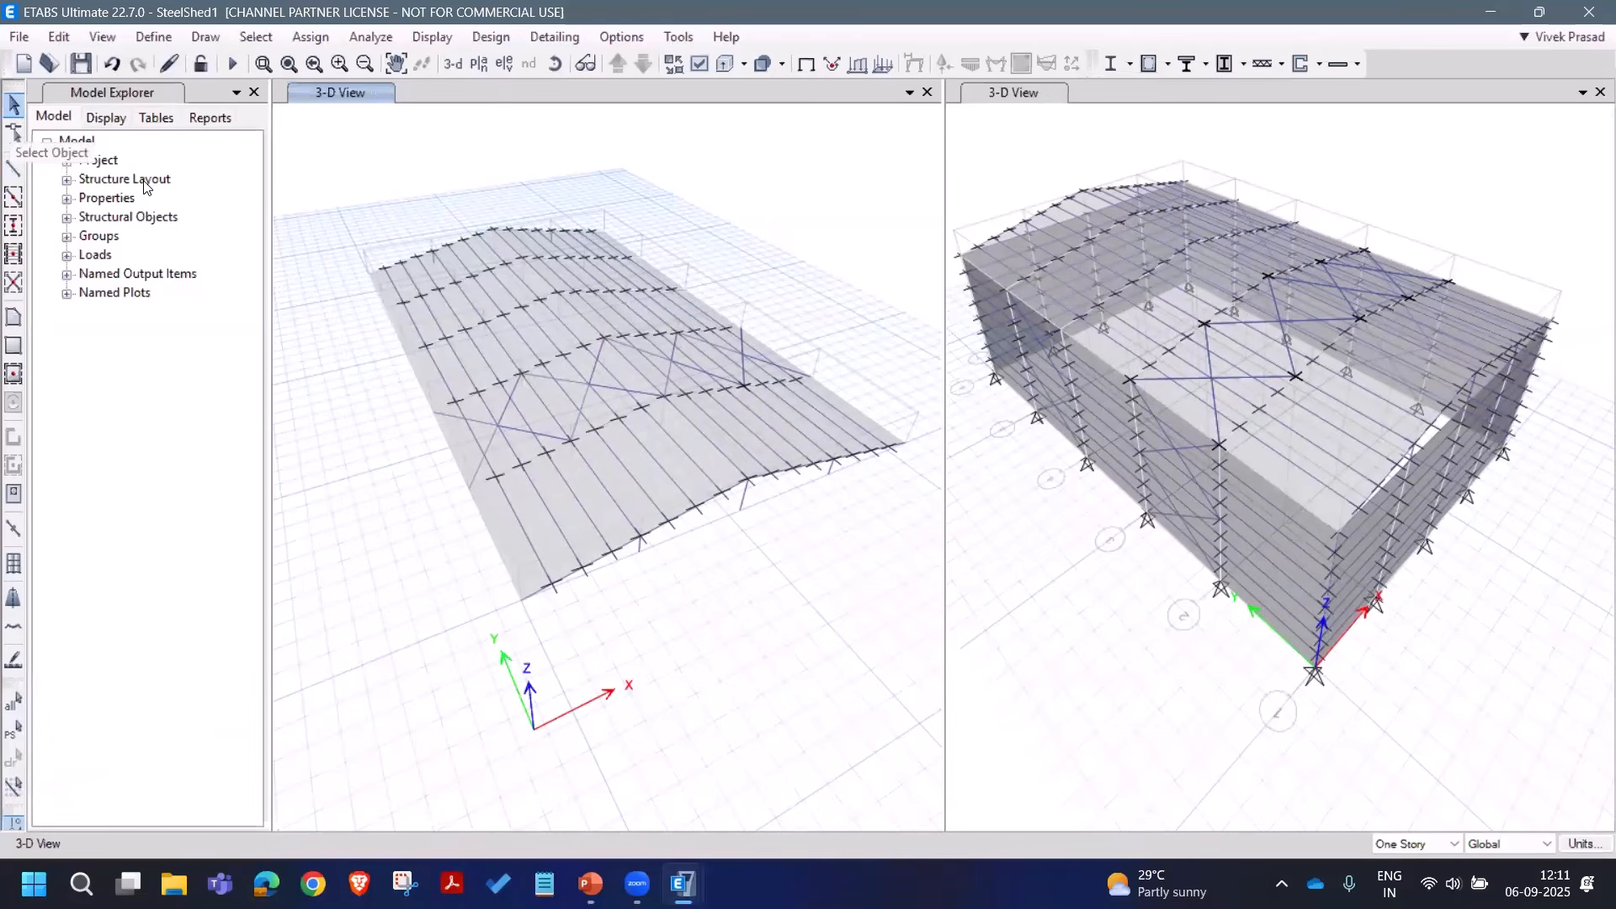
# Step: Select the eight roof braces and review their torsion and moment 22/33 end releases
pyautogui.click(502, 409)
pyautogui.click(586, 397)
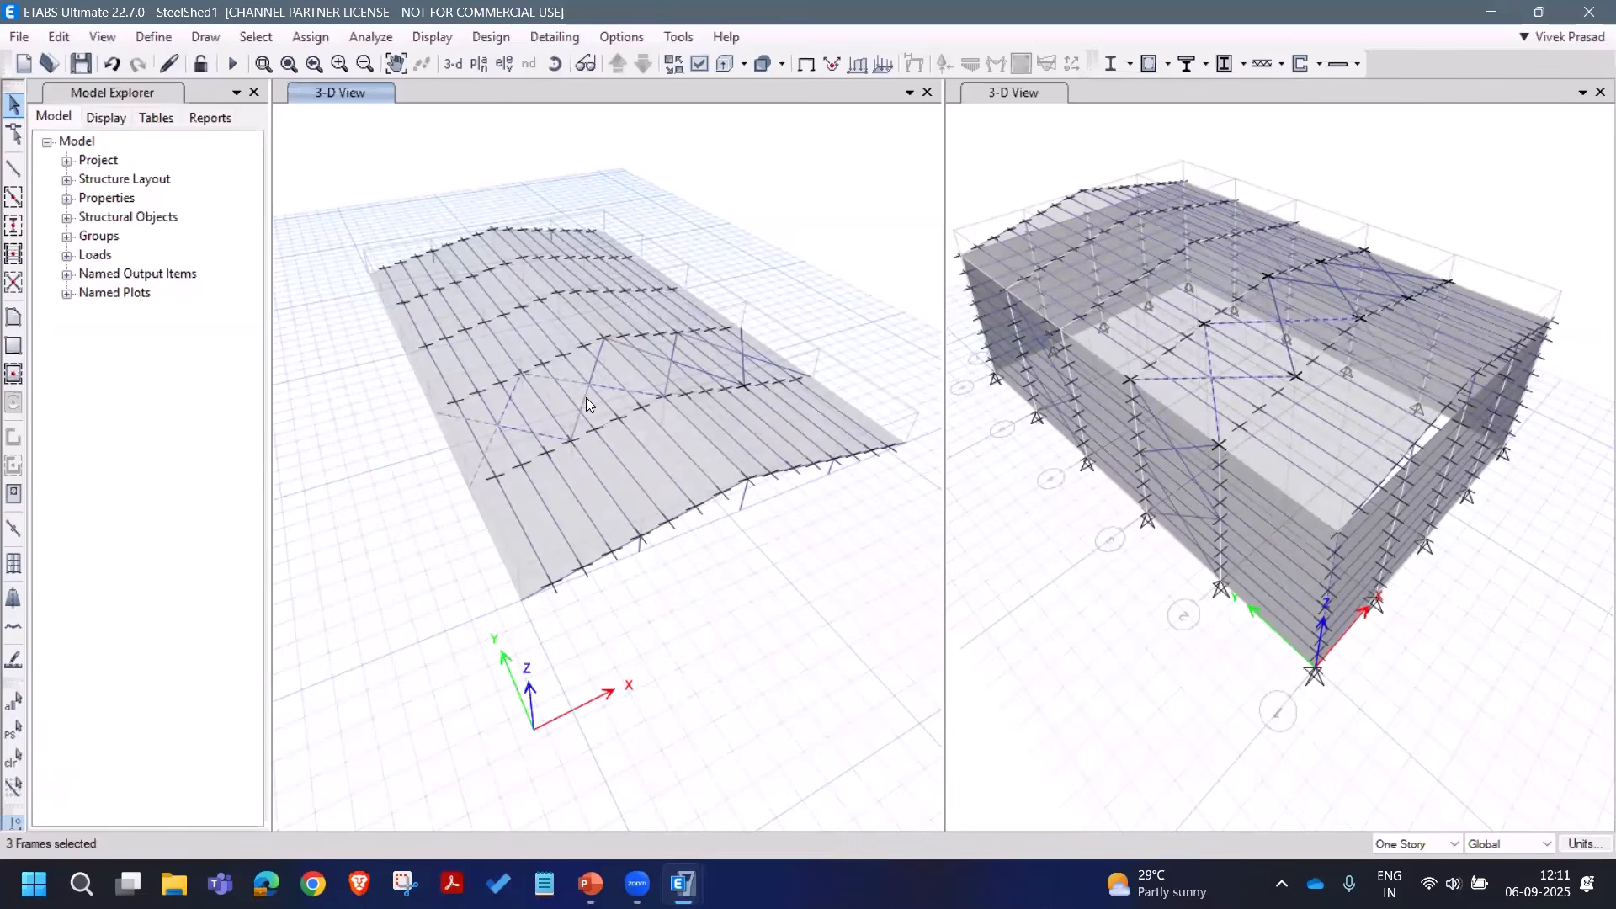
pyautogui.click(645, 351)
pyautogui.click(672, 370)
pyautogui.click(735, 359)
pyautogui.scroll(5, 790, 328)
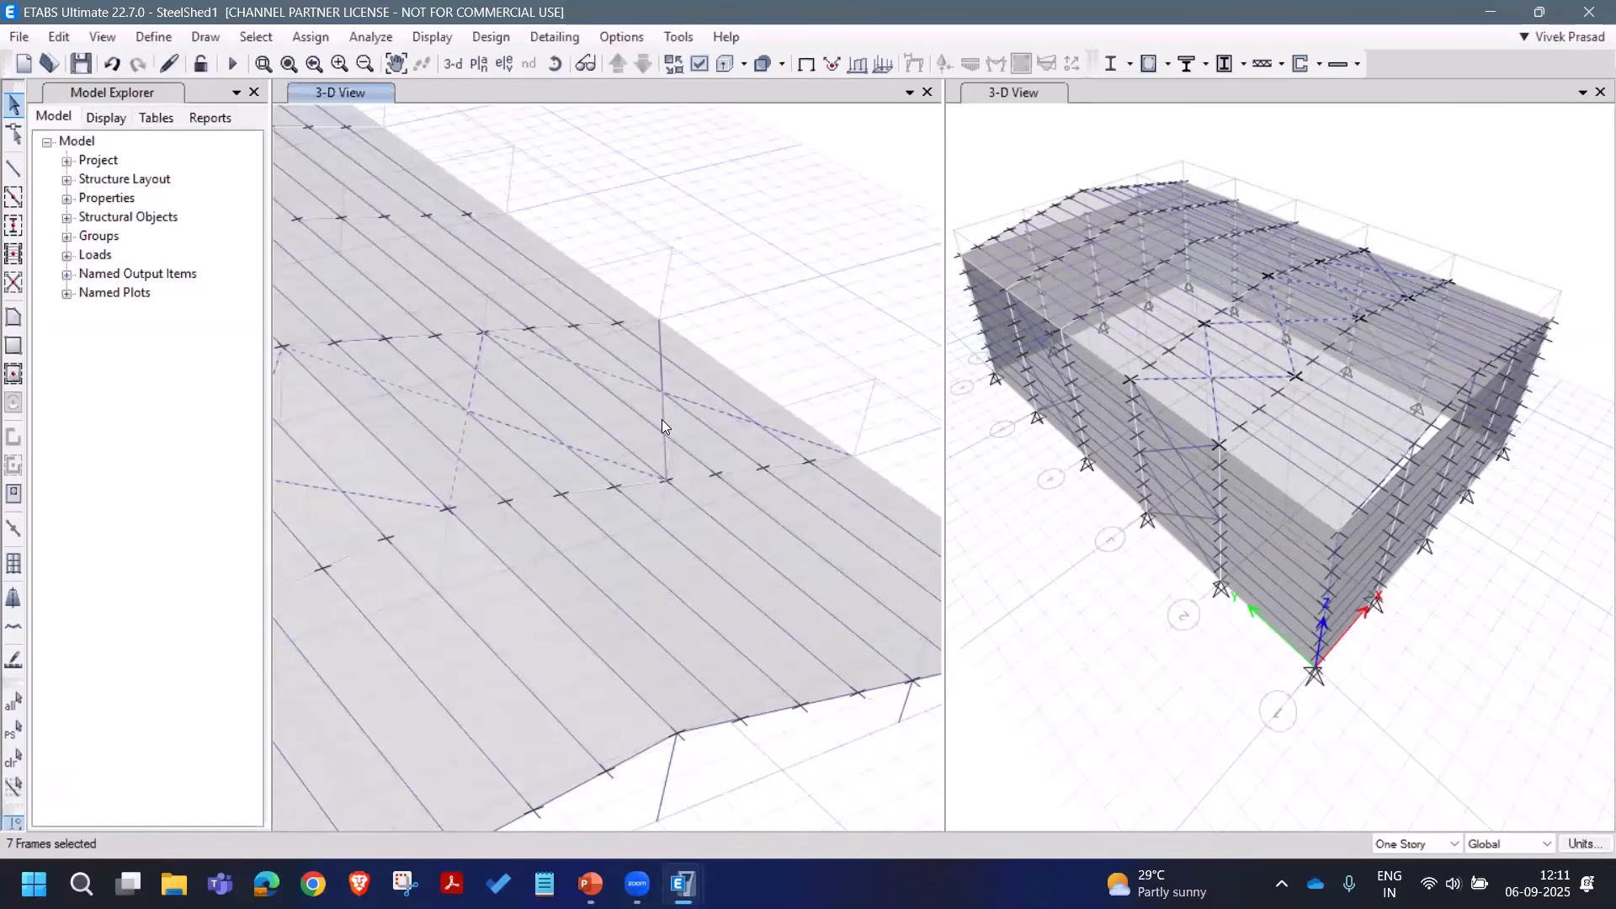
pyautogui.click(662, 423)
pyautogui.click(311, 38)
pyautogui.moveTo(581, 91)
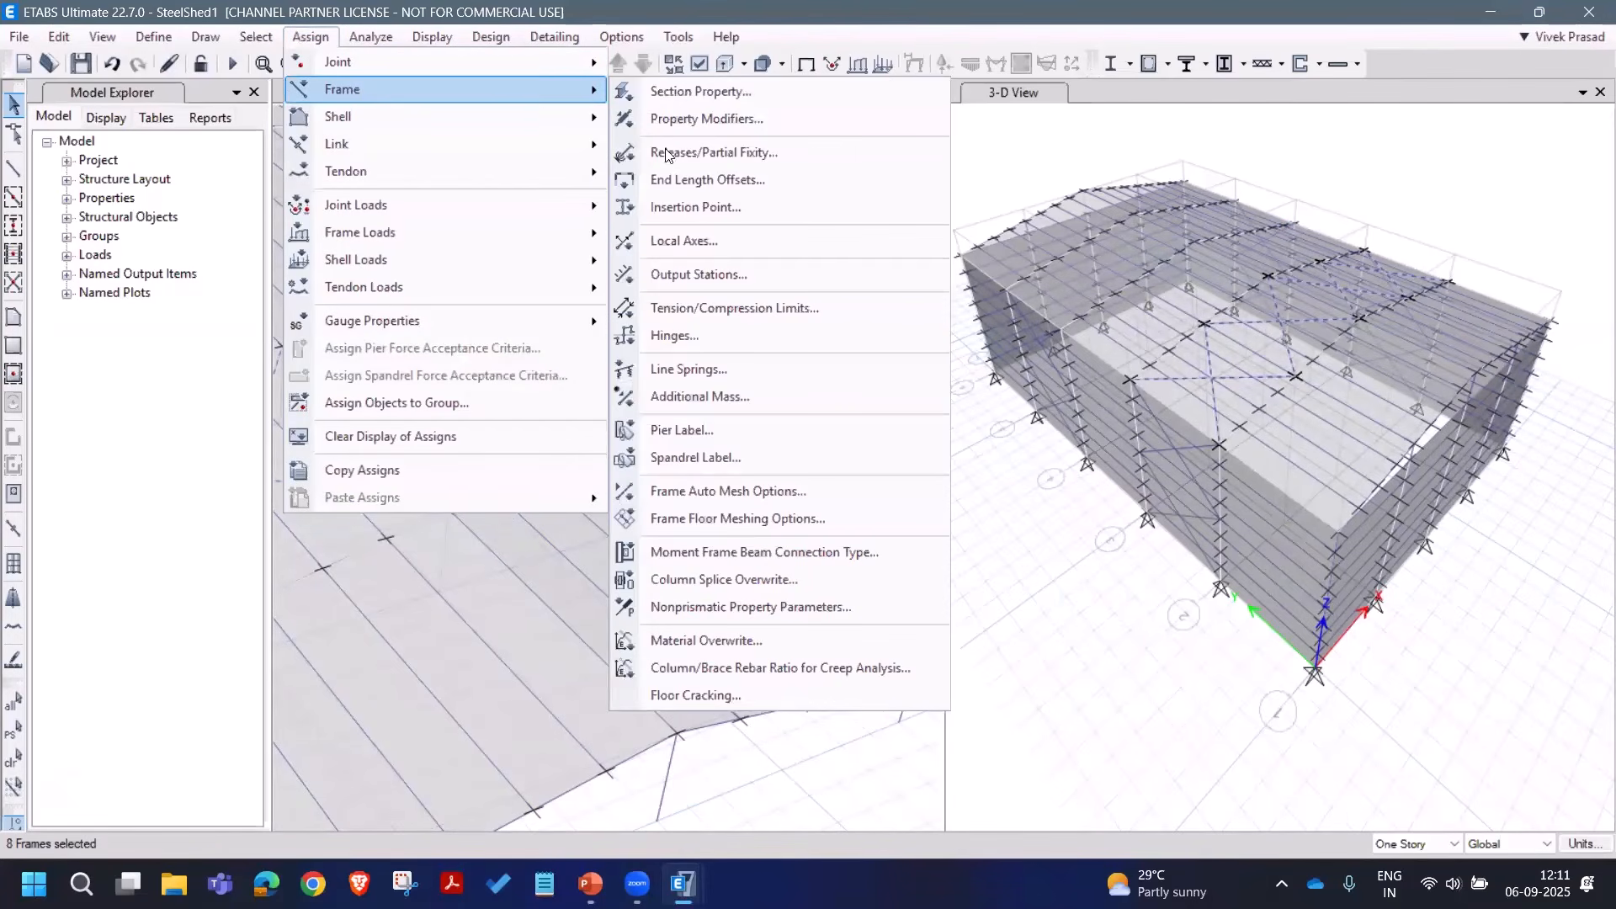
pyautogui.click(713, 152)
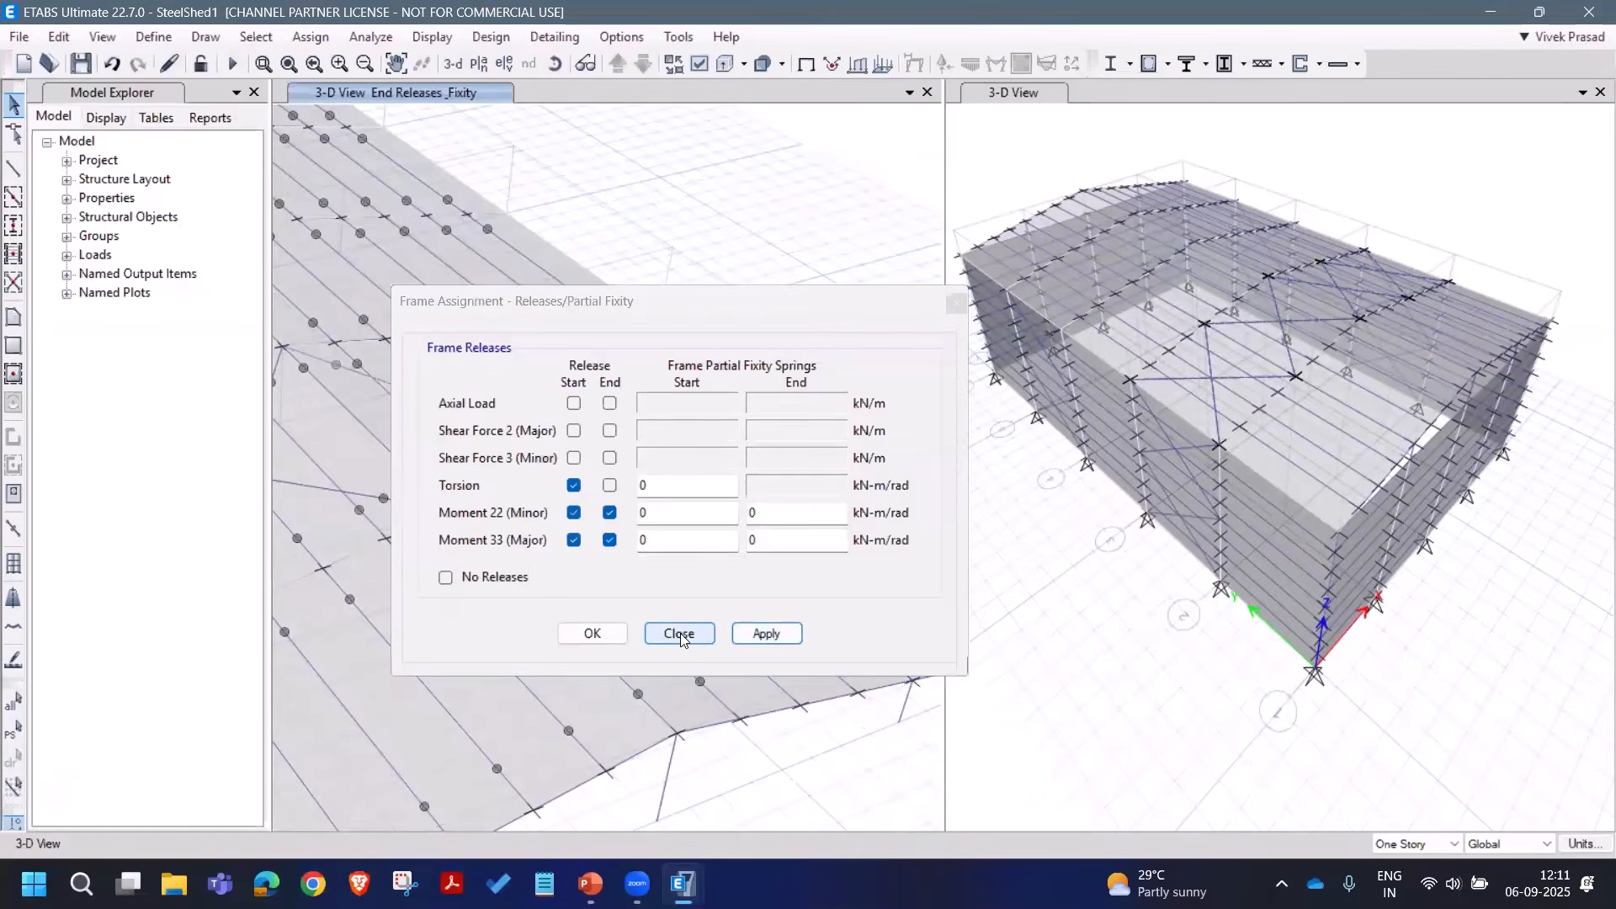
pyautogui.click(679, 633)
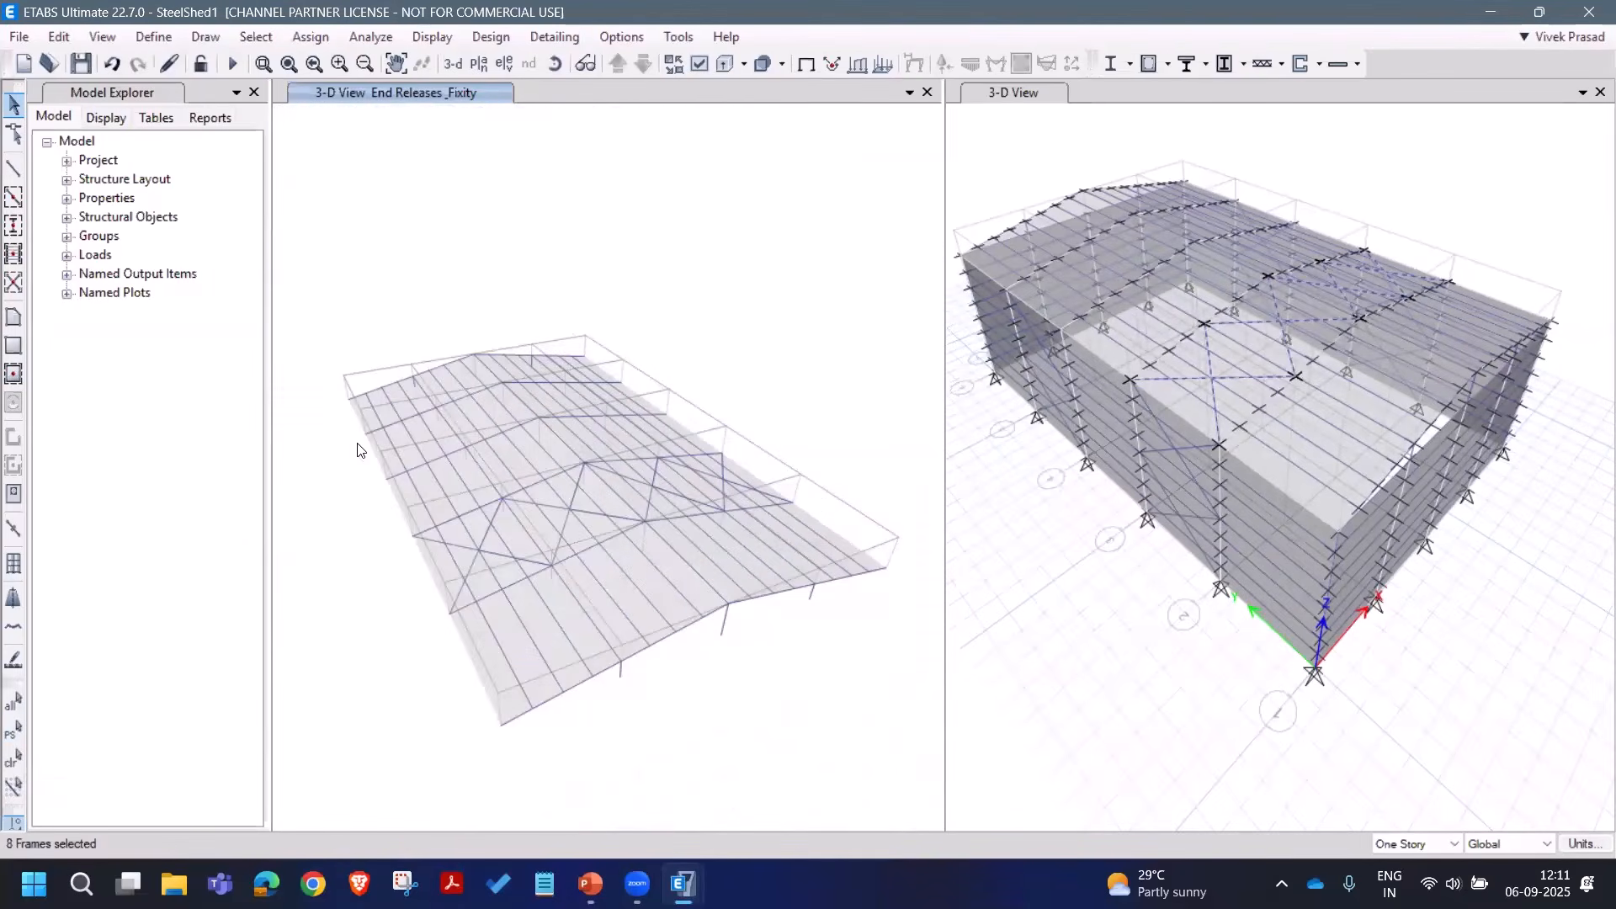
# Step: Replicate the roof braces once with dx 0 and dy 10
pyautogui.click(67, 44)
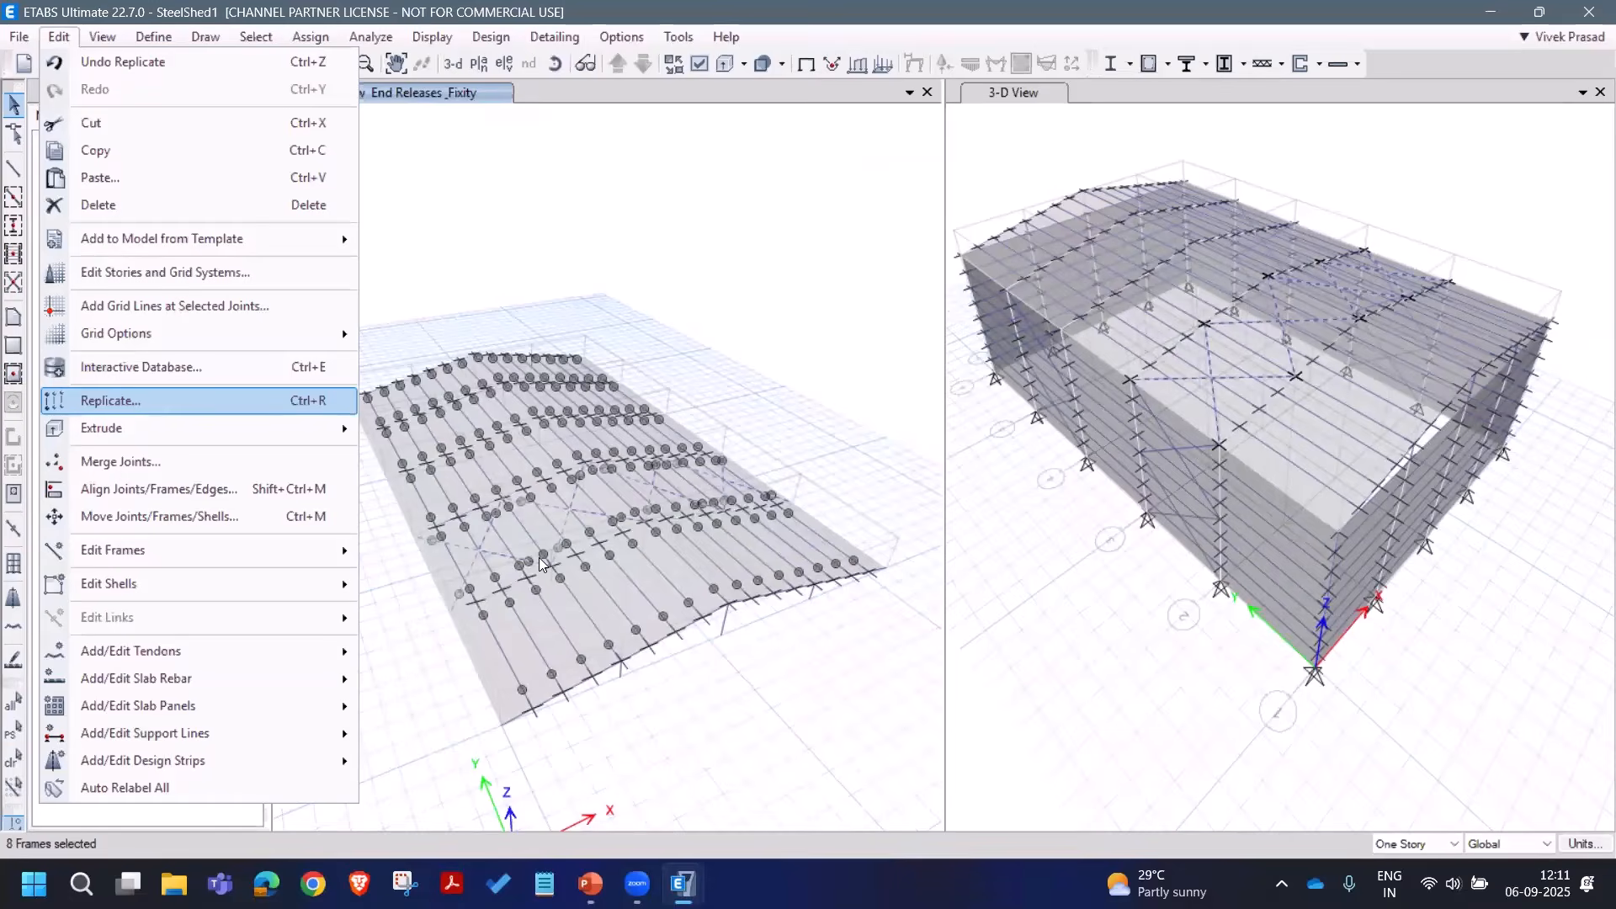
pyautogui.click(153, 403)
pyautogui.doubleClick(1087, 385)
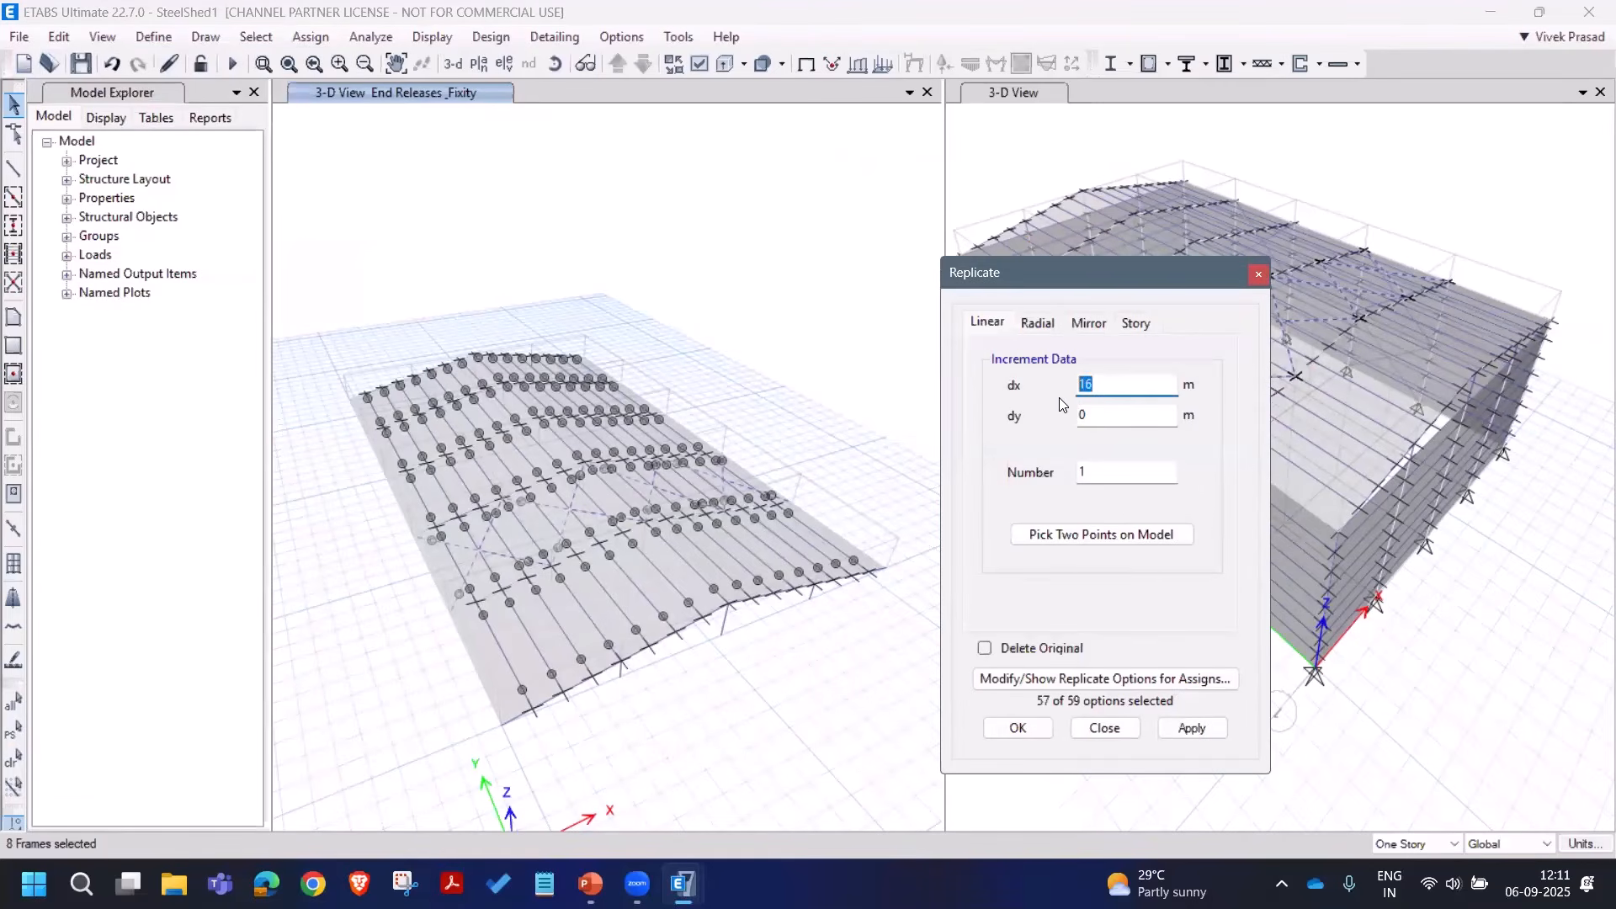
pyautogui.write('0')
pyautogui.press('Tab')
pyautogui.click(1191, 736)
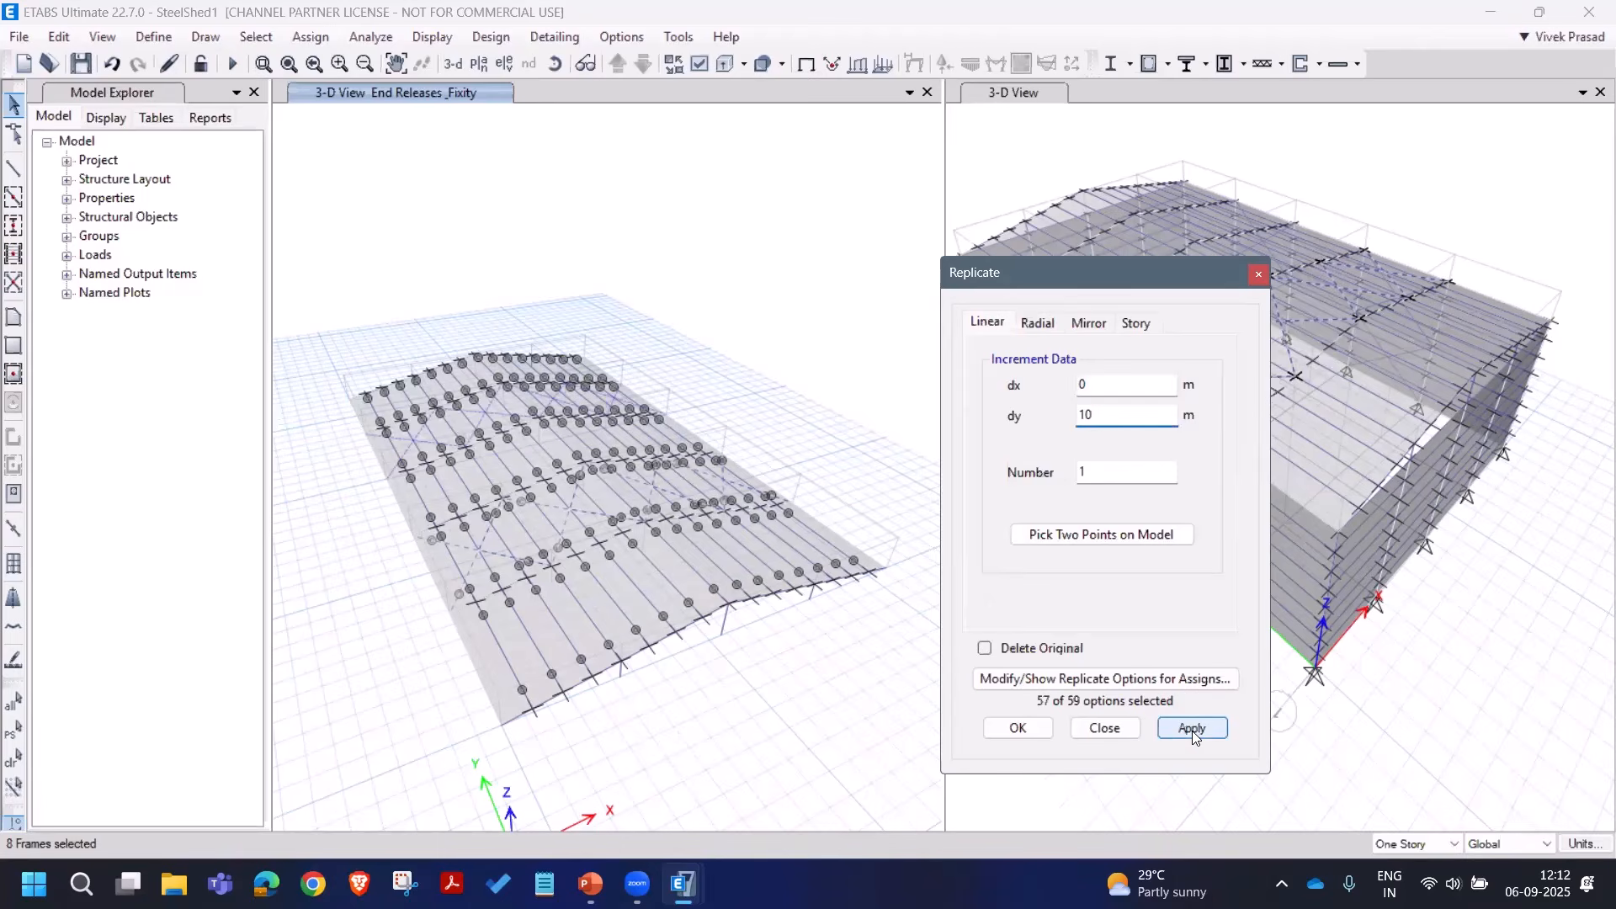
pyautogui.click(1106, 729)
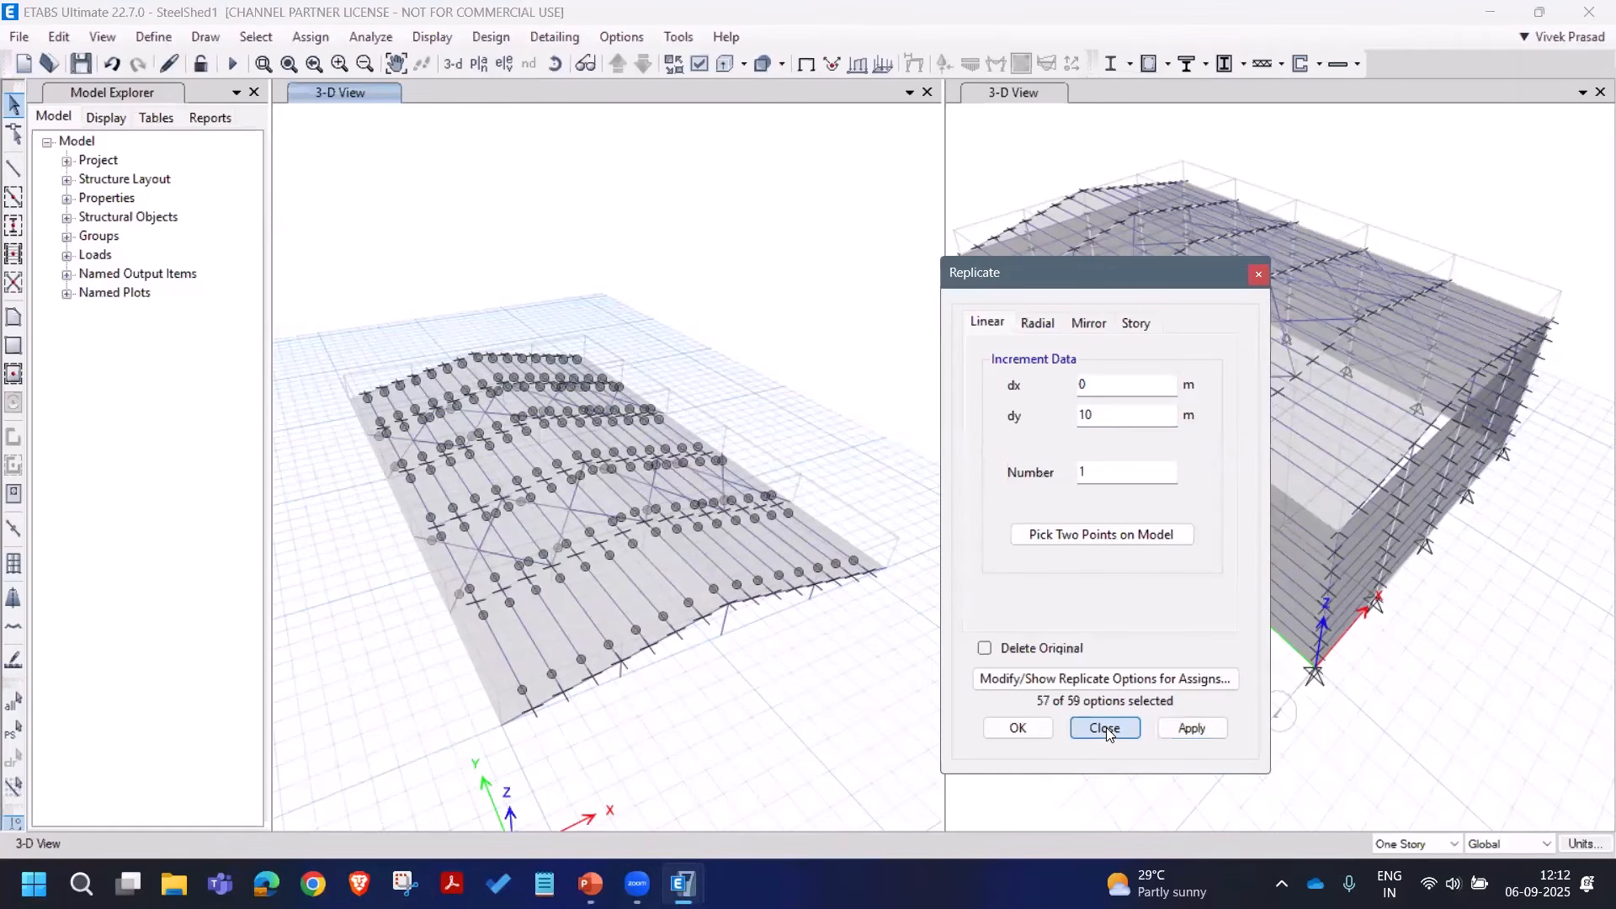
pyautogui.click(1105, 729)
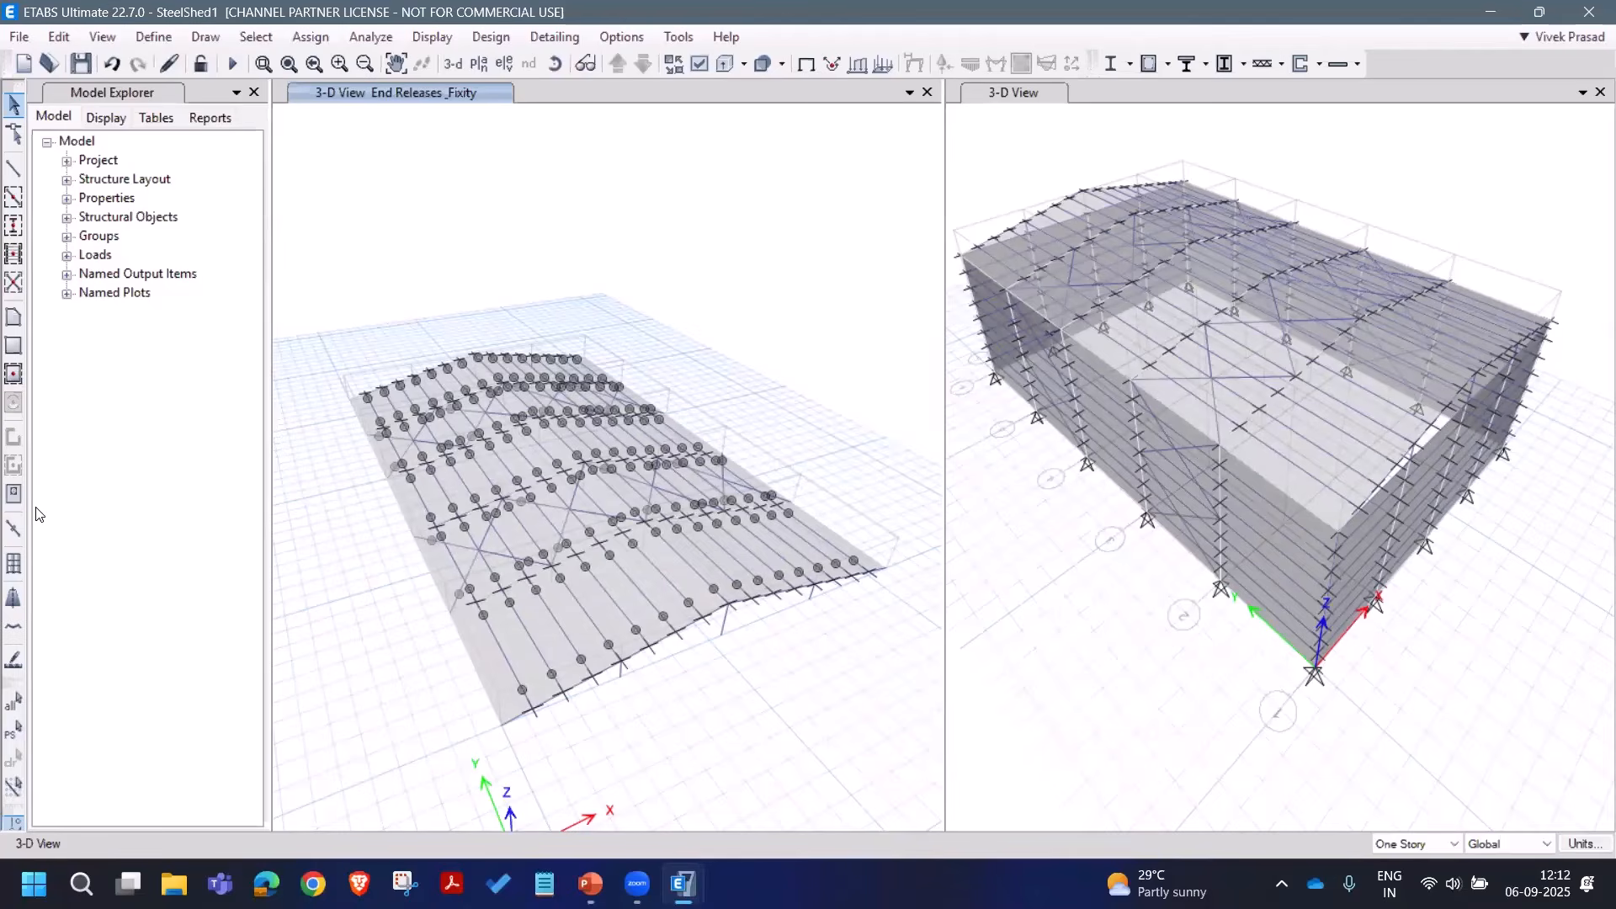
# Step: Save the model and select all 32 A_Braces frames by frame section property
pyautogui.click(80, 66)
pyautogui.click(256, 37)
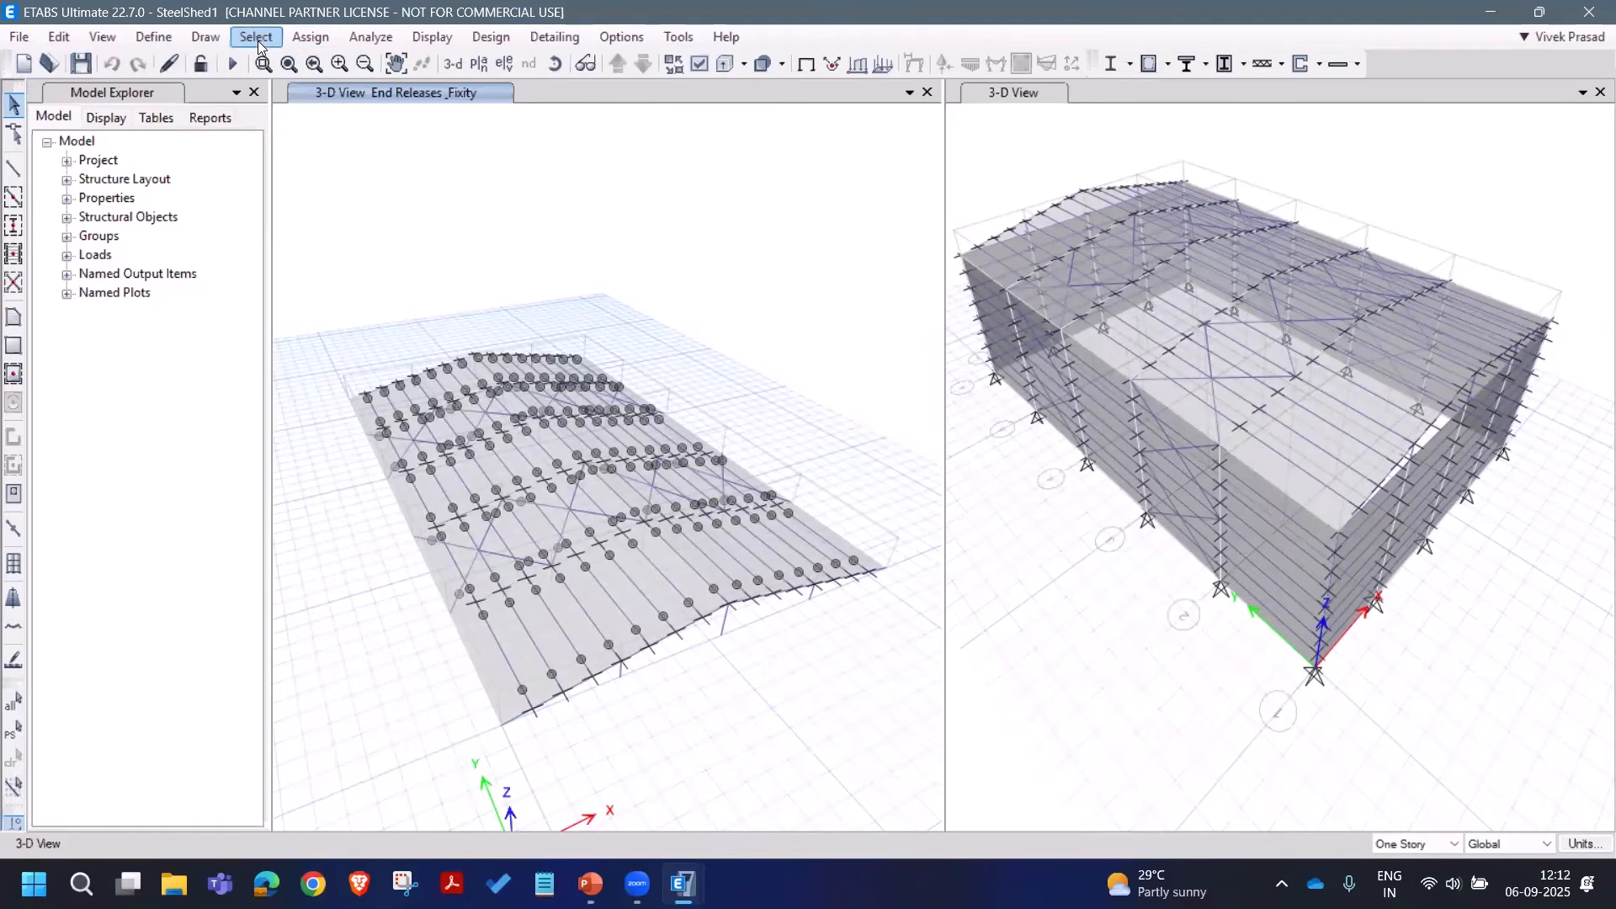
pyautogui.moveTo(285, 63)
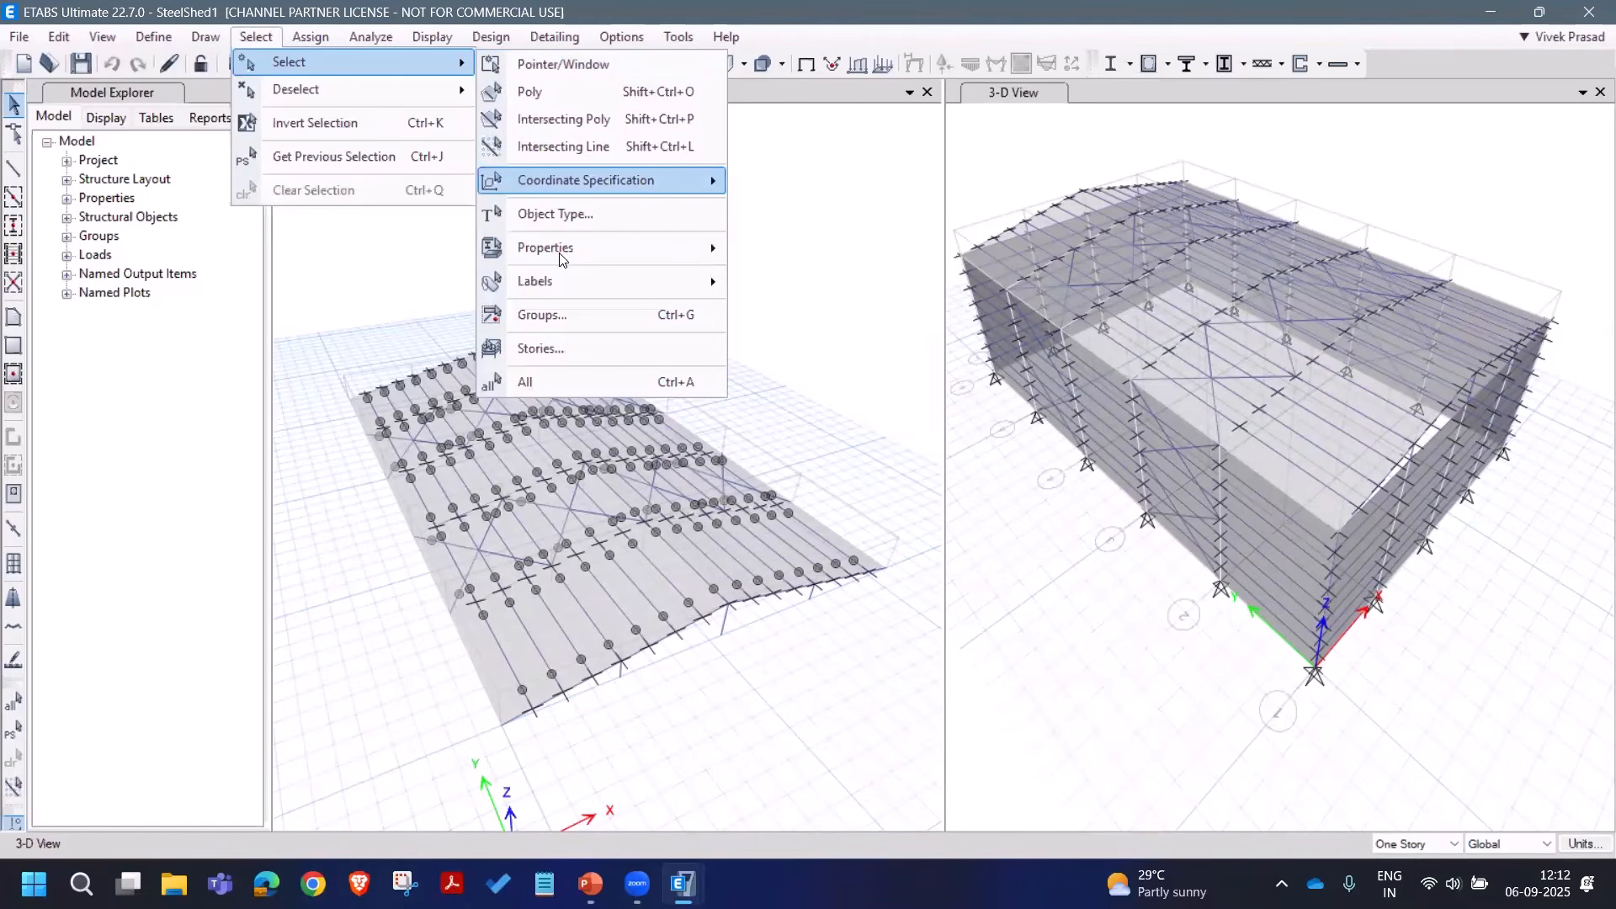
pyautogui.moveTo(562, 253)
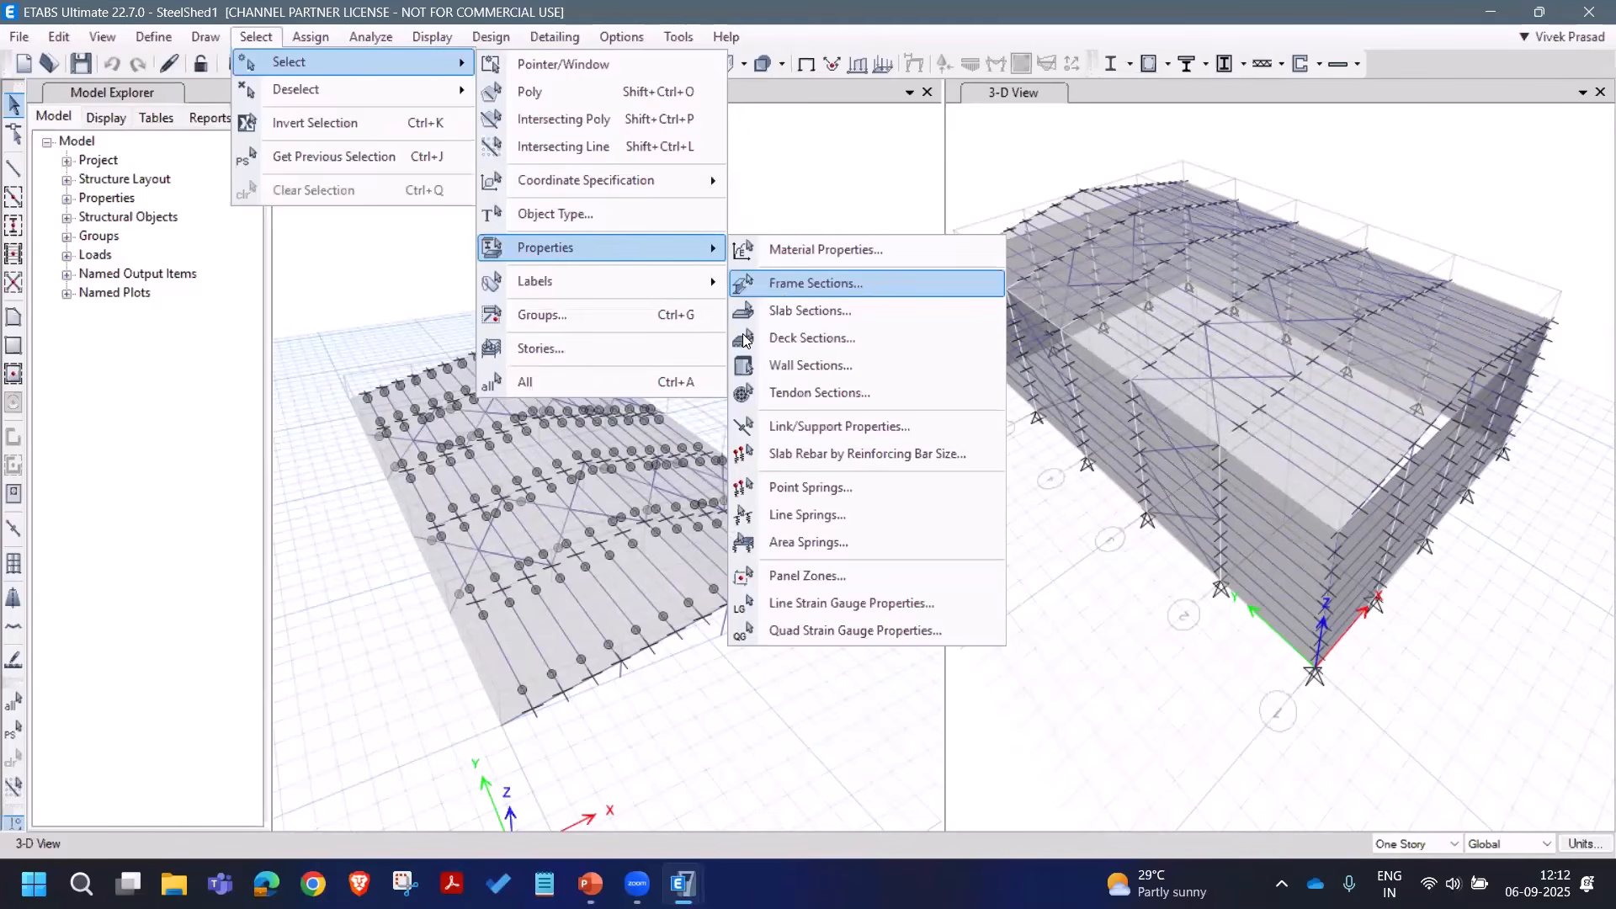
pyautogui.click(784, 293)
pyautogui.click(729, 695)
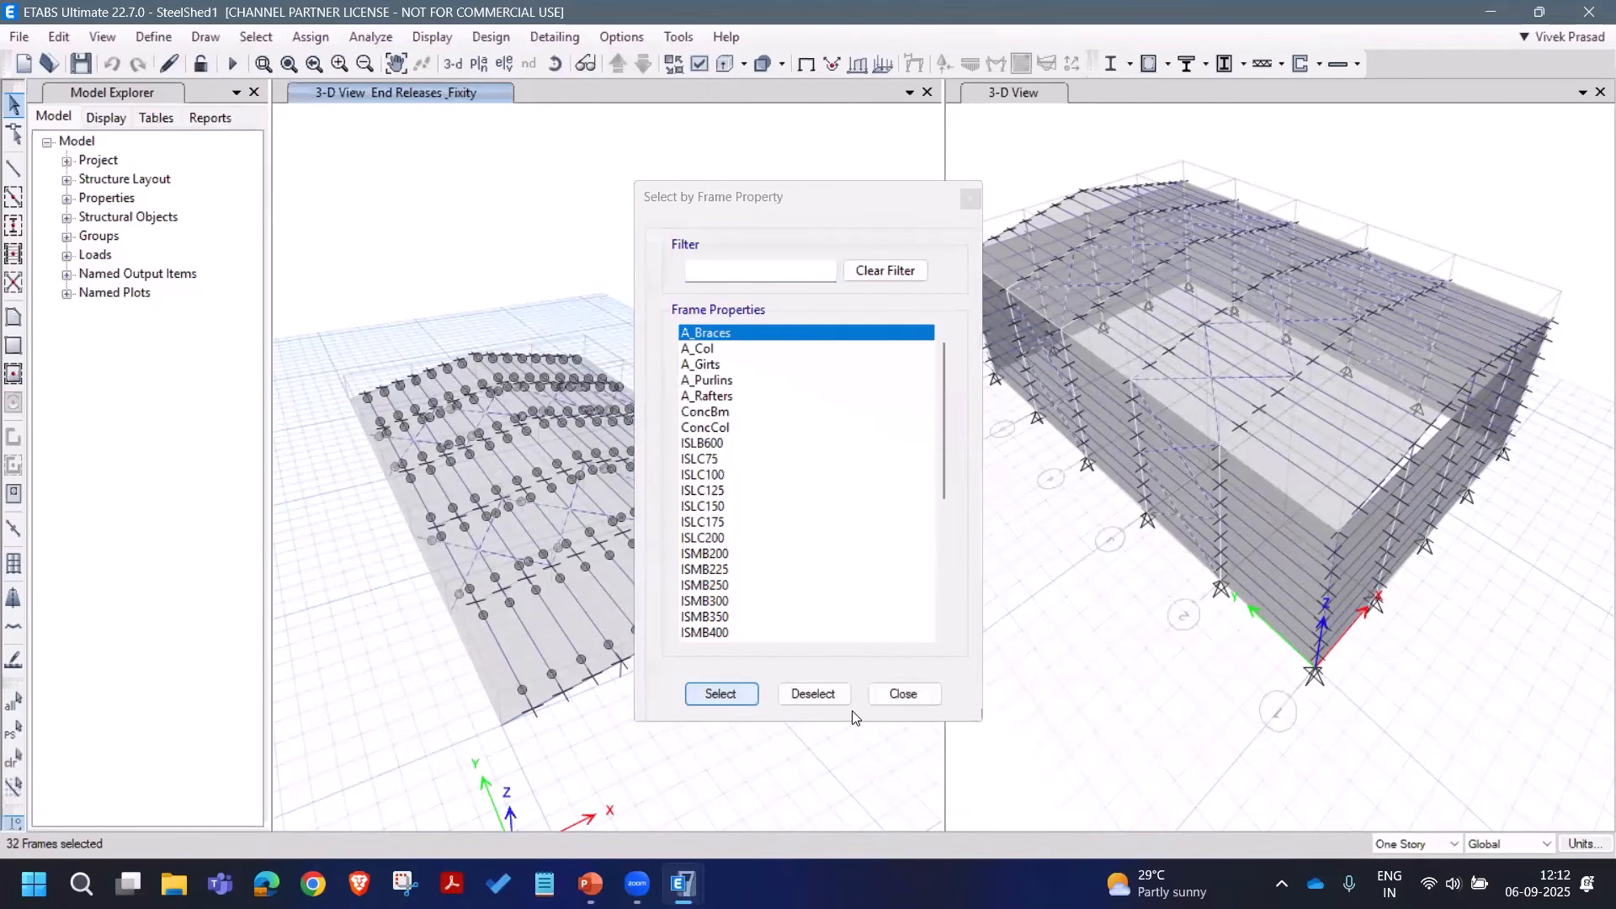
pyautogui.click(886, 696)
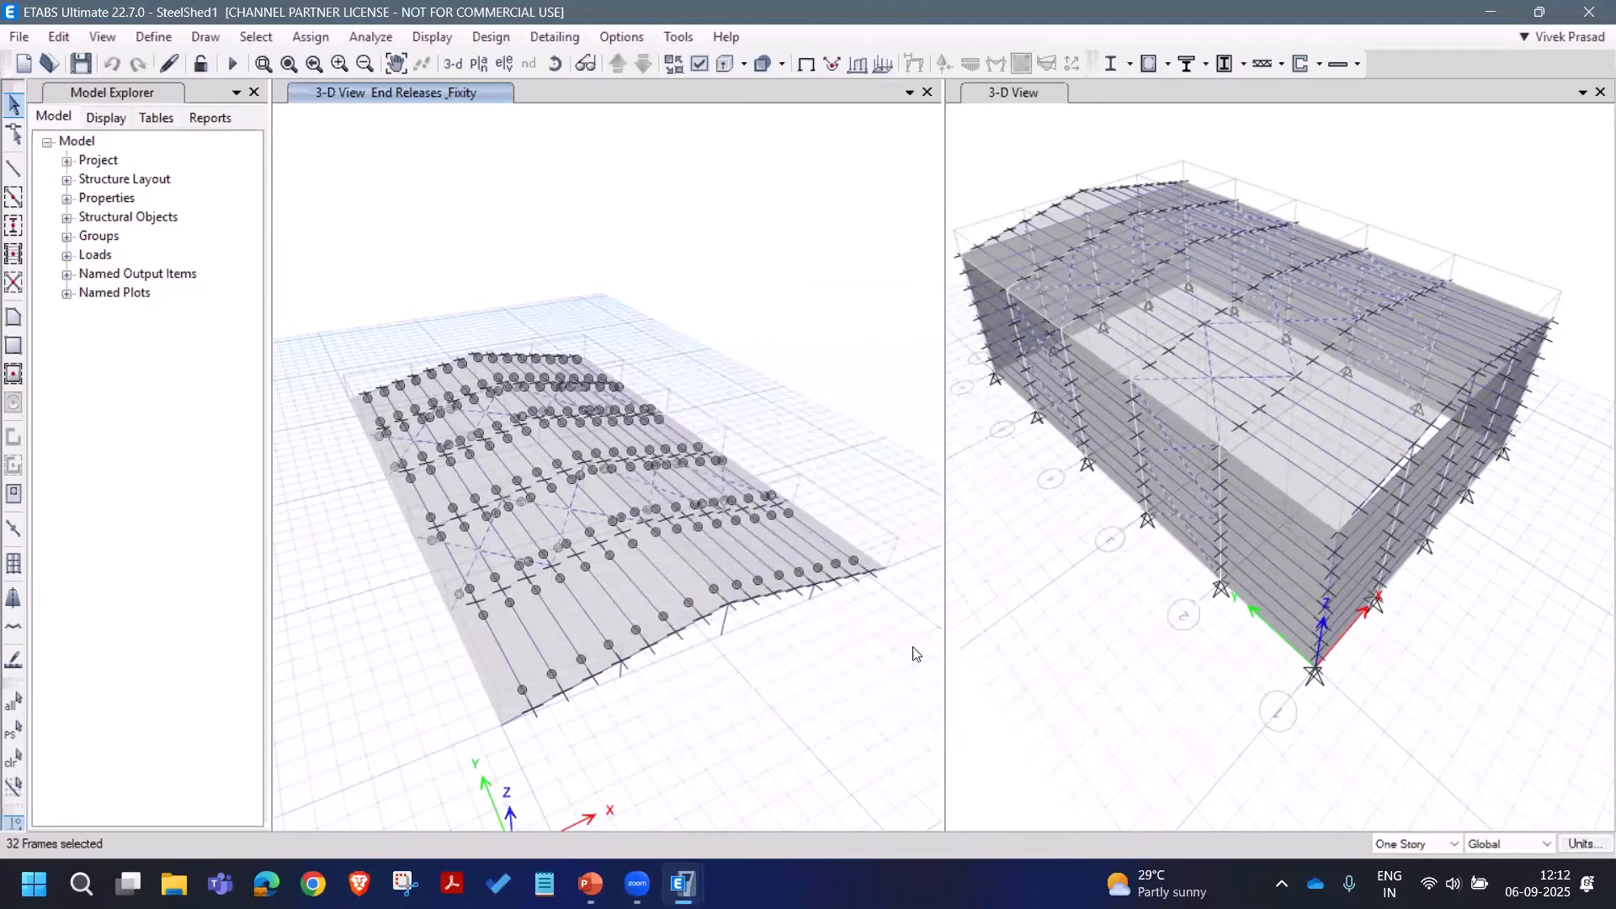
# Step: Isolate the selected braces in the right 3-D view, rotate to inspect them, then show all objects
pyautogui.rightClick(1032, 582)
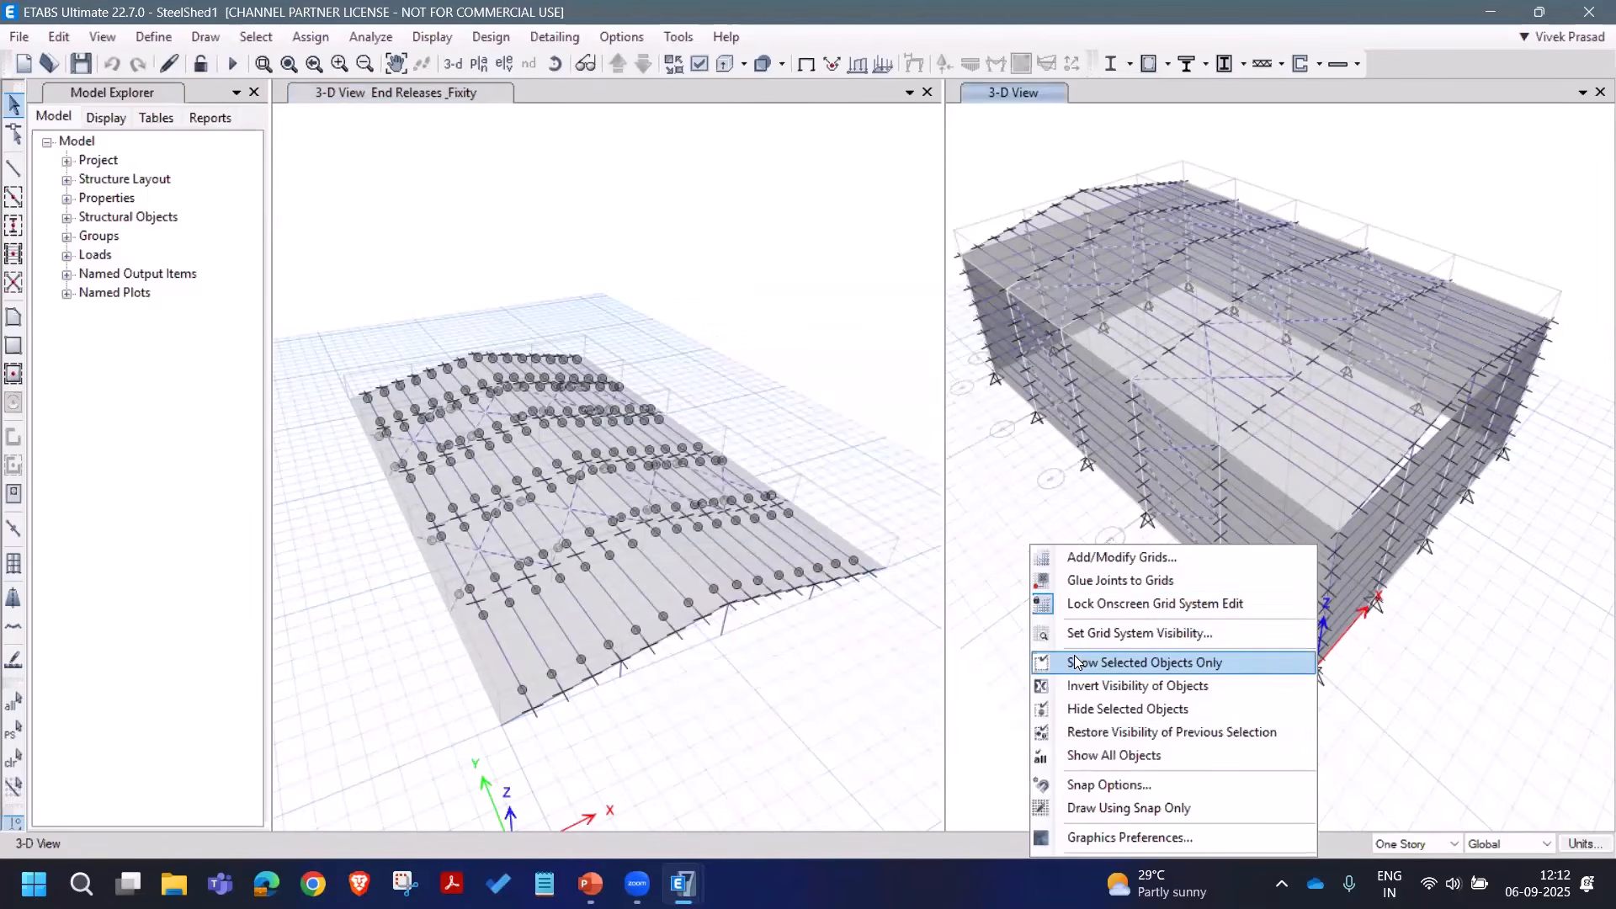
pyautogui.click(1076, 663)
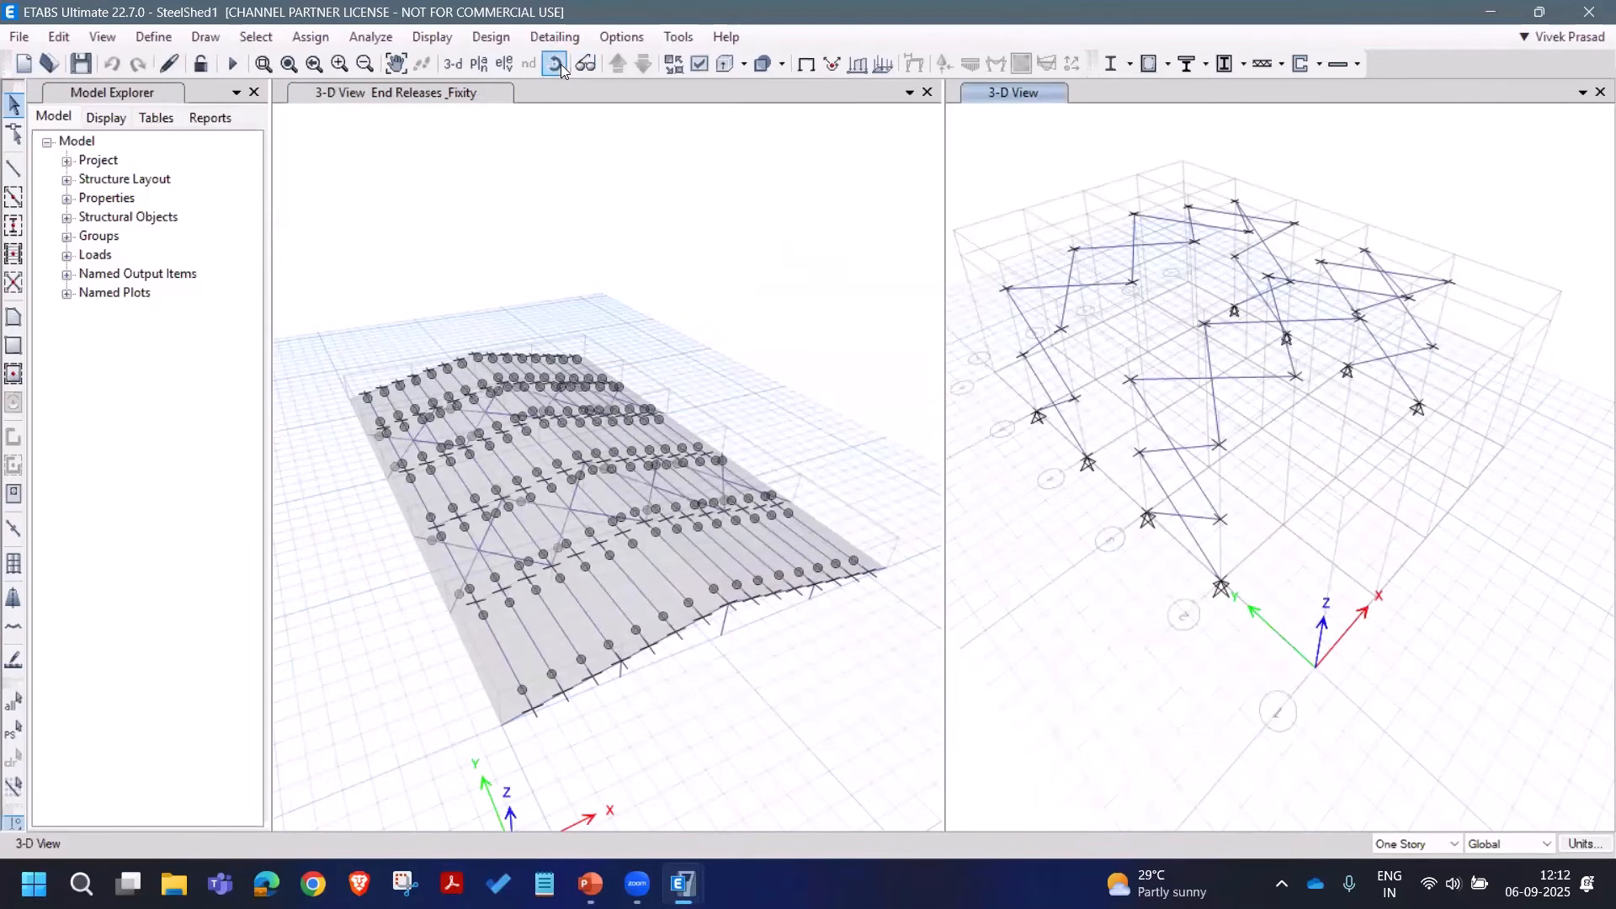
pyautogui.click(586, 63)
pyautogui.moveTo(1094, 665); pyautogui.dragTo(1120, 604)
pyautogui.rightClick(1121, 604)
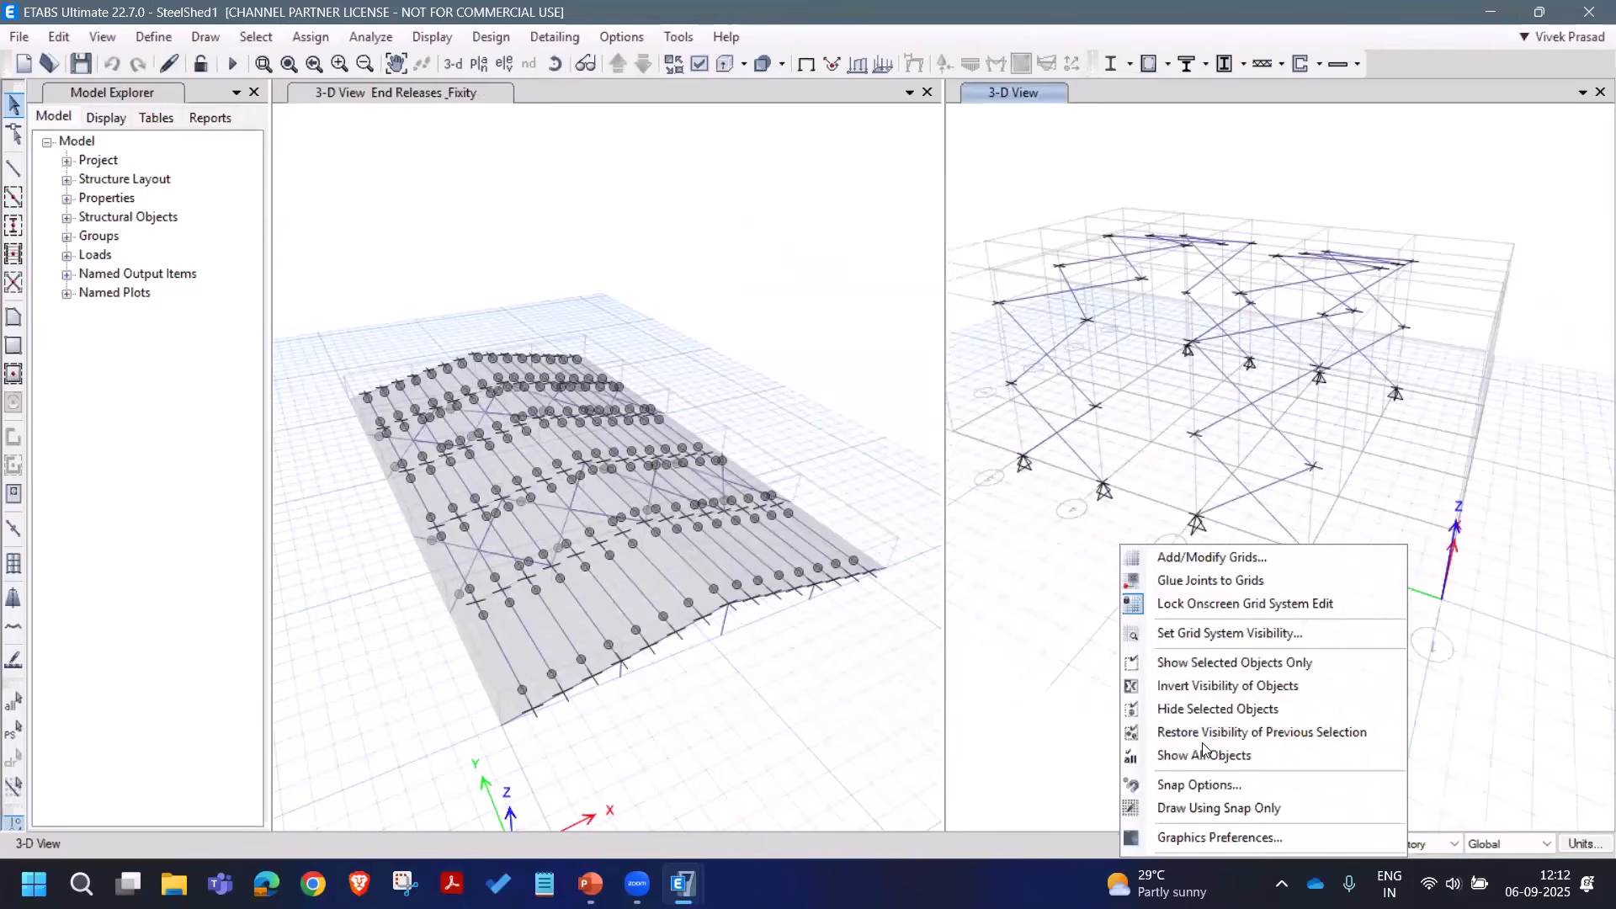
pyautogui.click(1170, 754)
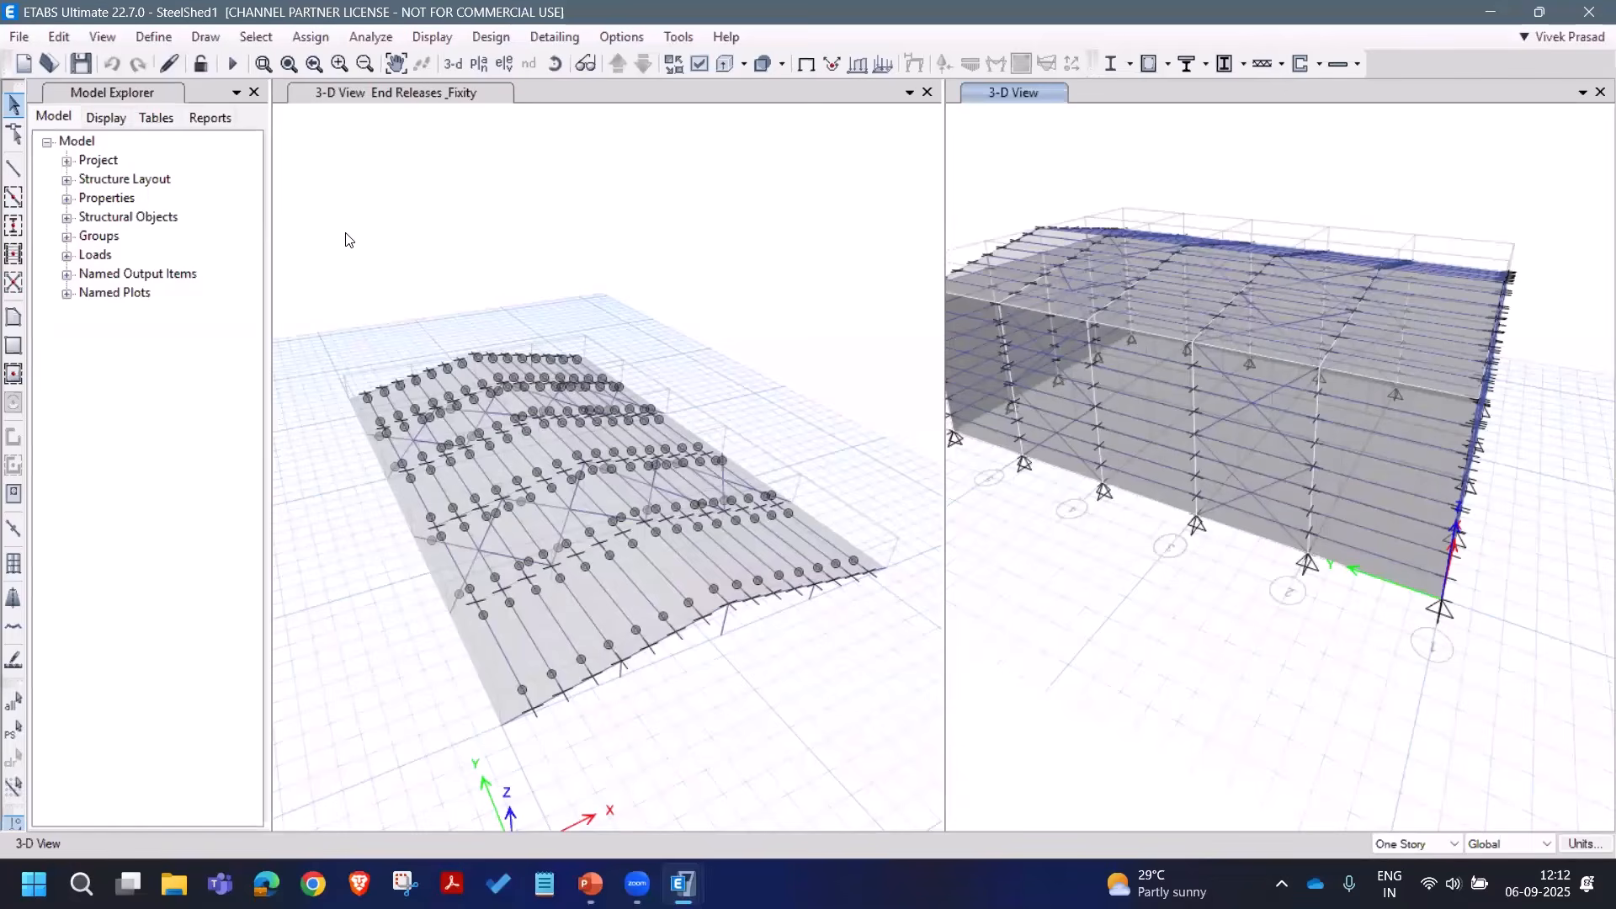
# Step: Define a new group braces_All and assign the 32 selected brace frames to it using Add to Group
pyautogui.click(311, 36)
pyautogui.click(404, 502)
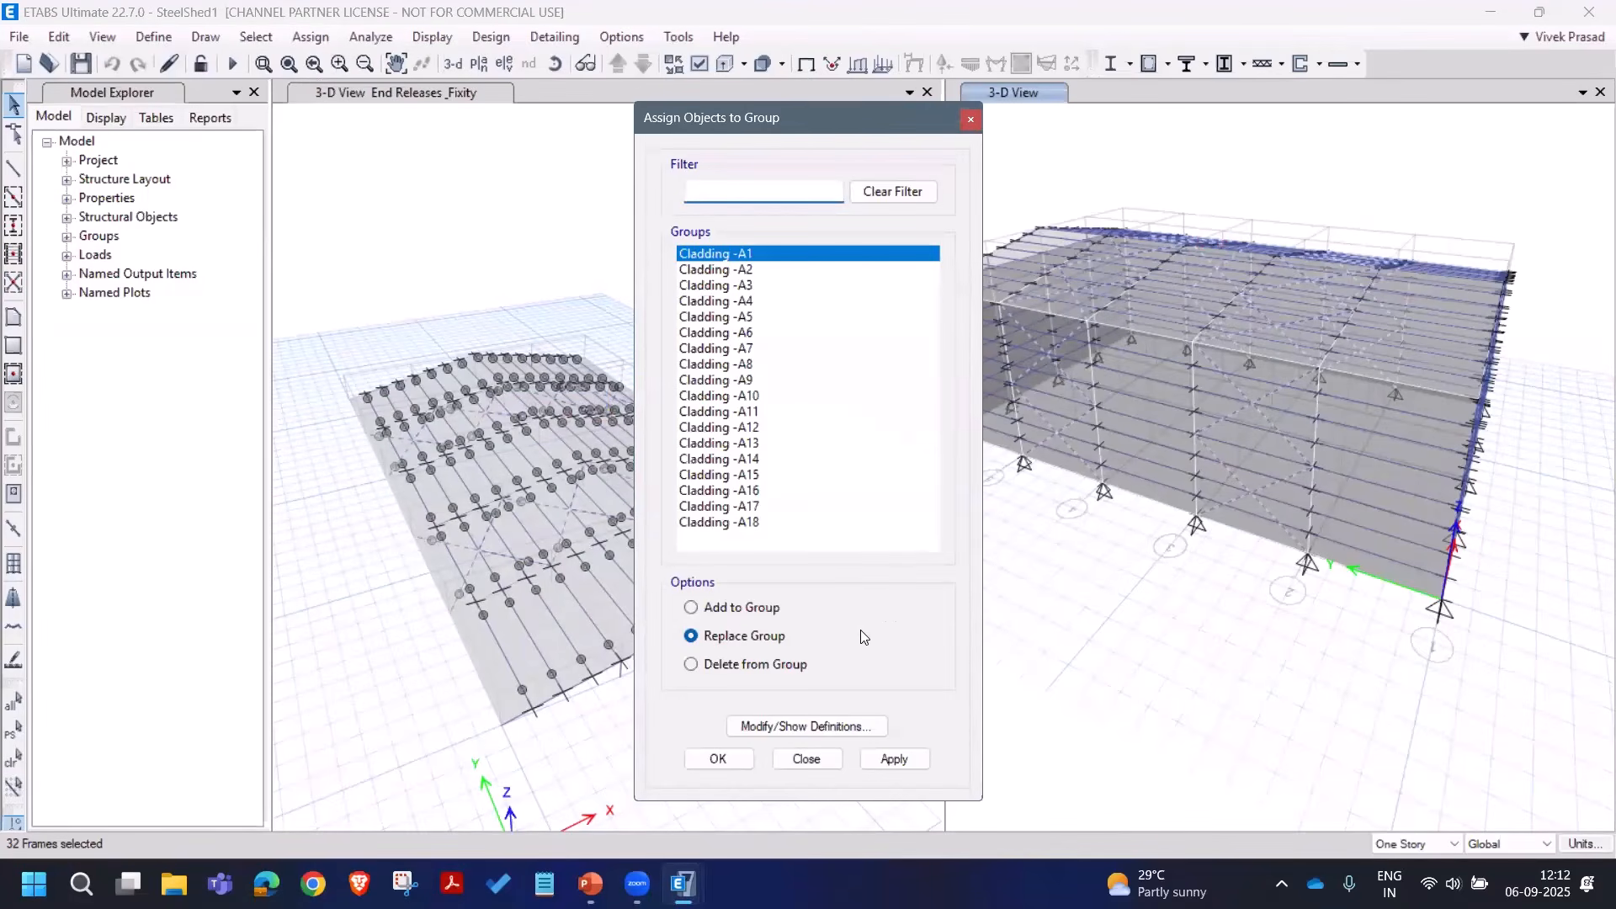
pyautogui.click(810, 725)
pyautogui.click(923, 379)
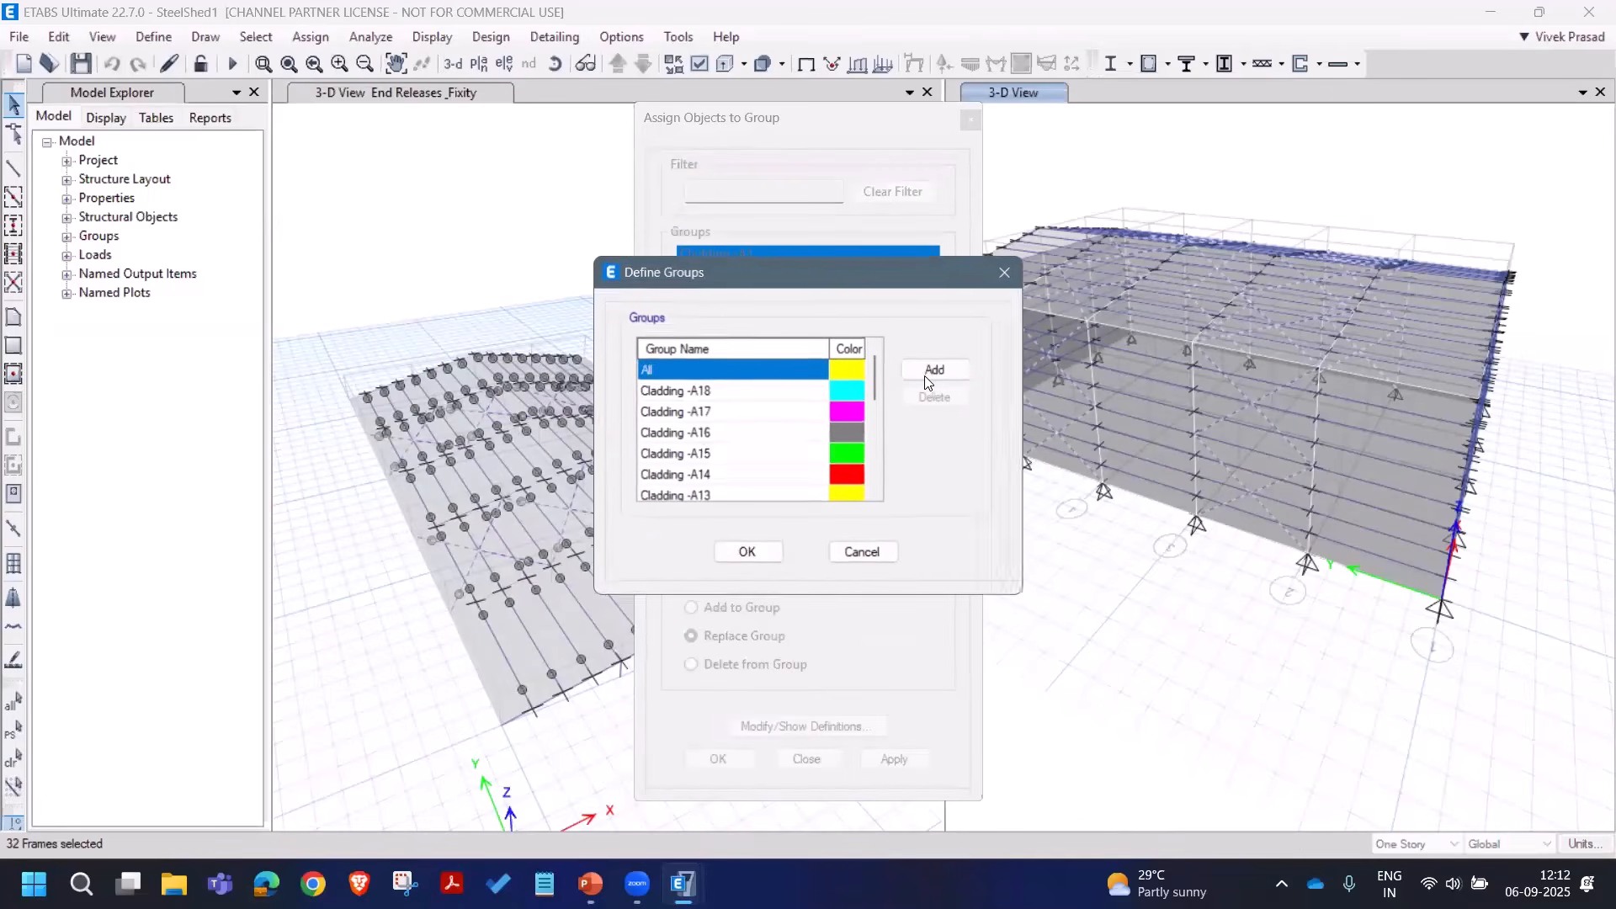
pyautogui.click(721, 477)
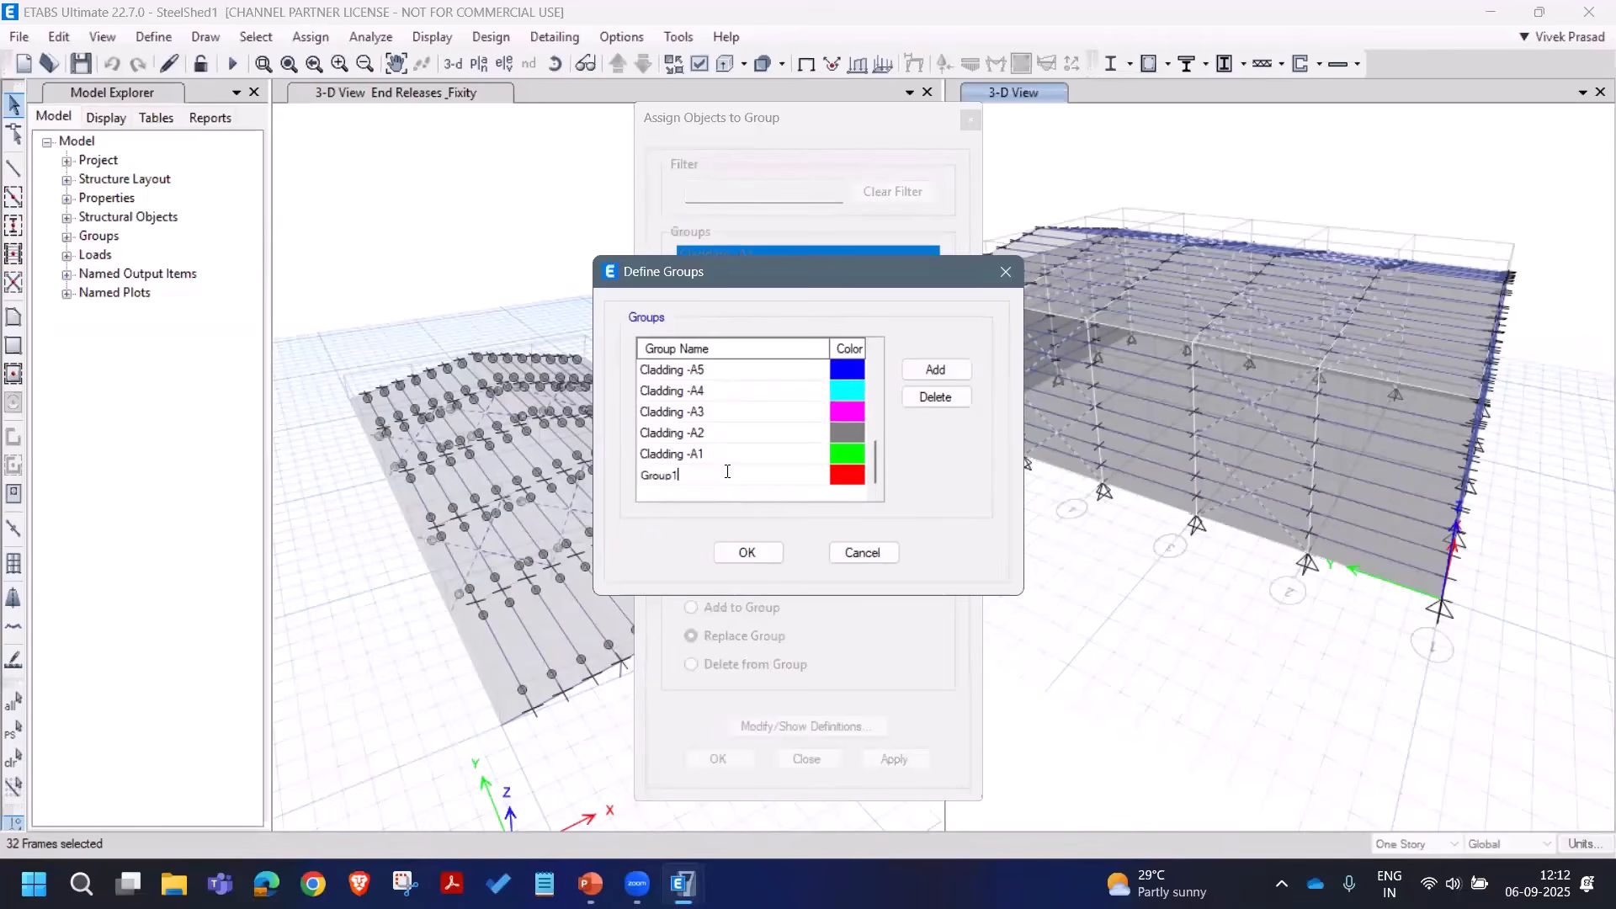
pyautogui.doubleClick(728, 472)
pyautogui.write('braces_All')
pyautogui.click(748, 552)
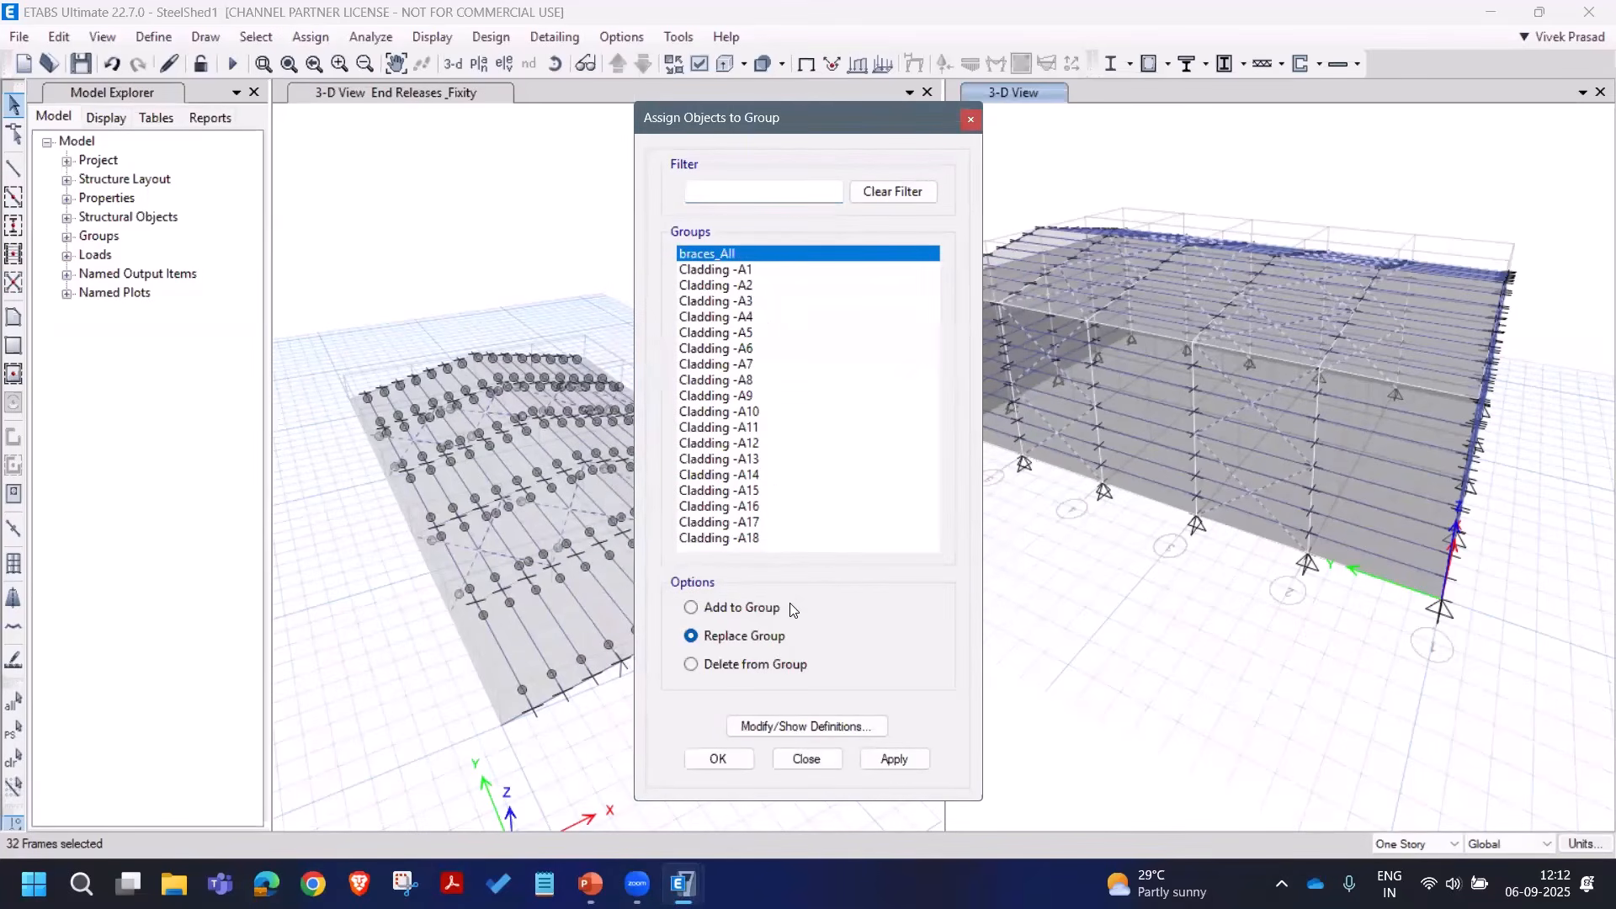
pyautogui.click(691, 607)
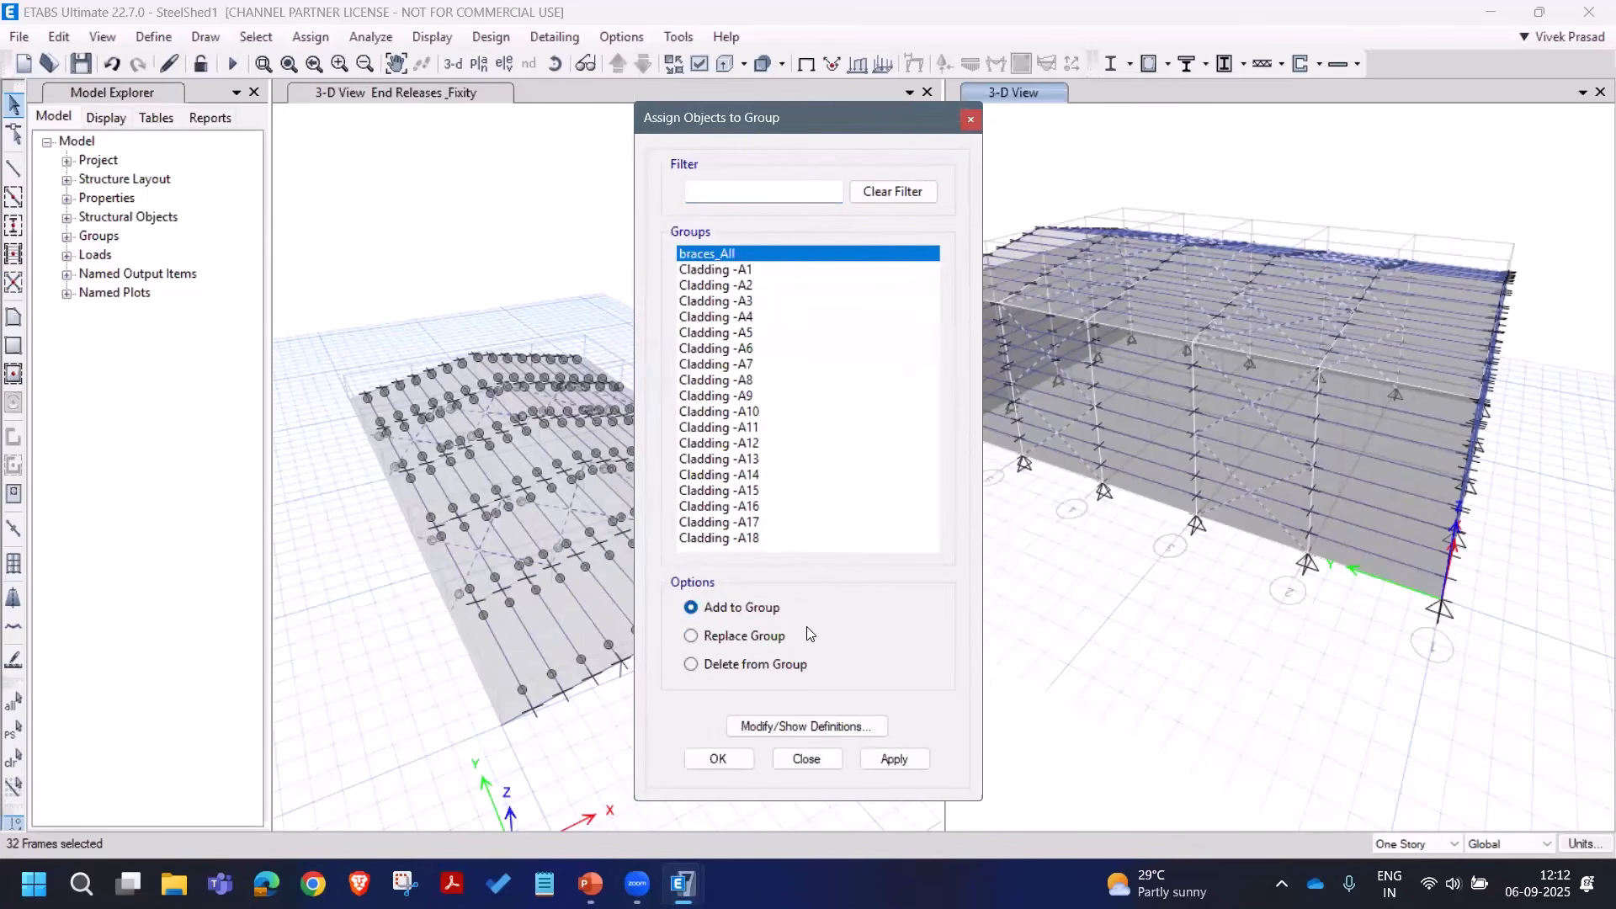
pyautogui.click(903, 762)
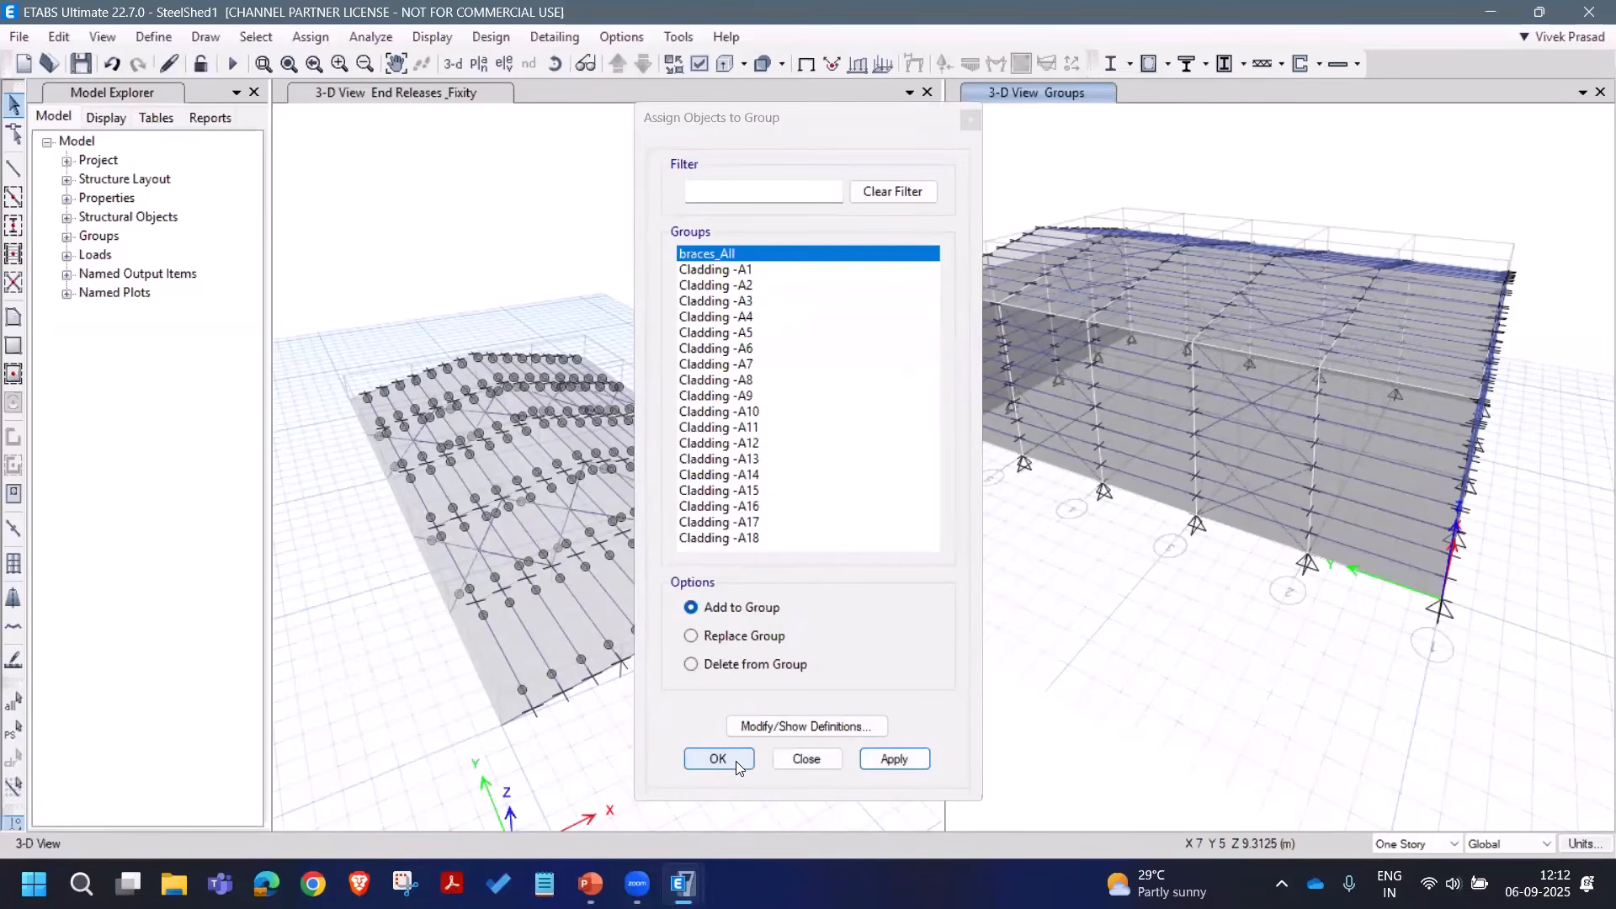
pyautogui.click(807, 758)
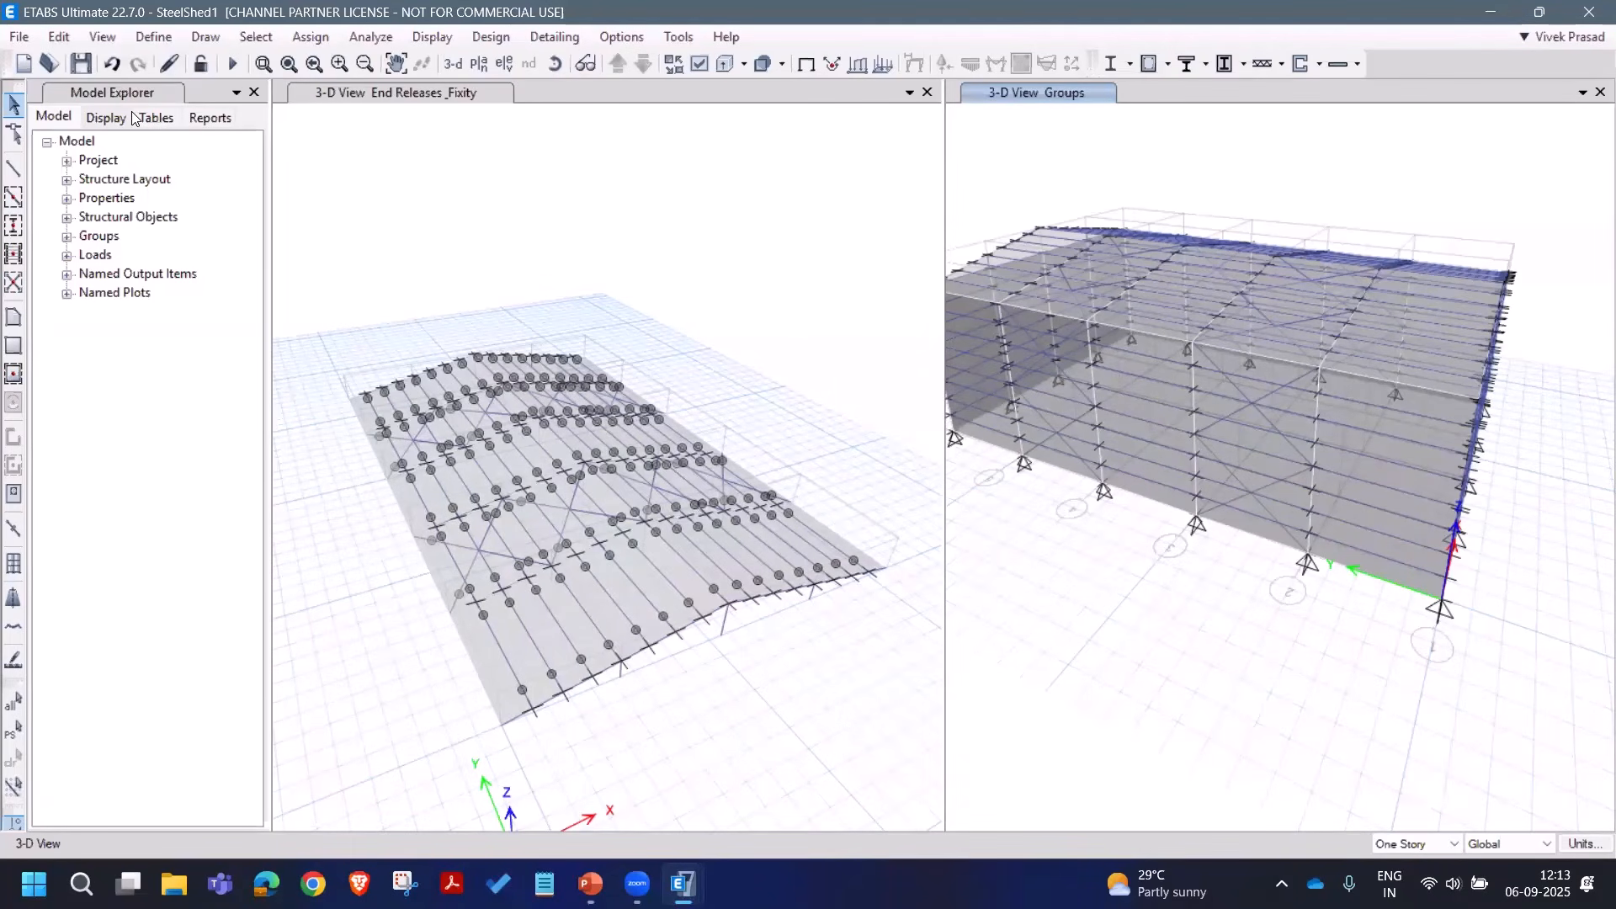
# Step: Save the model, accept the building view limits, and show all objects in the left view
pyautogui.click(80, 63)
pyautogui.click(105, 37)
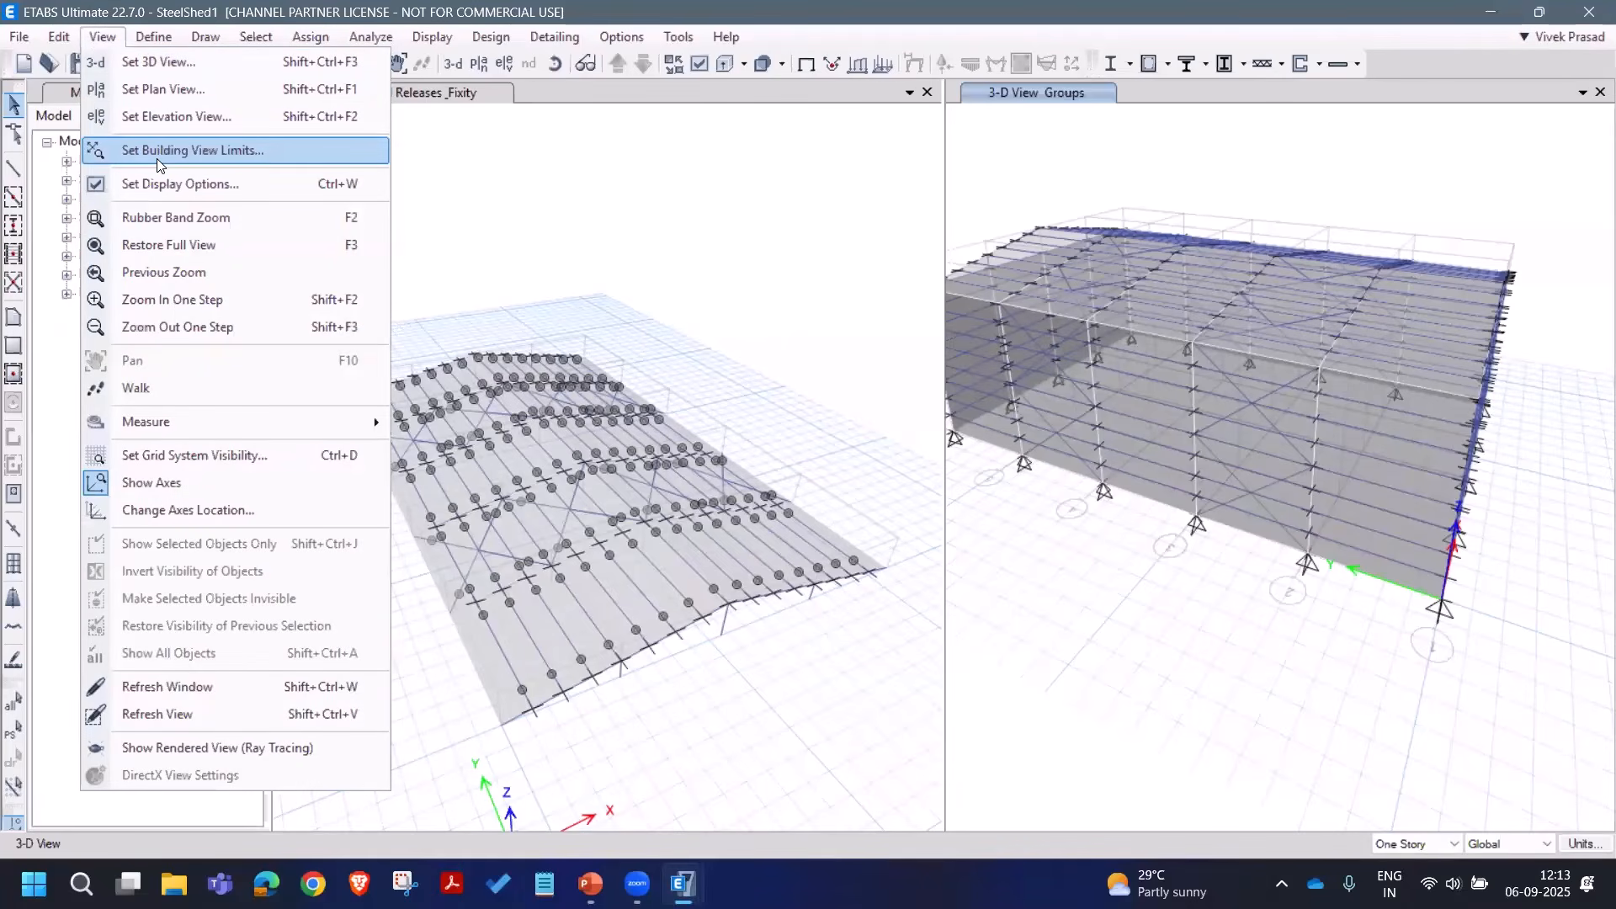
pyautogui.click(157, 150)
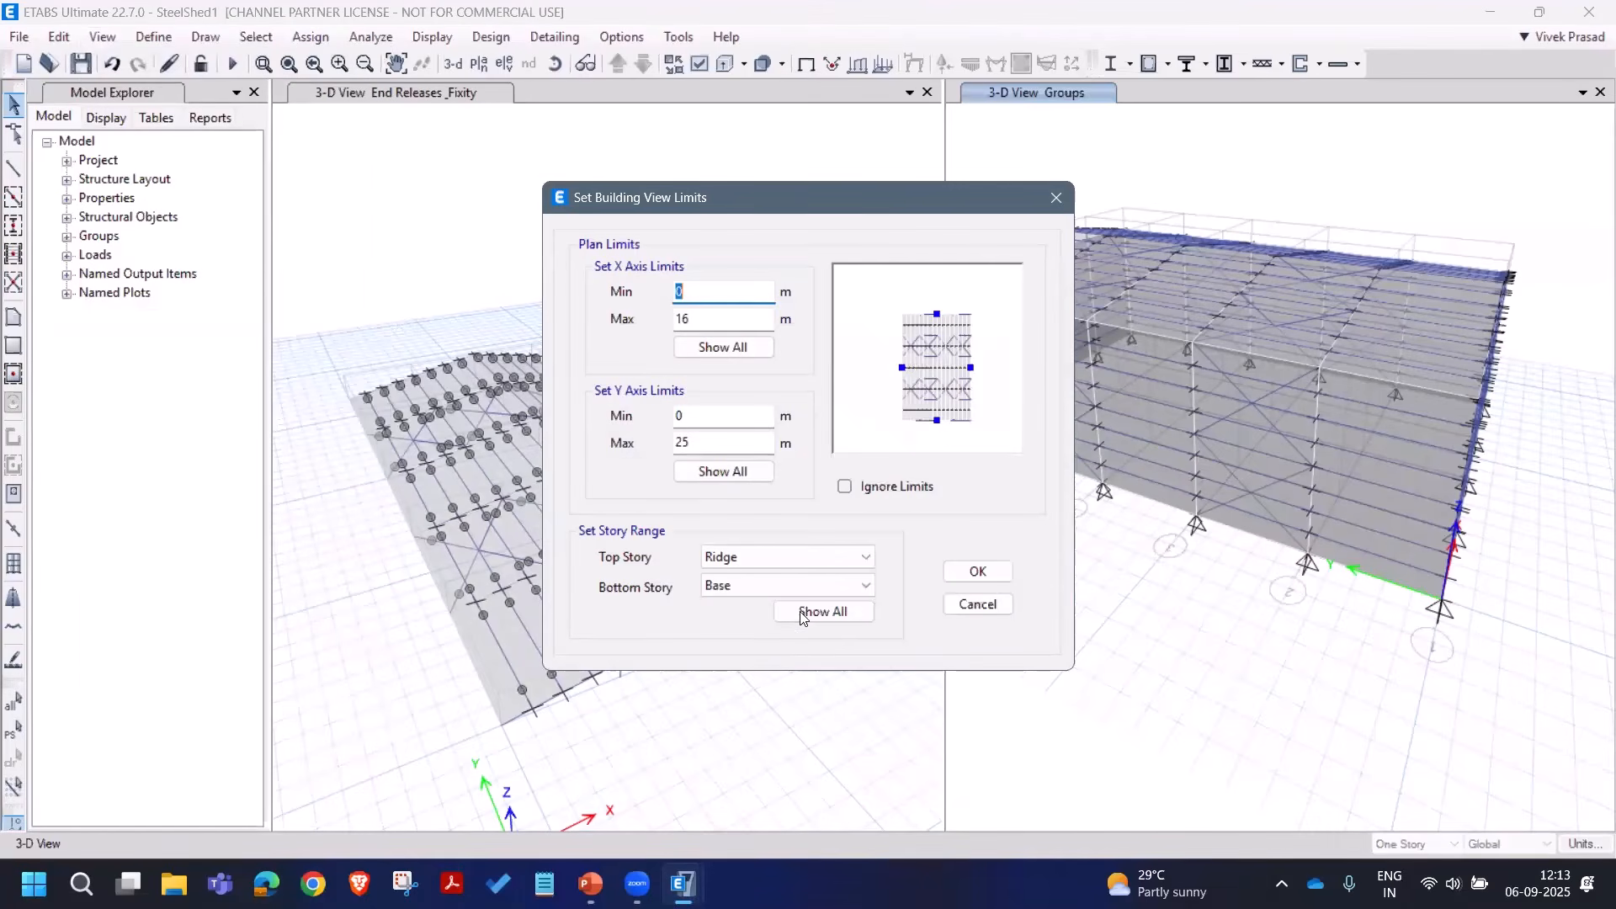
pyautogui.click(973, 567)
pyautogui.rightClick(559, 216)
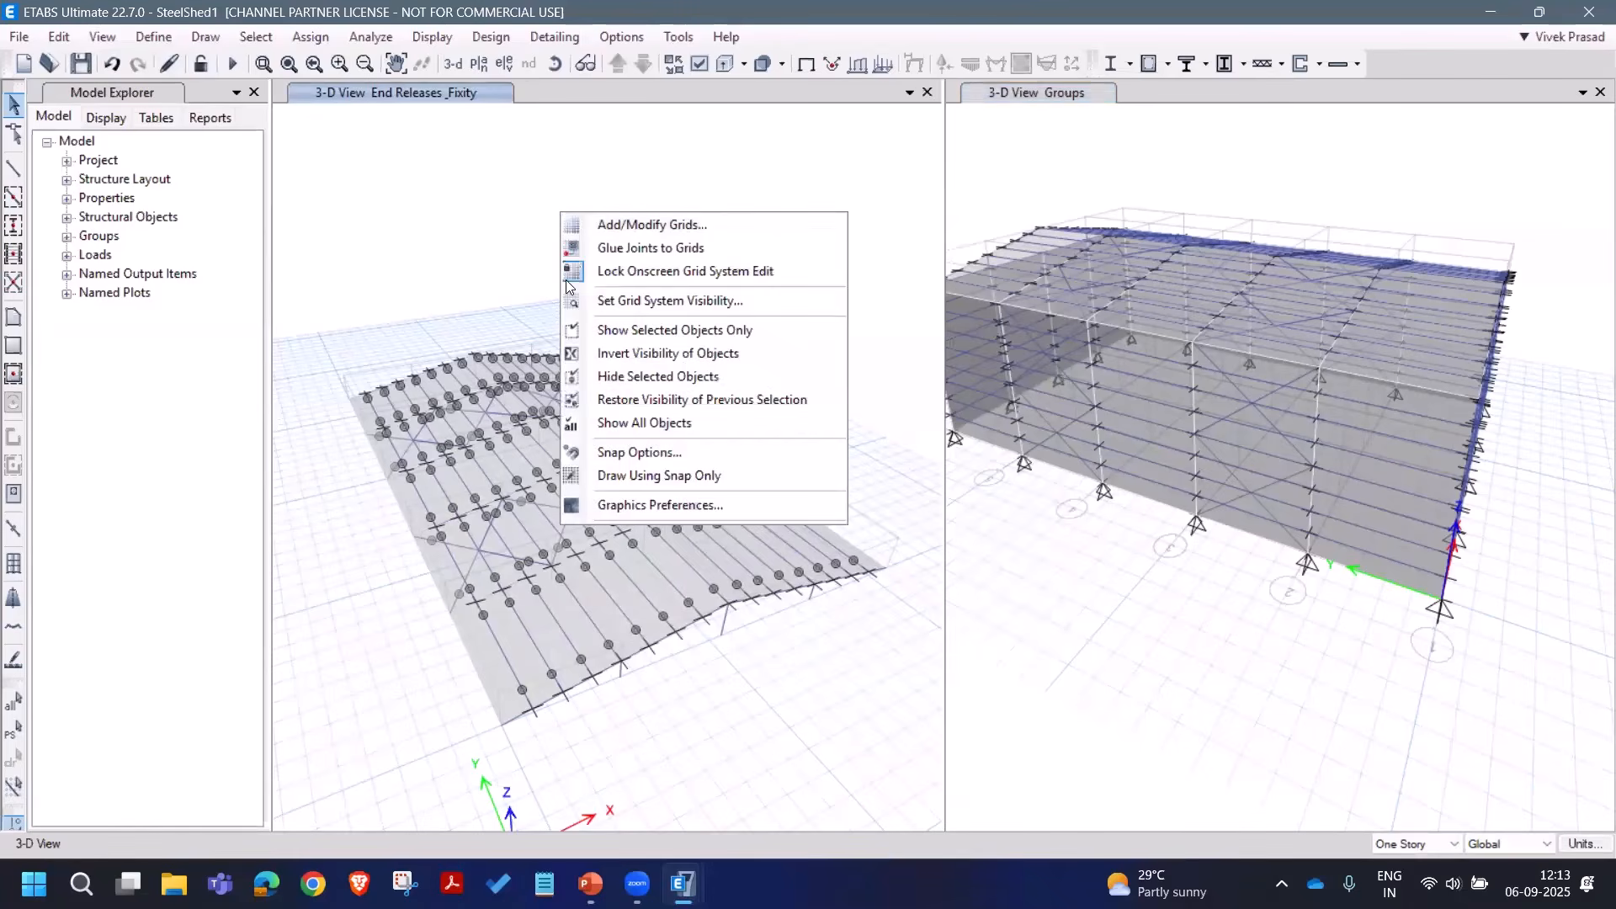
pyautogui.click(643, 422)
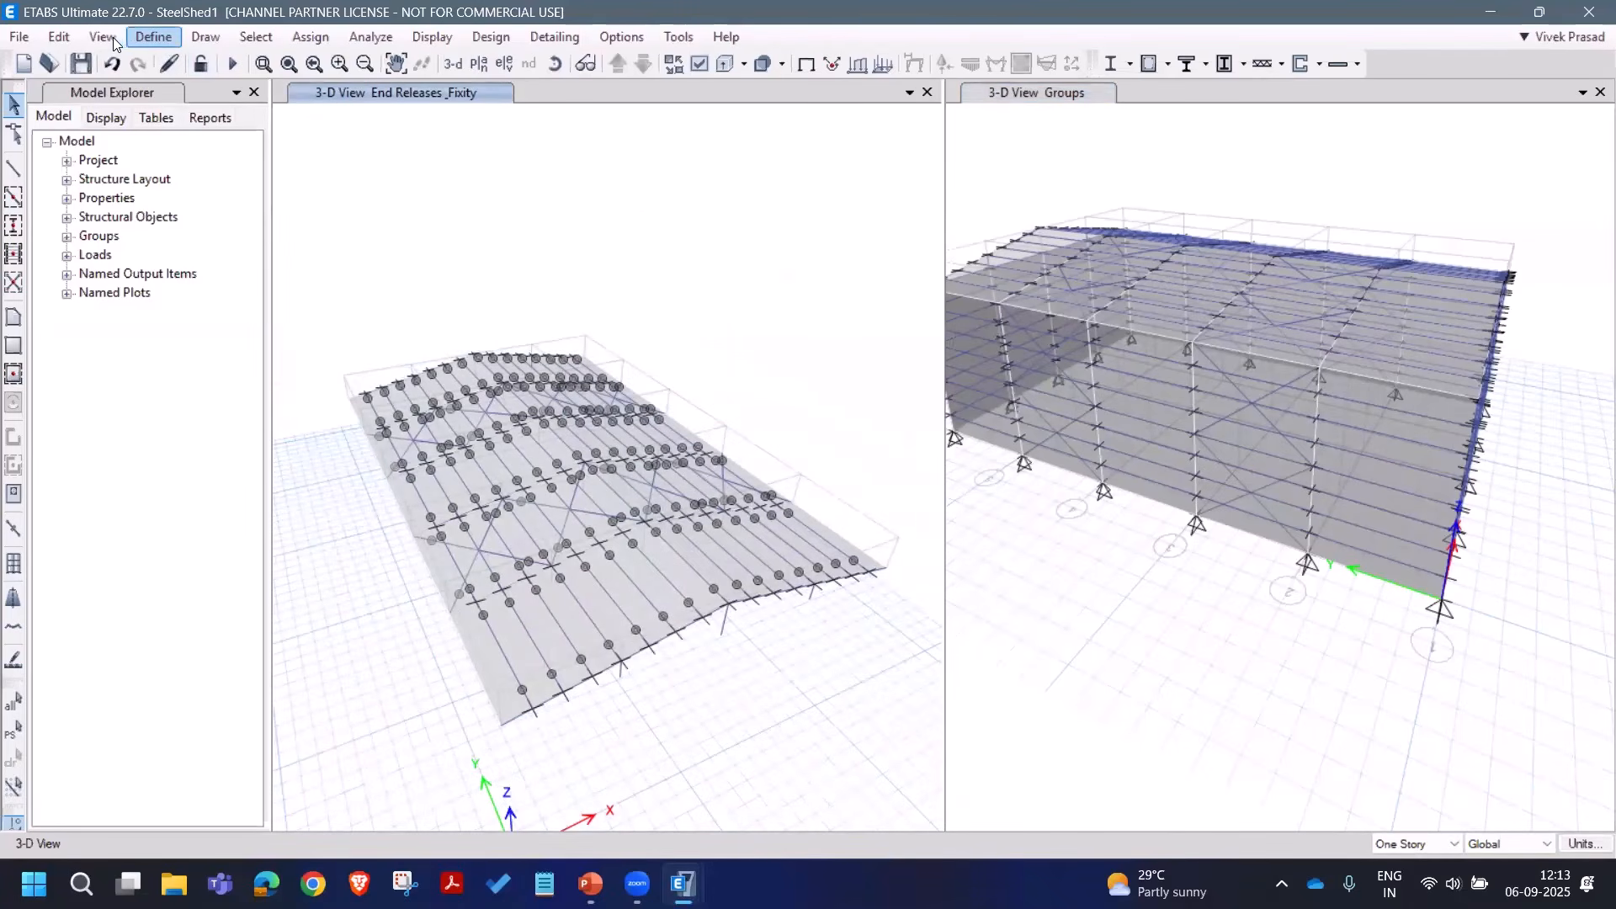
# Step: Set the building view limits from Base to Ridge and save the model
pyautogui.click(212, 150)
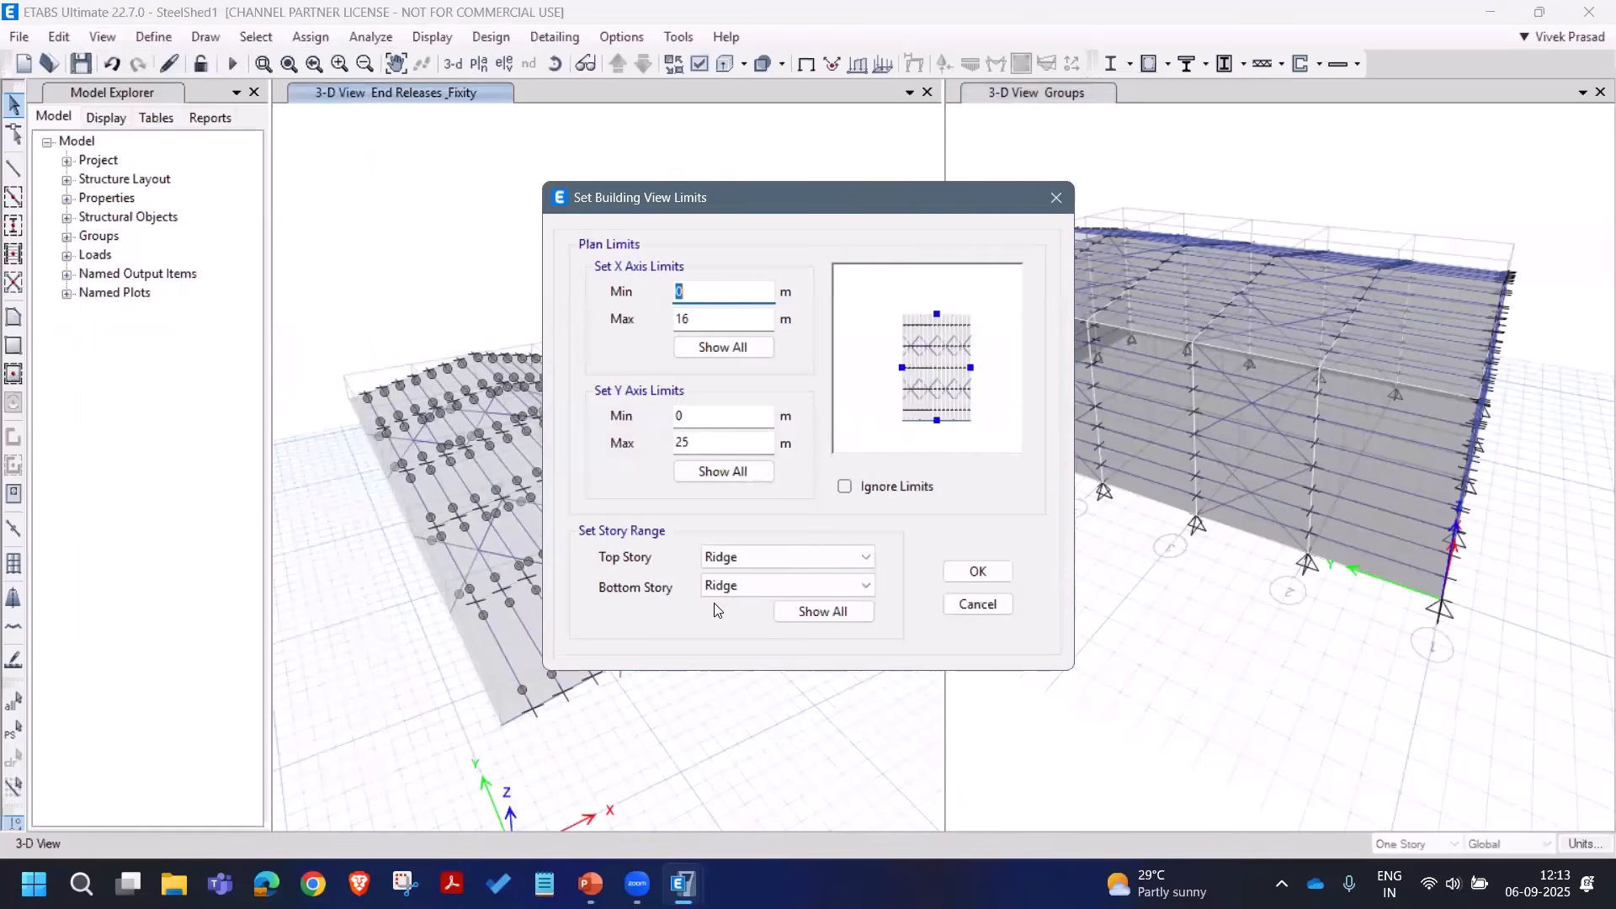
pyautogui.click(715, 587)
pyautogui.click(741, 629)
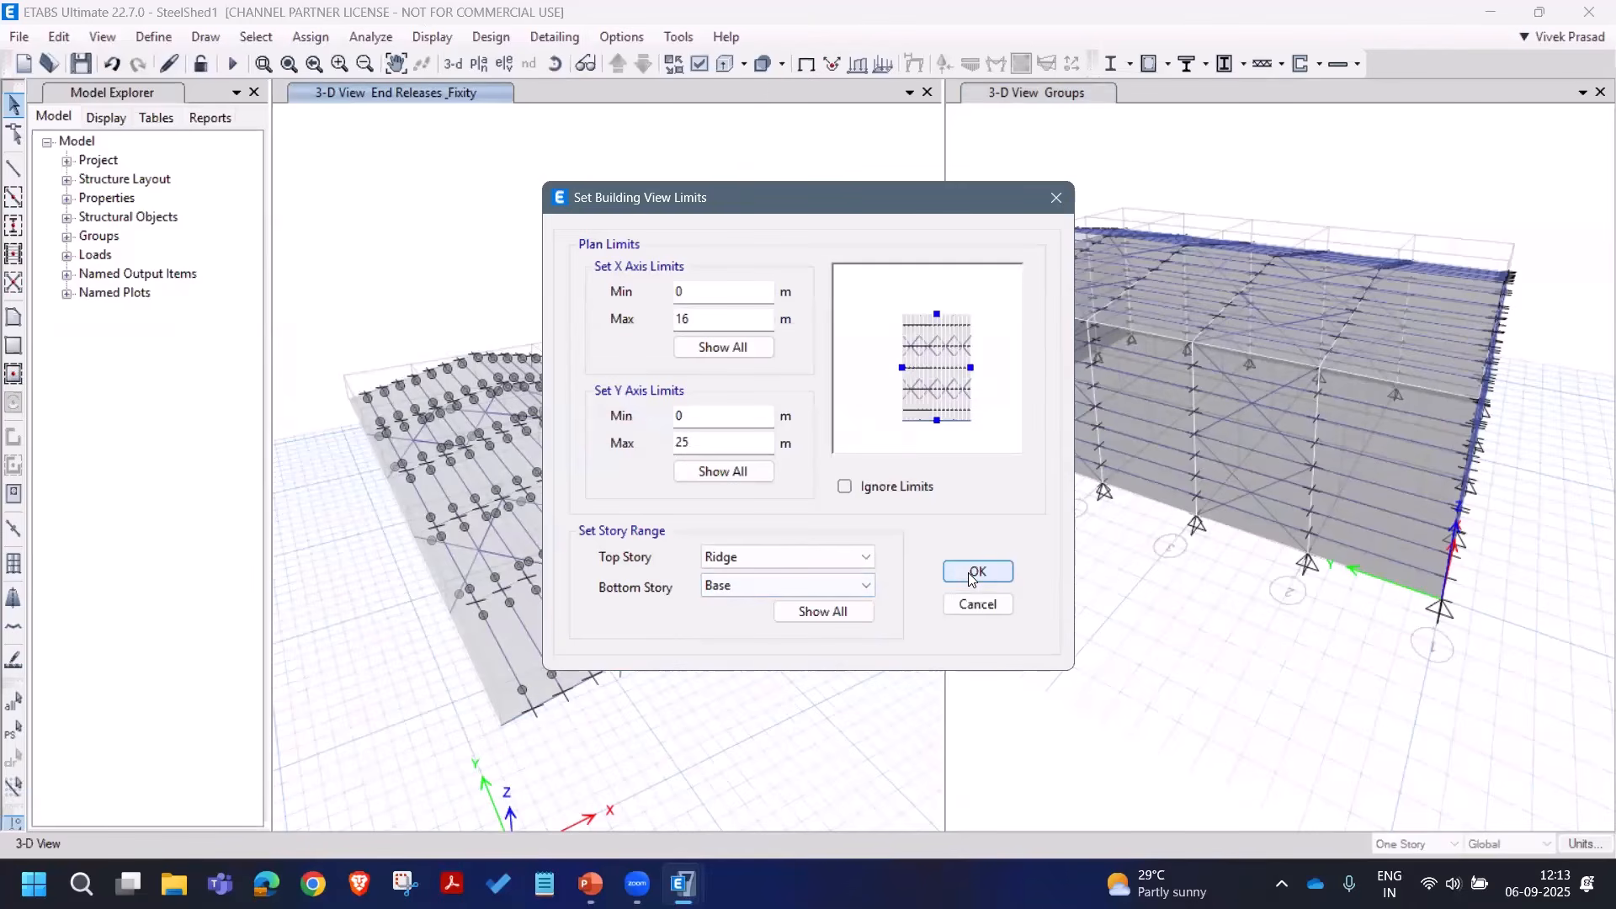
pyautogui.click(977, 572)
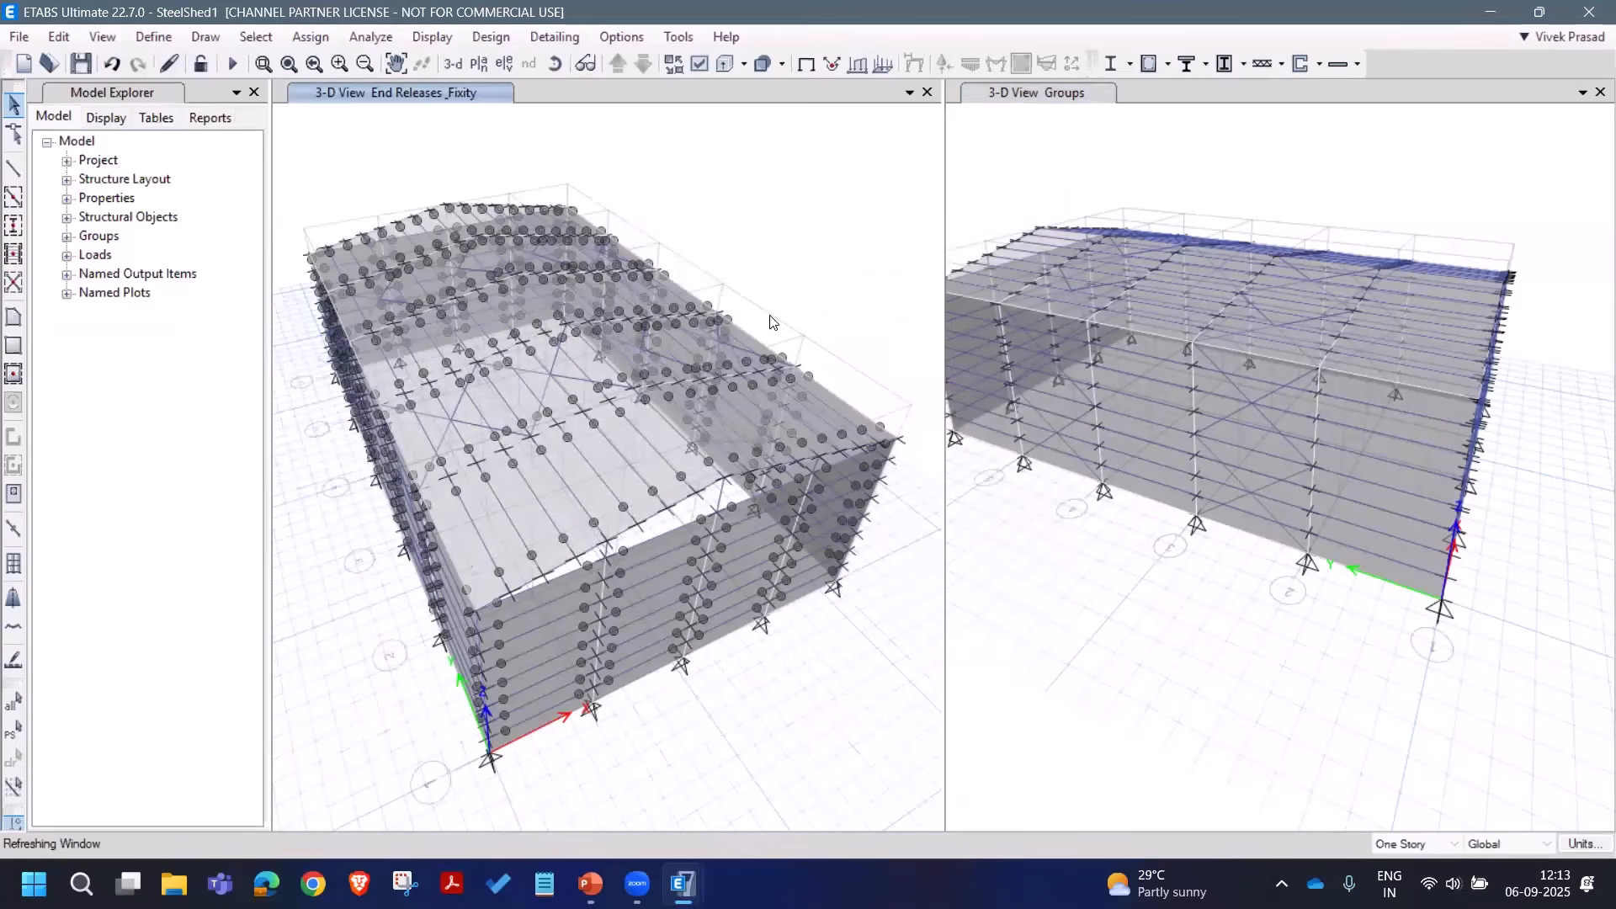
pyautogui.click(81, 64)
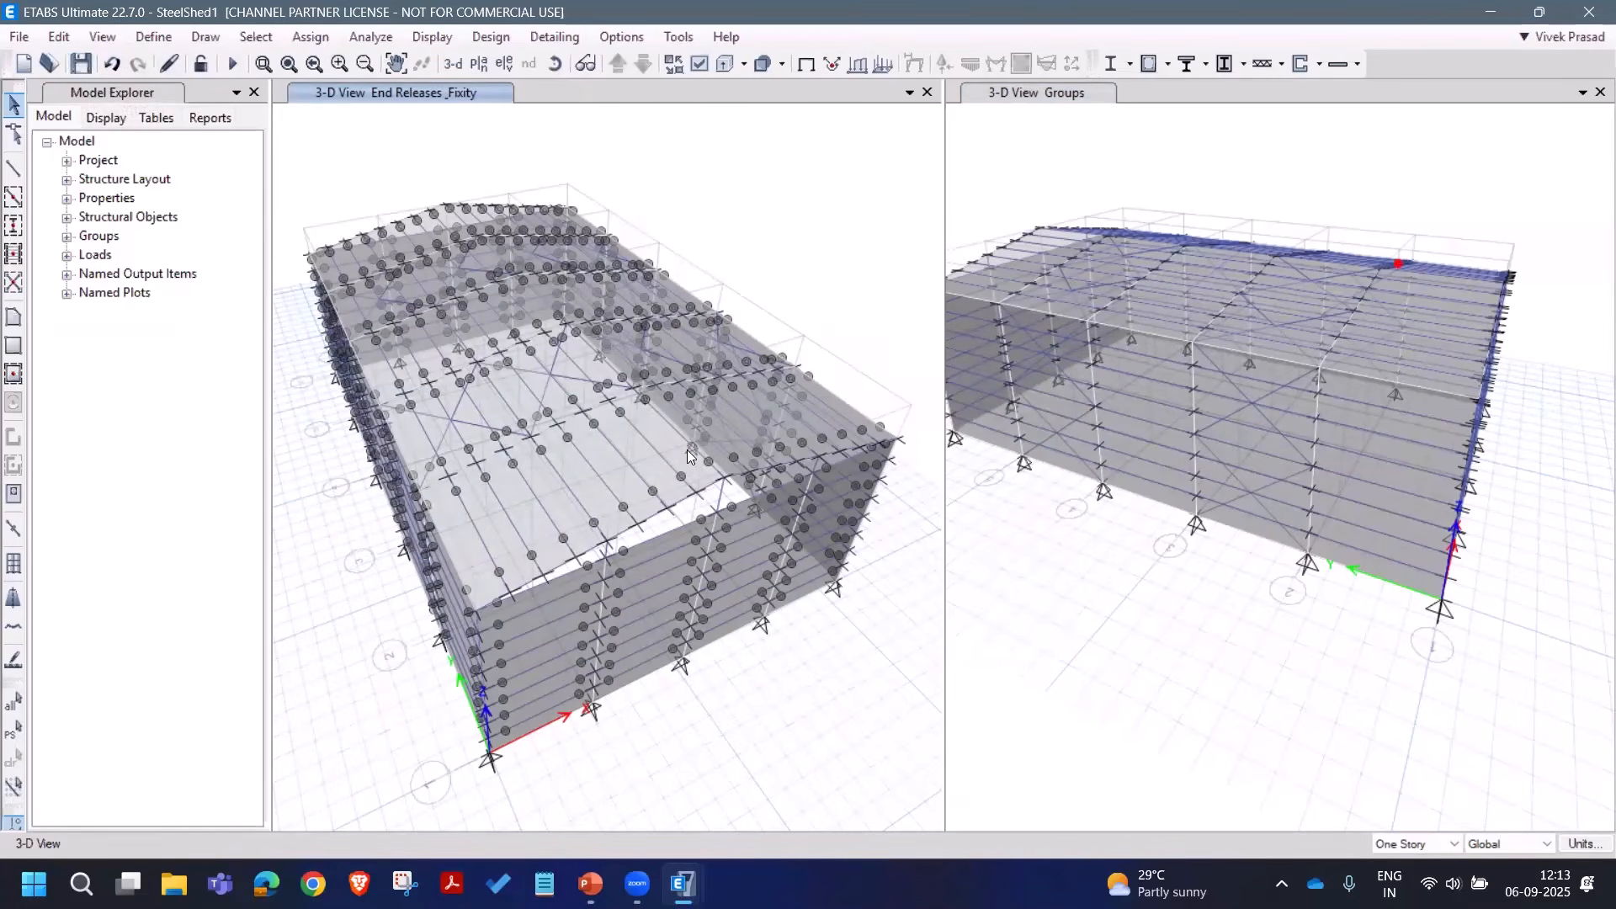
pyautogui.click(655, 572)
pyautogui.click(559, 606)
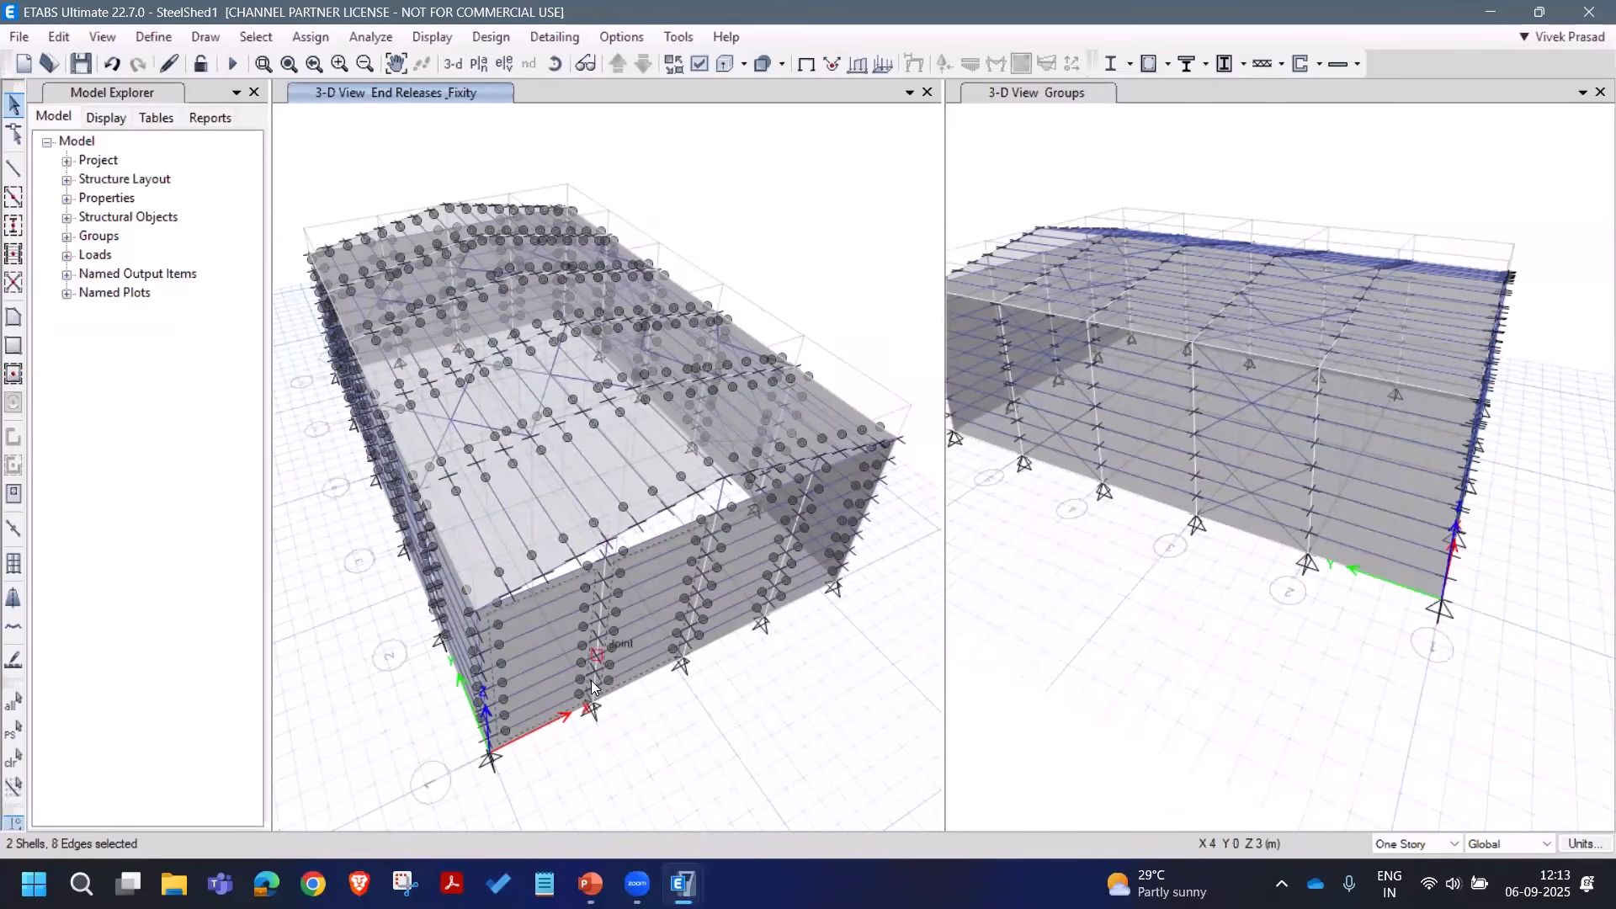
pyautogui.scroll(3, 559, 606)
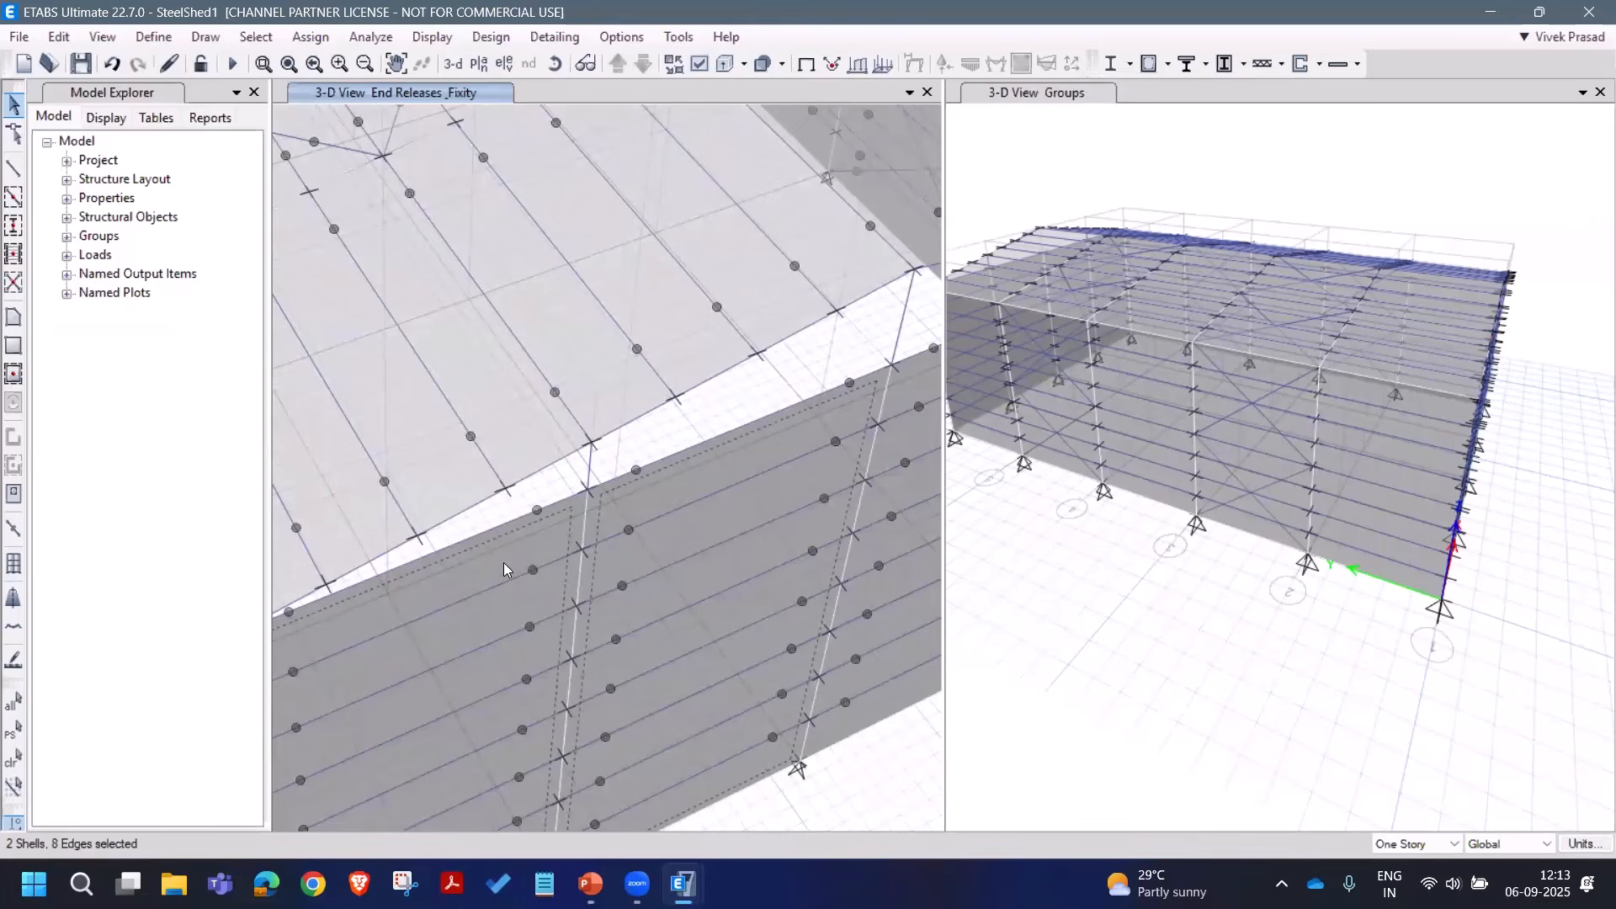
pyautogui.hotkey('ctrl', 'q')
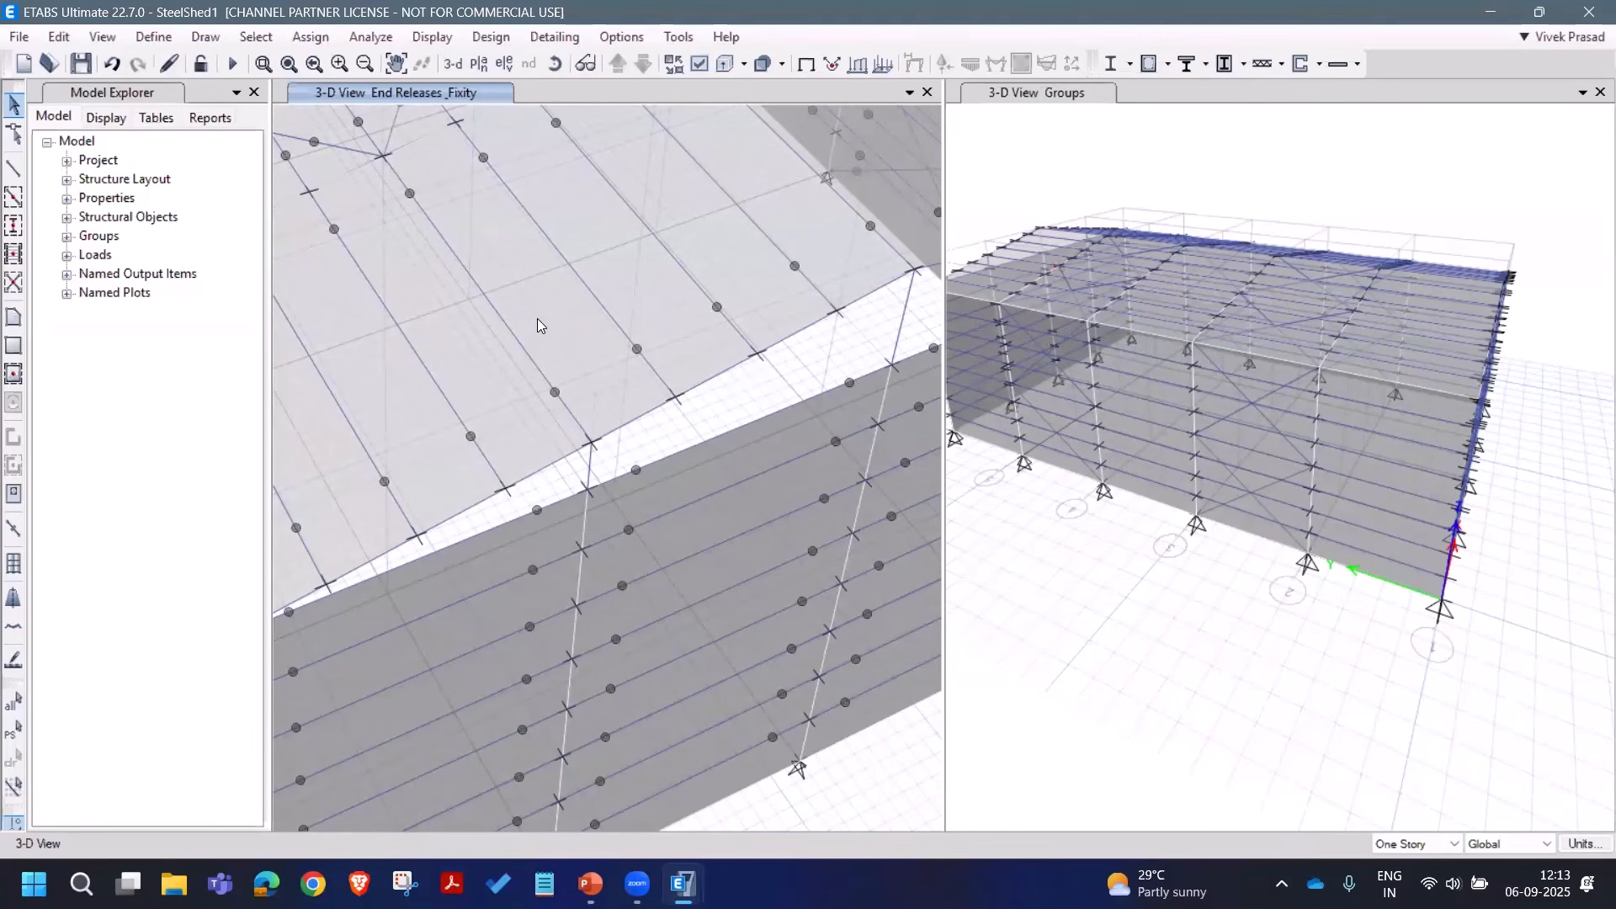
pyautogui.scroll(-5, 505, 240)
pyautogui.click(555, 65)
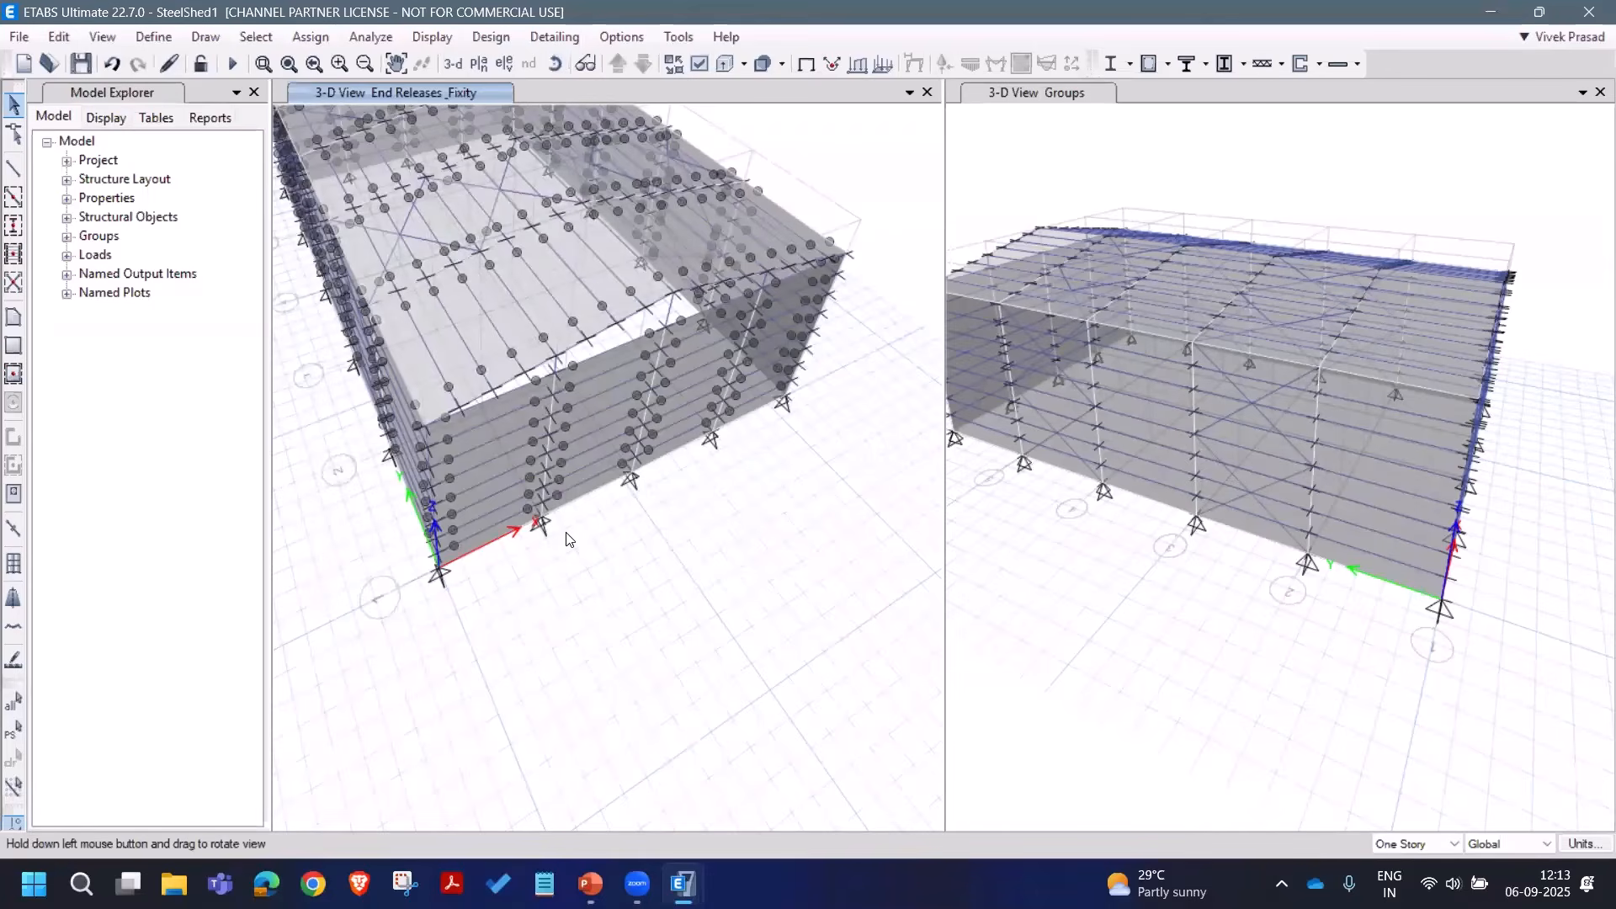
pyautogui.moveTo(598, 503); pyautogui.dragTo(533, 356)
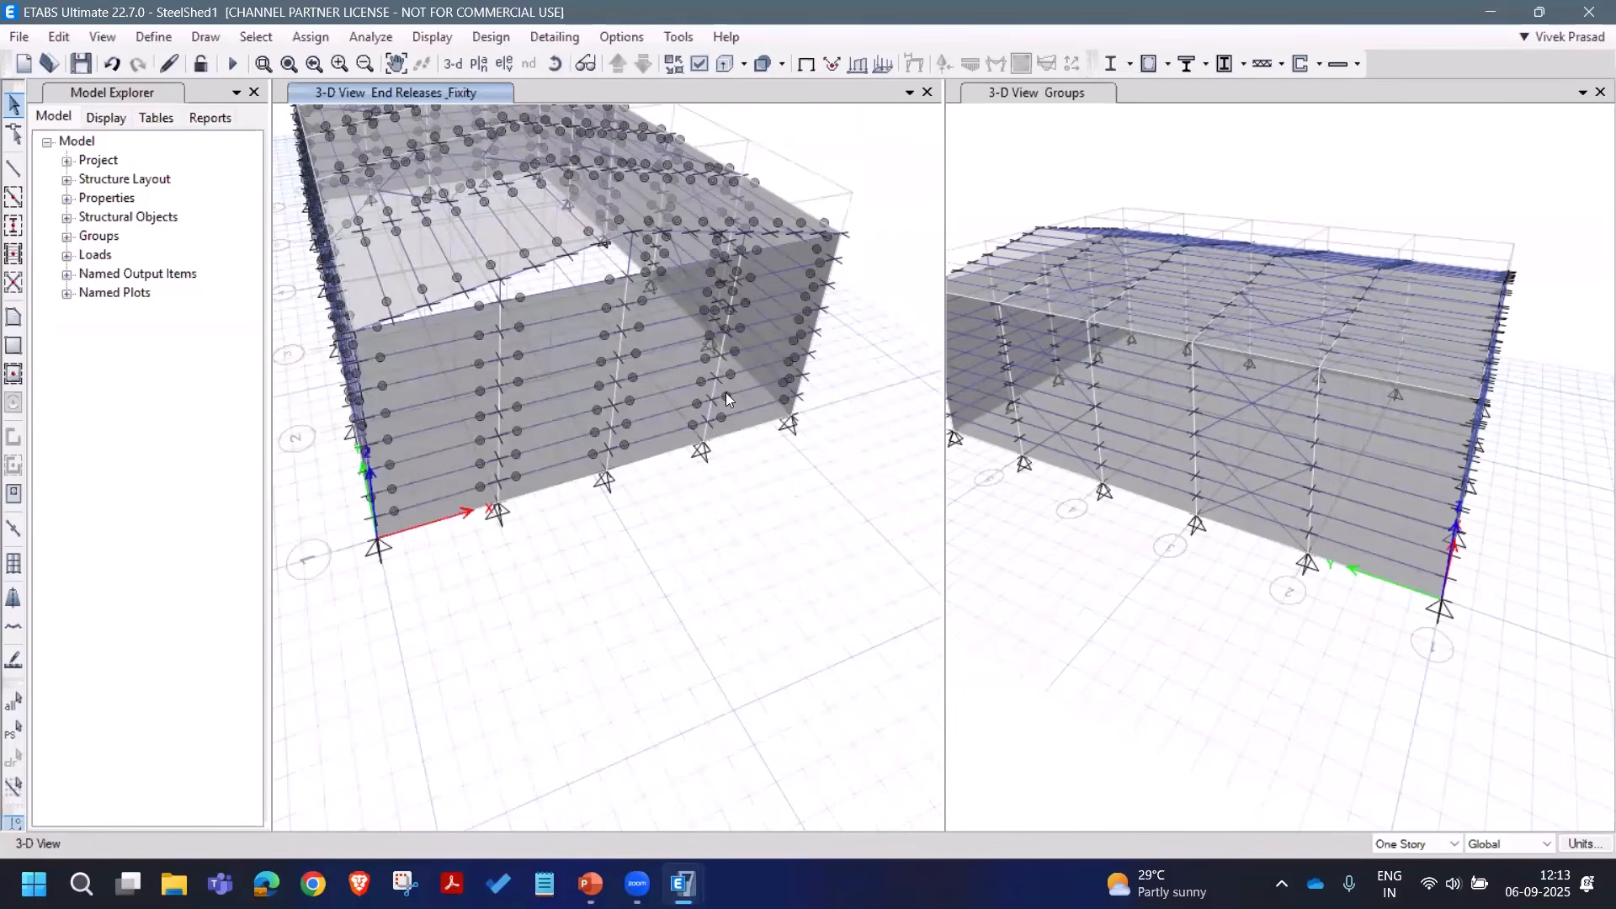
pyautogui.moveTo(423, 374); pyautogui.dragTo(472, 575, button='middle')
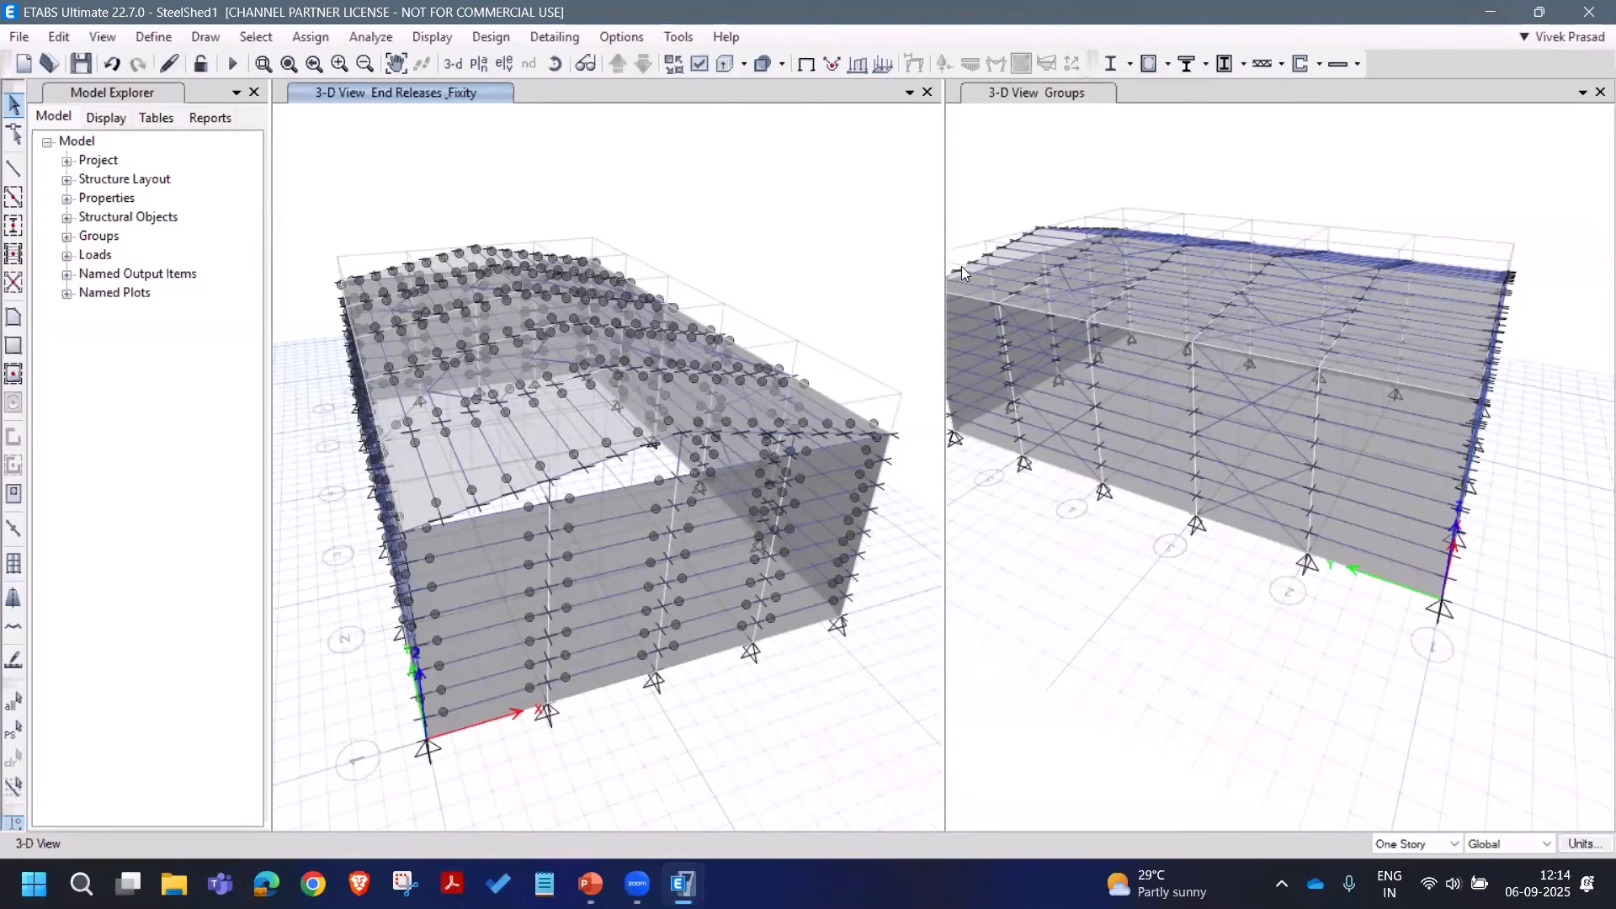
# Step: Turn on shell local axes display and rotate the left view to inspect the wall axes
pyautogui.click(699, 64)
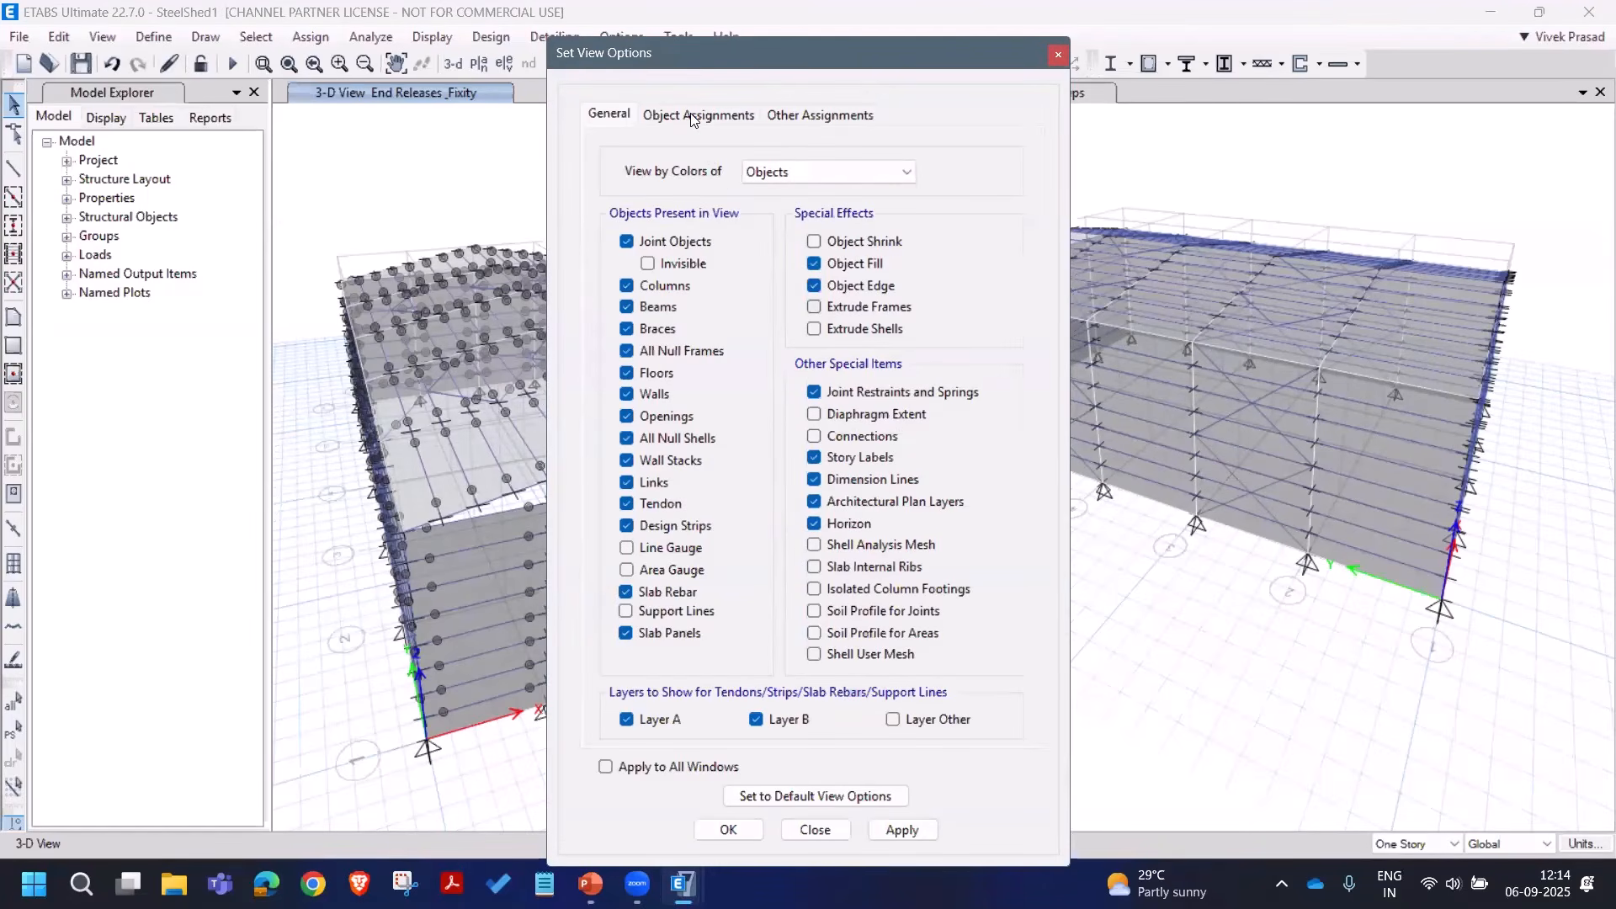
pyautogui.click(692, 116)
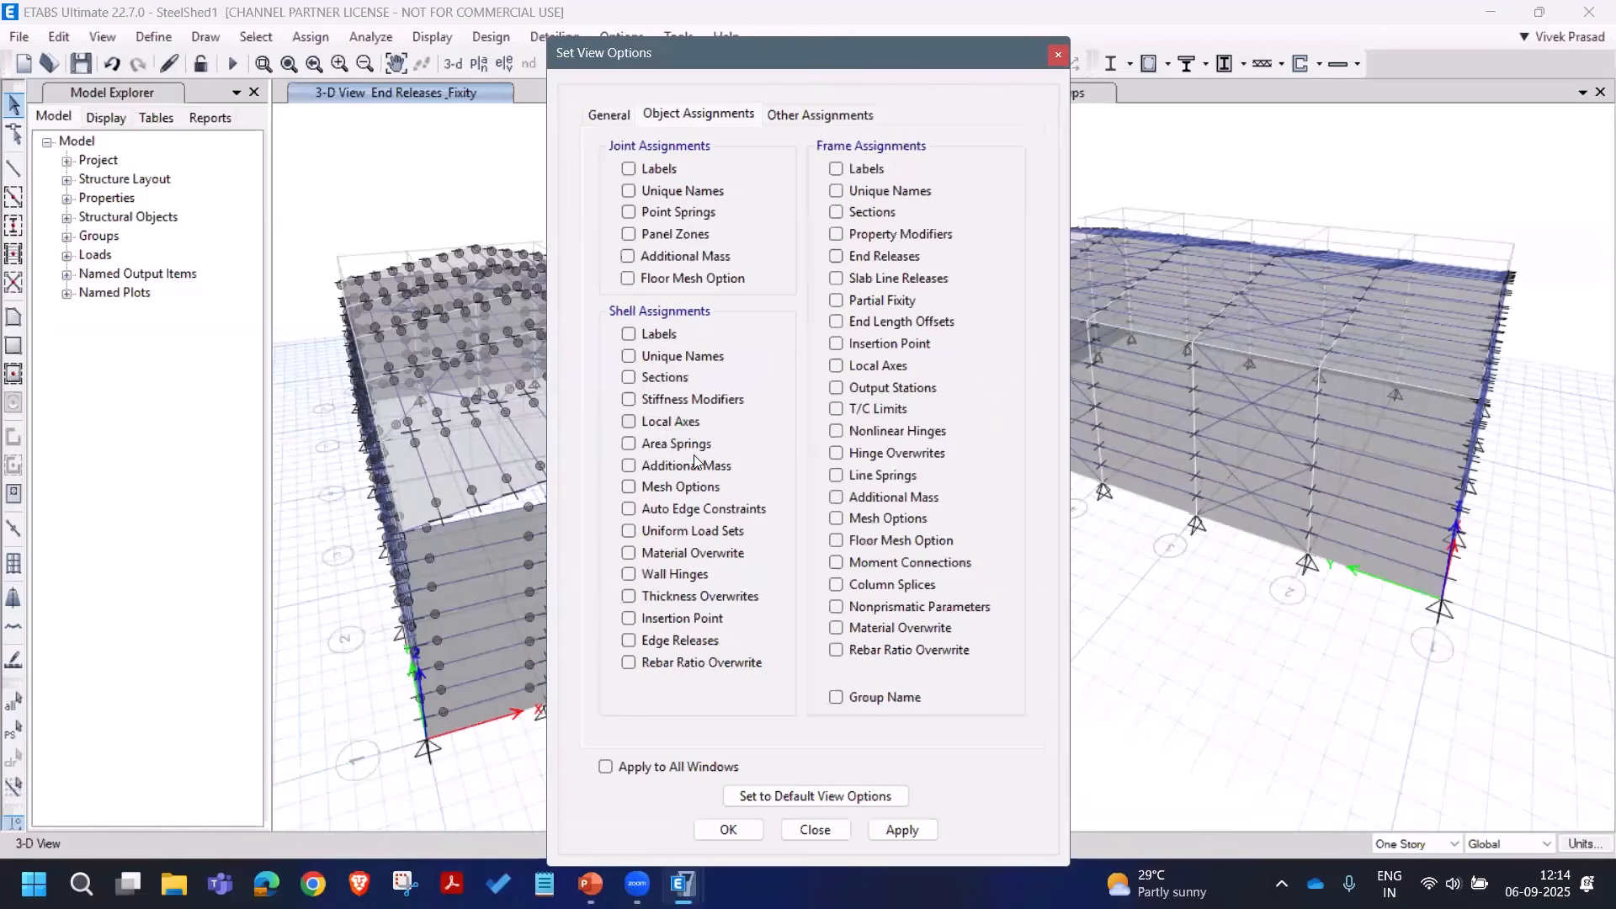
pyautogui.click(628, 421)
pyautogui.click(906, 831)
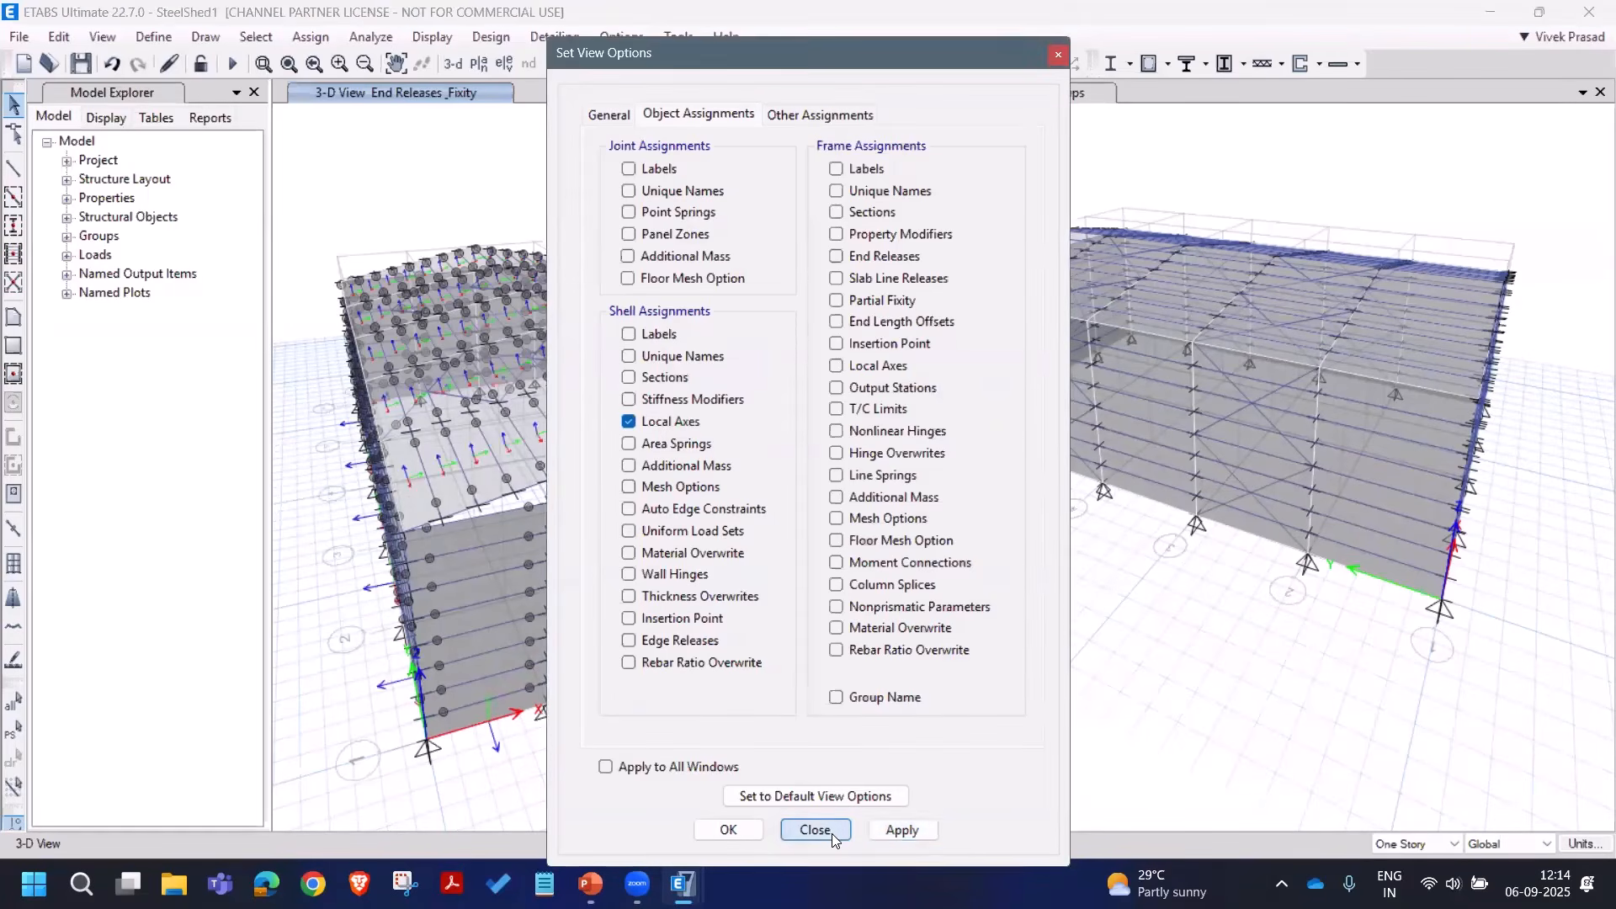
pyautogui.click(832, 832)
pyautogui.click(555, 63)
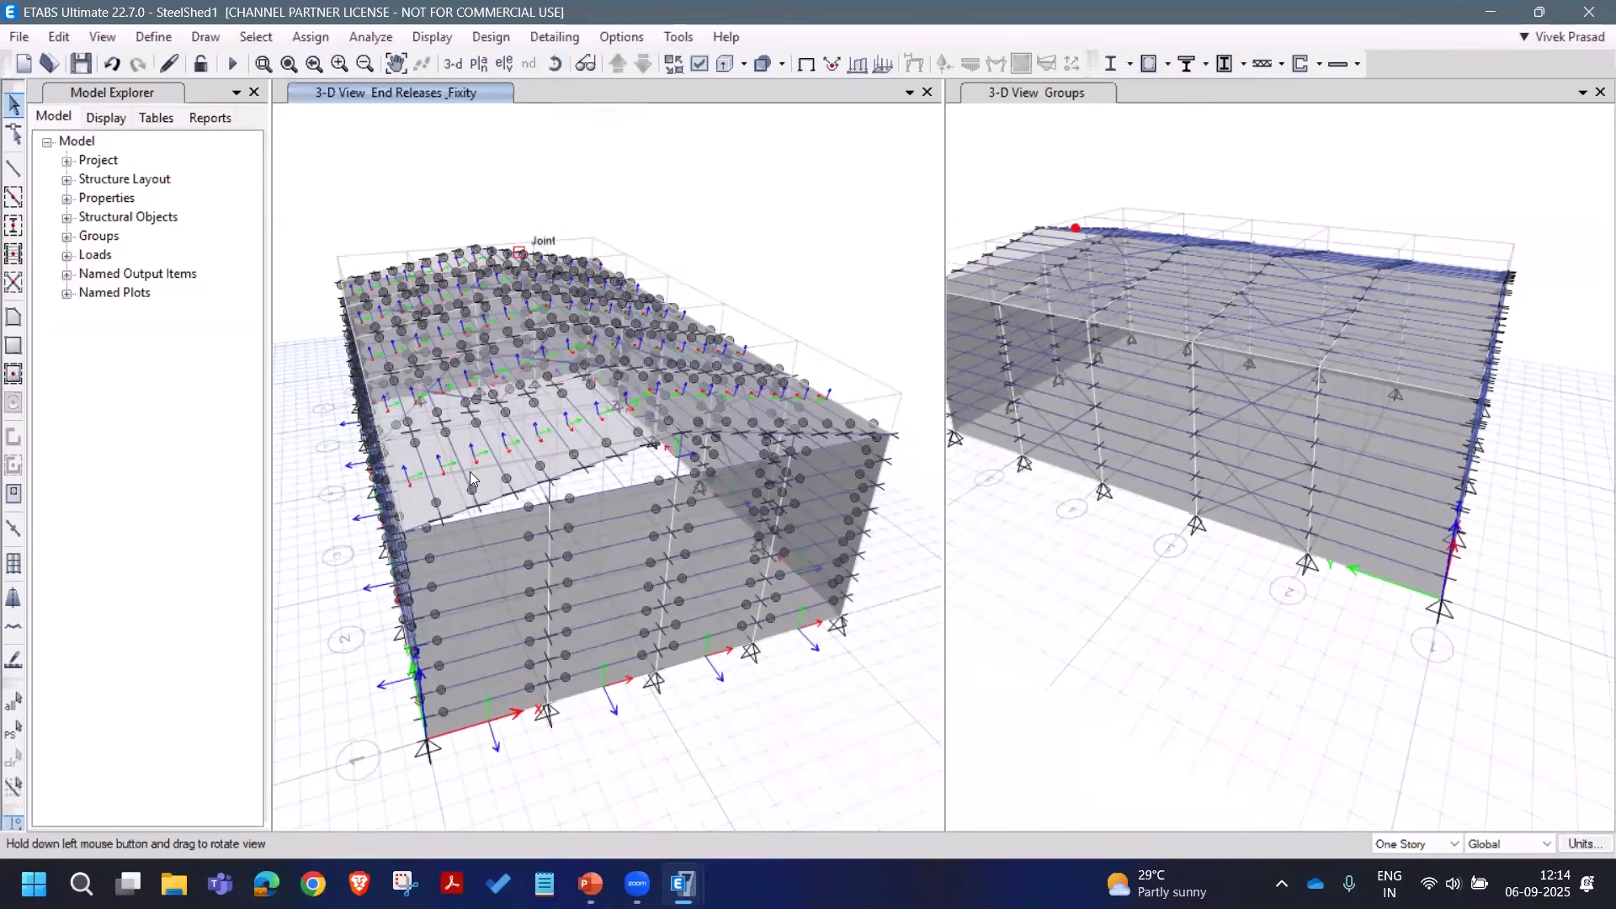
pyautogui.moveTo(517, 567); pyautogui.dragTo(618, 510)
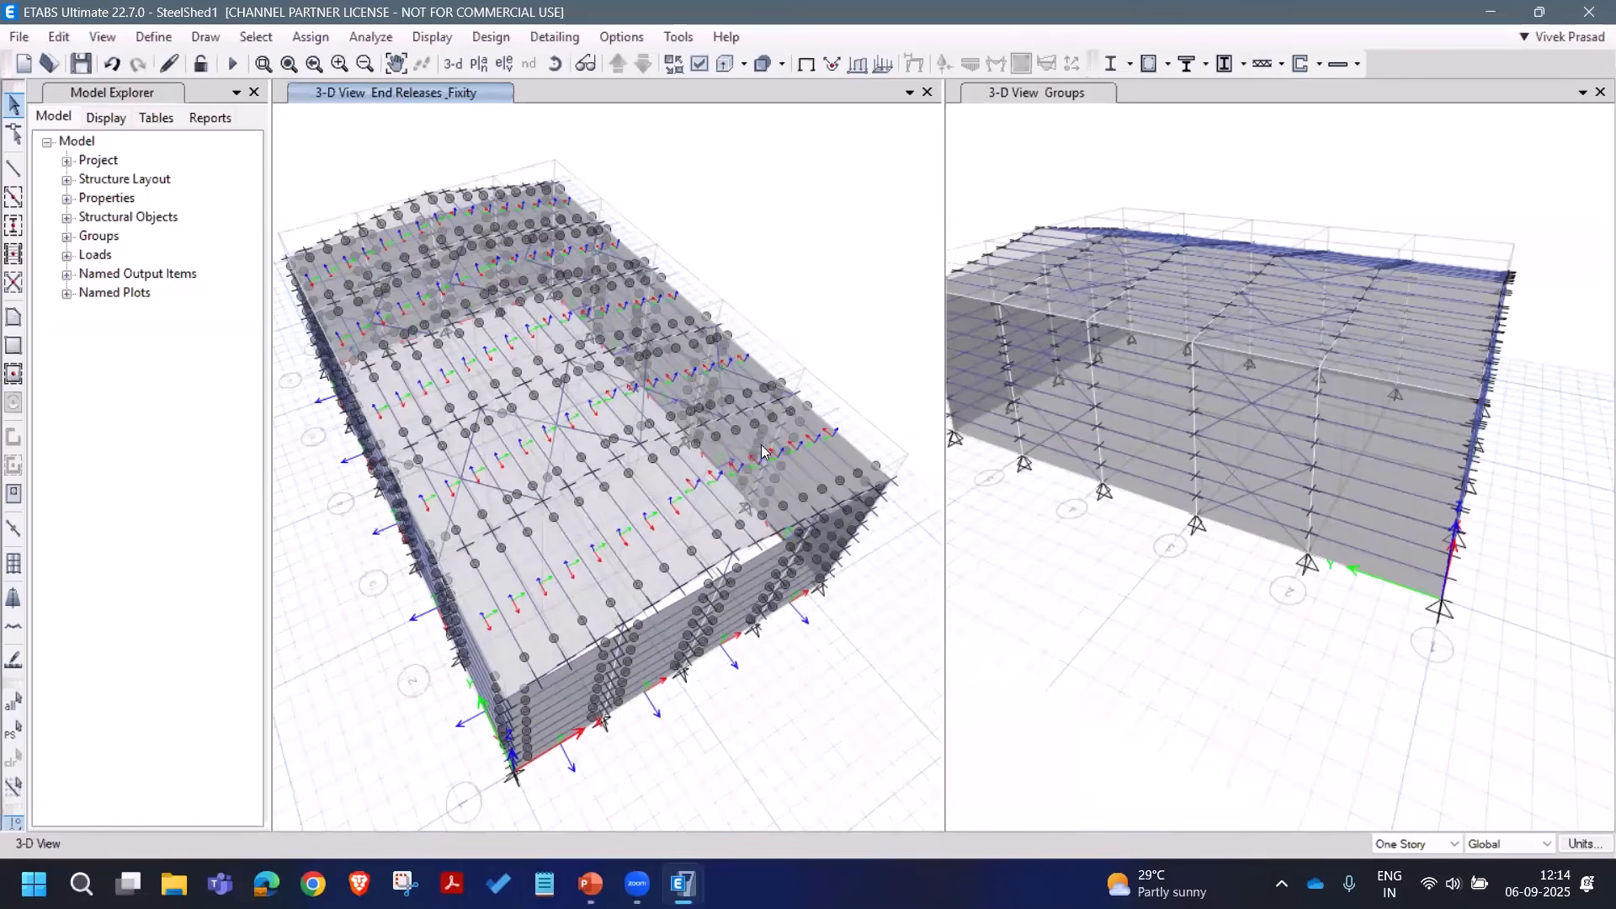
# Step: Close the view options unchanged and rotate the shed to a lower side angle
pyautogui.click(699, 63)
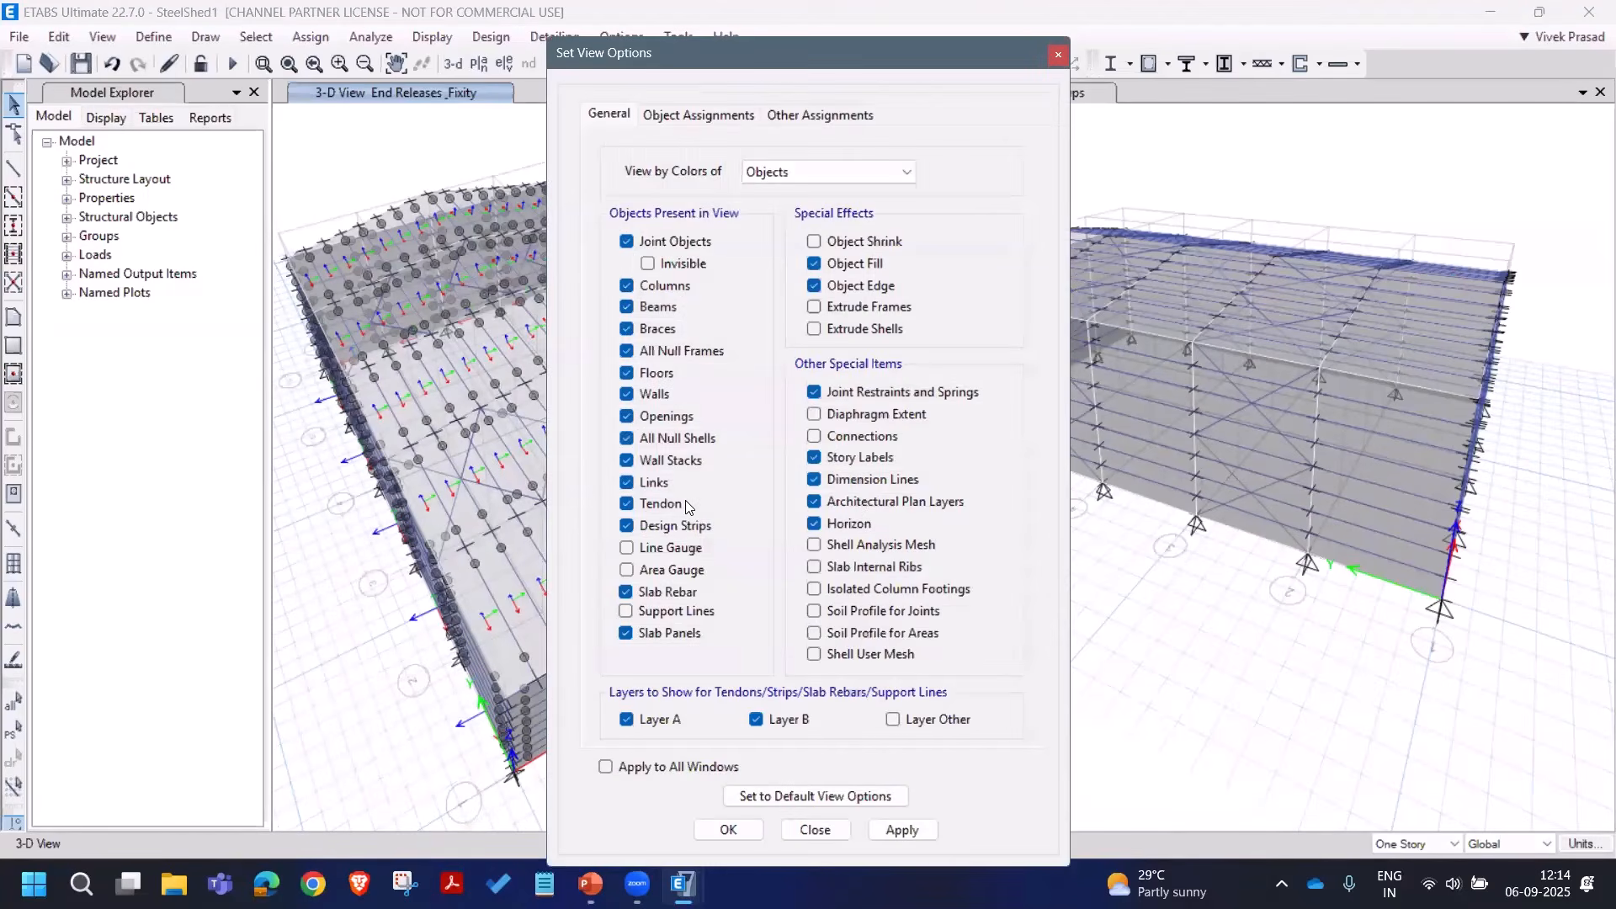
pyautogui.click(815, 829)
pyautogui.click(554, 64)
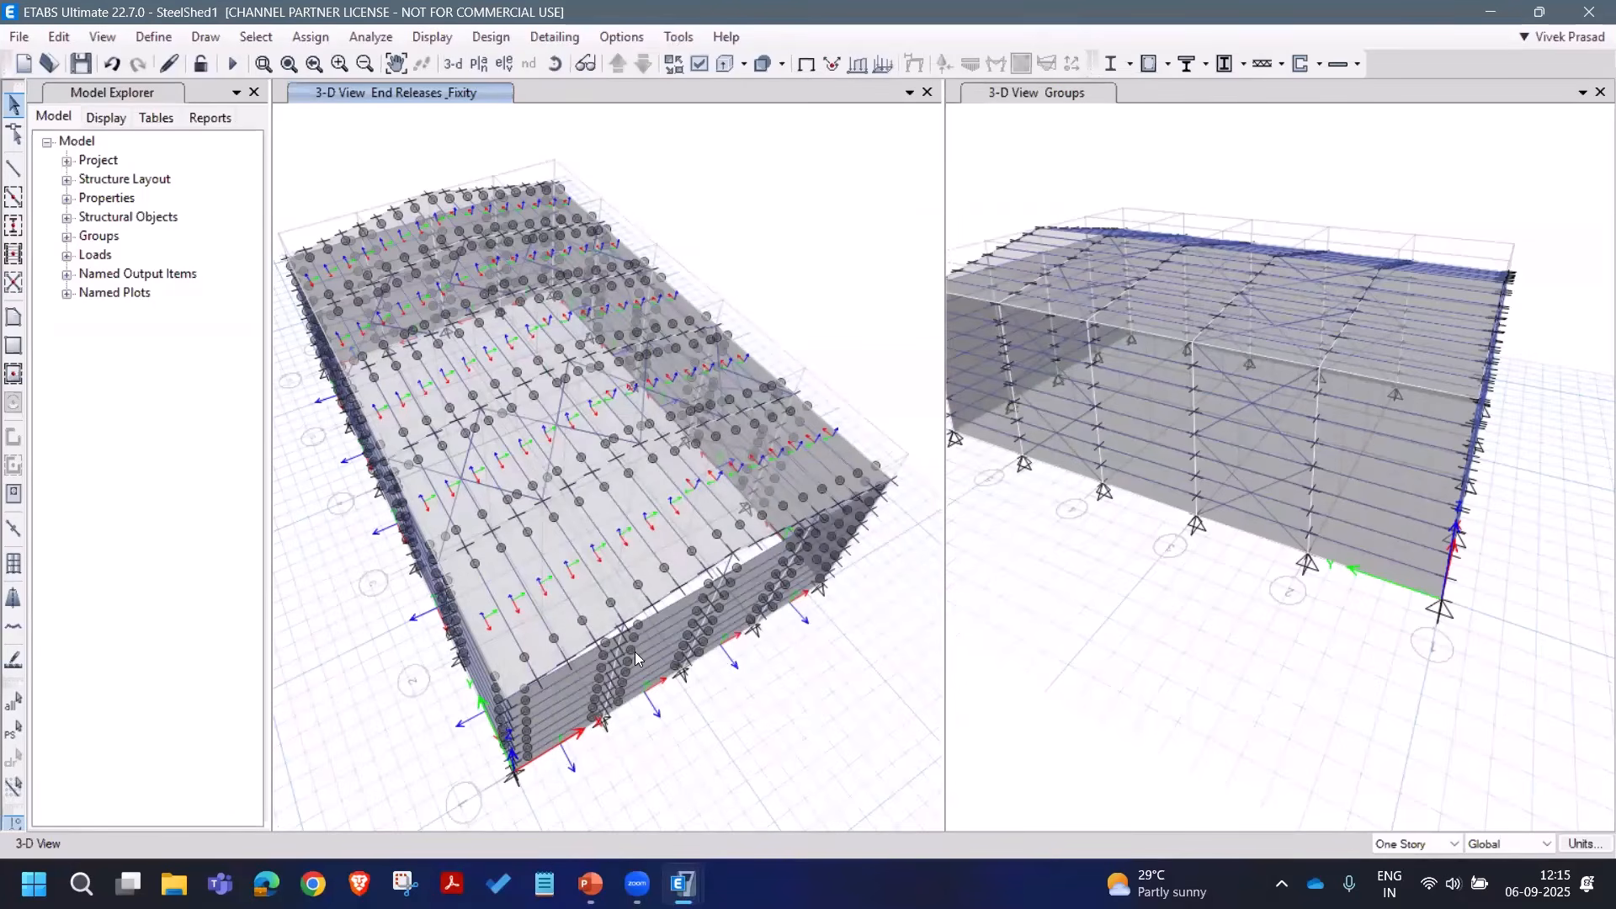
pyautogui.moveTo(671, 662); pyautogui.dragTo(457, 640)
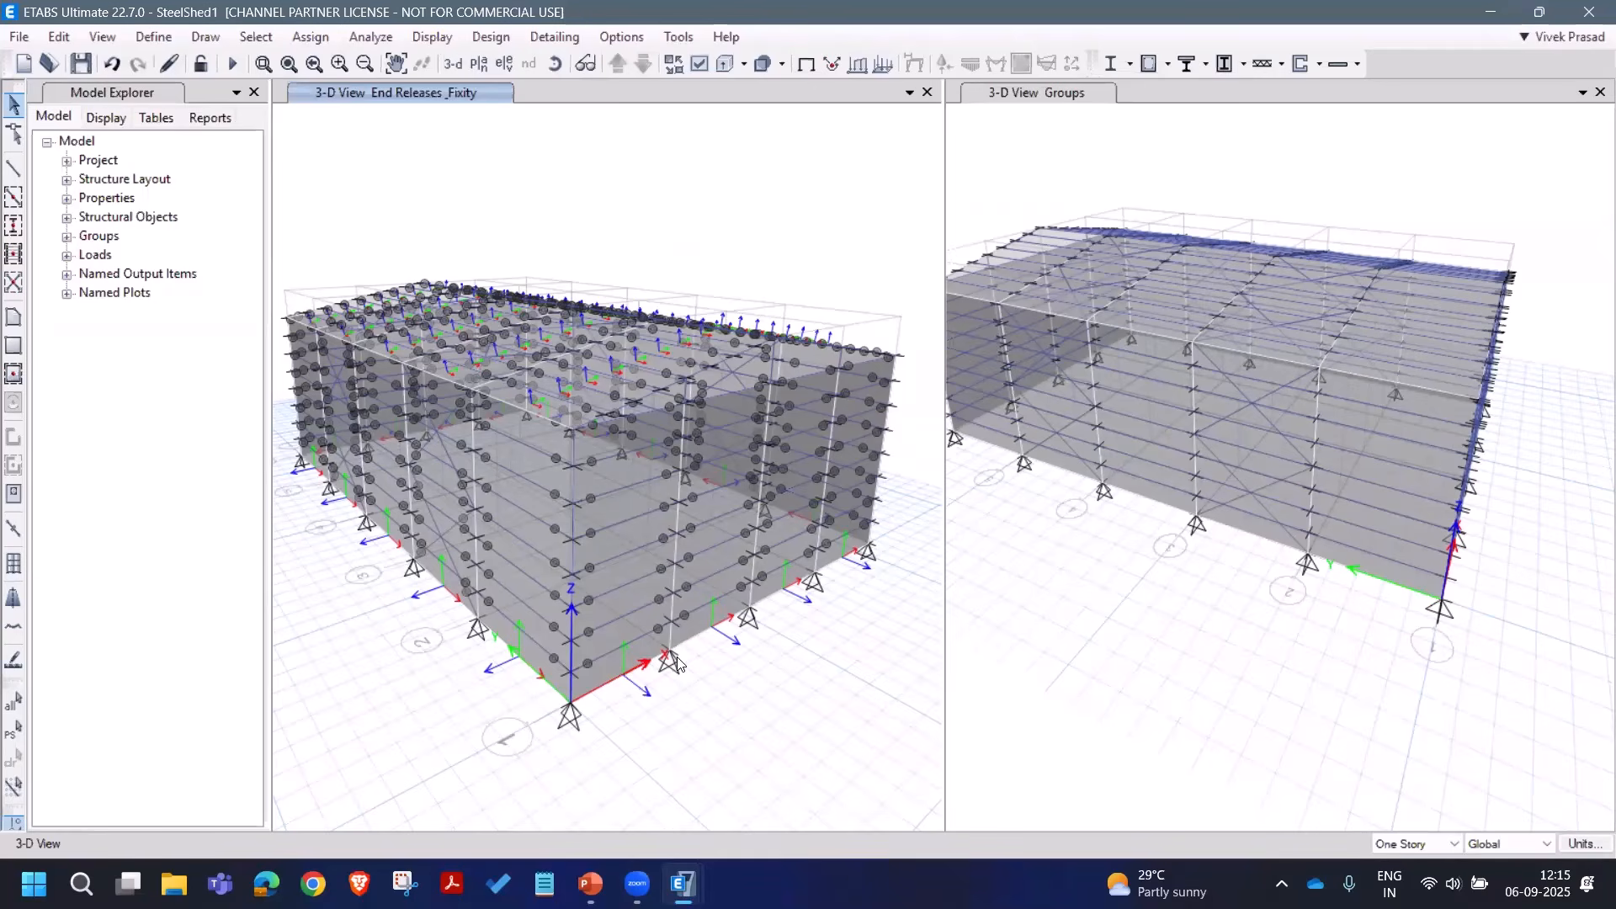
pyautogui.click(555, 64)
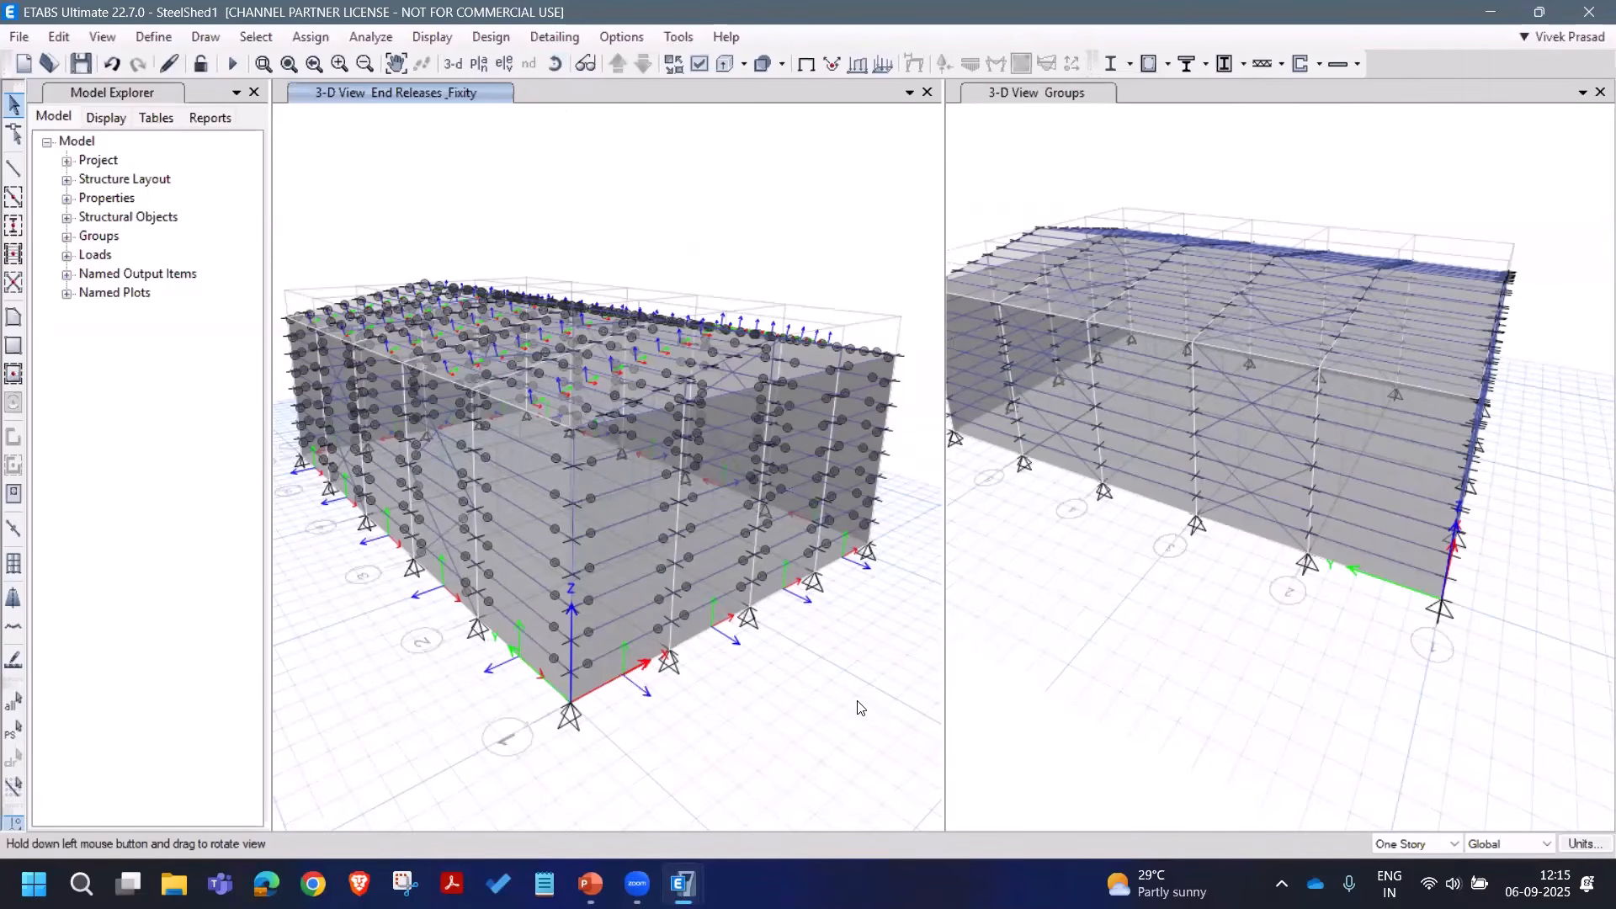
pyautogui.moveTo(730, 717); pyautogui.dragTo(859, 519)
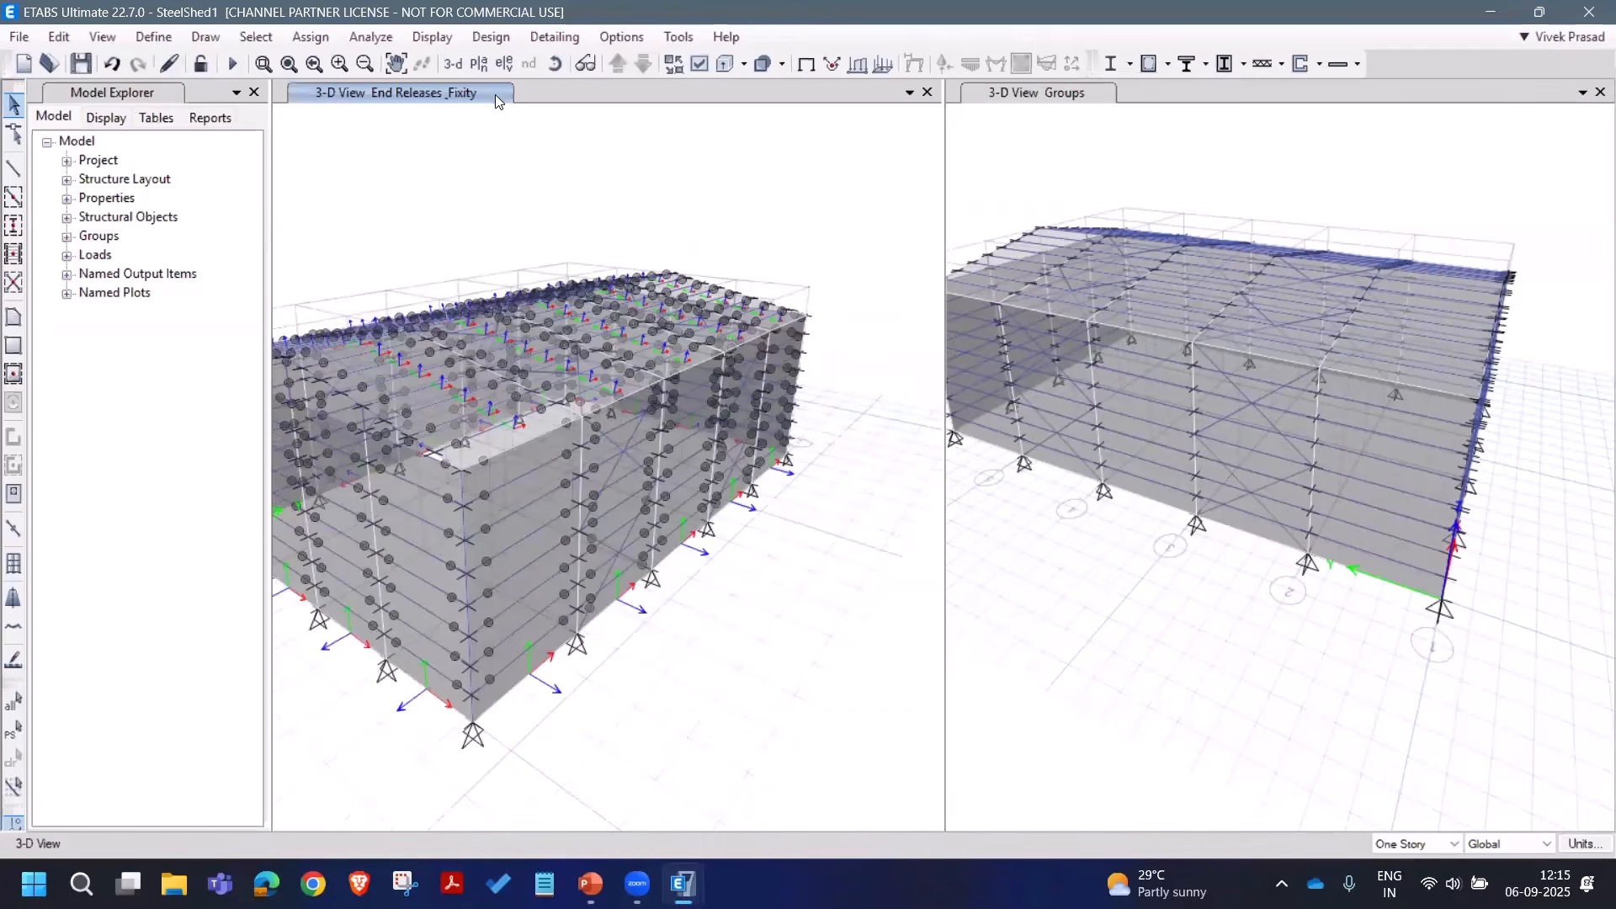
pyautogui.click(555, 64)
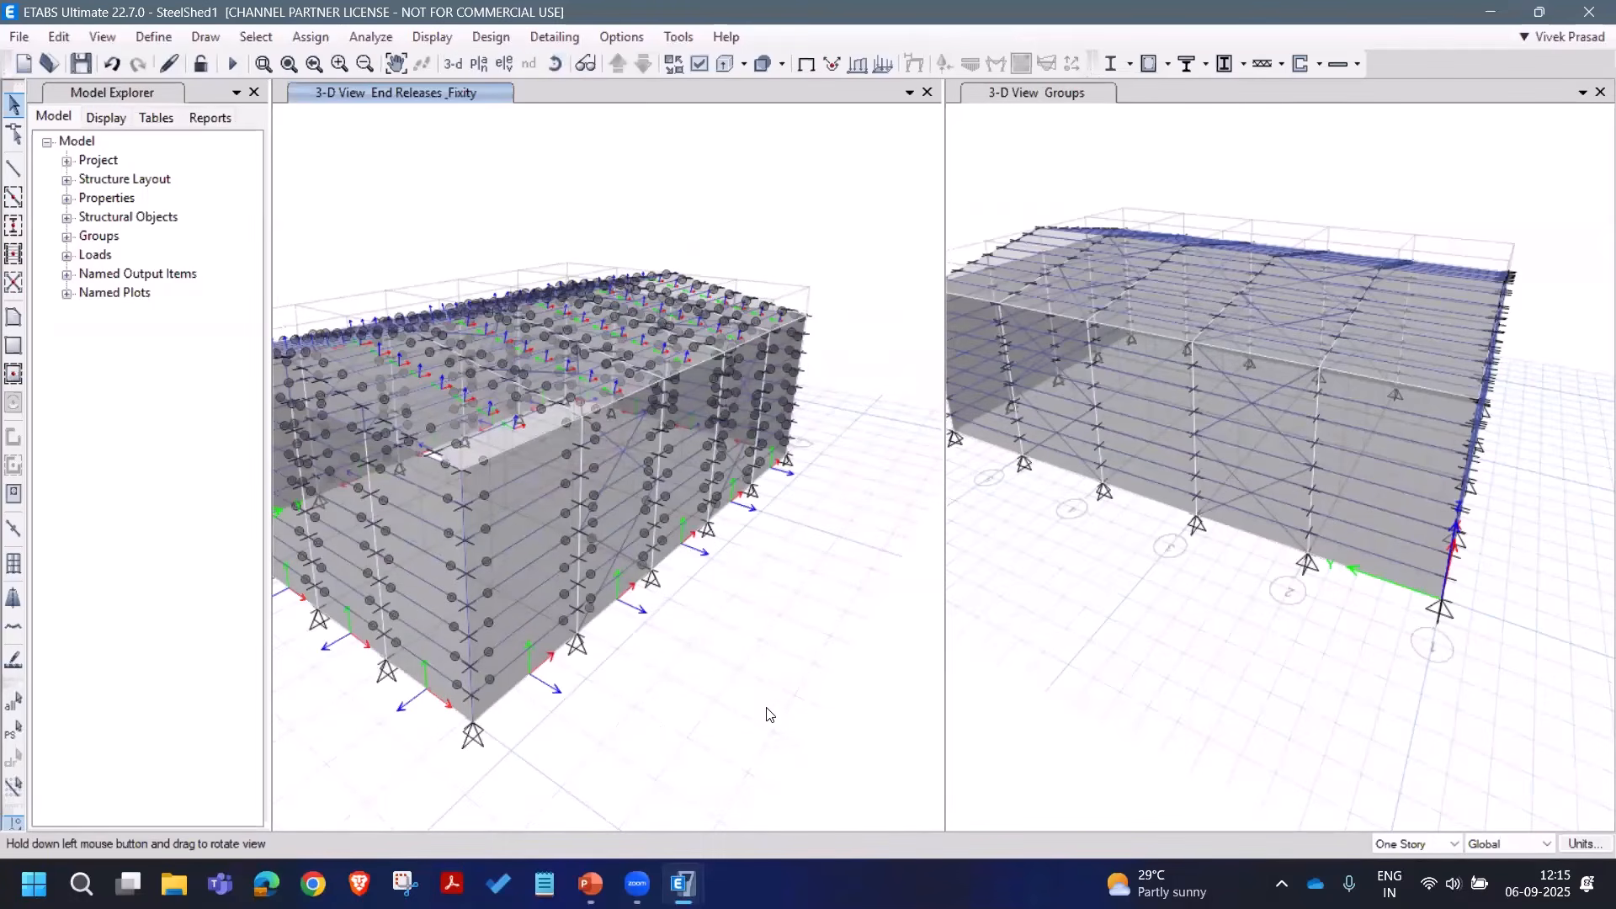
pyautogui.moveTo(711, 727); pyautogui.dragTo(750, 707)
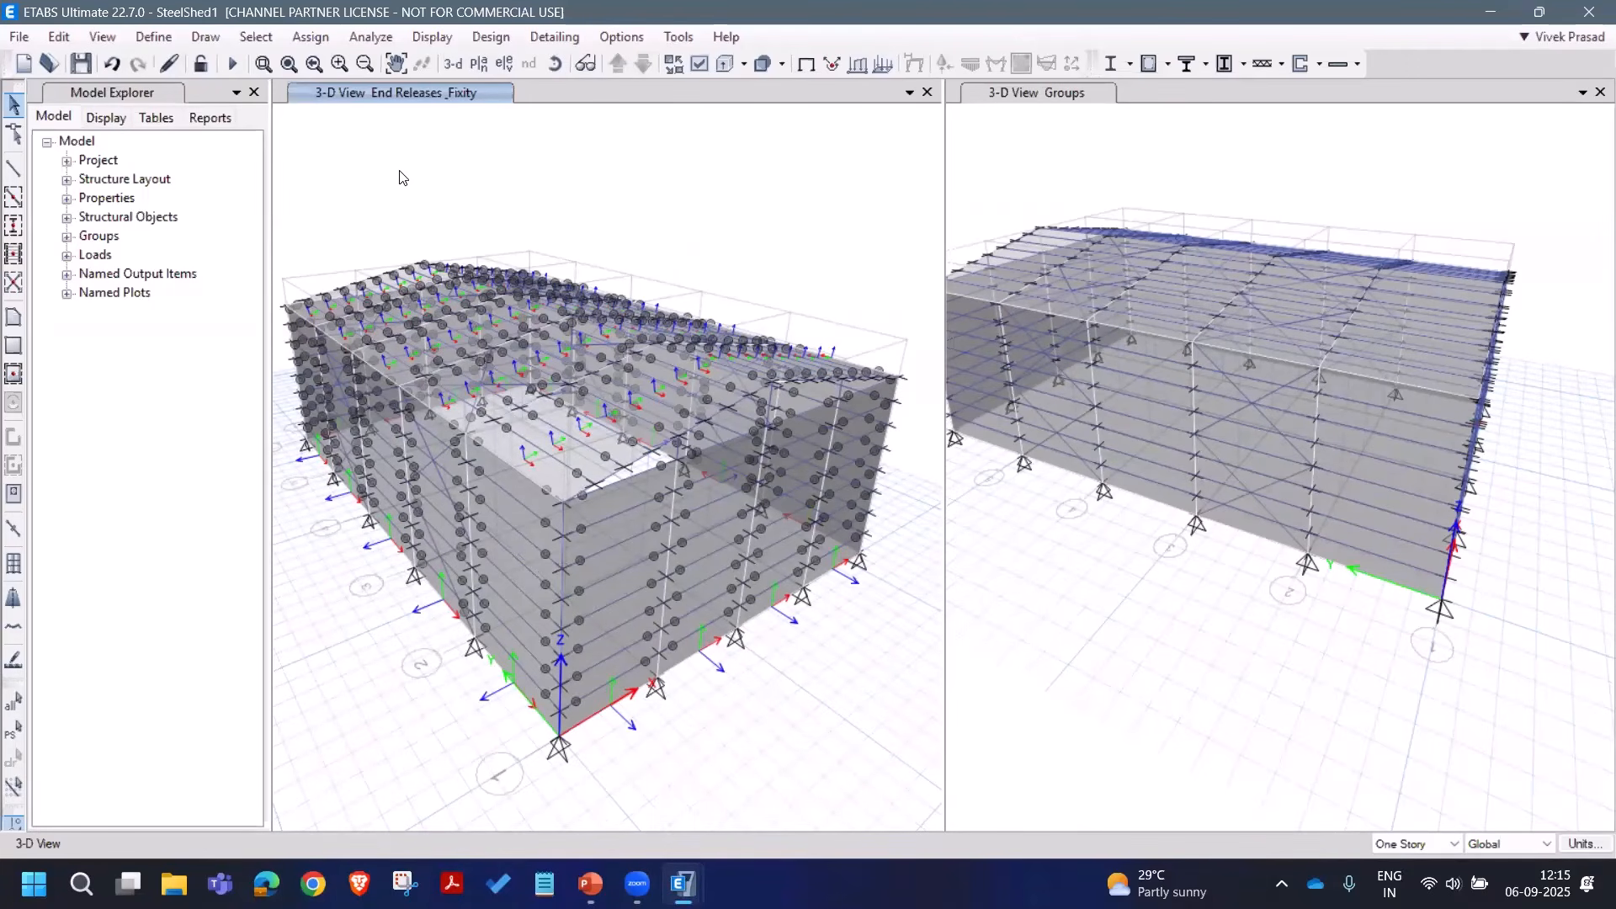
# Step: Select the wall shells in the end-wall YZ plane, then add those in the XY plane
pyautogui.click(259, 37)
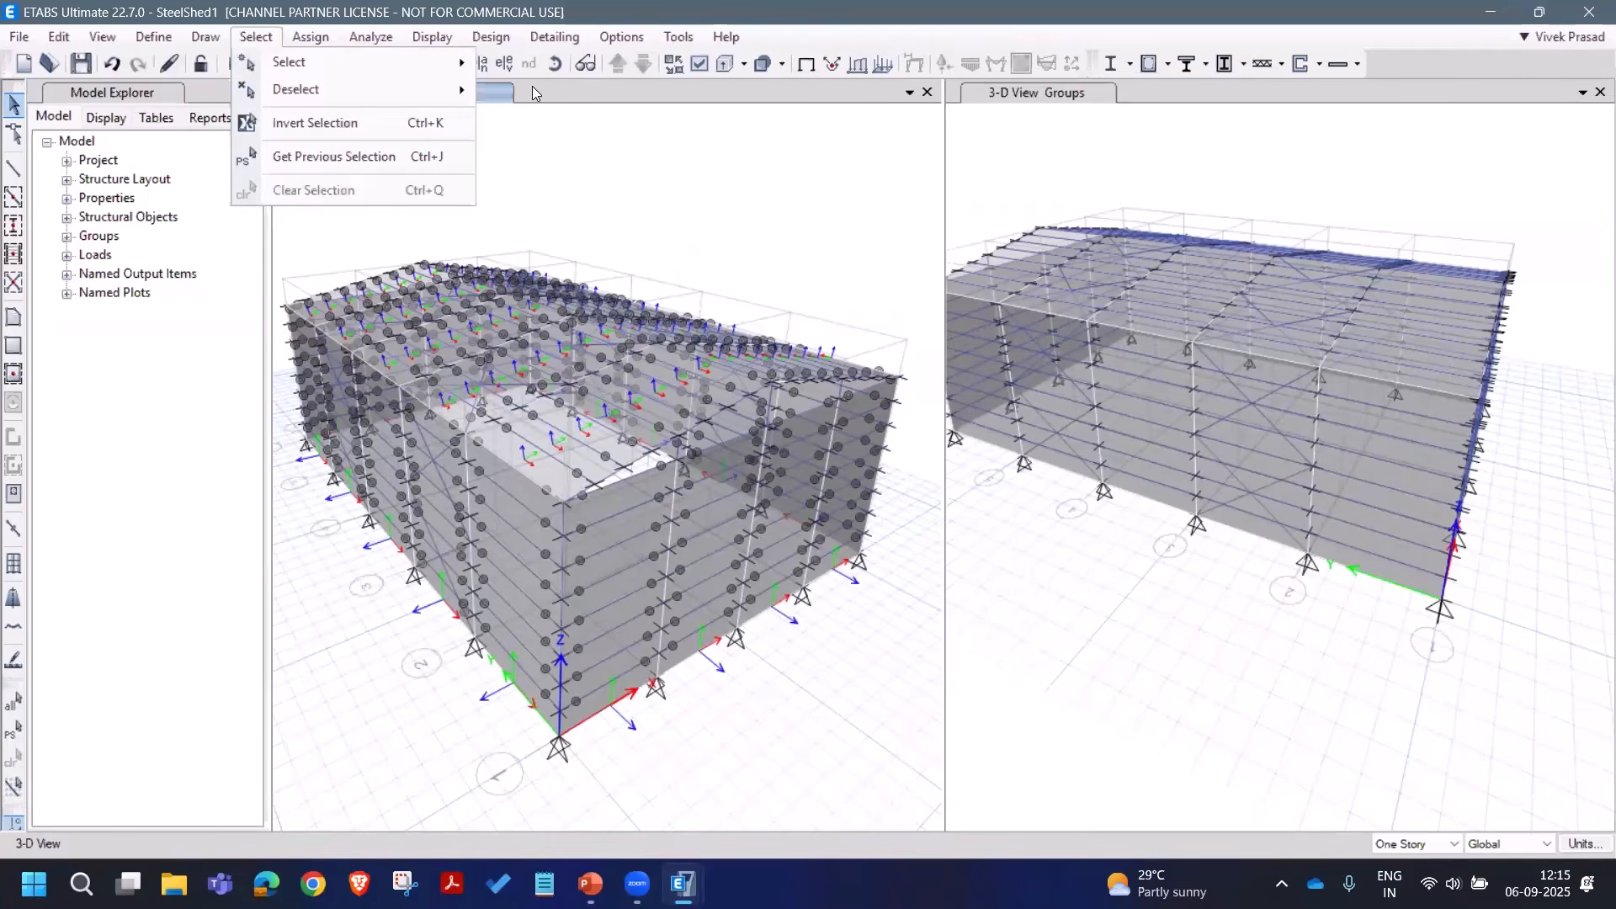
pyautogui.moveTo(362, 68)
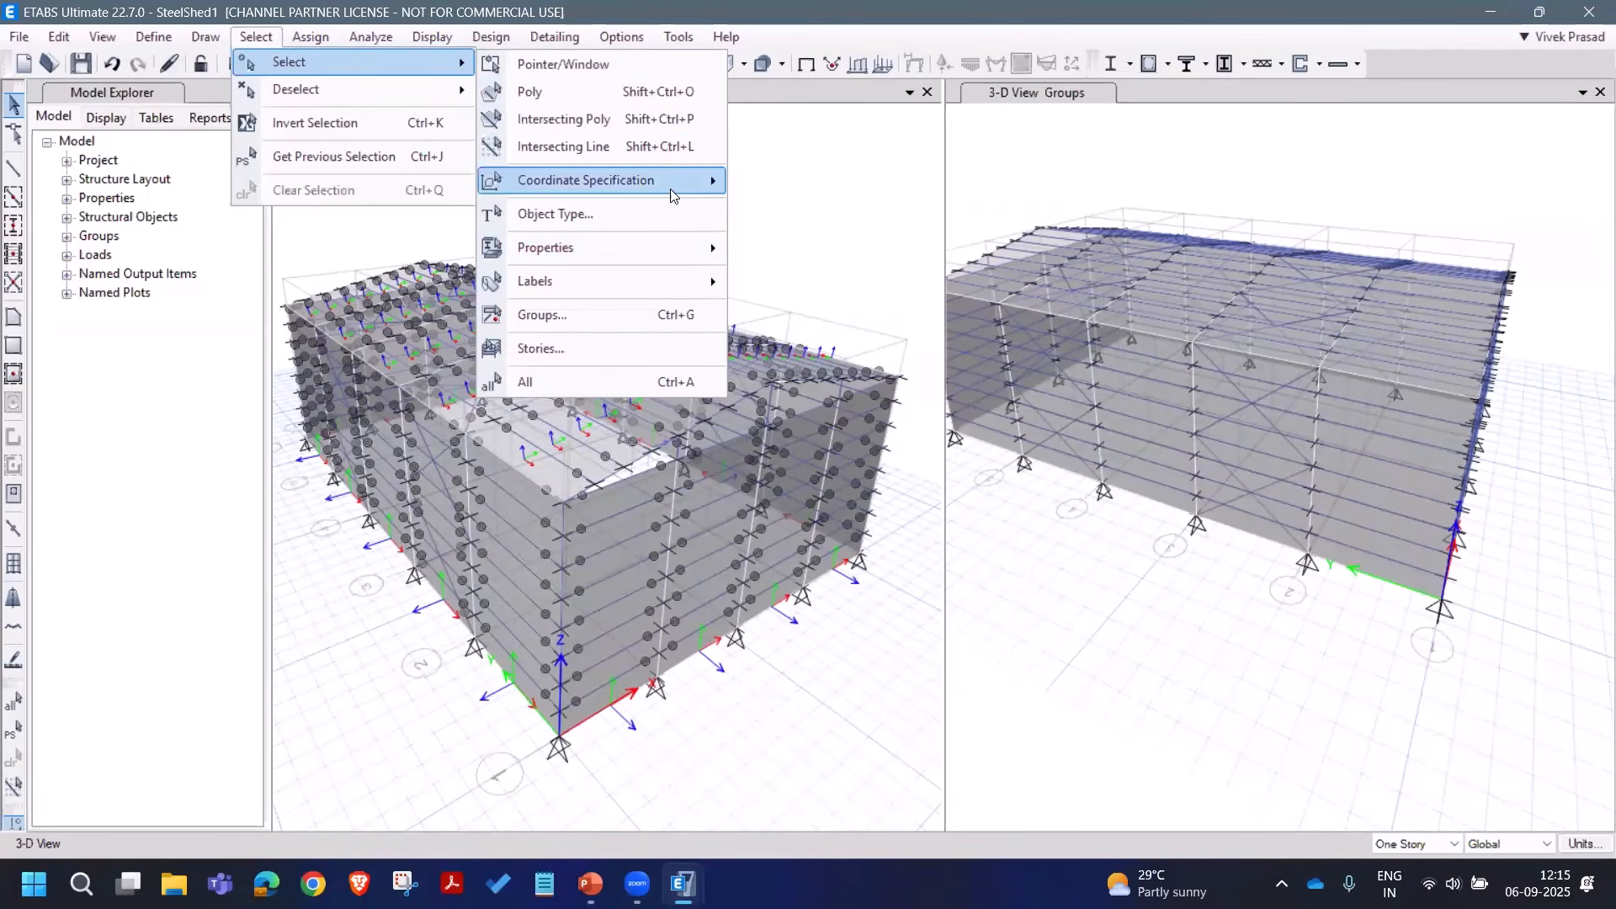
pyautogui.moveTo(639, 180)
pyautogui.click(800, 243)
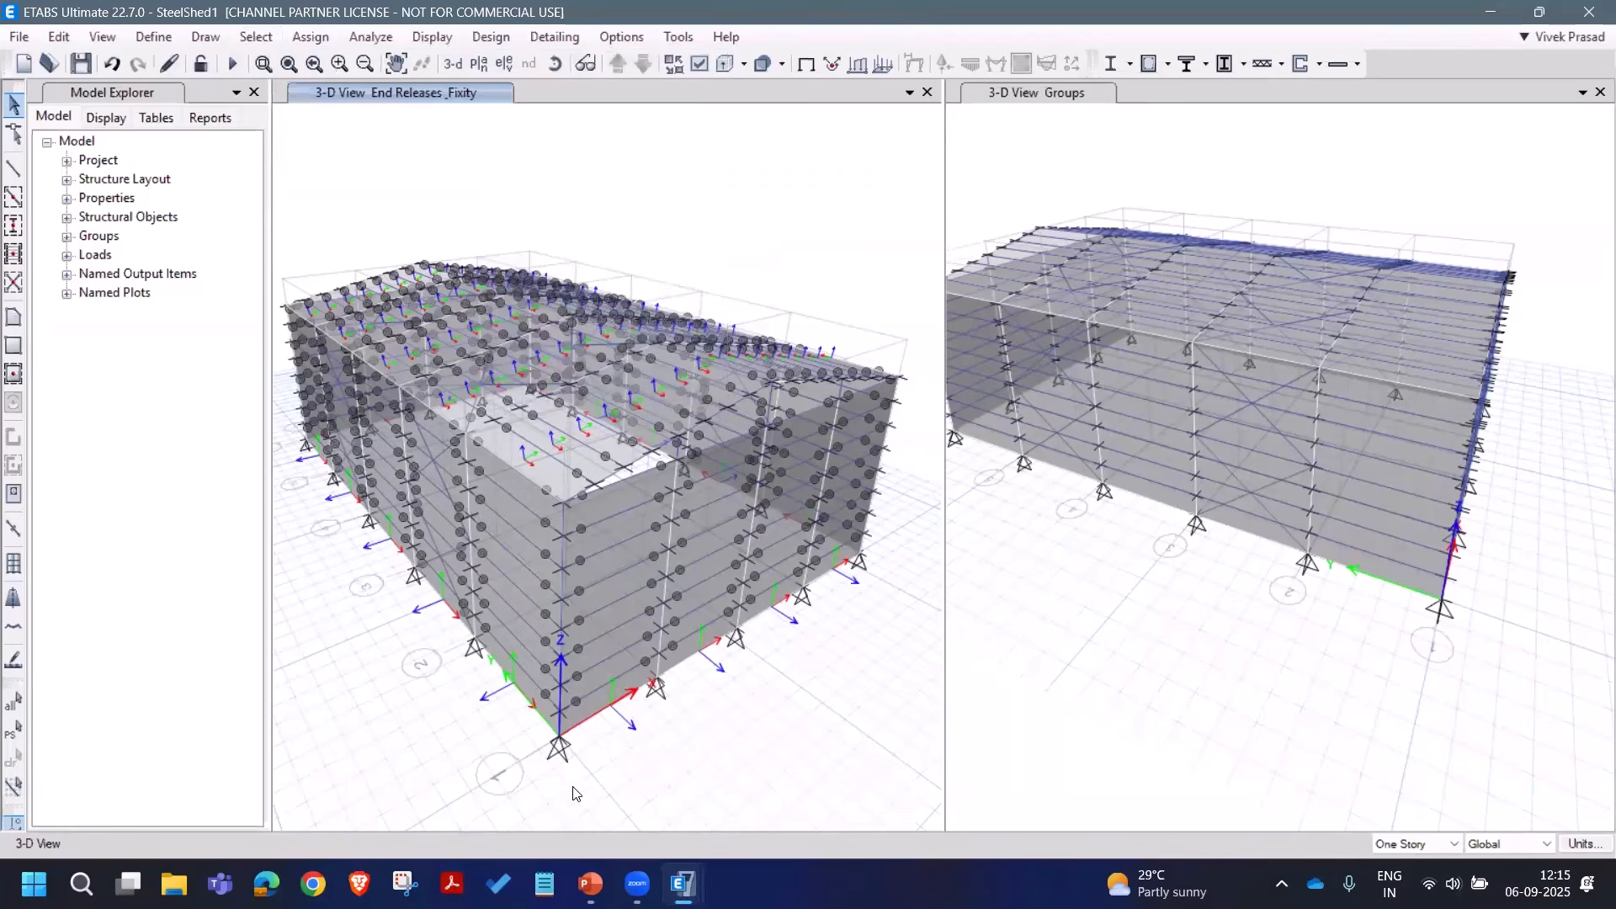
pyautogui.click(558, 744)
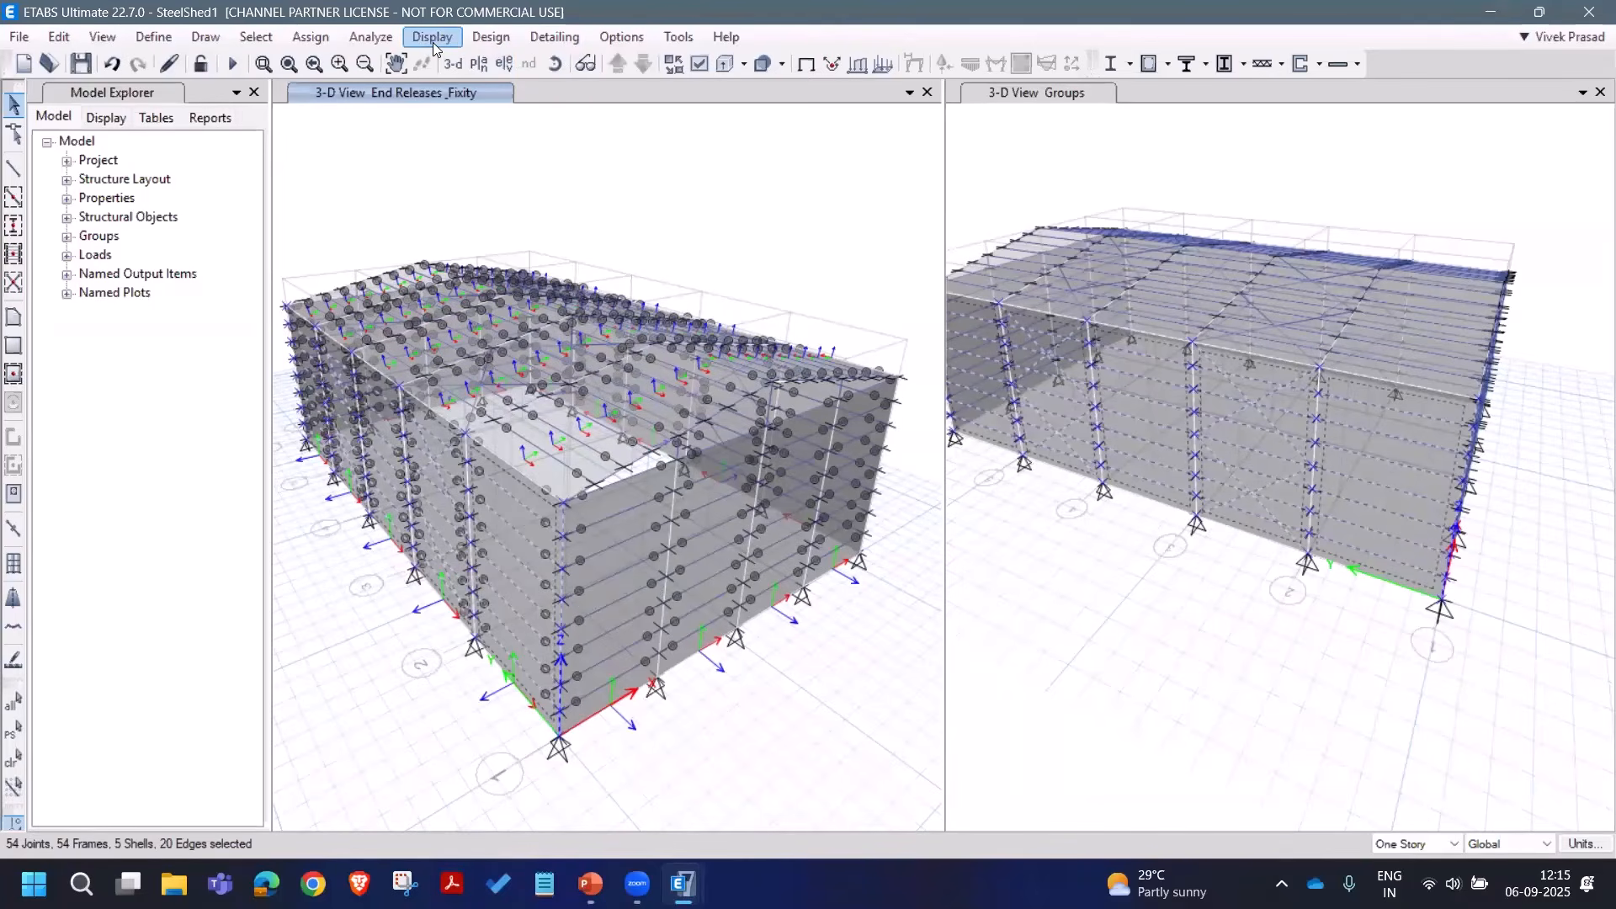
pyautogui.click(256, 37)
pyautogui.moveTo(288, 62)
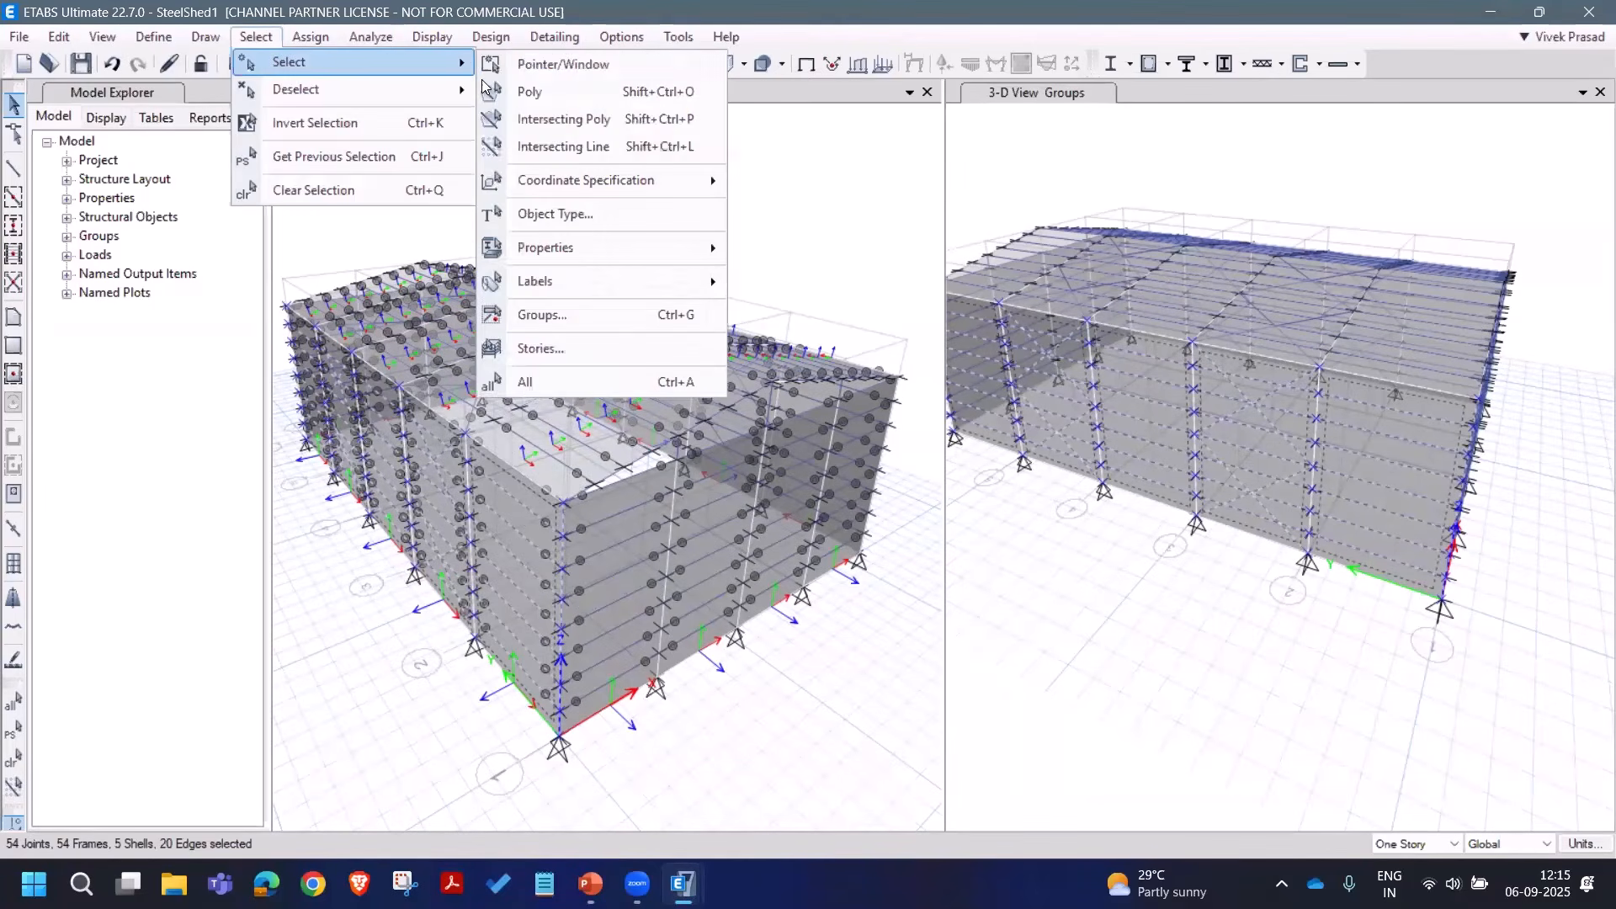
pyautogui.moveTo(648, 179)
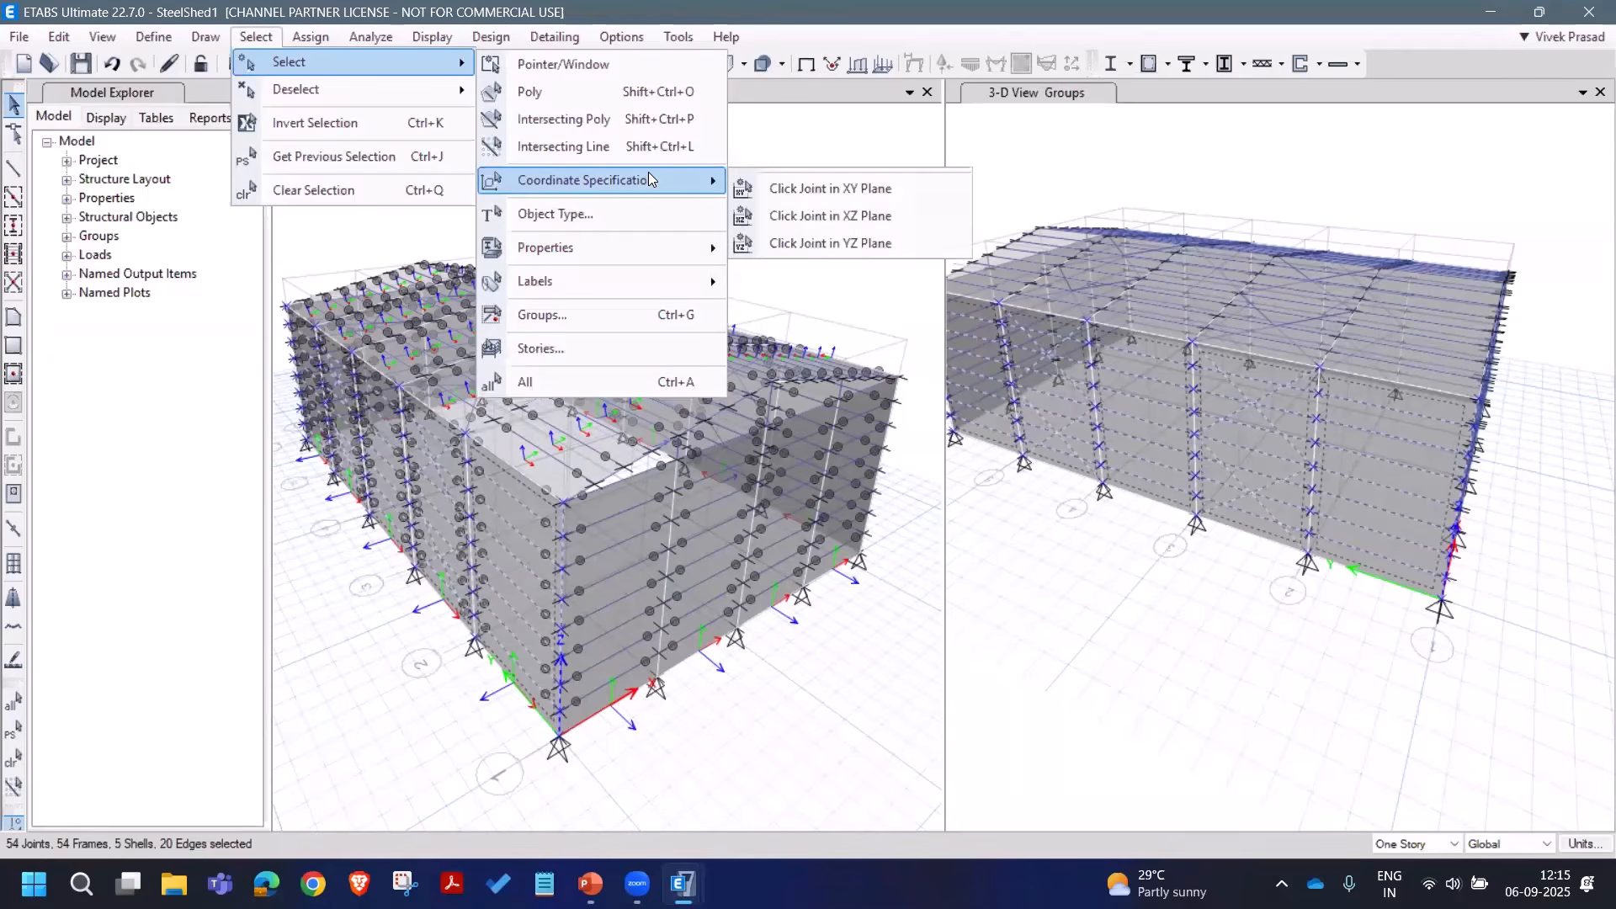
pyautogui.click(788, 189)
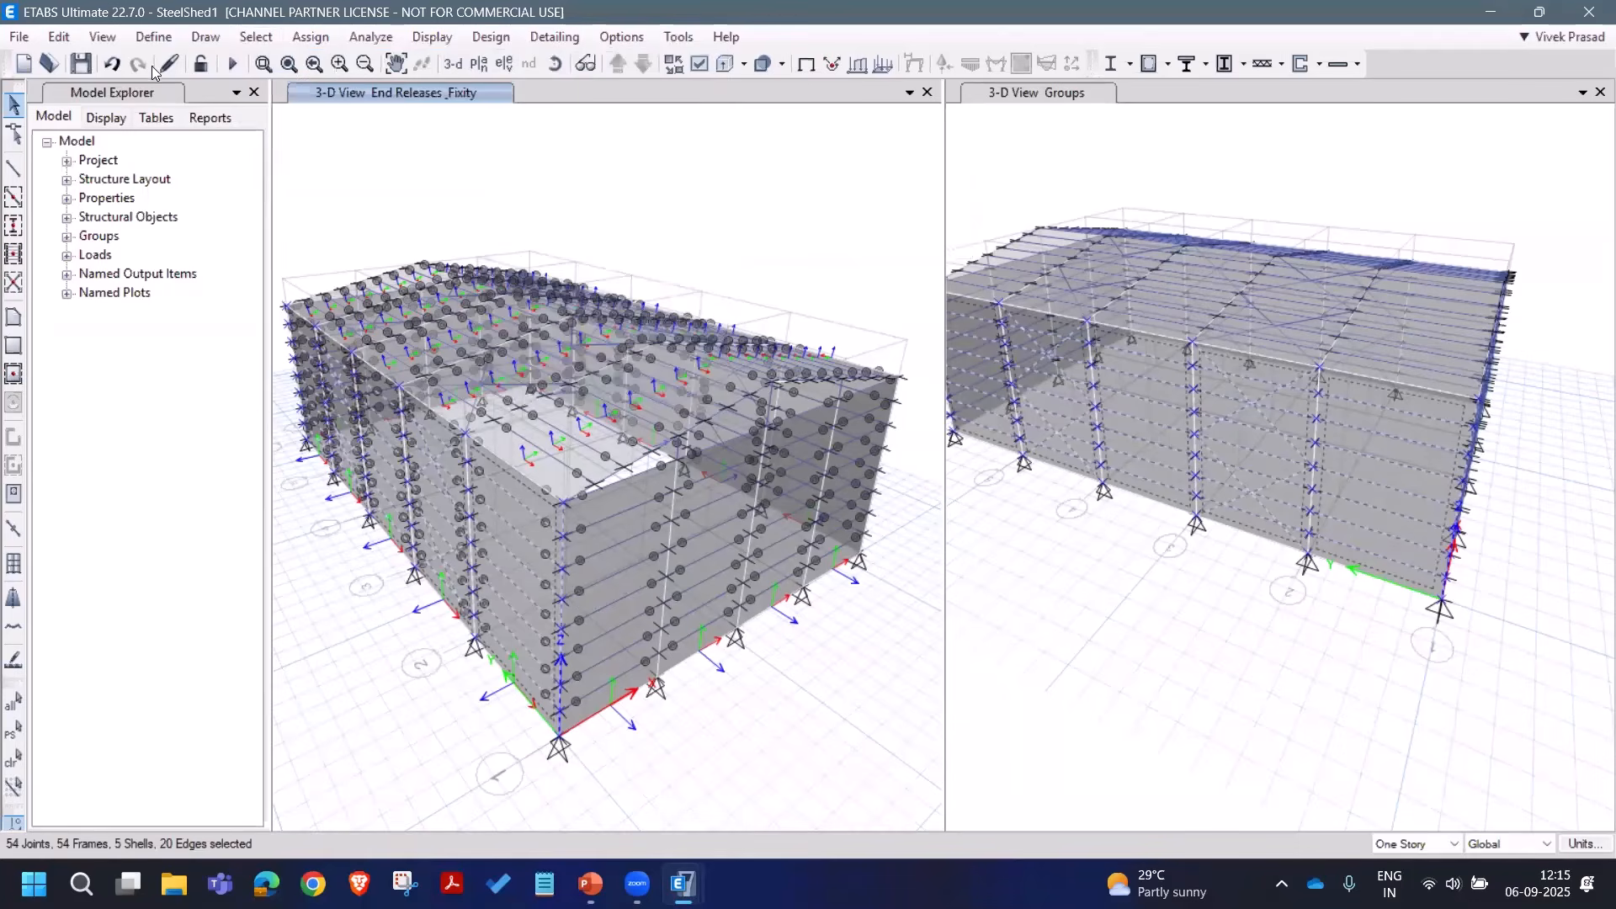
# Step: Reverse the Wall Local 3 Axis of the selected shells and rotate to look down on the roof
pyautogui.hotkey('alt', 'e')
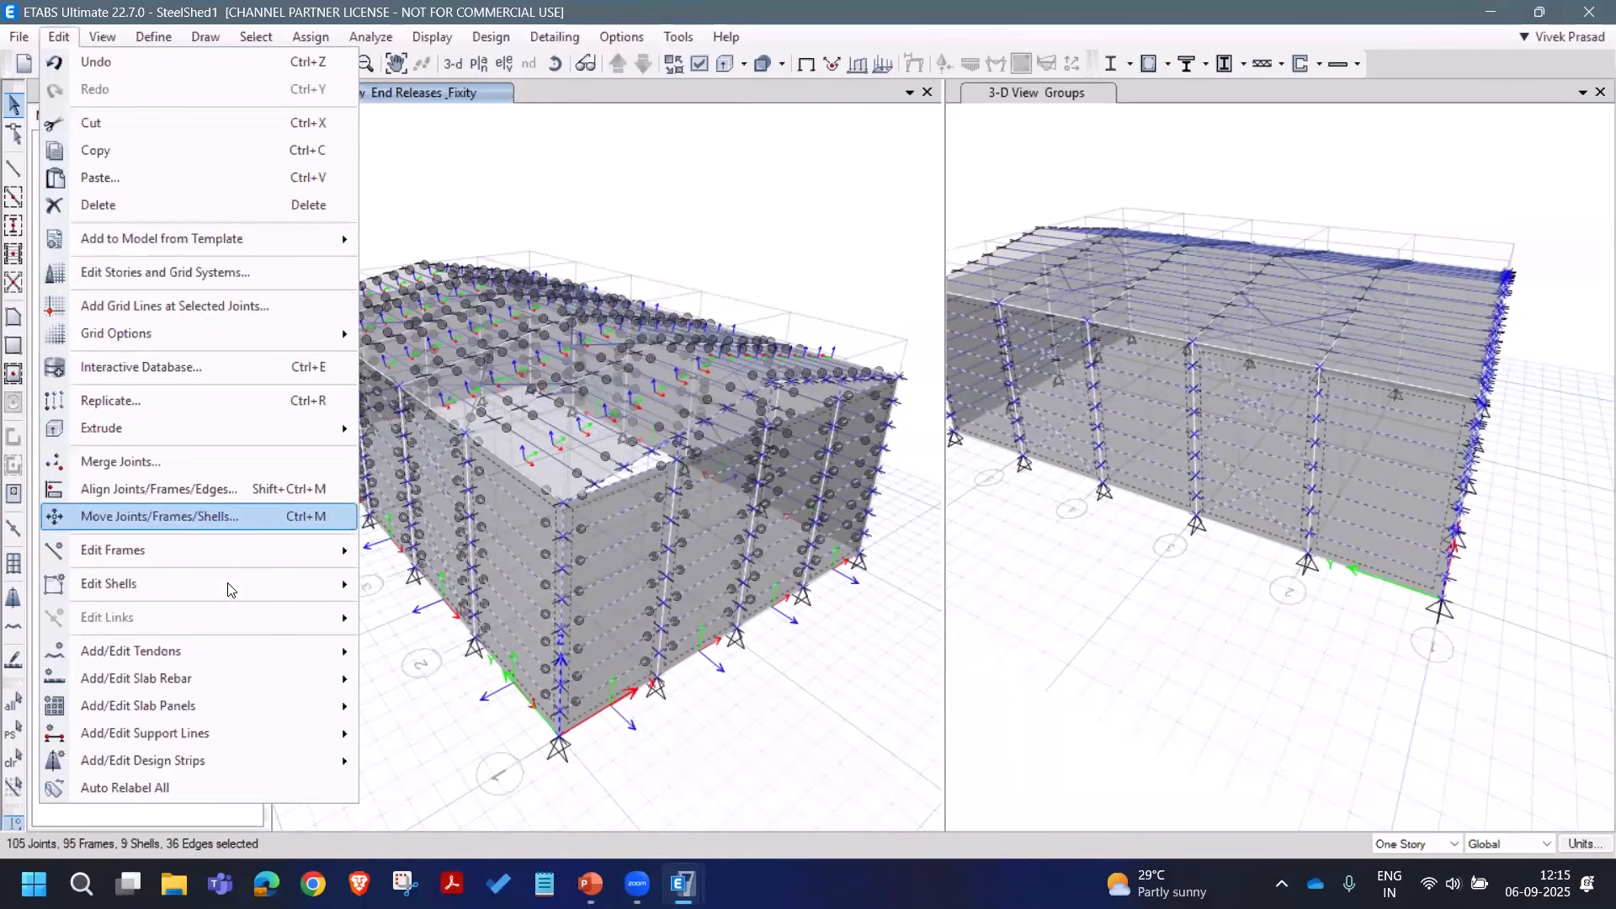
pyautogui.moveTo(224, 583)
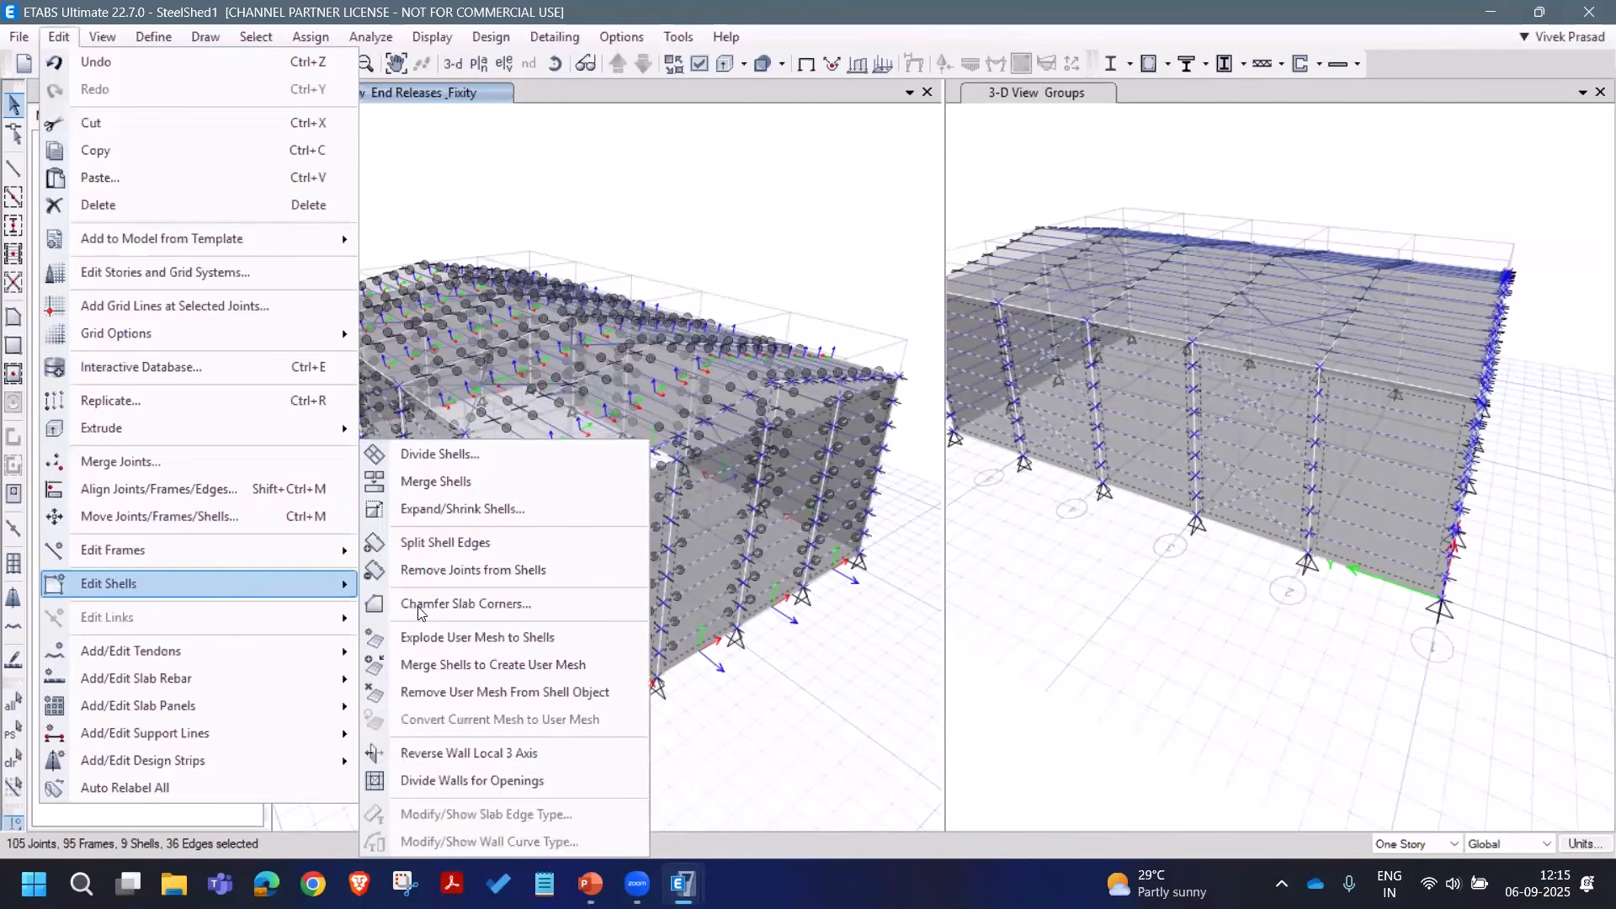
pyautogui.click(461, 757)
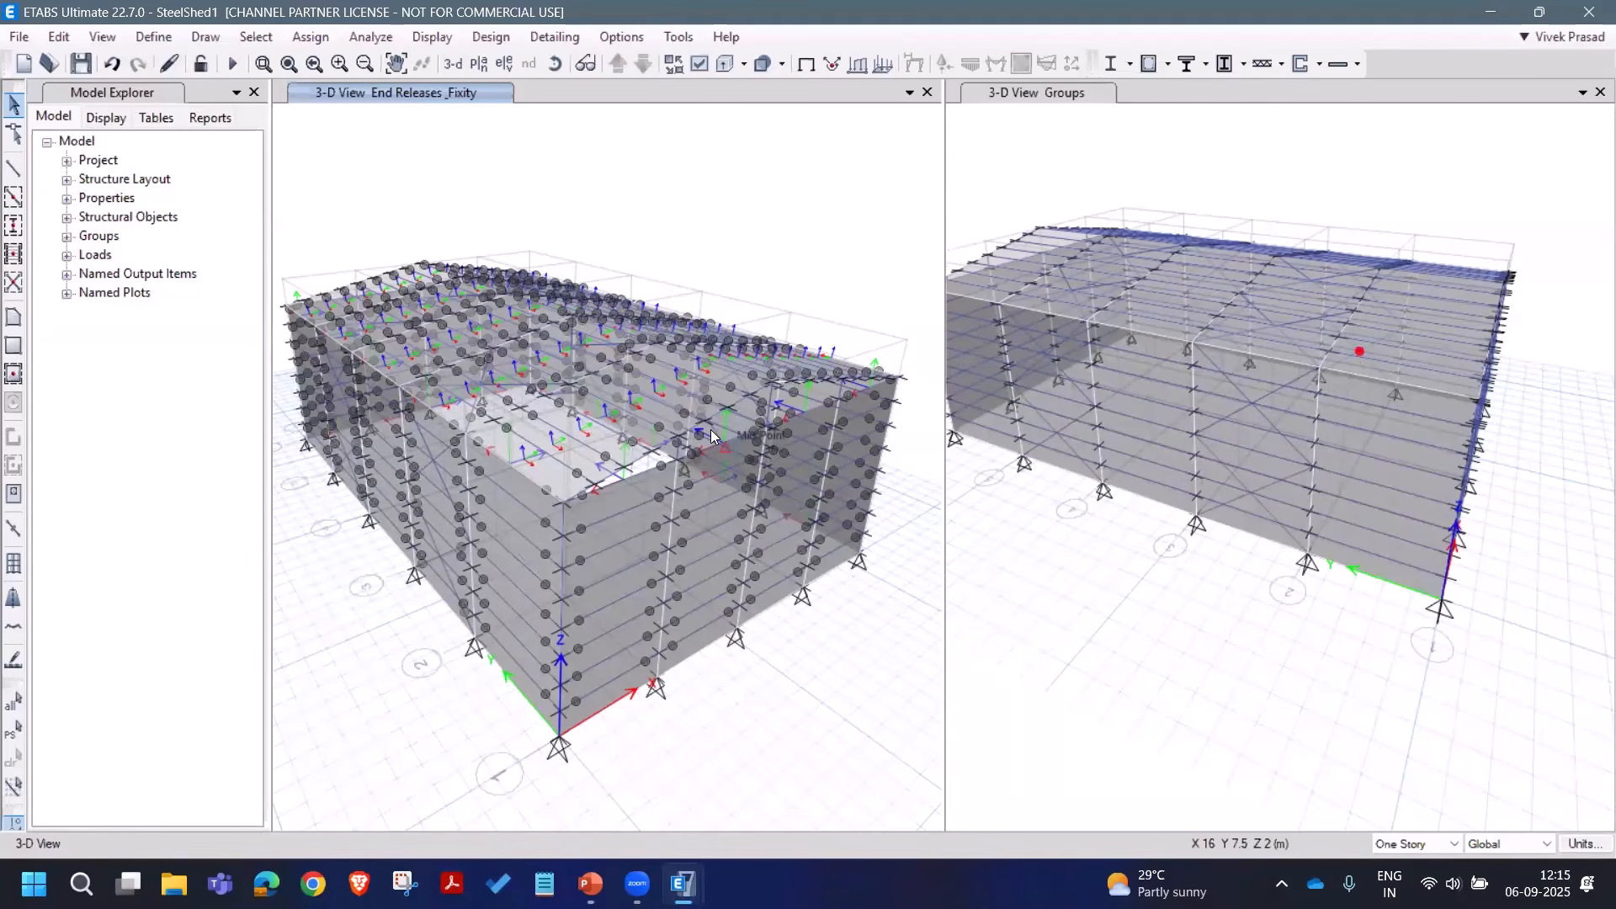
pyautogui.scroll(3, 662, 445)
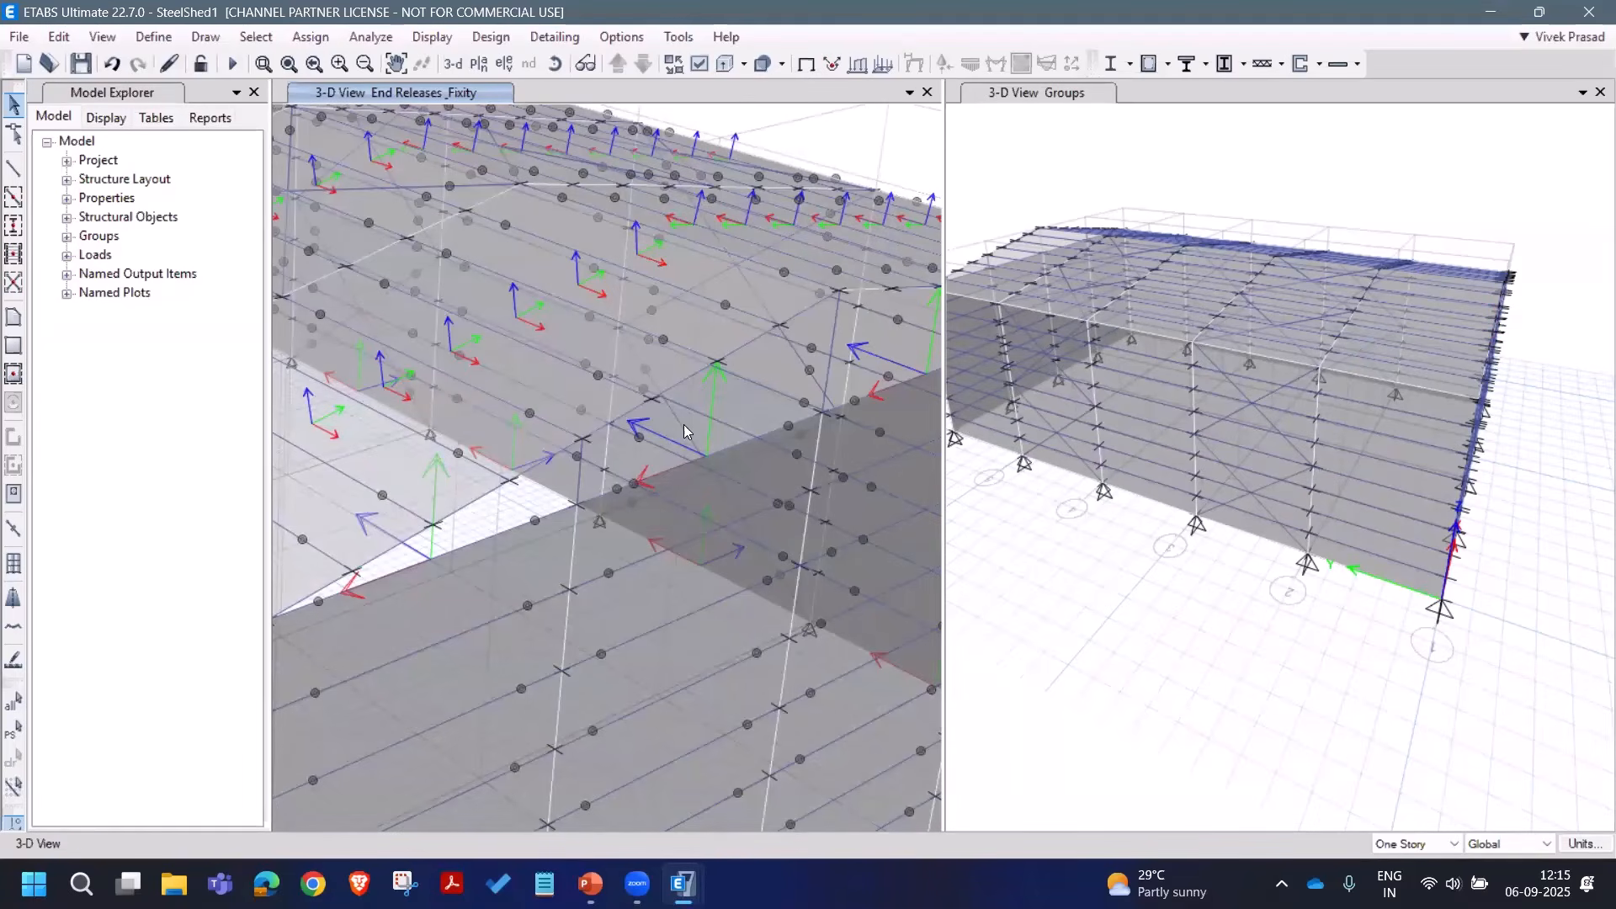
pyautogui.scroll(-3, 514, 457)
pyautogui.scroll(3, 476, 480)
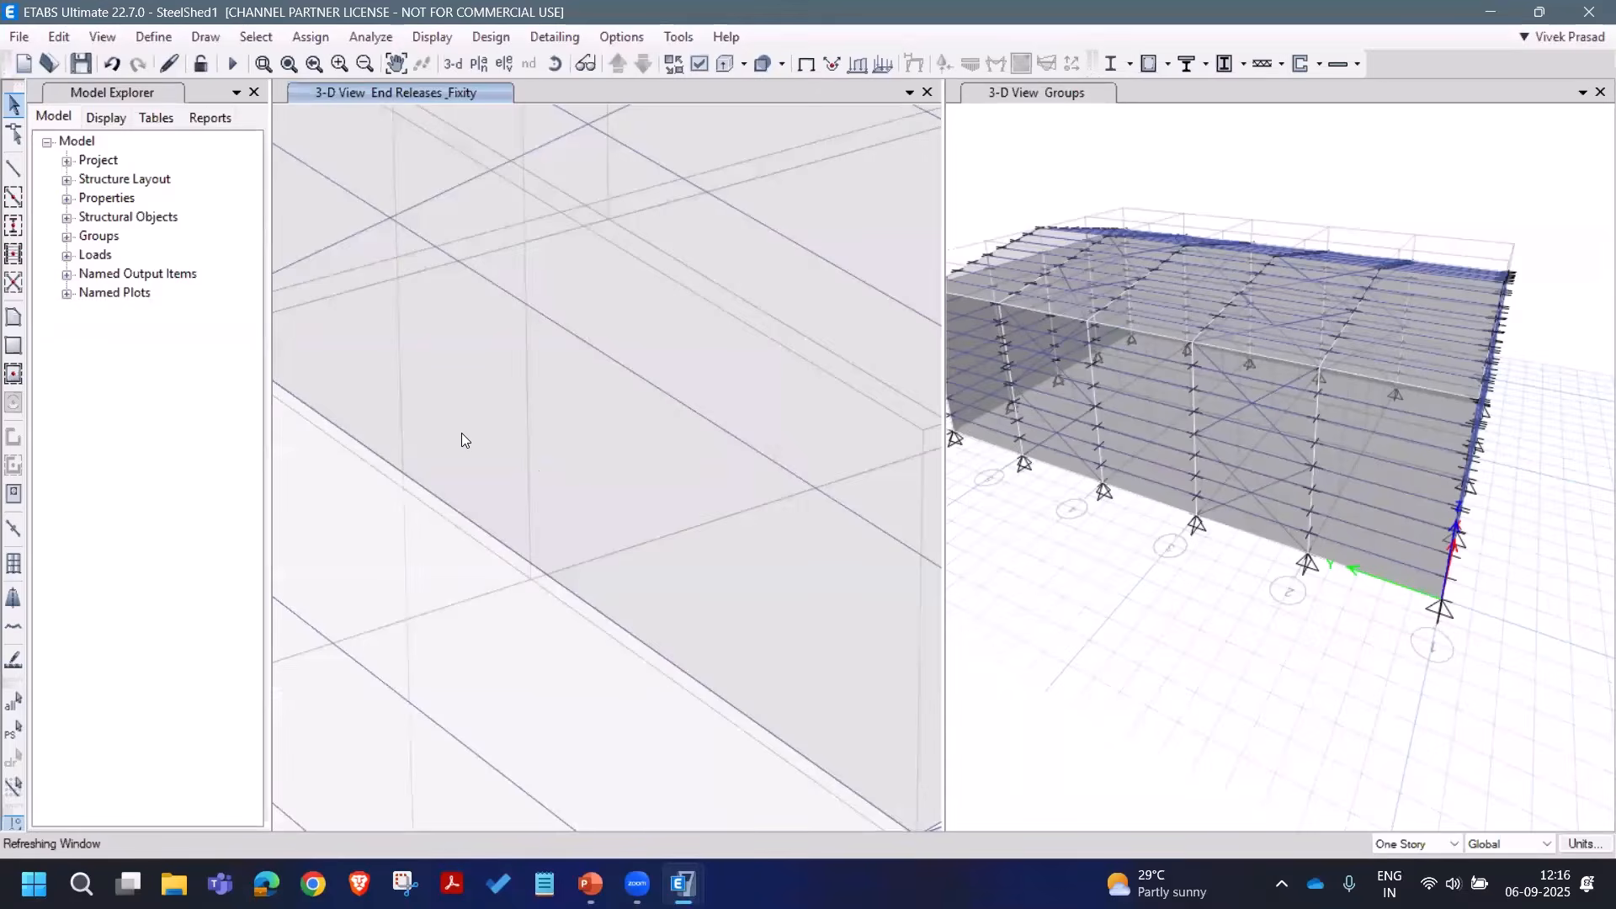
pyautogui.scroll(-3, 549, 434)
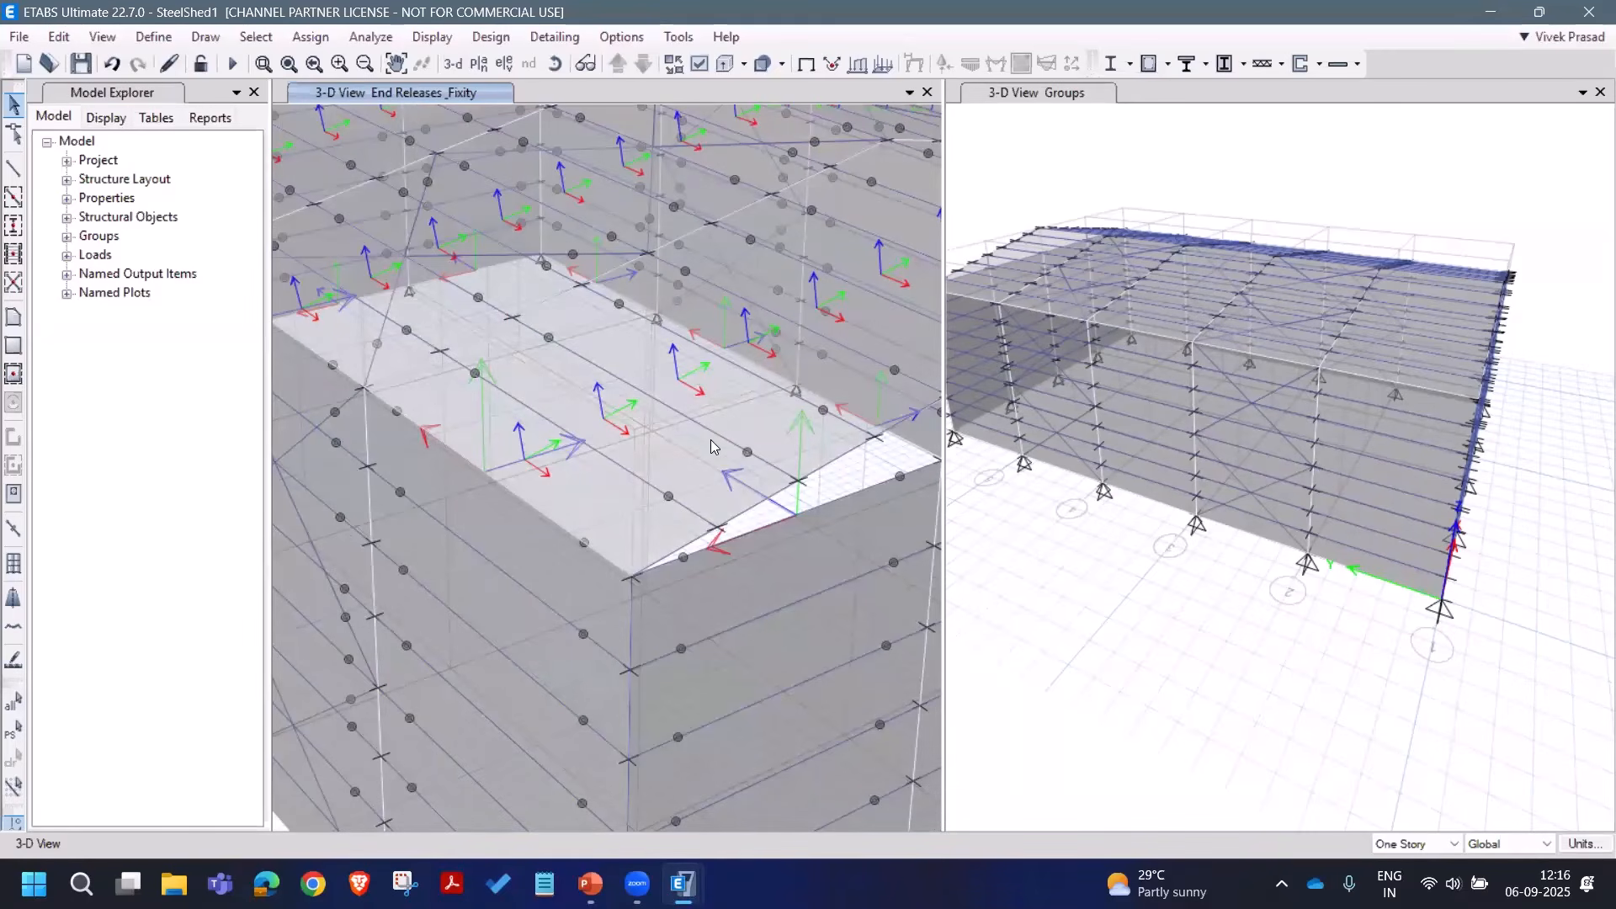
pyautogui.scroll(-2, 627, 442)
pyautogui.click(555, 64)
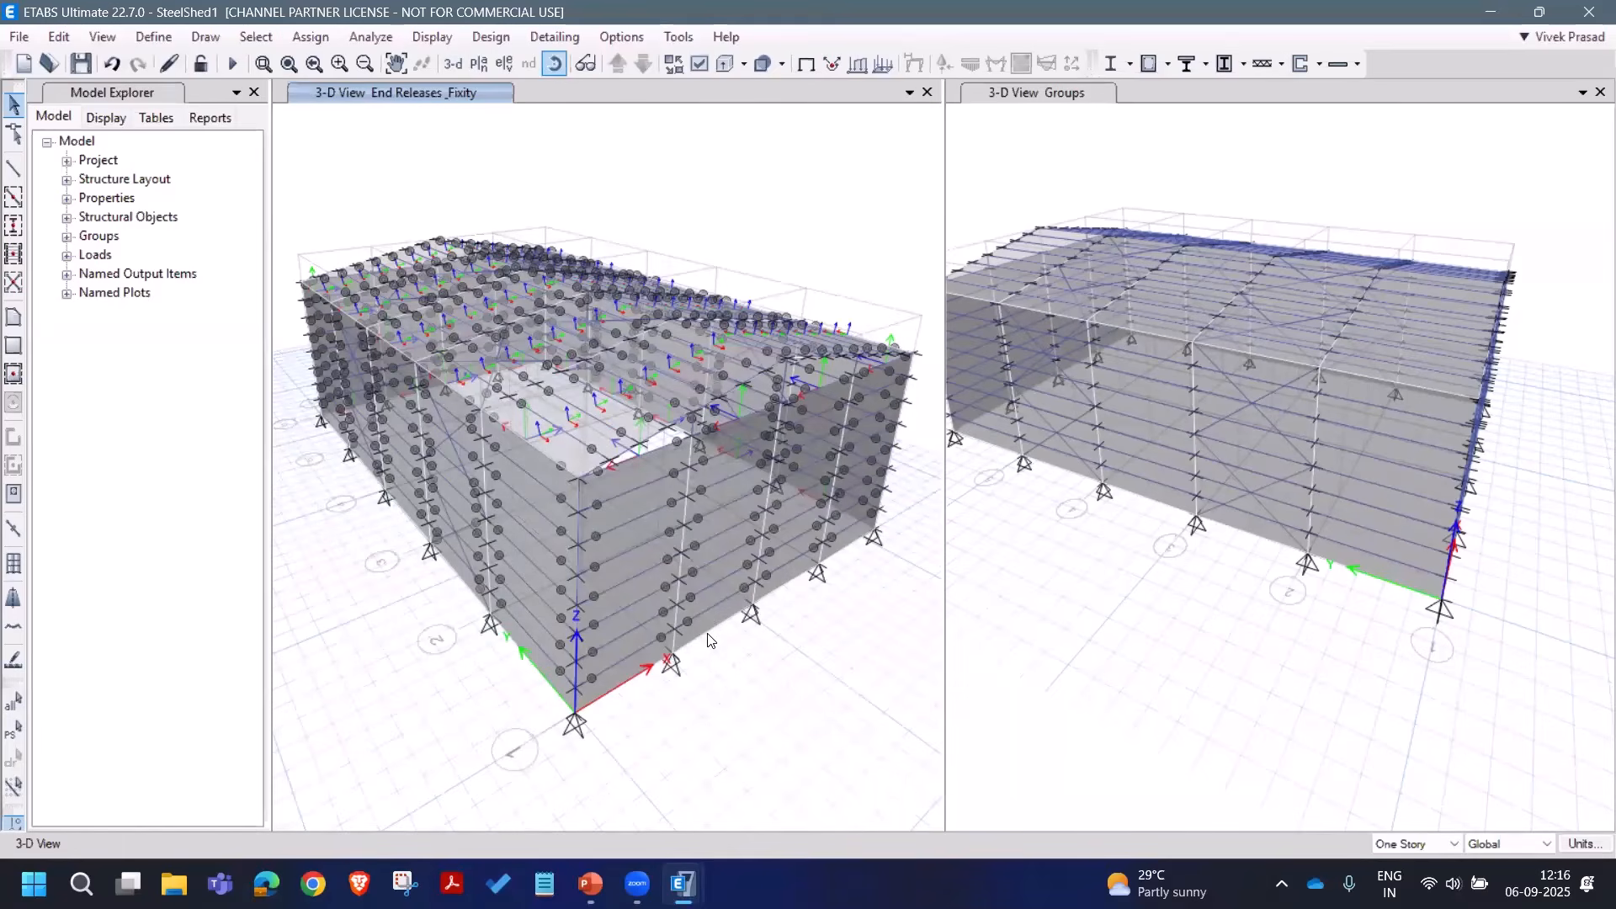
pyautogui.moveTo(858, 465); pyautogui.dragTo(601, 280)
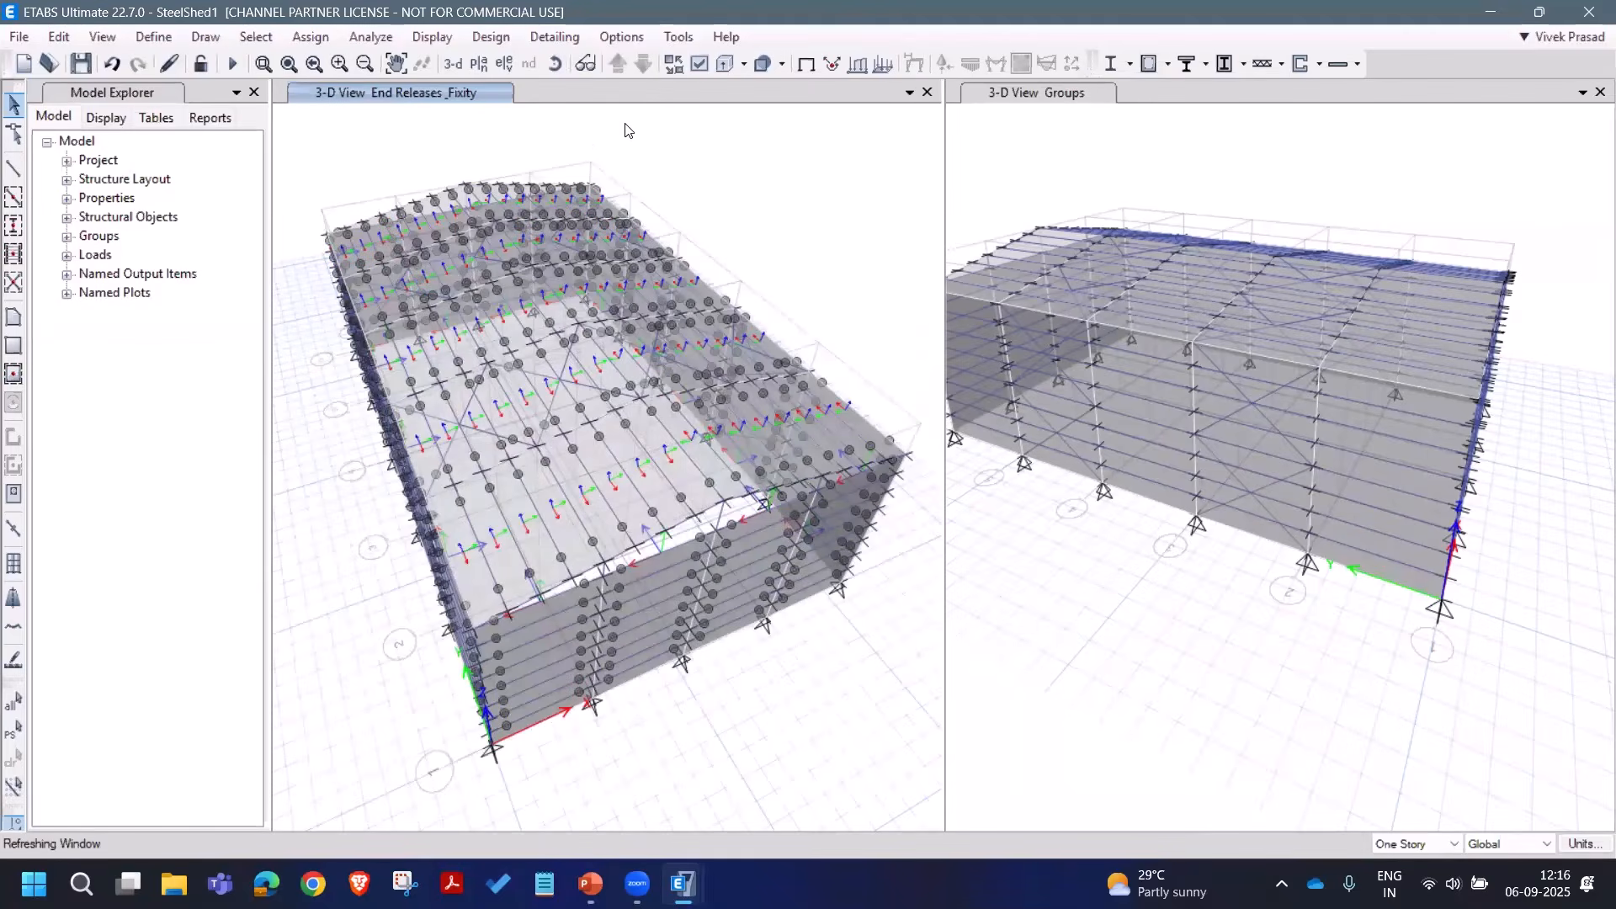
# Step: Hide beams, floors and columns in the left view's display options and apply
pyautogui.click(700, 63)
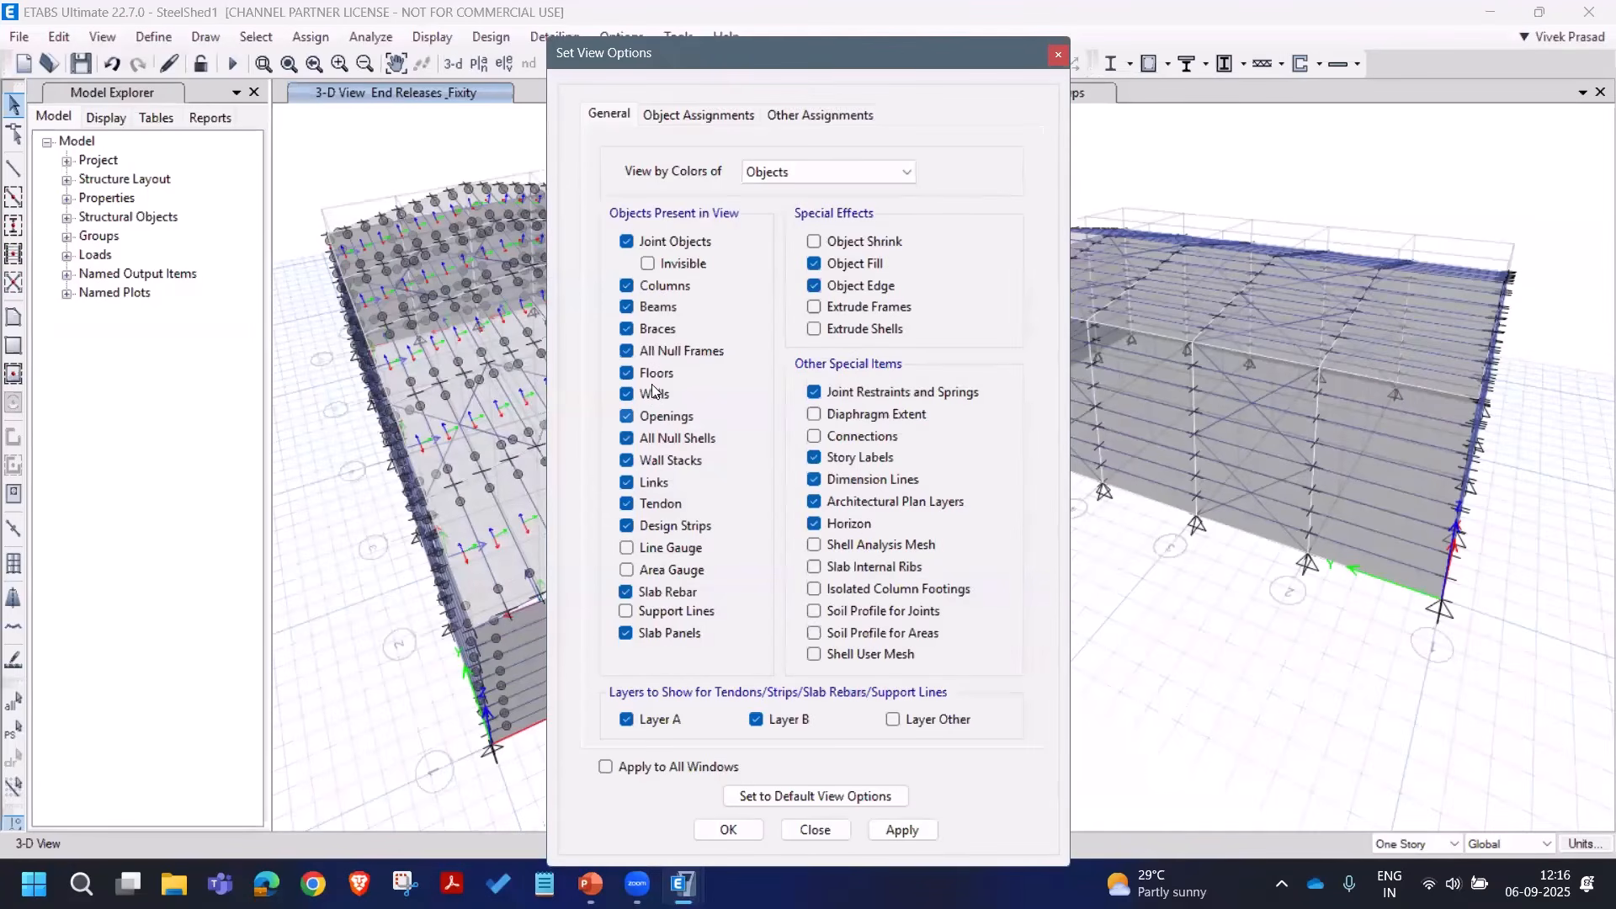
pyautogui.click(658, 307)
pyautogui.click(657, 383)
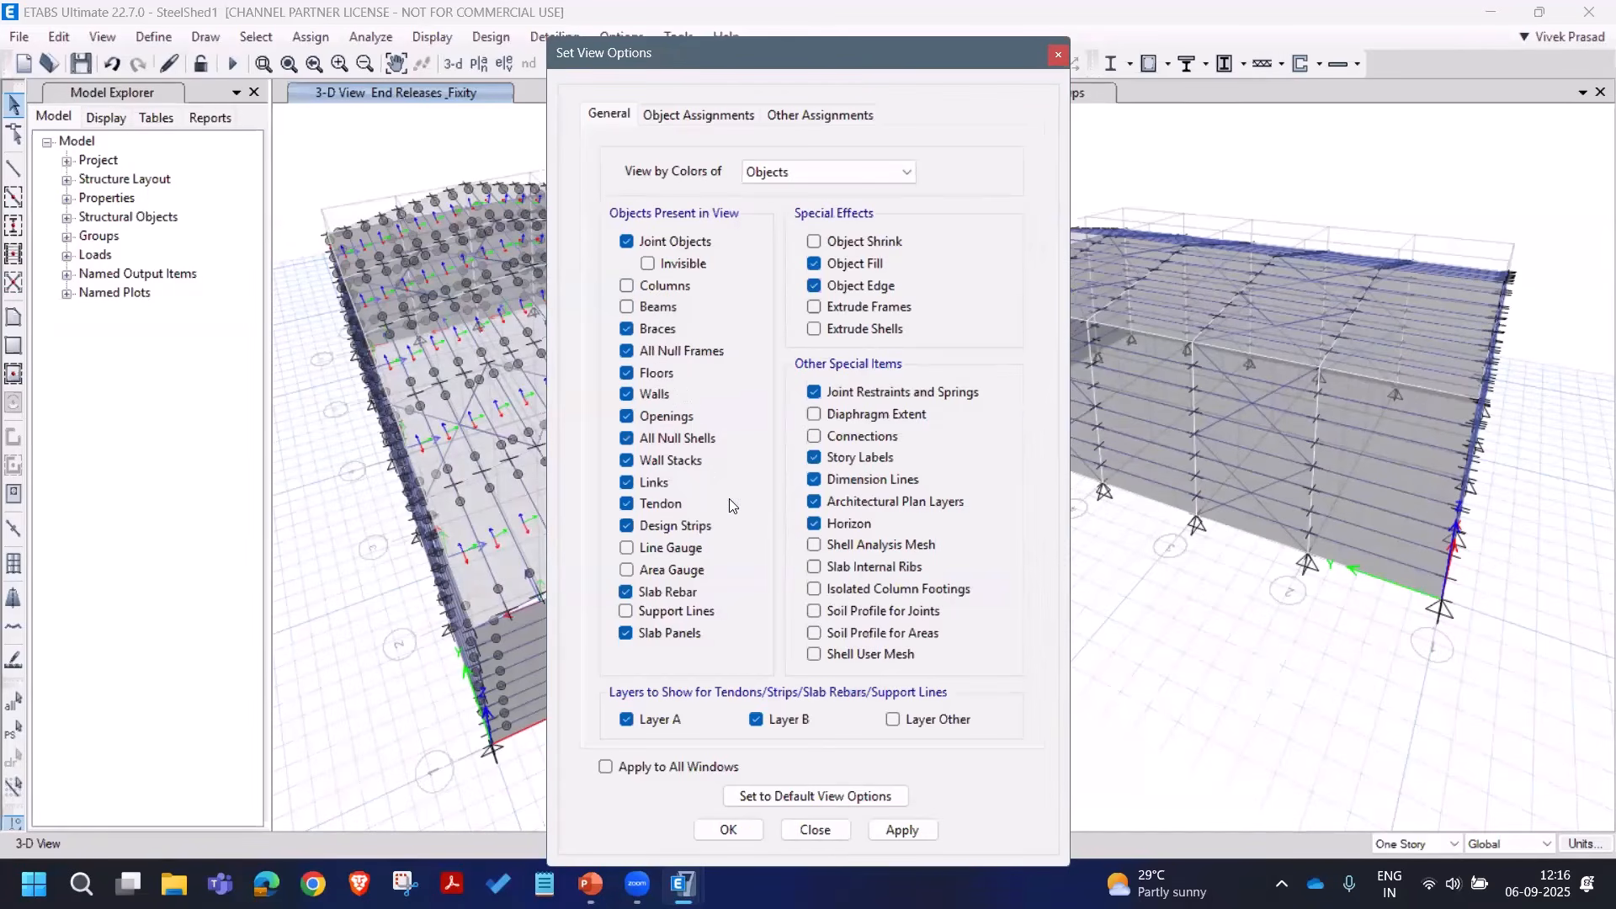
pyautogui.click(904, 831)
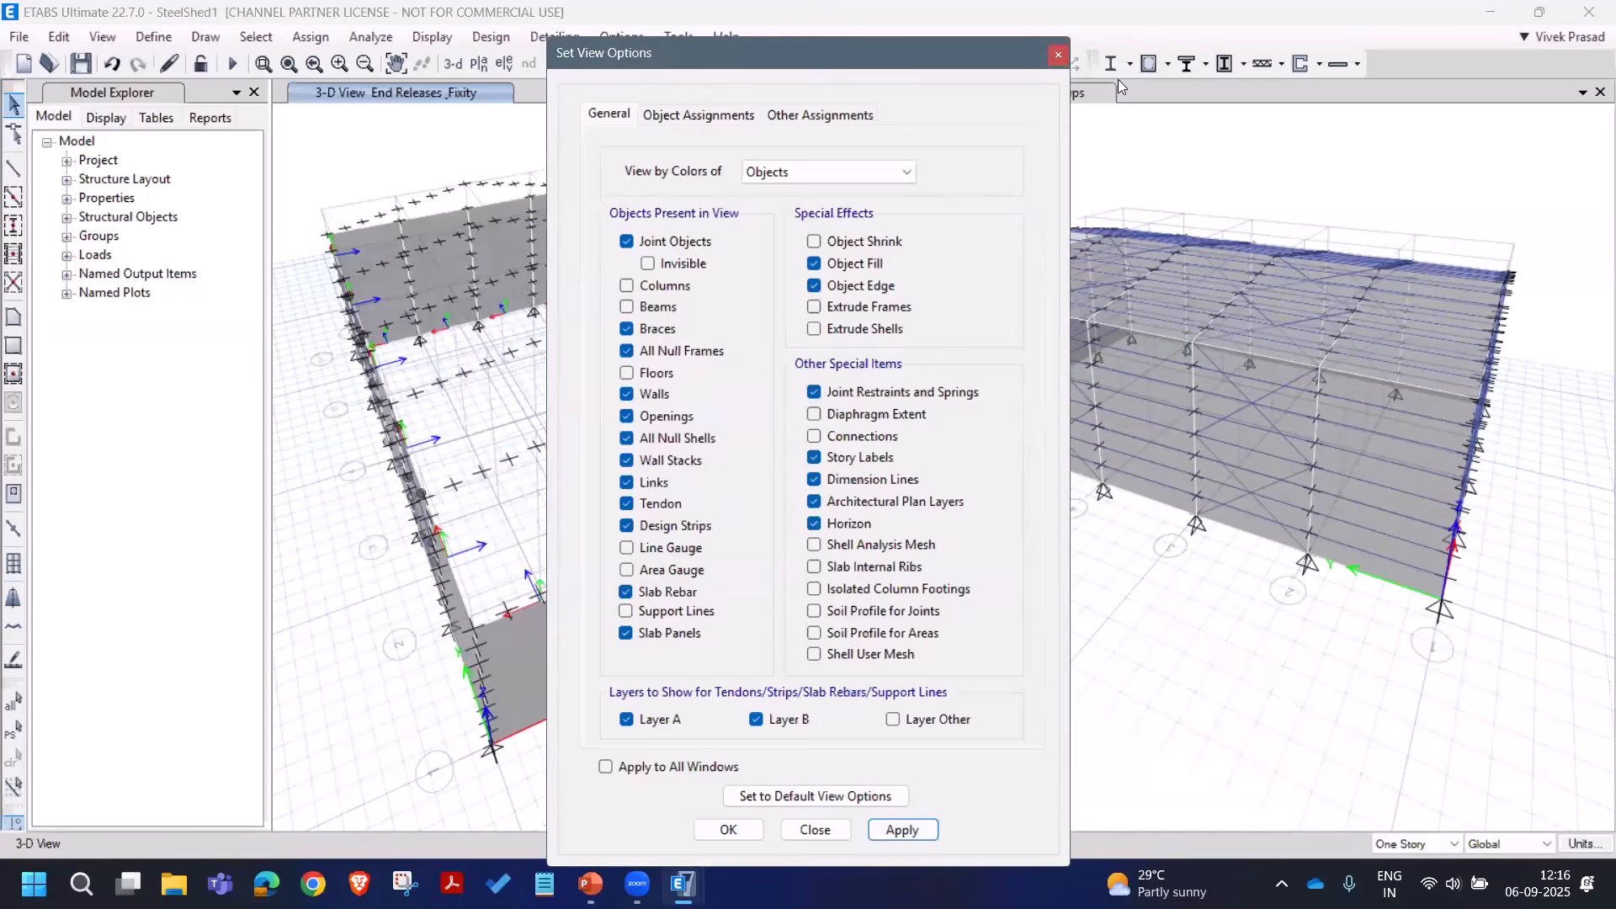
pyautogui.moveTo(644, 67); pyautogui.dragTo(1118, 79)
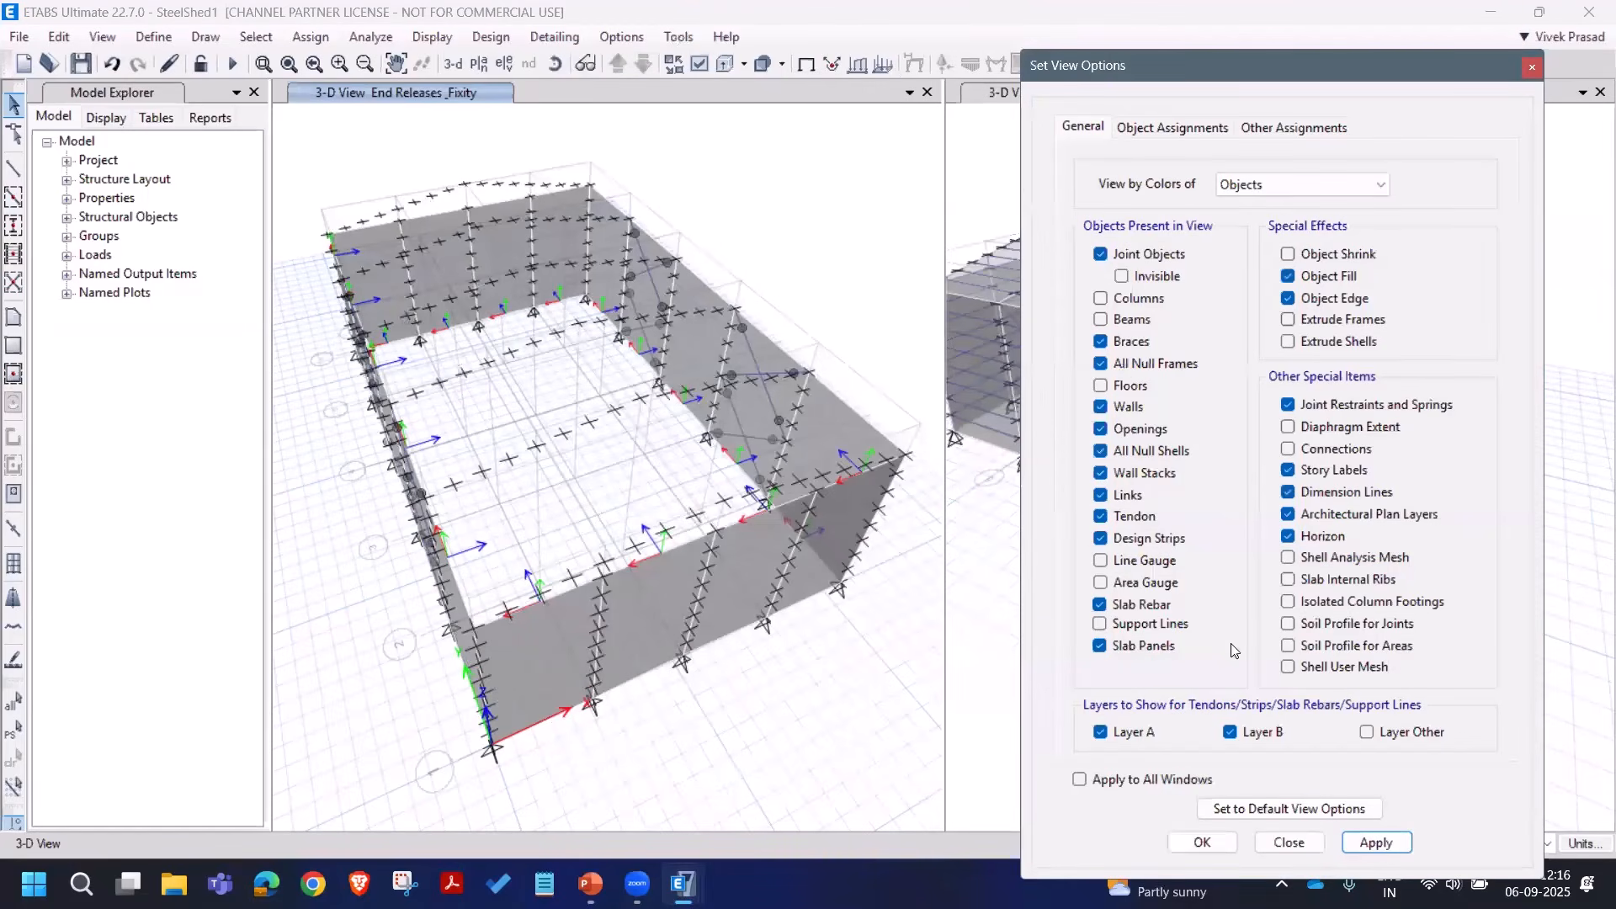
# Step: Restore and apply the default view options, then close the dialog
pyautogui.click(1265, 808)
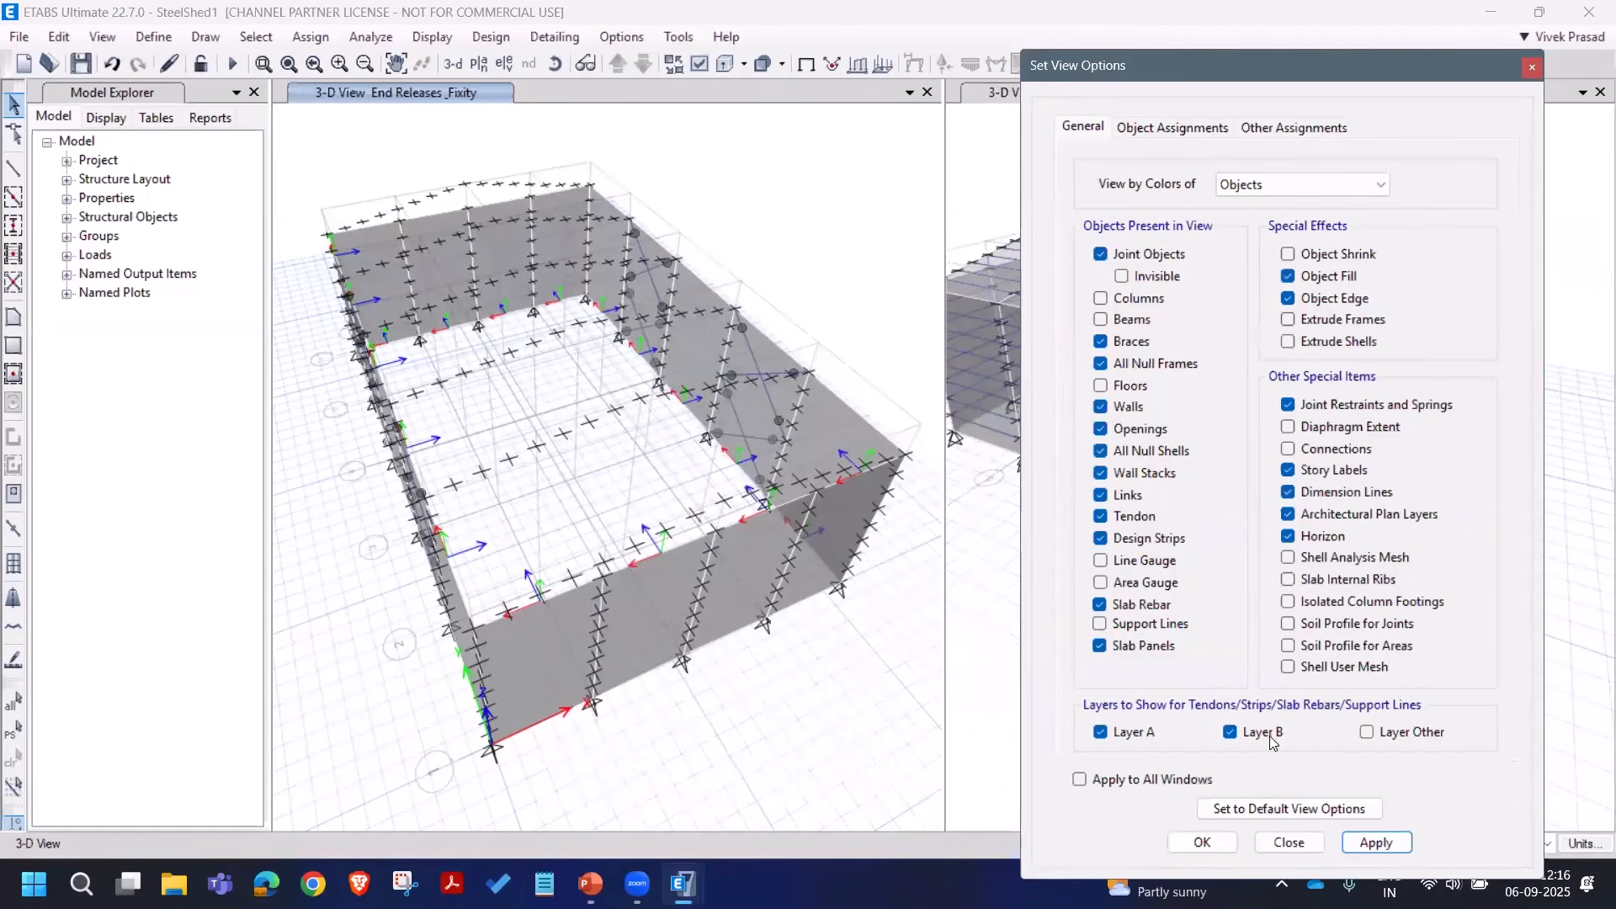
pyautogui.click(1377, 843)
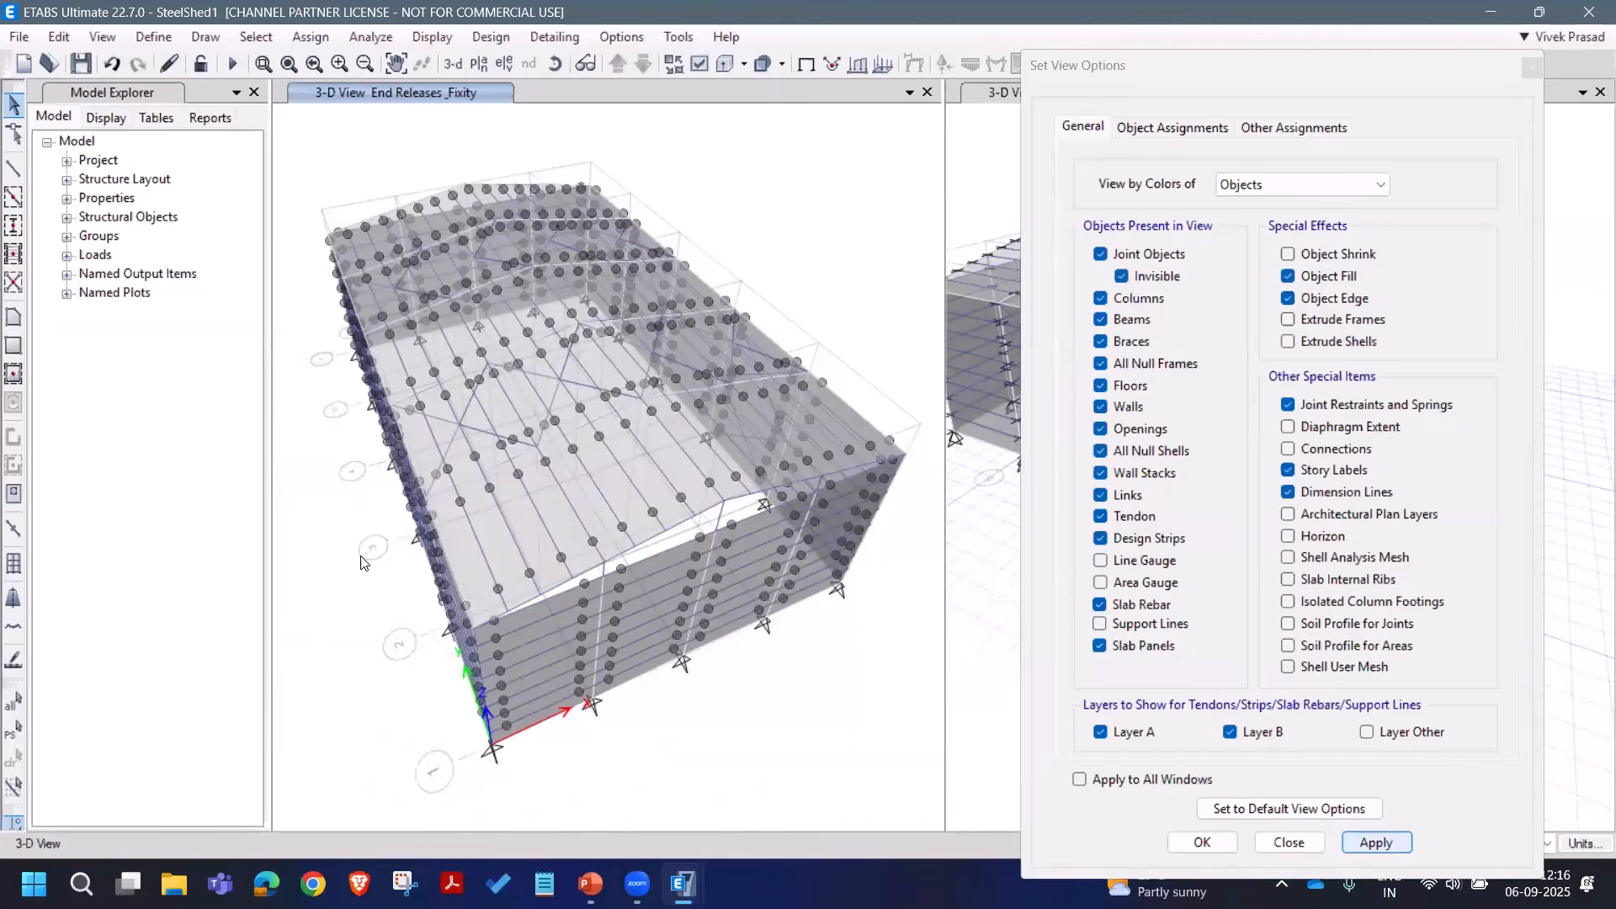
pyautogui.press('Escape')
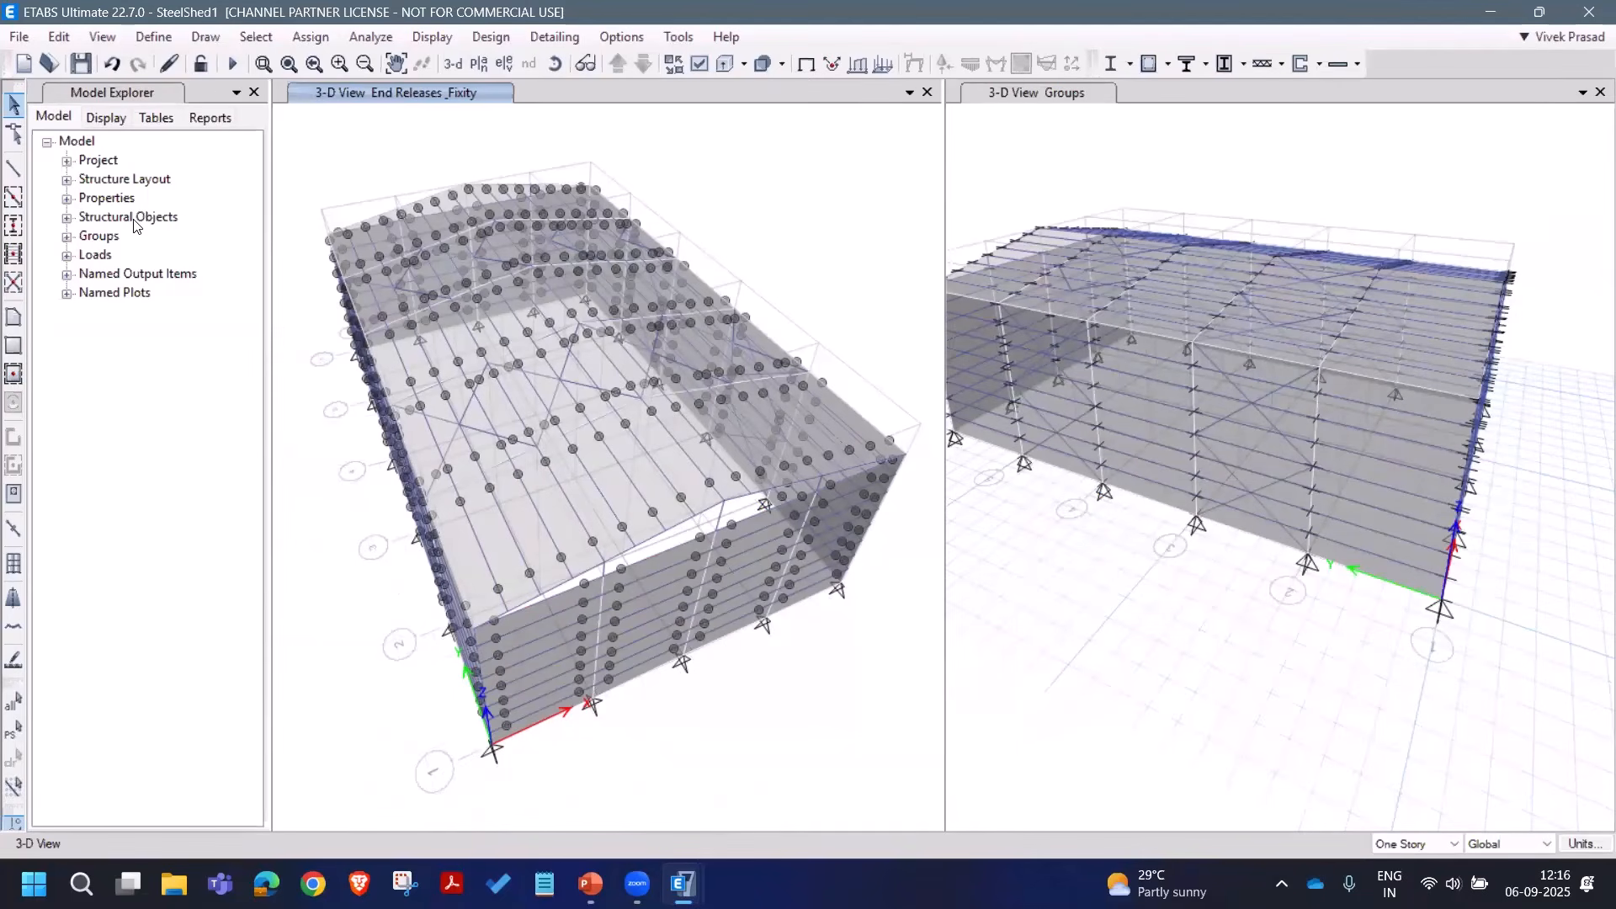
pyautogui.click(156, 42)
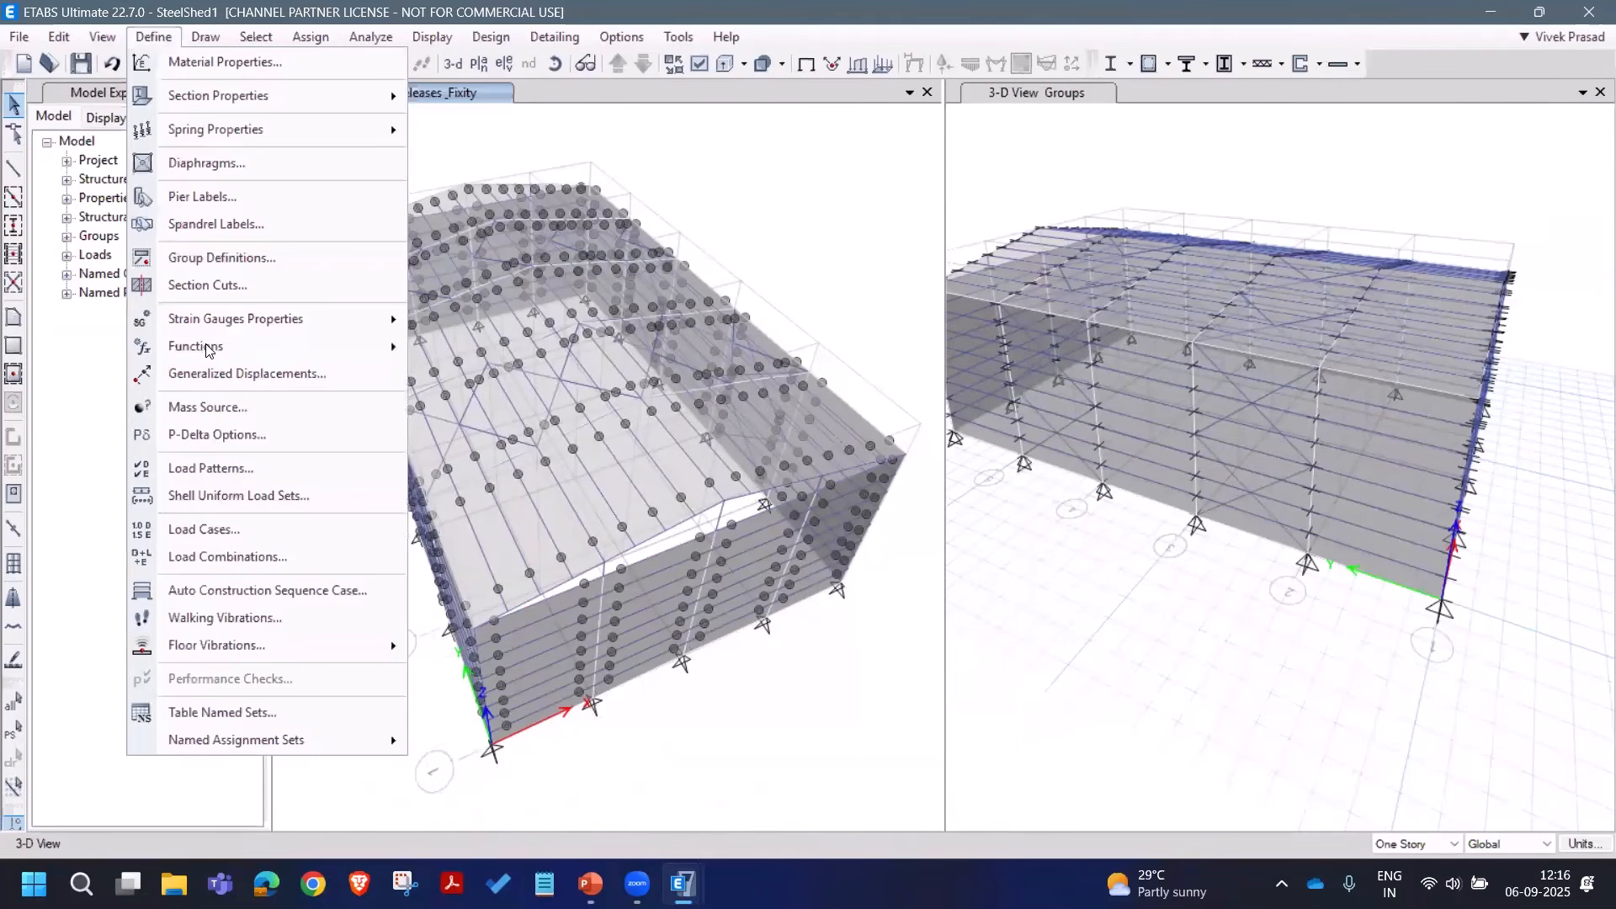
# Step: Open Define Load Patterns and enter W as the name of a new load pattern
pyautogui.click(223, 469)
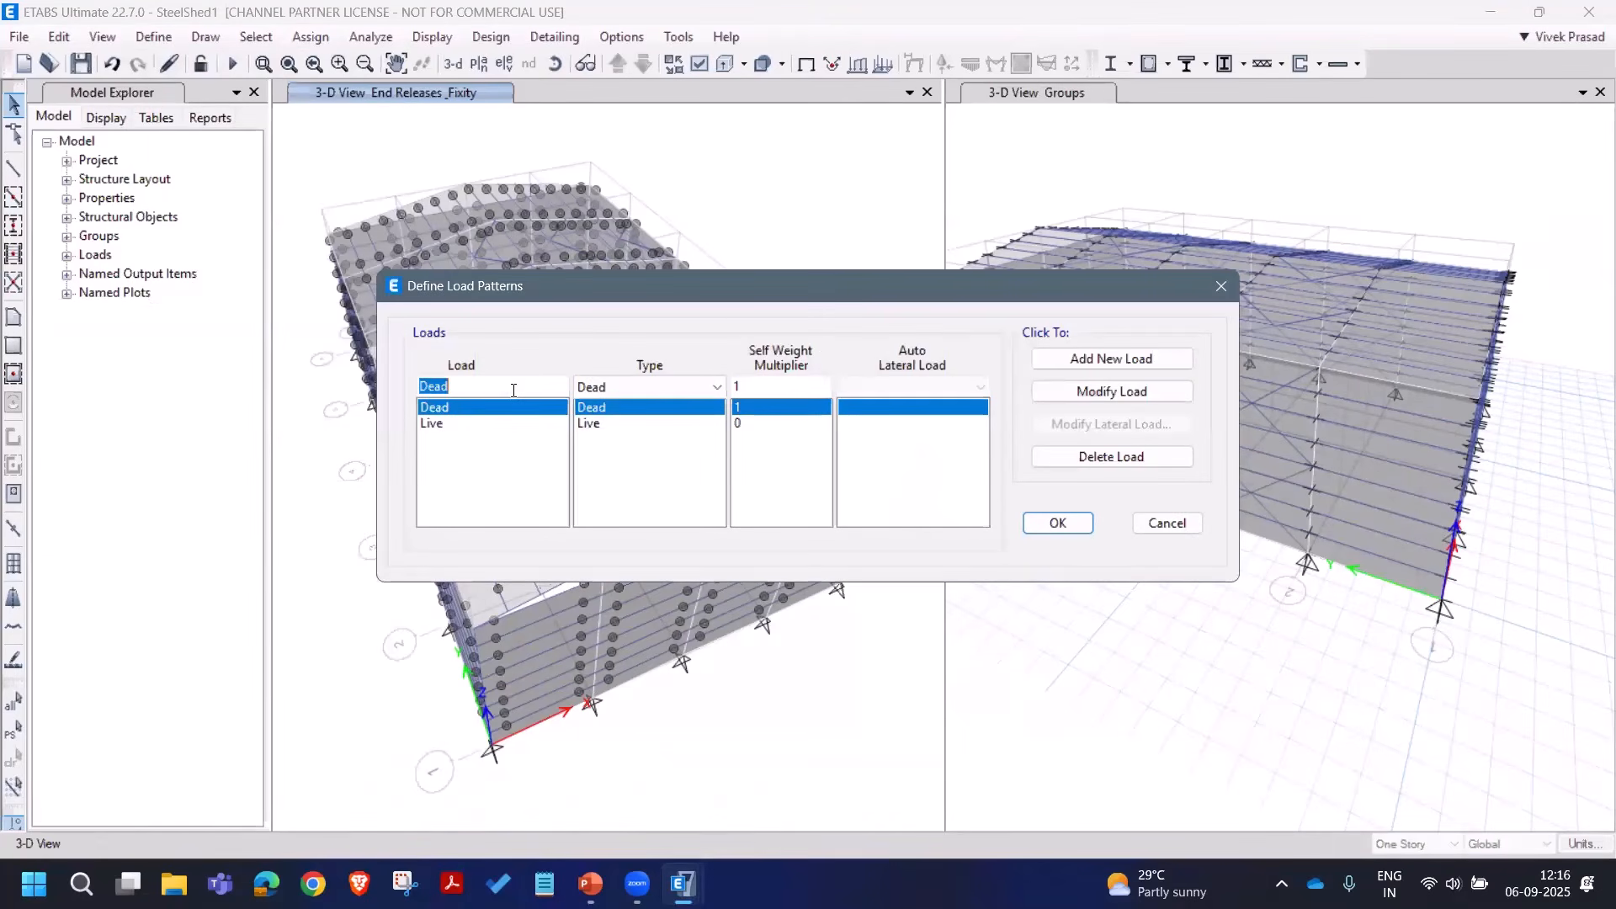
pyautogui.write('WXP')
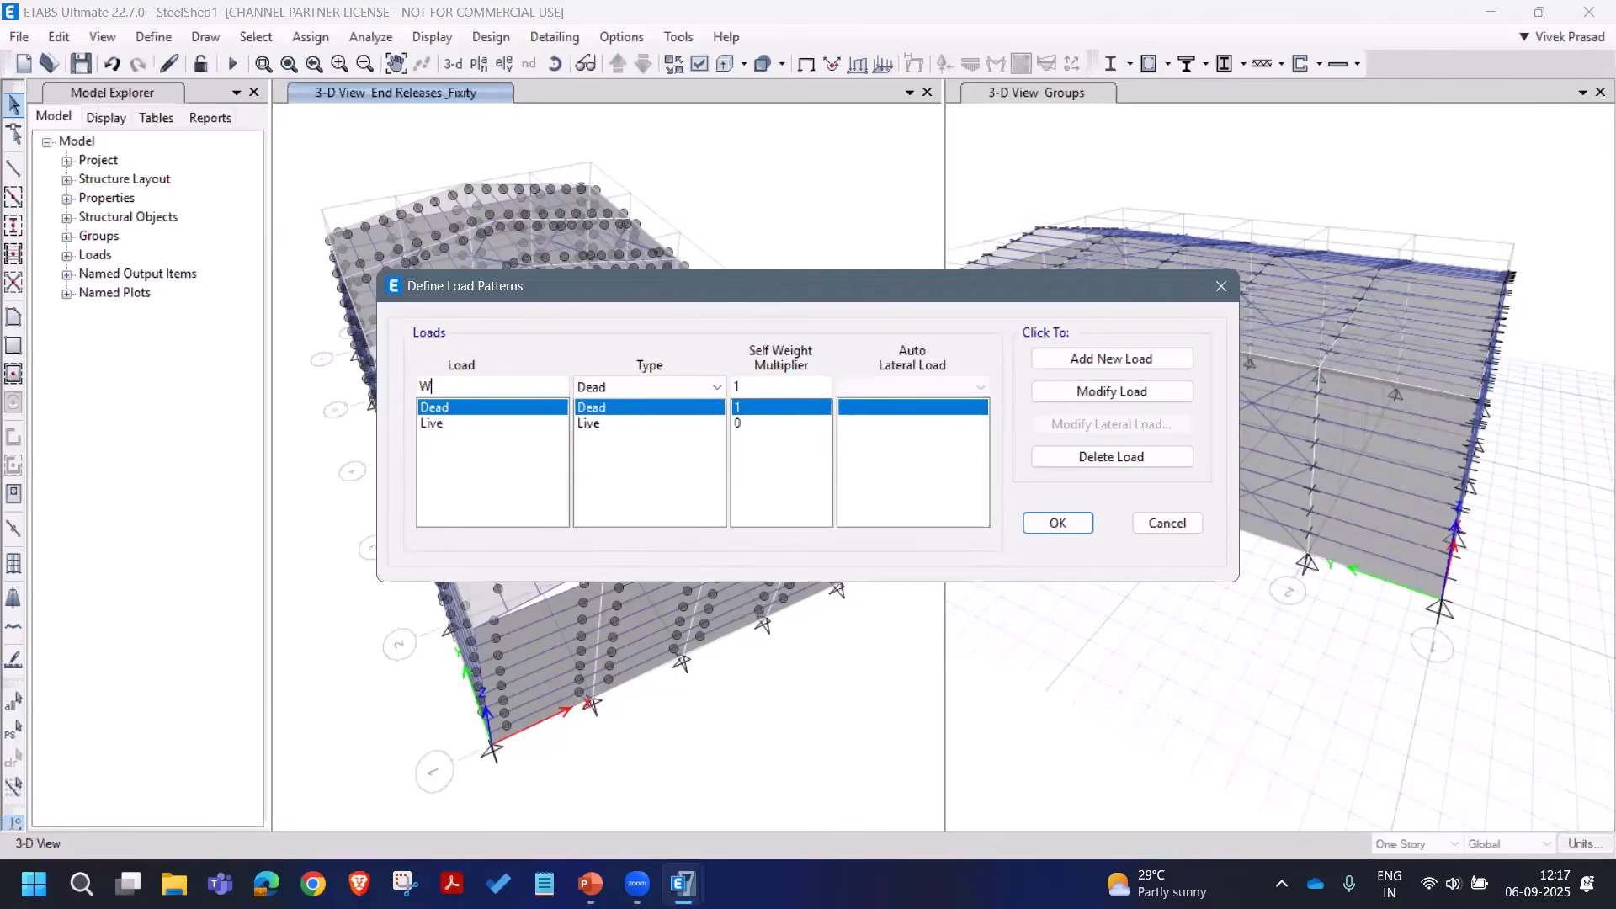
# Step: Add the WXP load pattern as Wind type using the Indian IS 875:2015 auto lateral code
pyautogui.write('XP')
pyautogui.click(716, 388)
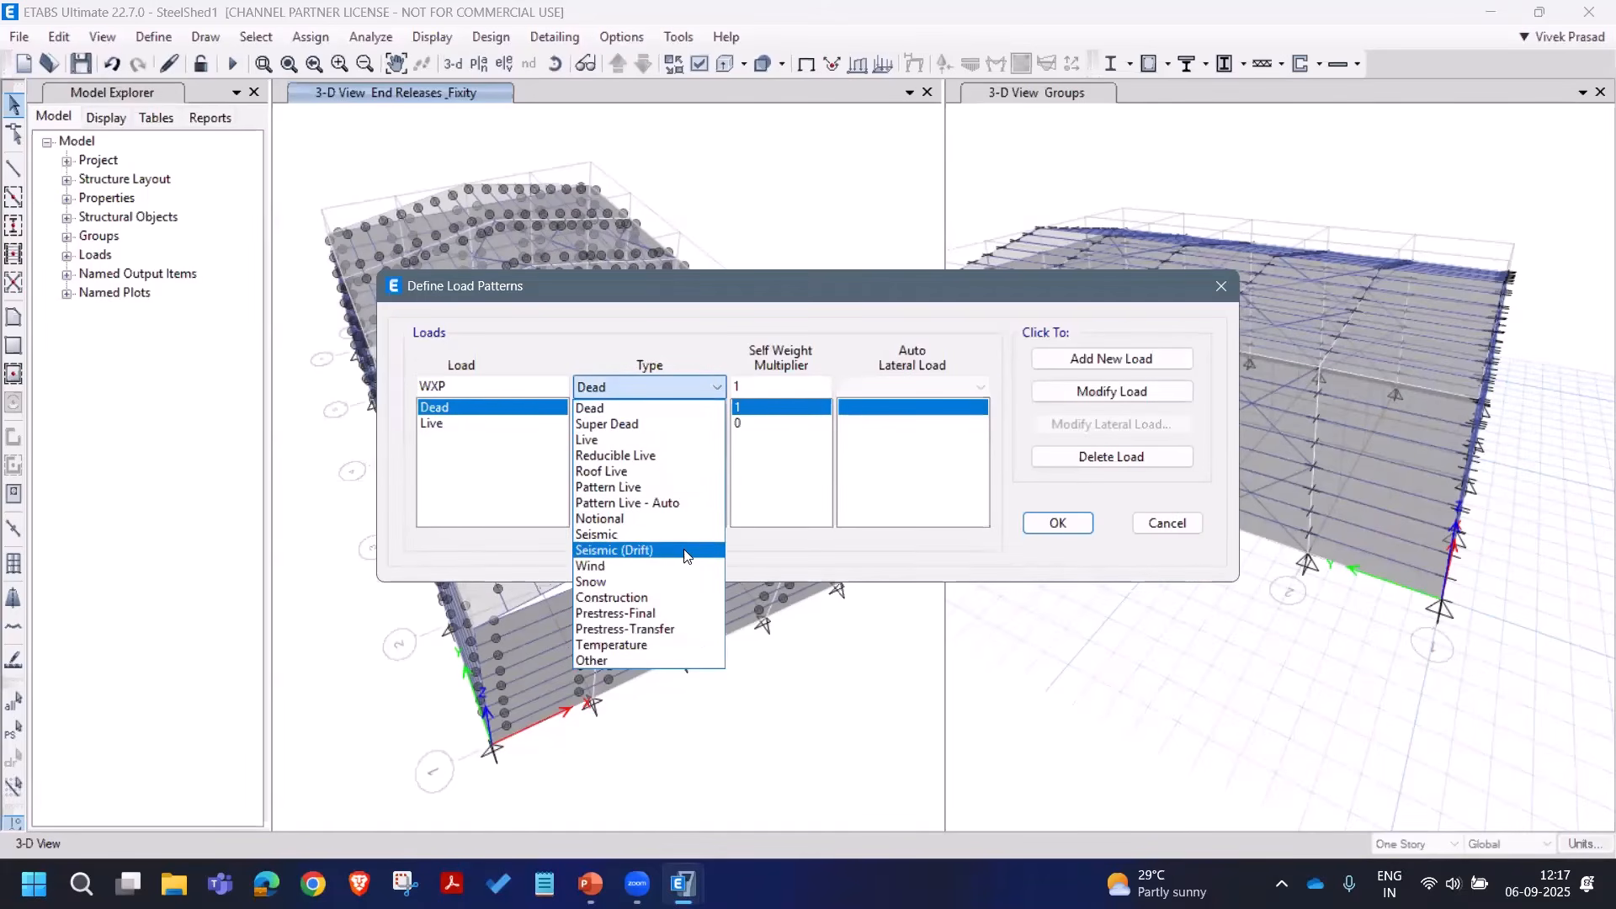
pyautogui.click(778, 475)
pyautogui.click(882, 386)
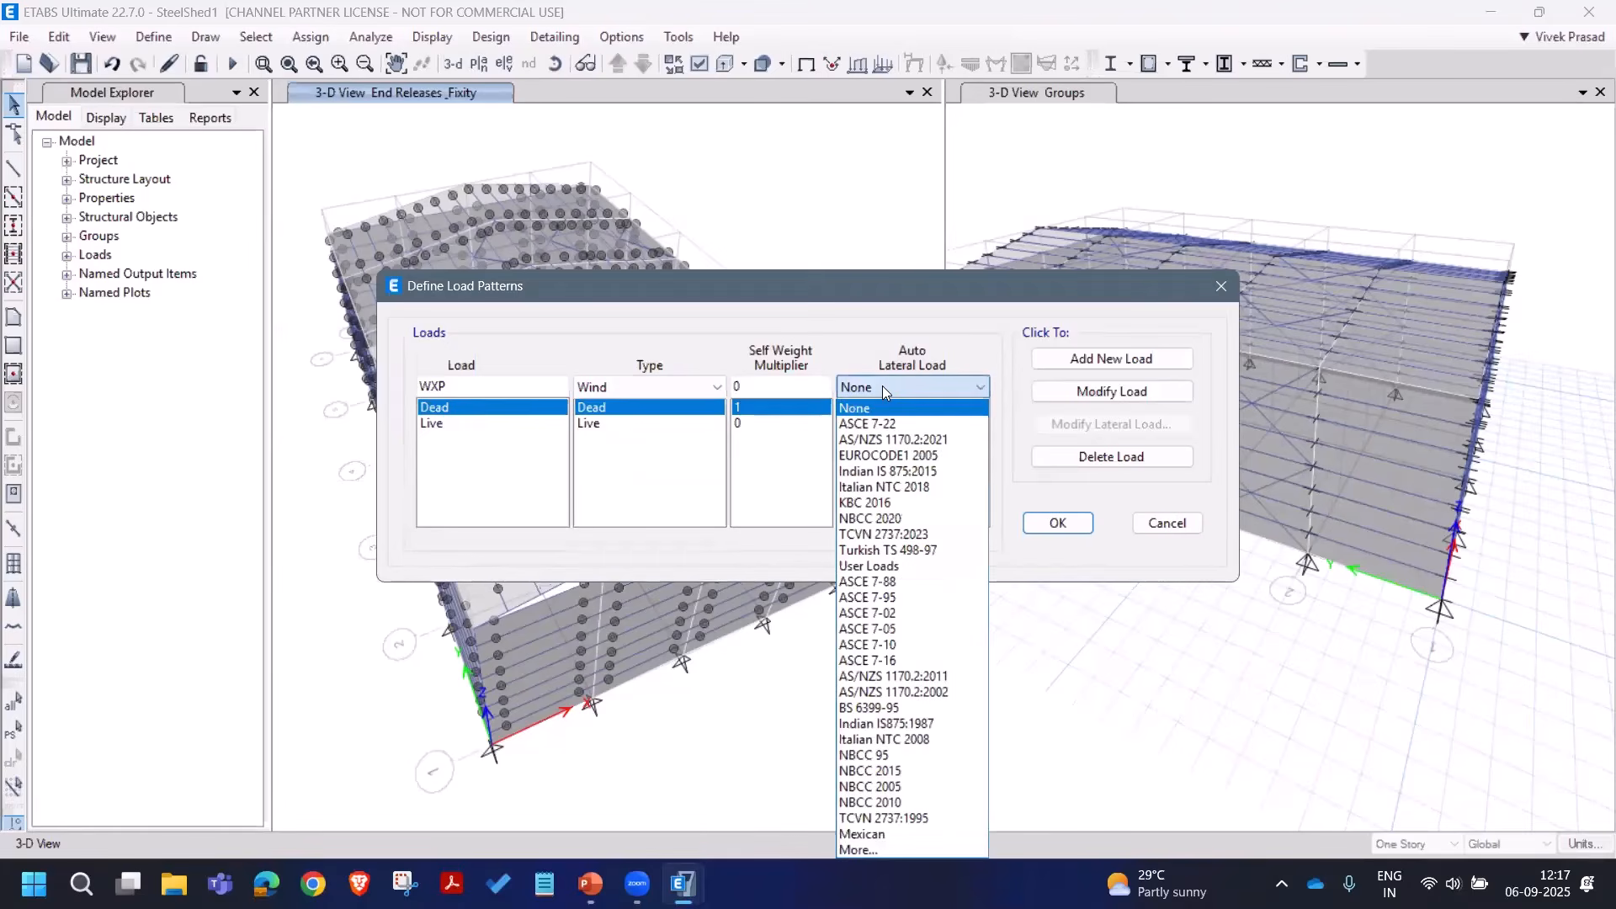
pyautogui.click(909, 473)
pyautogui.click(1111, 359)
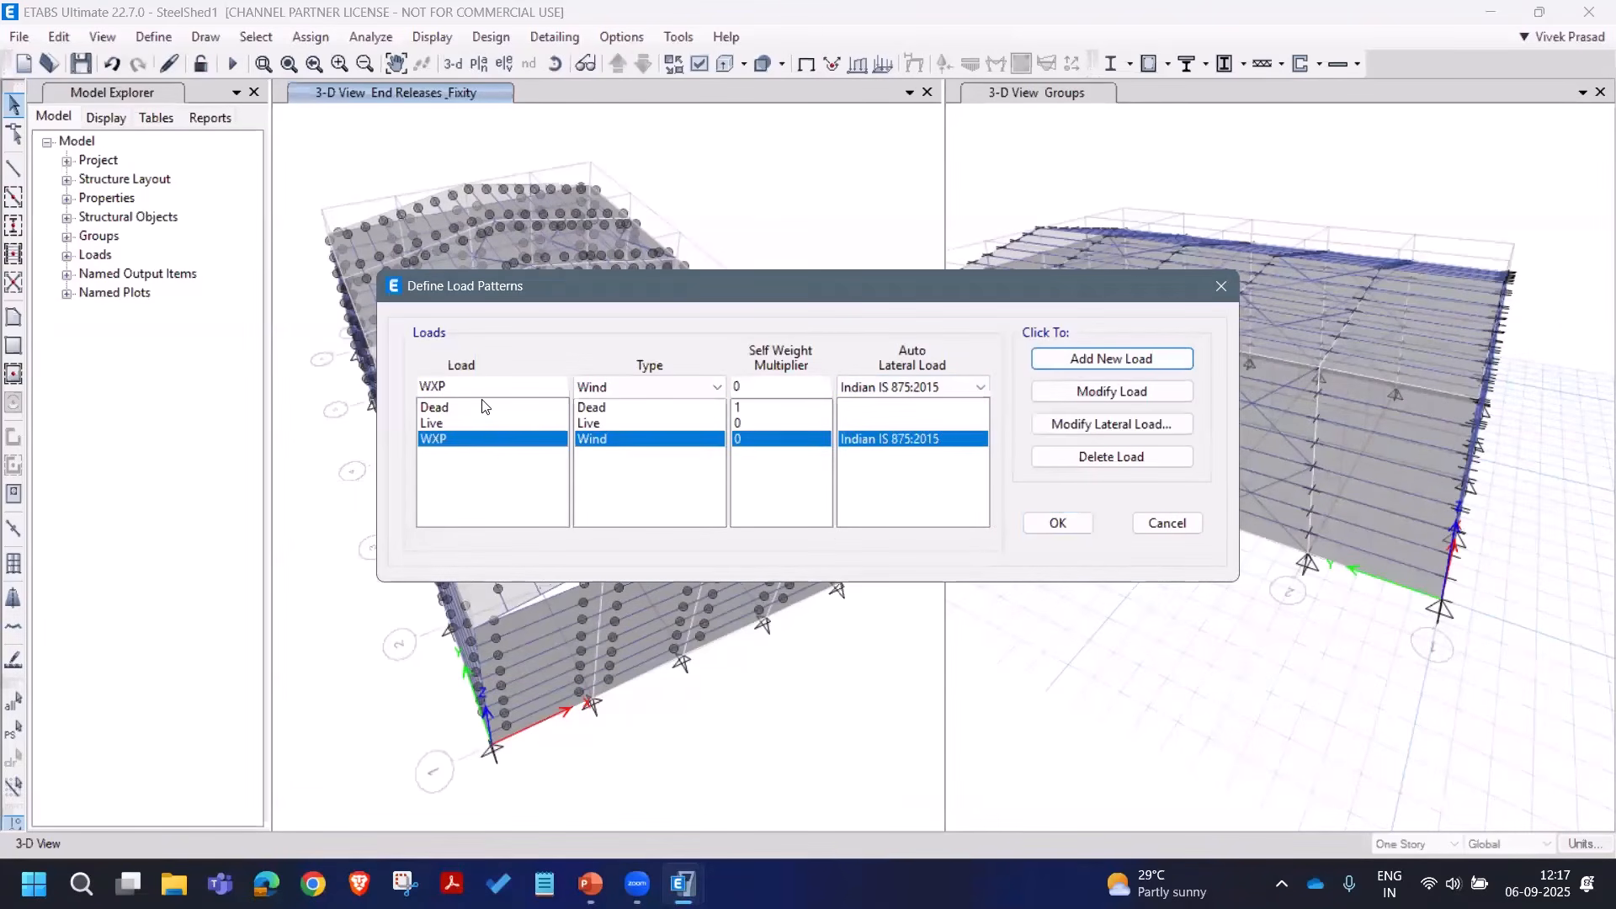
# Step: Add matching wind patterns WXN, WYP and WYN with the same IS 875:2015 settings
pyautogui.click(478, 390)
pyautogui.press('BackSpace')
pyautogui.write('N')
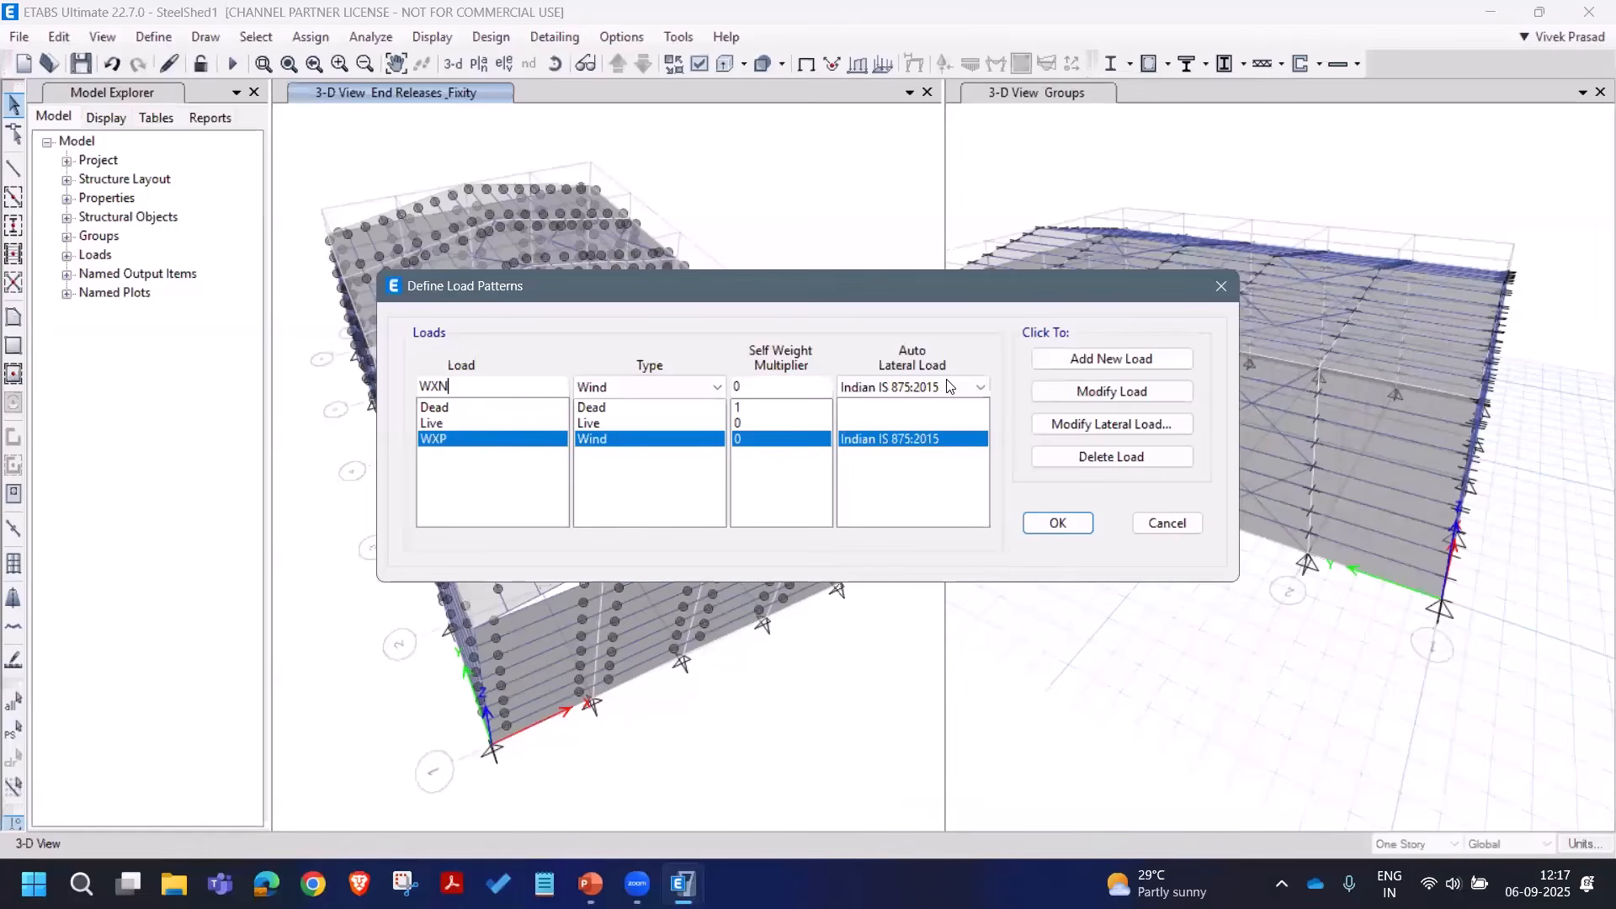
pyautogui.click(1111, 359)
pyautogui.click(441, 389)
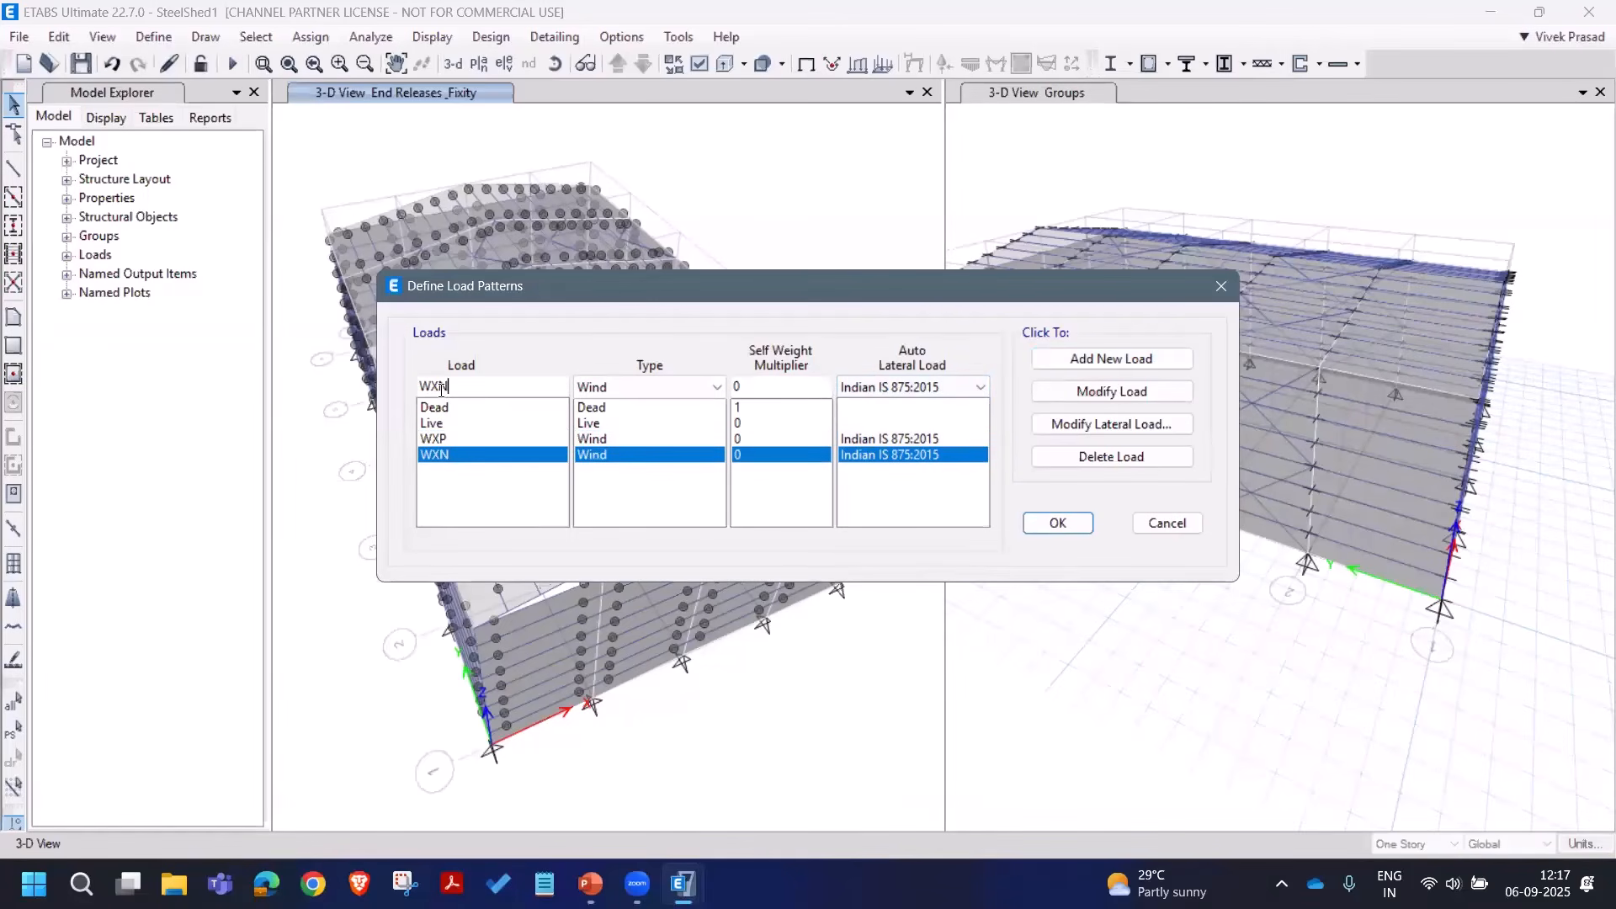
pyautogui.moveTo(441, 389); pyautogui.dragTo(420, 393)
pyautogui.write('YP')
pyautogui.click(1082, 365)
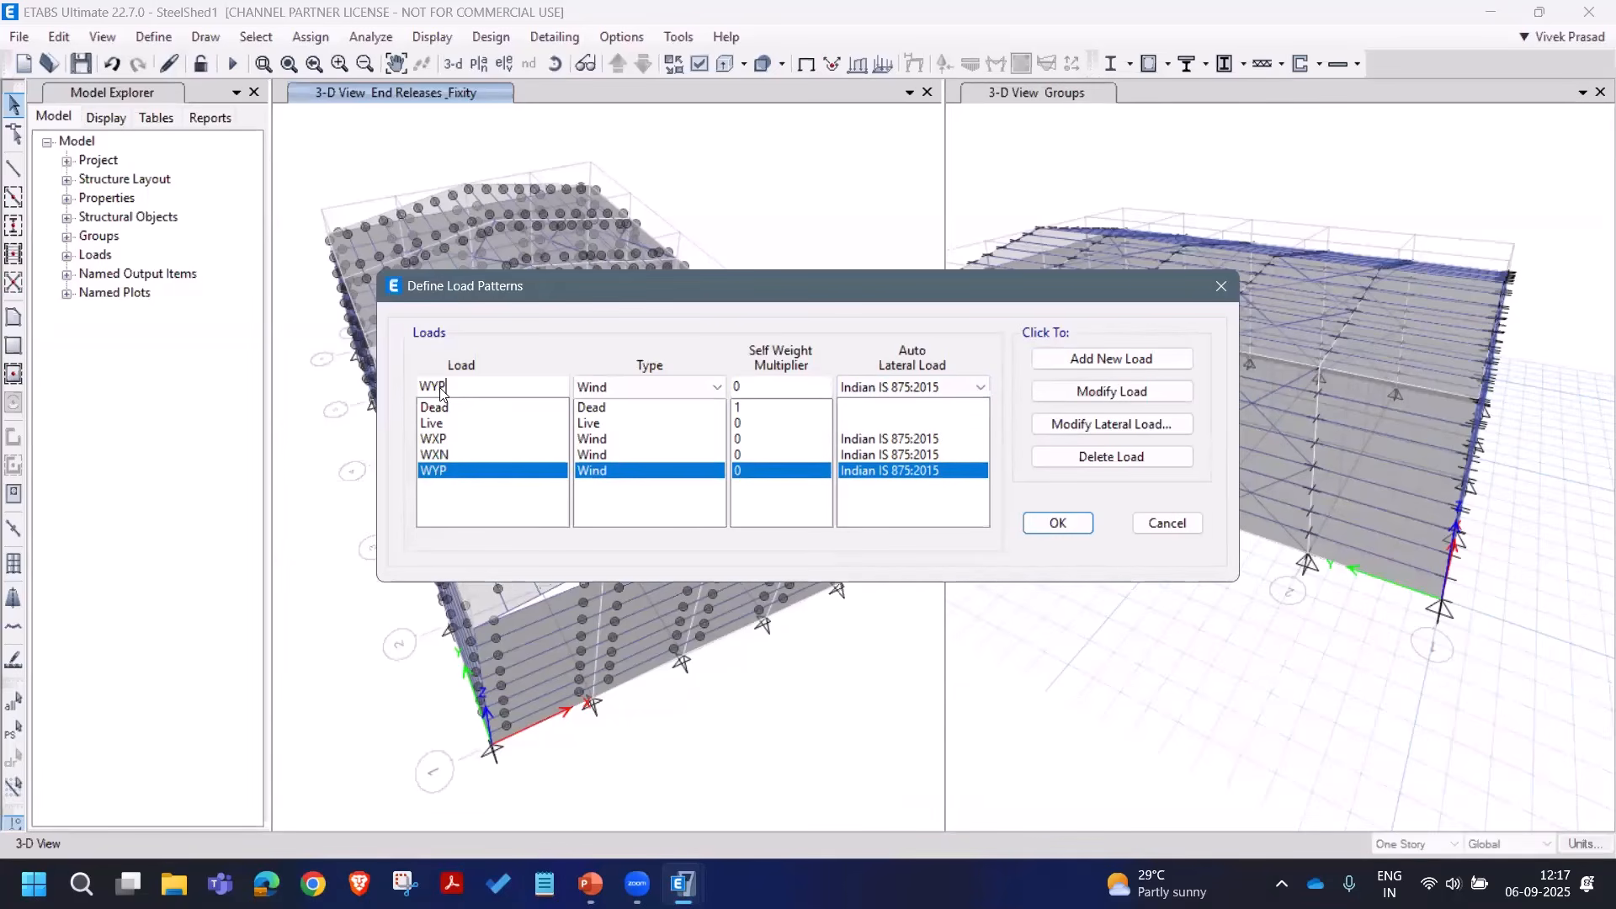
pyautogui.moveTo(448, 387); pyautogui.dragTo(438, 387)
pyautogui.write('N')
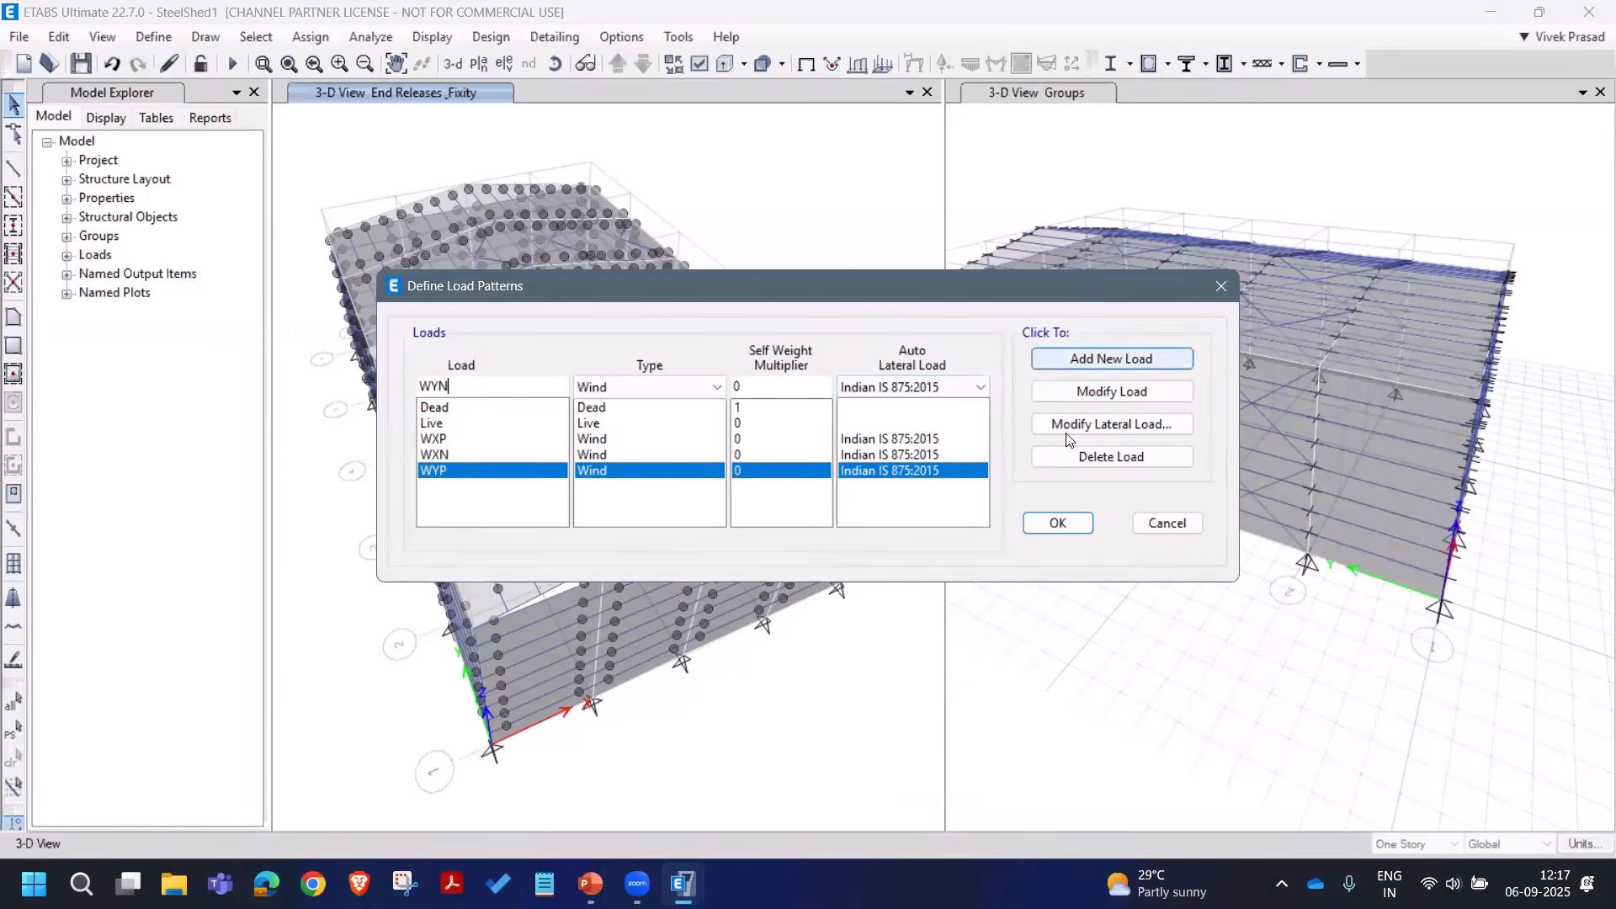
pyautogui.click(1094, 359)
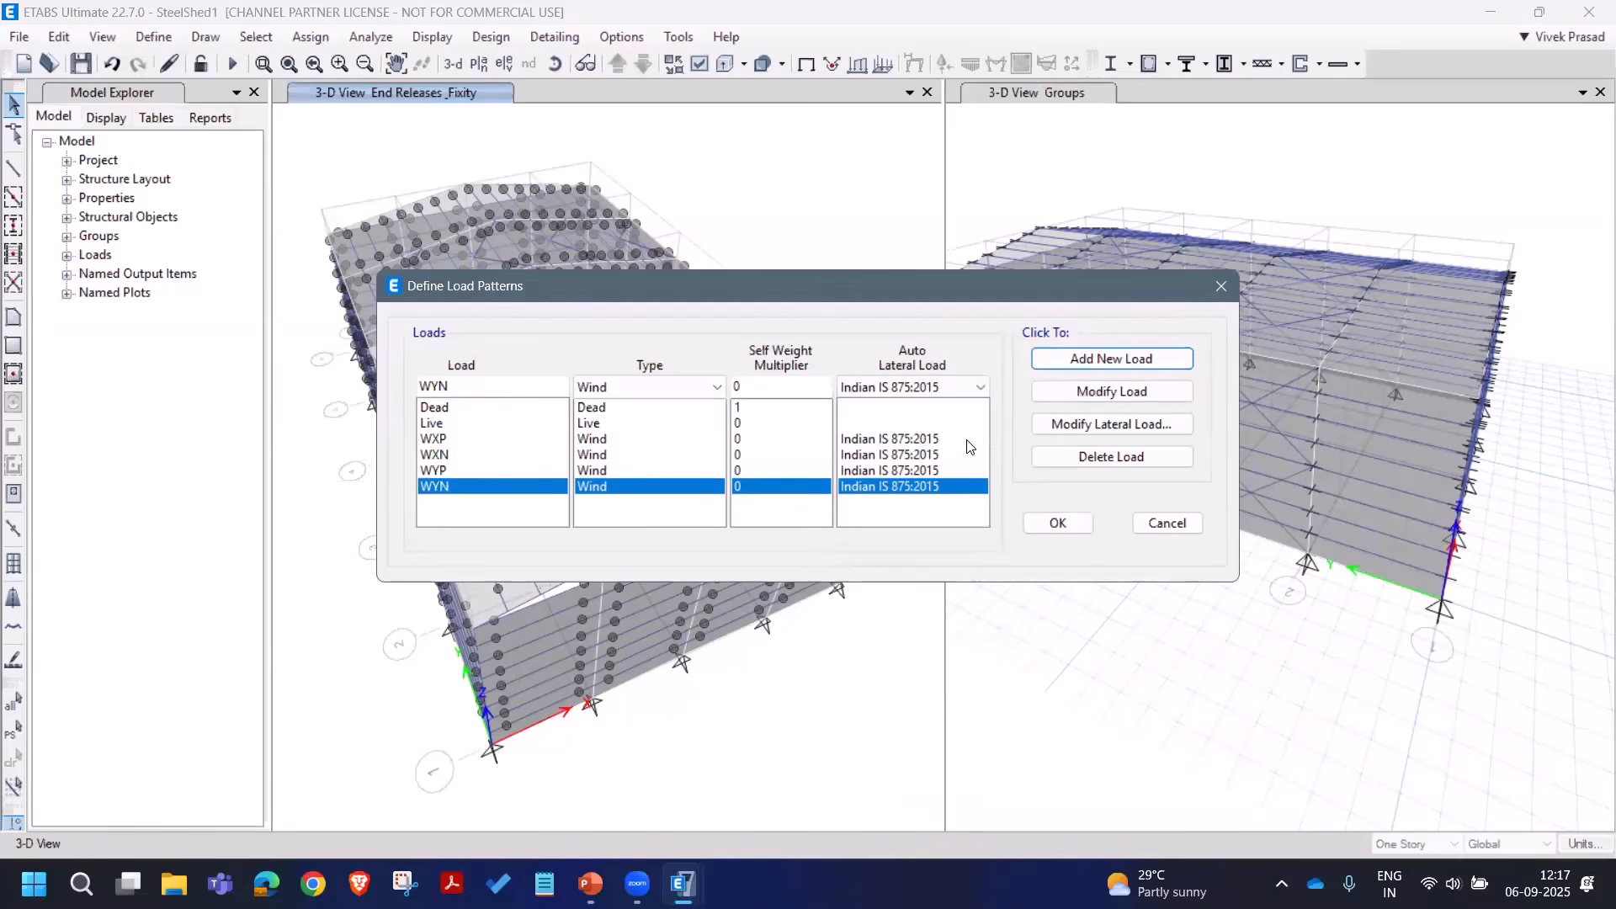
pyautogui.click(972, 439)
# Step: Set WXP's wind exposure to come from shell objects and review WXN's wind settings
pyautogui.click(1079, 426)
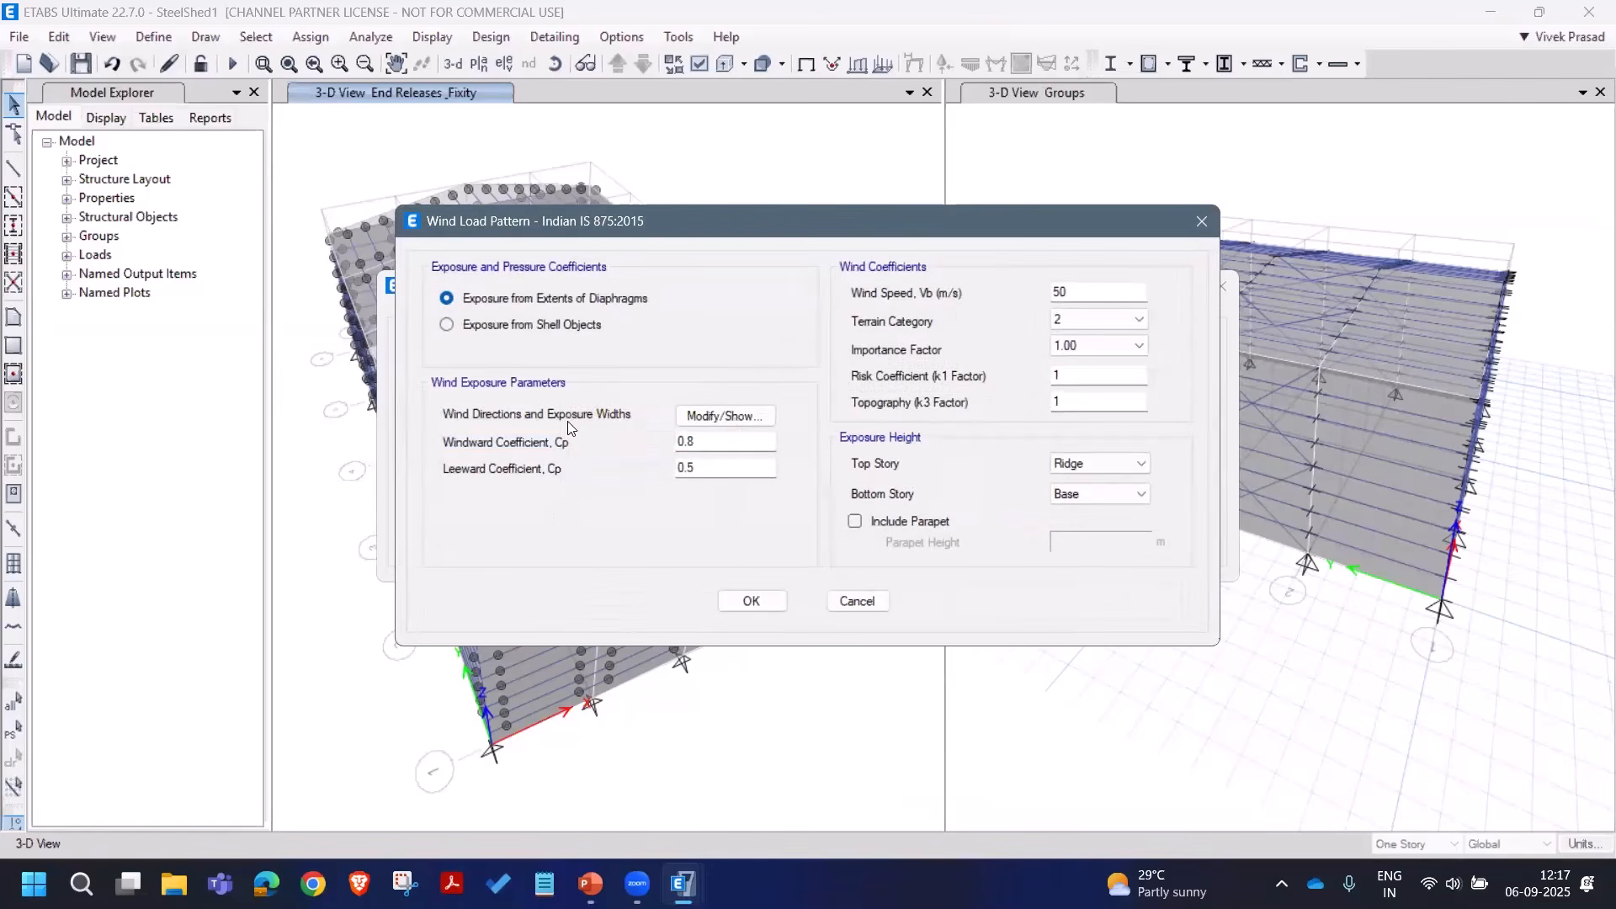
pyautogui.click(515, 328)
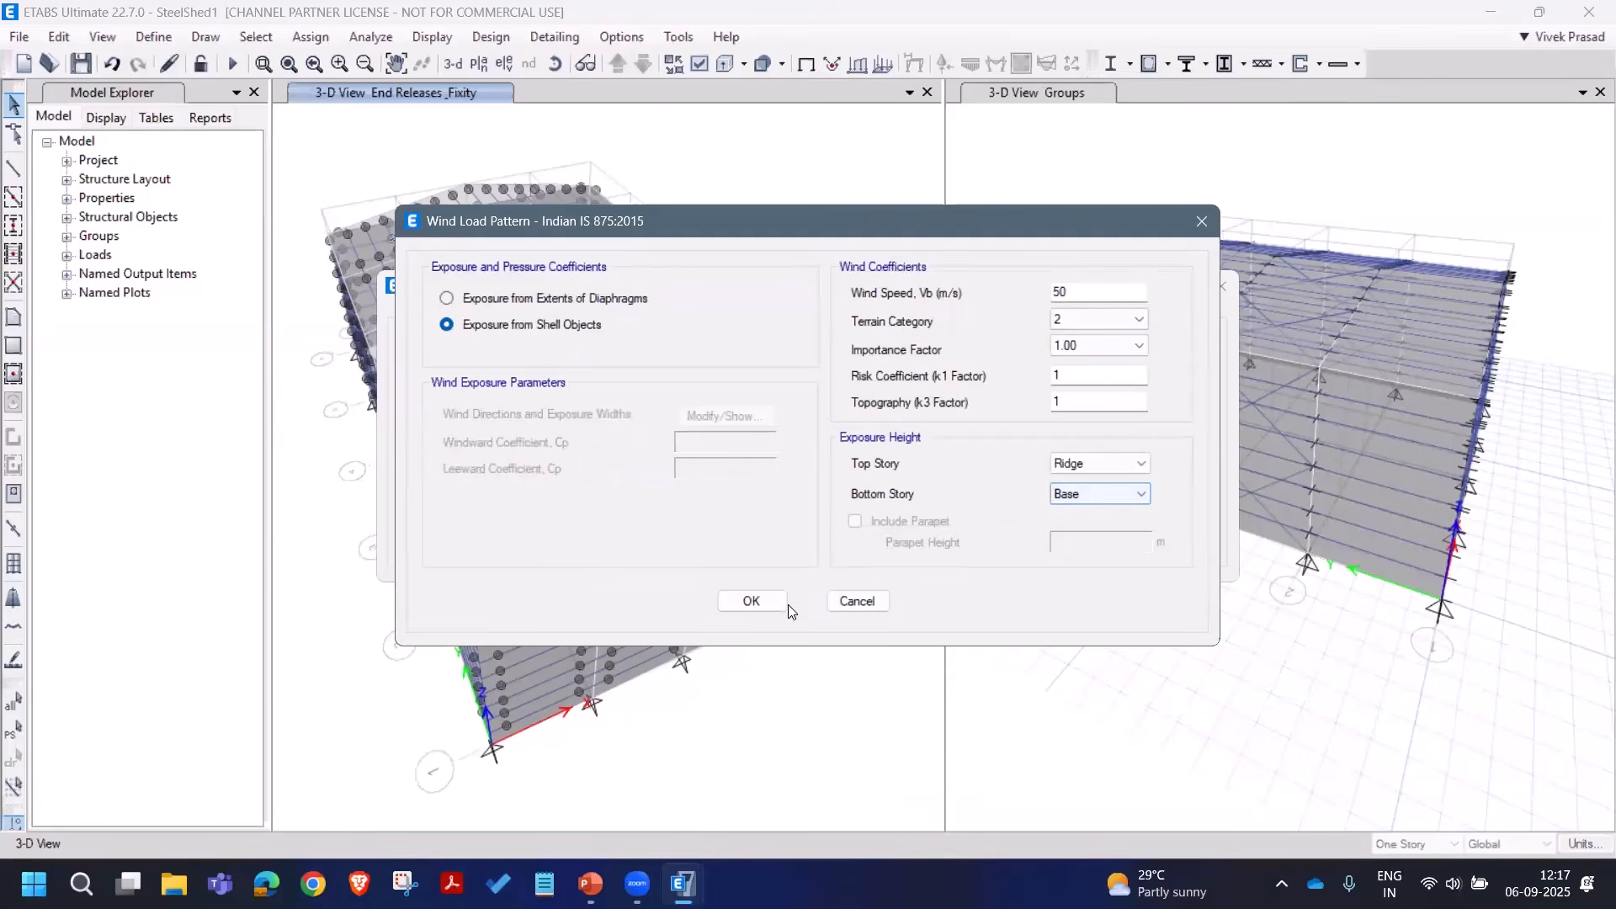
pyautogui.click(759, 601)
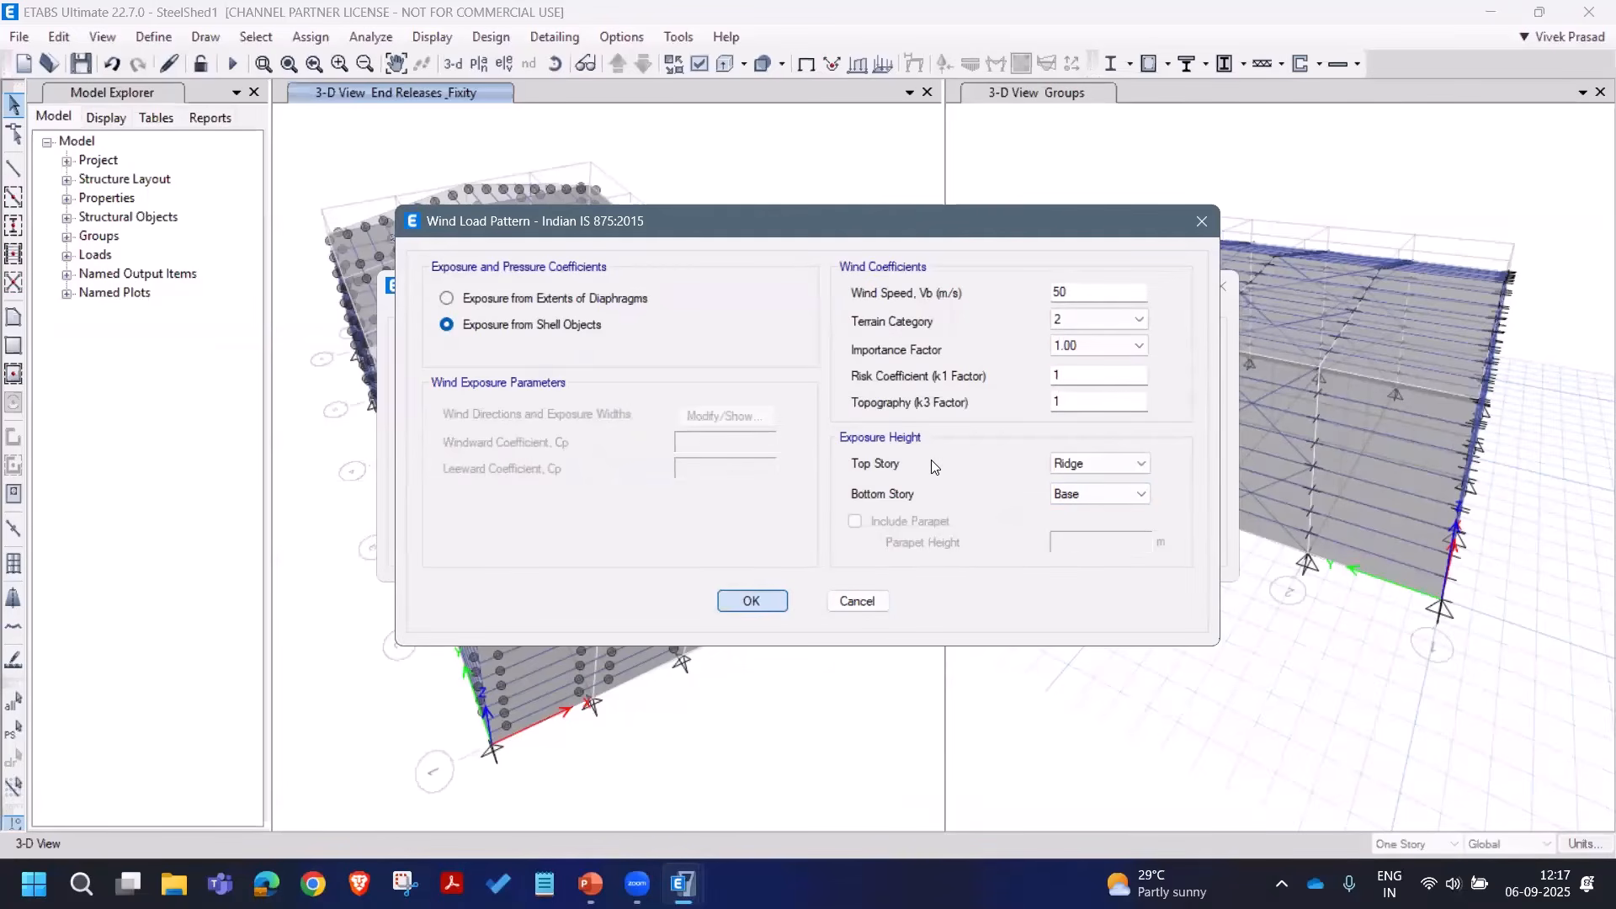
pyautogui.click(1098, 425)
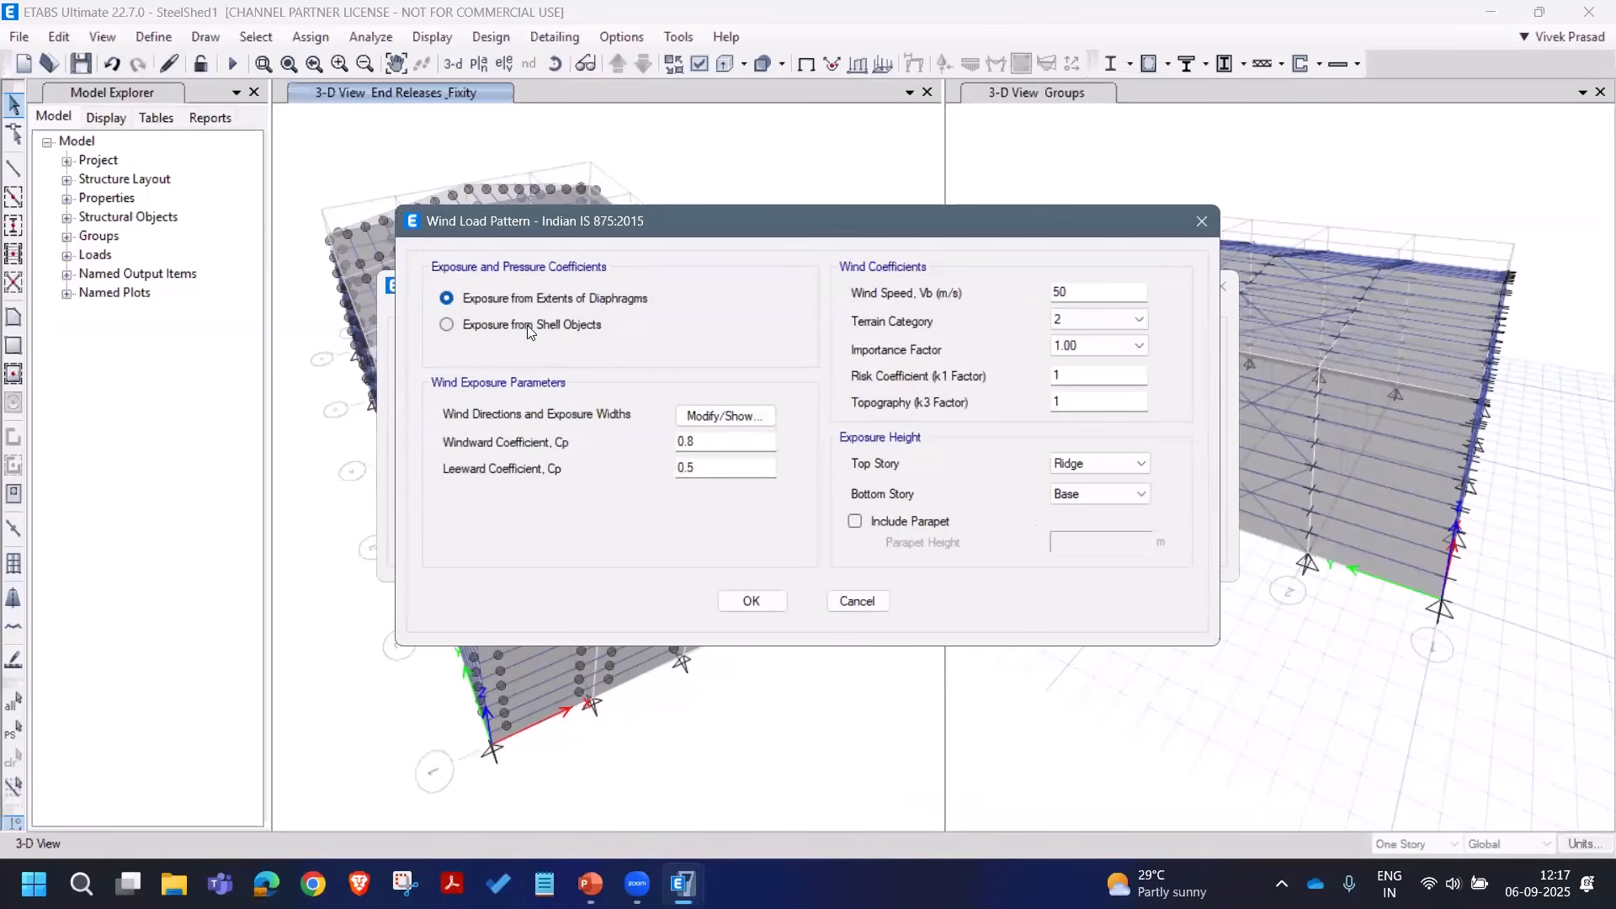
pyautogui.click(752, 601)
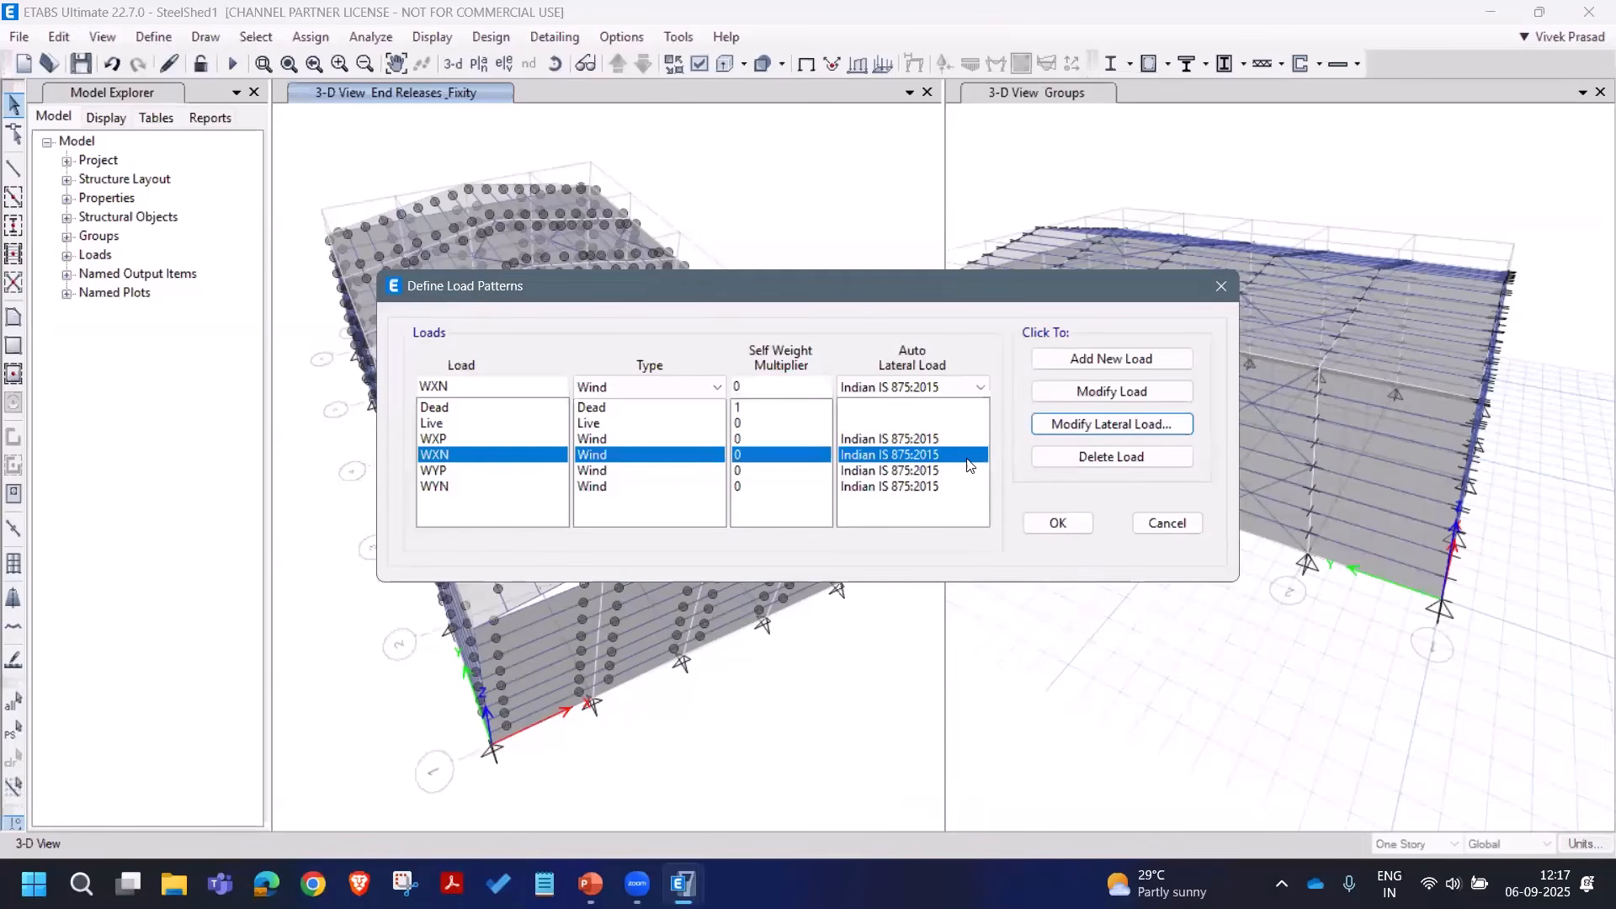
pyautogui.click(951, 471)
# Step: Switch WYP and WYN to shell-object exposure and accept the load pattern definitions
pyautogui.click(1096, 425)
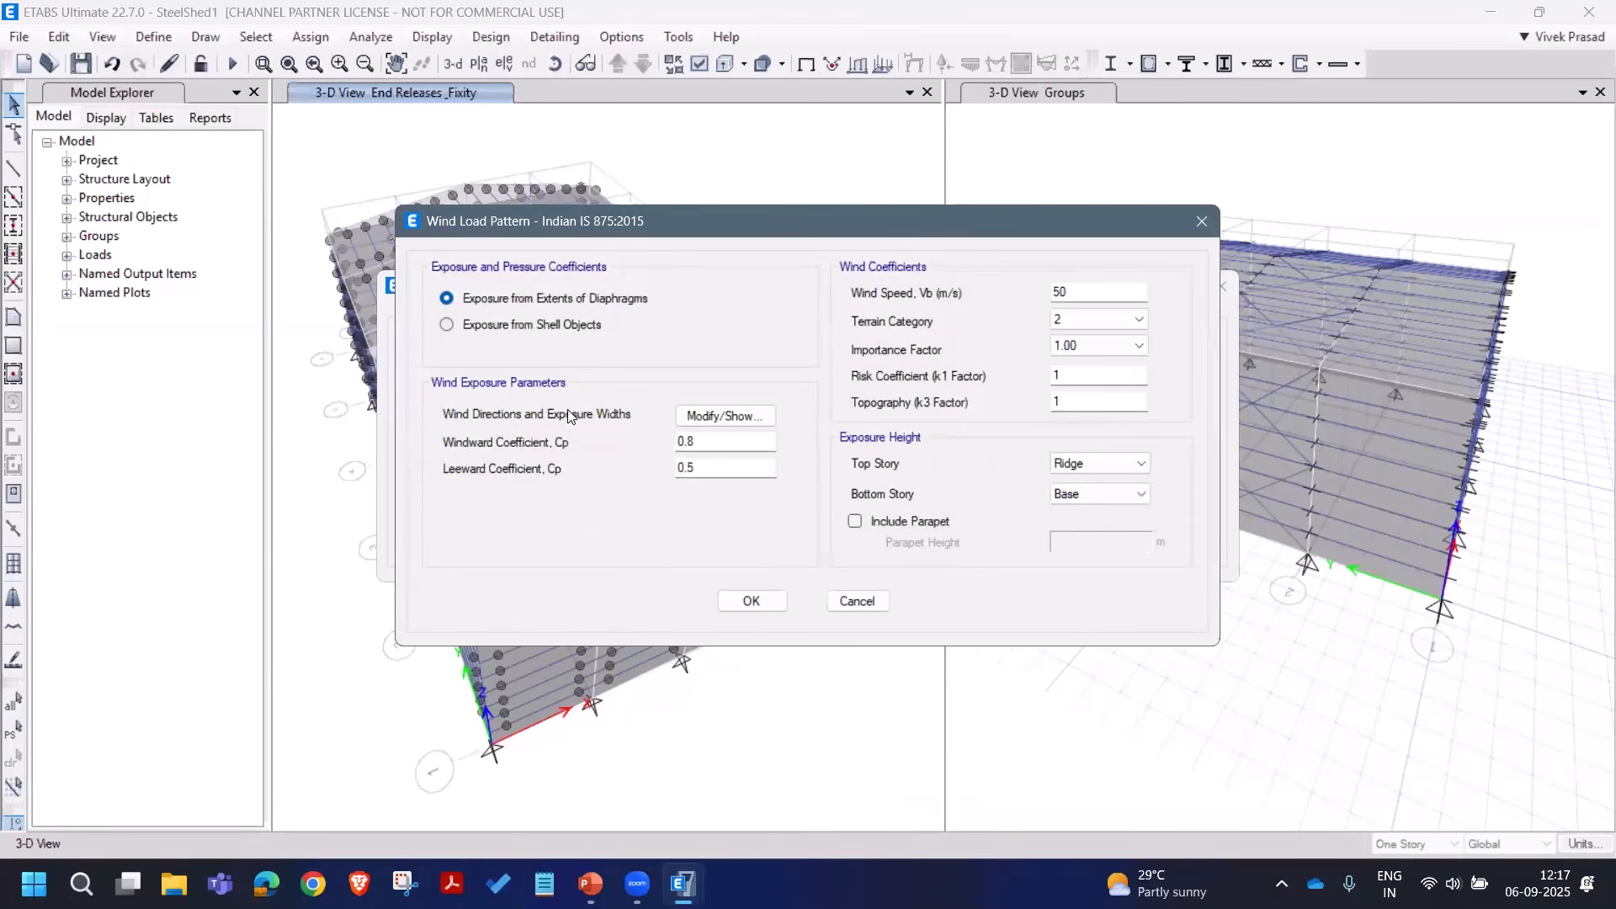
pyautogui.click(528, 326)
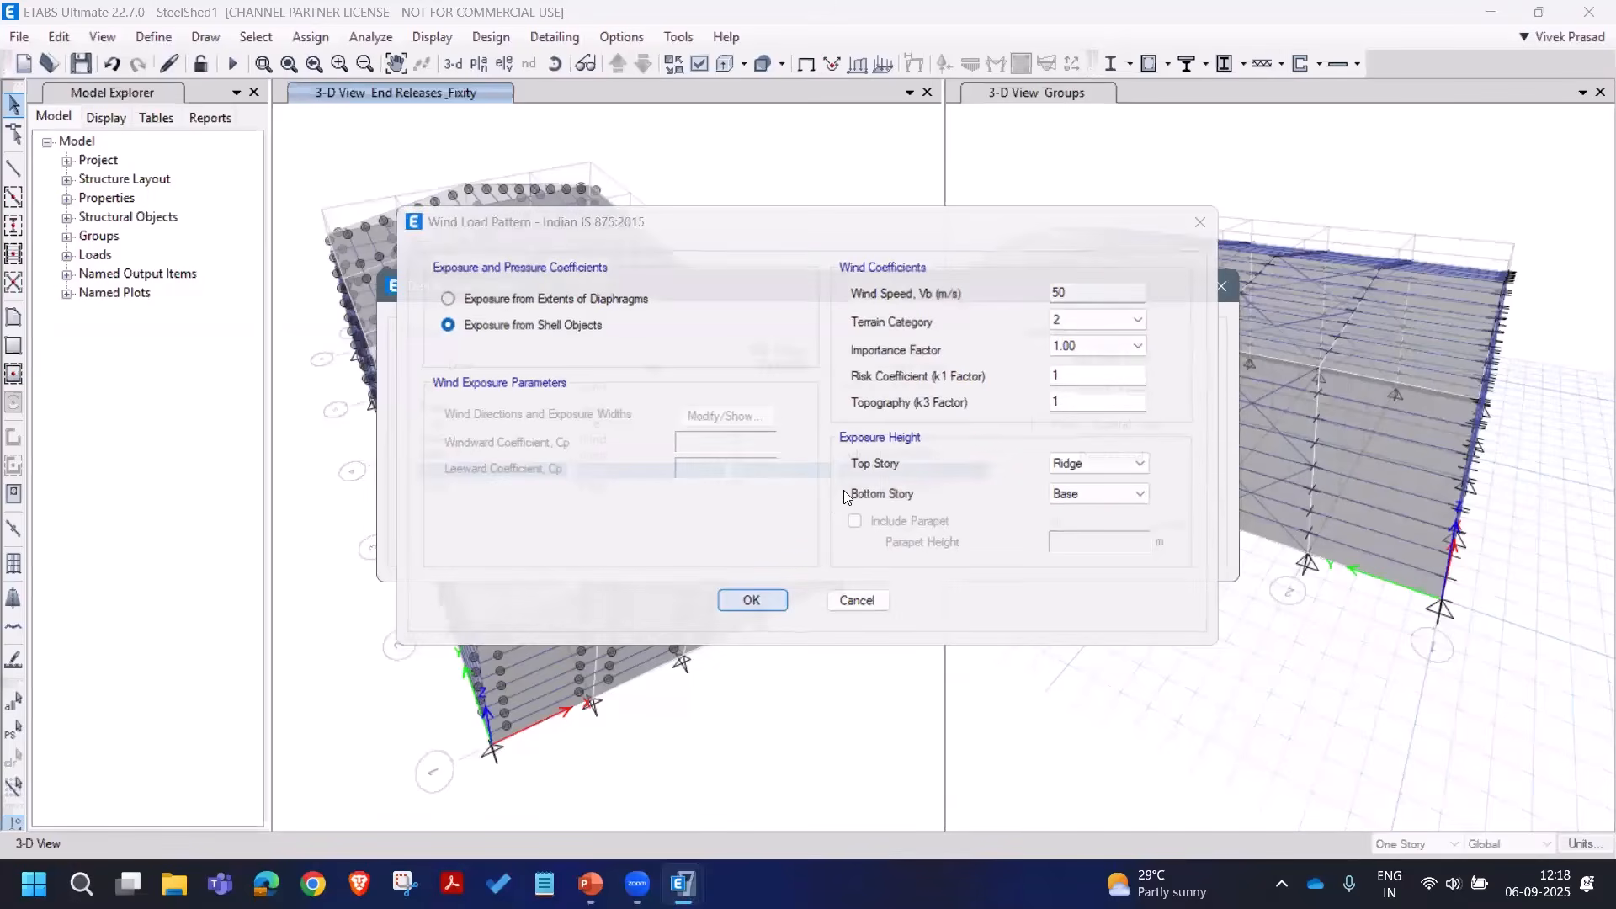
pyautogui.press('Return')
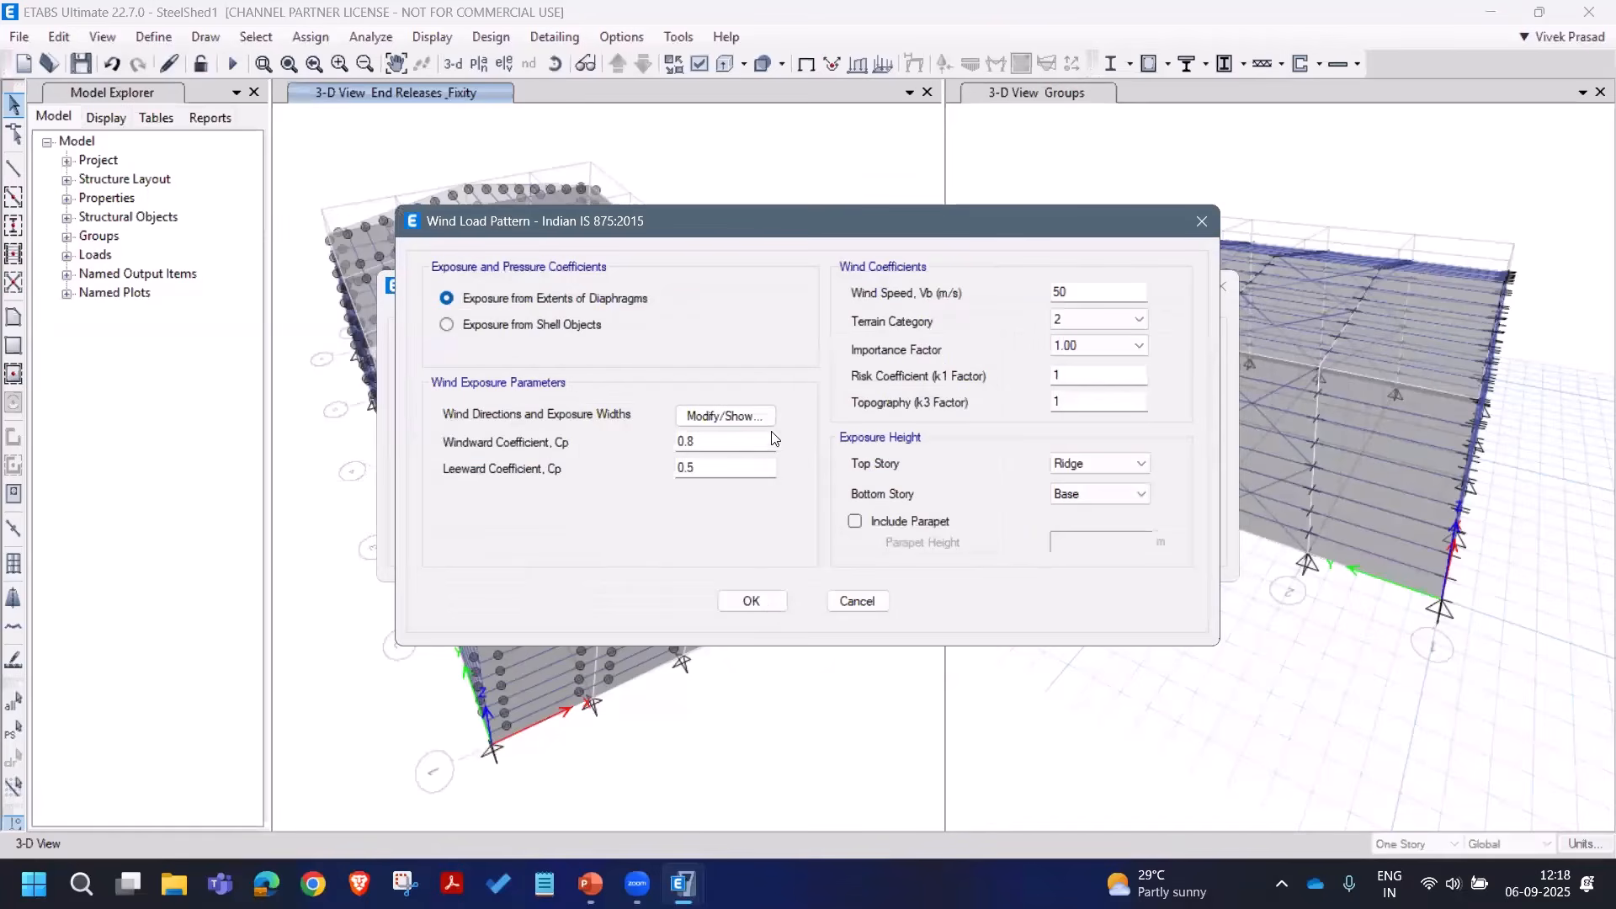
pyautogui.click(505, 325)
pyautogui.click(754, 601)
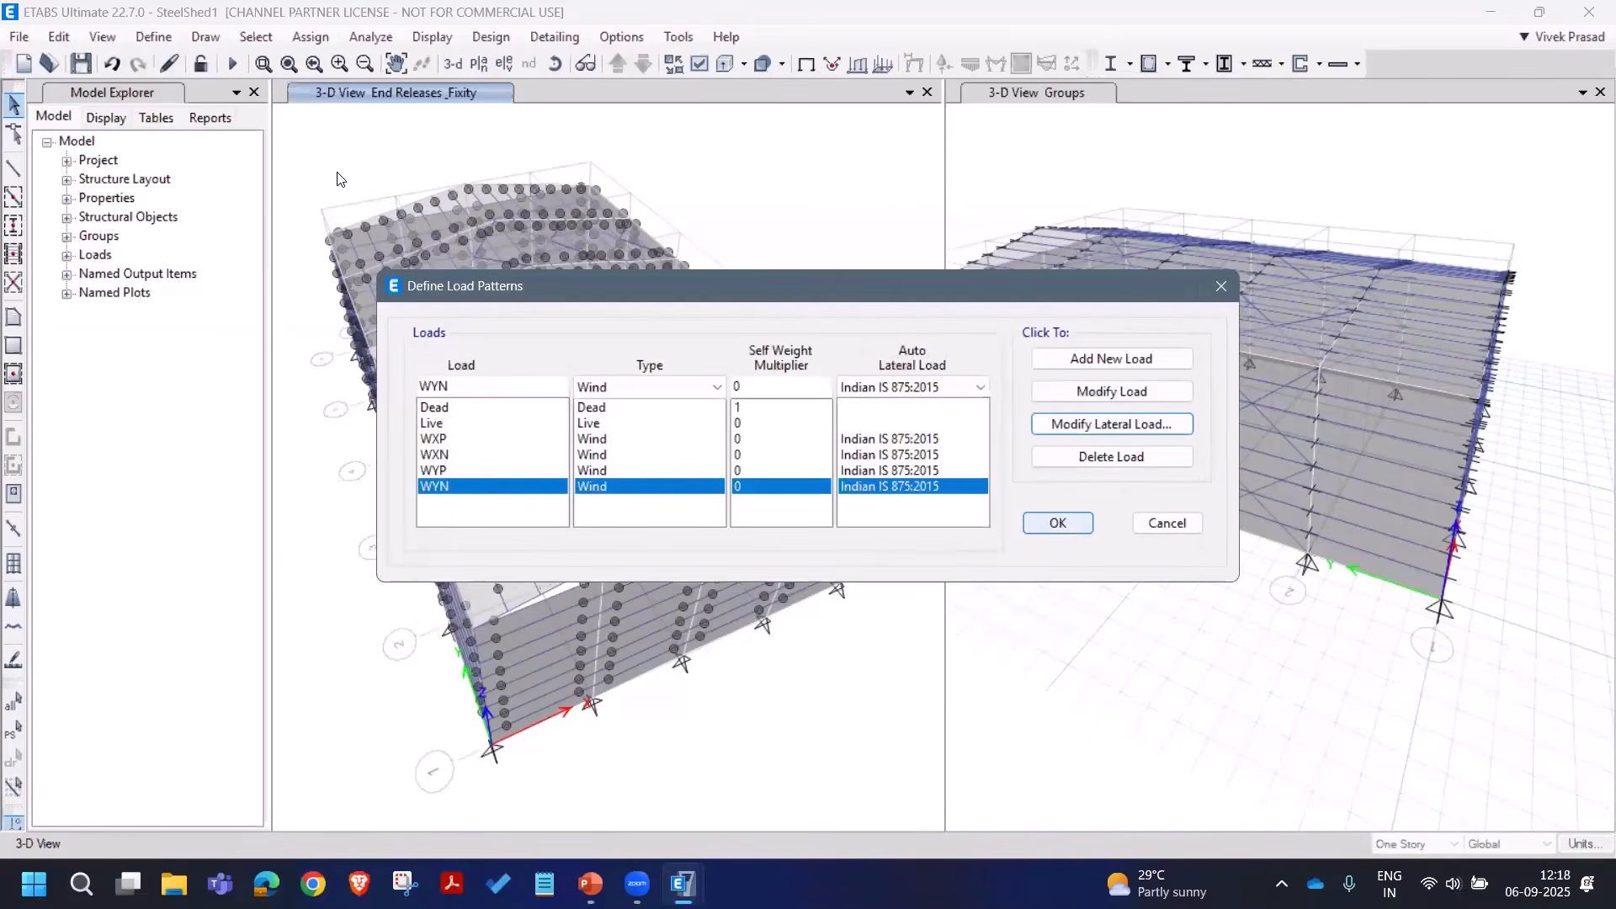
pyautogui.press('Return')
# Step: Save the model and rotate the 3-D view to the other side of the shed
pyautogui.click(81, 63)
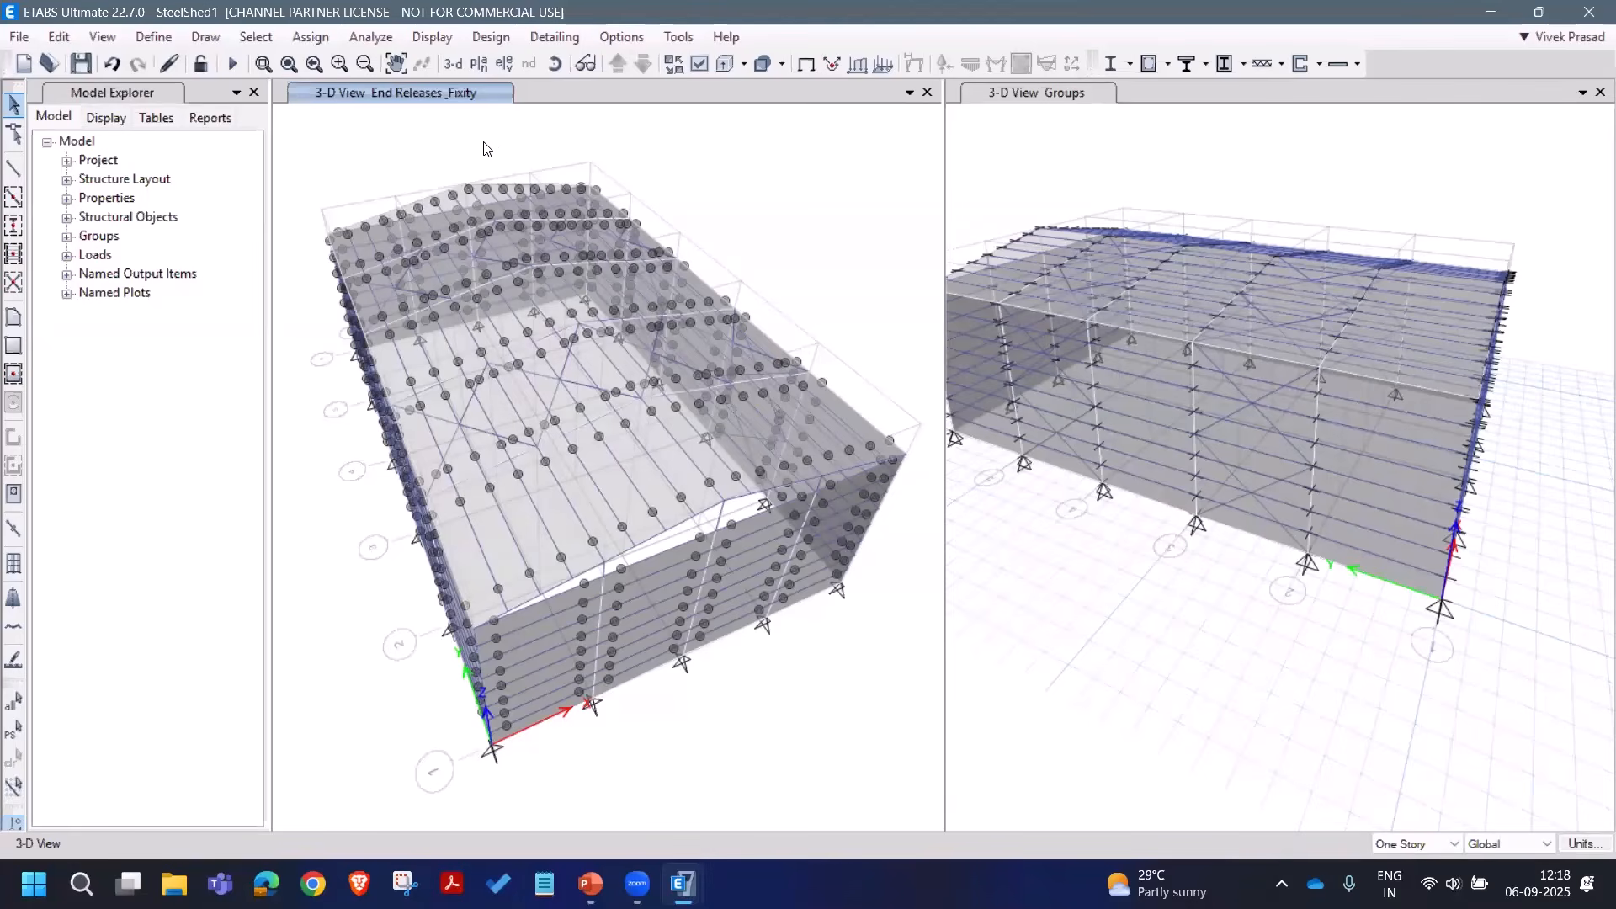
pyautogui.click(555, 64)
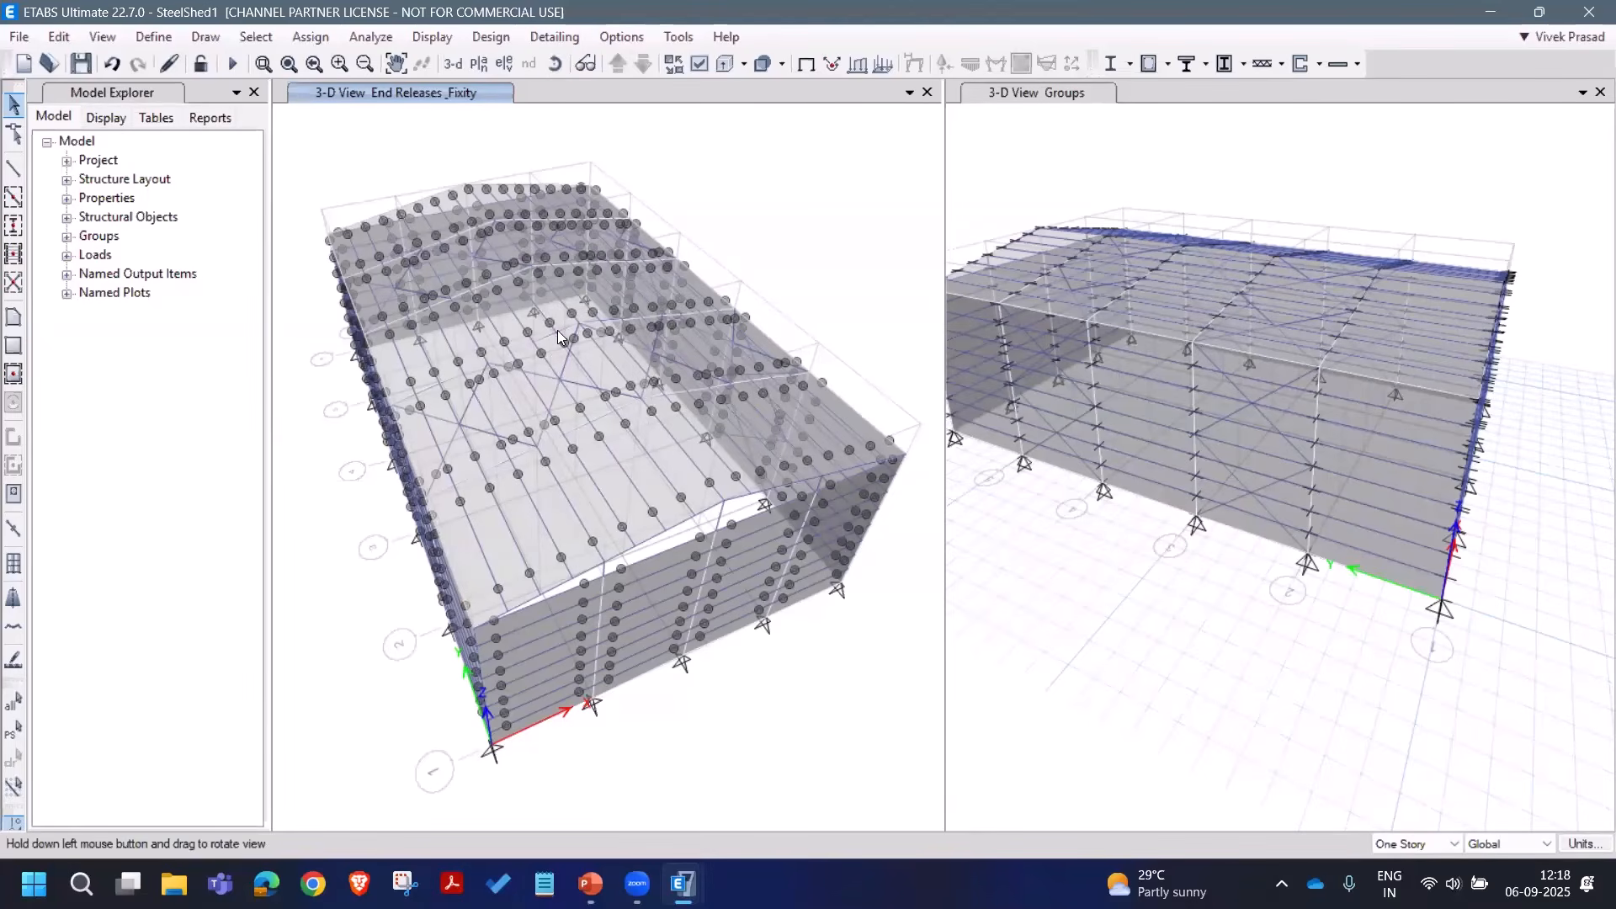
pyautogui.moveTo(562, 337); pyautogui.dragTo(507, 136)
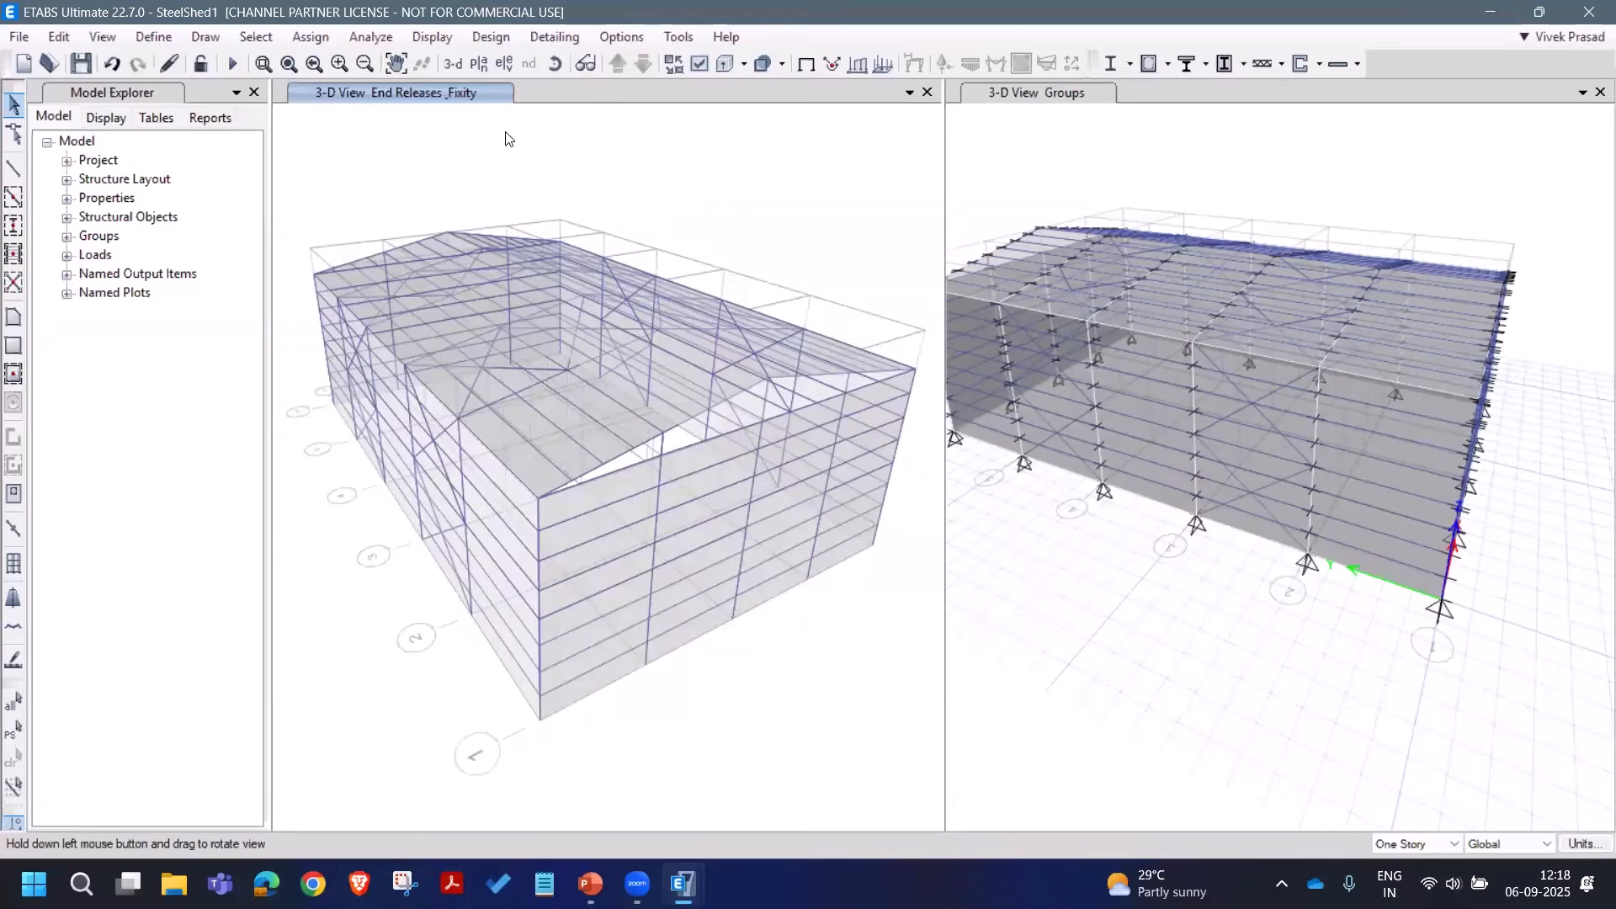
# Step: Select the whole wall in one YZ plane (54 joints, 54 frames, 5 shells) via one joint
pyautogui.click(256, 37)
pyautogui.moveTo(287, 64)
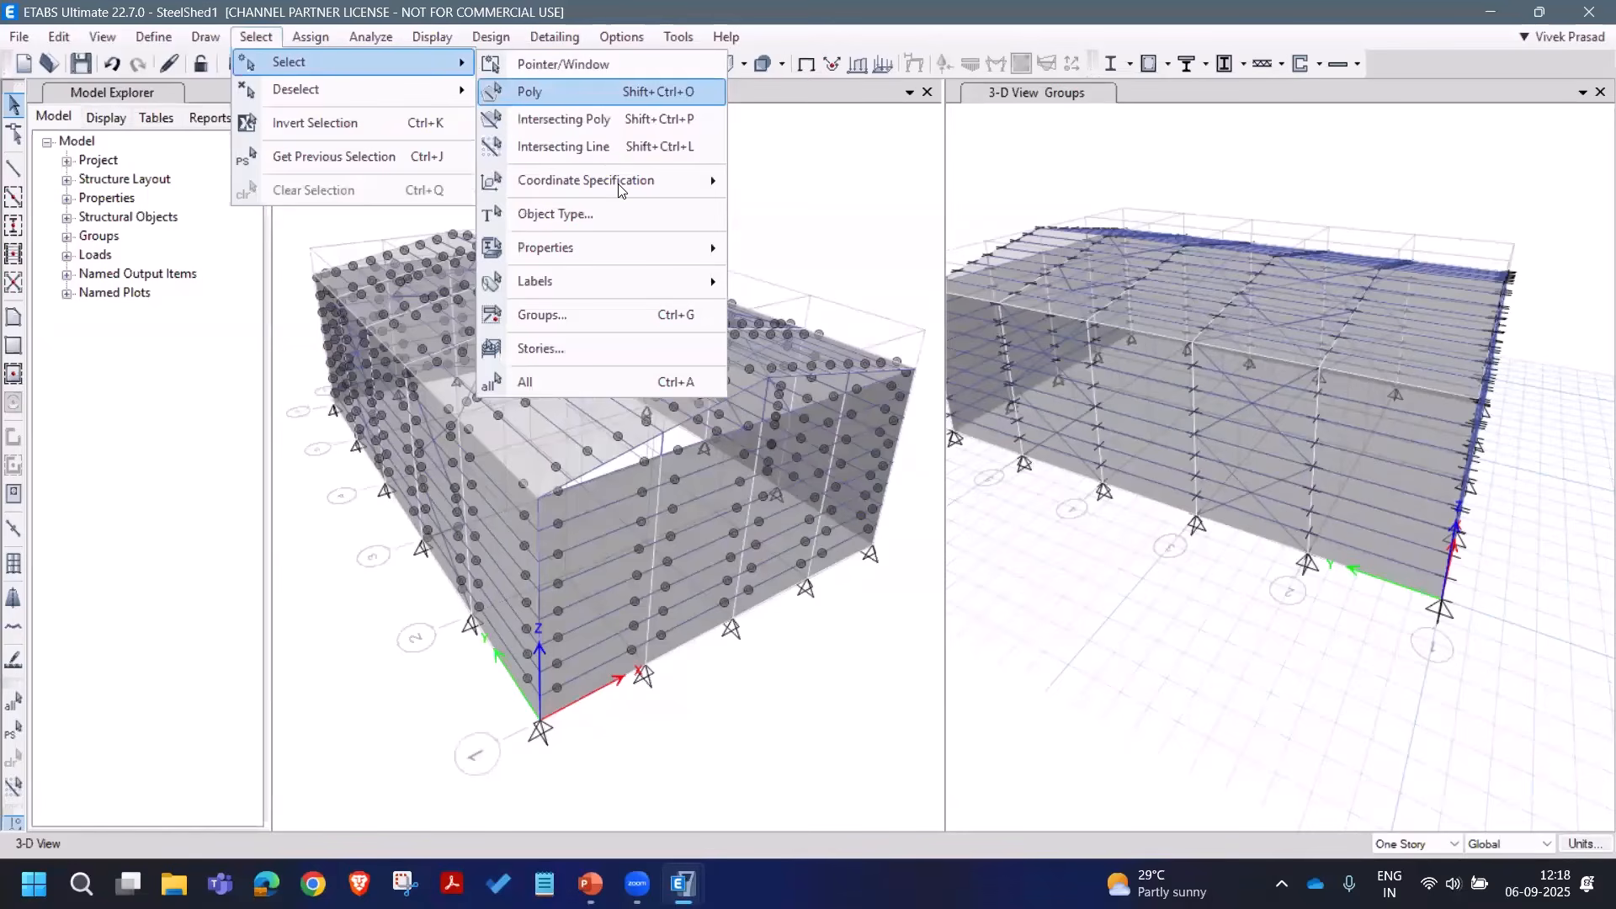
pyautogui.moveTo(705, 193)
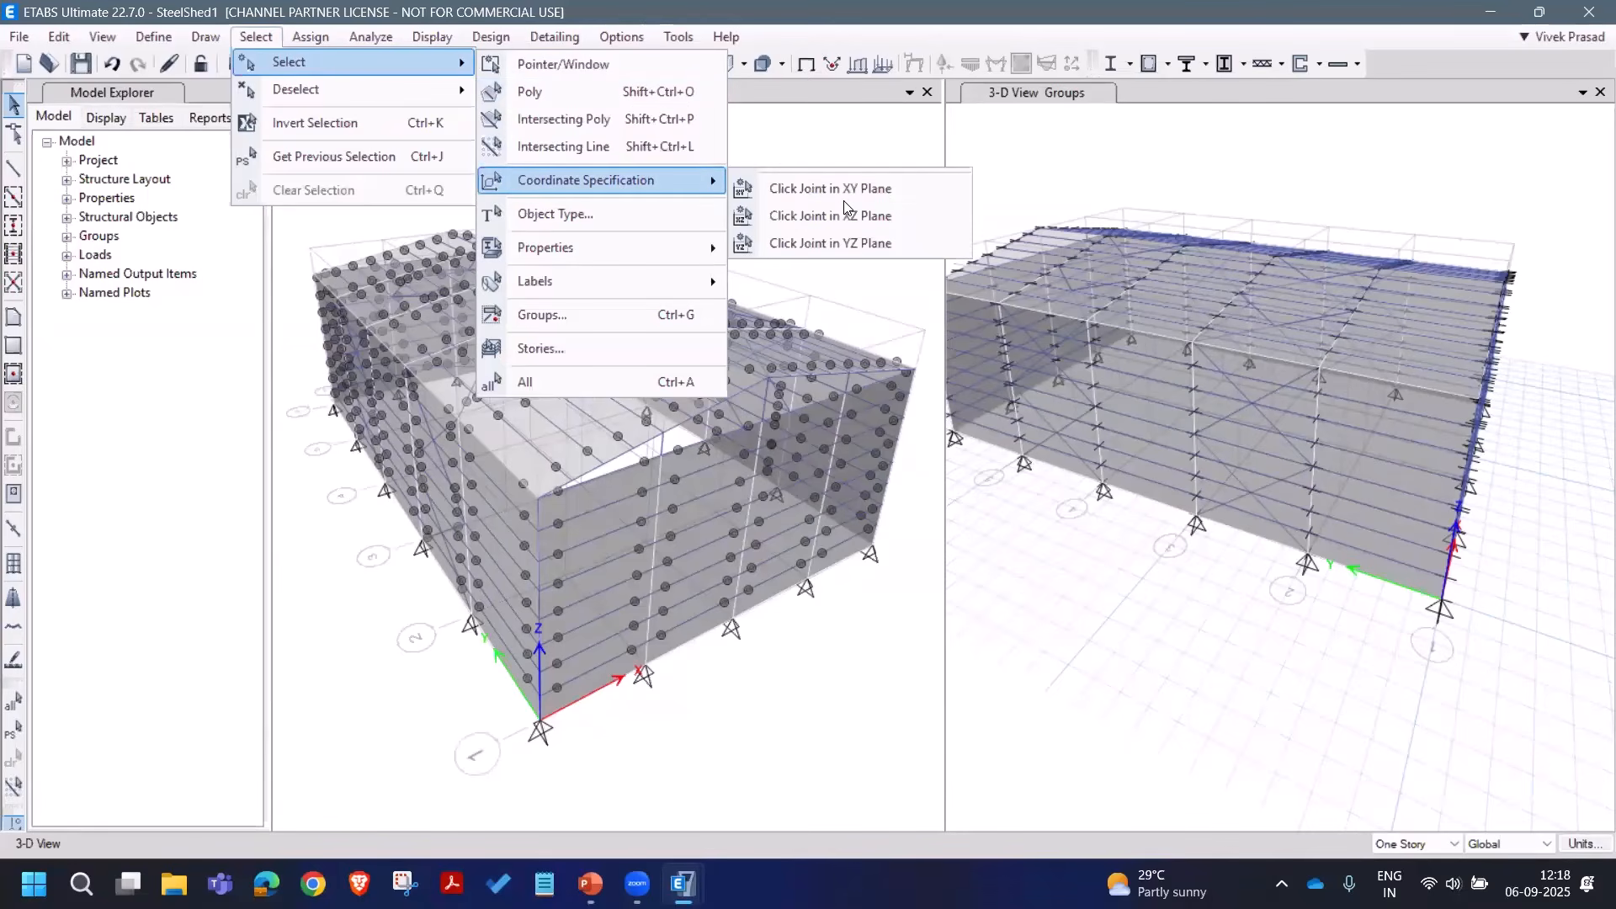
pyautogui.click(859, 244)
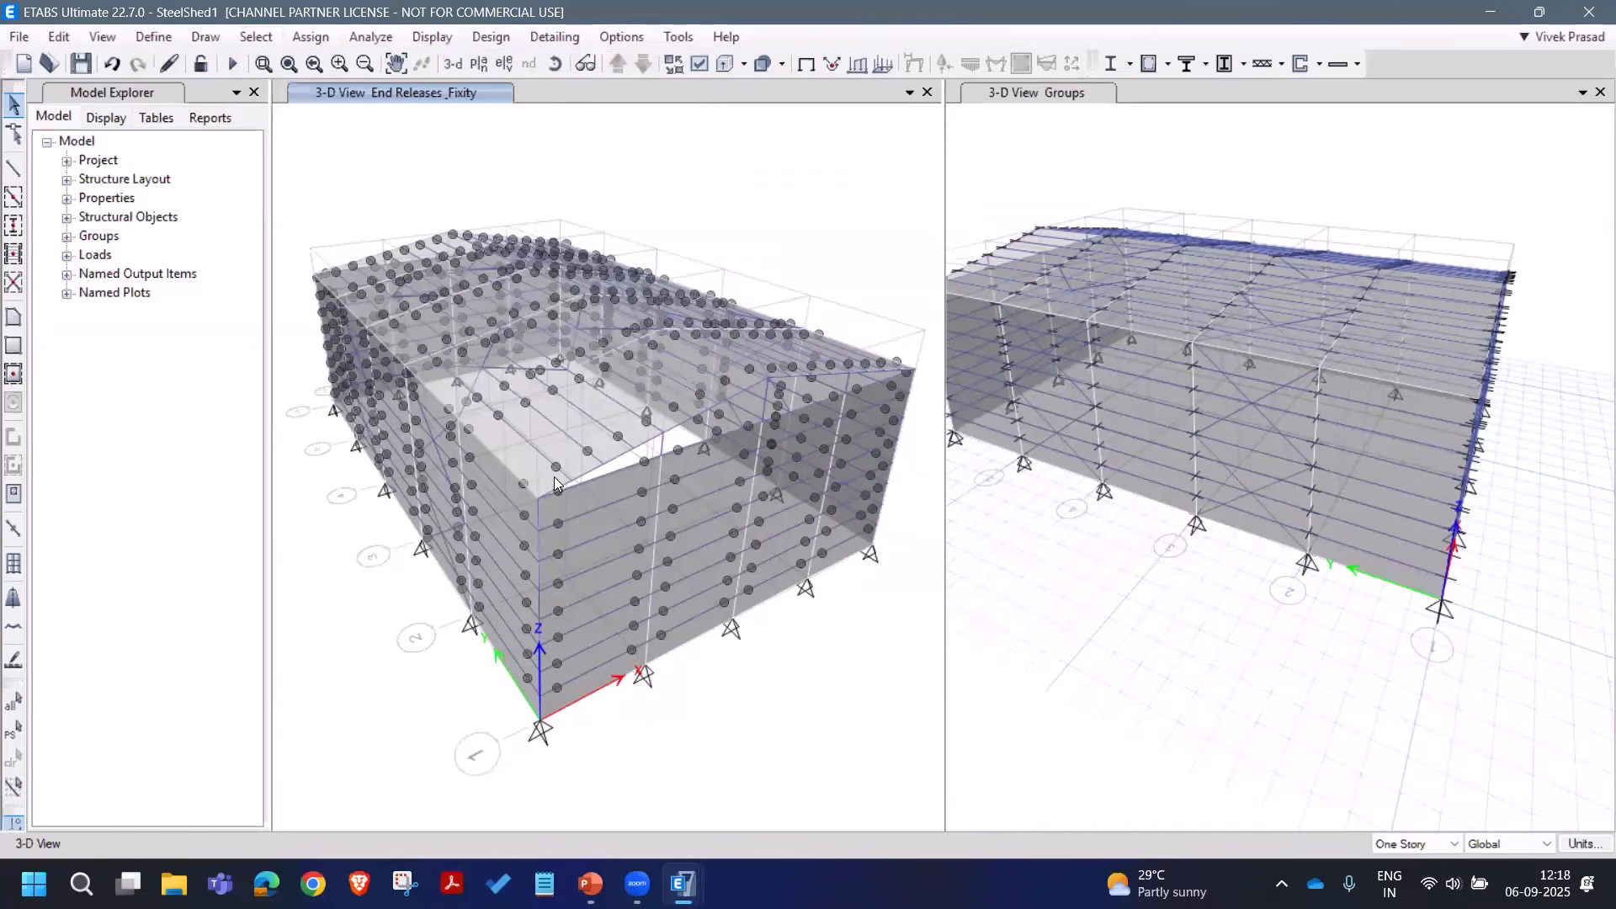
pyautogui.click(539, 496)
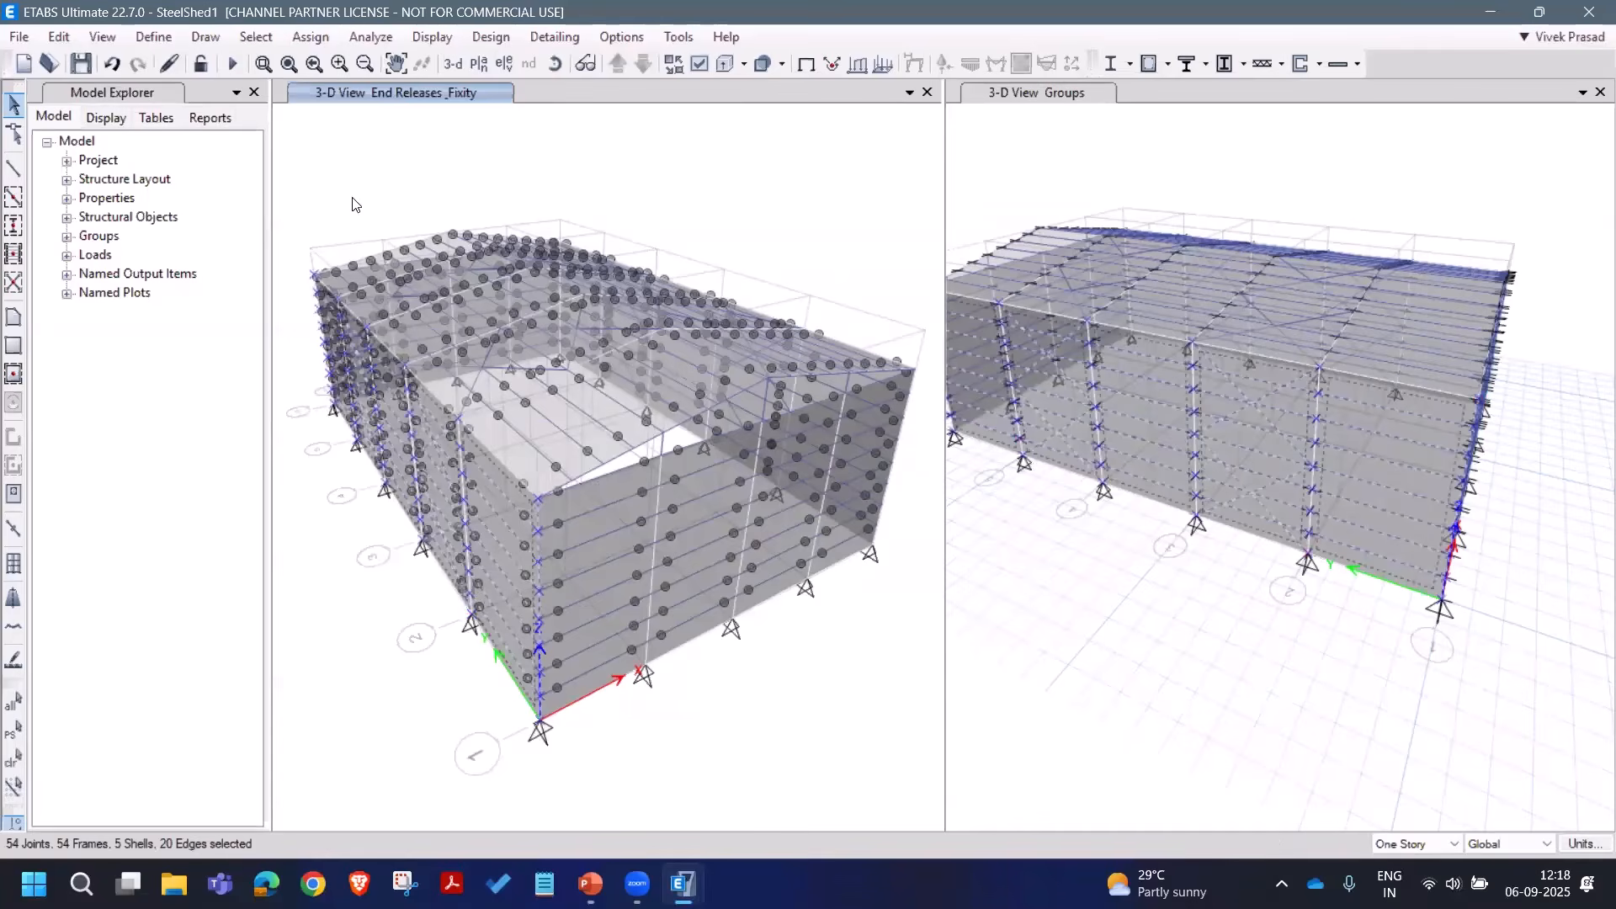
pyautogui.click(317, 40)
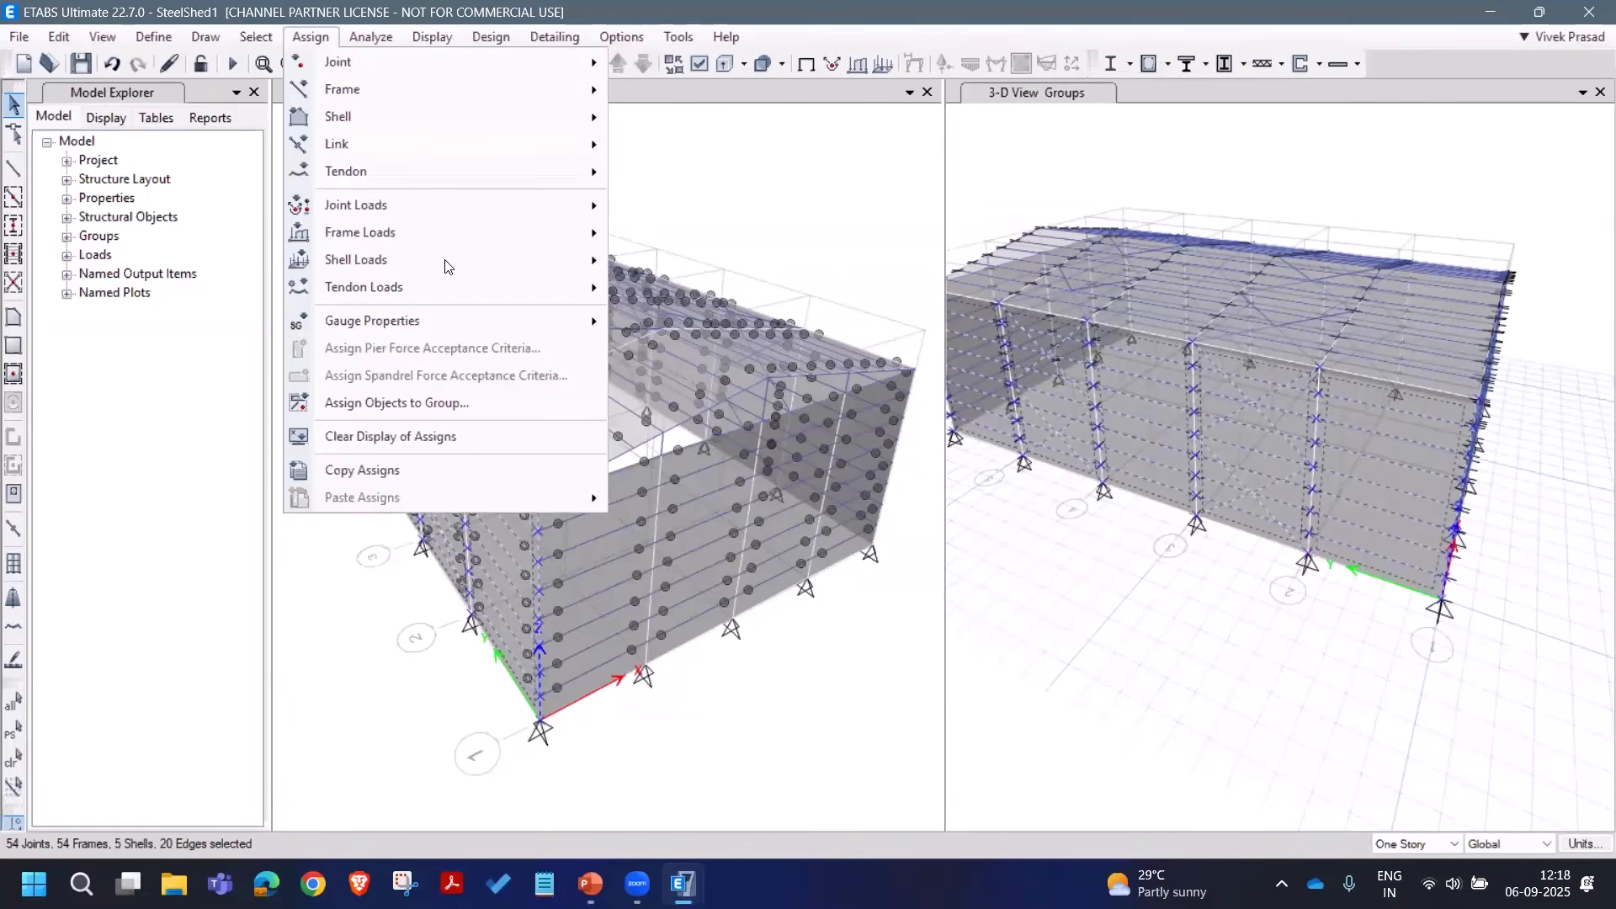
# Step: Apply a 0.8 windward wind pressure coefficient under WXP to the selected wall shells
pyautogui.moveTo(444, 259)
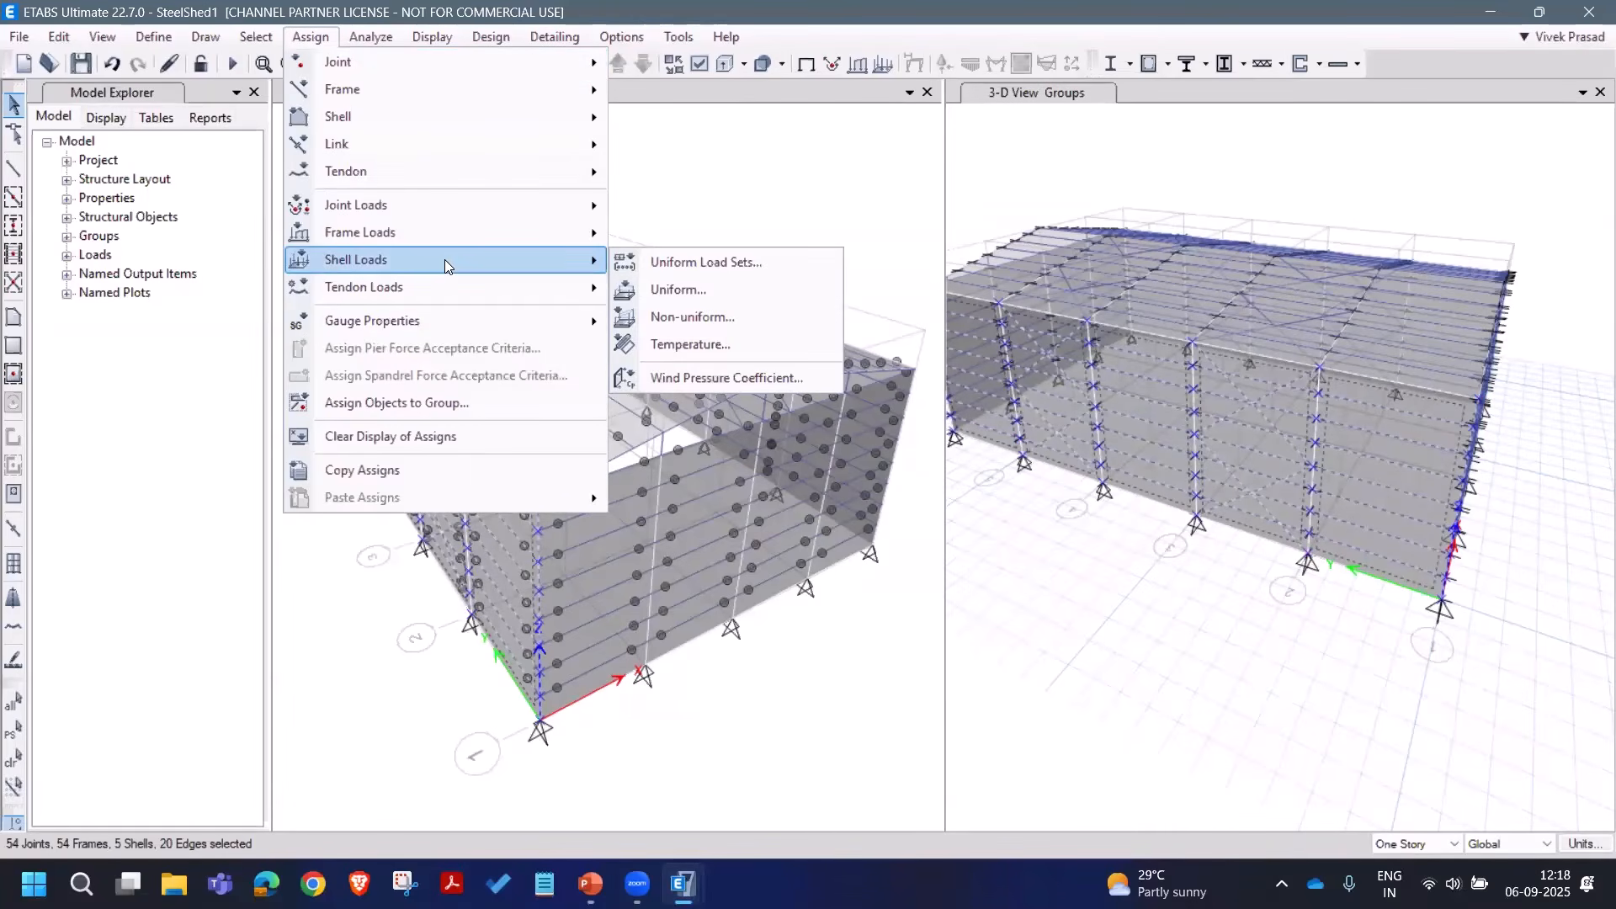
pyautogui.click(825, 378)
pyautogui.moveTo(766, 315); pyautogui.dragTo(1226, 259)
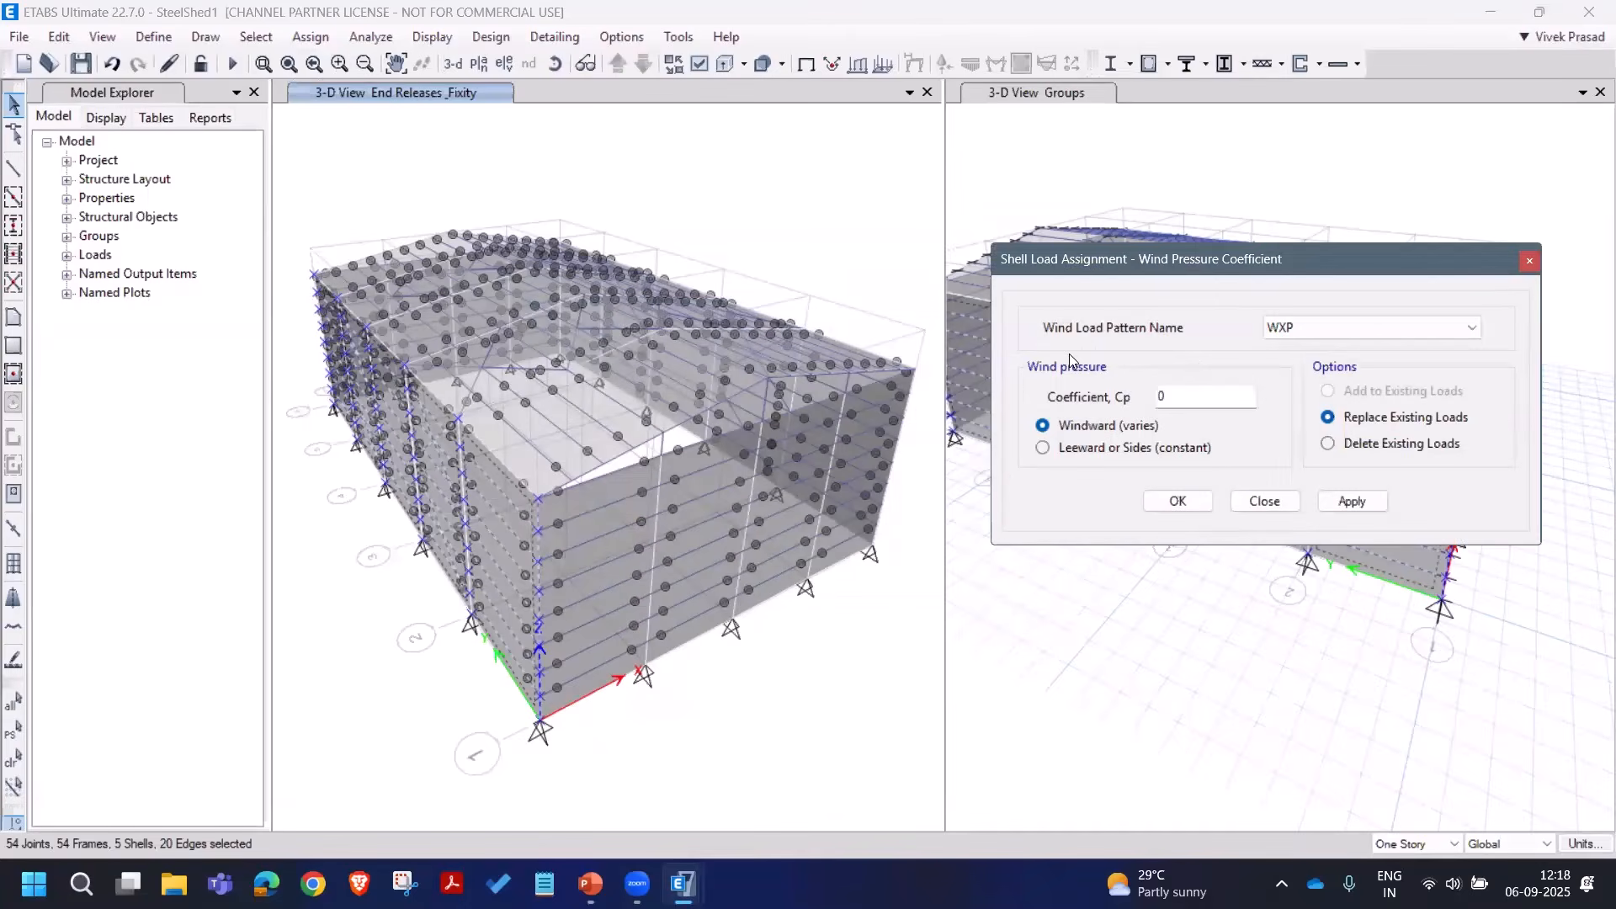
pyautogui.click(1359, 333)
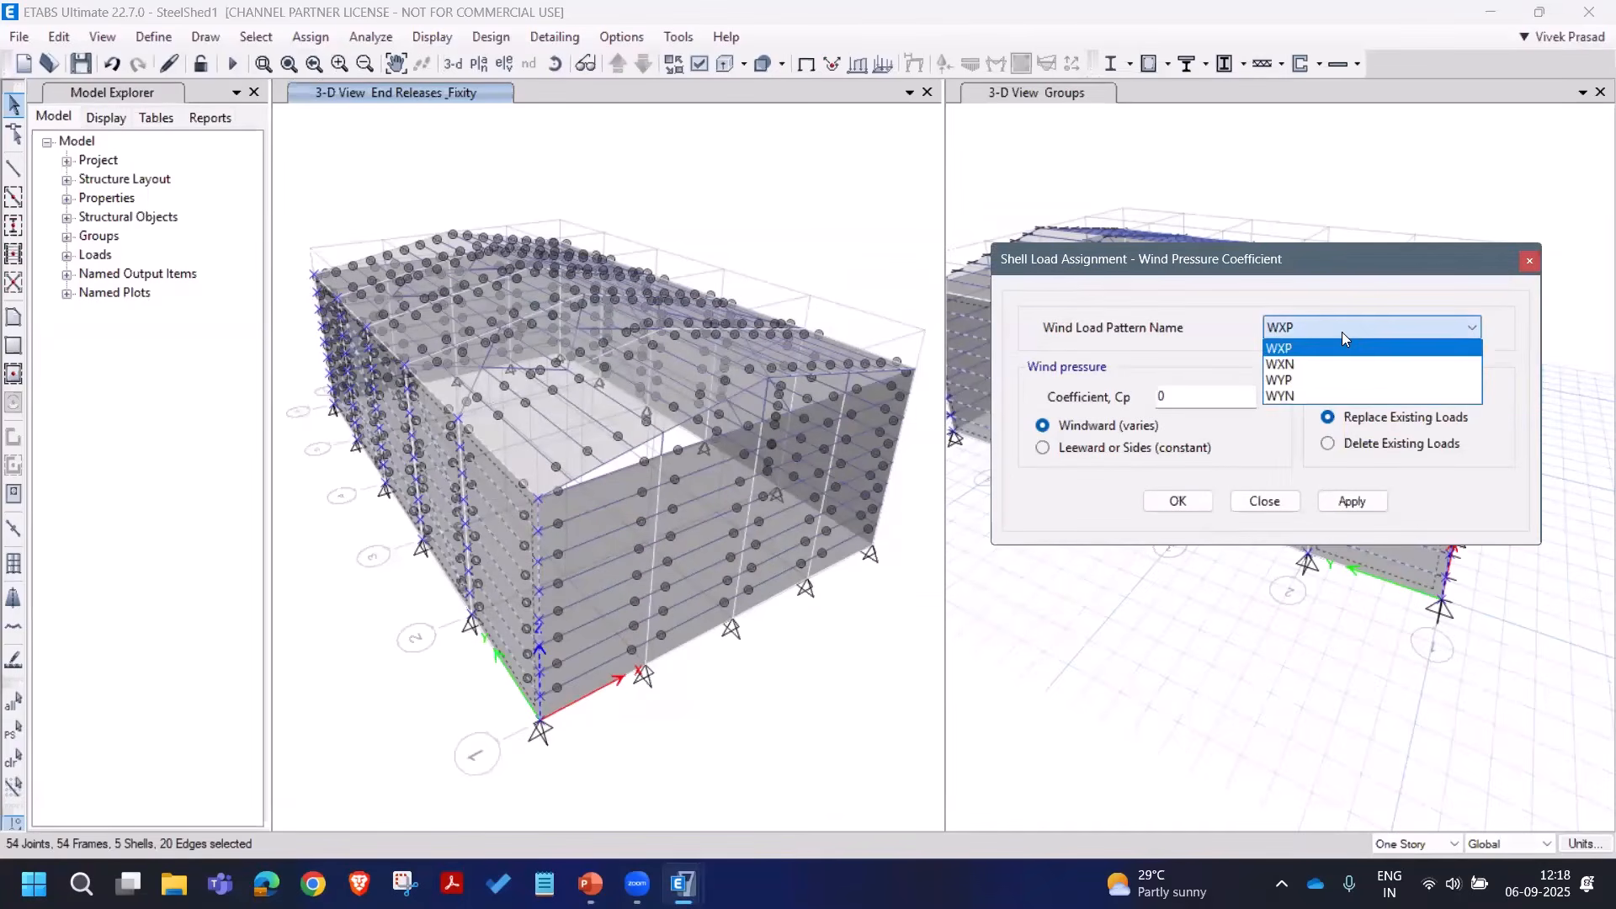
pyautogui.click(1323, 349)
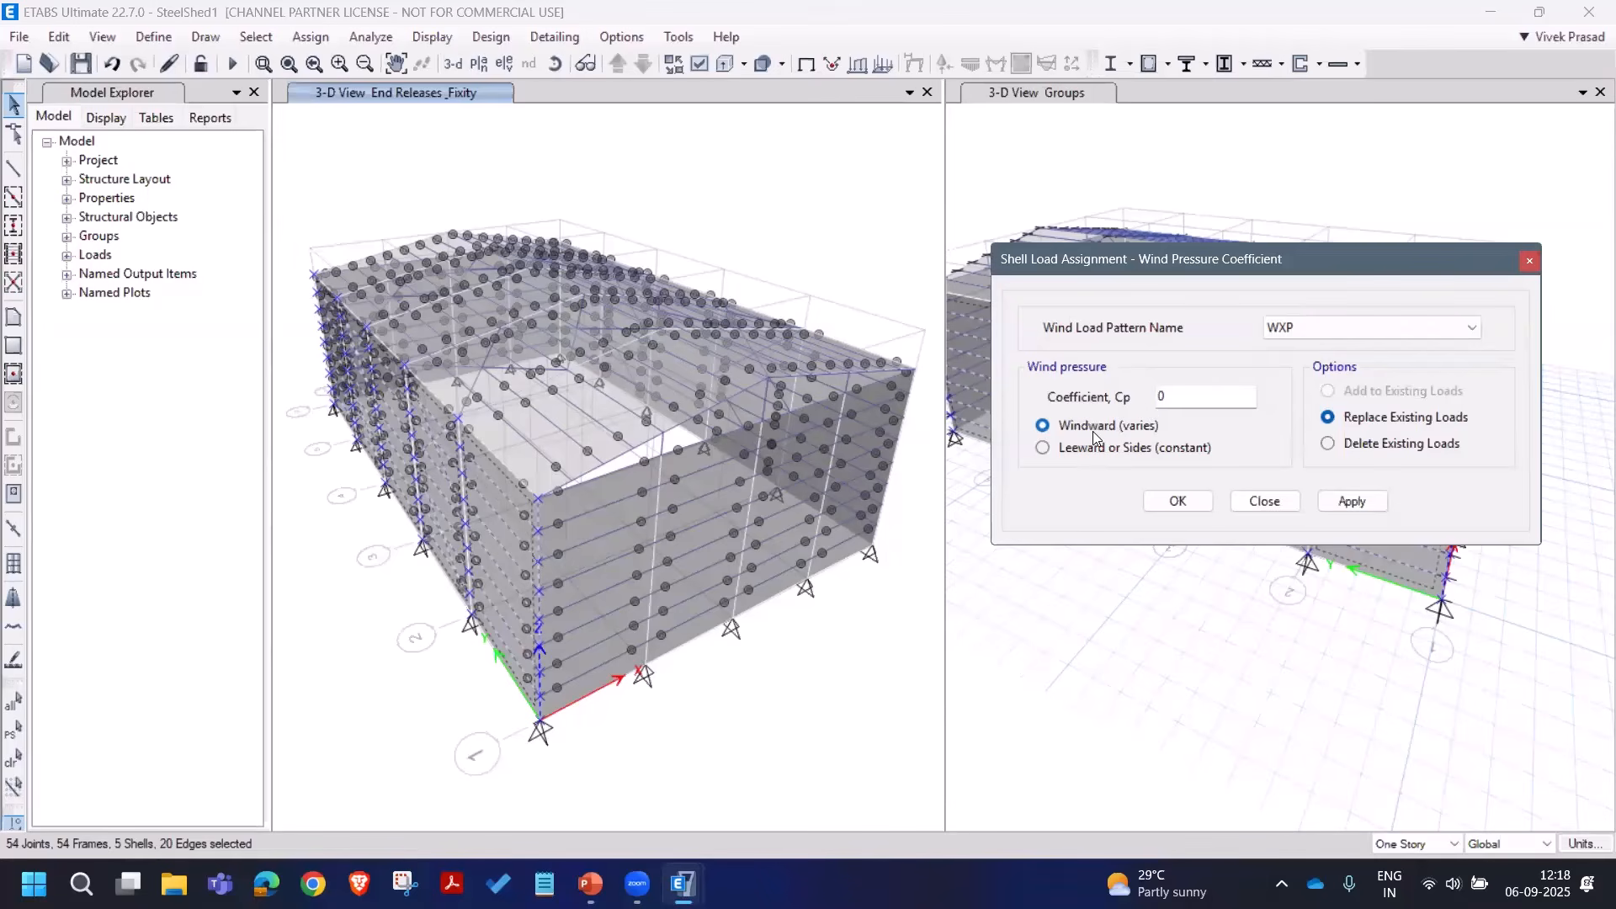
pyautogui.click(1130, 430)
pyautogui.write('0.8')
pyautogui.click(1342, 501)
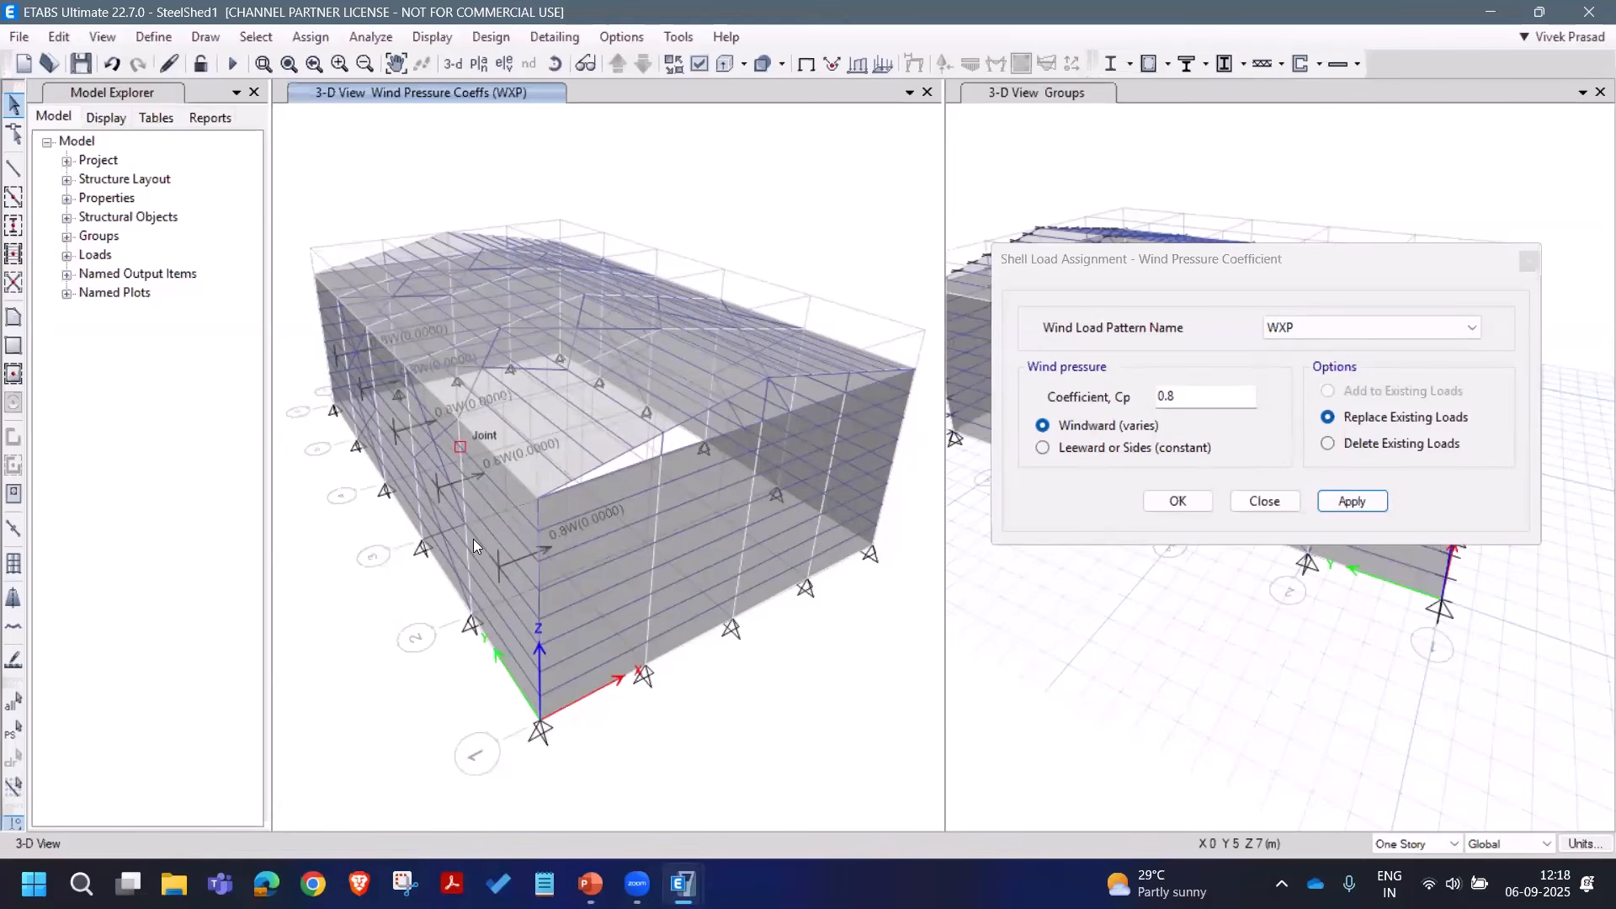
# Step: Reselect the wall and apply a constant -0.2 leeward coefficient under WXN
pyautogui.click(14, 728)
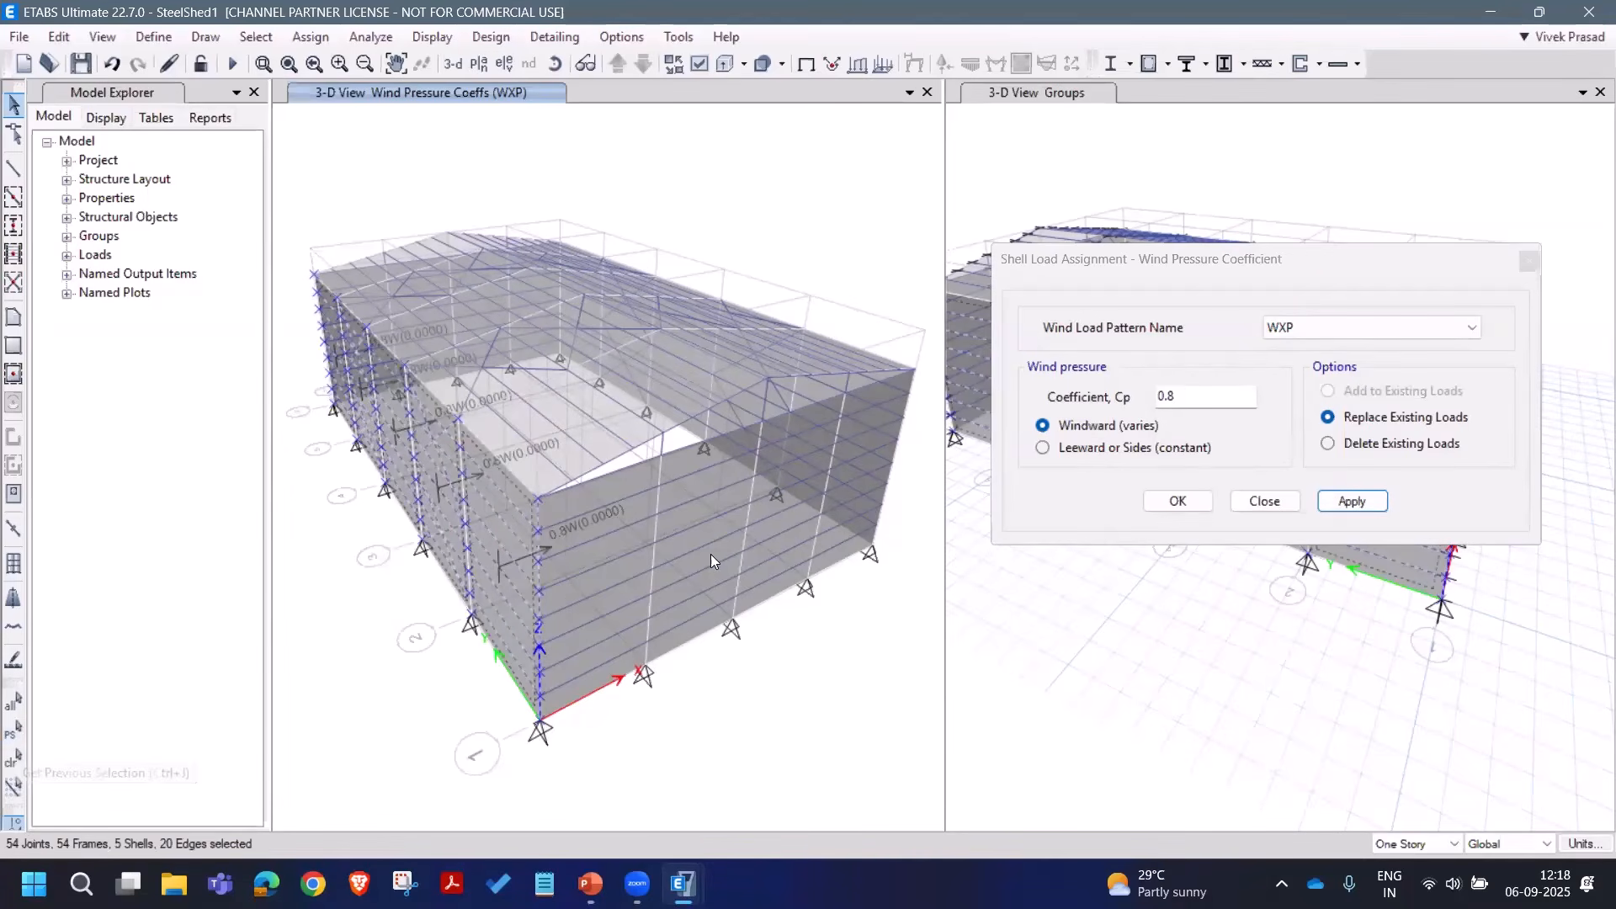
pyautogui.click(1387, 327)
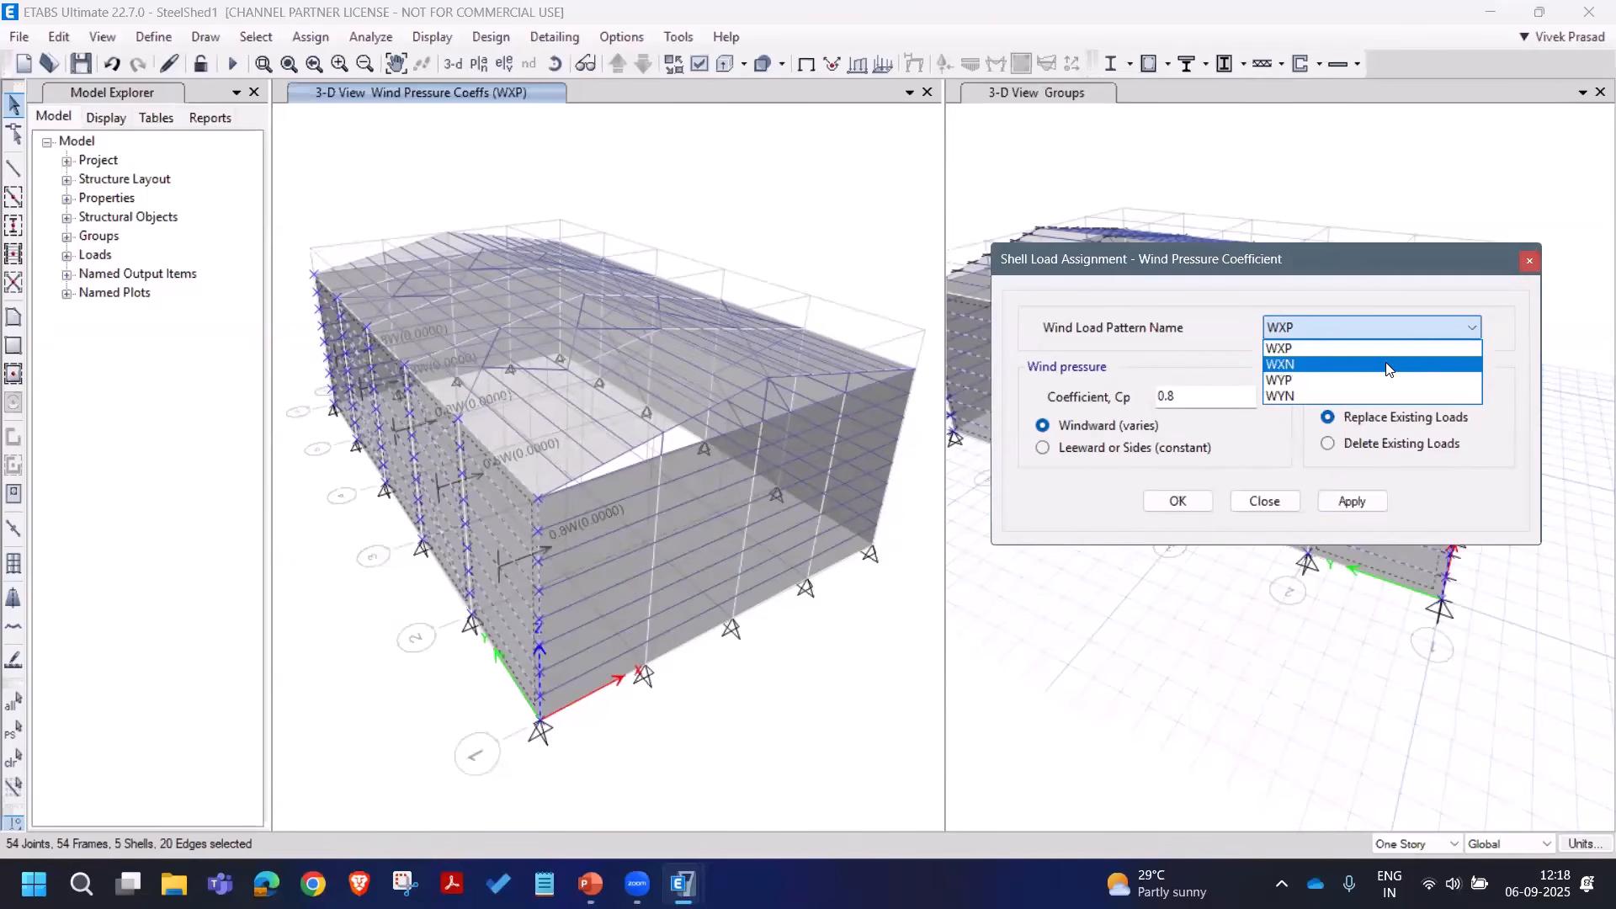
pyautogui.click(1372, 363)
pyautogui.click(1357, 328)
pyautogui.click(1355, 364)
pyautogui.click(1178, 400)
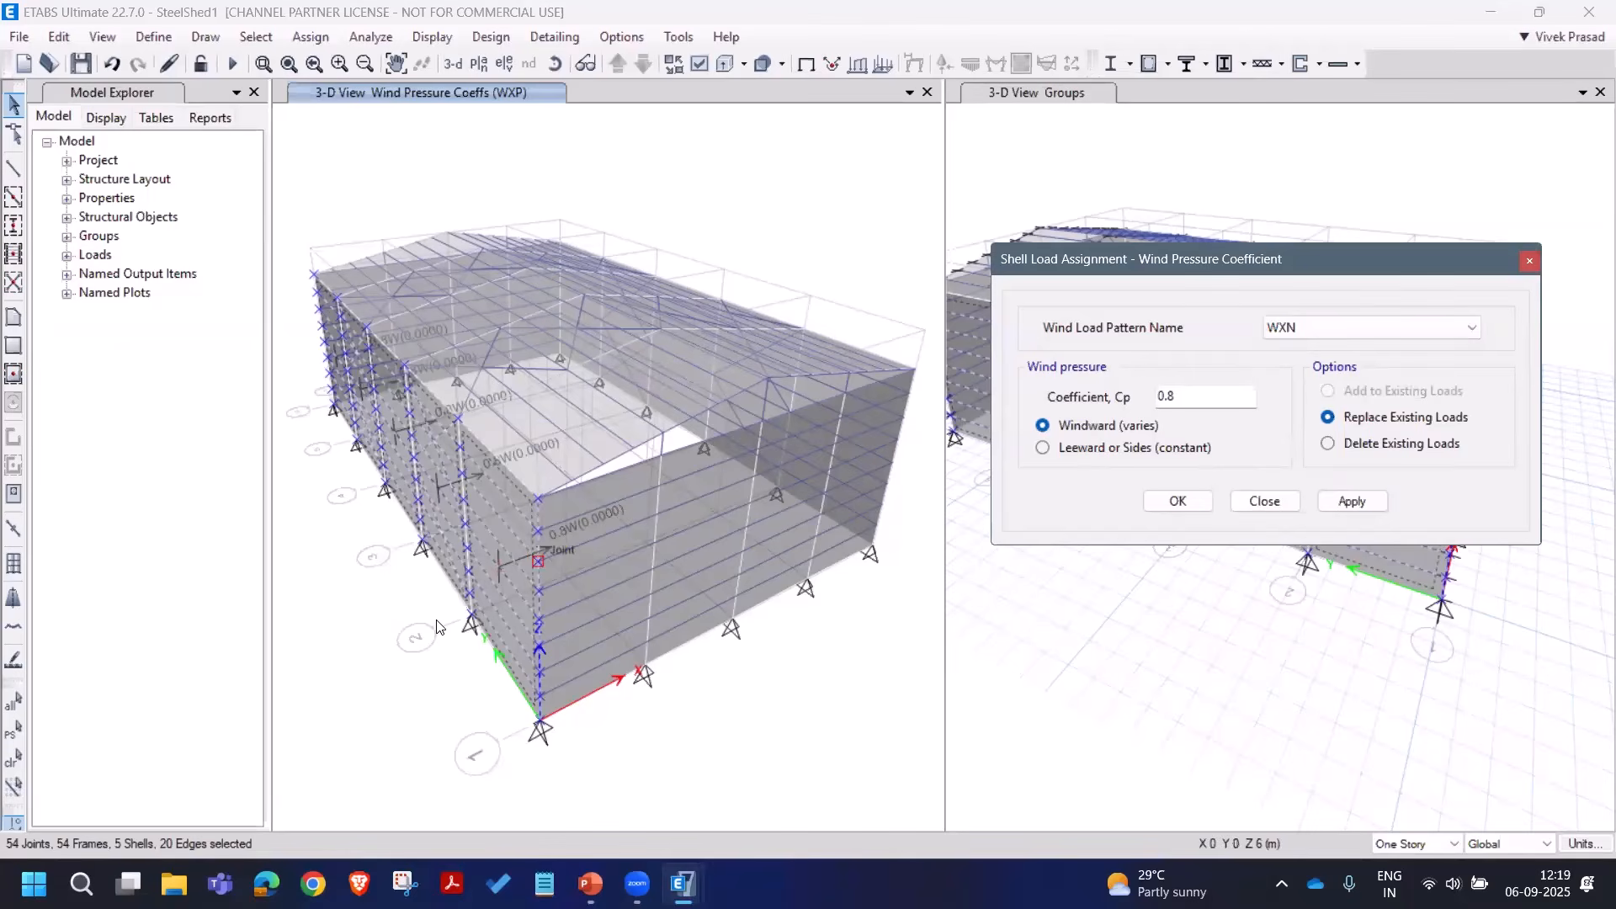
pyautogui.click(1128, 447)
pyautogui.doubleClick(1155, 401)
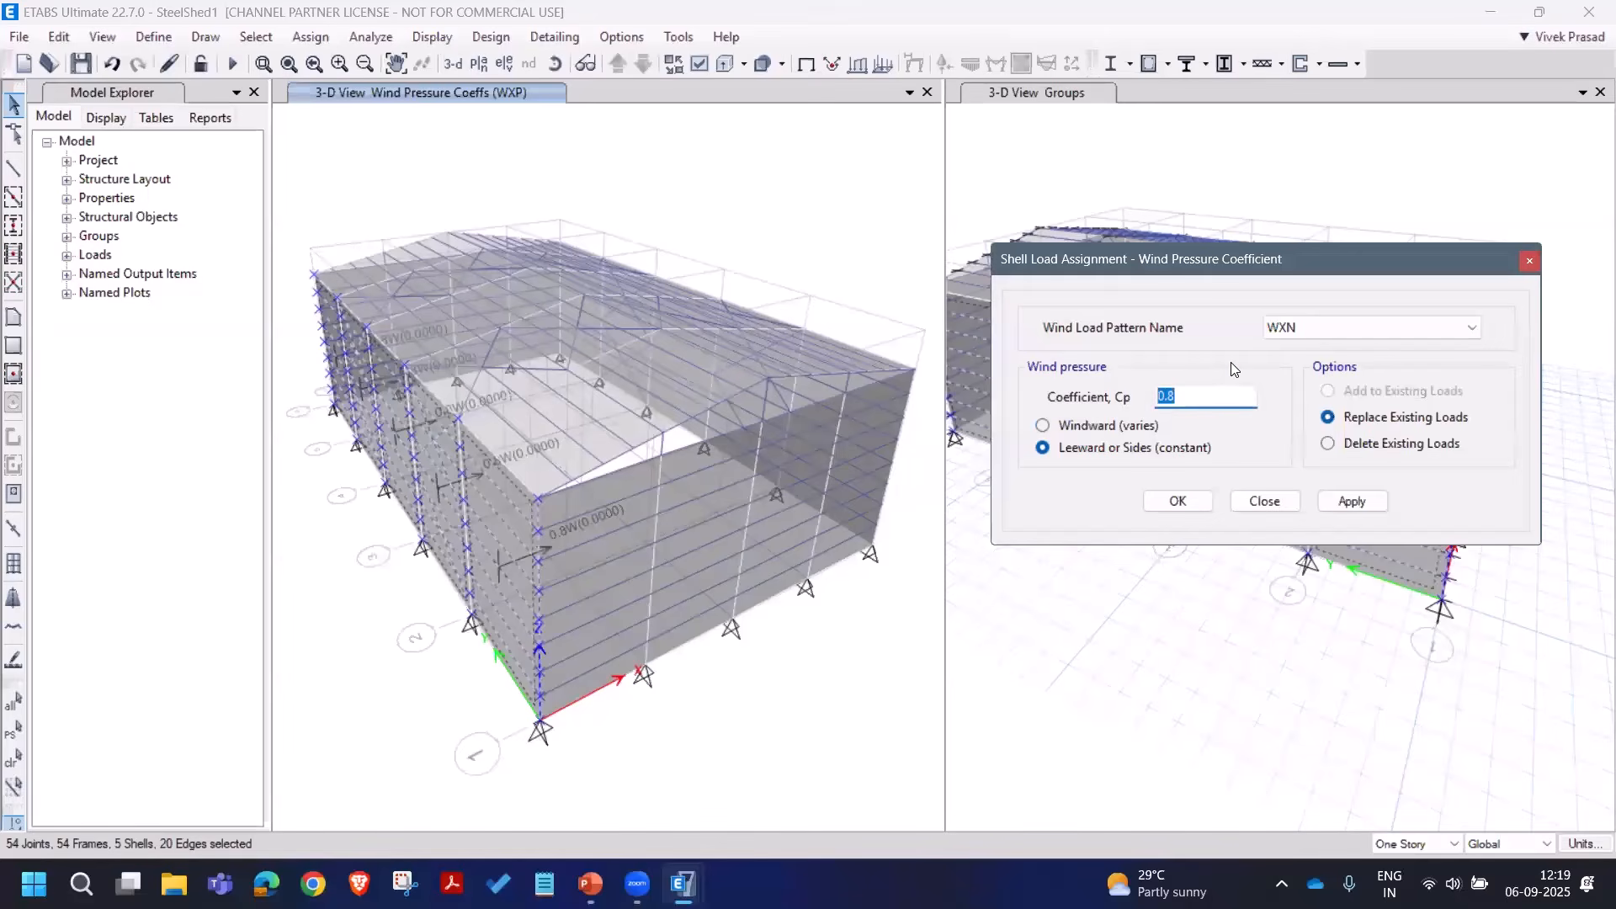
pyautogui.write('-0.2')
pyautogui.click(1346, 500)
pyautogui.click(611, 567)
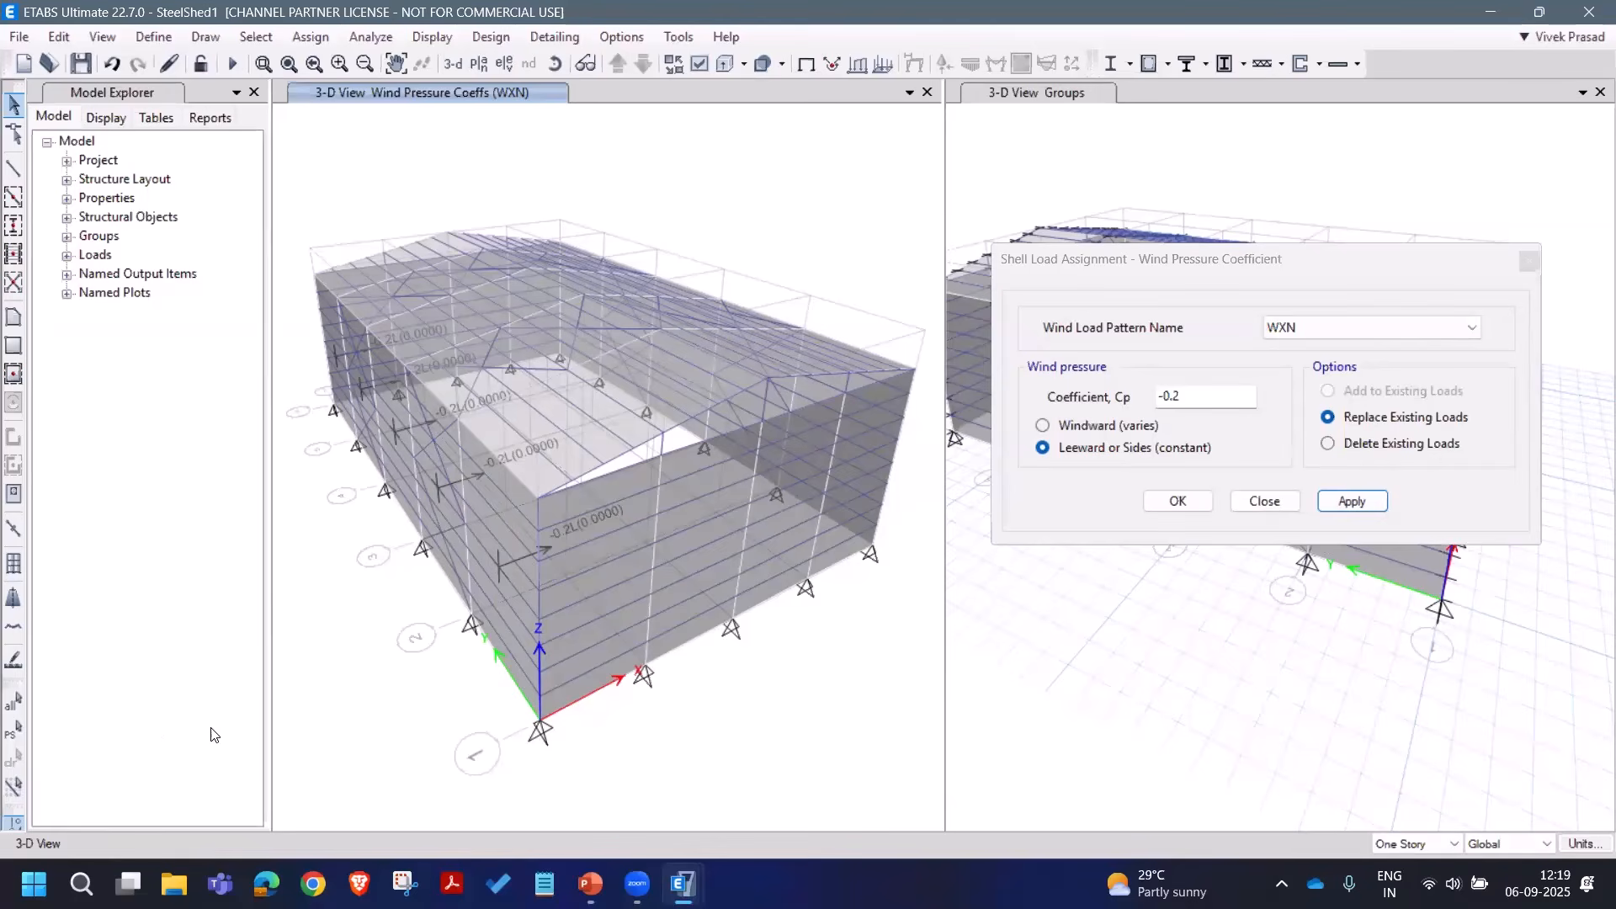
# Step: Select the opposite long wall by its vertical plane through a clicked joint
pyautogui.click(256, 36)
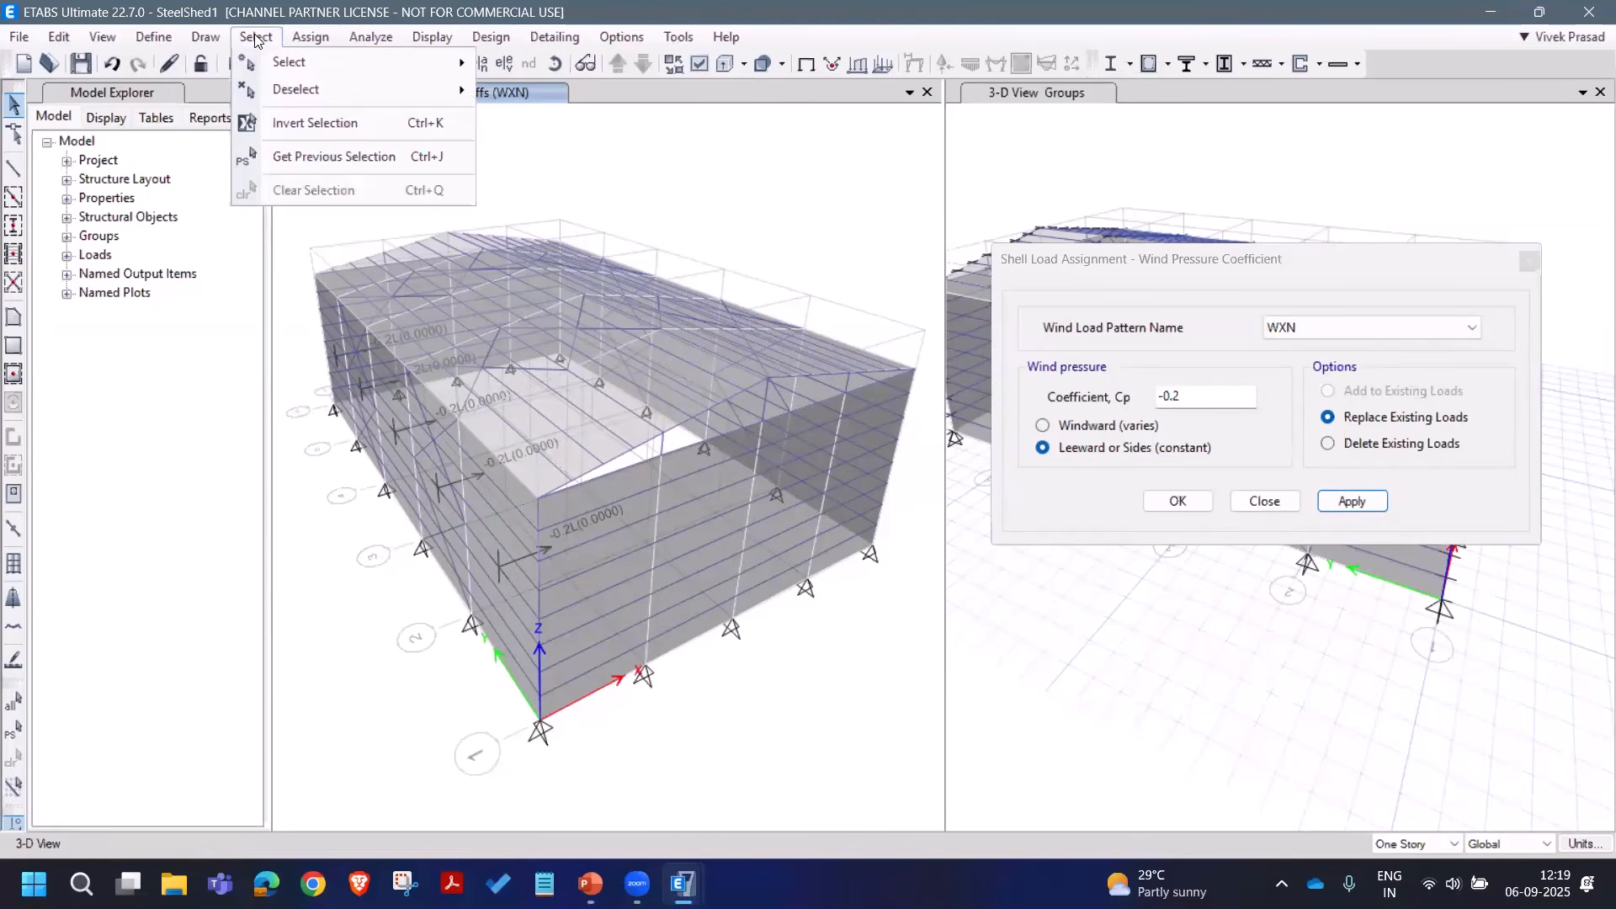
pyautogui.moveTo(606, 180)
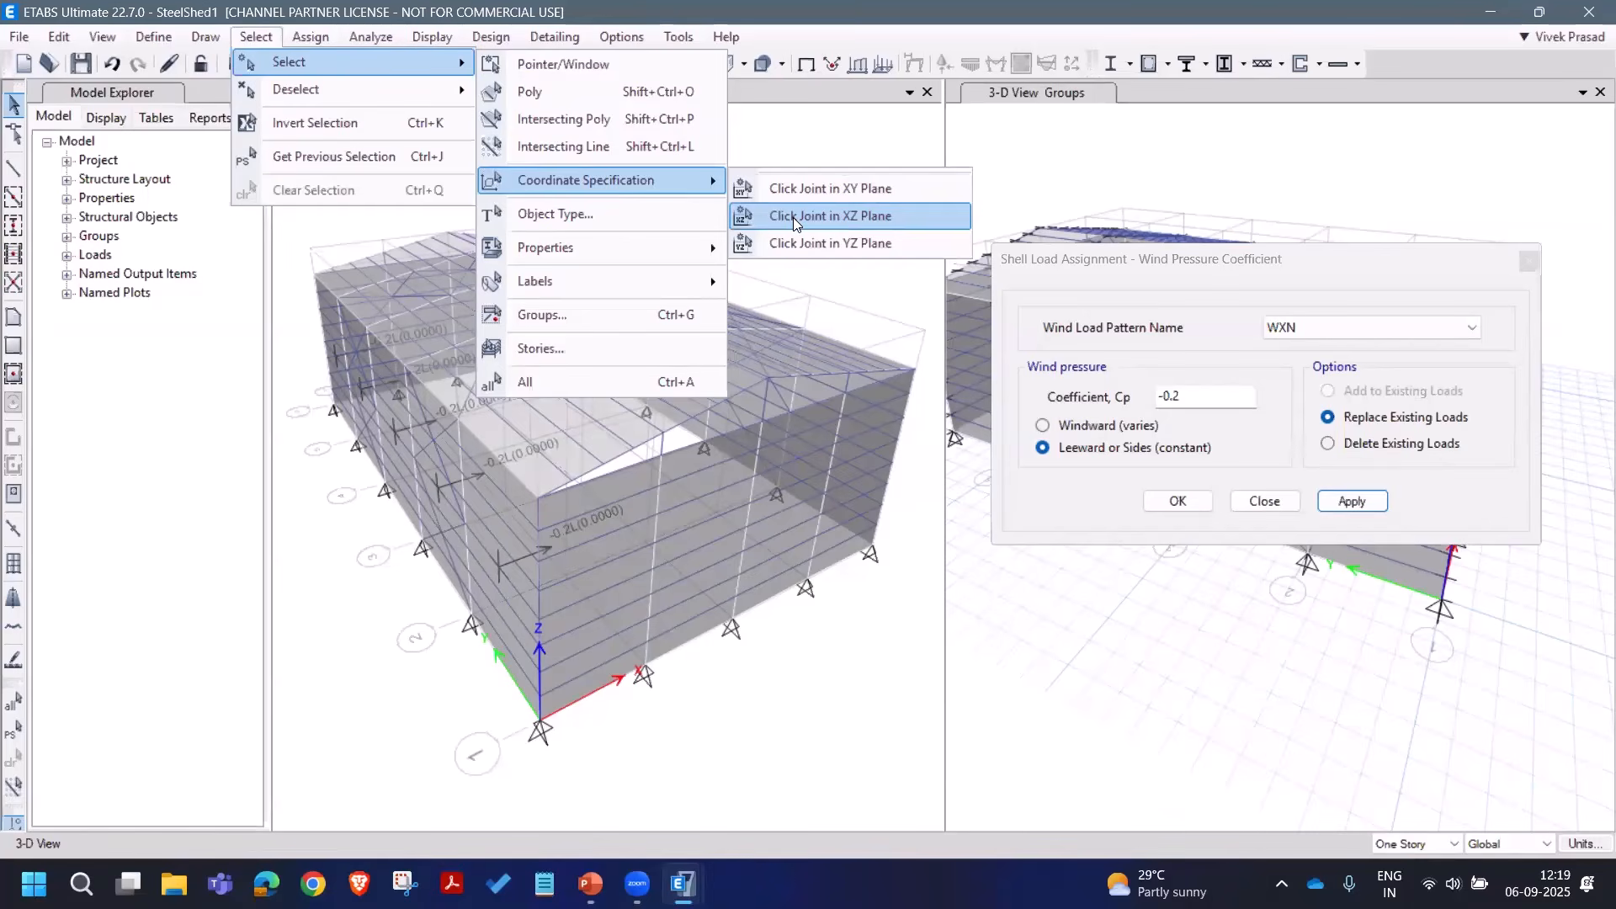
pyautogui.click(803, 243)
pyautogui.click(337, 372)
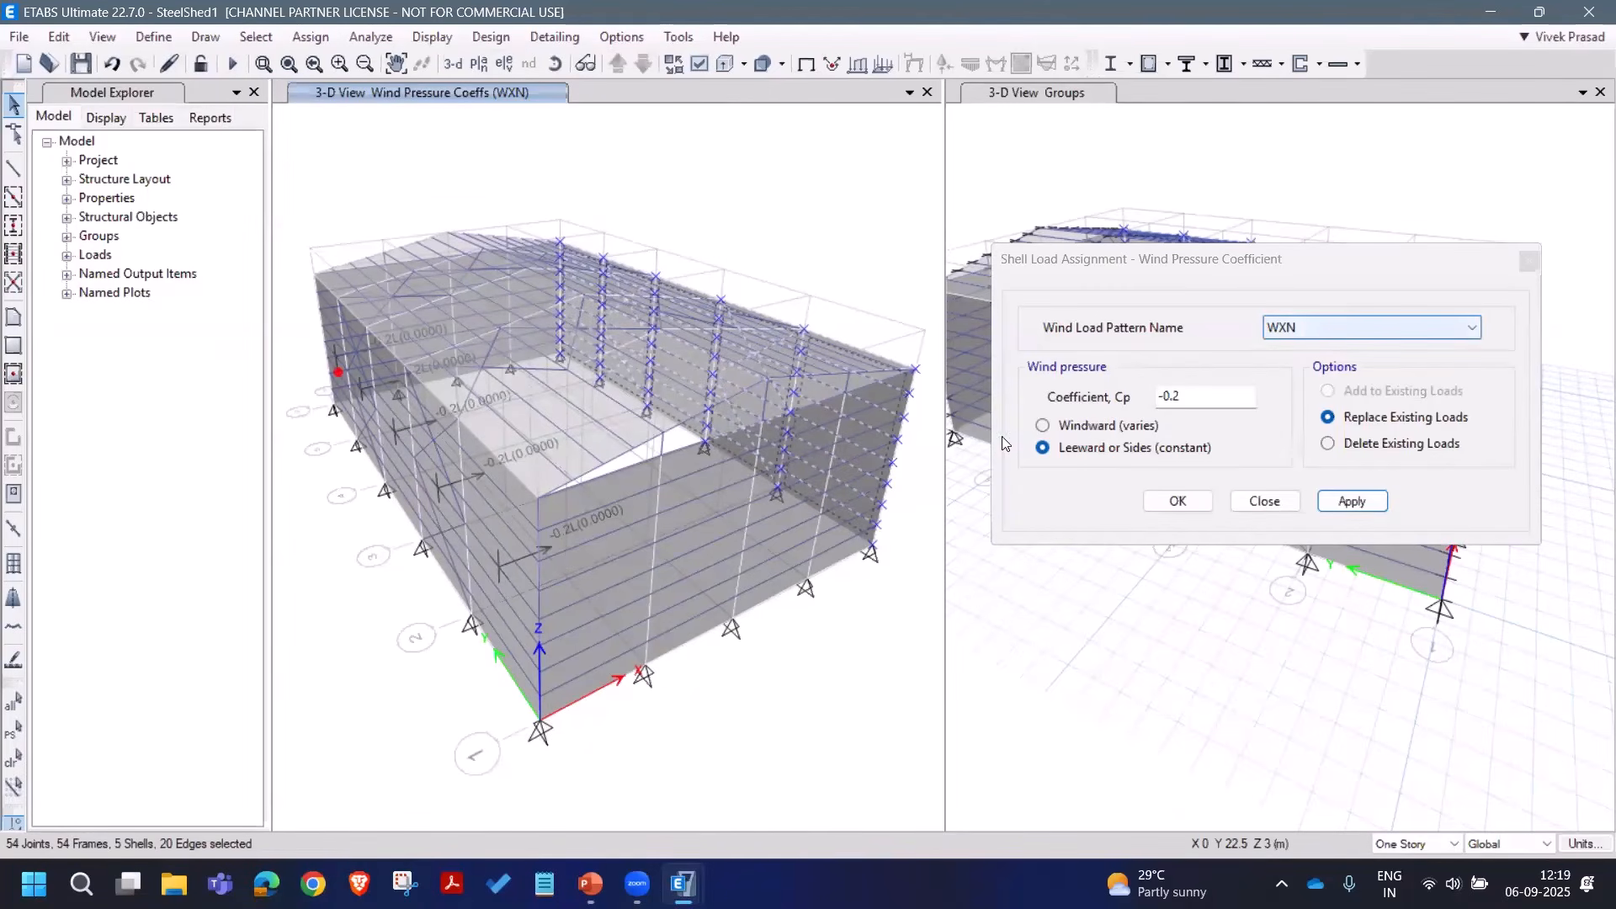
# Step: Apply a -0.8 windward coefficient under WXN to the opposite wall
pyautogui.click(1099, 426)
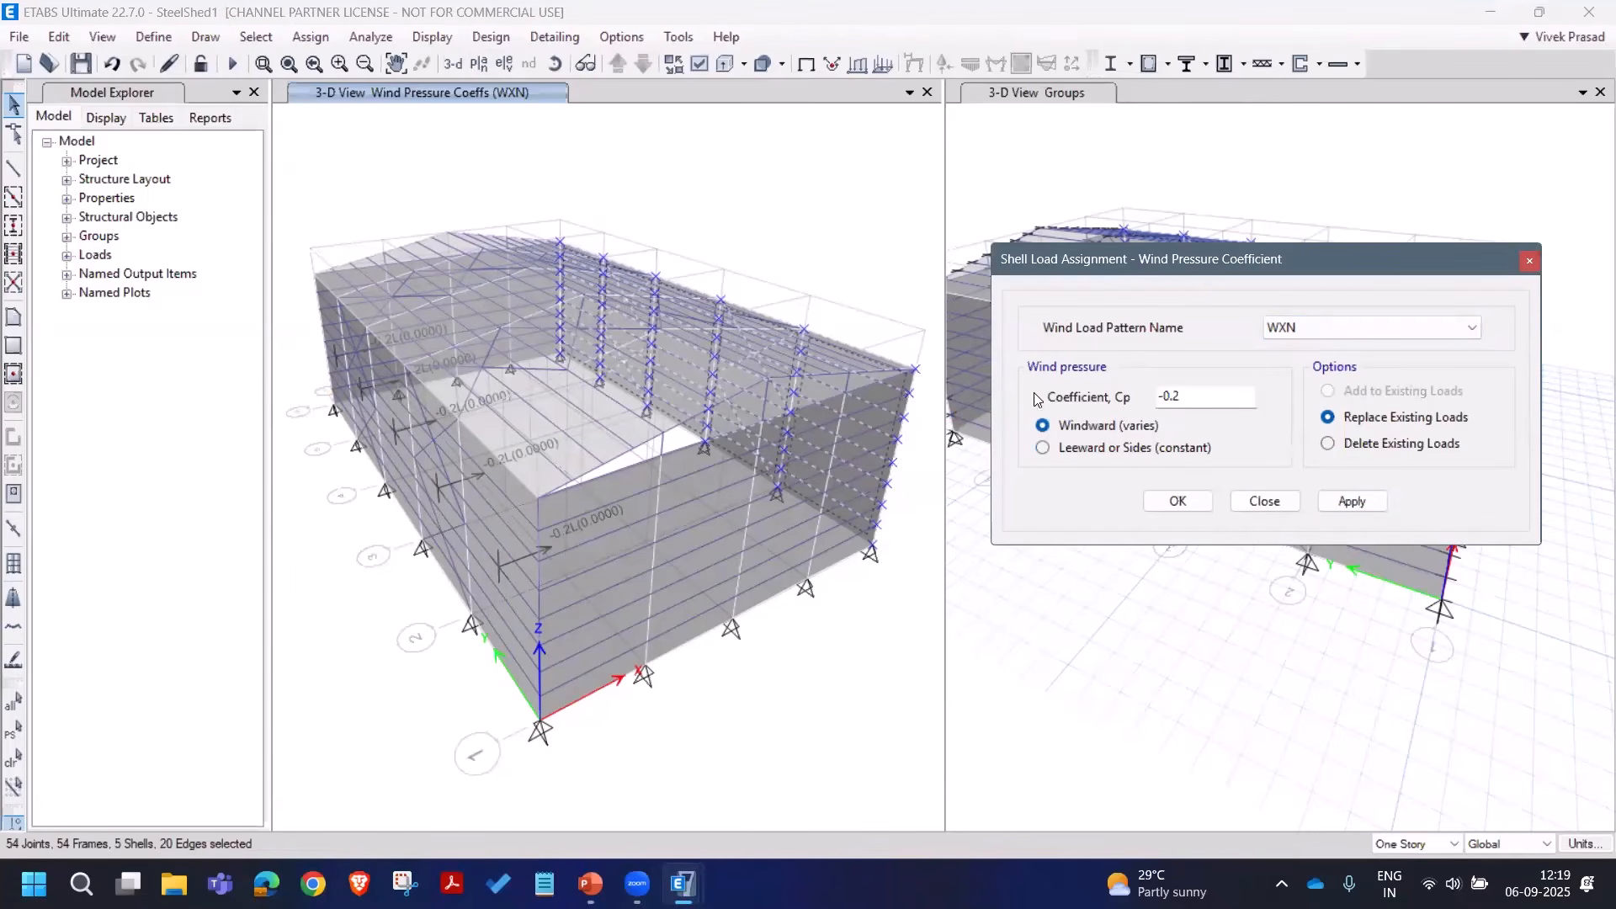
pyautogui.moveTo(1180, 395); pyautogui.dragTo(1142, 397)
pyautogui.moveTo(711, 378); pyautogui.dragTo(652, 384, button='middle')
pyautogui.moveTo(1181, 399); pyautogui.dragTo(1105, 402)
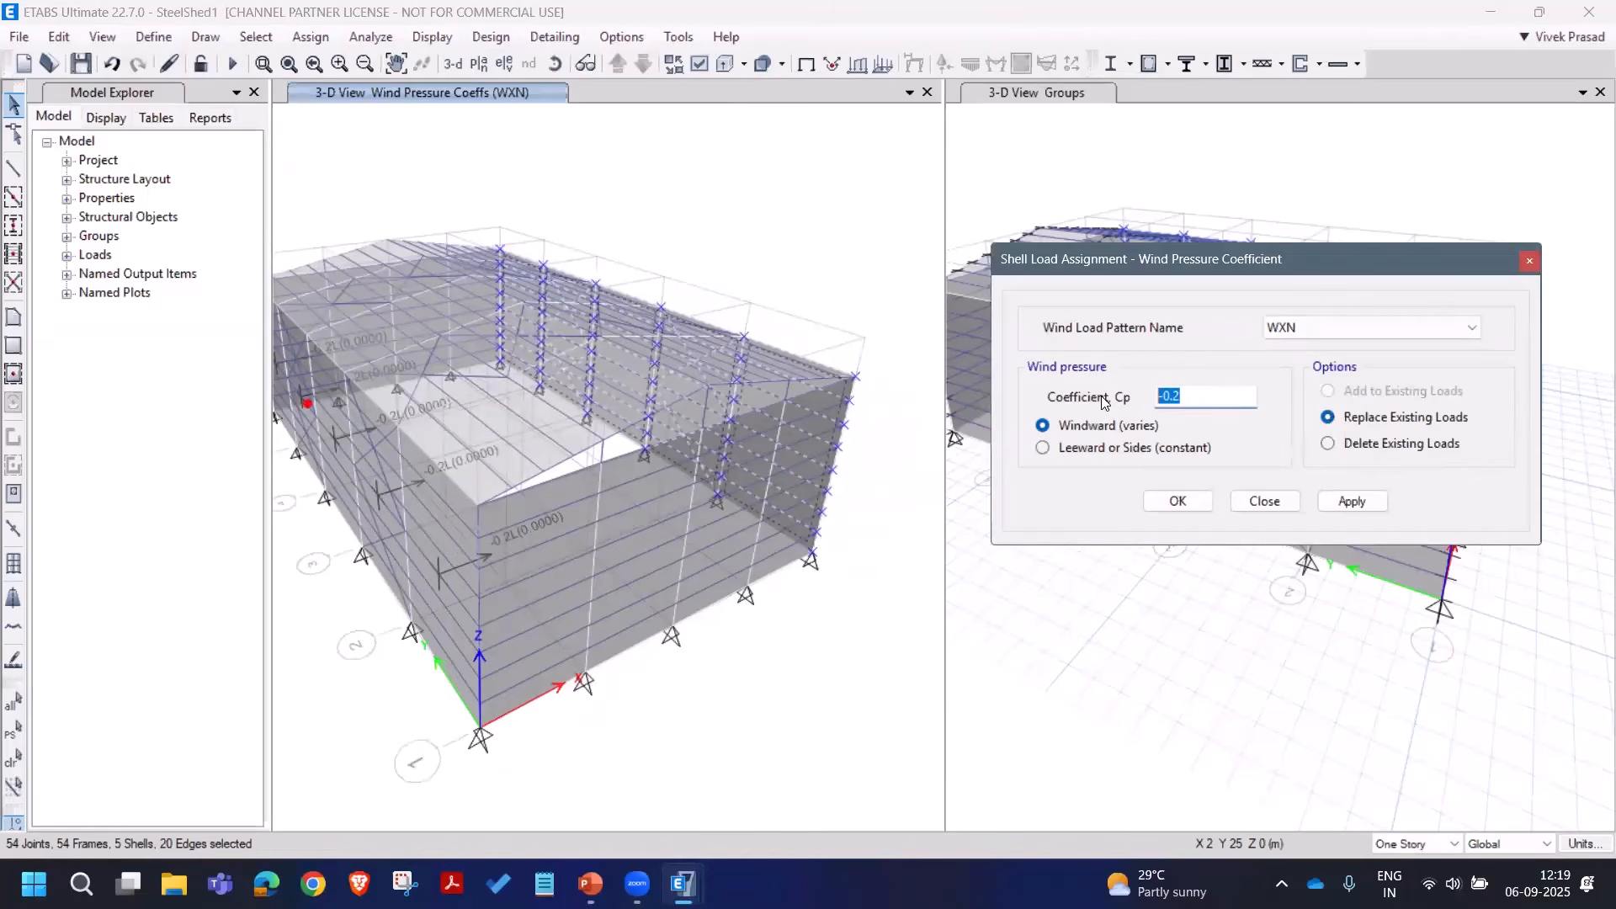
pyautogui.write('-0.8')
pyautogui.click(1291, 330)
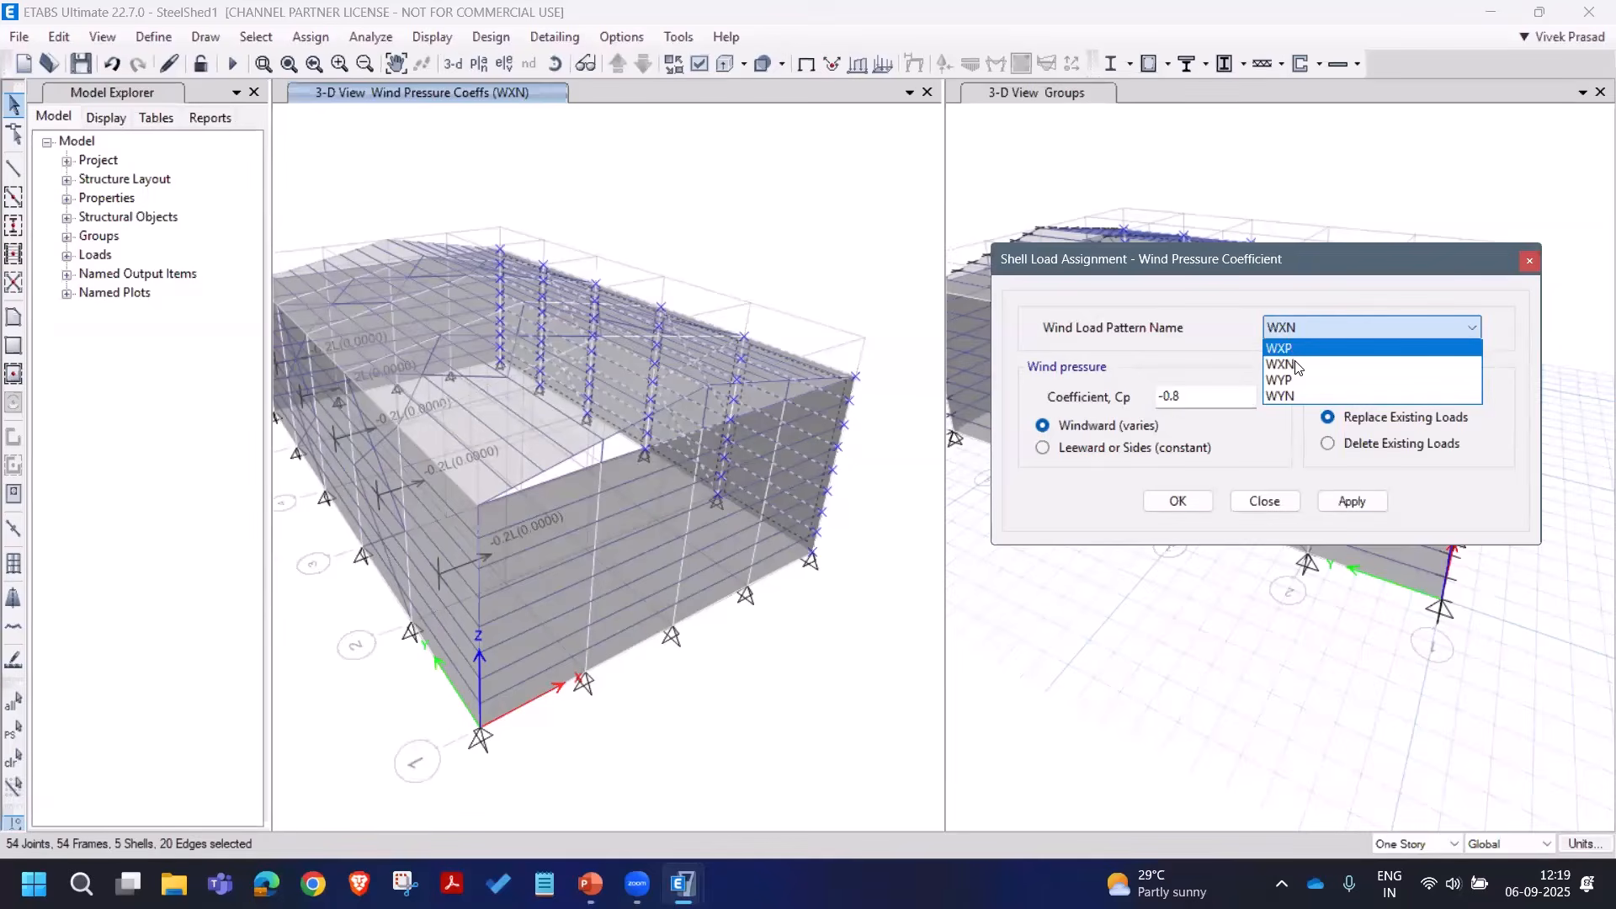
pyautogui.click(1297, 366)
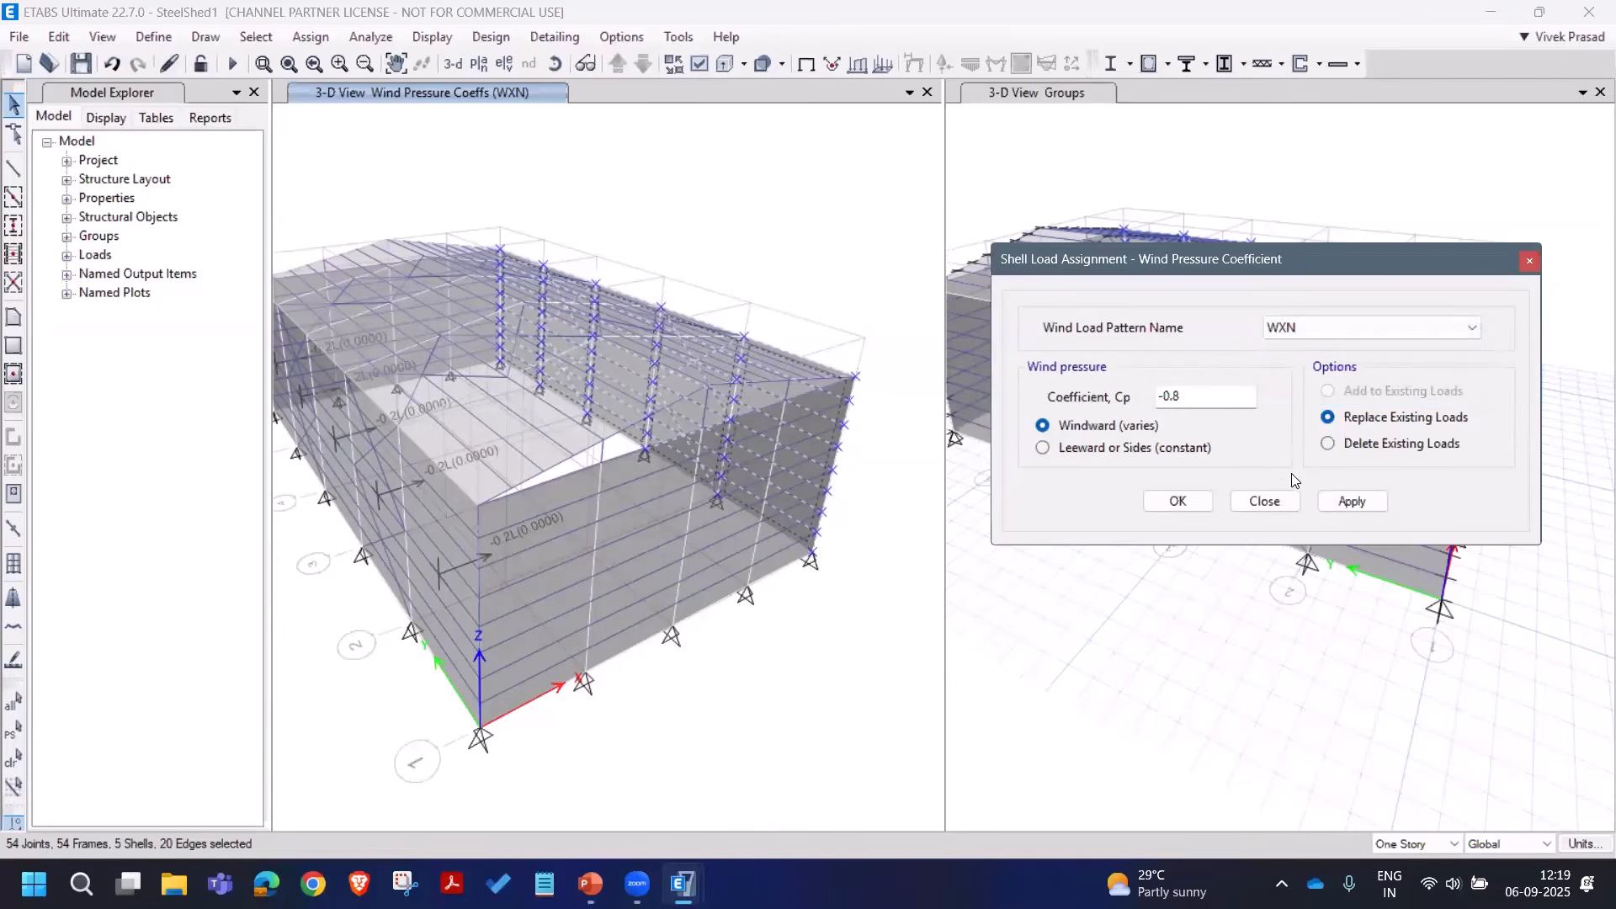
pyautogui.click(1347, 502)
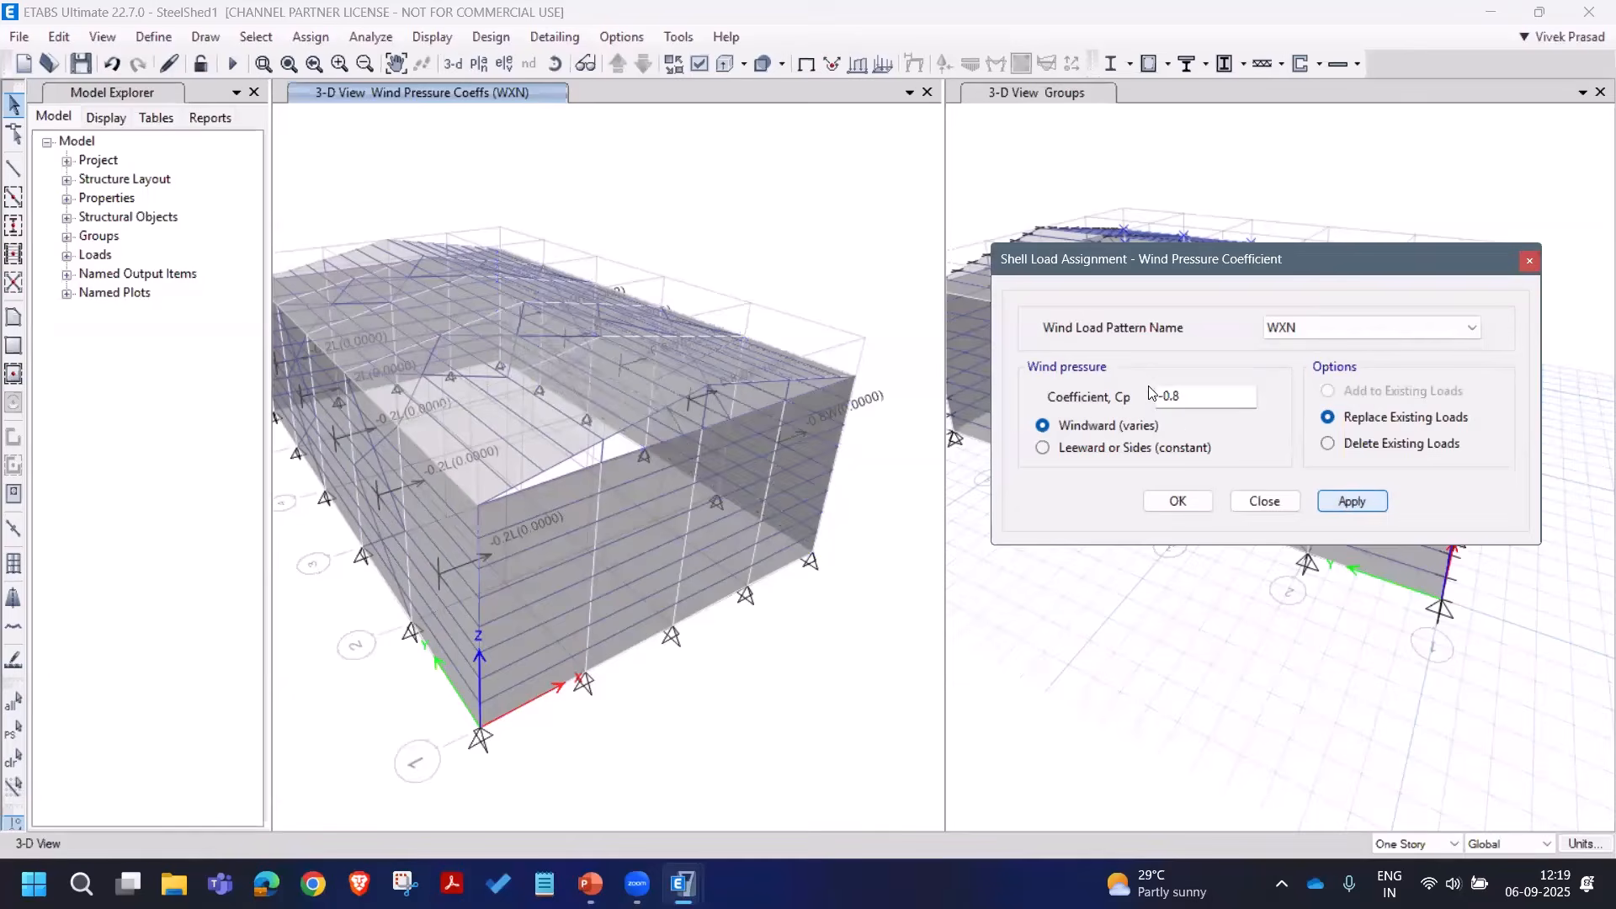
# Step: Apply a constant 0.2 leeward coefficient under WXP to the same wall
pyautogui.click(1301, 328)
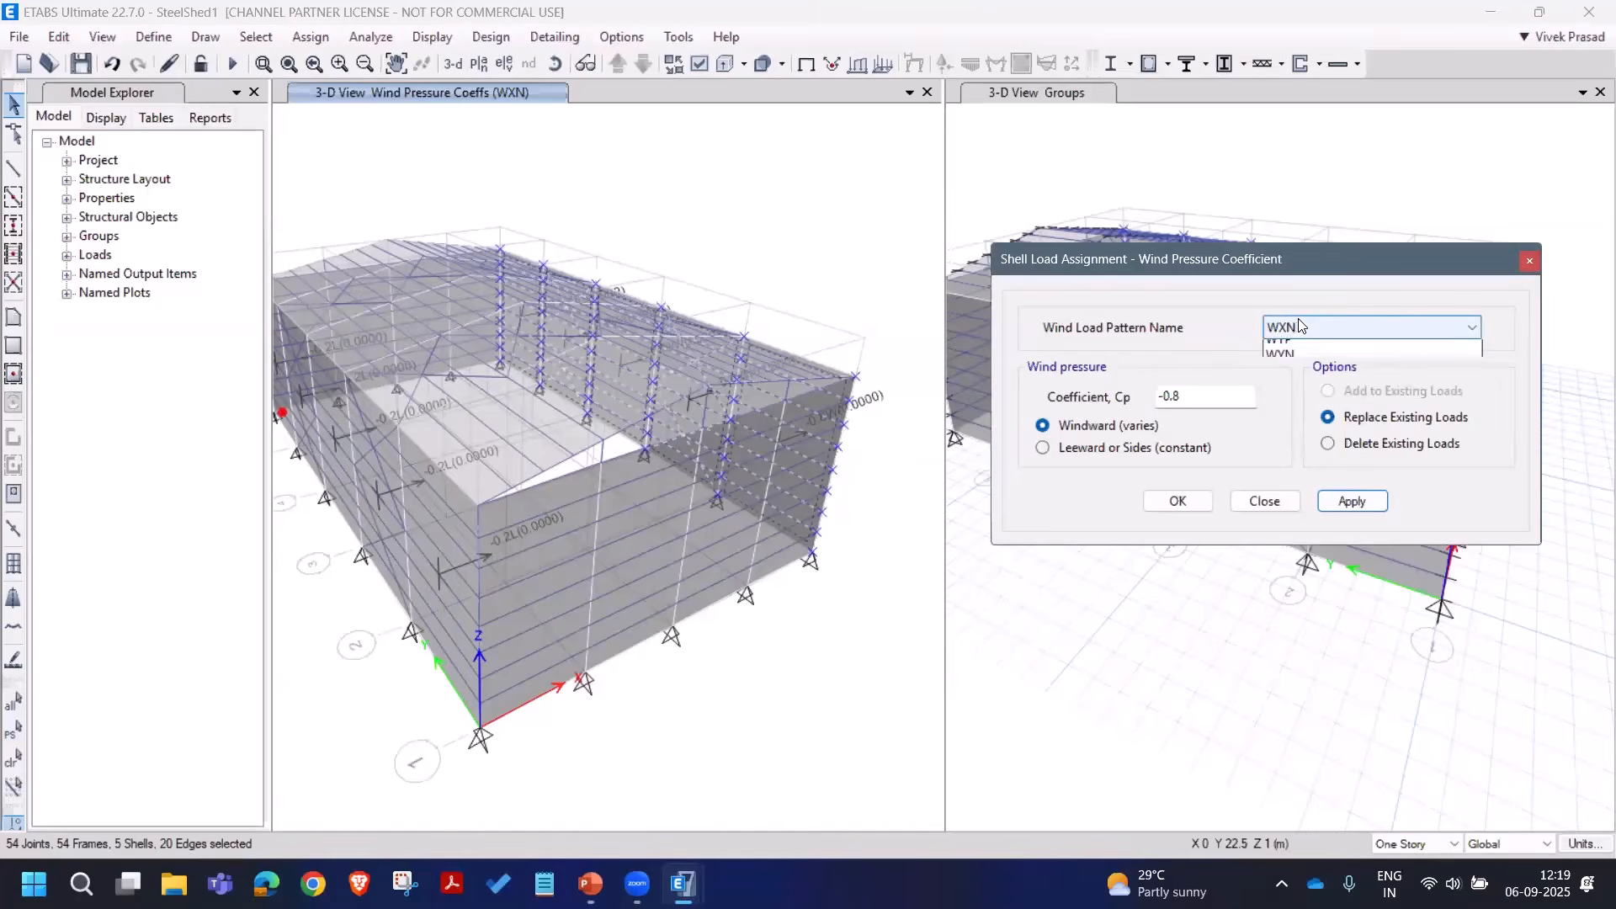
pyautogui.click(1302, 350)
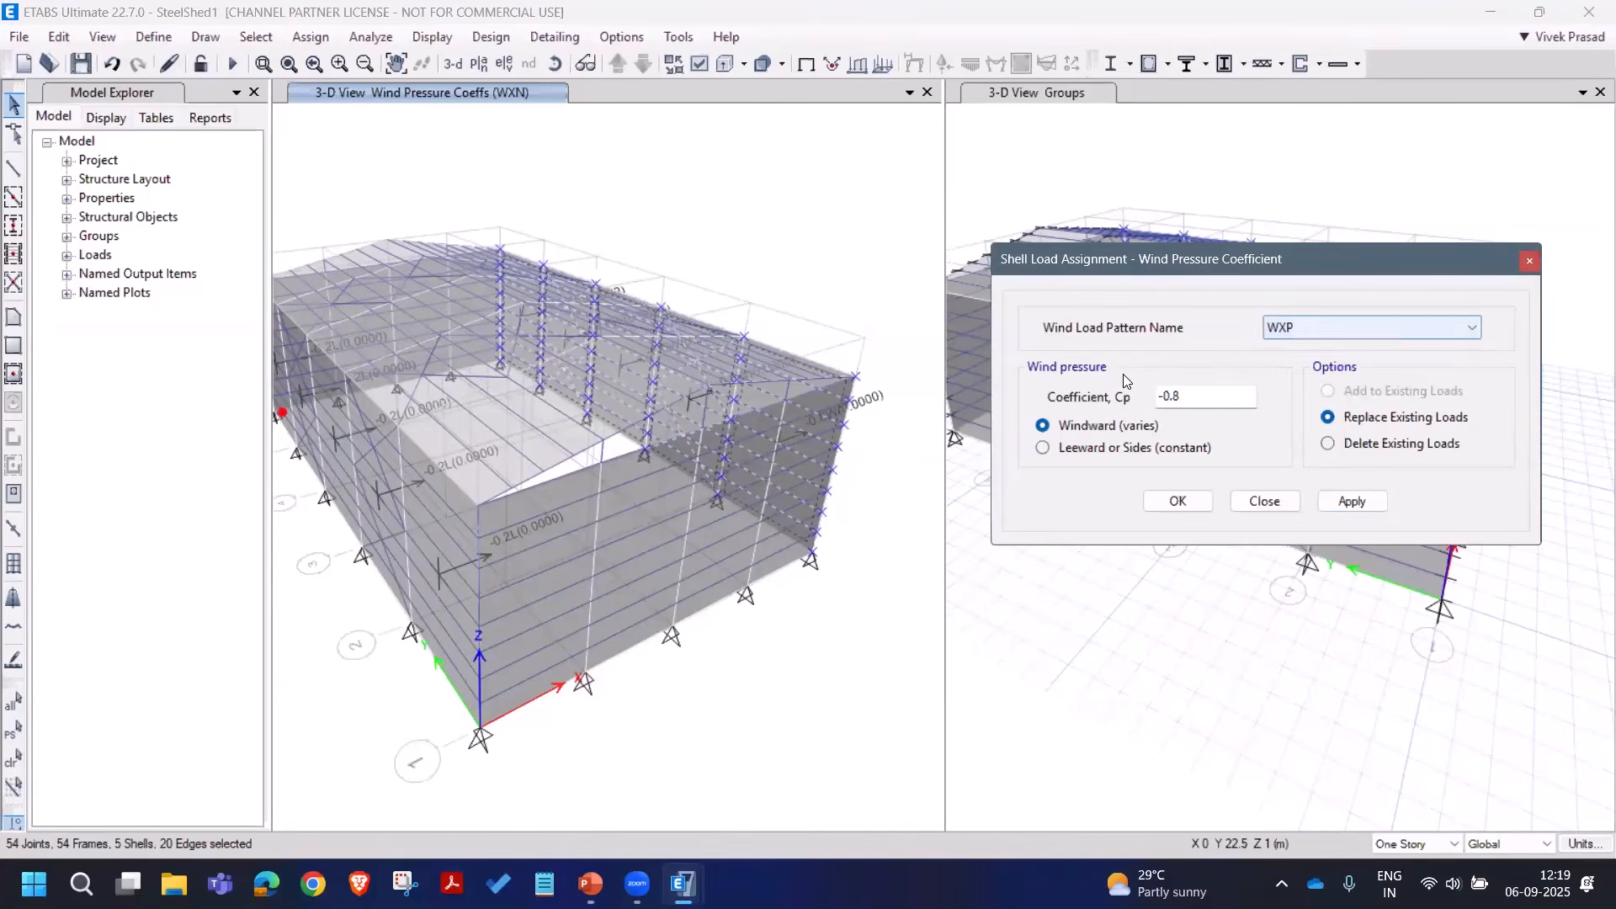
pyautogui.doubleClick(1176, 396)
pyautogui.click(1092, 454)
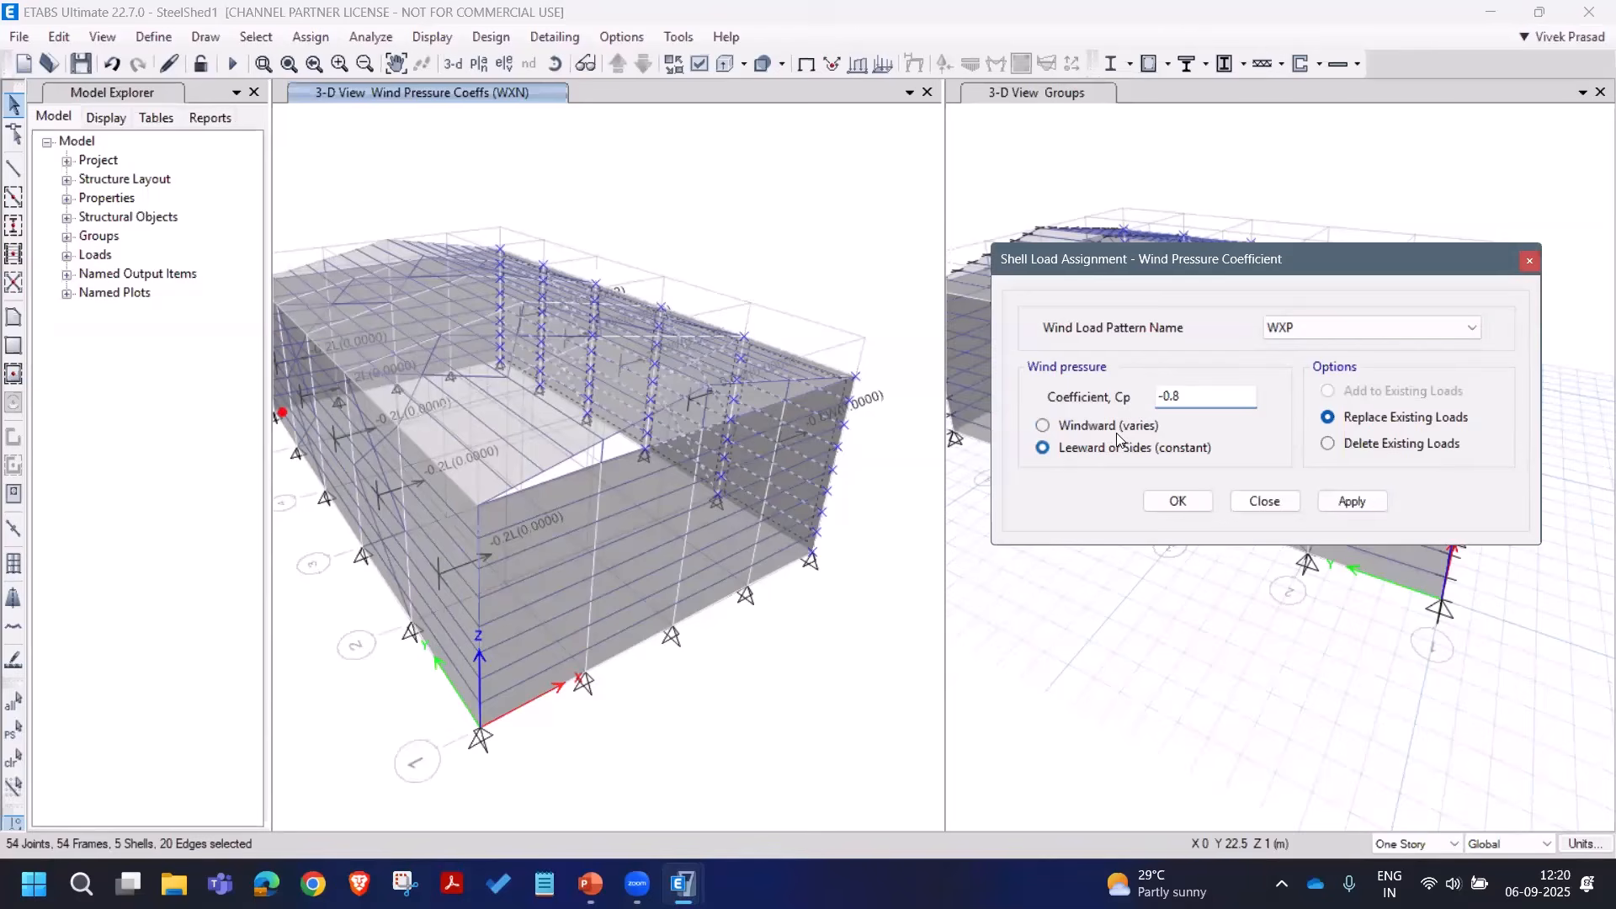
pyautogui.doubleClick(1170, 396)
pyautogui.write('0.2')
pyautogui.click(1353, 500)
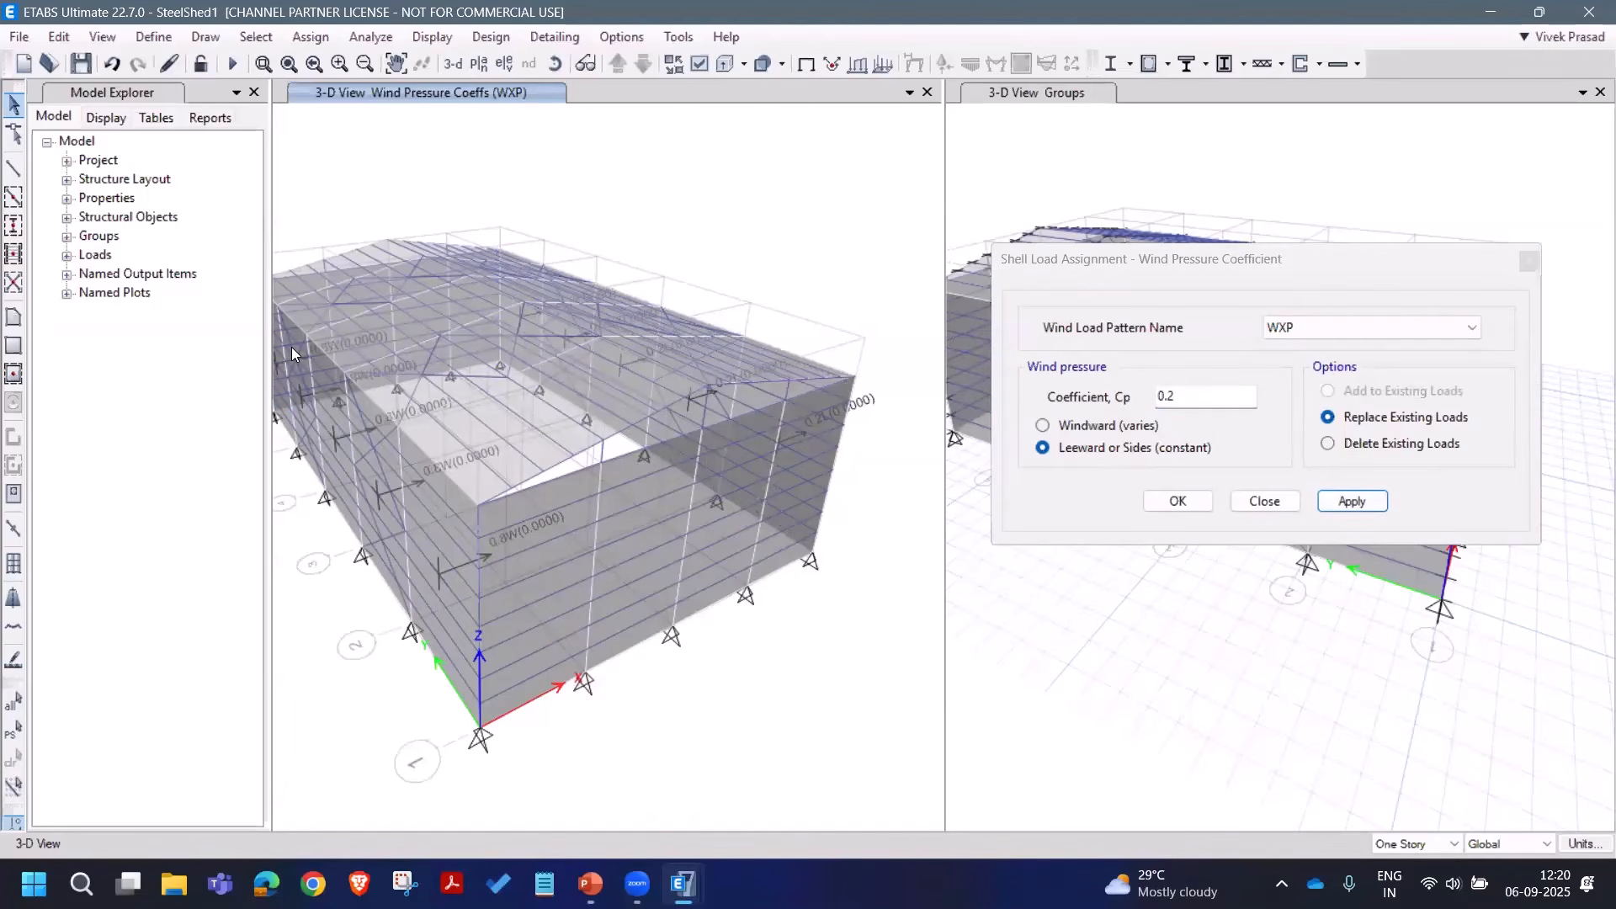
# Step: Select the front end wall by its vertical plane, clearing a mistaken roof-level selection first
pyautogui.click(256, 36)
pyautogui.moveTo(353, 61)
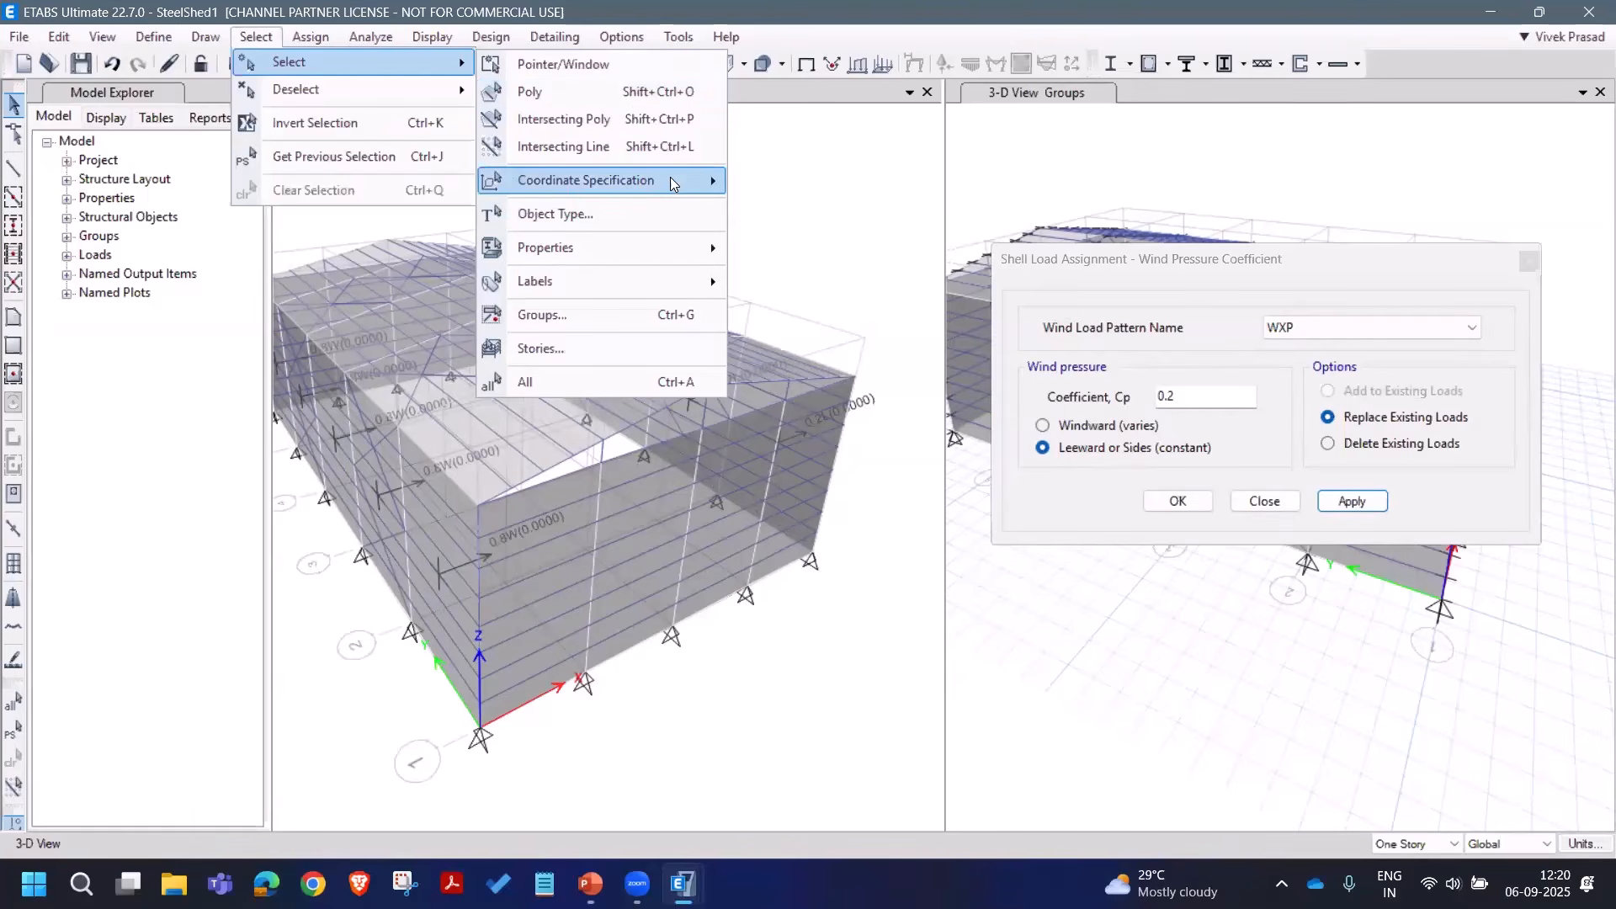
pyautogui.moveTo(589, 179)
pyautogui.click(785, 188)
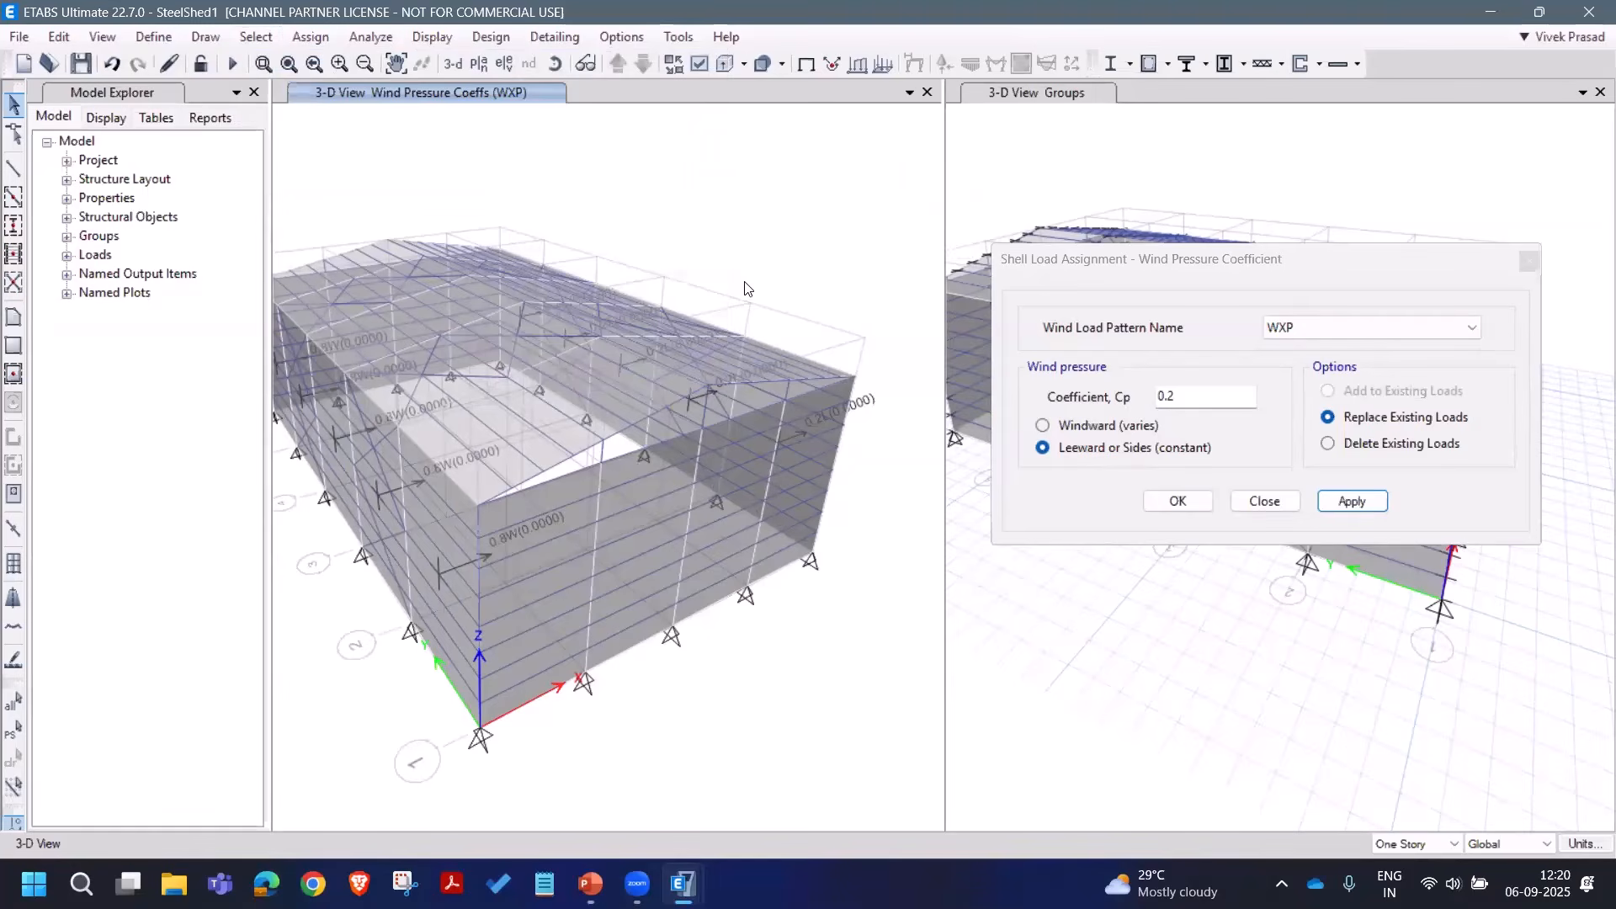
pyautogui.click(477, 506)
pyautogui.click(14, 759)
pyautogui.click(273, 37)
pyautogui.moveTo(286, 62)
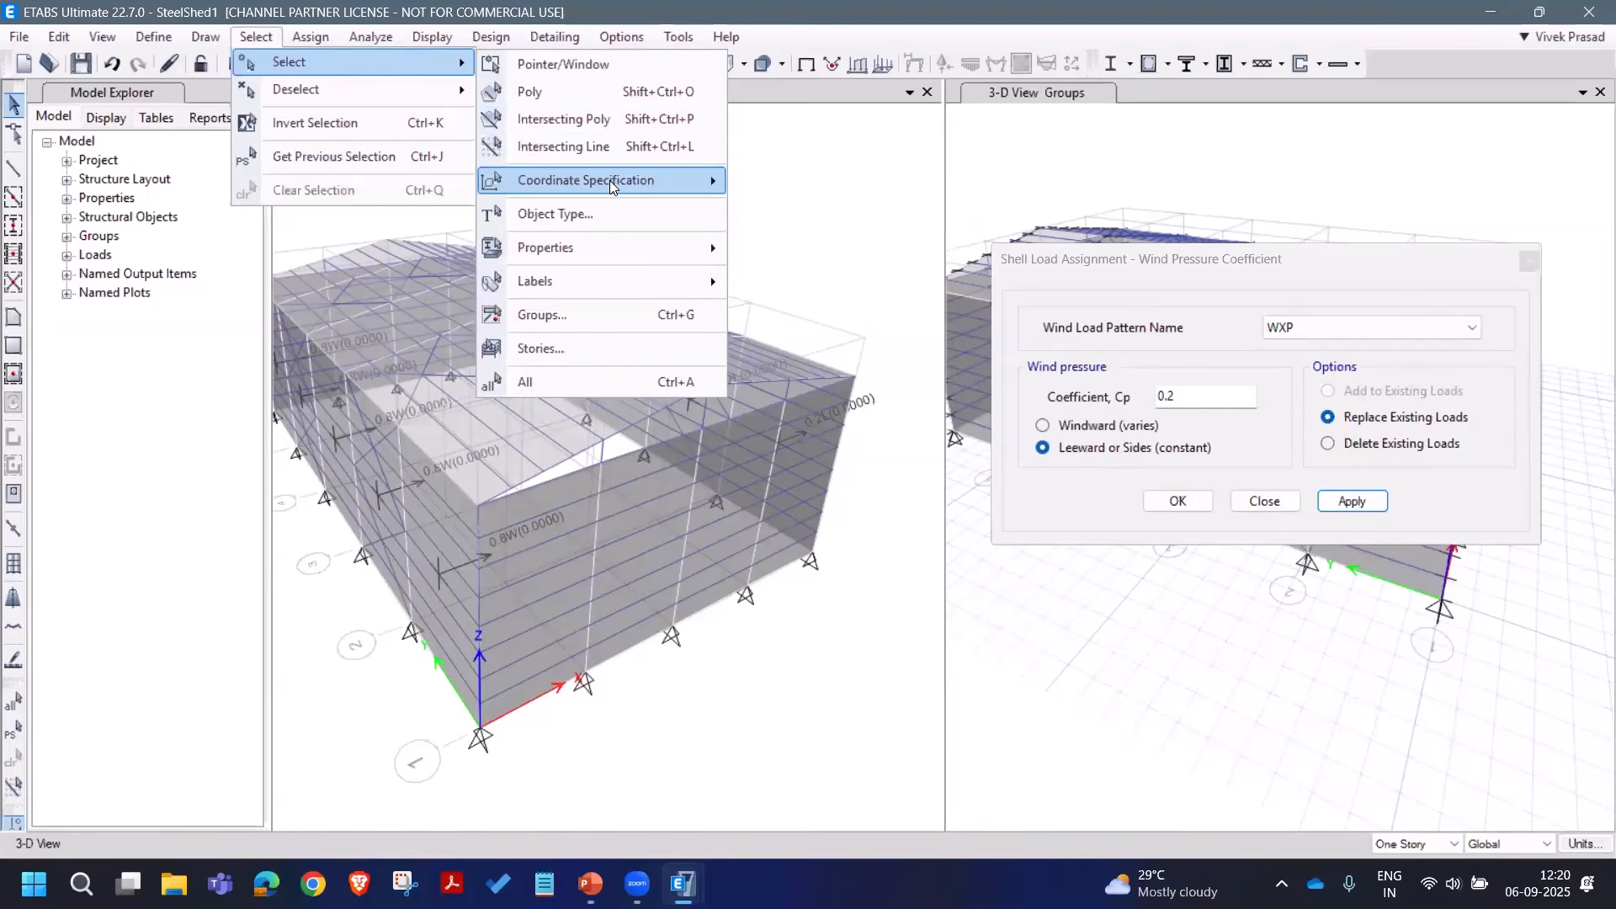
pyautogui.moveTo(609, 180)
pyautogui.click(760, 242)
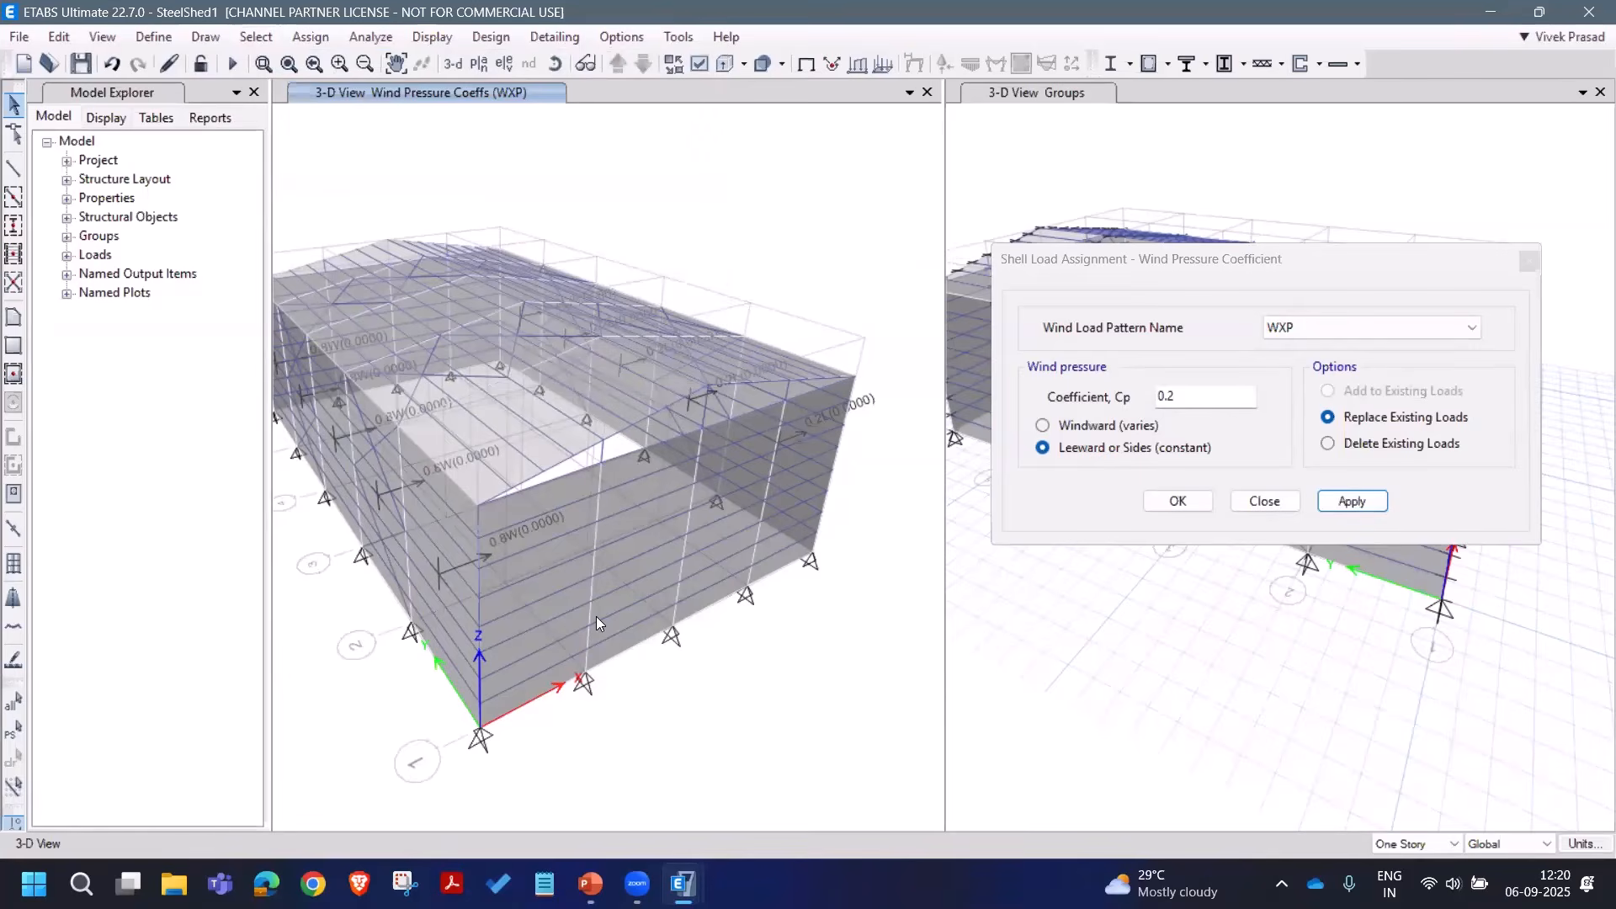
pyautogui.click(584, 673)
# Step: Apply a 0.8 windward coefficient under WYP to the front end wall
pyautogui.click(1363, 328)
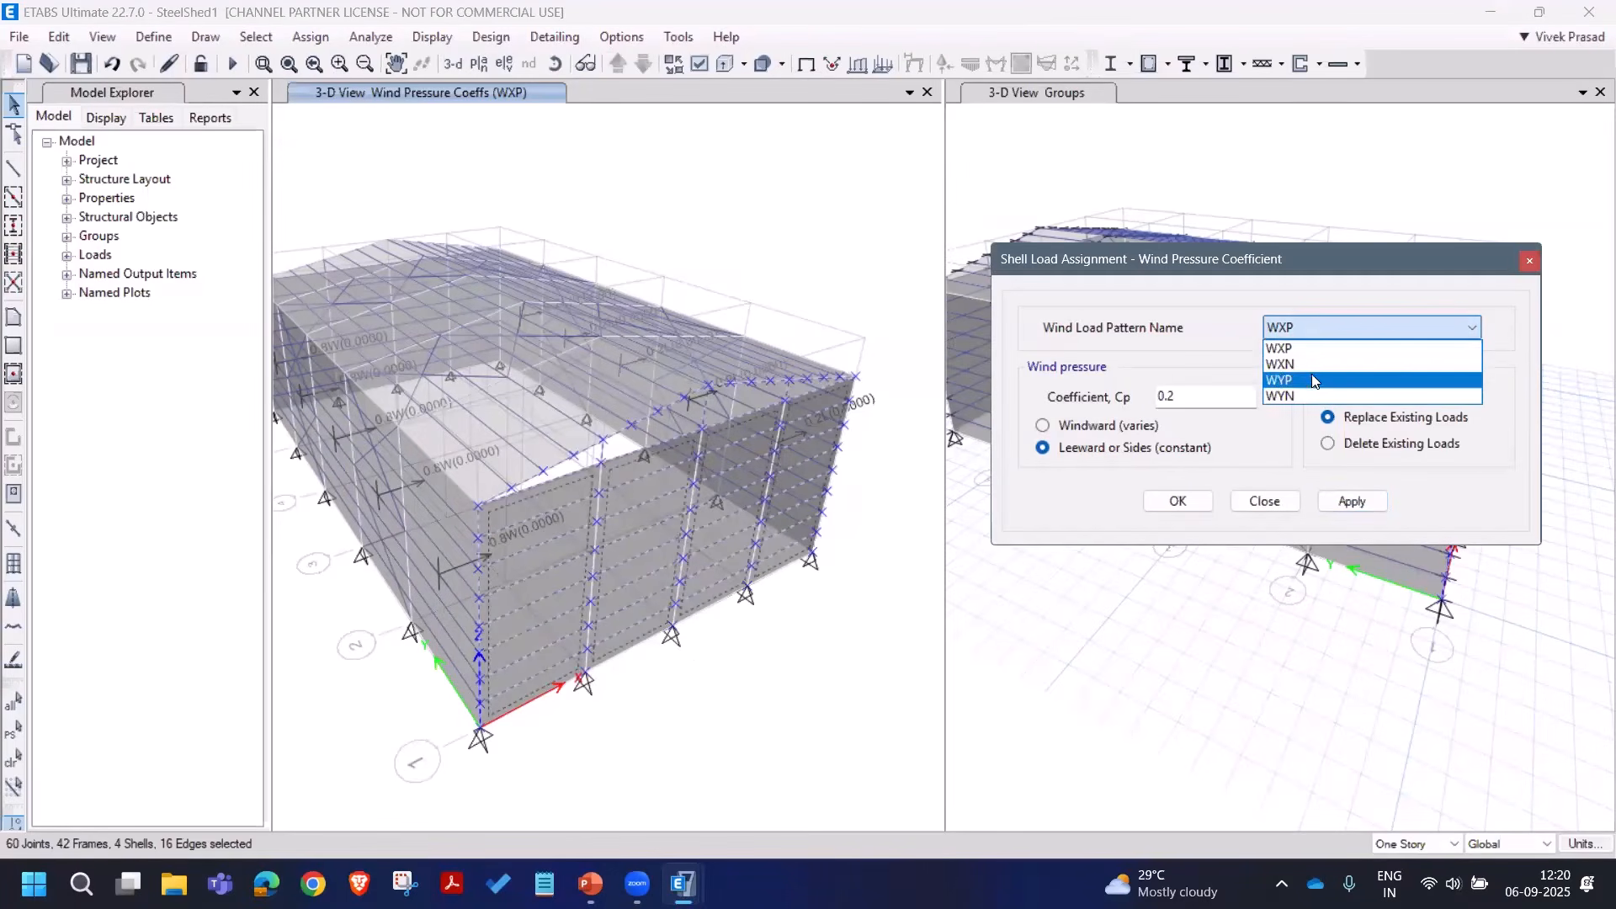
pyautogui.click(1313, 375)
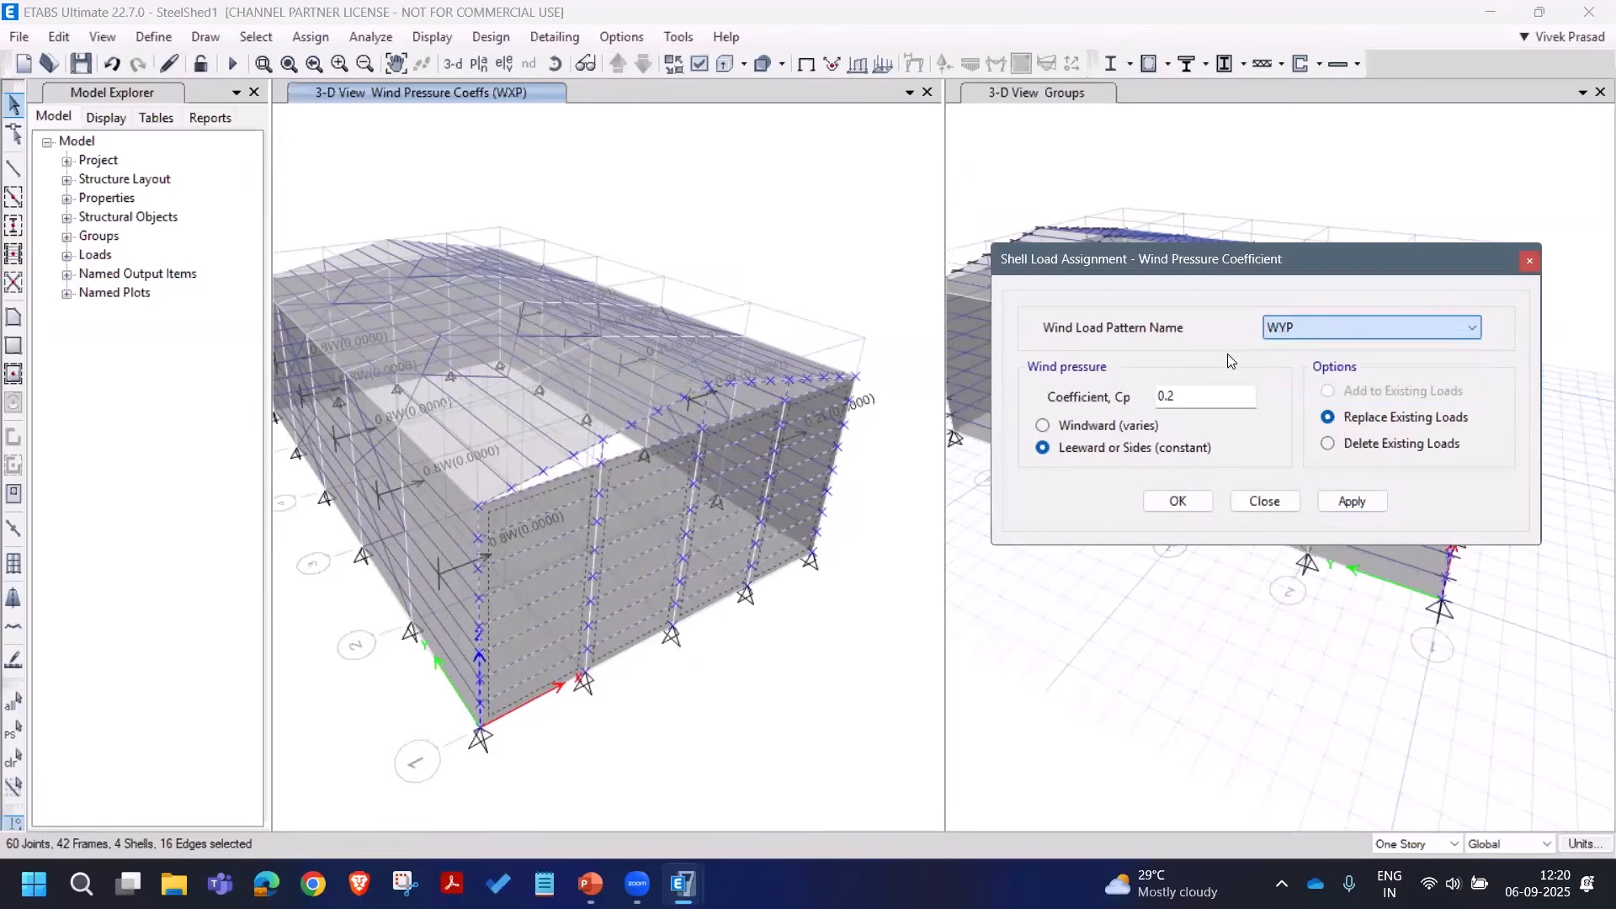
pyautogui.click(1103, 425)
pyautogui.moveTo(1188, 396); pyautogui.dragTo(1106, 398)
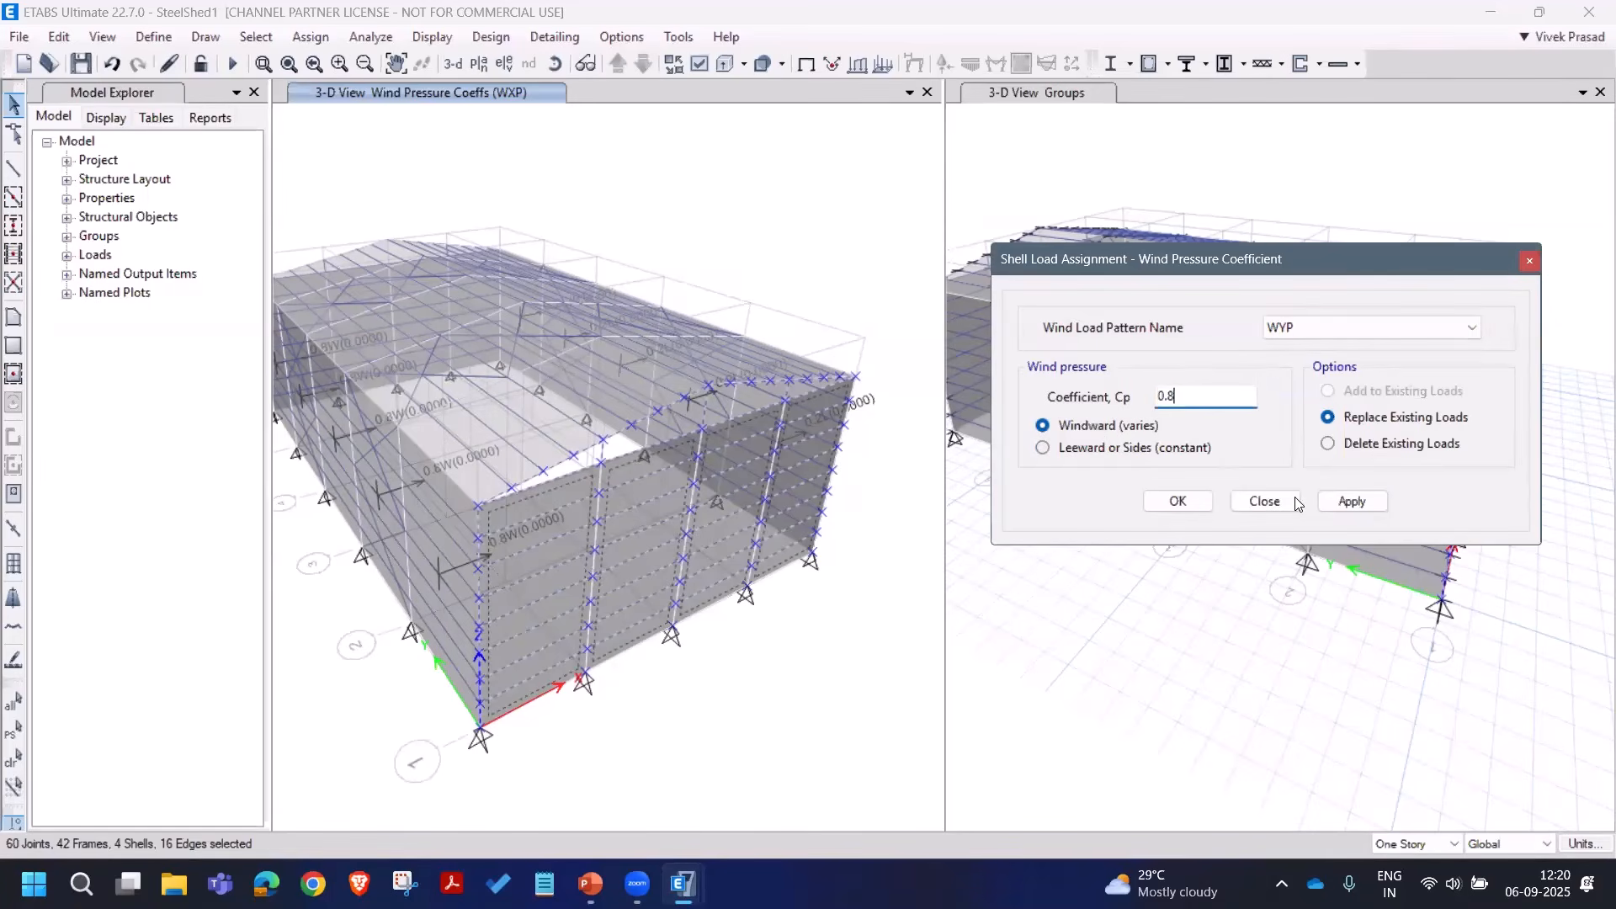
pyautogui.write('0.8')
pyautogui.click(1334, 500)
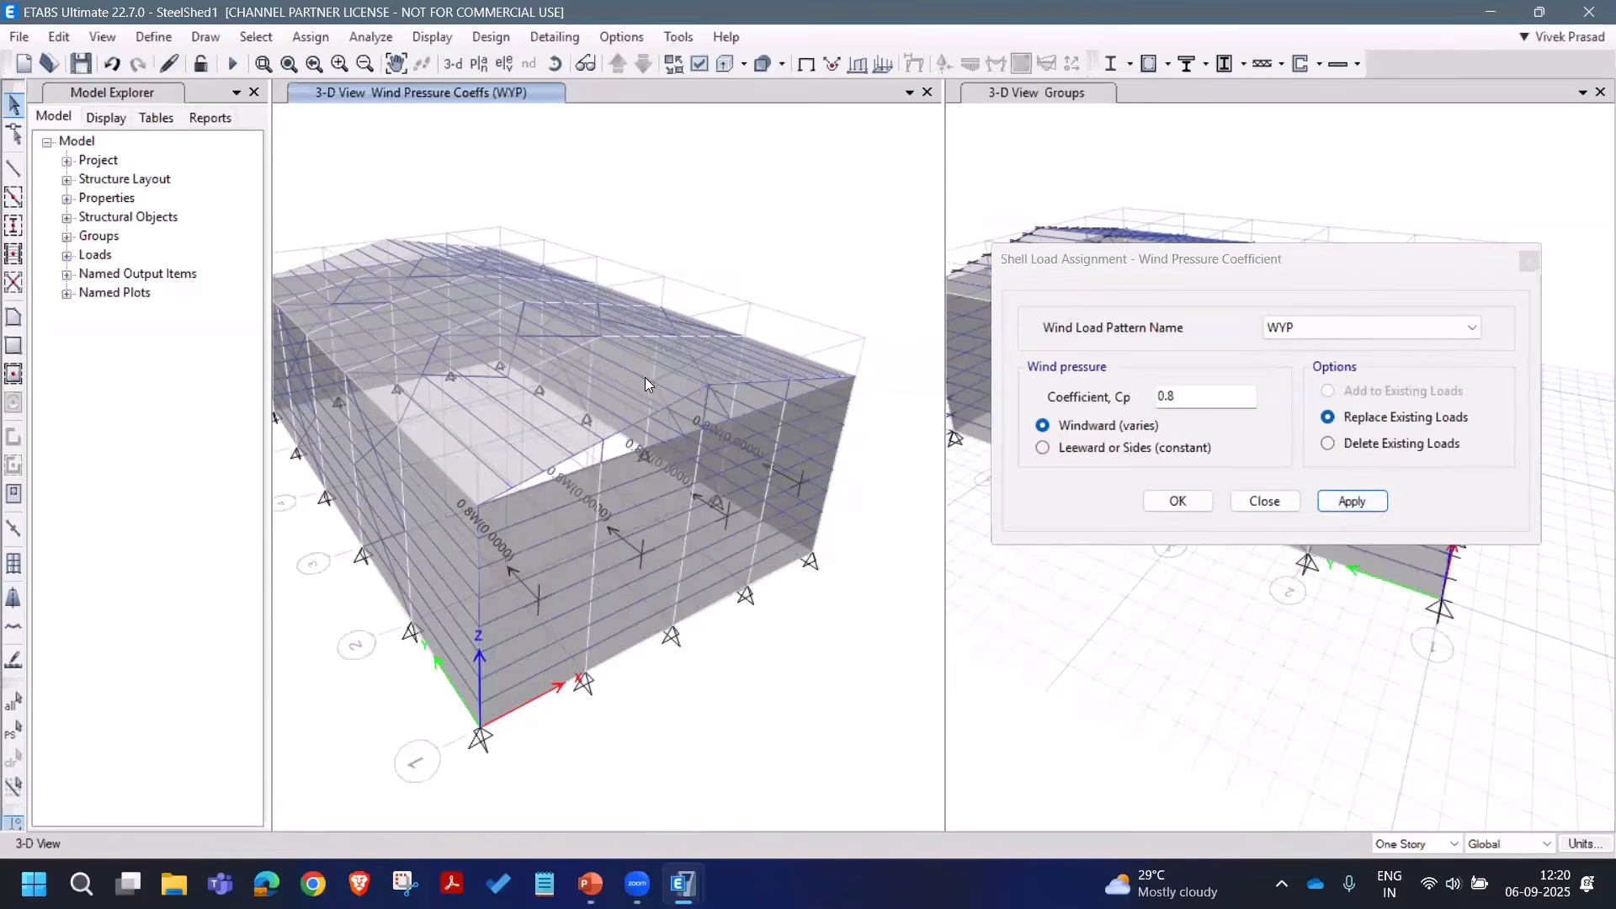
pyautogui.moveTo(644, 377); pyautogui.dragTo(732, 436, button='middle')
pyautogui.moveTo(631, 350); pyautogui.dragTo(593, 320, button='middle')
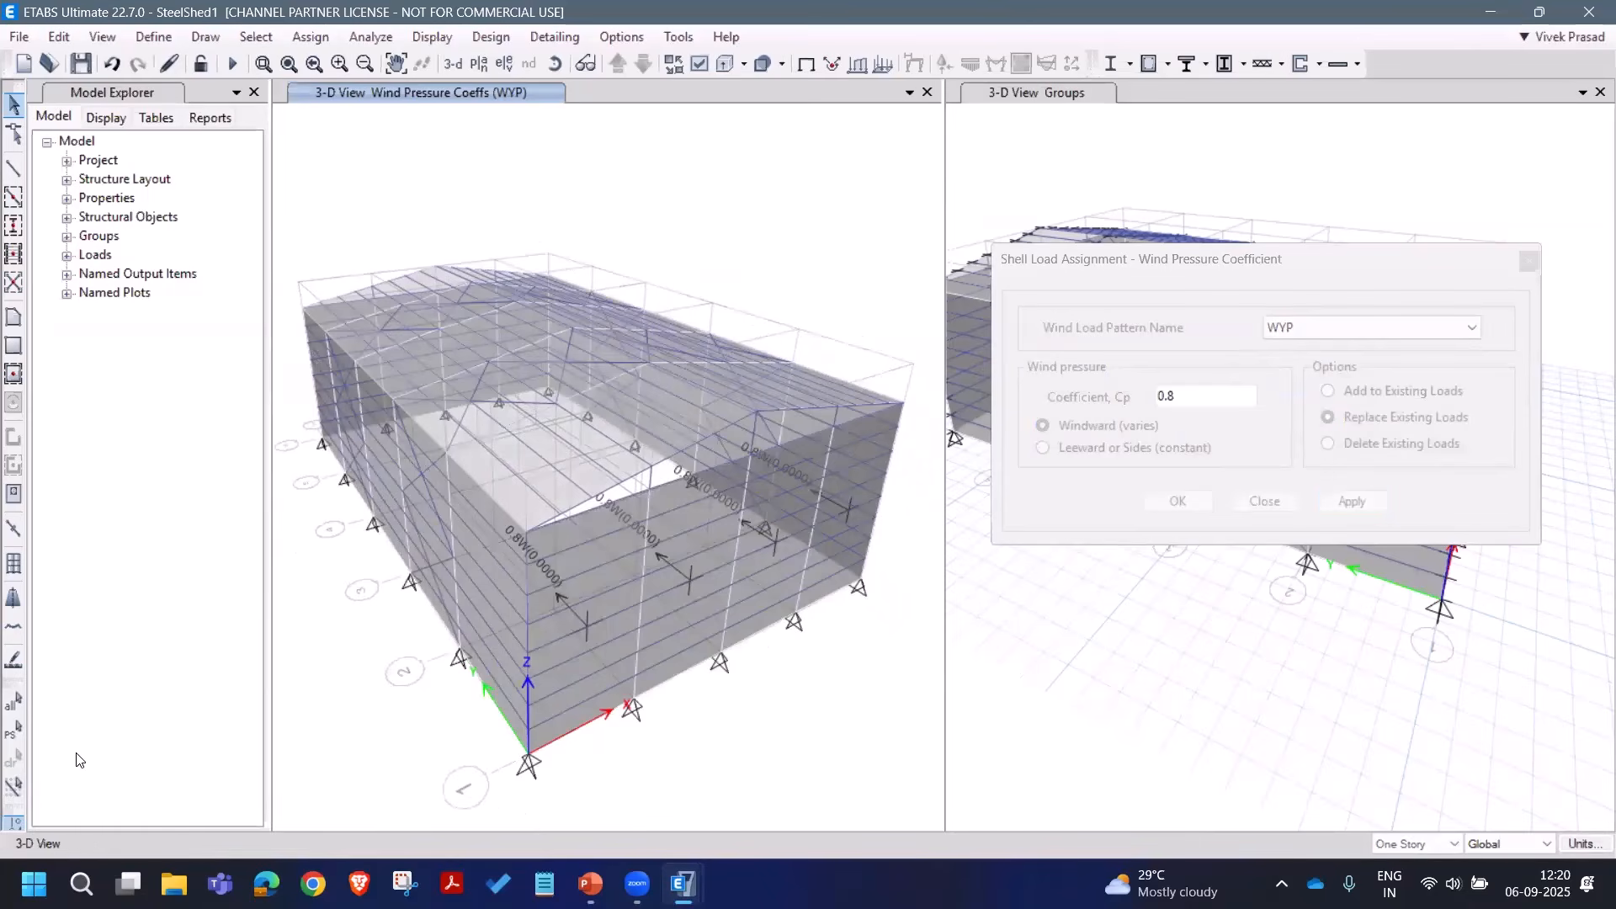
# Step: Reselect the front end wall and apply a constant -0.2 leeward coefficient under WYN
pyautogui.click(13, 728)
pyautogui.click(1288, 326)
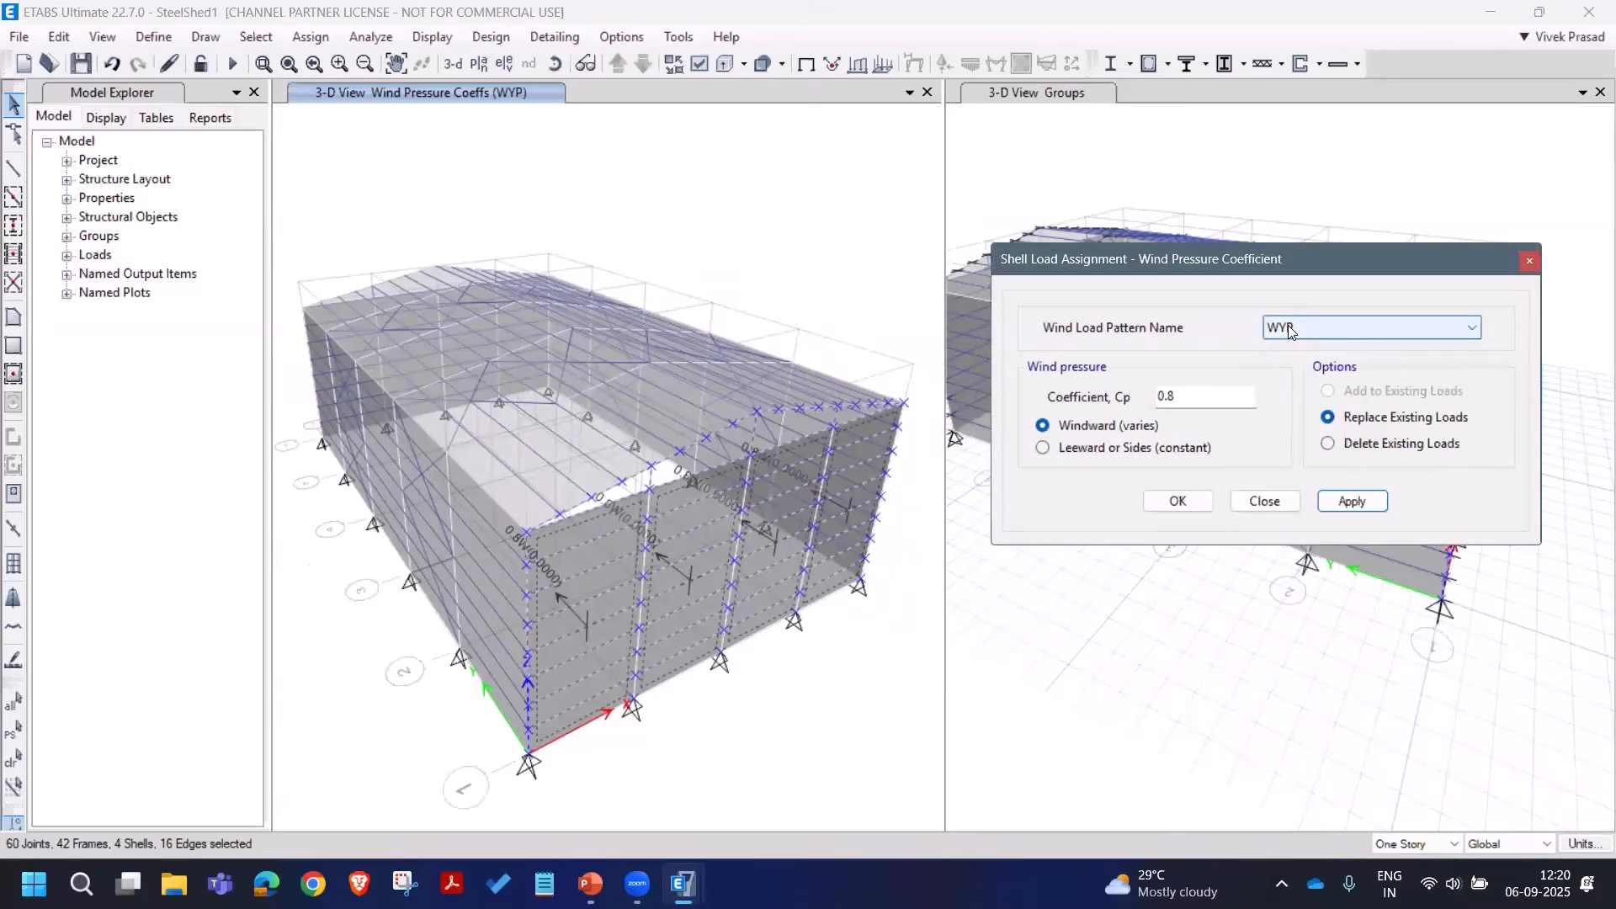
pyautogui.click(1288, 326)
pyautogui.click(1296, 385)
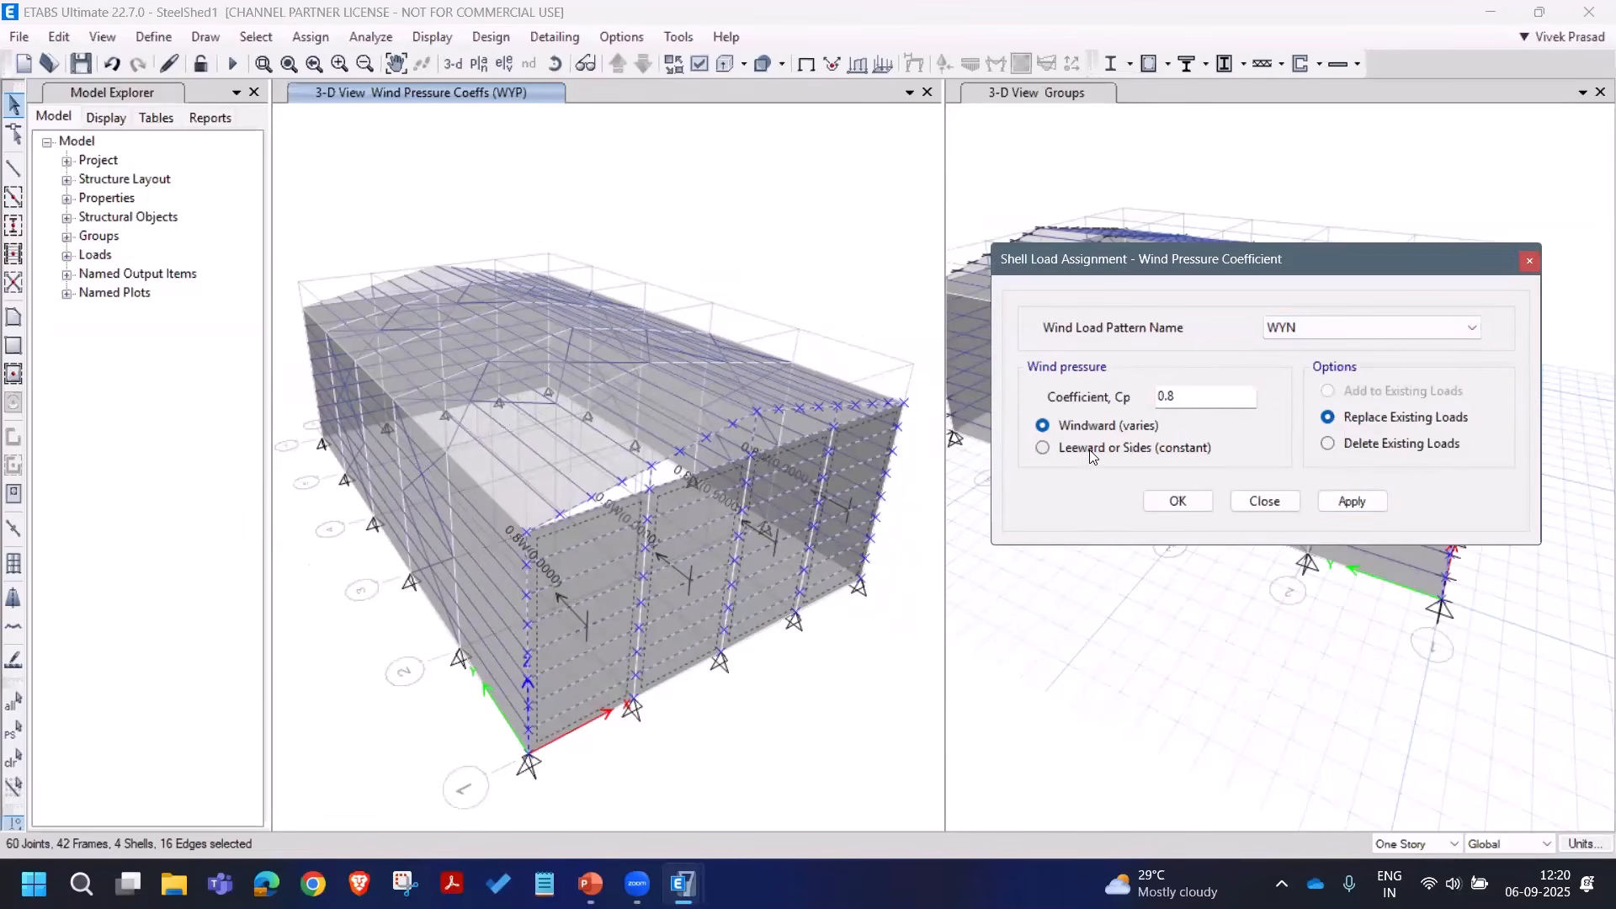
pyautogui.click(1090, 452)
pyautogui.doubleClick(1167, 396)
pyautogui.write('-')
pyautogui.click(1329, 499)
pyautogui.click(305, 109)
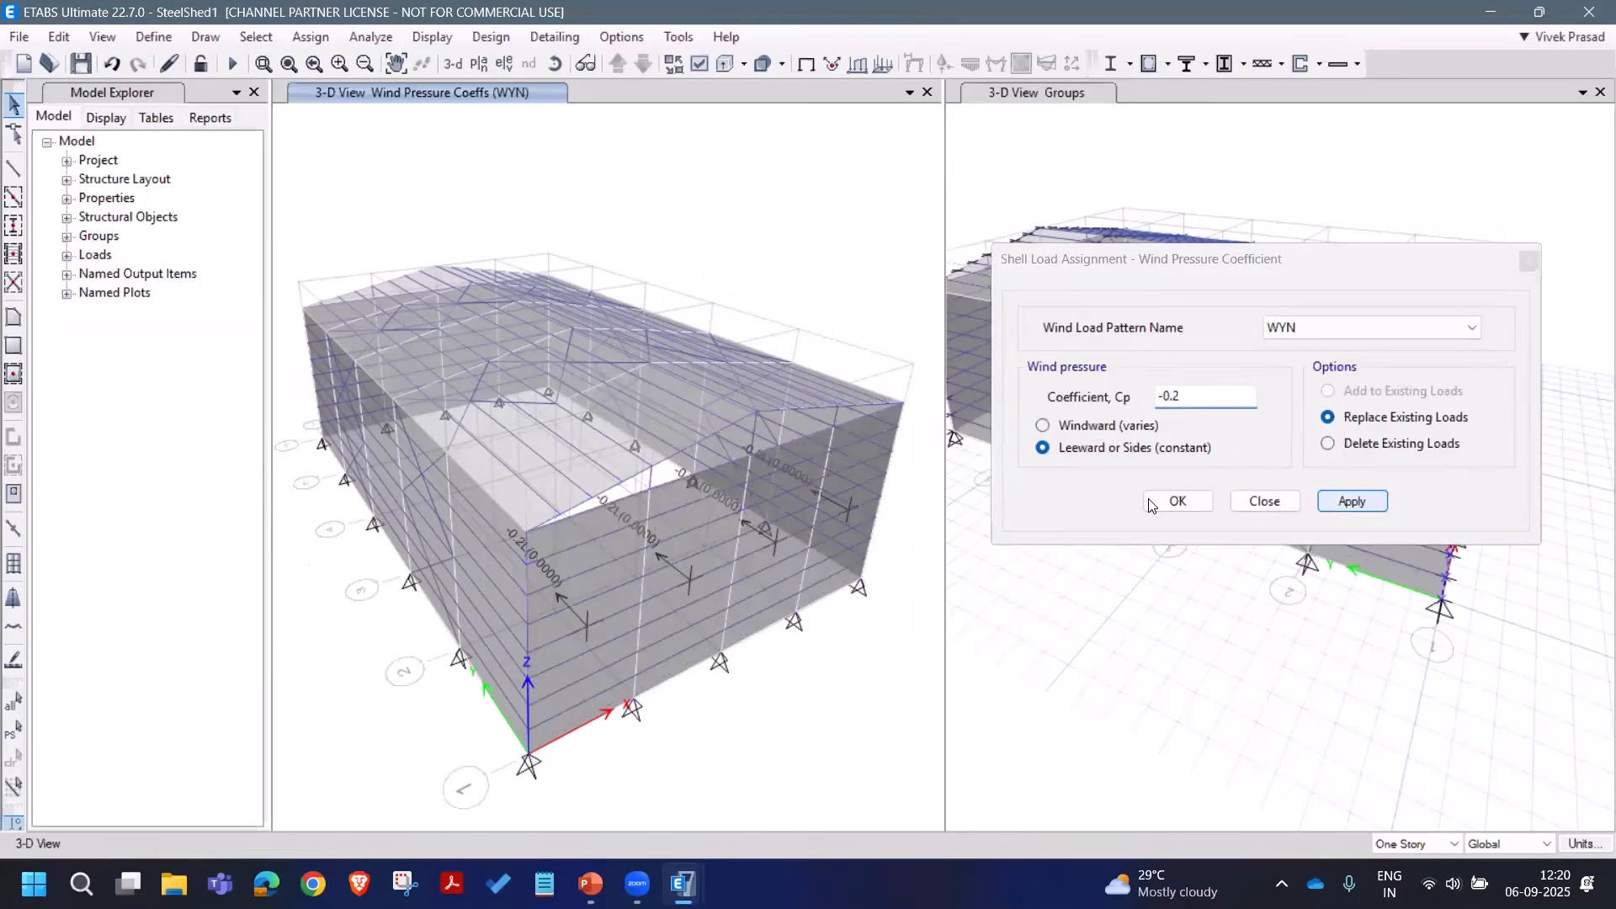
pyautogui.click(256, 36)
# Step: Select the far end wall by its vertical plane through the ridge joint
pyautogui.moveTo(289, 62)
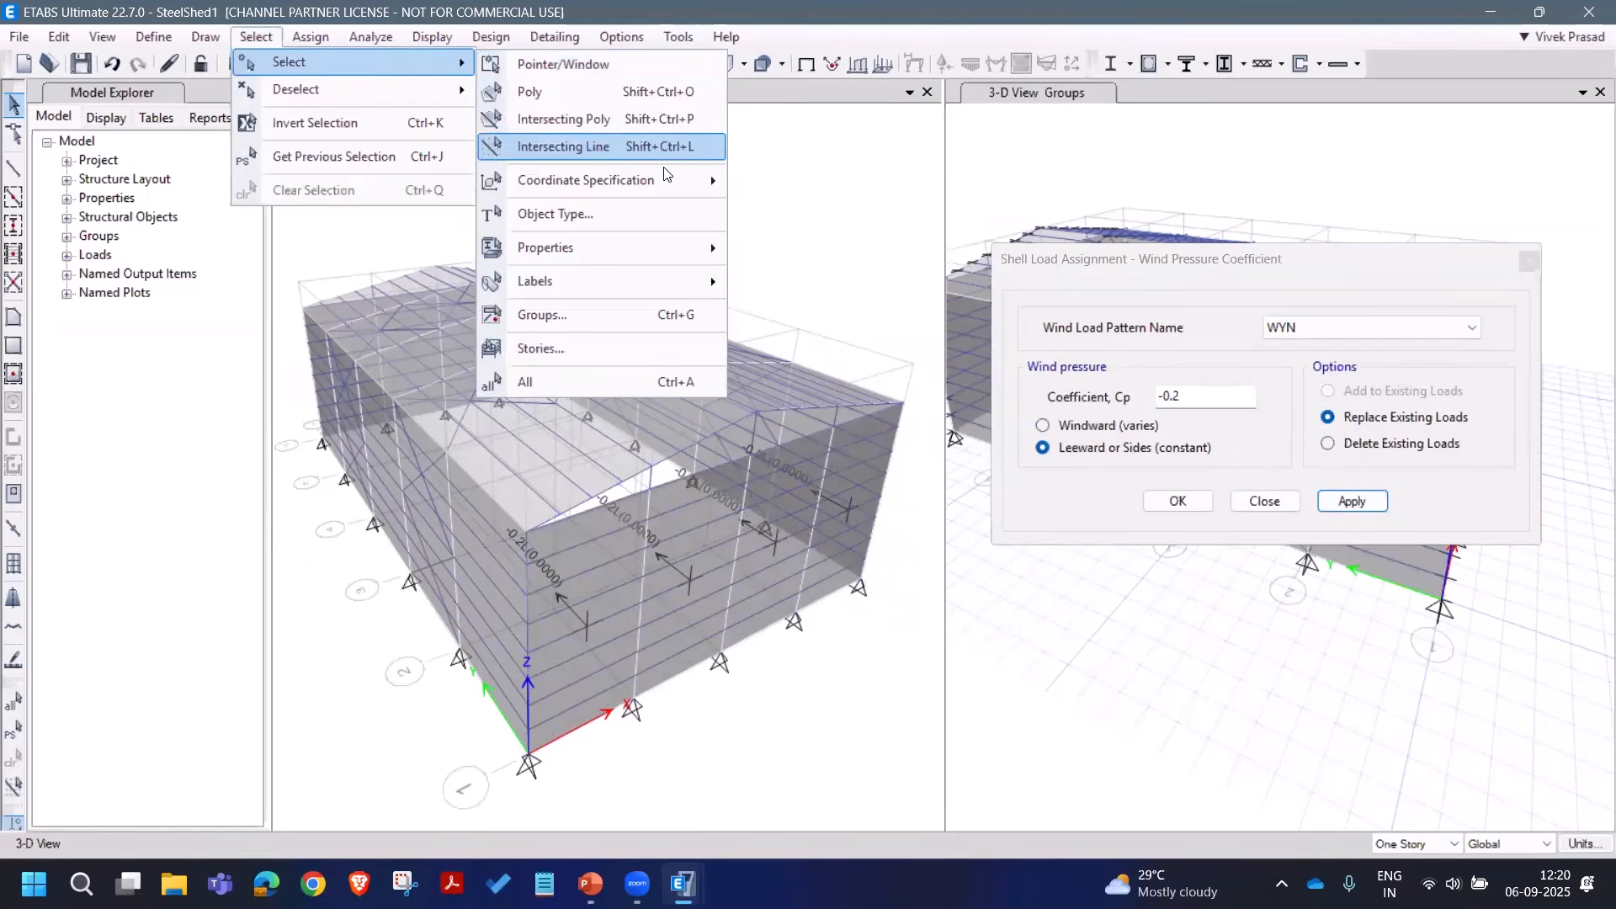
pyautogui.moveTo(639, 180)
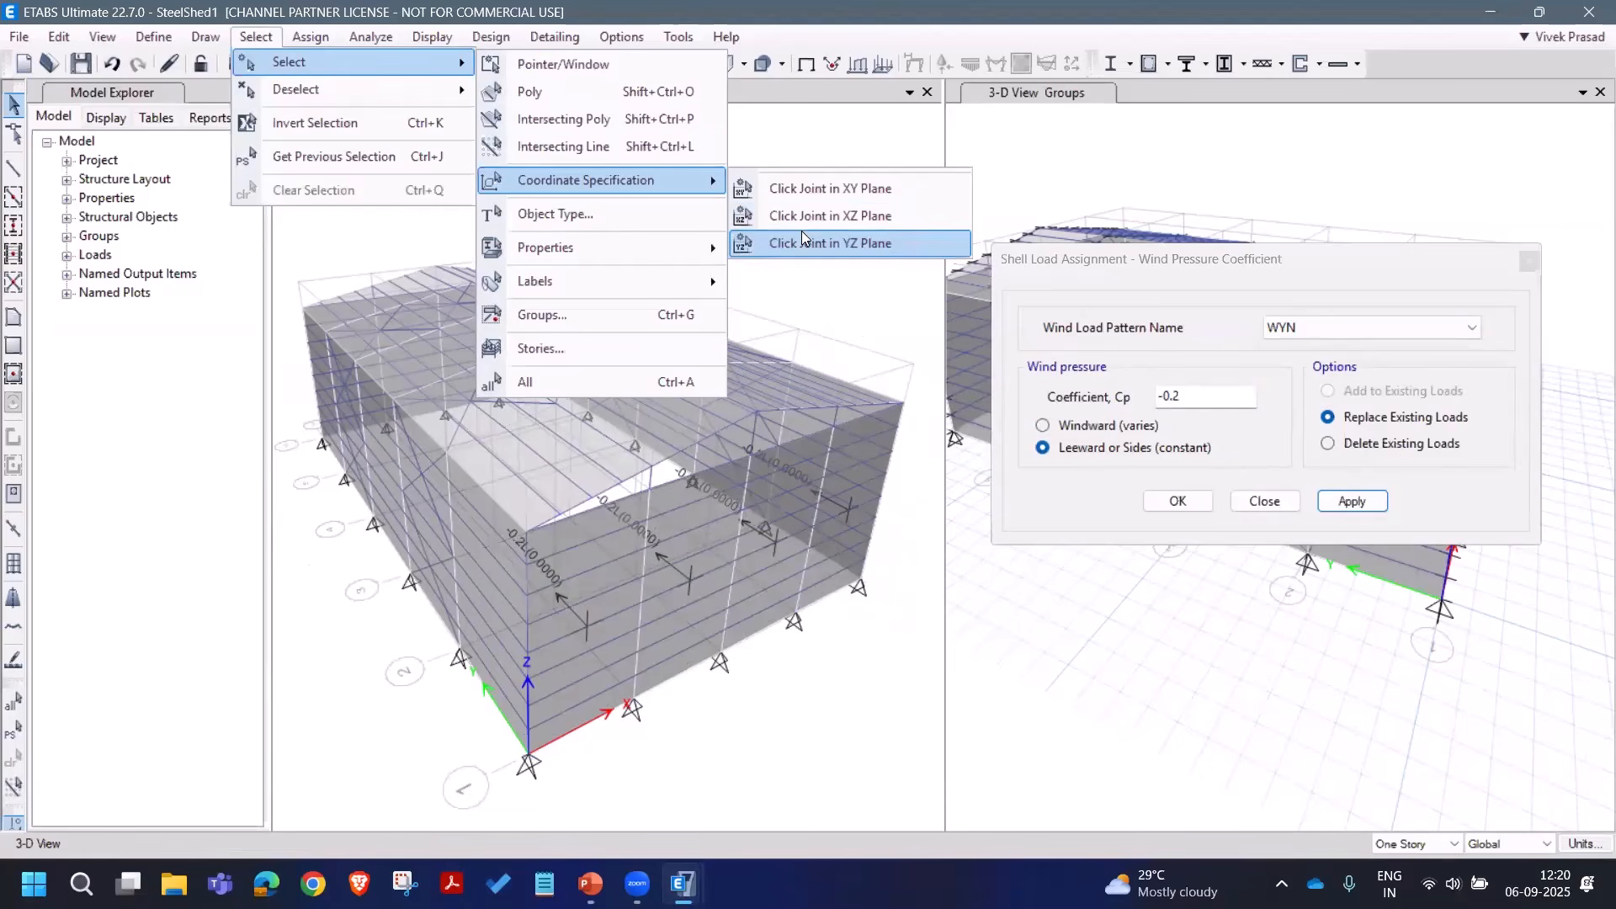
pyautogui.click(830, 215)
pyautogui.click(435, 261)
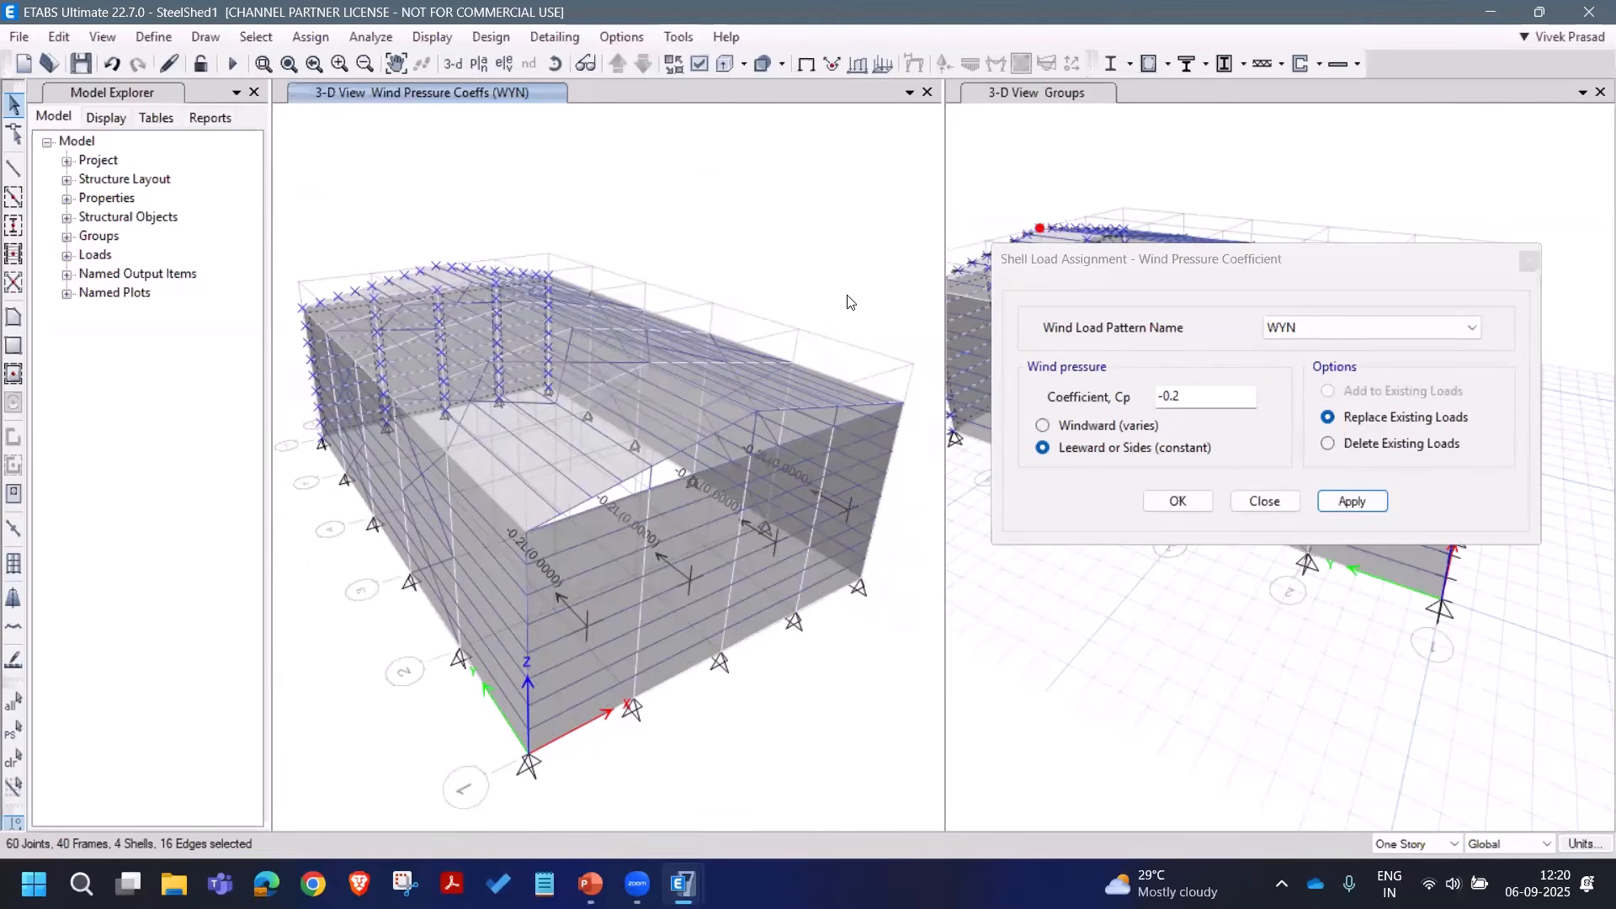
# Step: Apply a -0.8 windward coefficient under WYN to the far end wall
pyautogui.moveTo(1188, 402); pyautogui.dragTo(1166, 397)
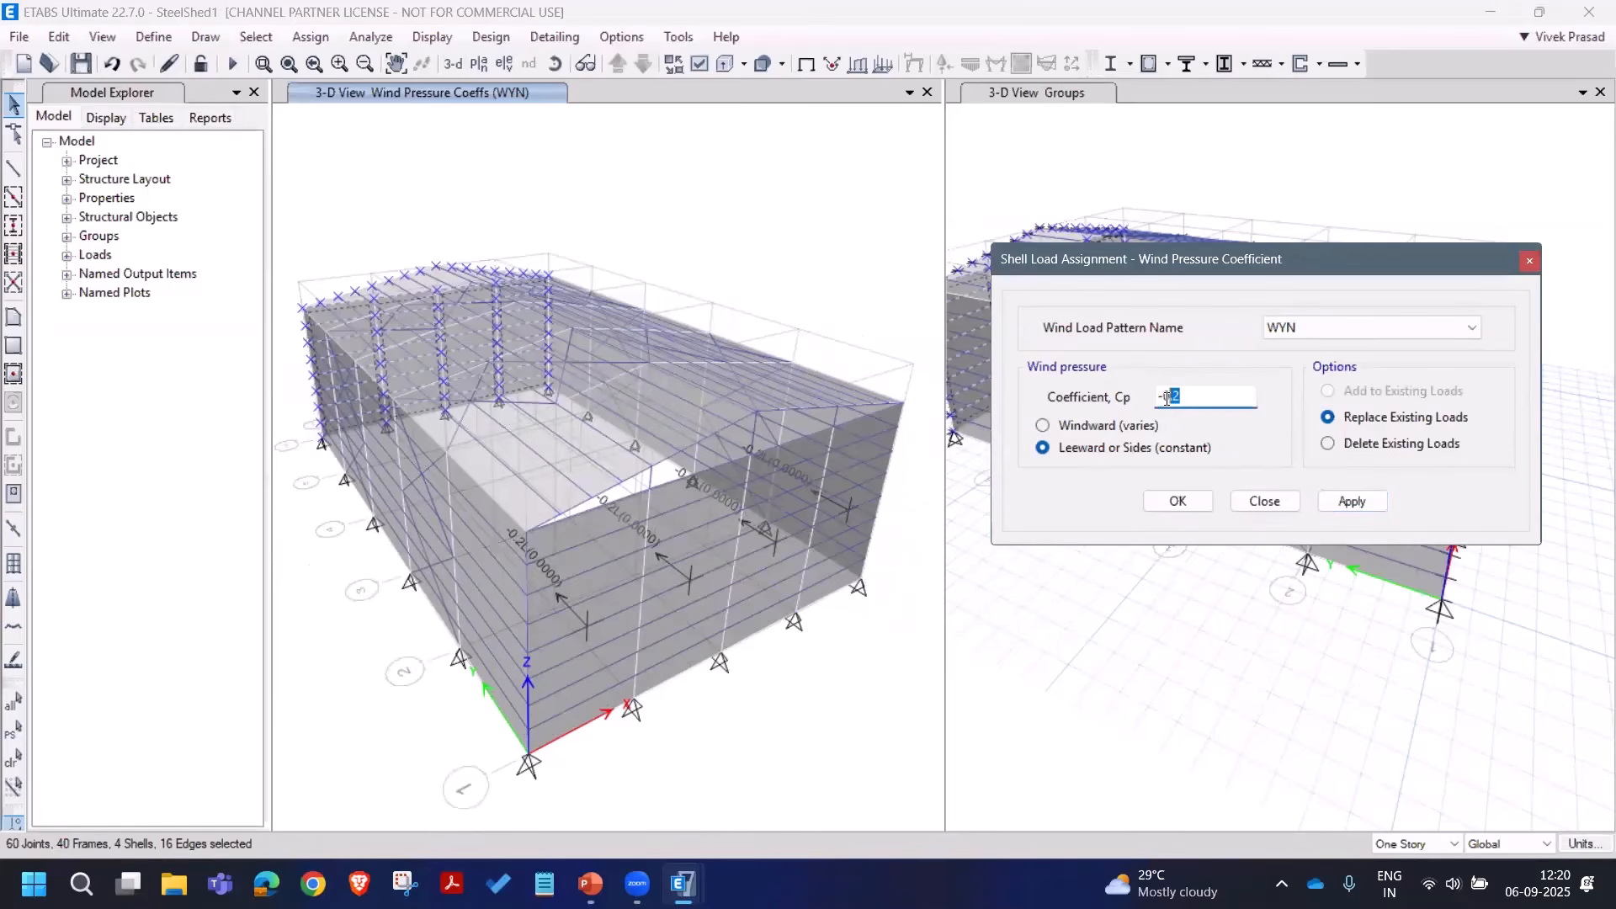
pyautogui.press('BackSpace')
pyautogui.write('8')
pyautogui.click(1042, 426)
pyautogui.click(1351, 501)
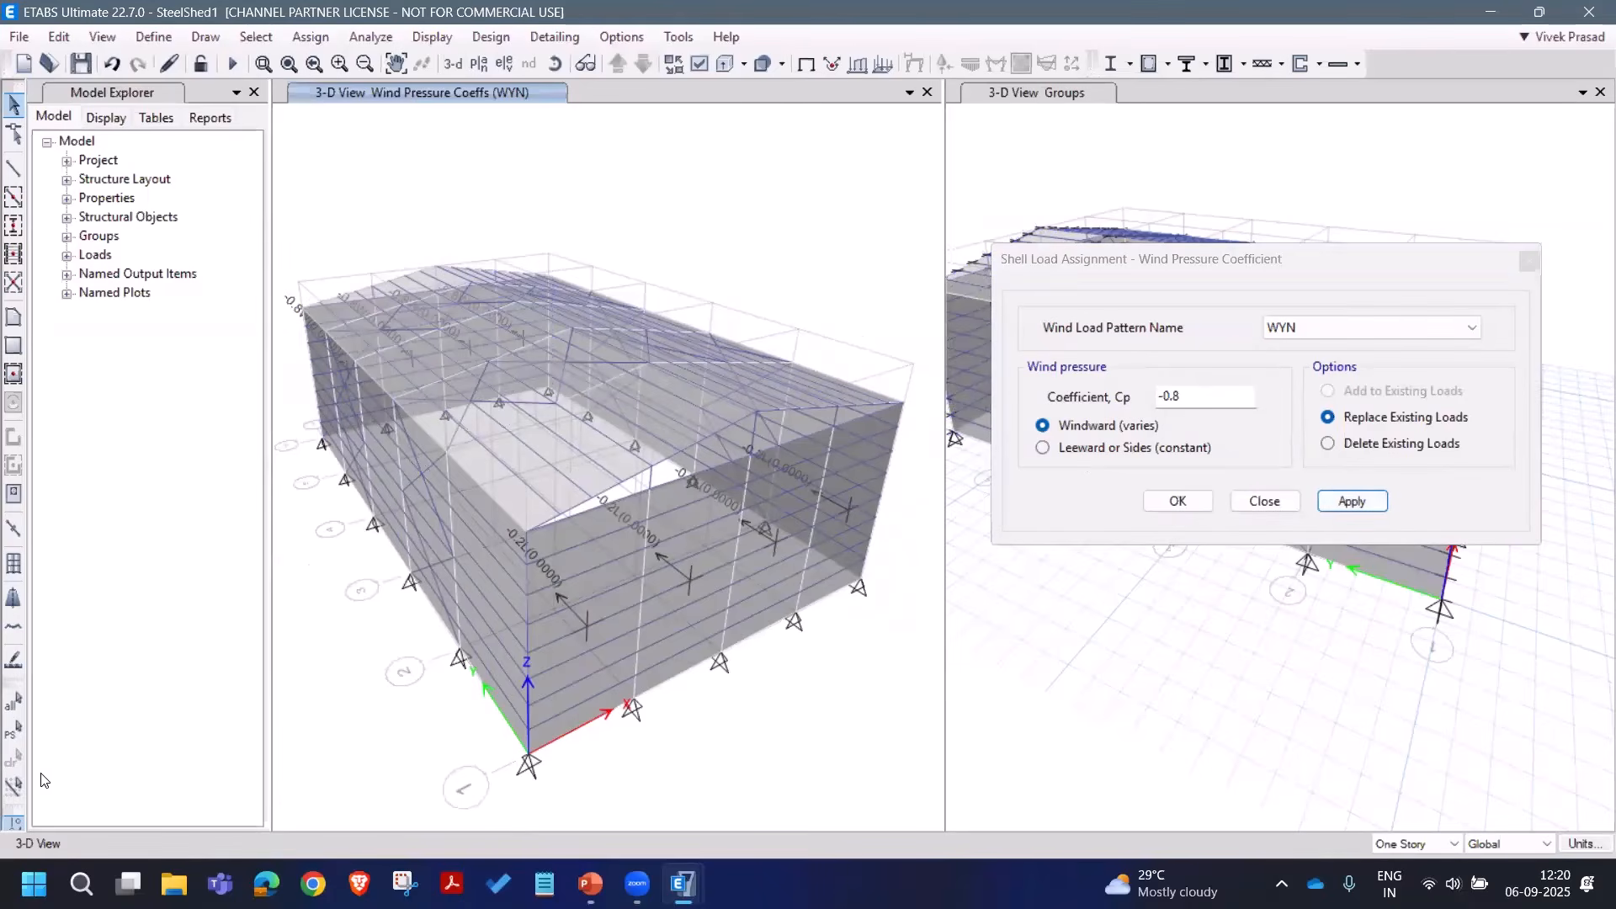
# Step: Reselect the wall, apply a 0.2 leeward coefficient under WYP, and close the window
pyautogui.click(16, 732)
pyautogui.click(1308, 330)
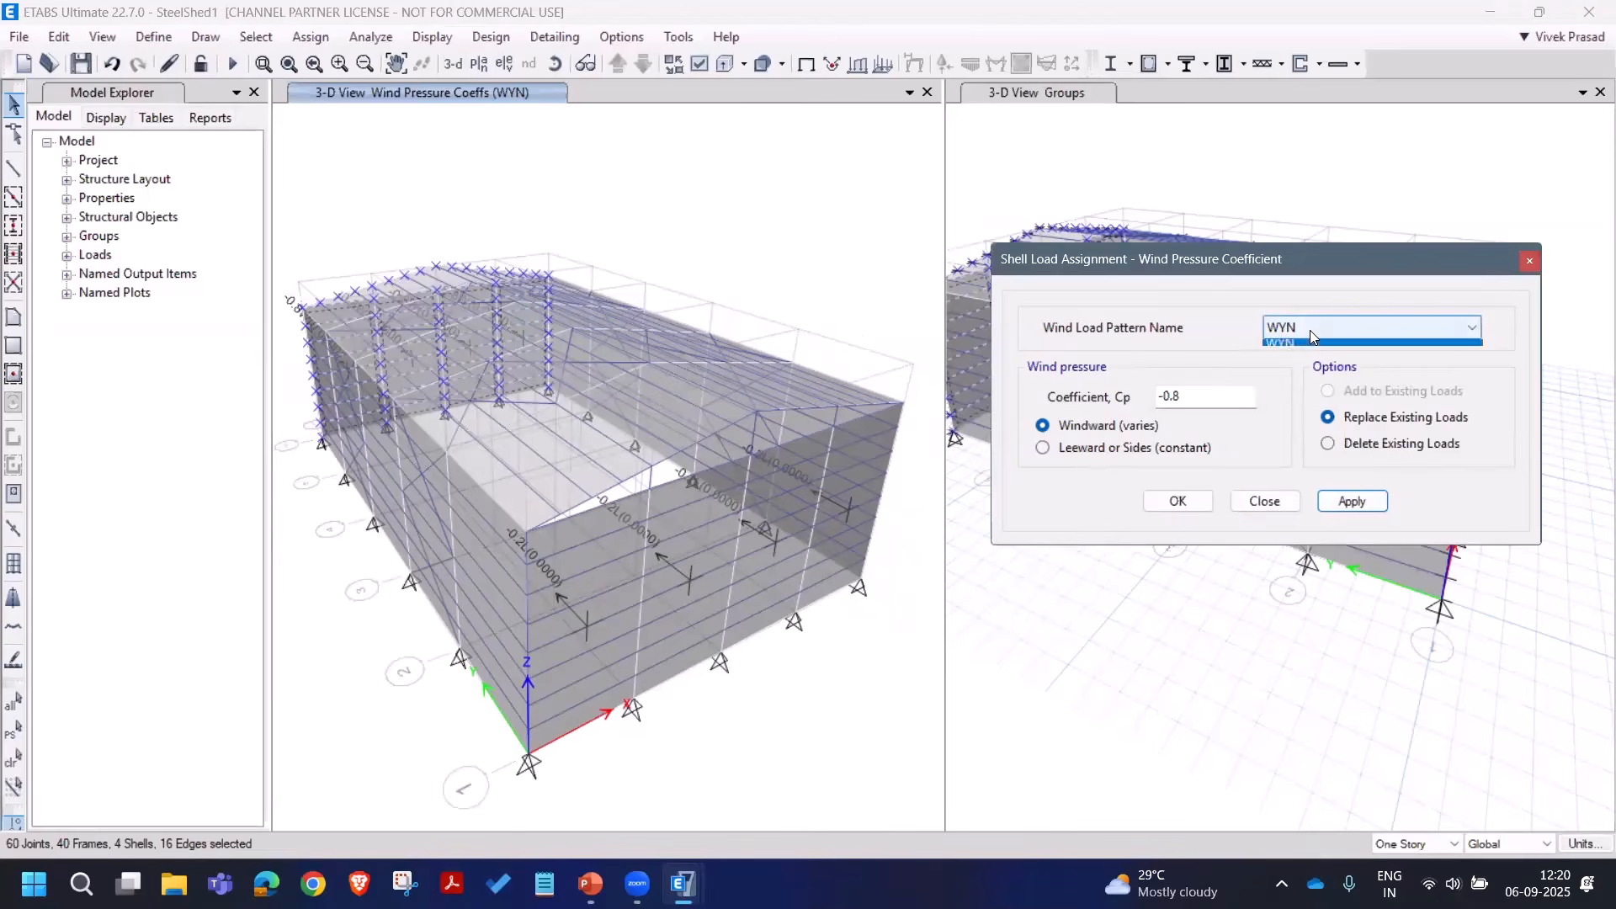
pyautogui.click(1067, 452)
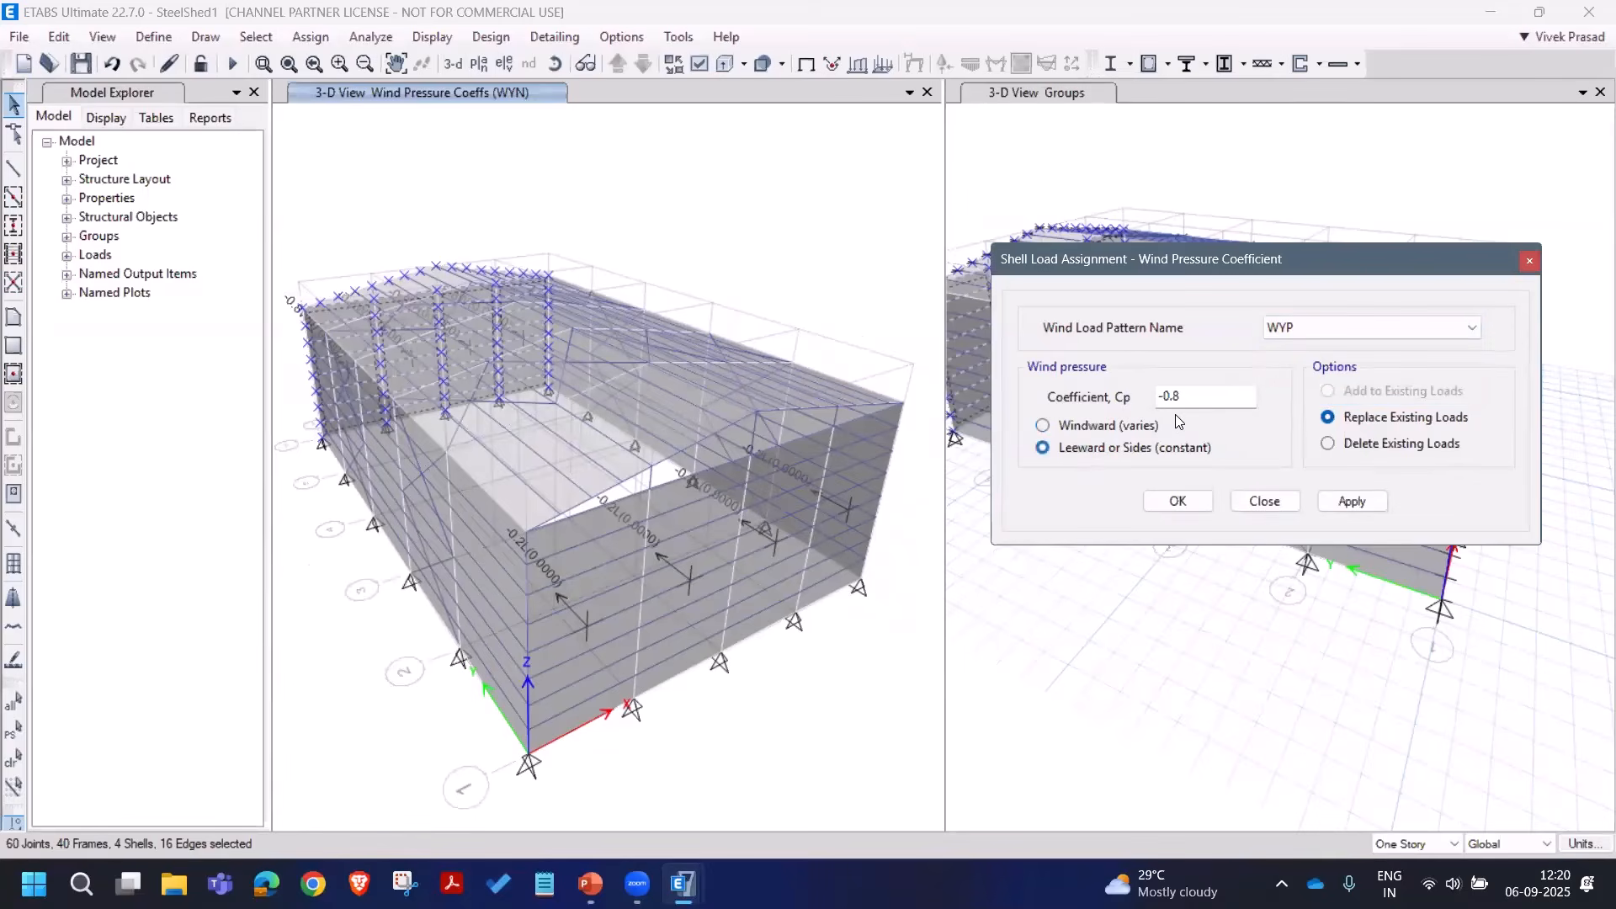
pyautogui.doubleClick(1139, 399)
pyautogui.write('0.2')
pyautogui.click(1350, 501)
pyautogui.click(1263, 501)
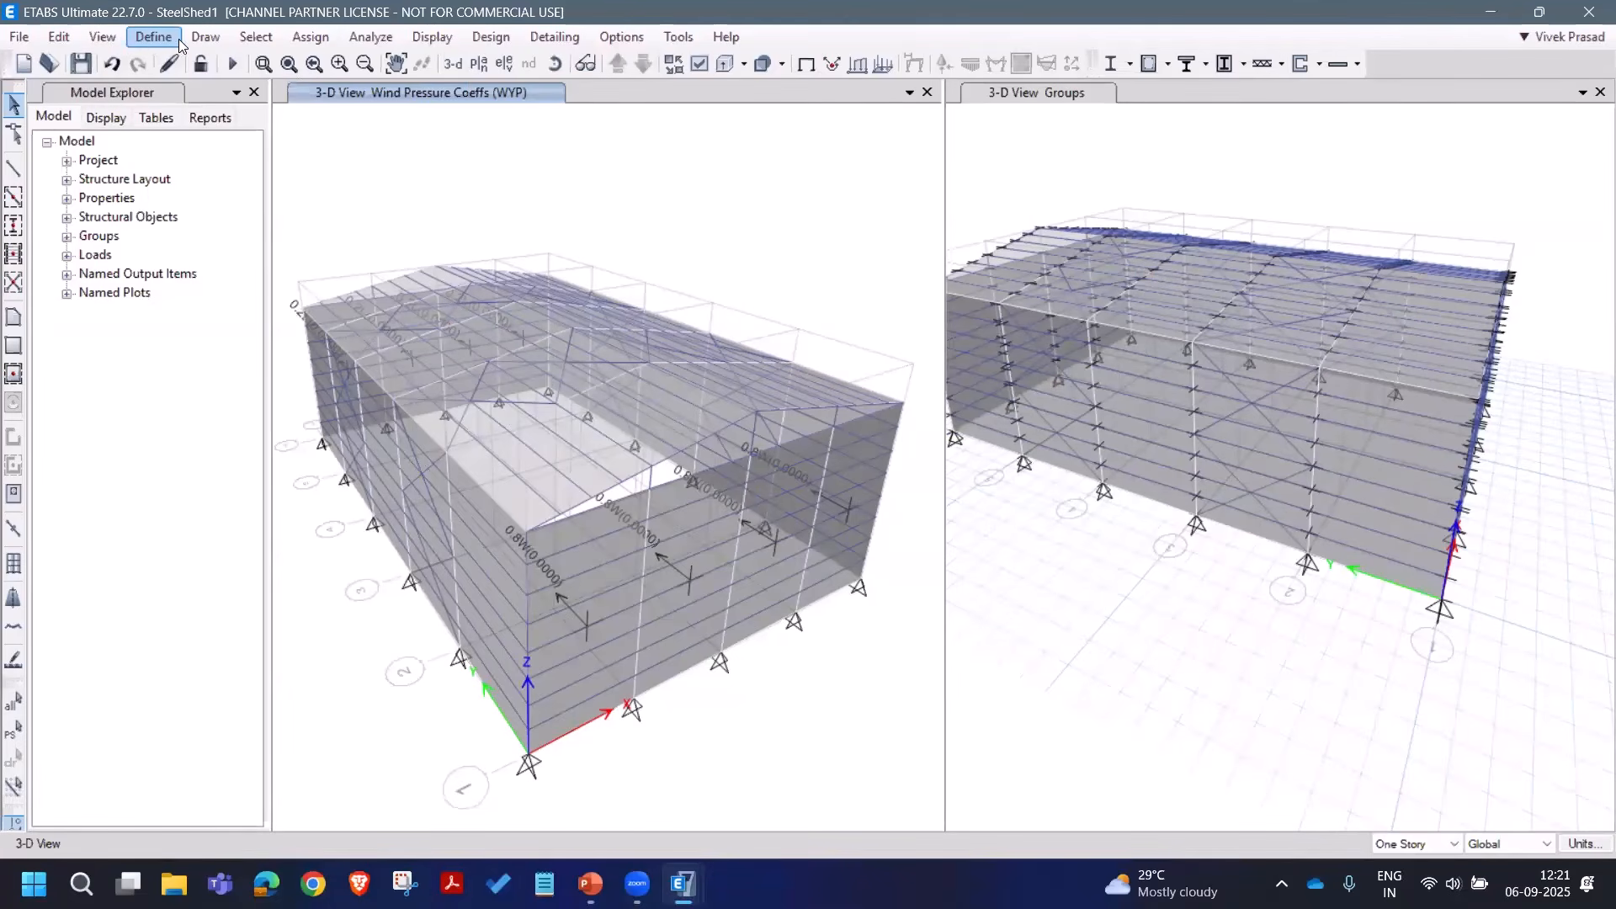
# Step: Limit the building view so the bottom story shown is Ridge
pyautogui.click(102, 37)
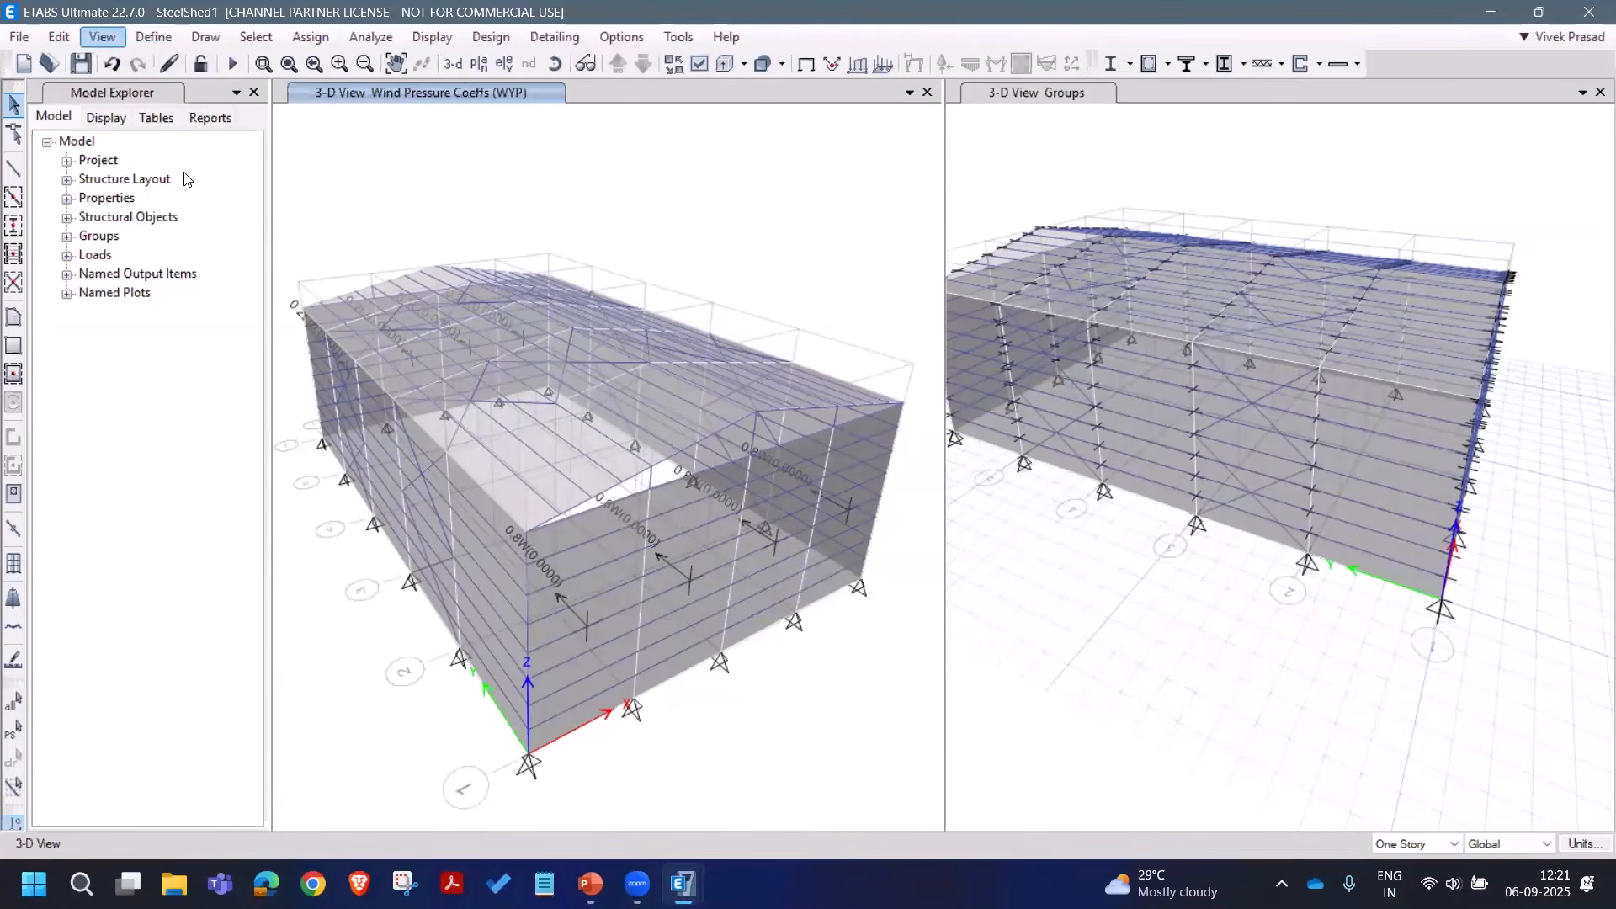
pyautogui.click(183, 153)
pyautogui.click(842, 585)
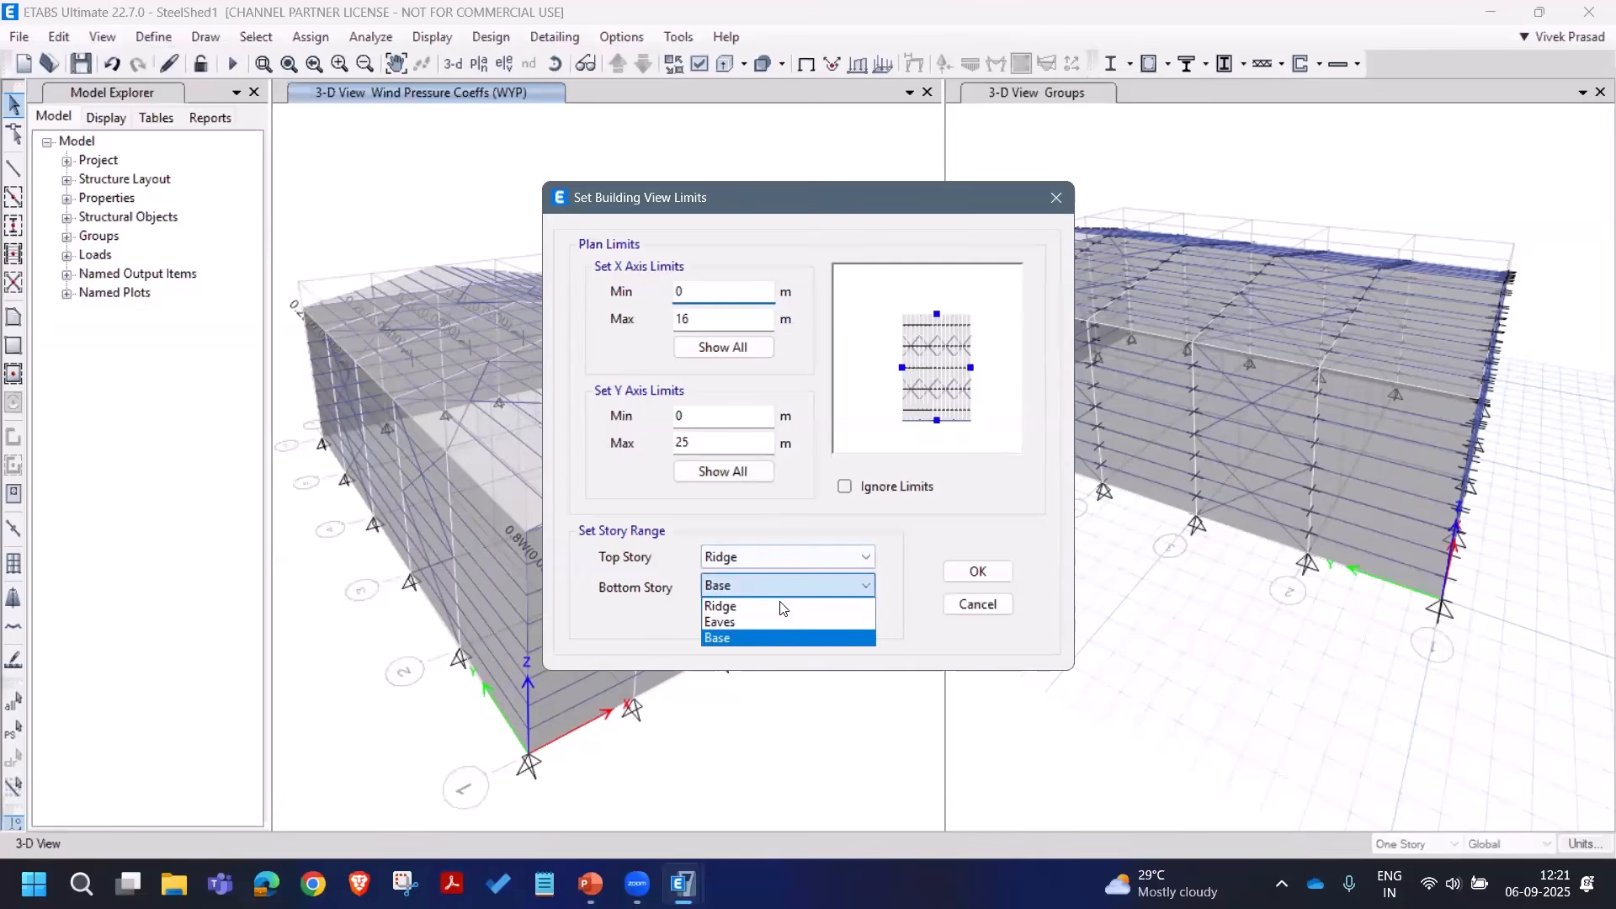
pyautogui.click(758, 604)
pyautogui.press('Return')
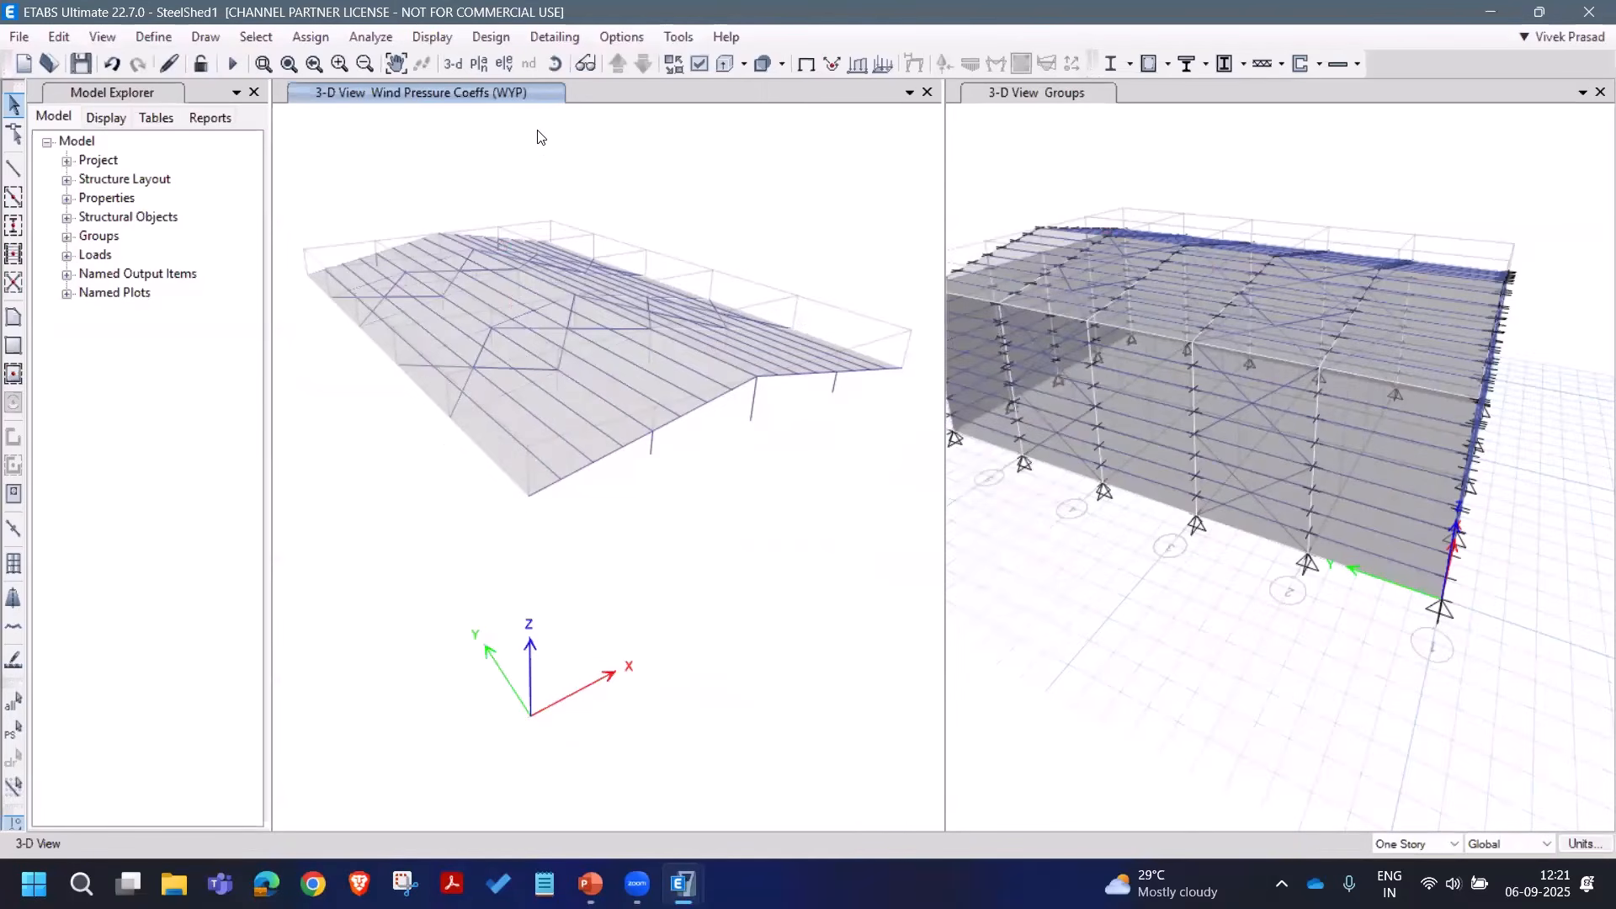
# Step: Rotate the roof to a top view and window-select its left half of panels
pyautogui.click(555, 64)
pyautogui.moveTo(722, 553); pyautogui.dragTo(677, 799)
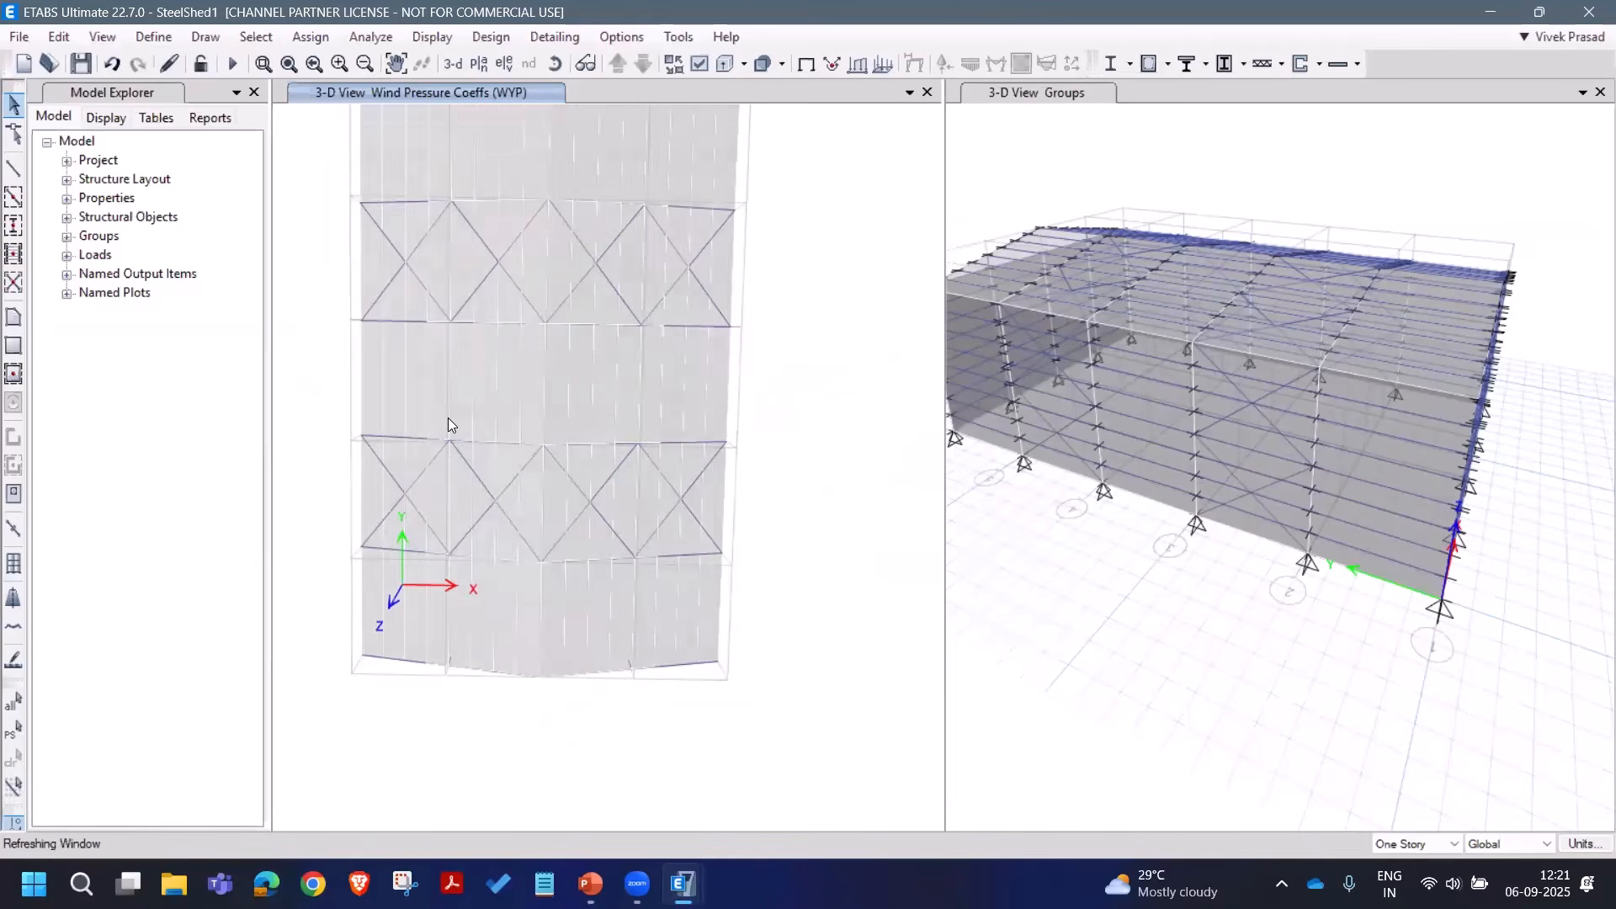
pyautogui.moveTo(482, 452); pyautogui.dragTo(488, 469, button='middle')
pyautogui.moveTo(328, 139); pyautogui.dragTo(577, 867)
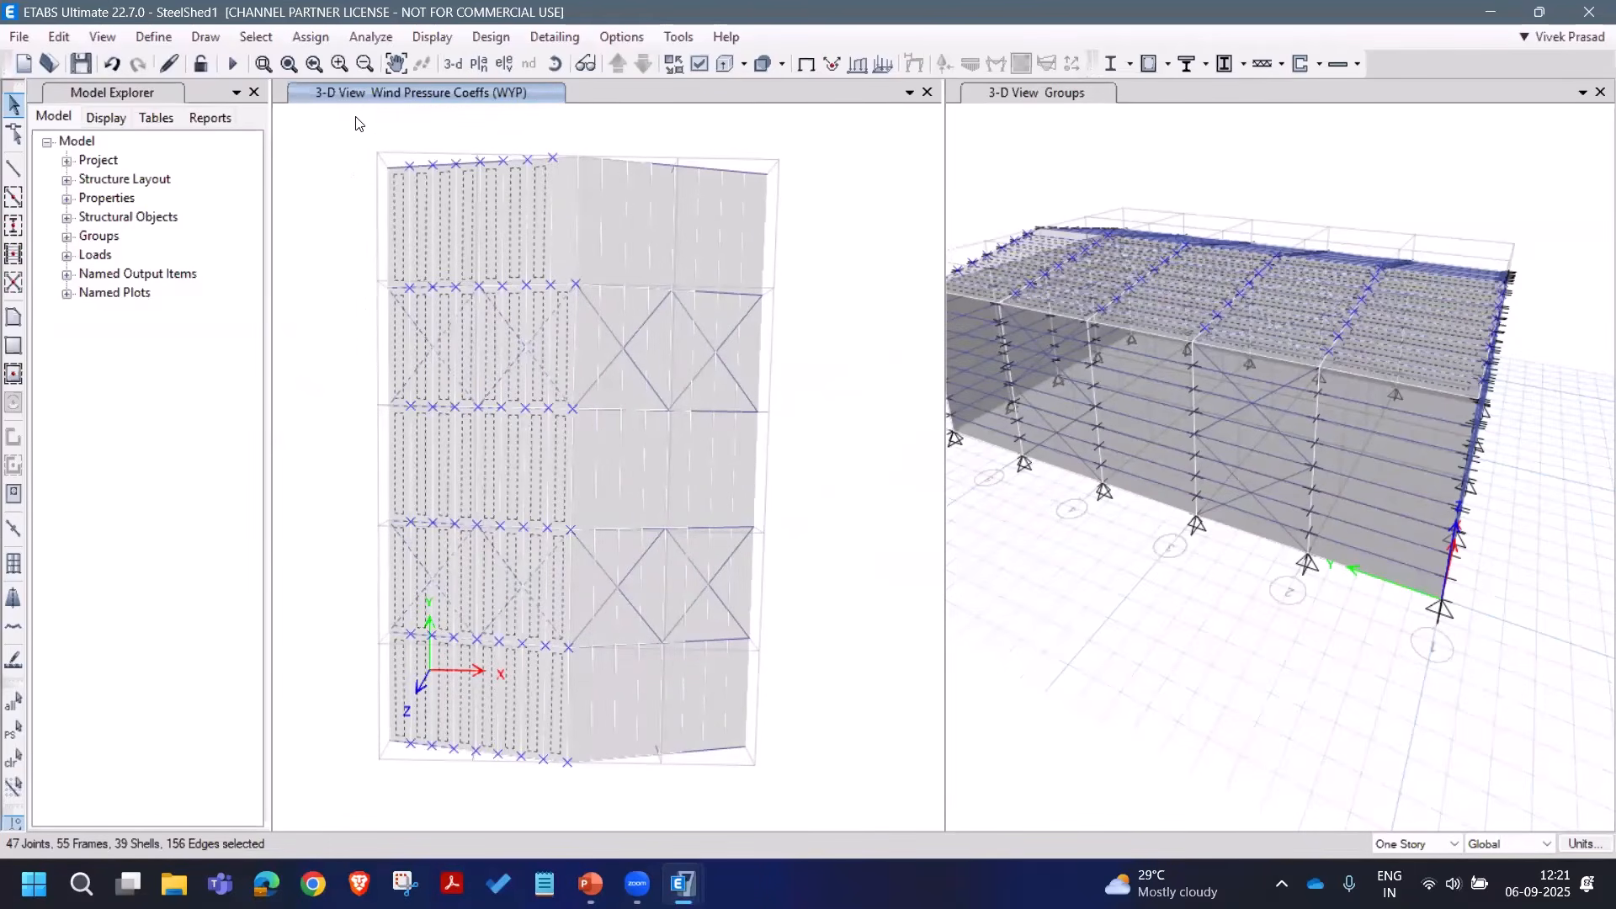
pyautogui.moveTo(357, 140); pyautogui.dragTo(588, 800)
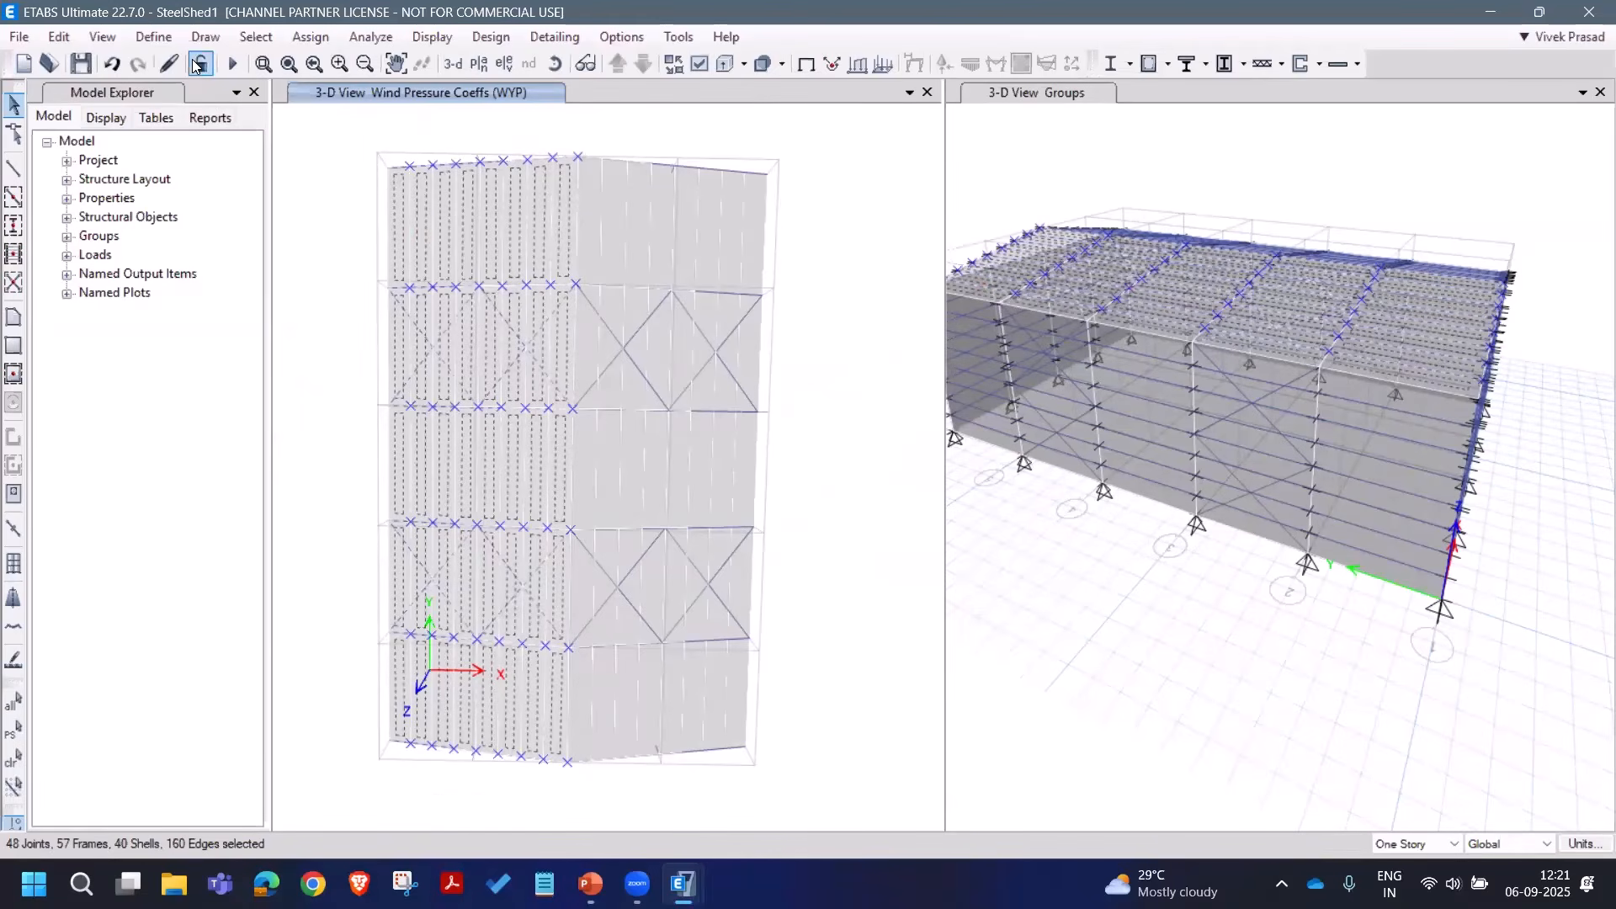
pyautogui.click(317, 38)
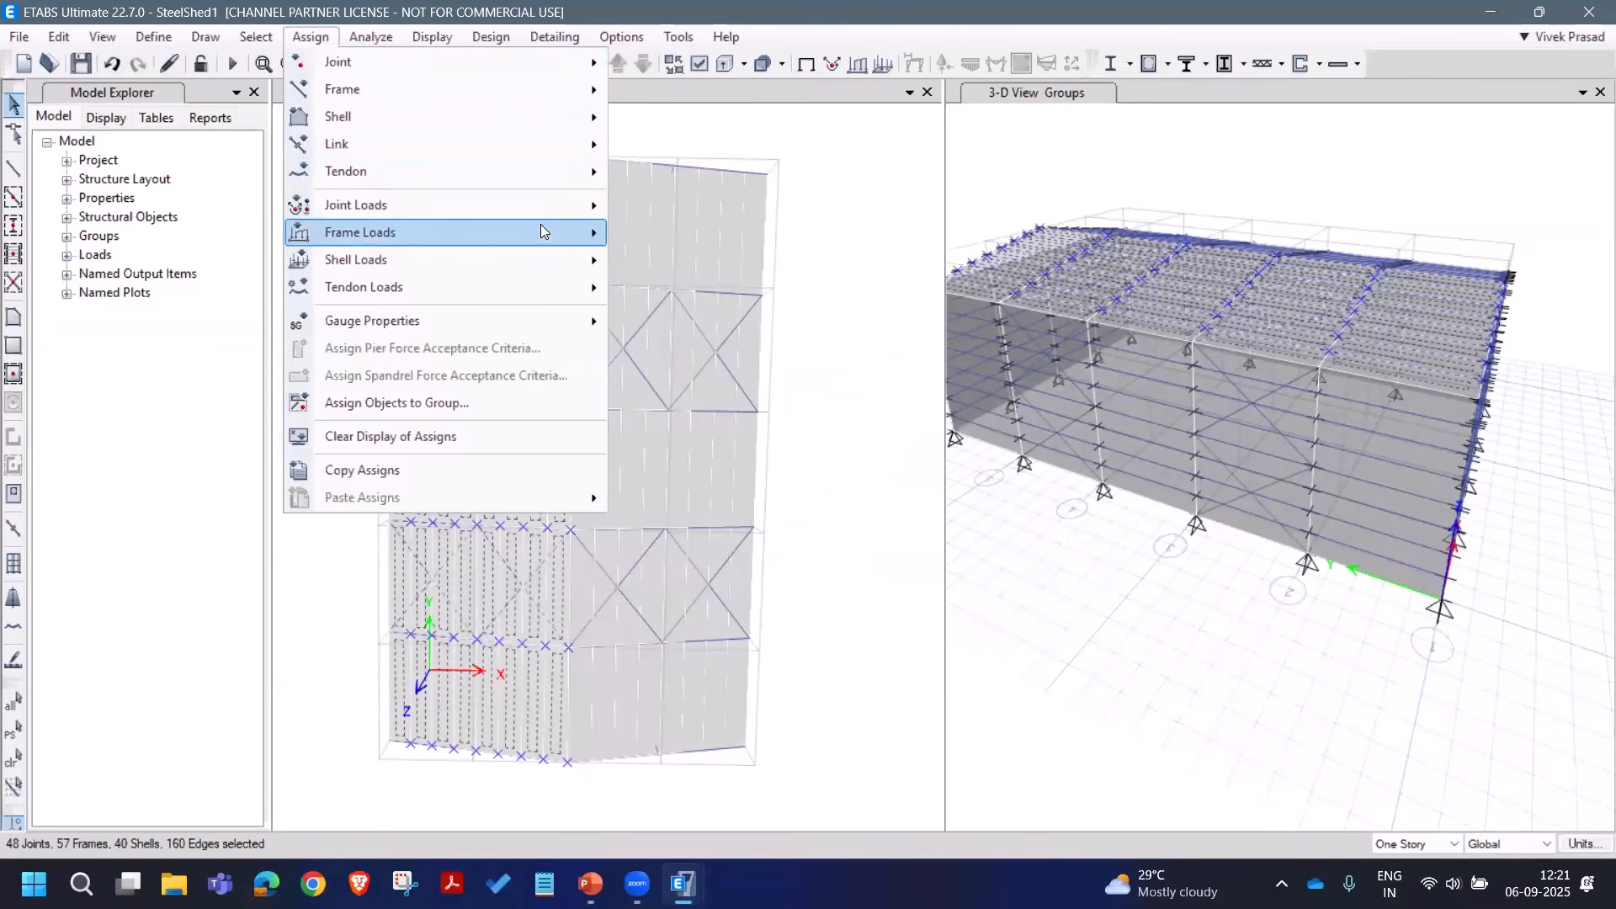
# Step: Apply a wind pressure coefficient of 0.4 to the roof under the WXP pattern
pyautogui.moveTo(552, 254)
pyautogui.click(706, 370)
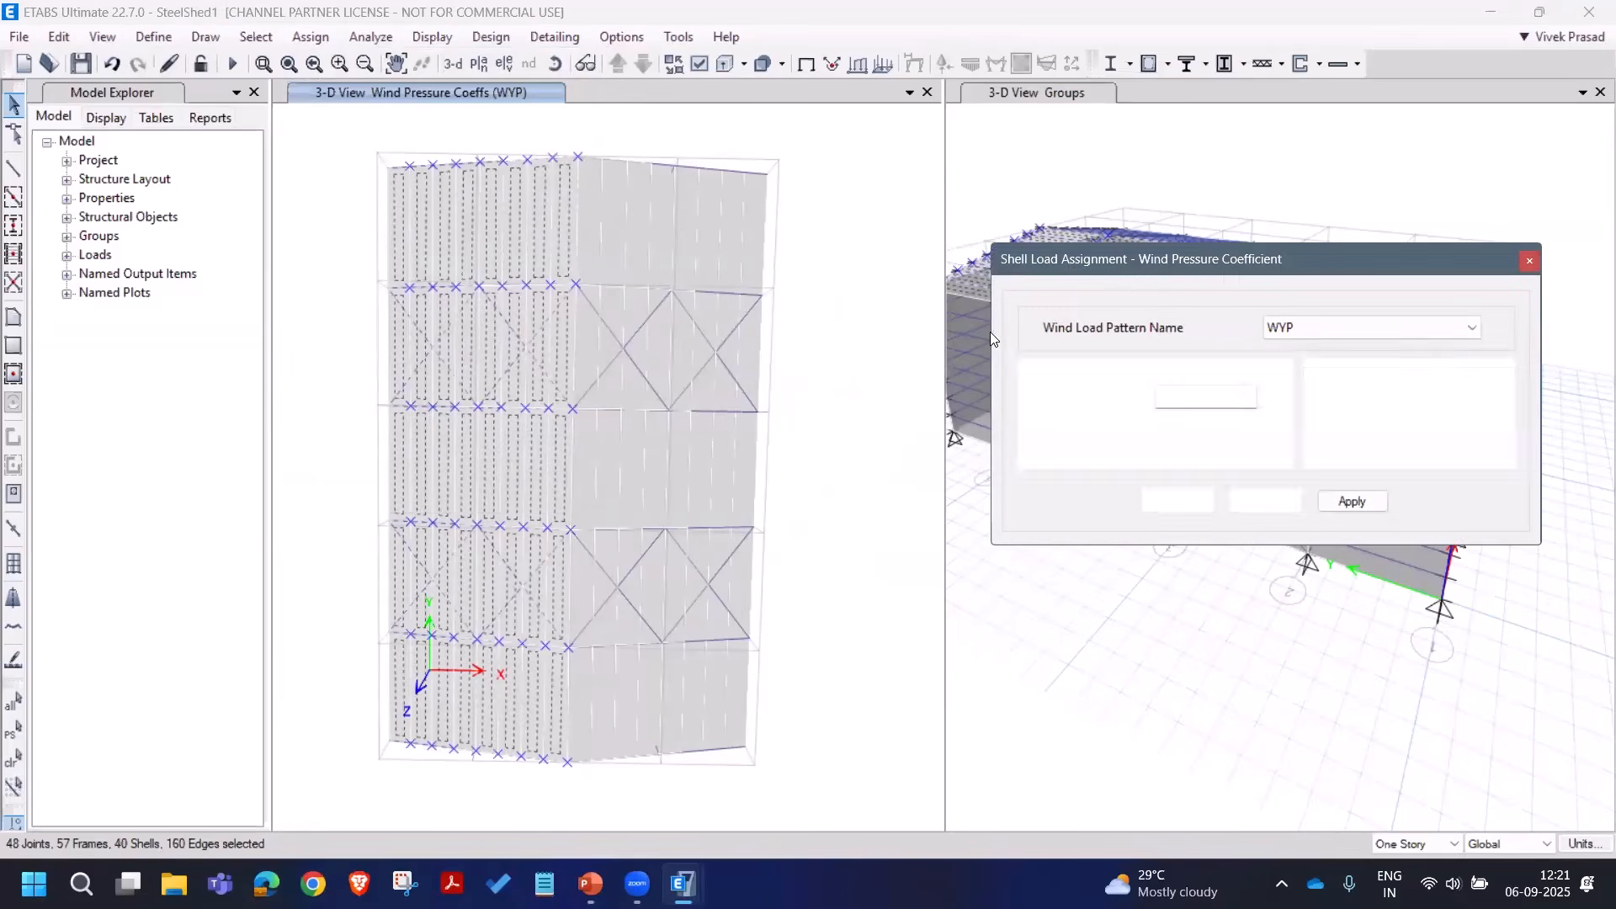
pyautogui.moveTo(1220, 268); pyautogui.dragTo(1187, 265)
pyautogui.click(1278, 328)
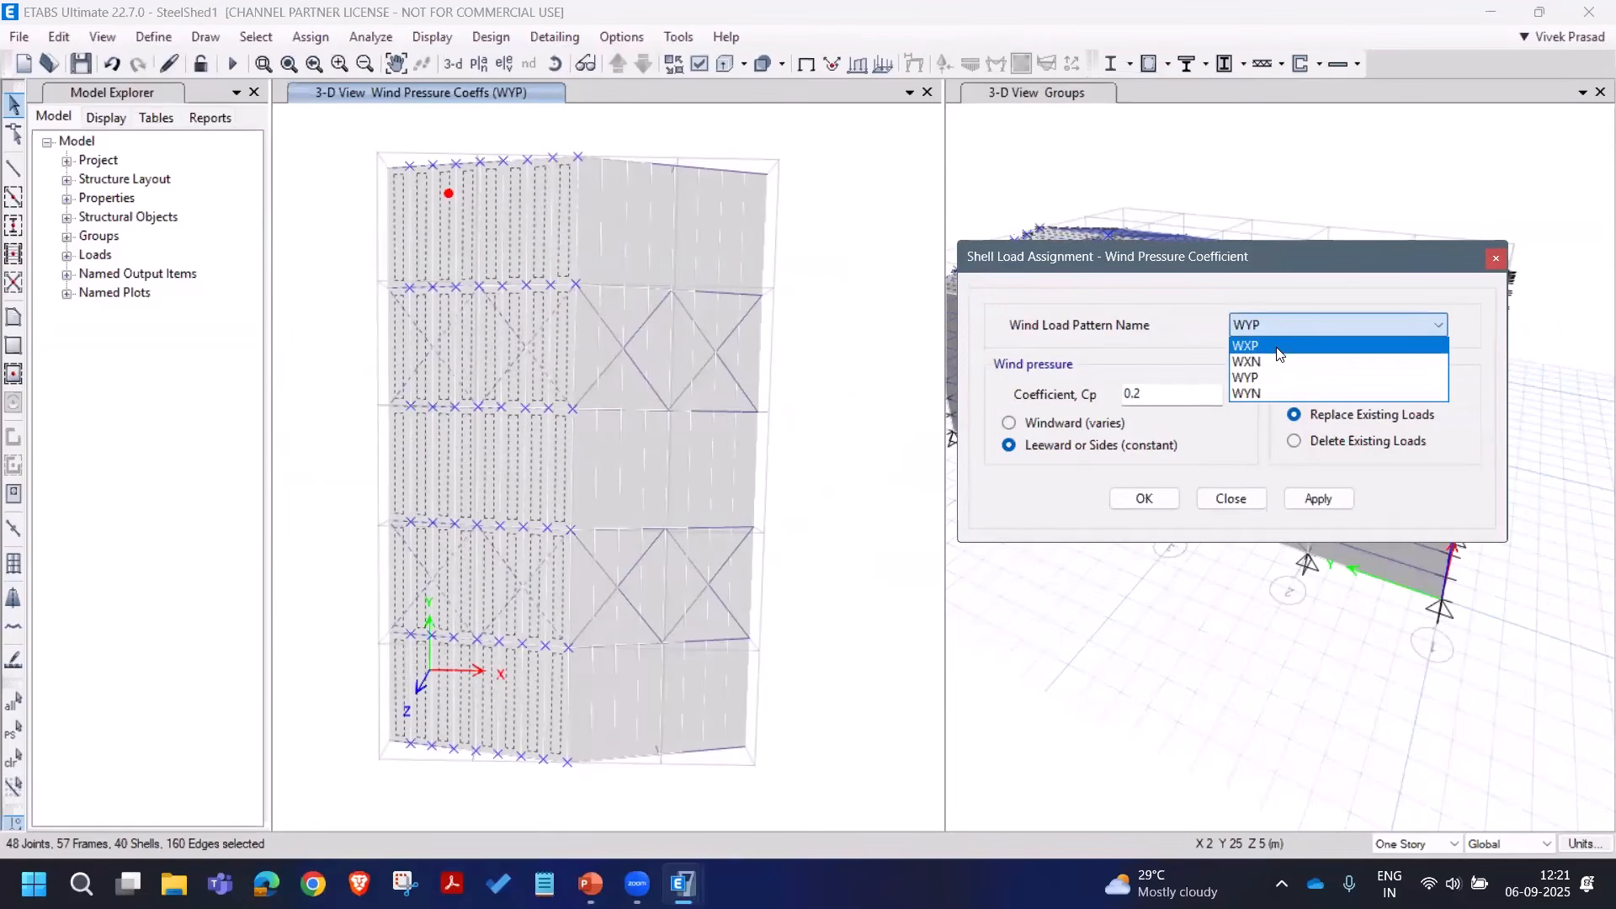
pyautogui.click(1262, 346)
pyautogui.click(1086, 396)
pyautogui.moveTo(1086, 398); pyautogui.dragTo(1074, 396)
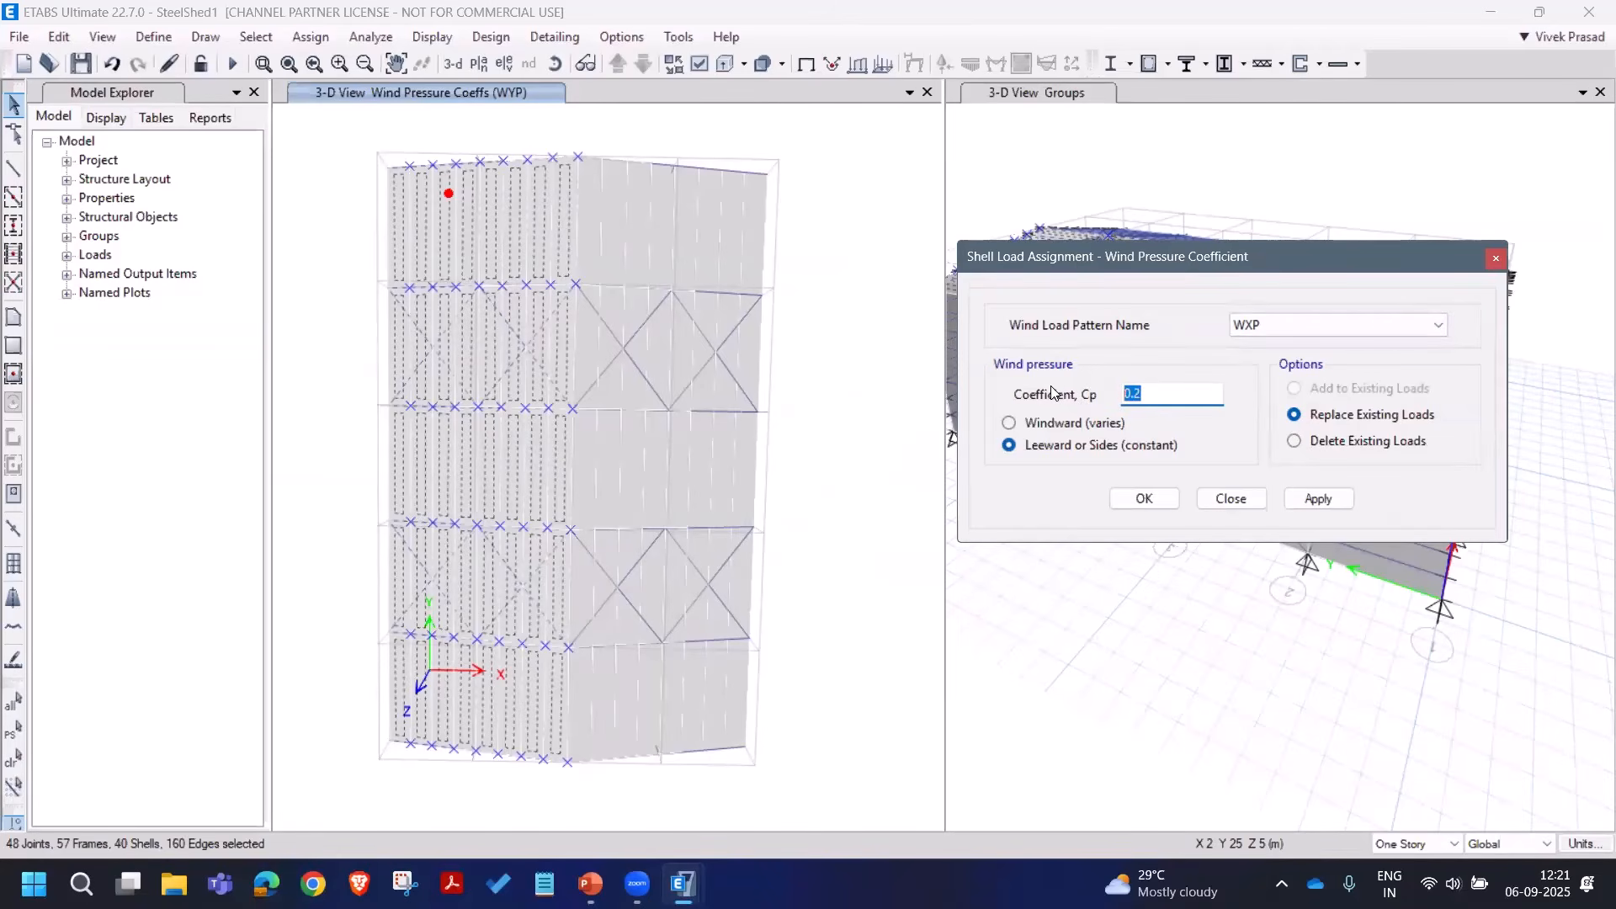
pyautogui.write('0')
pyautogui.click(1318, 499)
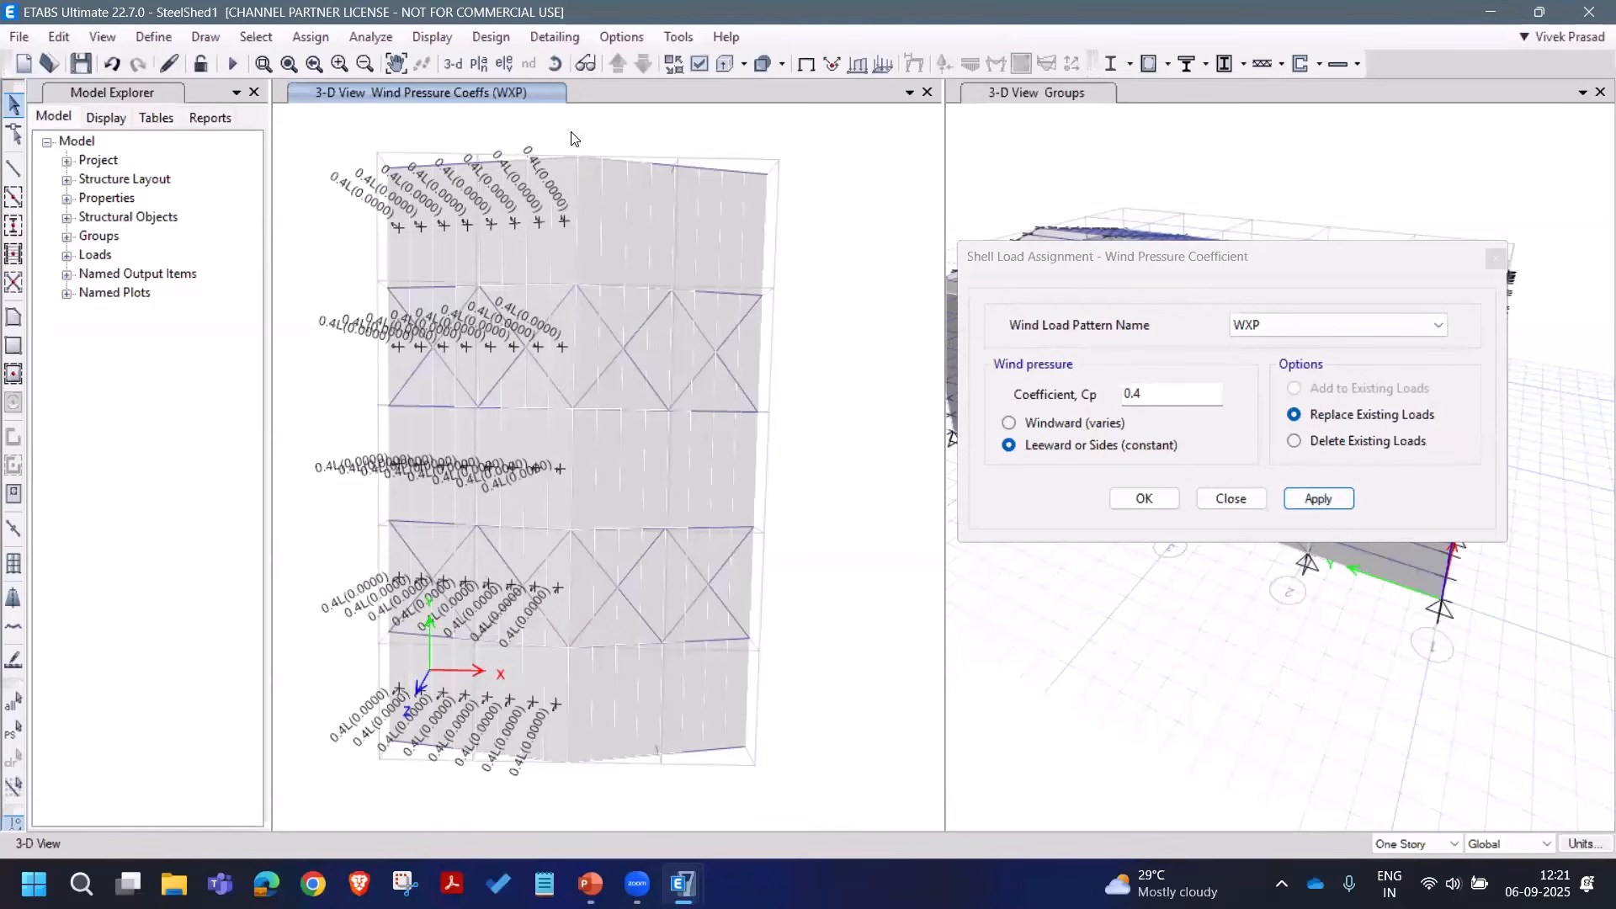
# Step: Select the right half of the roof panels and give them Cp 0.2 under WXP
pyautogui.moveTo(573, 149); pyautogui.dragTo(775, 799)
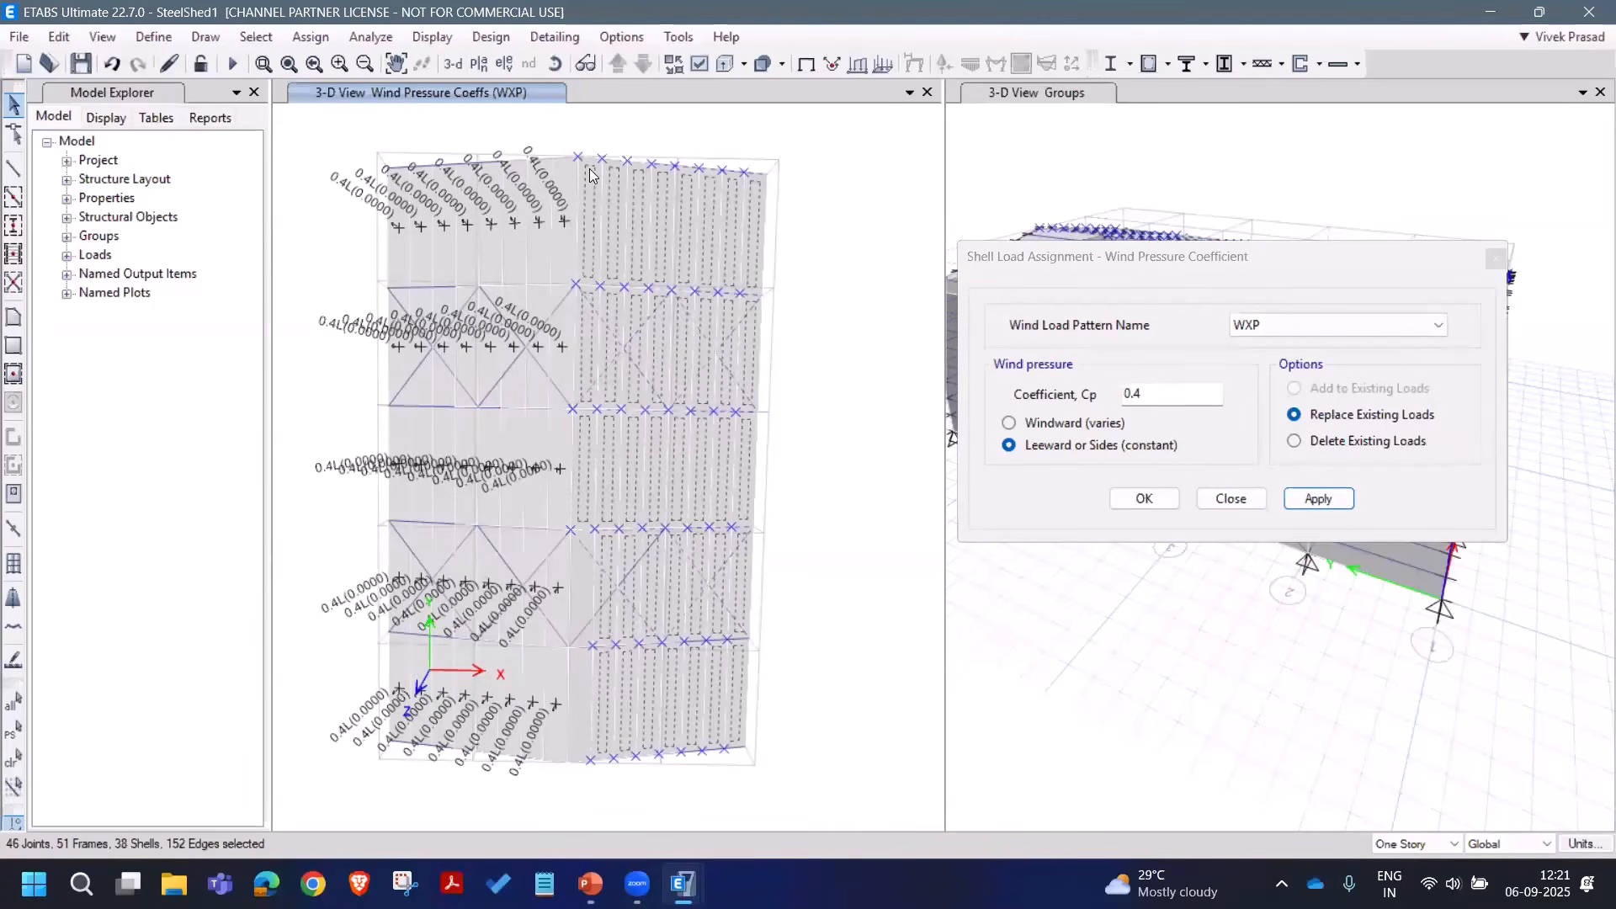
pyautogui.moveTo(567, 135); pyautogui.dragTo(752, 783)
pyautogui.moveTo(559, 139); pyautogui.dragTo(762, 792)
pyautogui.click(1284, 329)
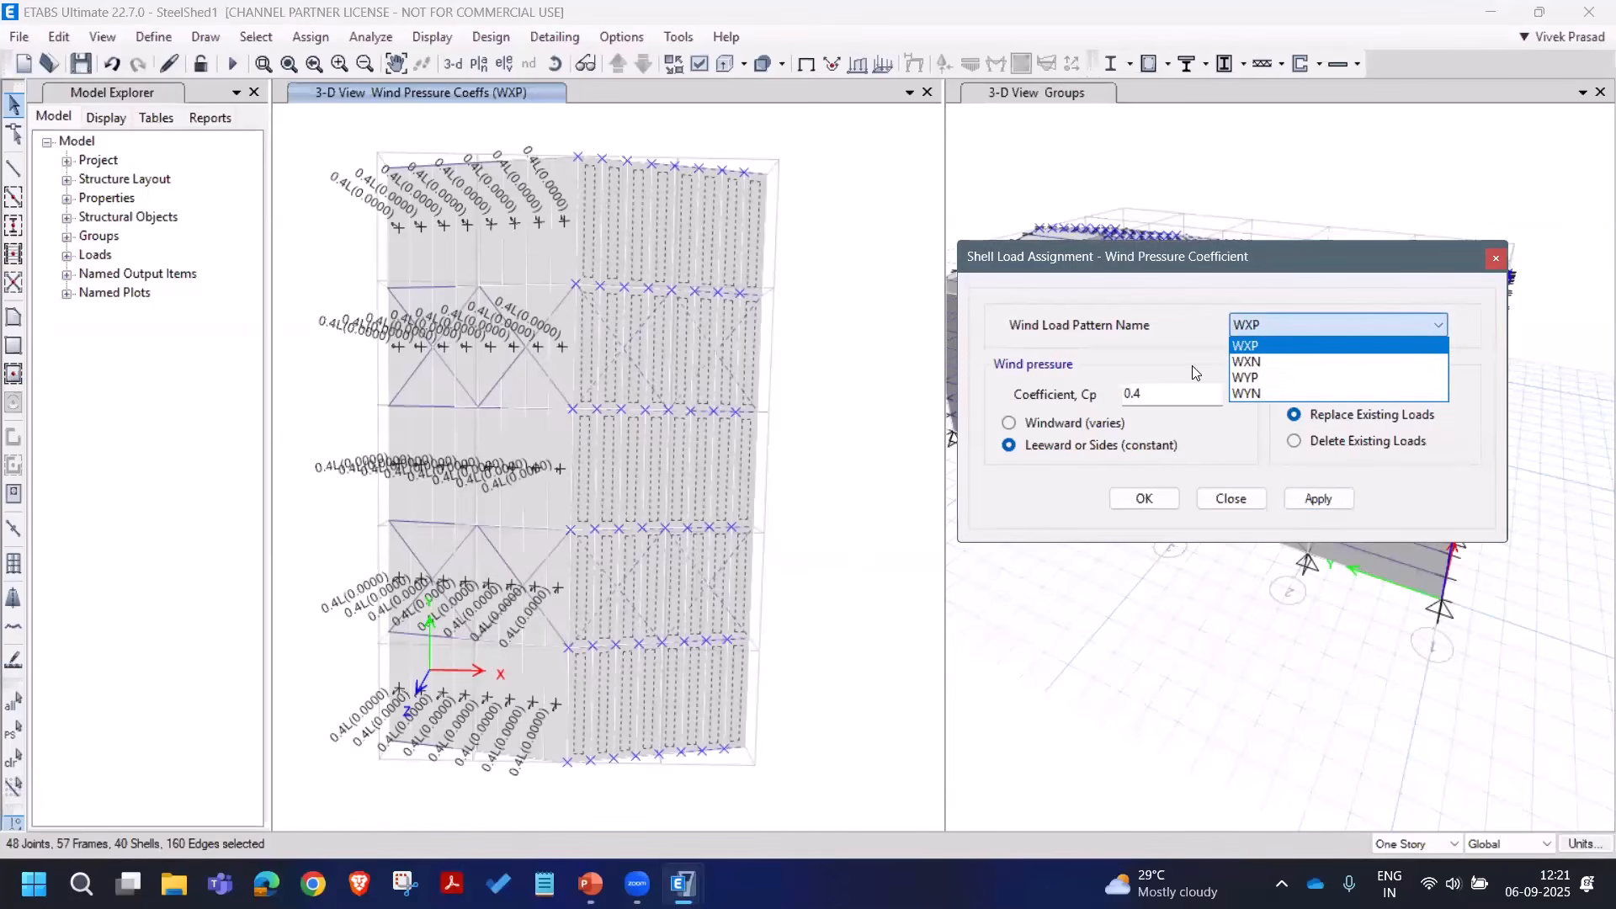
pyautogui.doubleClick(1152, 393)
pyautogui.write('0.2')
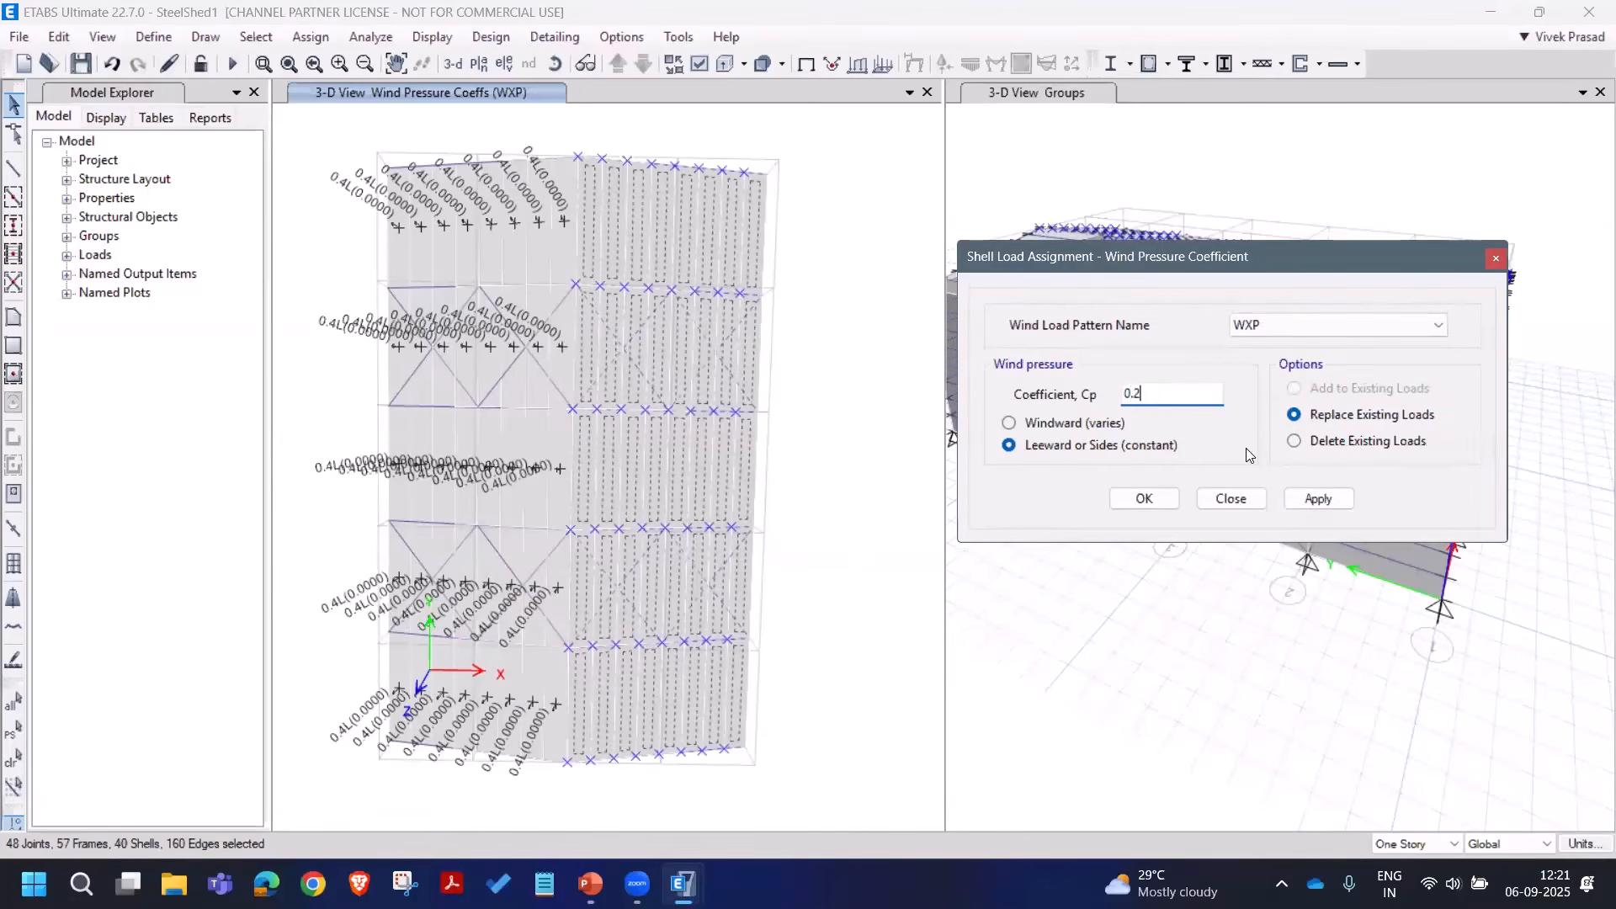
pyautogui.click(1318, 498)
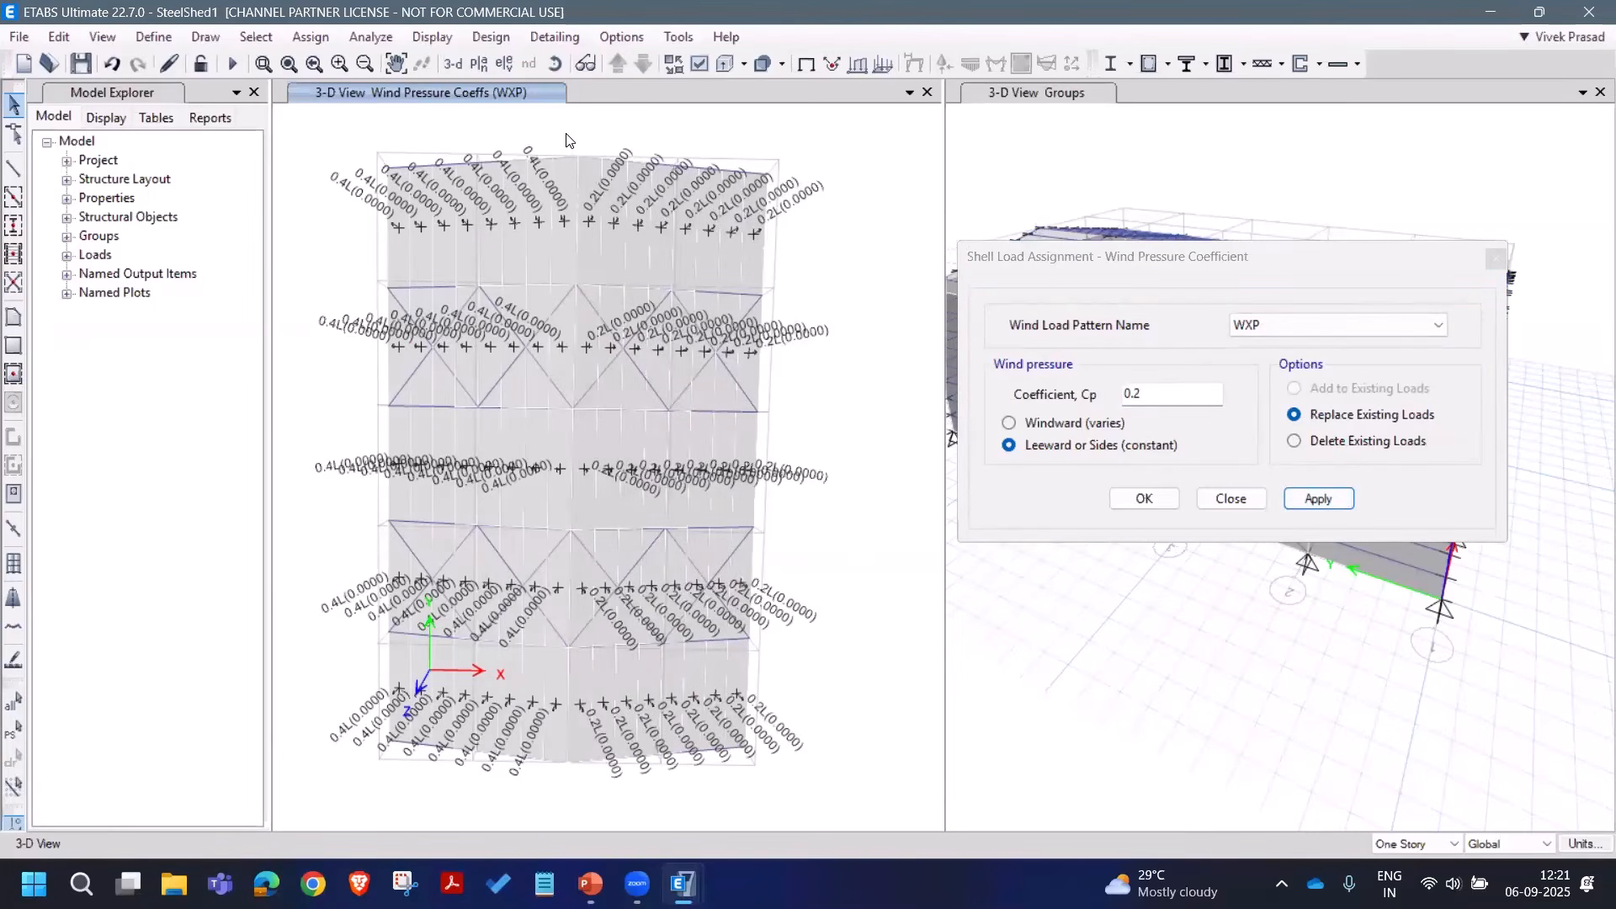
# Step: Reselect the right-half roof panels and assign Cp 0.4 under WXN
pyautogui.click(14, 729)
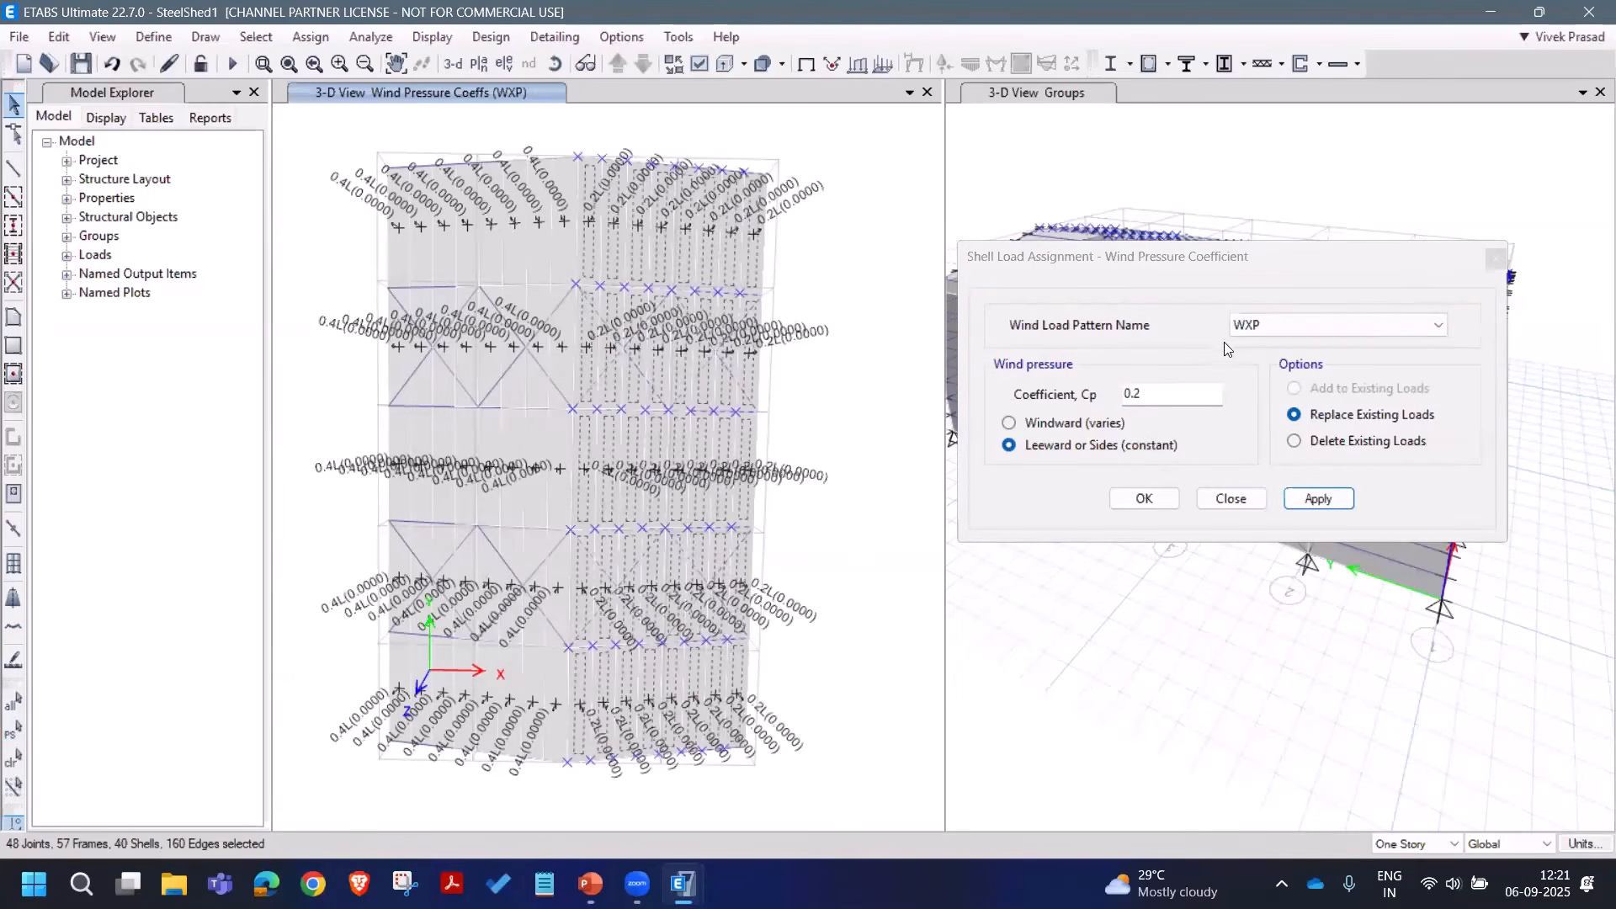
pyautogui.click(1249, 332)
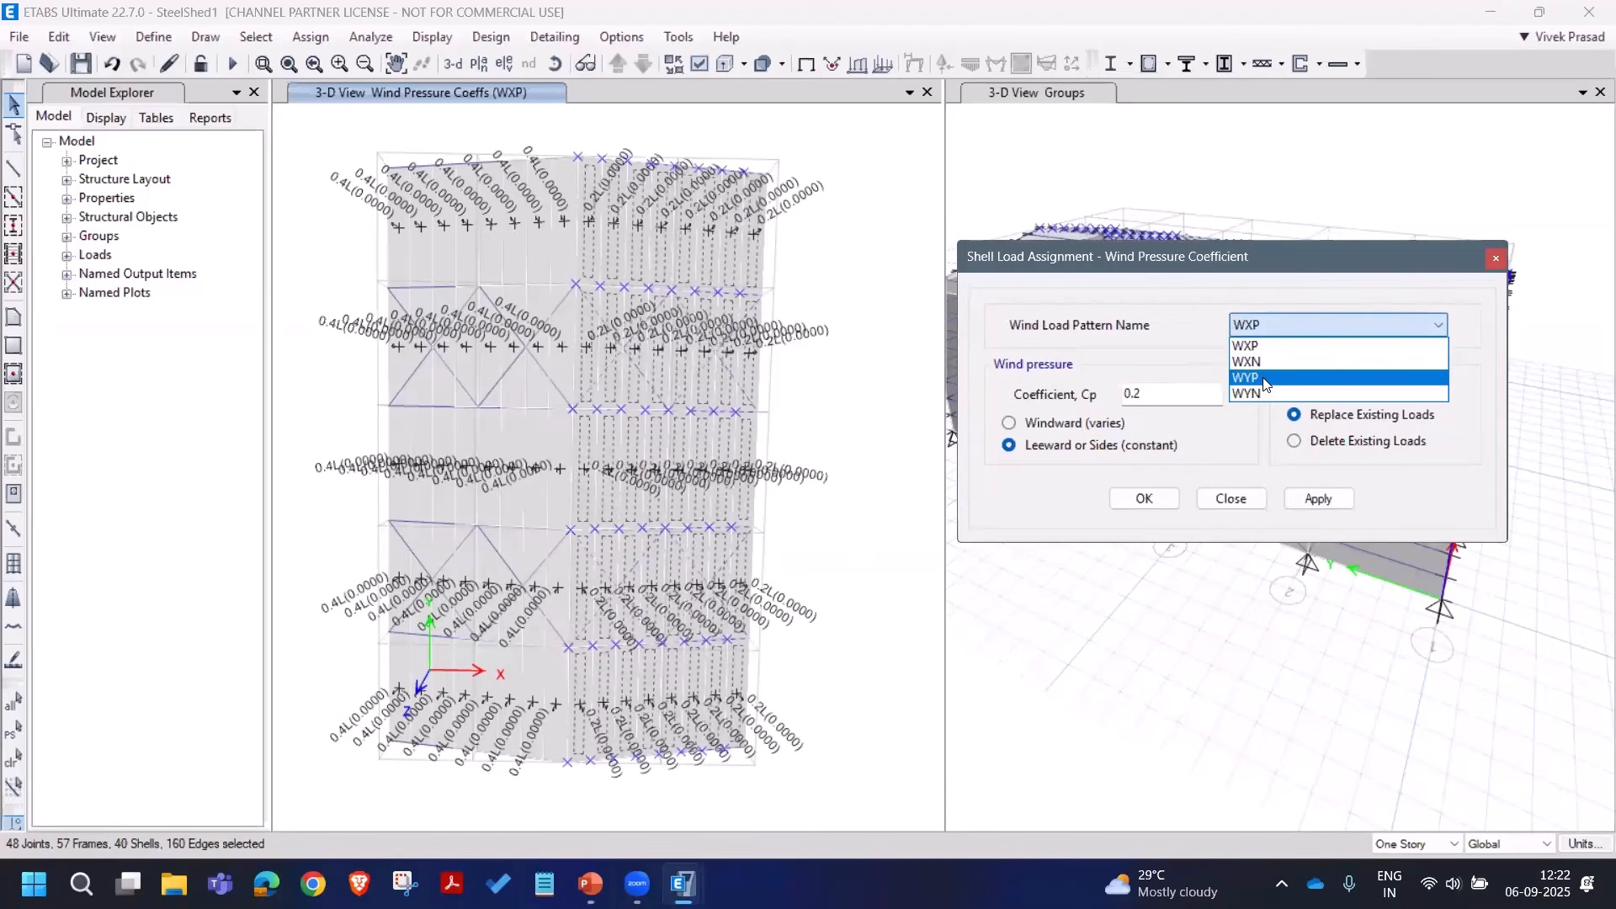
pyautogui.click(1262, 379)
pyautogui.click(1247, 335)
pyautogui.click(1251, 361)
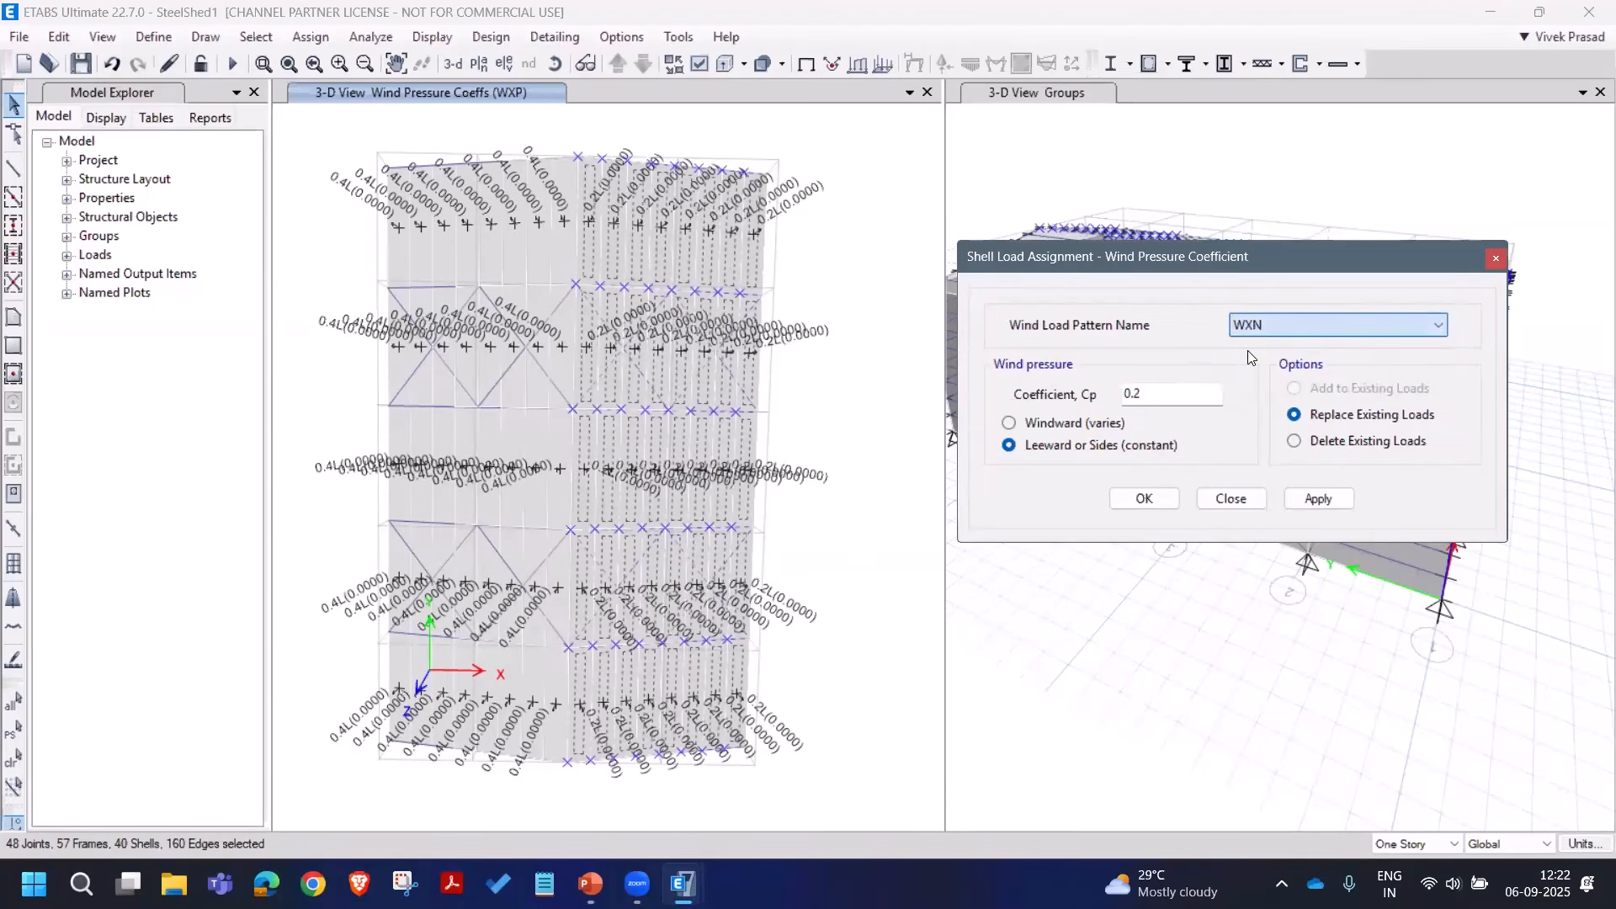
pyautogui.doubleClick(1114, 397)
pyautogui.write('0.4')
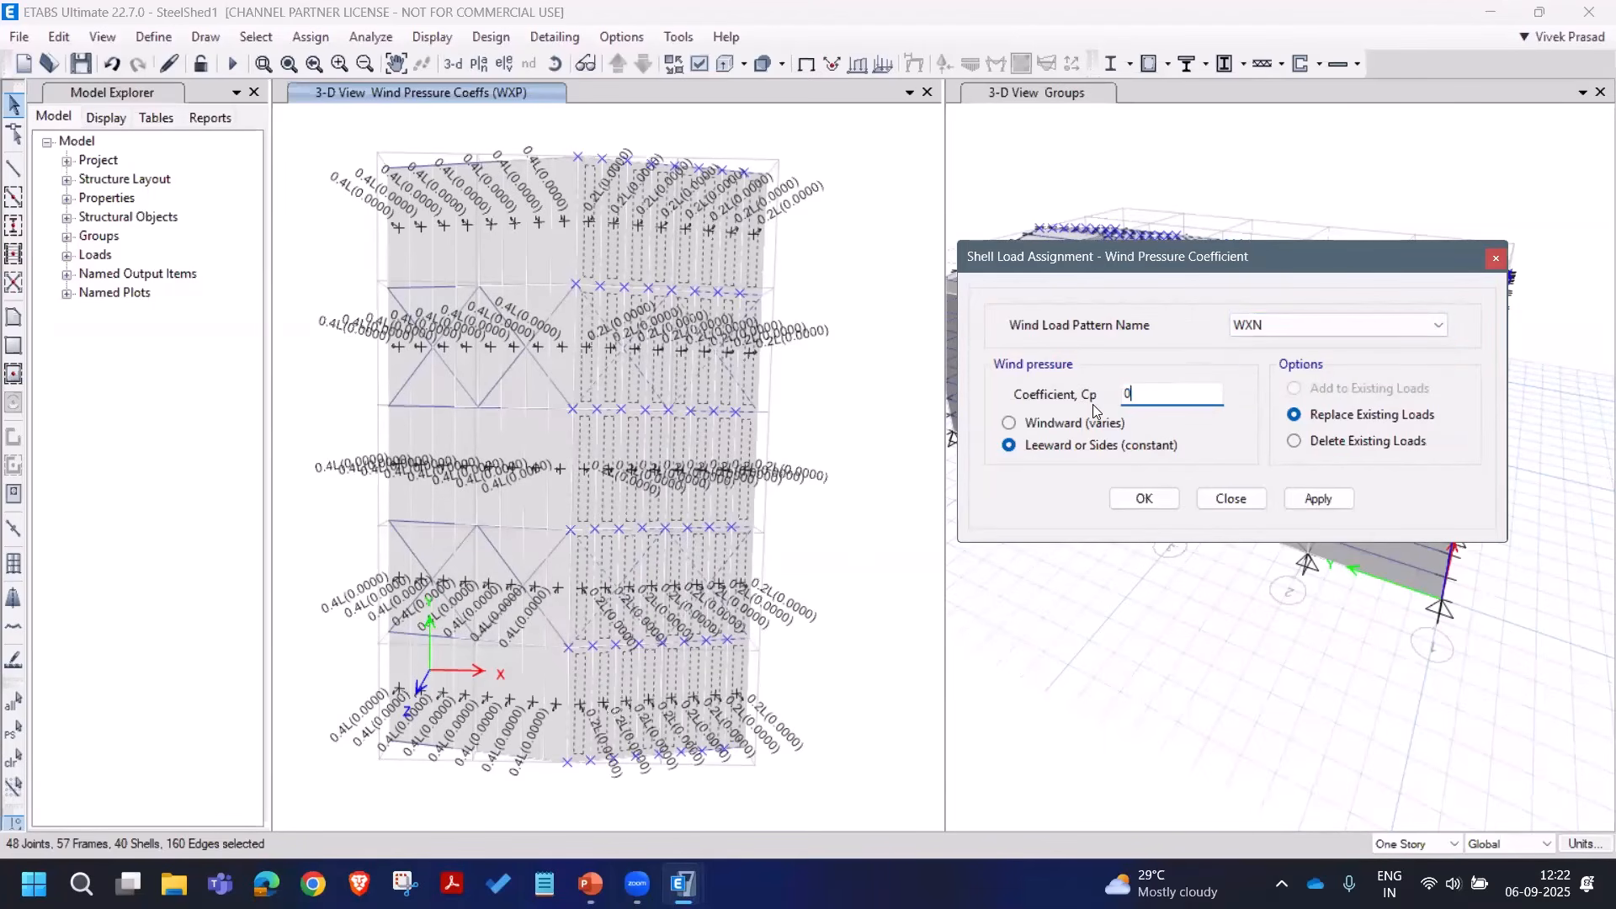
pyautogui.click(1301, 499)
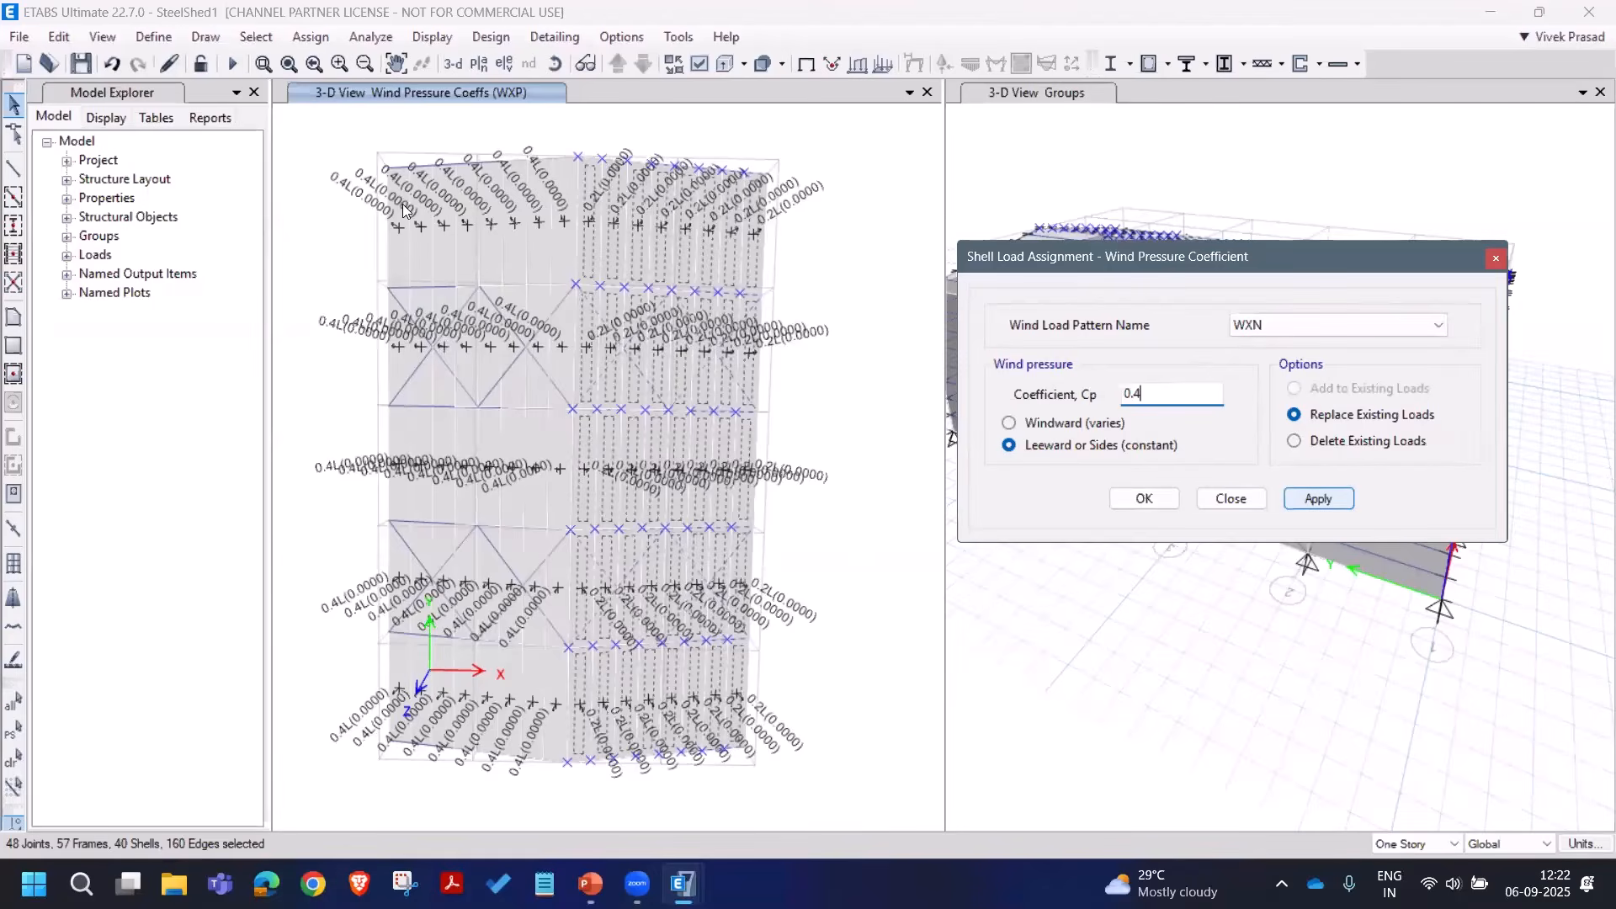
# Step: Select the left half of the roof and assign Cp 0.2 under WXN
pyautogui.moveTo(345, 126); pyautogui.dragTo(575, 842)
pyautogui.moveTo(529, 741); pyautogui.dragTo(587, 803)
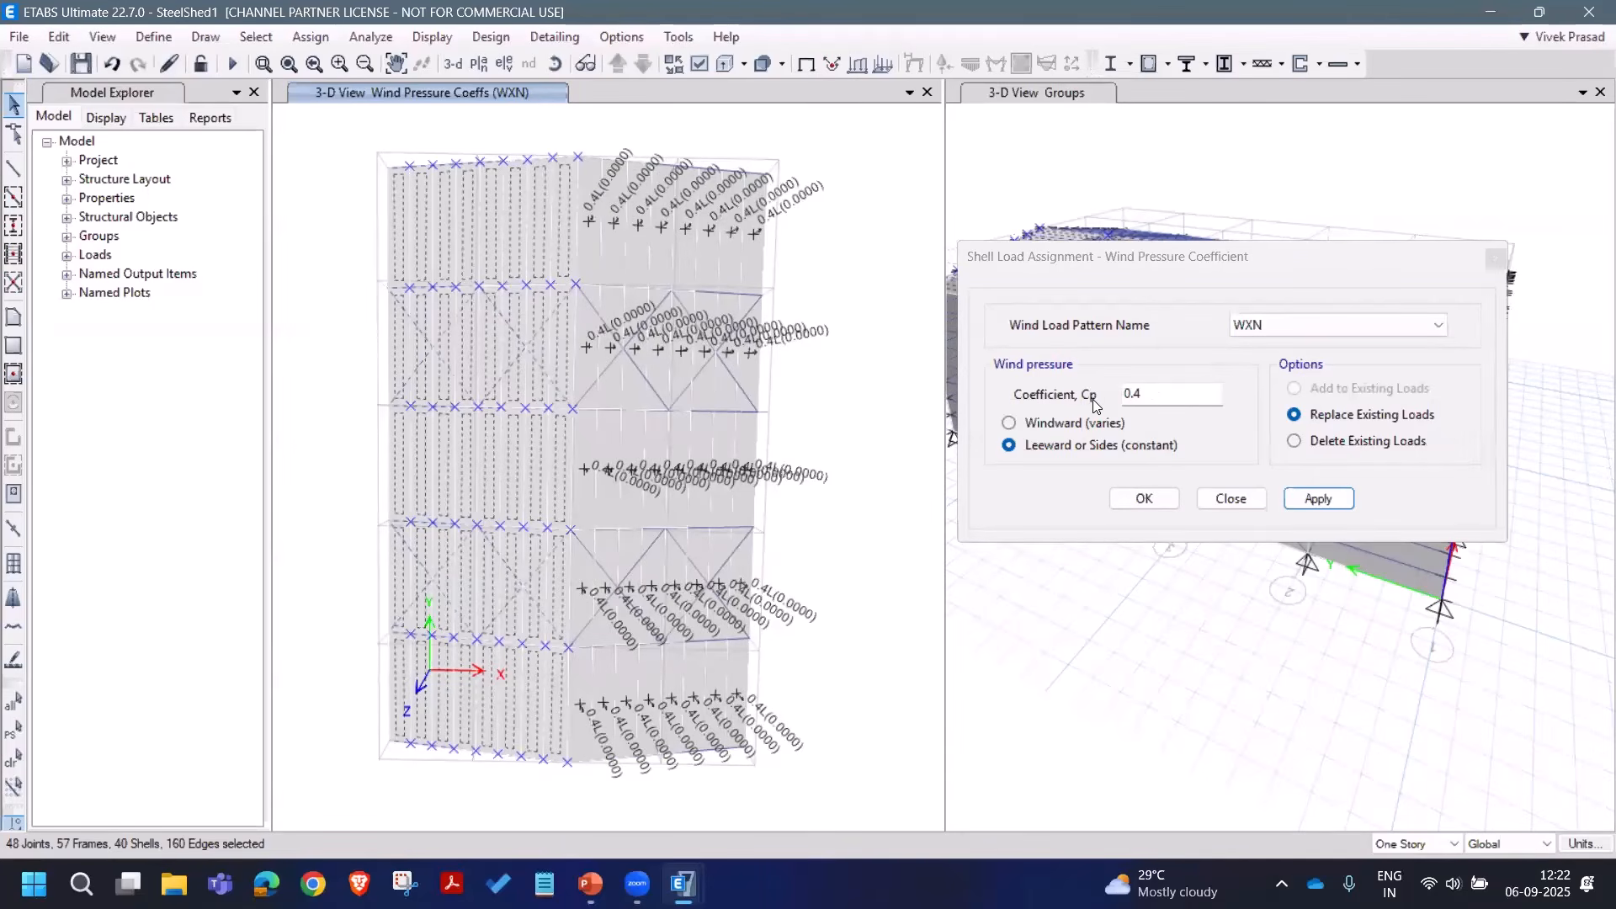
pyautogui.click(1147, 478)
pyautogui.write('0.2')
pyautogui.click(1317, 498)
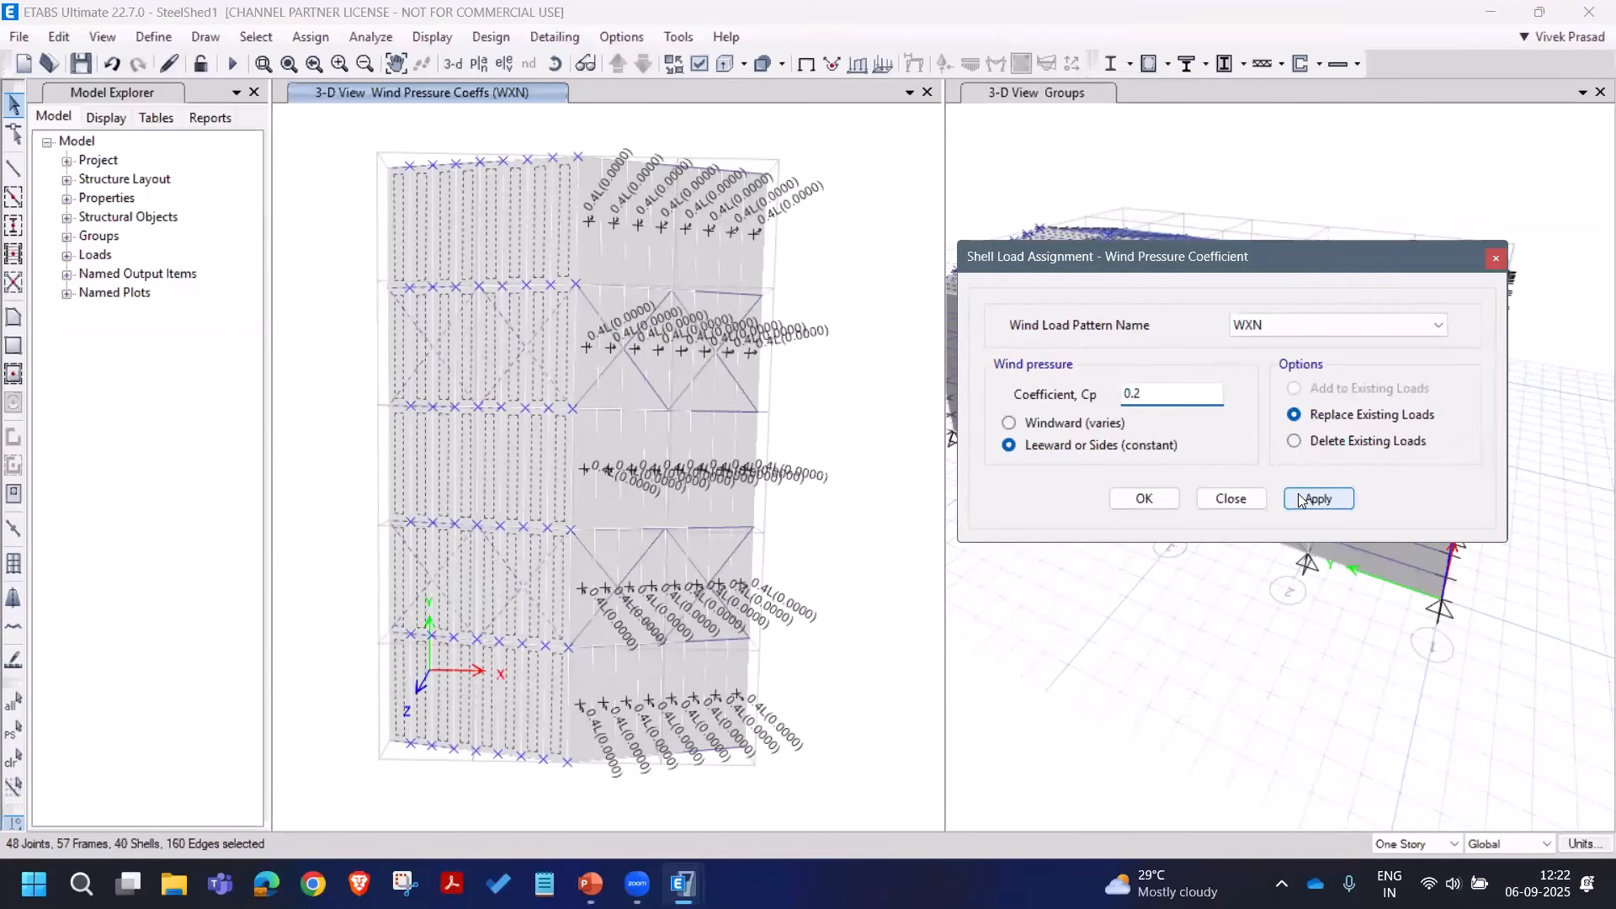
# Step: Select the lower two roof bays and switch the wind pattern to WYP
pyautogui.click(940, 368)
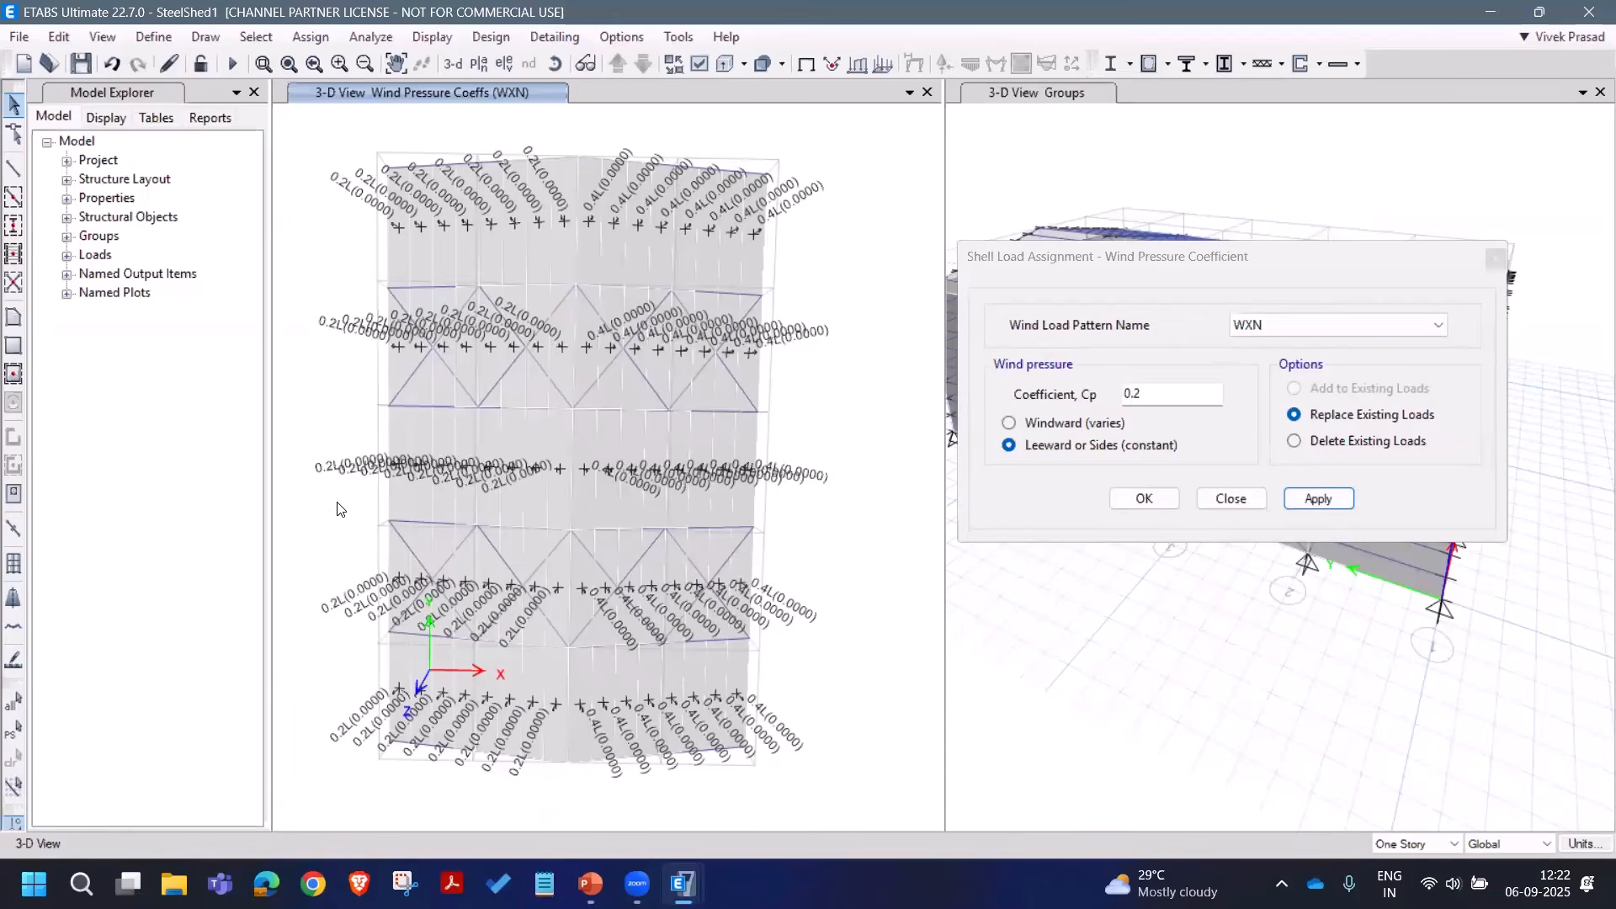
pyautogui.moveTo(336, 499); pyautogui.dragTo(842, 808)
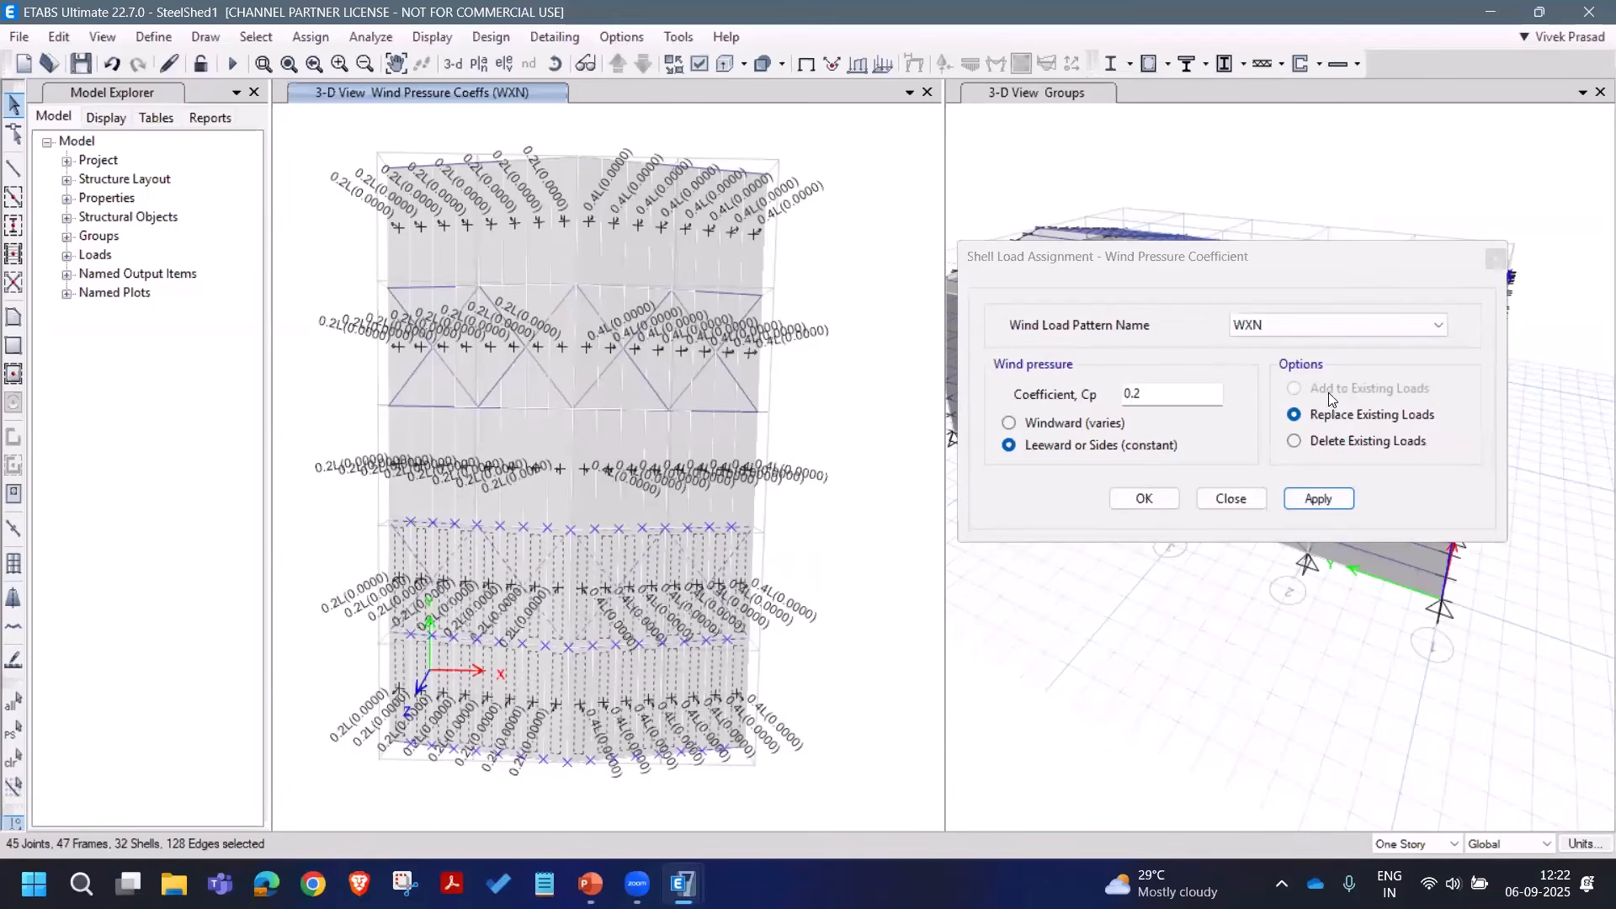
pyautogui.click(1295, 331)
pyautogui.click(1299, 384)
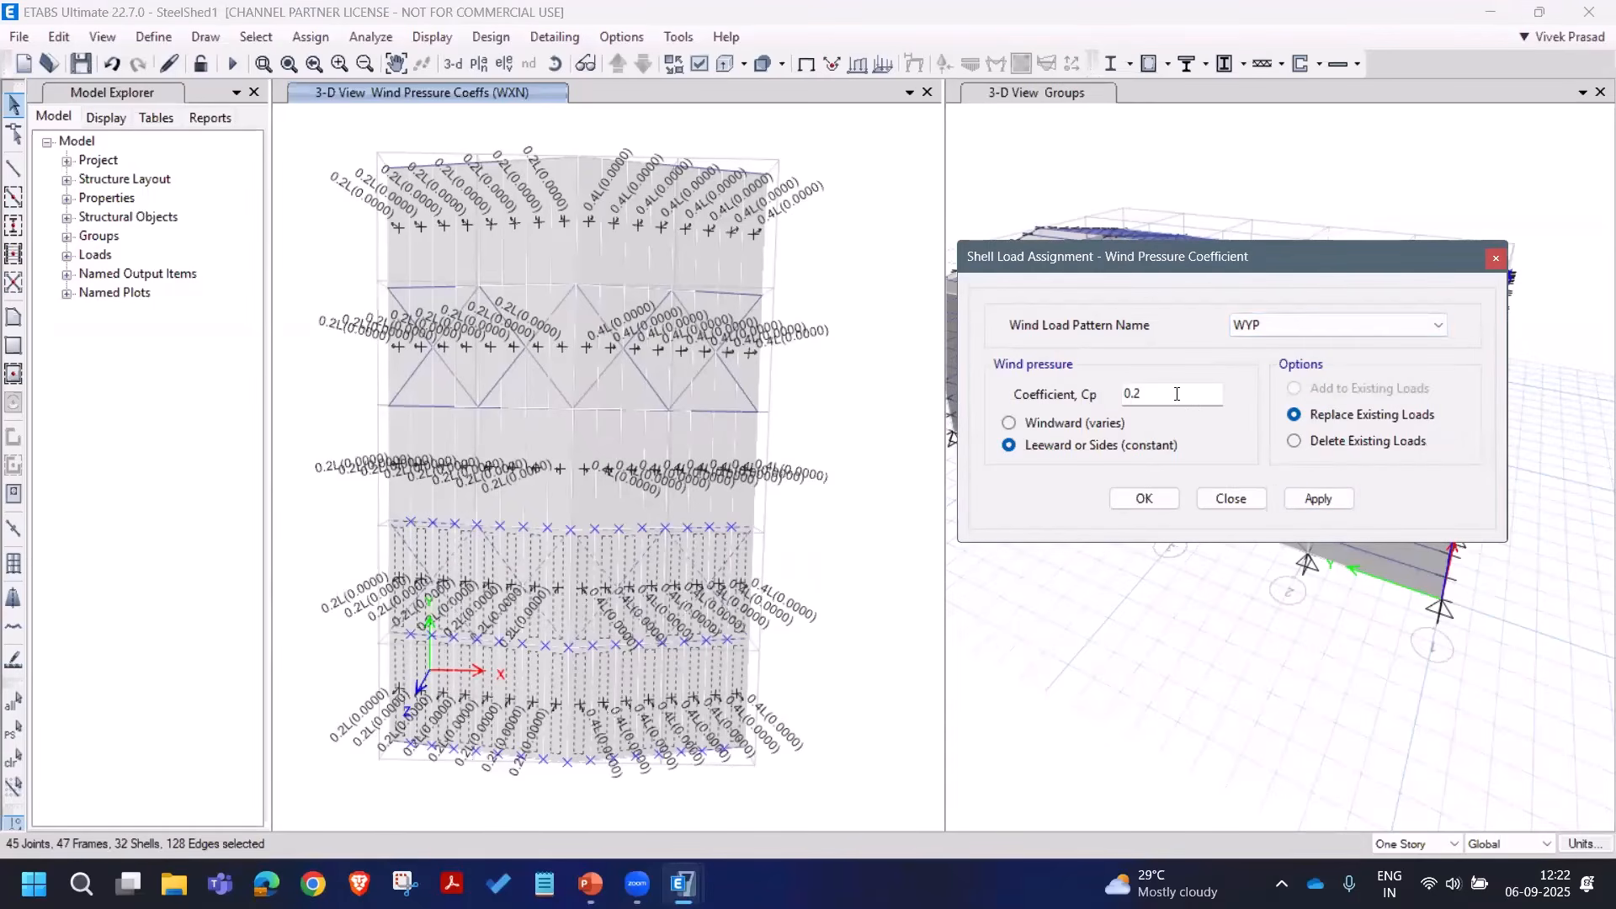
# Step: Under WYP, apply Cp 0.4 to the lower bays and Cp 0.2 to the upper bays
pyautogui.doubleClick(1177, 394)
pyautogui.write('0.4')
pyautogui.click(1301, 502)
pyautogui.moveTo(354, 130); pyautogui.dragTo(805, 446)
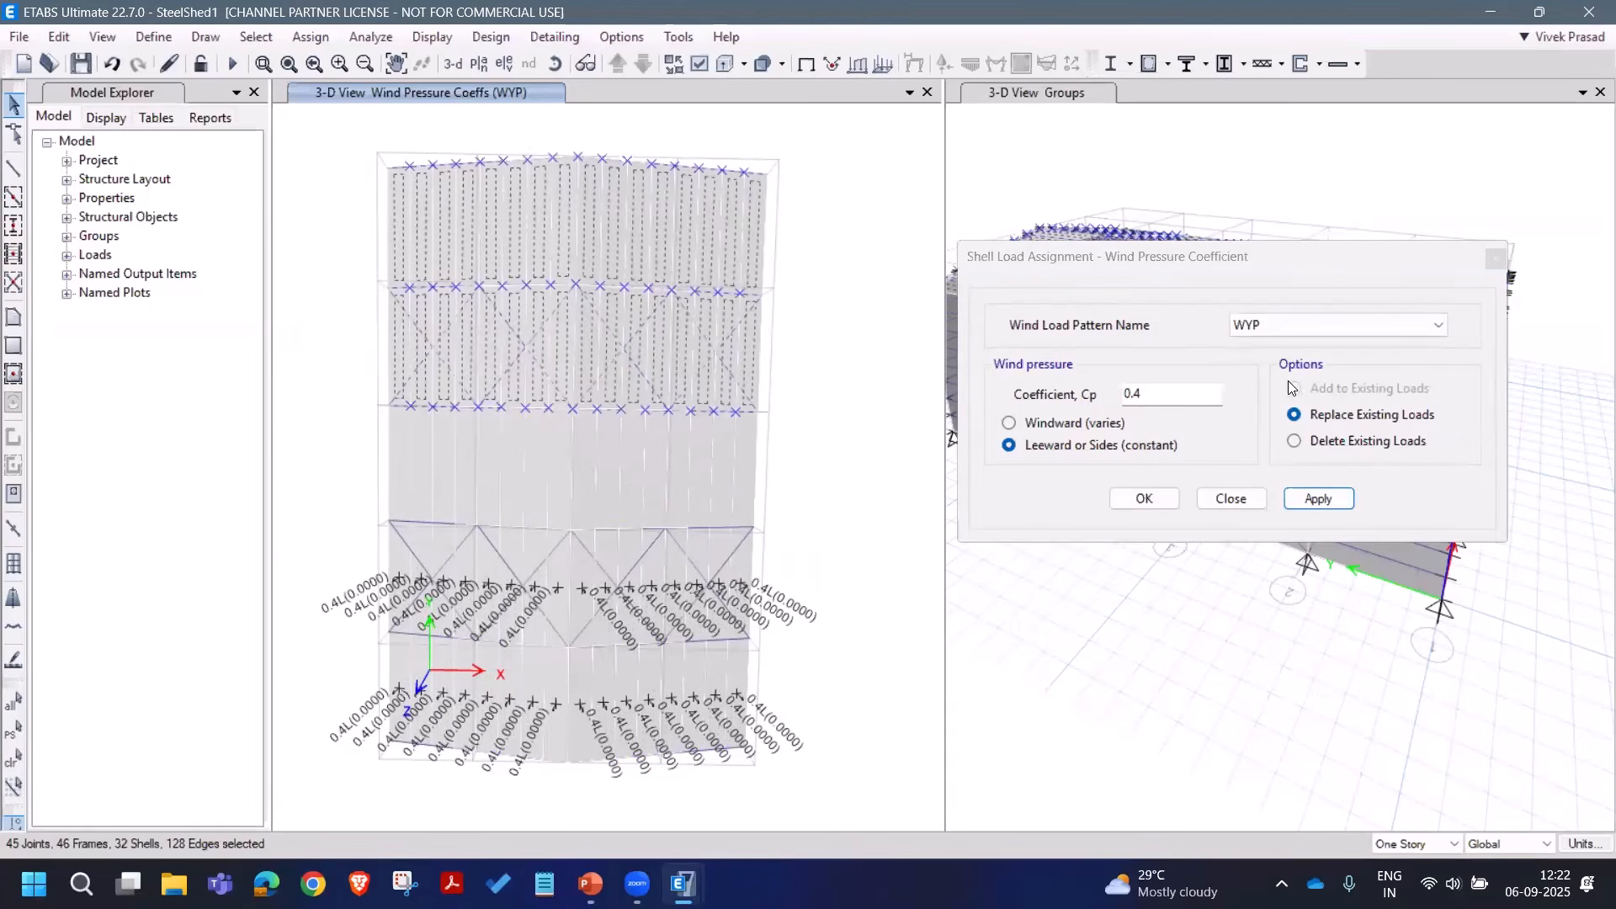
pyautogui.click(1266, 327)
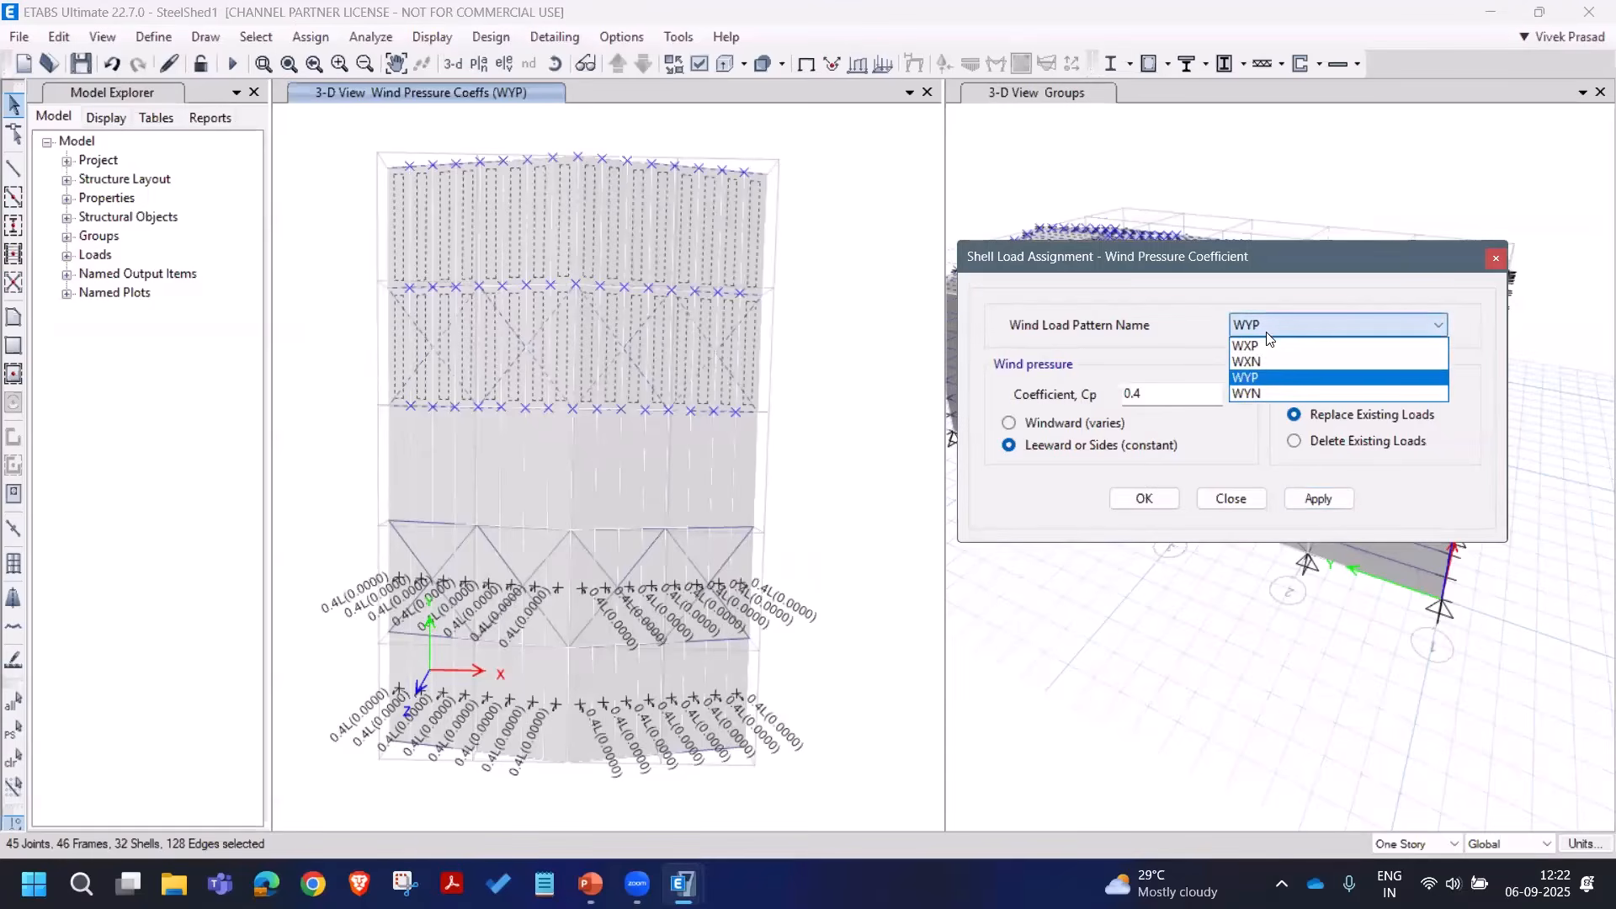
pyautogui.click(1267, 377)
pyautogui.doubleClick(1163, 394)
pyautogui.write('0.2')
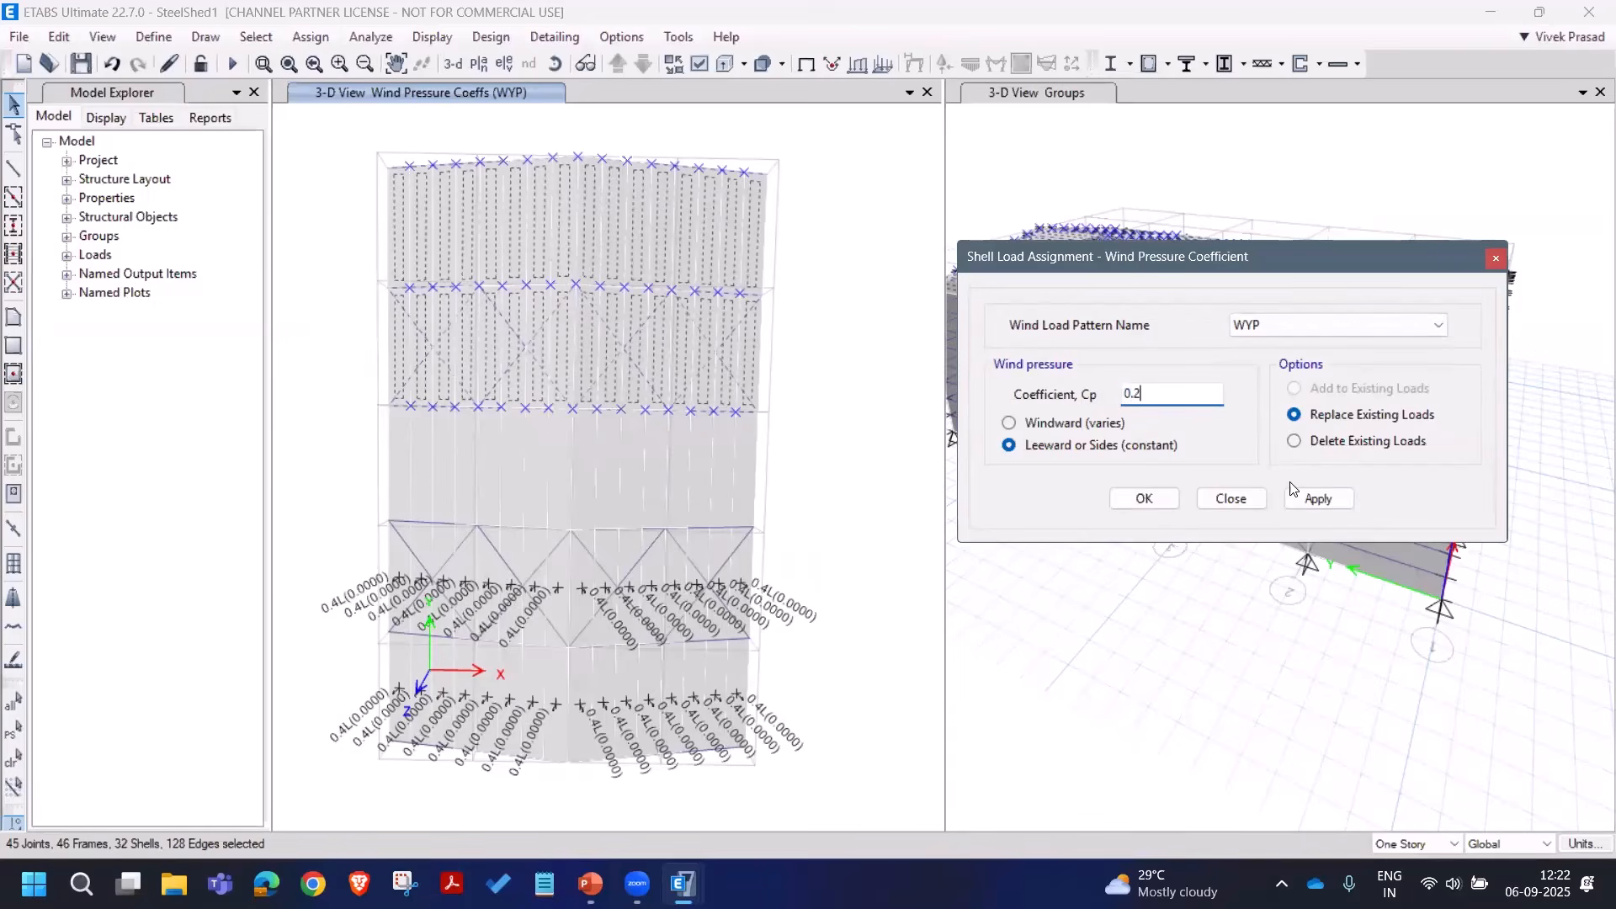
pyautogui.click(1318, 498)
# Step: Select the upper bays and apply Cp 0.4 under WYN
pyautogui.click(336, 496)
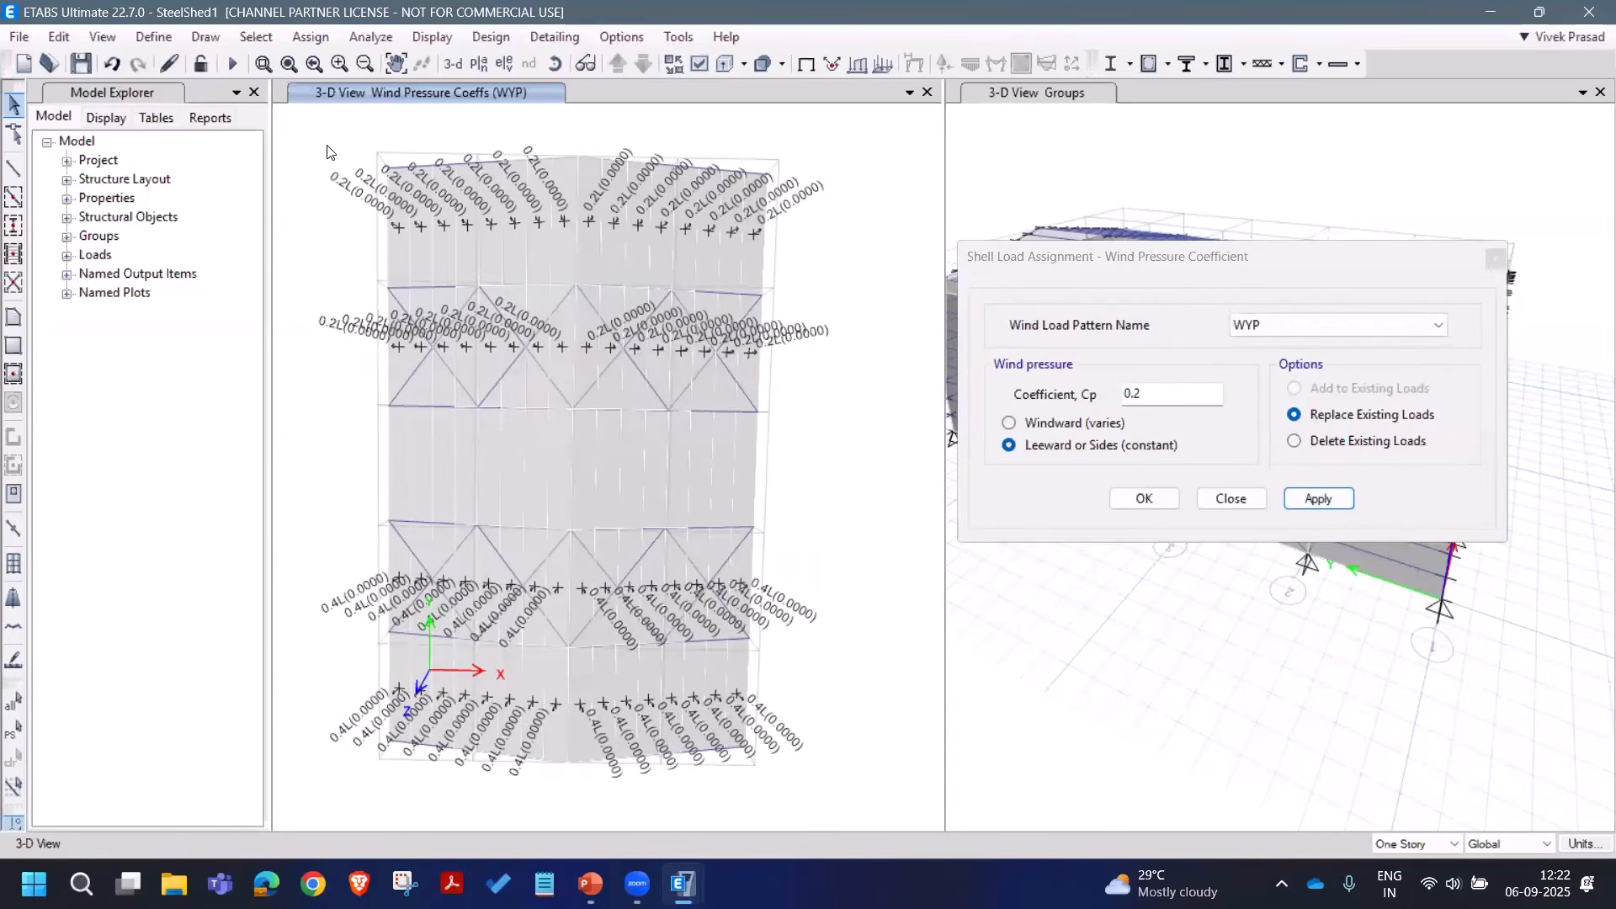
pyautogui.moveTo(328, 151); pyautogui.dragTo(853, 447)
pyautogui.click(1281, 330)
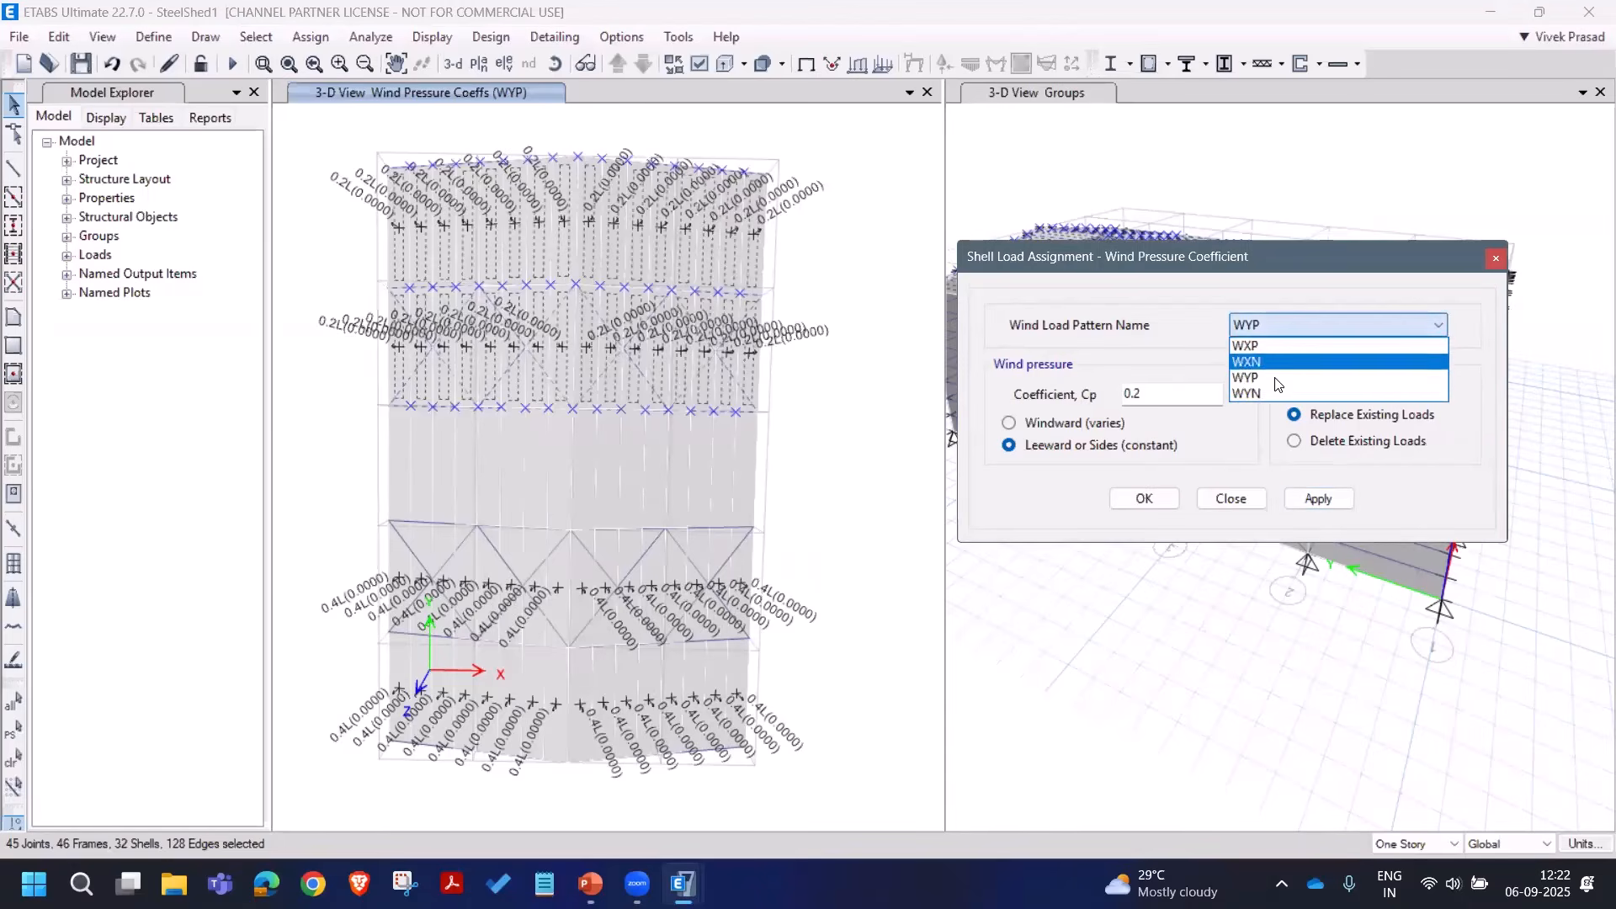
pyautogui.click(1267, 393)
pyautogui.click(1136, 394)
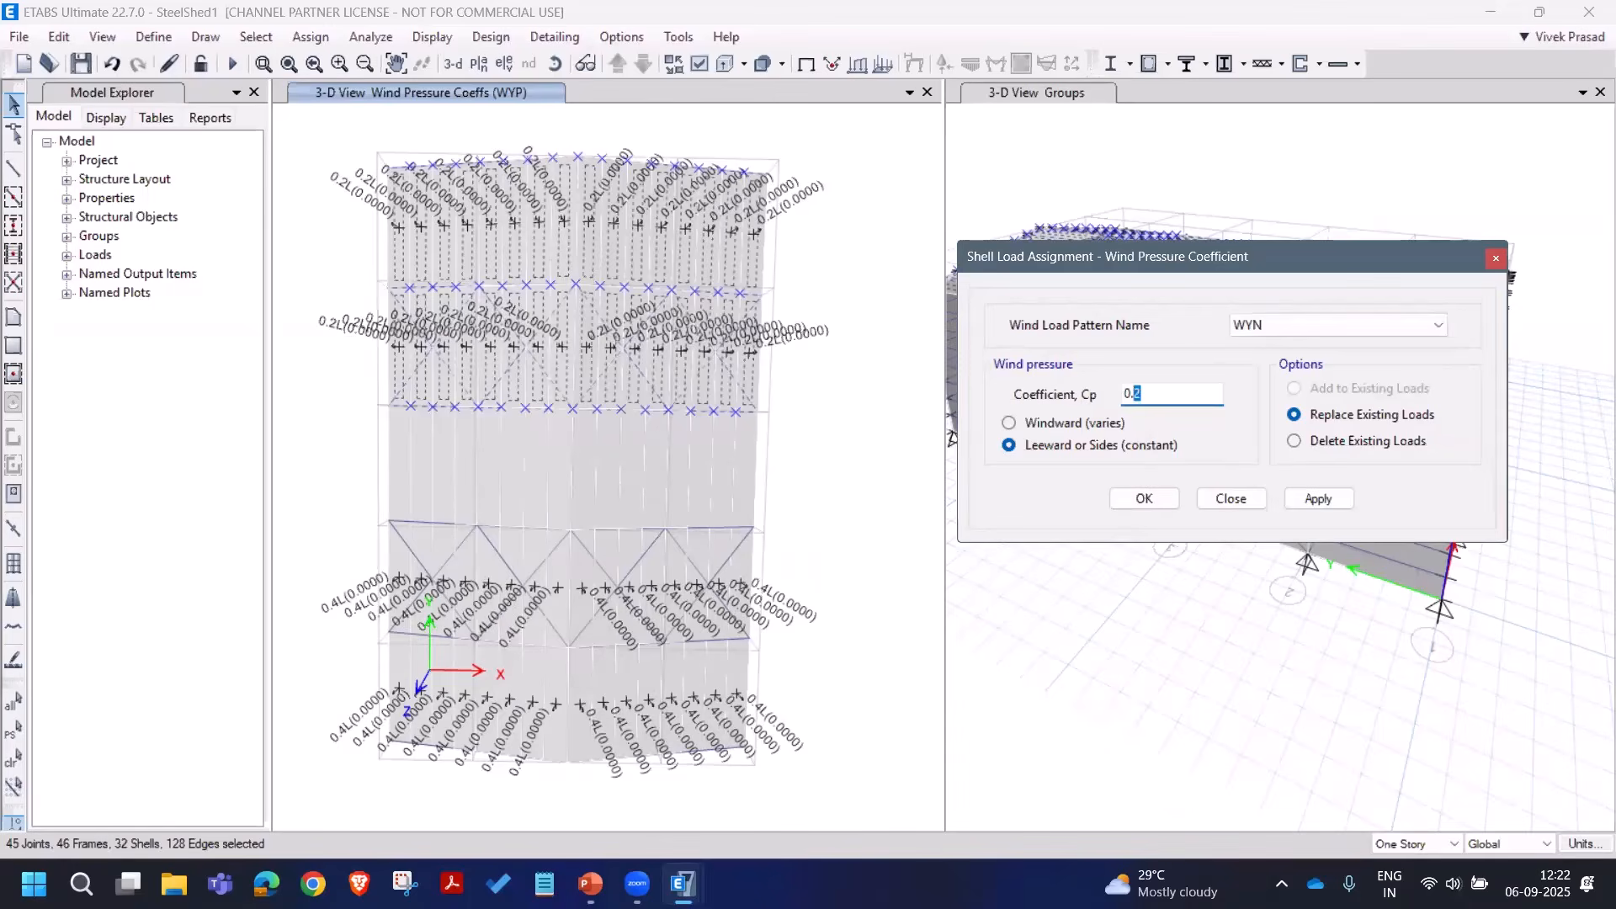
pyautogui.write('4')
pyautogui.click(1318, 499)
# Step: Apply Cp 0.2 under WYN to the lower bays and close the wind pressure dialog
pyautogui.click(339, 513)
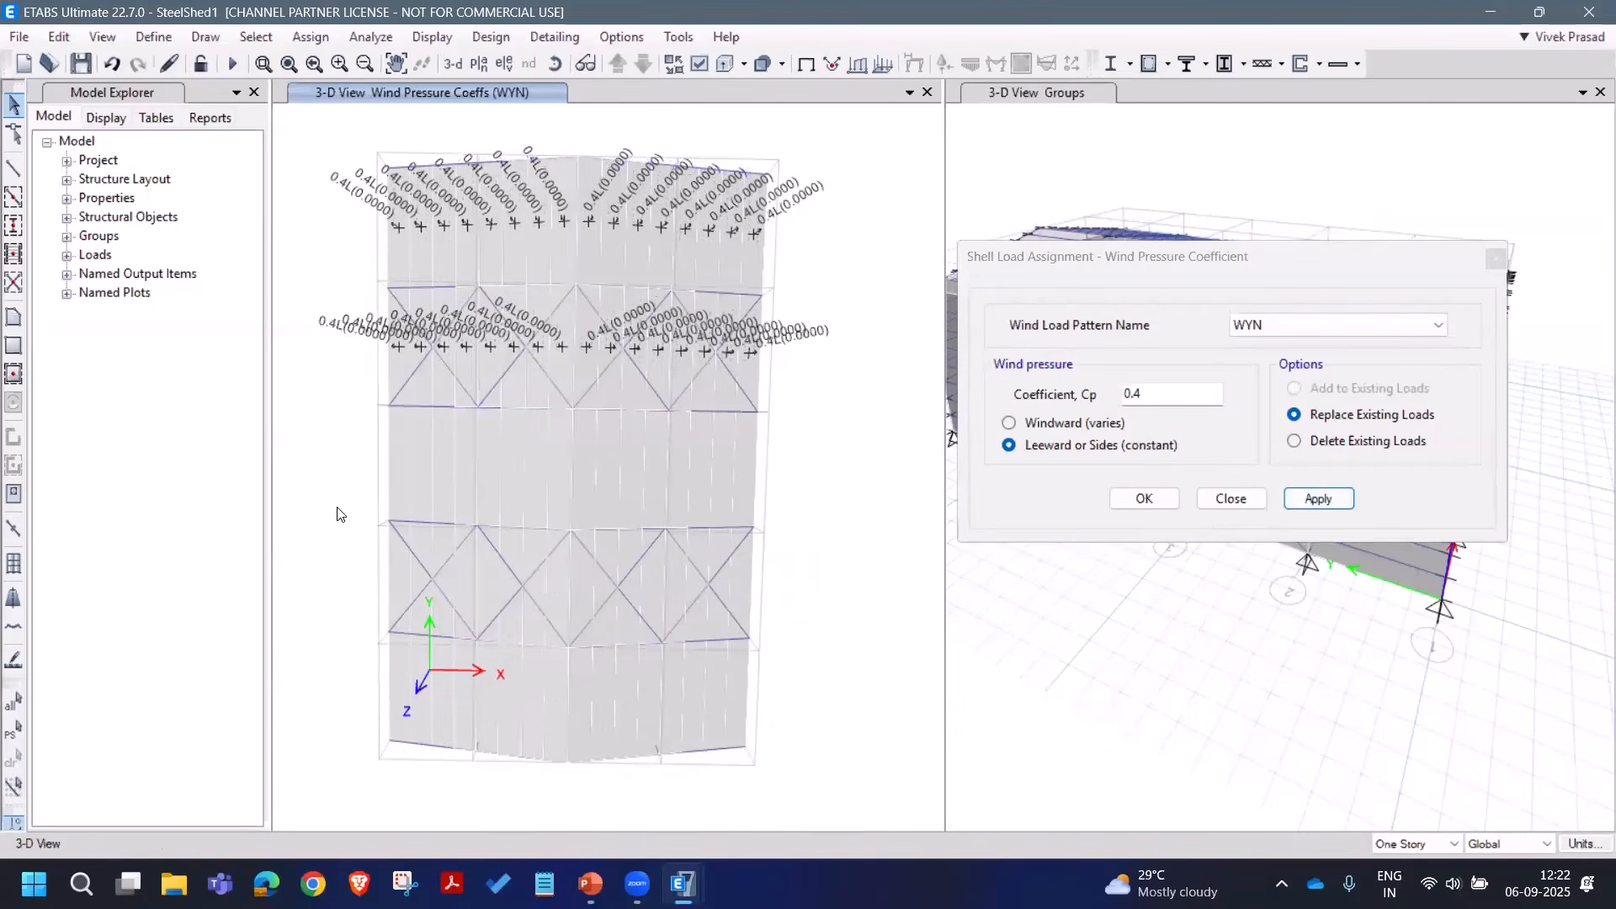
pyautogui.moveTo(339, 513); pyautogui.dragTo(925, 824)
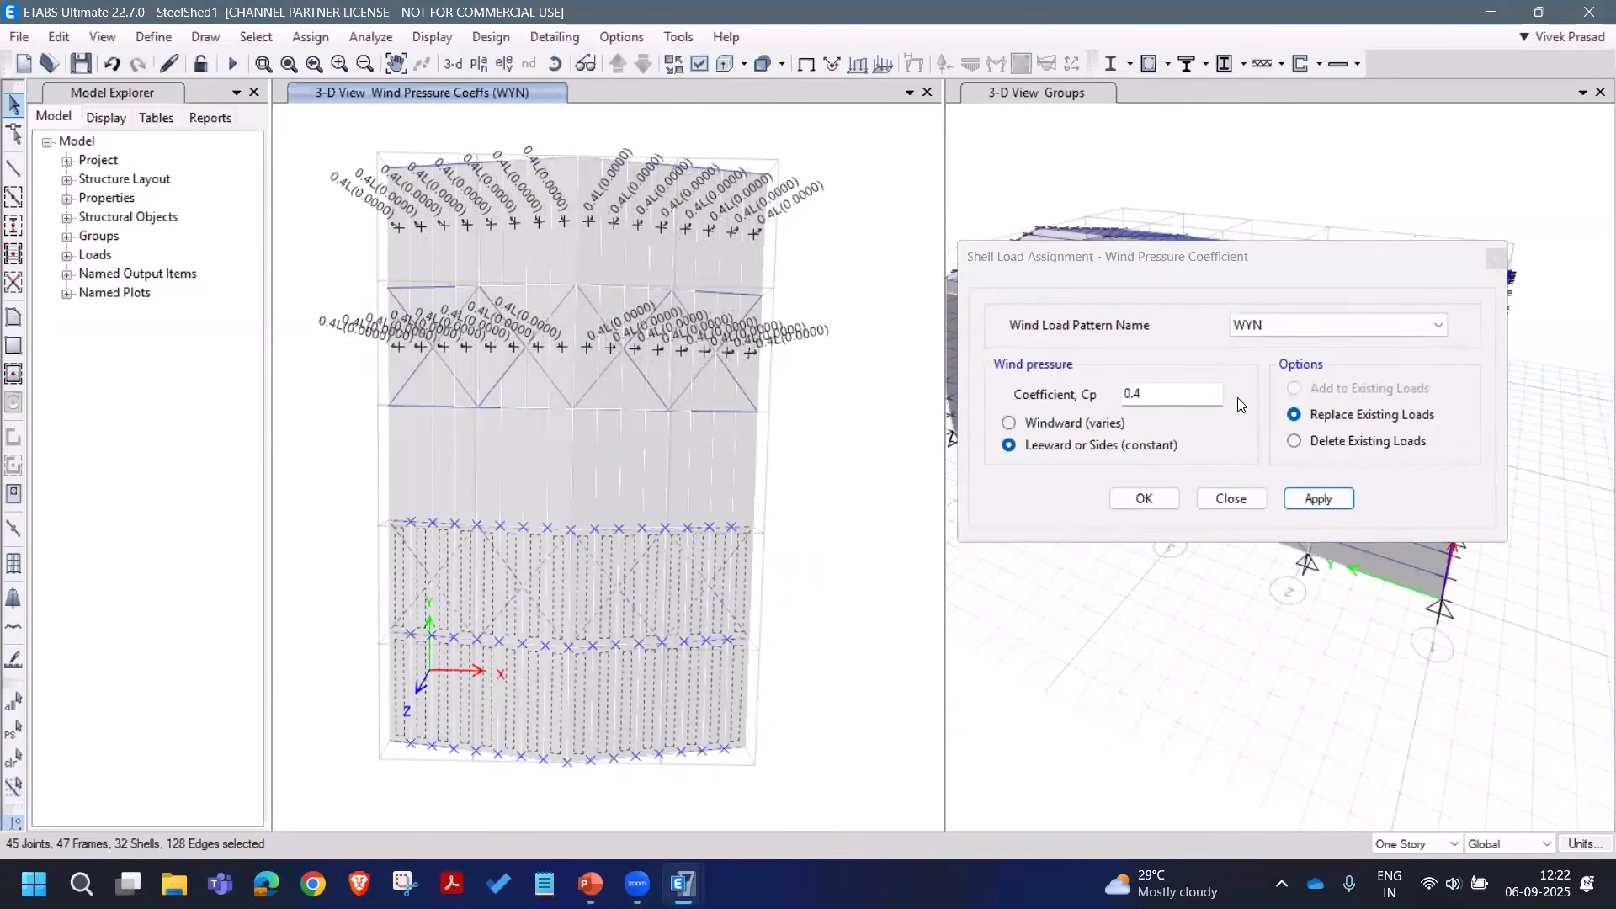
pyautogui.doubleClick(1173, 394)
pyautogui.write('0.2')
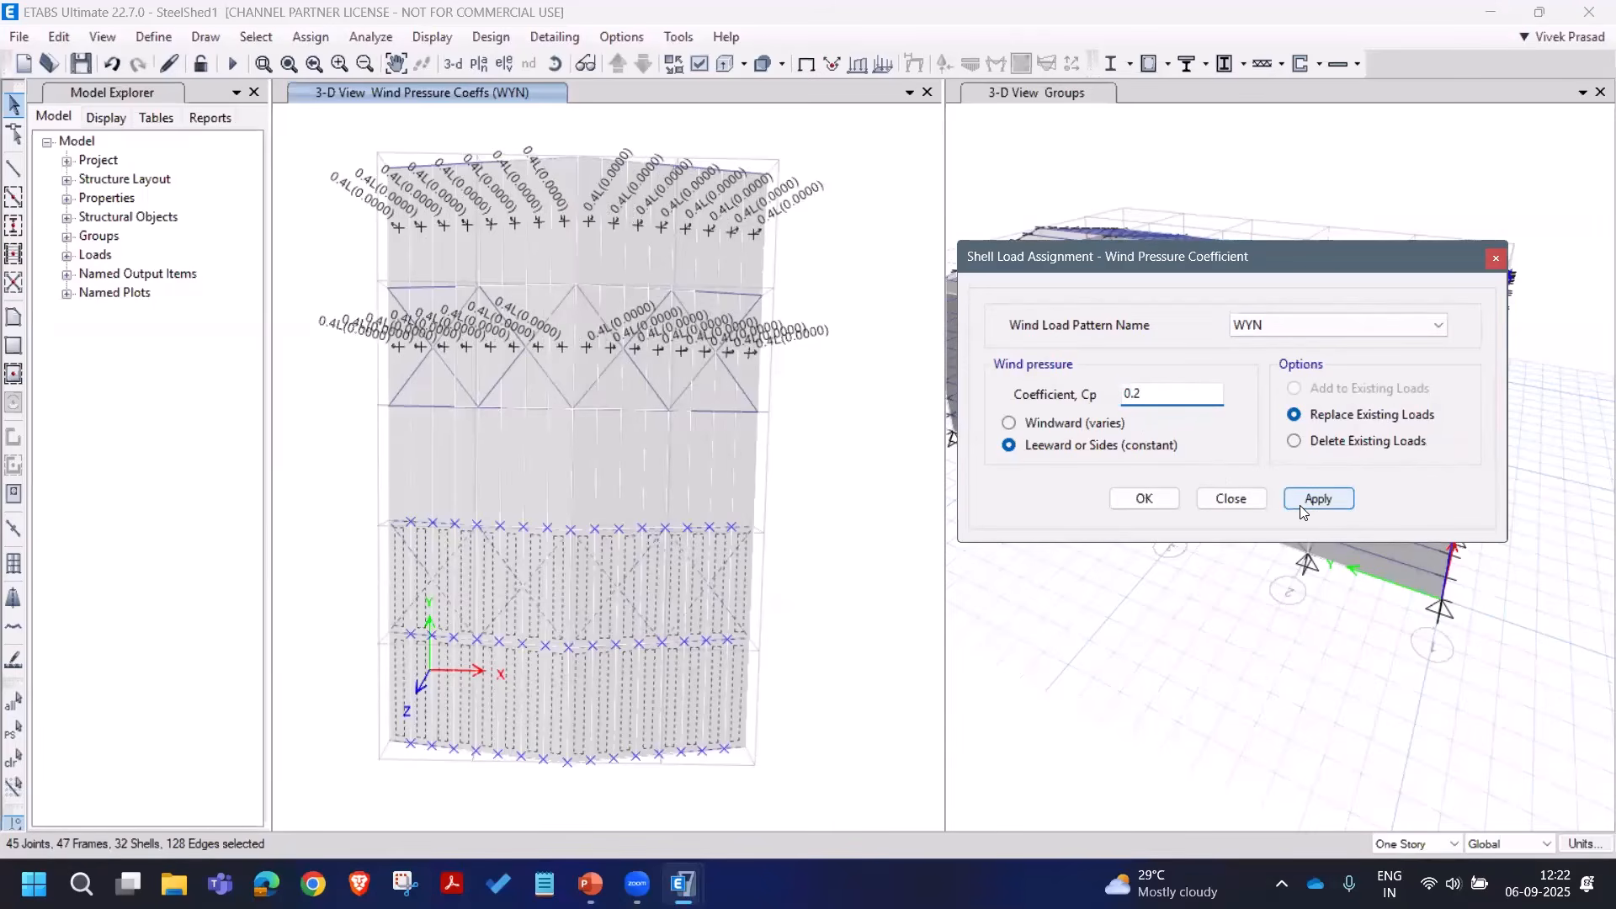
pyautogui.click(1301, 504)
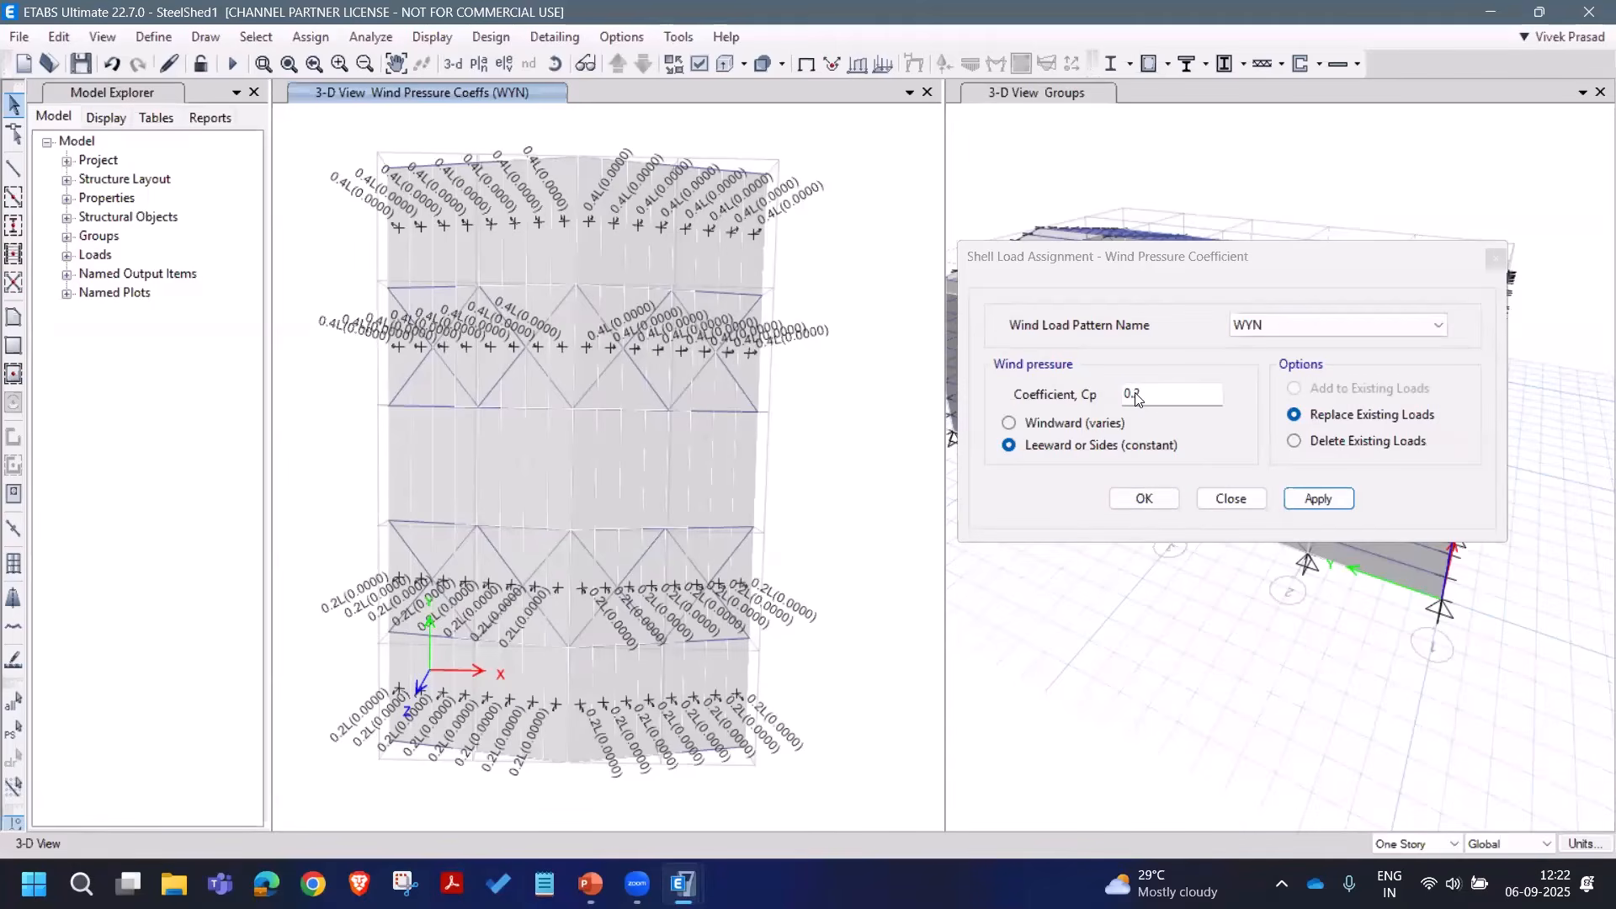
pyautogui.click(1229, 499)
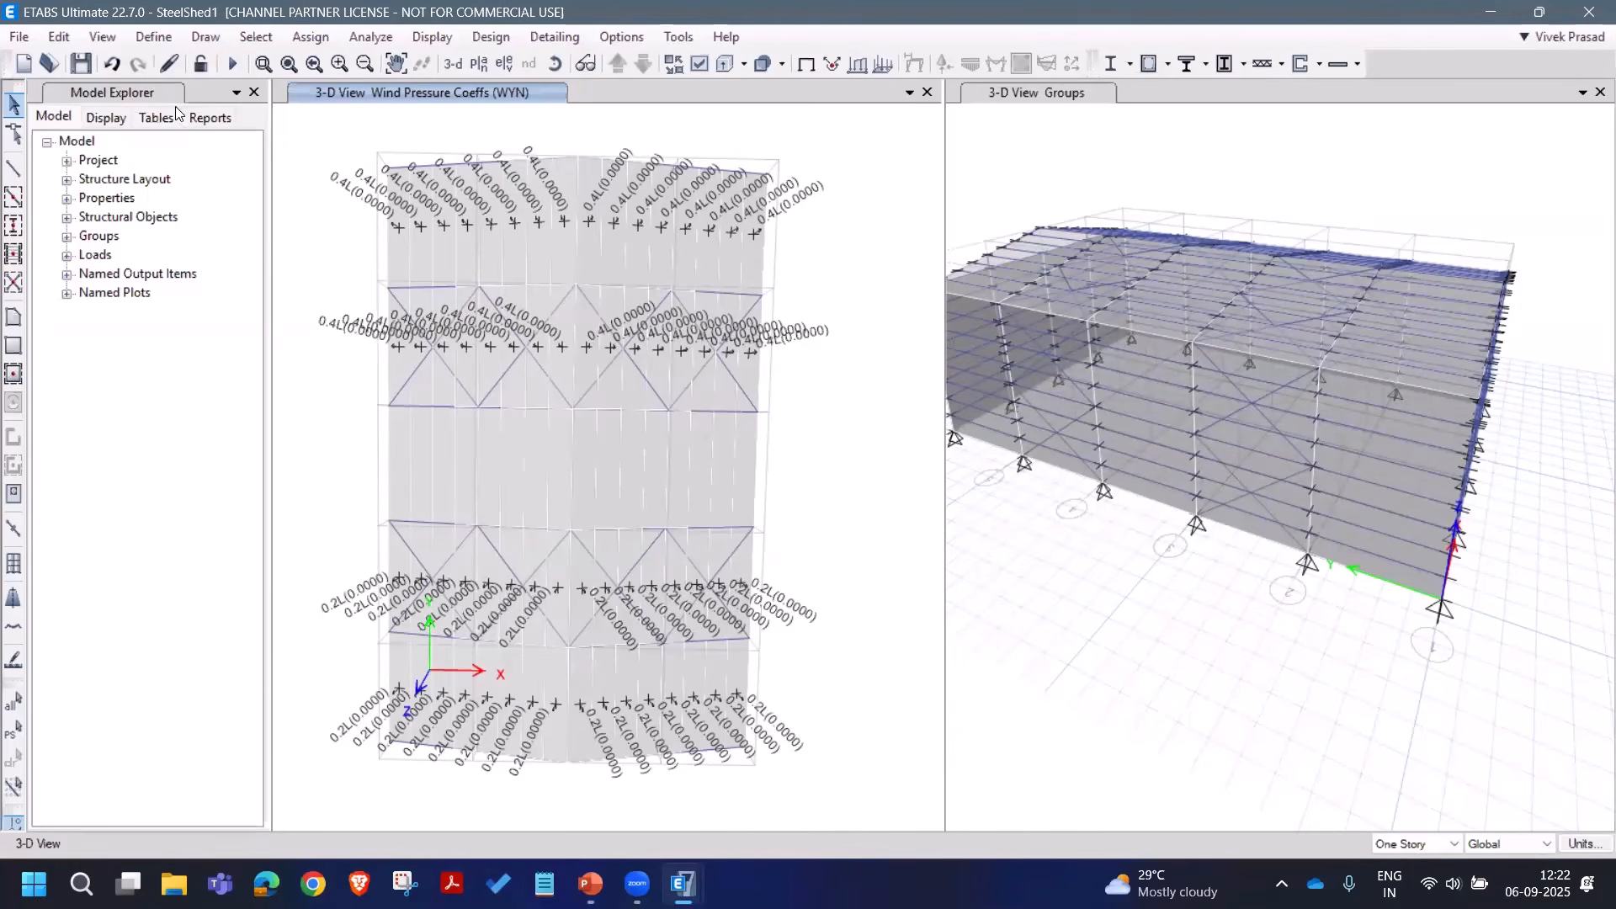
# Step: Save the model and tilt the left view into a 3-D roof perspective
pyautogui.click(81, 64)
pyautogui.click(554, 63)
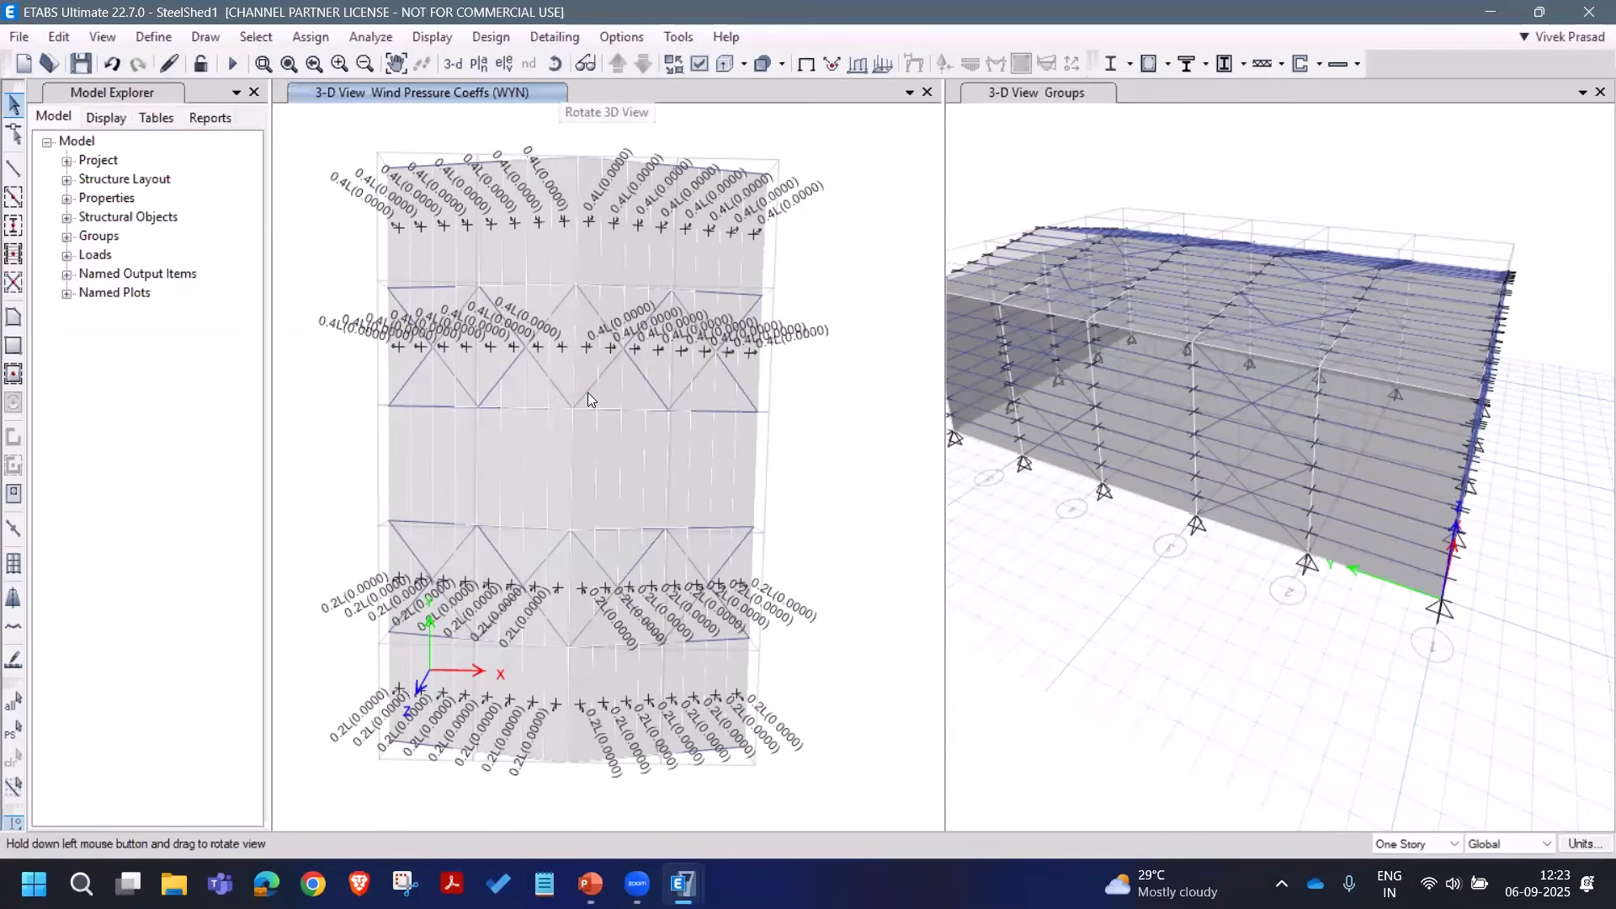
pyautogui.moveTo(802, 466); pyautogui.dragTo(406, 180)
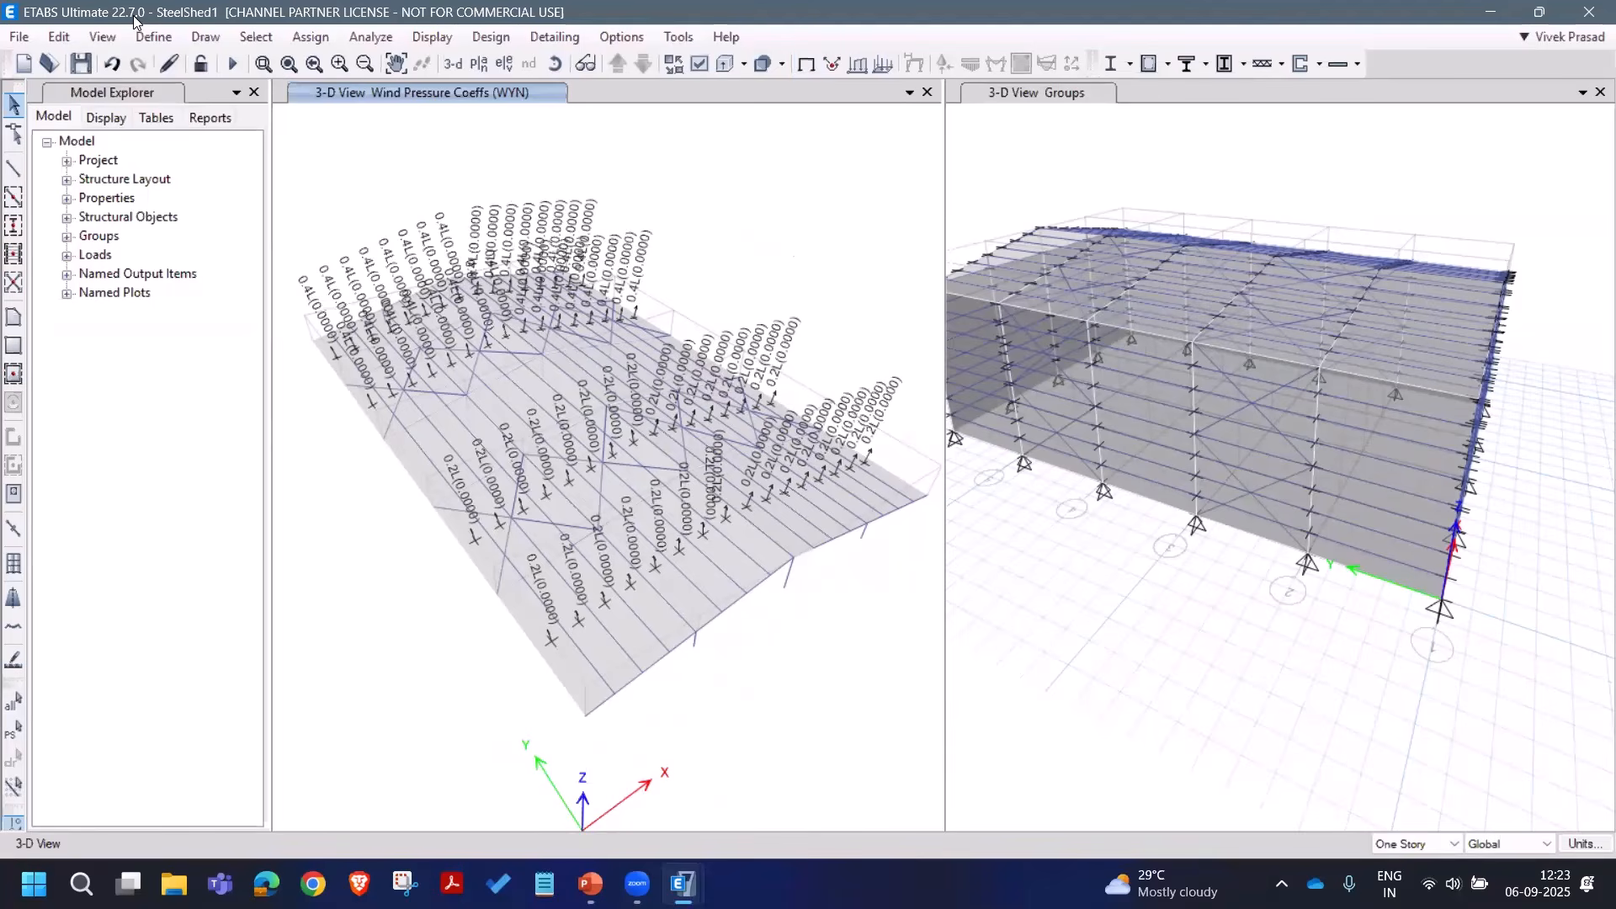
# Step: Reset the building view limits so the whole shed is visible
pyautogui.click(103, 37)
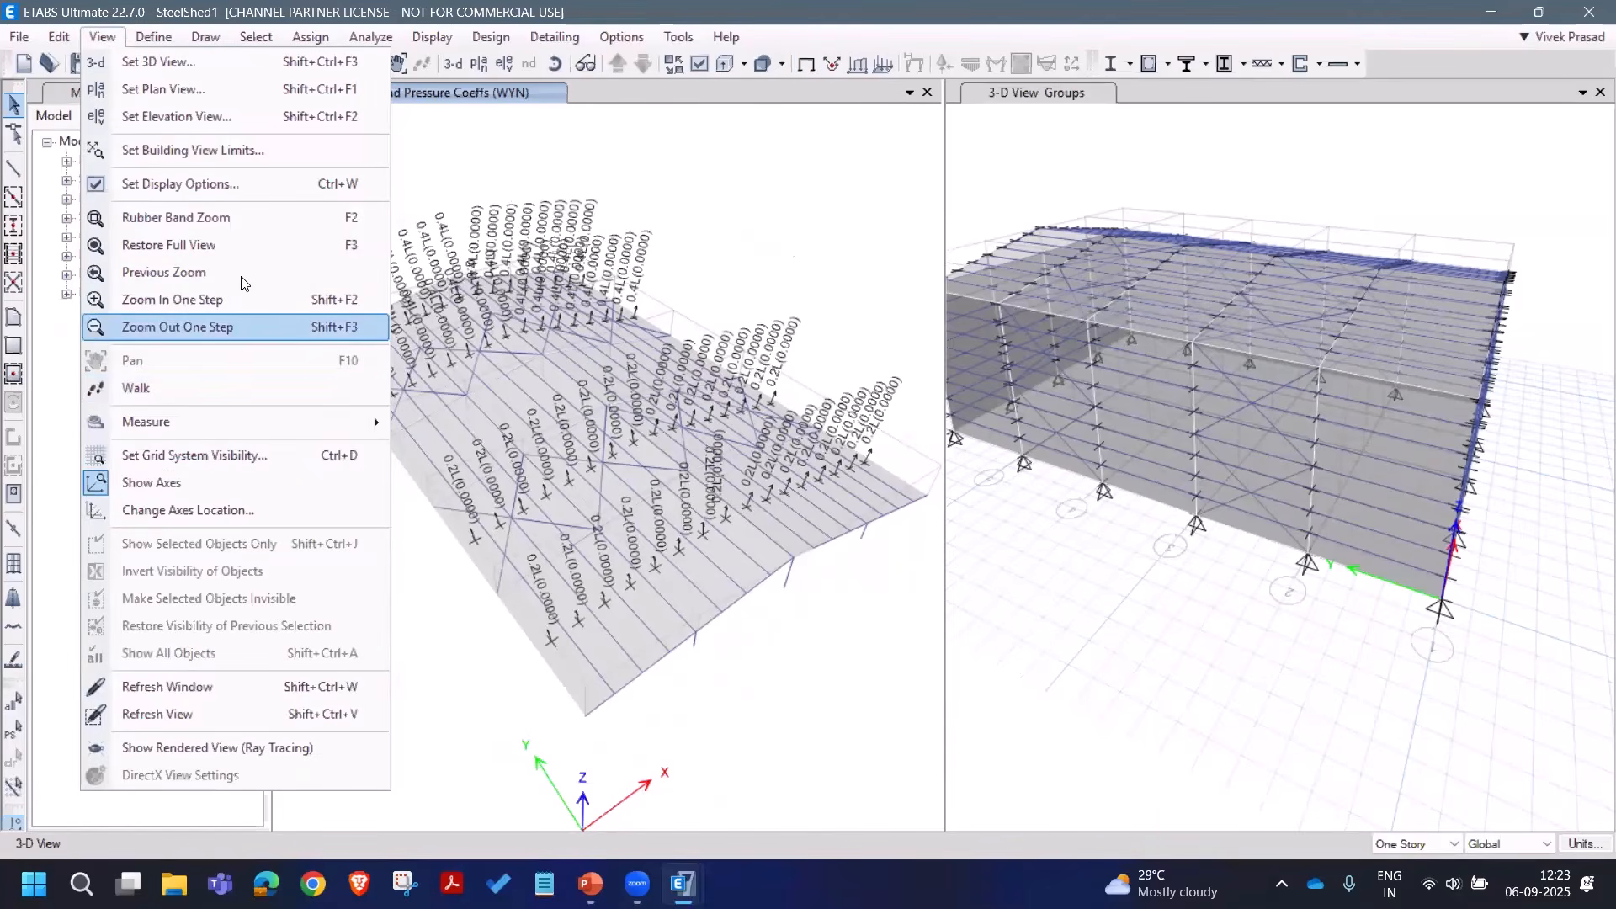
pyautogui.click(251, 152)
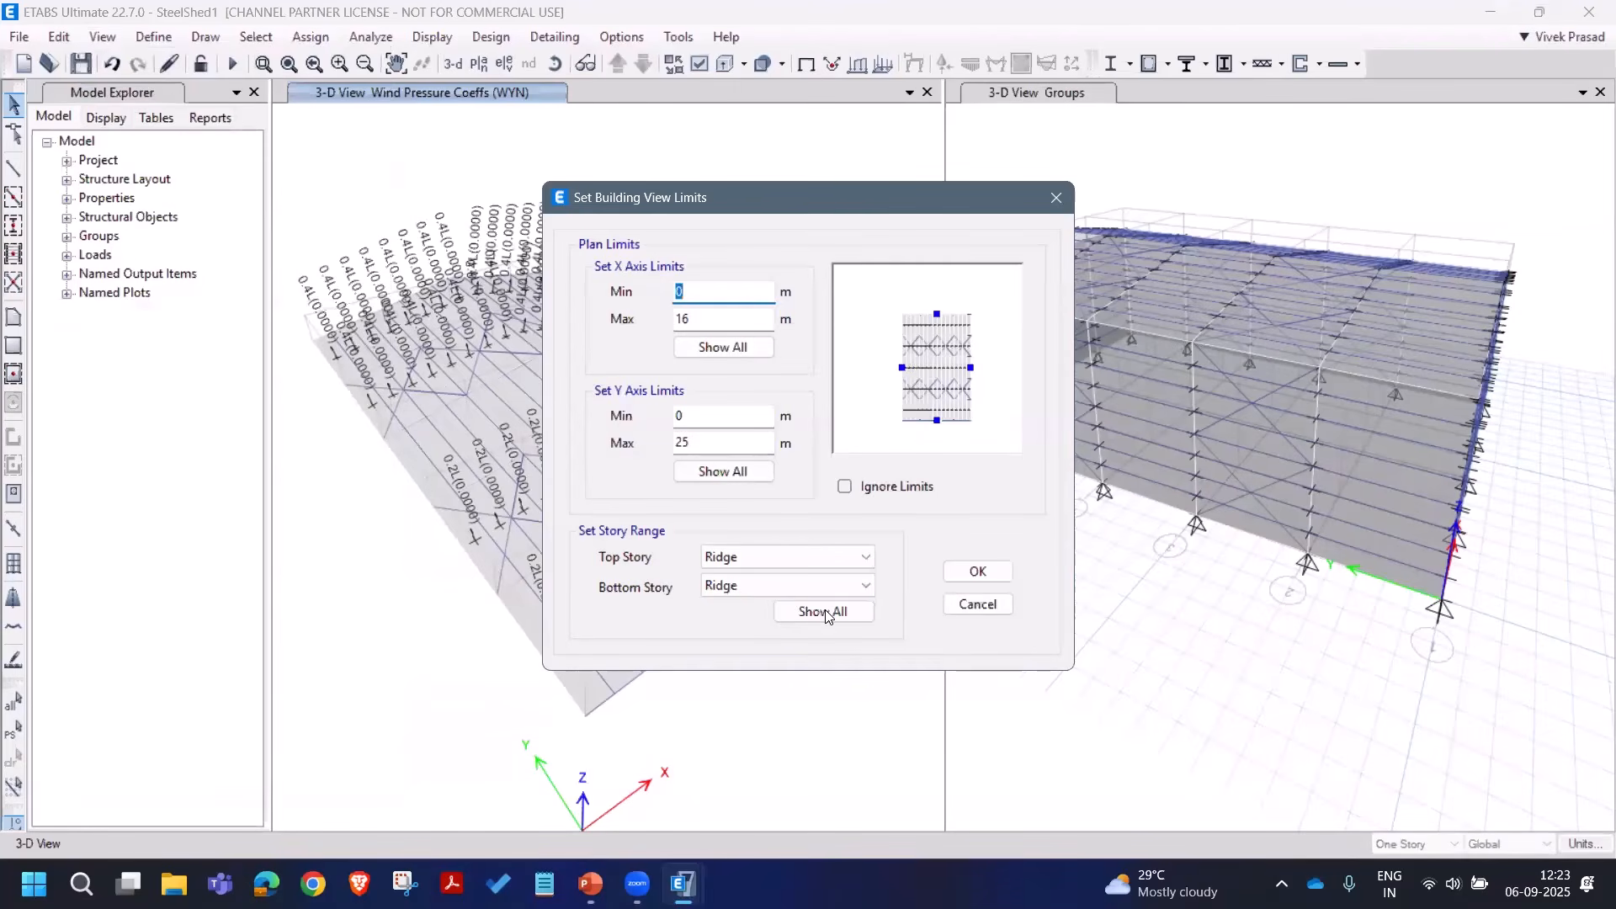
pyautogui.click(975, 572)
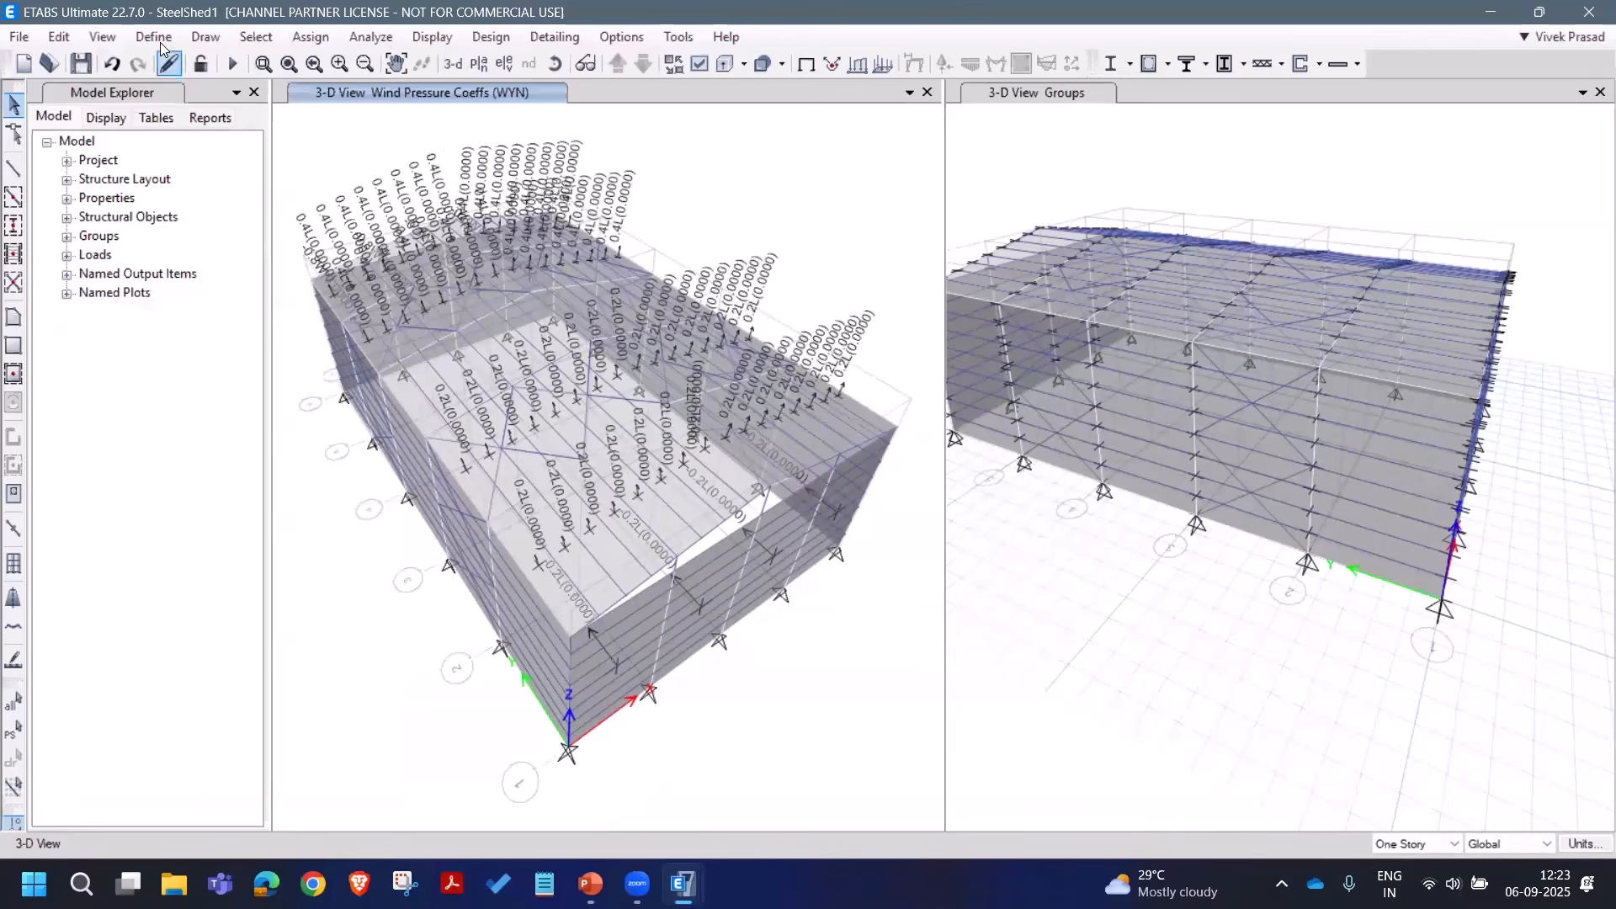
pyautogui.click(157, 39)
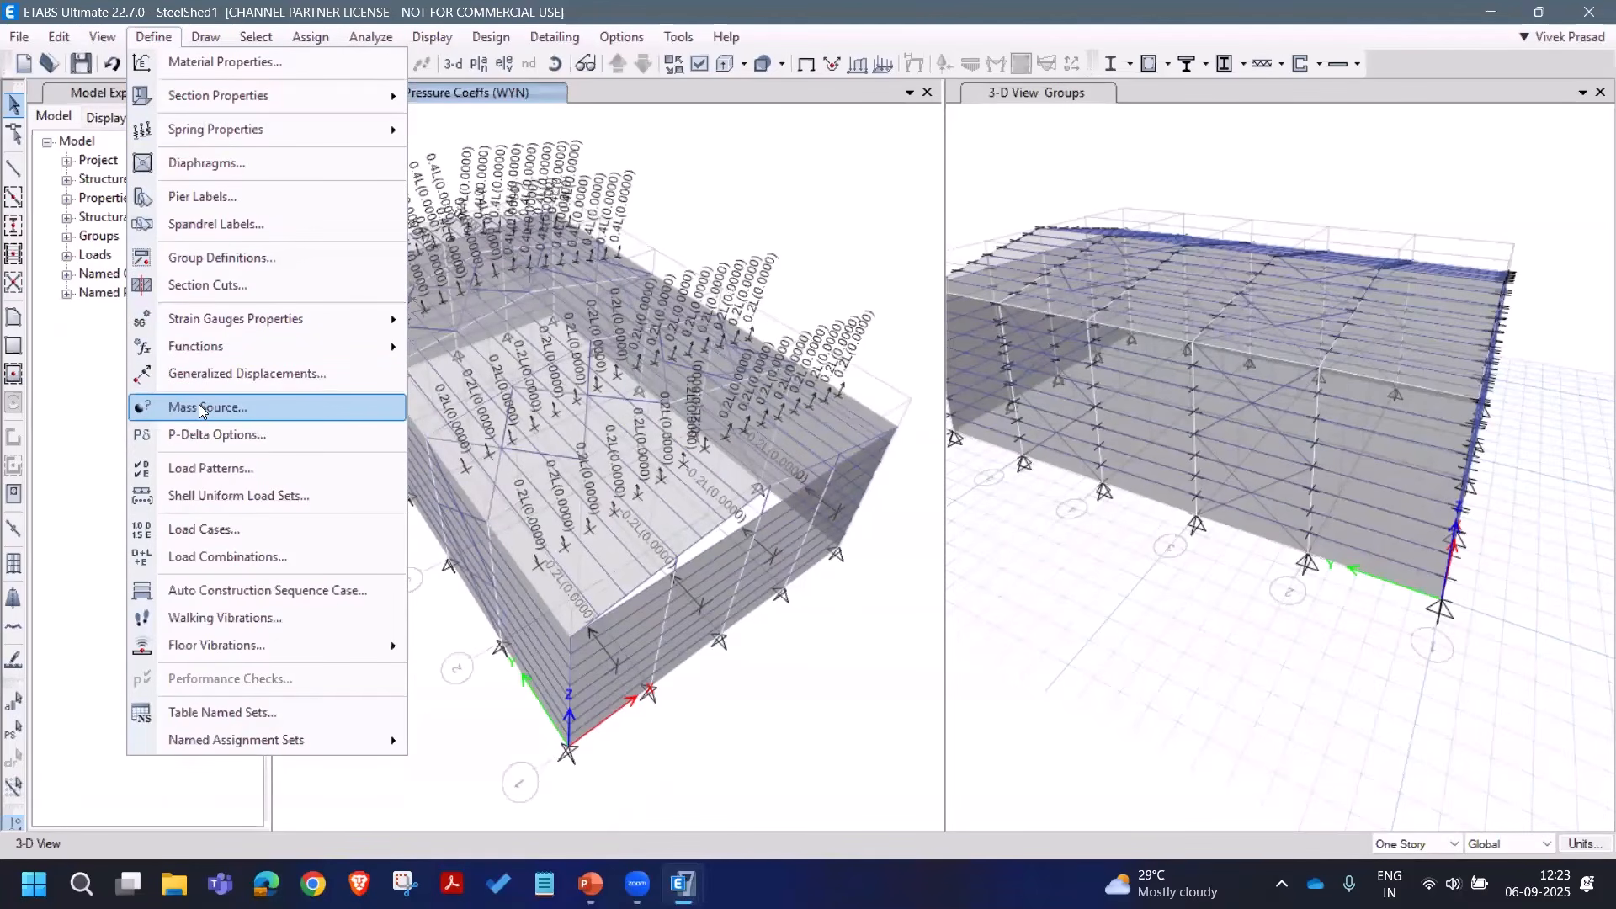
# Step: Base mass source MsSrc1 on Dead ×1 and Live ×0.25 only, including vertical mass
pyautogui.press('Return')
pyautogui.click(447, 373)
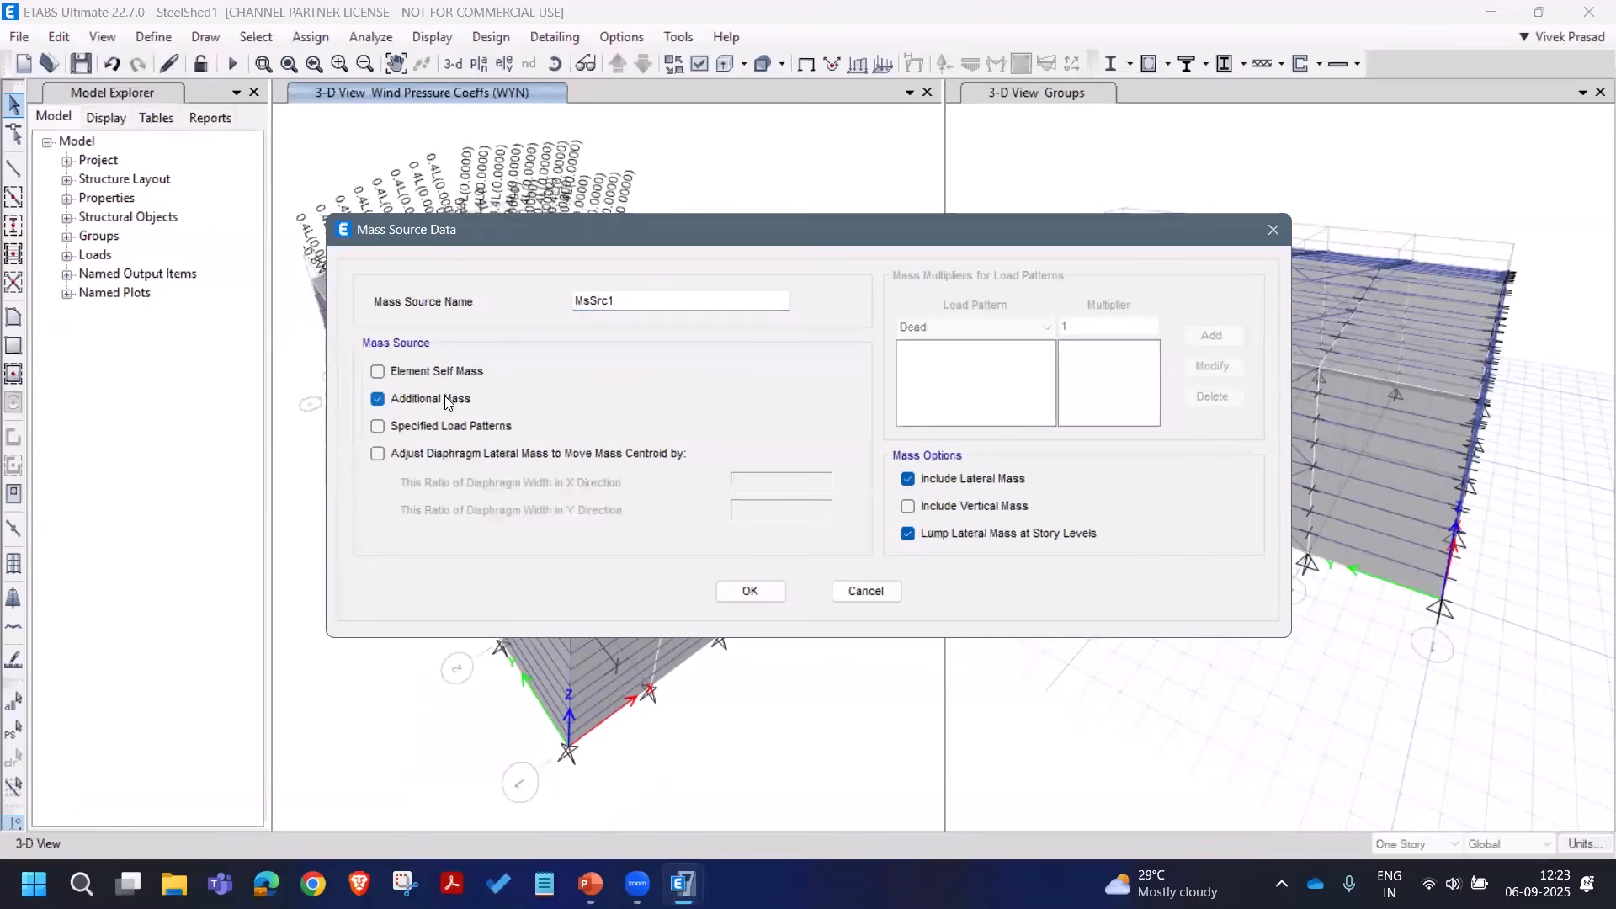
pyautogui.click(446, 398)
pyautogui.click(455, 426)
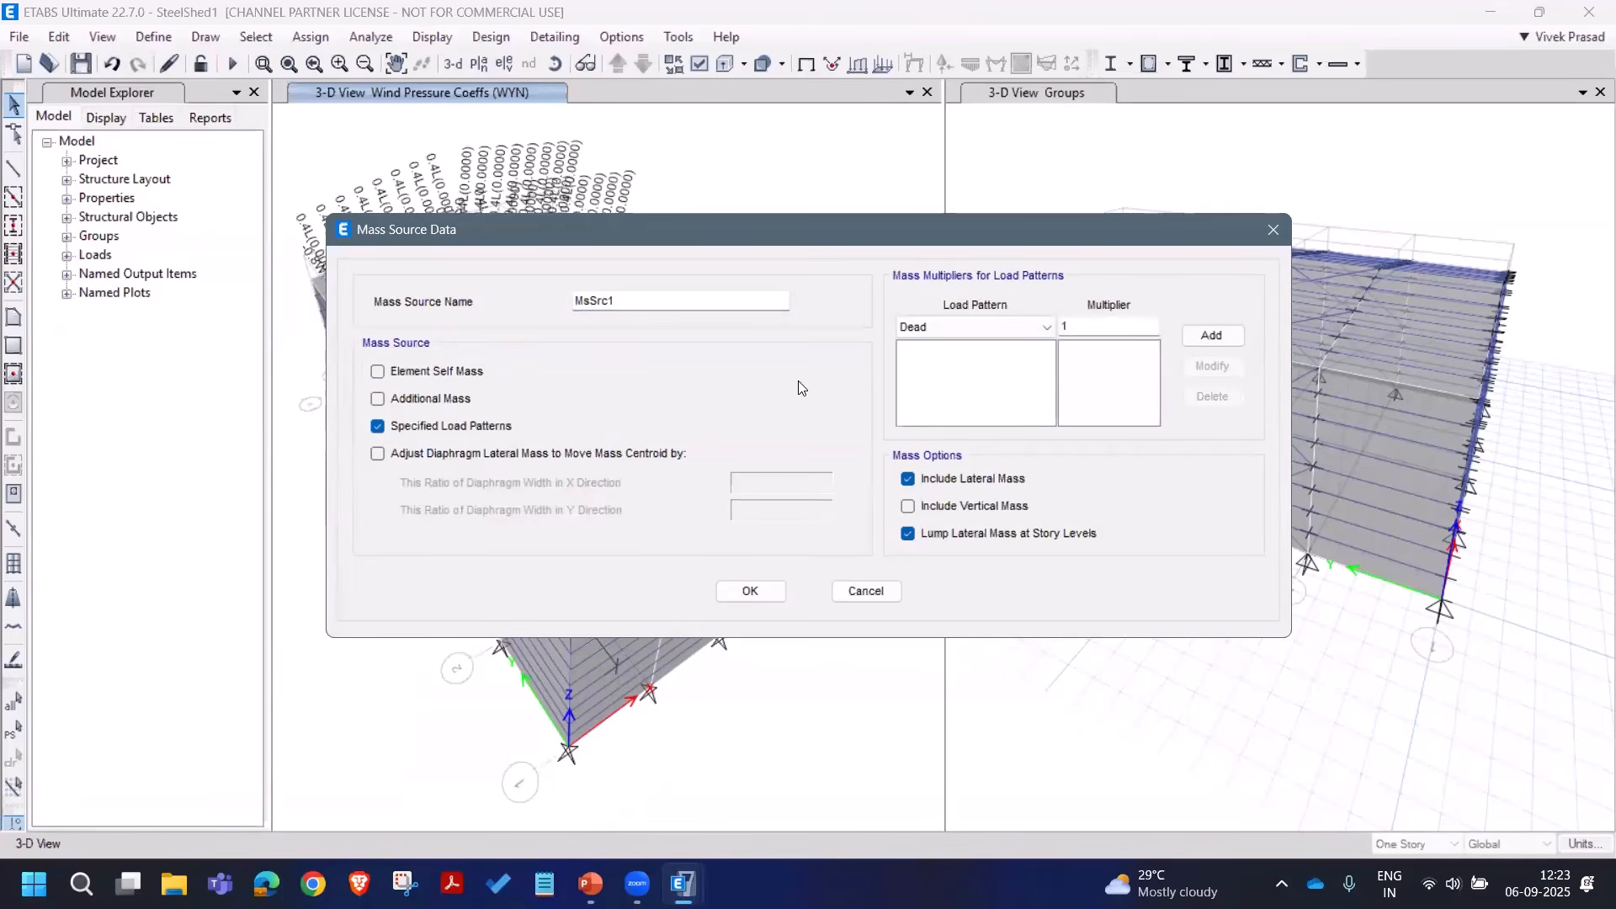
pyautogui.click(1212, 335)
pyautogui.click(1046, 326)
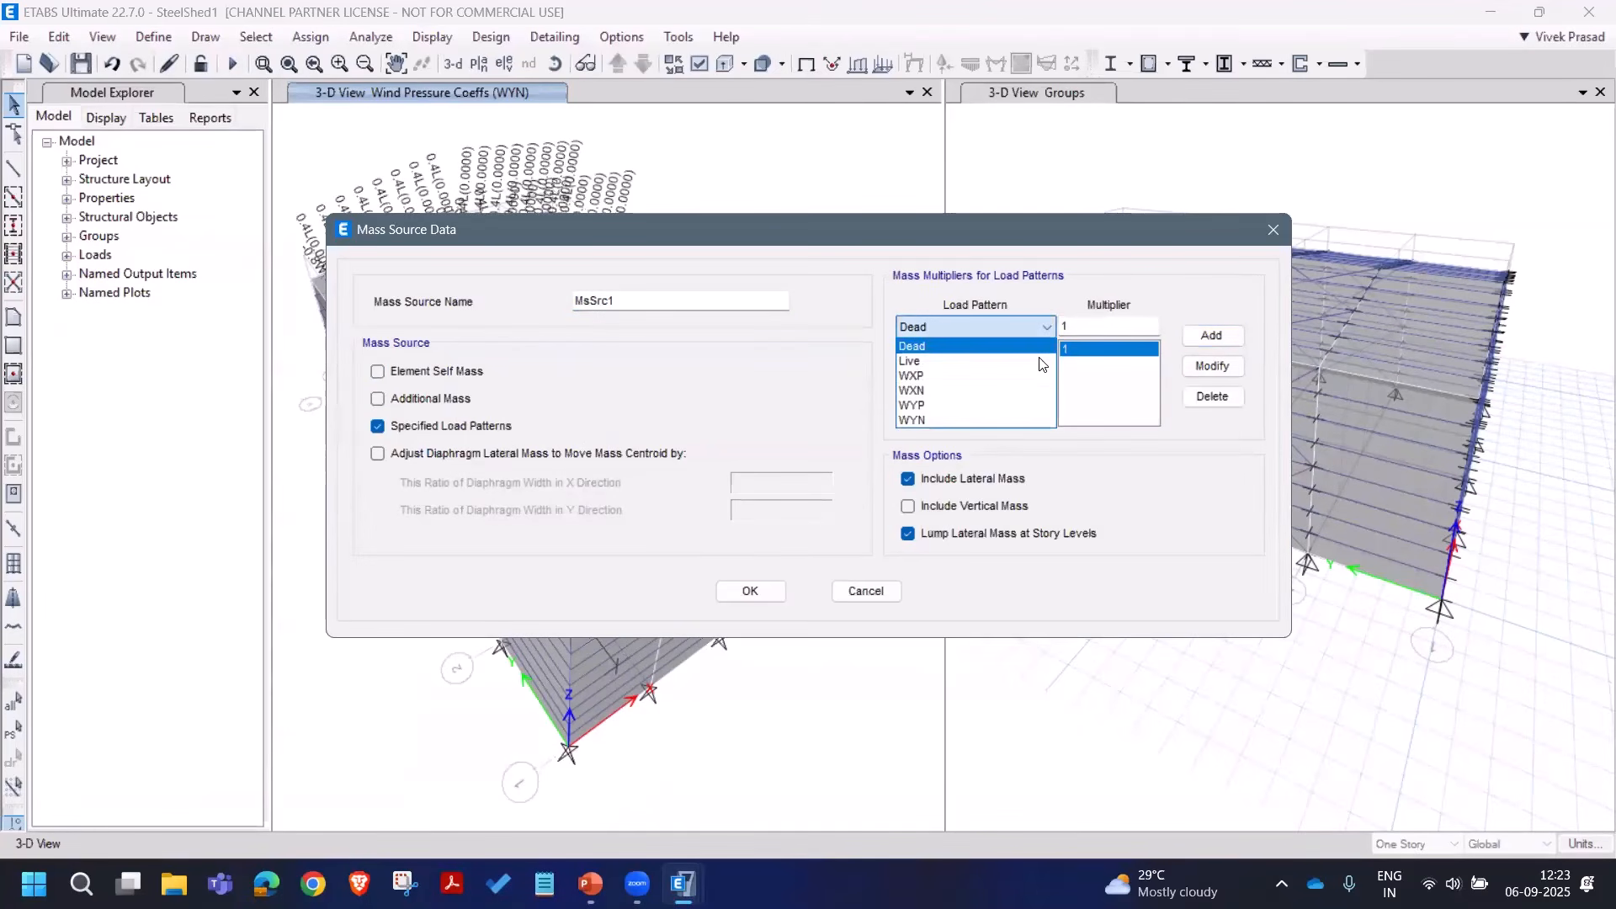
pyautogui.click(1042, 361)
pyautogui.doubleClick(1089, 324)
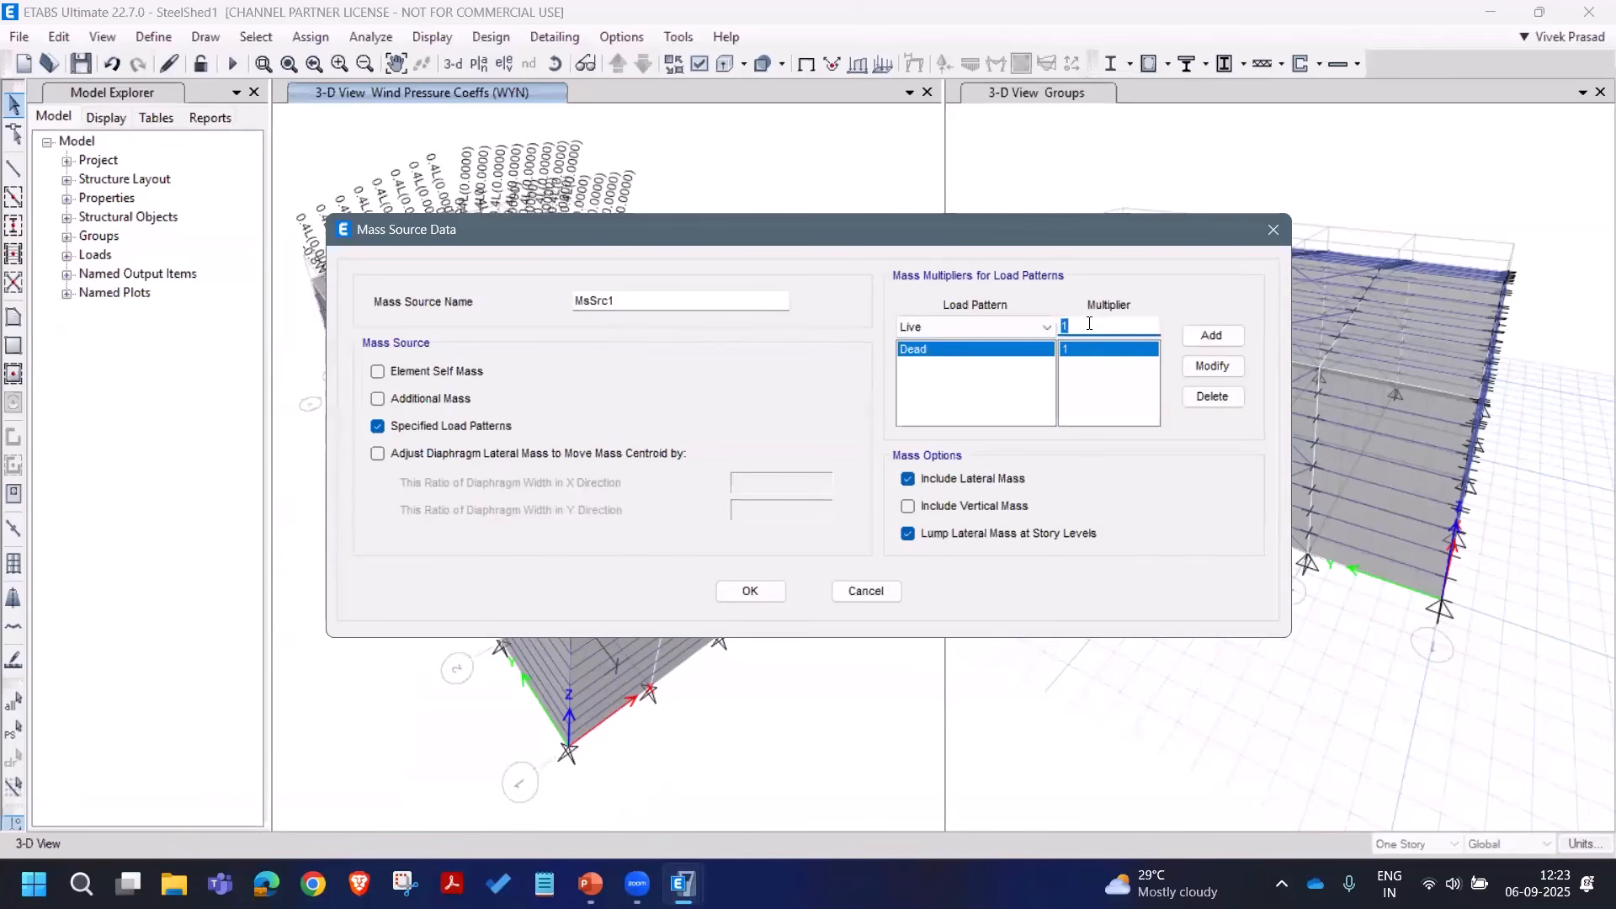
pyautogui.write('0.25')
pyautogui.click(1212, 335)
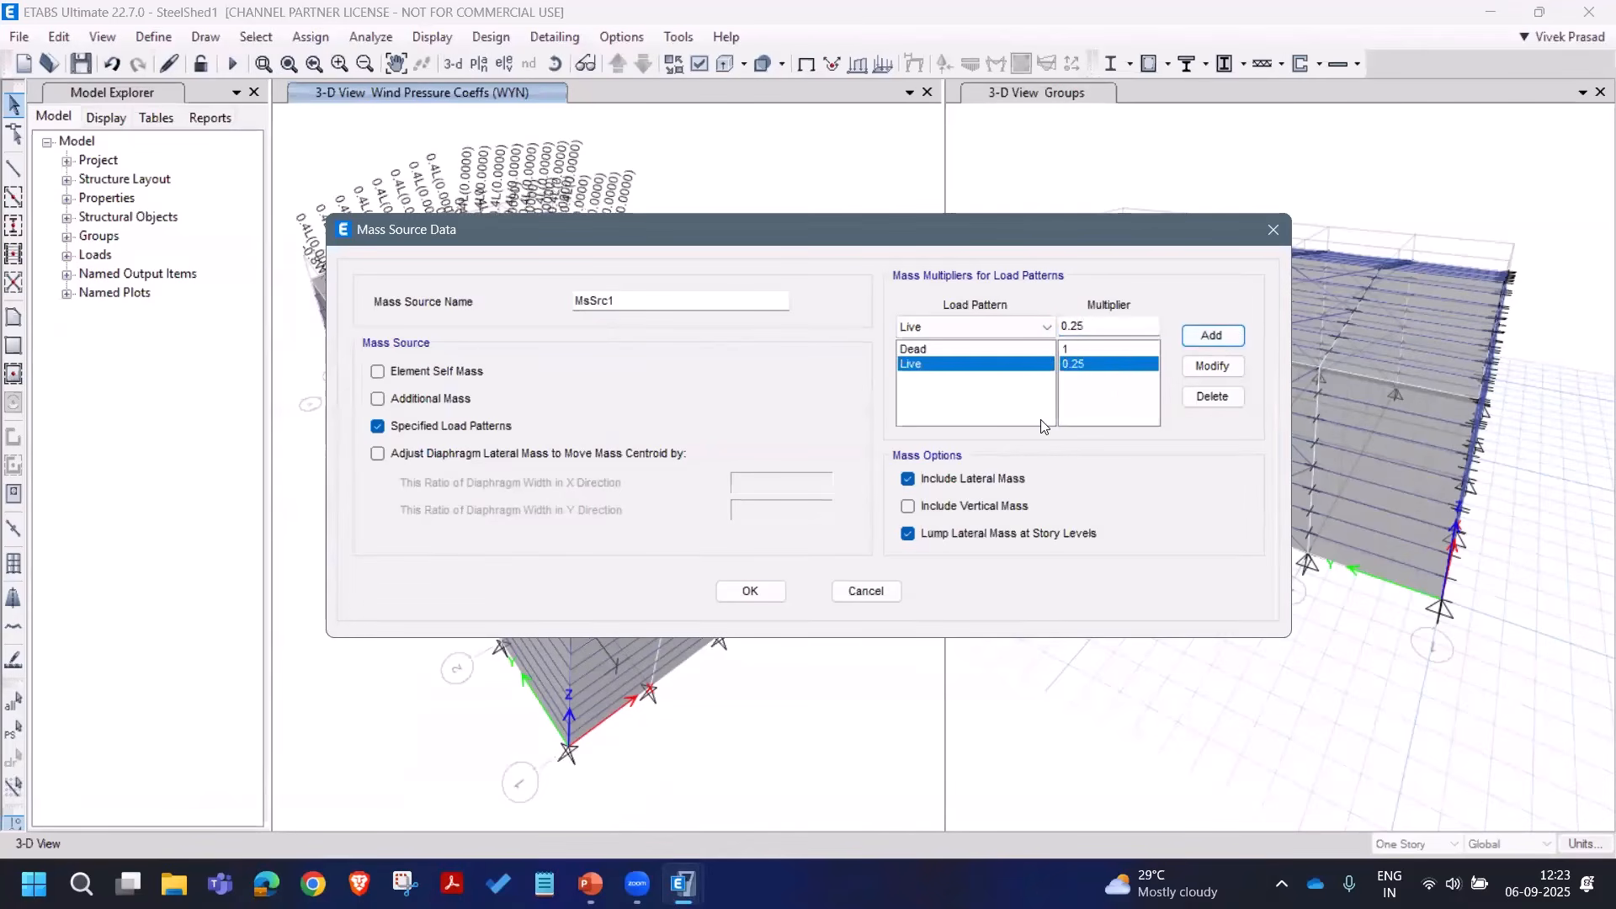
pyautogui.click(966, 506)
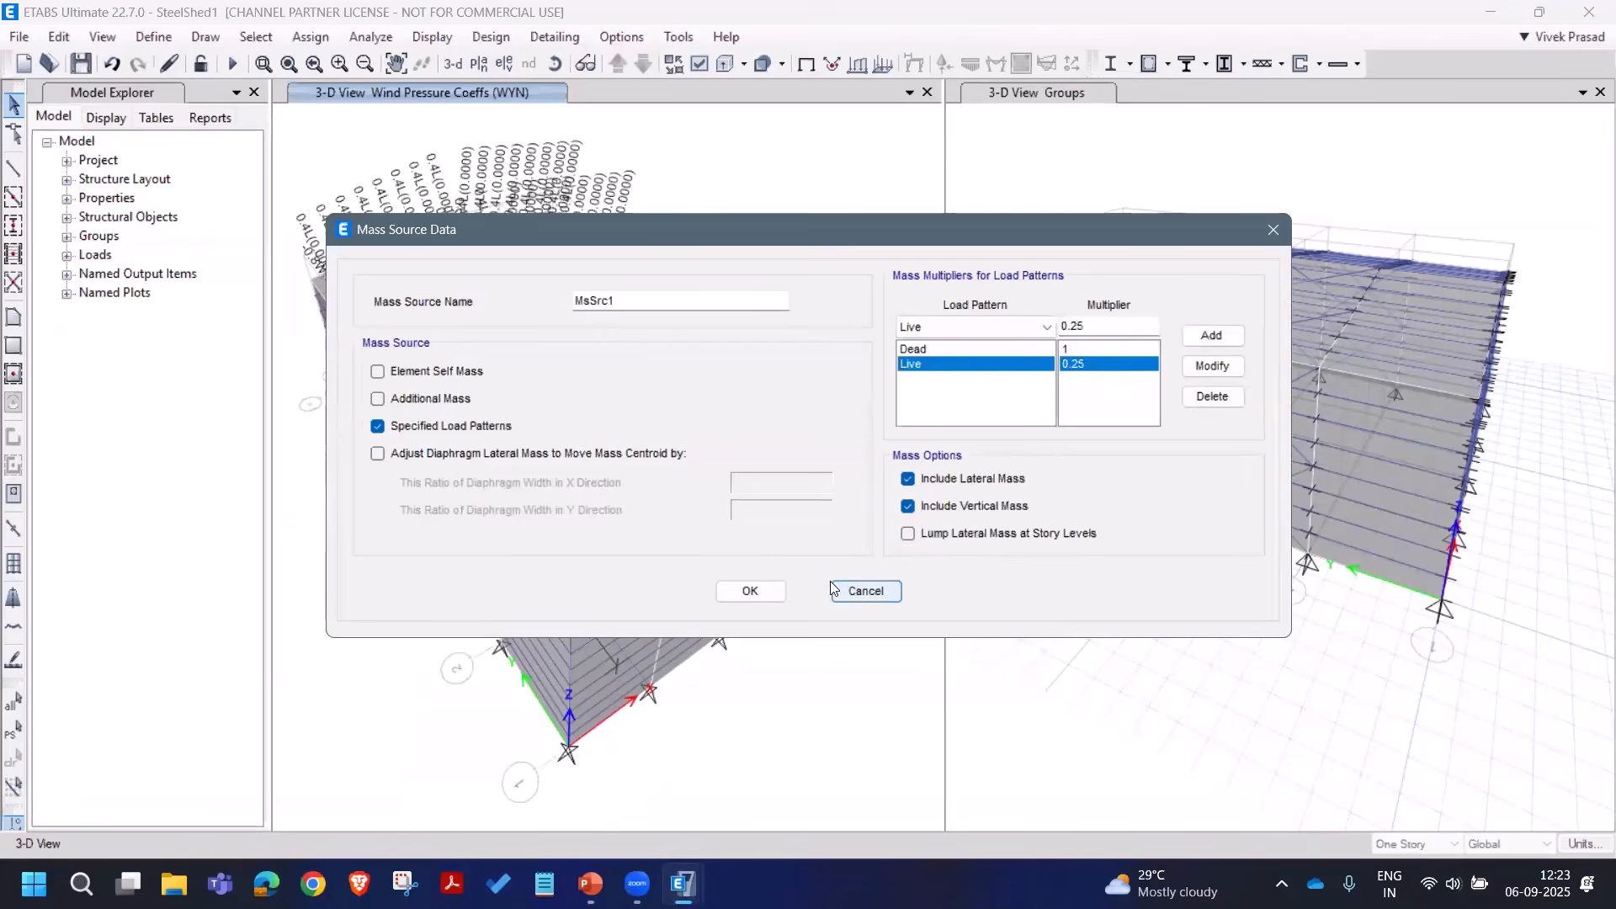
pyautogui.click(769, 591)
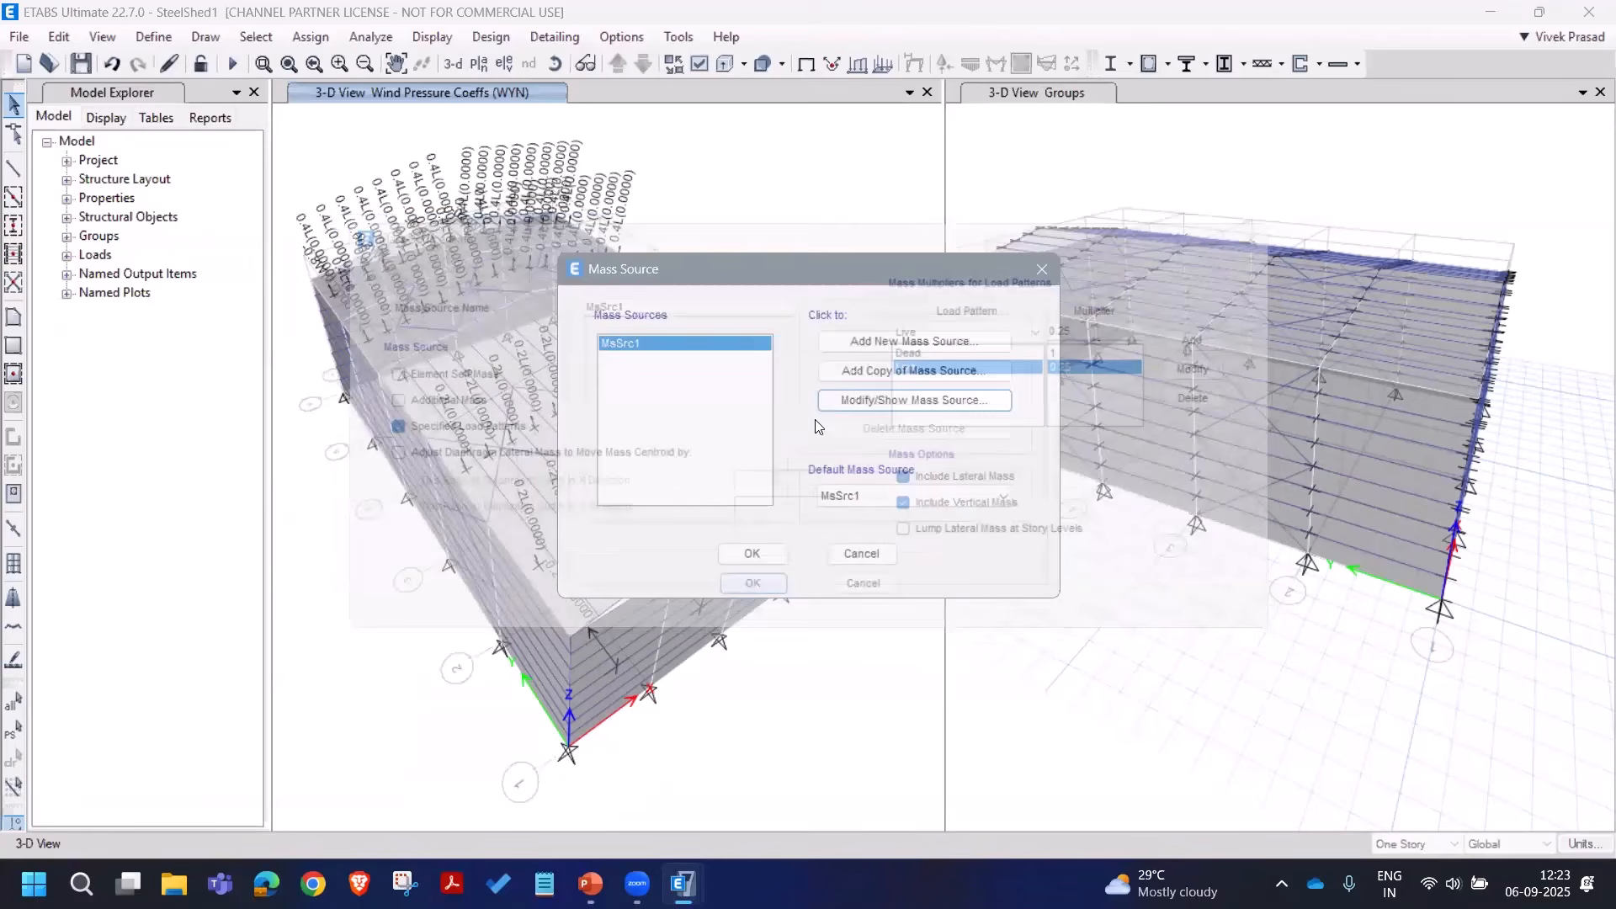
pyautogui.click(762, 555)
# Step: Add a seismic load pattern EQX using the IS 1893:2016 auto lateral load code
pyautogui.click(159, 39)
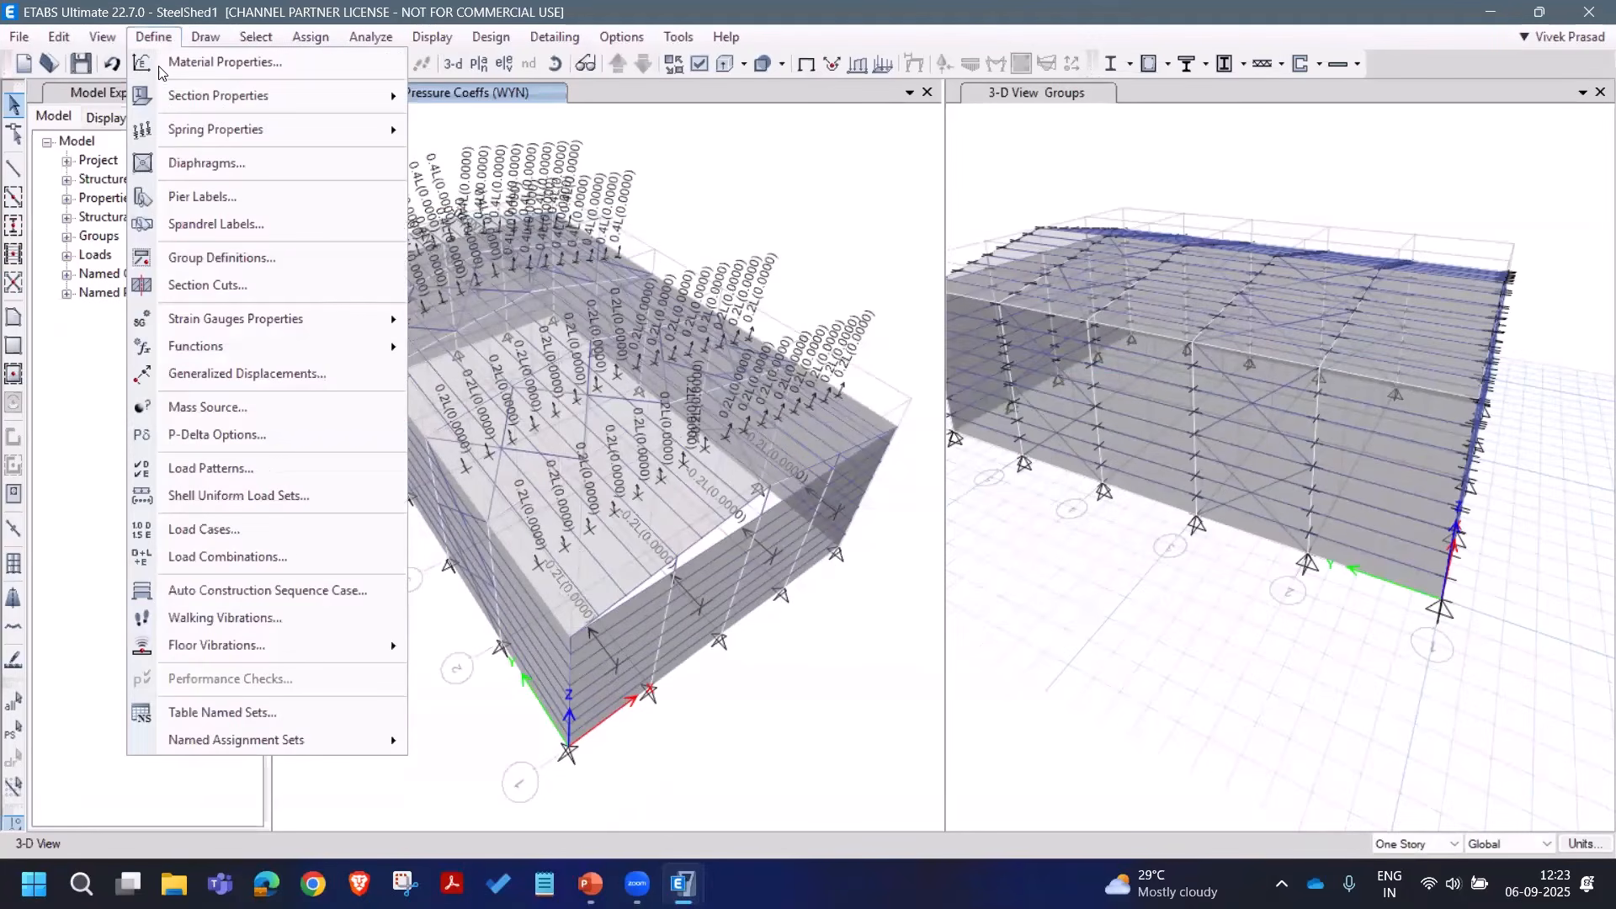
pyautogui.click(278, 469)
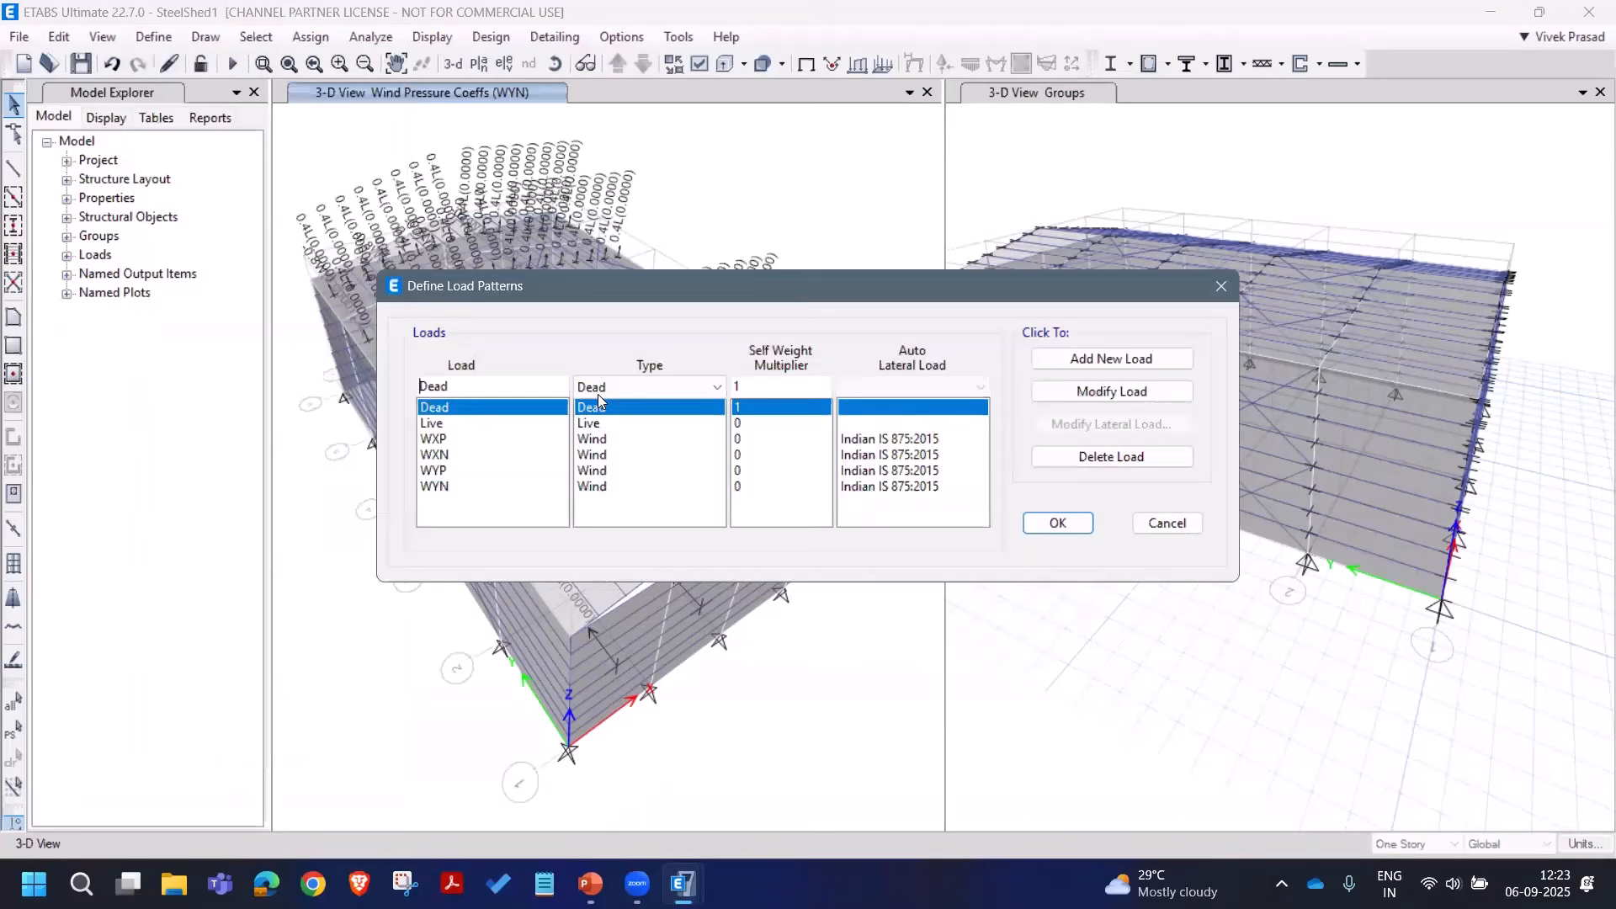
pyautogui.doubleClick(494, 385)
pyautogui.write('EQX')
pyautogui.click(639, 386)
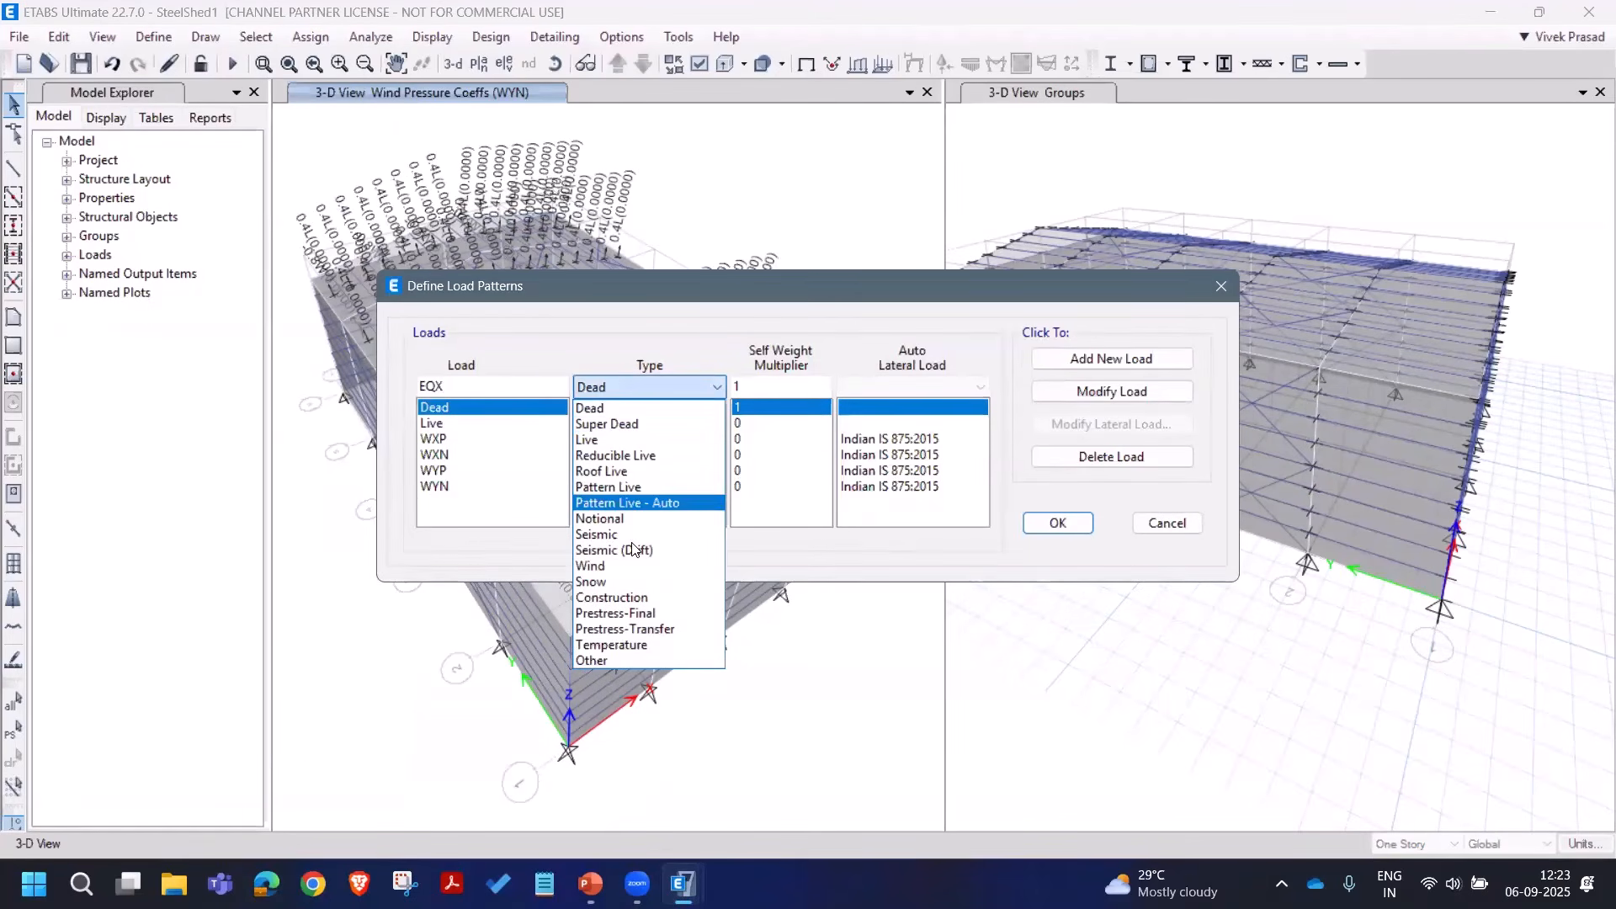
pyautogui.click(596, 534)
pyautogui.click(914, 387)
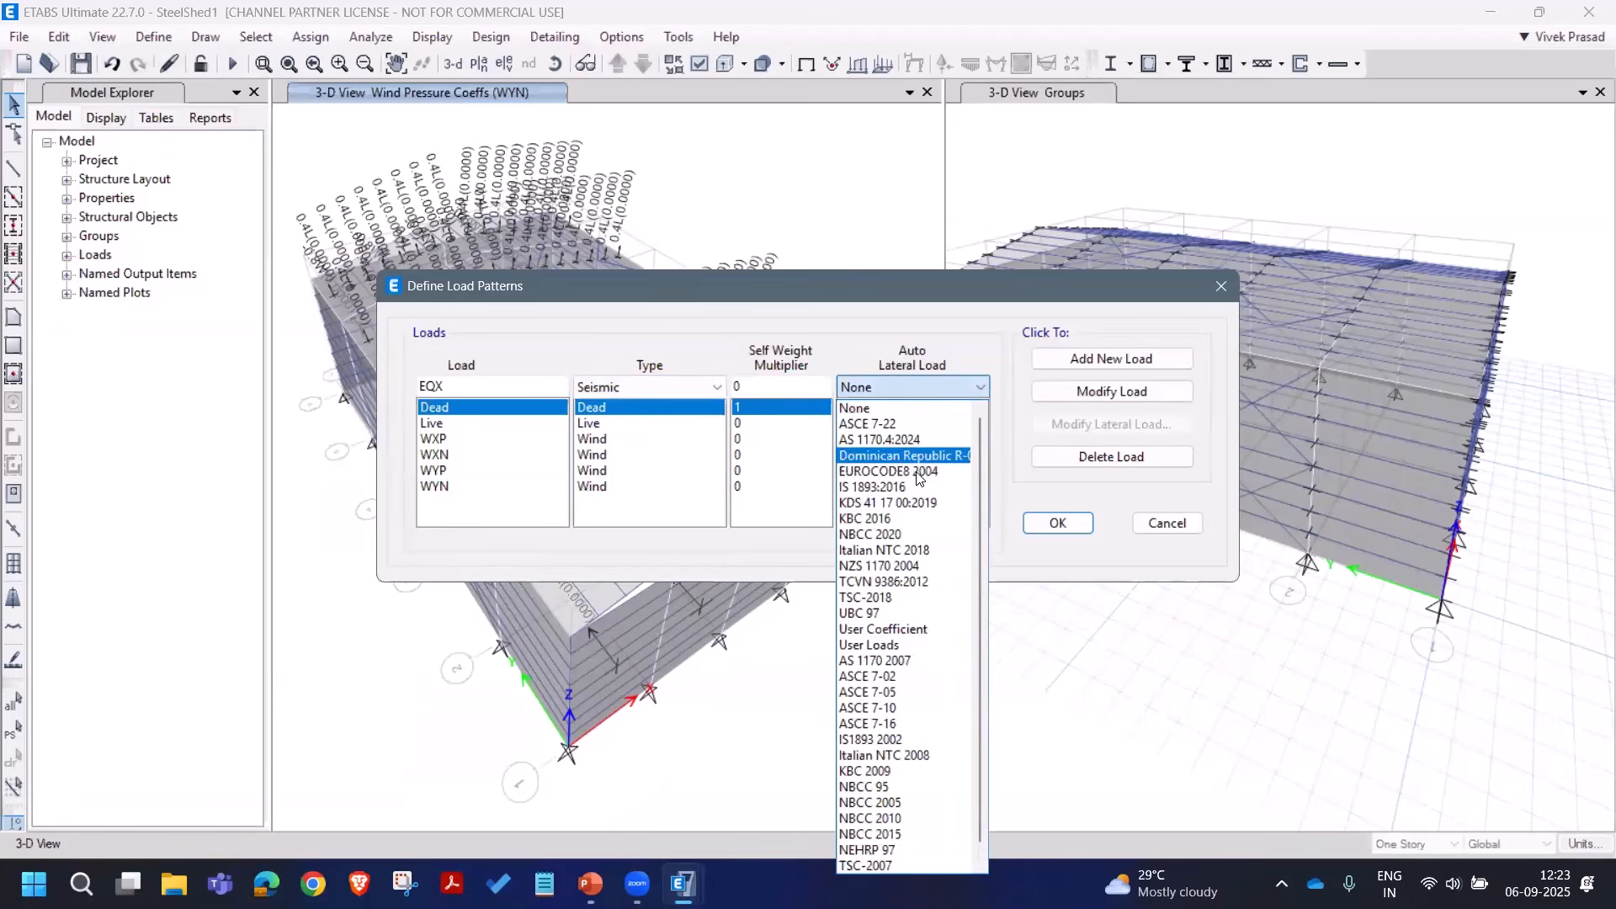
pyautogui.click(892, 469)
pyautogui.click(1076, 365)
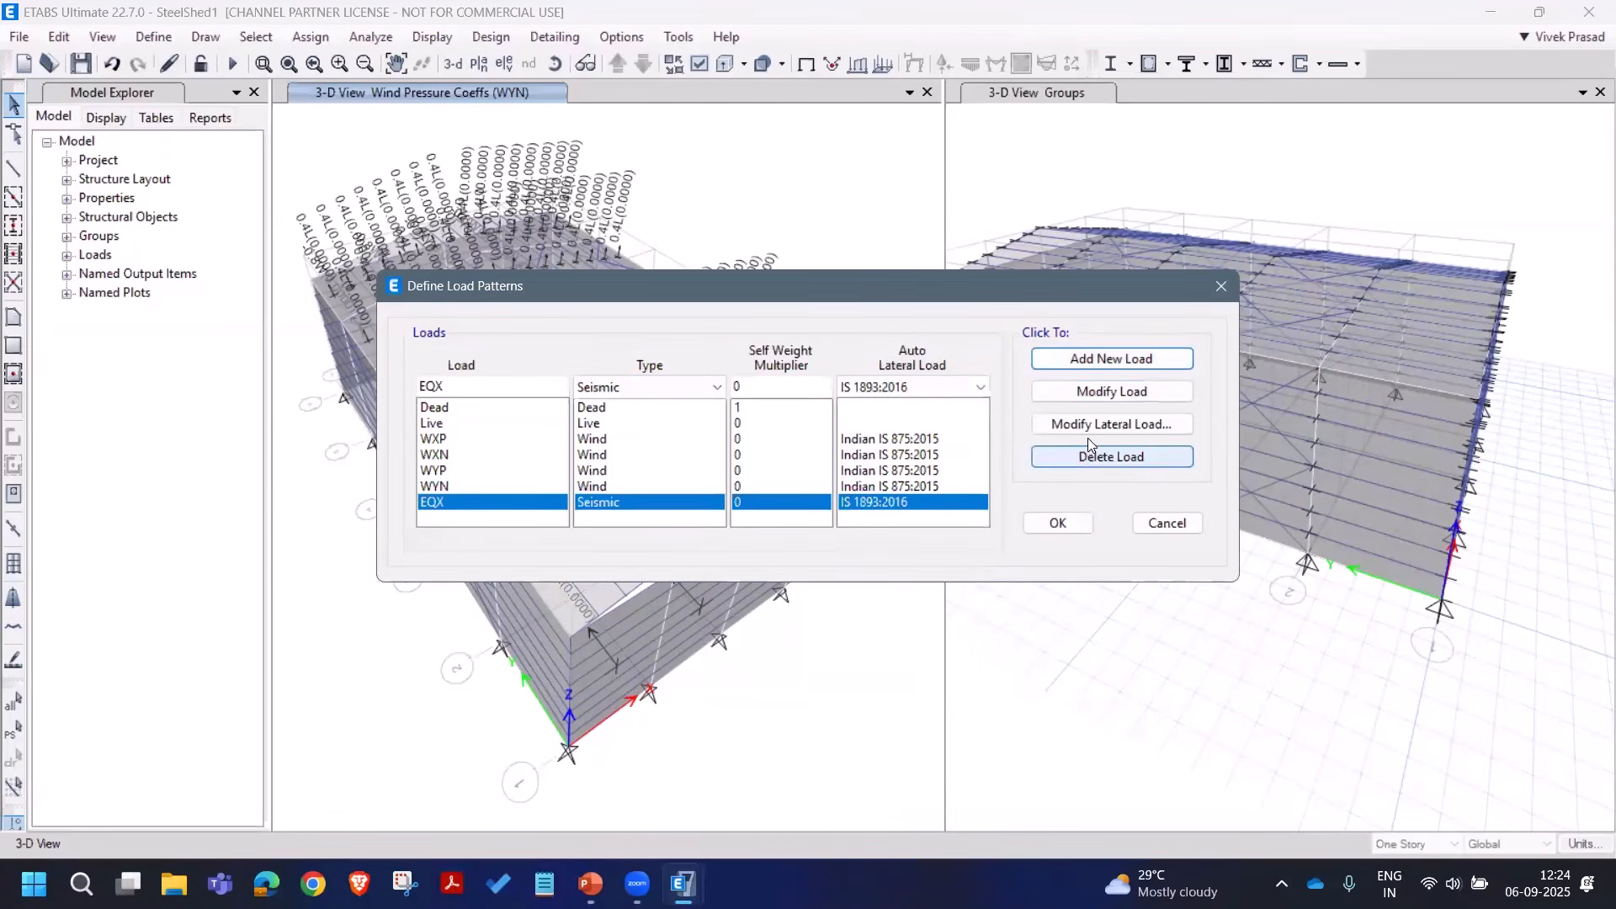
# Step: Set EQX to X direction only, R 4, zone factor 0.16, program-calculated period
pyautogui.click(1111, 424)
pyautogui.click(566, 328)
pyautogui.click(574, 350)
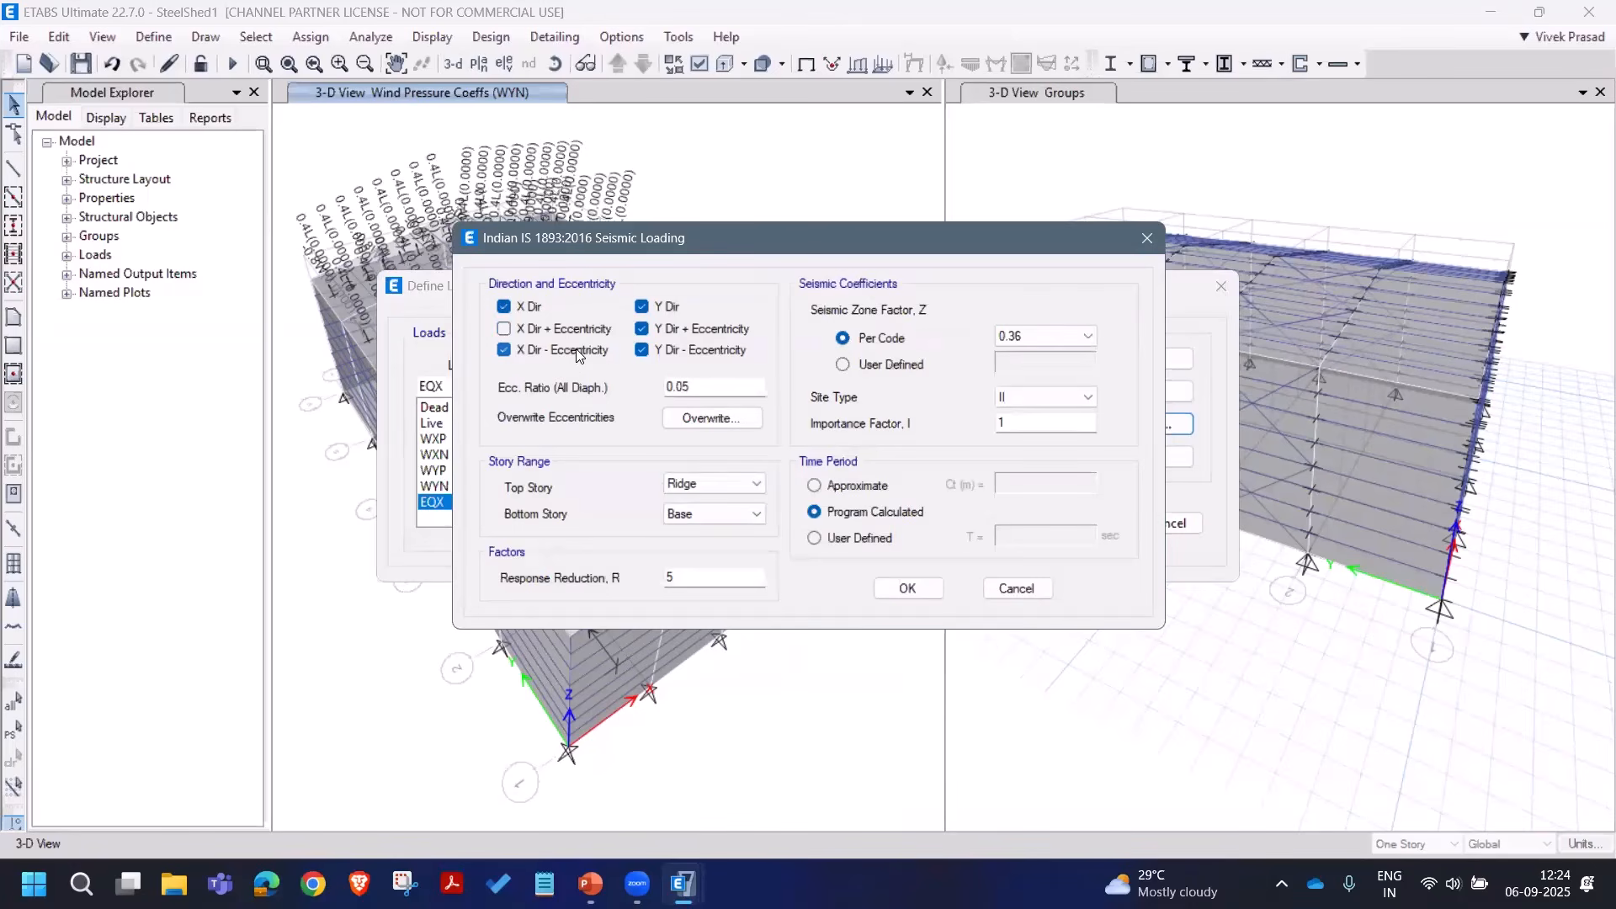
pyautogui.click(671, 351)
pyautogui.click(665, 329)
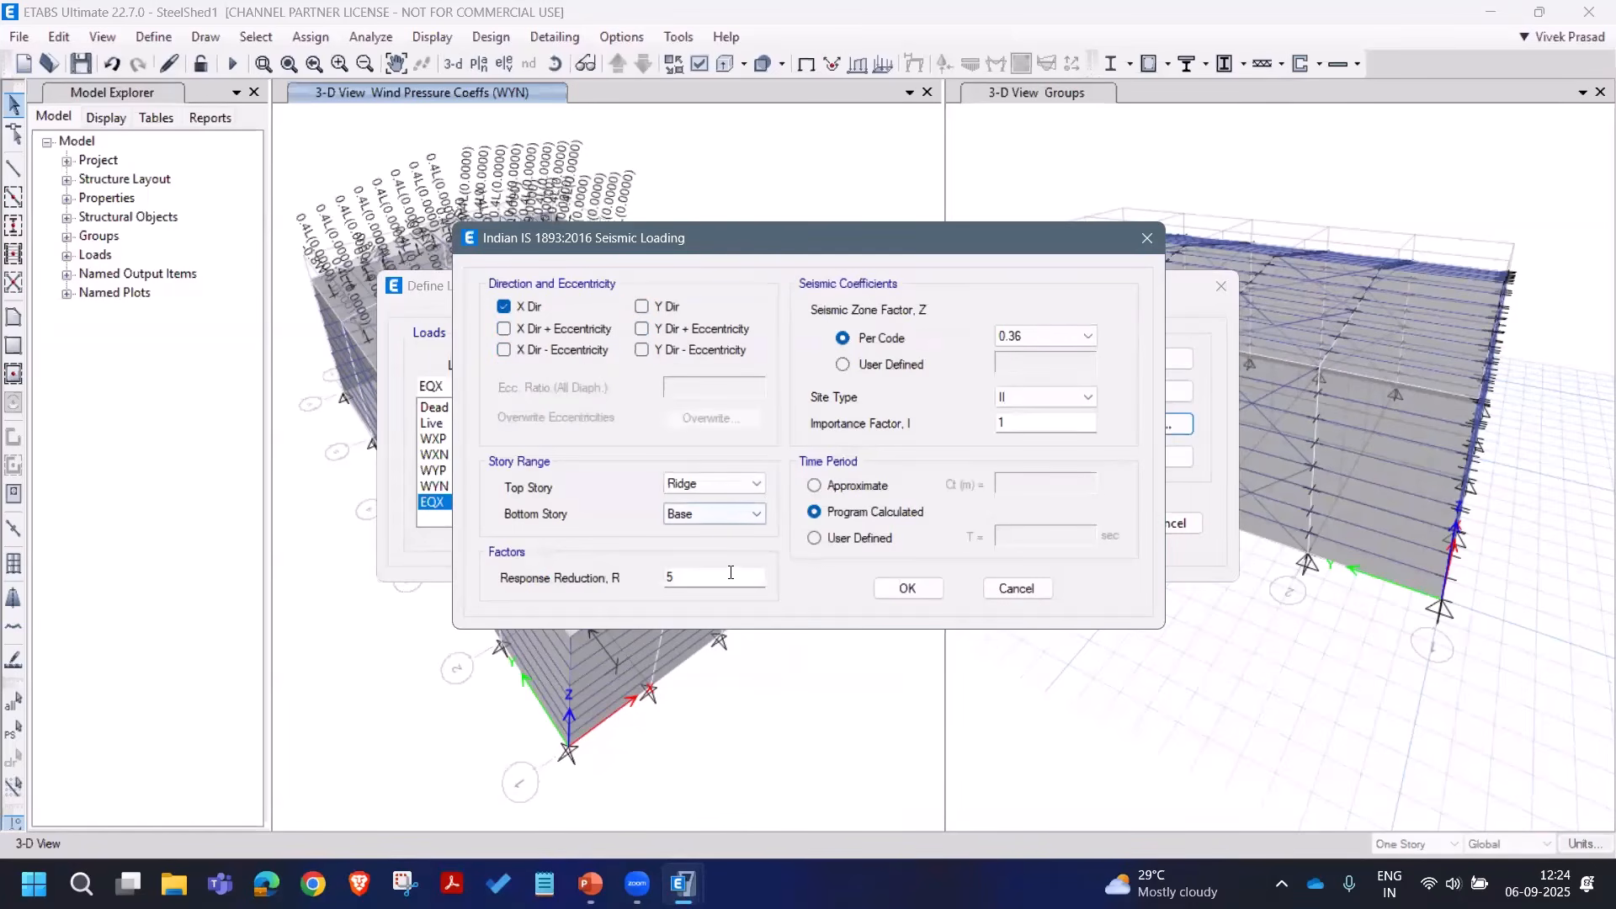
pyautogui.moveTo(698, 577); pyautogui.dragTo(612, 581)
pyautogui.write('4')
pyautogui.click(1022, 335)
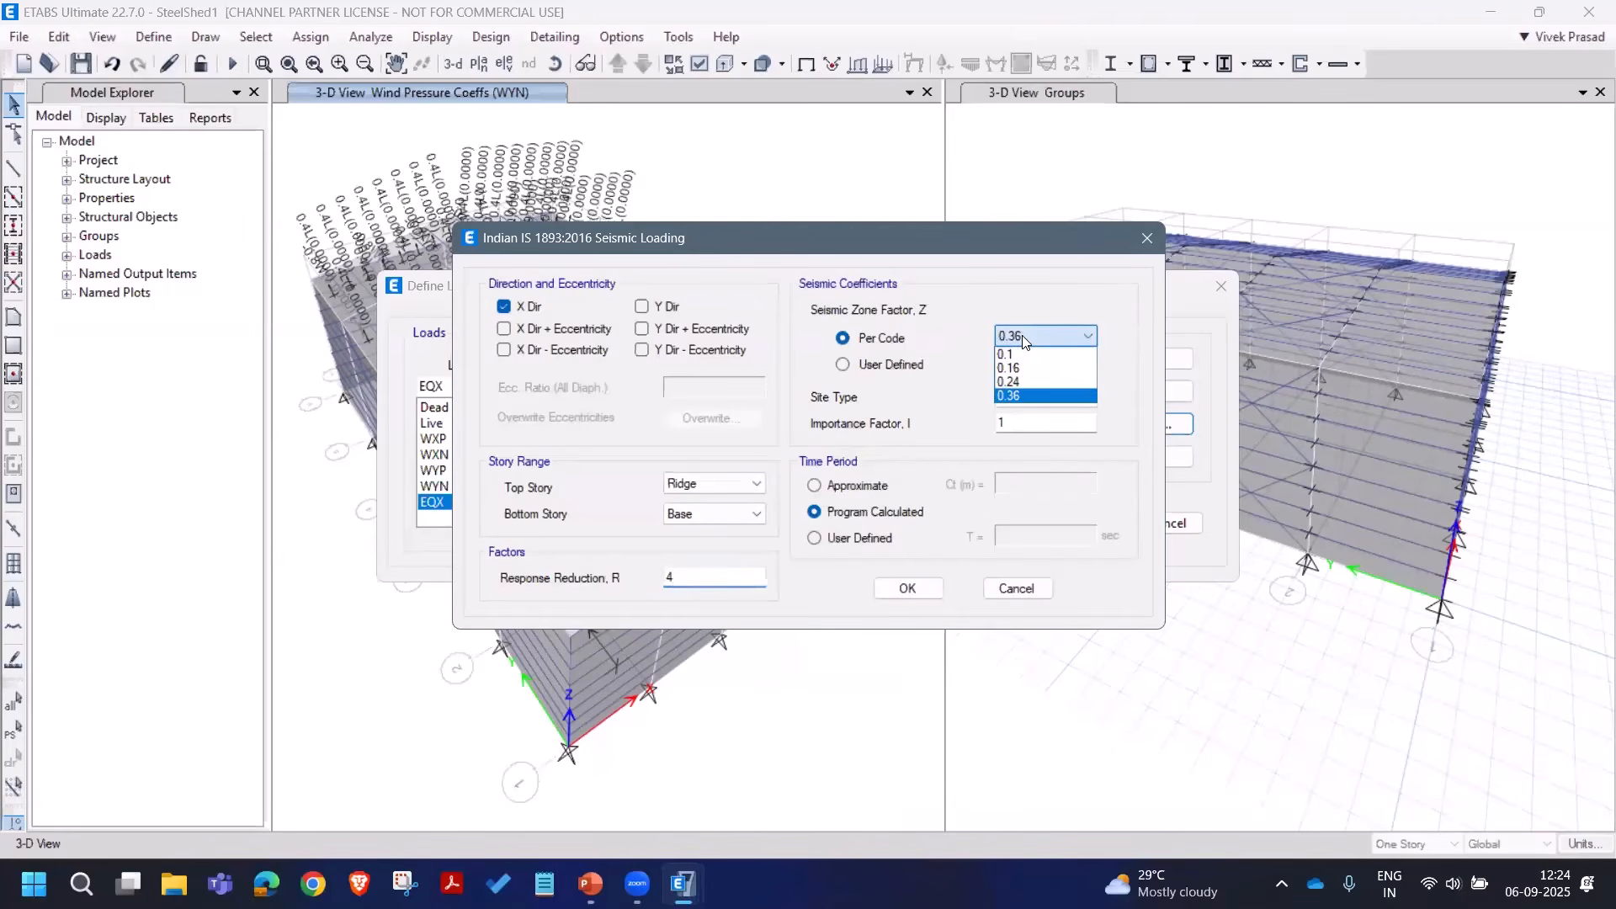
pyautogui.click(1022, 367)
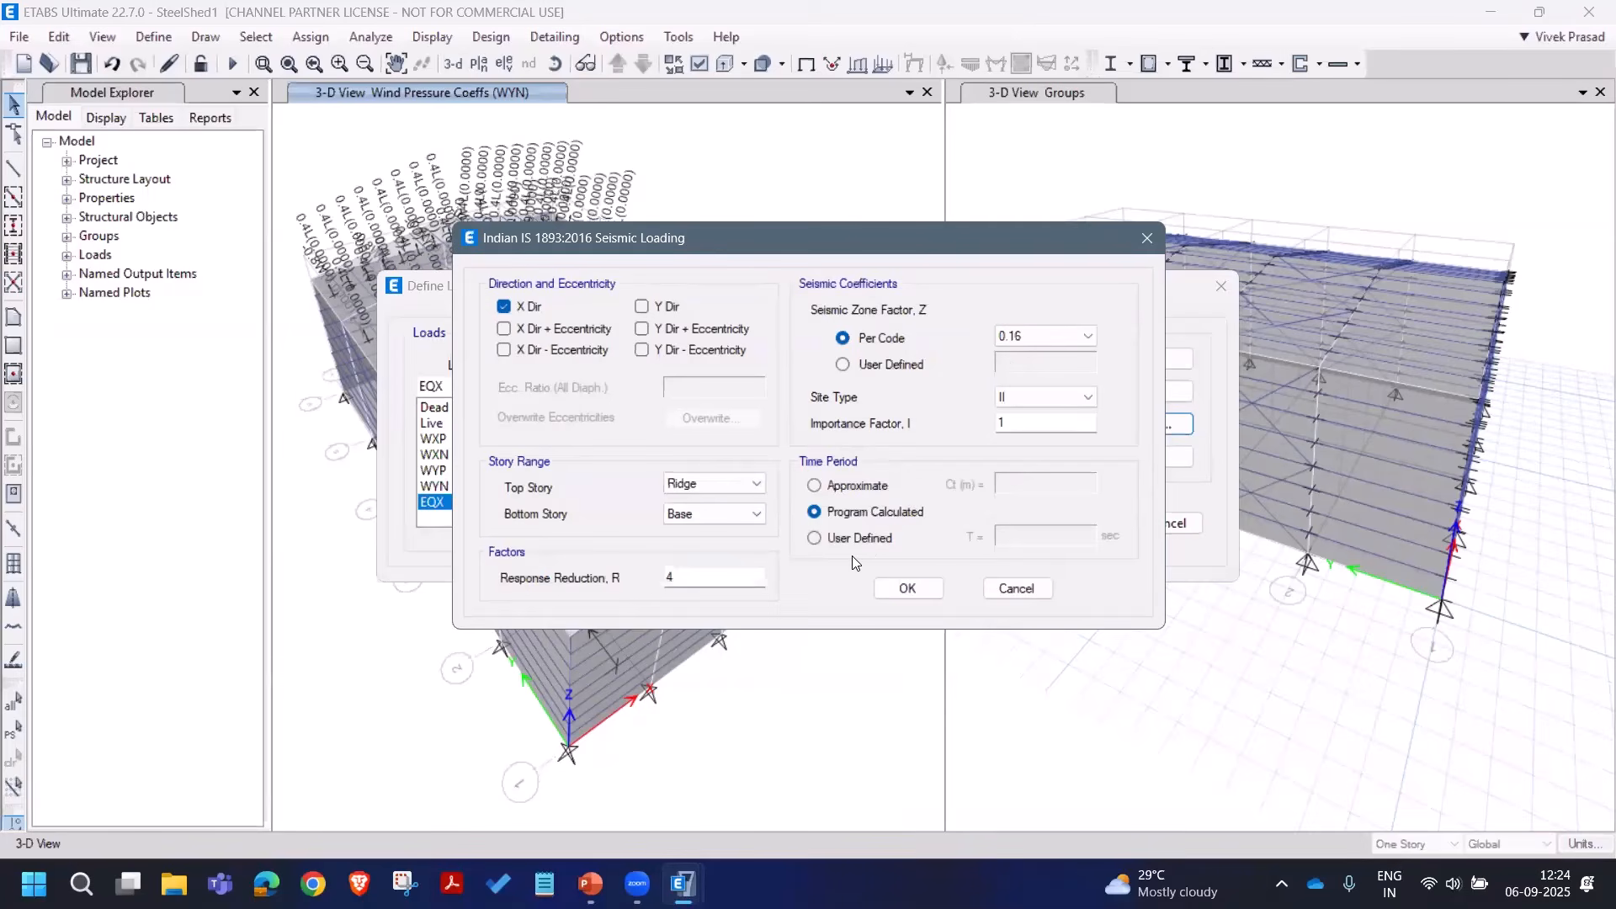
pyautogui.click(856, 485)
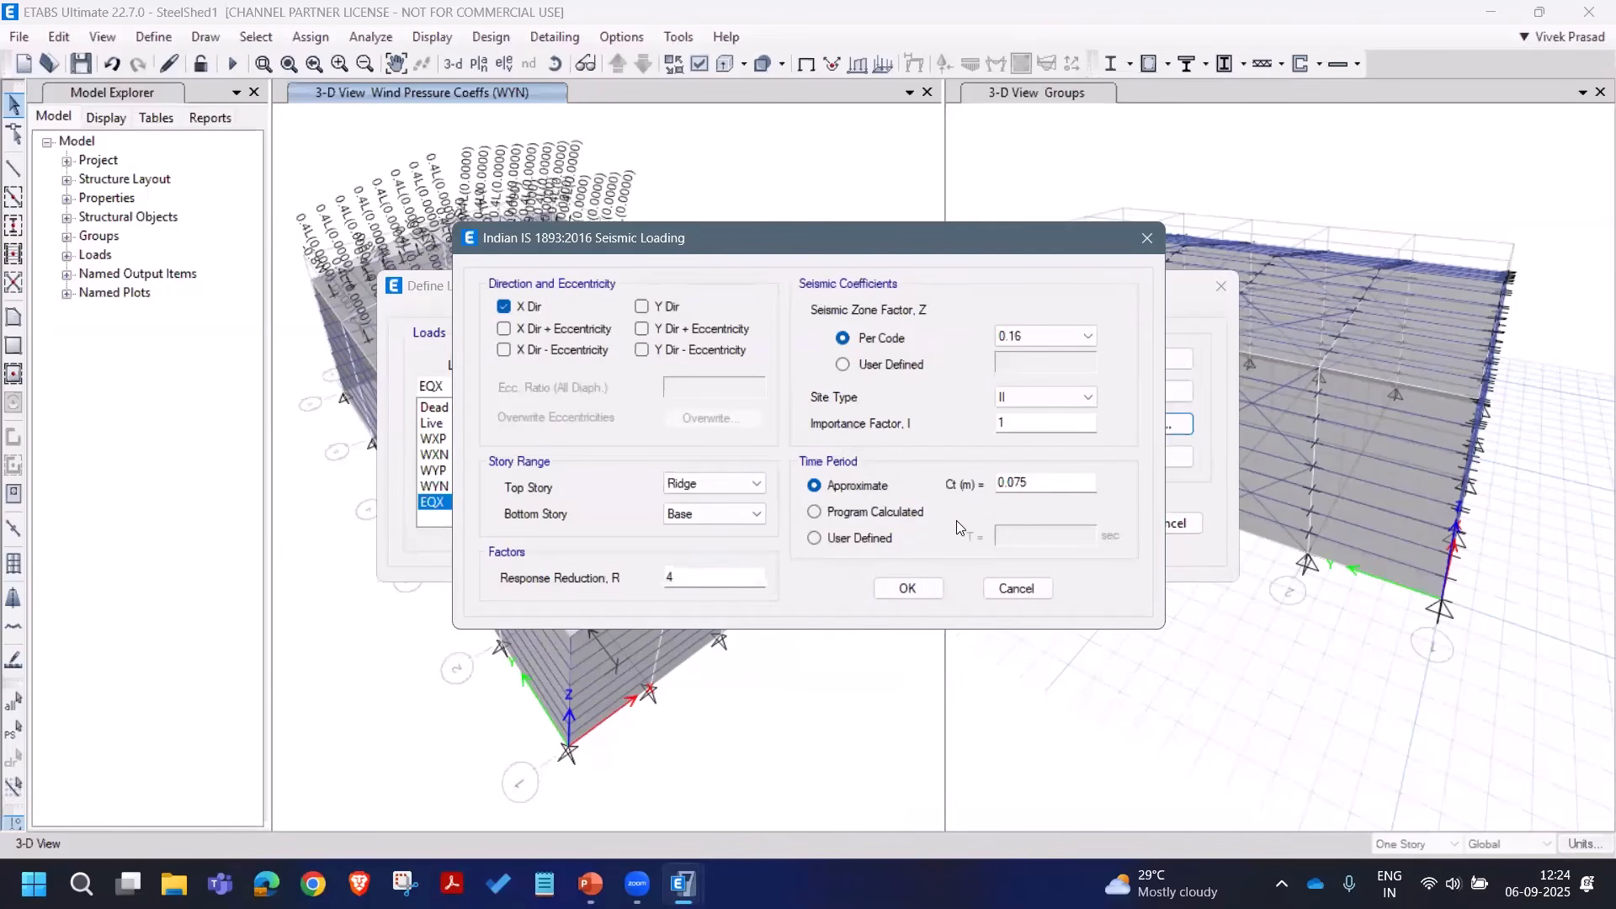
pyautogui.click(863, 517)
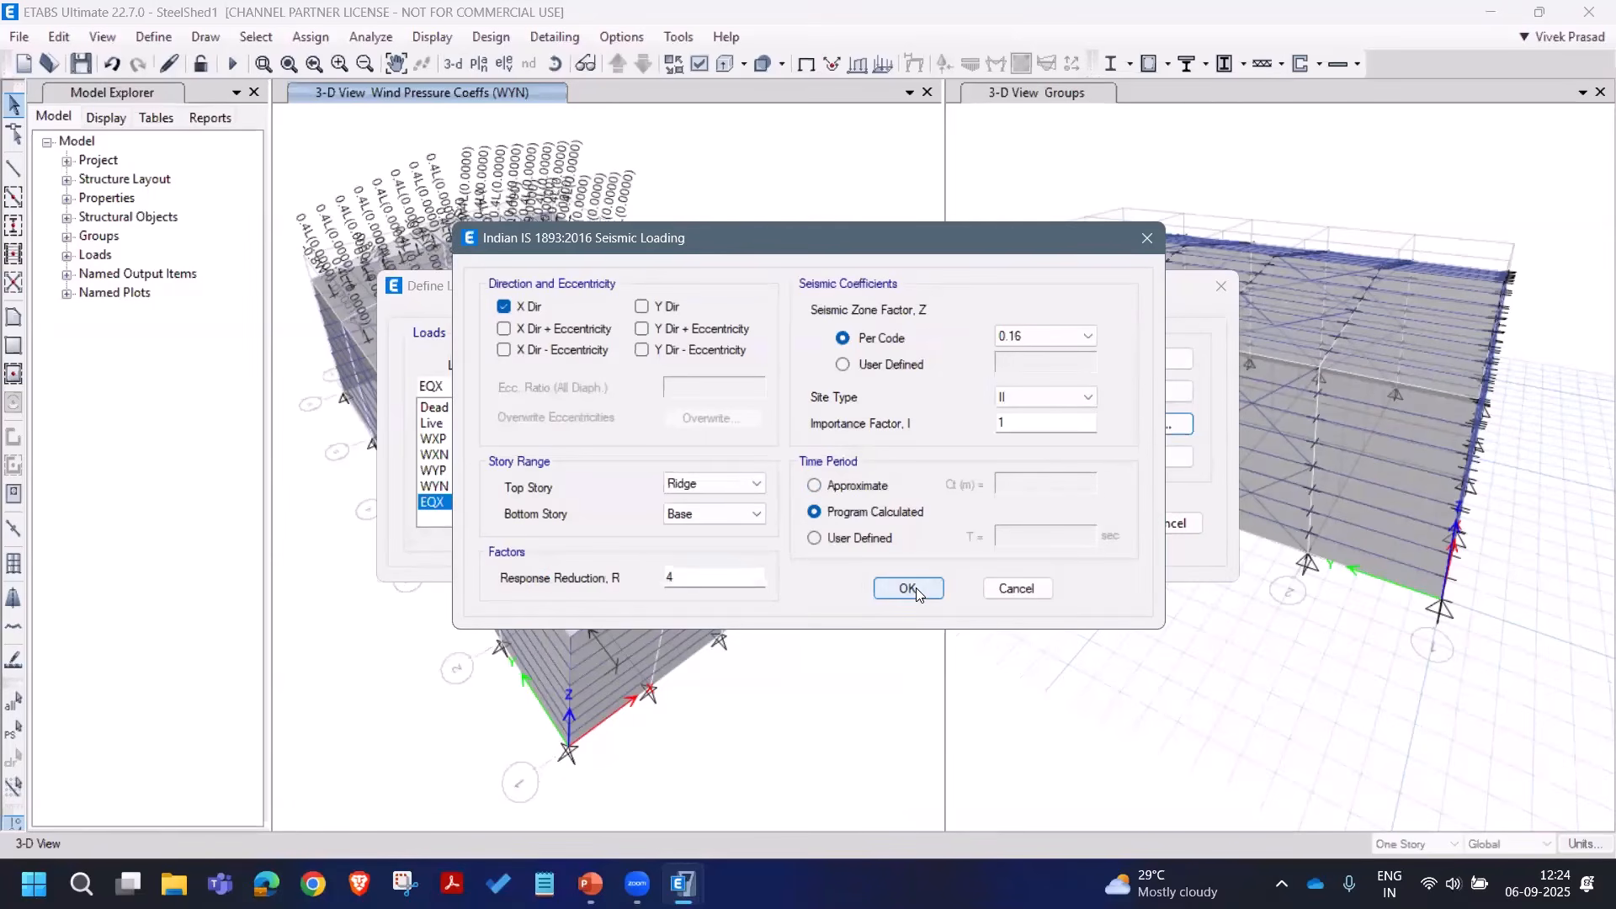
pyautogui.click(909, 587)
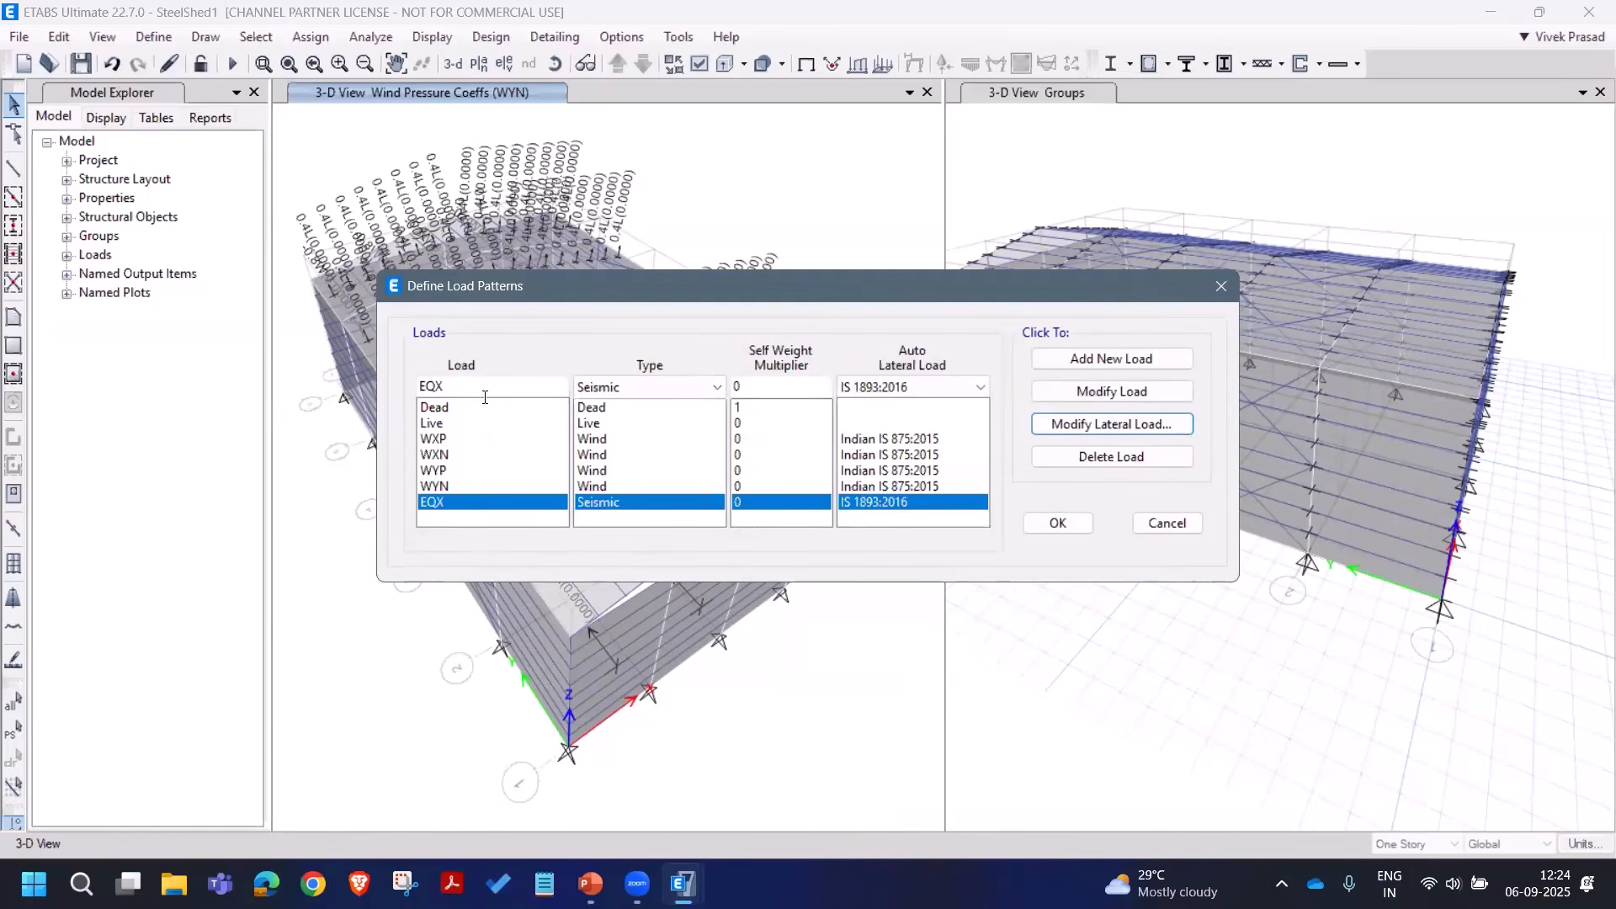
# Step: Add seismic pattern EQY and restrict its loading to the Y direction only
pyautogui.click(478, 391)
pyautogui.press('BackSpace')
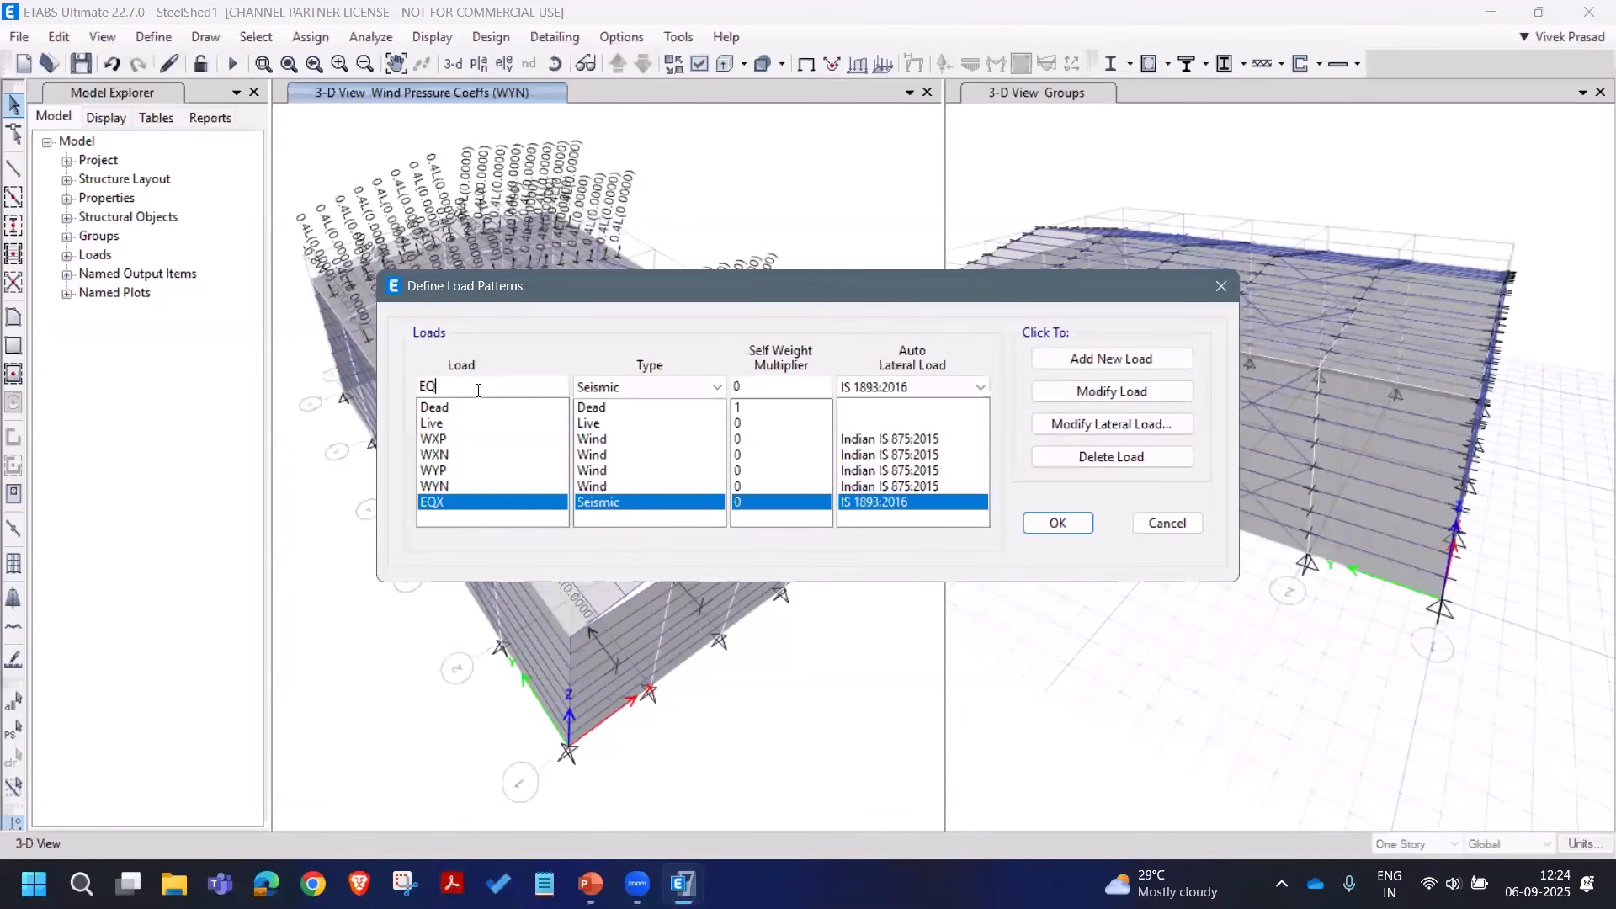
pyautogui.click(1111, 359)
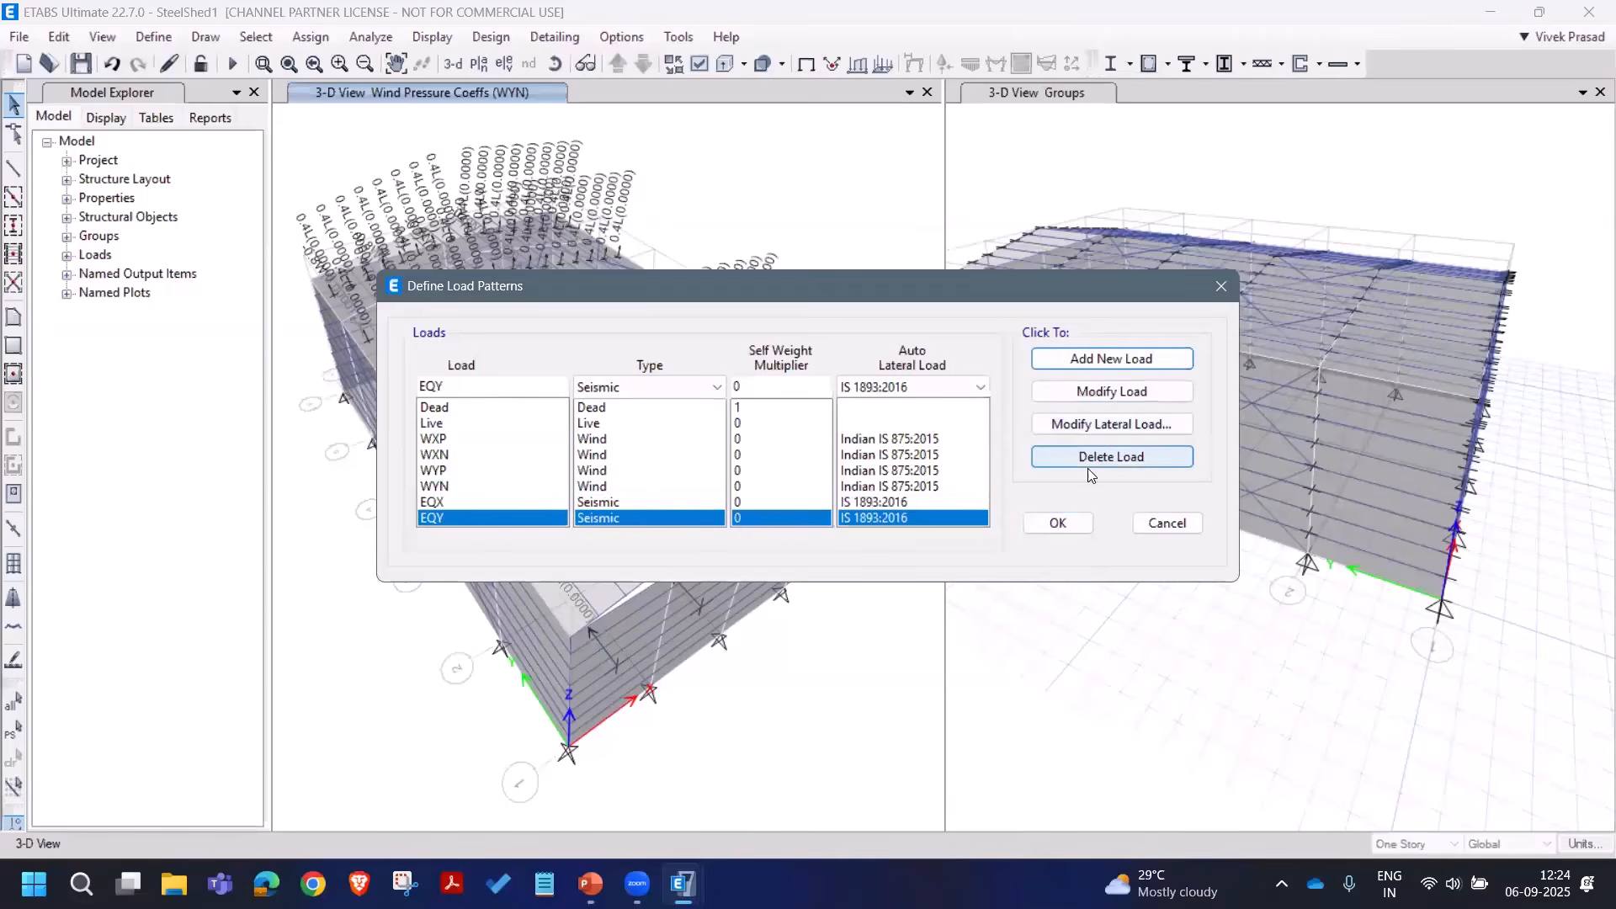
pyautogui.click(1075, 434)
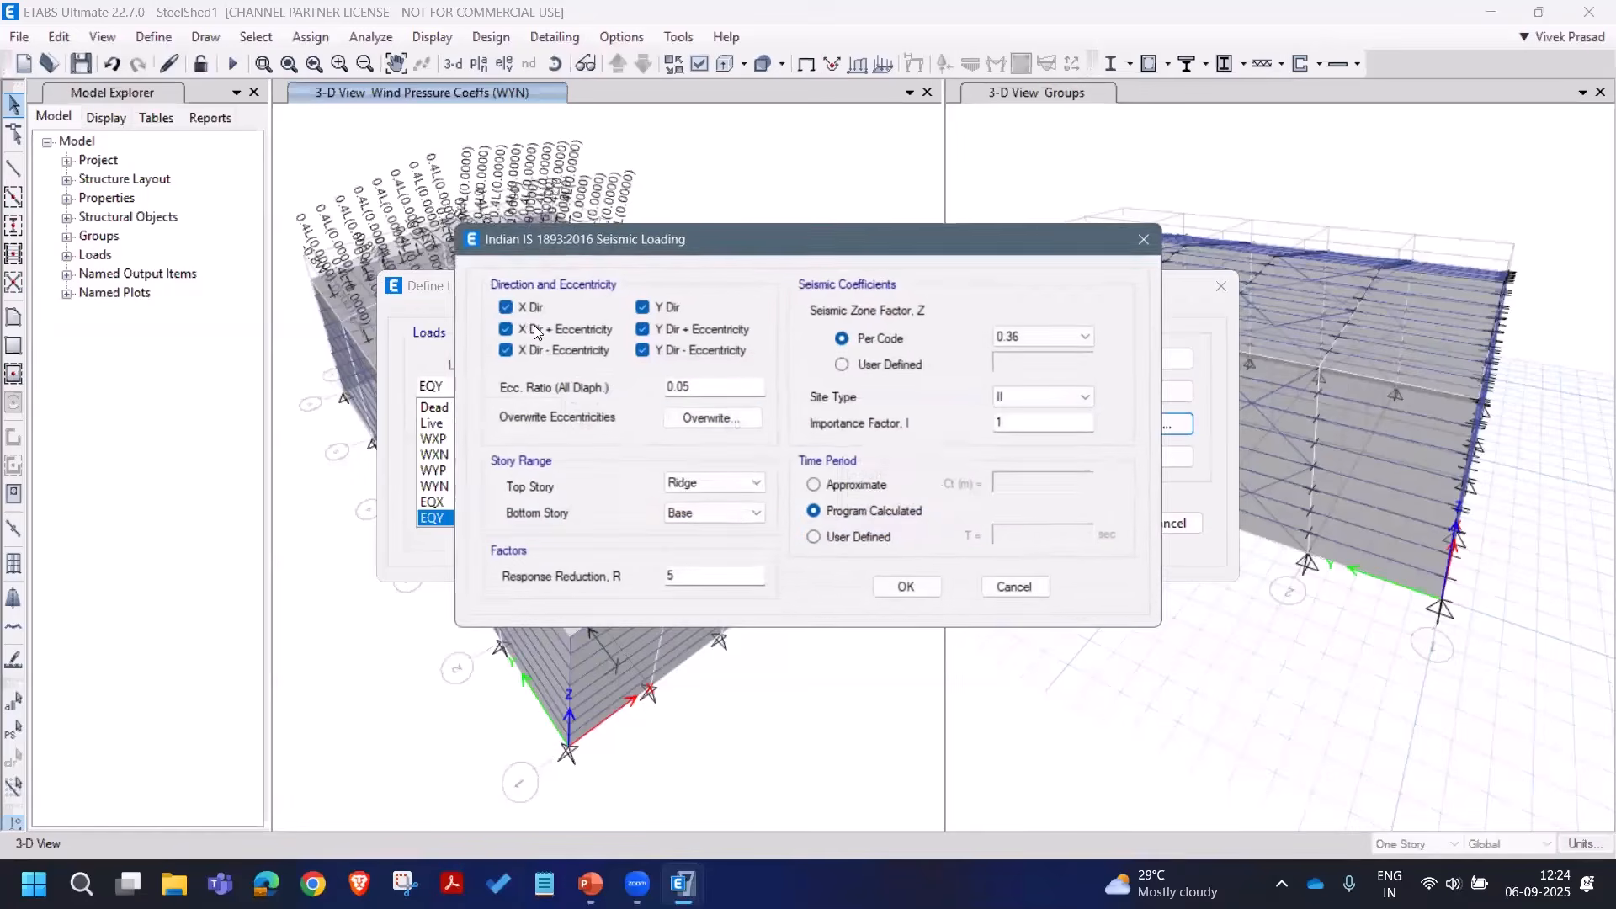
pyautogui.click(504, 308)
pyautogui.click(503, 329)
pyautogui.click(503, 350)
pyautogui.click(684, 349)
pyautogui.click(641, 329)
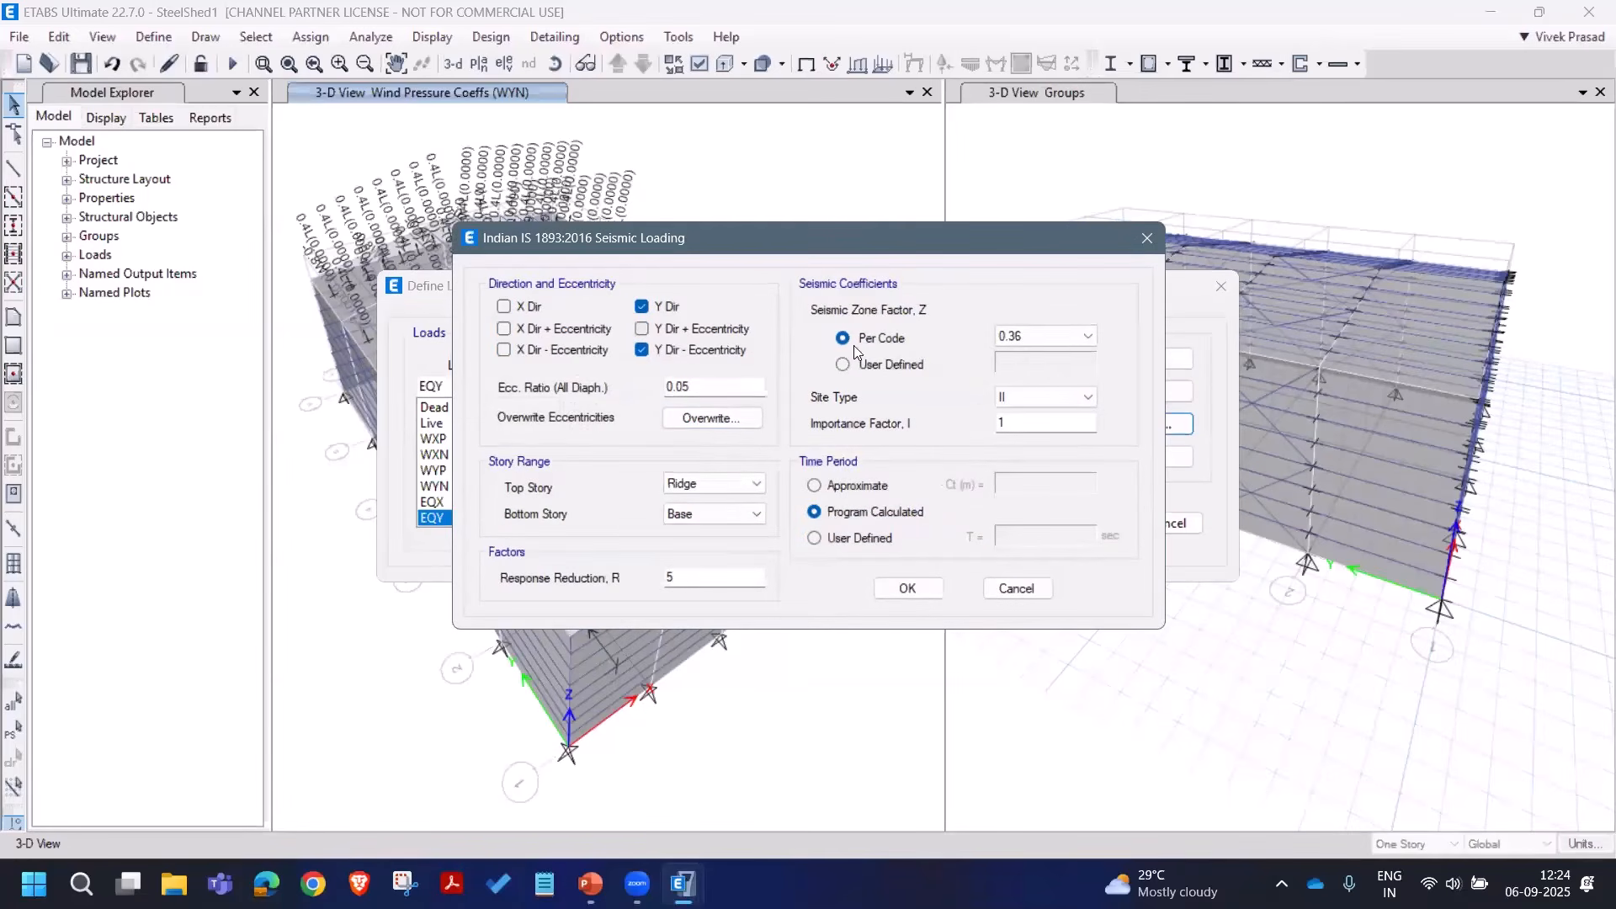
# Step: Give EQY zone factor 0.16 and R 4, accept the load patterns, and save
pyautogui.click(1043, 336)
pyautogui.click(1027, 367)
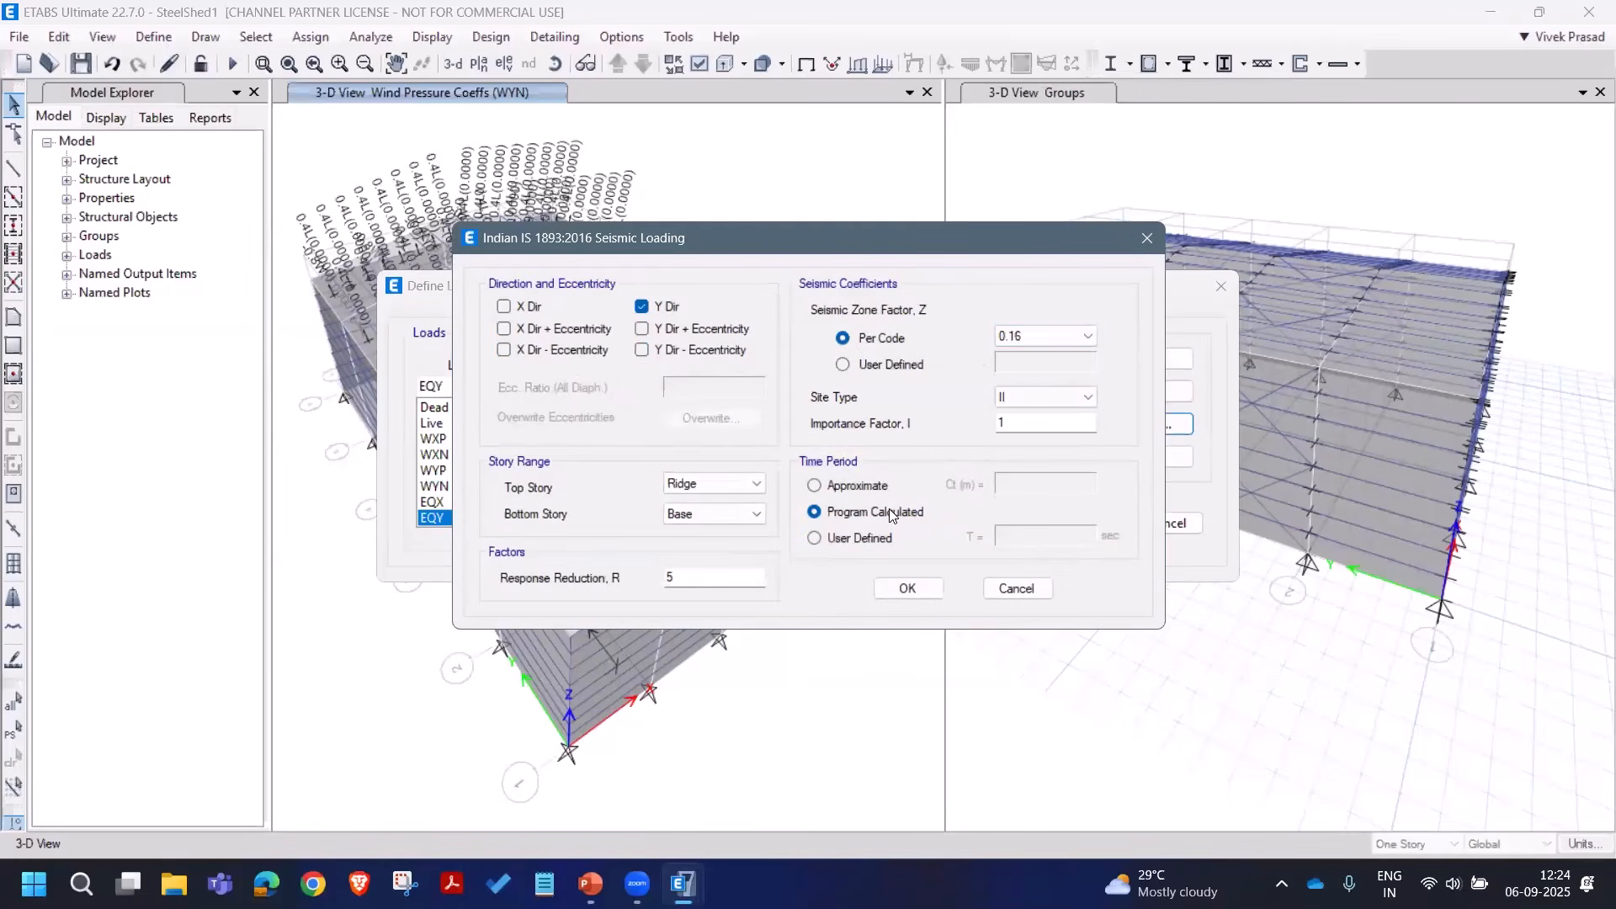
pyautogui.doubleClick(709, 573)
pyautogui.write('4')
pyautogui.click(909, 589)
pyautogui.click(1046, 527)
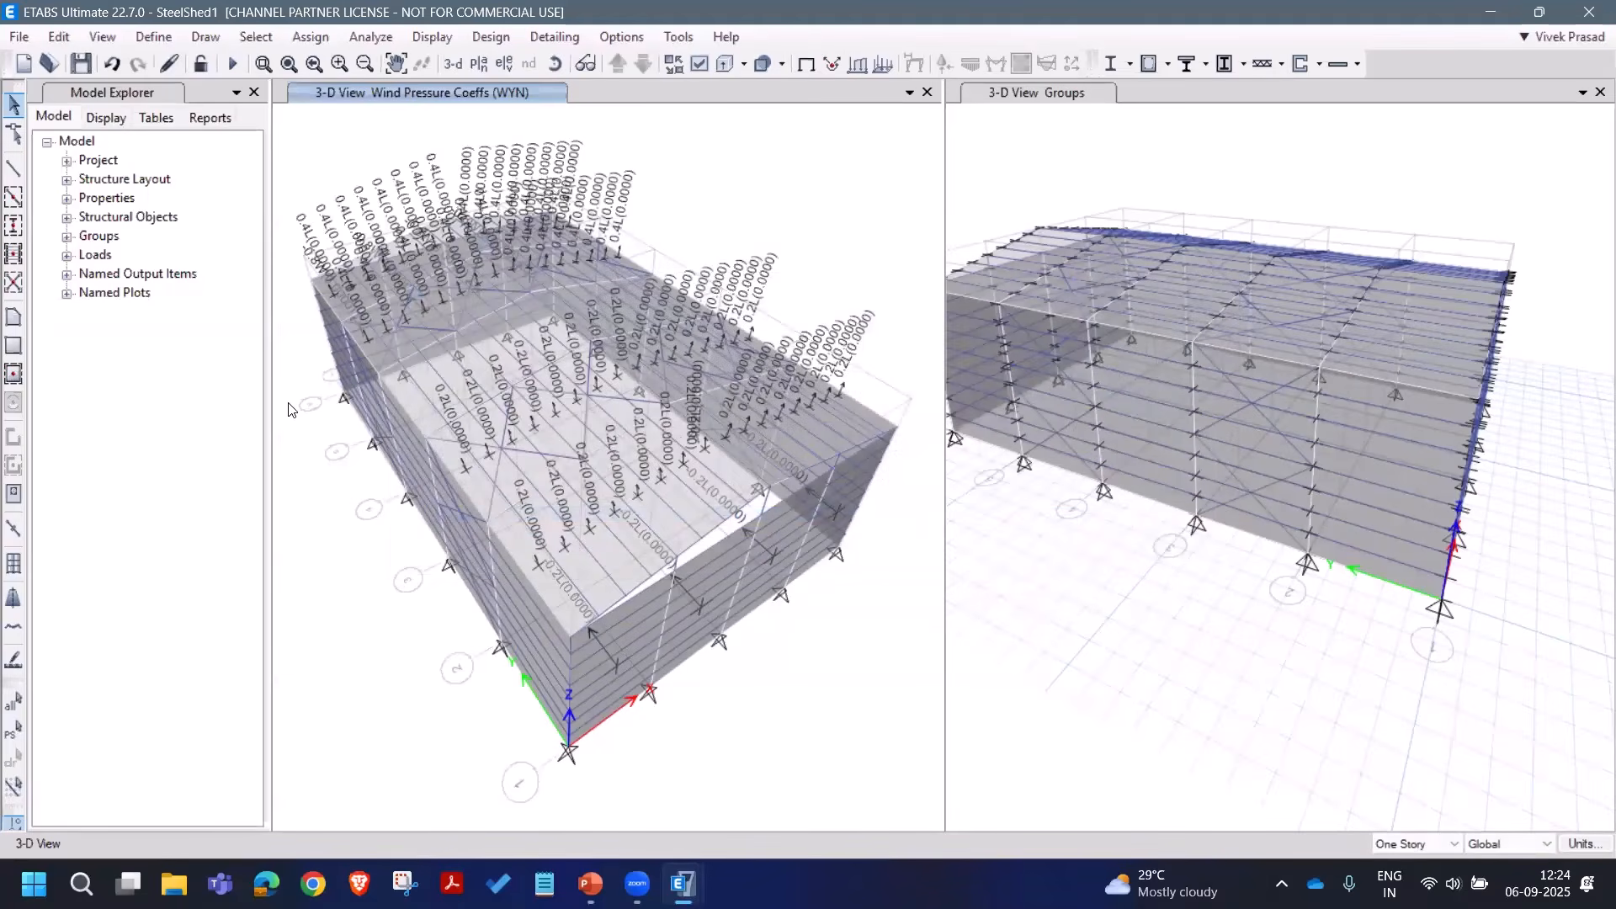
pyautogui.click(80, 64)
# Step: Select all 251 frames with sections A_Braces, A_Girts and A_Purlins by frame section
pyautogui.click(256, 37)
pyautogui.moveTo(421, 62)
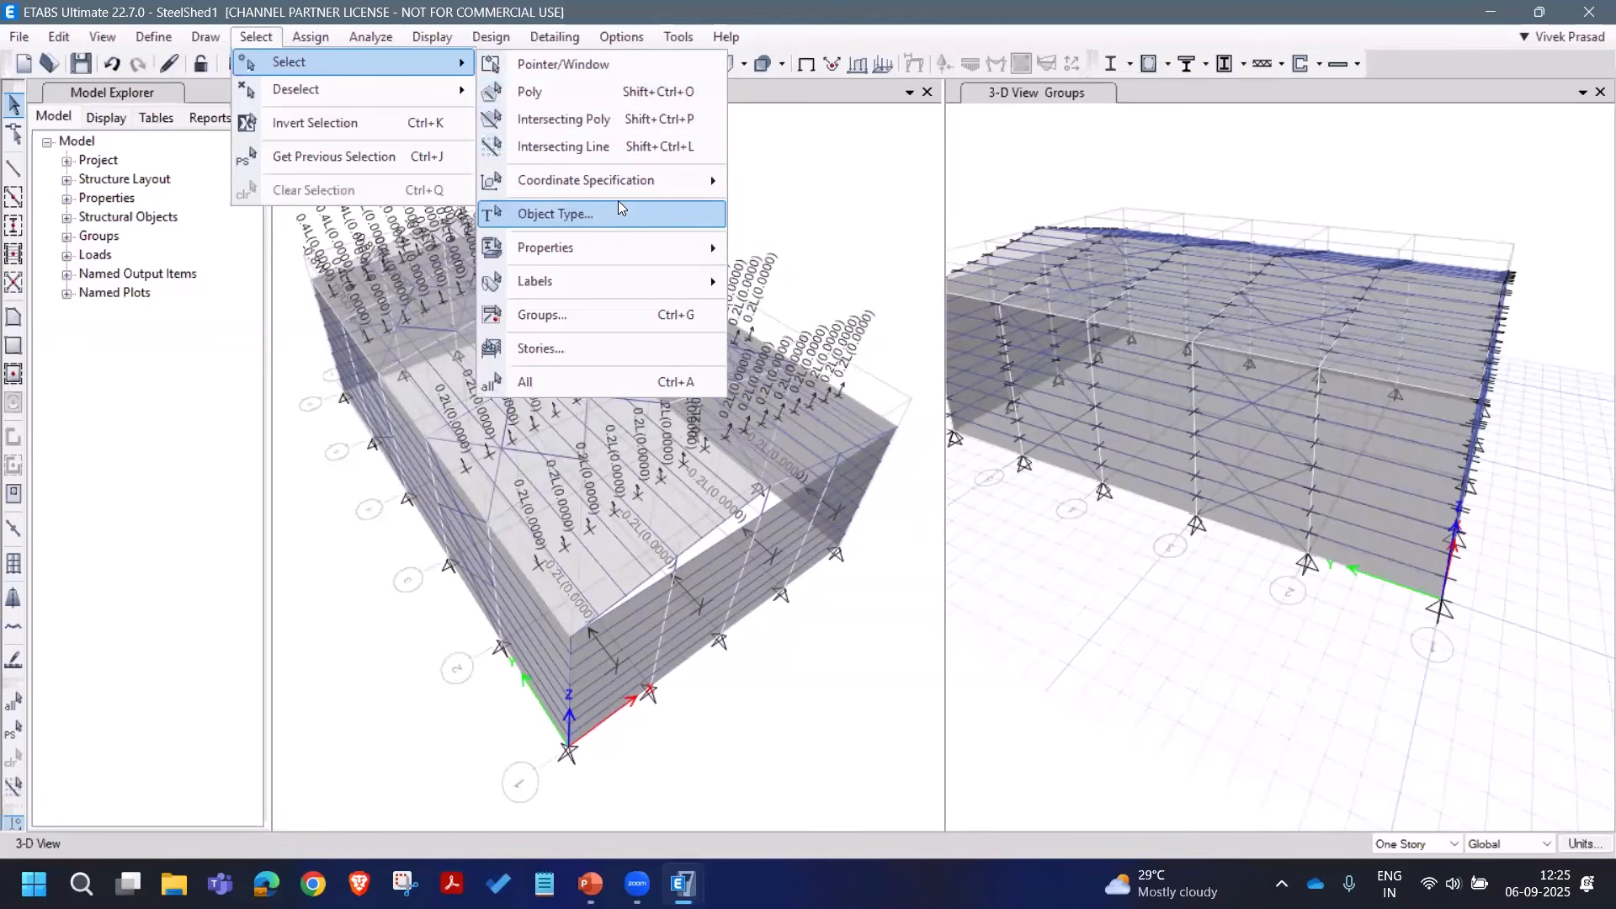
pyautogui.moveTo(640, 247)
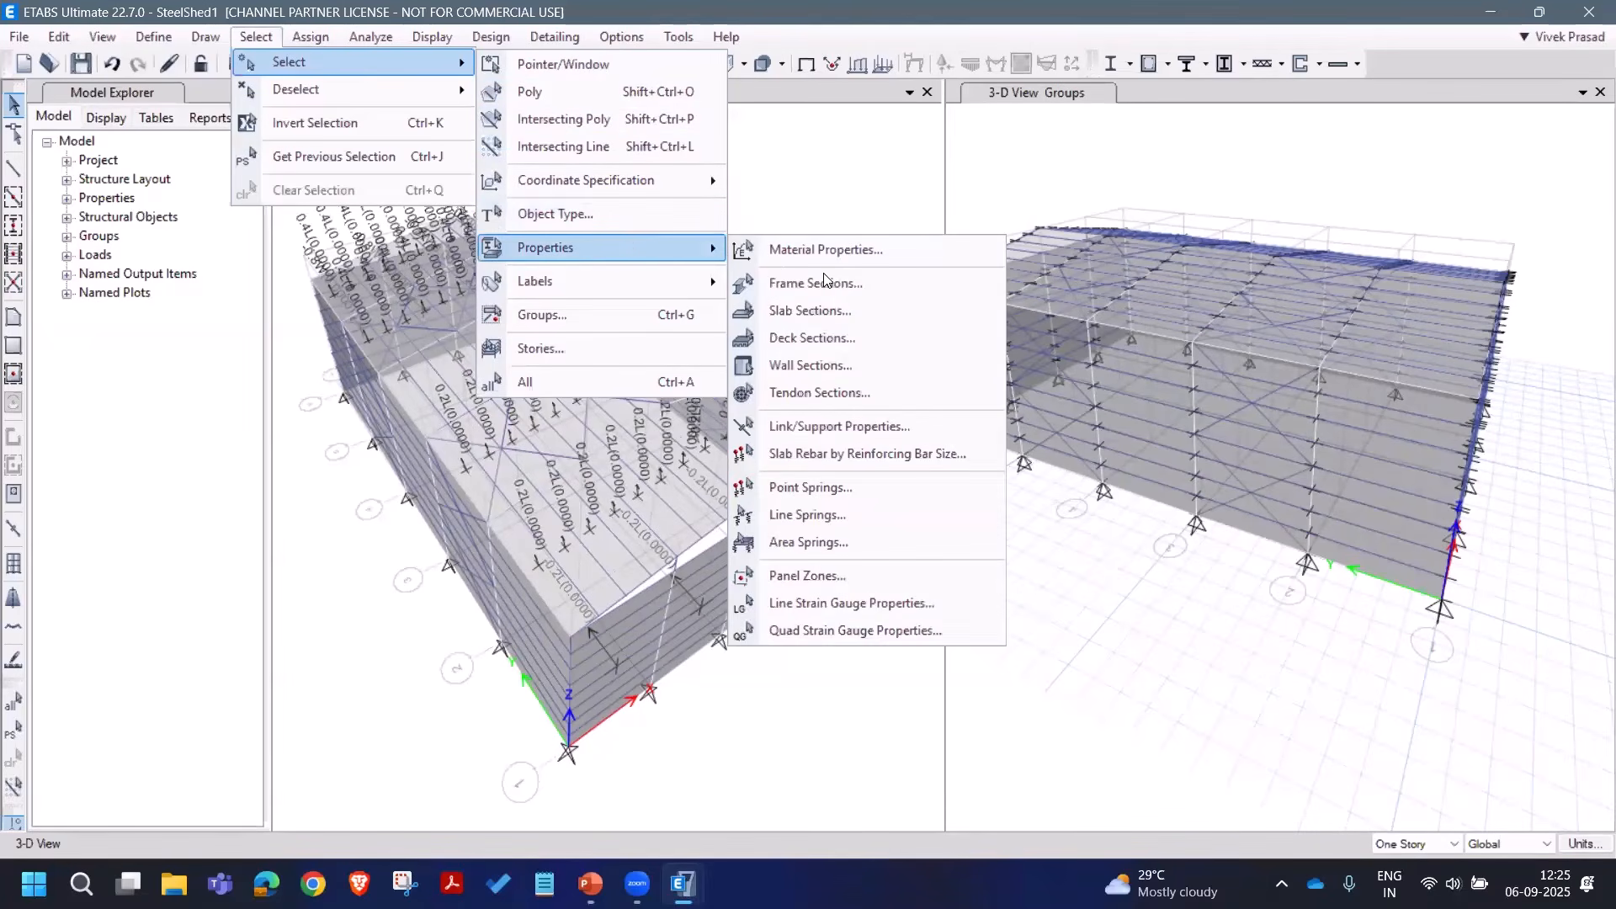
pyautogui.click(863, 286)
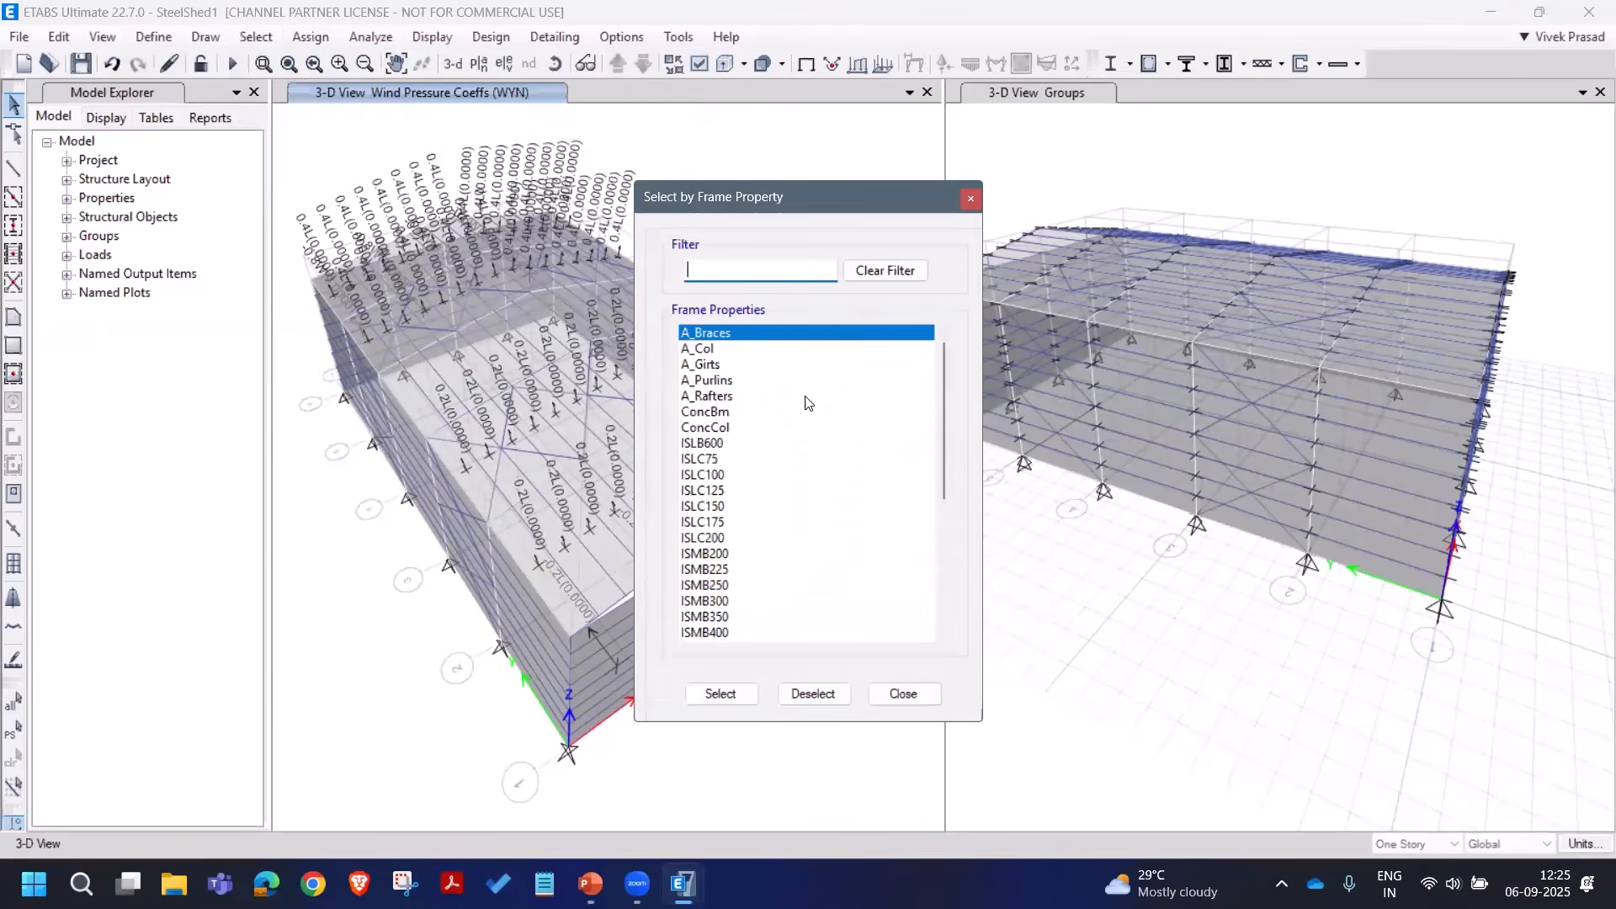
pyautogui.keyDown('ctrl'); pyautogui.click(730, 365); pyautogui.keyUp('ctrl')
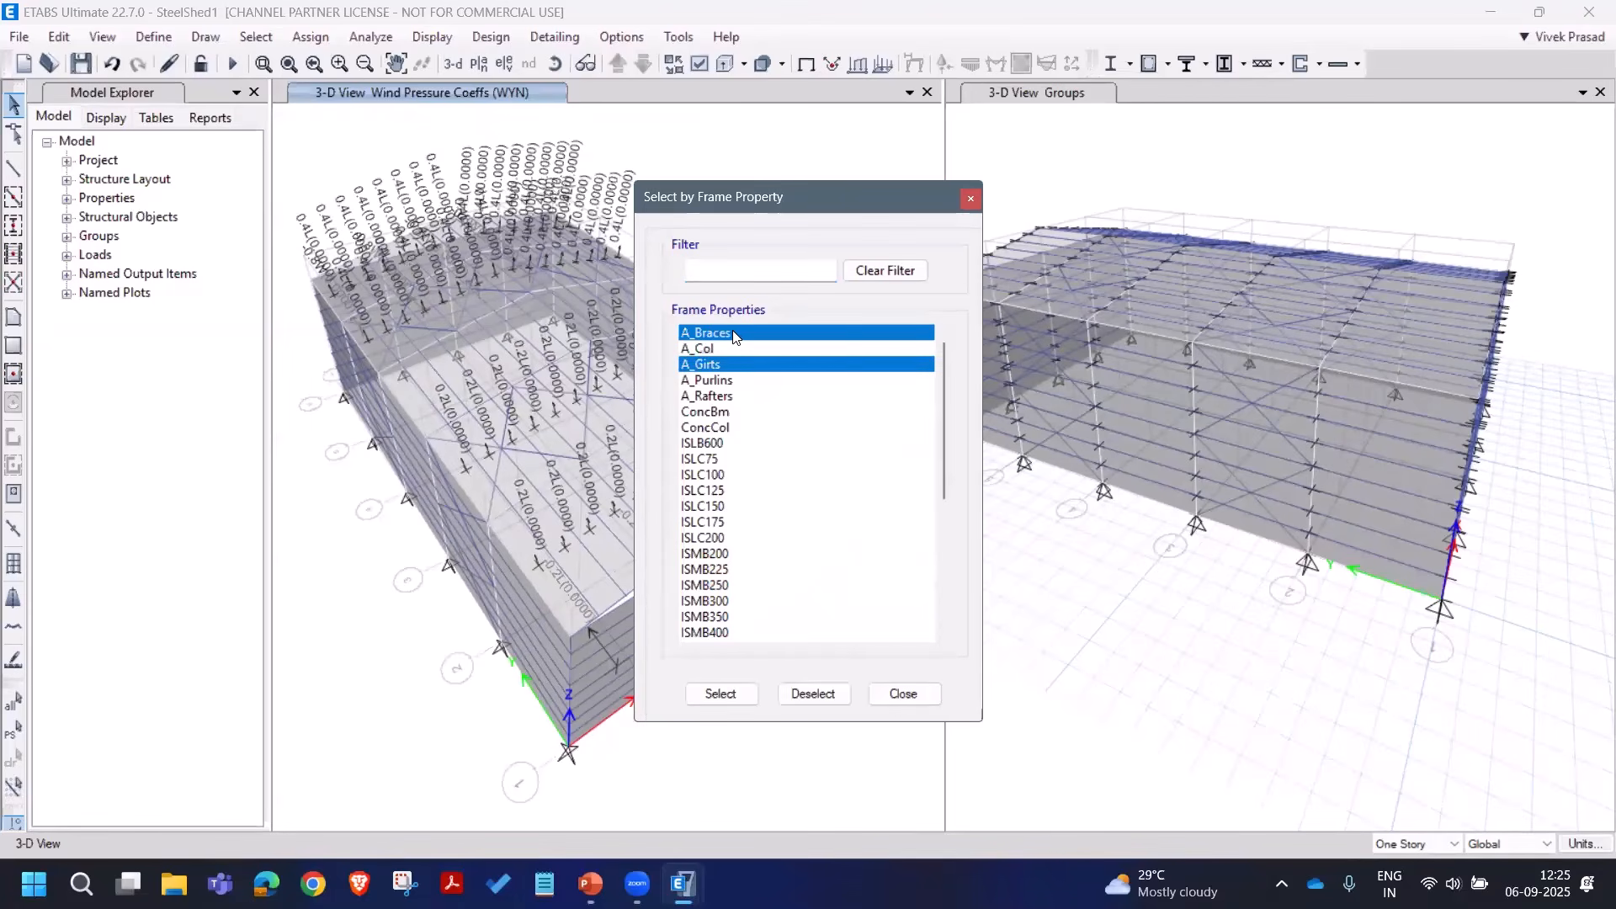
pyautogui.keyDown('ctrl'); pyautogui.click(734, 381); pyautogui.keyUp('ctrl')
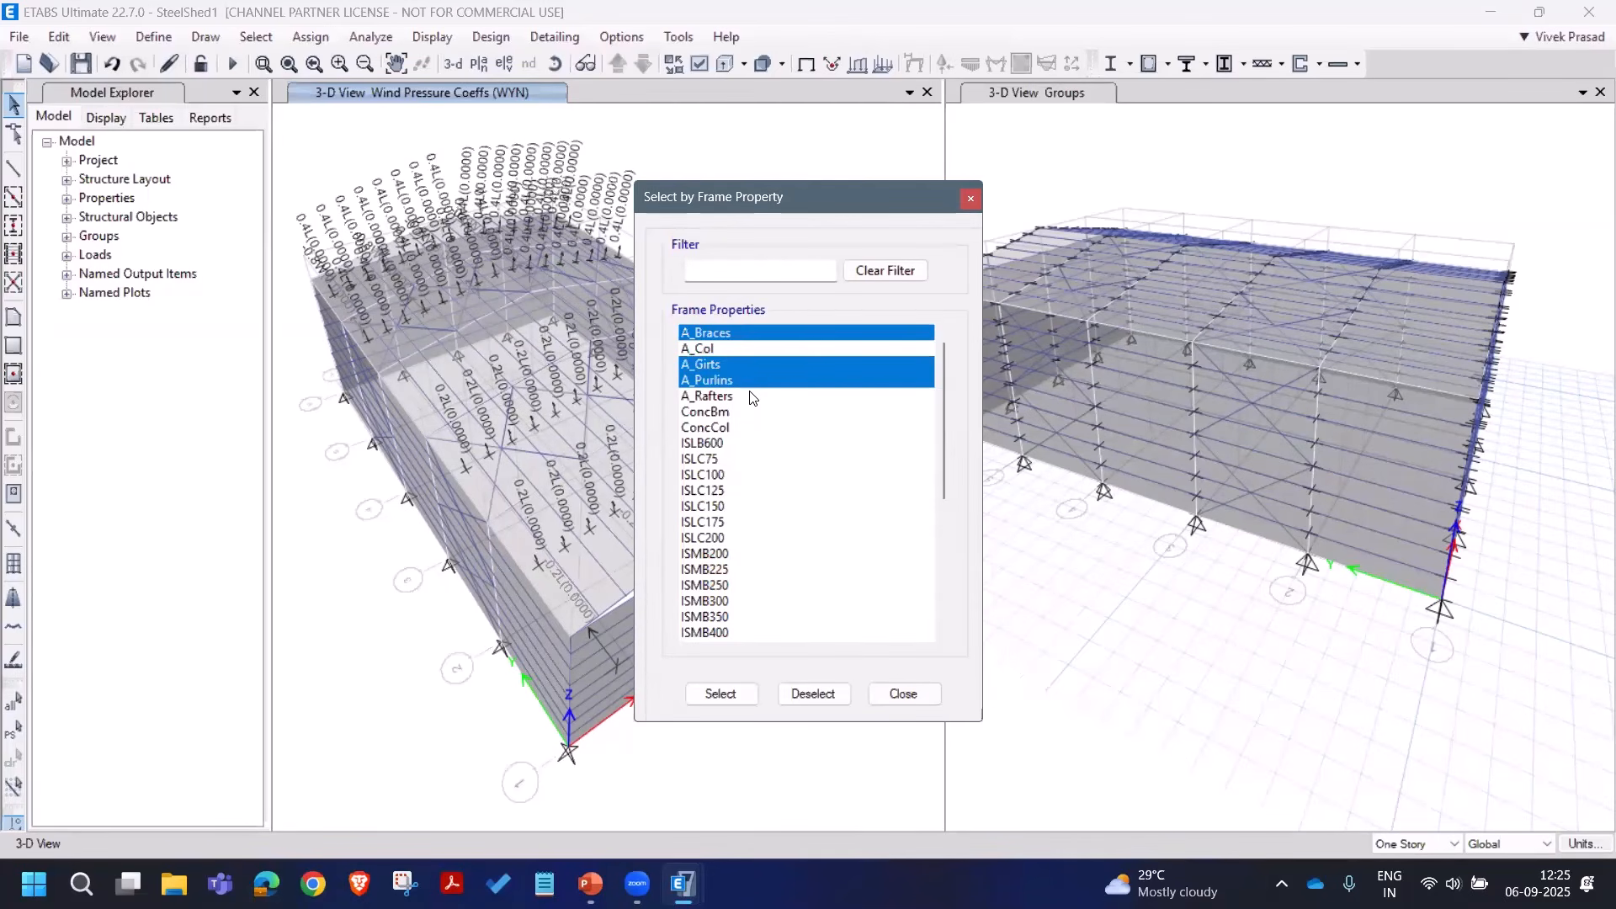
pyautogui.click(744, 697)
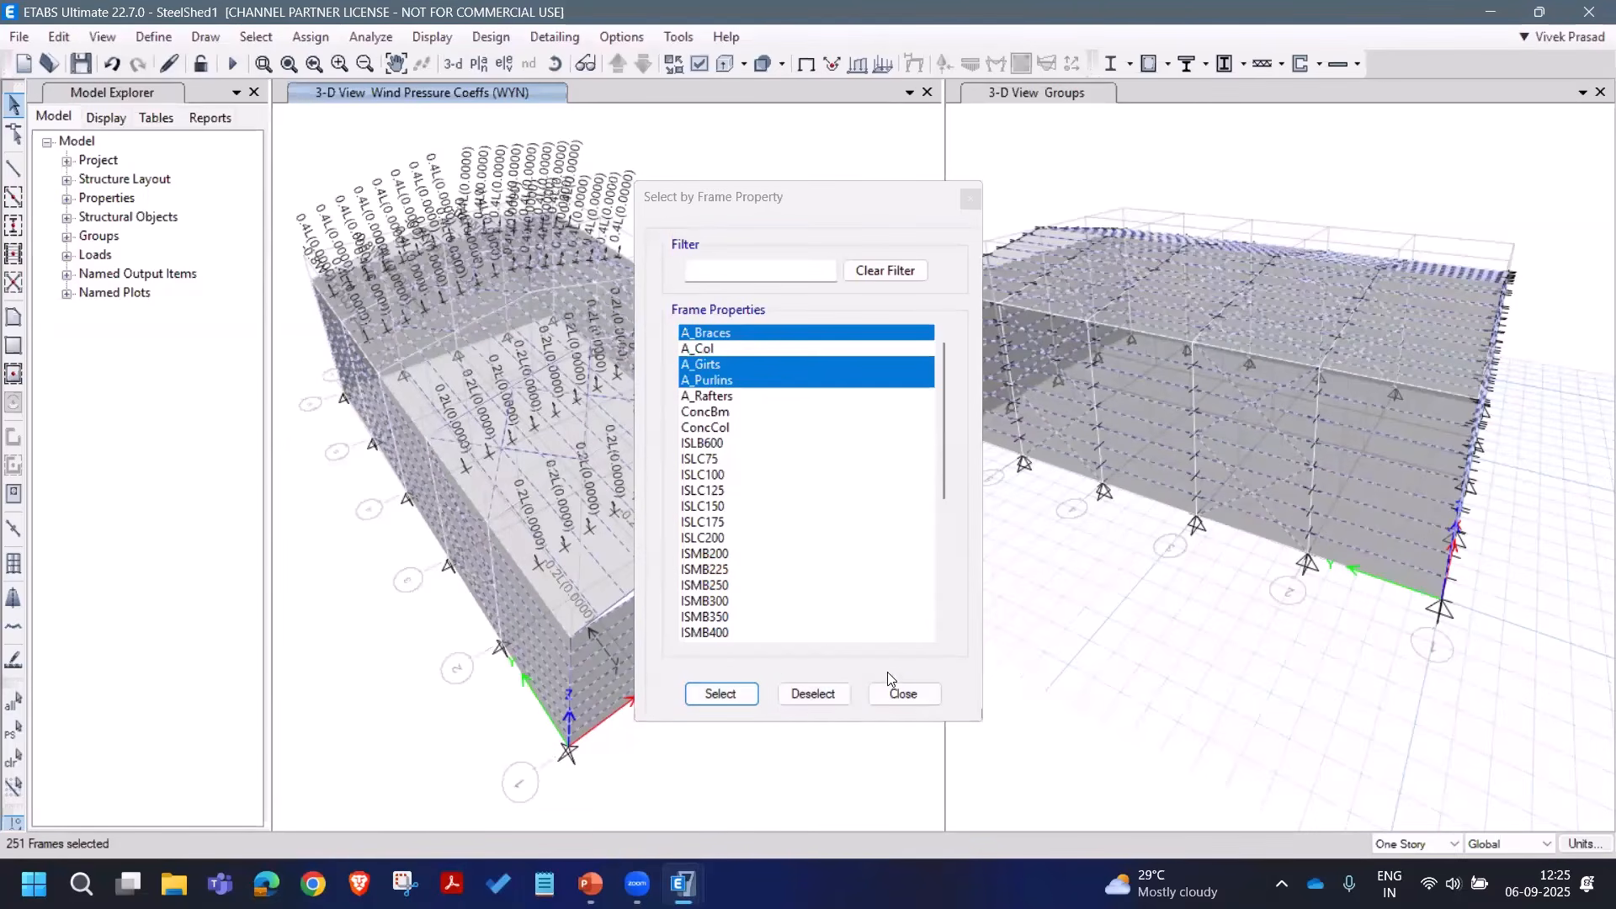
pyautogui.click(319, 42)
# Step: Assign No Auto Meshing to the selected brace, girt and purlin frames
pyautogui.moveTo(351, 88)
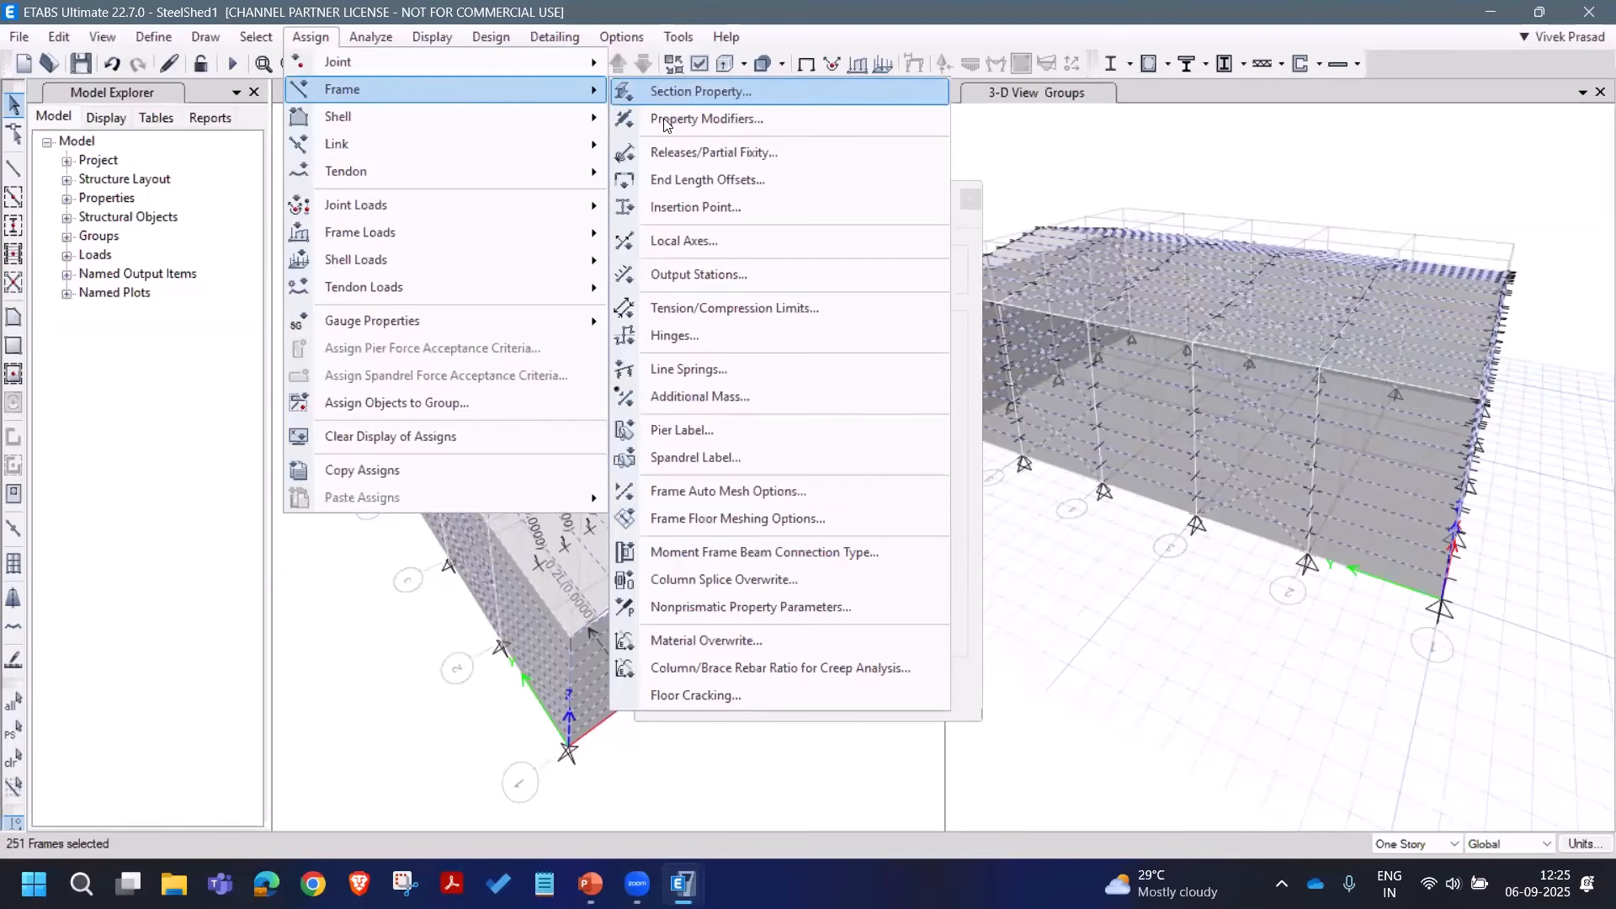
pyautogui.click(726, 490)
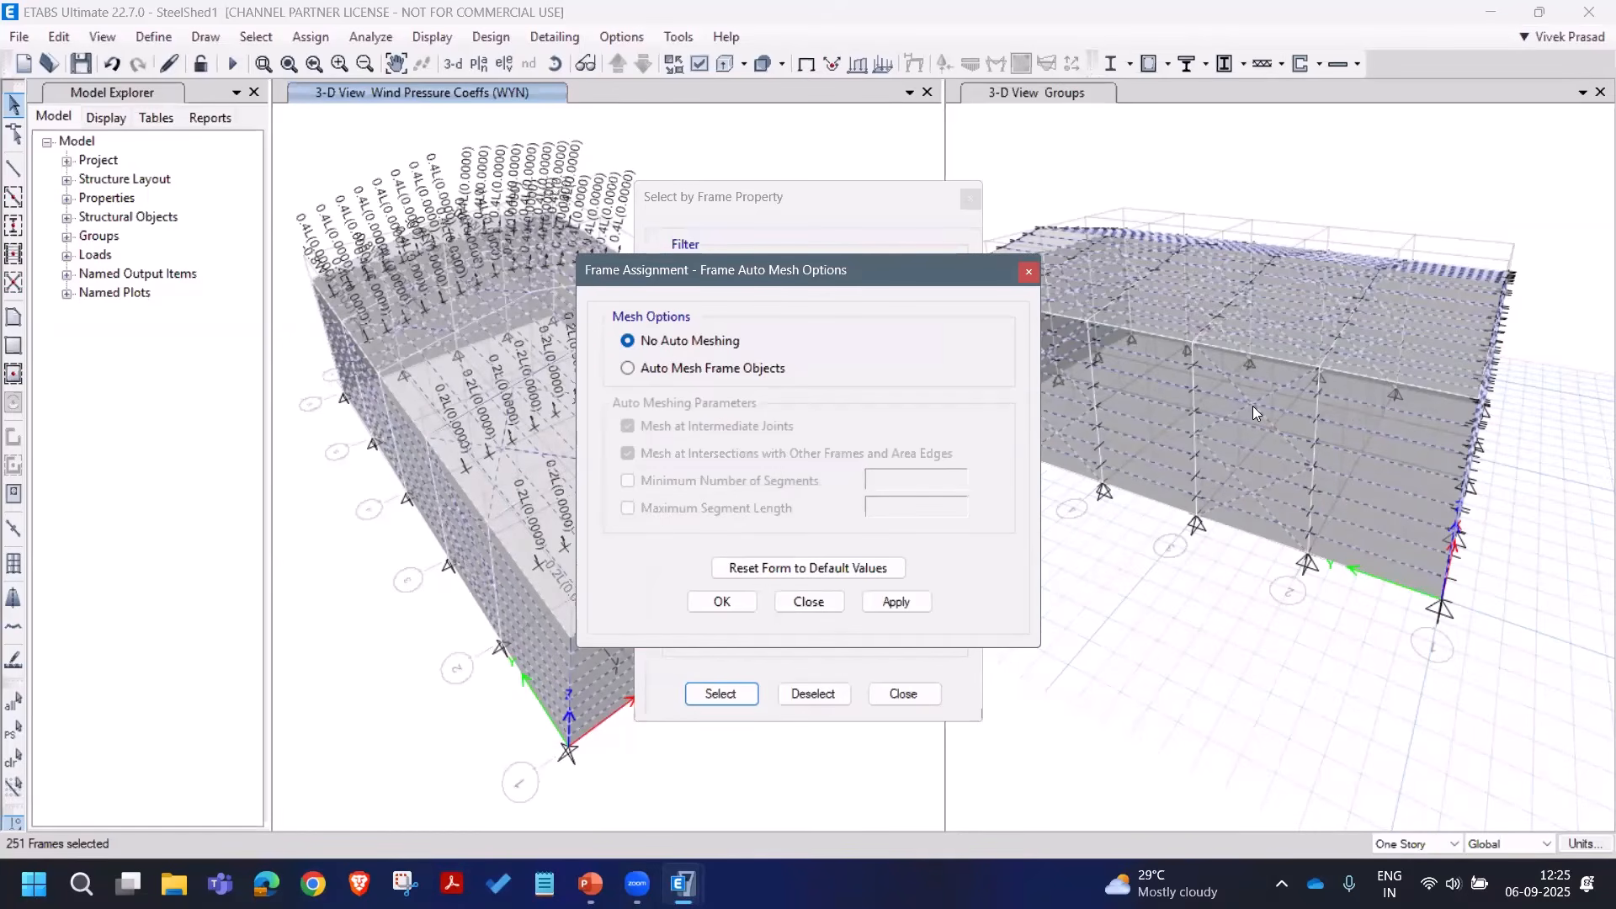
pyautogui.click(897, 601)
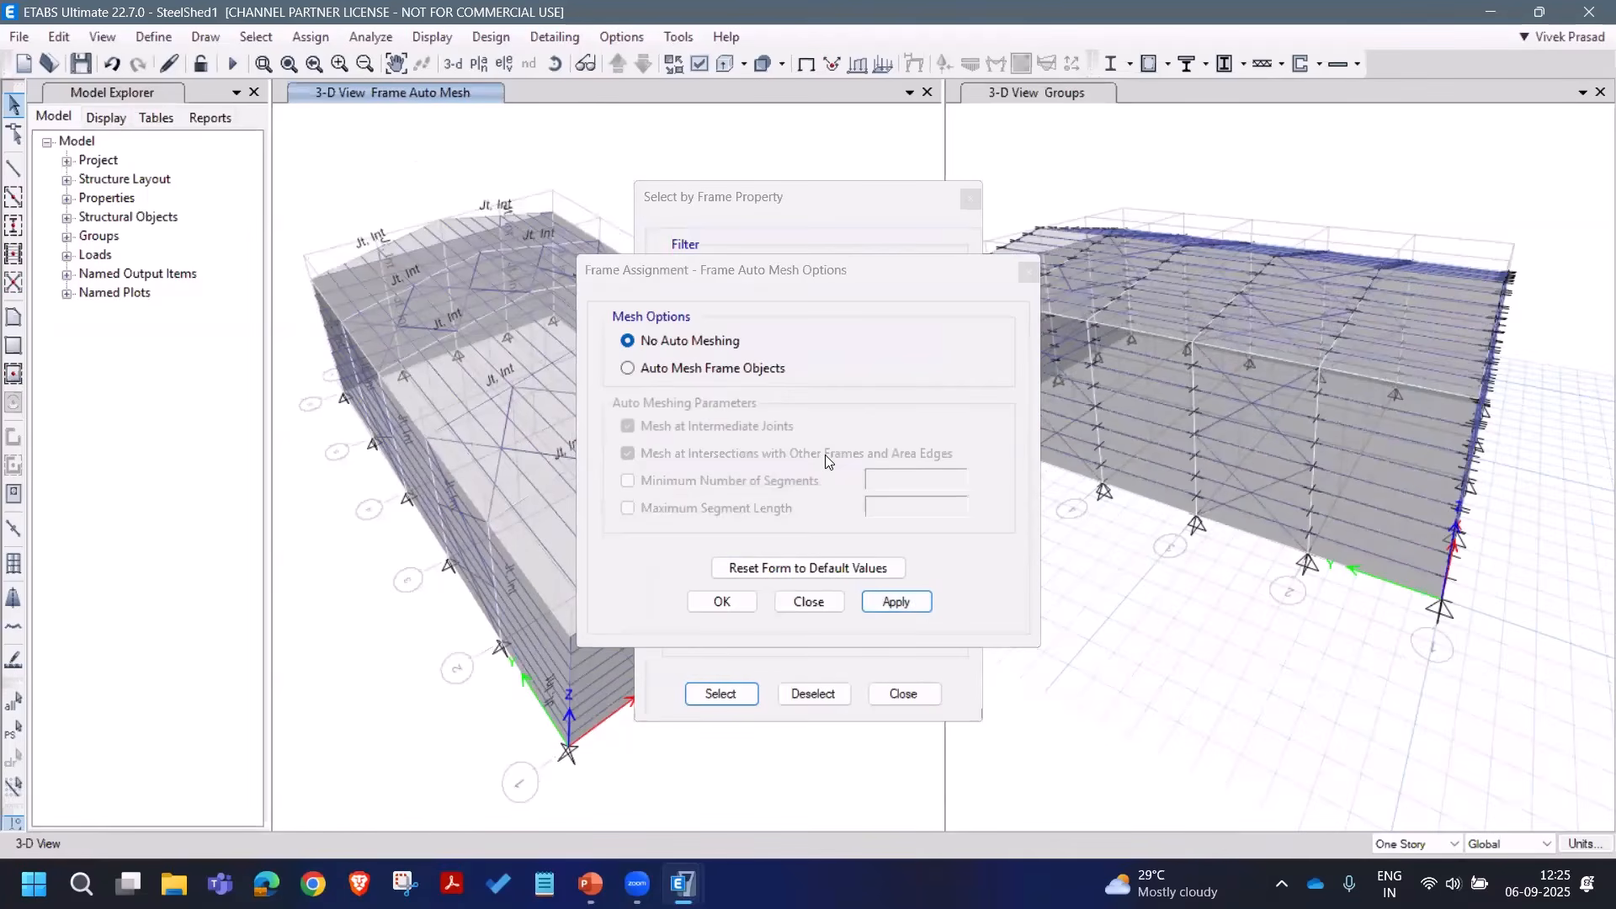
pyautogui.click(830, 601)
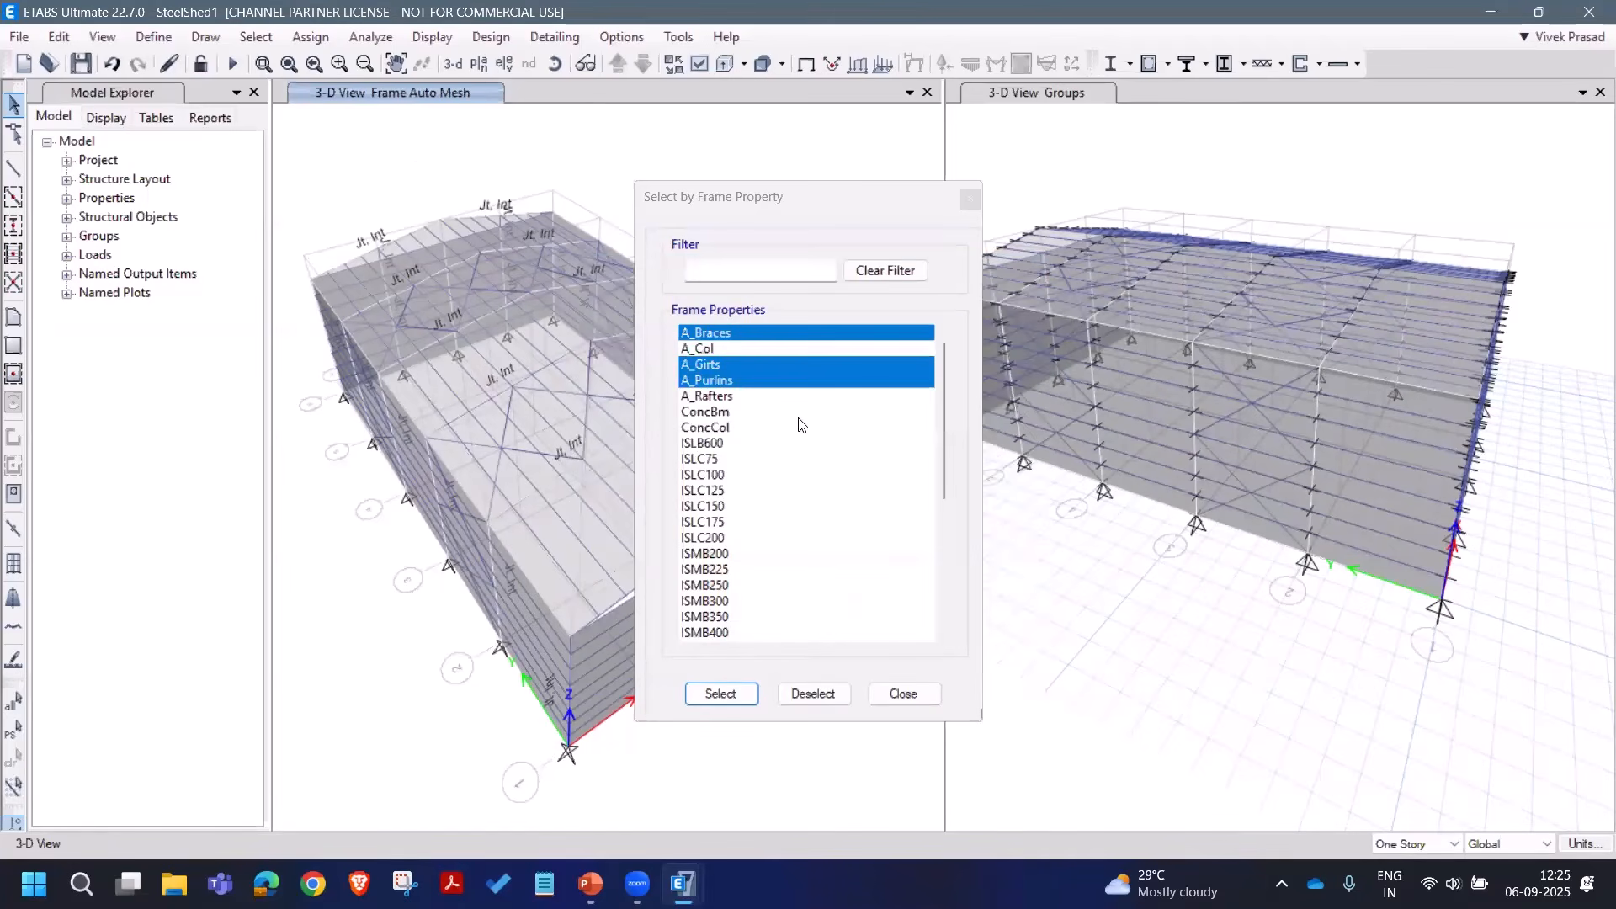
# Step: Reselect the brace, girt and purlin frames and rotate the left 3-D view
pyautogui.click(735, 690)
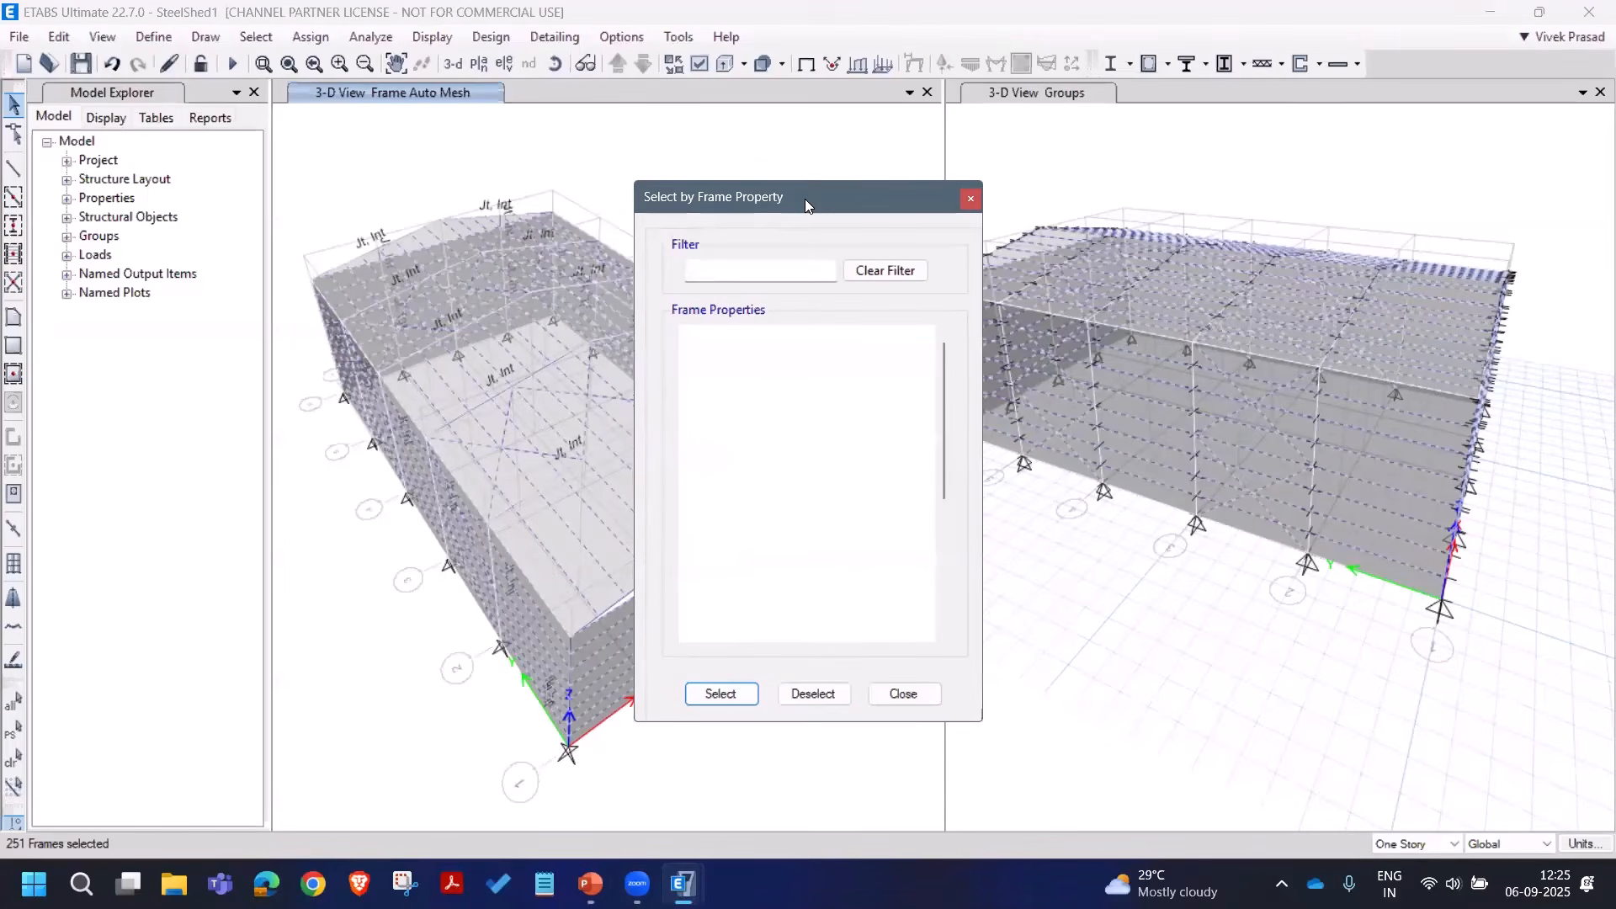
pyautogui.moveTo(804, 199); pyautogui.dragTo(983, 200)
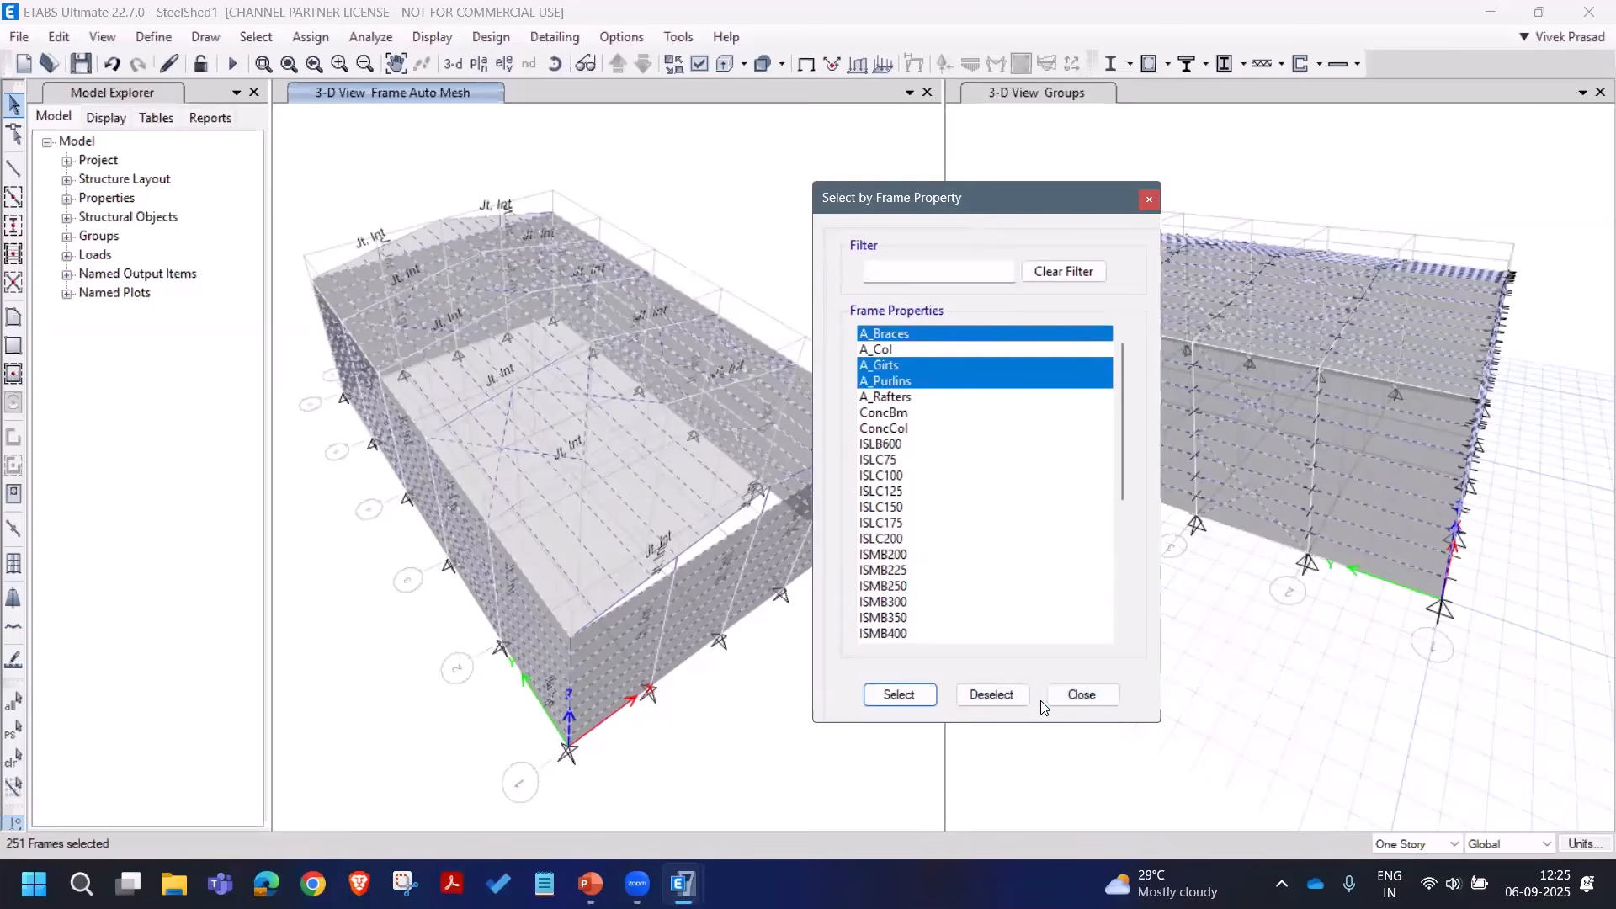
pyautogui.click(1078, 694)
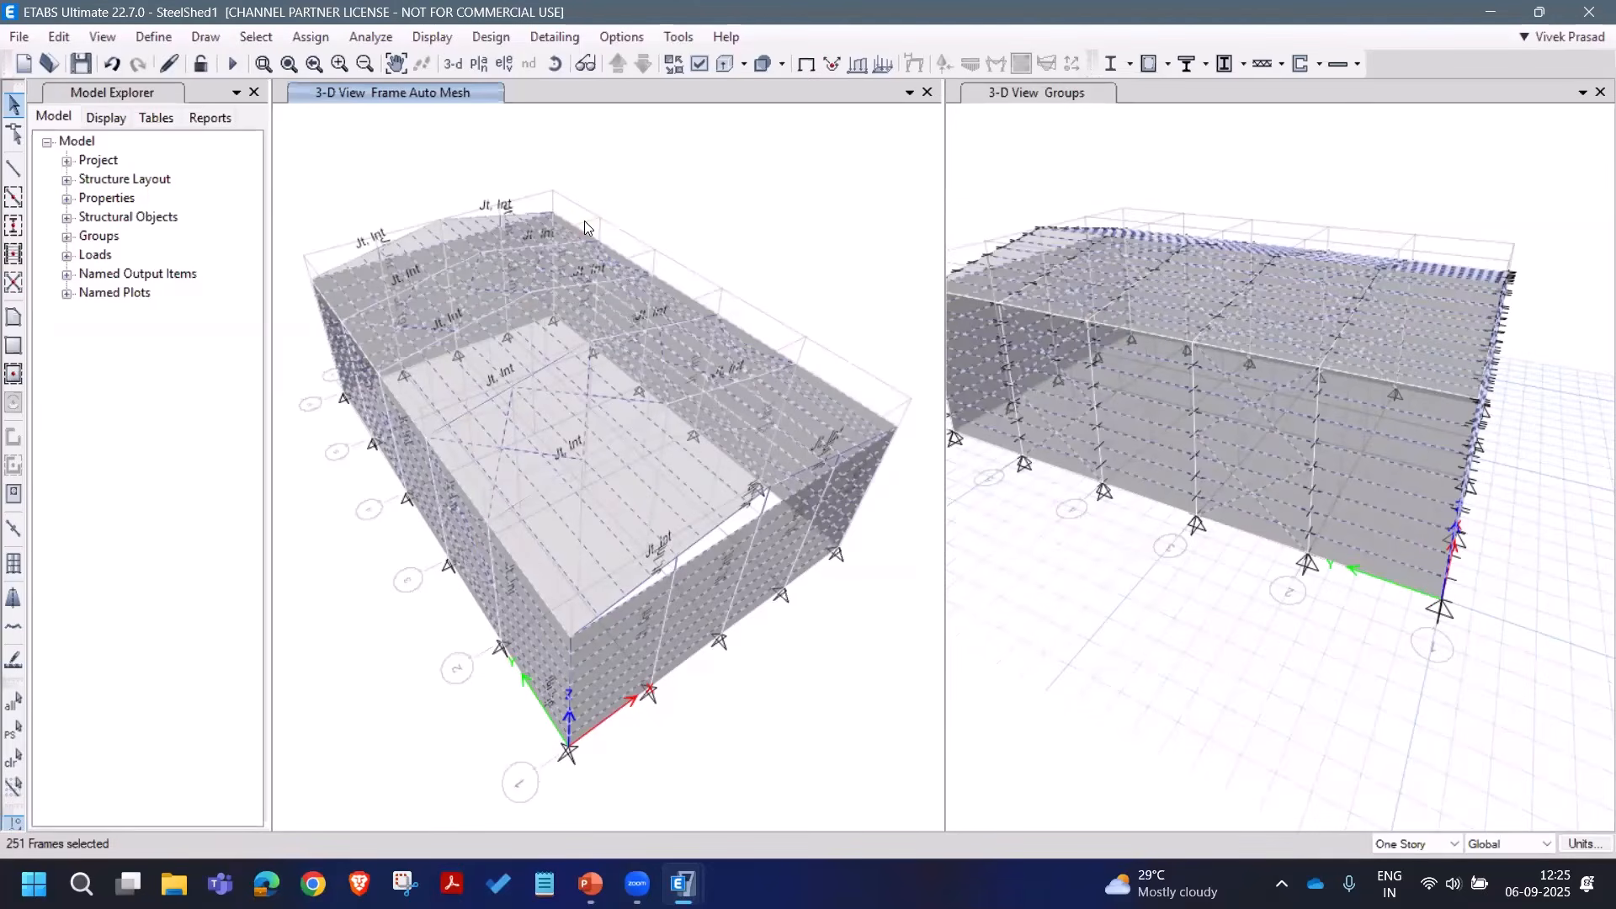
pyautogui.click(556, 64)
pyautogui.moveTo(601, 468)
pyautogui.mouseDown()
pyautogui.moveTo(628, 431)
pyautogui.moveTo(663, 291)
pyautogui.moveTo(698, 267)
pyautogui.mouseUp()
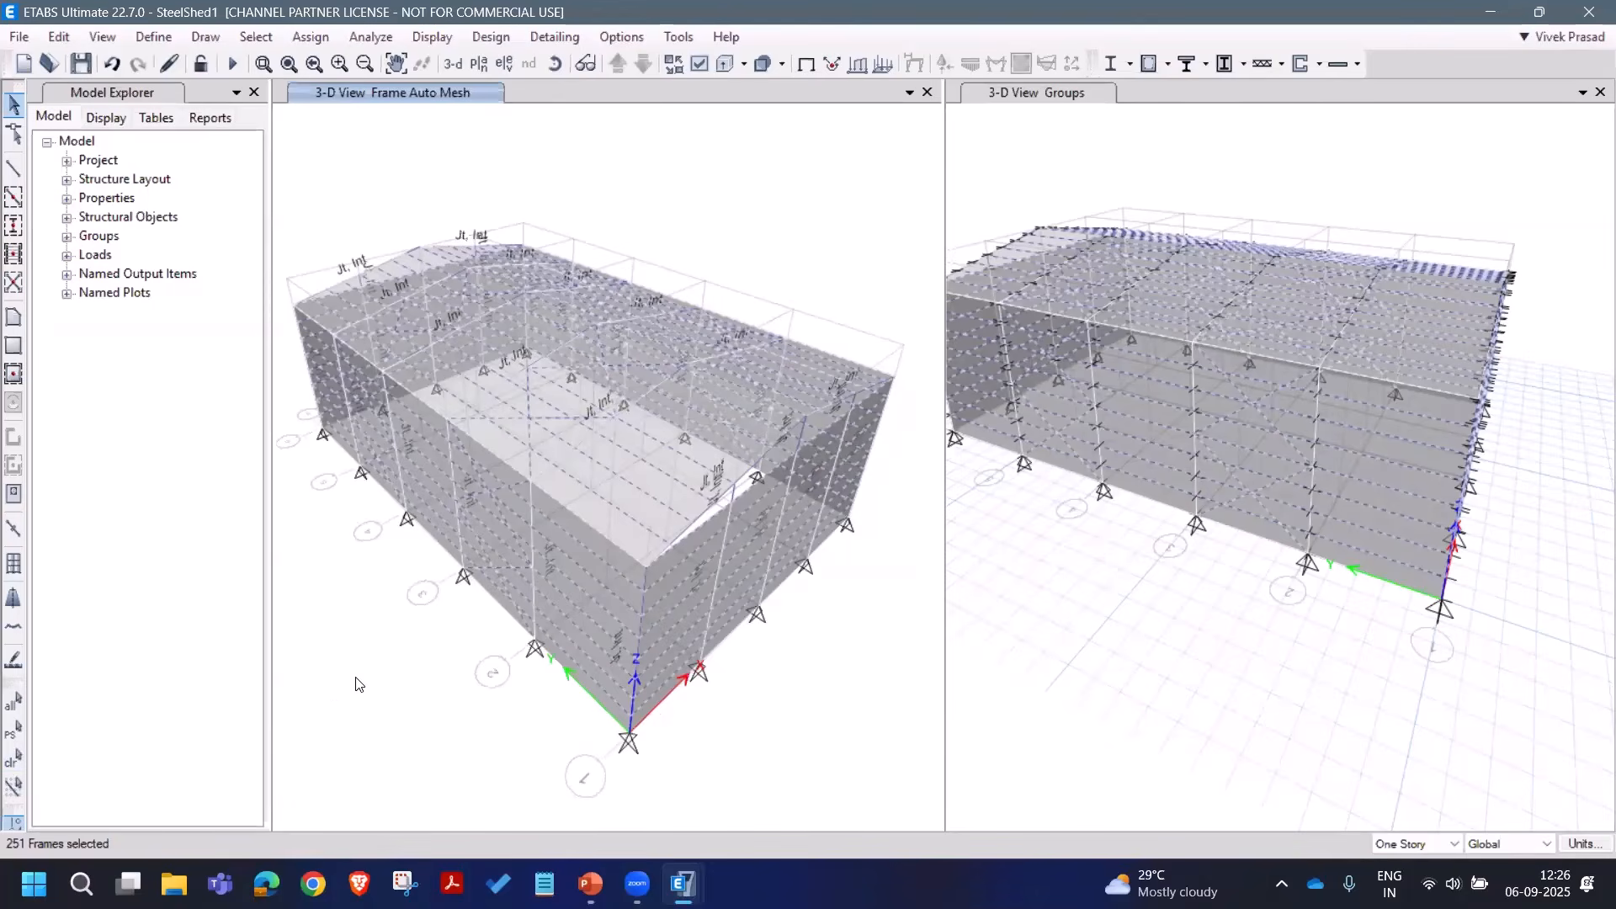
# Step: Clear the selection and select all 18 base joints in the base XY plane
pyautogui.click(13, 764)
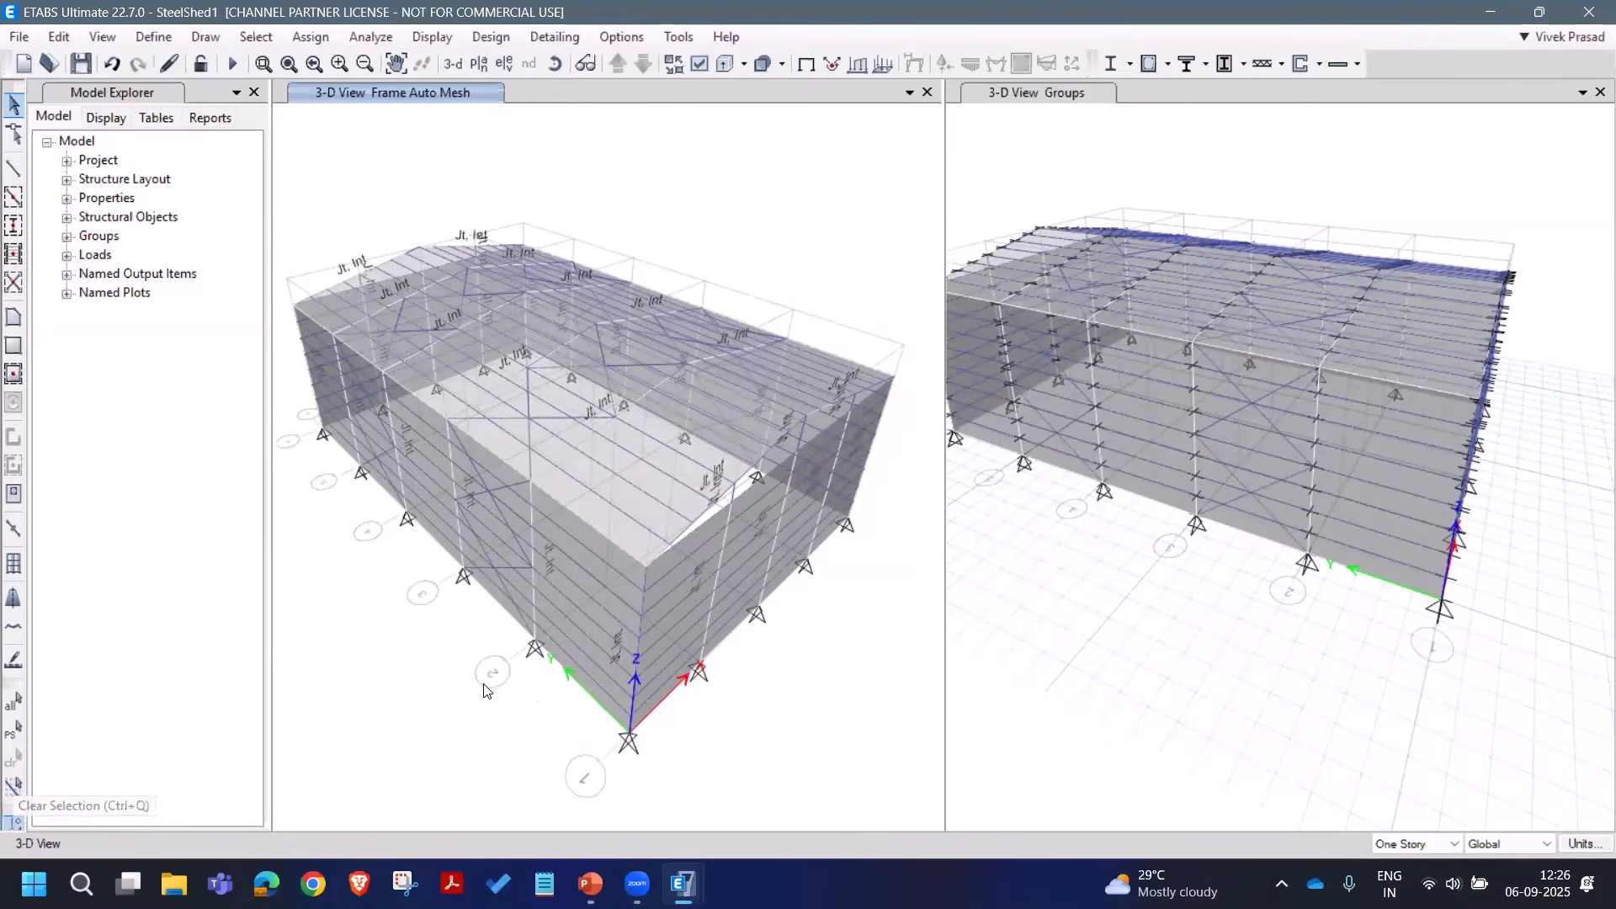
pyautogui.click(304, 40)
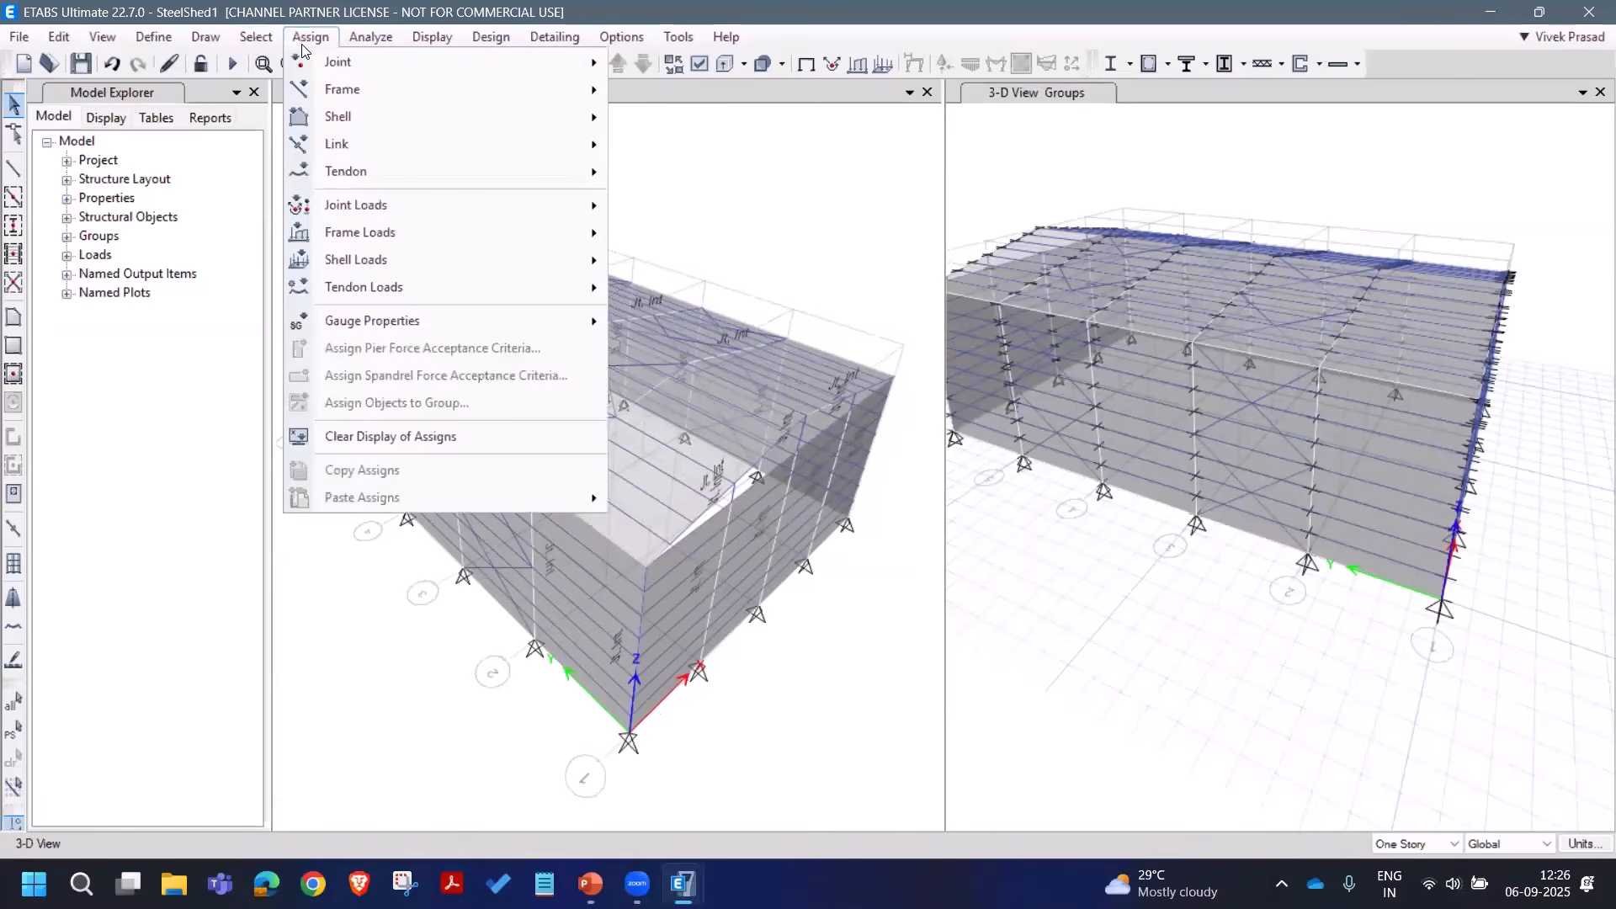
pyautogui.moveTo(264, 42)
pyautogui.moveTo(395, 63)
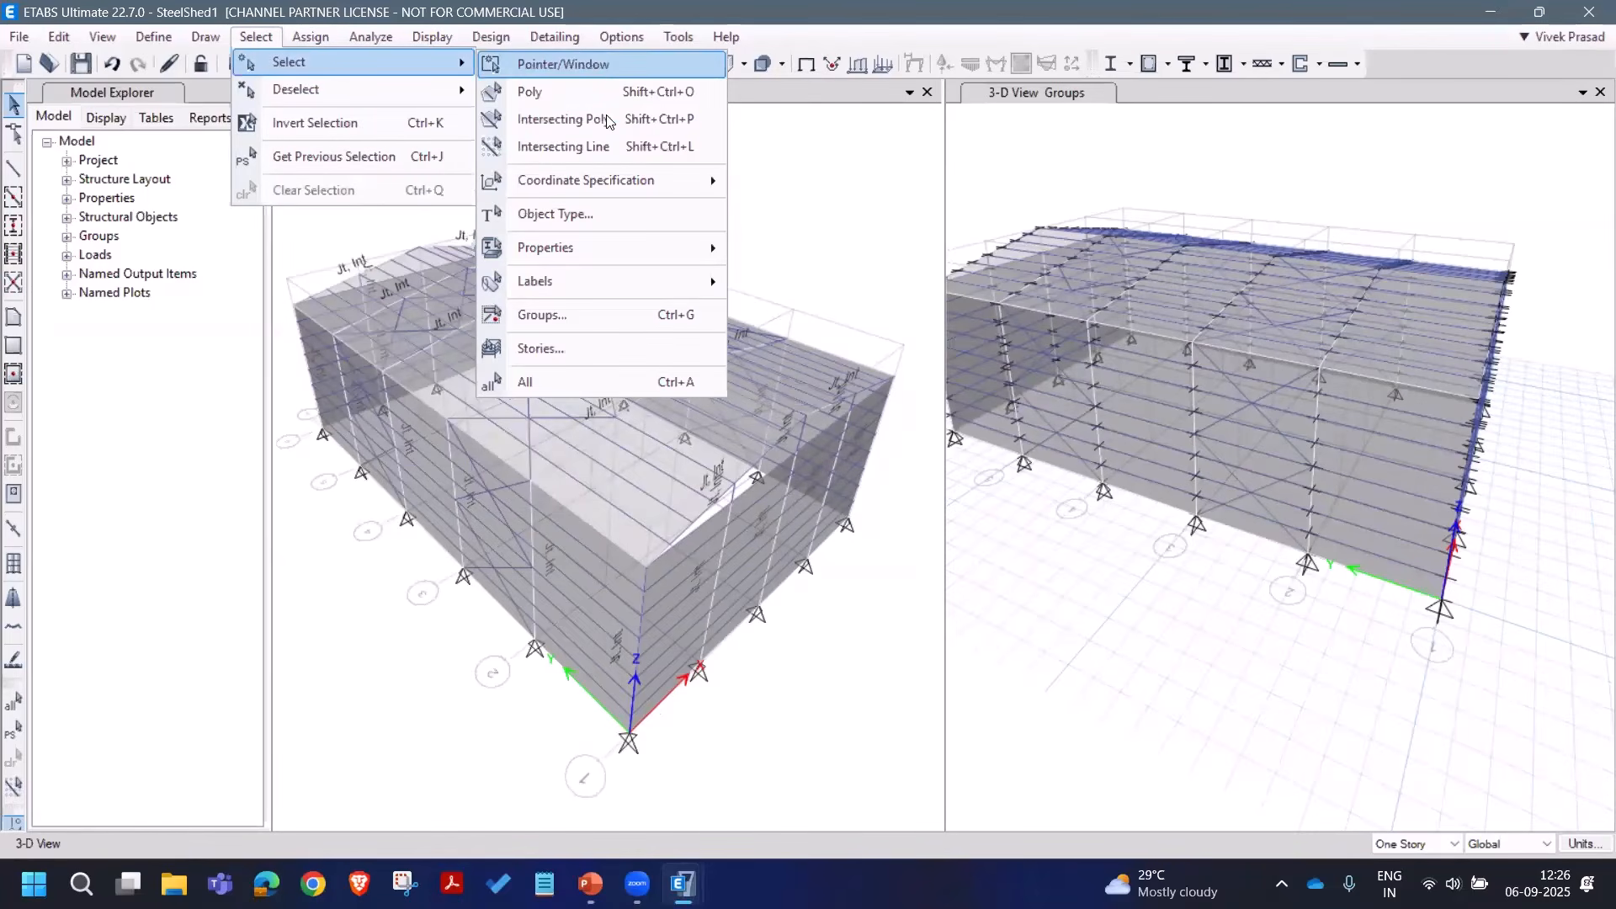
pyautogui.moveTo(644, 180)
pyautogui.click(814, 192)
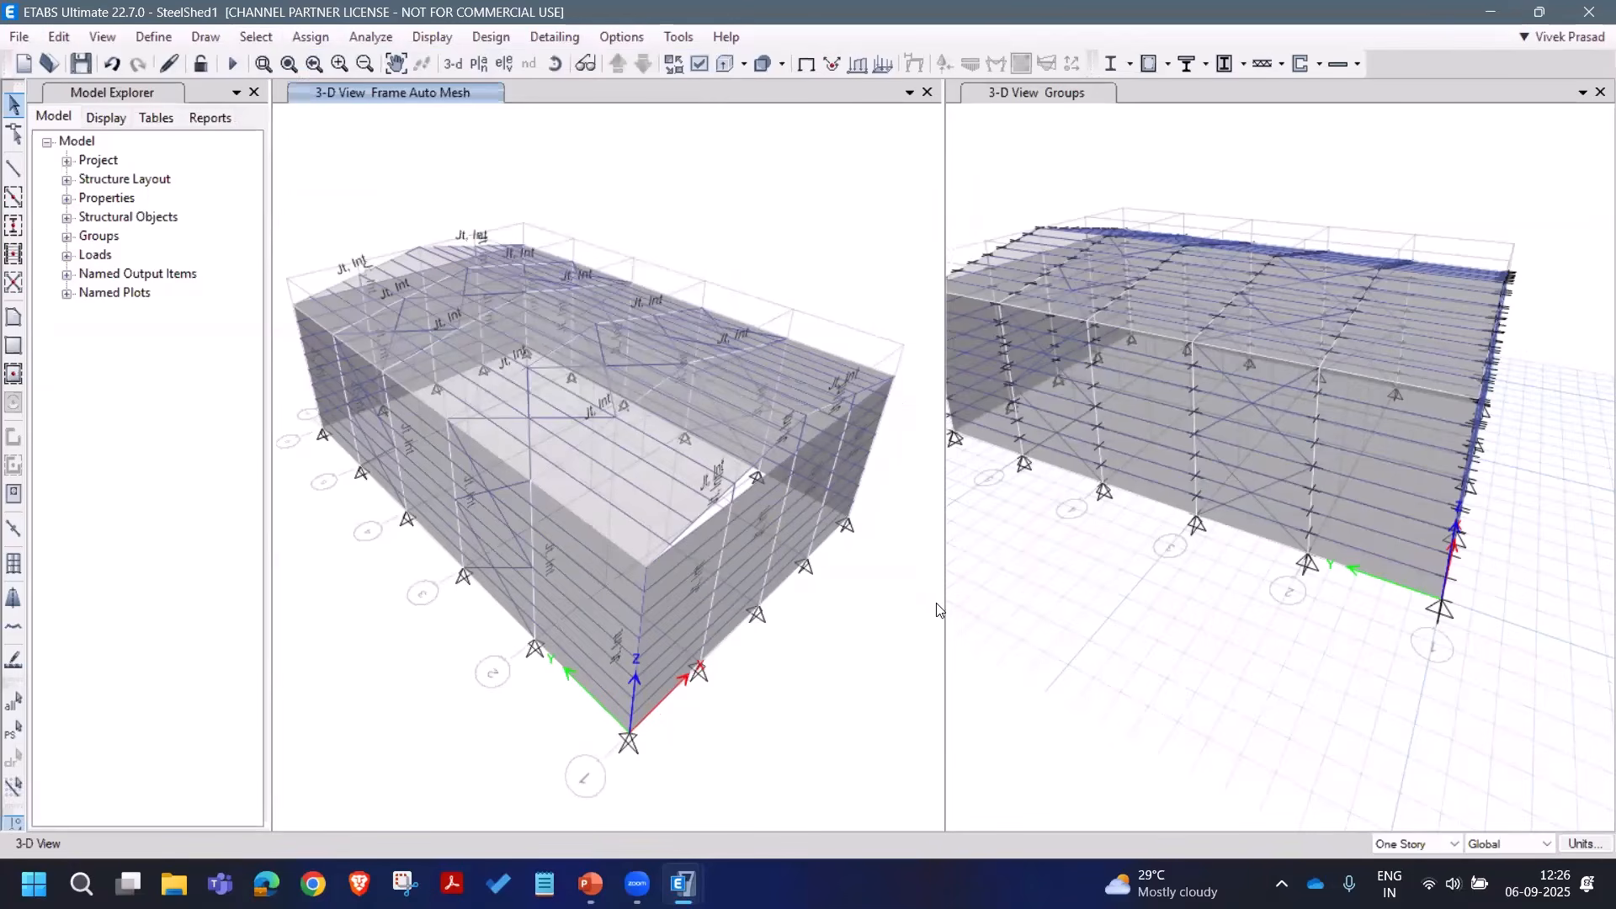
pyautogui.click(848, 524)
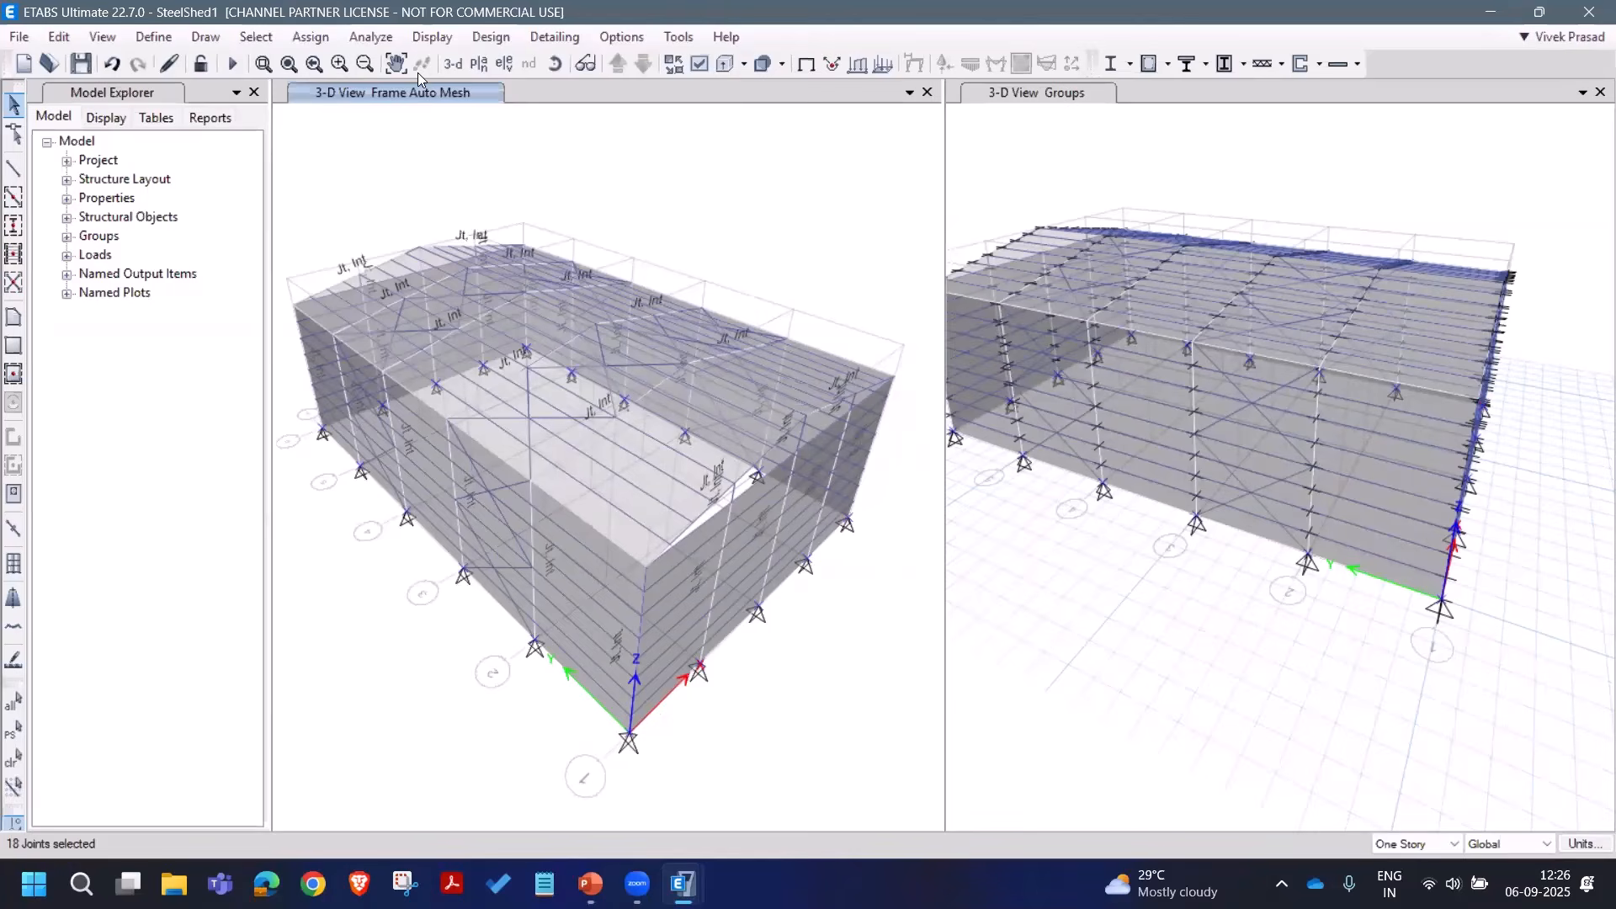
# Step: Assign fully fixed restraints in all six directions to the selected base joints
pyautogui.click(310, 37)
pyautogui.moveTo(471, 63)
pyautogui.click(712, 71)
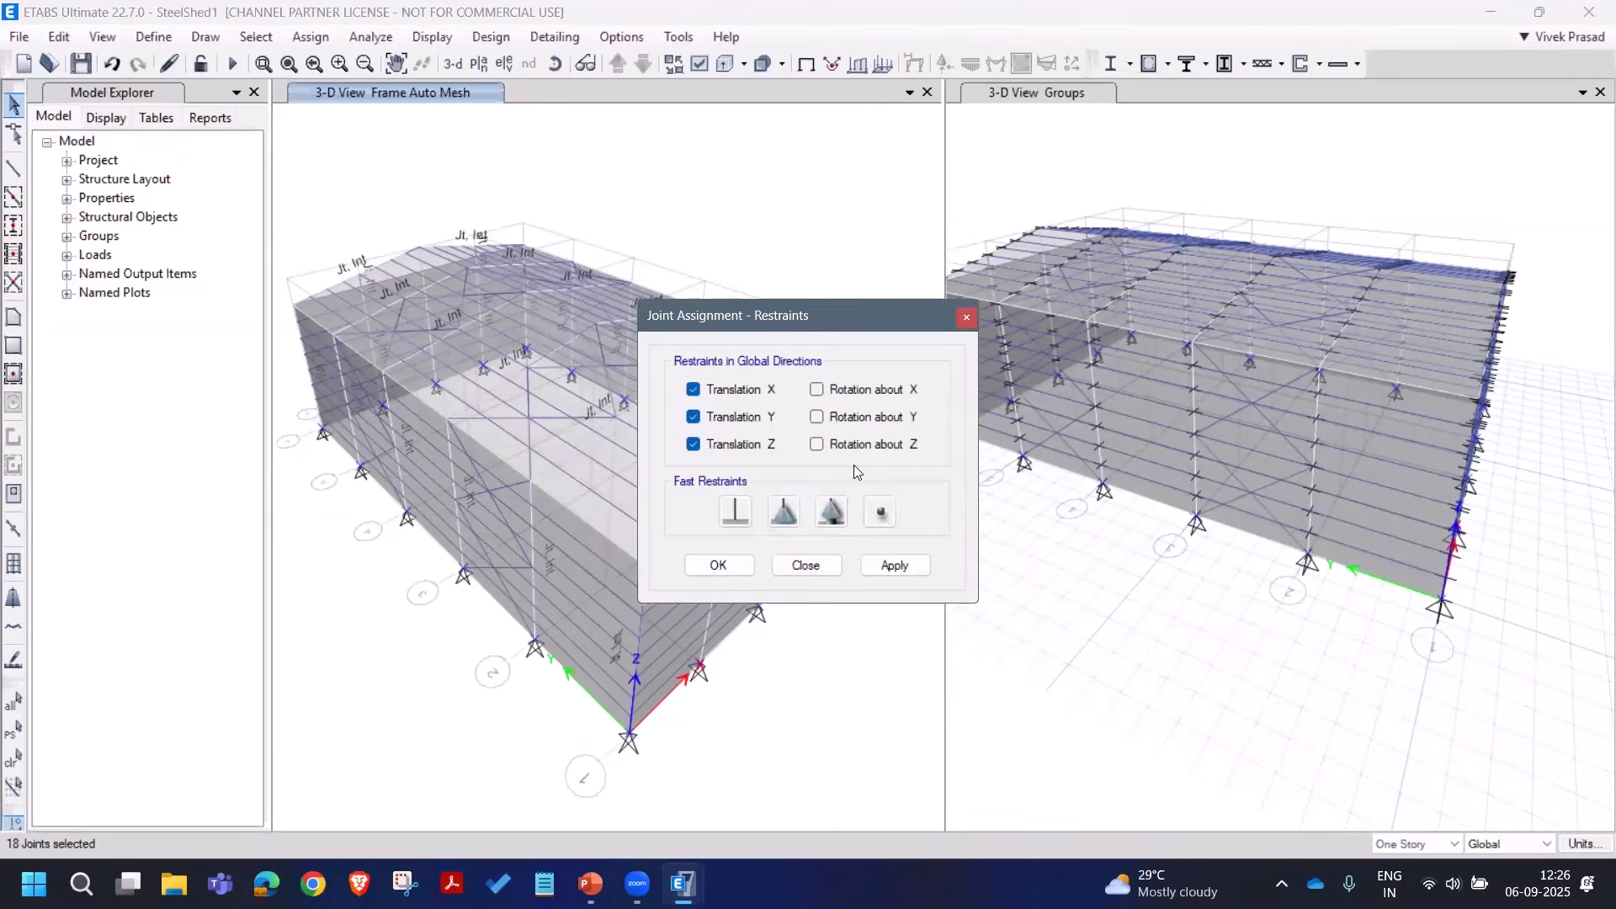
pyautogui.click(735, 511)
pyautogui.click(892, 565)
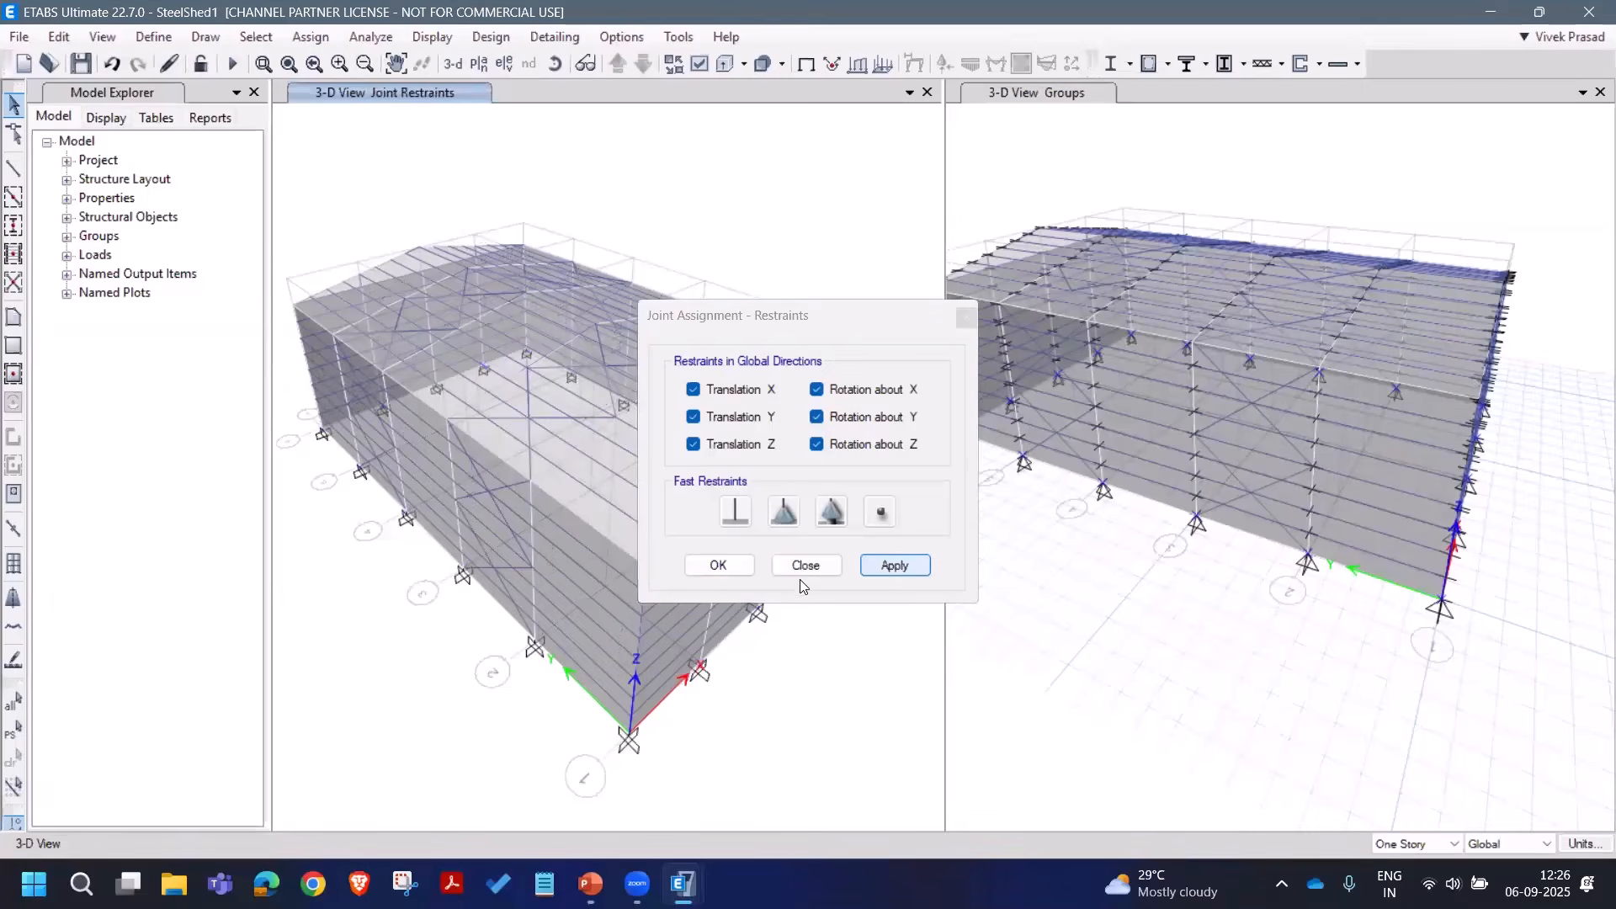
pyautogui.click(718, 565)
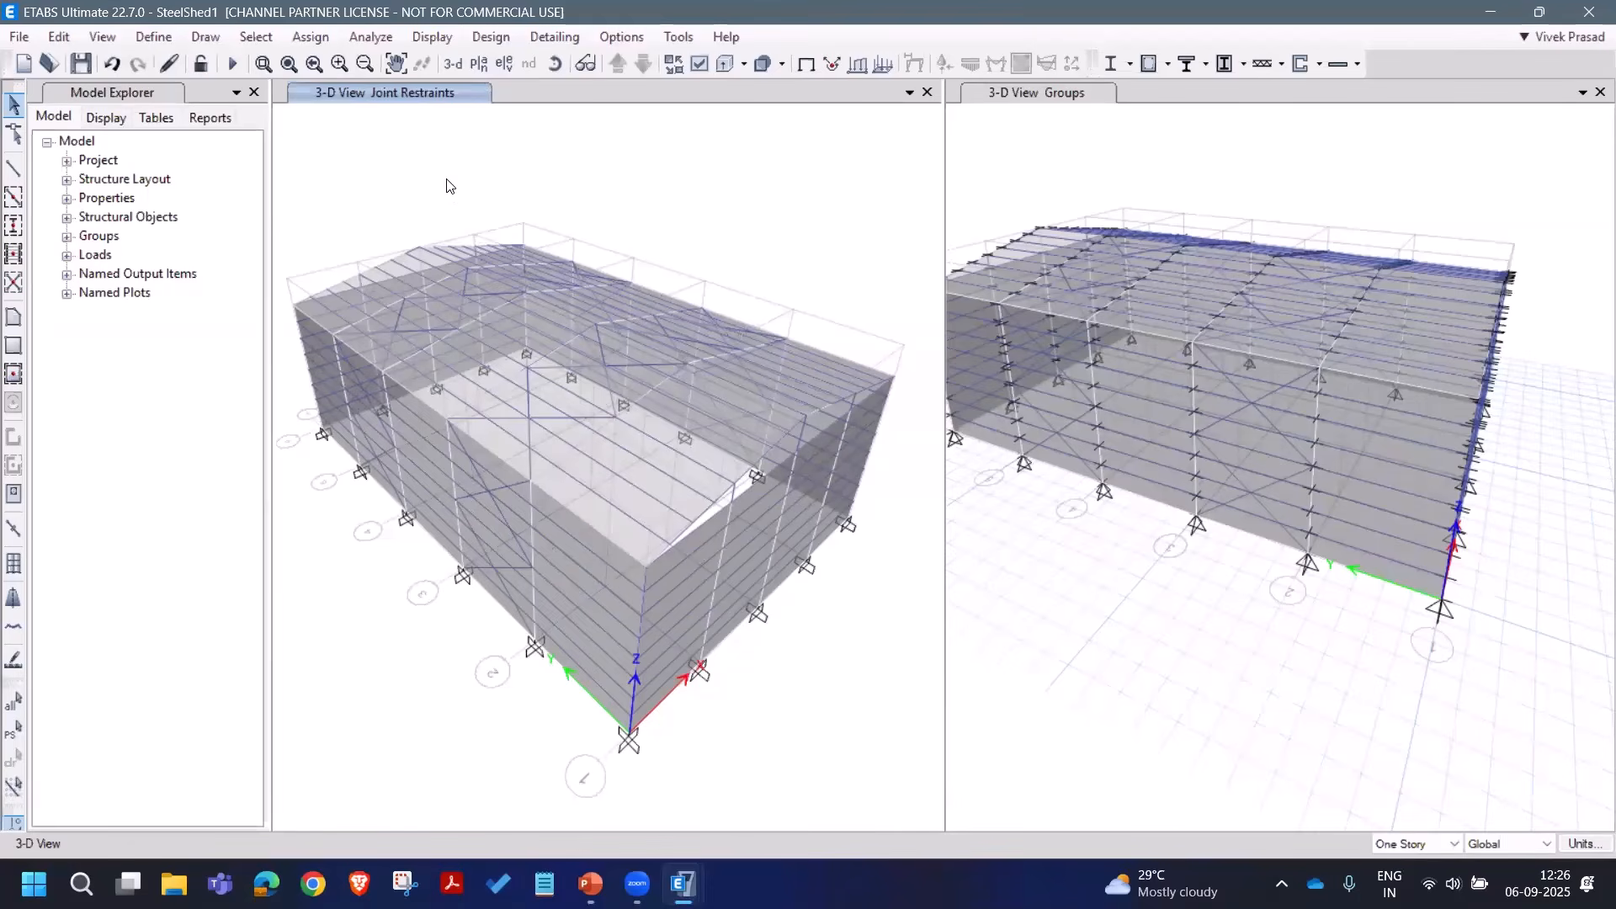
# Step: Run the analysis, dismiss its 3 instability warnings, and orbit the Dead deformed shape
pyautogui.click(232, 64)
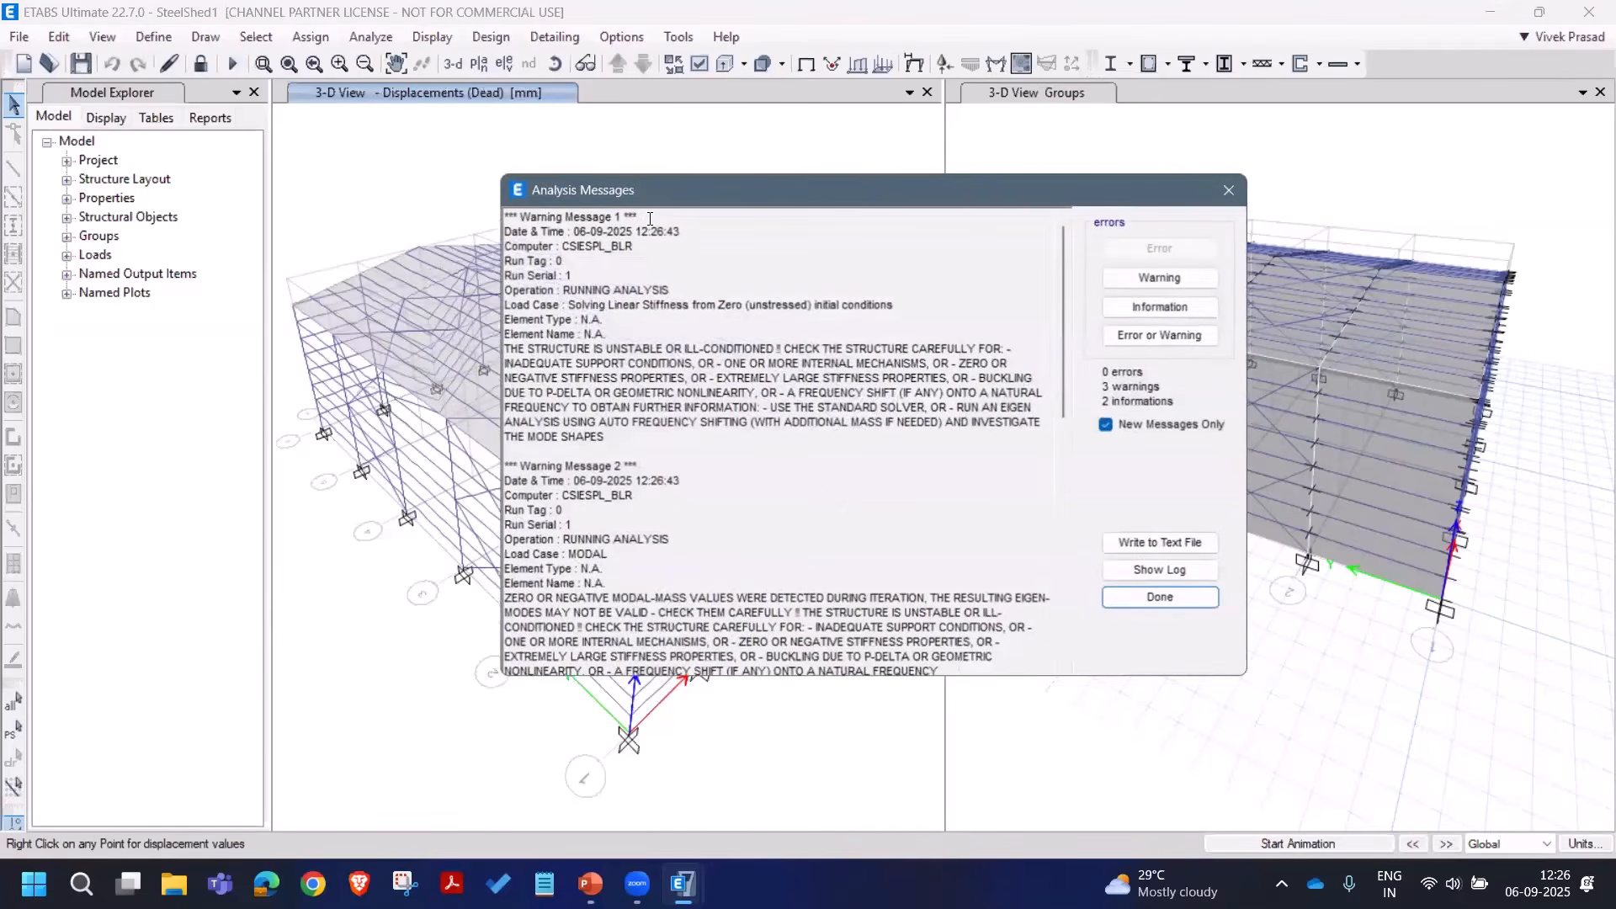
pyautogui.click(1170, 599)
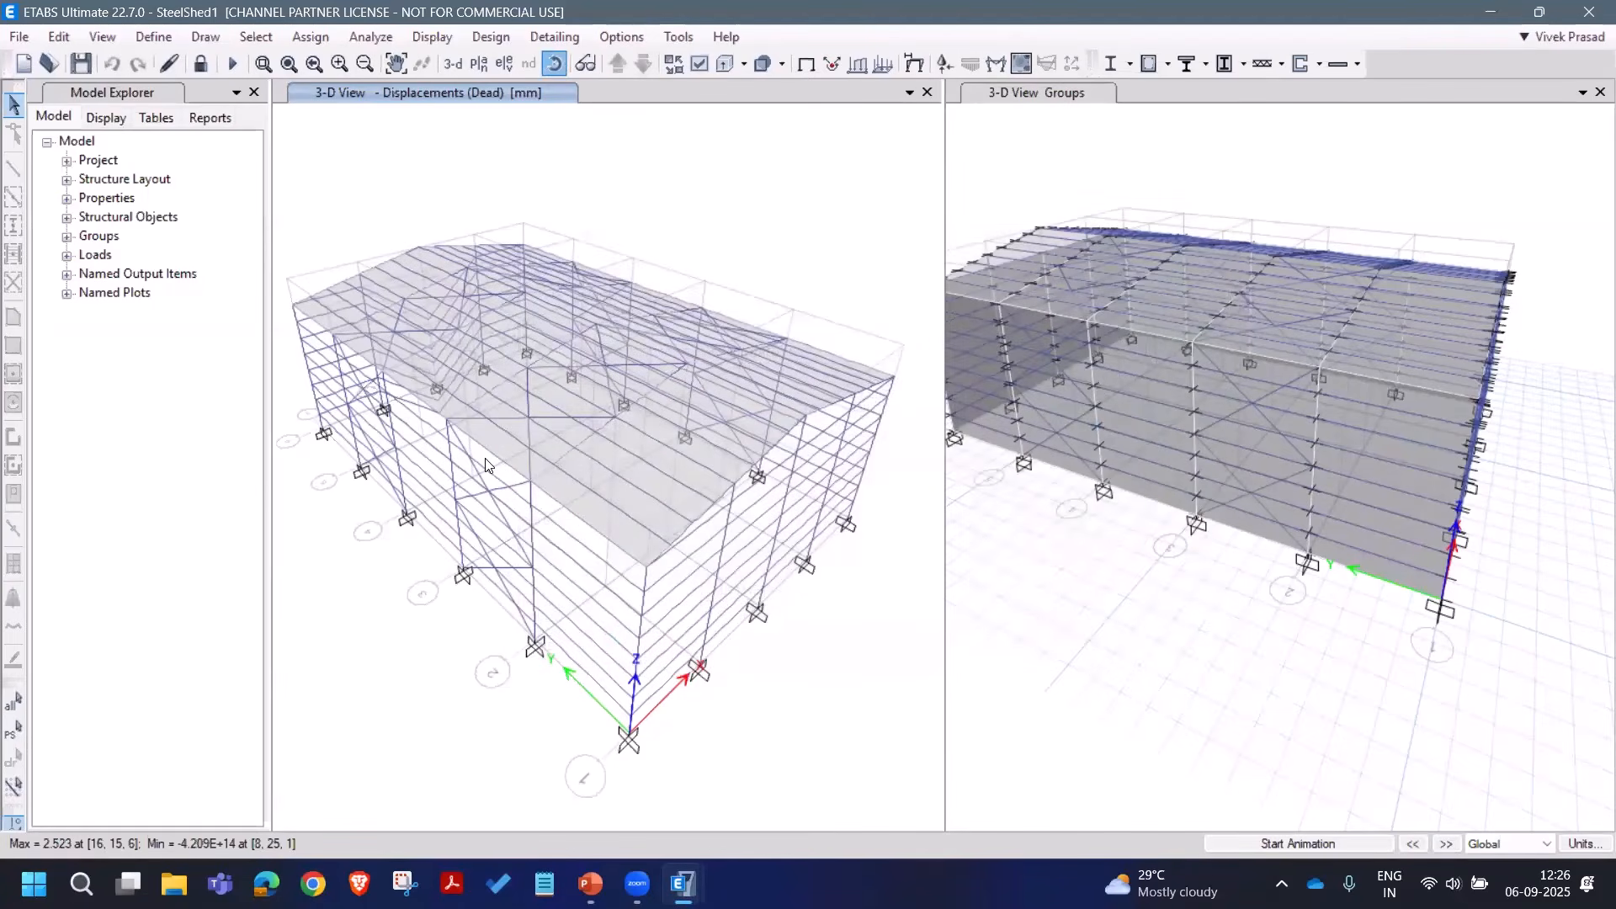
pyautogui.keyDown('shift'); pyautogui.moveTo(469, 586); pyautogui.dragTo(320, 528, button='middle'); pyautogui.keyUp('shift')
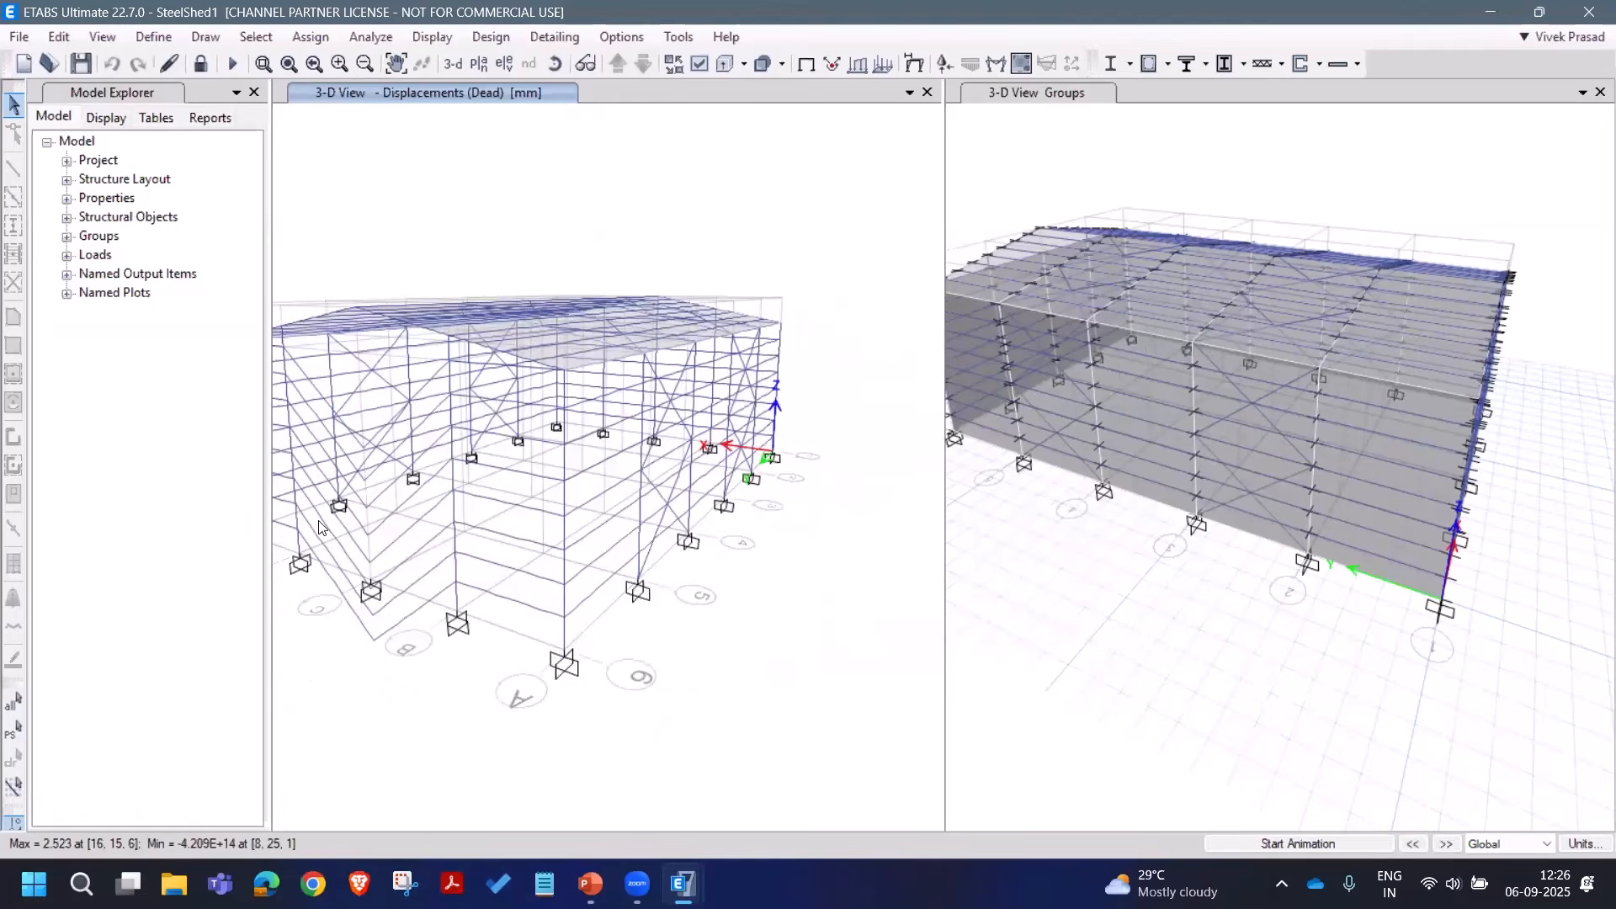
# Step: Unlock the model, deleting results, and select the central column and its base joint
pyautogui.click(202, 66)
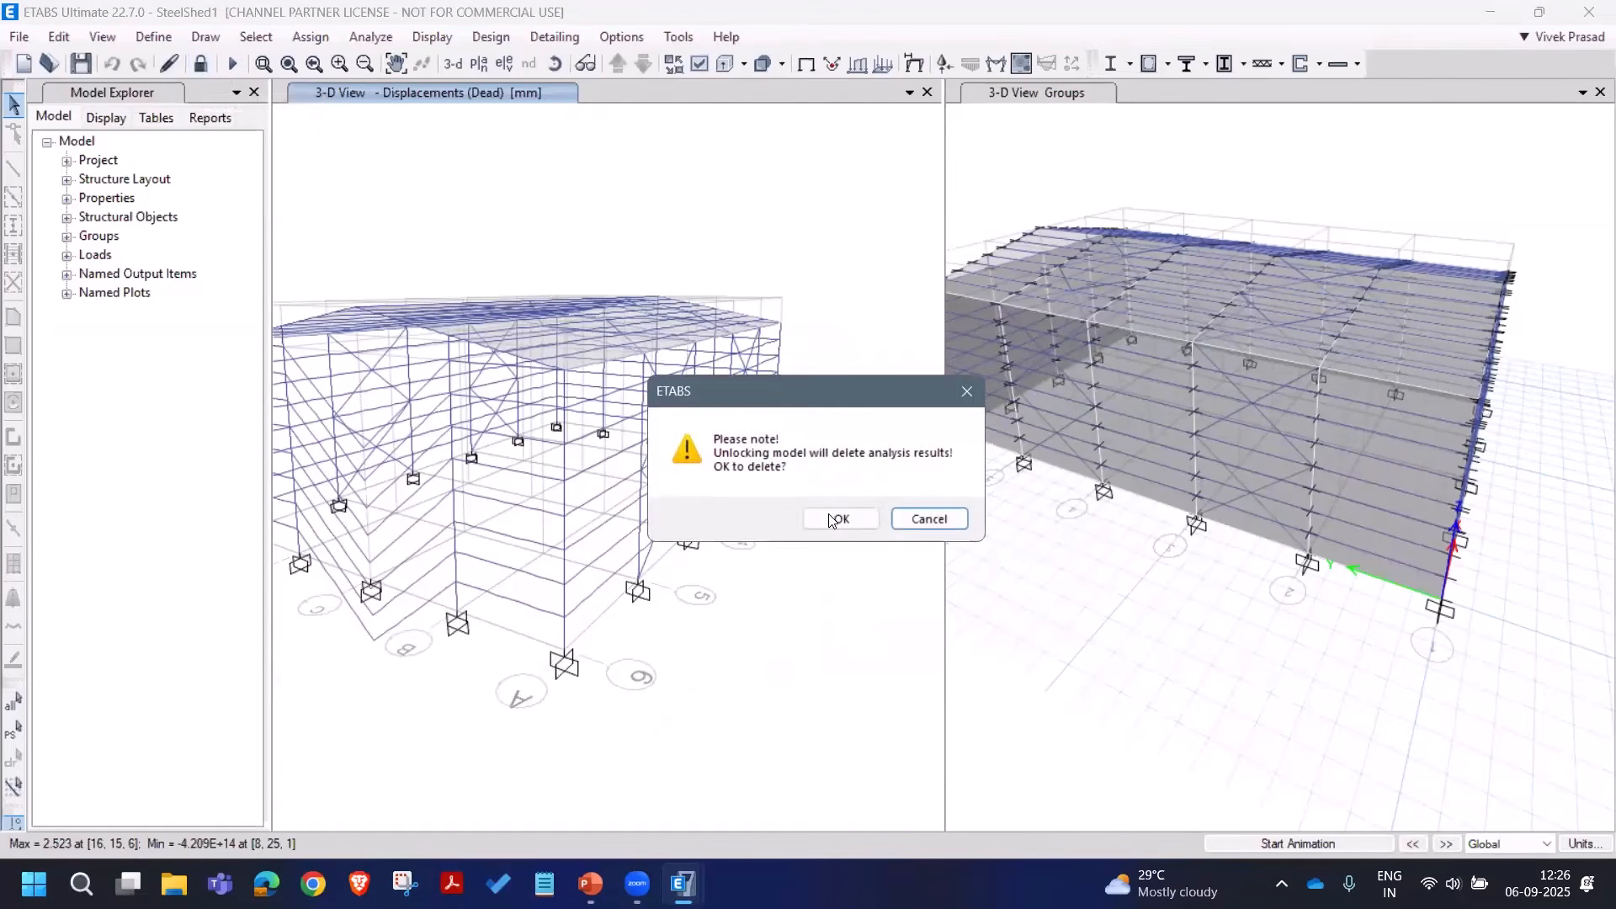
pyautogui.click(840, 517)
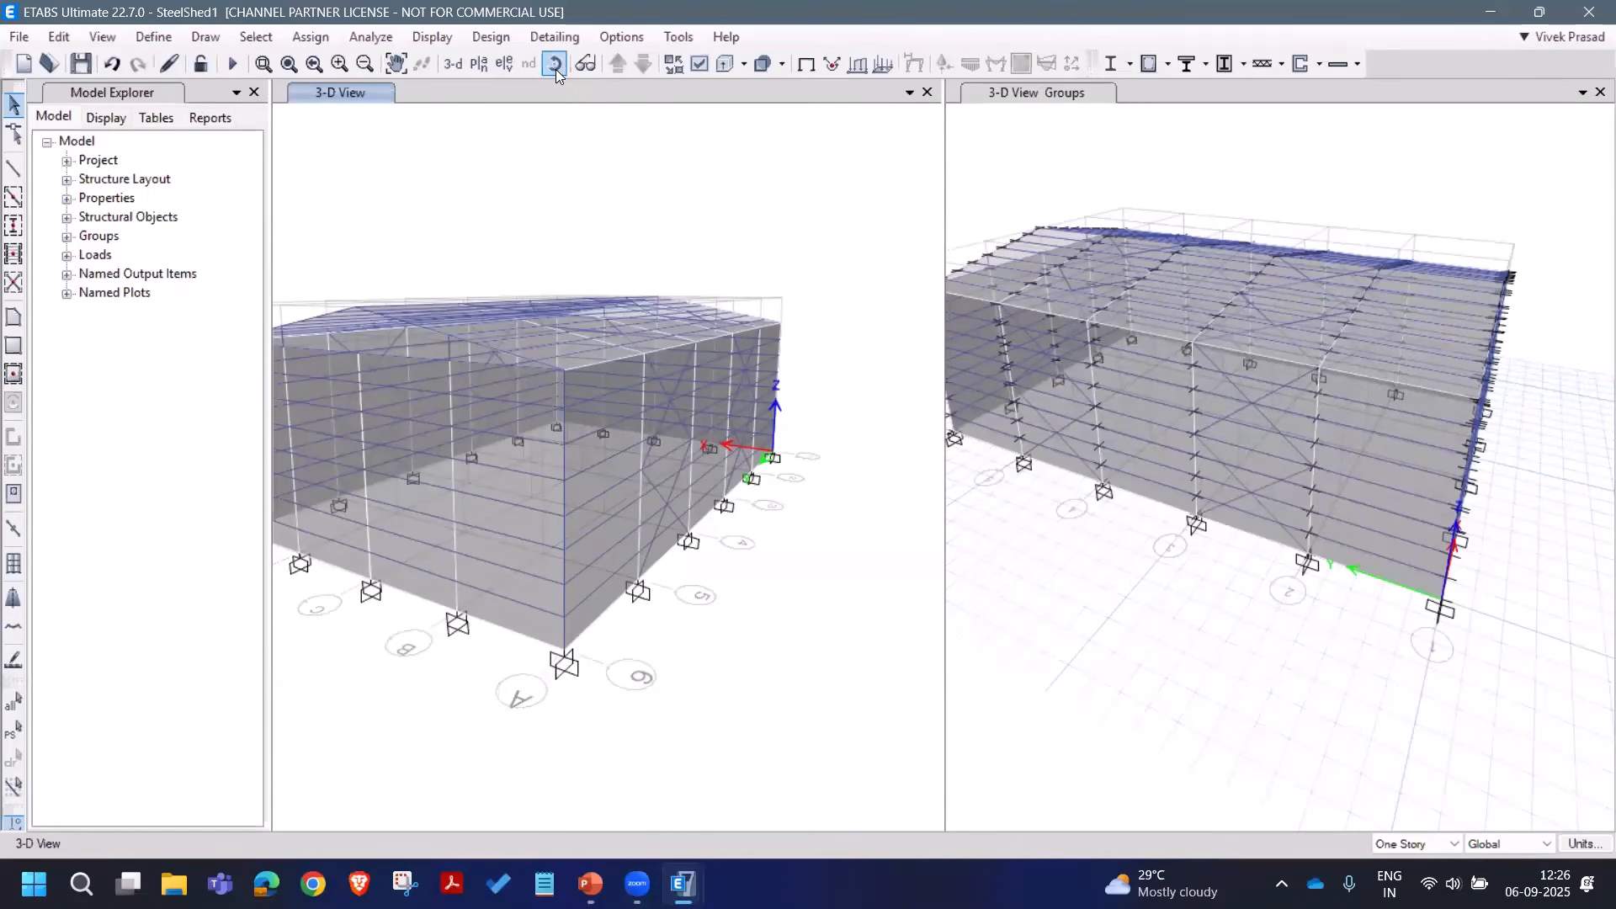
pyautogui.click(555, 64)
pyautogui.moveTo(539, 479); pyautogui.dragTo(552, 325)
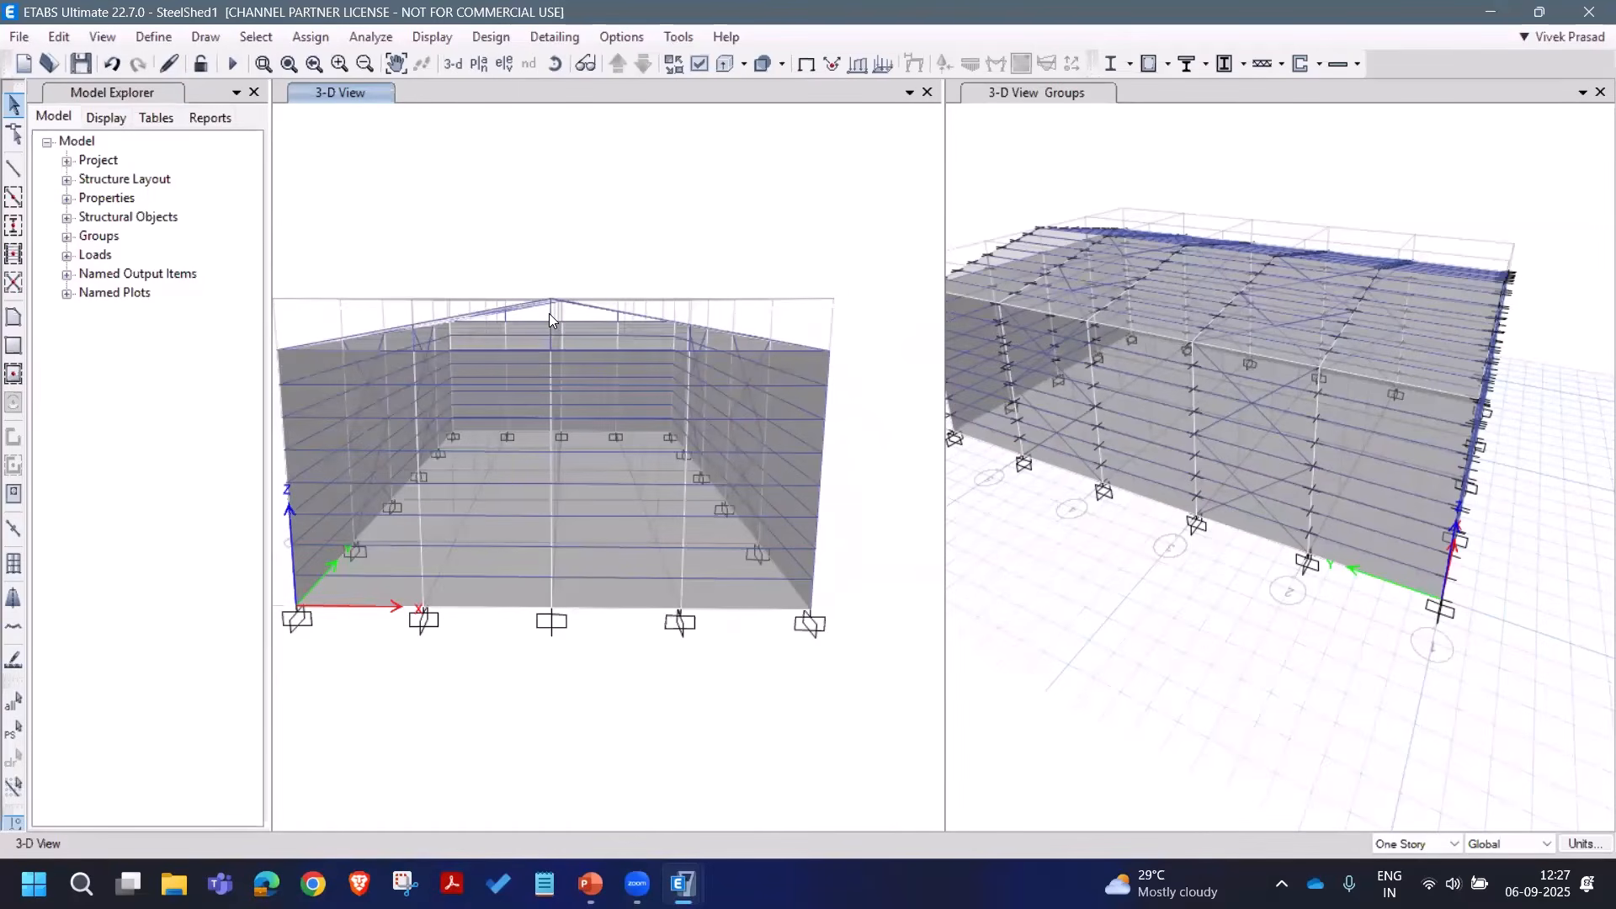
pyautogui.click(555, 425)
pyautogui.click(557, 542)
pyautogui.moveTo(532, 604); pyautogui.dragTo(581, 639)
# Step: Replicate the selected column and joint once, 25 m along Y
pyautogui.click(61, 41)
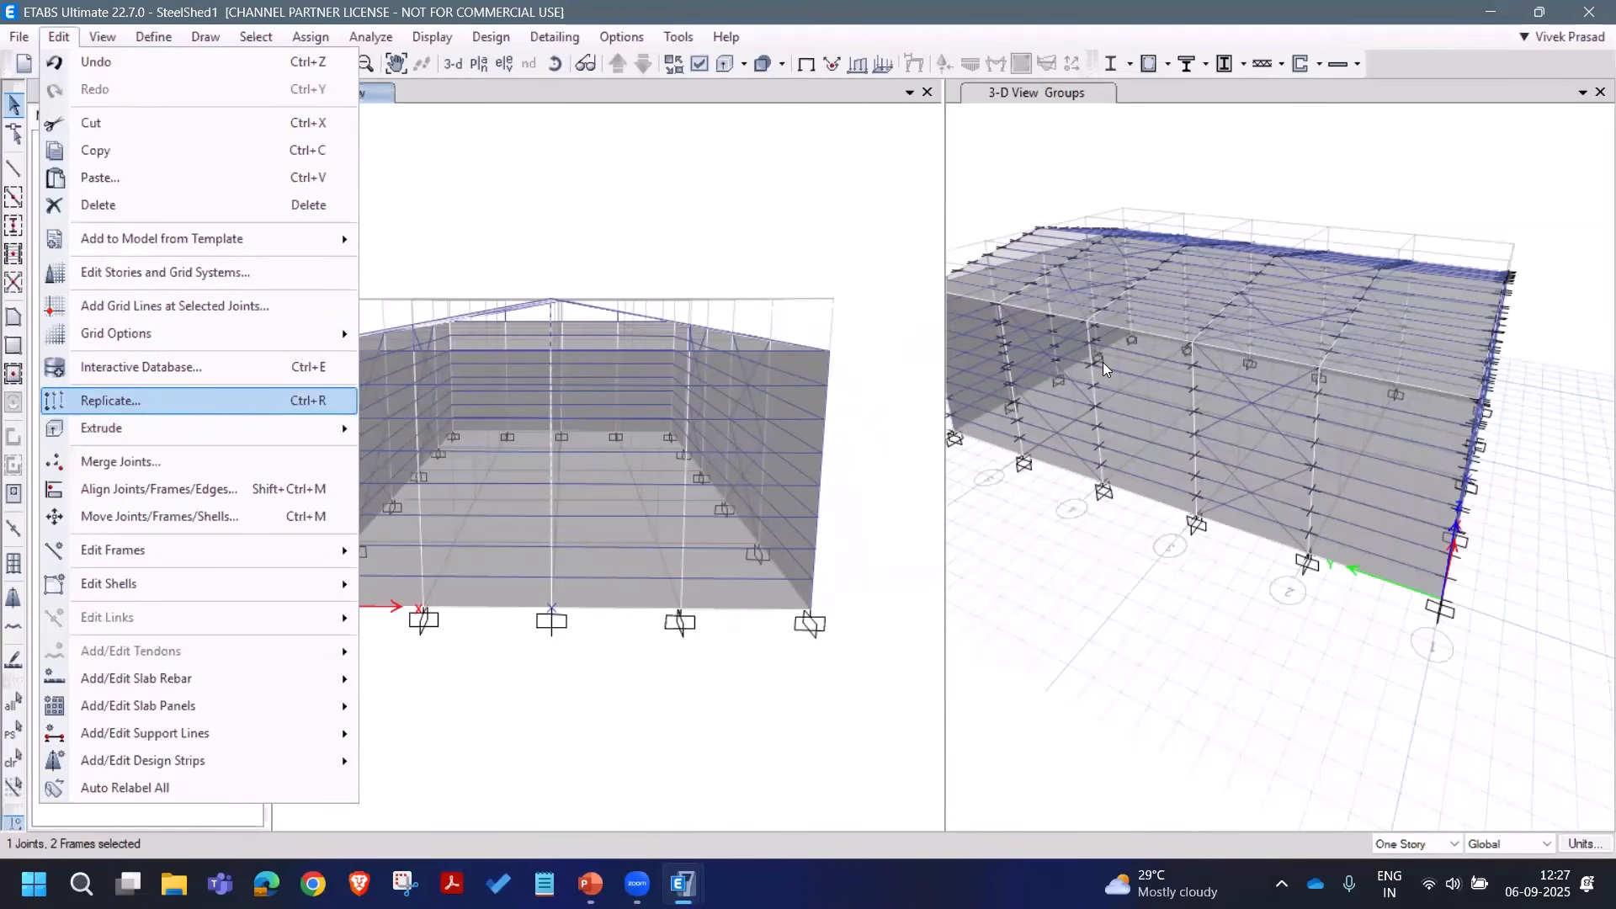
pyautogui.click(199, 409)
pyautogui.doubleClick(1088, 415)
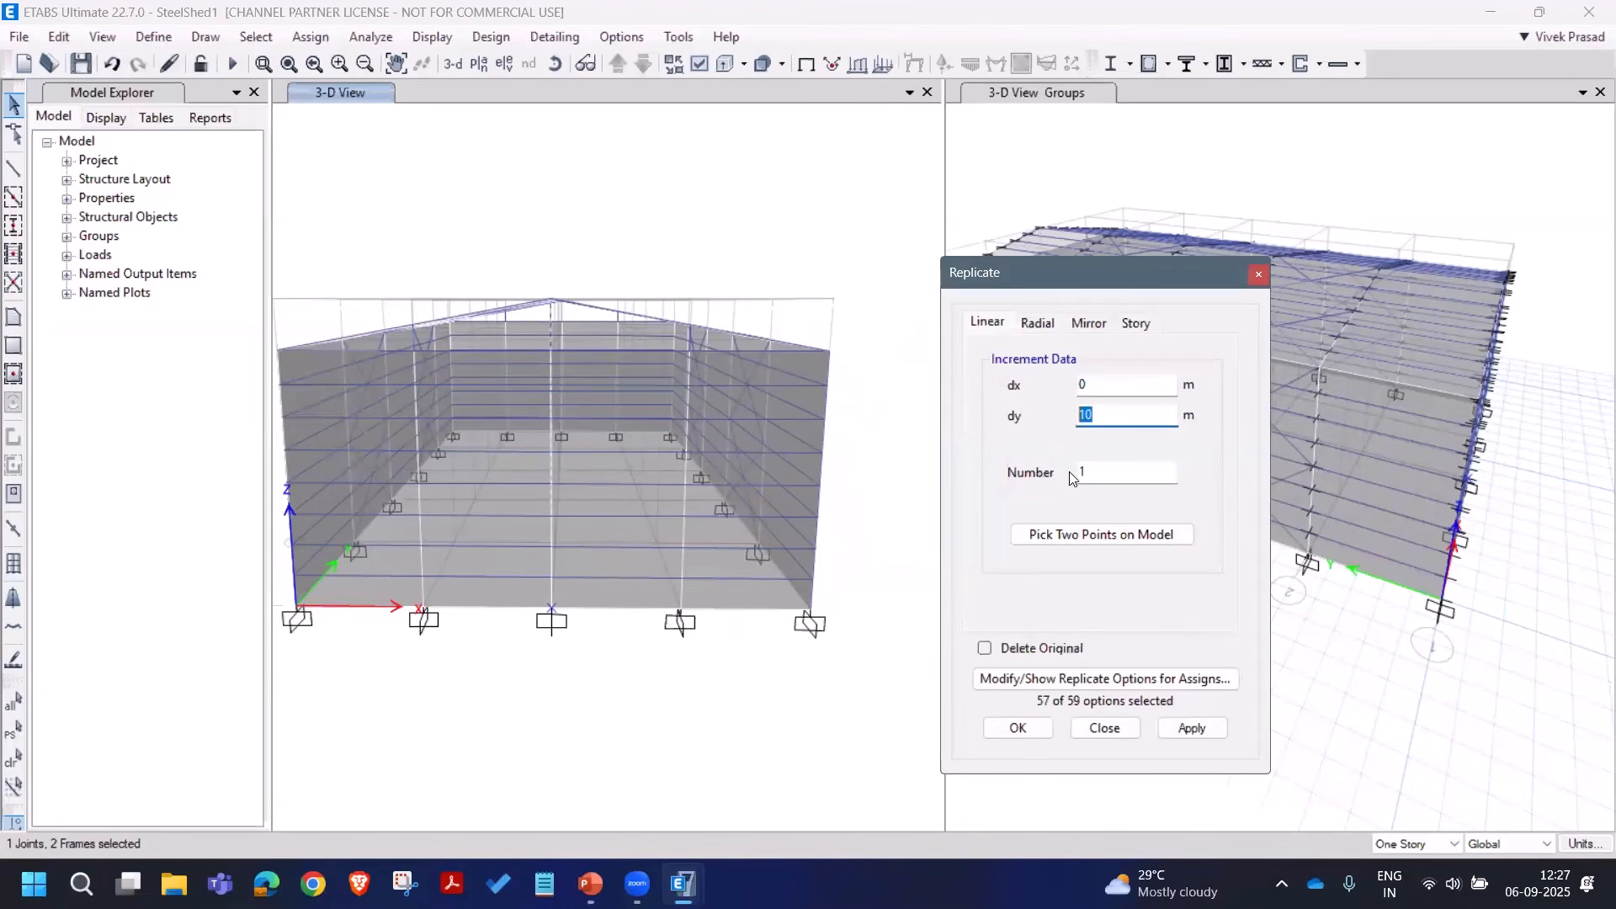
pyautogui.write('25')
pyautogui.click(1202, 727)
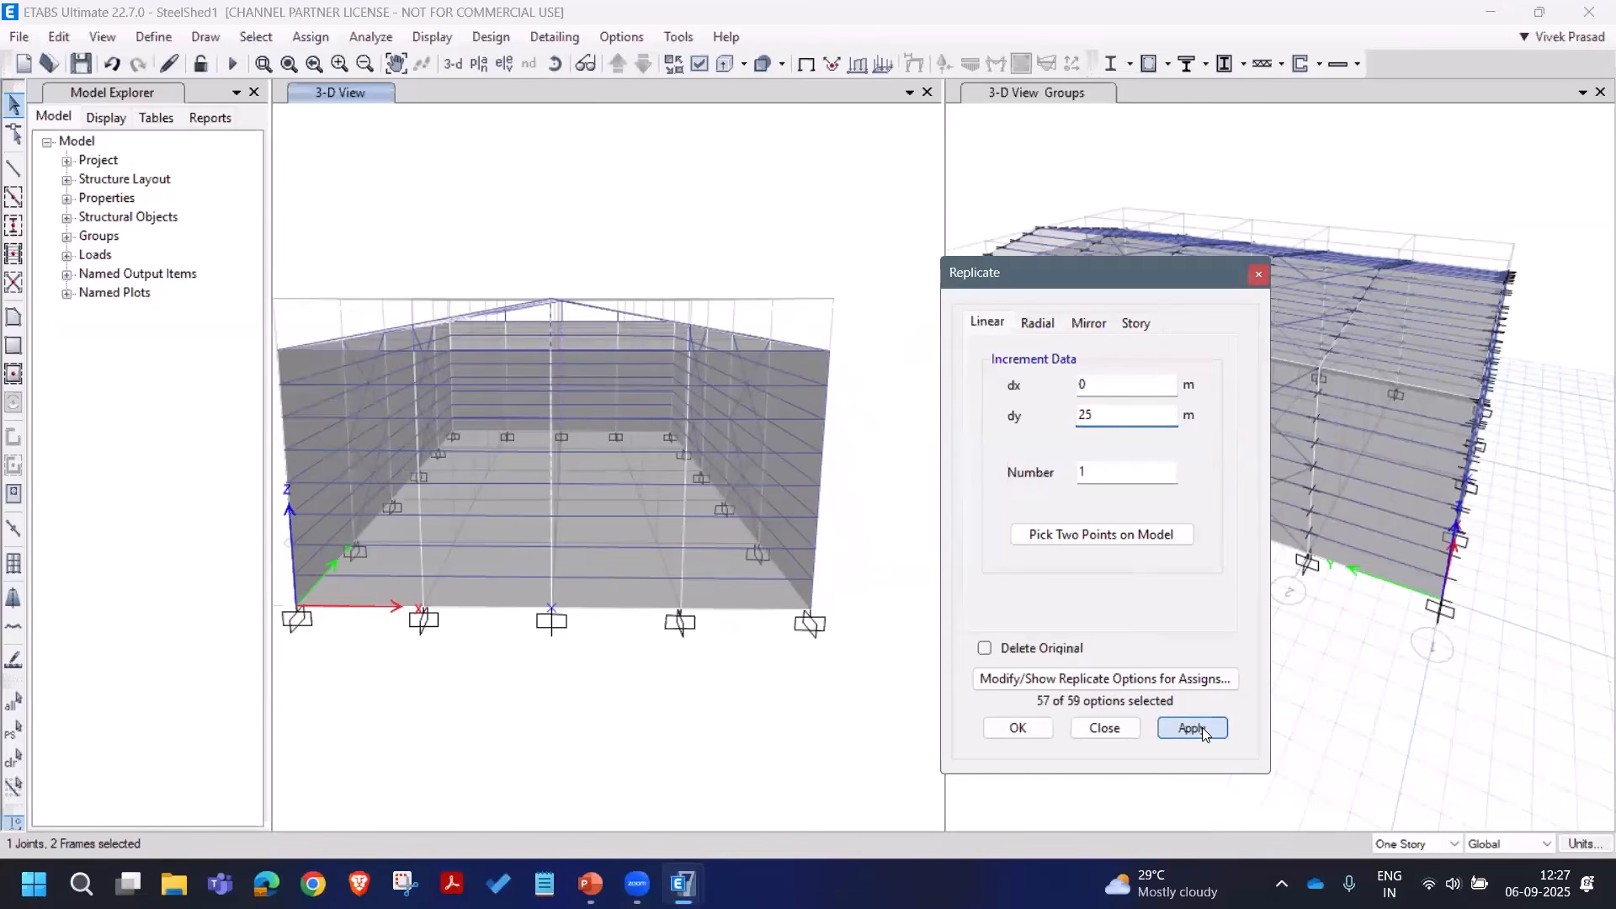
pyautogui.click(1106, 728)
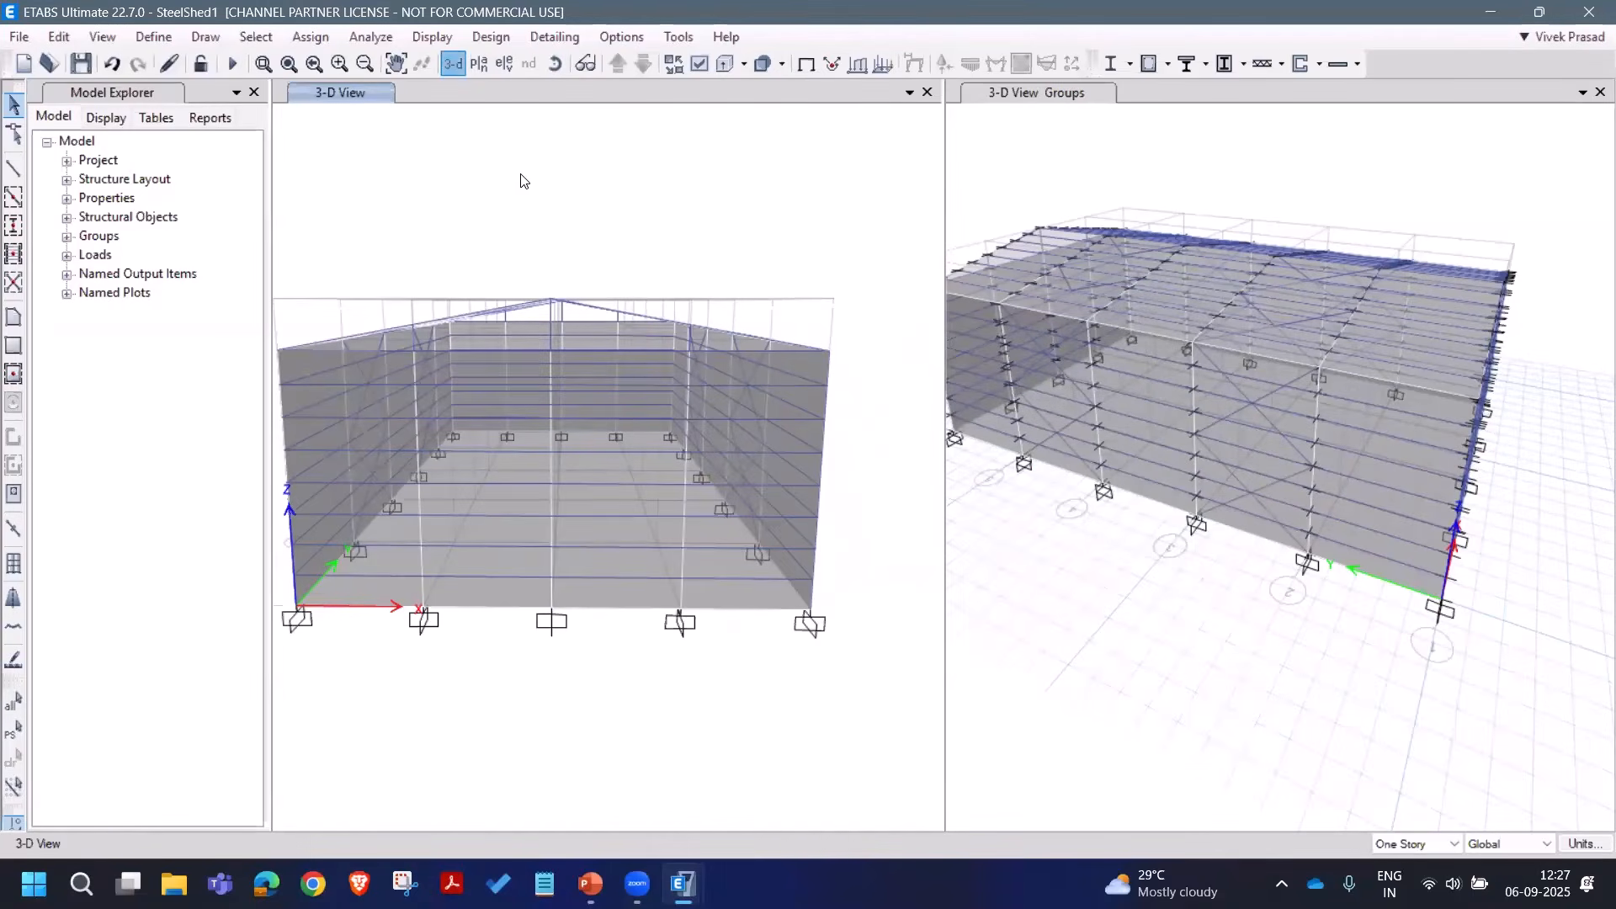
# Step: Re-run the analysis and display the deformed shape for the WXP wind case
pyautogui.click(233, 63)
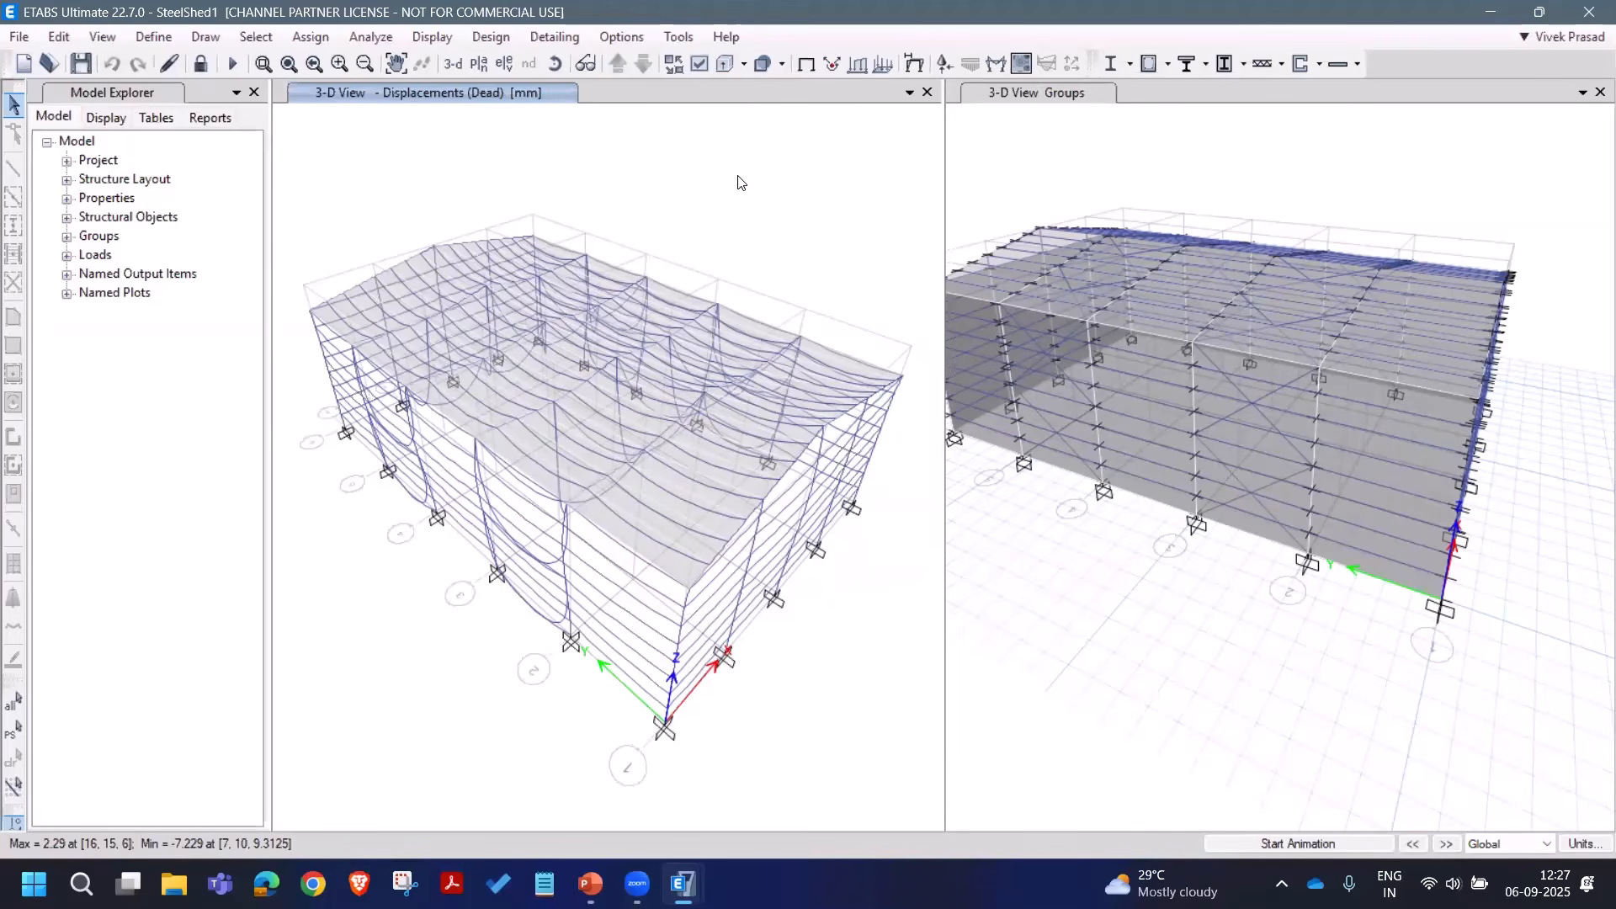
pyautogui.click(912, 63)
pyautogui.moveTo(838, 42); pyautogui.dragTo(1118, 70)
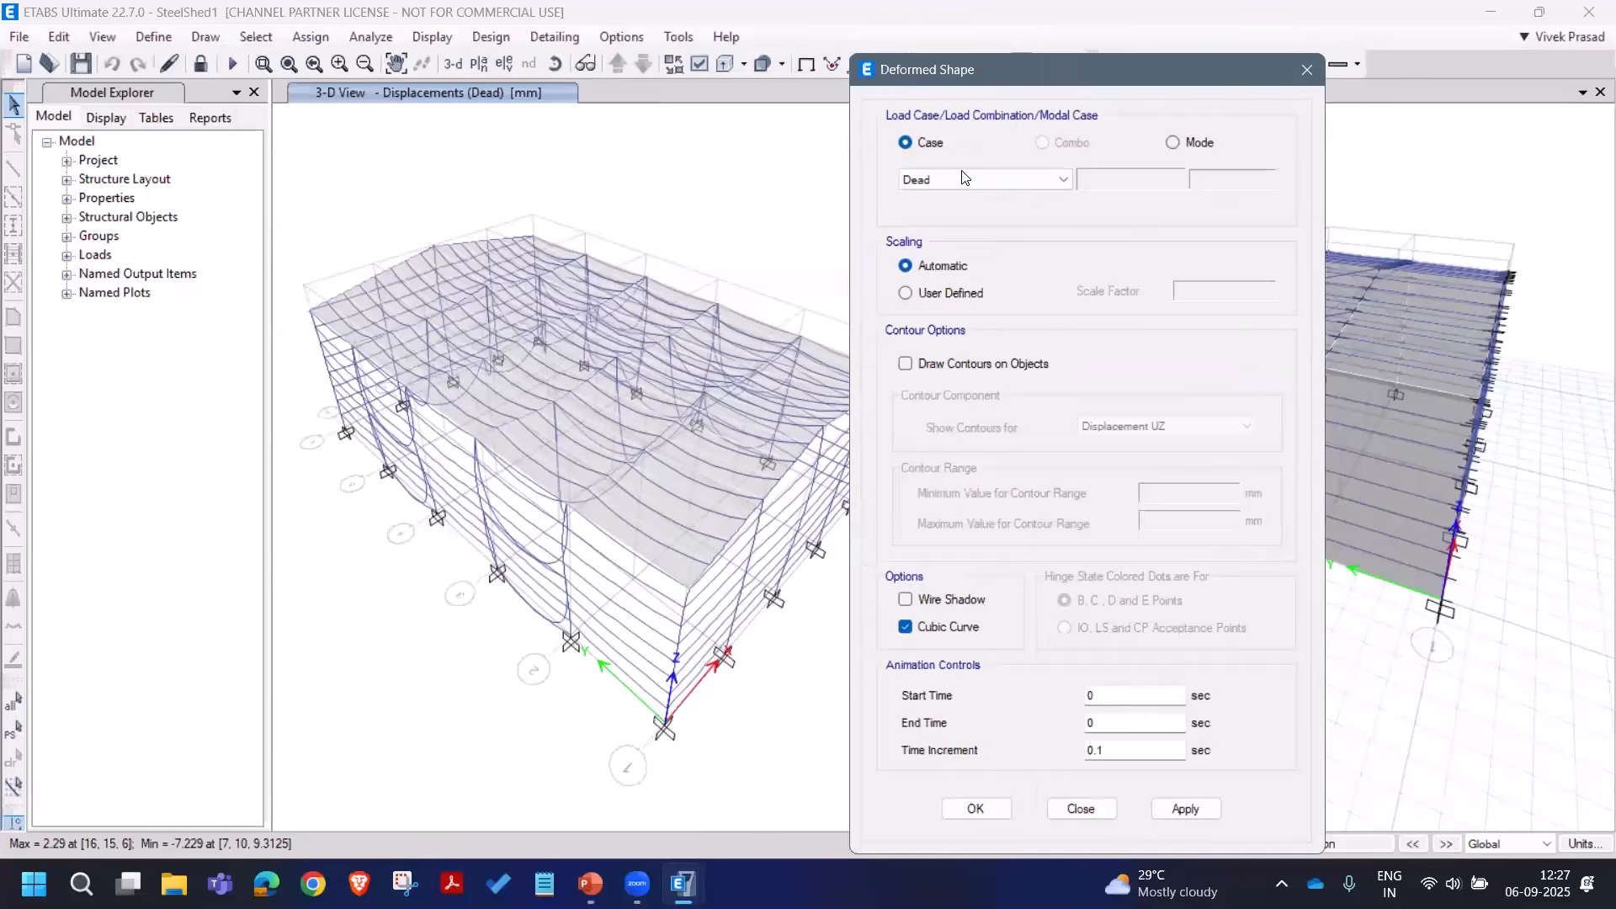
pyautogui.click(963, 180)
pyautogui.click(934, 196)
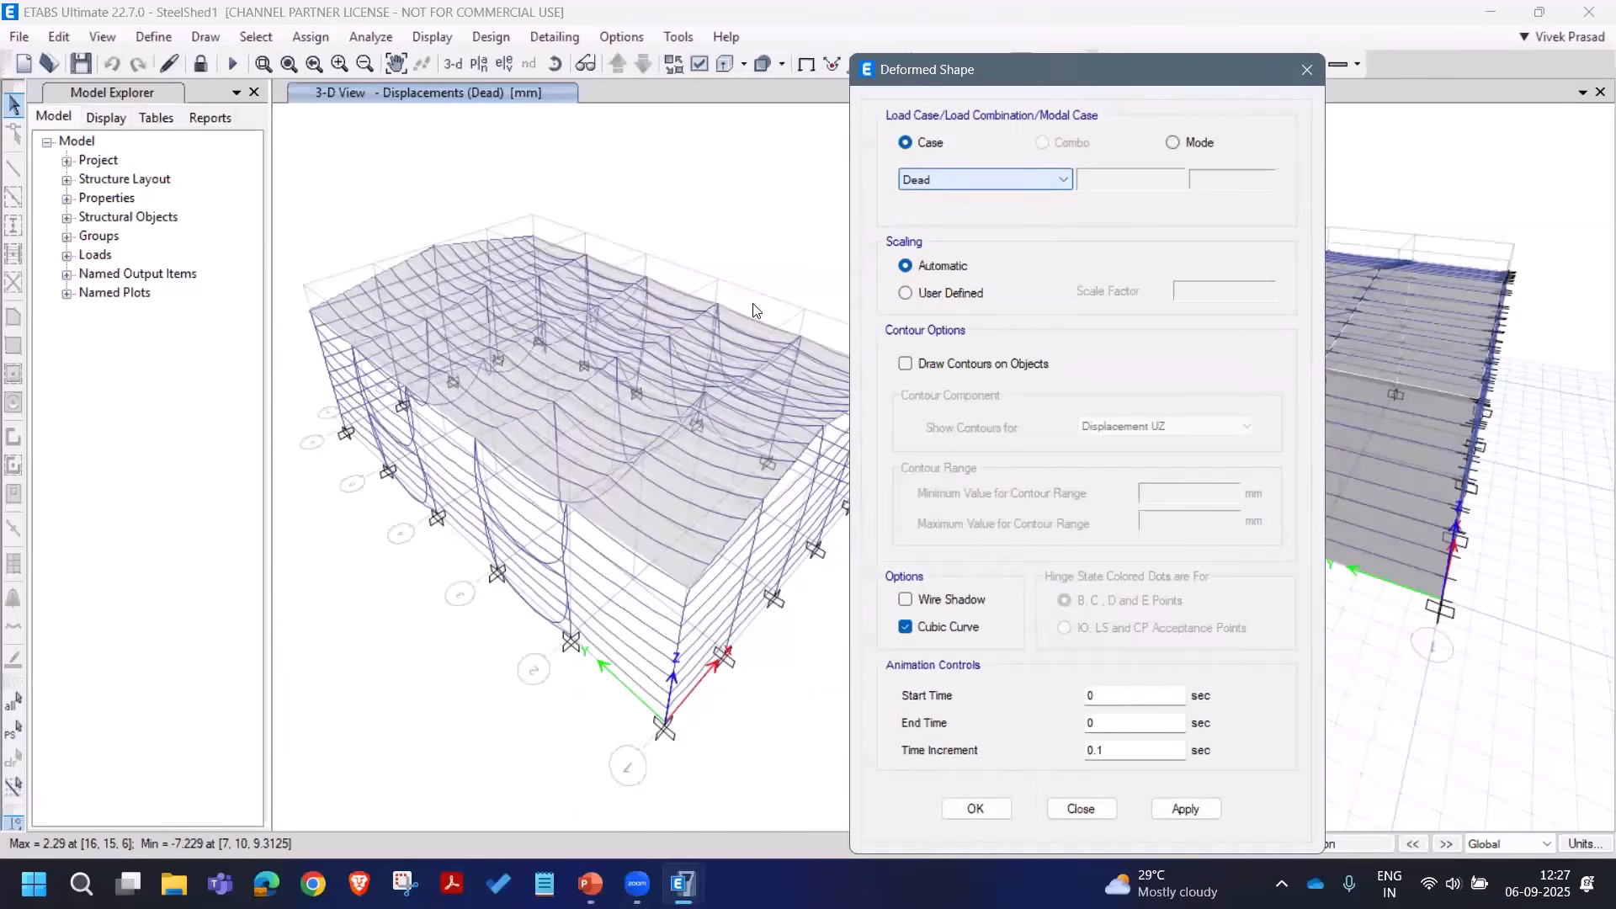
pyautogui.click(953, 180)
pyautogui.click(949, 225)
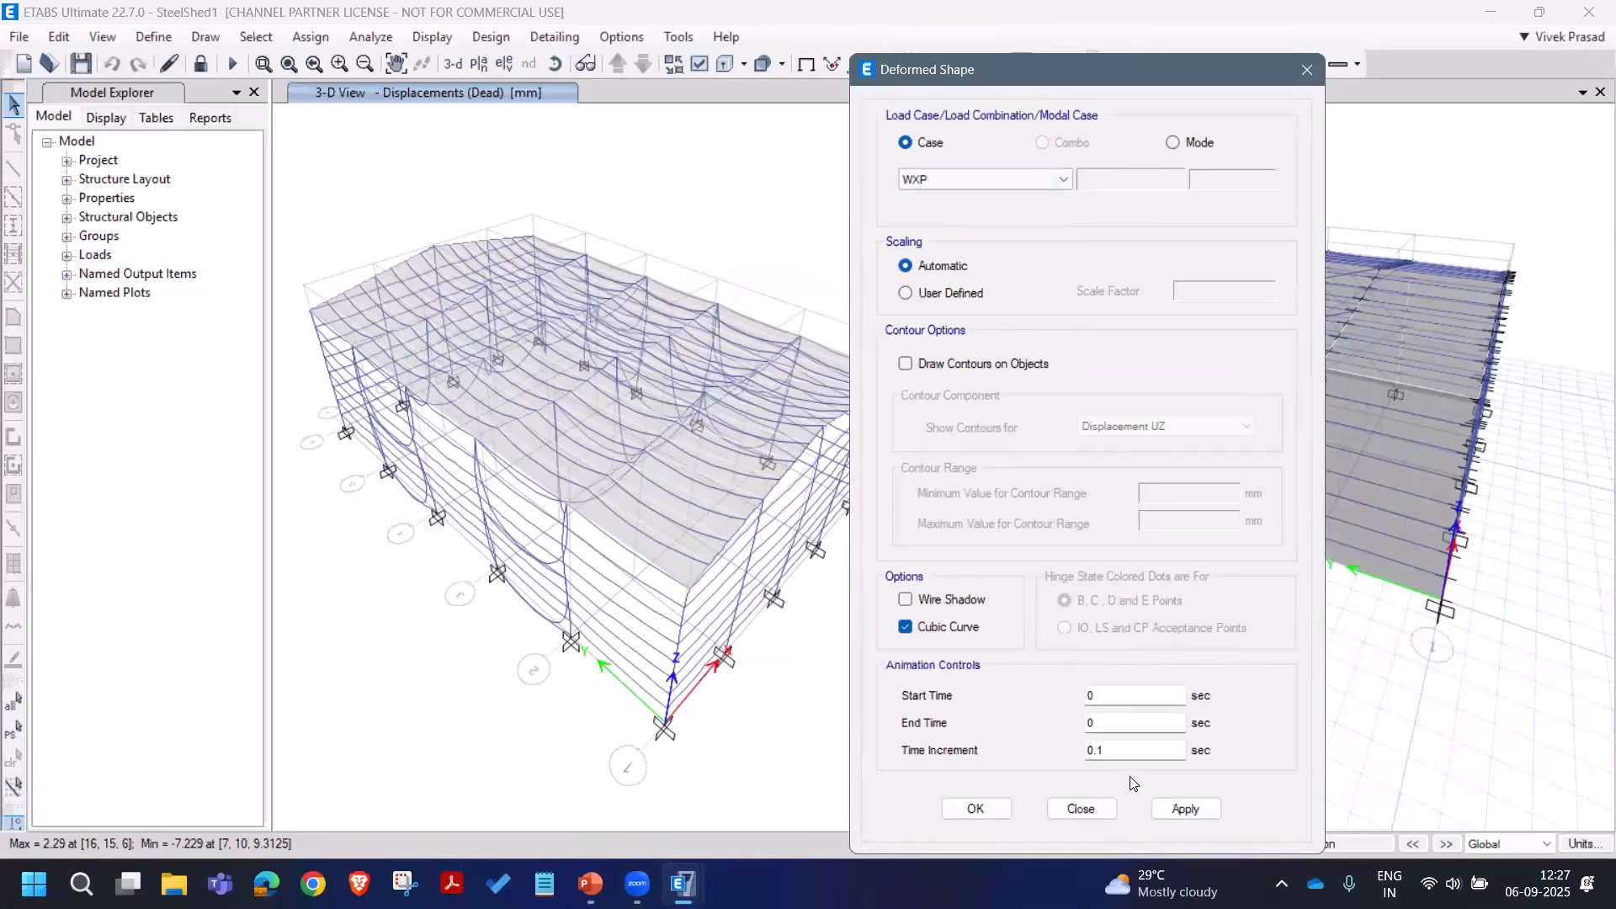
pyautogui.click(1178, 806)
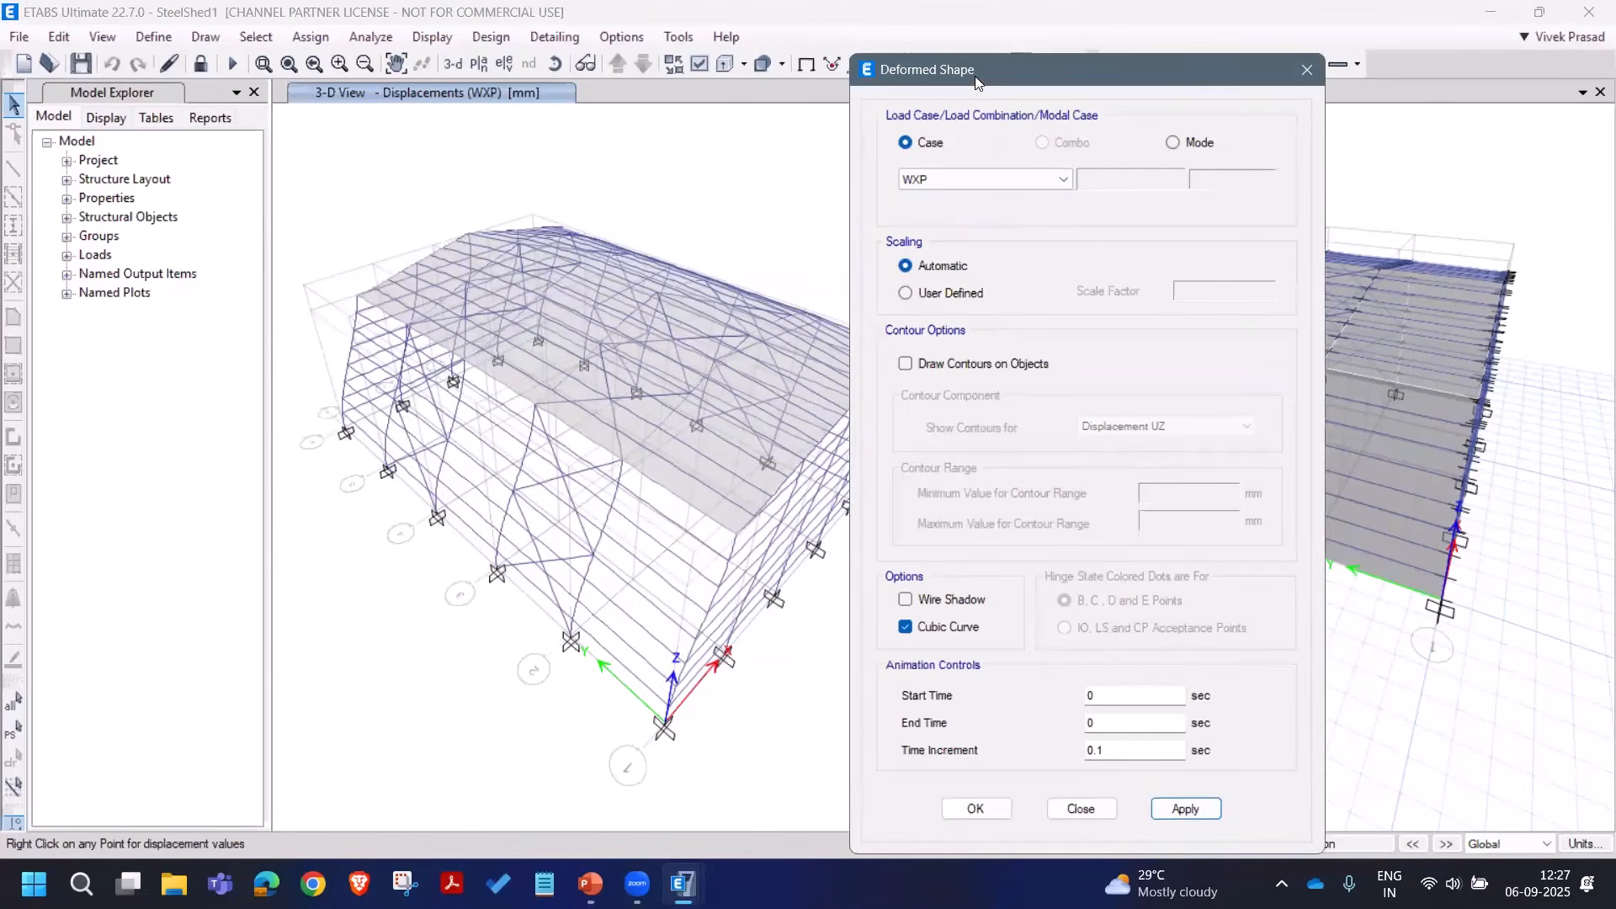
# Step: Display the WXN, WYP and WYN wind deformed shapes in turn
pyautogui.moveTo(977, 82); pyautogui.dragTo(1103, 72)
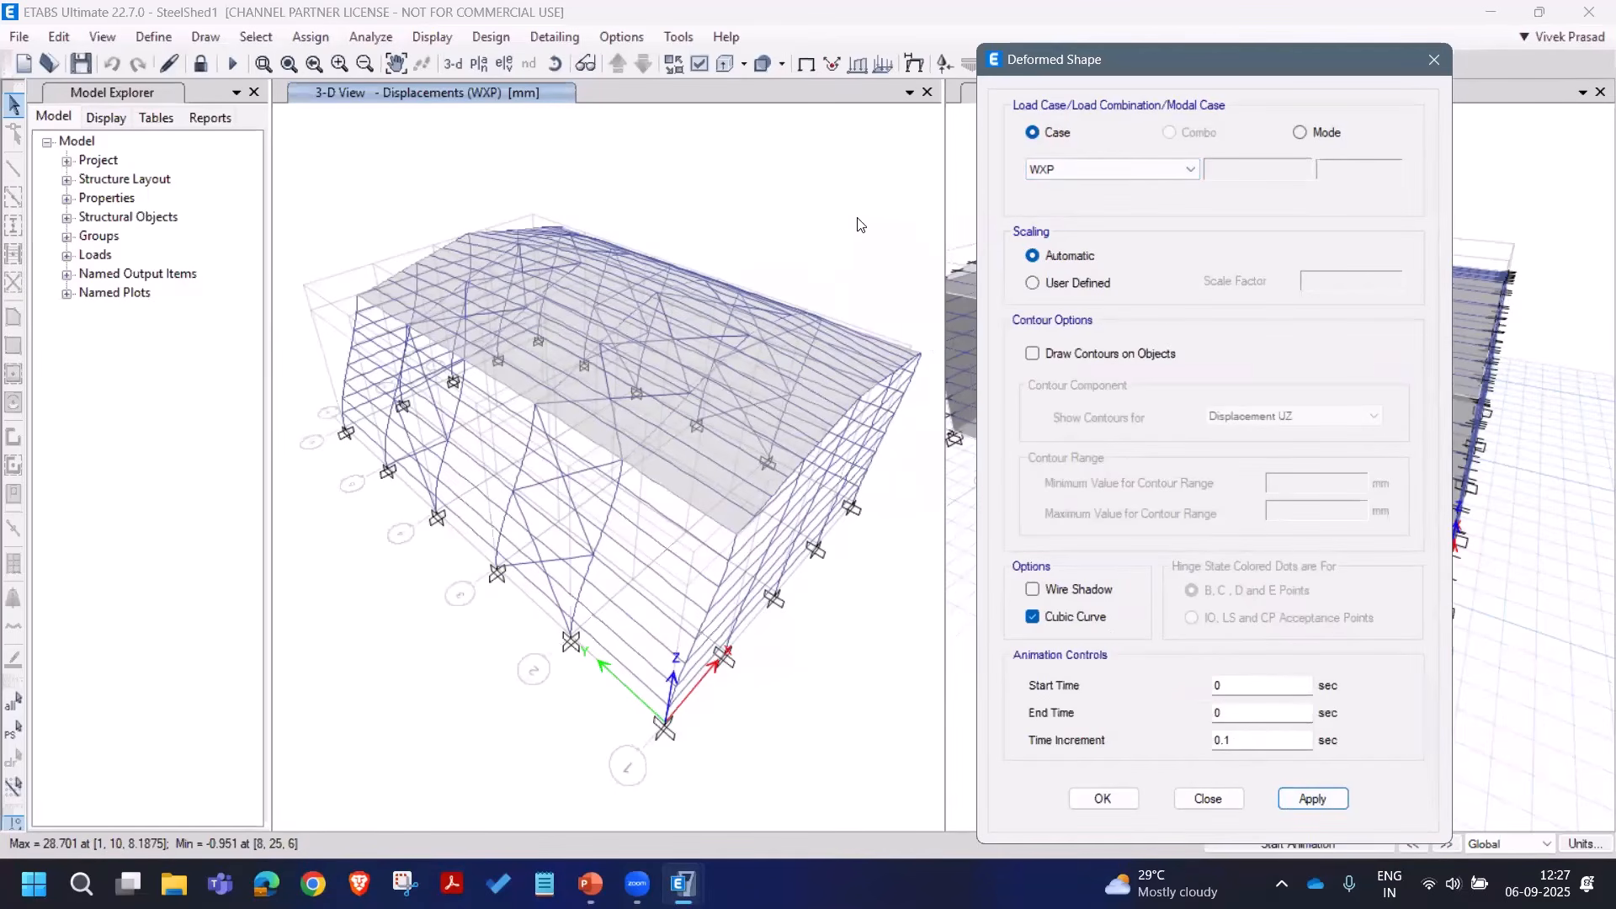
pyautogui.click(1053, 173)
pyautogui.click(1062, 223)
pyautogui.click(1315, 802)
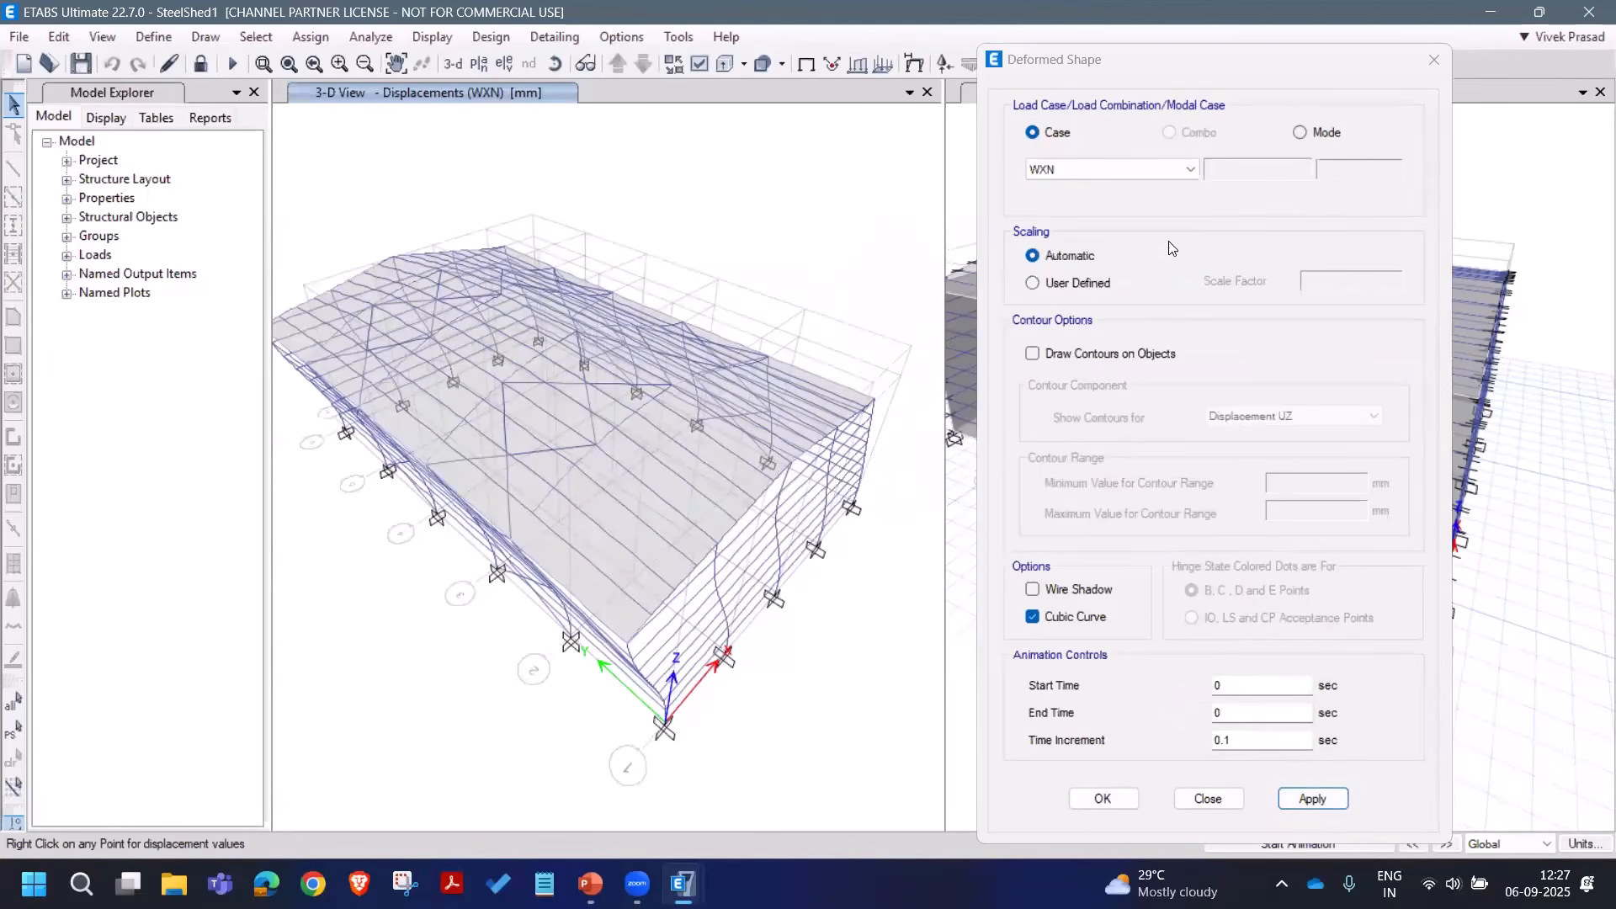
pyautogui.click(1132, 175)
pyautogui.click(1138, 244)
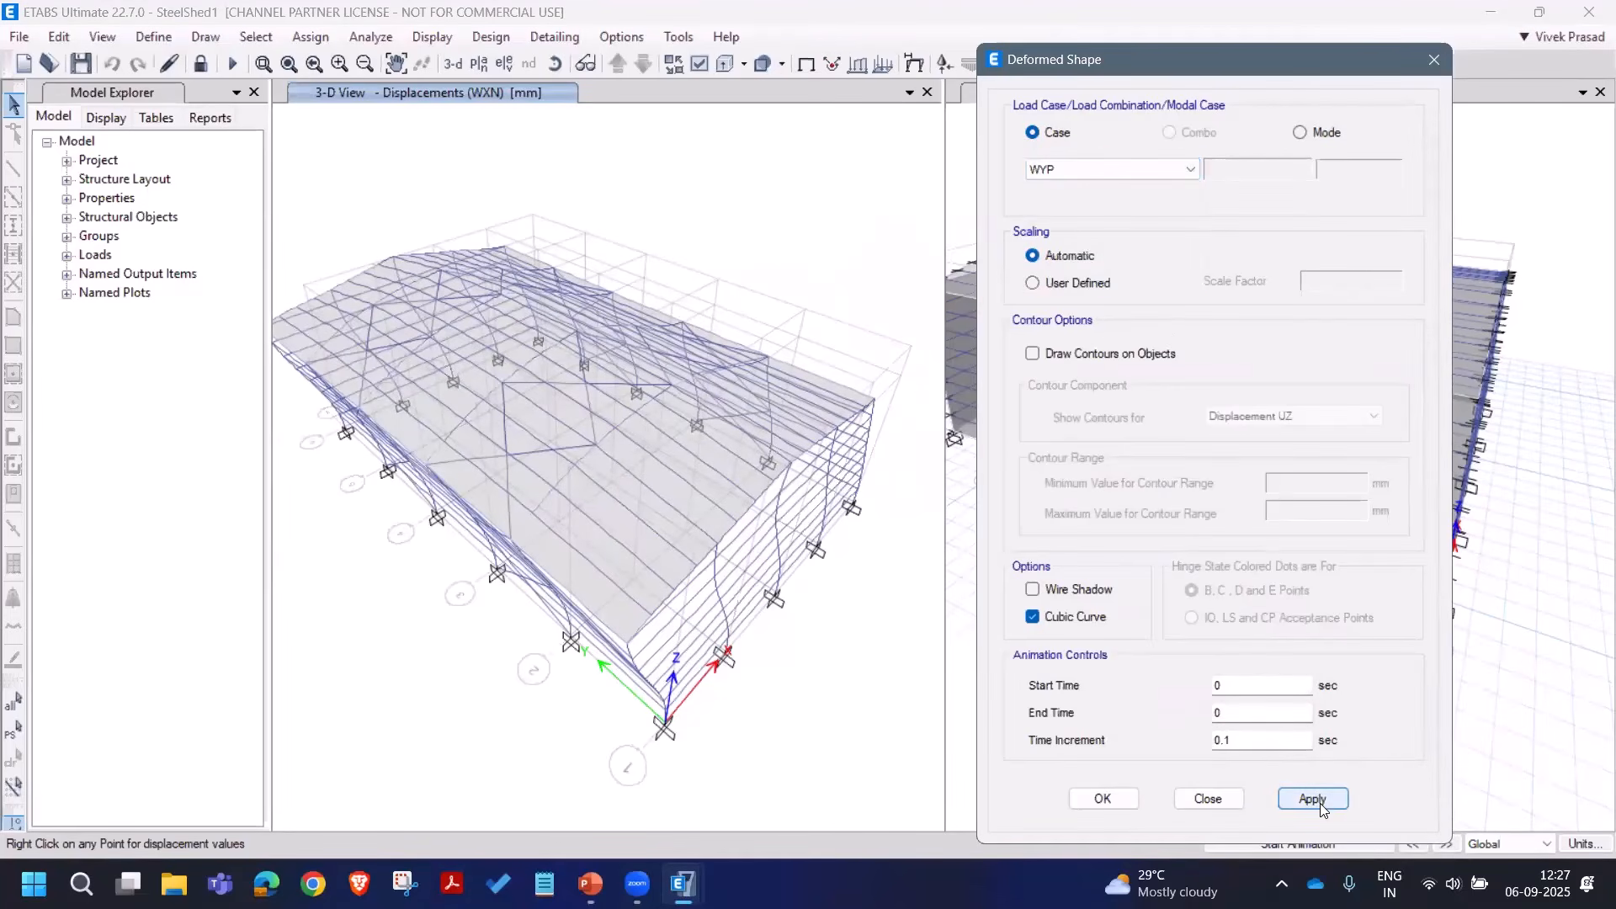
pyautogui.click(1320, 803)
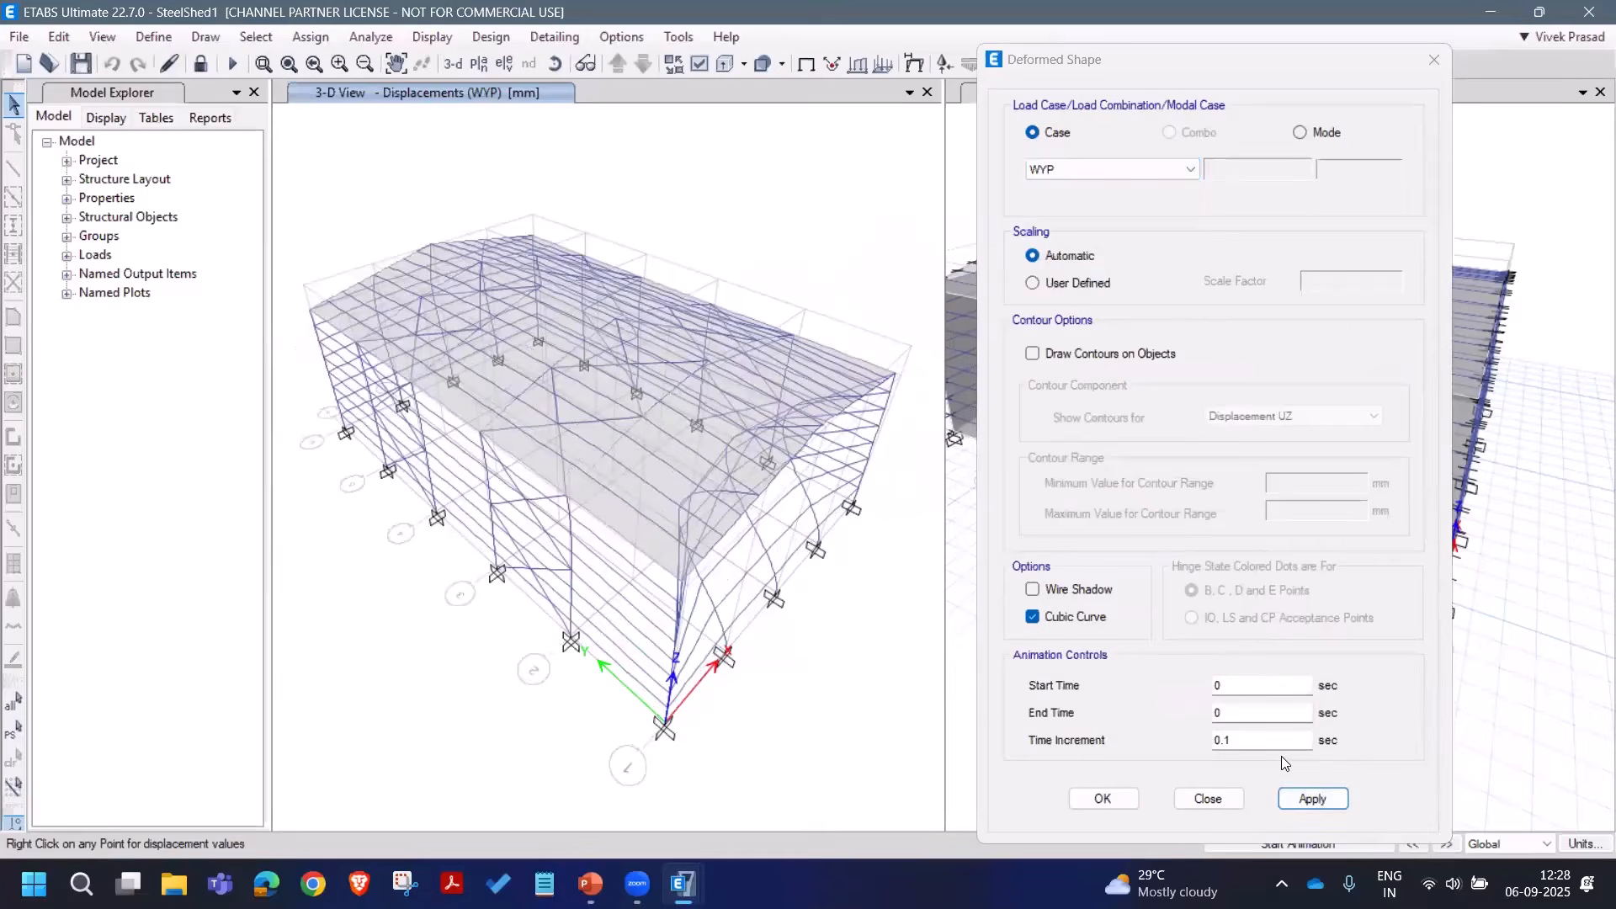
pyautogui.click(1098, 179)
pyautogui.click(1110, 257)
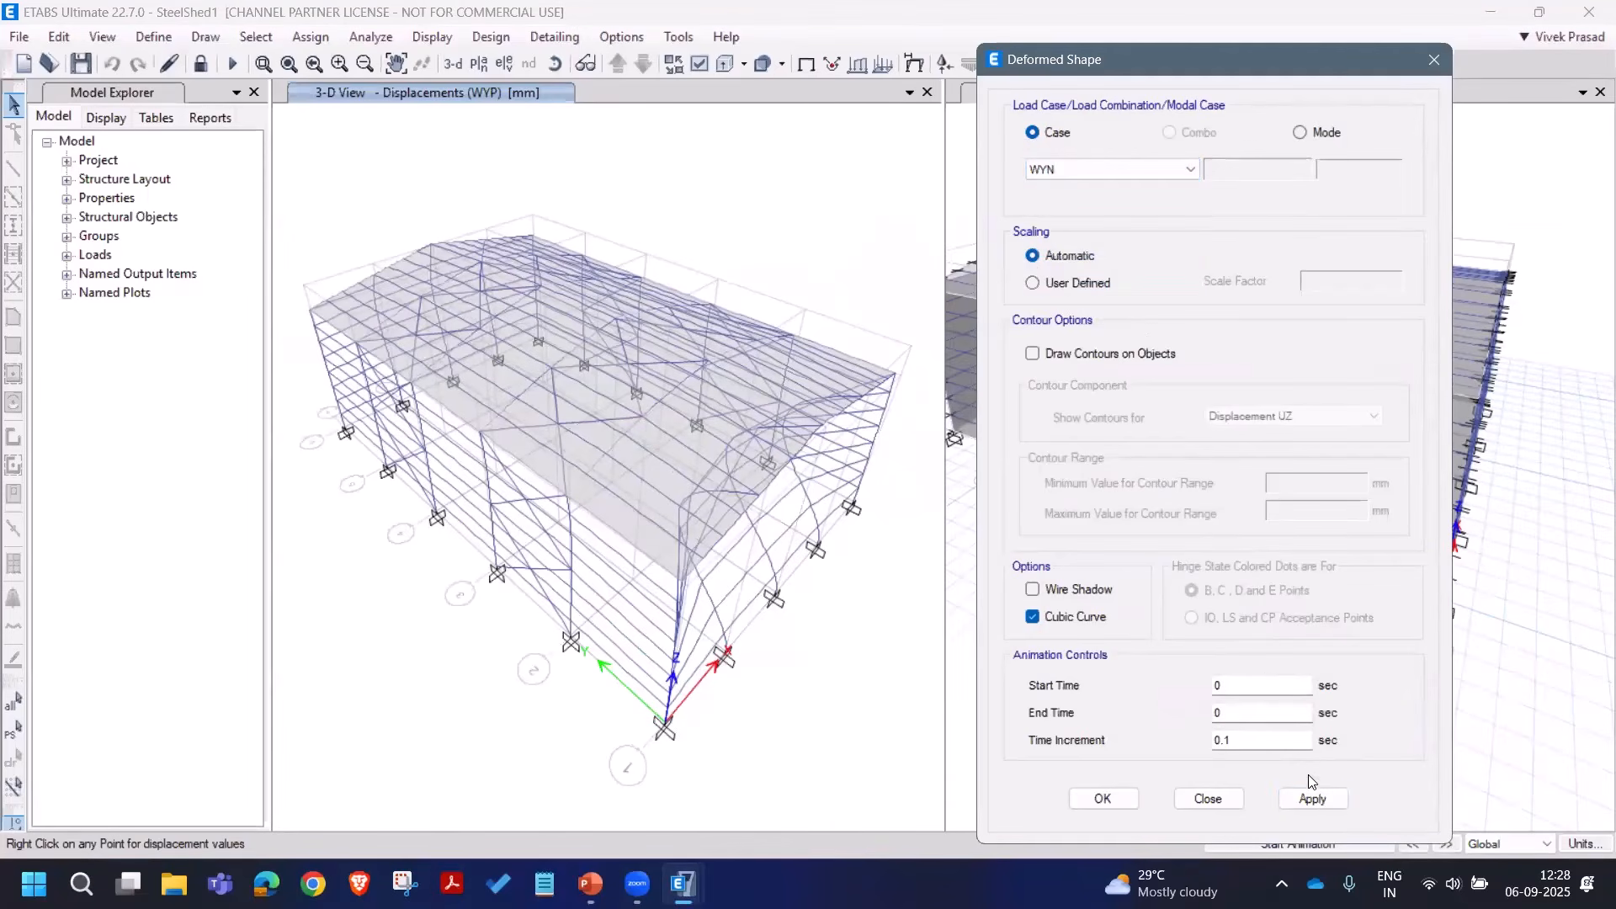
pyautogui.click(1311, 795)
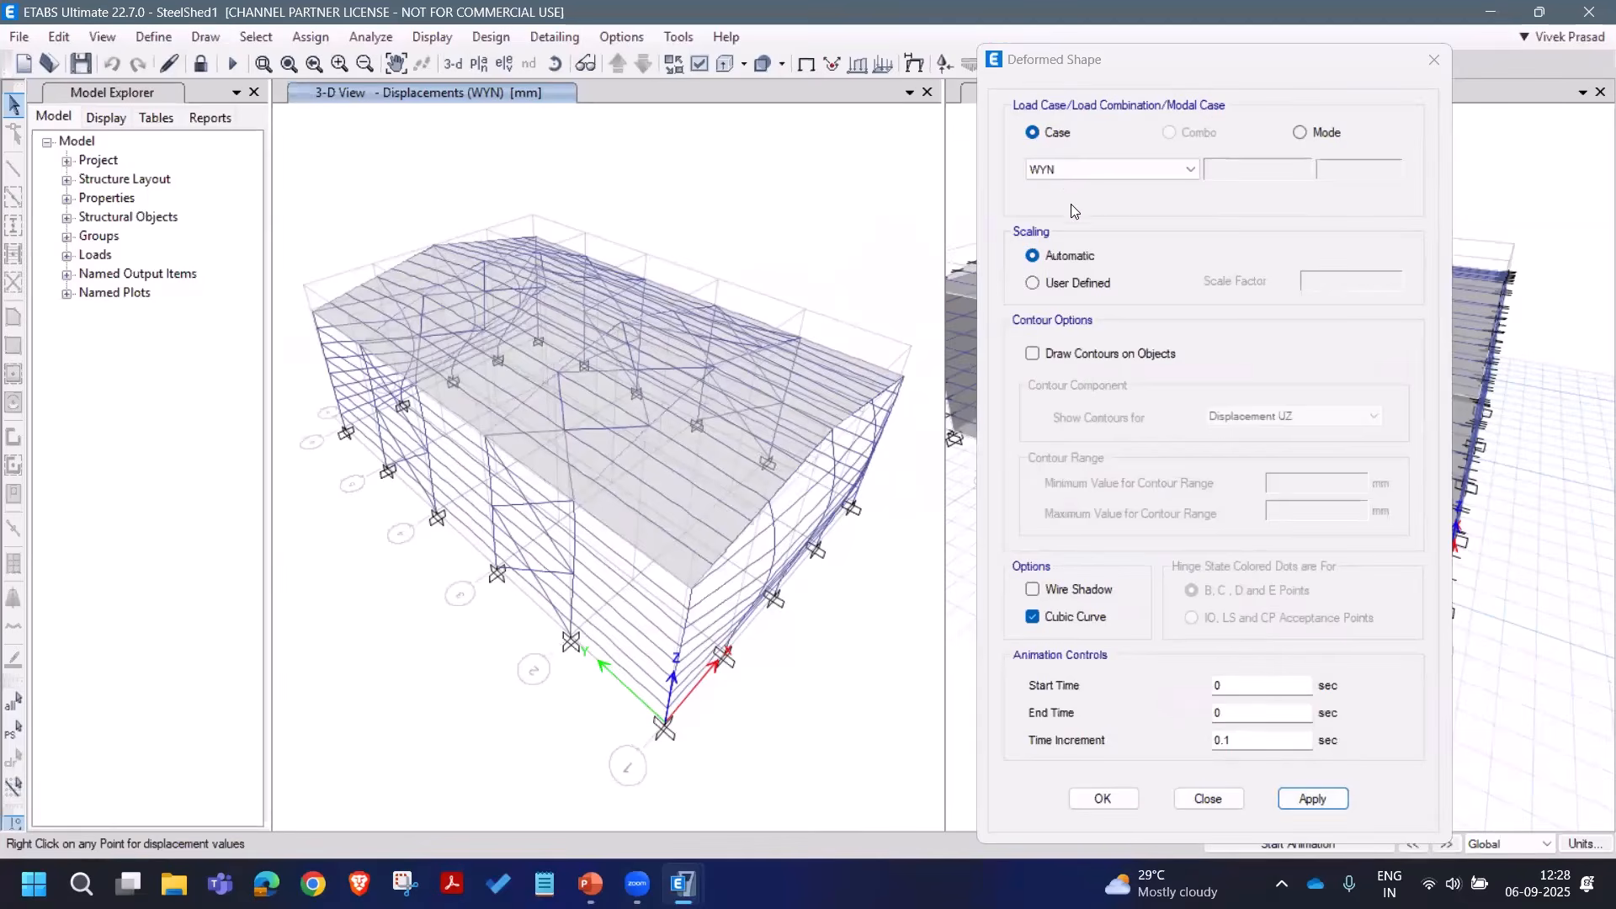
# Step: Display the EQX and EQY seismic deformed shapes, finishing on EQY (0.706 mm max)
pyautogui.click(1094, 170)
pyautogui.click(1083, 271)
pyautogui.click(1307, 796)
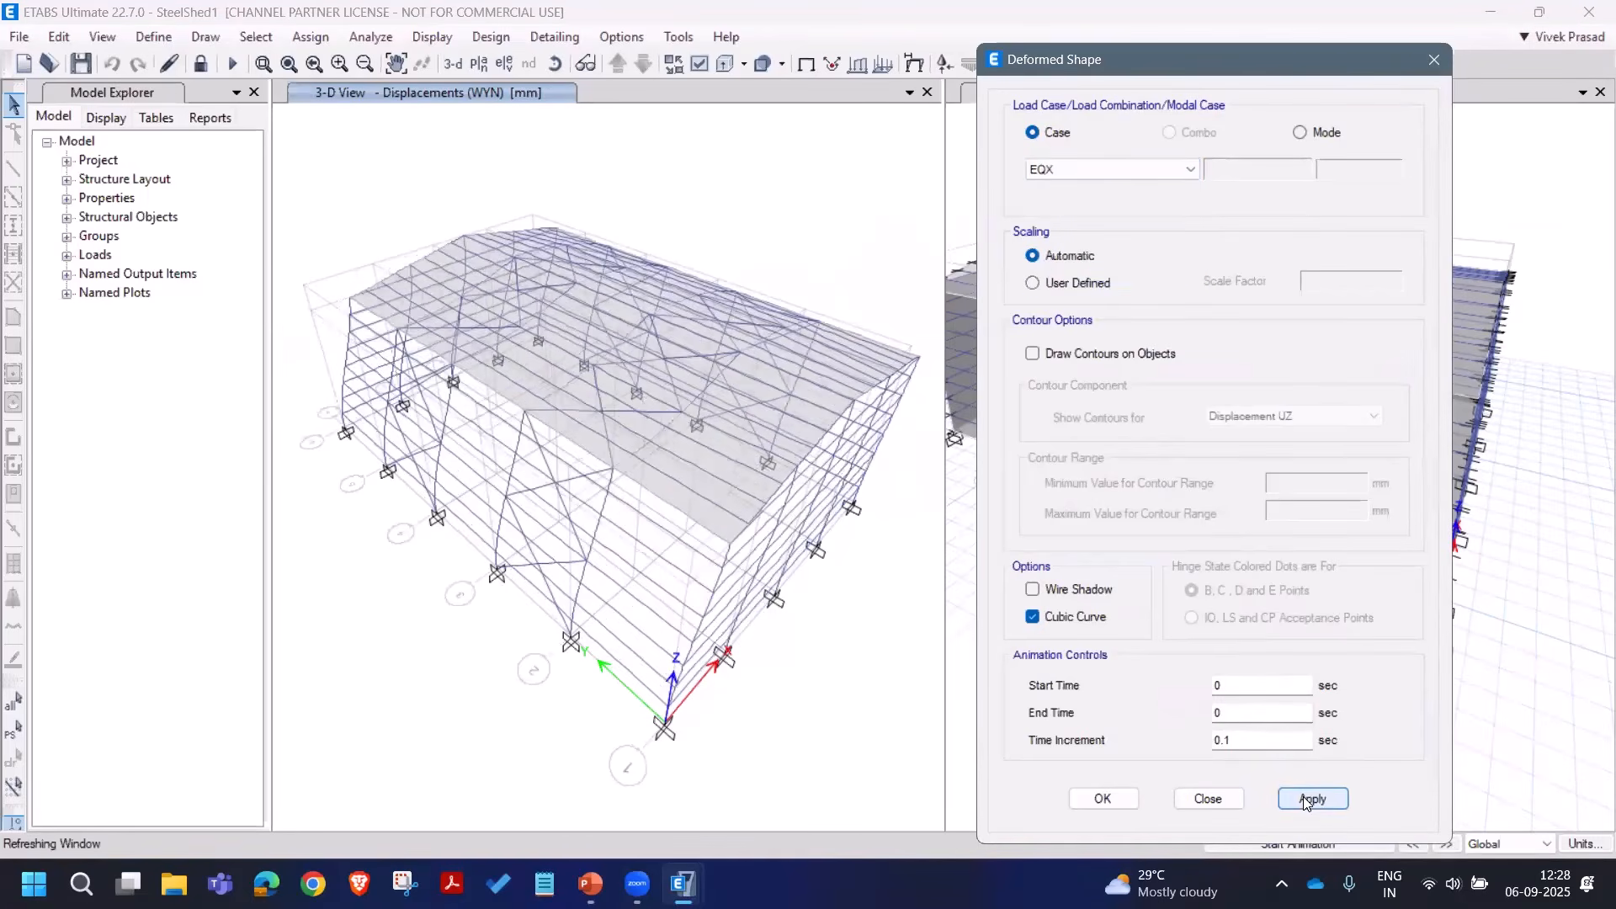
pyautogui.moveTo(351, 296)
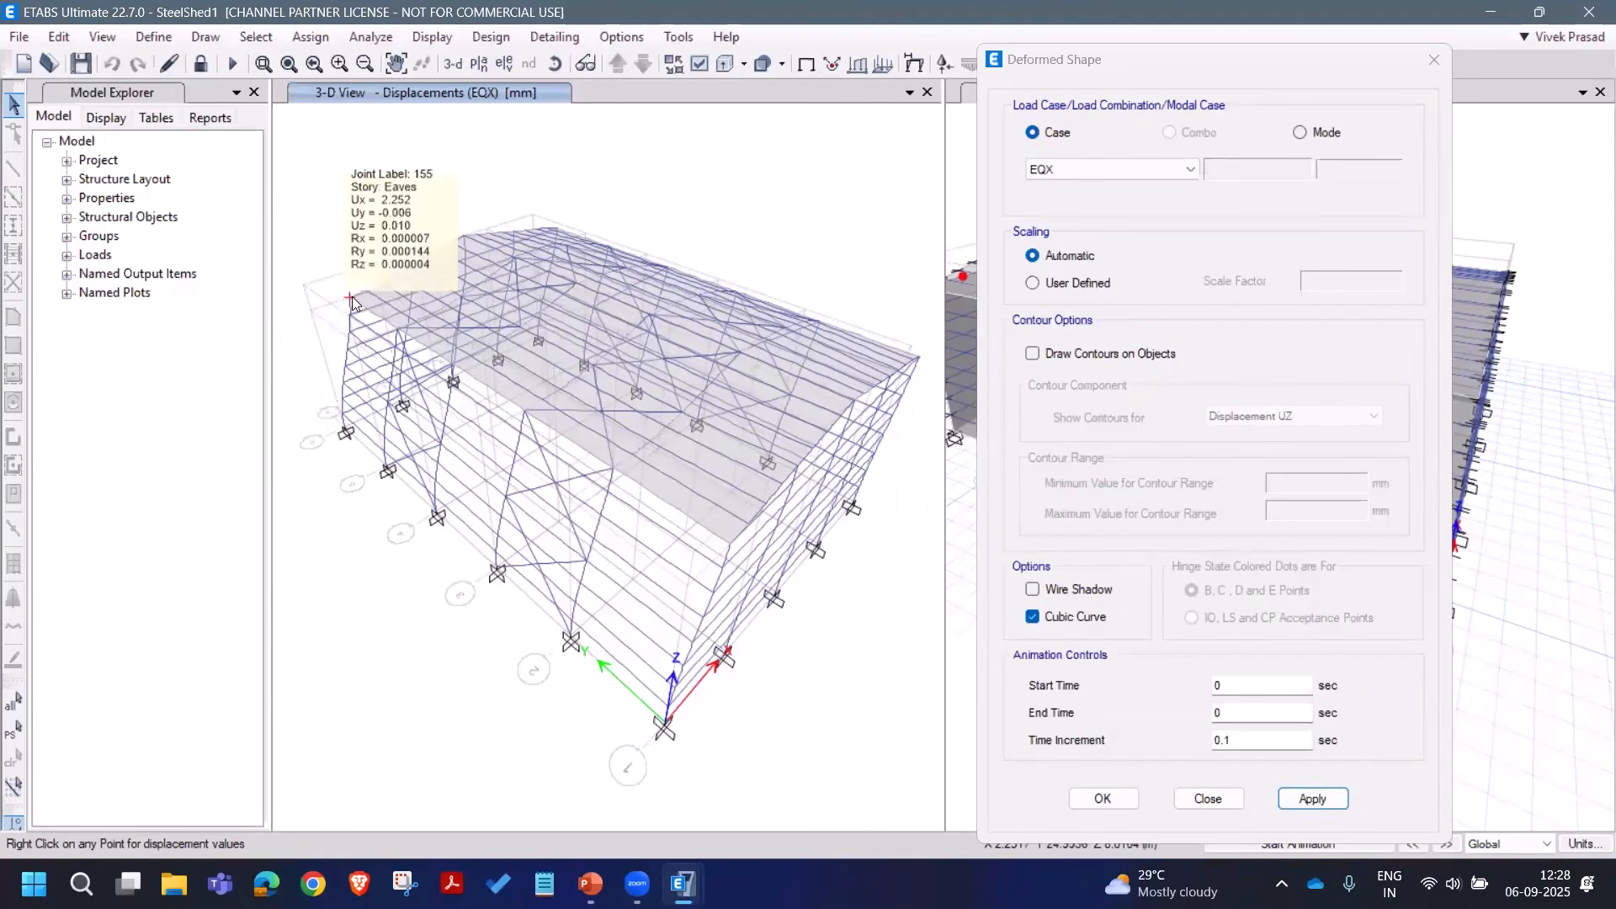
pyautogui.click(1127, 169)
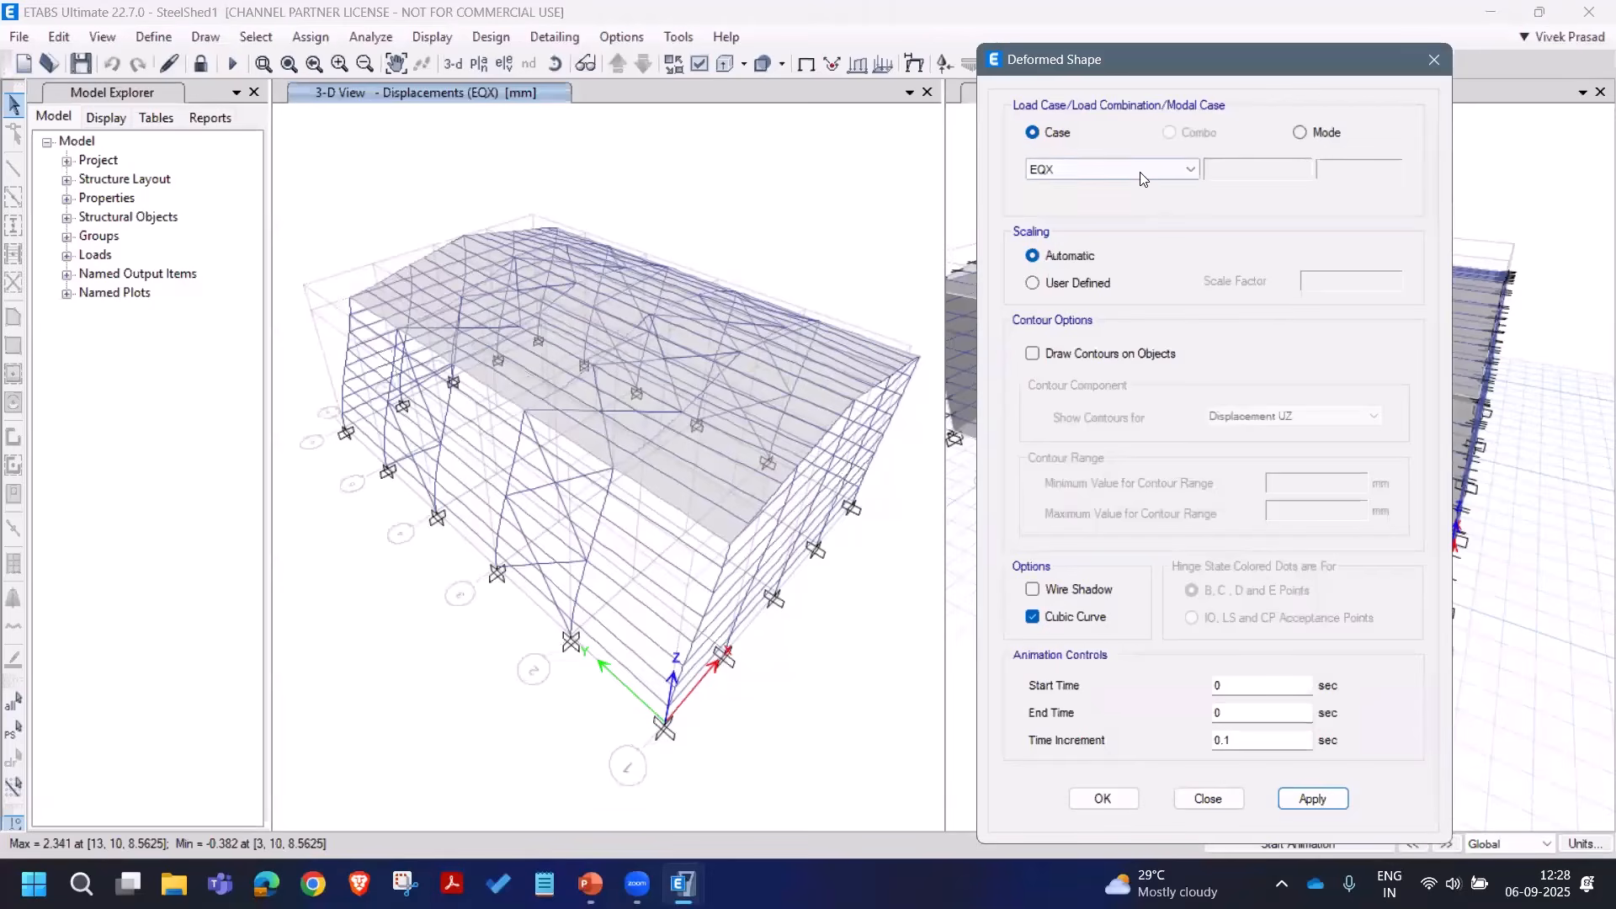
pyautogui.click(1128, 284)
pyautogui.click(1309, 791)
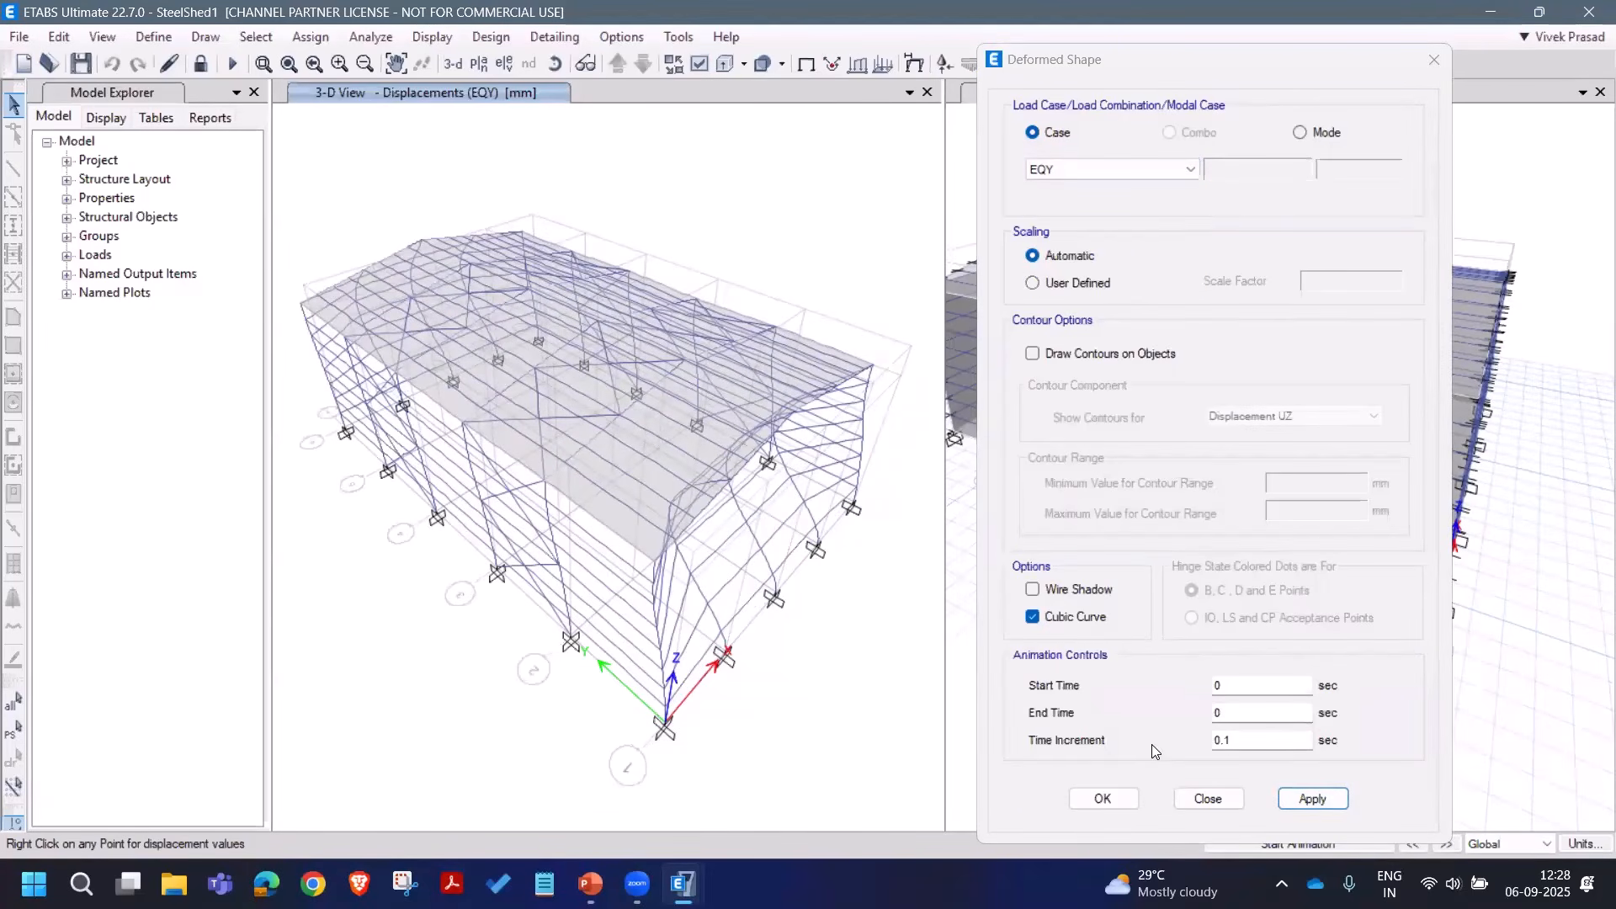
pyautogui.click(1208, 799)
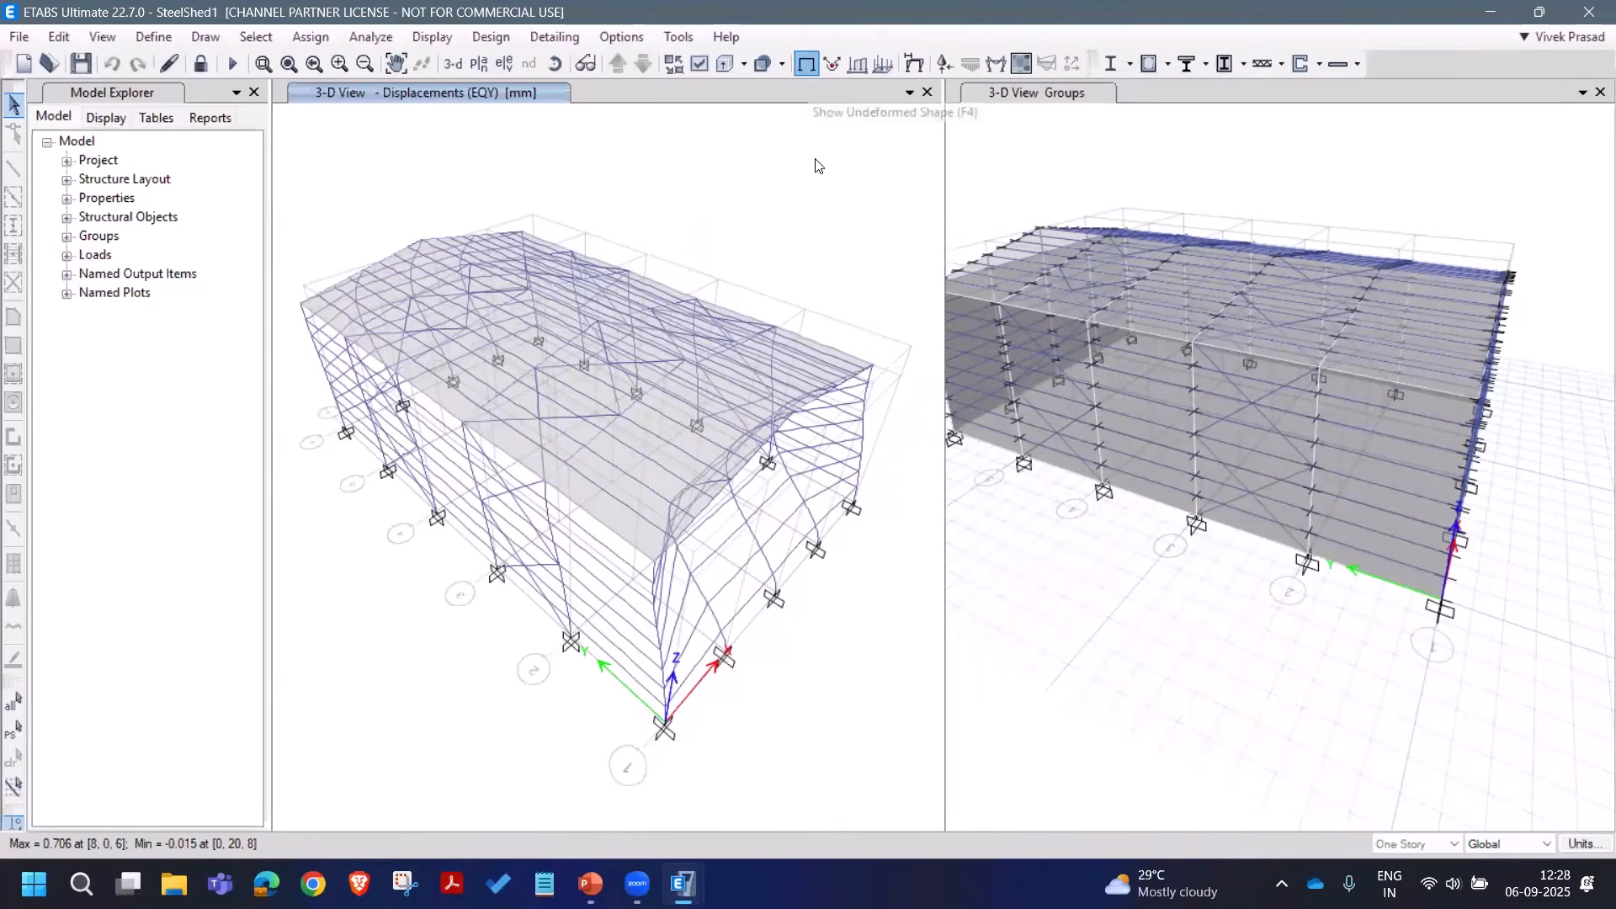
# Step: Restore the undeformed view and unlock the model, deleting the analysis results
pyautogui.click(806, 64)
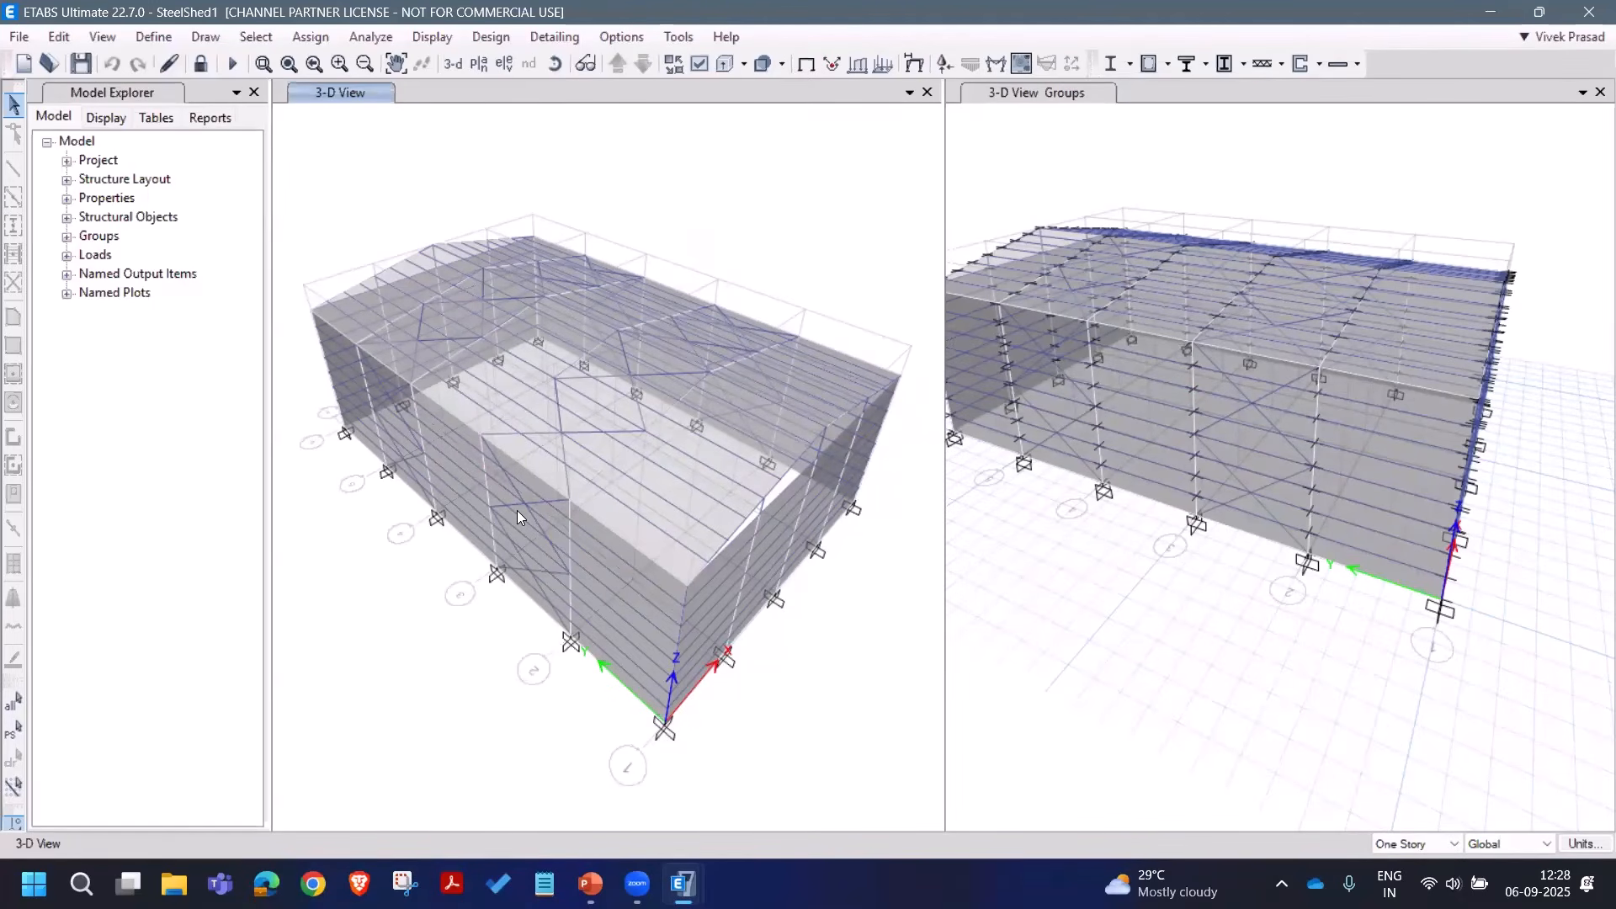
pyautogui.click(207, 66)
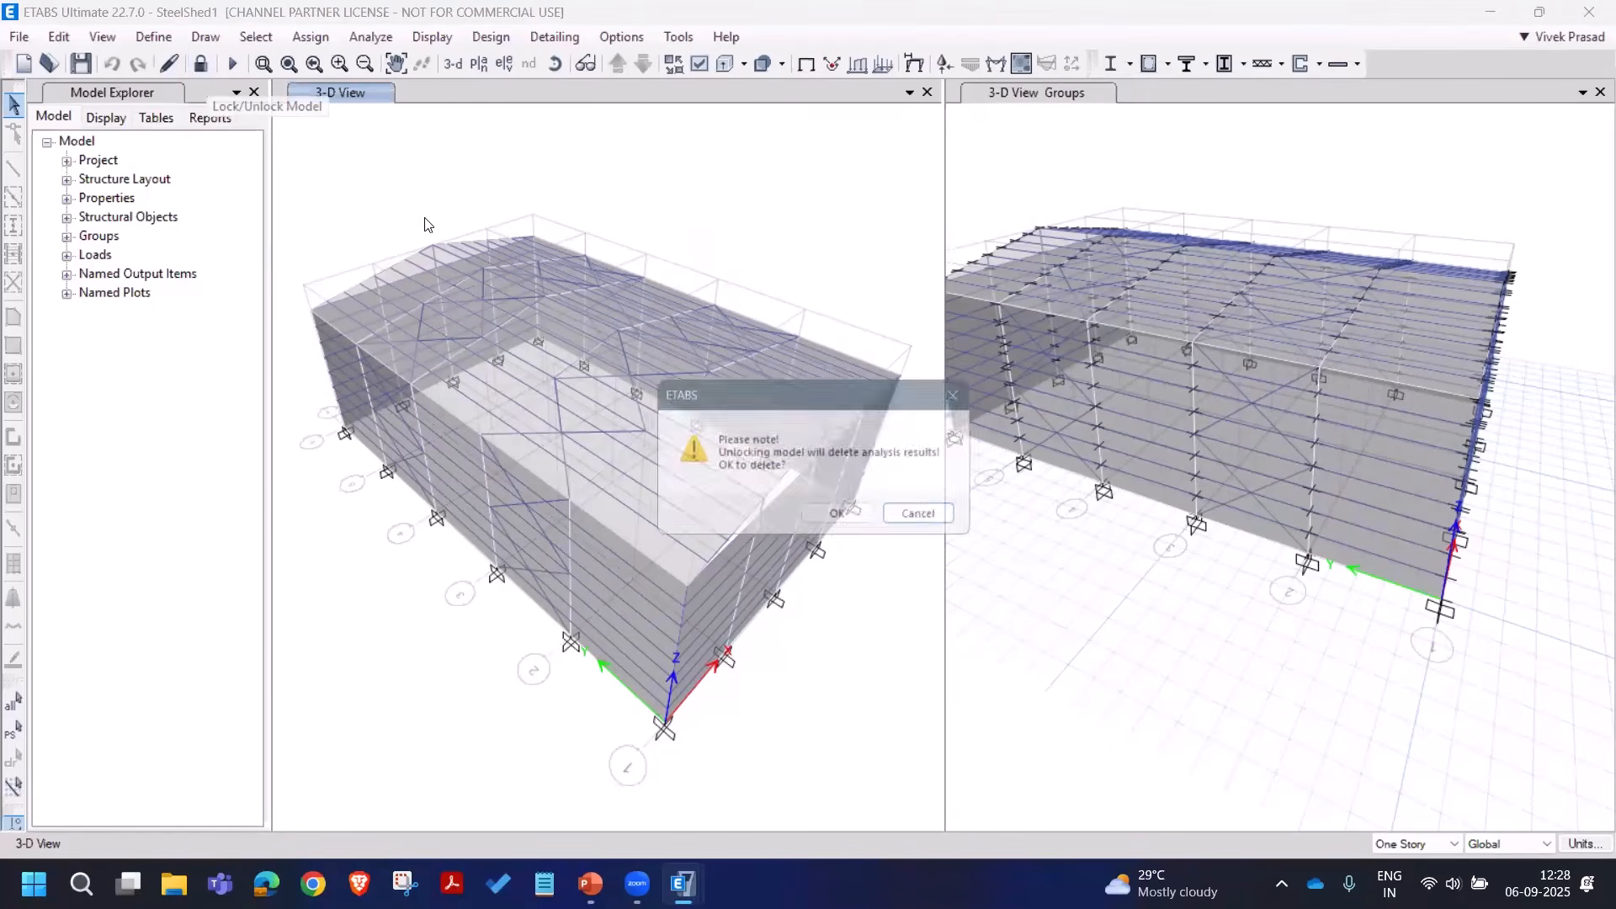
pyautogui.click(842, 519)
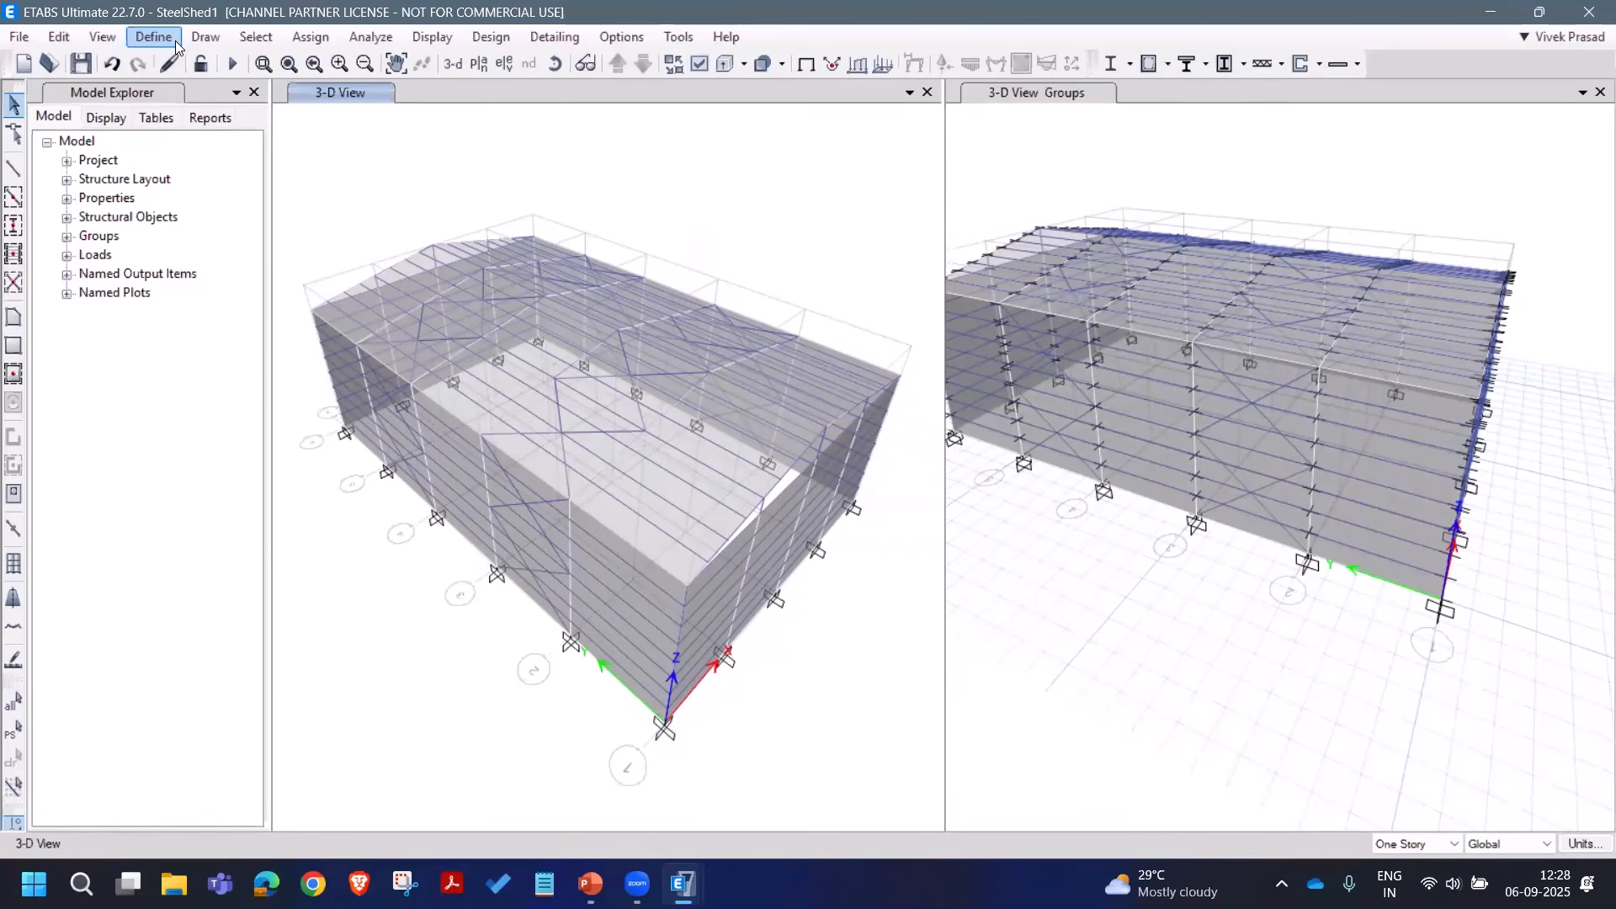
# Step: Add default Steel Frame Design combinations, converted to editable user combinations
pyautogui.click(175, 40)
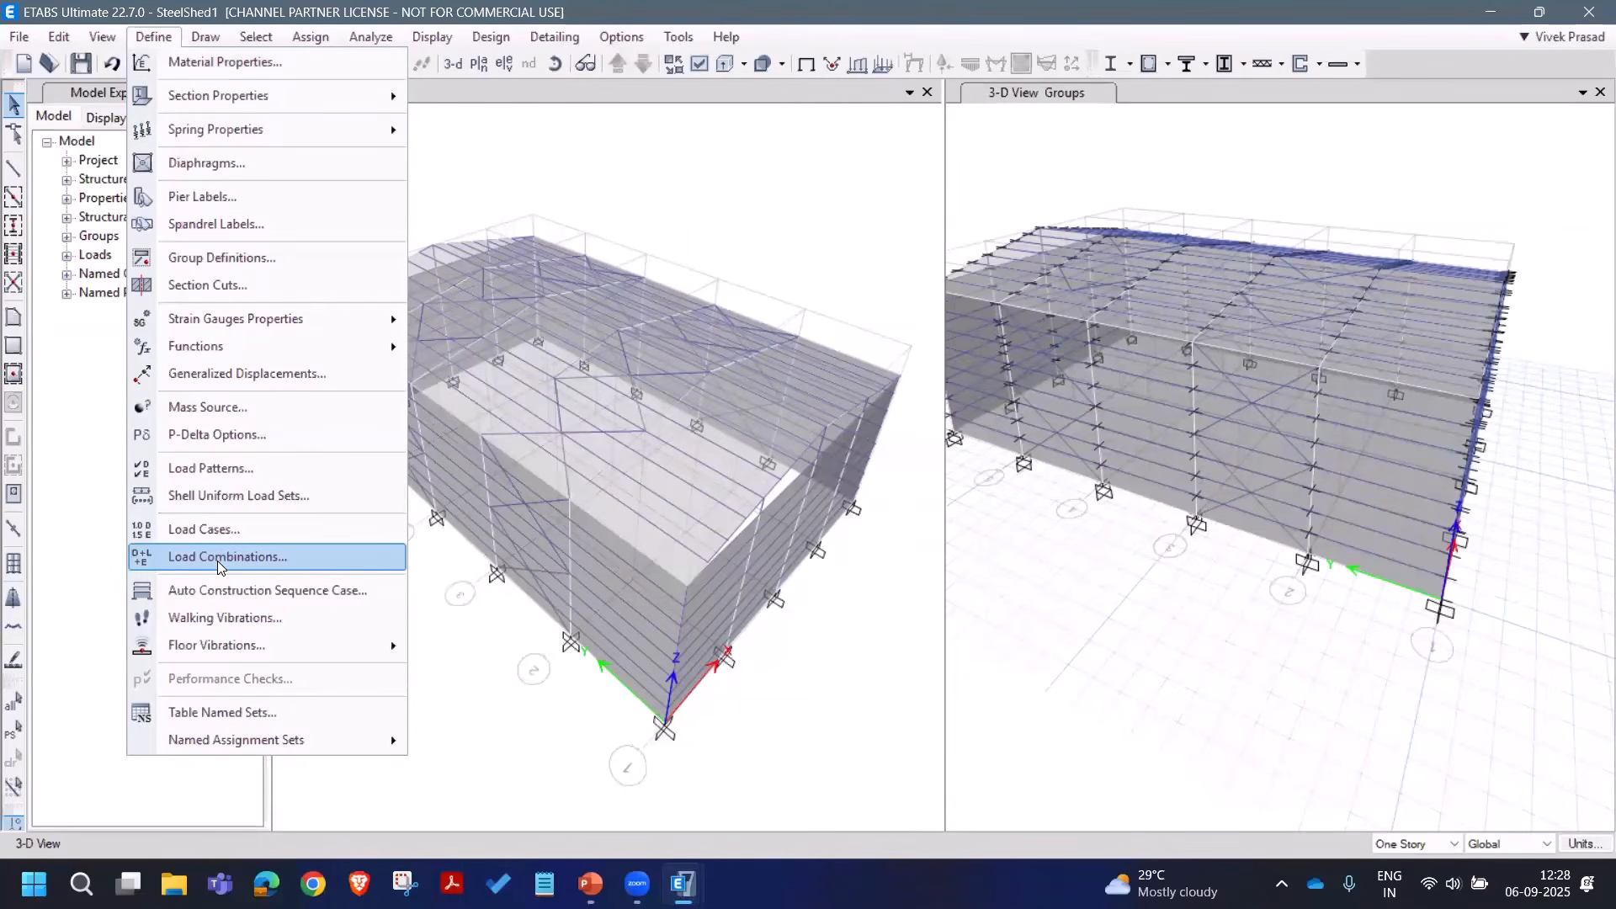
pyautogui.click(219, 559)
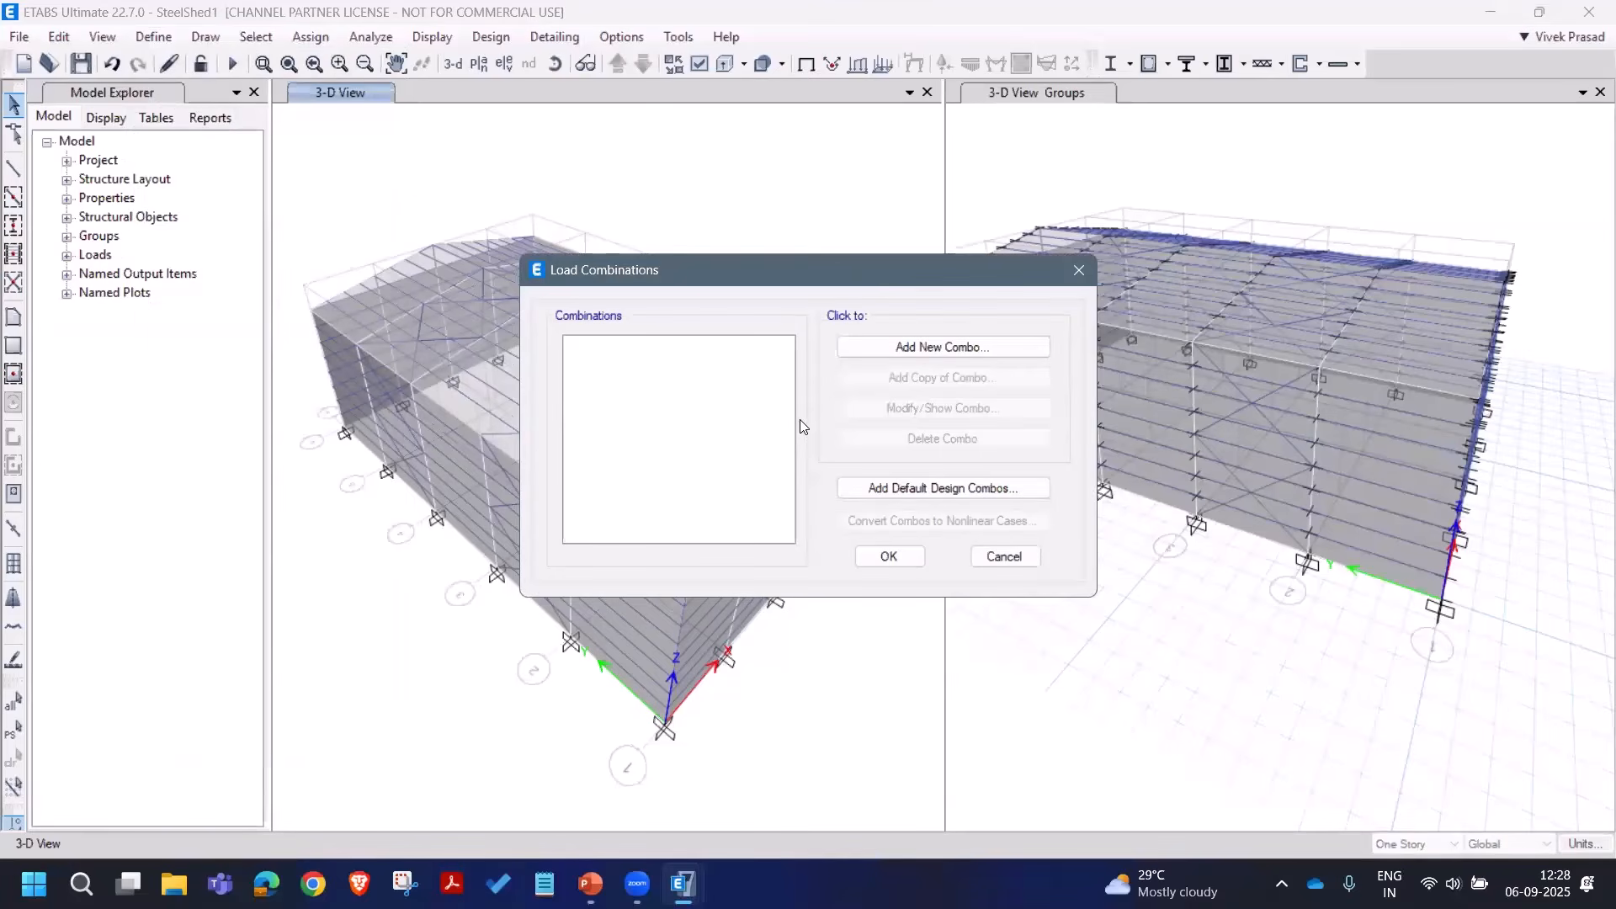
pyautogui.click(932, 486)
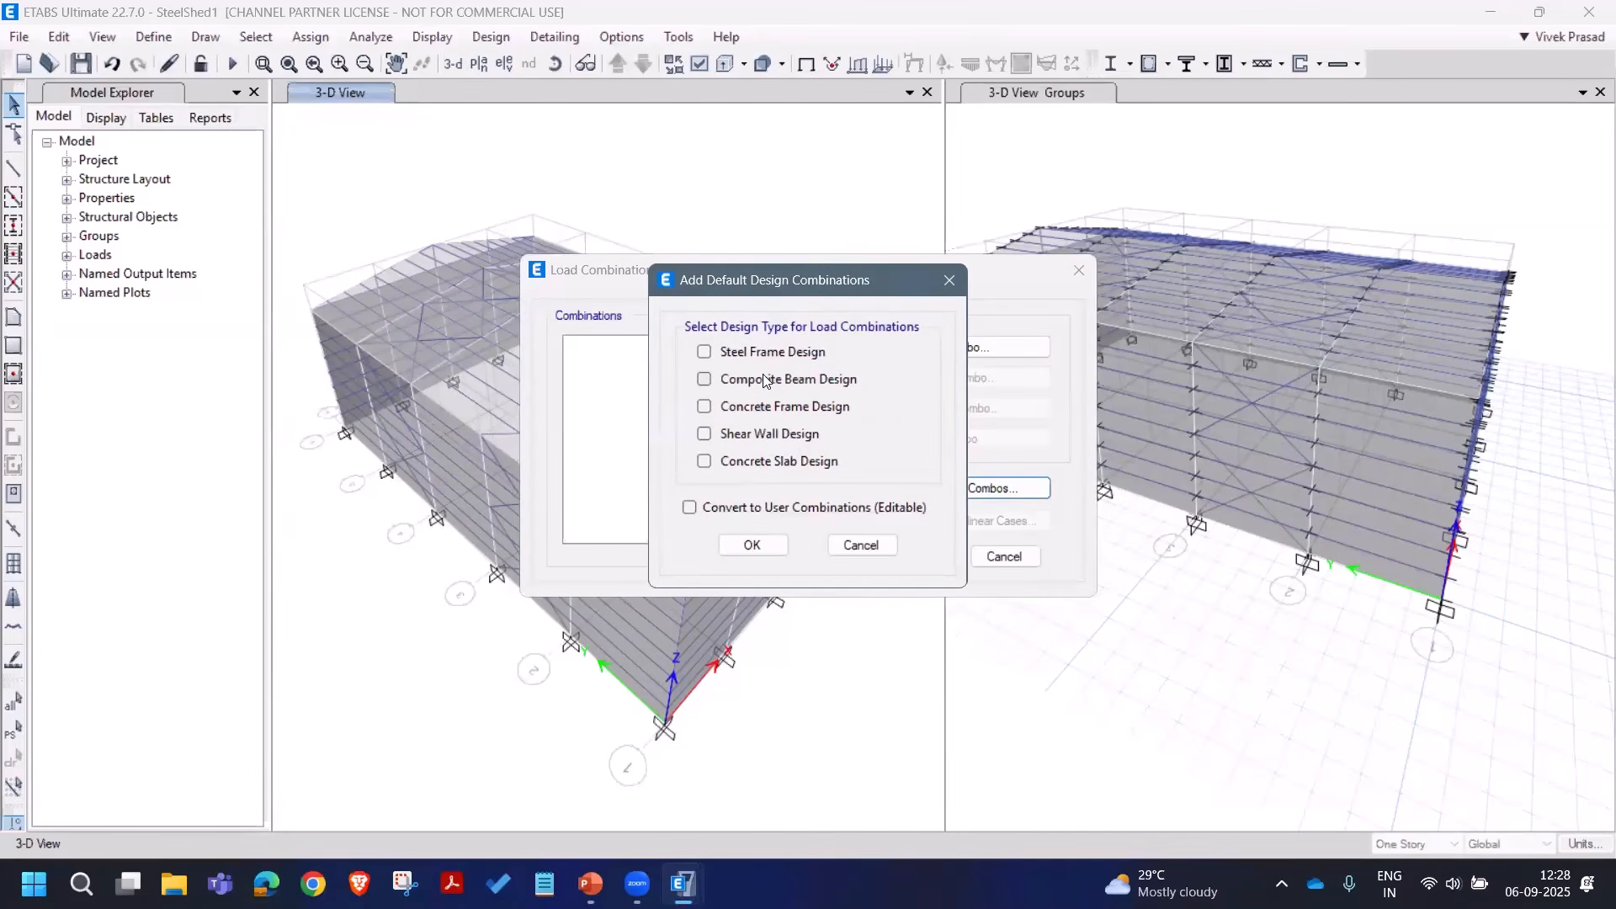
pyautogui.click(765, 353)
pyautogui.click(794, 509)
pyautogui.click(752, 545)
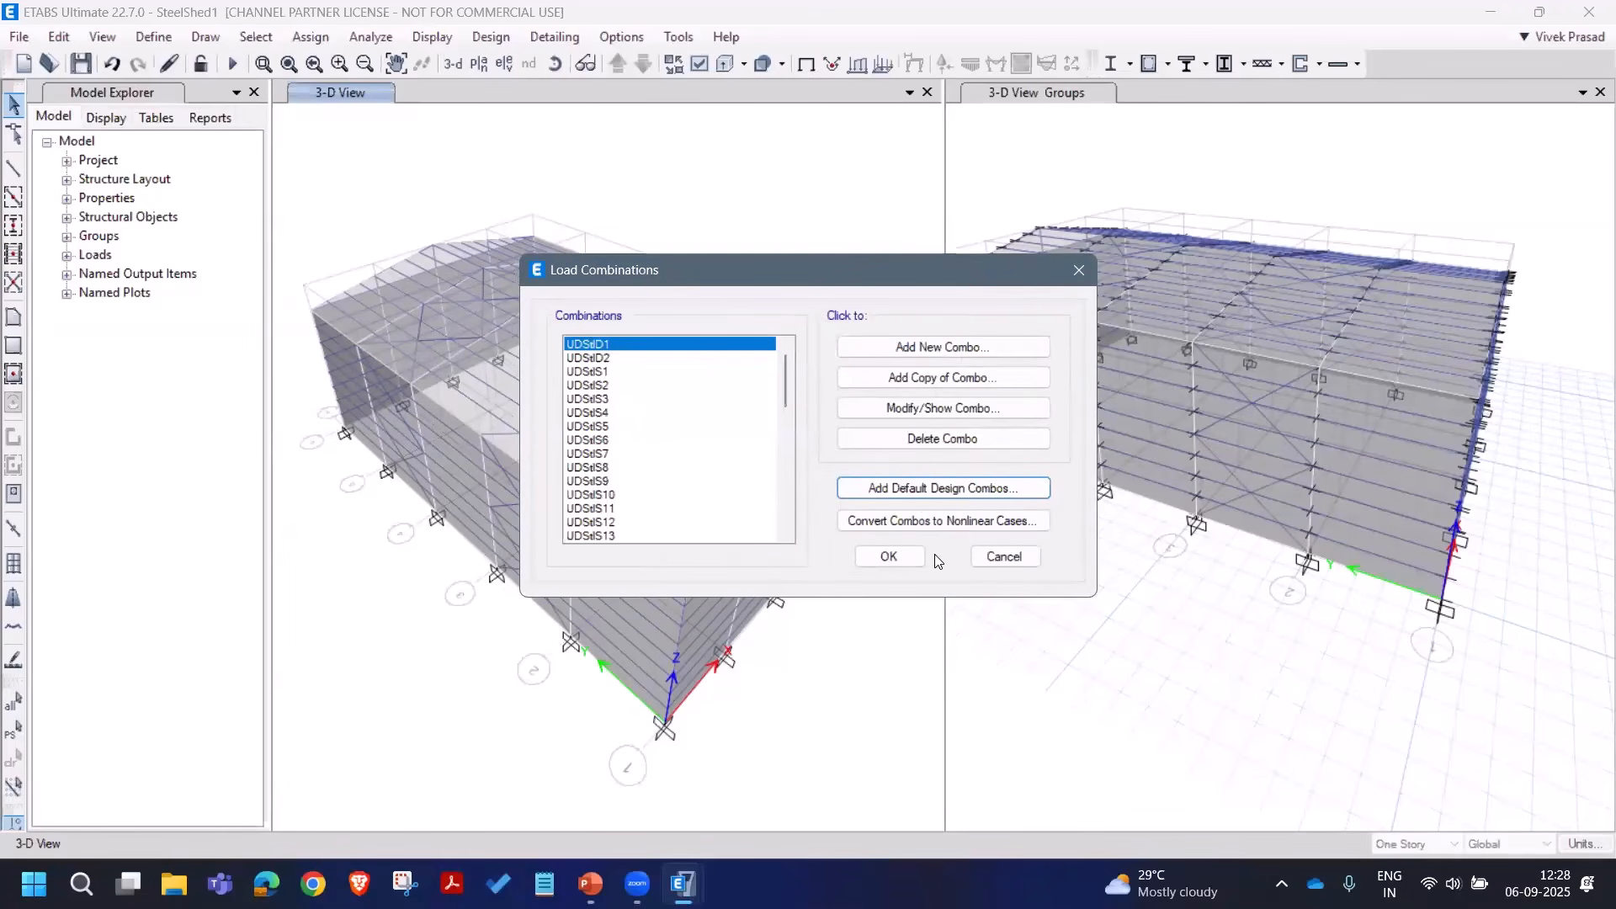
# Step: Inspect the UDStlS3 and UDStlS46 combination definitions, then accept the combinations
pyautogui.click(600, 400)
pyautogui.click(889, 411)
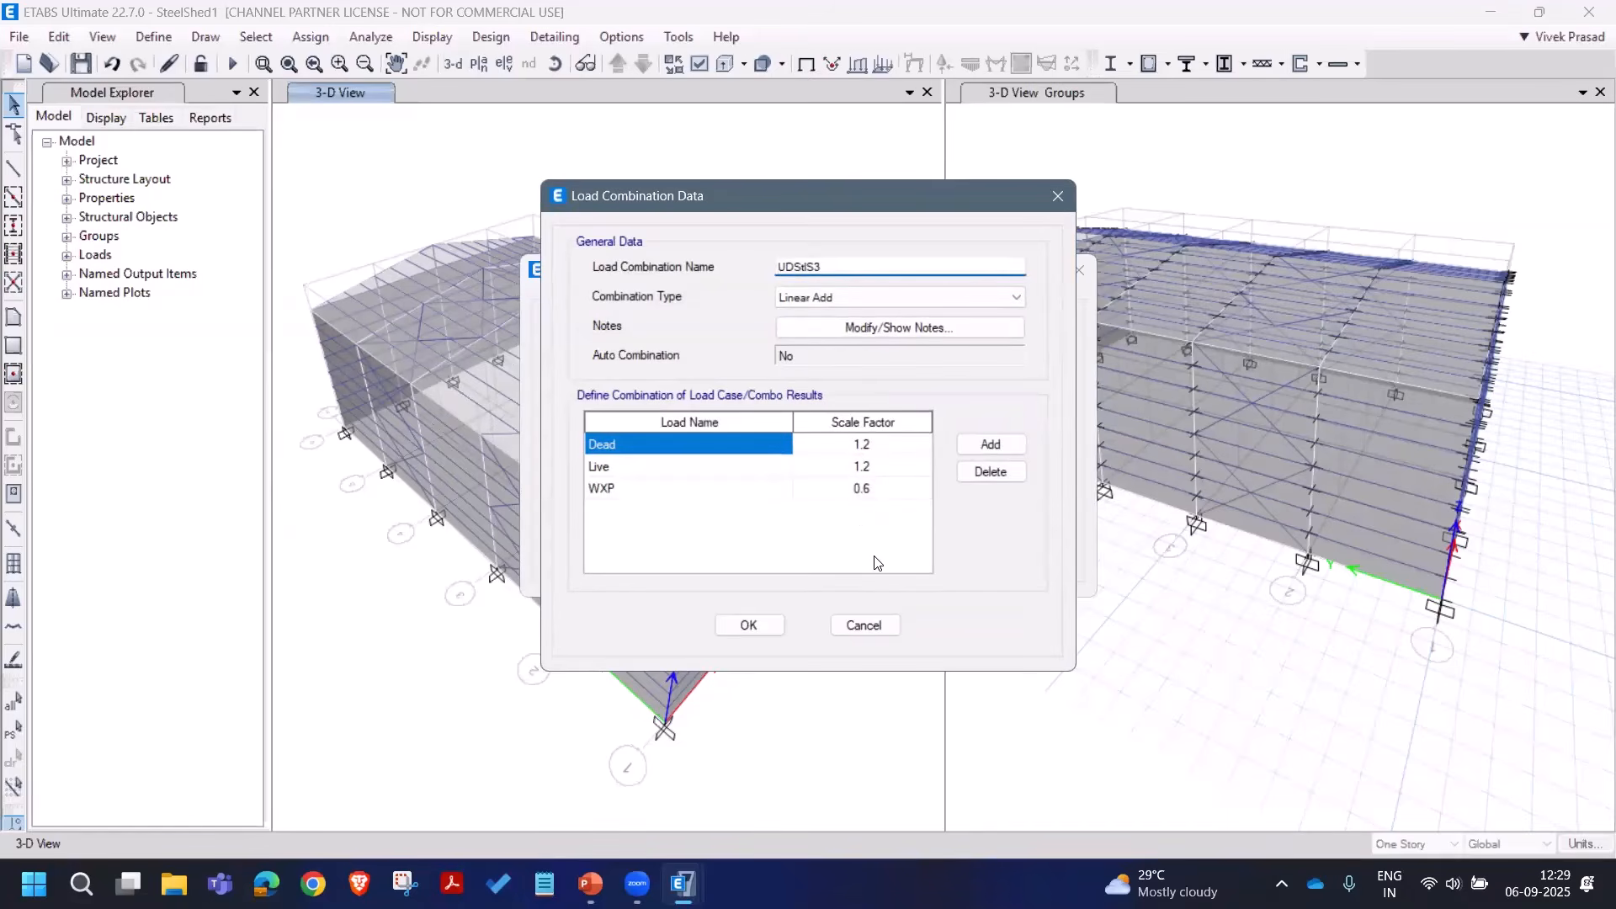
pyautogui.click(865, 624)
pyautogui.scroll(-10, 636, 537)
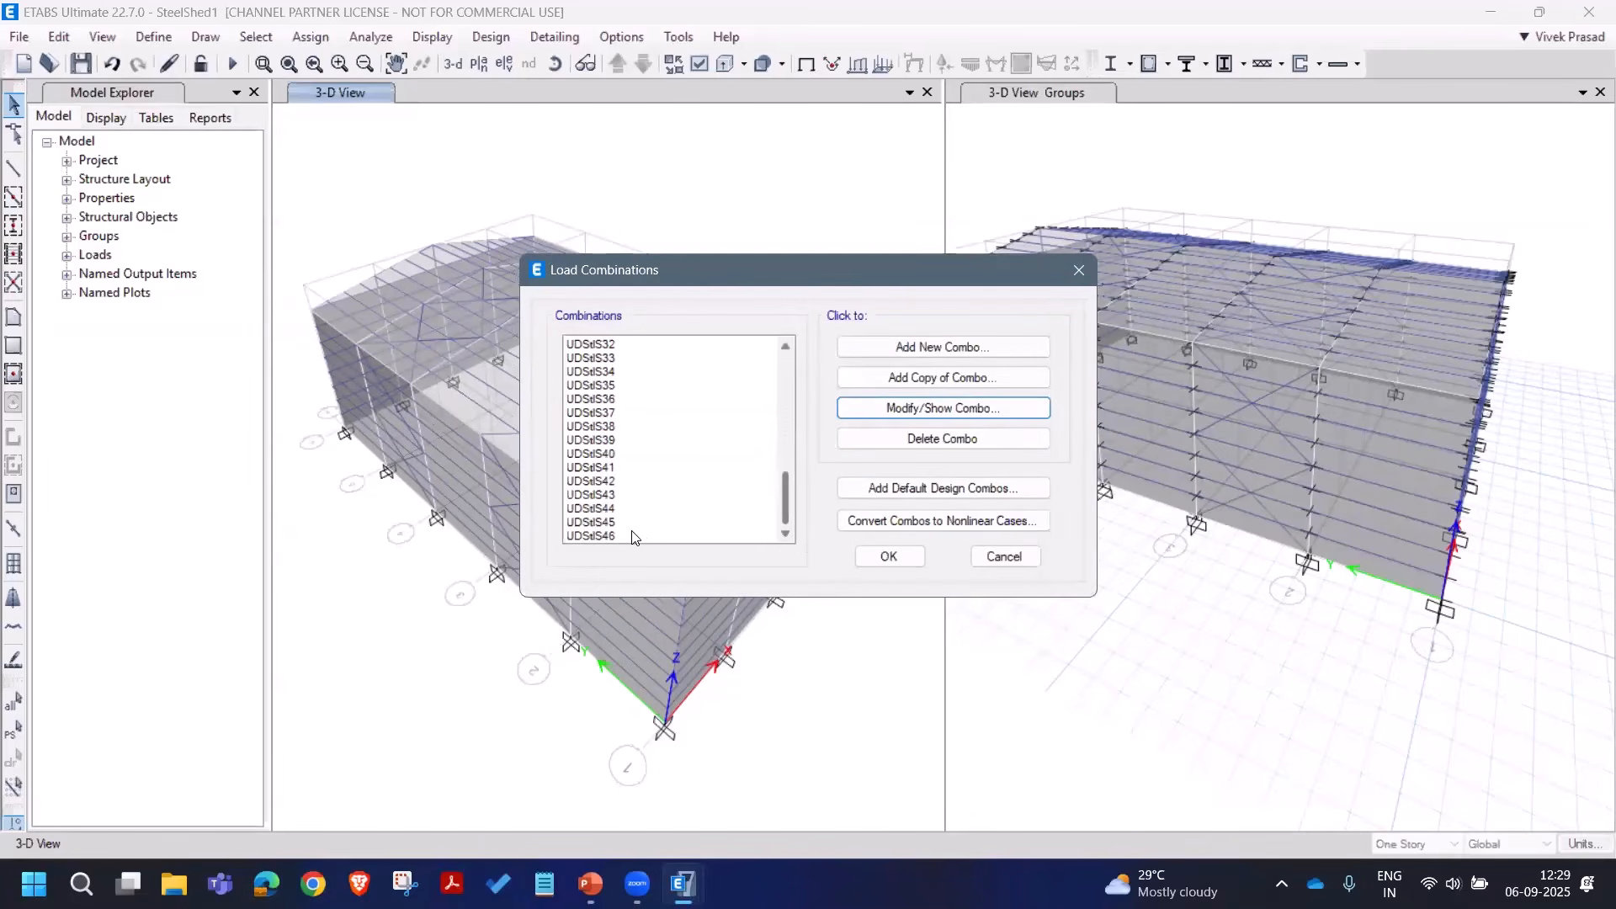
pyautogui.click(635, 536)
pyautogui.click(905, 407)
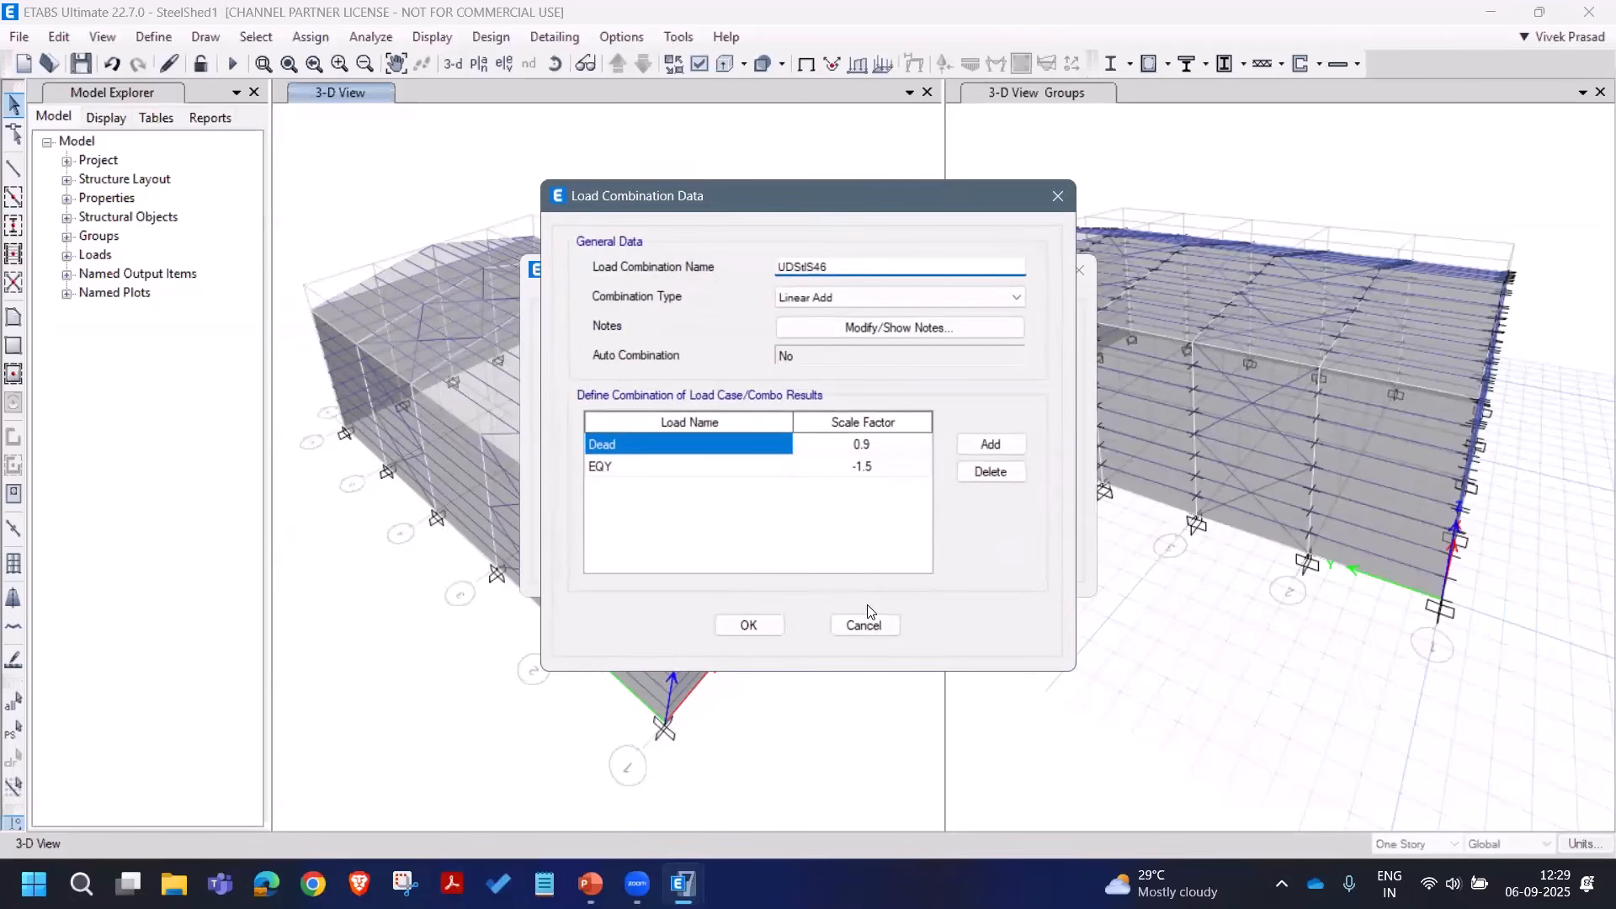
pyautogui.click(865, 625)
pyautogui.click(892, 553)
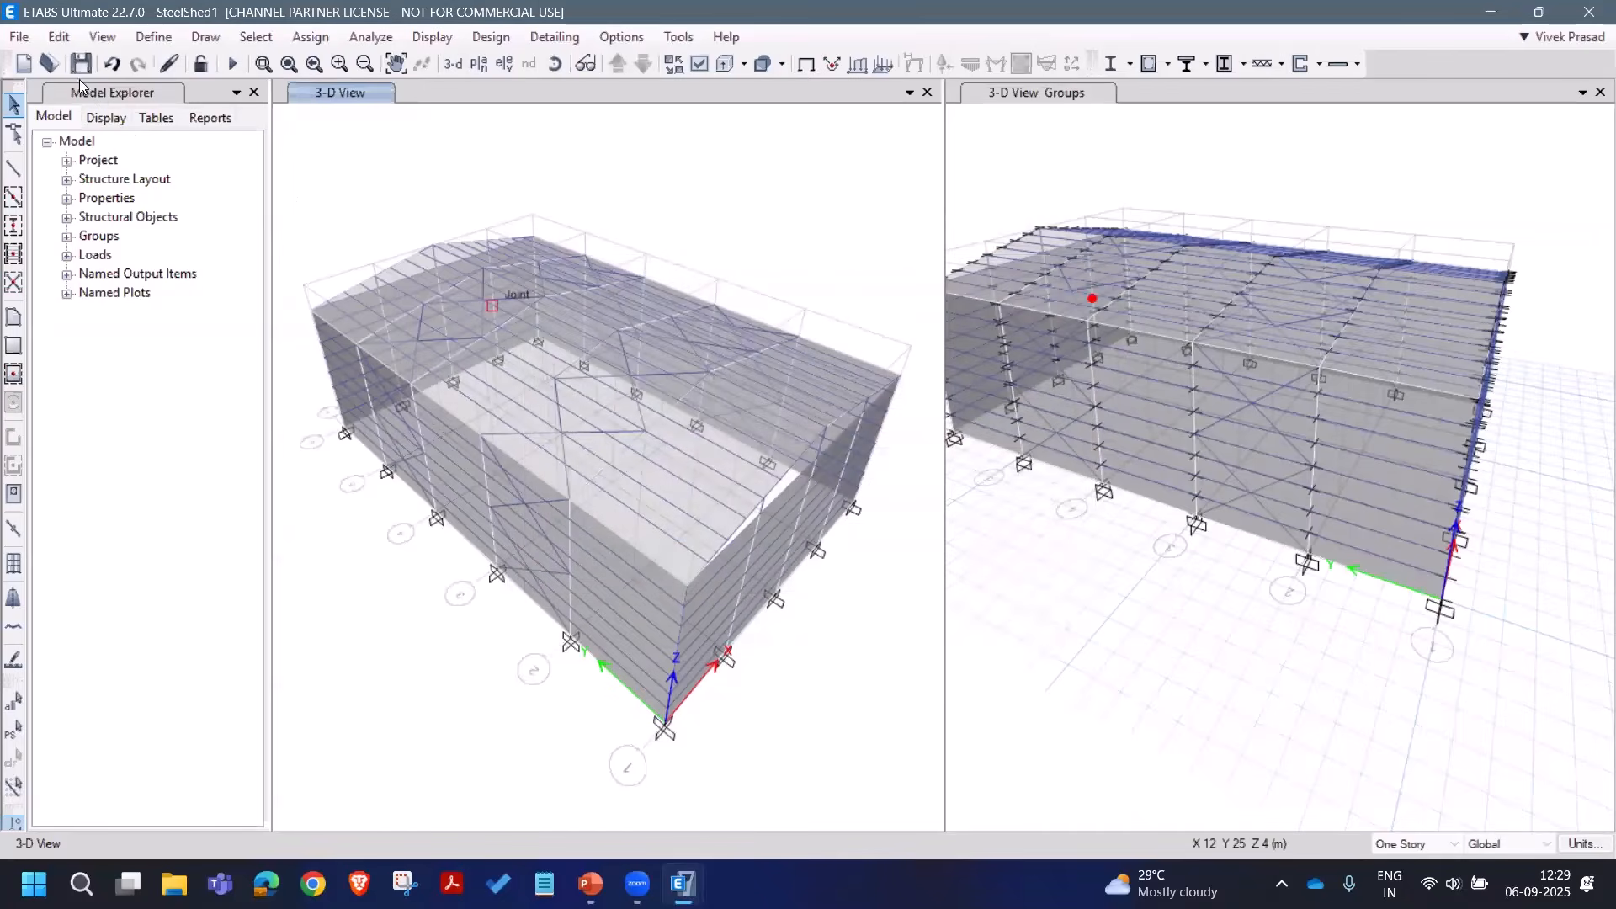
# Step: Change the Dead load case to Nonlinear Staged Construction and add Stage1
pyautogui.click(153, 37)
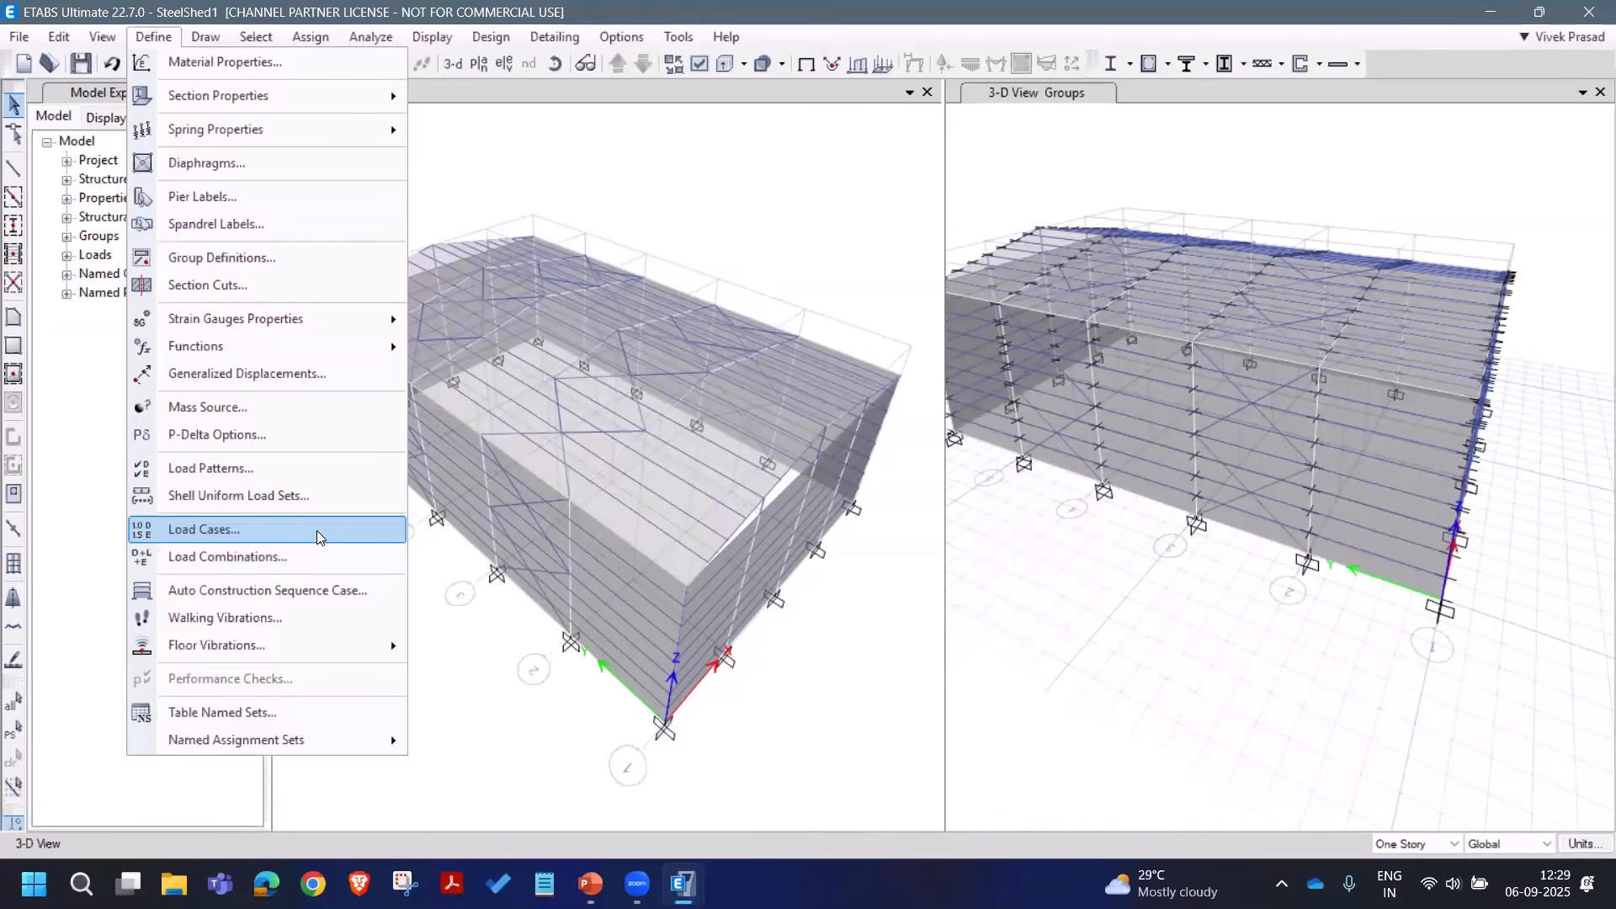
pyautogui.click(318, 537)
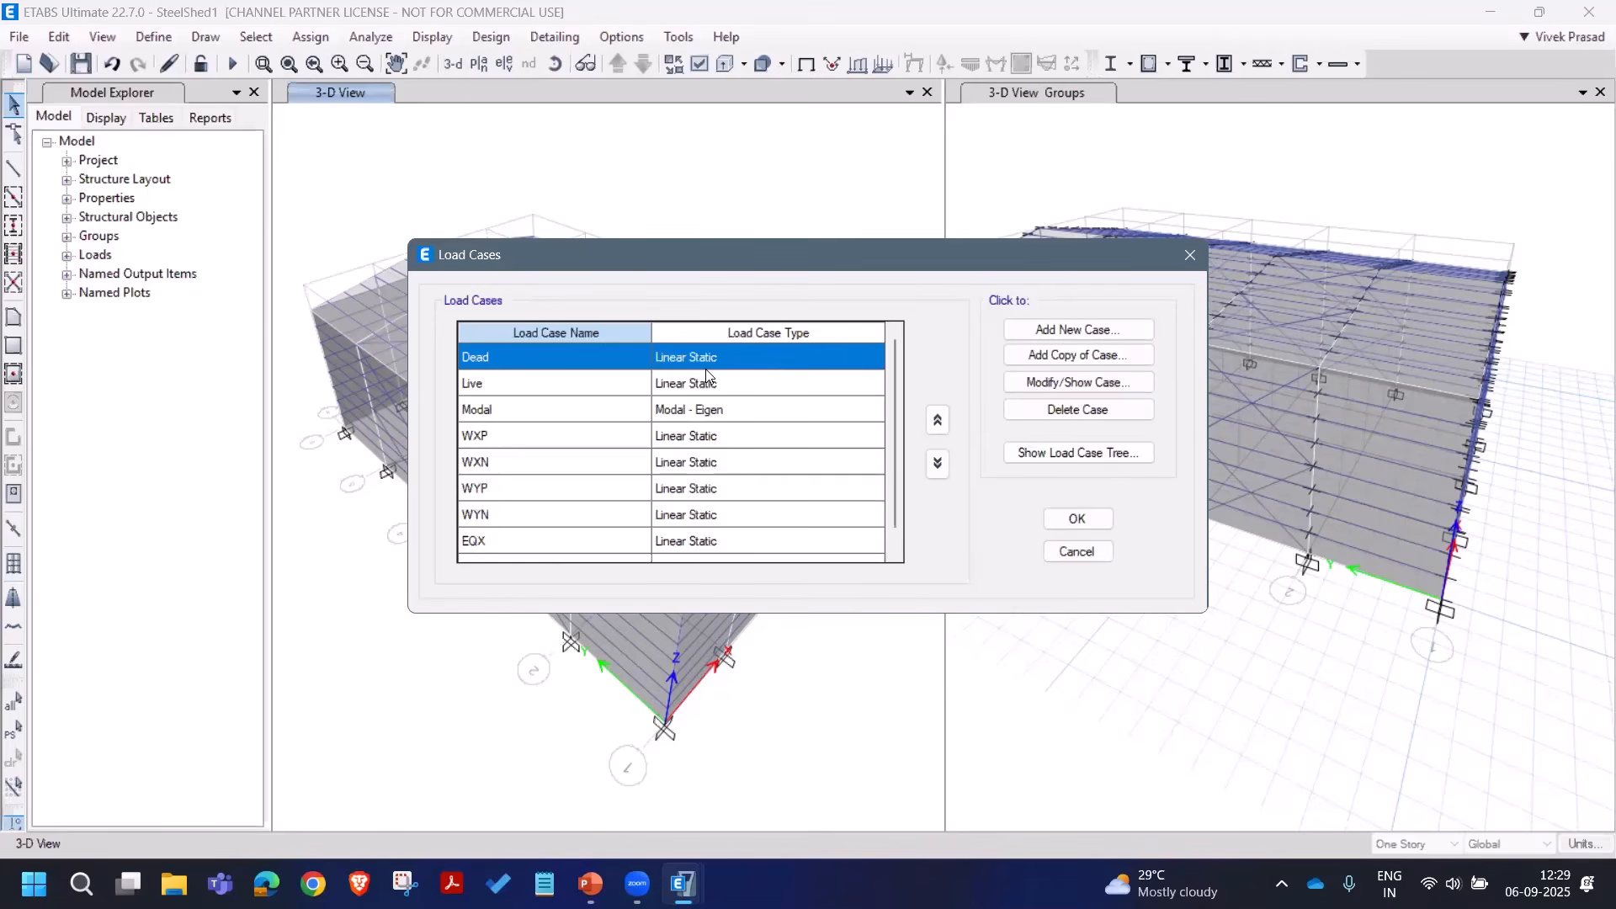
pyautogui.click(1095, 383)
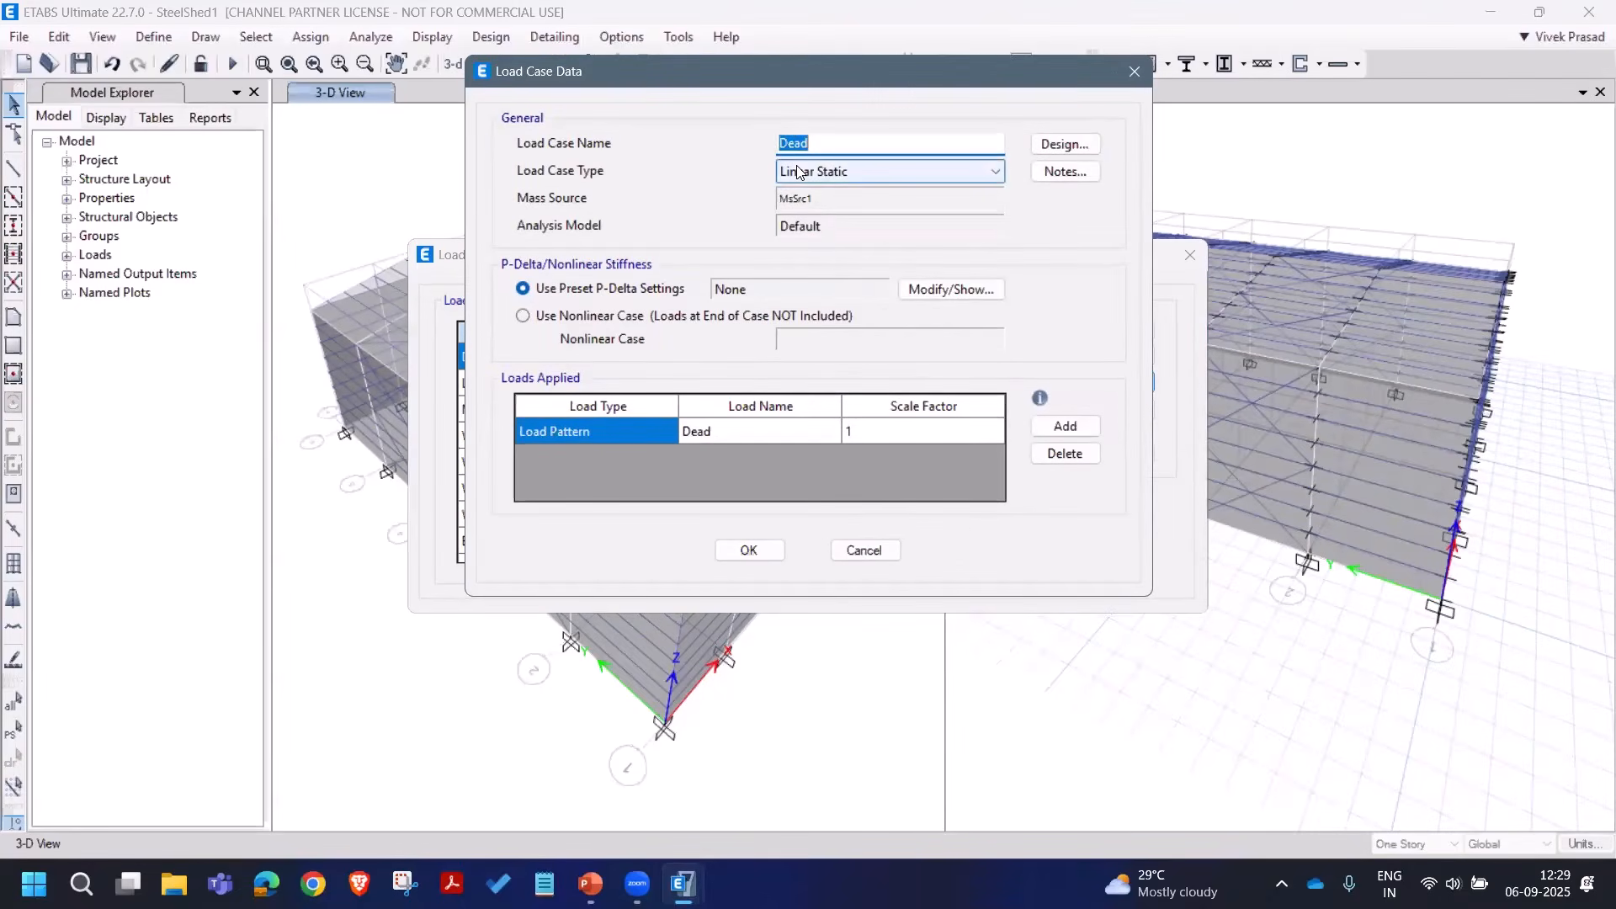
pyautogui.click(810, 174)
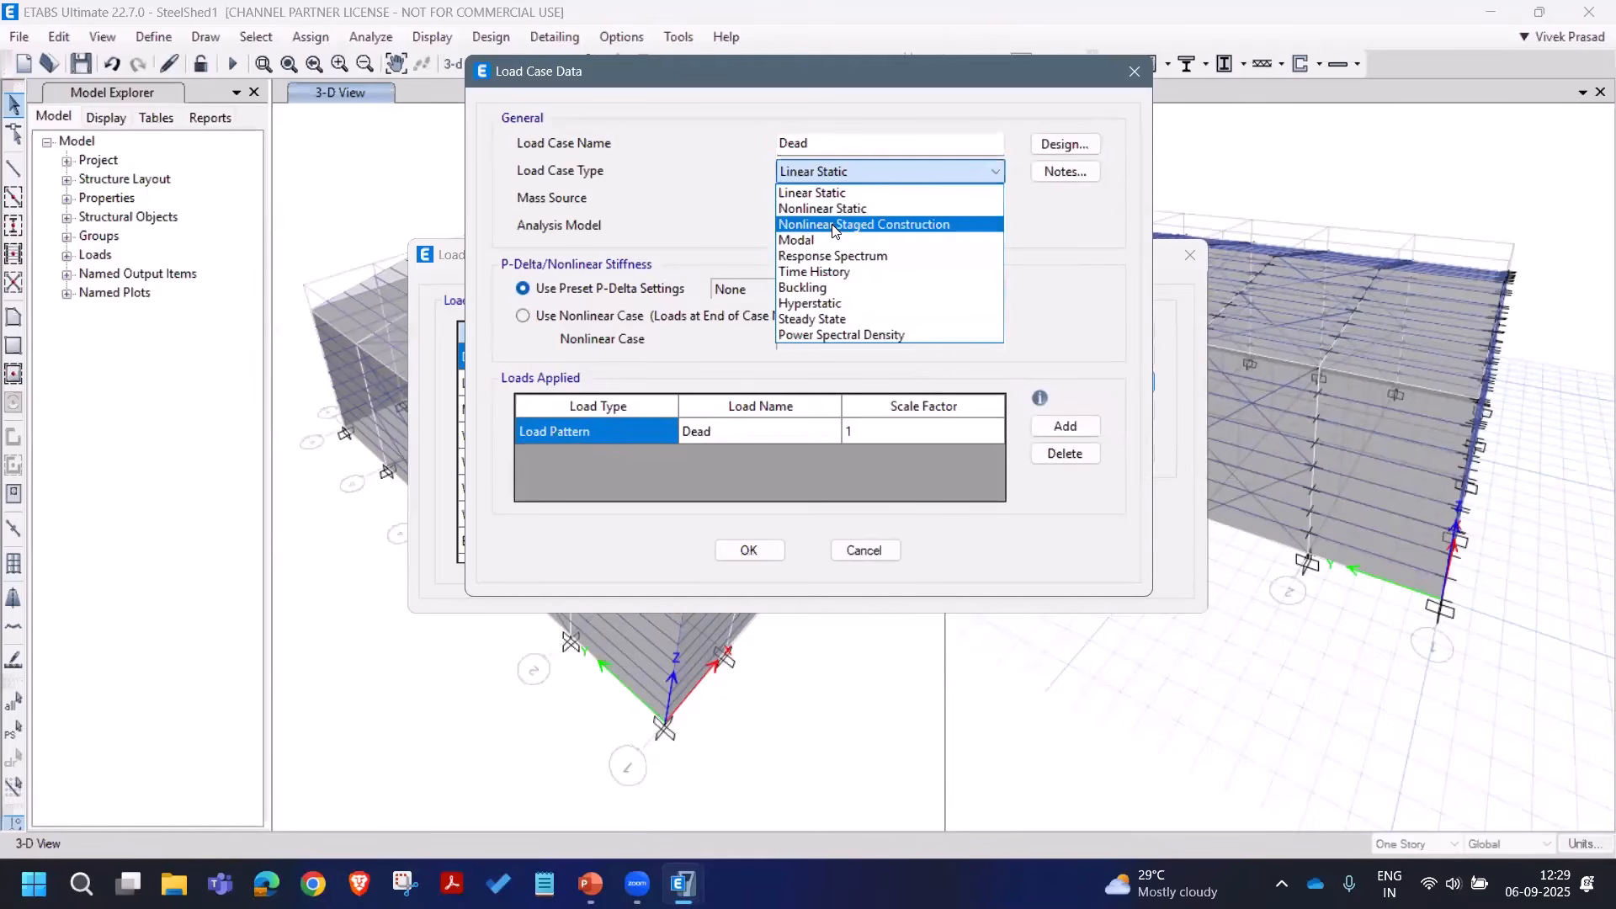
pyautogui.click(836, 225)
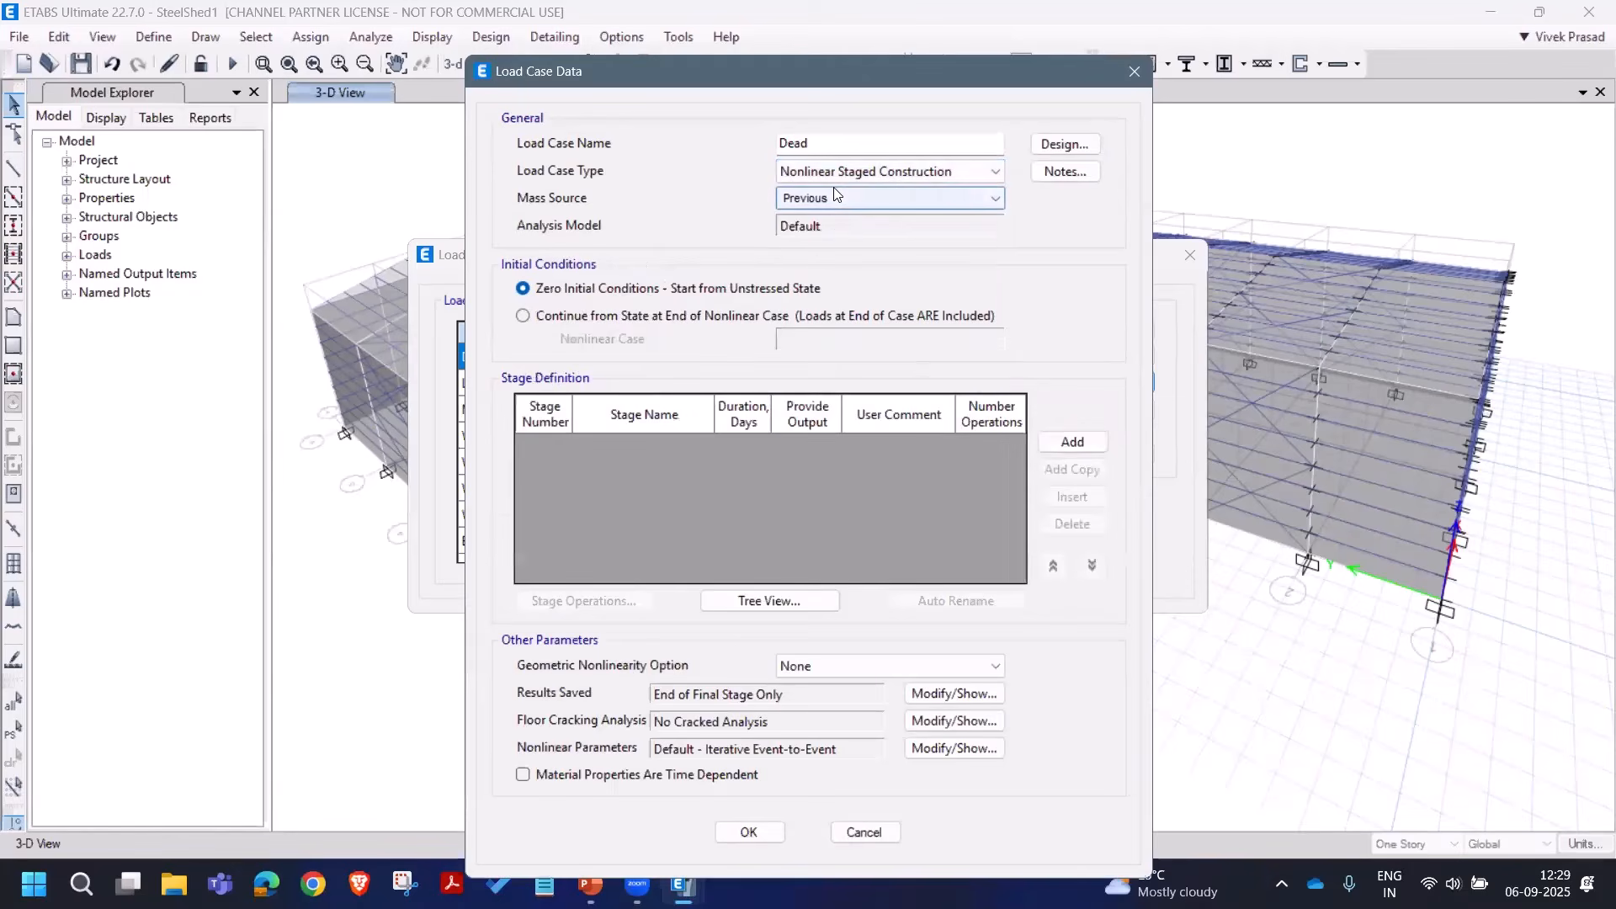
pyautogui.click(1062, 444)
# Step: Give Stage1 operations: add all structure, remove braces_All, load the Dead pattern
pyautogui.click(627, 604)
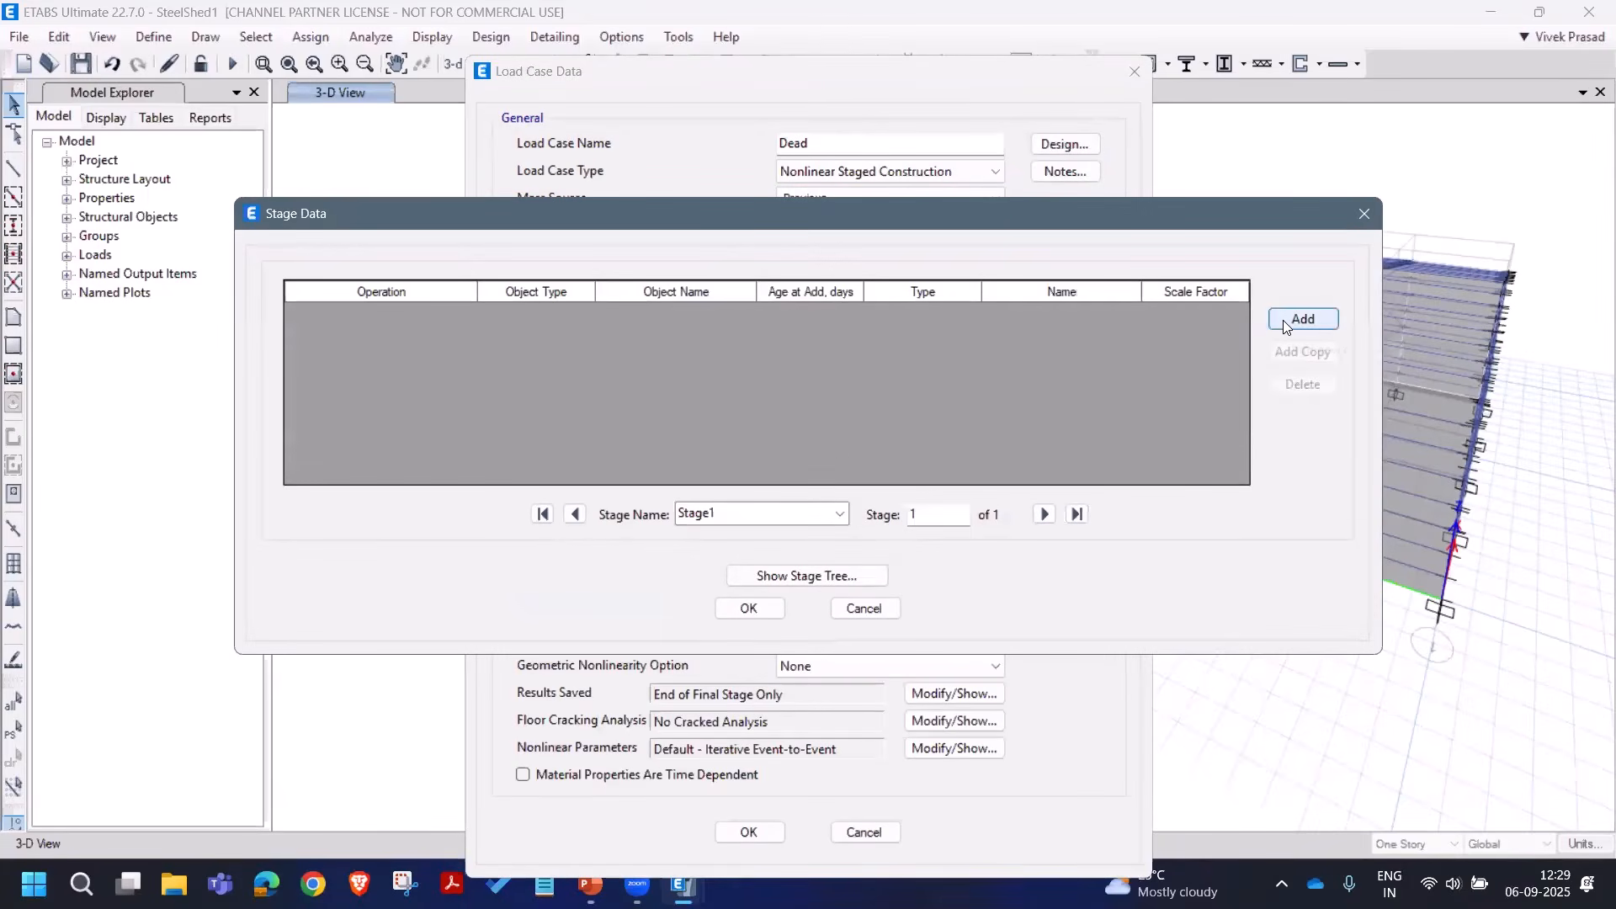
pyautogui.click(1283, 320)
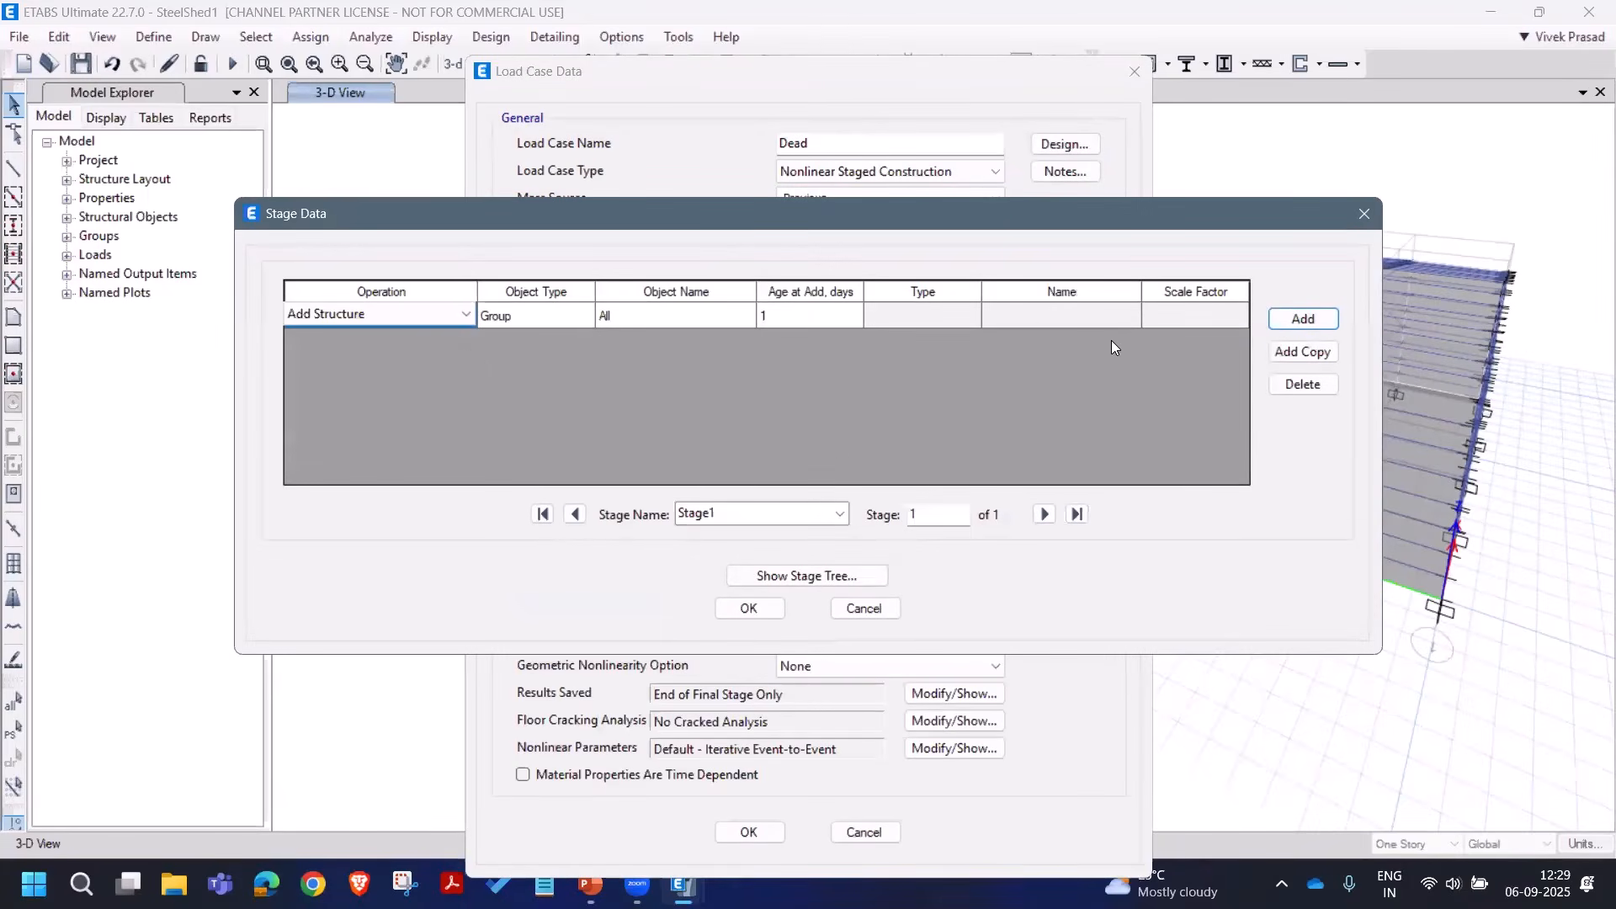
pyautogui.click(1296, 319)
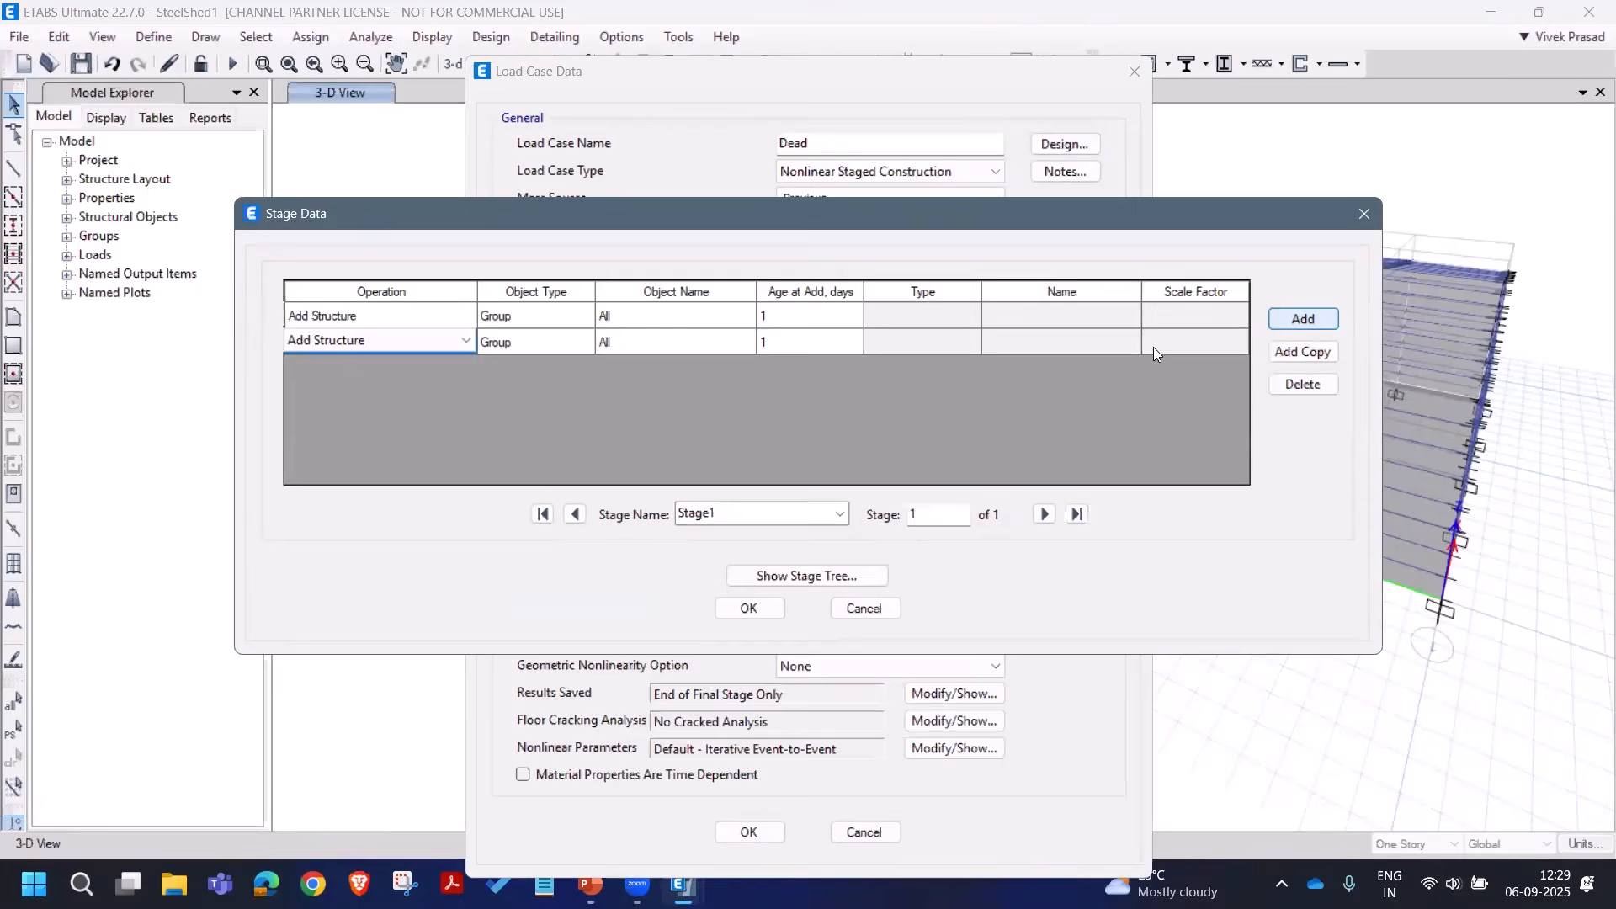
pyautogui.click(428, 343)
pyautogui.click(442, 376)
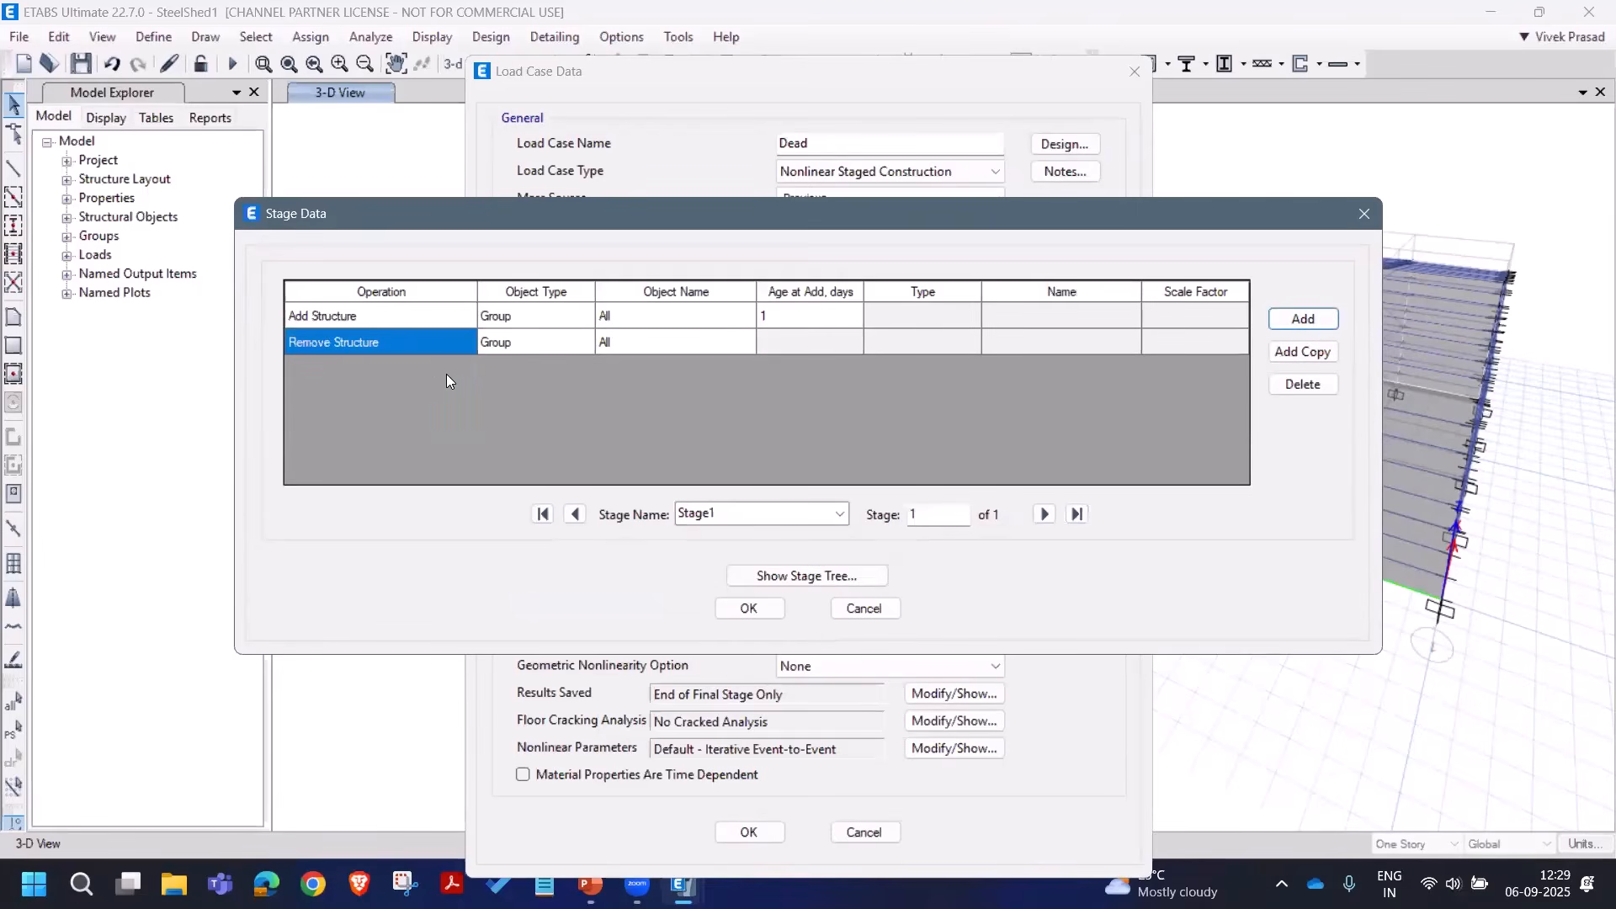
pyautogui.click(675, 344)
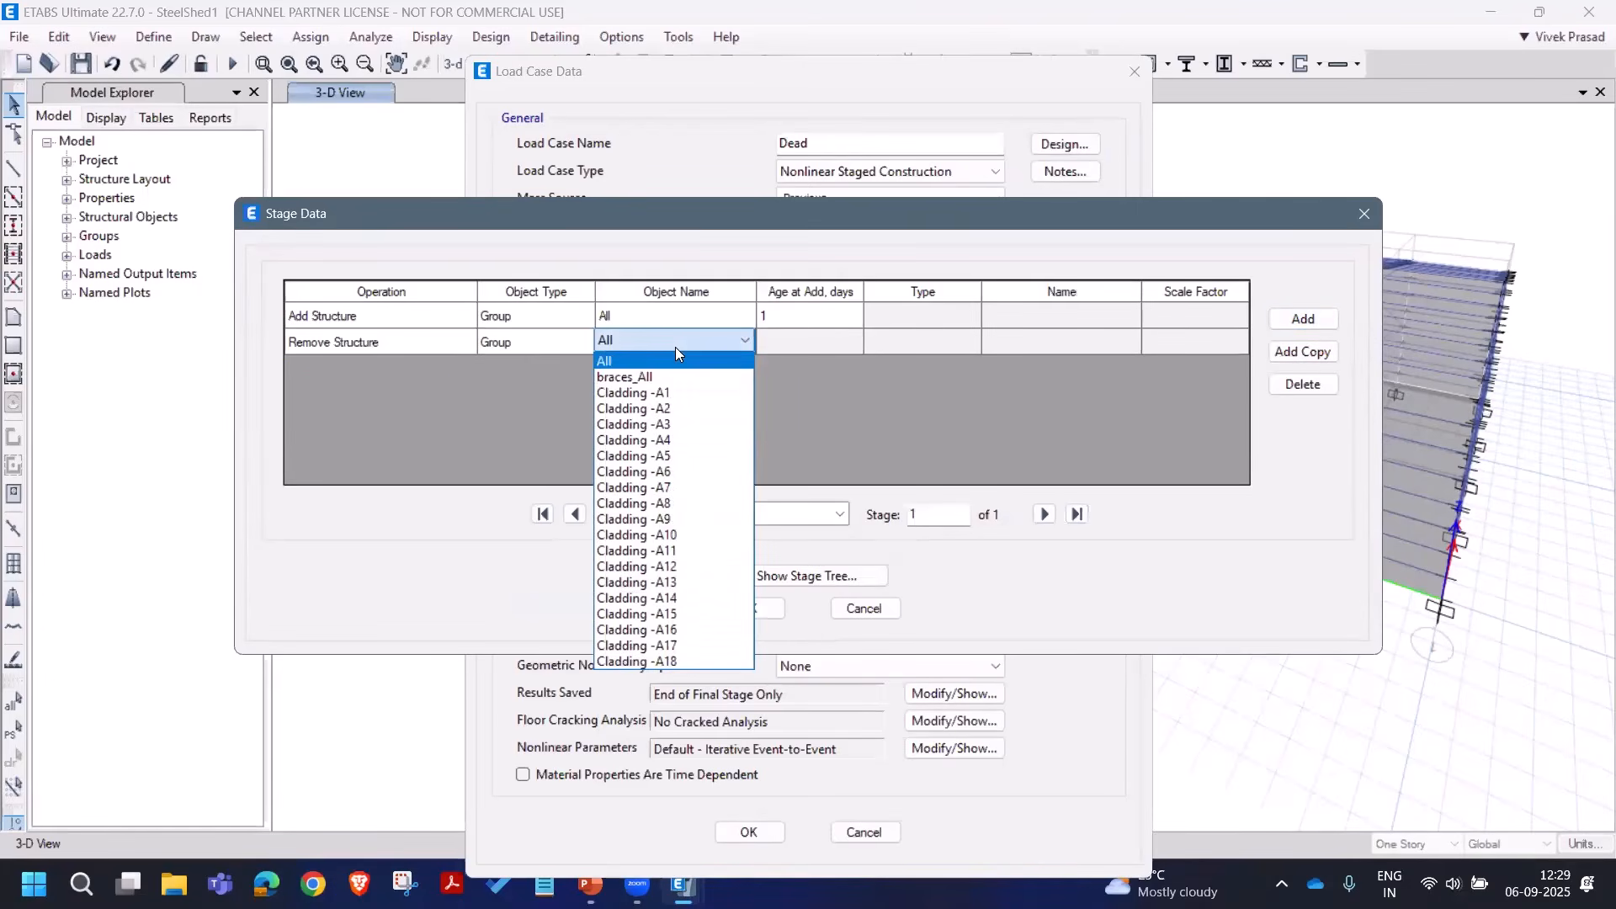
pyautogui.click(644, 377)
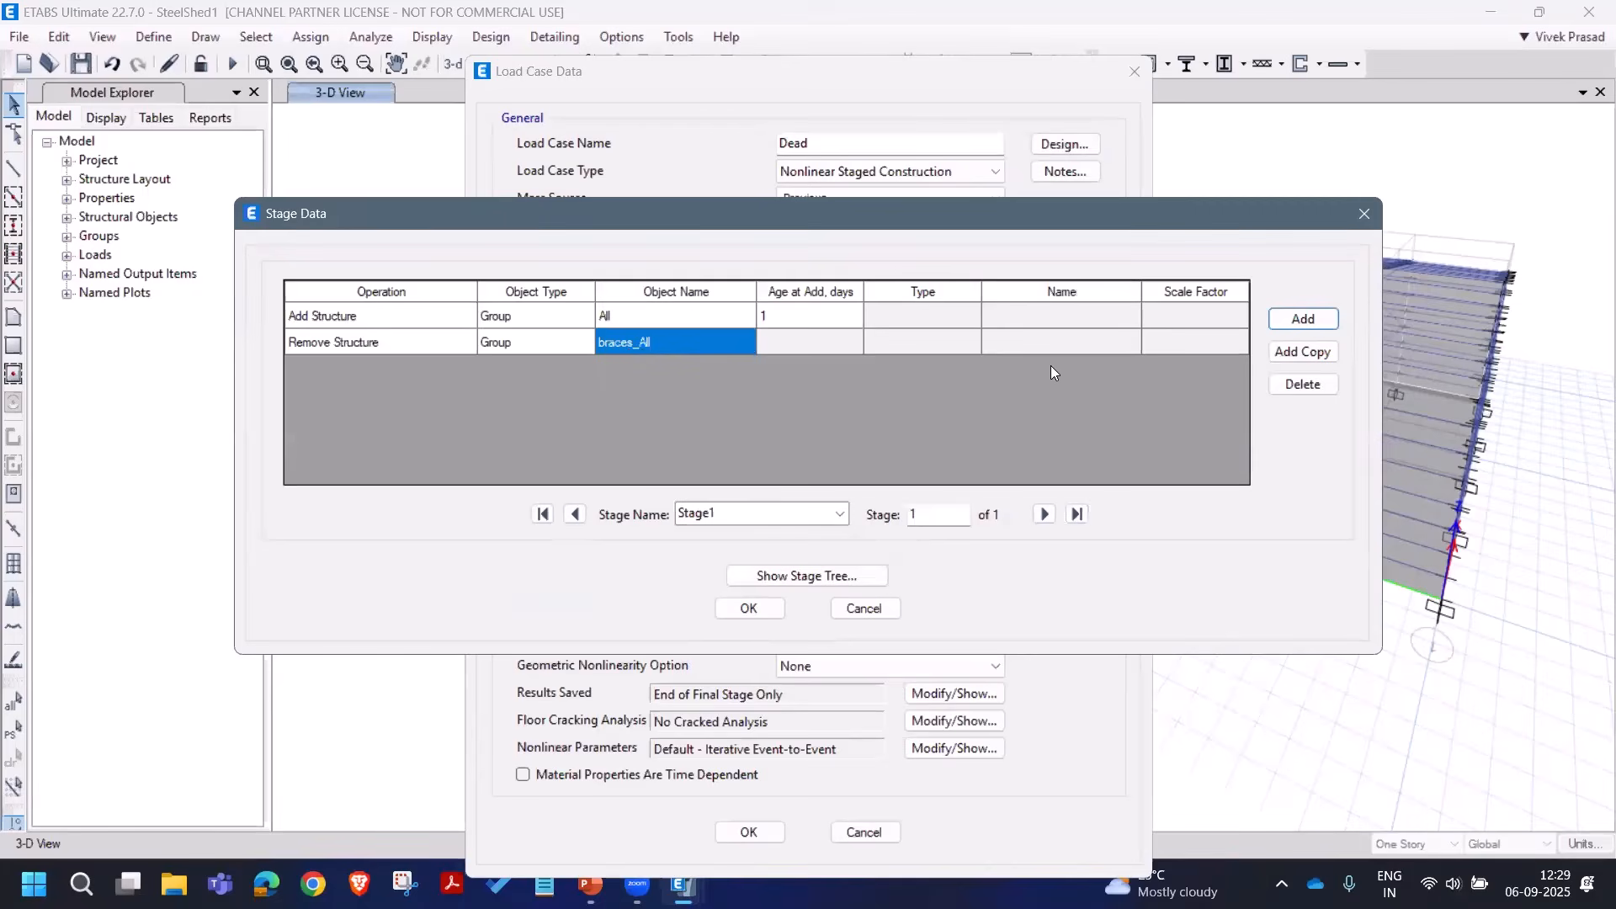
pyautogui.click(1303, 319)
pyautogui.click(439, 370)
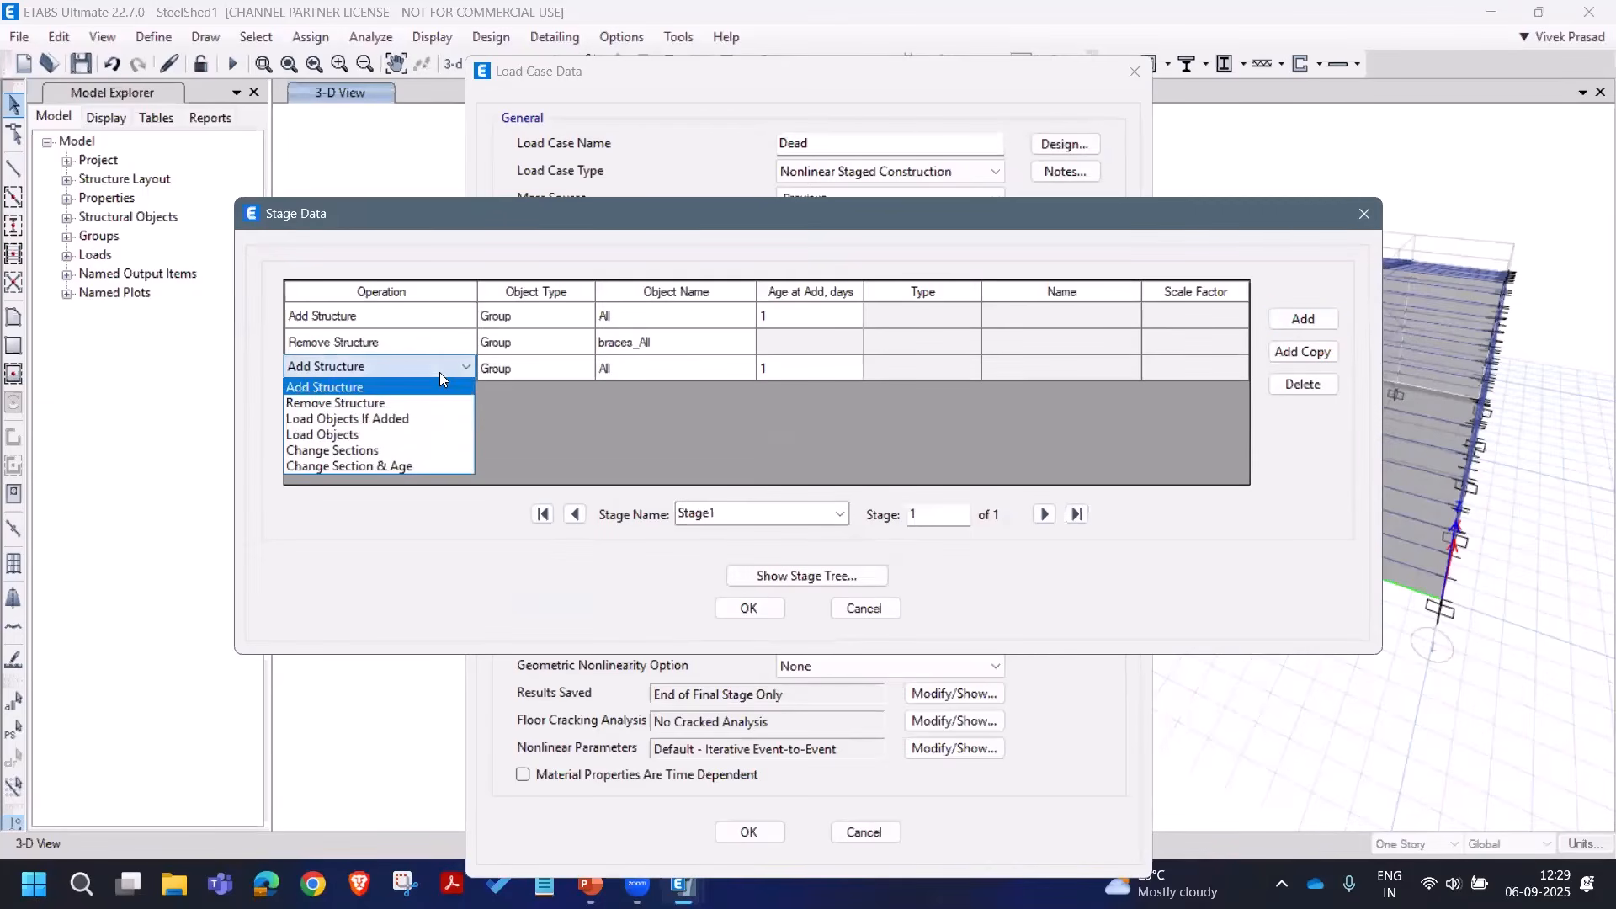
pyautogui.click(443, 435)
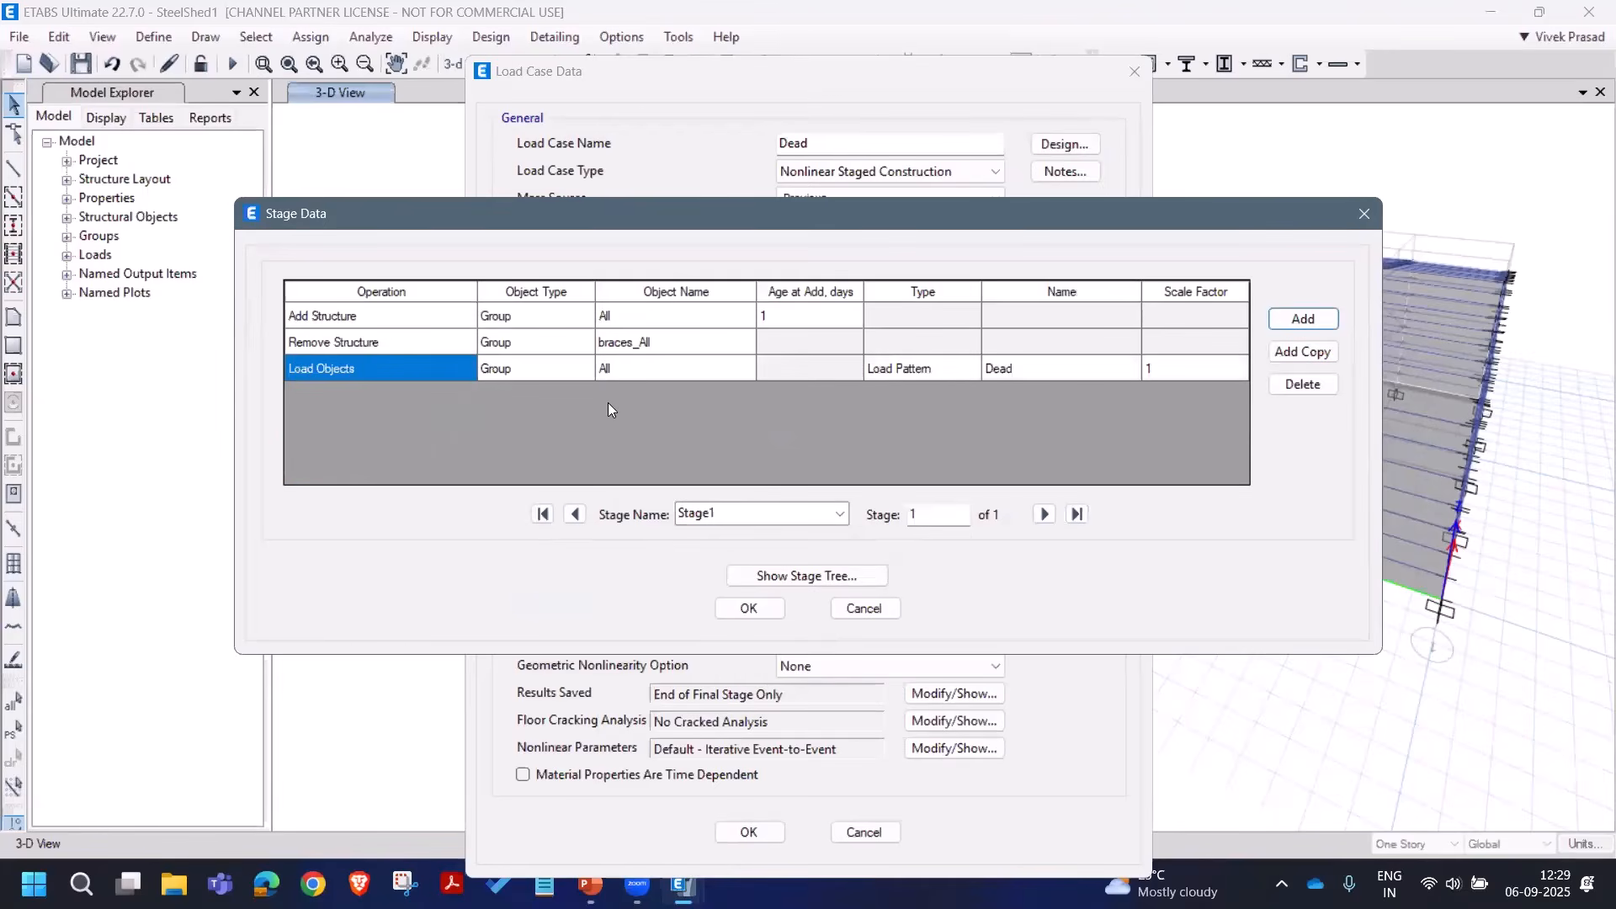
pyautogui.click(734, 611)
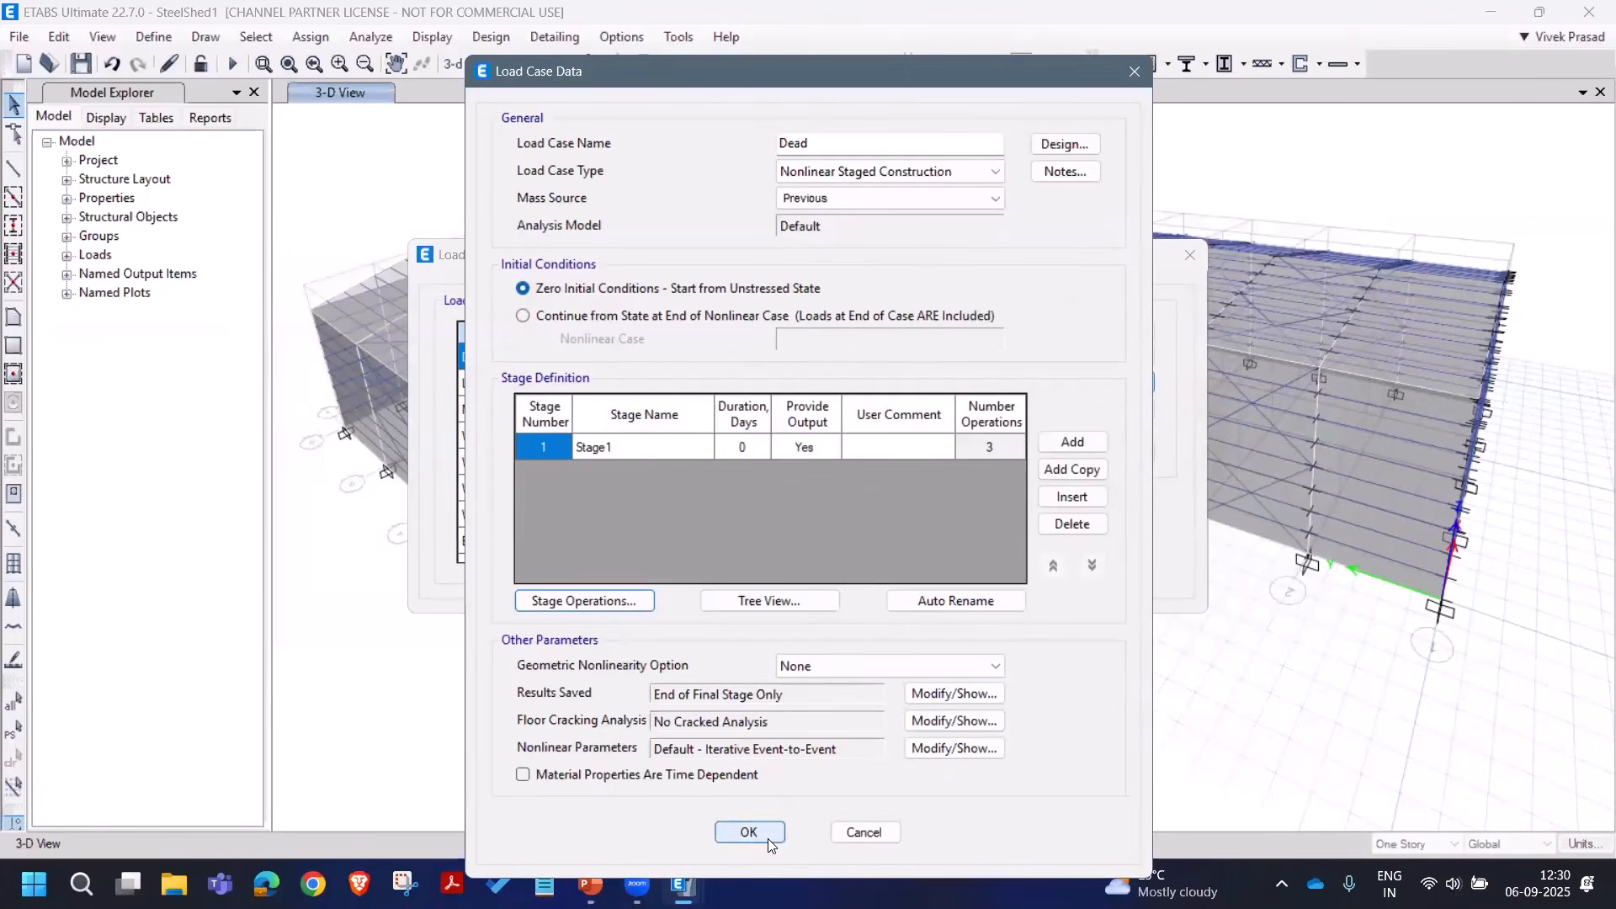
pyautogui.click(768, 838)
# Step: Change the Live load case to Nonlinear Staged Construction and add Stage1
pyautogui.click(724, 386)
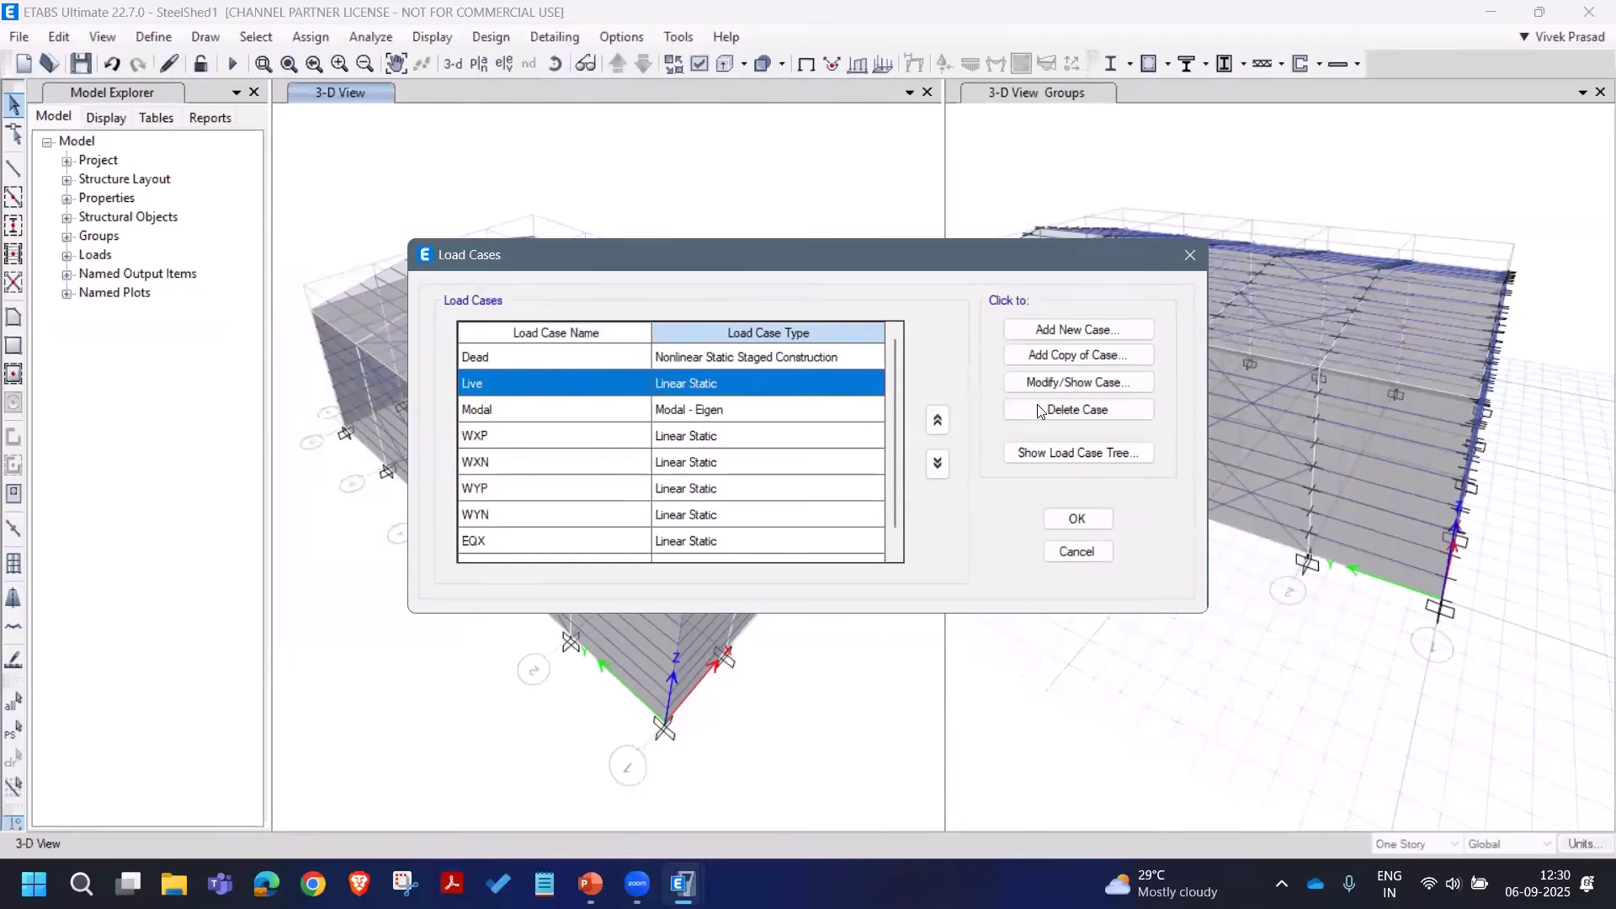
pyautogui.click(1073, 382)
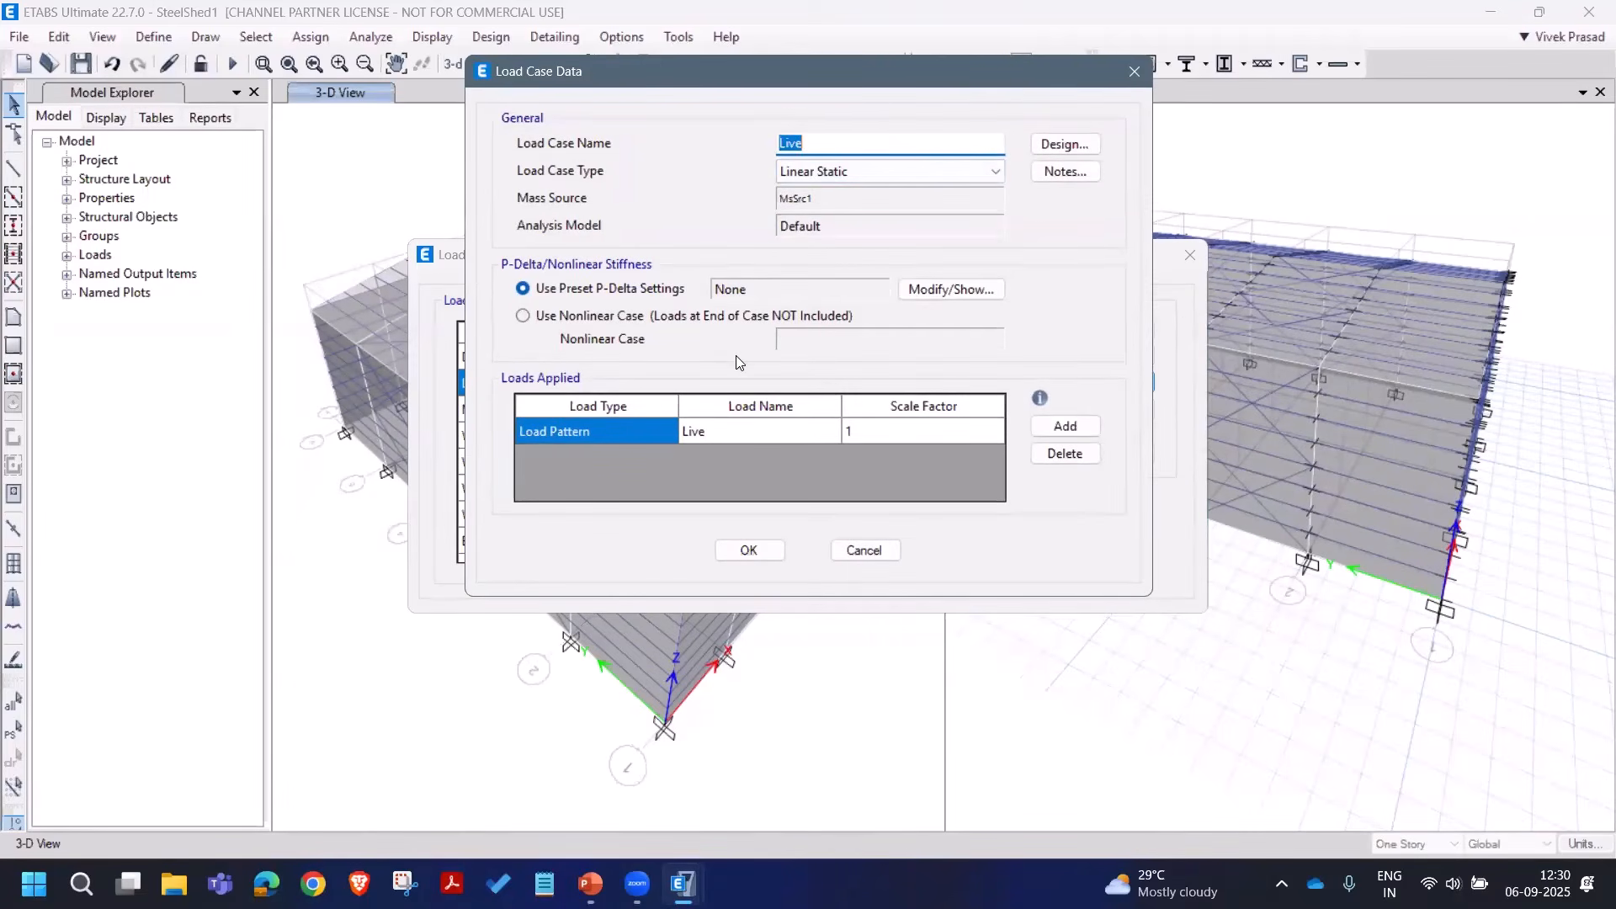
pyautogui.click(838, 174)
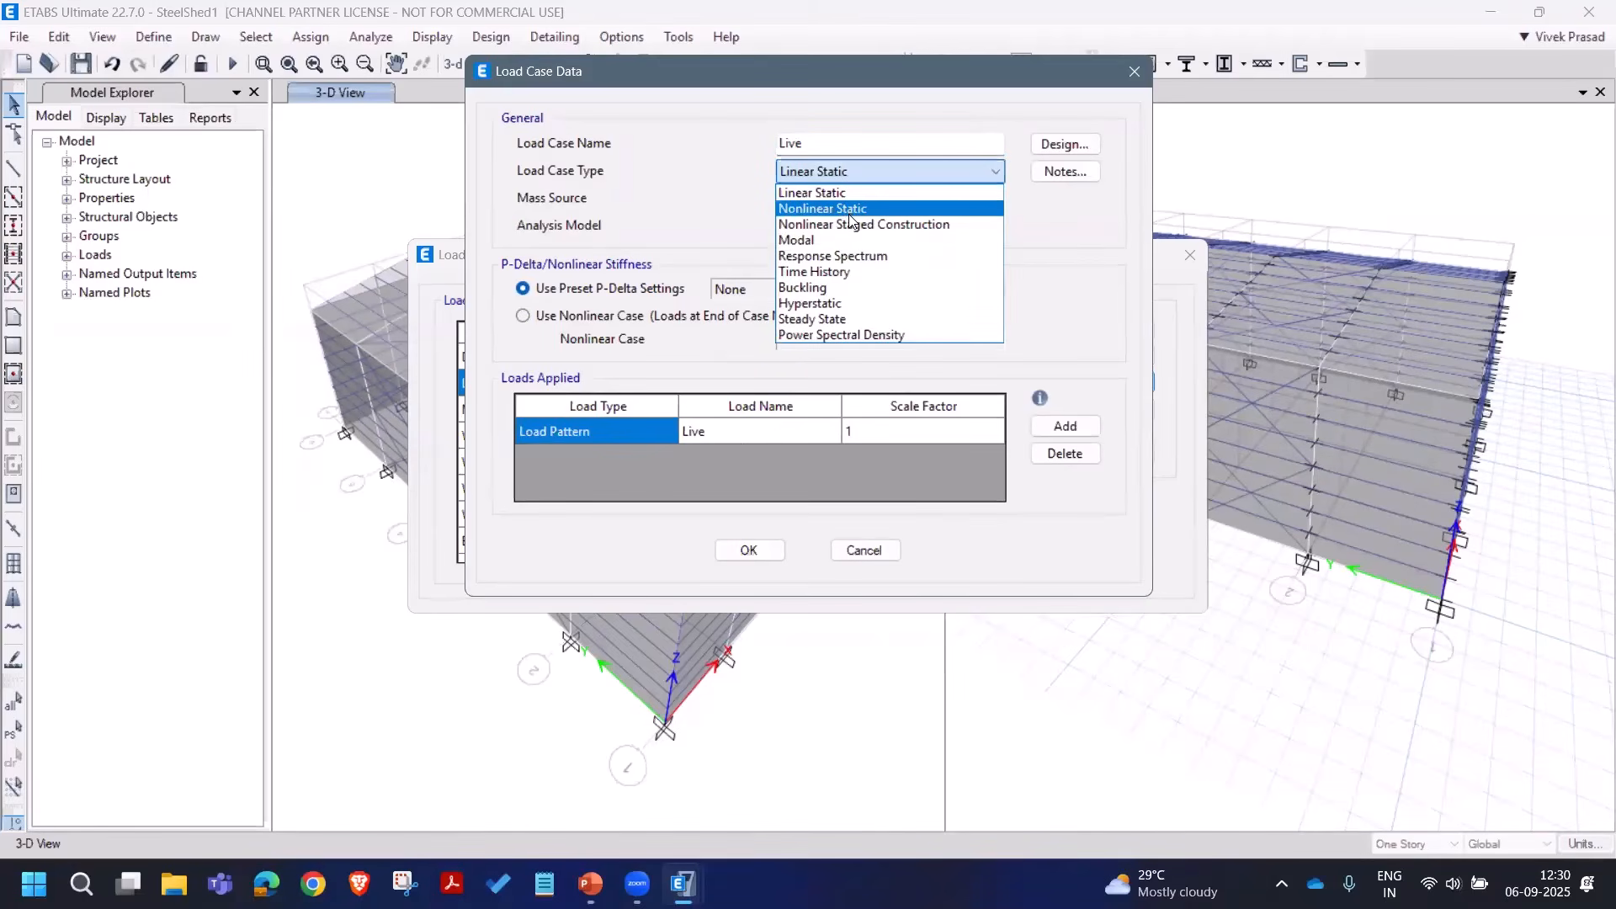
pyautogui.click(850, 223)
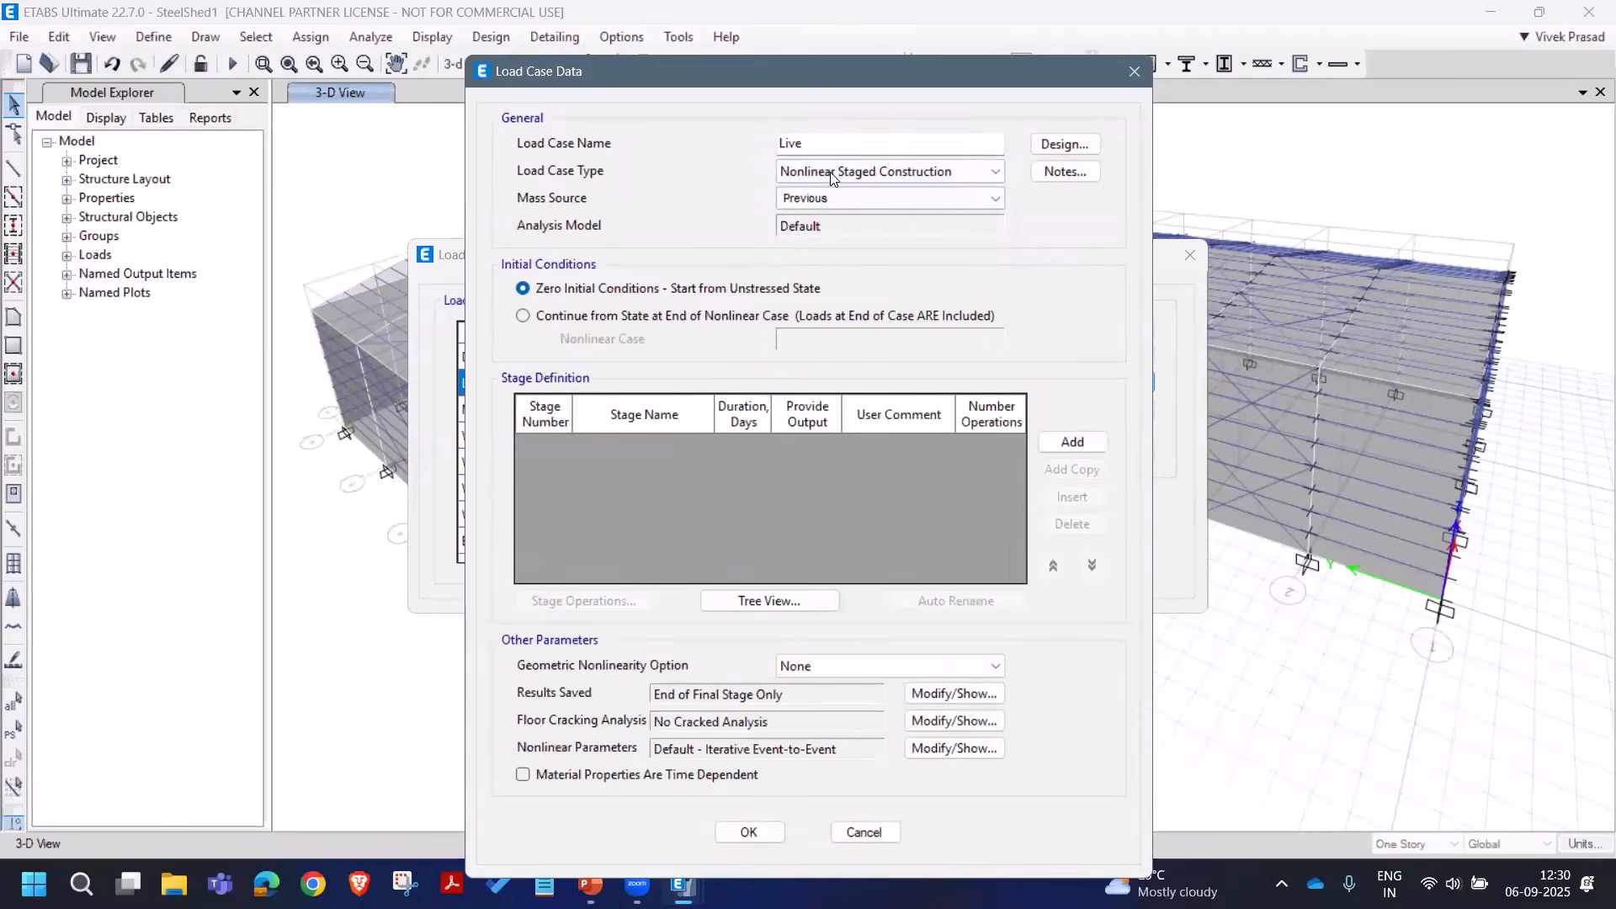
pyautogui.click(1084, 435)
# Step: Add Stage1 operations that add all structure and remove the braces_All group
pyautogui.click(651, 606)
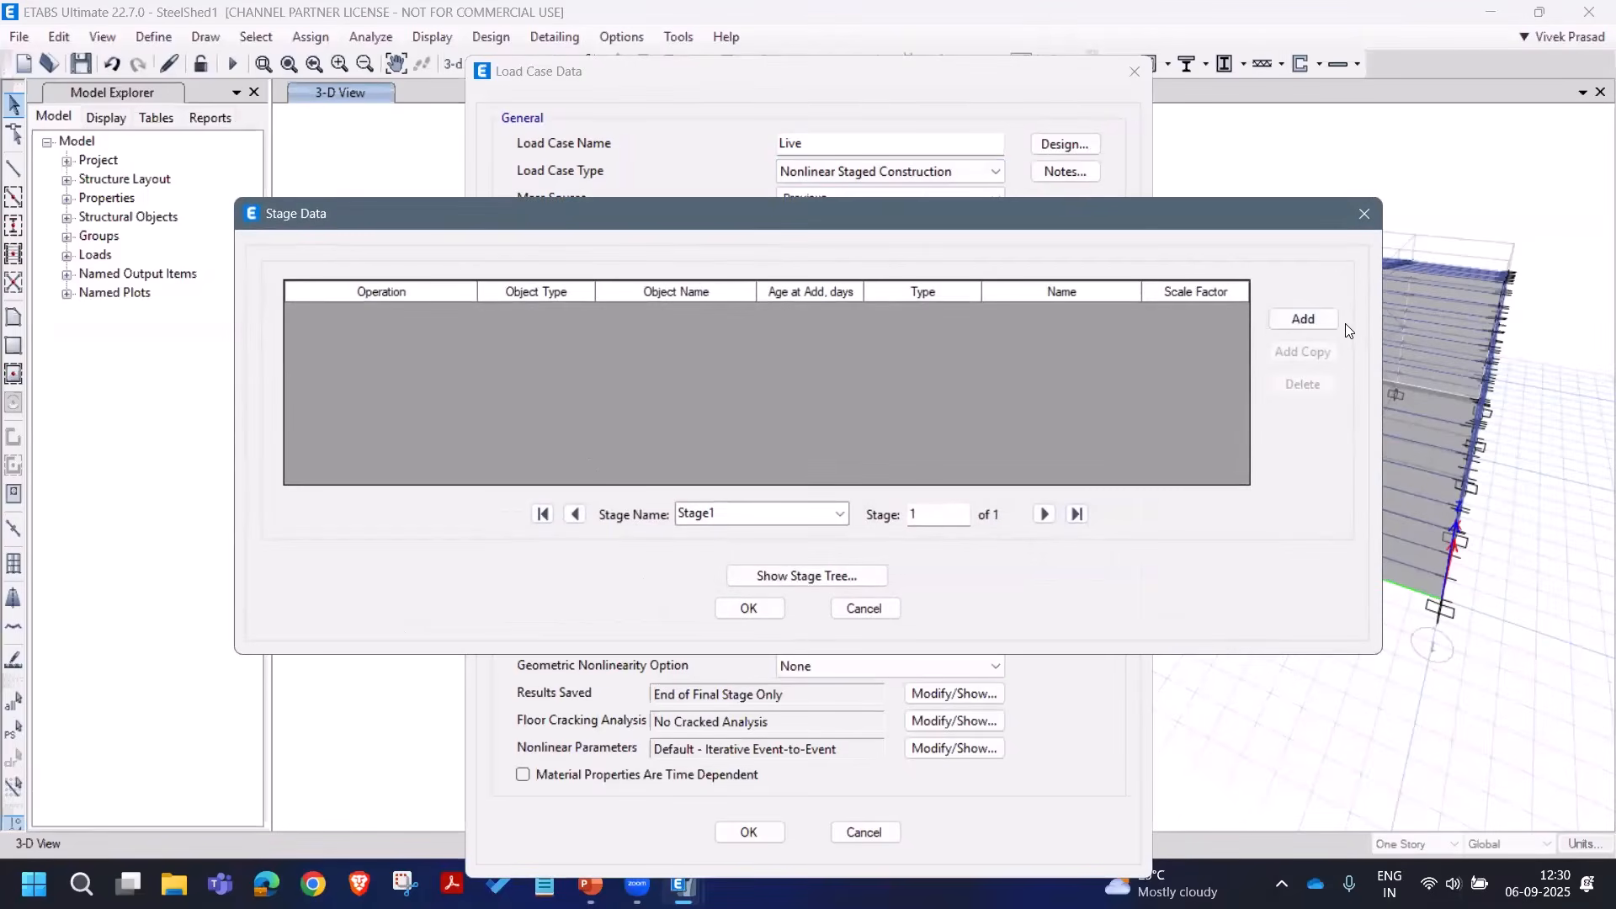
pyautogui.click(1329, 323)
pyautogui.click(1329, 323)
pyautogui.click(1329, 323)
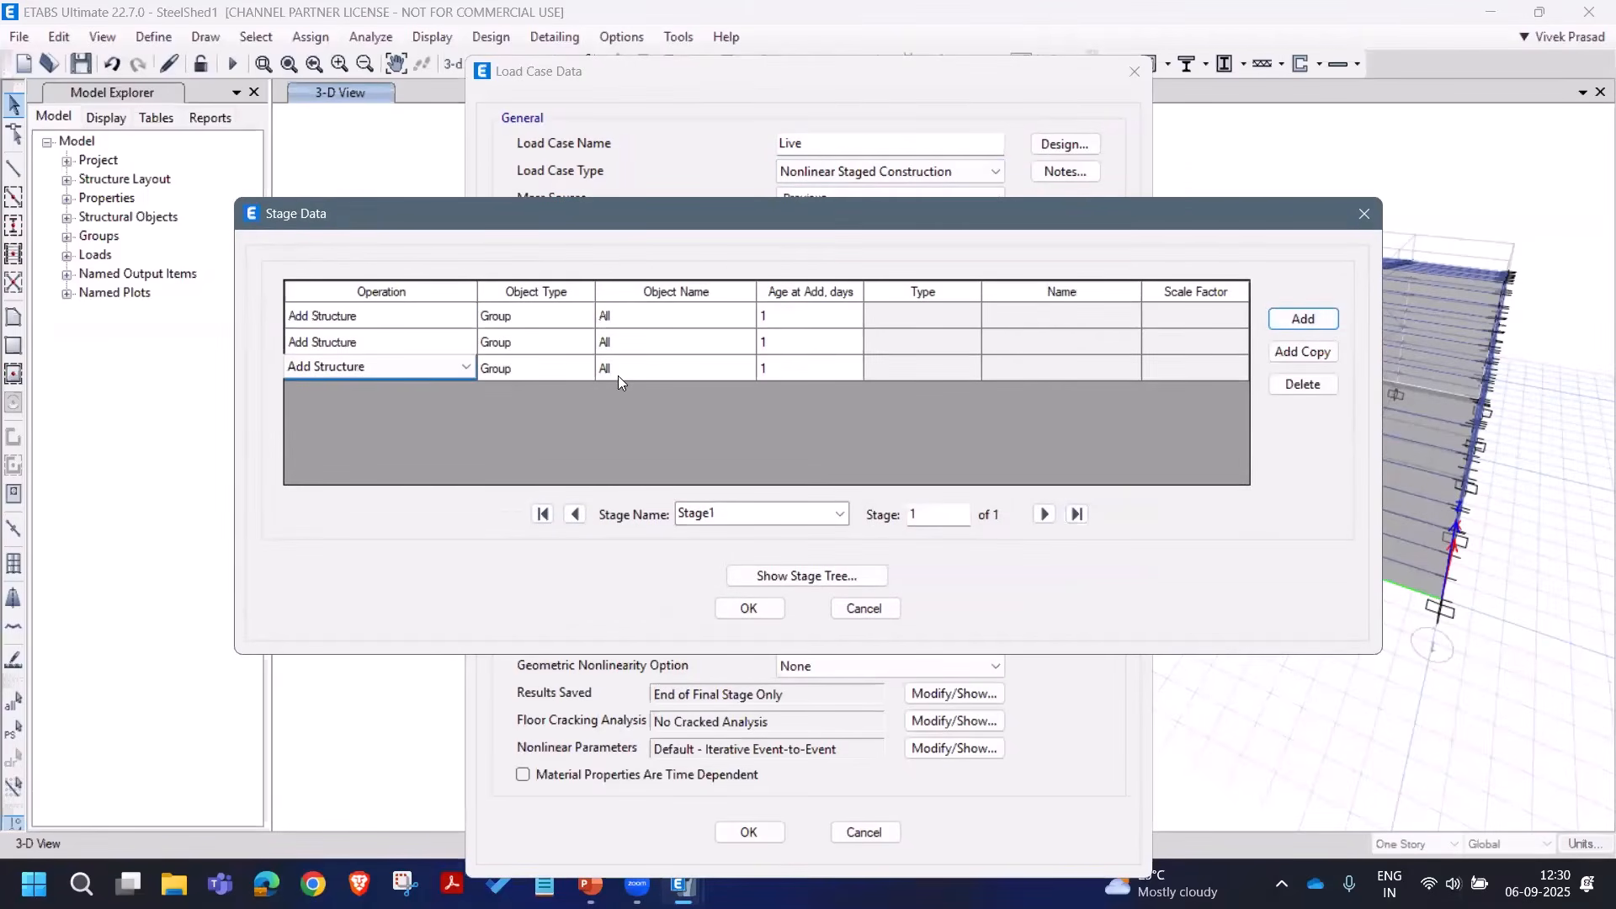
pyautogui.click(465, 341)
pyautogui.click(466, 342)
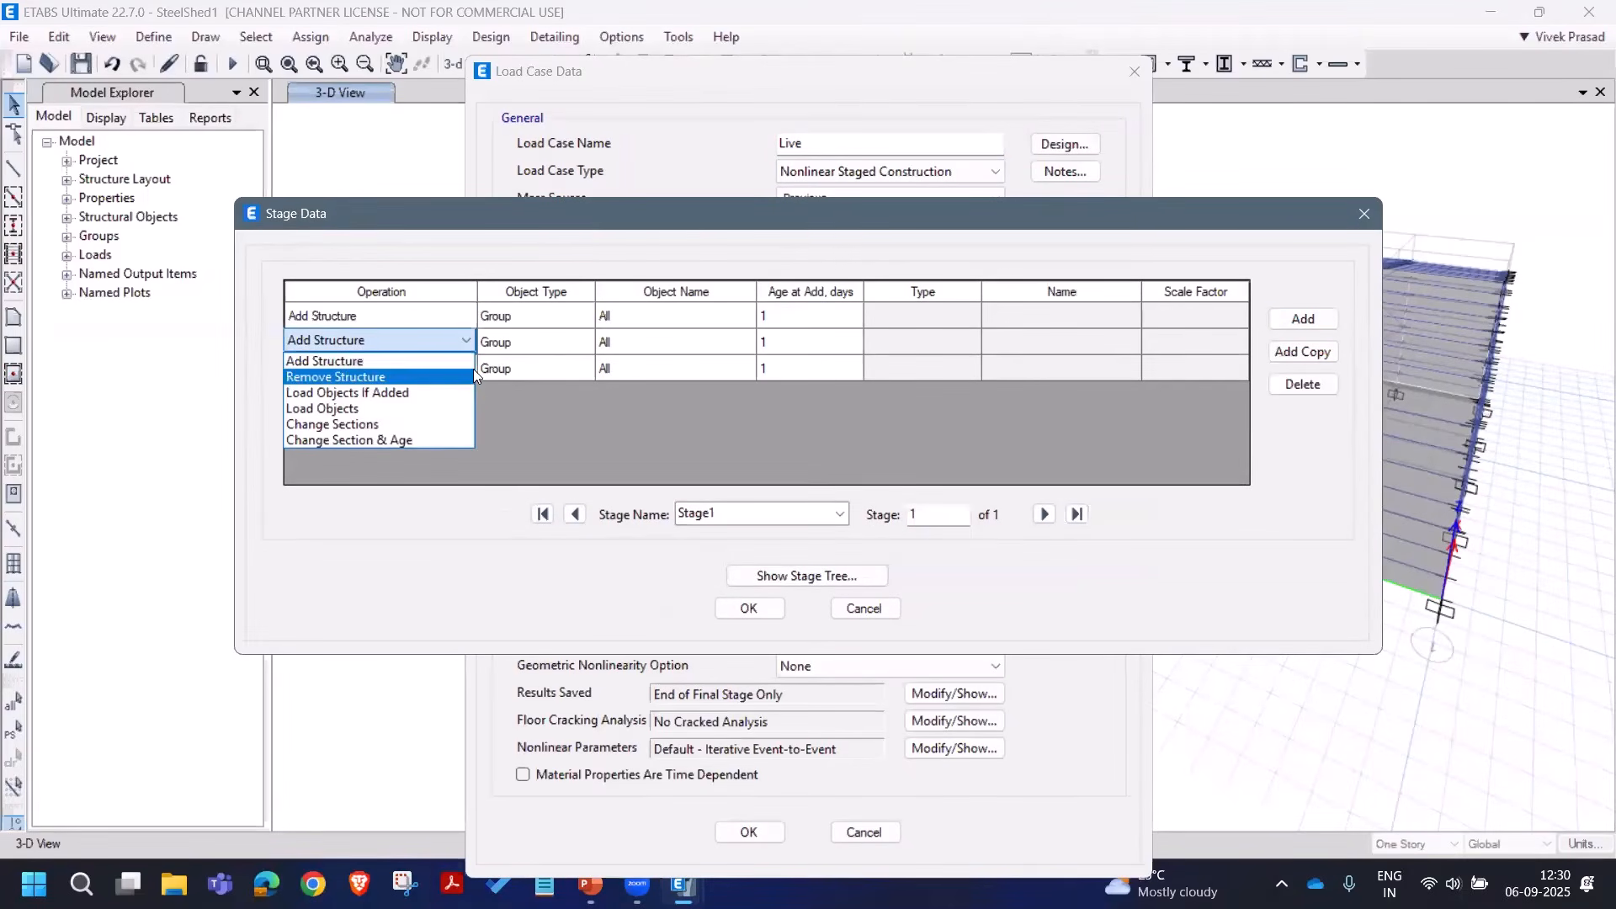
pyautogui.click(454, 372)
pyautogui.click(713, 349)
pyautogui.click(713, 343)
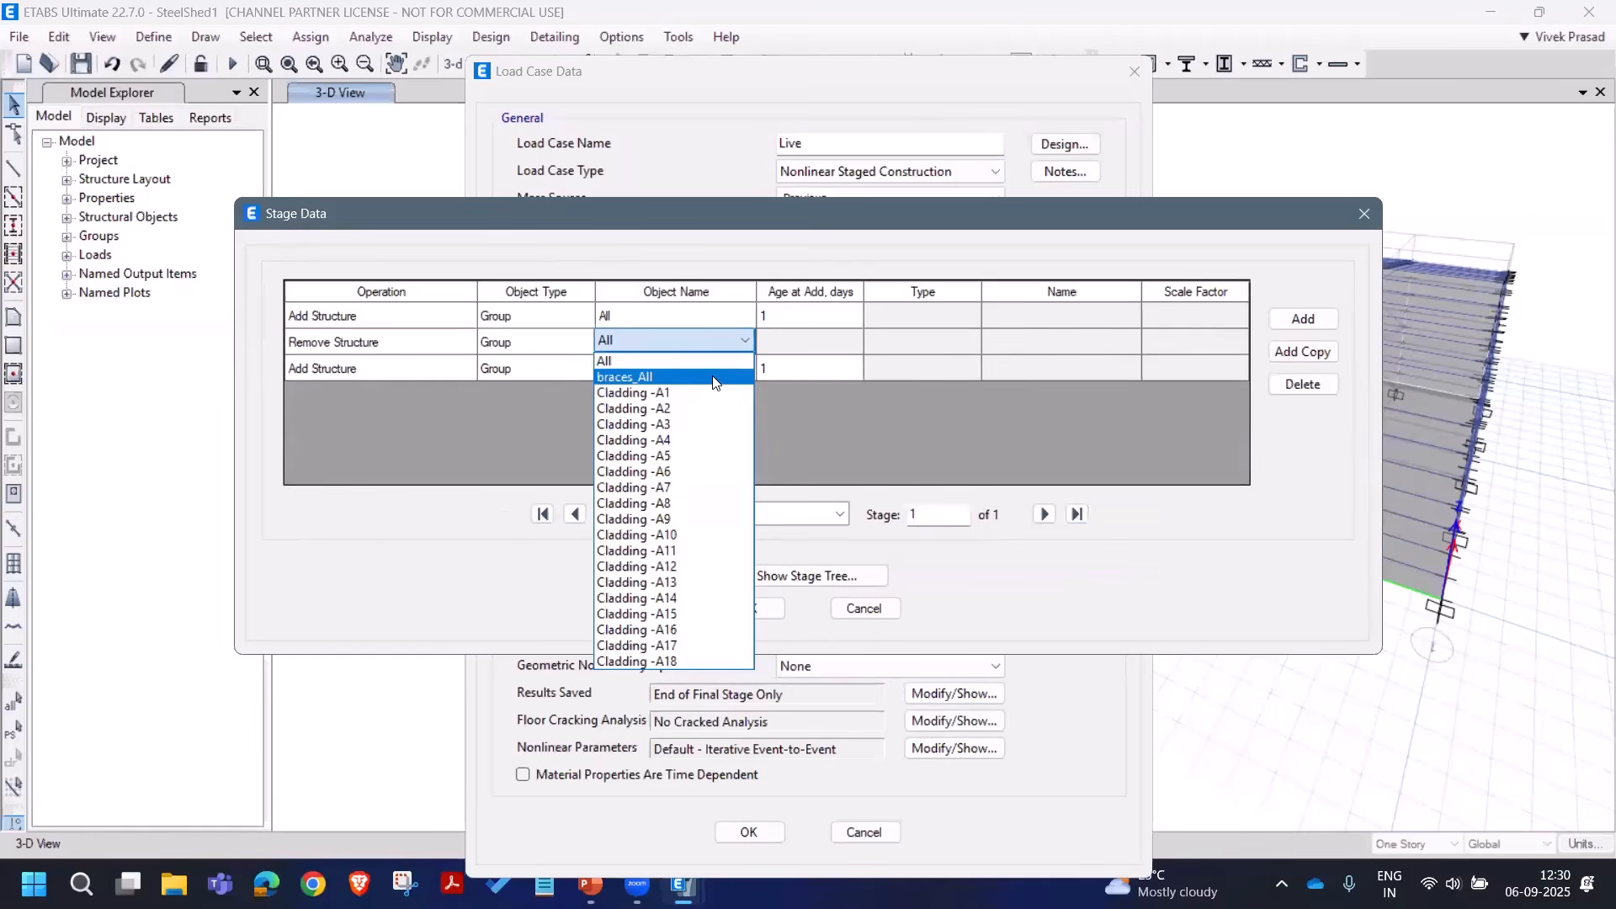
pyautogui.click(713, 377)
# Step: Make the third operation load the Live pattern and accept the Live case
pyautogui.click(454, 374)
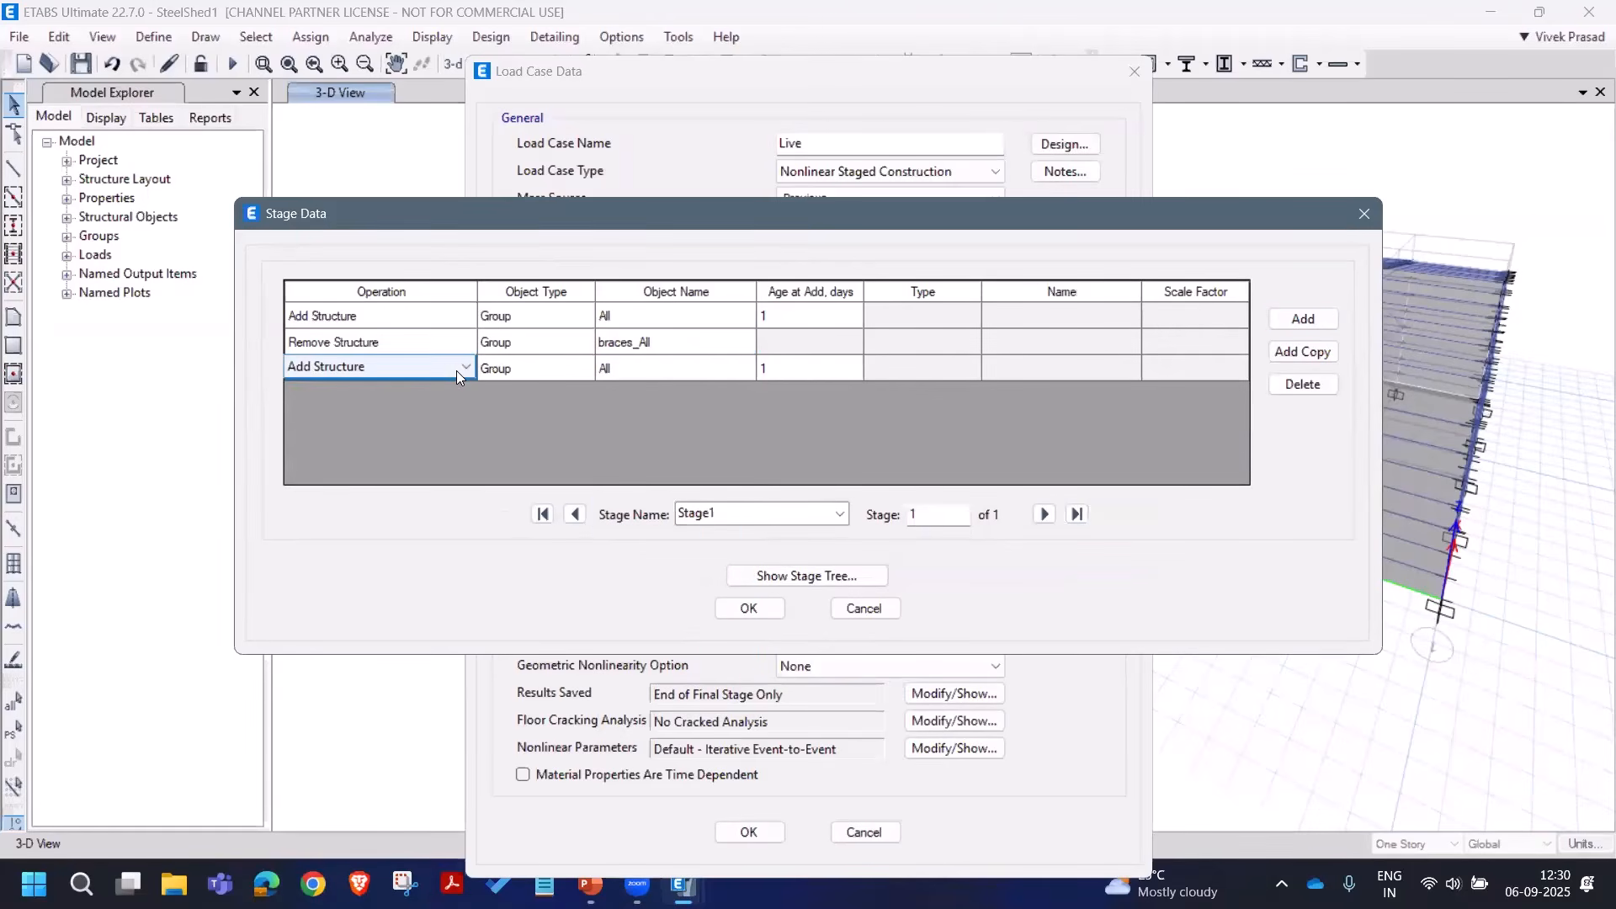
pyautogui.click(456, 370)
pyautogui.click(378, 435)
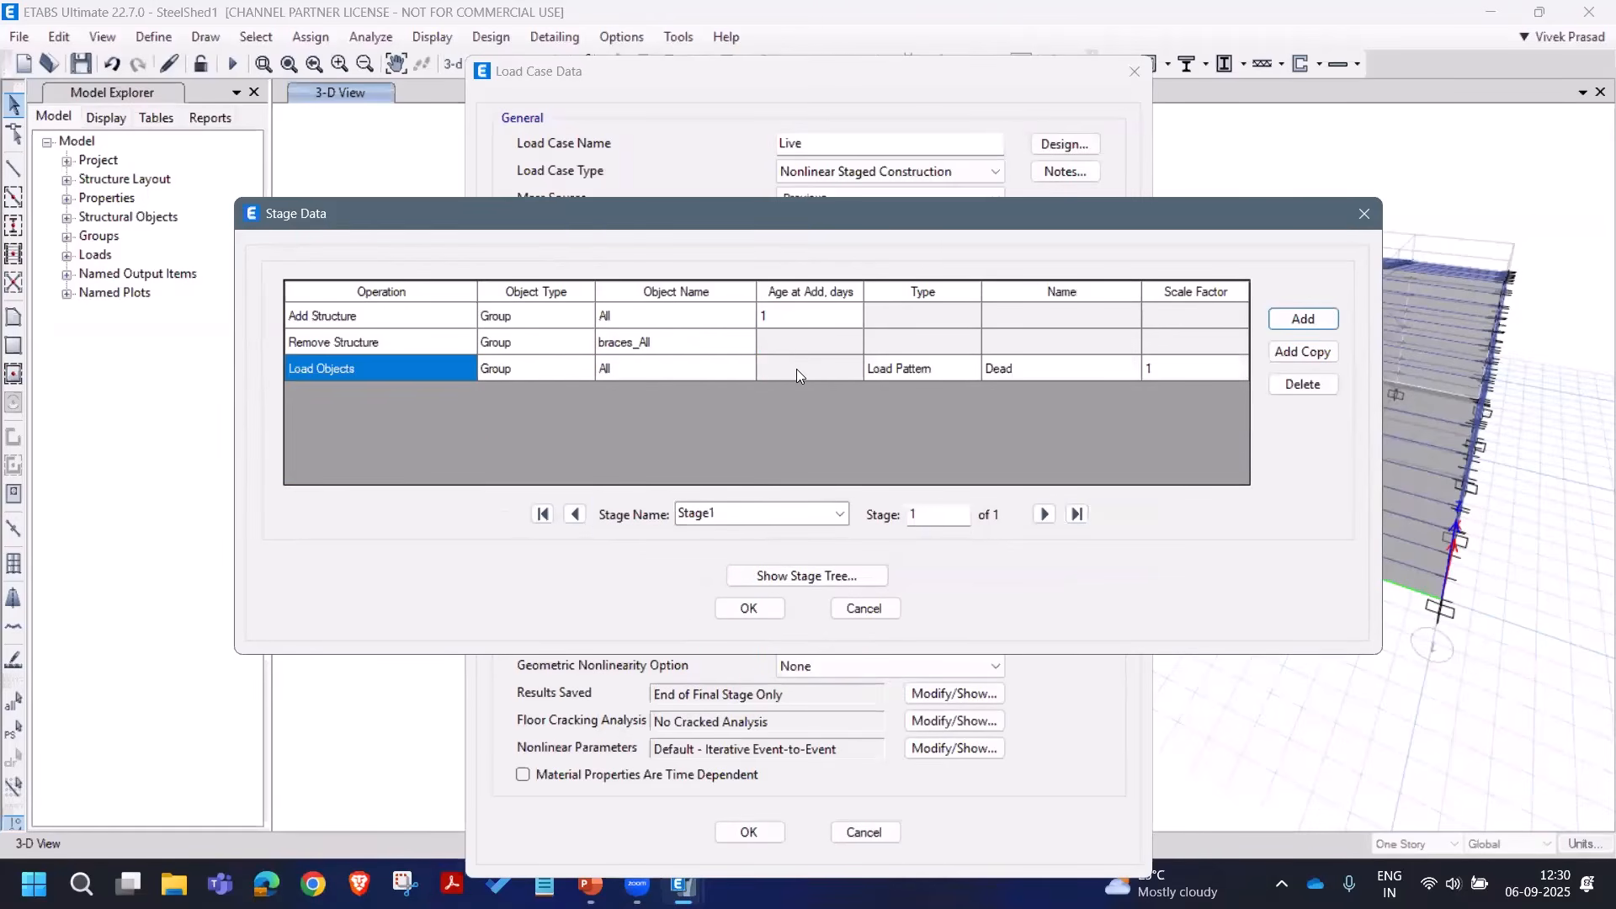
pyautogui.click(1038, 367)
pyautogui.click(1040, 369)
pyautogui.click(1050, 426)
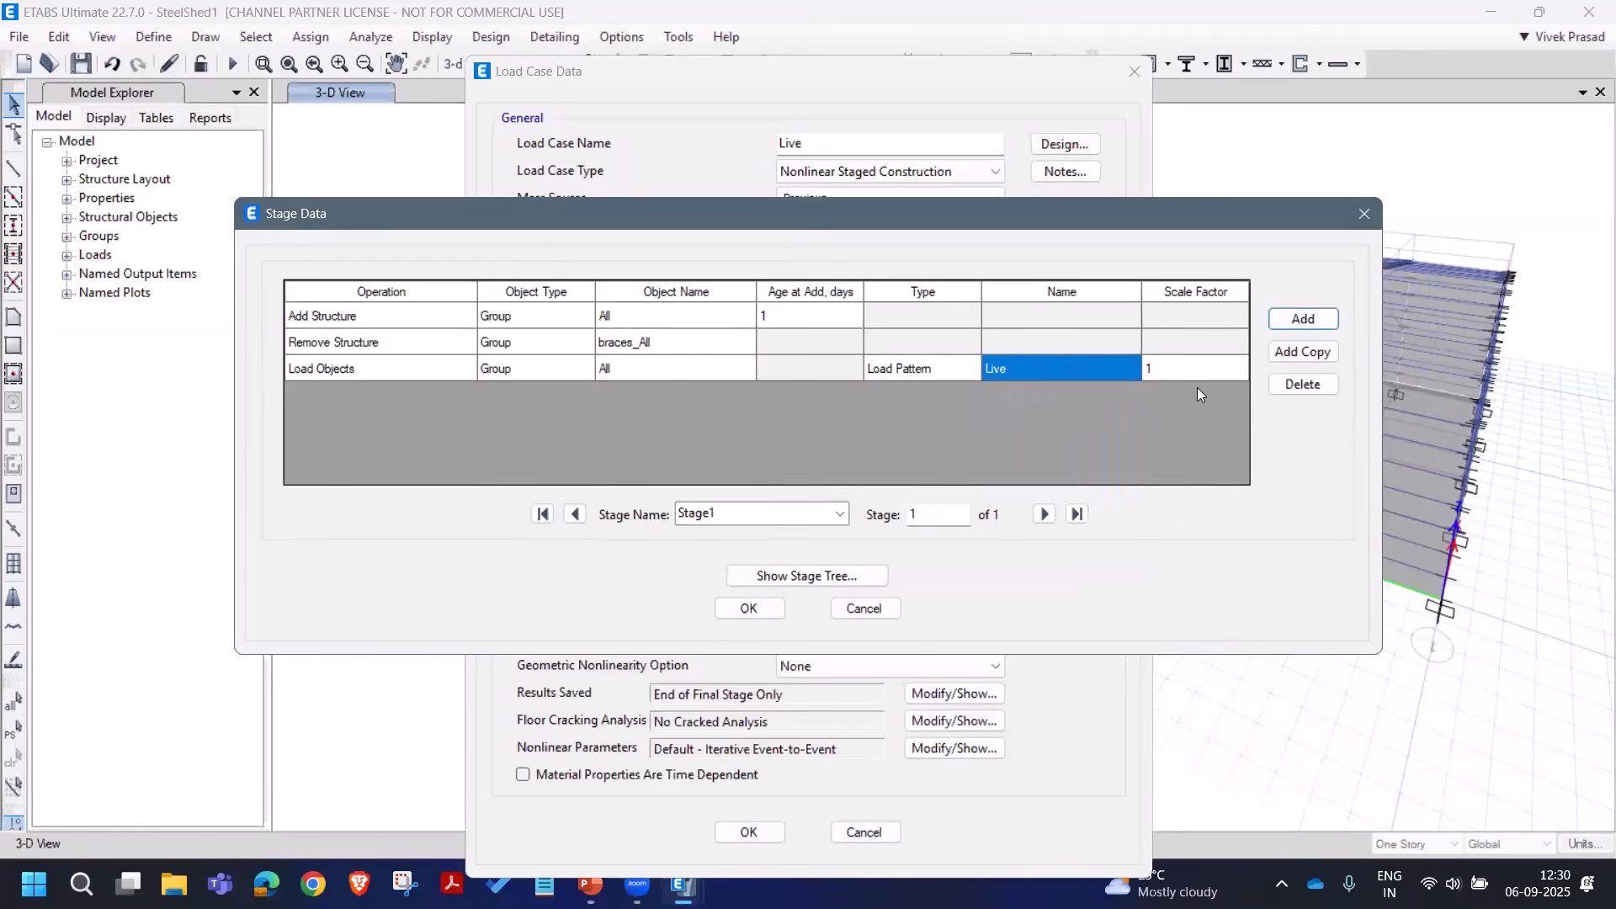
pyautogui.click(755, 607)
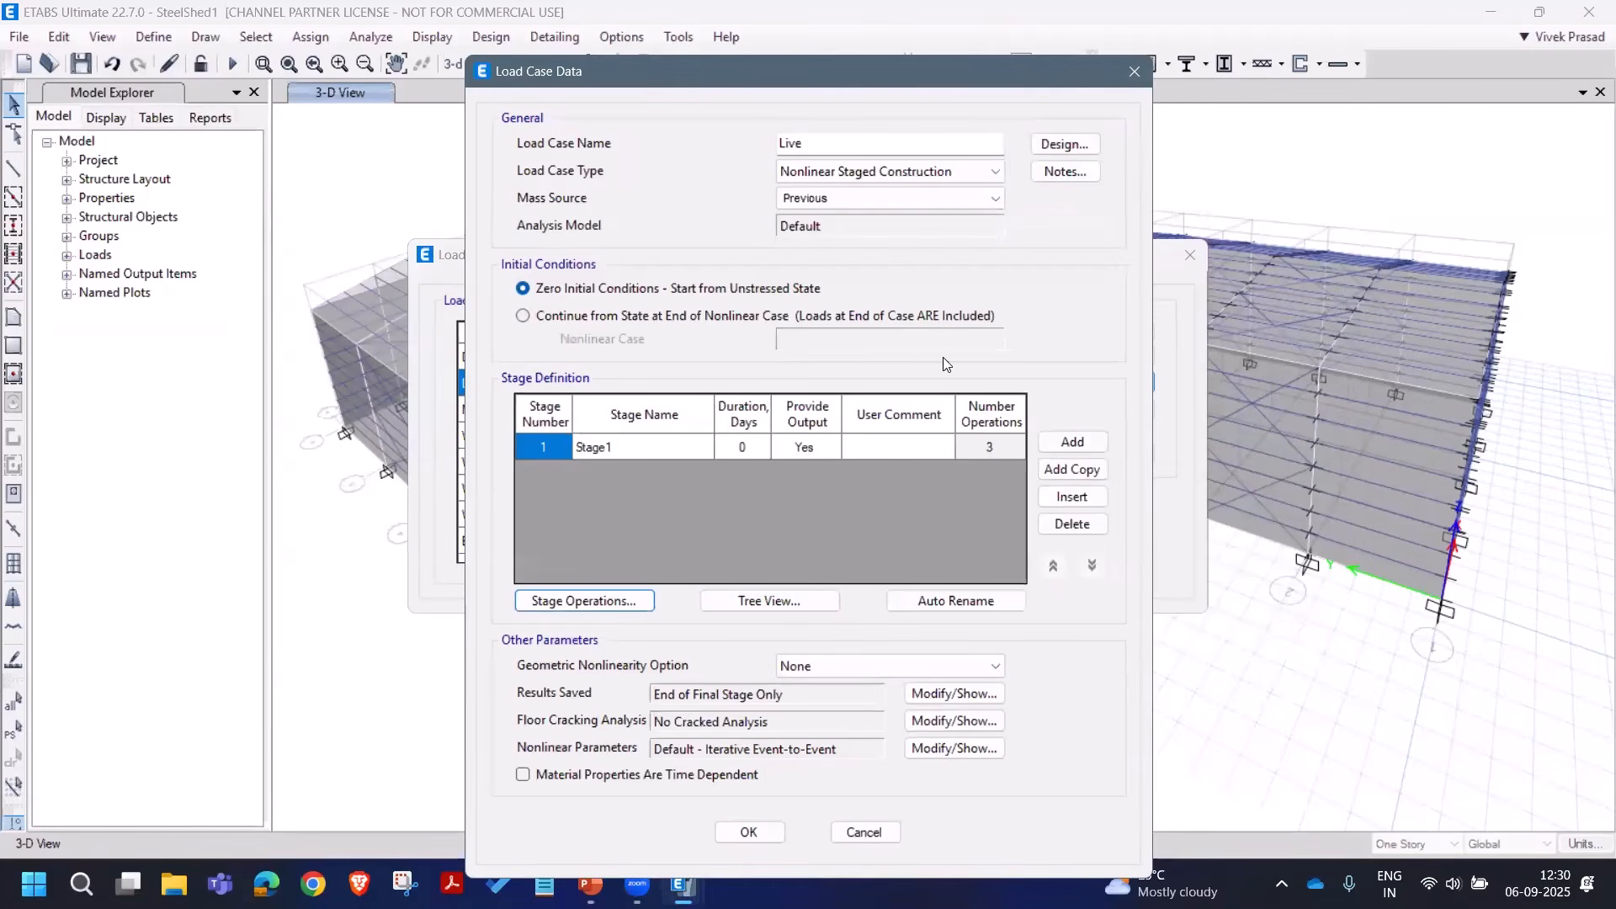
pyautogui.click(744, 832)
# Step: Re-run the analysis and display the Dead deformed shape, reaching 2.245 mm
pyautogui.click(1079, 521)
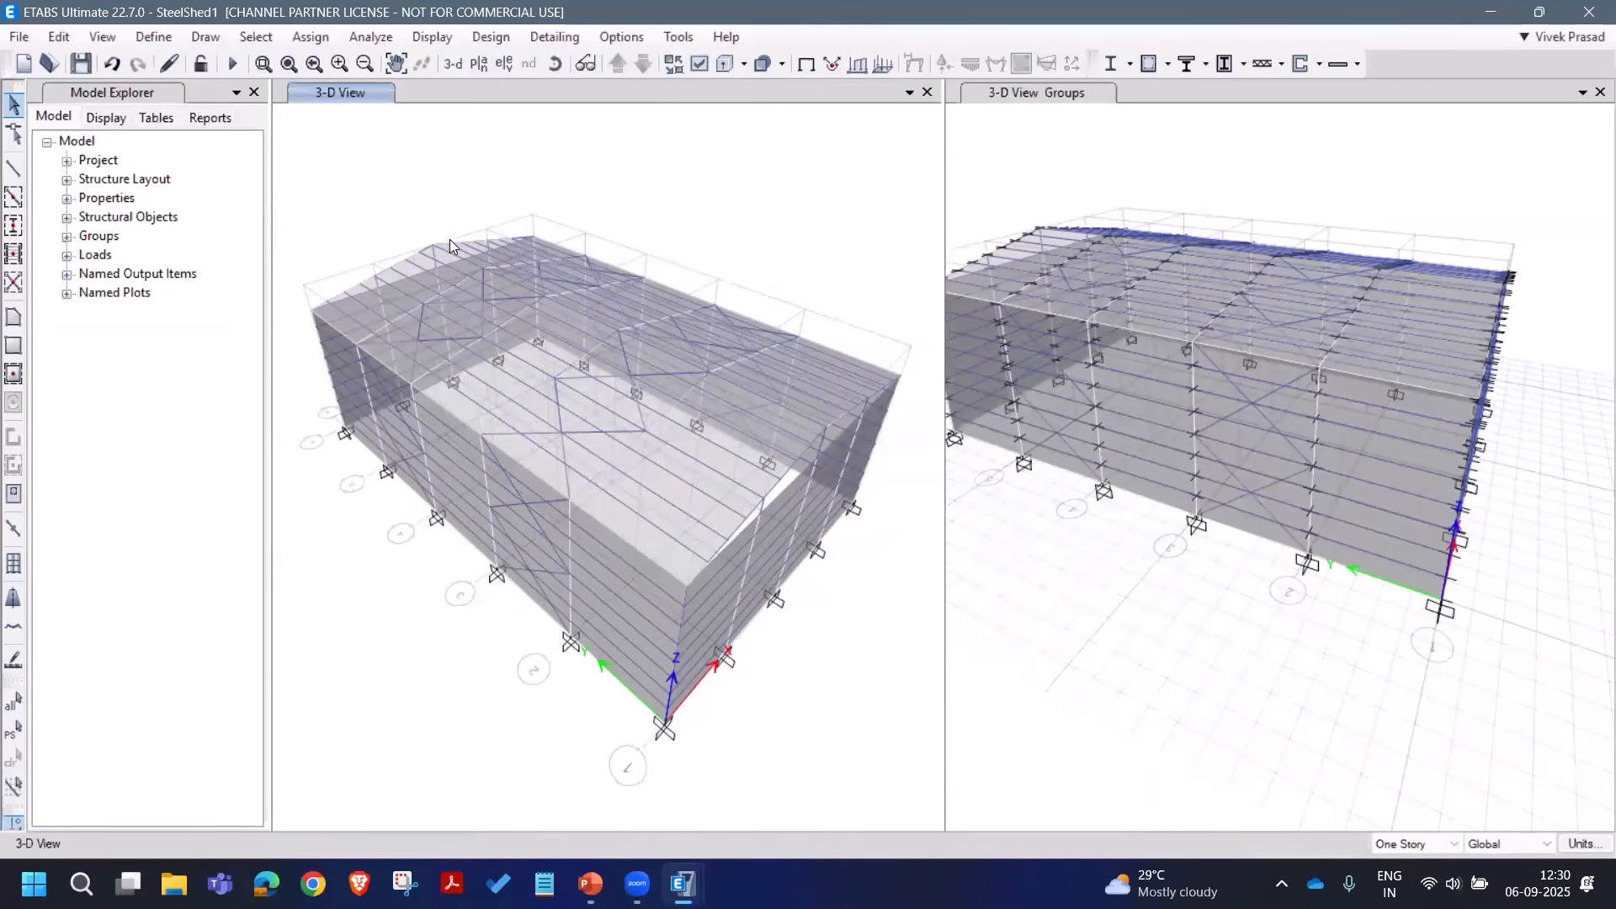
pyautogui.click(237, 73)
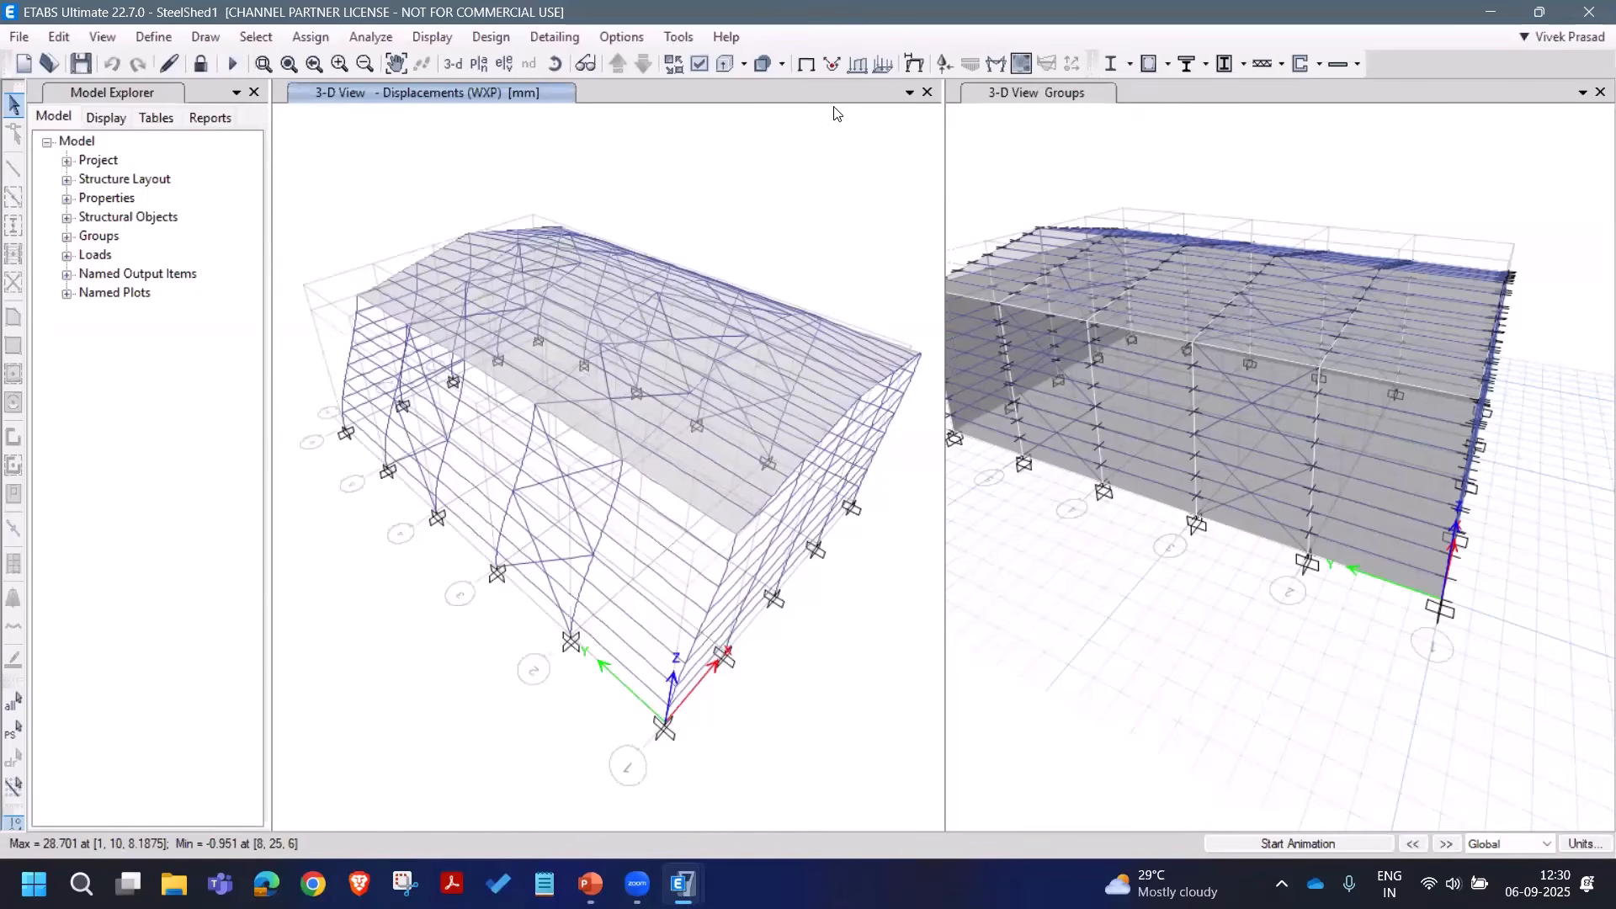
pyautogui.click(831, 64)
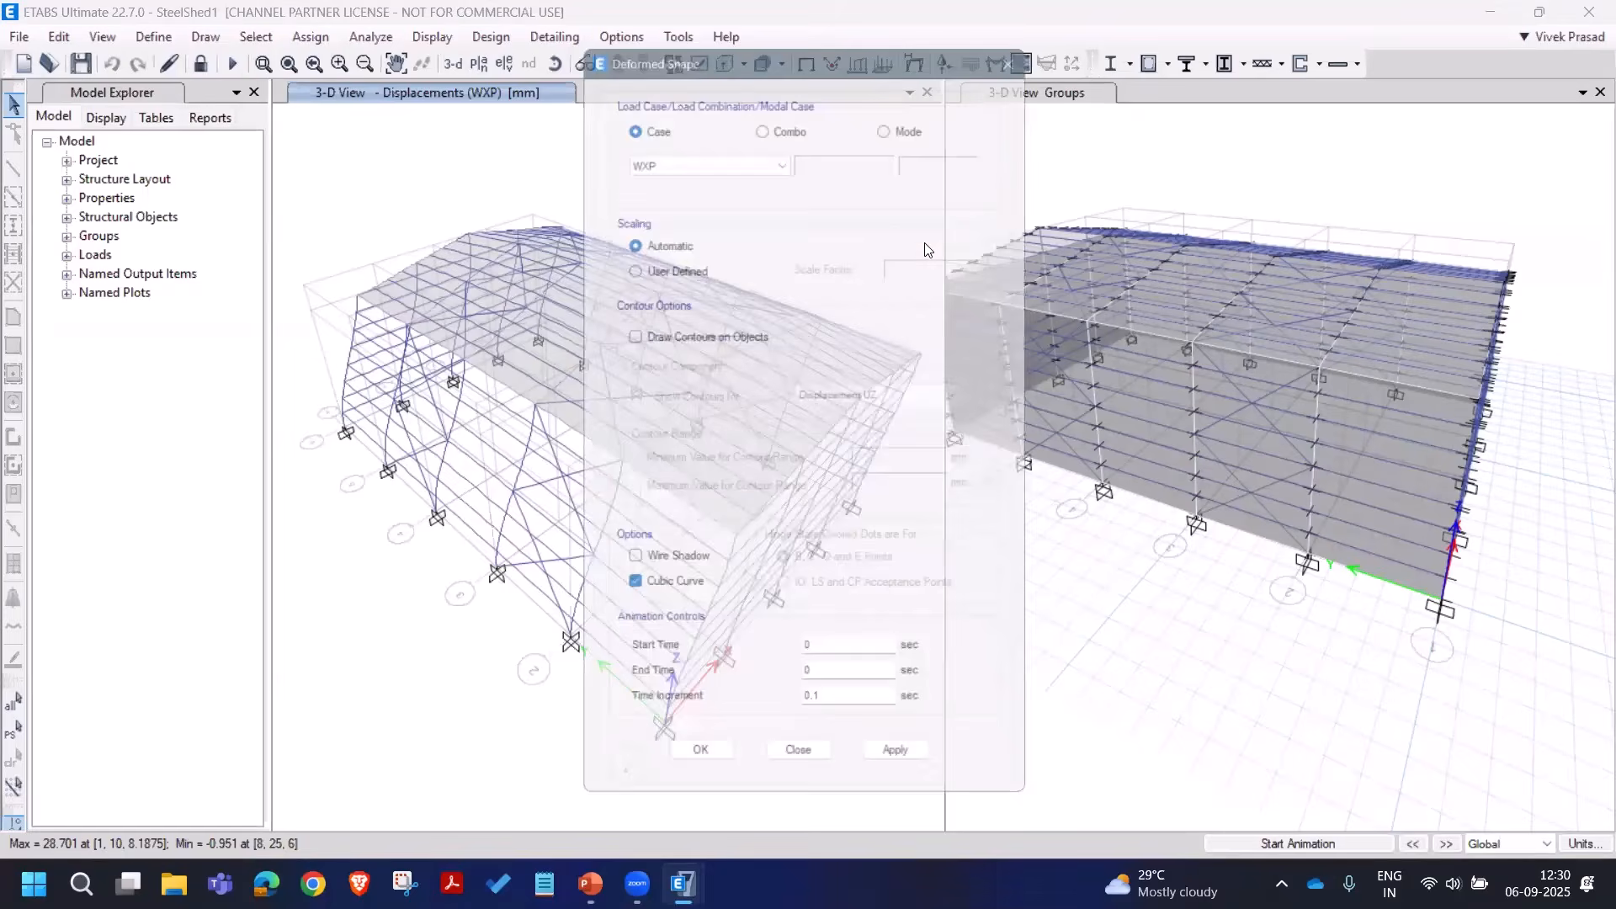
pyautogui.moveTo(806, 59); pyautogui.dragTo(977, 58)
pyautogui.click(875, 150)
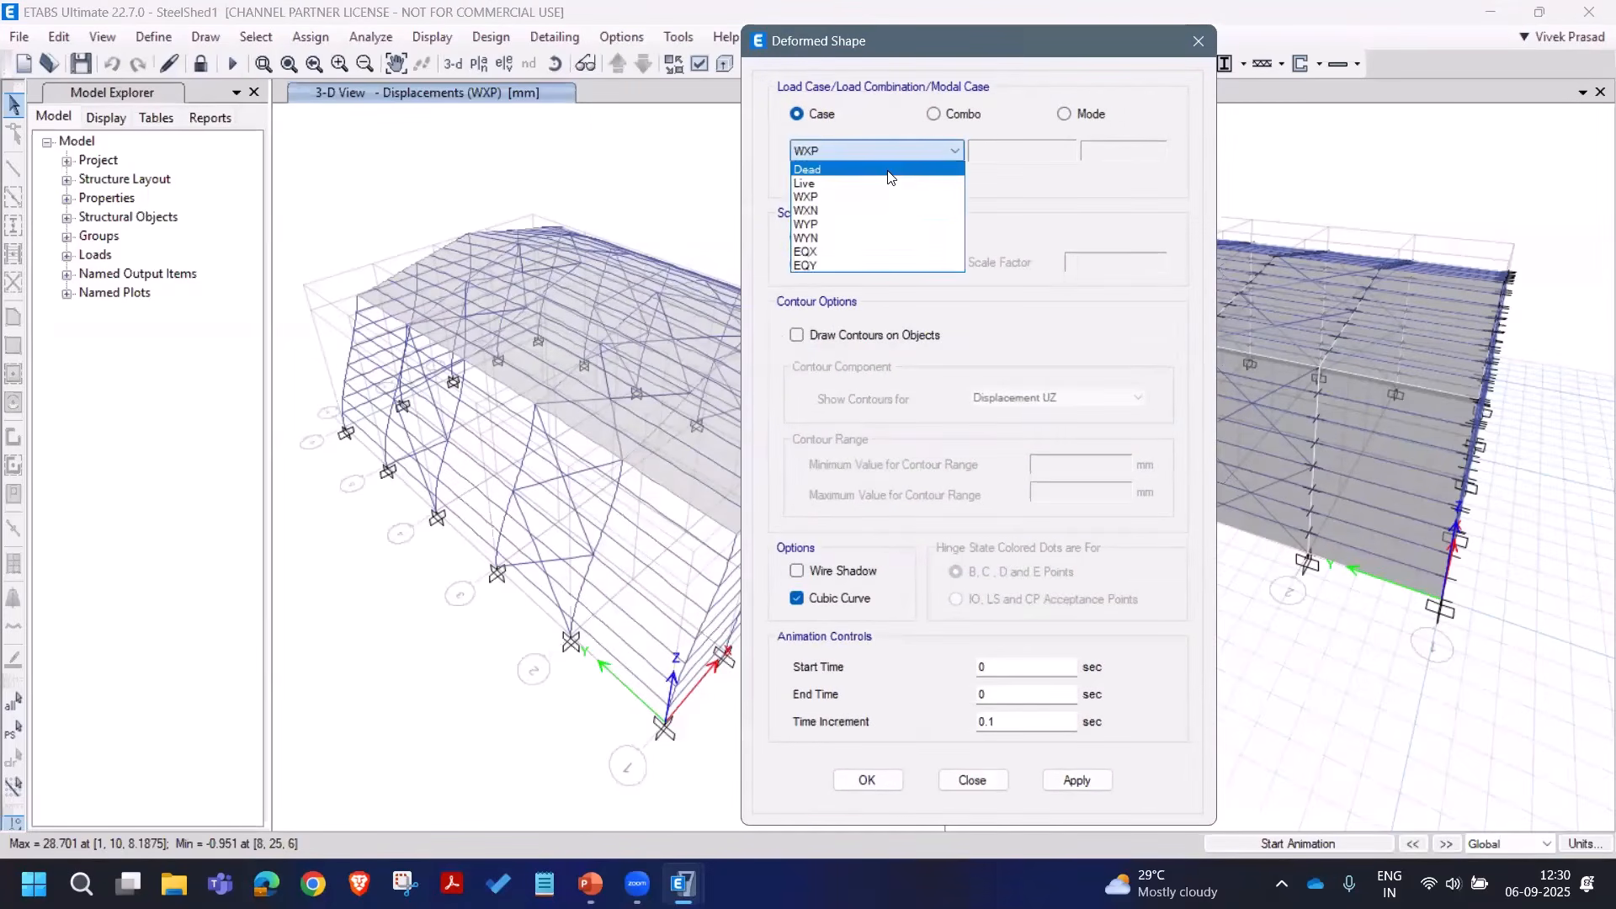
pyautogui.click(842, 164)
pyautogui.click(1079, 781)
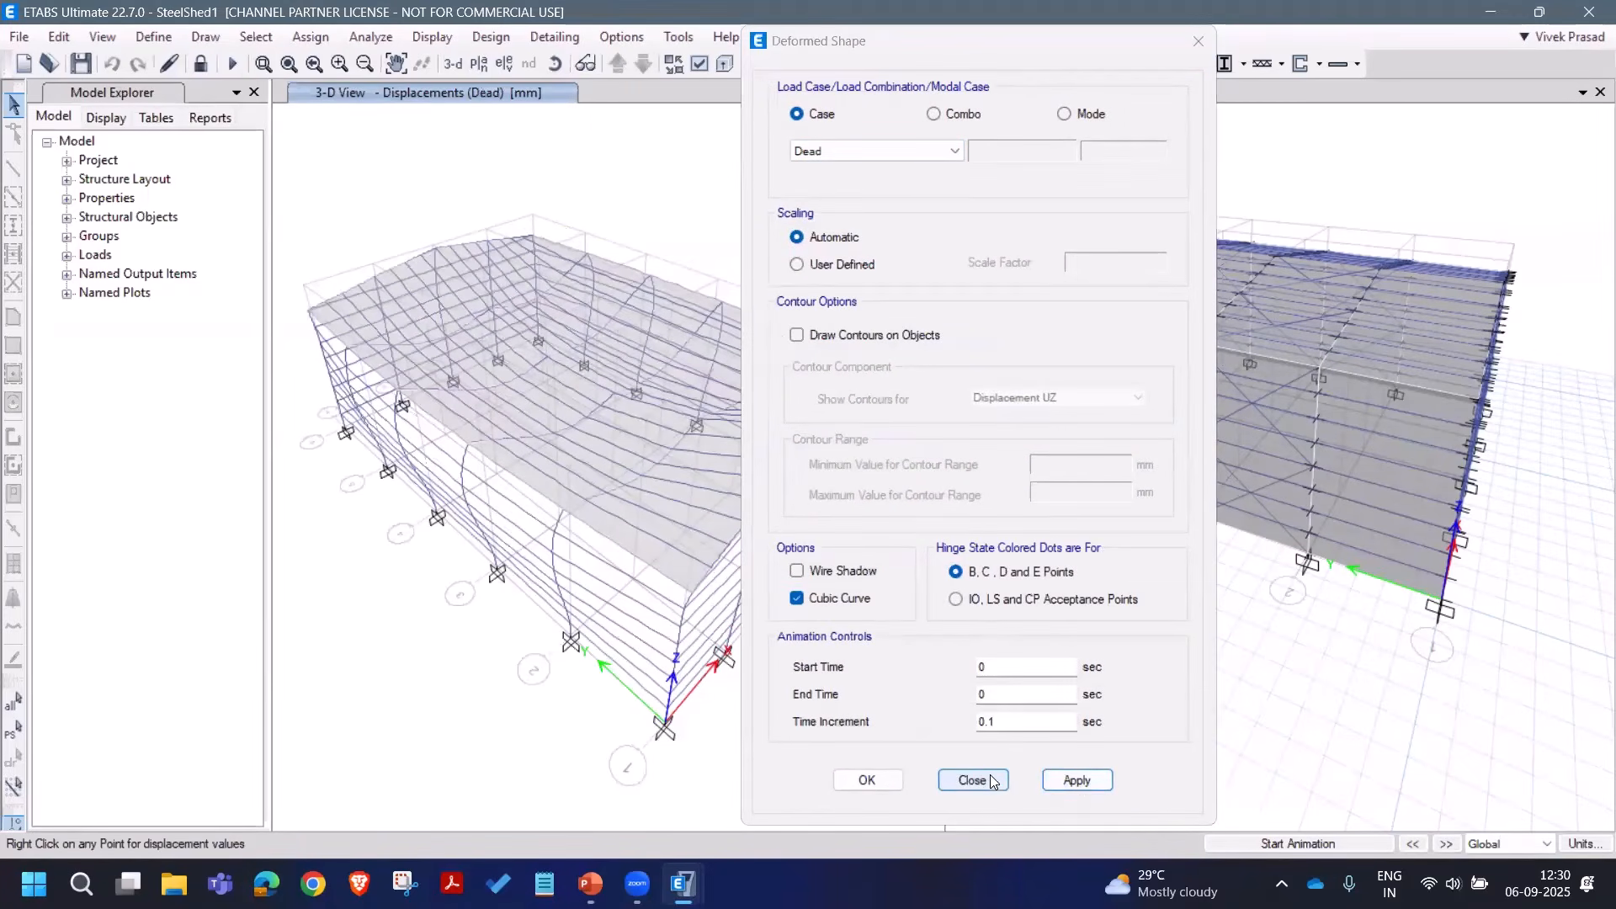
pyautogui.click(970, 780)
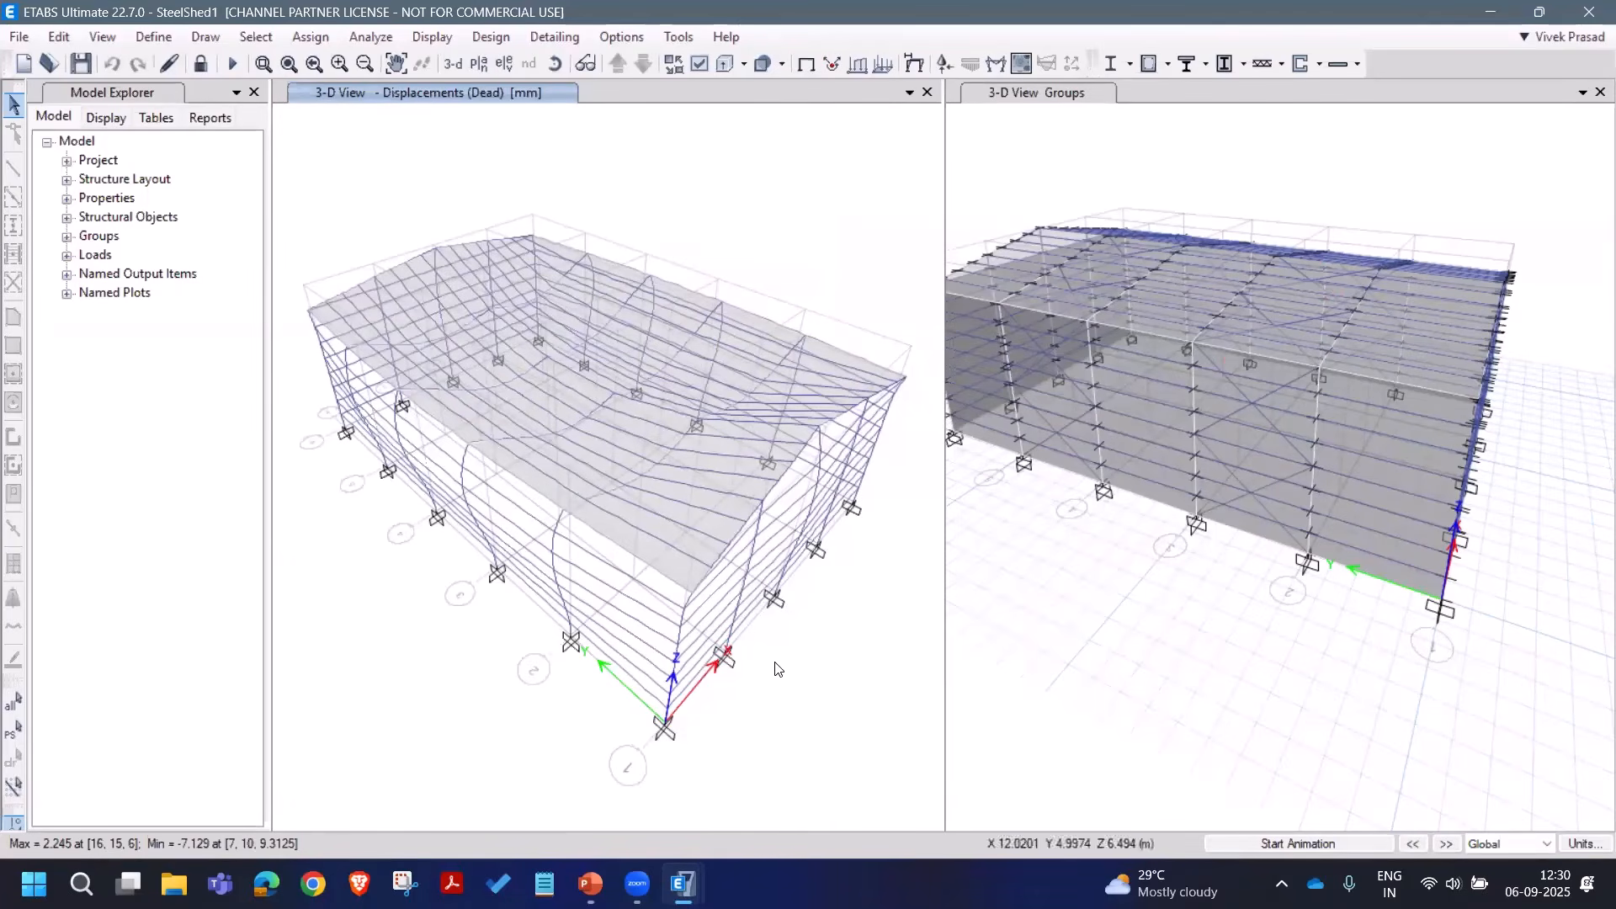
# Step: Step through the Live, WXP, WXN and remaining wind deformed shapes, then restore the undeformed view
pyautogui.click(1441, 848)
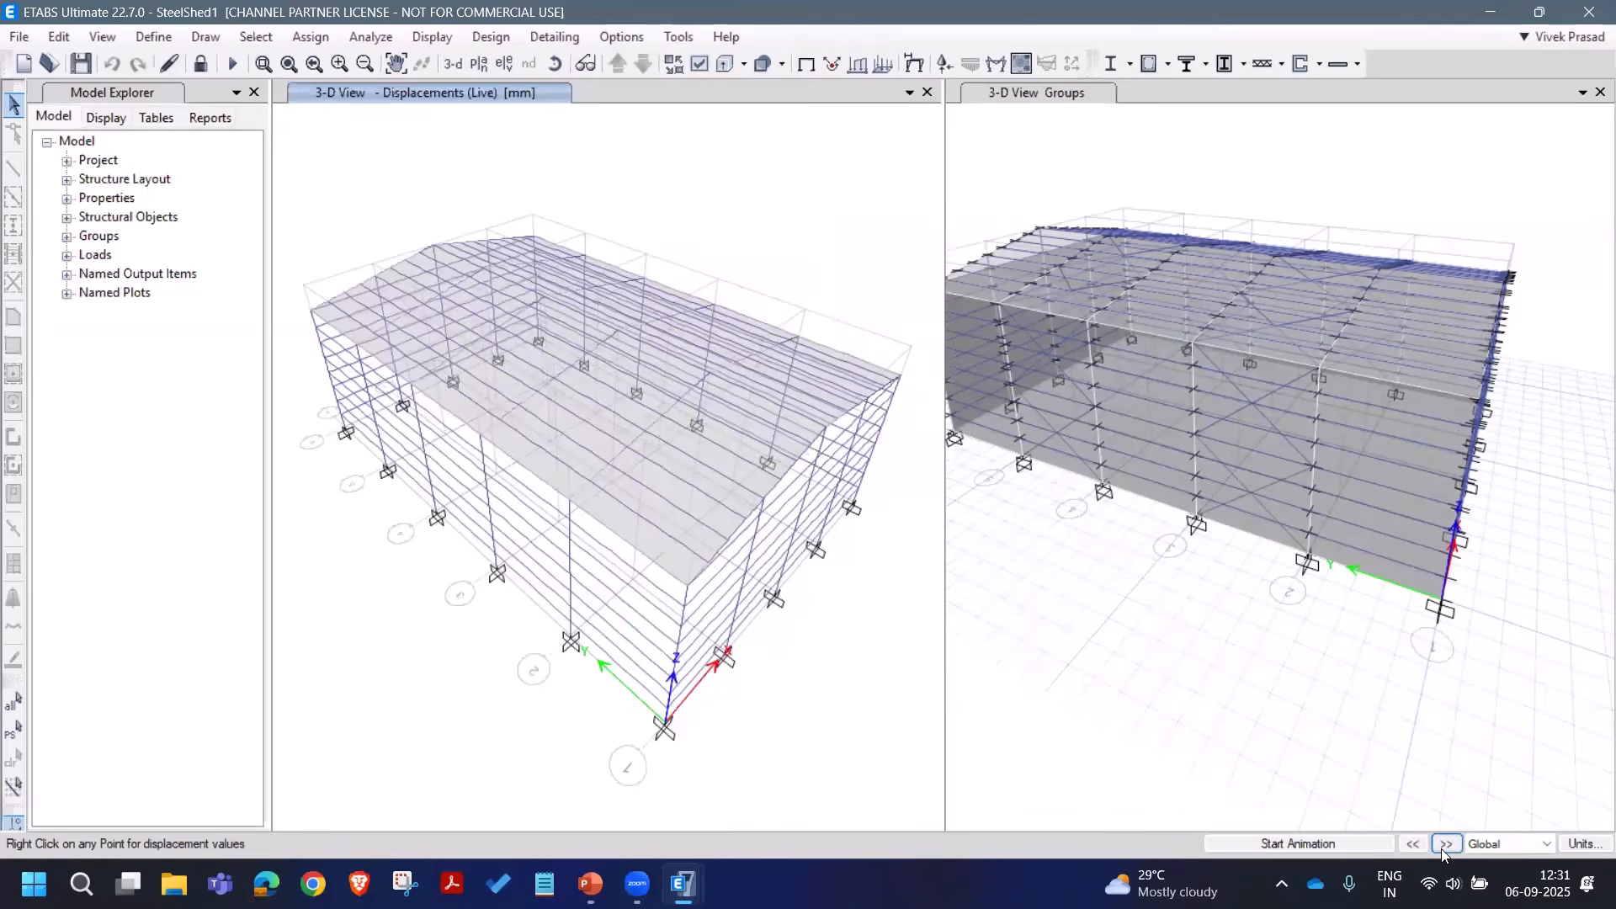
pyautogui.click(1446, 844)
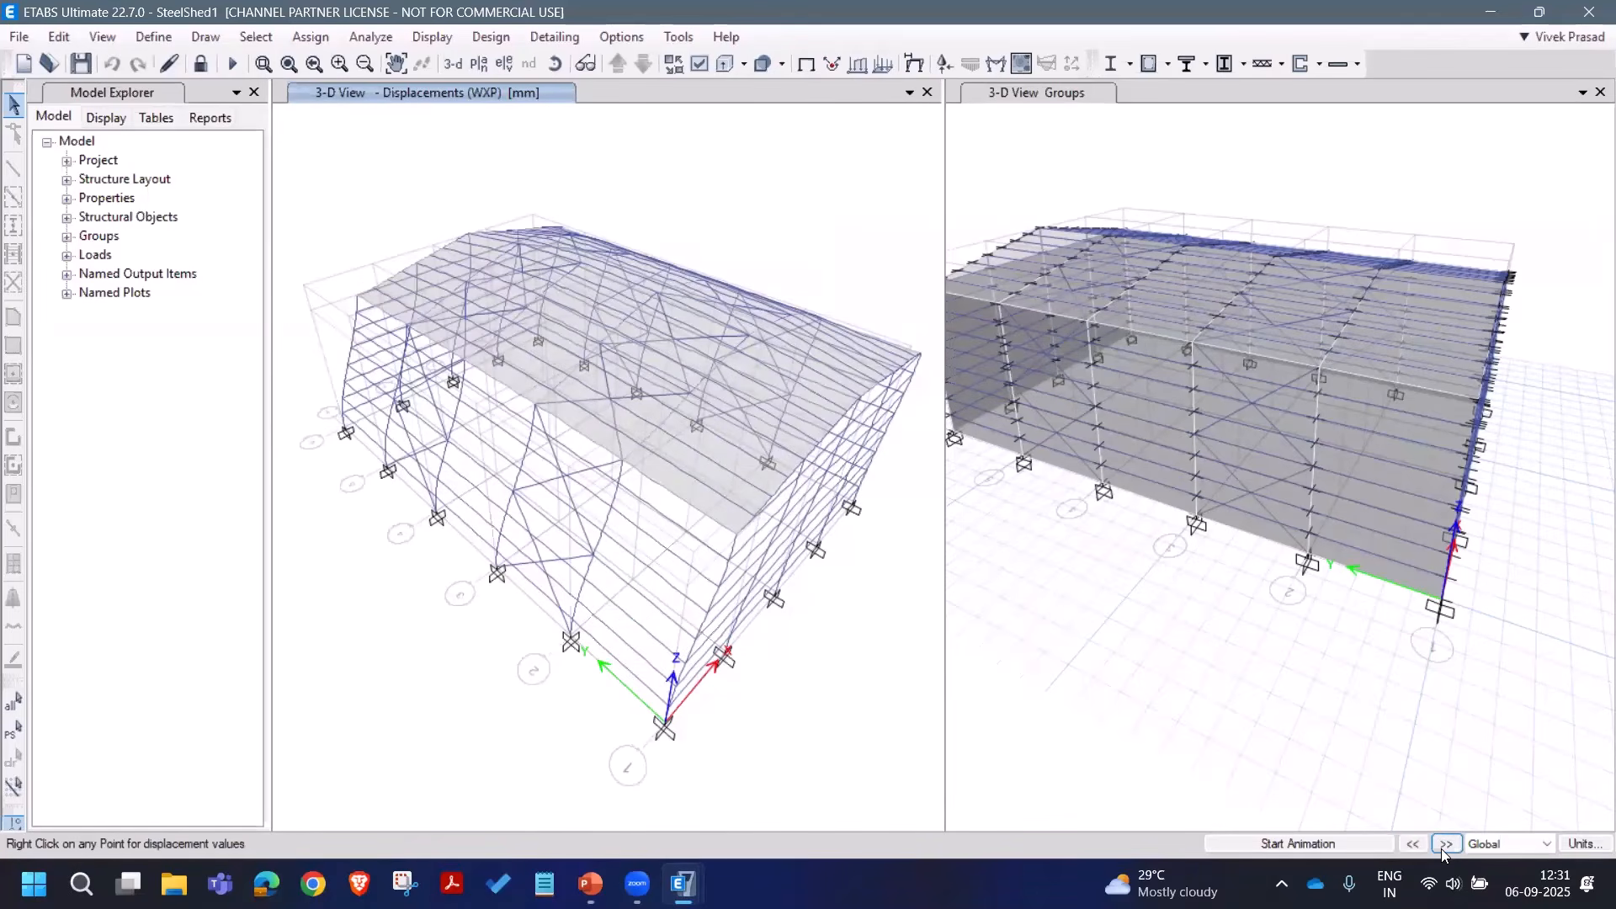
pyautogui.click(1446, 844)
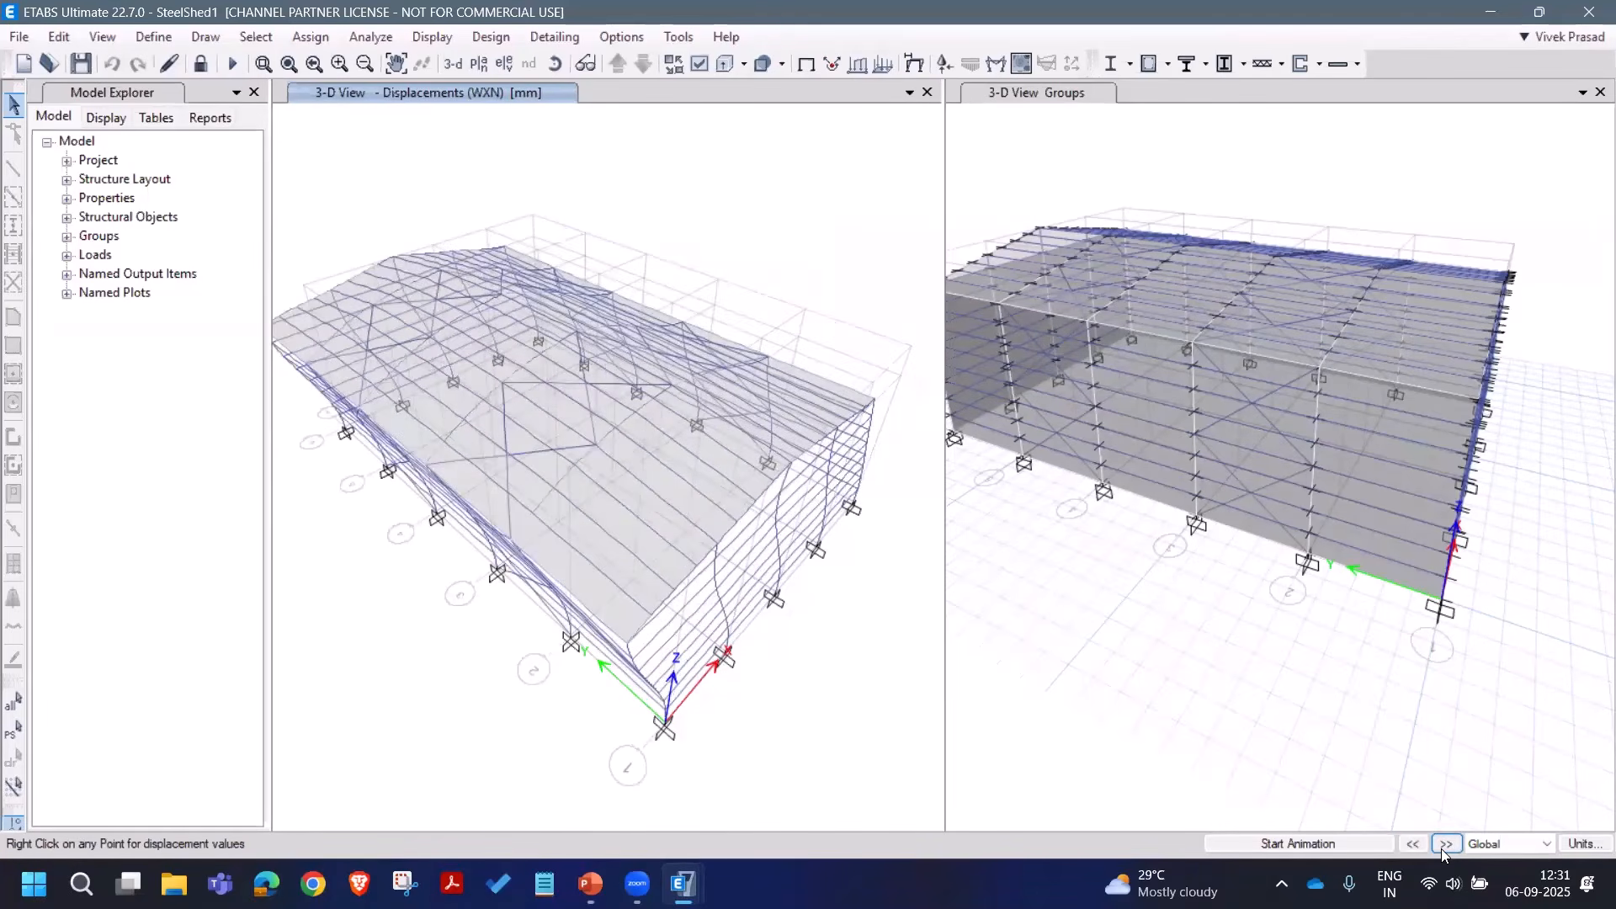
pyautogui.click(1444, 844)
pyautogui.click(1444, 845)
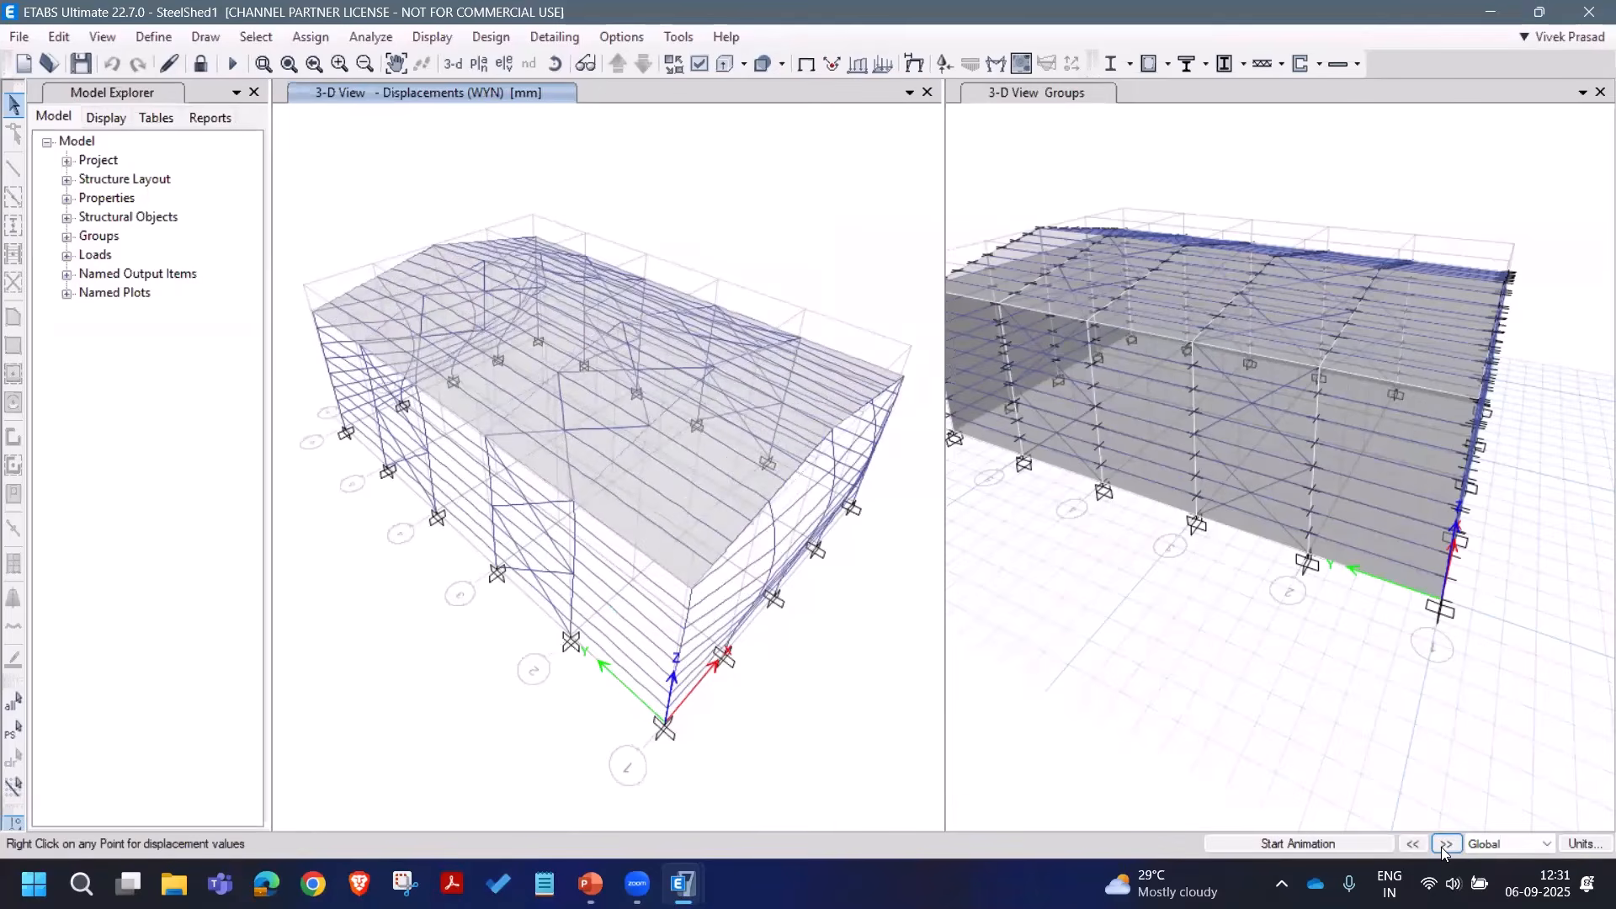
pyautogui.click(810, 68)
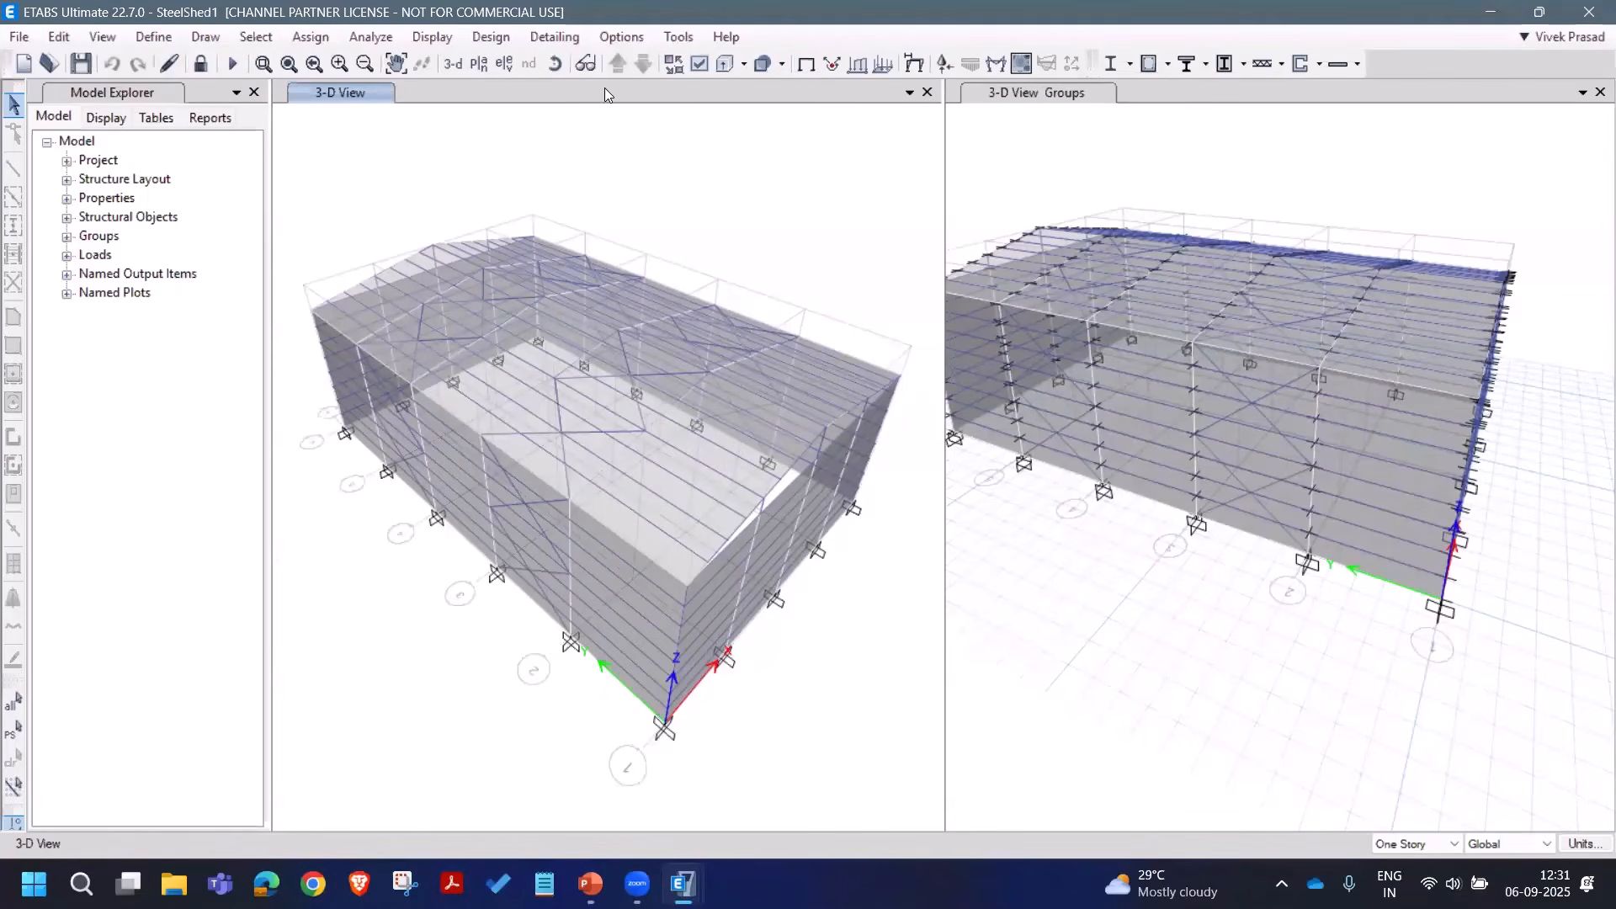
# Step: In the IS 800:2007 steel design preferences, choose Framing Type OMF and Seismic Zone III
pyautogui.click(500, 44)
pyautogui.moveTo(509, 64)
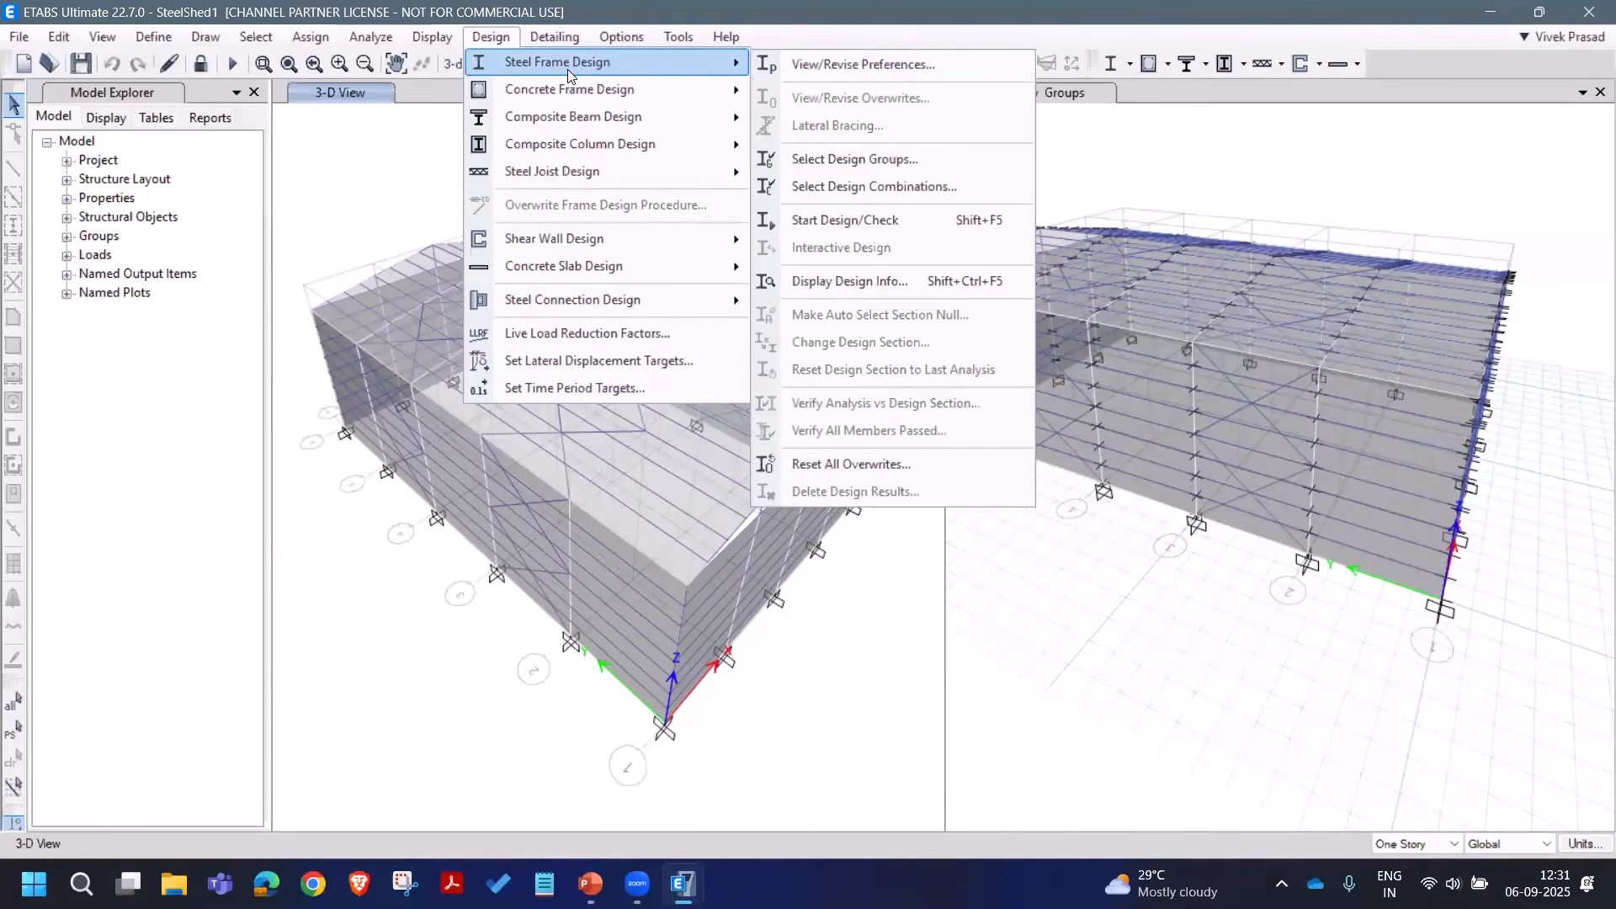
pyautogui.click(816, 72)
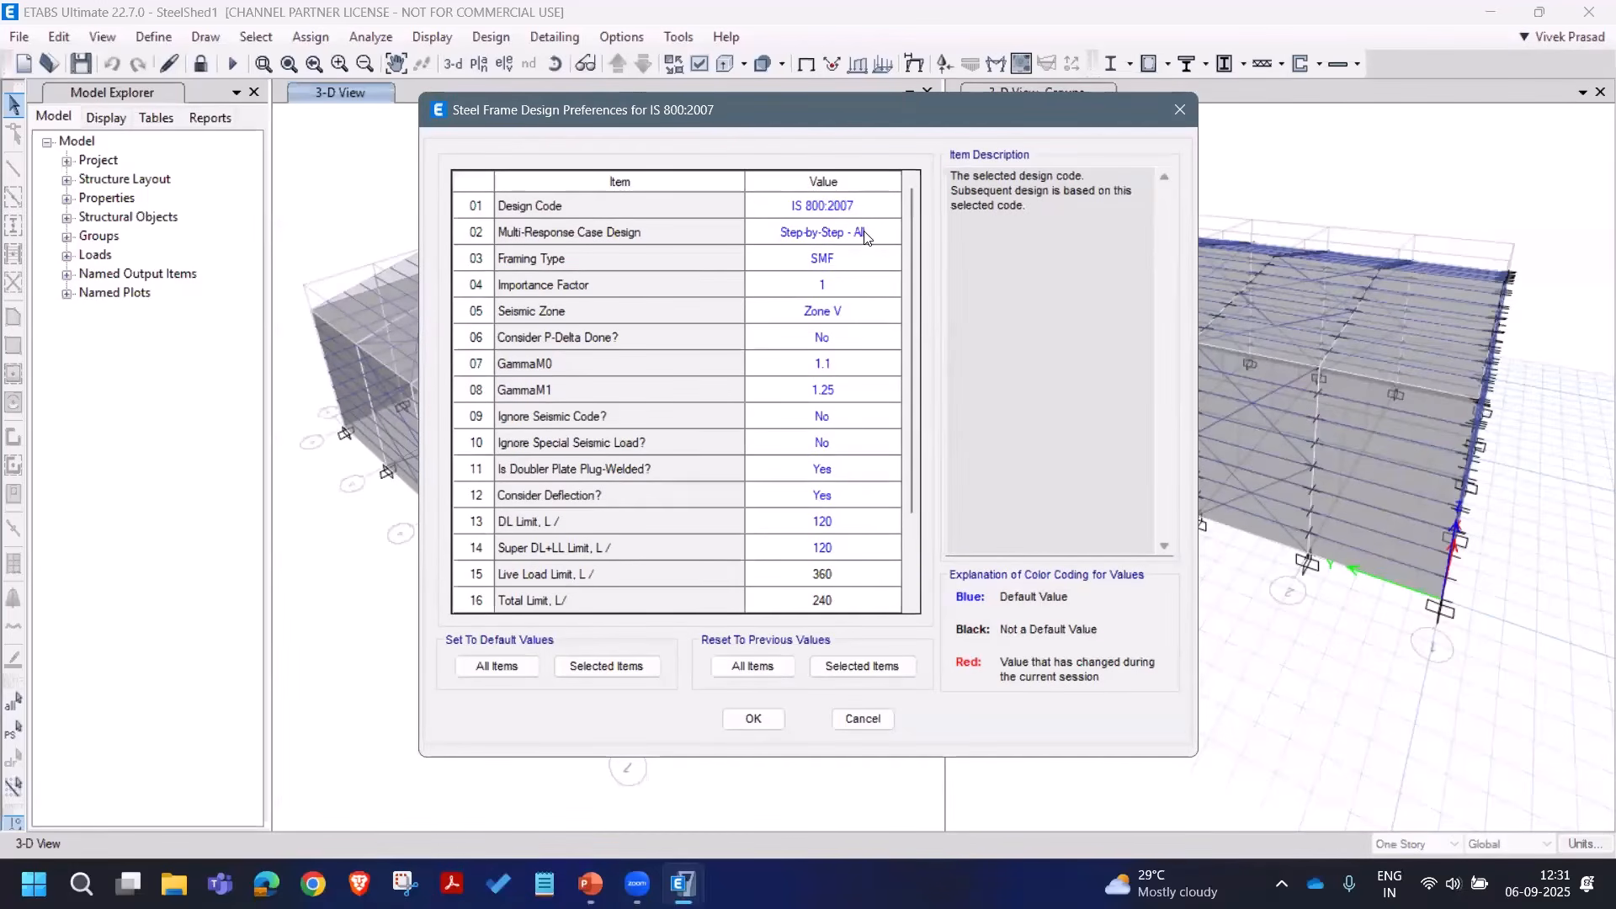
pyautogui.click(896, 263)
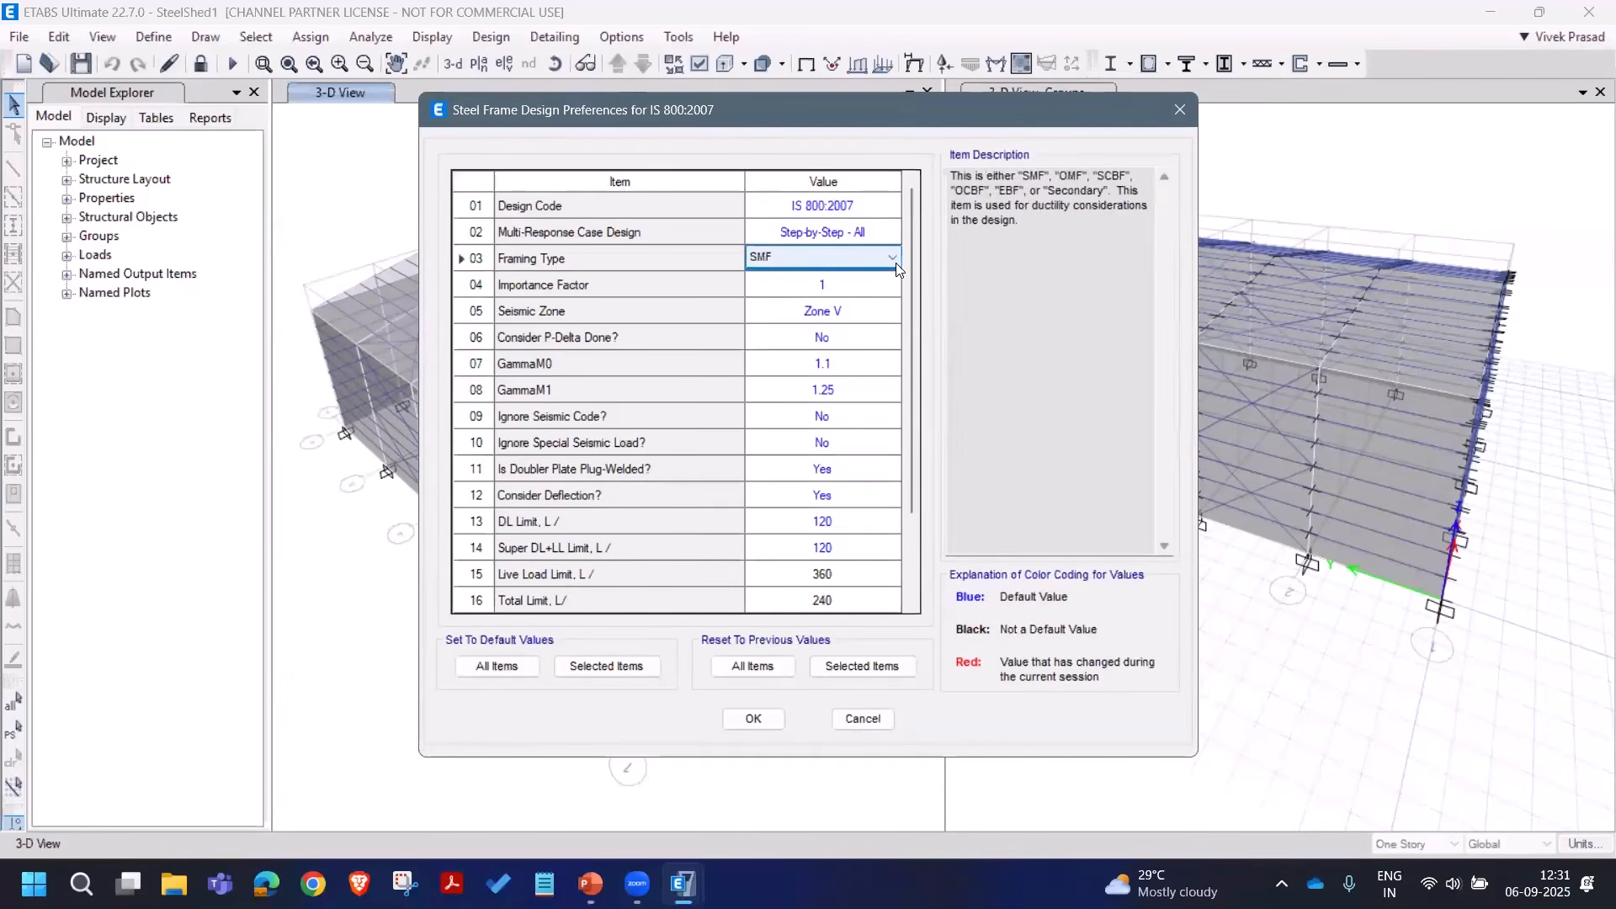
pyautogui.click(896, 263)
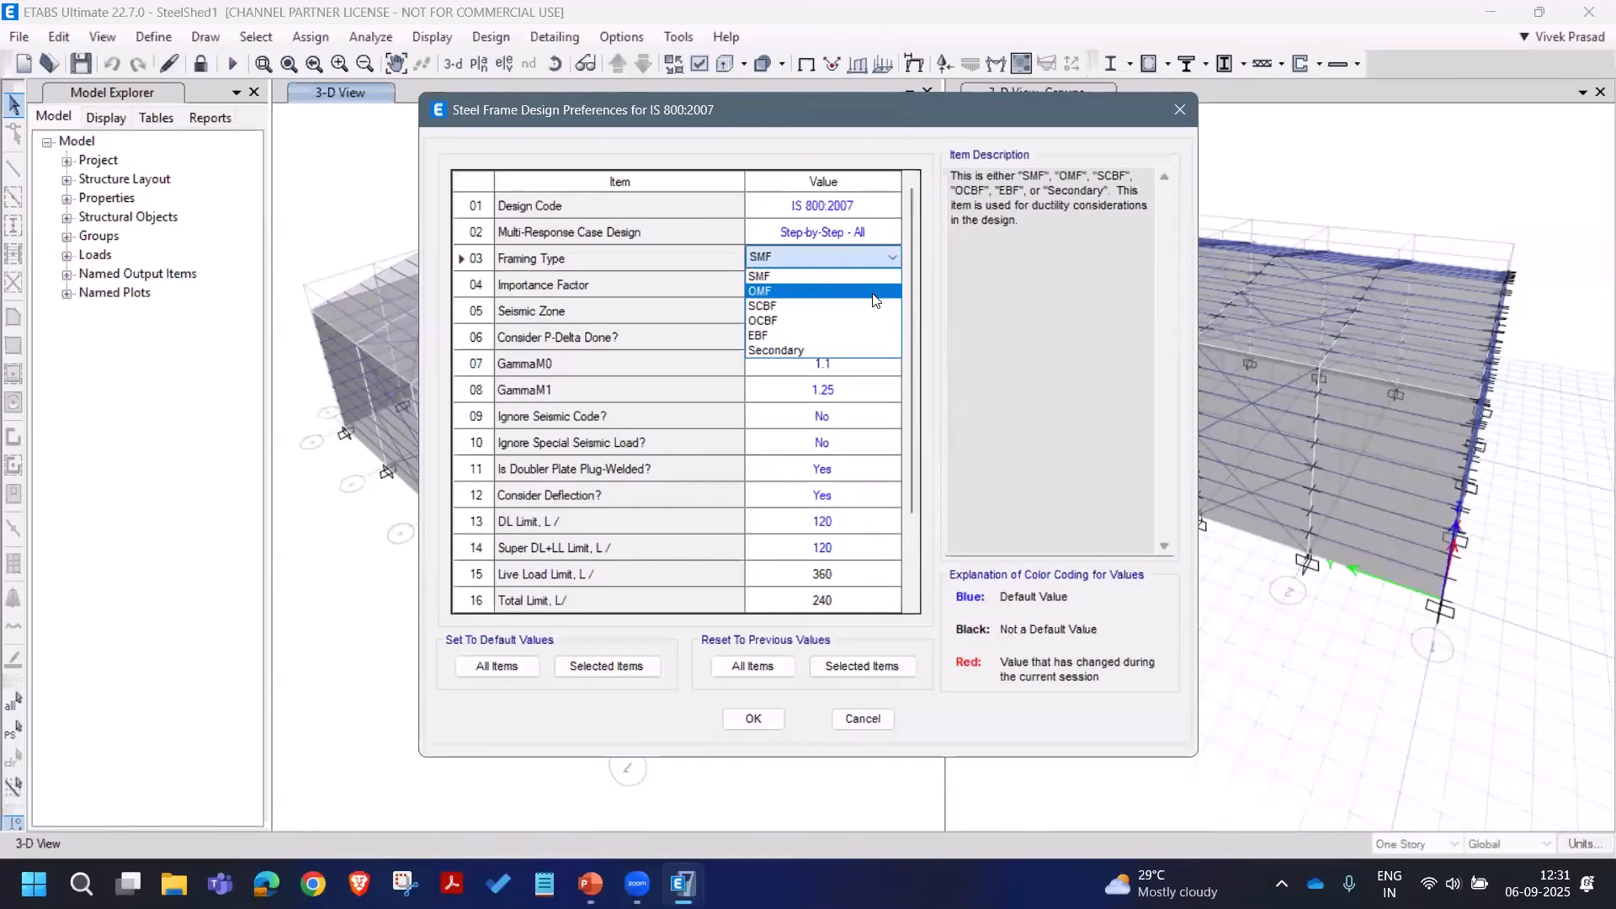
pyautogui.click(874, 291)
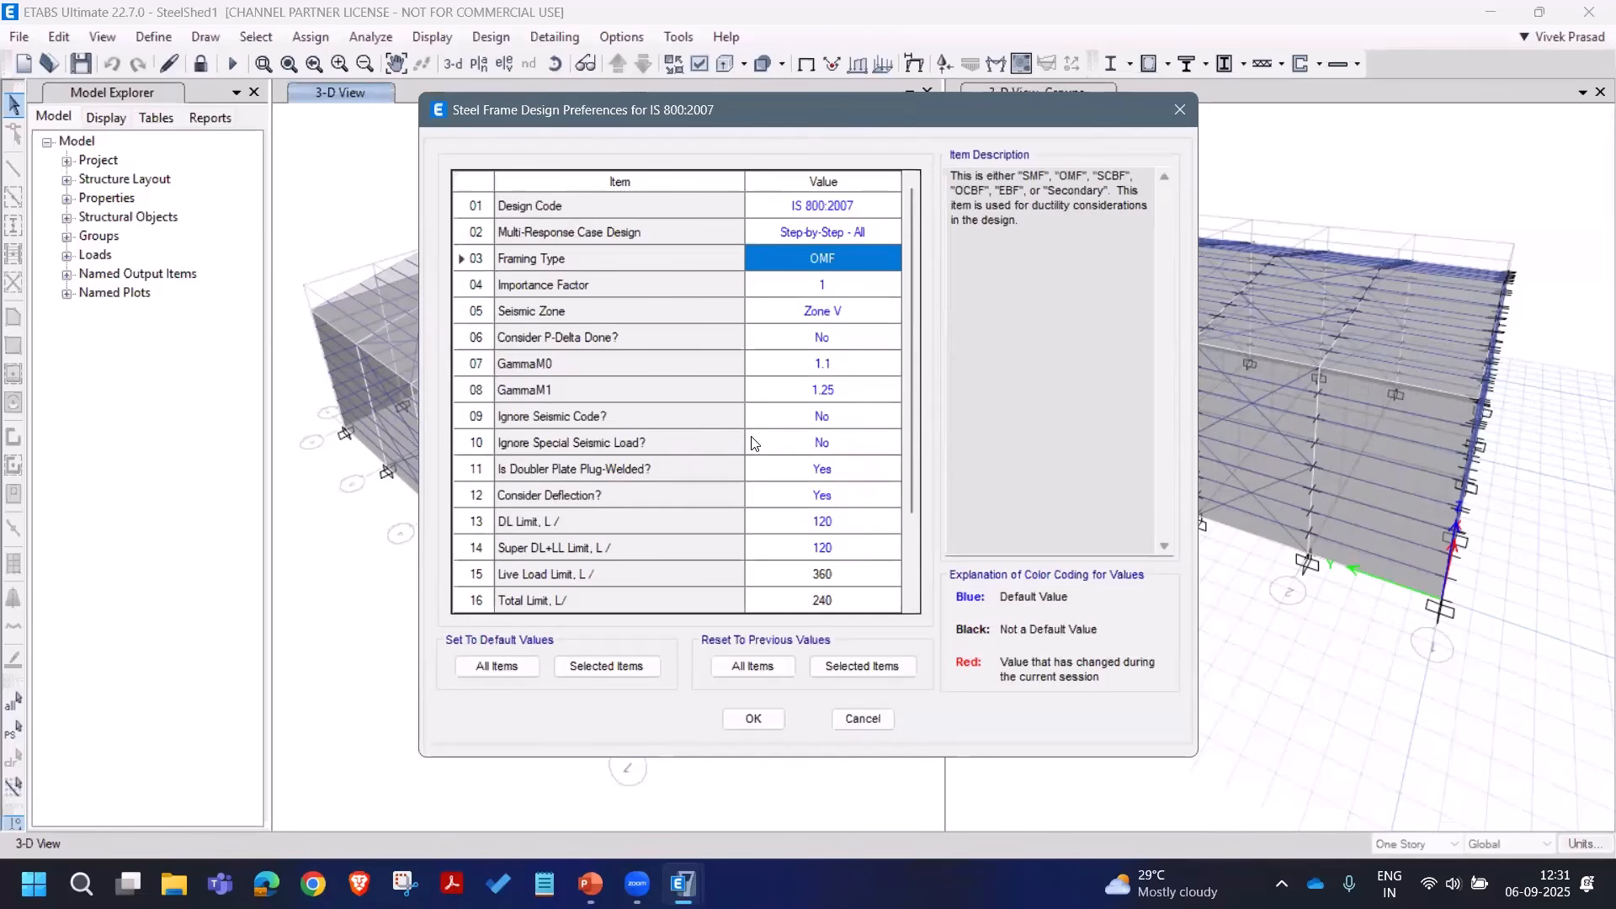
pyautogui.click(894, 311)
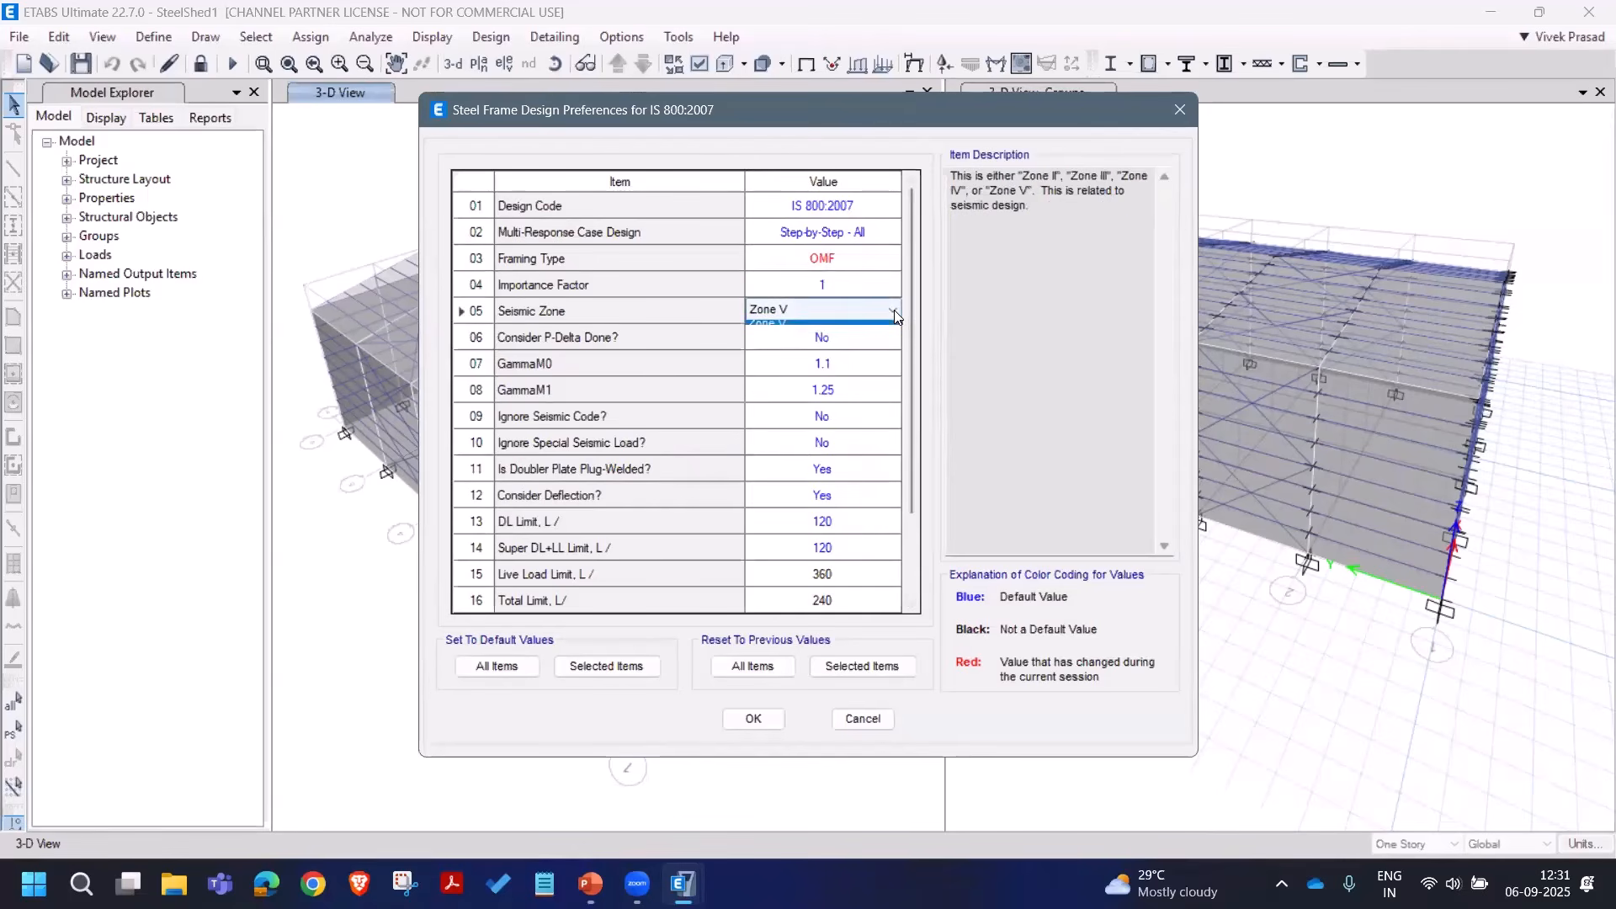
pyautogui.click(894, 311)
pyautogui.click(852, 336)
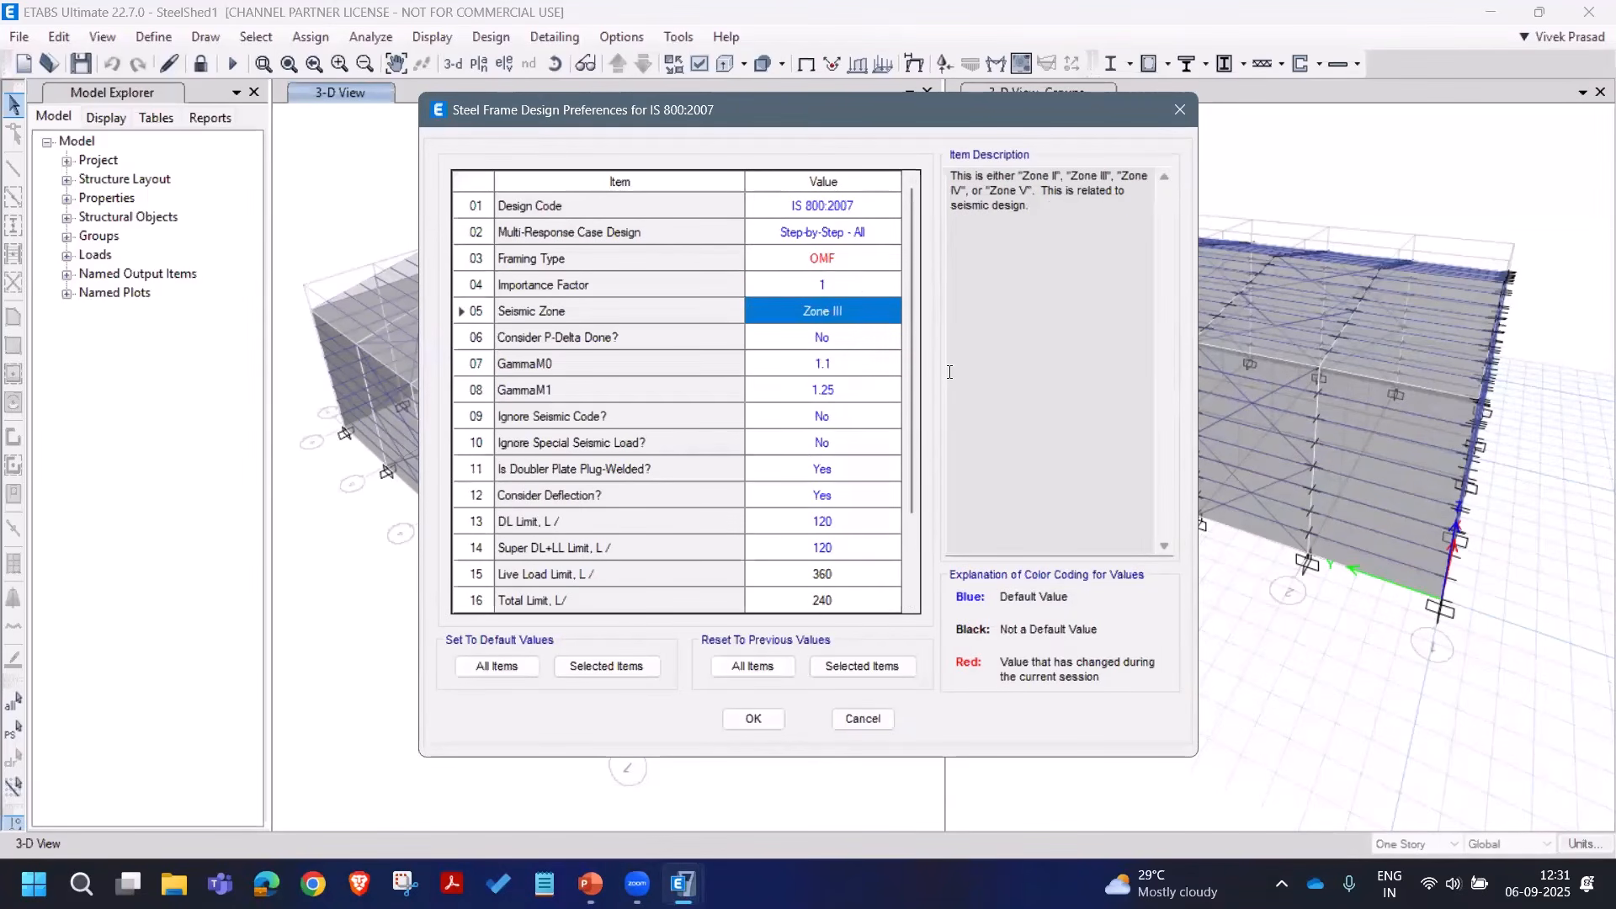
pyautogui.moveTo(916, 344); pyautogui.dragTo(934, 520)
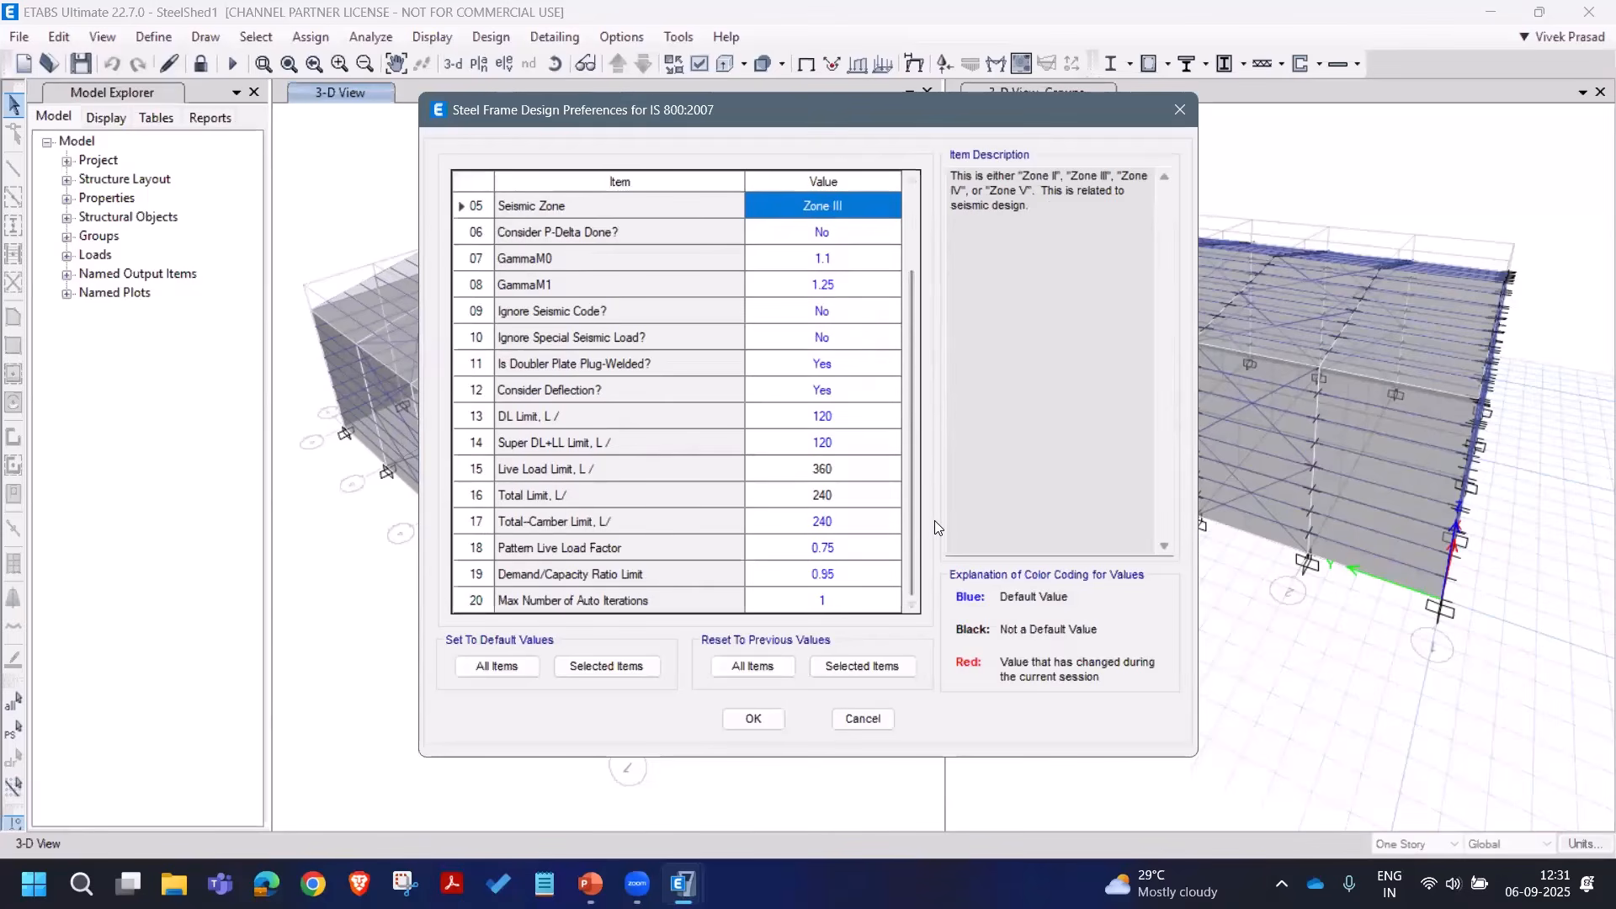
pyautogui.click(762, 718)
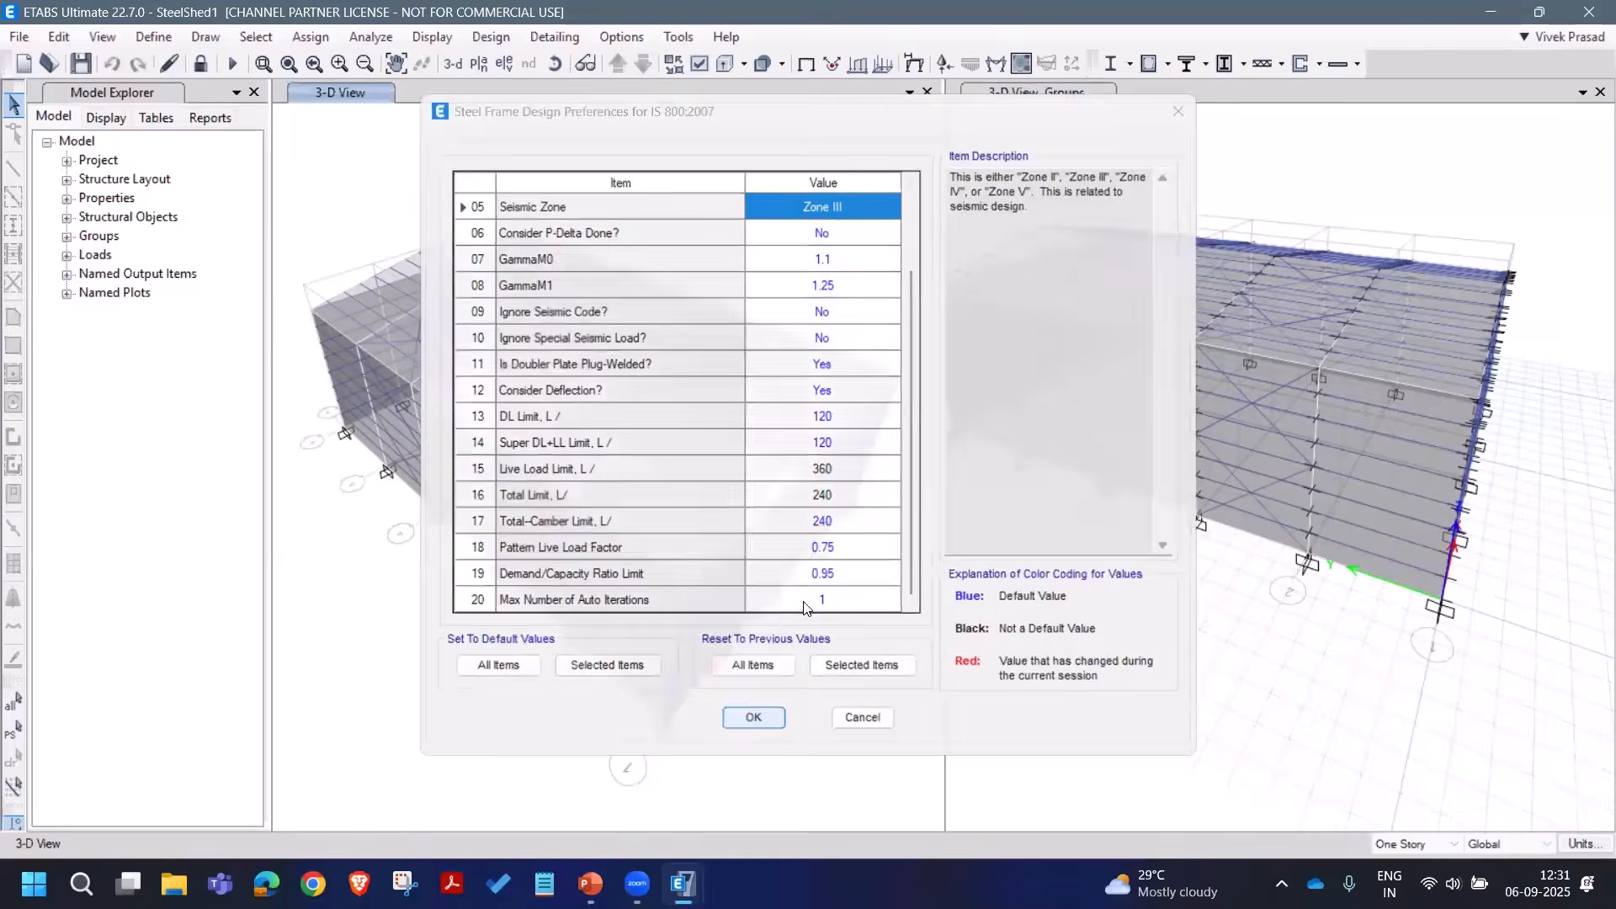
# Step: Review the steel design combinations, keeping UDStlS1 to UDStlS46 and excluding UDStlD1 and UDStlD2
pyautogui.click(491, 37)
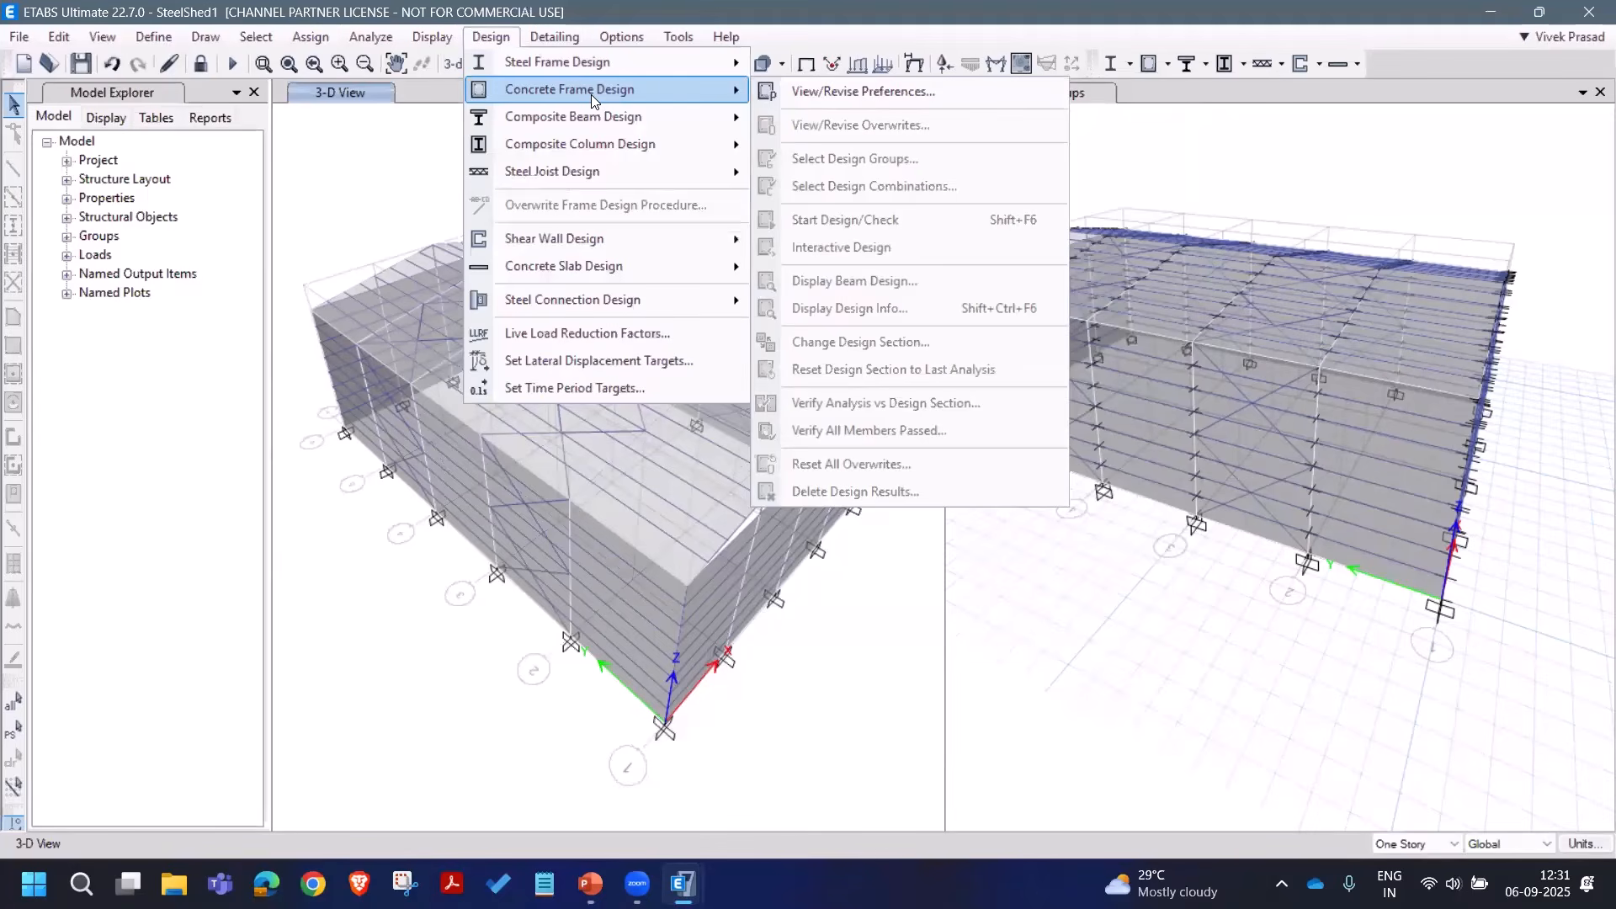
pyautogui.moveTo(601, 62)
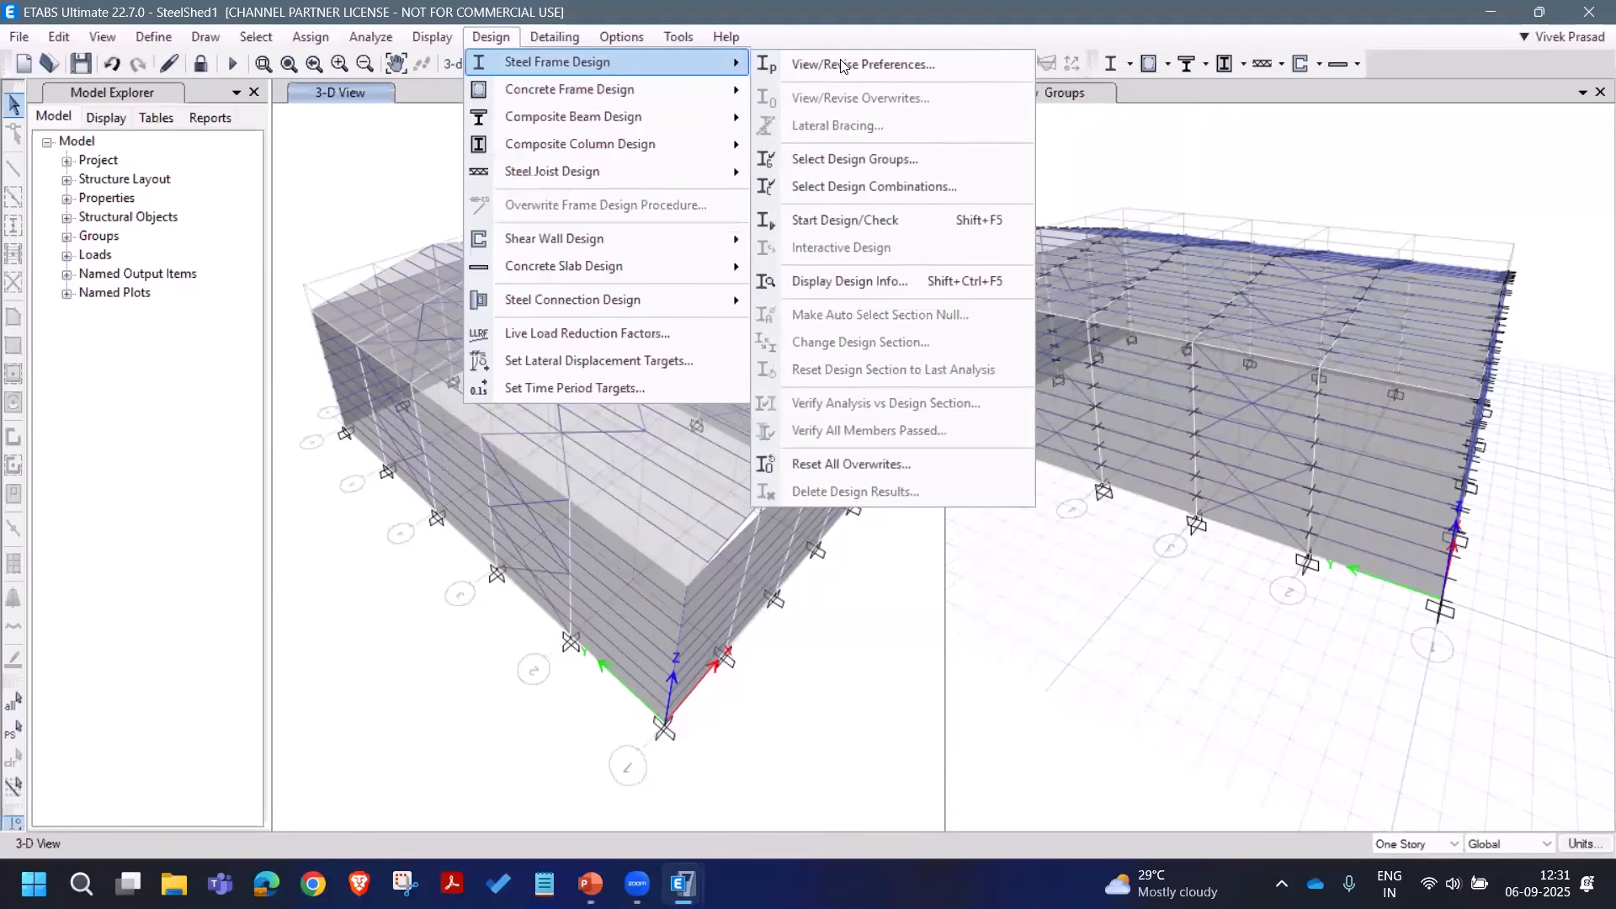
pyautogui.click(951, 187)
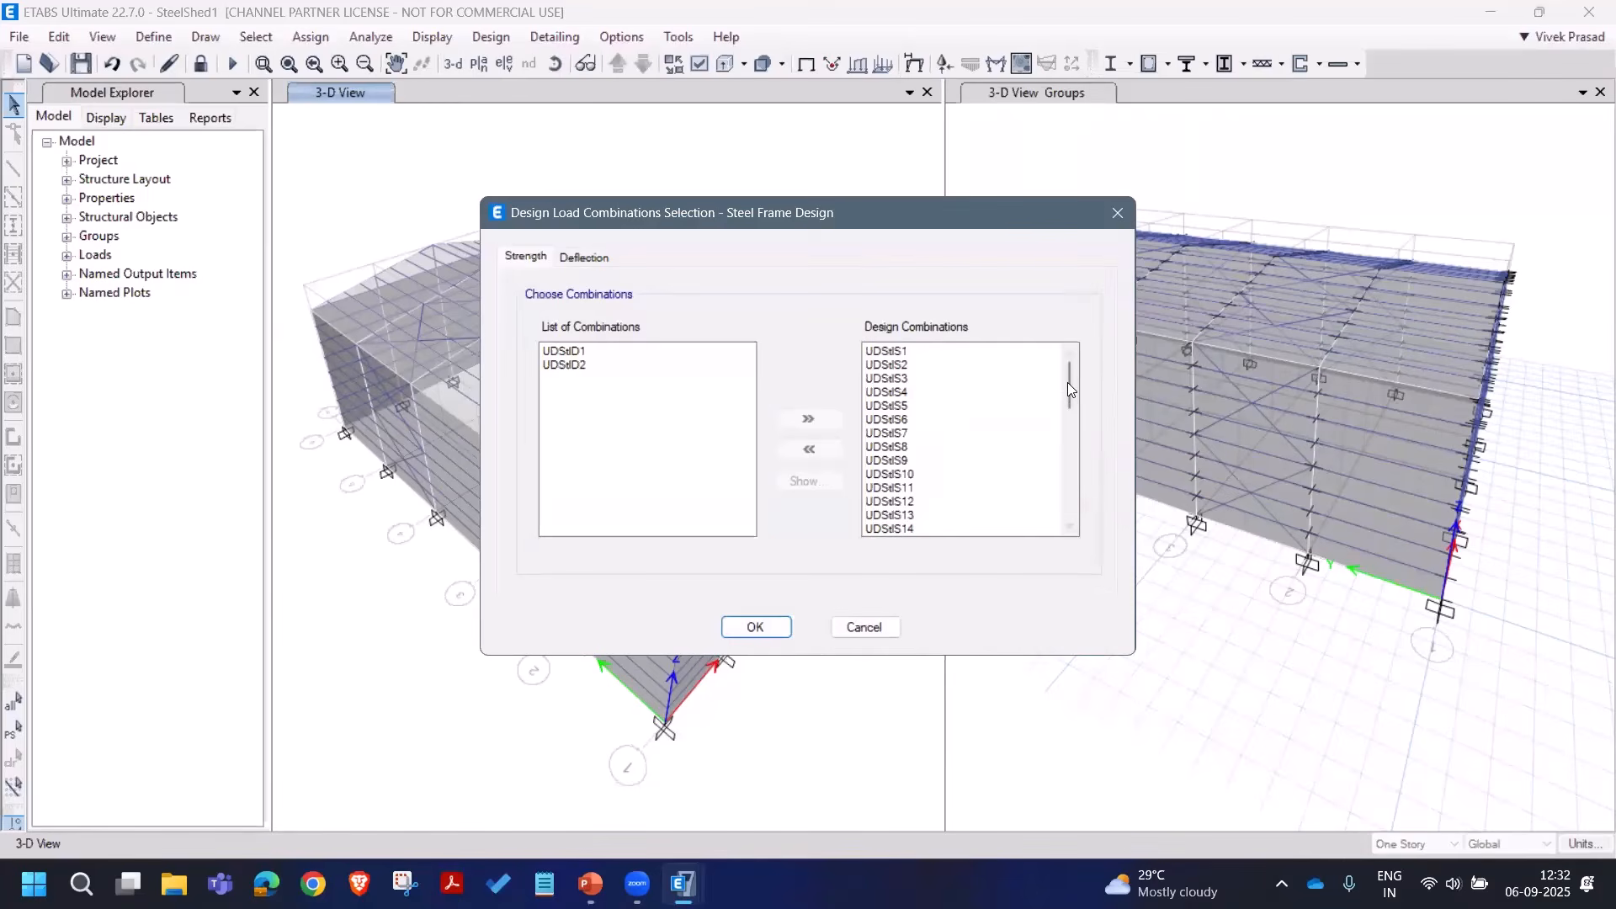
pyautogui.moveTo(1068, 382); pyautogui.dragTo(1046, 537)
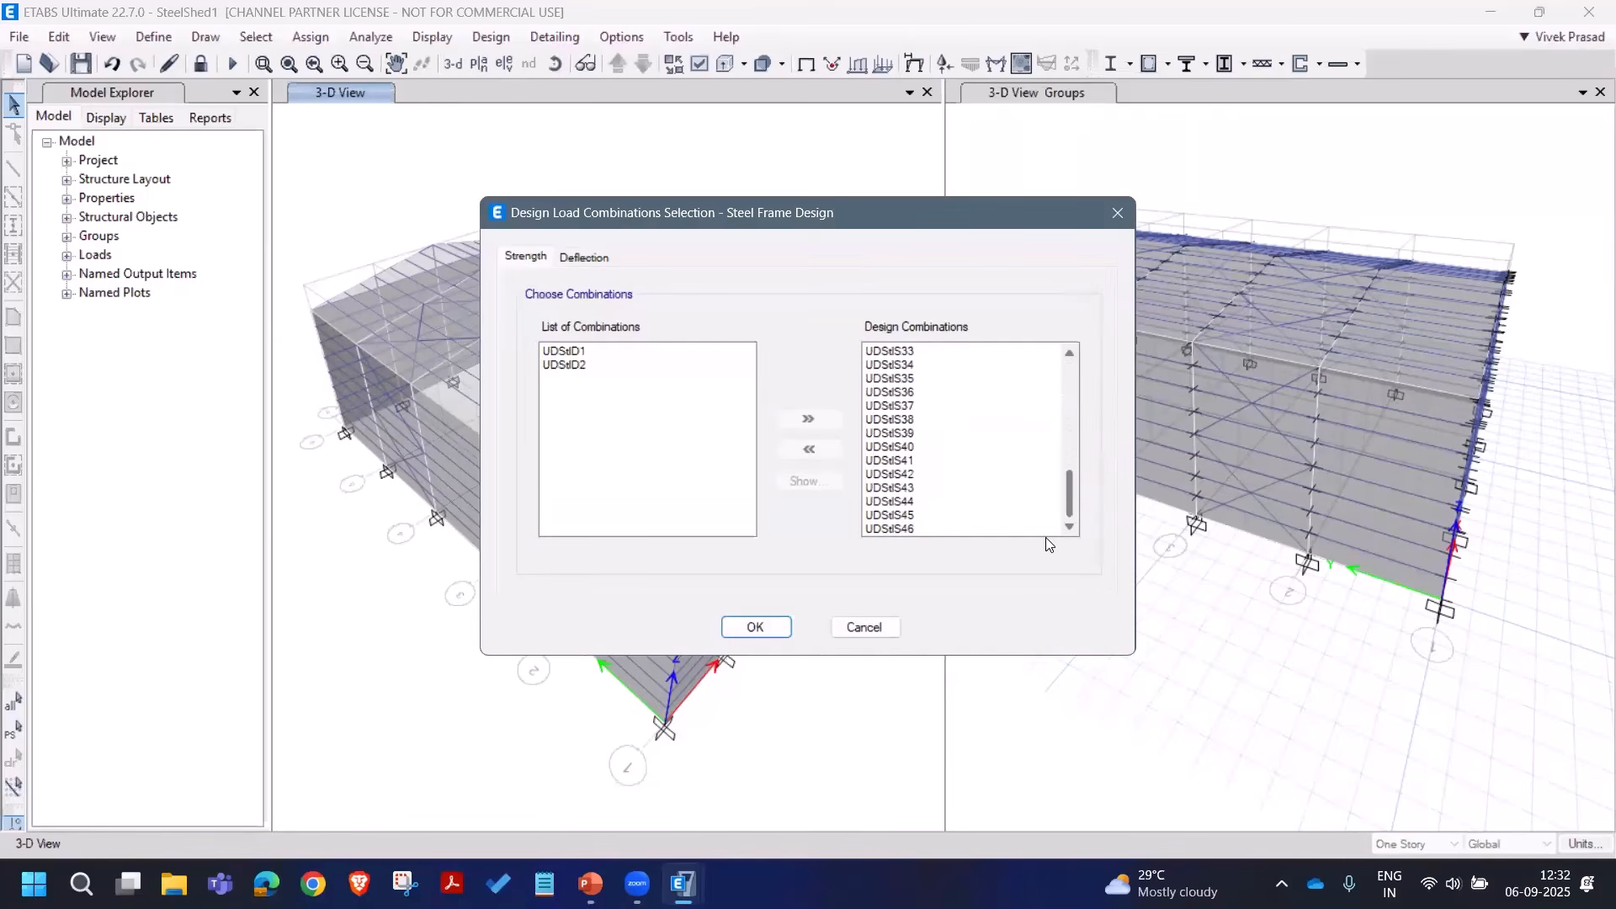
pyautogui.click(786, 630)
# Step: Run the steel frame design check on the shed to optimize auto-select sections
pyautogui.click(493, 42)
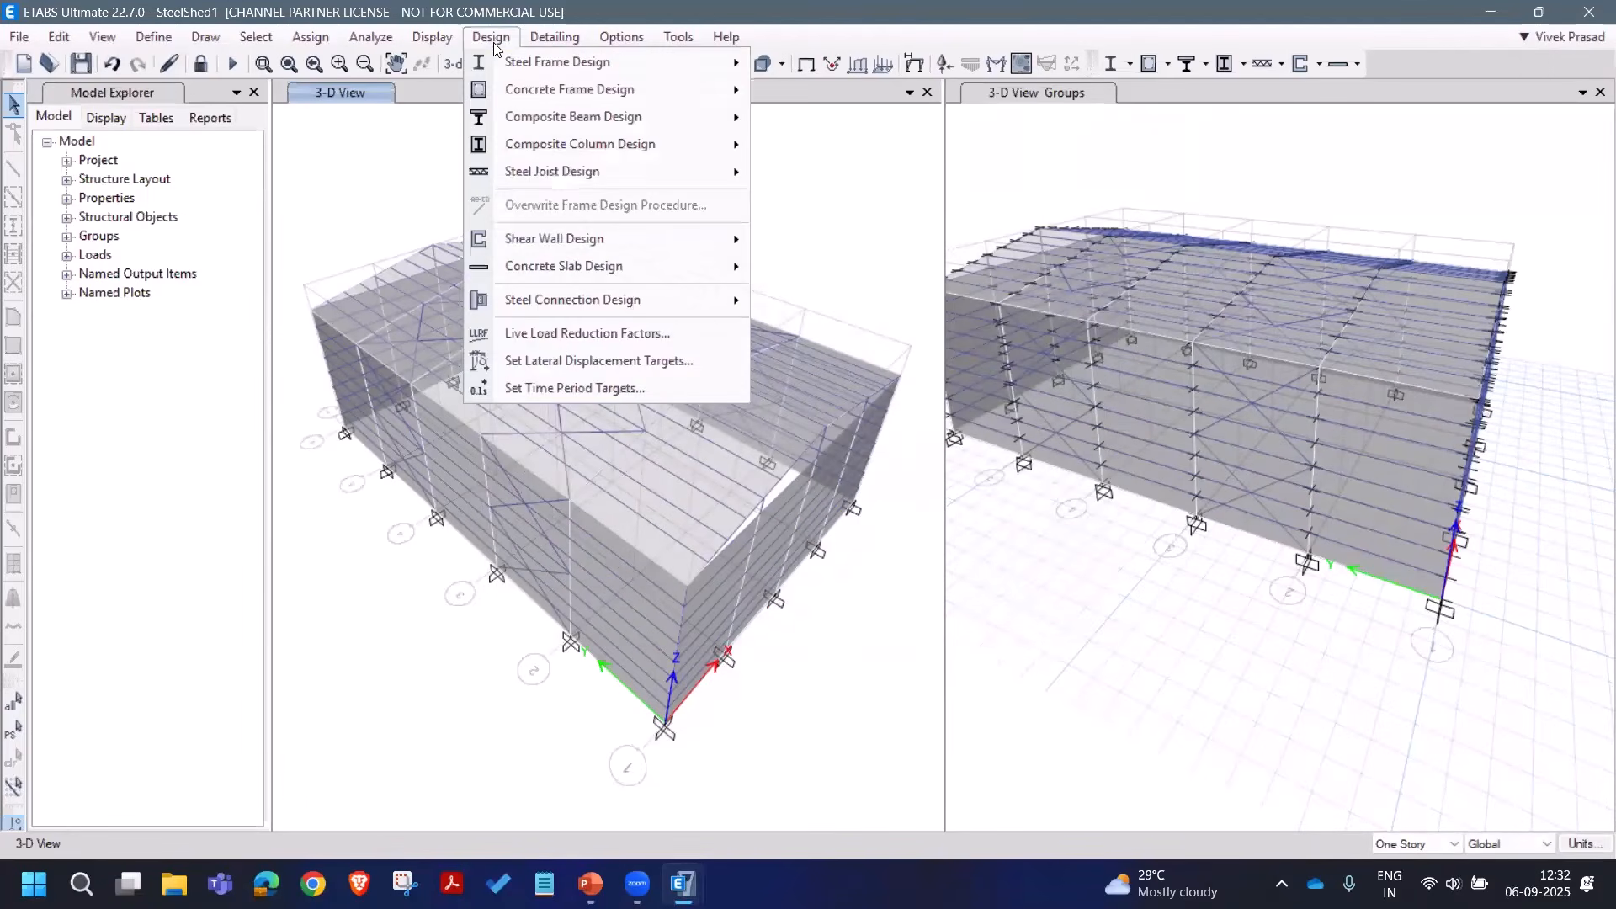
pyautogui.moveTo(531, 62)
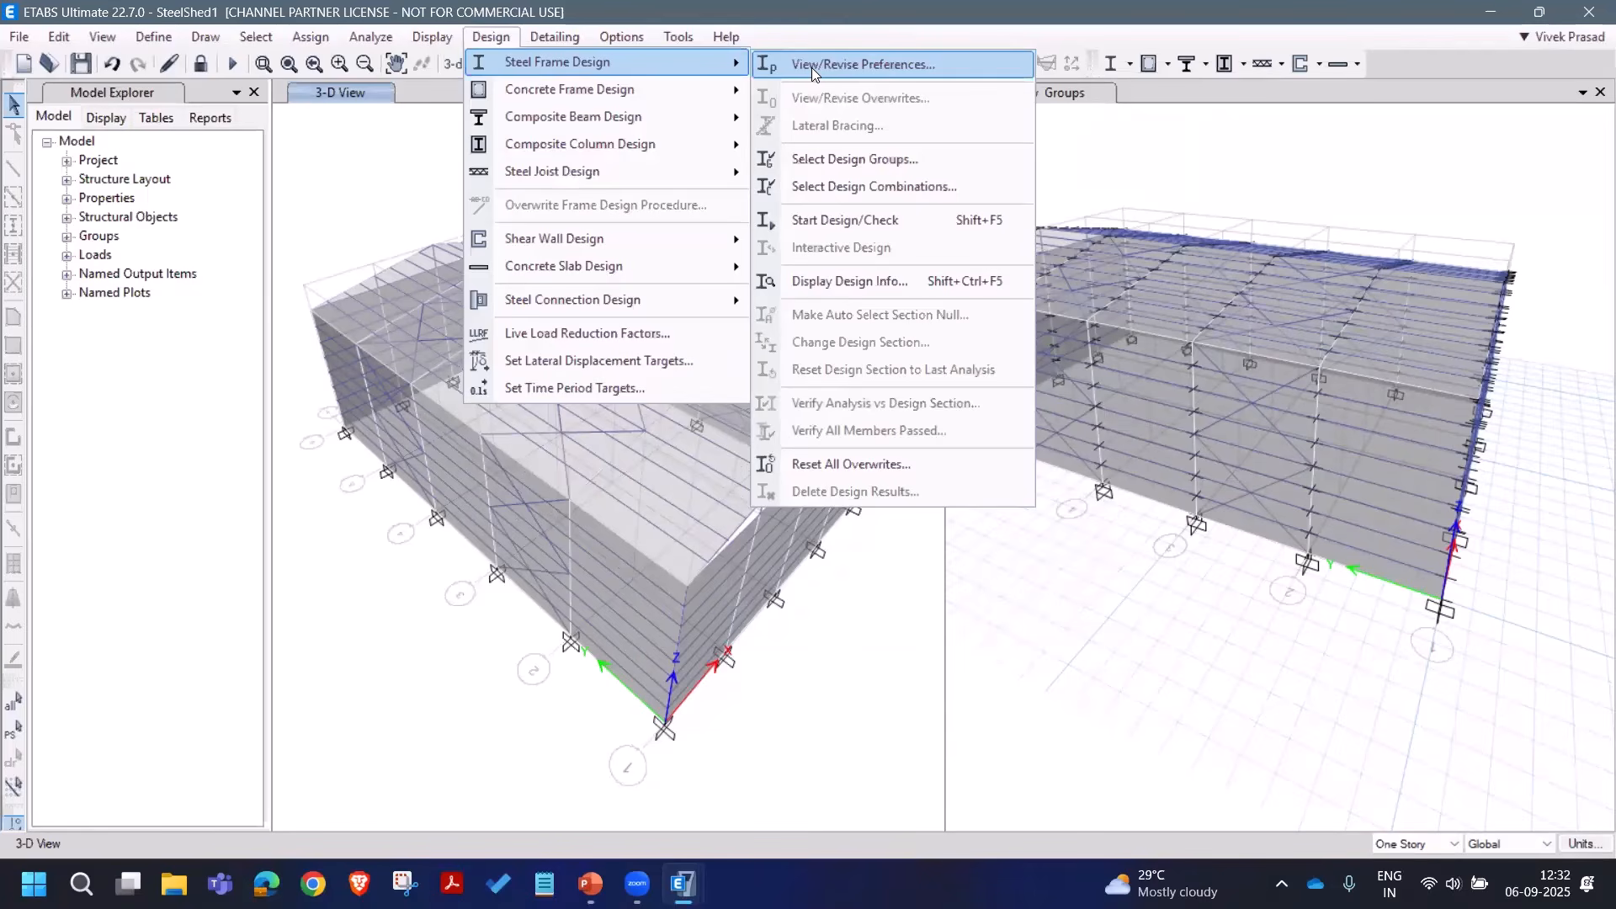
pyautogui.click(844, 223)
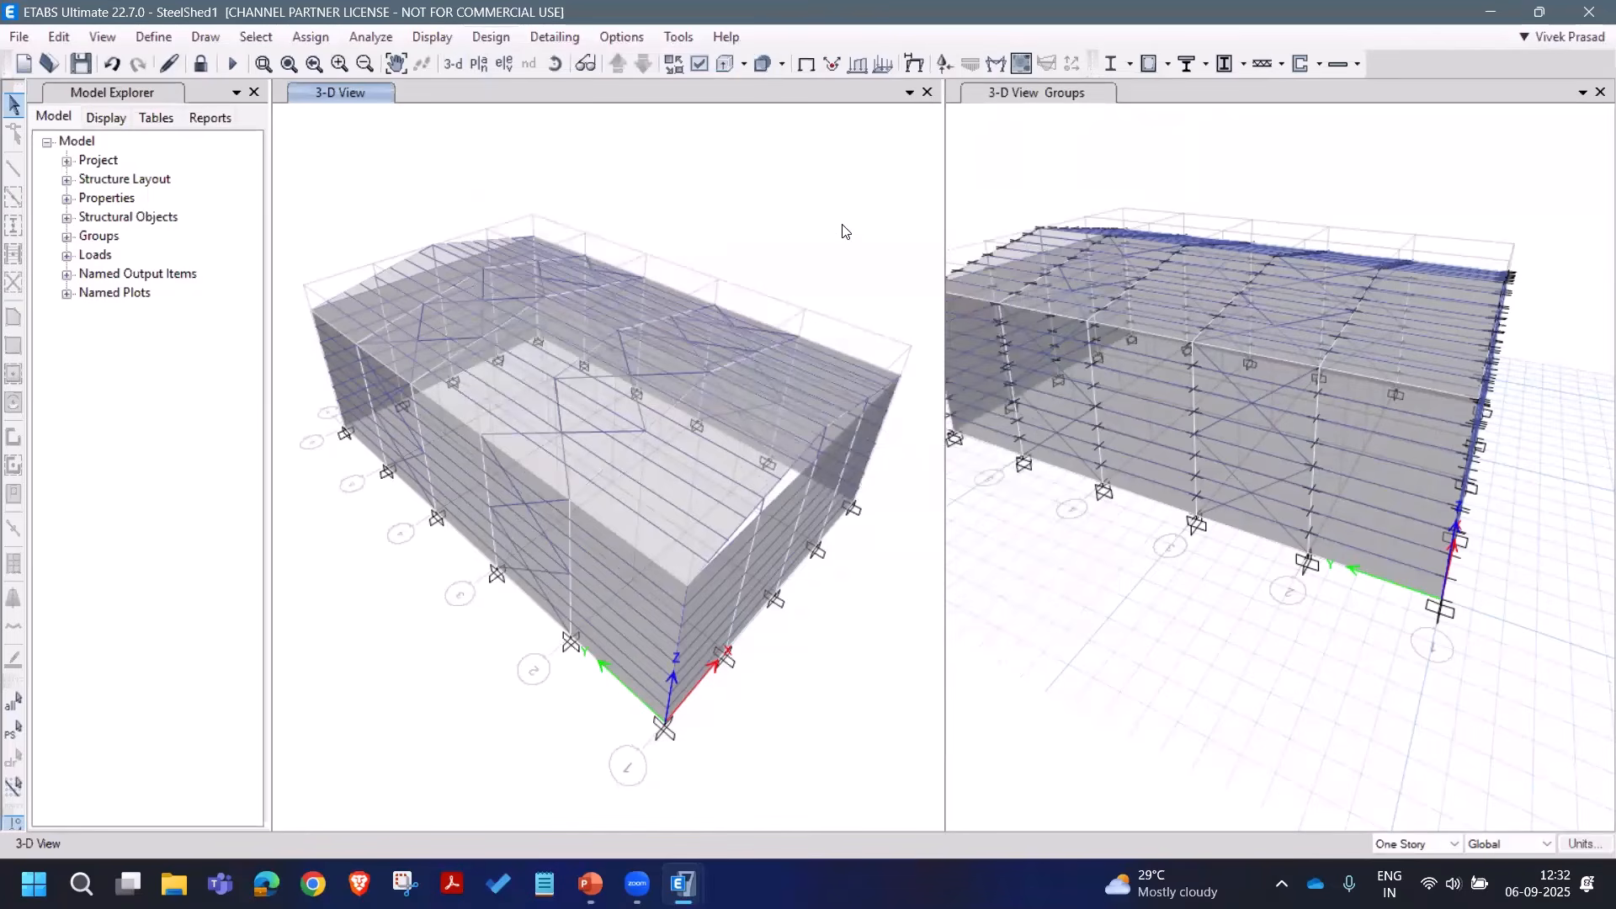
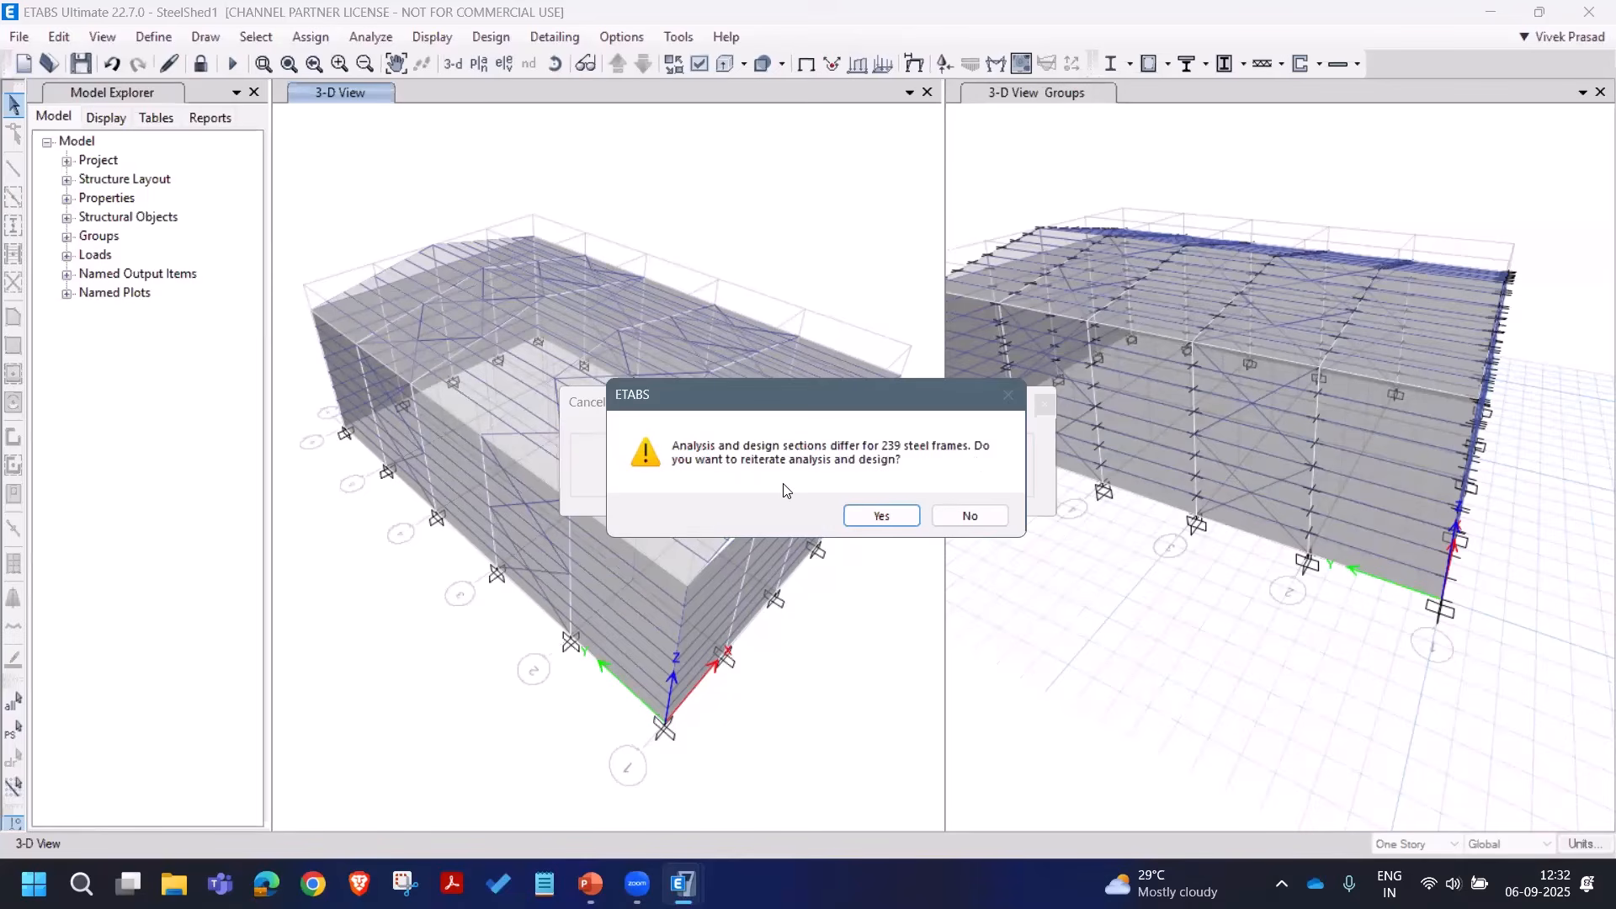
# Step: Reiterate the analysis and steel design three times with the updated auto-select sections
pyautogui.click(881, 516)
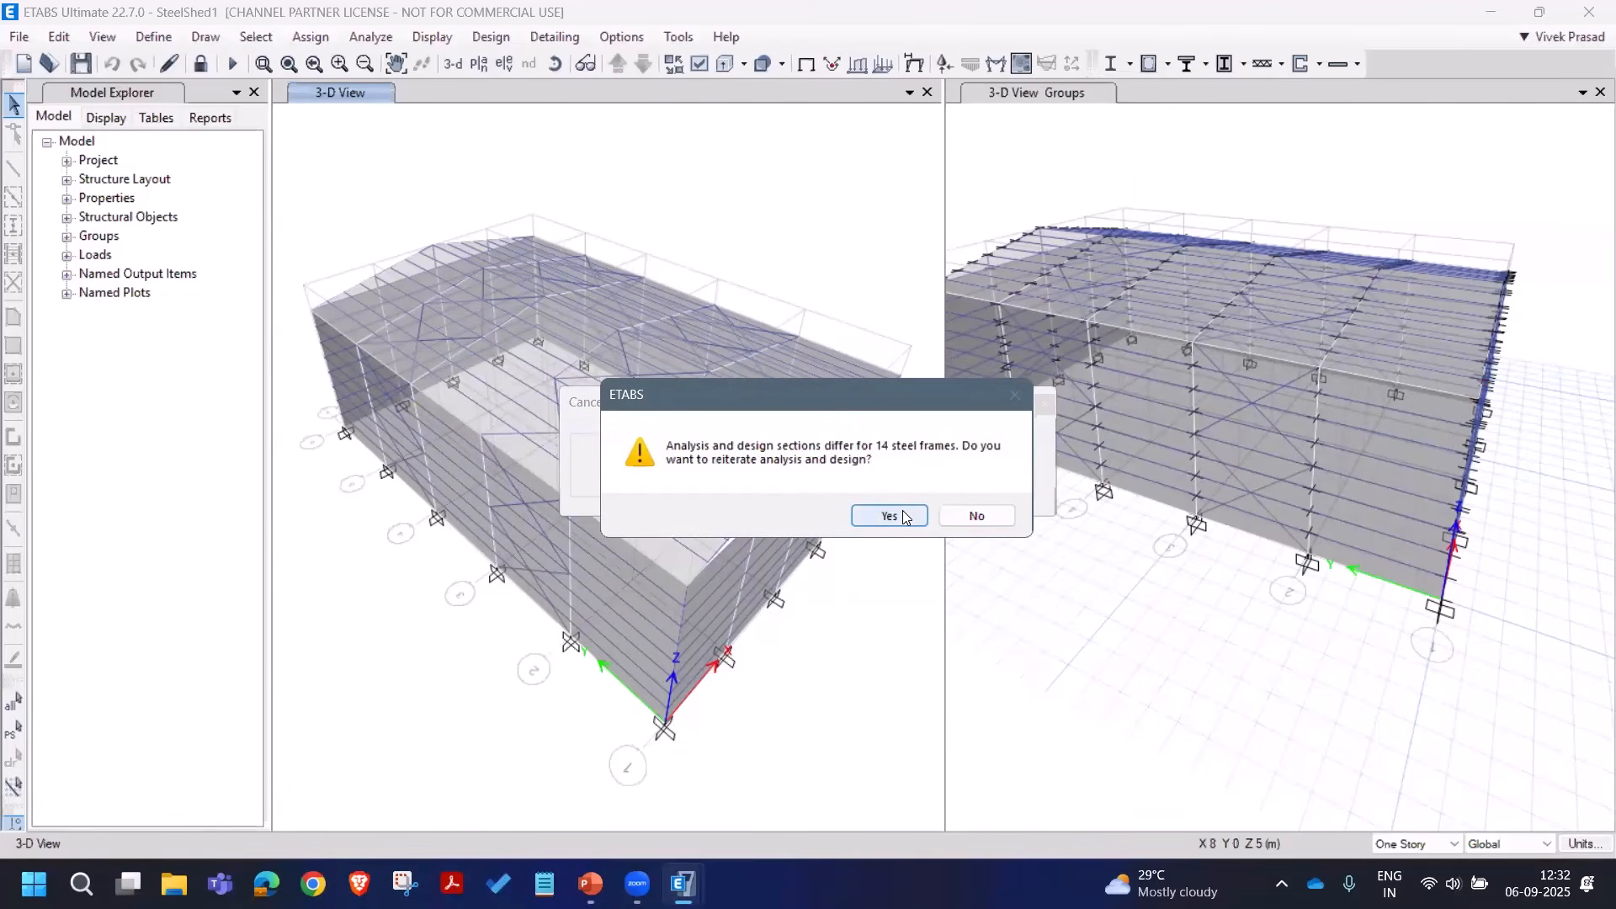
pyautogui.click(889, 515)
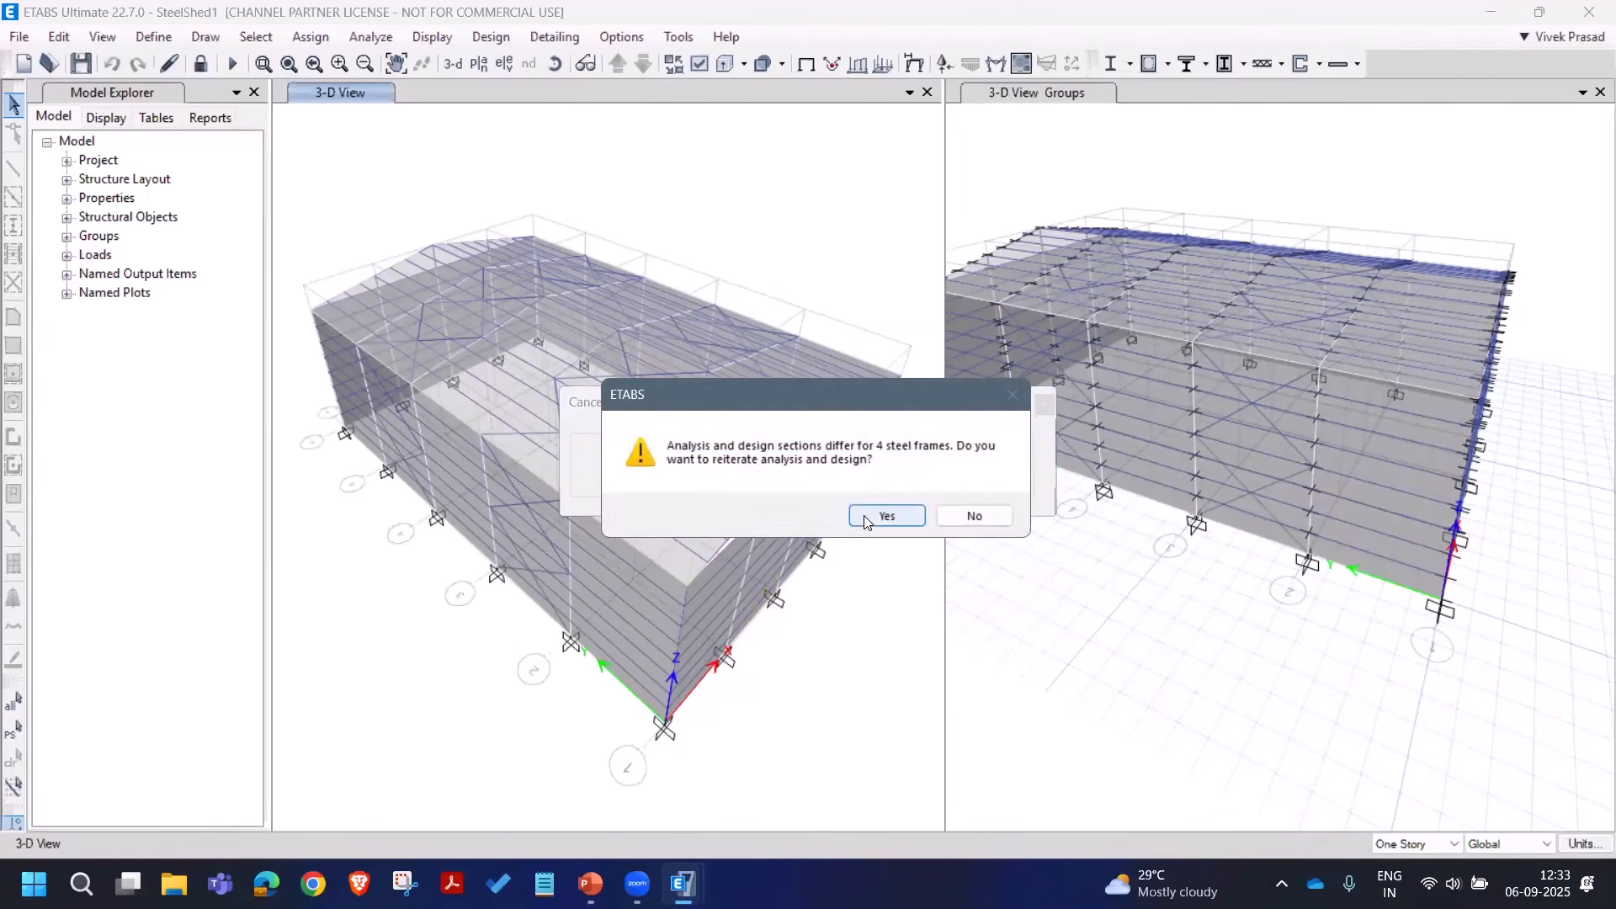
pyautogui.click(876, 518)
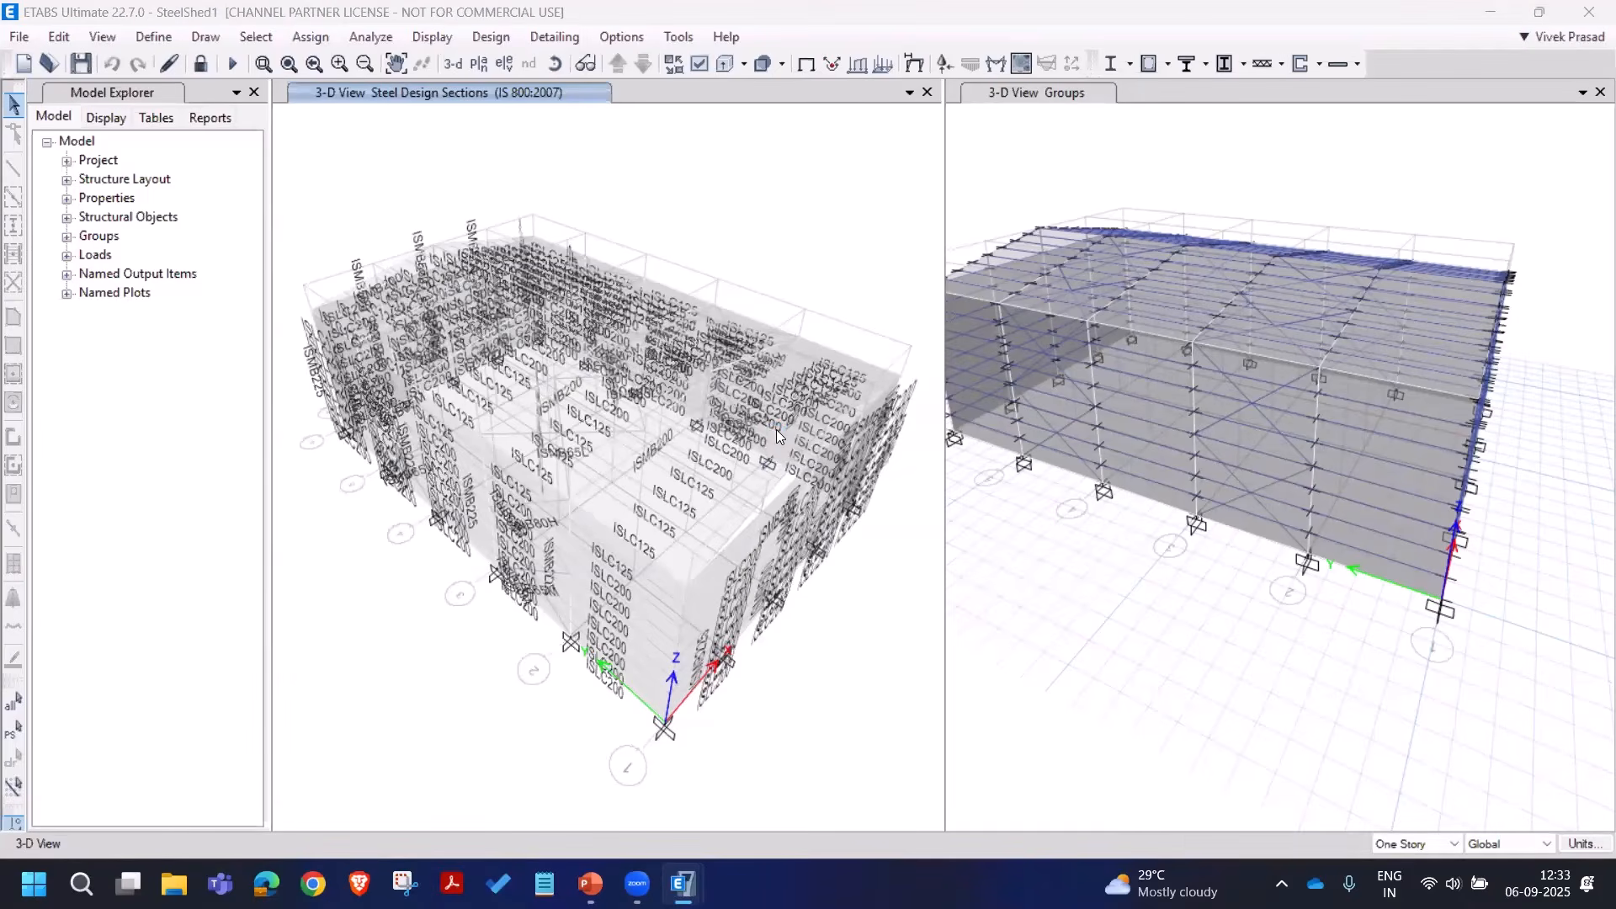
# Step: Return to the undeformed view, rerun the steel check without reiterating, and select the failed frames
pyautogui.press('F4')
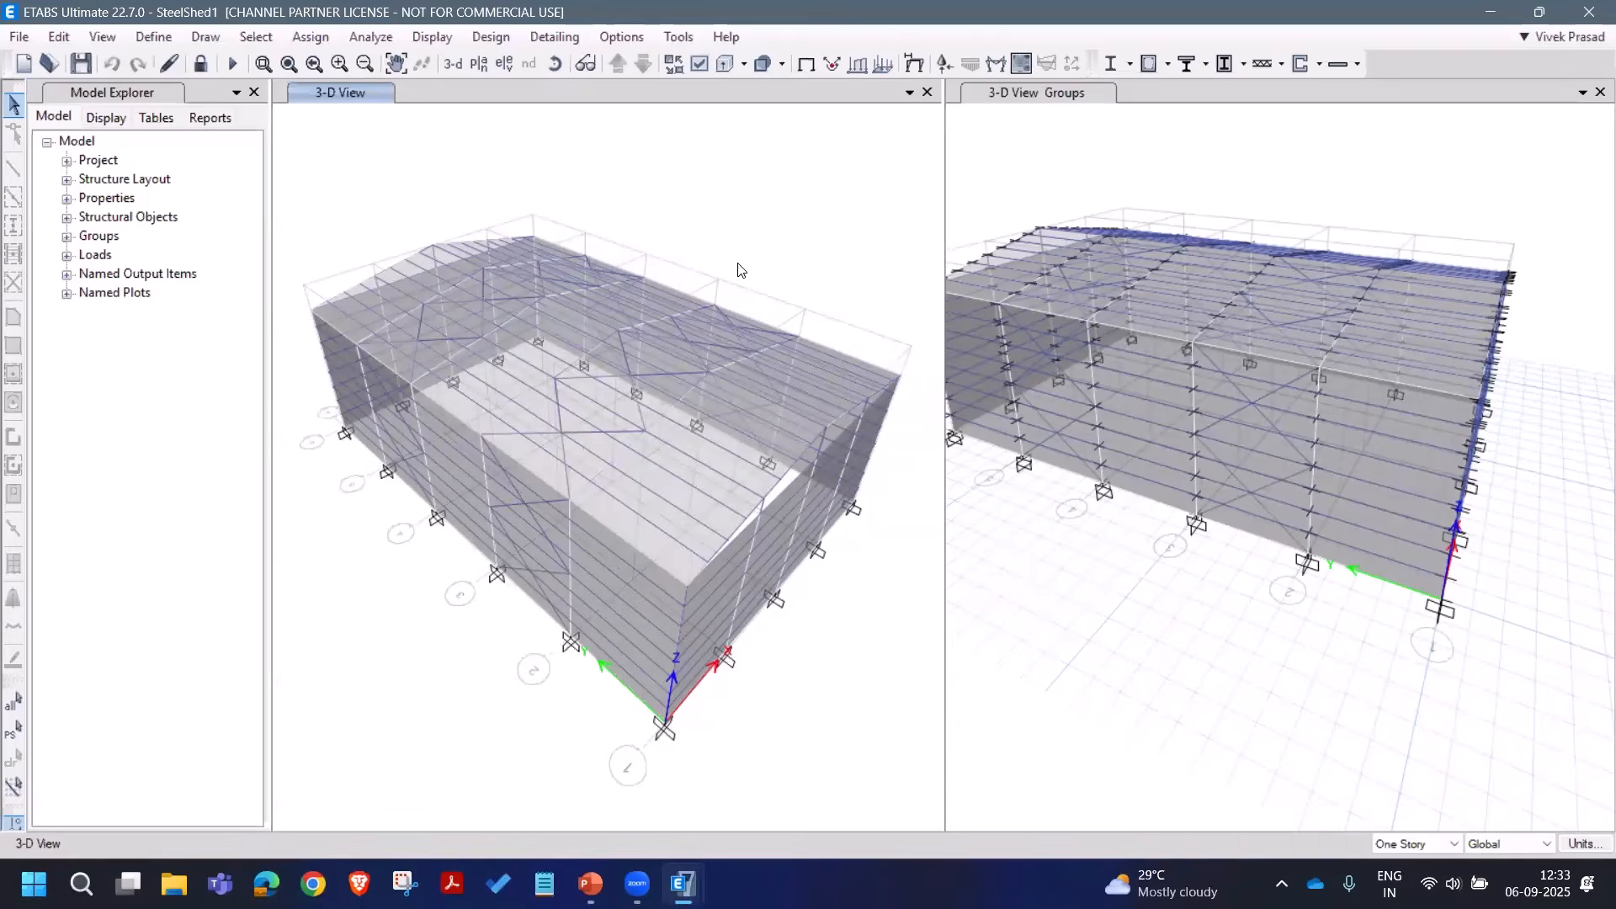
pyautogui.hotkey('shift', 'F6')
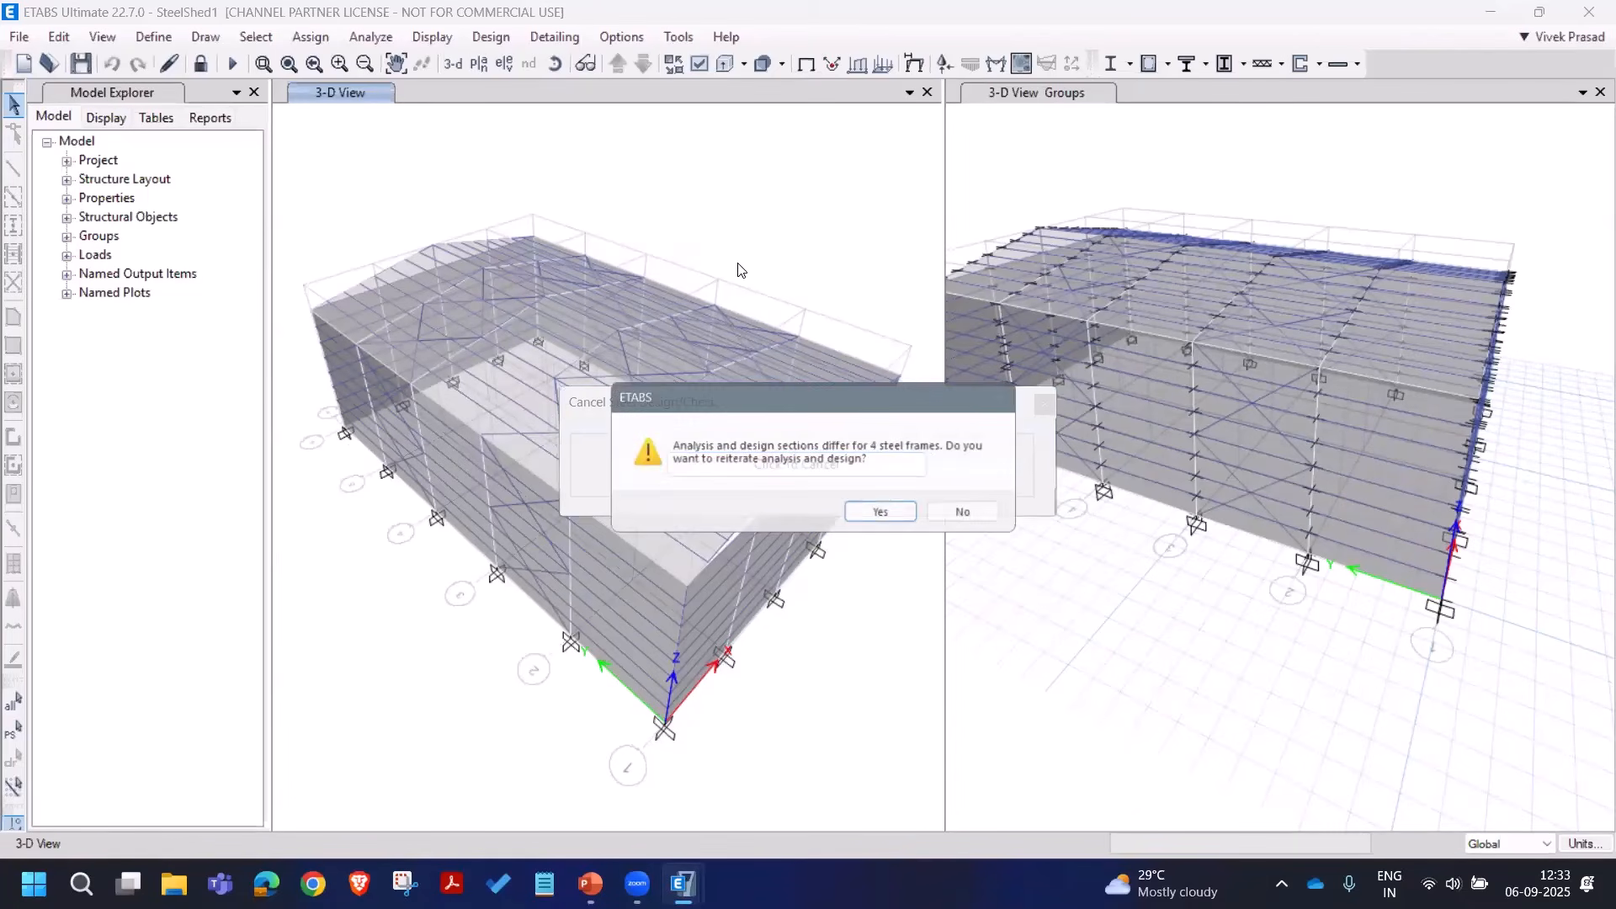
pyautogui.click(969, 515)
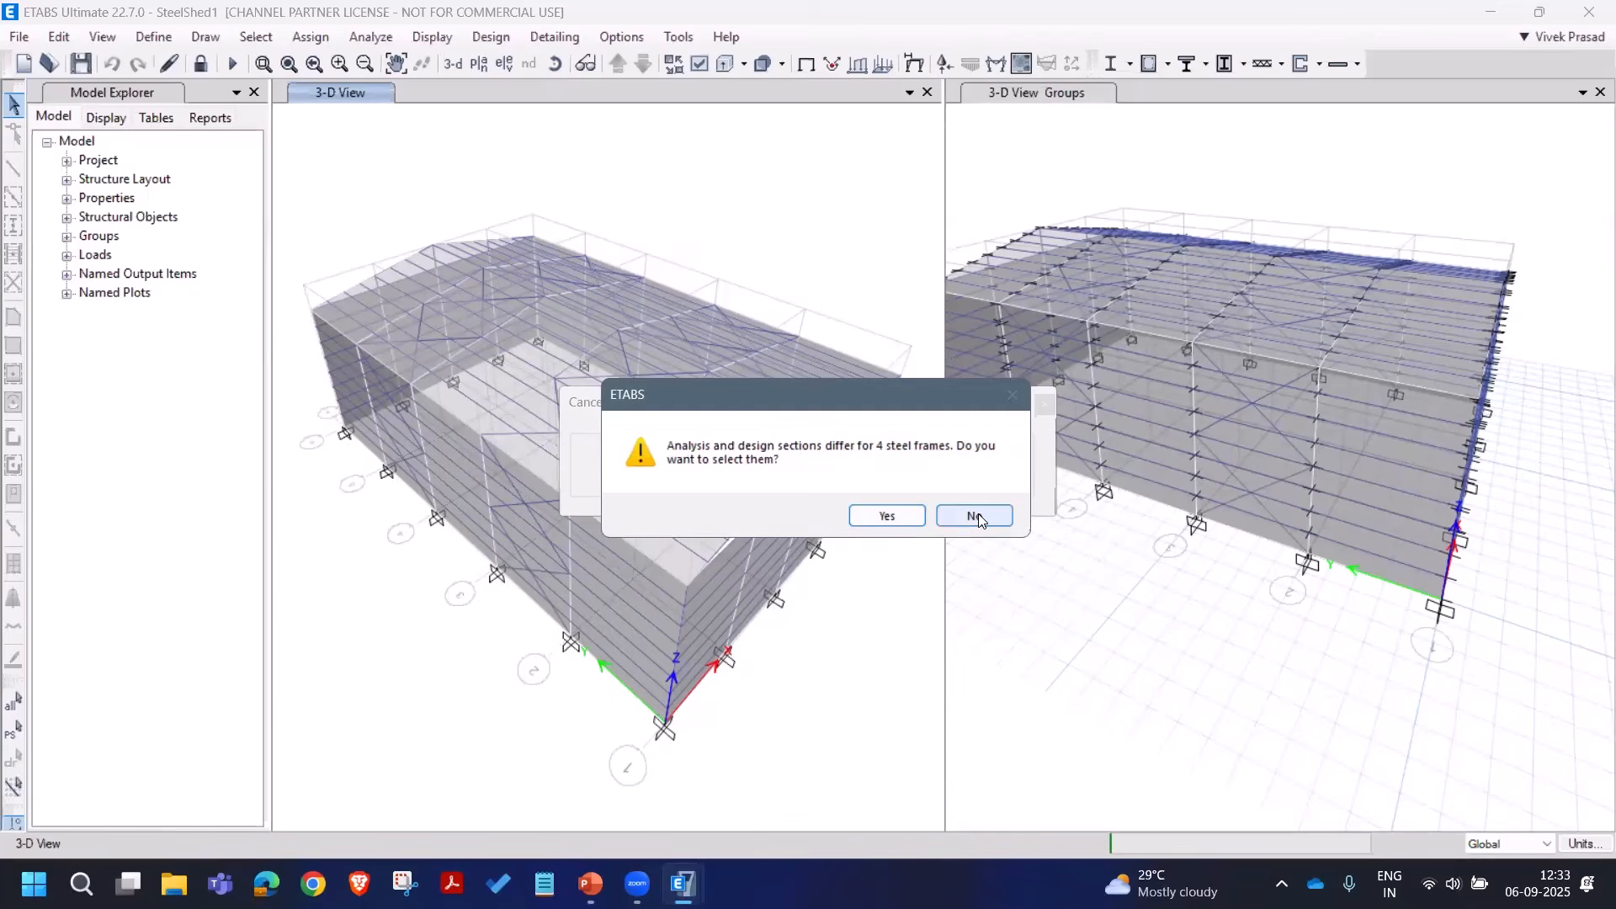
pyautogui.click(888, 517)
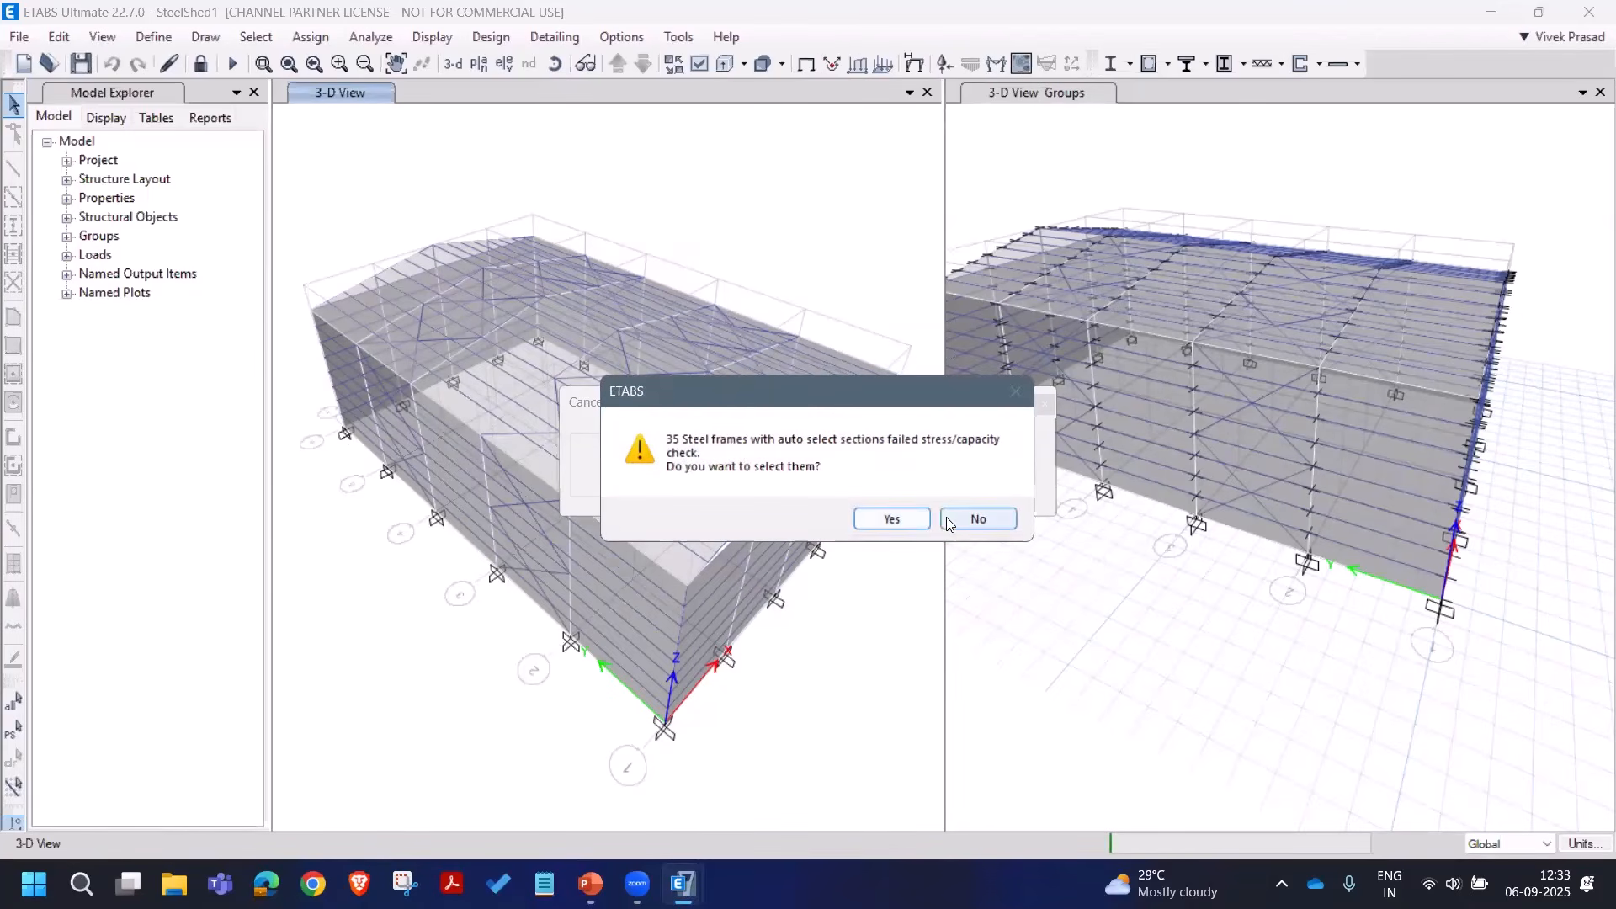
pyautogui.click(909, 518)
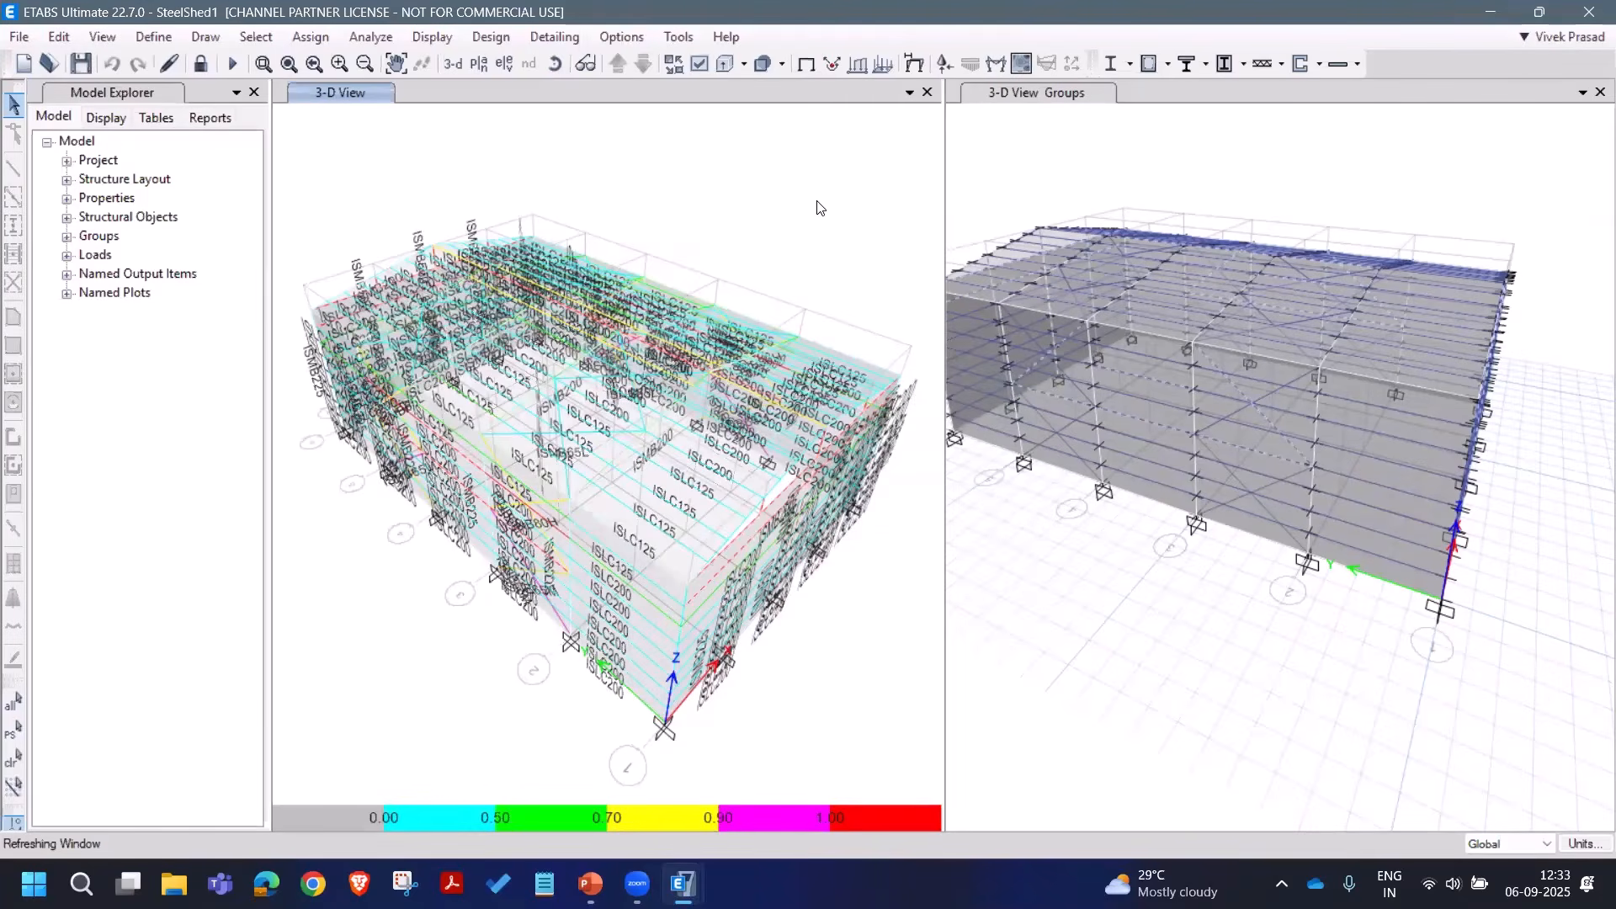
# Step: Confirm selection of the failed frames and rotate and zoom toward the shed's inner beams
pyautogui.click(893, 517)
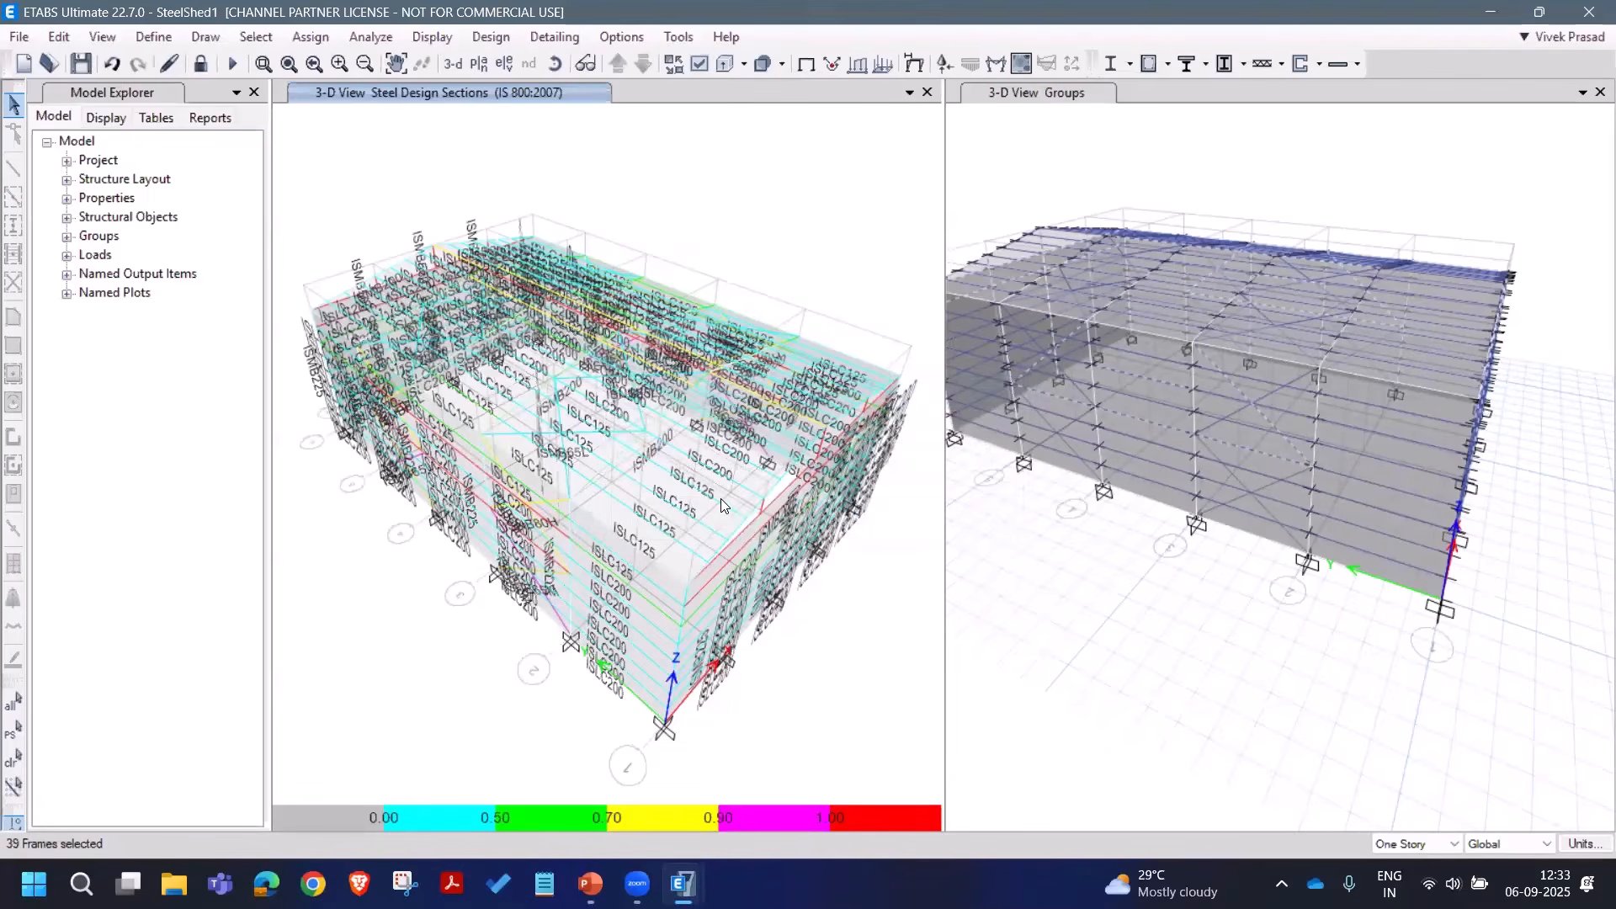
pyautogui.click(888, 517)
pyautogui.click(554, 63)
pyautogui.moveTo(774, 646); pyautogui.dragTo(704, 547)
pyautogui.scroll(4, 537, 450)
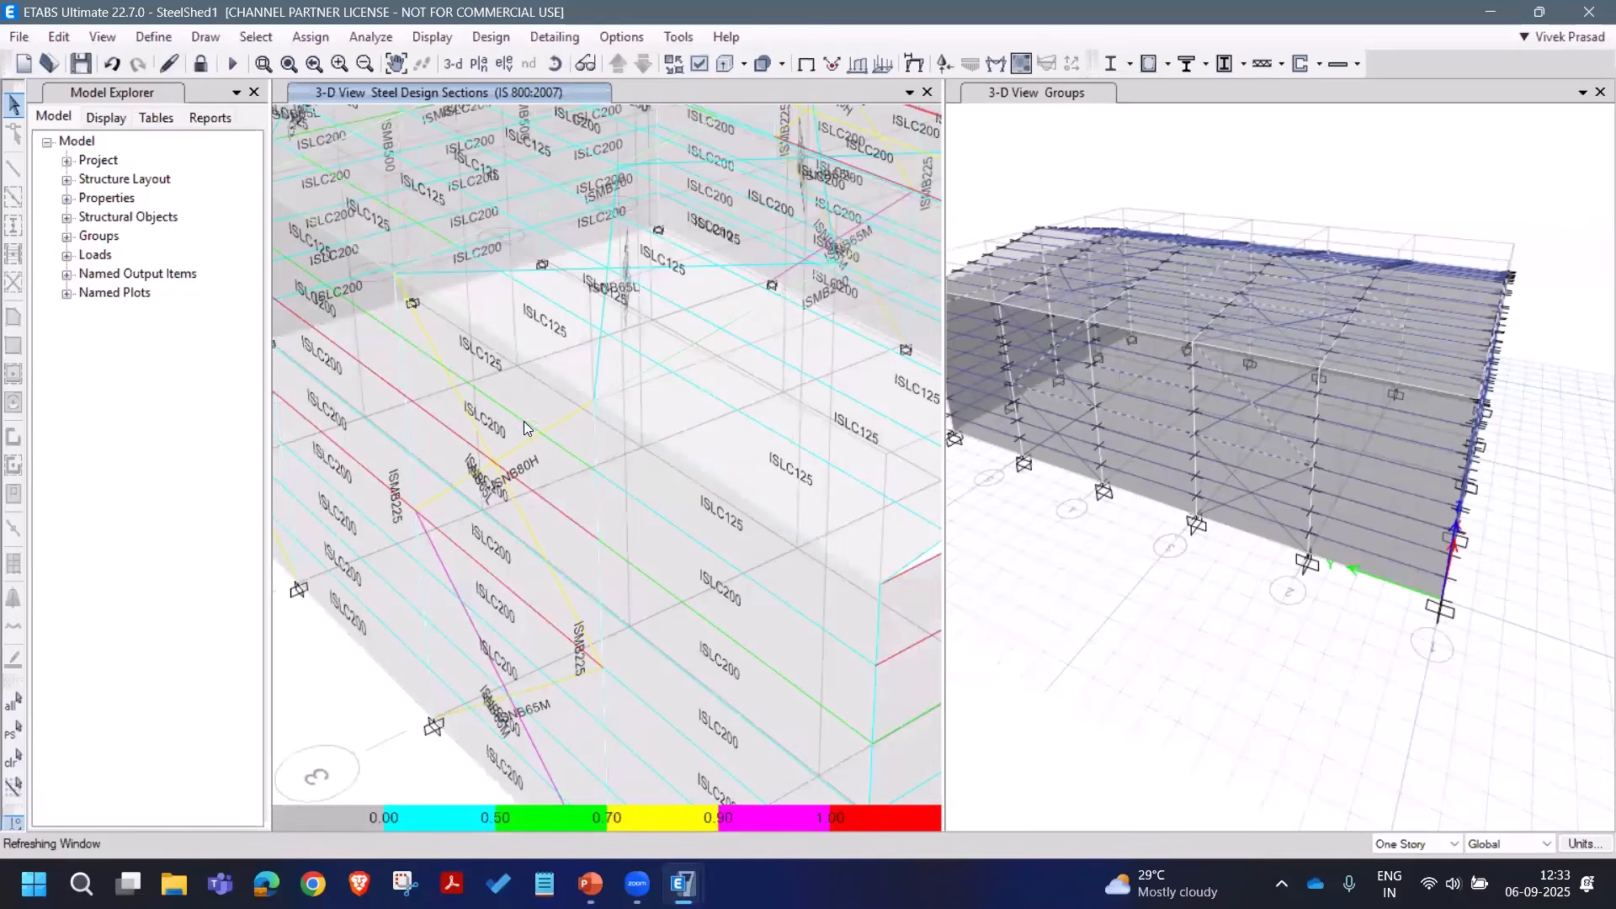
pyautogui.moveTo(555, 437); pyautogui.dragTo(588, 447, button='middle')
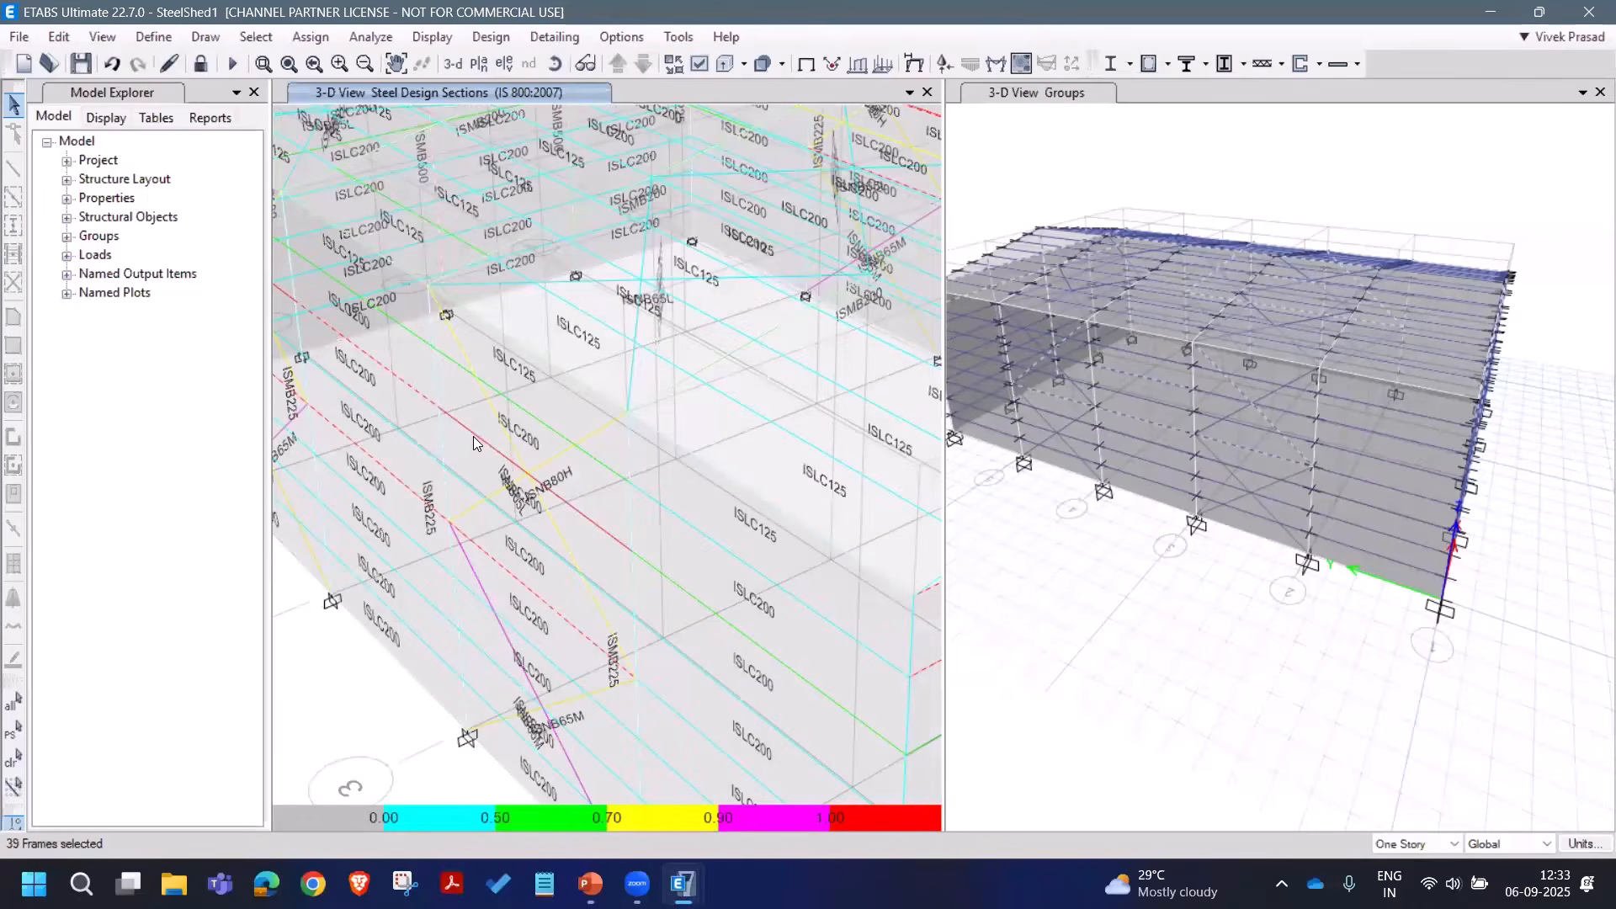
# Step: Open beam B220's stress check and review its design overwrites without changes
pyautogui.rightClick(473, 436)
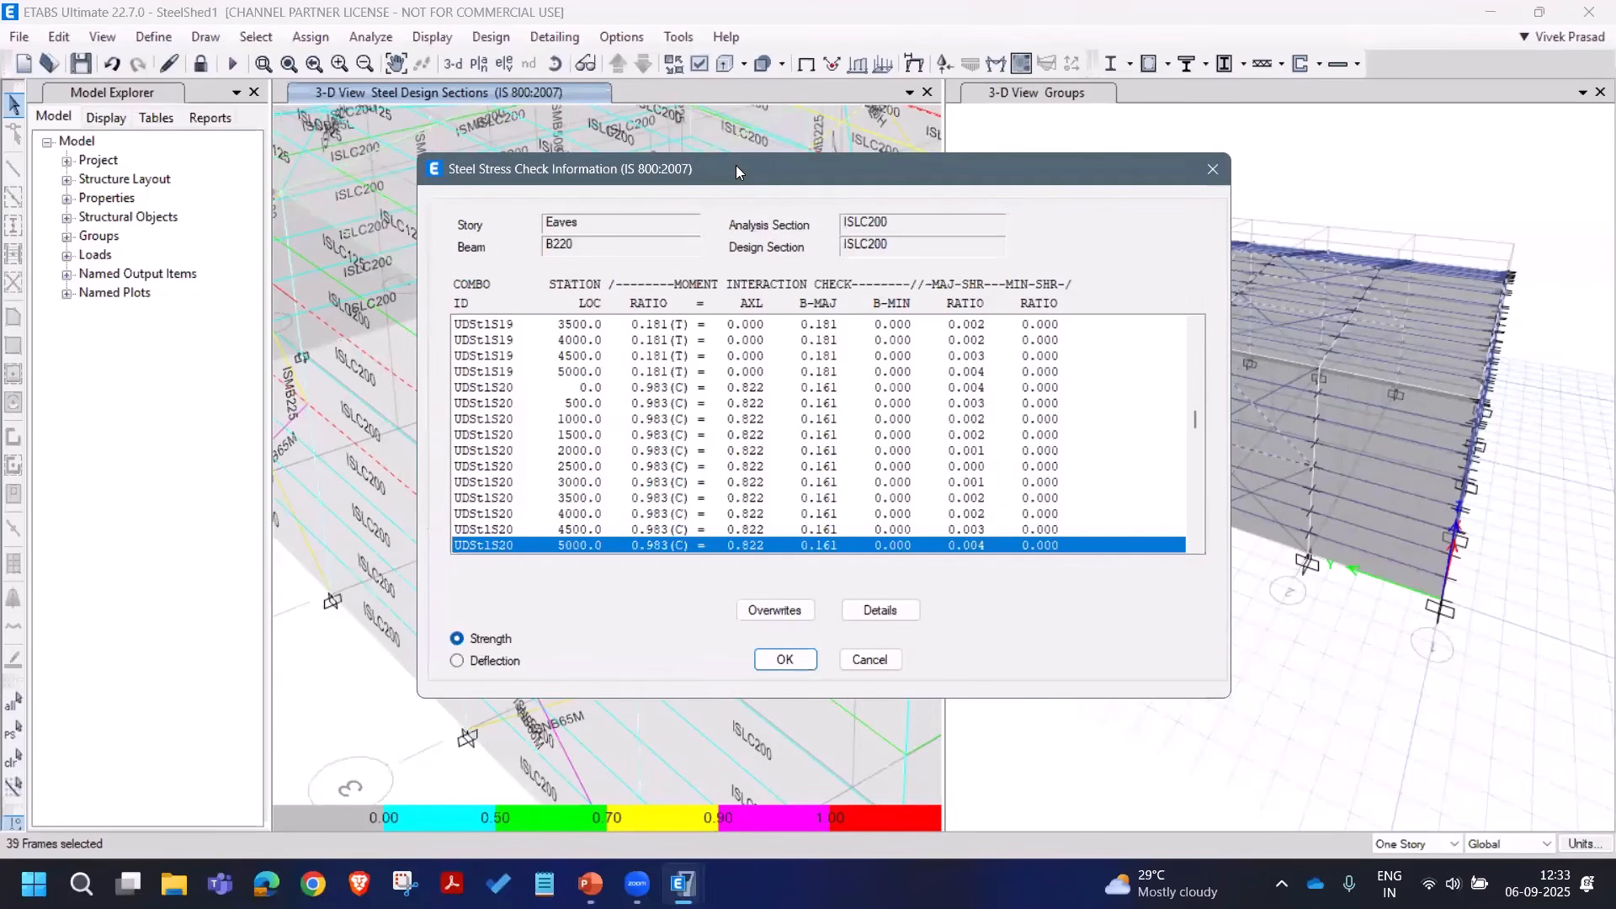
pyautogui.moveTo(736, 165); pyautogui.dragTo(978, 148)
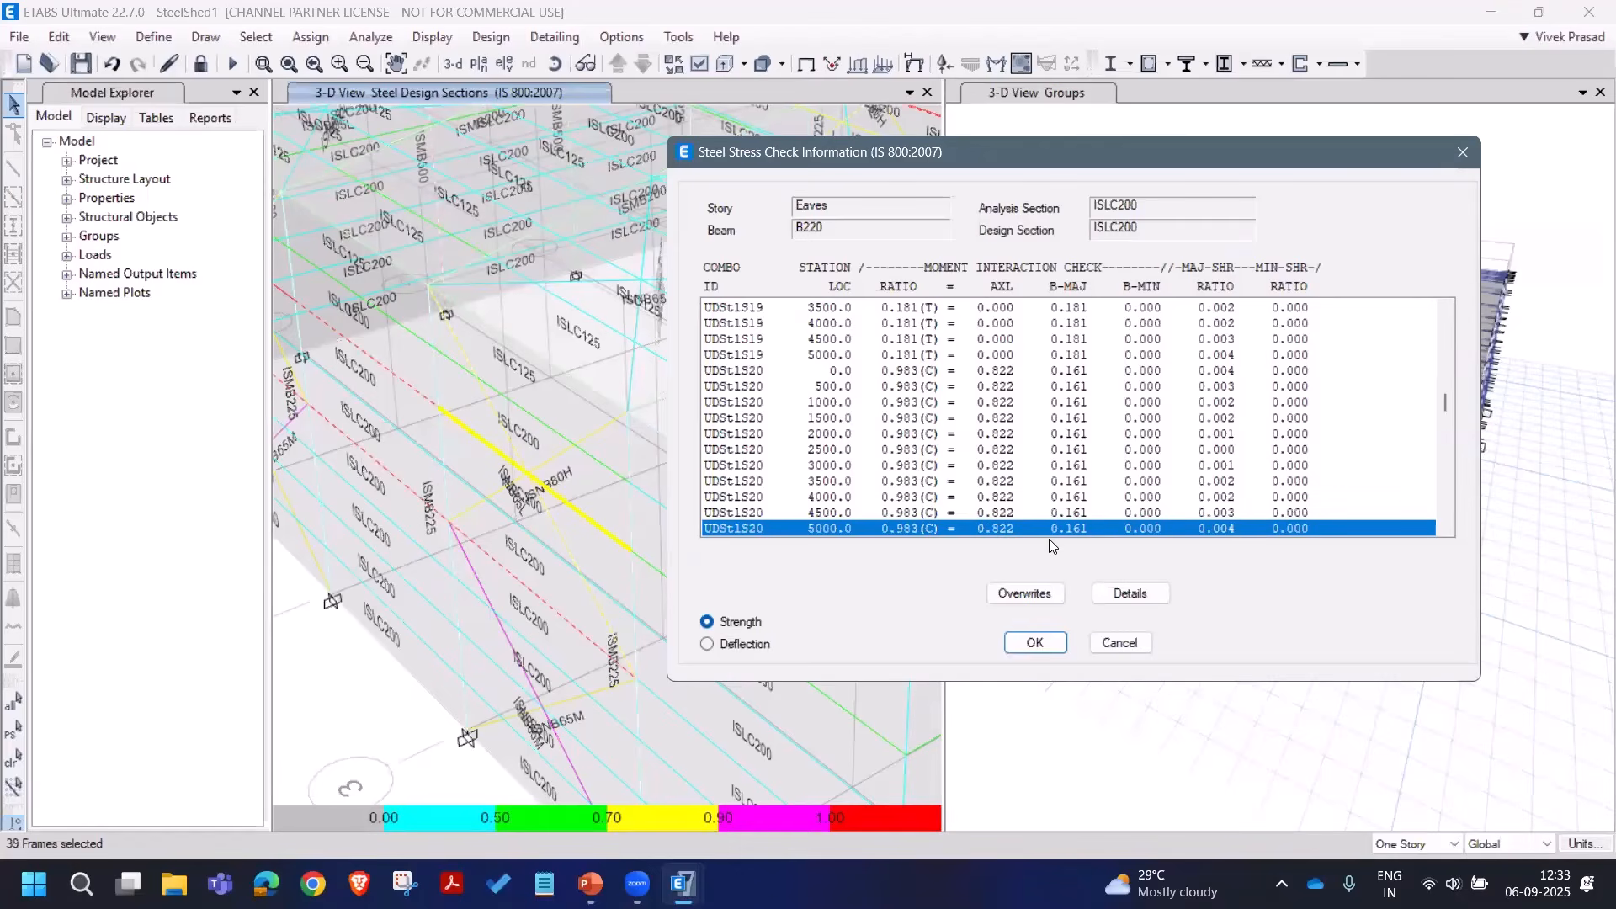
pyautogui.click(1050, 594)
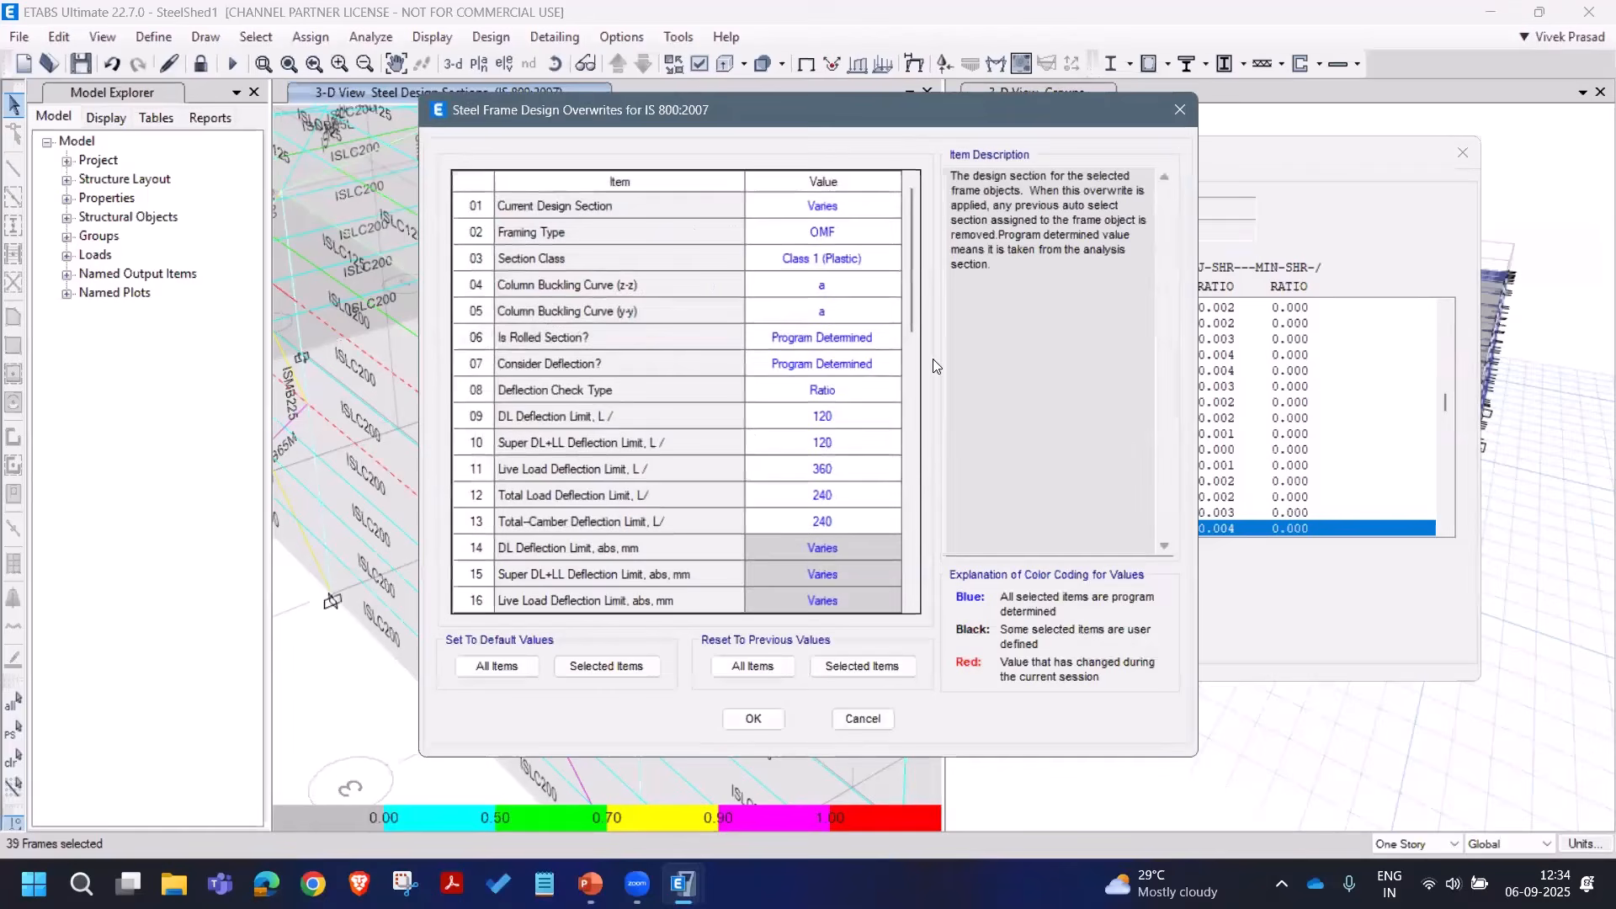
pyautogui.moveTo(911, 293); pyautogui.dragTo(931, 547)
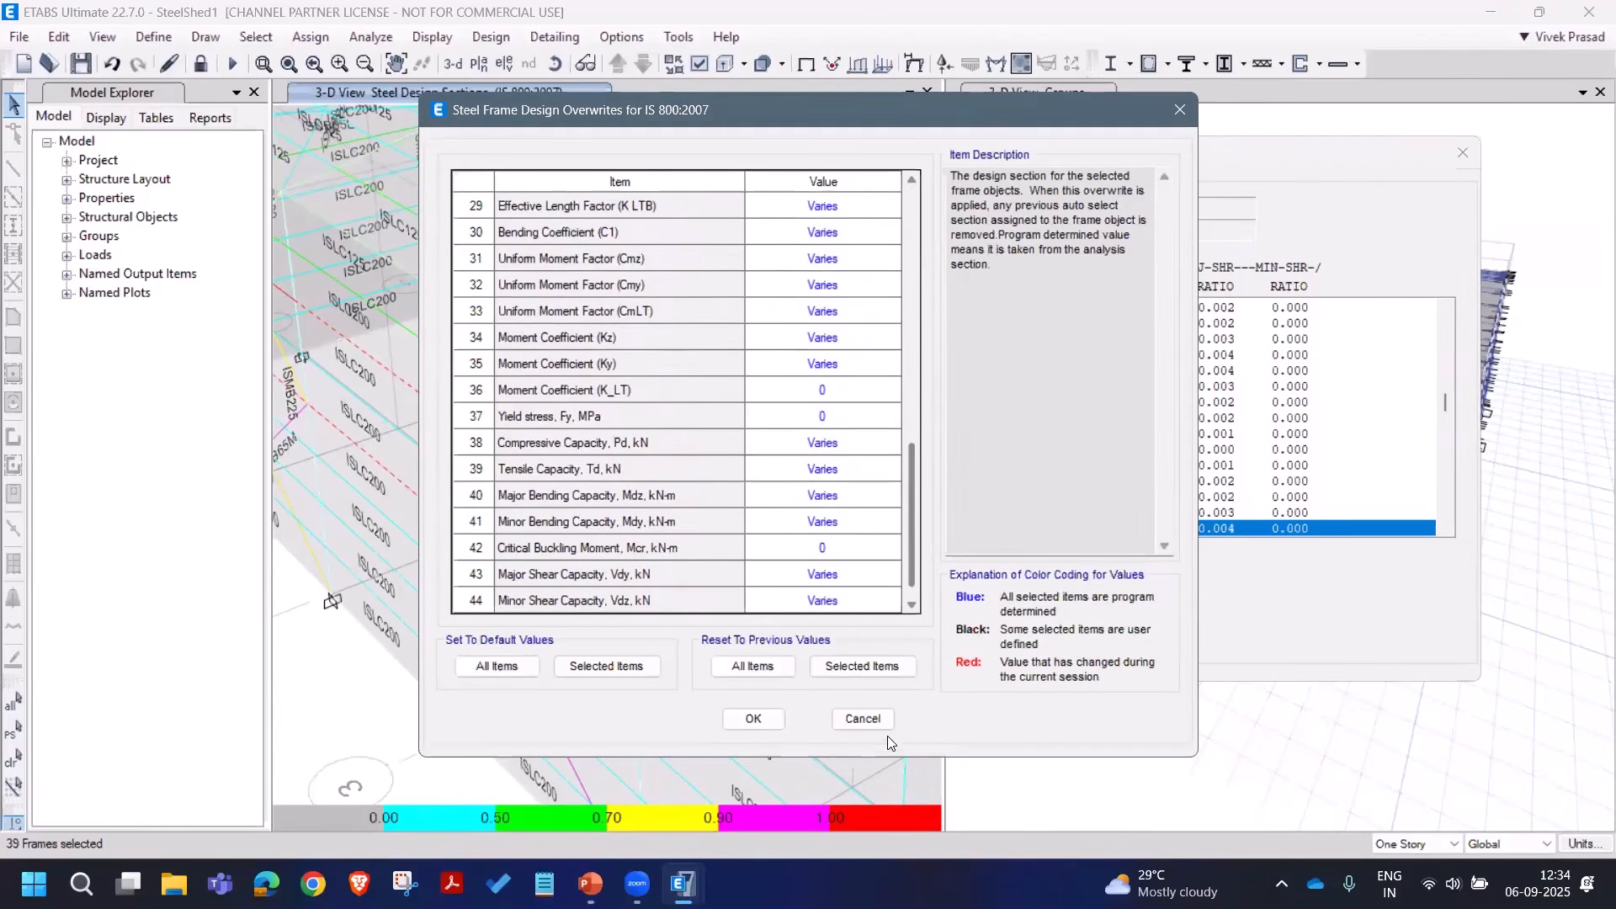
pyautogui.click(867, 721)
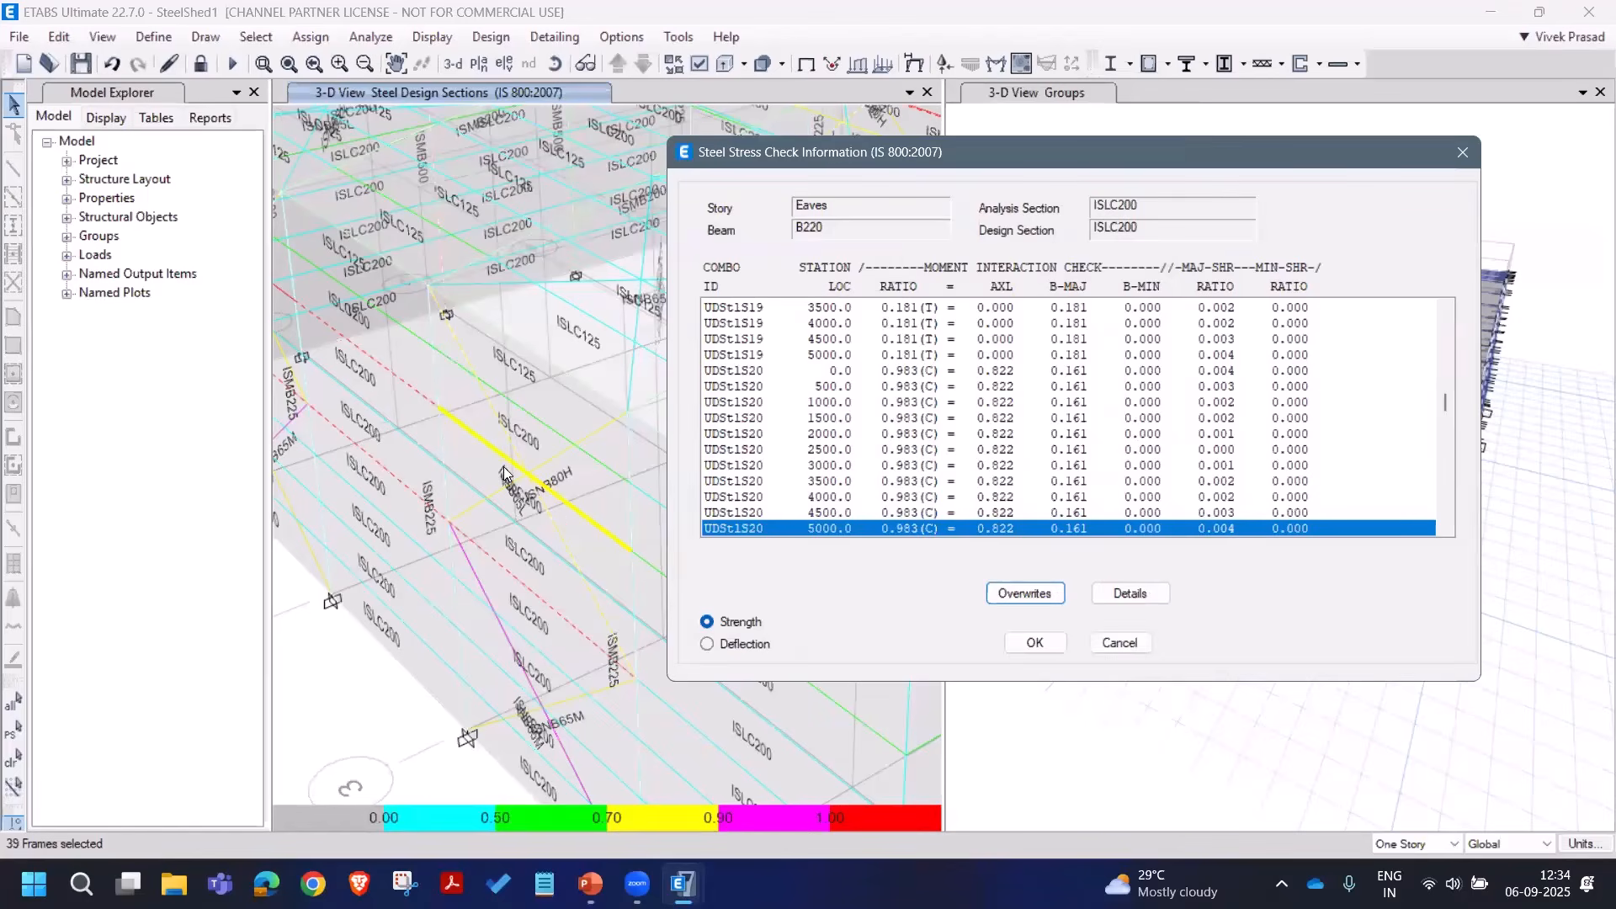
# Step: Read B220's detailed design report (ISLC200, D/C 0.983) at fit width, then close both windows
pyautogui.click(1131, 594)
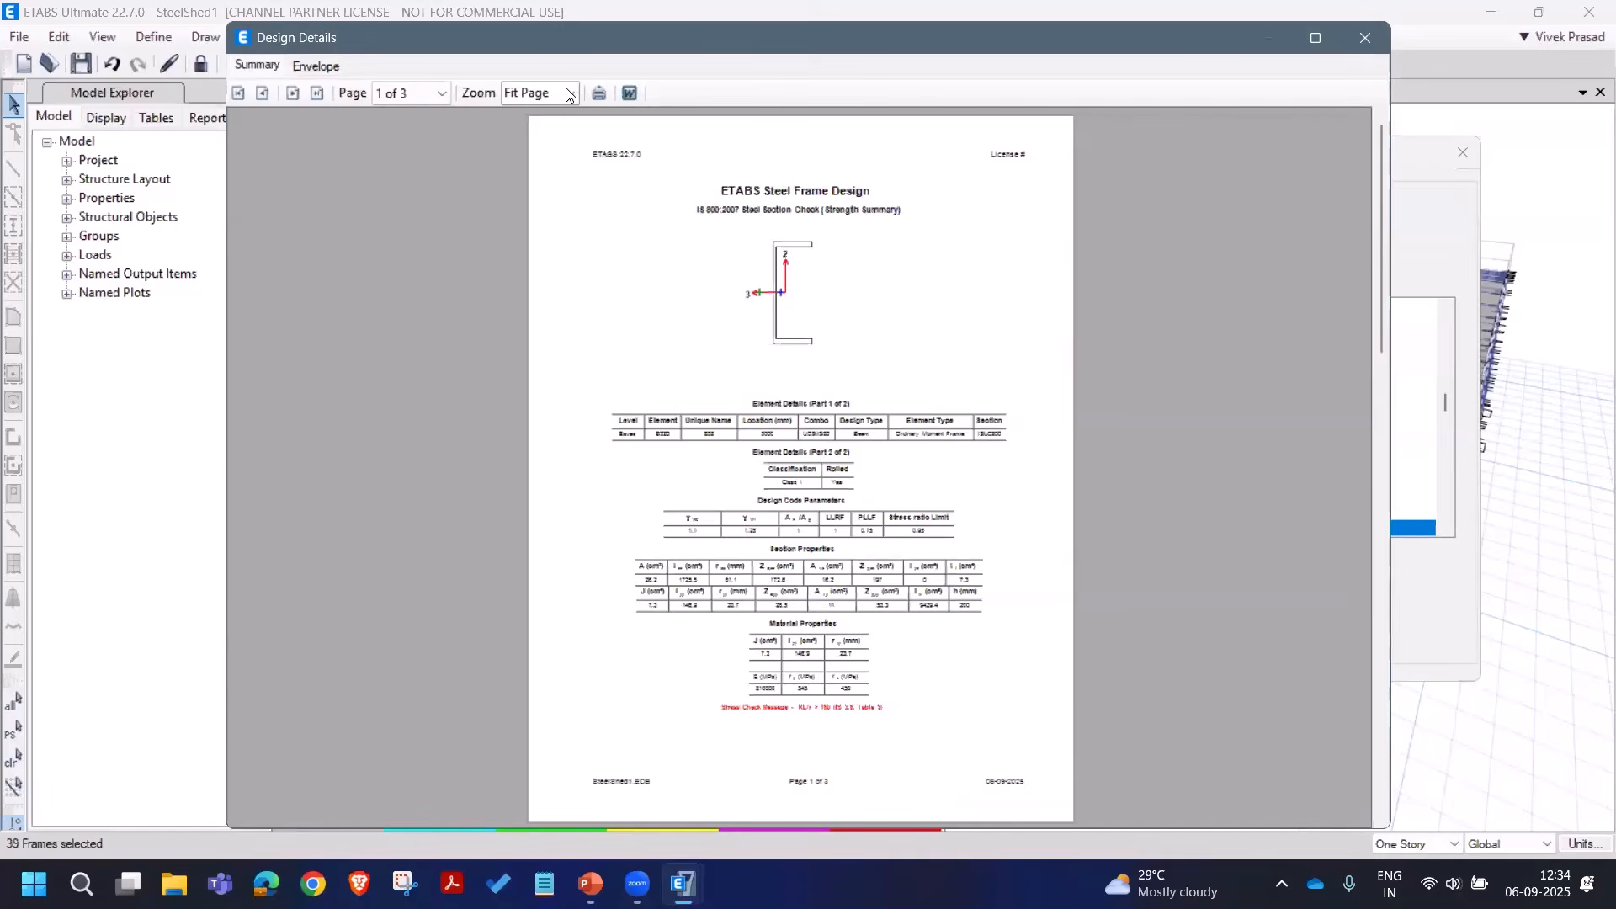
pyautogui.click(566, 94)
pyautogui.click(558, 247)
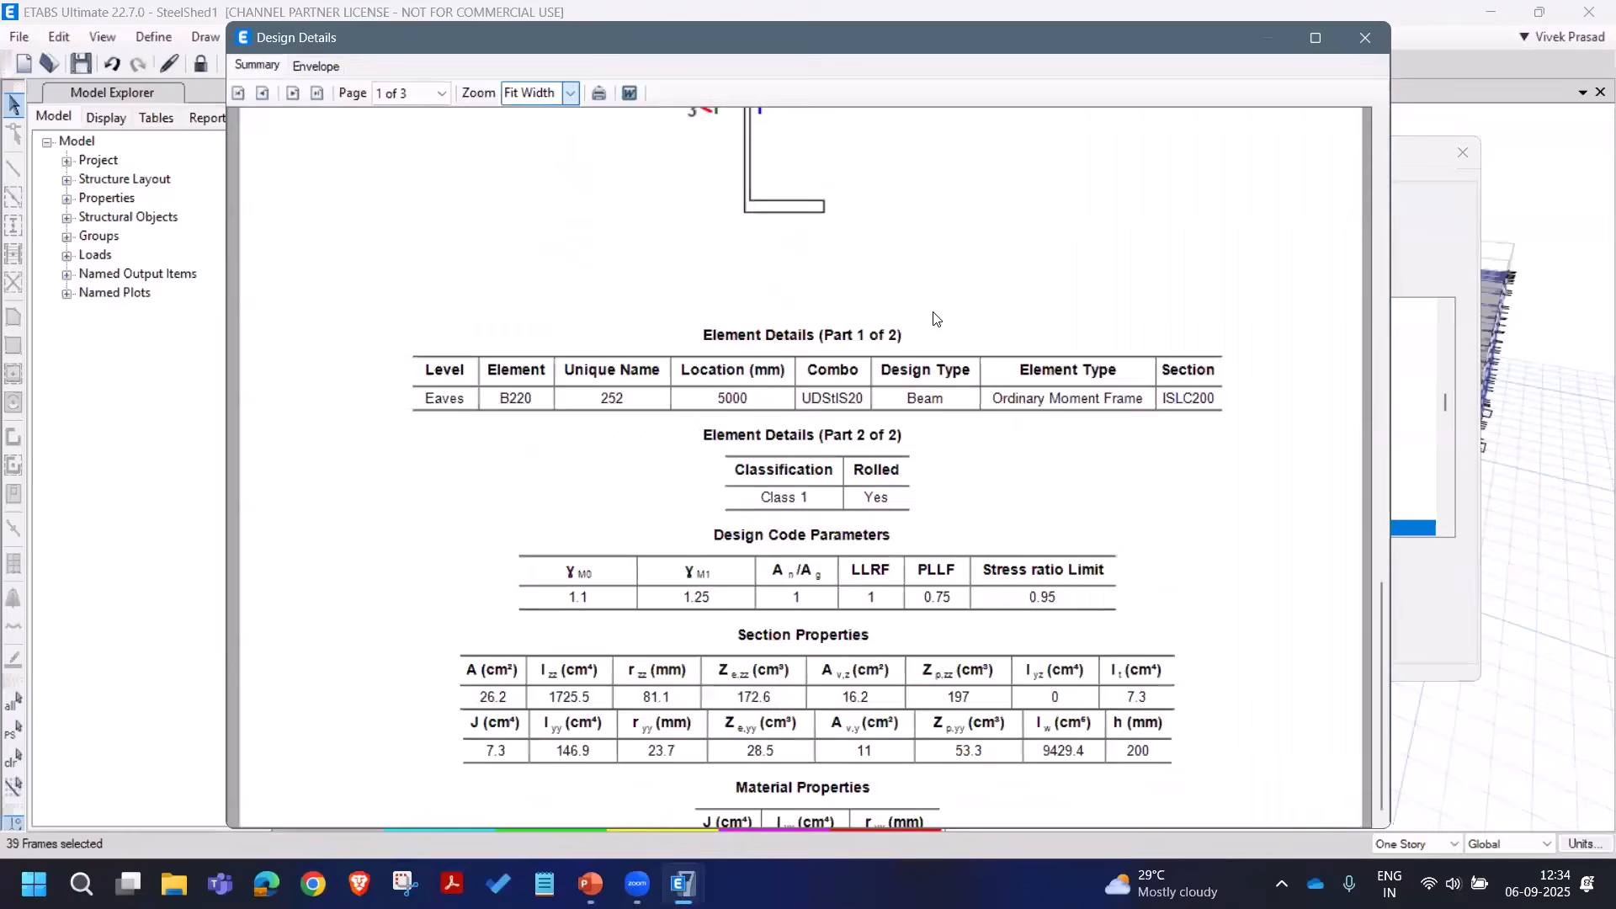
pyautogui.scroll(3, 934, 325)
pyautogui.scroll(-4, 949, 328)
pyautogui.scroll(-10, 949, 329)
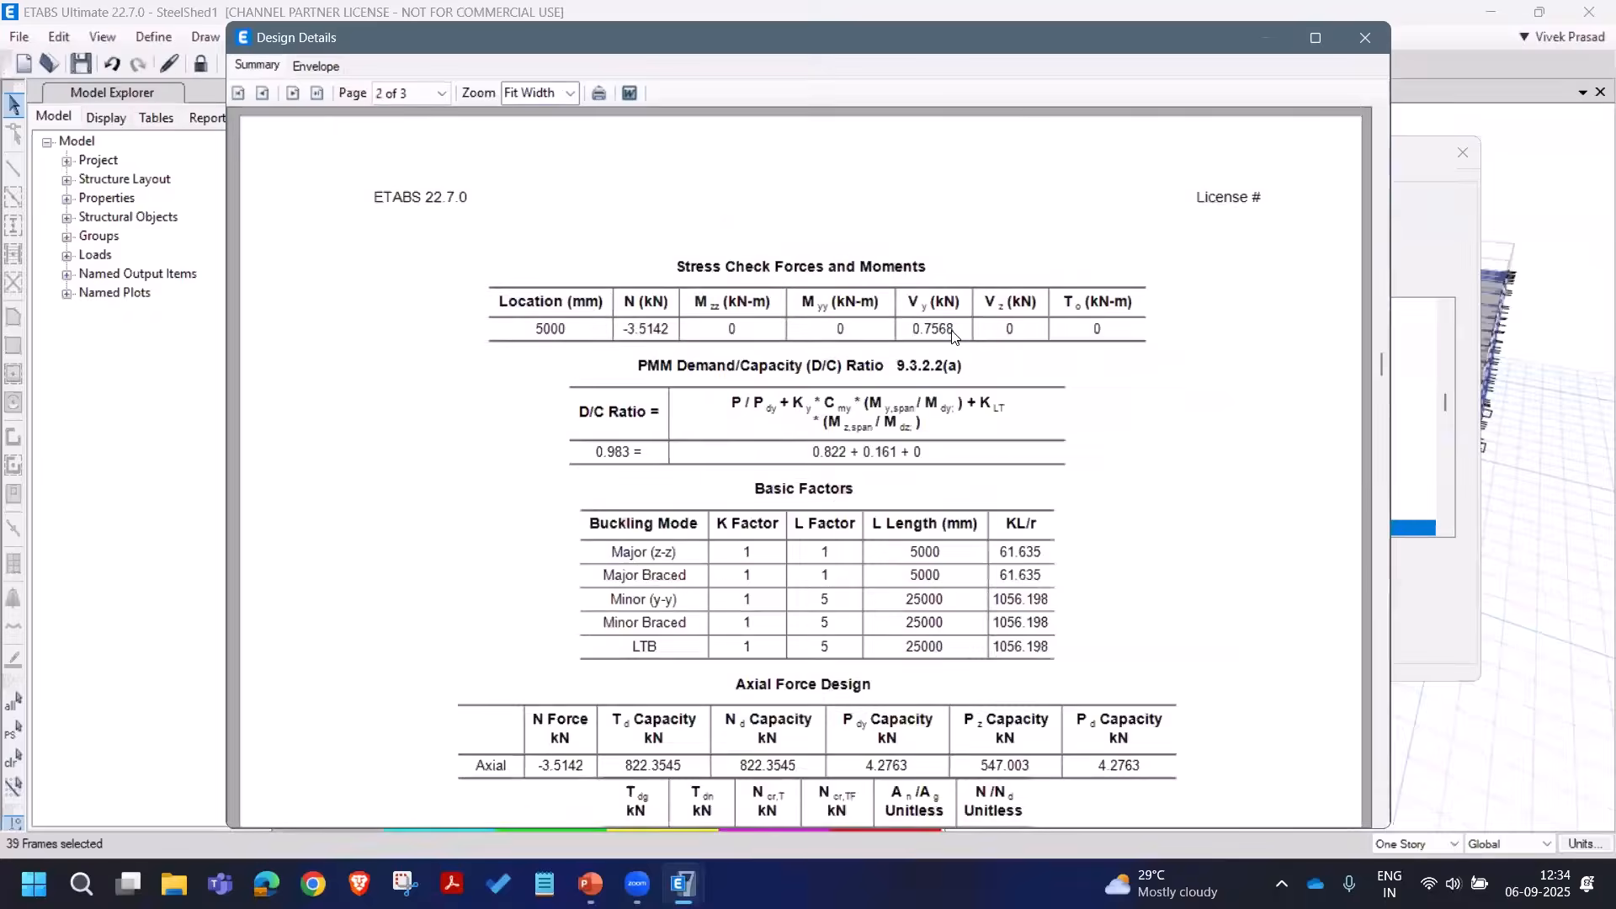
pyautogui.scroll(5, 1016, 331)
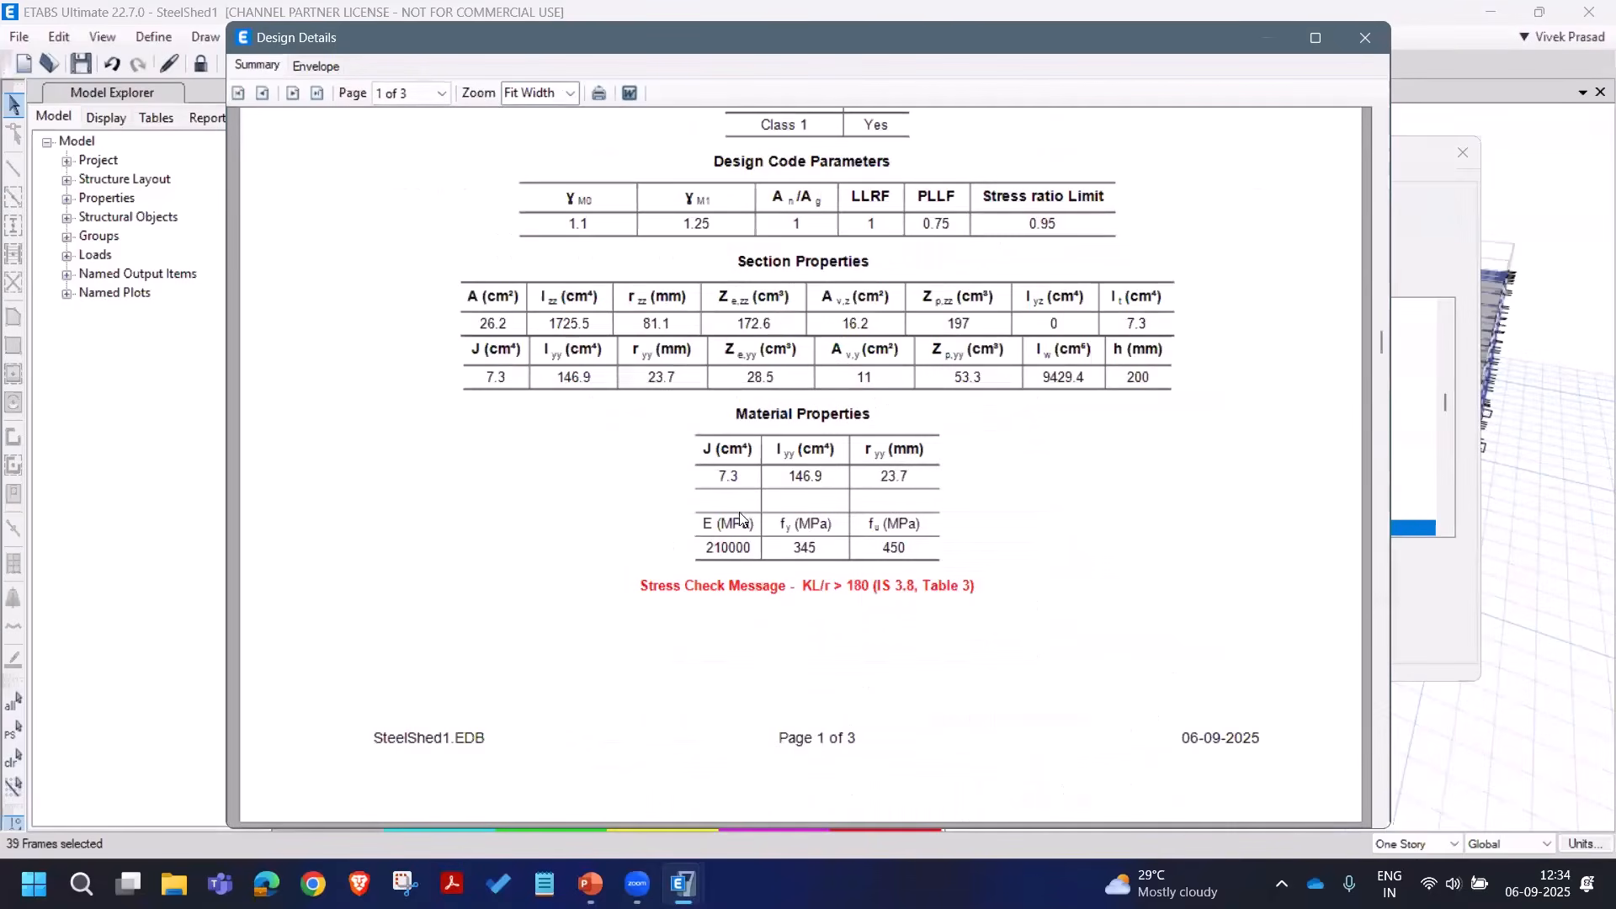
pyautogui.scroll(-4, 1024, 569)
pyautogui.scroll(-2, 1023, 569)
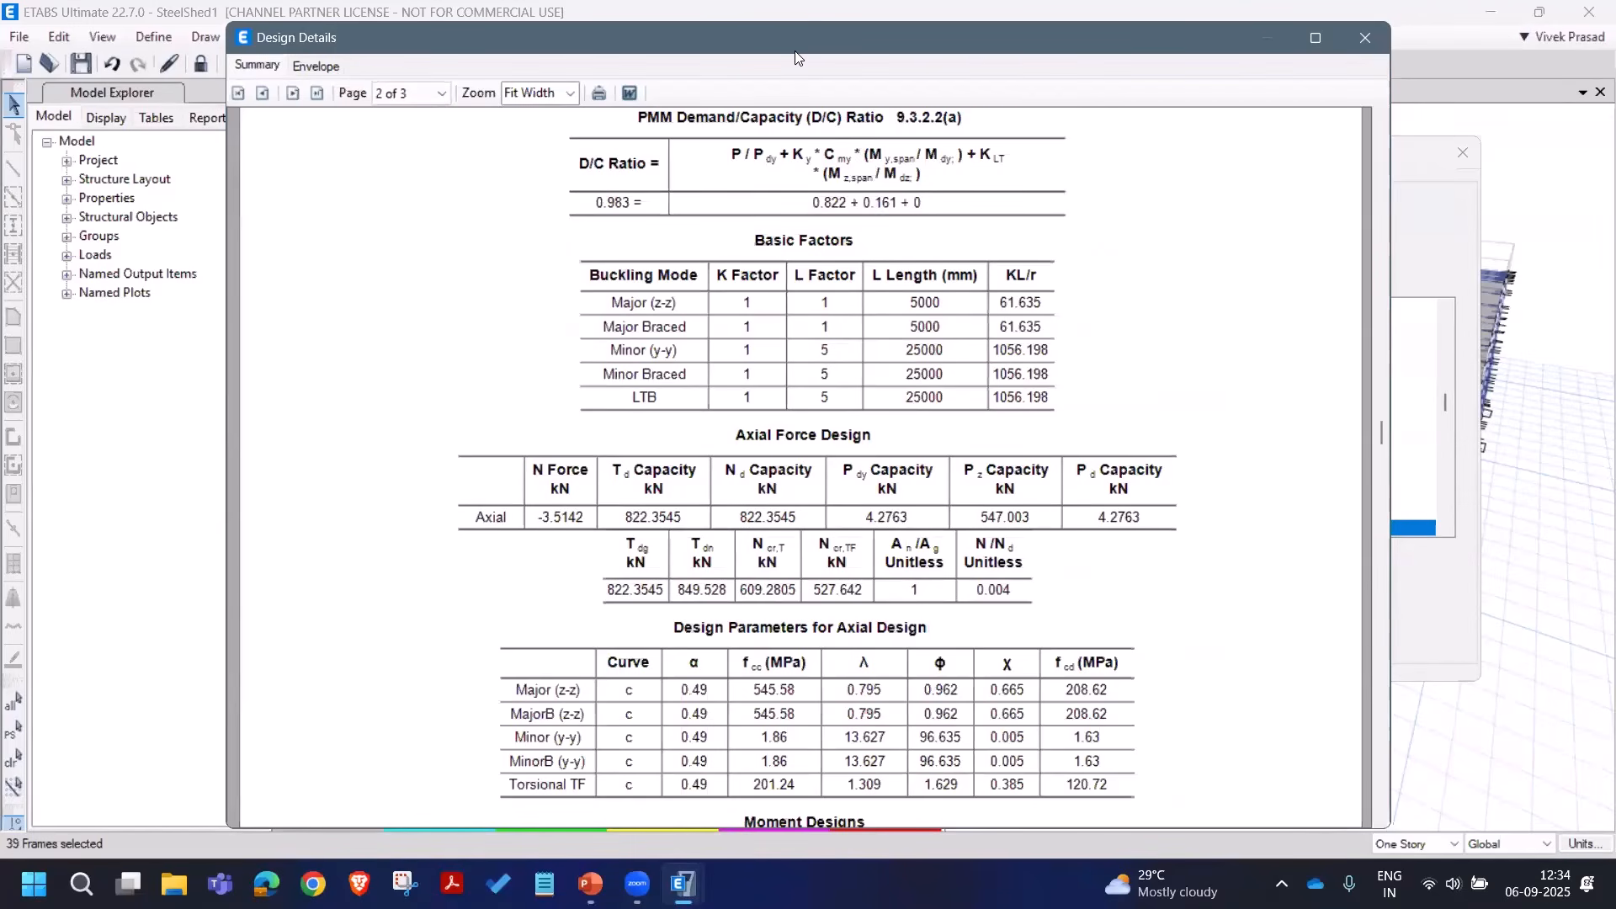
pyautogui.moveTo(795, 51); pyautogui.dragTo(808, 51)
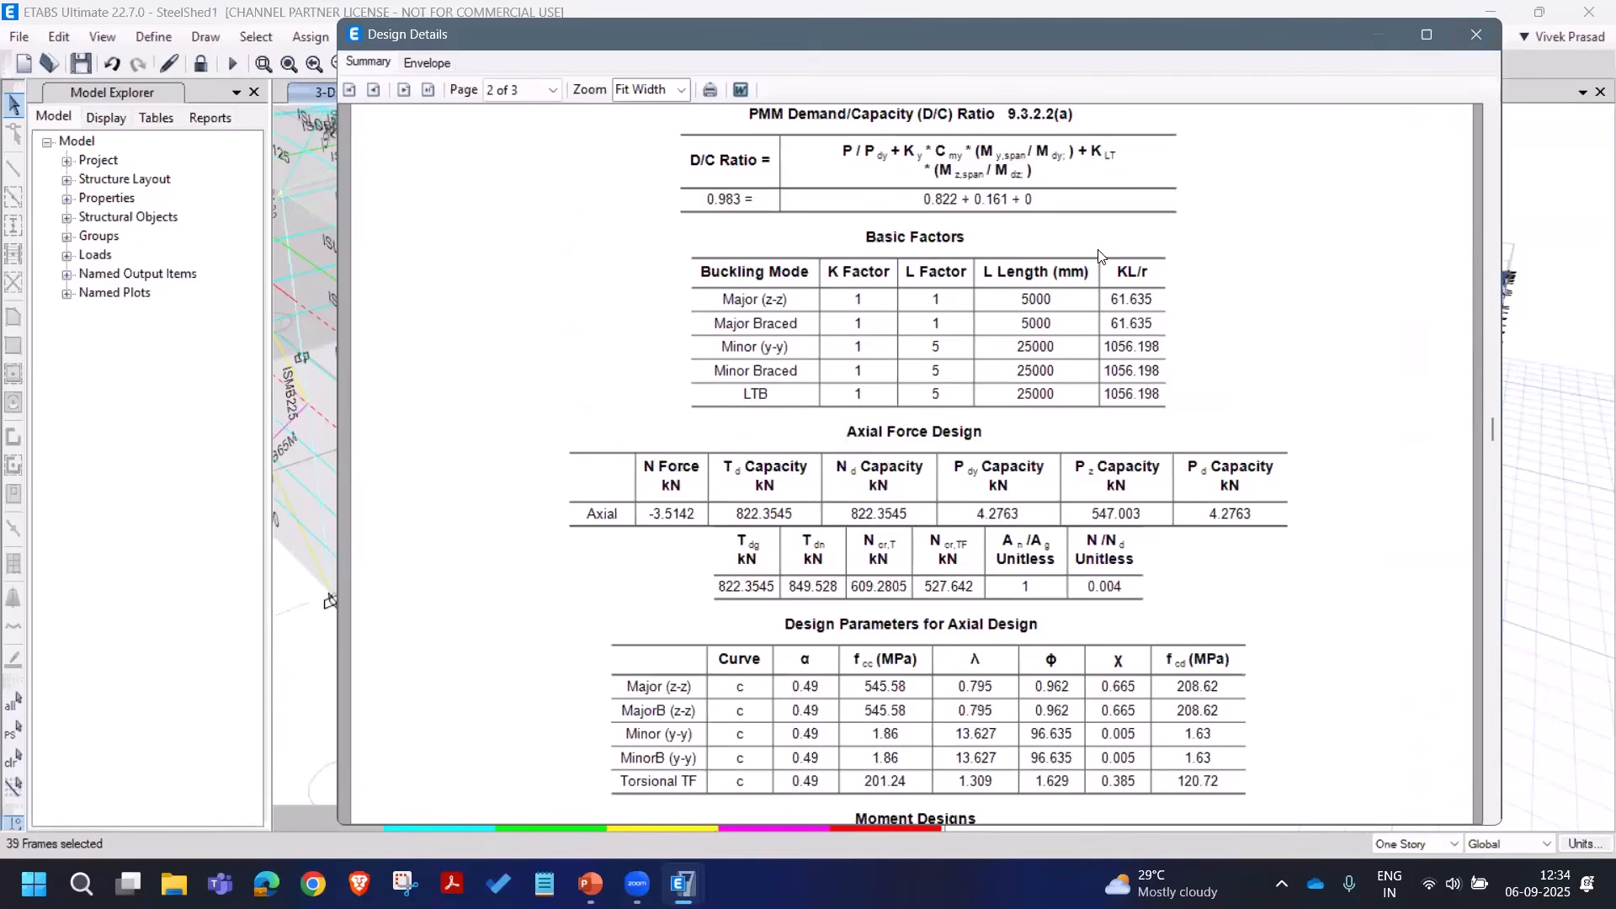
pyautogui.click(1477, 35)
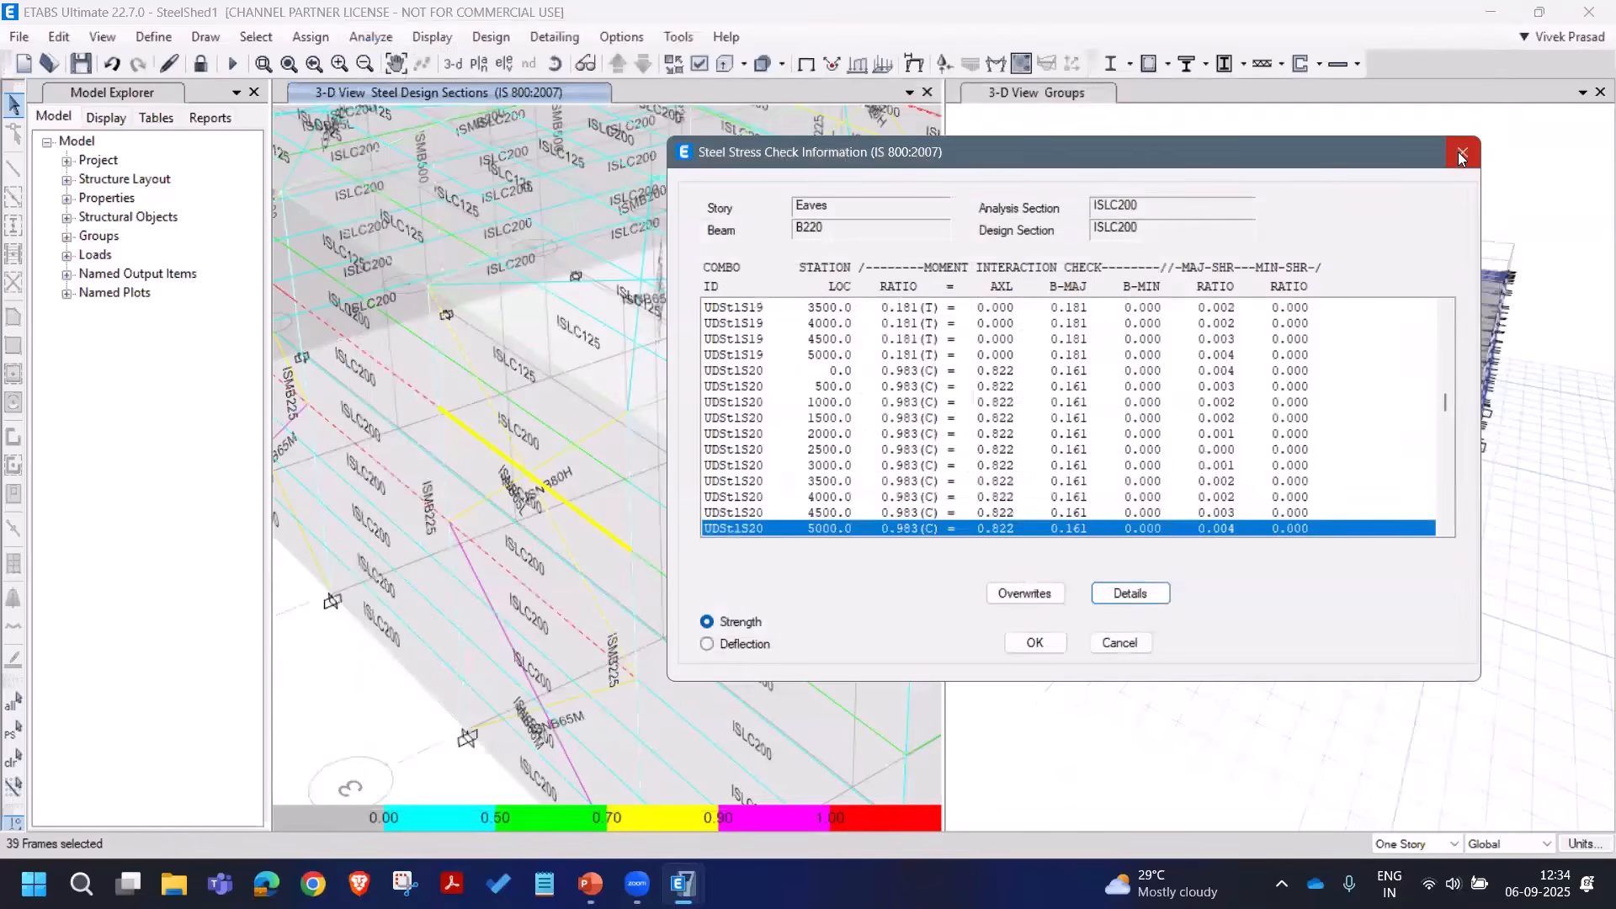
pyautogui.click(1461, 153)
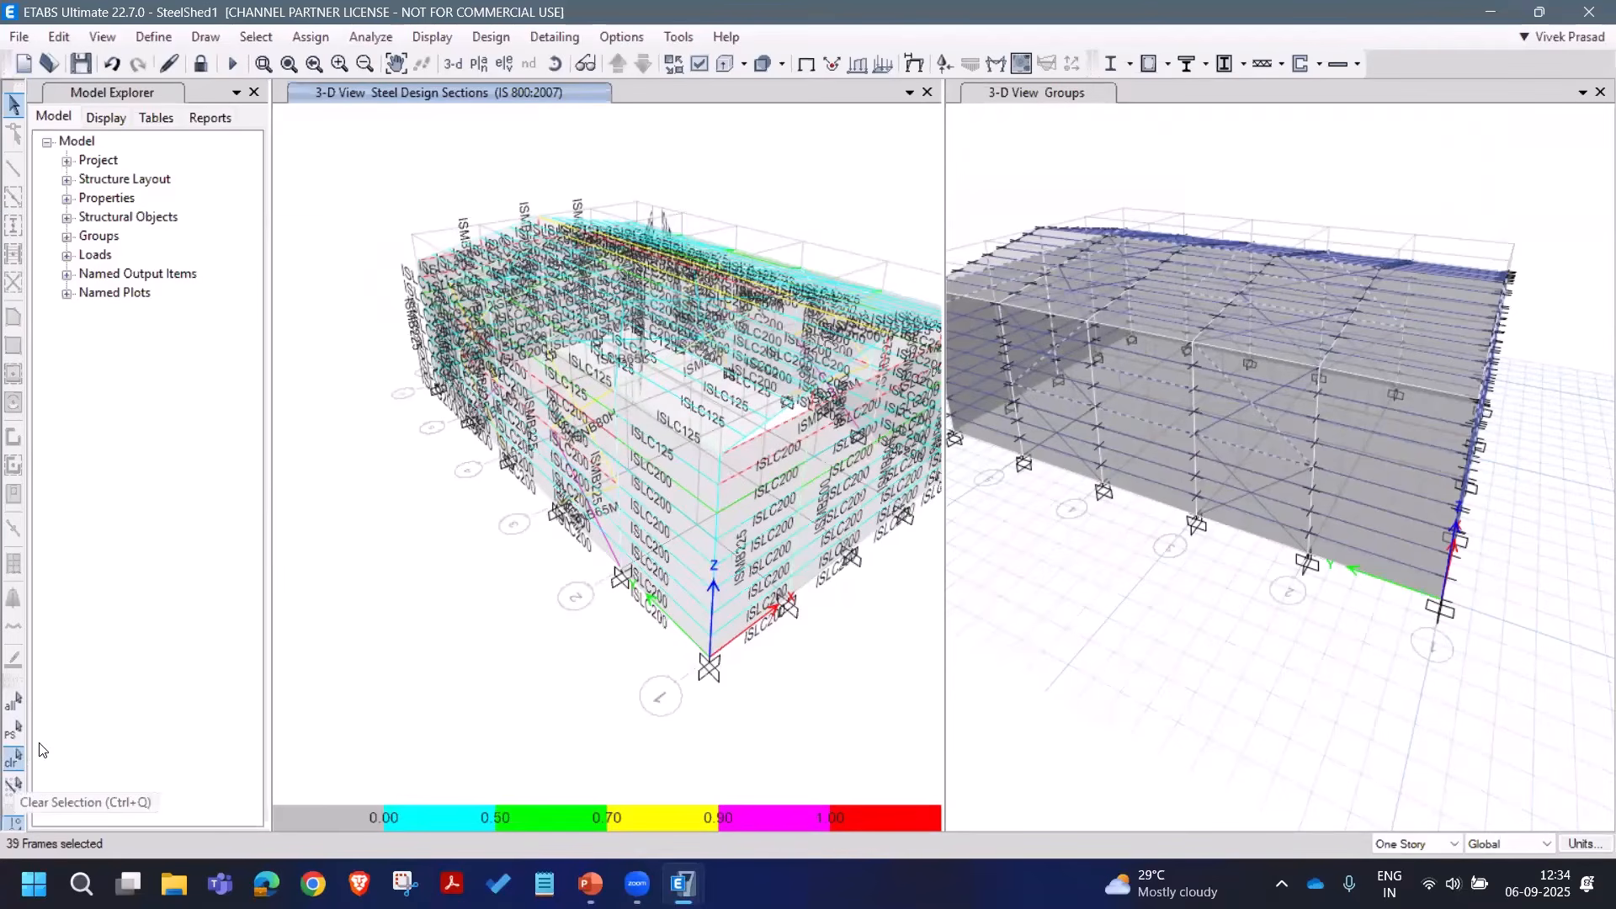
# Step: Deselect the 39 failed frames and open the stress check for ridge beam B25
pyautogui.click(15, 763)
pyautogui.scroll(1, 524, 464)
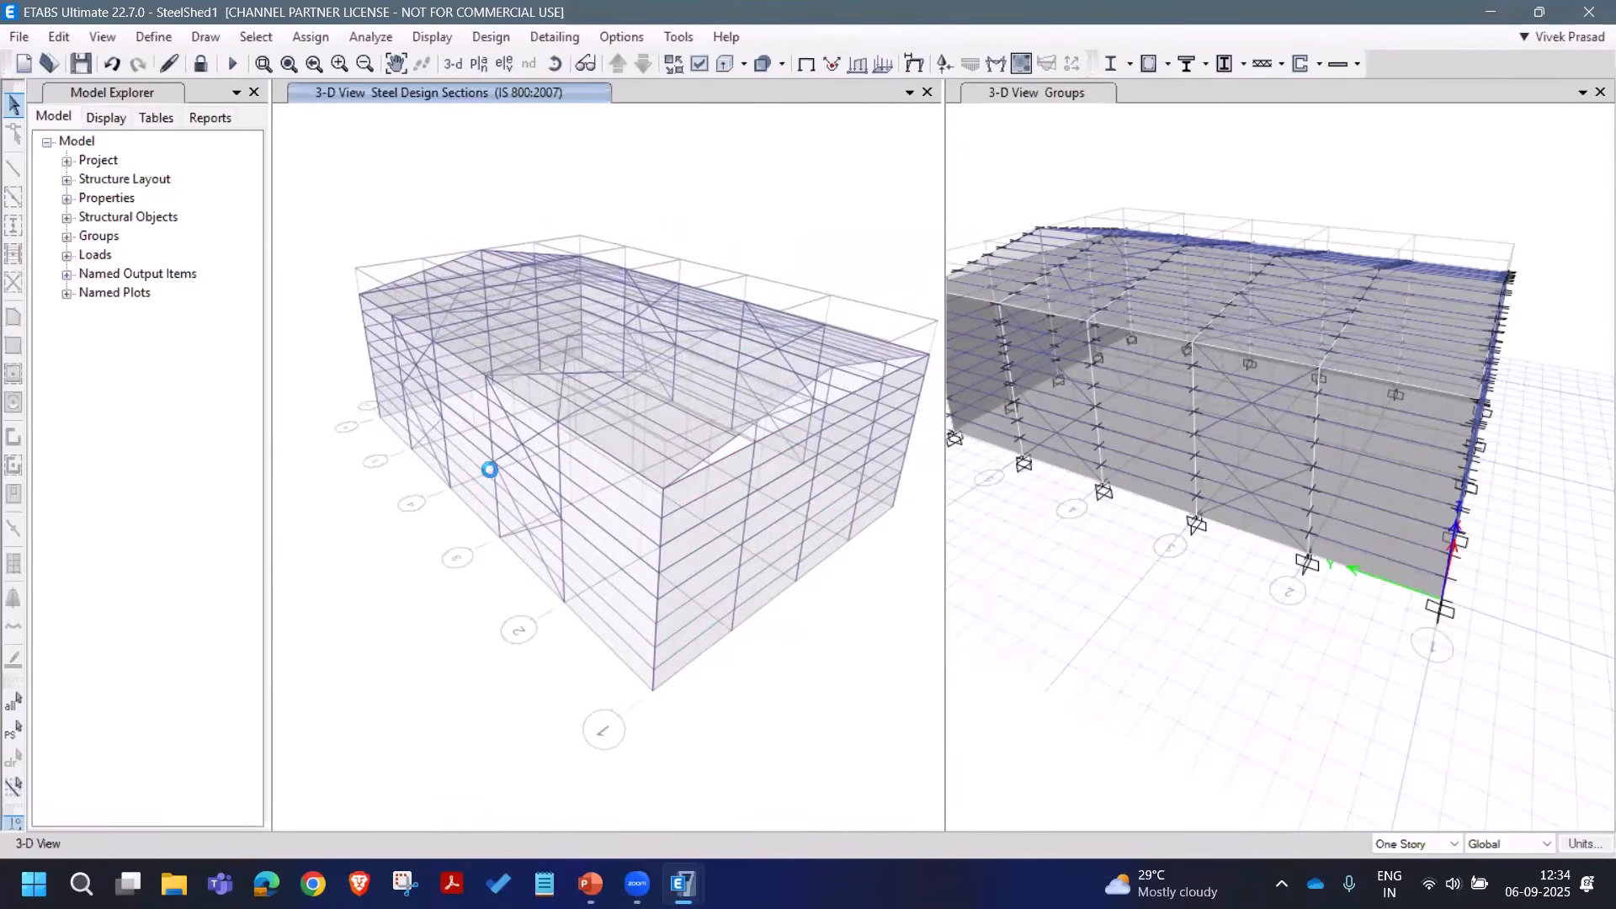
pyautogui.scroll(5, 681, 428)
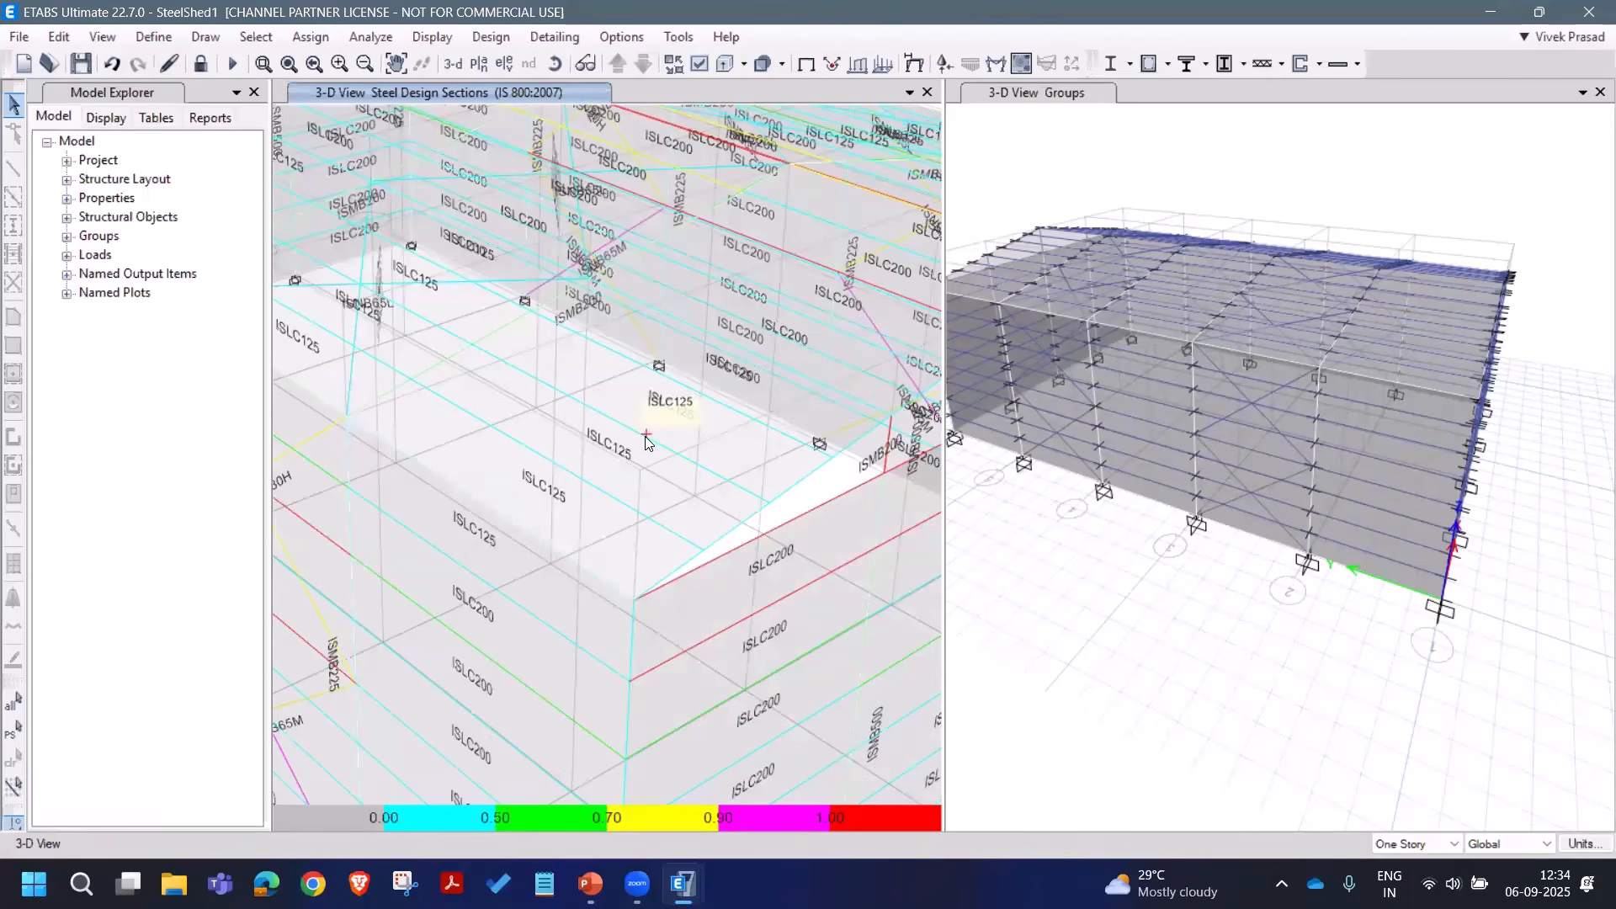
pyautogui.rightClick(643, 431)
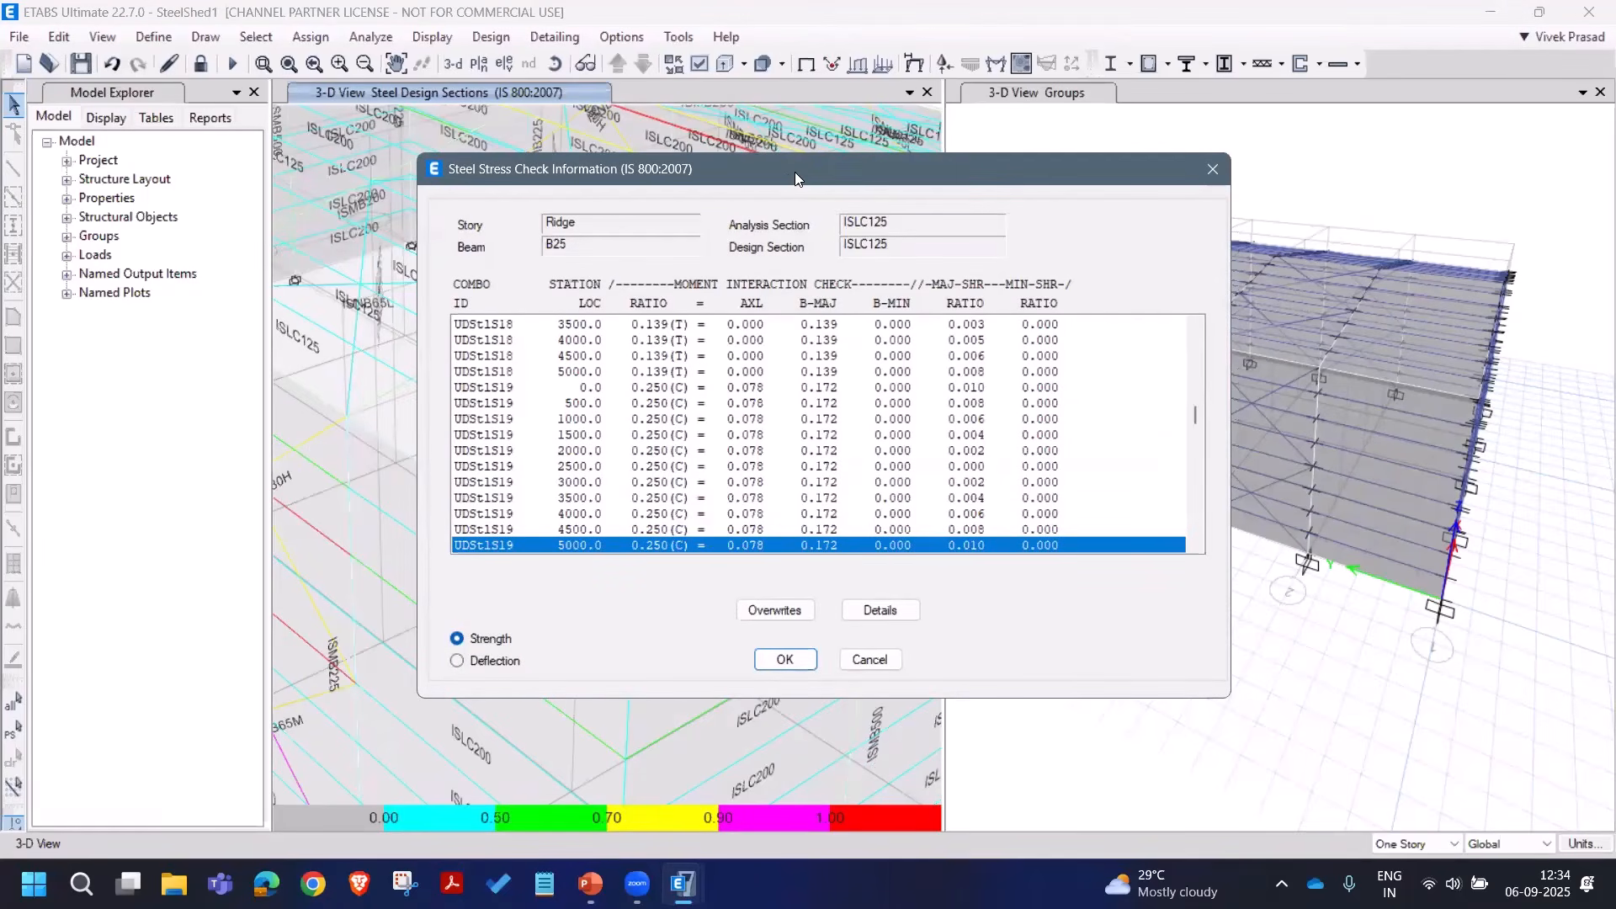
pyautogui.moveTo(795, 171); pyautogui.dragTo(1062, 138)
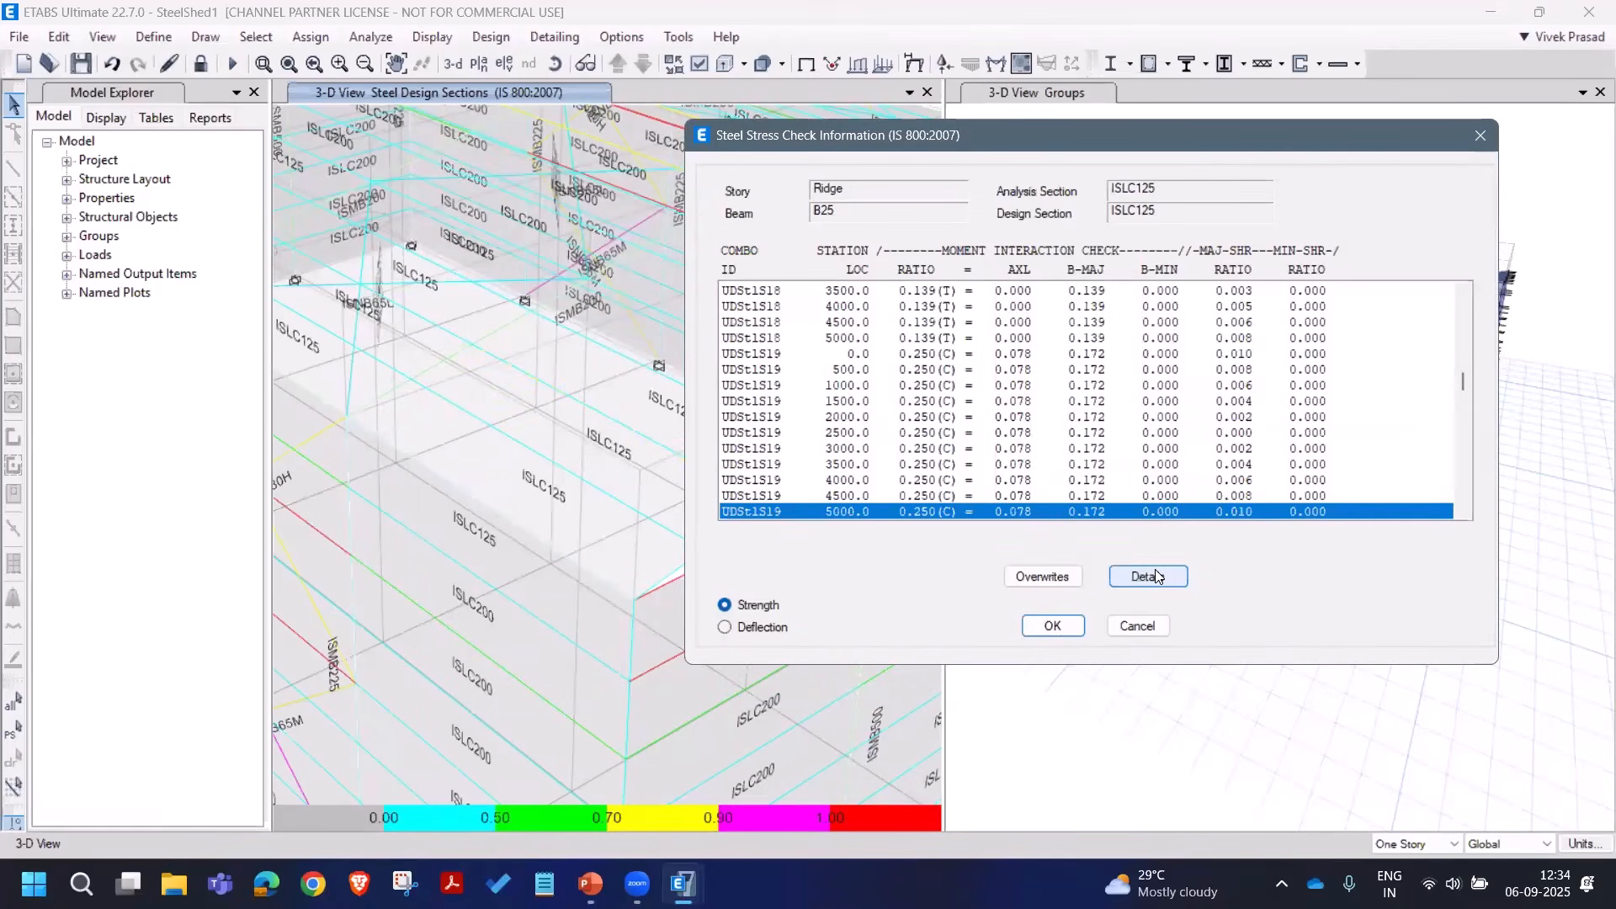
# Step: Review B25's design details report (ISLC125, ratios near 0.250) at fit width, then close both dialogs
pyautogui.click(1158, 577)
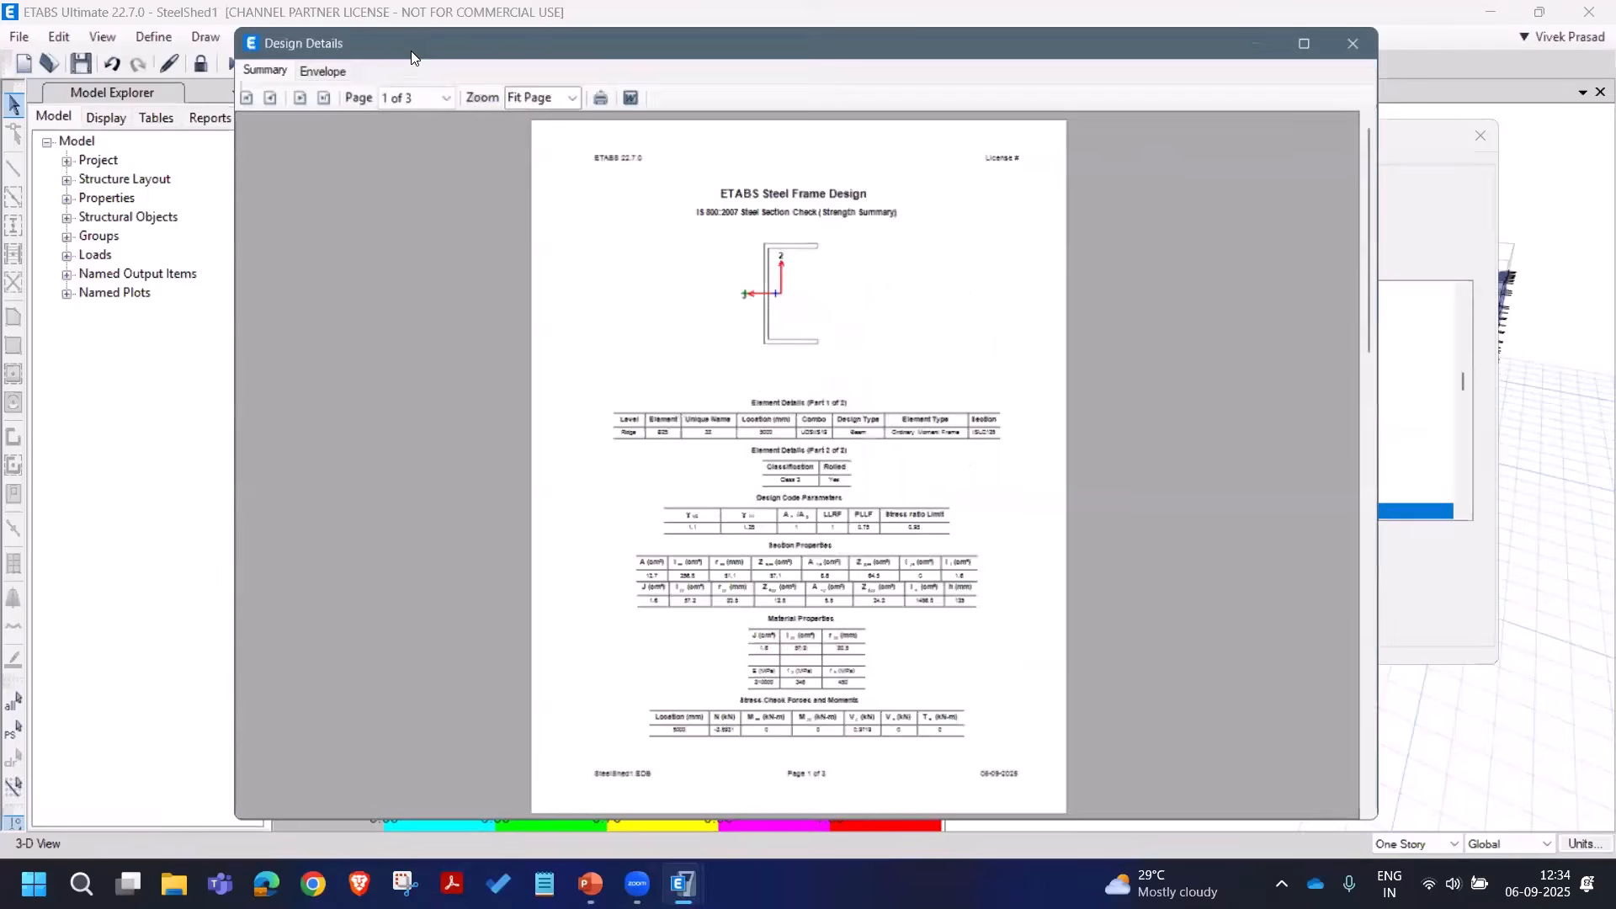
pyautogui.click(573, 95)
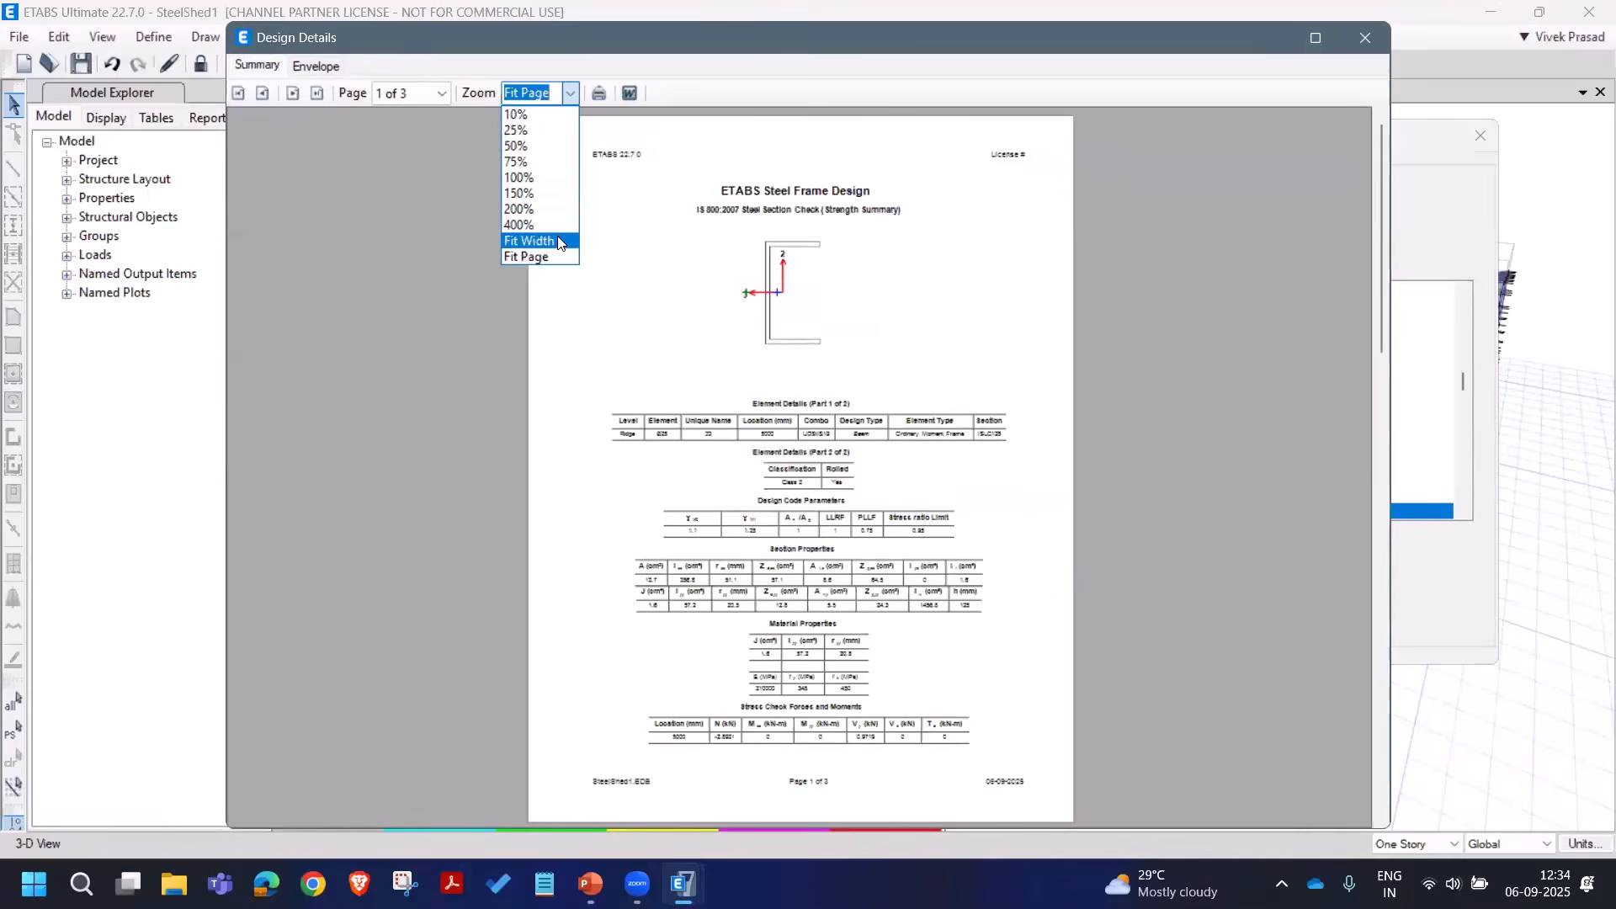
pyautogui.click(532, 237)
pyautogui.scroll(-10, 925, 404)
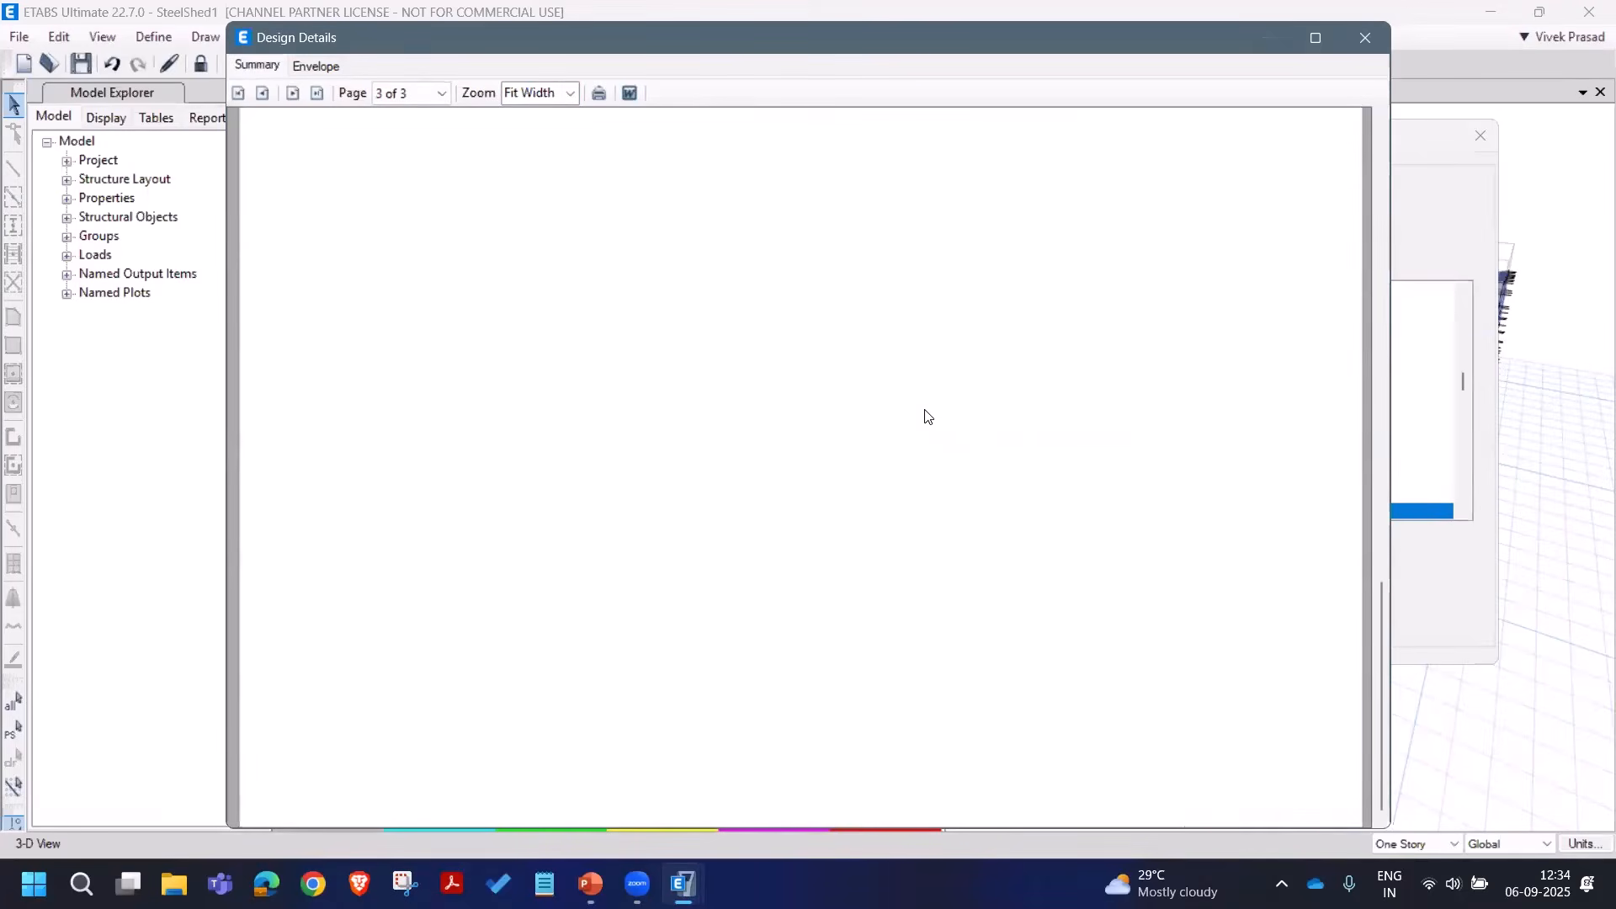
pyautogui.scroll(5, 925, 417)
pyautogui.scroll(-1, 1151, 397)
pyautogui.scroll(3, 1152, 397)
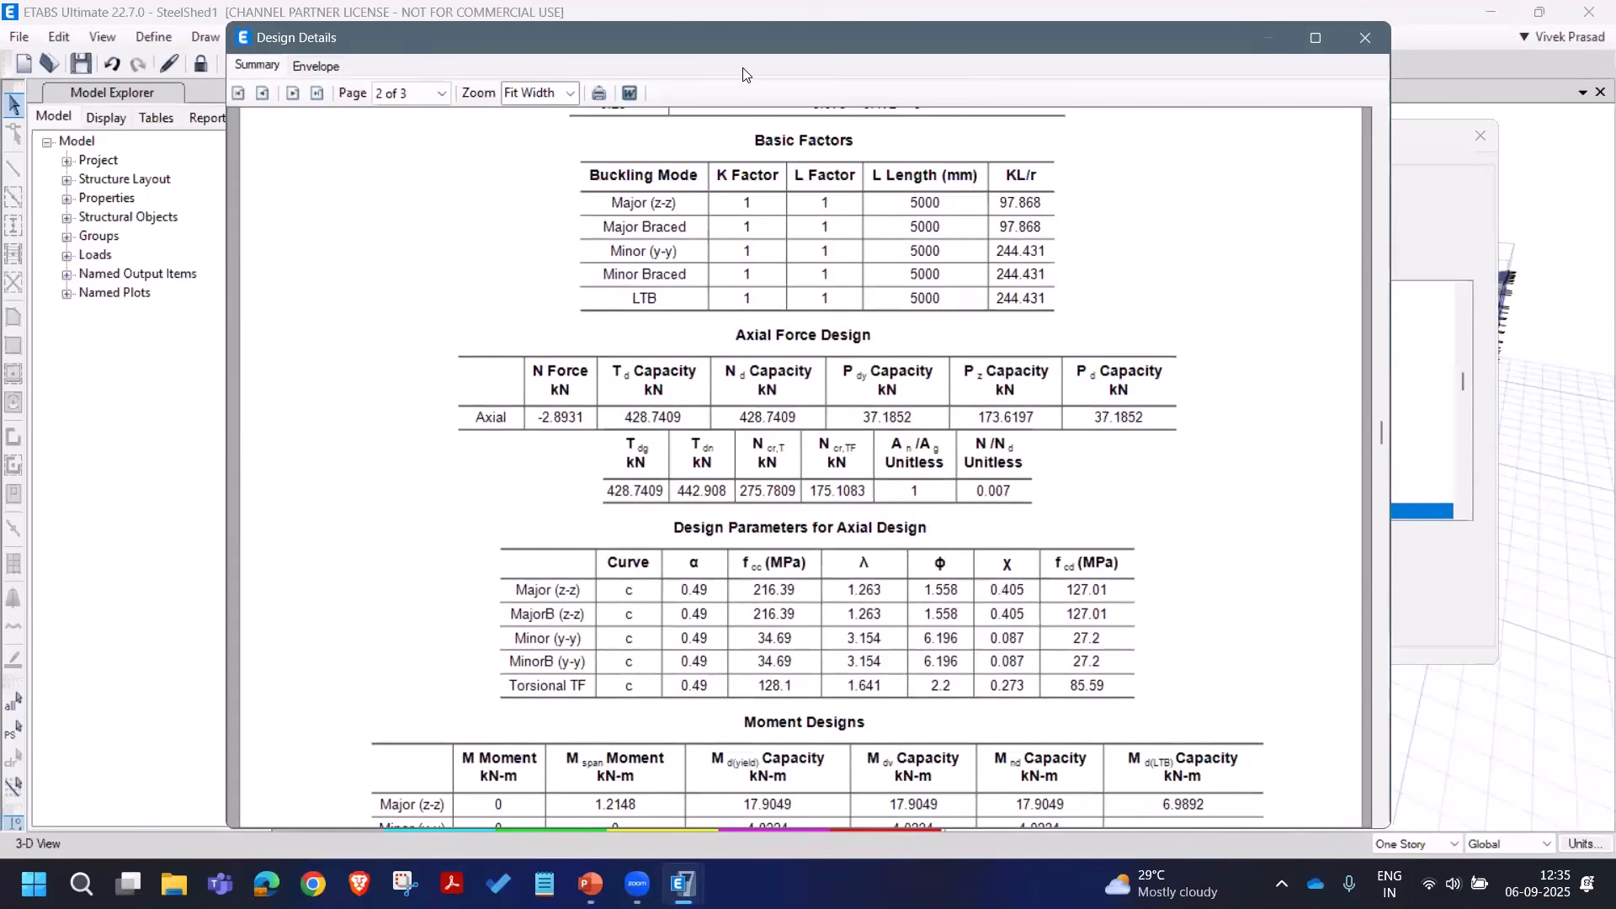
pyautogui.moveTo(756, 41); pyautogui.dragTo(1114, 58)
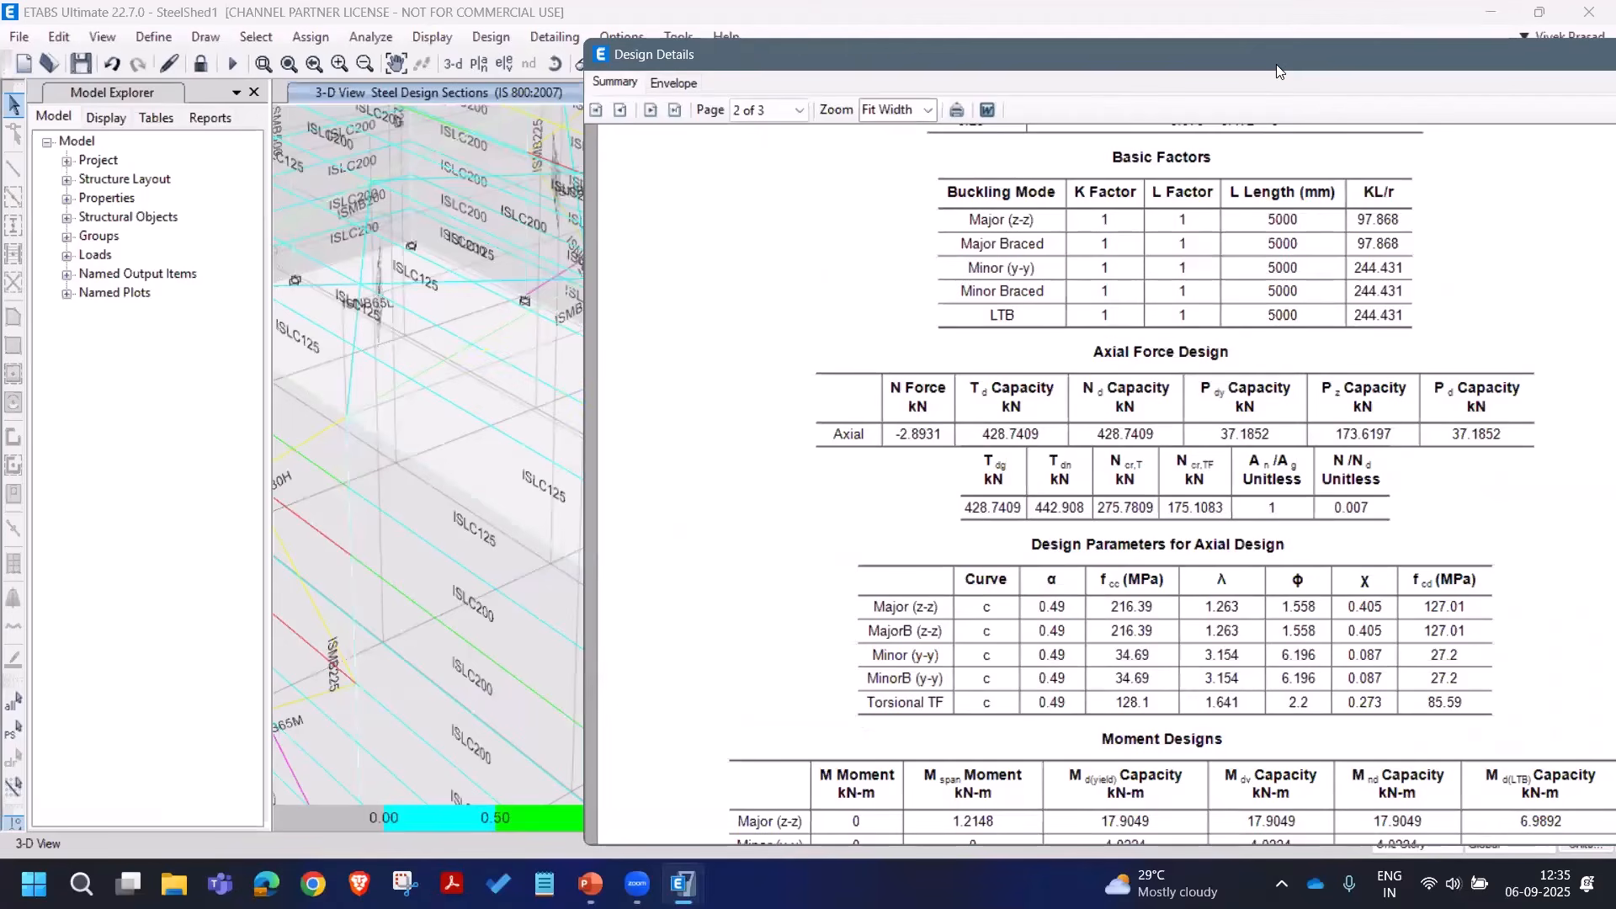
pyautogui.moveTo(1276, 64); pyautogui.dragTo(1028, 93)
pyautogui.click(1483, 94)
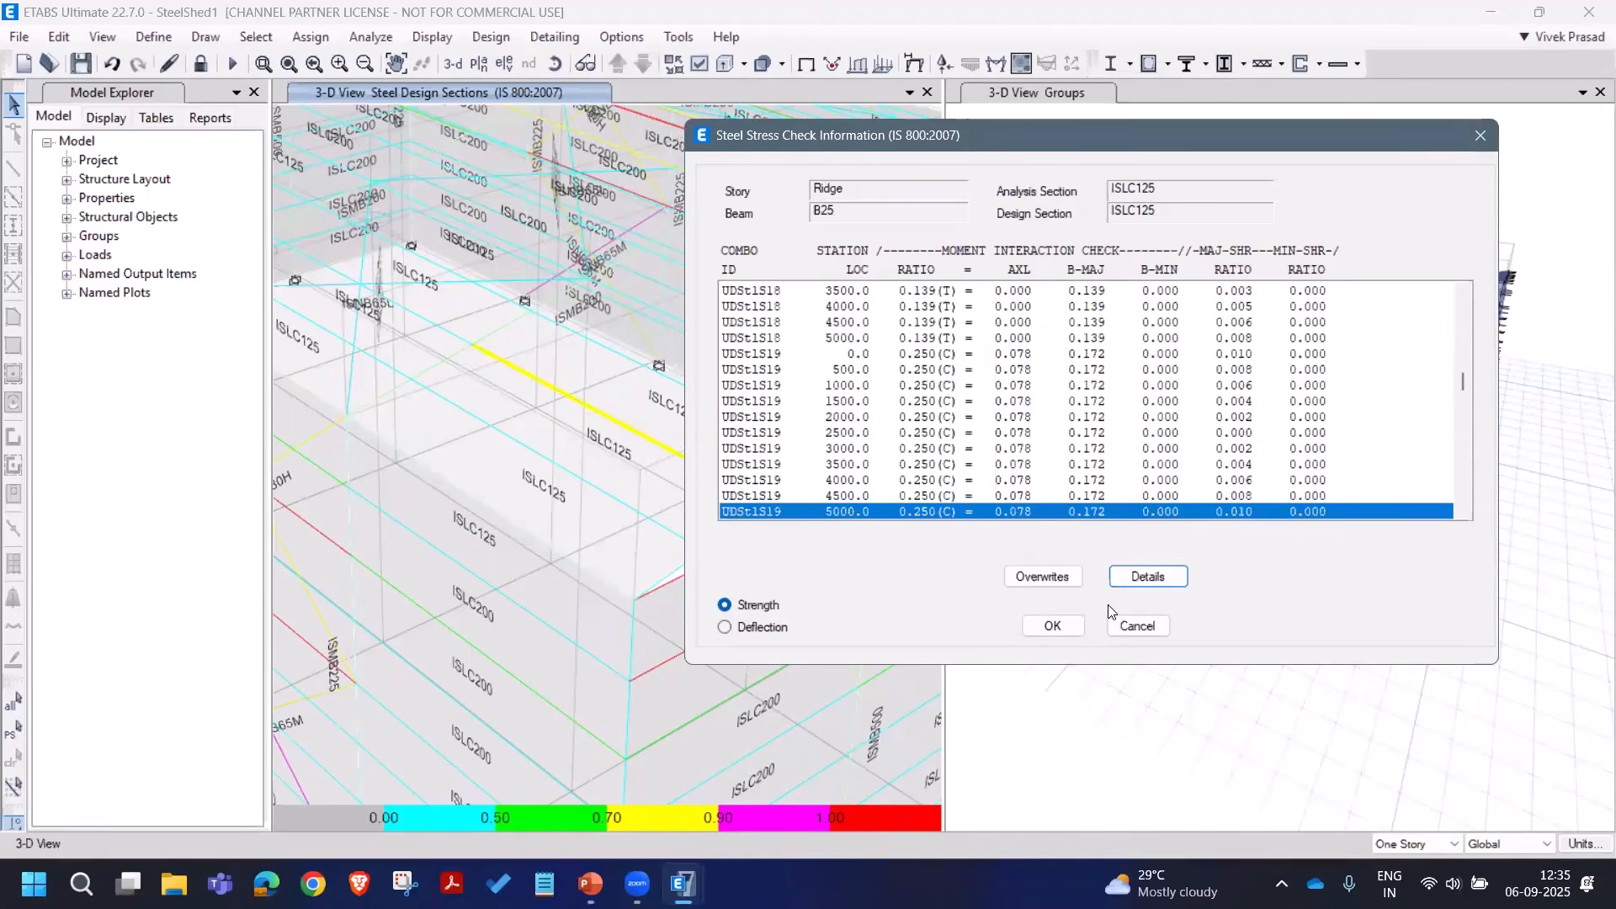
pyautogui.click(1140, 623)
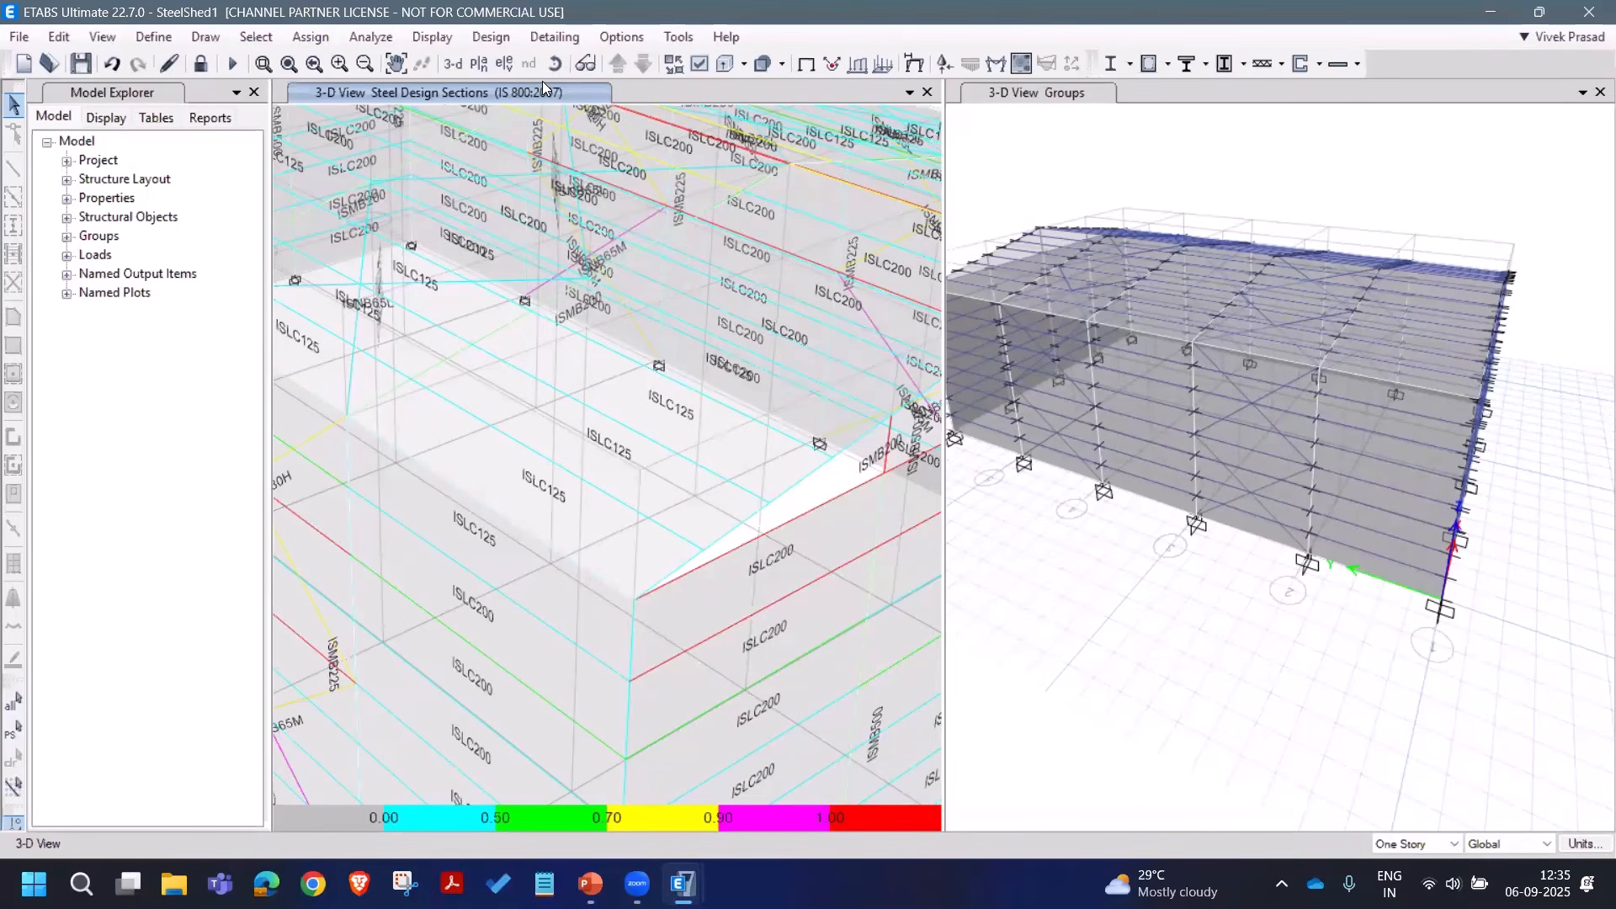
# Step: Zoom out, centre the whole shed, and display the plain undeformed 3-D model
pyautogui.click(500, 38)
pyautogui.moveTo(518, 71)
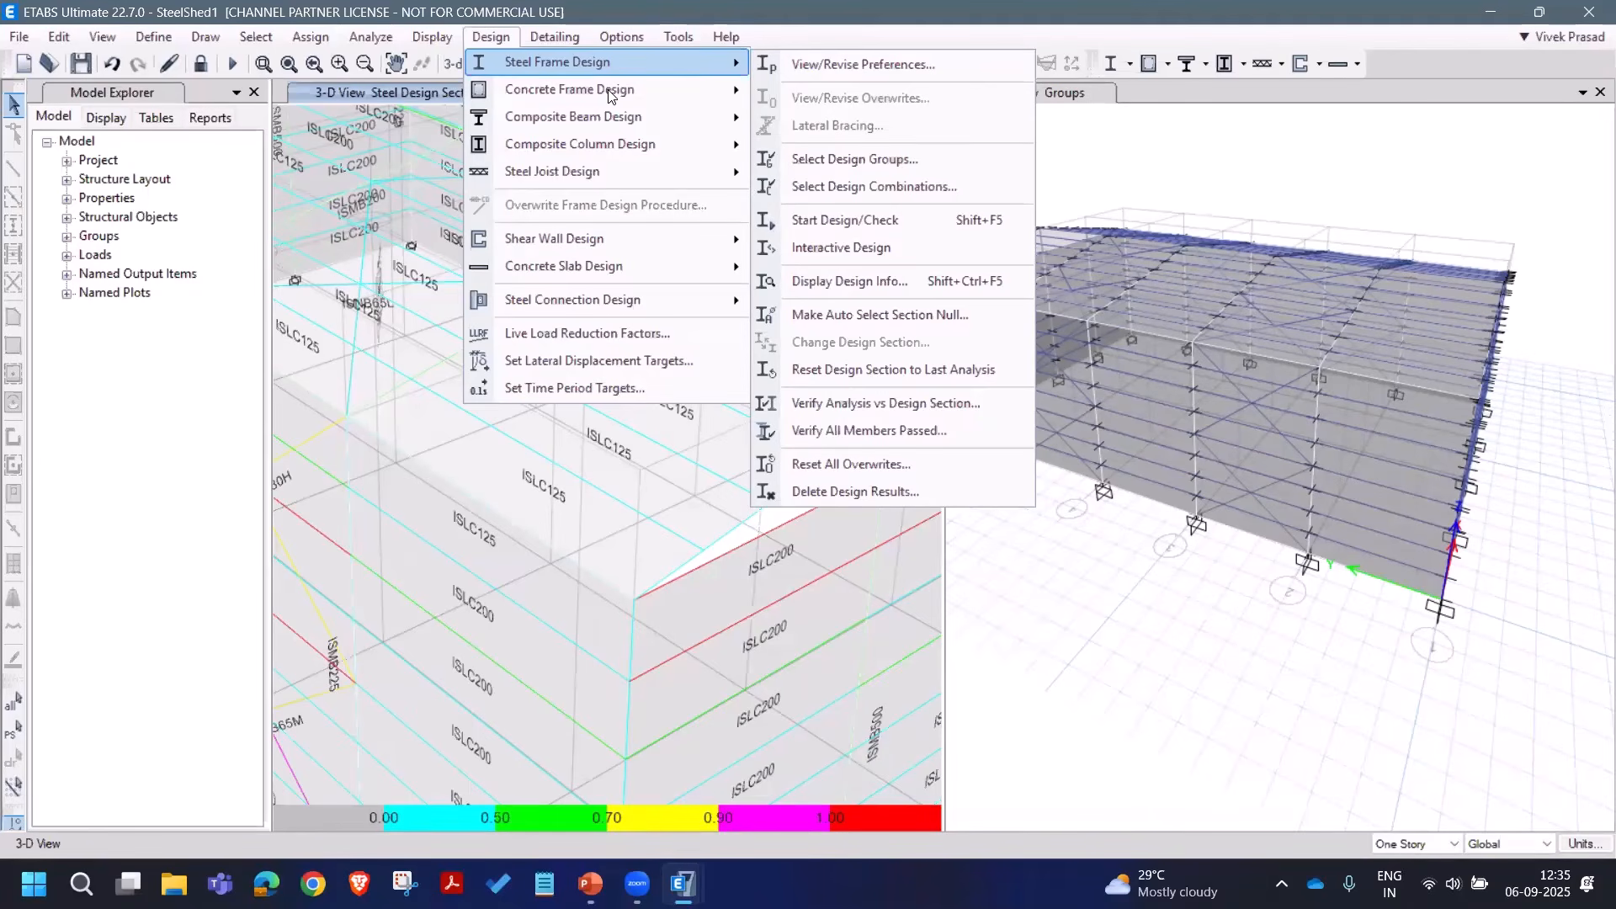
pyautogui.click(488, 42)
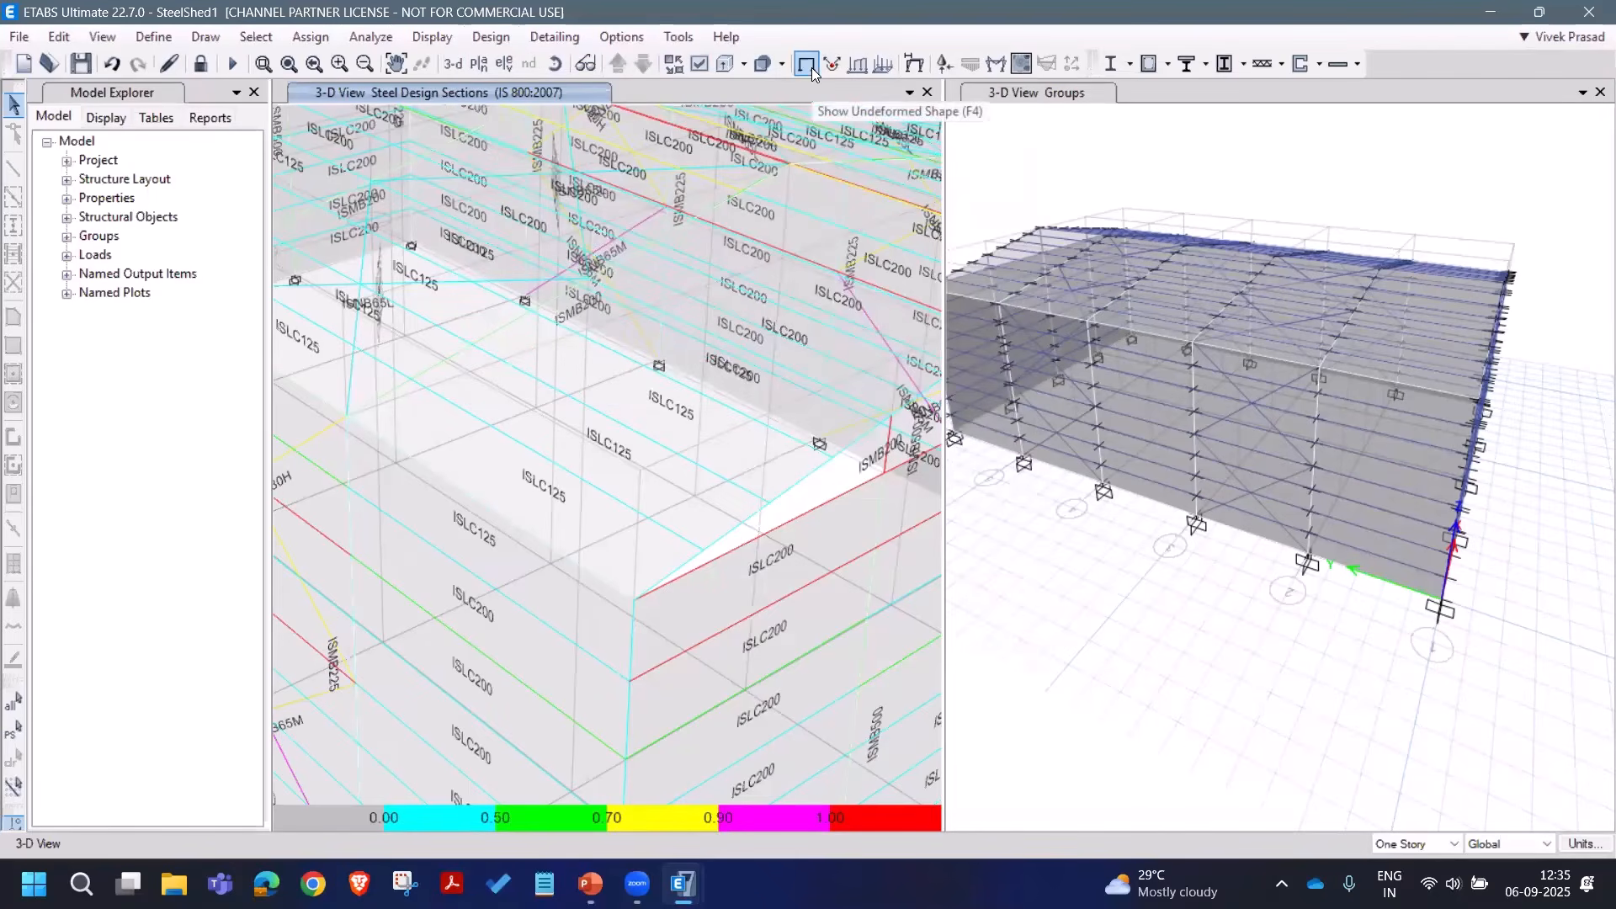
pyautogui.scroll(-5, 587, 287)
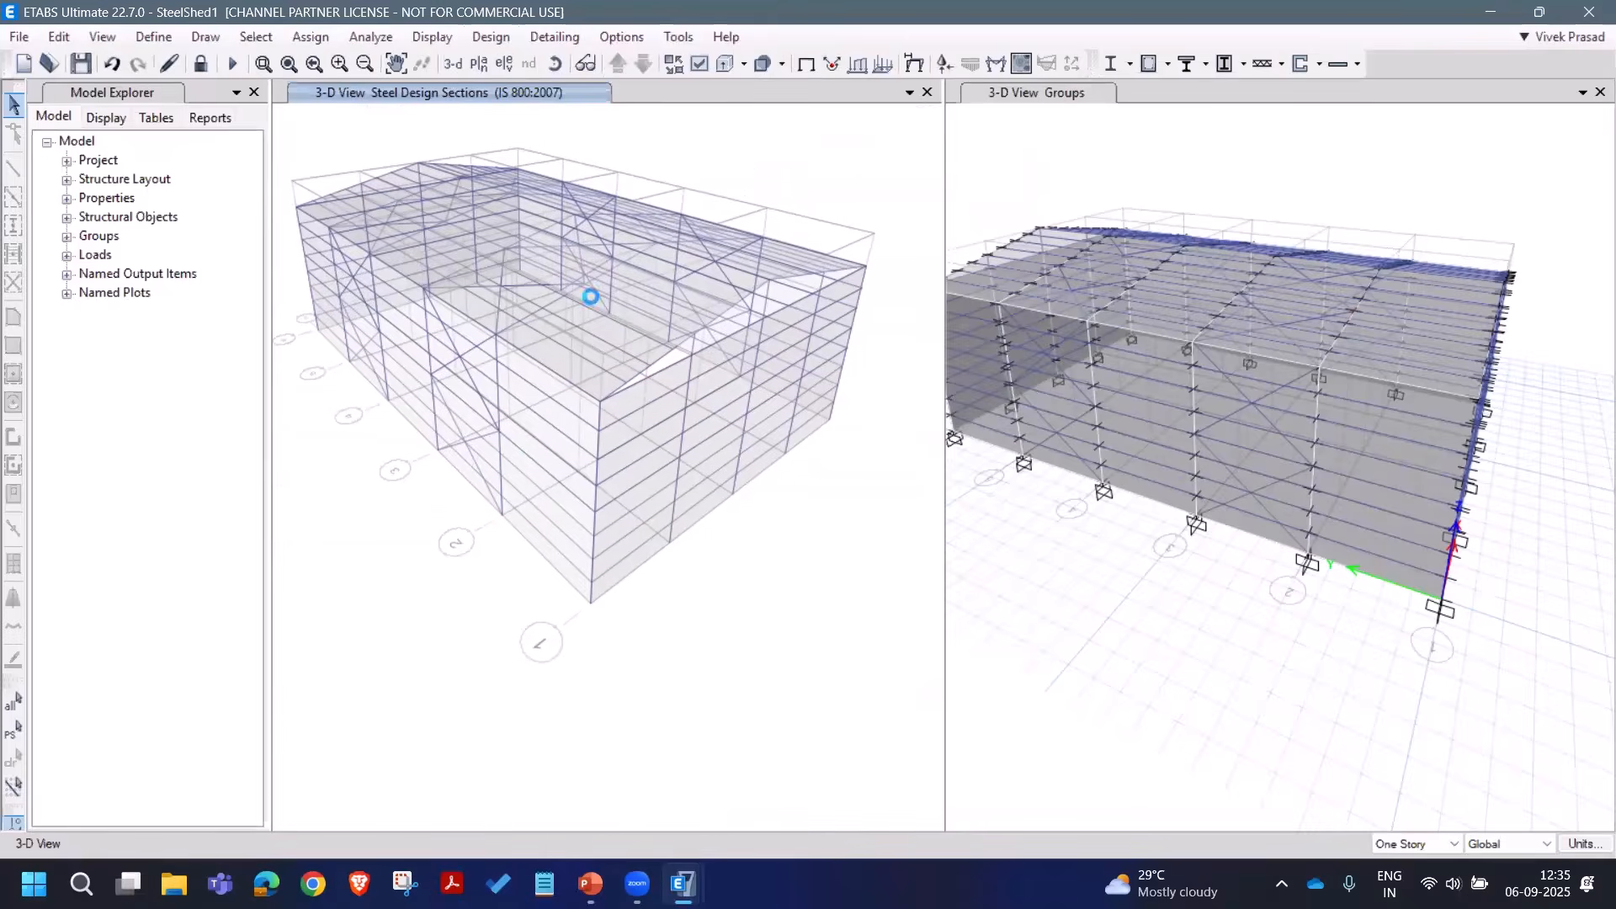
pyautogui.moveTo(592, 295); pyautogui.dragTo(590, 344, button='middle')
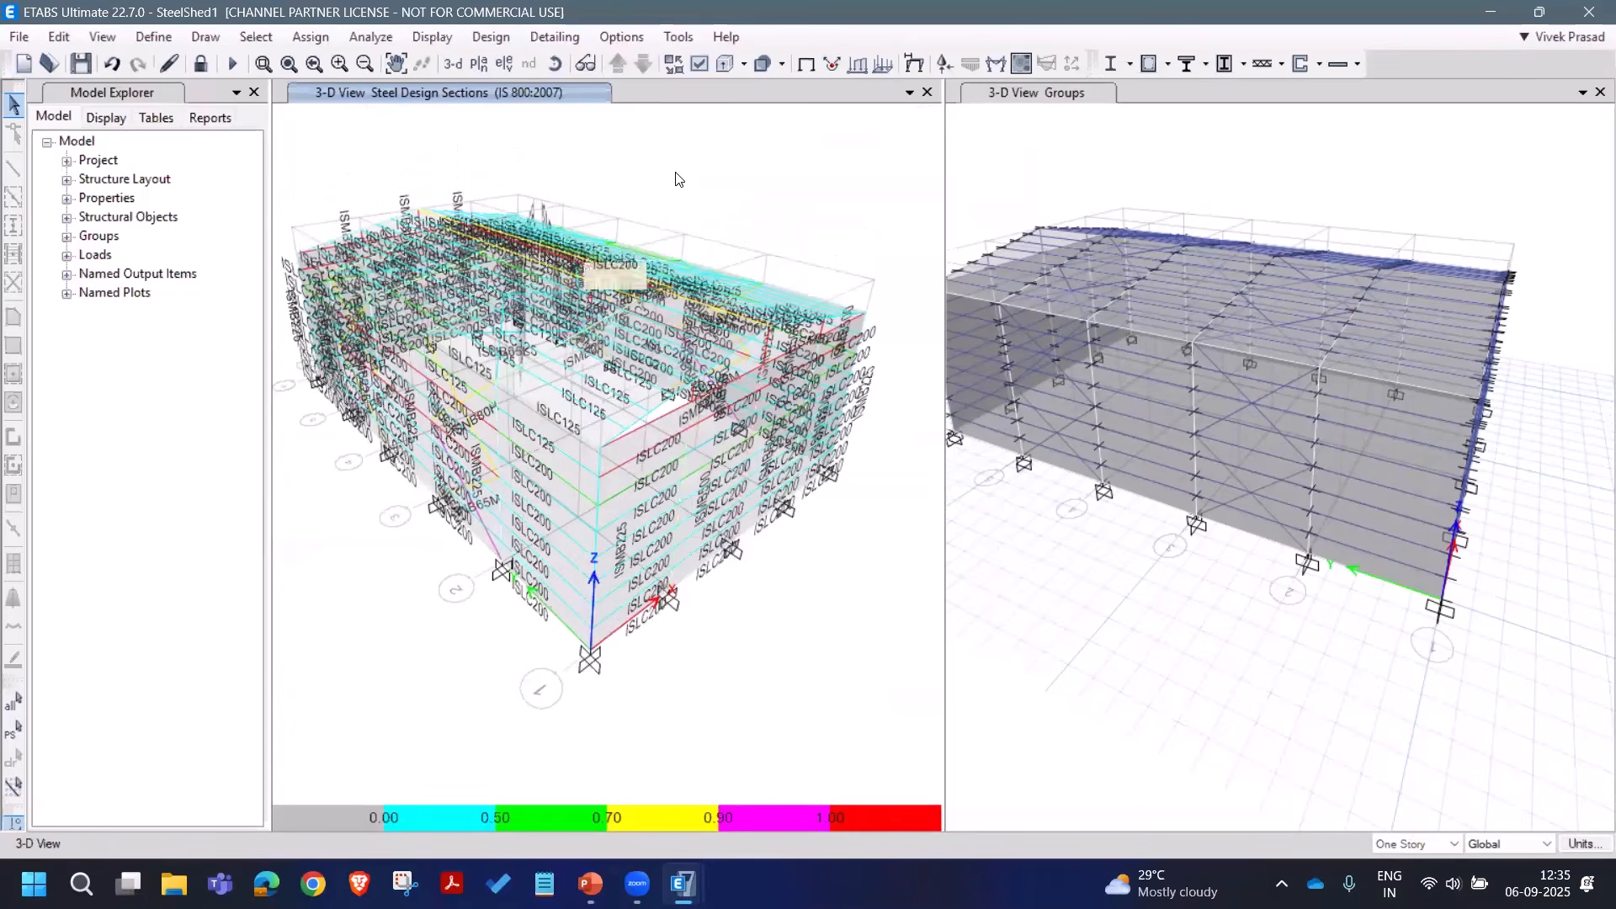
pyautogui.click(806, 65)
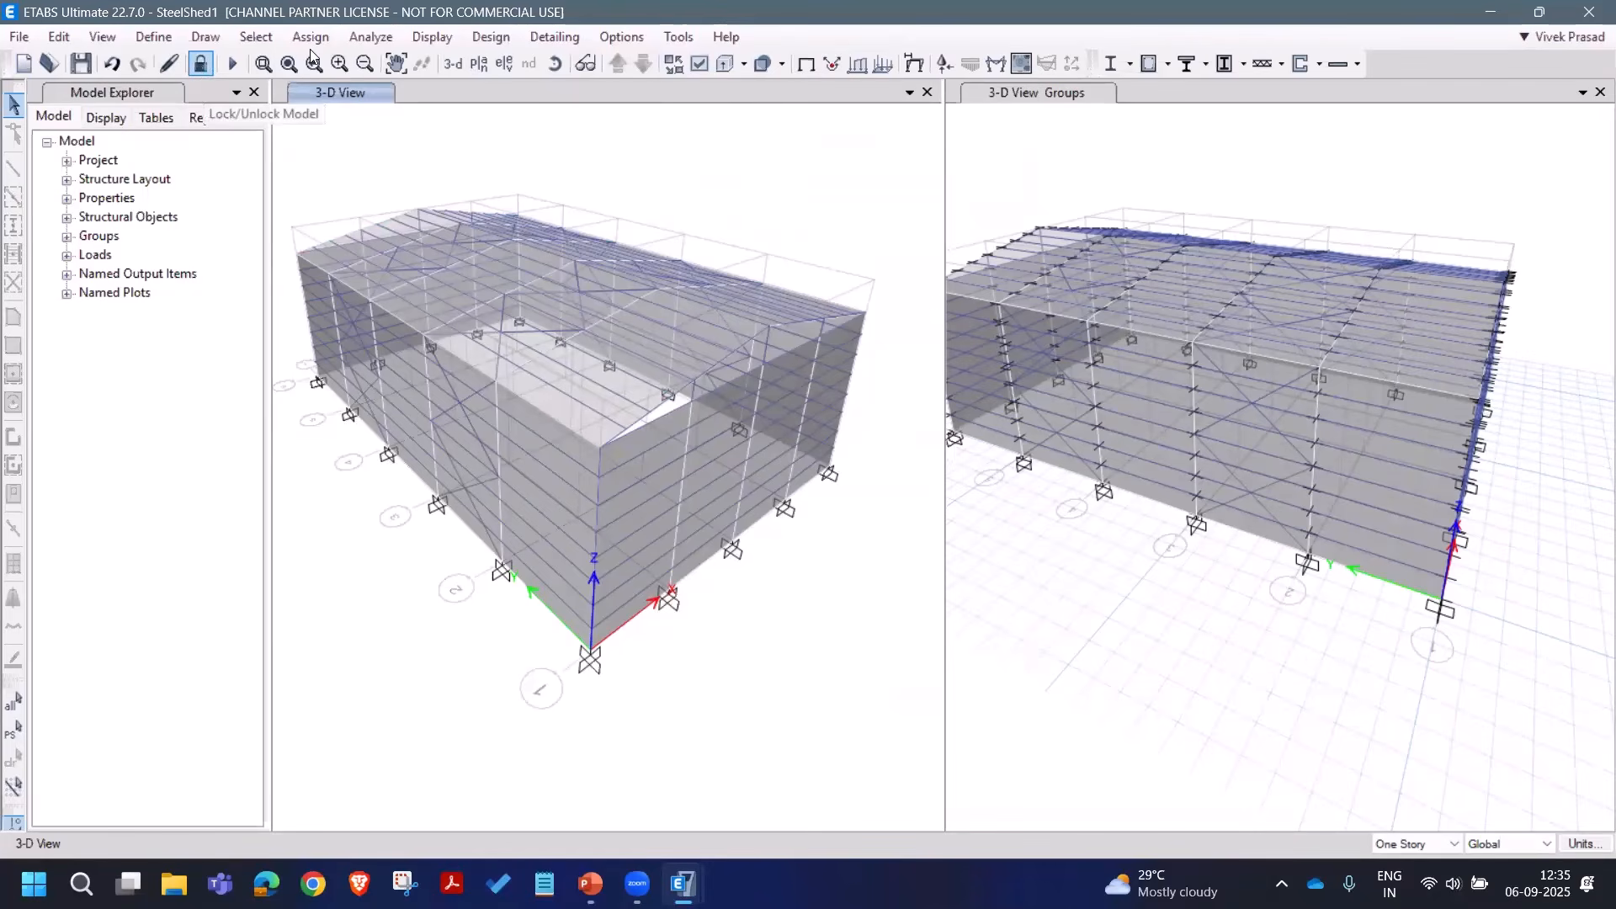
pyautogui.click(256, 37)
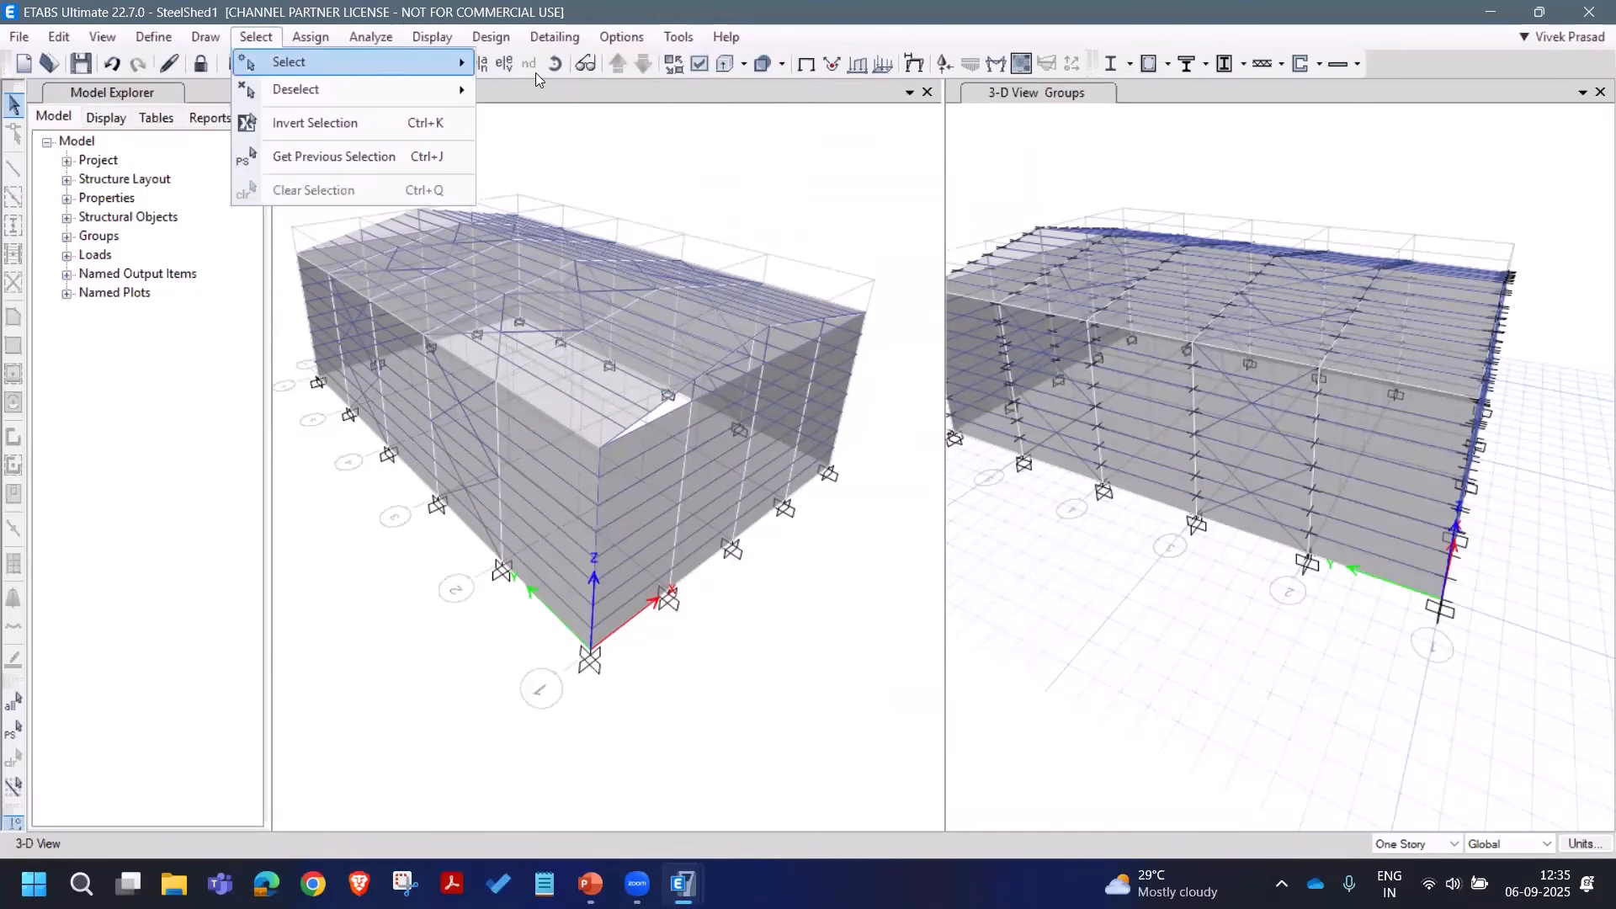
# Step: Select all 251 frames with A_Braces, A_Girts and A_Purlins sections by frame property
pyautogui.moveTo(290, 61)
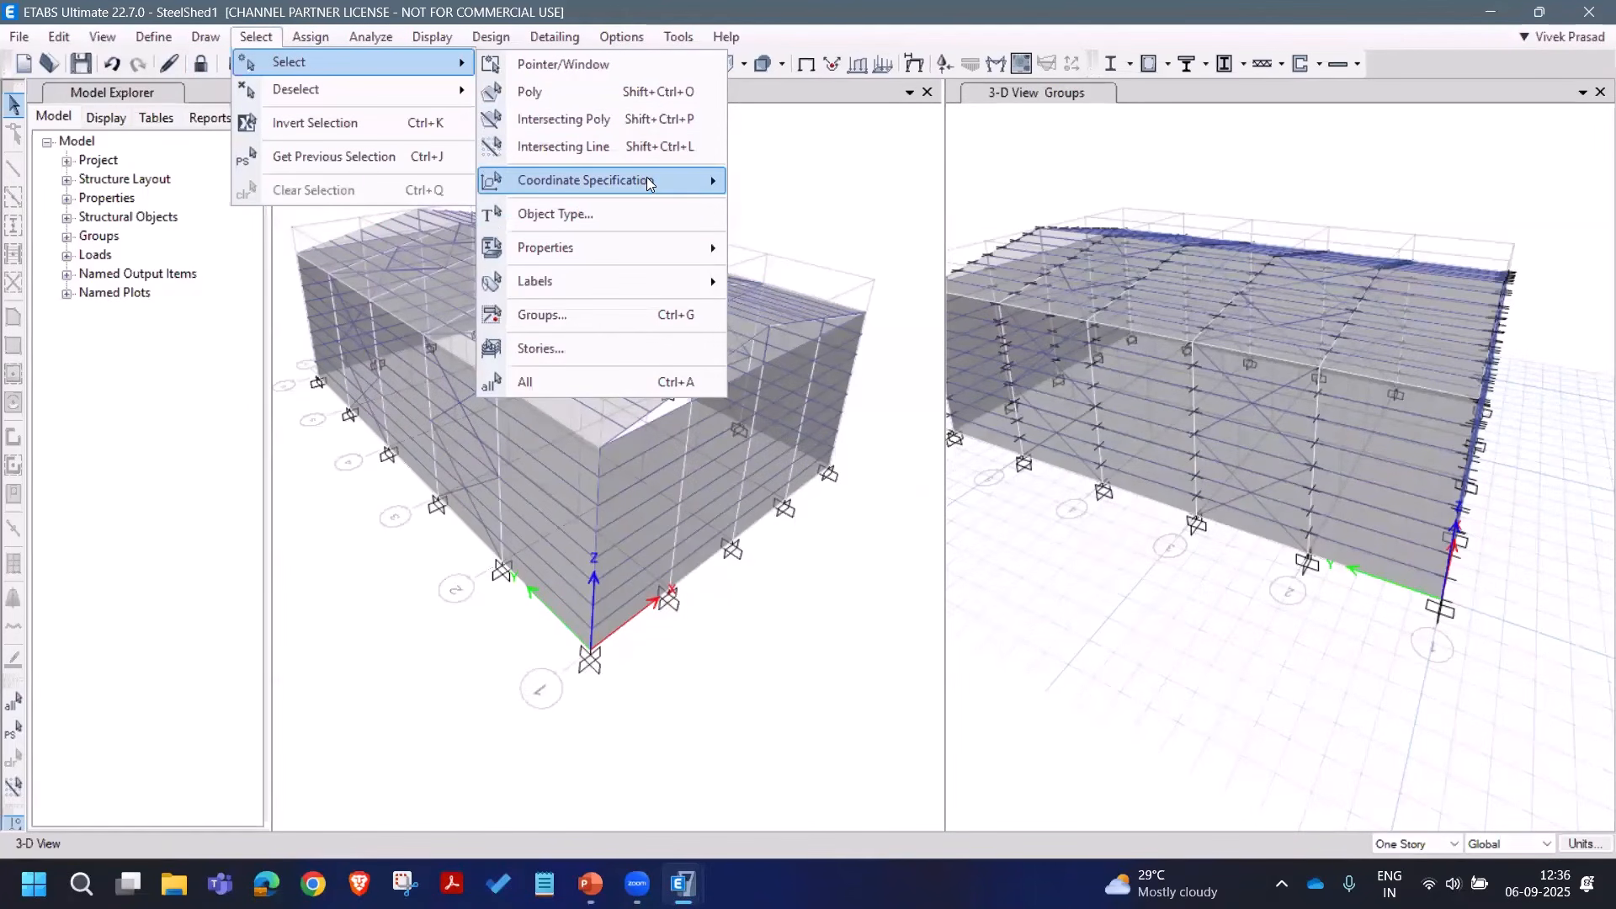
pyautogui.moveTo(639, 247)
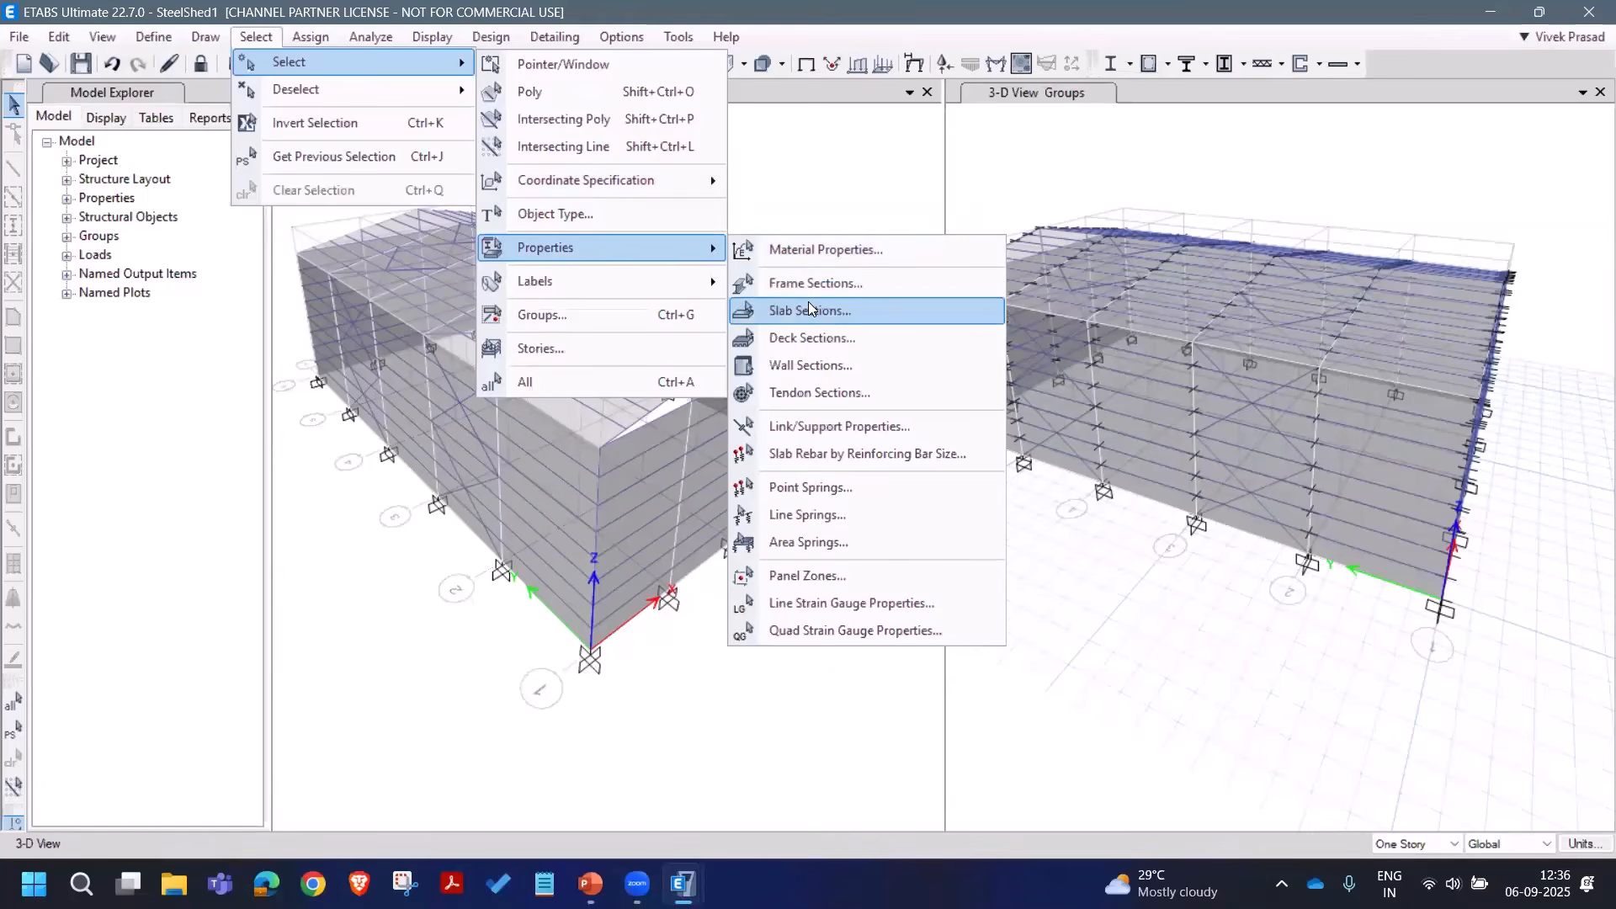
pyautogui.click(884, 286)
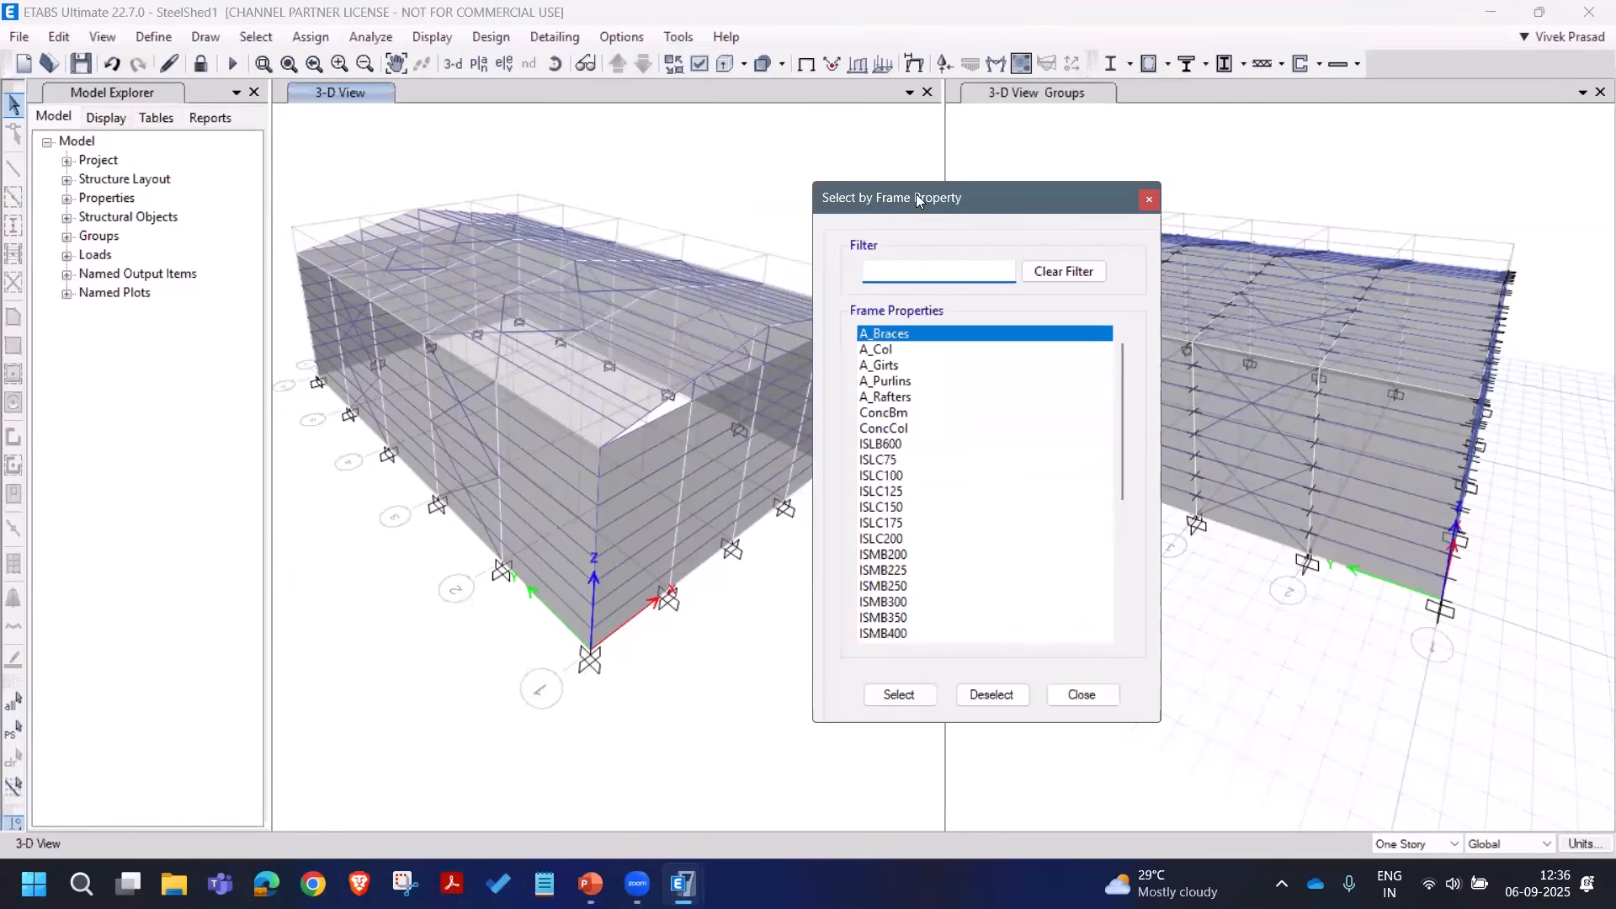
pyautogui.moveTo(924, 199); pyautogui.dragTo(1138, 181)
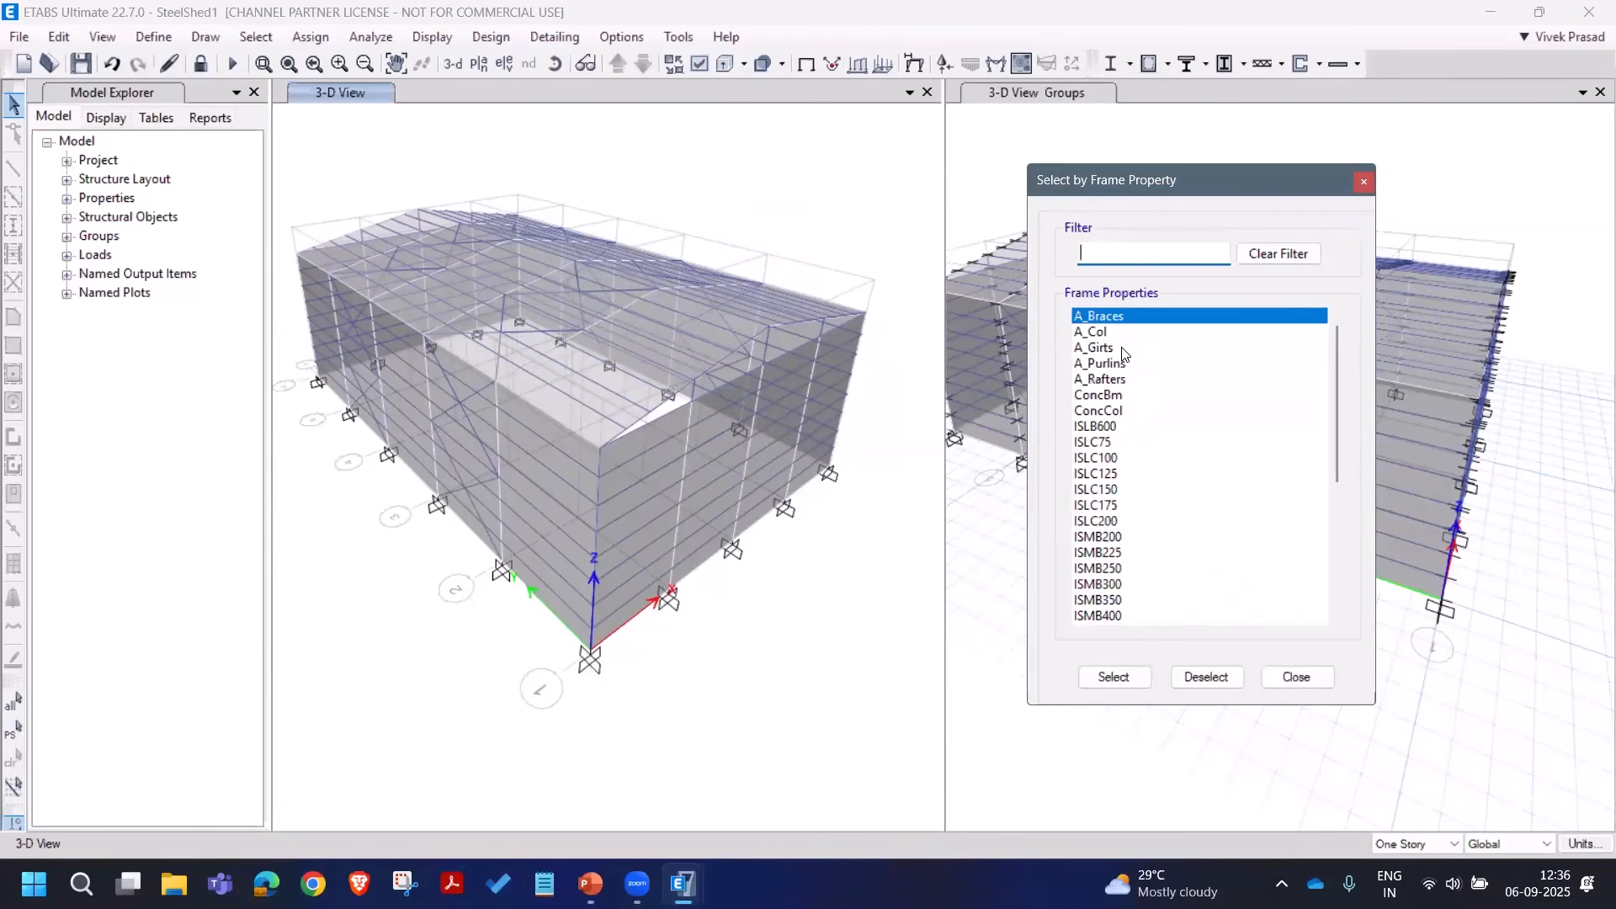
pyautogui.keyDown('ctrl'); pyautogui.click(1123, 348); pyautogui.keyUp('ctrl')
pyautogui.keyDown('ctrl'); pyautogui.click(1140, 364); pyautogui.keyUp('ctrl')
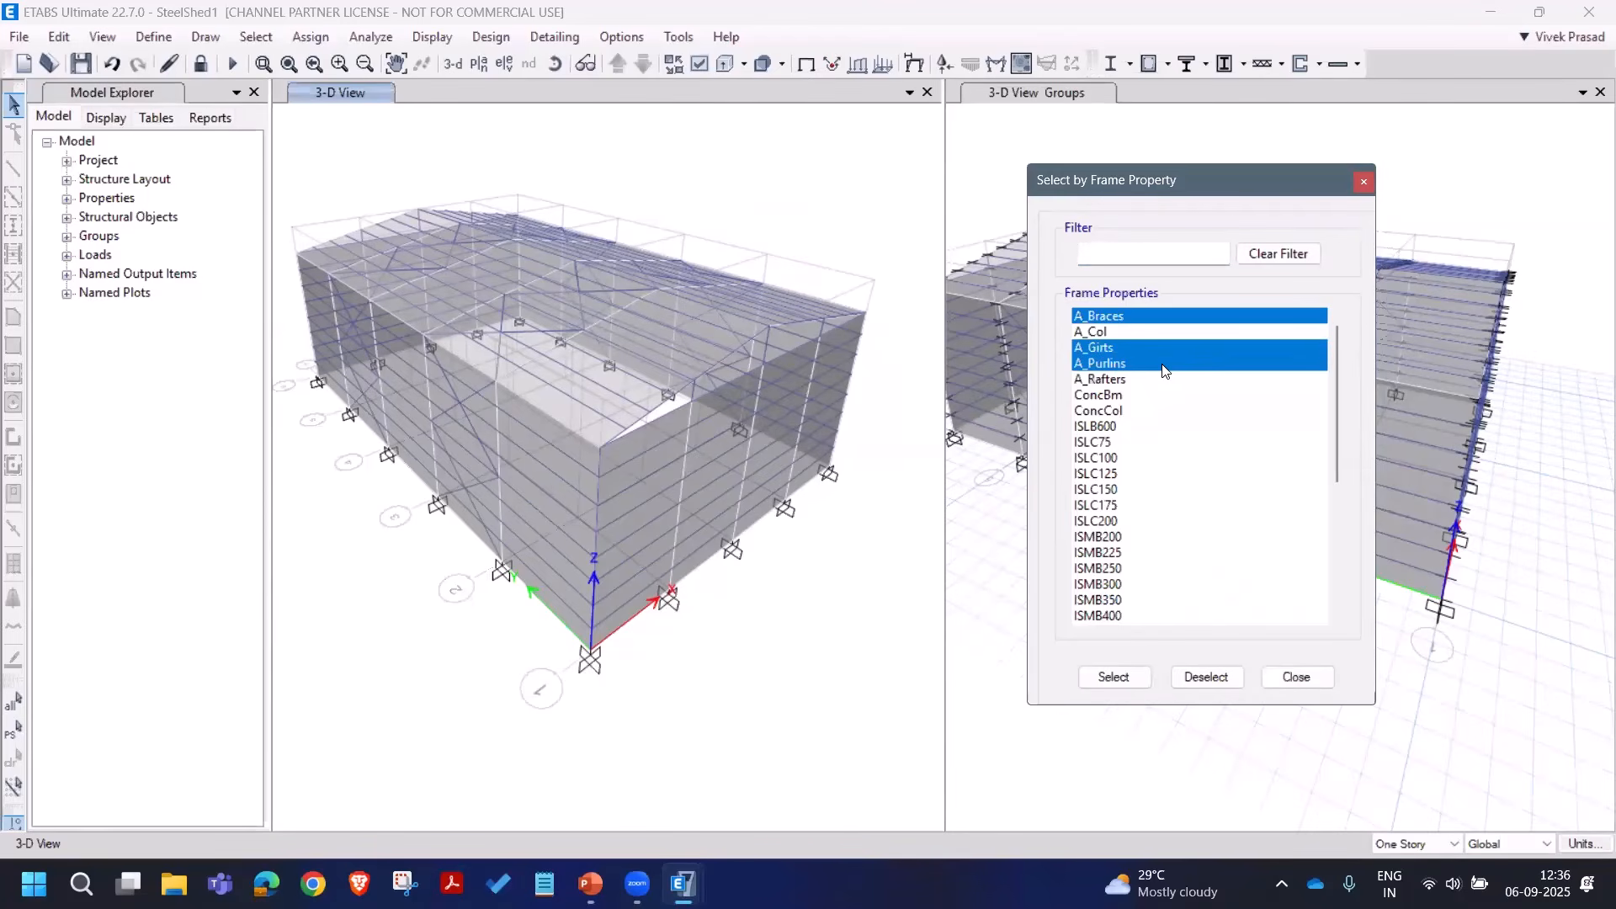
pyautogui.click(1113, 677)
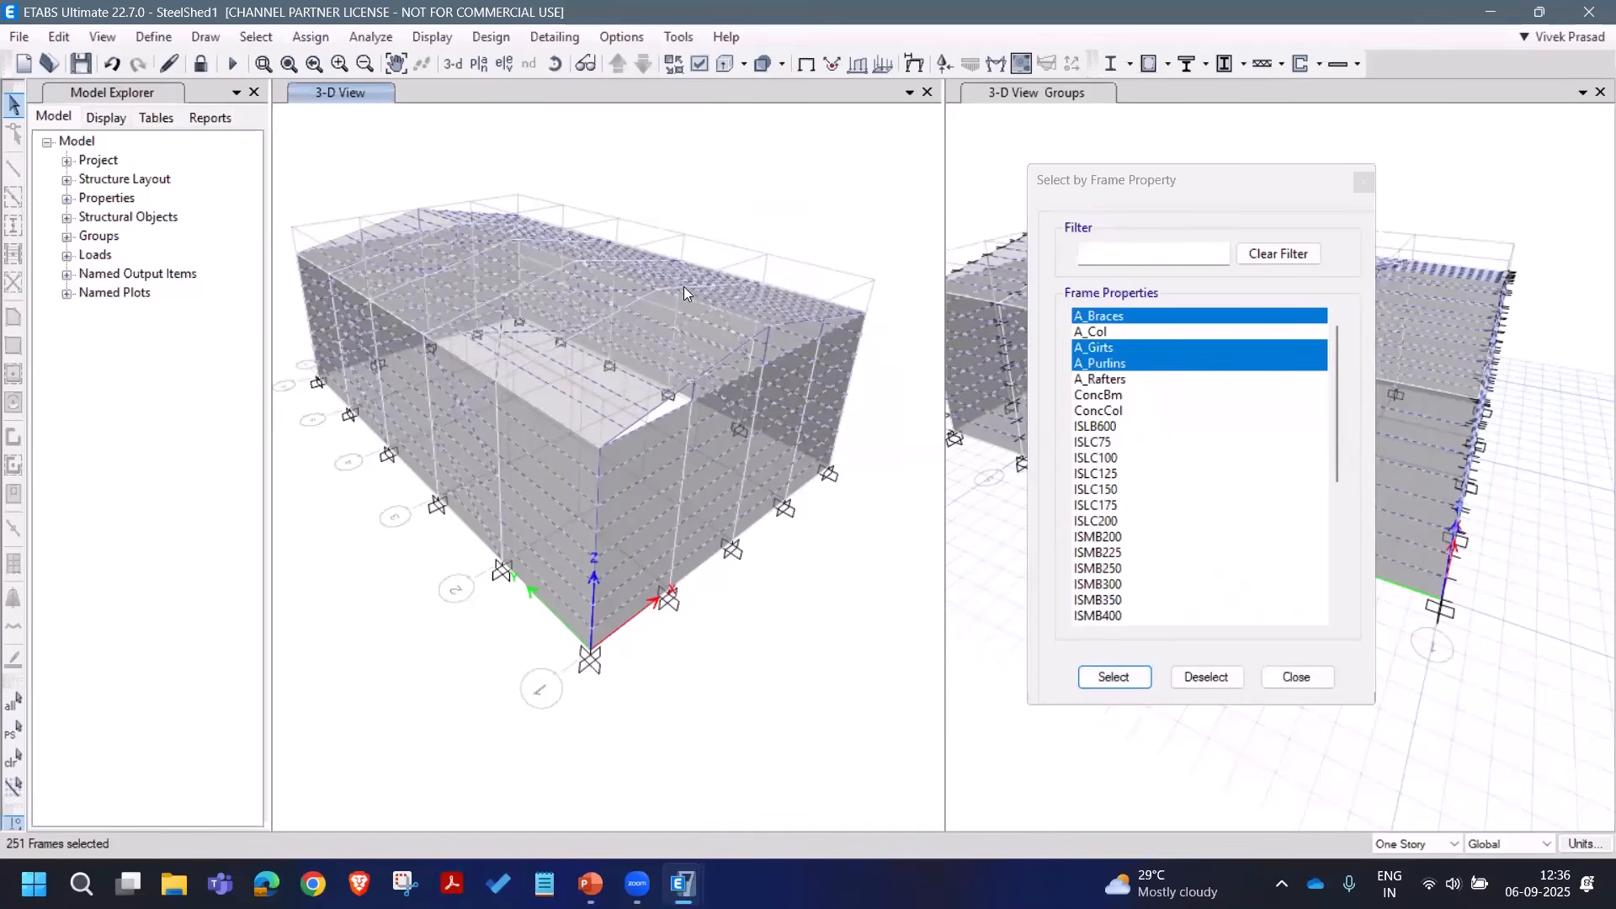
pyautogui.click(310, 36)
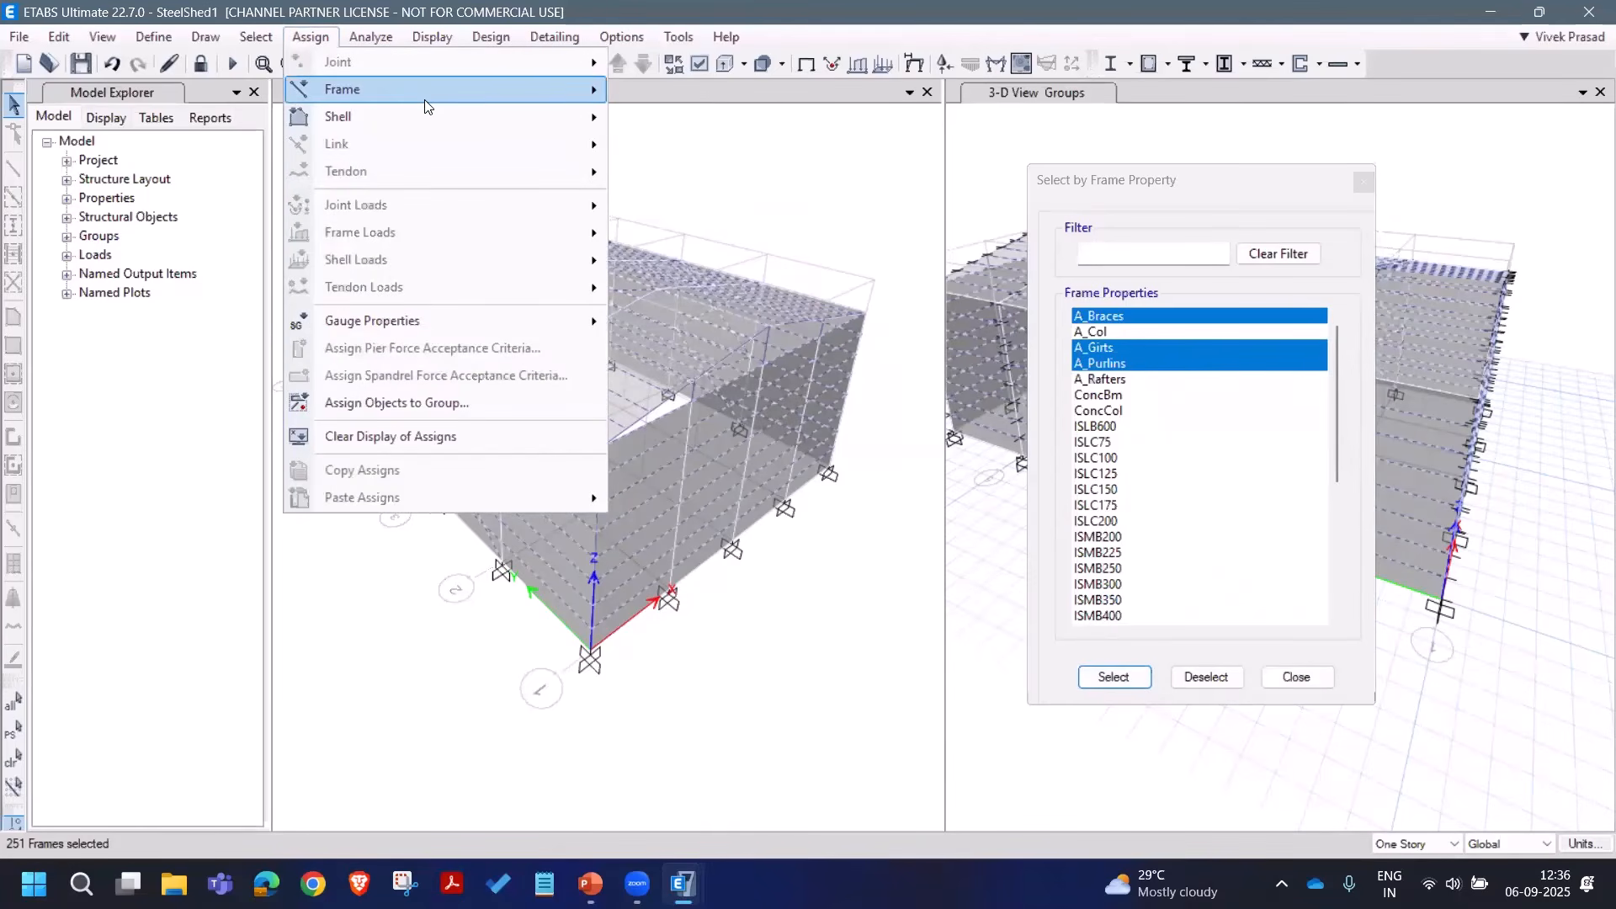
# Step: Overwrite major, minor and LTB unbraced length ratios to 1 for the 251 selected frames
pyautogui.click(499, 39)
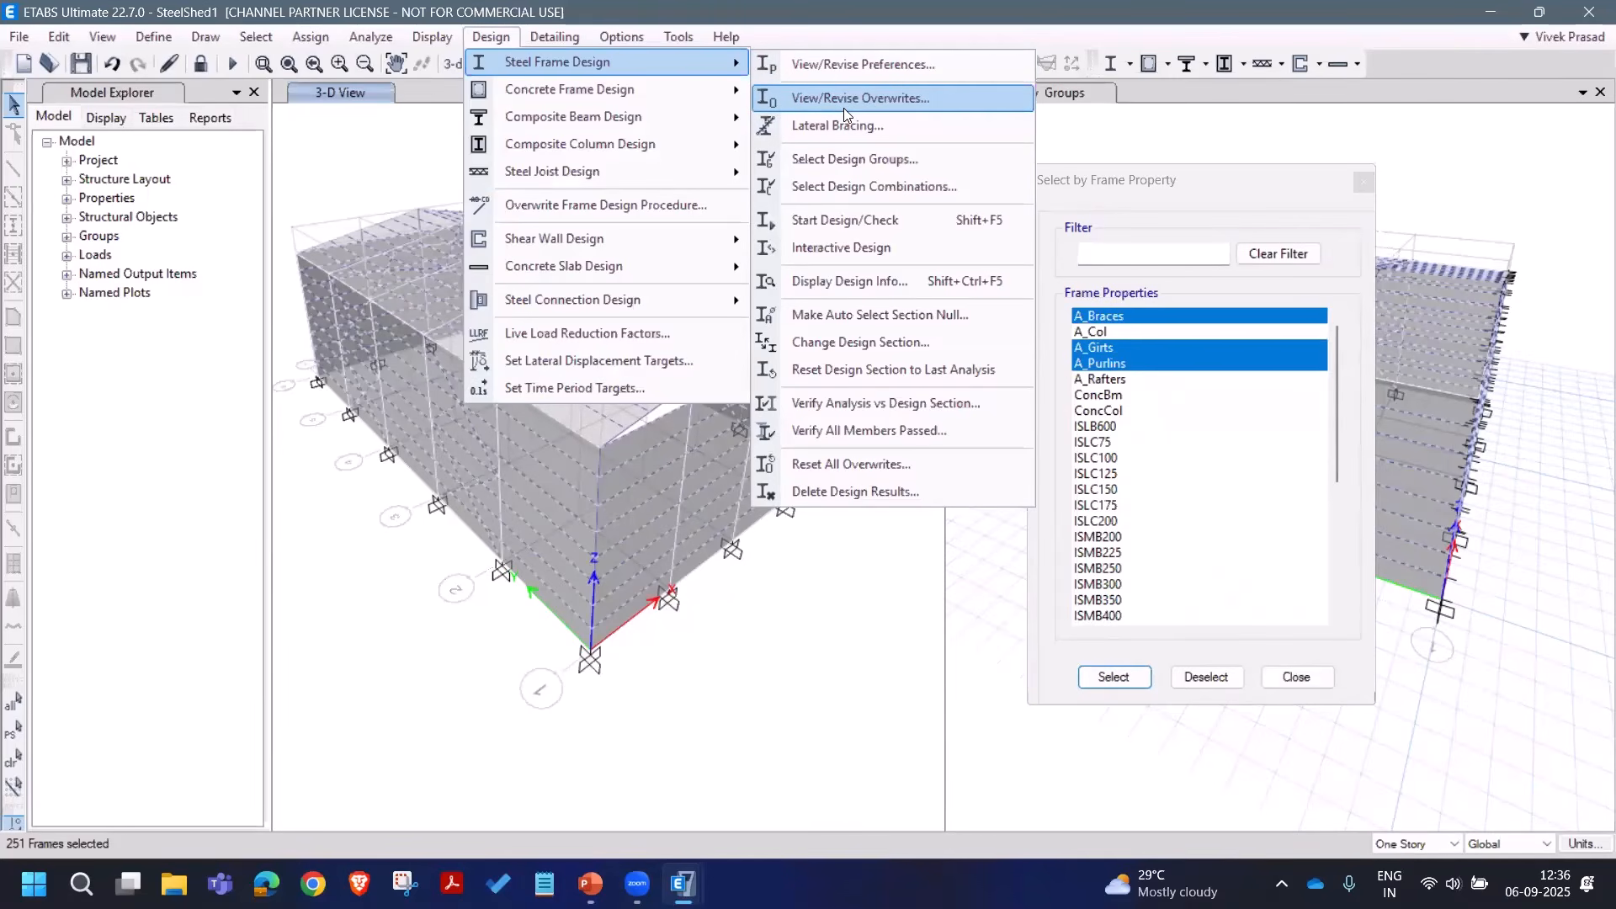
pyautogui.click(843, 99)
pyautogui.scroll(-4, 875, 408)
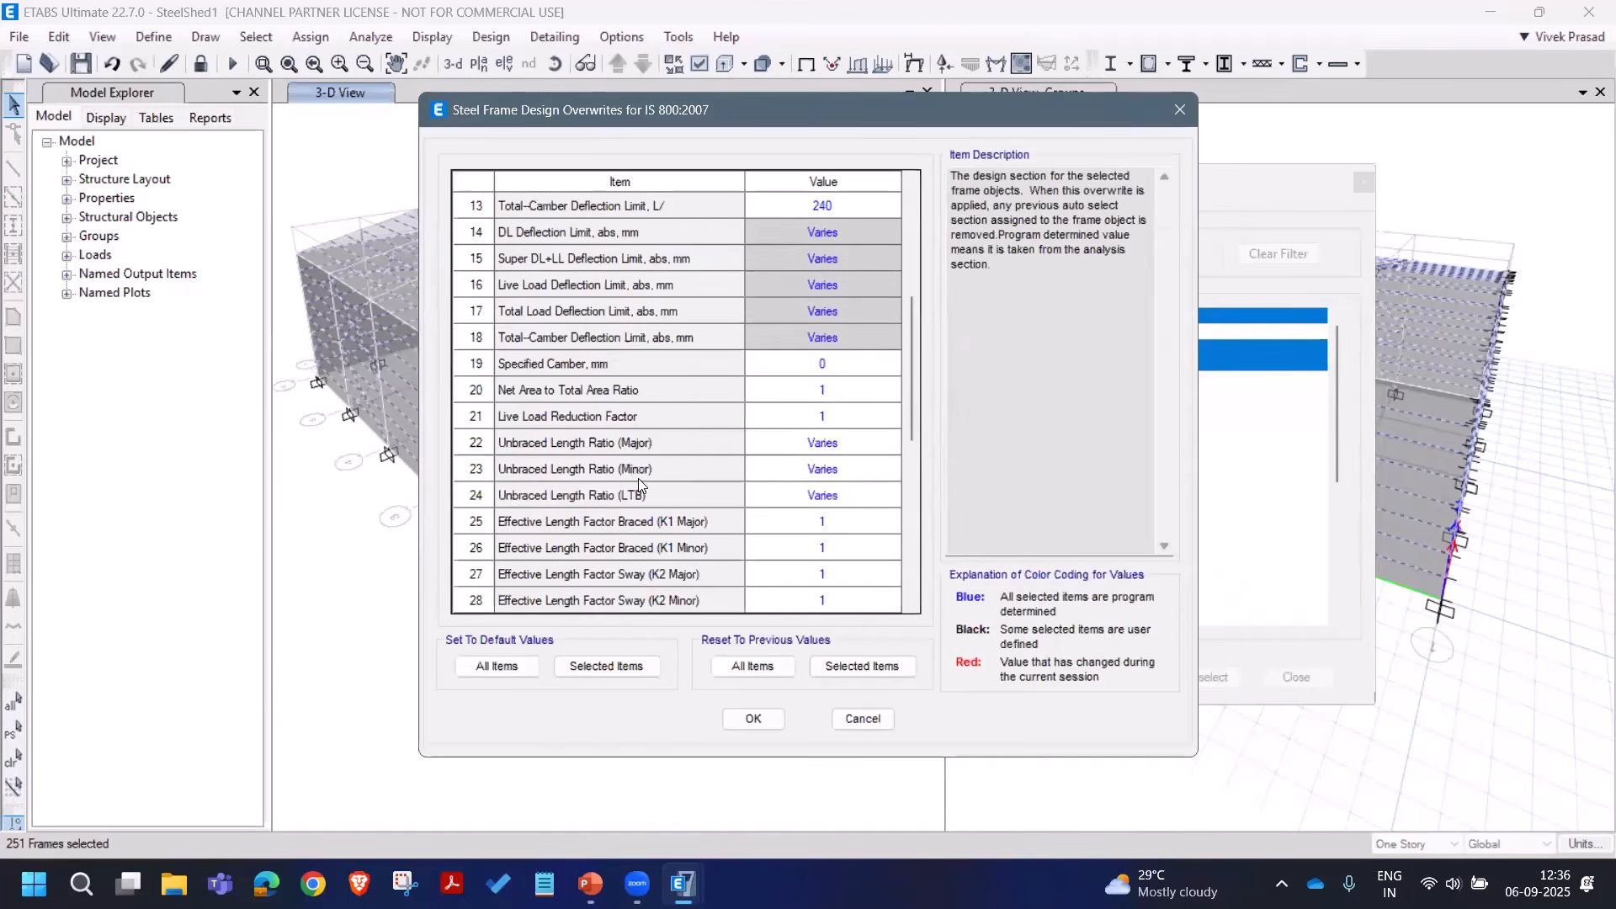
pyautogui.click(842, 446)
pyautogui.write('1')
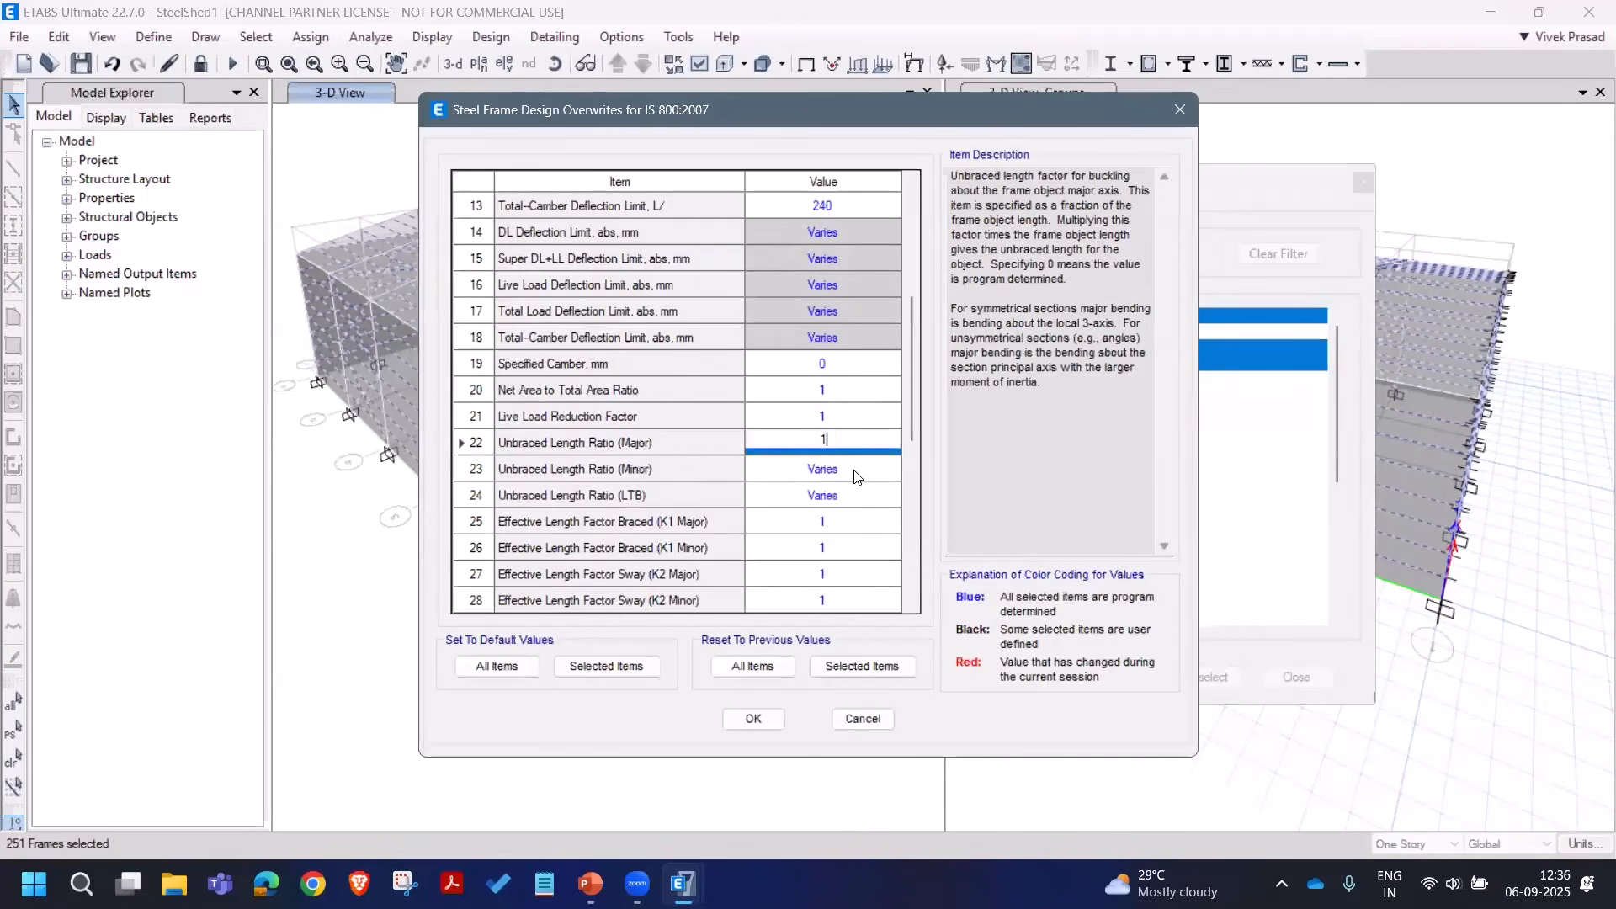
pyautogui.press('Return')
pyautogui.write('1')
pyautogui.press('Return')
pyautogui.write('1')
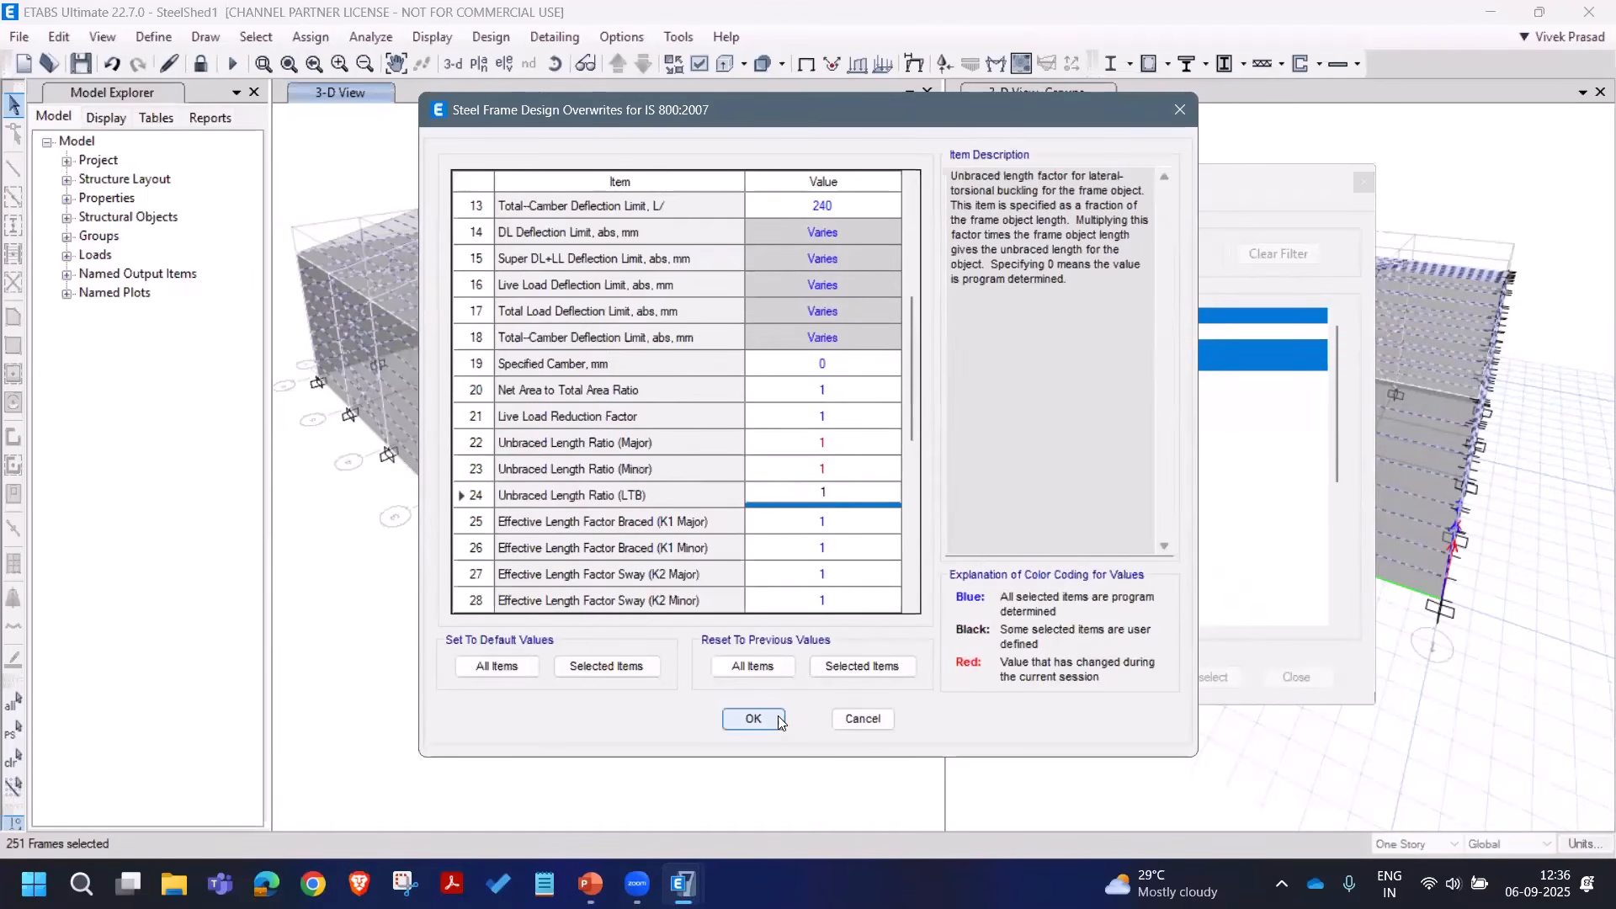
pyautogui.click(754, 718)
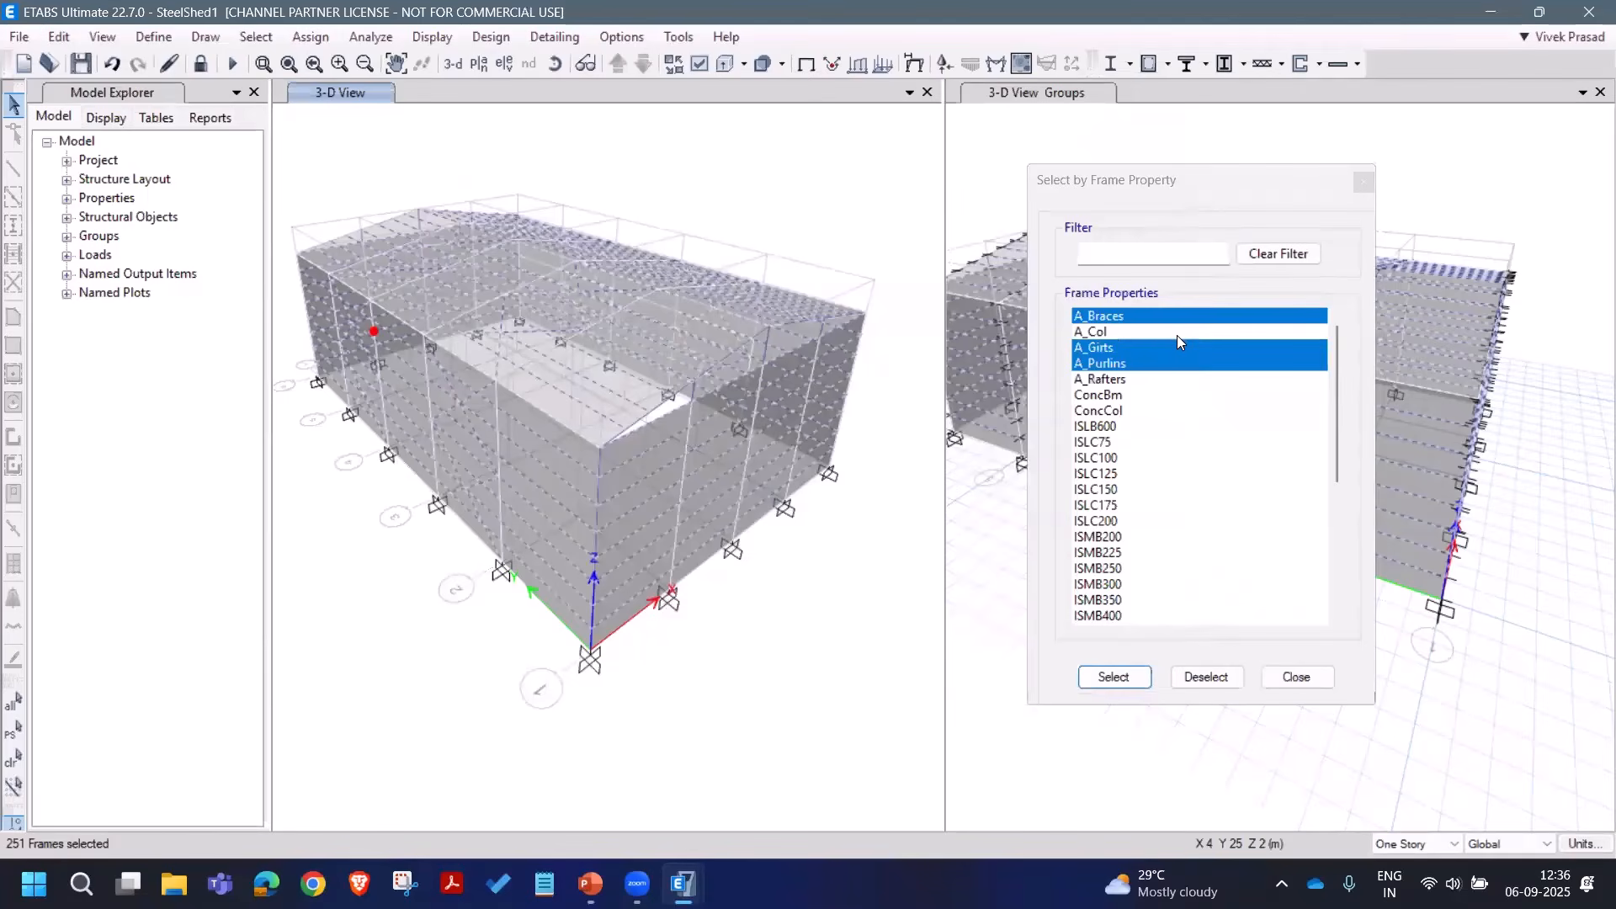
# Step: Clear the selection and select only the 75 A_Purlins frames
pyautogui.click(13, 762)
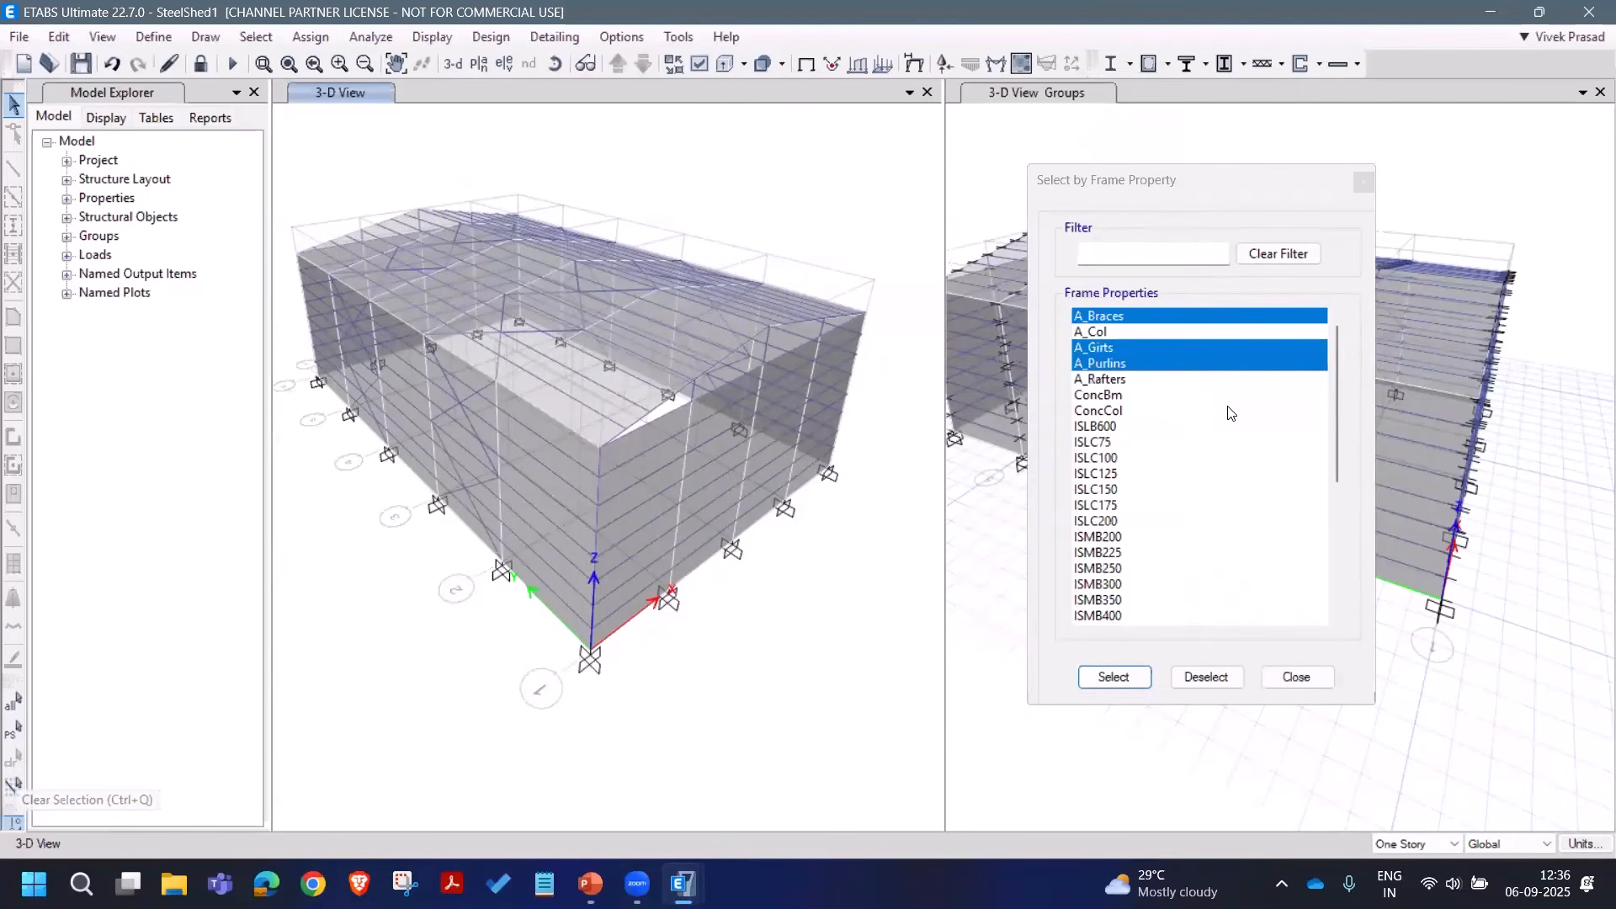
pyautogui.click(1134, 364)
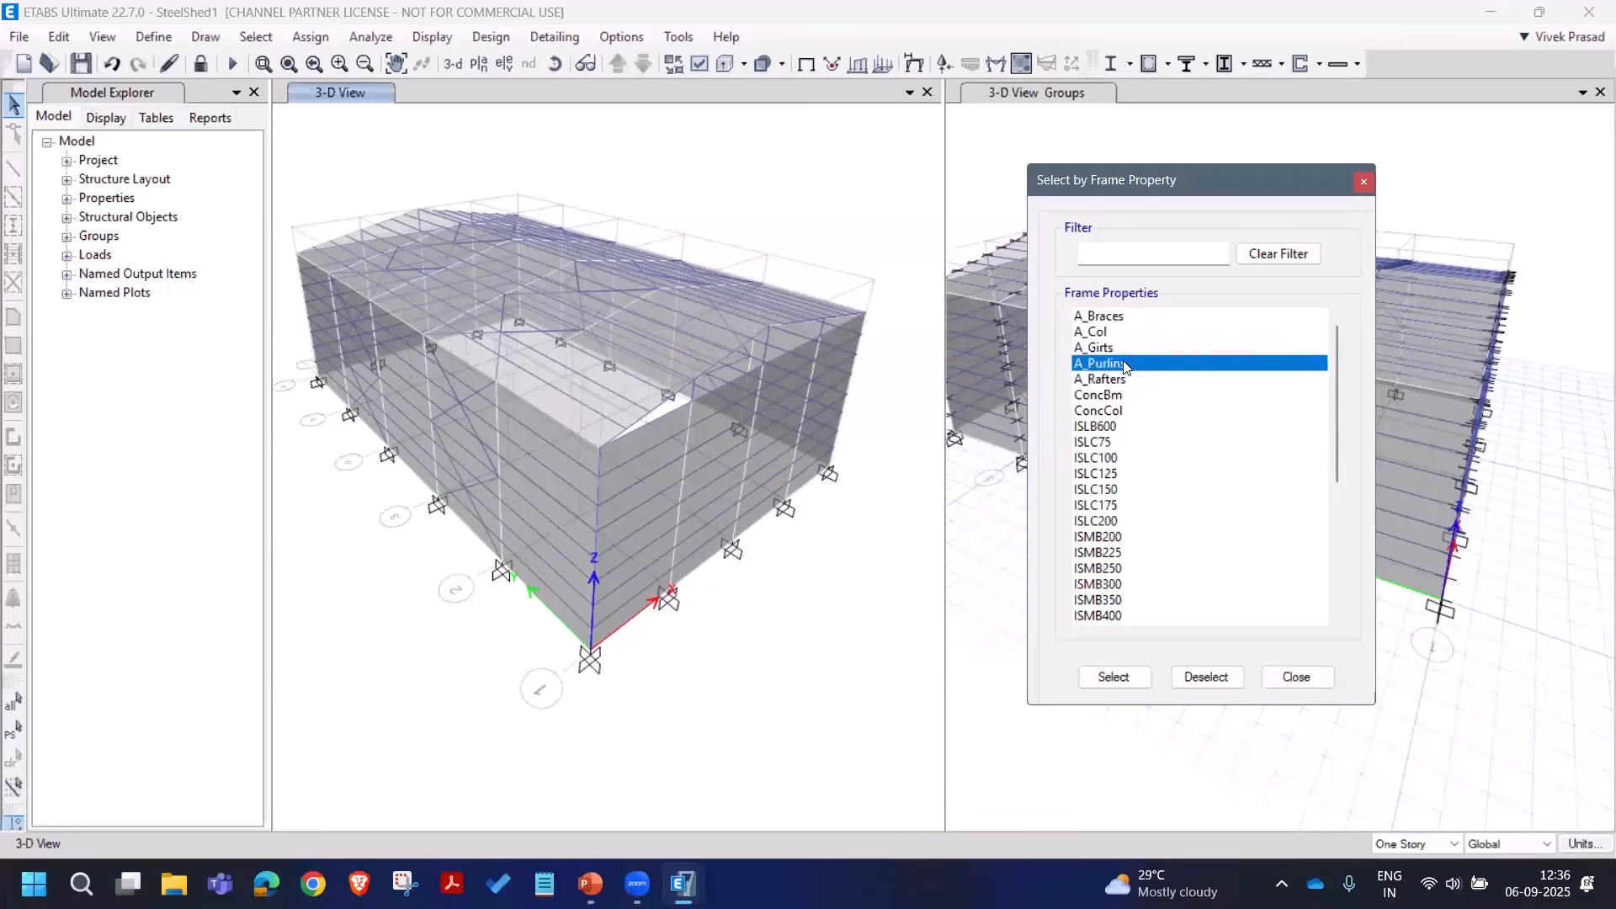
pyautogui.click(1120, 677)
pyautogui.click(486, 234)
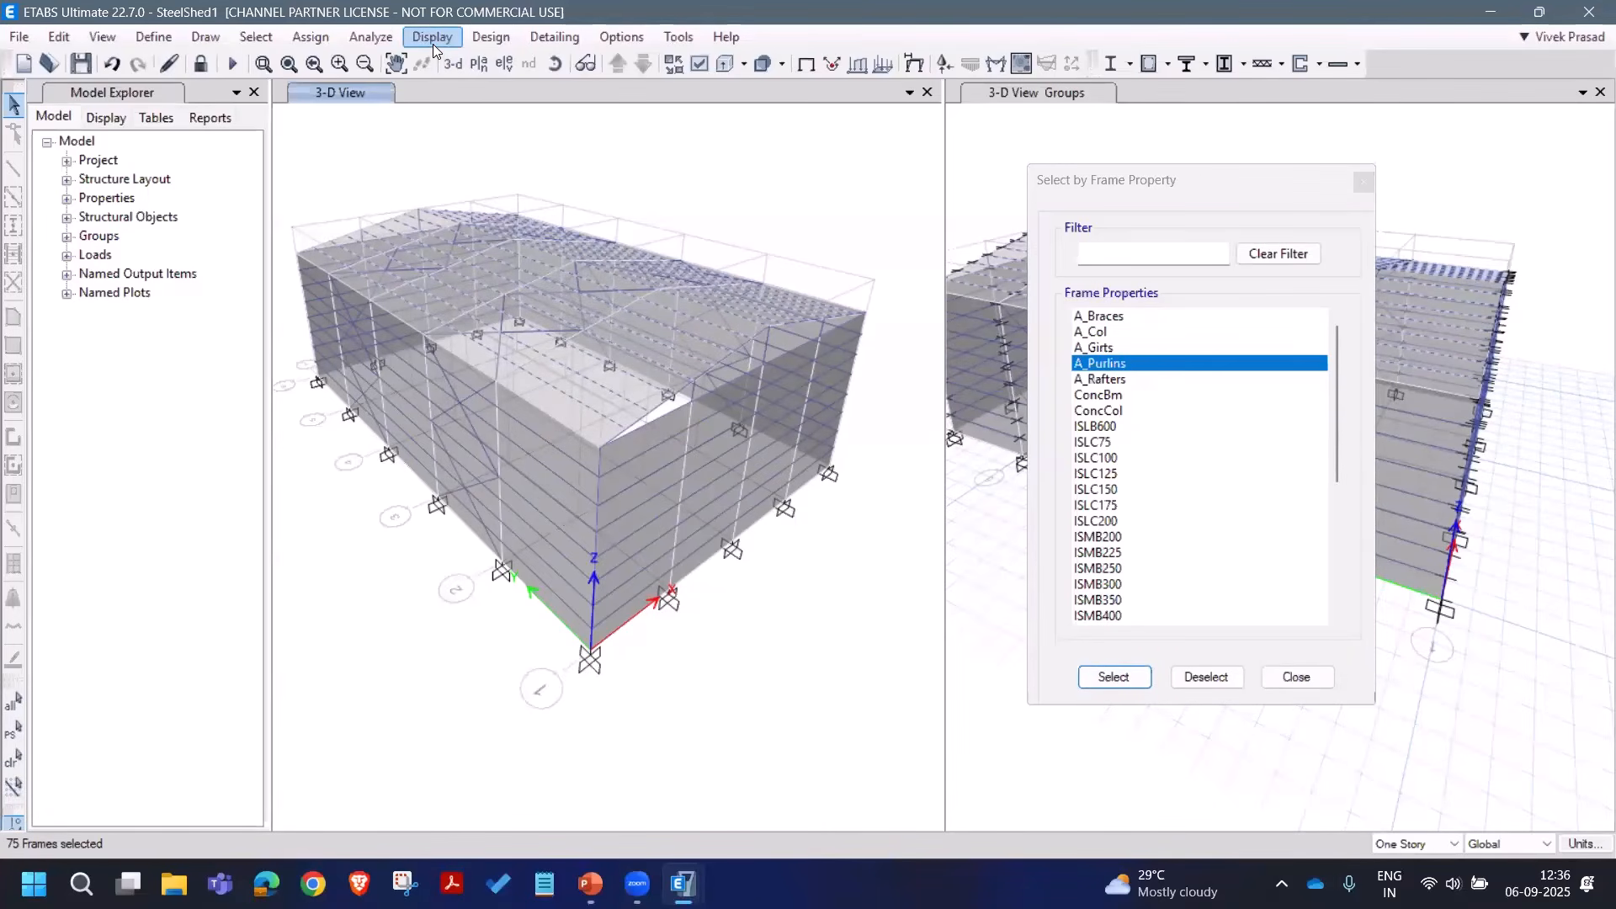
# Step: Overwrite the purlins' minor and LTB unbraced length ratios to 0.25
pyautogui.click(487, 38)
pyautogui.moveTo(589, 61)
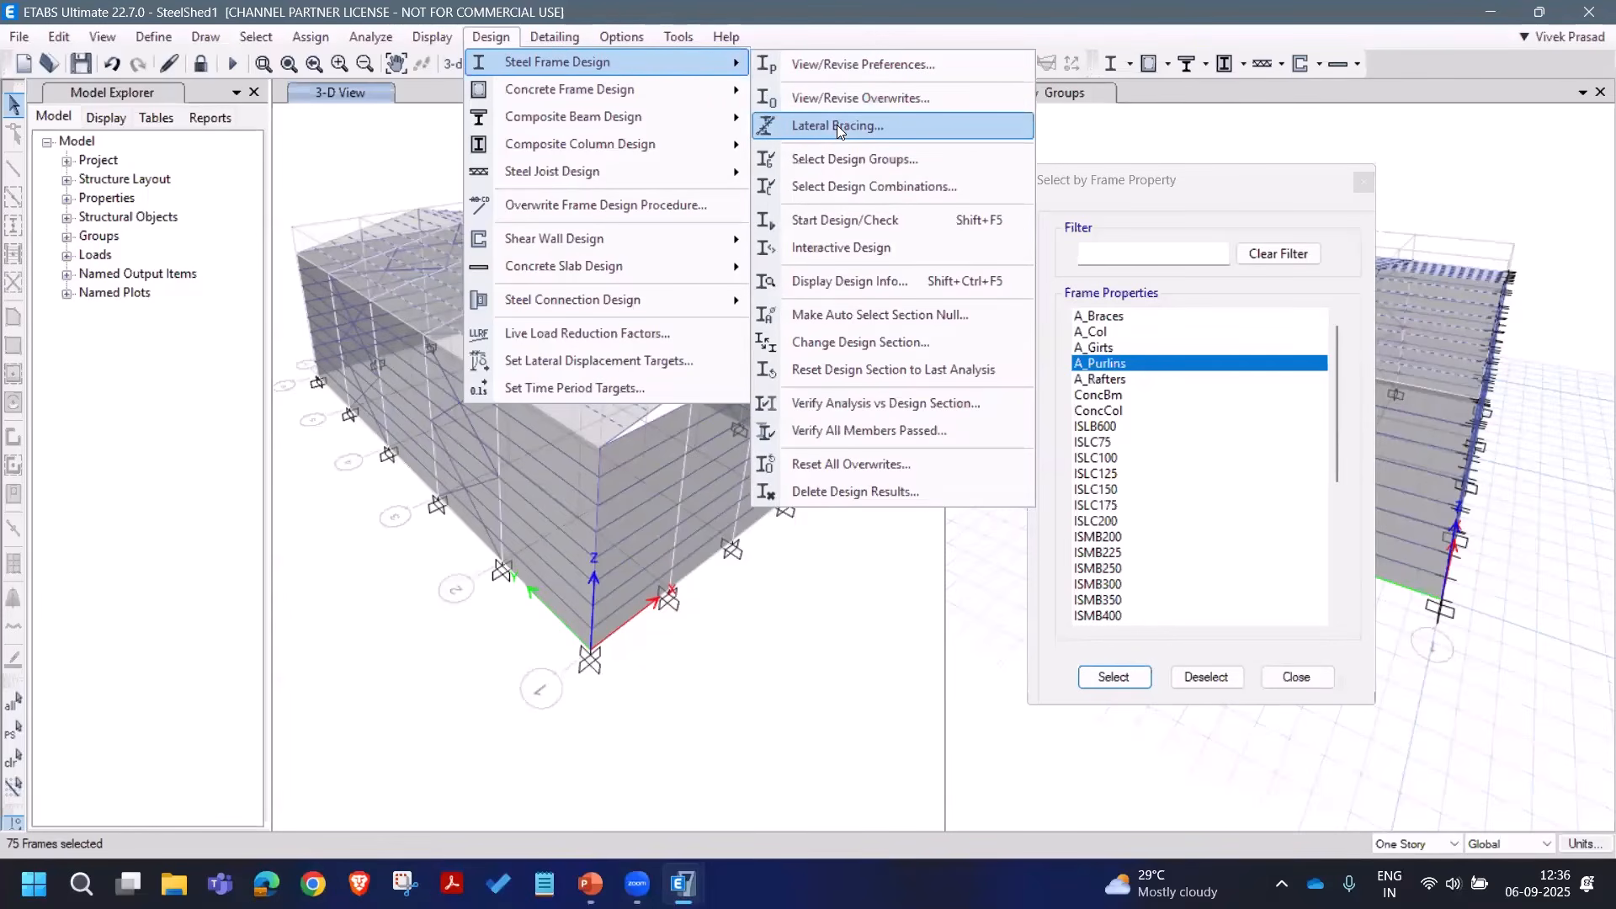
pyautogui.click(852, 106)
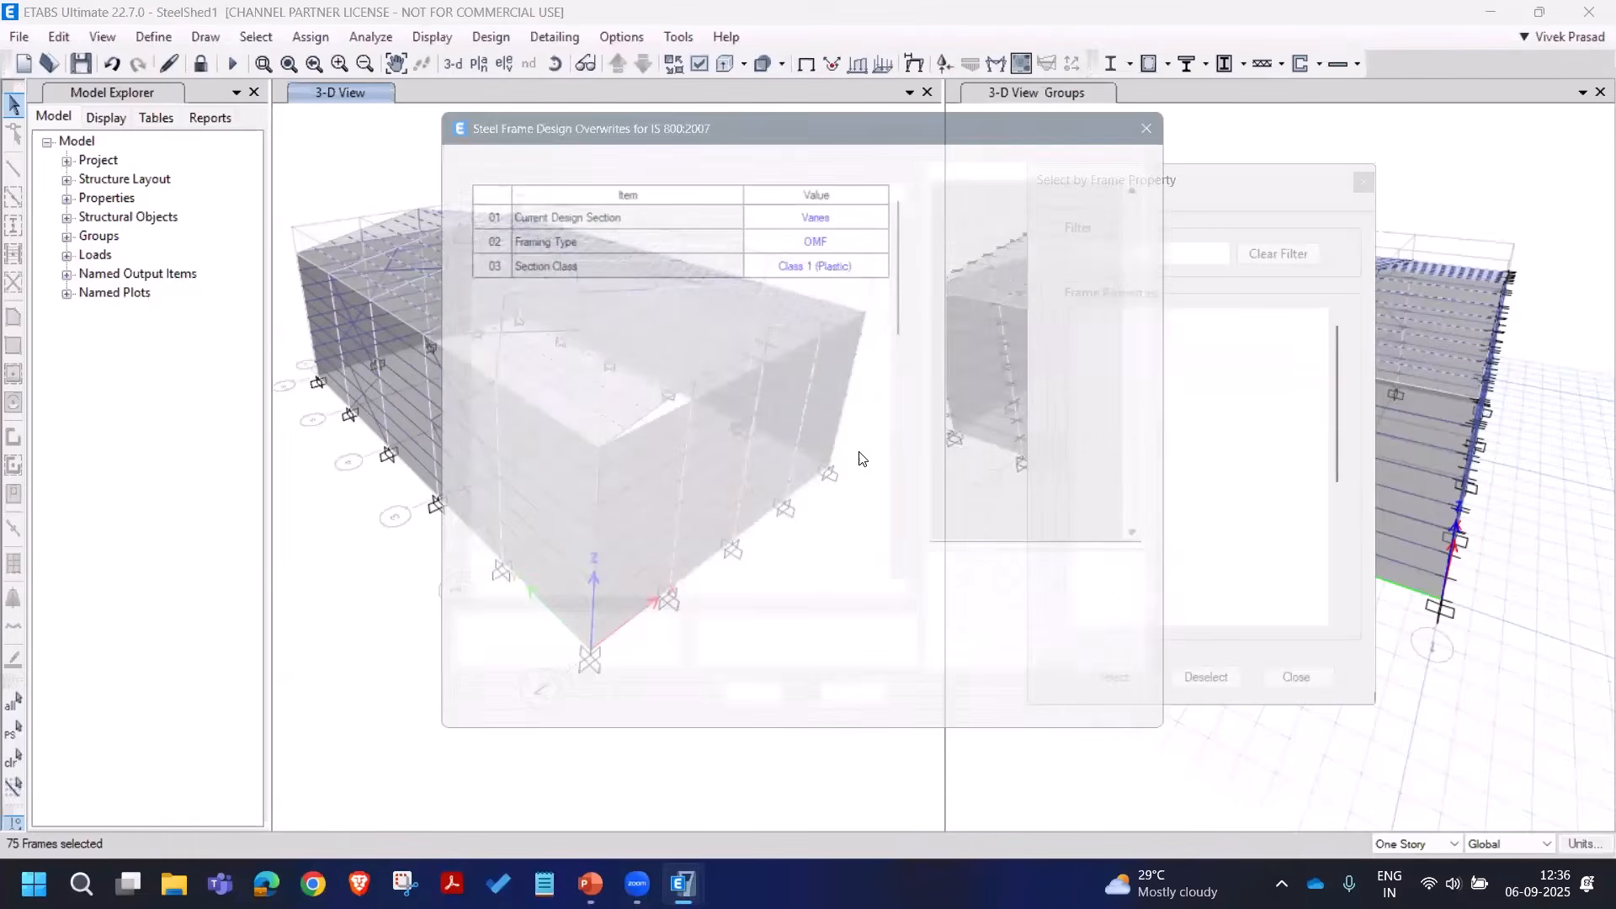
pyautogui.moveTo(909, 300); pyautogui.dragTo(911, 427)
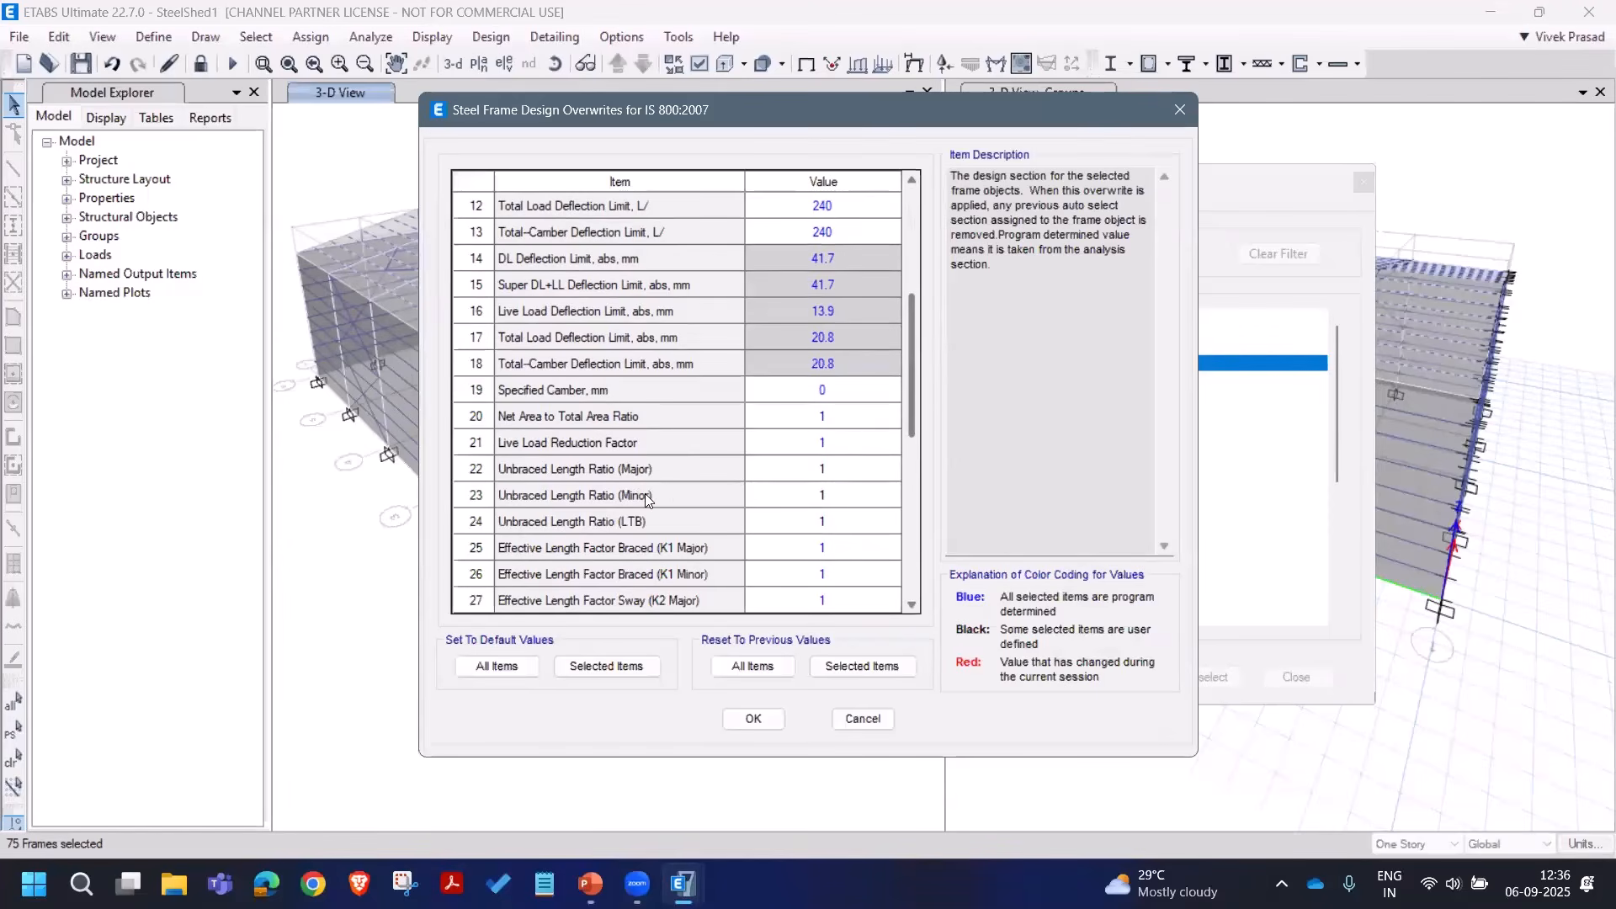
pyautogui.click(836, 502)
pyautogui.write('0.25')
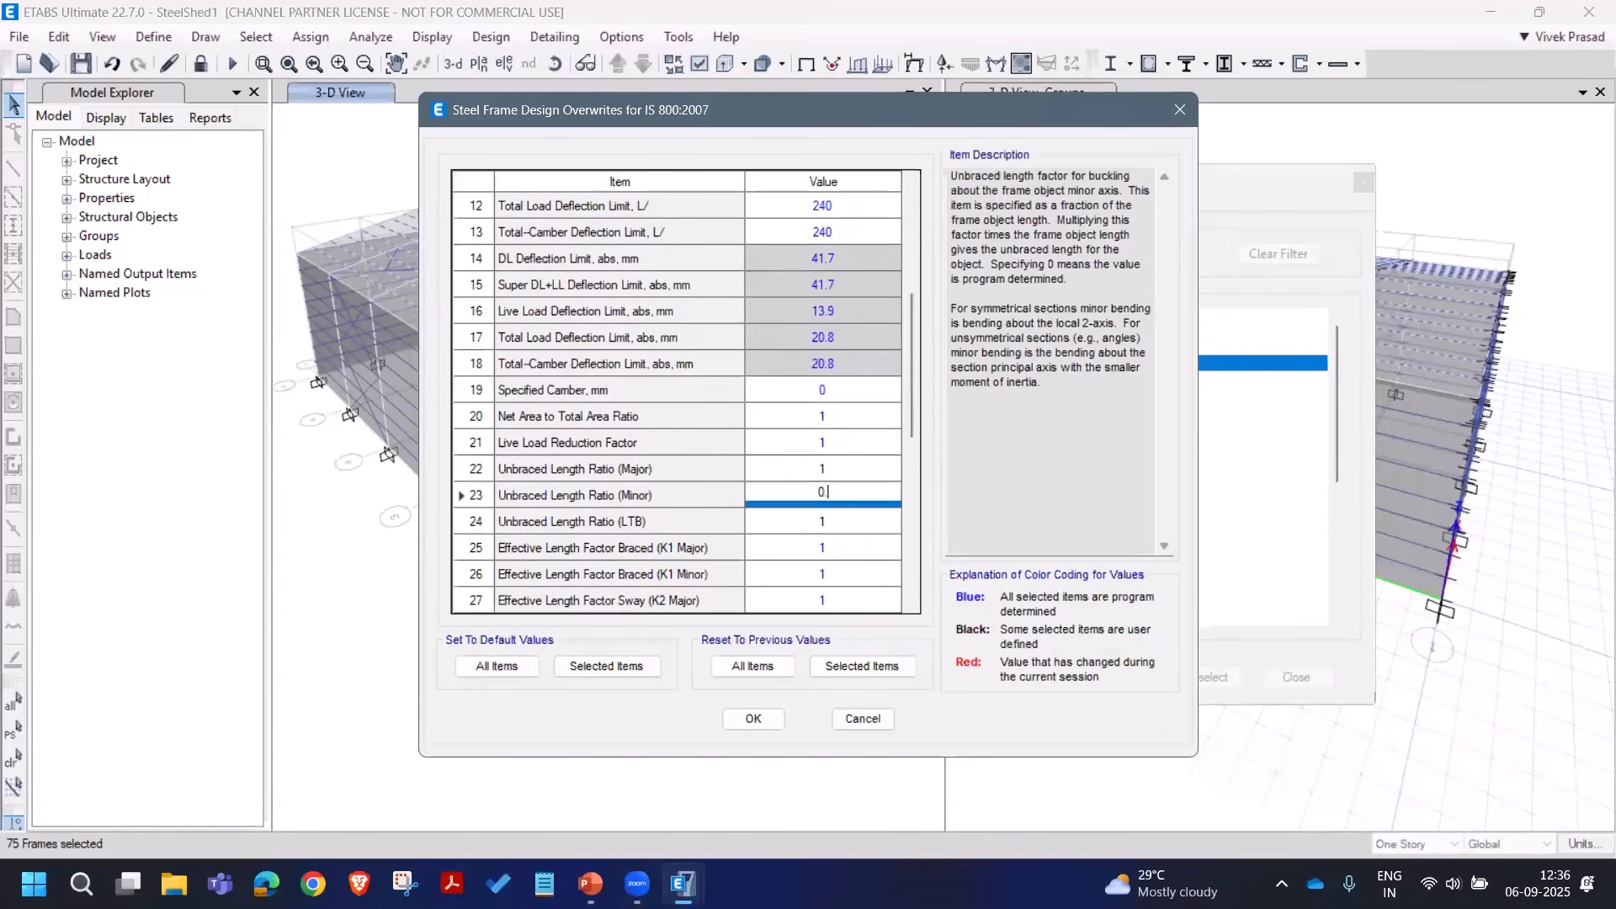
pyautogui.click(842, 521)
pyautogui.write('0.25')
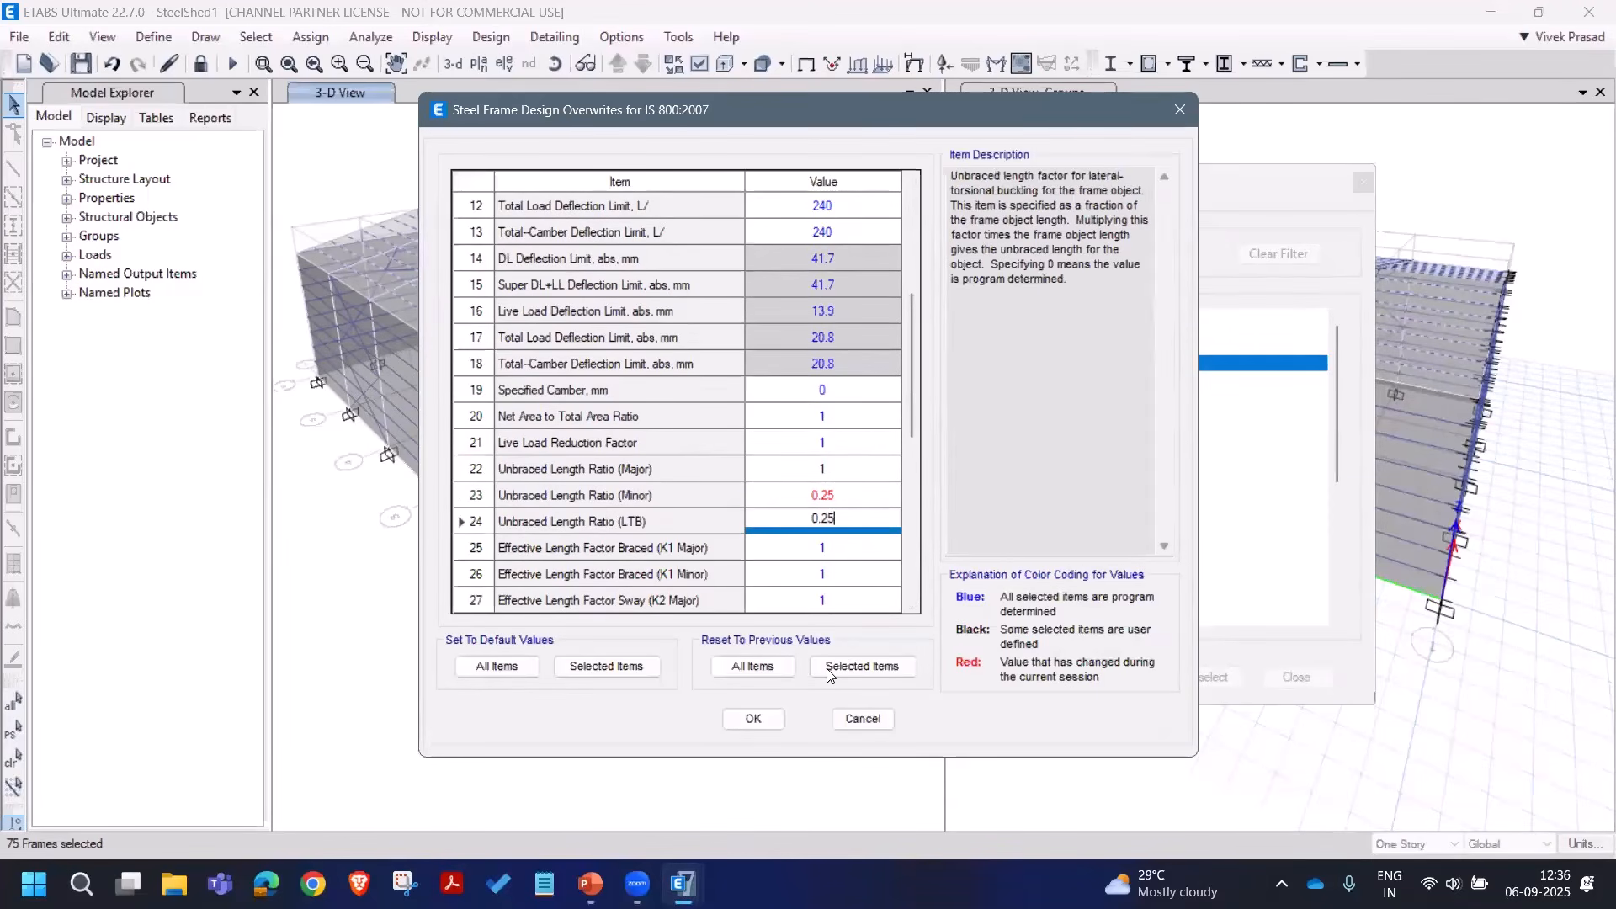
pyautogui.click(775, 718)
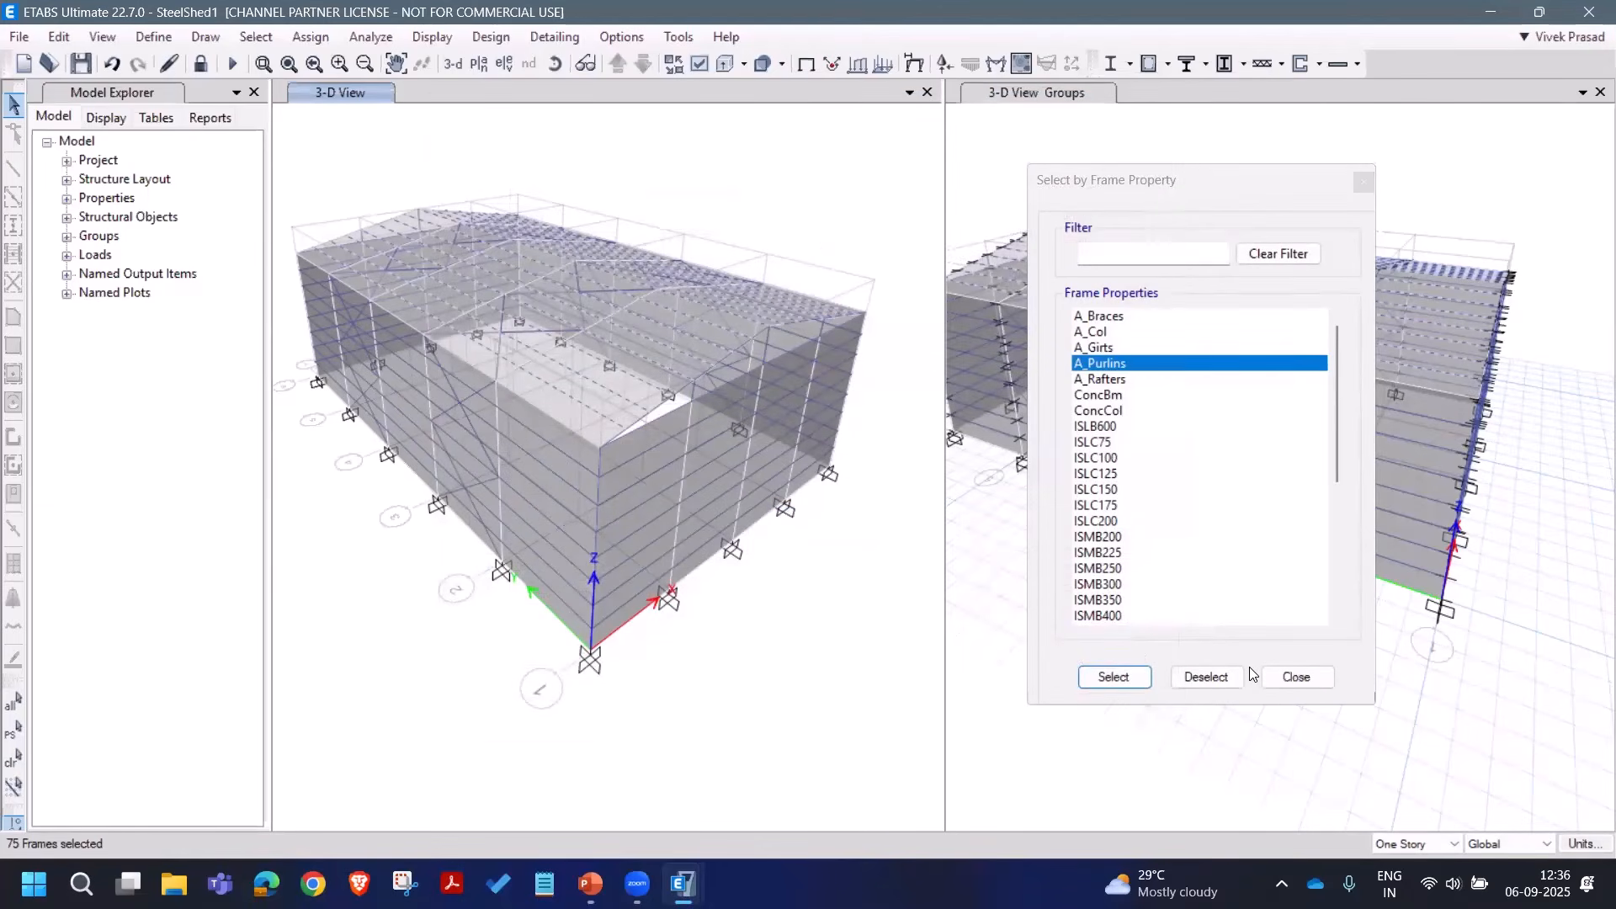
# Step: Clear the selection and set Consider P-Delta Done to Yes in the IS 800:2007 design preferences
pyautogui.click(1293, 680)
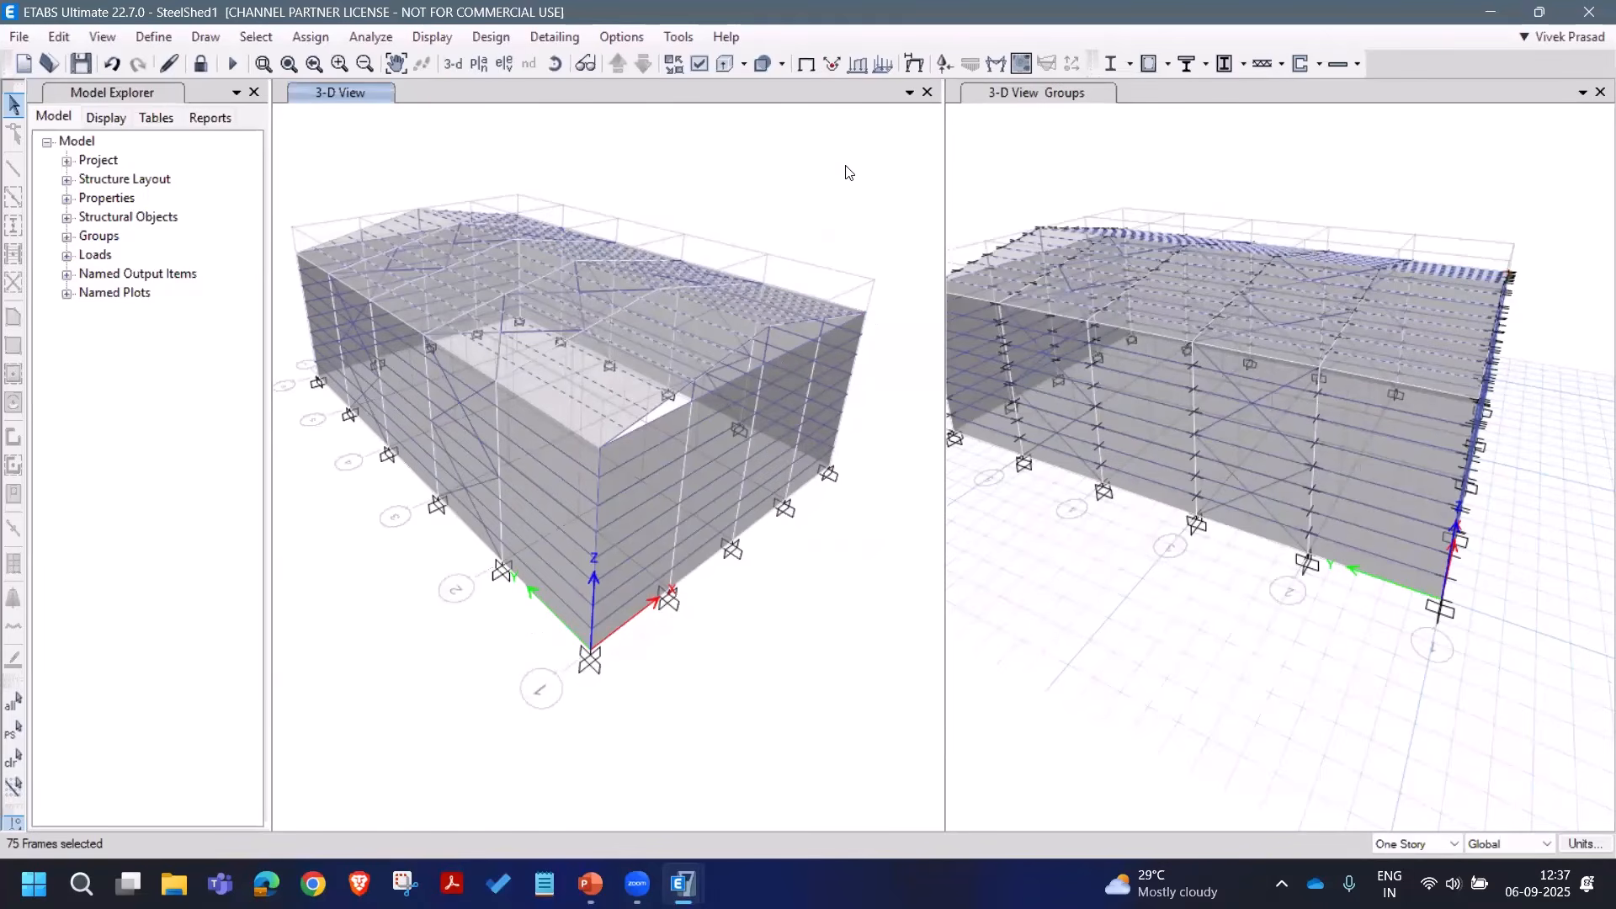
pyautogui.click(14, 759)
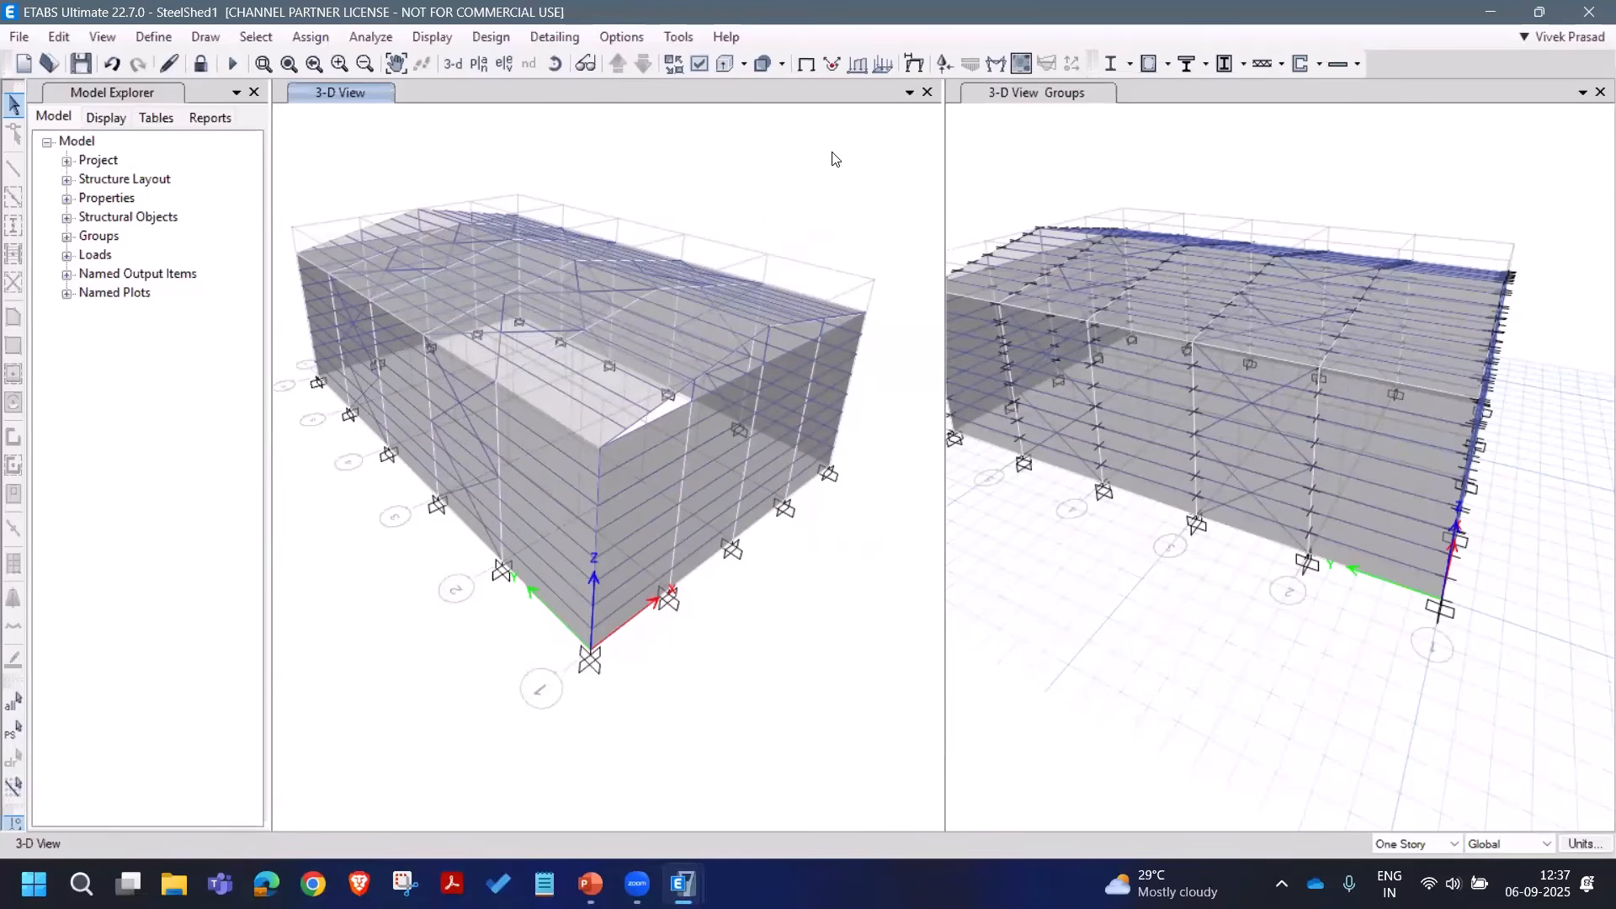
pyautogui.click(1129, 66)
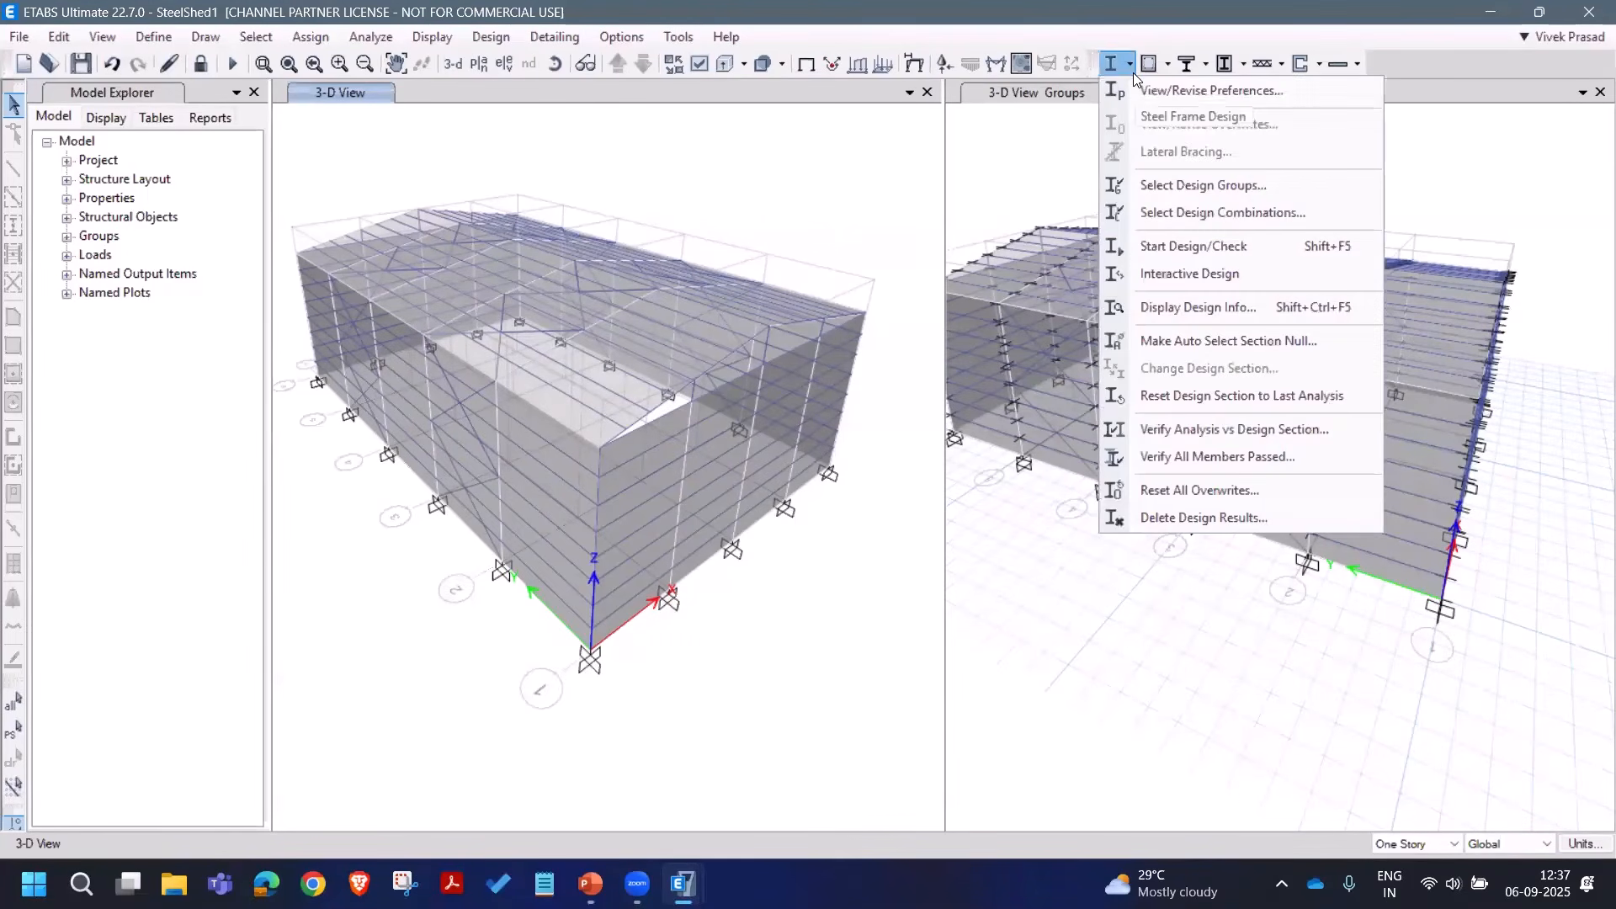
pyautogui.click(1140, 89)
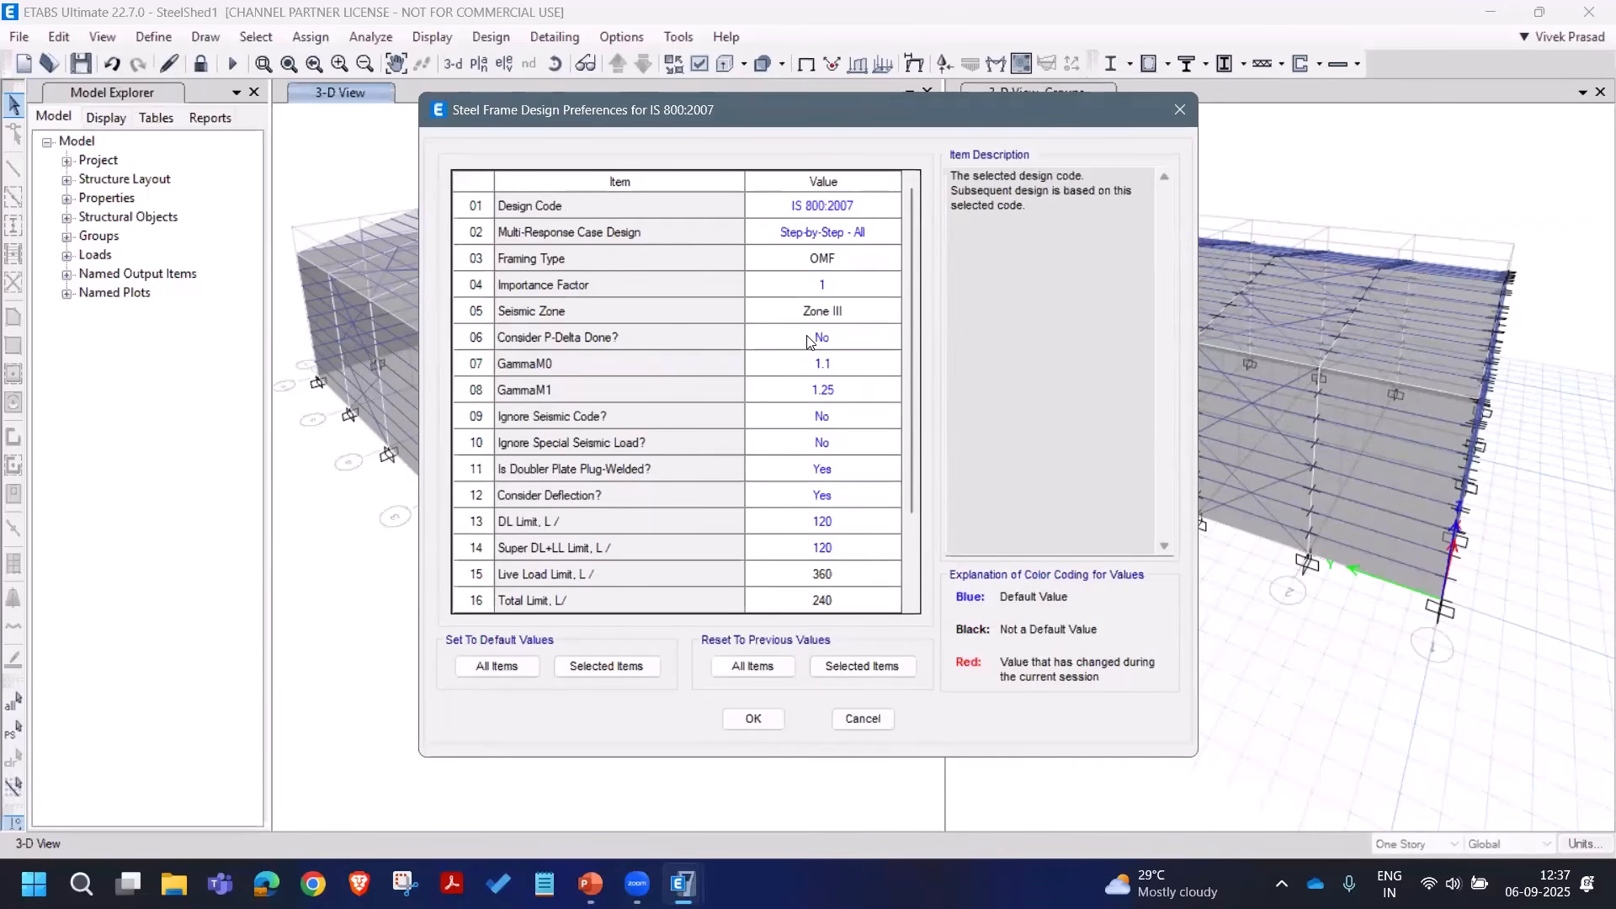
pyautogui.click(828, 335)
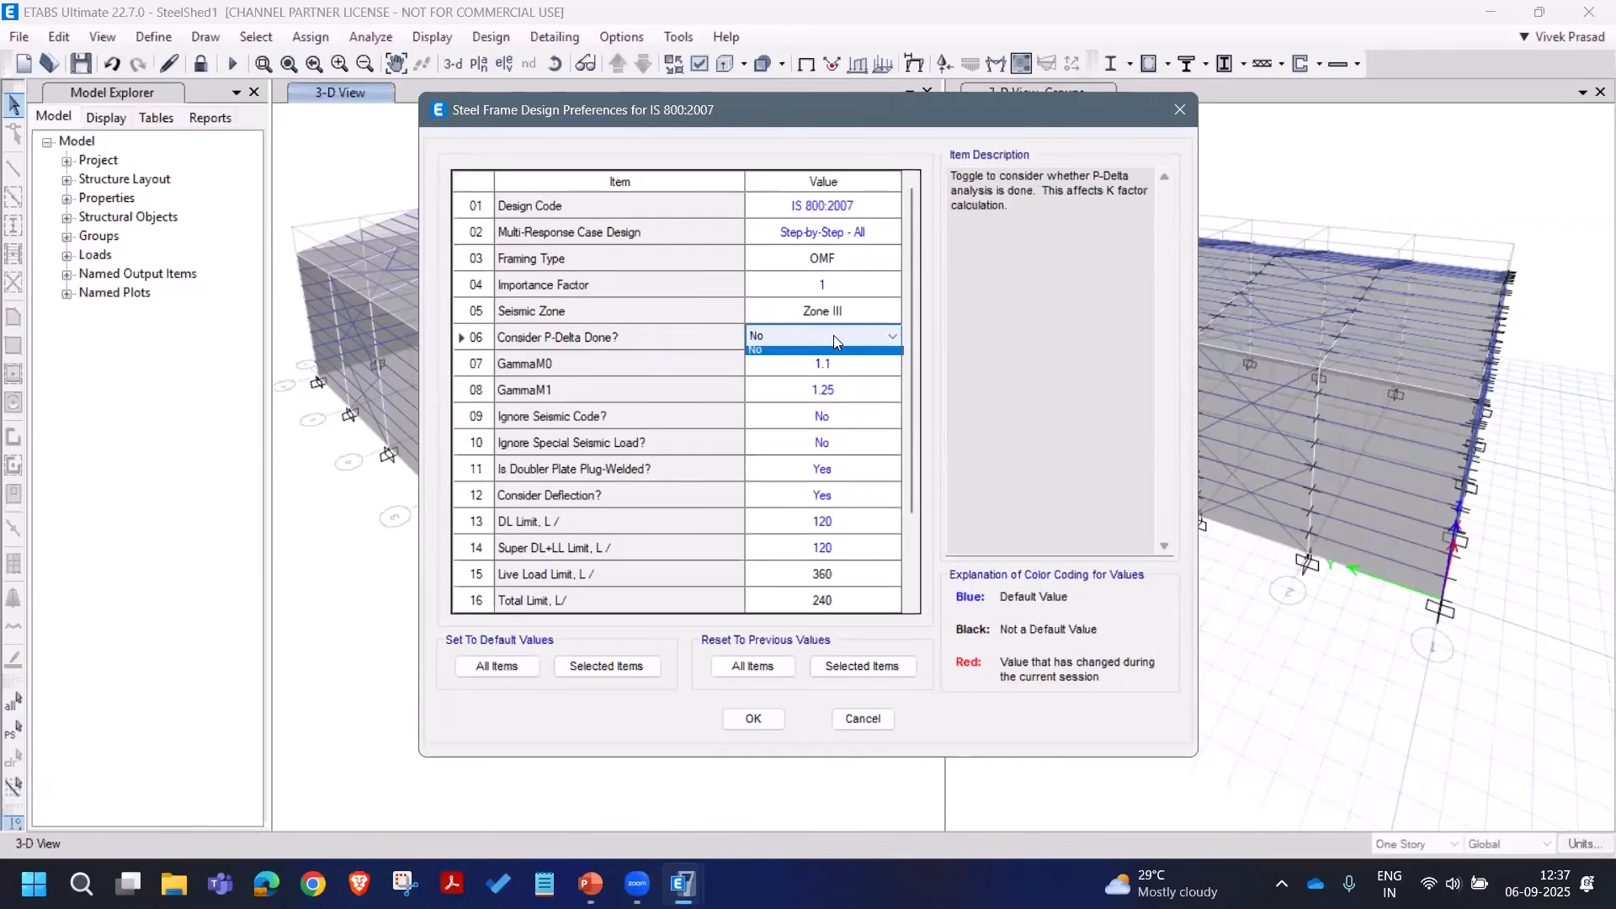
pyautogui.click(833, 335)
pyautogui.click(805, 353)
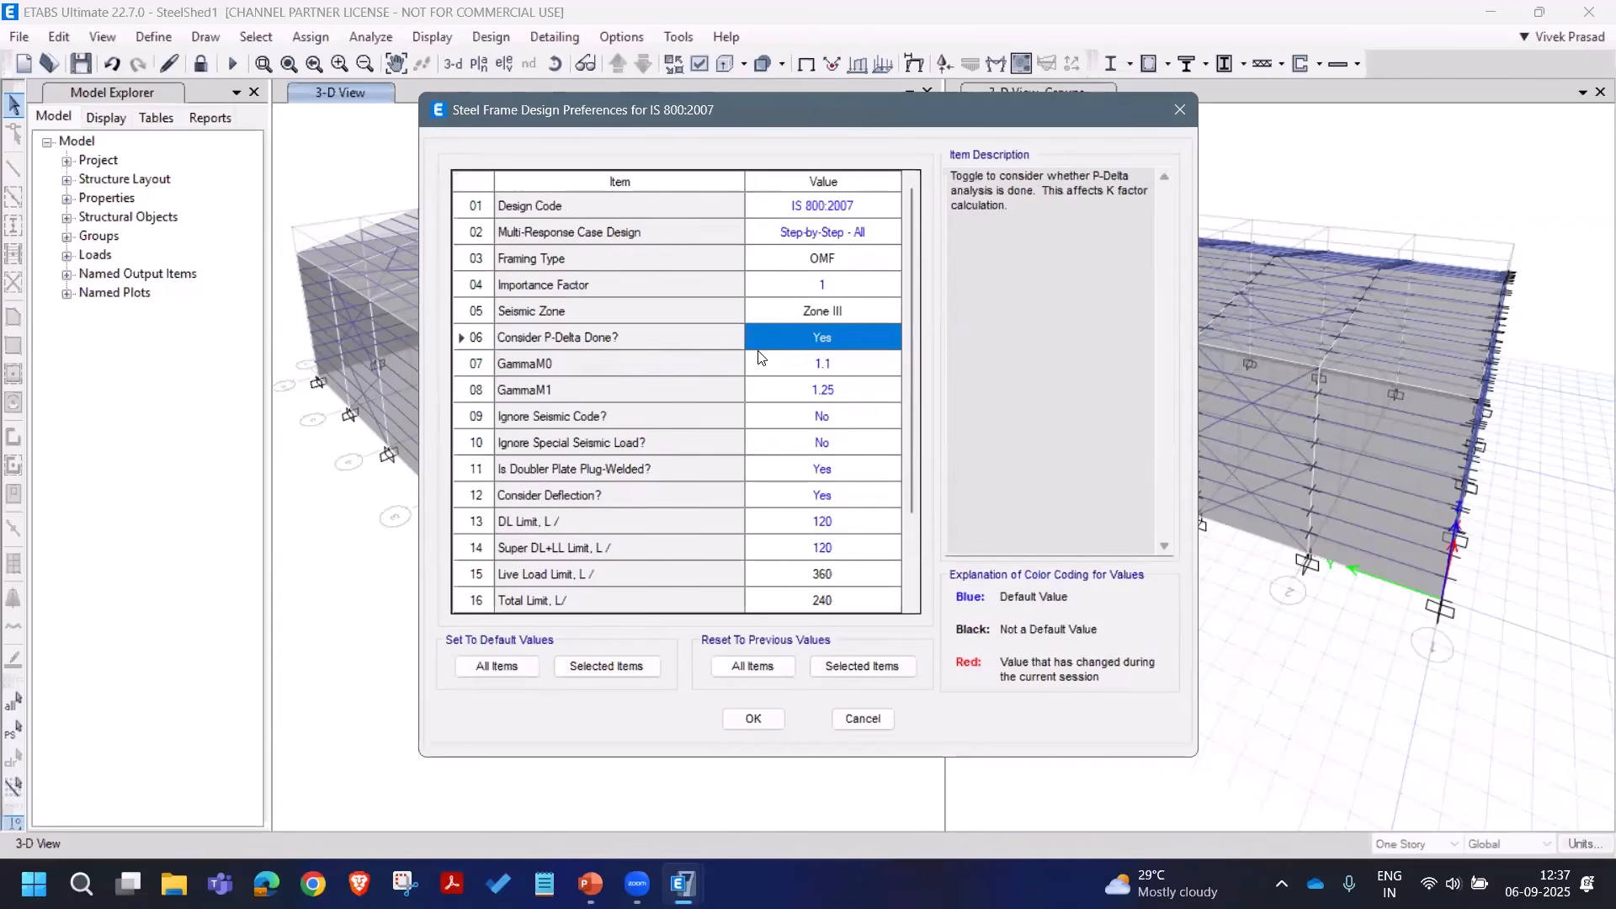
pyautogui.click(764, 718)
pyautogui.press('Return')
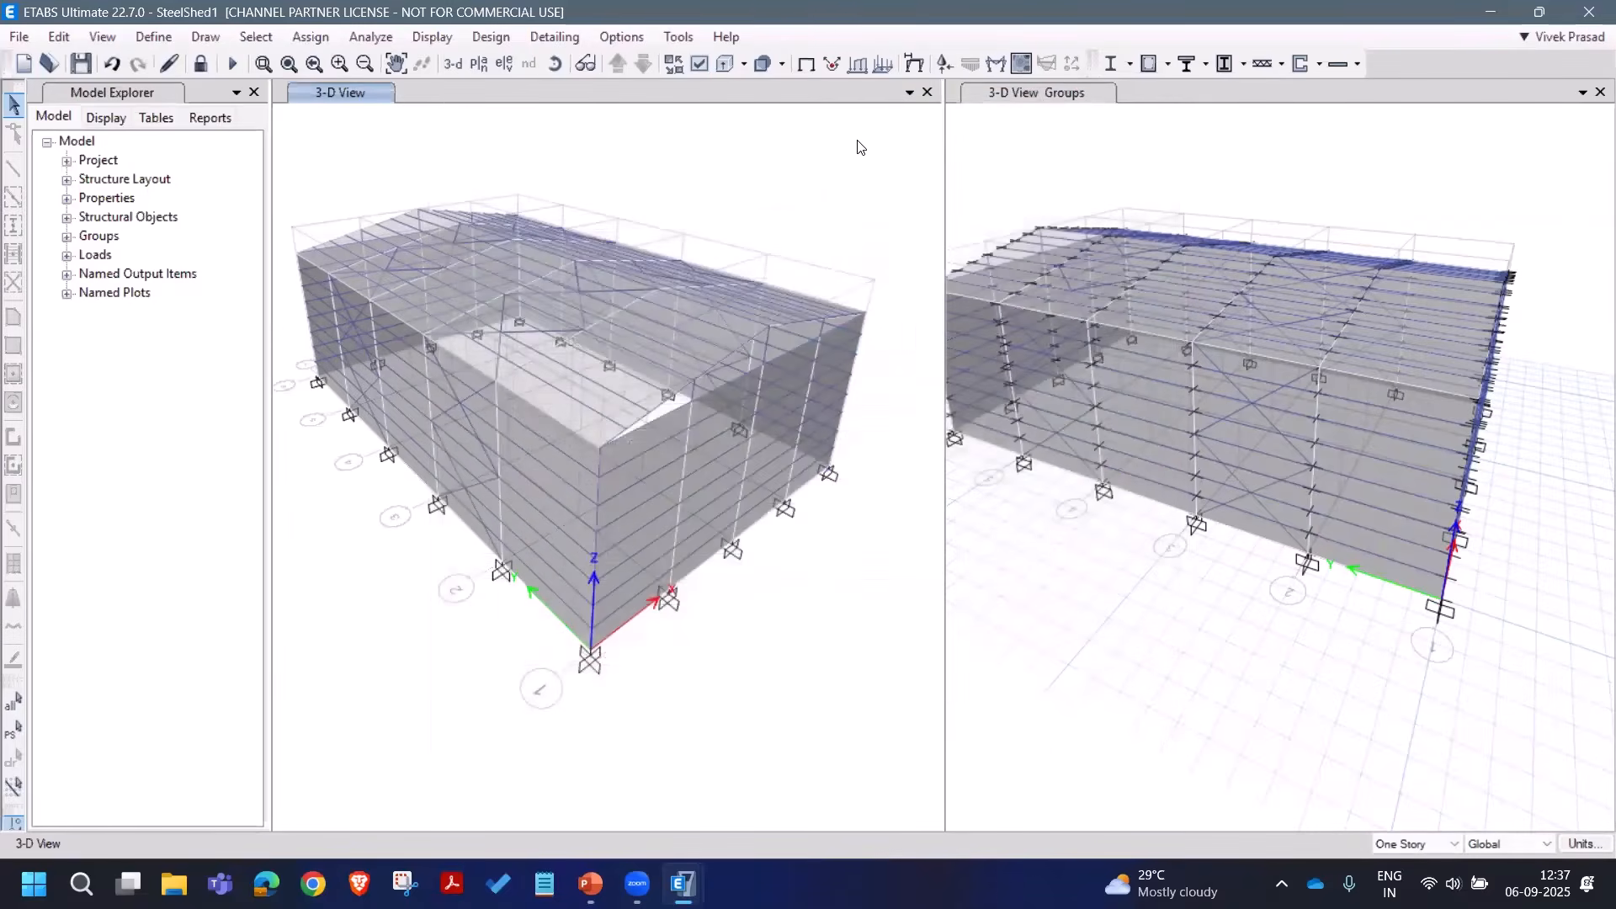
# Step: Rerun the steel design check, reiterating analysis and design for 183 then 49 frames
pyautogui.click(1106, 68)
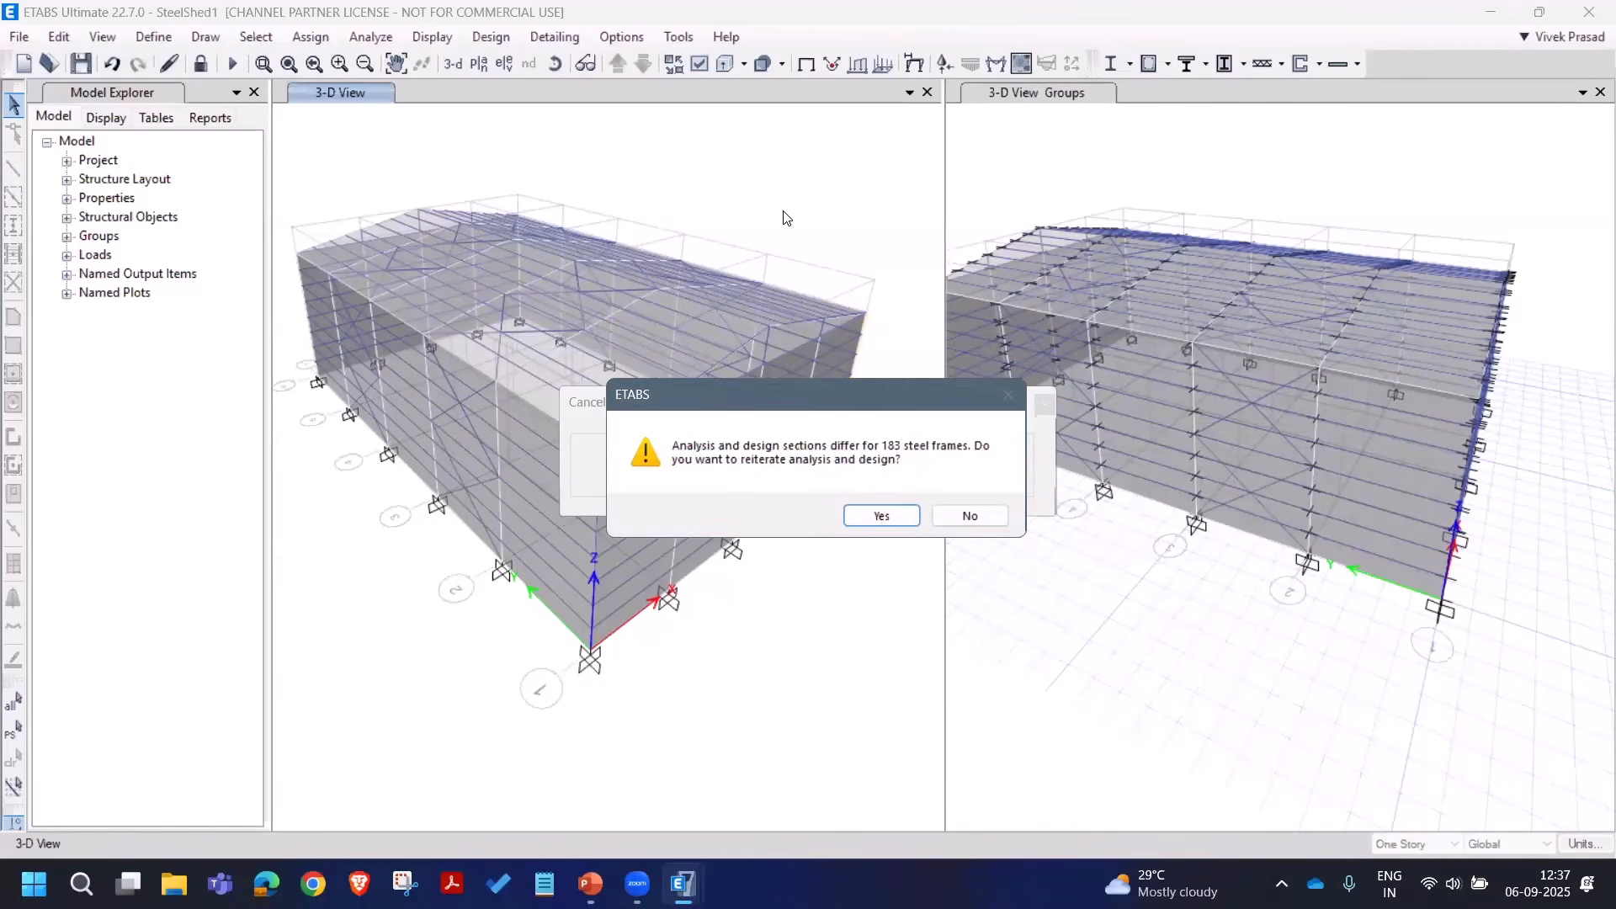
pyautogui.click(882, 517)
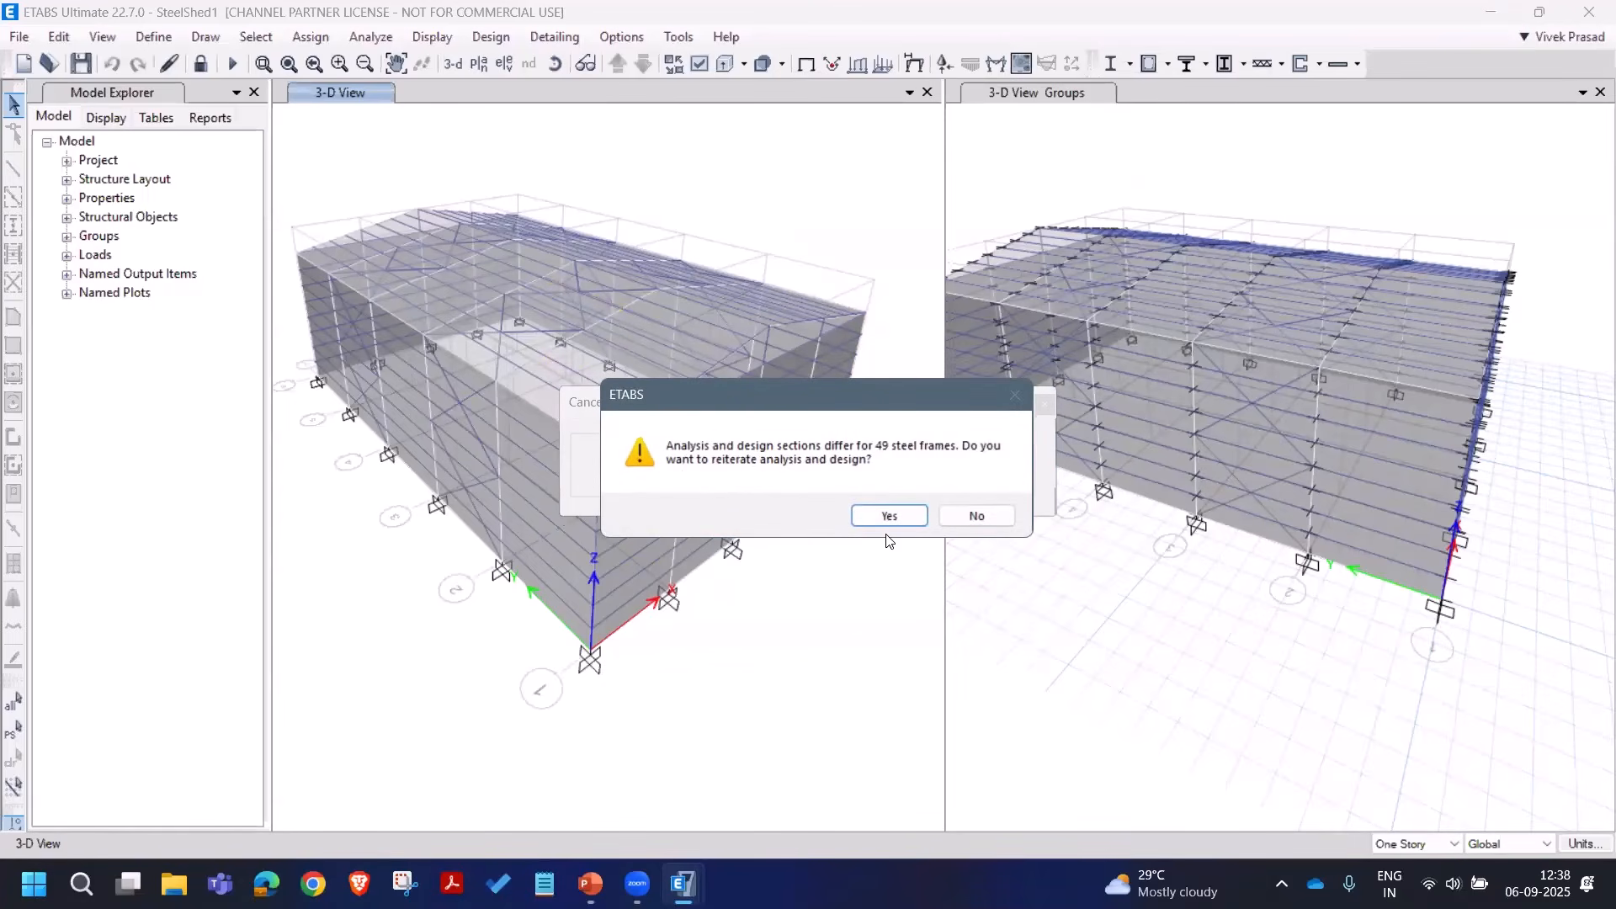
pyautogui.click(890, 517)
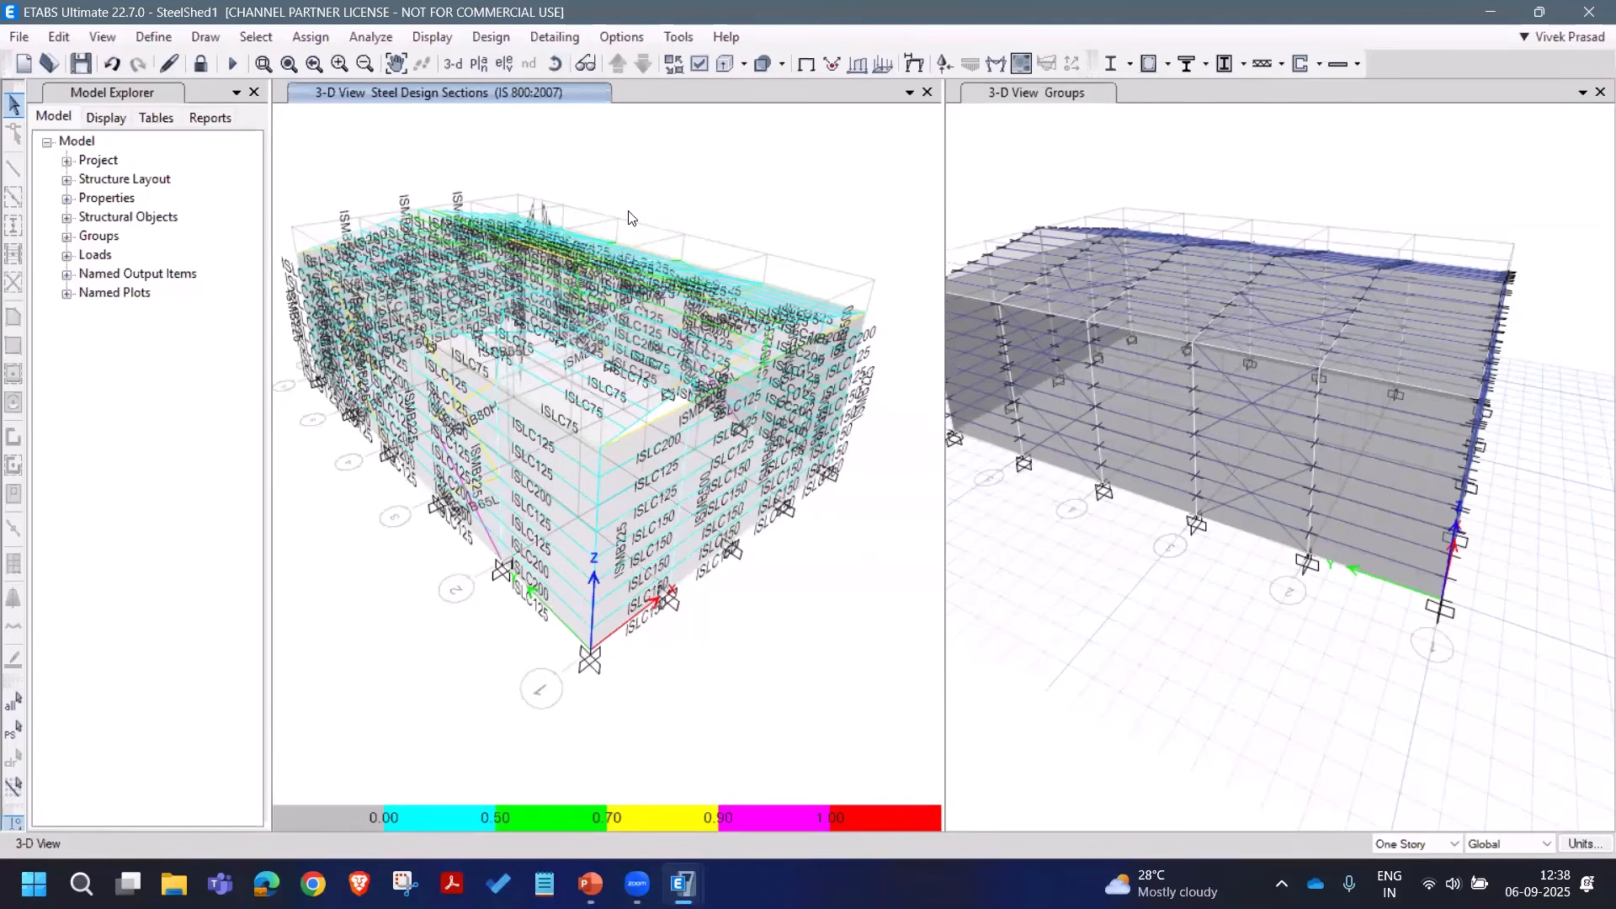
# Step: Display P-M interaction ratio values with max ratio colours on the steel members
pyautogui.click(491, 36)
pyautogui.moveTo(517, 62)
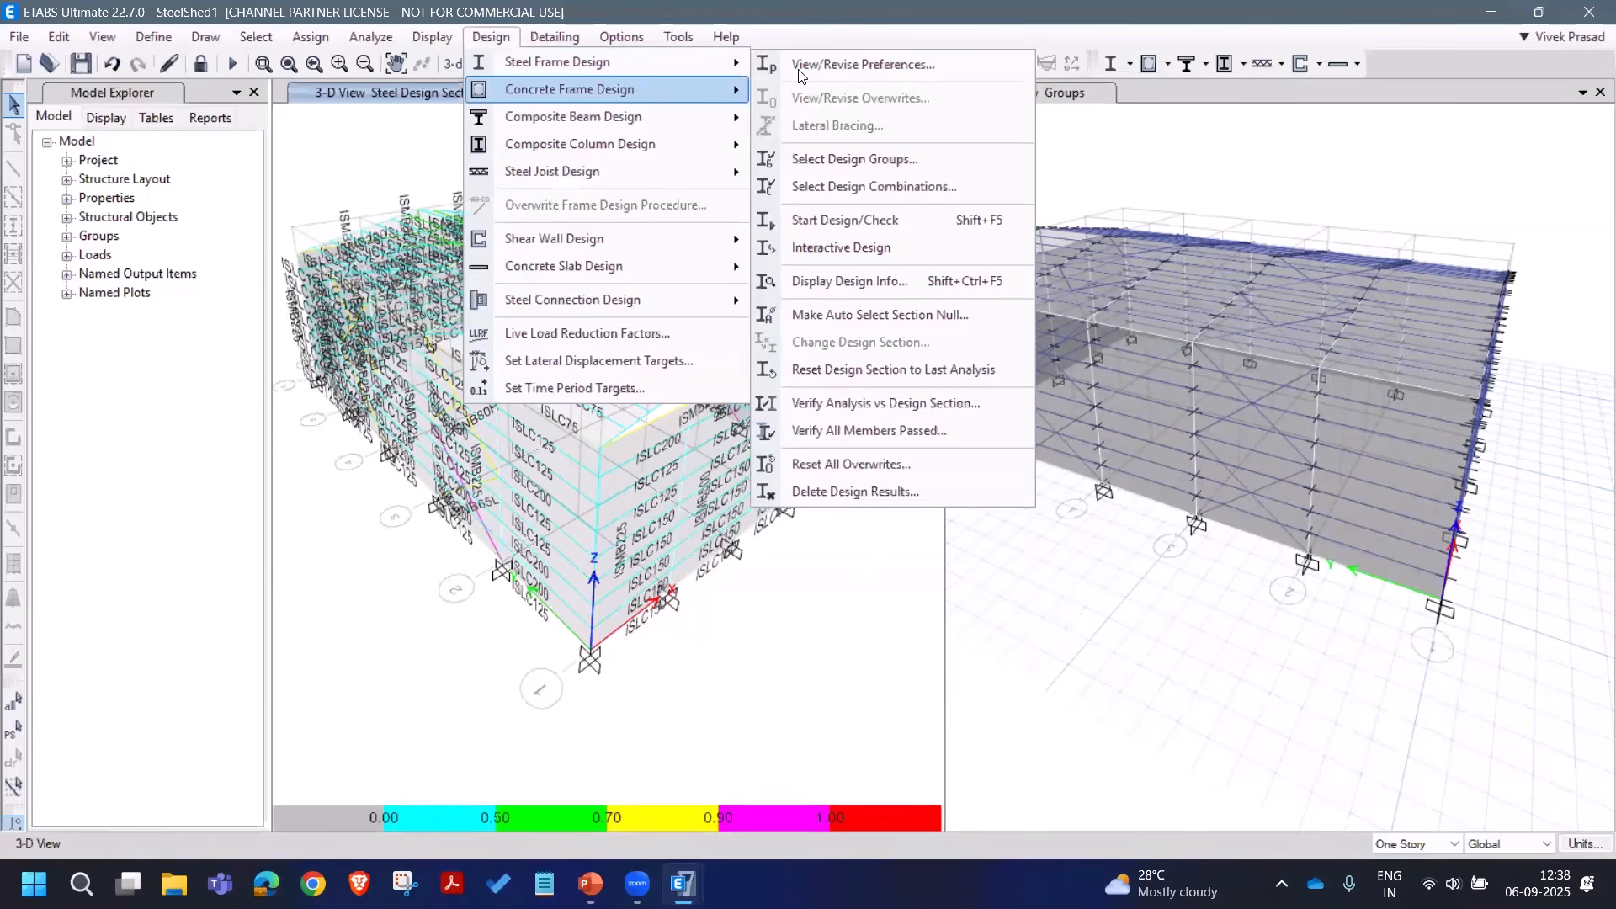
pyautogui.click(862, 283)
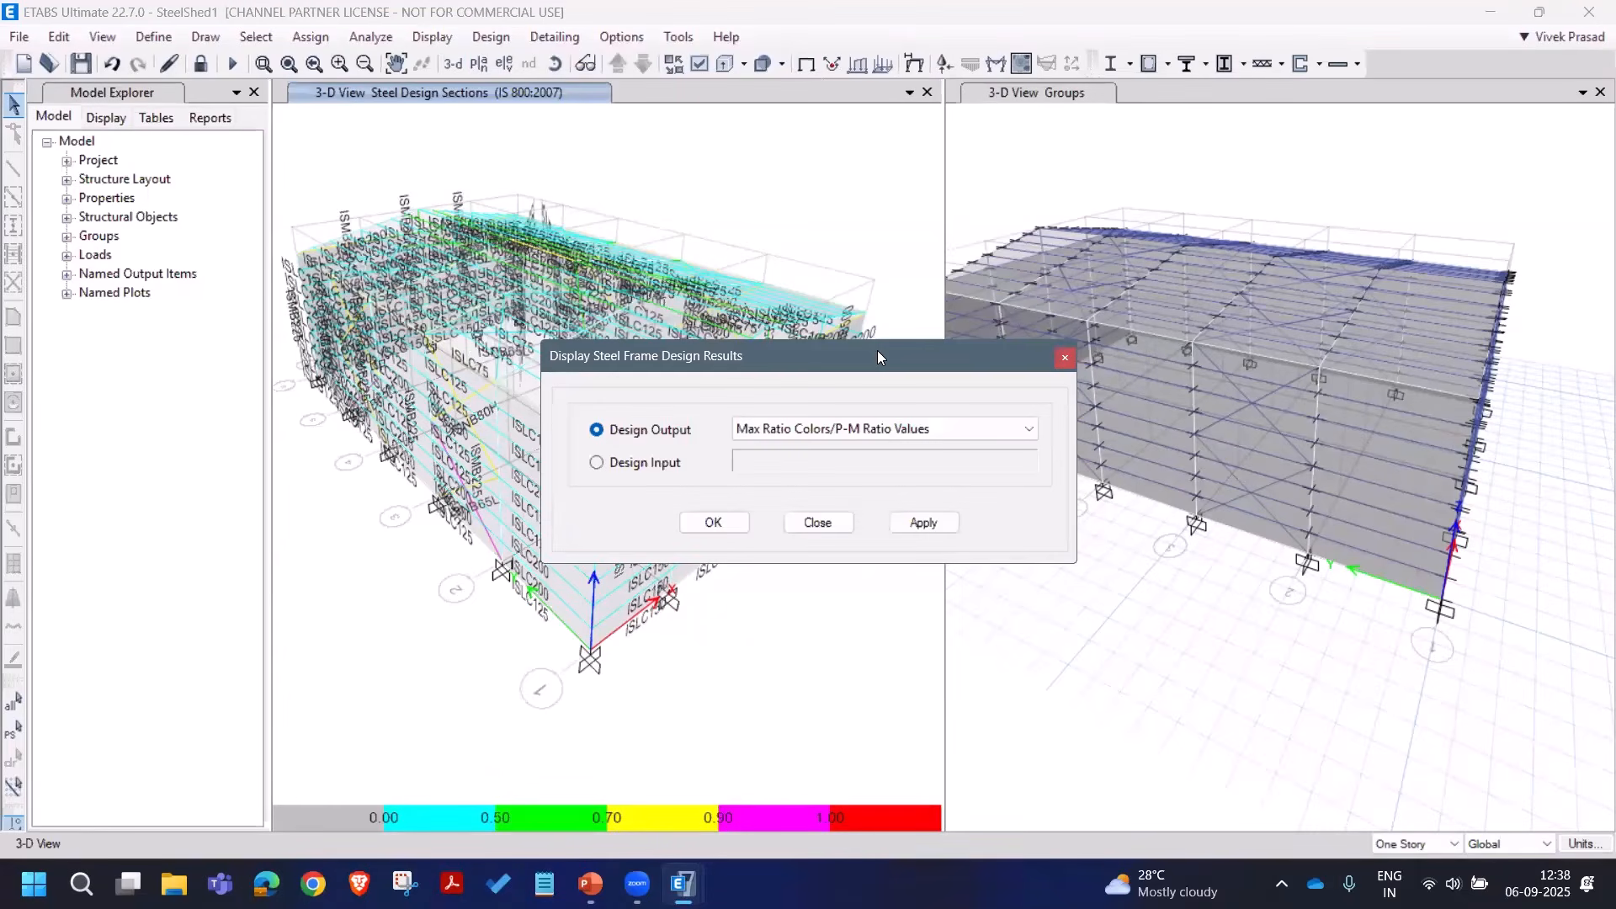
pyautogui.click(1238, 517)
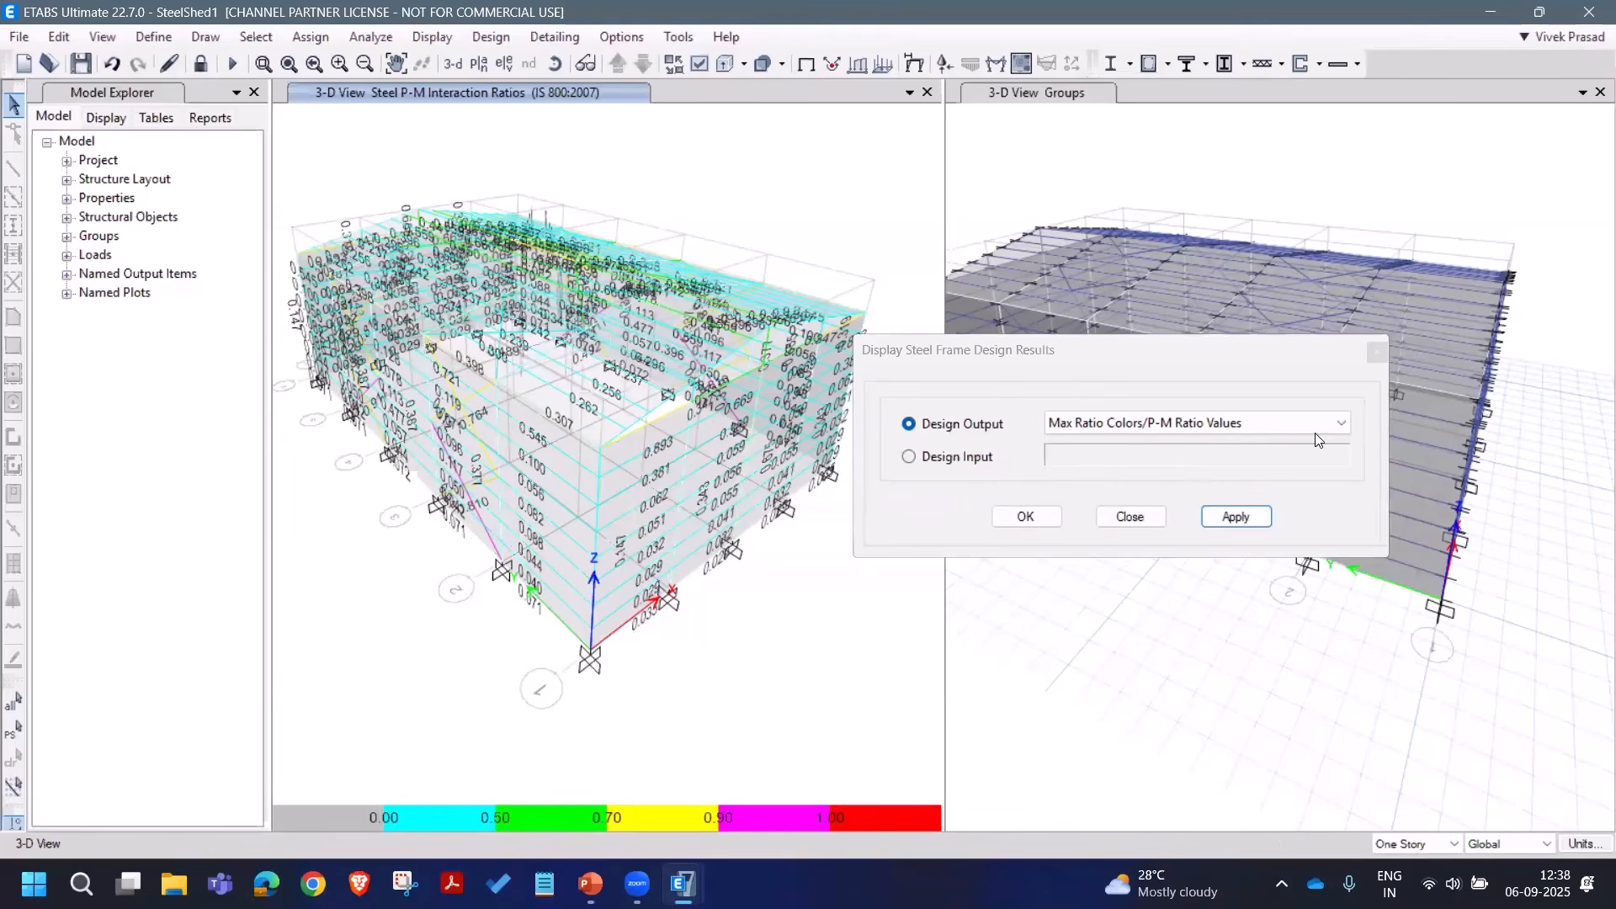
# Step: Pan to the eave wall and review beam B78's stress check (ISLC125, ratios about 0.04)
pyautogui.scroll(6, 687, 422)
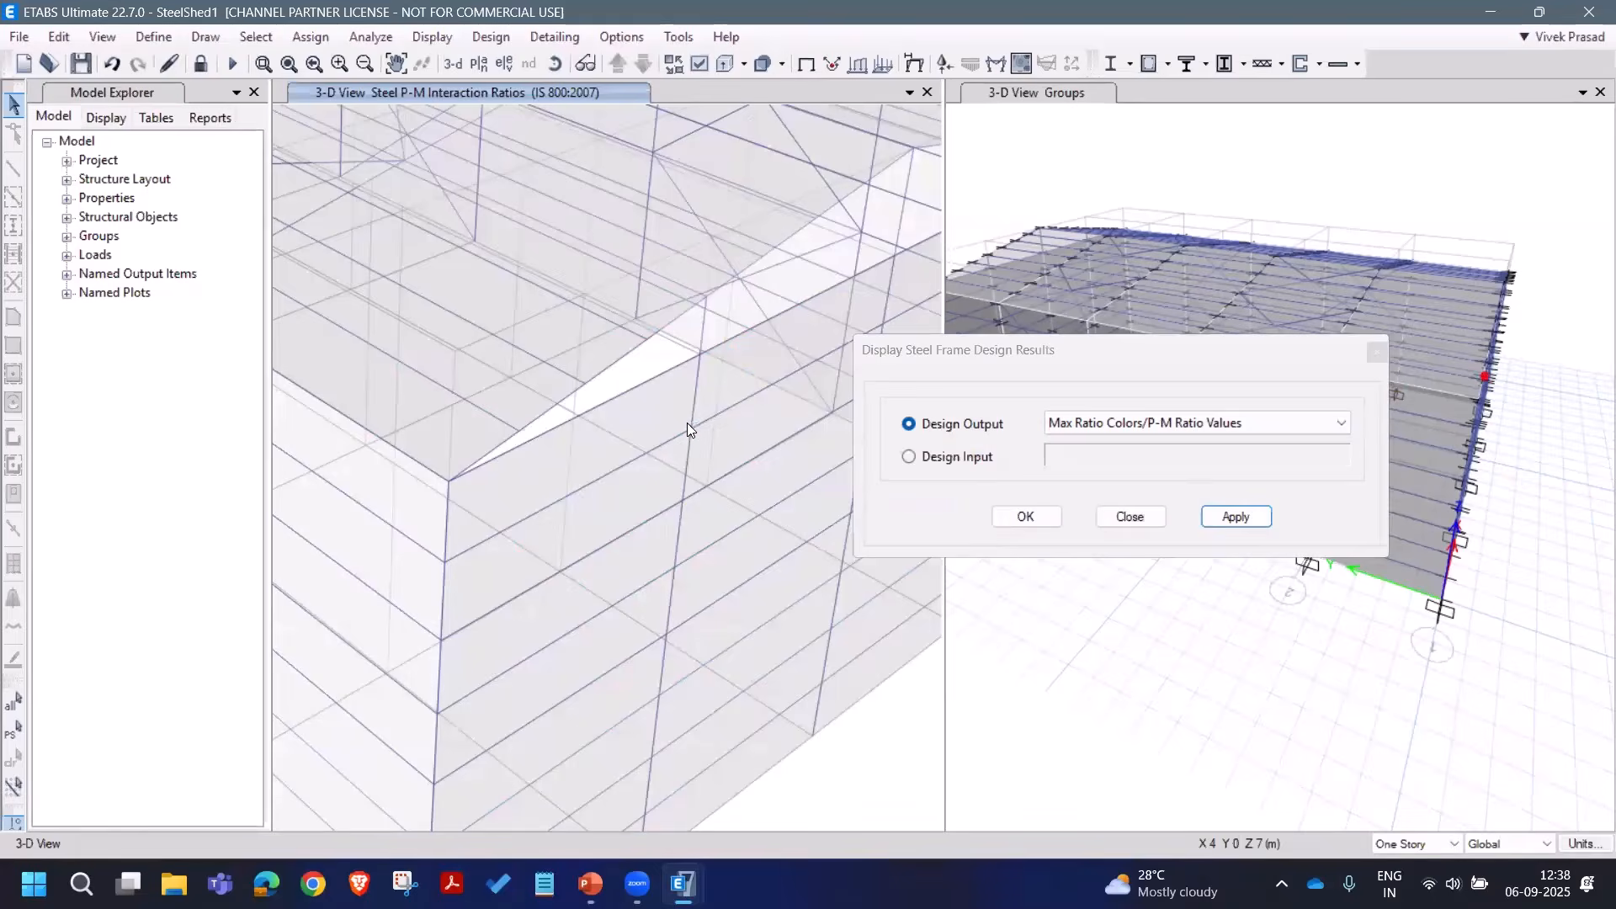
pyautogui.moveTo(426, 465); pyautogui.dragTo(393, 514, button='middle')
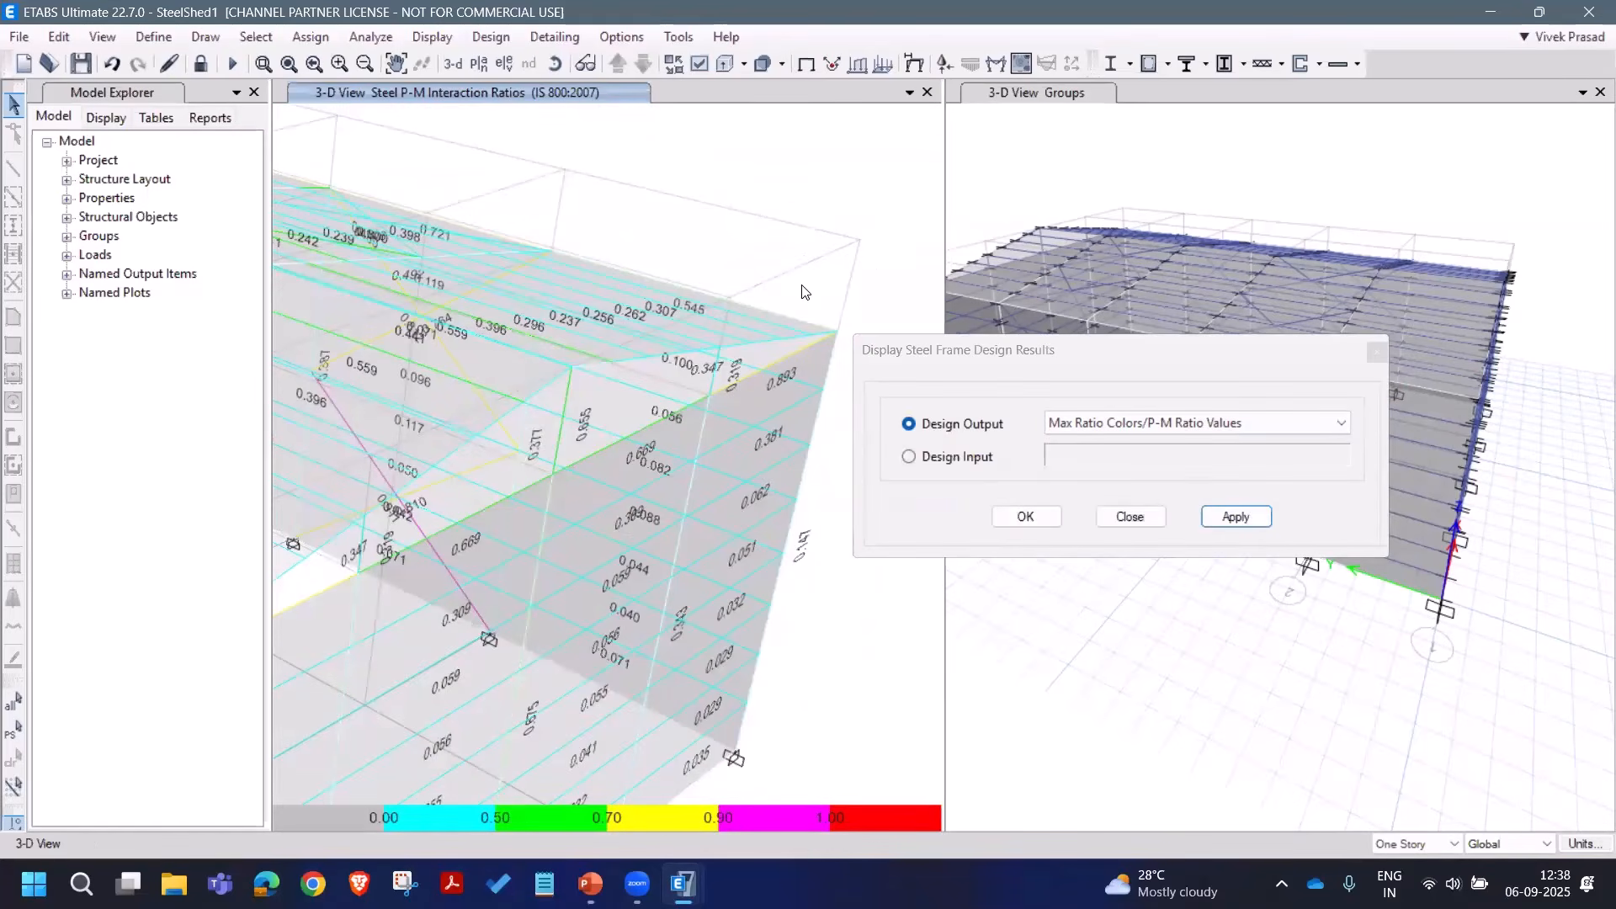
pyautogui.moveTo(584, 500); pyautogui.dragTo(726, 203, button='middle')
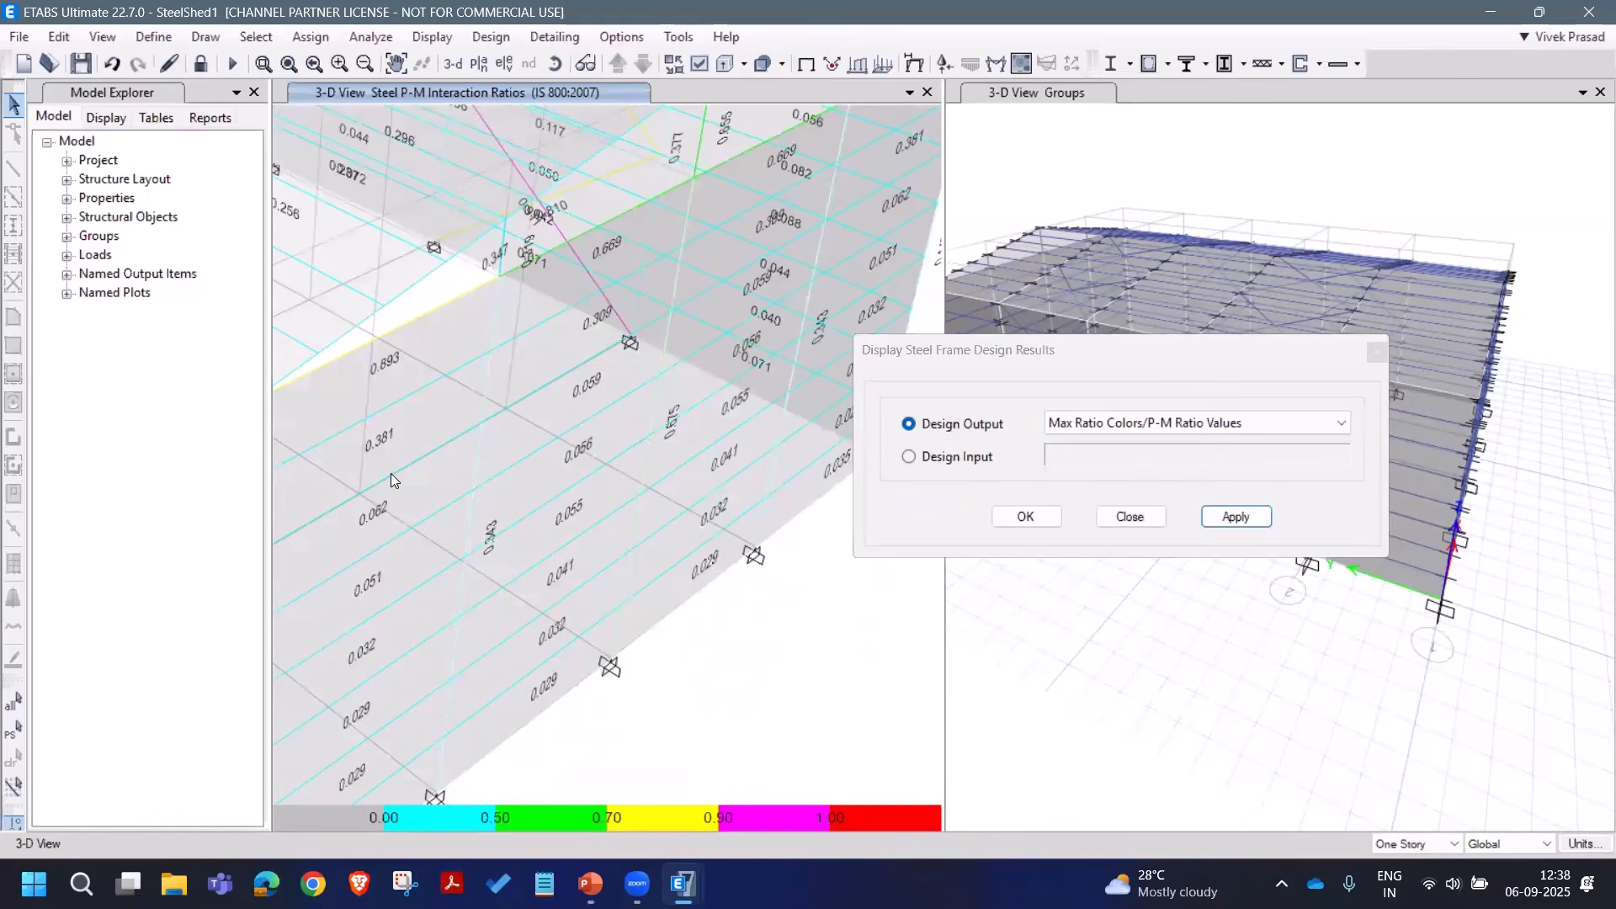
pyautogui.rightClick(390, 473)
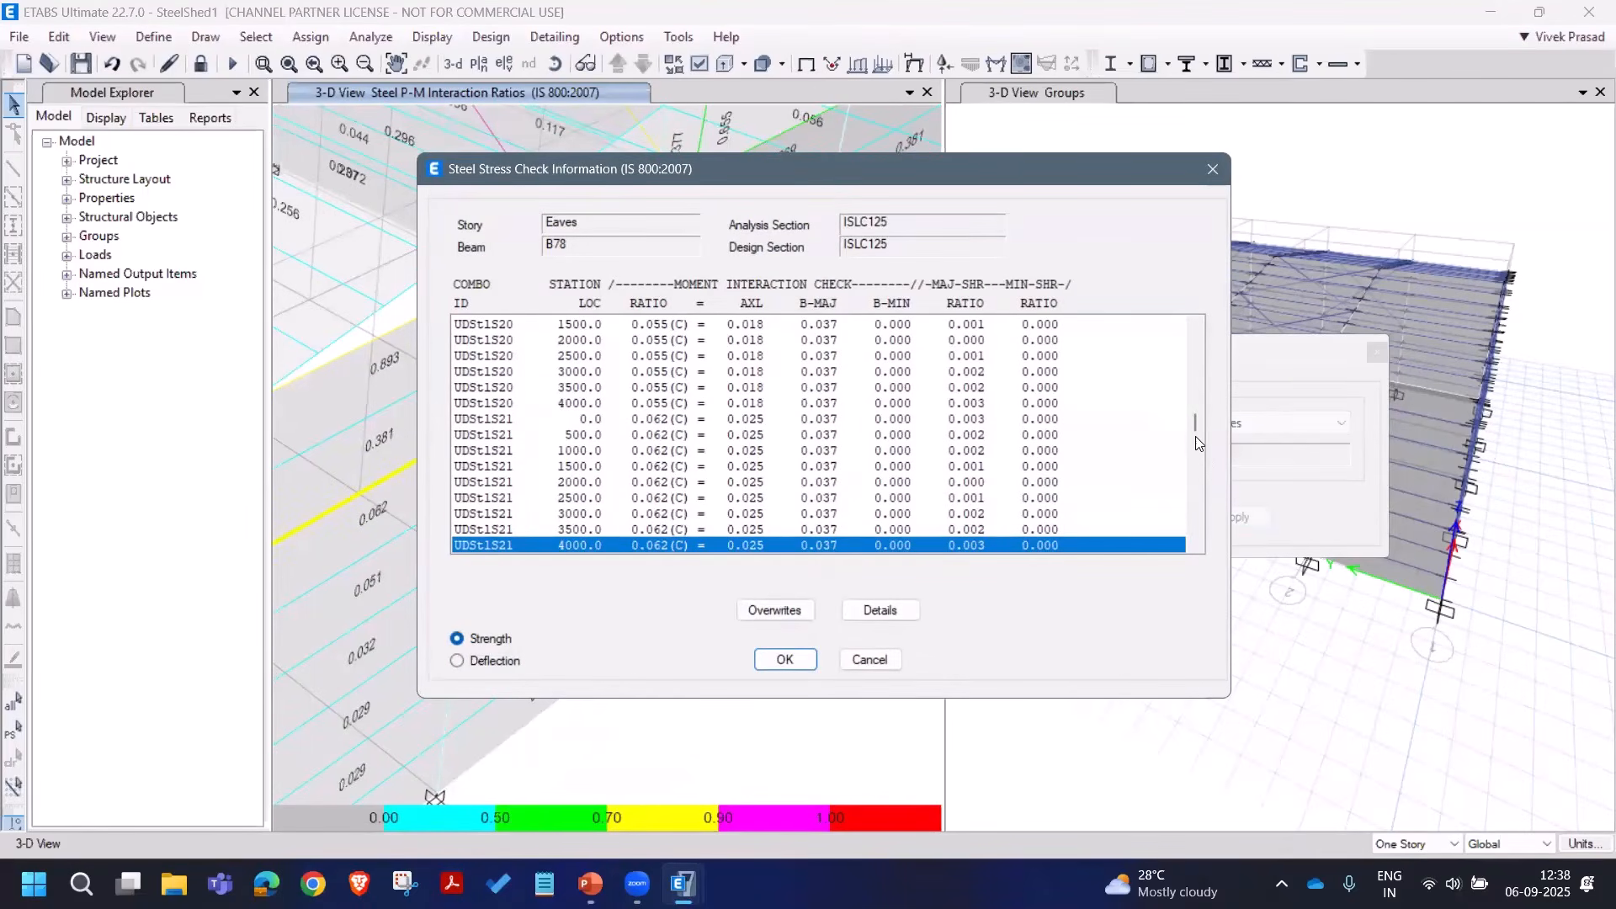
pyautogui.moveTo(1194, 425); pyautogui.dragTo(1198, 339)
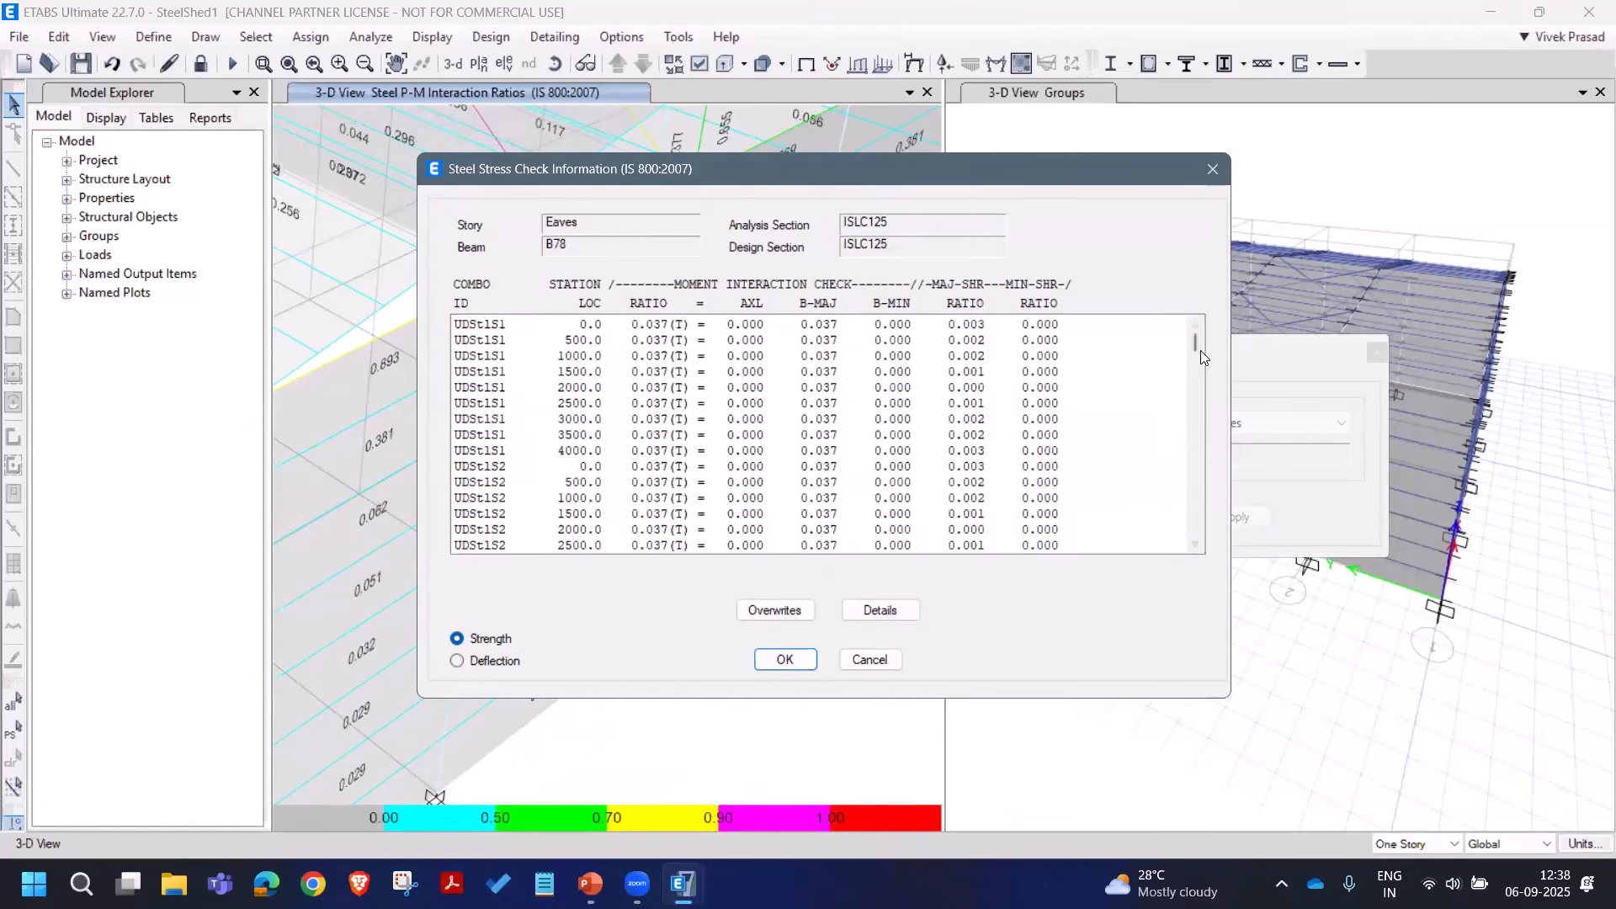
pyautogui.moveTo(1193, 342); pyautogui.dragTo(1208, 428)
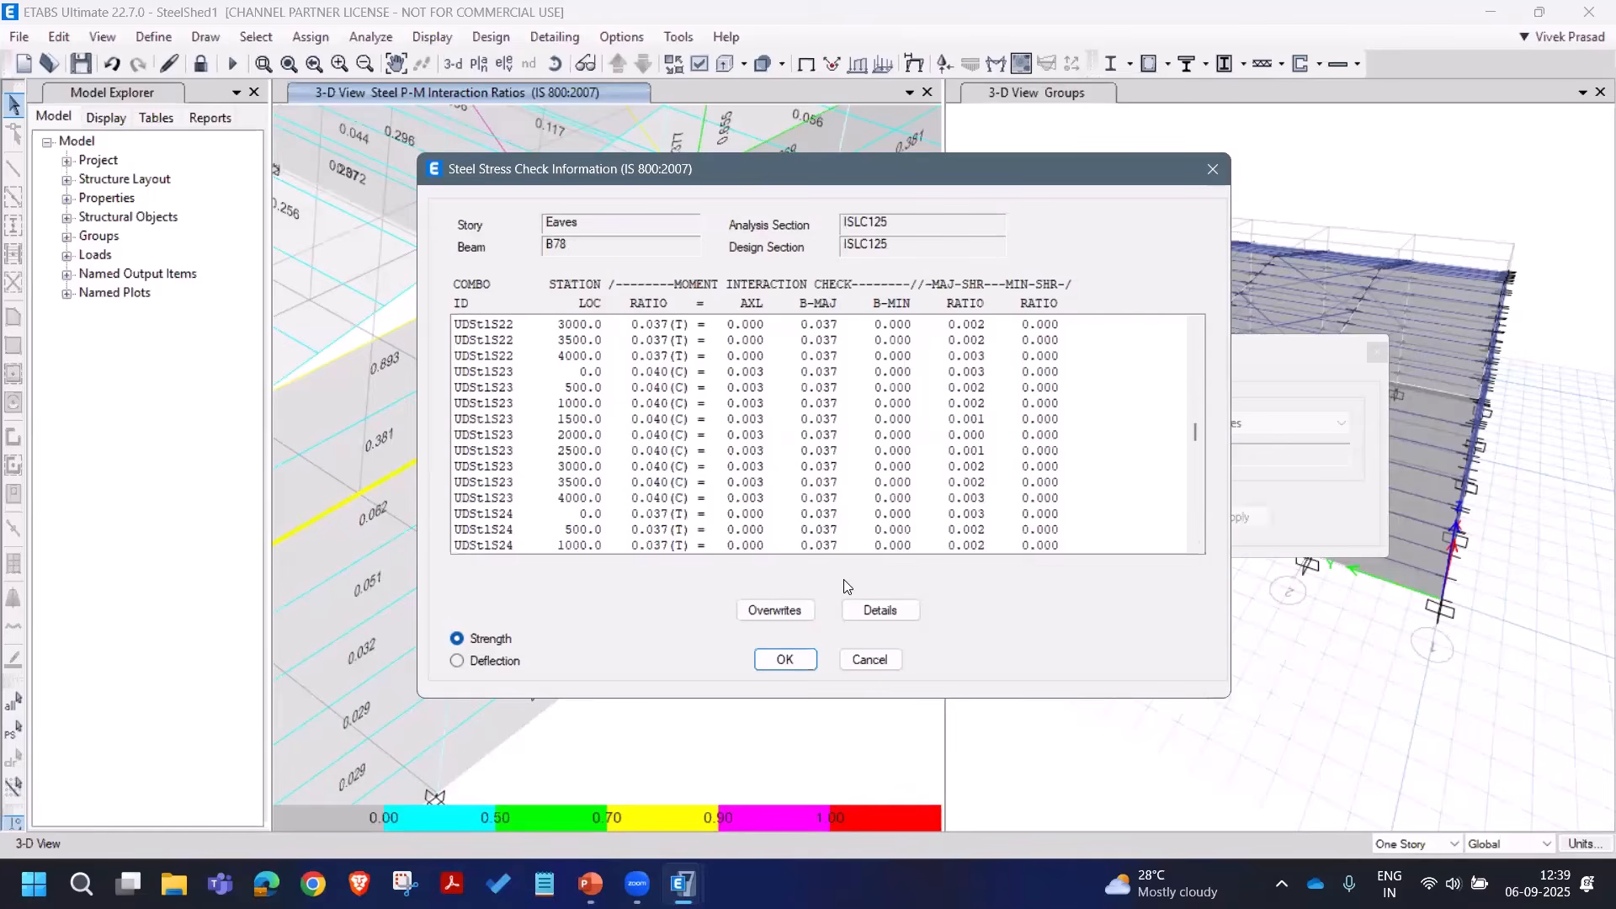
pyautogui.click(863, 659)
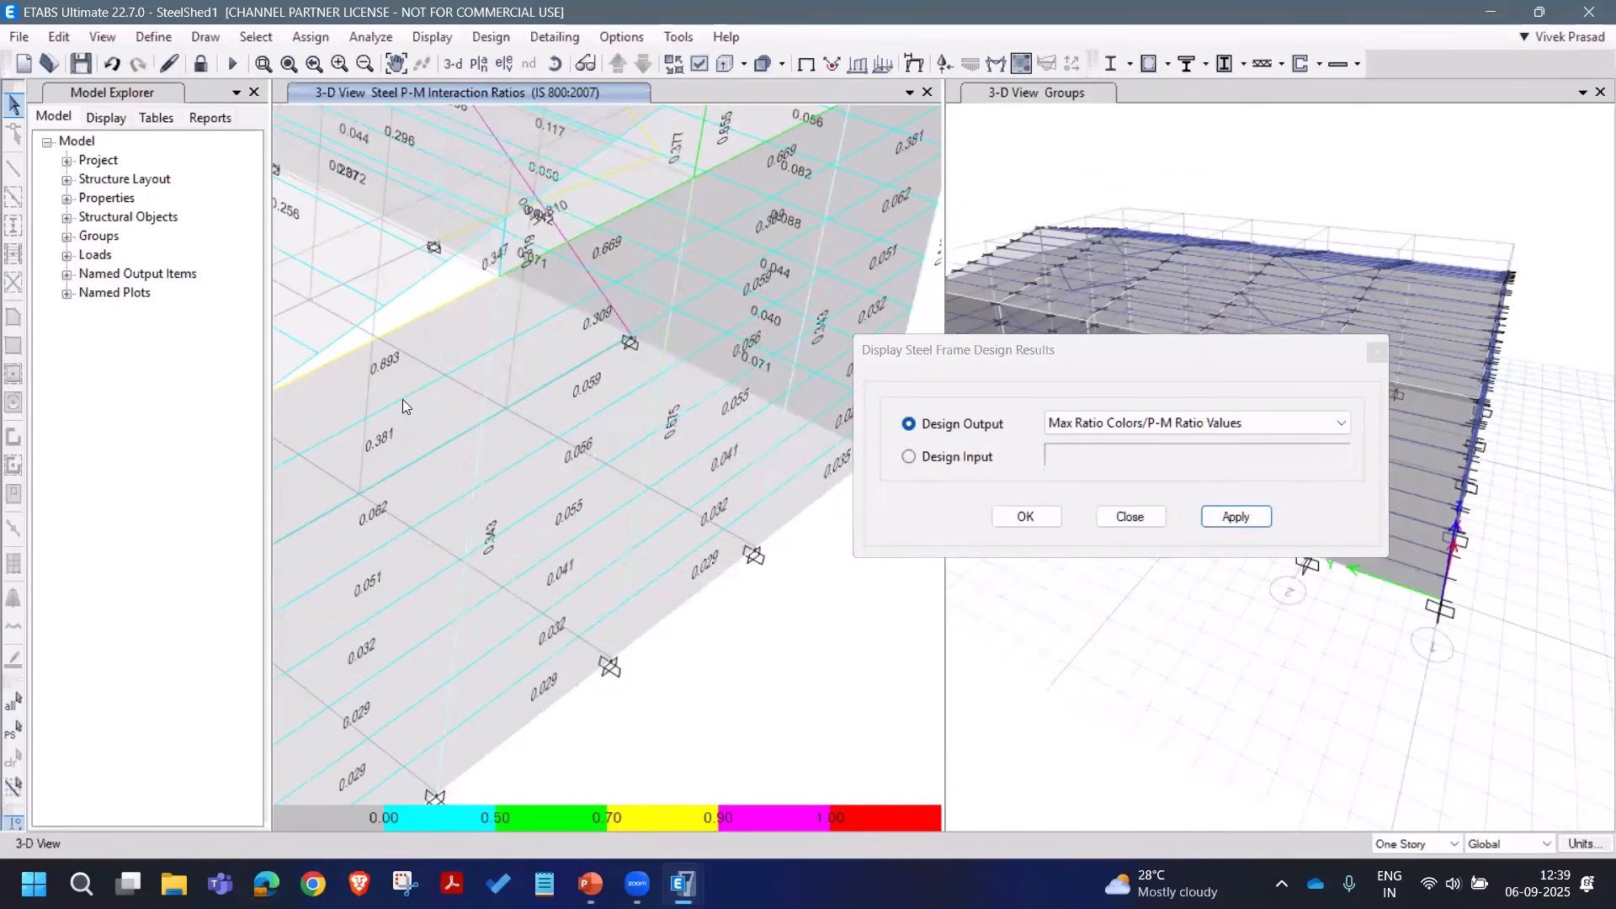
# Step: Open beam B82's detailed design report and fit the page to the window width
pyautogui.rightClick(402, 401)
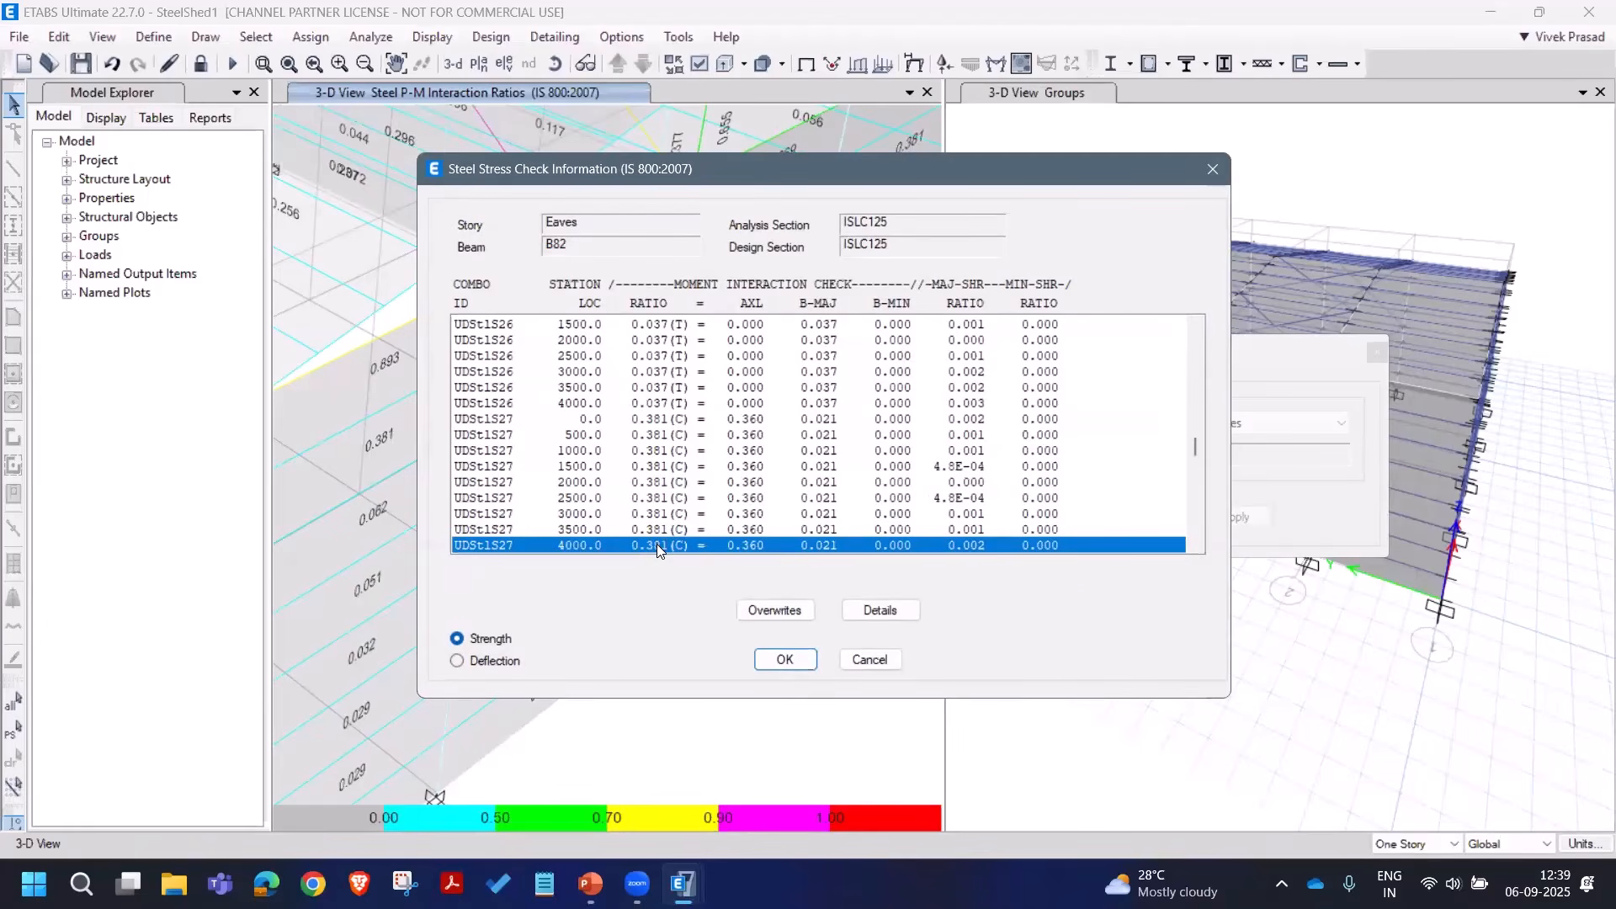
pyautogui.scroll(-1, 682, 475)
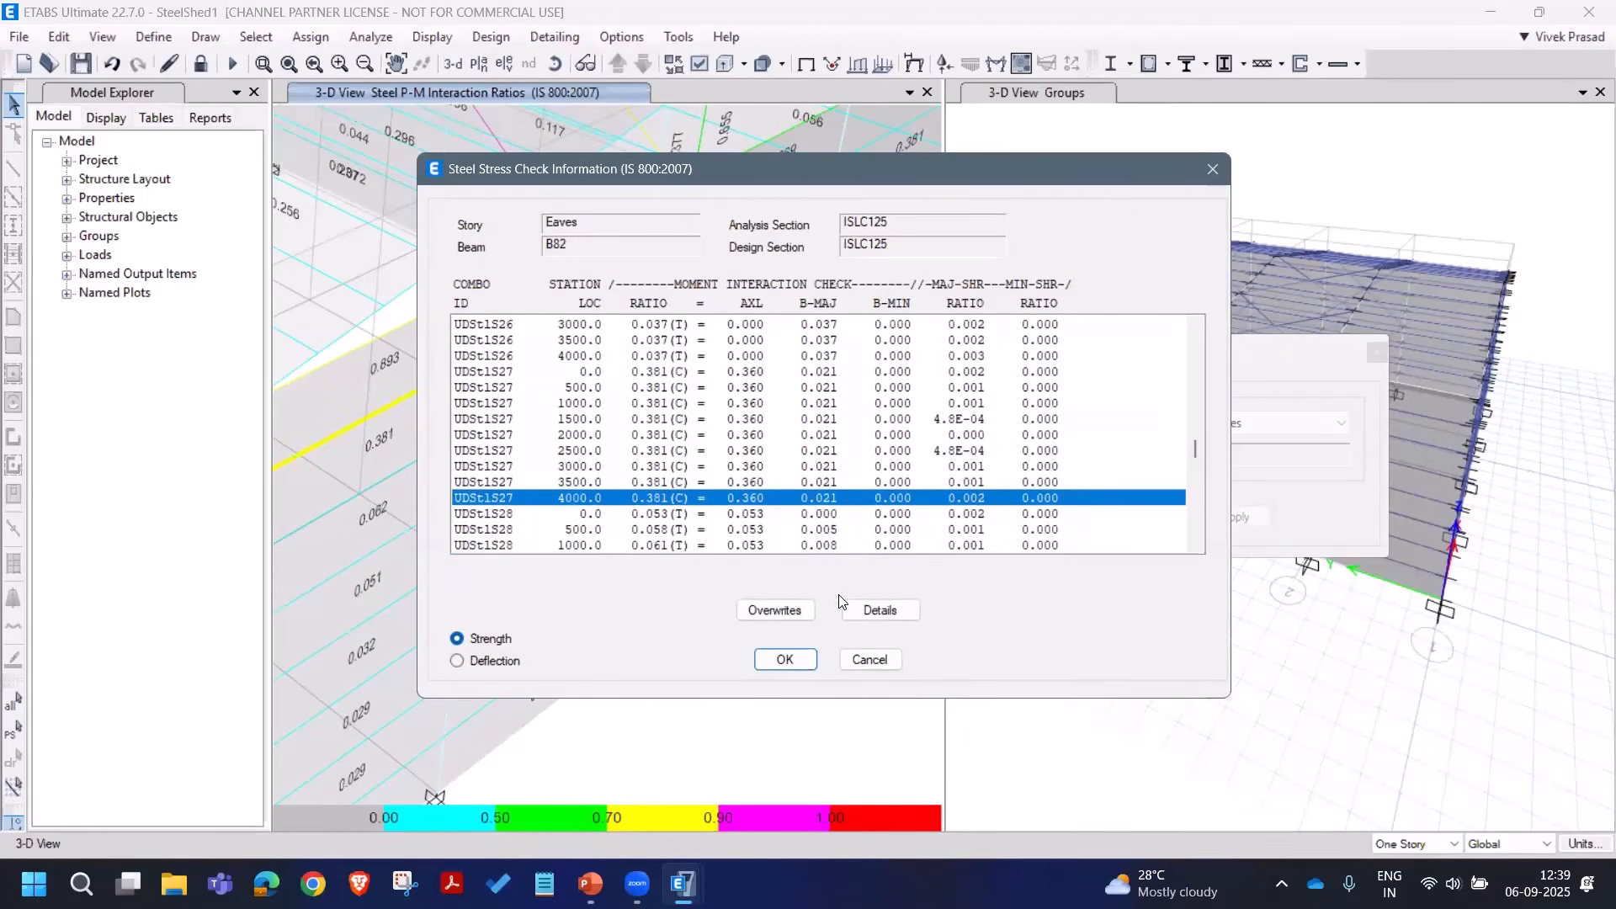
pyautogui.click(880, 611)
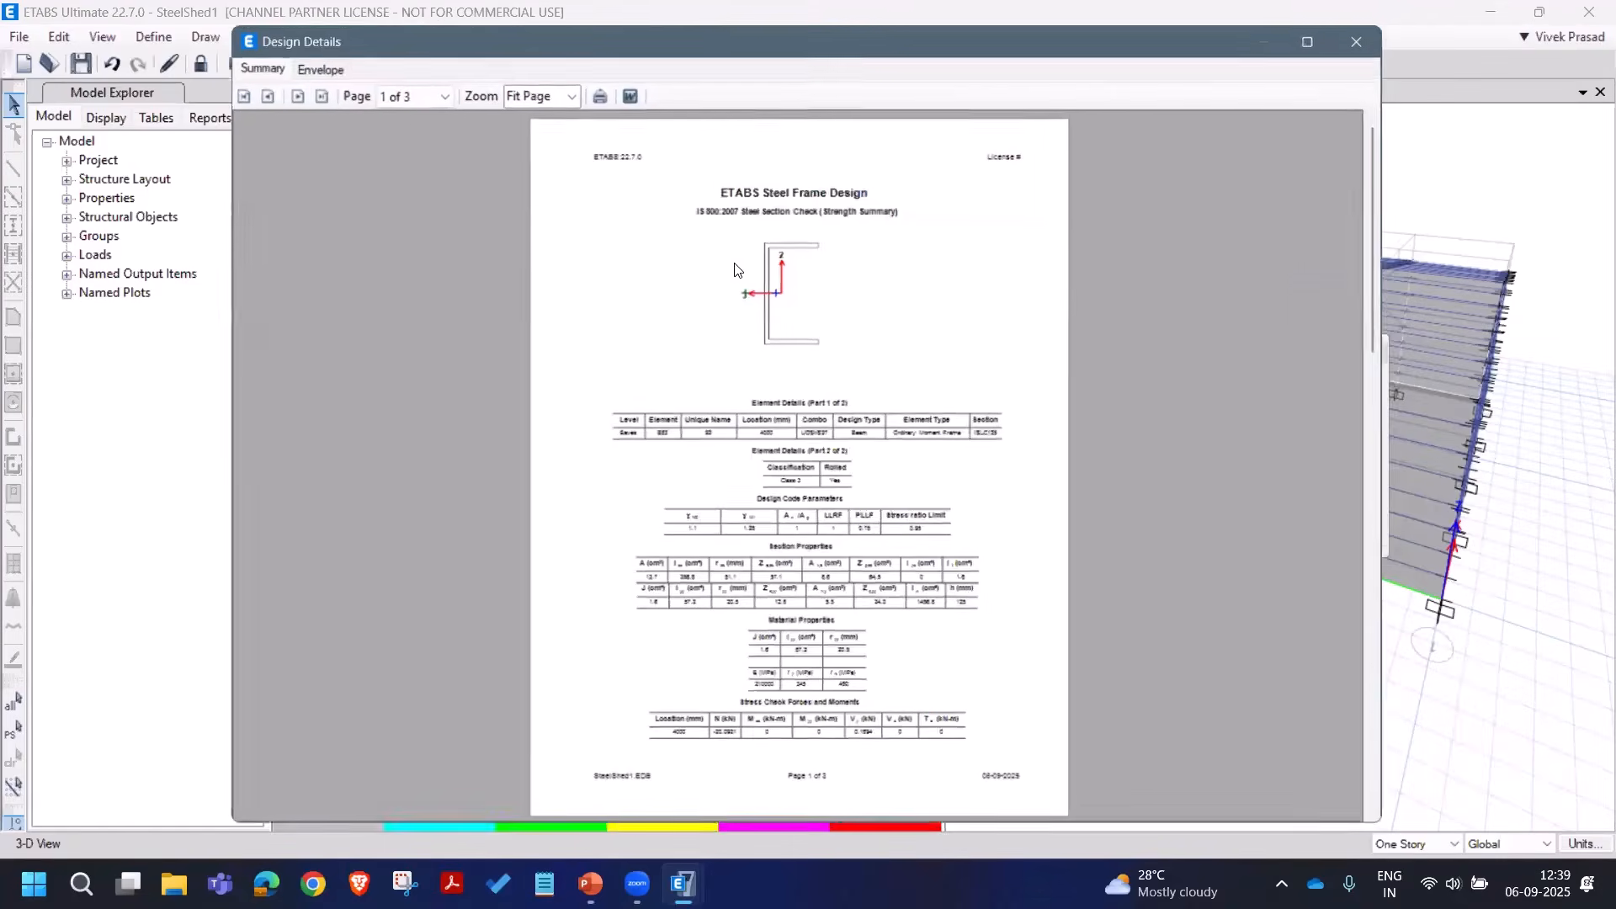
pyautogui.click(569, 93)
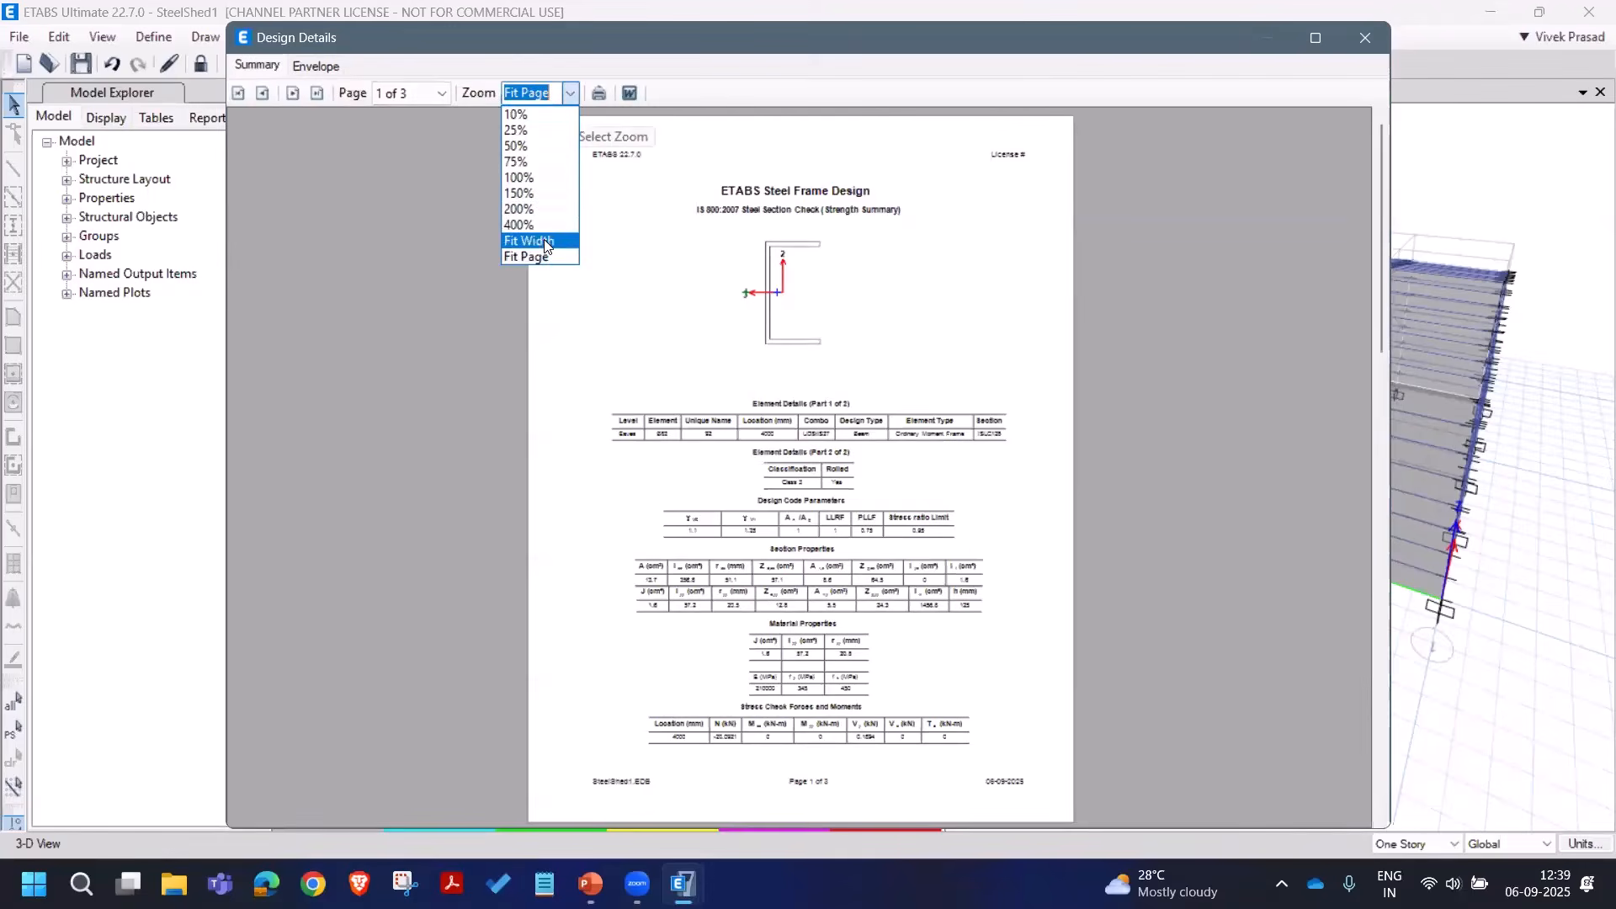
pyautogui.click(539, 241)
# Step: Read B82's report down to page 3 of 3, then close it
pyautogui.scroll(-3, 898, 358)
pyautogui.scroll(-6, 897, 357)
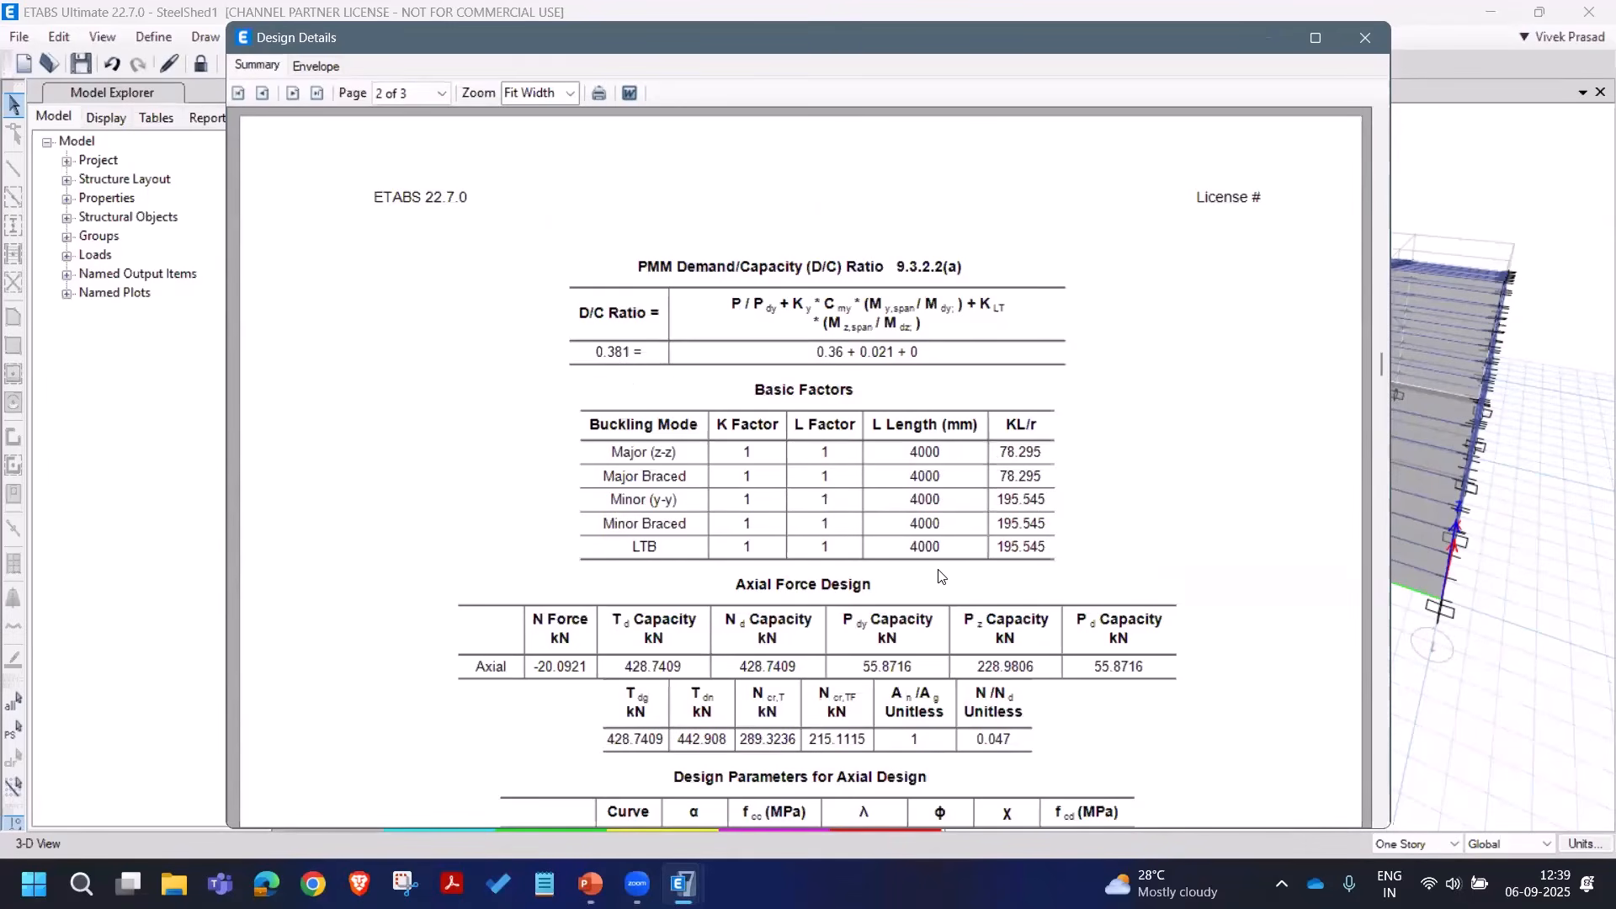
pyautogui.scroll(-1, 868, 604)
pyautogui.scroll(-3, 926, 458)
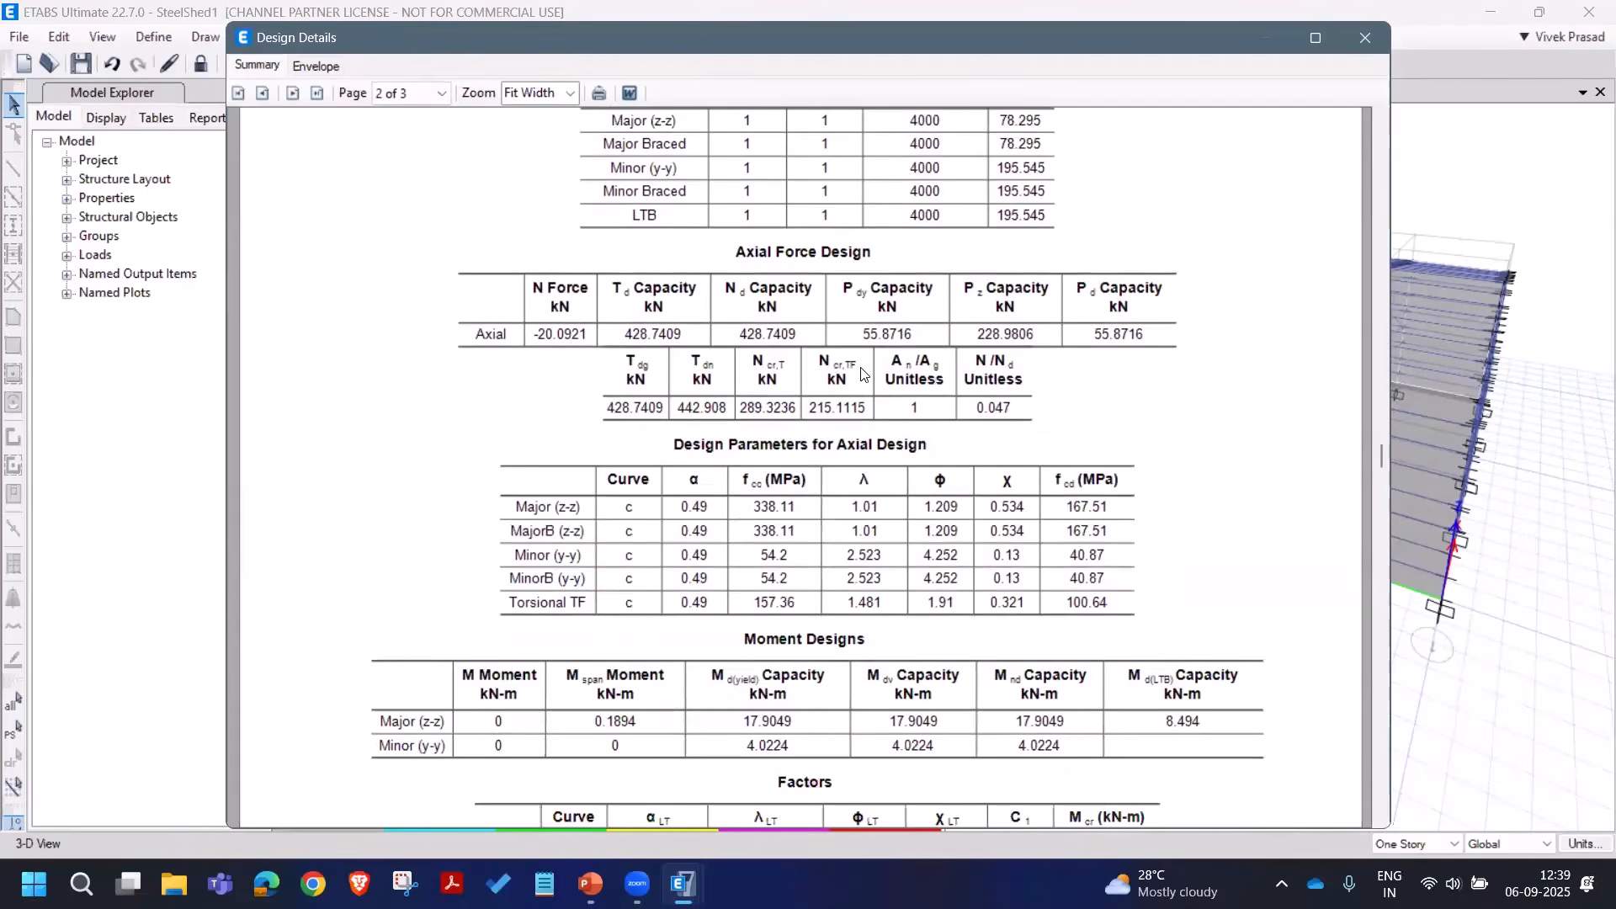
pyautogui.scroll(-1, 864, 424)
pyautogui.scroll(-1, 796, 341)
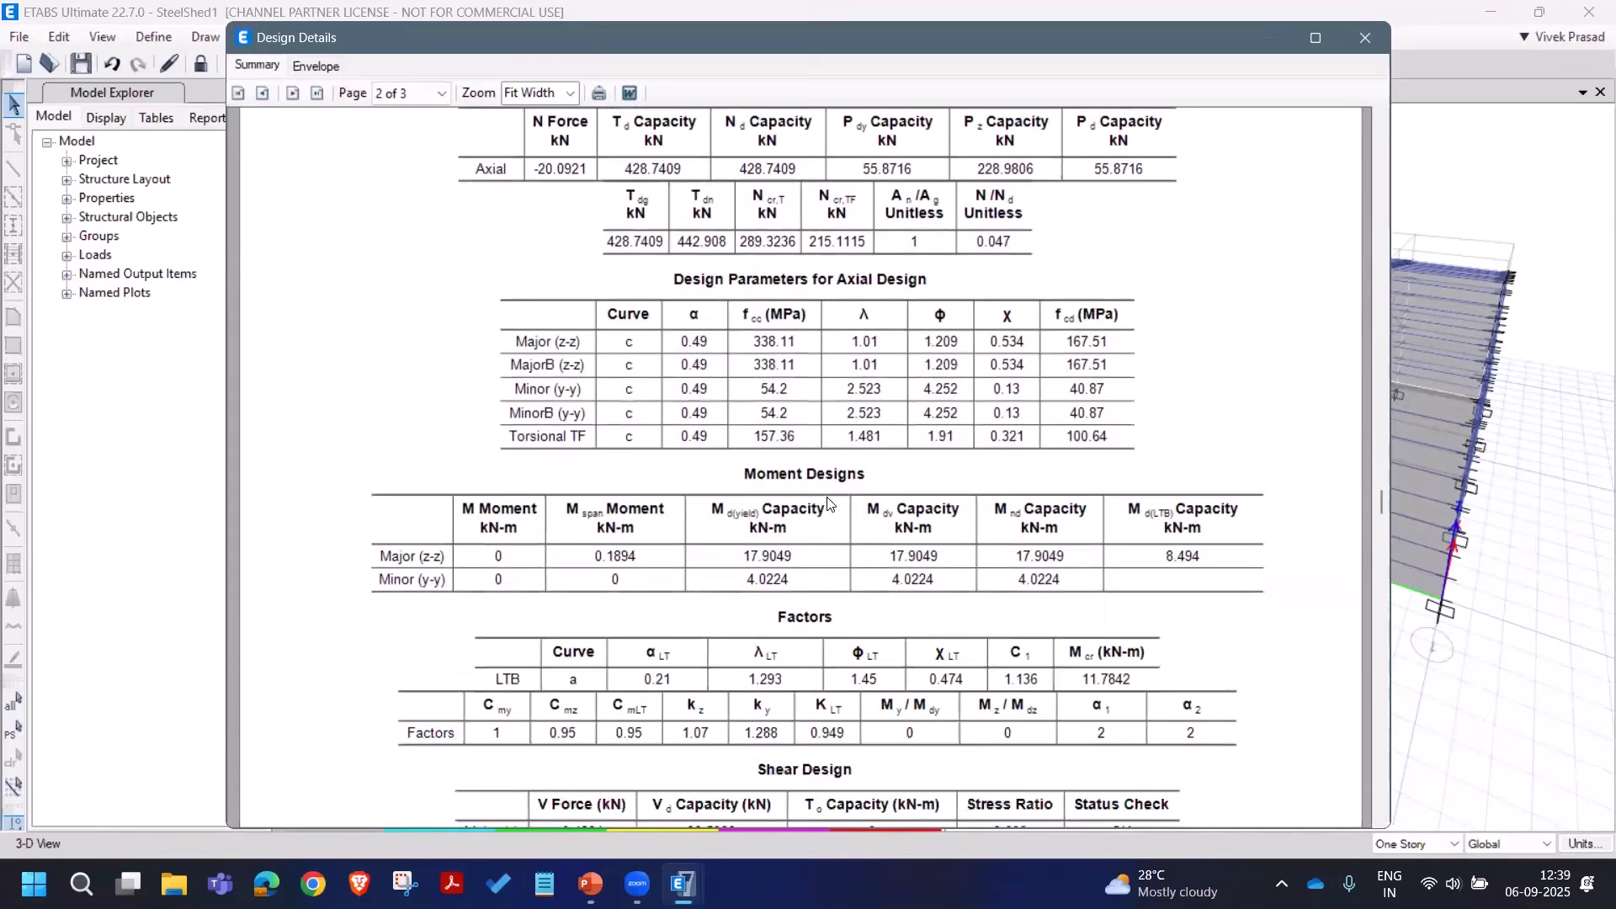
pyautogui.scroll(-2, 848, 484)
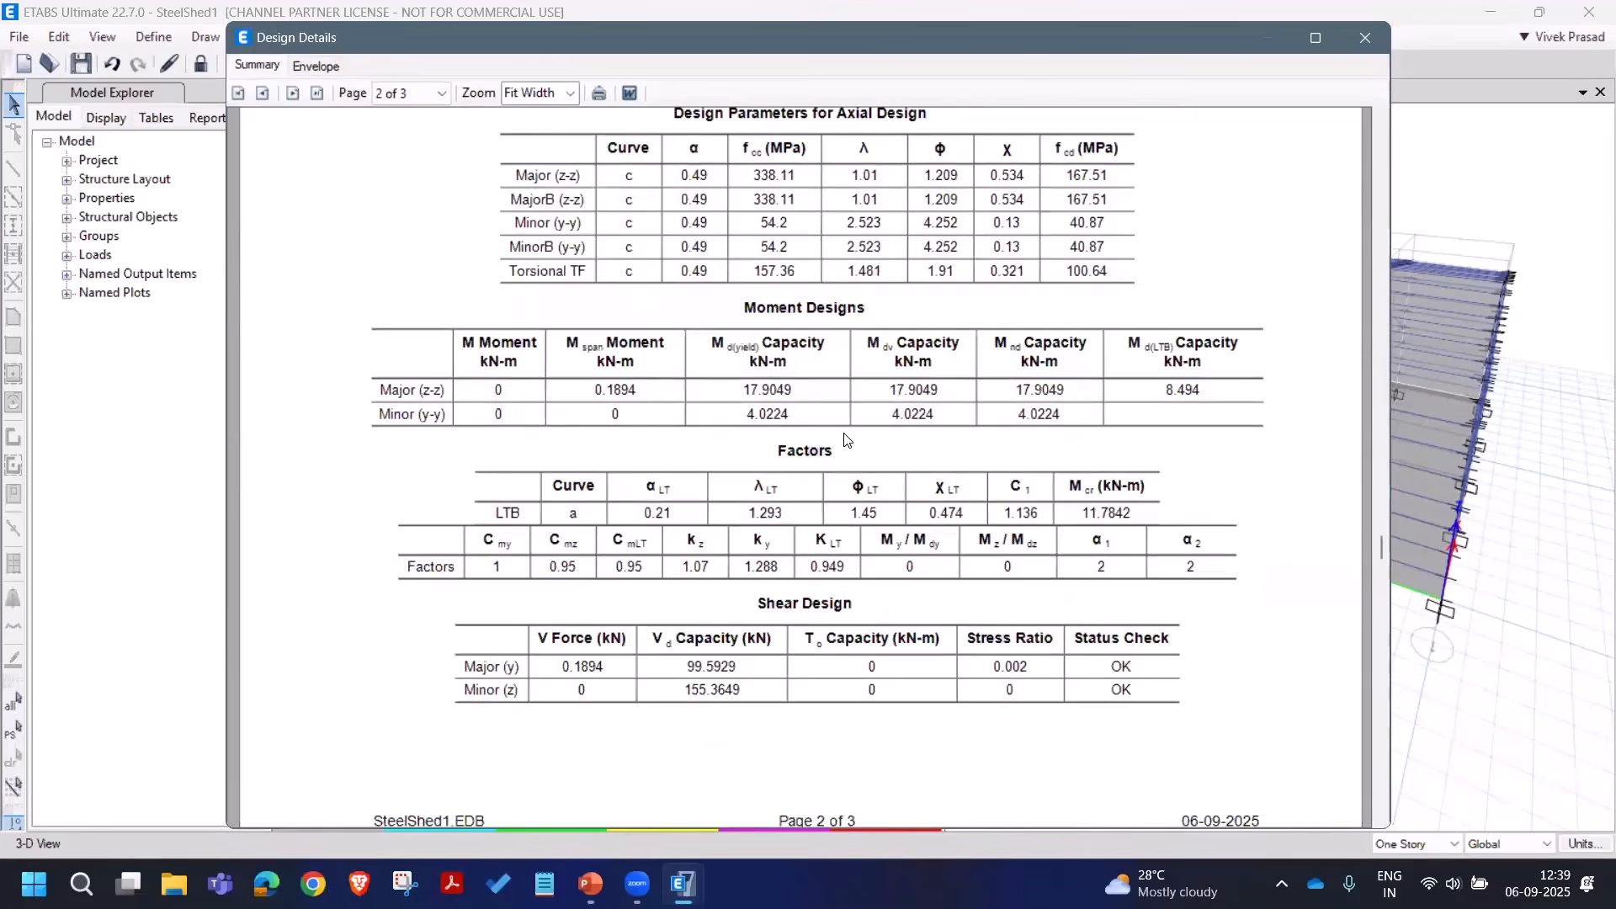
pyautogui.scroll(-3, 850, 446)
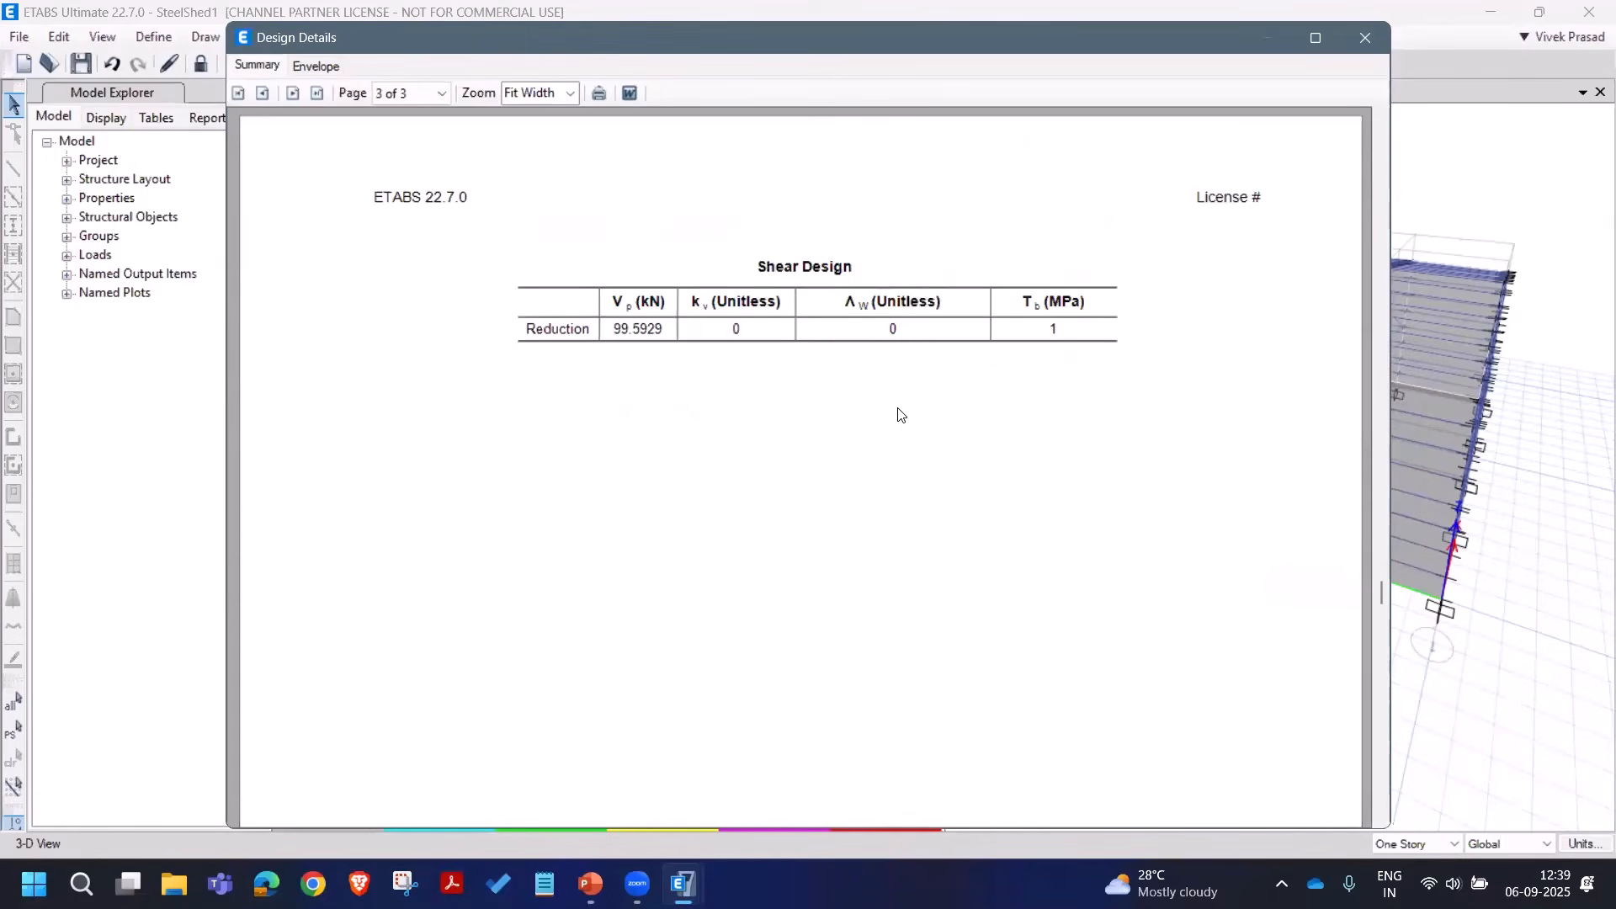
pyautogui.click(1363, 38)
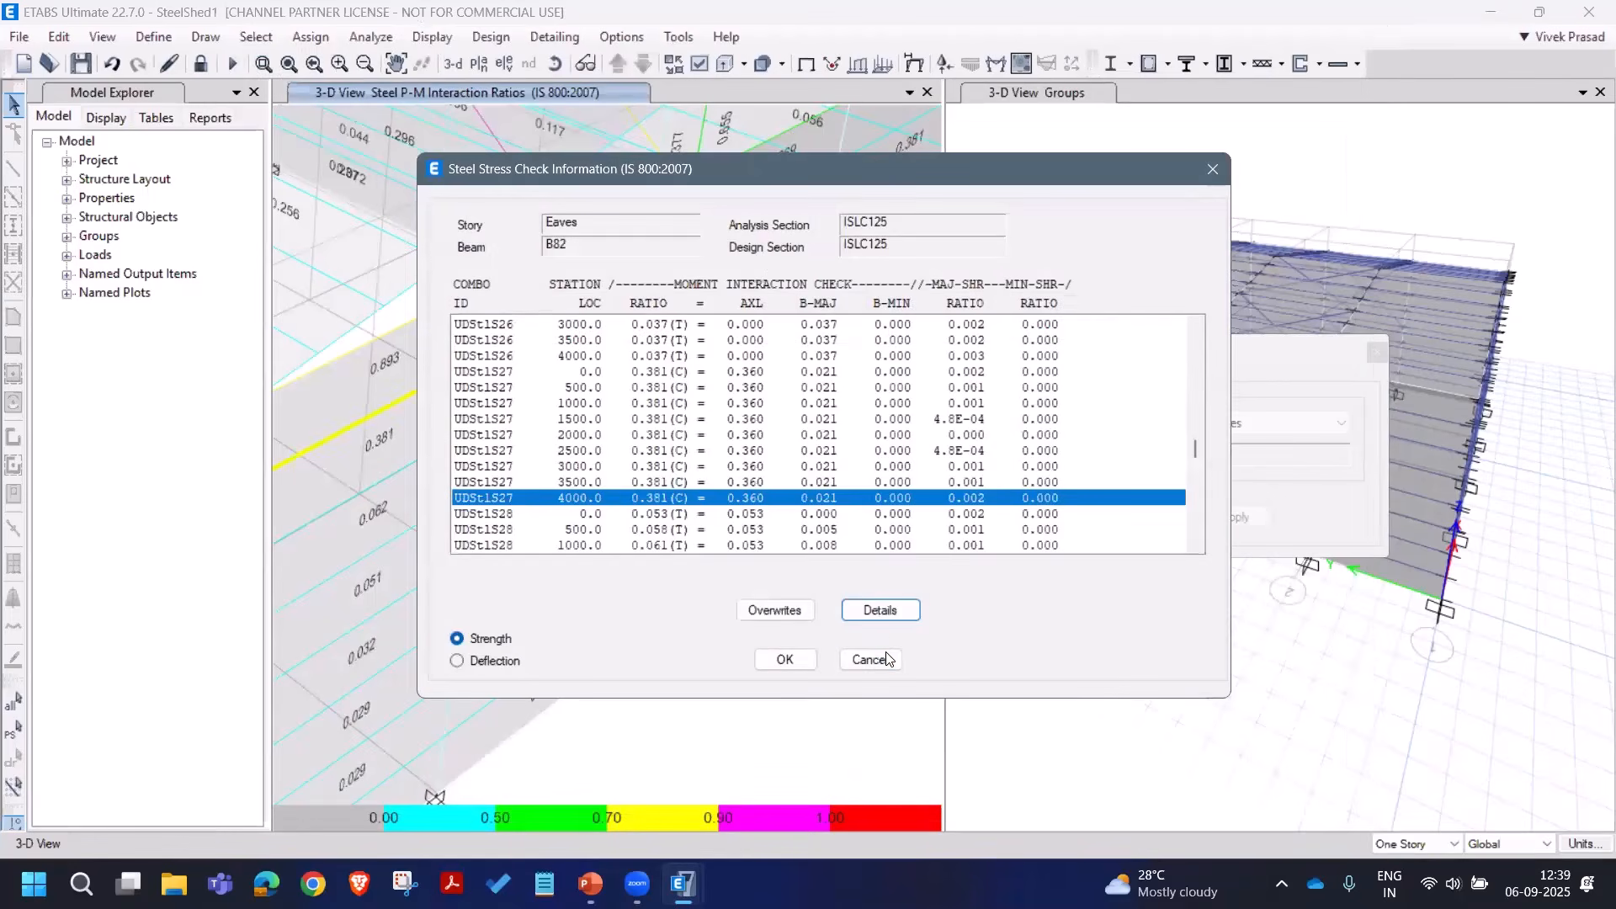
# Step: Close B82's stress check, reapply the P-M ratio display, and close the design results dialog
pyautogui.click(871, 659)
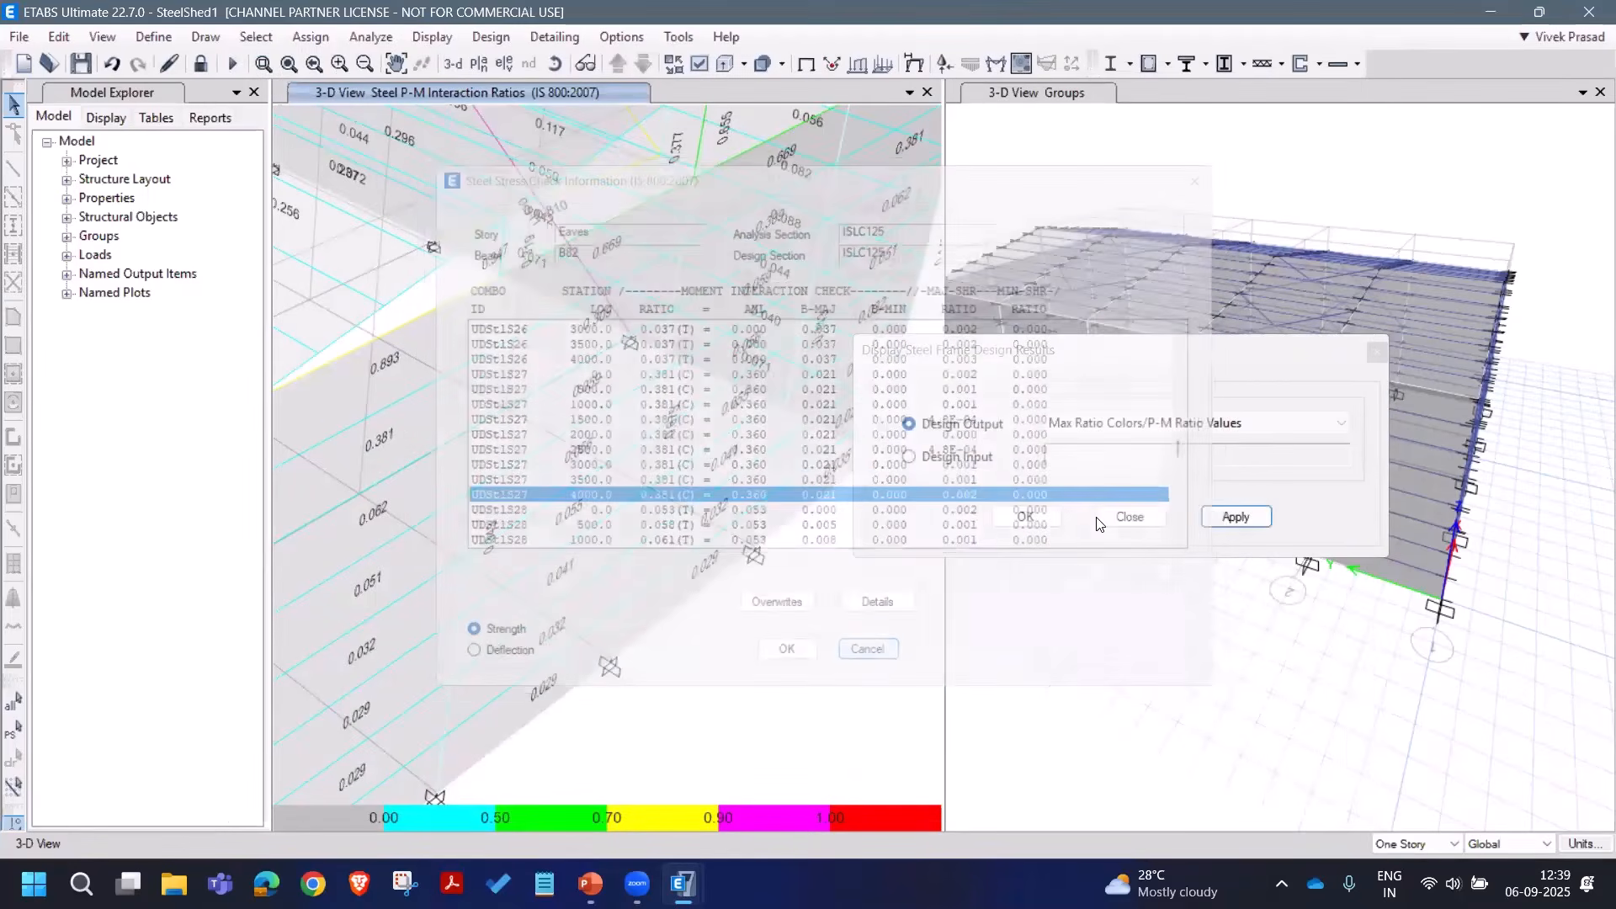
pyautogui.click(1224, 517)
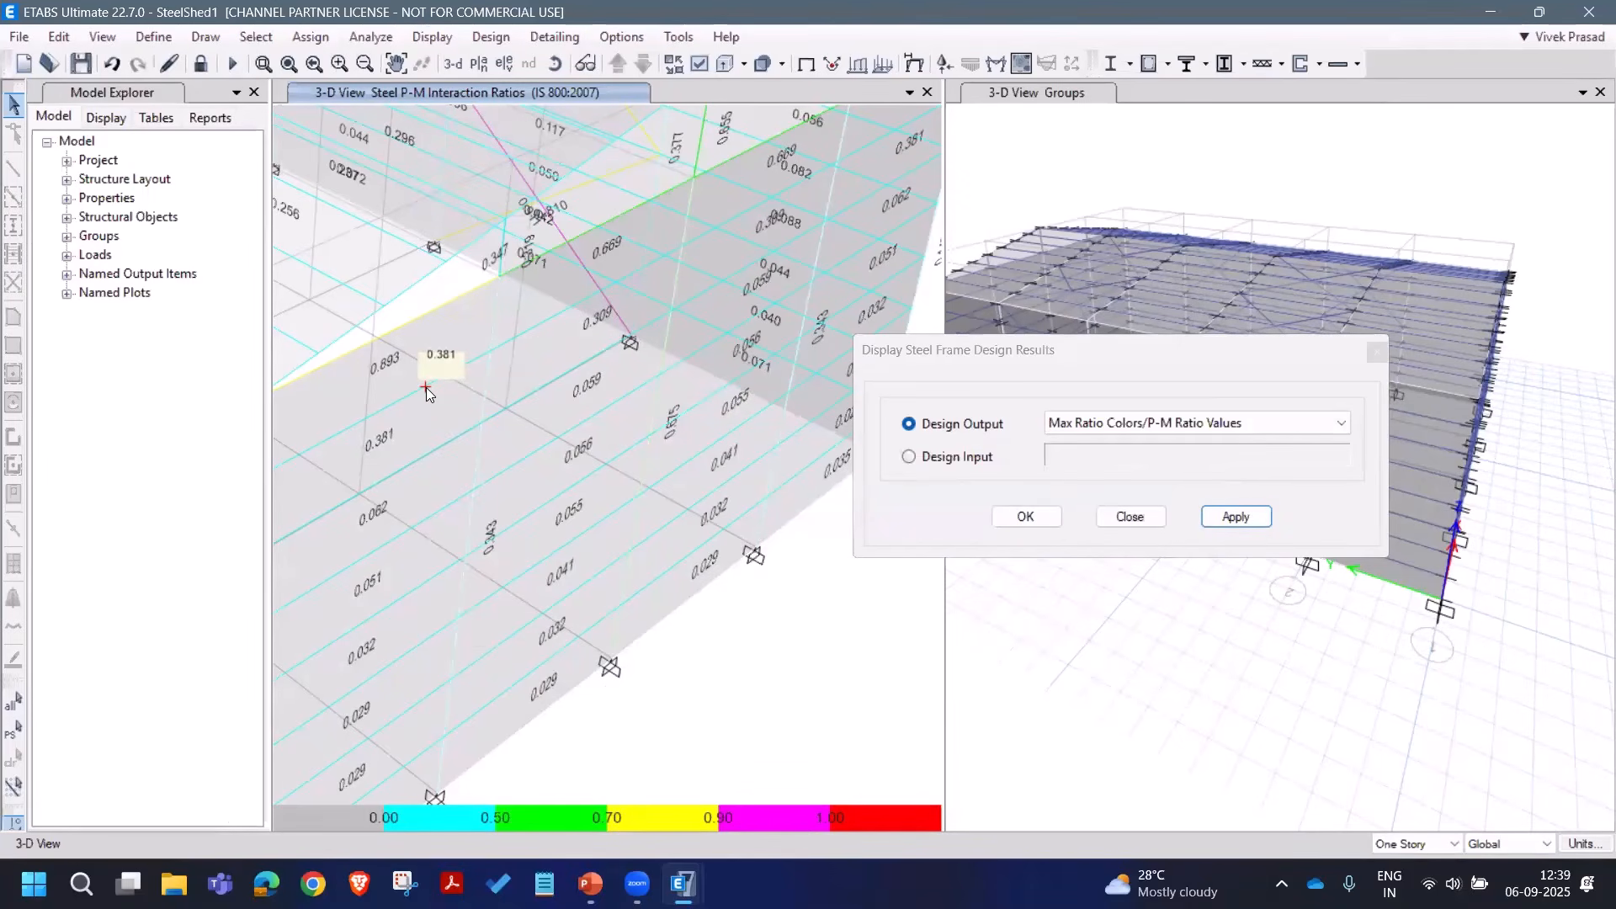
pyautogui.click(490, 36)
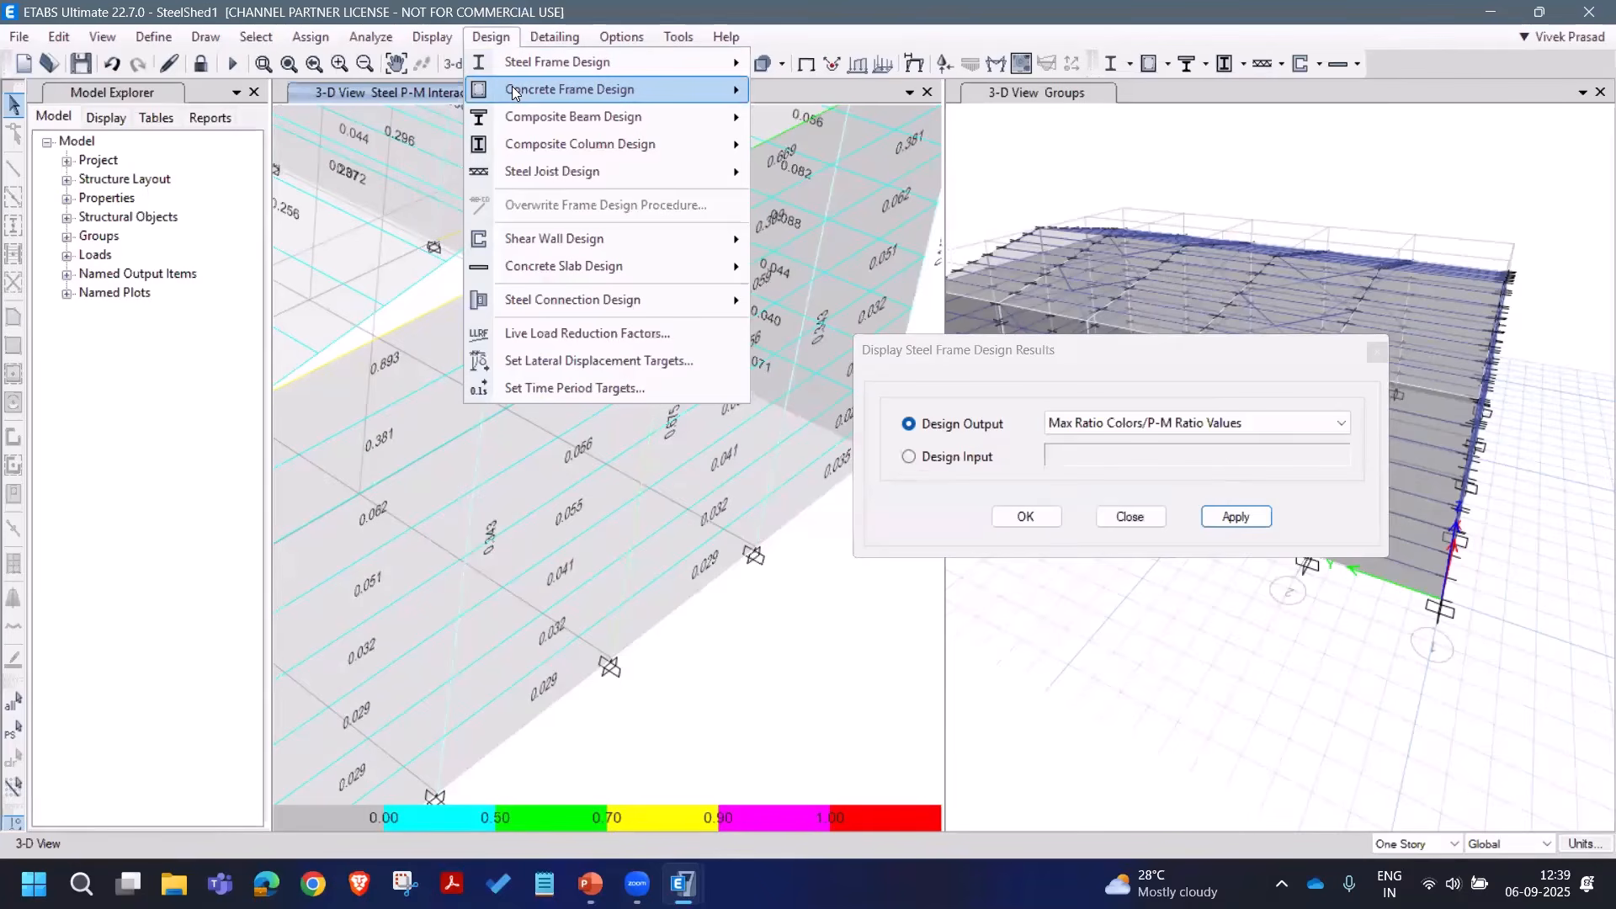
pyautogui.moveTo(576, 72)
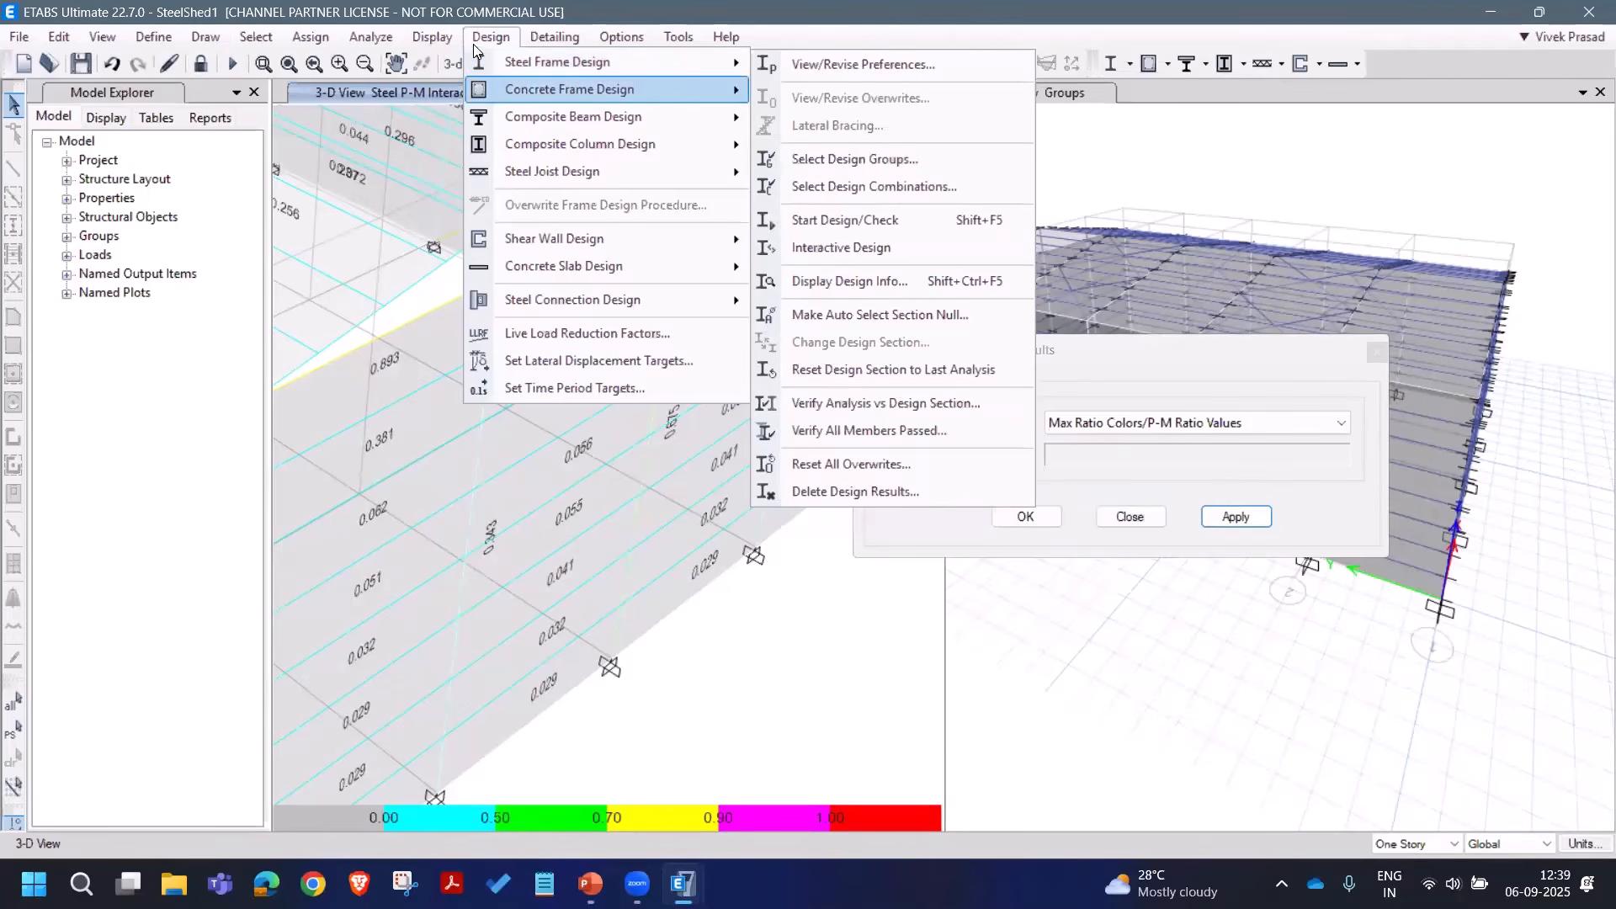
pyautogui.click(781, 34)
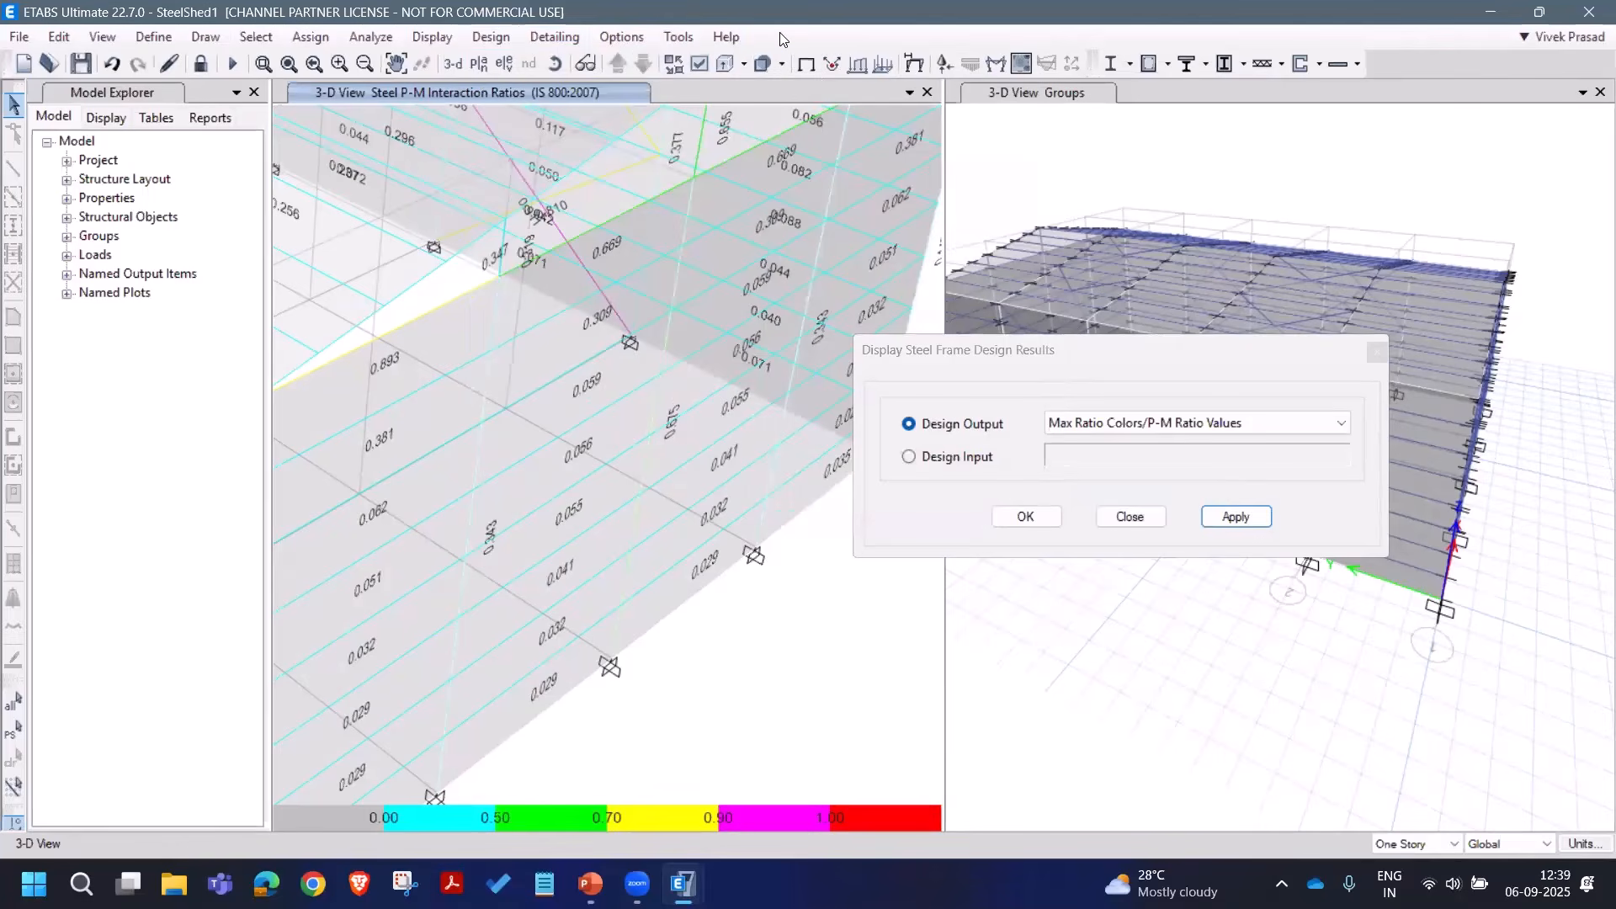
pyautogui.click(1141, 521)
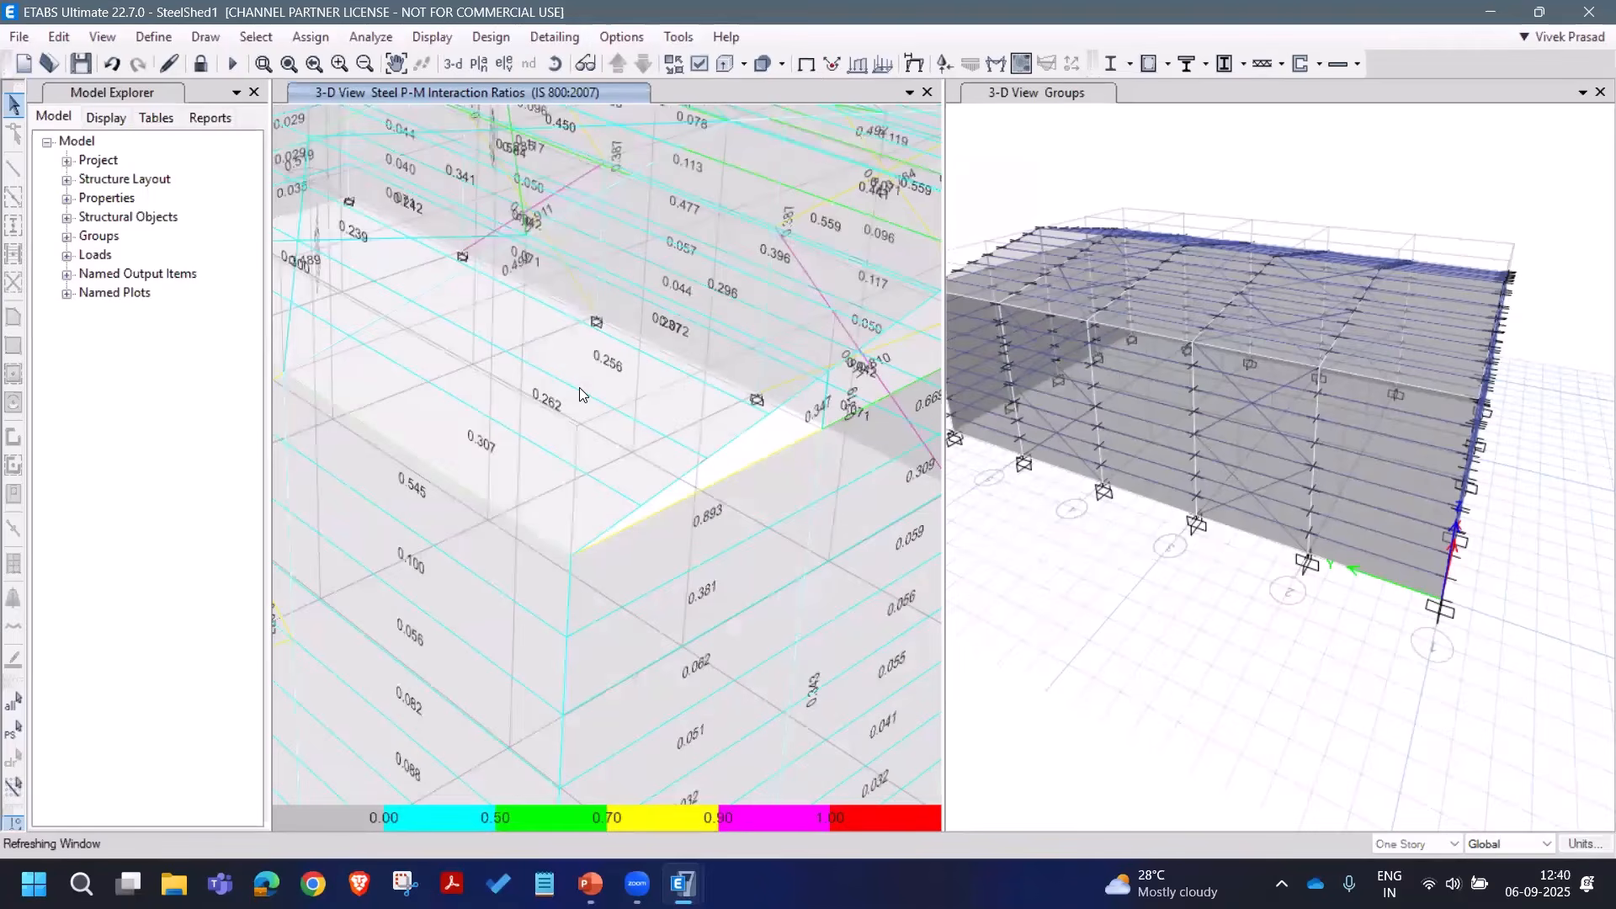
# Step: Check beam B25's design overwrites and cancel without changes
pyautogui.rightClick(628, 377)
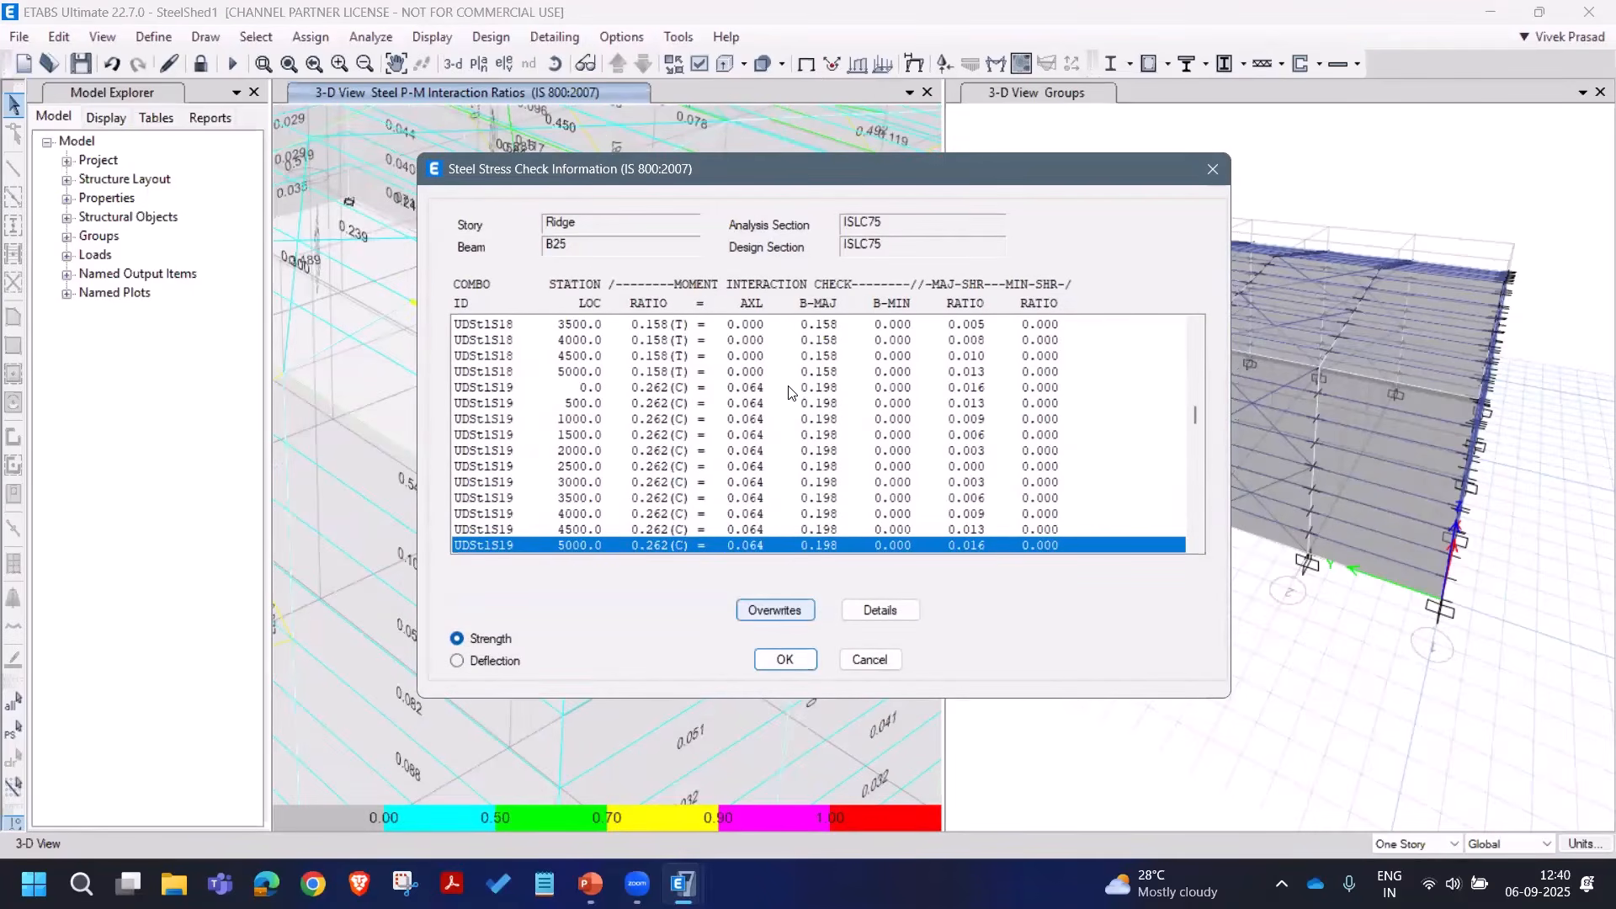
pyautogui.click(775, 609)
pyautogui.scroll(-4, 800, 337)
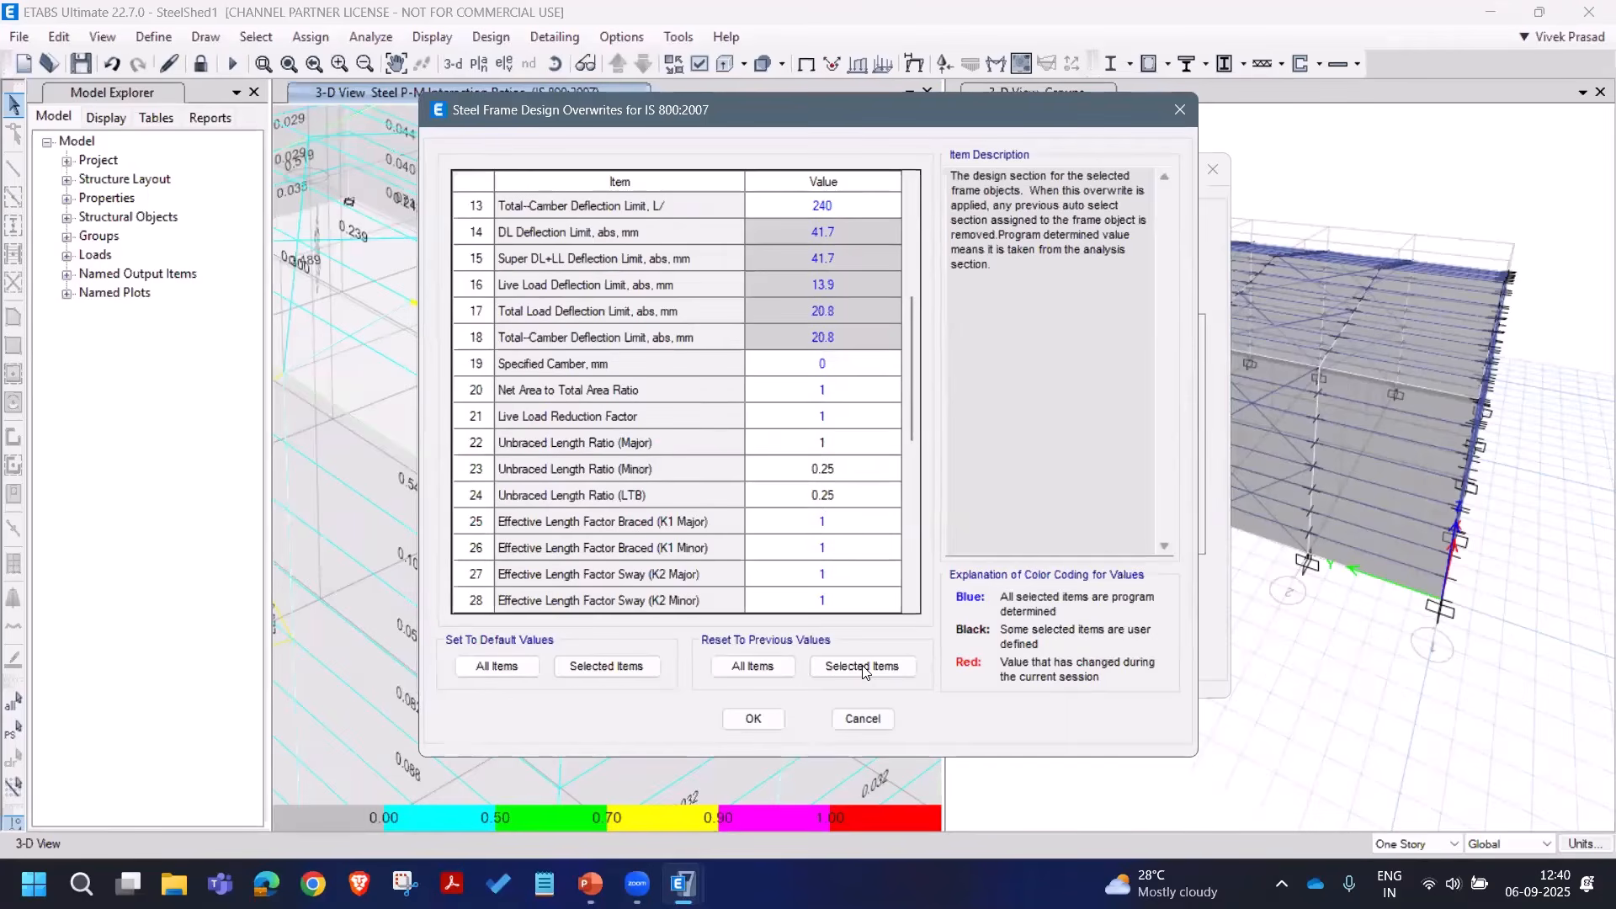
pyautogui.click(863, 717)
# Step: Review B25's ISLC75 design report (D/C 0.262) at fit width, close it, and restore the full view
pyautogui.click(893, 611)
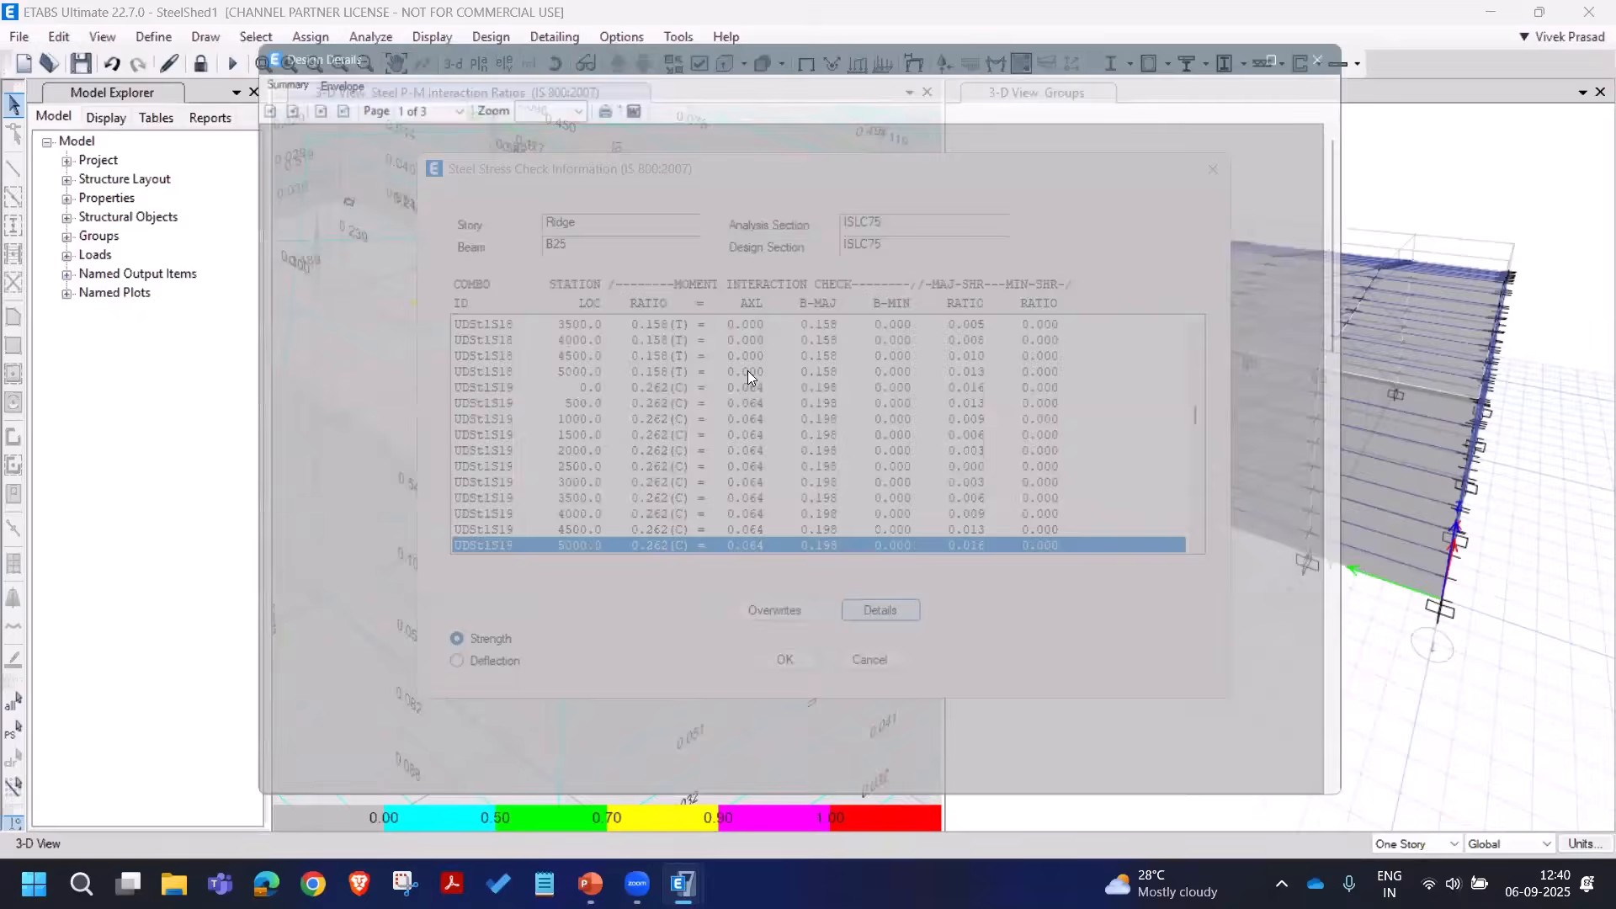
pyautogui.scroll(-3, 673, 337)
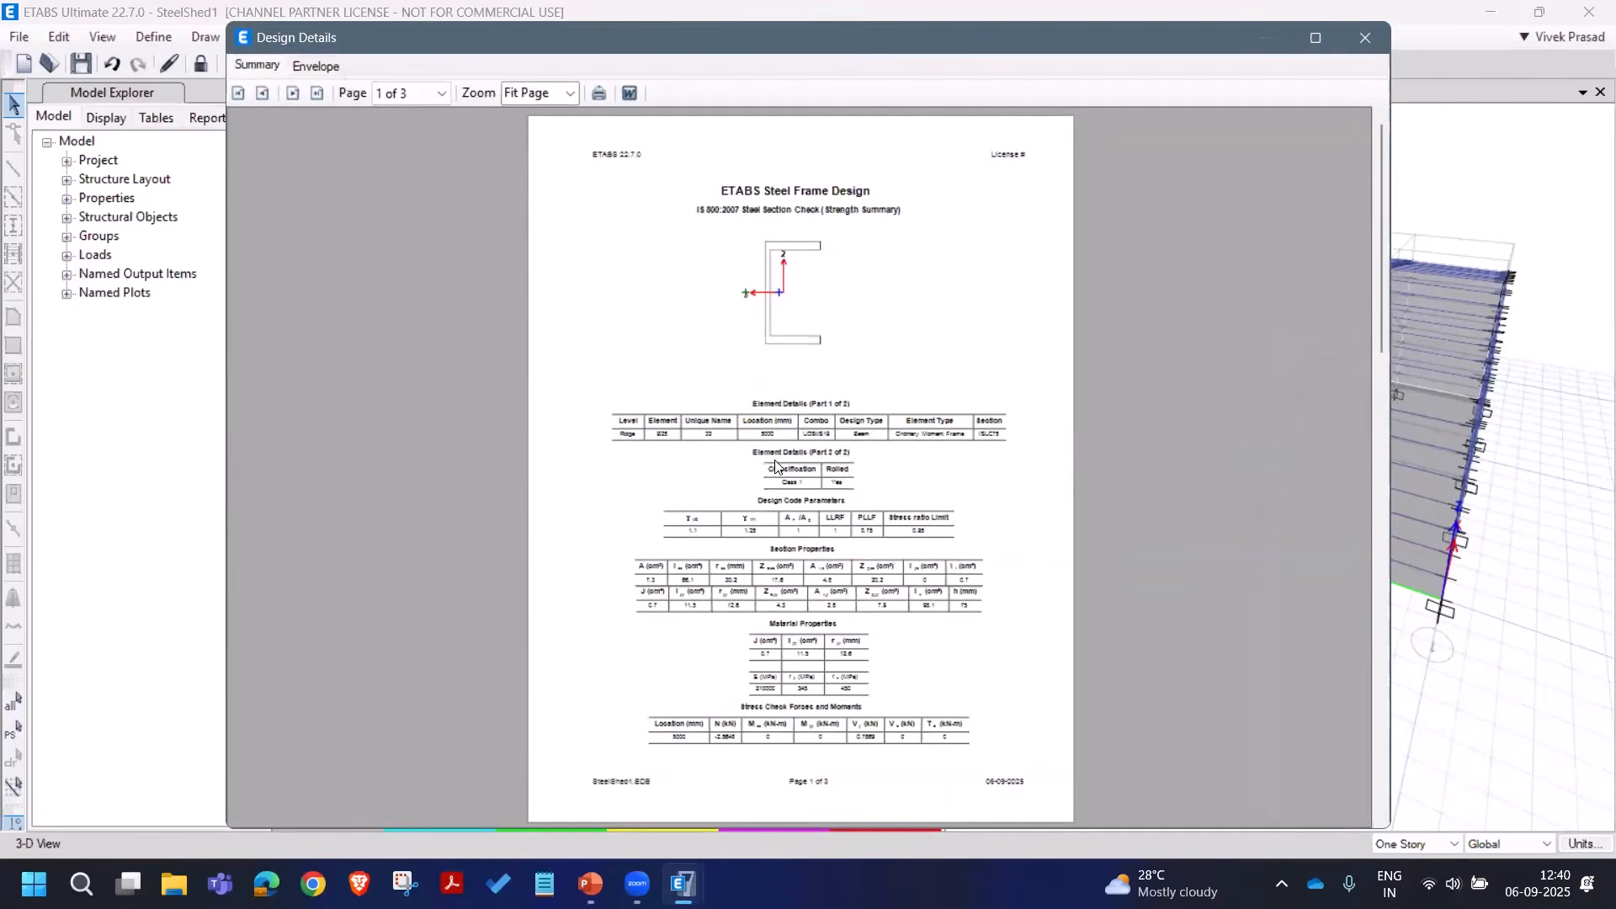
pyautogui.click(572, 96)
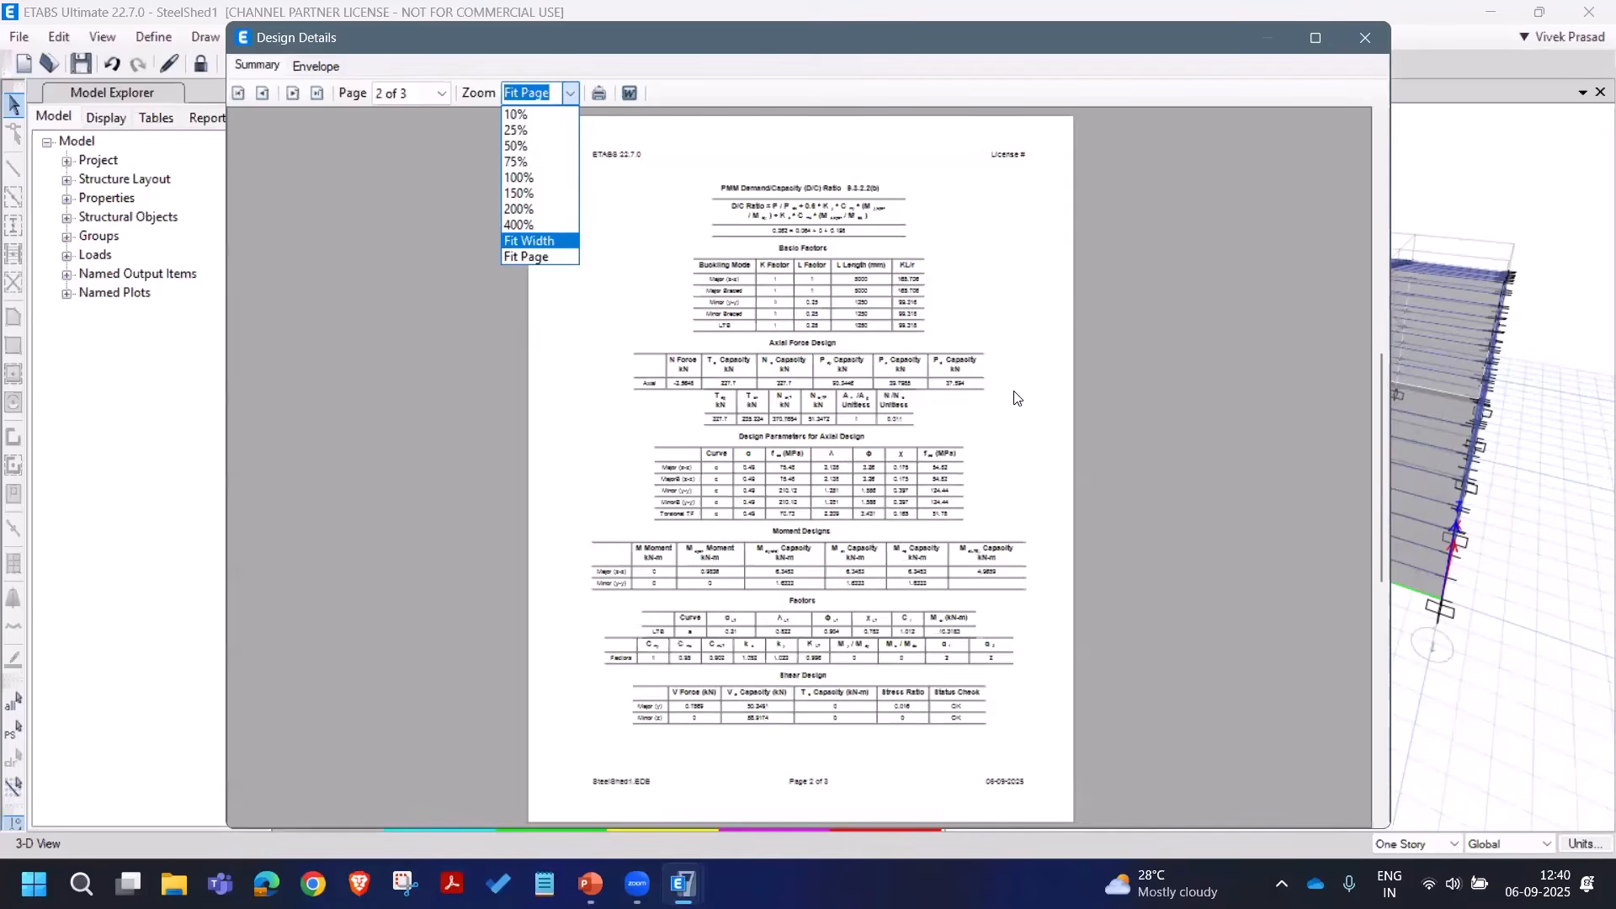
pyautogui.press('Return')
pyautogui.scroll(3, 1044, 438)
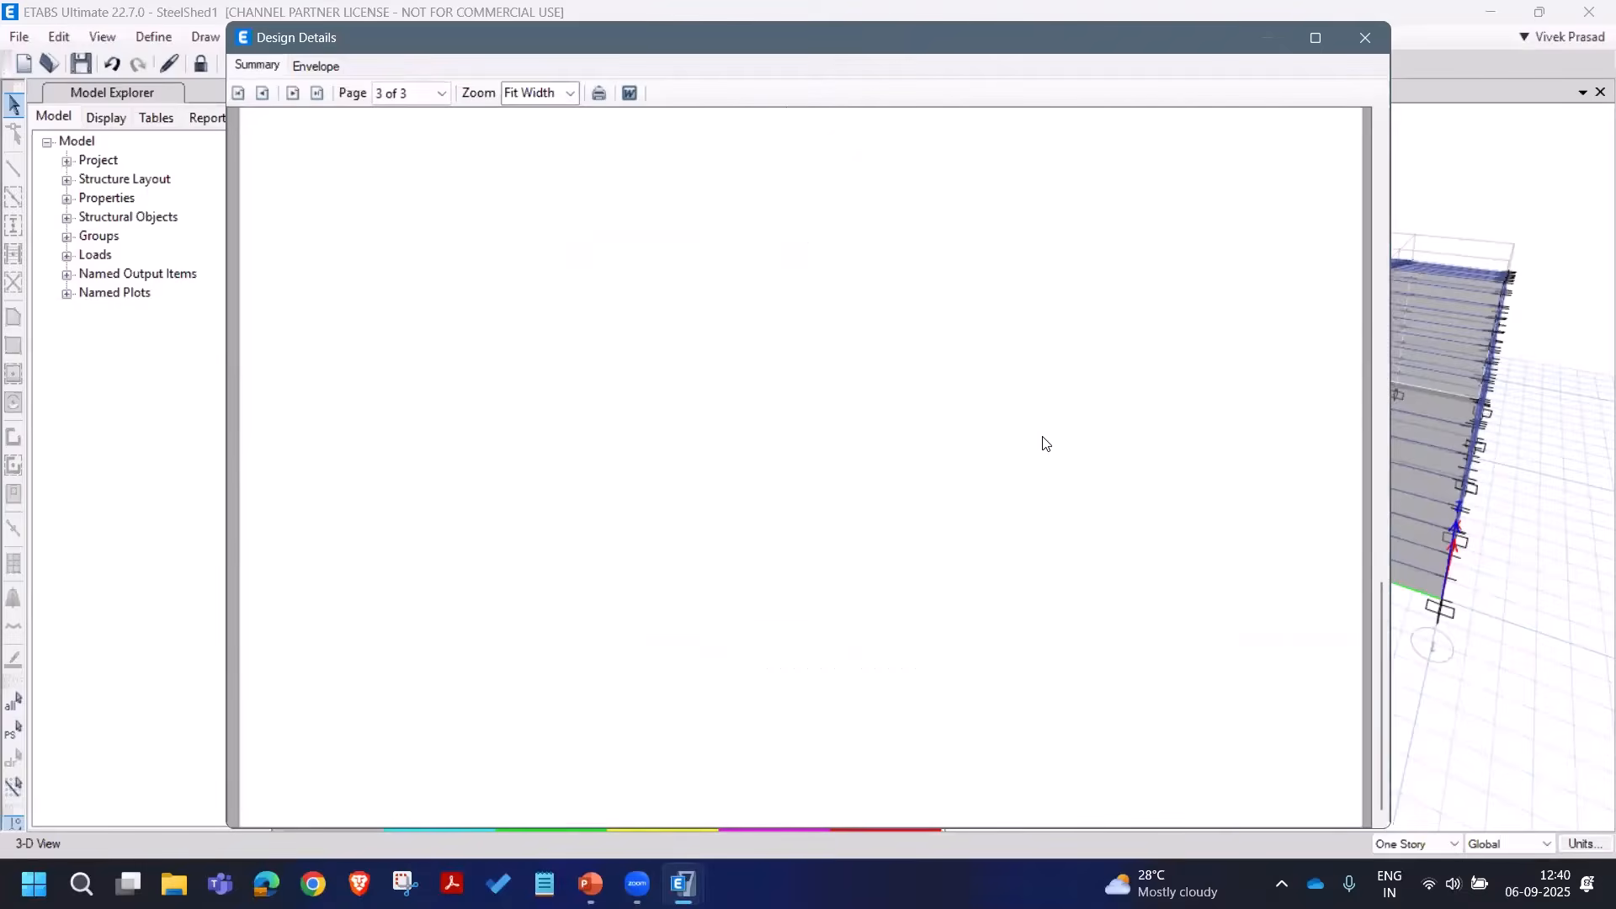
pyautogui.scroll(-10, 1044, 448)
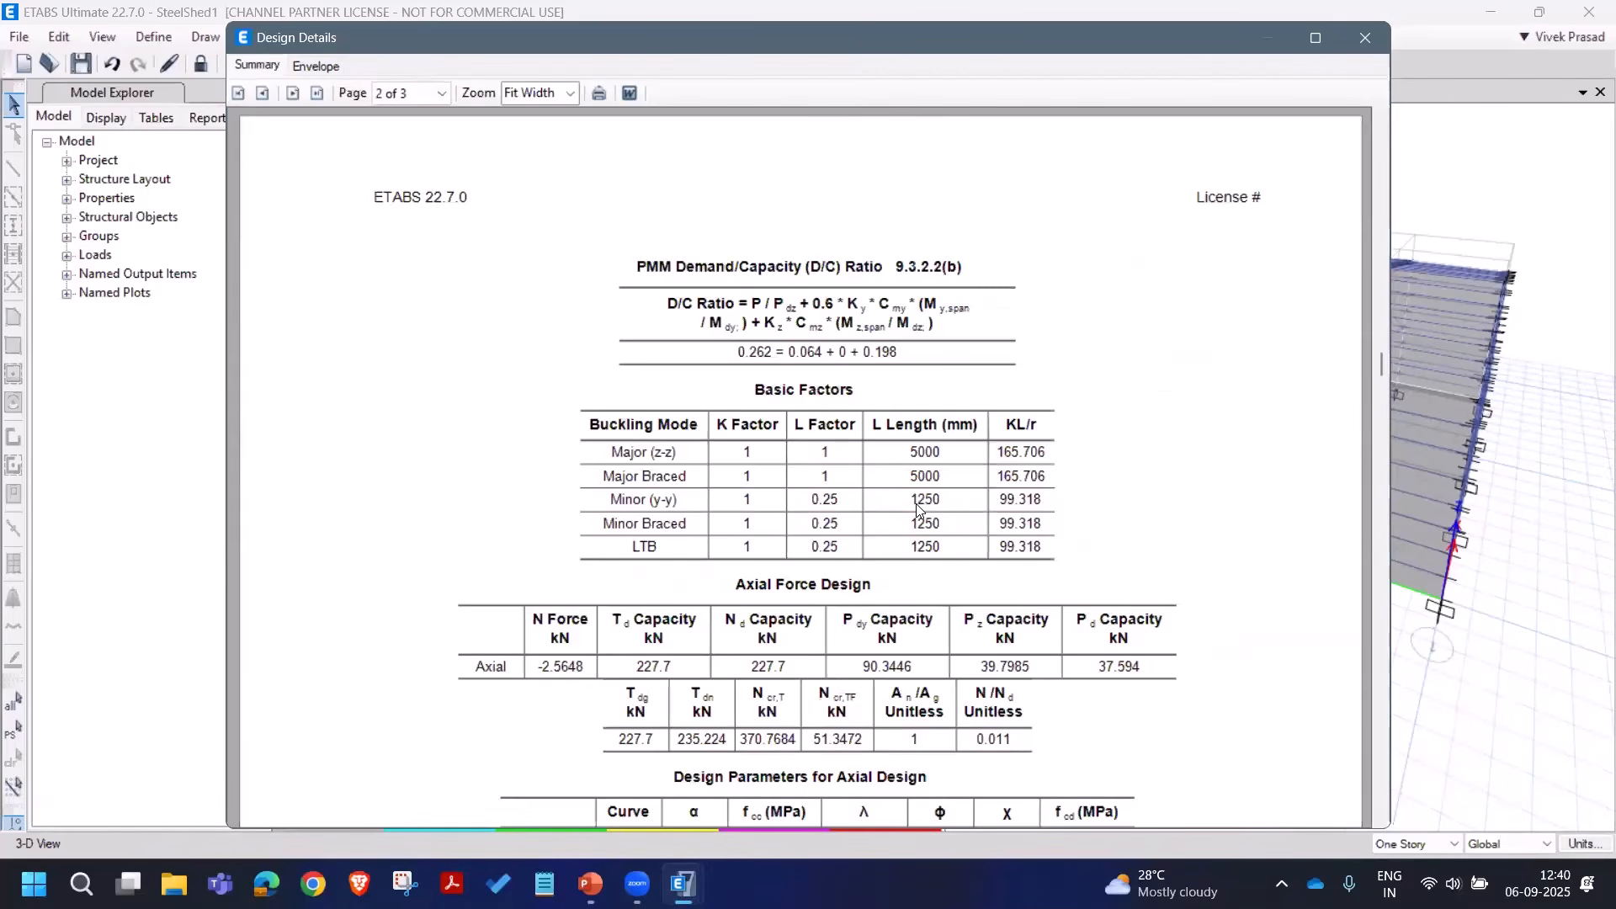
pyautogui.scroll(-6, 1107, 515)
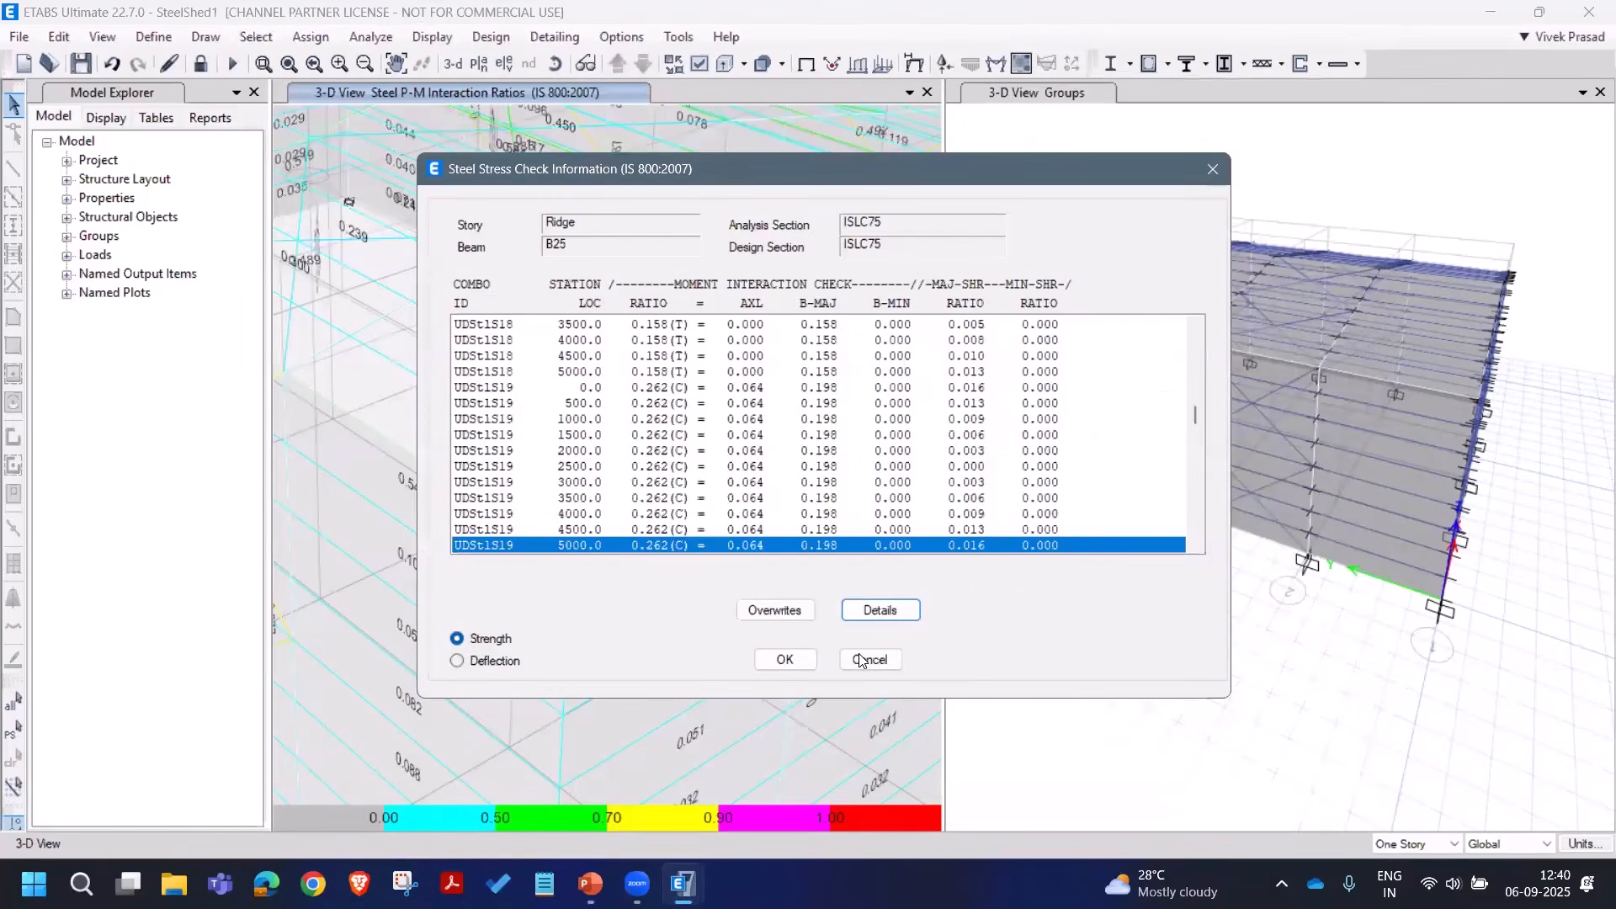
pyautogui.click(868, 654)
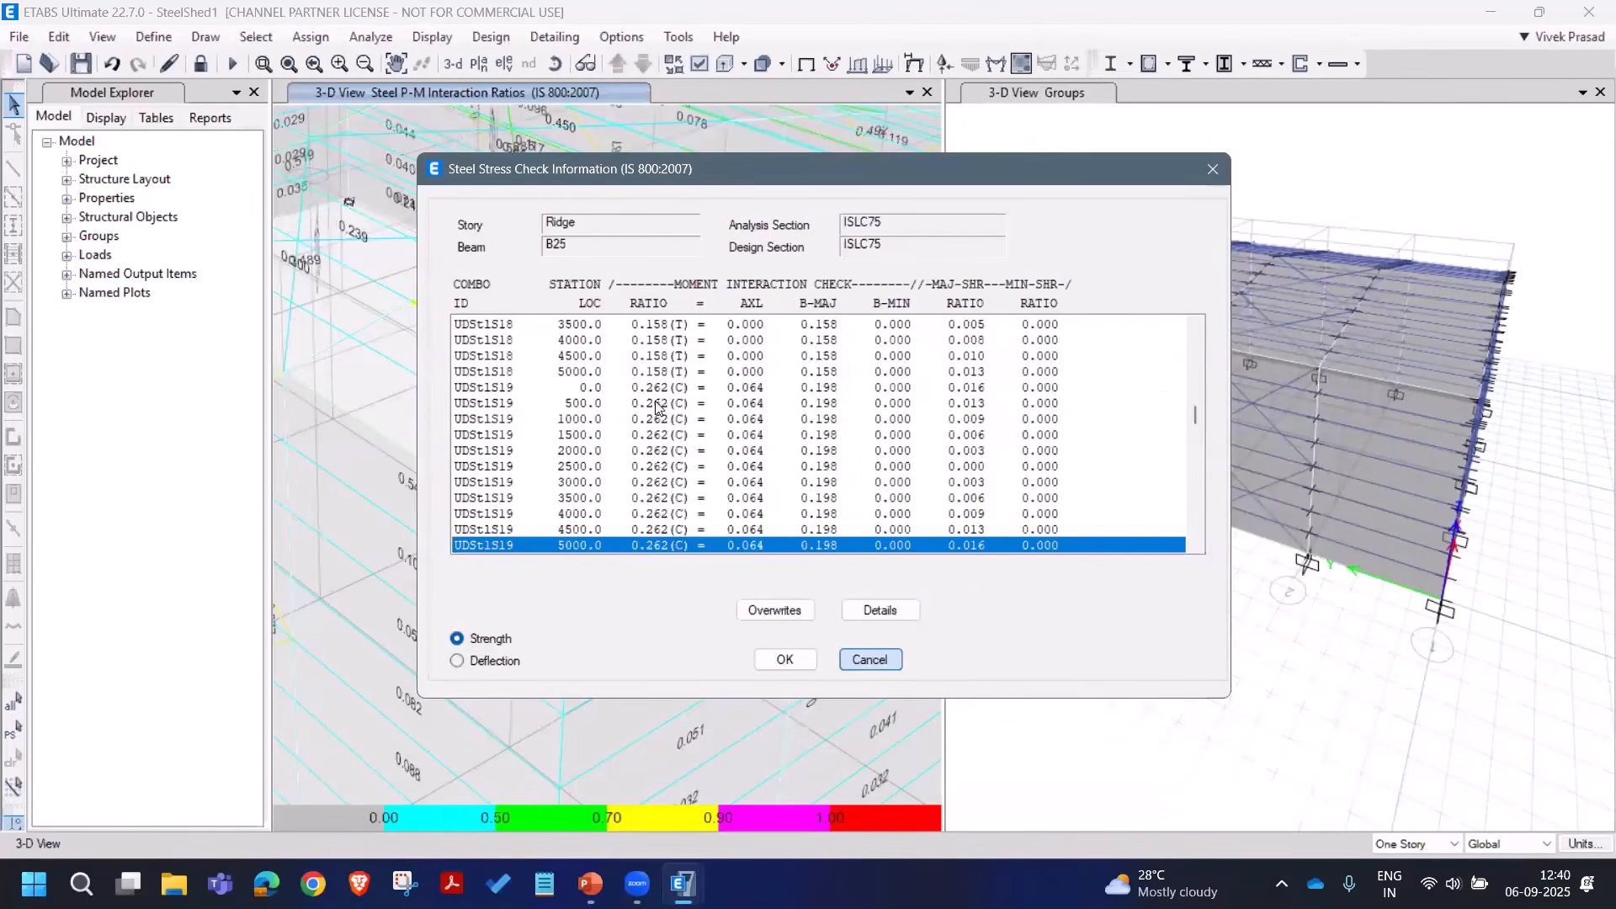
pyautogui.click(289, 63)
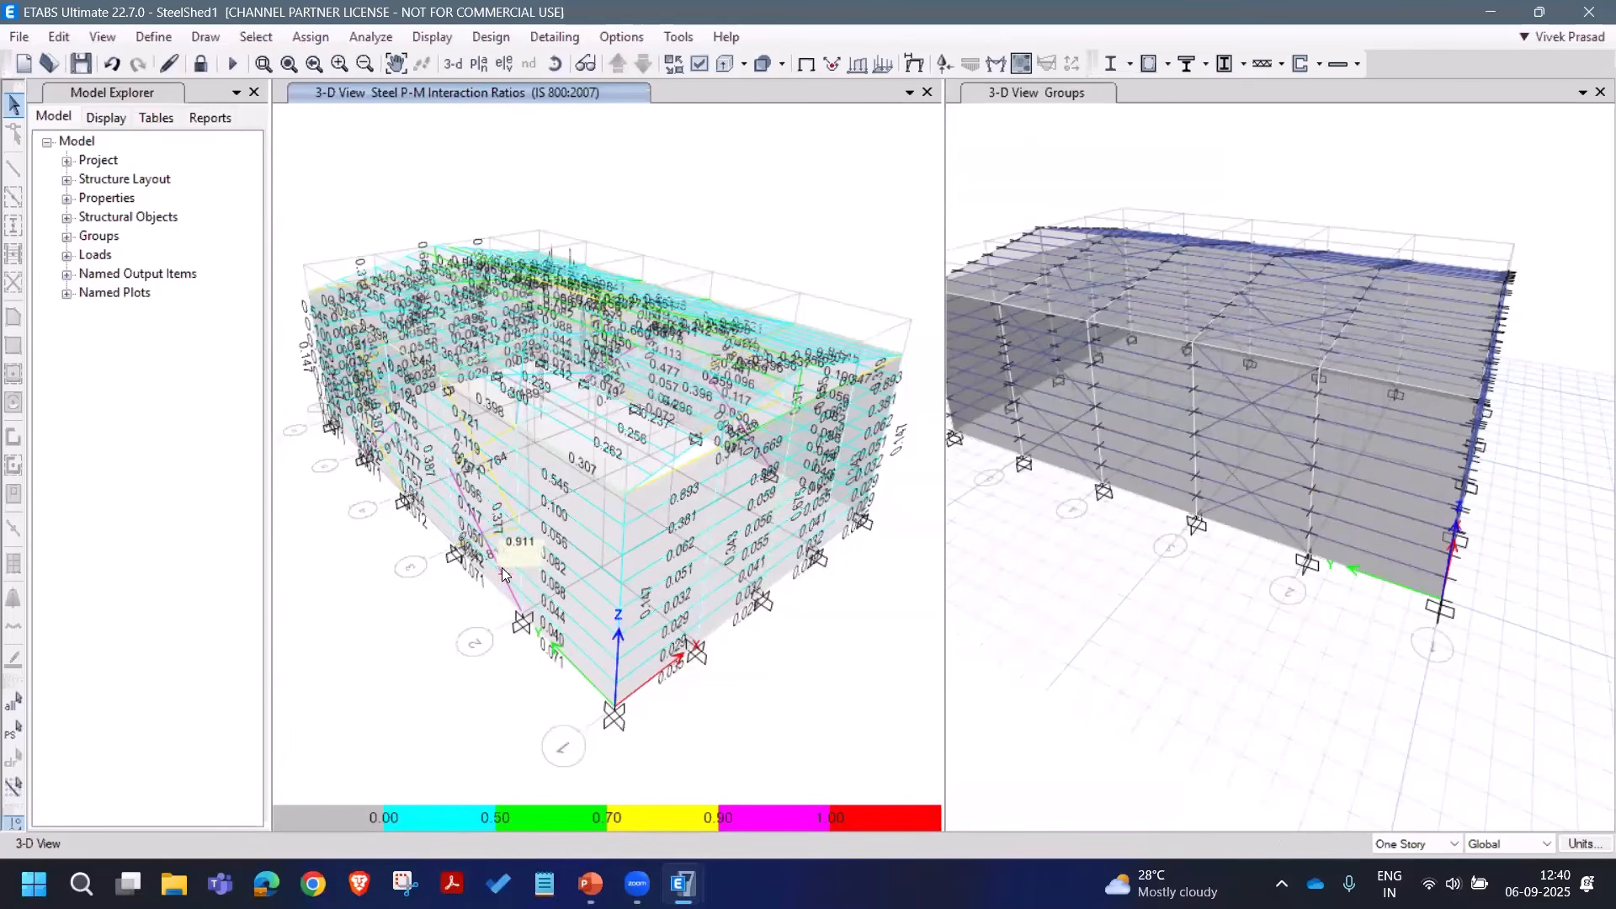
pyautogui.moveTo(505, 575)
pyautogui.scroll(3, 505, 575)
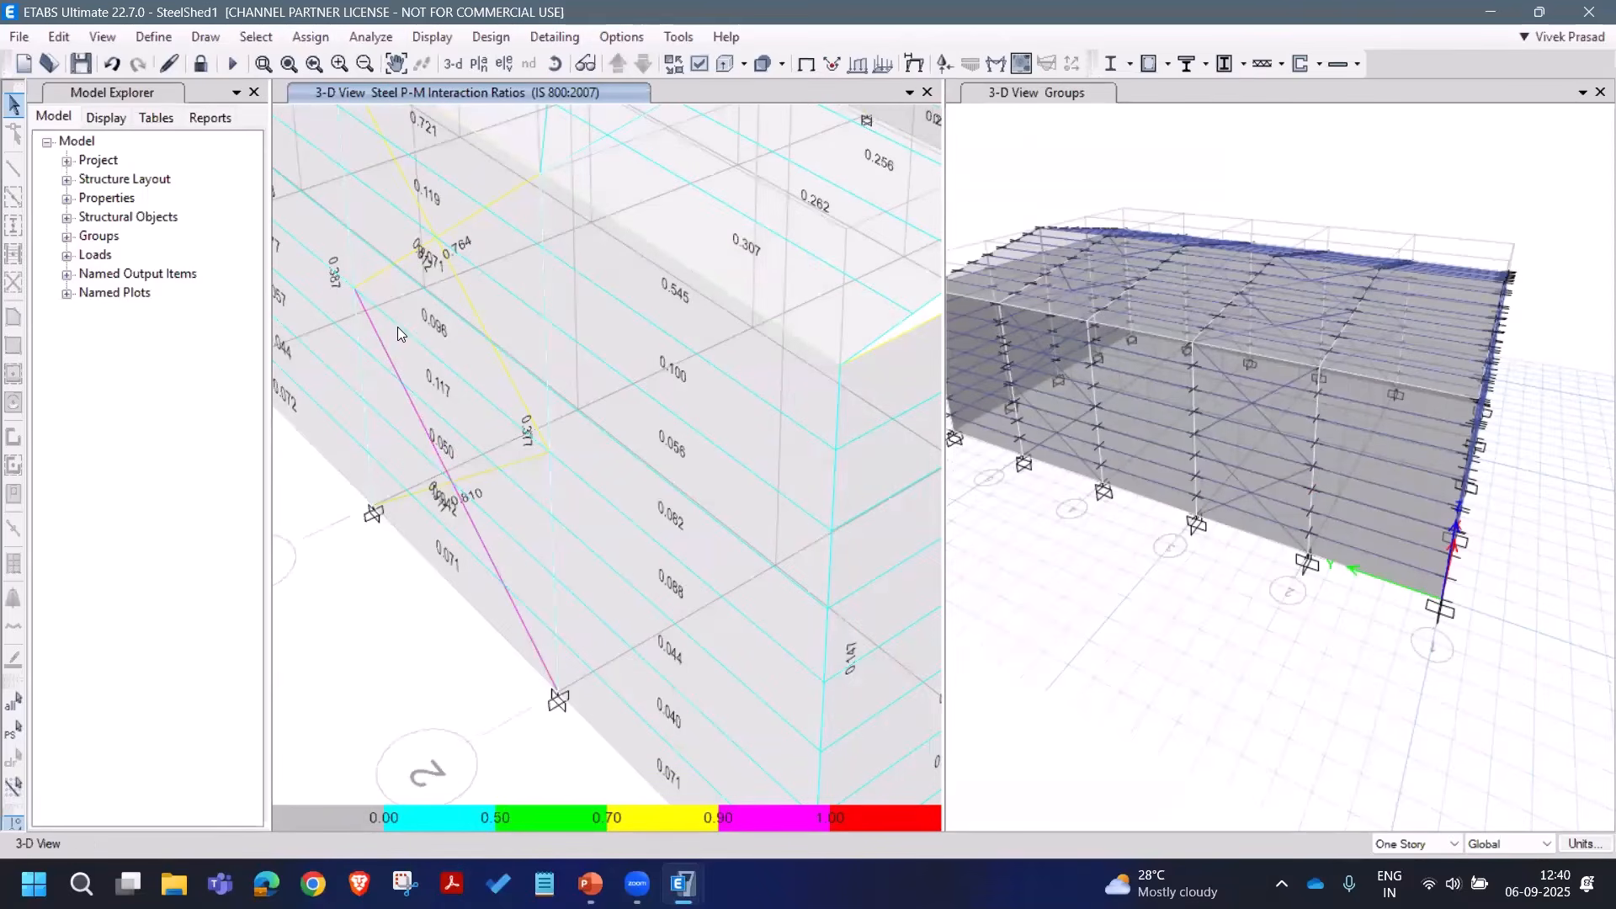
# Step: Open column C10's detailed design report and fit it to the window width
pyautogui.moveTo(367, 324)
pyautogui.rightClick(357, 320)
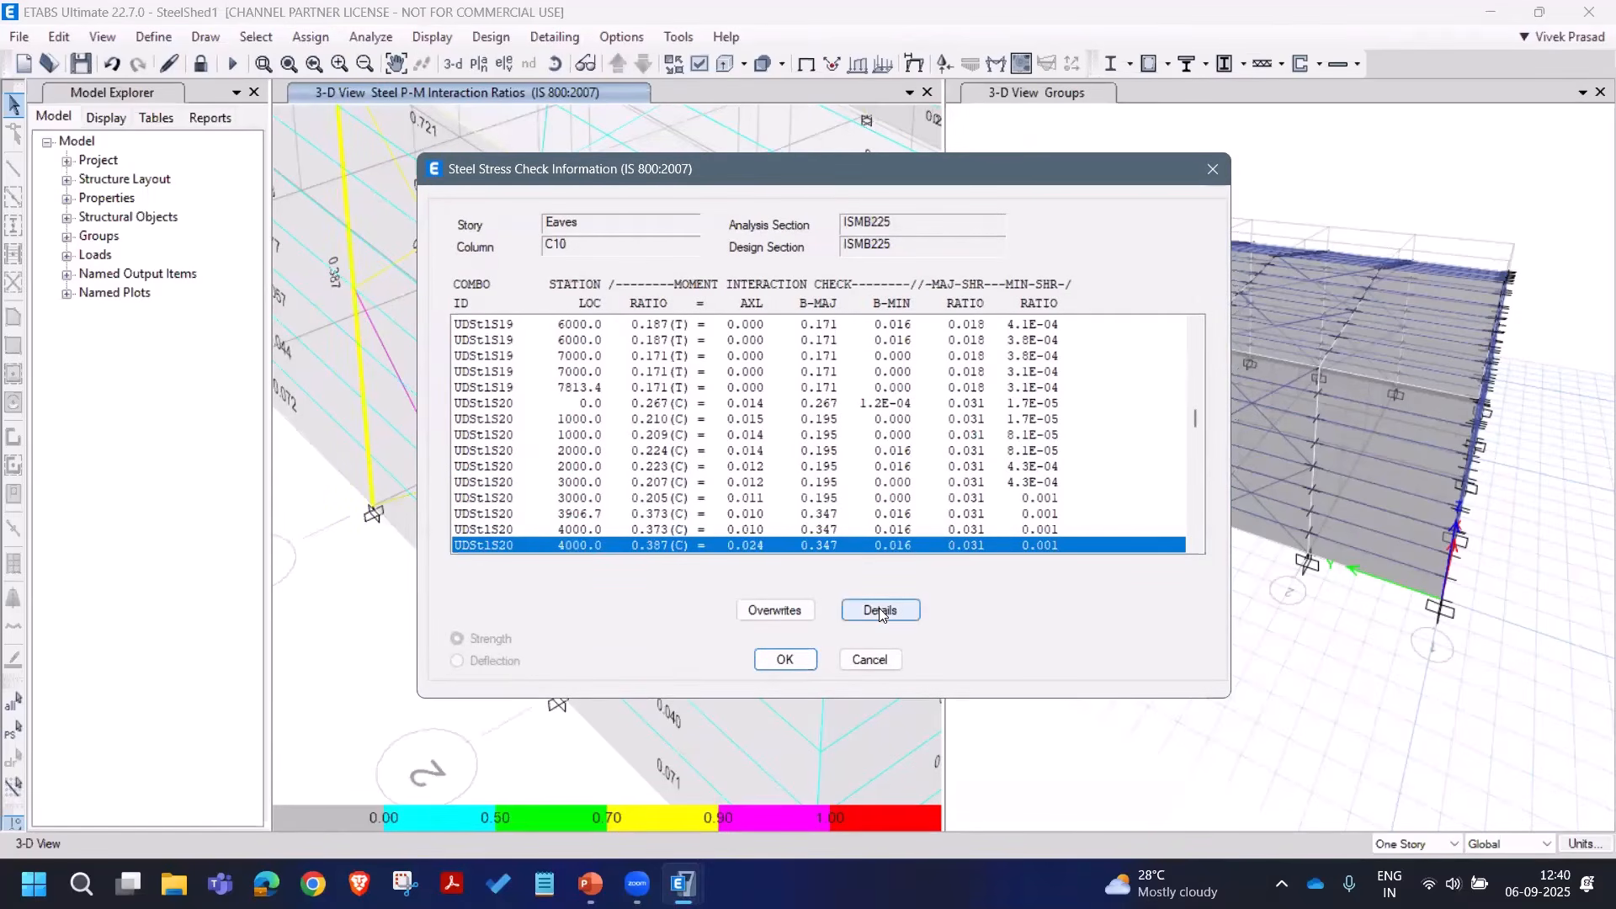
pyautogui.click(880, 610)
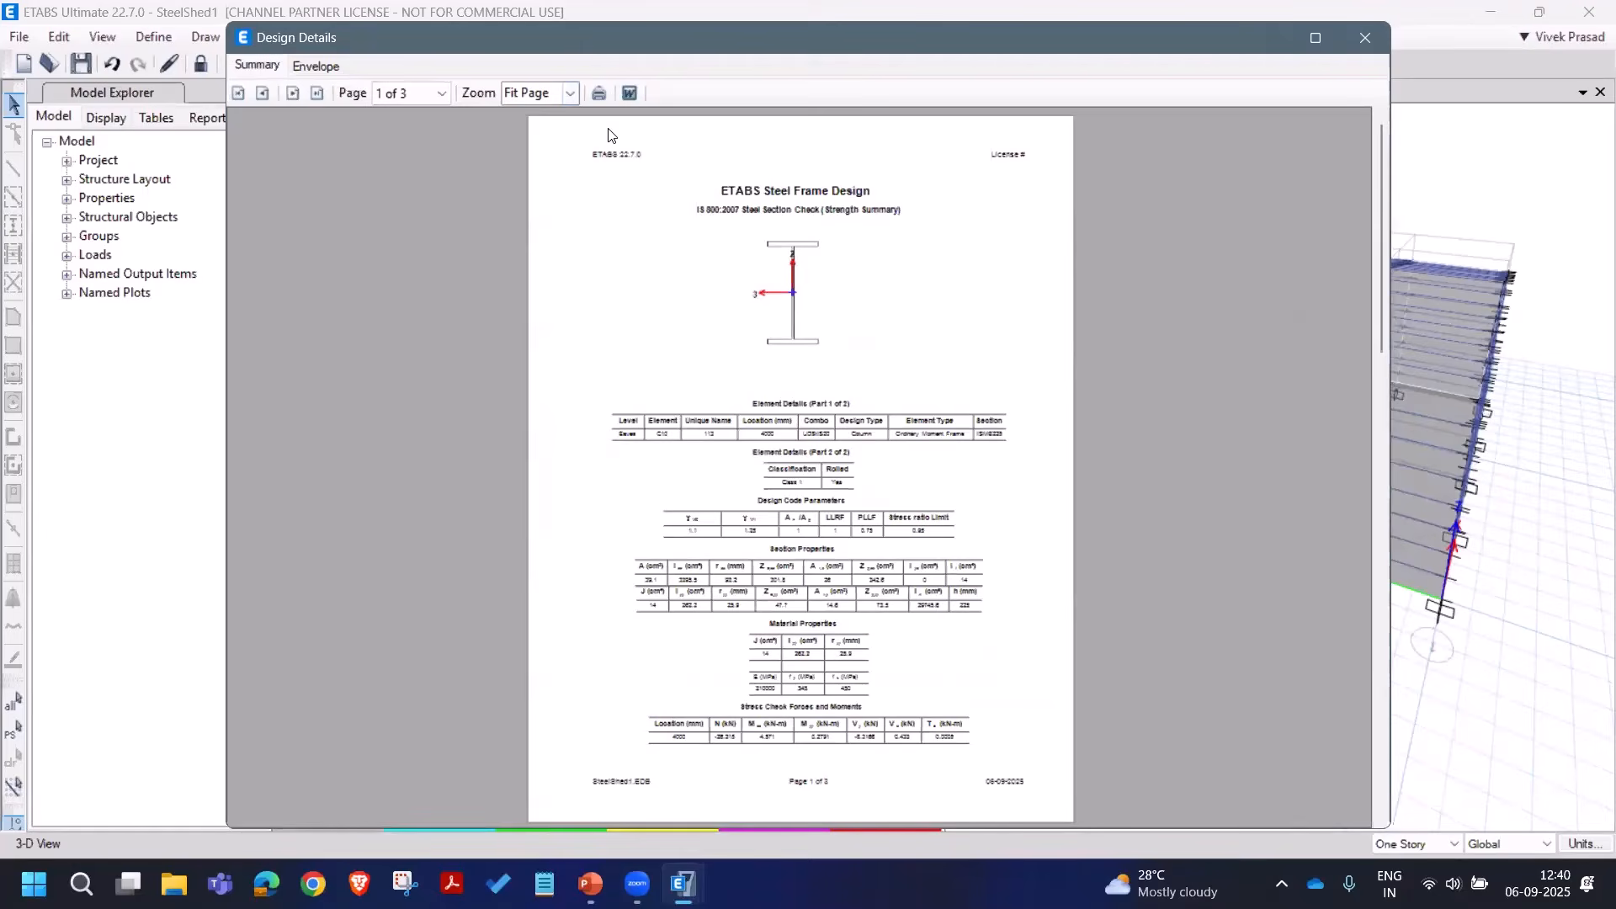
pyautogui.moveTo(589, 37); pyautogui.dragTo(653, 53)
pyautogui.click(632, 111)
pyautogui.click(629, 257)
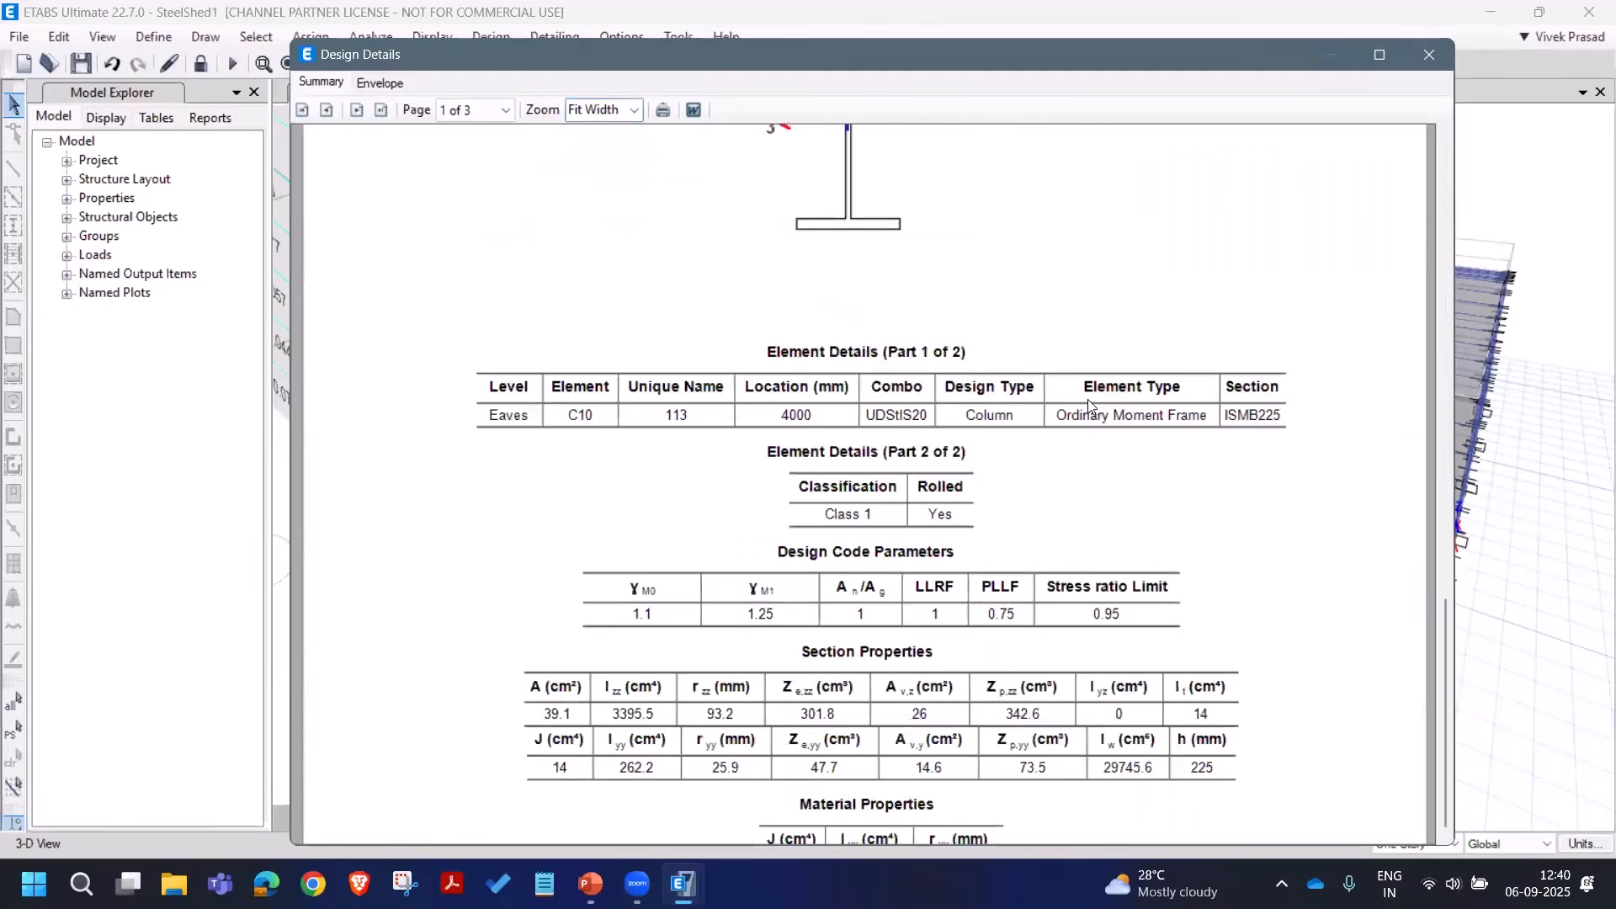
# Step: Scroll through C10's ISMB225 report (D/C 0.387) and close it
pyautogui.scroll(-1, 1165, 430)
pyautogui.scroll(-1, 1162, 430)
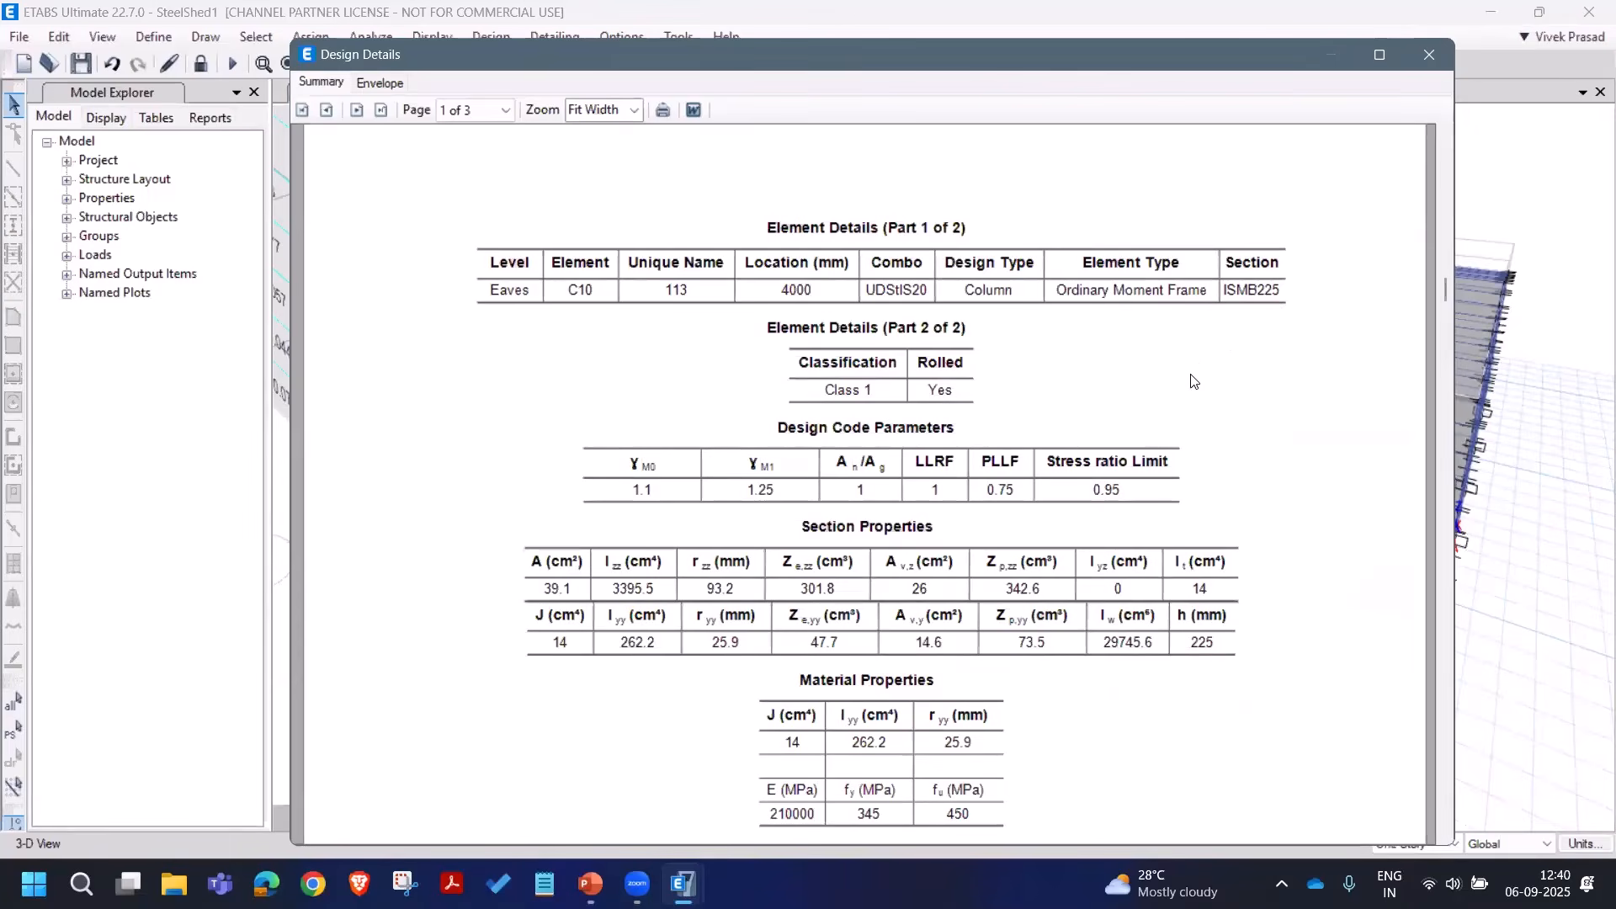
pyautogui.scroll(-2, 1188, 404)
pyautogui.scroll(-5, 1081, 431)
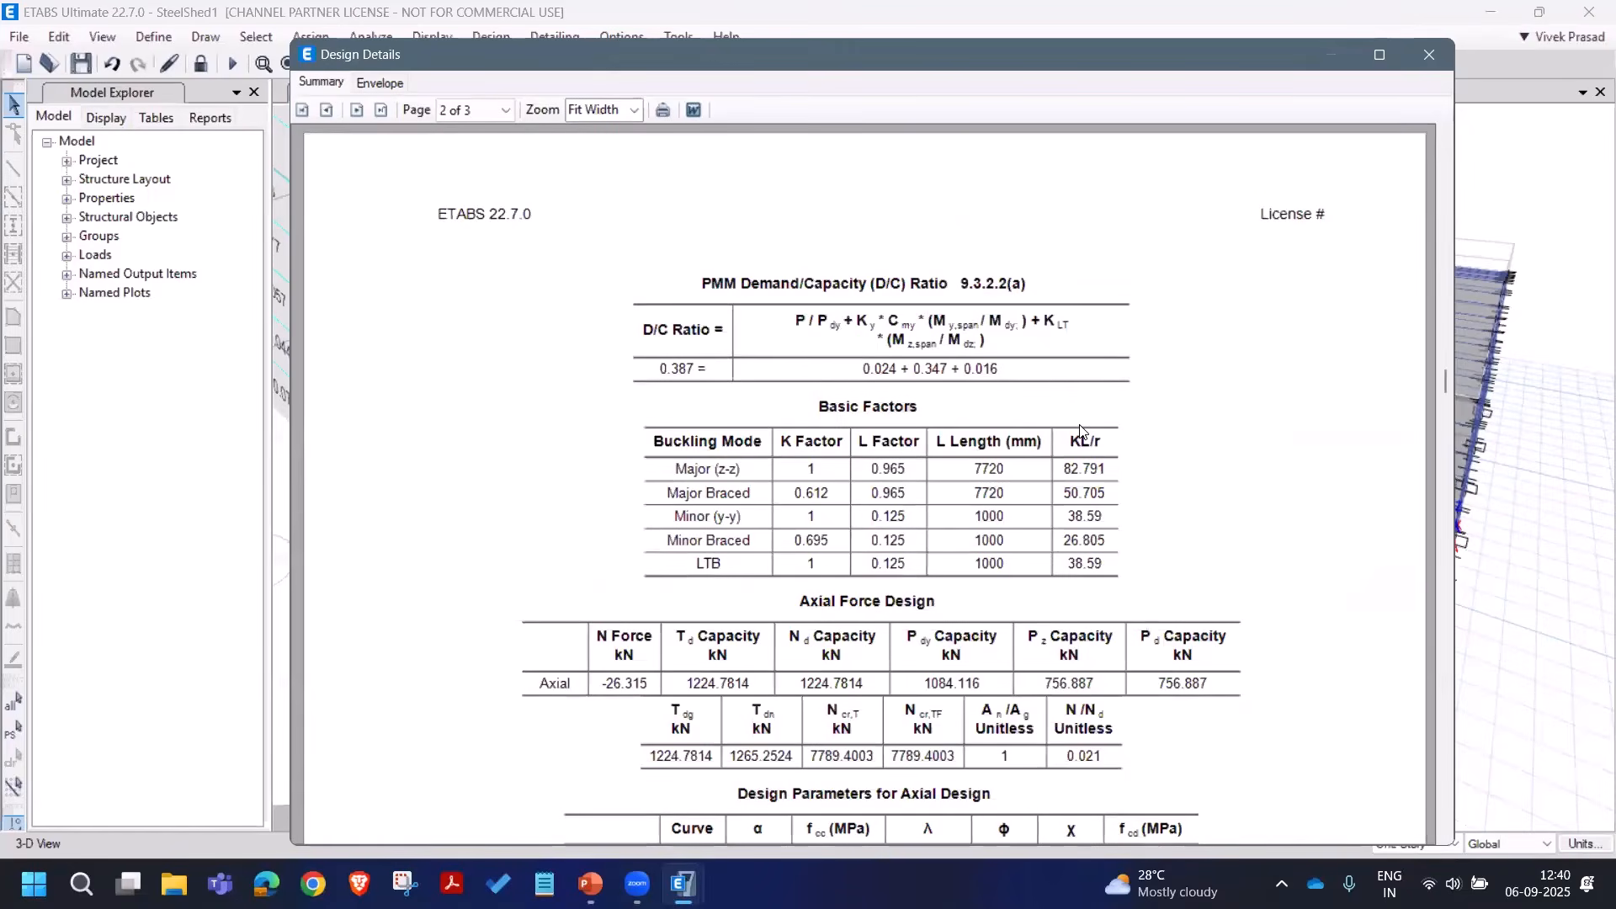
pyautogui.scroll(-4, 1082, 431)
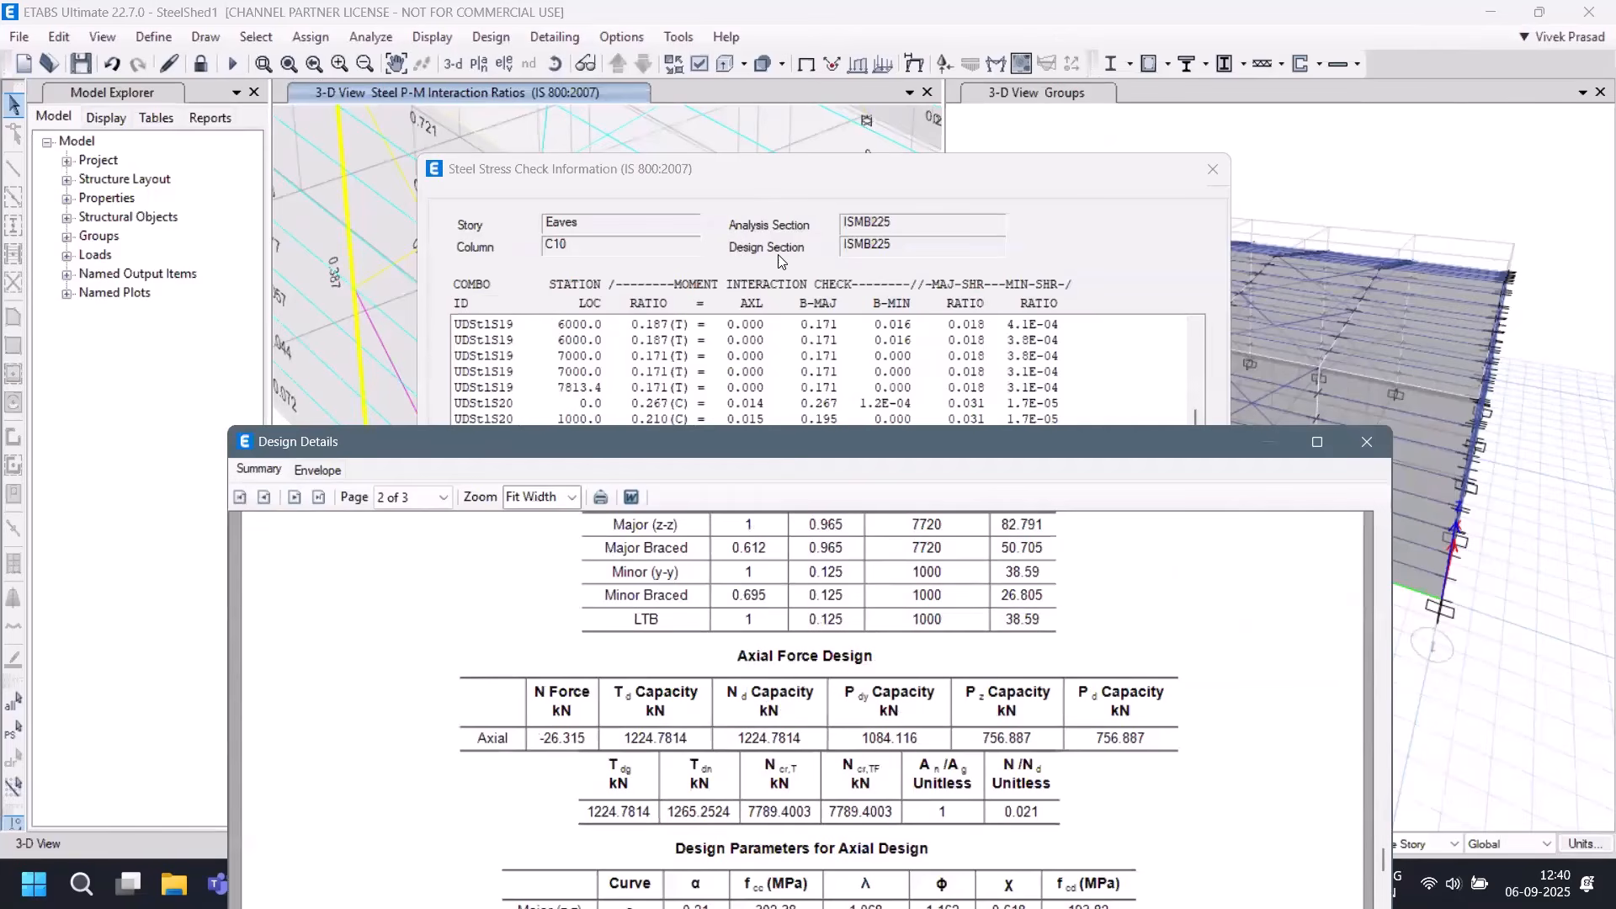
pyautogui.click(1367, 441)
# Step: Verify that the analysis and design sections match
pyautogui.press('Escape')
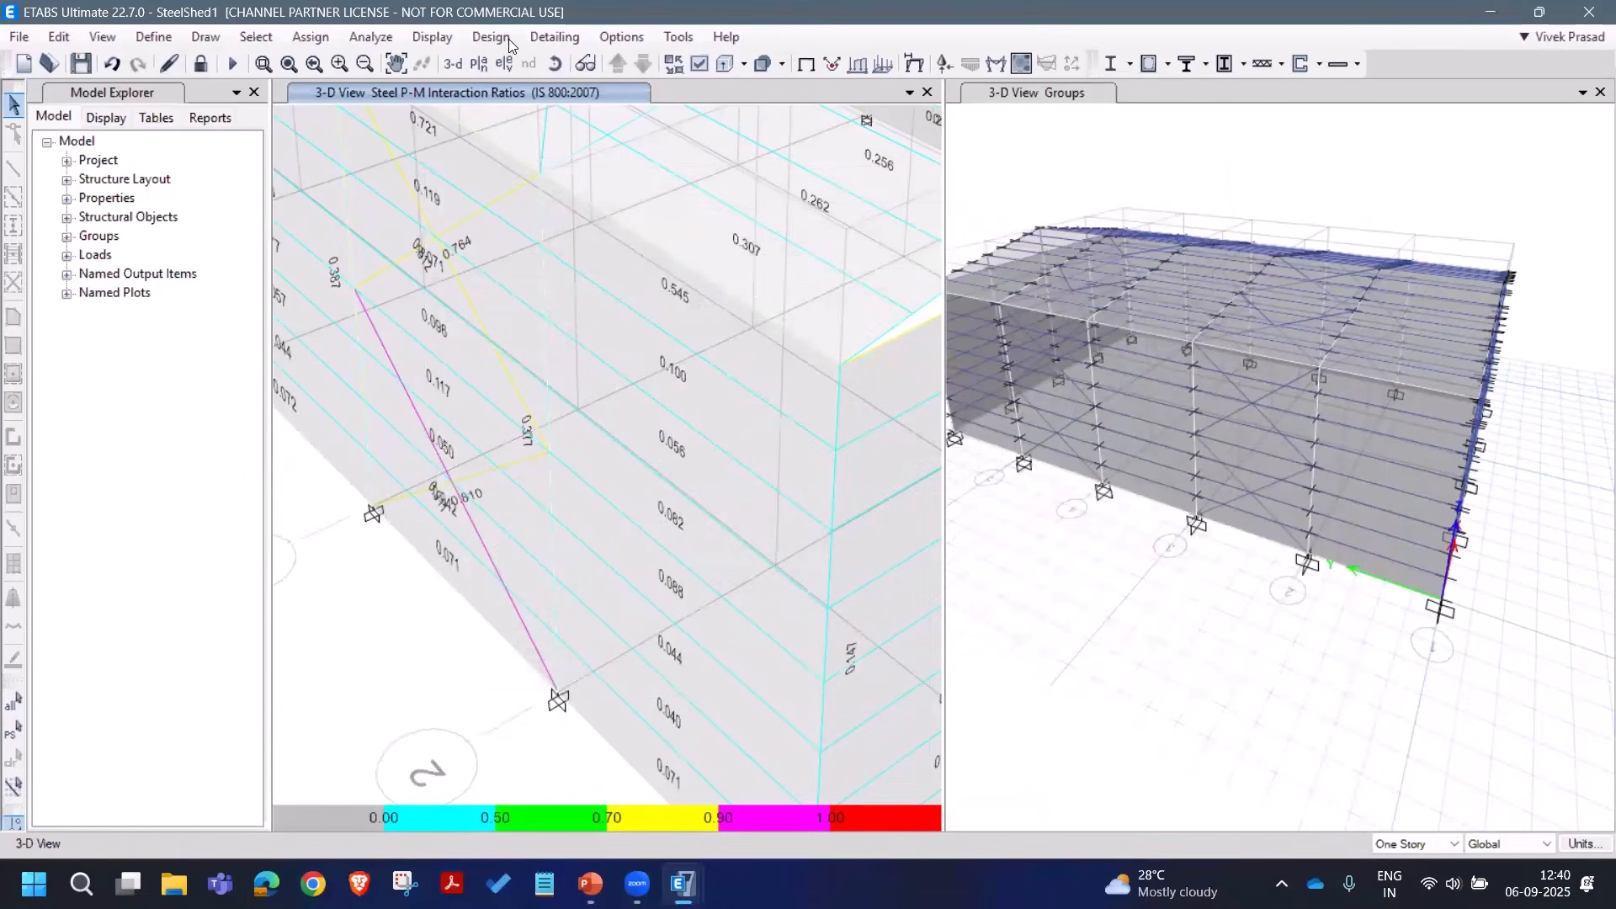
pyautogui.click(491, 37)
pyautogui.moveTo(524, 65)
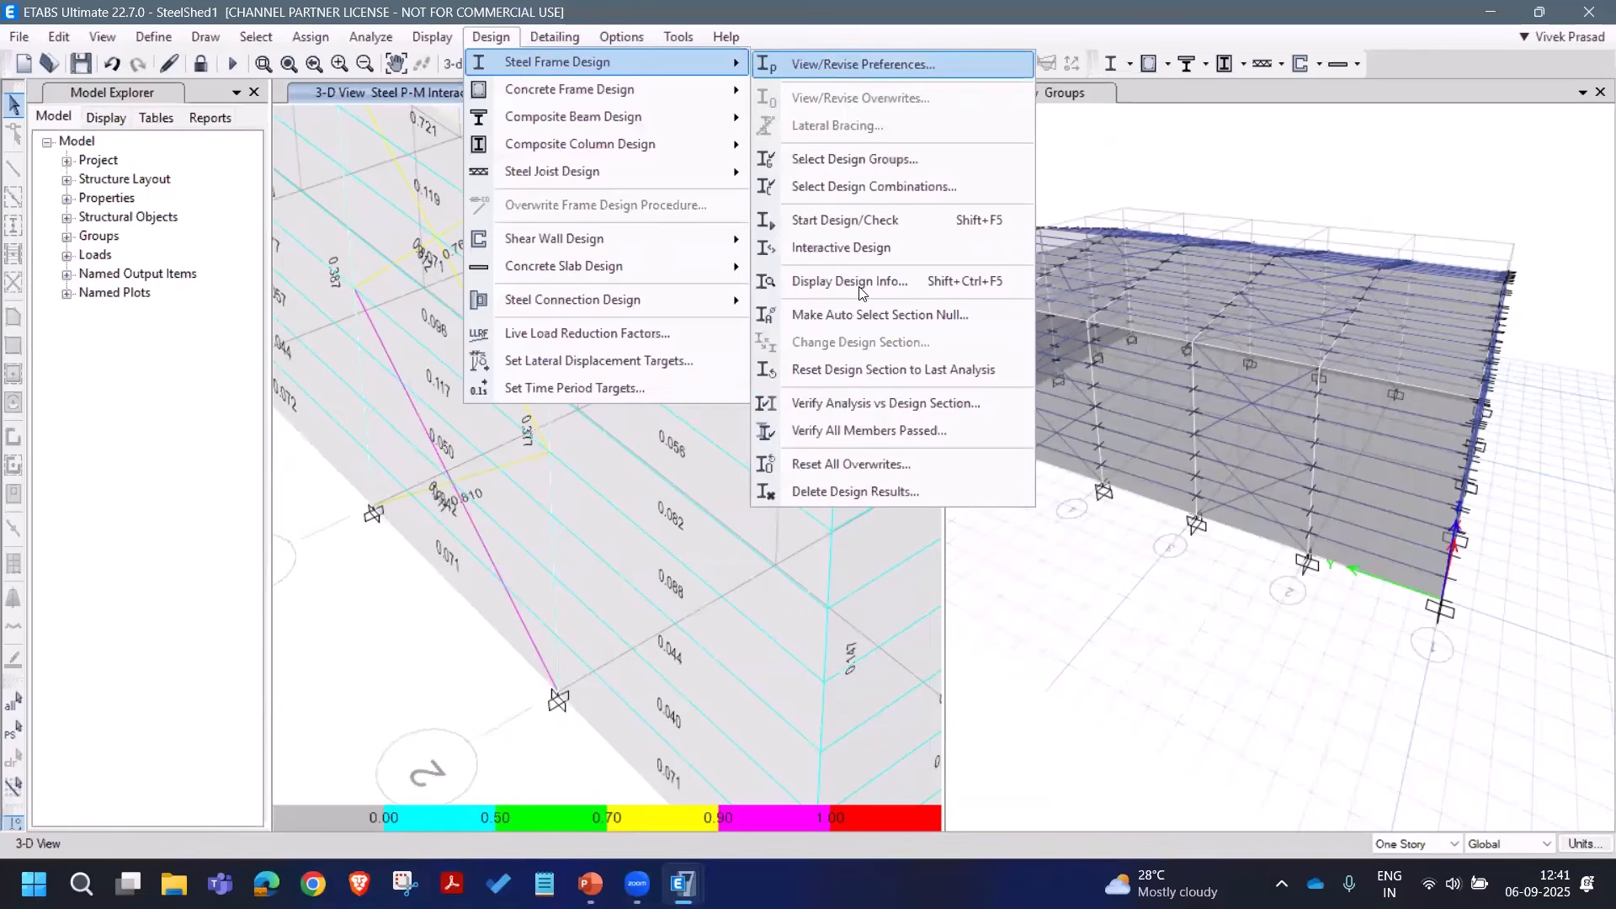
pyautogui.click(866, 413)
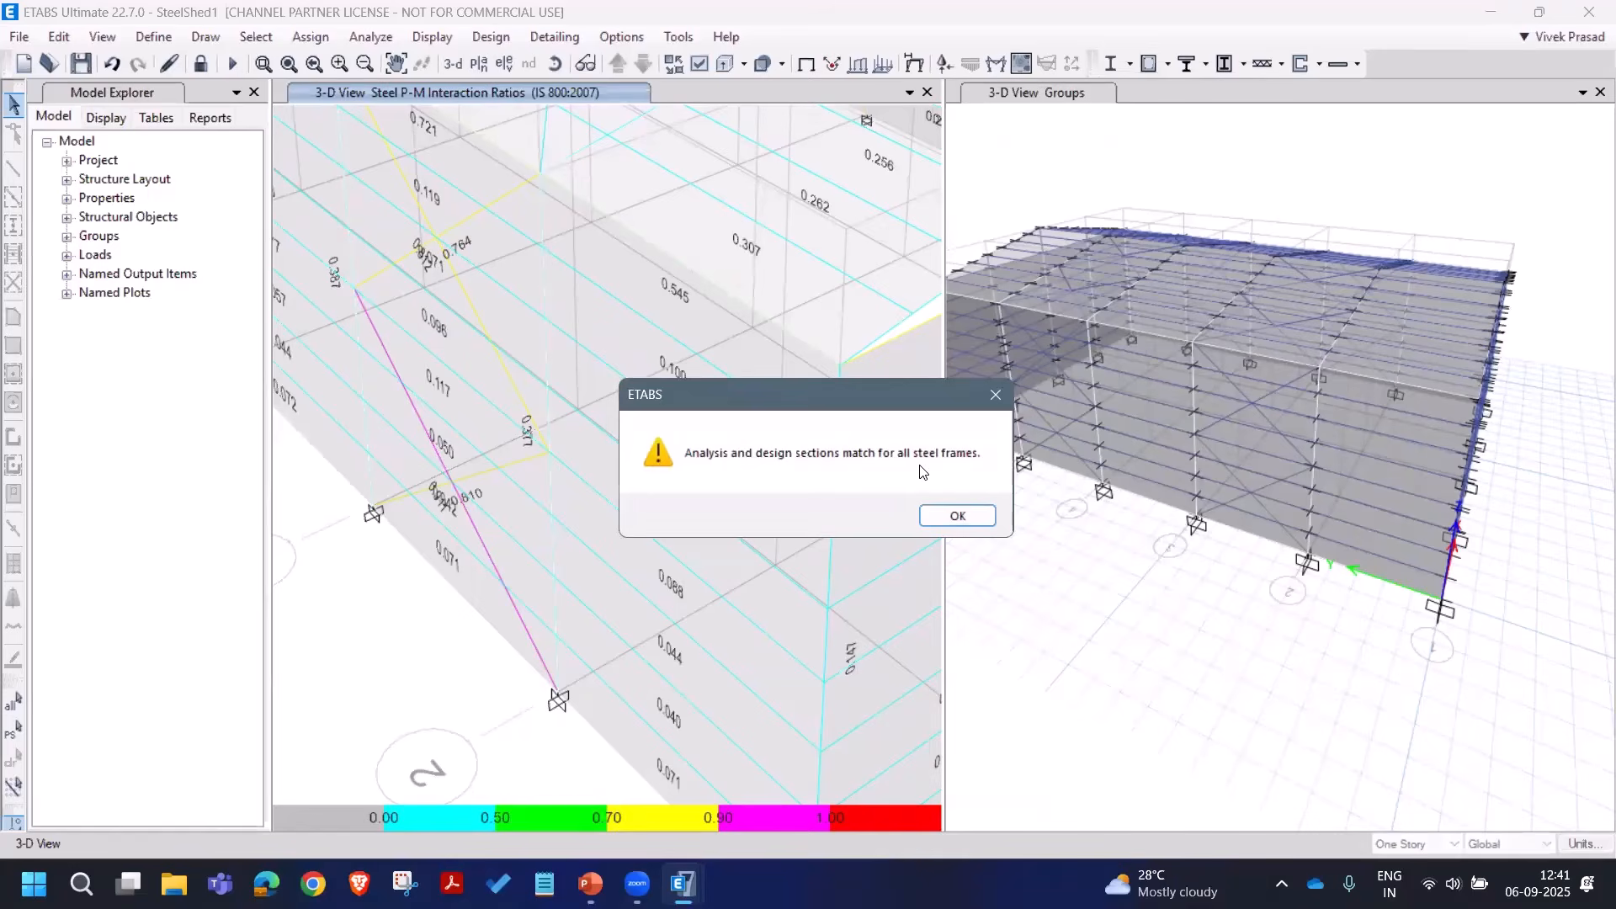
pyautogui.click(966, 520)
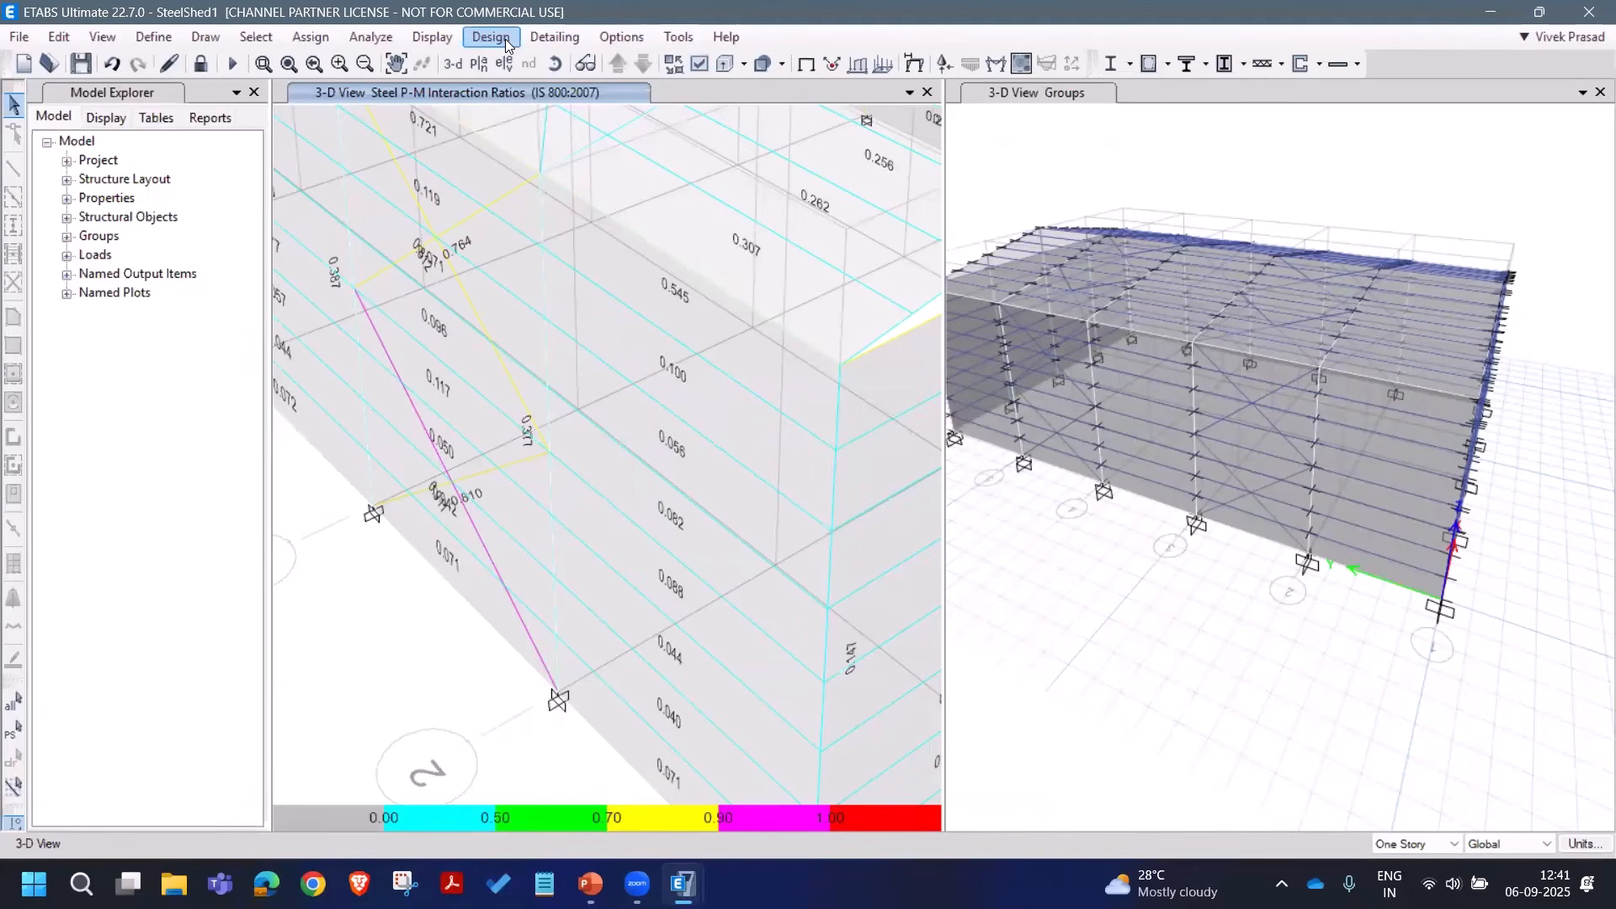
# Step: Confirm all steel members passed the check and restore the full shed view
pyautogui.click(477, 39)
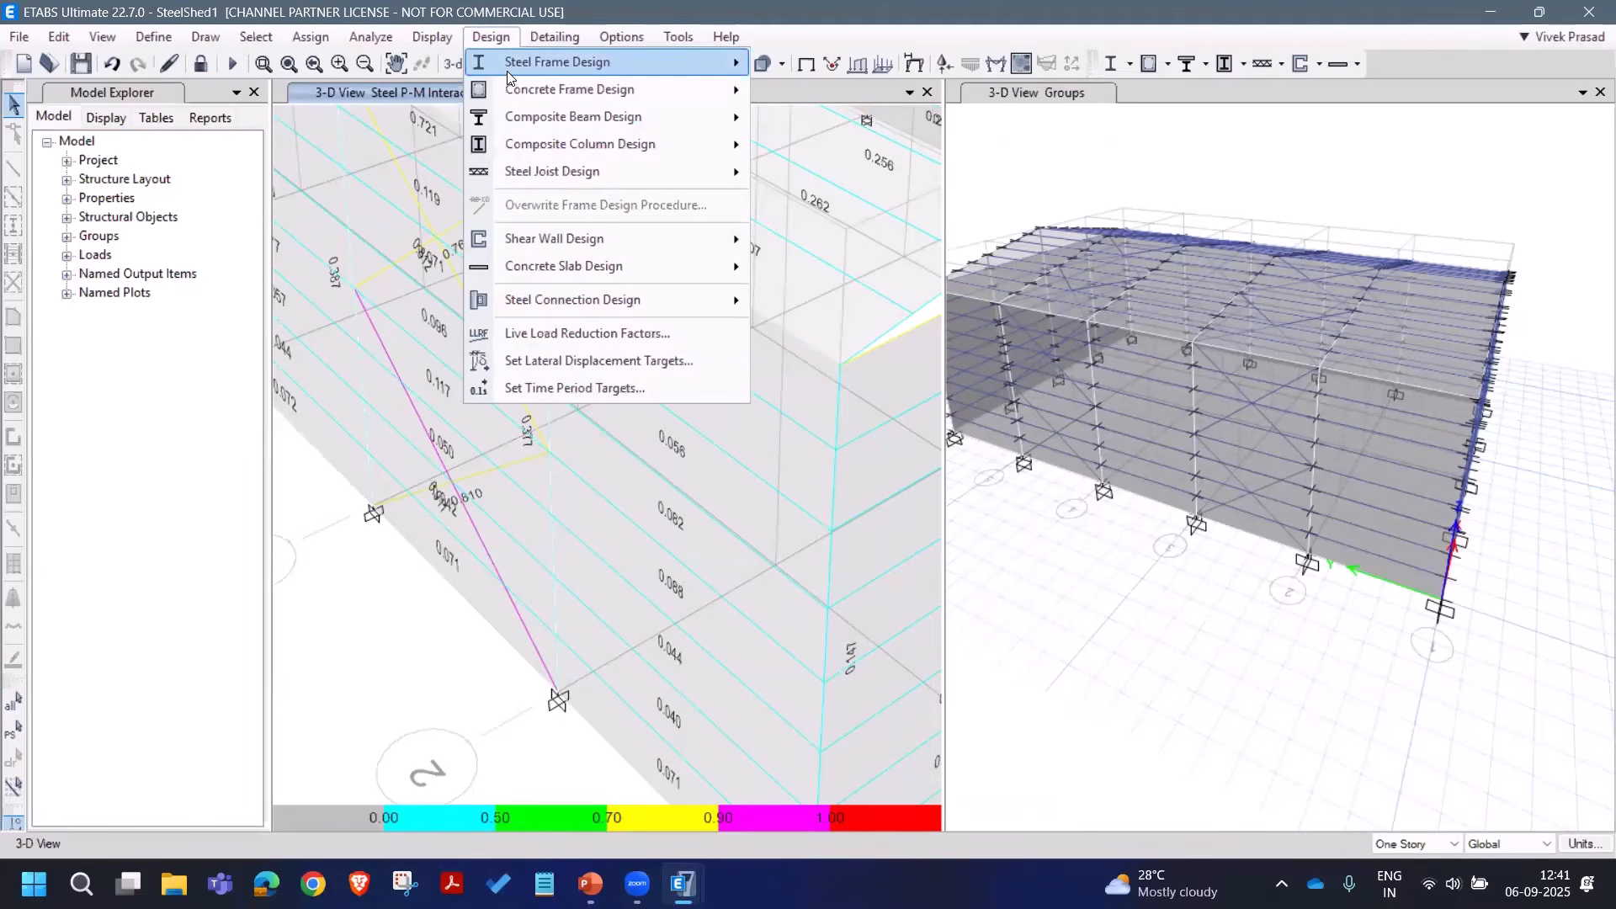
pyautogui.moveTo(508, 78)
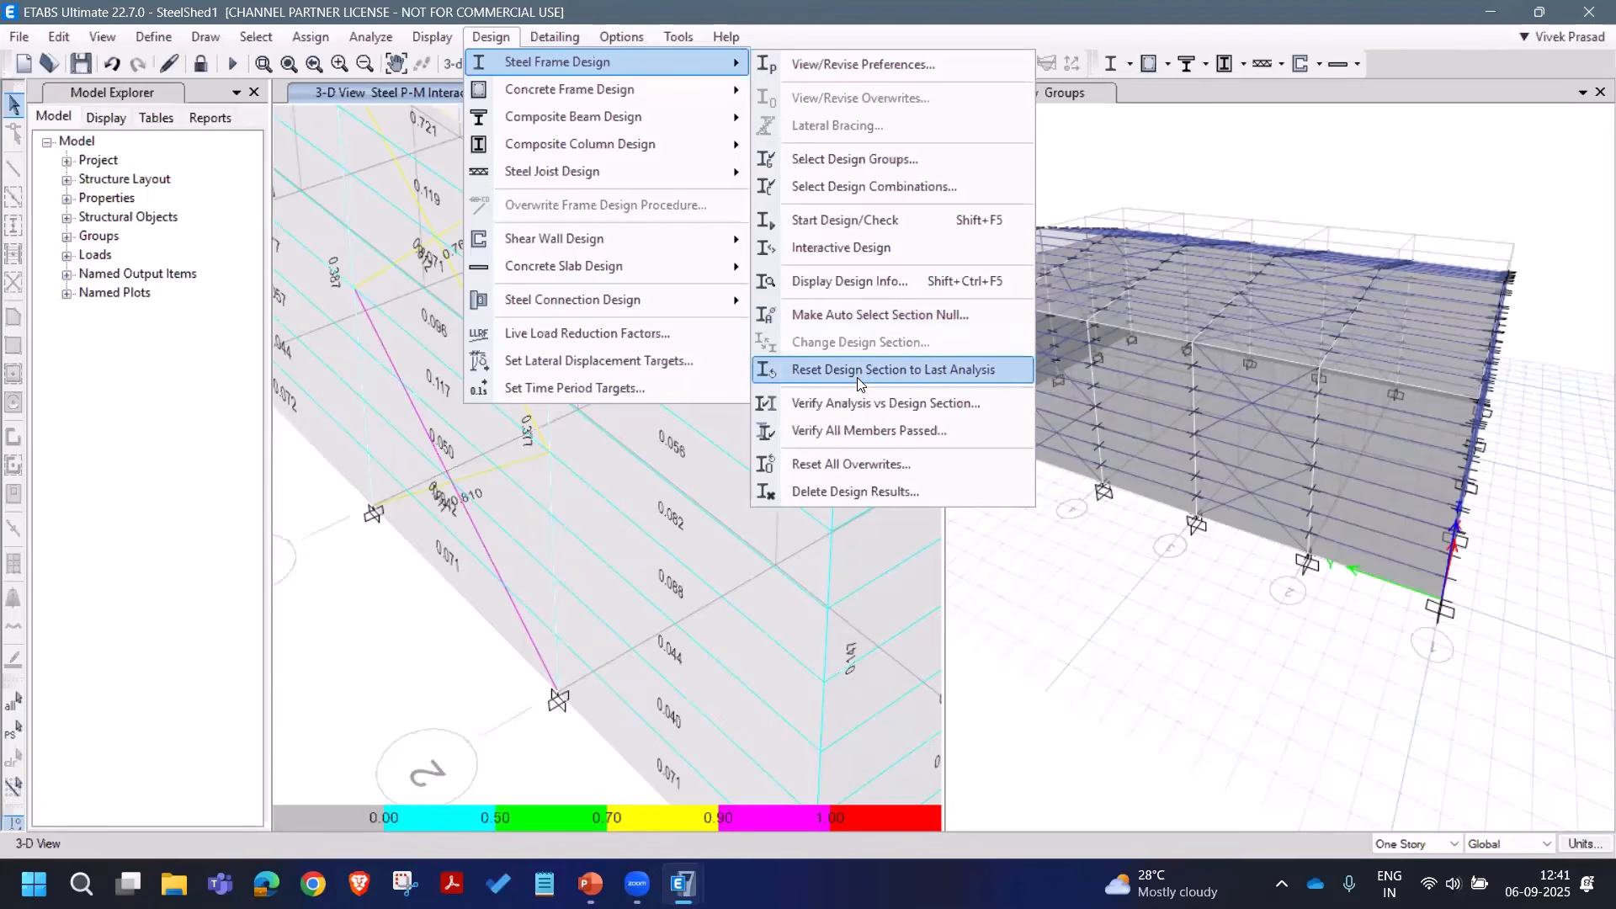
pyautogui.click(860, 431)
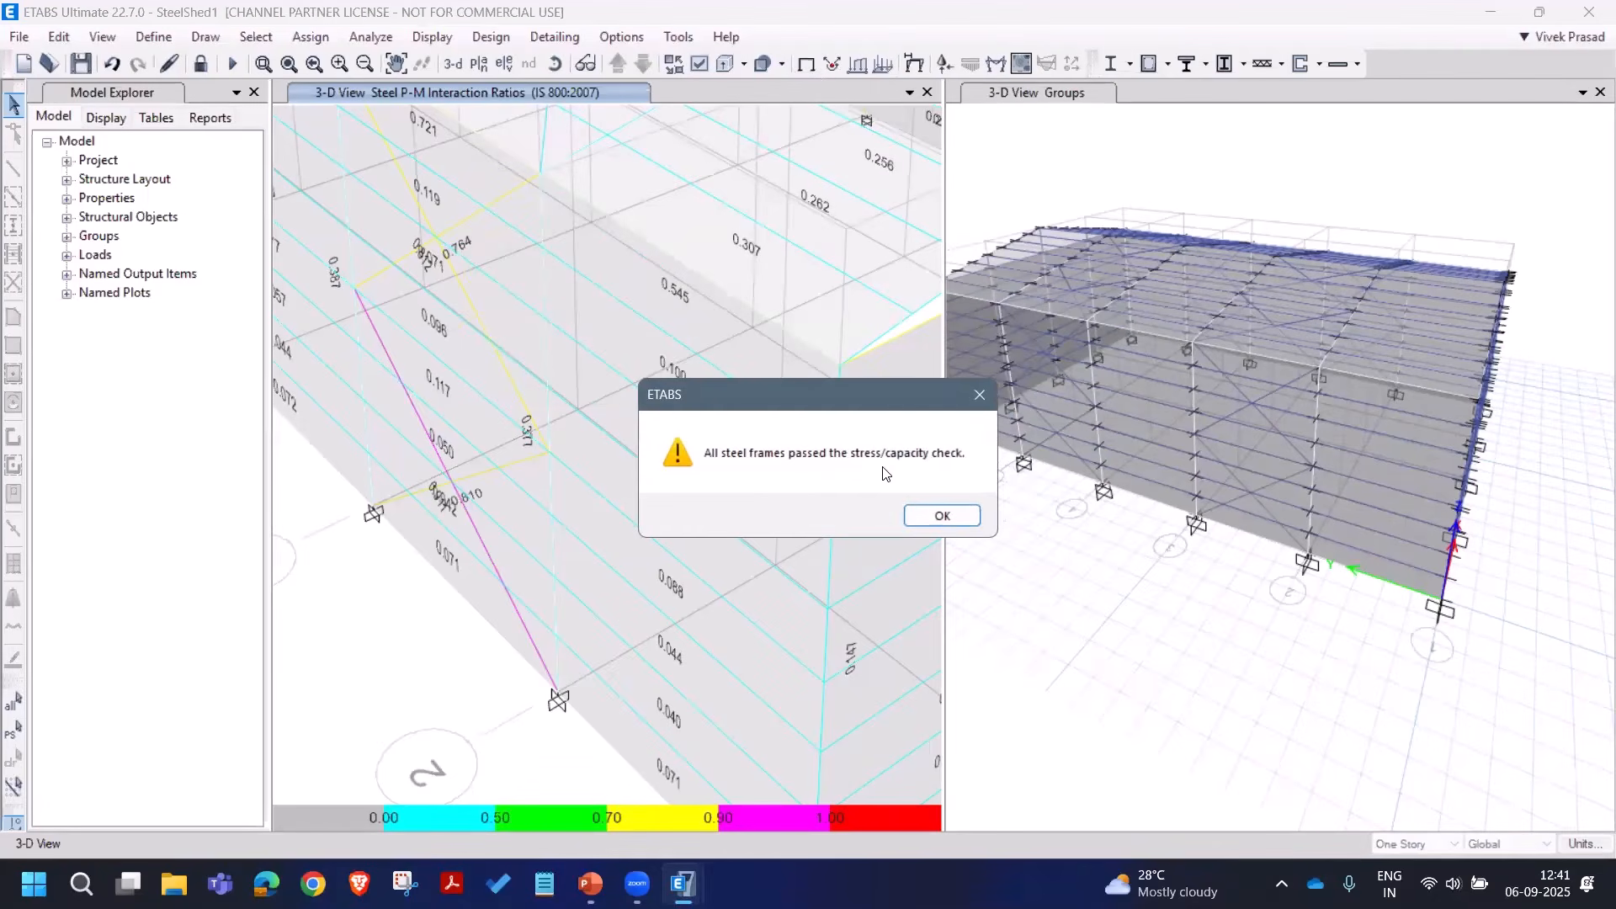
pyautogui.click(955, 520)
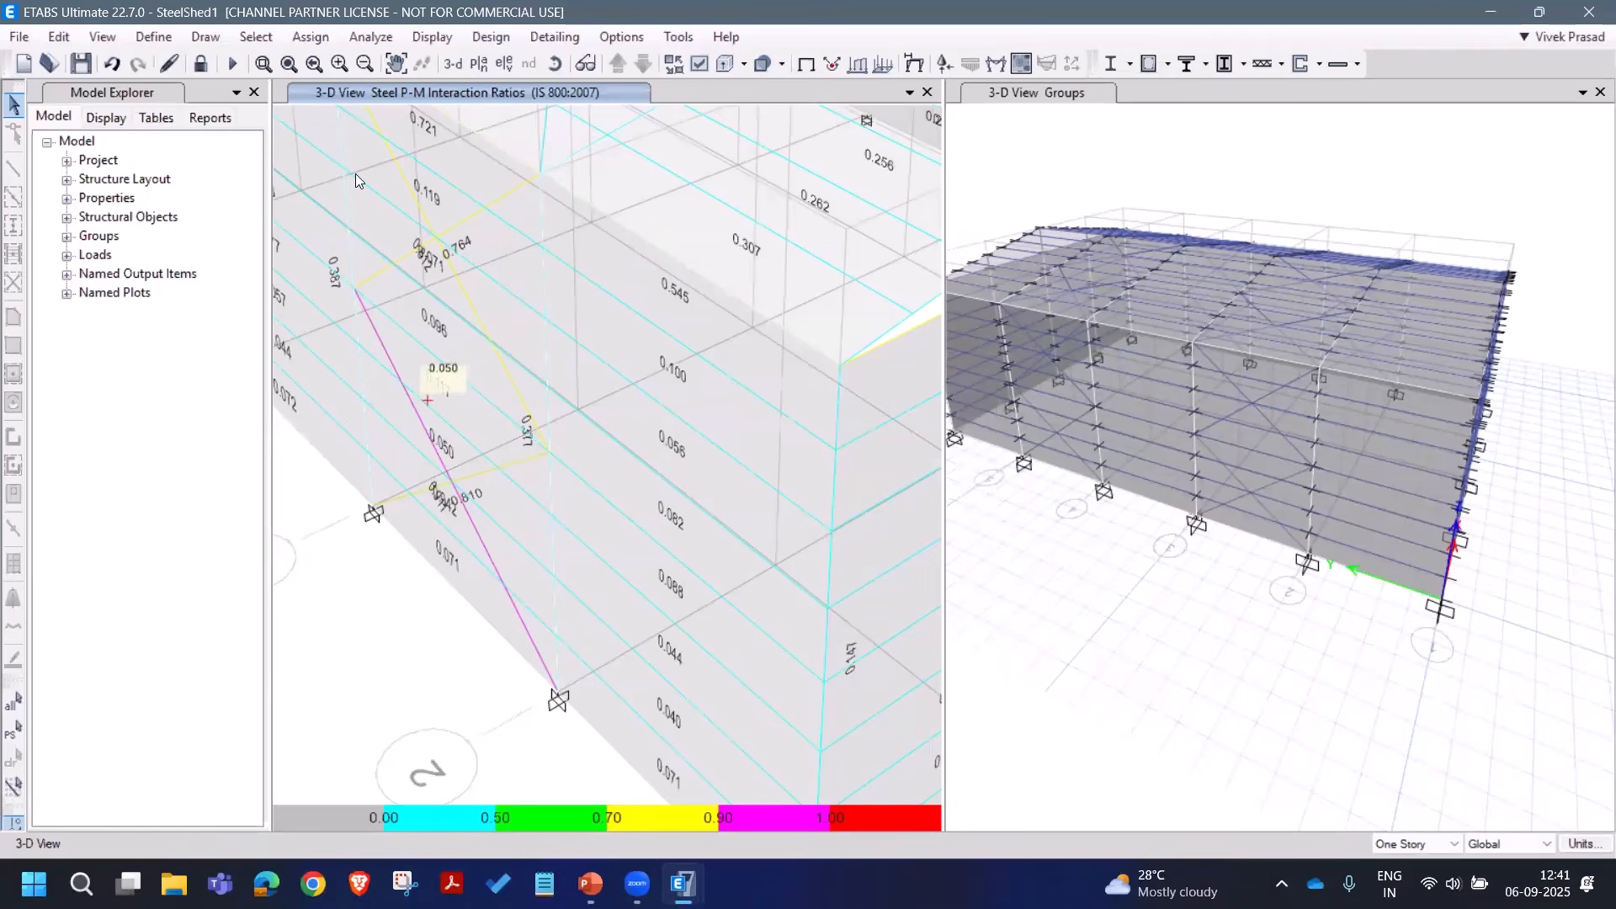
pyautogui.click(289, 63)
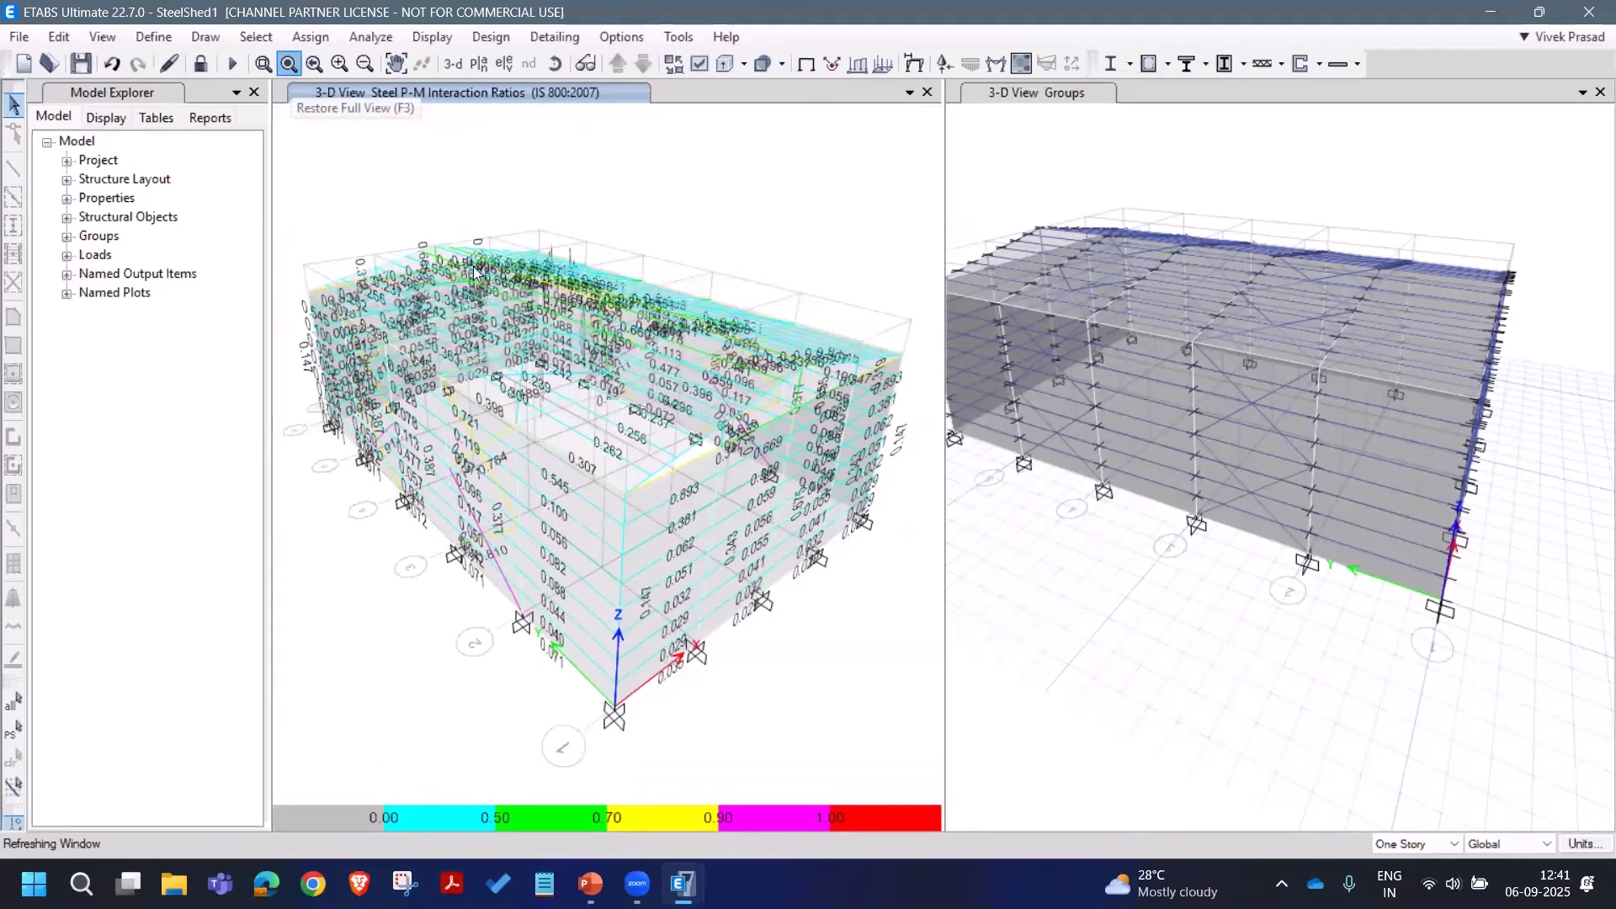
# Step: Orbit the 3-D view, then tick all three Material List tables under Miscellaneous Data for display
pyautogui.click(557, 69)
pyautogui.moveTo(581, 505); pyautogui.dragTo(634, 148)
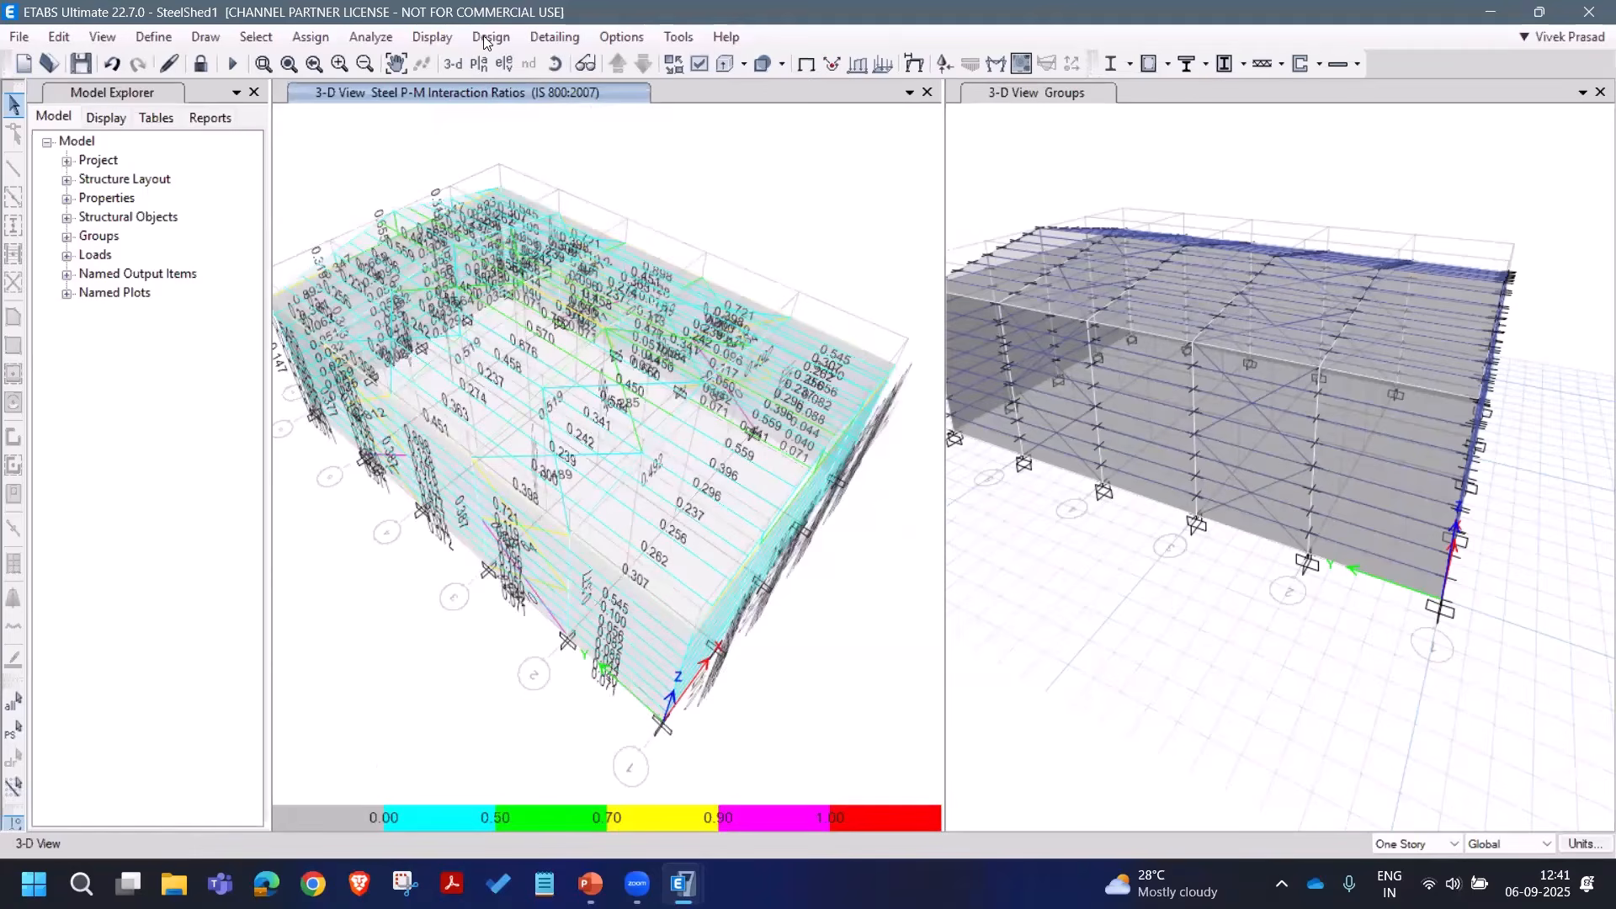
pyautogui.click(432, 39)
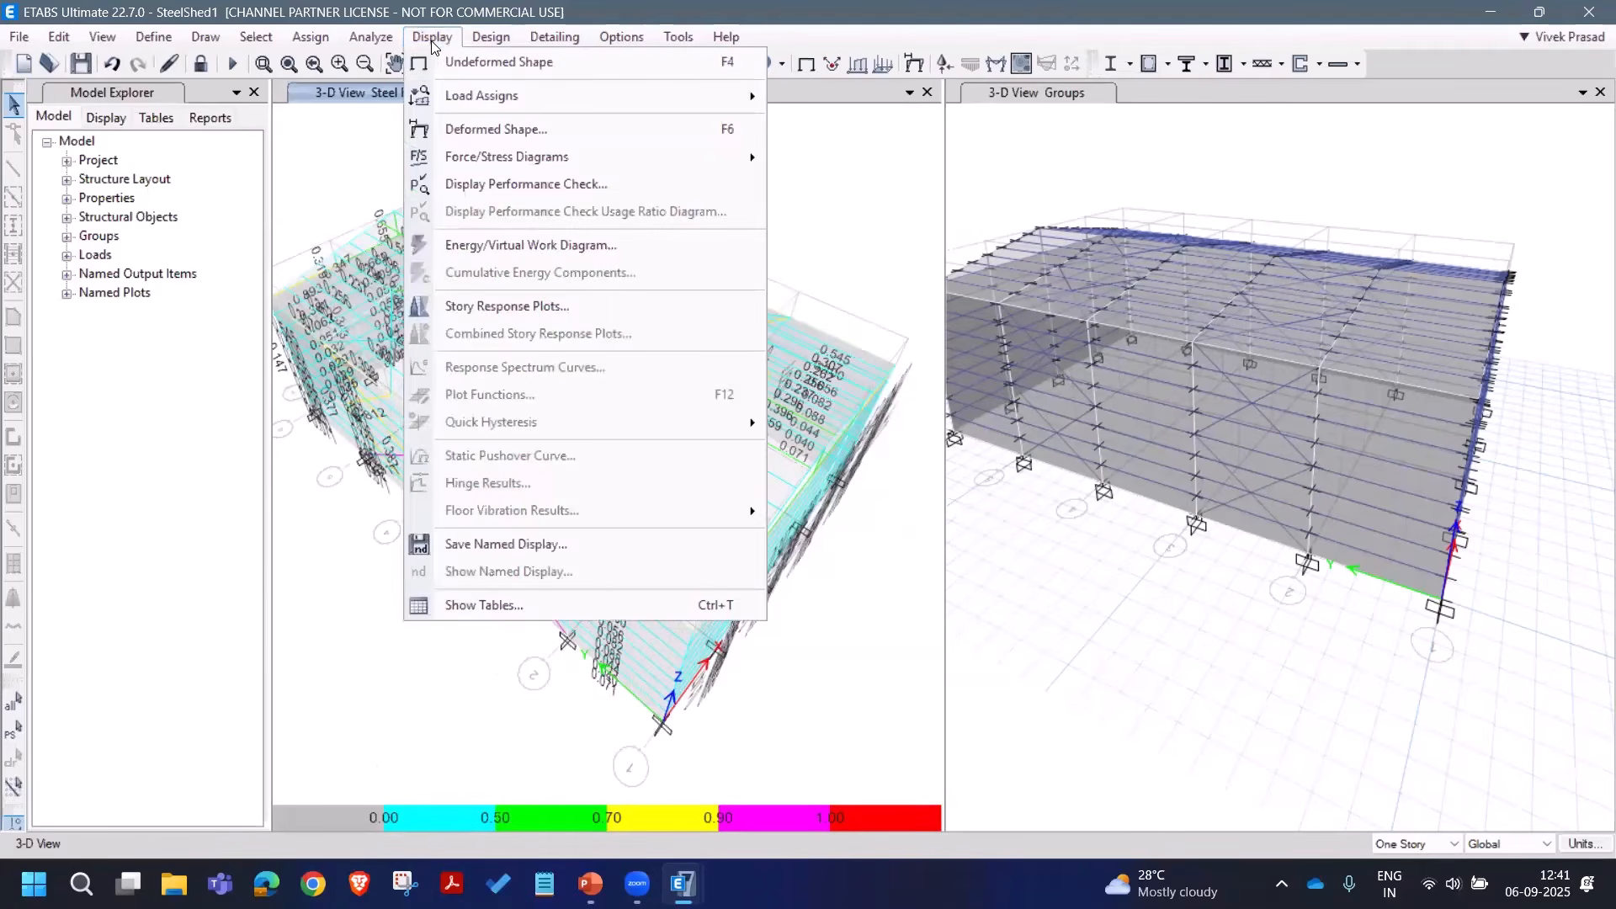
pyautogui.click(523, 603)
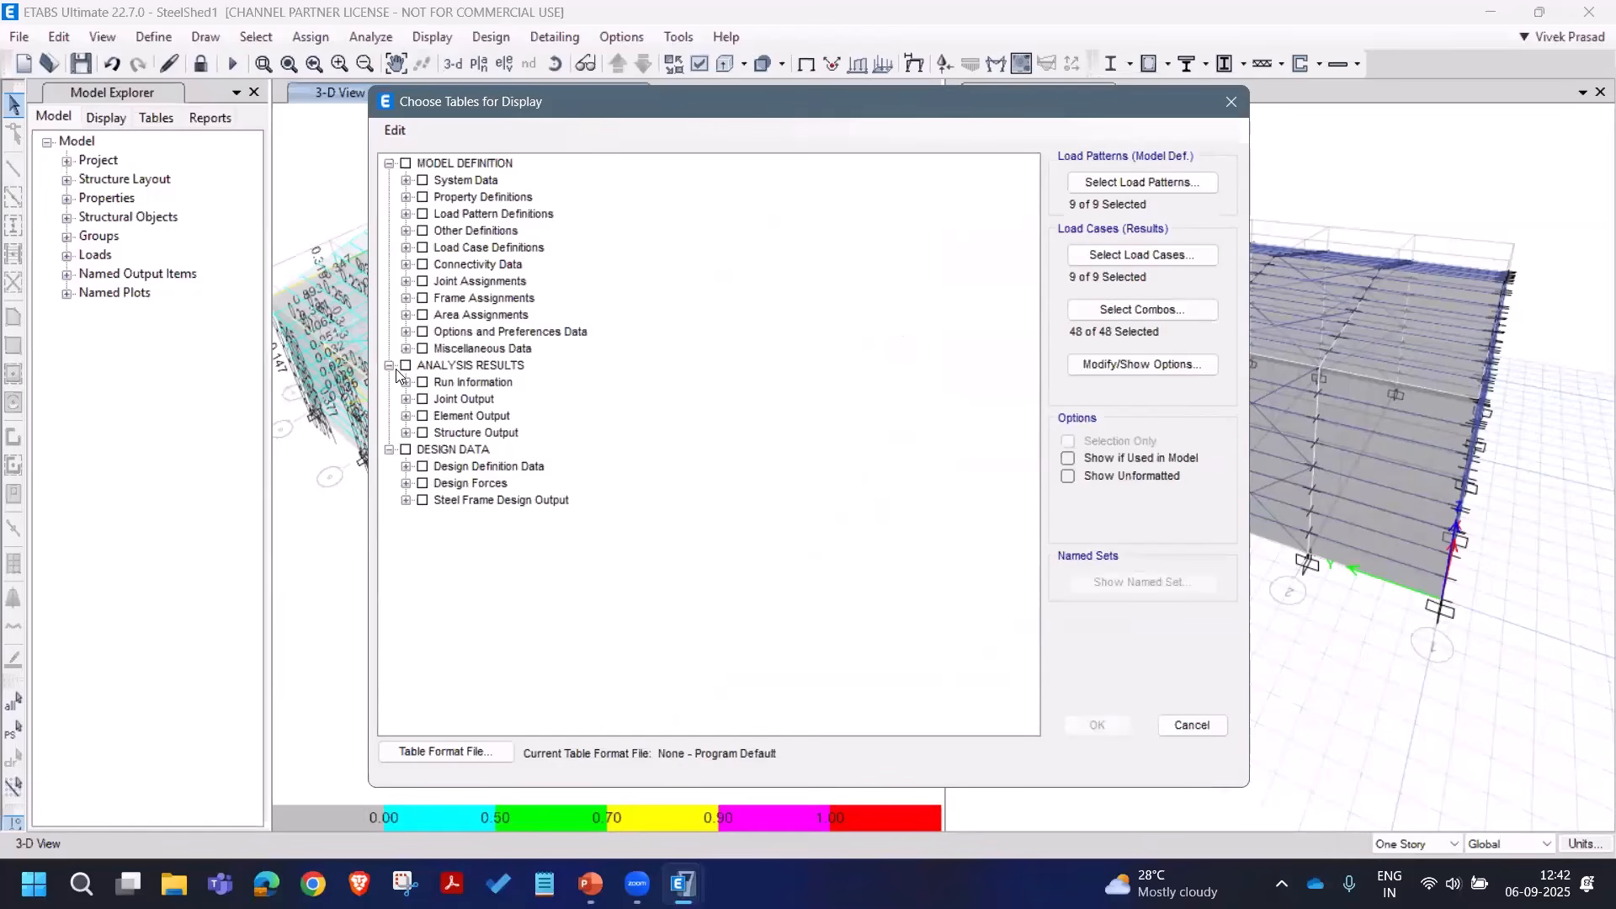
pyautogui.click(406, 501)
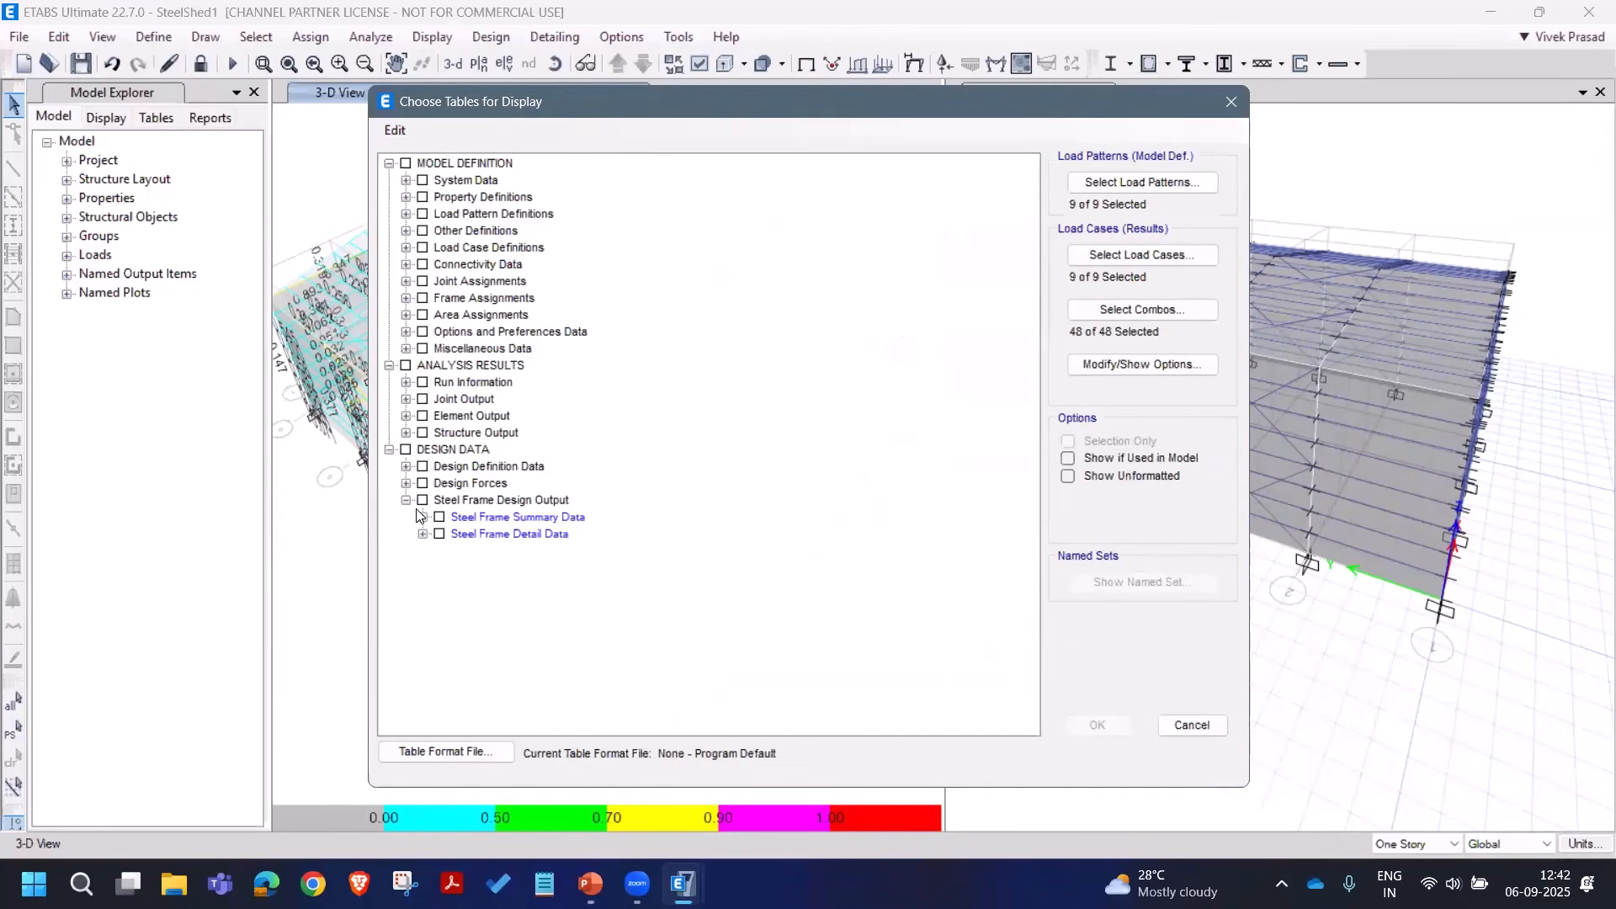
pyautogui.click(406, 500)
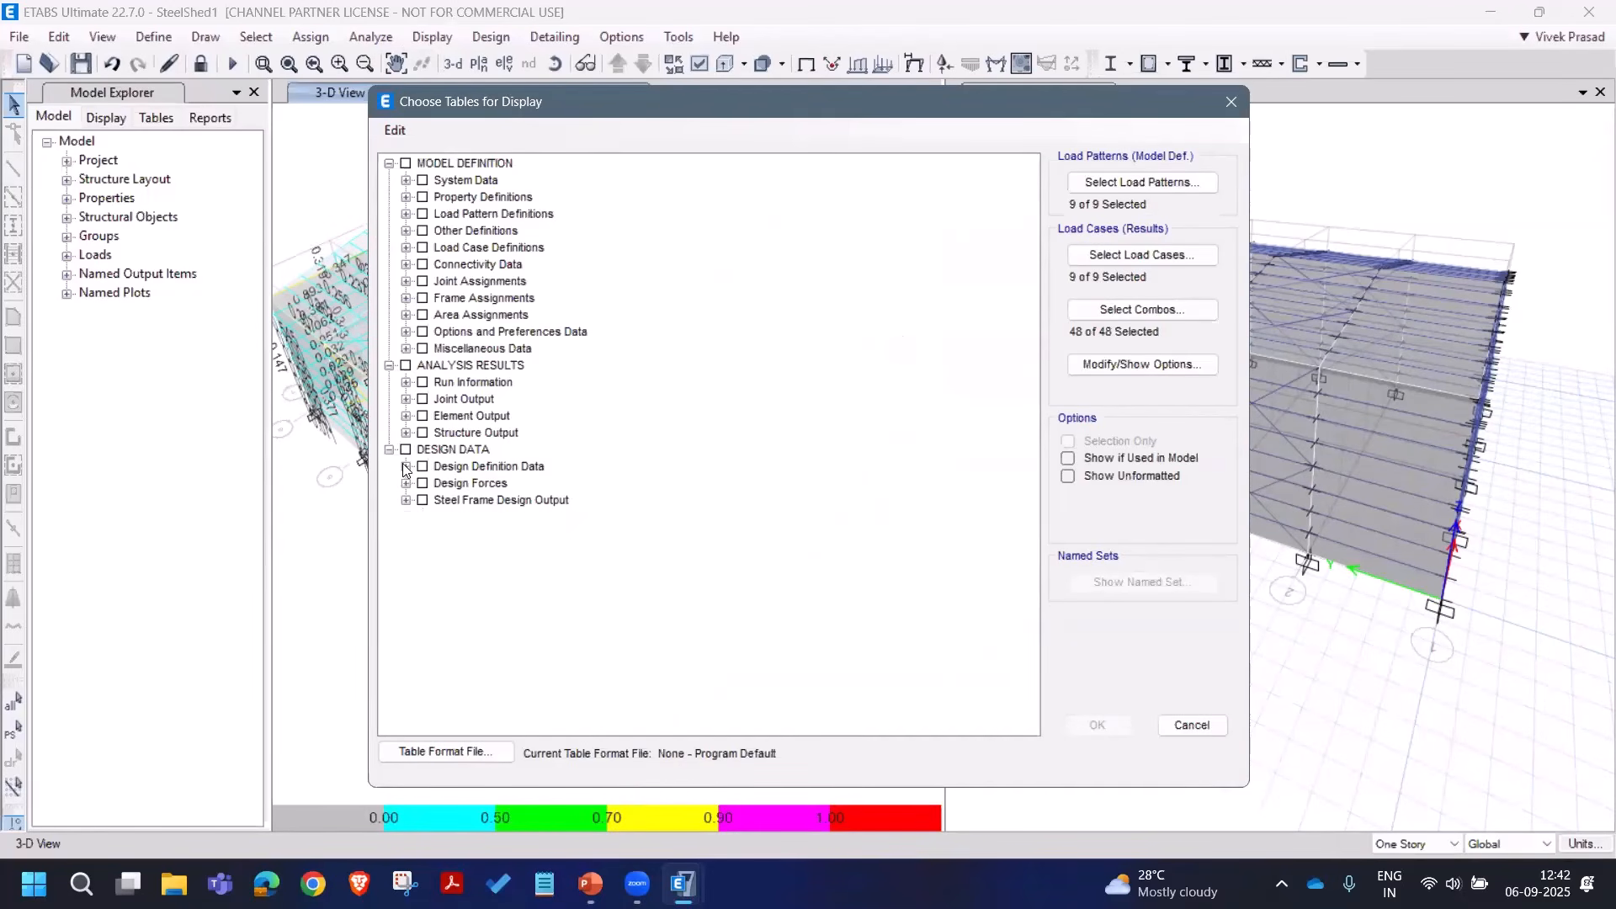
pyautogui.click(407, 349)
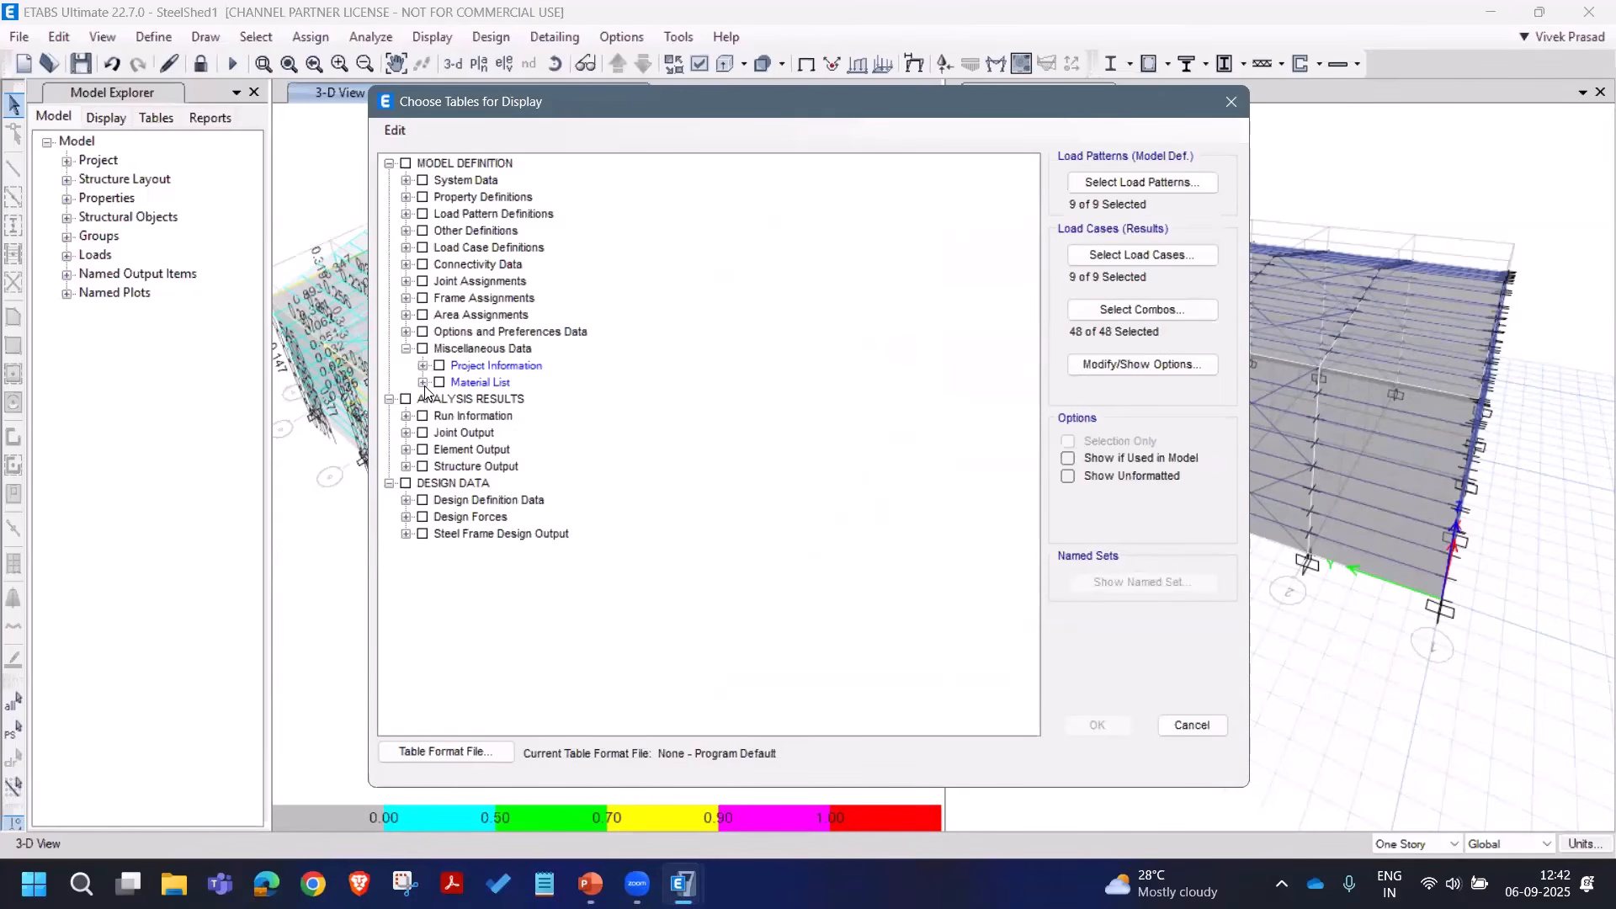
pyautogui.click(423, 383)
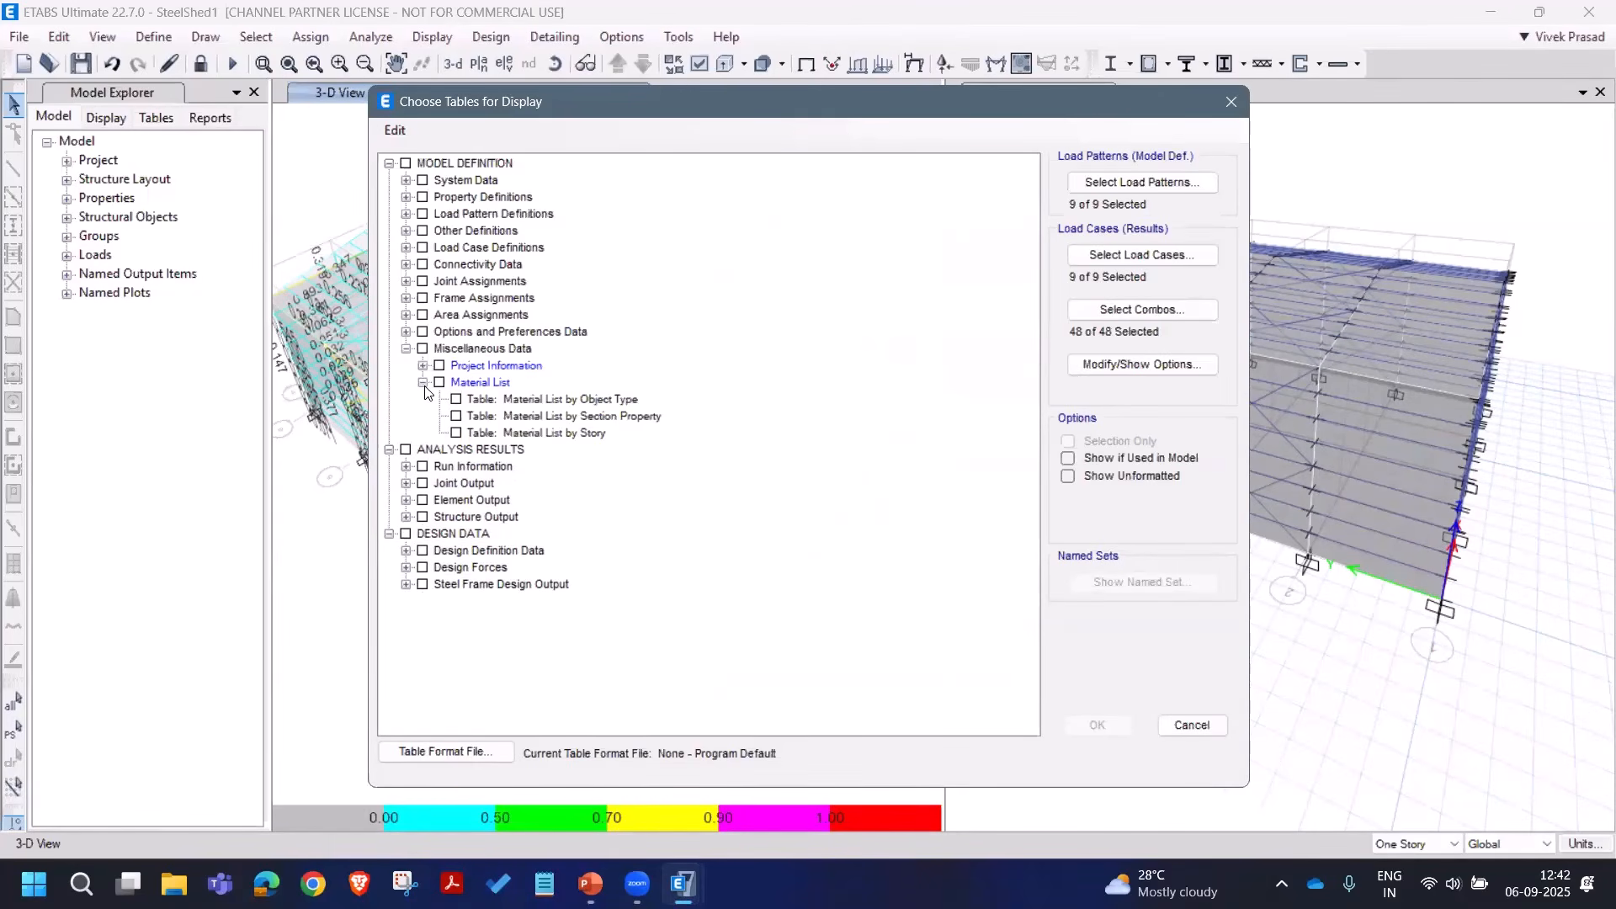
pyautogui.click(578, 415)
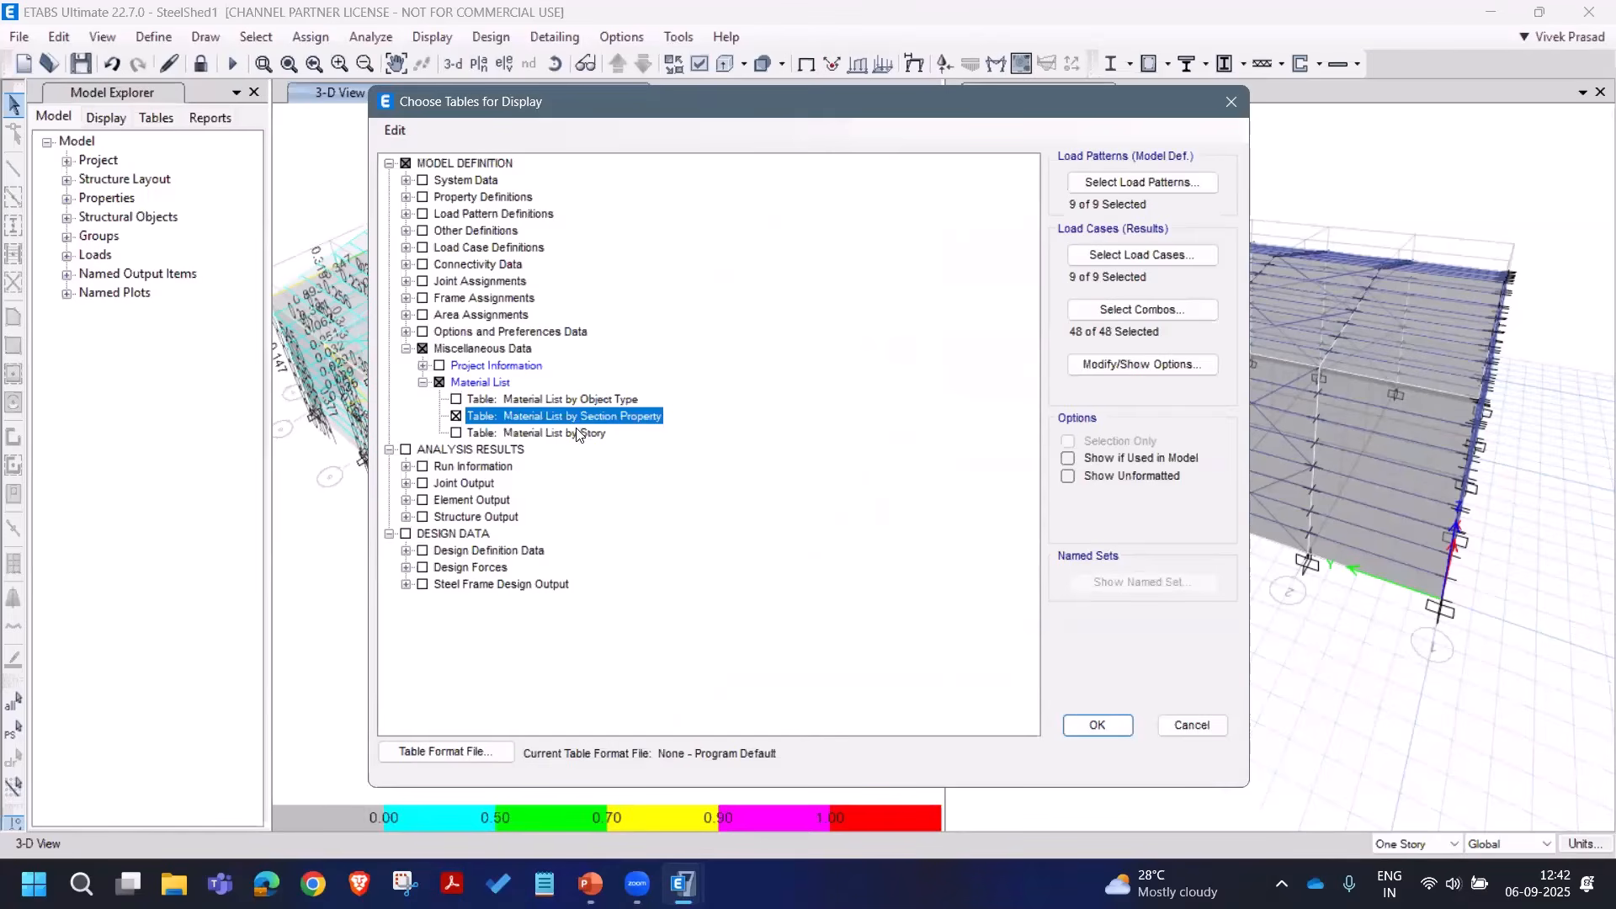
pyautogui.click(443, 384)
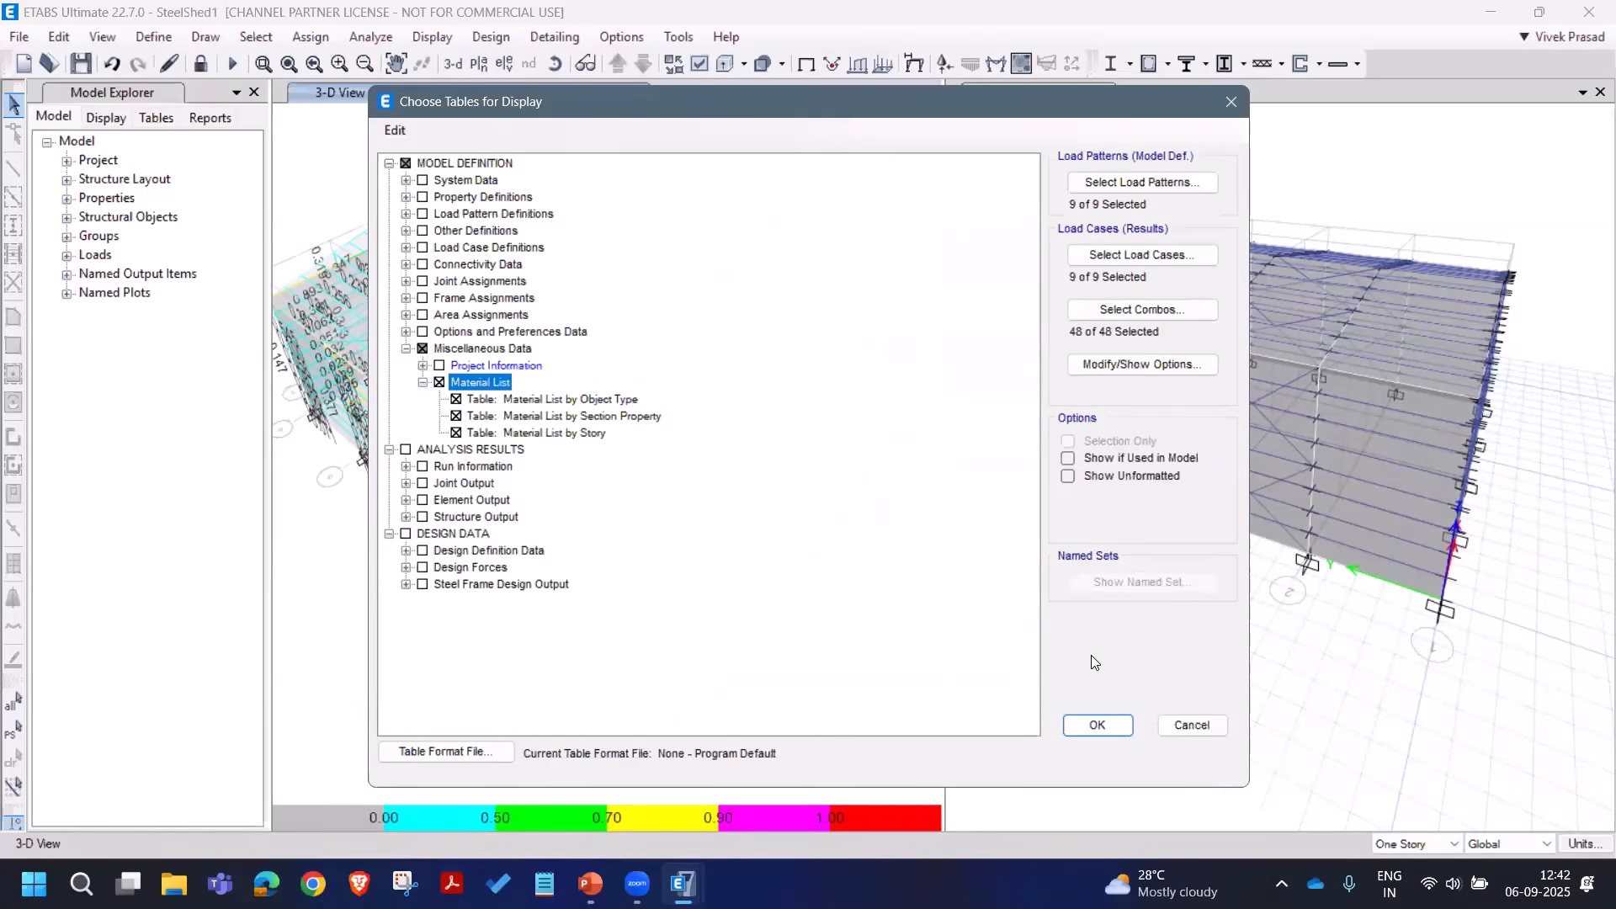
pyautogui.click(1105, 724)
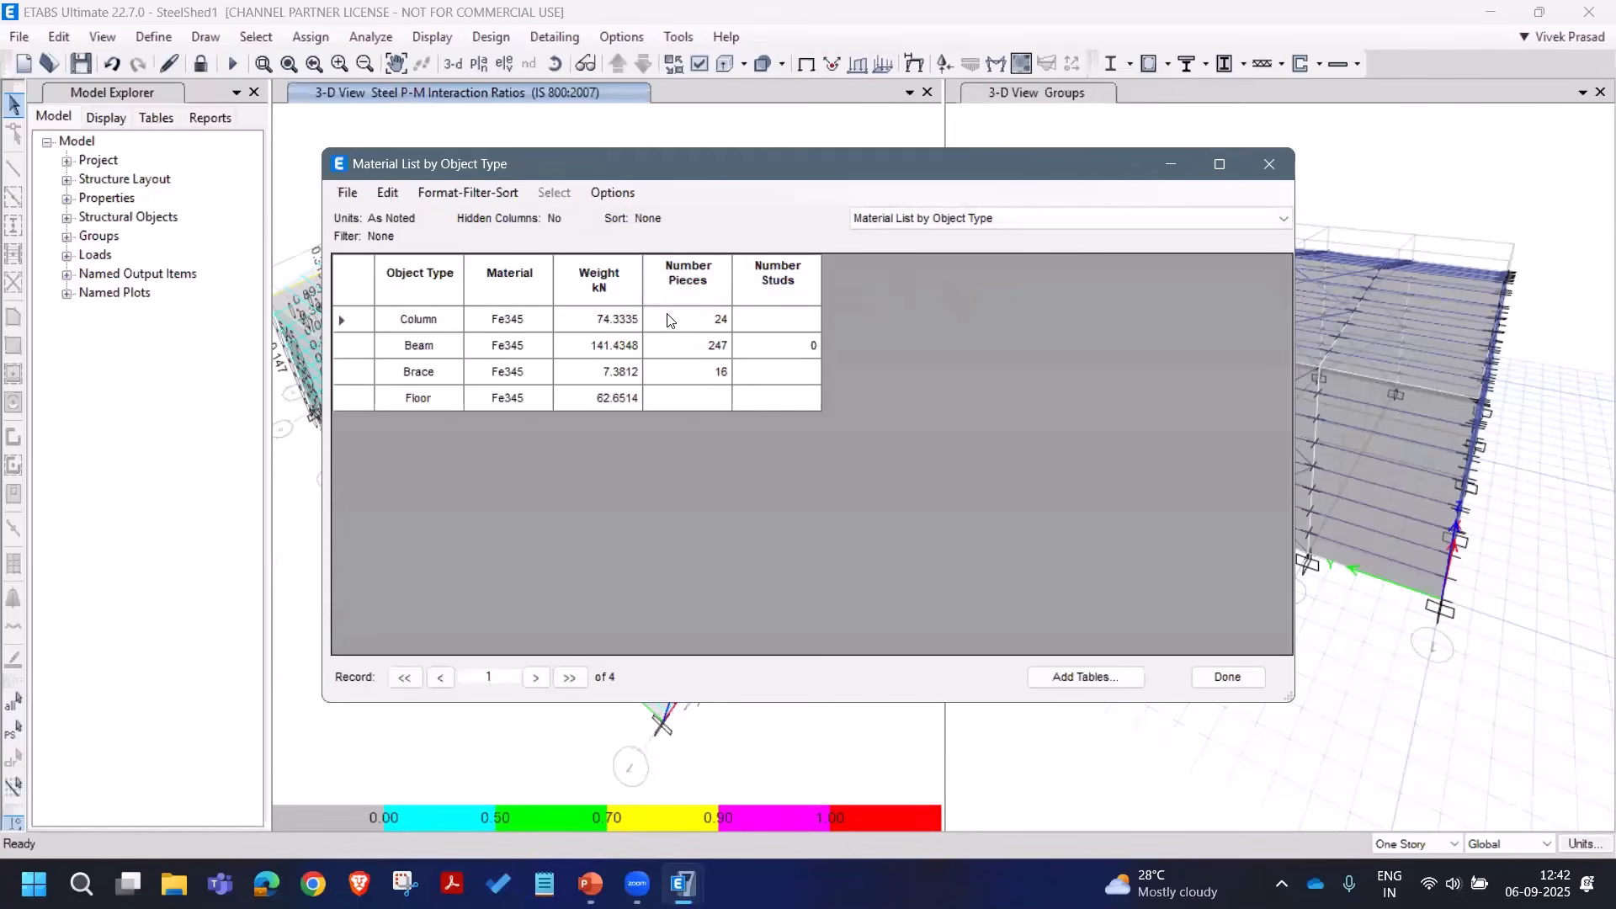
# Step: Browse the Material List by Section Property and Story tables, close them, and show the undeformed shape
pyautogui.click(939, 226)
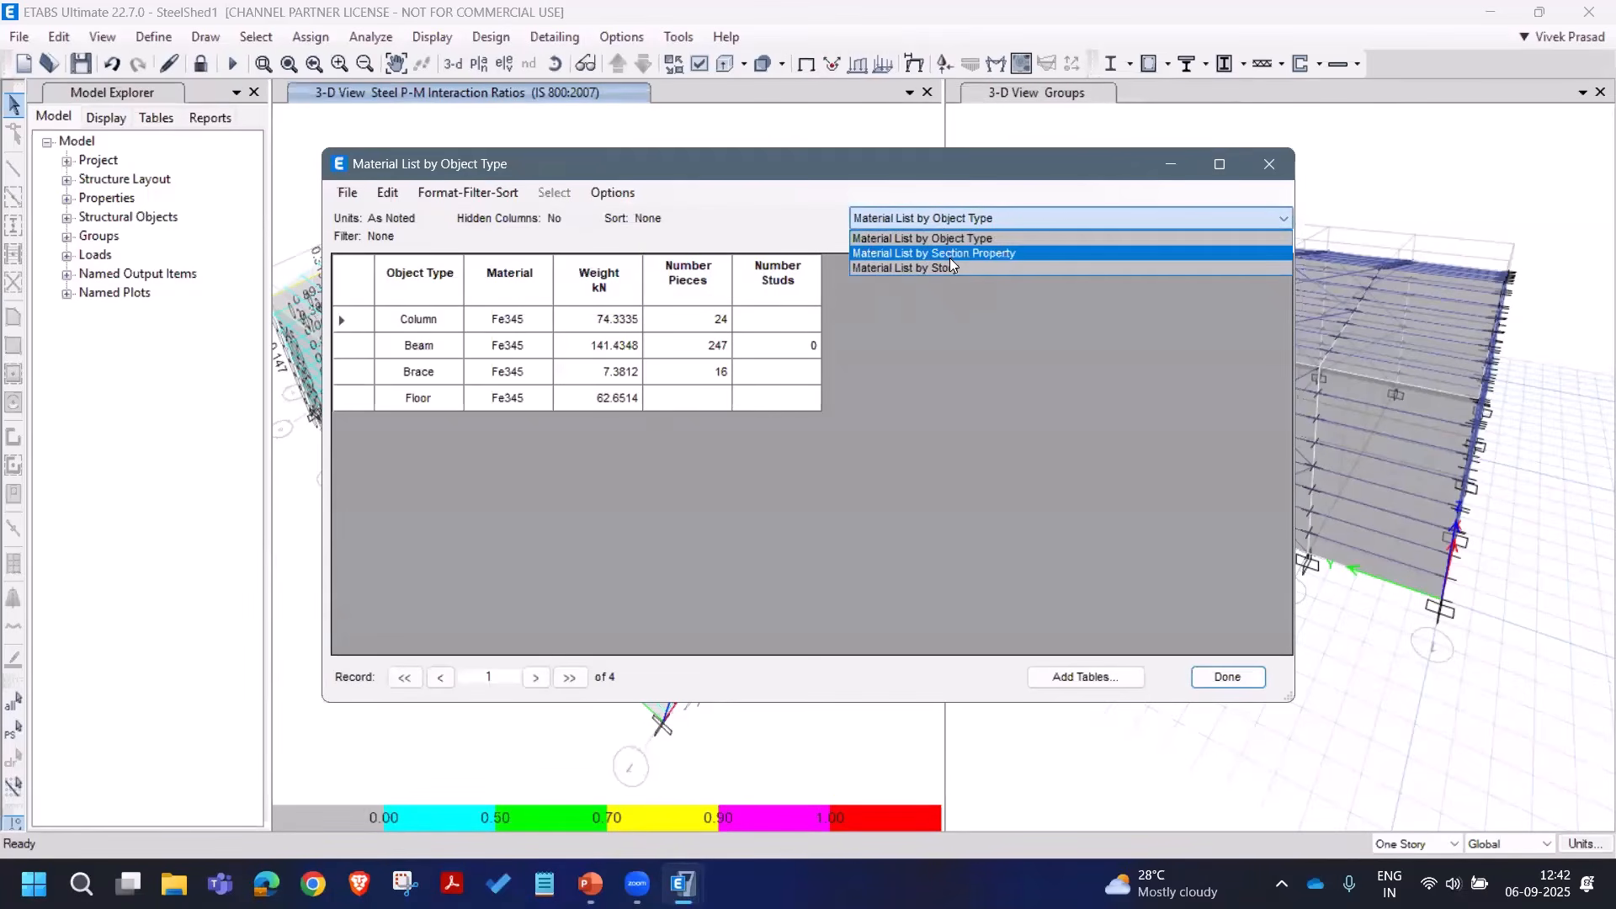
pyautogui.click(950, 247)
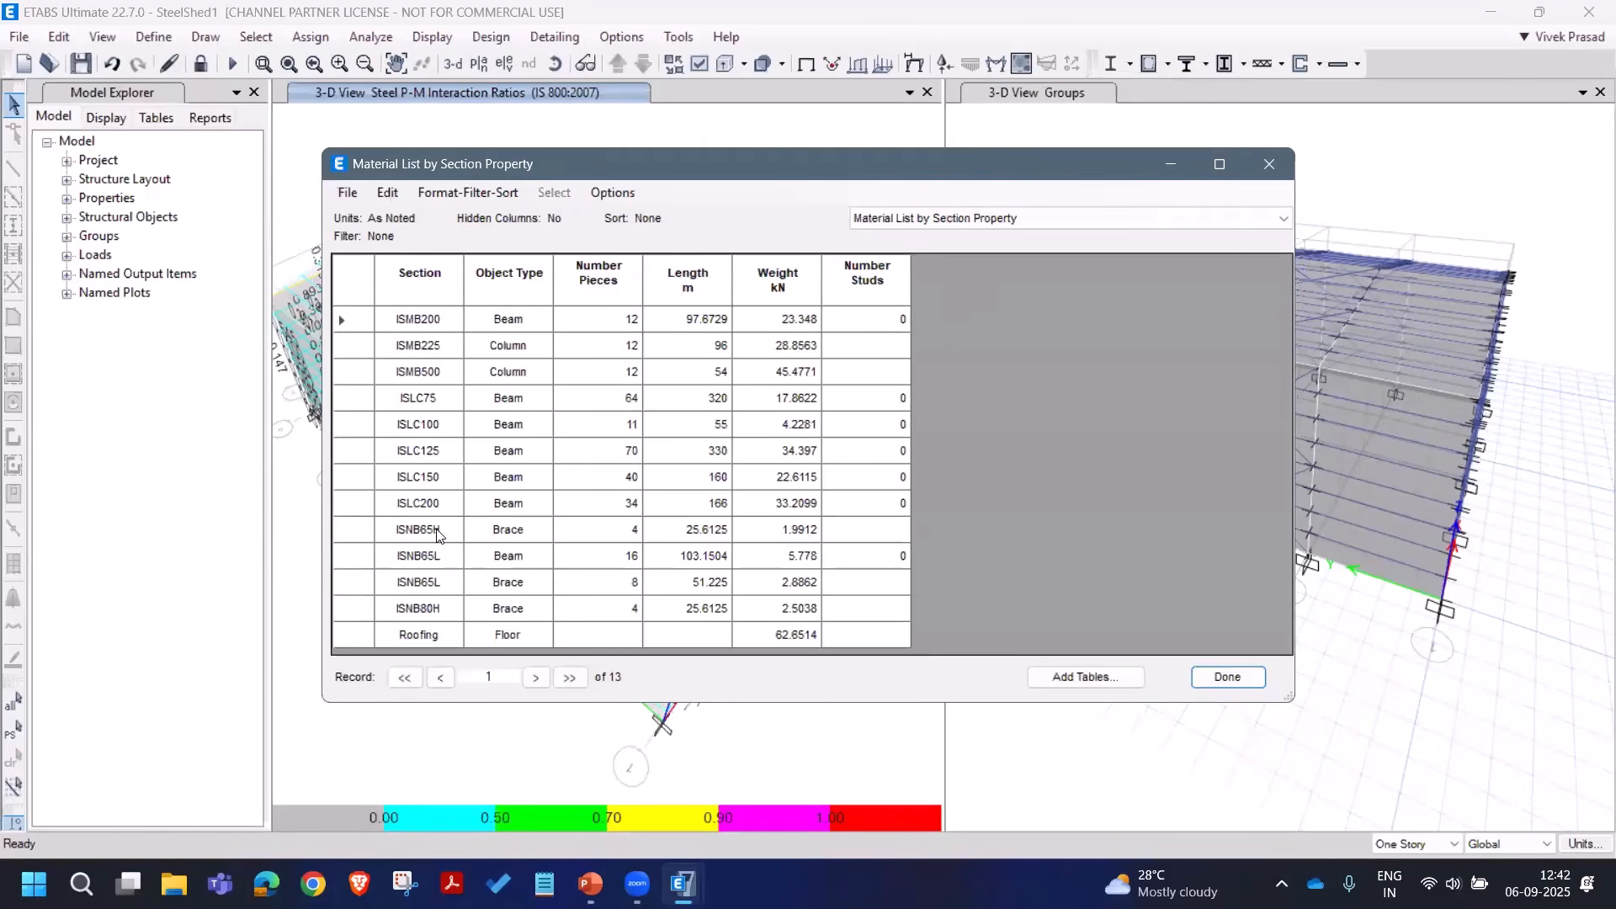
pyautogui.click(916, 219)
pyautogui.click(918, 268)
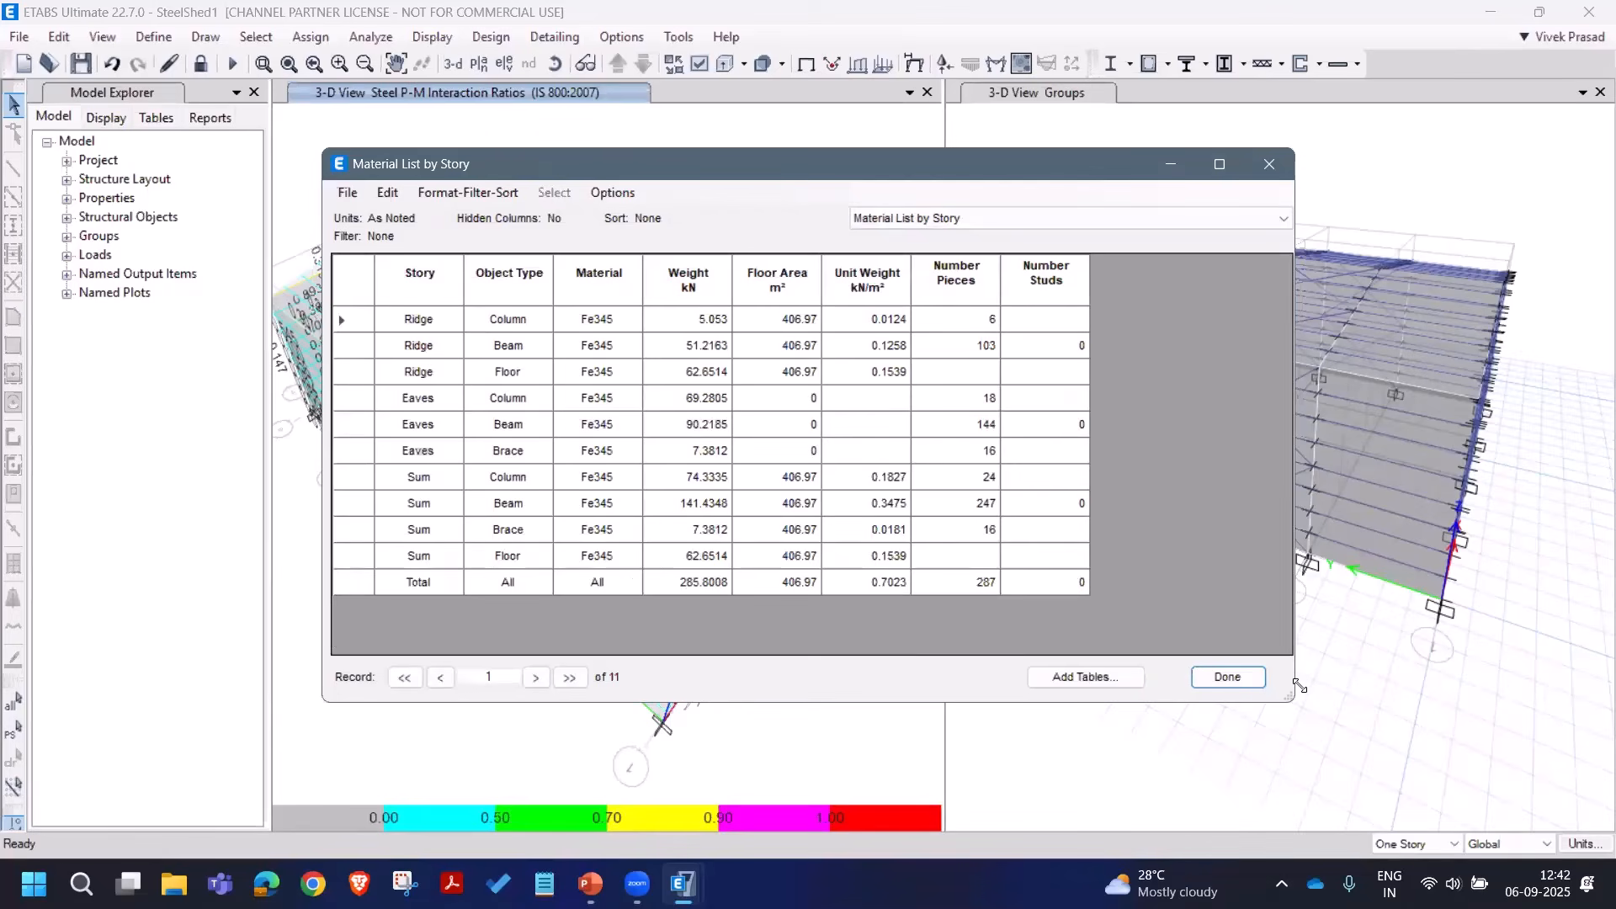
pyautogui.click(912, 225)
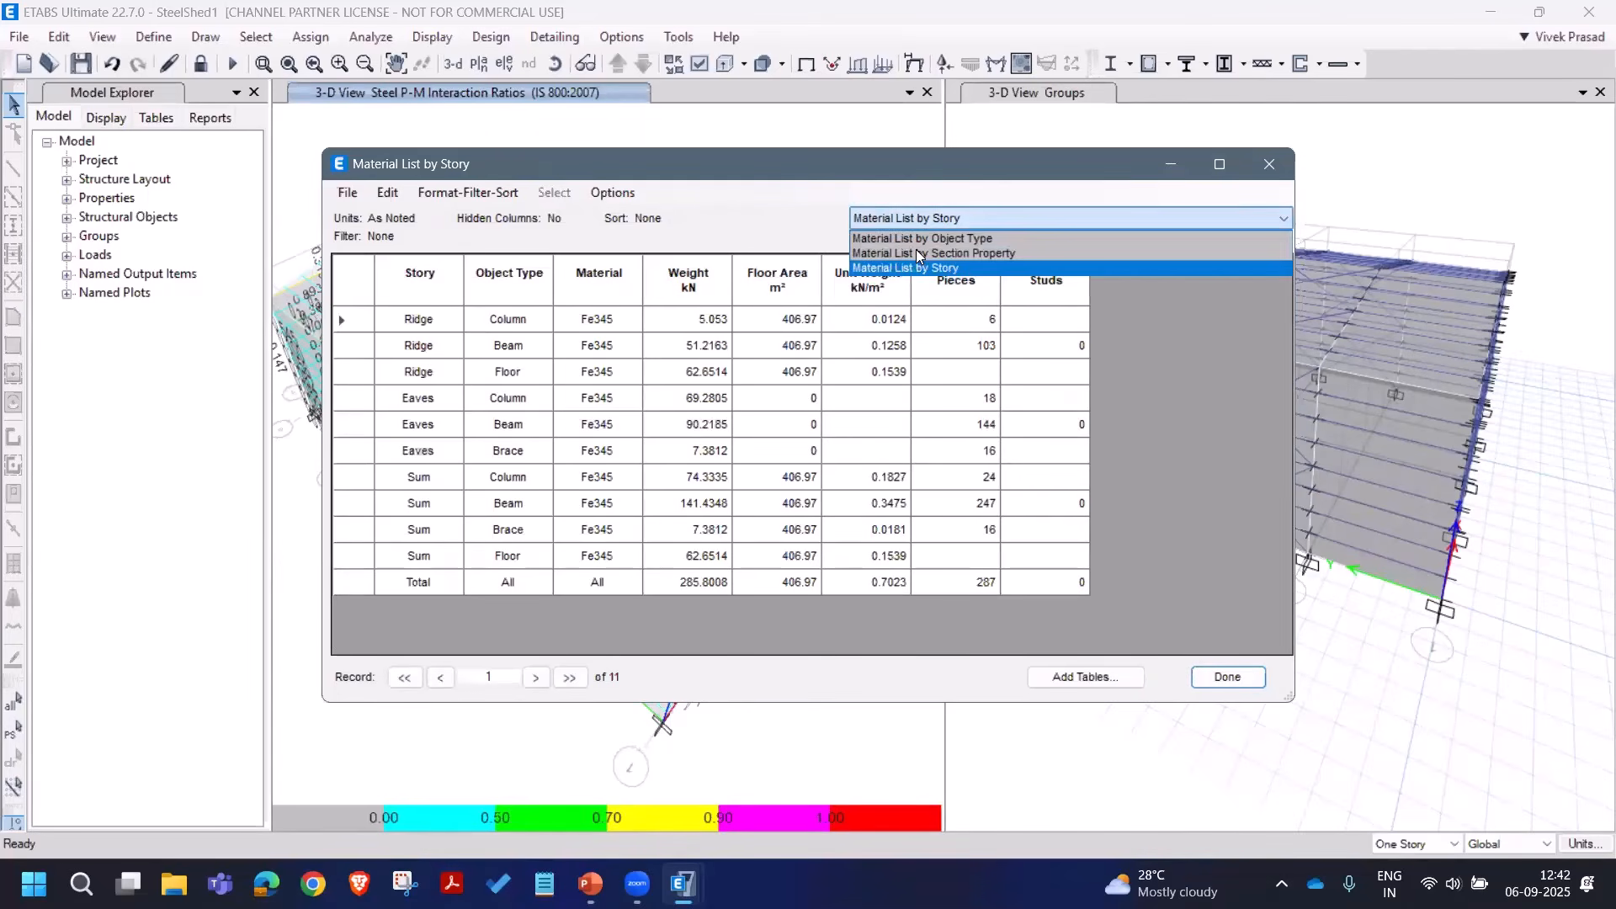
pyautogui.click(915, 250)
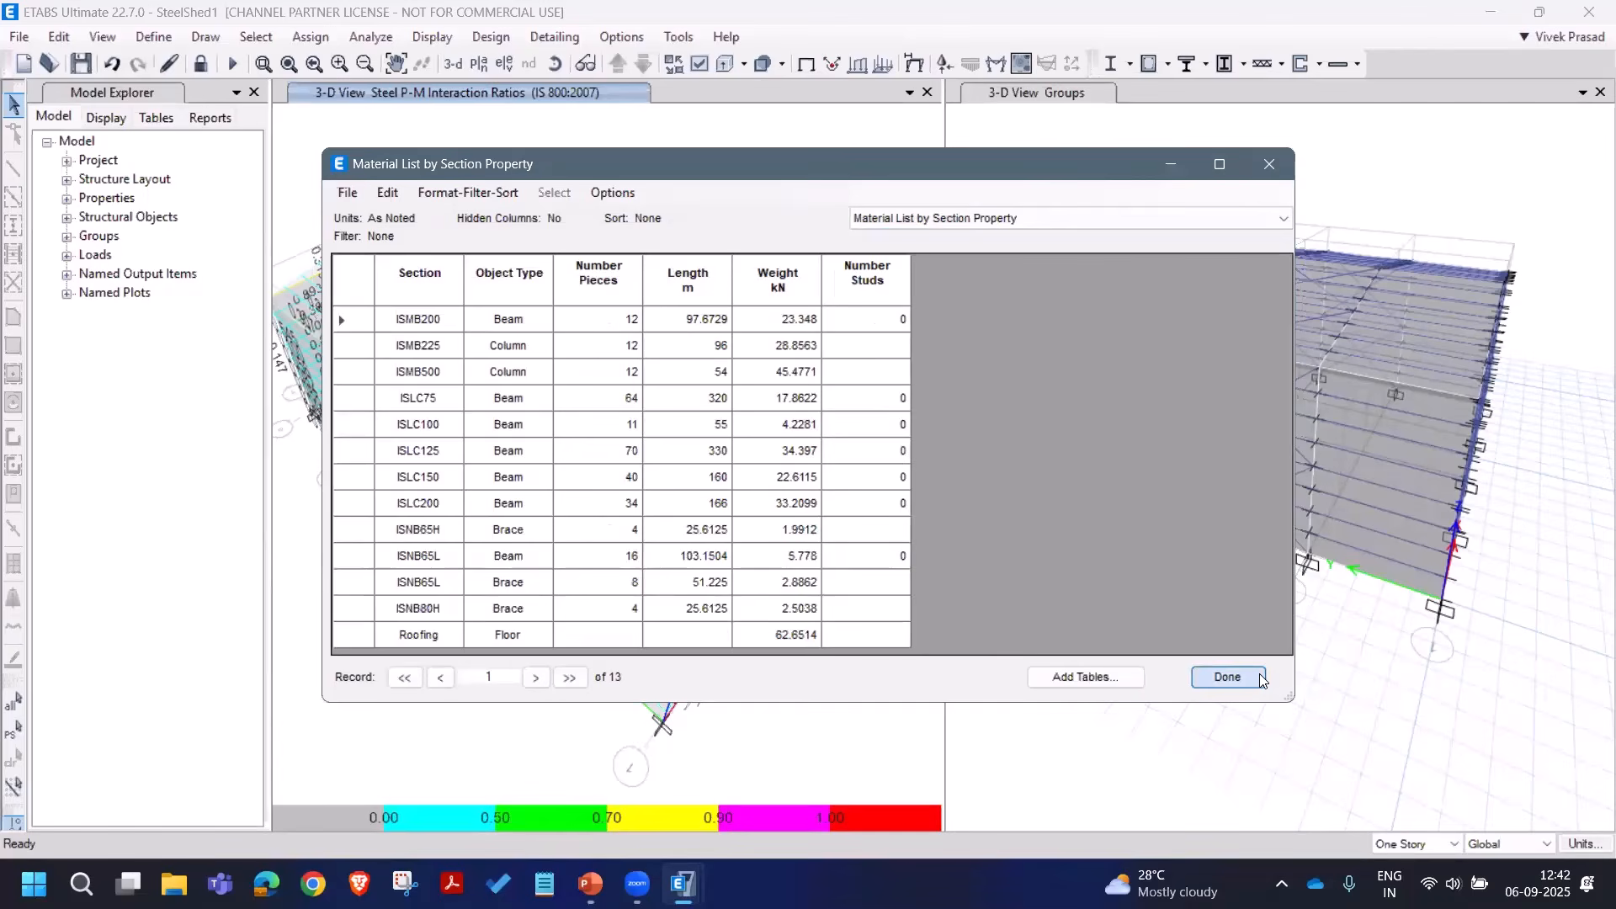
pyautogui.click(1227, 678)
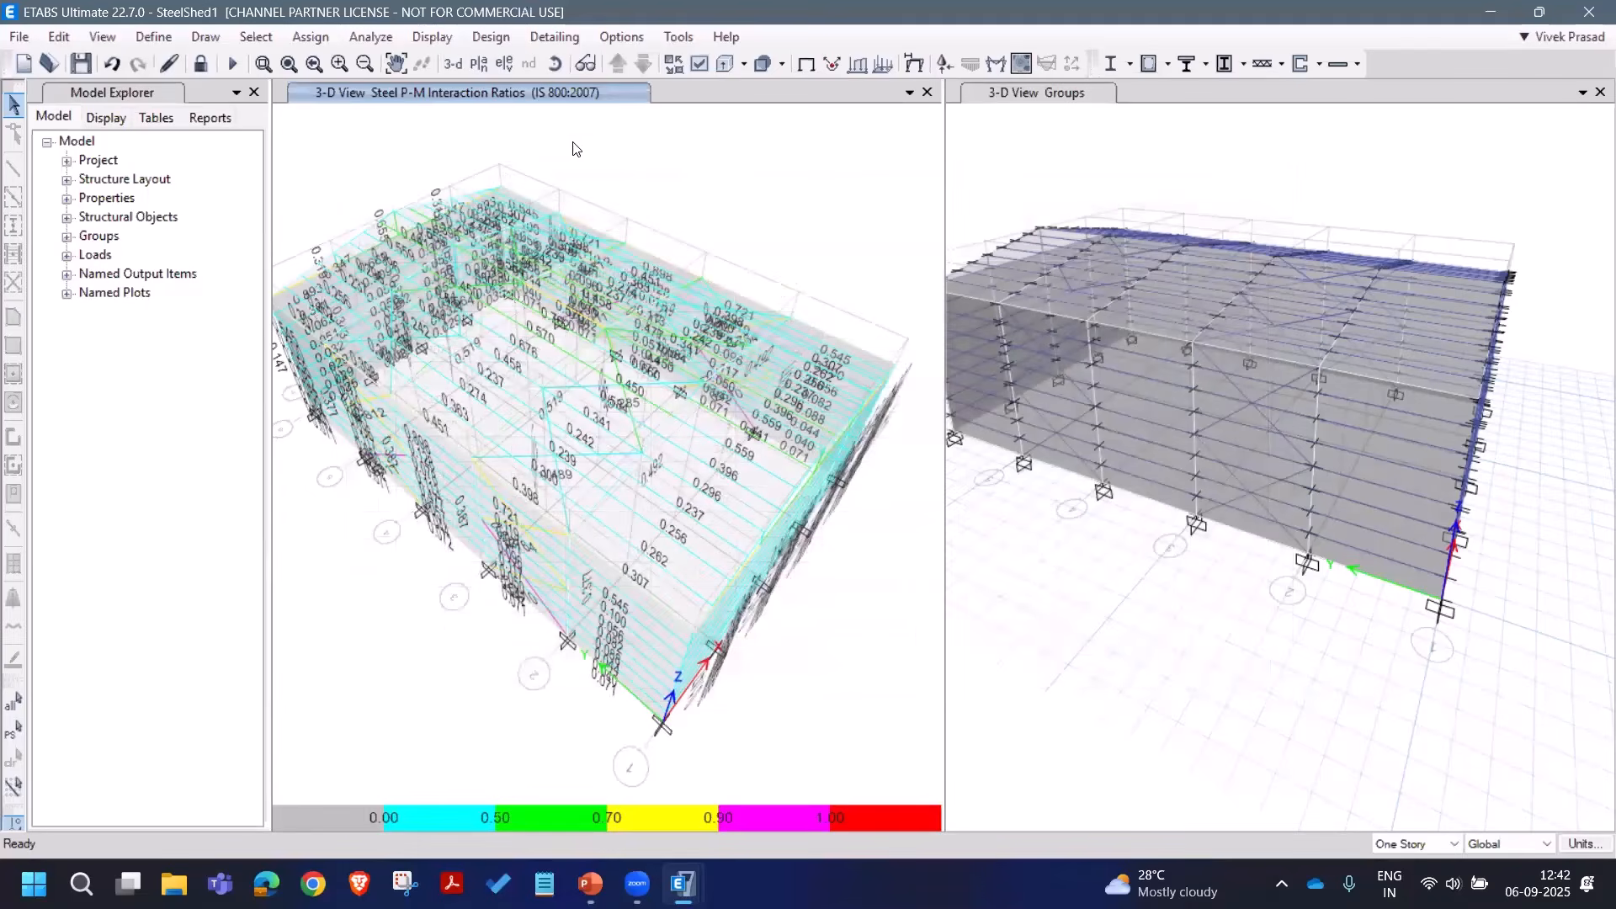
pyautogui.click(431, 37)
pyautogui.click(457, 58)
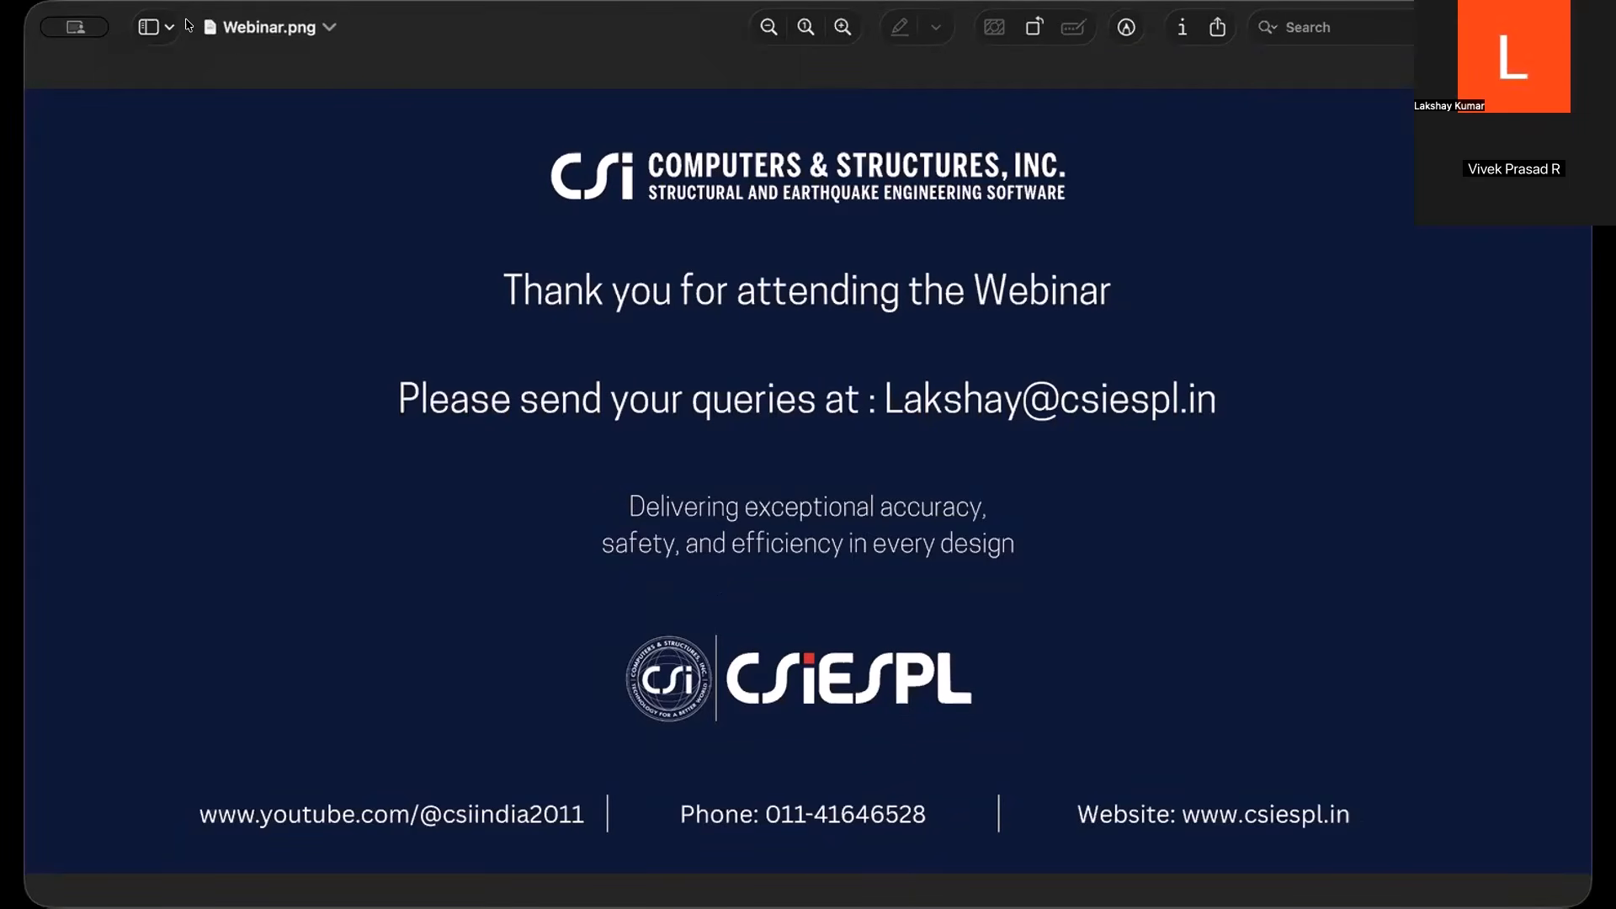
# Step: Open the Preview sidebar view options for the Webinar.png closing slide
pyautogui.click(156, 27)
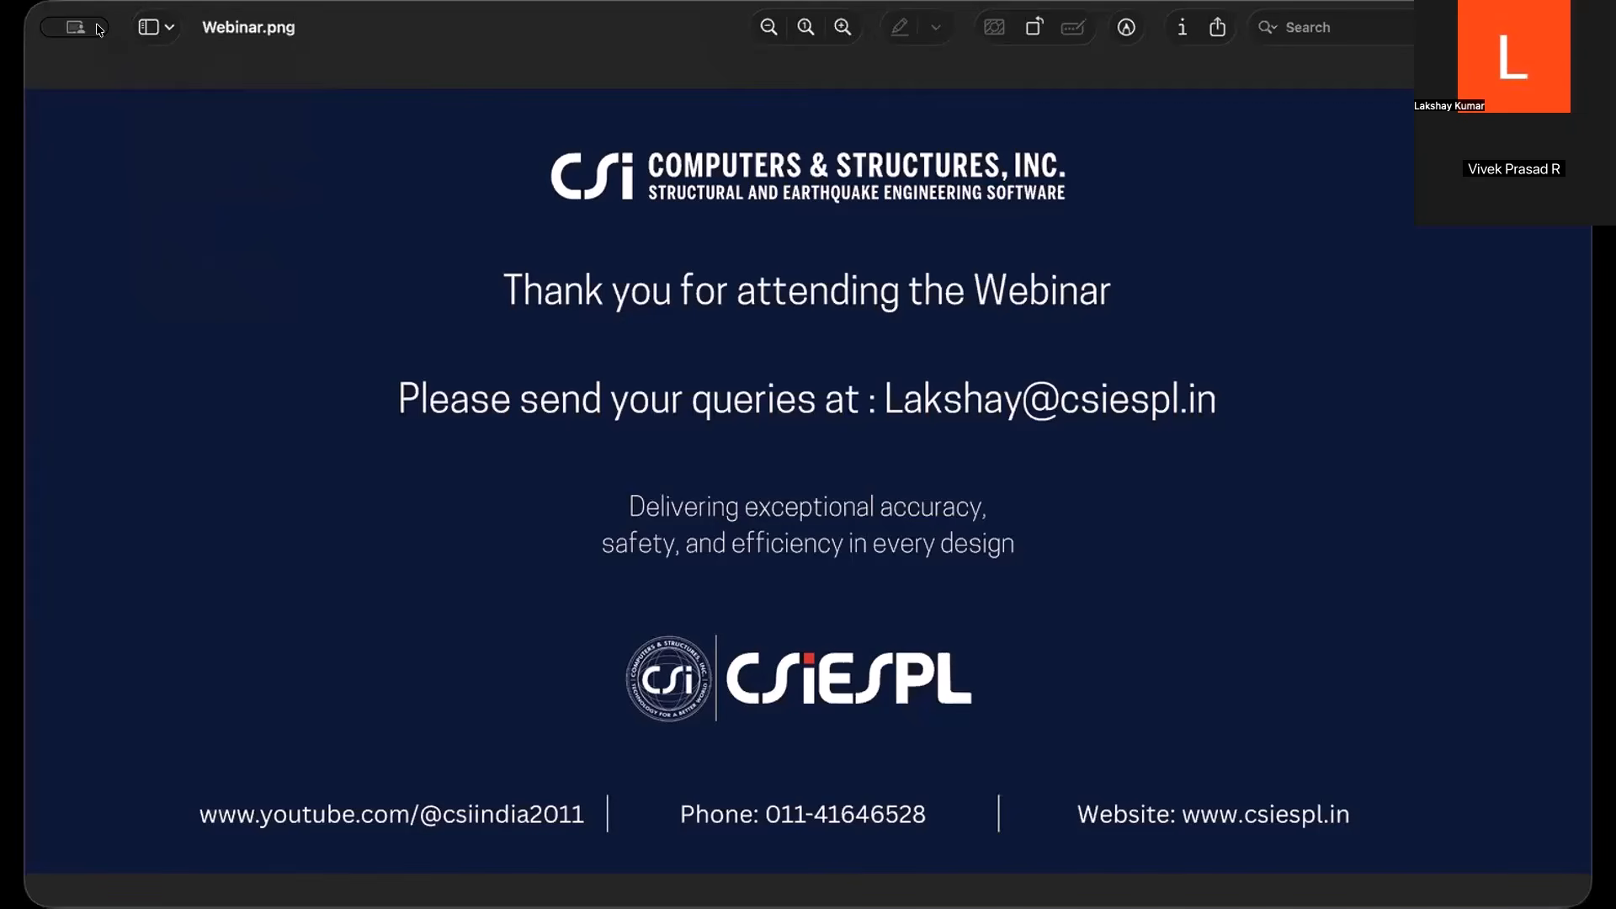